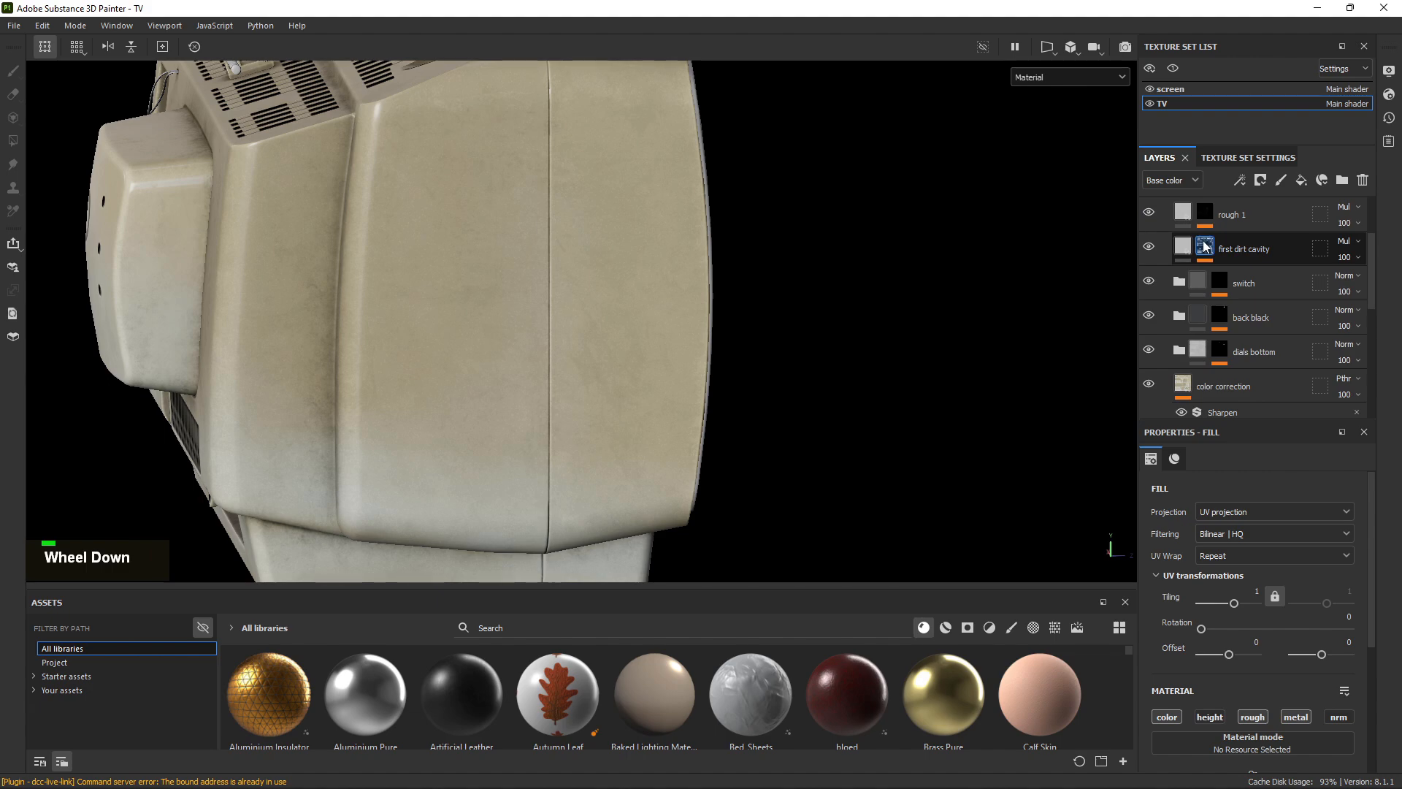
Select the Dirt generator in the first dirt cavity layer's mask and frame the vent slots on the TV's lower front base.
{"action": "left_click", "coordinate": [1206, 246]}
{"action": "left_click", "coordinate": [1242, 295]}
{"action": "right_click_drag", "start_coordinate": [786, 434], "coordinate": [774, 445], "text": "alt"}
{"action": "mouse_move", "coordinate": [774, 445]}
{"action": "left_mouse_down", "text": "alt"}
{"action": "mouse_move", "coordinate": [746, 421]}
{"action": "mouse_move", "coordinate": [614, 398]}
{"action": "left_mouse_up", "text": "alt"}
{"action": "middle_click_drag", "start_coordinate": [724, 358], "coordinate": [452, 139], "text": "alt"}
{"action": "right_click_drag", "start_coordinate": [978, 429], "coordinate": [1058, 429], "text": "alt"}
{"action": "right_click_drag", "start_coordinate": [657, 318], "coordinate": [526, 316], "text": "shift"}
{"action": "left_click_drag", "start_coordinate": [526, 317], "coordinate": [372, 300], "text": "alt"}
{"action": "right_click_drag", "start_coordinate": [372, 301], "coordinate": [328, 247], "text": "alt"}
{"action": "middle_click_drag", "start_coordinate": [336, 265], "coordinate": [587, 266], "text": "alt"}
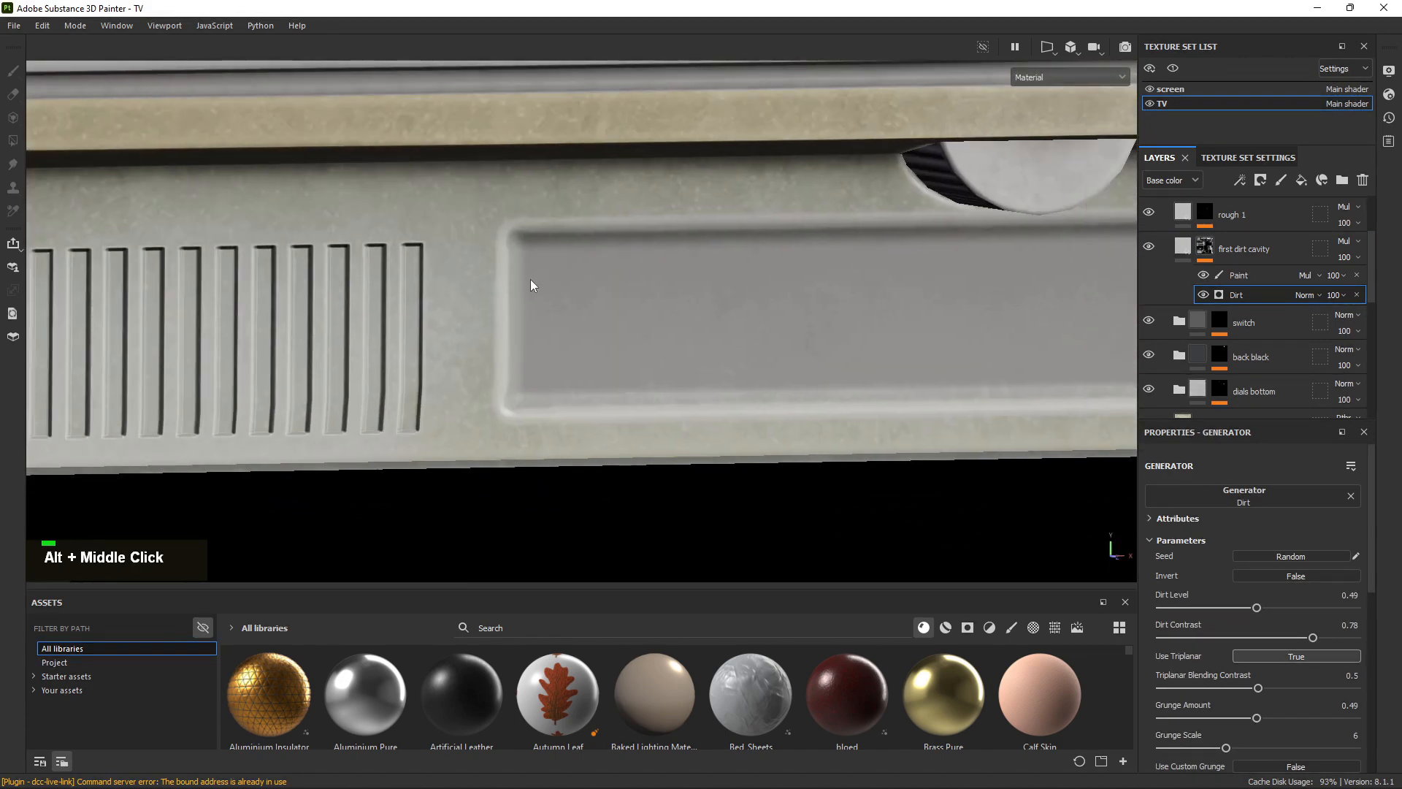
Examine the first dirt cavity mask in isolation along the lower front base, then return to the material view.
{"action": "right_click_drag", "start_coordinate": [530, 279], "coordinate": [424, 216], "text": "alt"}
{"action": "middle_click_drag", "start_coordinate": [424, 216], "coordinate": [905, 252], "text": "alt"}
{"action": "right_click_drag", "start_coordinate": [906, 252], "coordinate": [677, 236], "text": "alt"}
{"action": "middle_click_drag", "start_coordinate": [677, 237], "coordinate": [755, 247], "text": "alt"}
{"action": "left_click_drag", "start_coordinate": [755, 248], "coordinate": [657, 178], "text": "alt"}
{"action": "middle_click_drag", "start_coordinate": [658, 178], "coordinate": [840, 256], "text": "alt"}
{"action": "left_click", "coordinate": [1205, 248], "text": "alt"}
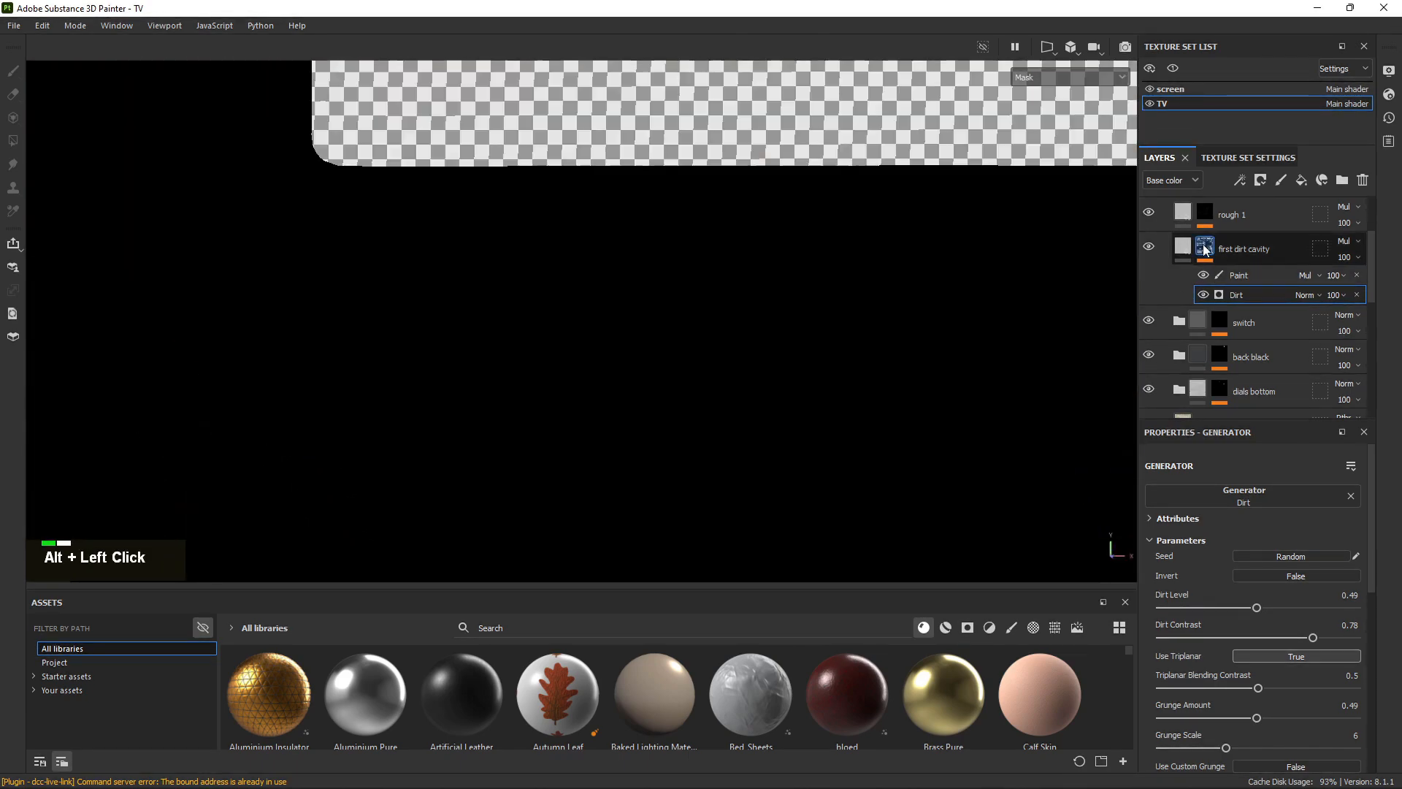
{"action": "right_click_drag", "start_coordinate": [432, 375], "coordinate": [1098, 513], "text": "alt"}
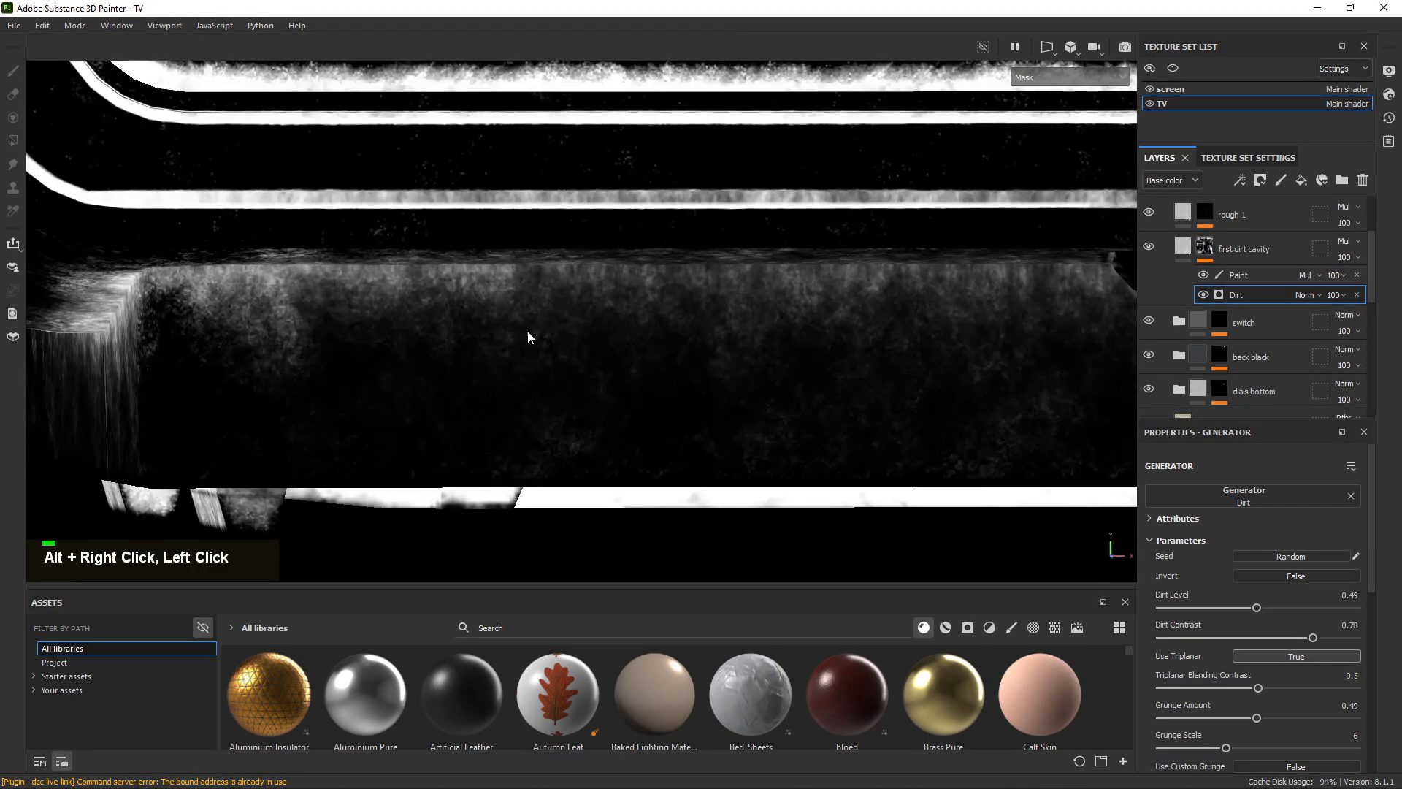
{"action": "key", "text": "m"}
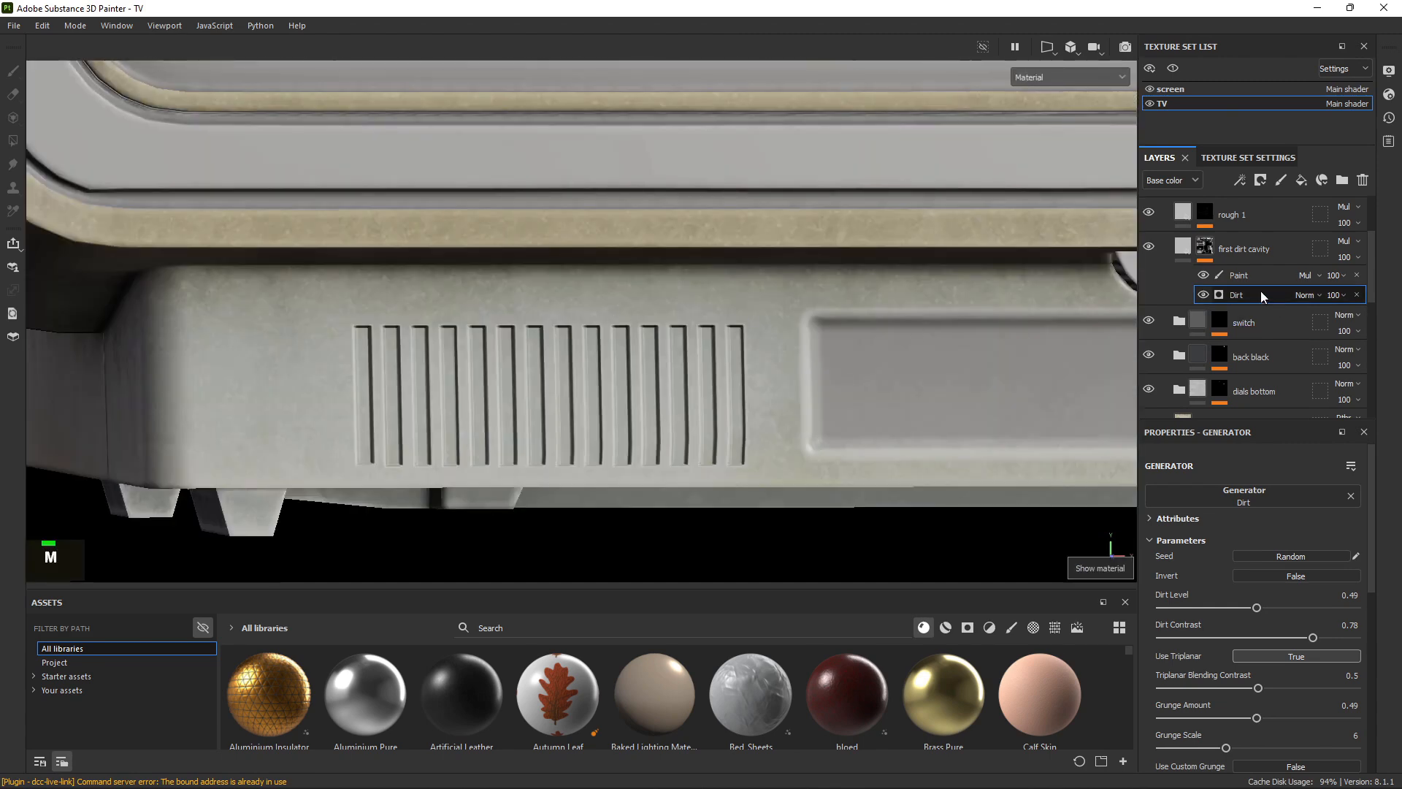
Assign the Height All anchor point to the Dirt generator's Micro Height input and change its referenced channel.
{"action": "scroll", "coordinate": [1204, 471], "scroll_direction": "down", "scroll_amount": 10}
{"action": "left_click", "coordinate": [1252, 728]}
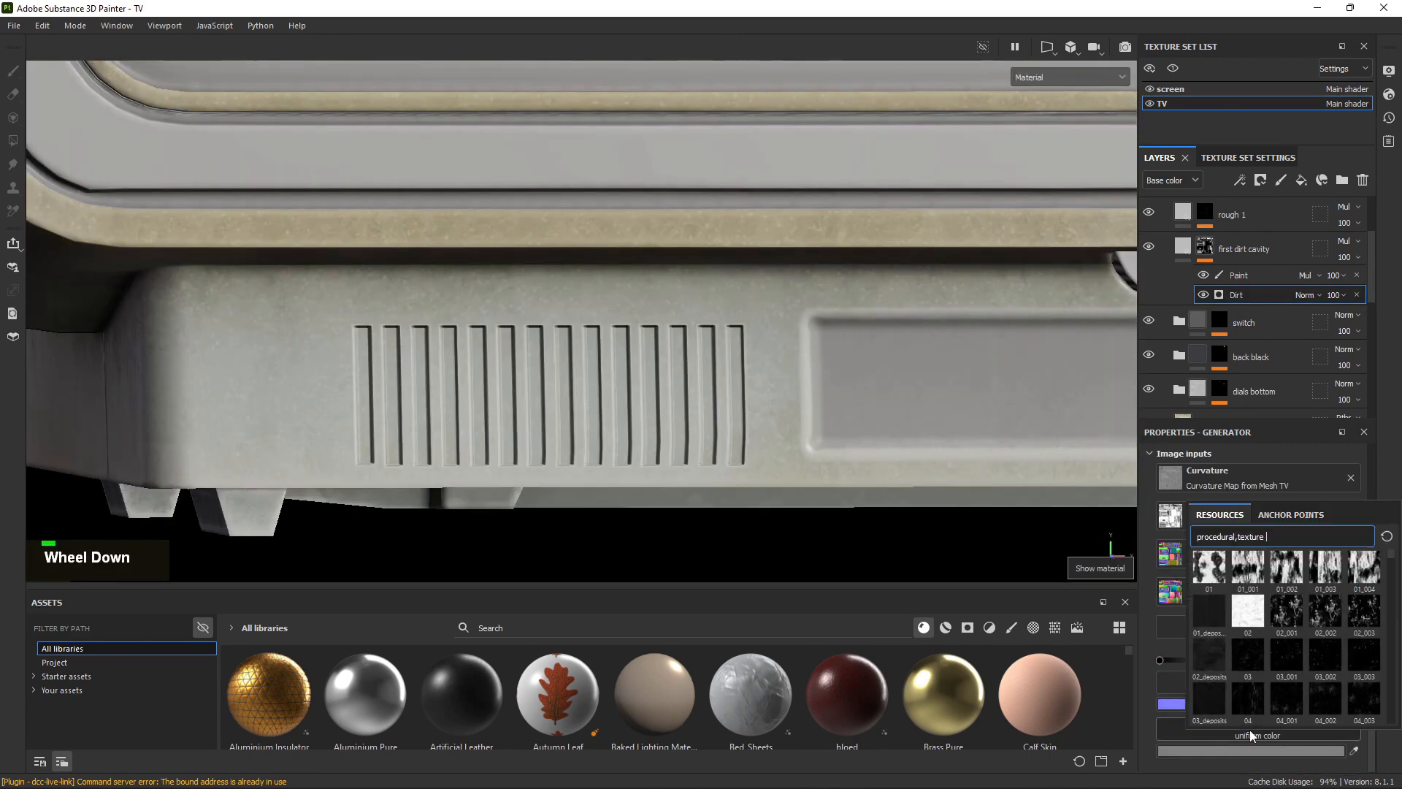
{"action": "left_click", "coordinate": [1290, 518]}
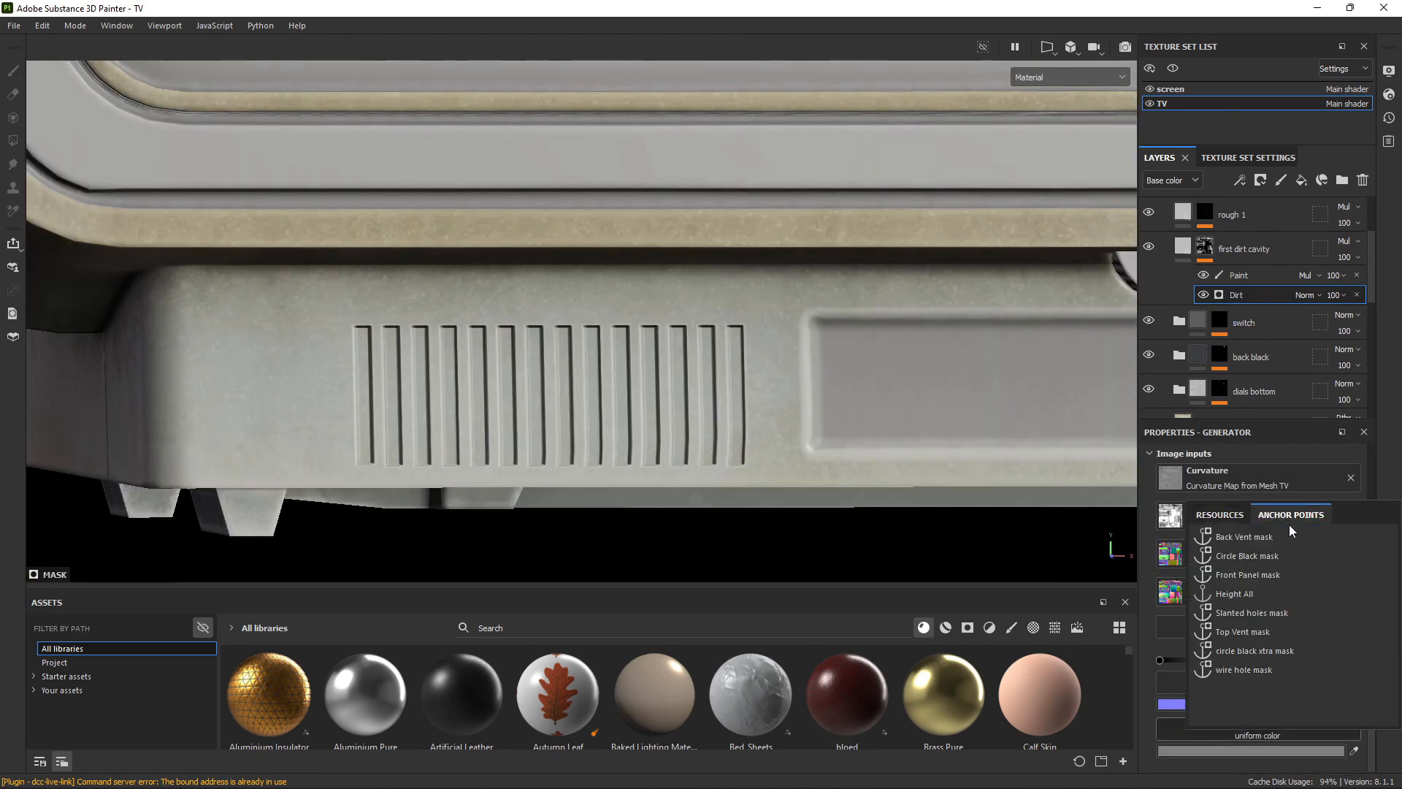
{"action": "left_click", "coordinate": [1243, 593]}
{"action": "scroll", "coordinate": [1259, 661], "scroll_direction": "down", "scroll_amount": 3}
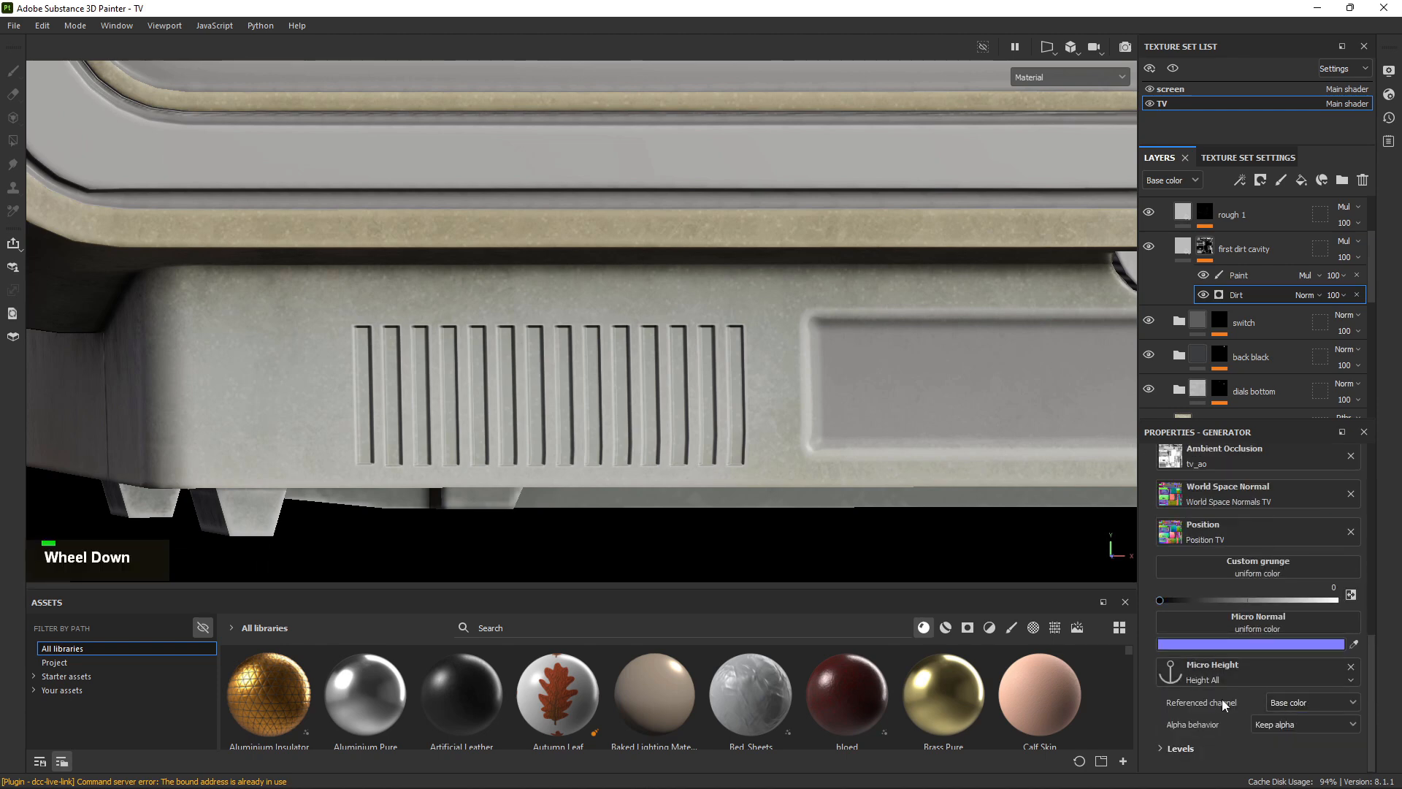
{"action": "left_click", "coordinate": [1296, 697]}
{"action": "left_click", "coordinate": [1295, 646]}
Enable Micro Height in the Dirt generator's micro details.
{"action": "scroll", "coordinate": [1255, 683], "scroll_direction": "up", "scroll_amount": 5}
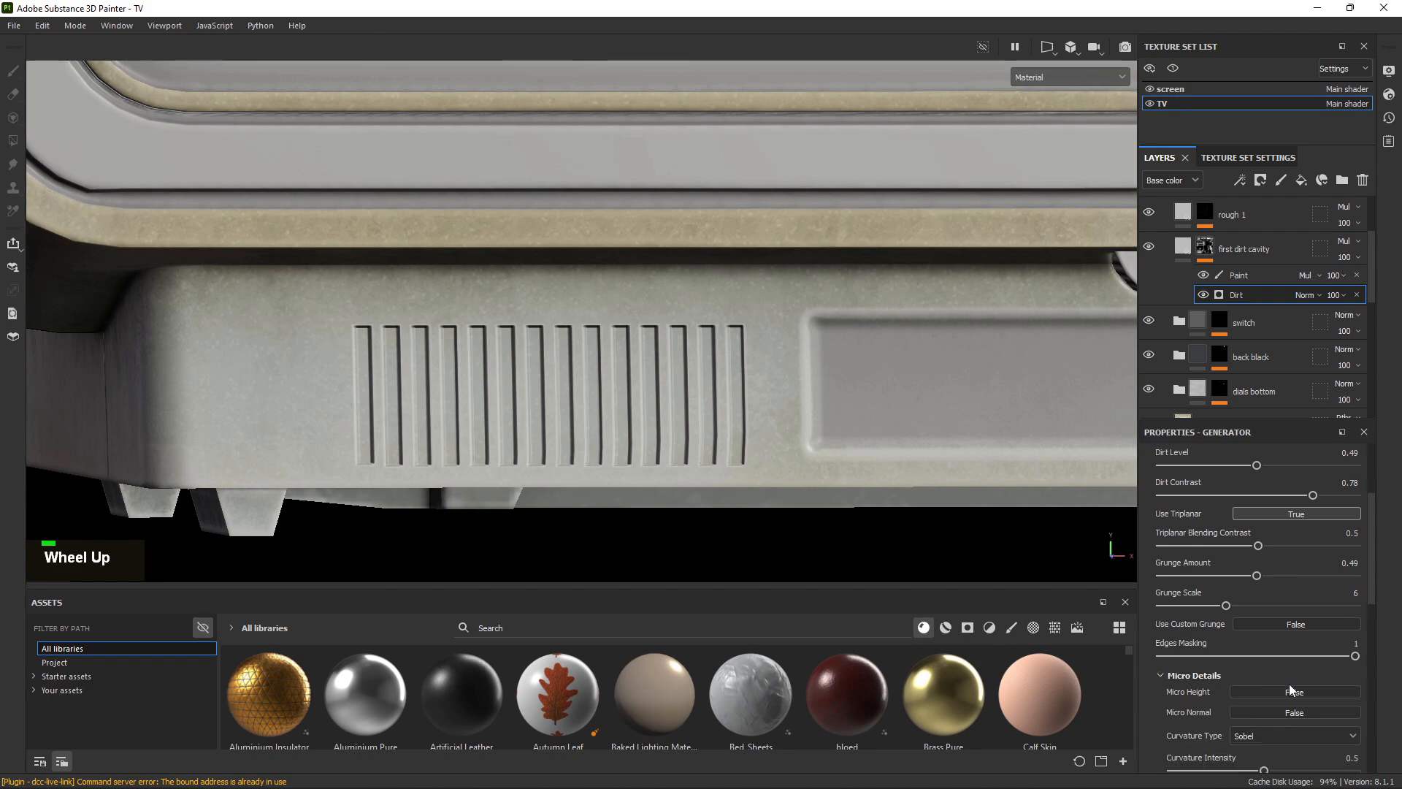
{"action": "left_click", "coordinate": [1278, 694]}
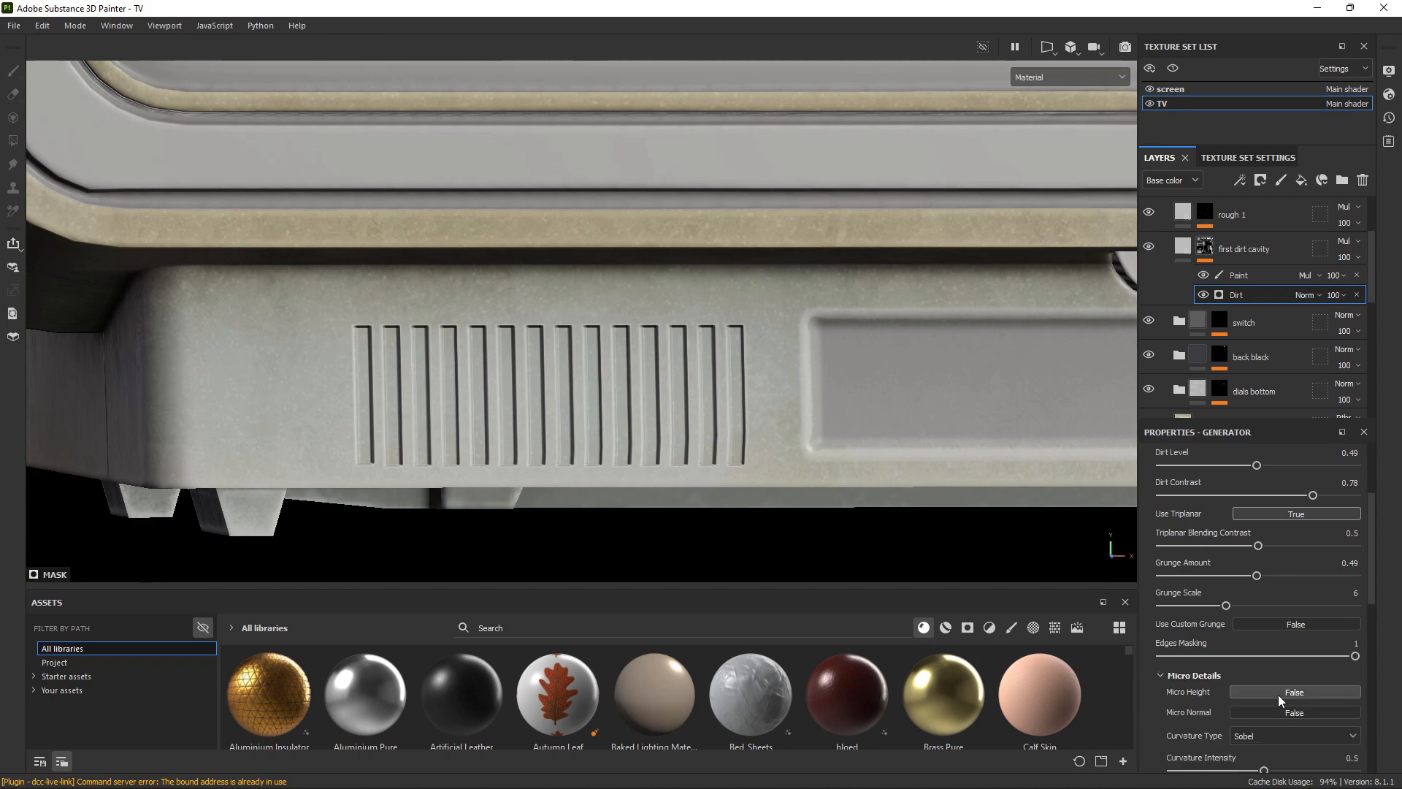
{"action": "left_click", "coordinate": [1177, 678]}
Examine the first dirt cavity mask in isolation around the front vent slots.
{"action": "right_click_drag", "start_coordinate": [463, 382], "coordinate": [466, 423], "text": "alt"}
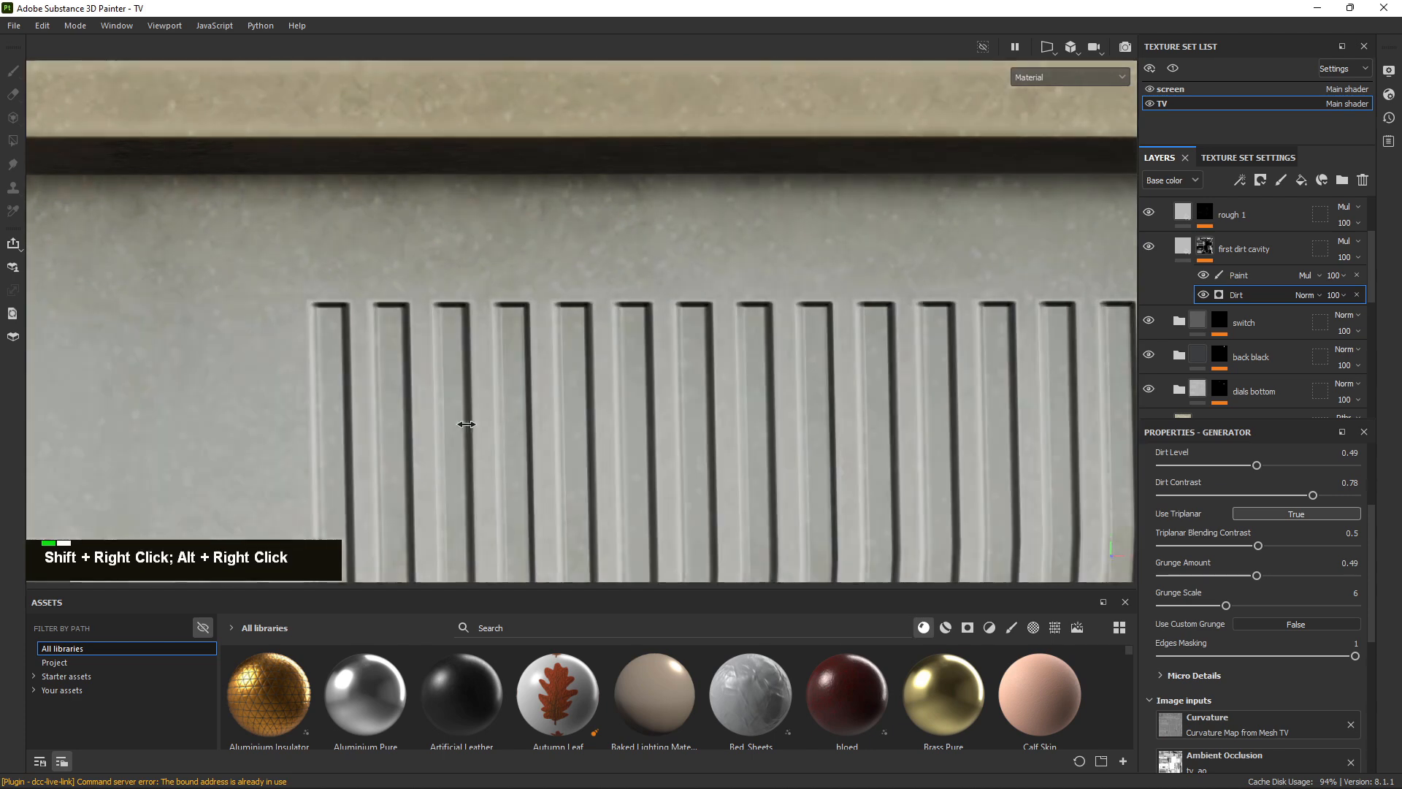
{"action": "left_click", "coordinate": [1251, 295], "text": "alt"}
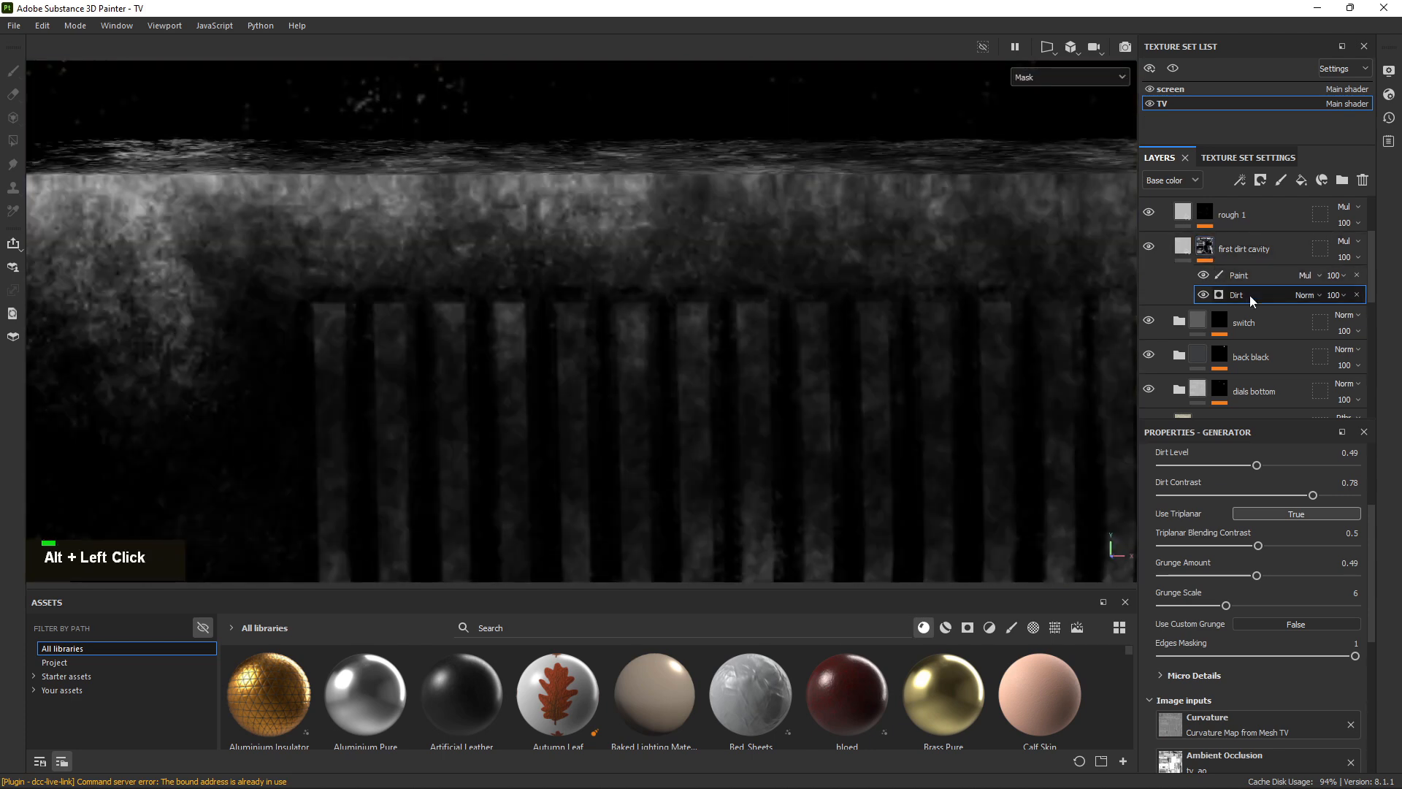
{"action": "middle_click_drag", "start_coordinate": [632, 392], "coordinate": [475, 288], "text": "alt"}
{"action": "right_click_drag", "start_coordinate": [475, 287], "coordinate": [1035, 288], "text": "alt"}
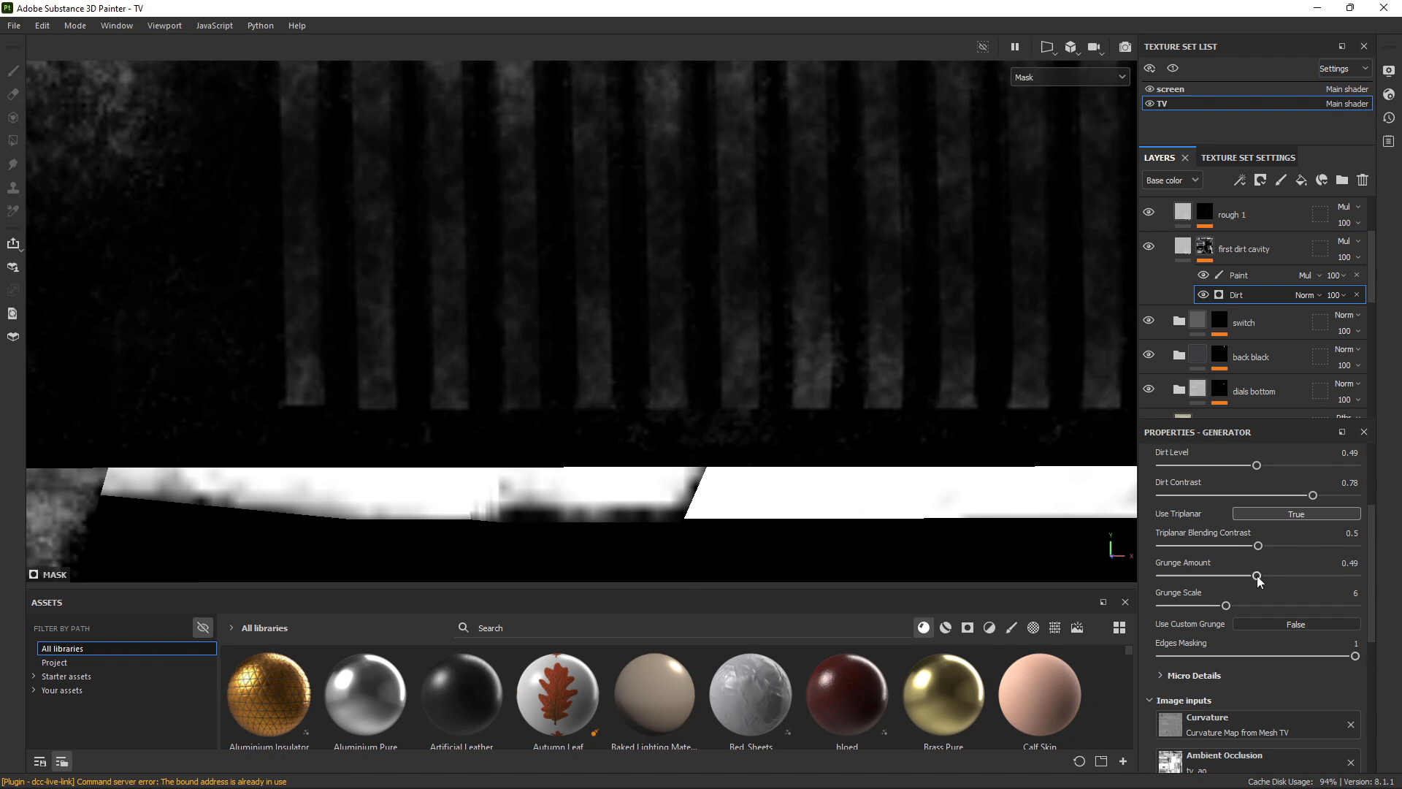
Test the Dirt generator's Height Details Intensity, keep it at 1, and set the AO Radius to 0.16.
{"action": "scroll", "coordinate": [1237, 608], "scroll_direction": "down", "scroll_amount": 4}
{"action": "scroll", "coordinate": [1232, 602], "scroll_direction": "up", "scroll_amount": 8}
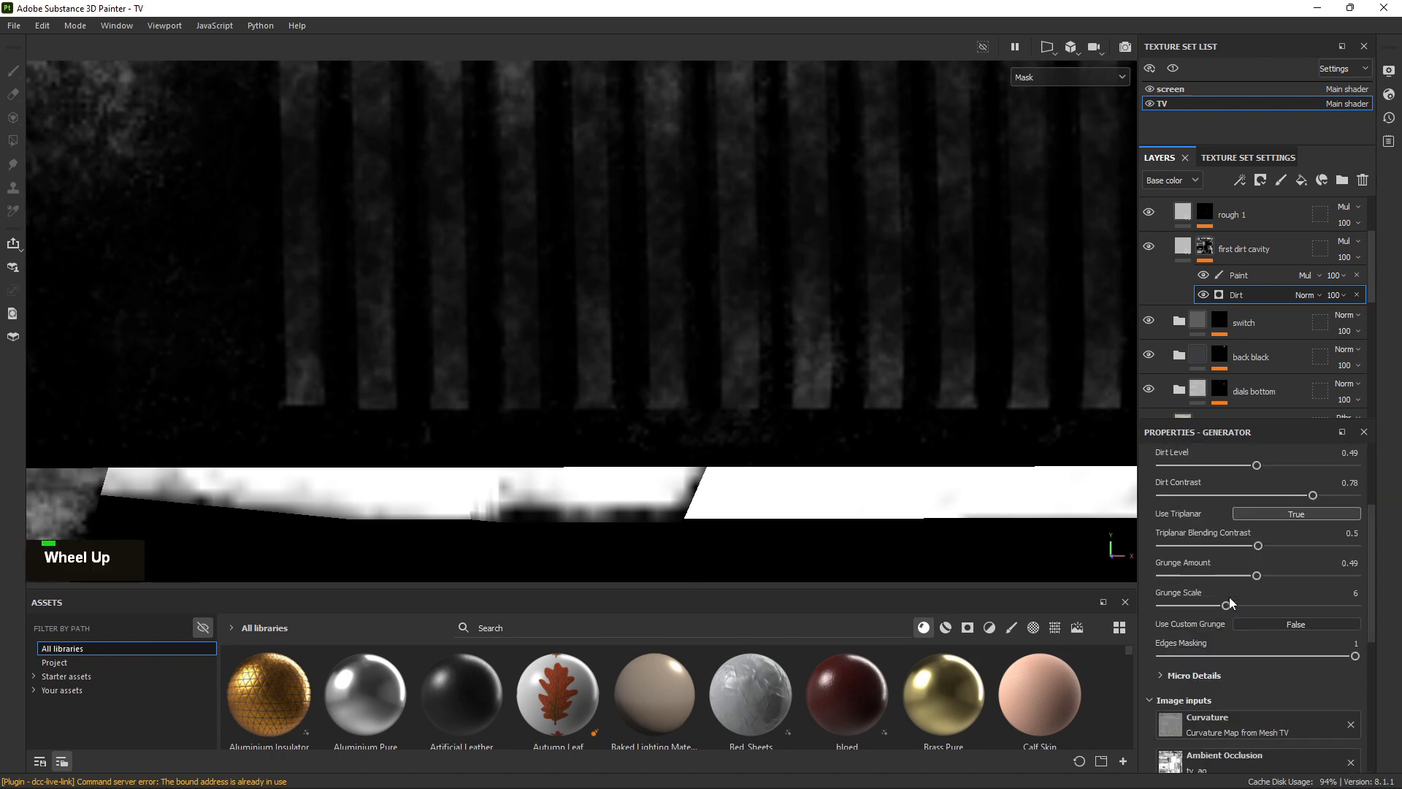
{"action": "scroll", "coordinate": [1212, 588], "scroll_direction": "down", "scroll_amount": 5}
{"action": "scroll", "coordinate": [1203, 570], "scroll_direction": "up", "scroll_amount": 1}
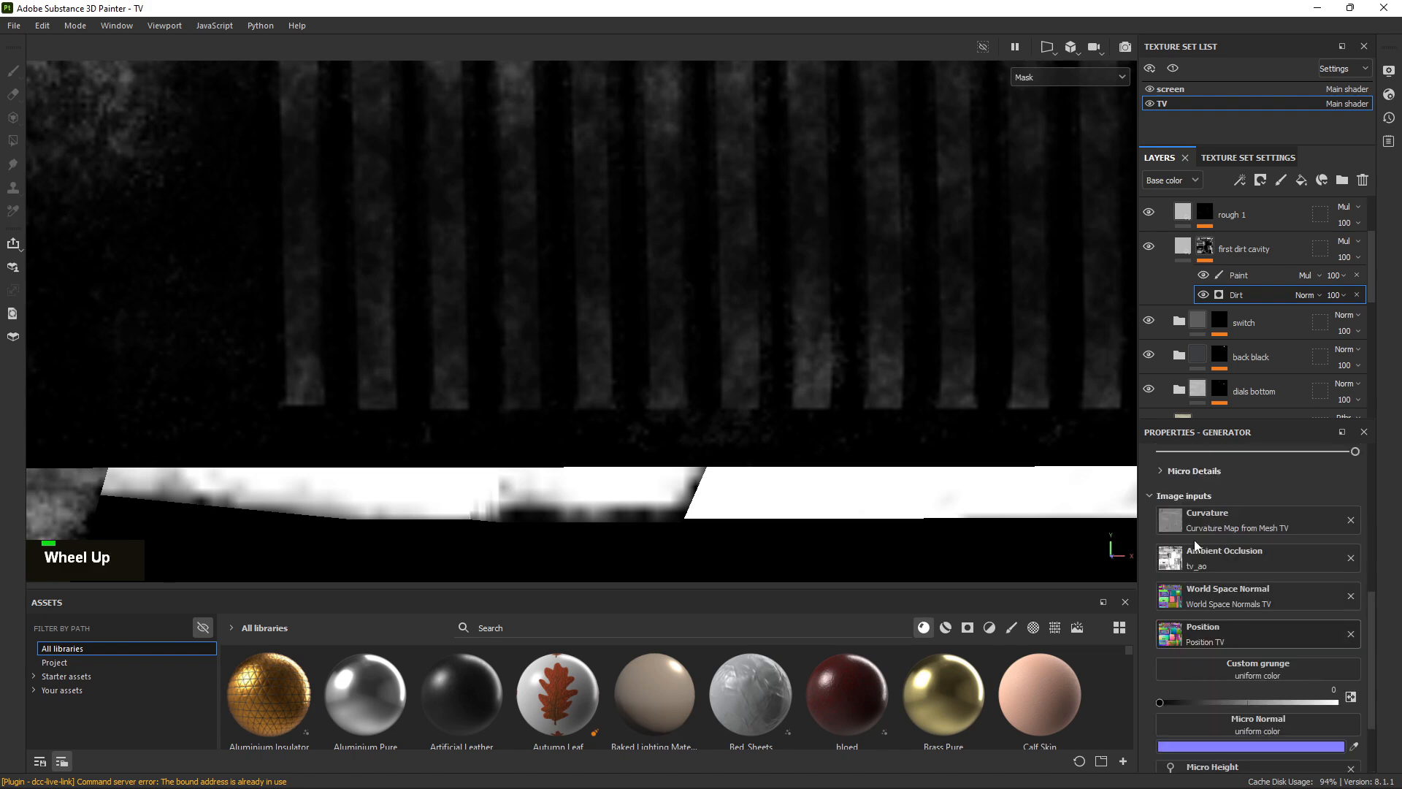
{"action": "left_click", "coordinate": [1181, 472]}
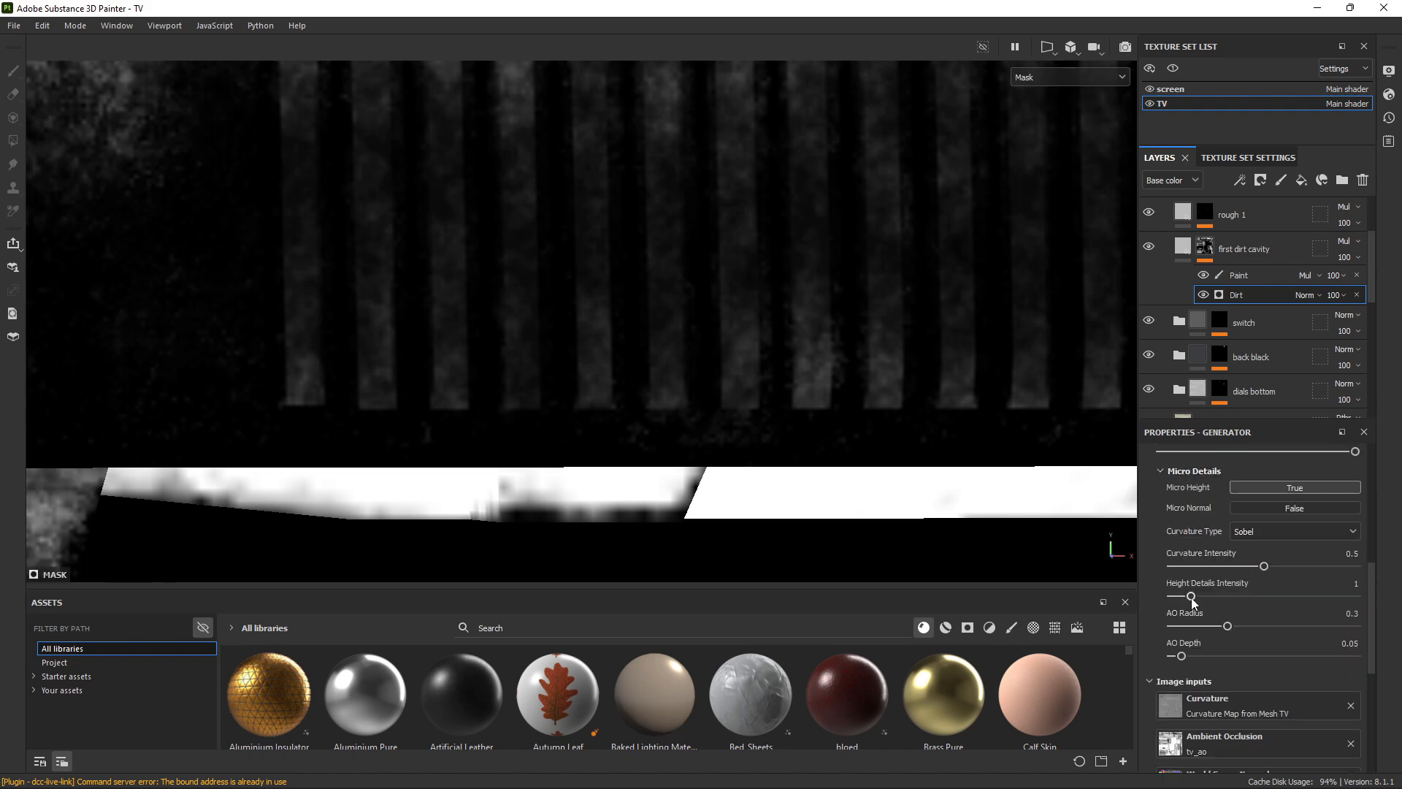
{"action": "mouse_move", "coordinate": [1192, 596]}
{"action": "left_mouse_down"}
{"action": "mouse_move", "coordinate": [1259, 597]}
{"action": "mouse_move", "coordinate": [1192, 596]}
{"action": "left_mouse_up"}
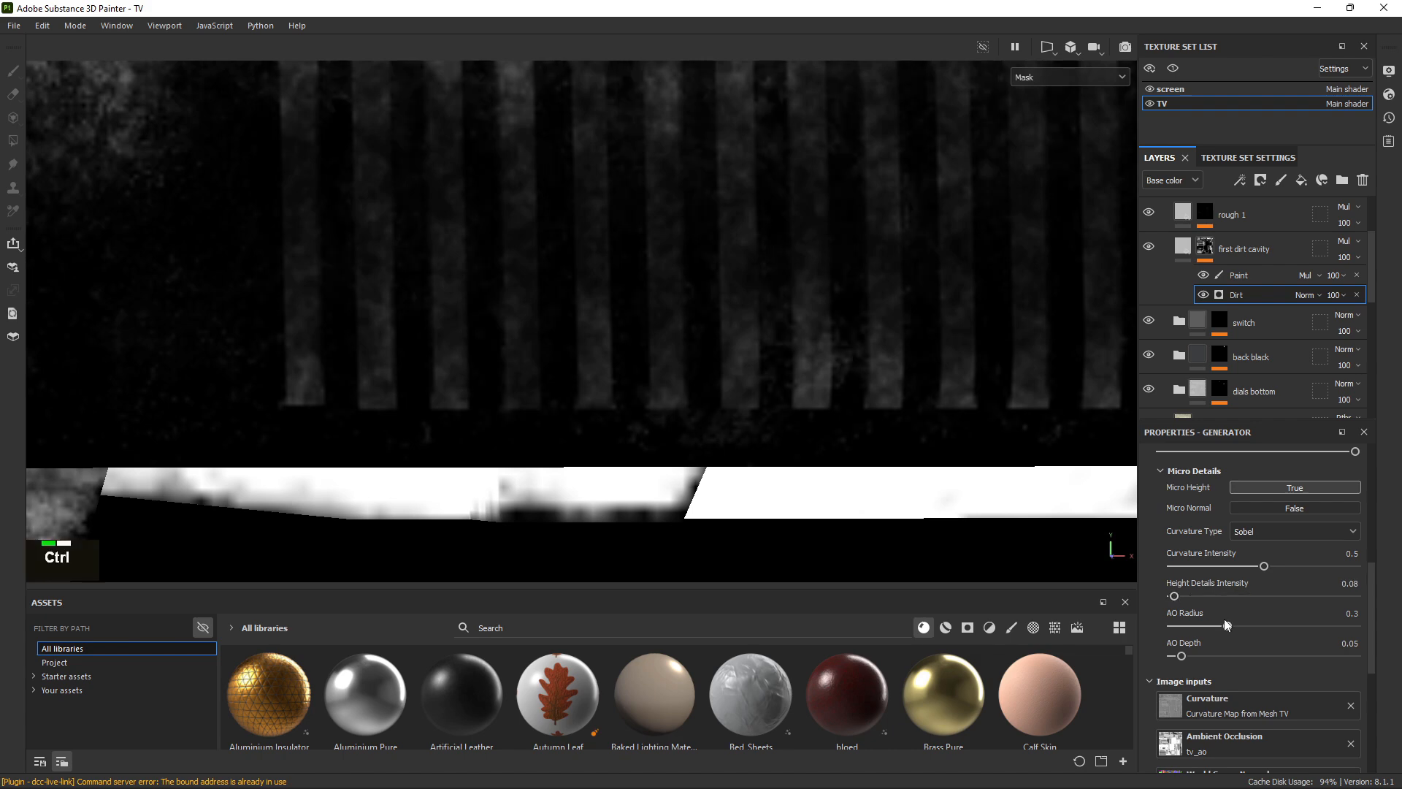
{"action": "left_click_drag", "start_coordinate": [1280, 628], "coordinate": [1312, 629]}
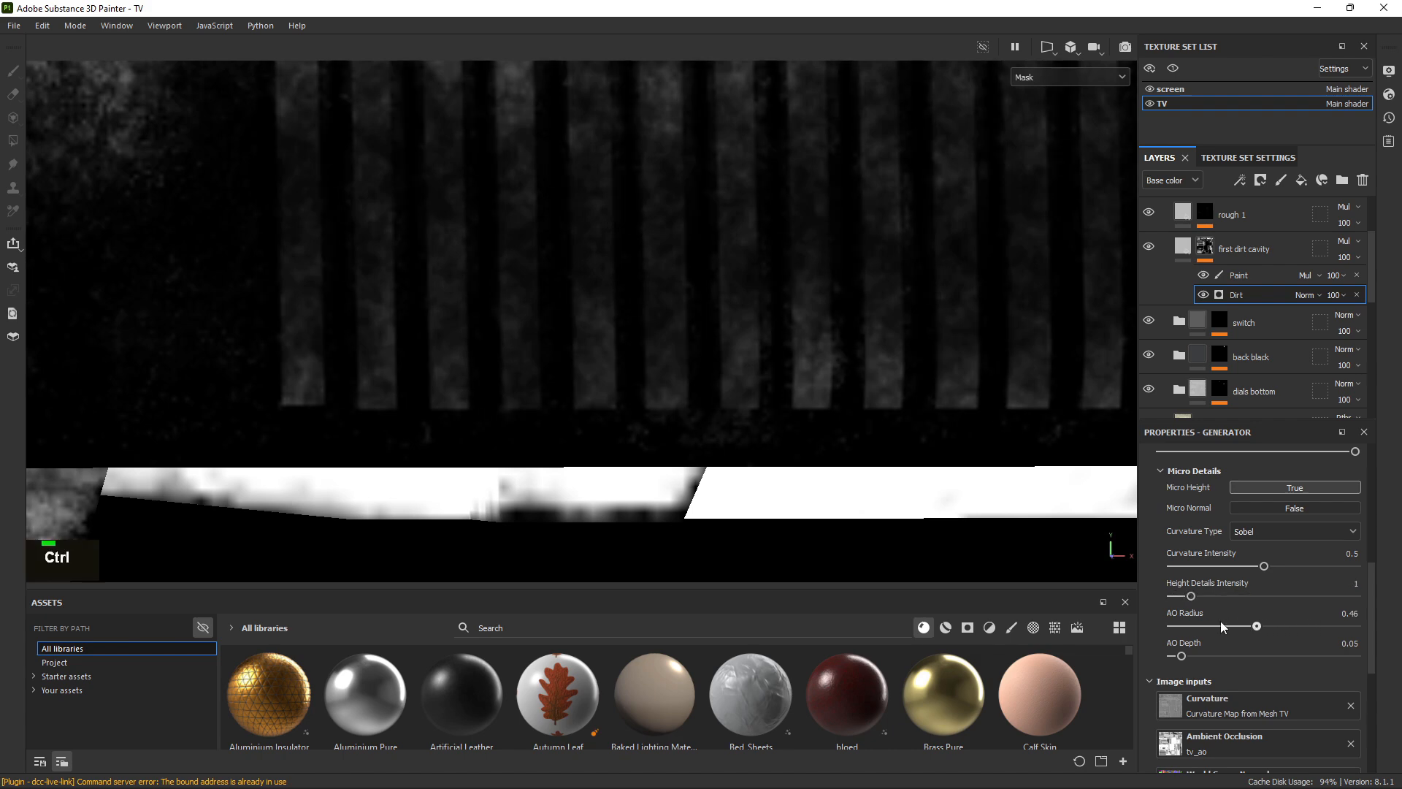
{"action": "left_click_drag", "start_coordinate": [1221, 621], "coordinate": [1206, 626], "text": "ctrl"}
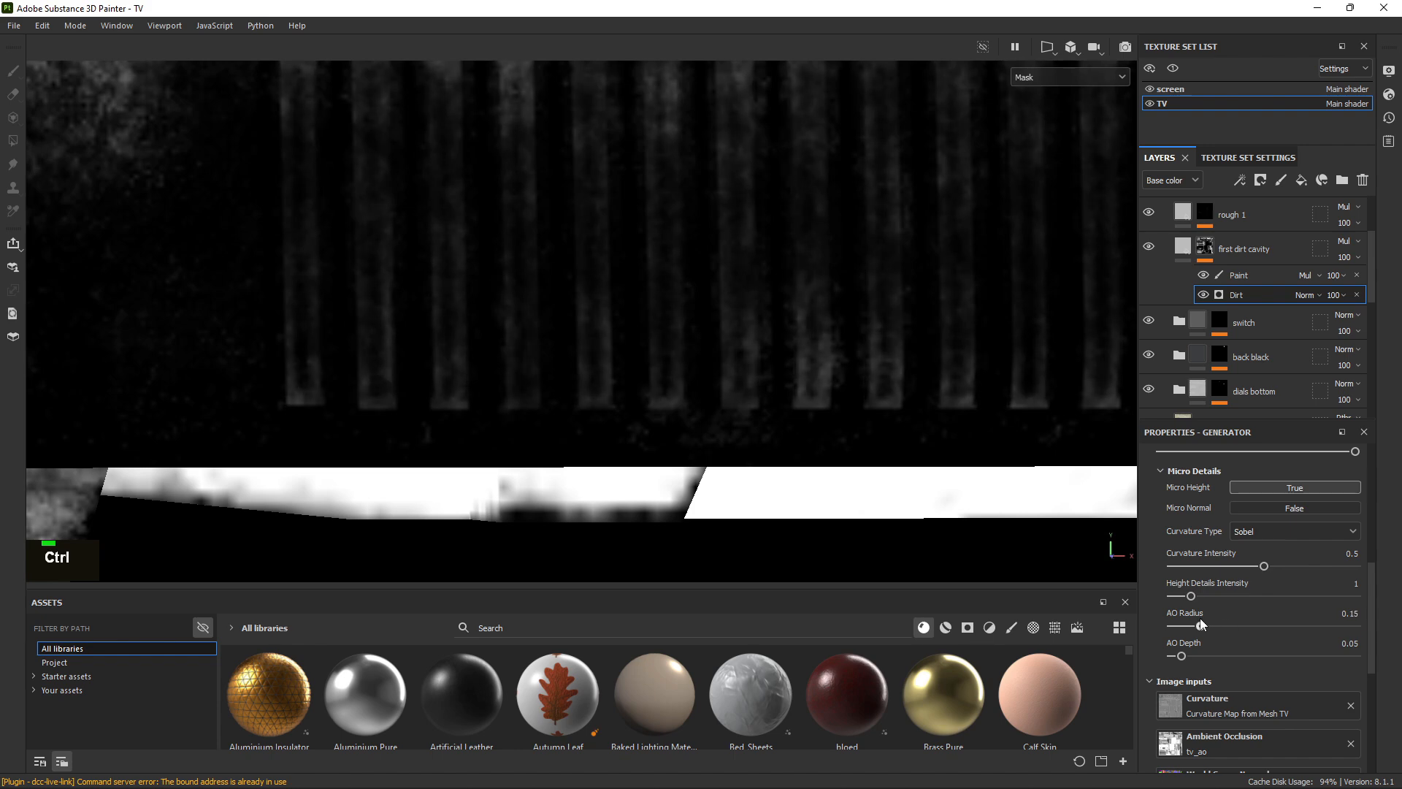
Examine the dirt mask around both sets of vent slots, the front recess and the underside of the base.
{"action": "right_click_drag", "start_coordinate": [798, 453], "coordinate": [786, 322], "text": "alt"}
{"action": "middle_click_drag", "start_coordinate": [786, 322], "coordinate": [557, 344], "text": "alt"}
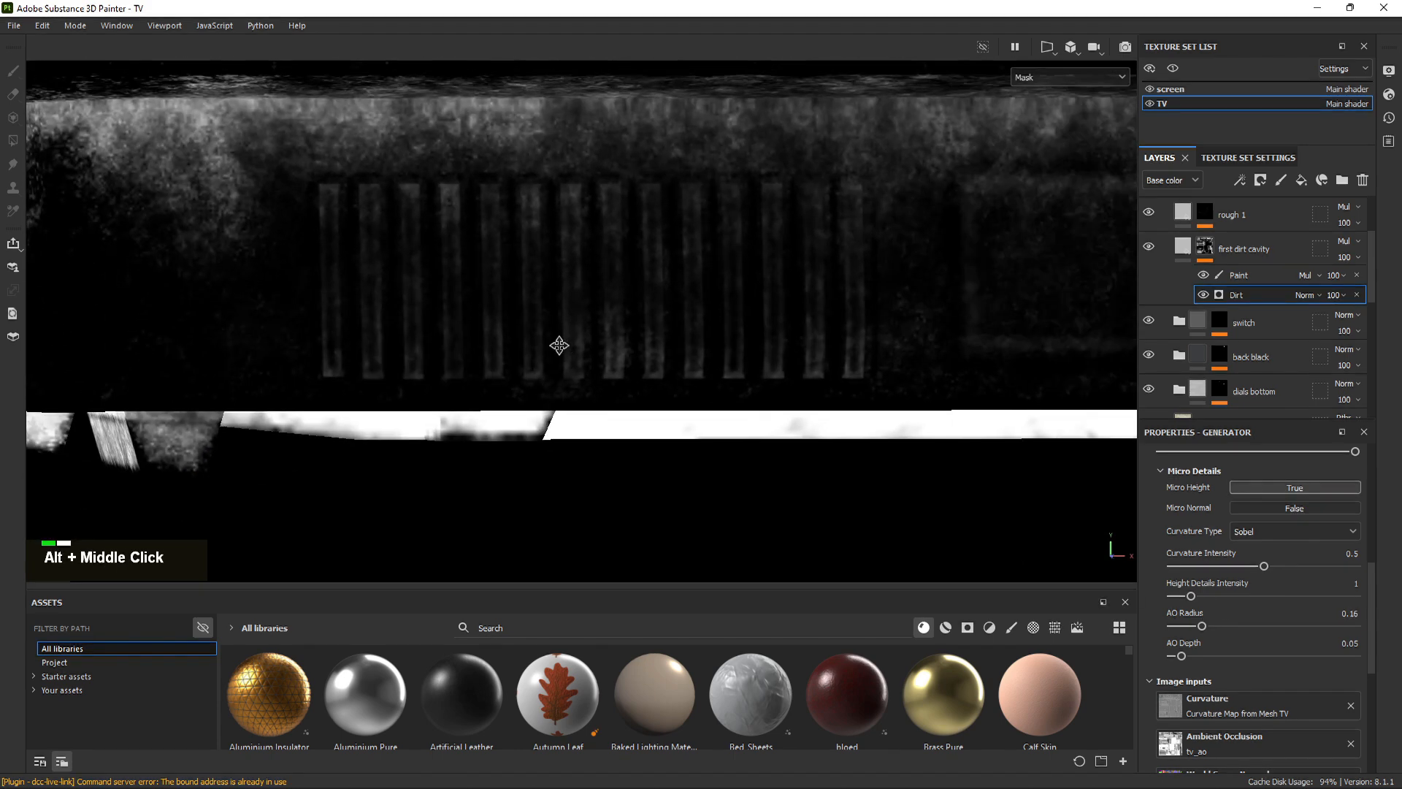
{"action": "right_click_drag", "start_coordinate": [558, 344], "coordinate": [533, 309], "text": "alt"}
{"action": "middle_click_drag", "start_coordinate": [533, 309], "coordinate": [438, 326], "text": "alt"}
{"action": "left_click_drag", "start_coordinate": [438, 326], "coordinate": [454, 363], "text": "alt"}
{"action": "right_click_drag", "start_coordinate": [453, 363], "coordinate": [344, 147], "text": "alt"}
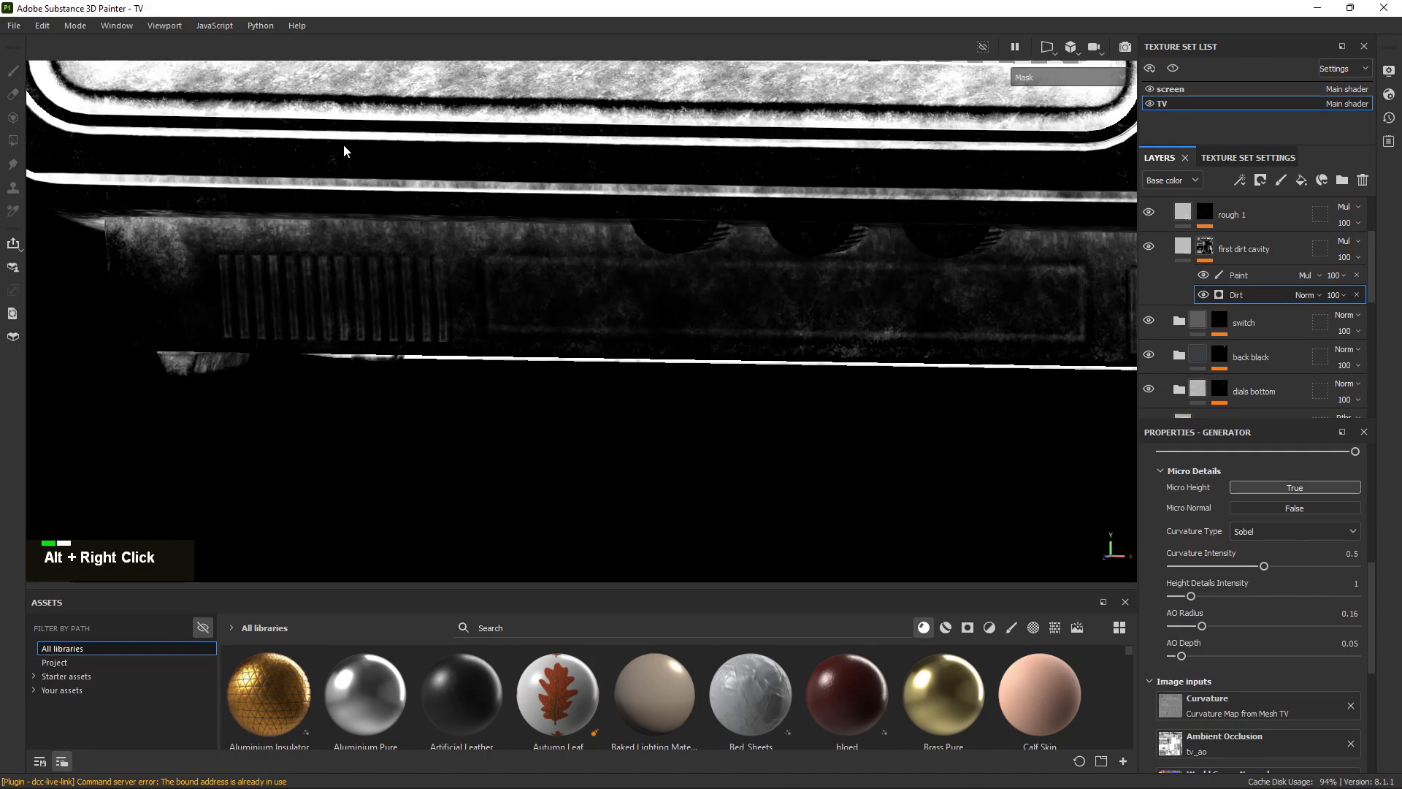
{"action": "middle_click_drag", "start_coordinate": [344, 146], "coordinate": [764, 307], "text": "alt"}
{"action": "left_click_drag", "start_coordinate": [765, 307], "coordinate": [877, 409], "text": "alt"}
{"action": "right_click_drag", "start_coordinate": [877, 409], "coordinate": [903, 428], "text": "alt"}
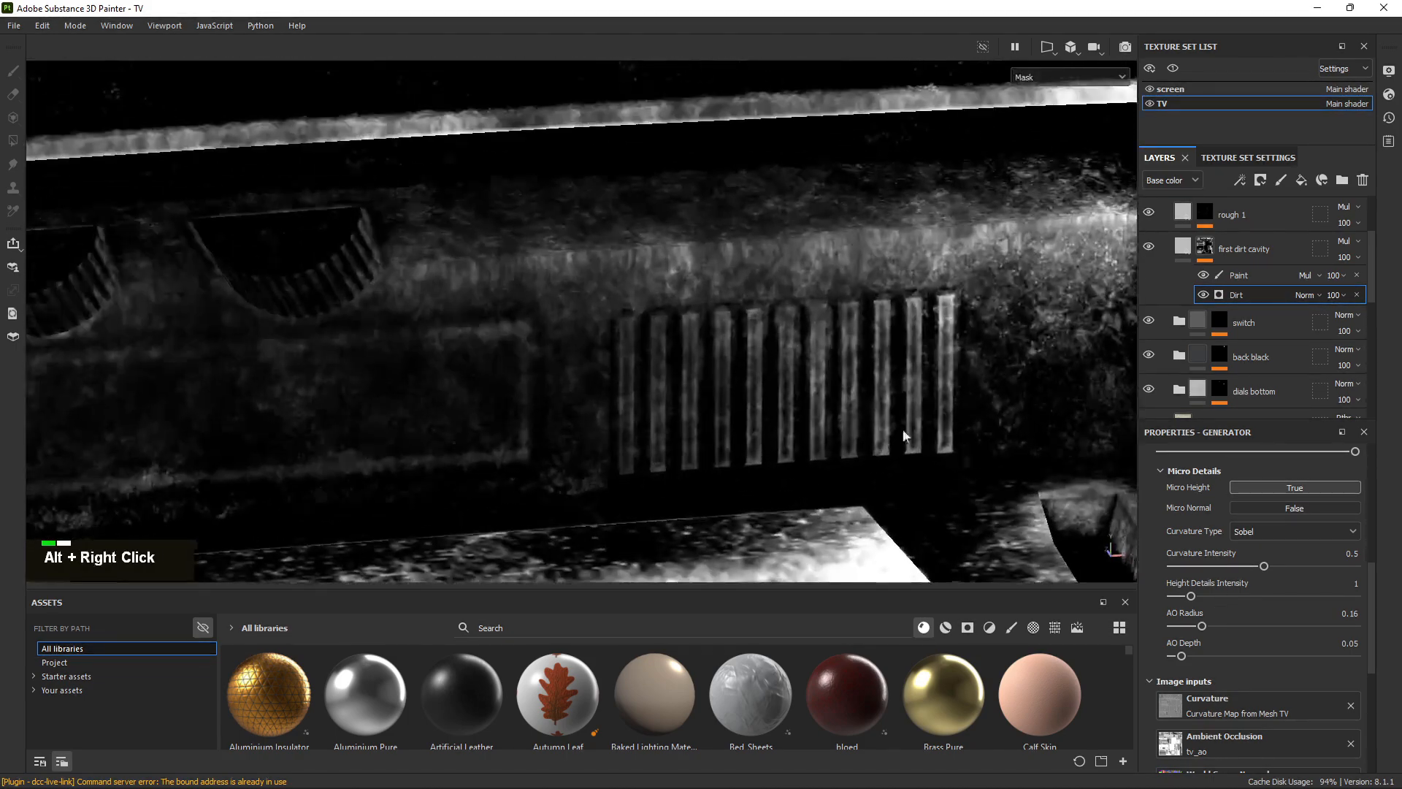
{"action": "left_click_drag", "start_coordinate": [903, 428], "coordinate": [644, 429], "text": "alt"}
Return to the material view and compare the vent slots with the Dirt generator hidden and shown.
{"action": "key", "text": "m"}
{"action": "right_click_drag", "start_coordinate": [650, 406], "coordinate": [614, 398], "text": "shift"}
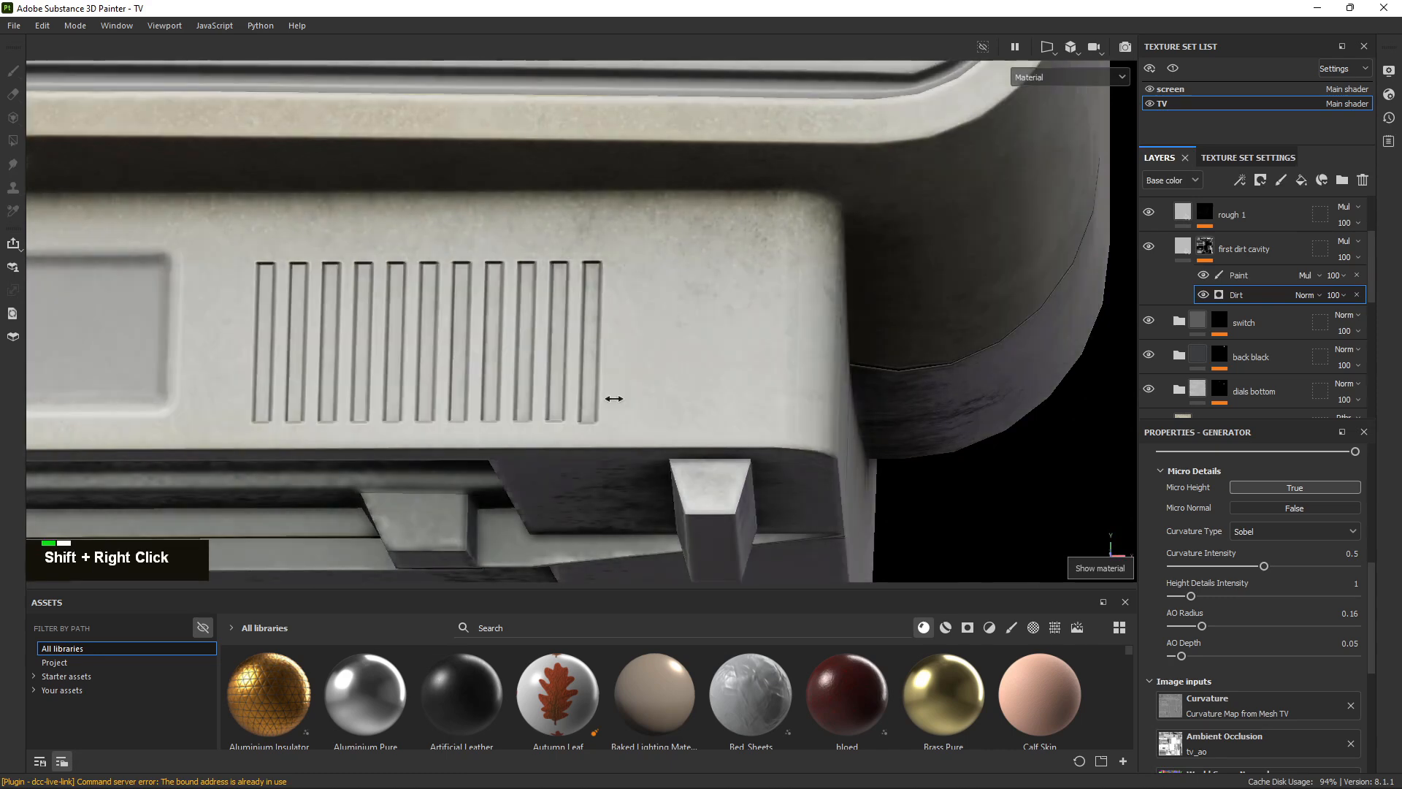
{"action": "key", "text": "super"}
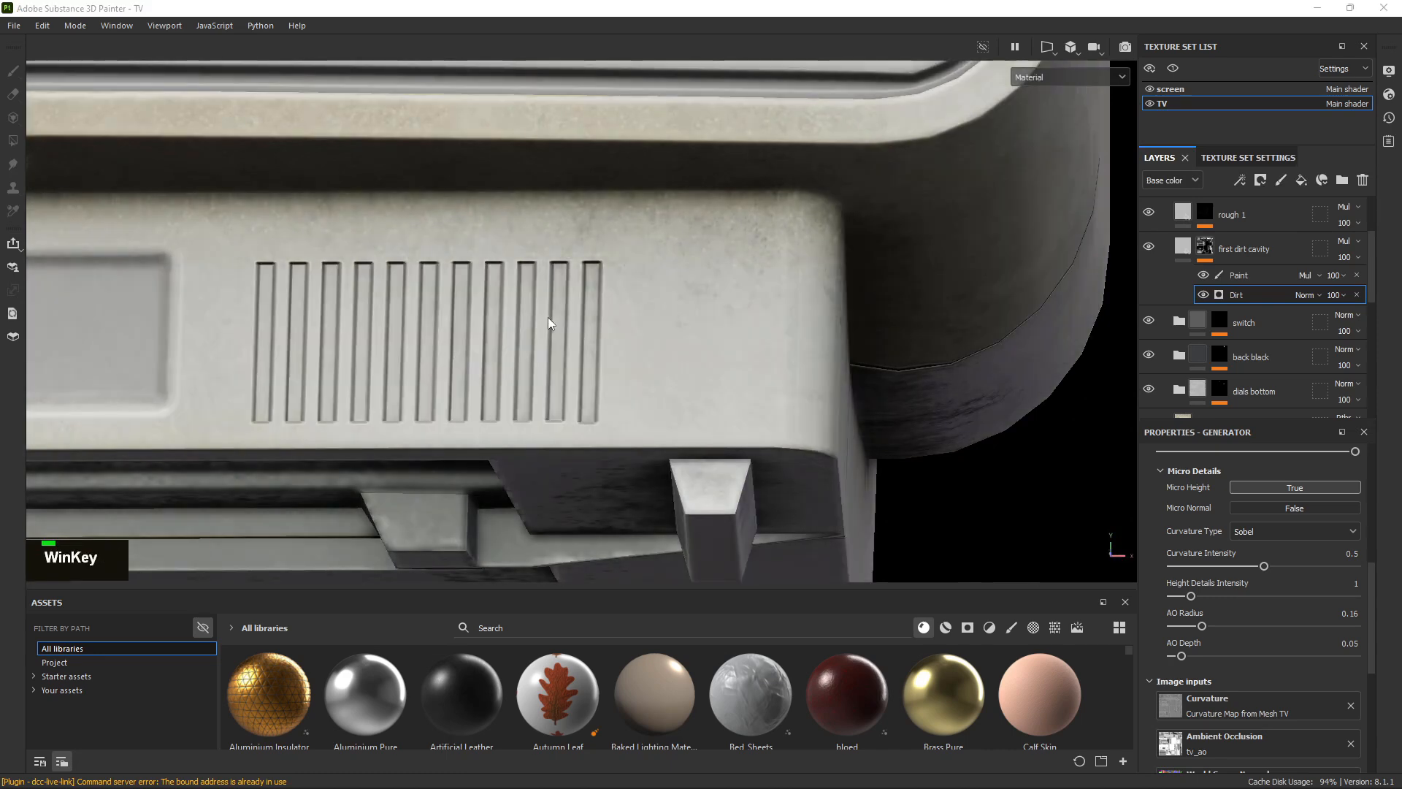
{"action": "left_click_drag", "start_coordinate": [595, 326], "coordinate": [742, 410], "text": "alt"}
{"action": "right_click_drag", "start_coordinate": [742, 410], "coordinate": [751, 409], "text": "shift"}
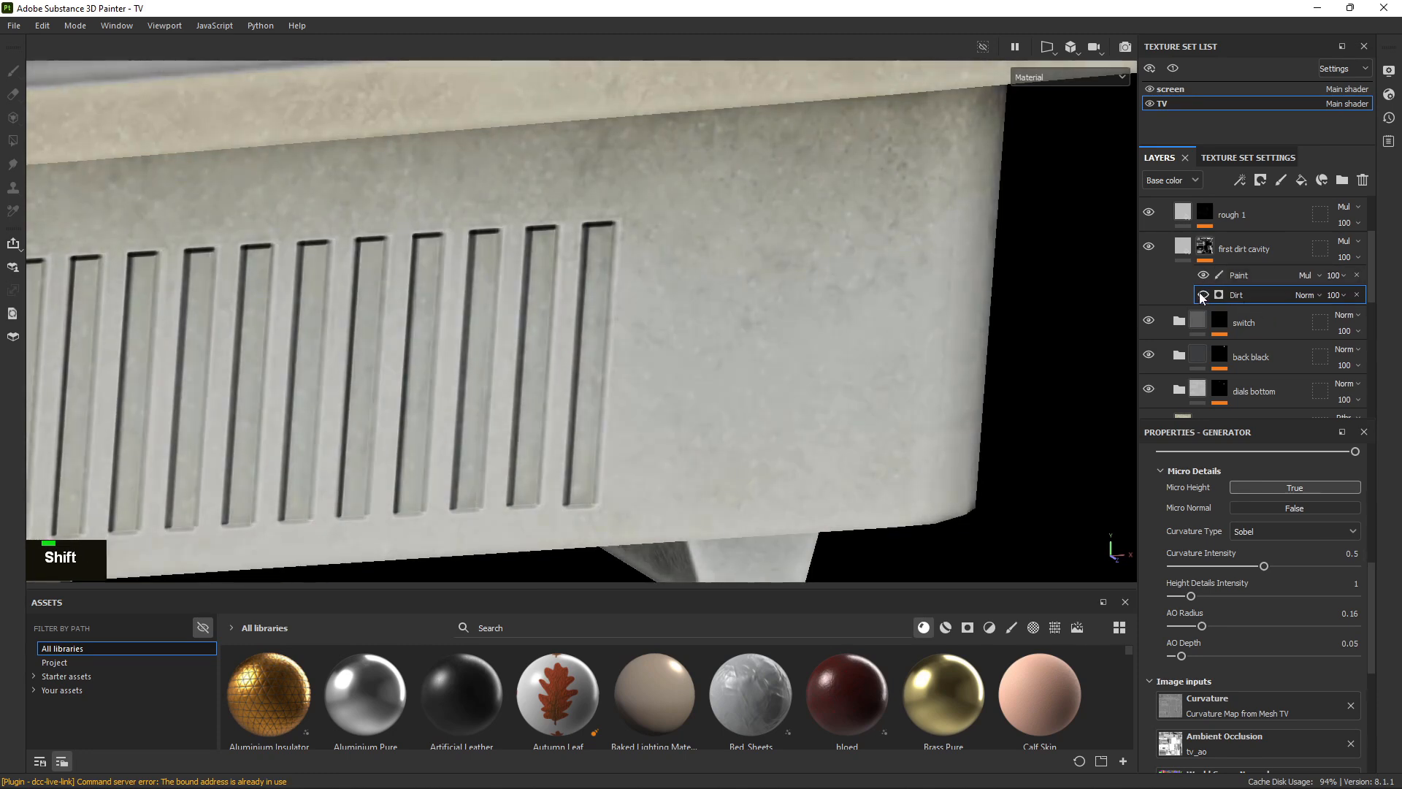
{"action": "left_click", "coordinate": [1203, 295]}
{"action": "left_click", "coordinate": [1203, 295]}
{"action": "double_click", "coordinate": [1203, 295]}
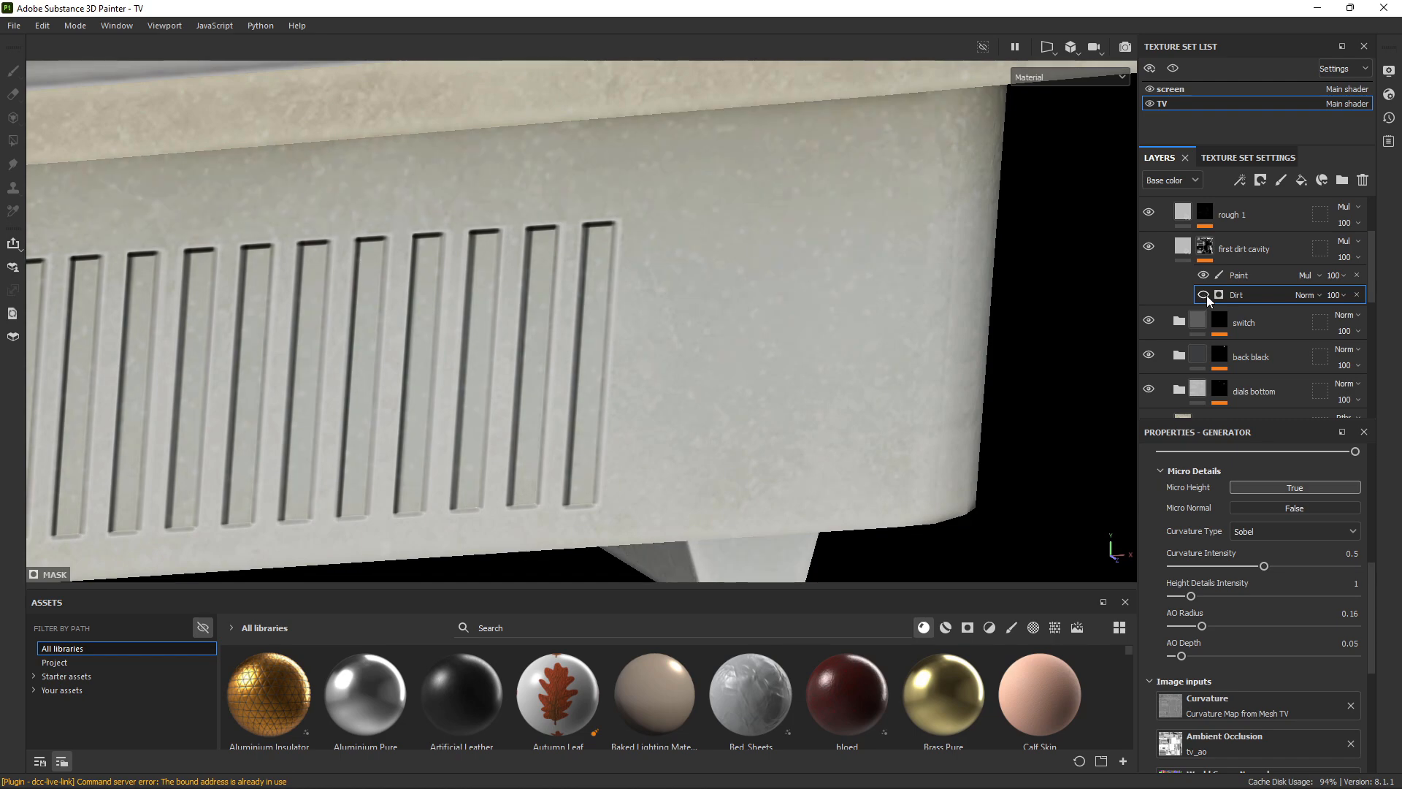
Examine the dirt effect across the TV's front and side casing.
{"action": "right_click_drag", "start_coordinate": [721, 352], "coordinate": [463, 288], "text": "alt"}
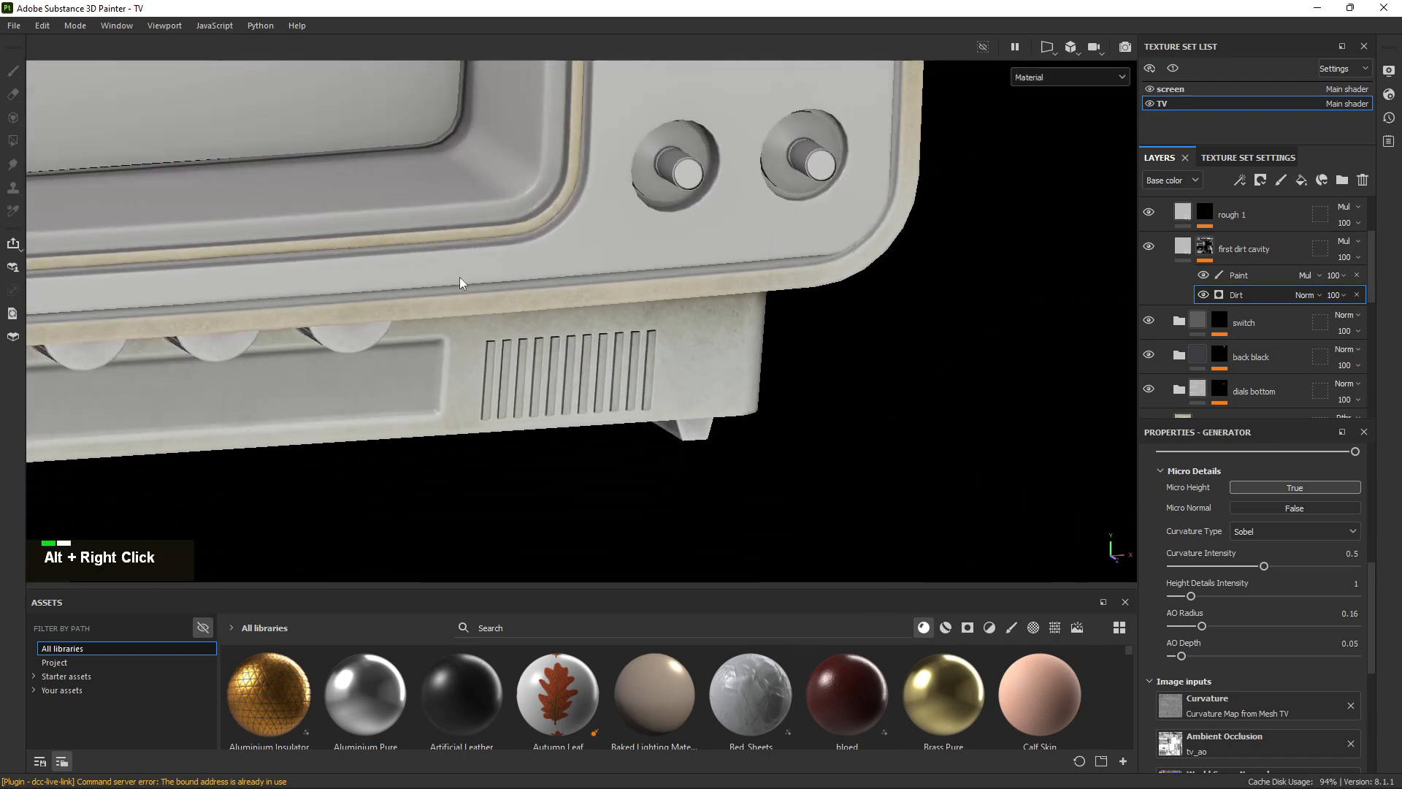
{"action": "left_click_drag", "start_coordinate": [463, 288], "coordinate": [721, 364], "text": "alt"}
{"action": "right_click_drag", "start_coordinate": [721, 364], "coordinate": [599, 88], "text": "alt"}
{"action": "middle_click_drag", "start_coordinate": [599, 88], "coordinate": [654, 238], "text": "alt"}
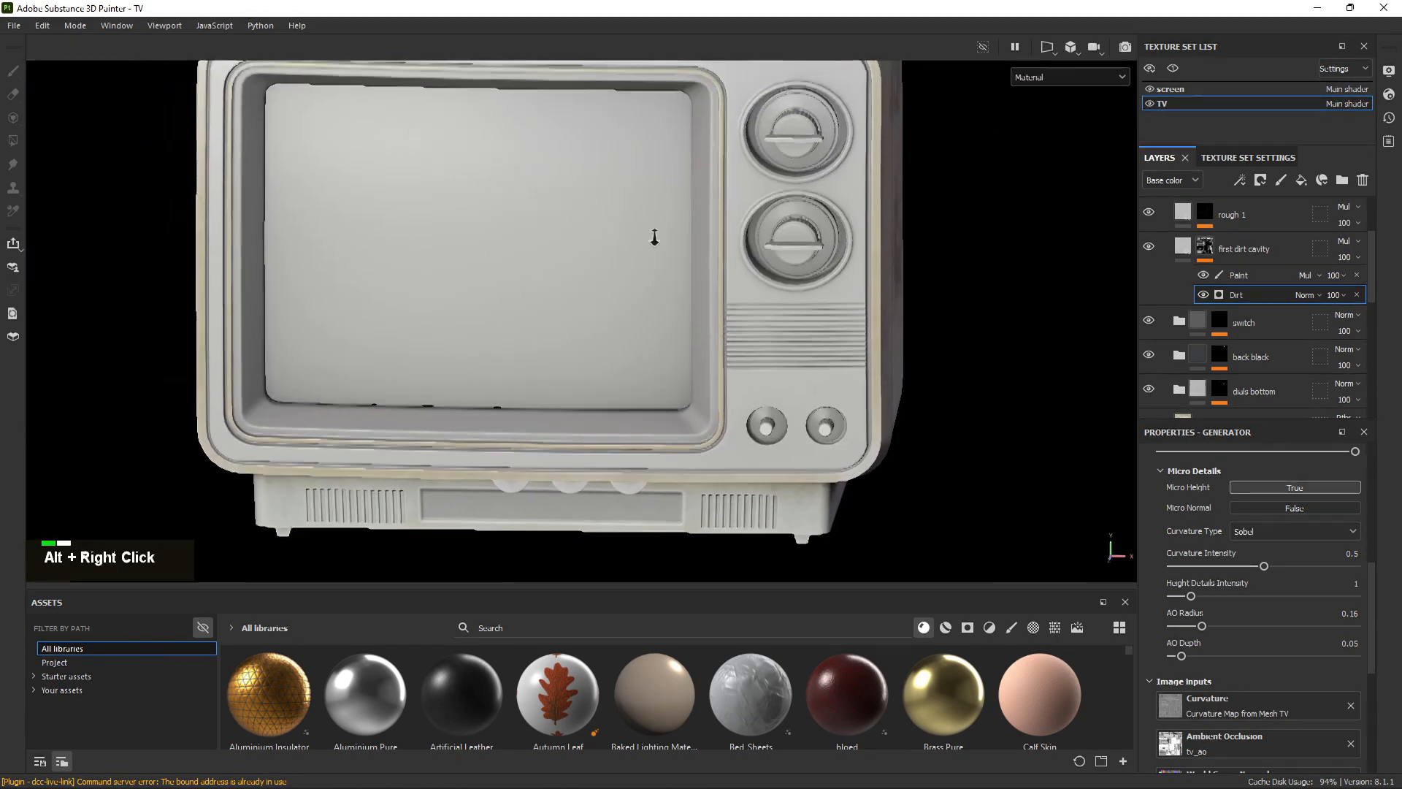
{"action": "left_click_drag", "start_coordinate": [655, 239], "coordinate": [333, 170], "text": "alt"}
{"action": "middle_click_drag", "start_coordinate": [333, 169], "coordinate": [458, 256], "text": "alt"}
{"action": "right_click_drag", "start_coordinate": [458, 257], "coordinate": [701, 313], "text": "shift"}
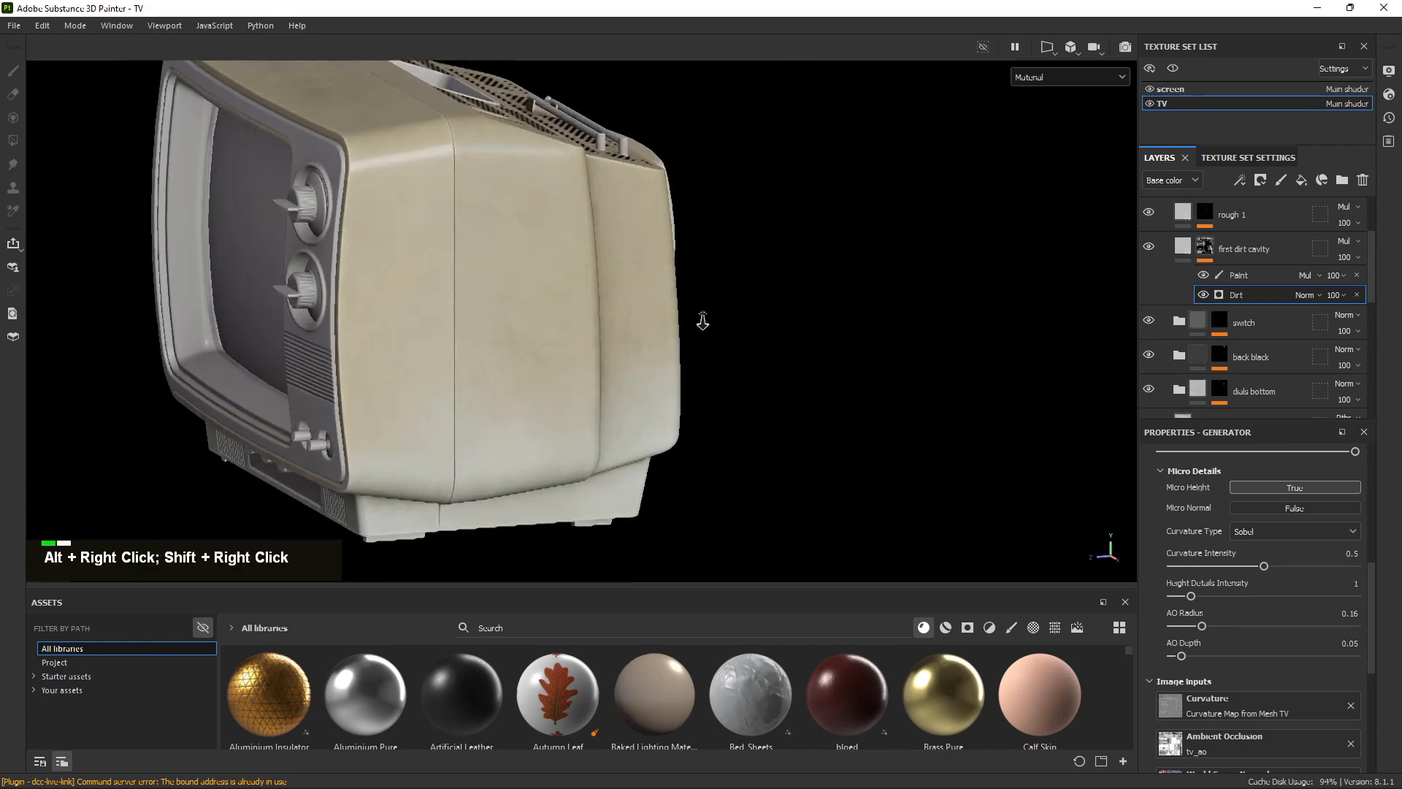
{"action": "left_click_drag", "start_coordinate": [701, 313], "coordinate": [350, 343], "text": "alt"}
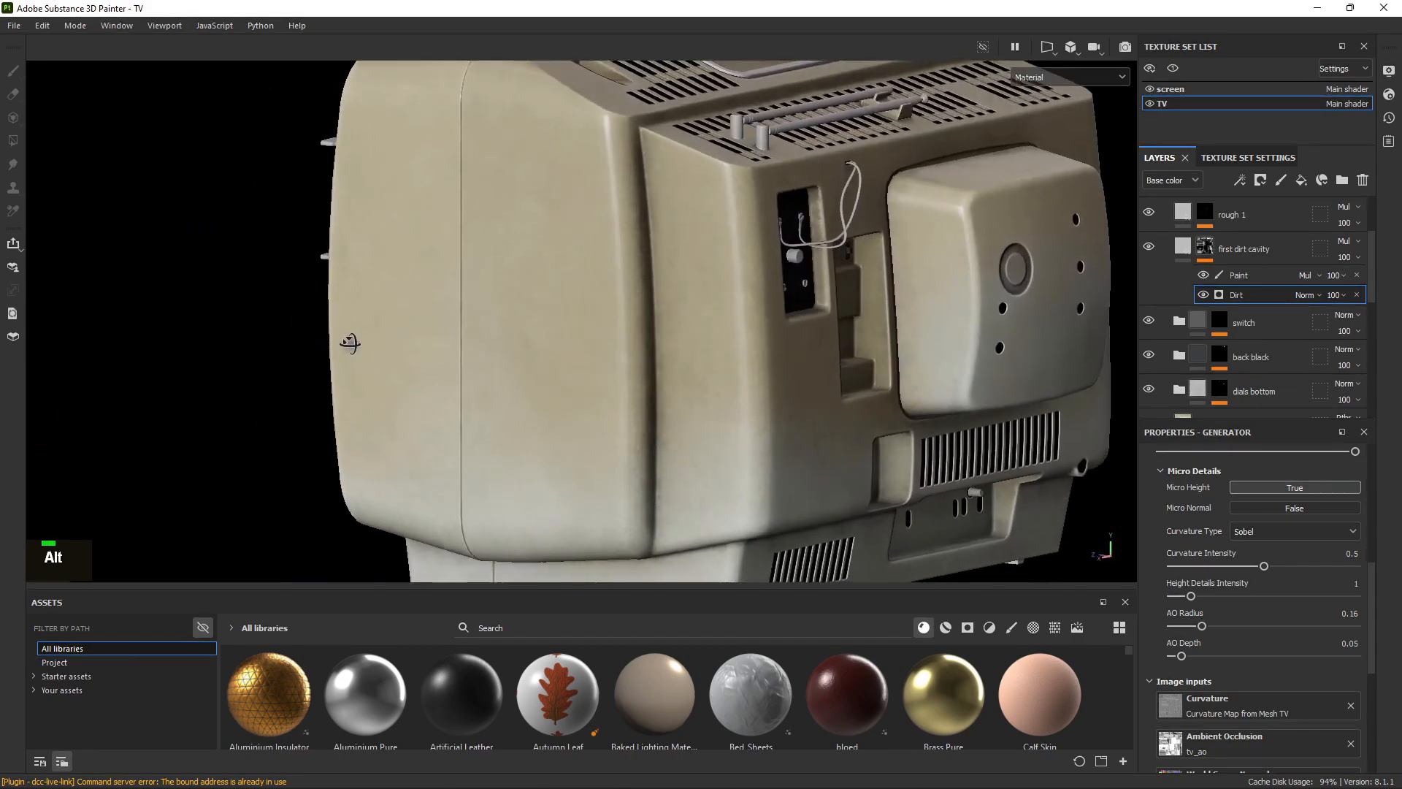
Examine the dirt effect on the TV's back panel, its recesses and the raised rear housing.
{"action": "middle_click_drag", "start_coordinate": [350, 344], "coordinate": [501, 334], "text": "alt"}
{"action": "left_click_drag", "start_coordinate": [501, 335], "coordinate": [630, 321], "text": "alt"}
{"action": "right_click_drag", "start_coordinate": [630, 322], "coordinate": [614, 280], "text": "alt"}
{"action": "middle_click_drag", "start_coordinate": [614, 281], "coordinate": [498, 326], "text": "alt"}
{"action": "right_click_drag", "start_coordinate": [498, 325], "coordinate": [720, 366], "text": "shift"}
{"action": "middle_click_drag", "start_coordinate": [720, 366], "coordinate": [582, 316], "text": "alt"}
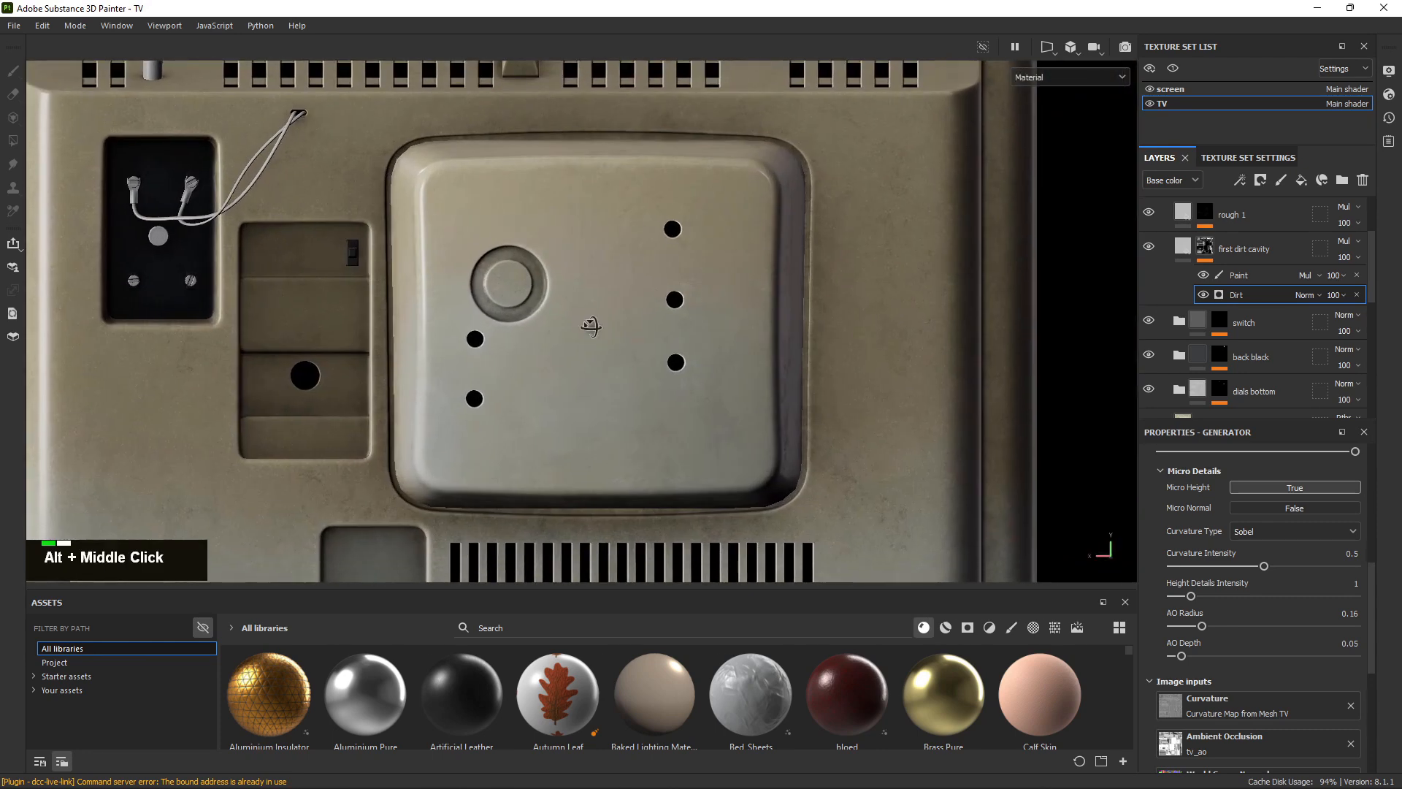
{"action": "left_click_drag", "start_coordinate": [583, 317], "coordinate": [714, 366], "text": "alt"}
{"action": "right_click_drag", "start_coordinate": [714, 366], "coordinate": [528, 287], "text": "shift"}
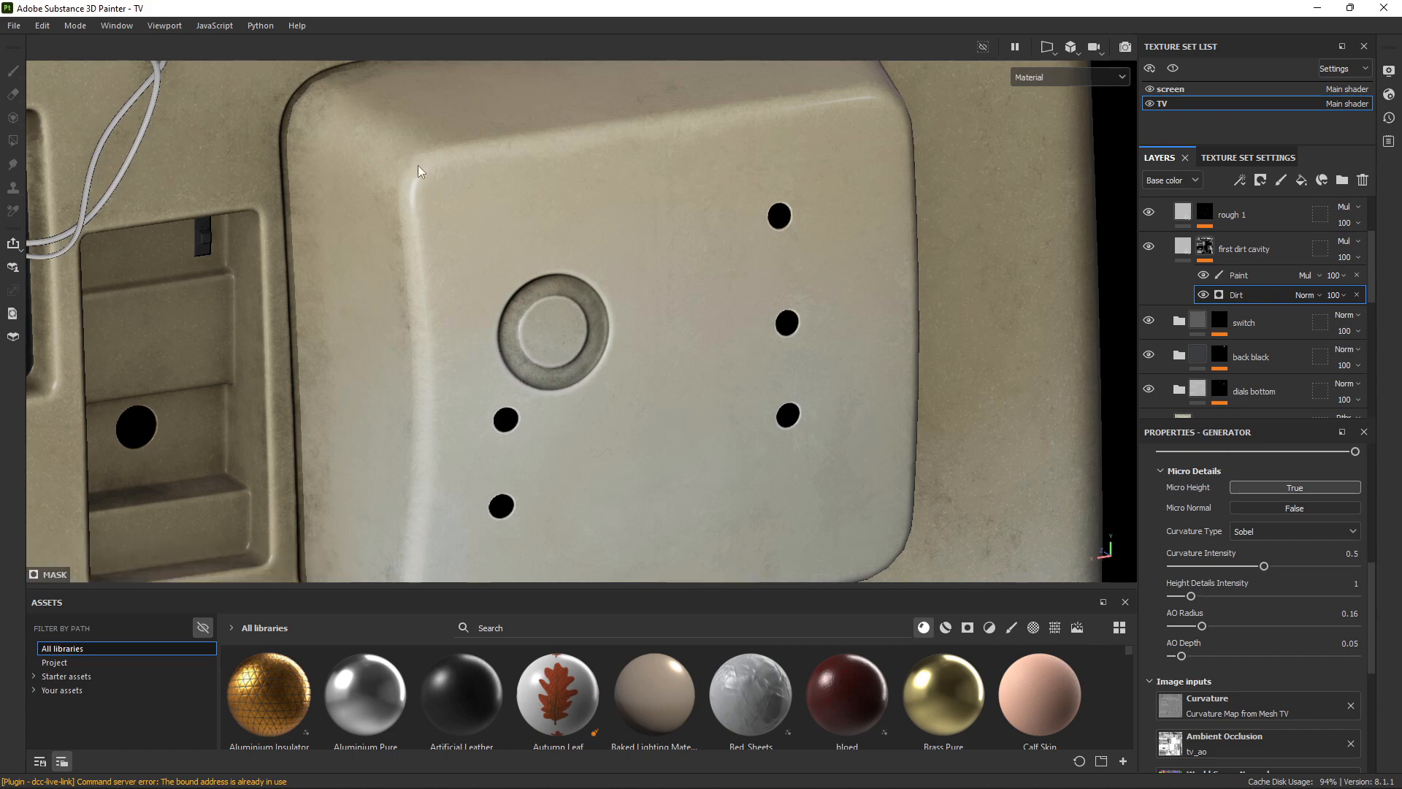
{"action": "right_click_drag", "start_coordinate": [418, 165], "coordinate": [563, 210], "text": "alt"}
{"action": "left_click_drag", "start_coordinate": [563, 210], "coordinate": [453, 208], "text": "alt"}
{"action": "middle_click_drag", "start_coordinate": [657, 292], "coordinate": [431, 231], "text": "alt"}
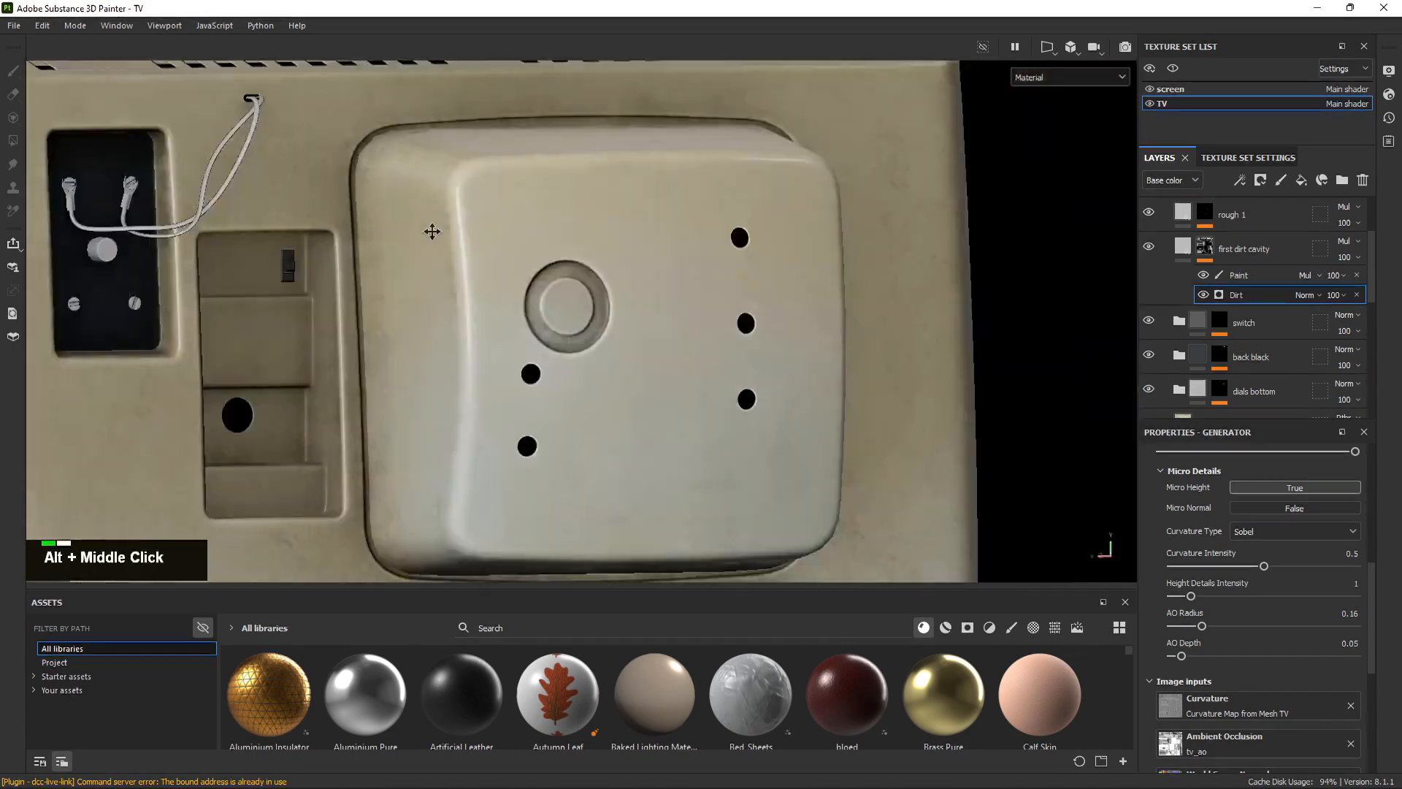
{"action": "left_click_drag", "start_coordinate": [431, 231], "coordinate": [501, 276], "text": "alt"}
{"action": "right_click_drag", "start_coordinate": [501, 276], "coordinate": [563, 308], "text": "alt"}
{"action": "middle_click_drag", "start_coordinate": [562, 309], "coordinate": [582, 267], "text": "alt"}
{"action": "left_click_drag", "start_coordinate": [583, 267], "coordinate": [496, 243], "text": "alt"}
{"action": "right_click_drag", "start_coordinate": [496, 243], "coordinate": [761, 351], "text": "alt"}
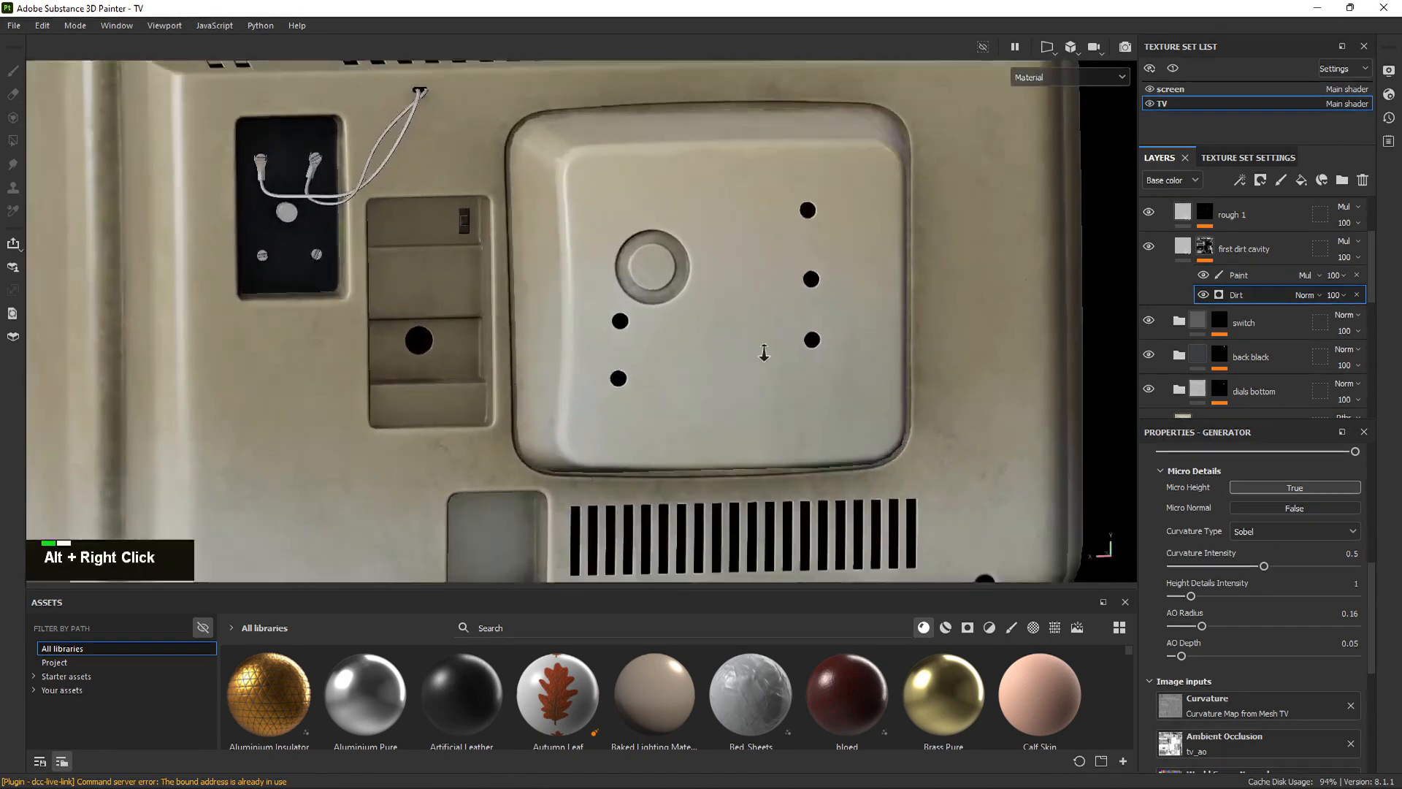
{"action": "middle_click_drag", "start_coordinate": [760, 350], "coordinate": [646, 339], "text": "alt"}
Inspect the rear housing's colour and toggle the box main copy 1 folder's visibility to identify what it affects.
{"action": "scroll", "coordinate": [1202, 275], "scroll_direction": "down", "scroll_amount": 5}
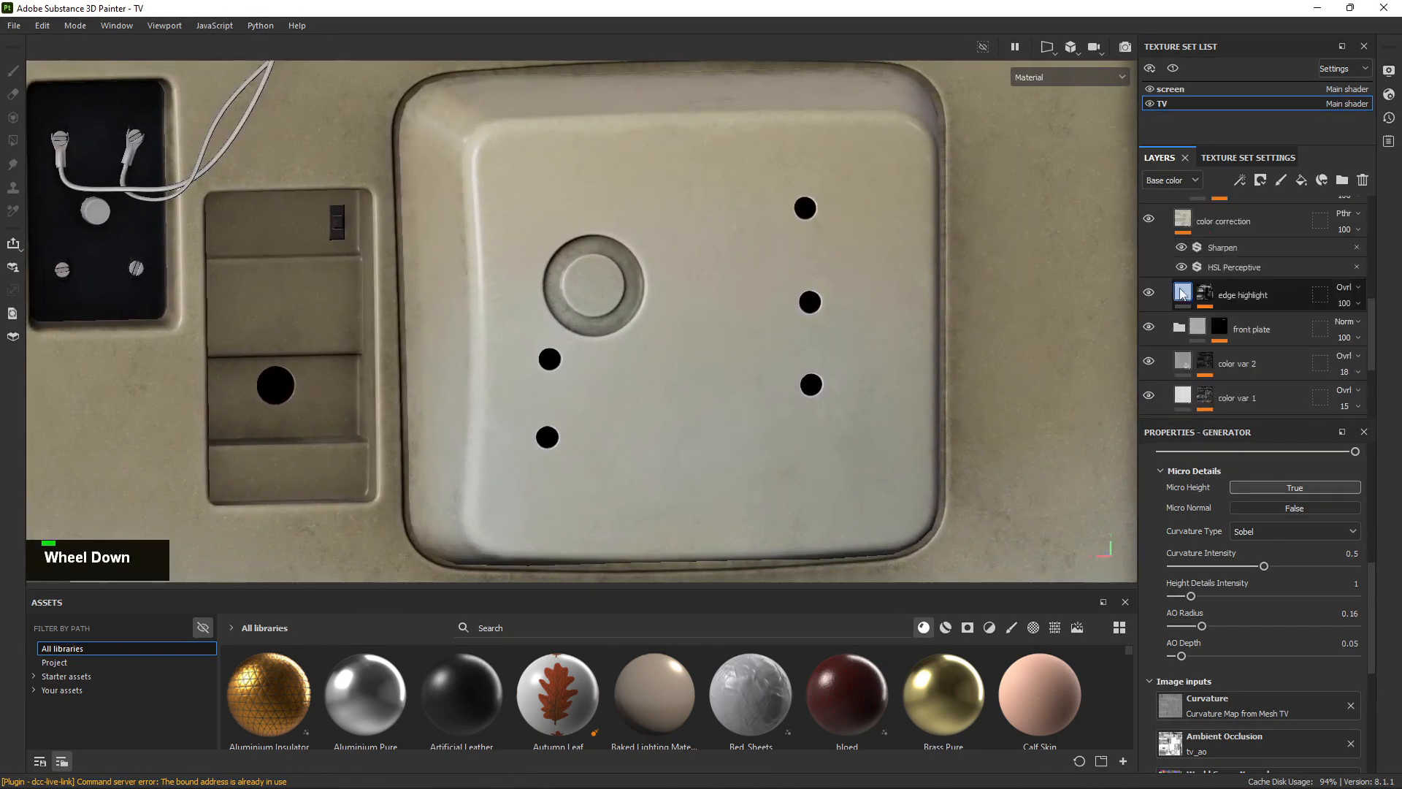
{"action": "left_click_drag", "start_coordinate": [864, 342], "coordinate": [563, 272], "text": "alt"}
{"action": "middle_click_drag", "start_coordinate": [562, 272], "coordinate": [478, 256], "text": "alt"}
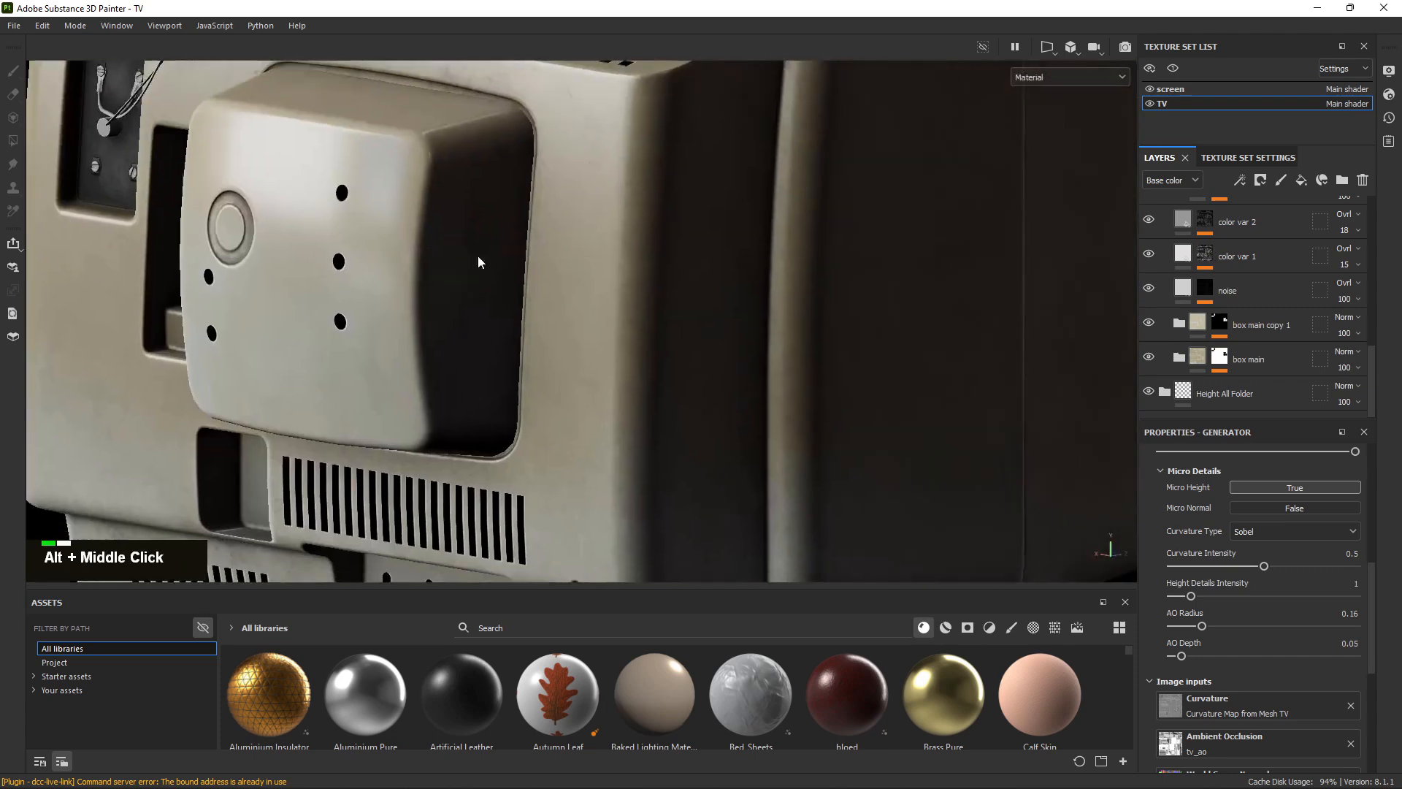
{"action": "right_click_drag", "start_coordinate": [479, 255], "coordinate": [379, 232], "text": "shift"}
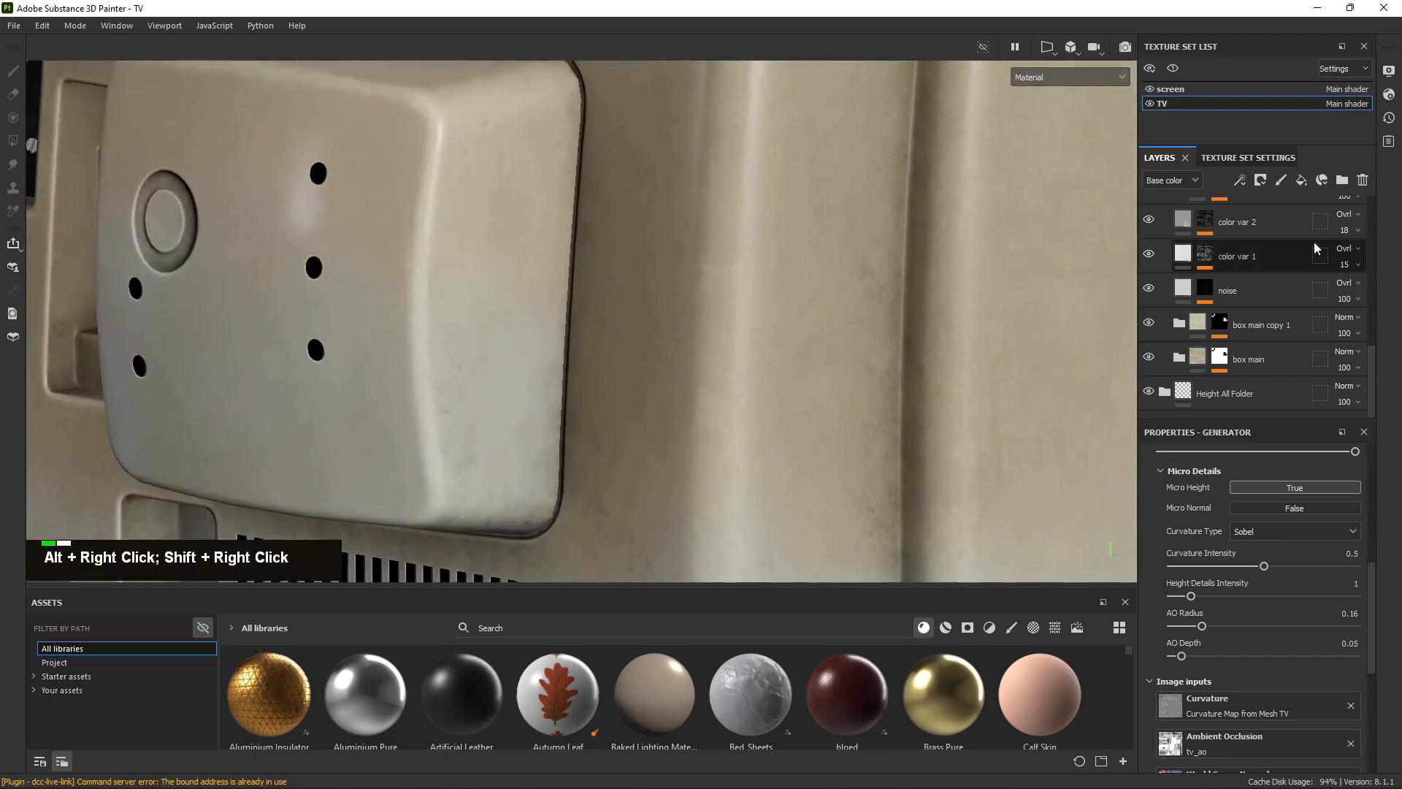
{"action": "scroll", "coordinate": [379, 233], "scroll_direction": "down", "scroll_amount": 1}
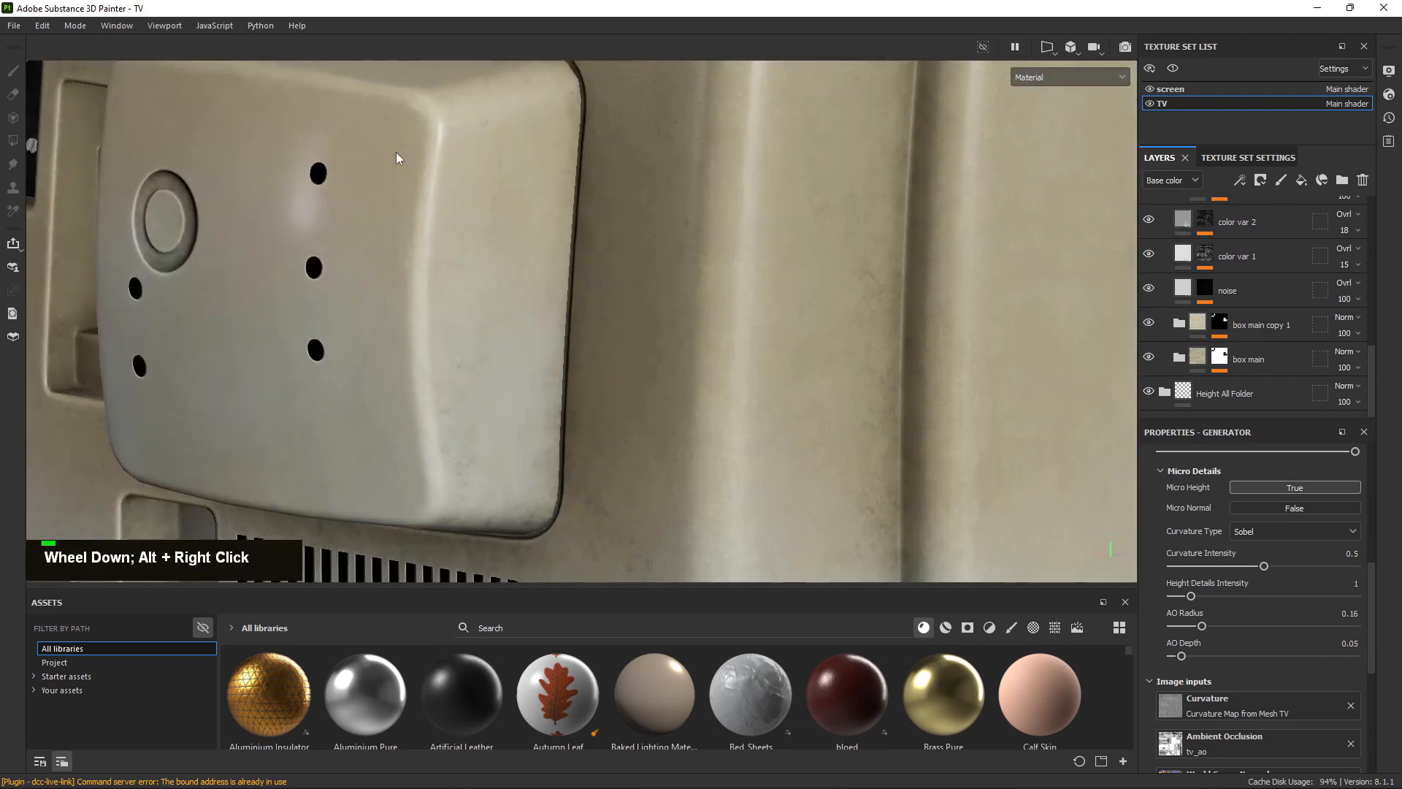
{"action": "left_click", "coordinate": [1180, 324]}
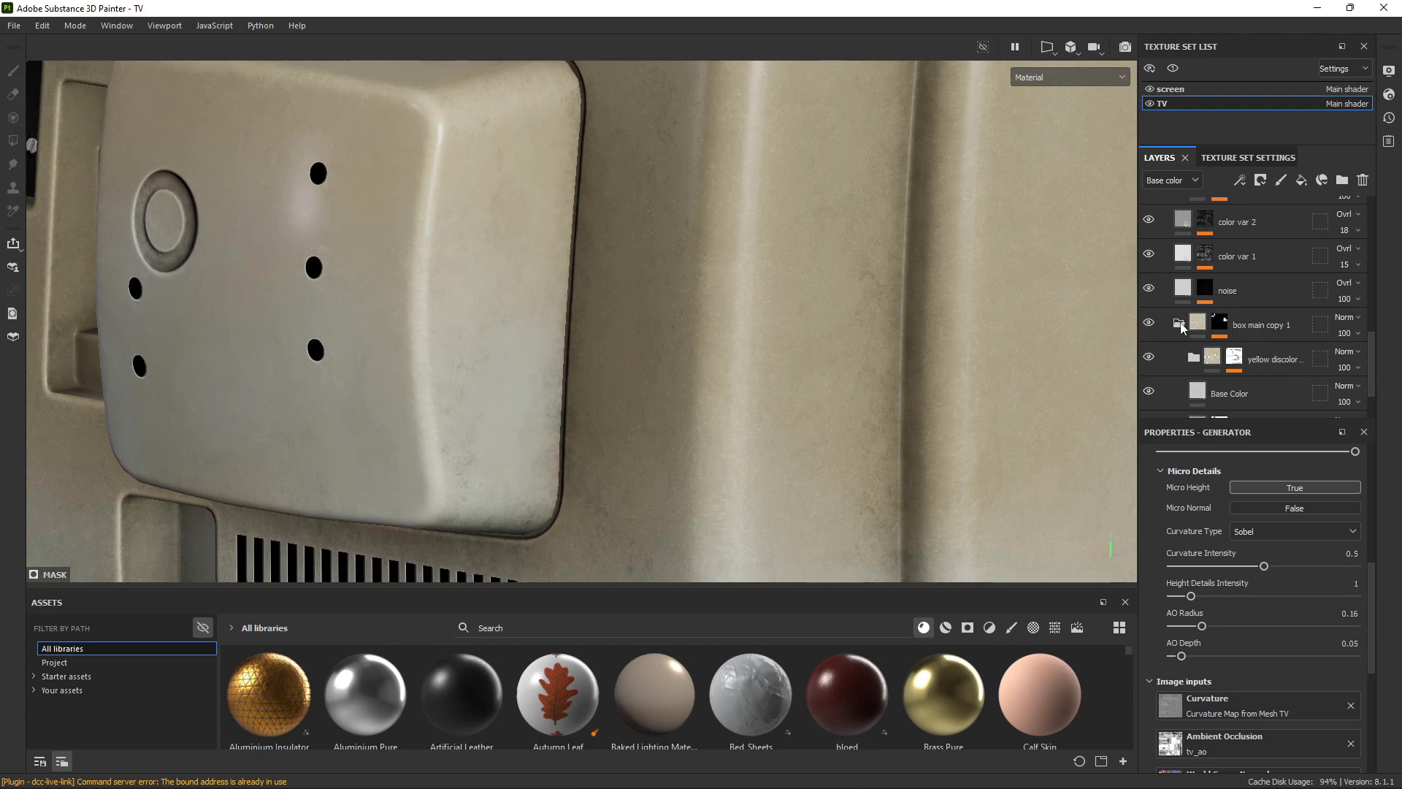
{"action": "left_click", "coordinate": [1180, 325]}
{"action": "left_click", "coordinate": [1153, 323]}
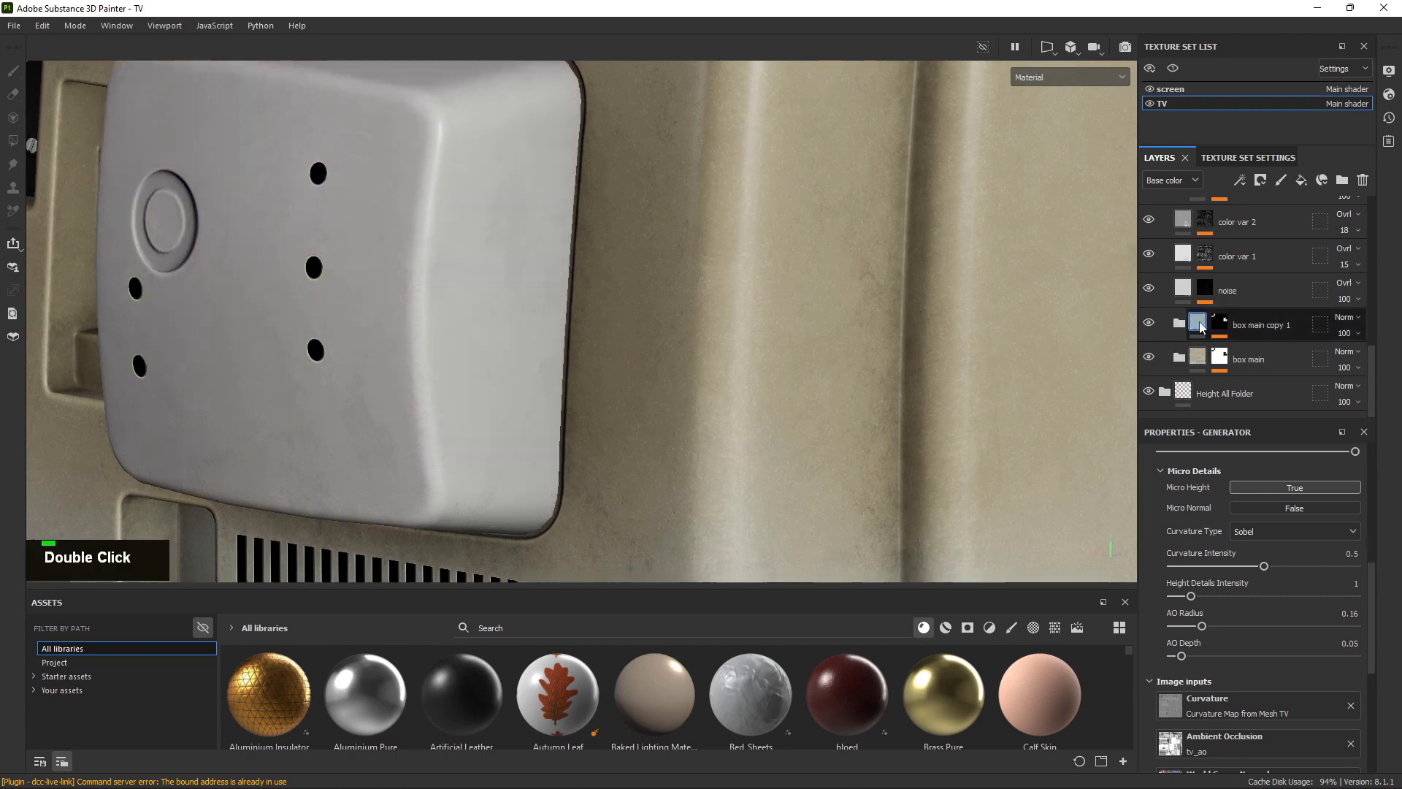
Set the roughness of the Base Color fill layer inside the box main copy 1 folder to 0.3.
{"action": "left_click", "coordinate": [1177, 323]}
{"action": "scroll", "coordinate": [1215, 317], "scroll_direction": "down", "scroll_amount": 1}
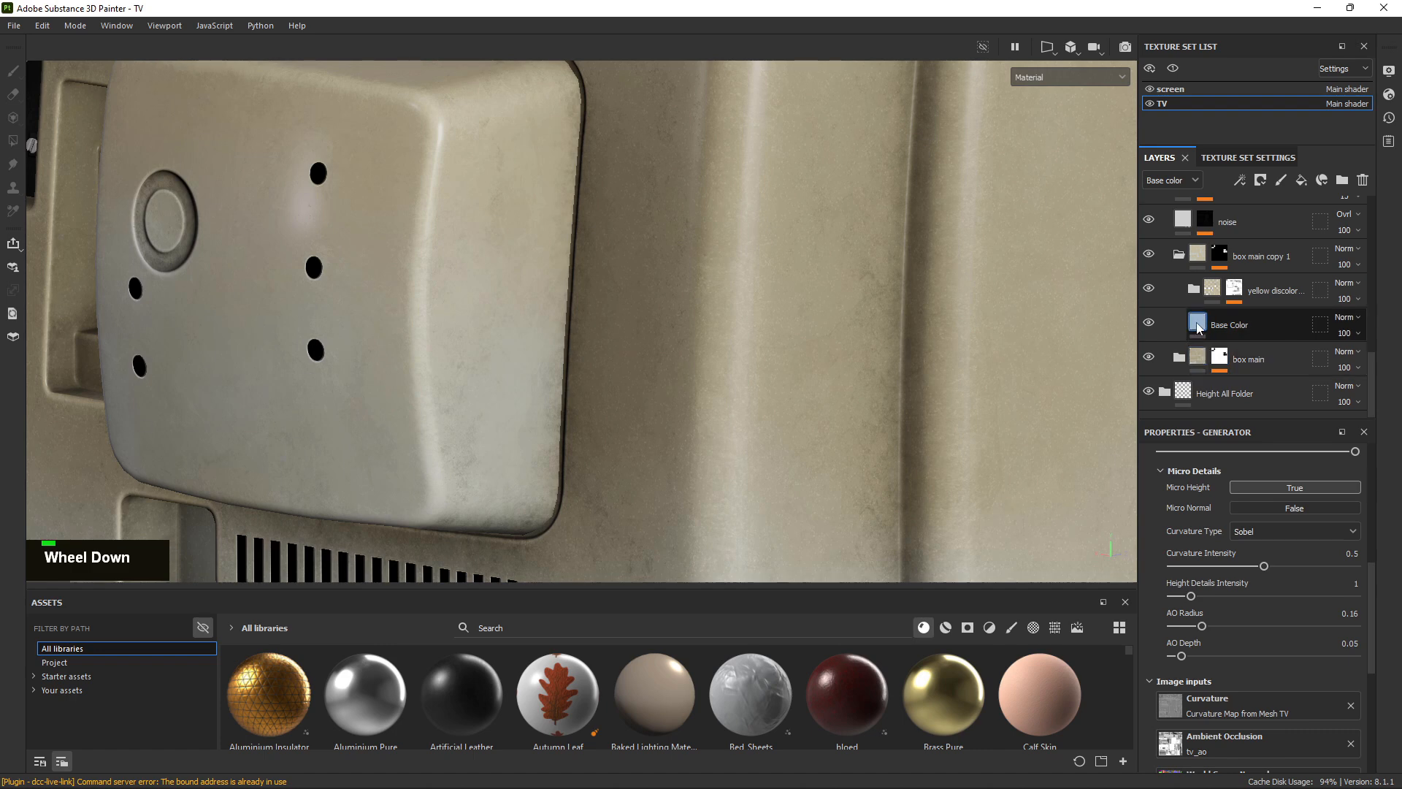
{"action": "left_click", "coordinate": [1213, 323]}
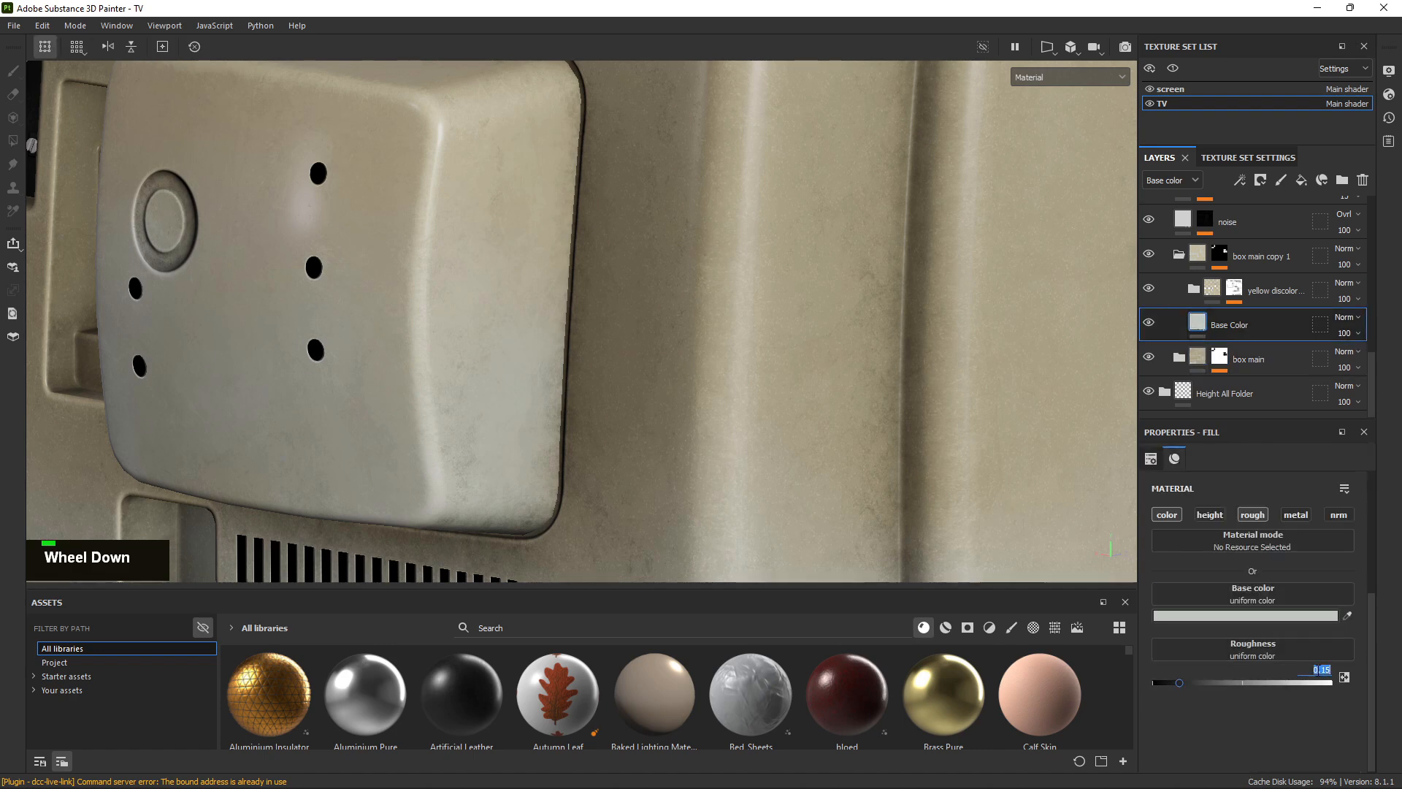
{"action": "type", "text": "."}
{"action": "key", "text": "alt"}
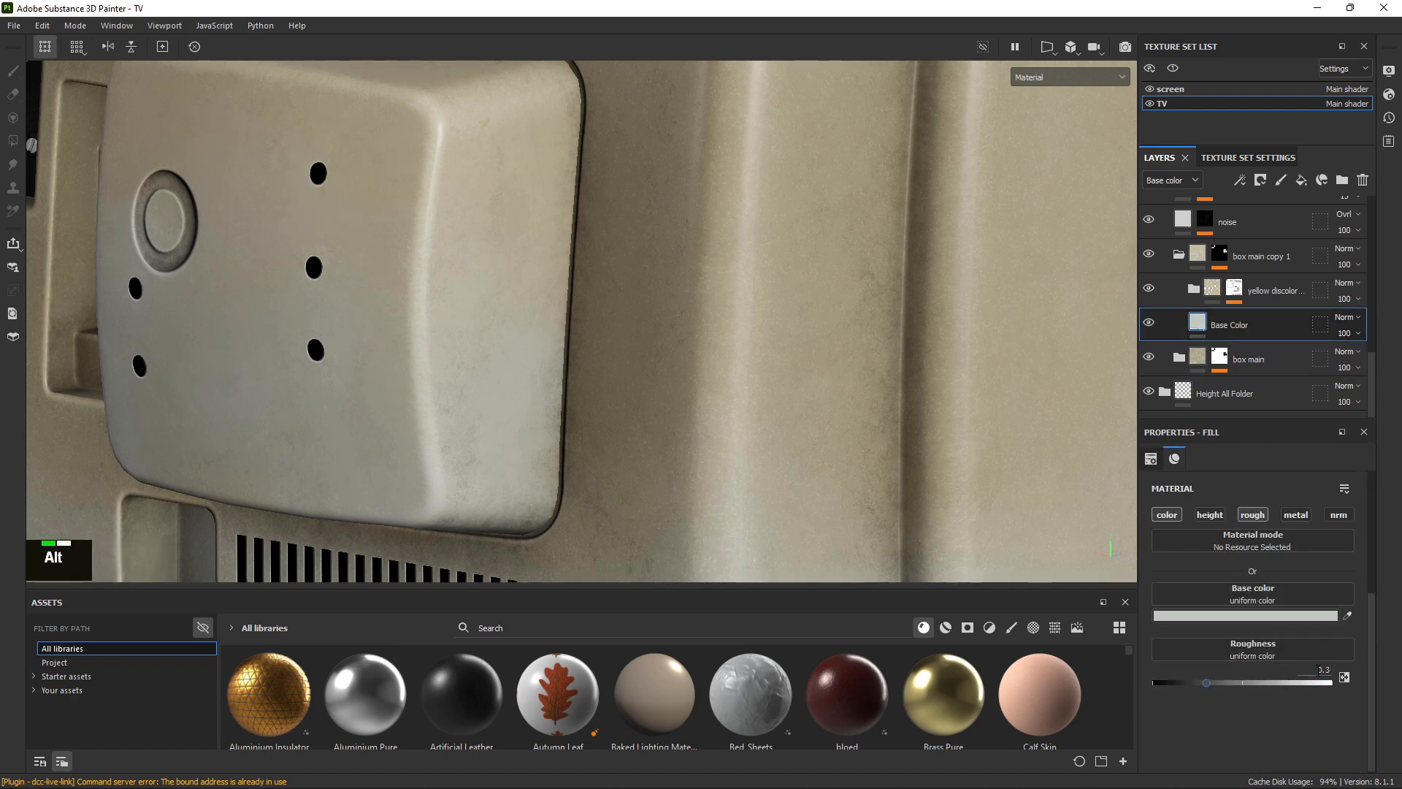
Inspect the rear housing and side casing from a wider angle and collapse the box main copy 1 folder.
{"action": "right_click_drag", "start_coordinate": [818, 448], "coordinate": [777, 326], "text": "shift"}
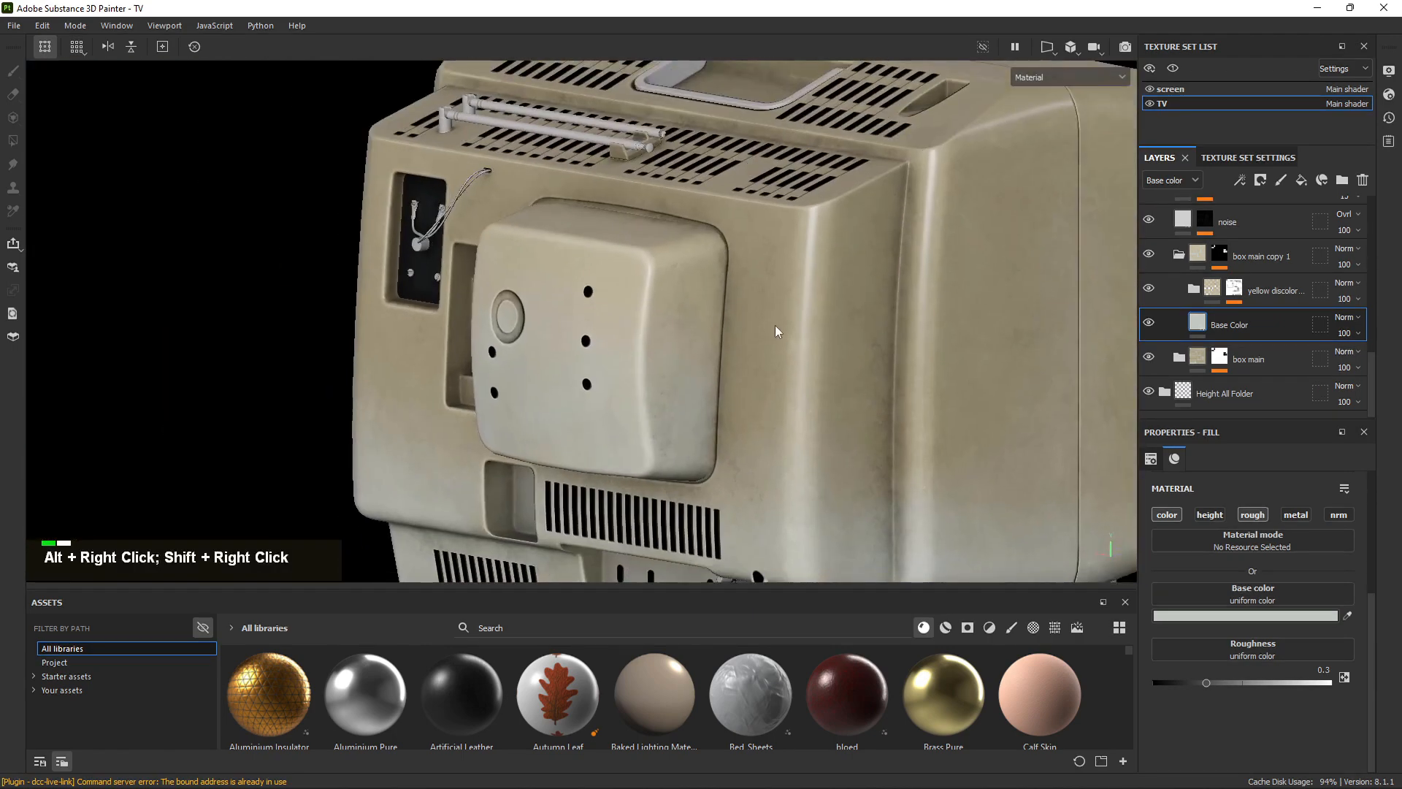
{"action": "left_click_drag", "start_coordinate": [777, 325], "coordinate": [678, 326], "text": "alt"}
{"action": "mouse_move", "coordinate": [678, 325]}
{"action": "right_mouse_down", "text": "shift"}
{"action": "mouse_move", "coordinate": [655, 319]}
{"action": "mouse_move", "coordinate": [667, 322]}
{"action": "right_mouse_up", "text": "shift"}
{"action": "middle_click_drag", "start_coordinate": [667, 321], "coordinate": [438, 241], "text": "alt"}
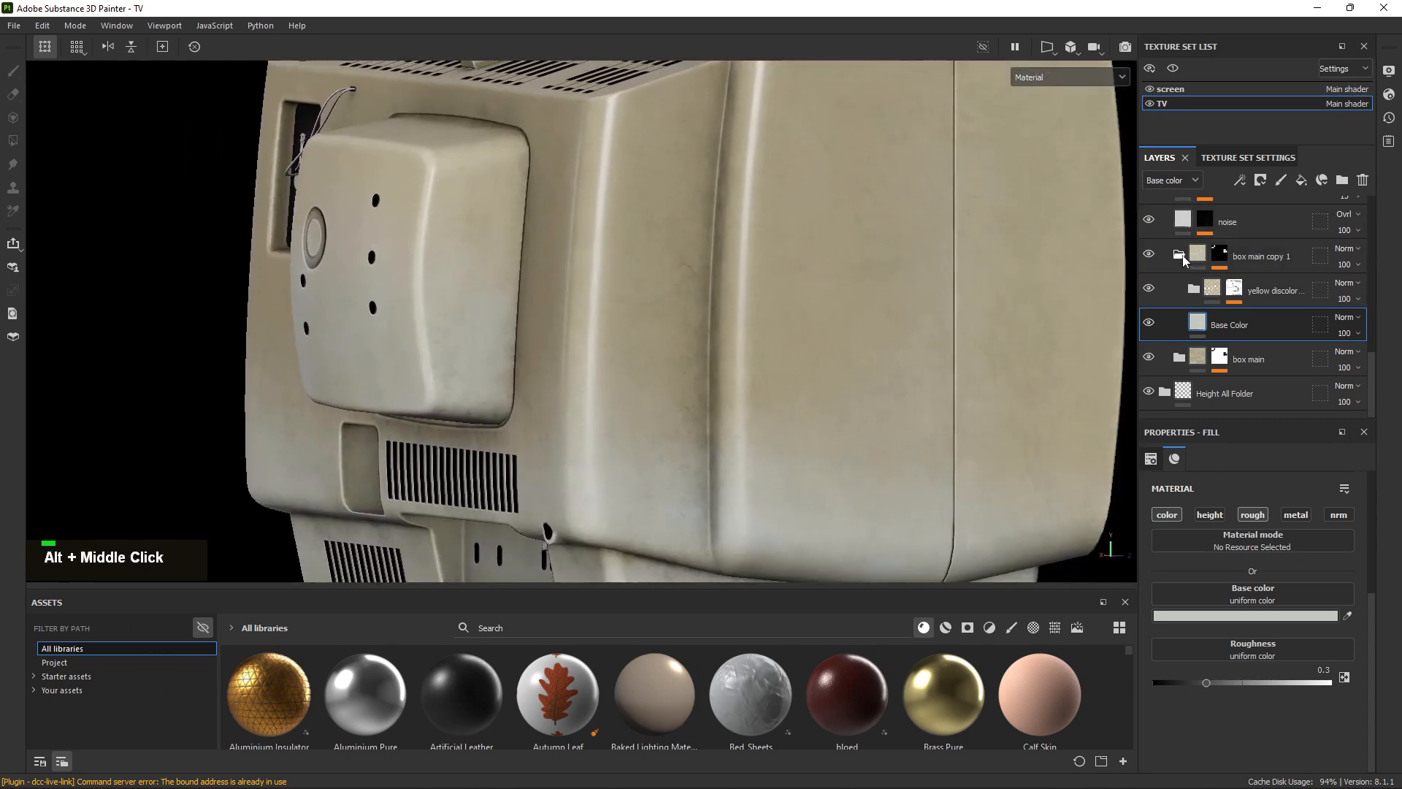
{"action": "left_click", "coordinate": [1179, 255]}
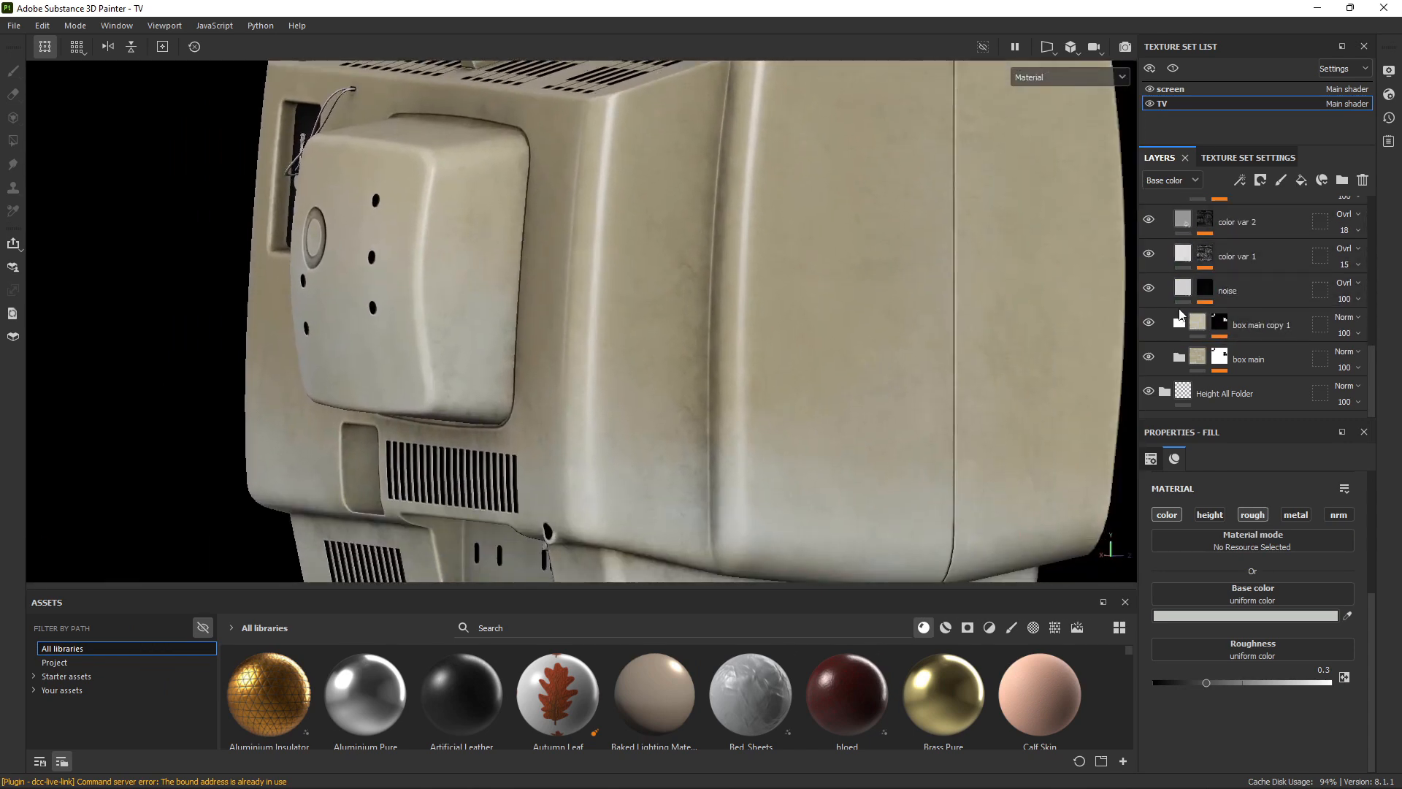
{"action": "scroll", "coordinate": [1180, 316], "scroll_direction": "up", "scroll_amount": 3}
Open the texture export settings, review the TV texture set's output maps and return to the global settings.
{"action": "left_click", "coordinate": [14, 26]}
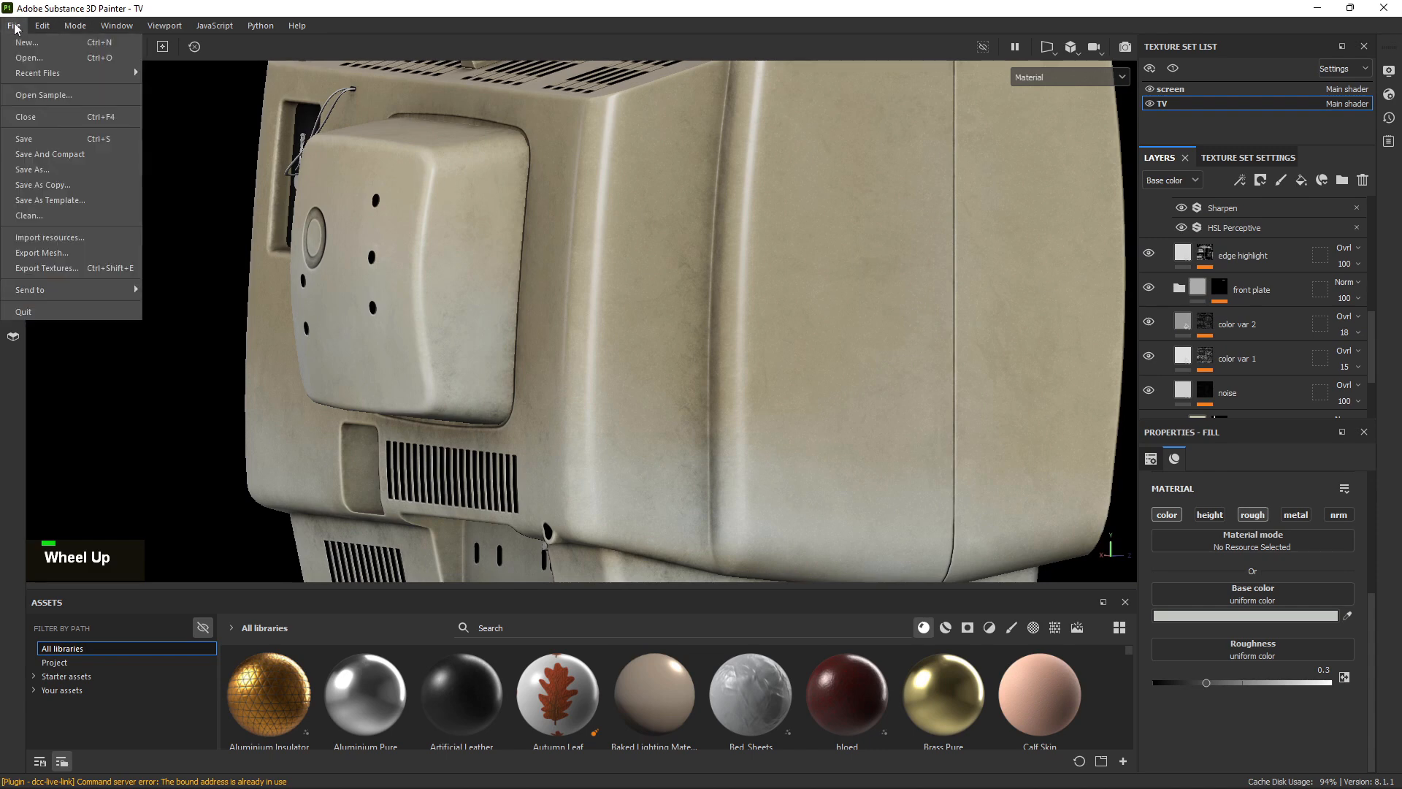
{"action": "left_click", "coordinate": [67, 273]}
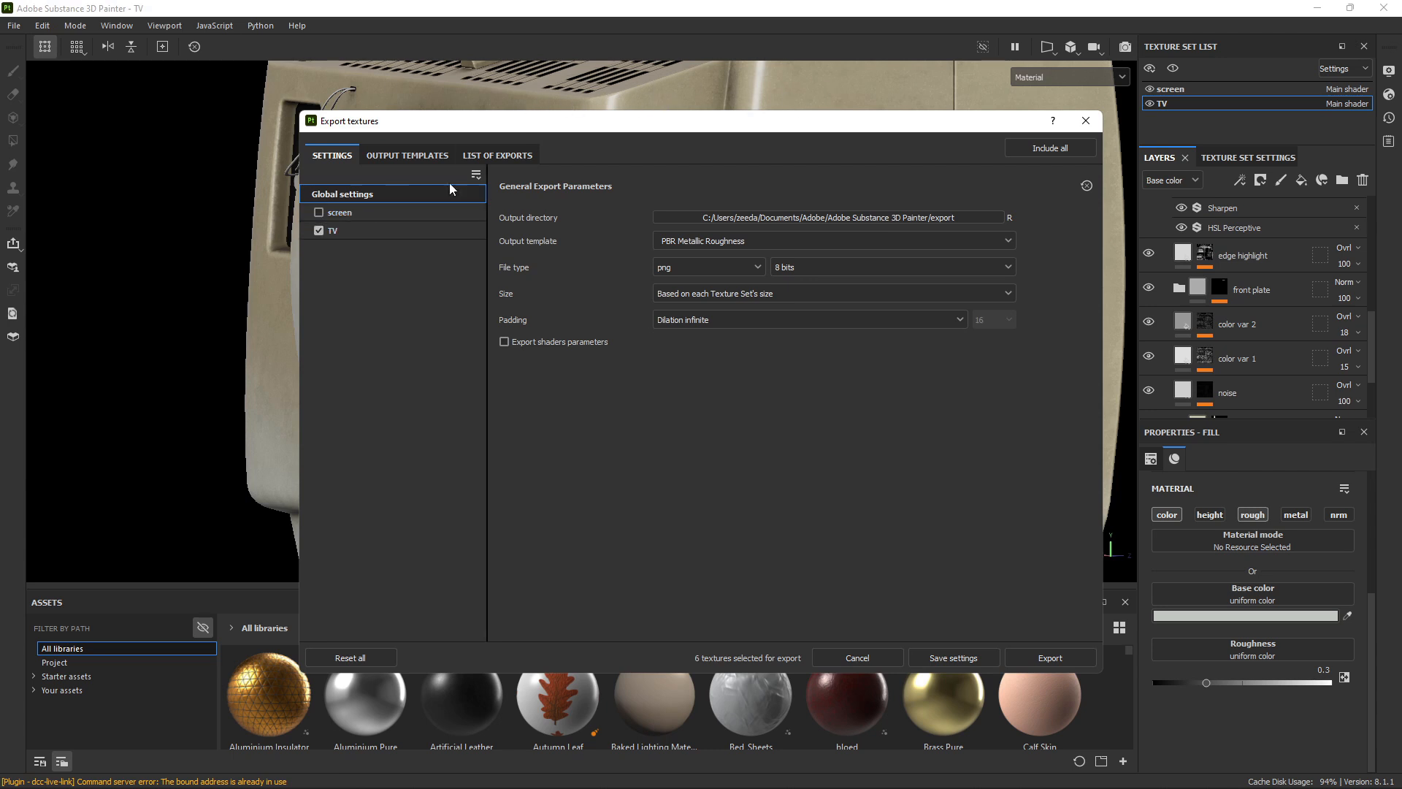
{"action": "left_click", "coordinate": [349, 228]}
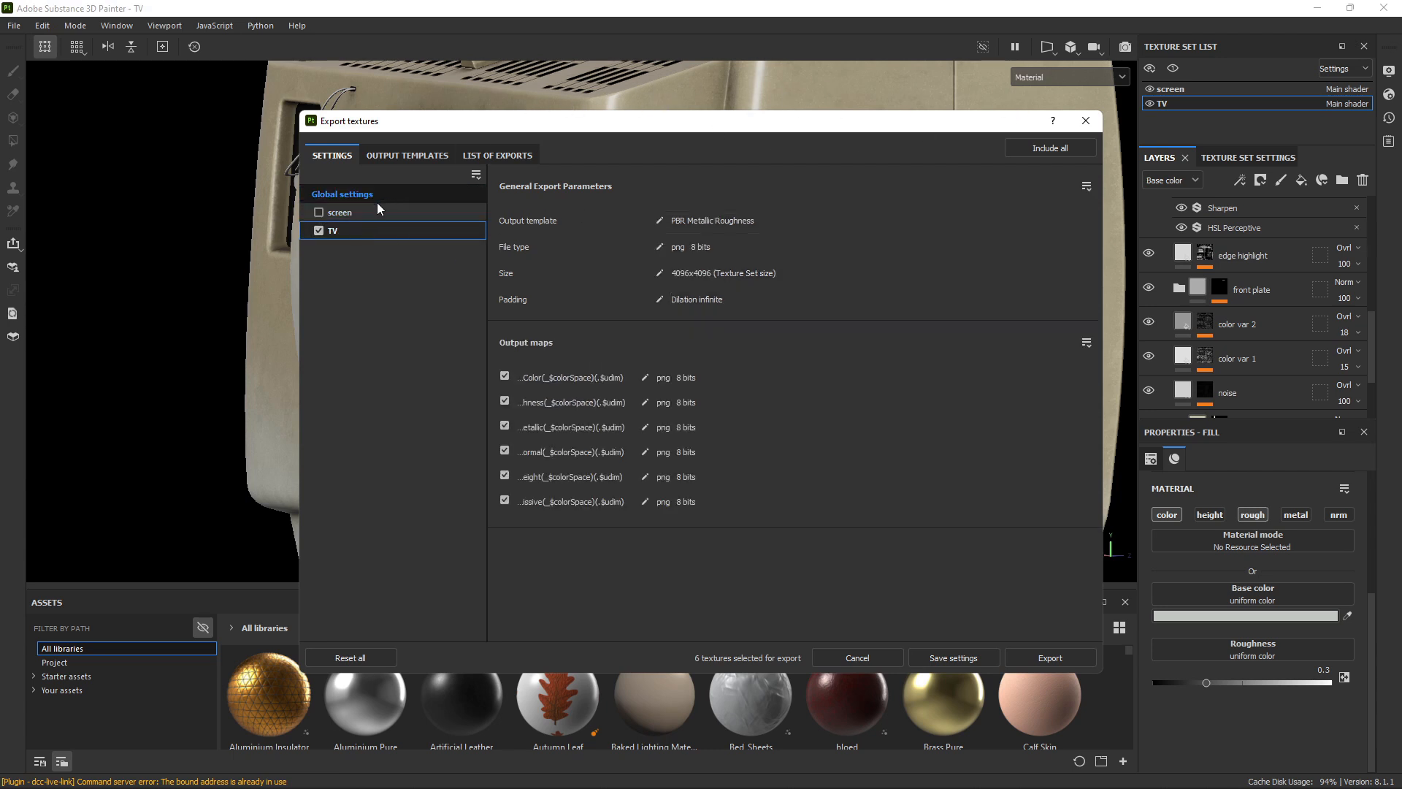
{"action": "left_click", "coordinate": [358, 196]}
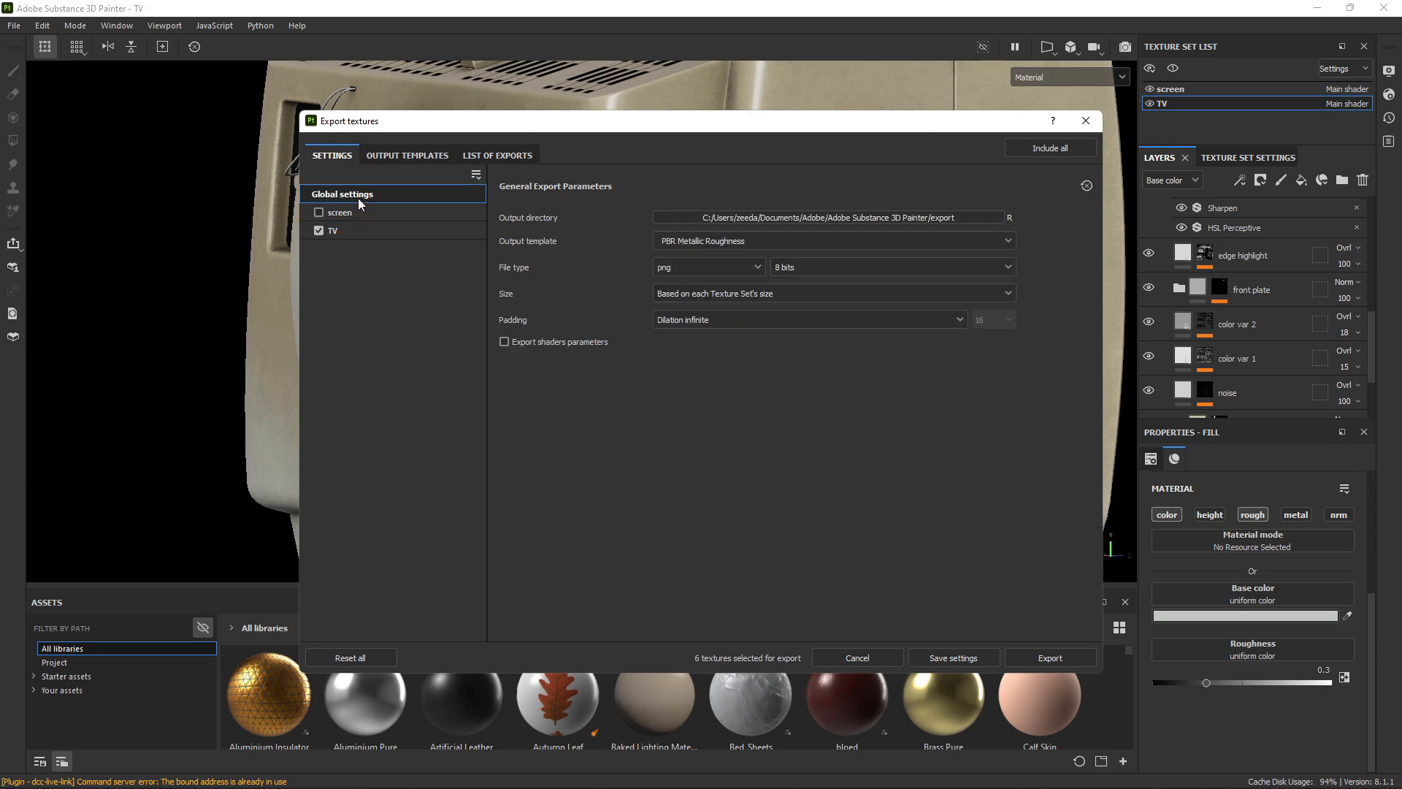
Set the export output directory to the Test folder inside the TV folder on the Desktop.
{"action": "left_click", "coordinate": [781, 218]}
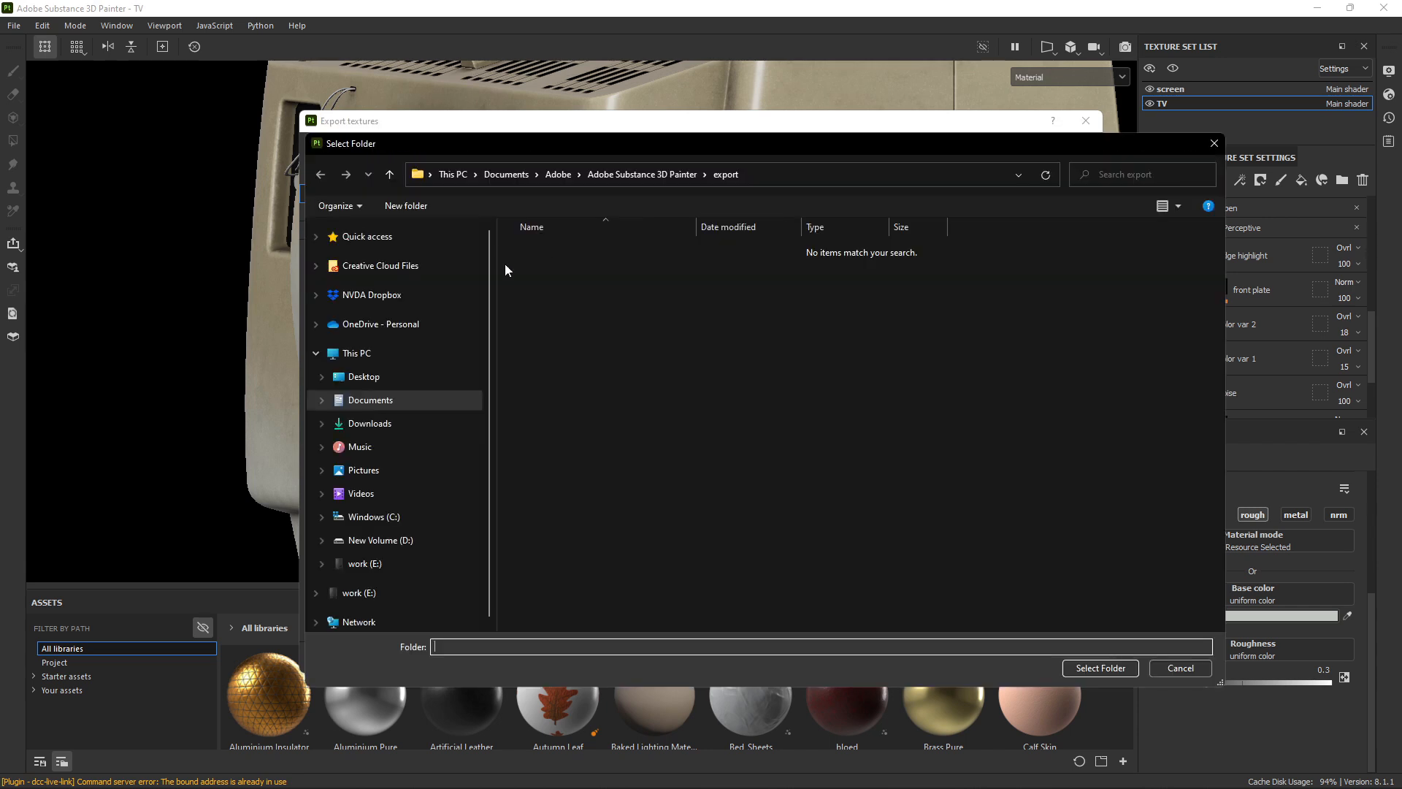
{"action": "left_click", "coordinate": [369, 377]}
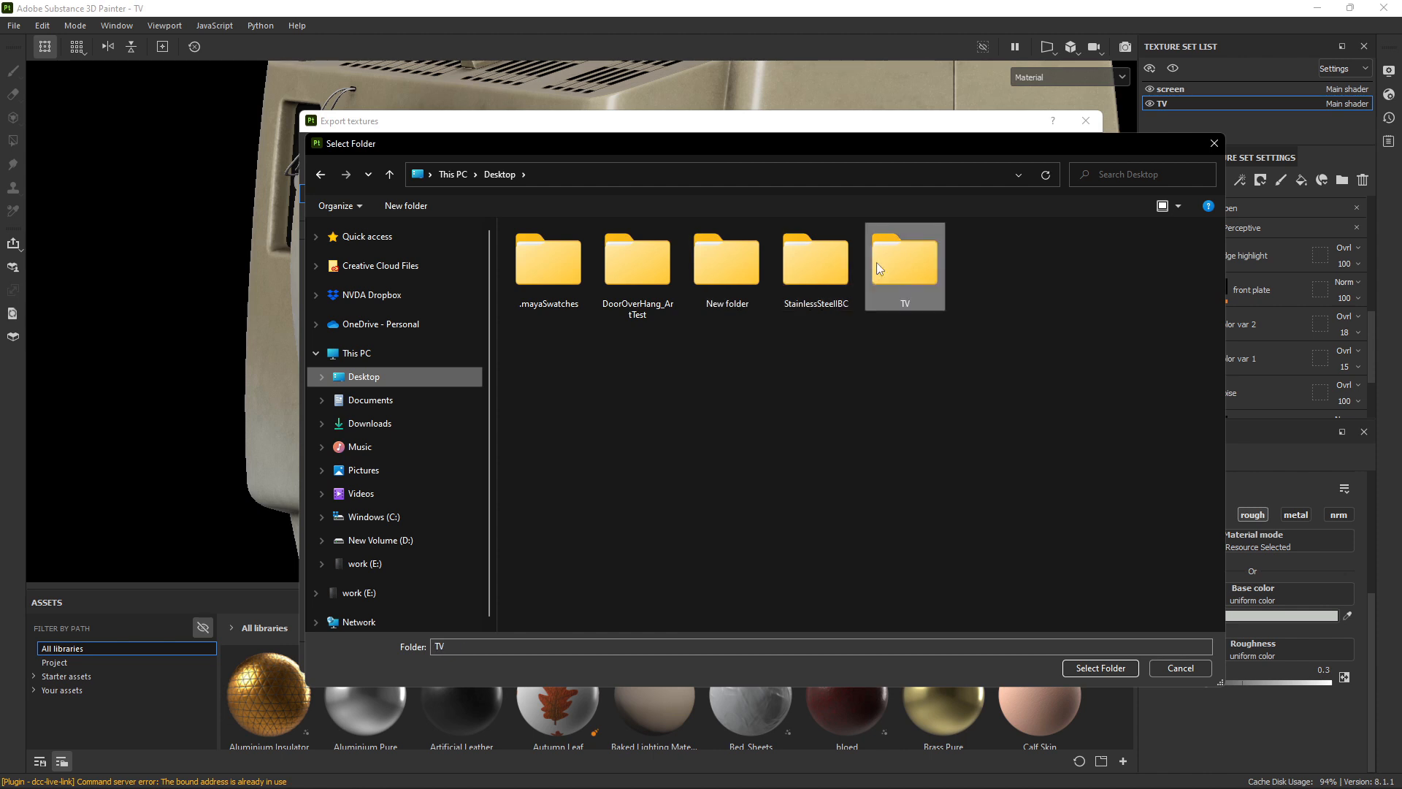
{"action": "double_click", "coordinate": [876, 265]}
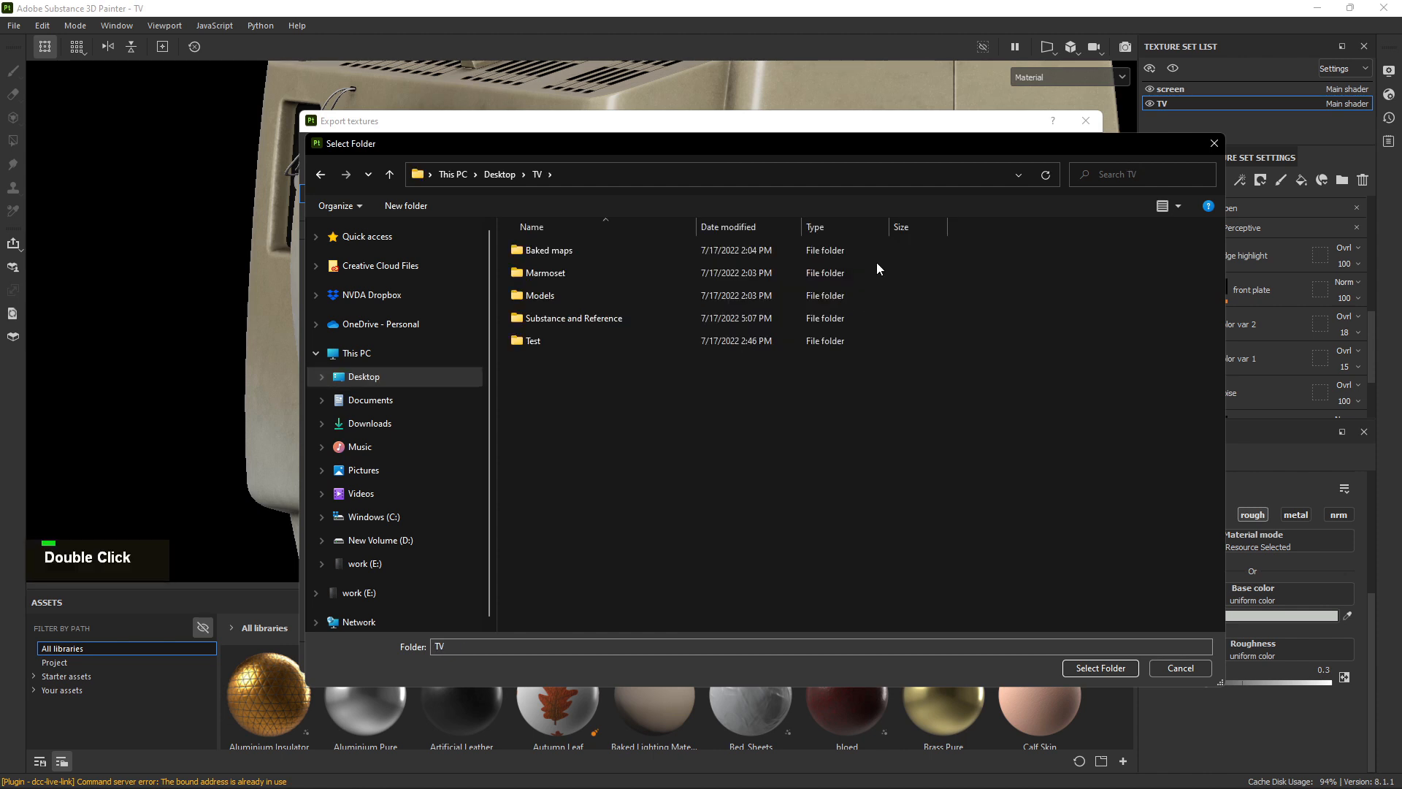
{"action": "left_click", "coordinate": [550, 341]}
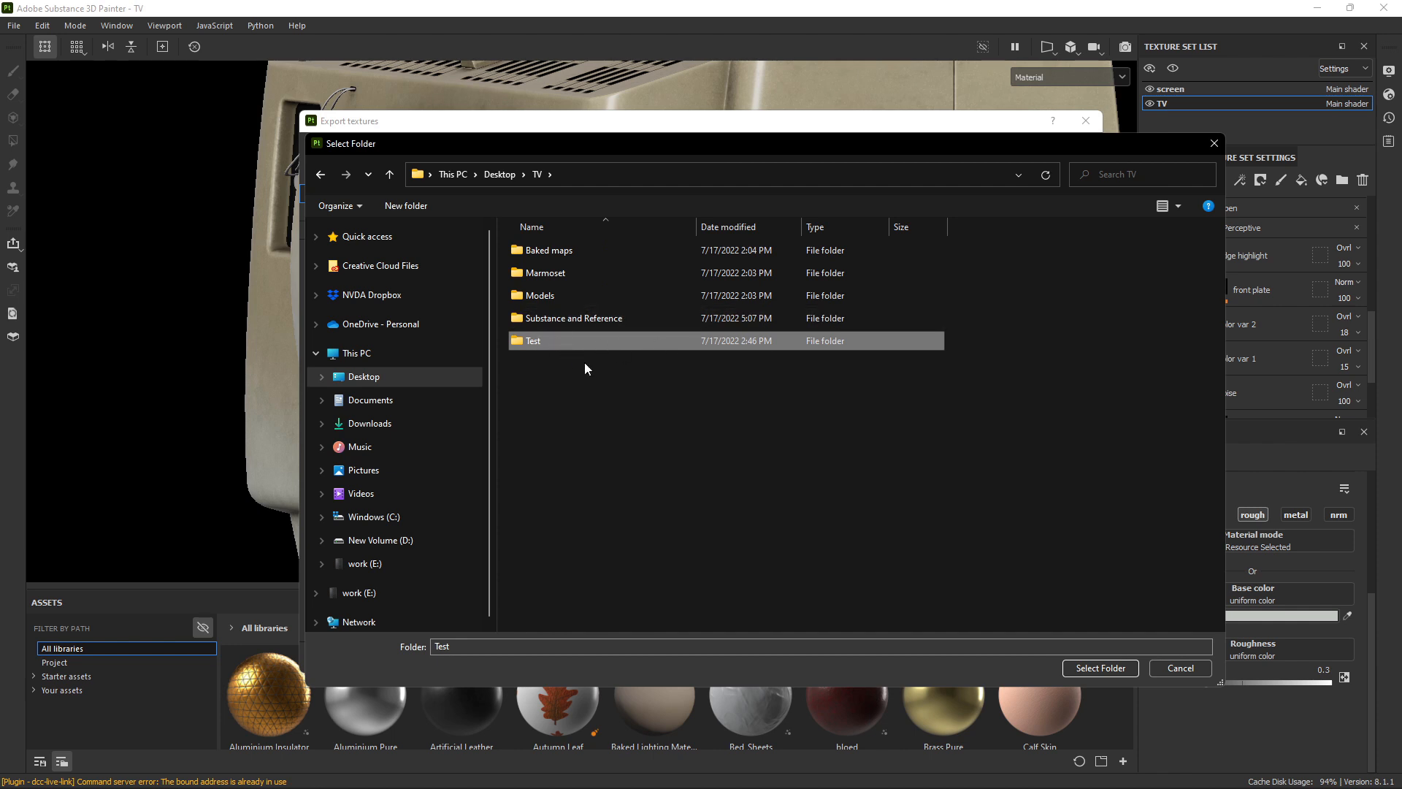
{"action": "left_click", "coordinate": [585, 364]}
{"action": "left_click", "coordinate": [542, 341]}
{"action": "right_click", "coordinate": [614, 378]}
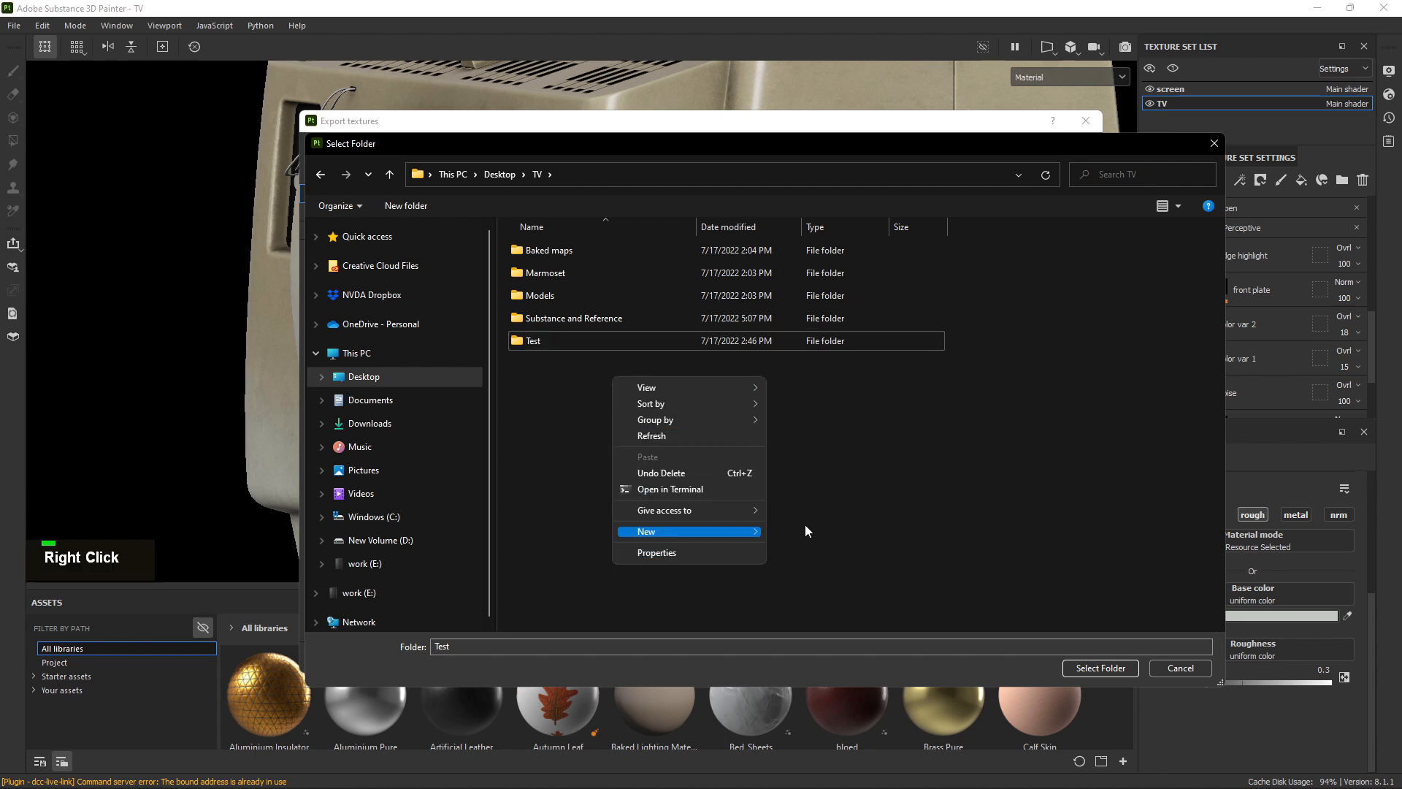
{"action": "mouse_move", "coordinate": [731, 531]}
{"action": "double_click", "coordinate": [542, 341]}
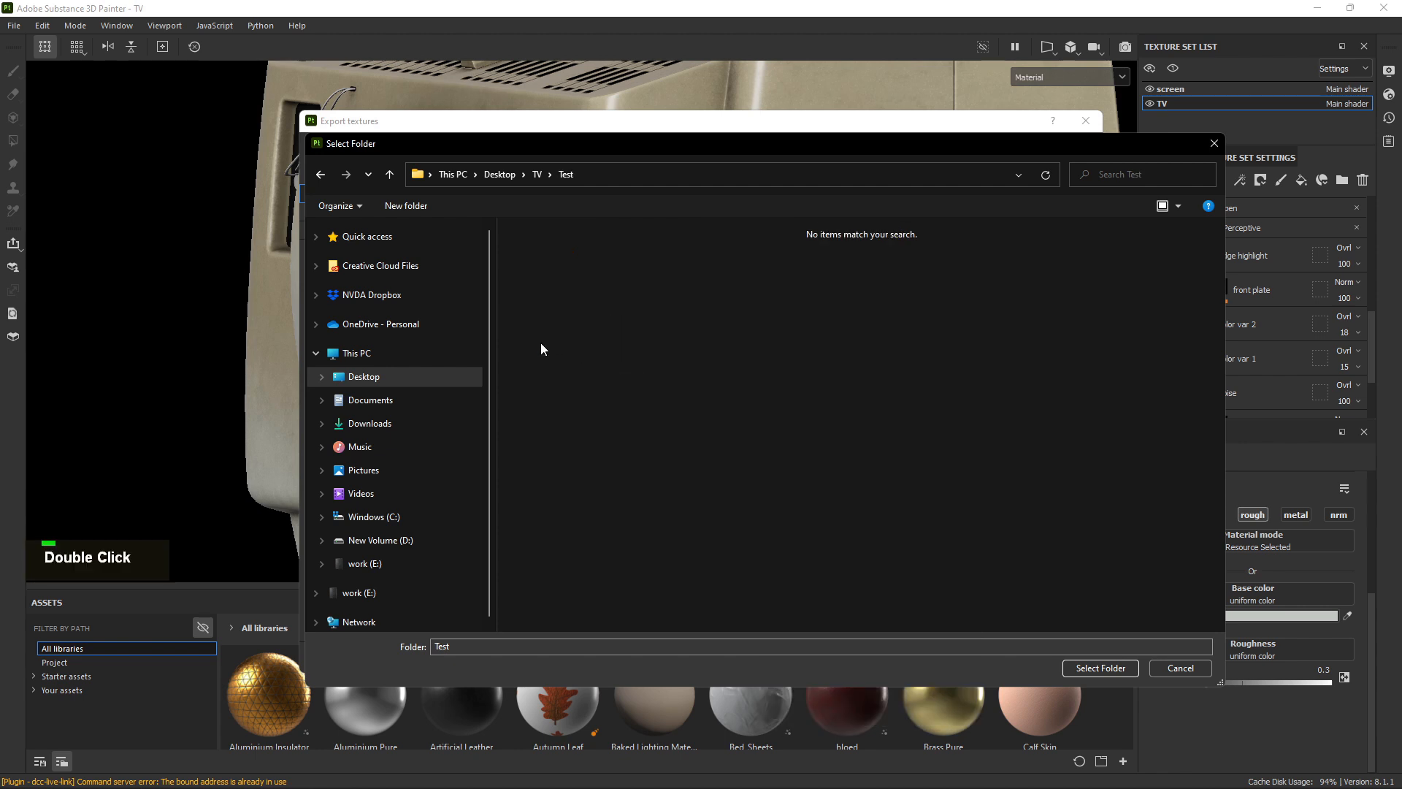
{"action": "key", "text": "alt+Left"}
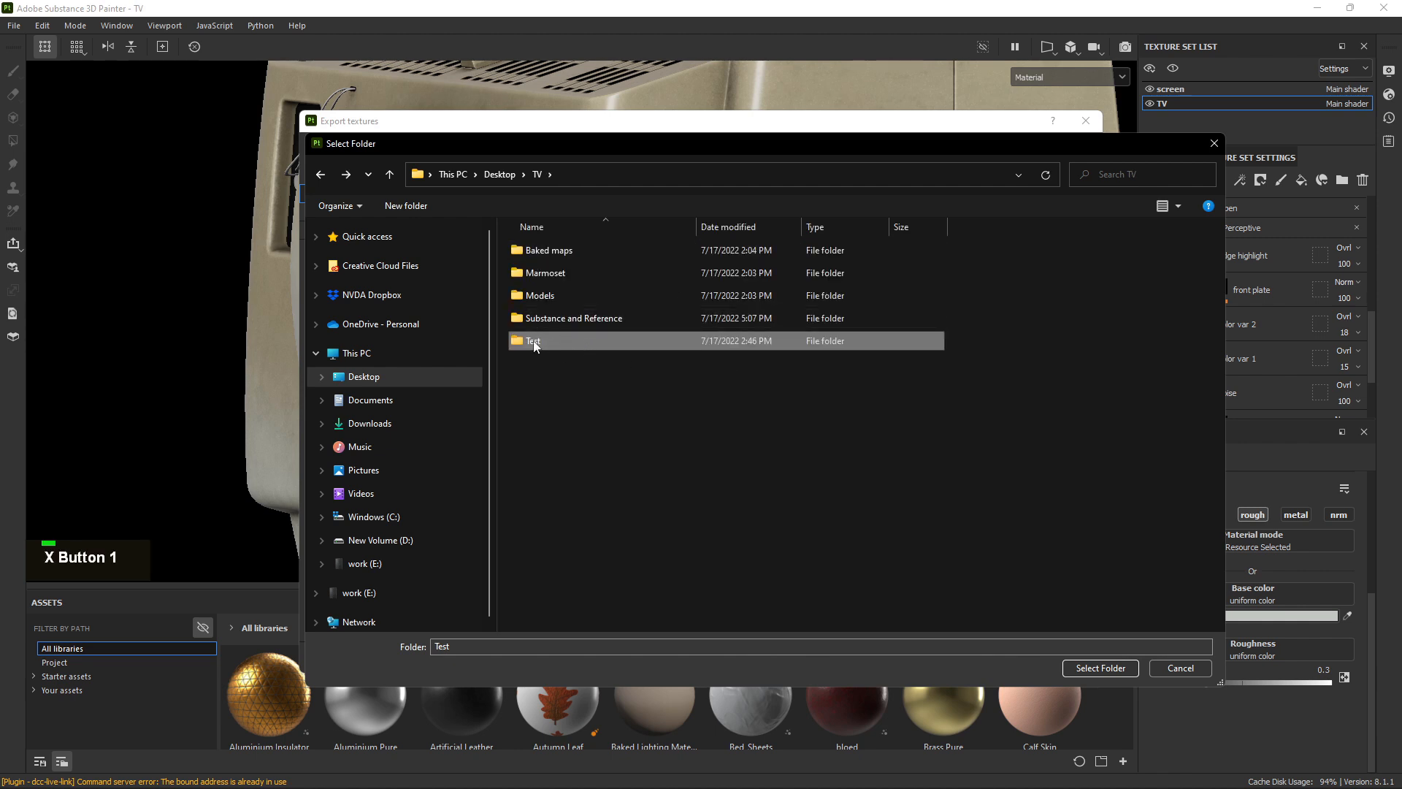
{"action": "left_click", "coordinate": [1100, 667]}
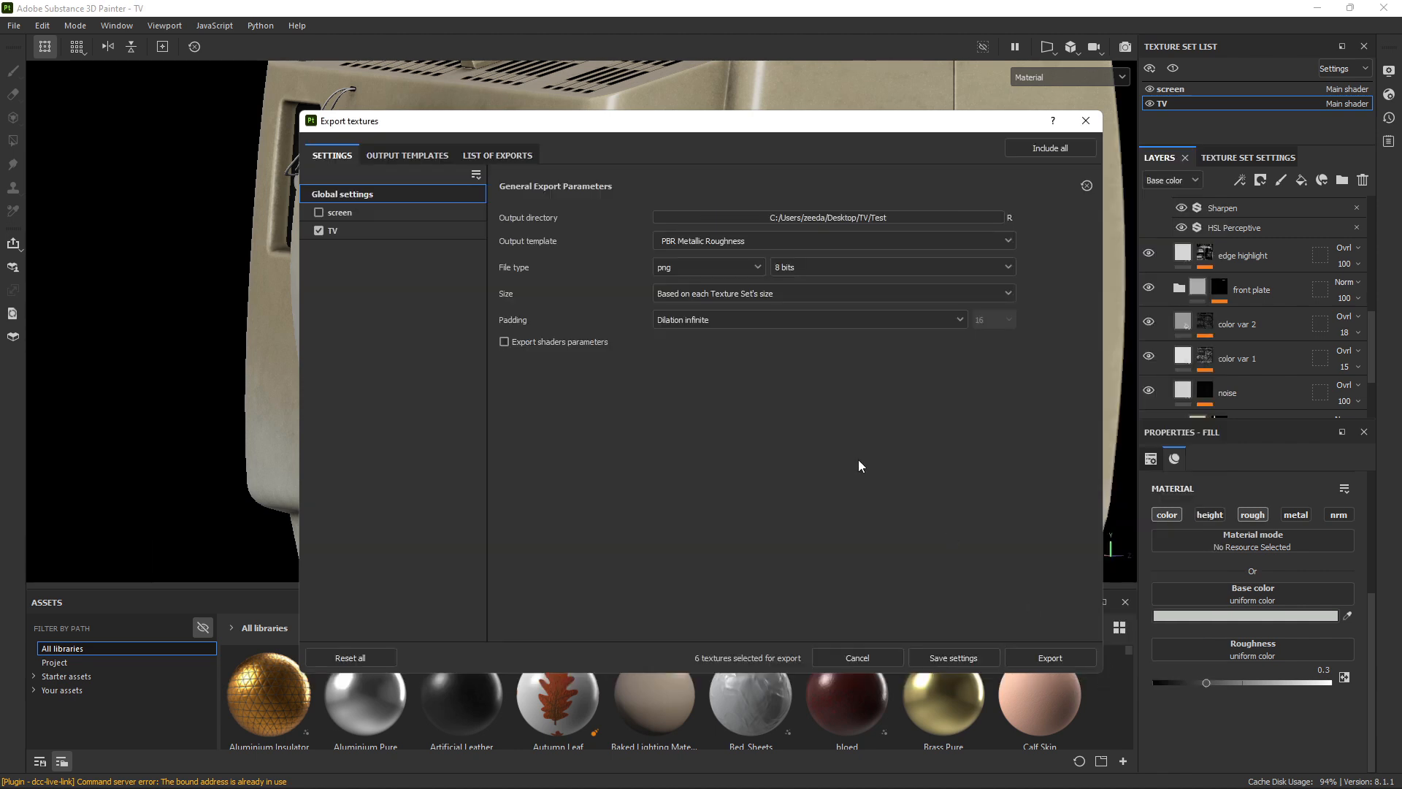
Set the bit depth to 8 bits + dithering and the size to 4096, and export the TV textures.
{"action": "left_click", "coordinate": [789, 267]}
{"action": "left_click", "coordinate": [795, 302]}
{"action": "left_click", "coordinate": [790, 292]}
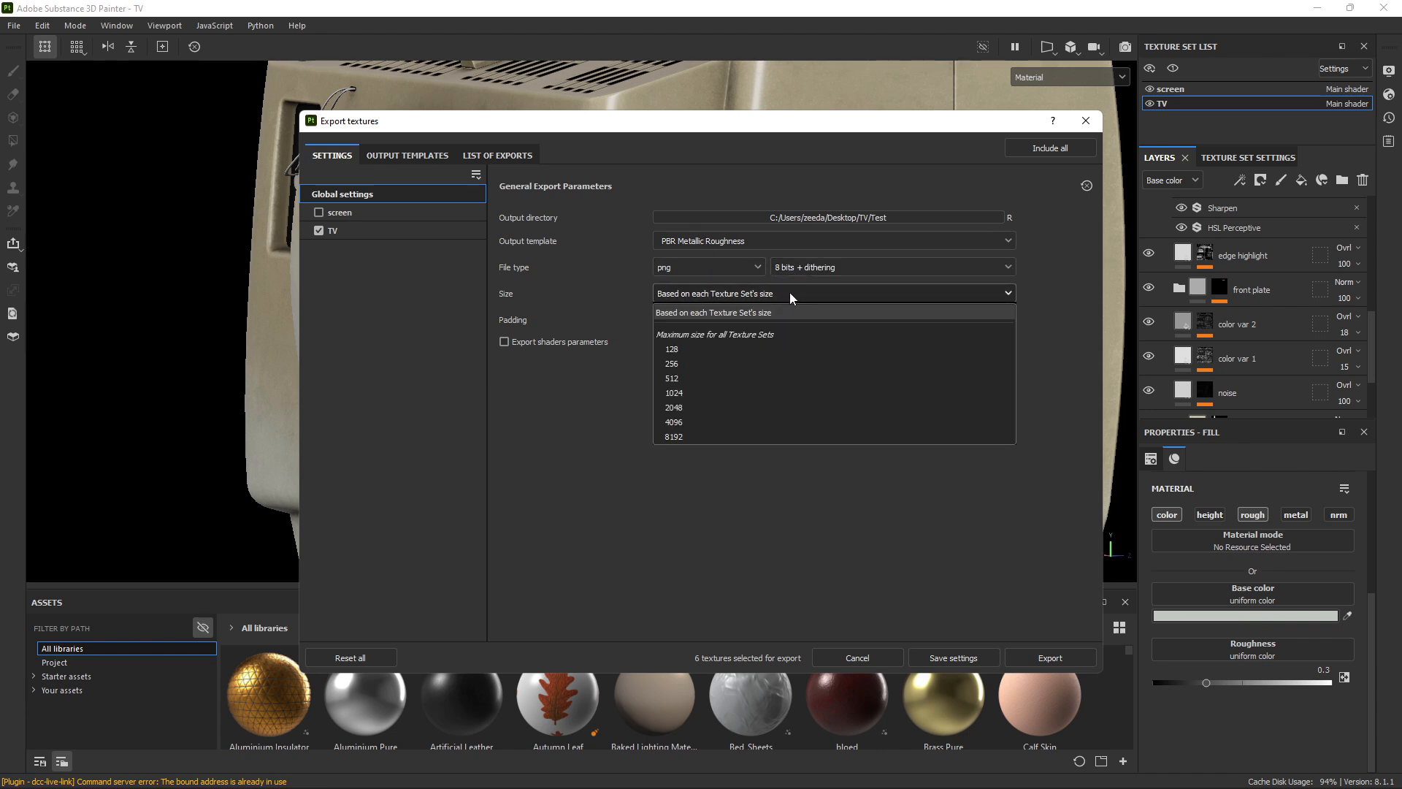
{"action": "left_click", "coordinate": [686, 422]}
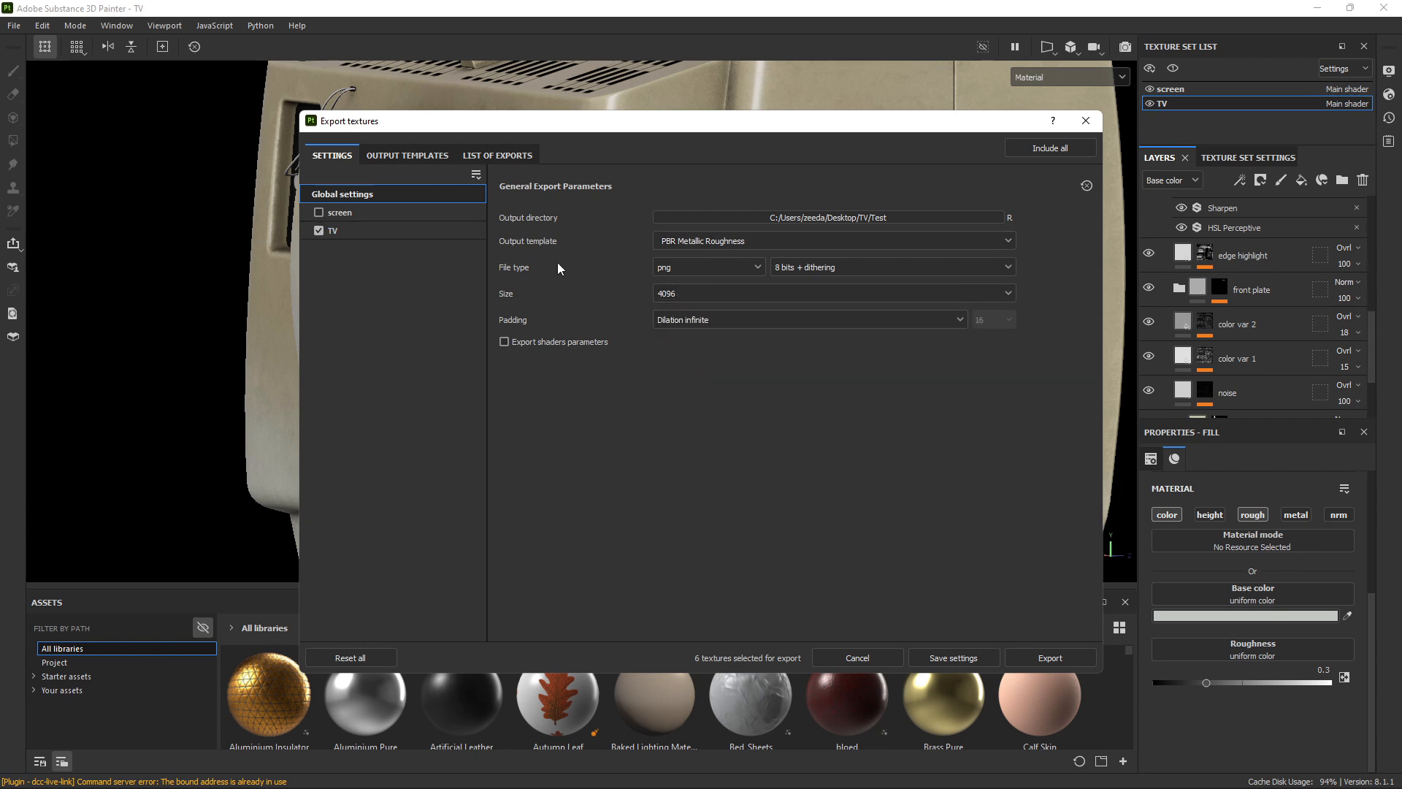
{"action": "left_click", "coordinate": [1050, 658]}
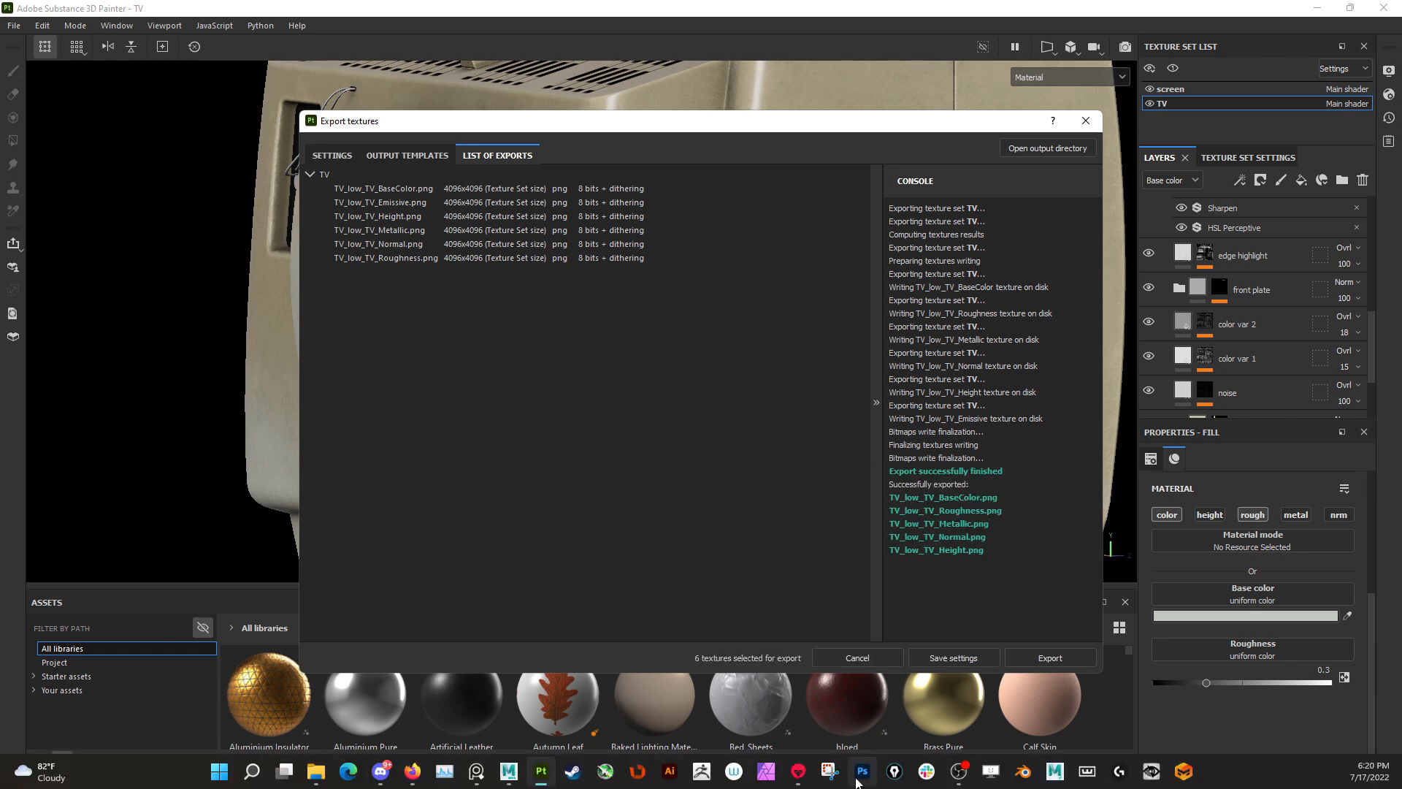
Switch to Marmoset Toolbag, import TV_low.fbx from the TV project's Models folder and collapse its mesh list.
{"action": "left_click", "coordinate": [796, 781]}
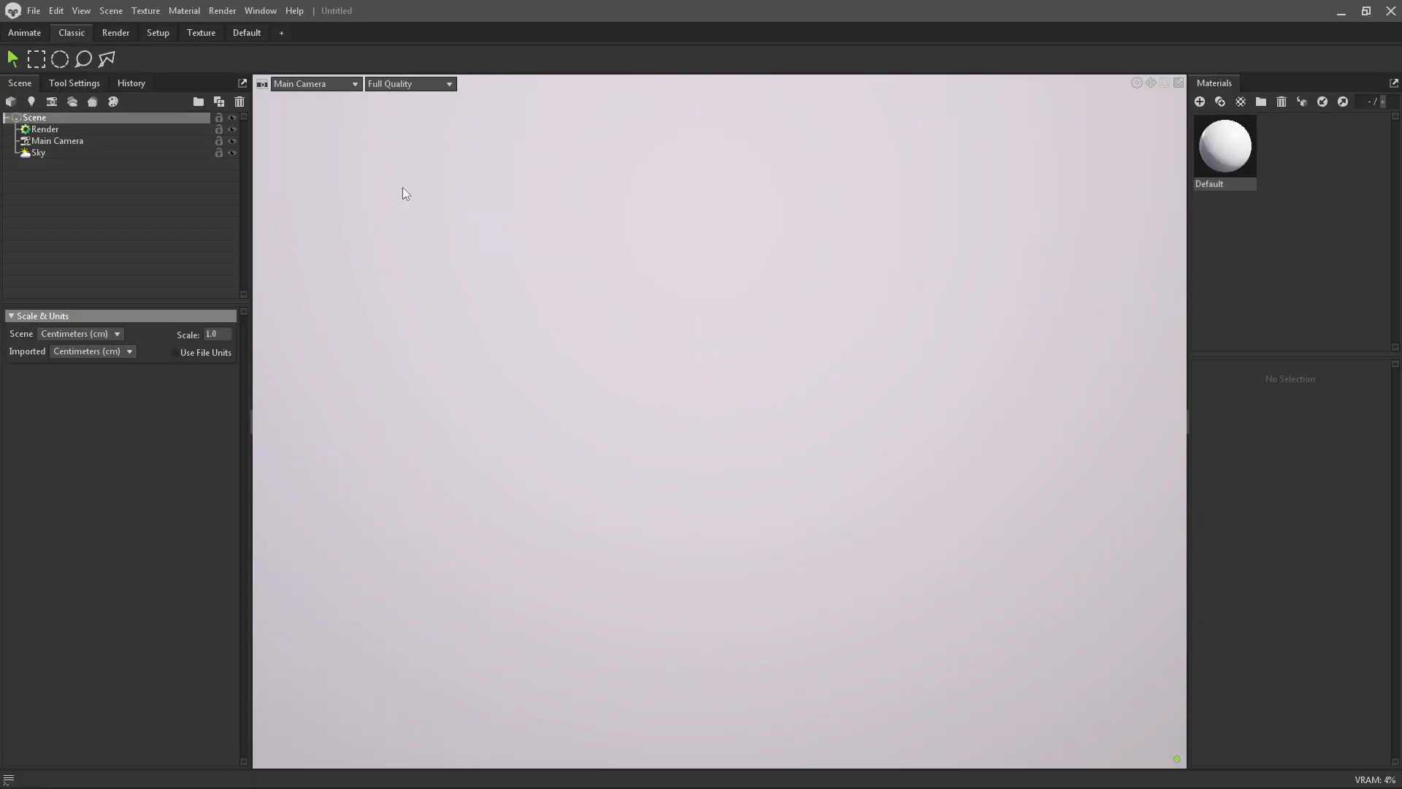
{"action": "left_click", "coordinate": [34, 11]}
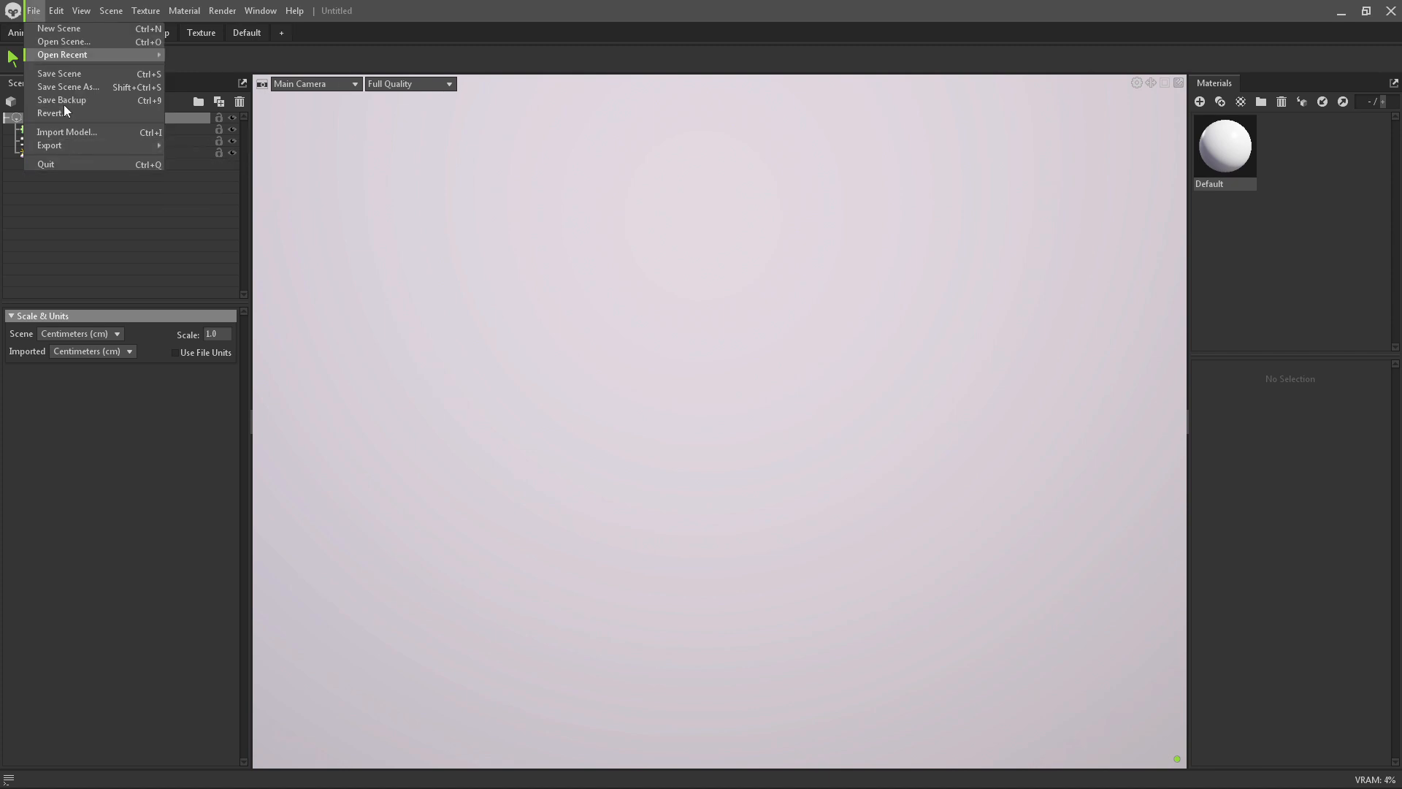
{"action": "left_click", "coordinate": [75, 127]}
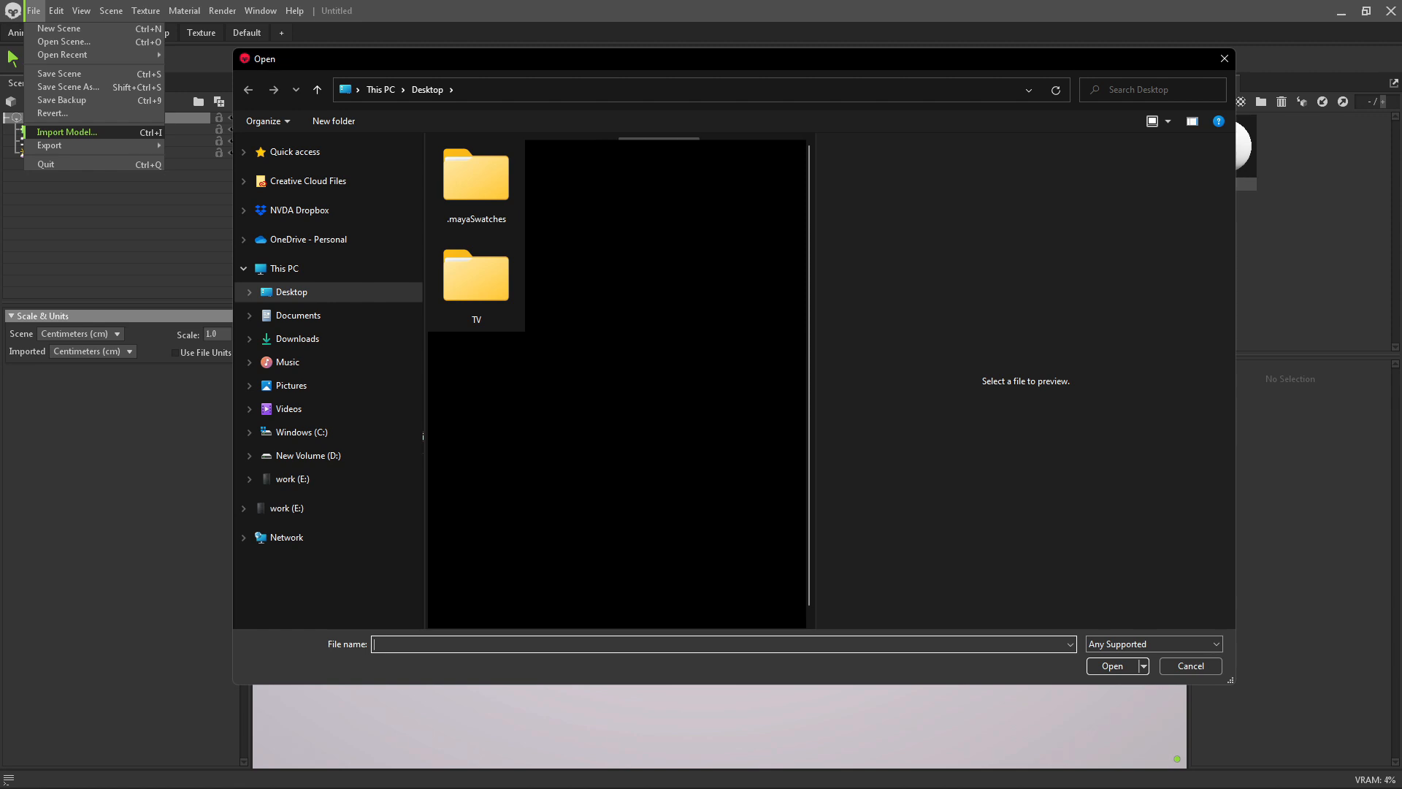
{"action": "double_click", "coordinate": [486, 273]}
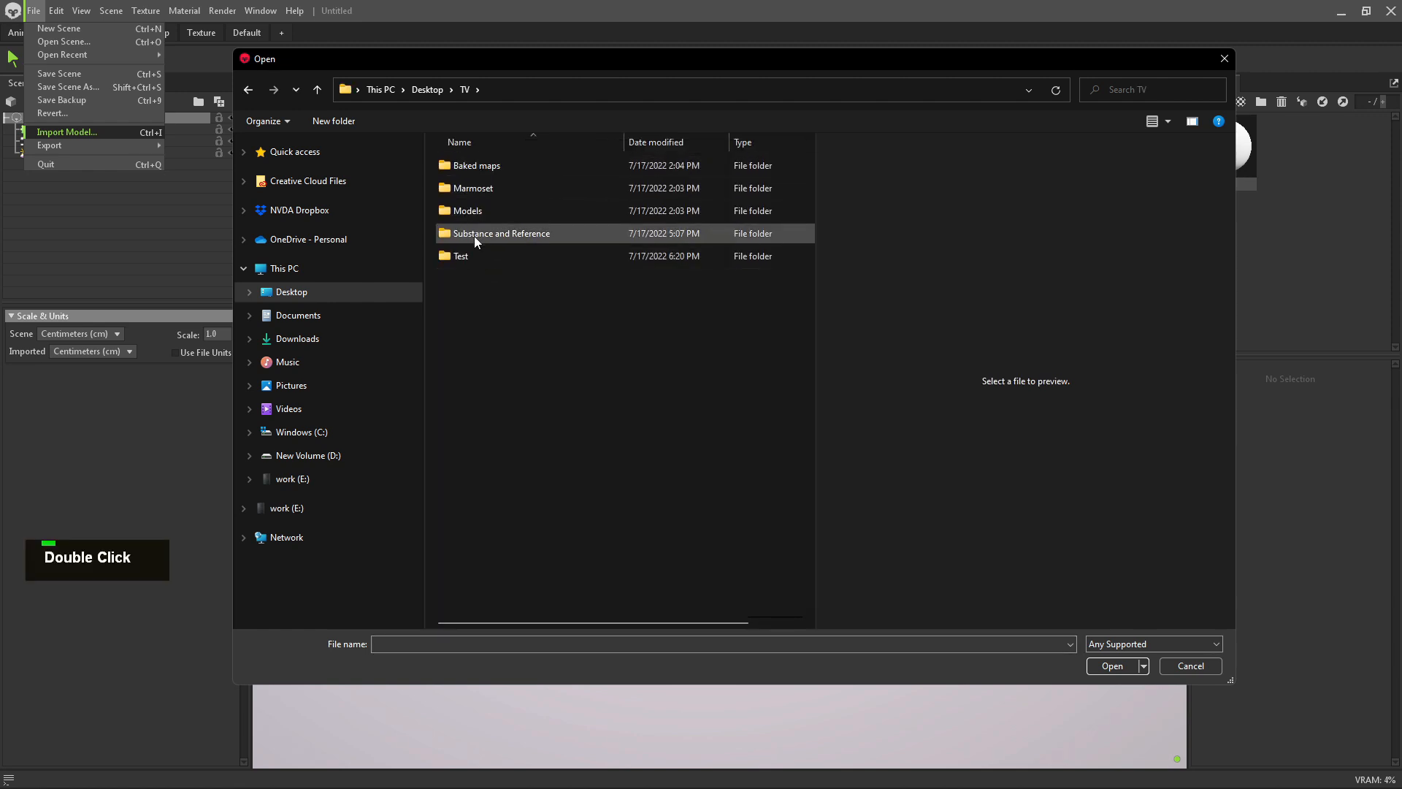
{"action": "left_click", "coordinate": [475, 253]}
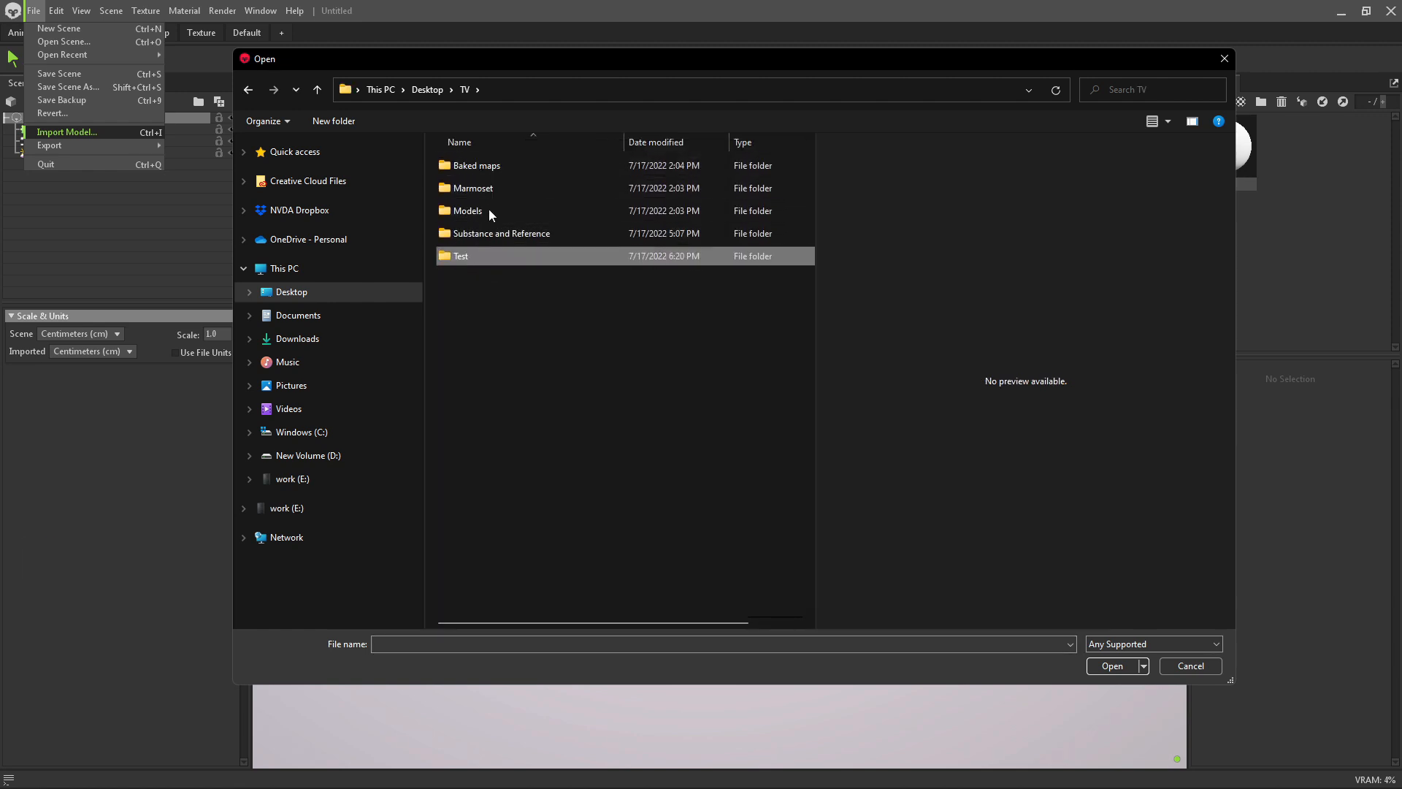
{"action": "left_click", "coordinate": [484, 161]}
{"action": "double_click", "coordinate": [480, 210]}
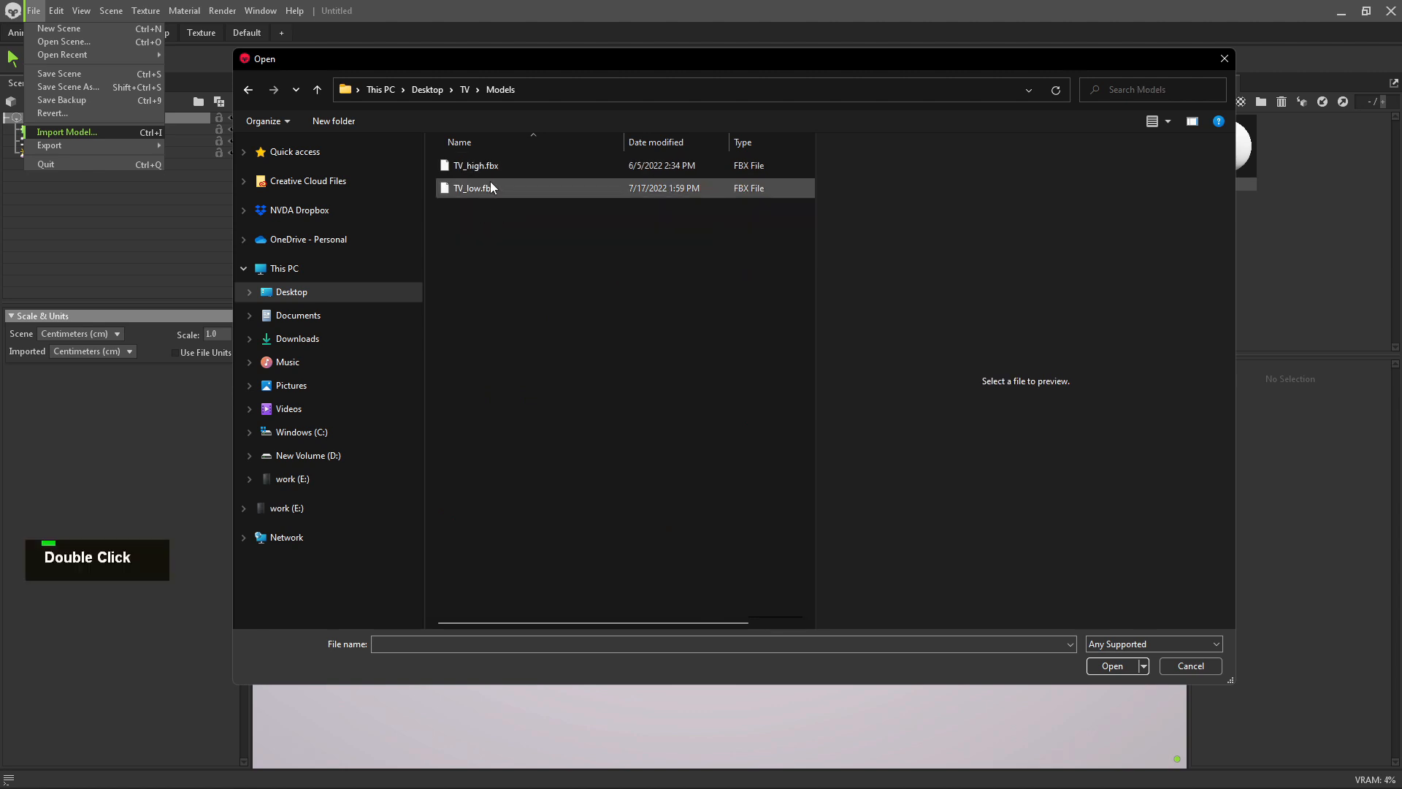
{"action": "double_click", "coordinate": [488, 187]}
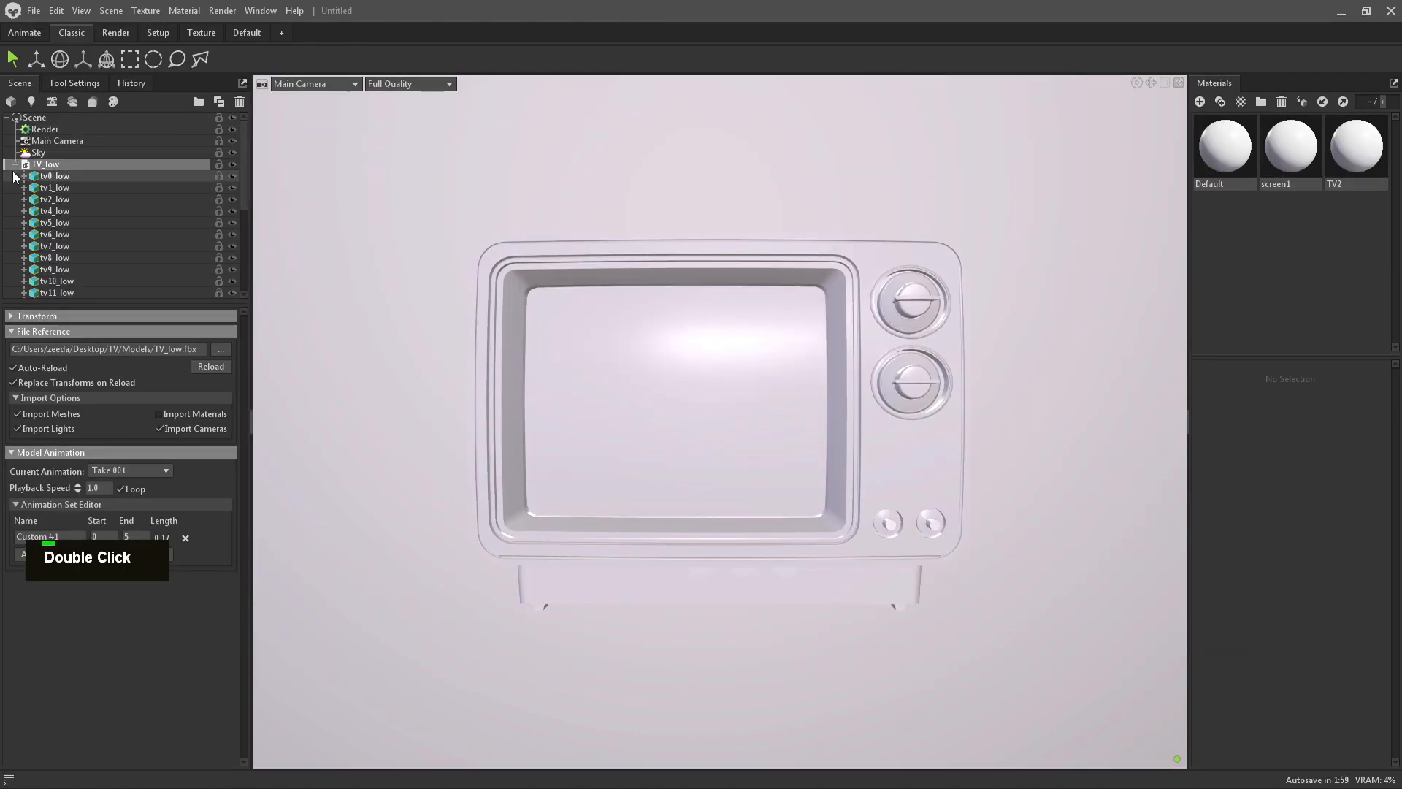
{"action": "left_click", "coordinate": [15, 164]}
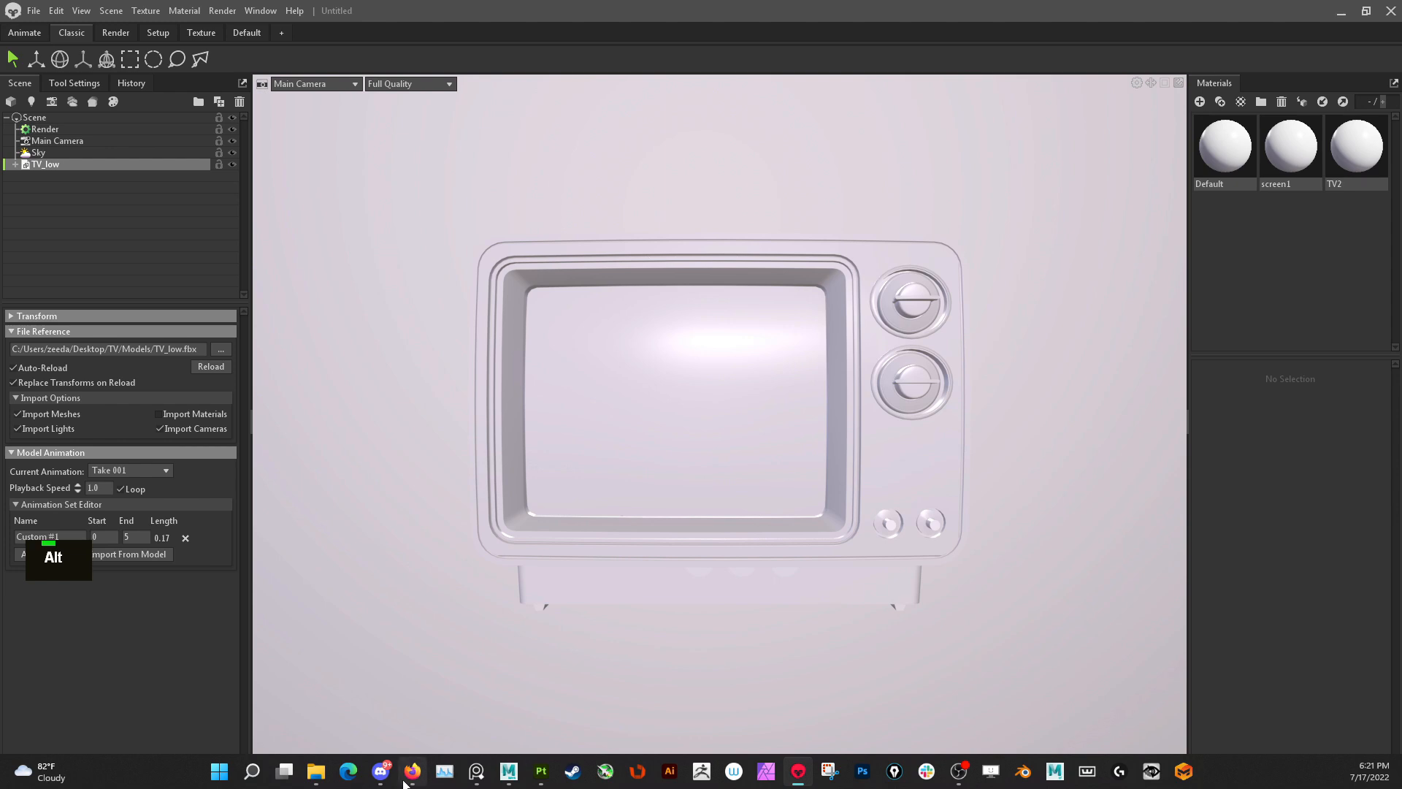
Switch to File Explorer and open the Test folder inside the TV folder on the Desktop.
{"action": "mouse_move", "coordinate": [315, 772]}
{"action": "left_click", "coordinate": [243, 686]}
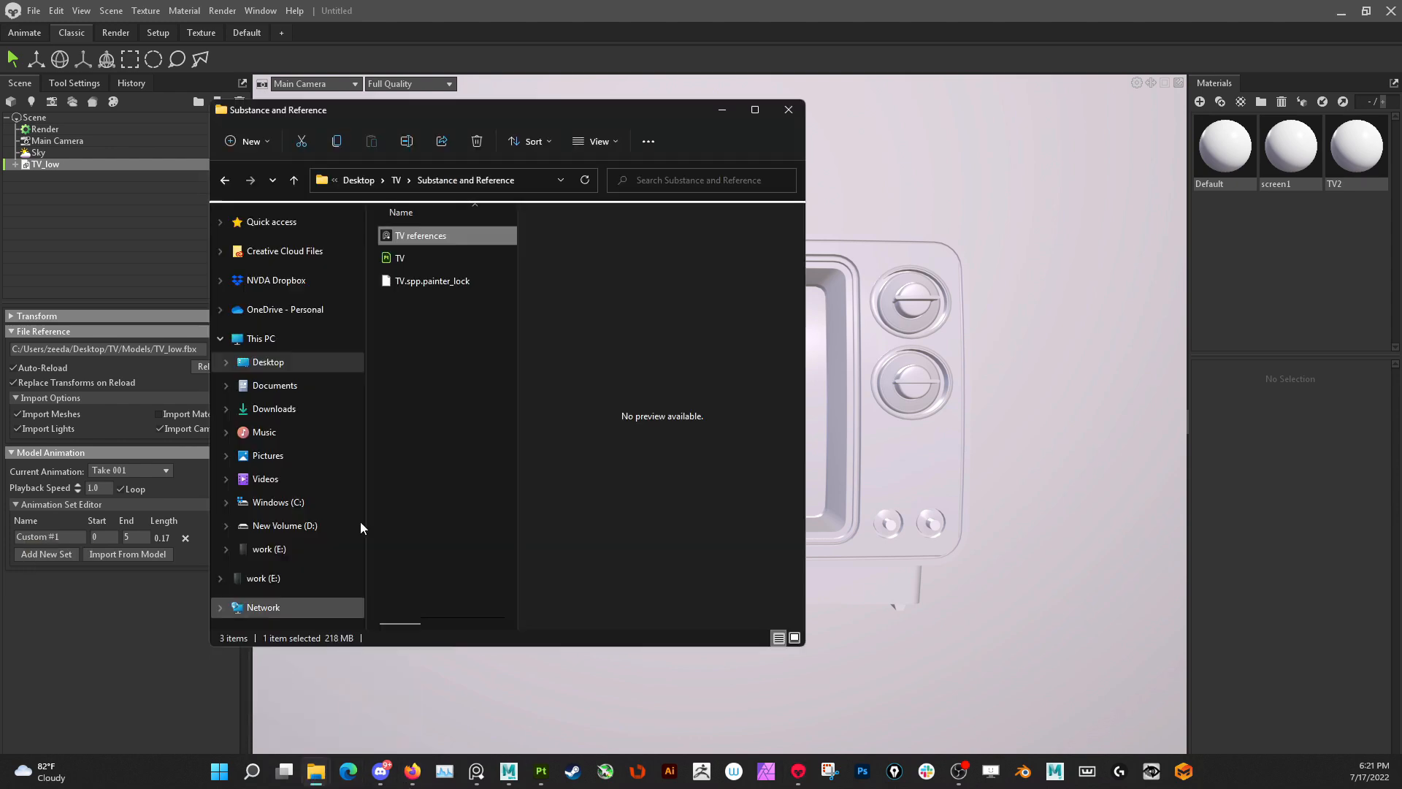
{"action": "left_click", "coordinate": [402, 179]}
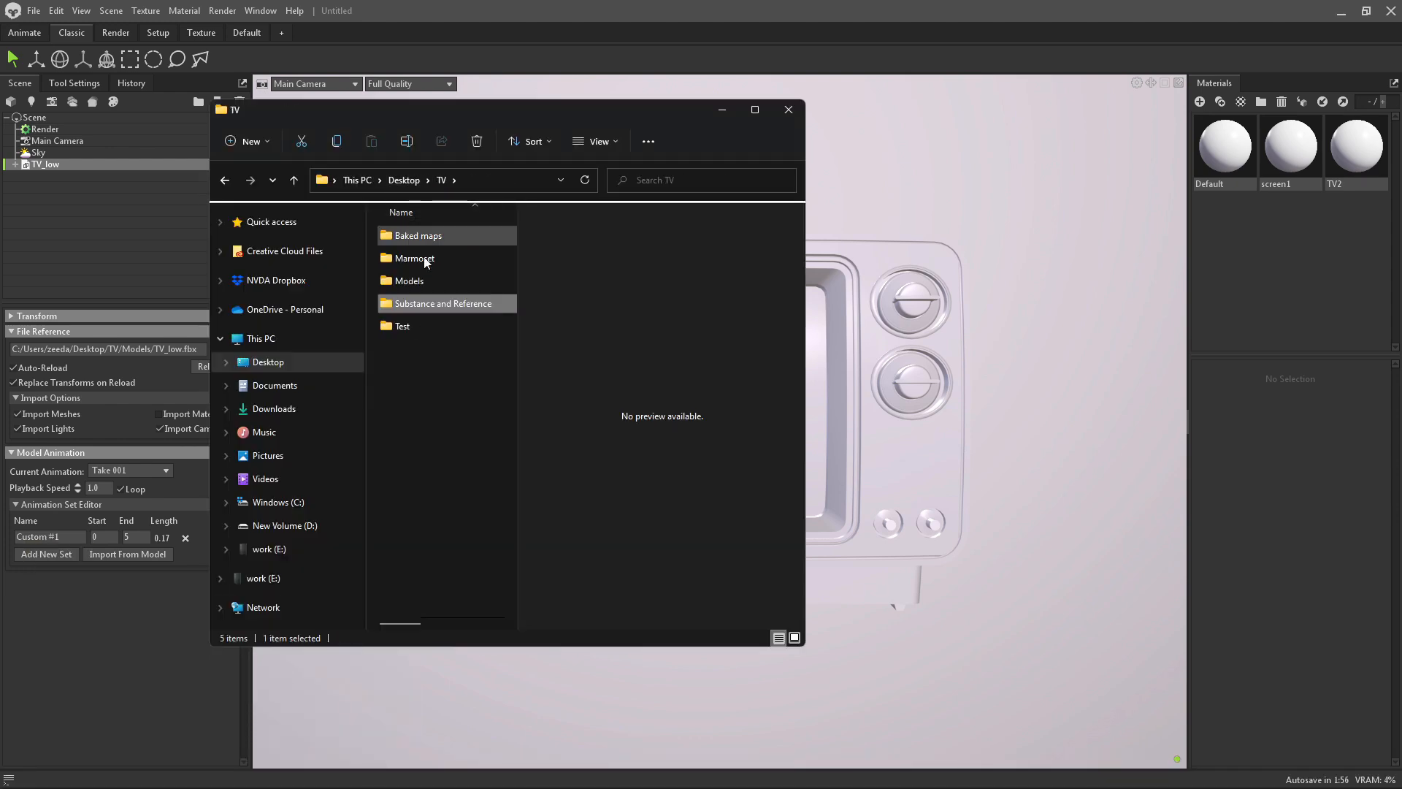
{"action": "double_click", "coordinate": [418, 326]}
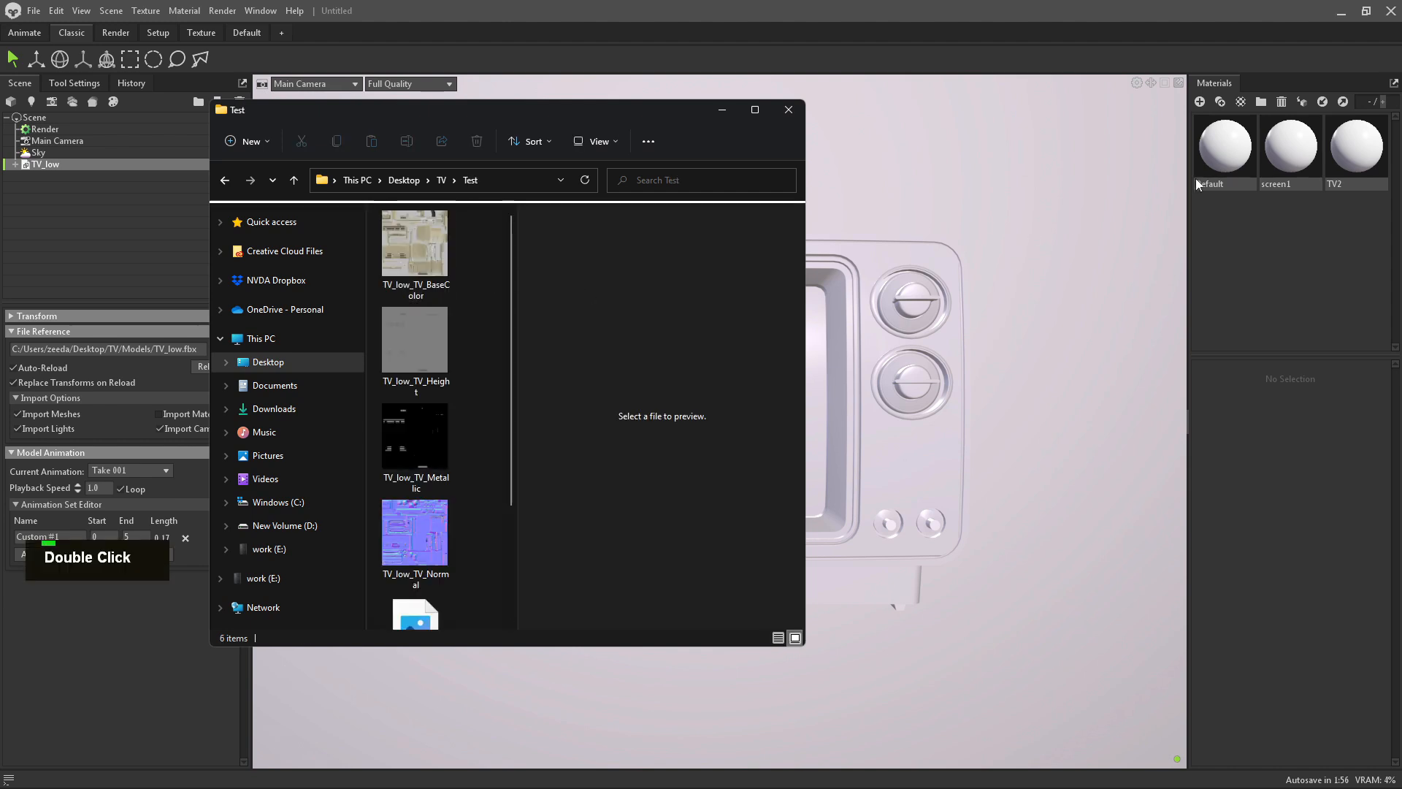
Select the TV2 material in Marmoset Toolbag and assign TV_low_TV_BaseColor from the Test folder as its albedo map.
{"action": "left_click", "coordinate": [1356, 162]}
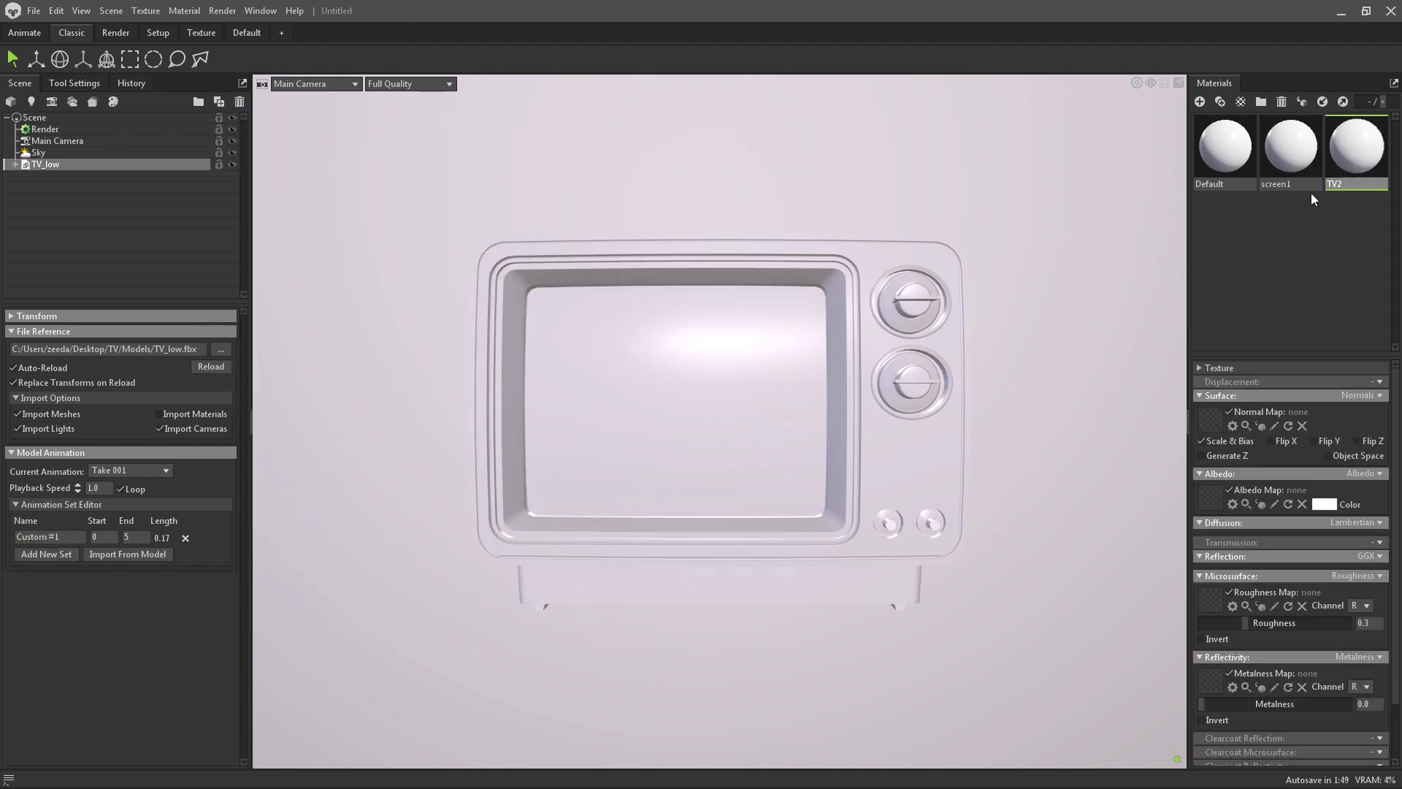
{"action": "mouse_move", "coordinate": [315, 771]}
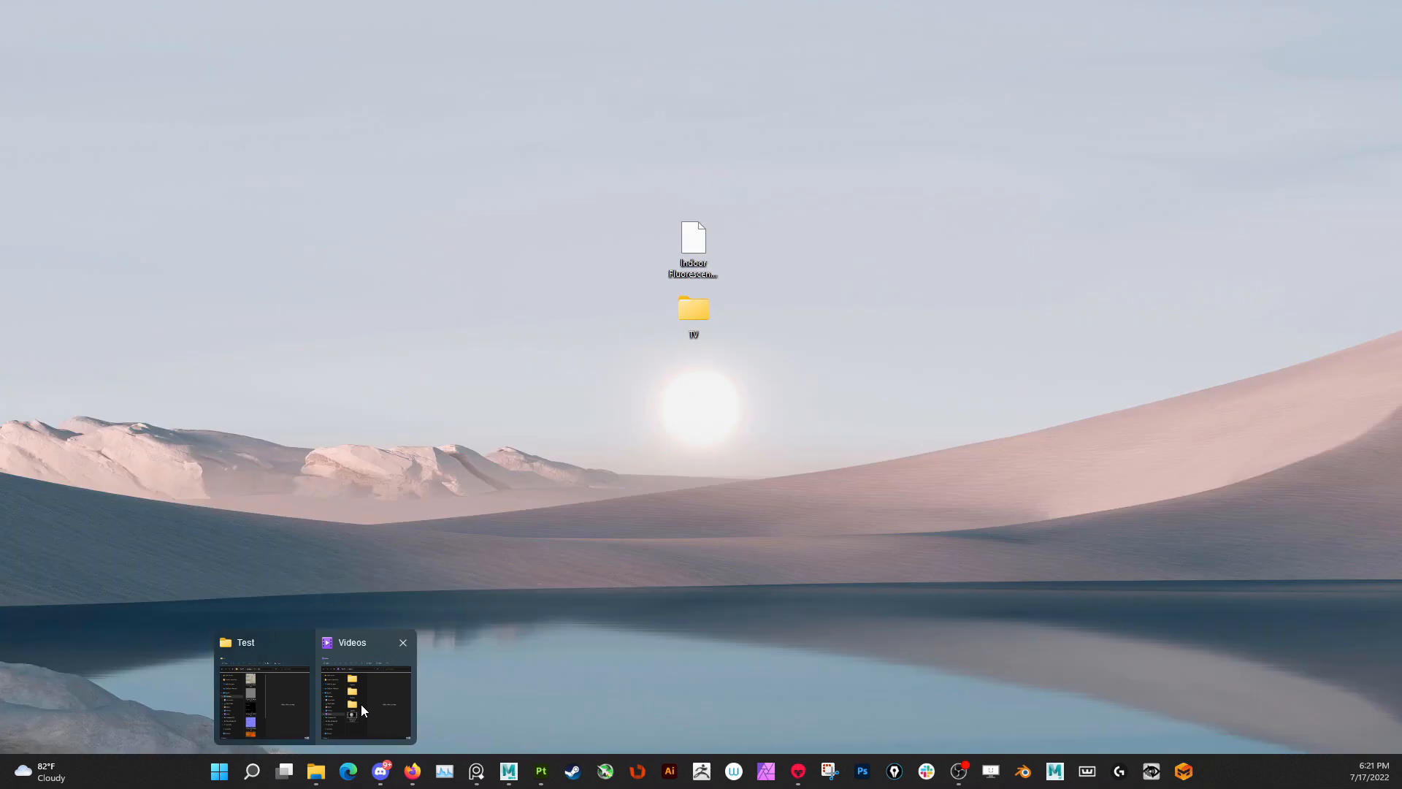
{"action": "left_click", "coordinate": [279, 703]}
{"action": "left_click_drag", "start_coordinate": [419, 248], "coordinate": [1064, 438]}
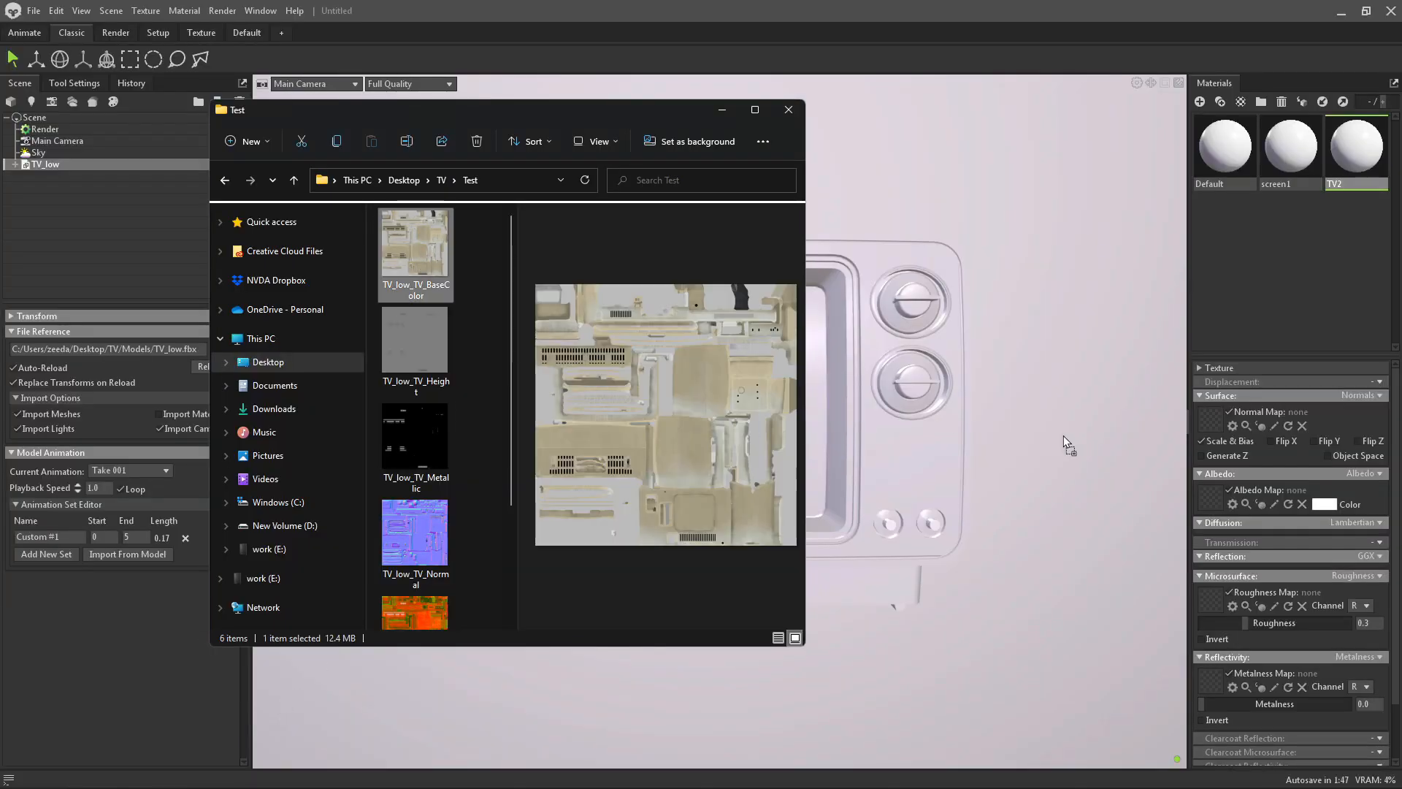
{"action": "left_click_drag", "start_coordinate": [1230, 528], "coordinate": [1211, 493]}
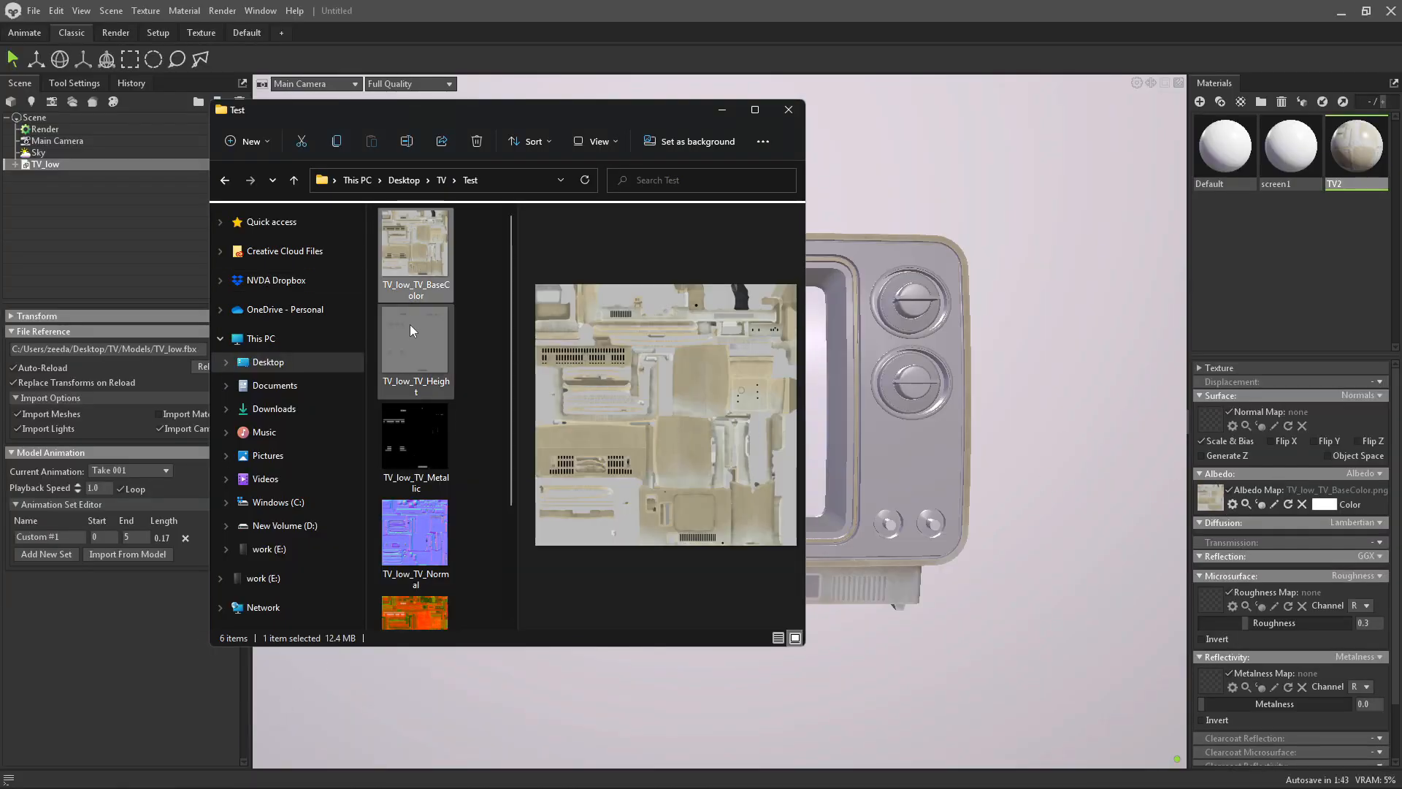
Delete all the exported texture files from the Test folder.
{"action": "scroll", "coordinate": [412, 365], "scroll_direction": "down", "scroll_amount": 2}
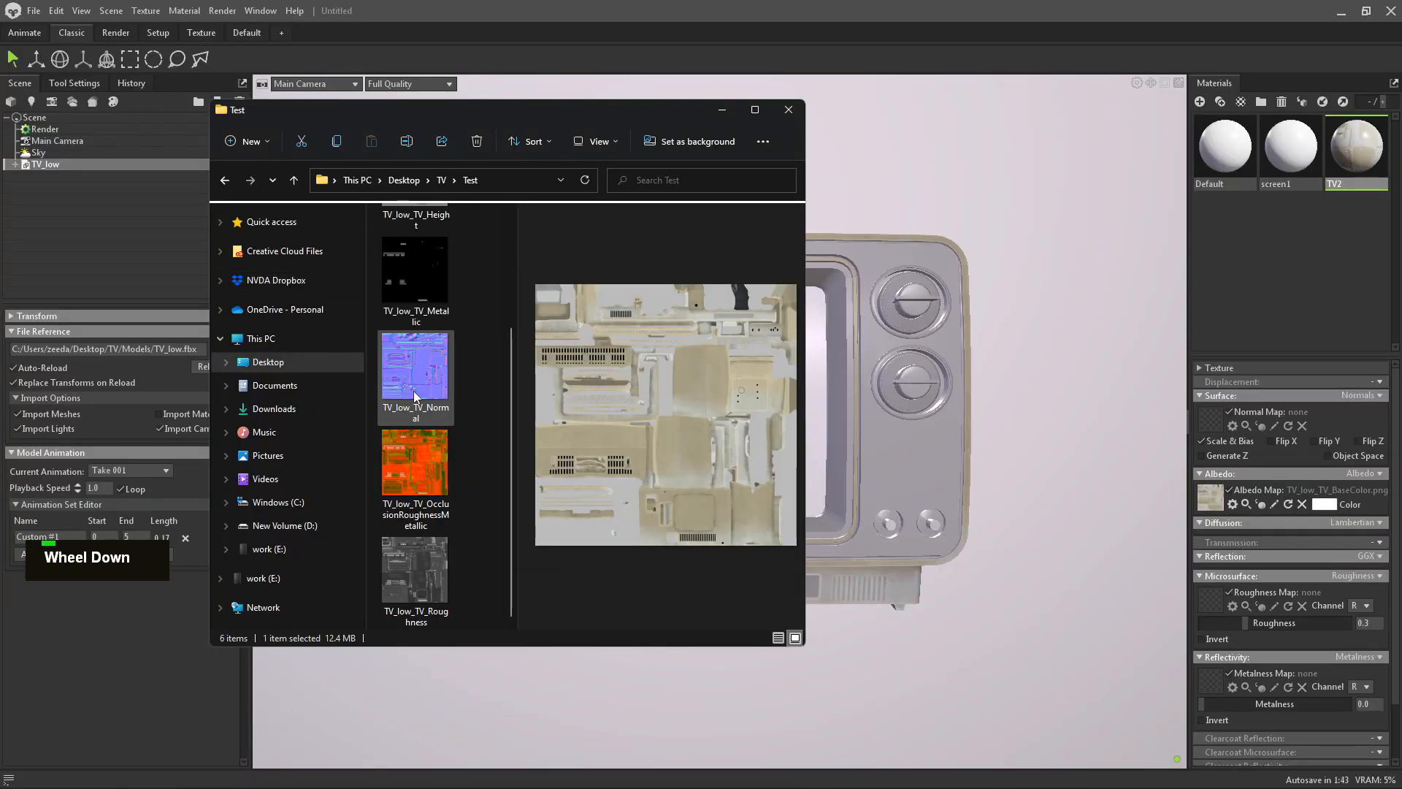
{"action": "left_click_drag", "start_coordinate": [470, 555], "coordinate": [389, 194]}
{"action": "left_click", "coordinate": [476, 142]}
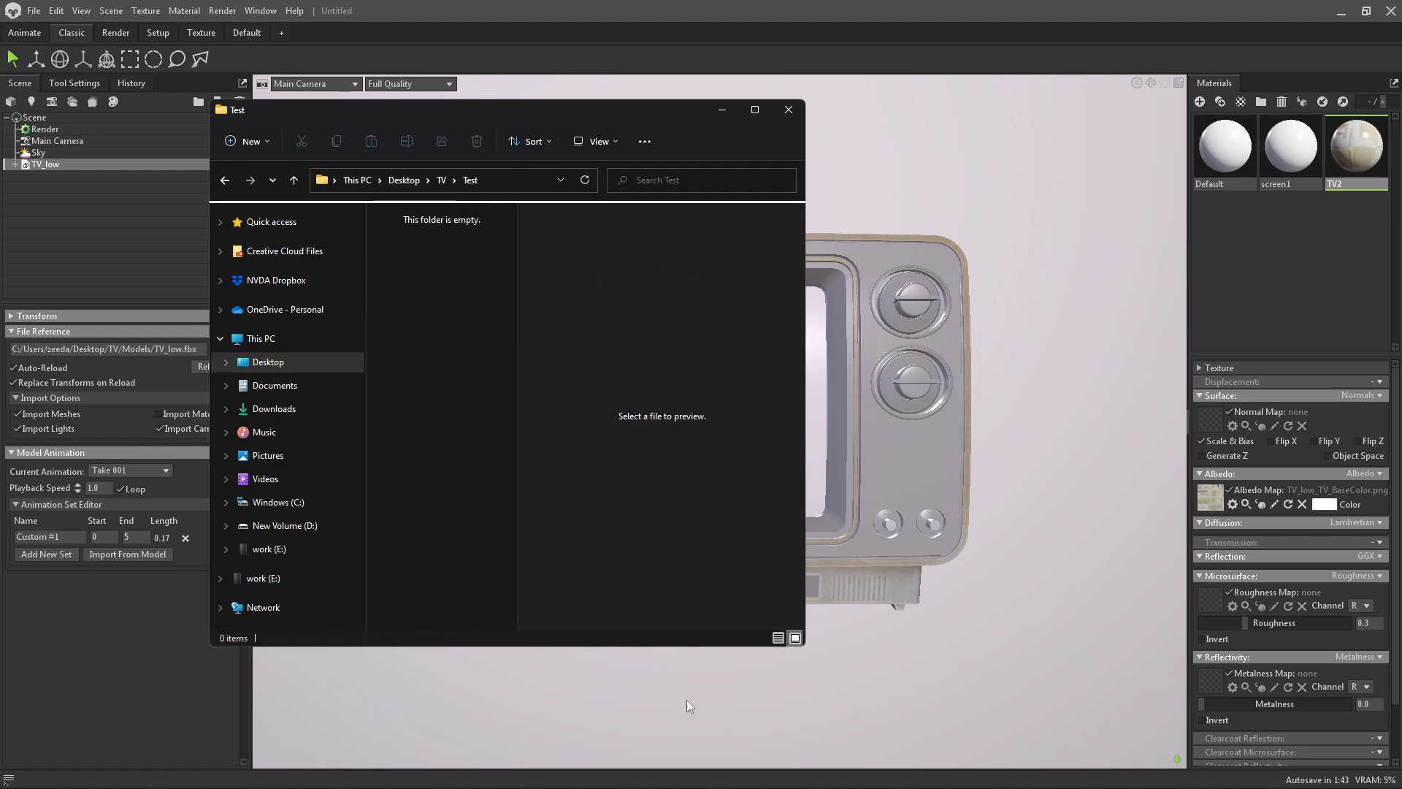
Switch to Substance 3D Painter and set the export output template to Unreal Engine 4 (Packed).
{"action": "left_click", "coordinate": [542, 783]}
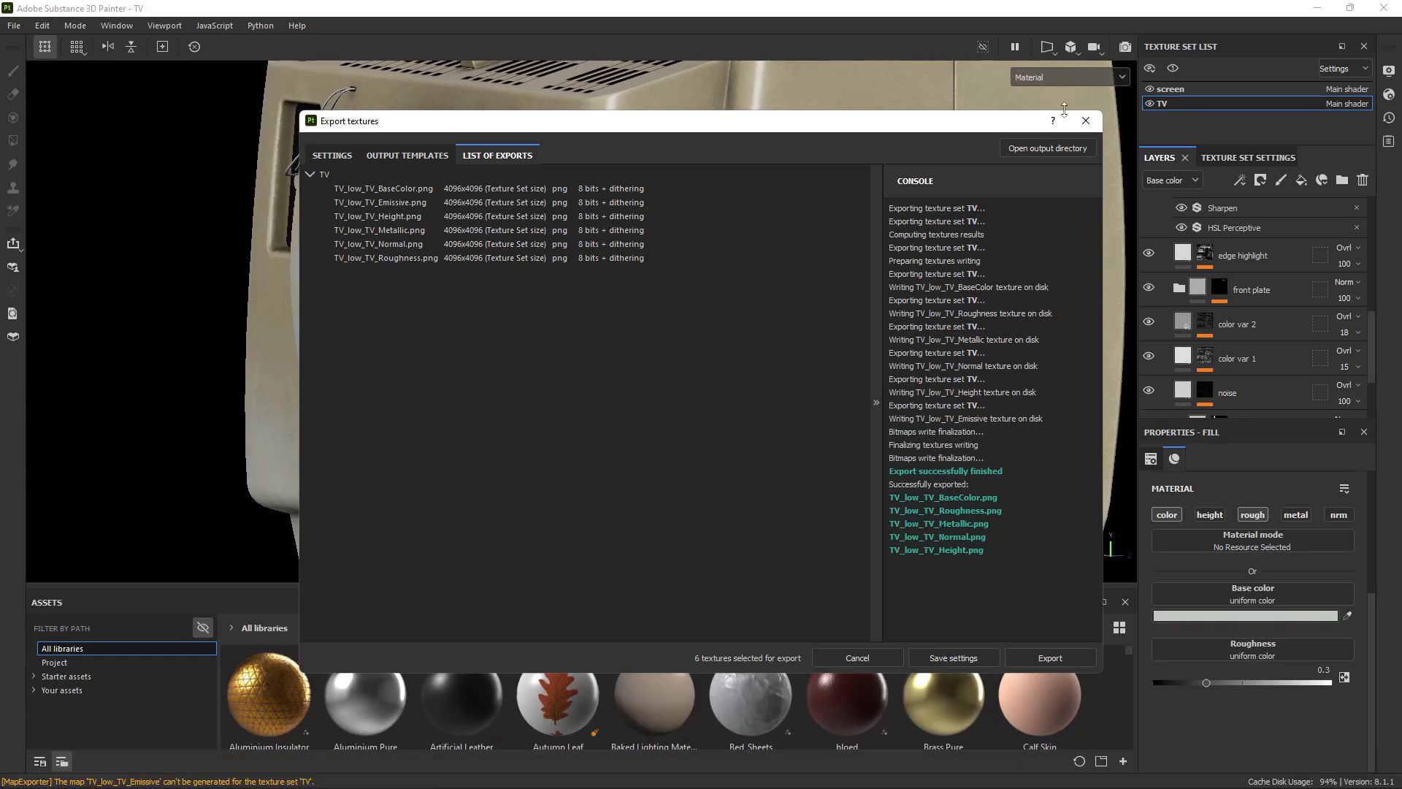
{"action": "left_click", "coordinate": [344, 156]}
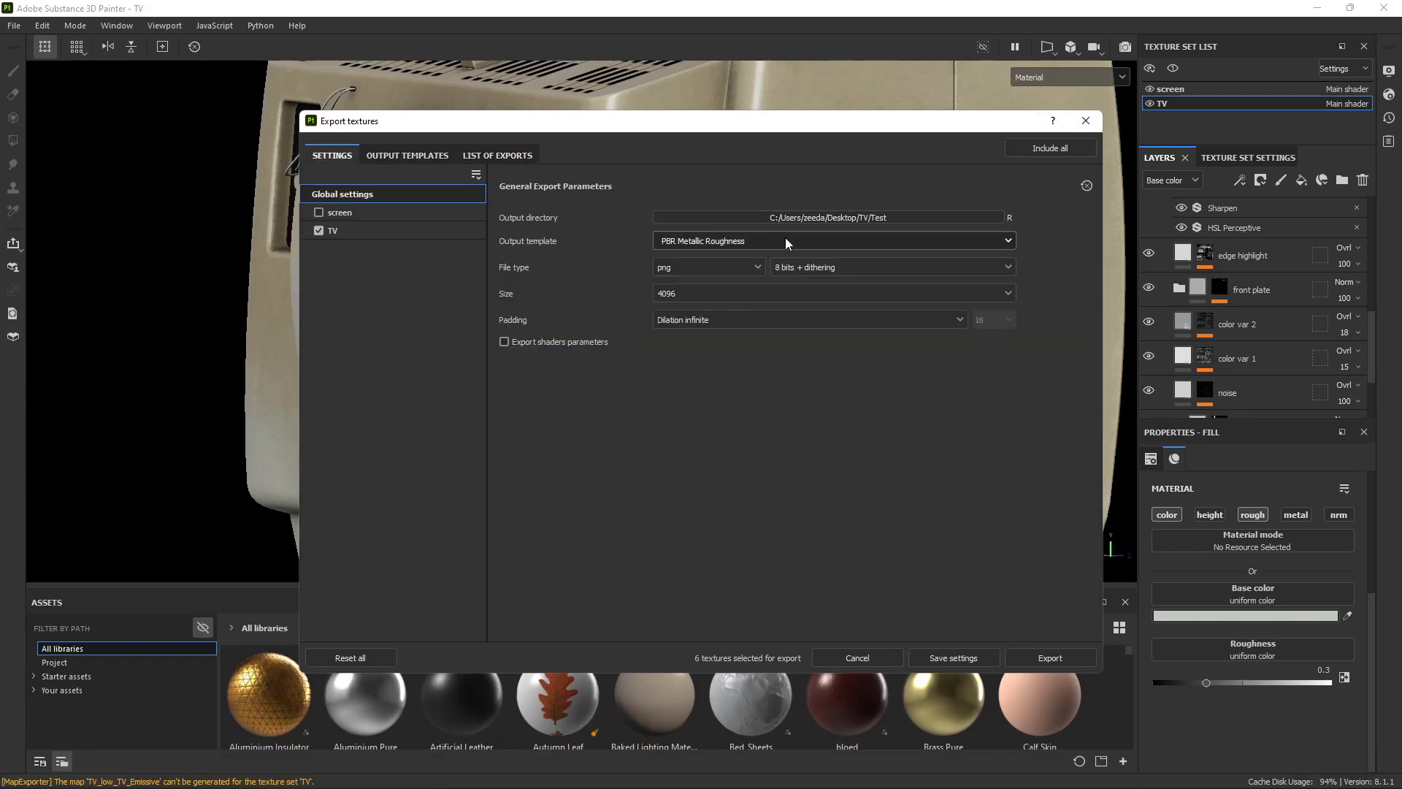
{"action": "left_click", "coordinate": [737, 243]}
{"action": "scroll", "coordinate": [738, 351], "scroll_direction": "down", "scroll_amount": 10}
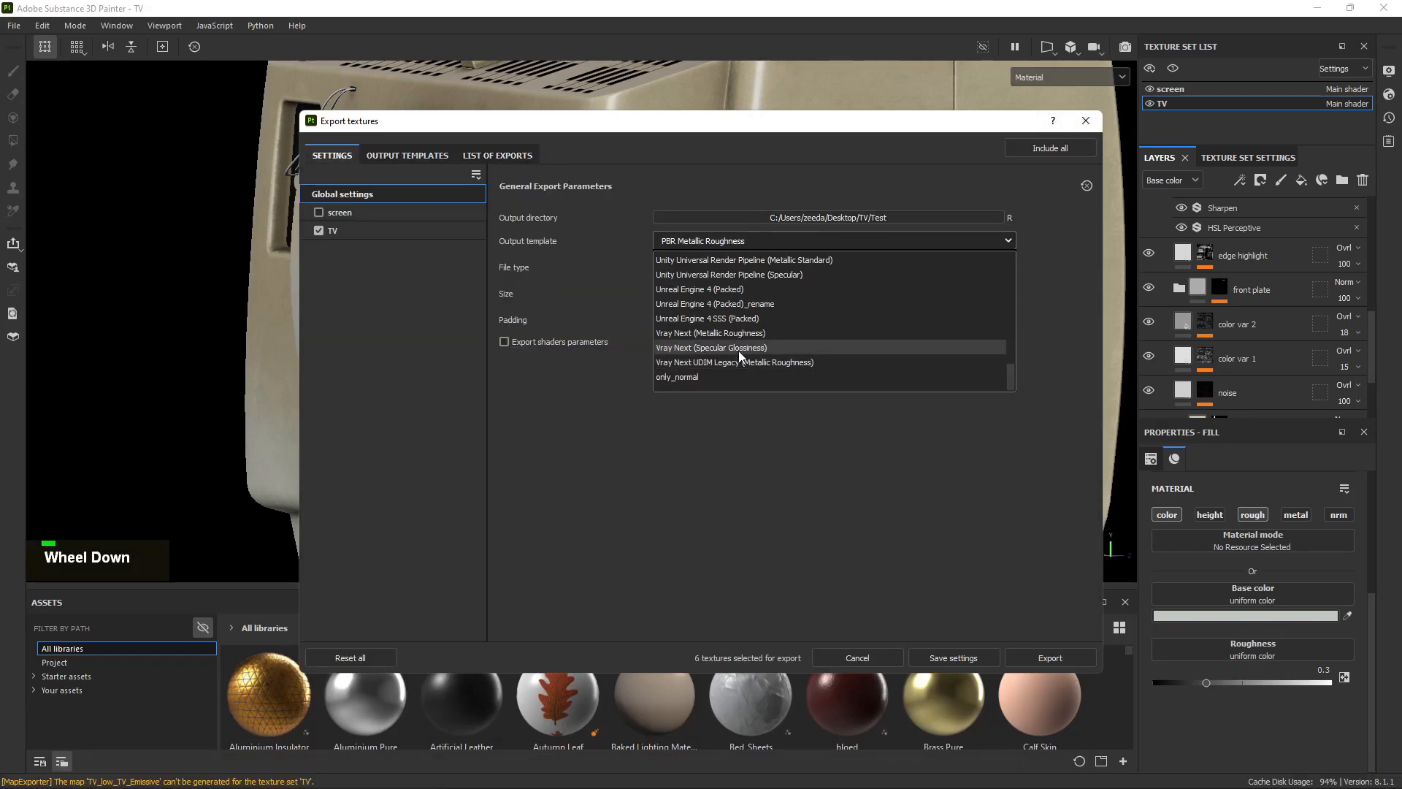
{"action": "left_click", "coordinate": [714, 290]}
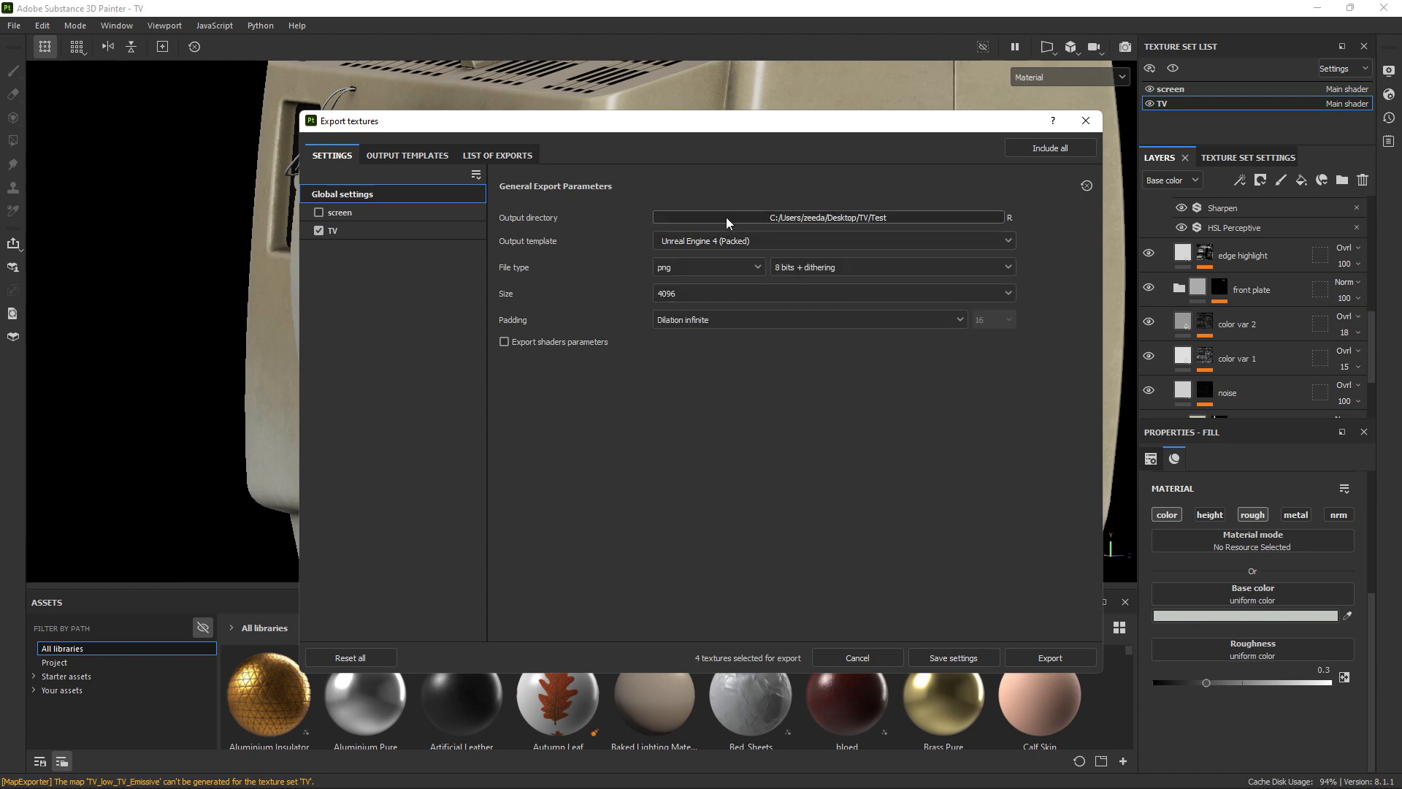
Show the output maps of the Unreal Engine 4 (Packed) preset among the output templates.
{"action": "left_click", "coordinate": [400, 156]}
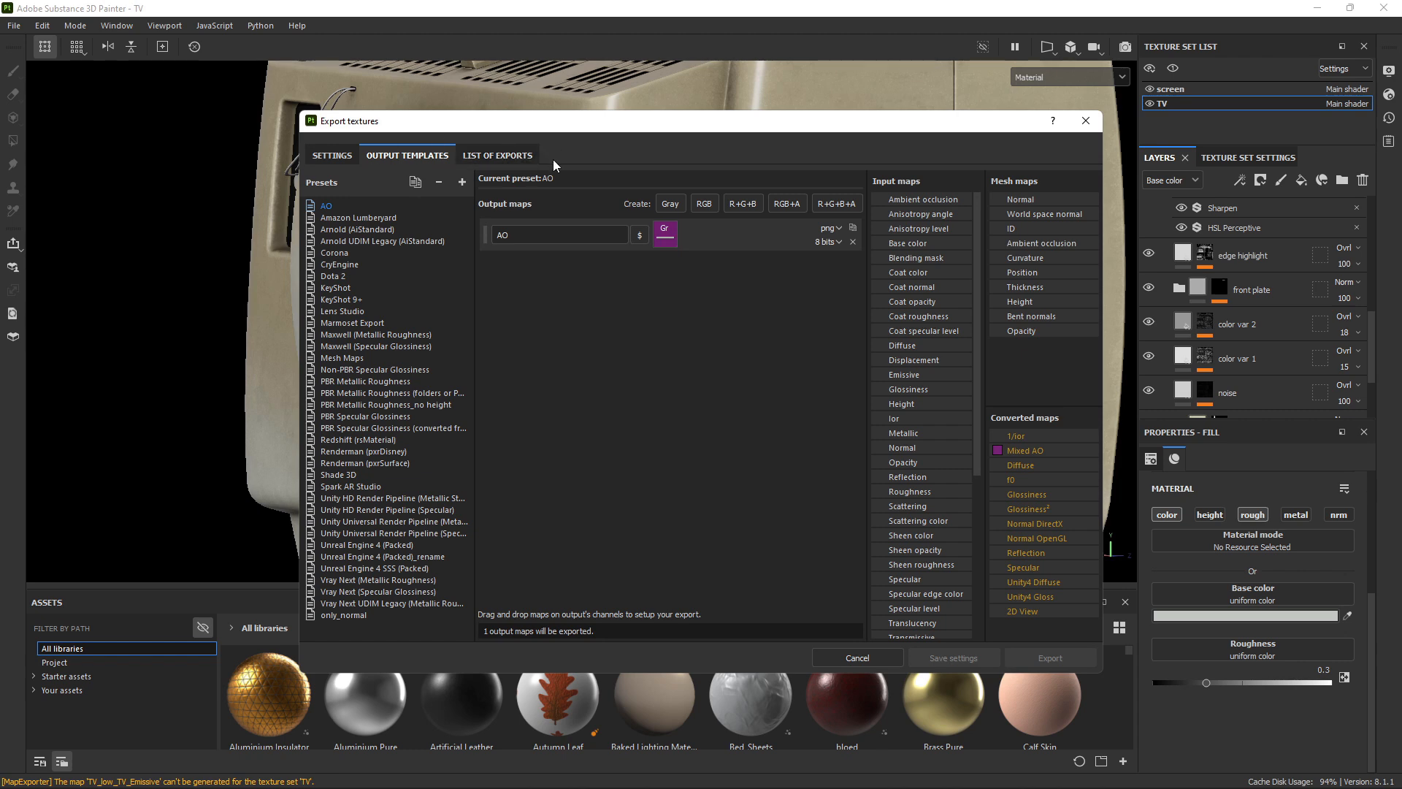
{"action": "left_click", "coordinate": [488, 156]}
{"action": "left_click", "coordinate": [431, 156]}
{"action": "scroll", "coordinate": [411, 395], "scroll_direction": "down", "scroll_amount": 1}
{"action": "left_click", "coordinate": [359, 546]}
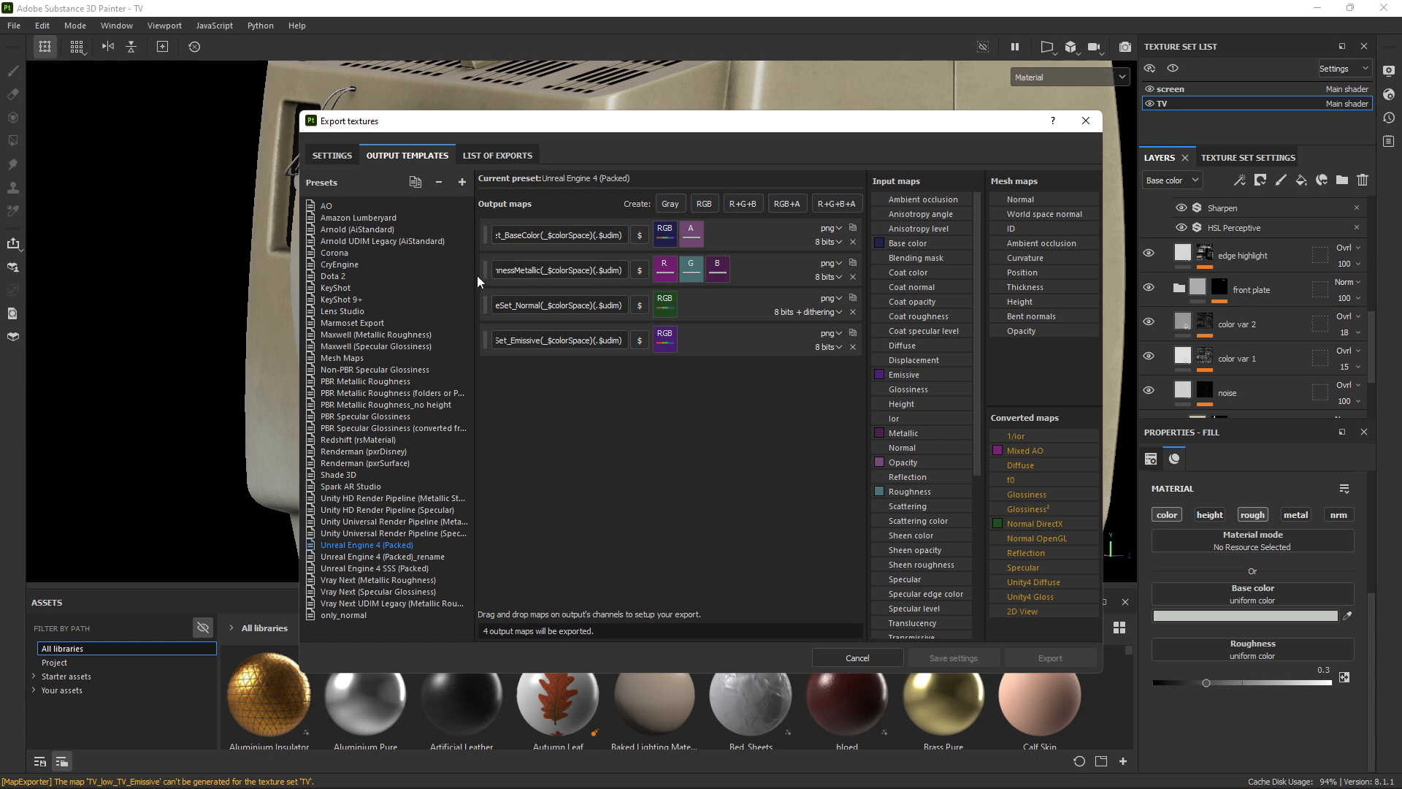
Widen the output maps area and examine the full file name pattern of the channel-packed map in the preset.
{"action": "left_click_drag", "start_coordinate": [479, 282], "coordinate": [453, 281]}
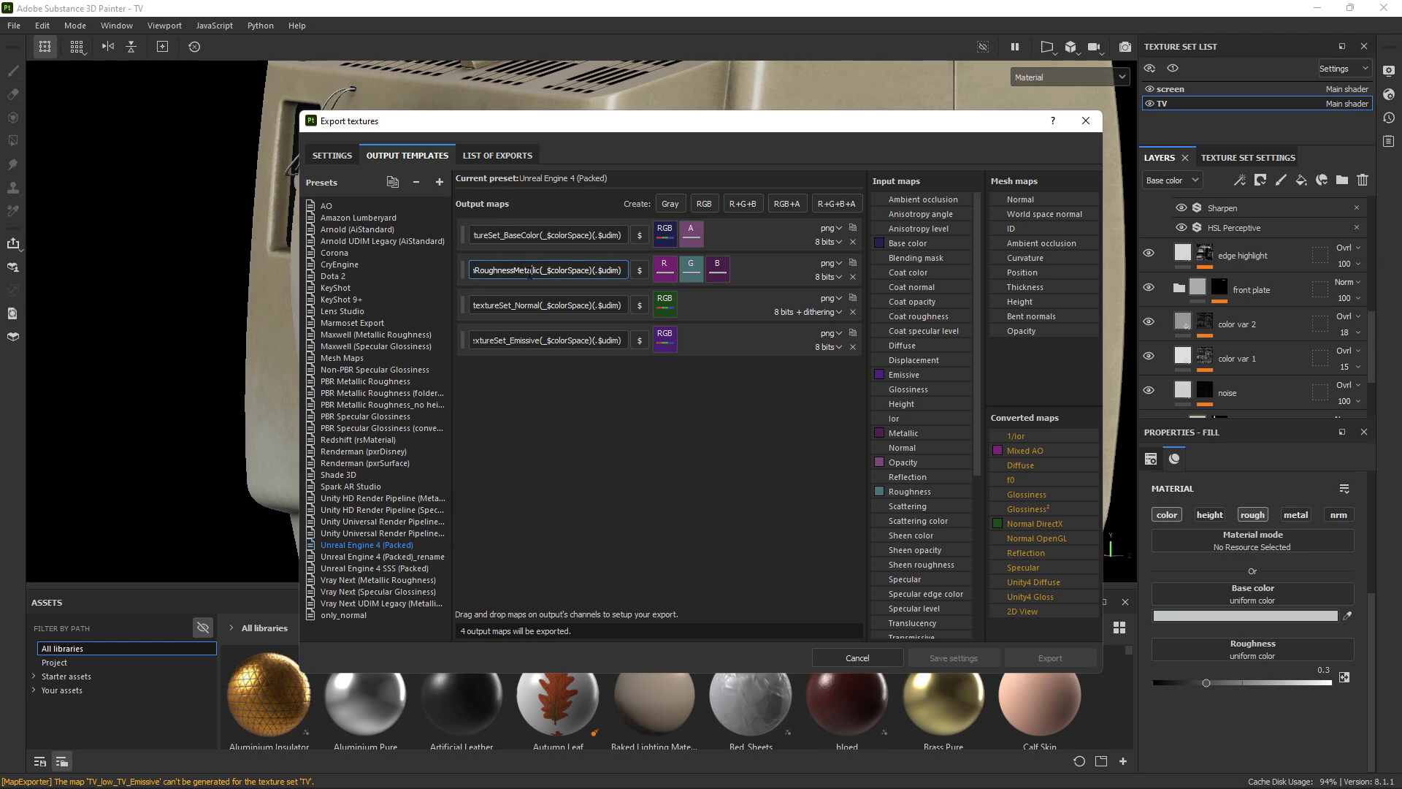
{"action": "left_click", "coordinate": [528, 270]}
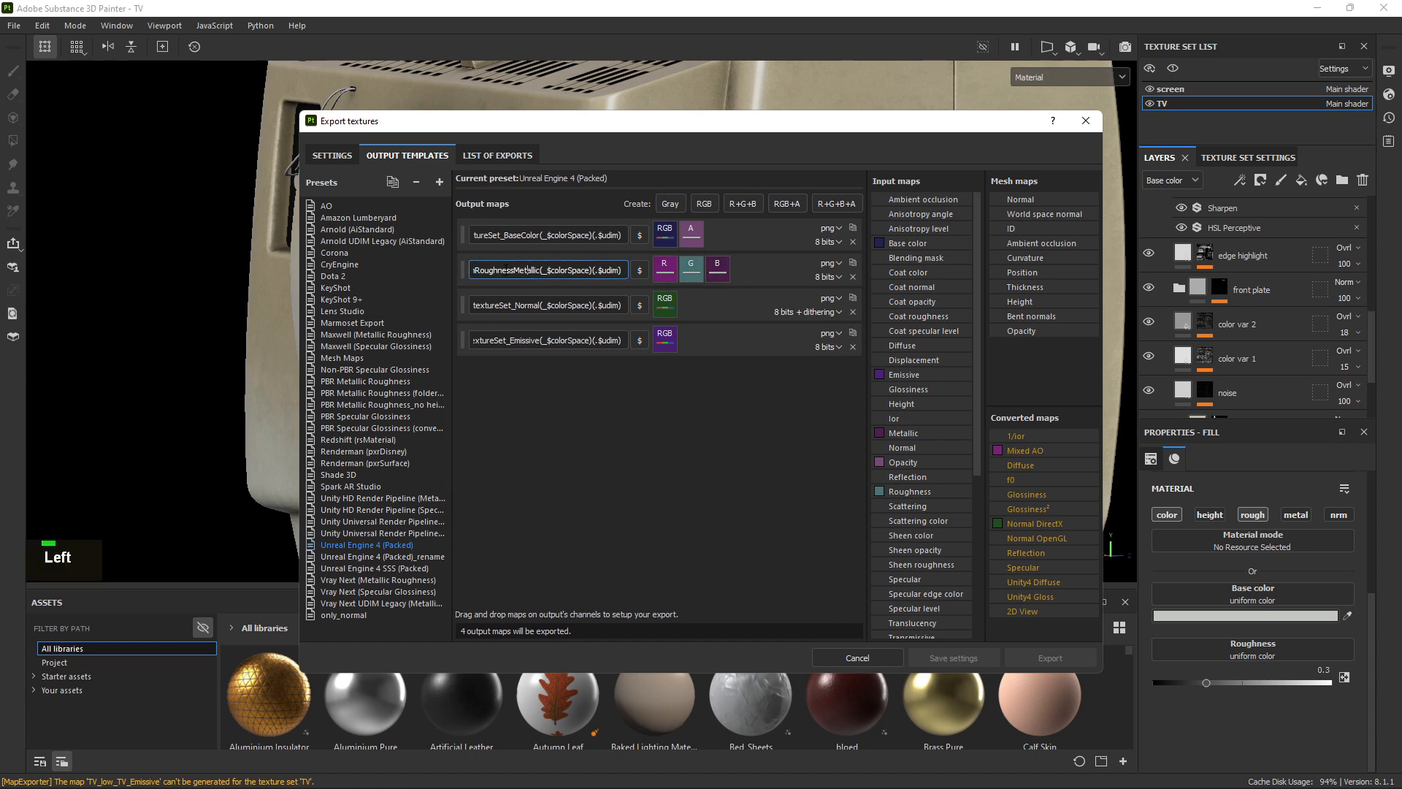
{"action": "key", "text": "Left"}
{"action": "key", "text": "Left"}
{"action": "key", "text": "Left"}
{"action": "key", "text": "Left"}
{"action": "key", "text": "Left"}
{"action": "key", "text": "Left"}
{"action": "key", "text": "Left"}
{"action": "key", "text": "Left"}
{"action": "key", "text": "Left"}
{"action": "key", "text": "Left"}
{"action": "key", "text": "Left"}
{"action": "key", "text": "Left"}
{"action": "key", "text": "Left"}
{"action": "key", "text": "Left"}
{"action": "key", "text": "Left"}
{"action": "key", "text": "Left"}
{"action": "key", "text": "Left"}
{"action": "key", "text": "Left"}
{"action": "key", "text": "Left"}
{"action": "key", "text": "Left"}
{"action": "key", "text": "Right"}
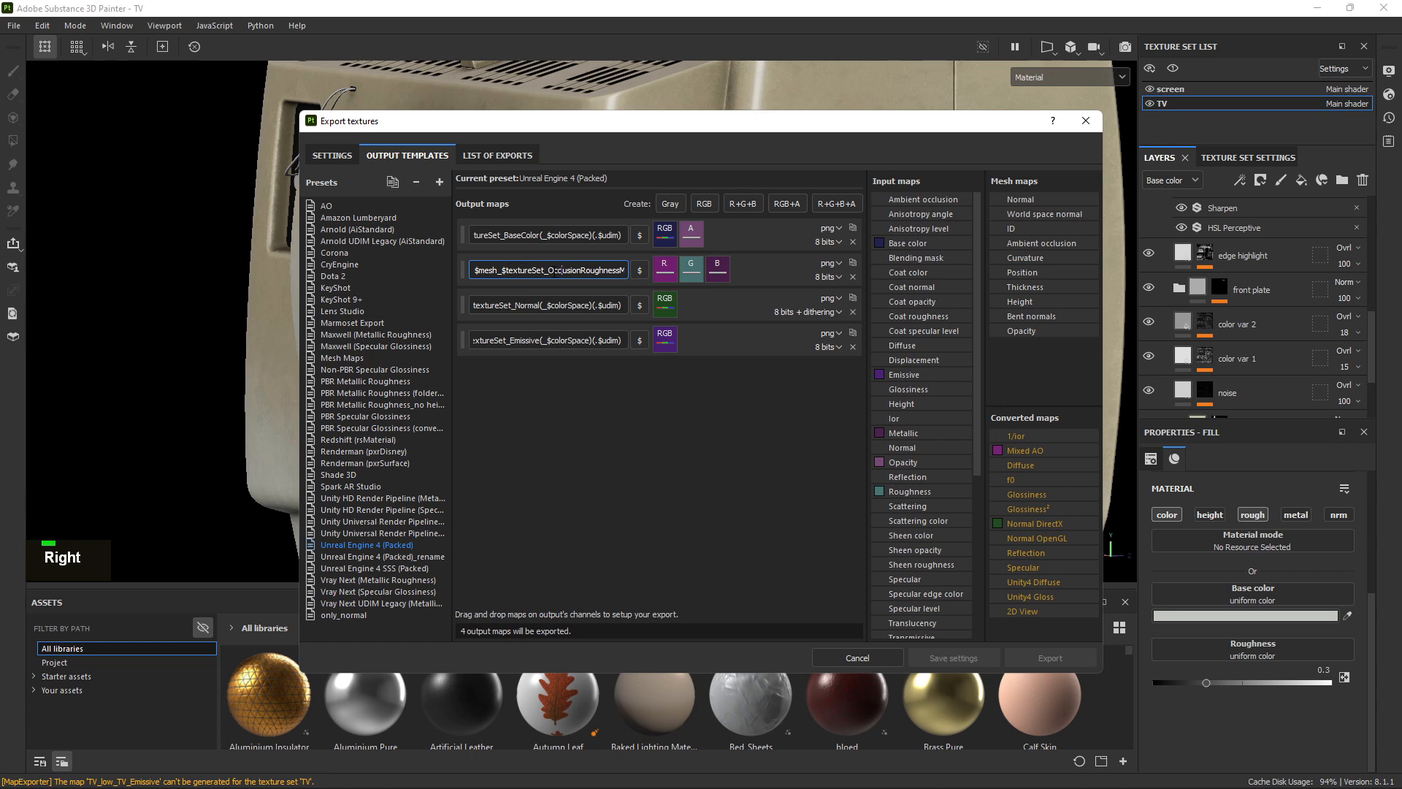
{"action": "key", "text": "Right"}
{"action": "key", "text": "Right"}
{"action": "key", "text": "Right"}
{"action": "key", "text": "Right"}
{"action": "key", "text": "Right"}
{"action": "key", "text": "Right"}
{"action": "key", "text": "Right"}
{"action": "key", "text": "Right"}
{"action": "key", "text": "Right"}
{"action": "key", "text": "Right"}
{"action": "key", "text": "Left"}
{"action": "key", "text": "Left"}
{"action": "key", "text": "Left"}
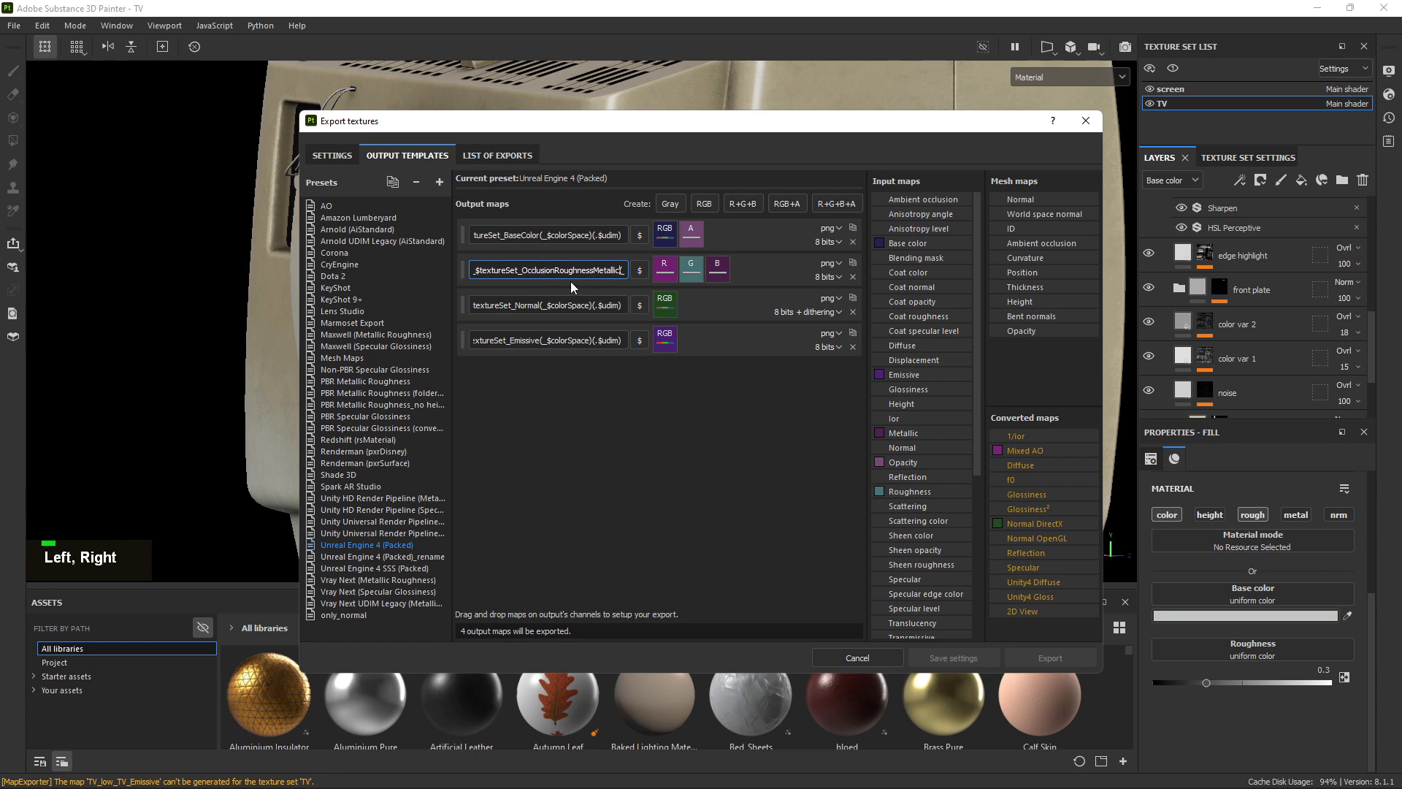
{"action": "key", "text": "Right"}
{"action": "key", "text": "Left"}
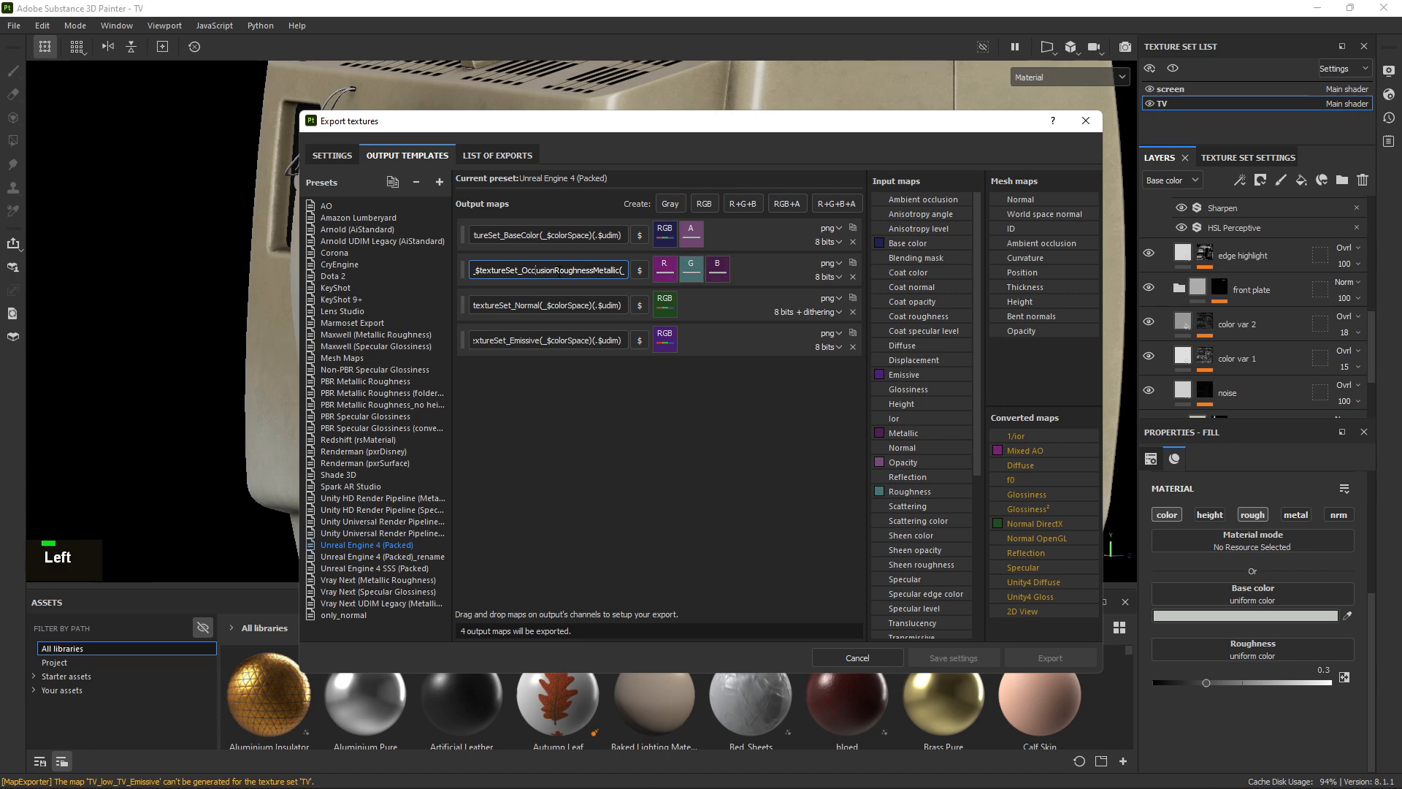
{"action": "key", "text": "Right"}
Export the TV textures with the Unreal Engine 4 (Packed) template and switch back to Marmoset Toolbag.
{"action": "left_click", "coordinate": [333, 155]}
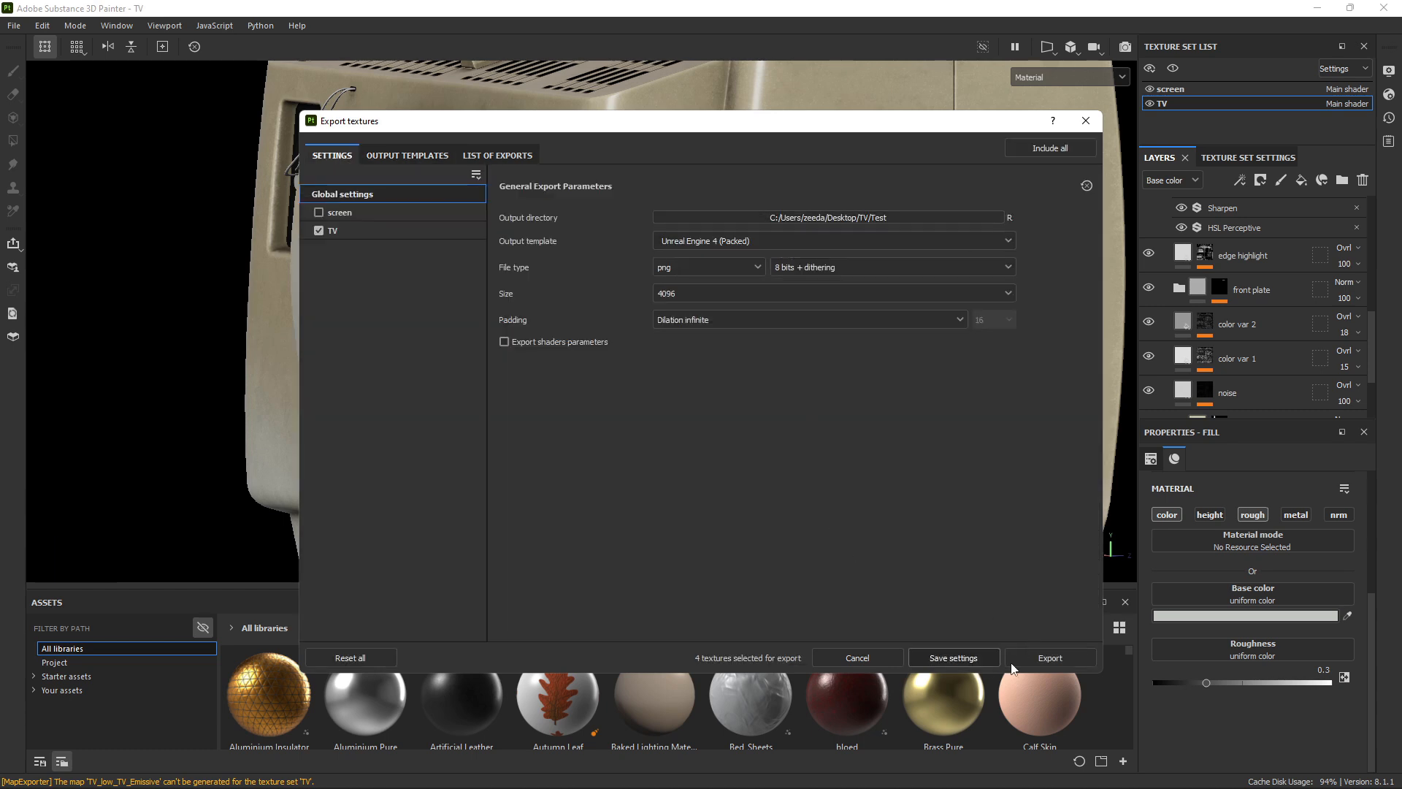
{"action": "left_click", "coordinate": [1047, 656]}
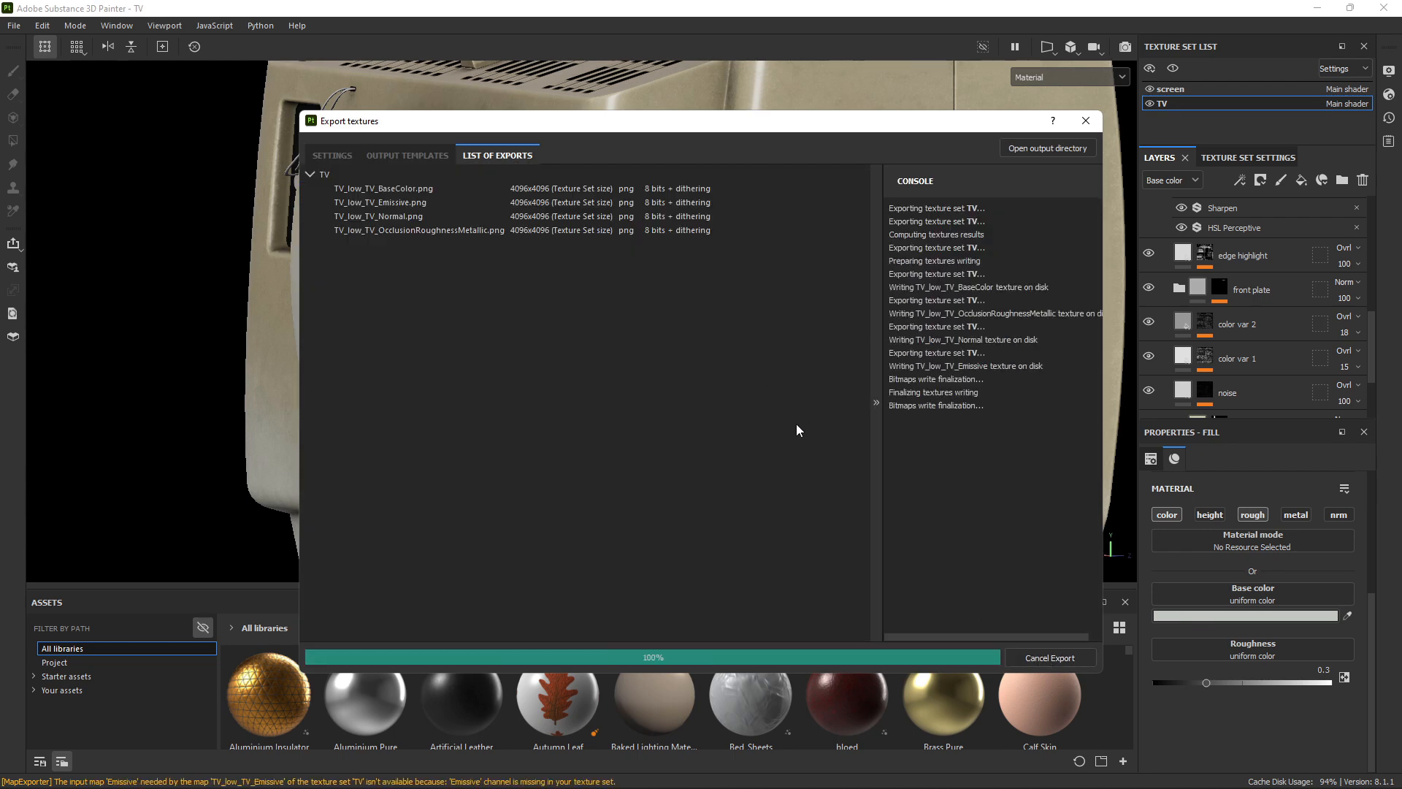
{"action": "mouse_move", "coordinate": [584, 774]}
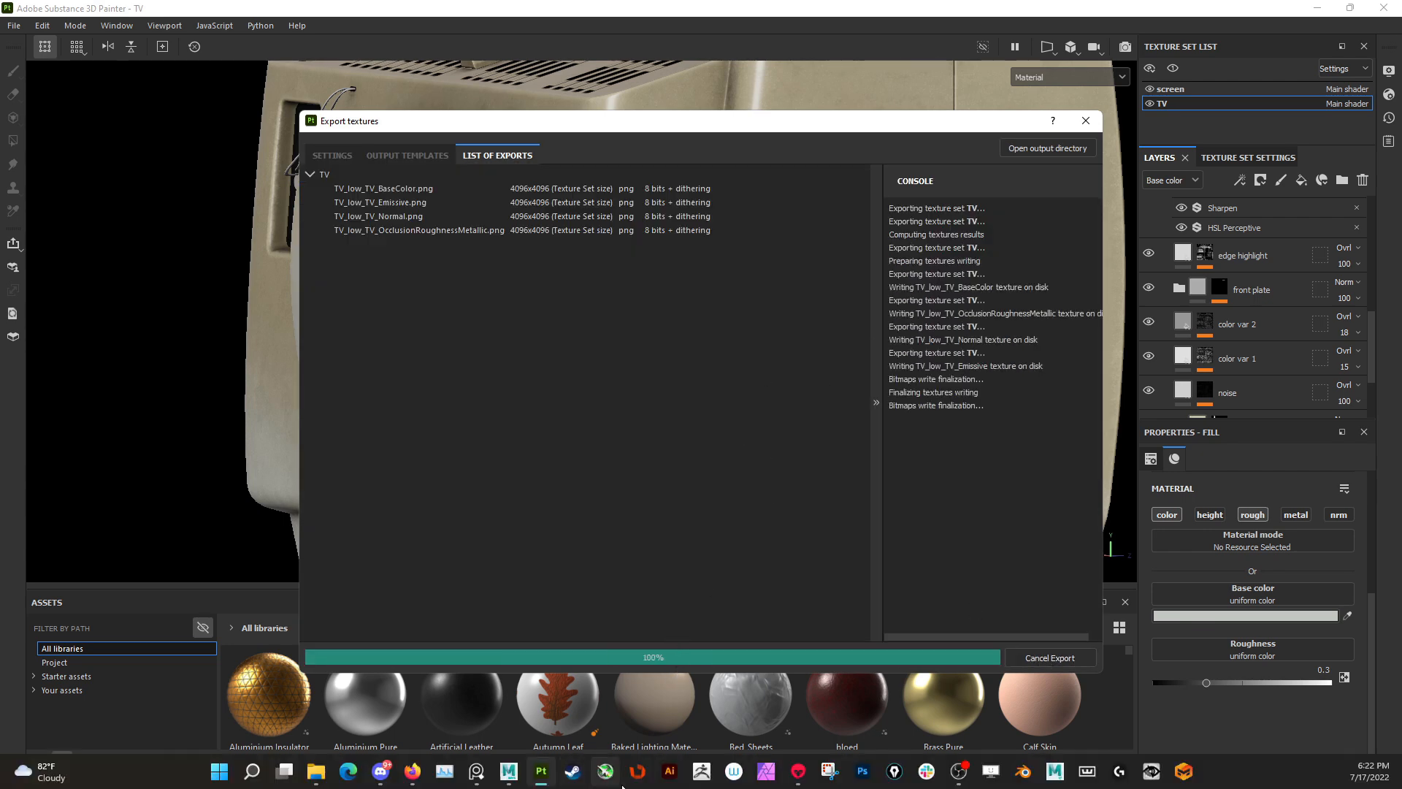
{"action": "mouse_move", "coordinate": [803, 776]}
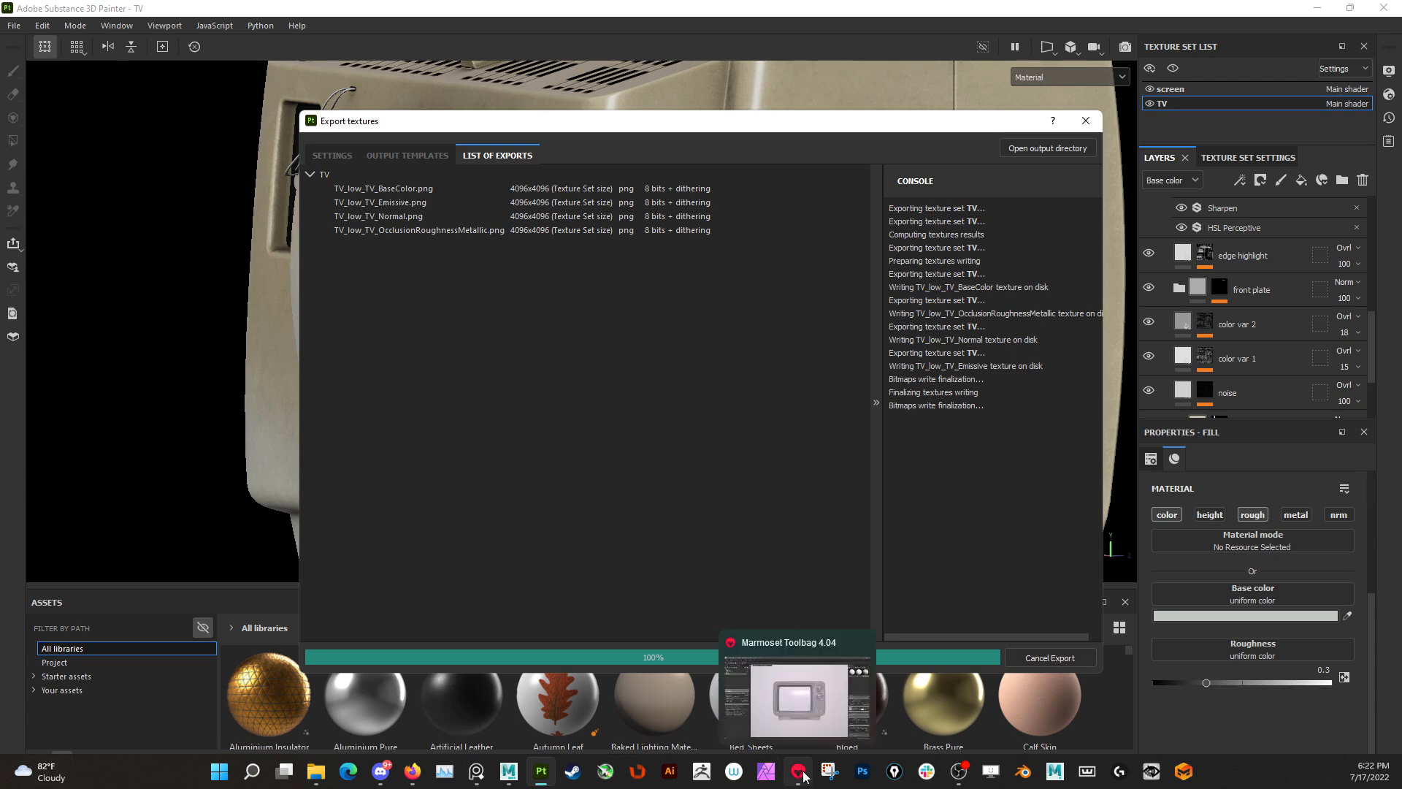
{"action": "left_click", "coordinate": [804, 775]}
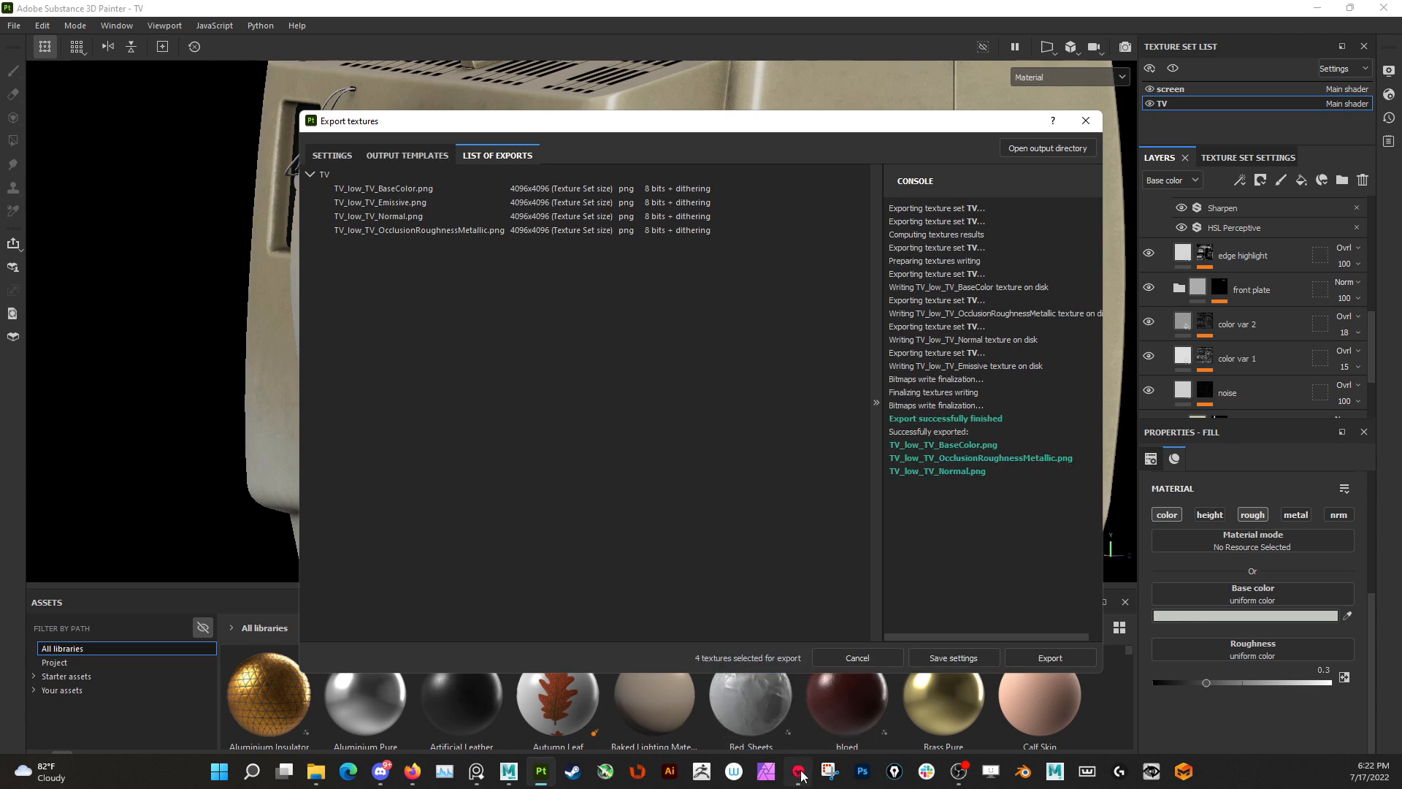
Assign TV_low_TV_BaseColor as the TV2 material's albedo map and TV_low_TV_Normal as its normal map.
{"action": "mouse_move", "coordinate": [316, 773]}
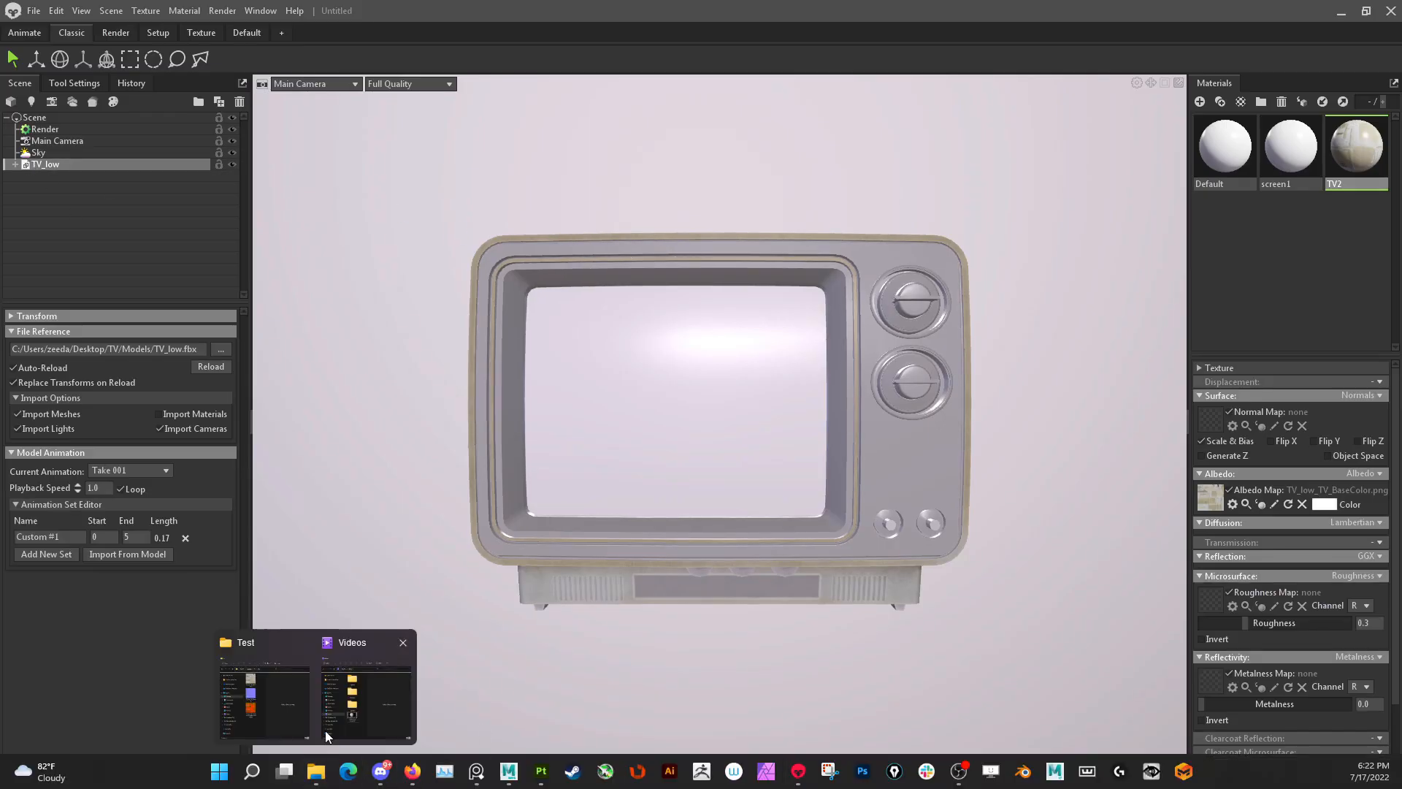
{"action": "left_click", "coordinate": [274, 687]}
{"action": "left_click_drag", "start_coordinate": [406, 236], "coordinate": [1213, 497]}
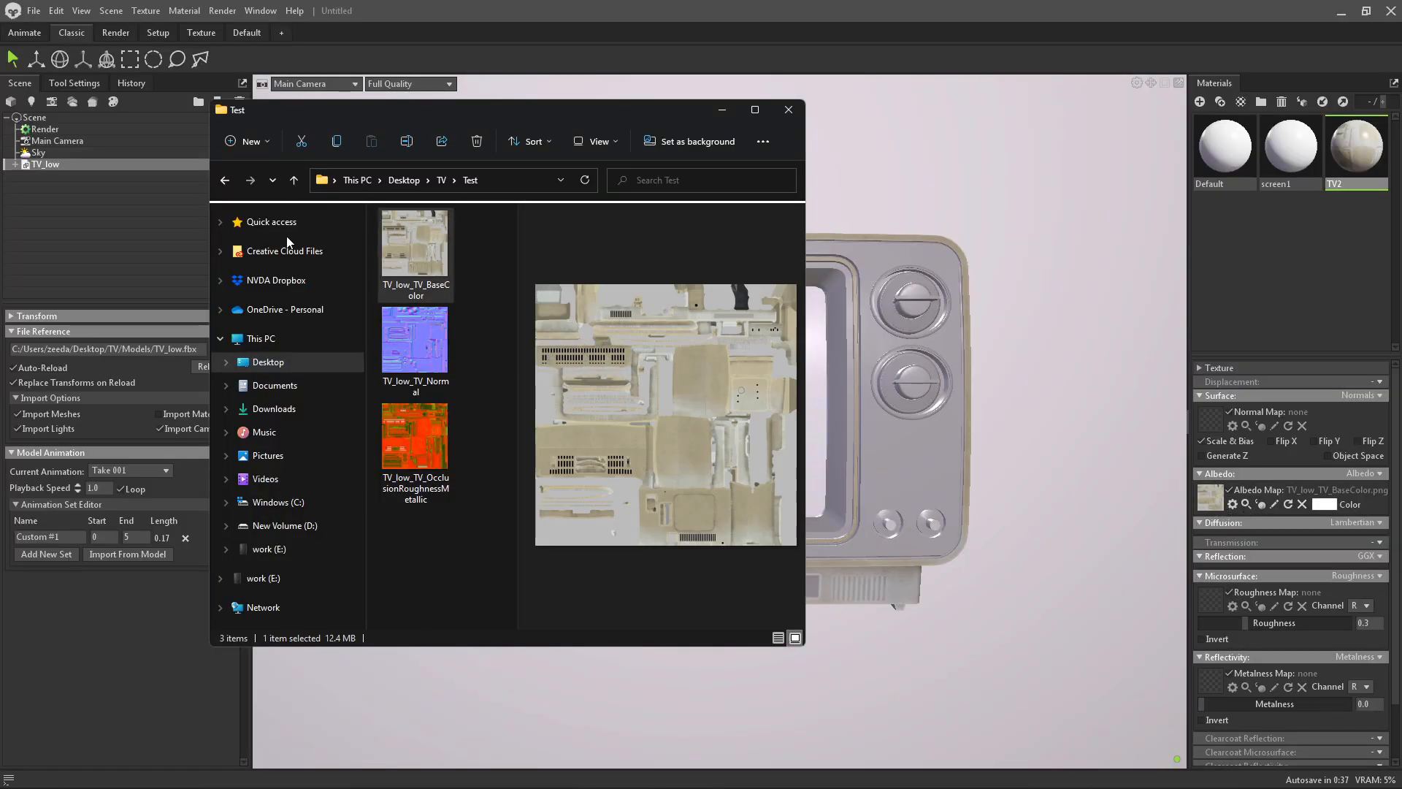
{"action": "left_click_drag", "start_coordinate": [396, 334], "coordinate": [1217, 422]}
Assign TV_low_TV_OcclusionRoughnessMetallic as both the roughness map and the metalness map of the TV2 material.
{"action": "left_click", "coordinate": [414, 468]}
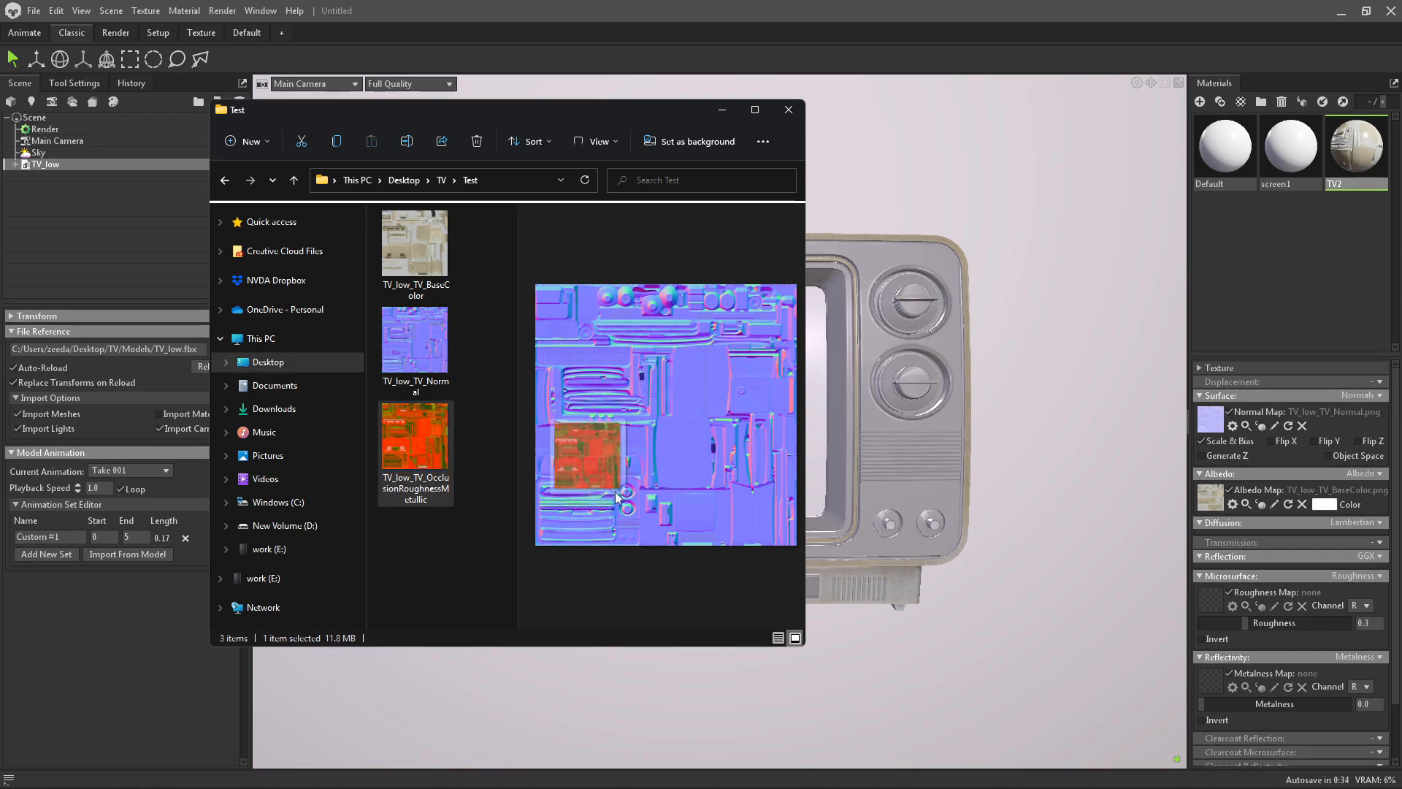
{"action": "left_click_drag", "start_coordinate": [414, 467], "coordinate": [406, 434]}
{"action": "scroll", "coordinate": [1253, 536], "scroll_direction": "down", "scroll_amount": 1}
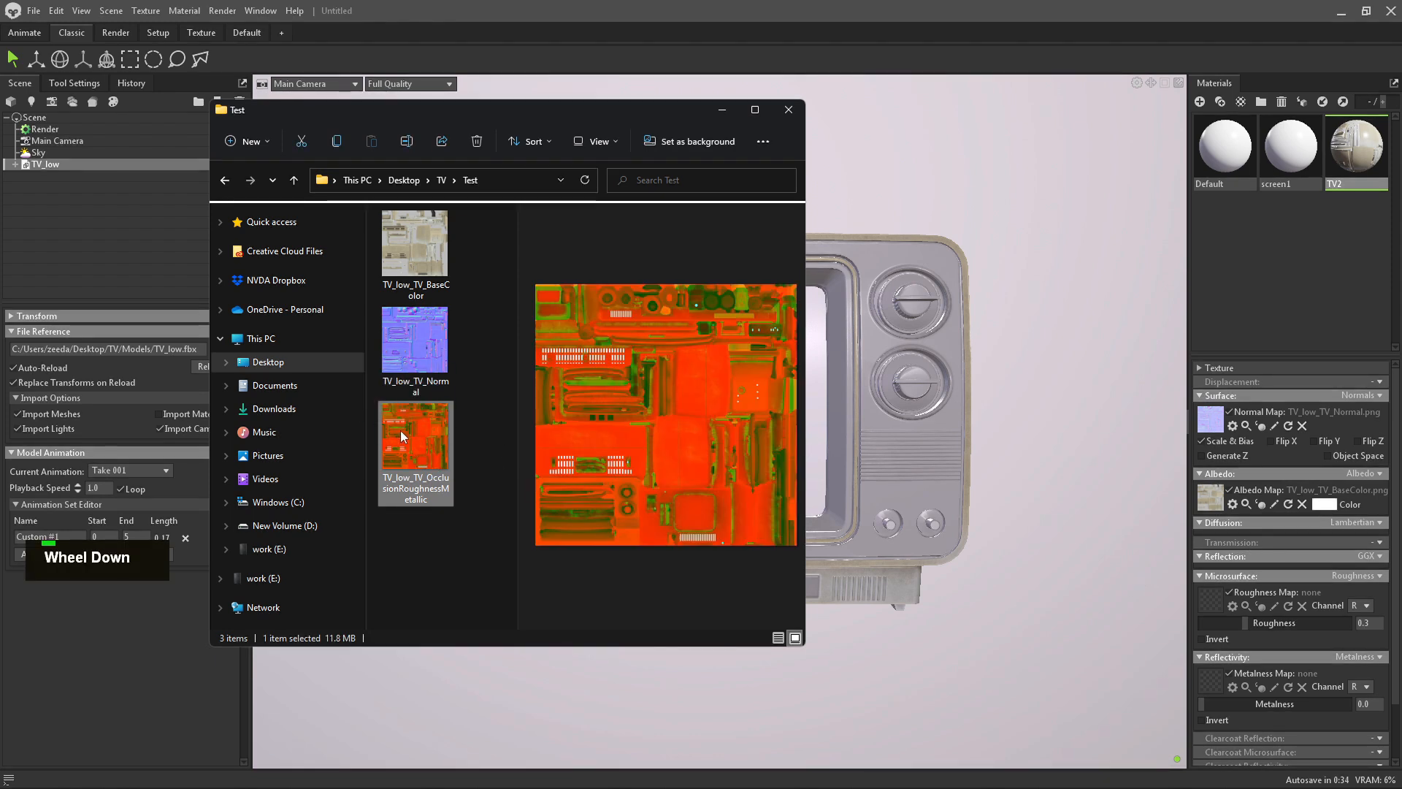
{"action": "left_click_drag", "start_coordinate": [1208, 591], "coordinate": [1214, 599]}
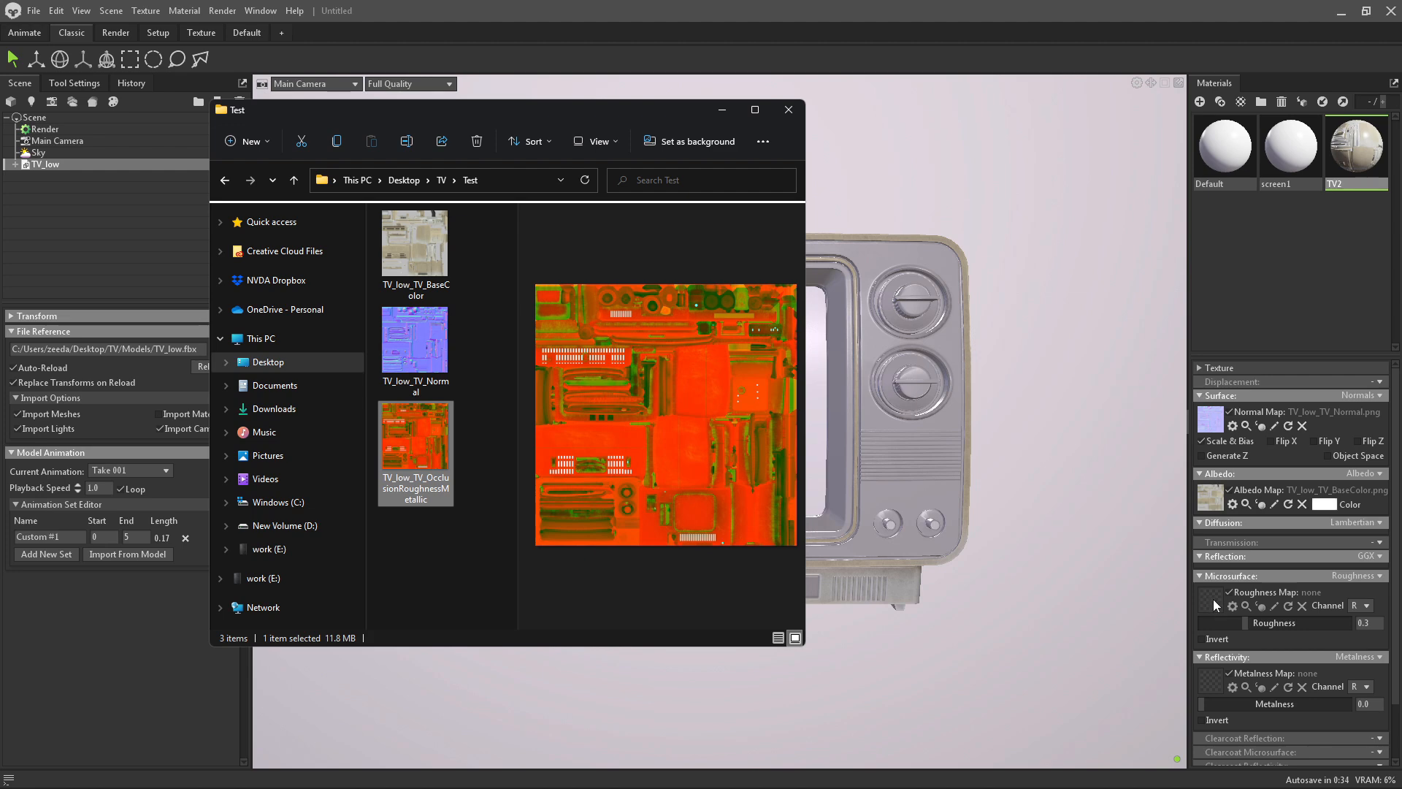
{"action": "scroll", "coordinate": [957, 552], "scroll_direction": "down", "scroll_amount": 1}
{"action": "left_click_drag", "start_coordinate": [424, 442], "coordinate": [1209, 681]}
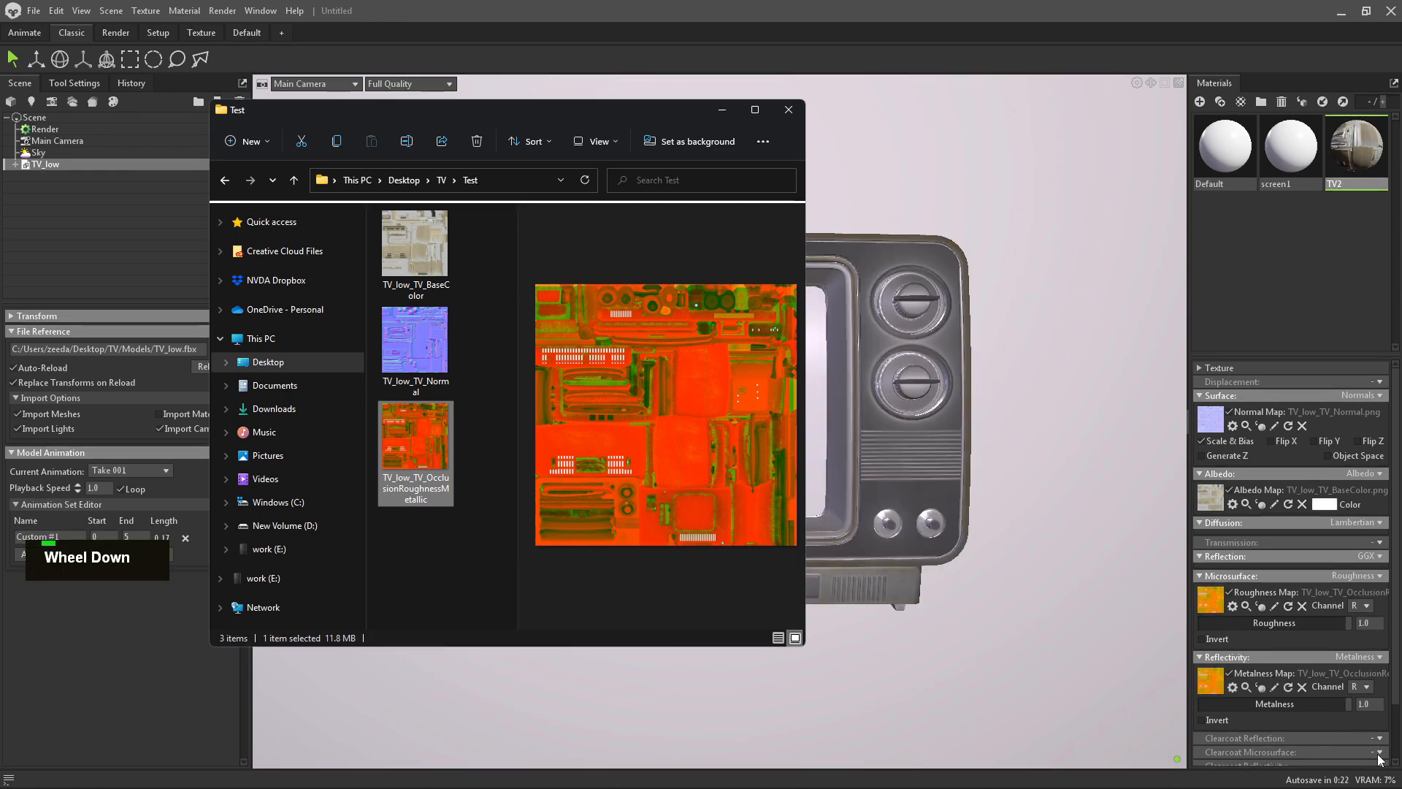
Enable Occlusion on the TV2 material and assign TV_low_TV_OcclusionRoughnessMetallic as its occlusion map.
{"action": "left_click_drag", "start_coordinate": [1396, 649], "coordinate": [1394, 732]}
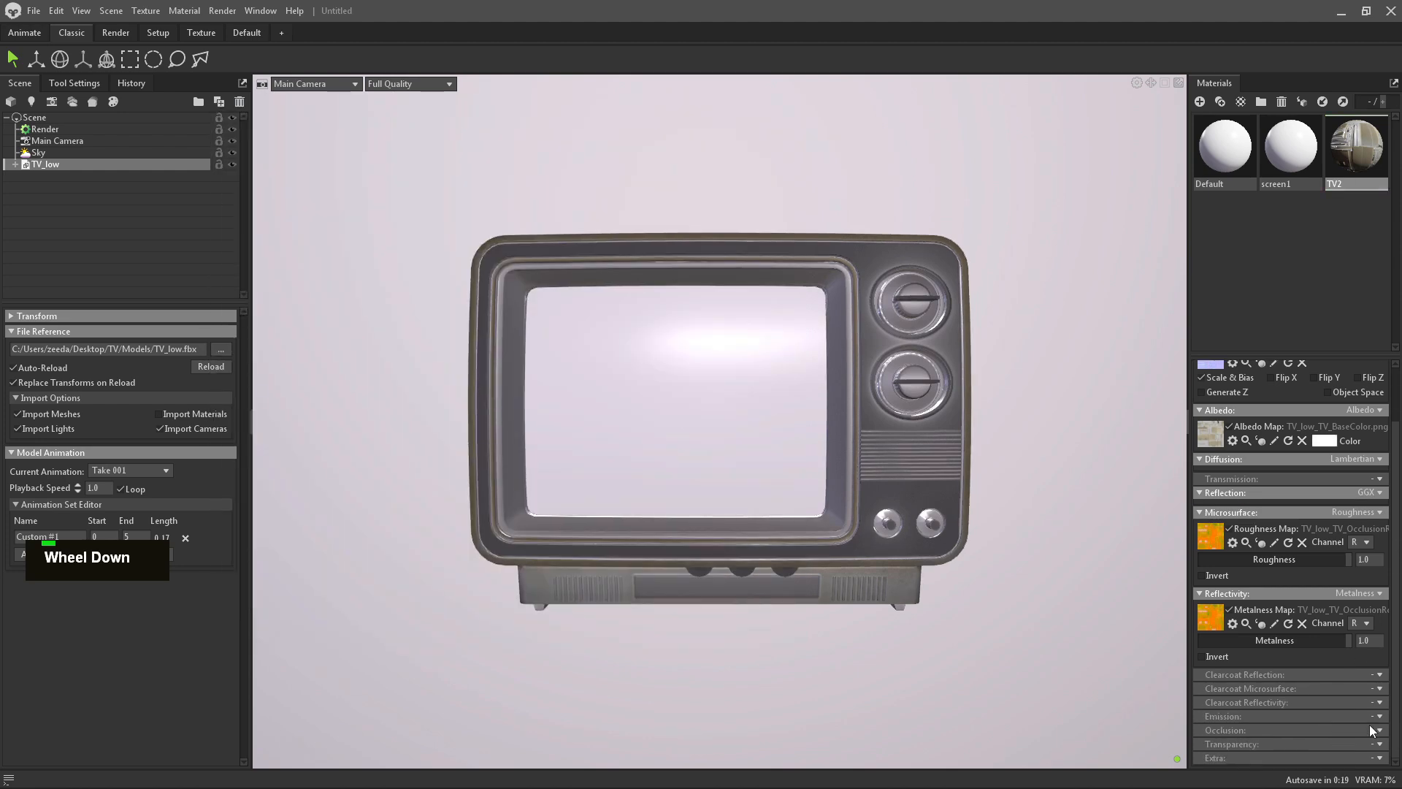
{"action": "left_click", "coordinate": [1377, 731]}
{"action": "left_click", "coordinate": [1348, 760]}
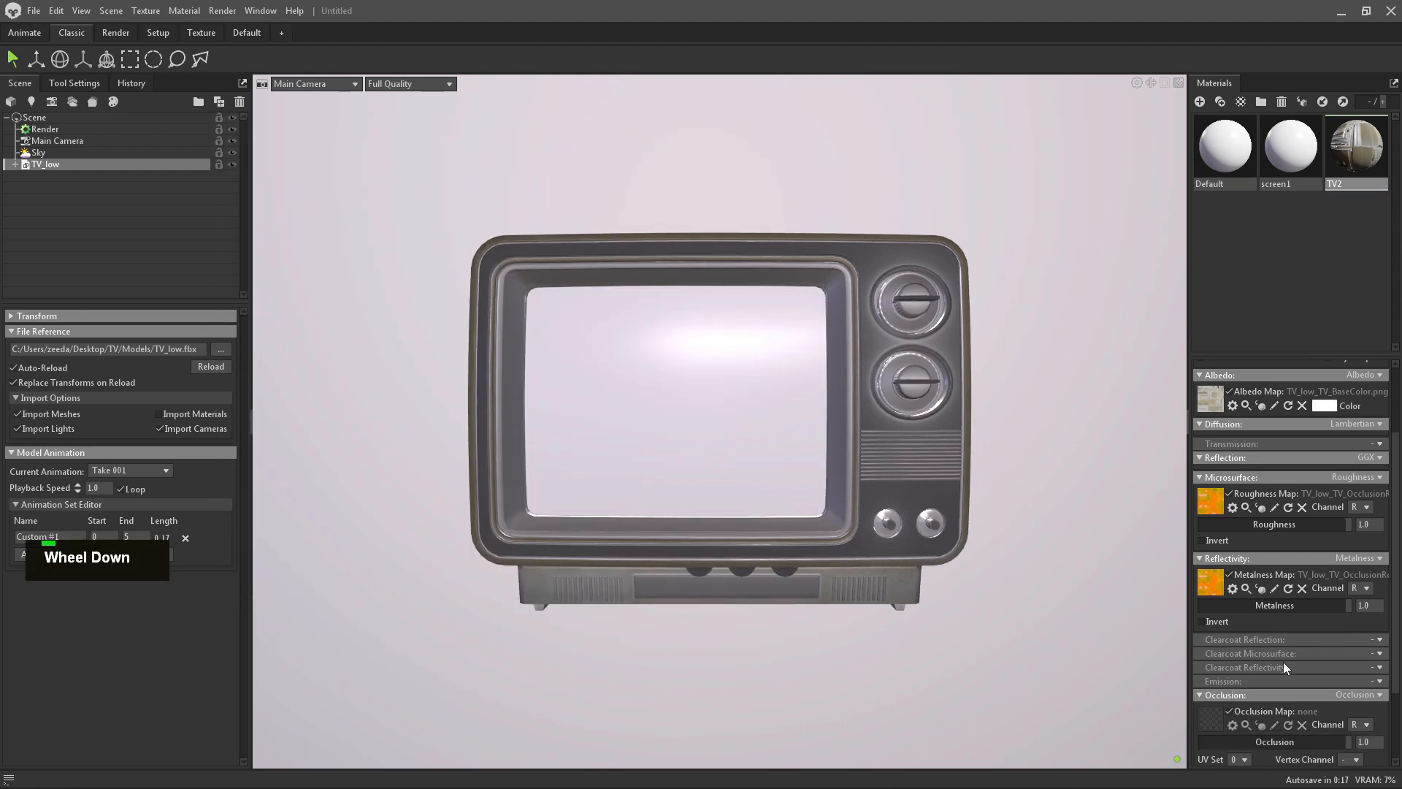
{"action": "mouse_move", "coordinate": [349, 771]}
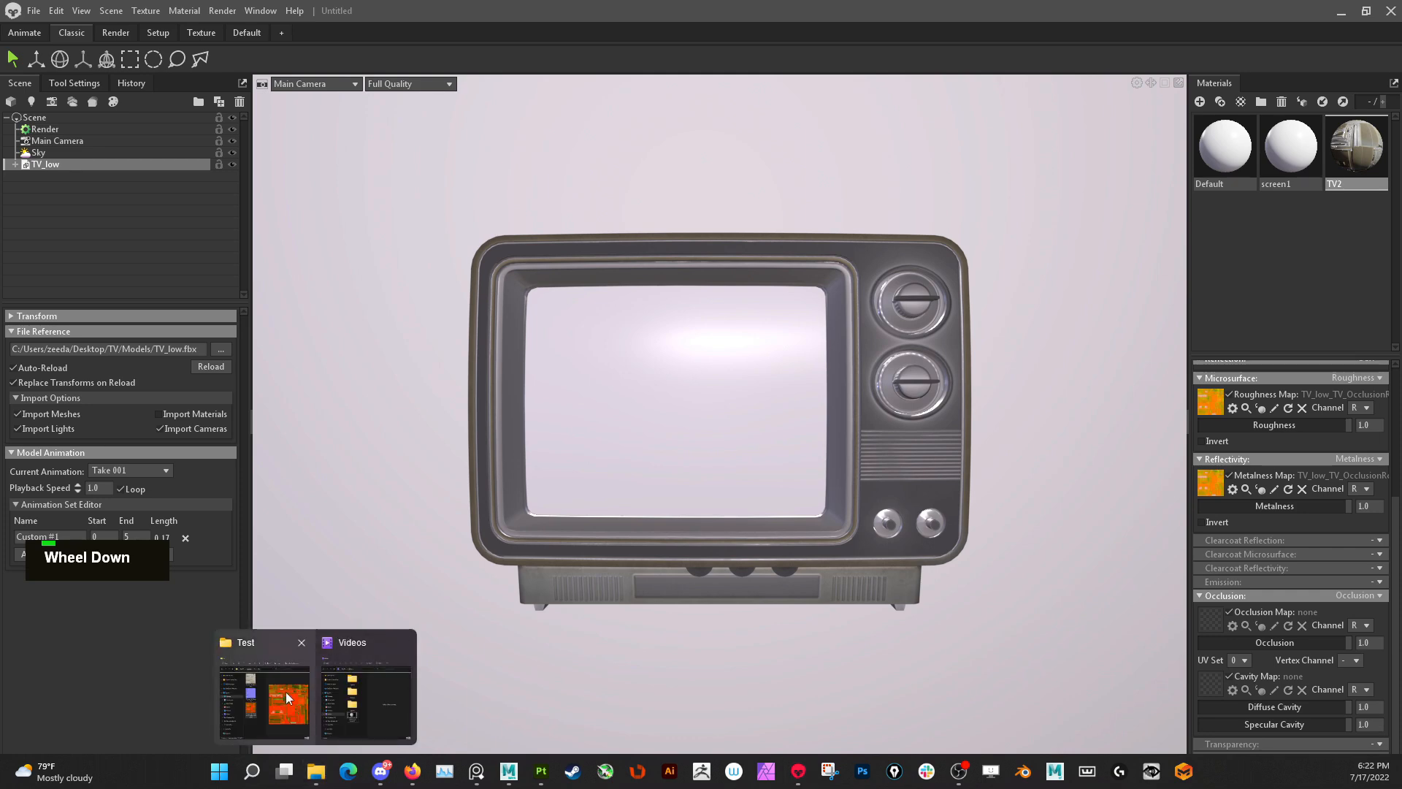
{"action": "left_click", "coordinate": [289, 699]}
{"action": "left_click_drag", "start_coordinate": [394, 493], "coordinate": [1211, 622]}
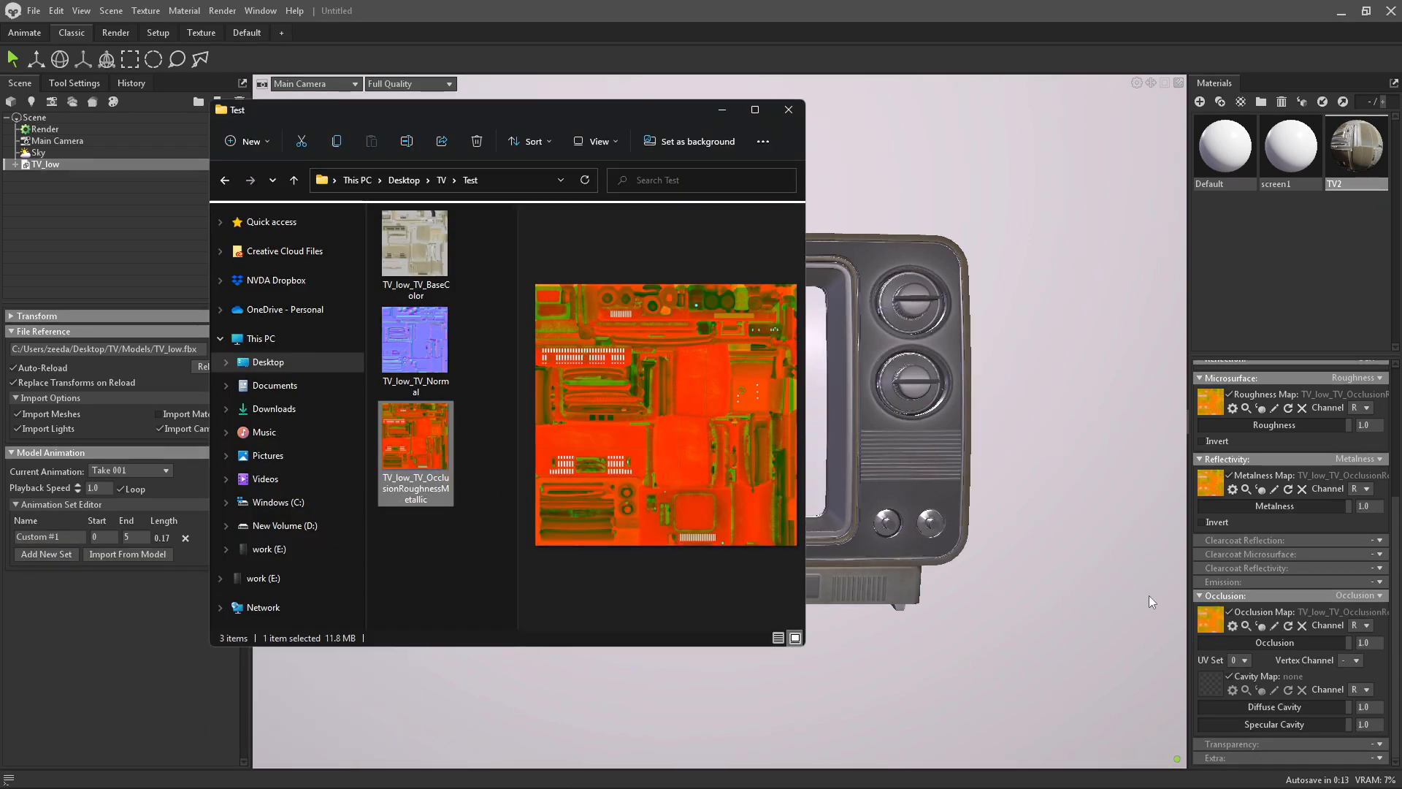
Set the TV2 material's roughness map channel to G and its metalness map channel to B.
{"action": "left_click", "coordinate": [726, 112]}
{"action": "scroll", "coordinate": [1264, 527], "scroll_direction": "up", "scroll_amount": 1}
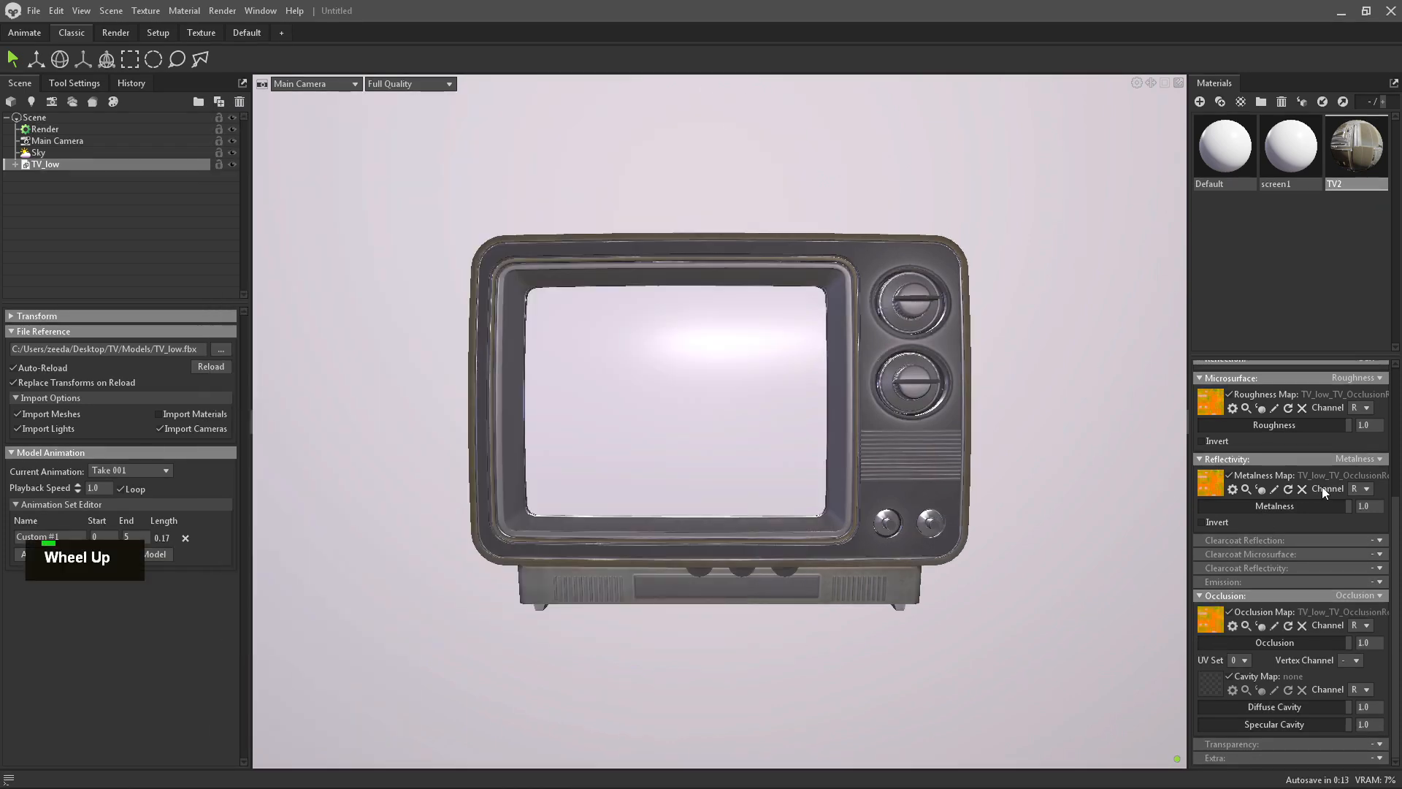
{"action": "right_click", "coordinate": [1109, 539], "text": "alt"}
{"action": "left_click", "coordinate": [1003, 369]}
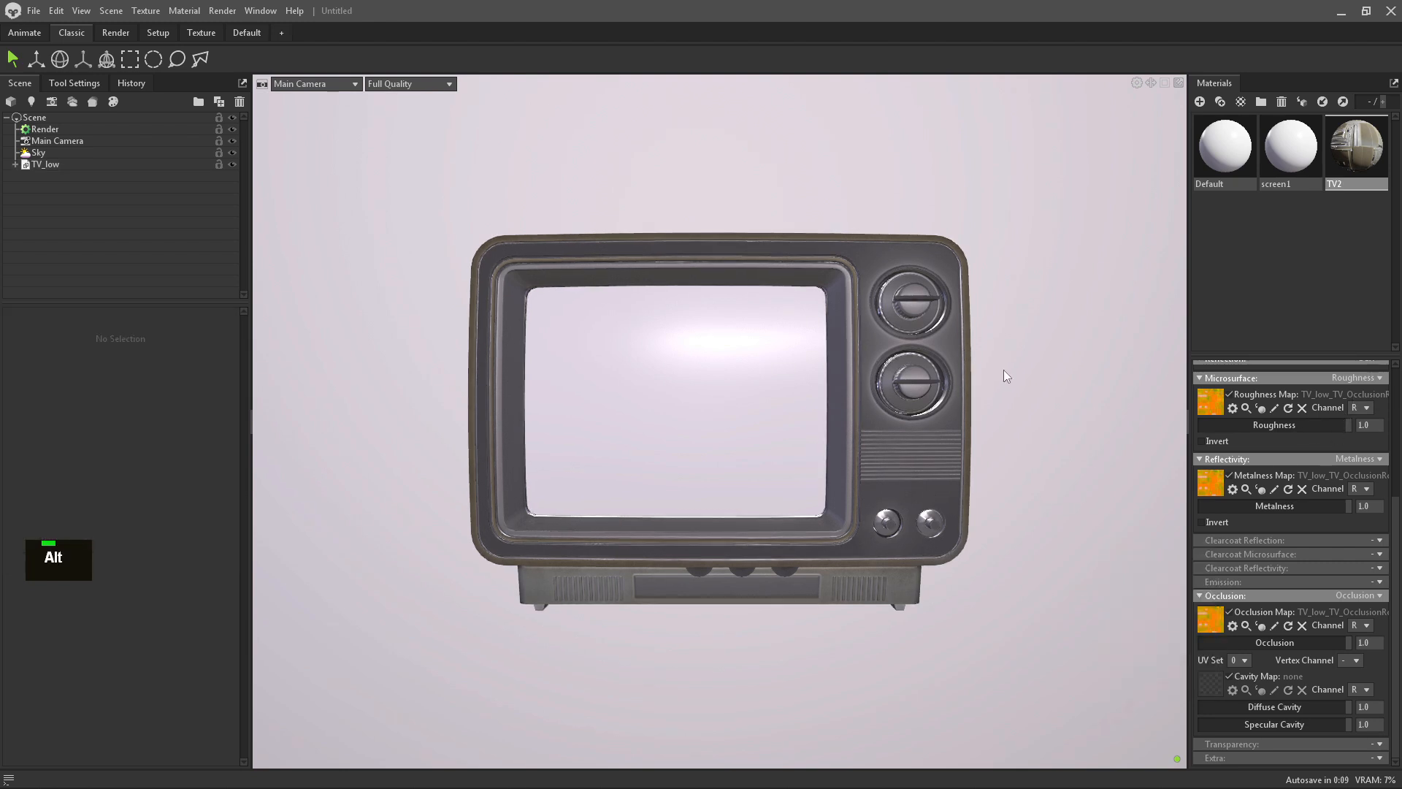
{"action": "scroll", "coordinate": [1252, 436], "scroll_direction": "up", "scroll_amount": 1}
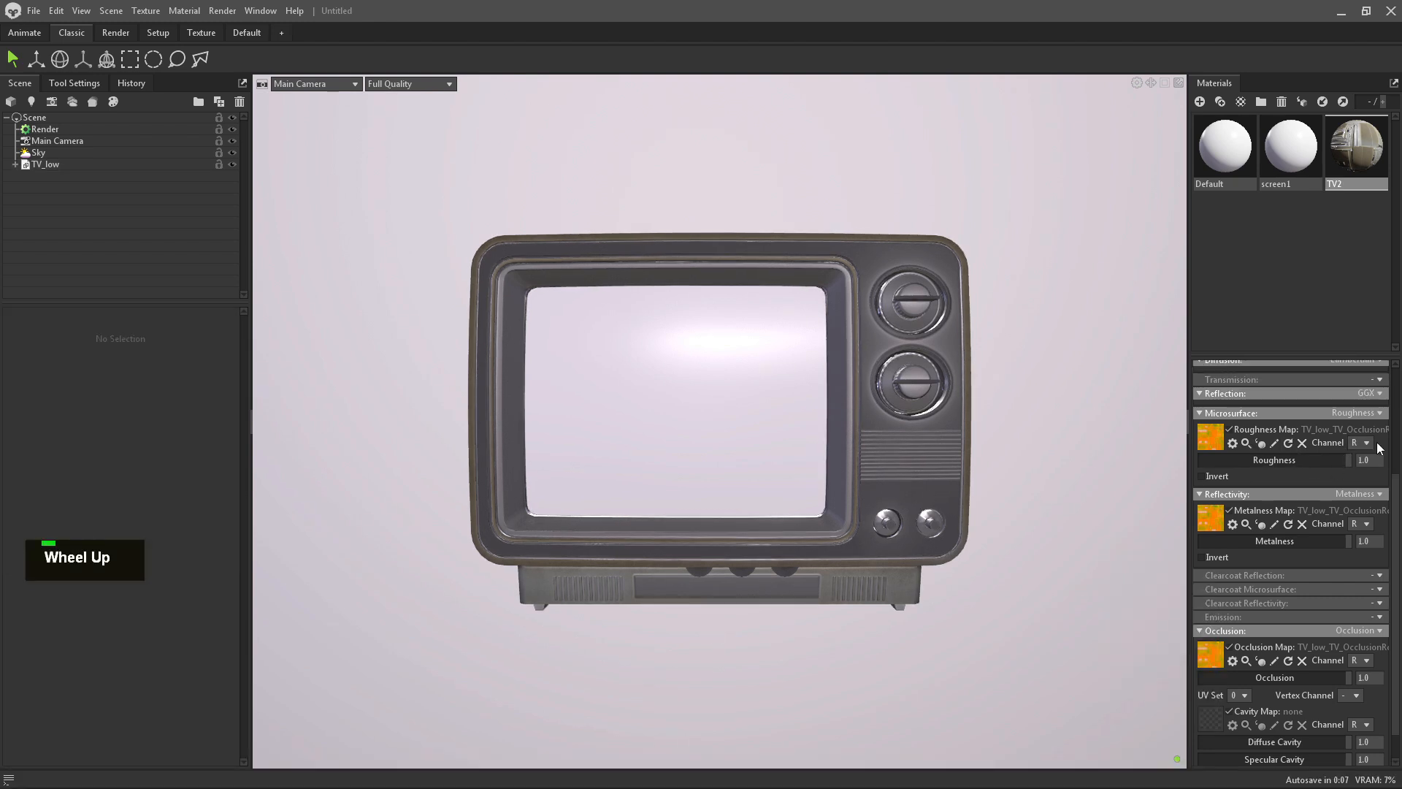
{"action": "left_click", "coordinate": [1363, 443]}
{"action": "left_click", "coordinate": [1364, 469]}
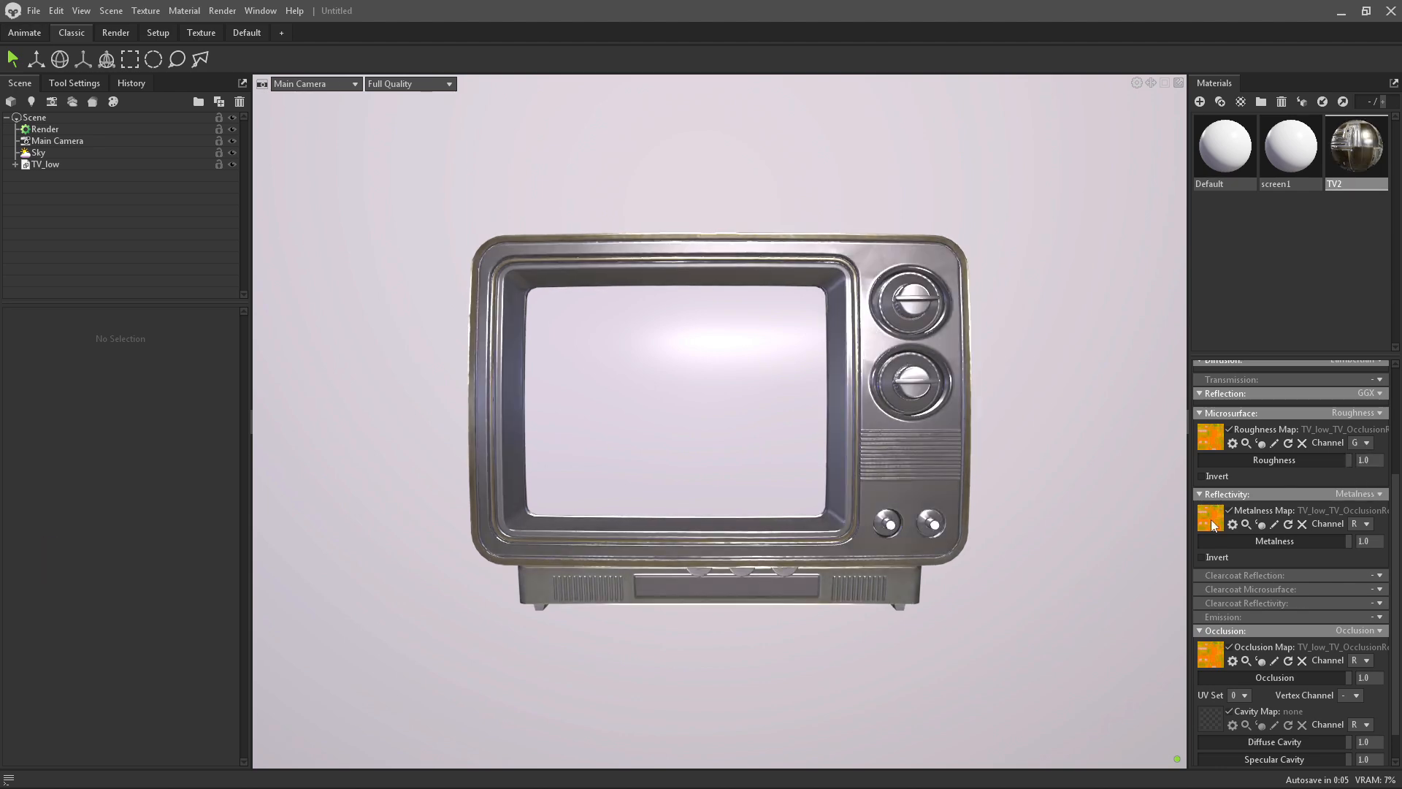
{"action": "left_click", "coordinate": [1363, 524]}
{"action": "left_click", "coordinate": [1362, 563]}
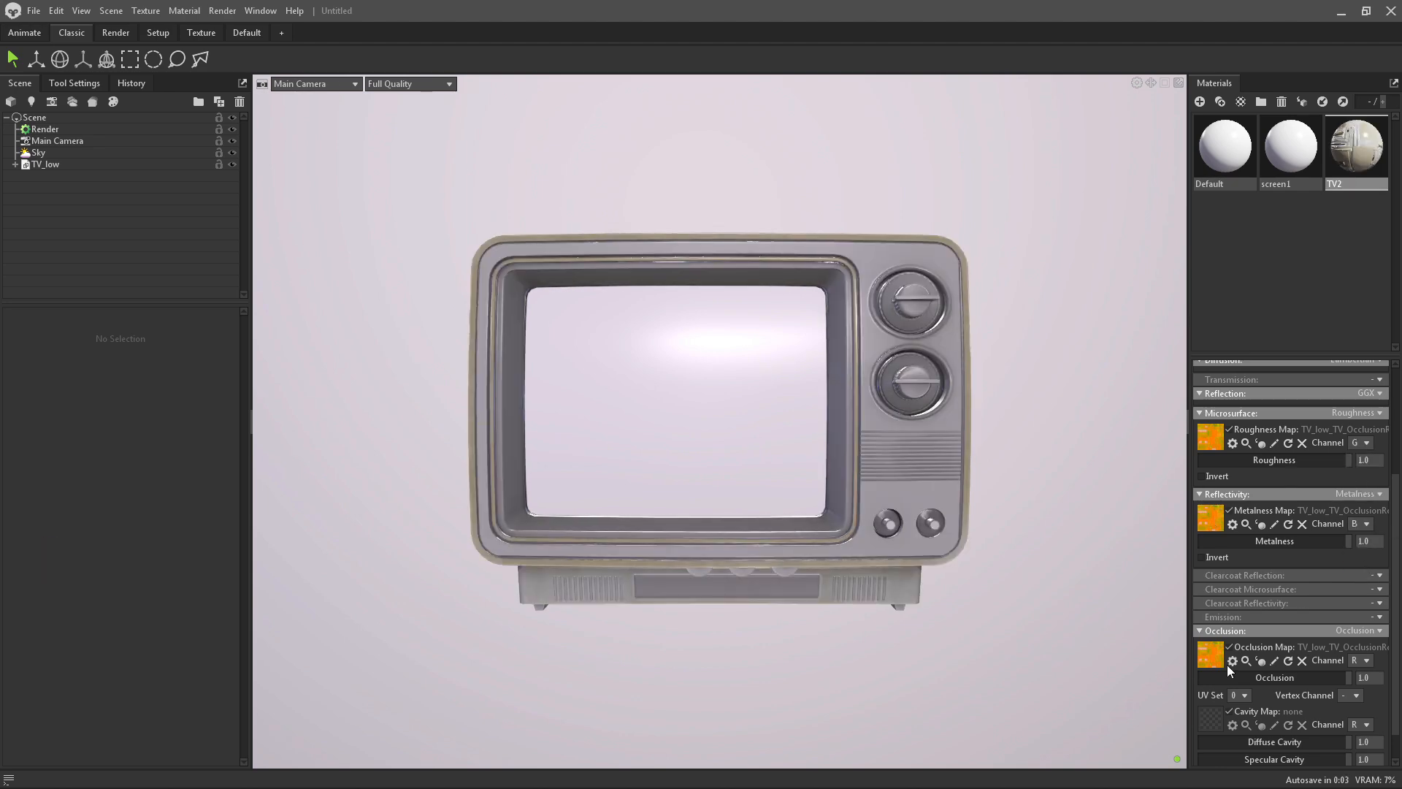
Set the Main Camera's tone mapping to ACES.
{"action": "right_click_drag", "start_coordinate": [876, 439], "coordinate": [957, 389], "text": "alt"}
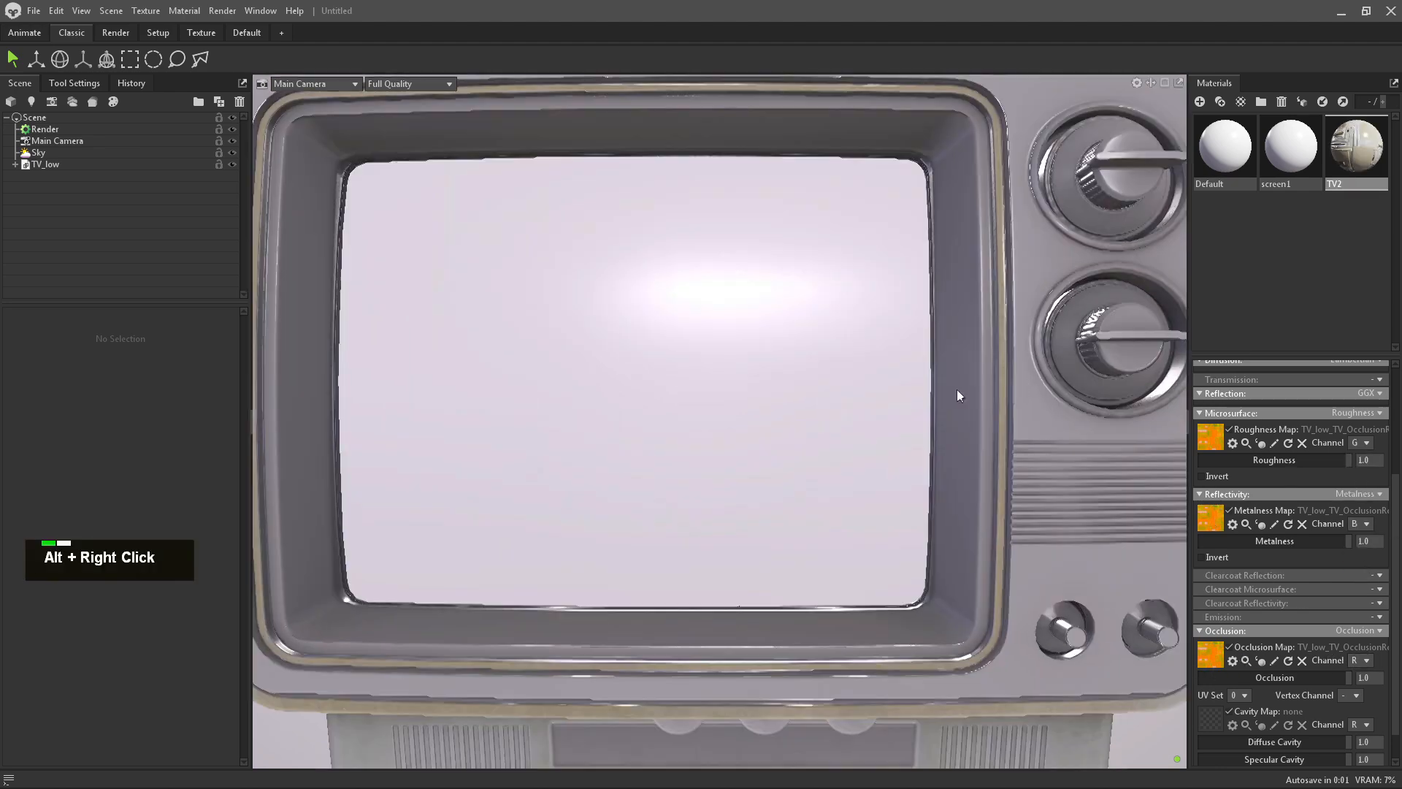
{"action": "middle_click_drag", "start_coordinate": [957, 388], "coordinate": [669, 335], "text": "alt"}
{"action": "left_click_drag", "start_coordinate": [669, 335], "coordinate": [628, 343], "text": "alt"}
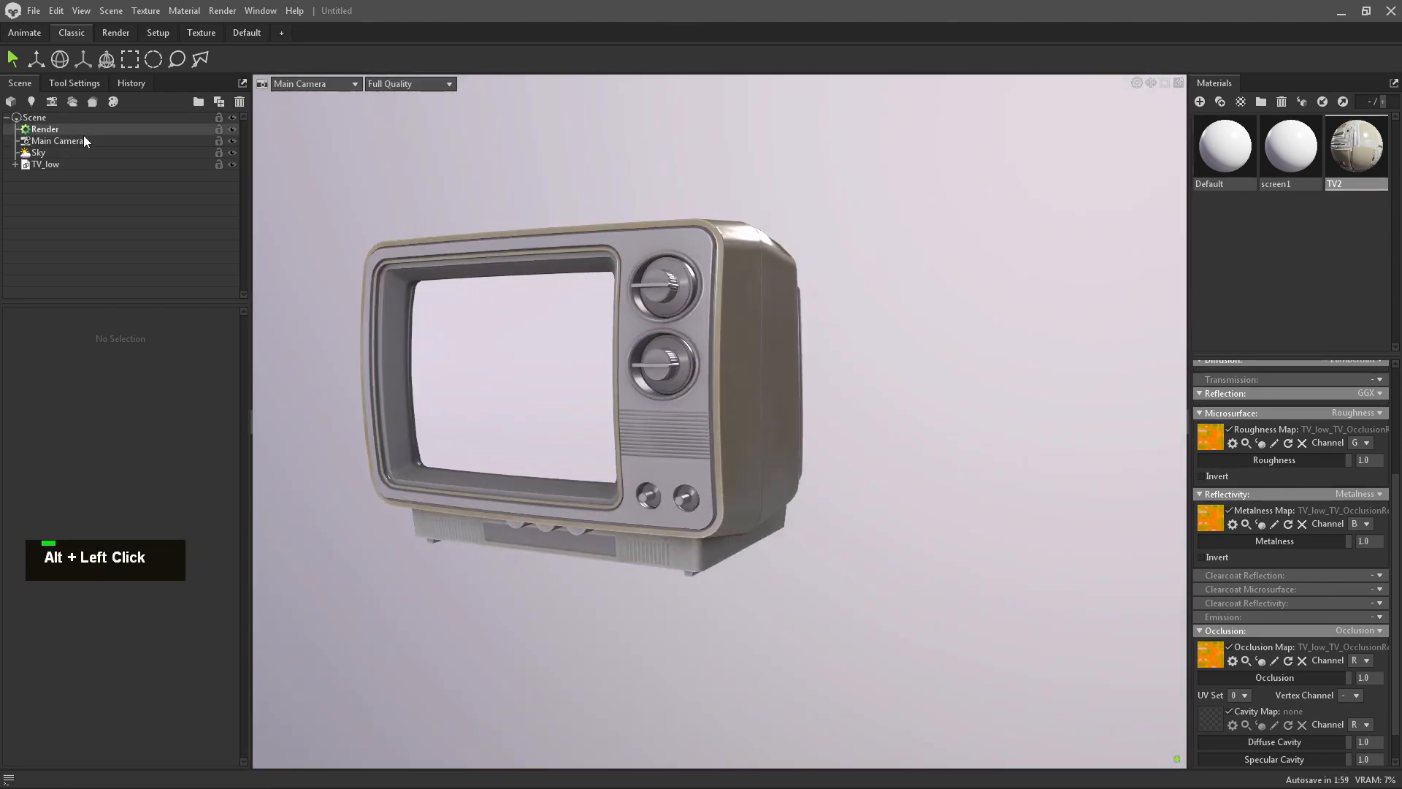
{"action": "left_click", "coordinate": [82, 139]}
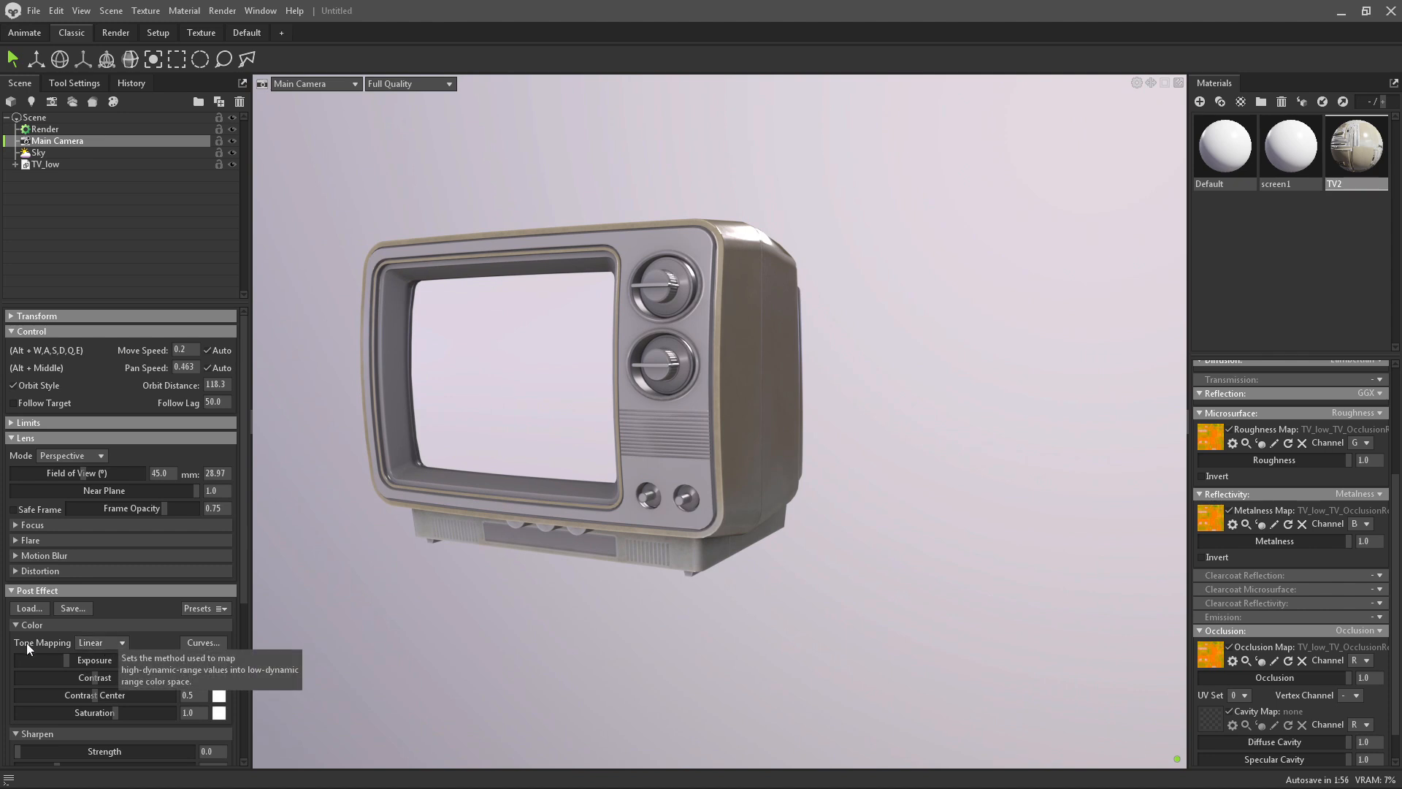
{"action": "left_click", "coordinate": [95, 642]}
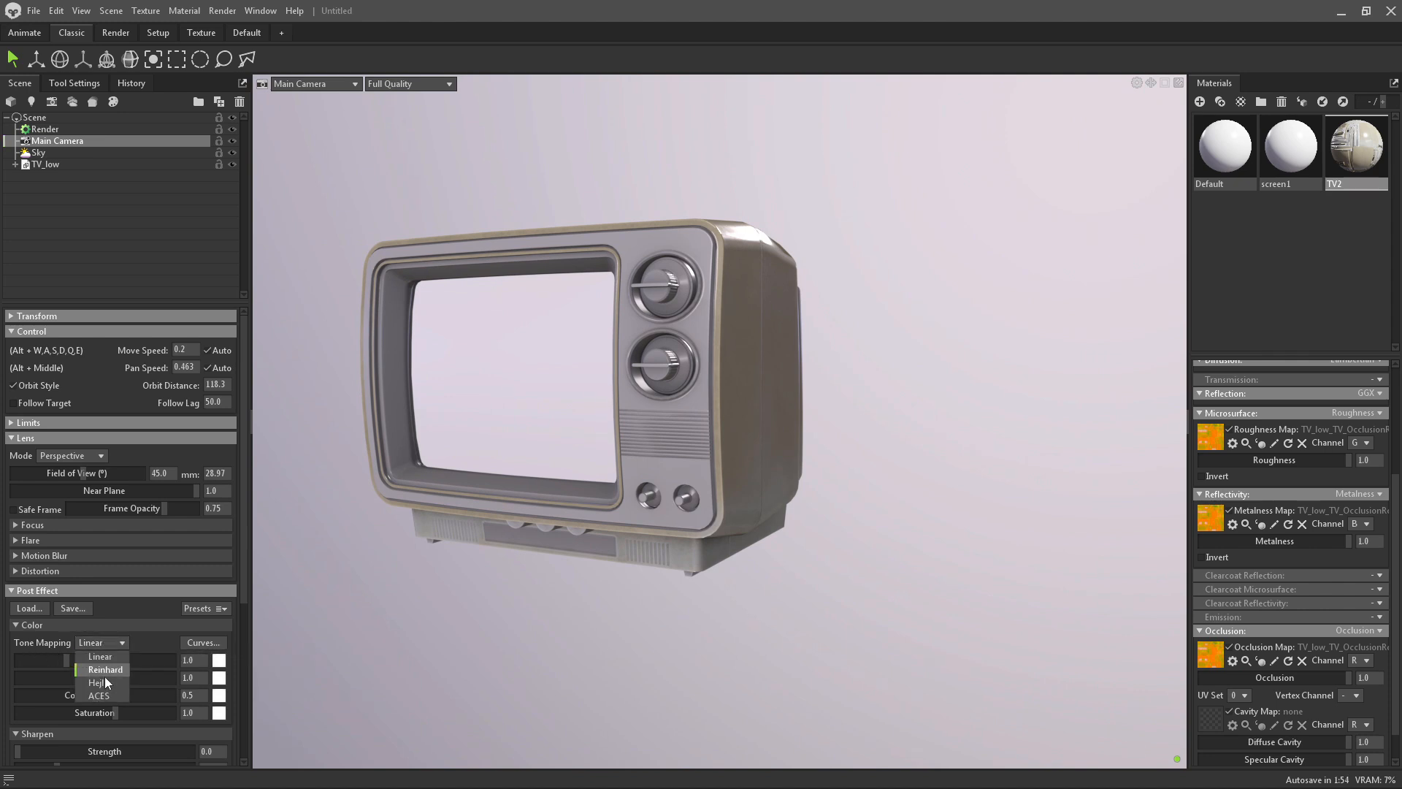
{"action": "left_click", "coordinate": [101, 695]}
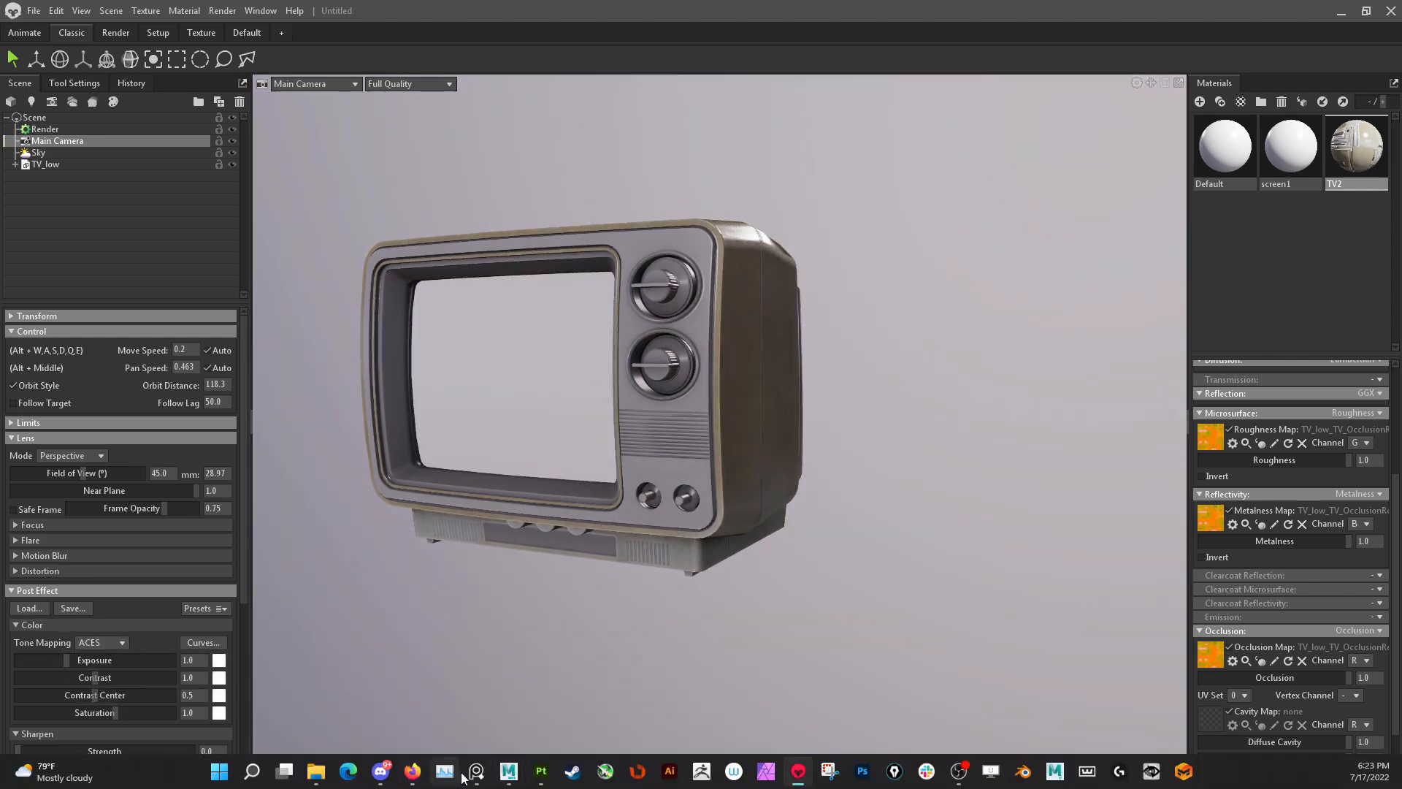
Switch to Substance 3D Painter, close the Export textures dialog, and return to Marmoset Toolbag.
{"action": "mouse_move", "coordinate": [751, 361]}
{"action": "right_mouse_down", "text": "alt"}
{"action": "mouse_move", "coordinate": [839, 406]}
{"action": "mouse_move", "coordinate": [692, 382]}
{"action": "mouse_move", "coordinate": [760, 382]}
{"action": "right_mouse_up", "text": "alt"}
{"action": "left_click", "coordinate": [542, 771]}
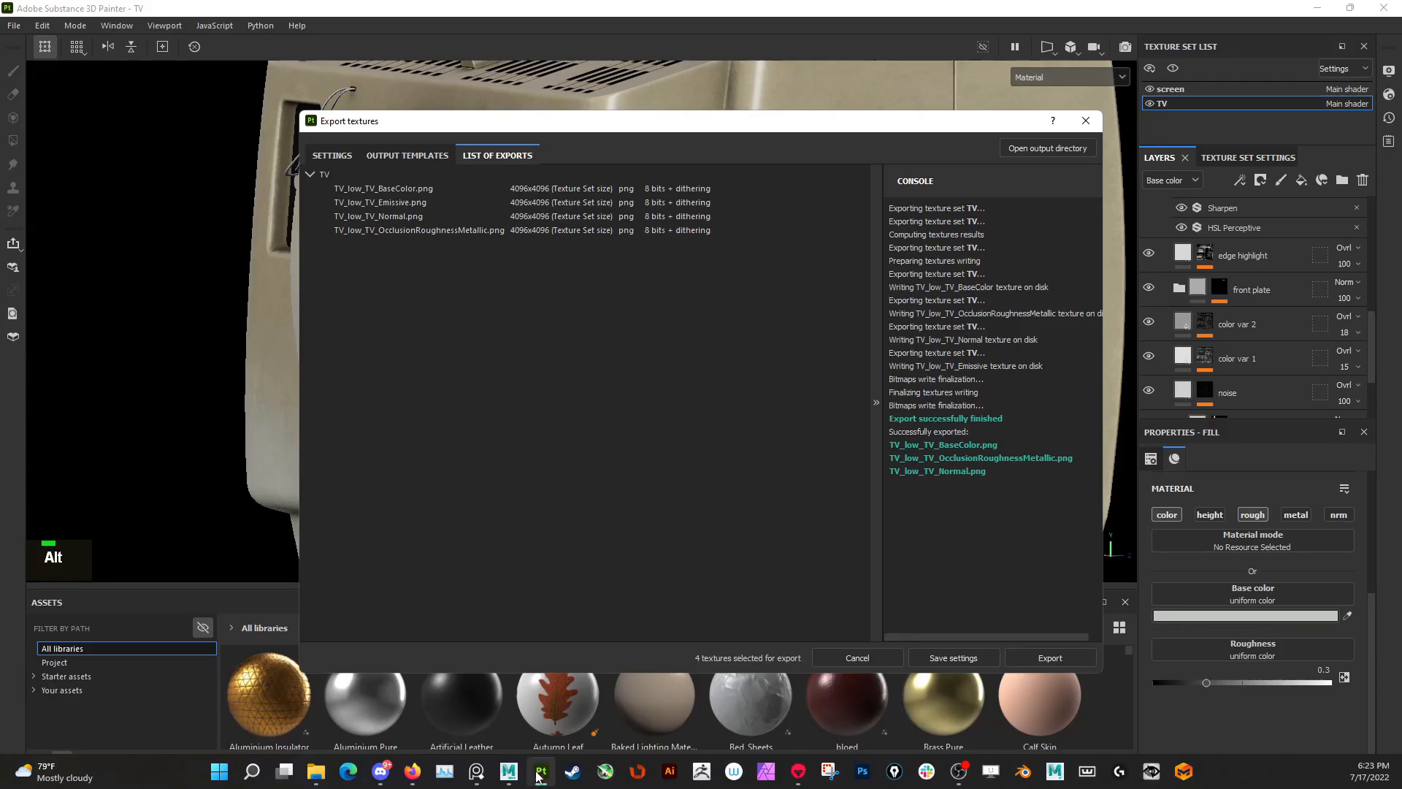
{"action": "left_click", "coordinate": [1086, 121]}
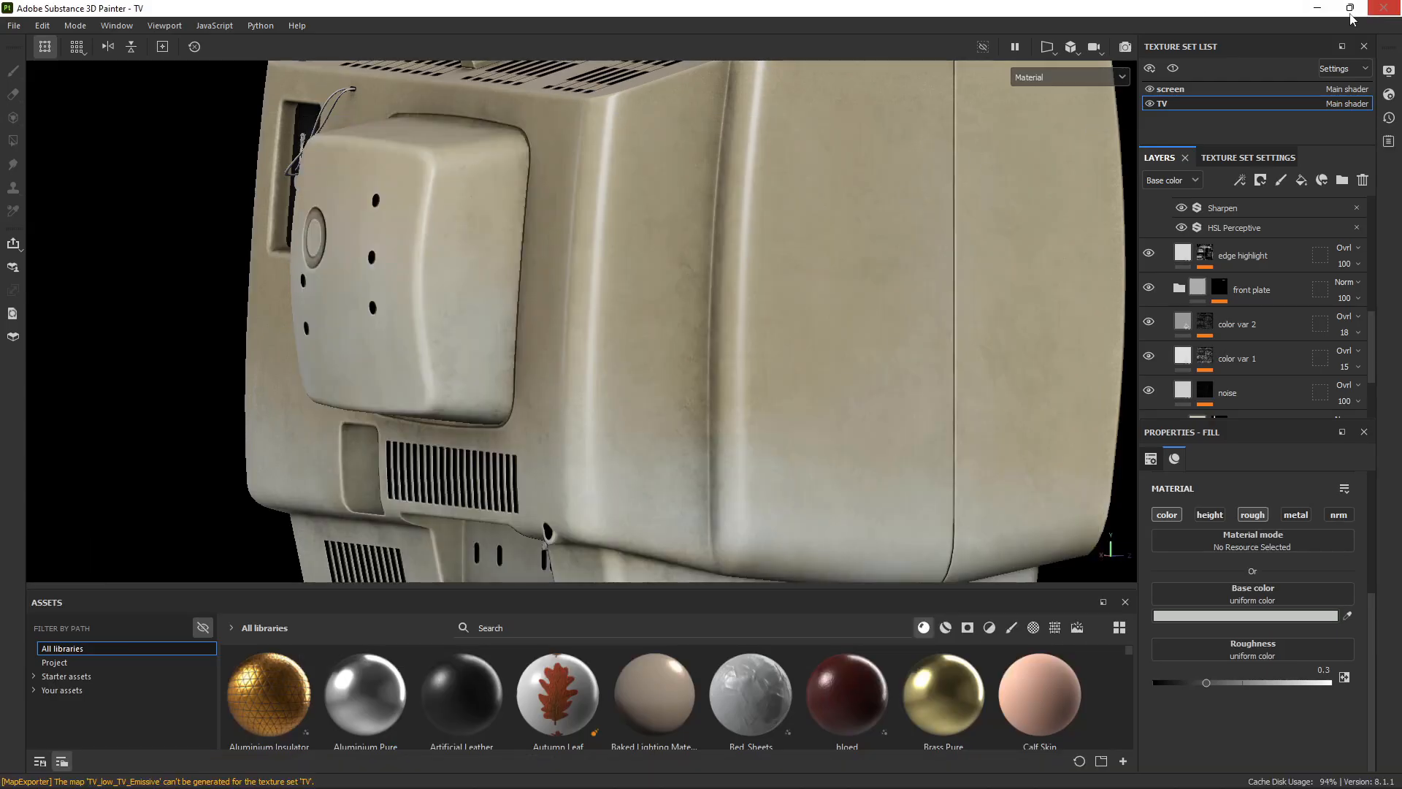
{"action": "left_click", "coordinate": [1318, 11]}
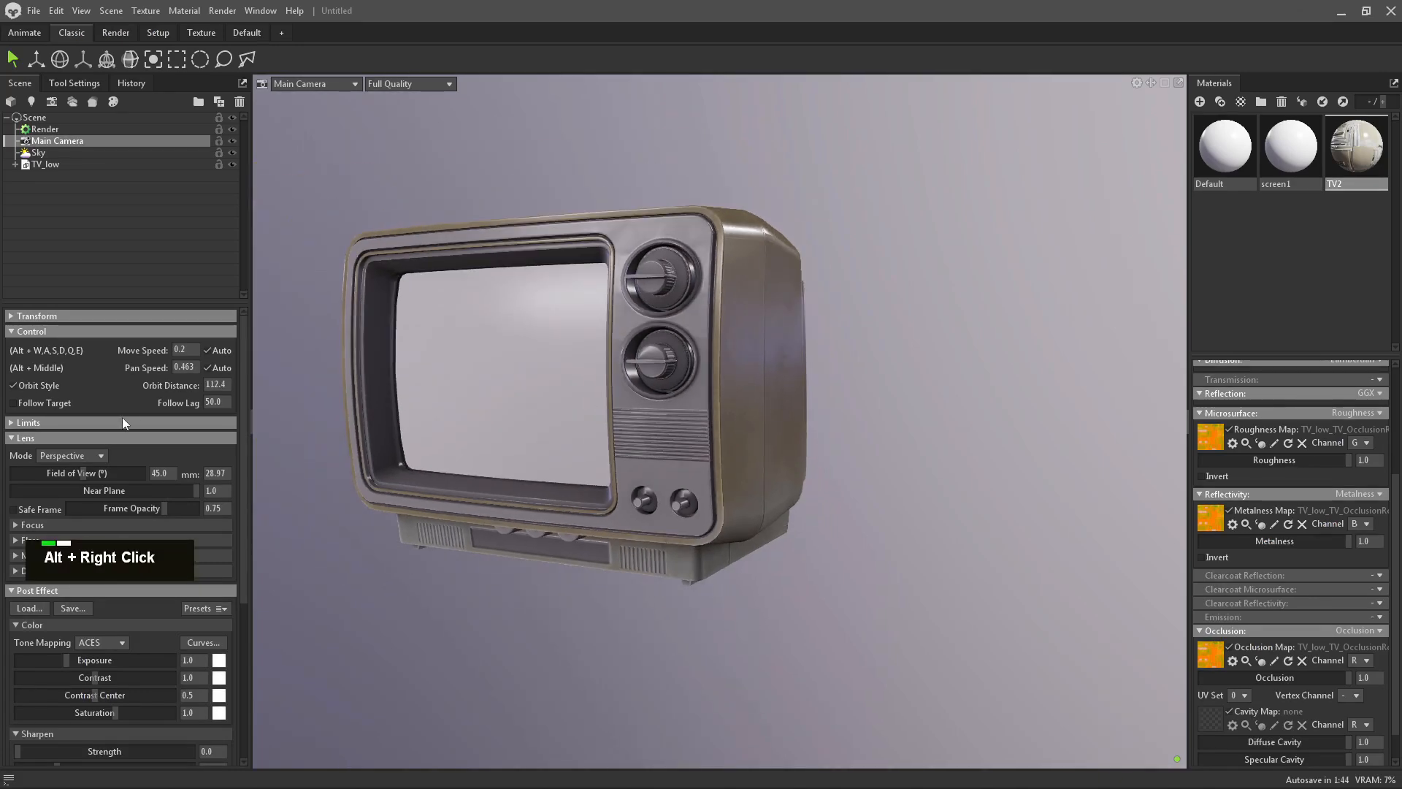
Set the Main Camera's field of view to 20 degrees and reframe the TV.
{"action": "type", "text": "20"}
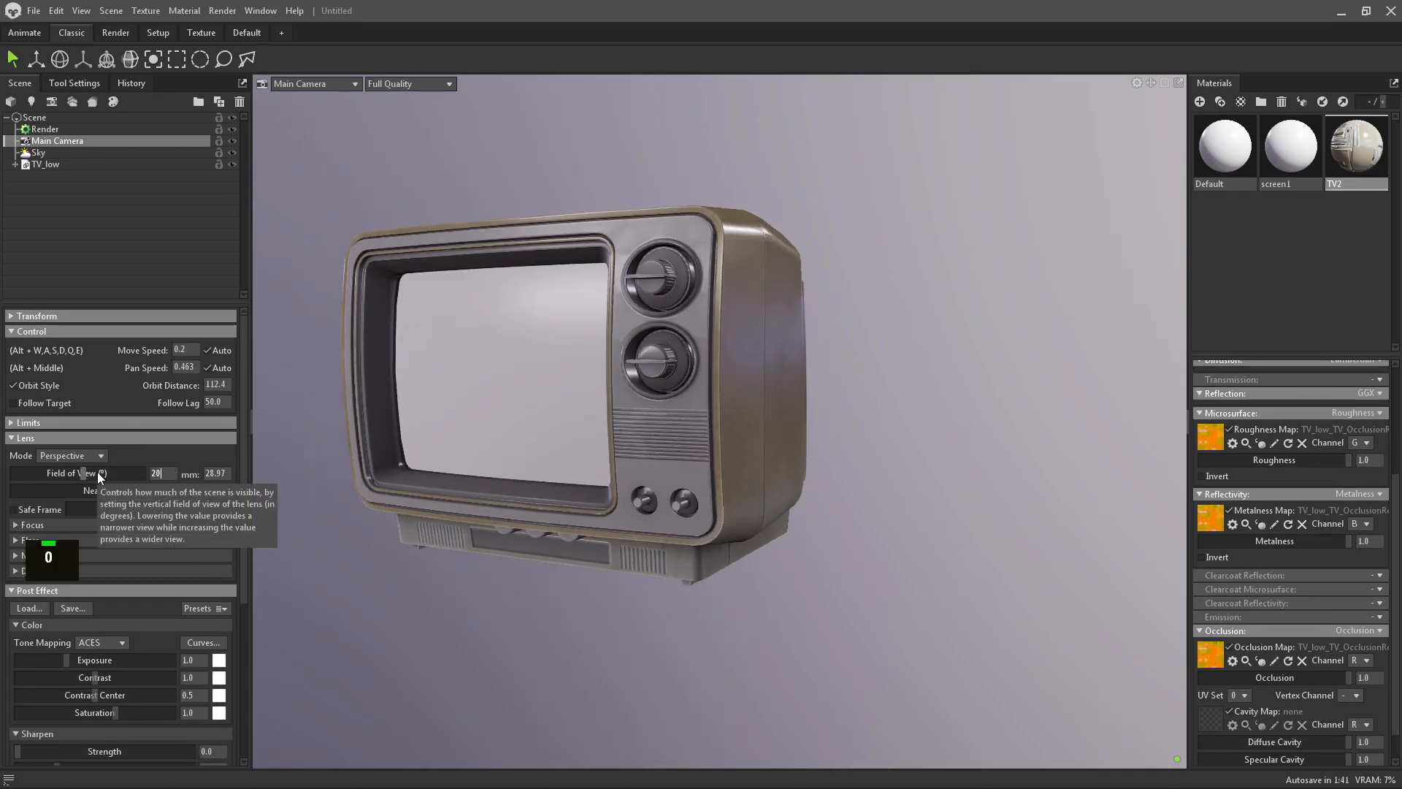
{"action": "key", "text": "Return"}
{"action": "right_click_drag", "start_coordinate": [1021, 445], "coordinate": [584, 330], "text": "alt"}
{"action": "middle_click_drag", "start_coordinate": [584, 330], "coordinate": [632, 351], "text": "alt"}
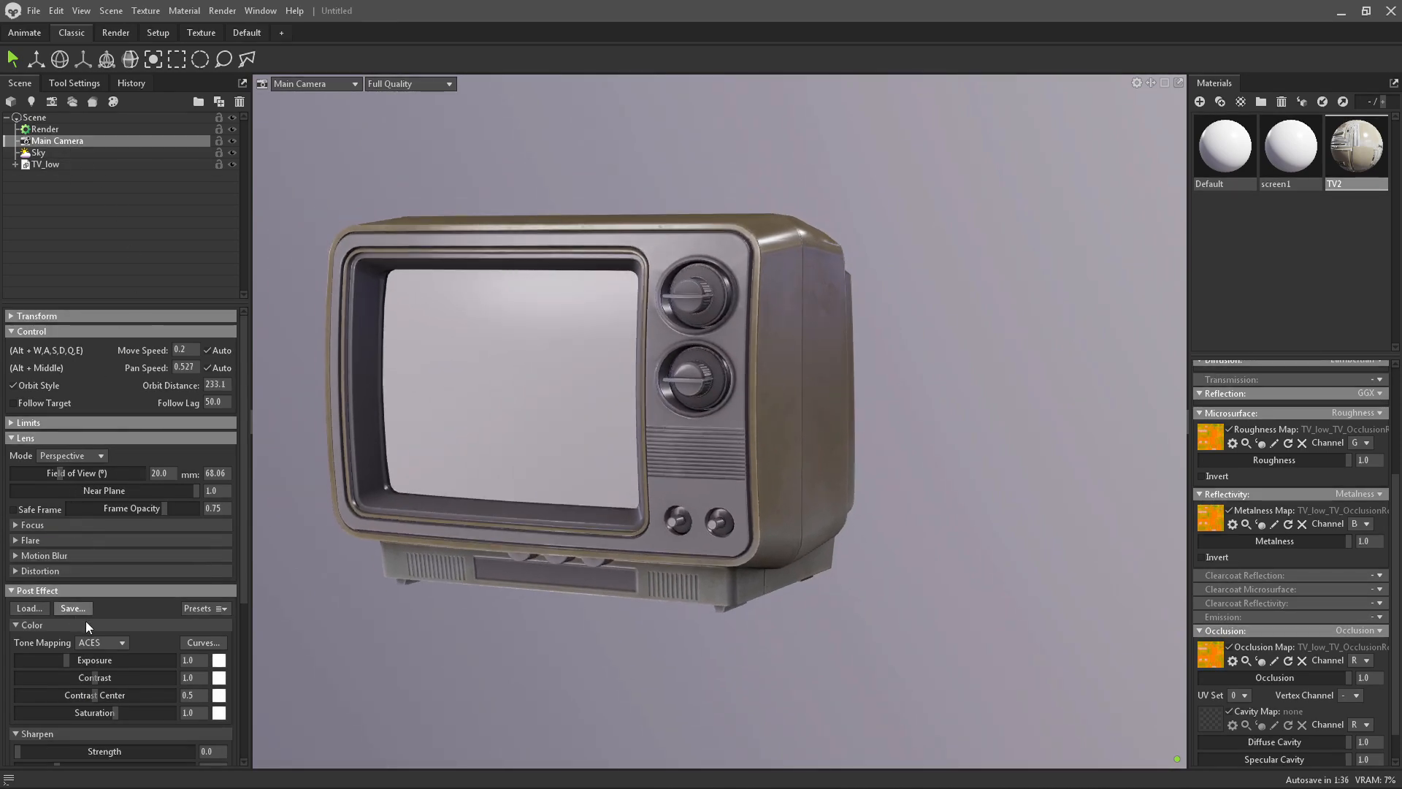
Load Indoor Fluorescents.tbsky from the Desktop as the Sky's lighting image.
{"action": "left_click", "coordinate": [72, 153]}
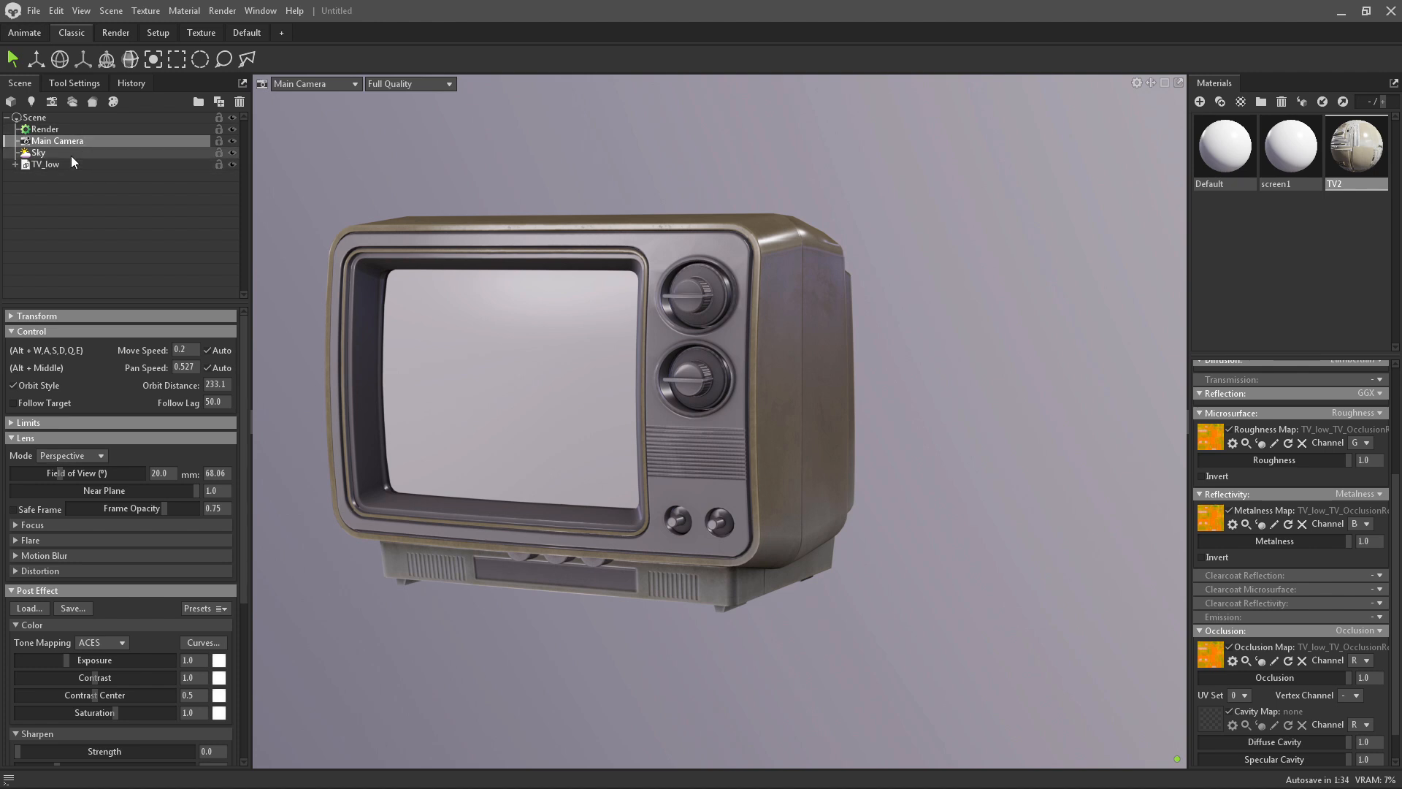
{"action": "double_click", "coordinate": [24, 333]}
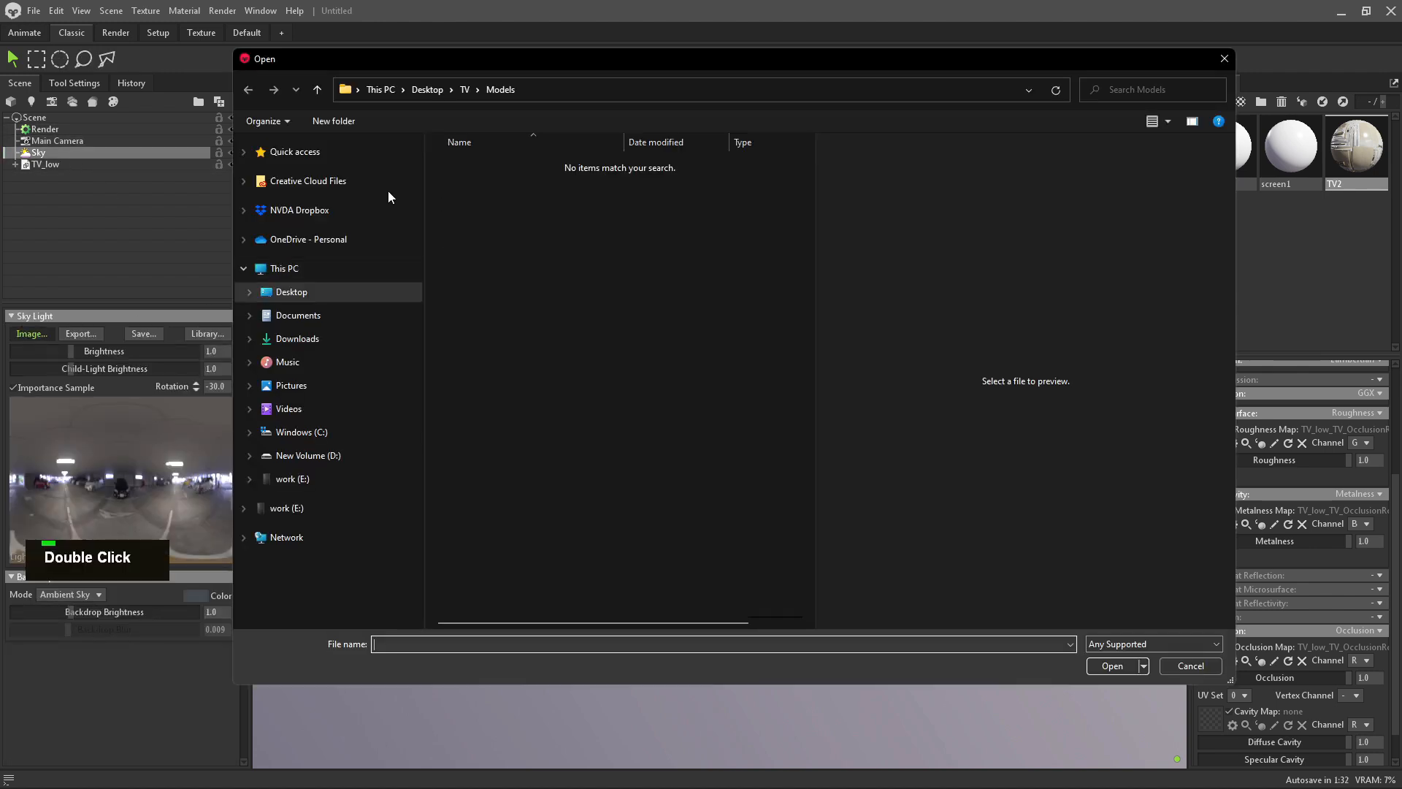
{"action": "left_click", "coordinate": [316, 301]}
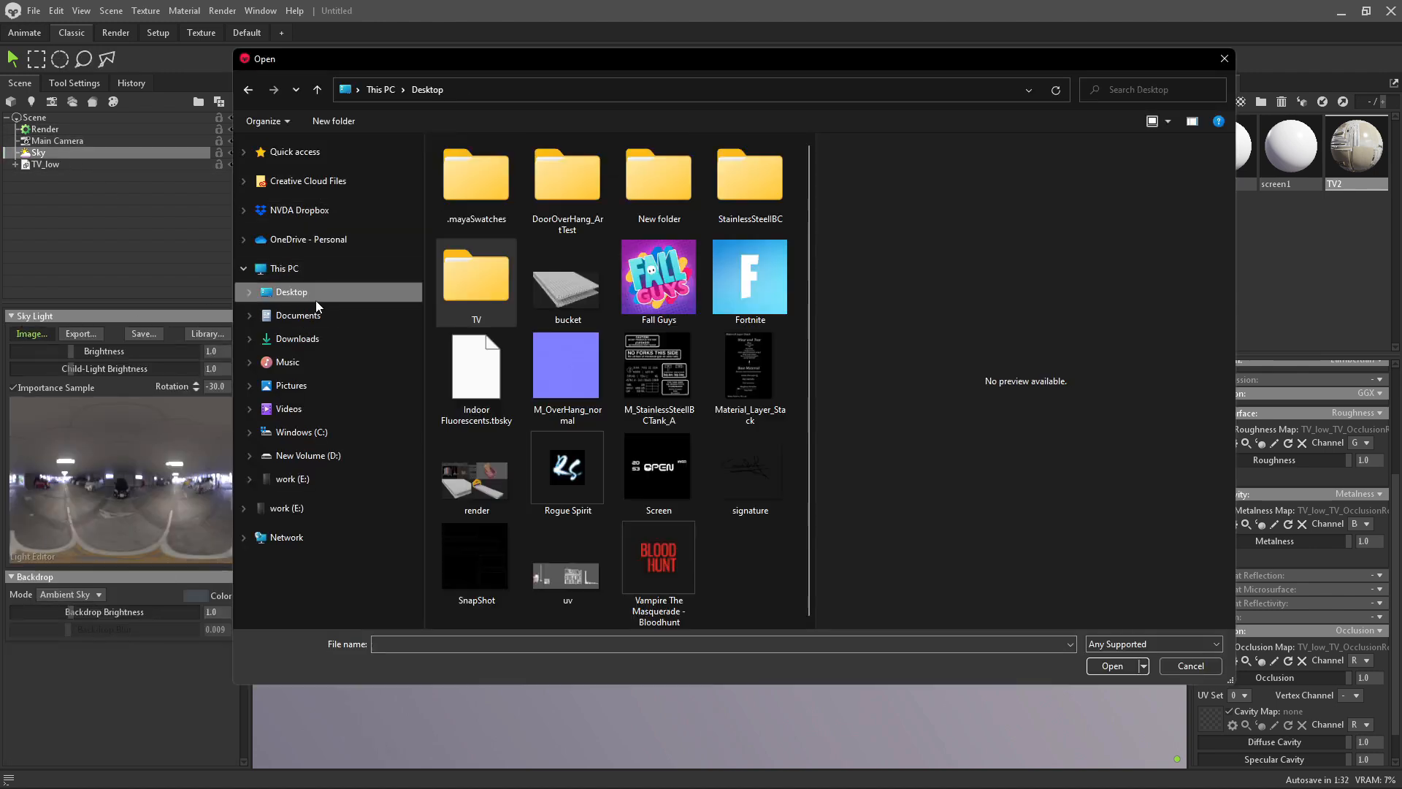
{"action": "left_click", "coordinate": [478, 363]}
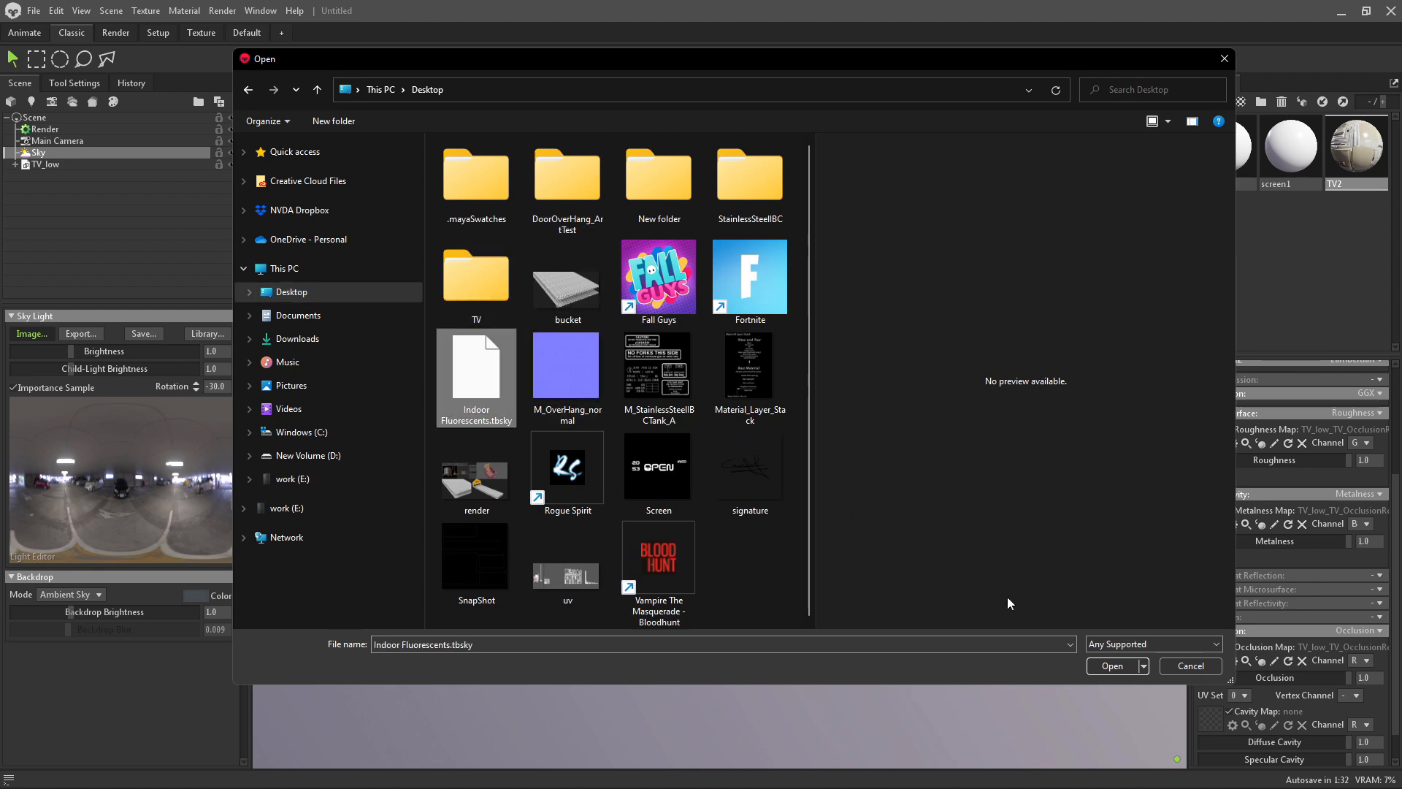
{"action": "left_click", "coordinate": [1107, 662]}
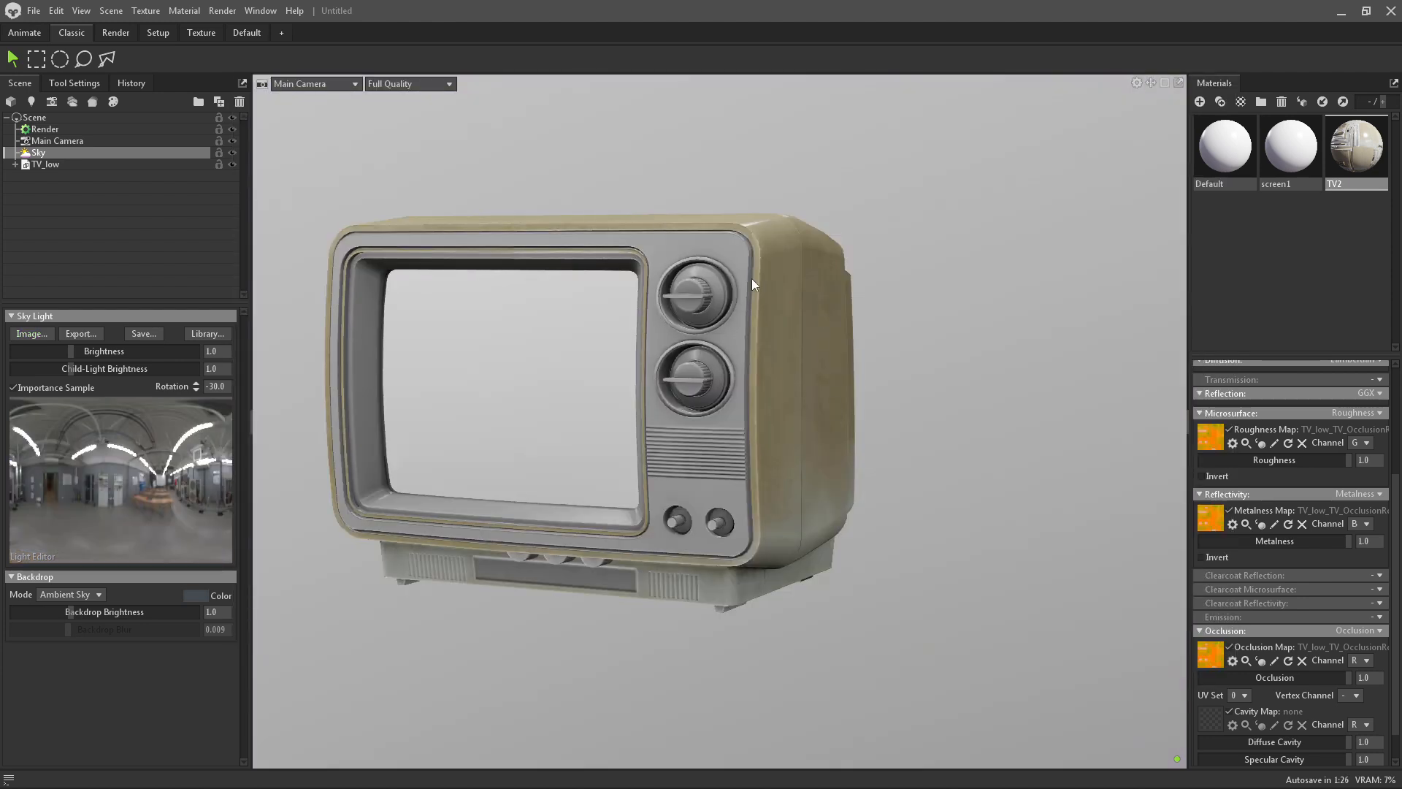
Rotate the sky lighting around the TV to about 80 degrees.
{"action": "right_click_drag", "start_coordinate": [681, 161], "coordinate": [910, 174], "text": "shift"}
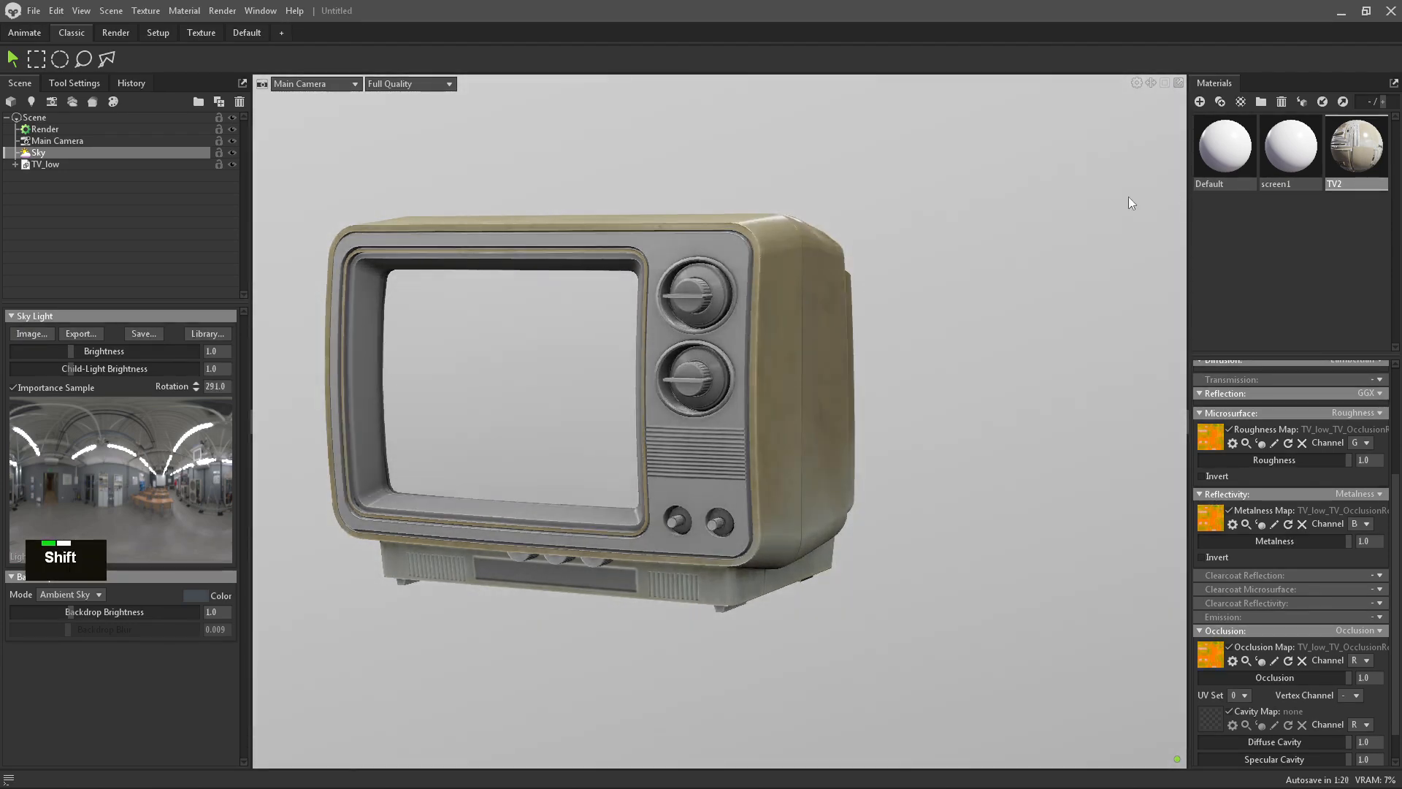
{"action": "right_click_drag", "start_coordinate": [1130, 202], "coordinate": [846, 191], "text": "shift"}
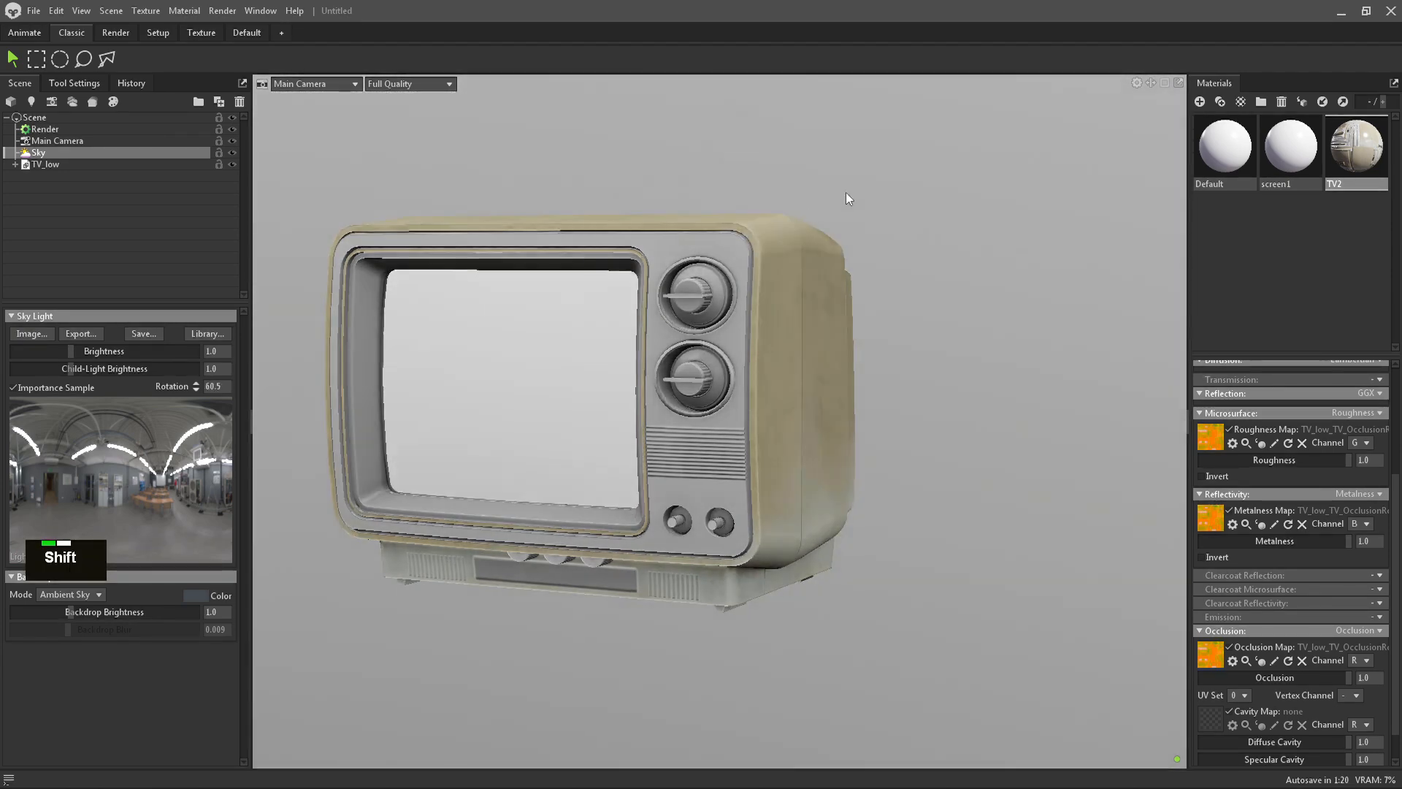
{"action": "left_click_drag", "start_coordinate": [830, 268], "coordinate": [848, 450], "text": "alt"}
{"action": "middle_click_drag", "start_coordinate": [510, 433], "coordinate": [578, 402], "text": "alt"}
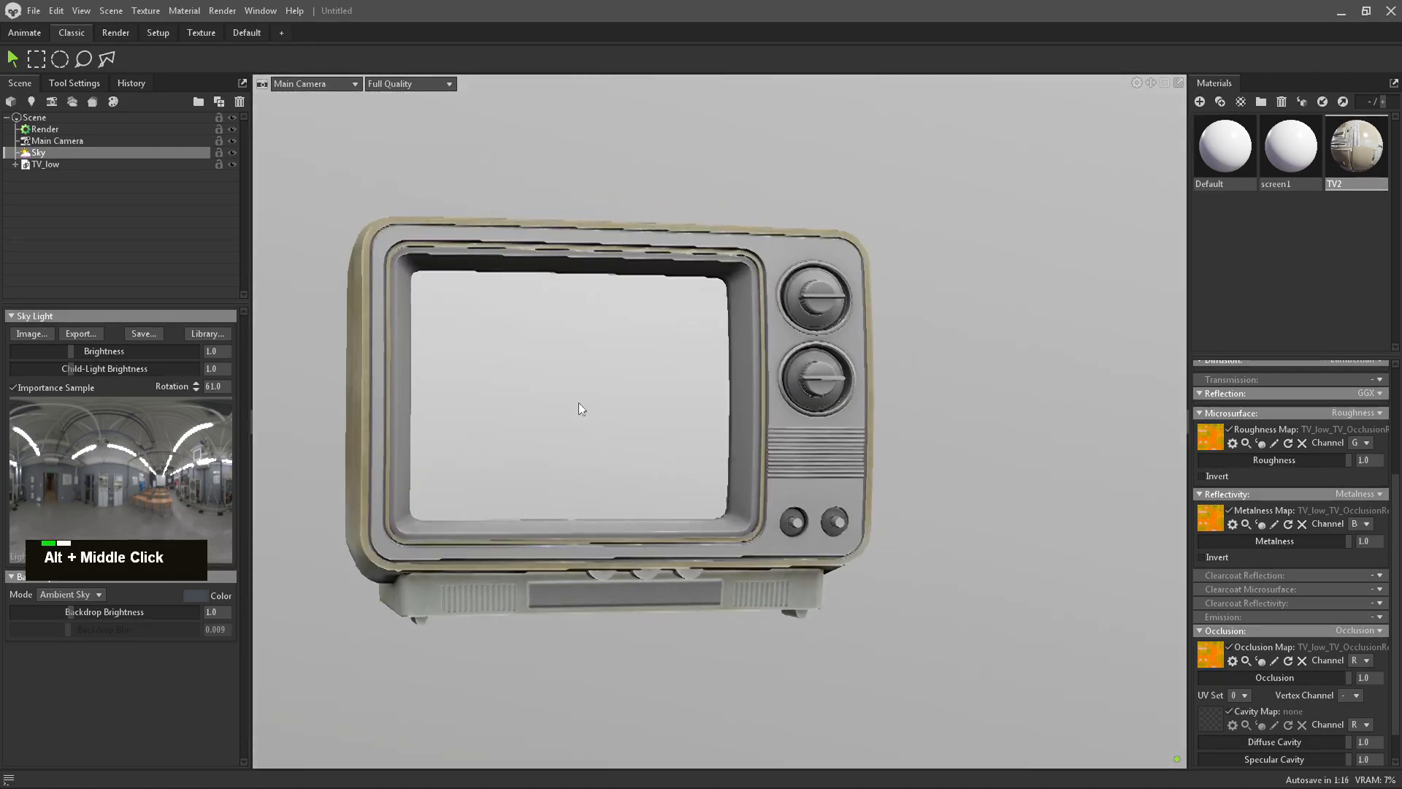
{"action": "mouse_move", "coordinate": [579, 402]}
{"action": "left_mouse_down", "text": "alt"}
{"action": "mouse_move", "coordinate": [534, 418]}
{"action": "mouse_move", "coordinate": [581, 403]}
{"action": "left_mouse_up", "text": "alt"}
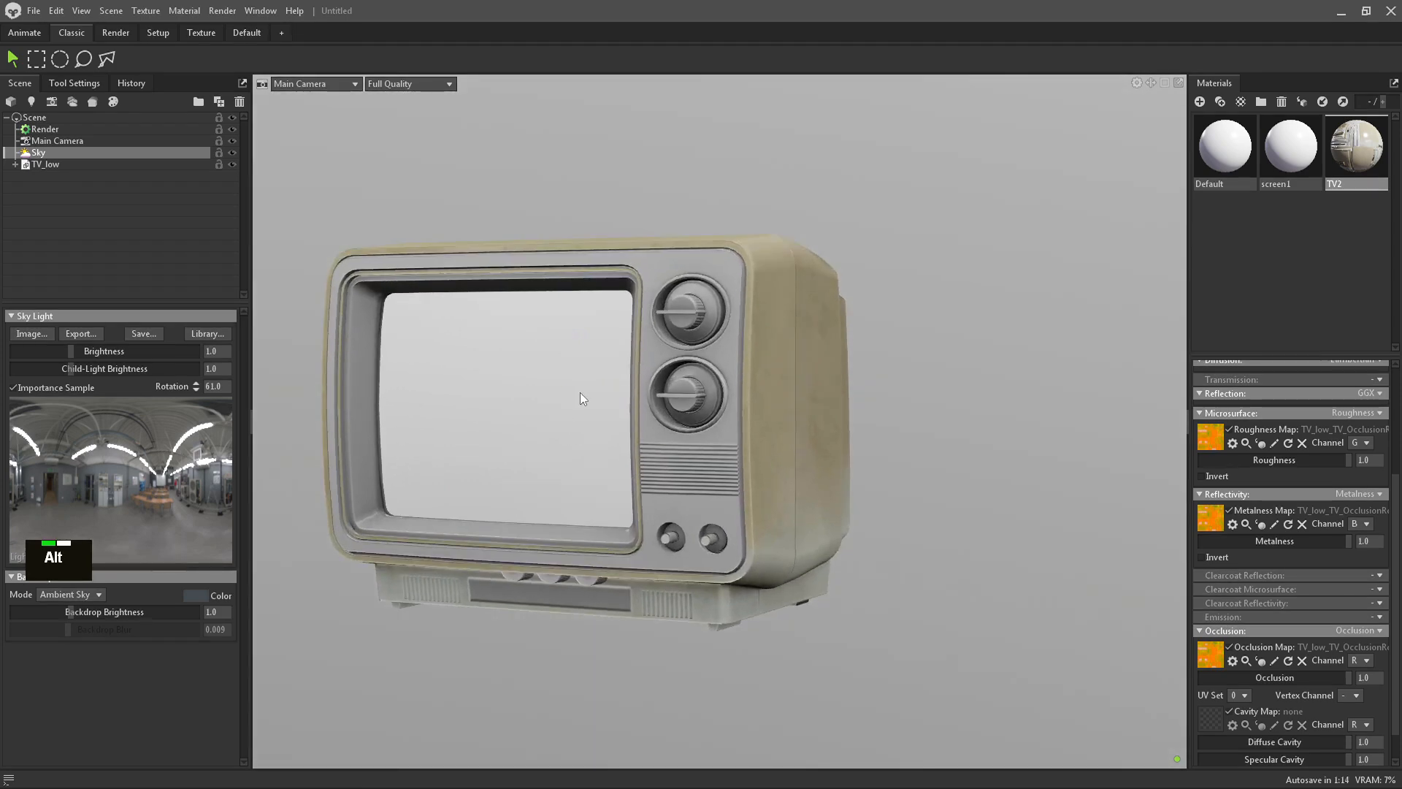
{"action": "right_click_drag", "start_coordinate": [583, 398], "coordinate": [748, 452], "text": "alt"}
{"action": "middle_click_drag", "start_coordinate": [748, 453], "coordinate": [784, 376], "text": "alt"}
{"action": "right_click_drag", "start_coordinate": [784, 375], "coordinate": [627, 425], "text": "alt"}
{"action": "middle_click_drag", "start_coordinate": [626, 425], "coordinate": [656, 457], "text": "alt"}
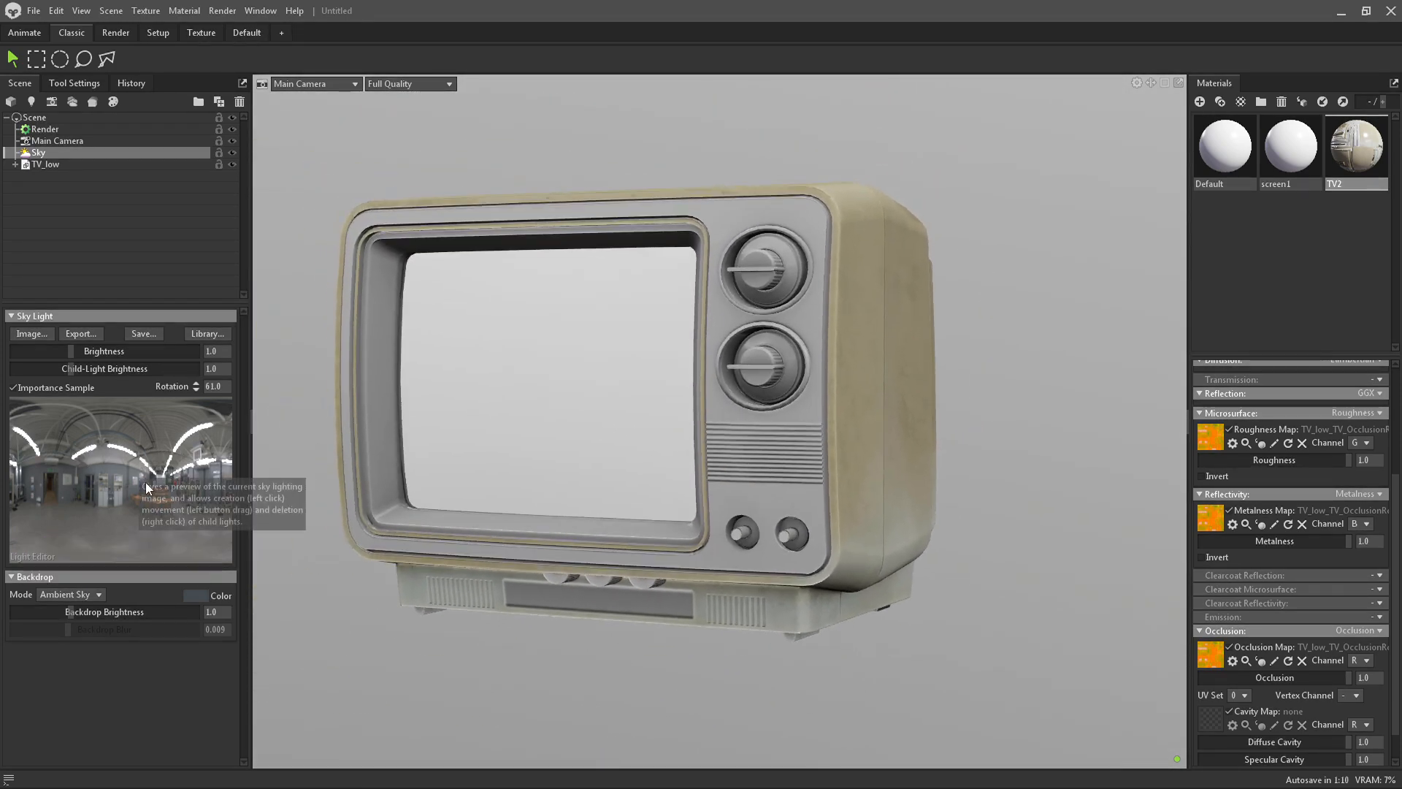
{"action": "right_click_drag", "start_coordinate": [742, 248], "coordinate": [834, 274], "text": "shift"}
Preview the TV with ray tracing enabled in the render settings, and turn ray tracing off again.
{"action": "left_click", "coordinate": [54, 130]}
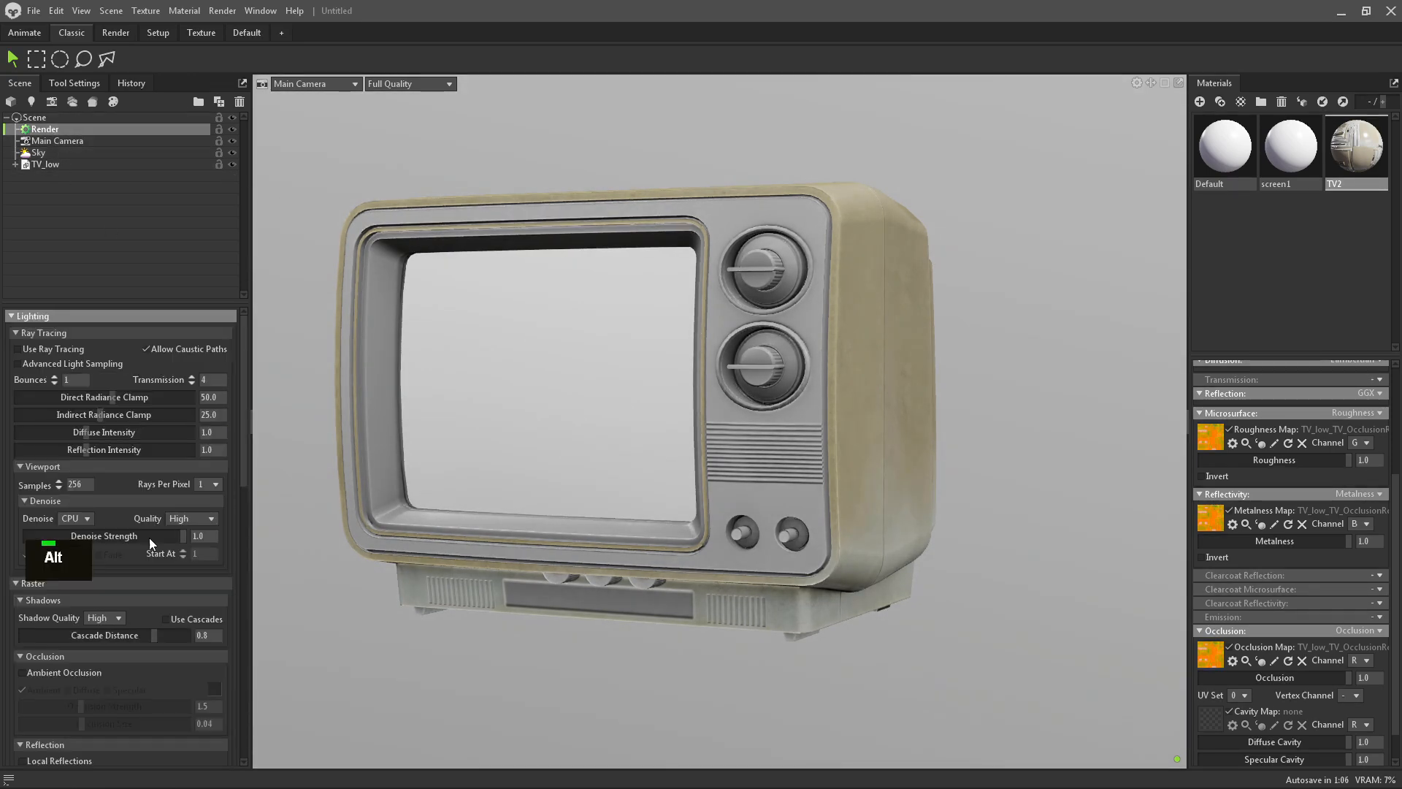
{"action": "left_click", "coordinate": [46, 349]}
{"action": "right_click_drag", "start_coordinate": [764, 412], "coordinate": [742, 374], "text": "alt"}
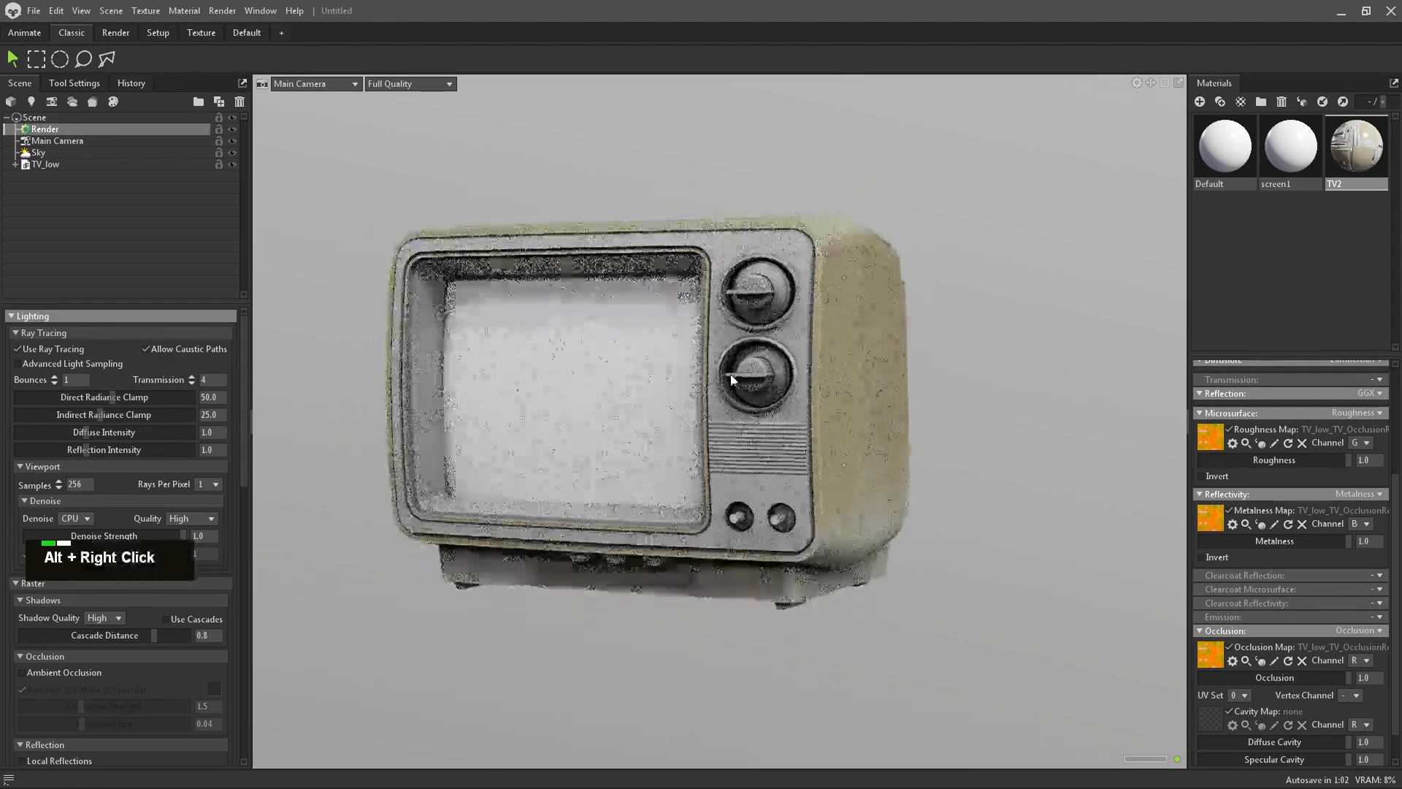
{"action": "key", "text": "ctrl+r"}
{"action": "key", "text": "ctrl+r"}
{"action": "key", "text": "ctrl+r"}
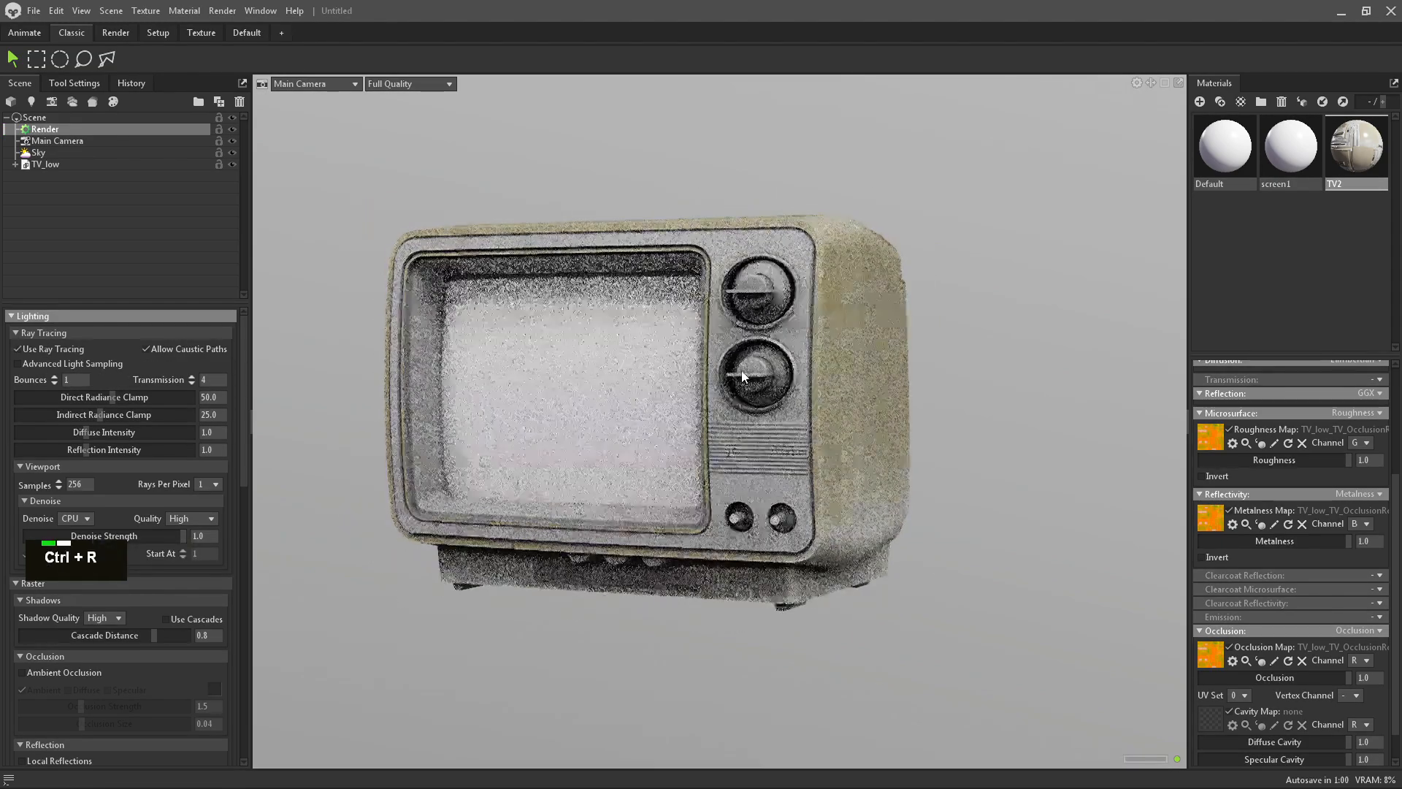
{"action": "right_click_drag", "start_coordinate": [616, 365], "coordinate": [558, 312], "text": "alt"}
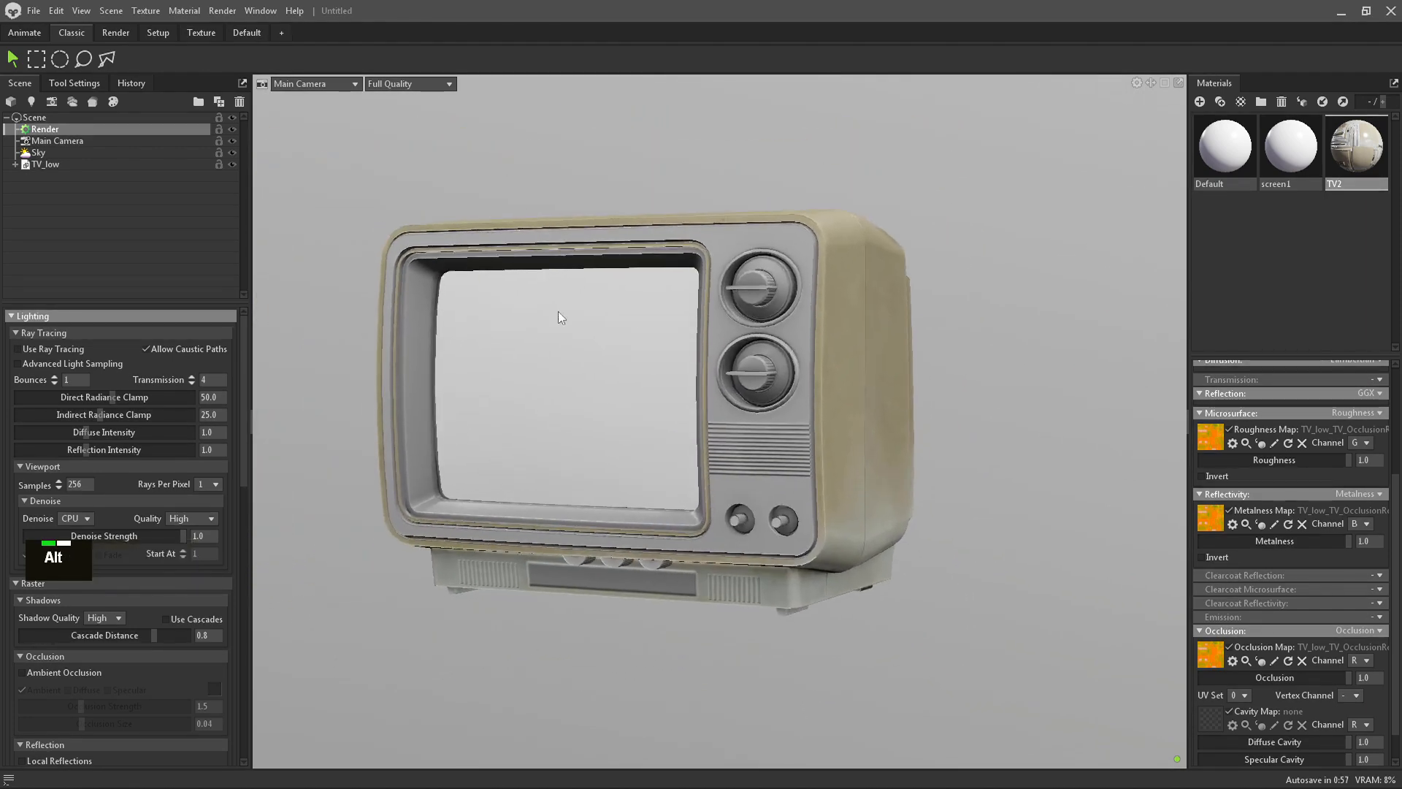
Add a shadow catcher to the scene and collapse its entry in the scene tree.
{"action": "right_click", "coordinate": [60, 225]}
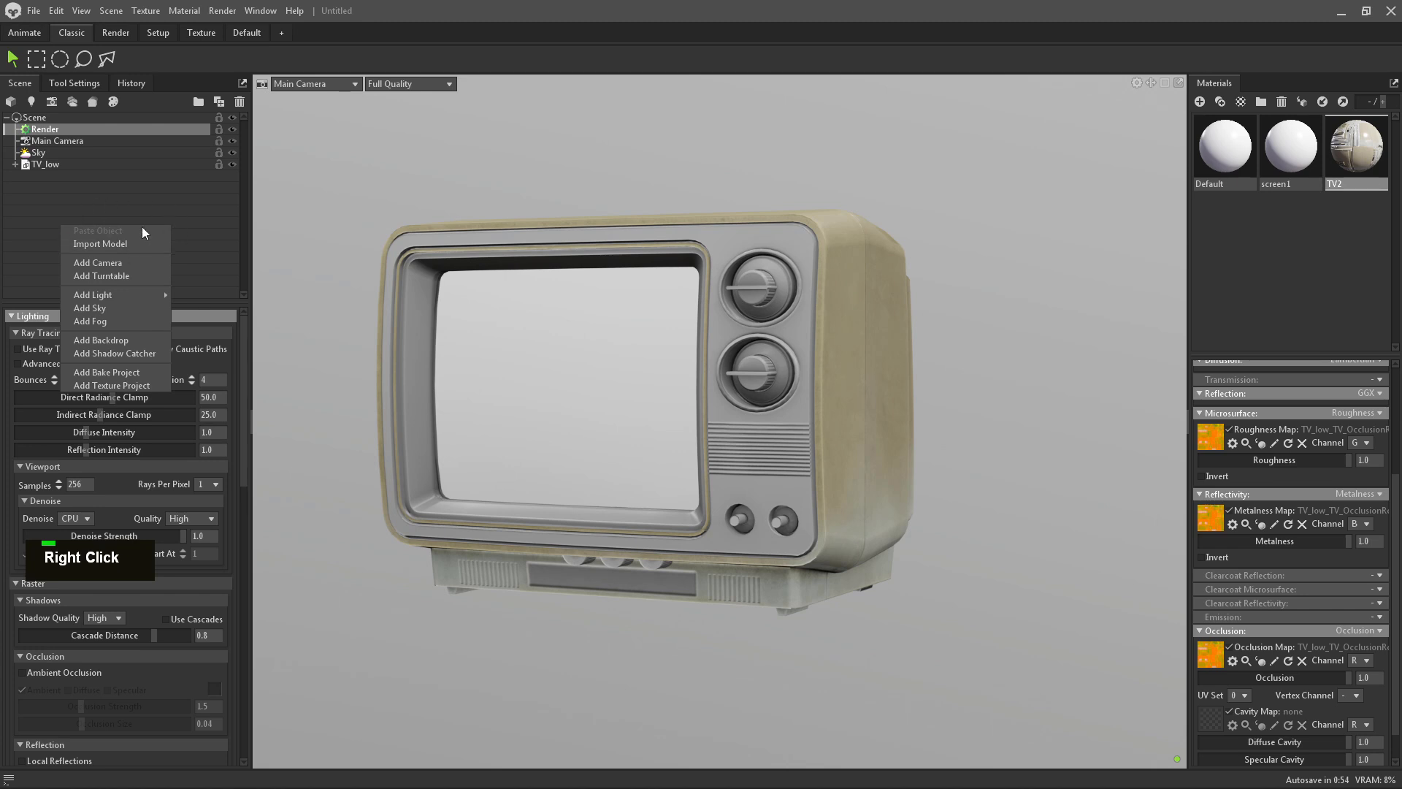
{"action": "left_click", "coordinate": [124, 353]}
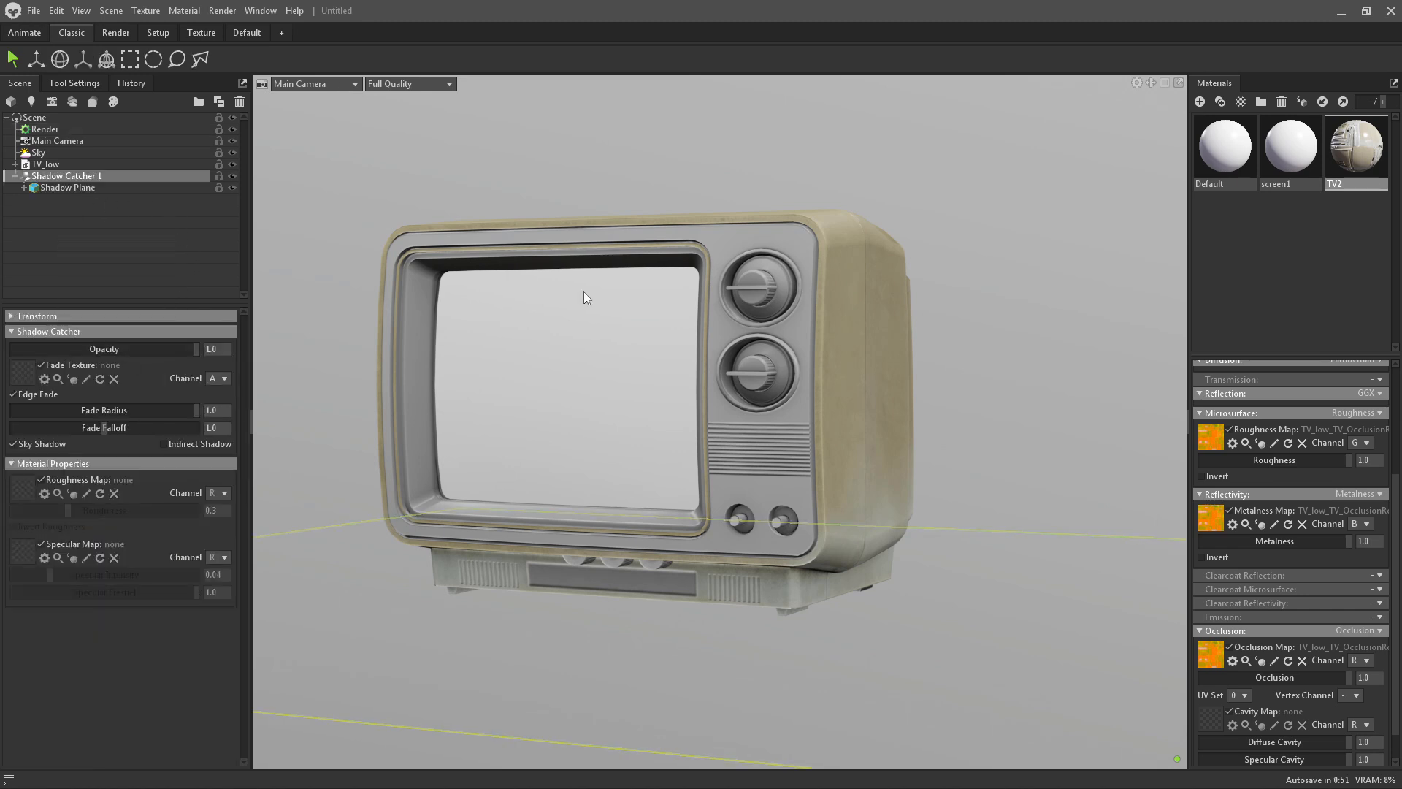
{"action": "left_click", "coordinate": [15, 176]}
Change the Sky backdrop to Color mode and set its color to dark grey-blue 3e4349.
{"action": "left_click", "coordinate": [52, 154]}
{"action": "scroll", "coordinate": [93, 626], "scroll_direction": "down", "scroll_amount": 1}
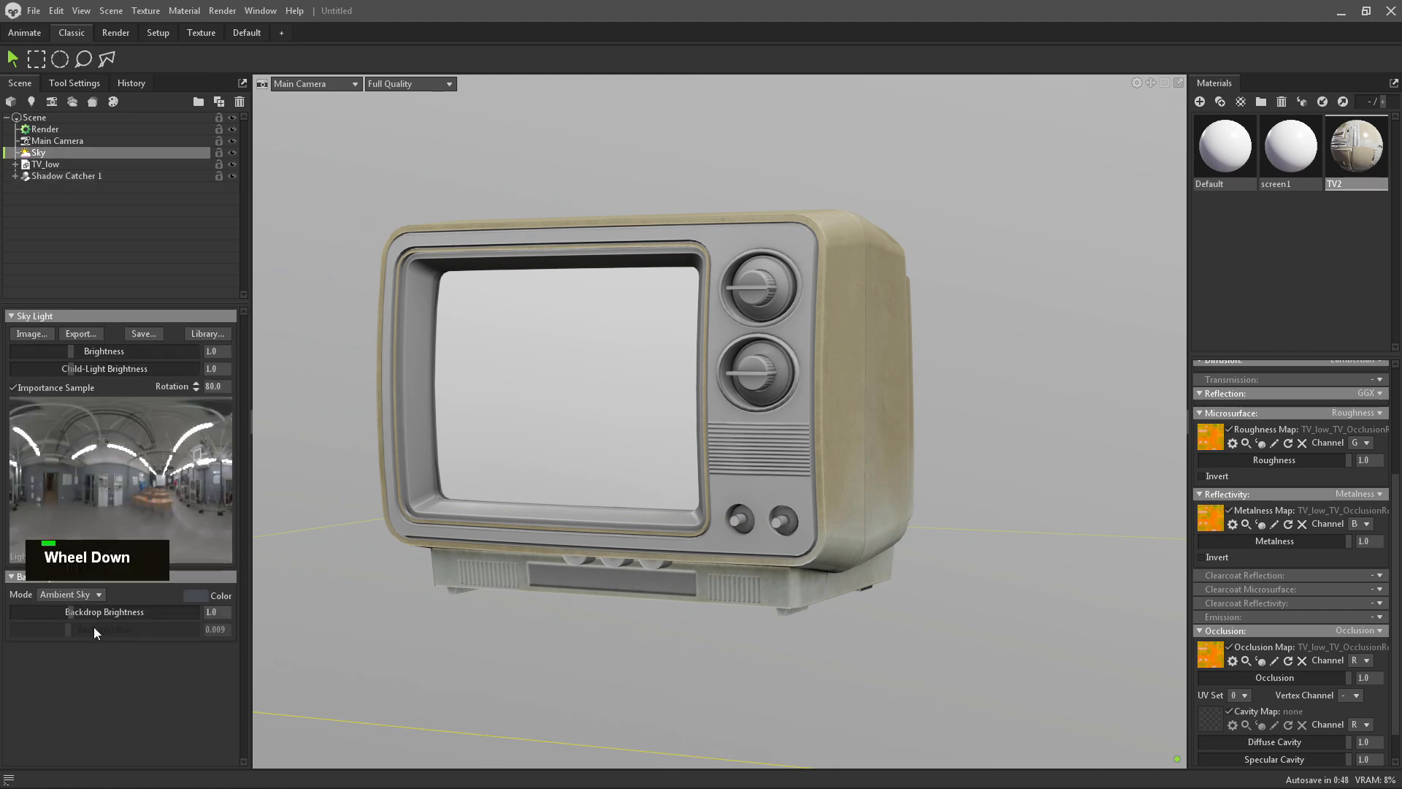
{"action": "left_click", "coordinate": [90, 596]}
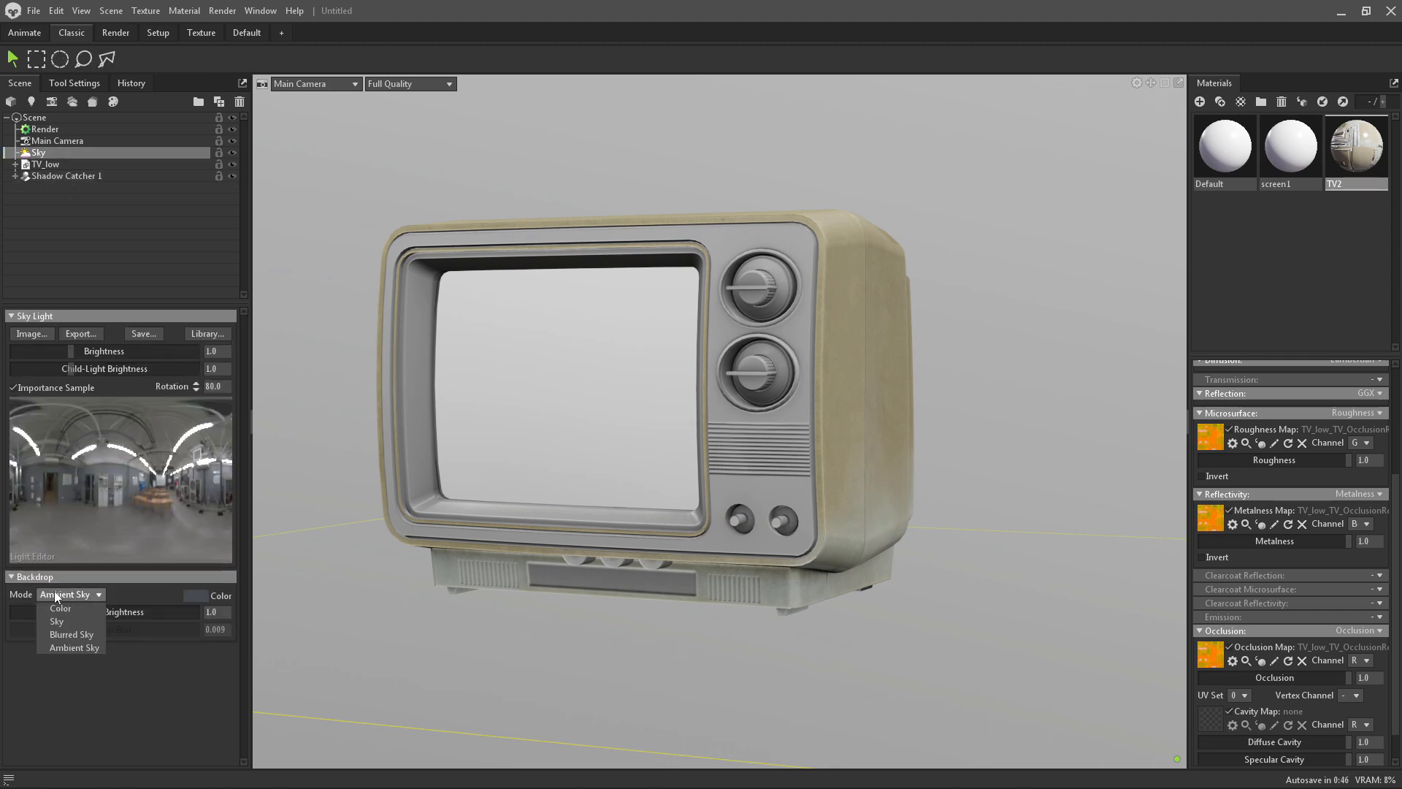
{"action": "left_click", "coordinate": [72, 611]}
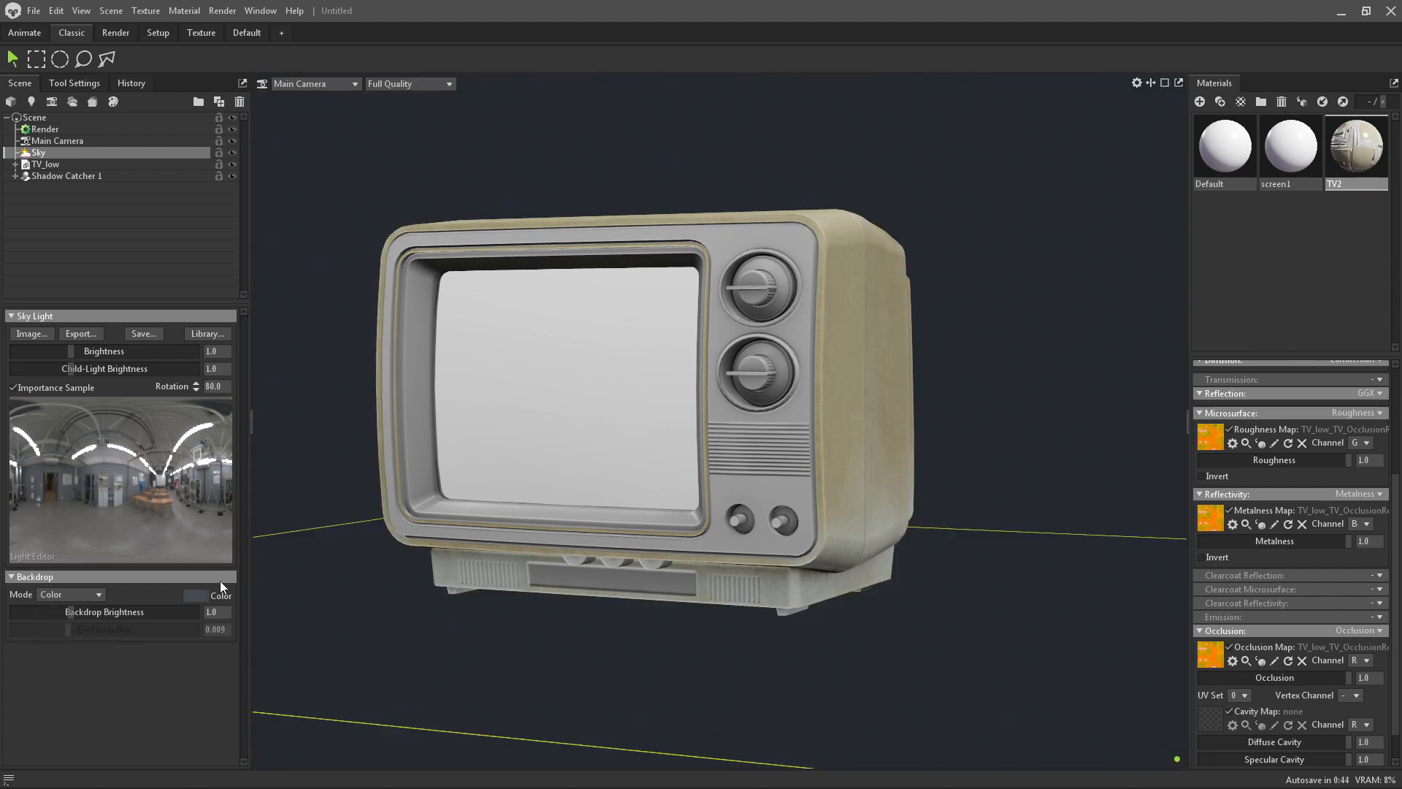
{"action": "left_click", "coordinate": [197, 596]}
{"action": "mouse_move", "coordinate": [532, 400]}
{"action": "left_mouse_down"}
{"action": "mouse_move", "coordinate": [504, 407]}
{"action": "mouse_move", "coordinate": [542, 414]}
{"action": "mouse_move", "coordinate": [554, 434]}
{"action": "left_mouse_up"}
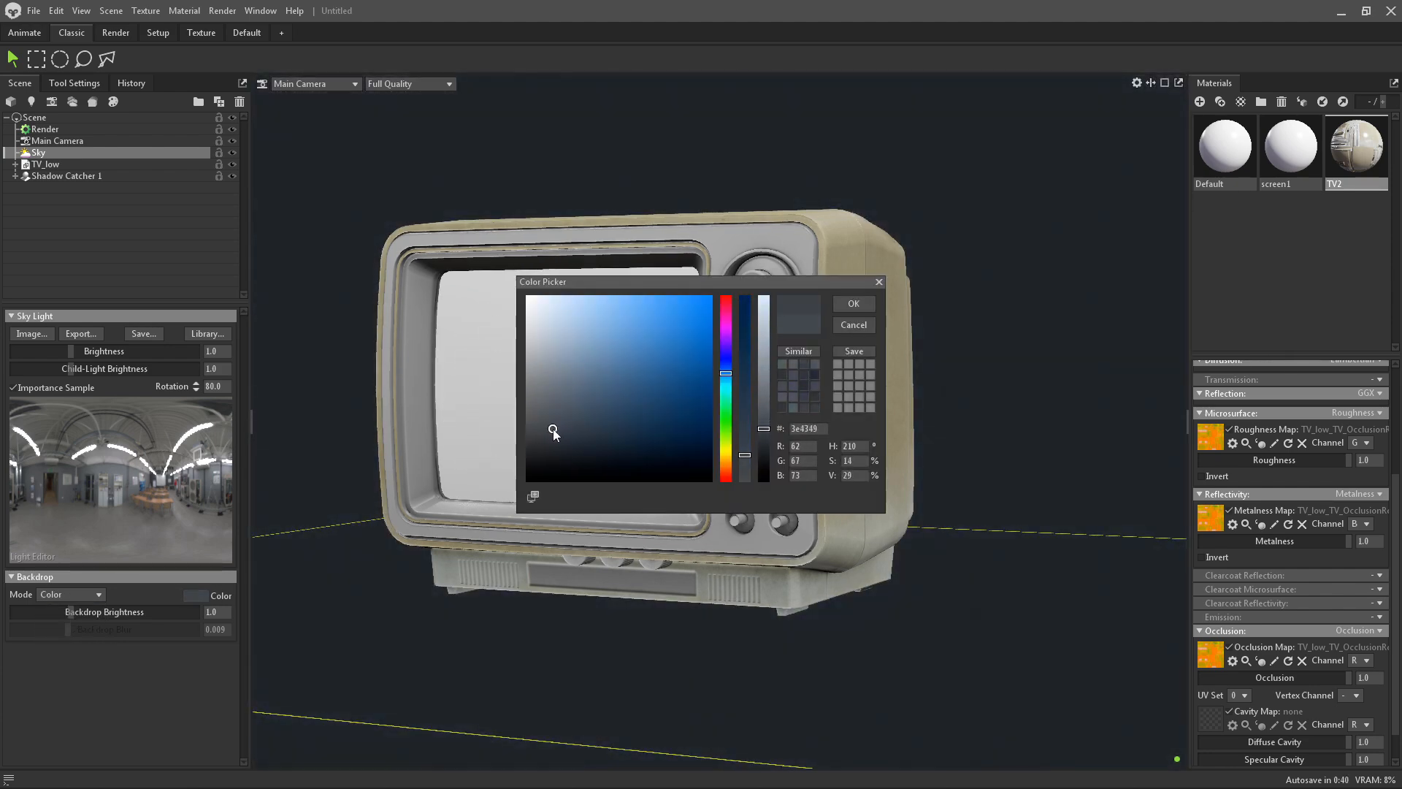
{"action": "left_click", "coordinate": [854, 303]}
Add an Omni light facing the TV's knob-side cabinet wall and set its brightness to 6.
{"action": "right_click_drag", "start_coordinate": [858, 310], "coordinate": [948, 411], "text": "alt"}
{"action": "left_click_drag", "start_coordinate": [919, 498], "coordinate": [867, 326], "text": "alt"}
{"action": "right_click_drag", "start_coordinate": [868, 326], "coordinate": [823, 388], "text": "alt"}
{"action": "middle_click_drag", "start_coordinate": [823, 388], "coordinate": [935, 447], "text": "alt"}
{"action": "right_click_drag", "start_coordinate": [936, 448], "coordinate": [497, 258], "text": "alt"}
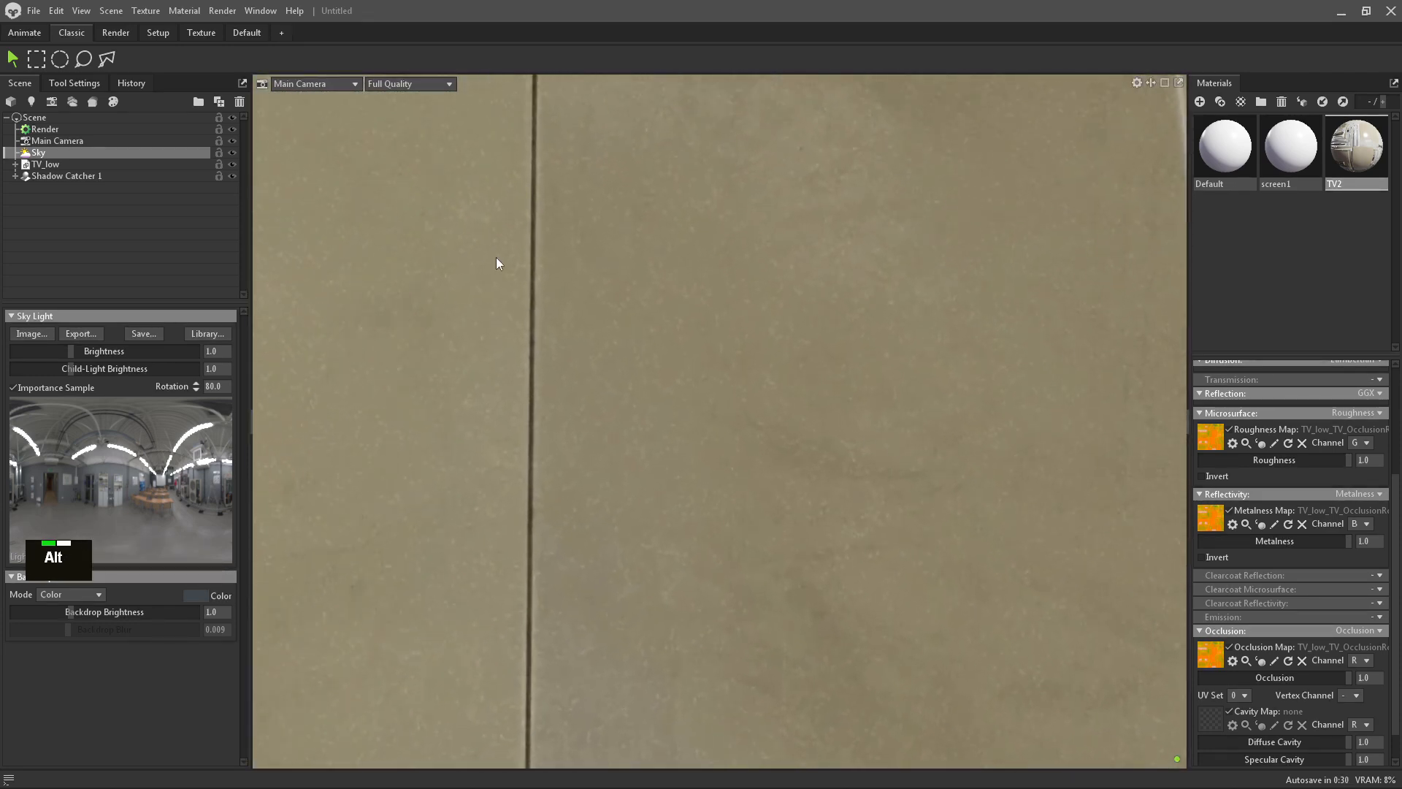
{"action": "left_click", "coordinate": [31, 104]}
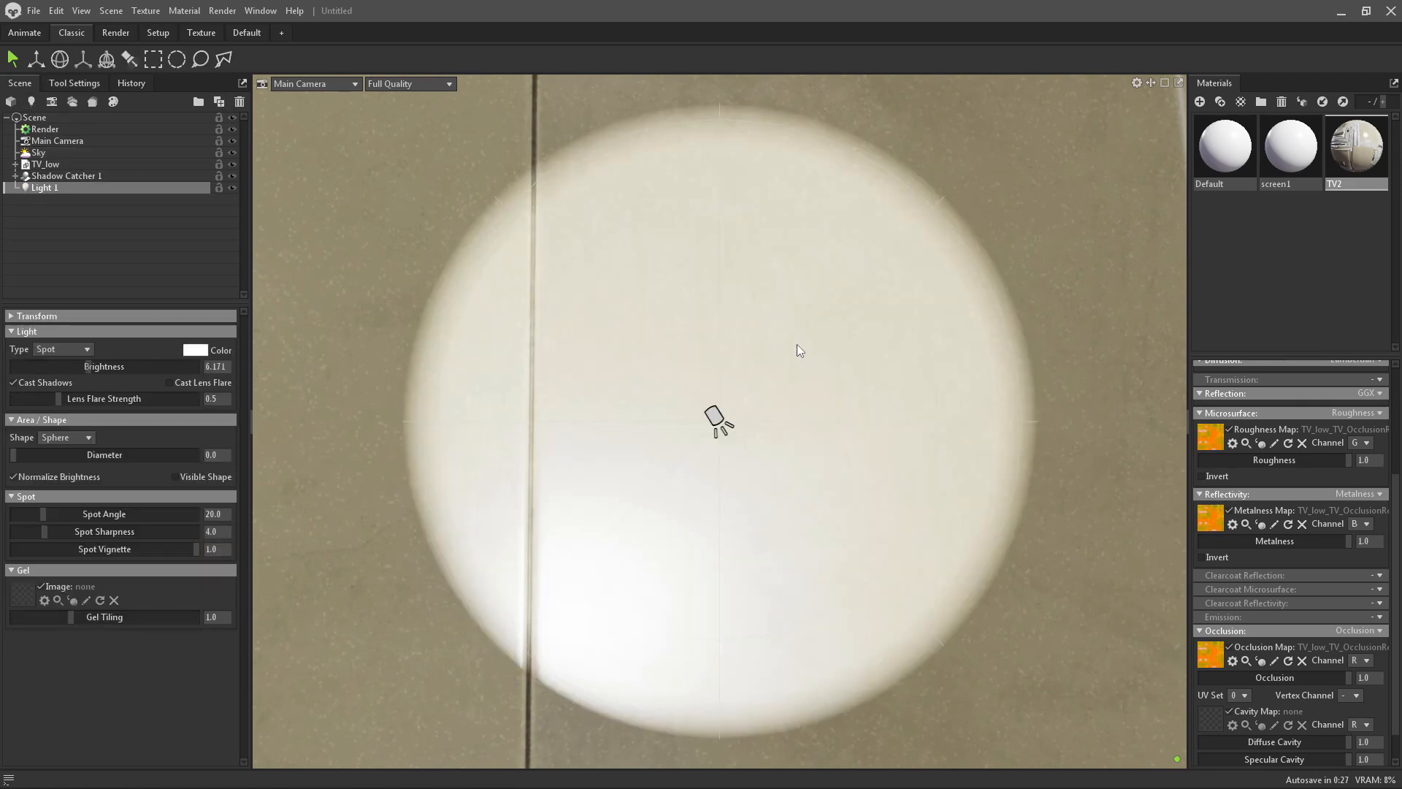
{"action": "left_click", "coordinate": [62, 349]}
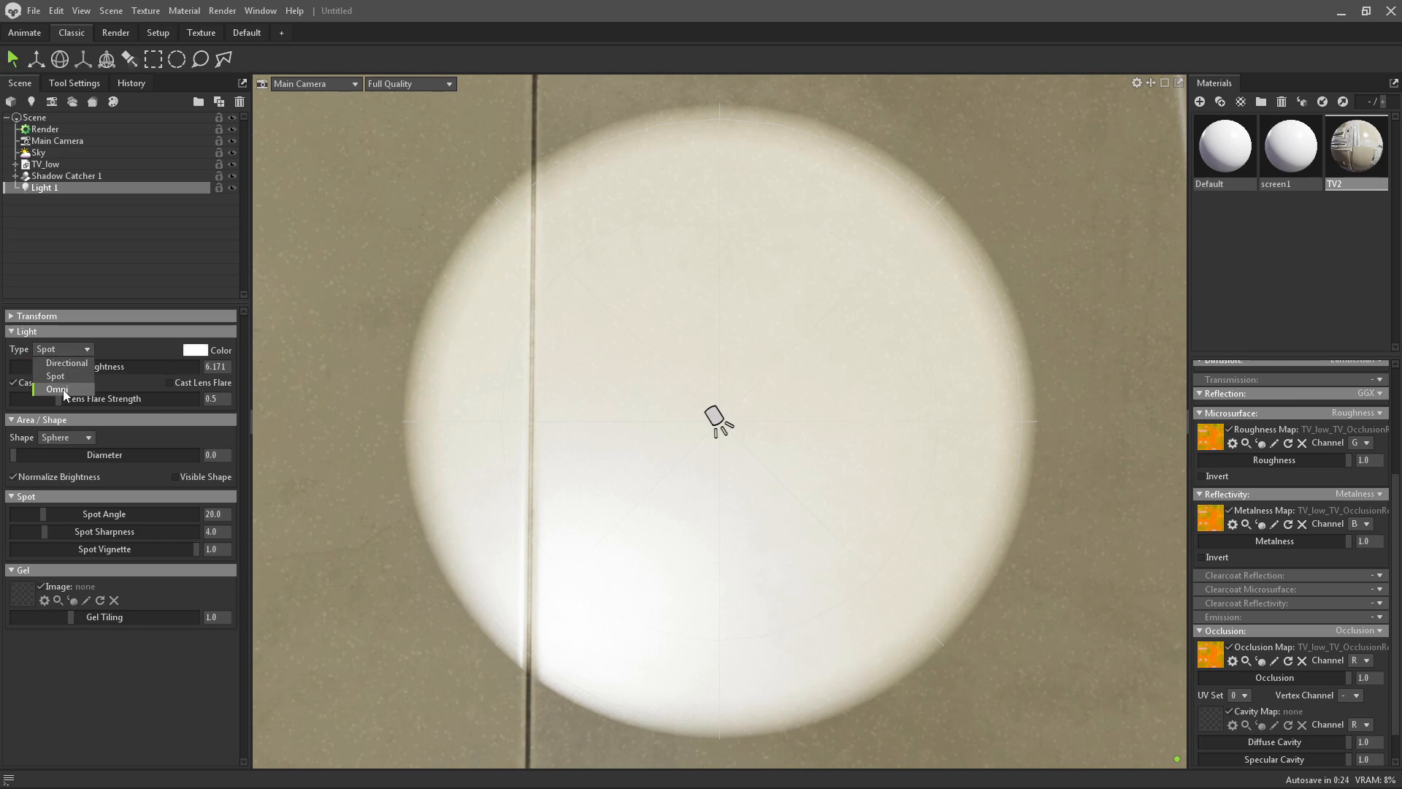
{"action": "left_click", "coordinate": [59, 389]}
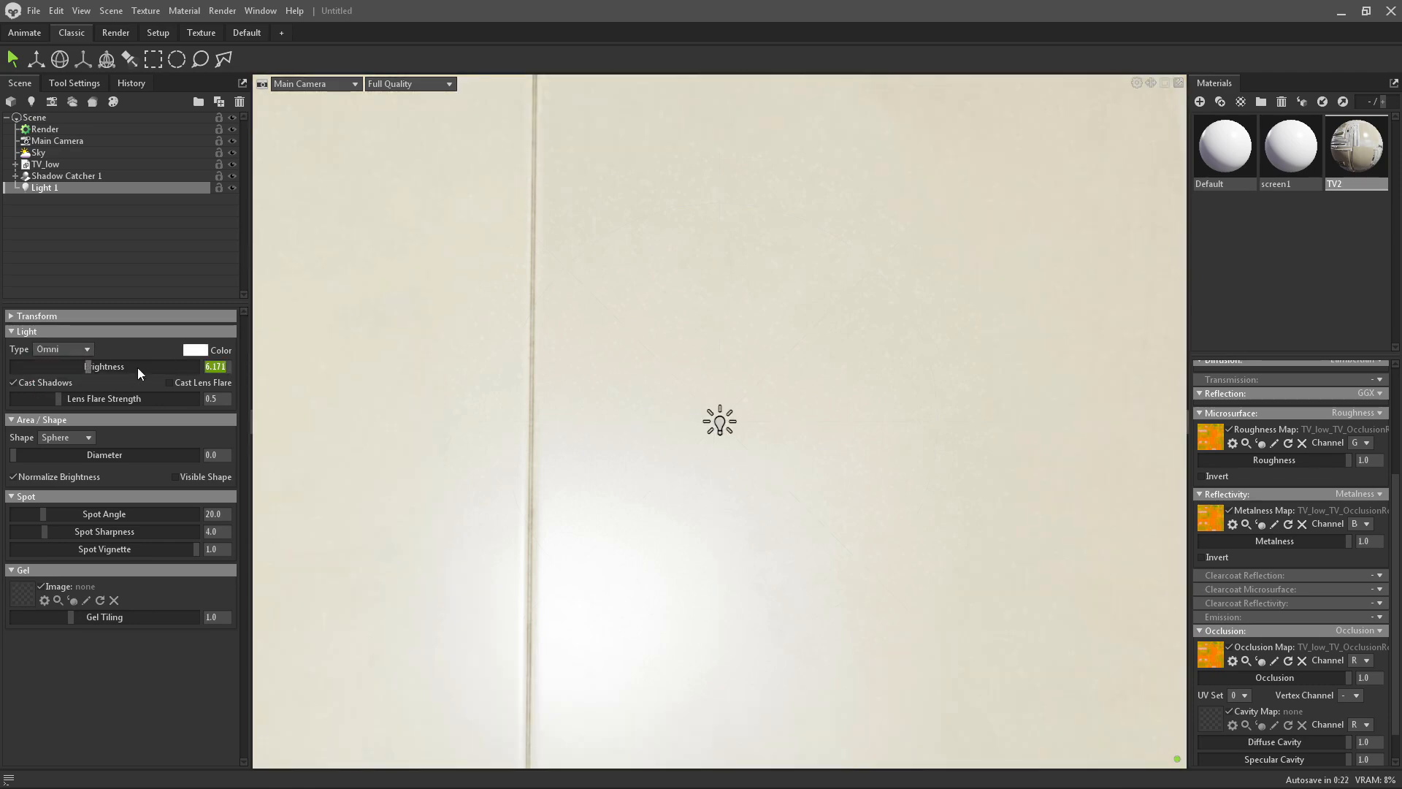
{"action": "type", "text": "6"}
{"action": "key", "text": "Return"}
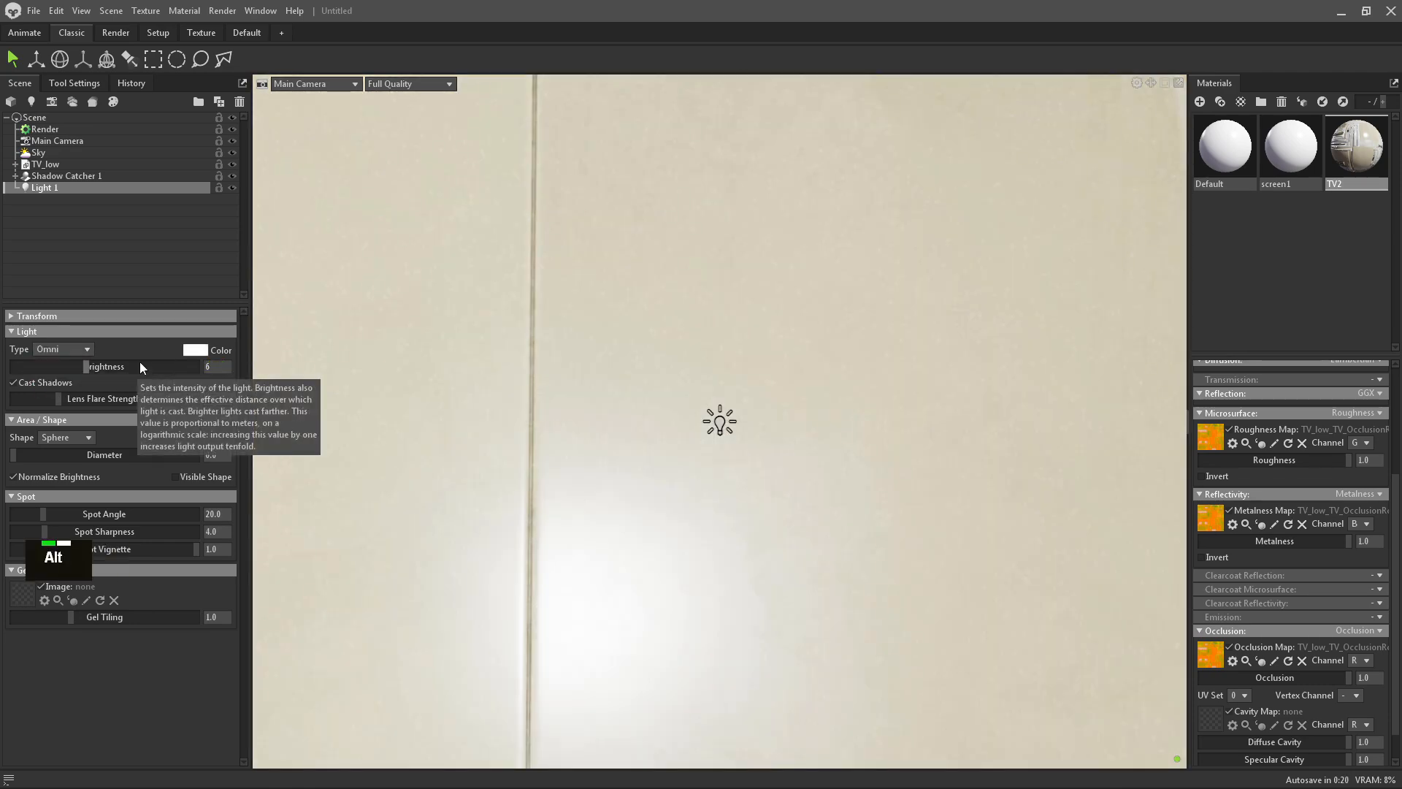
Try a brightness of 5 on the side light, and set it back to 6.
{"action": "right_click_drag", "start_coordinate": [939, 339], "coordinate": [592, 304], "text": "alt"}
{"action": "left_click_drag", "start_coordinate": [592, 304], "coordinate": [736, 382], "text": "alt"}
{"action": "right_click_drag", "start_coordinate": [736, 382], "coordinate": [136, 319], "text": "alt"}
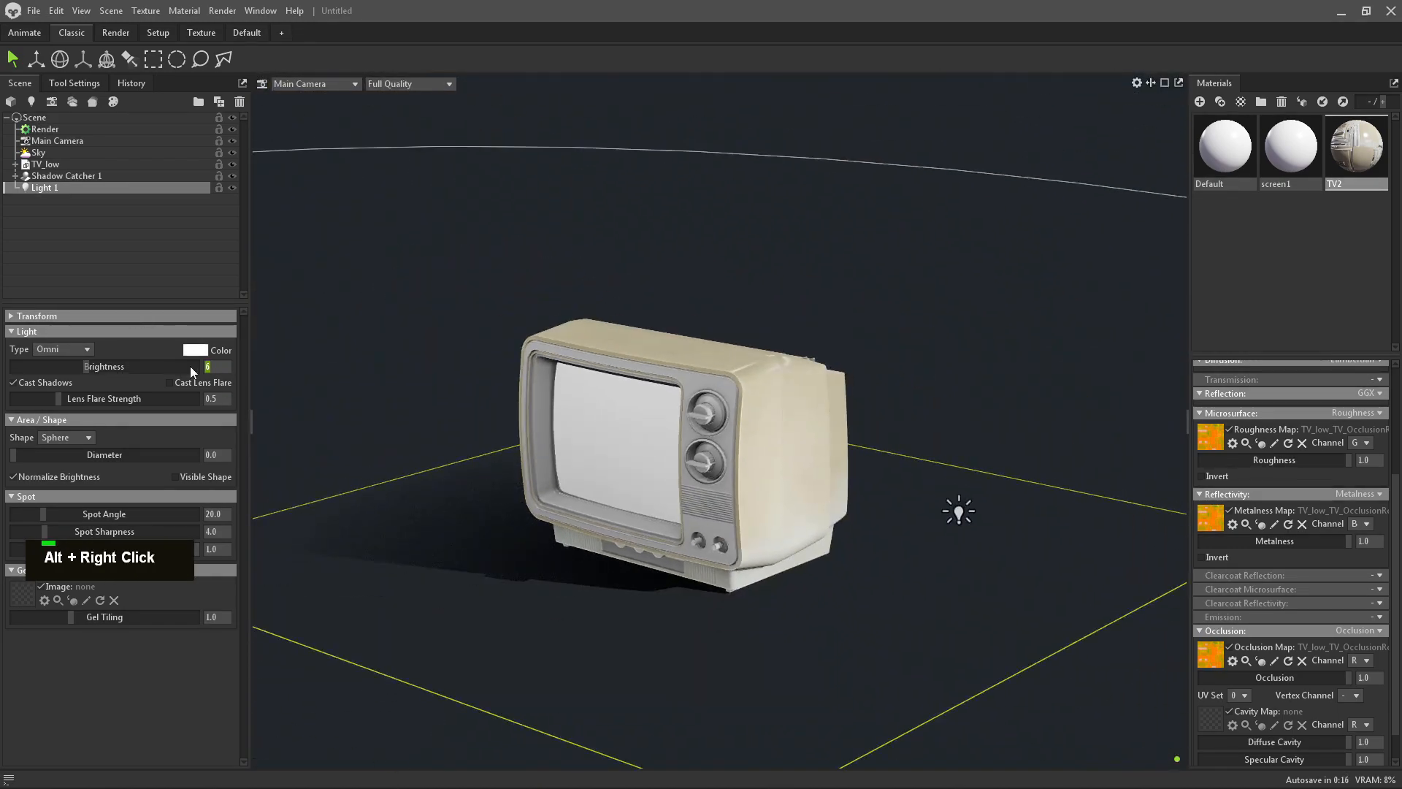
{"action": "type", "text": "5"}
{"action": "key", "text": "Return"}
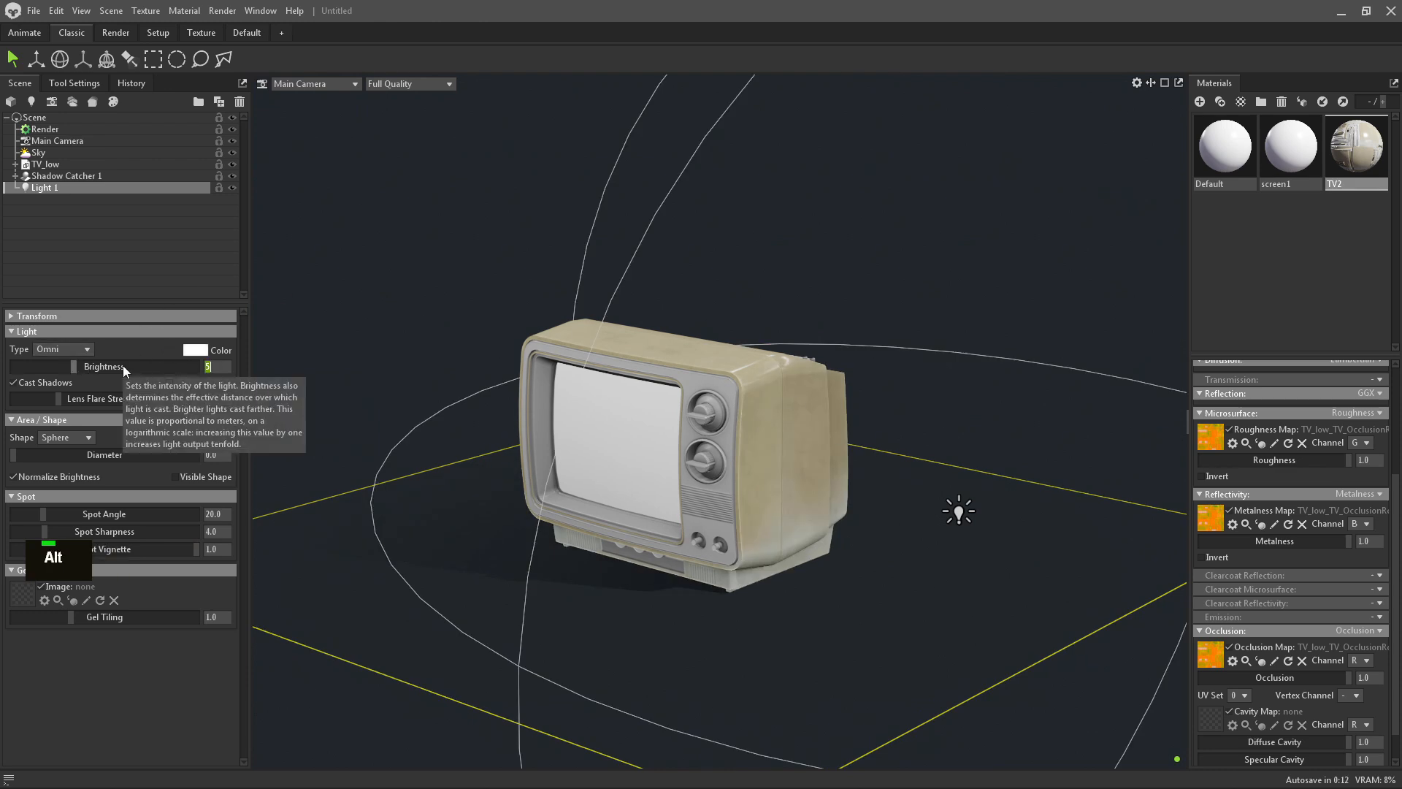
{"action": "type", "text": "6"}
{"action": "key", "text": "Return"}
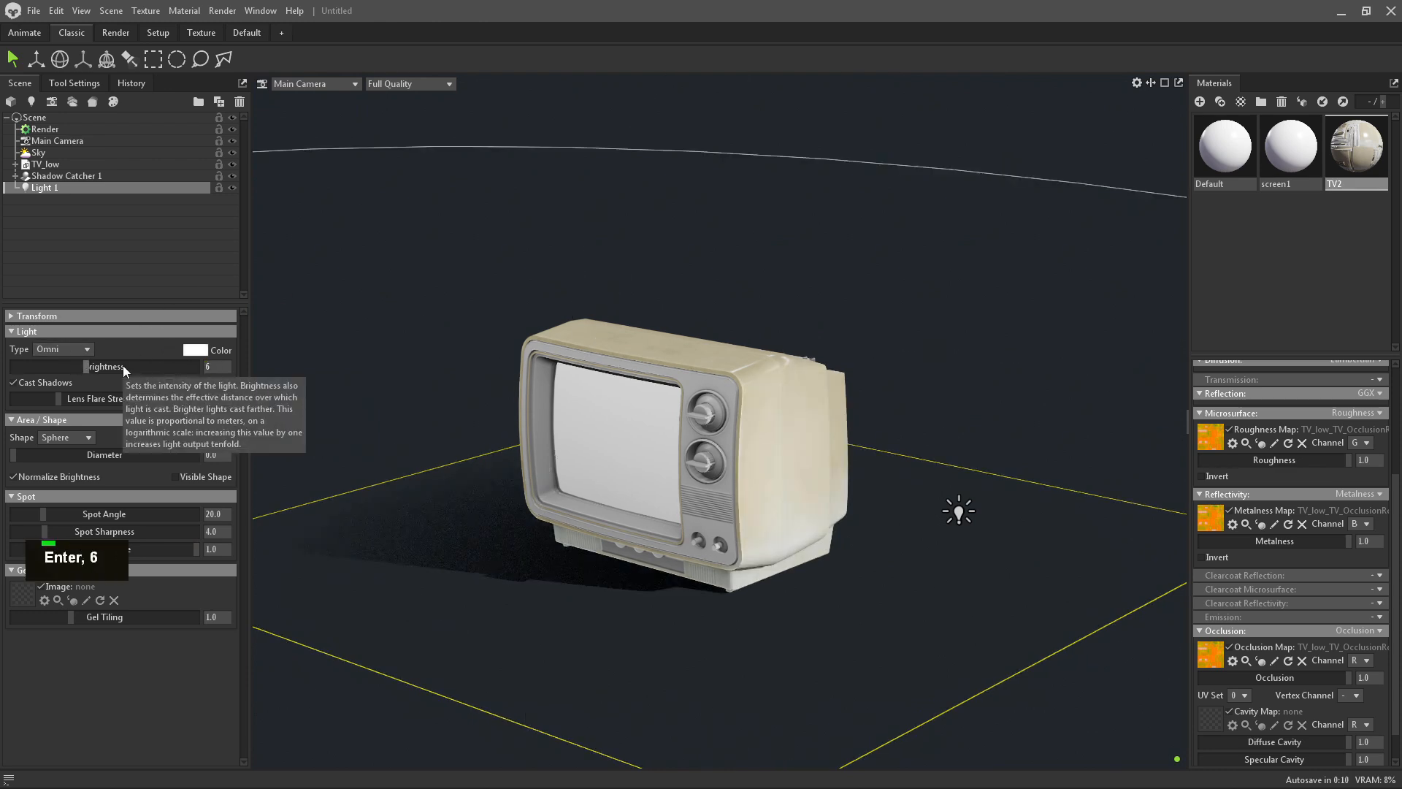
Add a second Omni light facing the TV's back housing and set its brightness to 6.
{"action": "right_click_drag", "start_coordinate": [757, 349], "coordinate": [843, 401], "text": "alt"}
{"action": "left_click_drag", "start_coordinate": [843, 406], "coordinate": [719, 294], "text": "alt"}
{"action": "right_click_drag", "start_coordinate": [717, 286], "coordinate": [1006, 450], "text": "alt"}
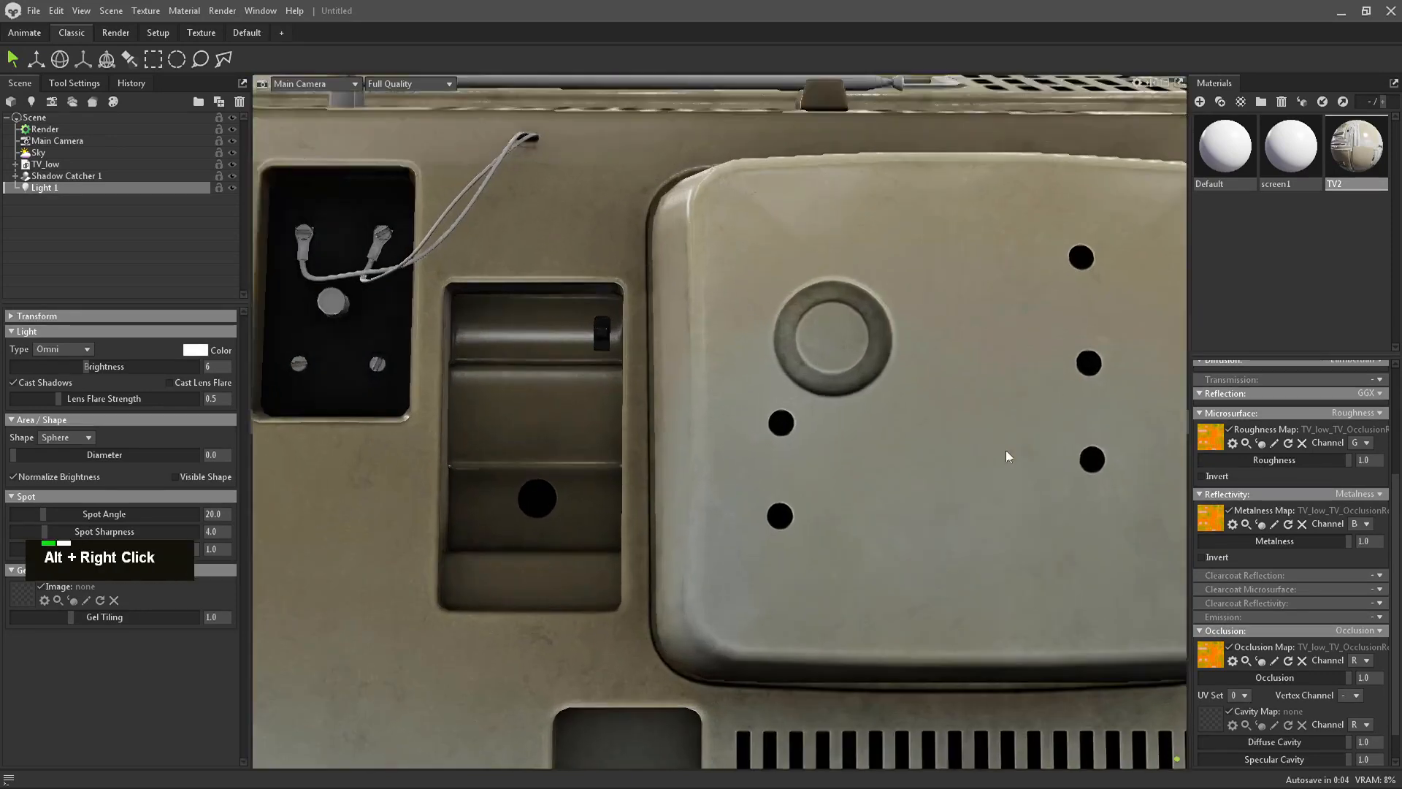
{"action": "middle_click_drag", "start_coordinate": [1005, 450], "coordinate": [952, 391], "text": "alt"}
{"action": "right_click_drag", "start_coordinate": [952, 391], "coordinate": [946, 454], "text": "alt"}
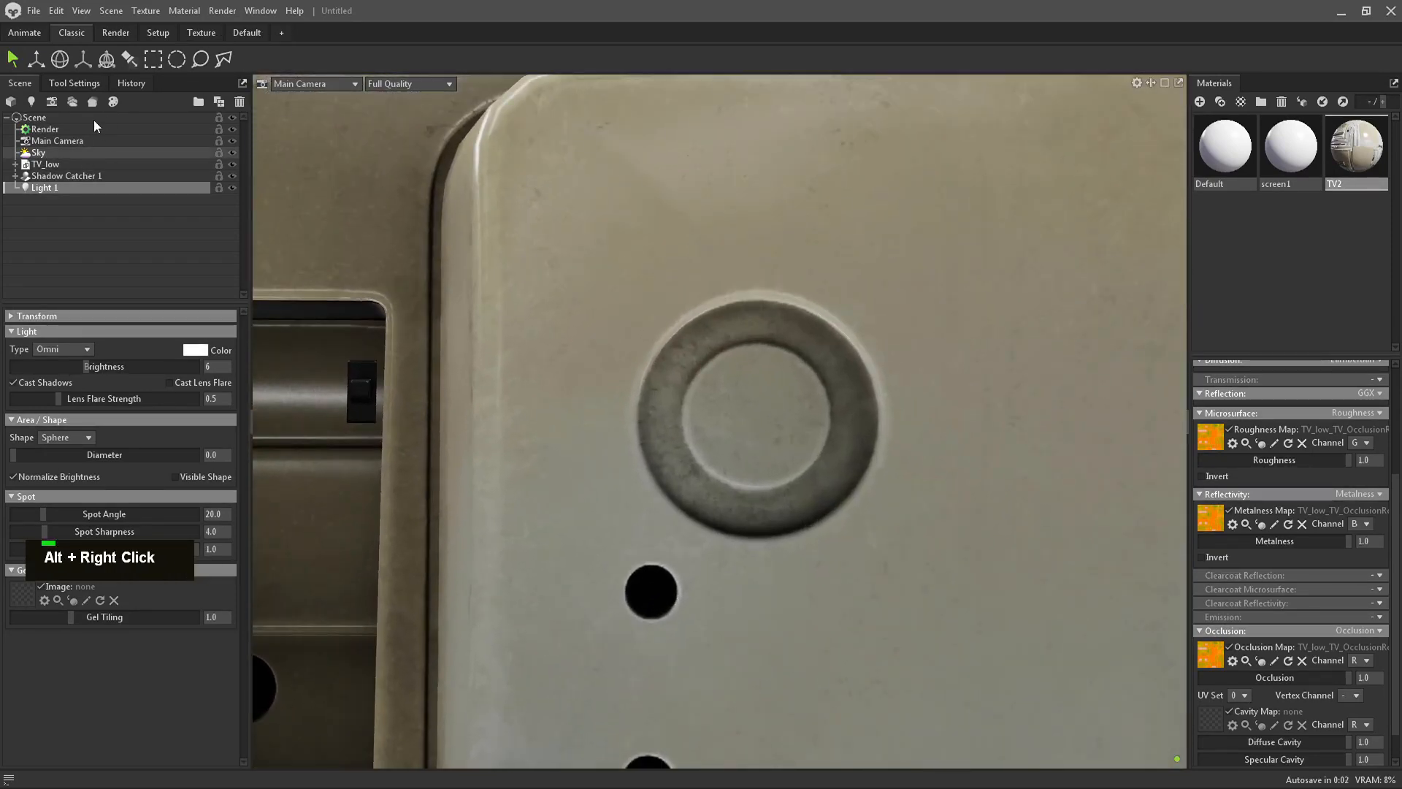
{"action": "left_click", "coordinate": [32, 102]}
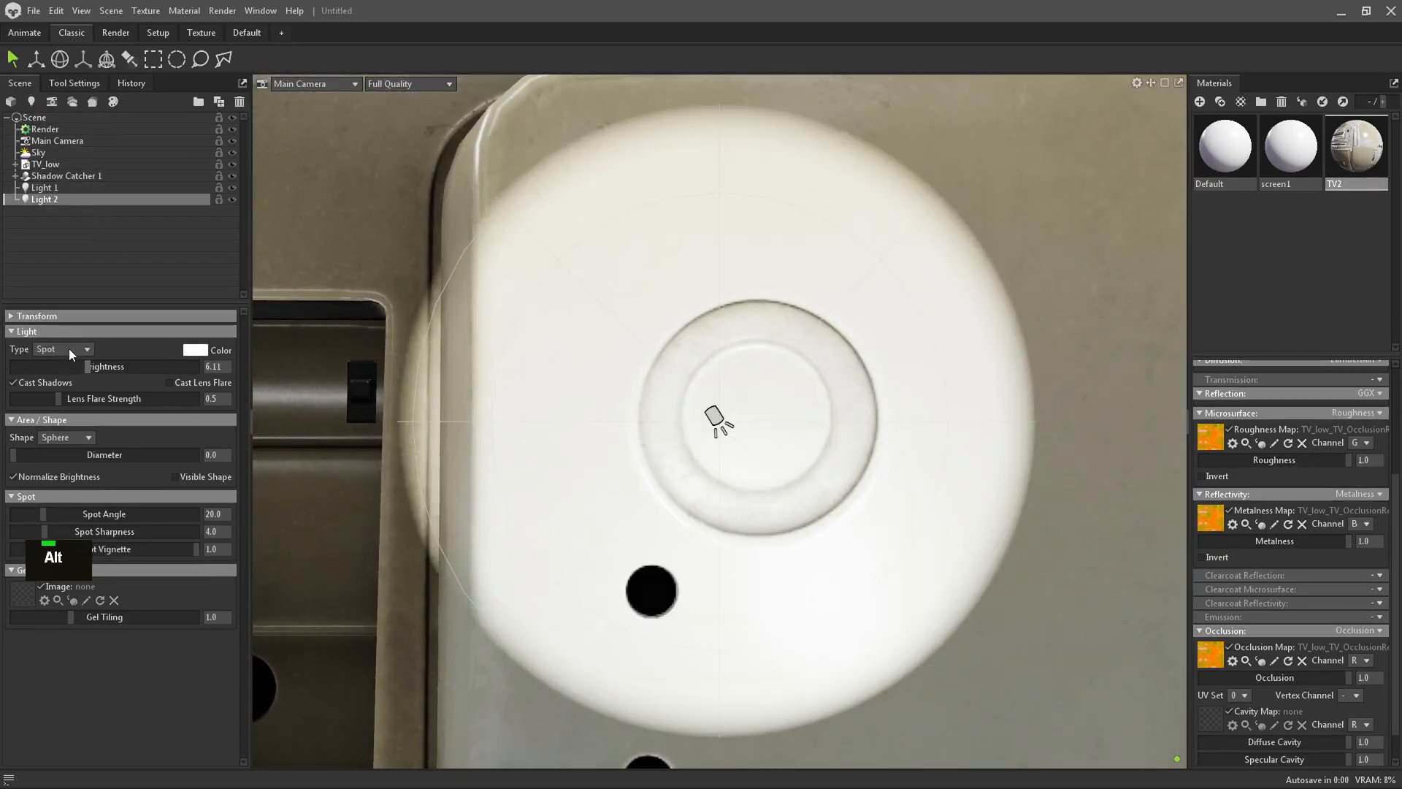
{"action": "left_click", "coordinate": [58, 389]}
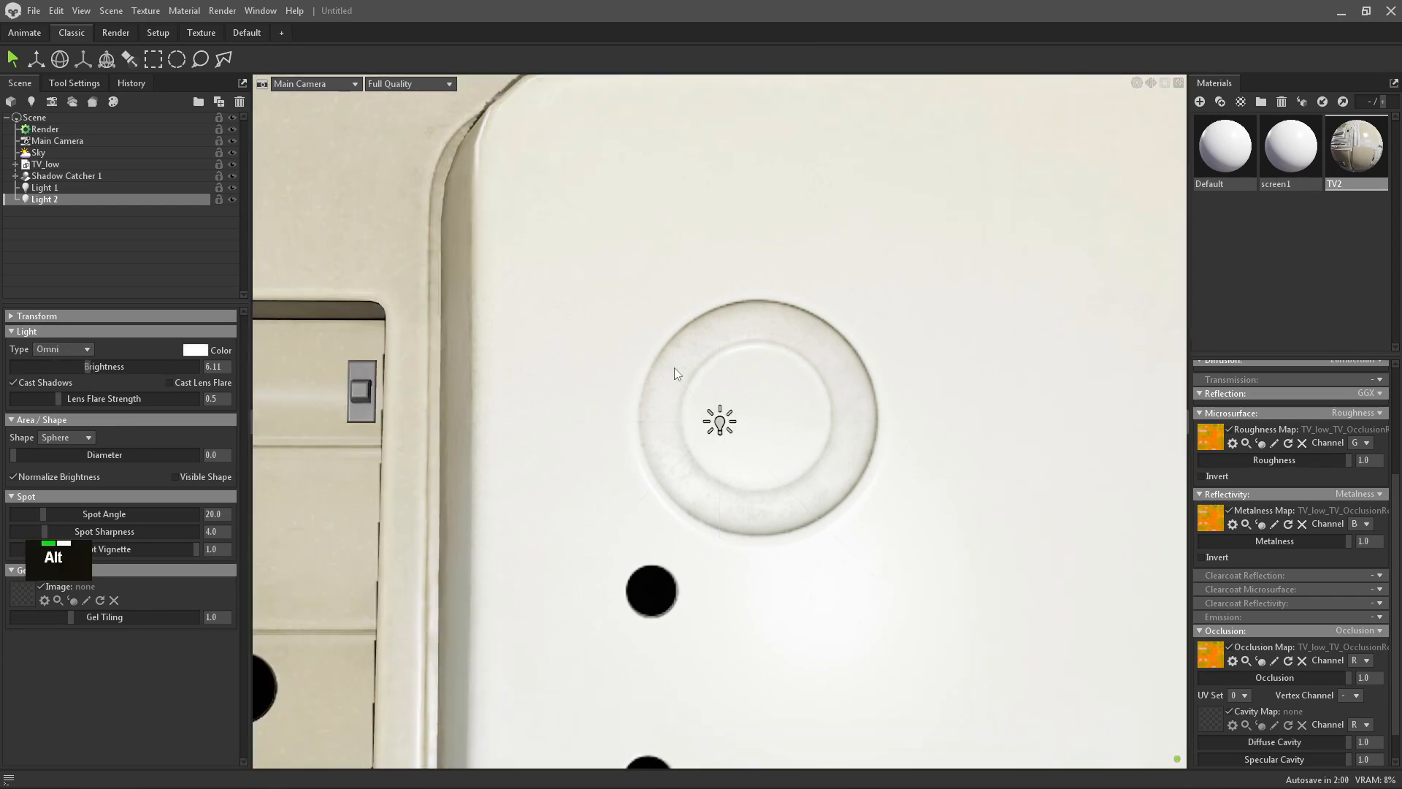
{"action": "key", "text": "BackSpace"}
{"action": "key", "text": "BackSpace"}
{"action": "key", "text": "Return"}
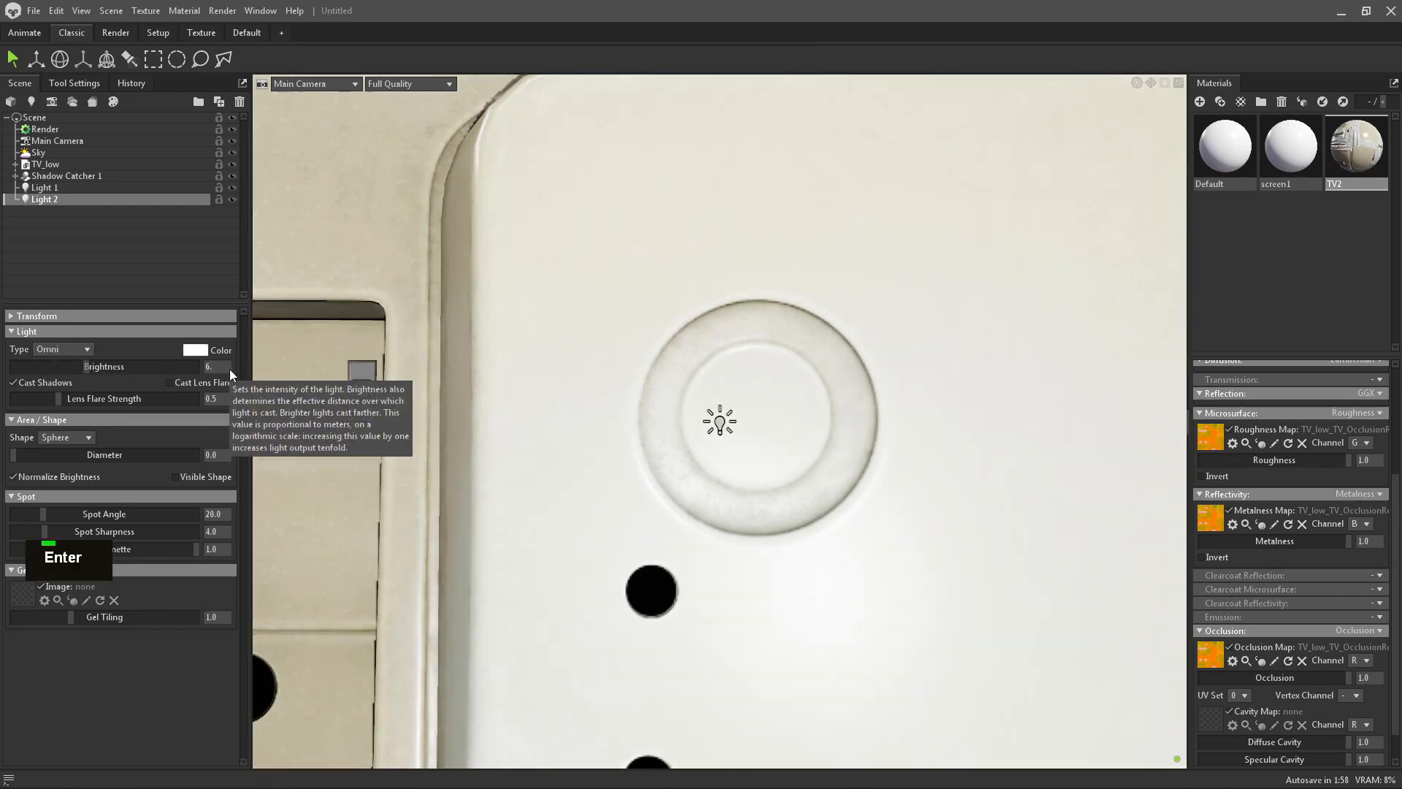
Add a third Omni light facing the cabinet wall opposite the knob side and set its brightness to 6.
{"action": "right_click_drag", "start_coordinate": [590, 304], "coordinate": [789, 296], "text": "alt"}
{"action": "left_click_drag", "start_coordinate": [789, 296], "coordinate": [615, 317], "text": "alt"}
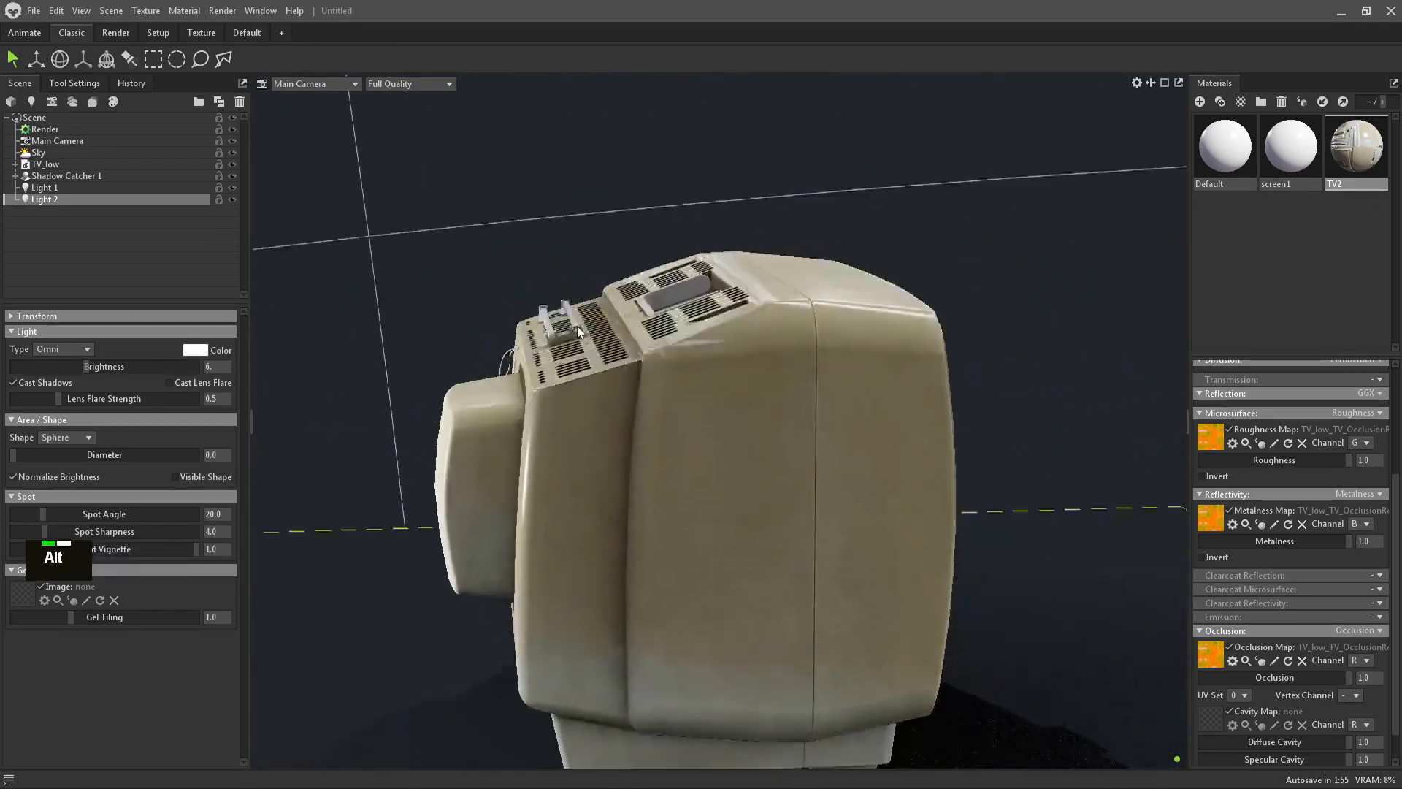
{"action": "right_click_drag", "start_coordinate": [615, 317], "coordinate": [893, 424], "text": "alt"}
{"action": "middle_click_drag", "start_coordinate": [893, 424], "coordinate": [873, 289], "text": "alt"}
{"action": "right_click_drag", "start_coordinate": [873, 290], "coordinate": [904, 346], "text": "alt"}
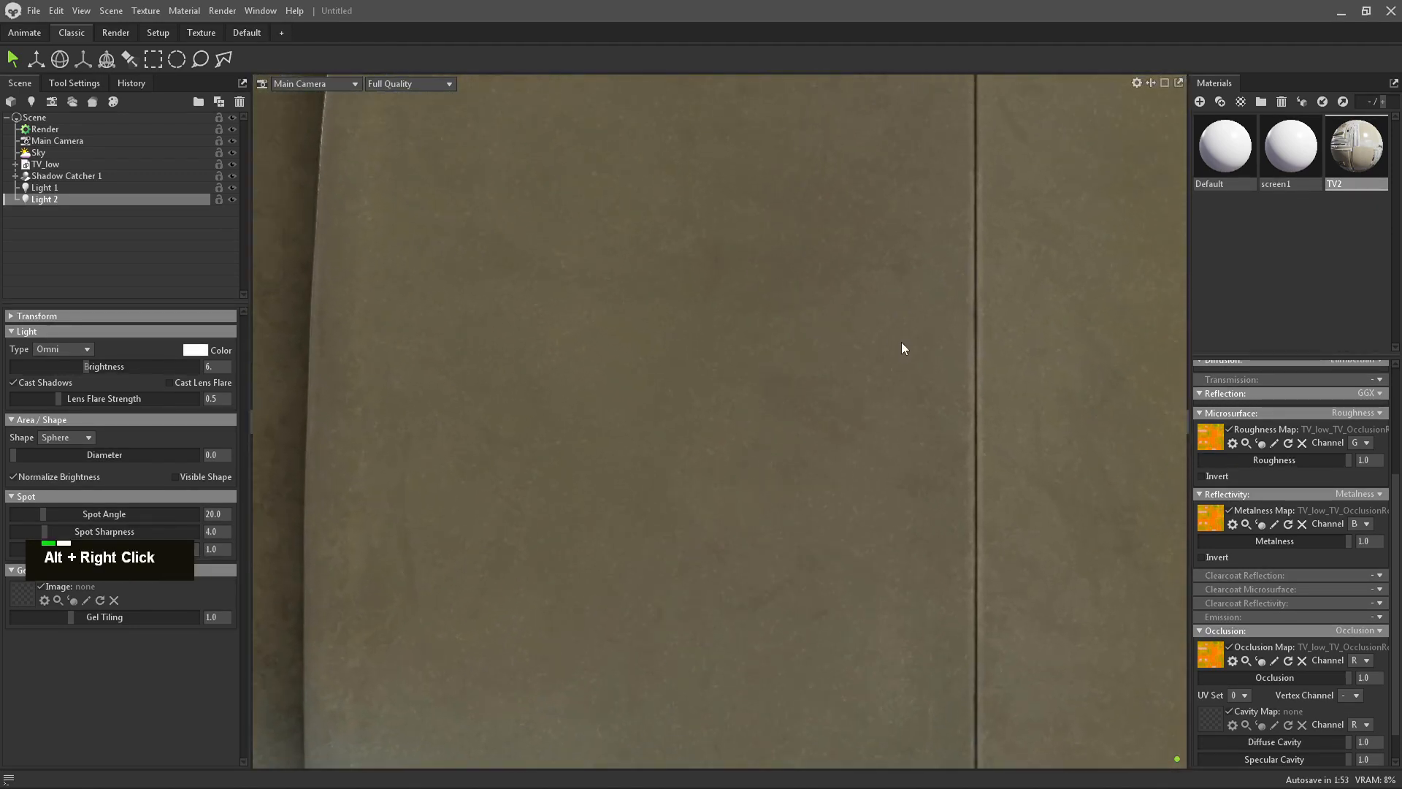
{"action": "left_click", "coordinate": [38, 101]}
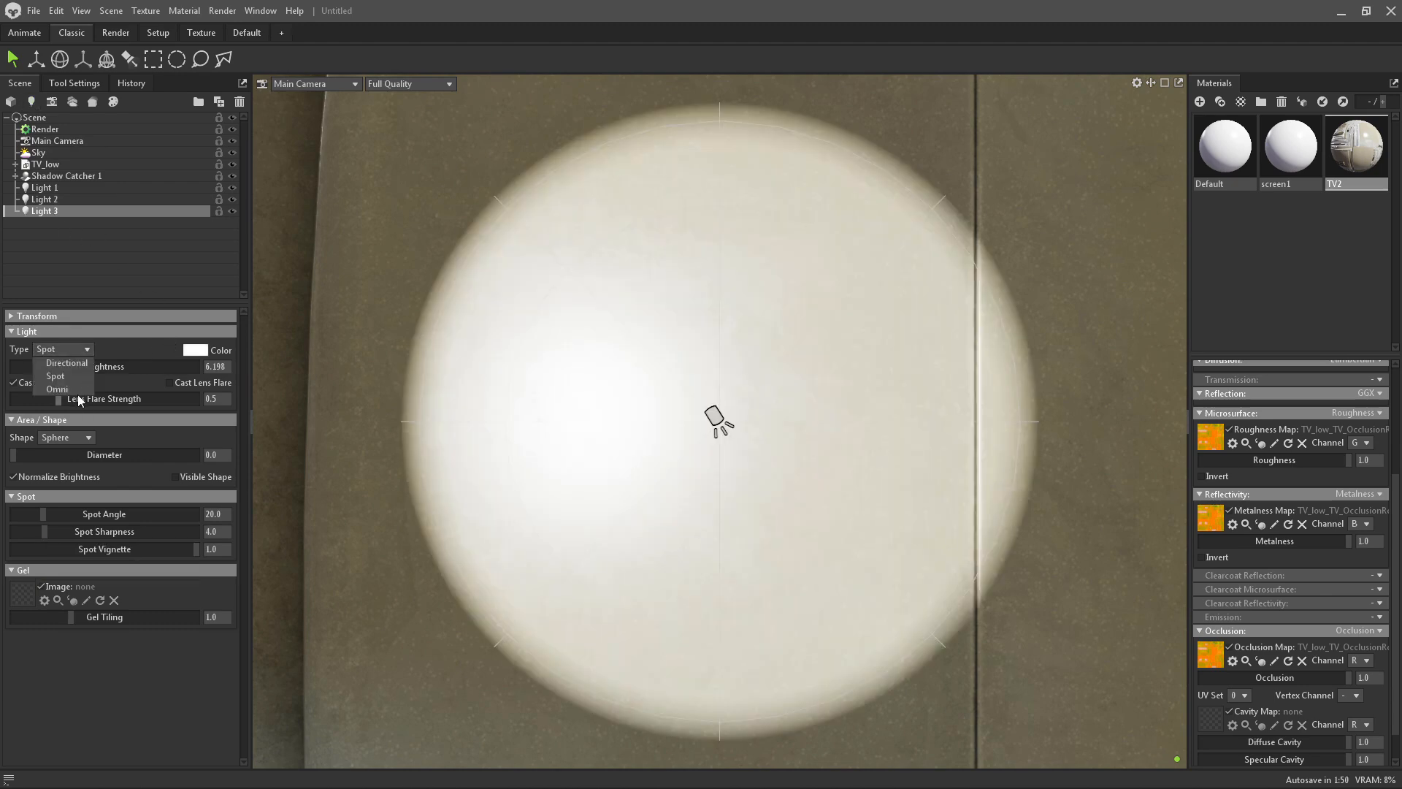
{"action": "left_click", "coordinate": [66, 389]}
{"action": "key", "text": "BackSpace"}
{"action": "key", "text": "BackSpace"}
{"action": "key", "text": "BackSpace"}
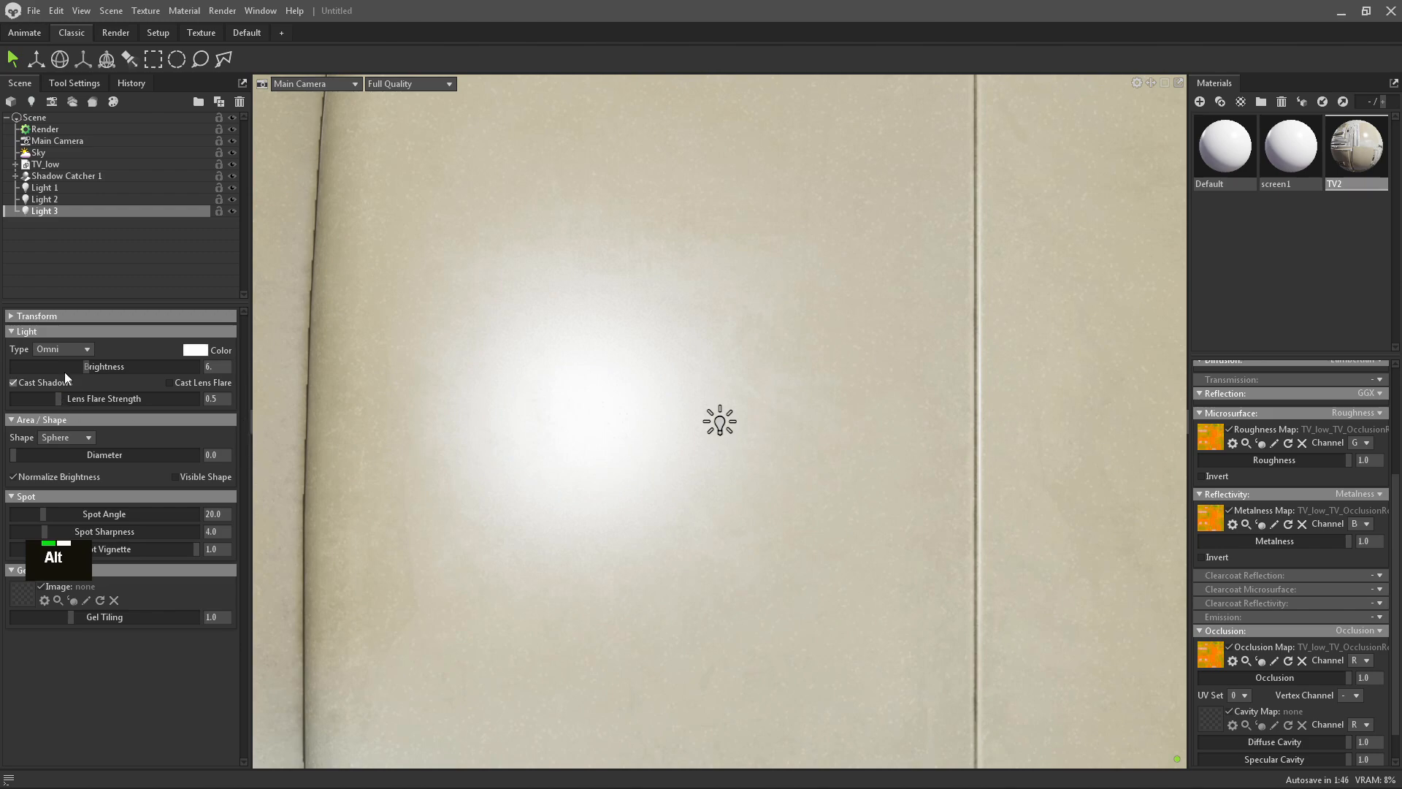
Add a fourth Omni light above the top of the TV and set its brightness to 6.
{"action": "right_click_drag", "start_coordinate": [893, 453], "coordinate": [638, 361], "text": "alt"}
{"action": "left_click_drag", "start_coordinate": [639, 362], "coordinate": [734, 590], "text": "alt"}
{"action": "right_click_drag", "start_coordinate": [826, 491], "coordinate": [950, 515], "text": "alt"}
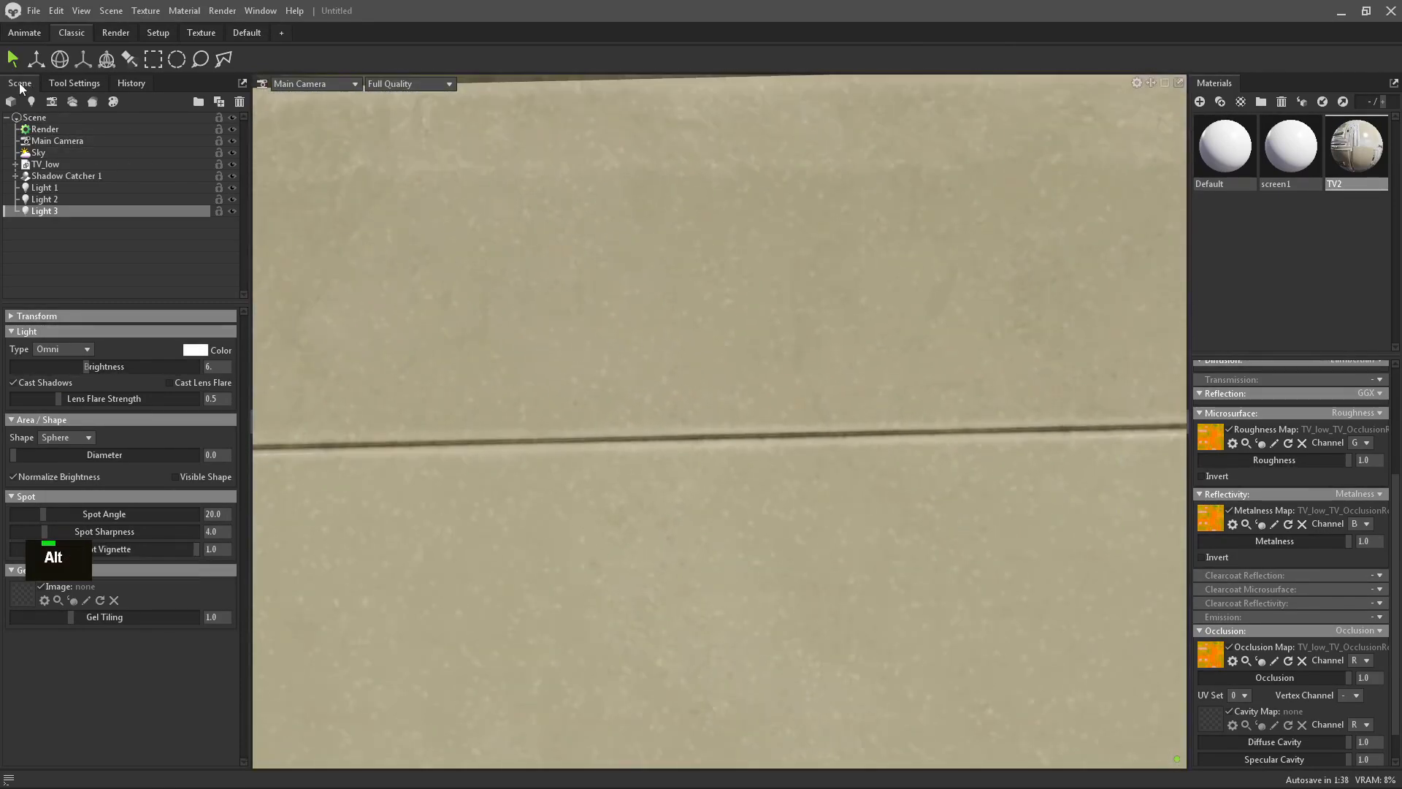
{"action": "left_click", "coordinate": [32, 101]}
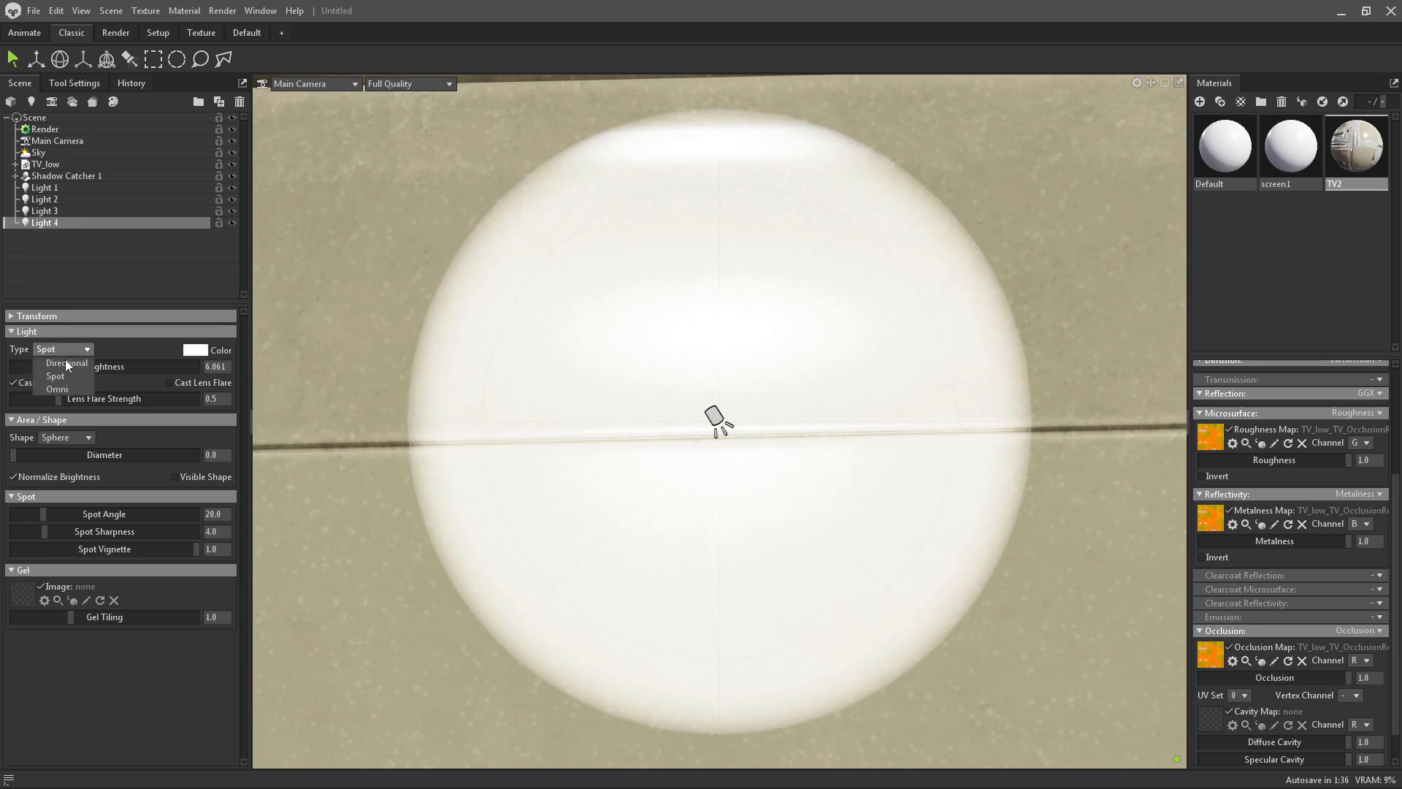
{"action": "left_click", "coordinate": [71, 388]}
{"action": "key", "text": "BackSpace"}
{"action": "key", "text": "BackSpace"}
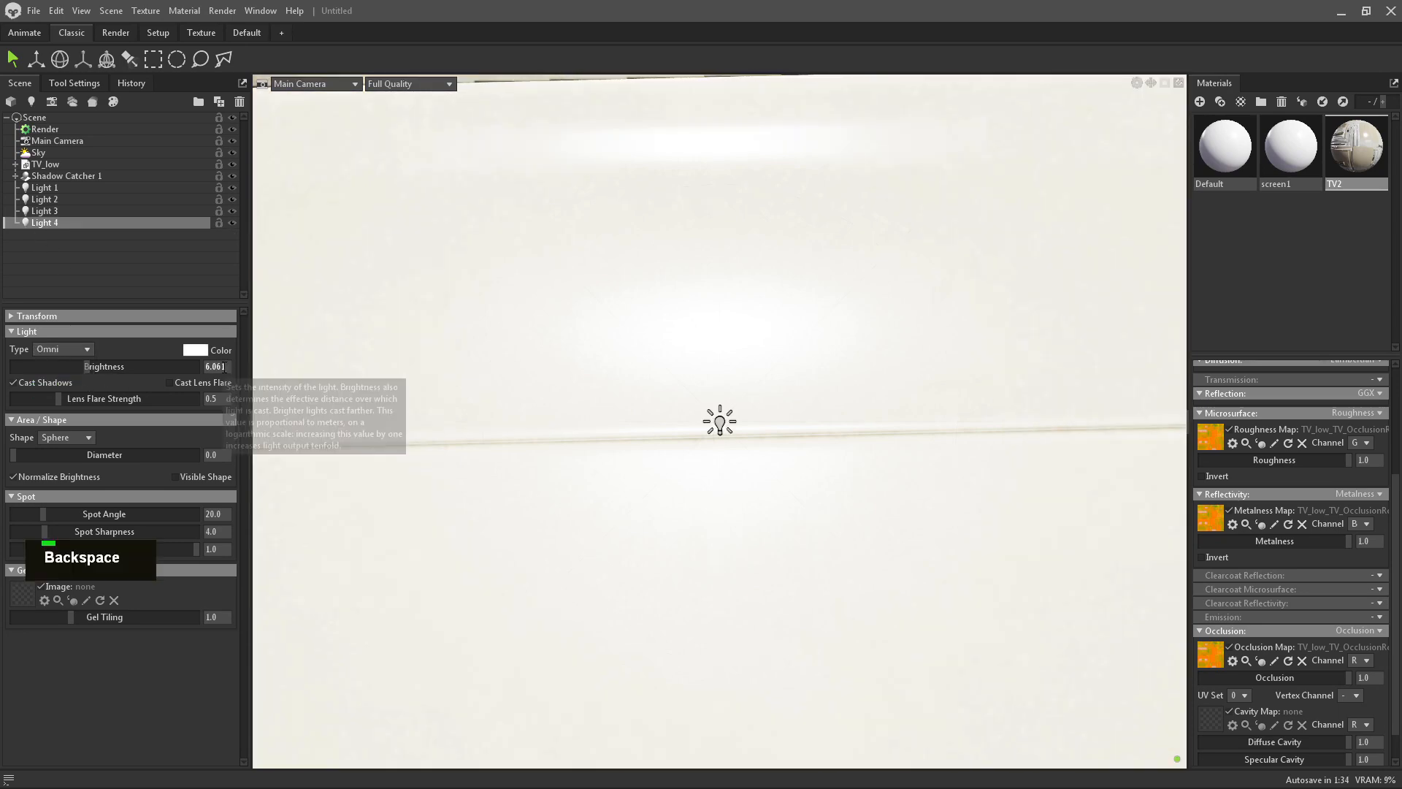
{"action": "key", "text": "Return"}
Select all four lights and examine how they illuminate the TV's front and knob side.
{"action": "right_click_drag", "start_coordinate": [334, 332], "coordinate": [792, 321], "text": "alt"}
{"action": "left_click_drag", "start_coordinate": [793, 322], "coordinate": [585, 161], "text": "alt"}
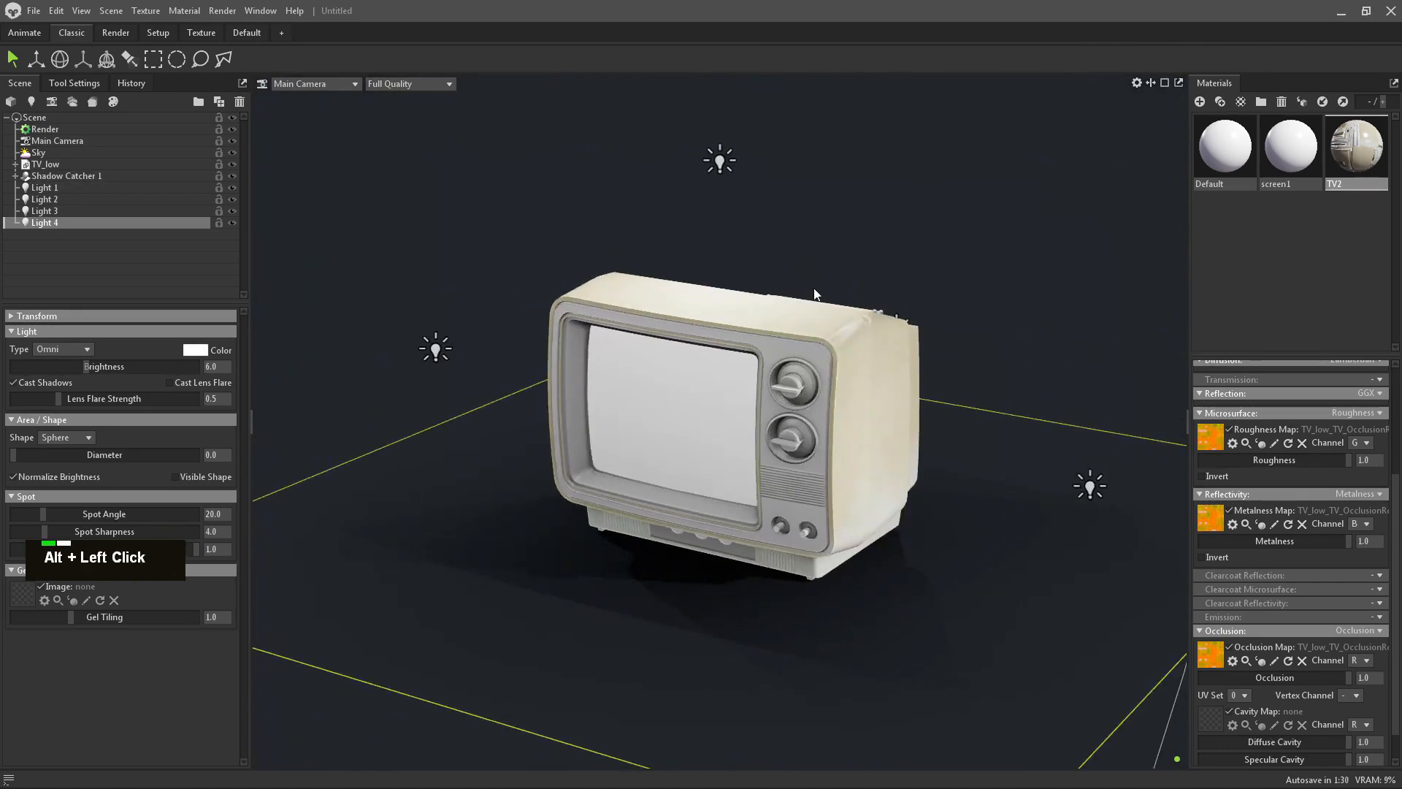
{"action": "left_click_drag", "start_coordinate": [813, 288], "coordinate": [731, 255], "text": "alt"}
{"action": "right_click_drag", "start_coordinate": [732, 255], "coordinate": [906, 343], "text": "alt"}
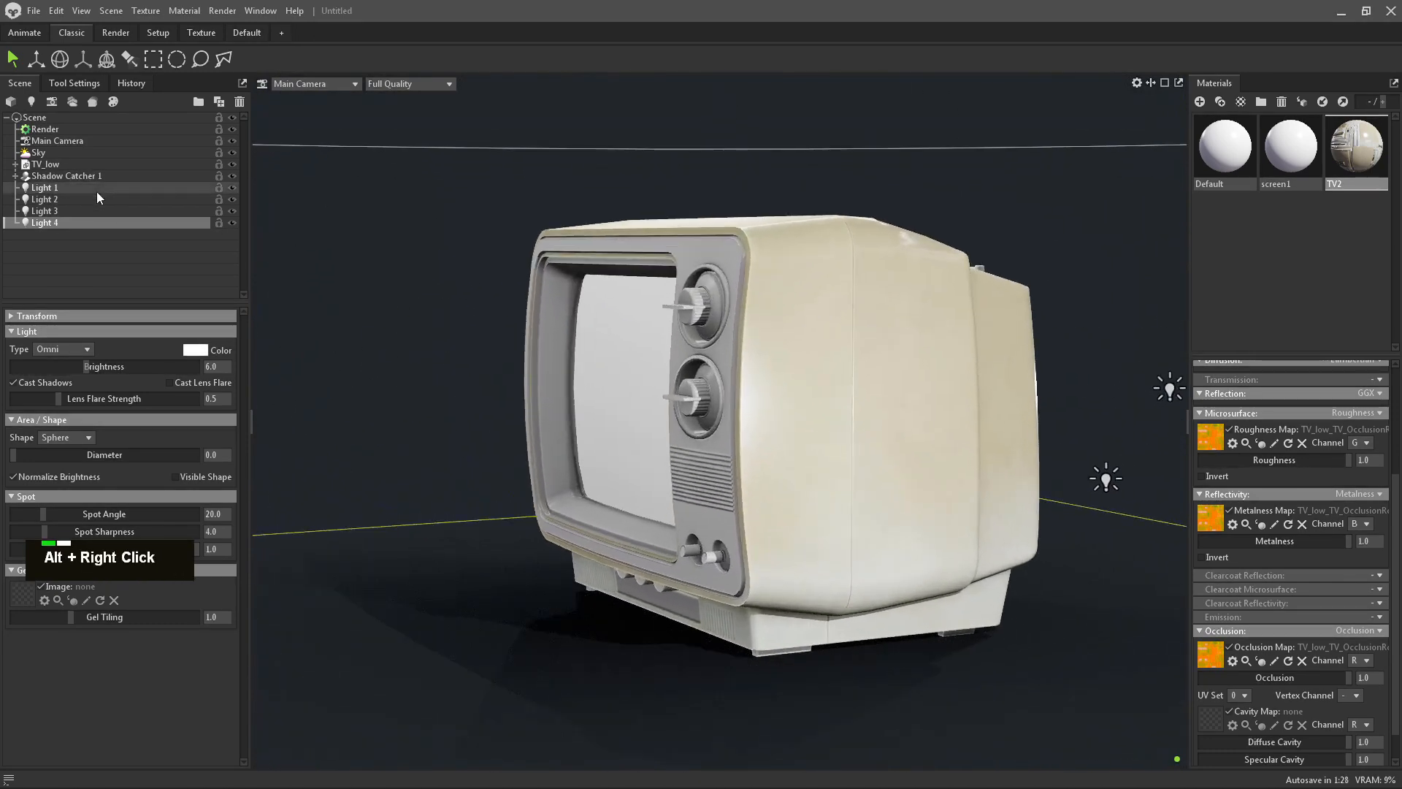
{"action": "left_click", "coordinate": [59, 188], "text": "shift"}
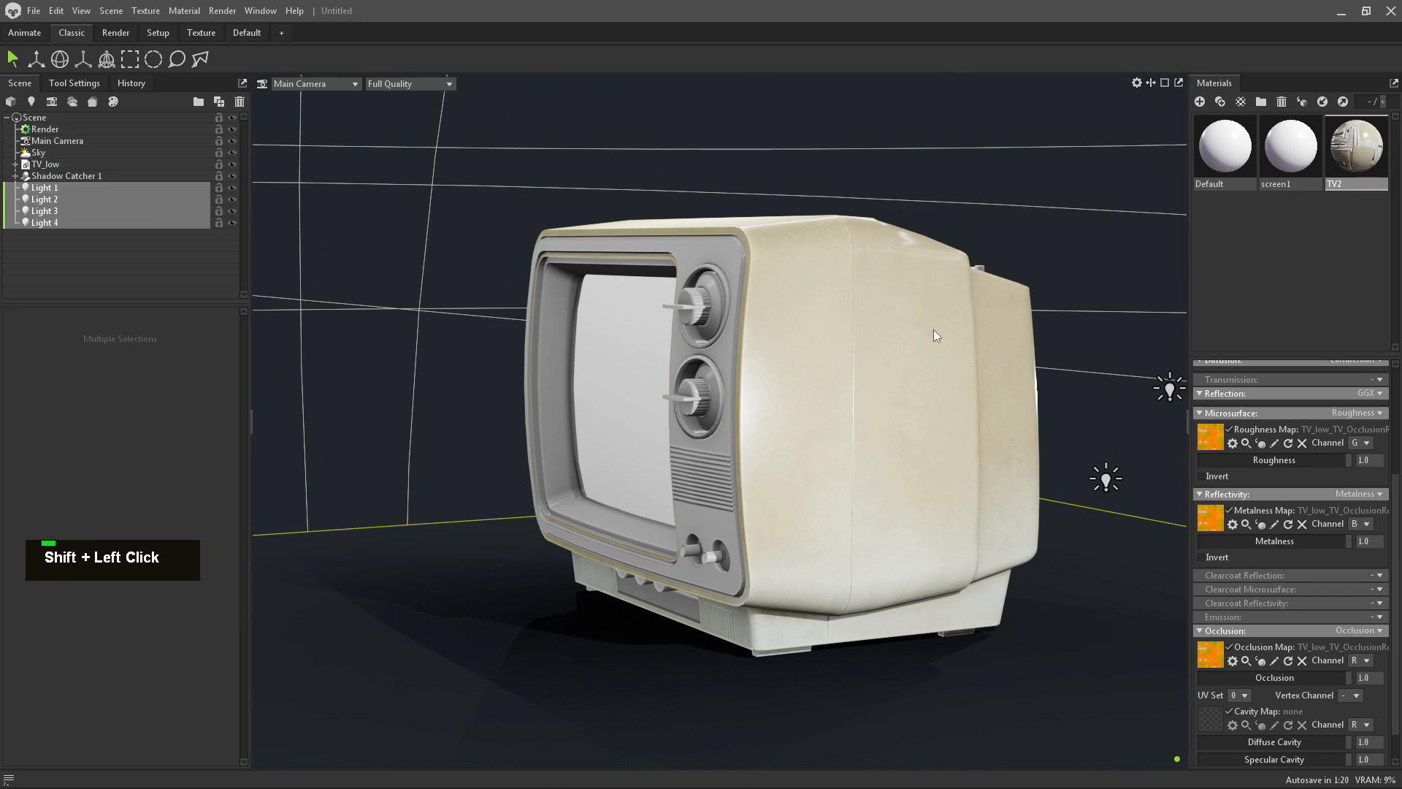
{"action": "mouse_move", "coordinate": [934, 331]}
{"action": "right_mouse_down", "text": "shift"}
{"action": "mouse_move", "coordinate": [1047, 345]}
{"action": "mouse_move", "coordinate": [919, 347]}
{"action": "right_mouse_up", "text": "shift"}
{"action": "left_click_drag", "start_coordinate": [919, 347], "coordinate": [833, 326], "text": "alt"}
{"action": "right_click_drag", "start_coordinate": [841, 440], "coordinate": [898, 420], "text": "alt"}
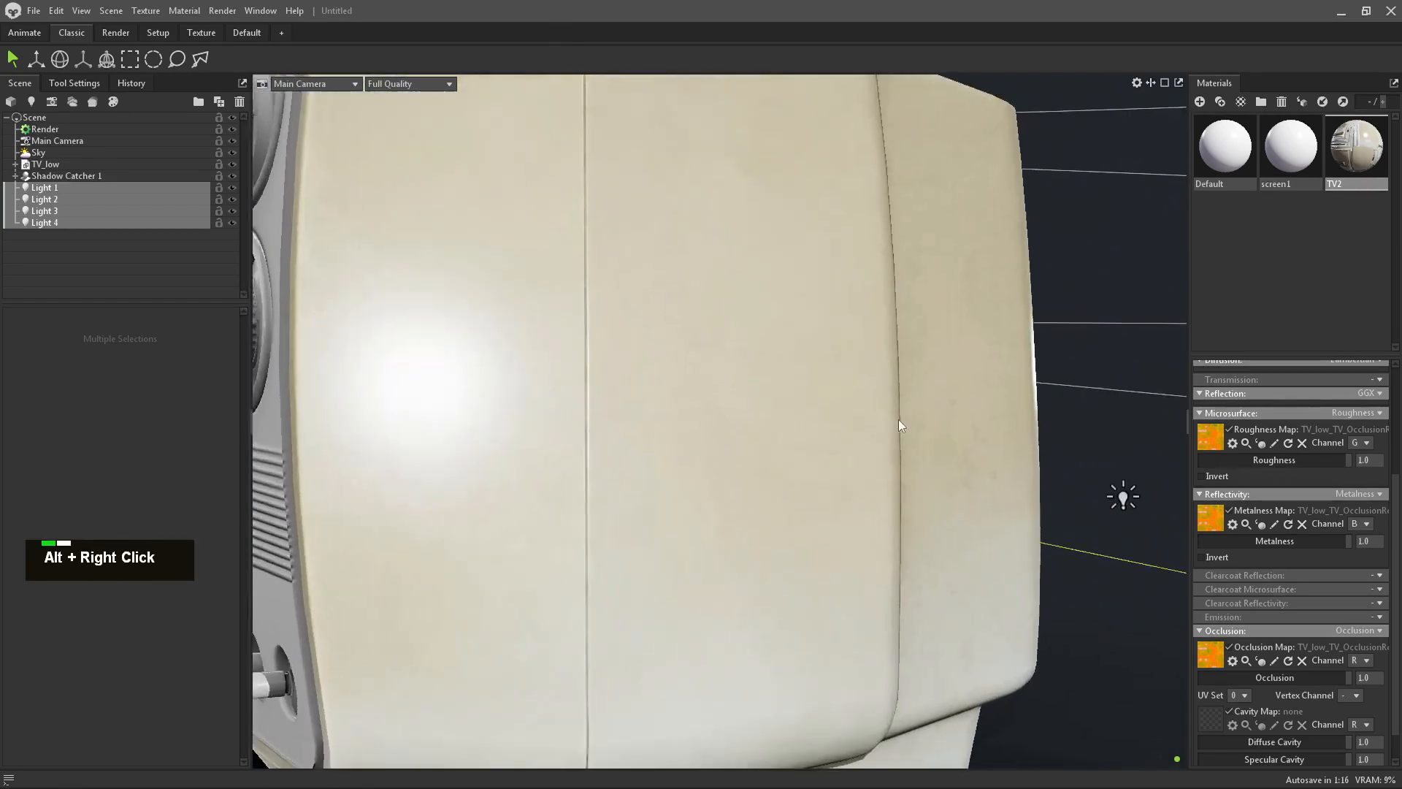
{"action": "left_click_drag", "start_coordinate": [899, 419], "coordinate": [901, 414], "text": "alt"}
{"action": "right_click_drag", "start_coordinate": [901, 414], "coordinate": [847, 398], "text": "alt"}
{"action": "middle_click_drag", "start_coordinate": [847, 398], "coordinate": [830, 421], "text": "alt"}
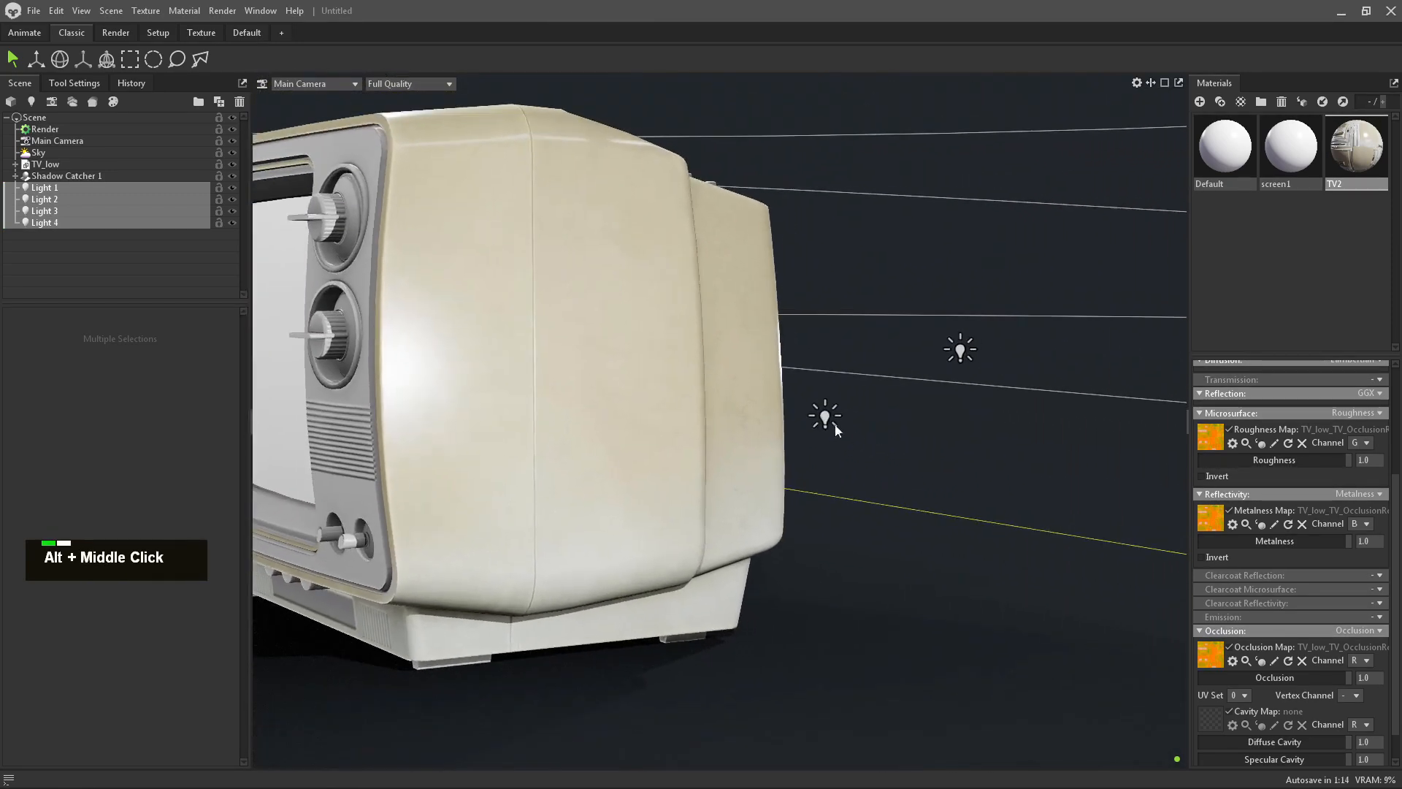
Try moving the knob-side light toward the TV's back, and undo the move.
{"action": "left_click", "coordinate": [827, 419]}
{"action": "left_click_drag", "start_coordinate": [906, 431], "coordinate": [826, 431], "text": "alt"}
{"action": "right_click_drag", "start_coordinate": [825, 431], "coordinate": [753, 414], "text": "alt"}
{"action": "left_click_drag", "start_coordinate": [753, 413], "coordinate": [653, 418], "text": "alt"}
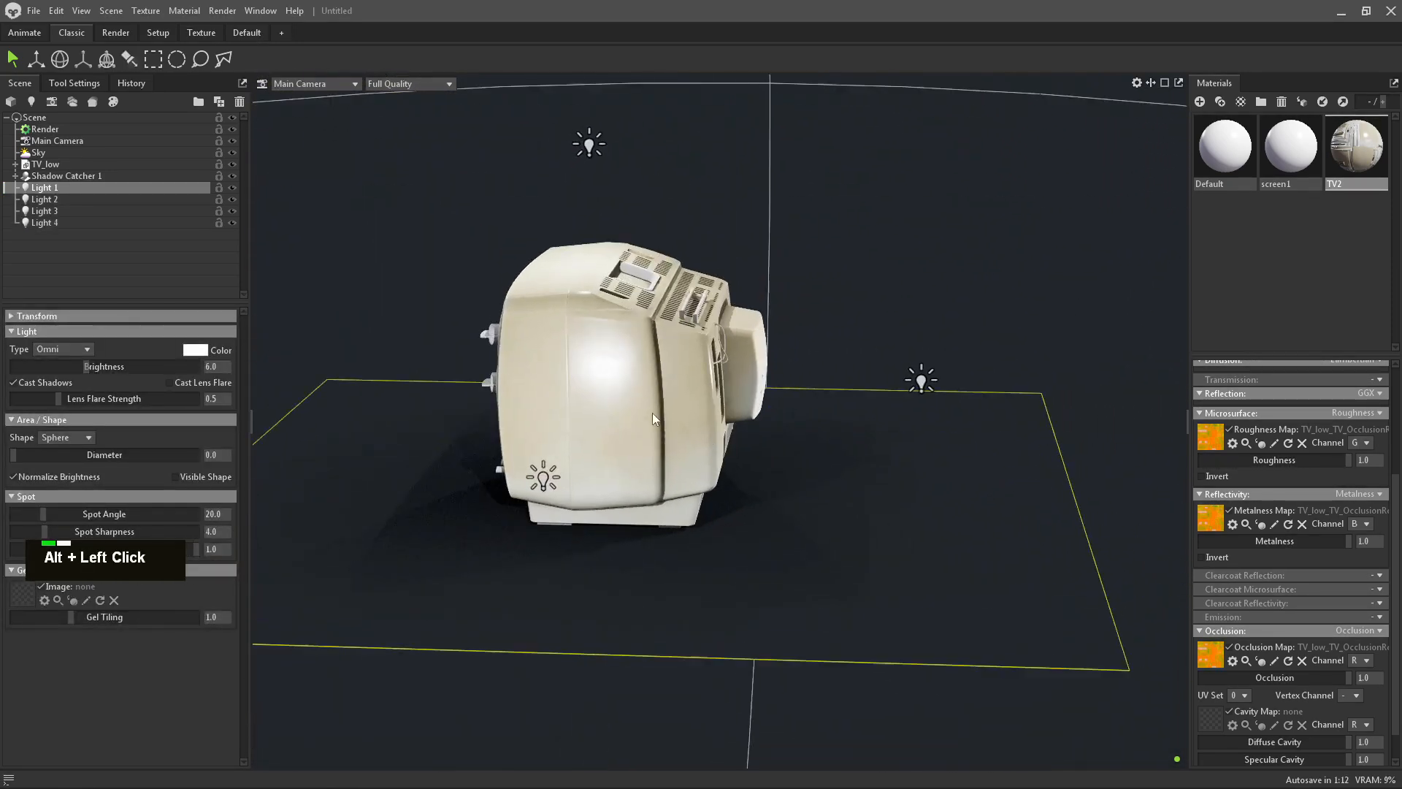
{"action": "left_click_drag", "start_coordinate": [595, 480], "coordinate": [713, 473]}
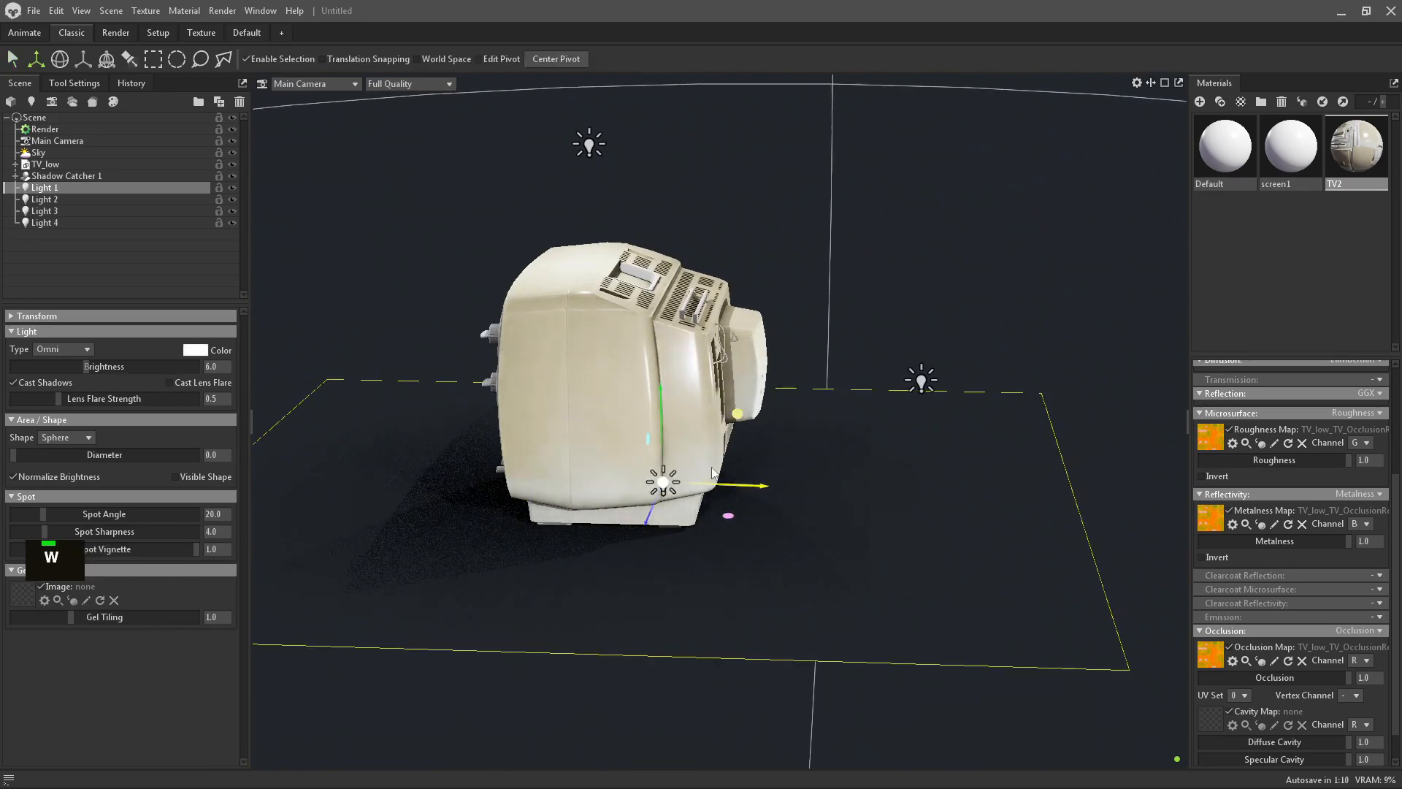
{"action": "key", "text": "ctrl+z"}
{"action": "right_click_drag", "start_coordinate": [773, 349], "coordinate": [726, 396], "text": "alt"}
{"action": "left_click_drag", "start_coordinate": [726, 395], "coordinate": [650, 413], "text": "alt"}
{"action": "key", "text": "ctrl+z"}
Nest Light 1 through Light 4 under the Sky and rotate the sky lighting around the TV.
{"action": "left_click", "coordinate": [67, 221], "text": "shift"}
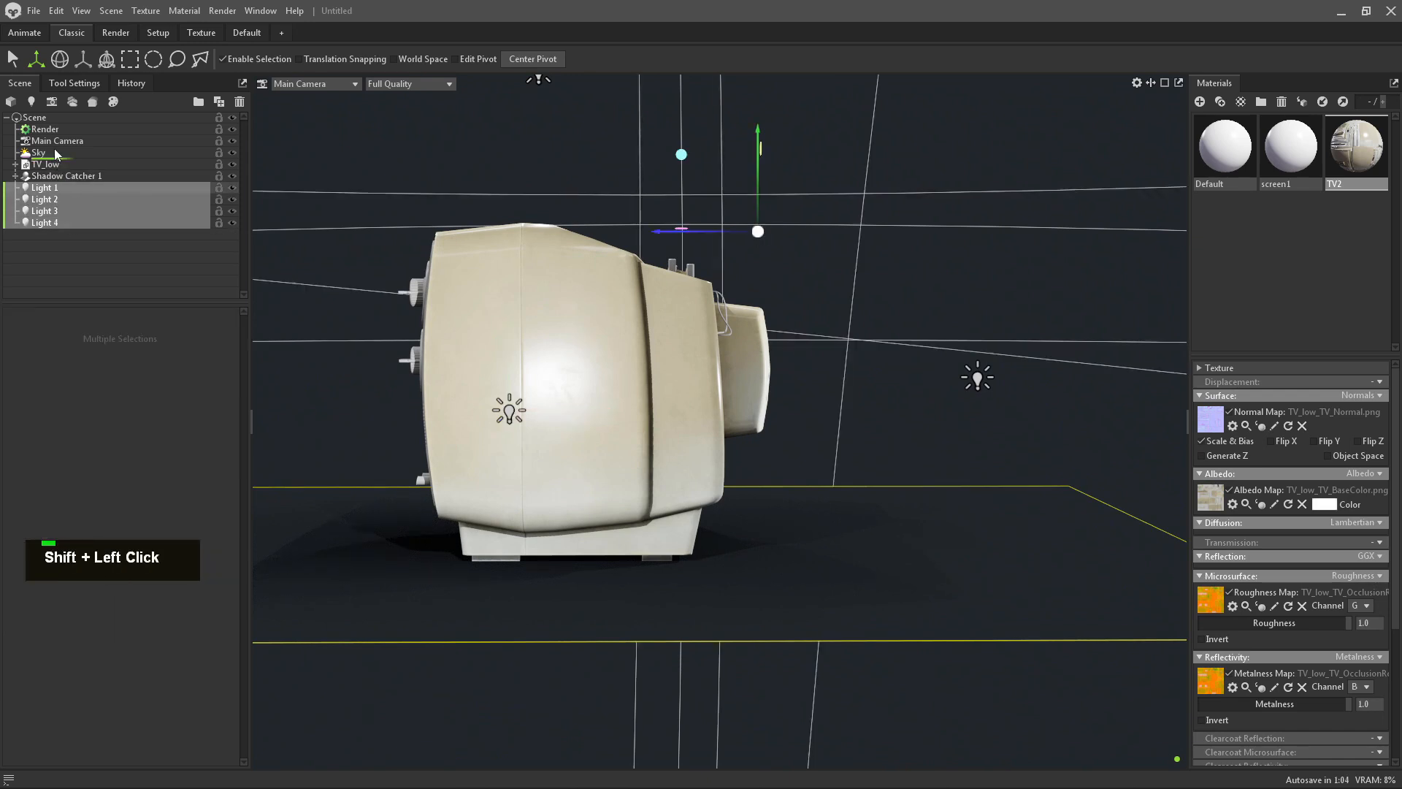
{"action": "left_click_drag", "start_coordinate": [55, 150], "coordinate": [54, 151]}
{"action": "right_click_drag", "start_coordinate": [851, 373], "coordinate": [929, 368], "text": "shift"}
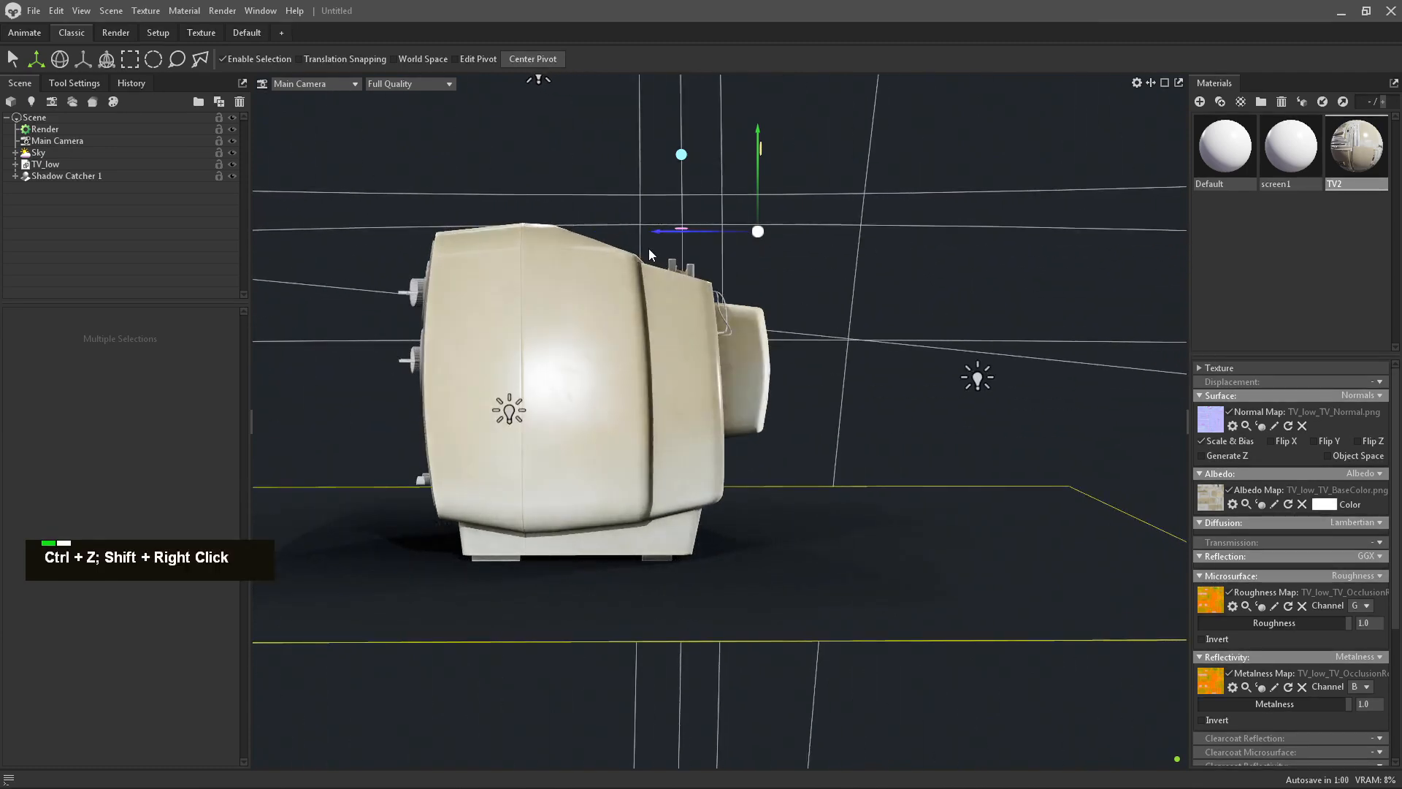
{"action": "left_click_drag", "start_coordinate": [930, 369], "coordinate": [840, 339], "text": "alt"}
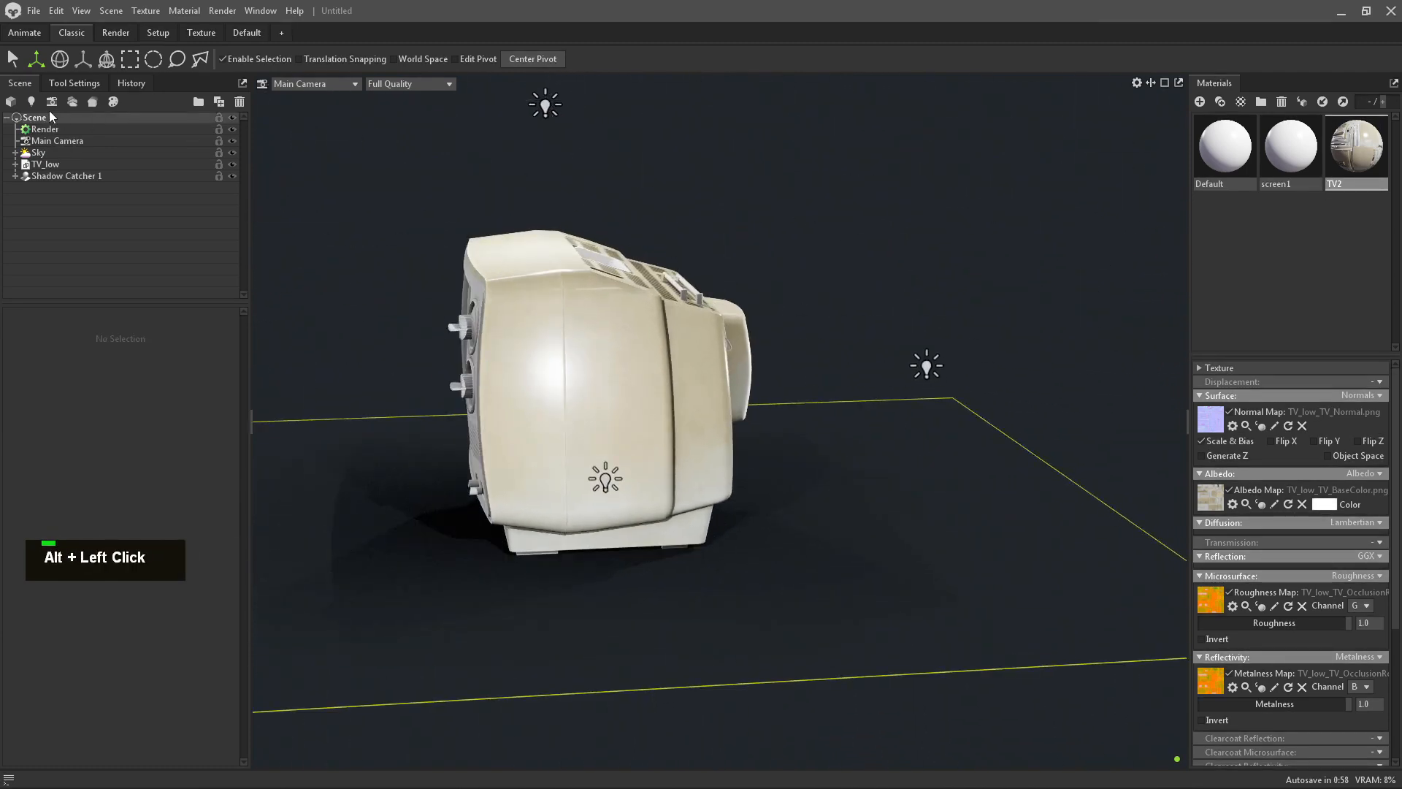
{"action": "right_click_drag", "start_coordinate": [550, 182], "coordinate": [664, 296], "text": "alt"}
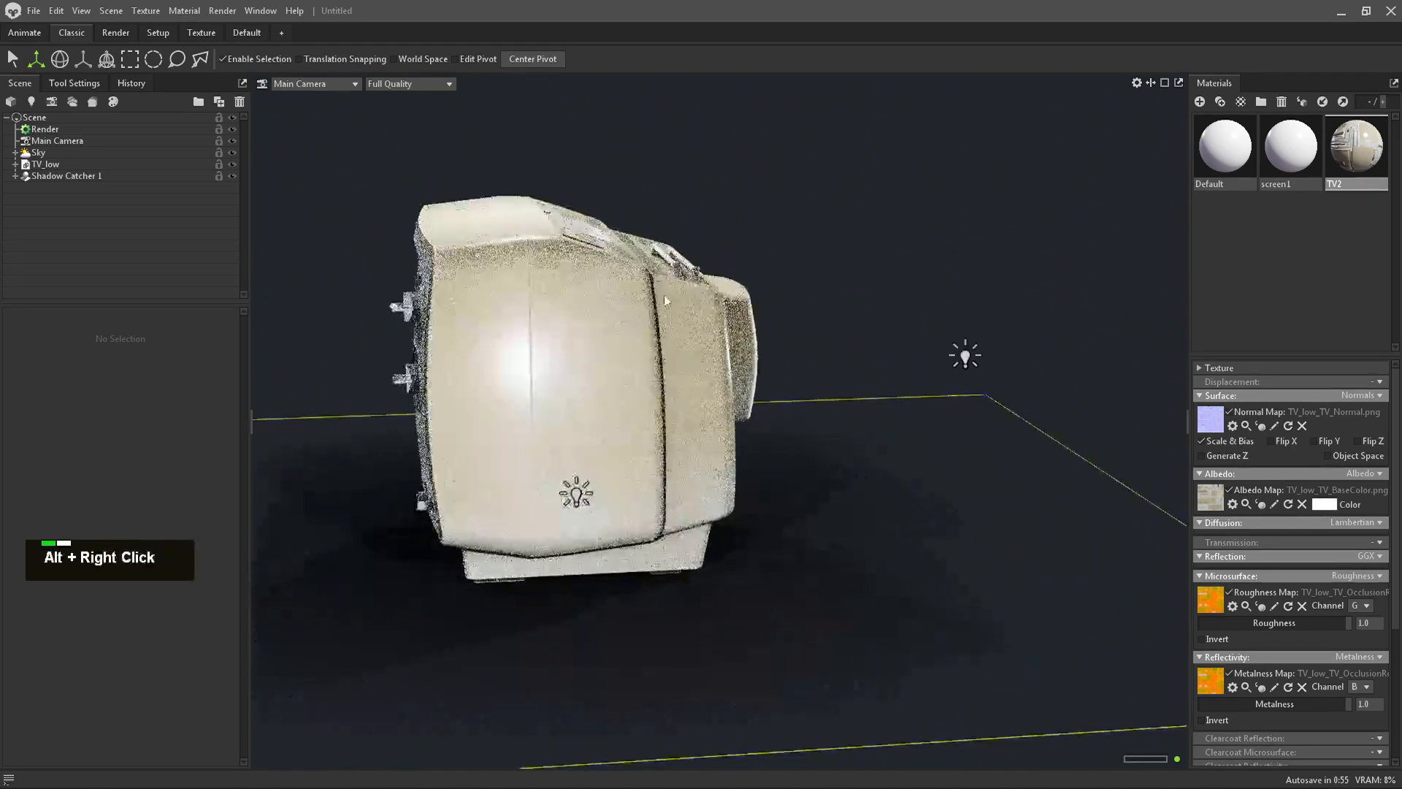
Select the Render settings and examine the TV from its knob side and front.
{"action": "left_click", "coordinate": [64, 129]}
{"action": "right_click_drag", "start_coordinate": [792, 321], "coordinate": [866, 387], "text": "alt"}
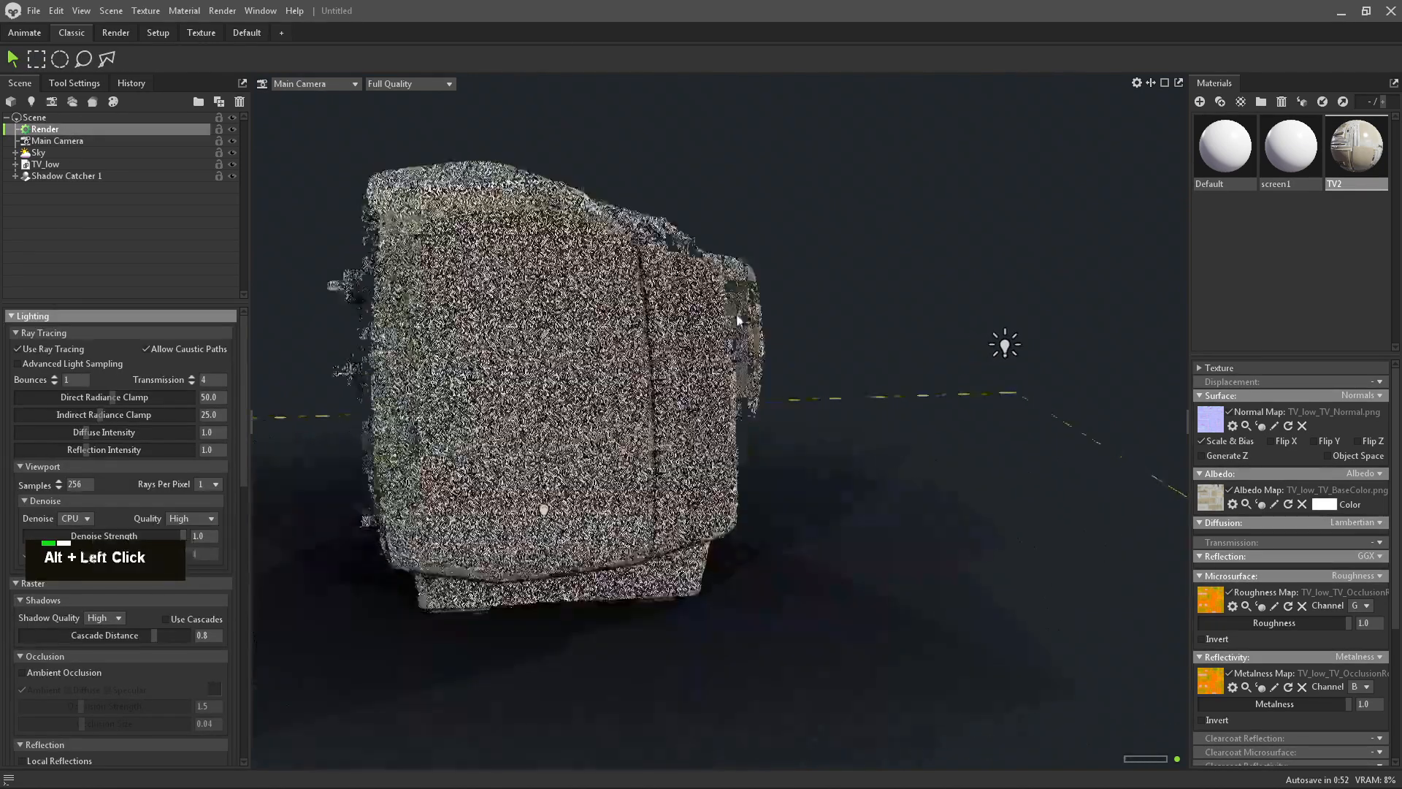
{"action": "left_click_drag", "start_coordinate": [736, 313], "coordinate": [840, 311], "text": "alt"}
{"action": "middle_click_drag", "start_coordinate": [739, 305], "coordinate": [865, 317], "text": "alt"}
{"action": "right_click_drag", "start_coordinate": [865, 318], "coordinate": [828, 339], "text": "alt"}
{"action": "left_click_drag", "start_coordinate": [829, 340], "coordinate": [430, 695], "text": "alt"}
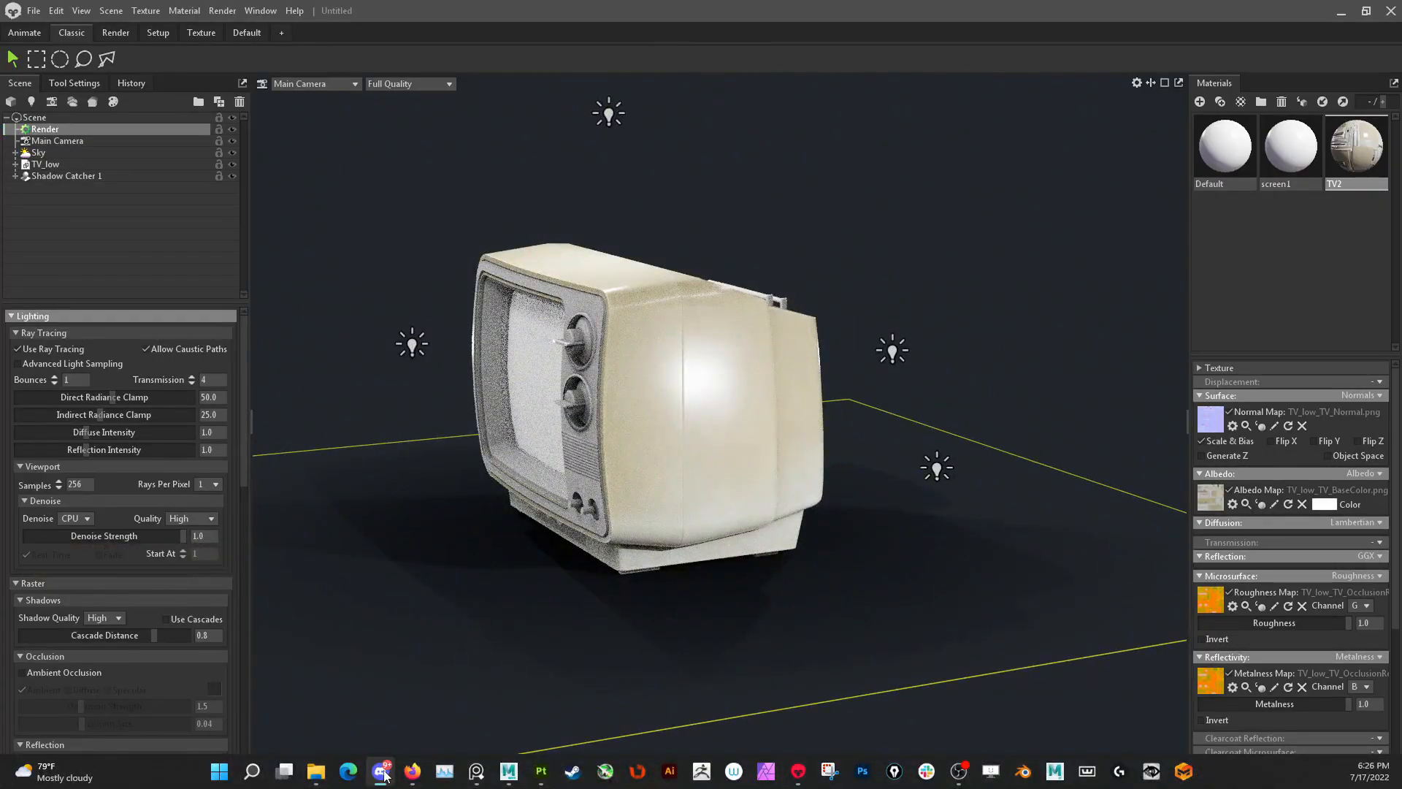
Move Light 1 farther out from the TV's knob side and check the highlight it casts there.
{"action": "right_click_drag", "start_coordinate": [712, 570], "coordinate": [844, 555], "text": "alt"}
{"action": "left_click", "coordinate": [1140, 511], "text": "alt"}
{"action": "left_click_drag", "start_coordinate": [845, 561], "coordinate": [499, 719], "text": "alt"}
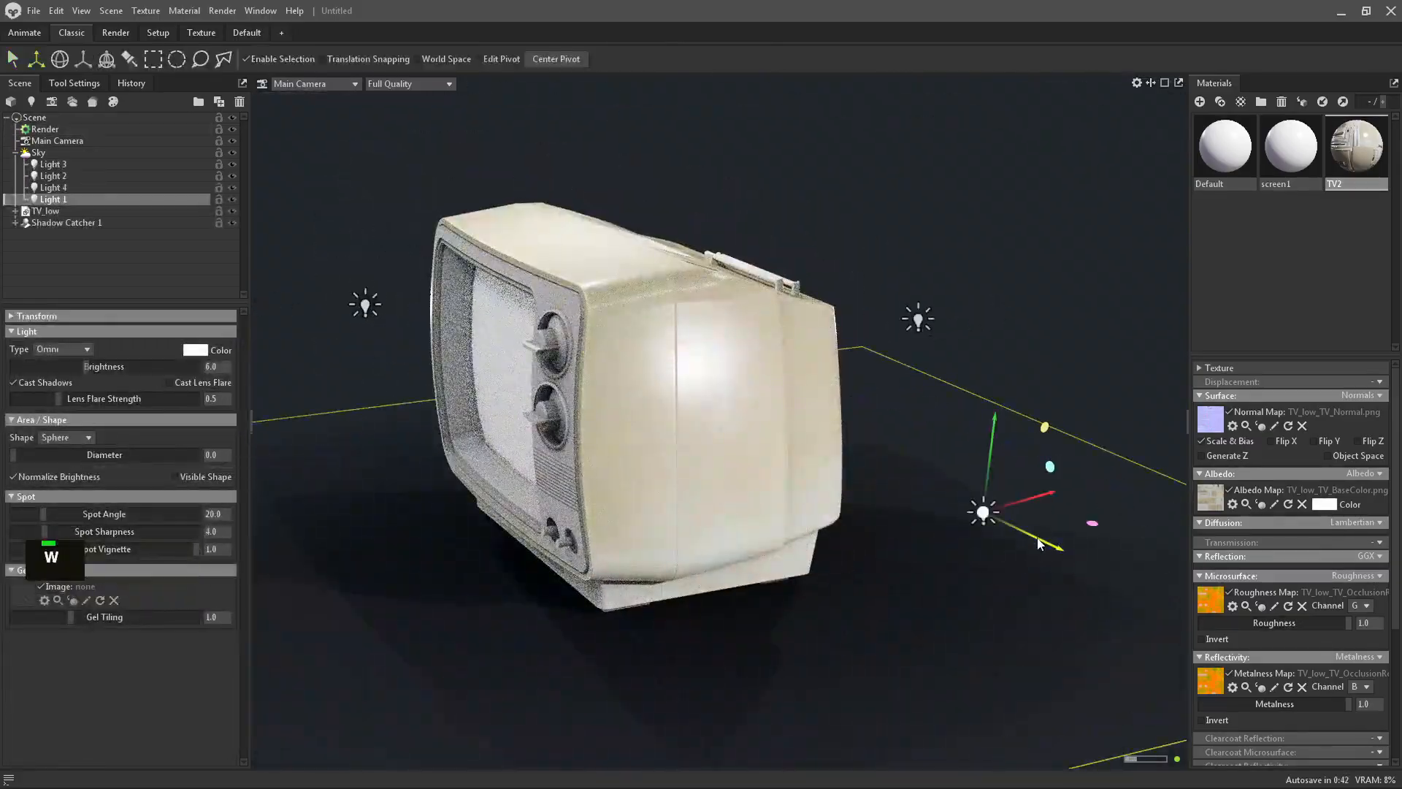
{"action": "left_click_drag", "start_coordinate": [1041, 544], "coordinate": [1079, 568]}
{"action": "right_click_drag", "start_coordinate": [1080, 568], "coordinate": [906, 593], "text": "alt"}
{"action": "left_click_drag", "start_coordinate": [906, 593], "coordinate": [796, 520], "text": "alt"}
{"action": "right_click_drag", "start_coordinate": [795, 520], "coordinate": [1031, 585], "text": "alt"}
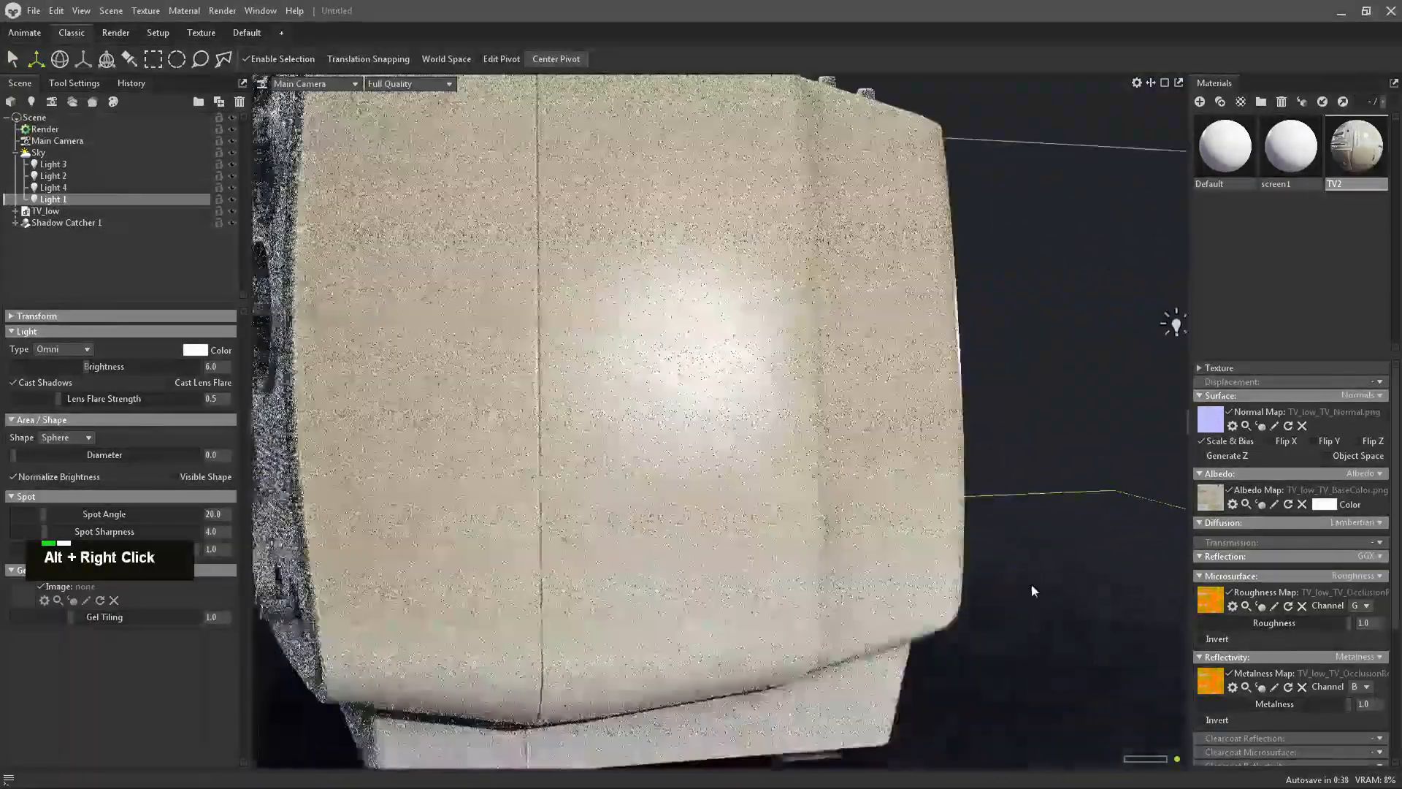
{"action": "left_click", "coordinate": [1018, 492]}
Rotate the sky lighting around the TV while viewing the reflections on the plain side opposite the knobs.
{"action": "right_click_drag", "start_coordinate": [1017, 492], "coordinate": [935, 519], "text": "alt"}
{"action": "middle_click_drag", "start_coordinate": [935, 519], "coordinate": [1038, 570], "text": "alt"}
{"action": "left_click_drag", "start_coordinate": [1037, 570], "coordinate": [783, 438], "text": "alt"}
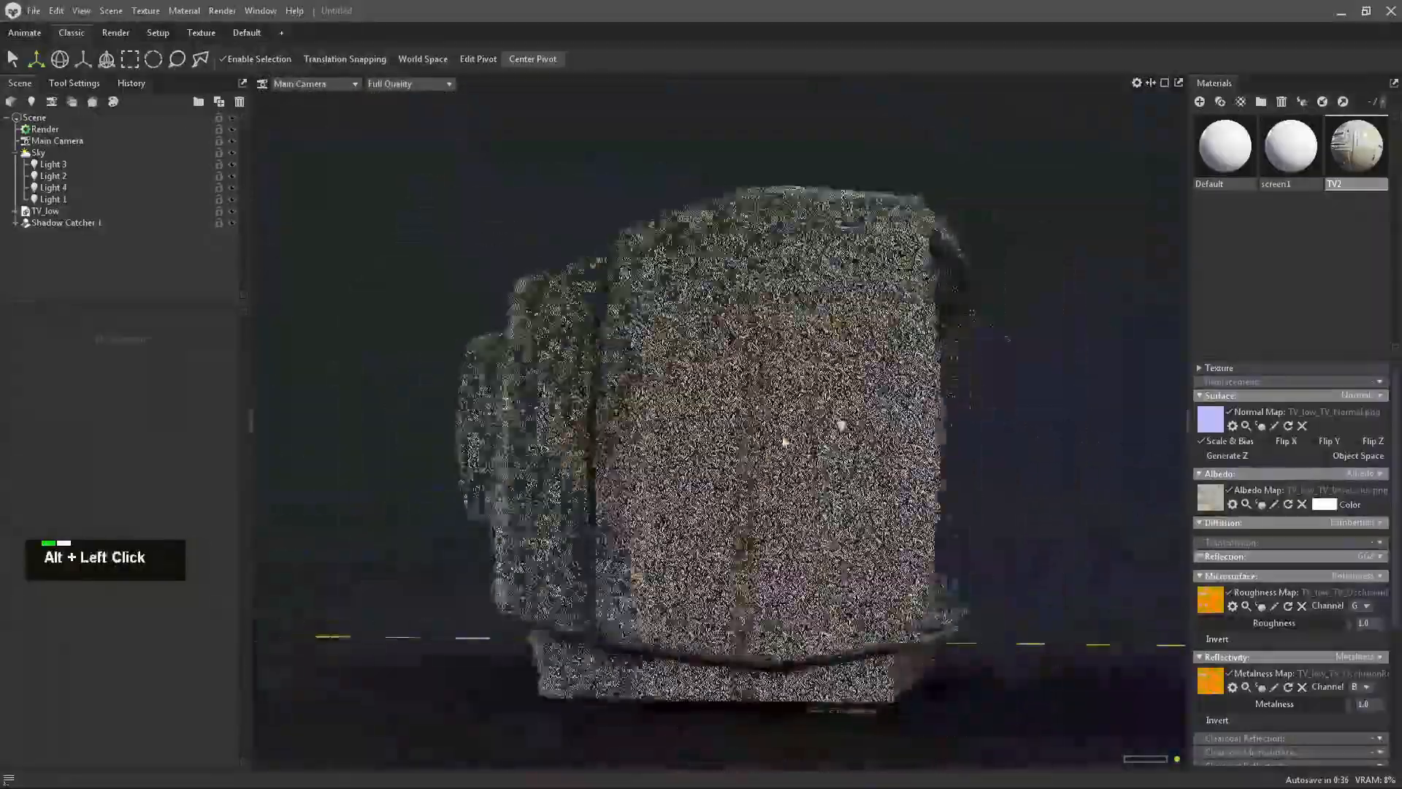
{"action": "middle_click_drag", "start_coordinate": [785, 441], "coordinate": [708, 451], "text": "alt"}
{"action": "right_click_drag", "start_coordinate": [708, 450], "coordinate": [698, 479], "text": "alt"}
{"action": "left_click_drag", "start_coordinate": [699, 479], "coordinate": [1011, 585], "text": "alt"}
{"action": "right_click_drag", "start_coordinate": [1011, 585], "coordinate": [987, 530], "text": "shift"}
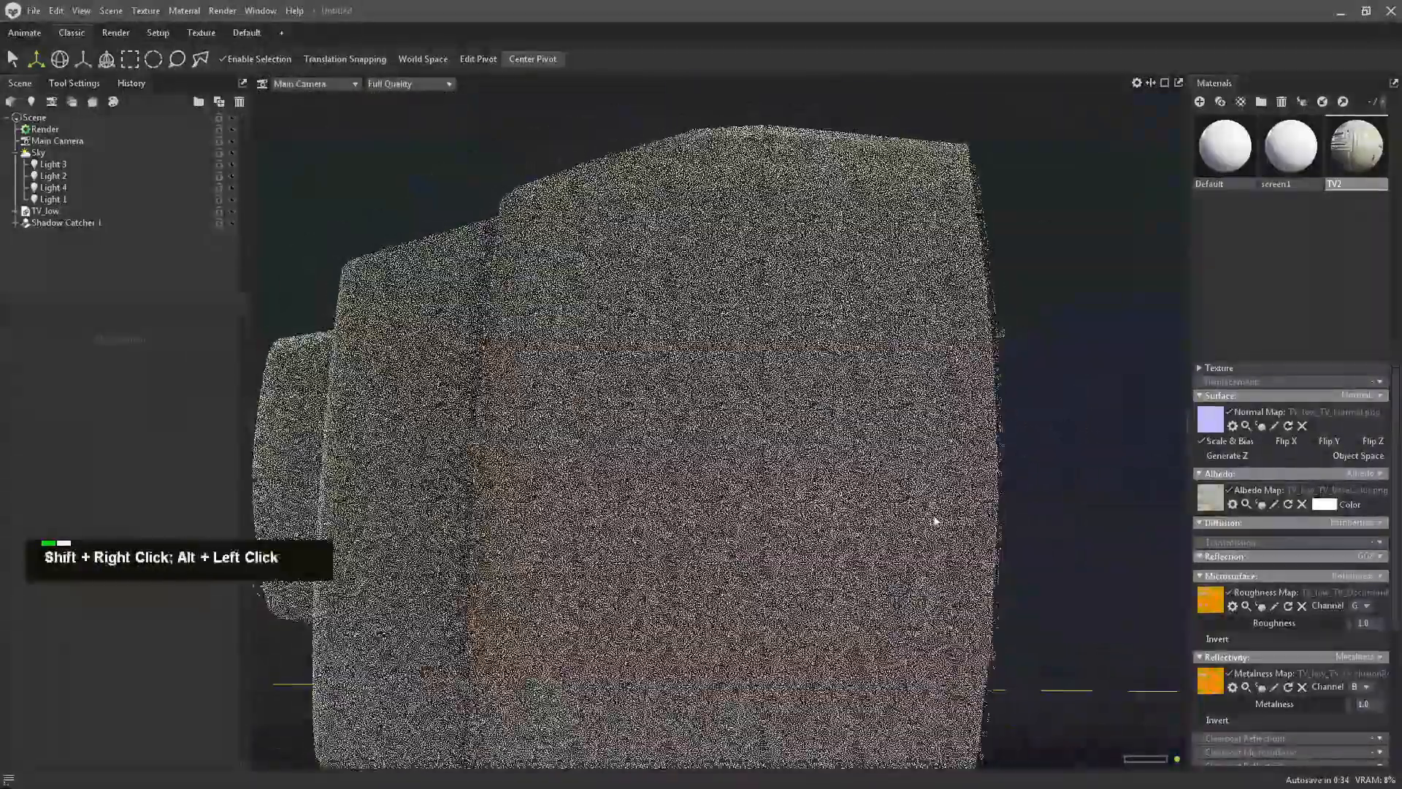
{"action": "middle_click_drag", "start_coordinate": [1049, 544], "coordinate": [973, 496], "text": "alt"}
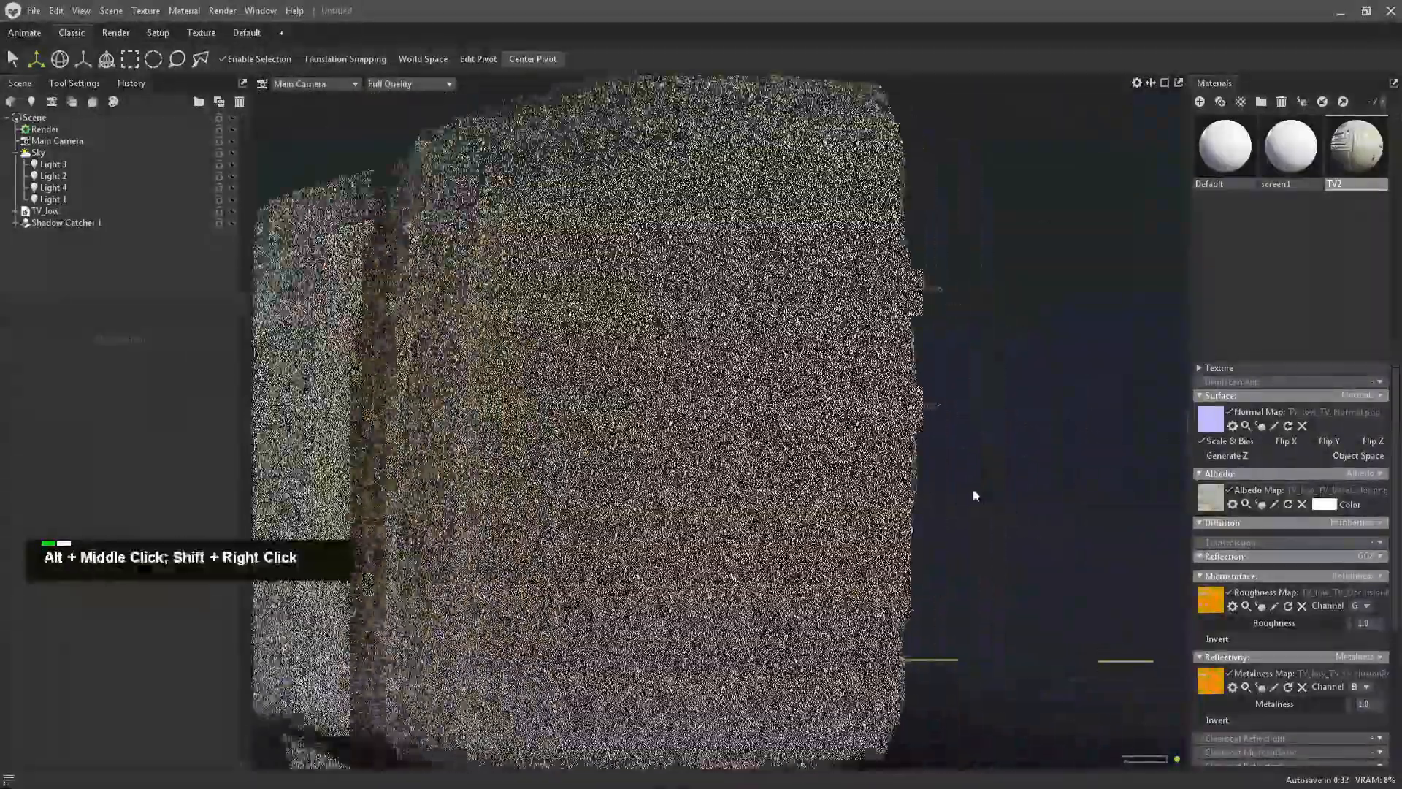
{"action": "left_click_drag", "start_coordinate": [973, 490], "coordinate": [1000, 530], "text": "alt"}
{"action": "right_click_drag", "start_coordinate": [1000, 530], "coordinate": [956, 523], "text": "shift"}
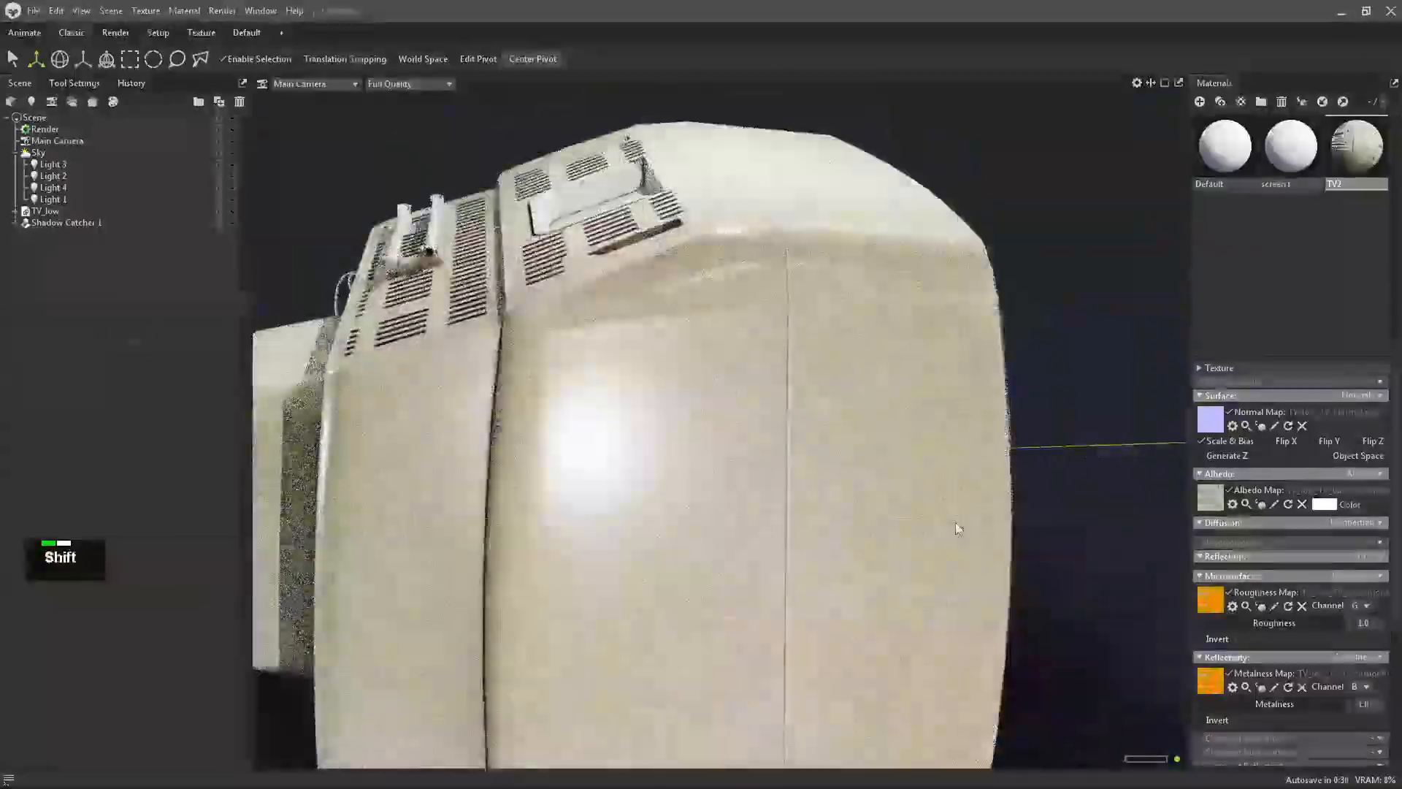
{"action": "left_click_drag", "start_coordinate": [634, 441], "coordinate": [566, 194], "text": "alt"}
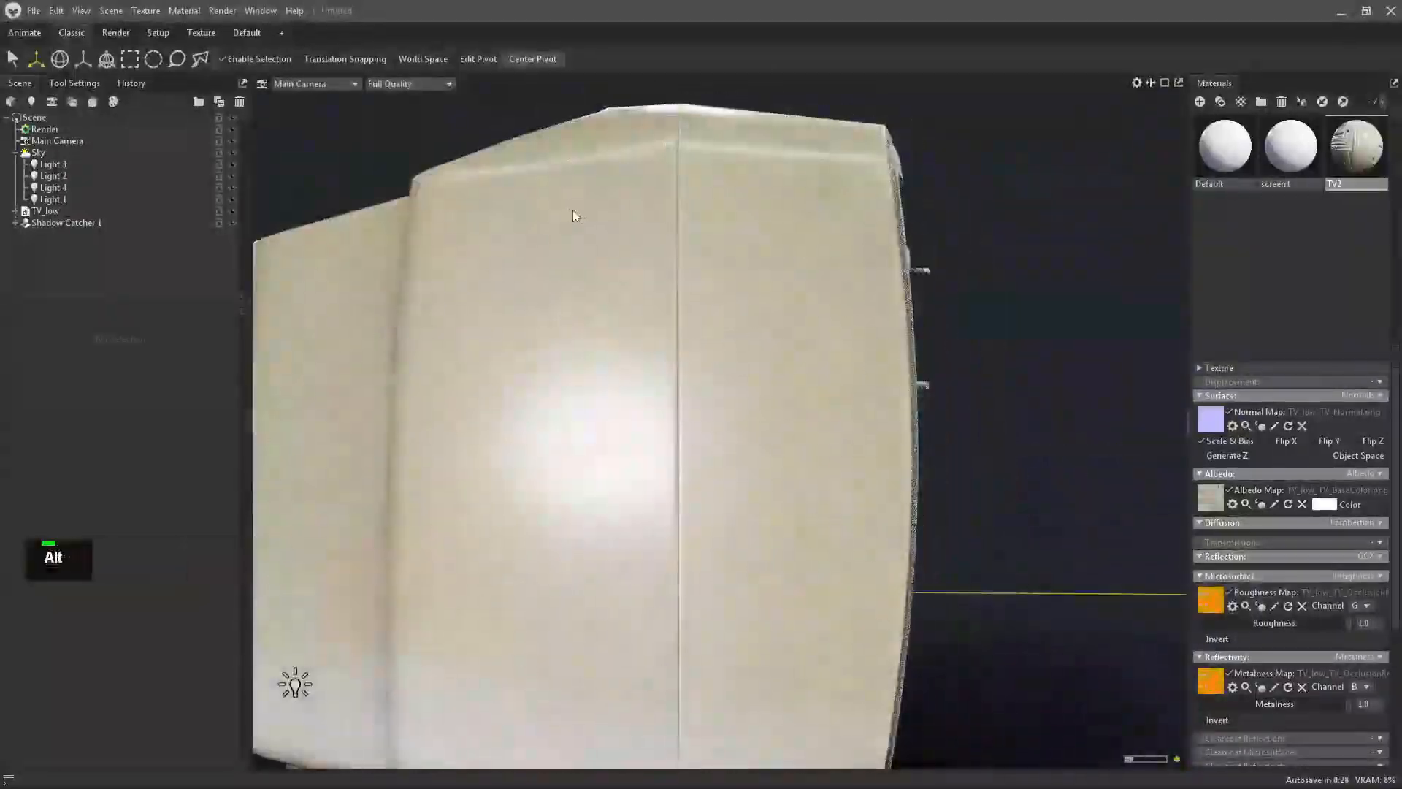
Switch to Substance 3D Painter, examine the TV's textured side and back for comparison, and return to Marmoset Toolbag.
{"action": "left_click", "coordinate": [547, 776]}
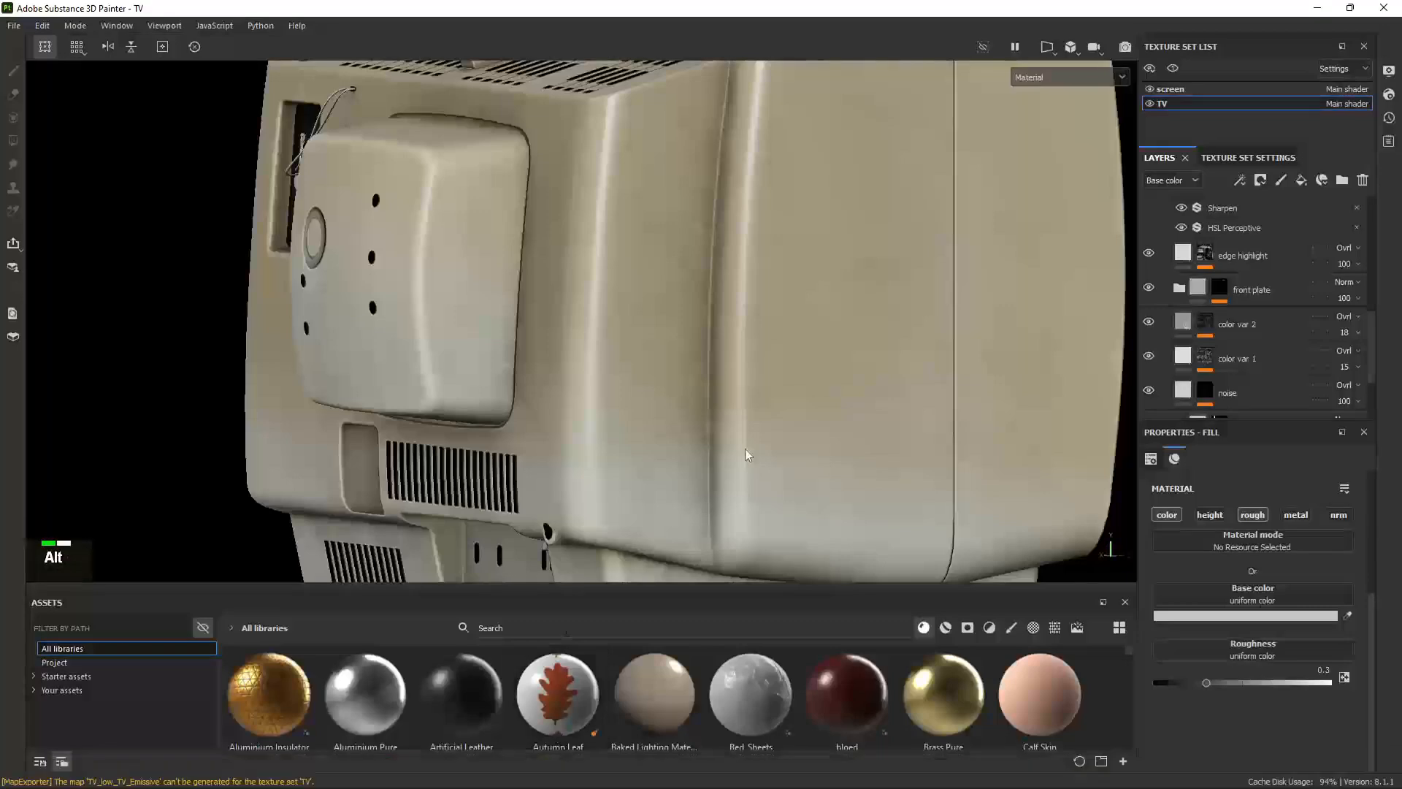
{"action": "mouse_move", "coordinate": [745, 448]}
{"action": "left_mouse_down", "text": "alt"}
{"action": "mouse_move", "coordinate": [592, 326]}
{"action": "mouse_move", "coordinate": [555, 329]}
{"action": "left_mouse_up", "text": "alt"}
{"action": "middle_click_drag", "start_coordinate": [818, 373], "coordinate": [680, 391], "text": "alt"}
{"action": "left_click_drag", "start_coordinate": [680, 391], "coordinate": [532, 334], "text": "alt"}
{"action": "scroll", "coordinate": [532, 334], "scroll_direction": "up", "scroll_amount": 3}
{"action": "left_click_drag", "start_coordinate": [789, 350], "coordinate": [701, 387], "text": "alt"}
{"action": "left_click", "coordinate": [1316, 8]}
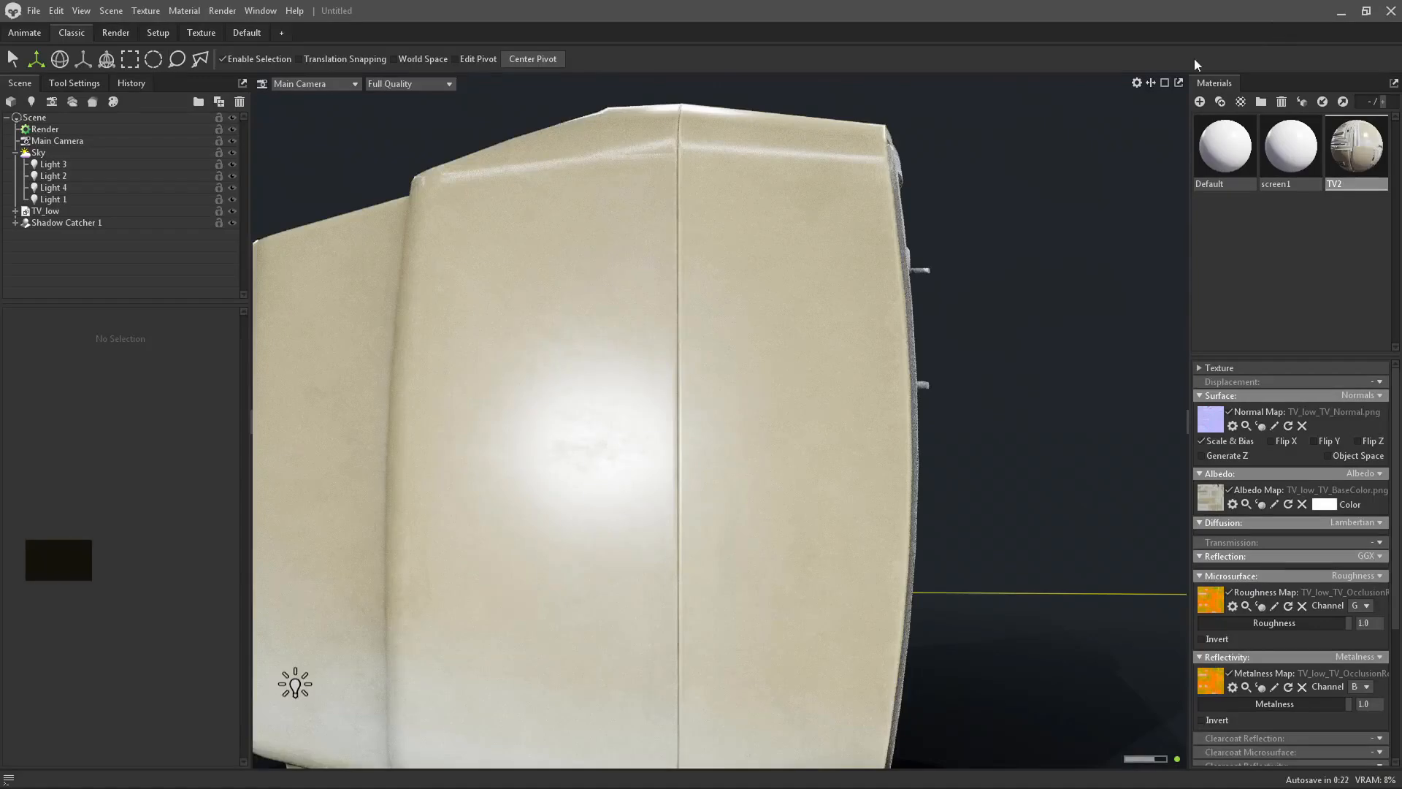
Rotate the sky and its lights to inspect the surface wear on the TV's plain side and top edge.
{"action": "mouse_move", "coordinate": [754, 355]}
{"action": "right_mouse_down", "text": "alt"}
{"action": "mouse_move", "coordinate": [825, 354]}
{"action": "mouse_move", "coordinate": [754, 354]}
{"action": "right_mouse_up", "text": "alt"}
{"action": "middle_click_drag", "start_coordinate": [755, 354], "coordinate": [722, 555], "text": "alt"}
{"action": "left_click_drag", "start_coordinate": [722, 555], "coordinate": [657, 584], "text": "alt"}
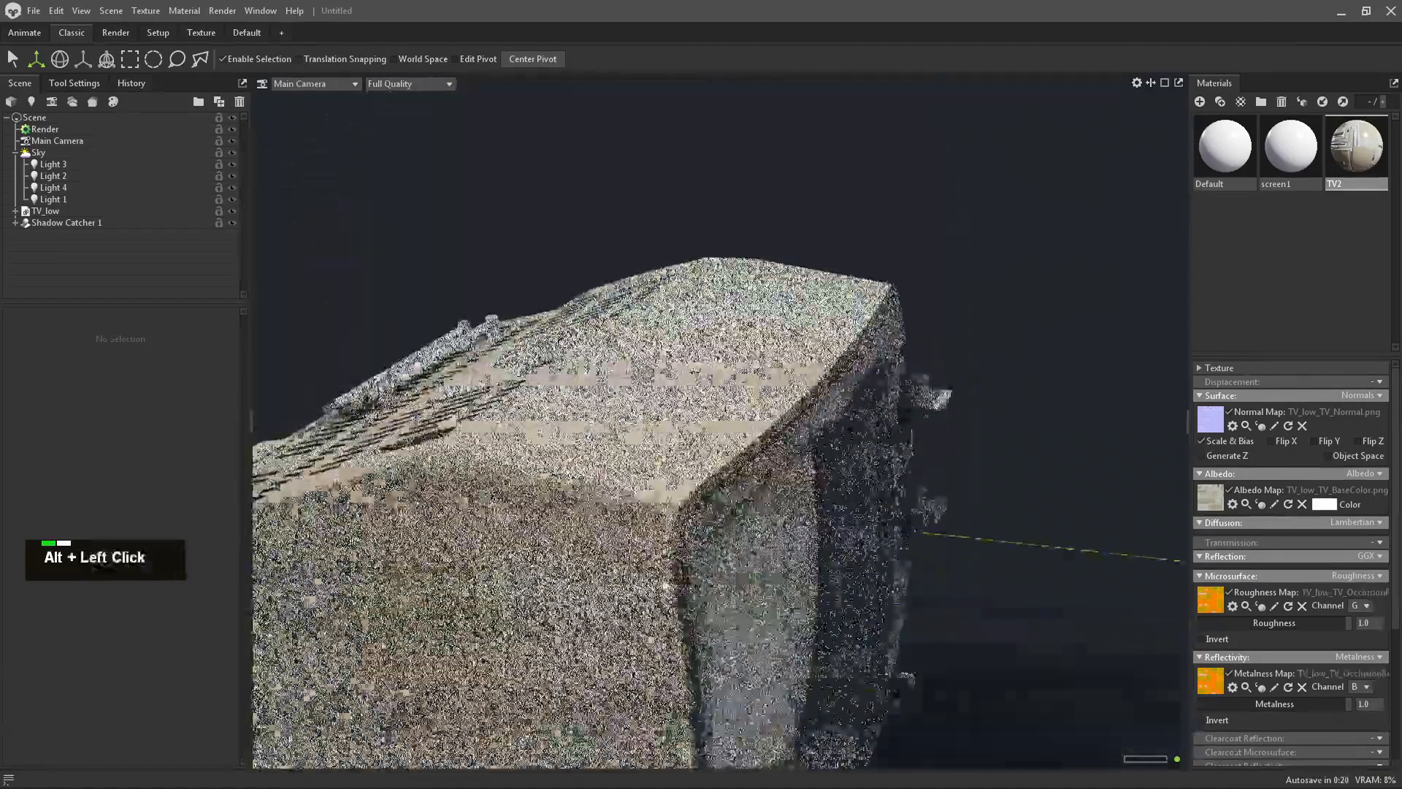
{"action": "middle_click_drag", "start_coordinate": [657, 584], "coordinate": [876, 343], "text": "alt"}
{"action": "right_click_drag", "start_coordinate": [877, 395], "coordinate": [845, 410], "text": "shift"}
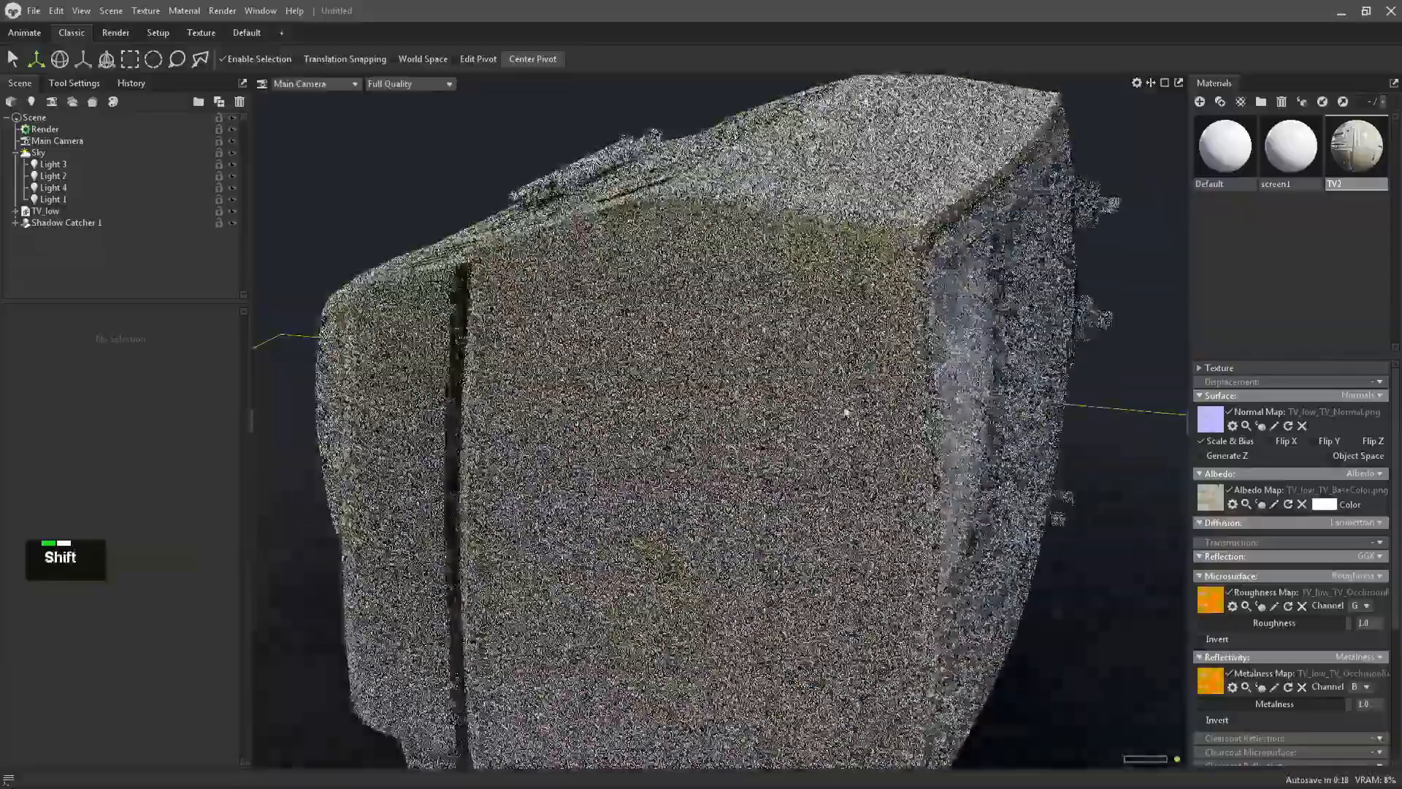
{"action": "left_click_drag", "start_coordinate": [785, 445], "coordinate": [791, 422], "text": "alt"}
{"action": "right_click_drag", "start_coordinate": [792, 422], "coordinate": [753, 427], "text": "shift"}
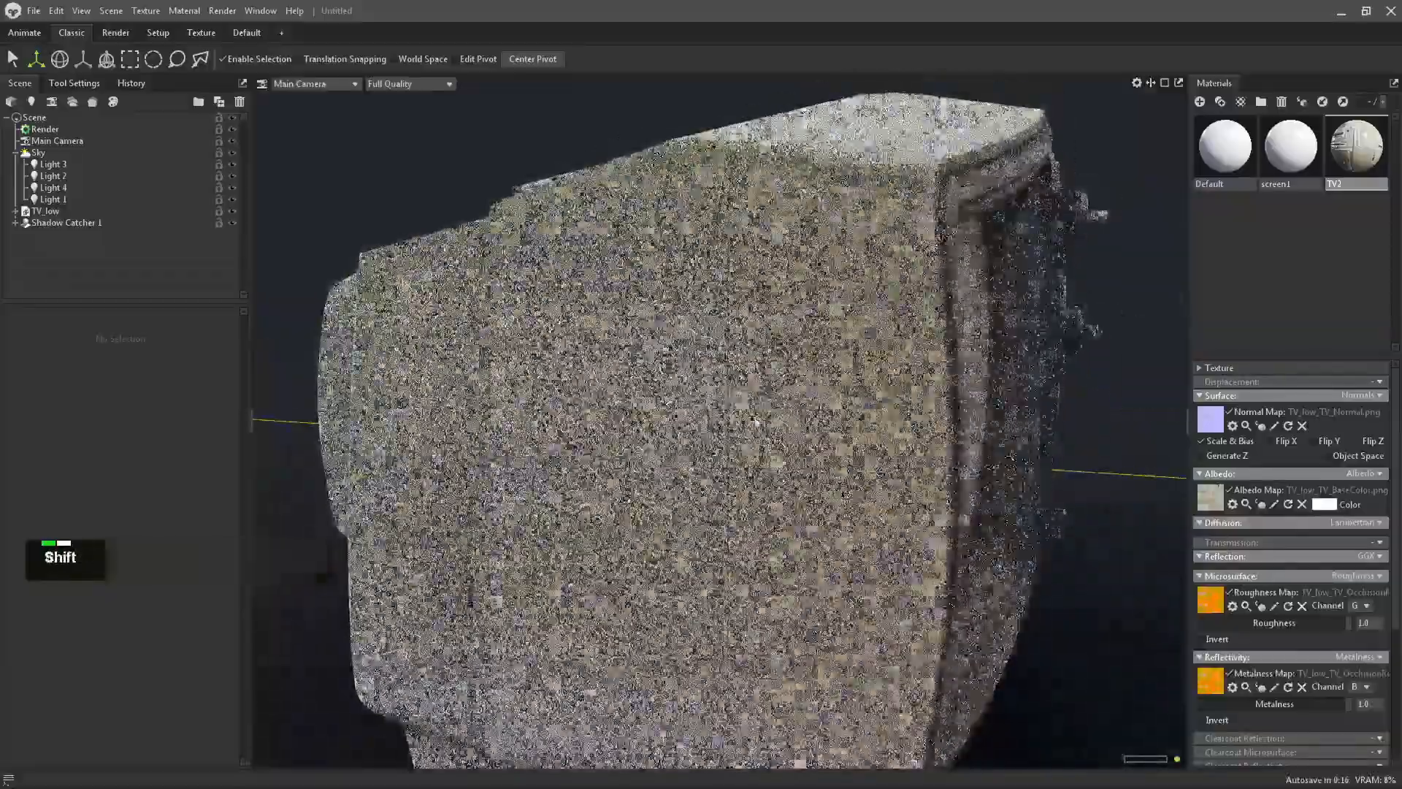
{"action": "left_click_drag", "start_coordinate": [748, 438], "coordinate": [751, 452], "text": "alt"}
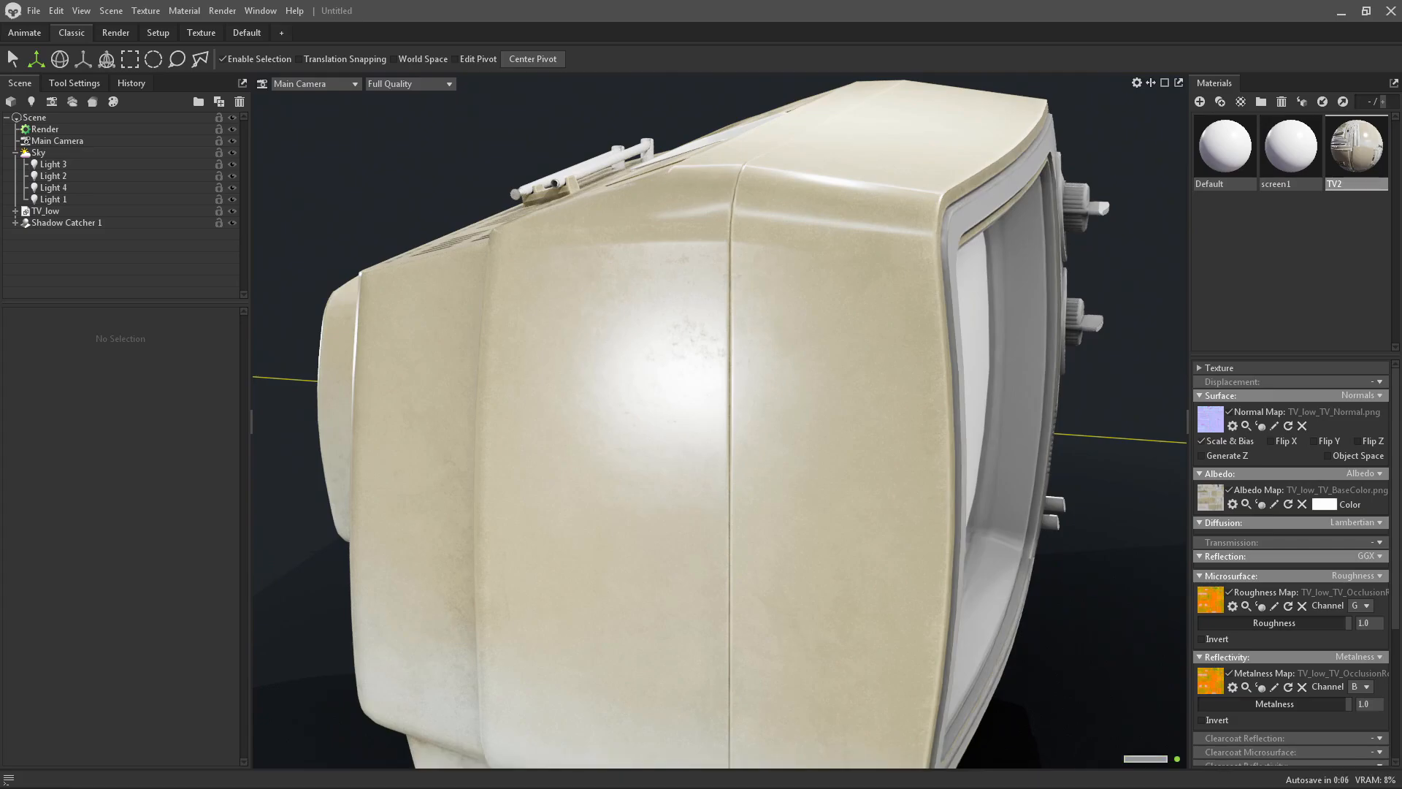
Fine-tune the sky rotation to place the light highlight beside the seam on the TV's plain side.
{"action": "right_click_drag", "start_coordinate": [738, 459], "coordinate": [779, 474], "text": "alt"}
{"action": "left_click_drag", "start_coordinate": [778, 475], "coordinate": [807, 476], "text": "alt"}
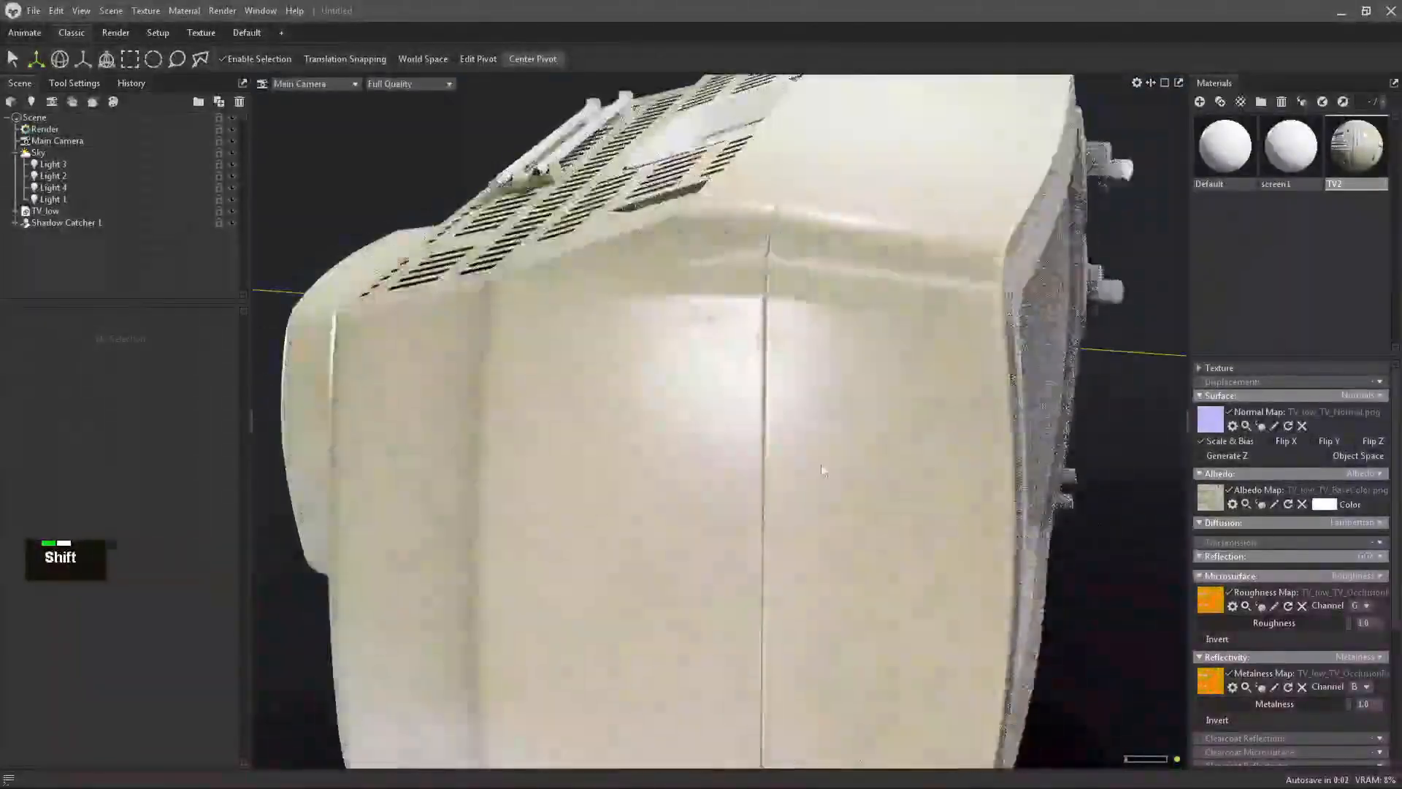
{"action": "right_click_drag", "start_coordinate": [823, 469], "coordinate": [816, 461], "text": "shift"}
{"action": "left_click_drag", "start_coordinate": [817, 462], "coordinate": [799, 466], "text": "alt"}
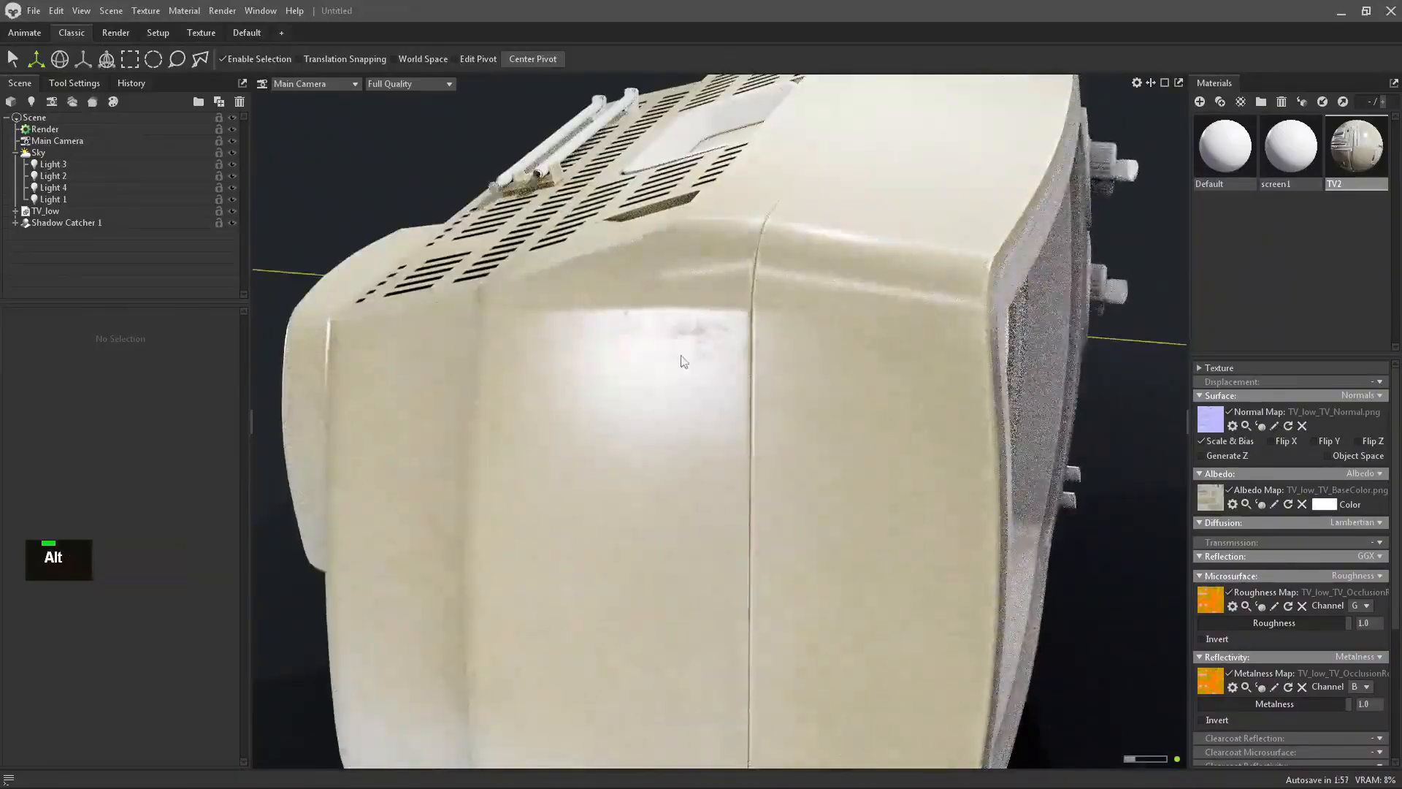
{"action": "scroll", "coordinate": [674, 342], "scroll_direction": "down", "scroll_amount": 3, "text": "alt"}
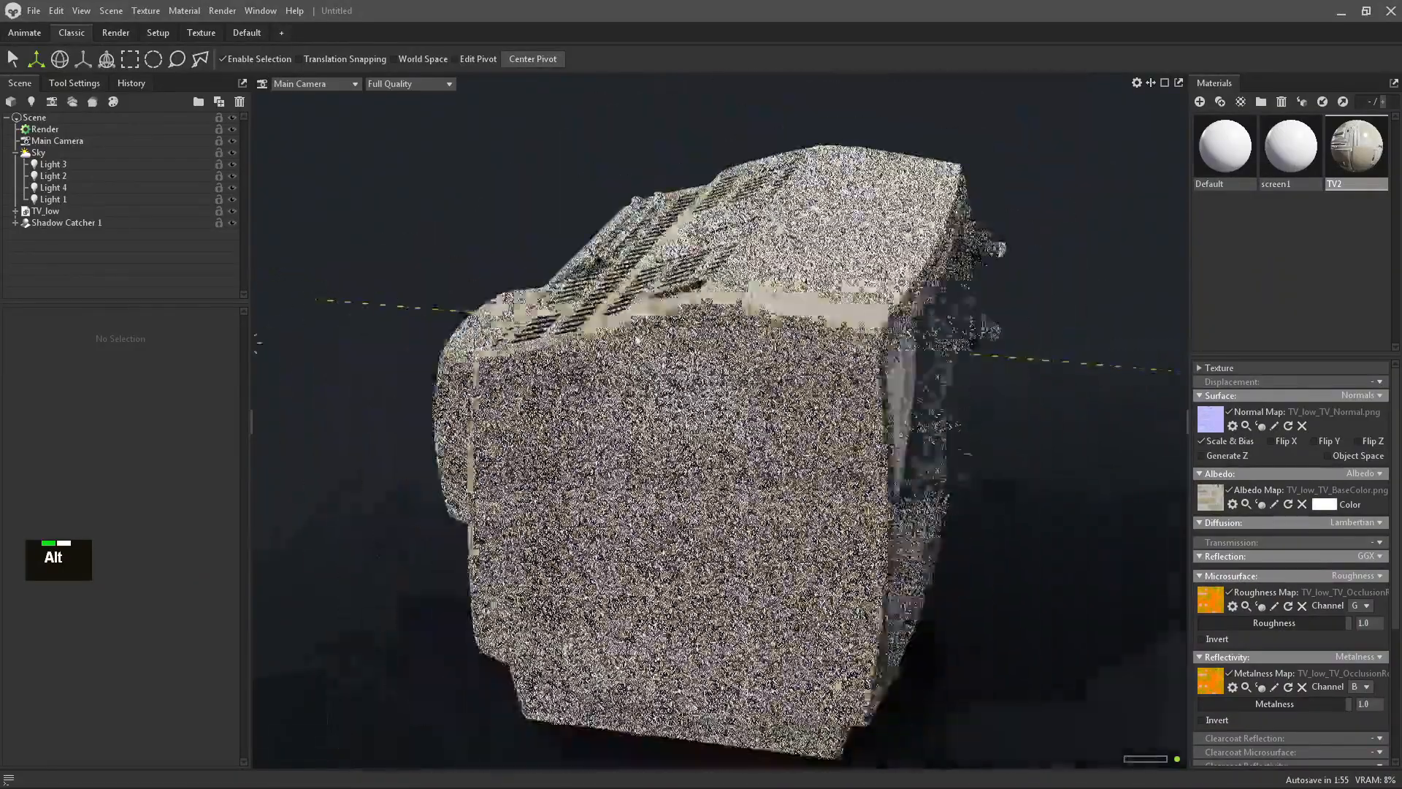
Examine the lighting on the TV's knob side and back, and the placement of all four lights.
{"action": "left_click_drag", "start_coordinate": [972, 424], "coordinate": [752, 350], "text": "alt"}
{"action": "right_click_drag", "start_coordinate": [752, 351], "coordinate": [860, 383], "text": "alt"}
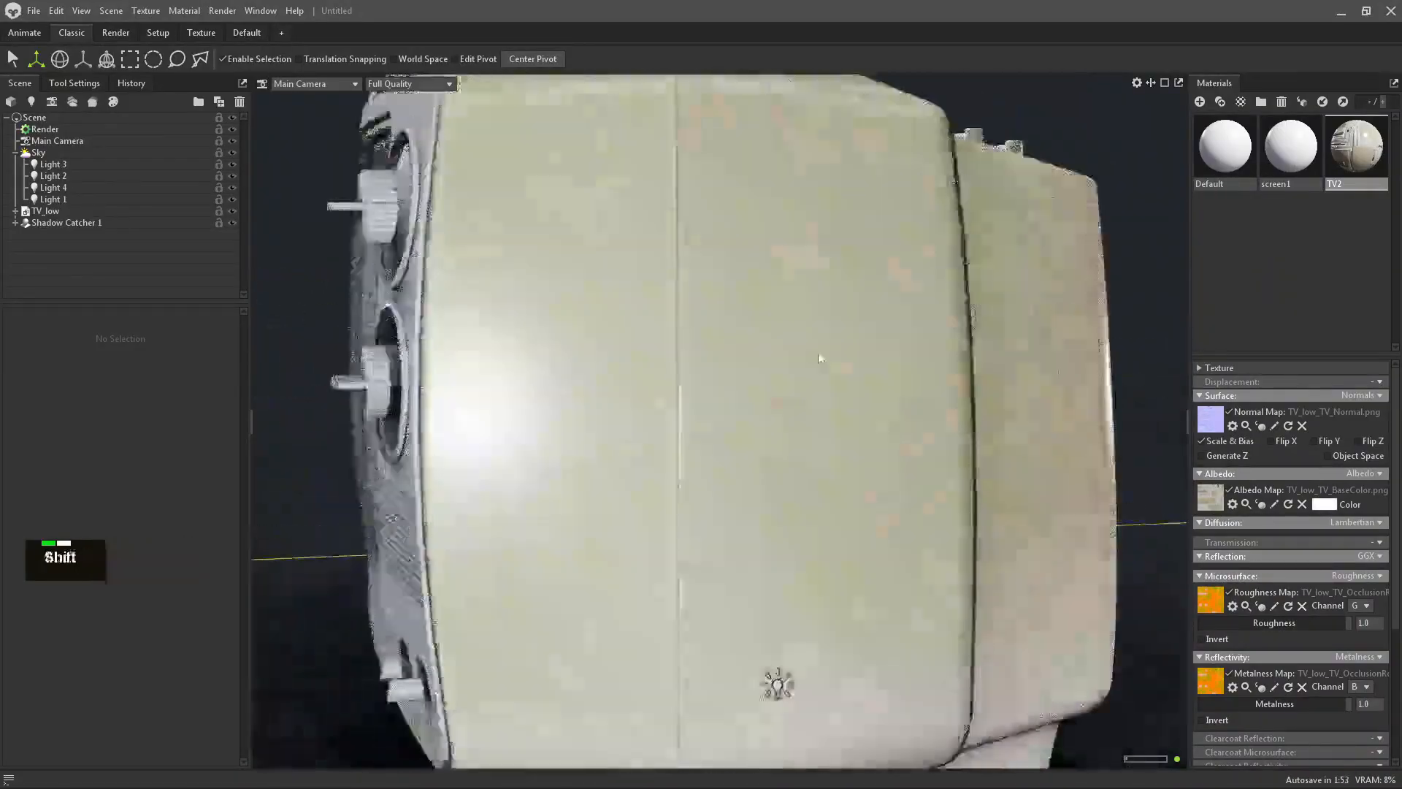
{"action": "left_click_drag", "start_coordinate": [821, 357], "coordinate": [629, 329], "text": "alt"}
{"action": "right_click_drag", "start_coordinate": [628, 329], "coordinate": [731, 336], "text": "alt"}
{"action": "left_click_drag", "start_coordinate": [730, 336], "coordinate": [905, 409], "text": "alt"}
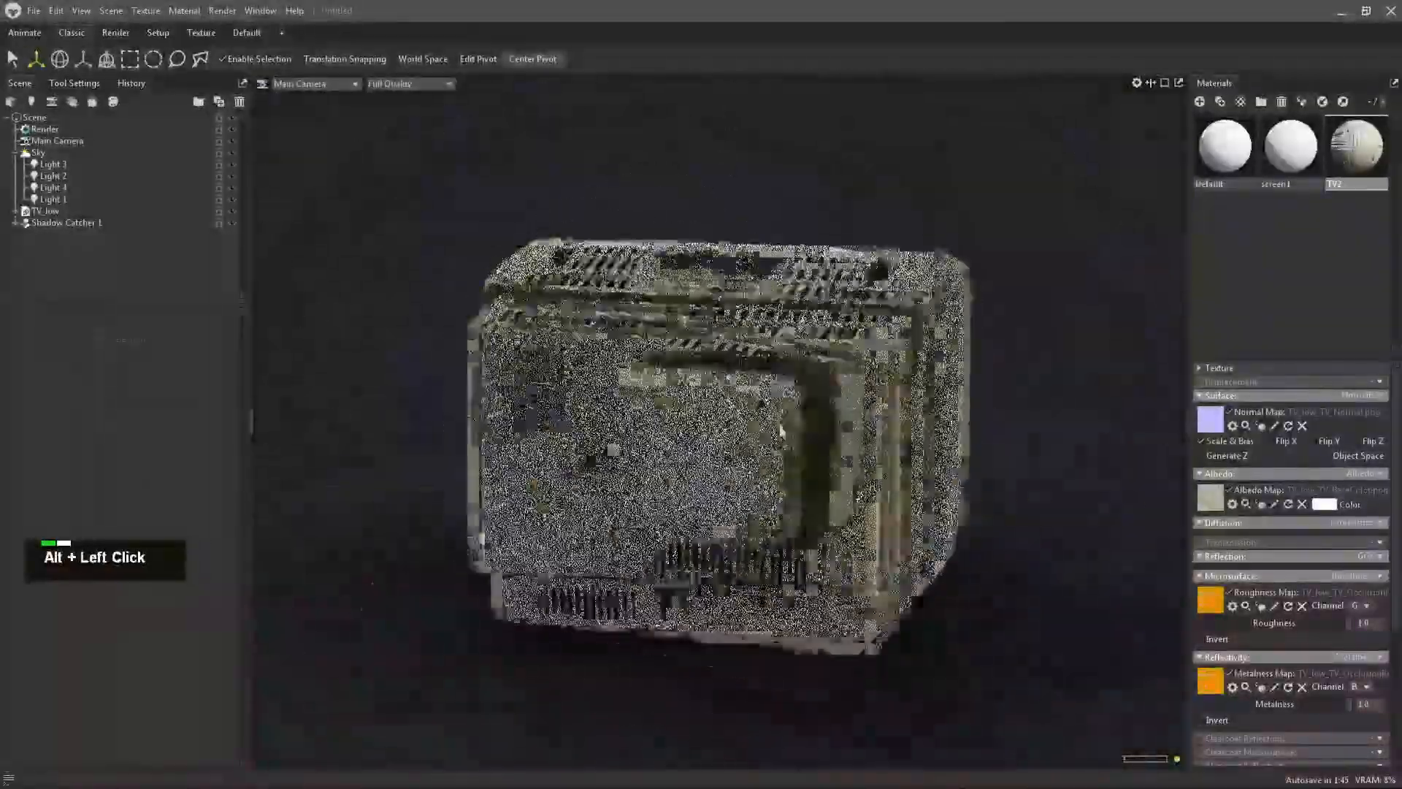
{"action": "right_click_drag", "start_coordinate": [906, 409], "coordinate": [730, 512], "text": "alt"}
{"action": "left_click_drag", "start_coordinate": [730, 511], "coordinate": [511, 504], "text": "alt"}
{"action": "right_click_drag", "start_coordinate": [512, 505], "coordinate": [358, 448], "text": "alt"}
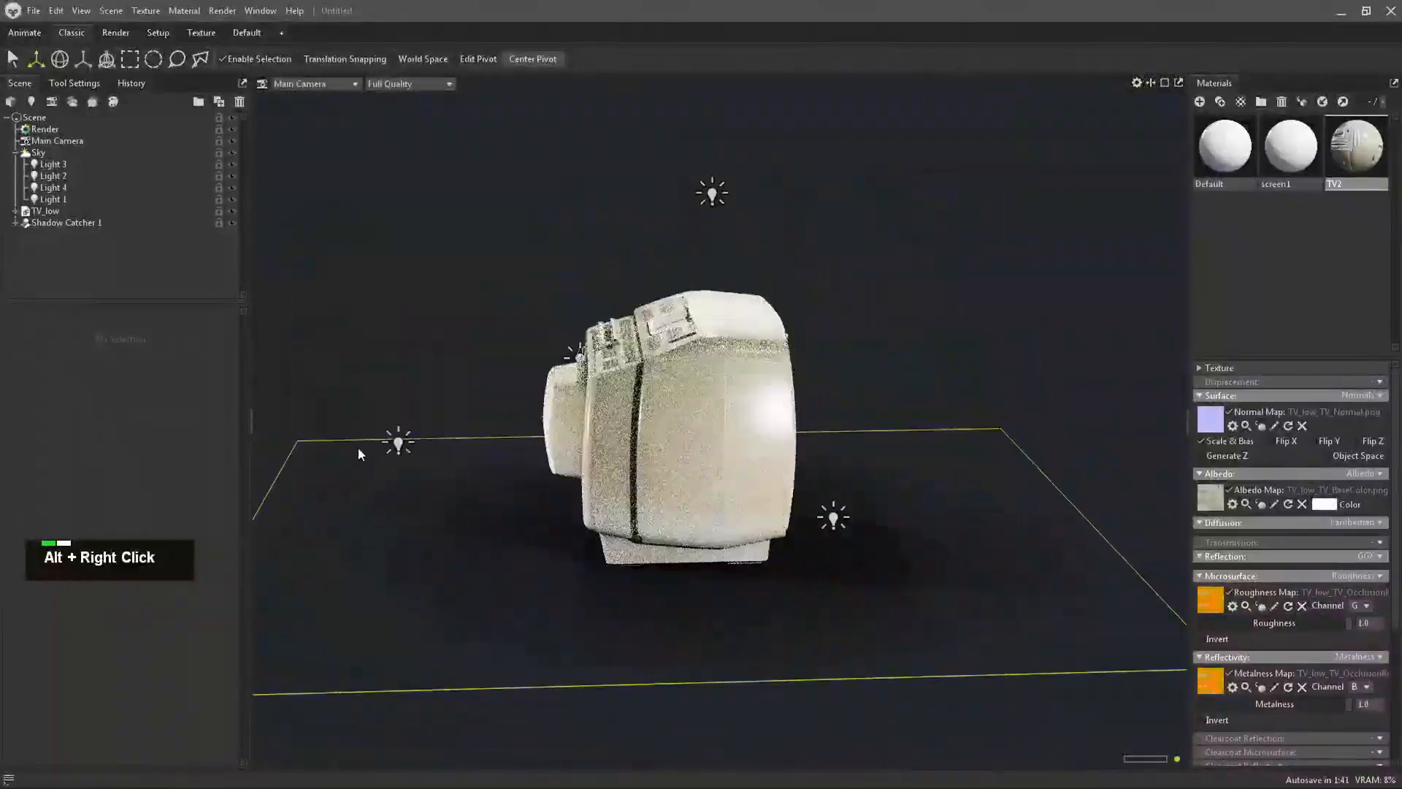
Raise Light 2 behind the TV and move it closer to the TV's back.
{"action": "left_click", "coordinate": [397, 441]}
{"action": "right_click_drag", "start_coordinate": [669, 504], "coordinate": [599, 452], "text": "alt"}
{"action": "left_click_drag", "start_coordinate": [599, 453], "coordinate": [444, 531], "text": "alt"}
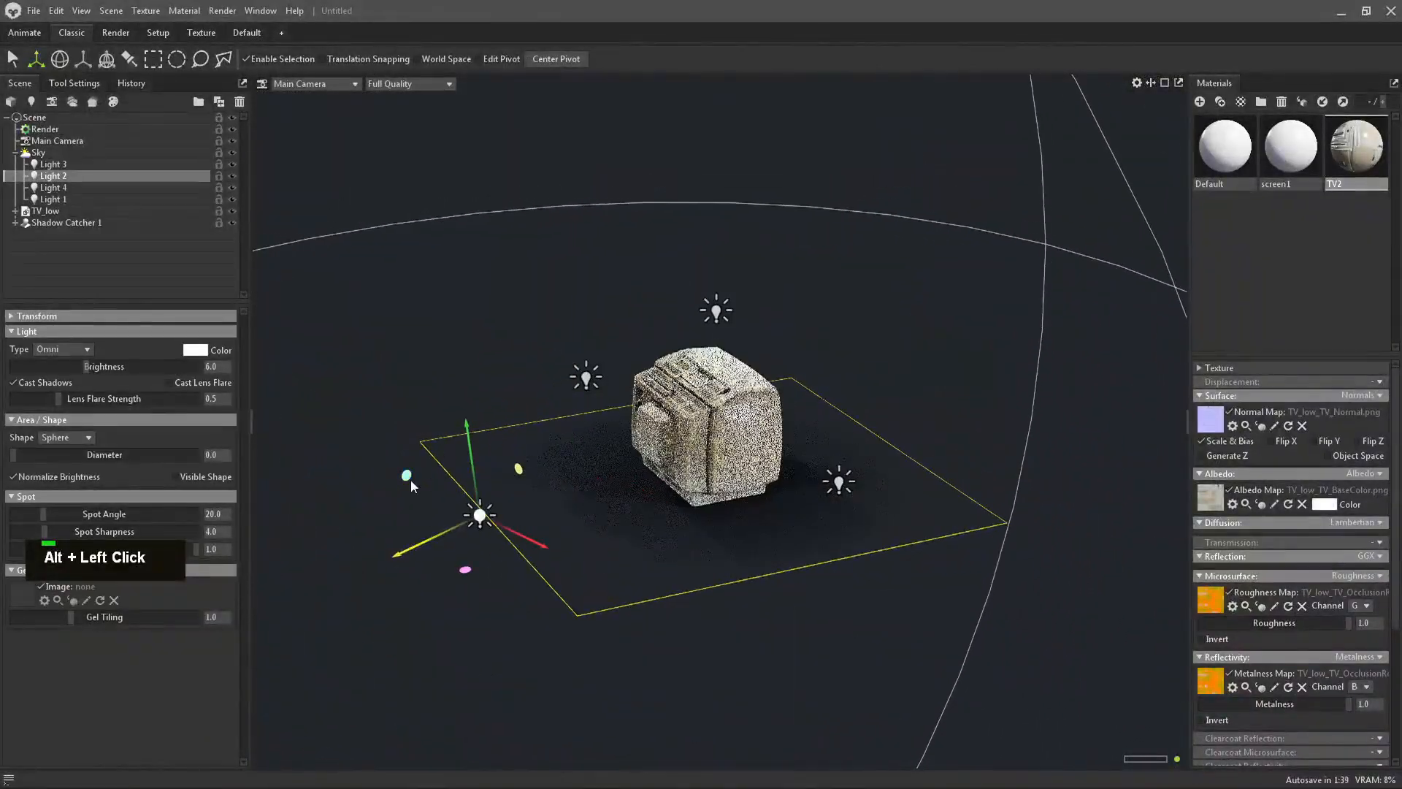
{"action": "left_click_drag", "start_coordinate": [477, 438], "coordinate": [470, 395]}
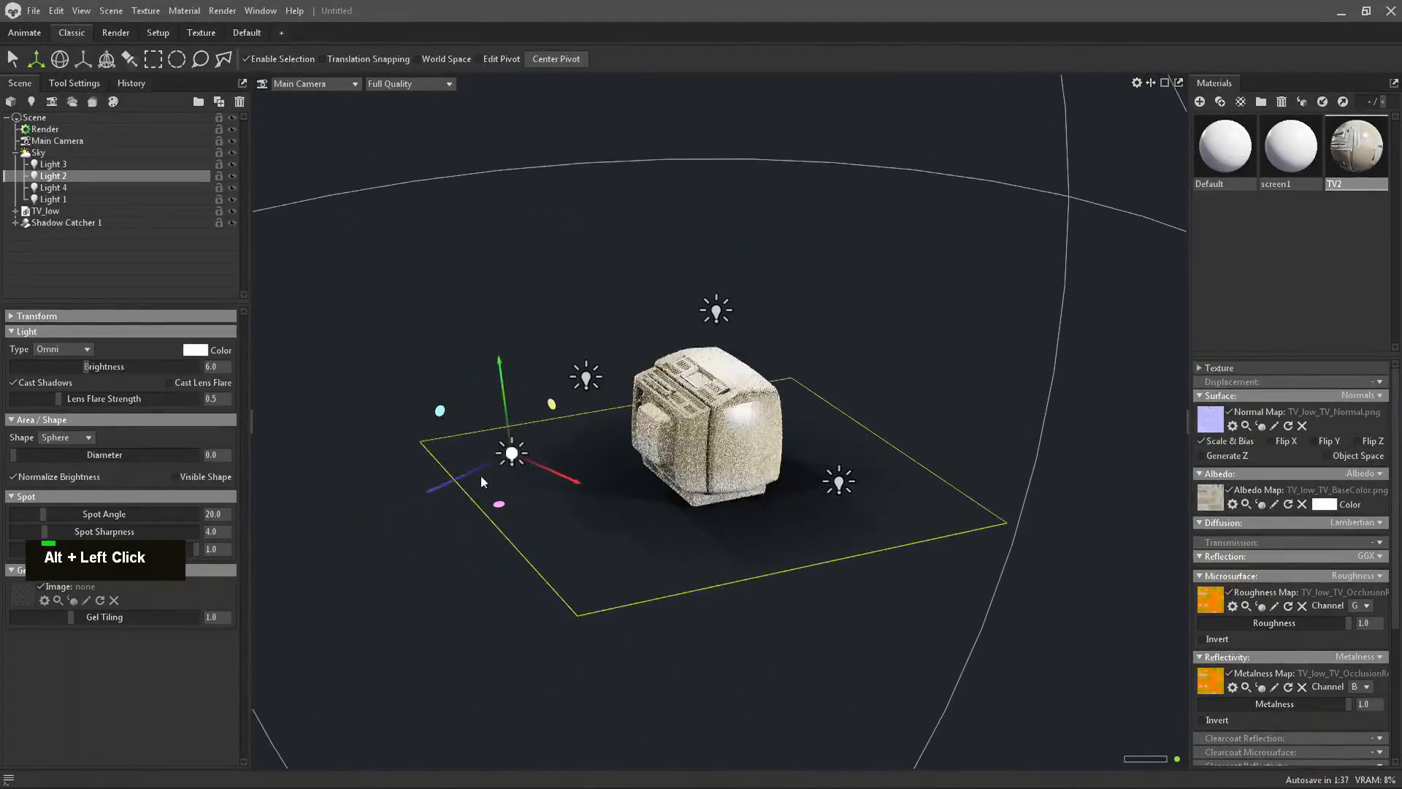
Inspect how the TV's rear cover, screw holes and lower vent slots look under the repositioned light.
{"action": "right_click_drag", "start_coordinate": [481, 475], "coordinate": [970, 618], "text": "alt"}
{"action": "left_click_drag", "start_coordinate": [970, 618], "coordinate": [667, 516], "text": "alt"}
{"action": "right_click_drag", "start_coordinate": [667, 516], "coordinate": [950, 569], "text": "alt"}
{"action": "left_click_drag", "start_coordinate": [949, 569], "coordinate": [880, 542], "text": "alt"}
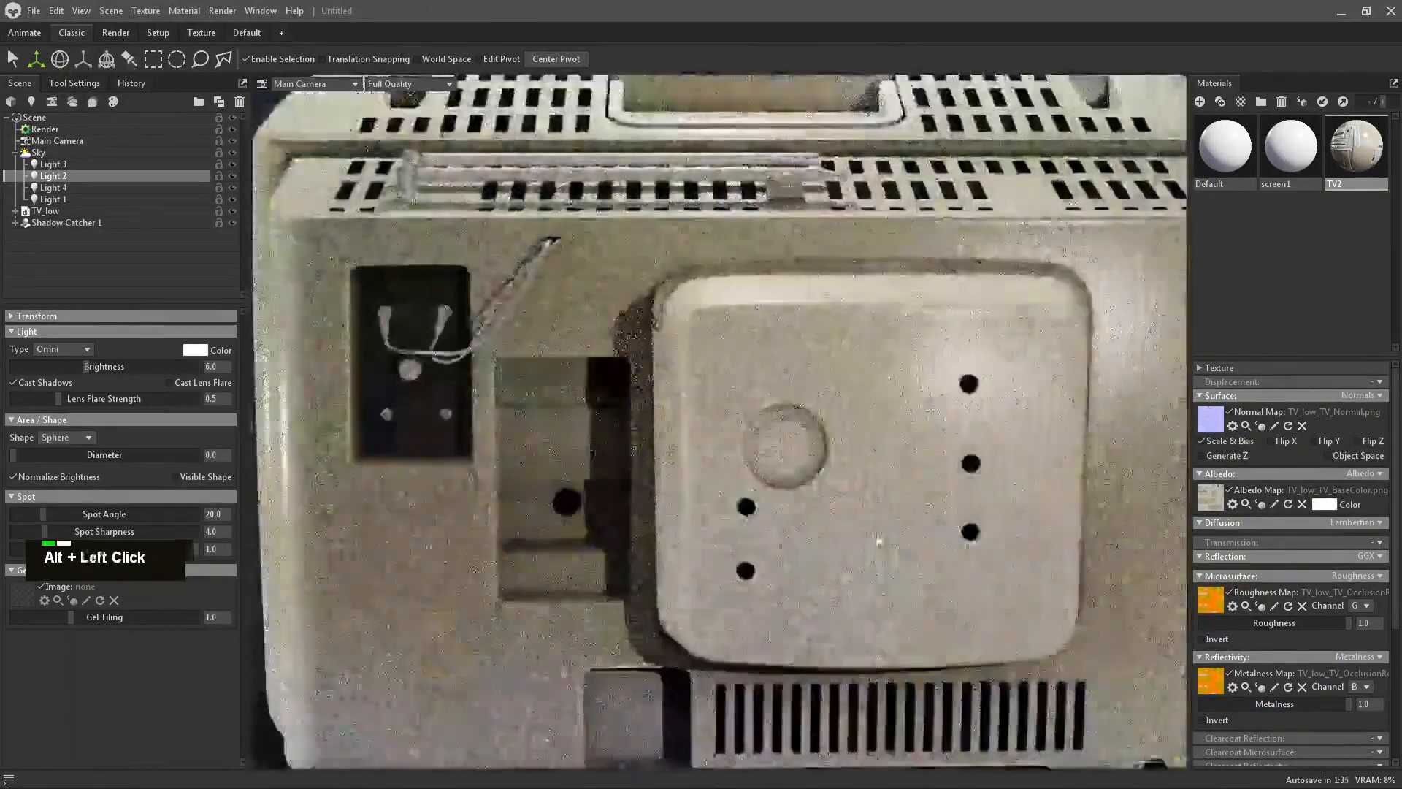
{"action": "right_click_drag", "start_coordinate": [909, 532], "coordinate": [873, 511], "text": "alt"}
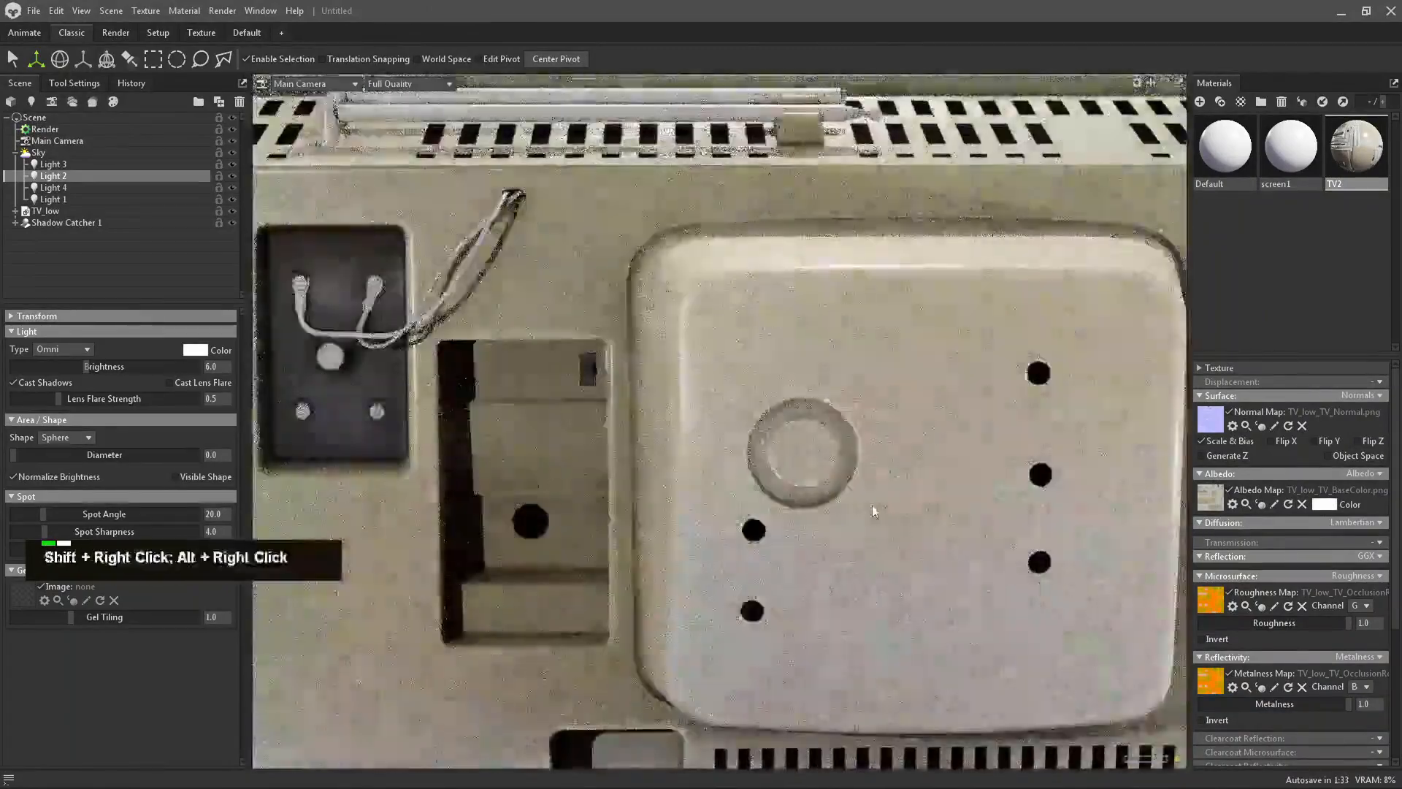
{"action": "left_click_drag", "start_coordinate": [884, 515], "coordinate": [762, 487], "text": "alt"}
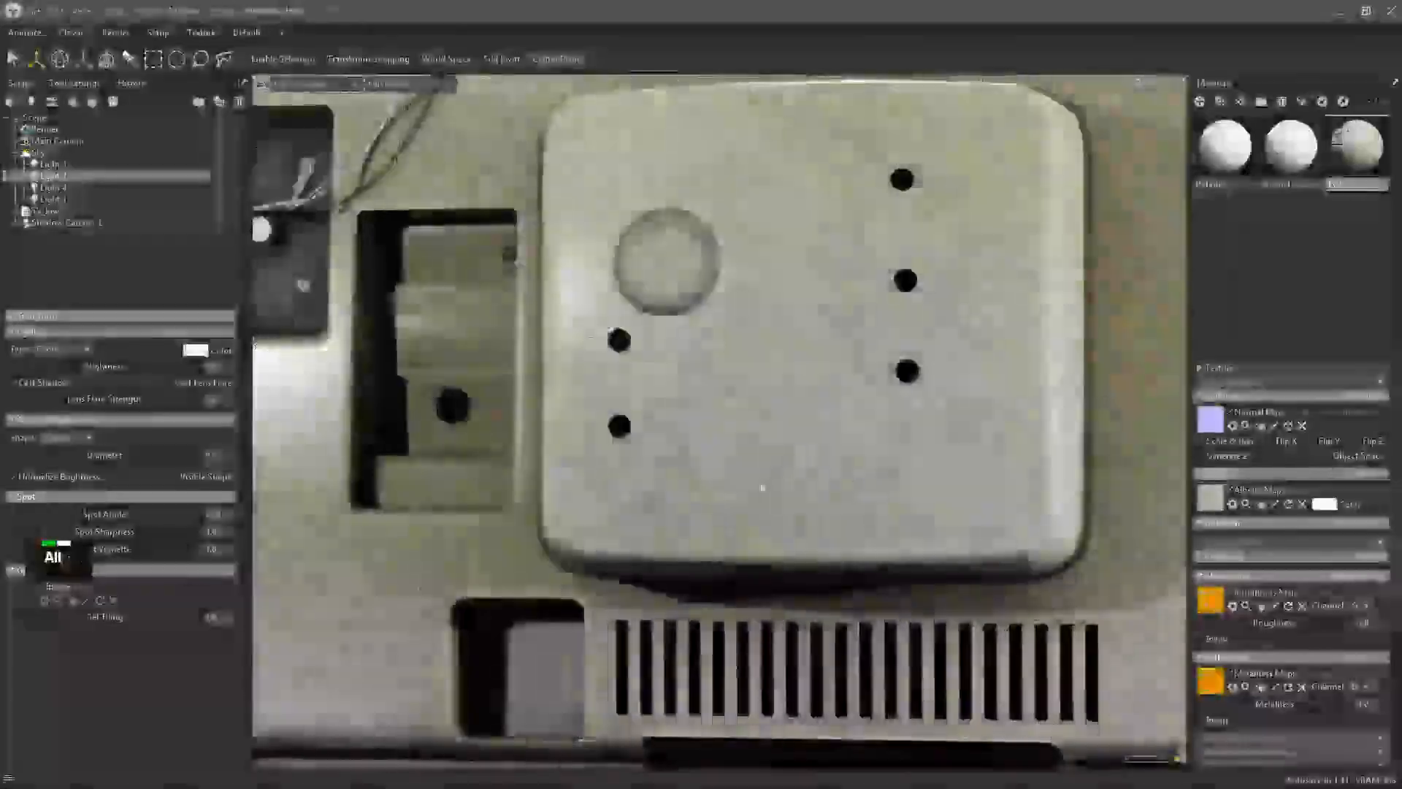
{"action": "middle_click_drag", "start_coordinate": [762, 487], "coordinate": [667, 395], "text": "alt"}
{"action": "right_click_drag", "start_coordinate": [667, 396], "coordinate": [563, 339], "text": "alt"}
{"action": "middle_click_drag", "start_coordinate": [563, 338], "coordinate": [522, 297], "text": "alt"}
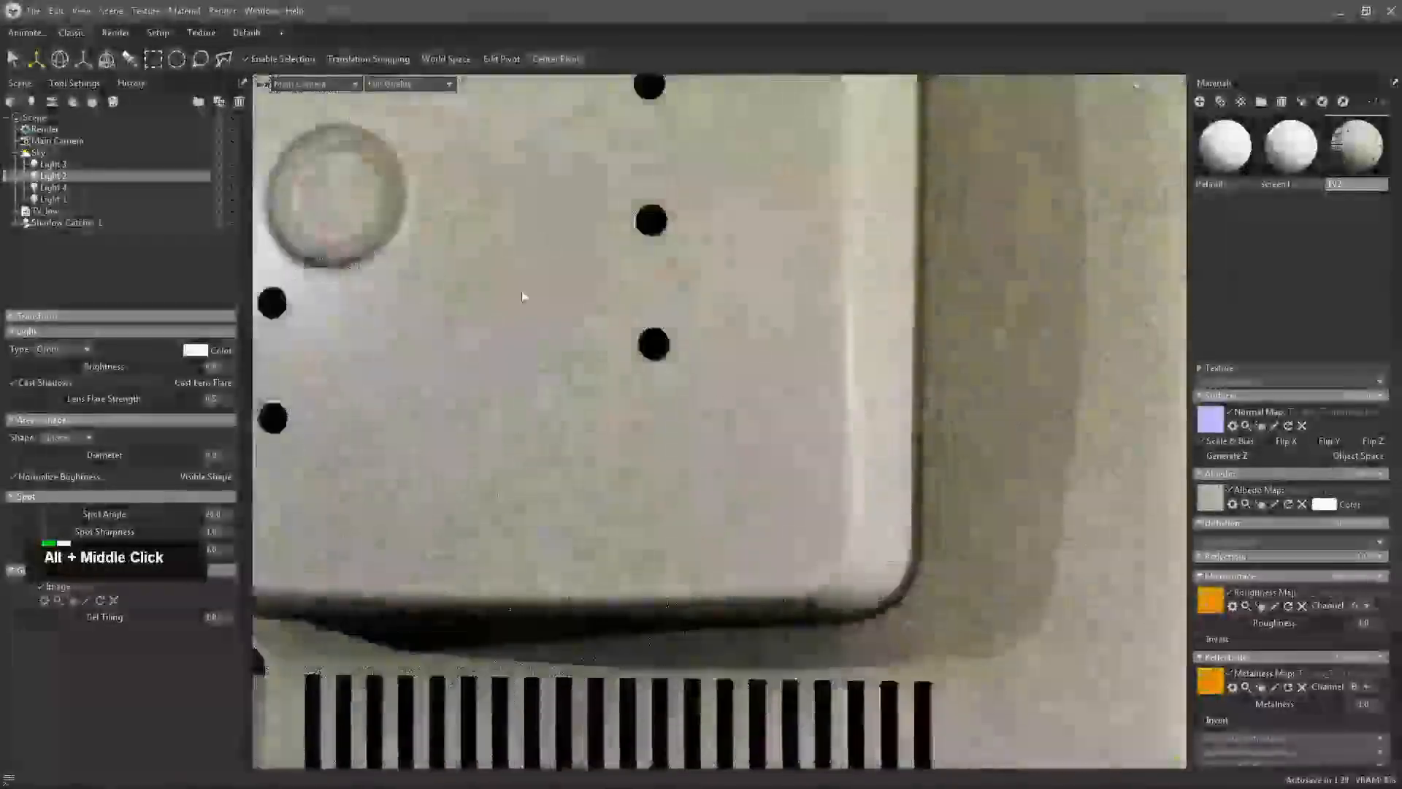
Inspect the dark antenna terminal panel, its wires and screws, and the neighbouring recess on the TV's back.
{"action": "right_click_drag", "start_coordinate": [522, 296], "coordinate": [738, 394], "text": "alt"}
{"action": "middle_click_drag", "start_coordinate": [737, 395], "coordinate": [848, 525], "text": "alt"}
{"action": "right_click_drag", "start_coordinate": [847, 526], "coordinate": [896, 497], "text": "alt"}
{"action": "middle_click_drag", "start_coordinate": [895, 498], "coordinate": [785, 372], "text": "alt"}
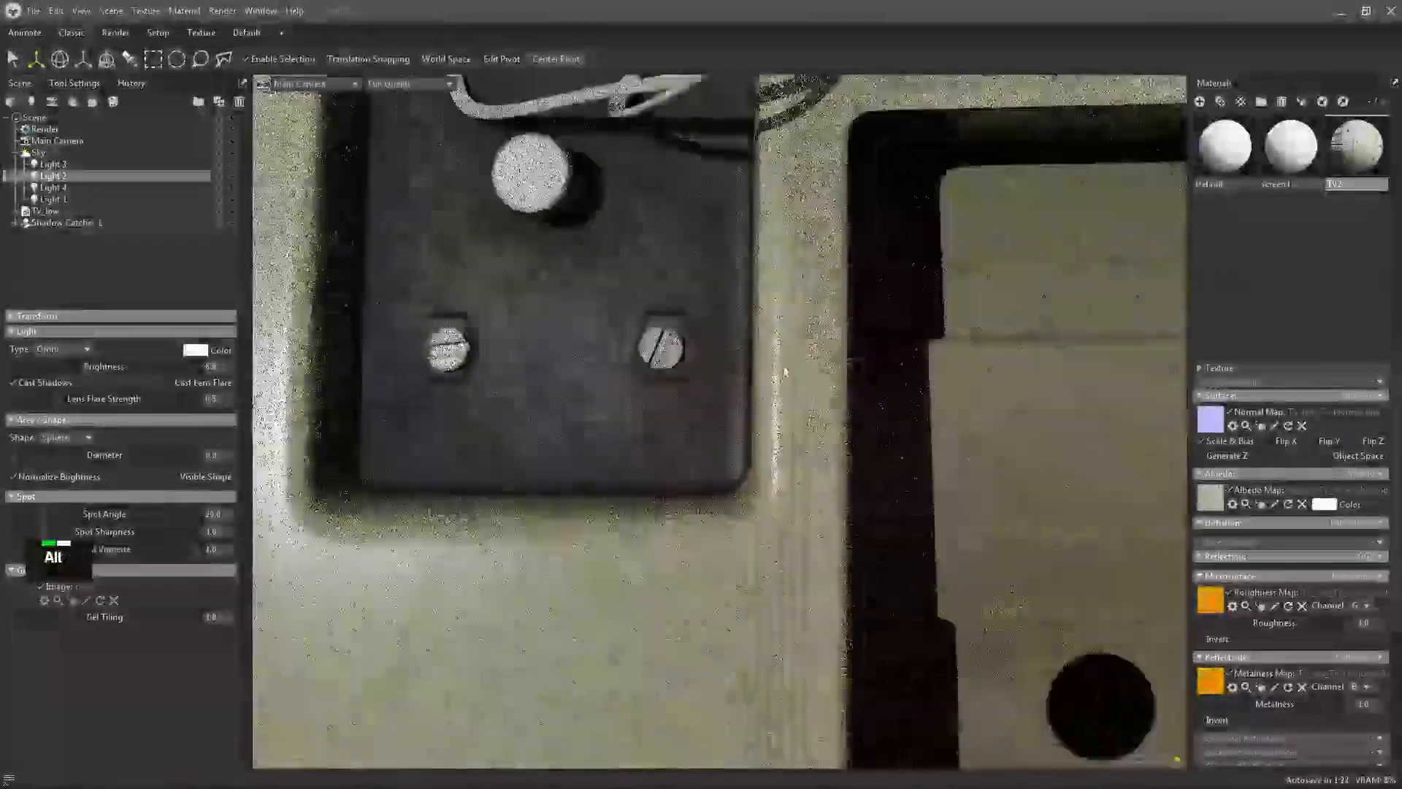
{"action": "right_click_drag", "start_coordinate": [523, 304], "coordinate": [648, 323], "text": "alt"}
{"action": "left_click_drag", "start_coordinate": [648, 322], "coordinate": [707, 419], "text": "alt"}
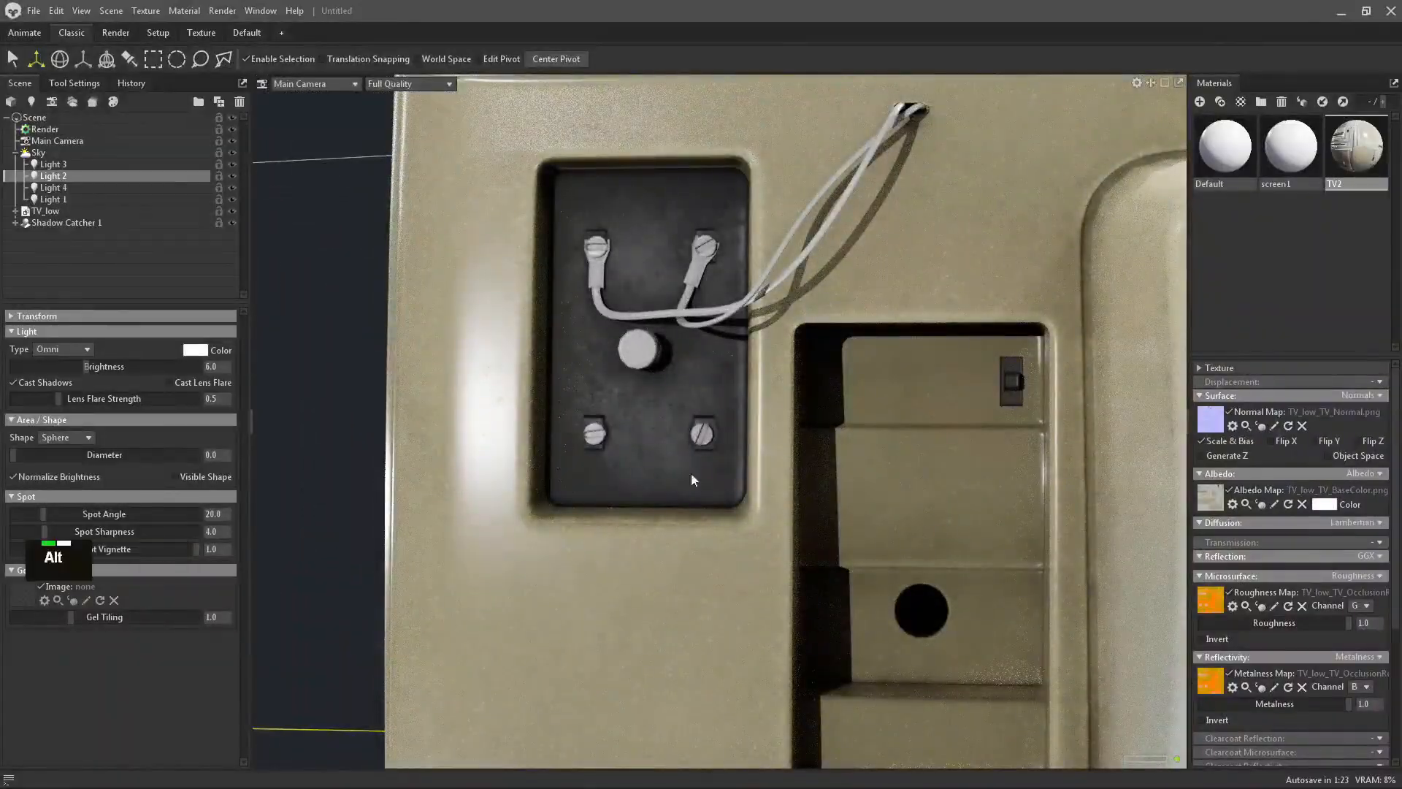
{"action": "middle_click_drag", "start_coordinate": [694, 480], "coordinate": [648, 313], "text": "alt"}
{"action": "right_click_drag", "start_coordinate": [648, 314], "coordinate": [805, 426], "text": "alt"}
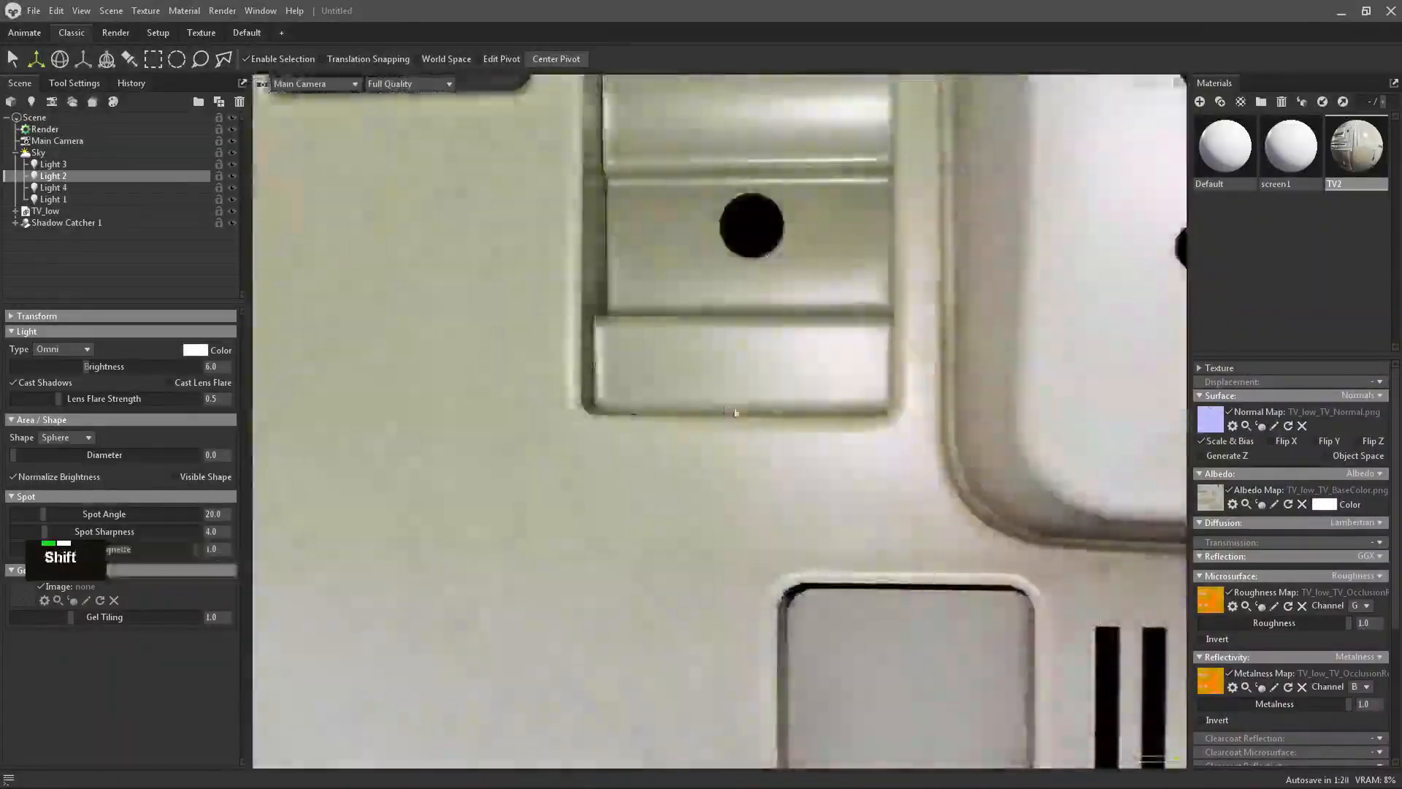
Inspect the TV's rear corner, top vents and the recessed switch compartment up close.
{"action": "left_click_drag", "start_coordinate": [731, 411], "coordinate": [839, 448], "text": "alt"}
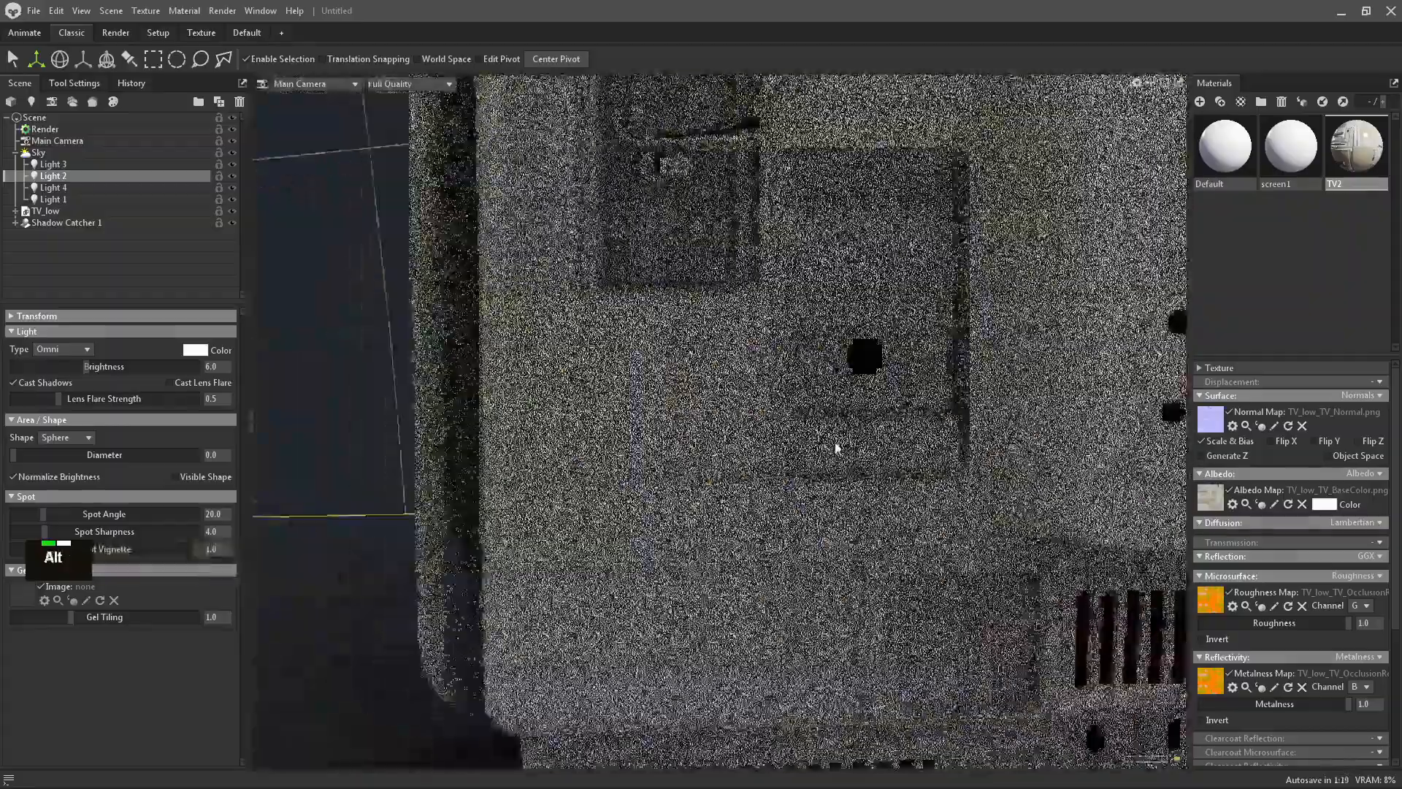
{"action": "middle_click_drag", "start_coordinate": [815, 506], "coordinate": [774, 511], "text": "alt"}
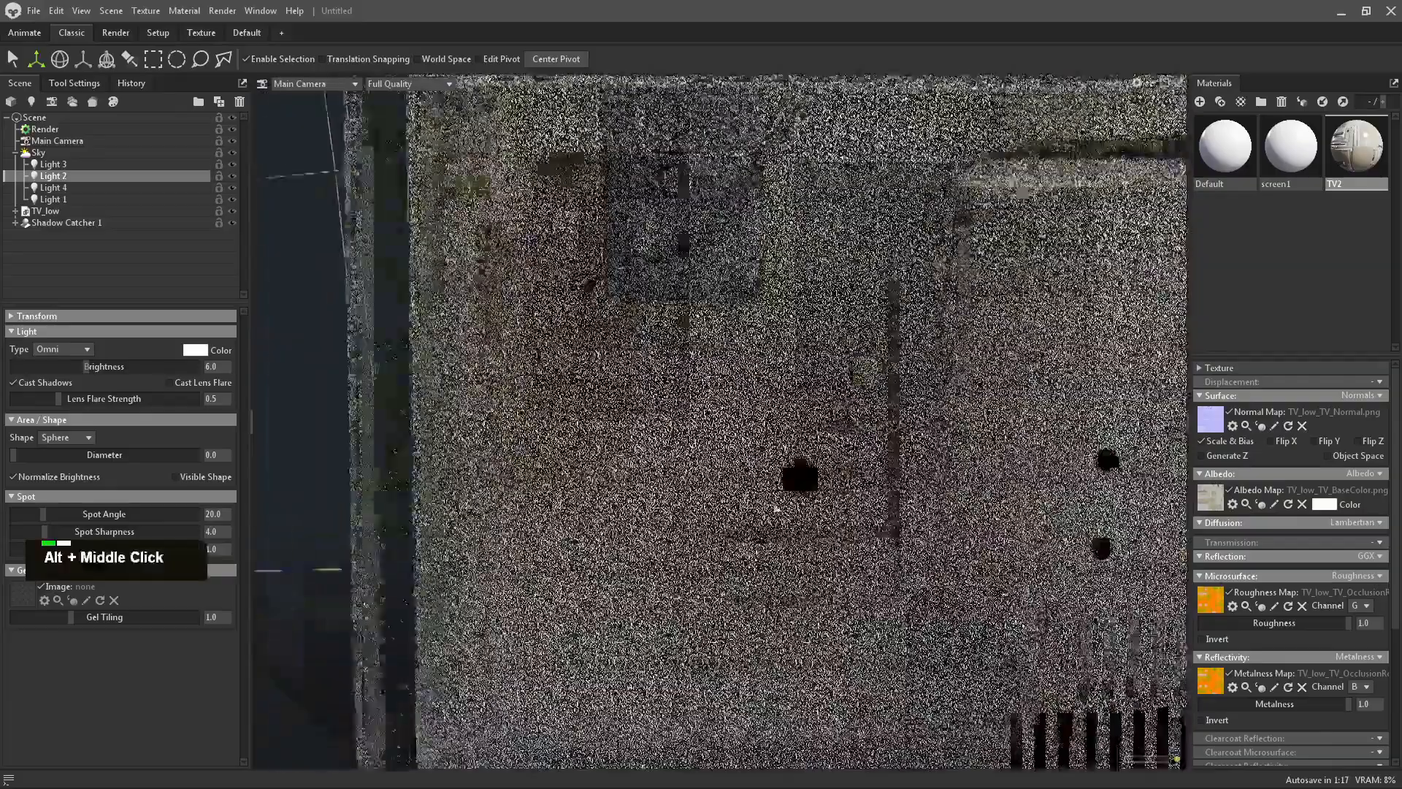
{"action": "left_click_drag", "start_coordinate": [773, 510], "coordinate": [770, 451], "text": "alt"}
{"action": "right_click_drag", "start_coordinate": [770, 450], "coordinate": [632, 394], "text": "alt"}
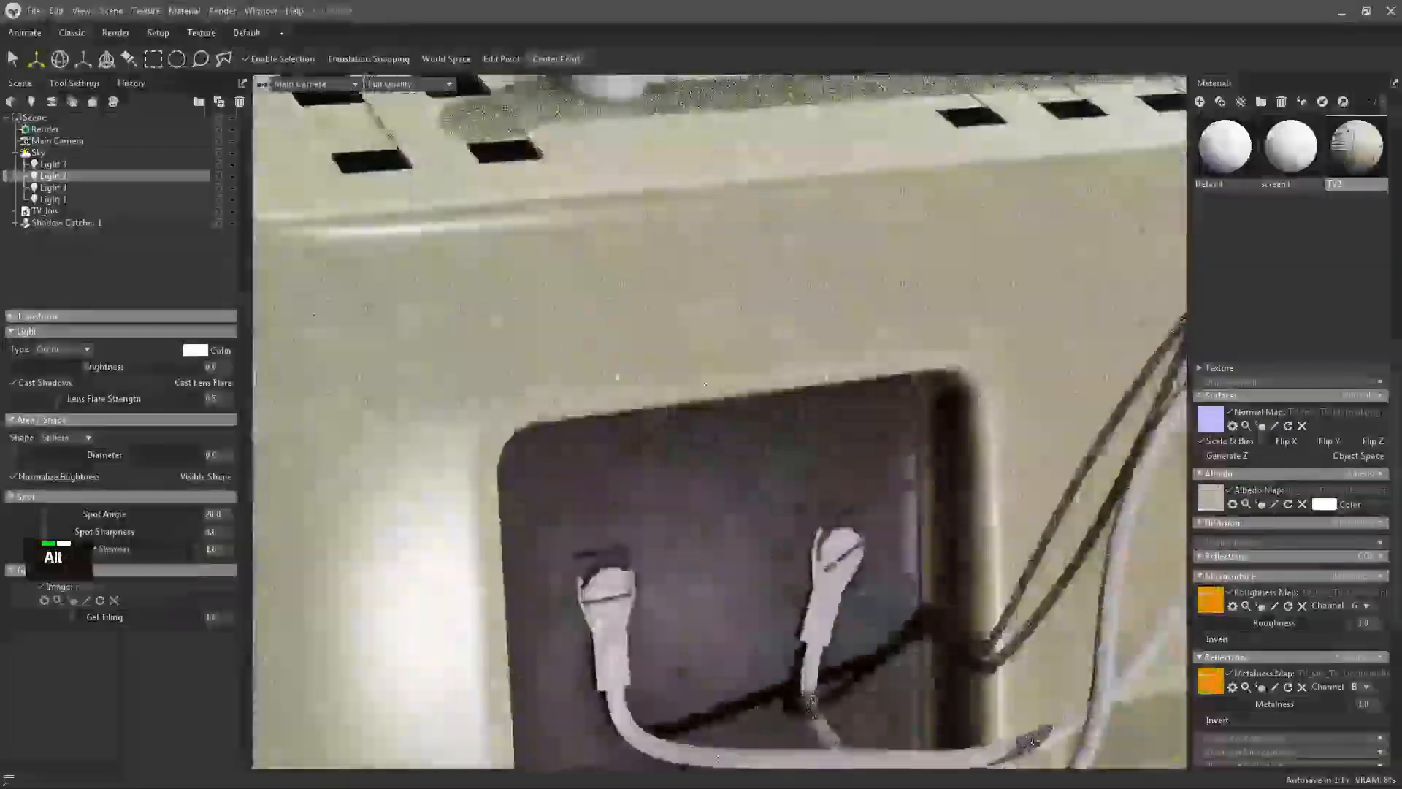
{"action": "middle_click_drag", "start_coordinate": [496, 329], "coordinate": [583, 356], "text": "alt"}
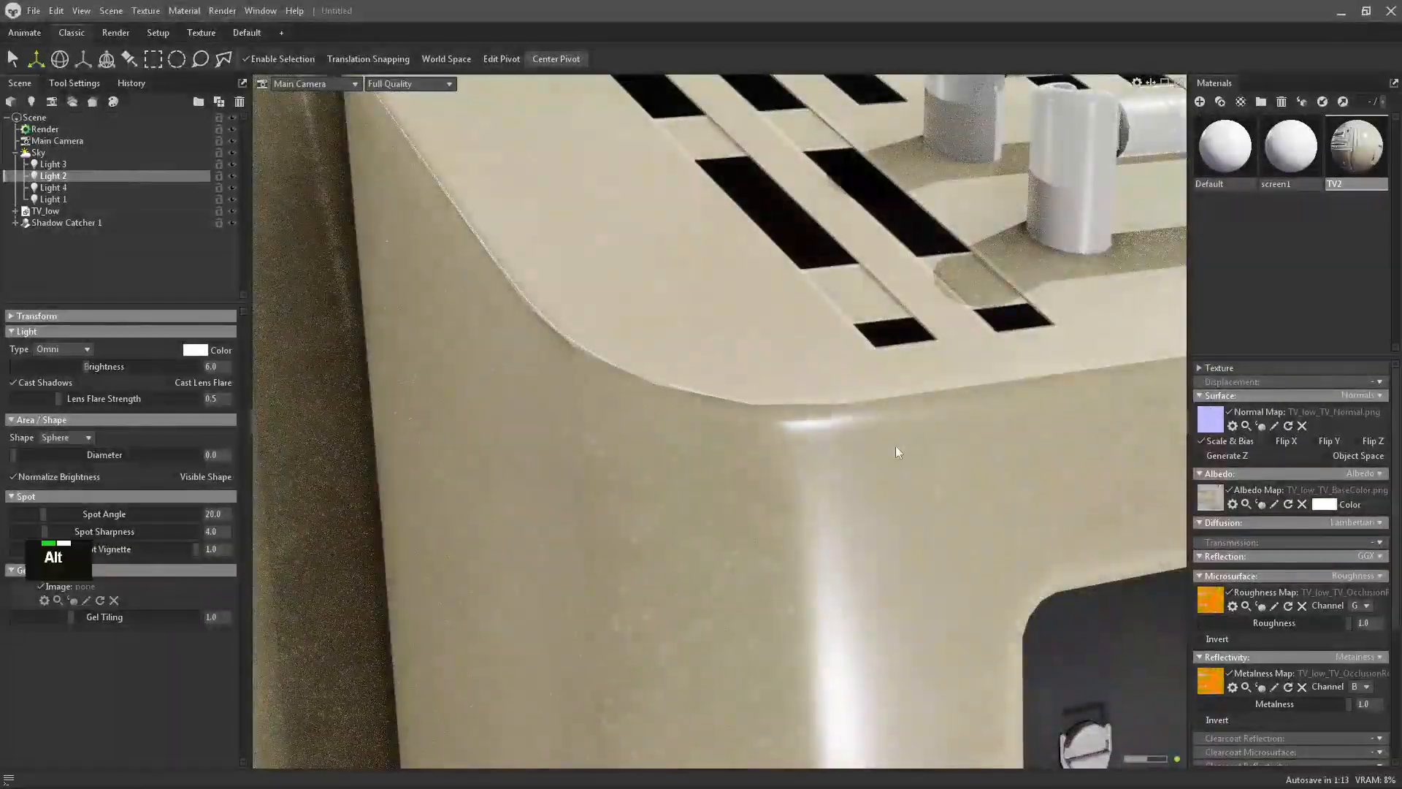
{"action": "middle_click_drag", "start_coordinate": [896, 445], "coordinate": [764, 344], "text": "alt"}
{"action": "right_click_drag", "start_coordinate": [764, 344], "coordinate": [720, 282], "text": "alt"}
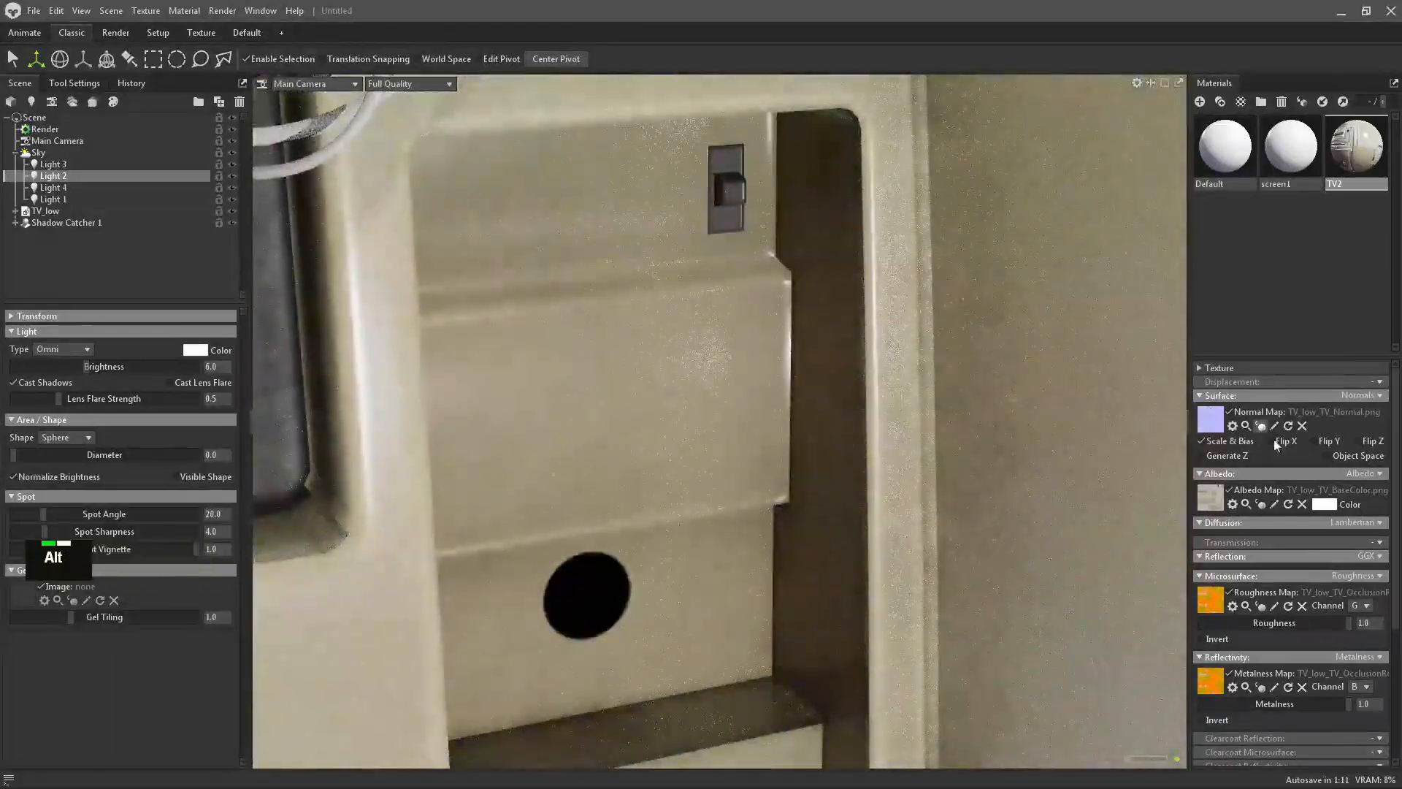
Enable Flip Y on the TV2 material's normal map and check the shading around the antenna panel and switch recess.
{"action": "left_click", "coordinate": [1330, 439]}
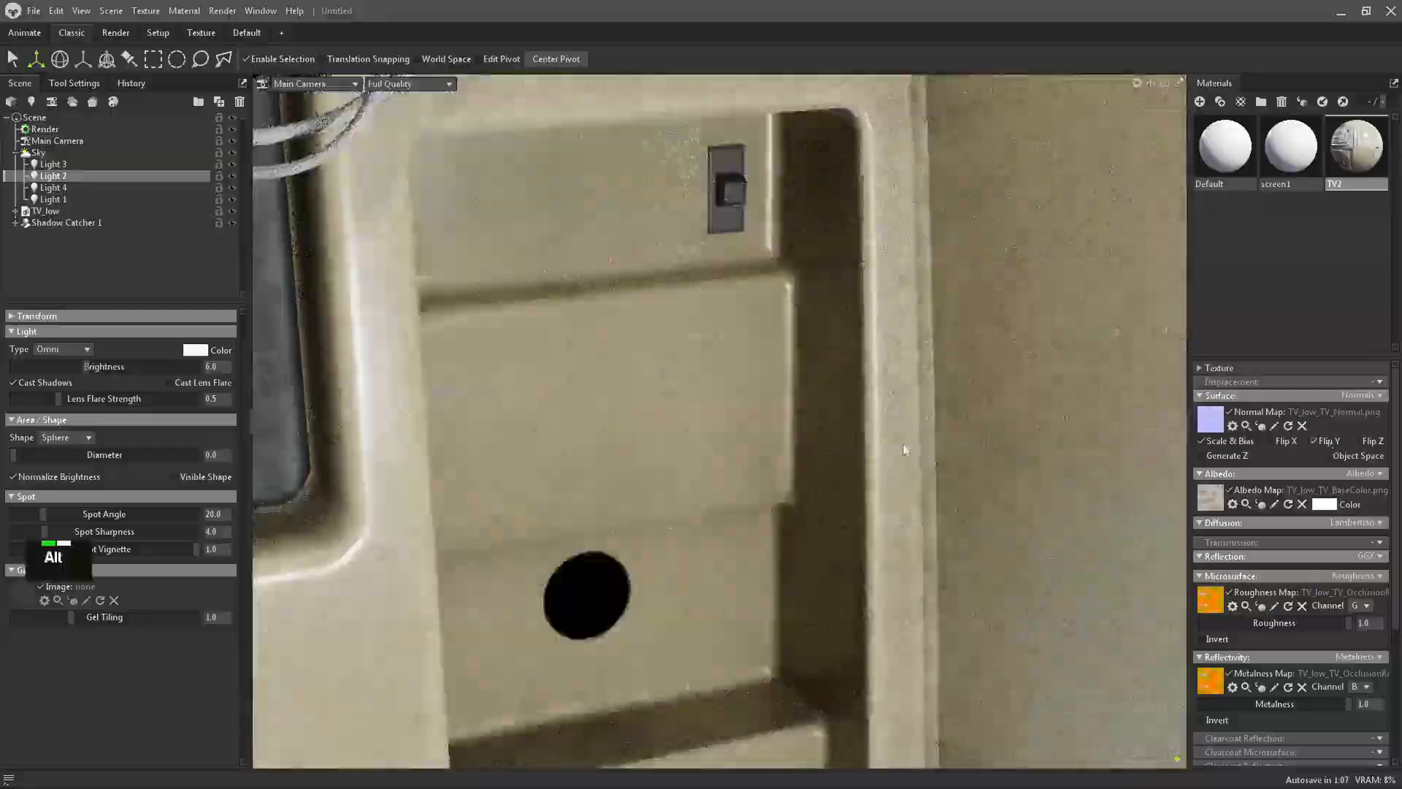
{"action": "right_click_drag", "start_coordinate": [904, 449], "coordinate": [647, 378], "text": "alt"}
{"action": "middle_click_drag", "start_coordinate": [647, 378], "coordinate": [677, 282], "text": "alt"}
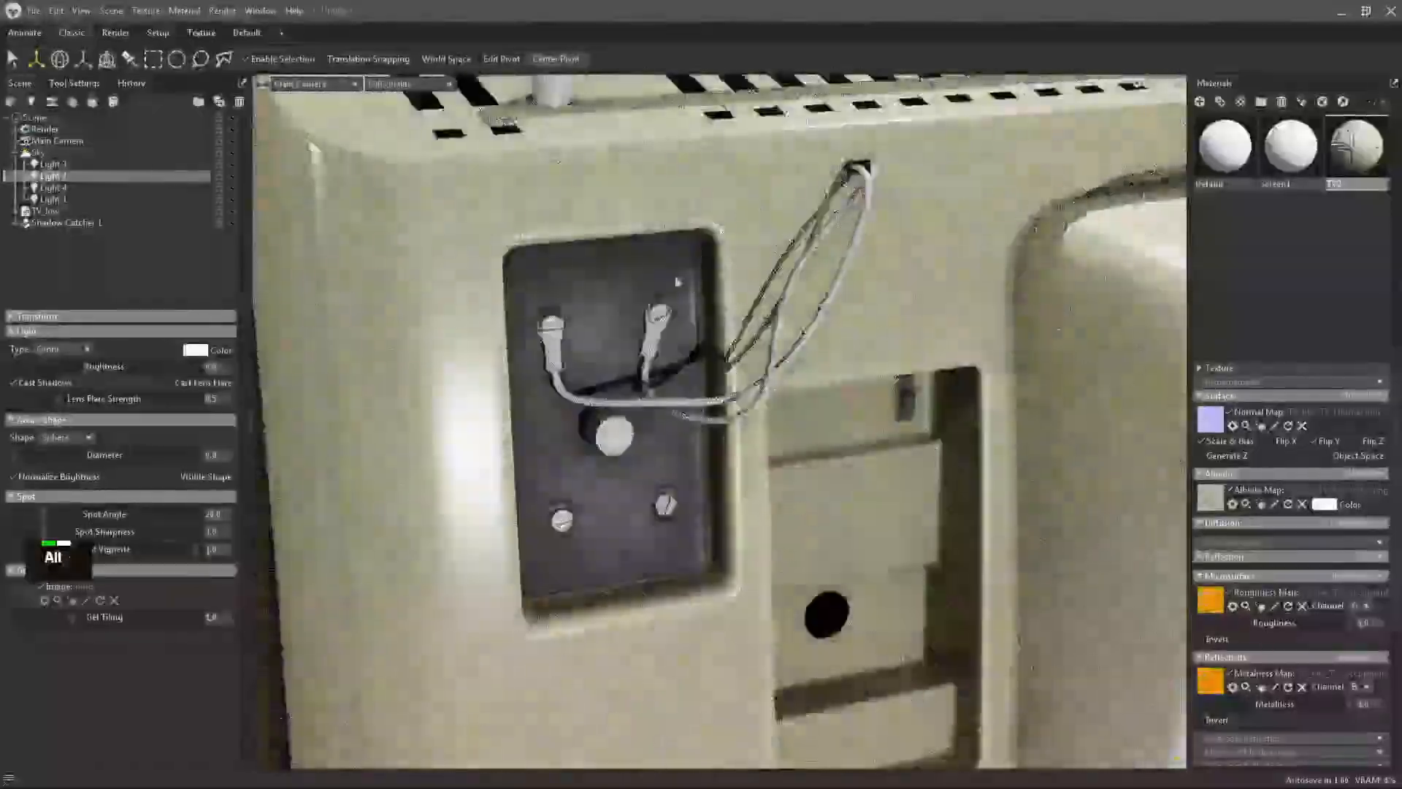
{"action": "left_click_drag", "start_coordinate": [677, 282], "coordinate": [675, 322], "text": "alt"}
{"action": "right_click_drag", "start_coordinate": [676, 321], "coordinate": [671, 343], "text": "alt"}
{"action": "left_click_drag", "start_coordinate": [671, 343], "coordinate": [682, 297], "text": "alt"}
{"action": "right_click_drag", "start_coordinate": [729, 391], "coordinate": [759, 392], "text": "alt"}
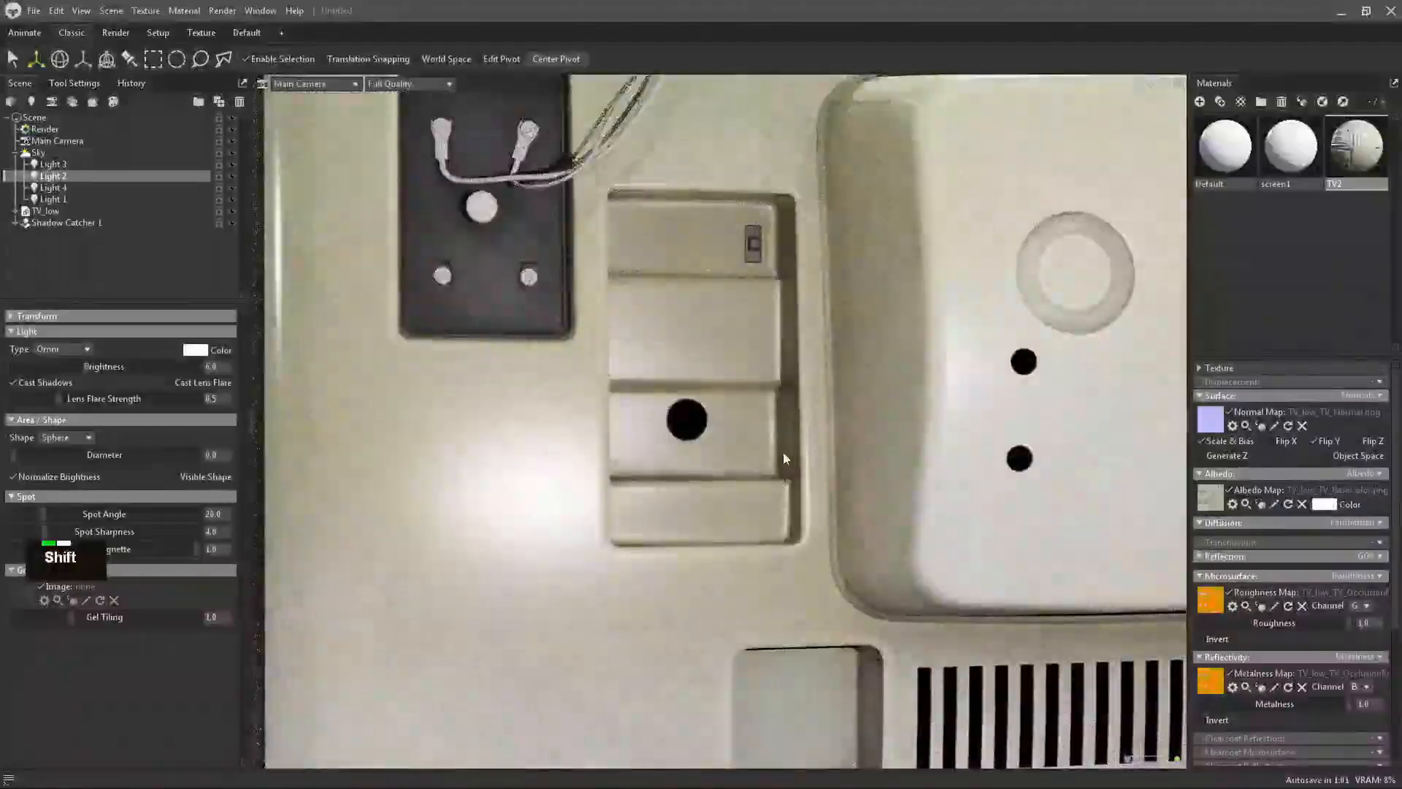
Rotate the sky lighting and check how it shades the recessed compartments on the TV's back.
{"action": "right_click_drag", "start_coordinate": [783, 453], "coordinate": [716, 436], "text": "shift"}
{"action": "left_click_drag", "start_coordinate": [716, 437], "coordinate": [703, 462], "text": "alt"}
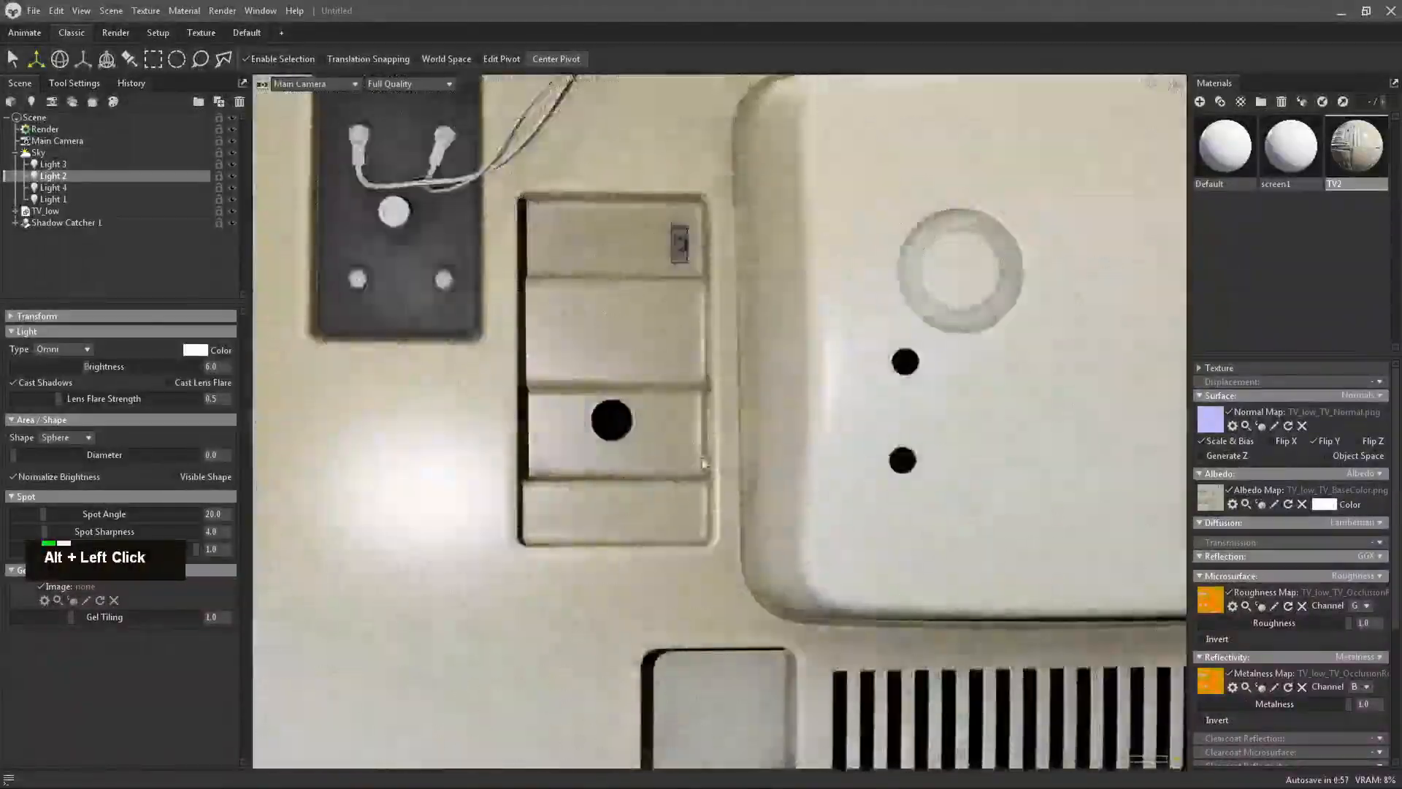
{"action": "left_click_drag", "start_coordinate": [575, 467], "coordinate": [651, 439], "text": "alt"}
{"action": "right_click_drag", "start_coordinate": [650, 440], "coordinate": [691, 455], "text": "shift"}
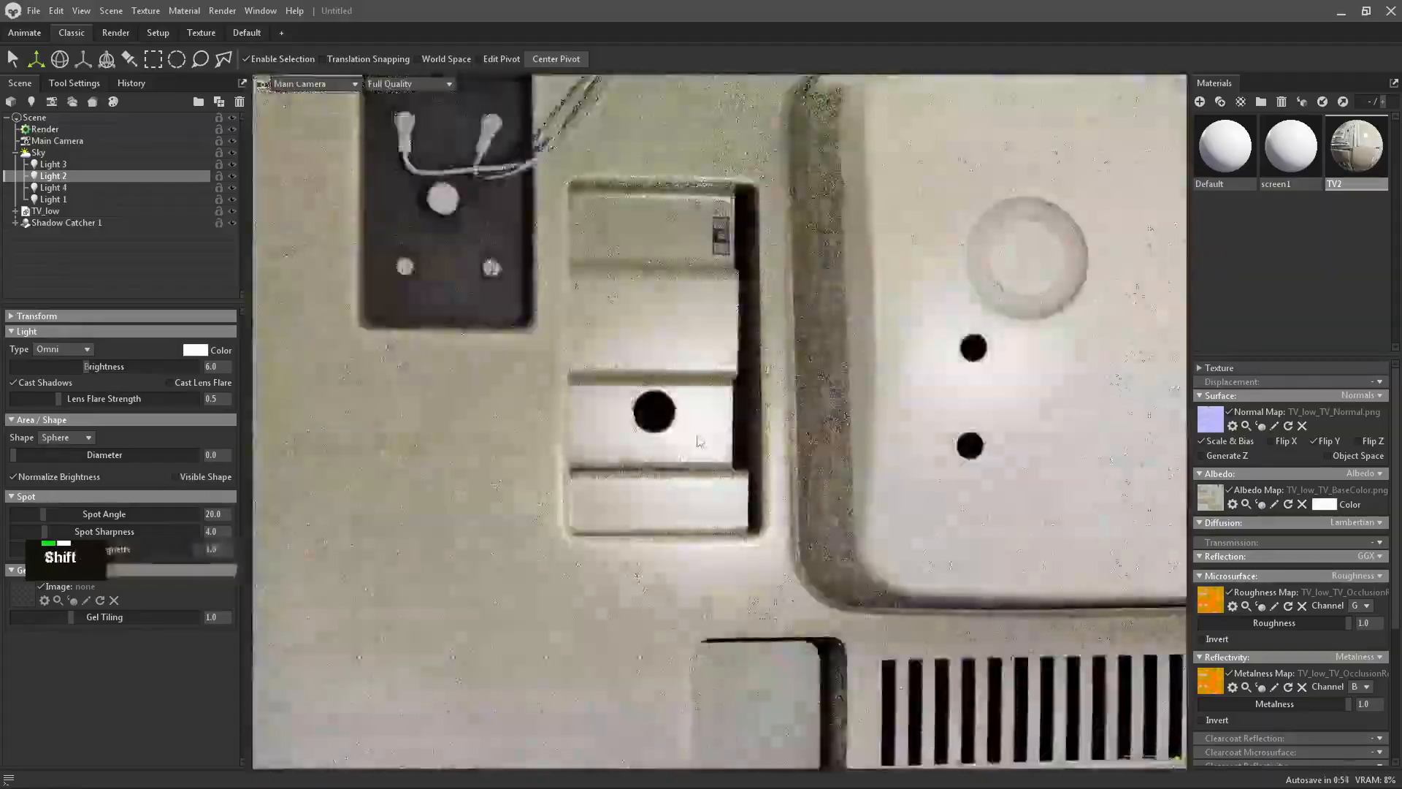
Inspect the TV's whole rear cover and side casing with the light deselected.
{"action": "left_click_drag", "start_coordinate": [770, 489], "coordinate": [621, 344], "text": "alt"}
{"action": "right_click_drag", "start_coordinate": [621, 343], "coordinate": [634, 358], "text": "alt"}
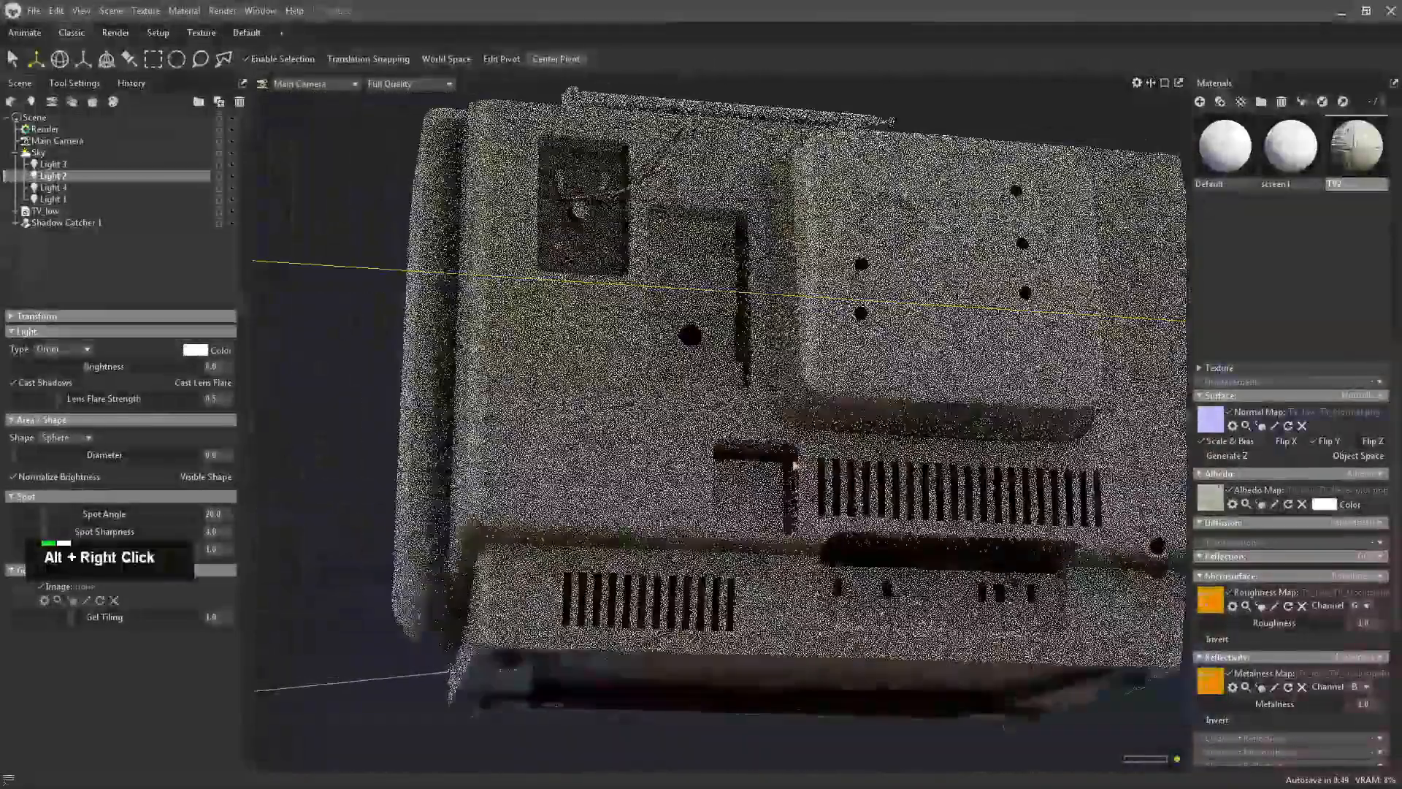
{"action": "left_click_drag", "start_coordinate": [634, 358], "coordinate": [814, 466], "text": "alt"}
{"action": "middle_click_drag", "start_coordinate": [858, 449], "coordinate": [763, 474], "text": "alt"}
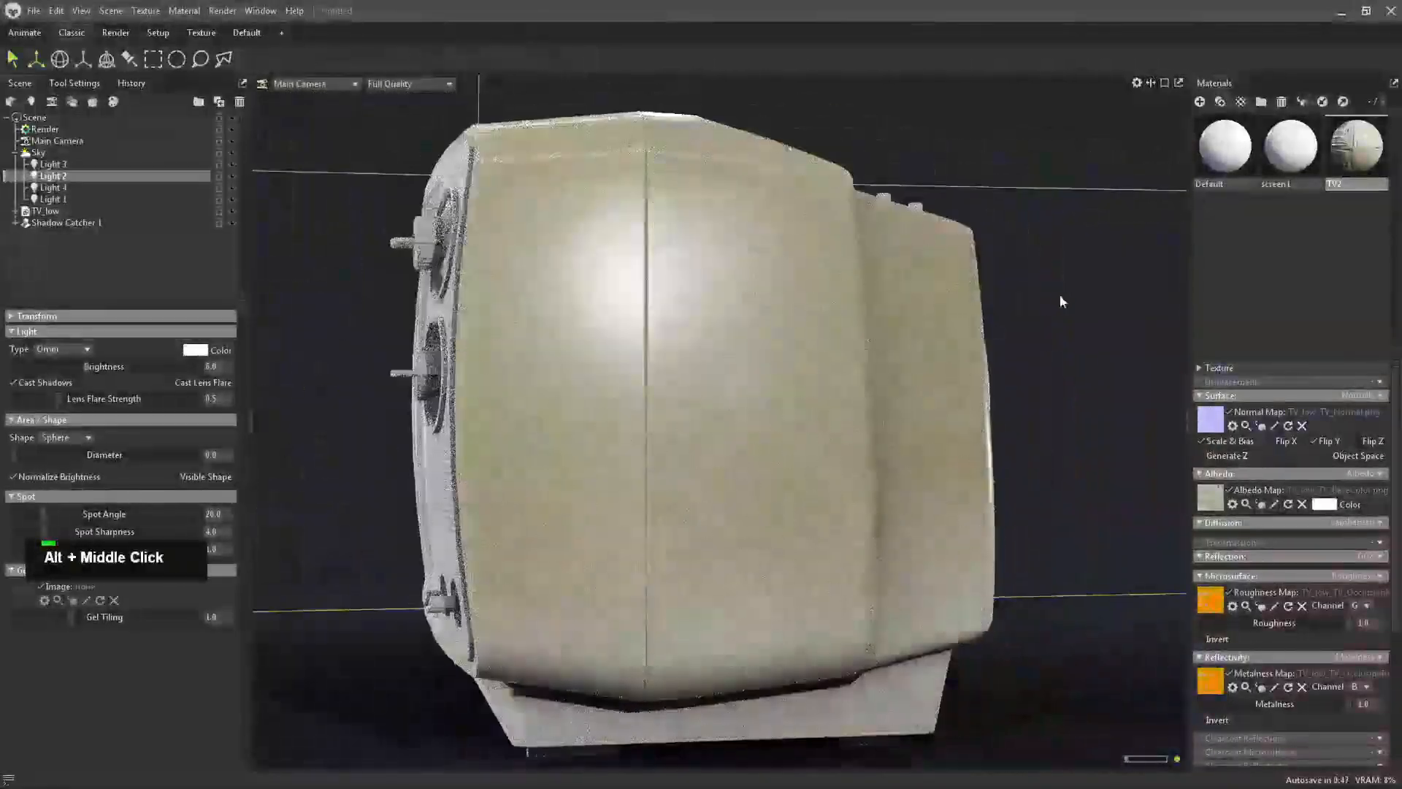
{"action": "left_click", "coordinate": [1062, 292]}
{"action": "left_click_drag", "start_coordinate": [919, 332], "coordinate": [872, 391], "text": "alt"}
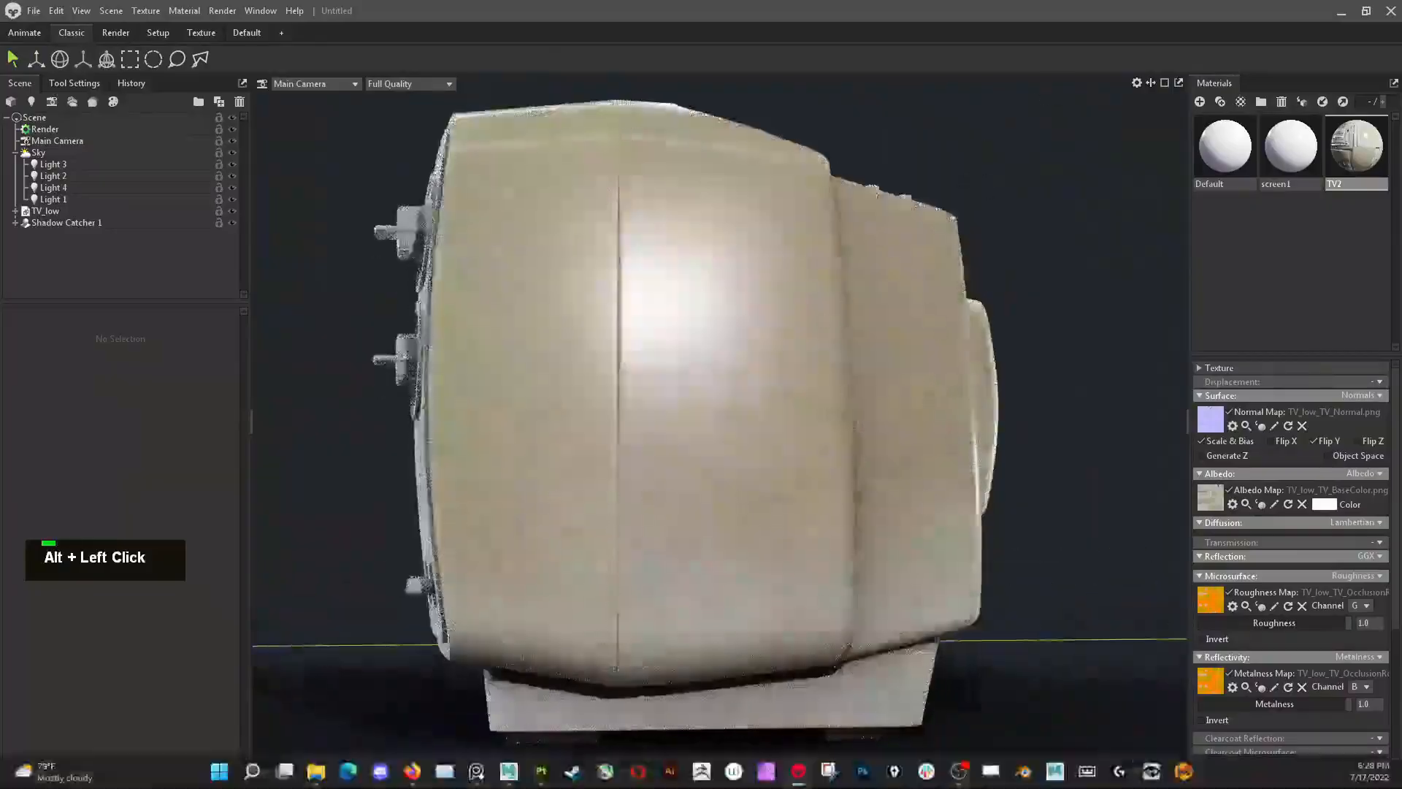
Switch to Substance 3D Painter and preview the color var 2 layer's mask on the TV.
{"action": "left_click", "coordinate": [541, 771]}
{"action": "right_click_drag", "start_coordinate": [790, 501], "coordinate": [460, 341], "text": "alt"}
{"action": "middle_click_drag", "start_coordinate": [776, 539], "coordinate": [630, 353], "text": "alt"}
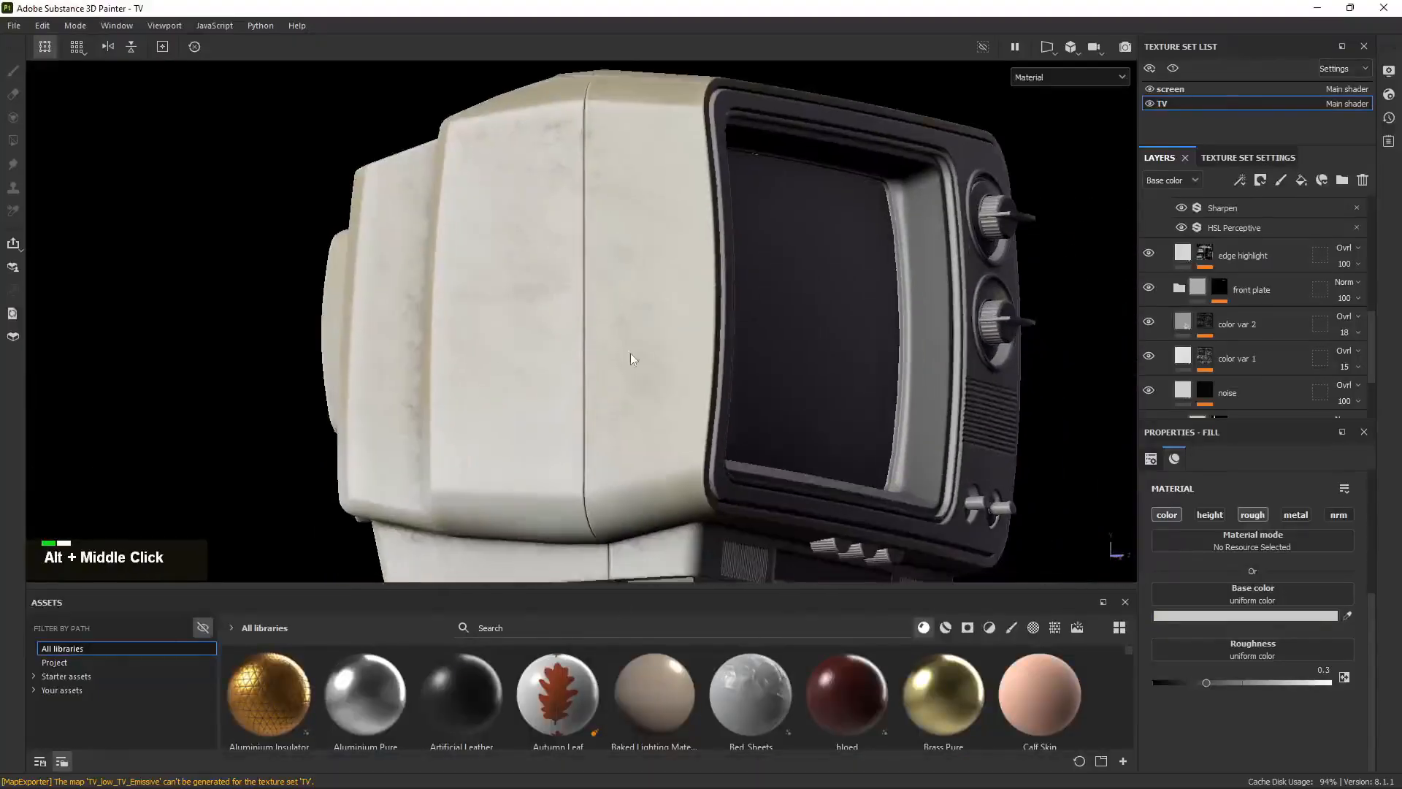
{"action": "left_click_drag", "start_coordinate": [633, 358], "coordinate": [696, 367], "text": "alt"}
{"action": "scroll", "coordinate": [1242, 287], "scroll_direction": "down", "scroll_amount": 1}
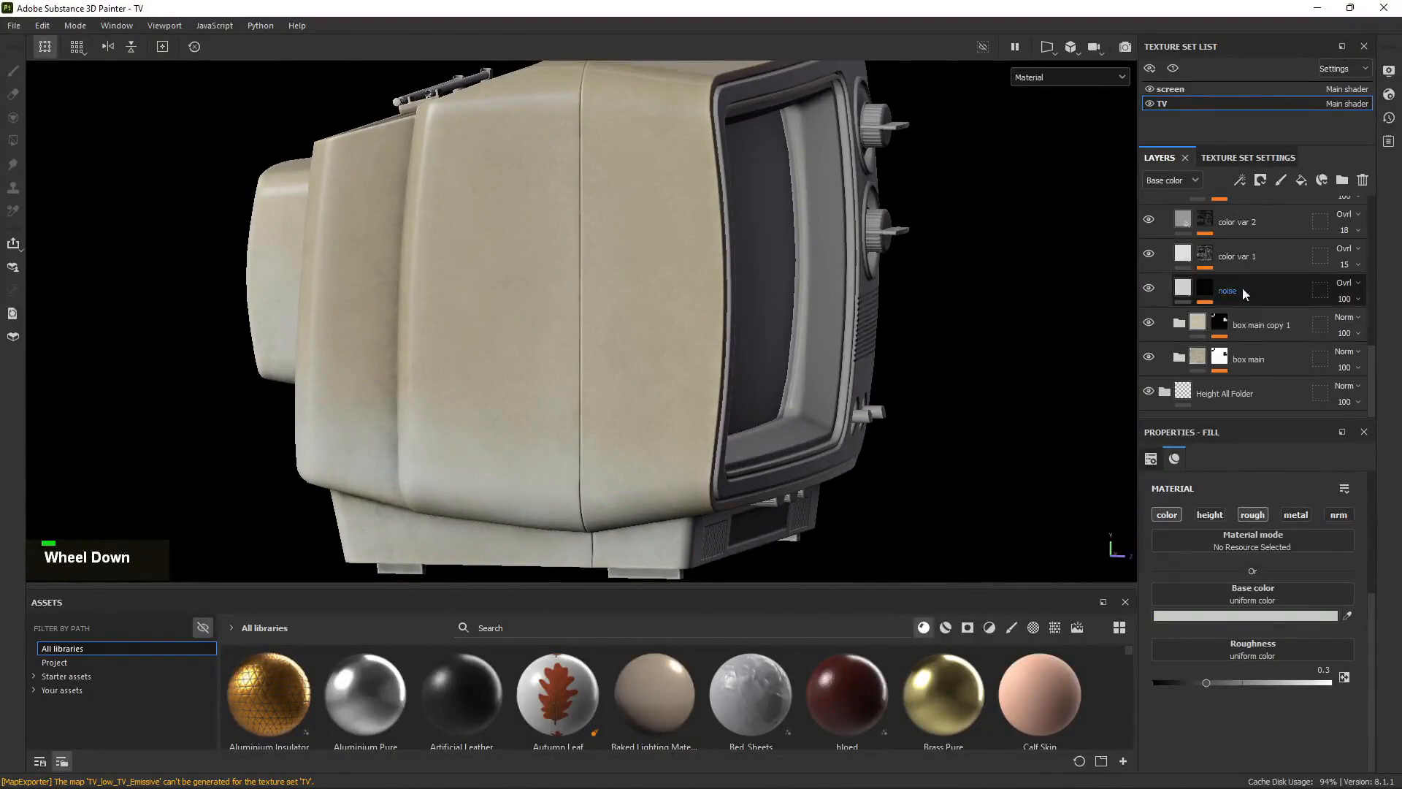
{"action": "scroll", "coordinate": [1251, 310], "scroll_direction": "up", "scroll_amount": 1}
{"action": "left_click", "coordinate": [1206, 322], "text": "alt"}
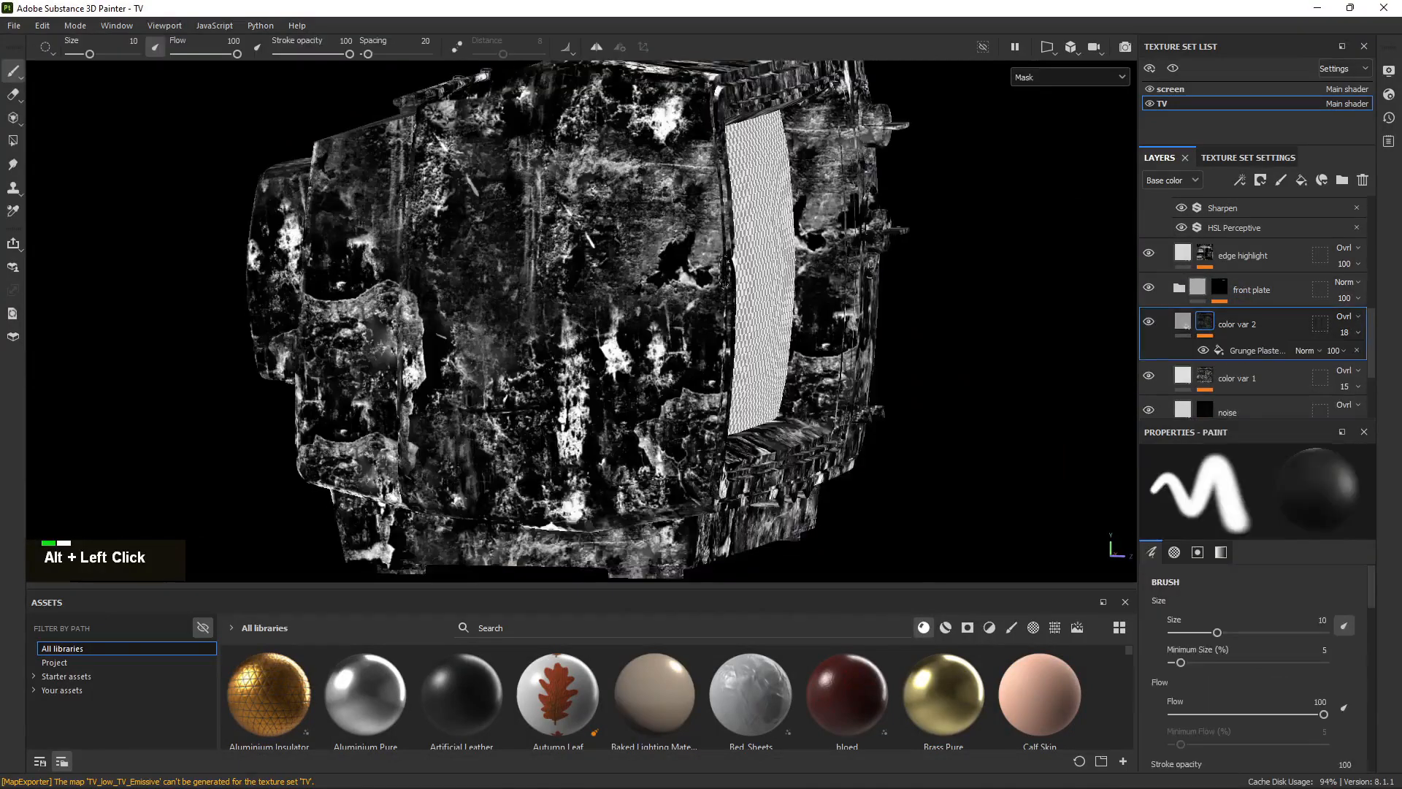
{"action": "left_click", "coordinate": [1182, 325], "text": "alt"}
Preview the rough 1 copy 1 layer's mask on the TV casing, return to the material view and duplicate the layer.
{"action": "scroll", "coordinate": [1197, 289], "scroll_direction": "up", "scroll_amount": 5}
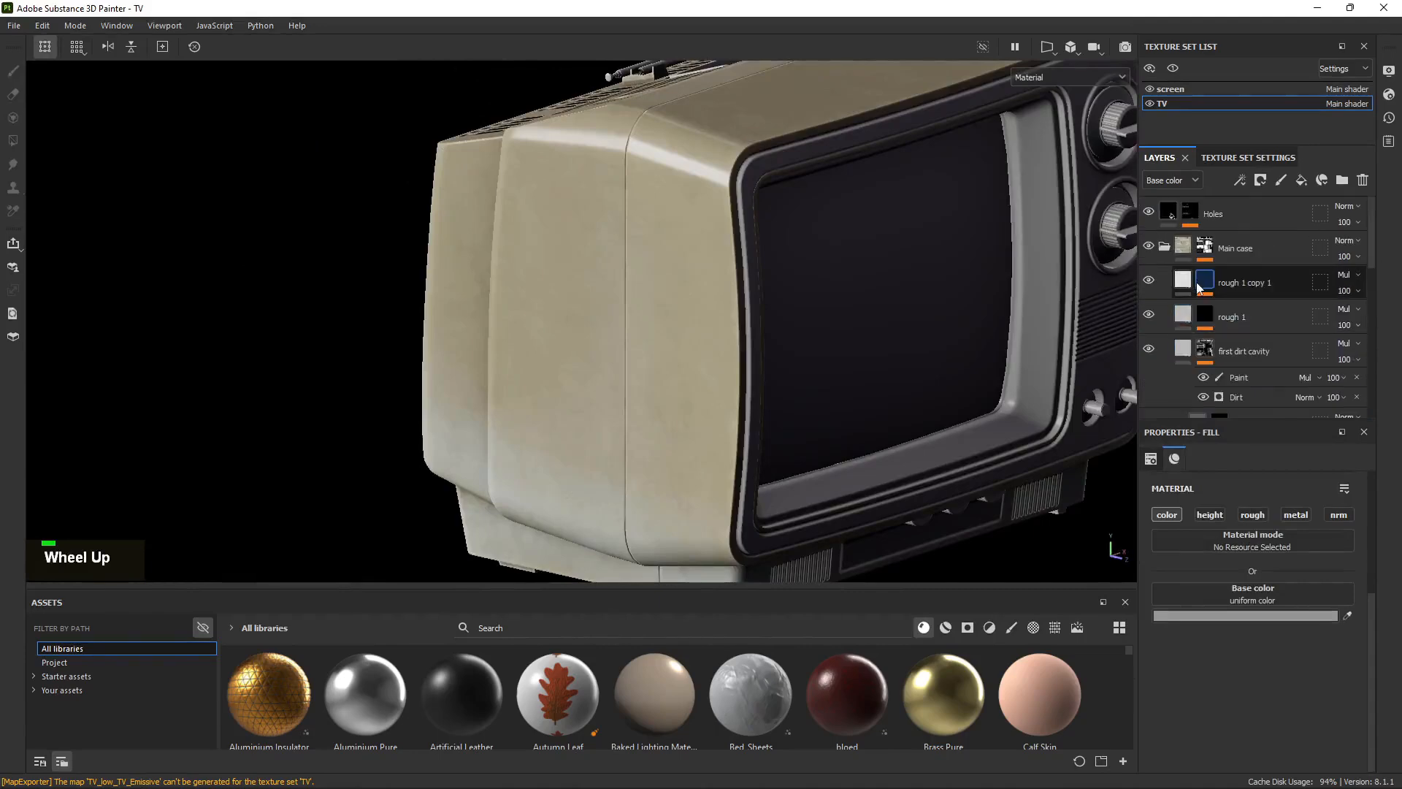
{"action": "left_click", "coordinate": [1198, 288], "text": "alt"}
{"action": "middle_click_drag", "start_coordinate": [814, 276], "coordinate": [782, 298], "text": "alt"}
{"action": "left_click_drag", "start_coordinate": [782, 297], "coordinate": [583, 286], "text": "alt"}
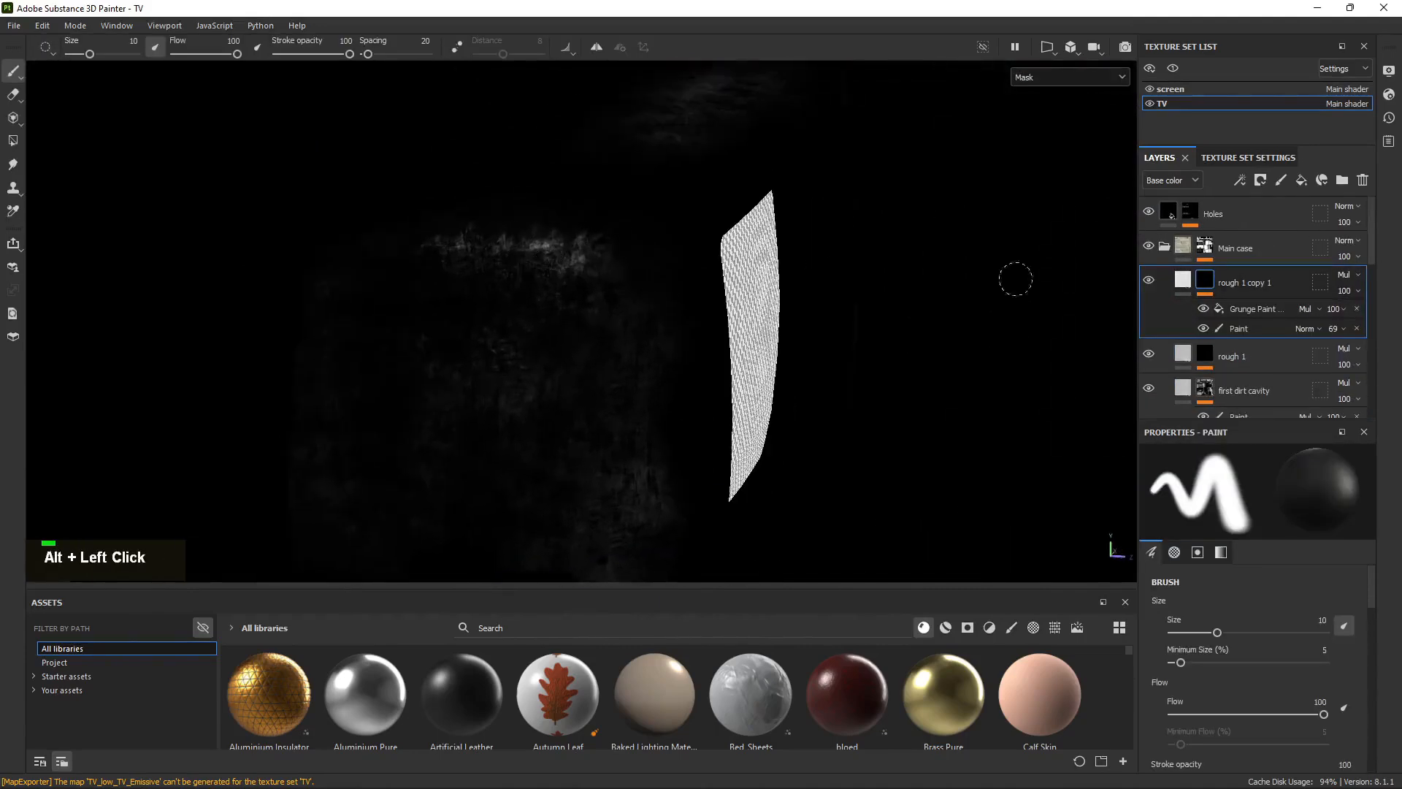
{"action": "left_click", "coordinate": [1183, 286], "text": "alt"}
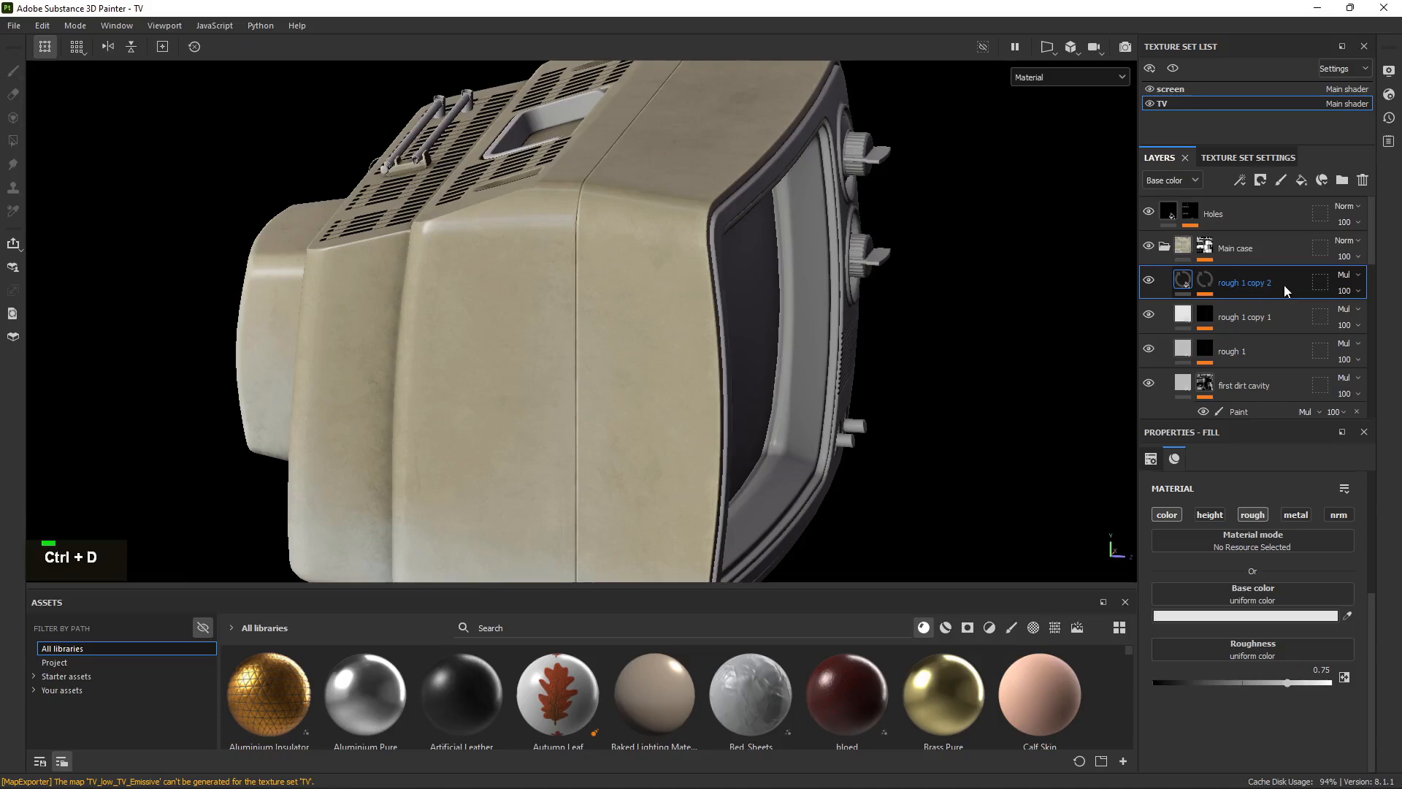
Replace the existing grunge and paint effects in the rough 1 copy 2 mask with a fresh paint effect.
{"action": "left_click", "coordinate": [1198, 282]}
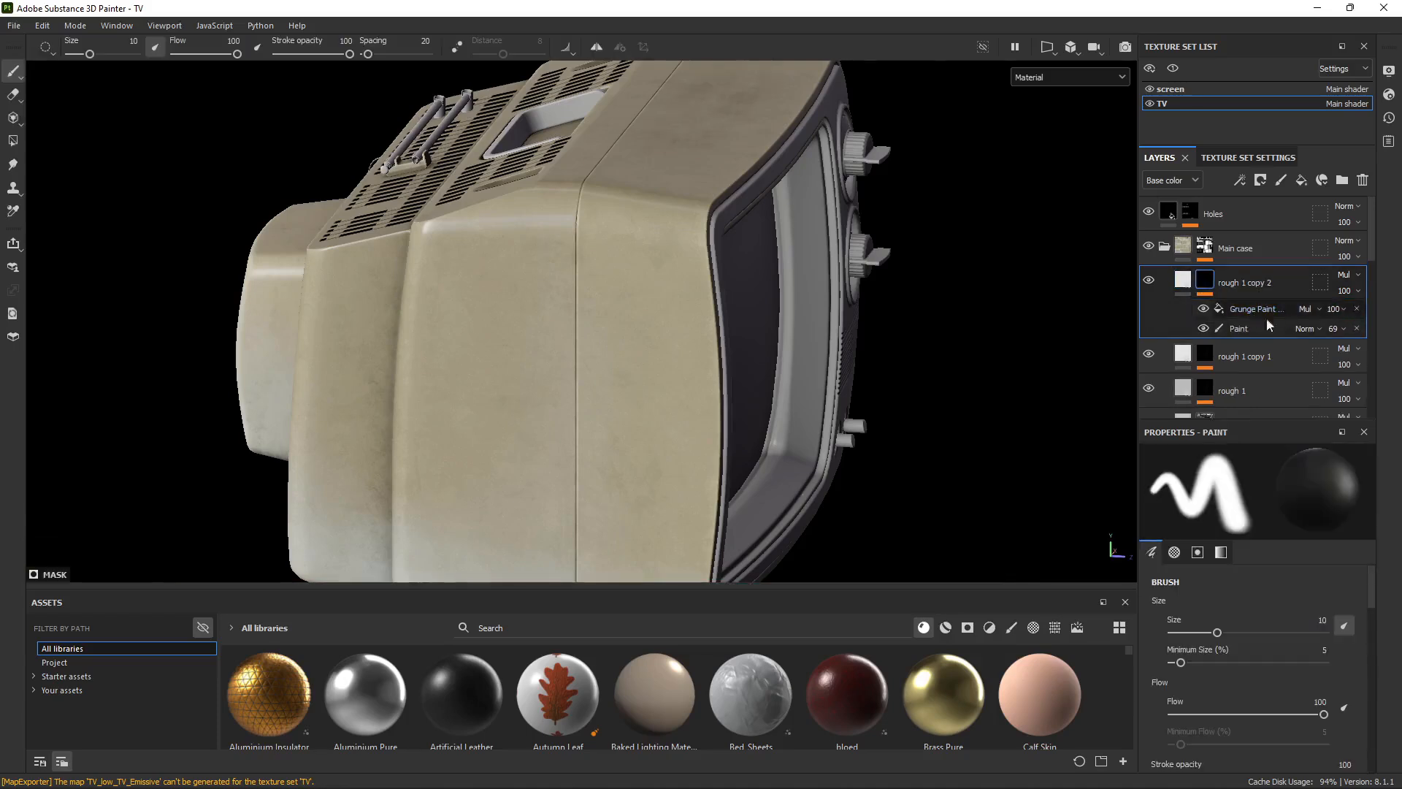
{"action": "left_click", "coordinate": [1253, 310]}
{"action": "left_click", "coordinate": [1254, 328]}
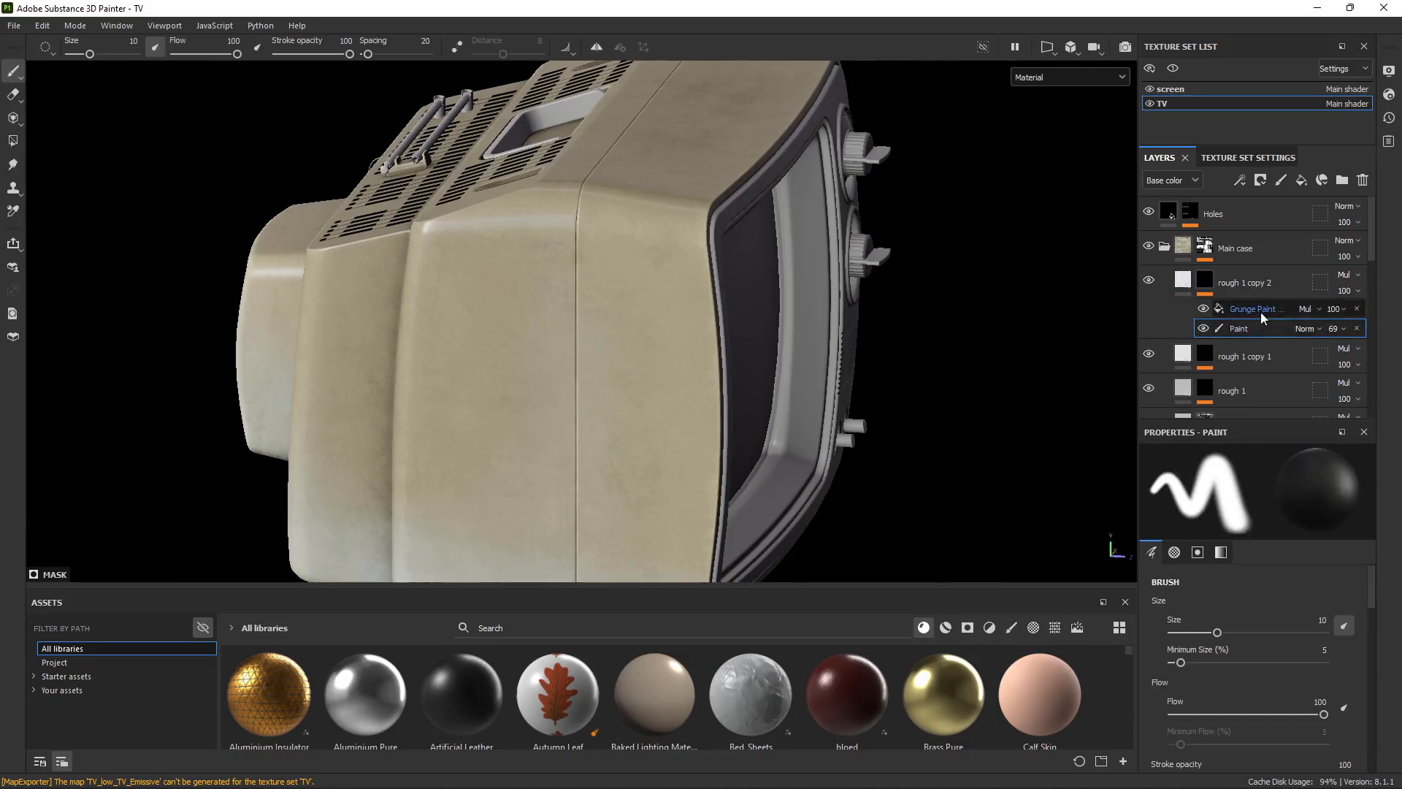
{"action": "right_click", "coordinate": [1249, 310]}
{"action": "left_click", "coordinate": [1252, 506]}
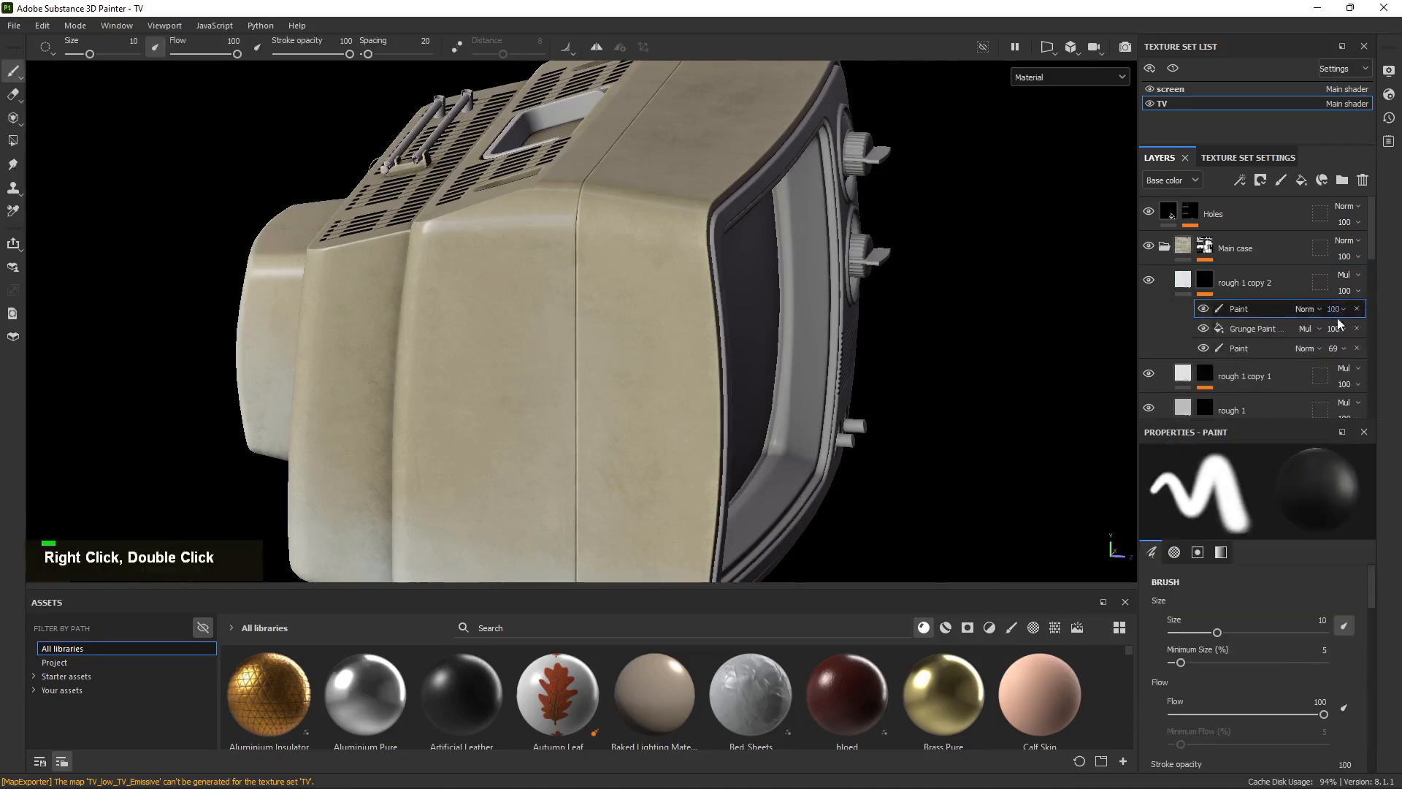
{"action": "left_click", "coordinate": [1356, 330]}
{"action": "left_click", "coordinate": [1357, 329]}
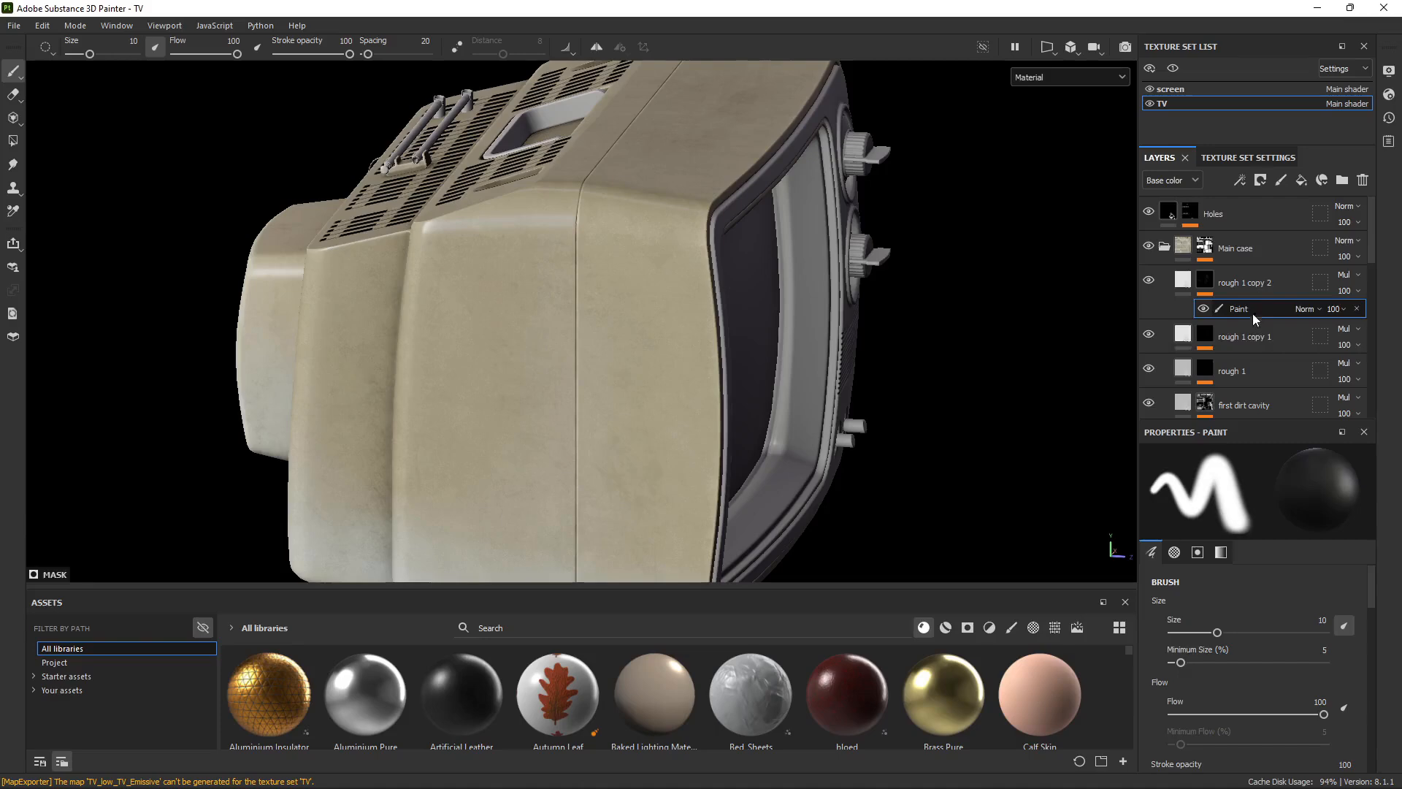
Enlarge the asset shelf and add a fill effect above the paint effect in the rough 1 copy 2 mask.
{"action": "left_click_drag", "start_coordinate": [646, 590], "coordinate": [652, 699]}
{"action": "left_click_drag", "start_coordinate": [651, 585], "coordinate": [658, 443]}
{"action": "right_click", "coordinate": [1251, 309]}
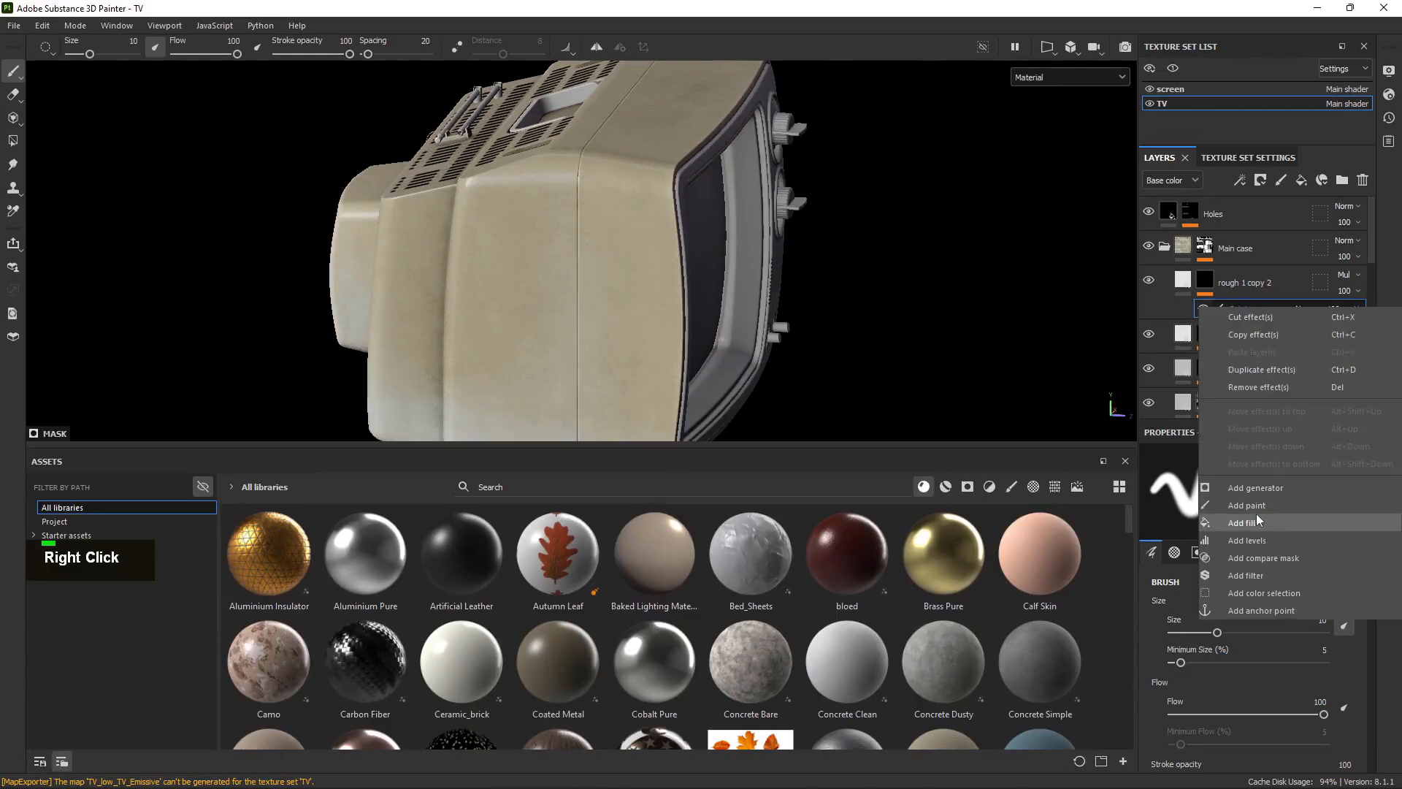
{"action": "left_click", "coordinate": [1252, 523]}
{"action": "middle_click_drag", "start_coordinate": [505, 244], "coordinate": [504, 125], "text": "alt"}
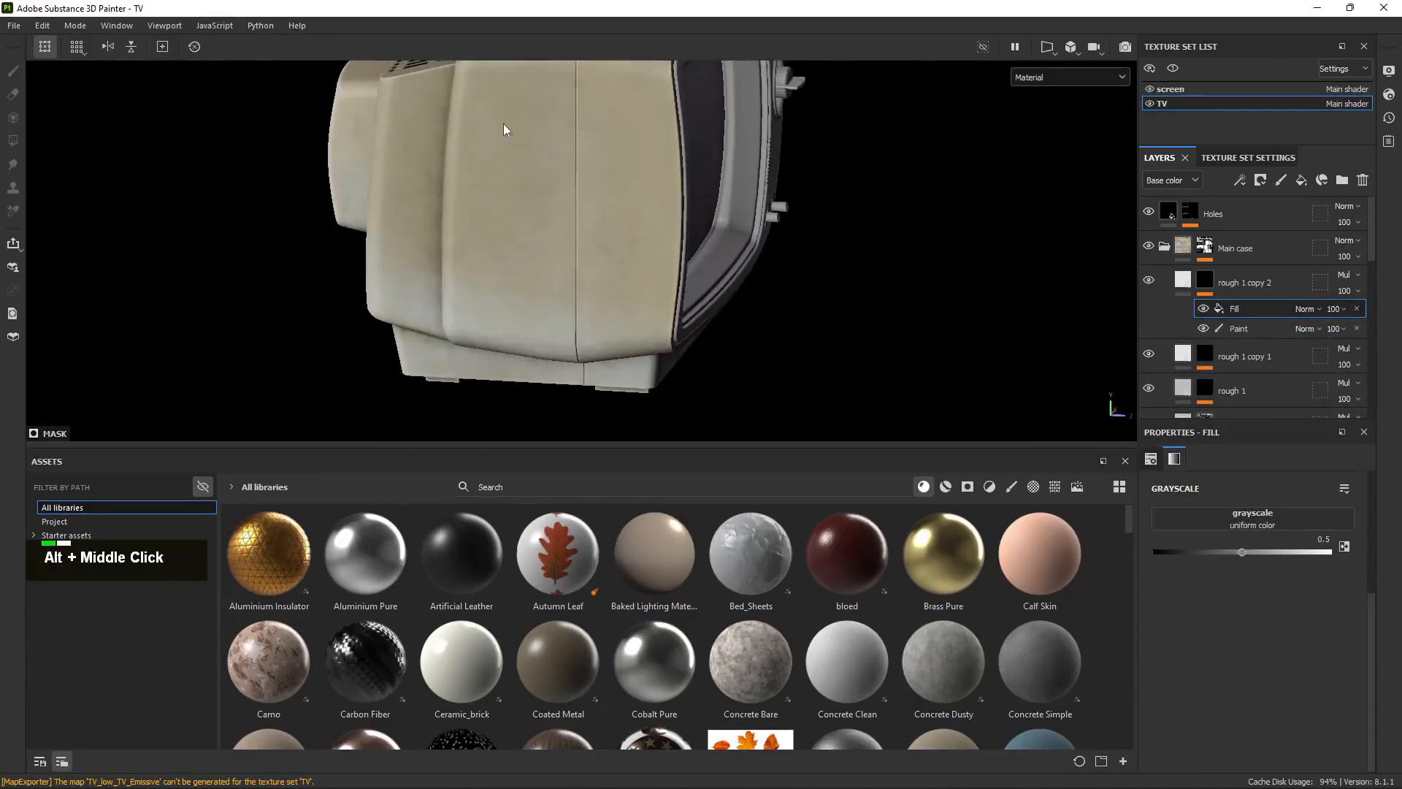
Filter the asset library to textures and search for "wipe".
{"action": "left_click", "coordinate": [1055, 487]}
{"action": "left_click", "coordinate": [759, 488]}
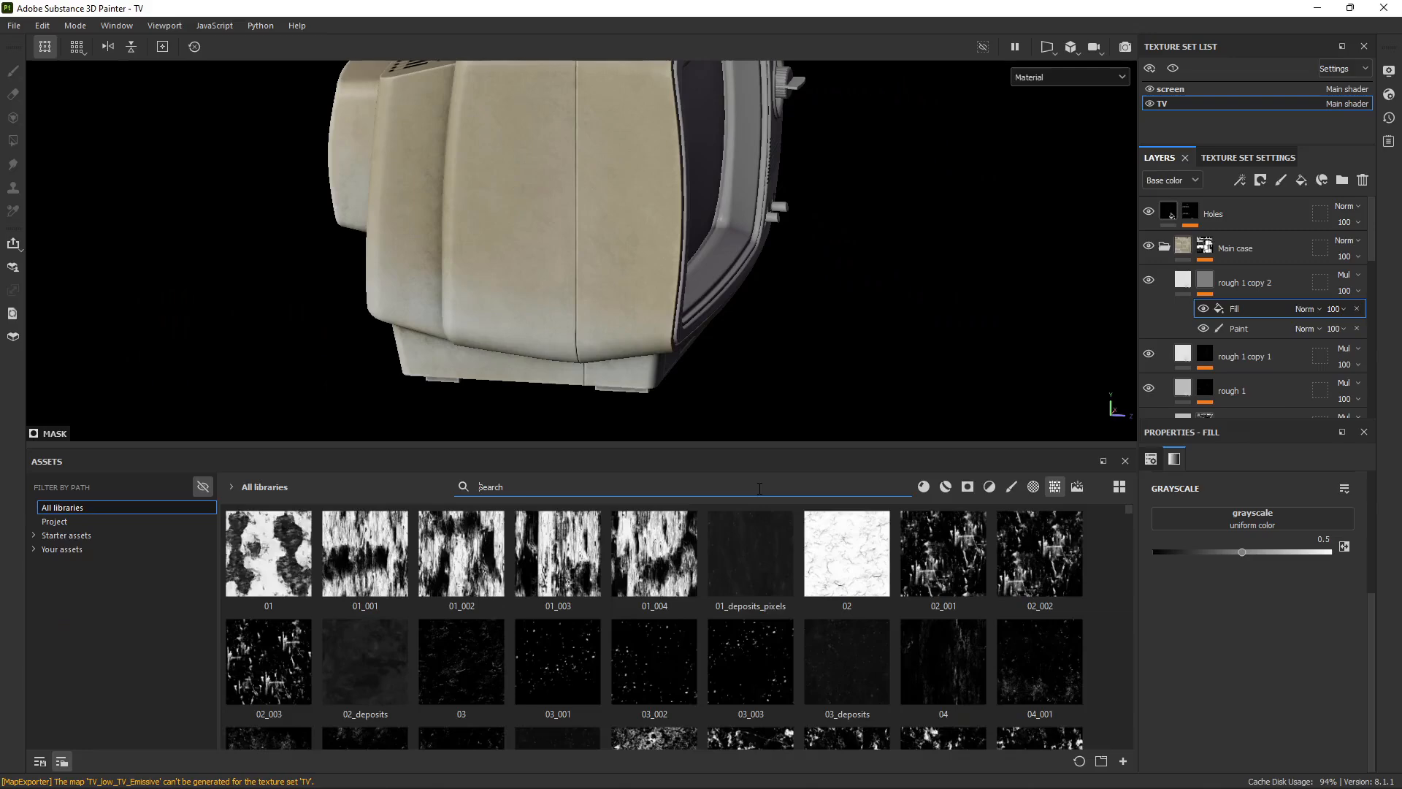
{"action": "type", "text": "wh"}
{"action": "key", "text": "BackSpace"}
{"action": "type", "text": "ipe"}
{"action": "key", "text": "BackSpace"}
{"action": "key", "text": "BackSpace"}
{"action": "key", "text": "BackSpace"}
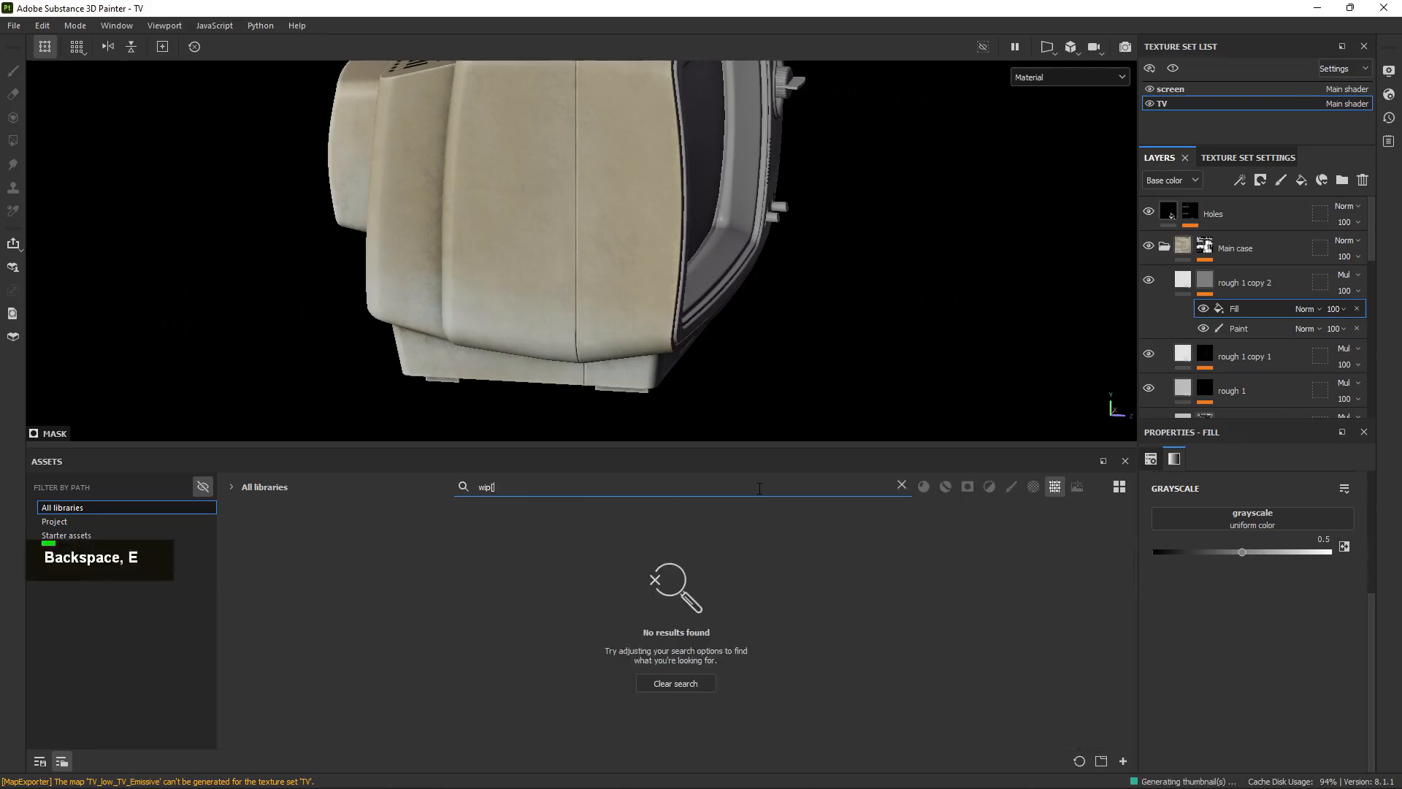
{"action": "type", "text": "ip"}
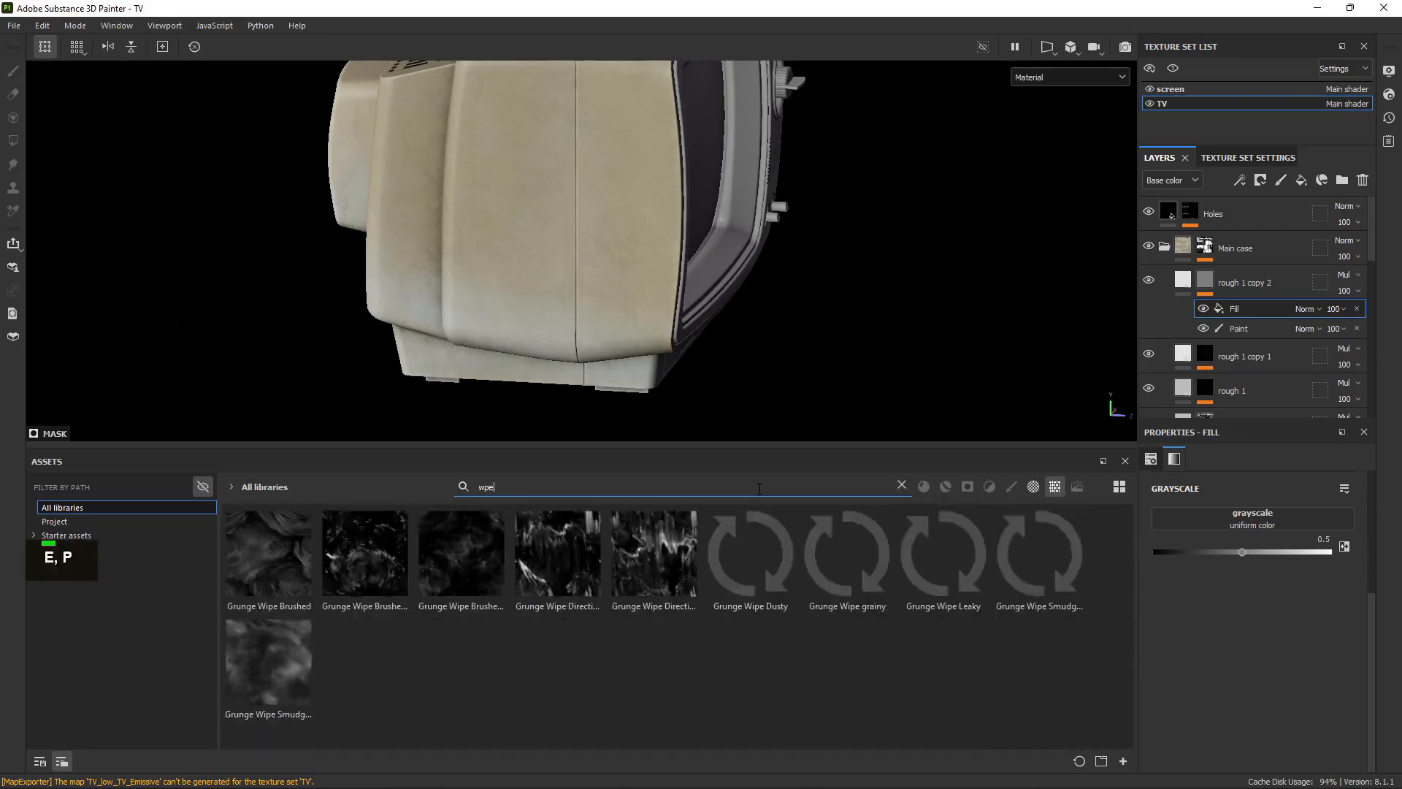
{"action": "key", "text": "BackSpace"}
{"action": "key", "text": "BackSpace"}
{"action": "key", "text": "BackSpace"}
{"action": "type", "text": "i"}
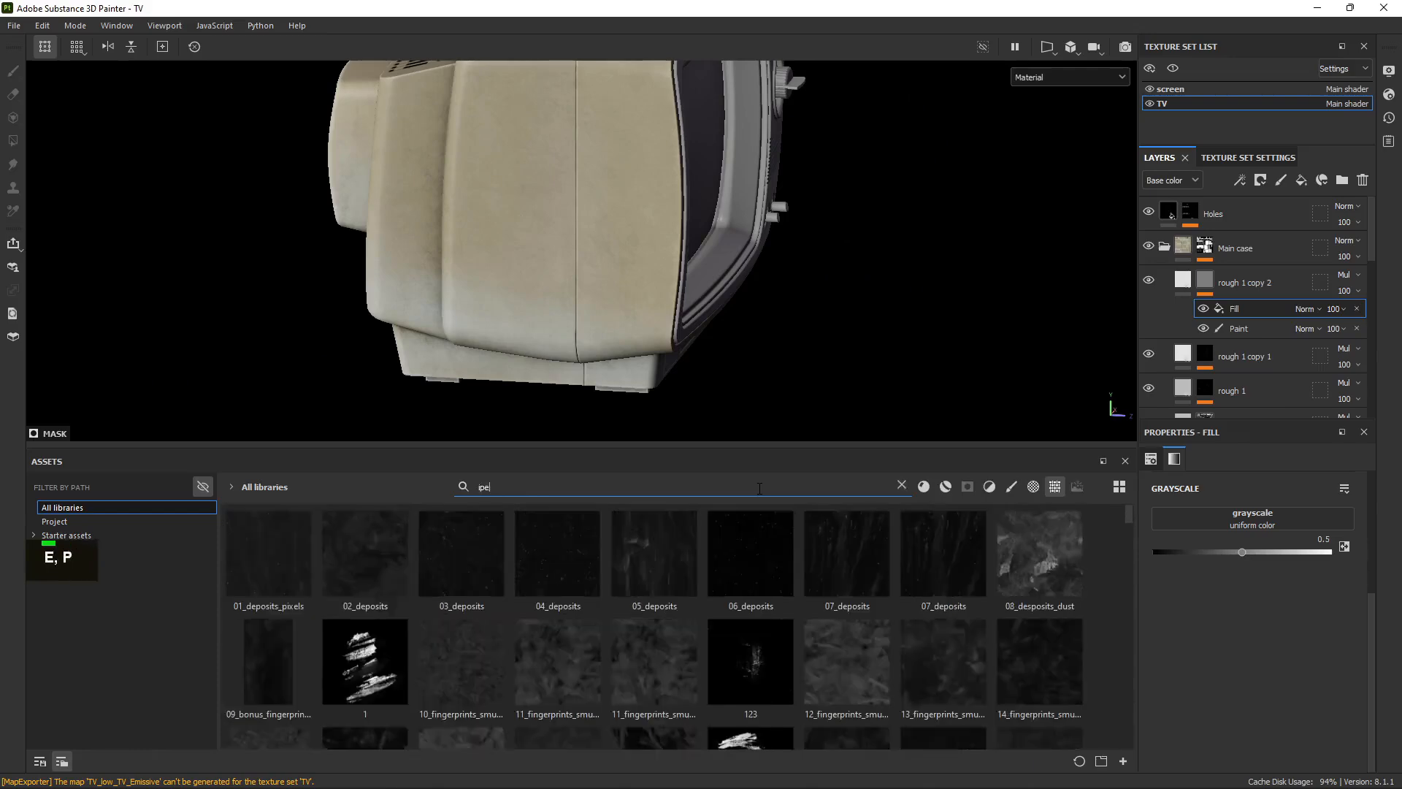
{"action": "key", "text": "BackSpace"}
{"action": "type", "text": "wipe"}
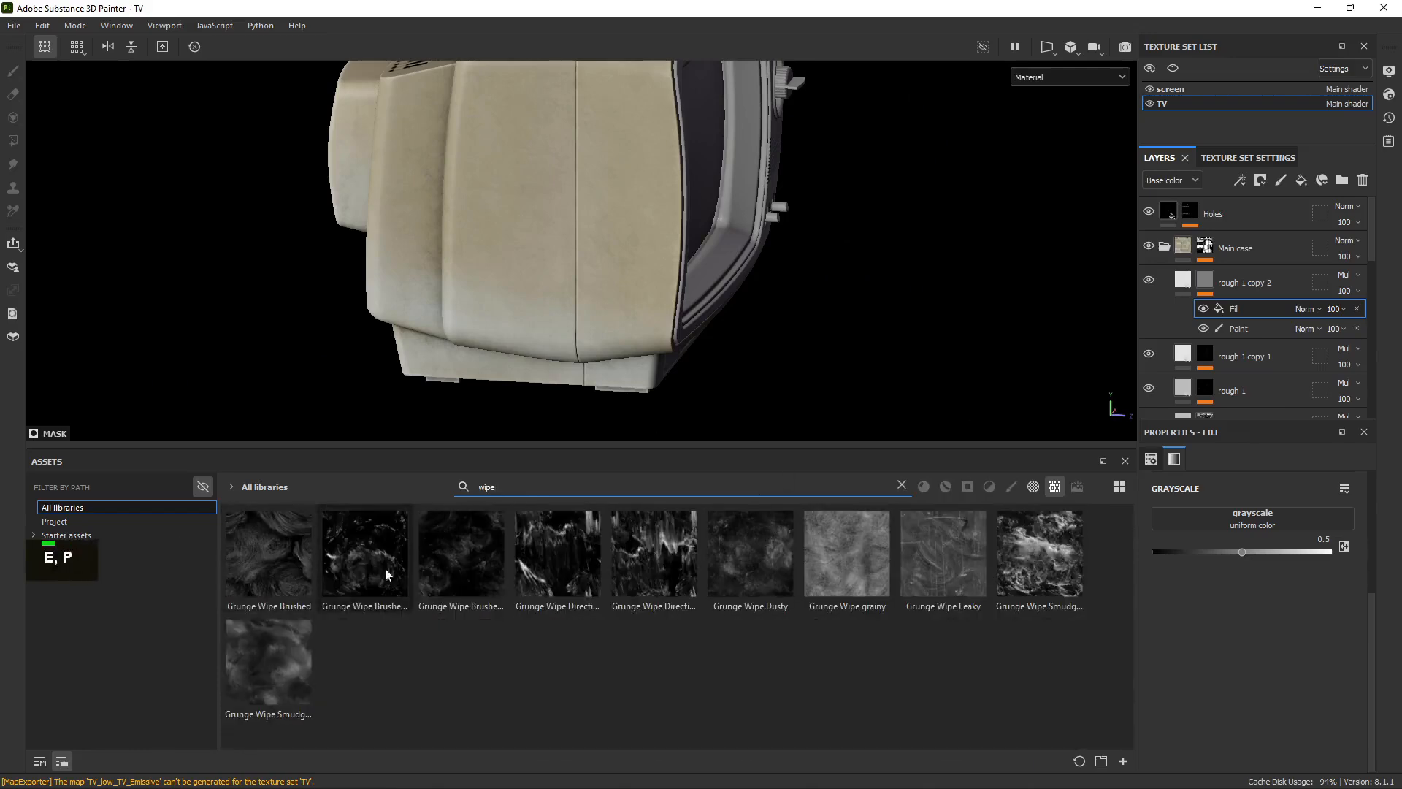
Assign Grunge Wipe Brushed to the fill effect's grayscale and shrink the asset shelf to enlarge the viewport.
{"action": "left_click_drag", "start_coordinate": [242, 552], "coordinate": [882, 560]}
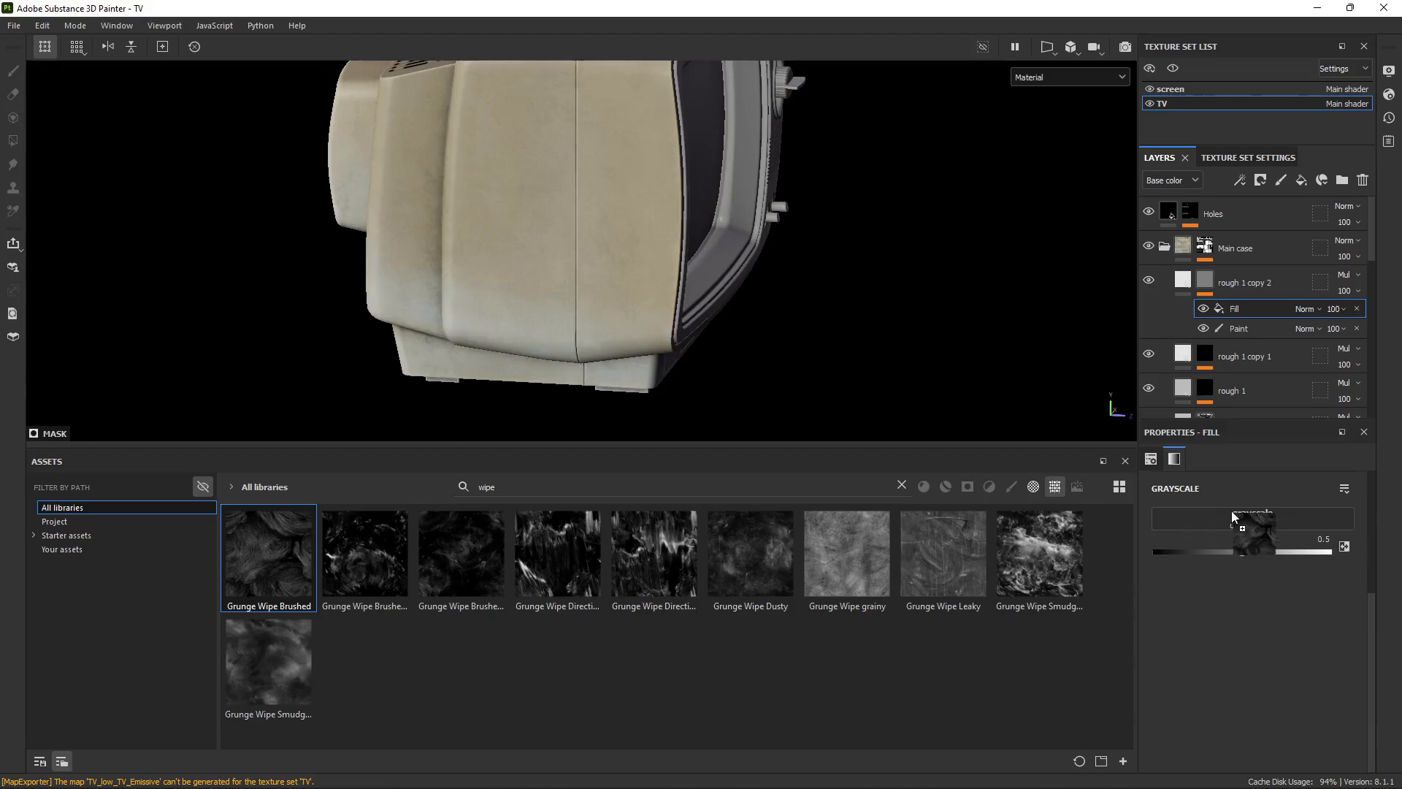
{"action": "left_click_drag", "start_coordinate": [1232, 512], "coordinate": [1231, 516]}
{"action": "left_click_drag", "start_coordinate": [656, 443], "coordinate": [706, 765]}
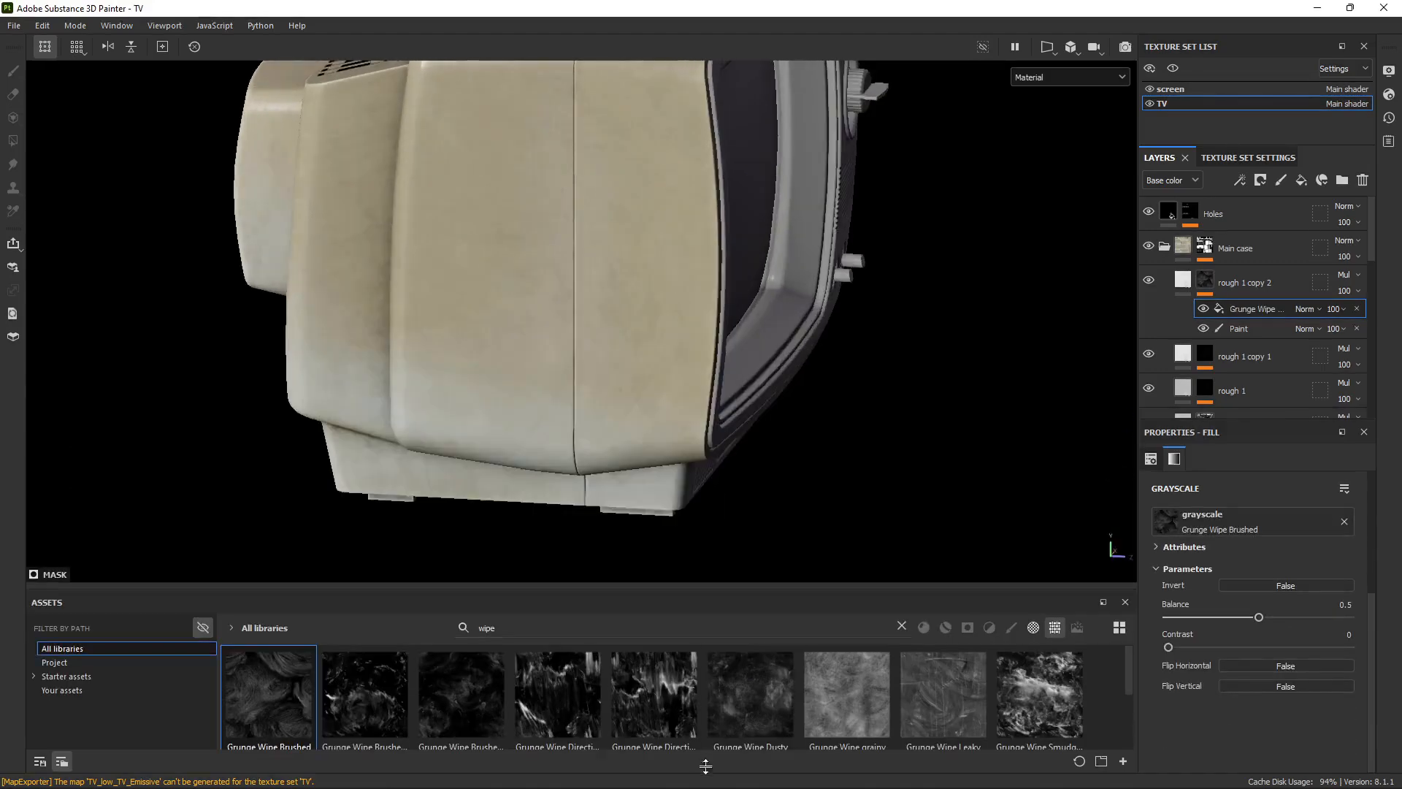
Preview the rough 1 copy 2 mask on the TV and set the grunge fill to tri-planar projection.
{"action": "right_click_drag", "start_coordinate": [738, 293], "coordinate": [716, 266], "text": "alt"}
{"action": "left_click_drag", "start_coordinate": [716, 266], "coordinate": [699, 207], "text": "alt"}
{"action": "right_click_drag", "start_coordinate": [699, 207], "coordinate": [665, 269], "text": "alt"}
{"action": "left_click", "coordinate": [1205, 282], "text": "alt"}
{"action": "middle_click_drag", "start_coordinate": [665, 268], "coordinate": [680, 241], "text": "alt"}
{"action": "left_click_drag", "start_coordinate": [680, 241], "coordinate": [689, 256], "text": "alt"}
{"action": "middle_click_drag", "start_coordinate": [689, 256], "coordinate": [704, 346], "text": "alt"}
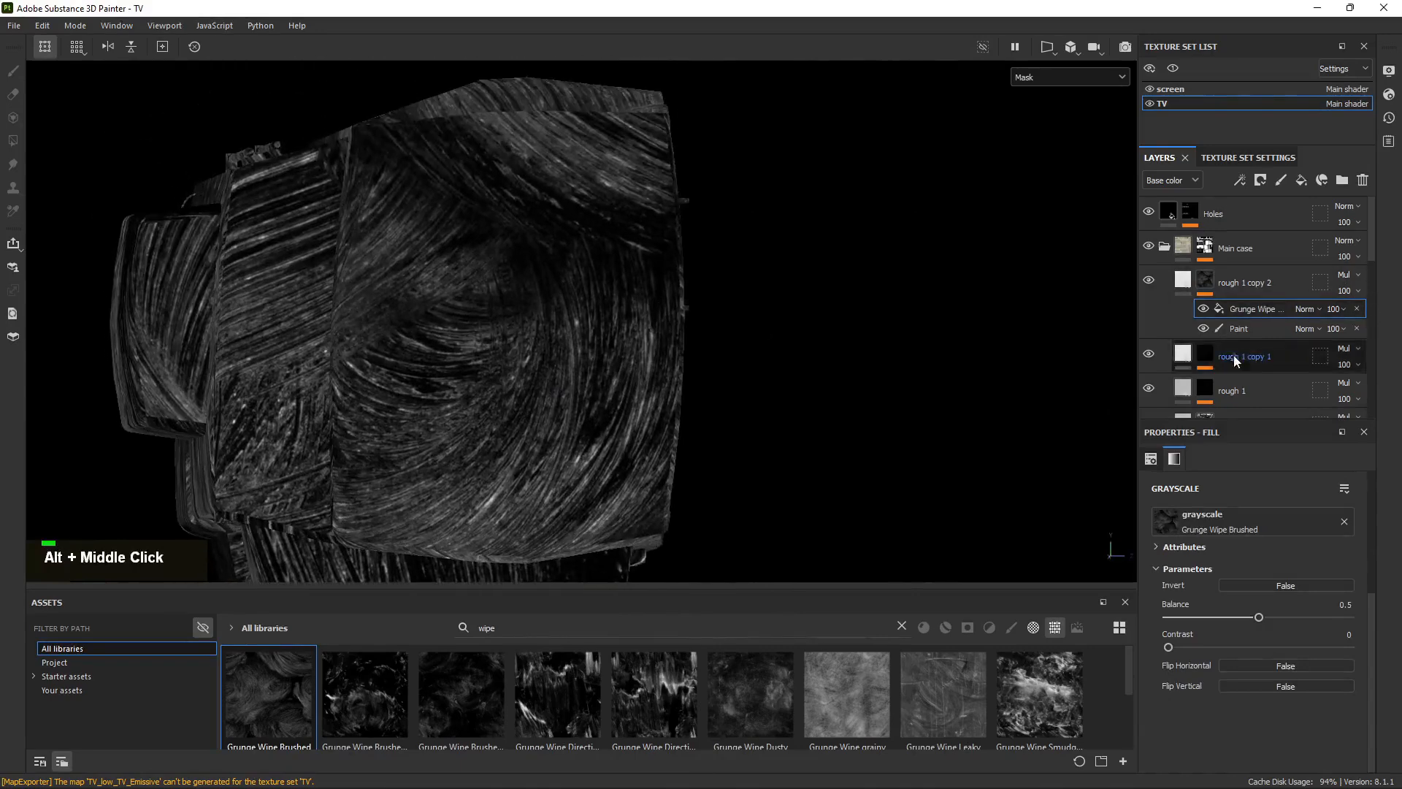
{"action": "scroll", "coordinate": [1270, 597], "scroll_direction": "up", "scroll_amount": 3}
{"action": "left_click", "coordinate": [1229, 513]}
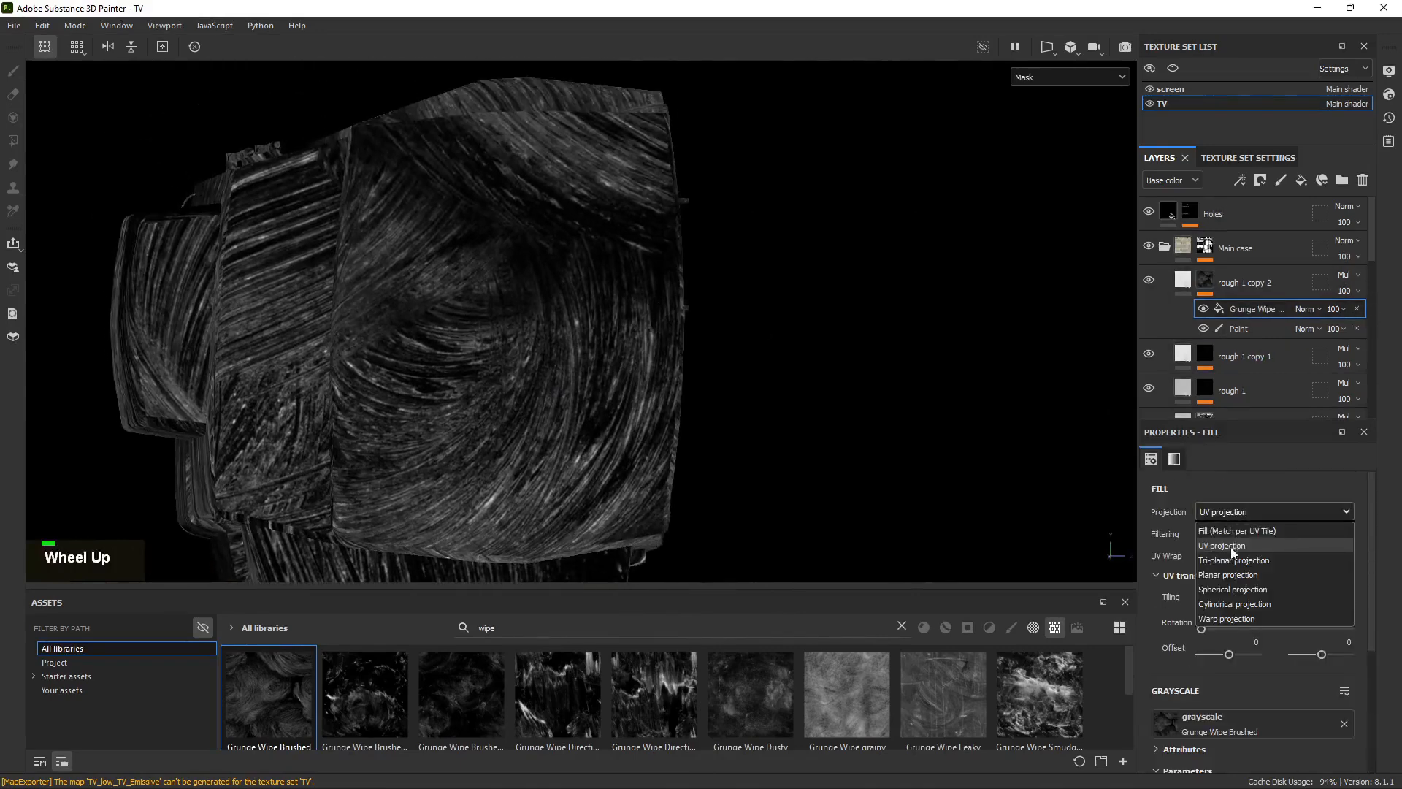
{"action": "left_click", "coordinate": [1230, 548]}
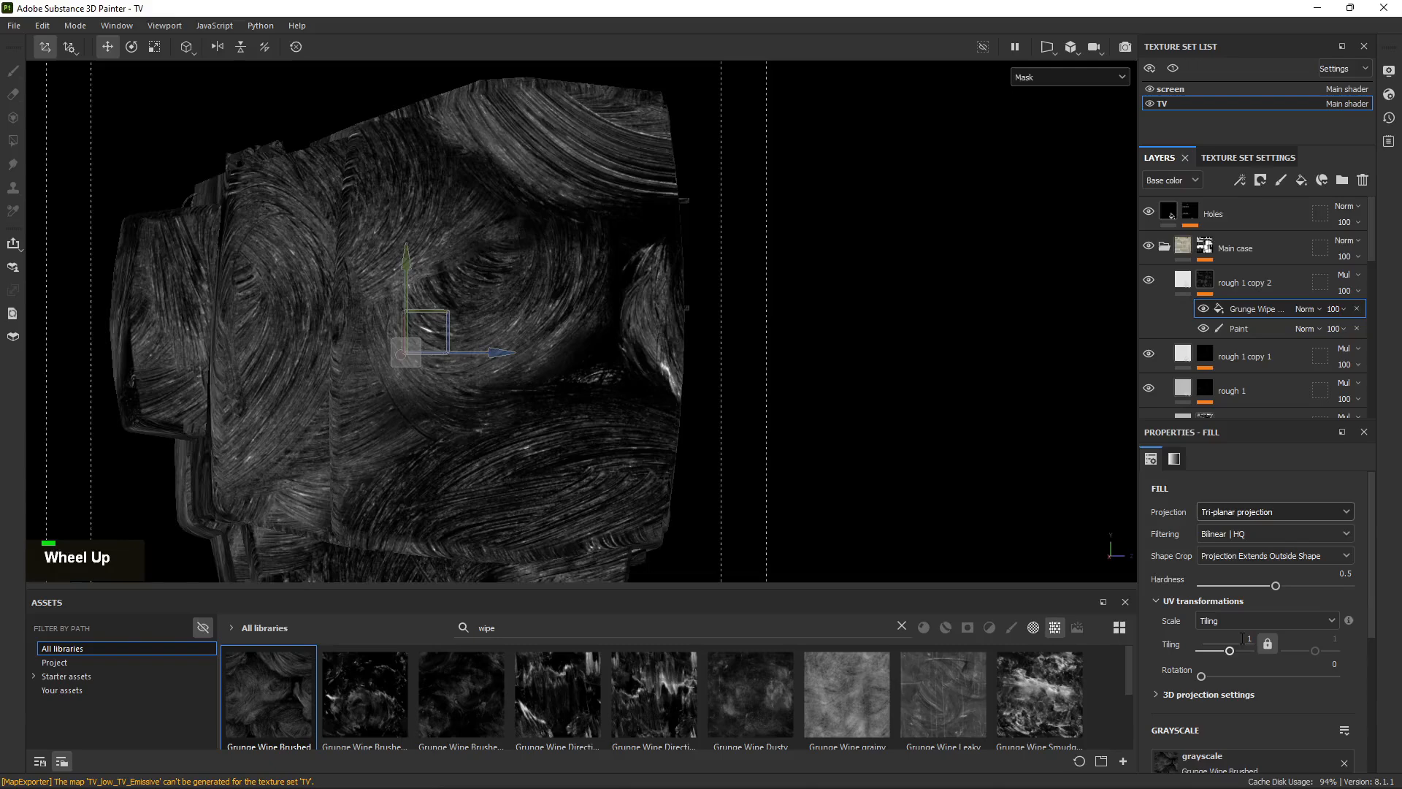
Set the Grunge Wipe Brushed contrast to 0.09, then try a balance of 0.64 and undo it.
{"action": "left_click_drag", "start_coordinate": [454, 219], "coordinate": [467, 314], "text": "alt"}
{"action": "key", "text": "q"}
{"action": "middle_click_drag", "start_coordinate": [538, 298], "coordinate": [558, 366], "text": "alt"}
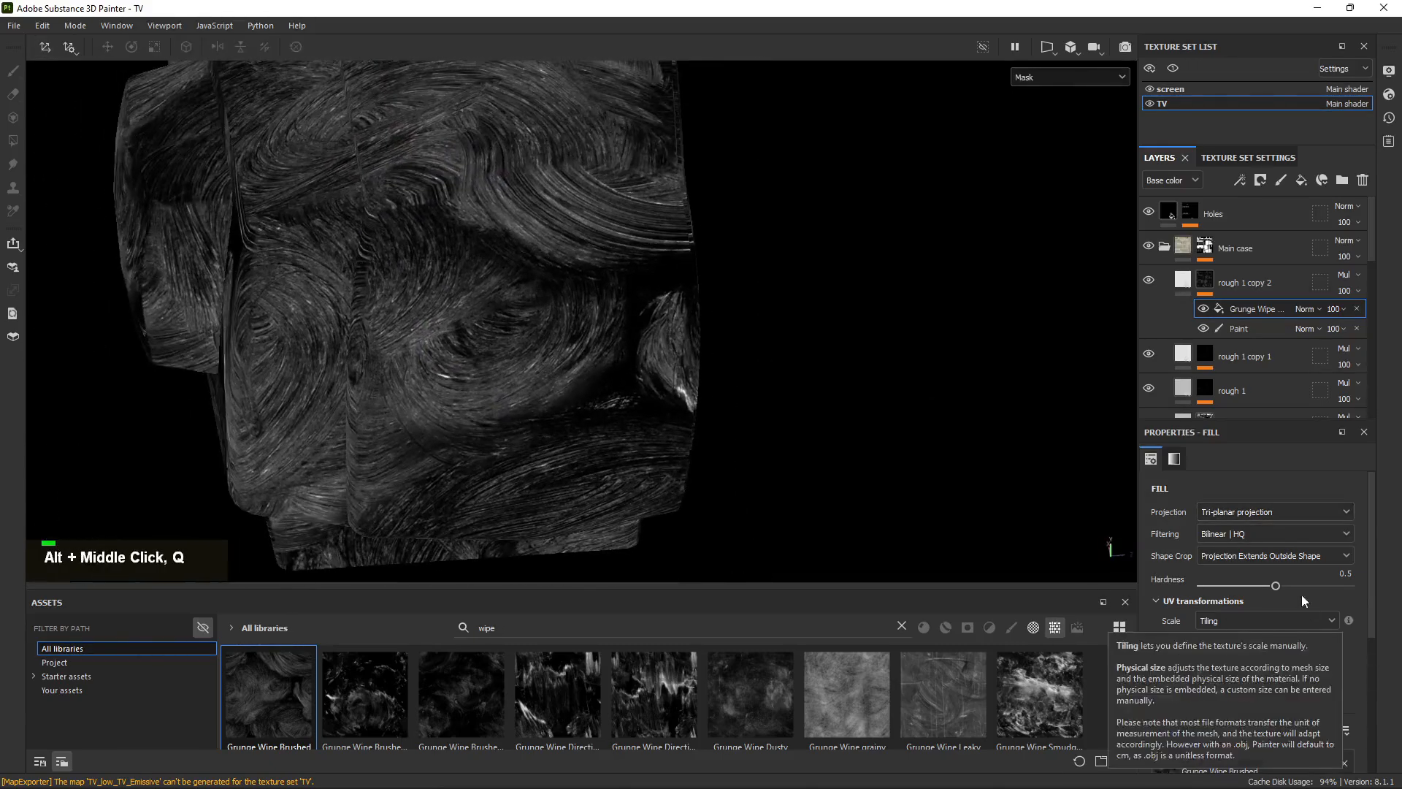
{"action": "left_click_drag", "start_coordinate": [666, 306], "coordinate": [676, 353], "text": "alt"}
{"action": "middle_click_drag", "start_coordinate": [676, 353], "coordinate": [720, 260], "text": "alt"}
{"action": "scroll", "coordinate": [1193, 659], "scroll_direction": "down", "scroll_amount": 3}
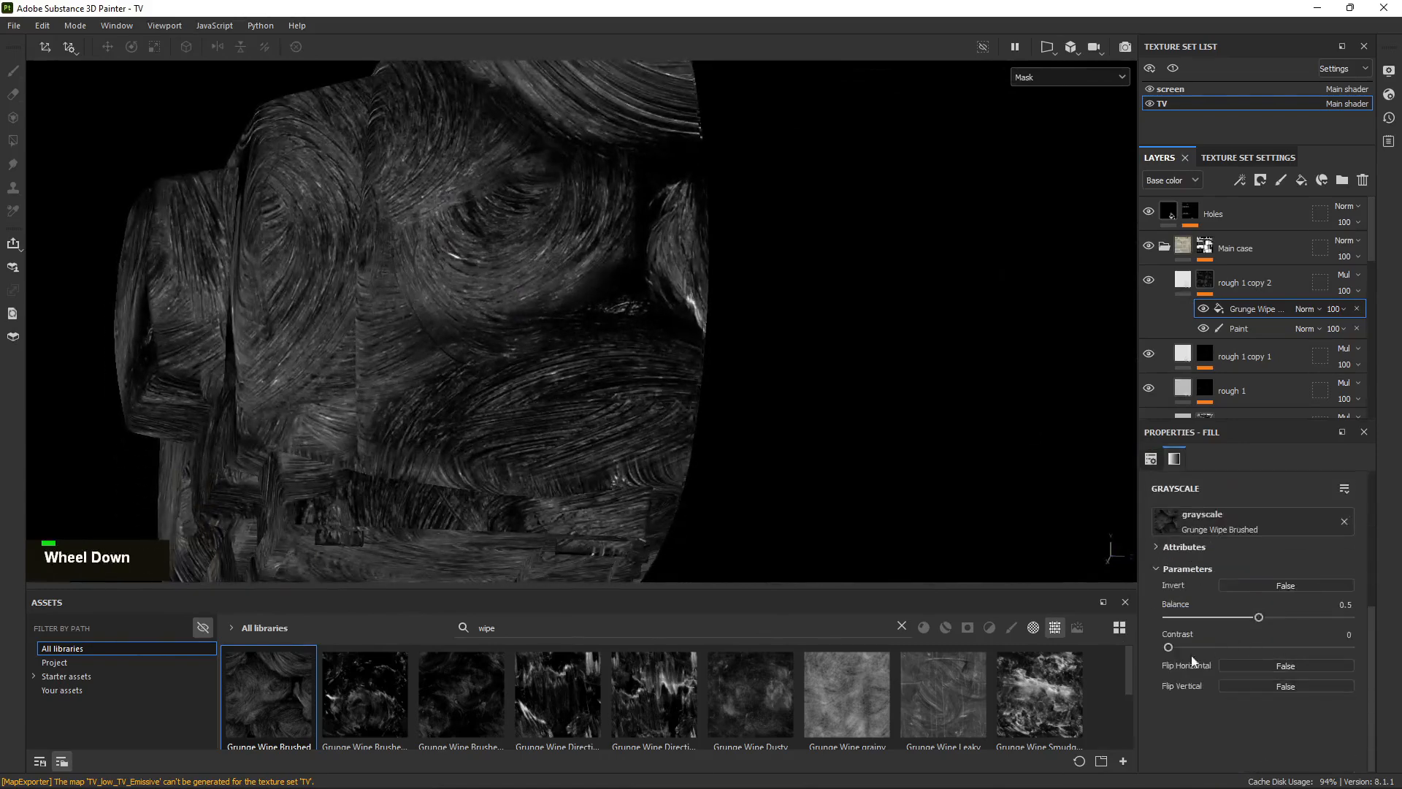
{"action": "left_click_drag", "start_coordinate": [1172, 648], "coordinate": [1197, 650]}
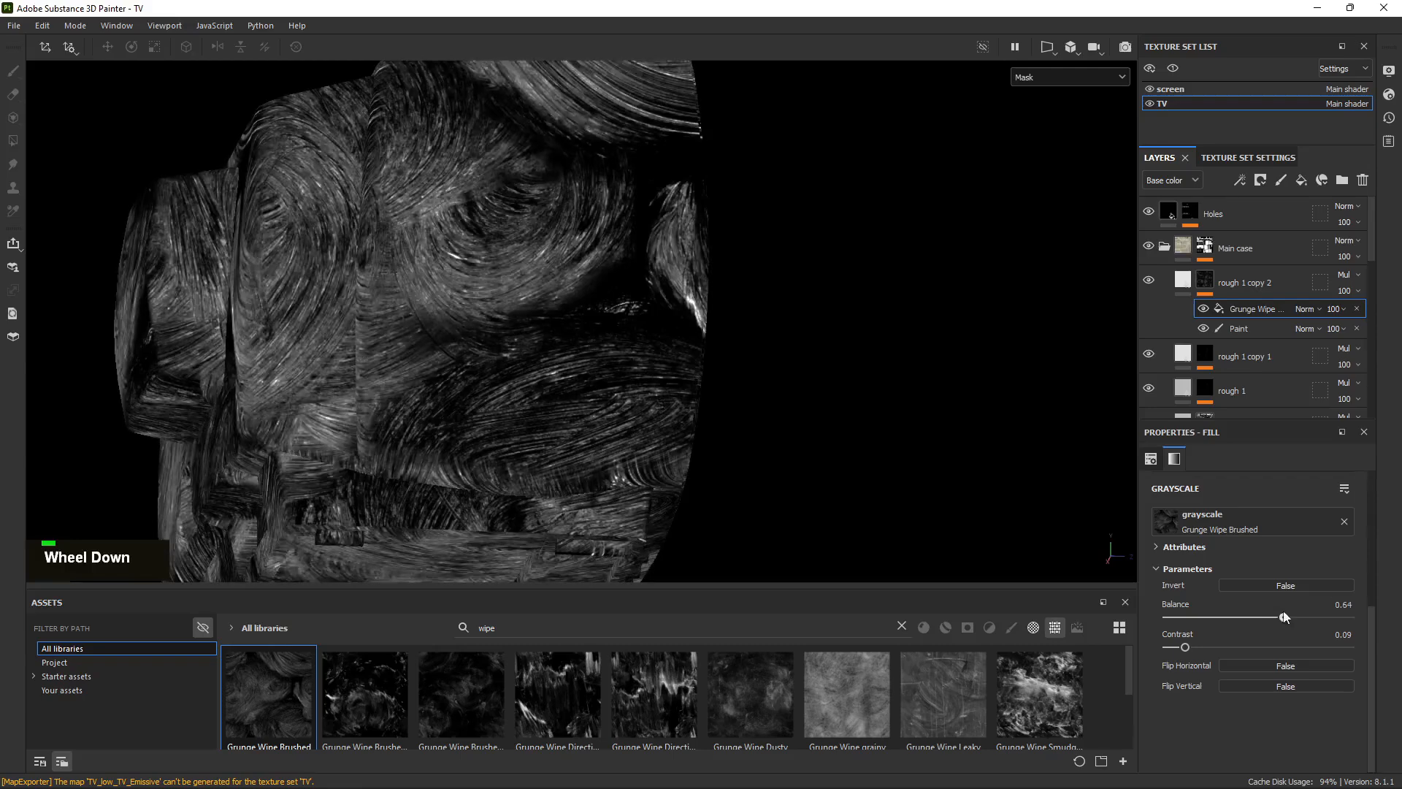
{"action": "key", "text": "ctrl+z"}
Set Flip Horizontal to True for the brushed grunge and check the pattern across the TV's side.
{"action": "left_click", "coordinate": [1258, 666]}
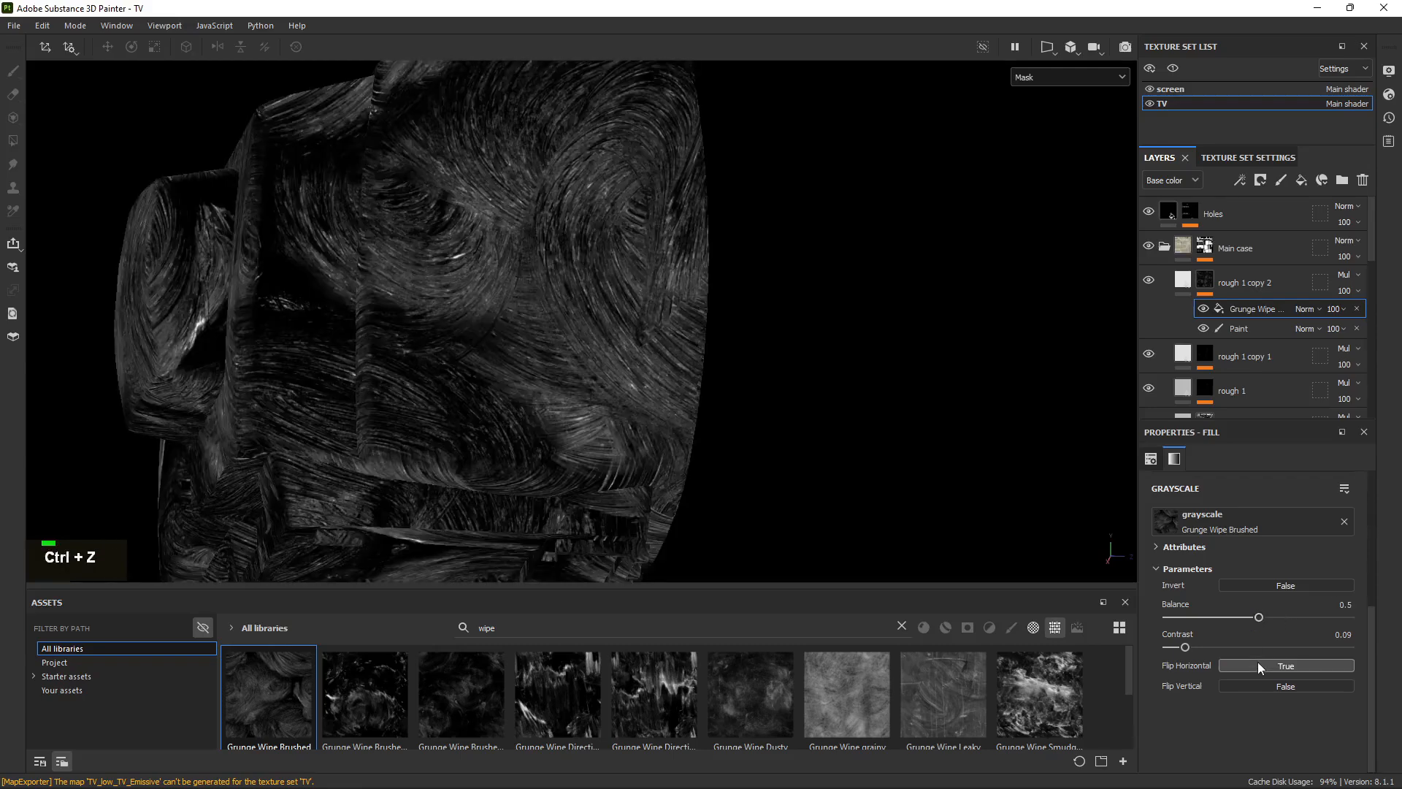
{"action": "left_click_drag", "start_coordinate": [439, 255], "coordinate": [470, 257], "text": "alt"}
{"action": "middle_click_drag", "start_coordinate": [469, 256], "coordinate": [673, 444], "text": "alt"}
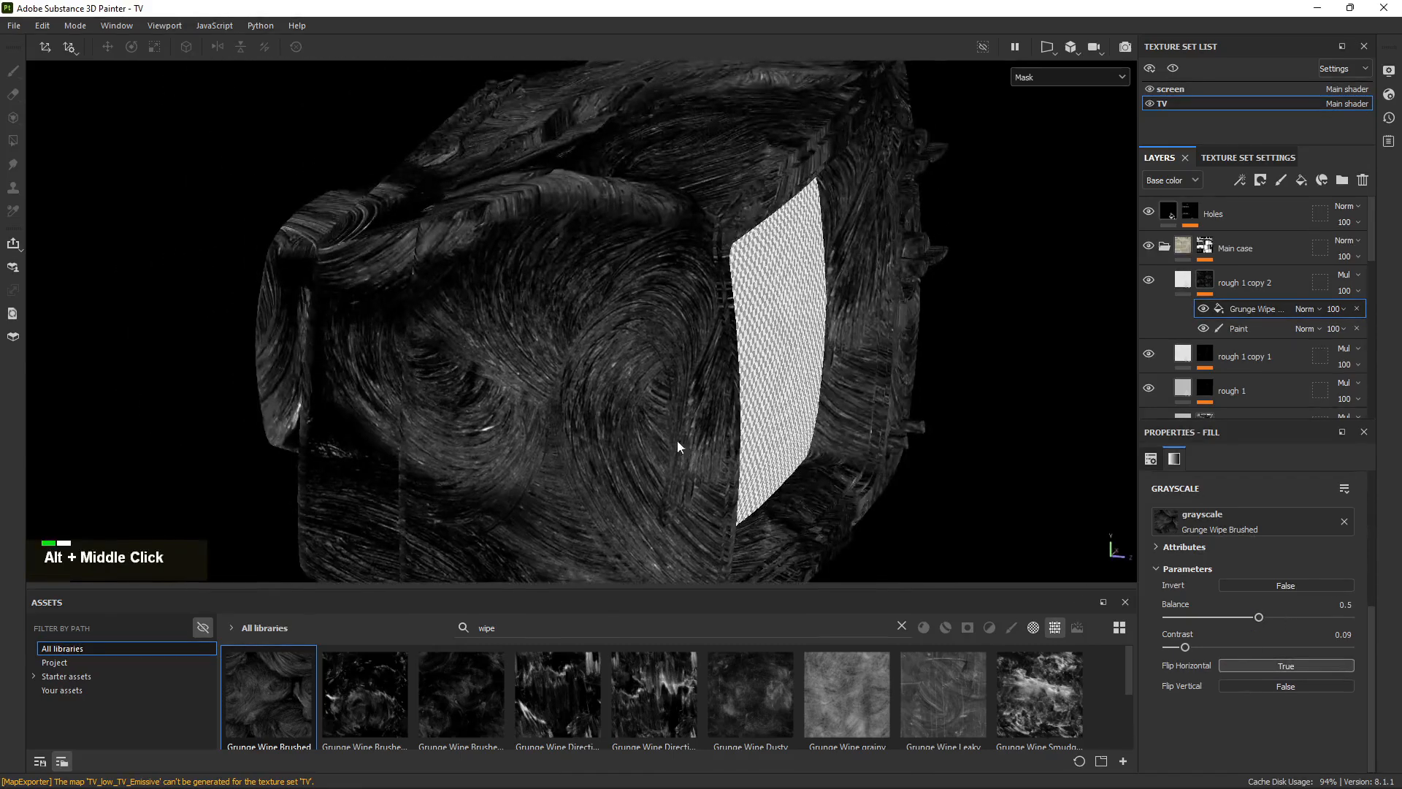
Inspect the brushed grunge mask across the TV casing's sides, underside, front and rear.
{"action": "left_click_drag", "start_coordinate": [673, 444], "coordinate": [789, 350], "text": "alt"}
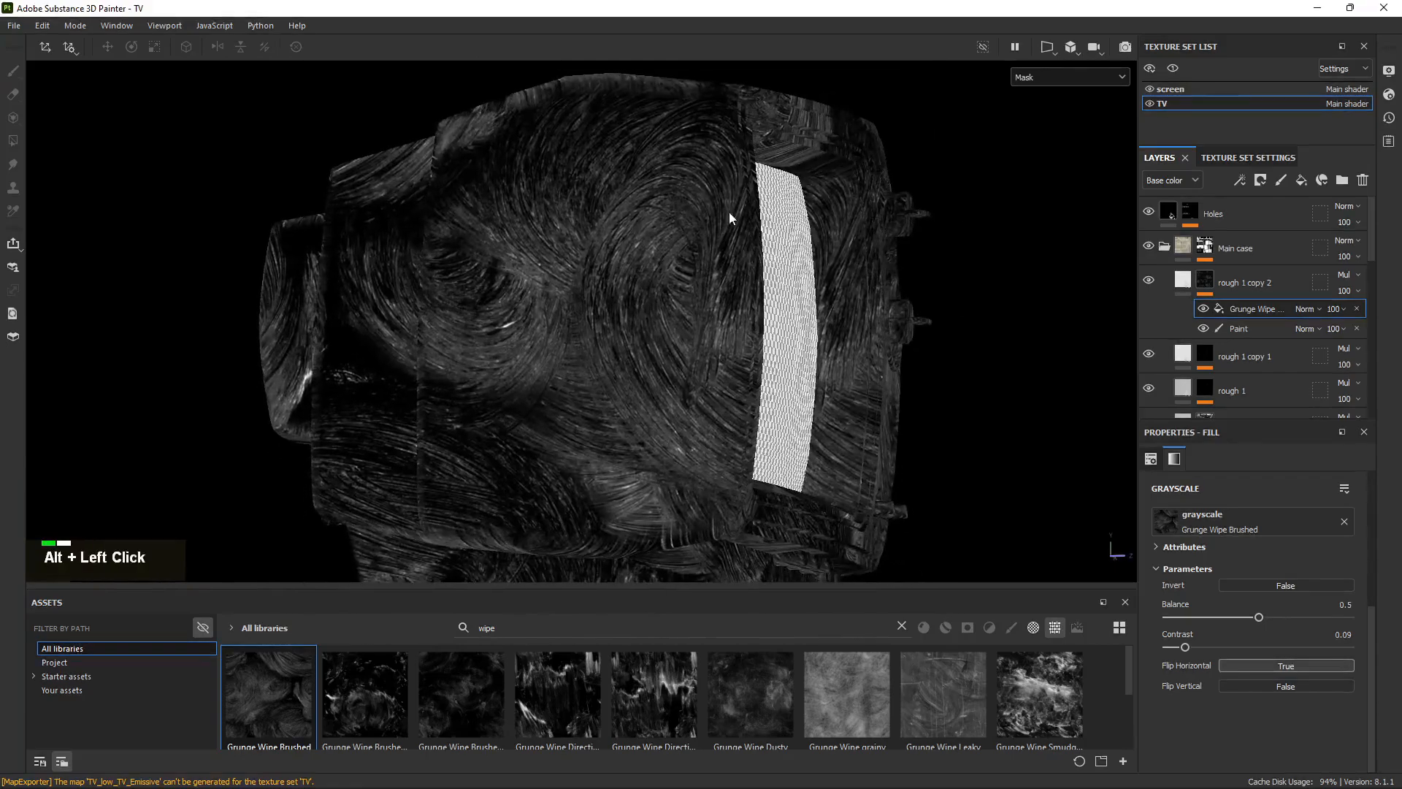
{"action": "mouse_move", "coordinate": [620, 317]}
{"action": "left_mouse_down", "text": "alt"}
{"action": "mouse_move", "coordinate": [585, 291]}
{"action": "mouse_move", "coordinate": [596, 307]}
{"action": "left_mouse_up", "text": "alt"}
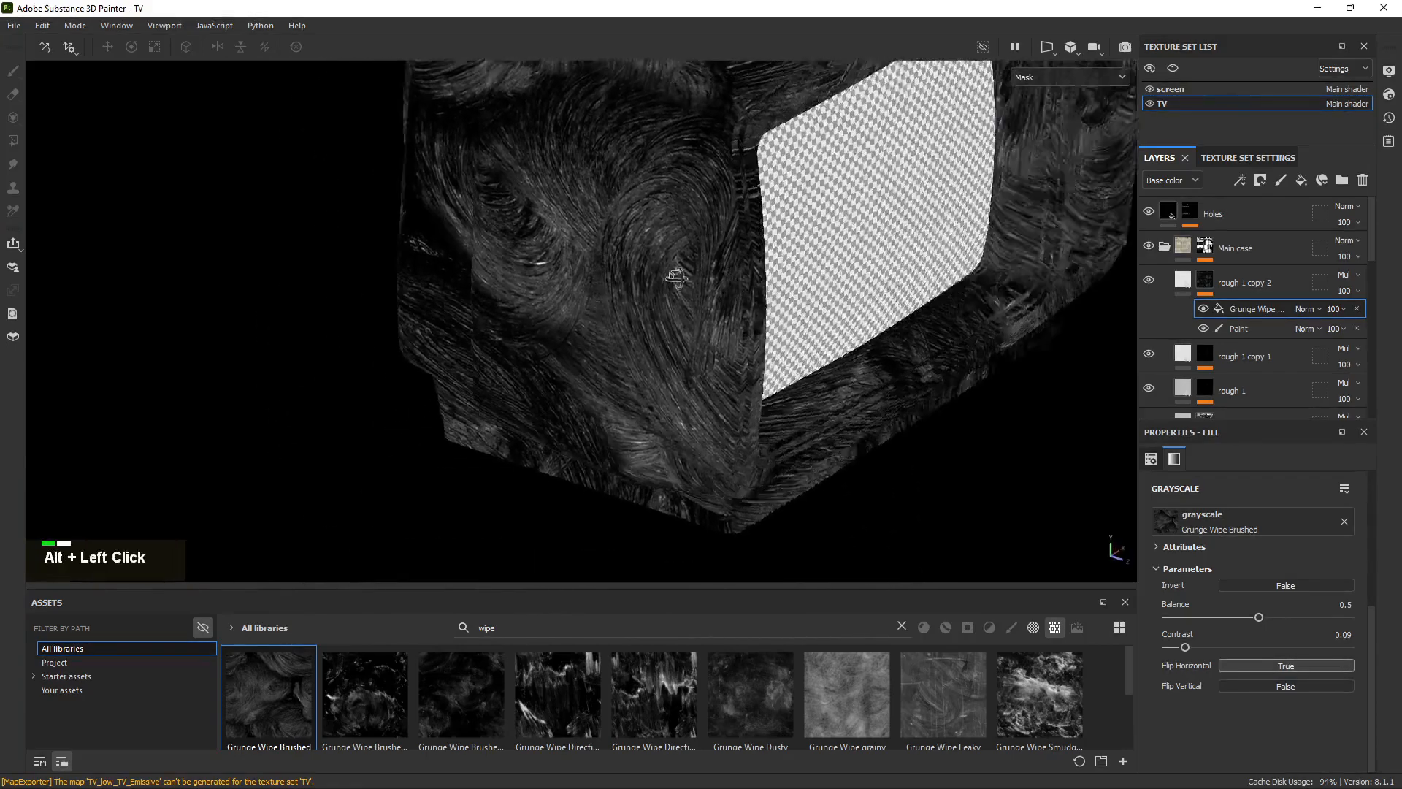
{"action": "middle_click_drag", "start_coordinate": [595, 307], "coordinate": [555, 296], "text": "alt"}
{"action": "left_click_drag", "start_coordinate": [555, 296], "coordinate": [546, 307], "text": "alt"}
{"action": "scroll", "coordinate": [604, 388], "scroll_direction": "up", "scroll_amount": 3, "text": "alt"}
{"action": "left_click_drag", "start_coordinate": [604, 388], "coordinate": [614, 409], "text": "alt"}
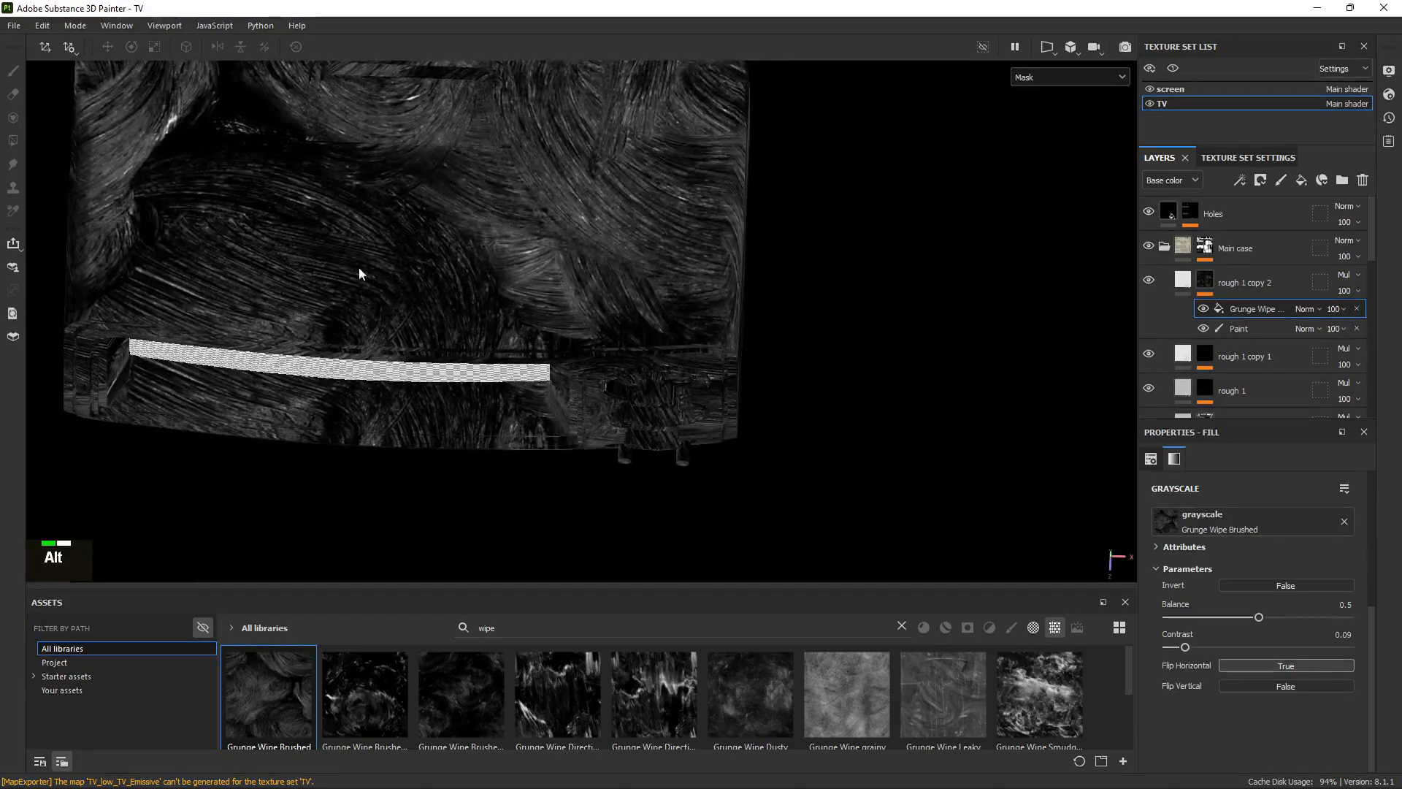
{"action": "left_click_drag", "start_coordinate": [360, 274], "coordinate": [436, 219], "text": "alt"}
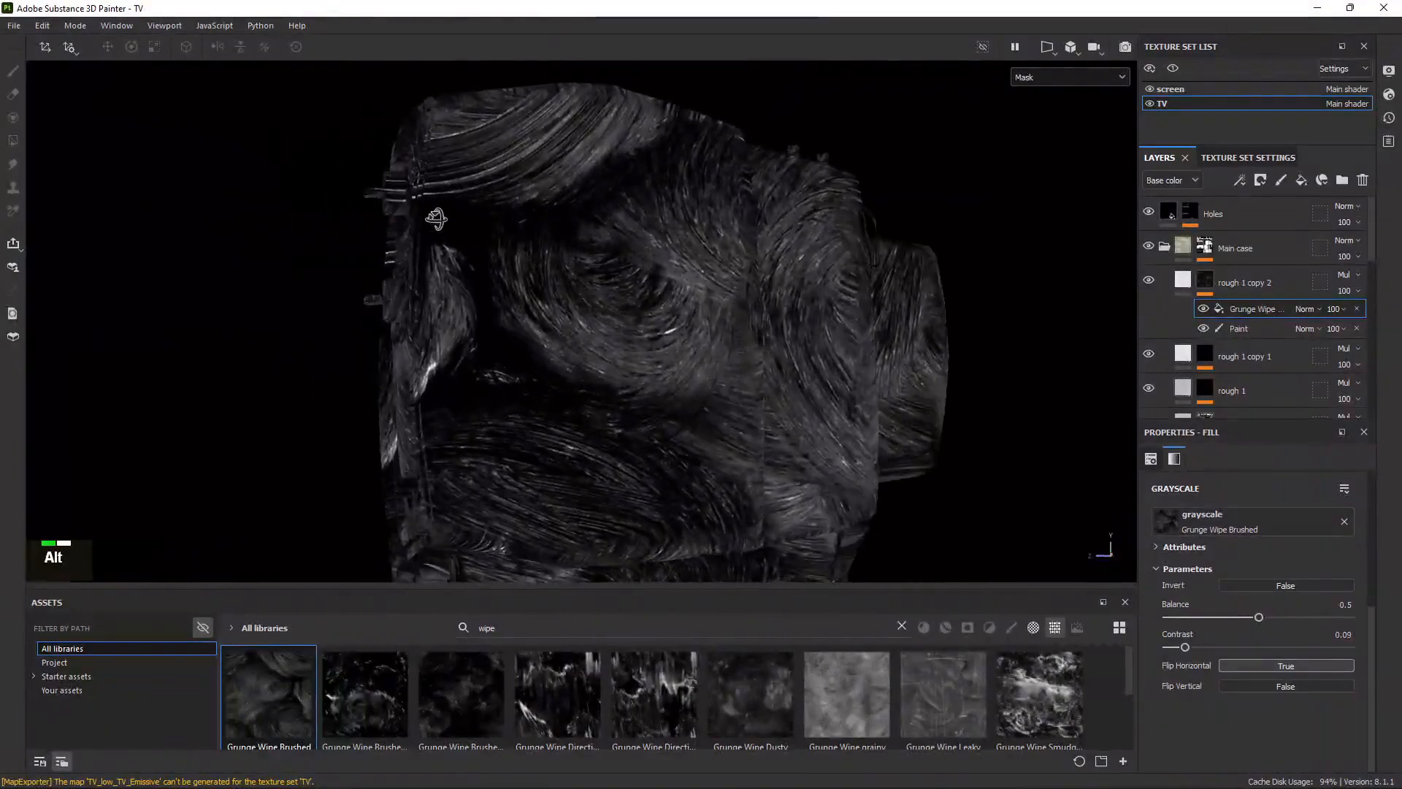
{"action": "middle_click_drag", "start_coordinate": [570, 363], "coordinate": [583, 269], "text": "alt"}
{"action": "left_click_drag", "start_coordinate": [582, 269], "coordinate": [570, 310], "text": "alt"}
{"action": "right_click_drag", "start_coordinate": [570, 310], "coordinate": [770, 431], "text": "alt"}
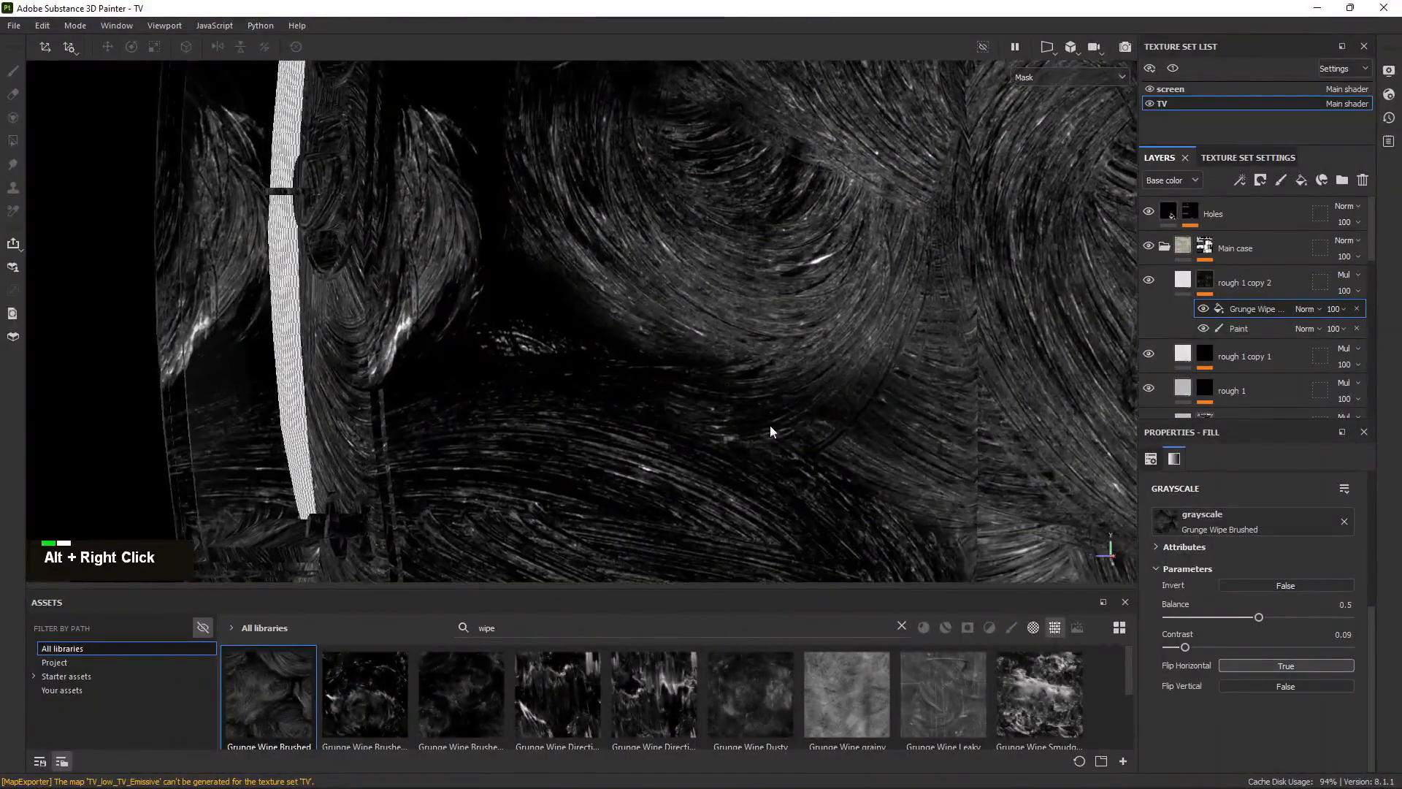
{"action": "middle_click_drag", "start_coordinate": [412, 235], "coordinate": [488, 348], "text": "alt"}
{"action": "left_click_drag", "start_coordinate": [489, 348], "coordinate": [785, 431], "text": "alt"}
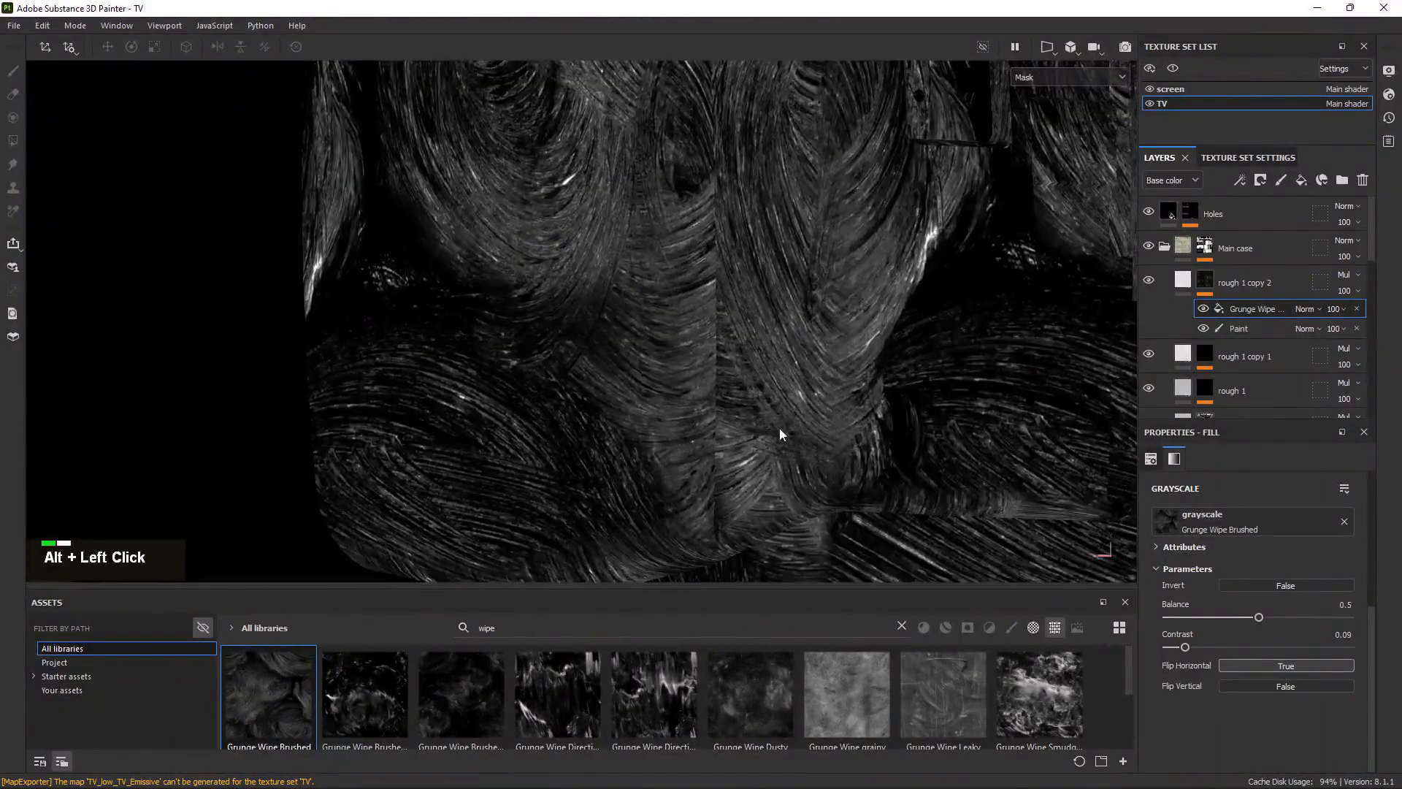
{"action": "right_click_drag", "start_coordinate": [786, 431], "coordinate": [845, 391], "text": "alt"}
{"action": "left_click_drag", "start_coordinate": [845, 391], "coordinate": [694, 301], "text": "alt"}
{"action": "middle_click_drag", "start_coordinate": [694, 301], "coordinate": [675, 289], "text": "alt"}
{"action": "left_click_drag", "start_coordinate": [676, 288], "coordinate": [962, 318], "text": "alt"}
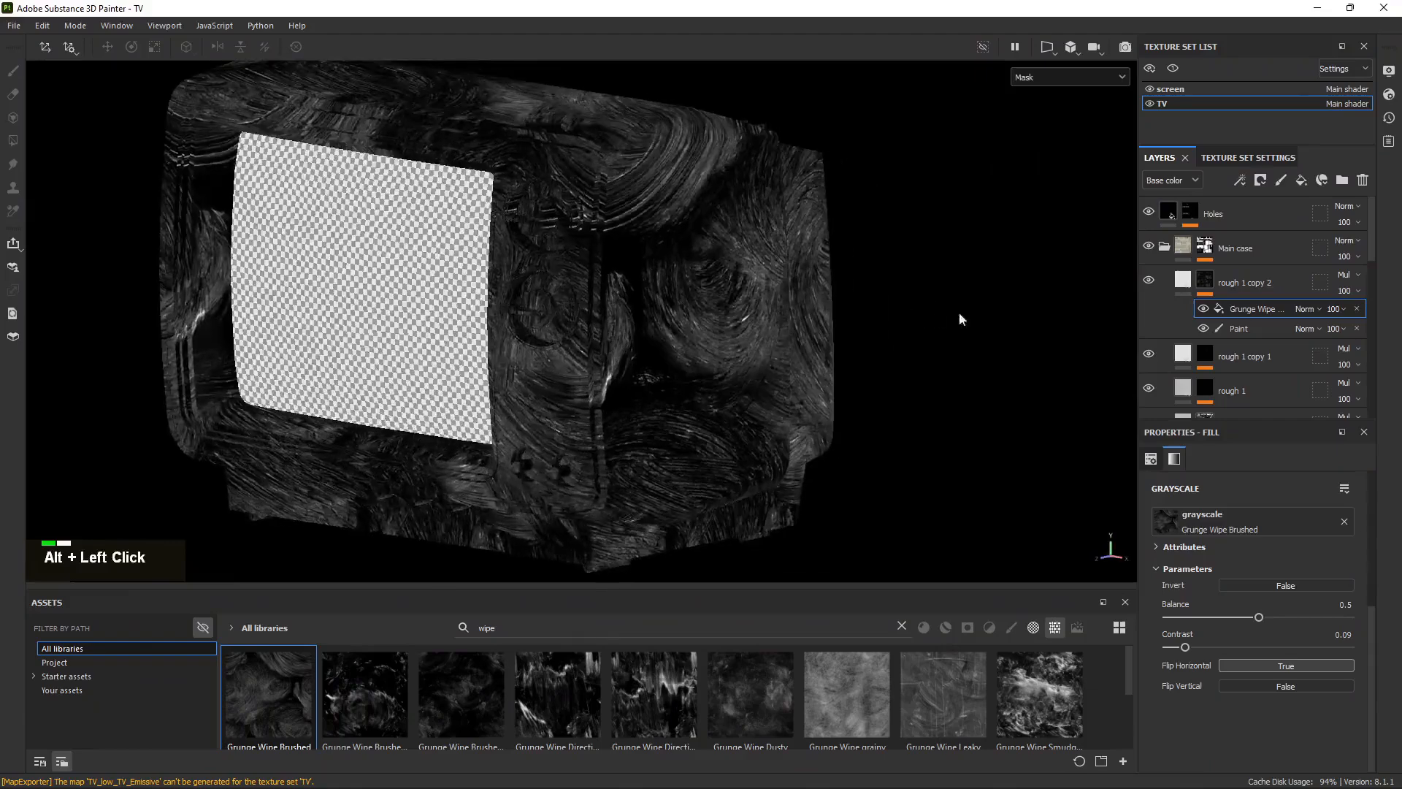
{"action": "middle_click_drag", "start_coordinate": [961, 318], "coordinate": [950, 329], "text": "alt"}
{"action": "left_click_drag", "start_coordinate": [949, 329], "coordinate": [837, 352], "text": "alt"}
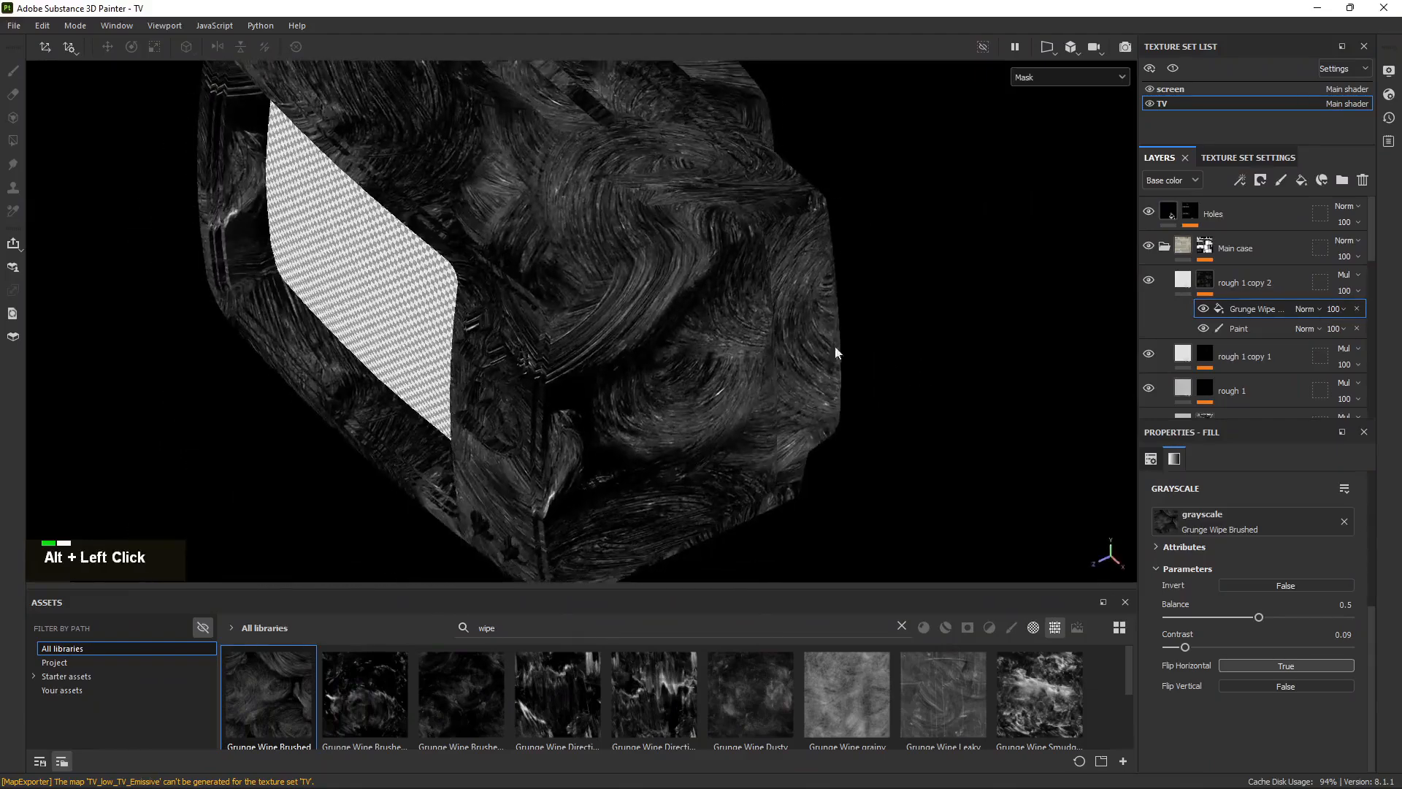
Set the blend mode of the Grunge Wipe Brushed effect on rough 1 copy 2 to Multiply.
{"action": "left_click", "coordinate": [1305, 308]}
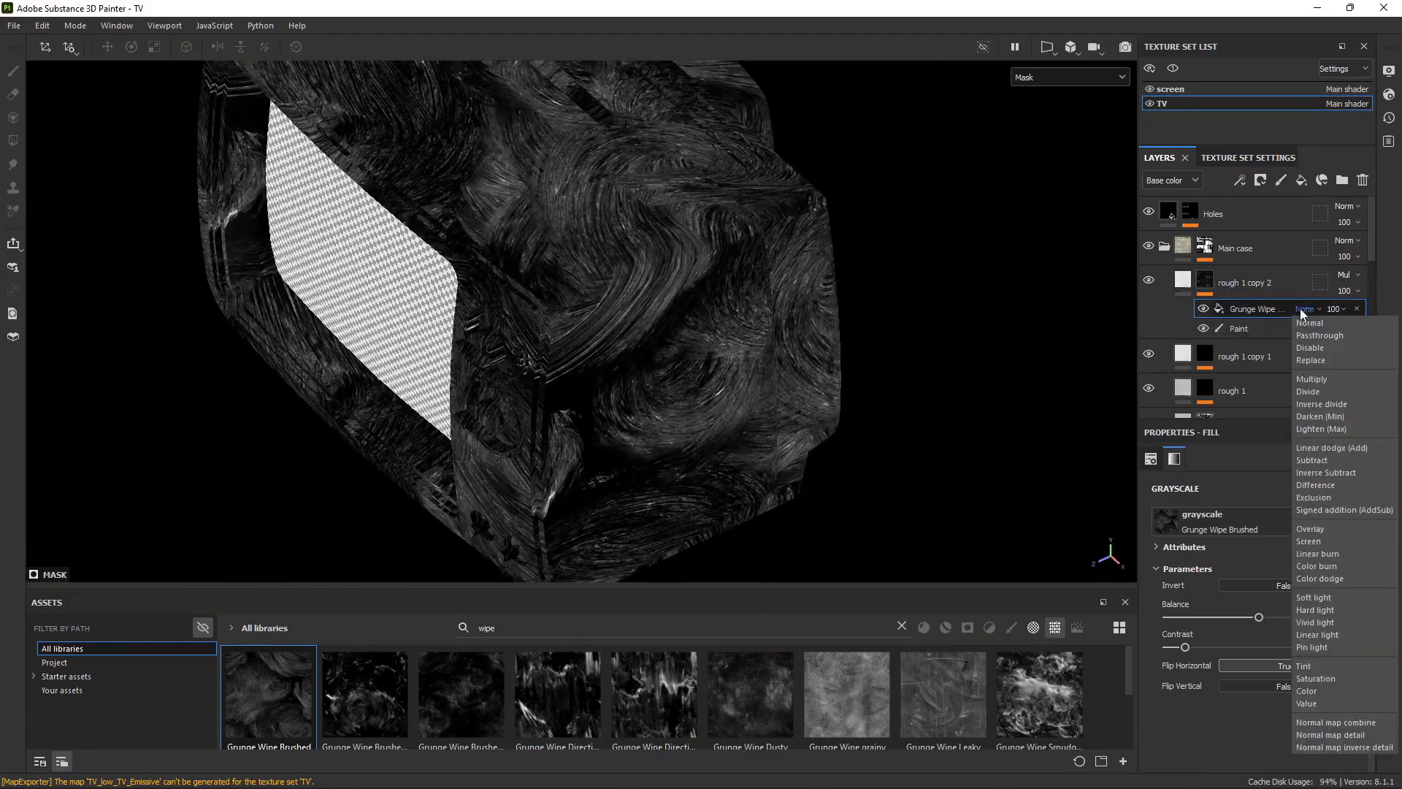
{"action": "left_click", "coordinate": [1312, 380]}
{"action": "right_click_drag", "start_coordinate": [800, 285], "coordinate": [741, 294], "text": "alt"}
Select the mask's Paint effect, enlarge the brush to 17.68 in white, and return to the full material view.
{"action": "left_click", "coordinate": [1256, 327]}
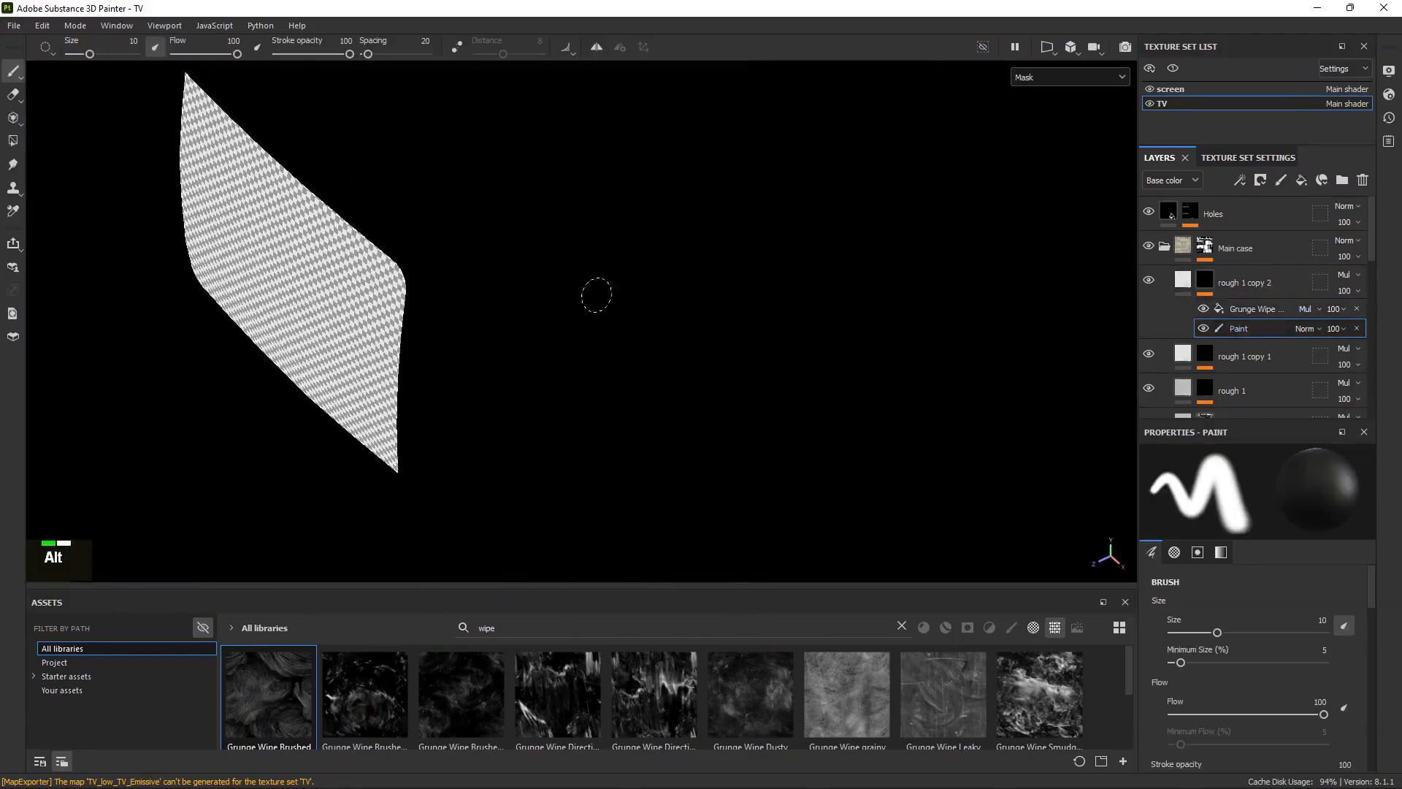
{"action": "right_click_drag", "start_coordinate": [592, 289], "coordinate": [621, 289], "text": "ctrl"}
{"action": "key", "text": "c"}
{"action": "left_click_drag", "start_coordinate": [642, 316], "coordinate": [593, 272], "text": "alt"}
{"action": "key", "text": "m"}
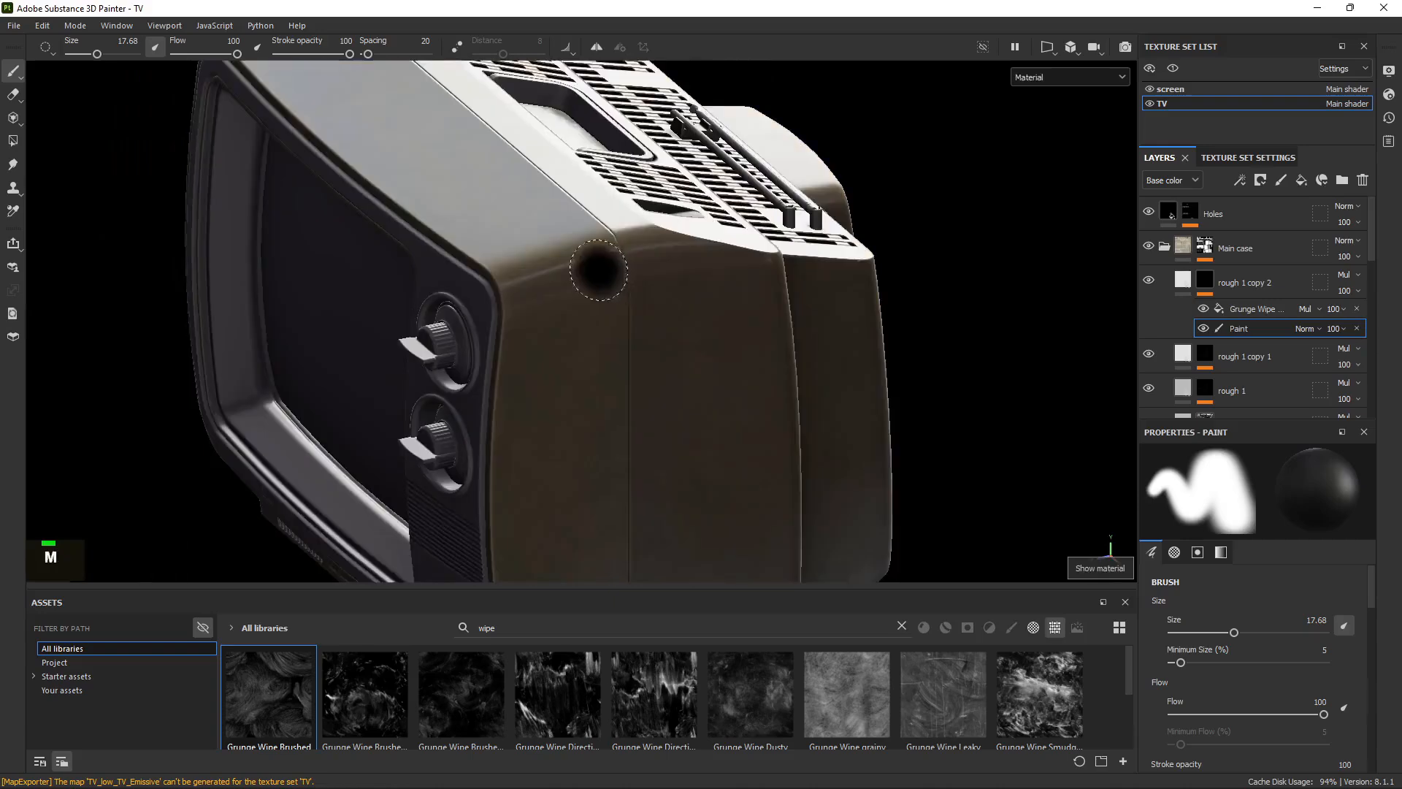
{"action": "key", "text": "x"}
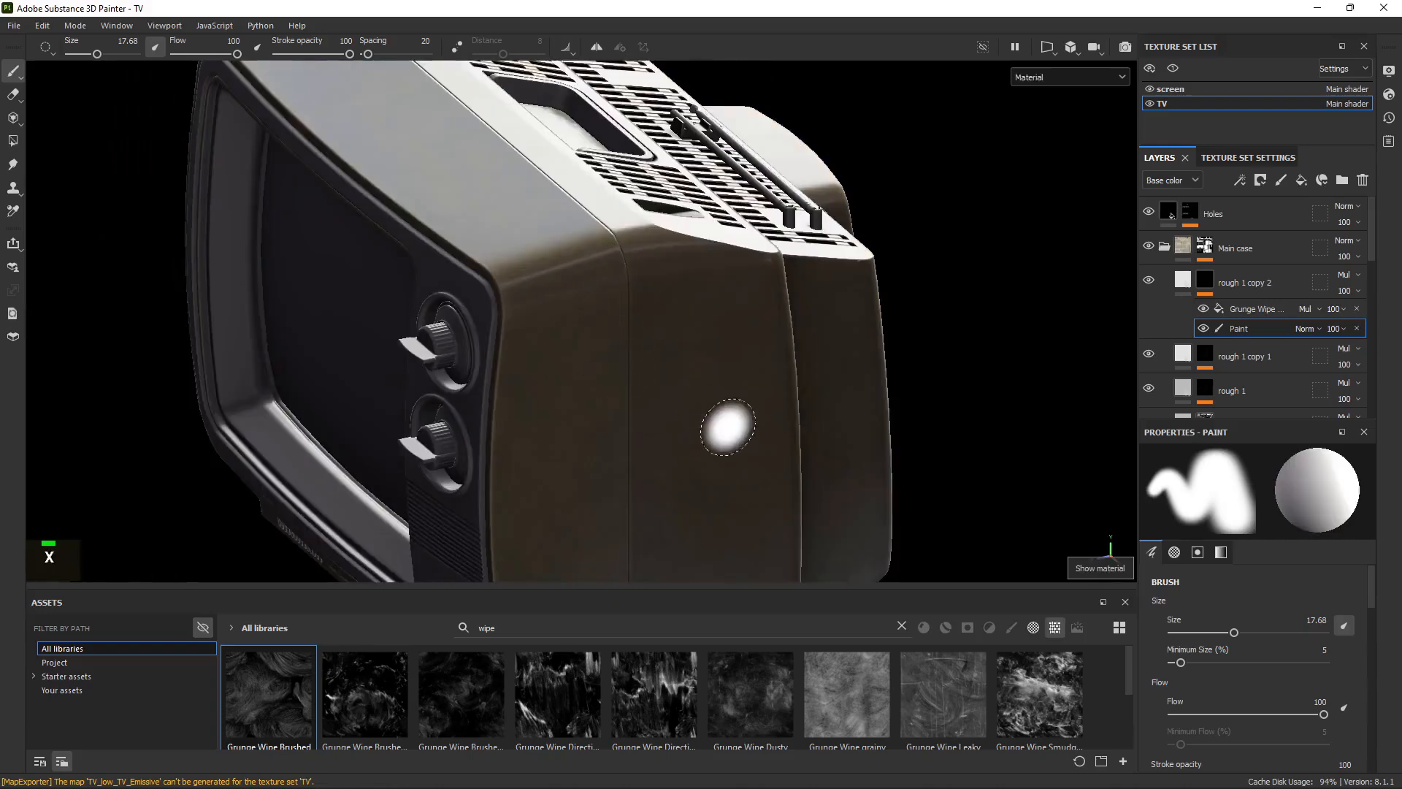
Try a wipe stroke at flow 85 over the casing's side seam under rotated lighting, and undo it.
{"action": "left_click_drag", "start_coordinate": [728, 427], "coordinate": [642, 350], "text": "alt"}
{"action": "right_click_drag", "start_coordinate": [642, 351], "coordinate": [964, 479], "text": "shift"}
{"action": "mouse_move", "coordinate": [964, 479]}
{"action": "left_mouse_down", "text": "alt"}
{"action": "mouse_move", "coordinate": [656, 322]}
{"action": "mouse_move", "coordinate": [469, 342]}
{"action": "left_mouse_up", "text": "alt"}
{"action": "left_click_drag", "start_coordinate": [672, 295], "coordinate": [643, 294], "text": "ctrl"}
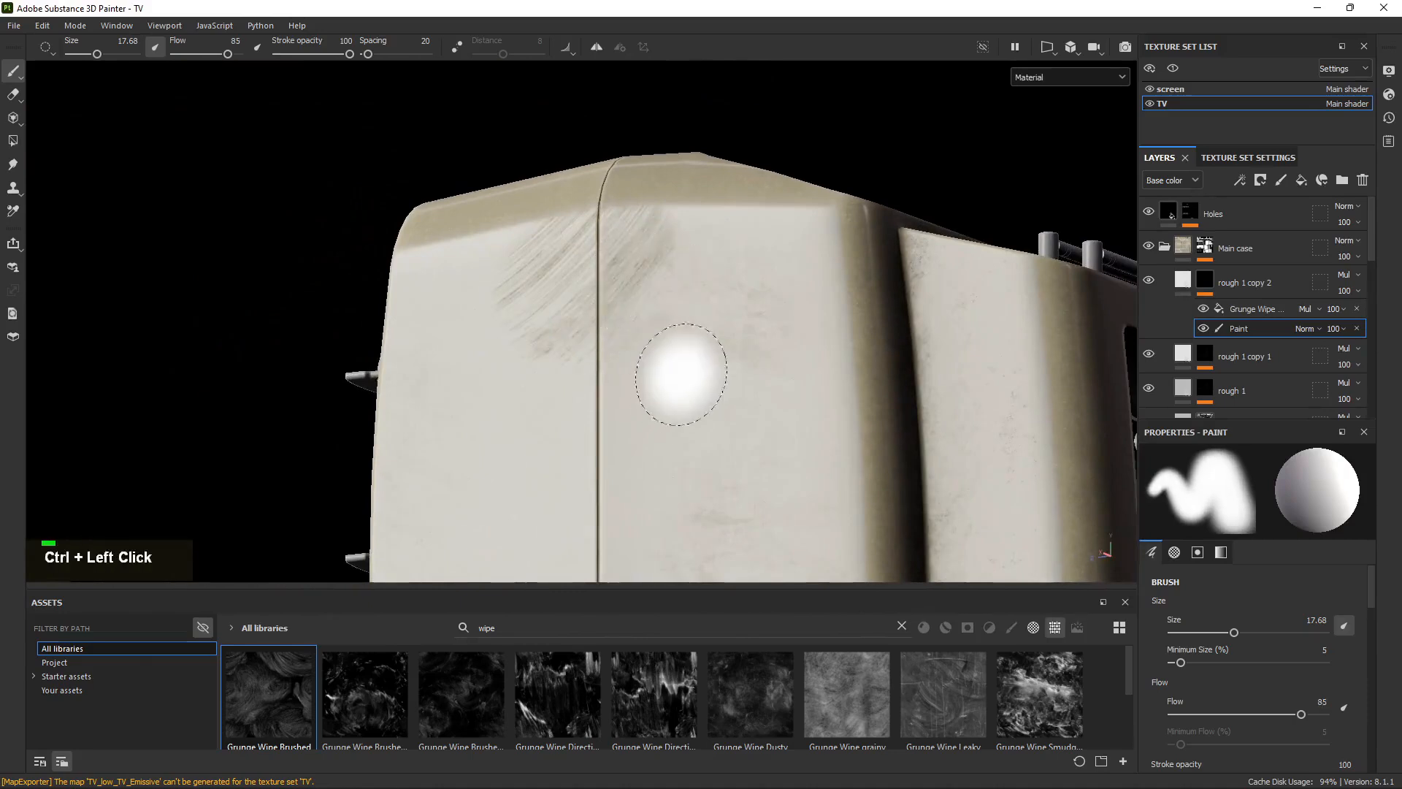
{"action": "key", "text": "ctrl+z"}
{"action": "right_click_drag", "start_coordinate": [673, 407], "coordinate": [586, 323], "text": "alt"}
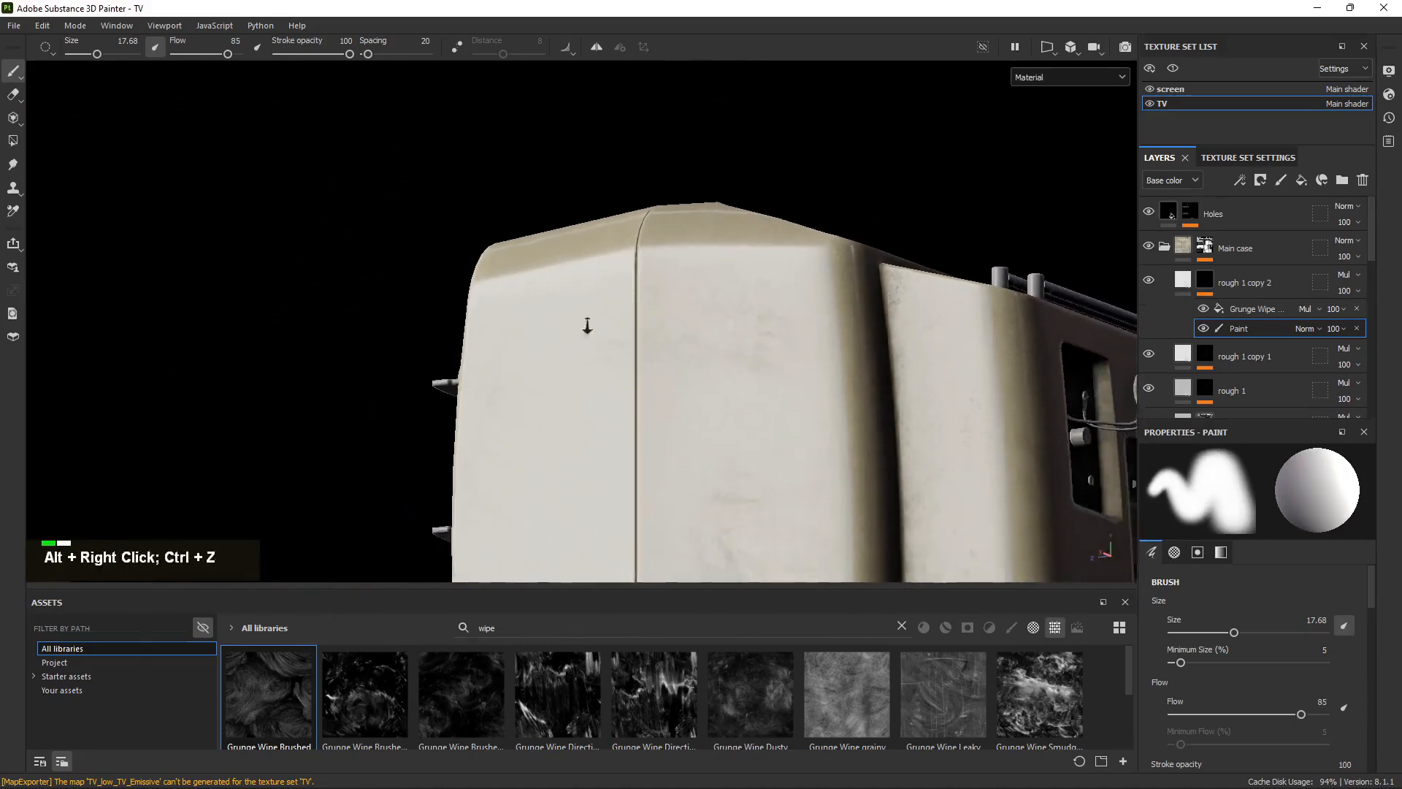
{"action": "left_click_drag", "start_coordinate": [586, 323], "coordinate": [678, 363], "text": "alt"}
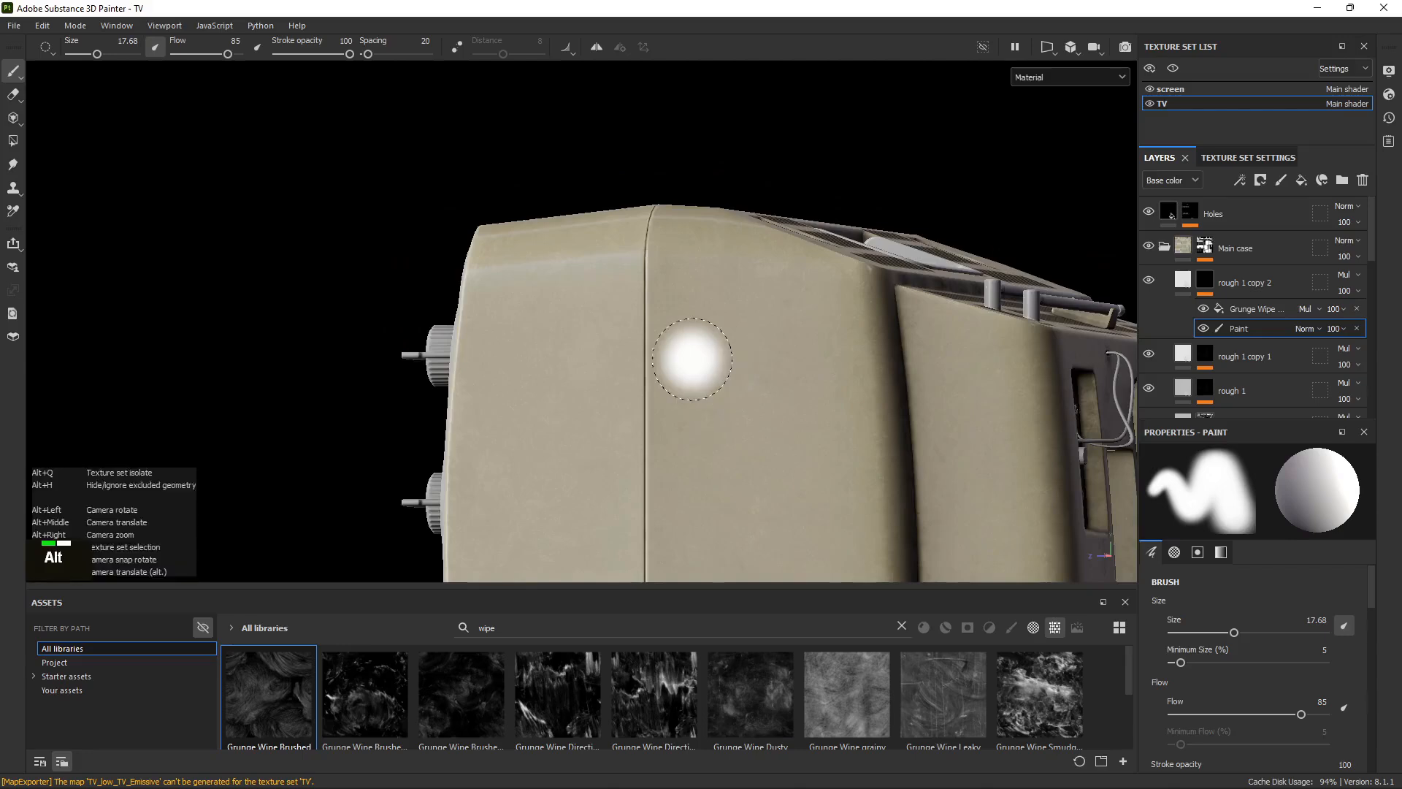
{"action": "right_click_drag", "start_coordinate": [679, 361], "coordinate": [853, 452], "text": "alt"}
{"action": "middle_click_drag", "start_coordinate": [723, 394], "coordinate": [667, 360], "text": "alt"}
{"action": "left_click_drag", "start_coordinate": [667, 360], "coordinate": [686, 394], "text": "alt"}
{"action": "right_click_drag", "start_coordinate": [686, 394], "coordinate": [648, 355], "text": "alt"}
{"action": "middle_click_drag", "start_coordinate": [649, 356], "coordinate": [764, 363], "text": "alt"}
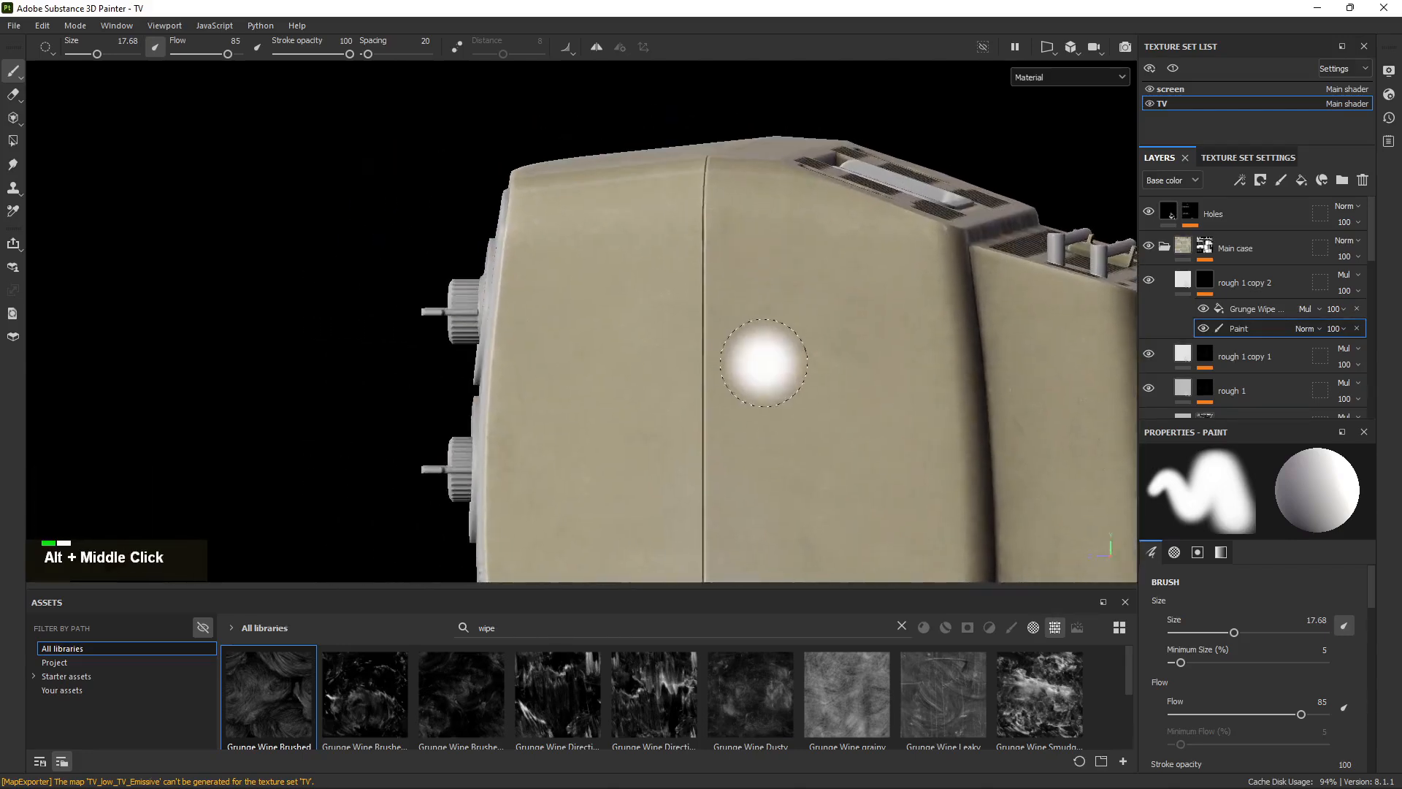
{"action": "left_click", "coordinate": [1183, 281]}
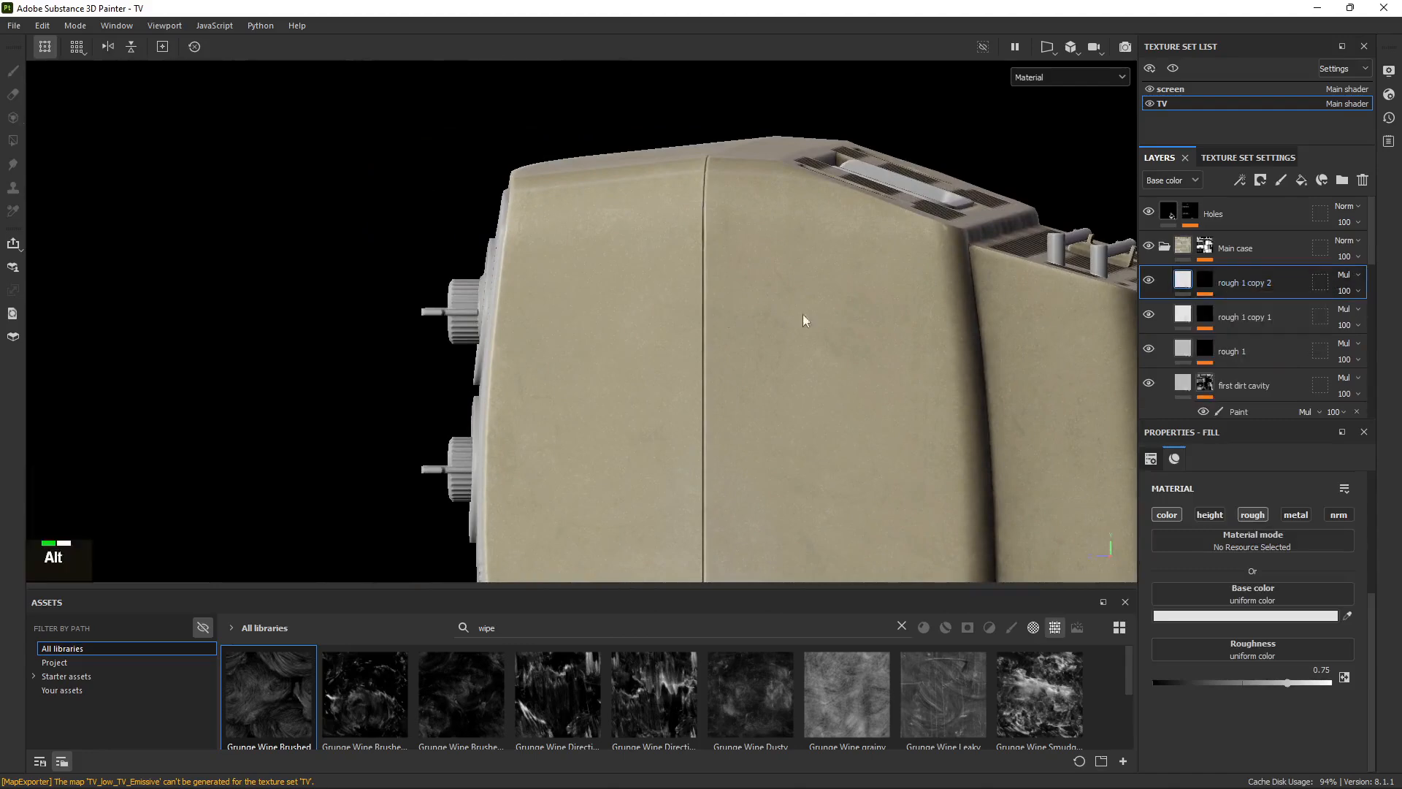
{"action": "right_click_drag", "start_coordinate": [808, 315], "coordinate": [1192, 431], "text": "alt"}
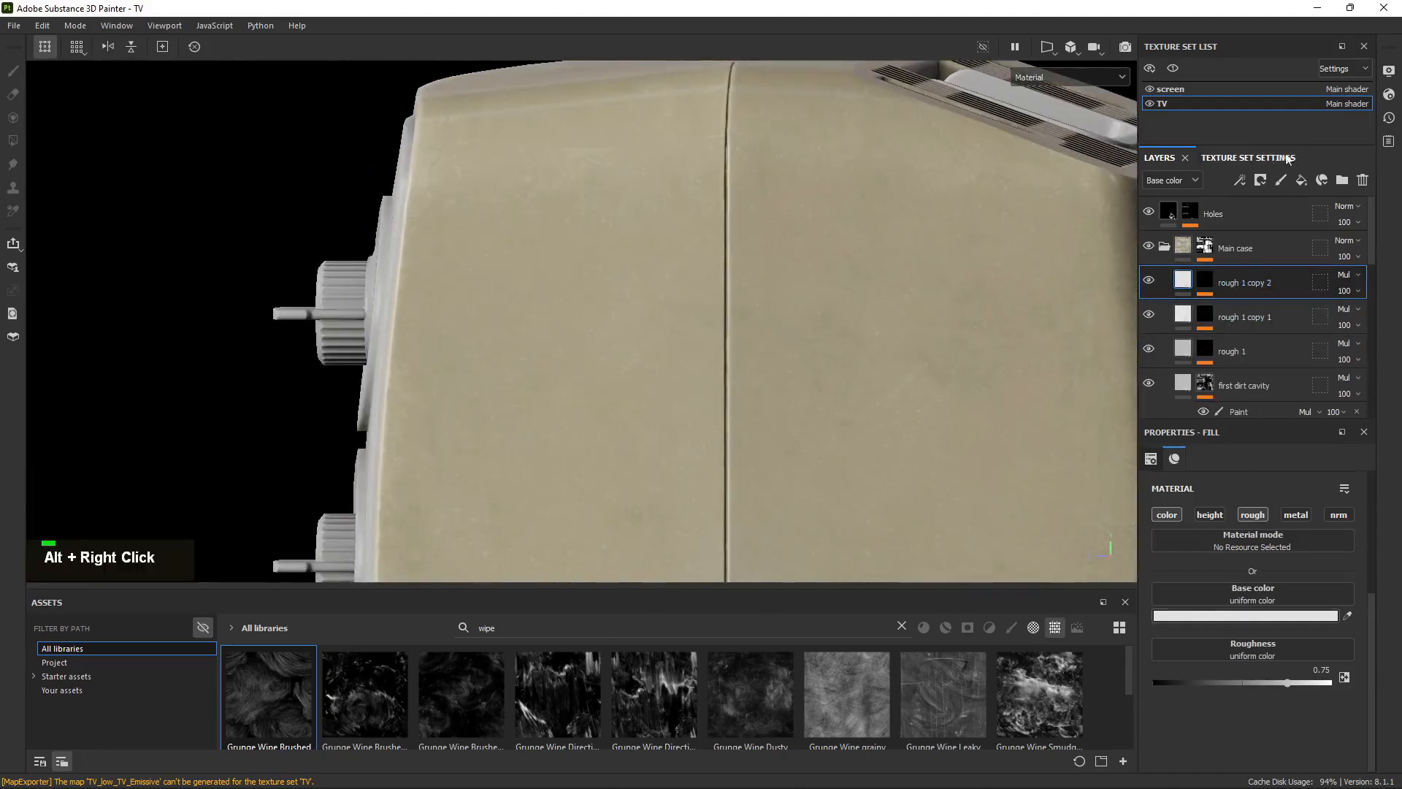
{"action": "left_click", "coordinate": [1204, 282]}
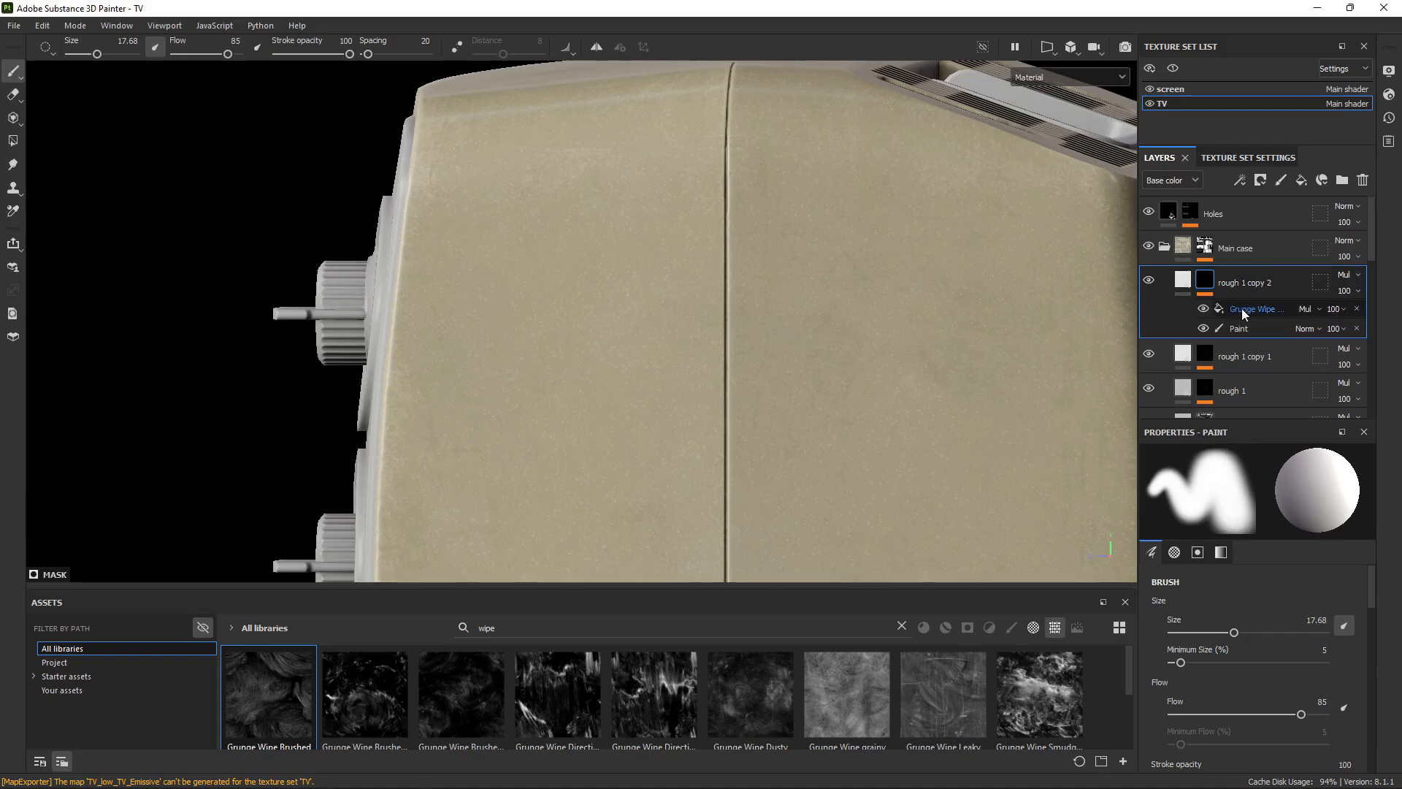
{"action": "left_click", "coordinate": [1184, 281]}
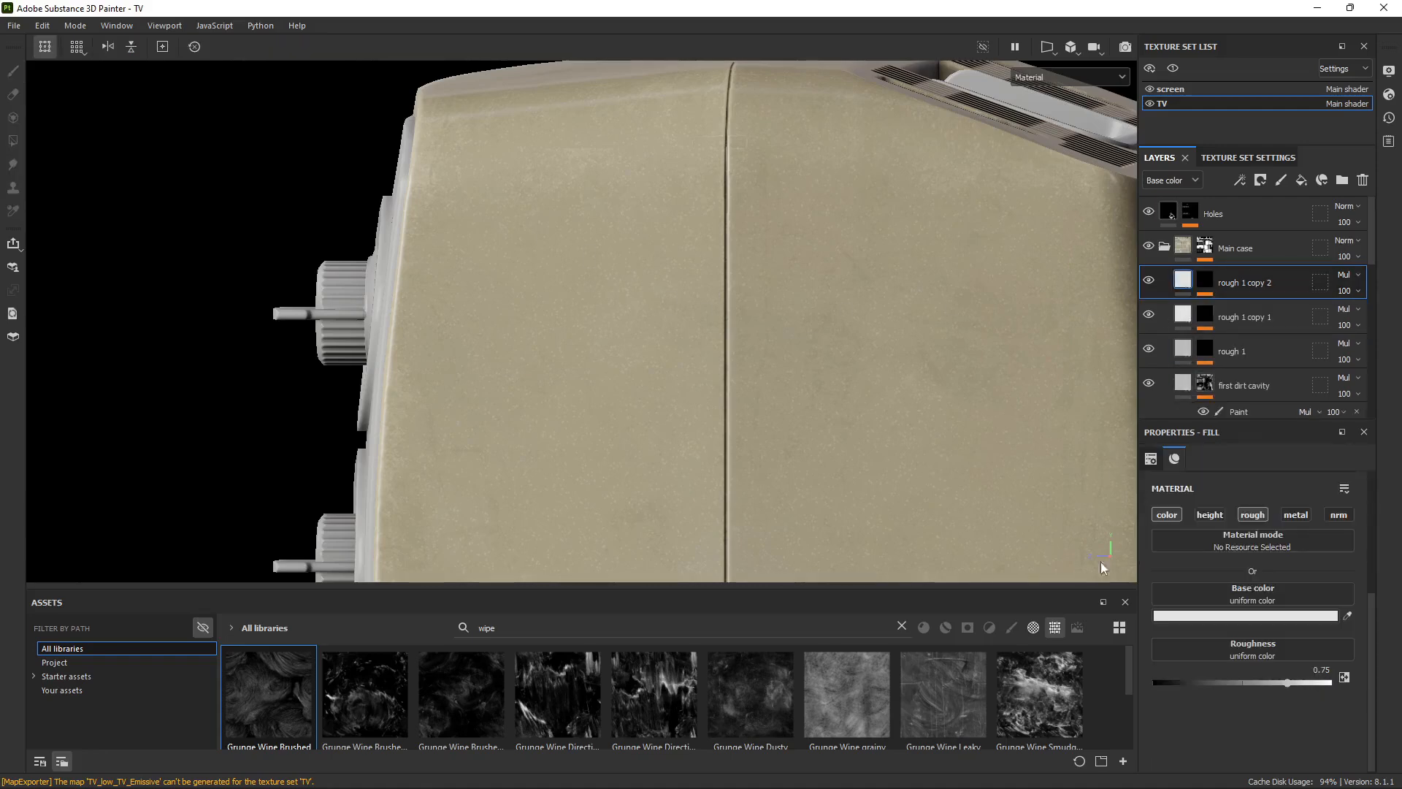
{"action": "left_click", "coordinate": [1246, 616]}
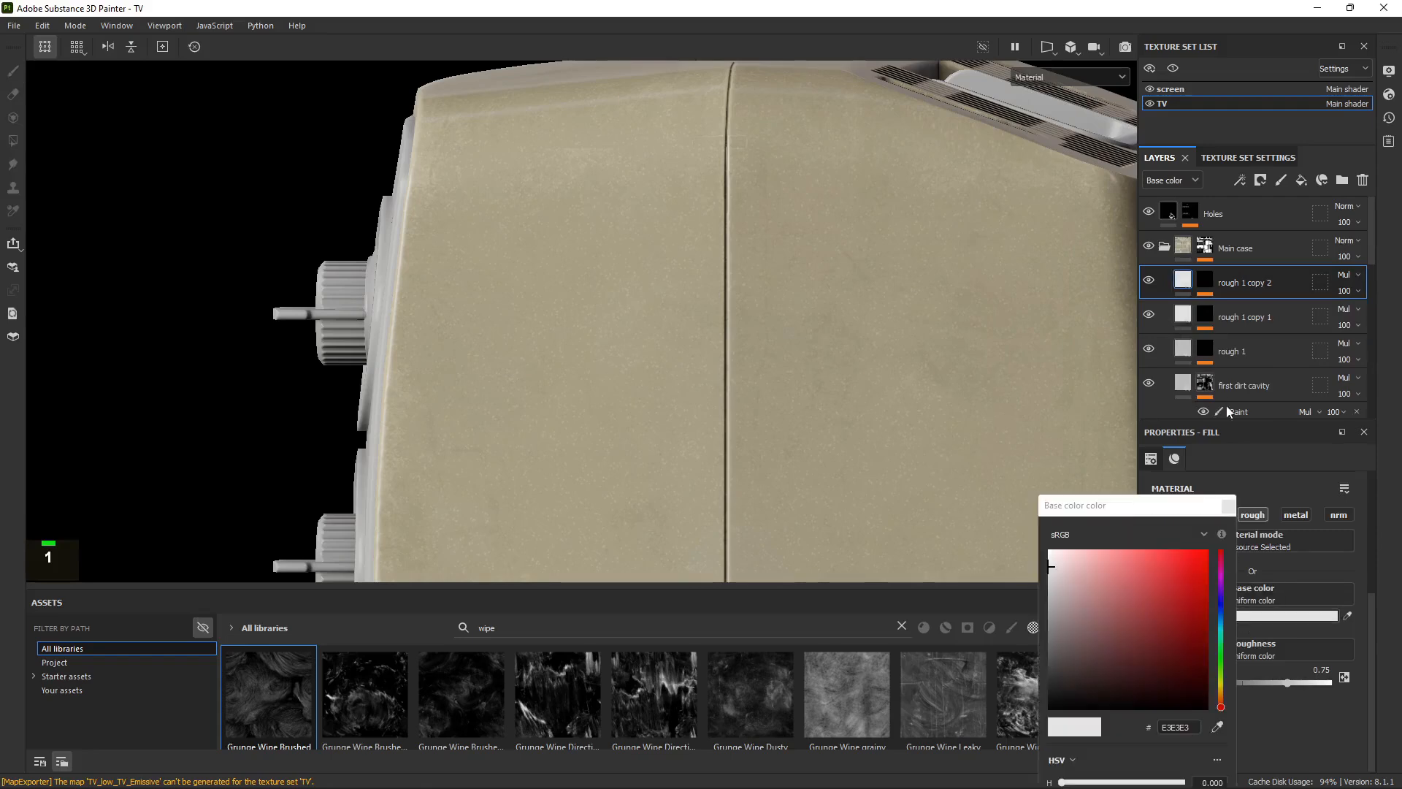
Paint a test wipe stroke at flow 96 across the casing's side seam on the mask's Paint effect.
{"action": "double_click", "coordinate": [1202, 285]}
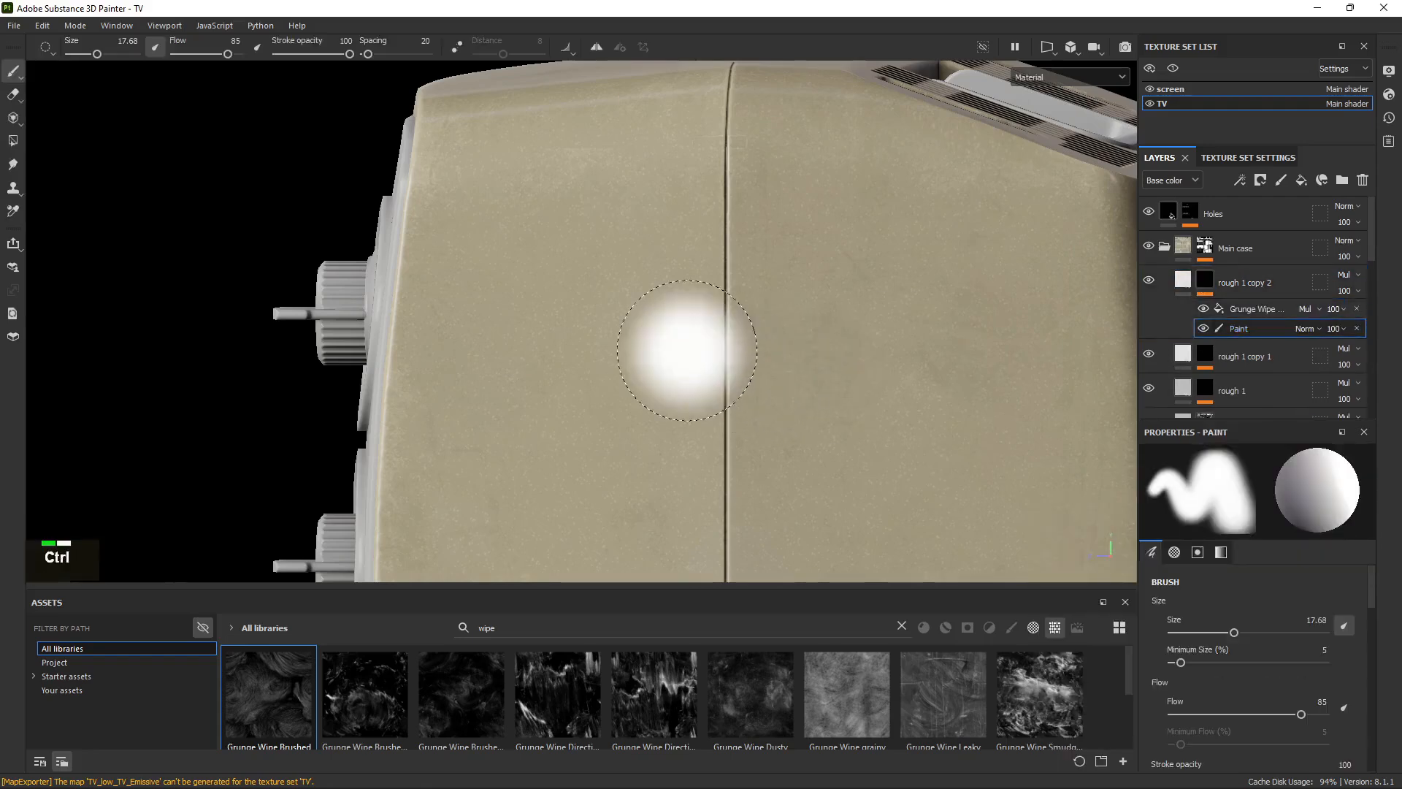
{"action": "mouse_move", "coordinate": [686, 350]}
{"action": "left_mouse_down", "text": "ctrl"}
{"action": "mouse_move", "coordinate": [683, 301]}
{"action": "mouse_move", "coordinate": [766, 329]}
{"action": "left_mouse_up", "text": "ctrl"}
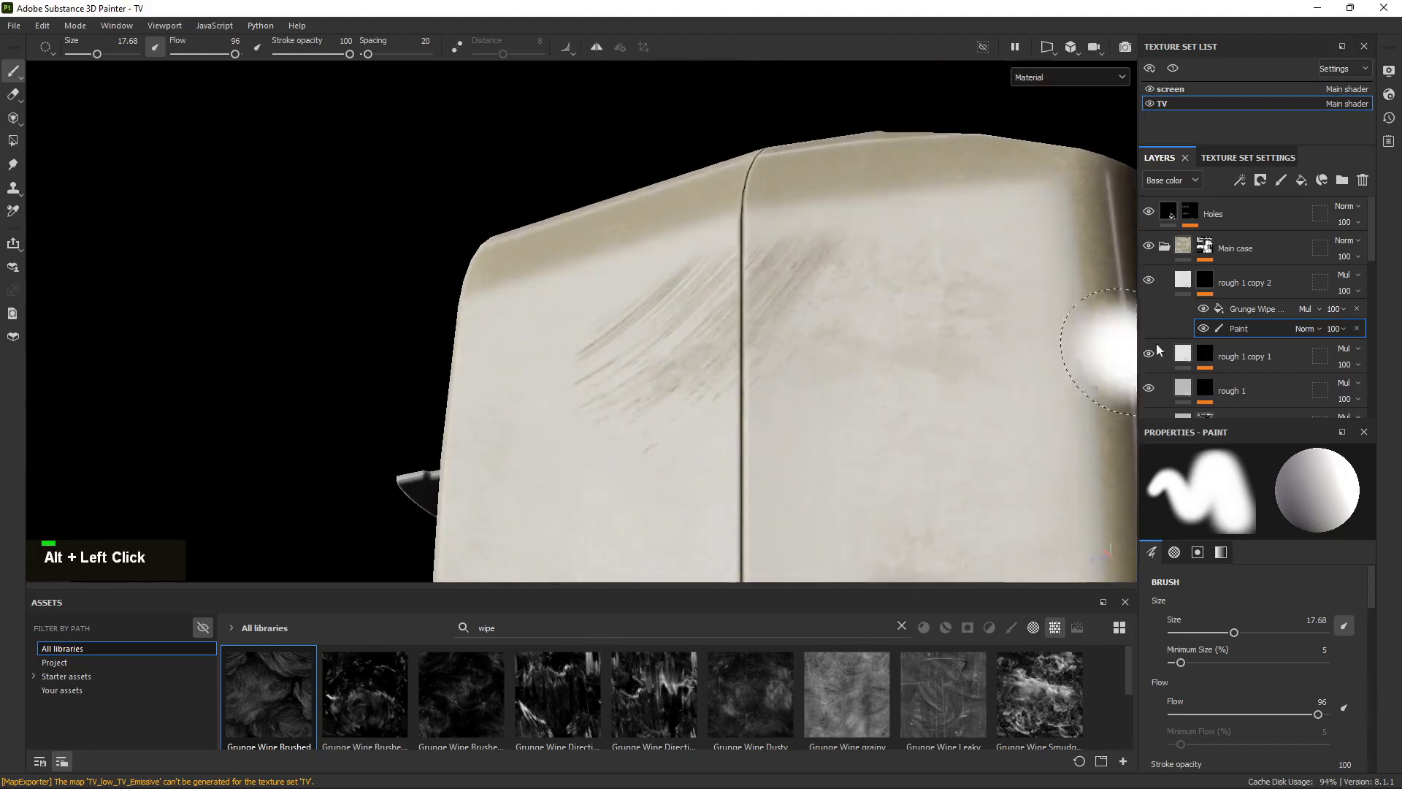
Darken the base color of the rough 1 copy 2 fill to dull red 826262 and check the wiped streaks.
{"action": "left_click", "coordinate": [1183, 283]}
{"action": "left_click", "coordinate": [1227, 613]}
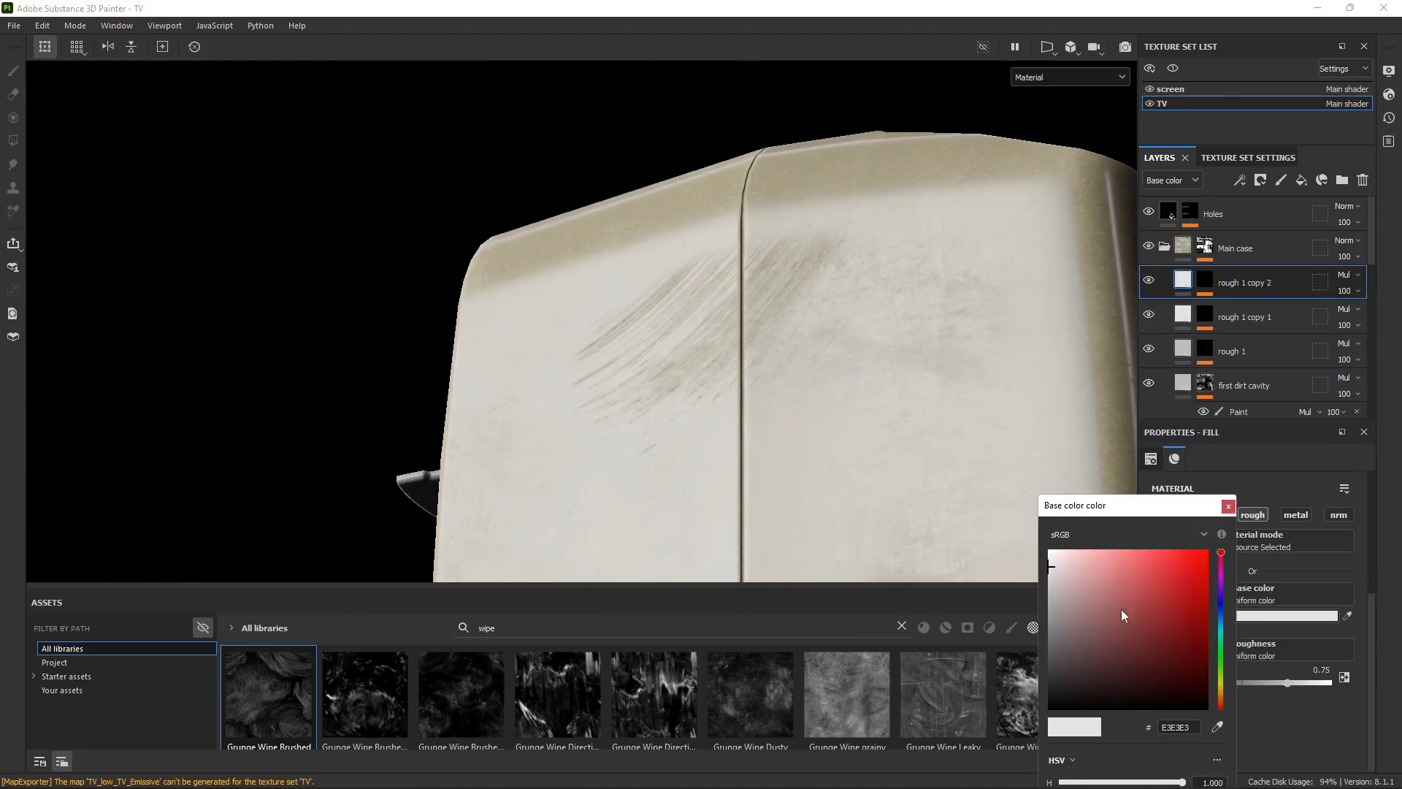
{"action": "left_click_drag", "start_coordinate": [900, 475], "coordinate": [891, 461], "text": "alt"}
{"action": "right_click_drag", "start_coordinate": [892, 460], "coordinate": [833, 335], "text": "alt"}
{"action": "middle_click_drag", "start_coordinate": [833, 335], "coordinate": [857, 359], "text": "alt"}
{"action": "mouse_move", "coordinate": [1084, 619]}
{"action": "left_mouse_down"}
{"action": "mouse_move", "coordinate": [1076, 631]}
{"action": "mouse_move", "coordinate": [1088, 628]}
{"action": "left_mouse_up"}
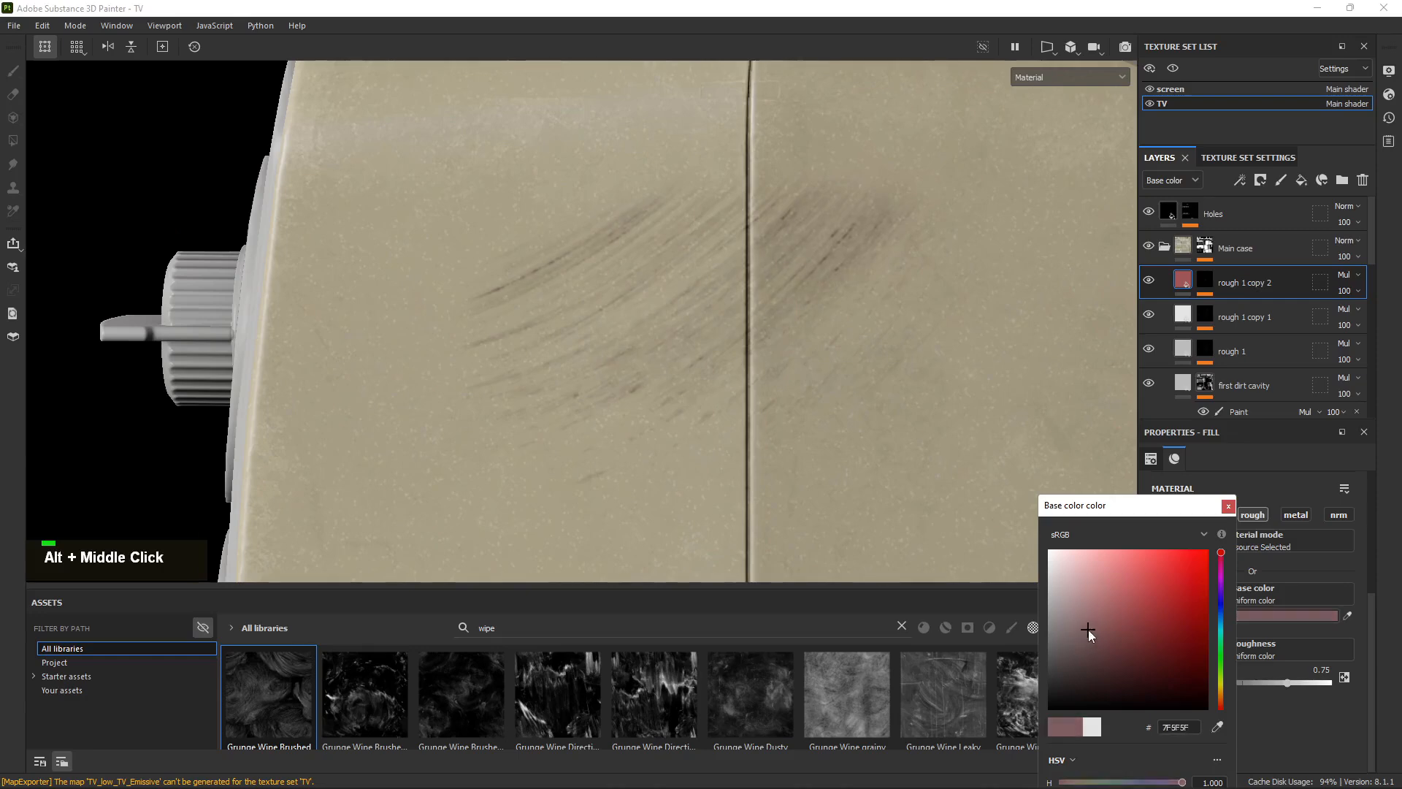
{"action": "right_click_drag", "start_coordinate": [635, 310], "coordinate": [662, 318], "text": "alt"}
{"action": "left_click_drag", "start_coordinate": [662, 318], "coordinate": [1271, 290], "text": "alt"}
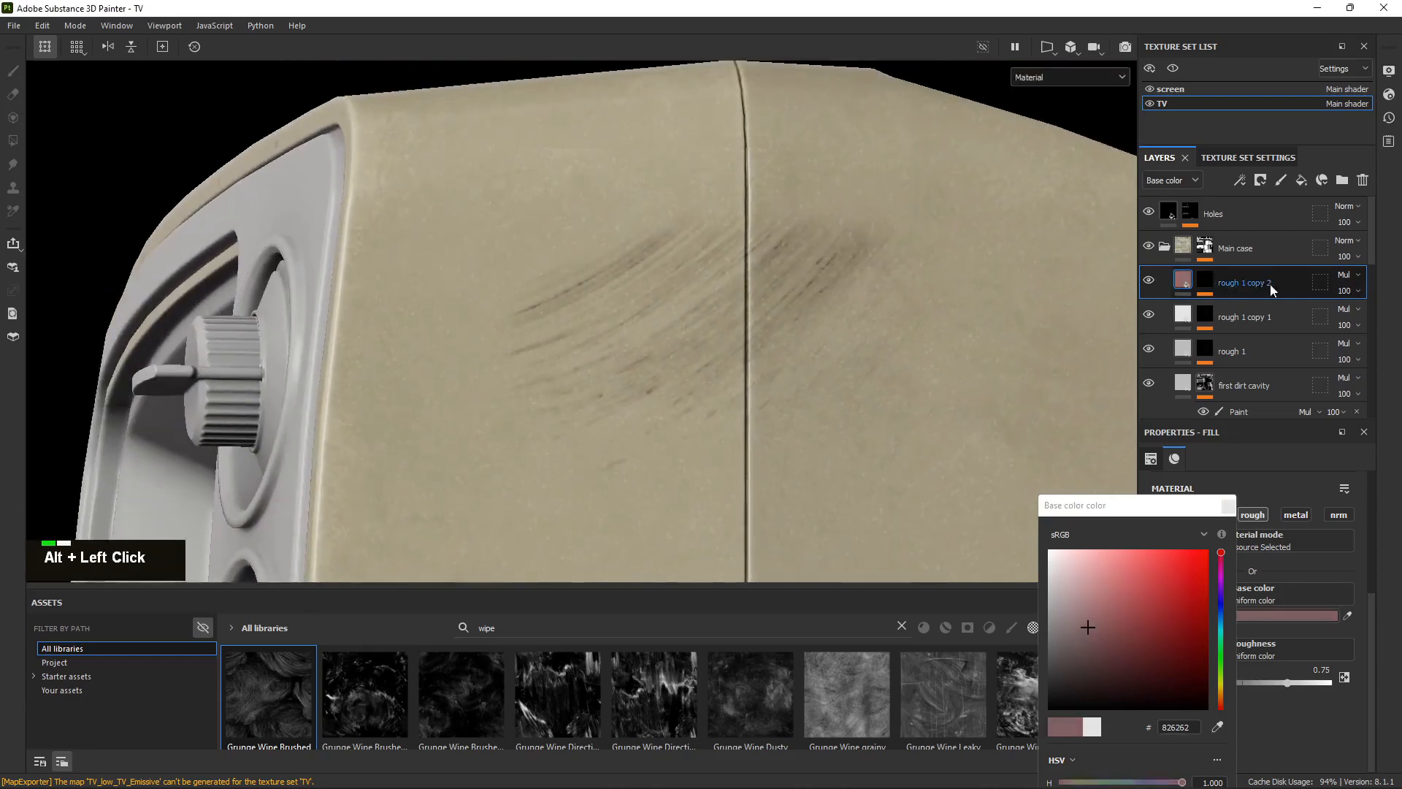
Erase the test wipe stroke from the mask's Paint effect with an eraser enlarged to 42.79.
{"action": "left_click", "coordinate": [1205, 280]}
{"action": "left_click", "coordinate": [1241, 328]}
{"action": "left_click", "coordinate": [1247, 332]}
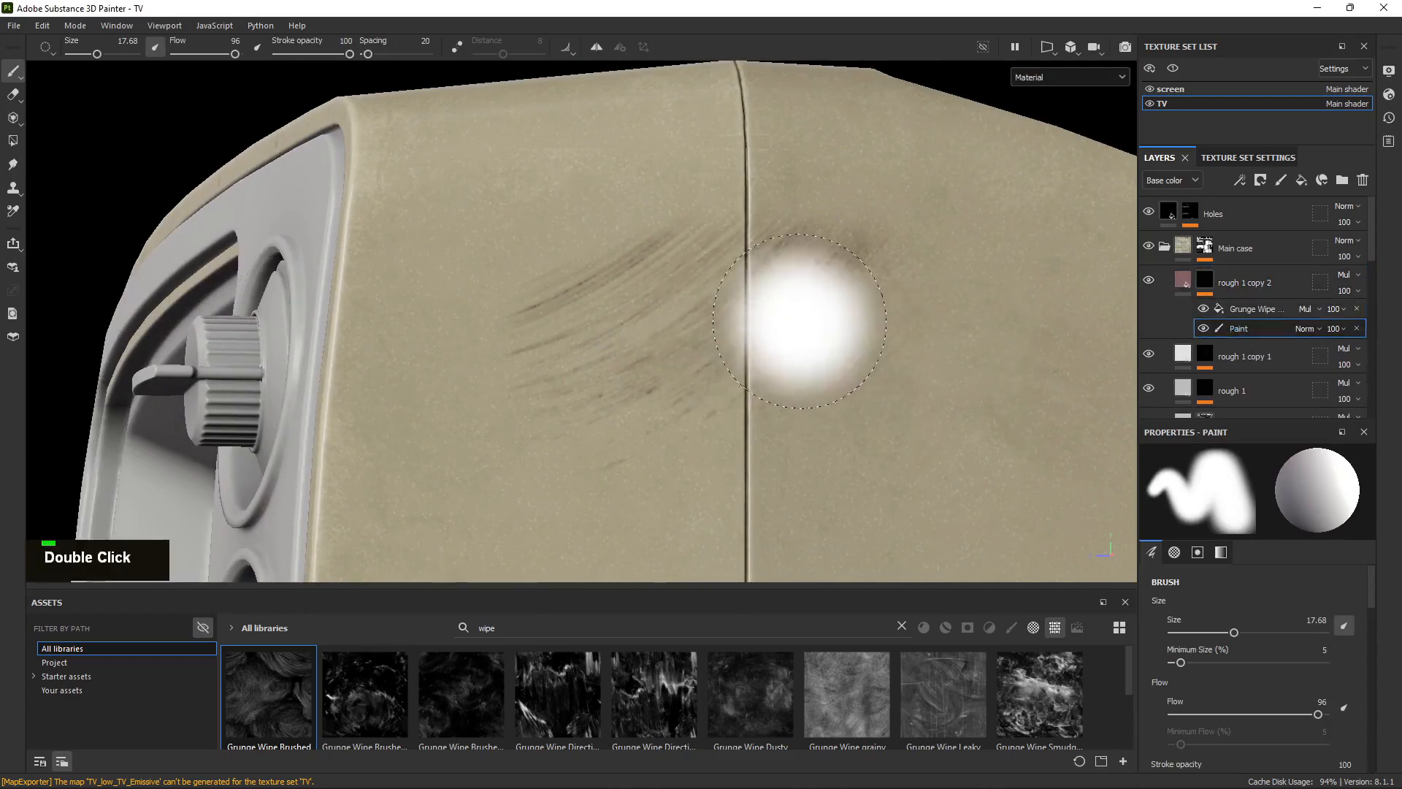
{"action": "key", "text": "2"}
{"action": "left_click_drag", "start_coordinate": [836, 278], "coordinate": [710, 328]}
{"action": "right_click_drag", "start_coordinate": [711, 328], "coordinate": [760, 335], "text": "ctrl"}
{"action": "left_click_drag", "start_coordinate": [760, 335], "coordinate": [455, 369]}
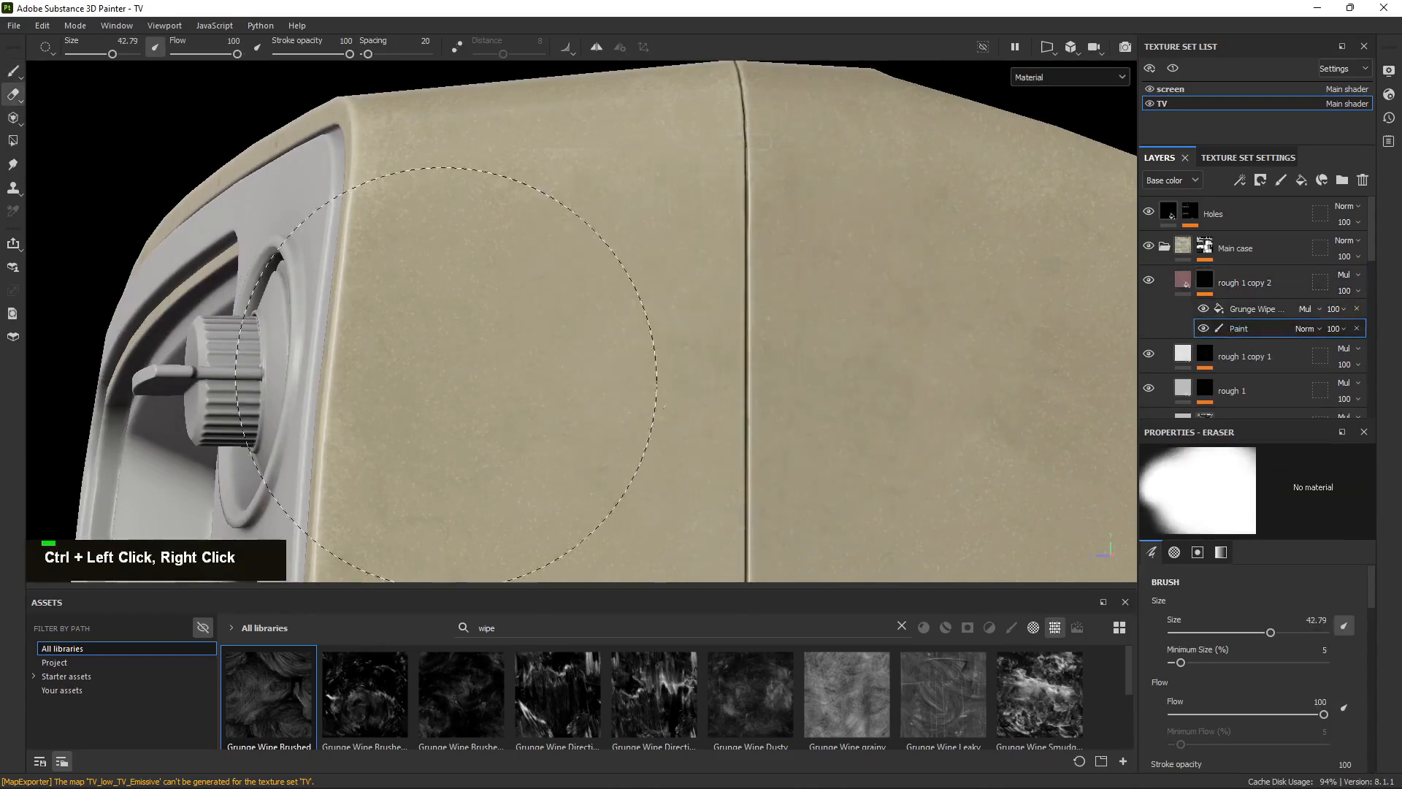
Search the brushes for cement, switch painting to the Cement 1 brush, and set its size to 32.75.
{"action": "right_click_drag", "start_coordinate": [575, 342], "coordinate": [511, 329], "text": "alt"}
{"action": "mouse_move", "coordinate": [511, 329]}
{"action": "left_mouse_down", "text": "alt"}
{"action": "mouse_move", "coordinate": [693, 444]}
{"action": "mouse_move", "coordinate": [1110, 314]}
{"action": "left_mouse_up", "text": "alt"}
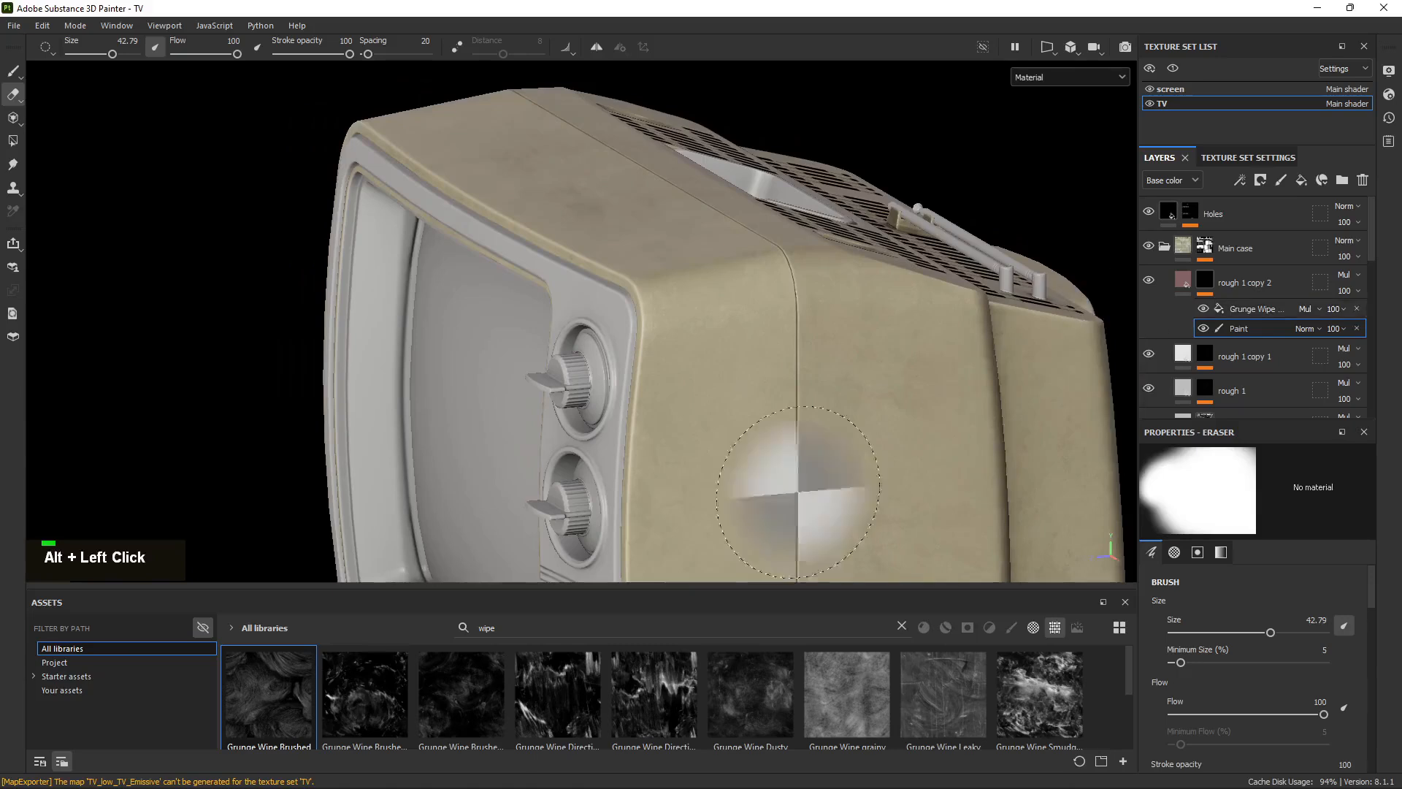
{"action": "key", "text": "1"}
{"action": "left_click", "coordinate": [1008, 630]}
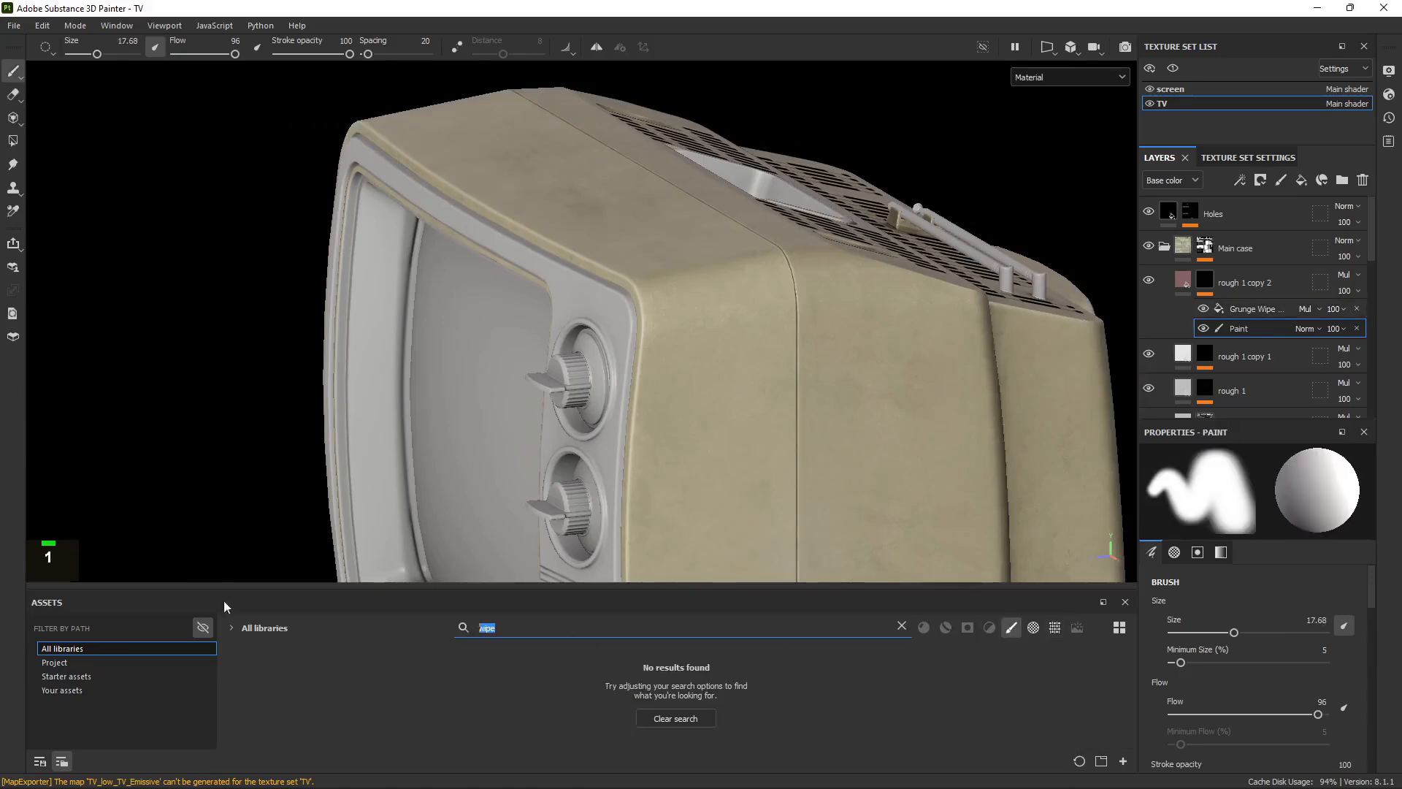
{"action": "type", "text": "cement"}
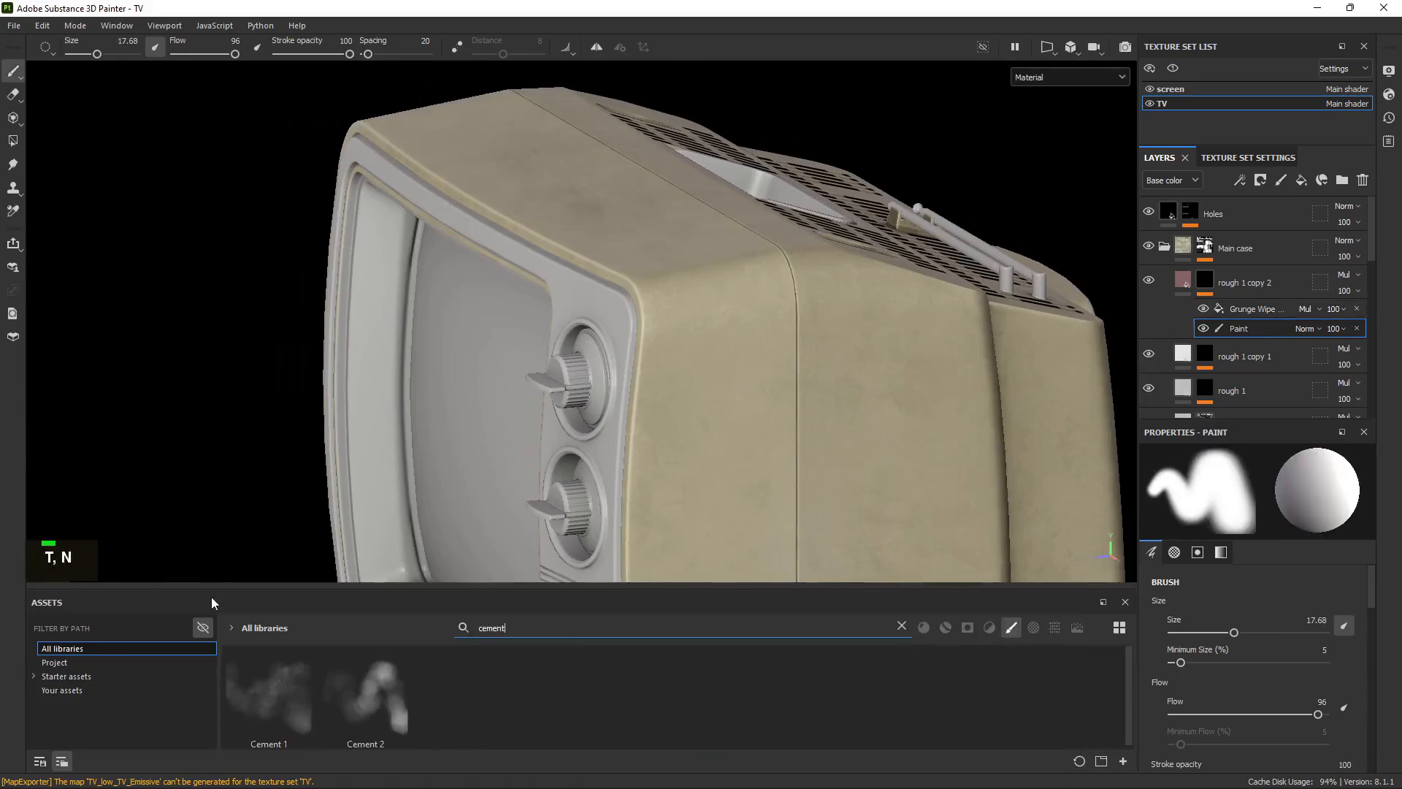
{"action": "left_click", "coordinate": [268, 693]}
{"action": "right_click_drag", "start_coordinate": [723, 289], "coordinate": [896, 379], "text": "alt"}
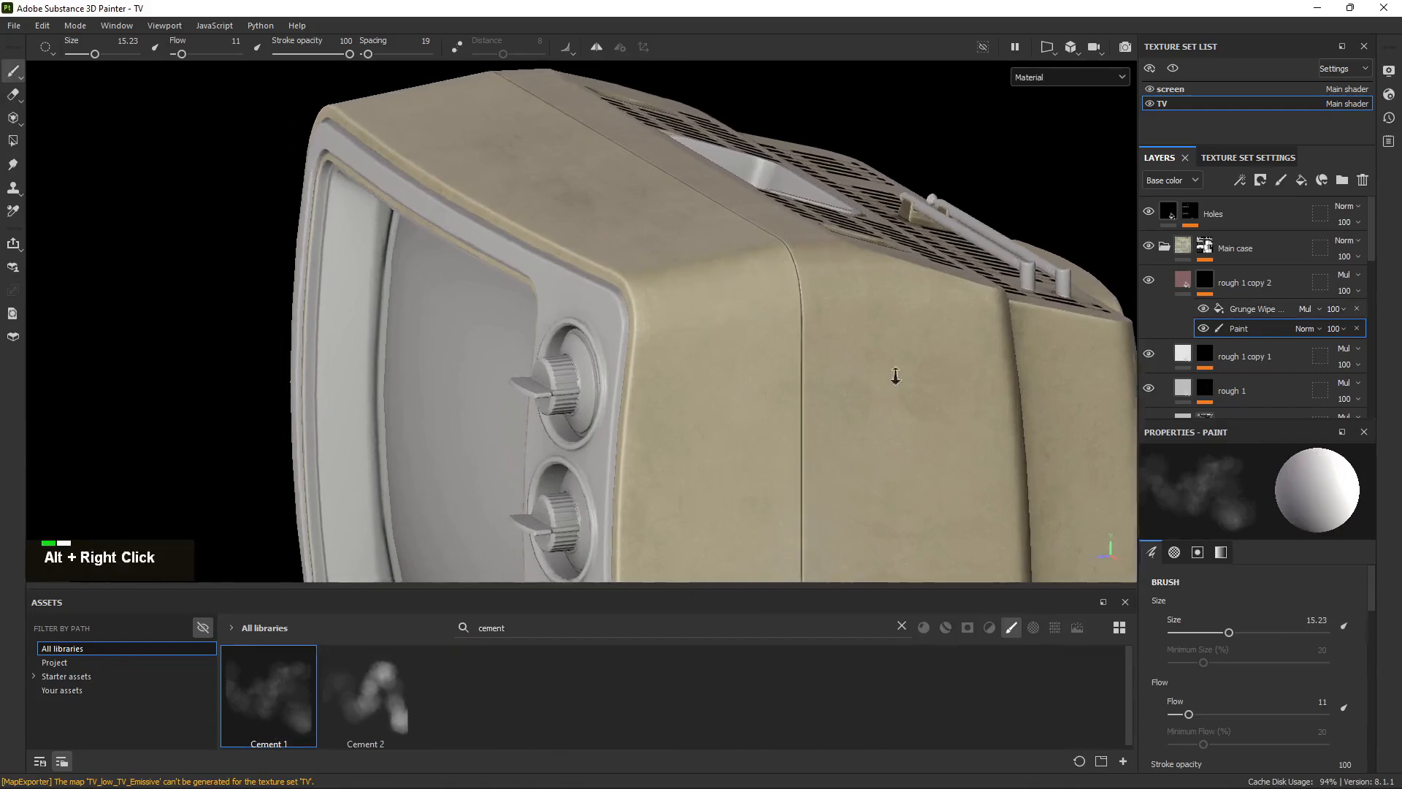
{"action": "left_click_drag", "start_coordinate": [895, 379], "coordinate": [713, 325], "text": "alt"}
{"action": "right_click_drag", "start_coordinate": [713, 326], "coordinate": [735, 385], "text": "ctrl"}
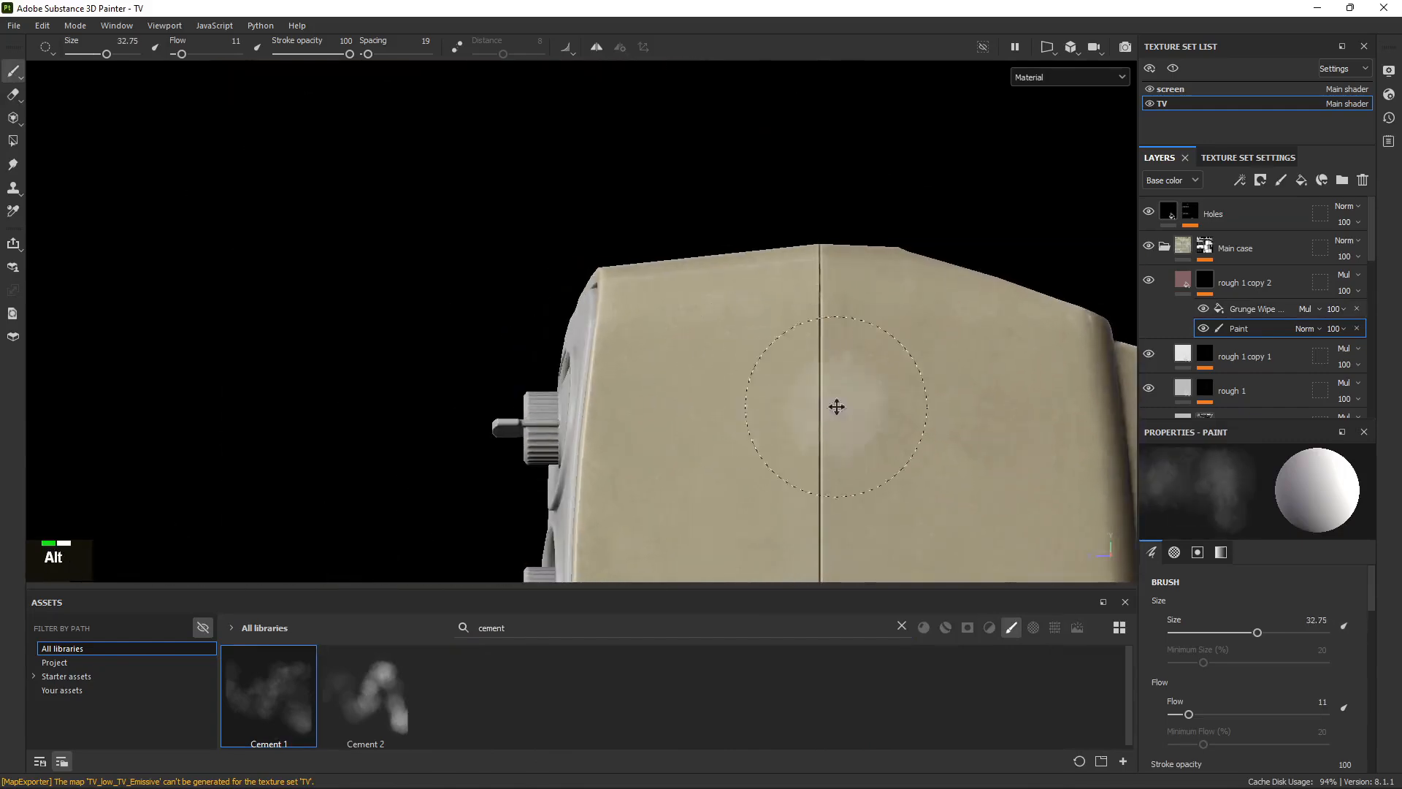
Examine the Cement 1 brush's faint marks across the casing's side panel from several angles.
{"action": "left_click_drag", "start_coordinate": [836, 407], "coordinate": [614, 313], "text": "alt"}
{"action": "right_click_drag", "start_coordinate": [613, 313], "coordinate": [664, 328], "text": "shift"}
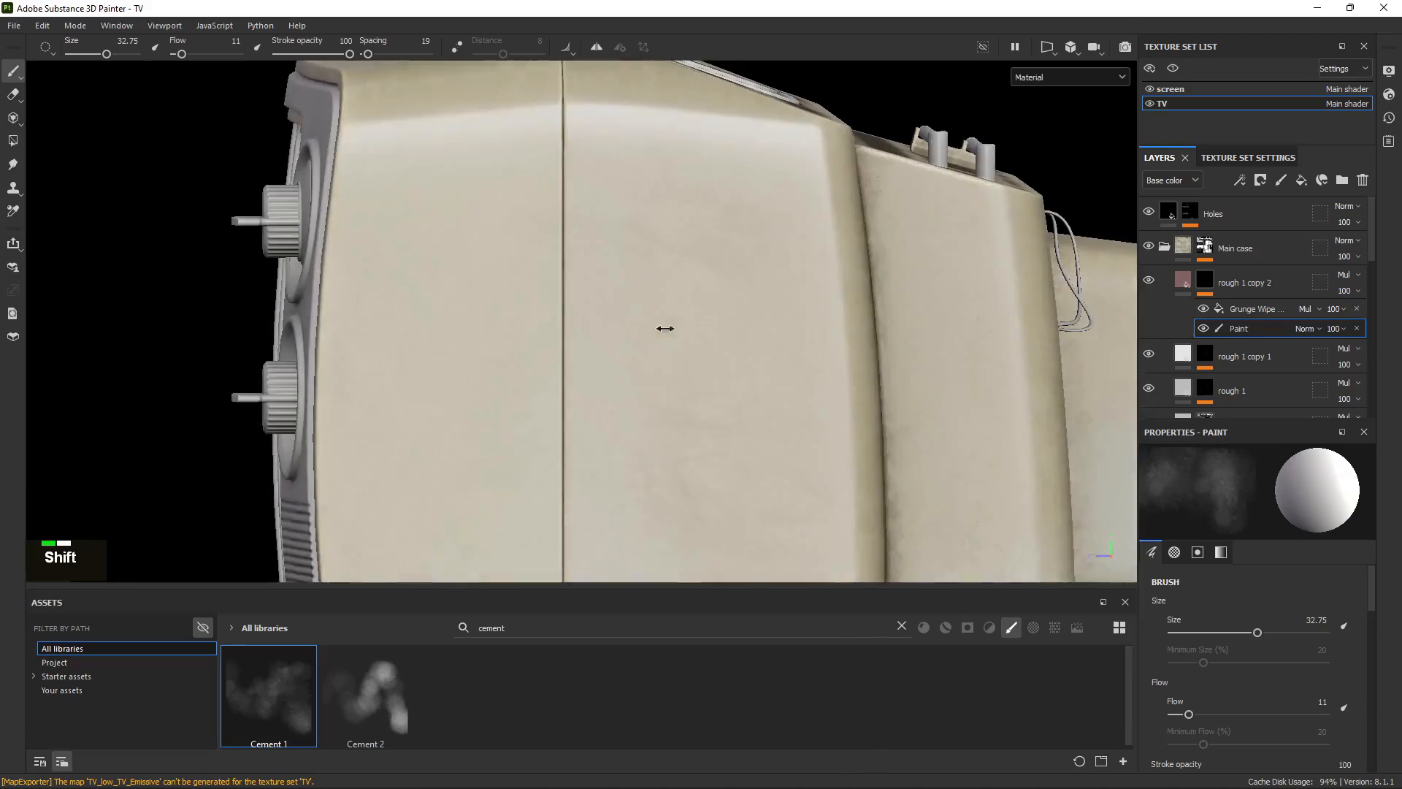
{"action": "middle_click_drag", "start_coordinate": [694, 291], "coordinate": [686, 329], "text": "alt"}
{"action": "left_click_drag", "start_coordinate": [687, 329], "coordinate": [689, 278], "text": "alt"}
{"action": "middle_click_drag", "start_coordinate": [684, 350], "coordinate": [651, 150], "text": "alt"}
{"action": "left_click_drag", "start_coordinate": [651, 150], "coordinate": [642, 336], "text": "alt"}
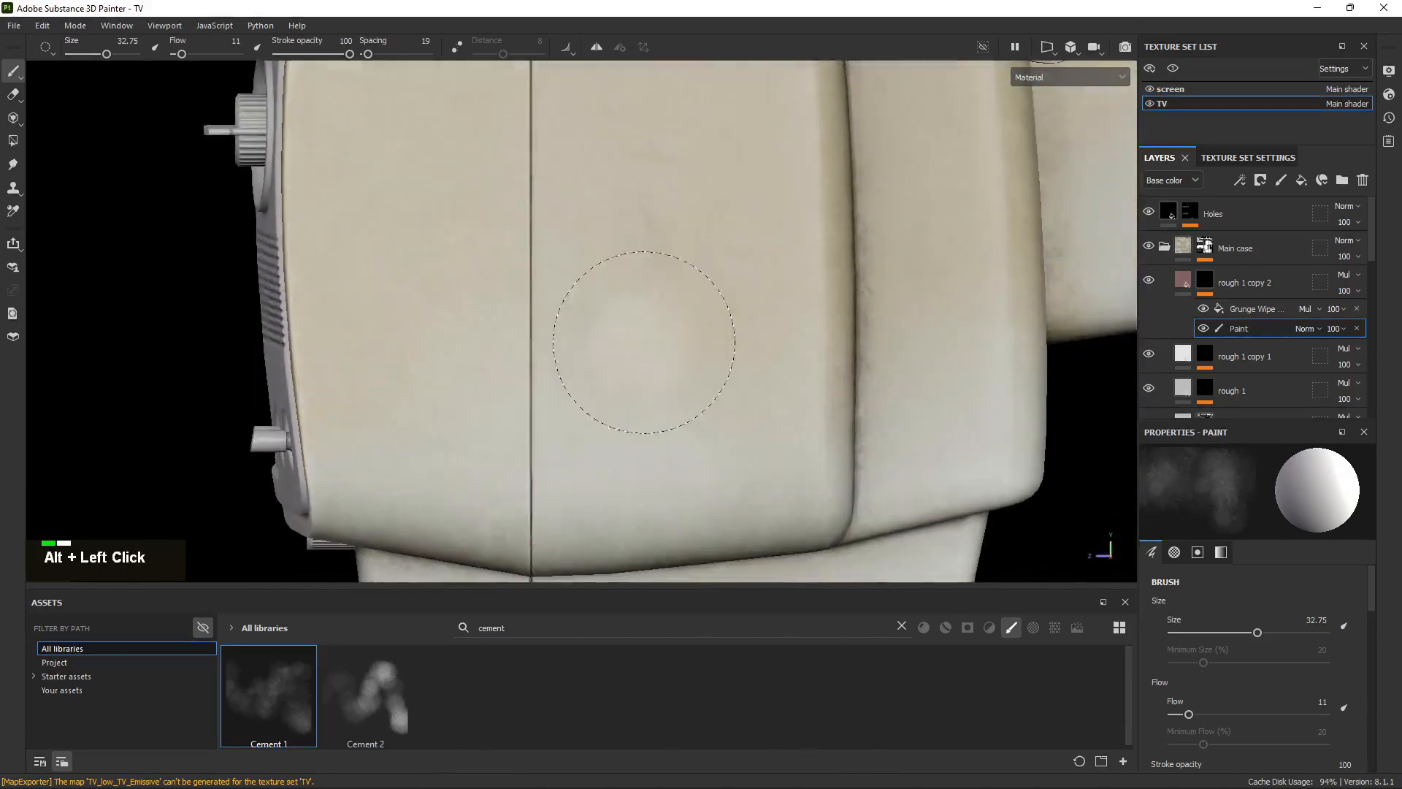
{"action": "right_click_drag", "start_coordinate": [642, 335], "coordinate": [620, 276], "text": "alt"}
{"action": "middle_click_drag", "start_coordinate": [620, 275], "coordinate": [606, 314], "text": "alt"}
Try wiped streaks across the casing's side seam with the Cement 1 brush at flow 73 and undo the stroke.
{"action": "key", "text": "x"}
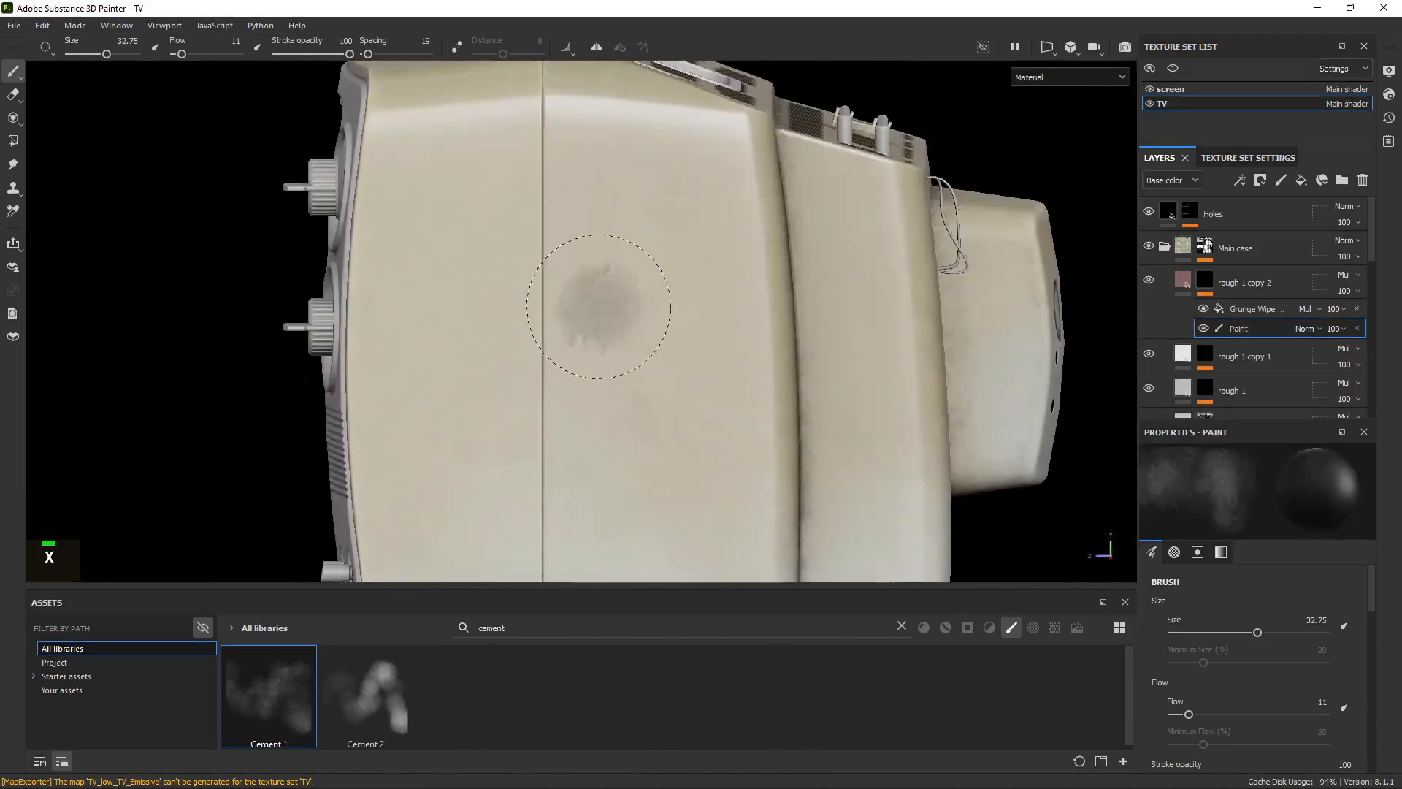
{"action": "key", "text": "x"}
{"action": "mouse_move", "coordinate": [599, 306]}
{"action": "left_mouse_down", "text": "ctrl"}
{"action": "mouse_move", "coordinate": [635, 307]}
{"action": "mouse_move", "coordinate": [563, 302]}
{"action": "mouse_move", "coordinate": [633, 291]}
{"action": "left_mouse_up", "text": "ctrl"}
{"action": "key", "text": "x"}
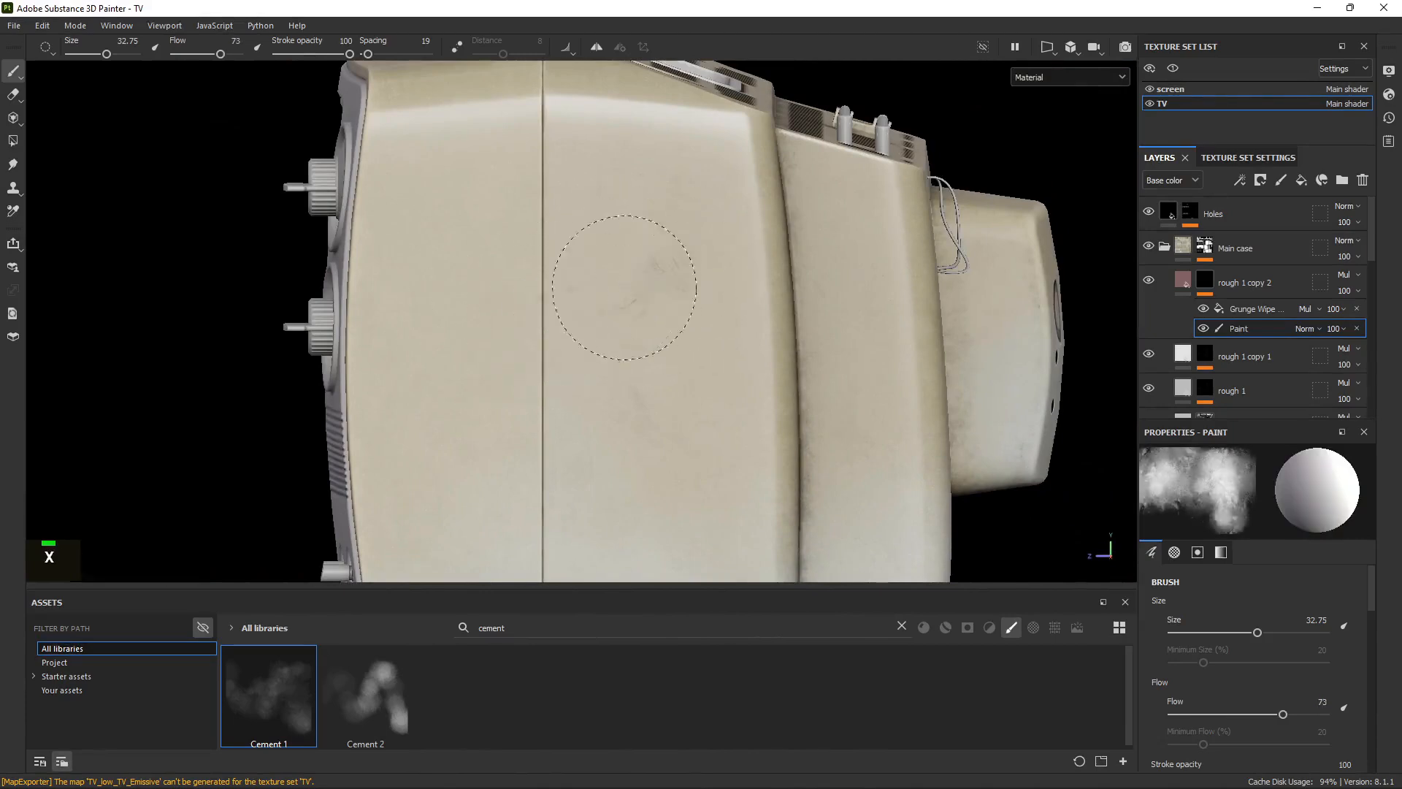
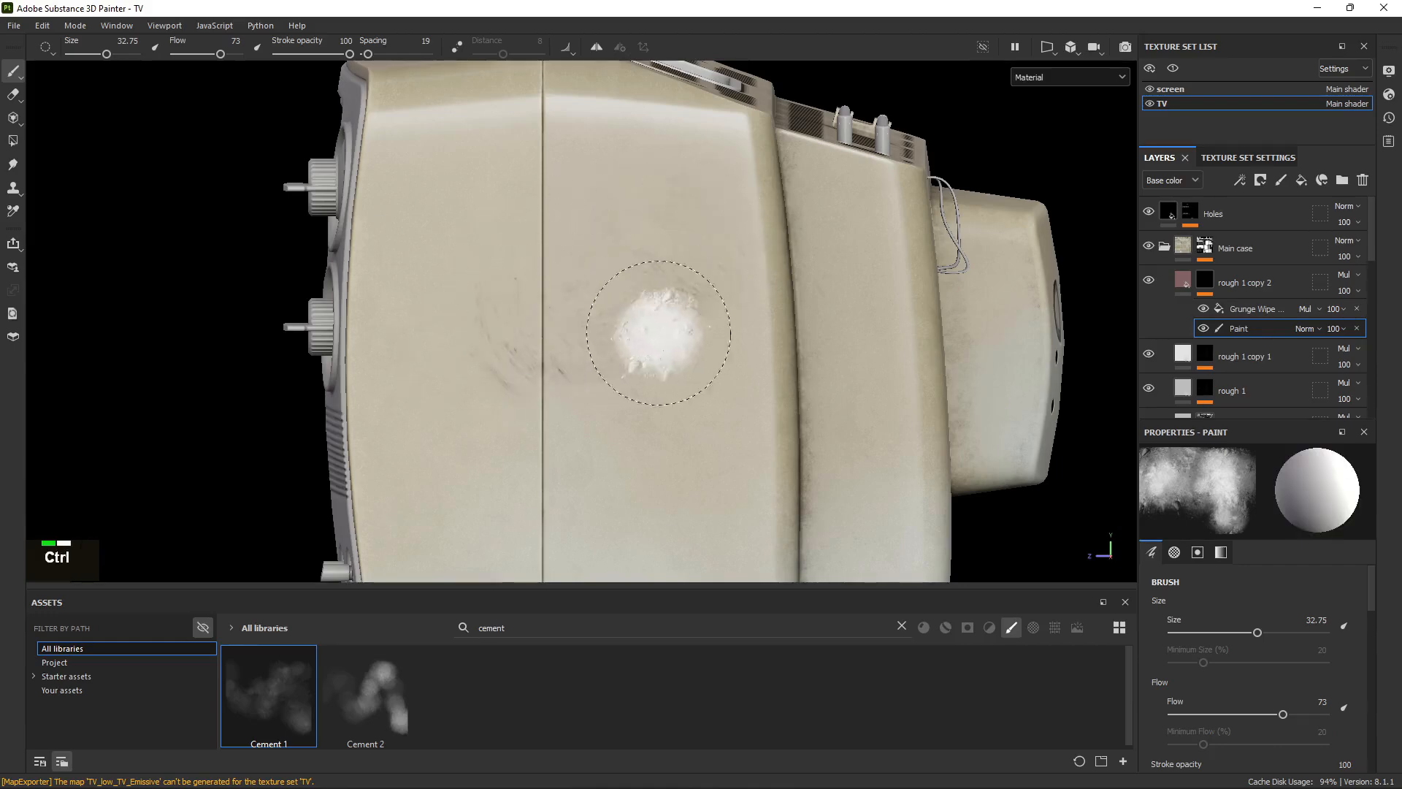
{"action": "key", "text": "ctrl+z"}
Set the Cement 1 brush to size 35.81 and flow 24 for painting the casing's upper side.
{"action": "right_click_drag", "start_coordinate": [743, 401], "coordinate": [733, 344], "text": "alt"}
{"action": "left_click_drag", "start_coordinate": [732, 344], "coordinate": [548, 498], "text": "alt"}
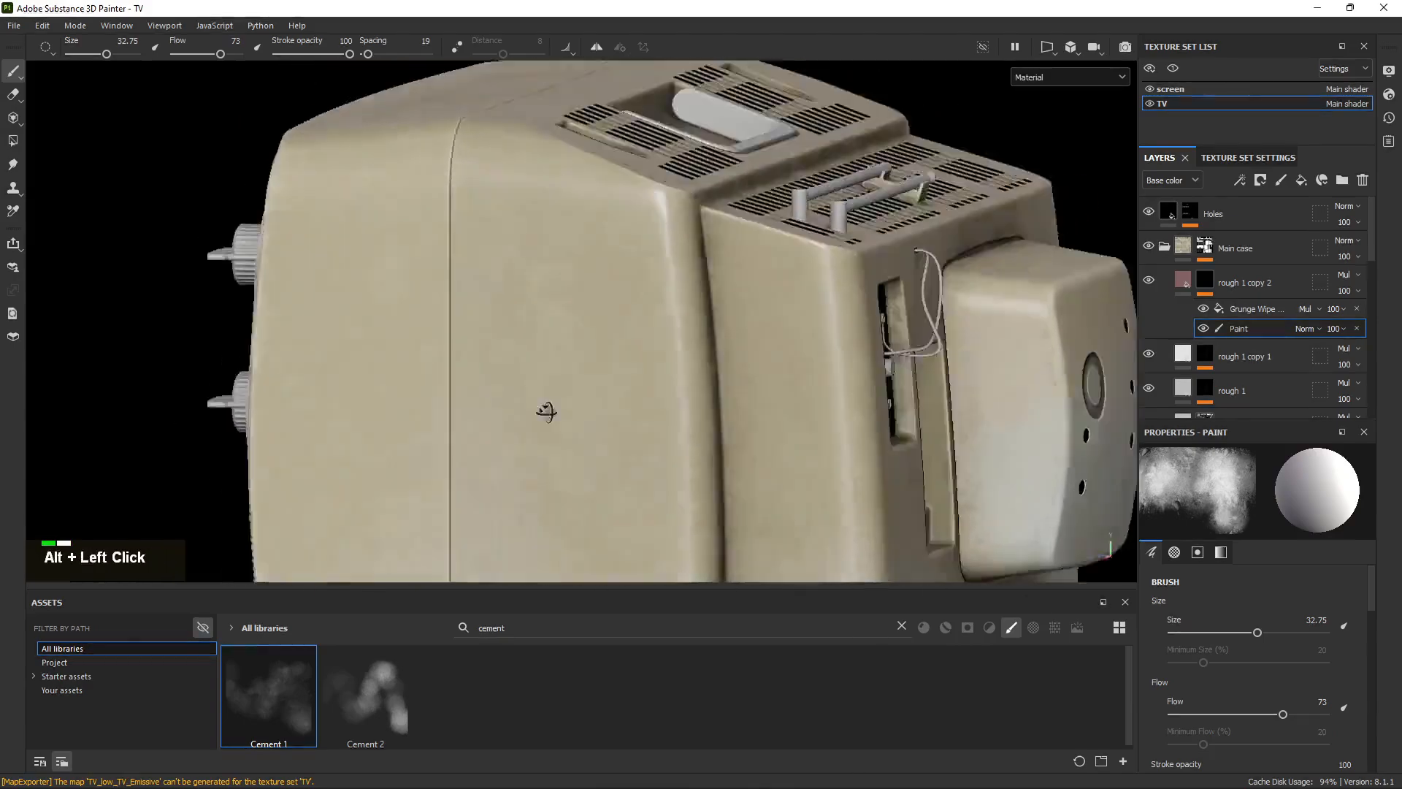
{"action": "middle_click_drag", "start_coordinate": [547, 498], "coordinate": [561, 363], "text": "alt"}
{"action": "right_click_drag", "start_coordinate": [561, 363], "coordinate": [695, 388], "text": "alt"}
{"action": "left_click_drag", "start_coordinate": [579, 350], "coordinate": [566, 343], "text": "ctrl"}
{"action": "mouse_move", "coordinate": [566, 343]}
{"action": "right_mouse_down", "text": "alt"}
{"action": "mouse_move", "coordinate": [723, 351]}
{"action": "mouse_move", "coordinate": [579, 335]}
{"action": "right_mouse_up", "text": "alt"}
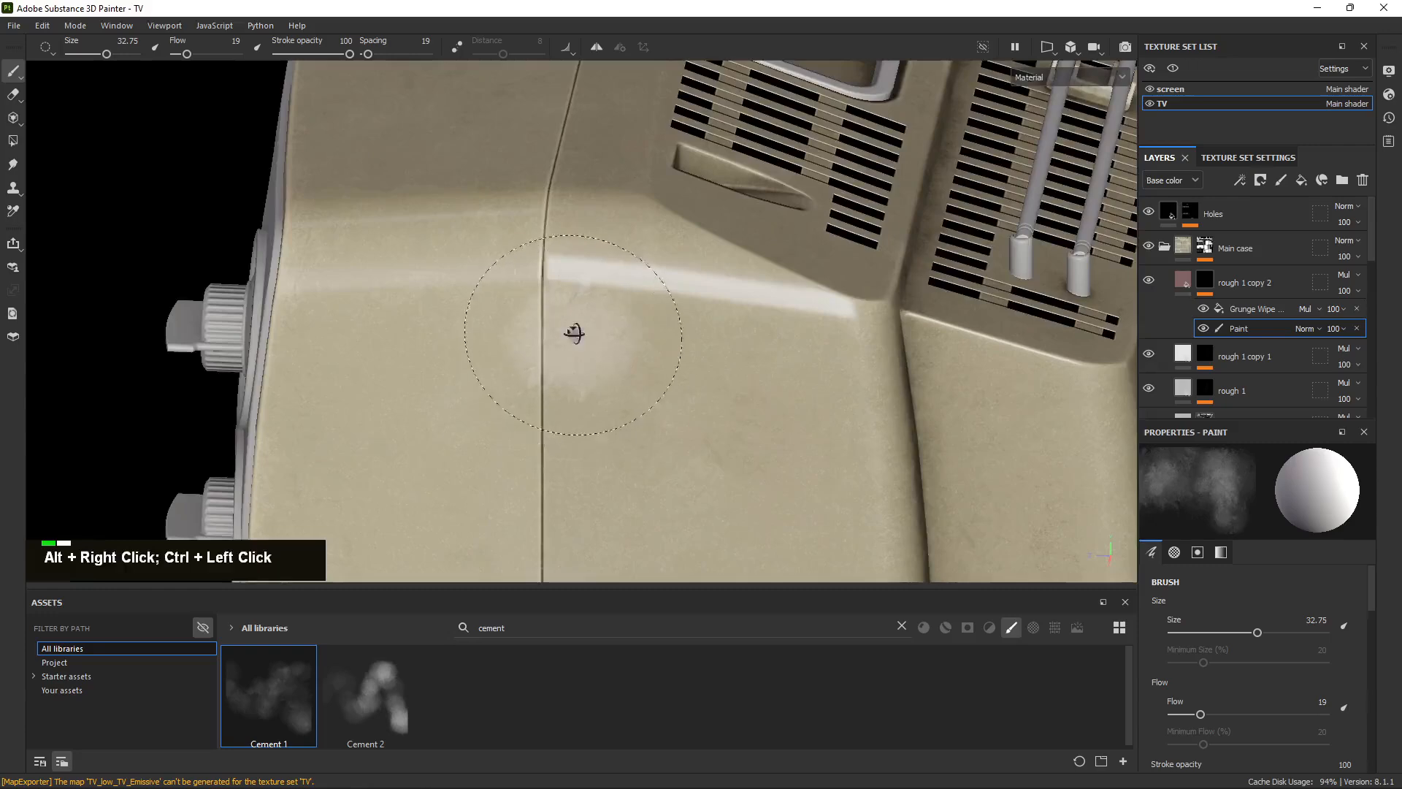
{"action": "left_click_drag", "start_coordinate": [579, 335], "coordinate": [563, 329], "text": "alt"}
{"action": "right_click_drag", "start_coordinate": [563, 328], "coordinate": [546, 367], "text": "ctrl"}
{"action": "middle_click_drag", "start_coordinate": [546, 367], "coordinate": [548, 288], "text": "alt"}
{"action": "left_click_drag", "start_coordinate": [548, 288], "coordinate": [604, 335], "text": "ctrl"}
Paint wiped streaks near the side's upper front corner at flow 11 and soften them with black.
{"action": "right_click_drag", "start_coordinate": [604, 335], "coordinate": [598, 332], "text": "shift"}
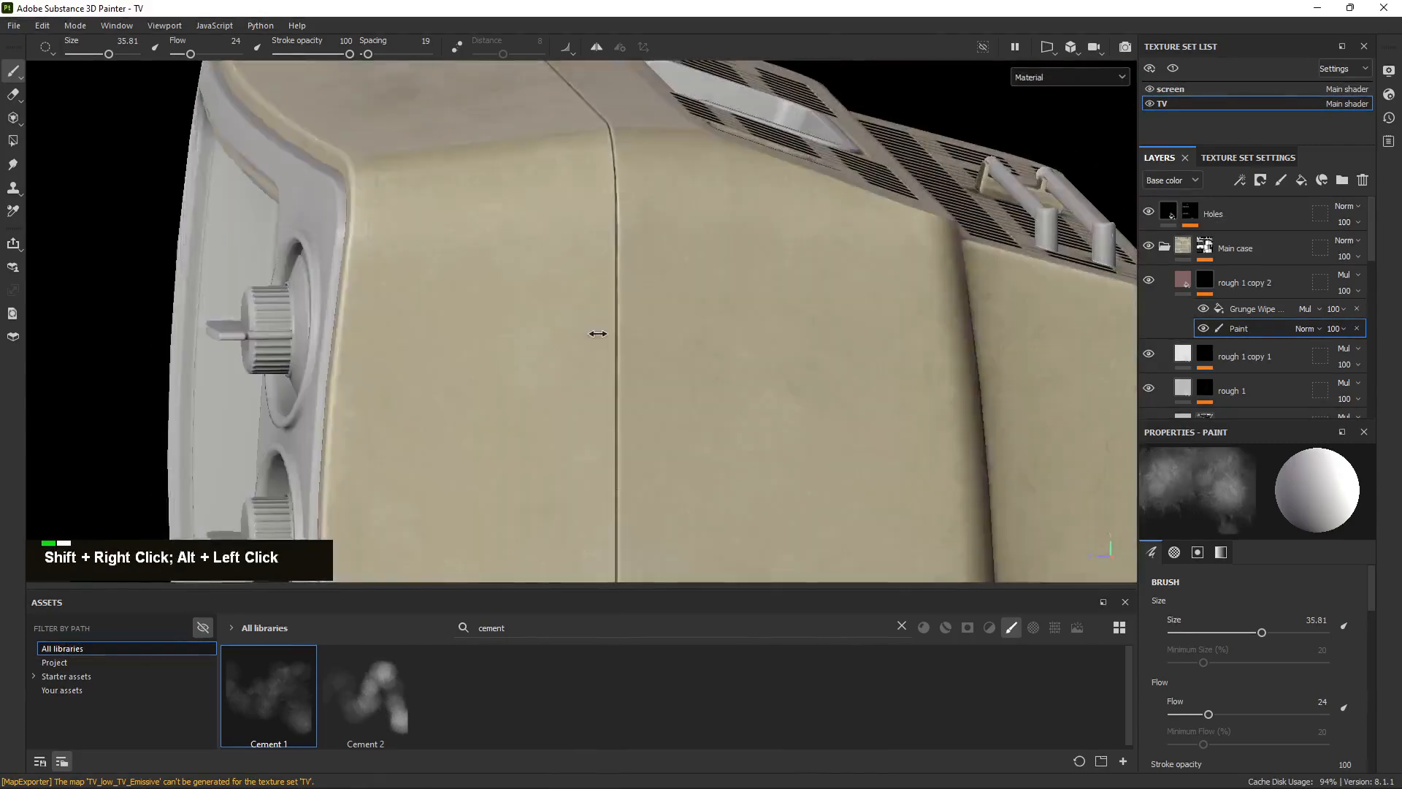
{"action": "left_click_drag", "start_coordinate": [598, 332], "coordinate": [568, 343], "text": "alt"}
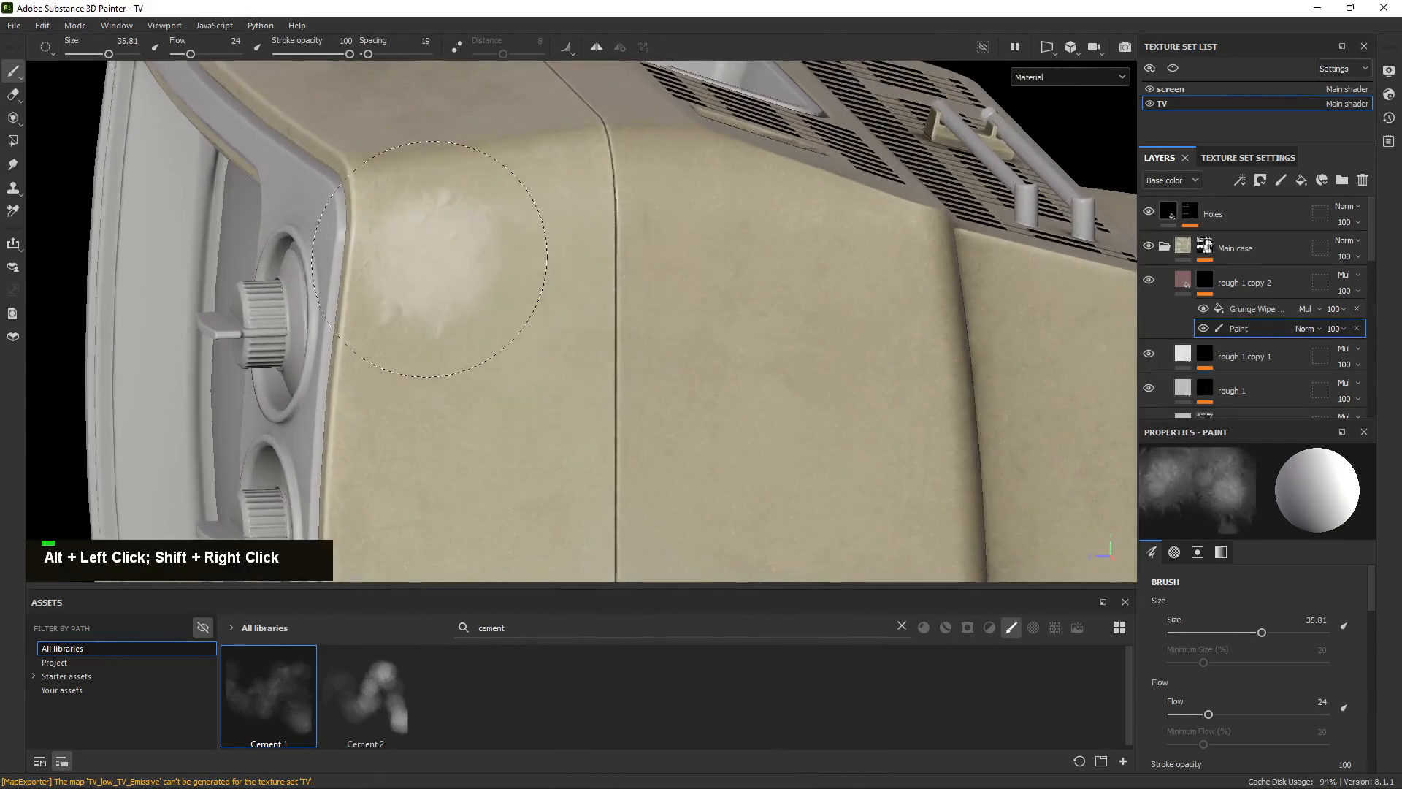
{"action": "mouse_move", "coordinate": [391, 371]}
{"action": "left_mouse_down", "text": "alt"}
{"action": "mouse_move", "coordinate": [671, 328]}
{"action": "mouse_move", "coordinate": [588, 298]}
{"action": "left_mouse_up", "text": "alt"}
{"action": "key", "text": "x"}
{"action": "key", "text": "x"}
{"action": "key", "text": "x"}
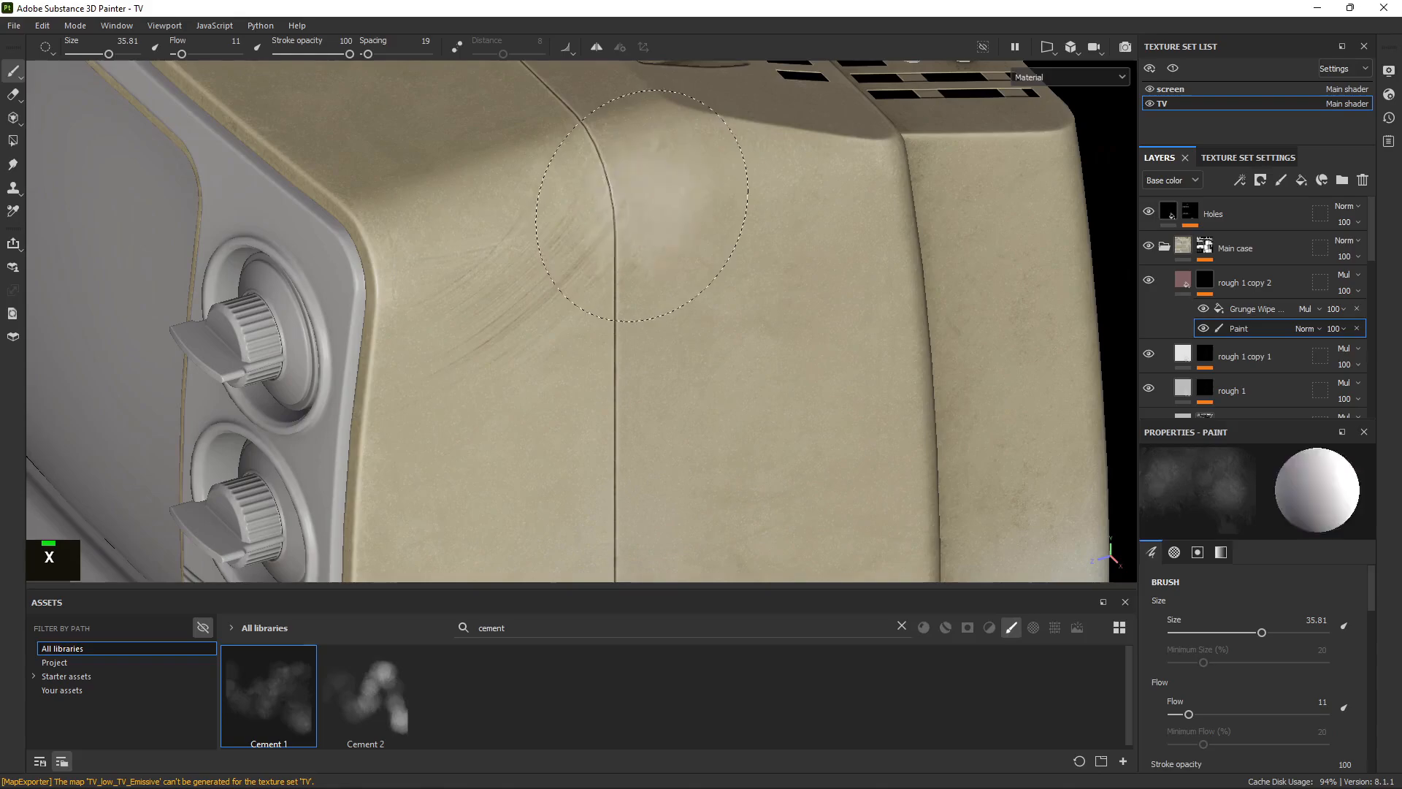
{"action": "double_click", "coordinate": [522, 279]}
{"action": "mouse_move", "coordinate": [402, 274]}
{"action": "left_mouse_down", "text": "alt"}
{"action": "mouse_move", "coordinate": [632, 288]}
{"action": "mouse_move", "coordinate": [533, 270]}
{"action": "mouse_move", "coordinate": [657, 212]}
{"action": "mouse_move", "coordinate": [551, 229]}
{"action": "left_mouse_up", "text": "alt"}
{"action": "key", "text": "x"}
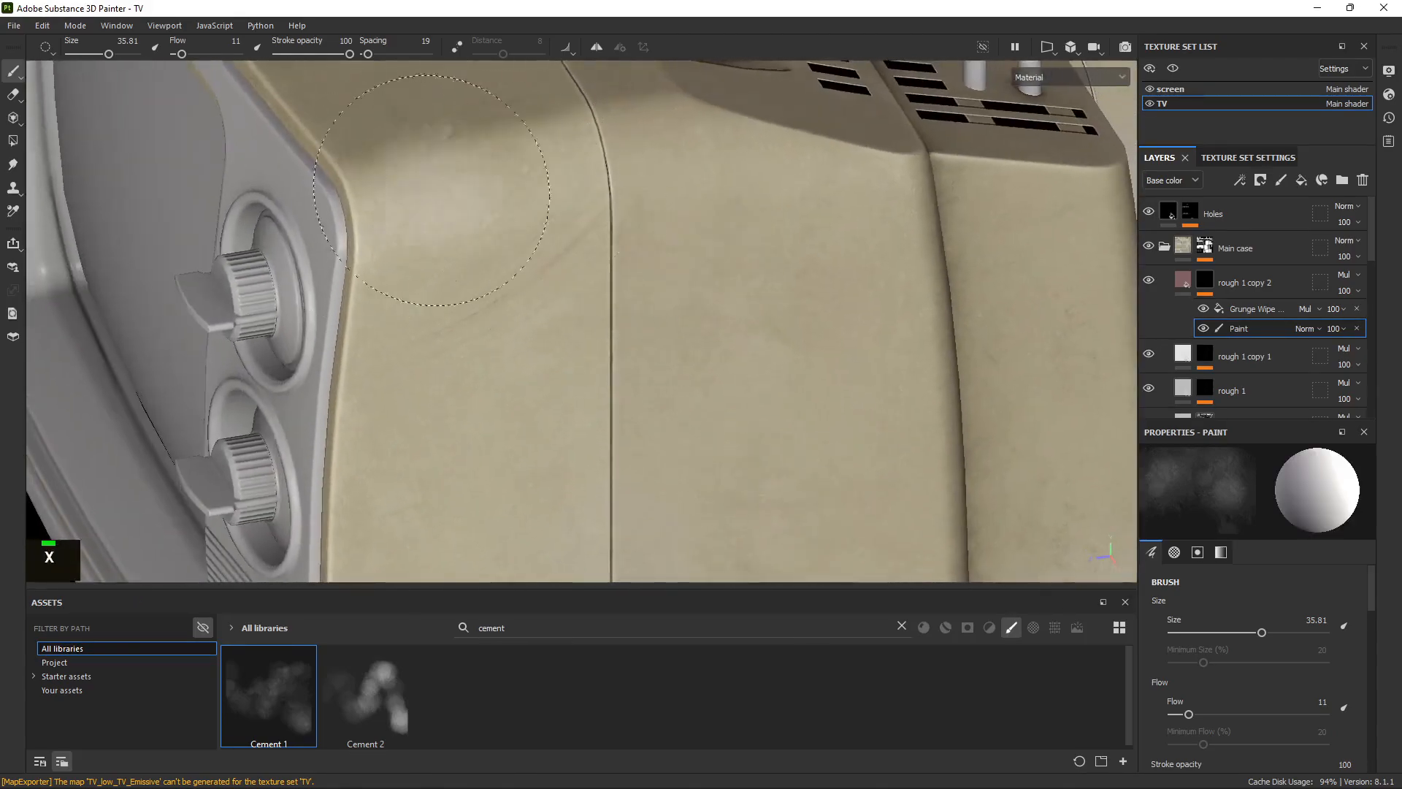
Paint subtle smudges along the casing's front edge beside the knobs on the mask's Paint effect.
{"action": "mouse_move", "coordinate": [530, 314]}
{"action": "middle_mouse_down", "text": "alt"}
{"action": "mouse_move", "coordinate": [479, 316]}
{"action": "mouse_move", "coordinate": [571, 326]}
{"action": "mouse_move", "coordinate": [507, 273]}
{"action": "middle_mouse_up", "text": "alt"}
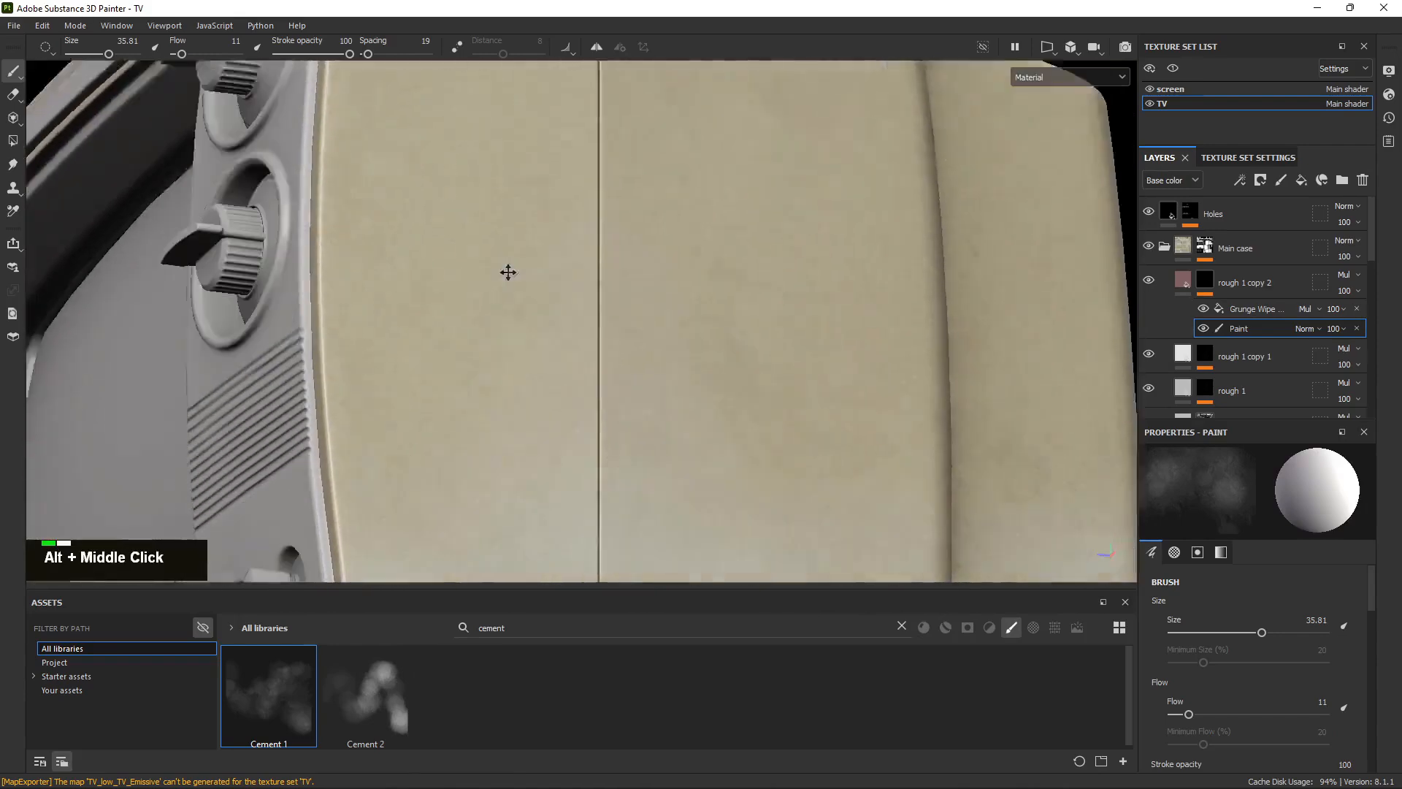
{"action": "left_click_drag", "start_coordinate": [507, 272], "coordinate": [413, 407], "text": "alt"}
{"action": "middle_click_drag", "start_coordinate": [414, 407], "coordinate": [438, 357], "text": "alt"}
{"action": "left_click_drag", "start_coordinate": [438, 358], "coordinate": [353, 337], "text": "alt"}
{"action": "double_click", "coordinate": [385, 550]}
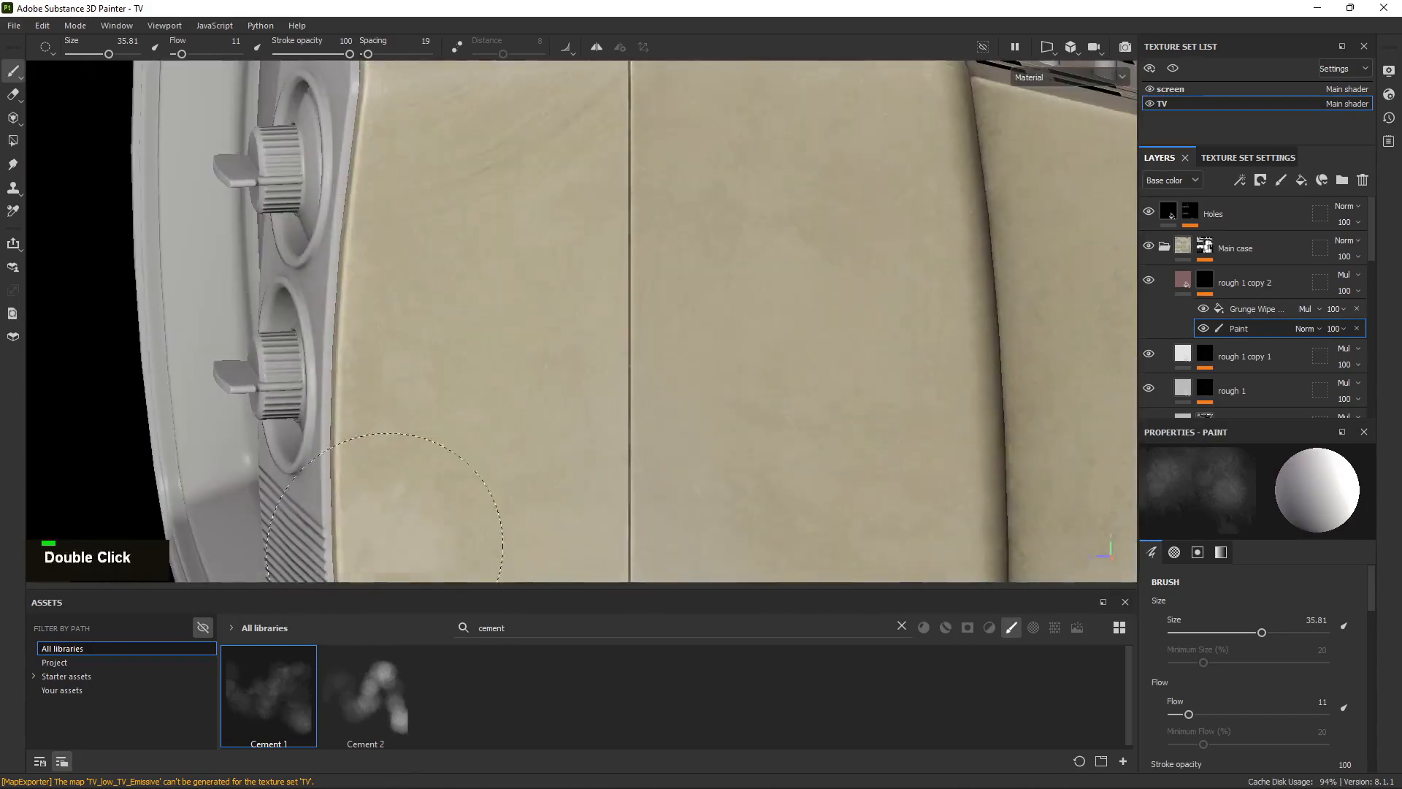
{"action": "right_click_drag", "start_coordinate": [369, 313], "coordinate": [830, 563], "text": "alt"}
{"action": "middle_click_drag", "start_coordinate": [830, 563], "coordinate": [523, 423], "text": "alt"}
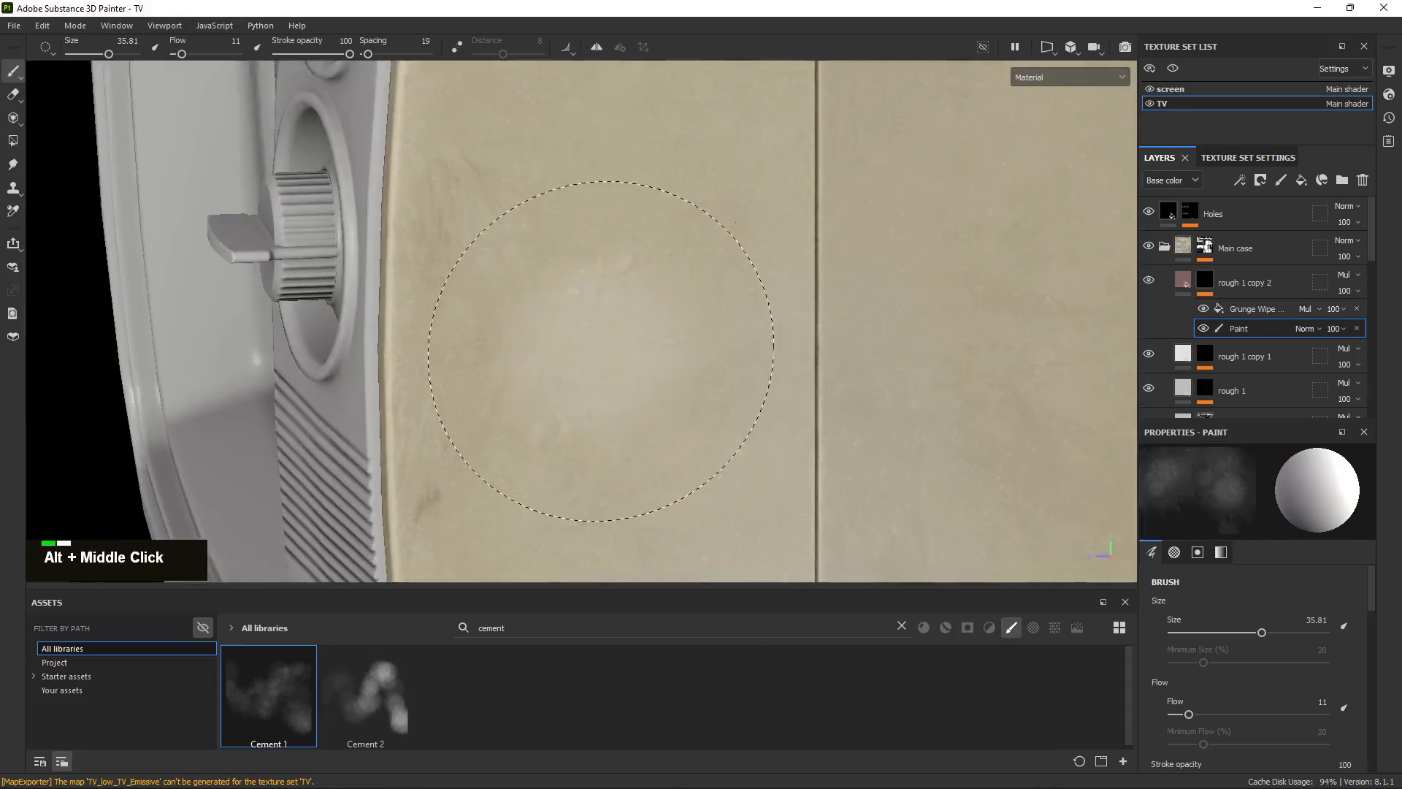
{"action": "left_click_drag", "start_coordinate": [523, 423], "coordinate": [470, 407], "text": "alt"}
Reduce the brush size to 25.05 and soften the smudges beside the lower knob with black.
{"action": "mouse_move", "coordinate": [469, 406]}
{"action": "right_mouse_down", "text": "ctrl"}
{"action": "mouse_move", "coordinate": [528, 354]}
{"action": "mouse_move", "coordinate": [497, 354]}
{"action": "right_mouse_up", "text": "ctrl"}
{"action": "middle_click_drag", "start_coordinate": [486, 404], "coordinate": [523, 279], "text": "alt"}
{"action": "mouse_move", "coordinate": [523, 279]}
{"action": "left_mouse_down", "text": "alt"}
{"action": "mouse_move", "coordinate": [660, 300]}
{"action": "mouse_move", "coordinate": [525, 338]}
{"action": "mouse_move", "coordinate": [506, 258]}
{"action": "left_mouse_up", "text": "alt"}
{"action": "right_click_drag", "start_coordinate": [433, 199], "coordinate": [604, 366], "text": "alt"}
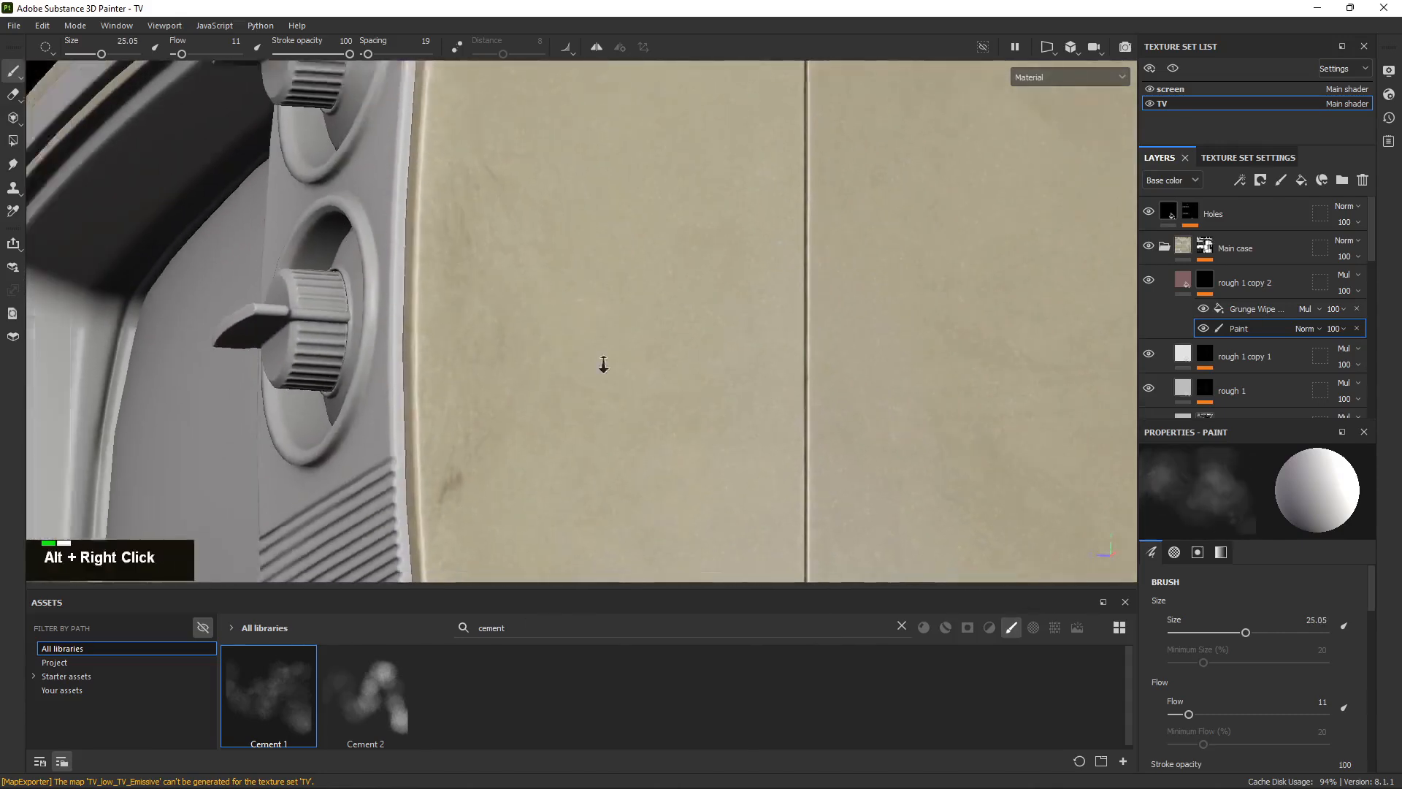
{"action": "left_click_drag", "start_coordinate": [604, 366], "coordinate": [563, 453], "text": "alt"}
{"action": "key", "text": "x"}
{"action": "double_click", "coordinate": [531, 255]}
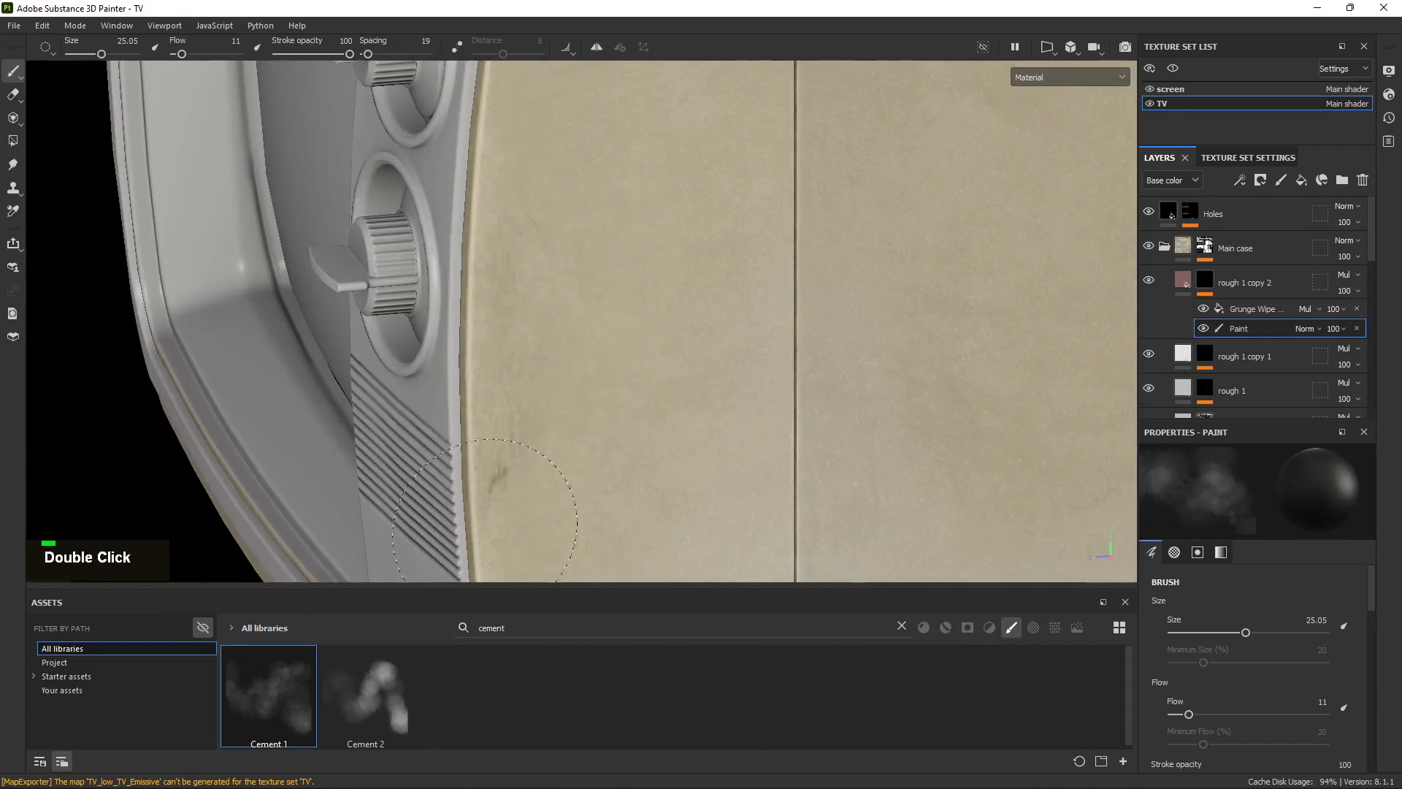
Paint smudges on the casing's front edge beside the ridged strip, raising the brush flow to 25.
{"action": "middle_click_drag", "start_coordinate": [484, 509], "coordinate": [564, 310], "text": "alt"}
{"action": "left_click_drag", "start_coordinate": [564, 310], "coordinate": [447, 486], "text": "alt"}
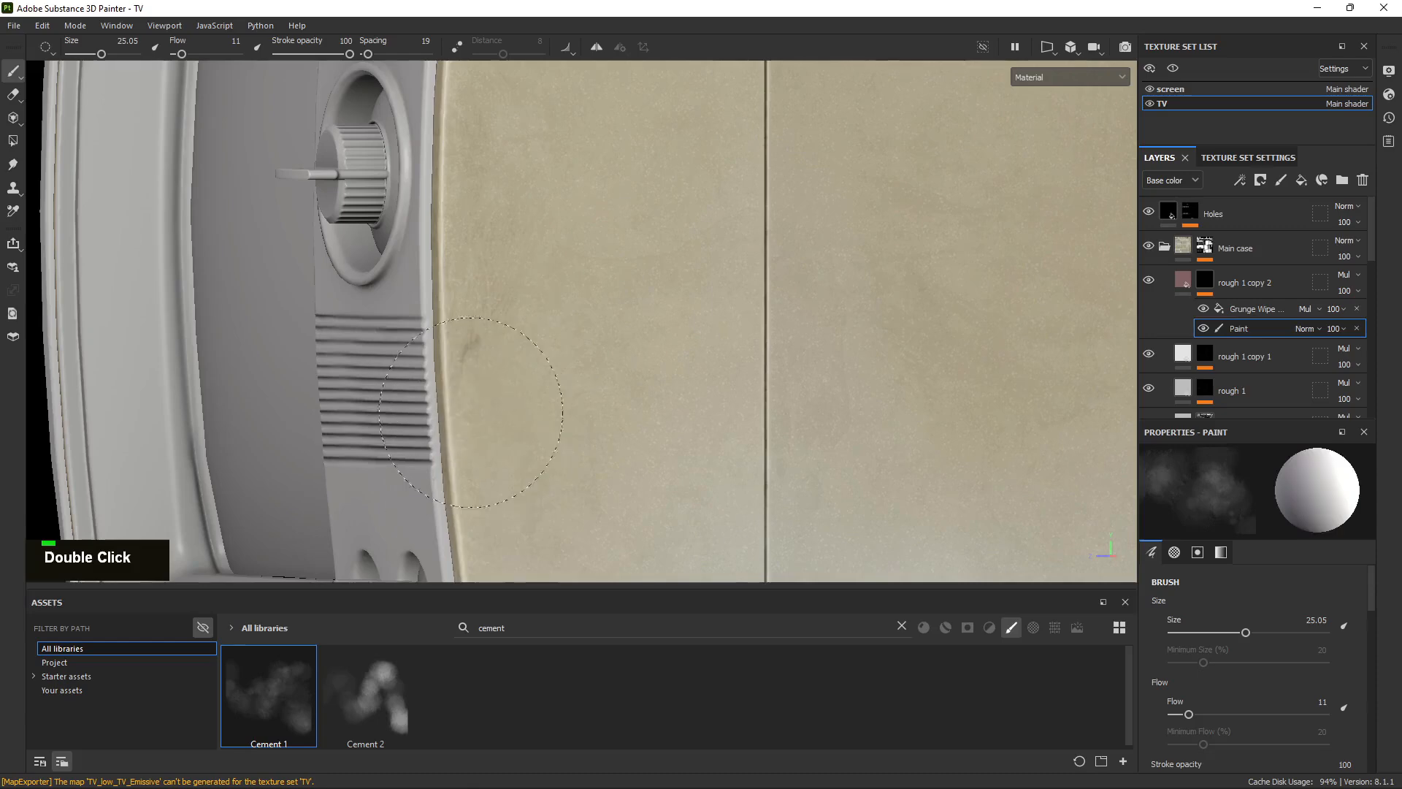
{"action": "middle_click_drag", "start_coordinate": [484, 399], "coordinate": [492, 242], "text": "alt"}
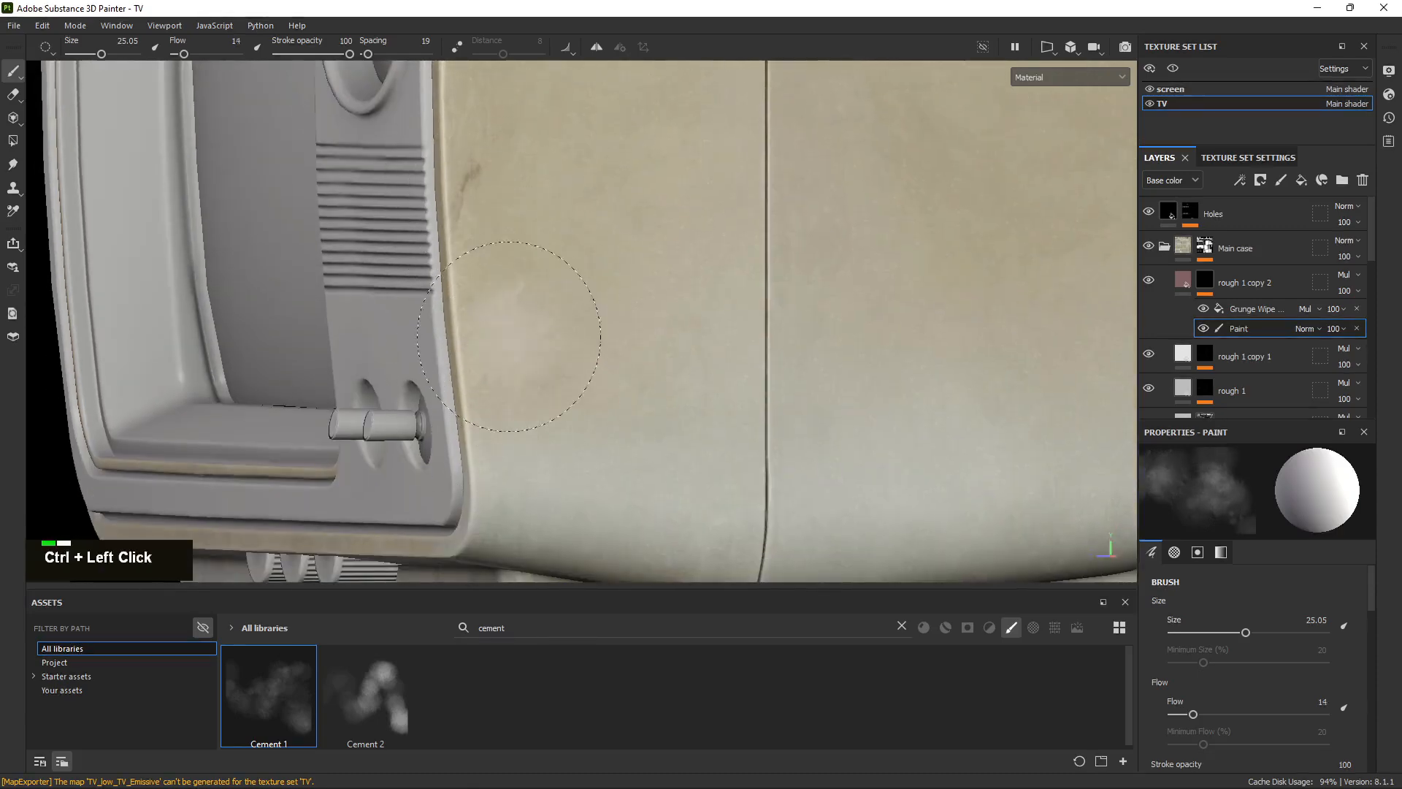
{"action": "middle_click_drag", "start_coordinate": [584, 234], "coordinate": [573, 347], "text": "alt"}
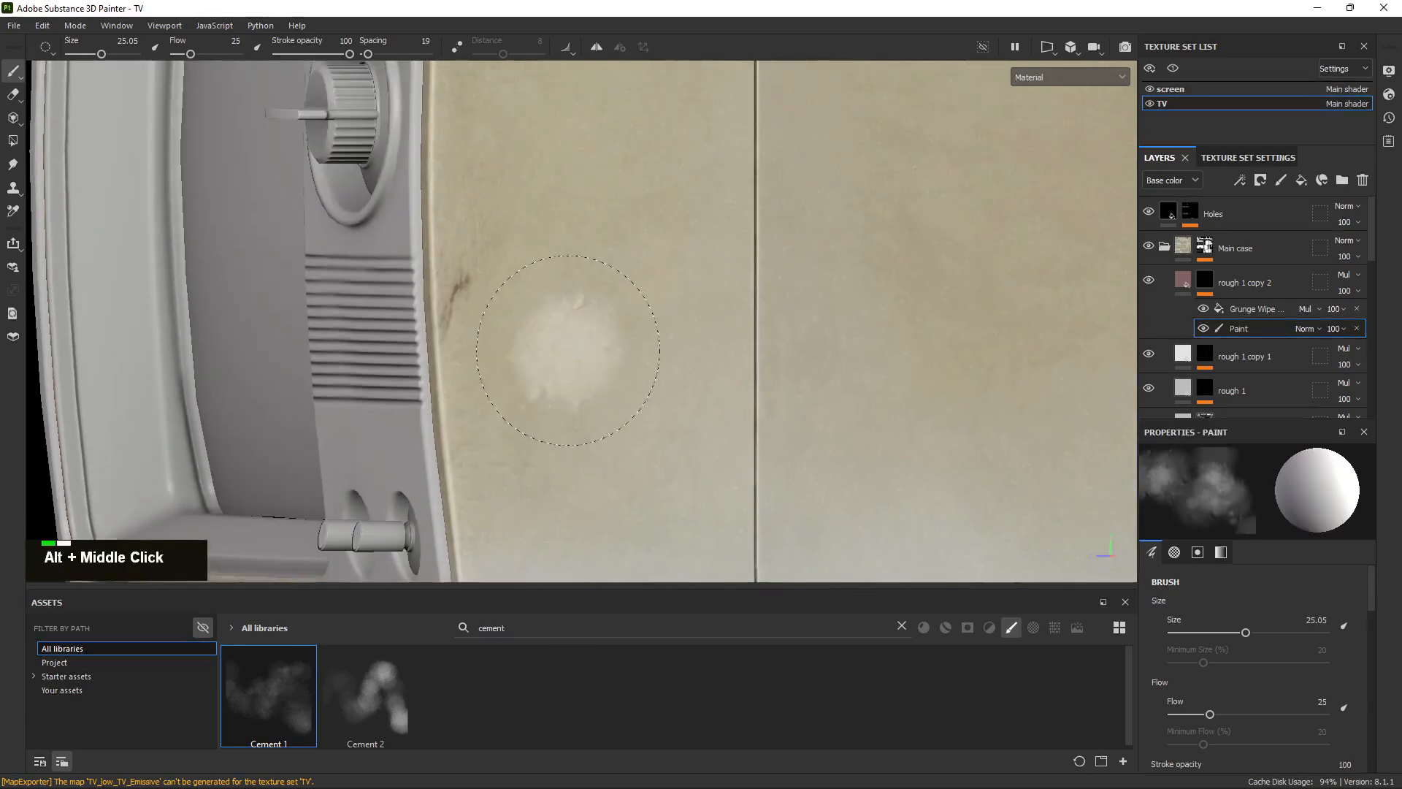
Reduce the brush size to 14.02 and refine the dark smudge beside the ridged strip, alternating black and white.
{"action": "right_click_drag", "start_coordinate": [577, 352], "coordinate": [511, 352], "text": "ctrl"}
{"action": "double_click", "coordinate": [479, 296]}
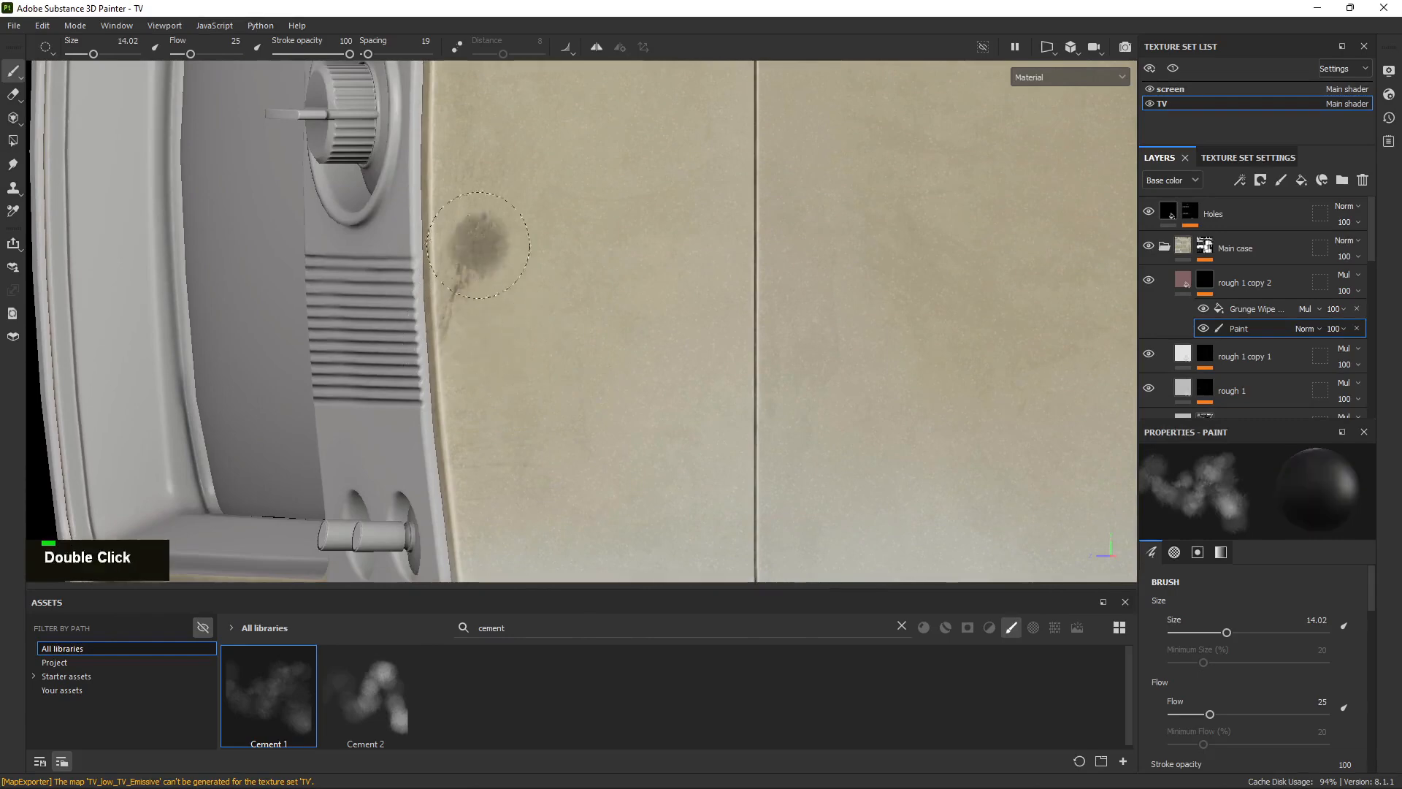
{"action": "key", "text": "x"}
{"action": "double_click", "coordinate": [541, 371]}
{"action": "right_click_drag", "start_coordinate": [449, 410], "coordinate": [475, 424], "text": "alt"}
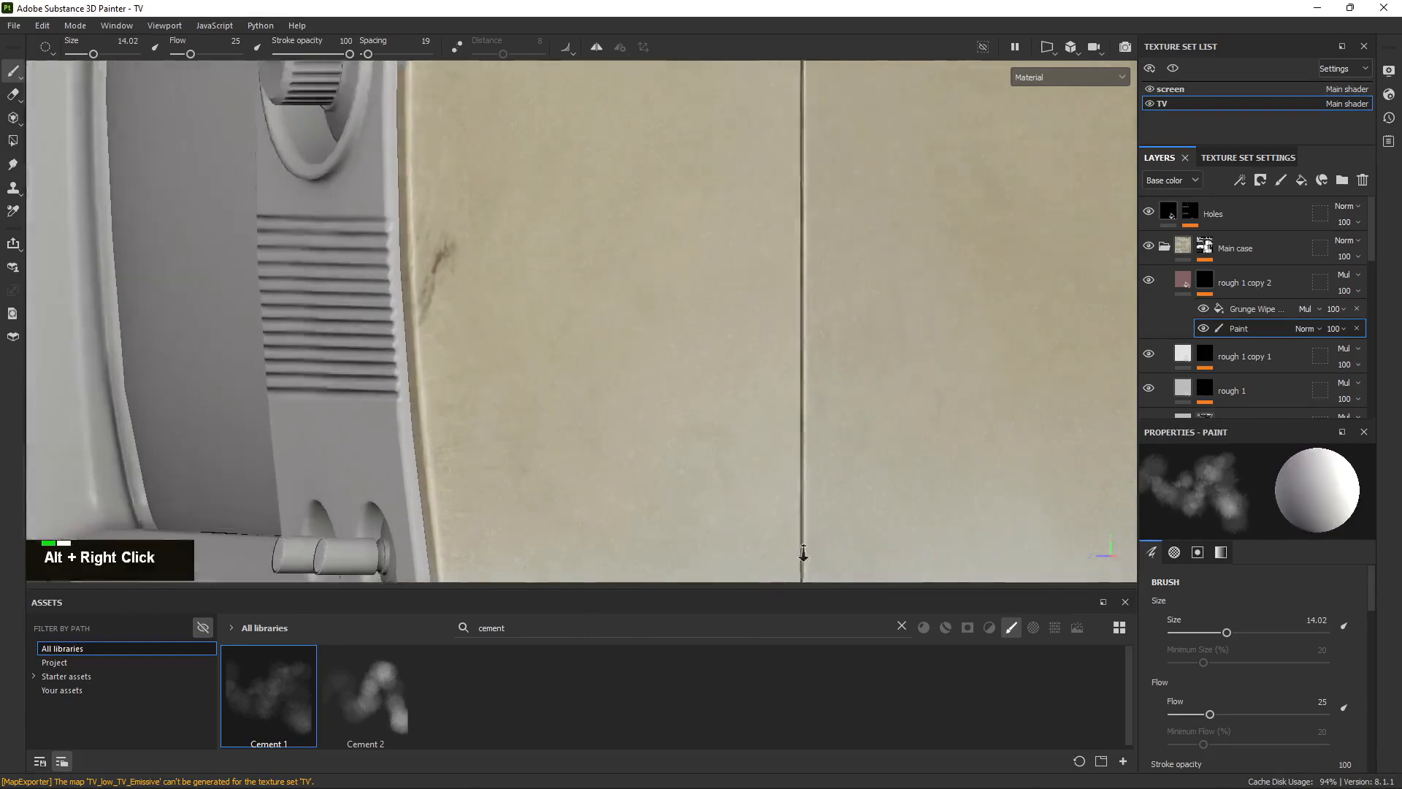
{"action": "mouse_move", "coordinate": [475, 423]}
{"action": "left_mouse_down", "text": "alt"}
{"action": "mouse_move", "coordinate": [494, 431]}
{"action": "mouse_move", "coordinate": [410, 460]}
{"action": "mouse_move", "coordinate": [528, 485]}
{"action": "mouse_move", "coordinate": [451, 318]}
{"action": "left_mouse_up", "text": "alt"}
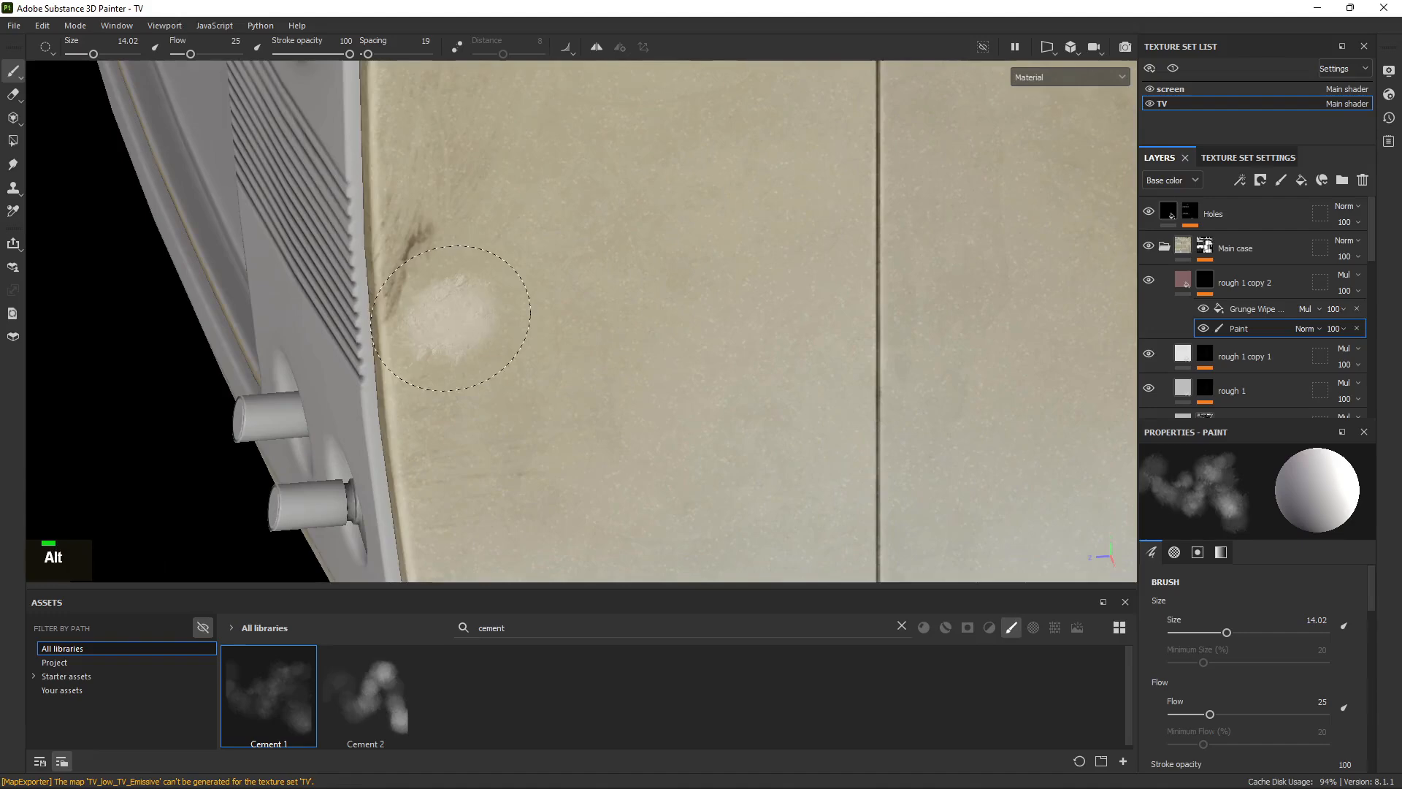
Examine the painted grunge on the whole casing and its opposite side, including the rough 1 copy 2 mask.
{"action": "right_click_drag", "start_coordinate": [515, 377], "coordinate": [526, 103], "text": "alt"}
{"action": "middle_click_drag", "start_coordinate": [526, 103], "coordinate": [494, 354], "text": "alt"}
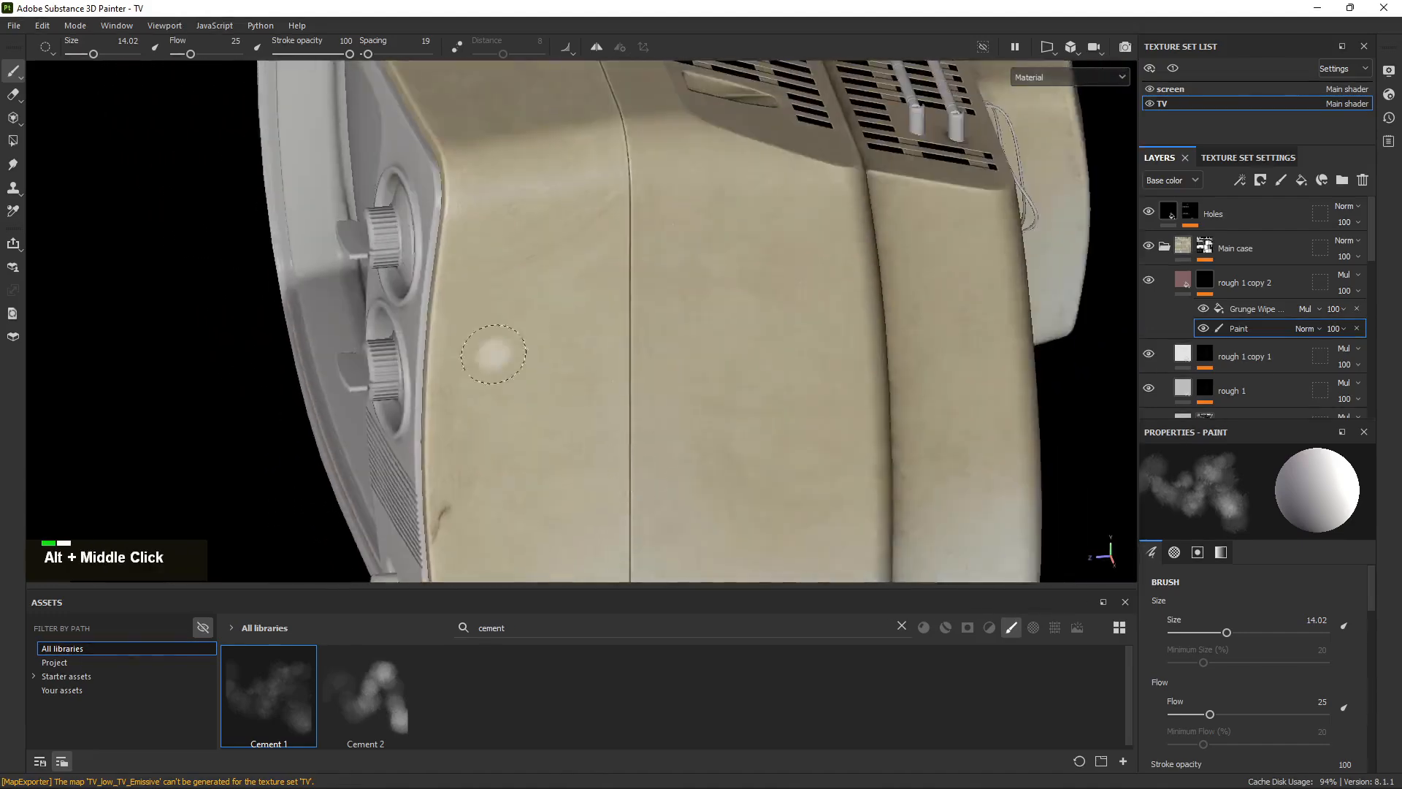
{"action": "left_click_drag", "start_coordinate": [494, 354], "coordinate": [642, 409], "text": "alt"}
{"action": "right_click_drag", "start_coordinate": [642, 409], "coordinate": [186, 295], "text": "alt"}
{"action": "left_click_drag", "start_coordinate": [185, 295], "coordinate": [555, 272], "text": "alt"}
{"action": "middle_click_drag", "start_coordinate": [555, 272], "coordinate": [512, 249], "text": "alt"}
{"action": "right_click_drag", "start_coordinate": [511, 248], "coordinate": [642, 264], "text": "alt"}
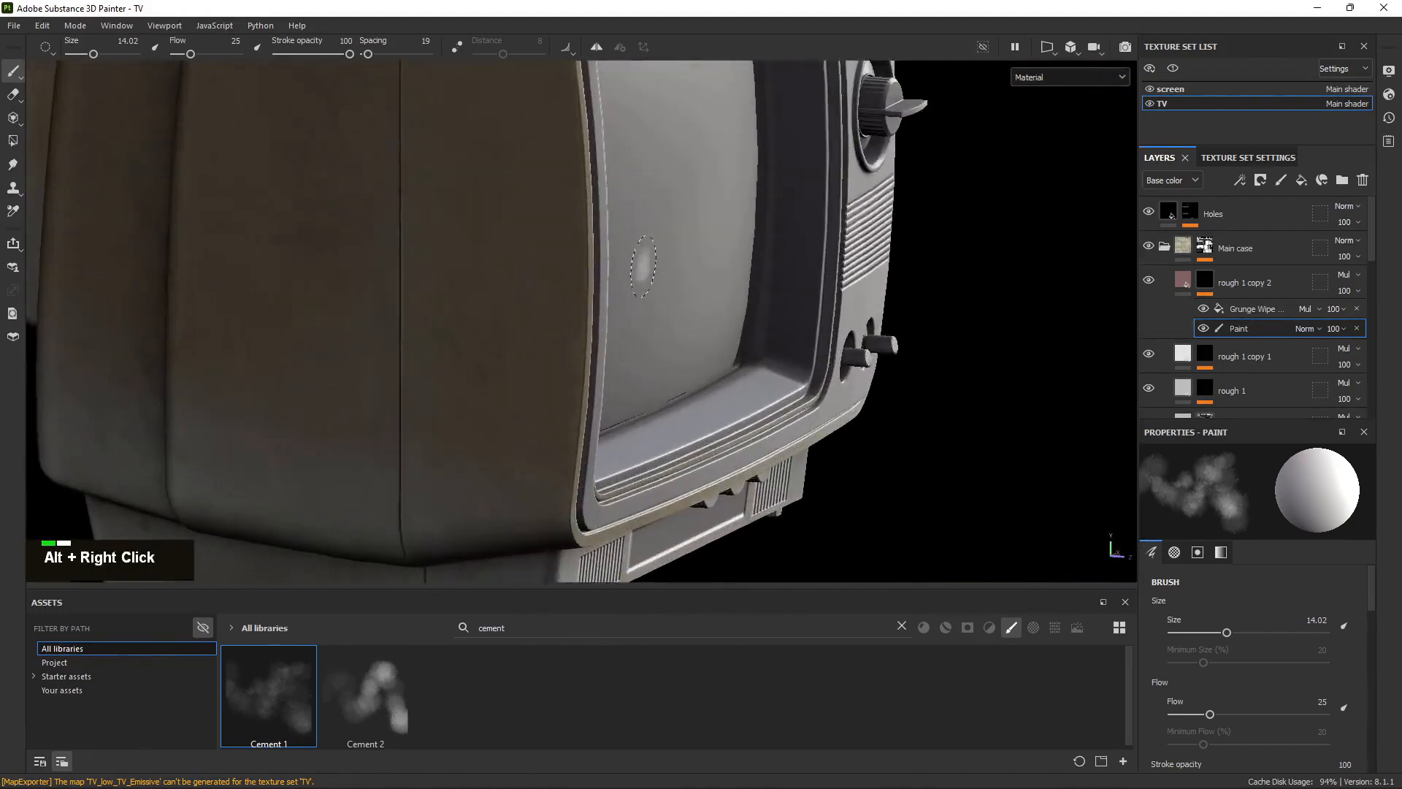
{"action": "left_click_drag", "start_coordinate": [482, 307], "coordinate": [604, 326], "text": "alt"}
{"action": "right_click_drag", "start_coordinate": [604, 326], "coordinate": [448, 326], "text": "shift"}
{"action": "left_click_drag", "start_coordinate": [448, 326], "coordinate": [469, 300], "text": "alt"}
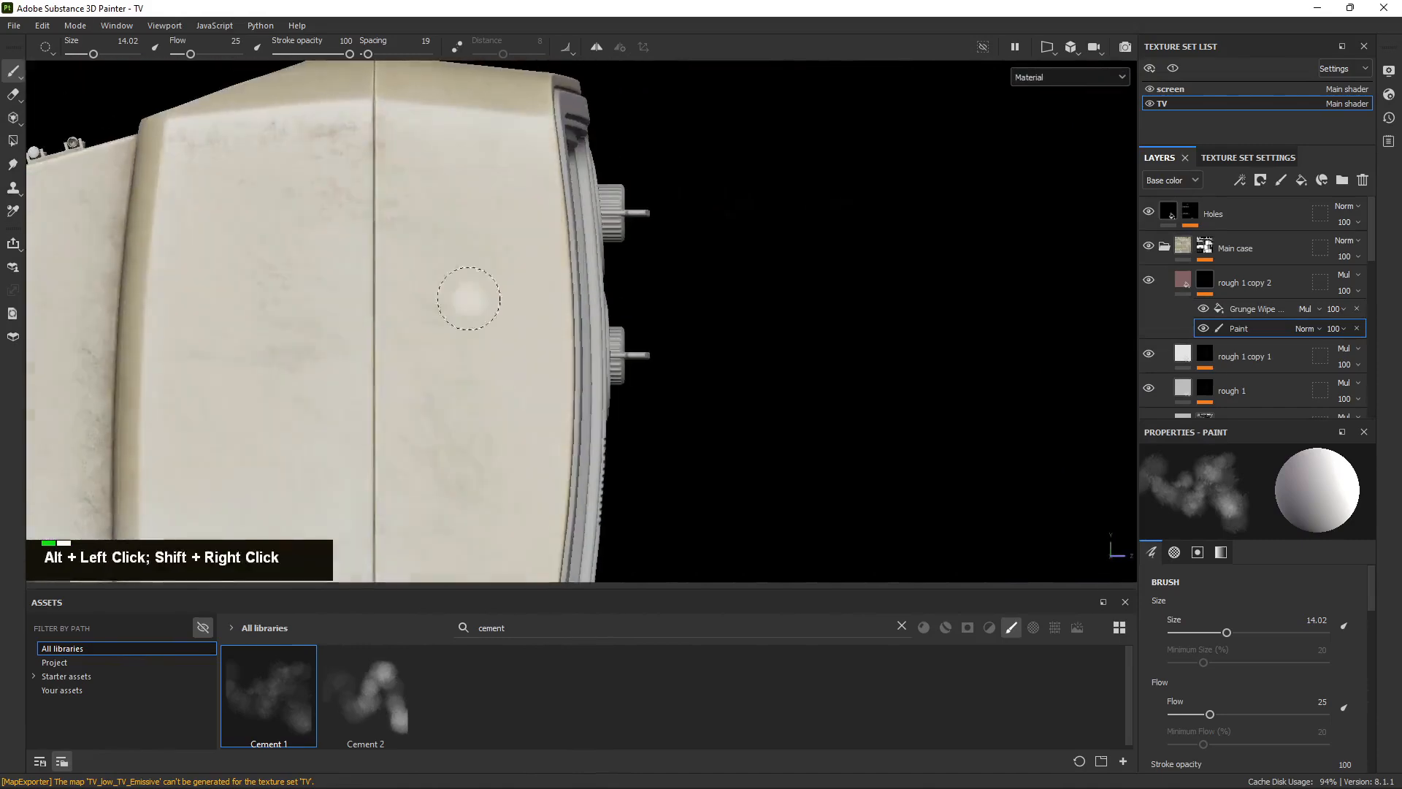
{"action": "left_click", "coordinate": [1201, 285], "text": "alt"}
{"action": "key", "text": "m"}
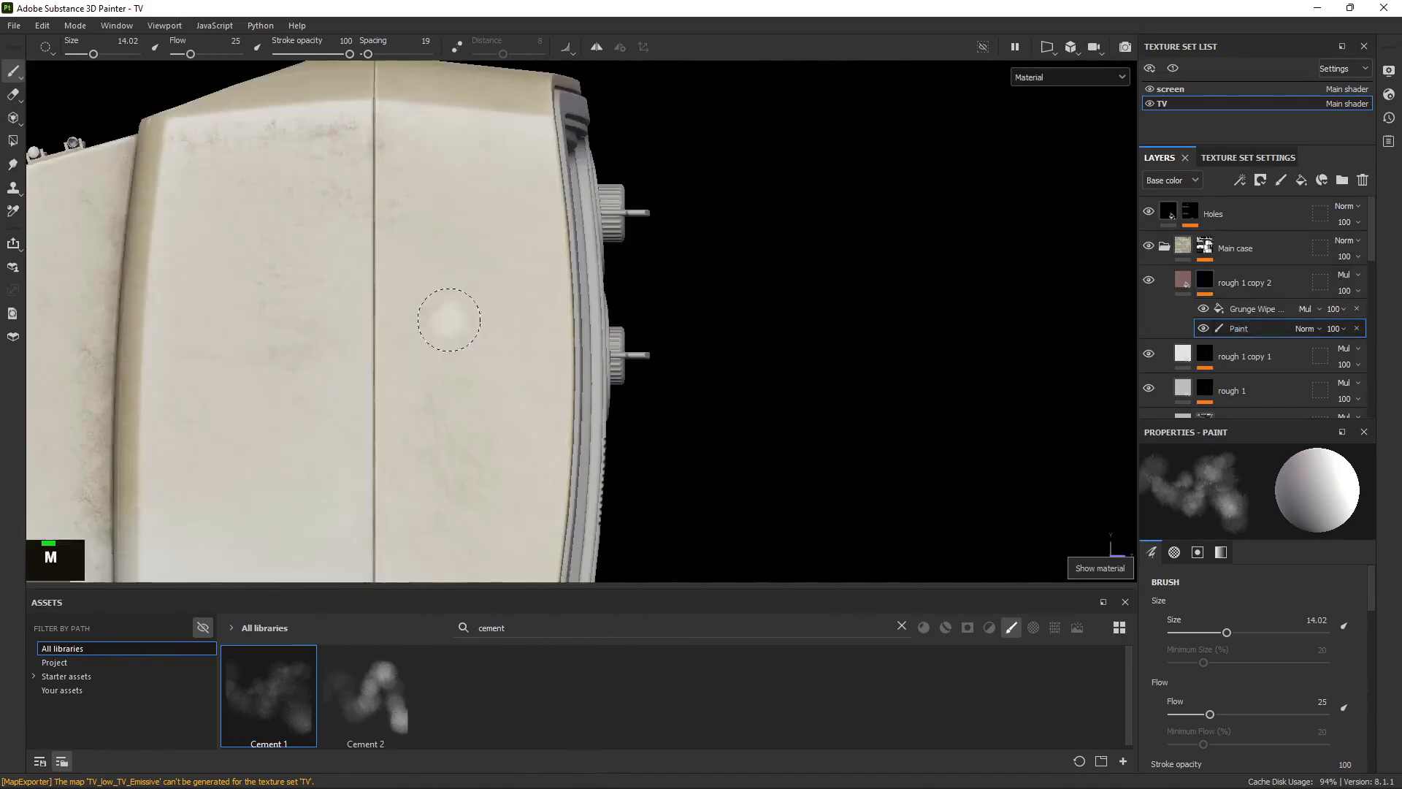
Enlarge the brush to 65.02, set flow to 15, and paint broad wiped streaks on the casing's opposite side.
{"action": "right_click_drag", "start_coordinate": [475, 313], "coordinate": [534, 316], "text": "ctrl"}
{"action": "left_click_drag", "start_coordinate": [463, 270], "coordinate": [463, 305], "text": "alt"}
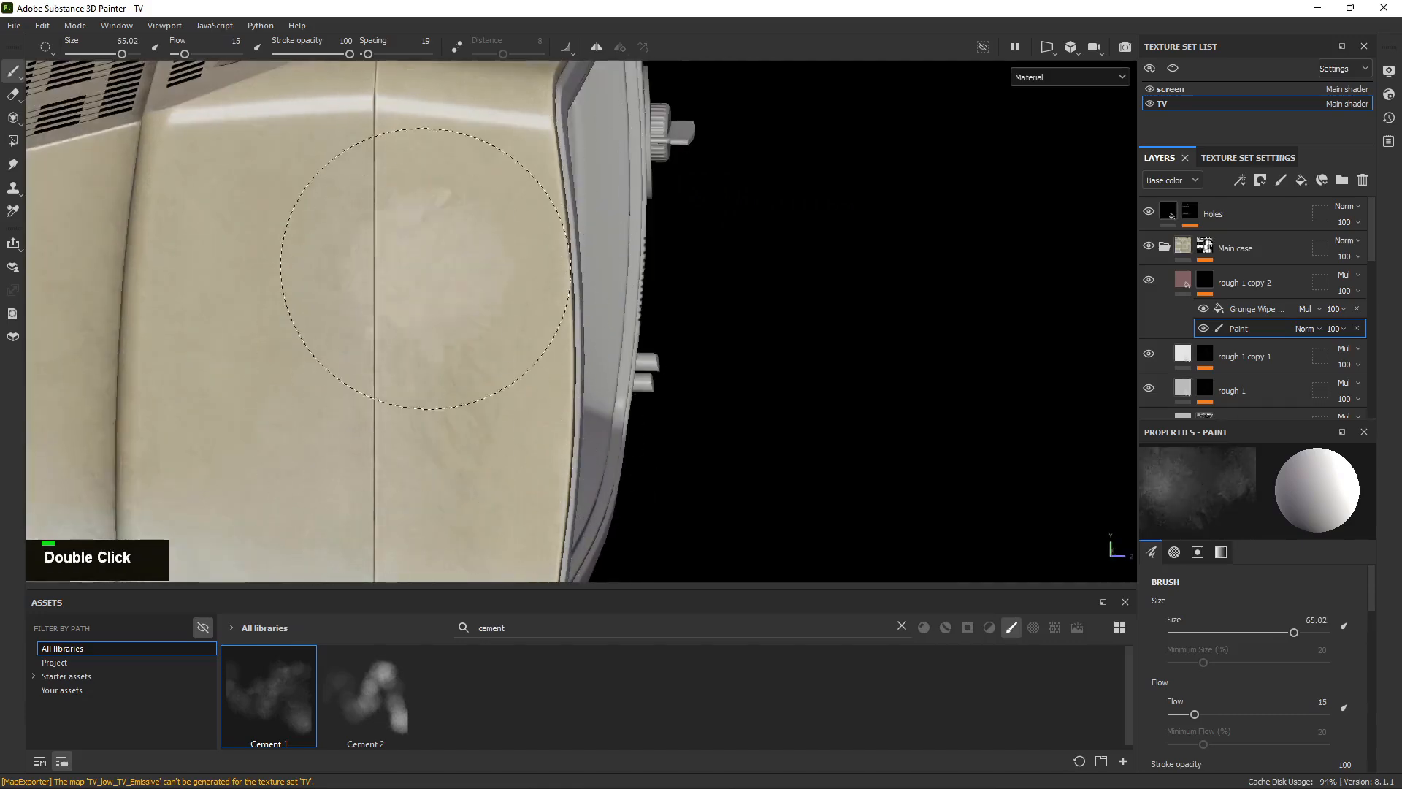
{"action": "right_click_drag", "start_coordinate": [413, 298], "coordinate": [432, 314], "text": "alt"}
{"action": "left_click_drag", "start_coordinate": [432, 313], "coordinate": [376, 220], "text": "alt"}
Lower the brush flow to 6 and soften the opposite side's wiped streaks with black.
{"action": "left_click_drag", "start_coordinate": [264, 441], "coordinate": [420, 296], "text": "alt"}
{"action": "middle_click_drag", "start_coordinate": [426, 223], "coordinate": [426, 366], "text": "alt"}
{"action": "mouse_move", "coordinate": [426, 365]}
{"action": "left_mouse_down", "text": "alt"}
{"action": "mouse_move", "coordinate": [391, 301]}
{"action": "mouse_move", "coordinate": [420, 310]}
{"action": "left_mouse_up", "text": "alt"}
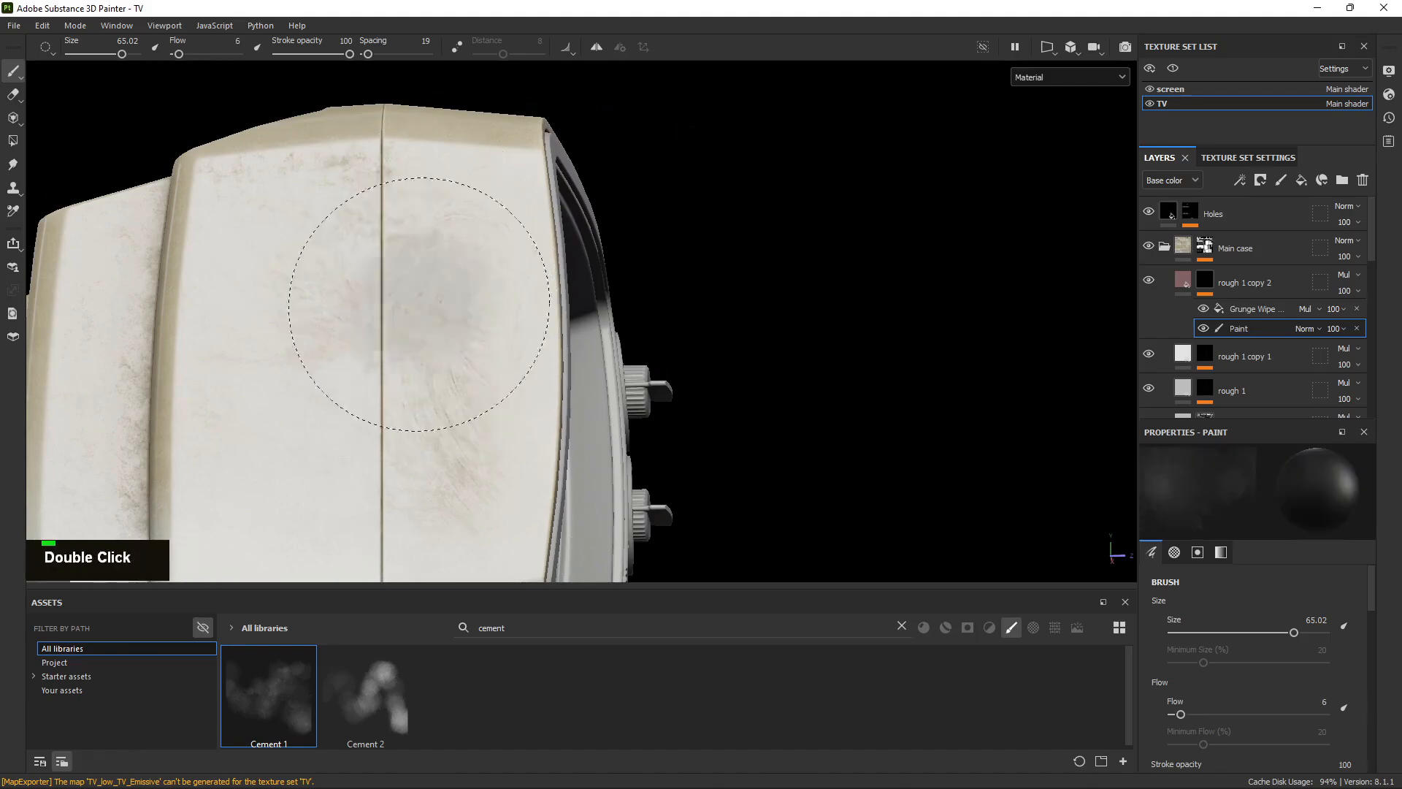
{"action": "mouse_move", "coordinate": [456, 411]}
{"action": "left_mouse_down", "text": "alt"}
{"action": "mouse_move", "coordinate": [354, 357]}
{"action": "mouse_move", "coordinate": [298, 234]}
{"action": "left_mouse_up", "text": "alt"}
{"action": "key", "text": "alt+x"}
Paint wiped streaks over the opposite side and its upper edge around the seam, raising the brush flow to 16.
{"action": "middle_click_drag", "start_coordinate": [230, 179], "coordinate": [595, 370], "text": "alt"}
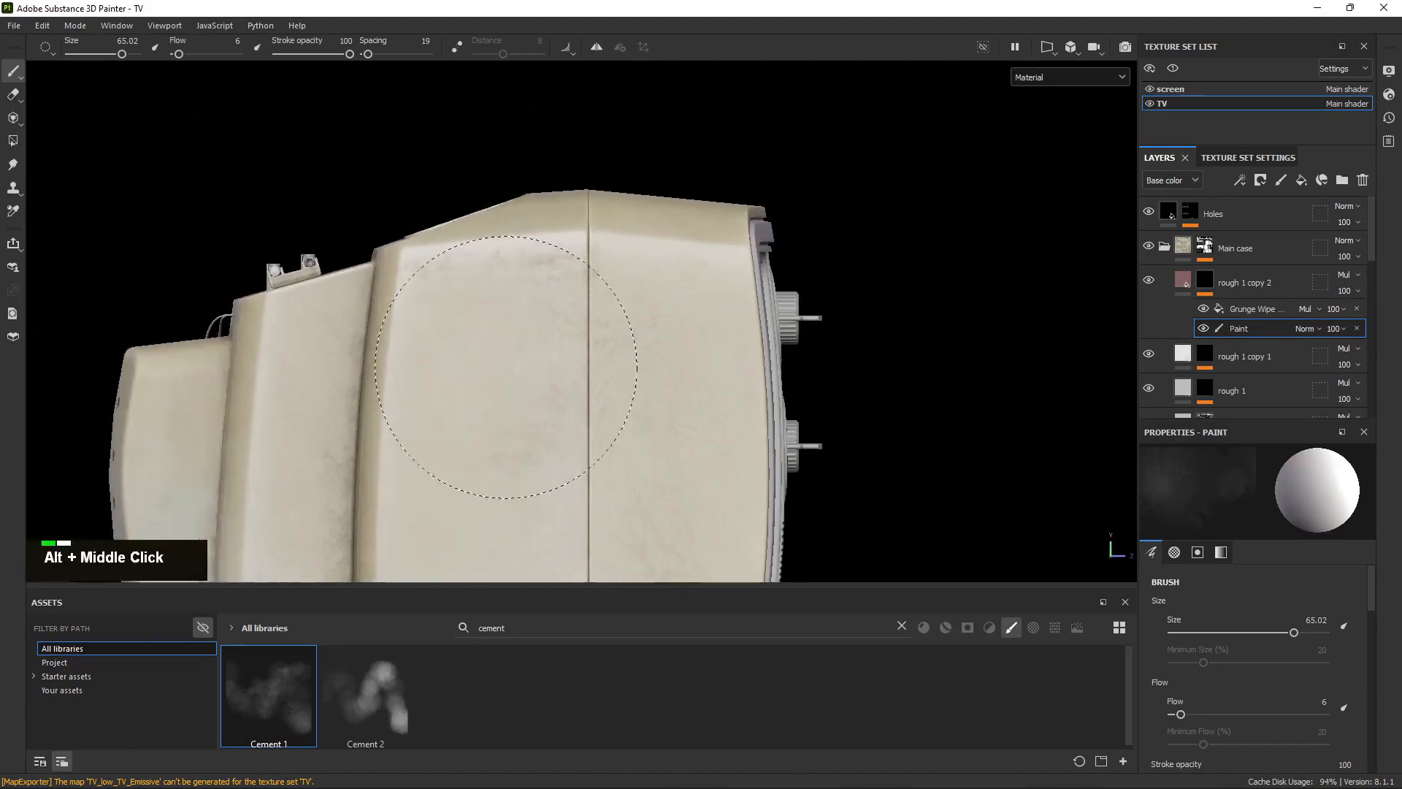
{"action": "left_click_drag", "start_coordinate": [595, 370], "coordinate": [433, 465], "text": "alt"}
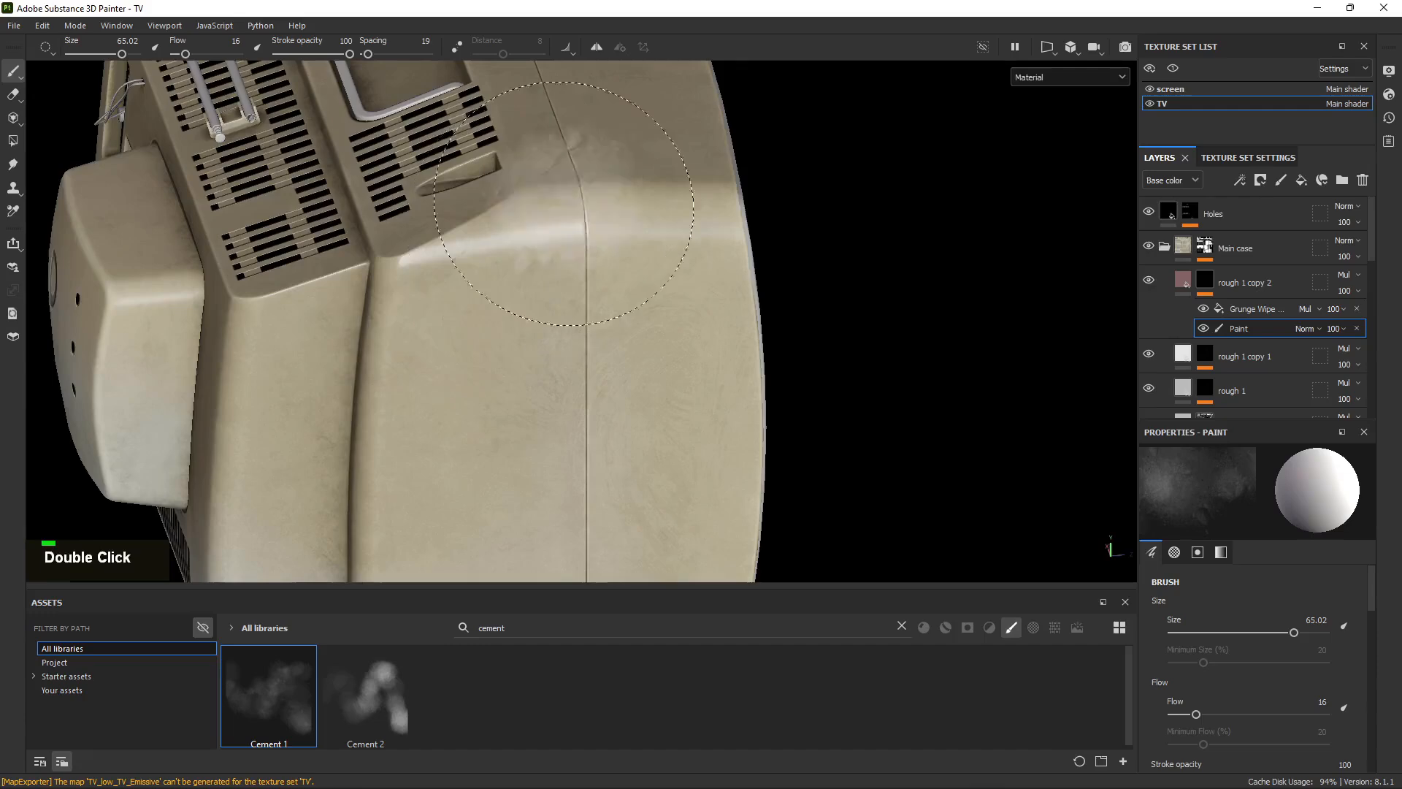
{"action": "left_click_drag", "start_coordinate": [511, 394], "coordinate": [380, 255], "text": "alt"}
{"action": "right_click_drag", "start_coordinate": [877, 409], "coordinate": [908, 469], "text": "alt"}
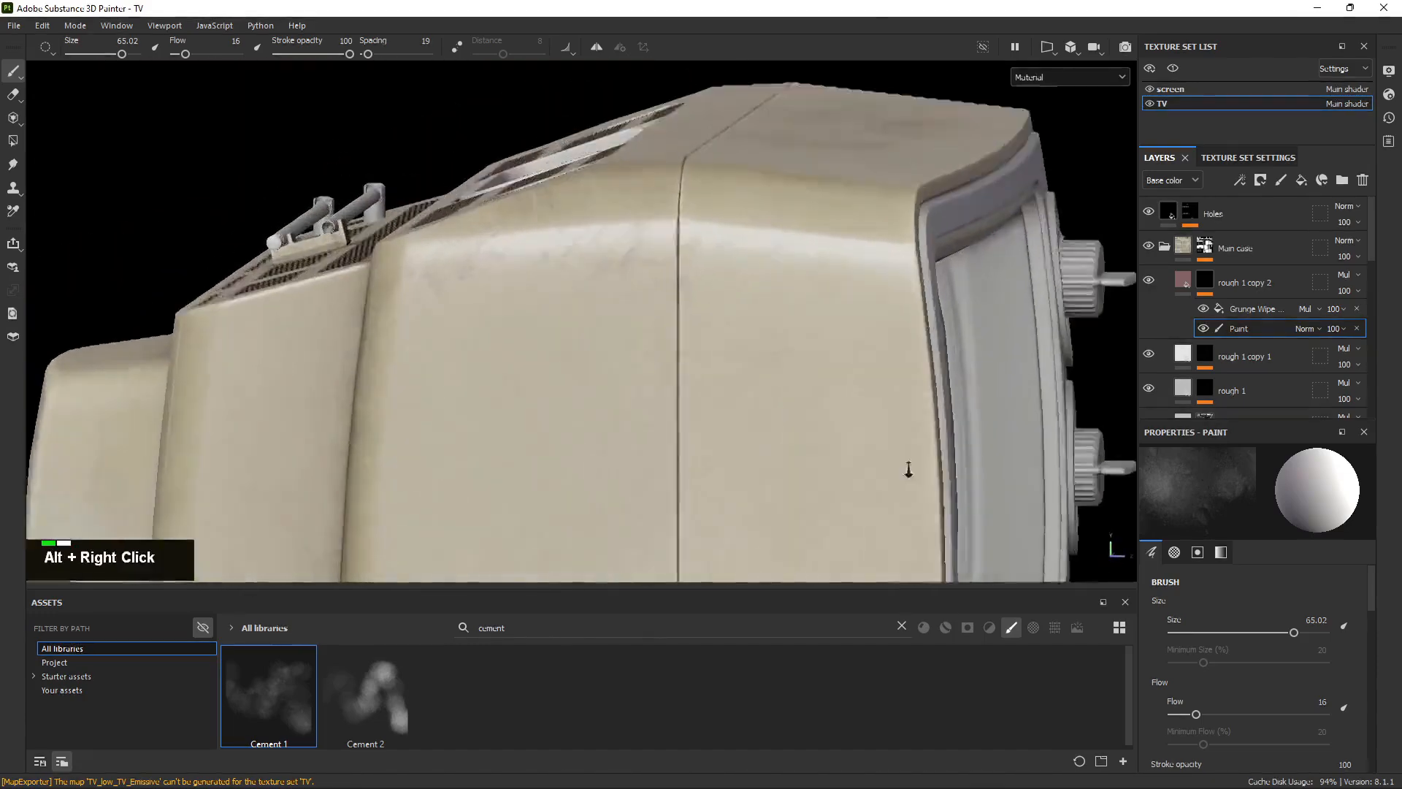
Reduce the brush size to 38.71 and soften the streaks along the upper edge below the vents with black.
{"action": "mouse_move", "coordinate": [908, 470]}
{"action": "left_mouse_down", "text": "alt"}
{"action": "mouse_move", "coordinate": [441, 342]}
{"action": "mouse_move", "coordinate": [463, 407]}
{"action": "mouse_move", "coordinate": [532, 492]}
{"action": "left_mouse_up", "text": "alt"}
{"action": "right_click_drag", "start_coordinate": [455, 419], "coordinate": [417, 405], "text": "ctrl"}
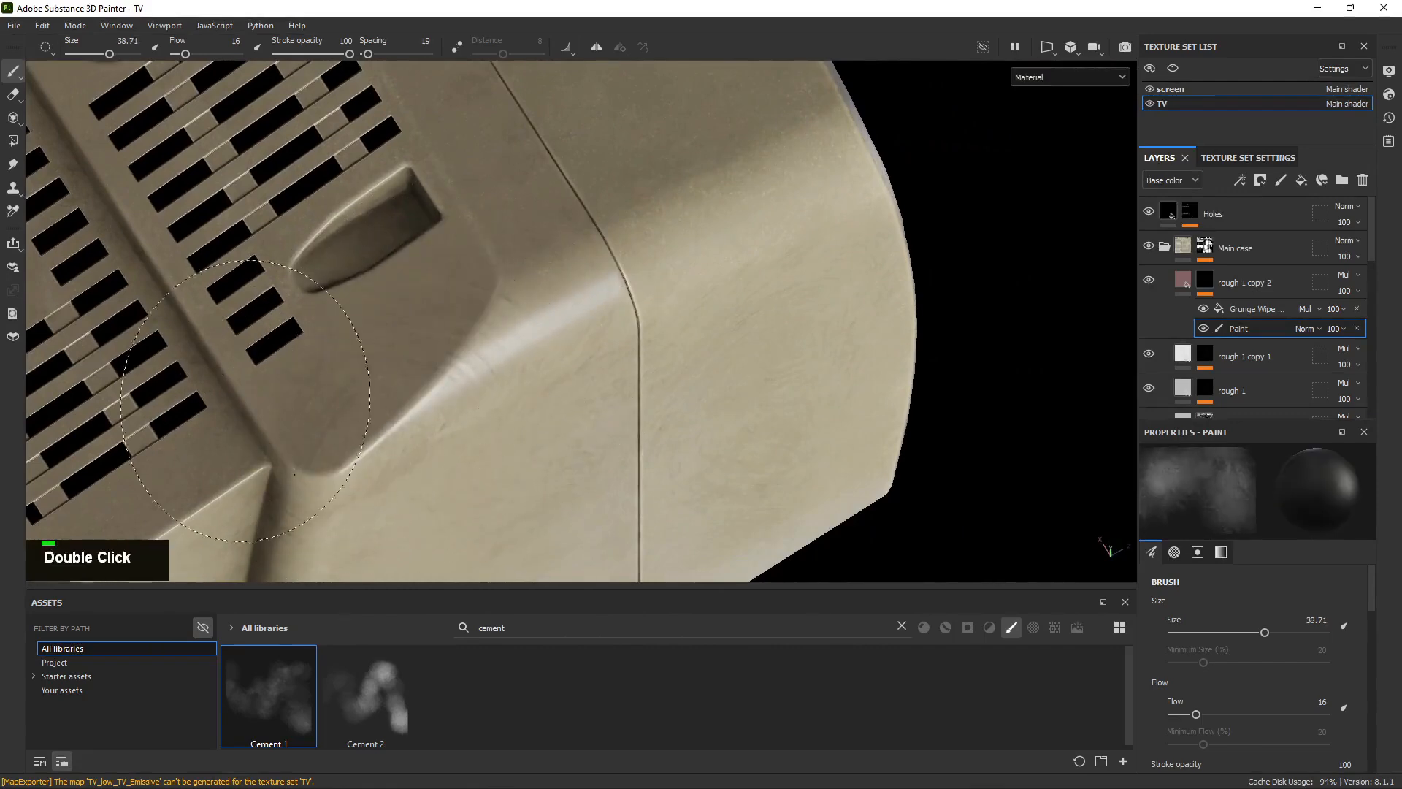
{"action": "left_click_drag", "start_coordinate": [303, 359], "coordinate": [445, 369], "text": "alt"}
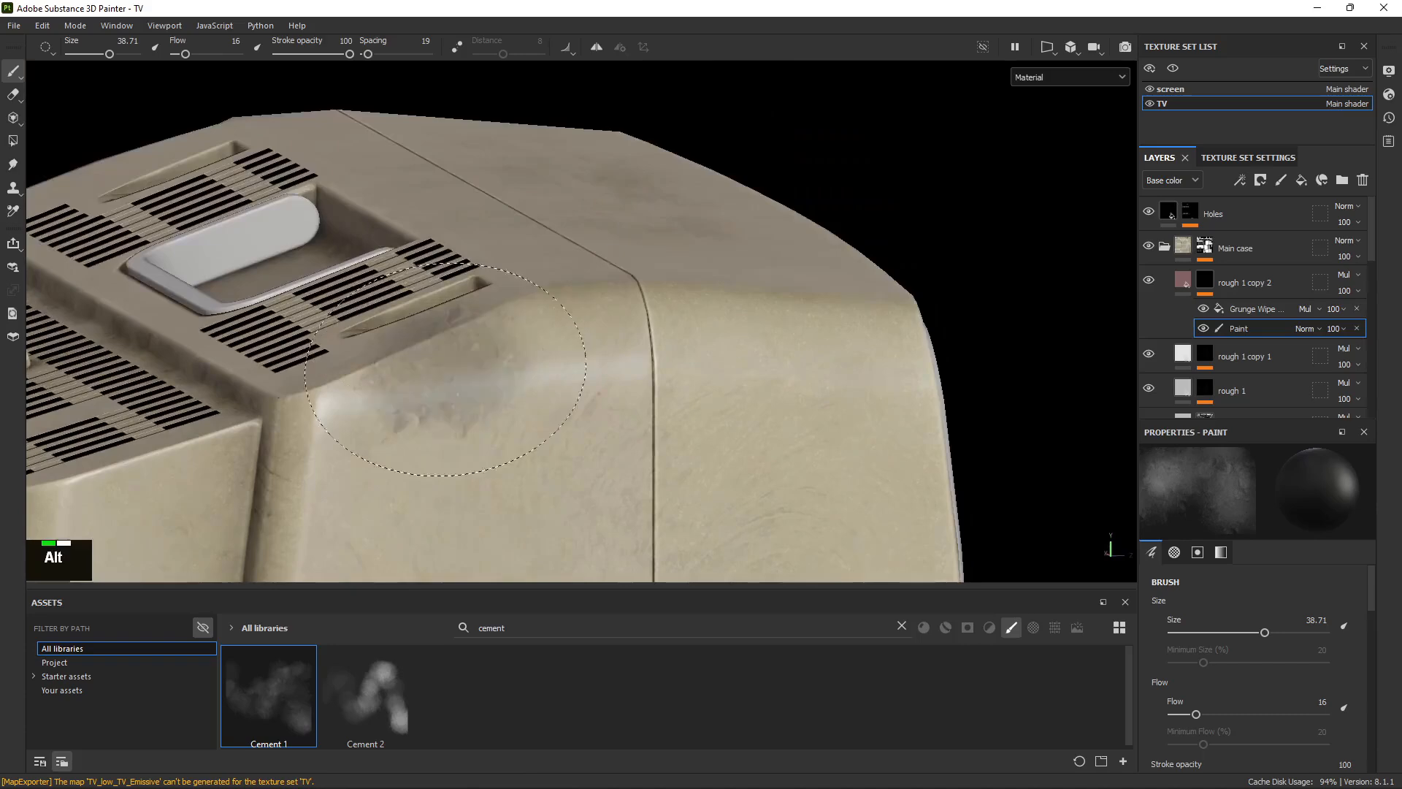
{"action": "double_click", "coordinate": [677, 374]}
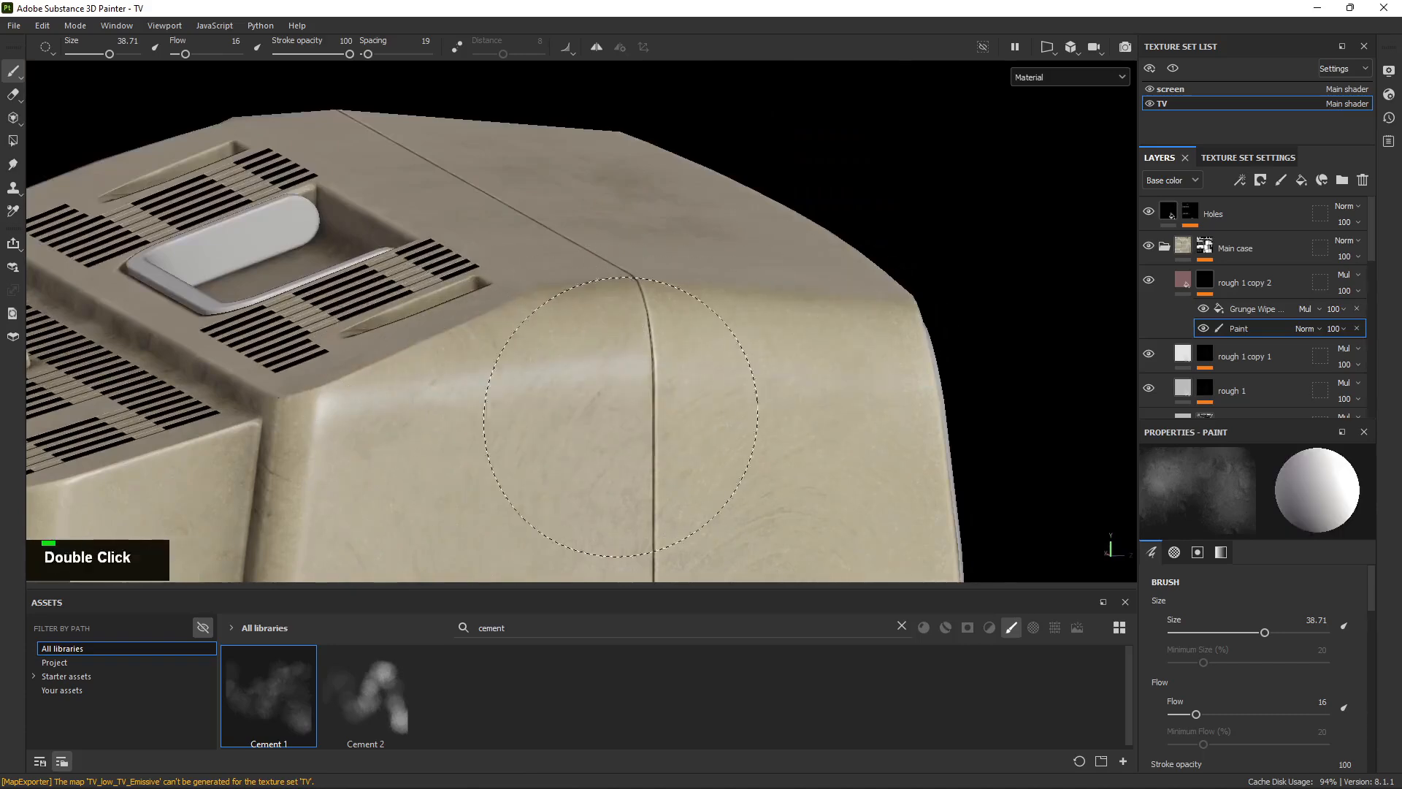
{"action": "left_click_drag", "start_coordinate": [635, 457], "coordinate": [679, 271], "text": "alt"}
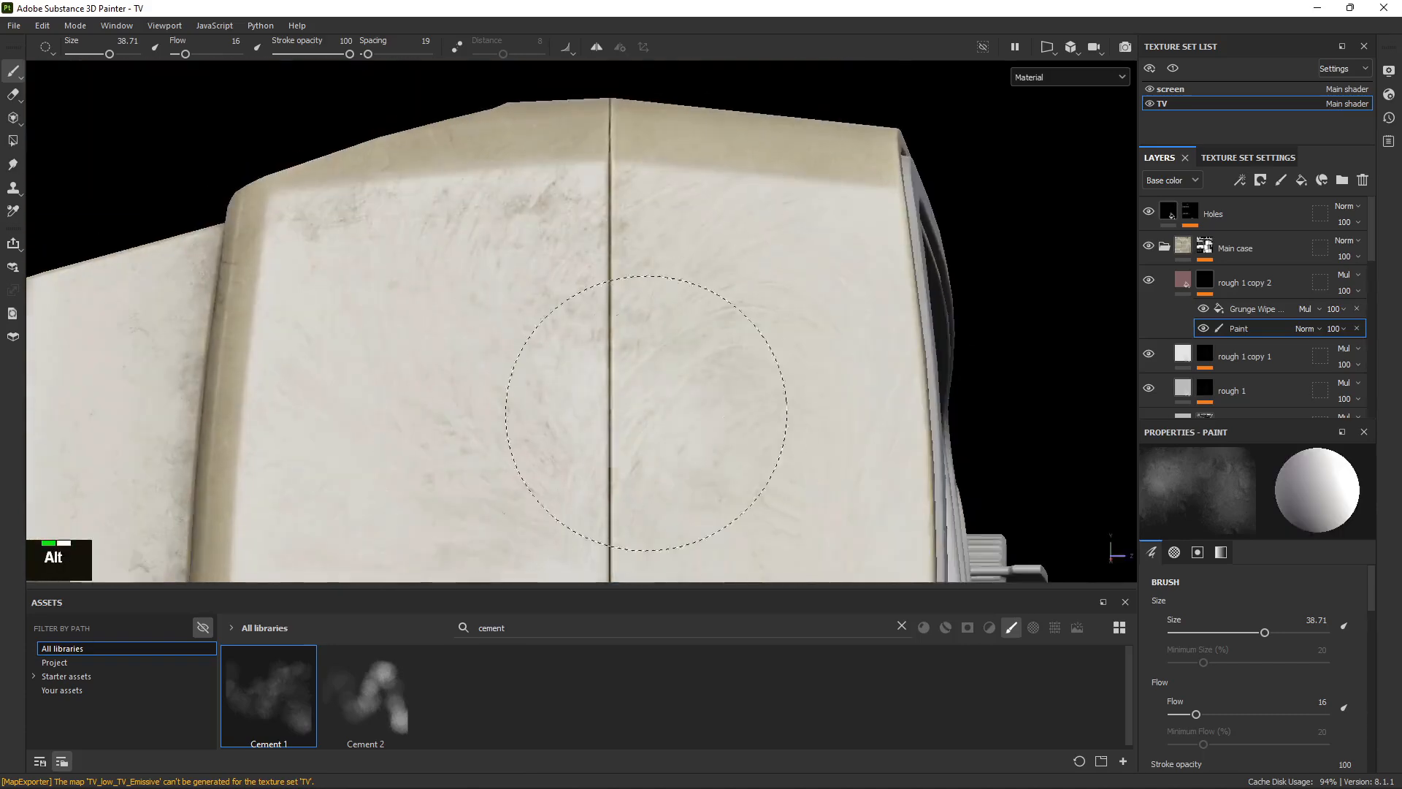
Enlarge the brush to 80.32, lower the flow to 1, and soften the wiped streaks across the casing's side with black.
{"action": "middle_click_drag", "start_coordinate": [647, 413], "coordinate": [720, 385], "text": "alt"}
{"action": "left_click_drag", "start_coordinate": [720, 385], "coordinate": [679, 319], "text": "alt"}
{"action": "right_click_drag", "start_coordinate": [818, 460], "coordinate": [545, 298], "text": "alt"}
{"action": "middle_click_drag", "start_coordinate": [544, 298], "coordinate": [429, 387], "text": "alt"}
{"action": "right_click_drag", "start_coordinate": [431, 387], "coordinate": [474, 381], "text": "ctrl"}
{"action": "left_click_drag", "start_coordinate": [474, 381], "coordinate": [446, 383], "text": "ctrl"}
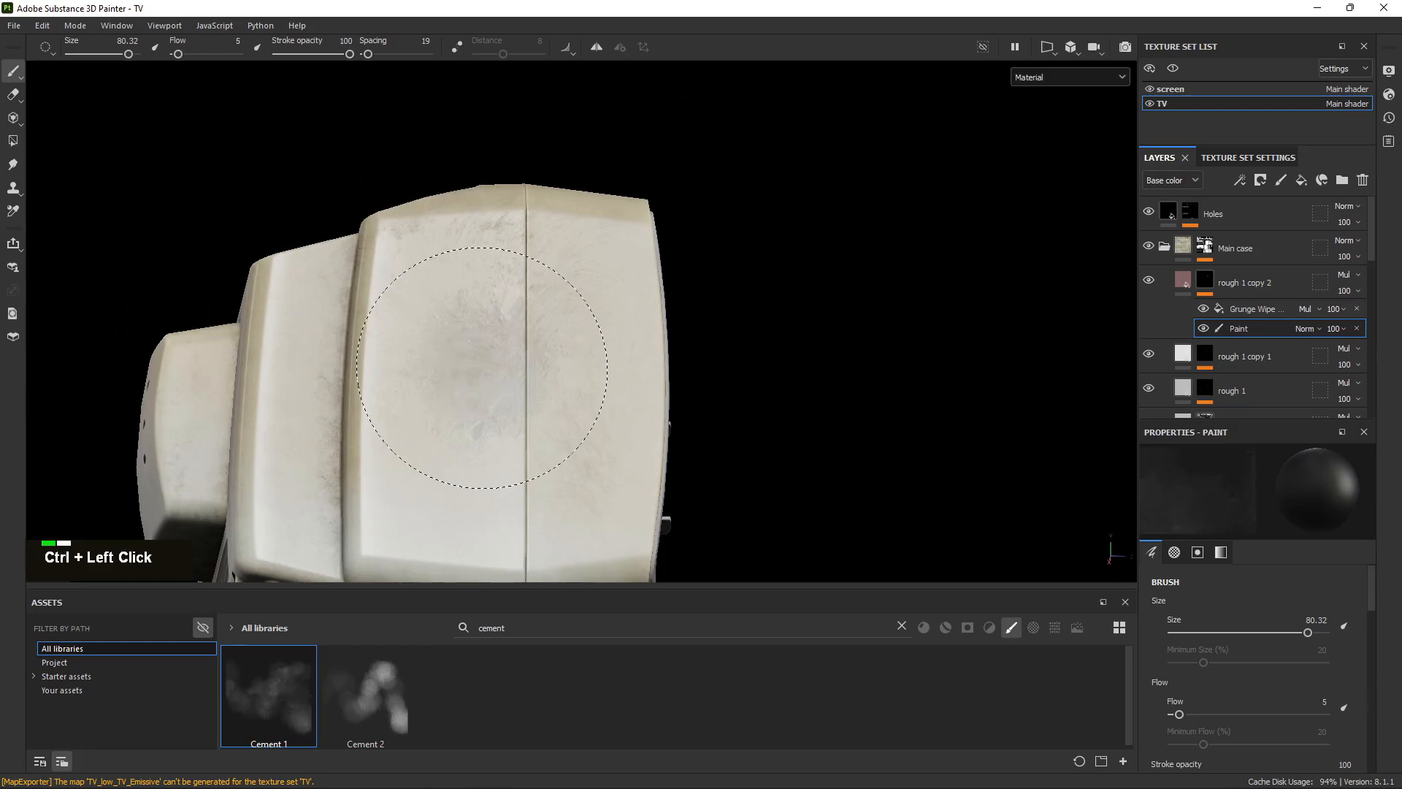
{"action": "left_click_drag", "start_coordinate": [506, 347], "coordinate": [485, 363], "text": "alt"}
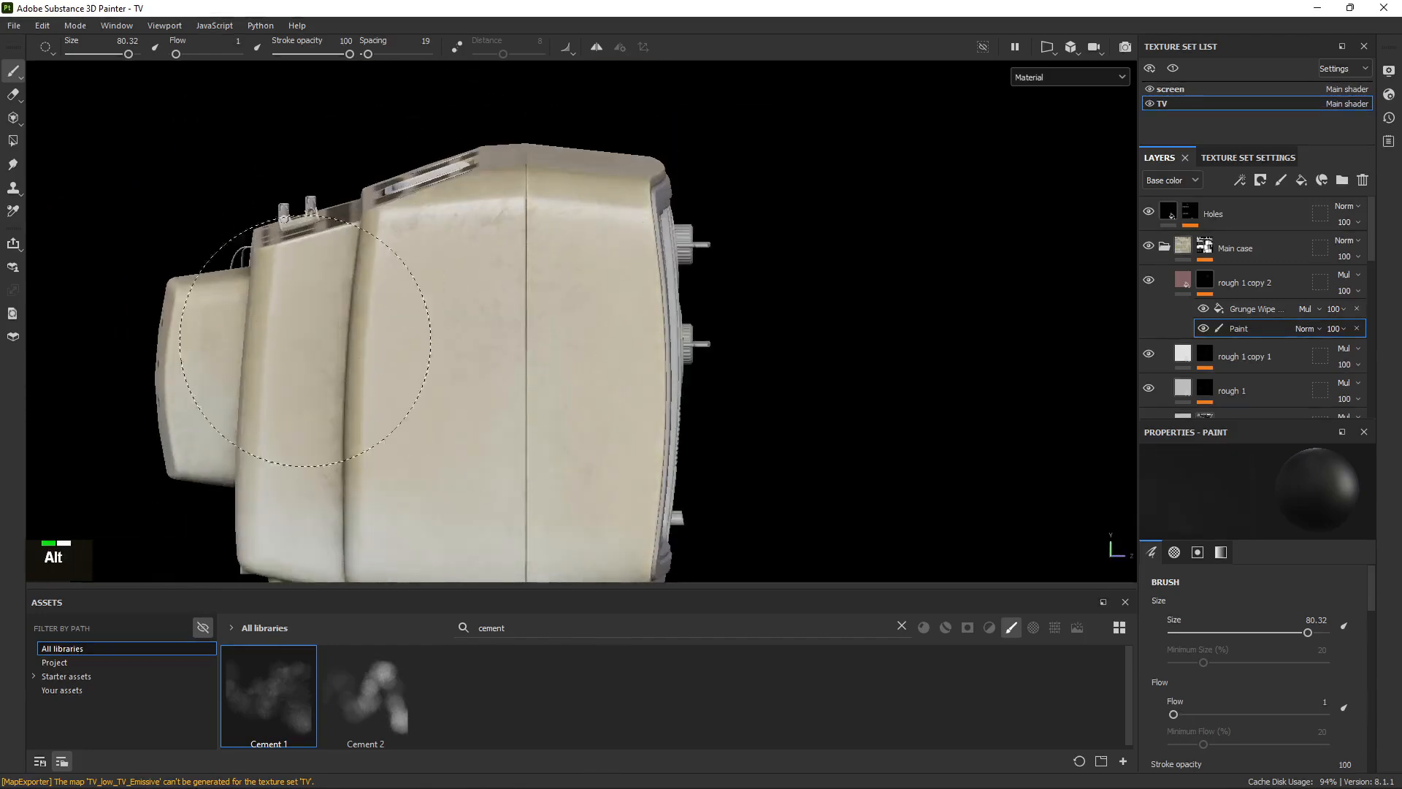
Raise the brush flow to 30 and paint broad wiped grunge in white on the back panel around the lower recesses and vents.
{"action": "middle_click_drag", "start_coordinate": [305, 340], "coordinate": [391, 226], "text": "alt"}
{"action": "right_click_drag", "start_coordinate": [392, 226], "coordinate": [306, 409], "text": "alt"}
{"action": "middle_click_drag", "start_coordinate": [307, 409], "coordinate": [416, 325], "text": "alt"}
{"action": "left_click_drag", "start_coordinate": [416, 325], "coordinate": [466, 344], "text": "alt"}
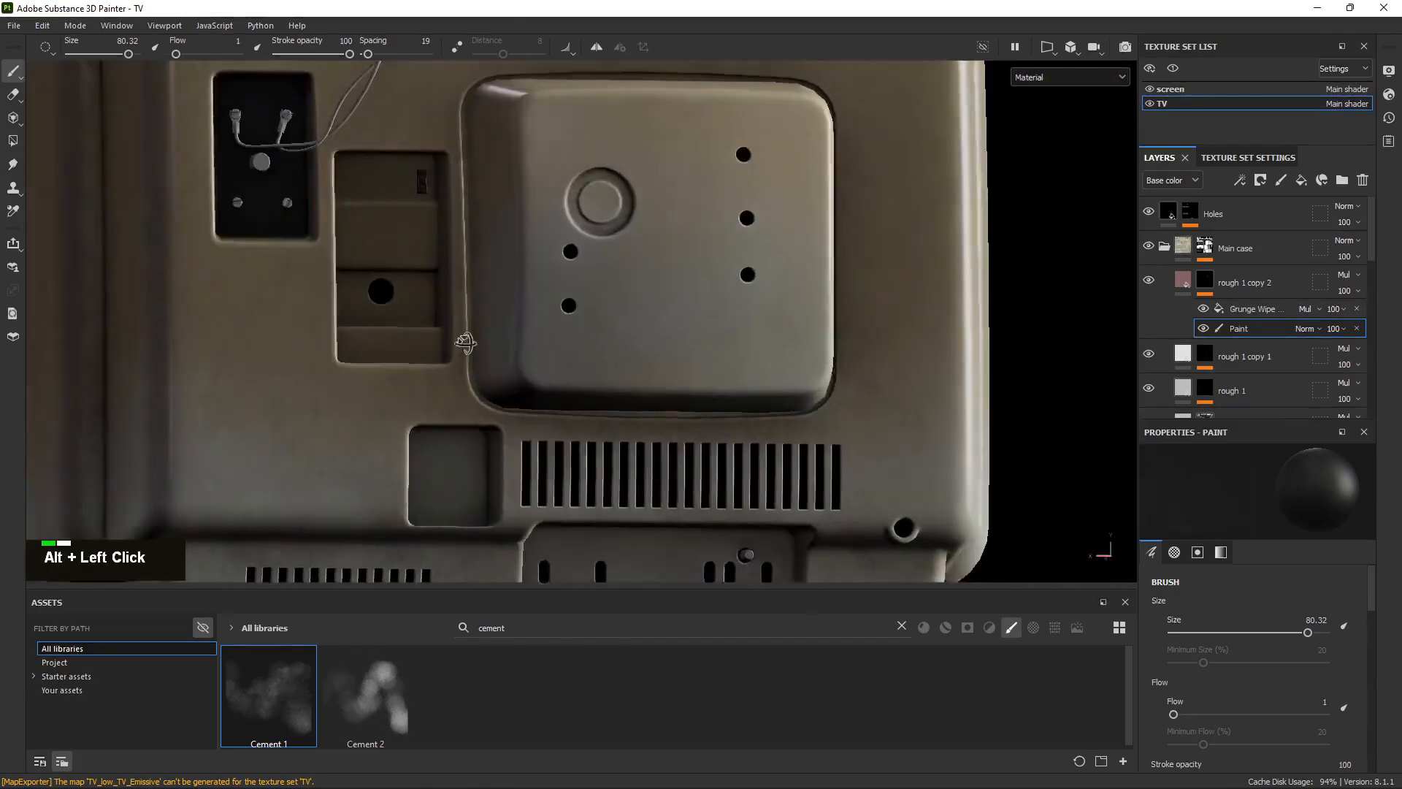
{"action": "right_click_drag", "start_coordinate": [465, 344], "coordinate": [307, 340], "text": "shift"}
{"action": "mouse_move", "coordinate": [293, 347]}
{"action": "left_mouse_down", "text": "ctrl"}
{"action": "mouse_move", "coordinate": [351, 347]}
{"action": "mouse_move", "coordinate": [328, 347]}
{"action": "left_mouse_up", "text": "ctrl"}
{"action": "key", "text": "x"}
{"action": "double_click", "coordinate": [300, 402]}
{"action": "middle_click_drag", "start_coordinate": [310, 424], "coordinate": [390, 389], "text": "alt"}
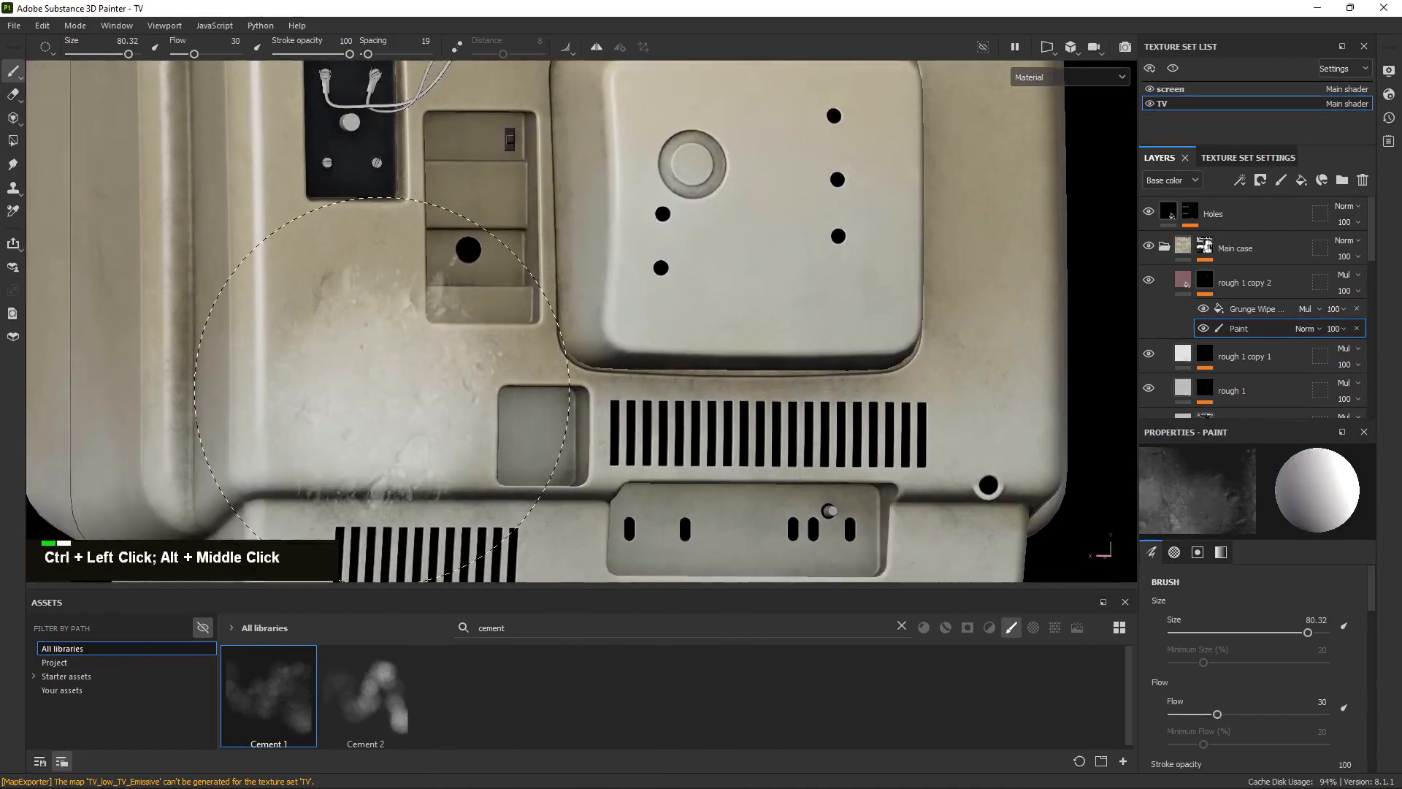
Reduce the brush size to 35.78 and flow to 8, and paint fainter grunge around the back panel's recesses and rear housing.
{"action": "left_click_drag", "start_coordinate": [391, 389], "coordinate": [358, 388], "text": "ctrl"}
{"action": "right_click_drag", "start_coordinate": [390, 388], "coordinate": [351, 389], "text": "ctrl"}
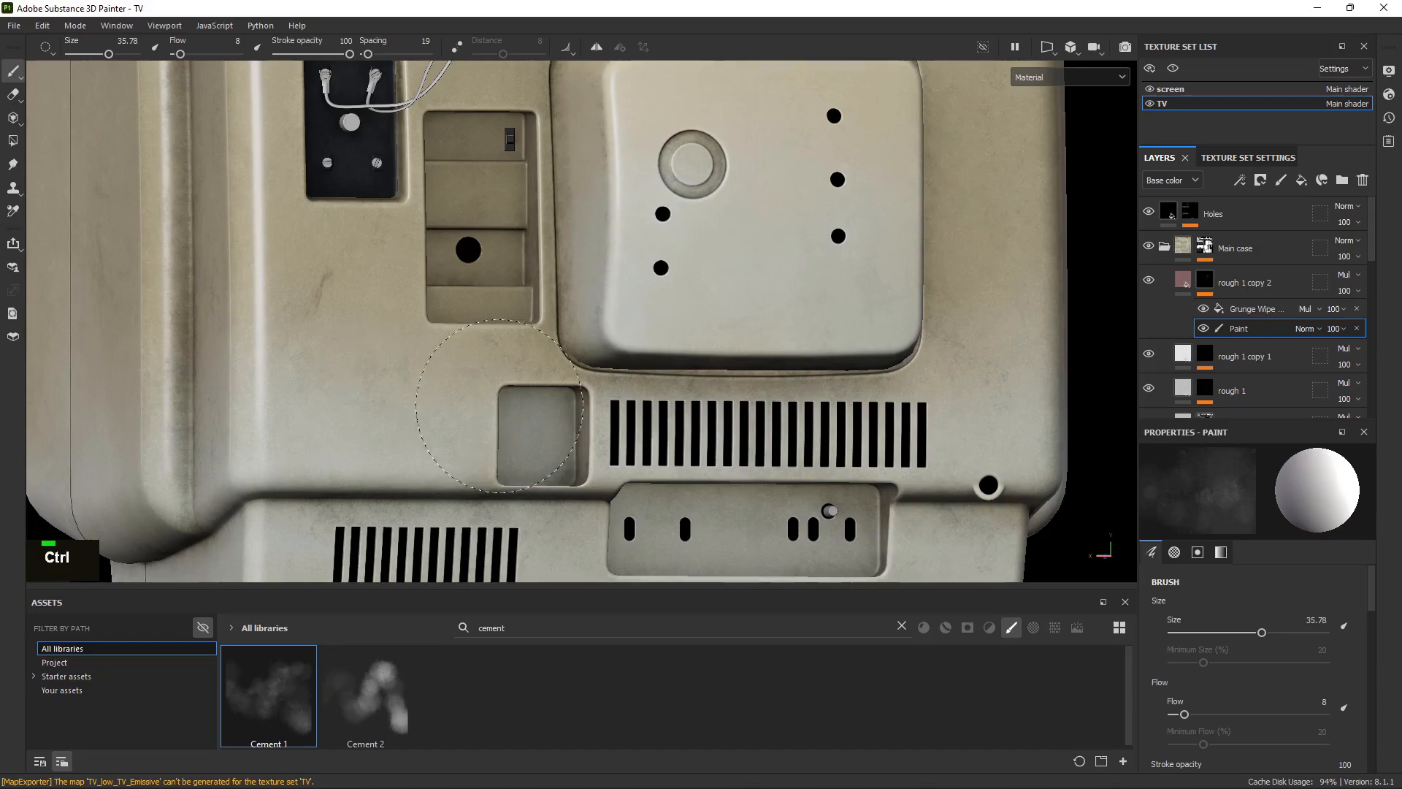
{"action": "middle_click_drag", "start_coordinate": [339, 336], "coordinate": [395, 390], "text": "alt"}
{"action": "mouse_move", "coordinate": [395, 391]}
{"action": "left_mouse_down", "text": "alt"}
{"action": "mouse_move", "coordinate": [438, 420]}
{"action": "mouse_move", "coordinate": [377, 387]}
{"action": "left_mouse_up", "text": "alt"}
{"action": "left_click_drag", "start_coordinate": [387, 292], "coordinate": [504, 340], "text": "alt"}
{"action": "middle_click_drag", "start_coordinate": [504, 339], "coordinate": [606, 431], "text": "alt"}
{"action": "left_click_drag", "start_coordinate": [606, 431], "coordinate": [633, 438], "text": "alt"}
{"action": "middle_click_drag", "start_coordinate": [518, 225], "coordinate": [433, 388], "text": "alt"}
{"action": "mouse_move", "coordinate": [433, 388]}
{"action": "right_mouse_down", "text": "alt"}
{"action": "mouse_move", "coordinate": [542, 478]}
{"action": "mouse_move", "coordinate": [476, 317]}
{"action": "right_mouse_up", "text": "alt"}
{"action": "key", "text": "x"}
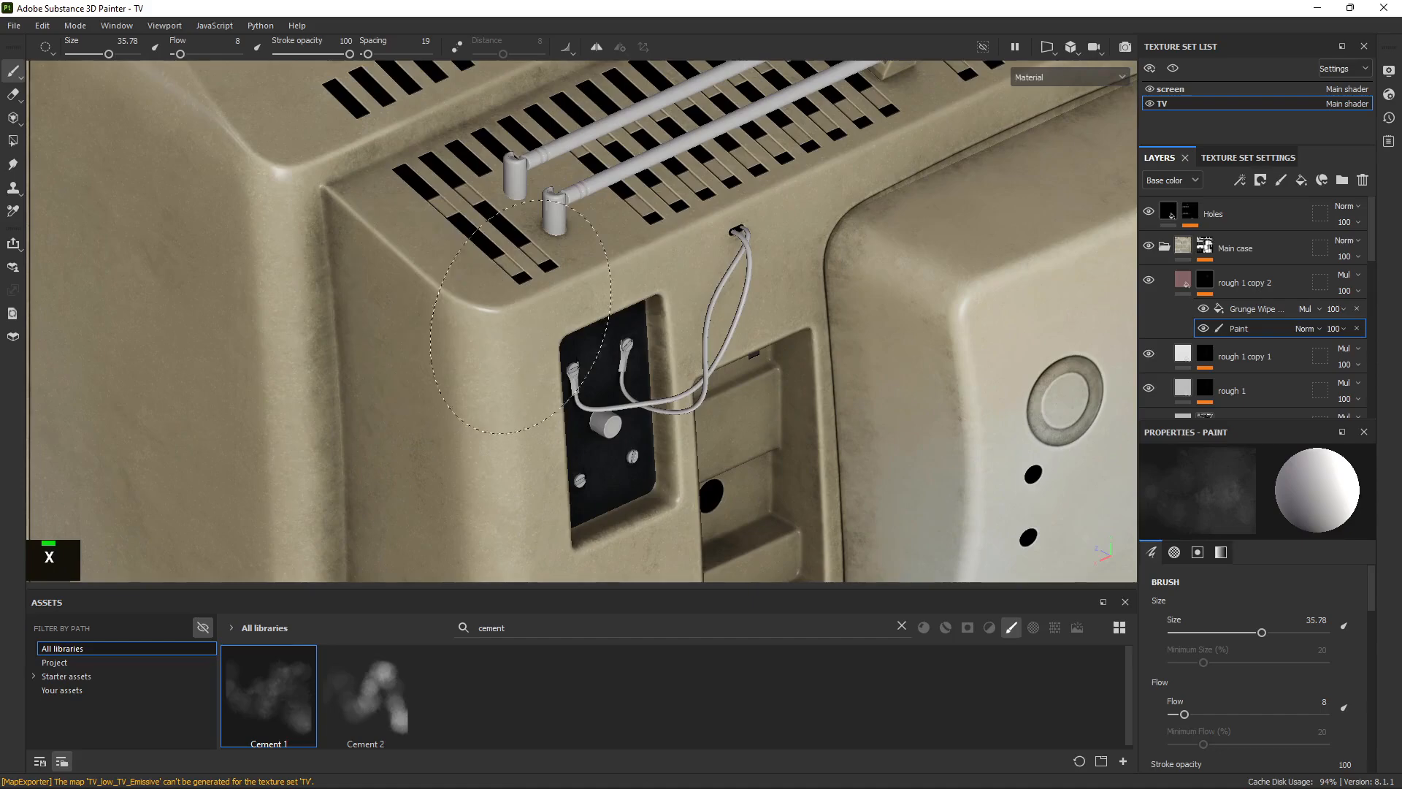
Paint faint wiped grunge in white around the casing's rear upper corner beside the antenna mounts and connector recess.
{"action": "left_click_drag", "start_coordinate": [499, 292], "coordinate": [509, 353], "text": "alt"}
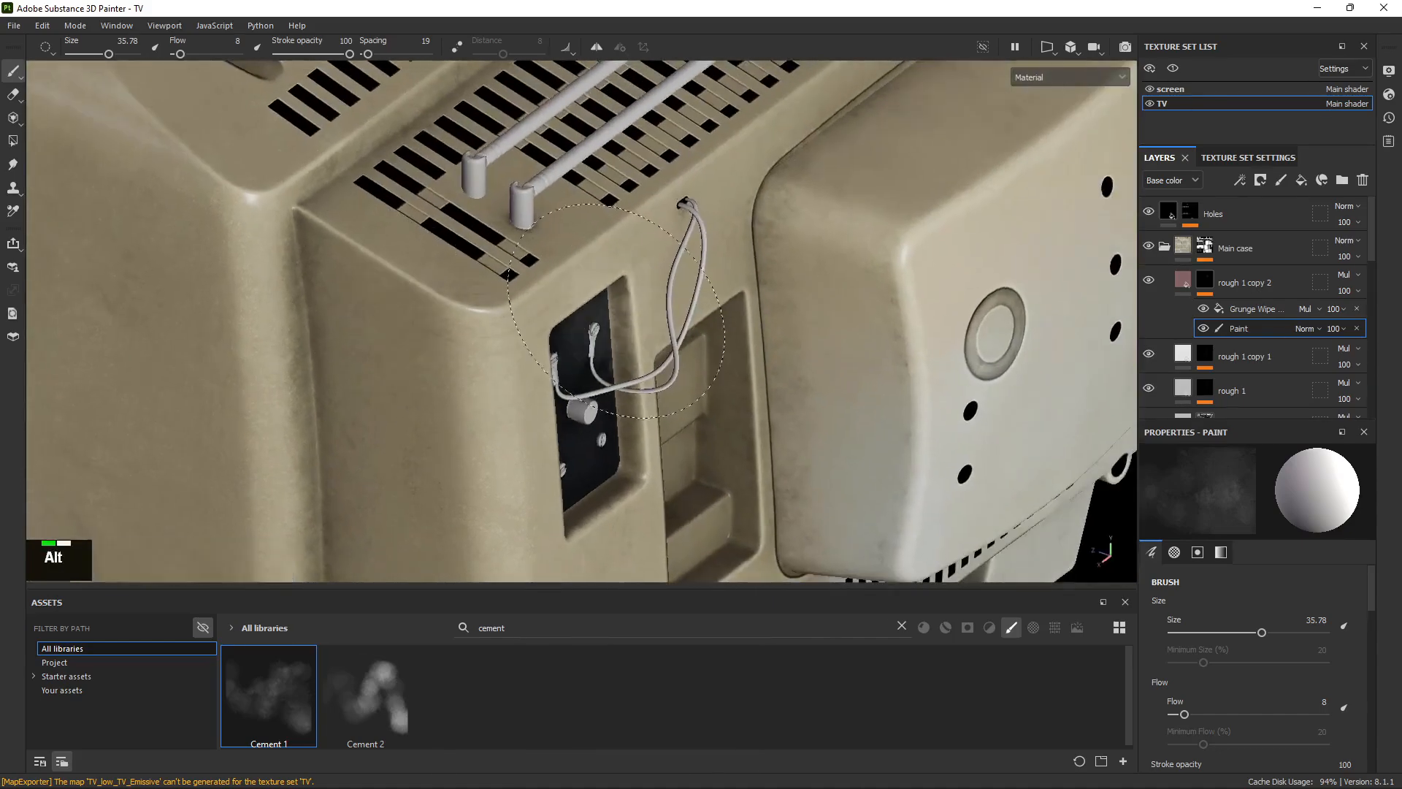
{"action": "left_click_drag", "start_coordinate": [617, 310], "coordinate": [541, 300], "text": "alt"}
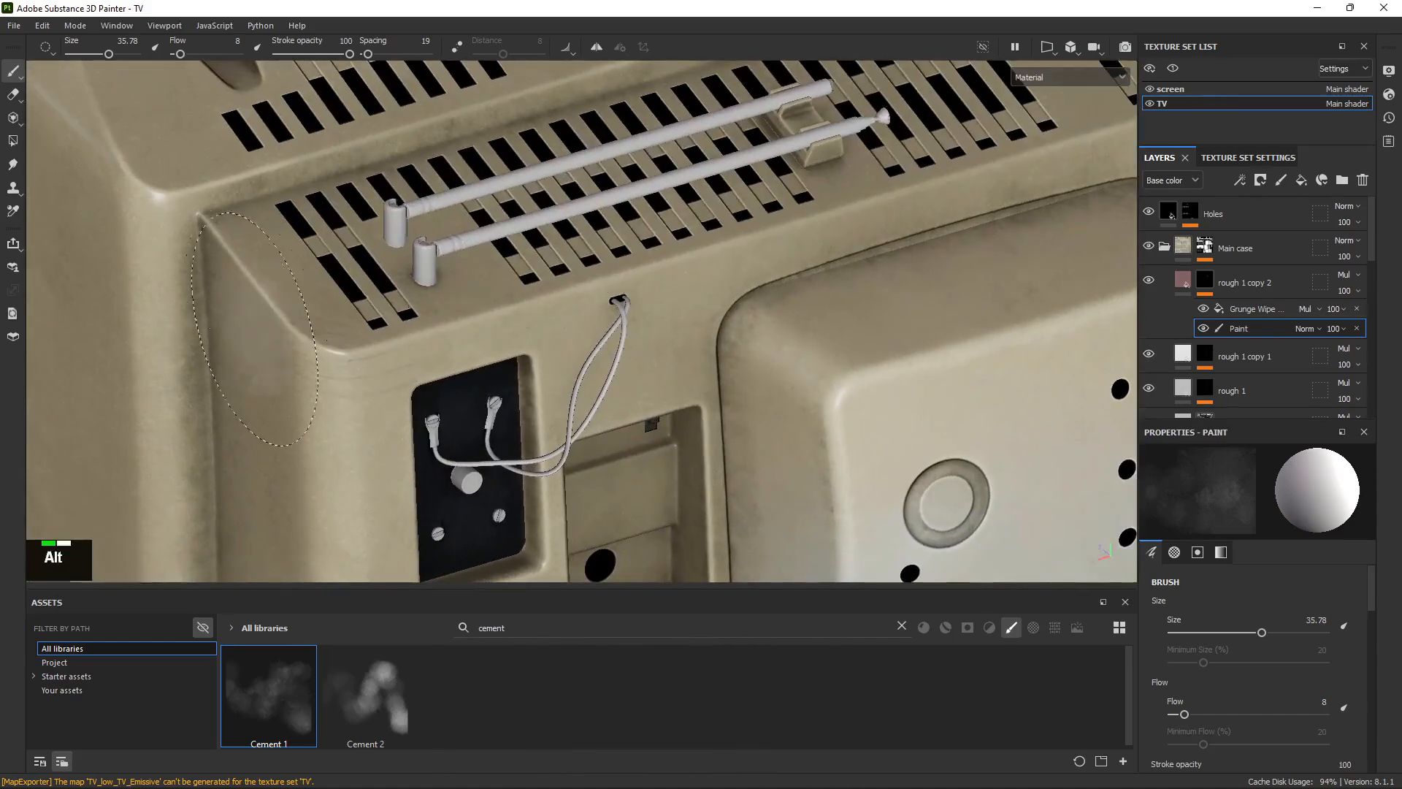
{"action": "left_click_drag", "start_coordinate": [350, 325], "coordinate": [687, 300], "text": "alt"}
{"action": "right_click_drag", "start_coordinate": [498, 228], "coordinate": [499, 239], "text": "alt"}
{"action": "left_click_drag", "start_coordinate": [499, 239], "coordinate": [504, 149], "text": "alt"}
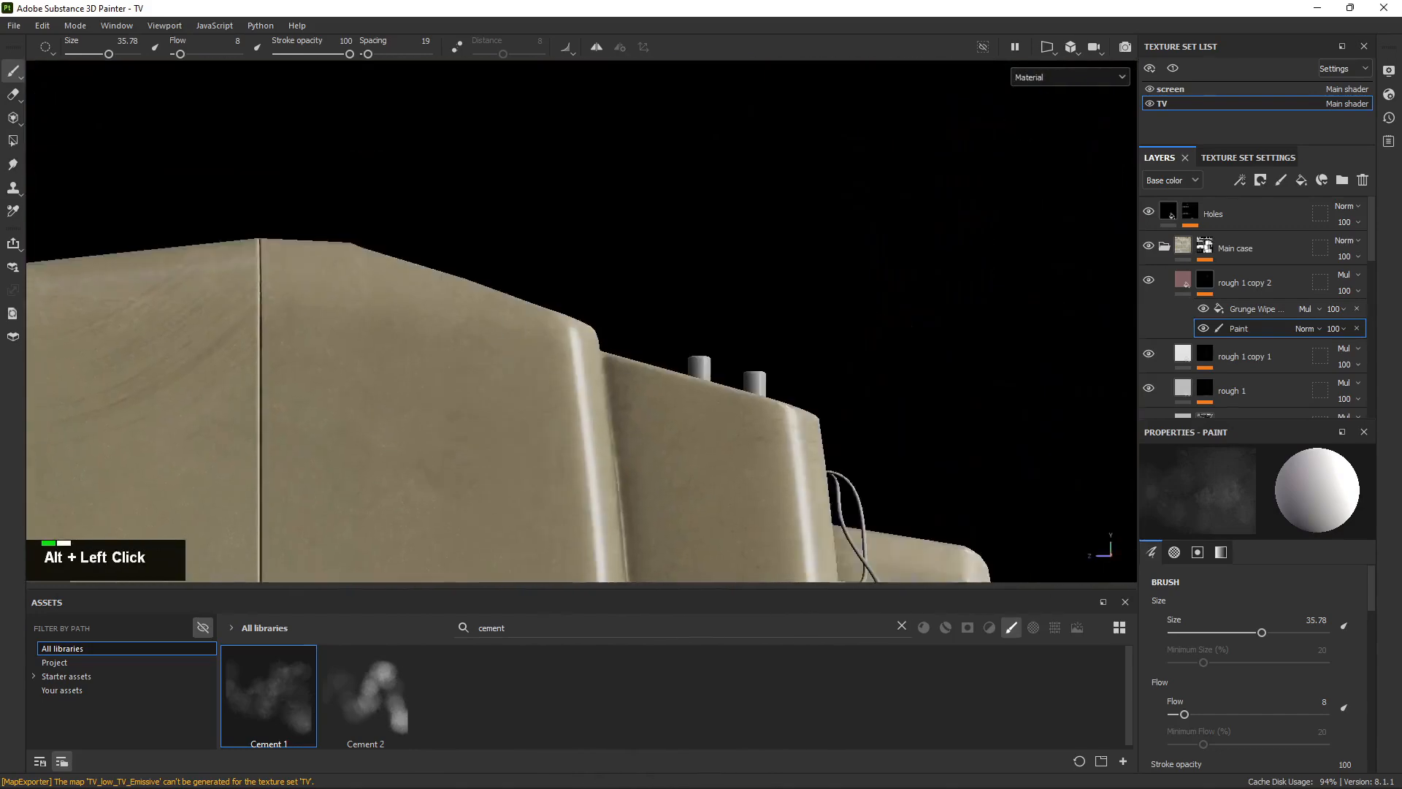
Soften the wiped streaks with black along the casing's upper side and edge around the seam.
{"action": "double_click", "coordinate": [281, 330]}
{"action": "middle_click_drag", "start_coordinate": [282, 330], "coordinate": [585, 268], "text": "alt"}
{"action": "left_click_drag", "start_coordinate": [585, 267], "coordinate": [600, 344], "text": "alt"}
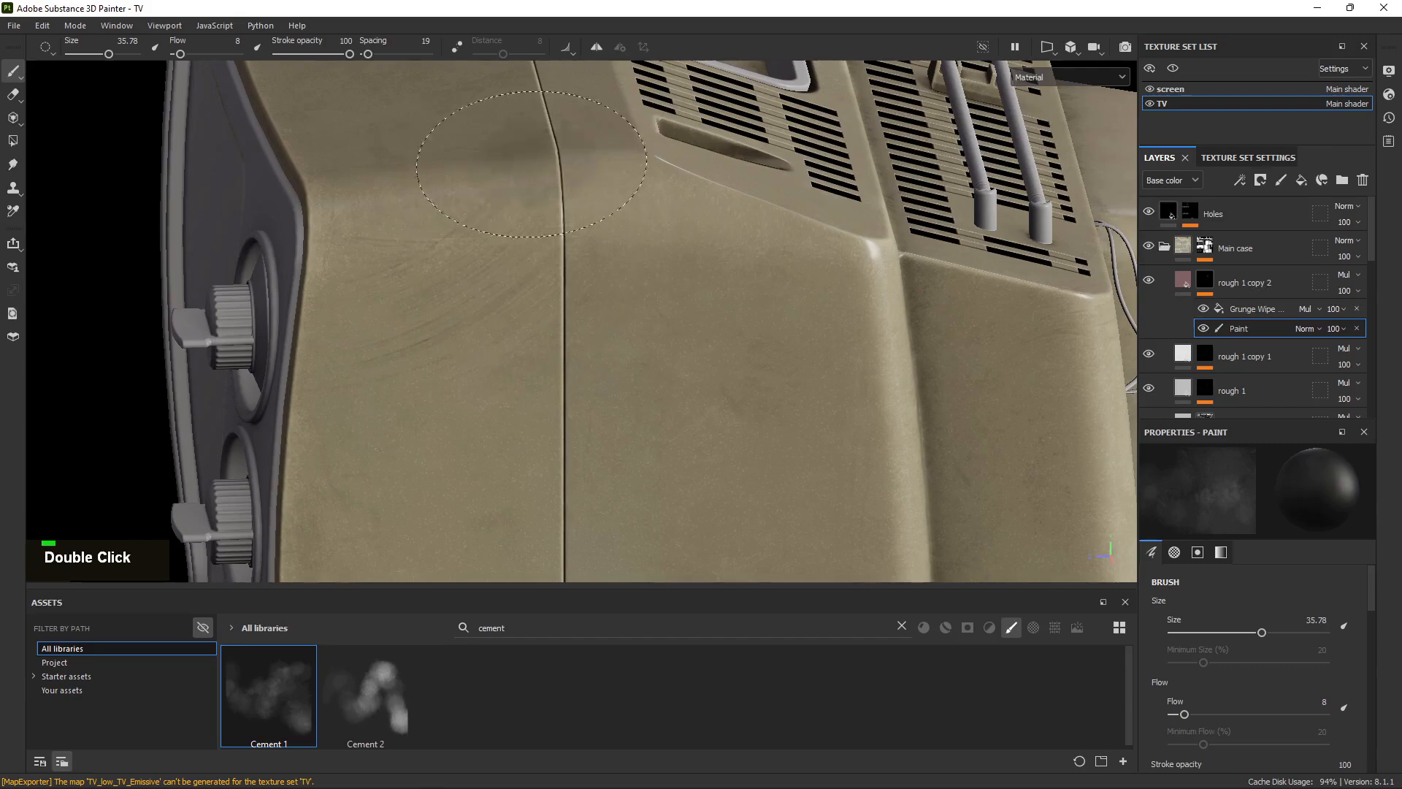
{"action": "mouse_move", "coordinate": [630, 332]}
{"action": "left_mouse_down", "text": "alt"}
{"action": "mouse_move", "coordinate": [579, 260]}
{"action": "mouse_move", "coordinate": [611, 350]}
{"action": "left_mouse_up", "text": "alt"}
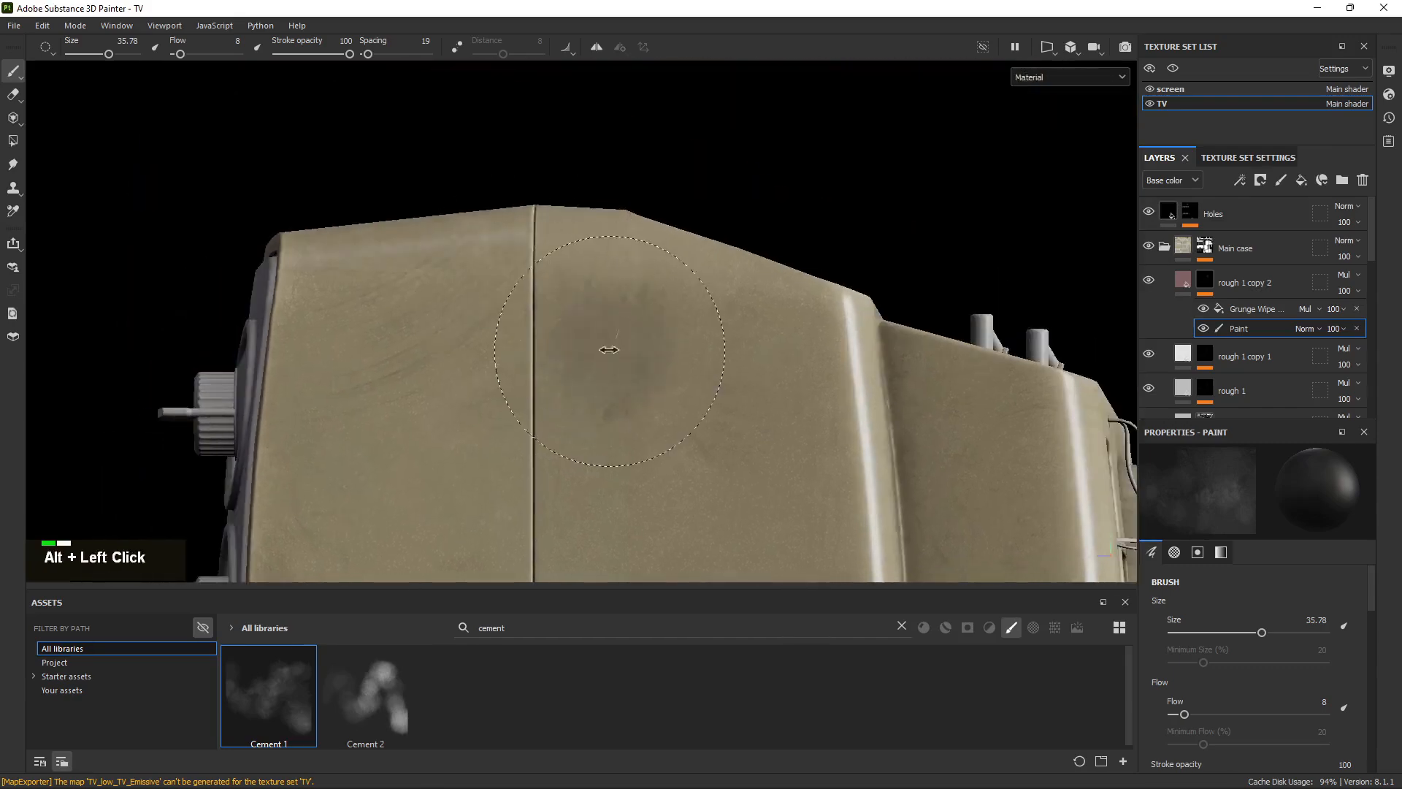
{"action": "right_click_drag", "start_coordinate": [611, 351], "coordinate": [617, 388], "text": "shift"}
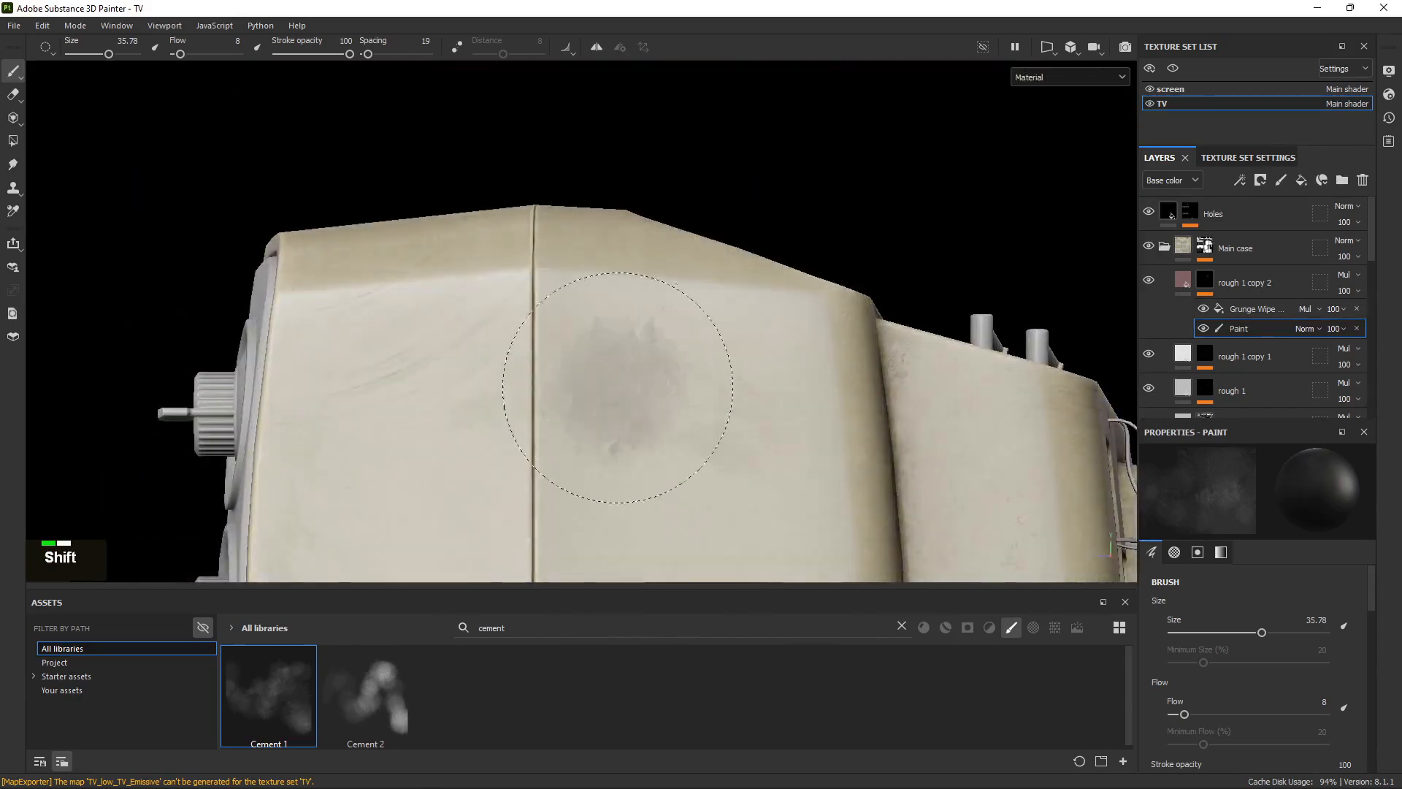
{"action": "middle_click_drag", "start_coordinate": [617, 387], "coordinate": [551, 263], "text": "alt"}
{"action": "mouse_move", "coordinate": [551, 263]}
{"action": "right_mouse_down", "text": "shift"}
{"action": "mouse_move", "coordinate": [589, 271]}
{"action": "mouse_move", "coordinate": [548, 269]}
{"action": "mouse_move", "coordinate": [572, 269]}
{"action": "right_mouse_up", "text": "shift"}
{"action": "middle_click_drag", "start_coordinate": [555, 468], "coordinate": [558, 304], "text": "alt"}
{"action": "left_click_drag", "start_coordinate": [557, 304], "coordinate": [616, 357], "text": "alt"}
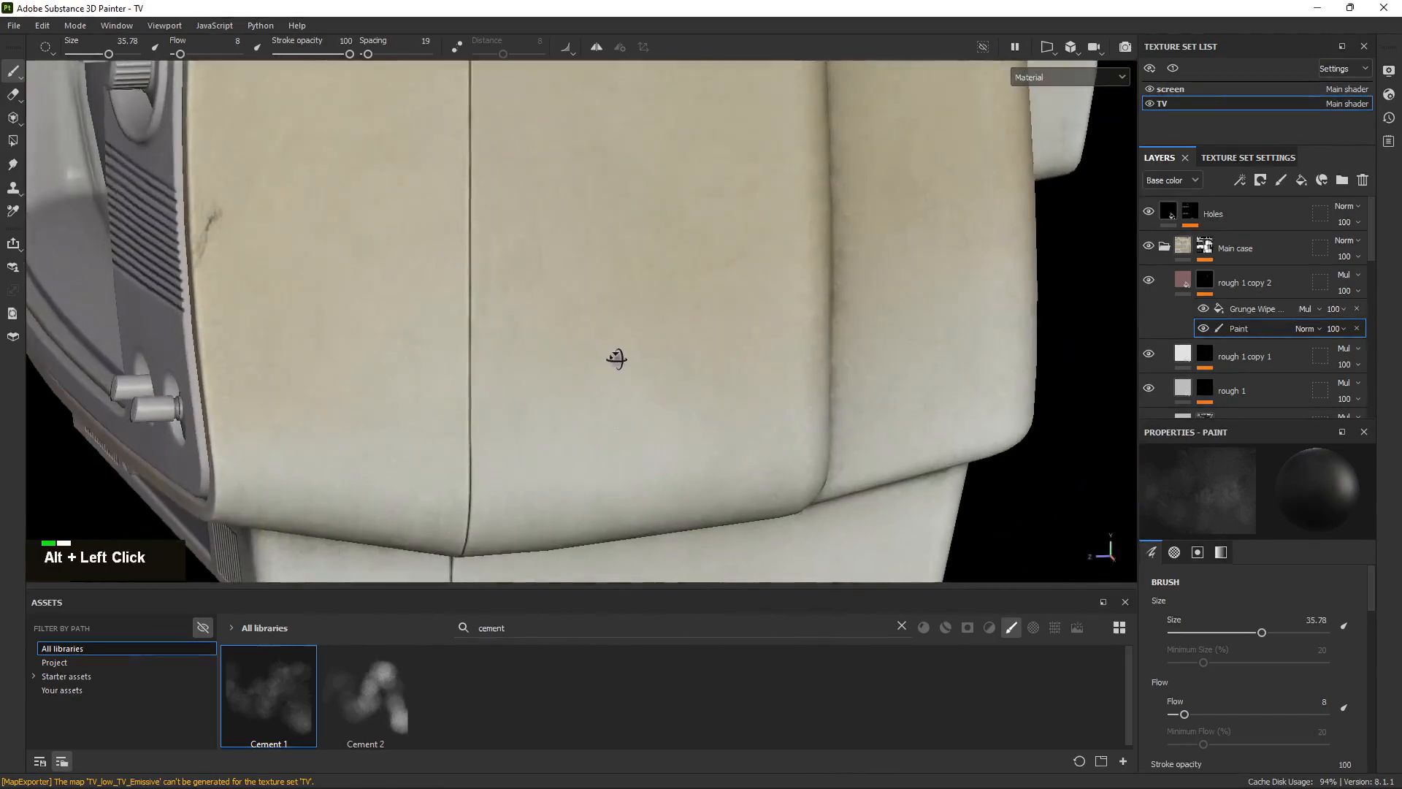
Soften the grunge with black on the casing's lower side around the seam and above the base.
{"action": "middle_click_drag", "start_coordinate": [254, 287], "coordinate": [470, 391], "text": "alt"}
{"action": "left_click_drag", "start_coordinate": [470, 391], "coordinate": [400, 413], "text": "alt"}
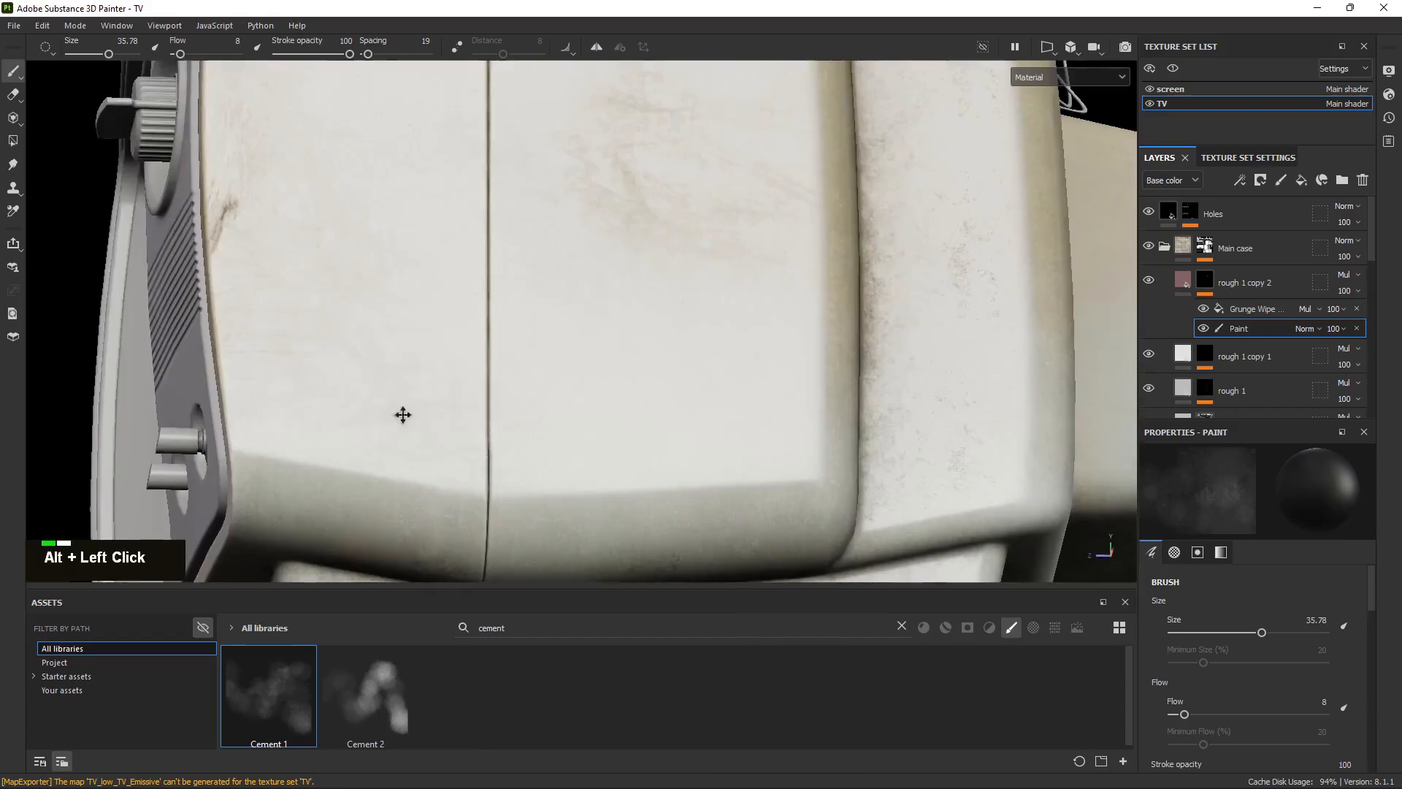
{"action": "right_click_drag", "start_coordinate": [401, 413], "coordinate": [485, 251], "text": "alt"}
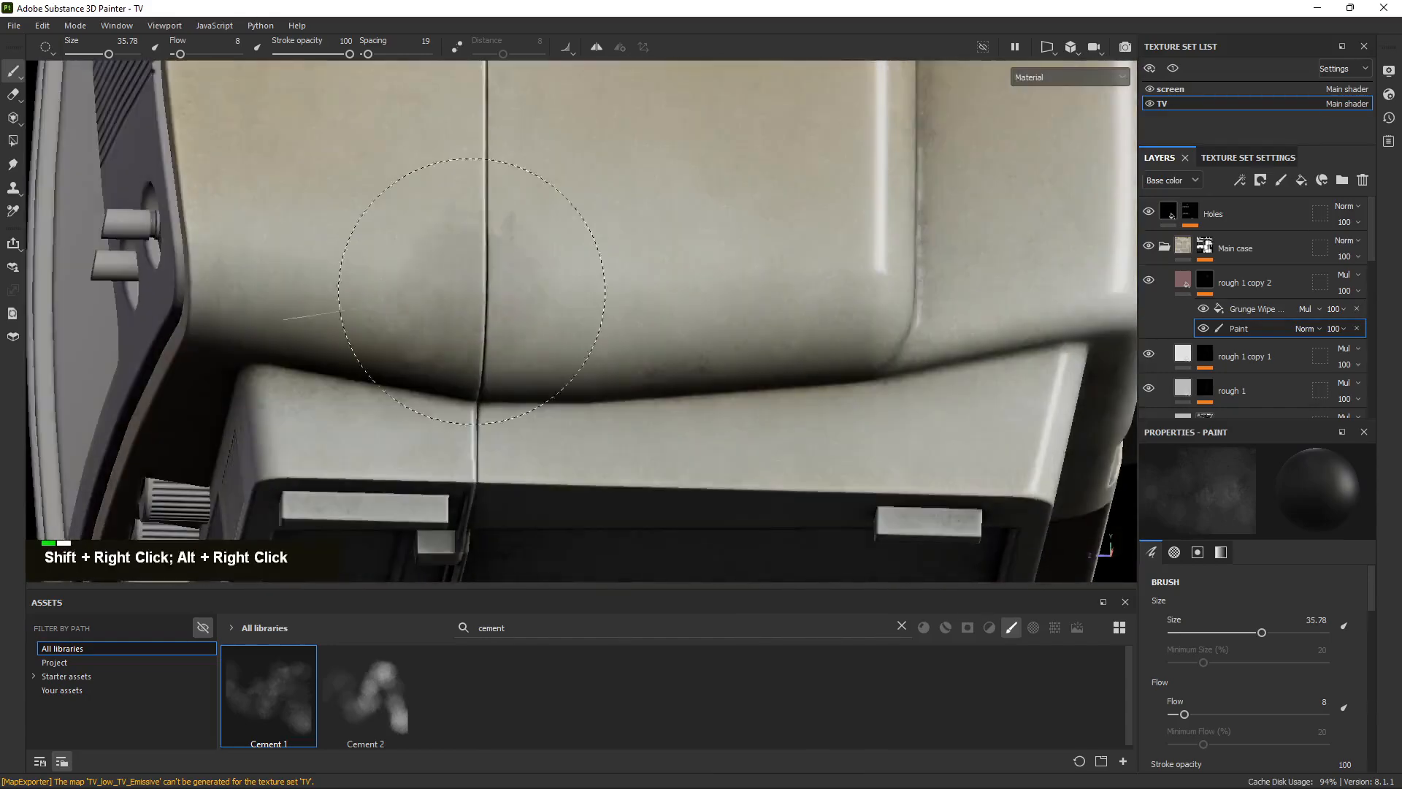
{"action": "left_click_drag", "start_coordinate": [485, 251], "coordinate": [485, 391], "text": "alt"}
{"action": "mouse_move", "coordinate": [485, 392]}
{"action": "middle_mouse_down", "text": "alt"}
{"action": "mouse_move", "coordinate": [468, 274]}
{"action": "mouse_move", "coordinate": [468, 340]}
{"action": "middle_mouse_up", "text": "alt"}
{"action": "double_click", "coordinate": [387, 281]}
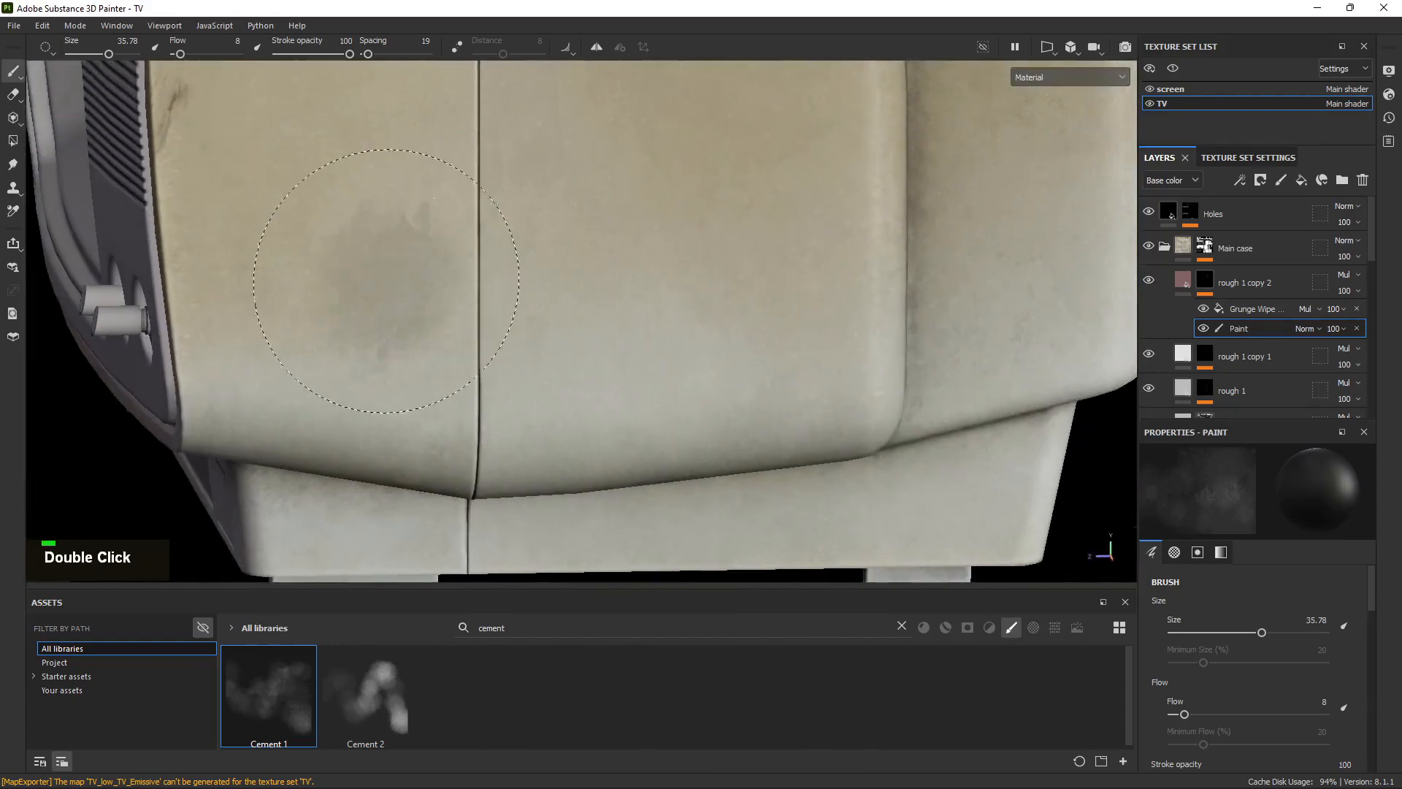
Raise the brush flow to 23 and paint wiped streaks in white across the middle of the casing's side near the seam.
{"action": "key", "text": "x"}
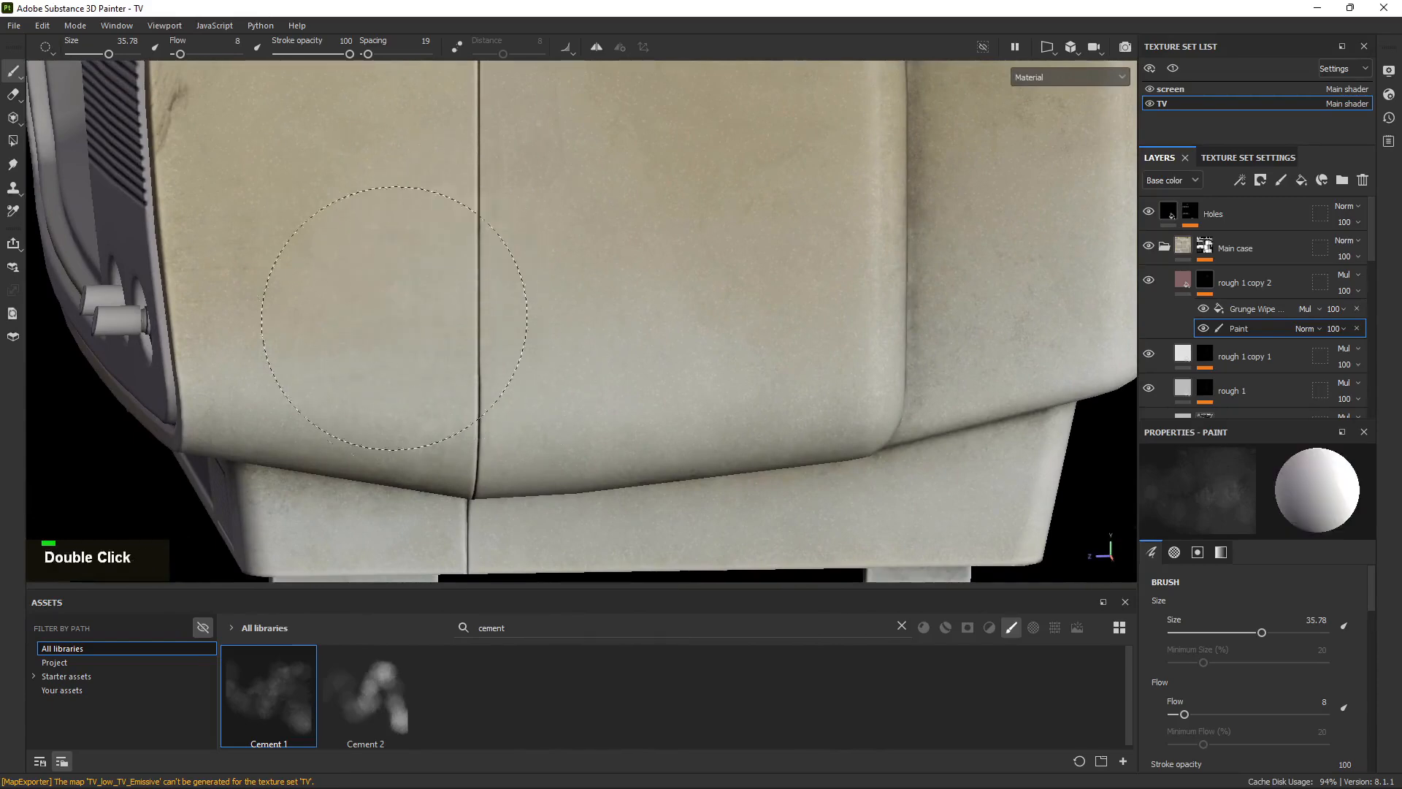
{"action": "middle_click_drag", "start_coordinate": [429, 71], "coordinate": [417, 360], "text": "alt"}
{"action": "left_click_drag", "start_coordinate": [425, 353], "coordinate": [478, 352], "text": "ctrl"}
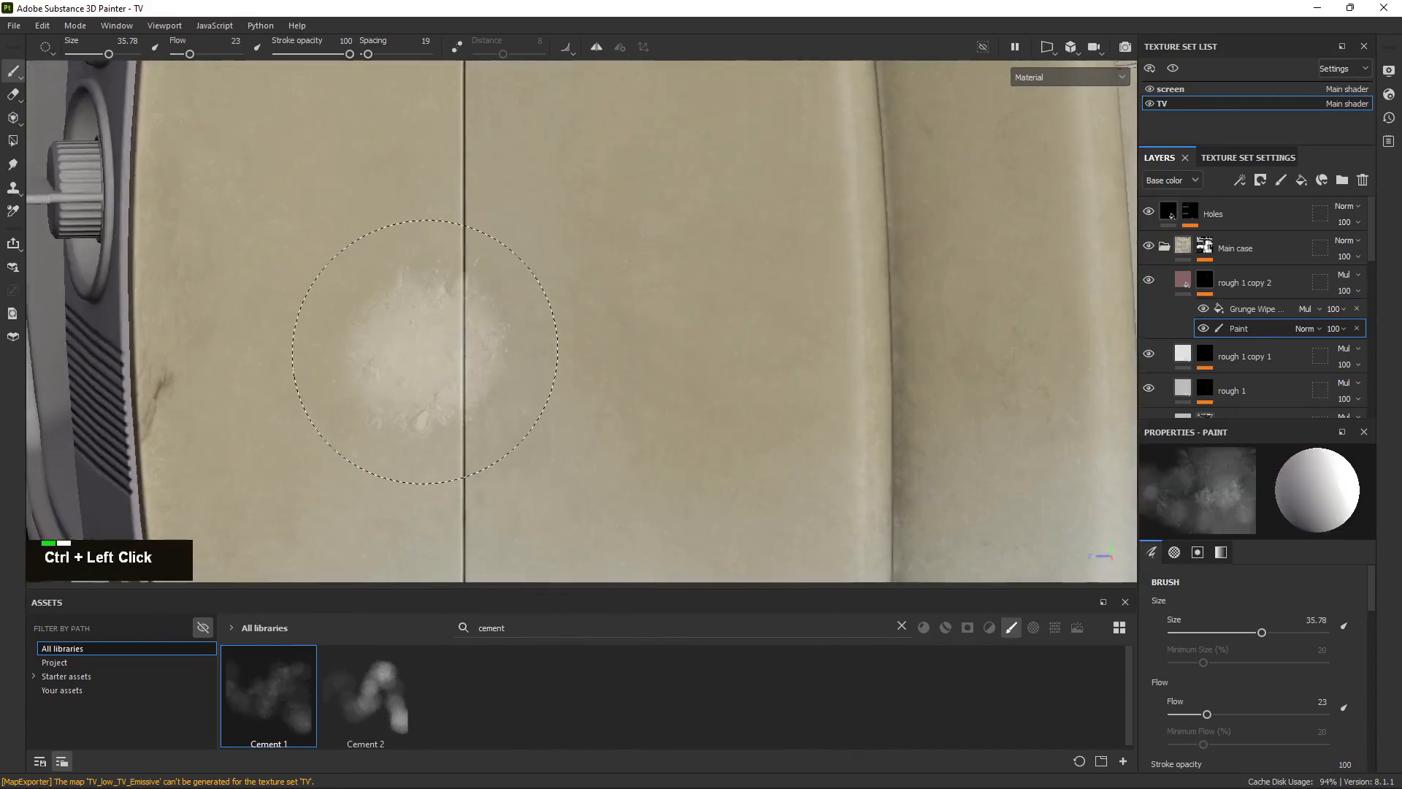
{"action": "double_click", "coordinate": [407, 345]}
{"action": "mouse_move", "coordinate": [563, 485]}
{"action": "left_mouse_down", "text": "alt"}
{"action": "mouse_move", "coordinate": [353, 272]}
{"action": "mouse_move", "coordinate": [432, 292]}
{"action": "left_mouse_up", "text": "alt"}
{"action": "double_click", "coordinate": [471, 307]}
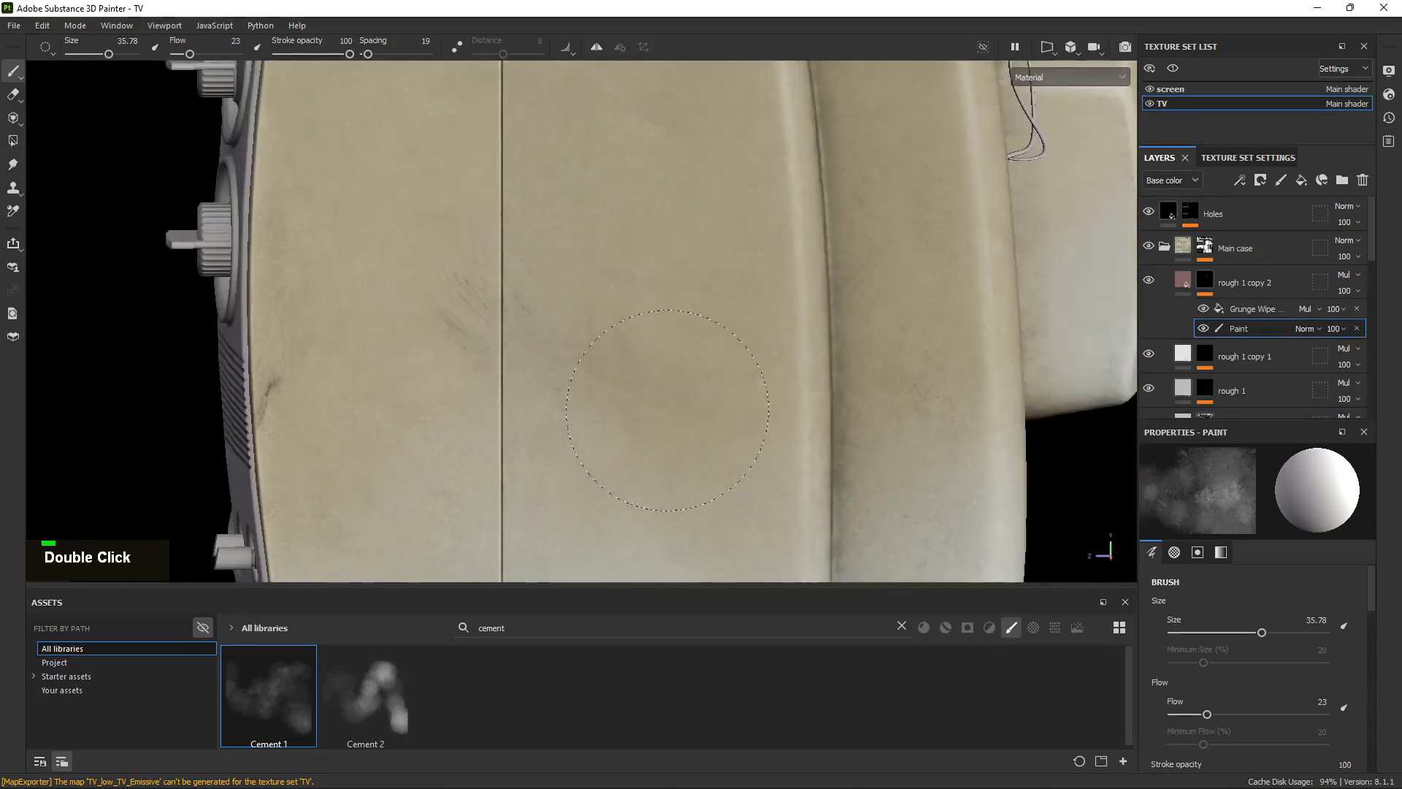
Paint wipe grunge into the rough 1 copy 2 mask on the case's side with the Cement 1 brush.
{"action": "middle_click_drag", "start_coordinate": [706, 214], "coordinate": [695, 300], "text": "alt"}
{"action": "double_click", "coordinate": [547, 338]}
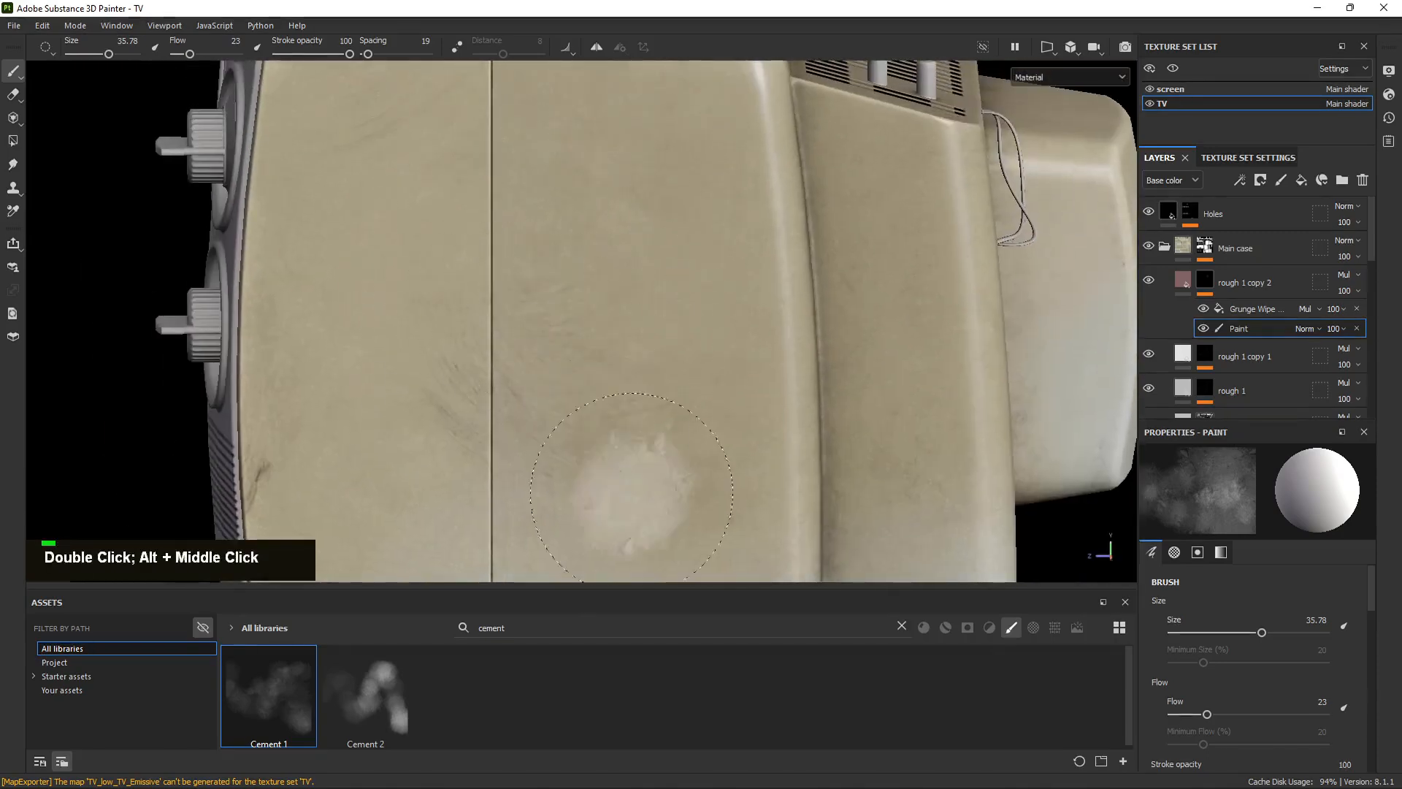
{"action": "right_click_drag", "start_coordinate": [633, 493], "coordinate": [484, 369], "text": "alt"}
{"action": "left_click_drag", "start_coordinate": [484, 370], "coordinate": [829, 417], "text": "alt"}
{"action": "middle_click_drag", "start_coordinate": [830, 417], "coordinate": [704, 313], "text": "alt"}
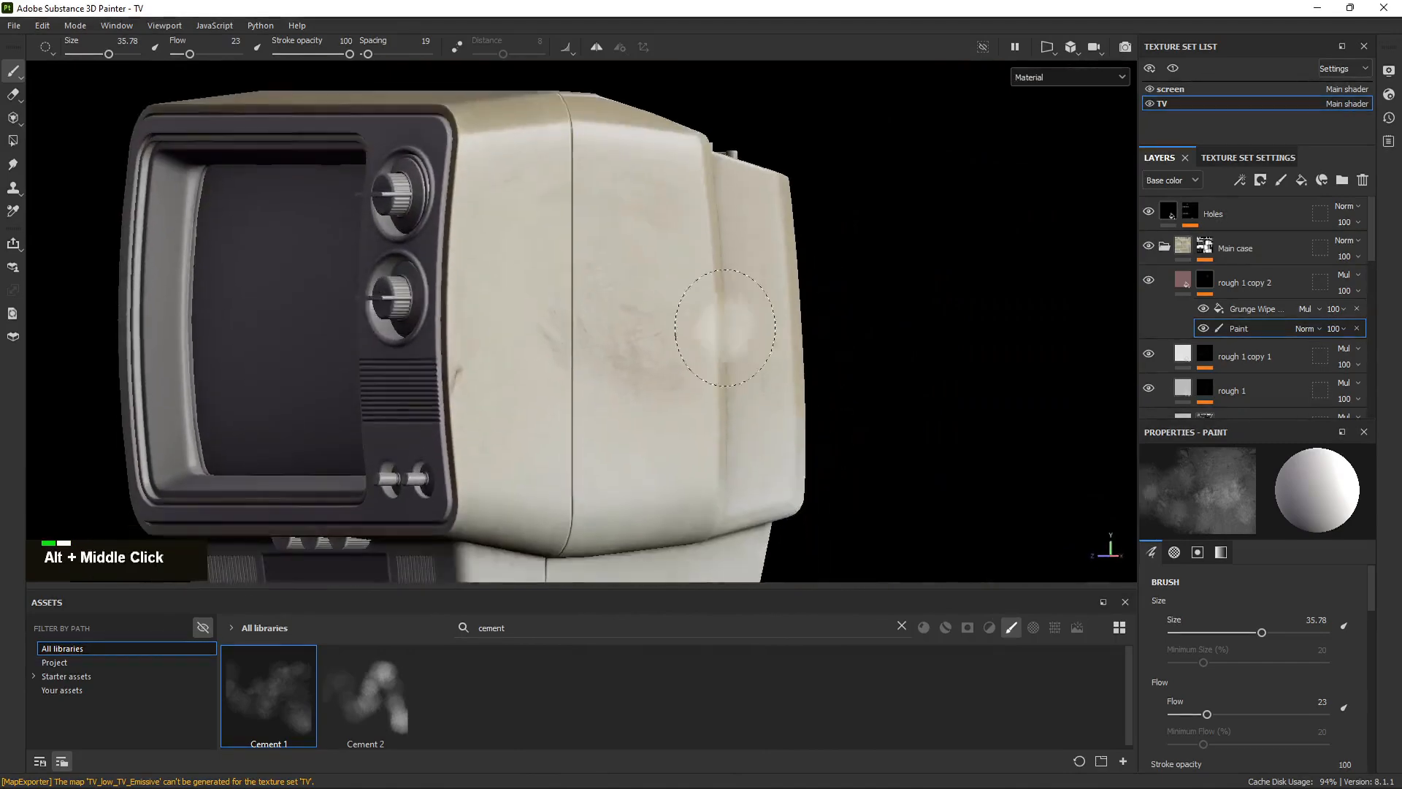
{"action": "right_click_drag", "start_coordinate": [704, 313], "coordinate": [906, 453], "text": "alt"}
{"action": "left_click_drag", "start_coordinate": [654, 329], "coordinate": [514, 363], "text": "alt"}
{"action": "right_click_drag", "start_coordinate": [514, 363], "coordinate": [914, 469], "text": "alt"}
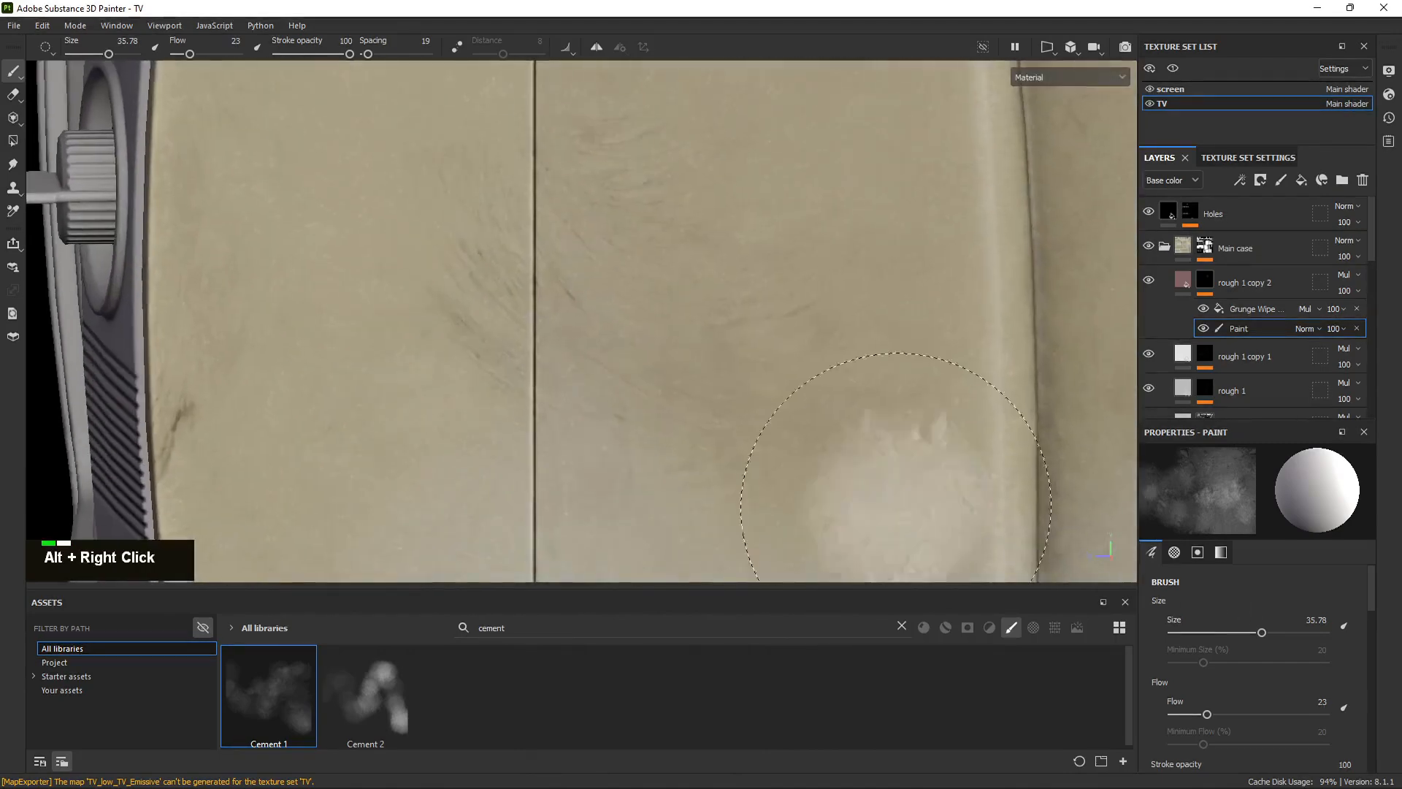
Lower the rough 1 copy 2 layer's opacity to 58.
{"action": "left_click", "coordinate": [1184, 285]}
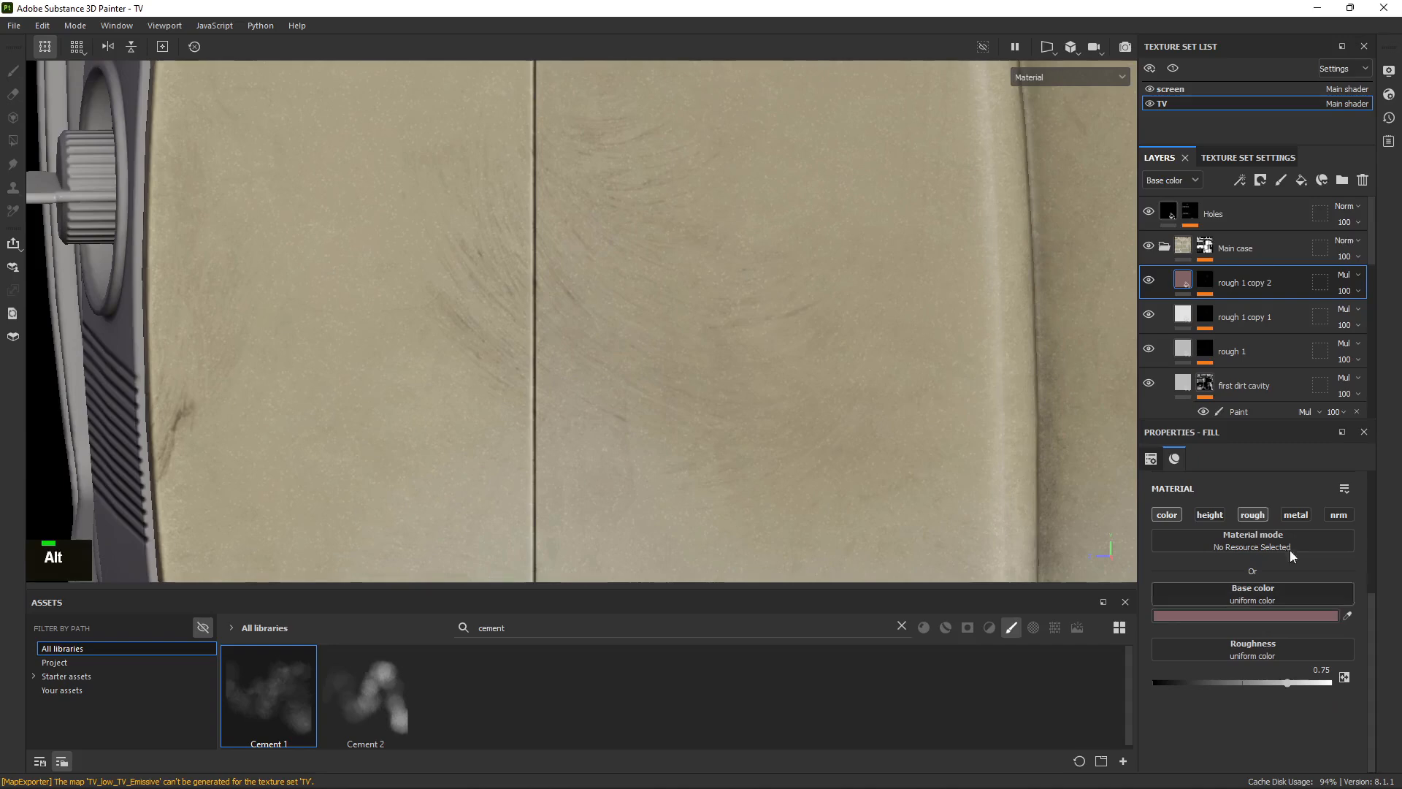
{"action": "left_click", "coordinate": [1198, 282]}
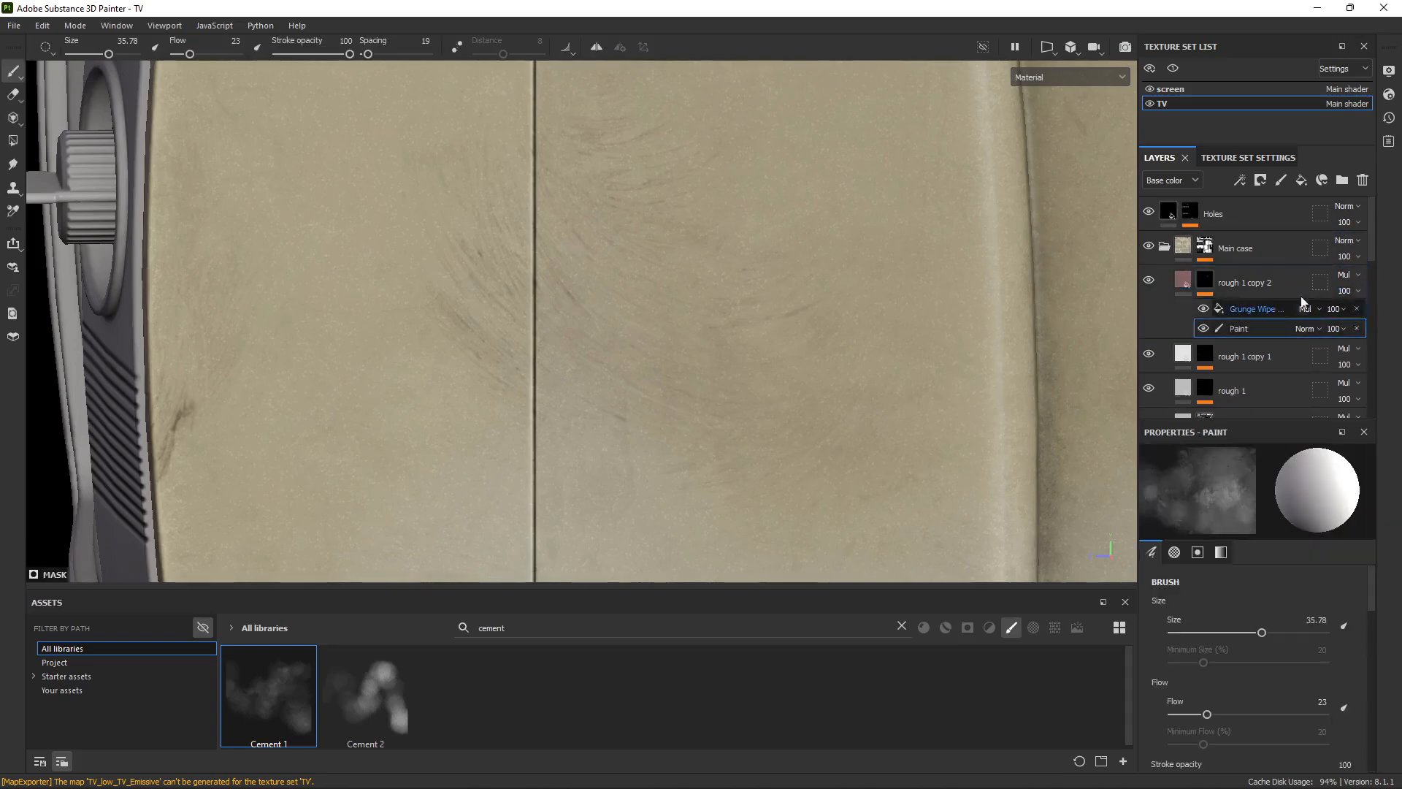
{"action": "left_click_drag", "start_coordinate": [1356, 316], "coordinate": [1368, 318]}
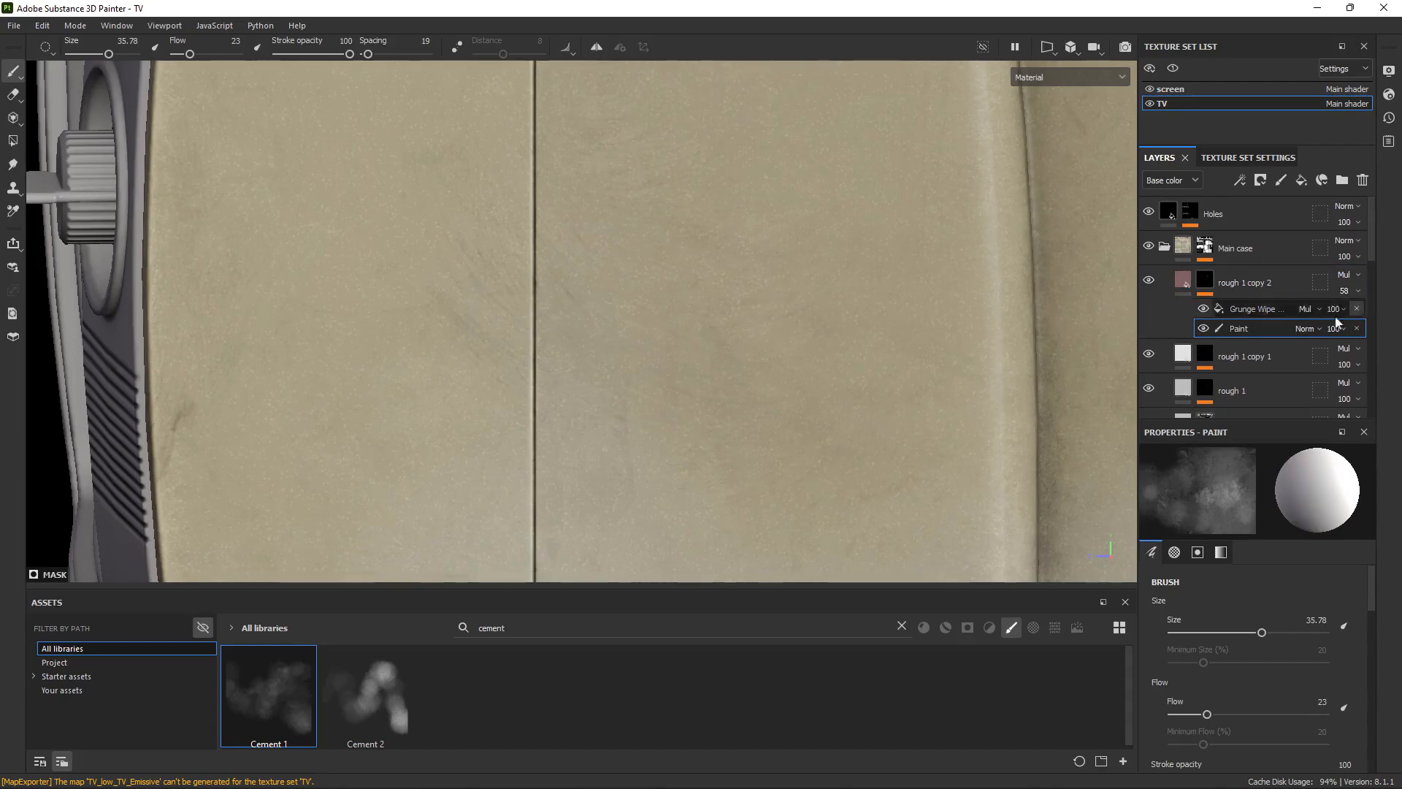
Paint wipe grunge into the mask along the lower part of the case's side.
{"action": "right_click_drag", "start_coordinate": [577, 380], "coordinate": [582, 388], "text": "alt"}
{"action": "left_click_drag", "start_coordinate": [582, 388], "coordinate": [504, 248], "text": "alt"}
{"action": "middle_click_drag", "start_coordinate": [504, 249], "coordinate": [612, 273], "text": "alt"}
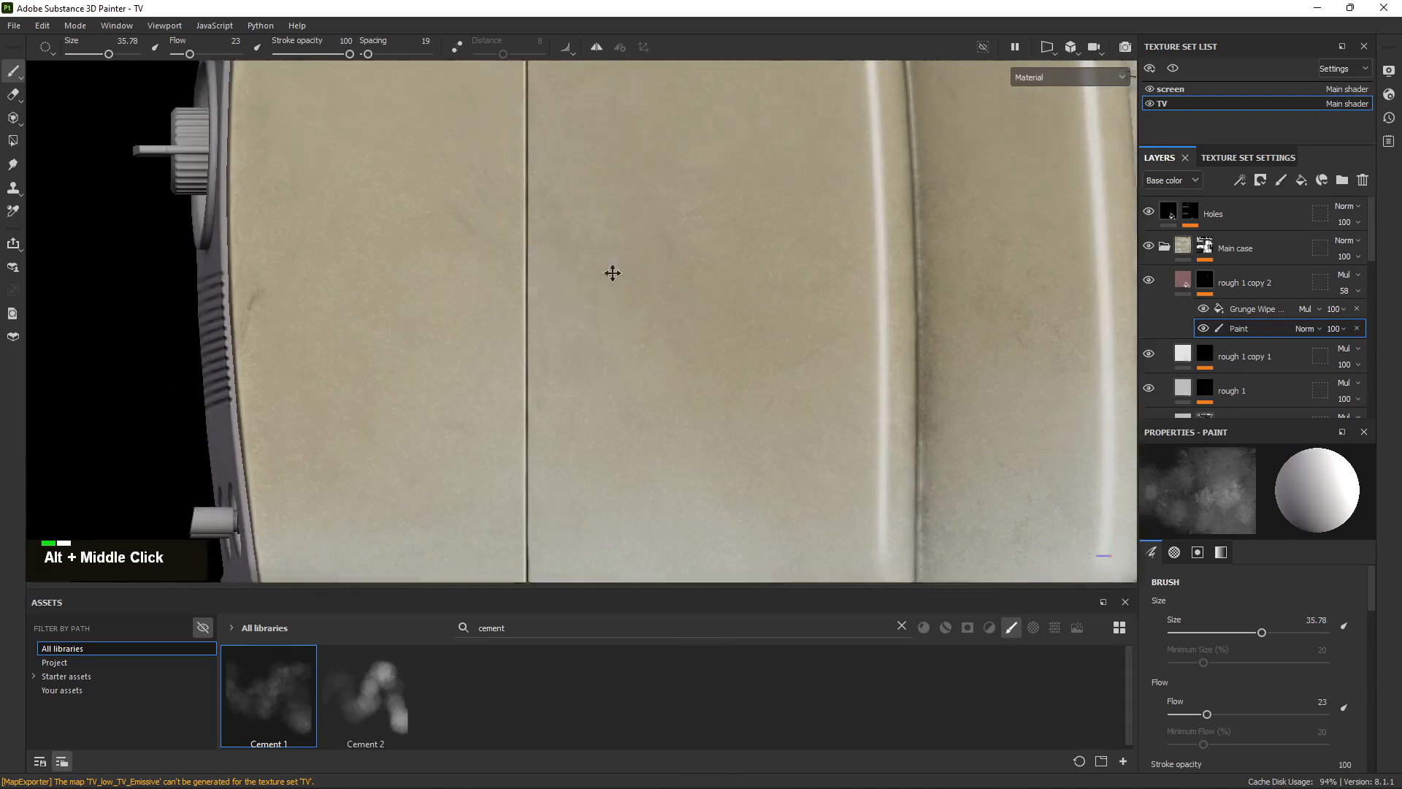
{"action": "left_click_drag", "start_coordinate": [612, 273], "coordinate": [643, 449], "text": "alt"}
{"action": "middle_click_drag", "start_coordinate": [643, 449], "coordinate": [580, 285], "text": "alt"}
{"action": "left_click_drag", "start_coordinate": [580, 285], "coordinate": [585, 316], "text": "alt"}
{"action": "right_click_drag", "start_coordinate": [585, 316], "coordinate": [577, 317], "text": "shift"}
{"action": "left_click_drag", "start_coordinate": [577, 316], "coordinate": [548, 329], "text": "alt"}
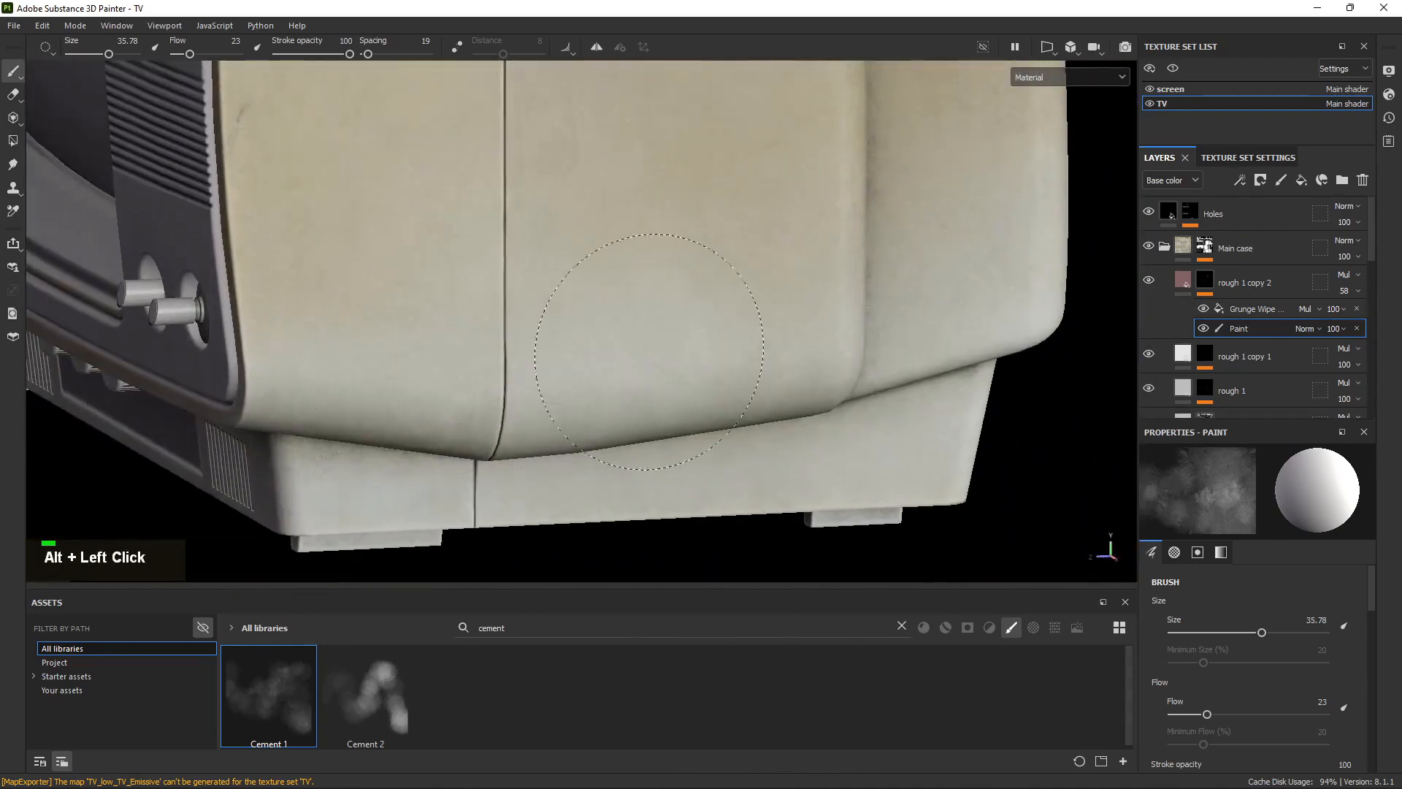
{"action": "left_click_drag", "start_coordinate": [844, 336], "coordinate": [612, 270], "text": "alt"}
{"action": "double_click", "coordinate": [763, 330]}
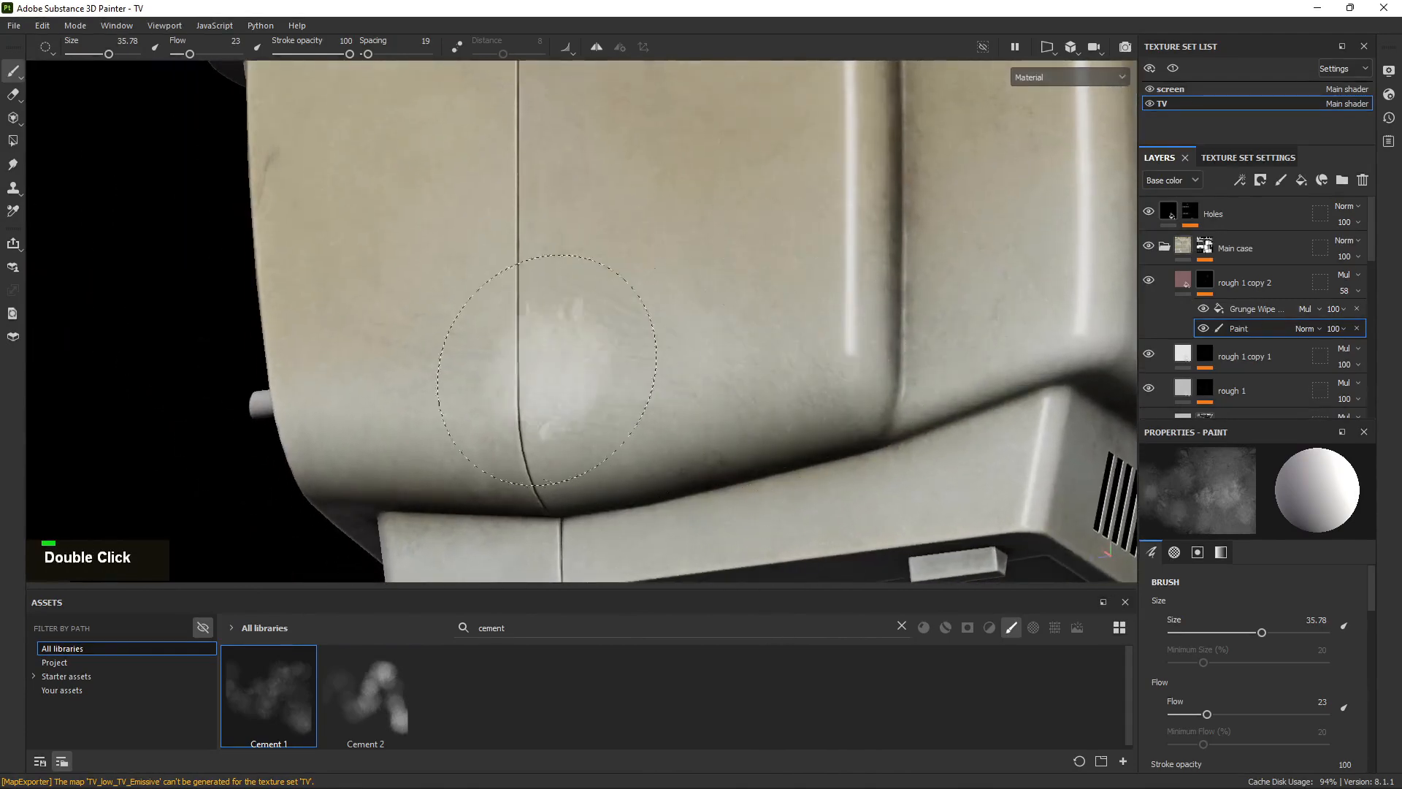
Add more white mask dabs between the side seam and the rear ridge of the case.
{"action": "key", "text": "x"}
{"action": "key", "text": "x"}
{"action": "left_click", "coordinate": [690, 293]}
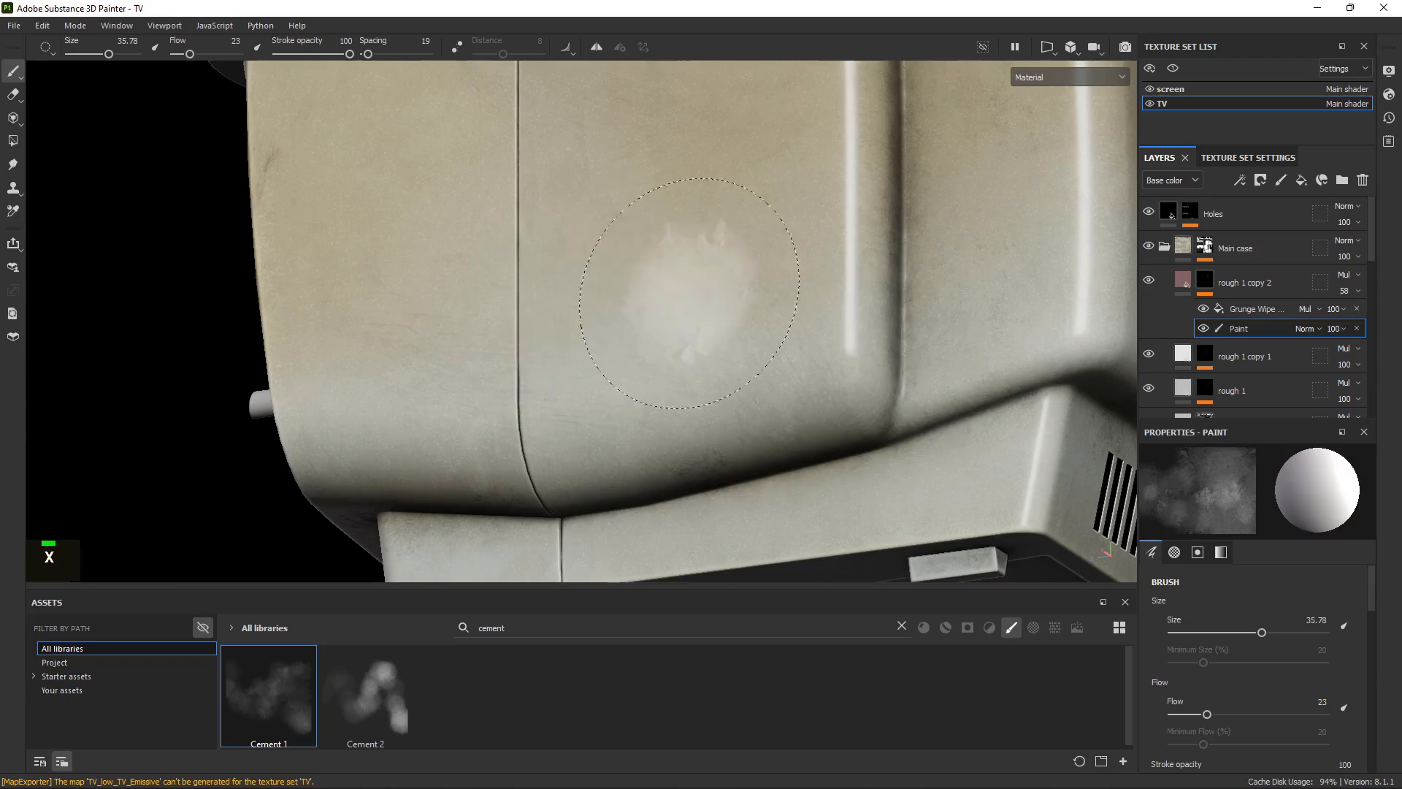
{"action": "left_click", "coordinate": [647, 365]}
{"action": "middle_click_drag", "start_coordinate": [828, 223], "coordinate": [725, 339], "text": "alt"}
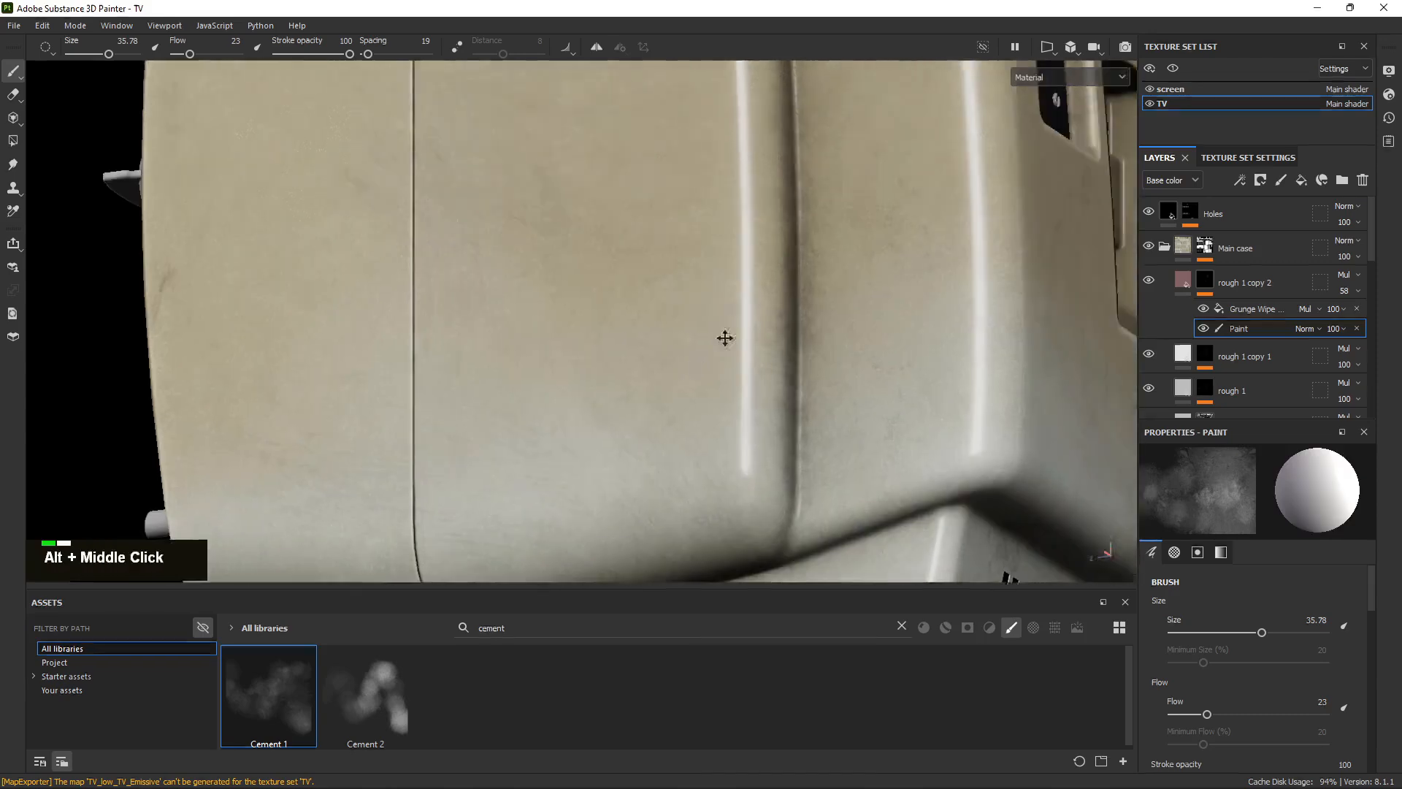
{"action": "left_click_drag", "start_coordinate": [686, 335], "coordinate": [730, 329], "text": "alt"}
{"action": "left_click", "coordinate": [658, 354]}
{"action": "right_click_drag", "start_coordinate": [657, 354], "coordinate": [599, 329], "text": "alt"}
{"action": "middle_click_drag", "start_coordinate": [704, 62], "coordinate": [655, 253], "text": "alt"}
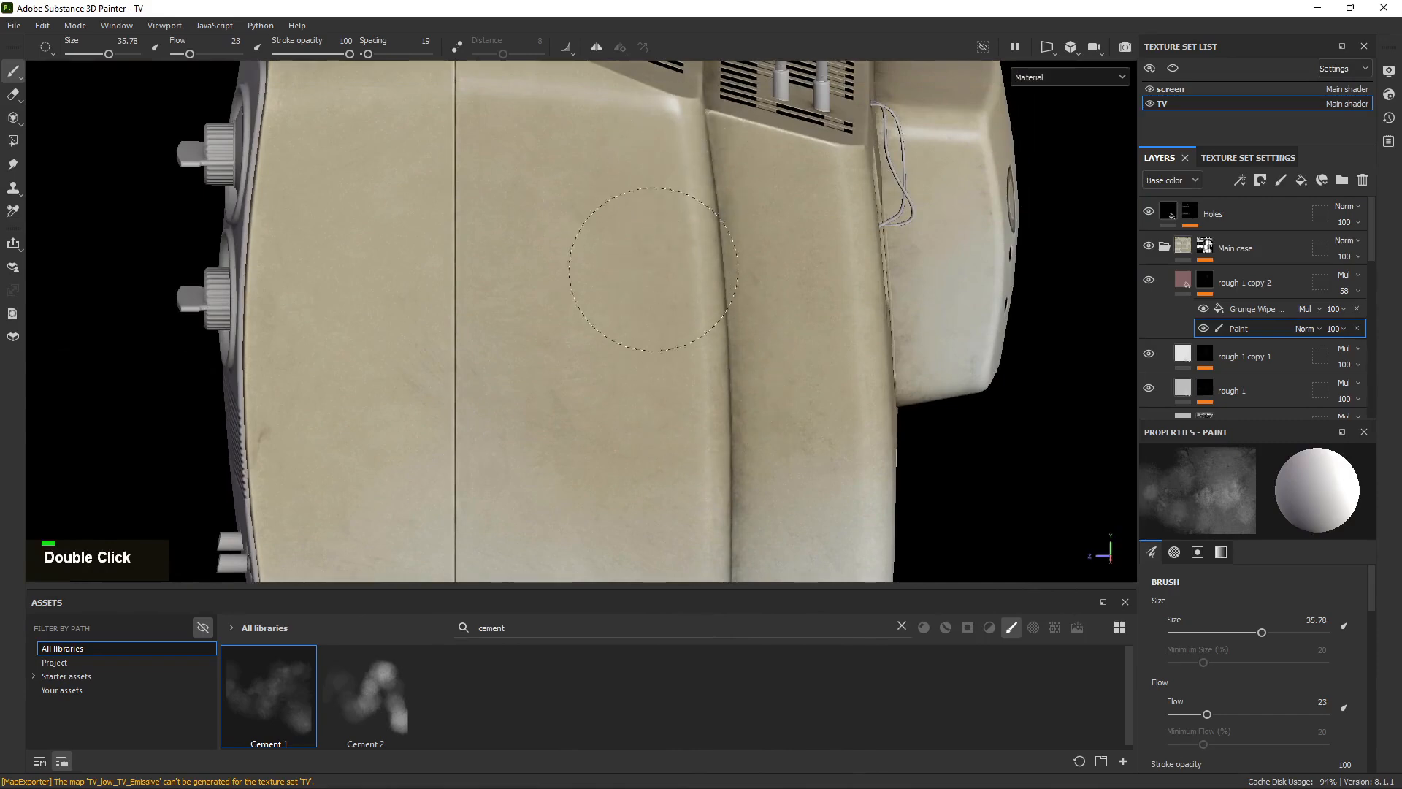
Invert the brush to black and thin the grunge mask around the case's upper edge near the handle recess.
{"action": "left_click_drag", "start_coordinate": [665, 314], "coordinate": [579, 212], "text": "alt"}
{"action": "right_click_drag", "start_coordinate": [580, 213], "coordinate": [688, 353], "text": "alt"}
{"action": "left_click_drag", "start_coordinate": [689, 353], "coordinate": [643, 271], "text": "alt"}
{"action": "mouse_move", "coordinate": [395, 183]}
{"action": "left_mouse_down", "text": "alt"}
{"action": "mouse_move", "coordinate": [598, 322]}
{"action": "mouse_move", "coordinate": [641, 202]}
{"action": "left_mouse_up", "text": "alt"}
{"action": "key", "text": "x"}
{"action": "left_click", "coordinate": [601, 198]}
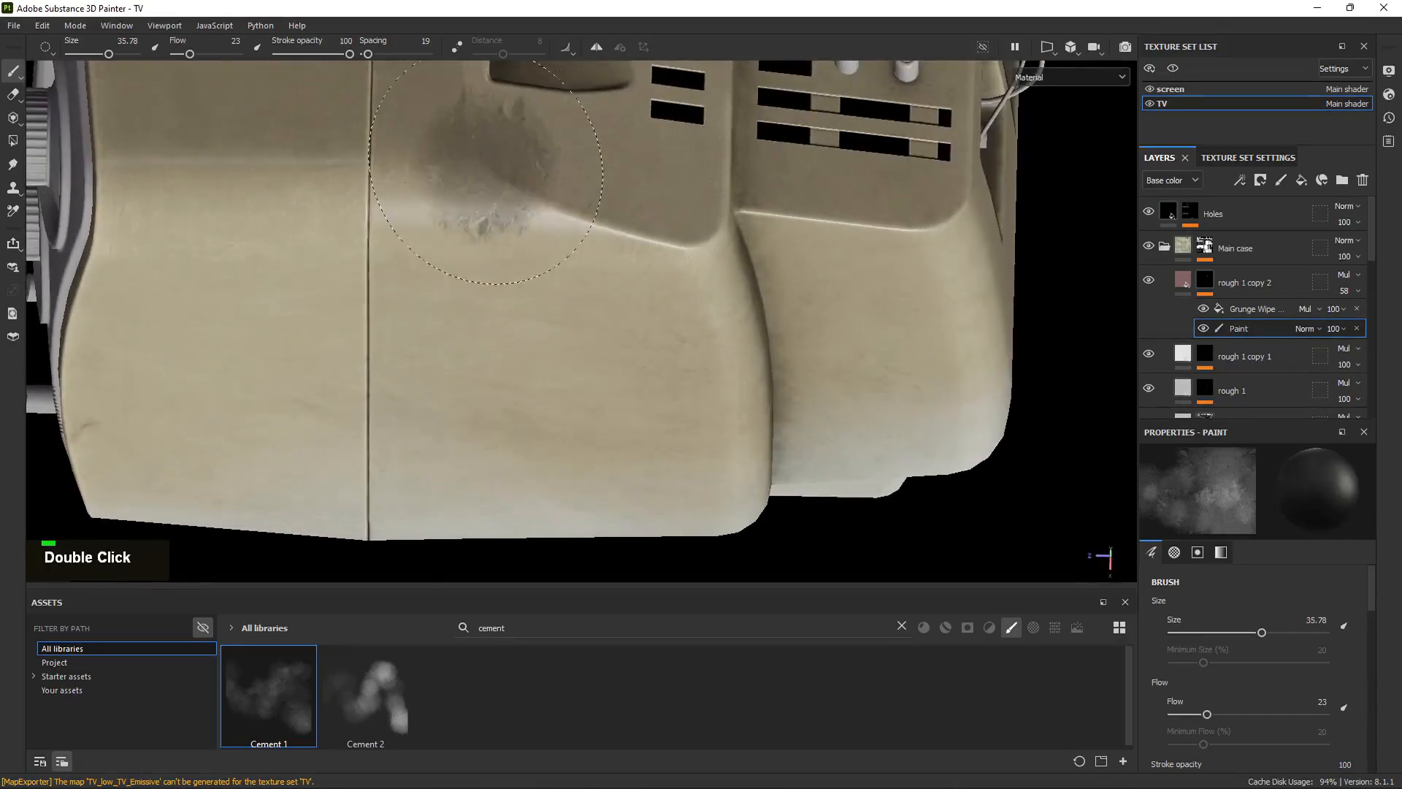
Set the brush flow to 27 and paint white into the mask at the case's front top corner above the knobs.
{"action": "right_click_drag", "start_coordinate": [485, 168], "coordinate": [454, 220], "text": "alt"}
{"action": "left_click_drag", "start_coordinate": [453, 219], "coordinate": [573, 219], "text": "alt"}
{"action": "right_click_drag", "start_coordinate": [573, 219], "coordinate": [647, 329], "text": "alt"}
{"action": "mouse_move", "coordinate": [584, 278]}
{"action": "middle_mouse_down", "text": "alt"}
{"action": "mouse_move", "coordinate": [721, 275]}
{"action": "mouse_move", "coordinate": [742, 295]}
{"action": "middle_mouse_up", "text": "alt"}
{"action": "left_click", "coordinate": [610, 307], "text": "shift"}
{"action": "mouse_move", "coordinate": [617, 307]}
{"action": "right_mouse_down", "text": "shift"}
{"action": "mouse_move", "coordinate": [638, 307]}
{"action": "mouse_move", "coordinate": [595, 309]}
{"action": "mouse_move", "coordinate": [610, 309]}
{"action": "right_mouse_up", "text": "shift"}
{"action": "key", "text": "x"}
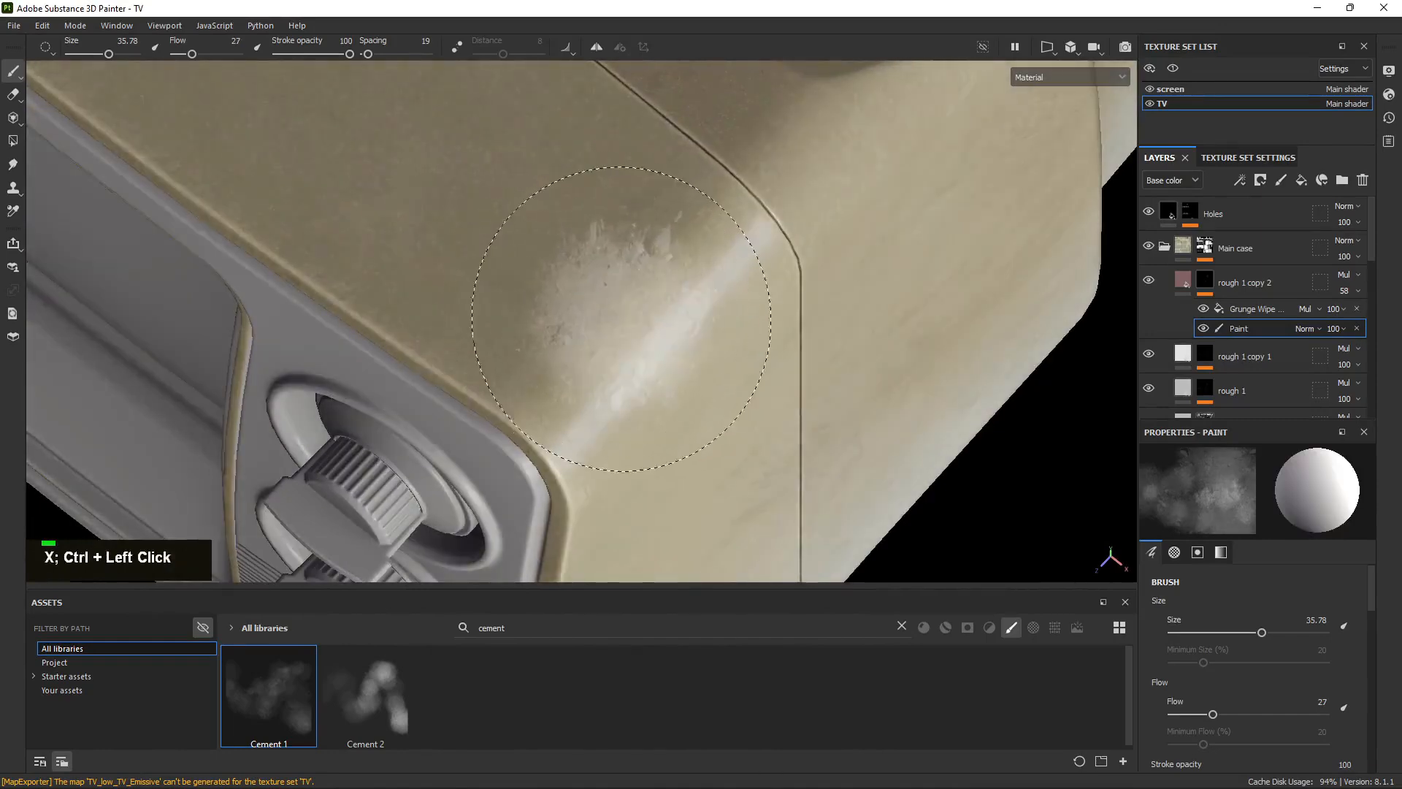
{"action": "double_click", "coordinate": [629, 316]}
Isolate the rough 1 copy 2 mask in the viewport and thin its side strokes in black with flow 20.
{"action": "left_click_drag", "start_coordinate": [464, 285], "coordinate": [314, 336], "text": "alt"}
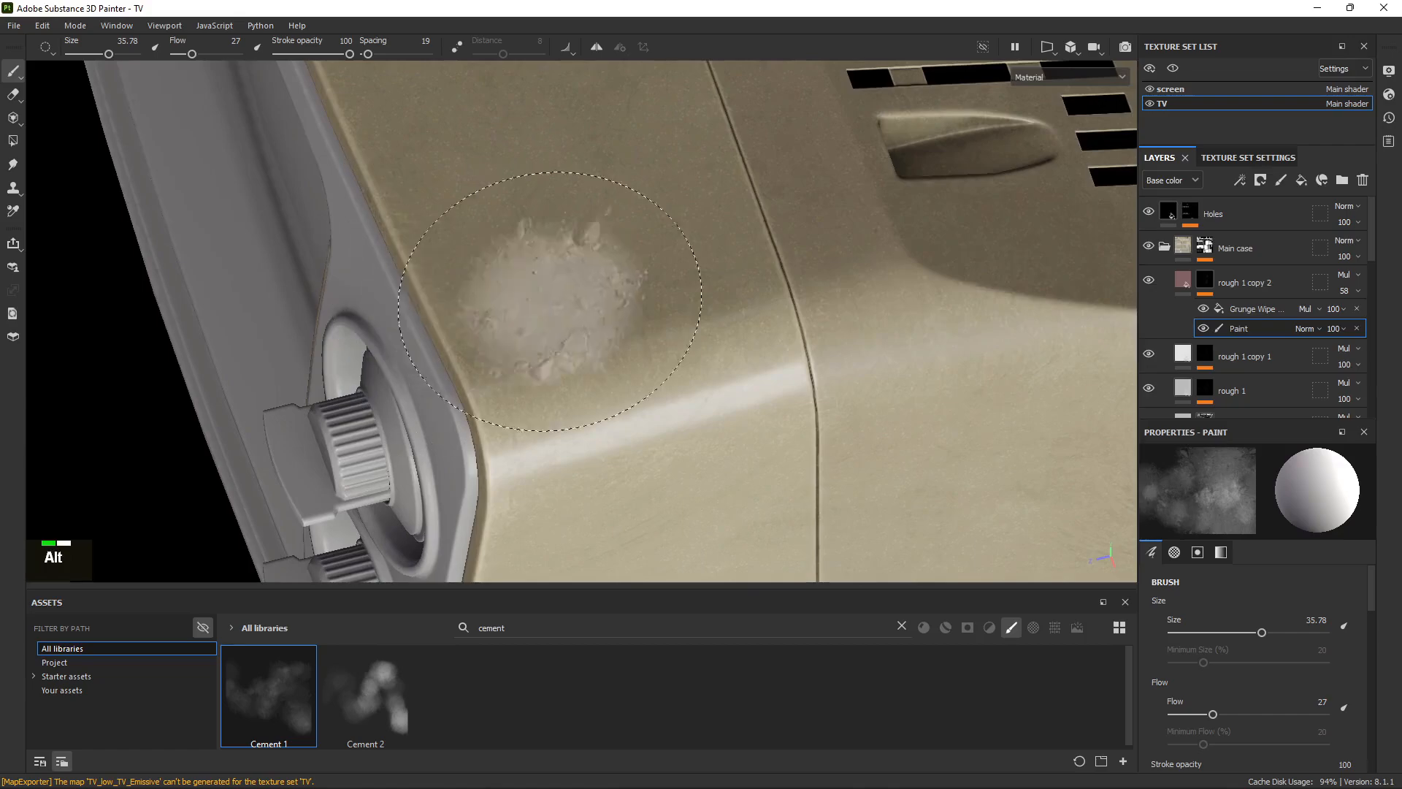
{"action": "left_click", "coordinate": [1202, 277], "text": "alt"}
{"action": "right_click_drag", "start_coordinate": [723, 278], "coordinate": [666, 269], "text": "alt"}
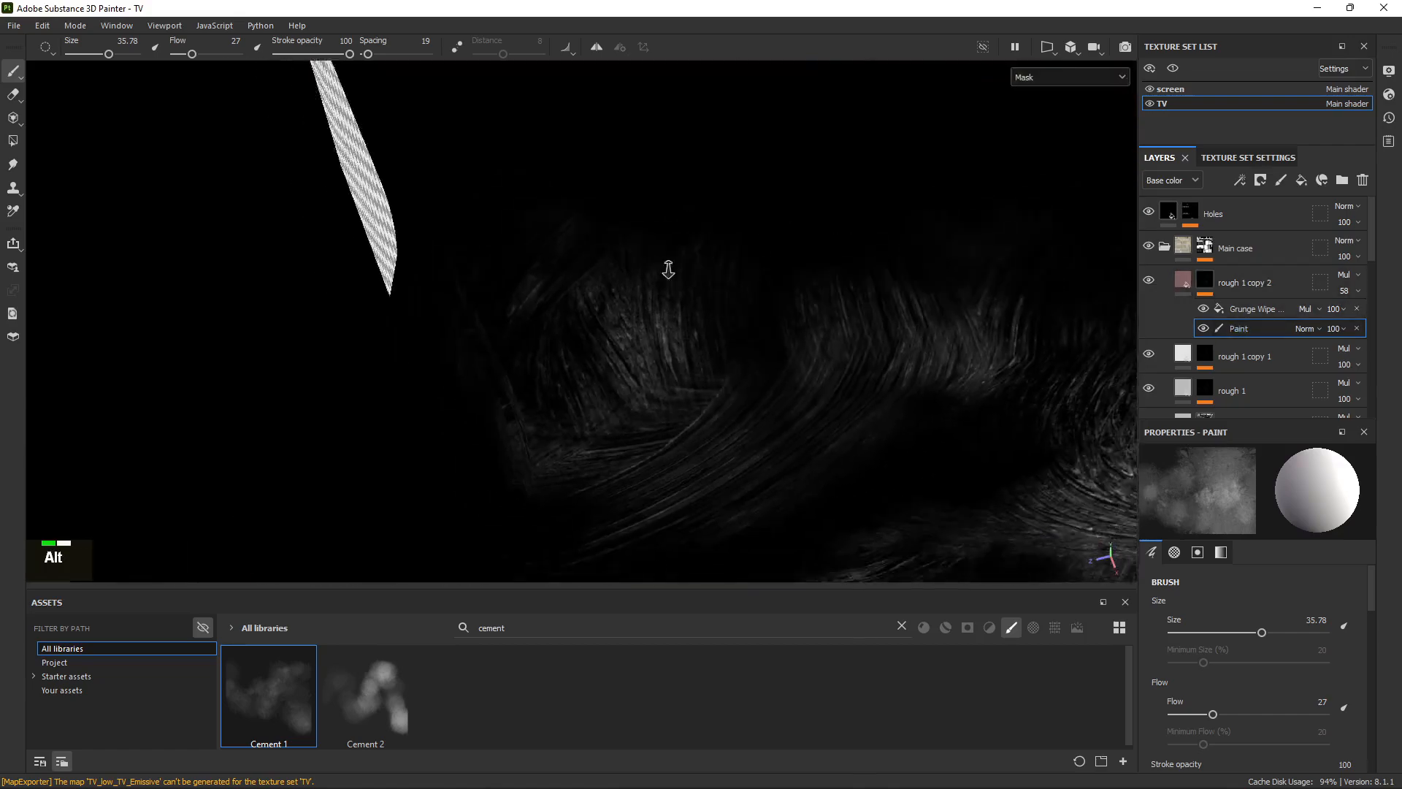
{"action": "left_click_drag", "start_coordinate": [667, 269], "coordinate": [566, 219], "text": "alt"}
{"action": "middle_click_drag", "start_coordinate": [567, 219], "coordinate": [409, 242], "text": "alt"}
{"action": "left_click_drag", "start_coordinate": [409, 241], "coordinate": [463, 261], "text": "alt"}
{"action": "middle_click_drag", "start_coordinate": [464, 260], "coordinate": [742, 233], "text": "alt"}
{"action": "left_click_drag", "start_coordinate": [742, 232], "coordinate": [754, 266], "text": "alt"}
{"action": "middle_click_drag", "start_coordinate": [754, 266], "coordinate": [572, 342], "text": "alt"}
{"action": "left_click_drag", "start_coordinate": [571, 342], "coordinate": [404, 325], "text": "alt"}
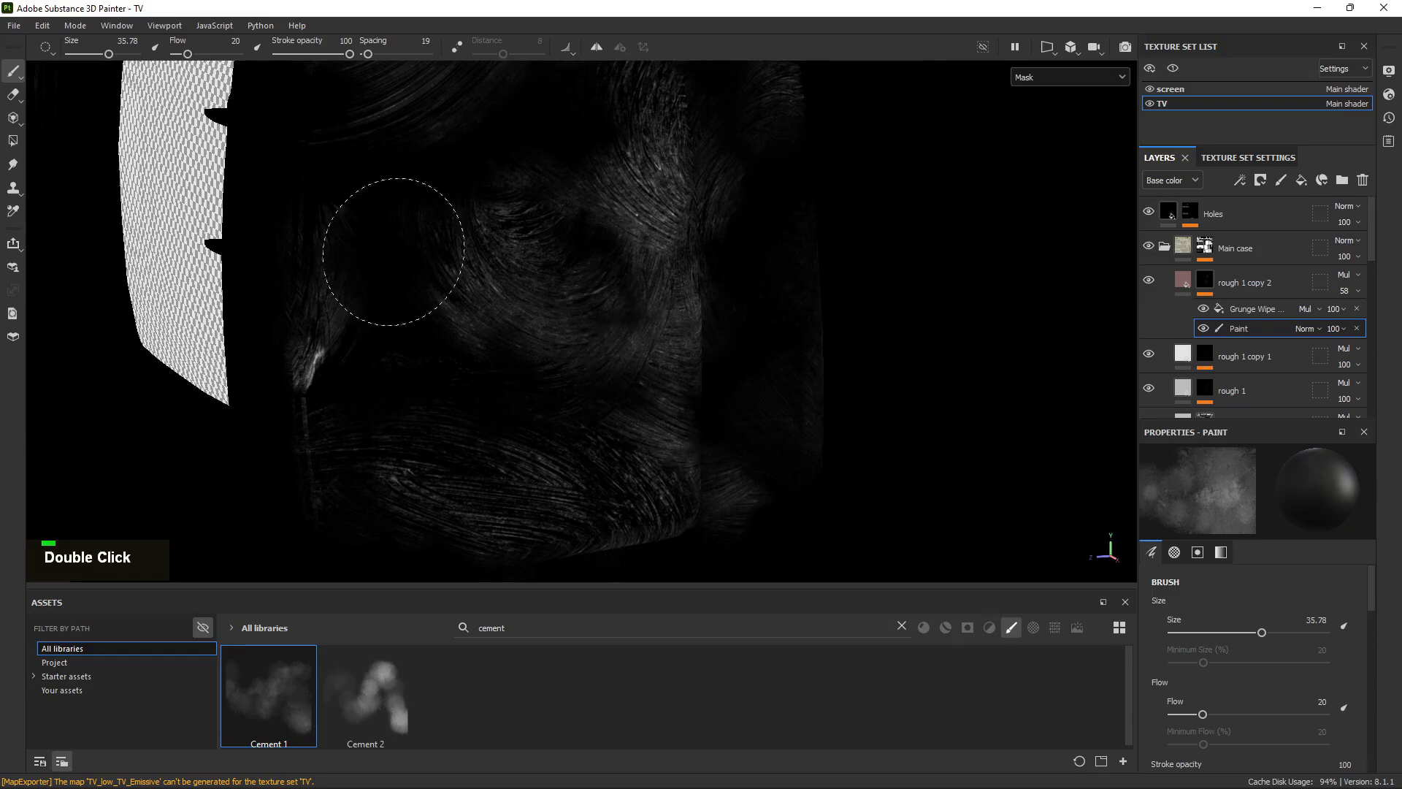
Paint swirling wipe marks in white into the mask on the opposite side of the case.
{"action": "middle_click_drag", "start_coordinate": [500, 318], "coordinate": [774, 463], "text": "alt"}
{"action": "left_click_drag", "start_coordinate": [774, 463], "coordinate": [845, 397], "text": "alt"}
{"action": "middle_click_drag", "start_coordinate": [845, 398], "coordinate": [739, 410], "text": "alt"}
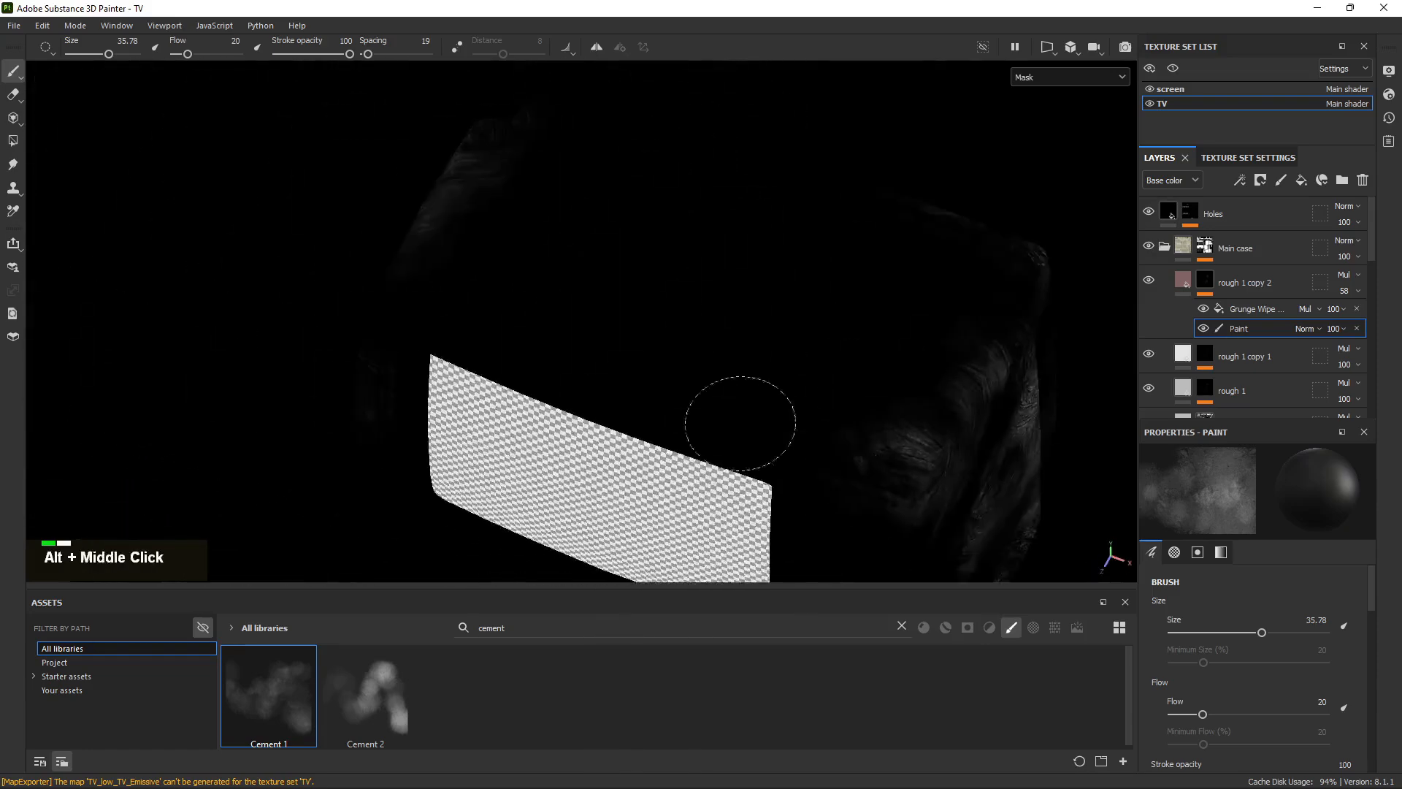
{"action": "left_click_drag", "start_coordinate": [738, 410], "coordinate": [720, 310], "text": "alt"}
{"action": "right_click_drag", "start_coordinate": [720, 309], "coordinate": [493, 370], "text": "alt"}
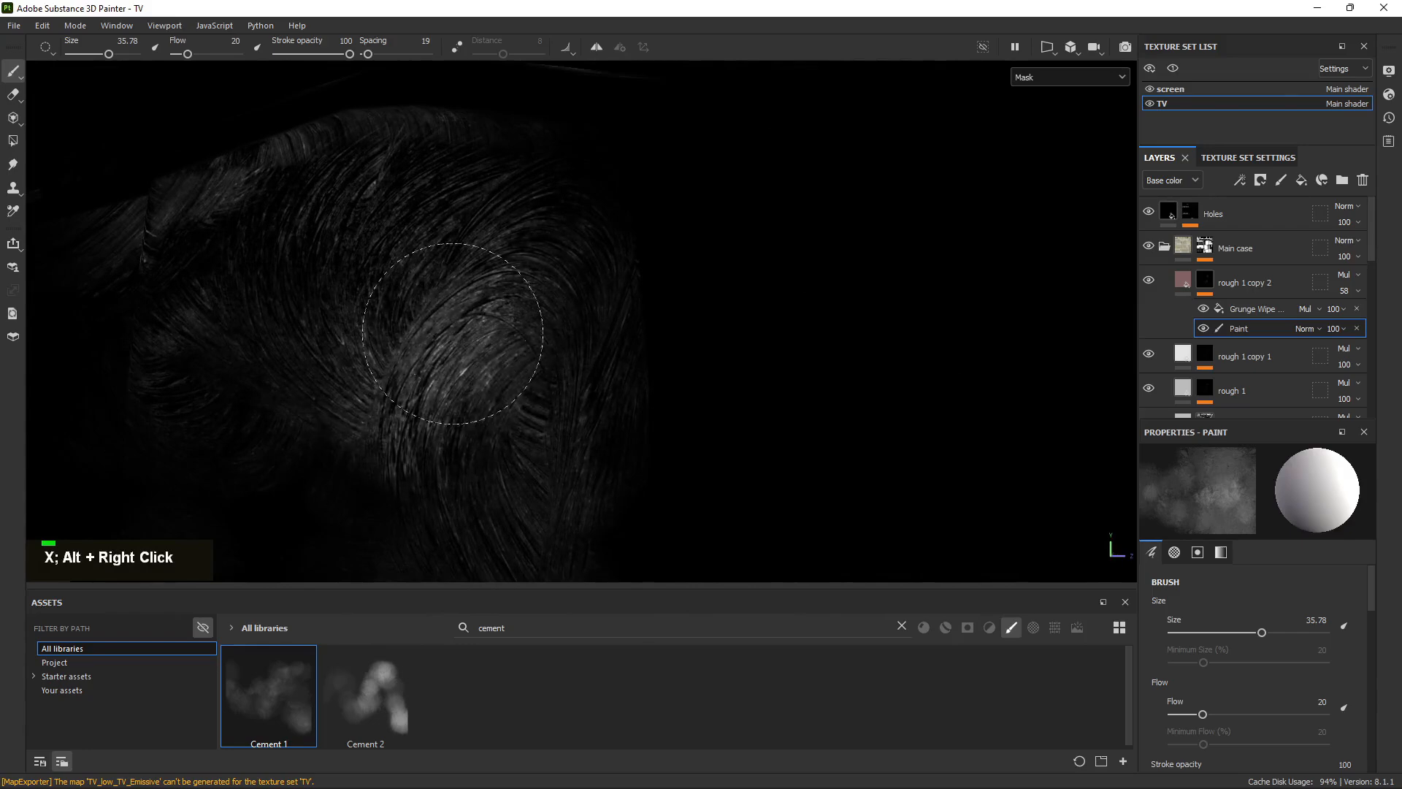
{"action": "right_click_drag", "start_coordinate": [499, 329], "coordinate": [467, 343], "text": "alt"}
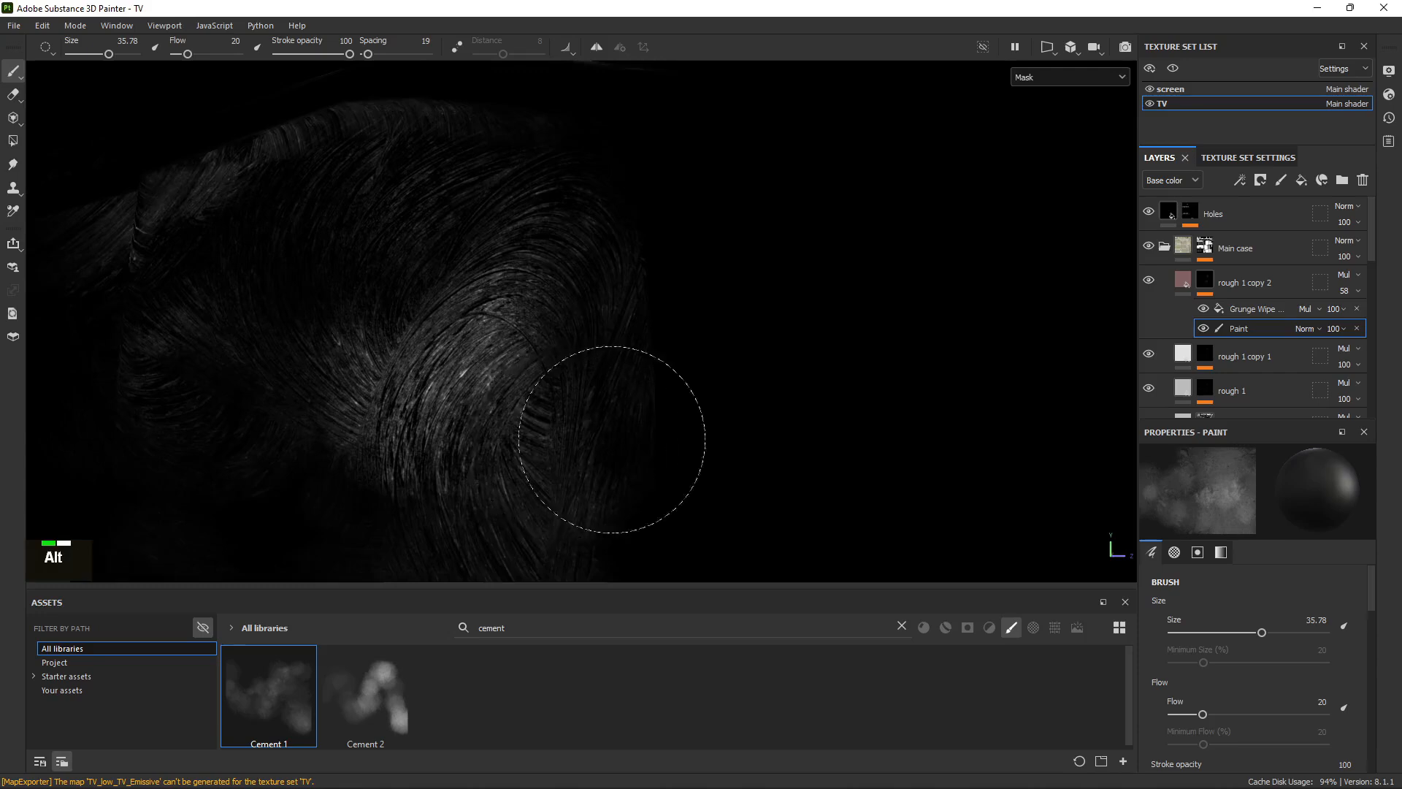
Fade the lower edge of the opposite side's wipe marks with the black brush.
{"action": "left_click_drag", "start_coordinate": [612, 439], "coordinate": [562, 203], "text": "alt"}
{"action": "left_click_drag", "start_coordinate": [558, 338], "coordinate": [563, 112], "text": "alt"}
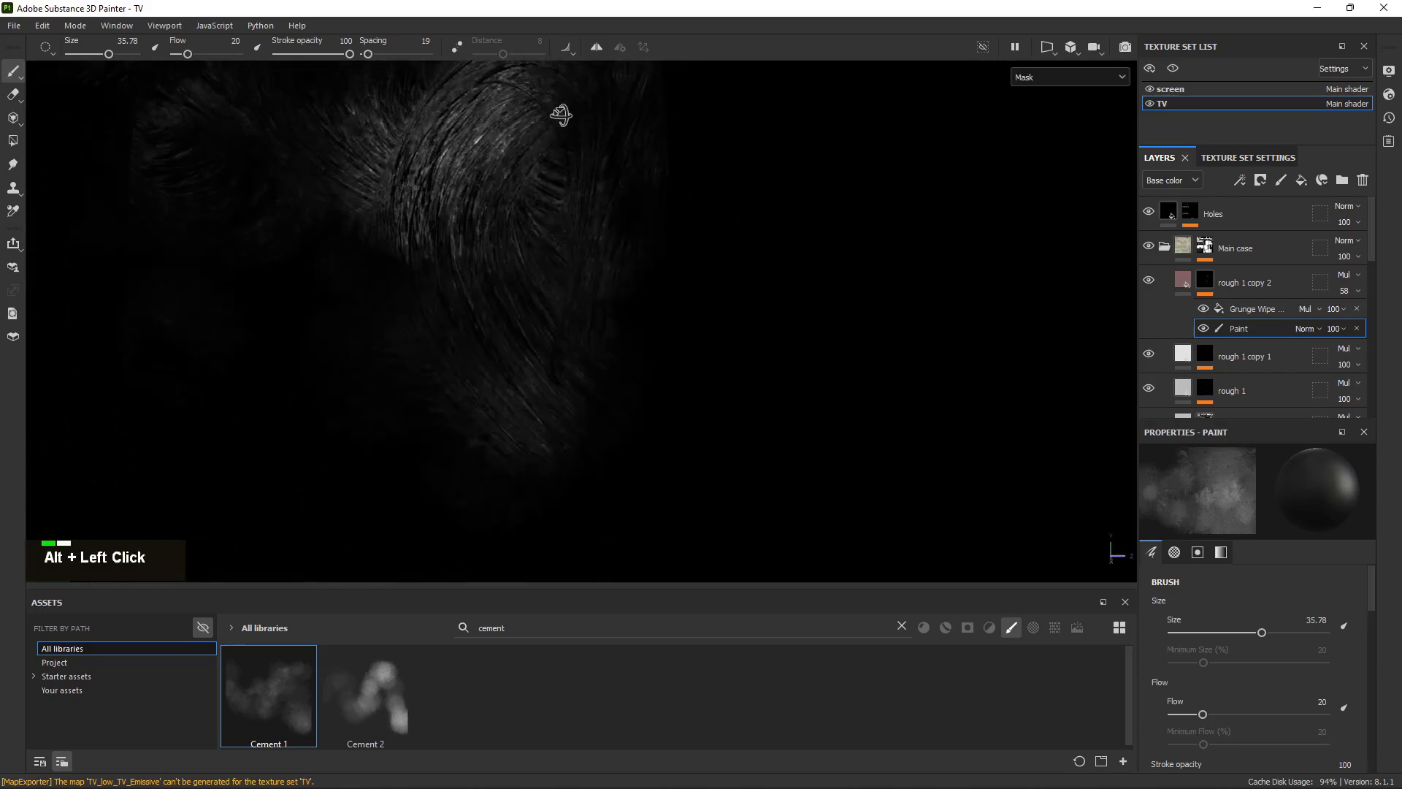
{"action": "left_click_drag", "start_coordinate": [584, 380], "coordinate": [604, 281], "text": "alt"}
{"action": "middle_click_drag", "start_coordinate": [621, 358], "coordinate": [632, 266], "text": "alt"}
{"action": "left_click_drag", "start_coordinate": [632, 266], "coordinate": [619, 365], "text": "alt"}
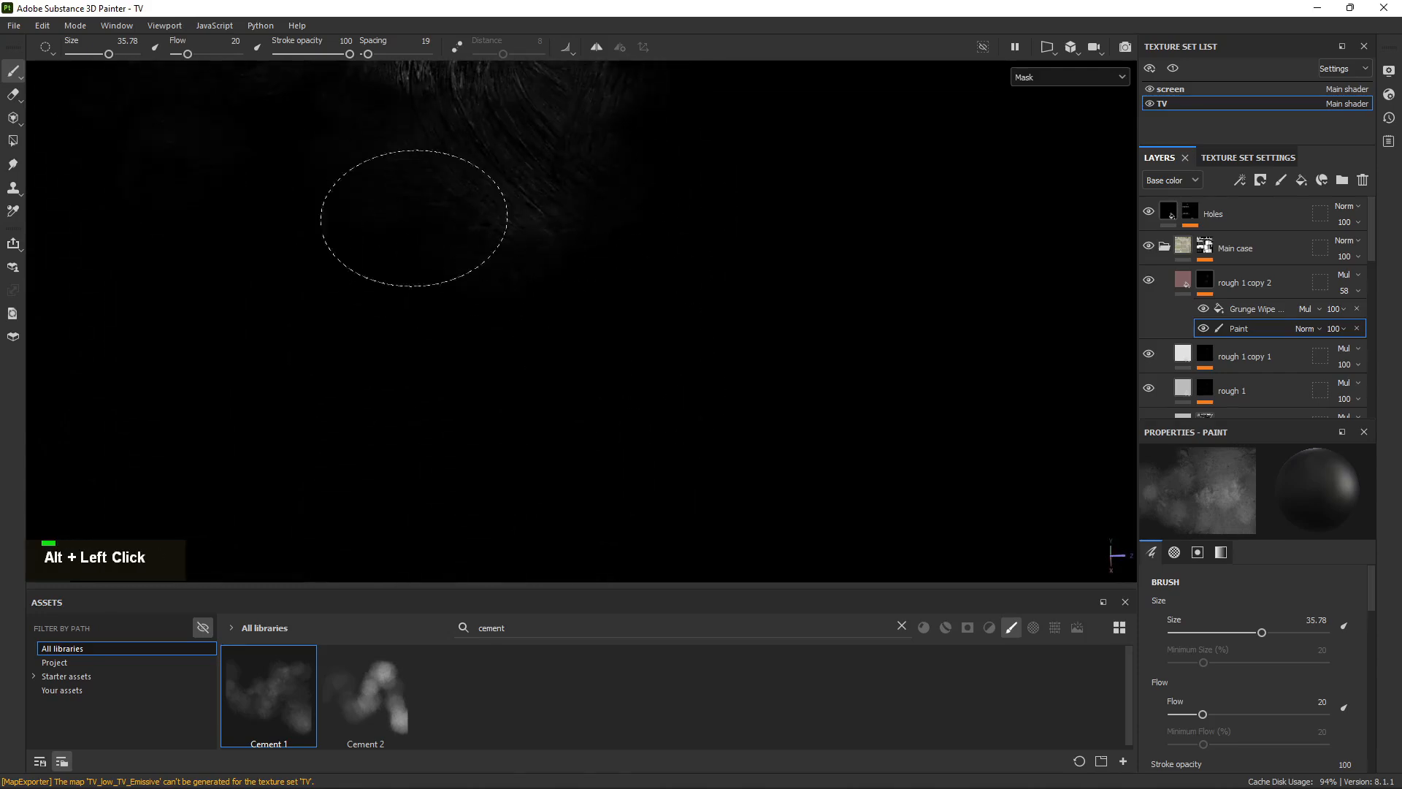
{"action": "left_click_drag", "start_coordinate": [414, 218], "coordinate": [621, 373], "text": "alt"}
Return to the material view and paint white grunge beside the rear ridge on the opposite side.
{"action": "key", "text": "m"}
{"action": "right_click_drag", "start_coordinate": [620, 373], "coordinate": [433, 370], "text": "shift"}
{"action": "left_click_drag", "start_coordinate": [433, 370], "coordinate": [456, 427], "text": "alt"}
{"action": "key", "text": "x"}
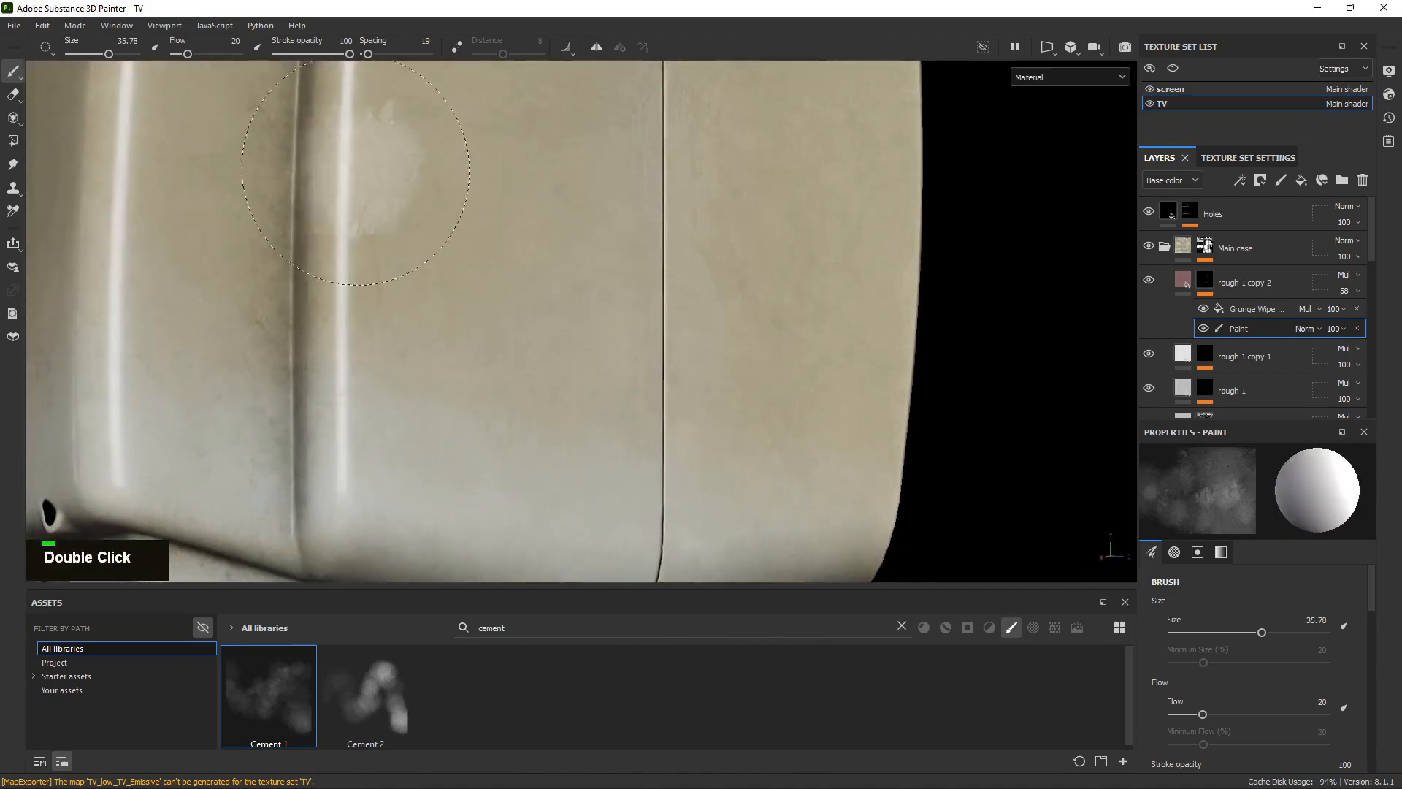
{"action": "middle_click_drag", "start_coordinate": [466, 381], "coordinate": [470, 329], "text": "alt"}
{"action": "left_click_drag", "start_coordinate": [469, 329], "coordinate": [477, 395], "text": "alt"}
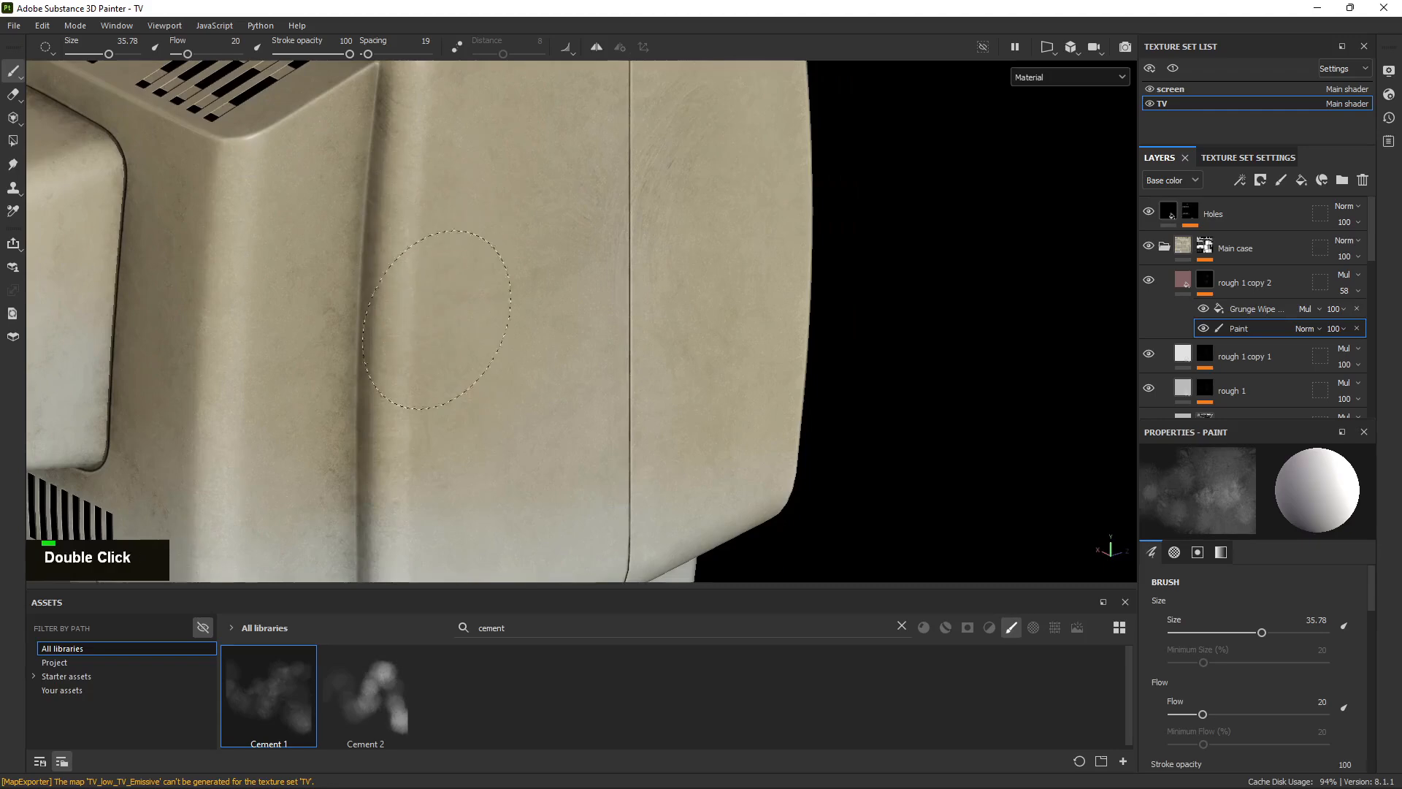
{"action": "right_click_drag", "start_coordinate": [584, 444], "coordinate": [493, 395], "text": "alt"}
{"action": "left_click_drag", "start_coordinate": [493, 394], "coordinate": [329, 270], "text": "alt"}
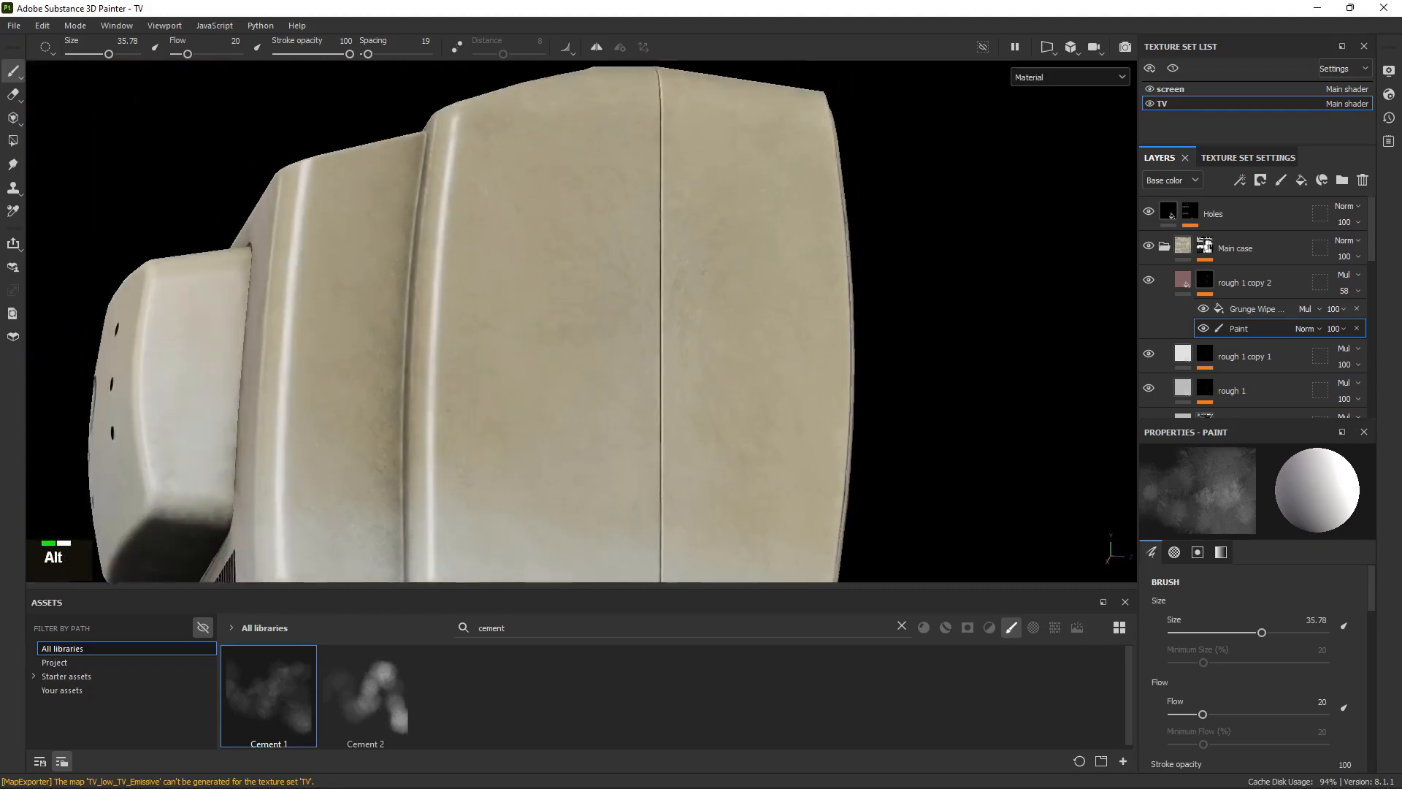
Paint grunge into the mask along the opposite side's lower edge, around the seam above the base.
{"action": "middle_click_drag", "start_coordinate": [468, 446], "coordinate": [404, 317], "text": "alt"}
{"action": "right_click_drag", "start_coordinate": [433, 462], "coordinate": [393, 318], "text": "alt"}
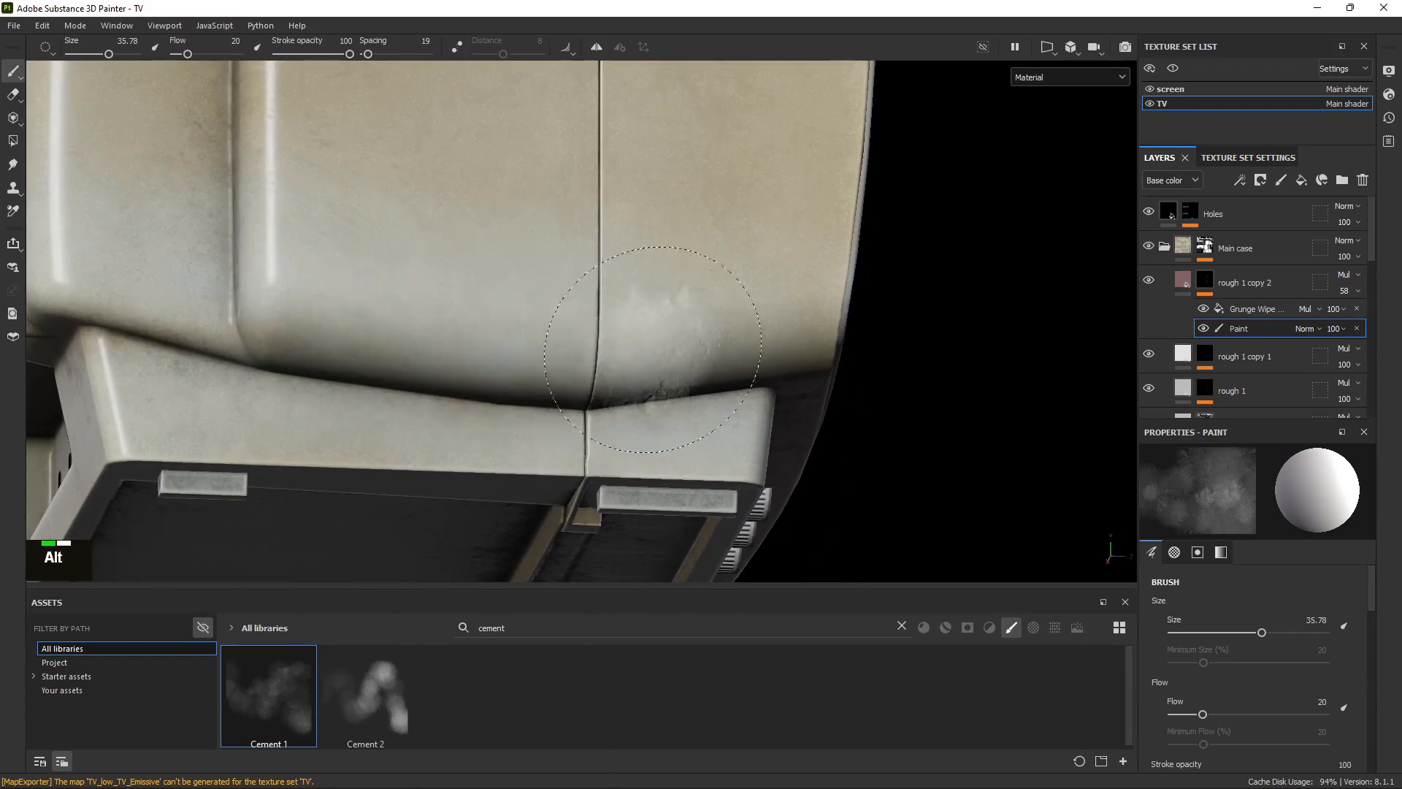
{"action": "middle_click_drag", "start_coordinate": [653, 349], "coordinate": [667, 370], "text": "alt"}
{"action": "left_click_drag", "start_coordinate": [667, 370], "coordinate": [404, 314], "text": "alt"}
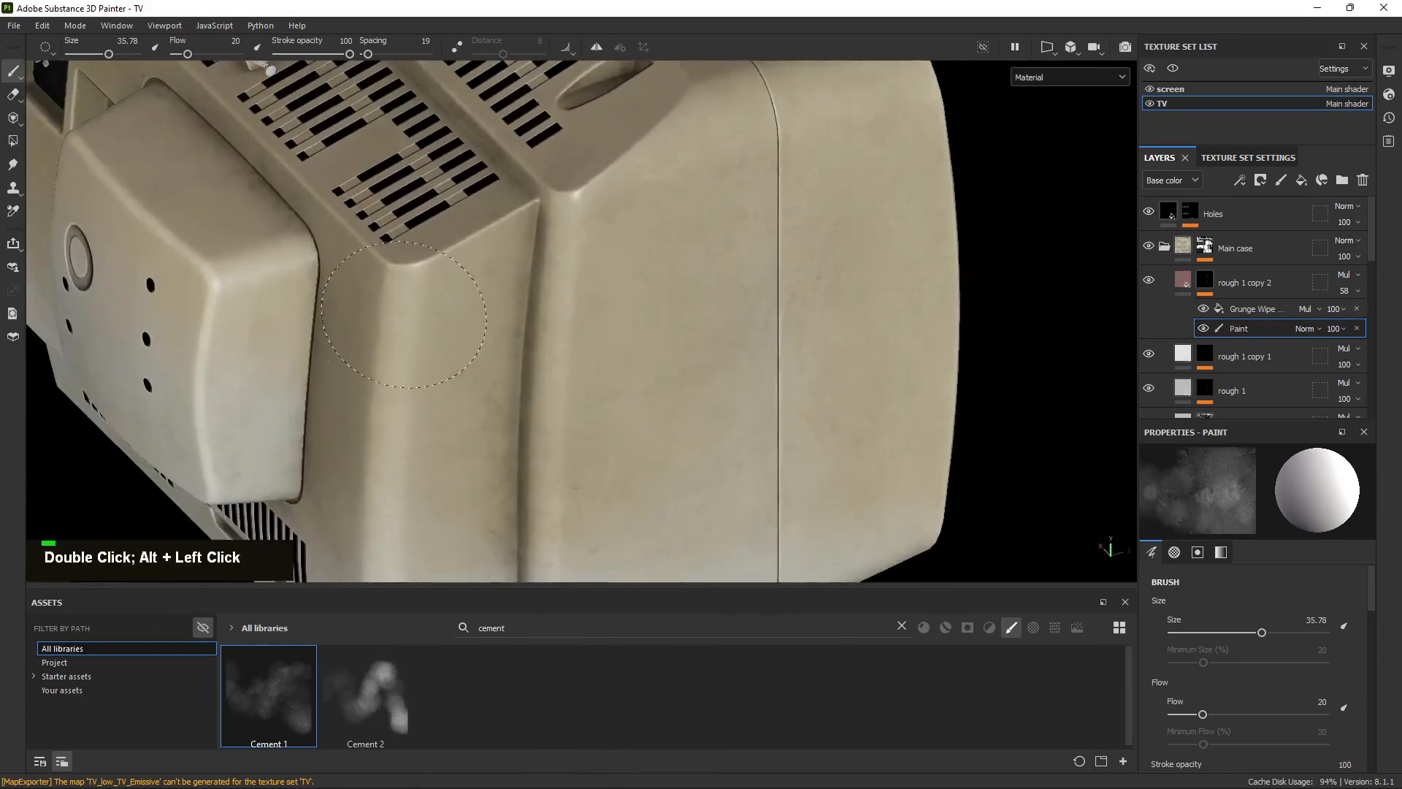
Paint grunge on the rear section of the case, below the top vents and beside the back cover.
{"action": "right_click_drag", "start_coordinate": [407, 340], "coordinate": [395, 314], "text": "alt"}
{"action": "middle_click_drag", "start_coordinate": [394, 314], "coordinate": [387, 350], "text": "alt"}
{"action": "left_click_drag", "start_coordinate": [387, 350], "coordinate": [317, 315], "text": "alt"}
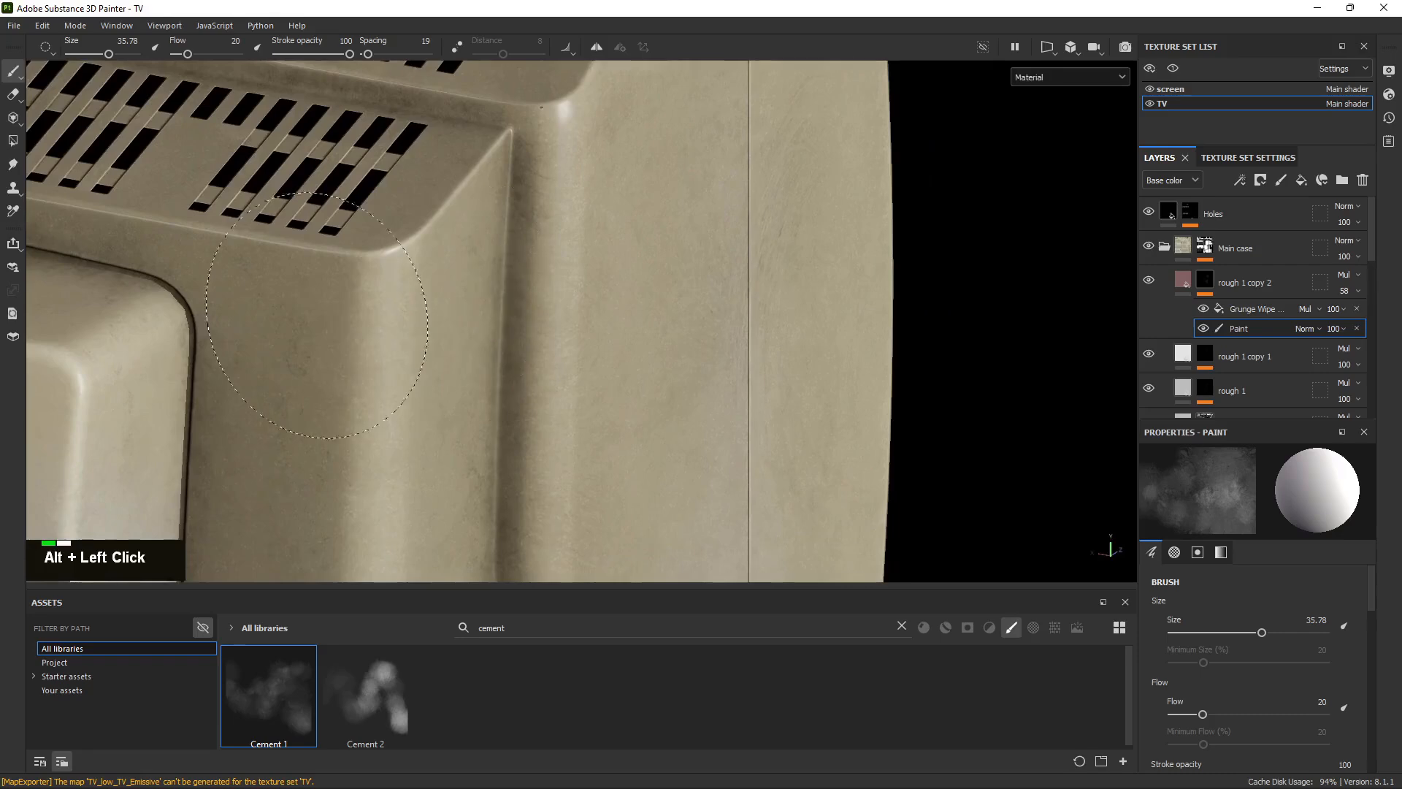
{"action": "middle_click_drag", "start_coordinate": [351, 303], "coordinate": [358, 233], "text": "alt"}
{"action": "left_click_drag", "start_coordinate": [358, 234], "coordinate": [365, 168], "text": "alt"}
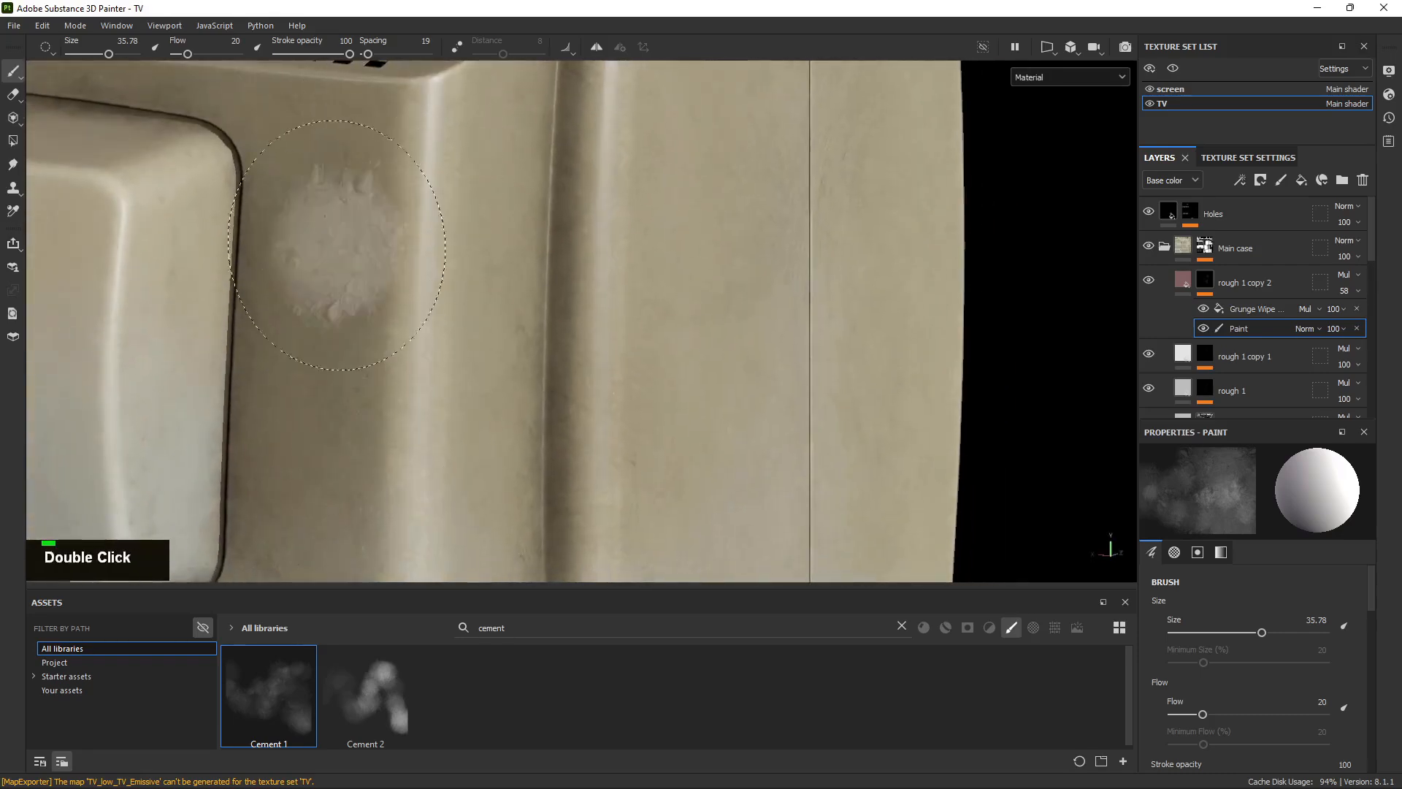
{"action": "left_click_drag", "start_coordinate": [297, 226], "coordinate": [336, 305], "text": "alt"}
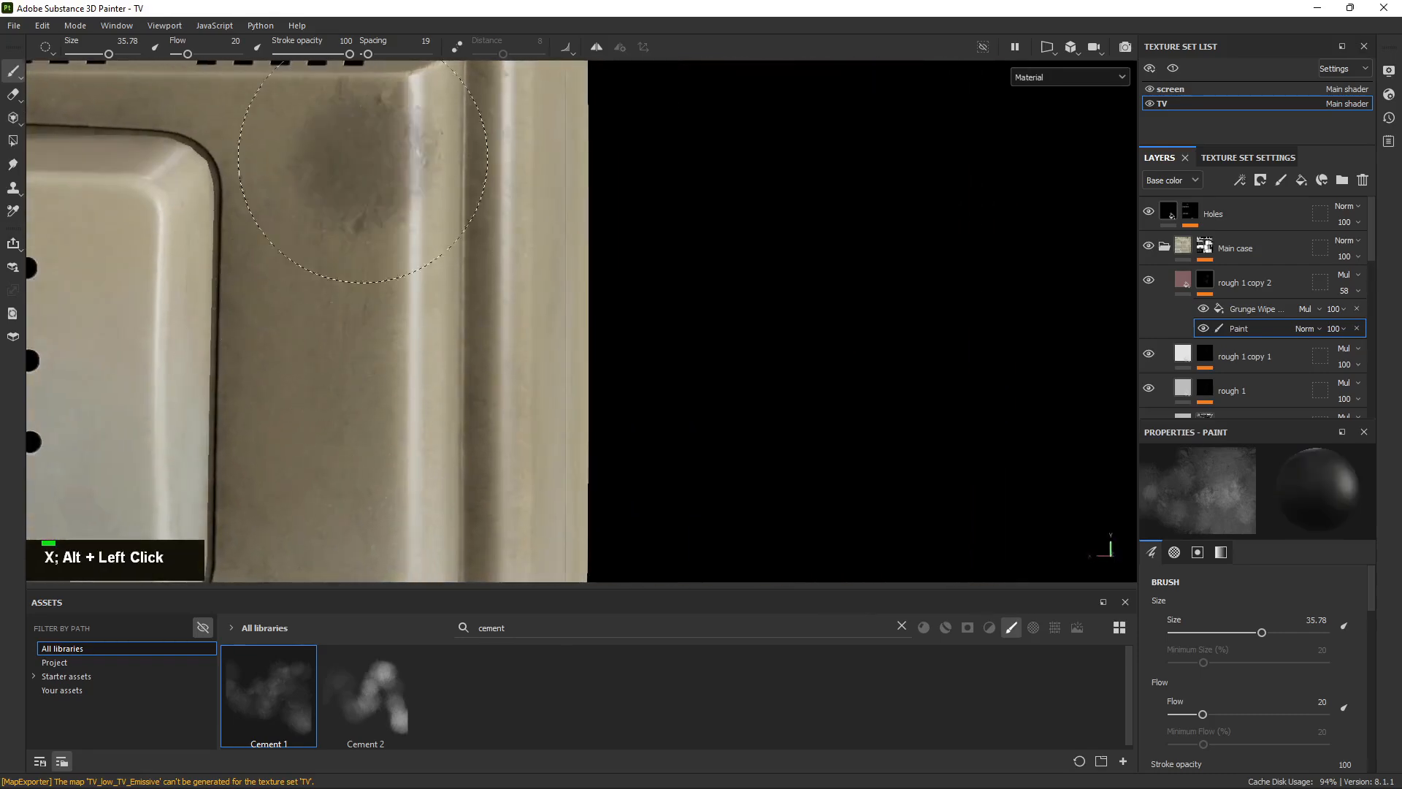
Paint grunge into the mask around the rear lower corner, near the screw hole and vertical vents.
{"action": "middle_click_drag", "start_coordinate": [456, 373], "coordinate": [379, 336], "text": "alt"}
{"action": "right_click_drag", "start_coordinate": [380, 336], "coordinate": [336, 342], "text": "alt"}
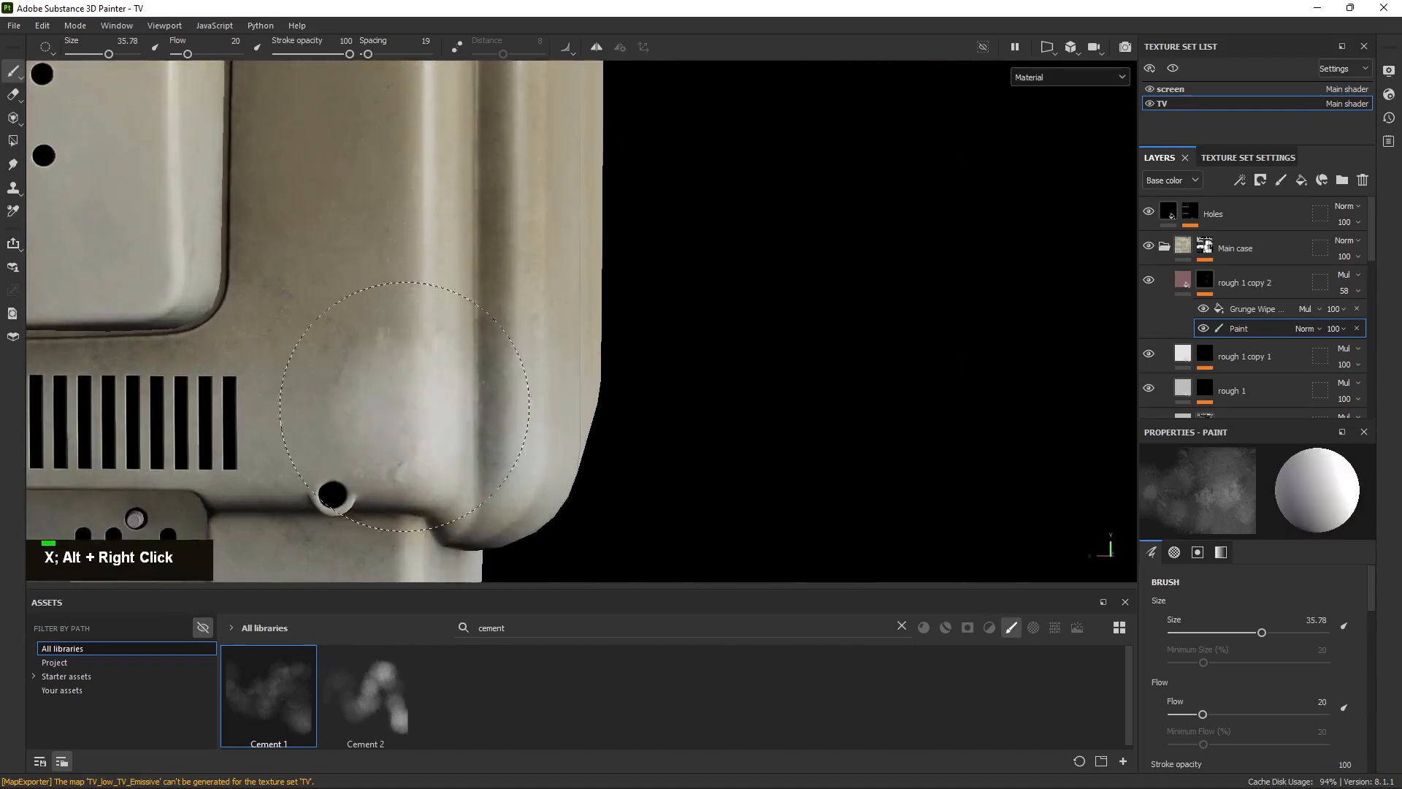
{"action": "left_click_drag", "start_coordinate": [389, 318], "coordinate": [369, 314], "text": "alt"}
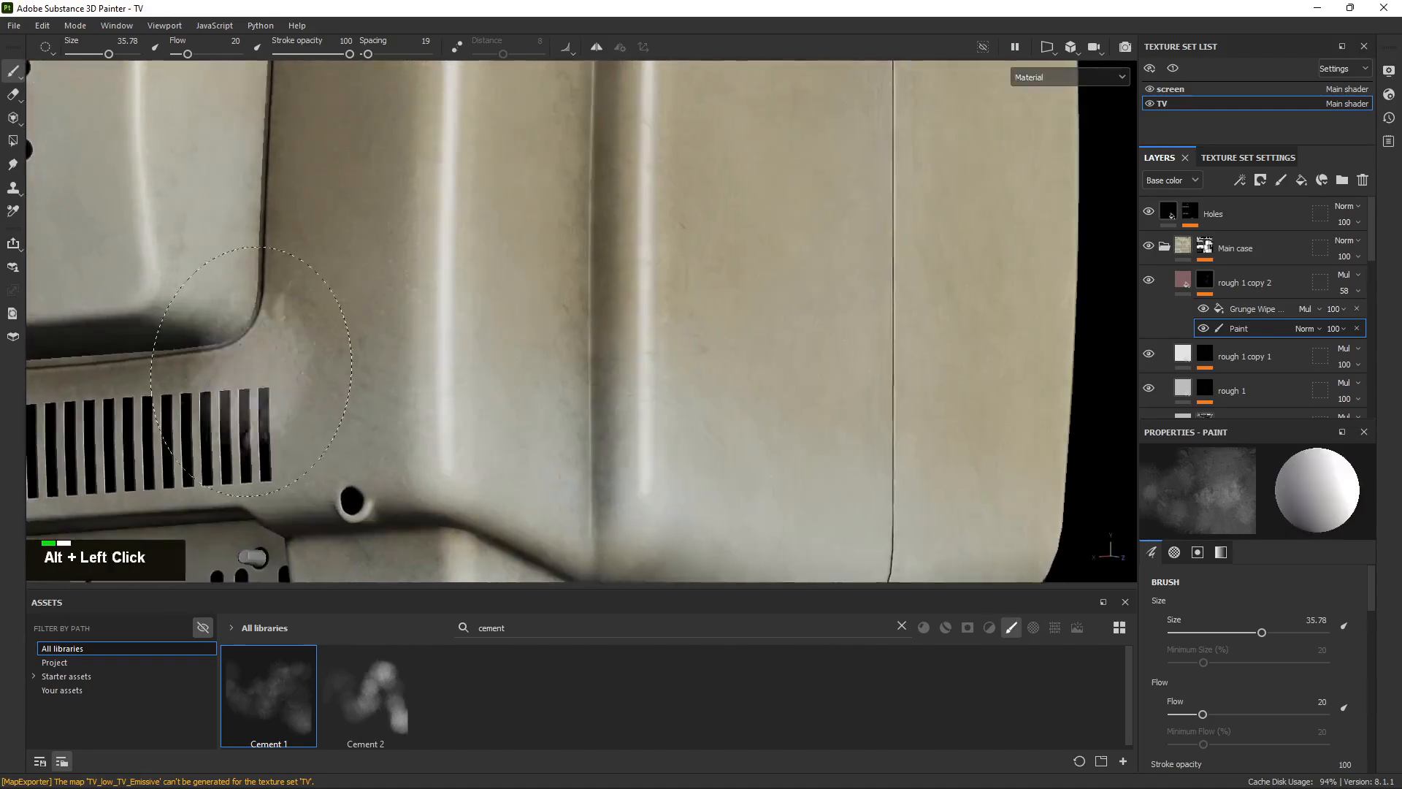
Set the brush size to 52.7 and flow to 14, and paint broad soft grunge across the case's side.
{"action": "right_click_drag", "start_coordinate": [369, 314], "coordinate": [350, 321], "text": "alt"}
{"action": "left_click_drag", "start_coordinate": [351, 322], "coordinate": [357, 312], "text": "alt"}
{"action": "middle_click_drag", "start_coordinate": [357, 313], "coordinate": [403, 326], "text": "alt"}
{"action": "left_click_drag", "start_coordinate": [404, 325], "coordinate": [331, 335], "text": "alt"}
{"action": "right_click_drag", "start_coordinate": [332, 336], "coordinate": [409, 307], "text": "alt"}
{"action": "middle_click_drag", "start_coordinate": [409, 306], "coordinate": [473, 290], "text": "alt"}
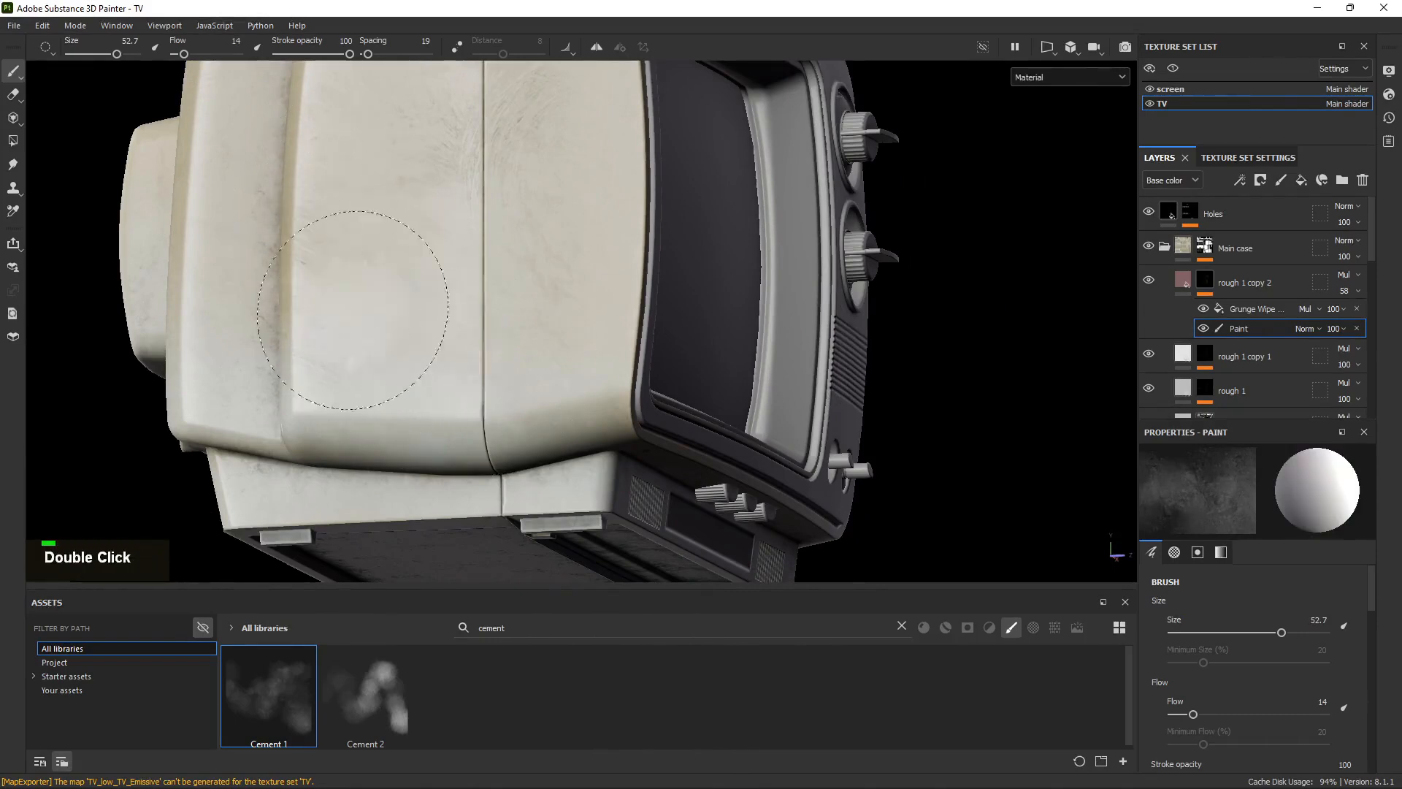
Invert the brush to black and soften the grunge around the seam on the upper side of the case.
{"action": "left_click_drag", "start_coordinate": [511, 329], "coordinate": [471, 351], "text": "alt"}
{"action": "middle_click_drag", "start_coordinate": [734, 313], "coordinate": [721, 469], "text": "alt"}
{"action": "left_click_drag", "start_coordinate": [721, 469], "coordinate": [626, 409], "text": "alt"}
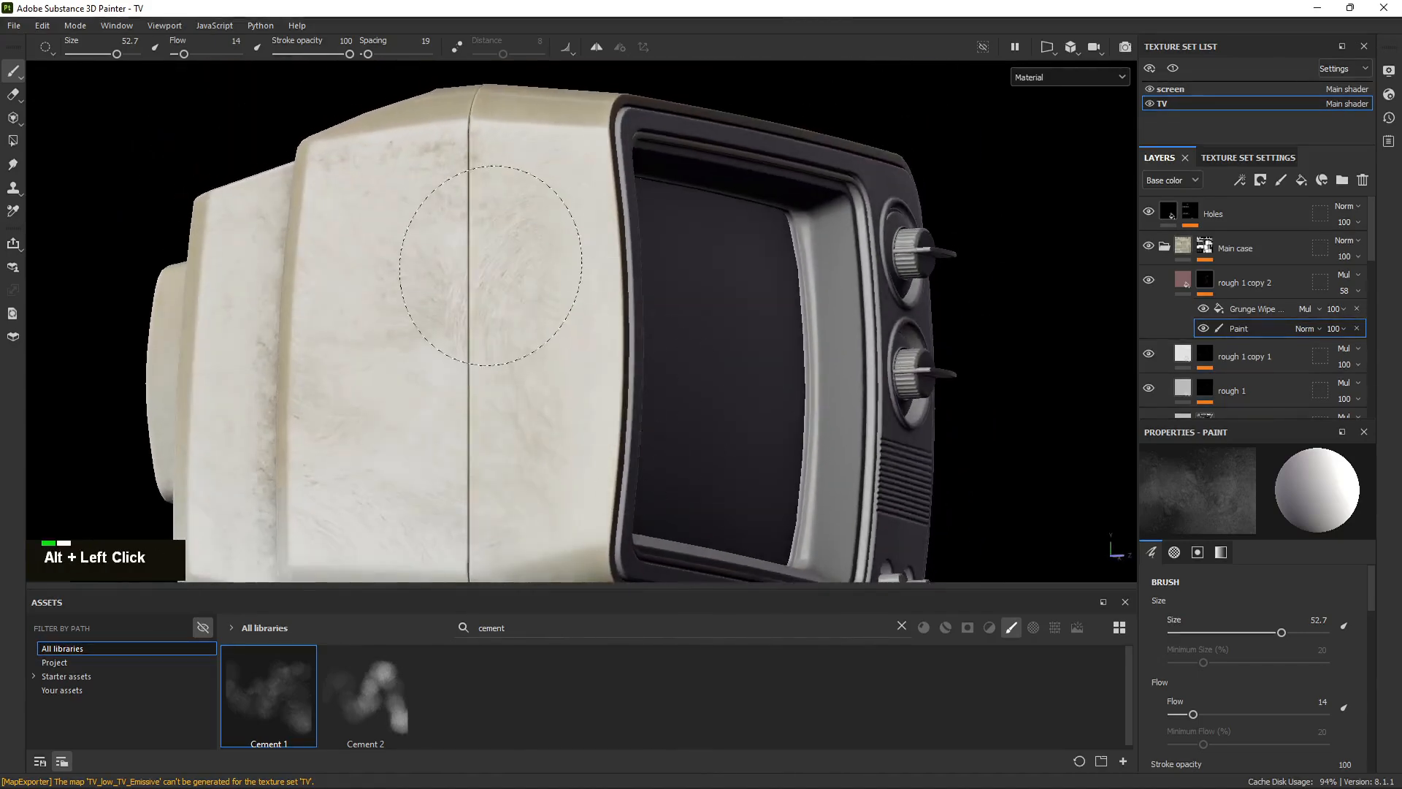
{"action": "key", "text": "x"}
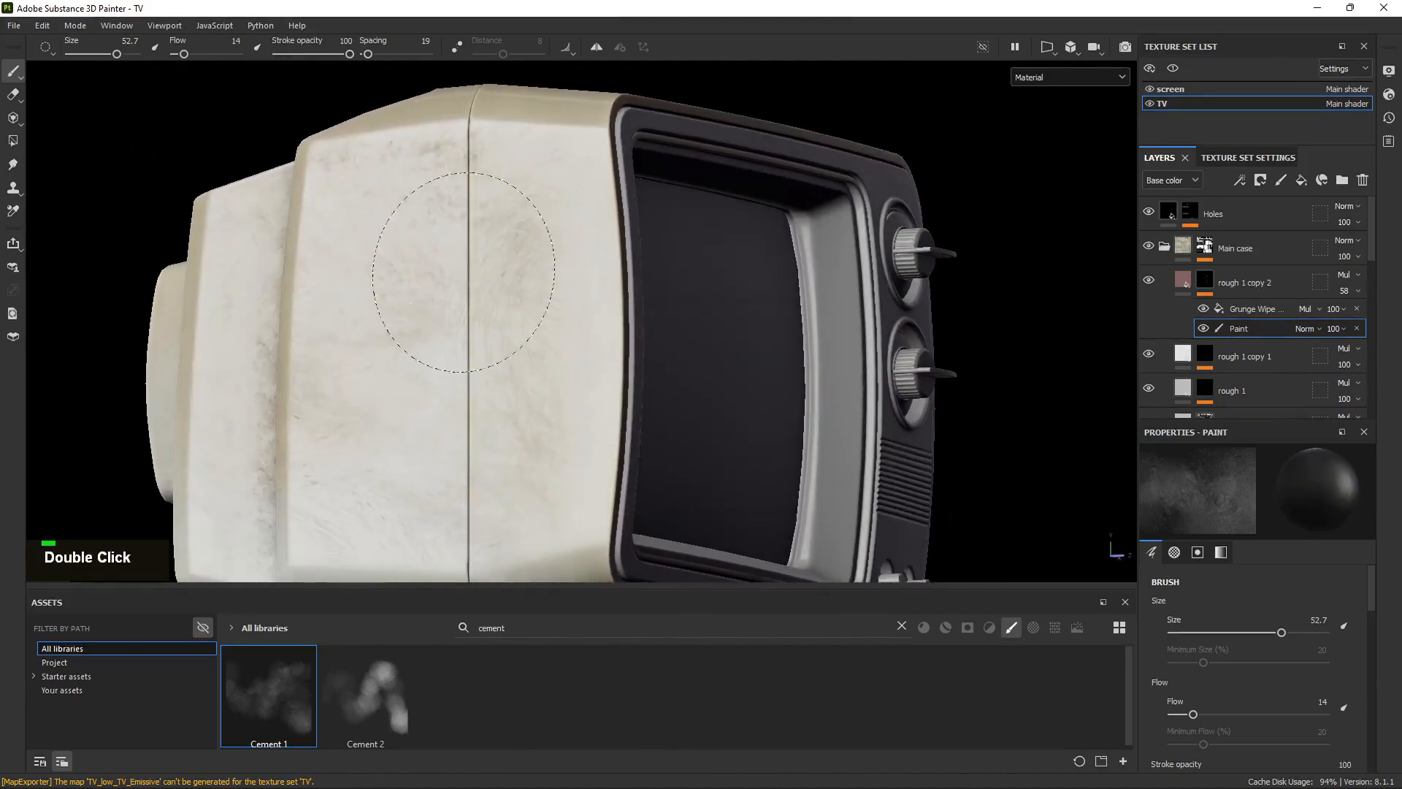
Invert the brush back to white and look over the case's side, top, handle recess and rear vents.
{"action": "mouse_move", "coordinate": [458, 216]}
{"action": "left_mouse_down", "text": "alt"}
{"action": "mouse_move", "coordinate": [633, 369]}
{"action": "mouse_move", "coordinate": [651, 325]}
{"action": "left_mouse_up", "text": "alt"}
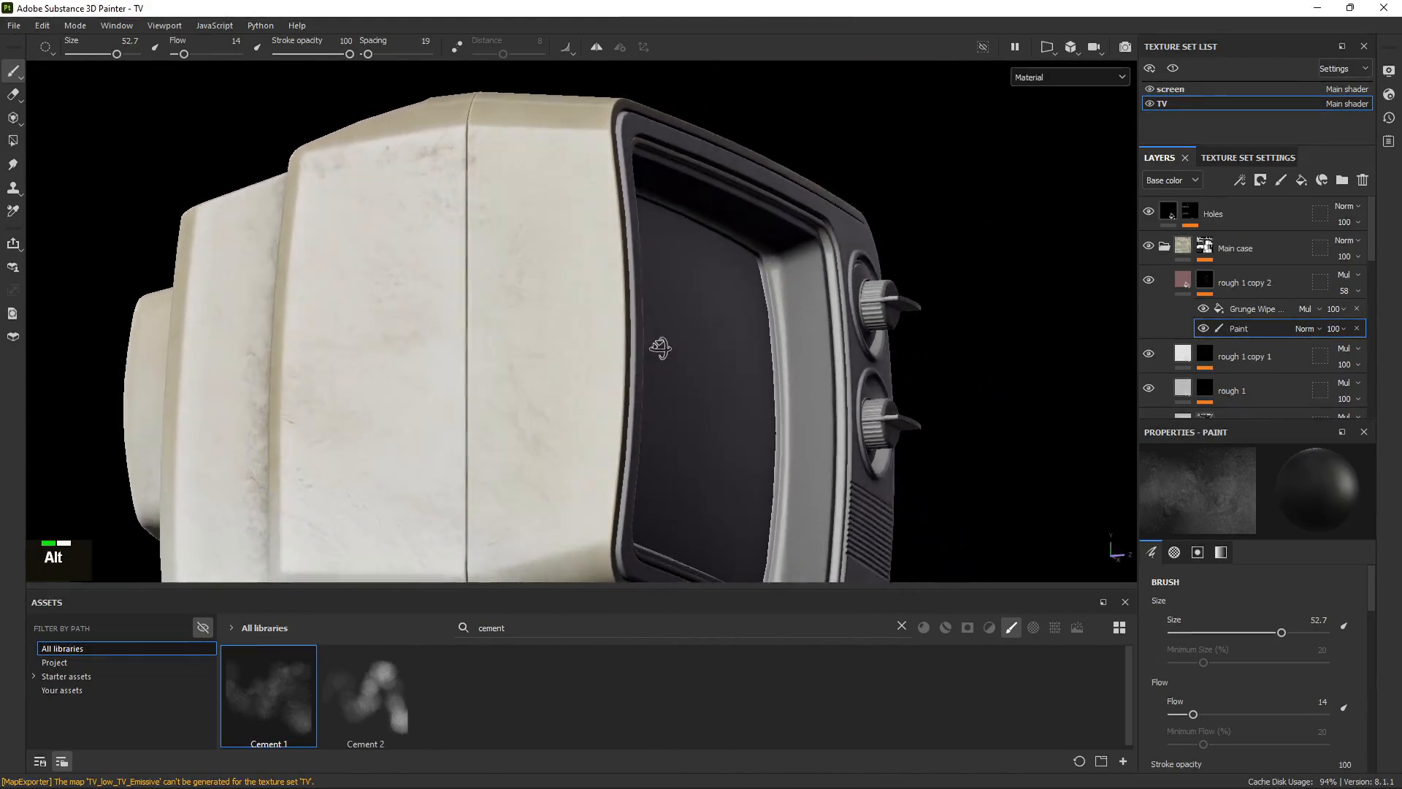
{"action": "key", "text": "x"}
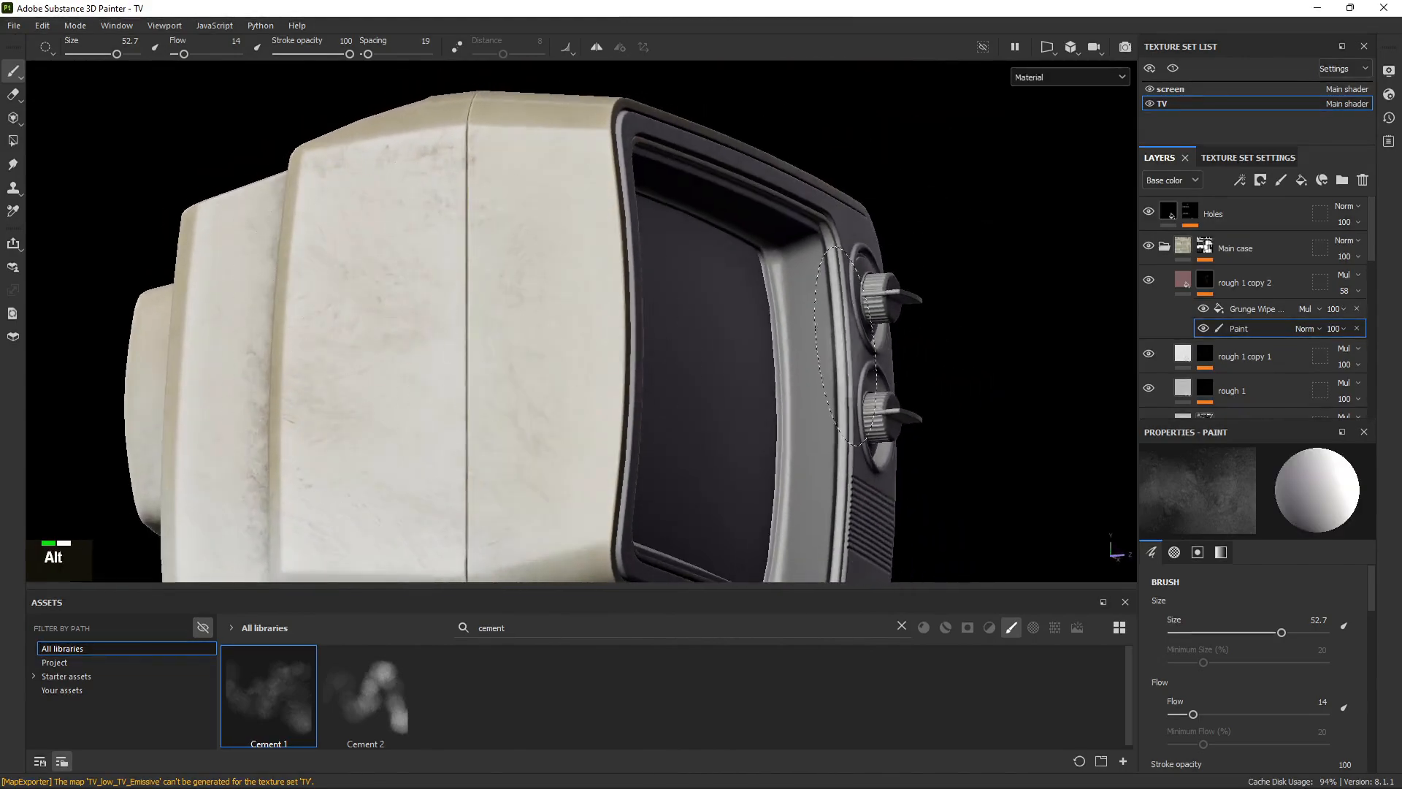
{"action": "left_click_drag", "start_coordinate": [846, 346], "coordinate": [694, 512], "text": "alt"}
{"action": "middle_click_drag", "start_coordinate": [705, 267], "coordinate": [734, 336], "text": "alt"}
{"action": "left_click_drag", "start_coordinate": [734, 336], "coordinate": [957, 421], "text": "alt"}
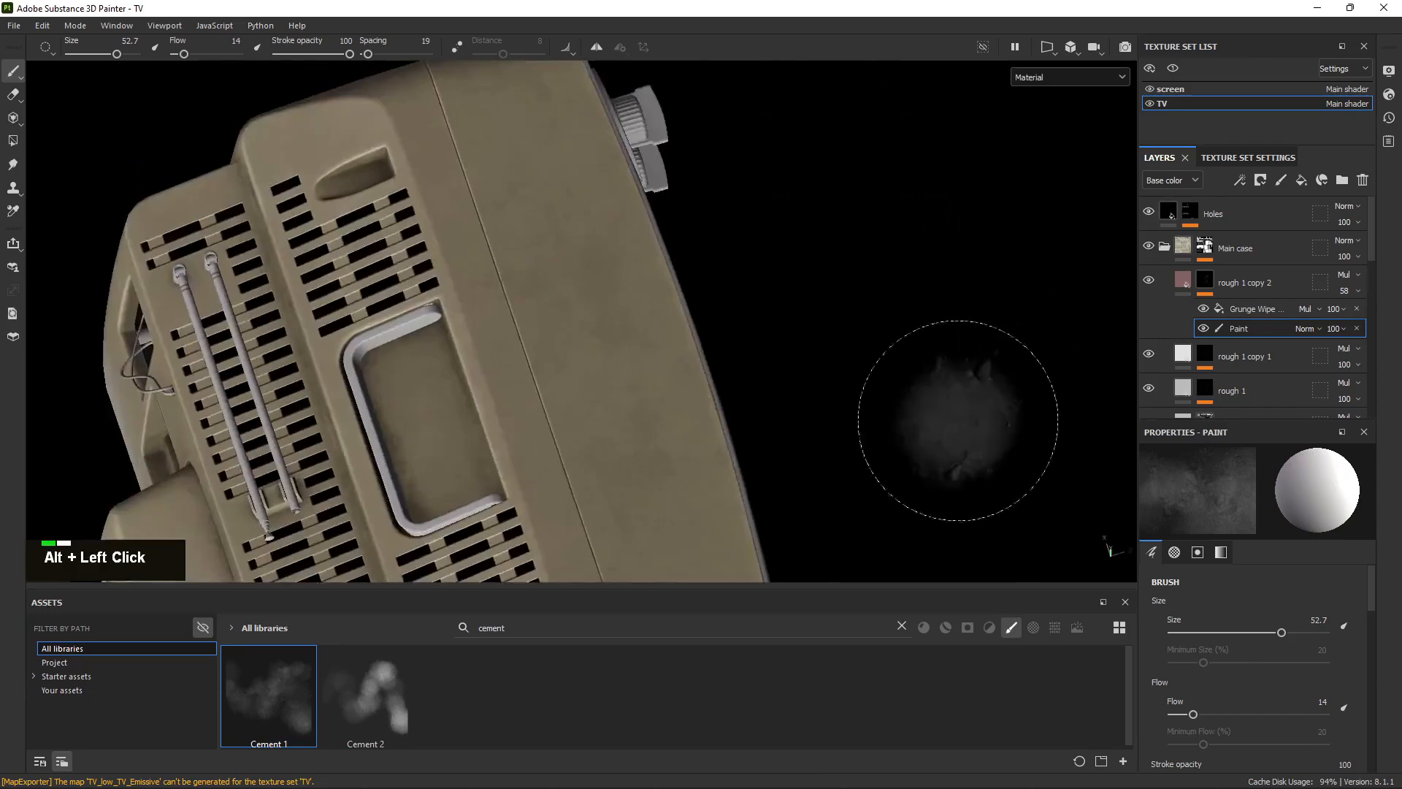
{"action": "middle_click_drag", "start_coordinate": [611, 432], "coordinate": [614, 241], "text": "alt"}
{"action": "left_click_drag", "start_coordinate": [614, 242], "coordinate": [526, 438], "text": "alt"}
{"action": "middle_click_drag", "start_coordinate": [526, 438], "coordinate": [809, 301], "text": "alt"}
{"action": "middle_click_drag", "start_coordinate": [575, 250], "coordinate": [549, 392], "text": "alt"}
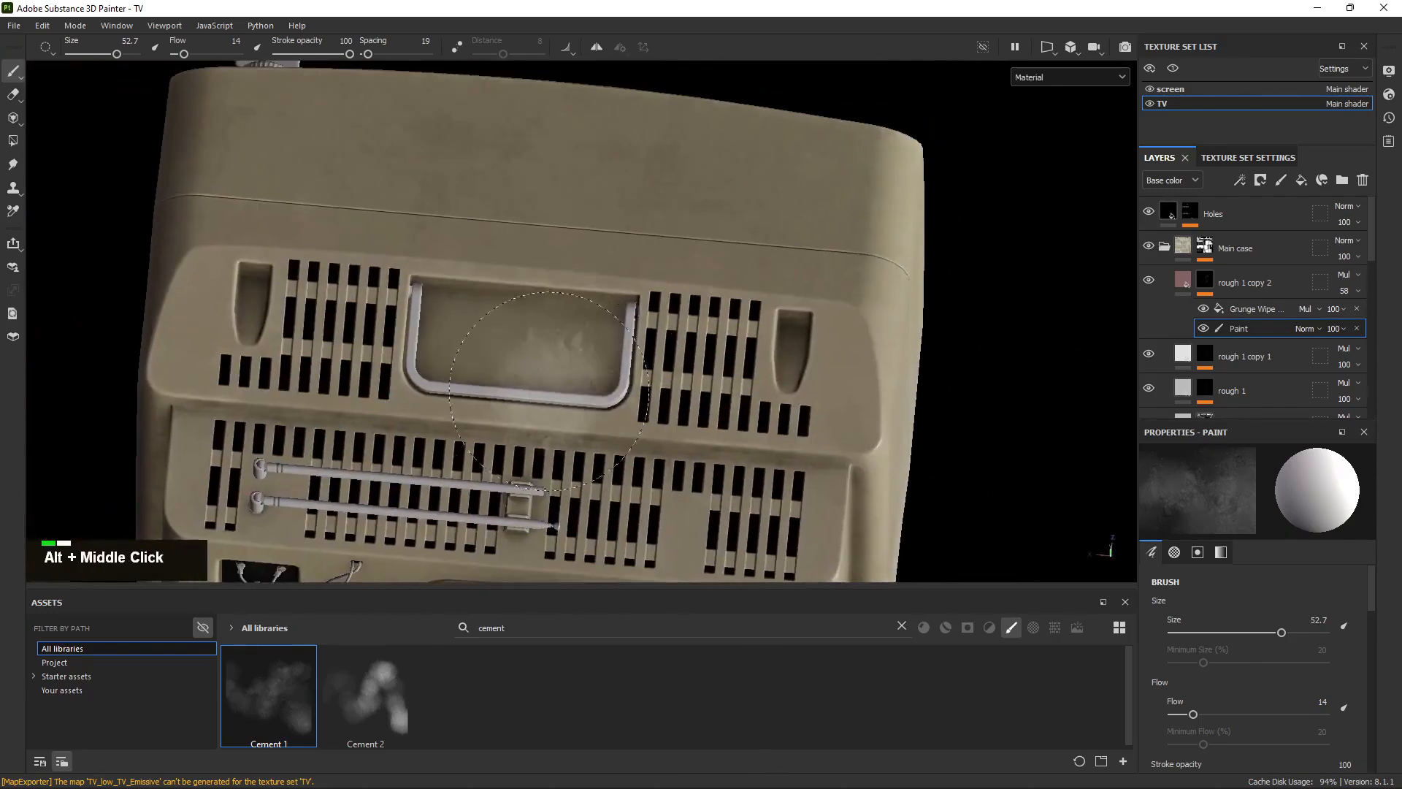
{"action": "left_click_drag", "start_coordinate": [549, 391], "coordinate": [712, 412], "text": "alt"}
{"action": "middle_click_drag", "start_coordinate": [713, 413], "coordinate": [720, 296], "text": "alt"}
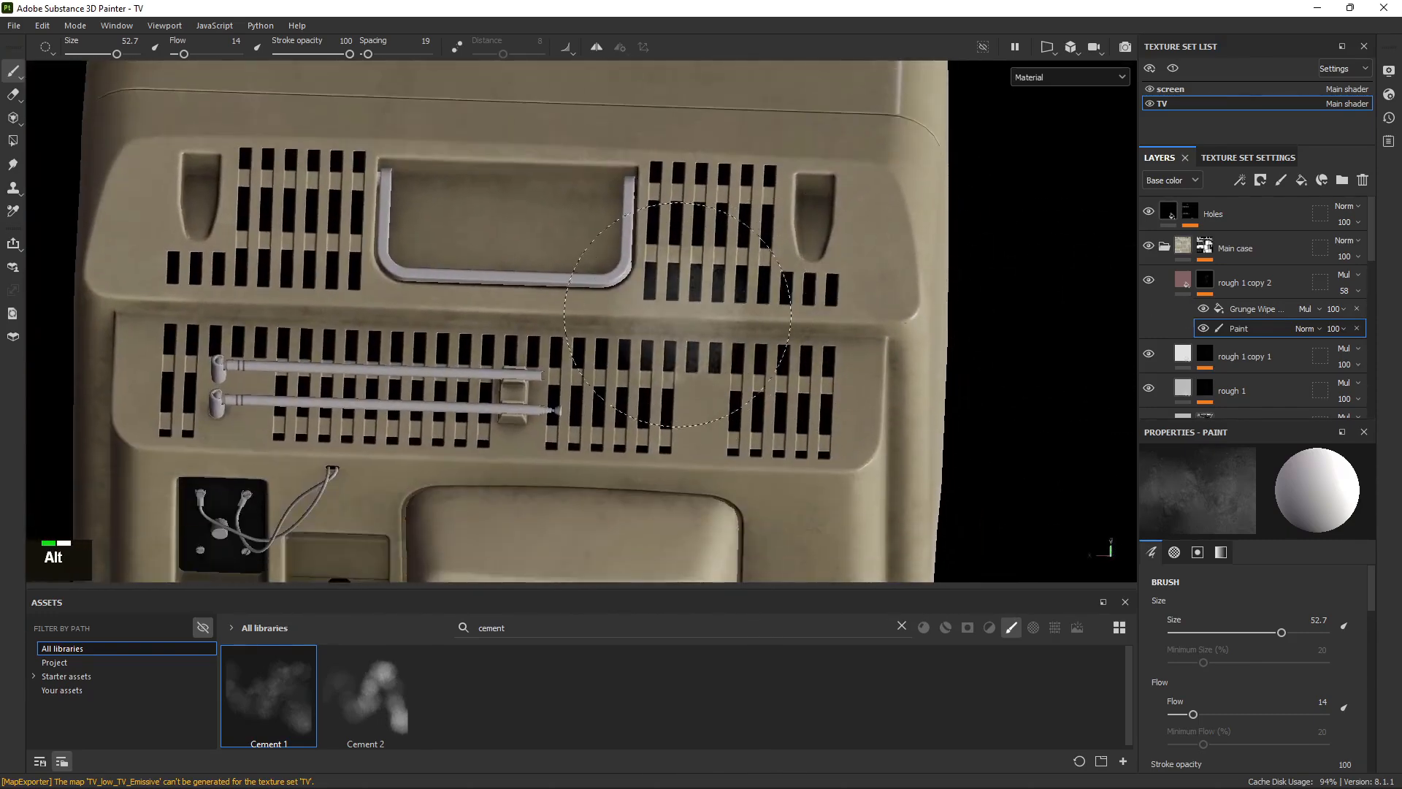
Show the Mask channel and examine the painted grunge on the back and side of the case.
{"action": "key", "text": "c"}
{"action": "mouse_move", "coordinate": [694, 306]}
{"action": "left_mouse_down", "text": "alt"}
{"action": "mouse_move", "coordinate": [800, 246]}
{"action": "mouse_move", "coordinate": [799, 309]}
{"action": "left_mouse_up", "text": "alt"}
{"action": "left_click_drag", "start_coordinate": [714, 476], "coordinate": [667, 288], "text": "alt"}
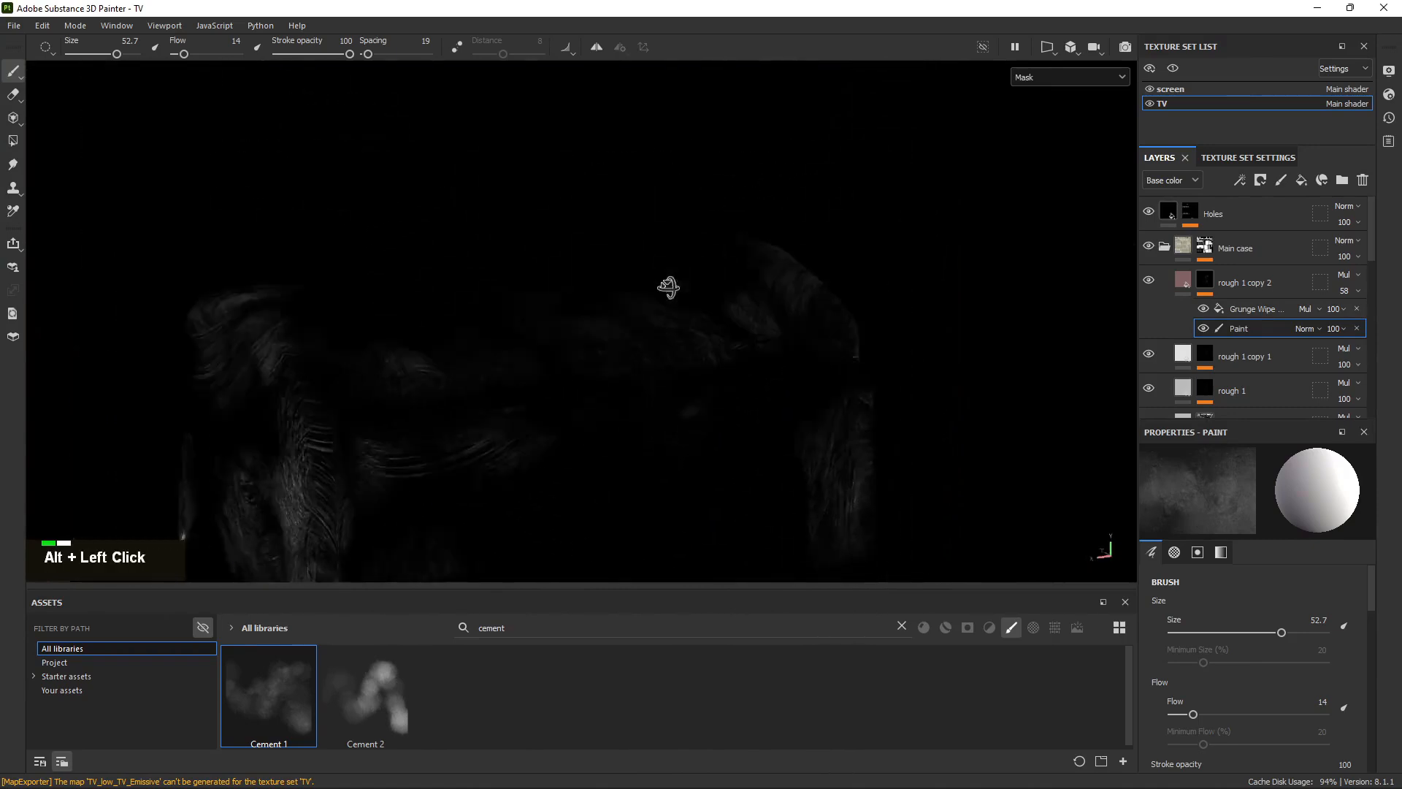
{"action": "middle_click_drag", "start_coordinate": [667, 288], "coordinate": [730, 166], "text": "alt"}
{"action": "left_click_drag", "start_coordinate": [730, 166], "coordinate": [297, 266], "text": "alt"}
{"action": "middle_click_drag", "start_coordinate": [297, 265], "coordinate": [360, 328], "text": "alt"}
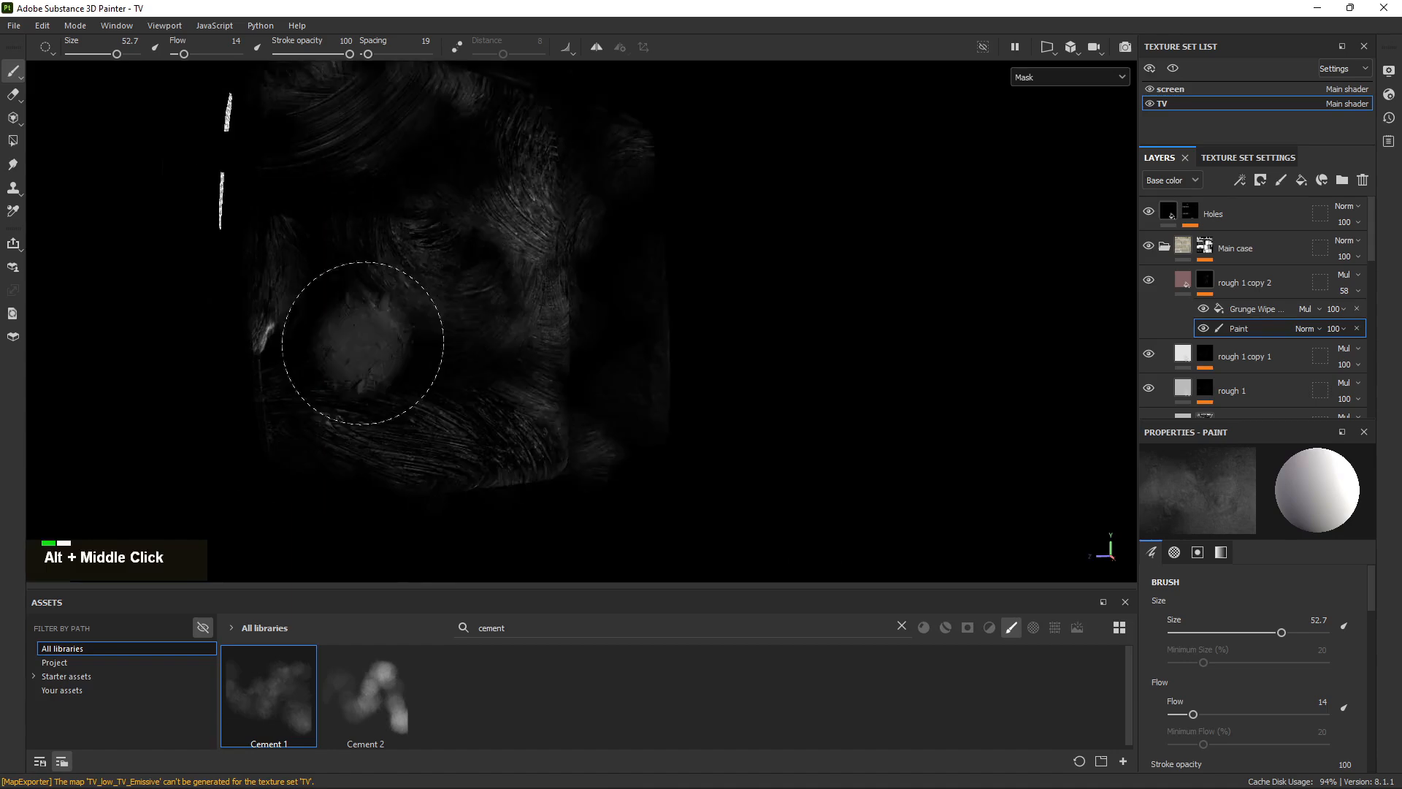
{"action": "left_click_drag", "start_coordinate": [360, 328], "coordinate": [311, 388], "text": "alt"}
Return to the Material view and rotate the environment lighting to check the case side beside the knobs.
{"action": "key", "text": "m"}
{"action": "left_click_drag", "start_coordinate": [419, 351], "coordinate": [365, 266], "text": "alt"}
{"action": "right_click_drag", "start_coordinate": [365, 267], "coordinate": [475, 281], "text": "shift"}
{"action": "middle_click_drag", "start_coordinate": [517, 235], "coordinate": [538, 399], "text": "alt"}
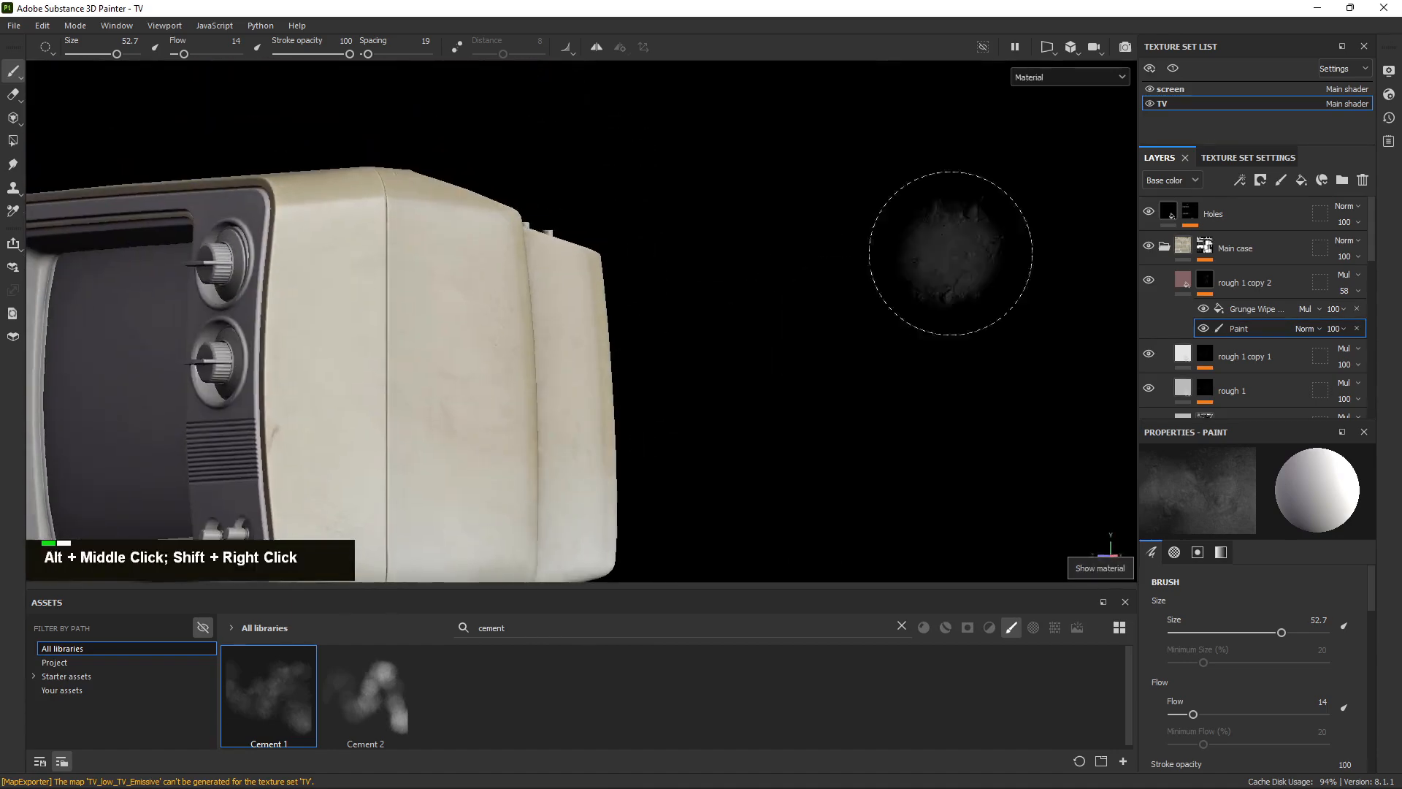
Show only the Roughness channel and examine the wipe marks on the side of the case.
{"action": "left_click", "coordinate": [1068, 77]}
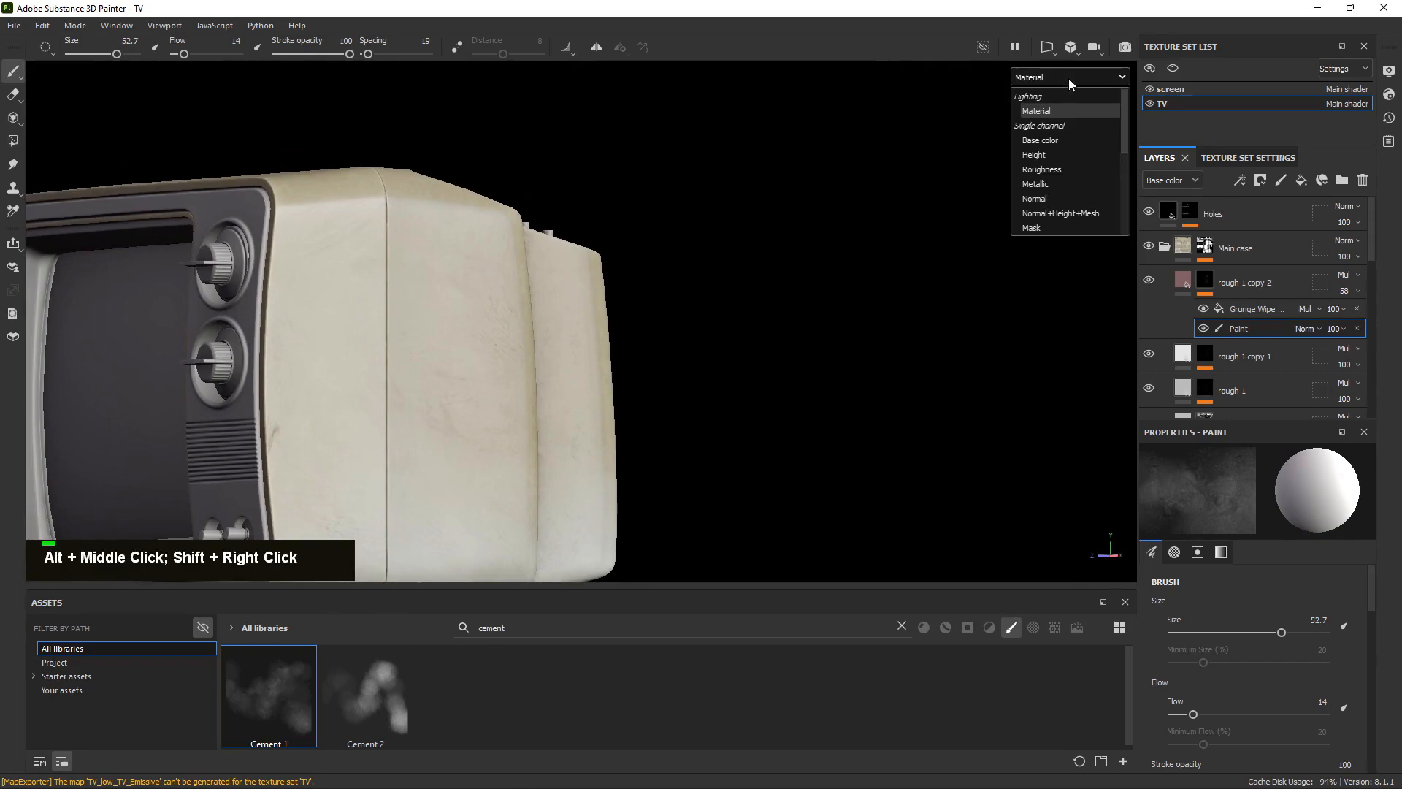
{"action": "left_click", "coordinate": [1059, 176]}
{"action": "right_click_drag", "start_coordinate": [802, 424], "coordinate": [802, 467], "text": "alt"}
{"action": "left_click_drag", "start_coordinate": [802, 468], "coordinate": [913, 382], "text": "alt"}
Check the fill roughness of rough 1 copy 2 and set the roughness of rough 1 copy 1 to 0.7.
{"action": "left_click", "coordinate": [1234, 282]}
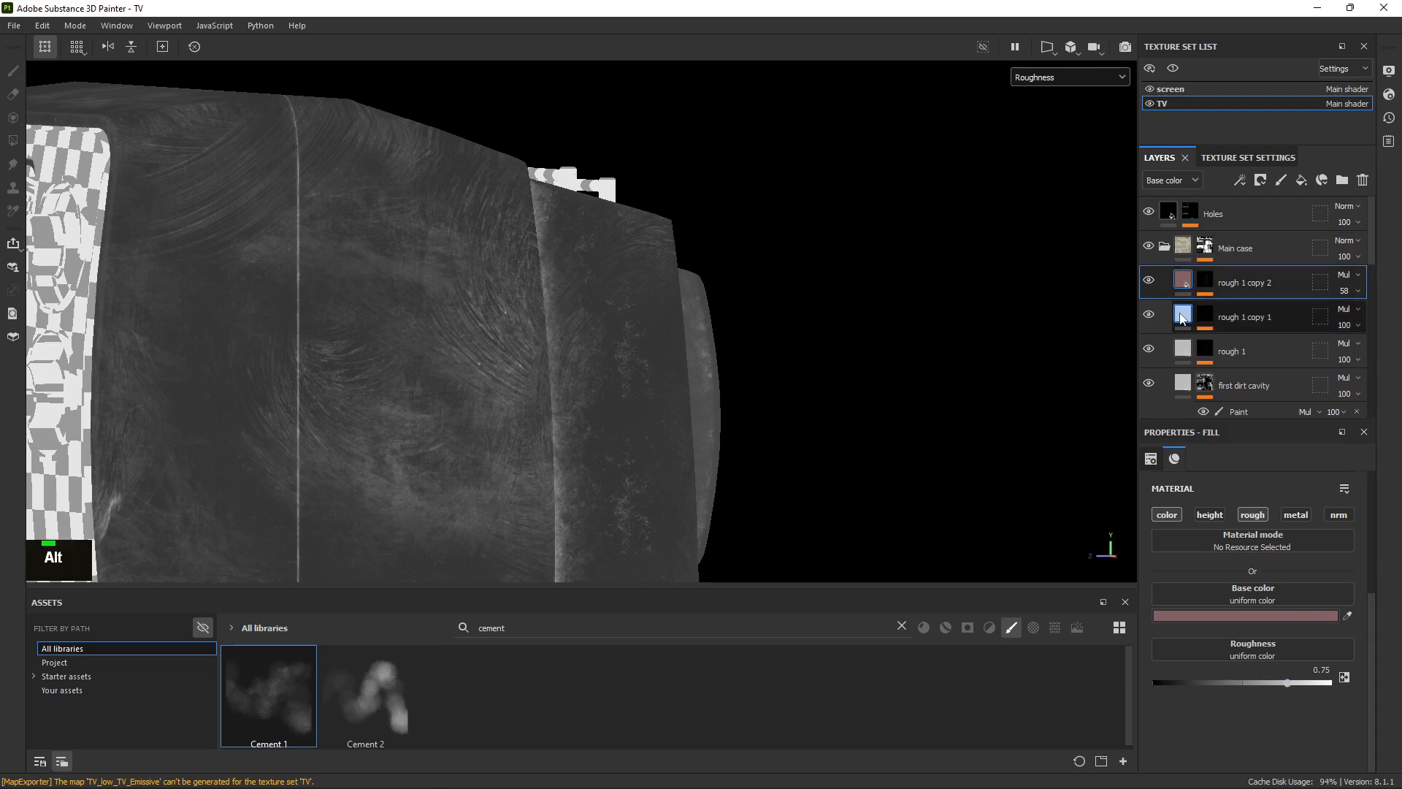
{"action": "left_click", "coordinate": [1178, 280]}
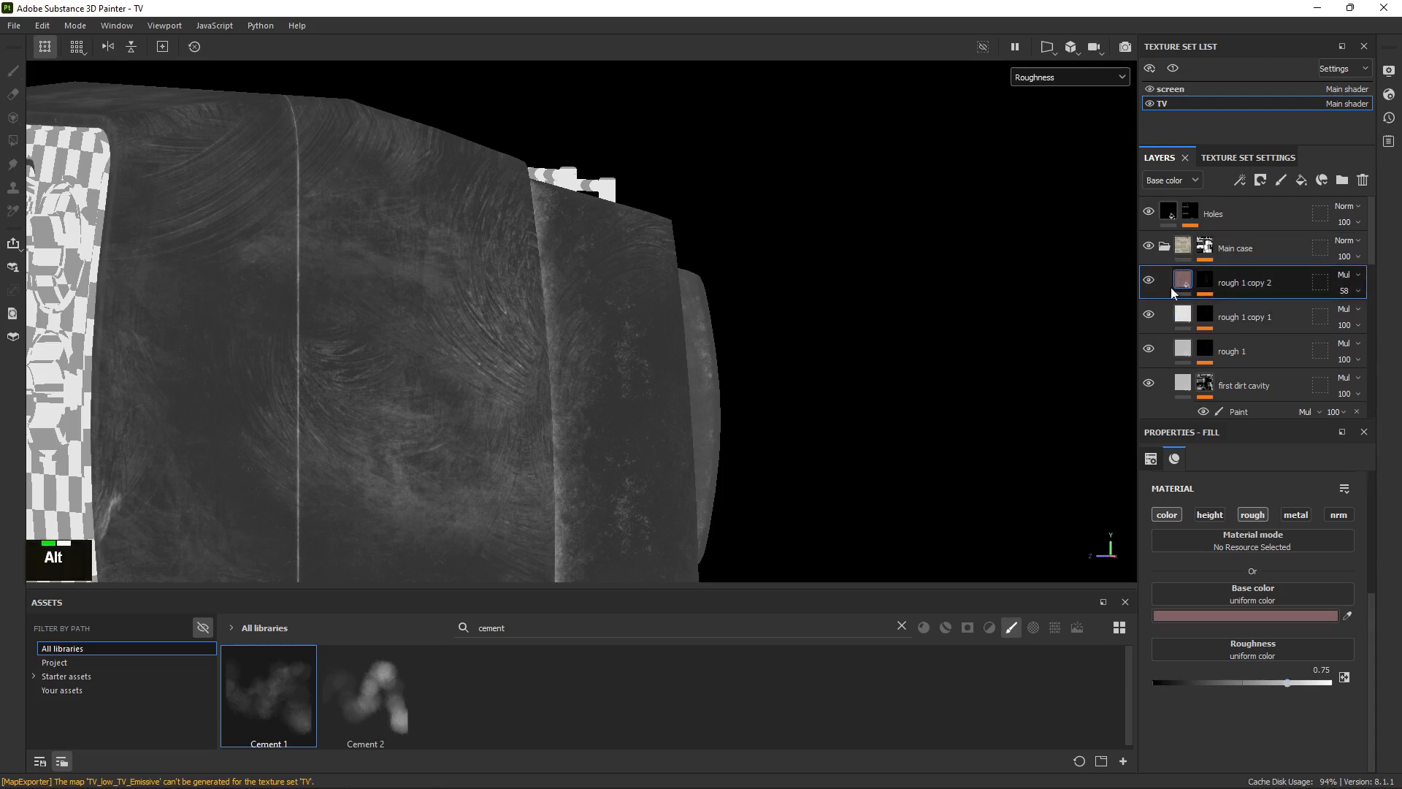
{"action": "right_click_drag", "start_coordinate": [595, 345], "coordinate": [626, 372], "text": "alt"}
{"action": "left_click_drag", "start_coordinate": [626, 372], "coordinate": [609, 371], "text": "alt"}
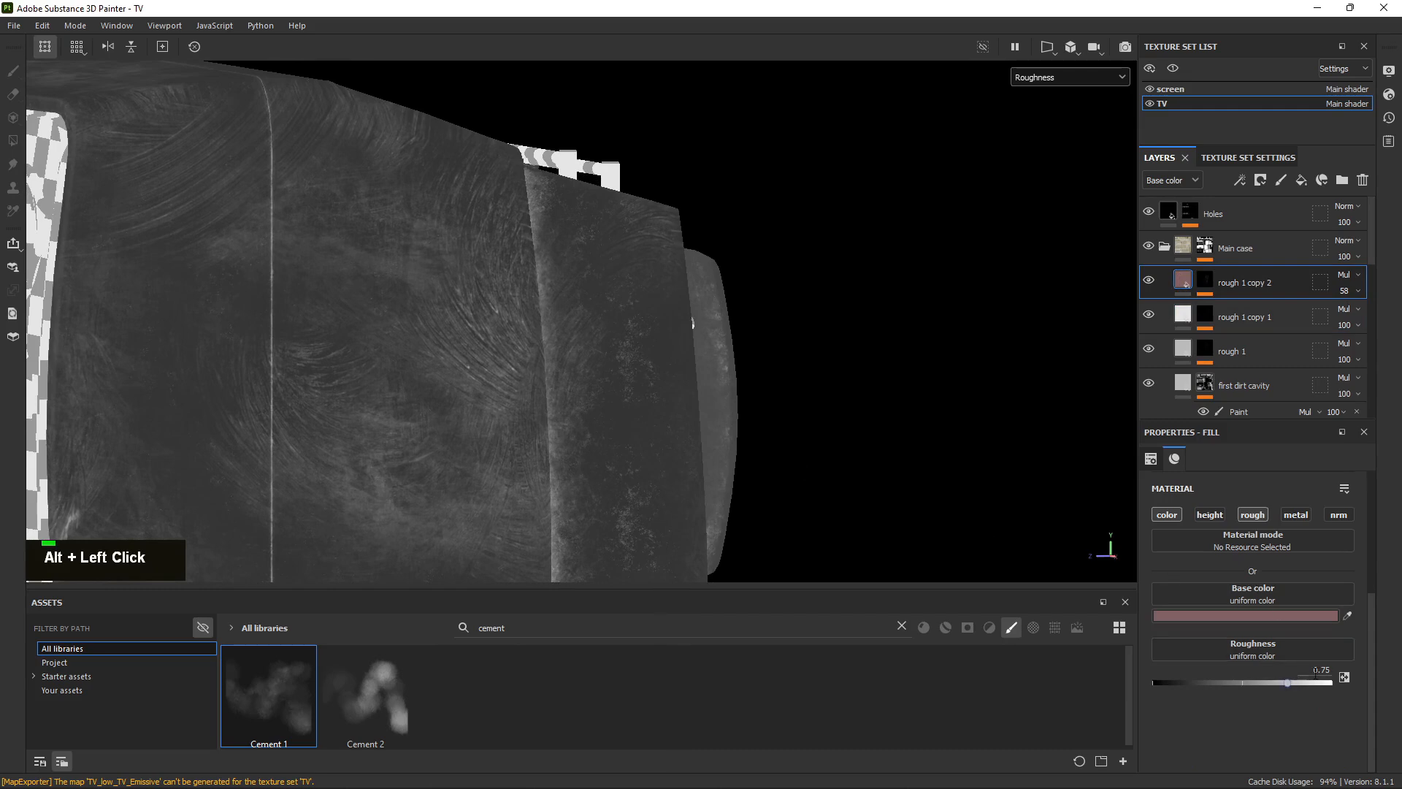
{"action": "left_click", "coordinate": [1177, 315]}
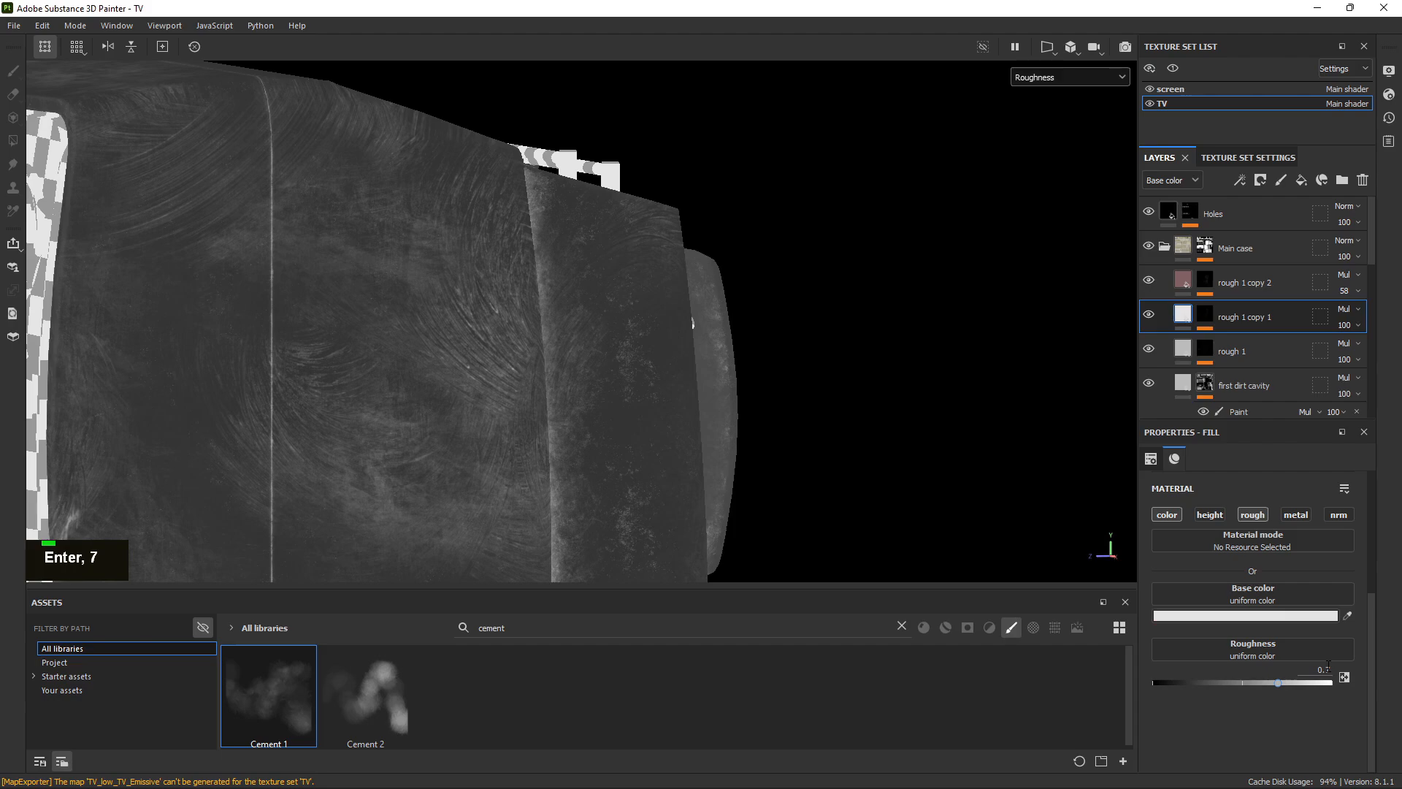
Select the mask of rough 1 copy 1 and examine the roughness on the opposite side of the case.
{"action": "left_click", "coordinate": [1205, 315]}
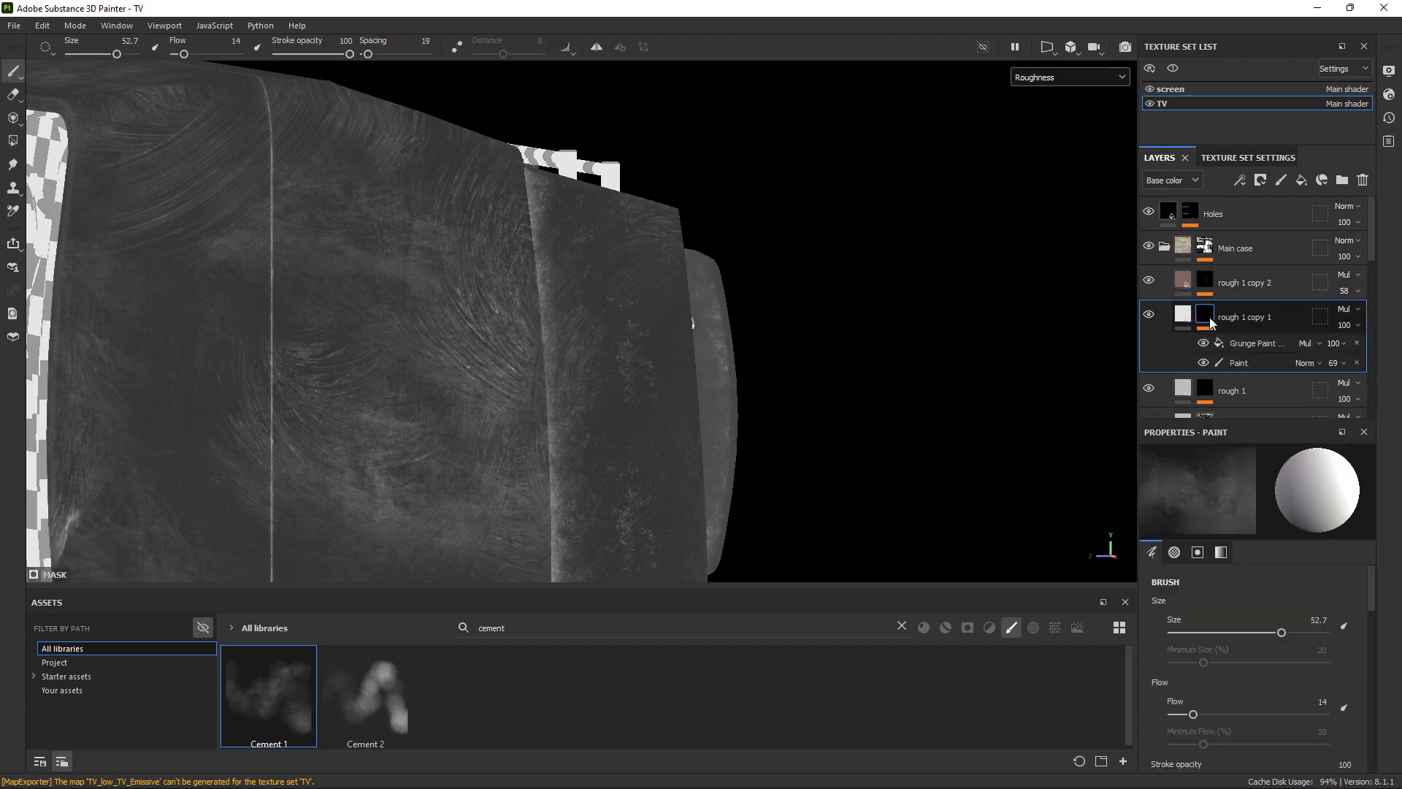
{"action": "mouse_move", "coordinate": [365, 464]}
{"action": "left_mouse_down", "text": "alt"}
{"action": "mouse_move", "coordinate": [182, 460]}
{"action": "mouse_move", "coordinate": [654, 441]}
{"action": "left_mouse_up", "text": "alt"}
{"action": "right_click_drag", "start_coordinate": [350, 432], "coordinate": [282, 317], "text": "alt"}
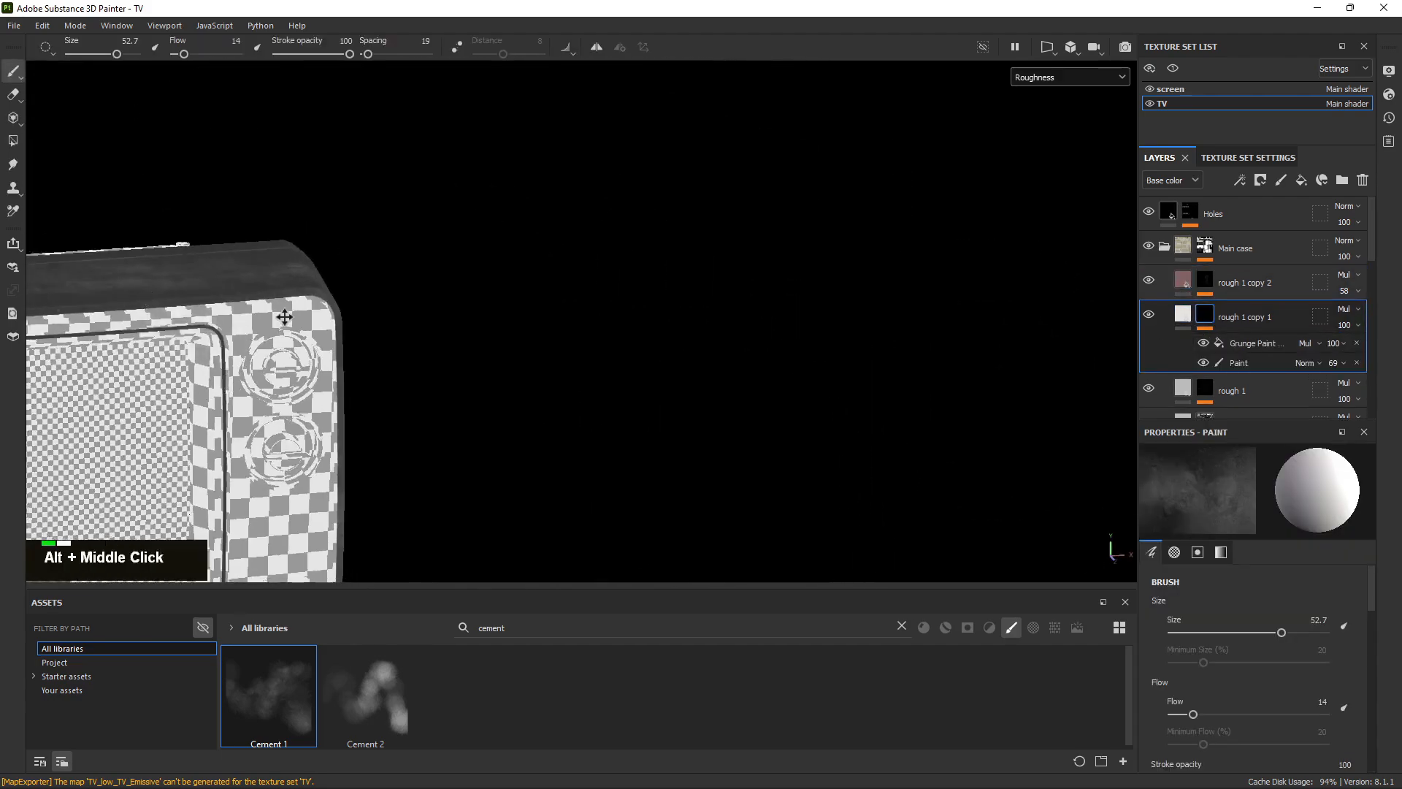
{"action": "middle_click_drag", "start_coordinate": [281, 317], "coordinate": [905, 270], "text": "alt"}
{"action": "left_click_drag", "start_coordinate": [906, 270], "coordinate": [403, 347], "text": "alt"}
{"action": "right_click_drag", "start_coordinate": [404, 347], "coordinate": [453, 365], "text": "alt"}
{"action": "left_click_drag", "start_coordinate": [453, 366], "coordinate": [547, 467], "text": "alt"}
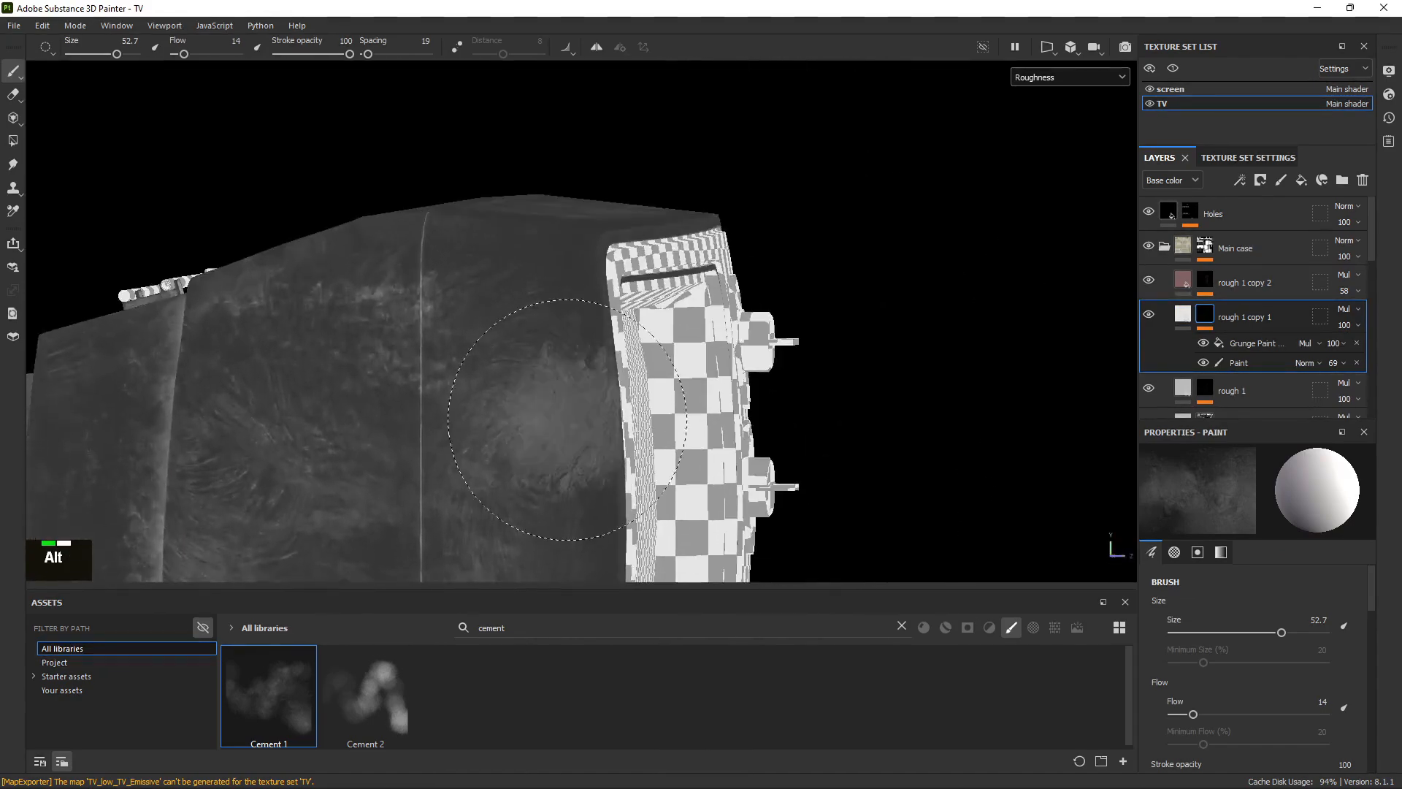
Switch from the Roughness channel to the full material and check the opposite case side under rotated lighting.
{"action": "key", "text": "m"}
{"action": "right_click_drag", "start_coordinate": [570, 430], "coordinate": [501, 423], "text": "shift"}
{"action": "middle_click_drag", "start_coordinate": [501, 423], "coordinate": [504, 241], "text": "alt"}
Export the TV texture set as 4096 px, 8-bit PNG files with the Unreal Engine 4 (Packed) template, and close the export dialog.
{"action": "left_click", "coordinate": [14, 25]}
{"action": "left_click", "coordinate": [94, 269]}
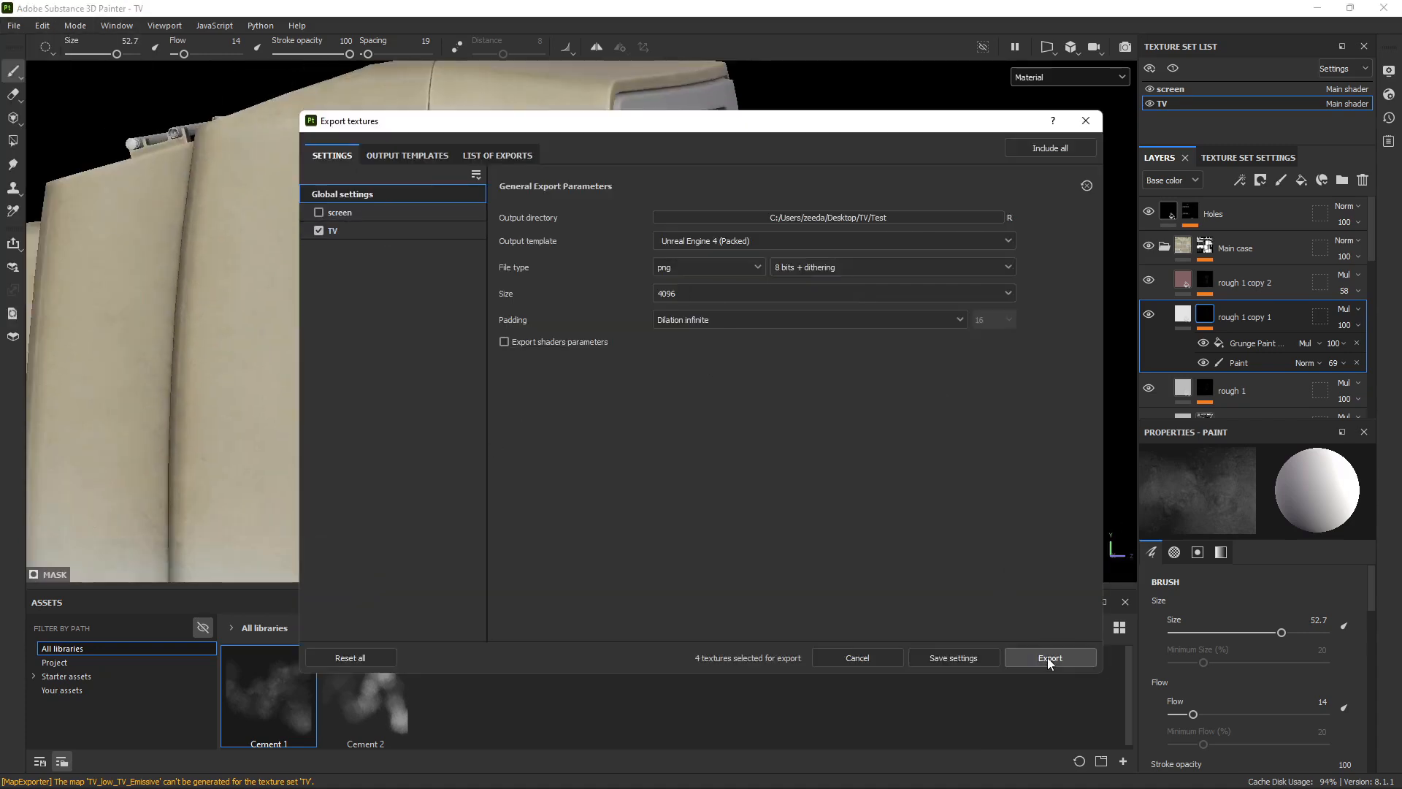
{"action": "left_click", "coordinate": [1048, 657]}
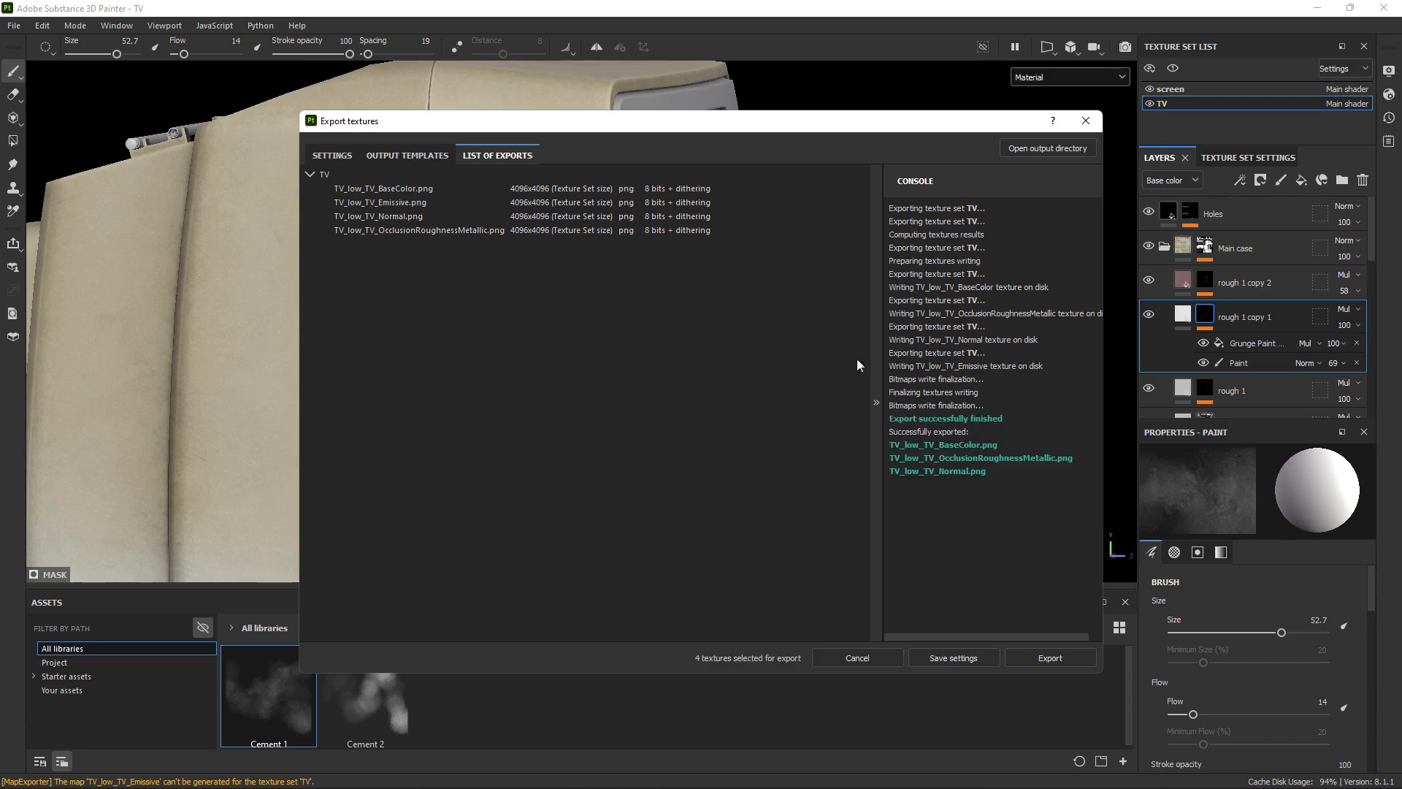
{"action": "left_click", "coordinate": [1086, 121]}
Switch to Marmoset Toolbag and examine the exported textures on the knob side of the TV.
{"action": "left_click", "coordinate": [798, 772]}
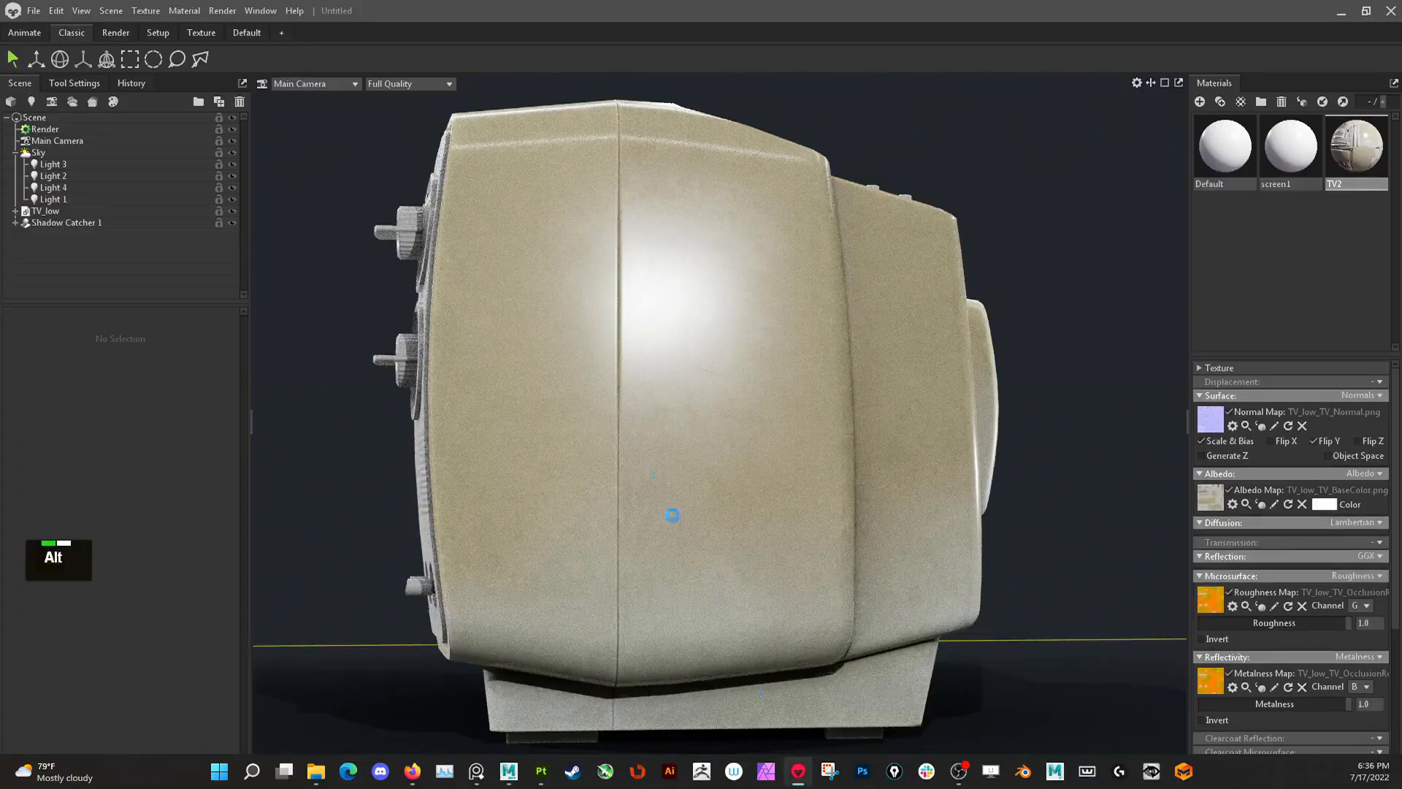
{"action": "left_click_drag", "start_coordinate": [599, 403], "coordinate": [713, 470], "text": "alt"}
{"action": "right_click_drag", "start_coordinate": [714, 470], "coordinate": [767, 475], "text": "alt"}
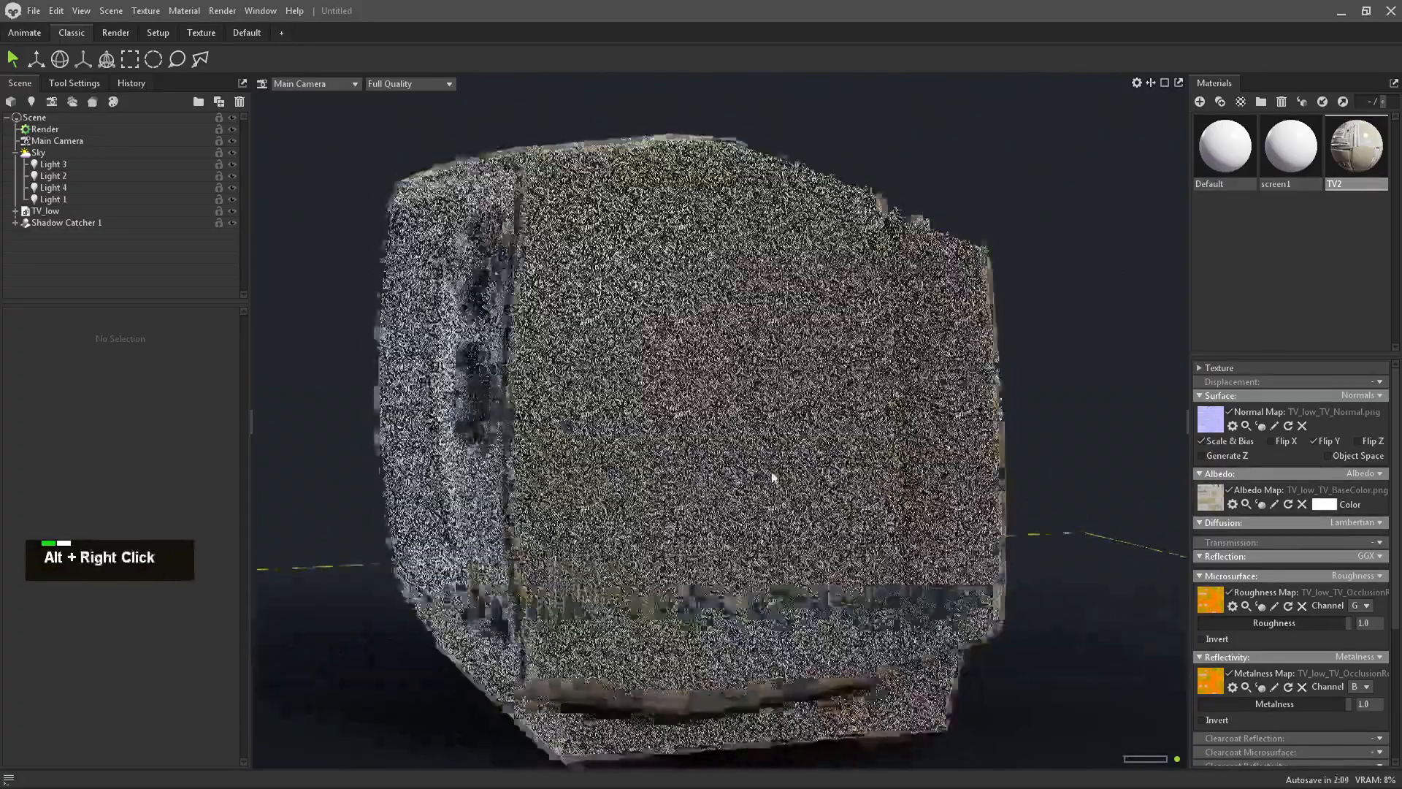
{"action": "middle_click_drag", "start_coordinate": [767, 475], "coordinate": [707, 358], "text": "alt"}
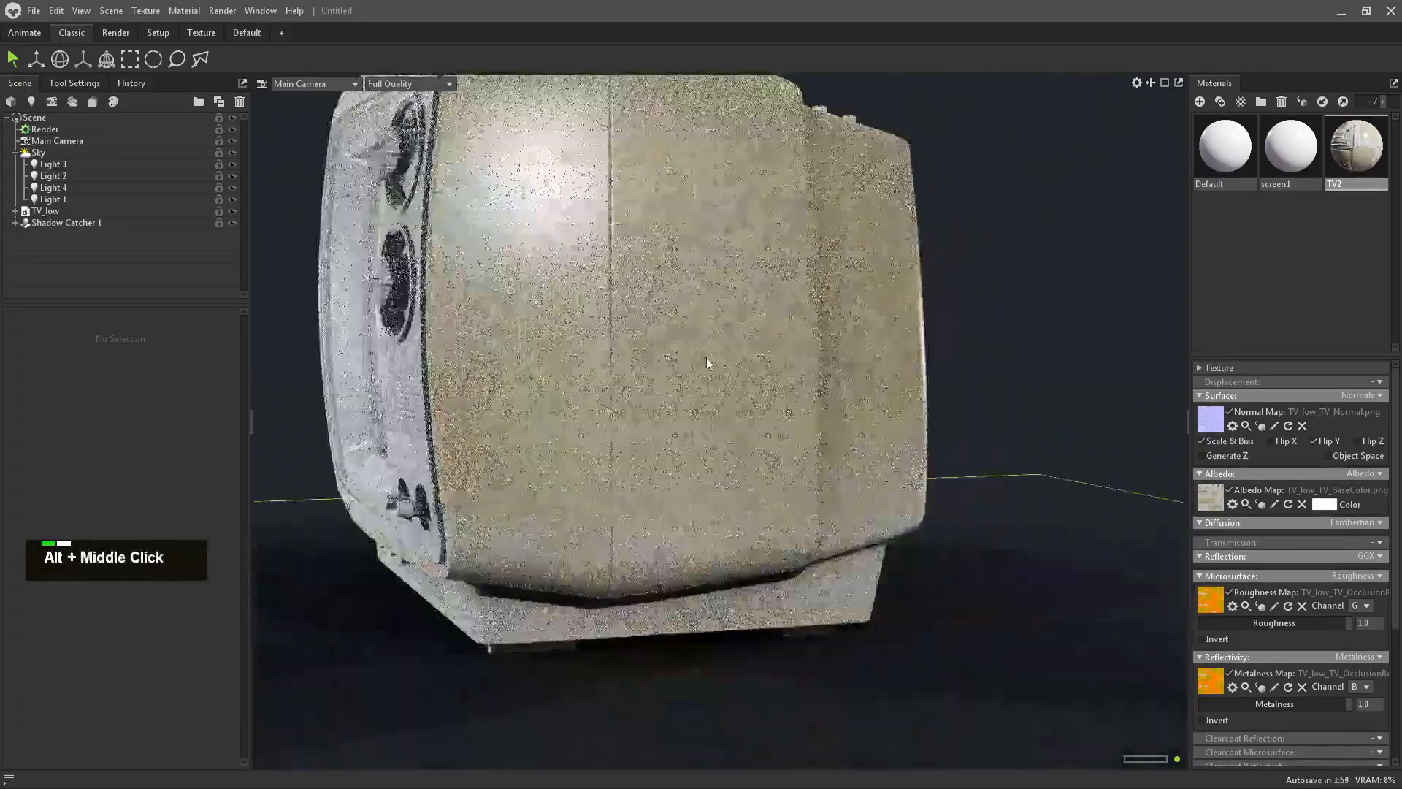
Review the settings of the Main Camera, the Render object and the Sky light.
{"action": "left_click", "coordinate": [94, 141]}
{"action": "left_click", "coordinate": [58, 130]}
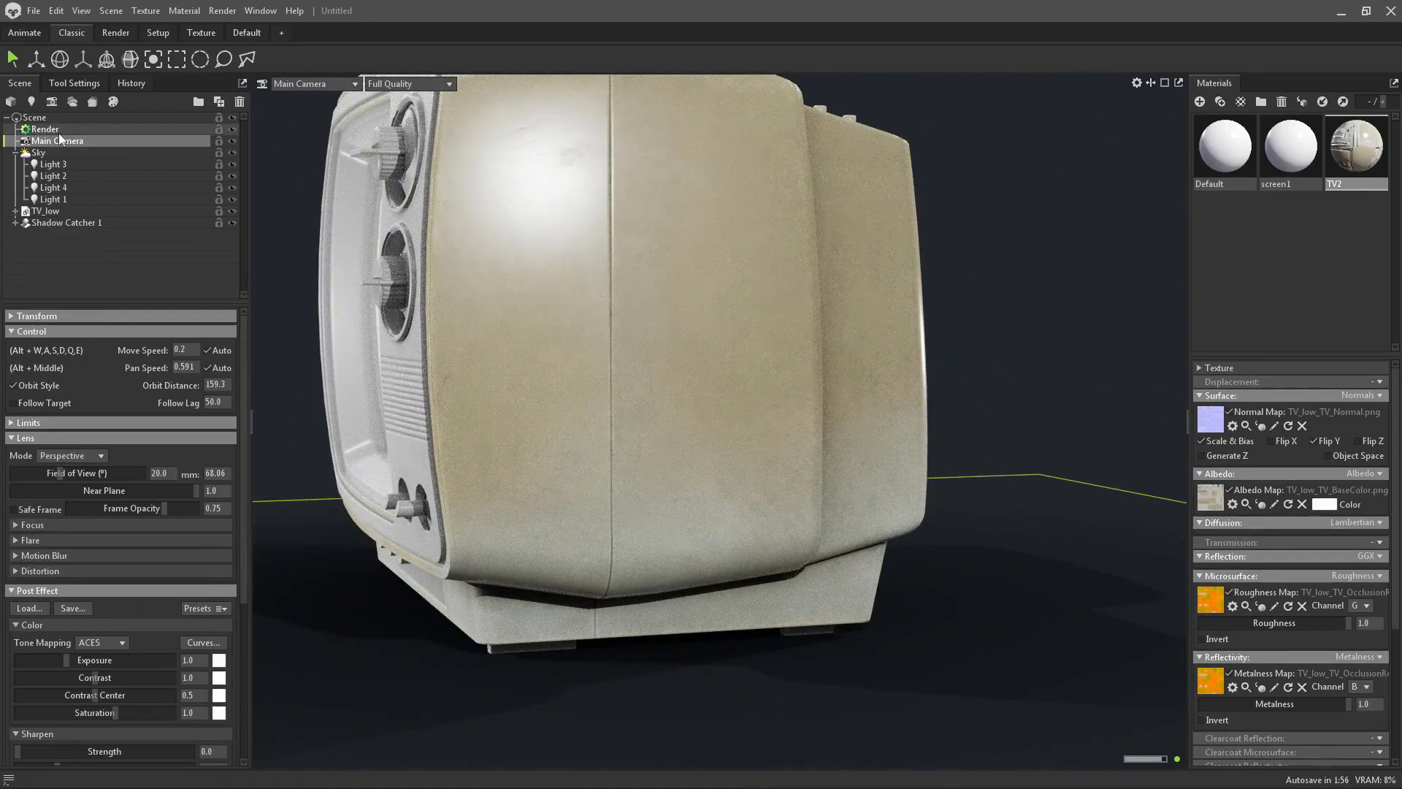
{"action": "double_click", "coordinate": [54, 376]}
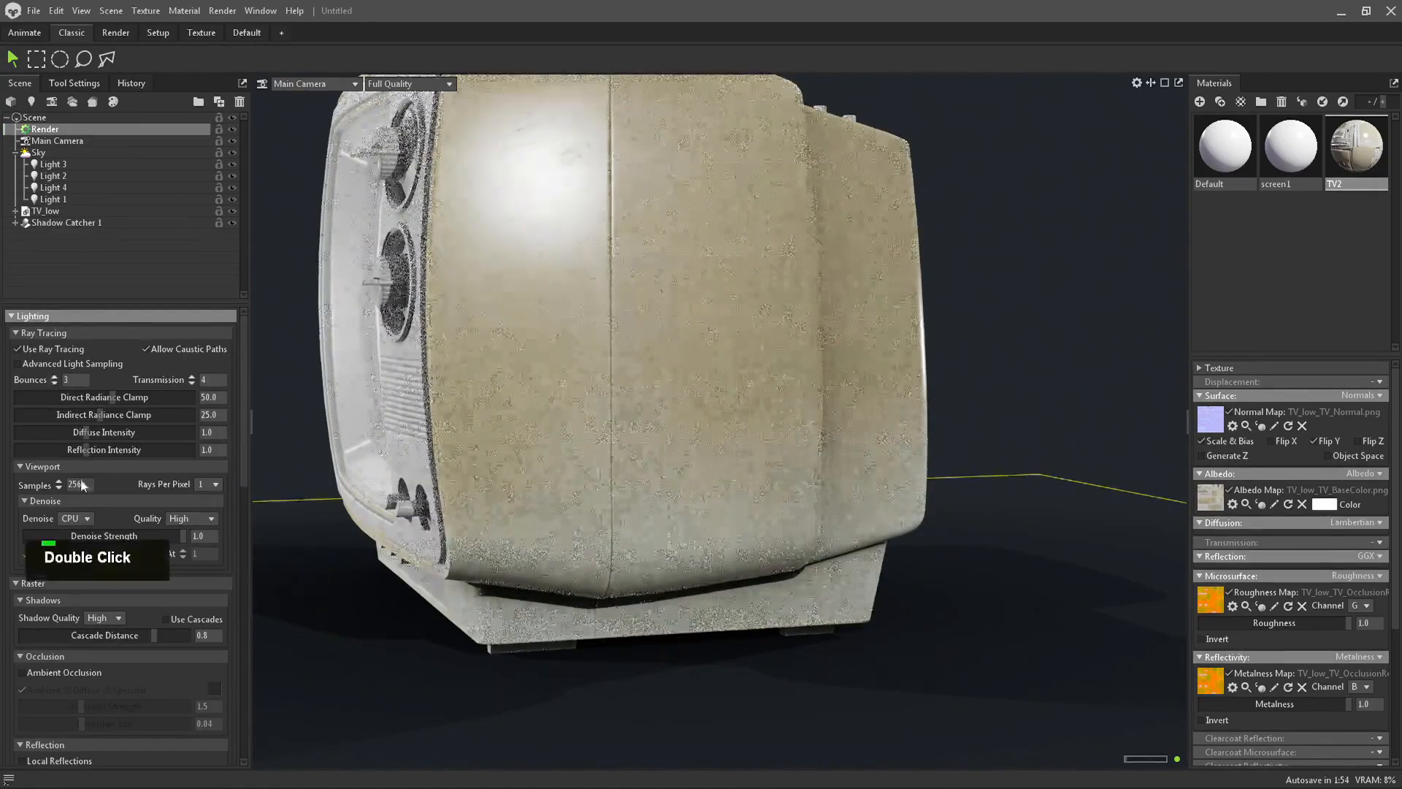
{"action": "scroll", "coordinate": [101, 613], "scroll_direction": "down", "scroll_amount": 1}
{"action": "scroll", "coordinate": [101, 618], "scroll_direction": "down", "scroll_amount": 2}
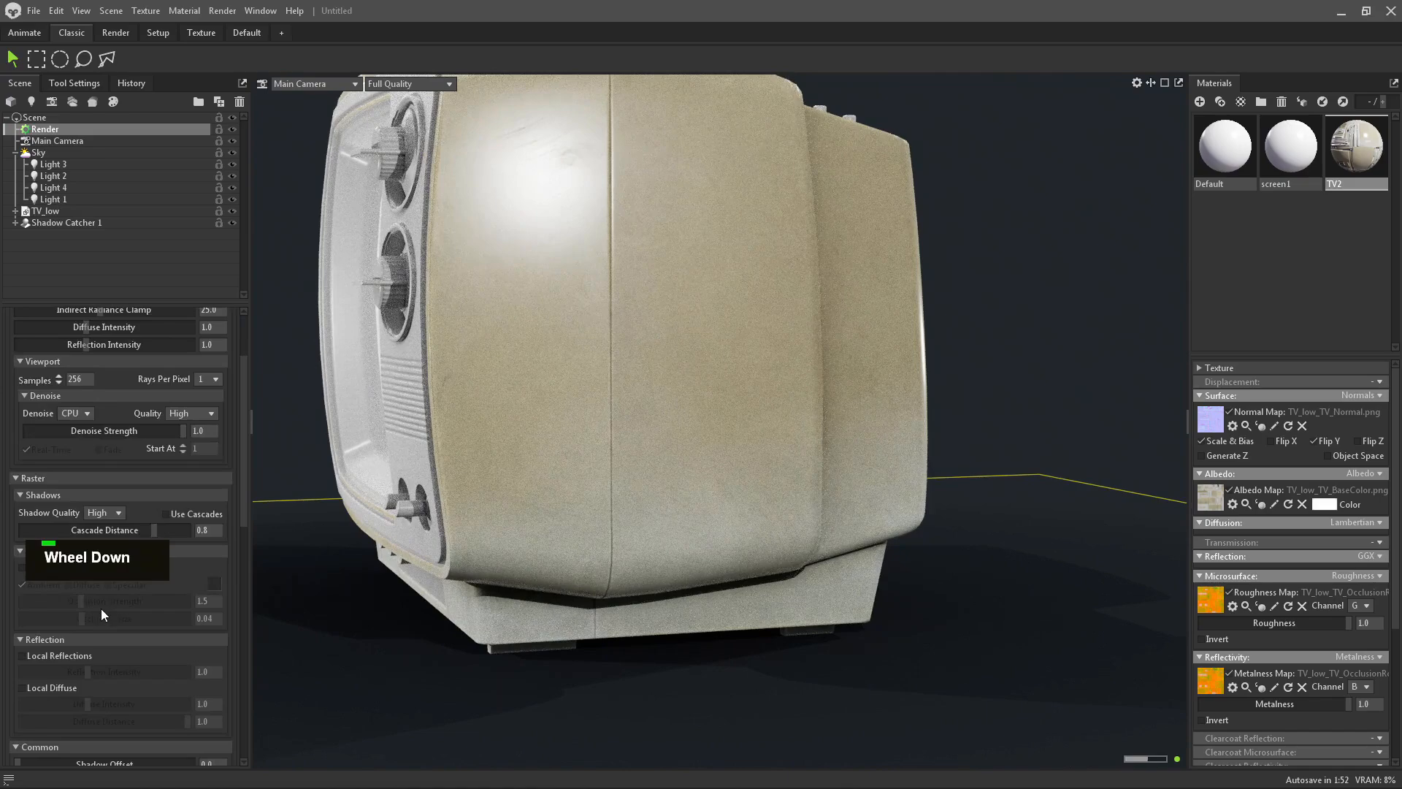
{"action": "scroll", "coordinate": [100, 608], "scroll_direction": "up", "scroll_amount": 3}
{"action": "left_click", "coordinate": [66, 155]}
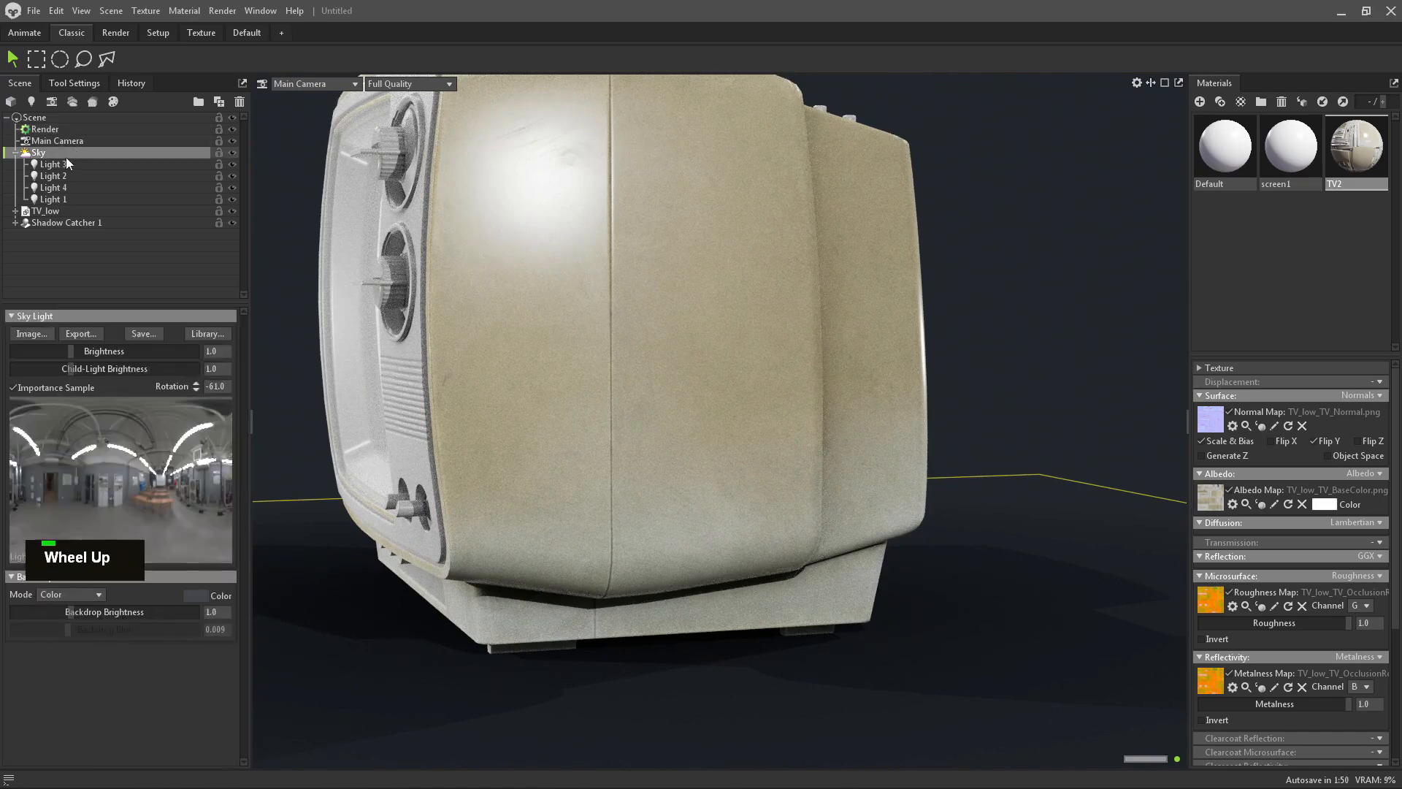
Move Light 2 farther away from the TV and raise Light 4 higher above it.
{"action": "right_click_drag", "start_coordinate": [611, 351], "coordinate": [511, 306], "text": "alt"}
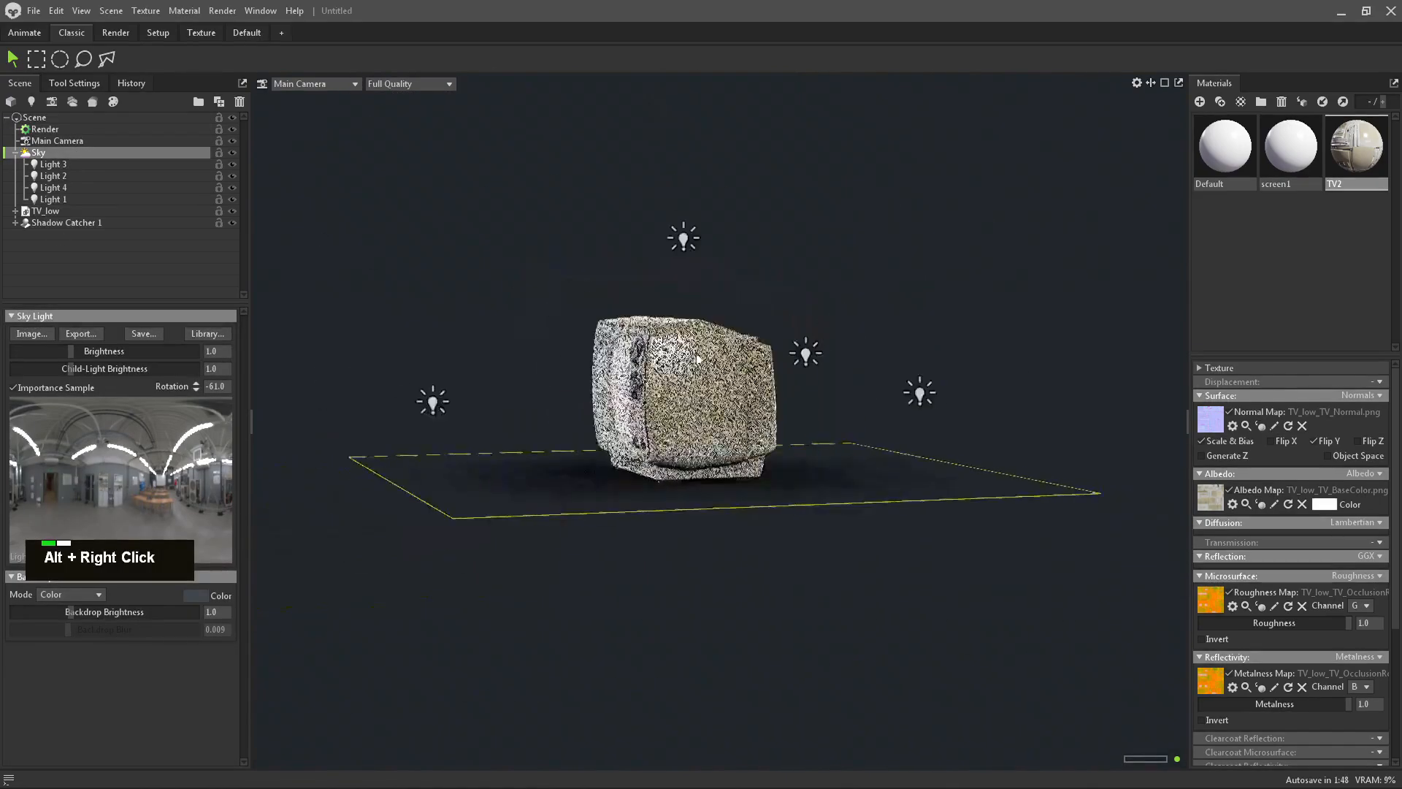
{"action": "left_click_drag", "start_coordinate": [555, 328], "coordinate": [730, 416], "text": "alt"}
{"action": "left_click", "coordinate": [878, 468]}
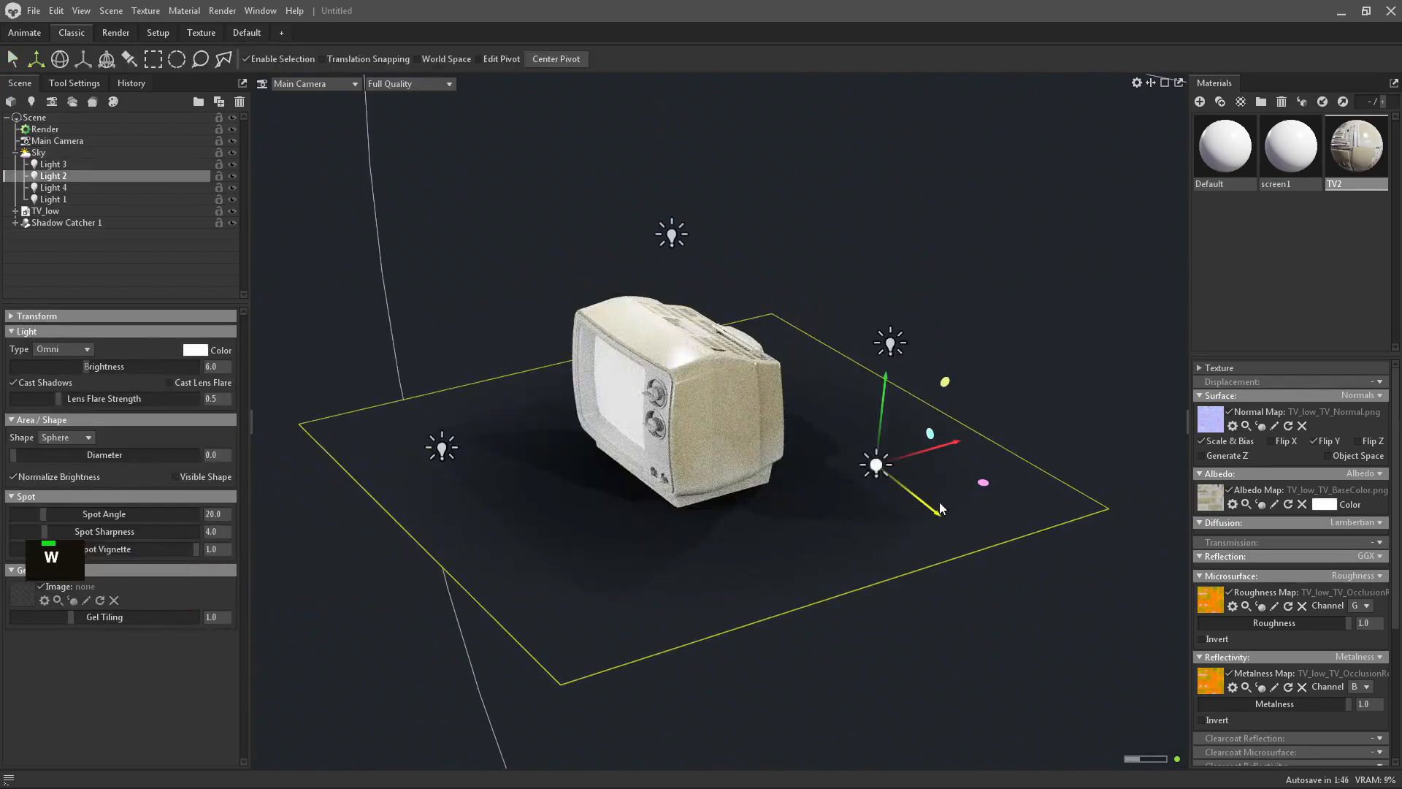
{"action": "right_click_drag", "start_coordinate": [953, 536], "coordinate": [657, 292], "text": "alt"}
{"action": "left_click", "coordinate": [632, 111]}
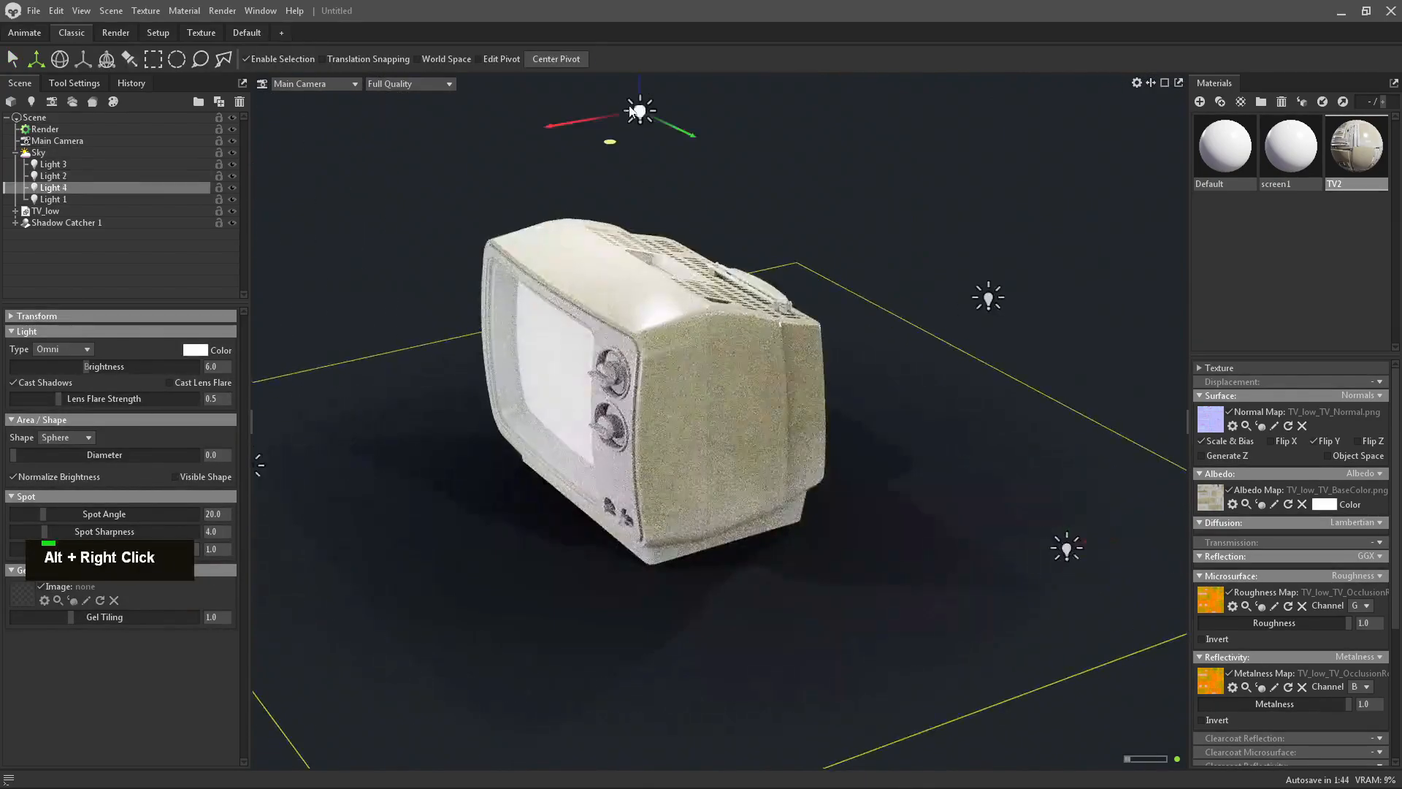
{"action": "right_click_drag", "start_coordinate": [632, 111], "coordinate": [561, 190], "text": "alt"}
{"action": "left_click_drag", "start_coordinate": [561, 190], "coordinate": [664, 111], "text": "alt"}
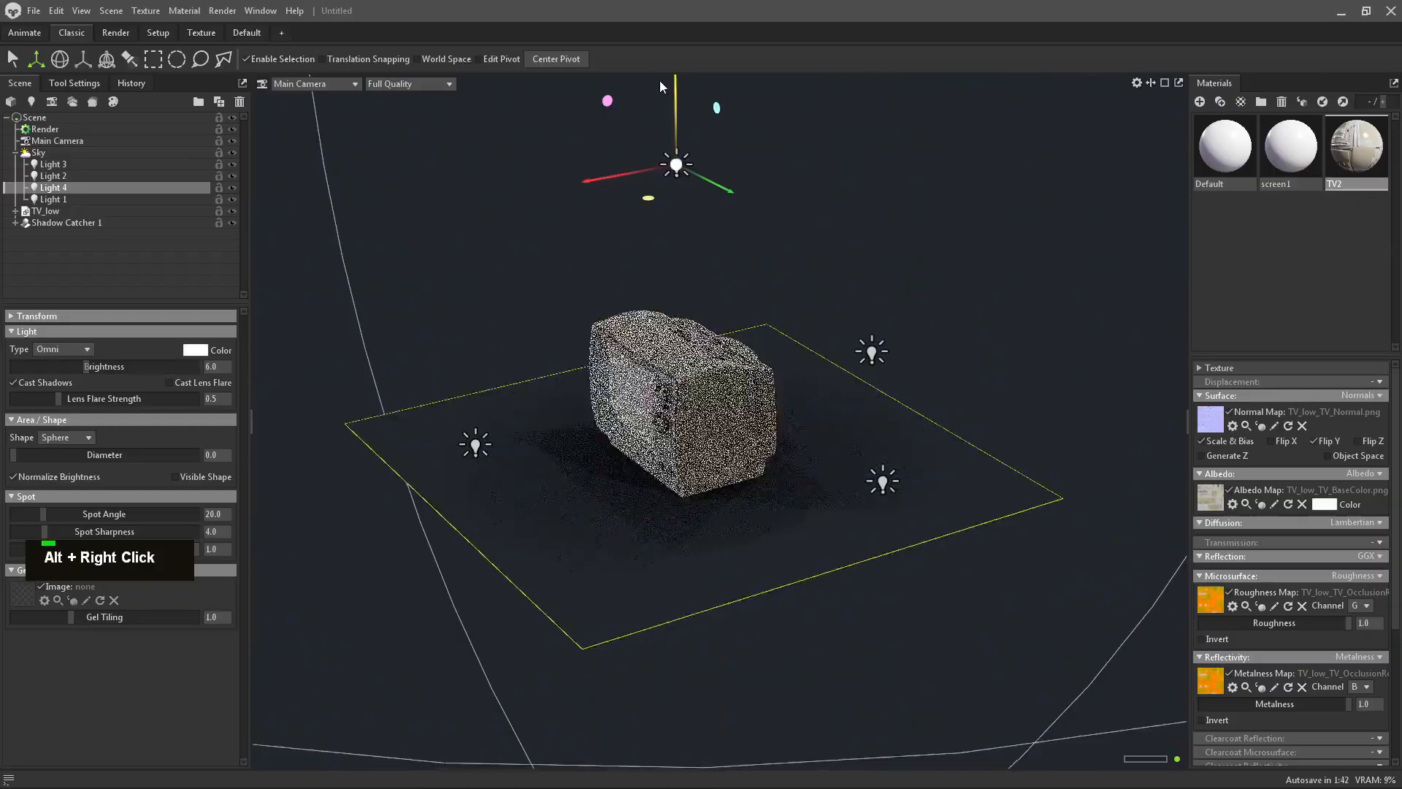
Examine the knob side of the TV case up close under the adjusted lights.
{"action": "right_click_drag", "start_coordinate": [660, 81], "coordinate": [1006, 373], "text": "alt"}
{"action": "left_click", "coordinate": [1006, 372]}
{"action": "left_click_drag", "start_coordinate": [1006, 372], "coordinate": [1032, 351], "text": "alt"}
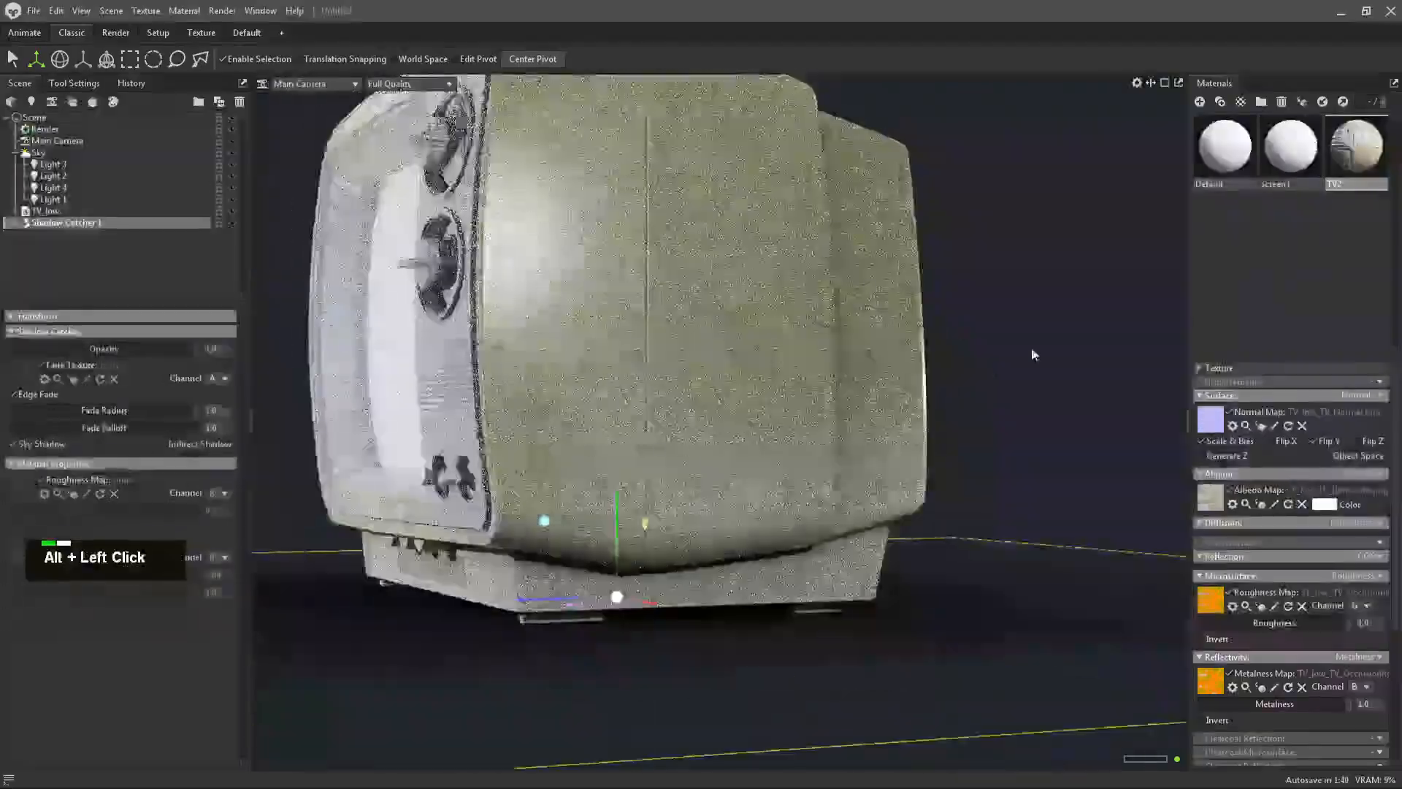
{"action": "left_click", "coordinate": [1032, 350]}
{"action": "middle_click_drag", "start_coordinate": [1032, 350], "coordinate": [1002, 374], "text": "alt"}
{"action": "left_click_drag", "start_coordinate": [1002, 374], "coordinate": [923, 401], "text": "alt"}
{"action": "right_click_drag", "start_coordinate": [923, 402], "coordinate": [963, 374], "text": "shift"}
Rotate the sky lighting around the TV and examine reflections on the opposite side of the case.
{"action": "left_click_drag", "start_coordinate": [962, 374], "coordinate": [650, 399], "text": "alt"}
{"action": "scroll", "coordinate": [704, 325], "scroll_direction": "down", "scroll_amount": 3, "text": "alt"}
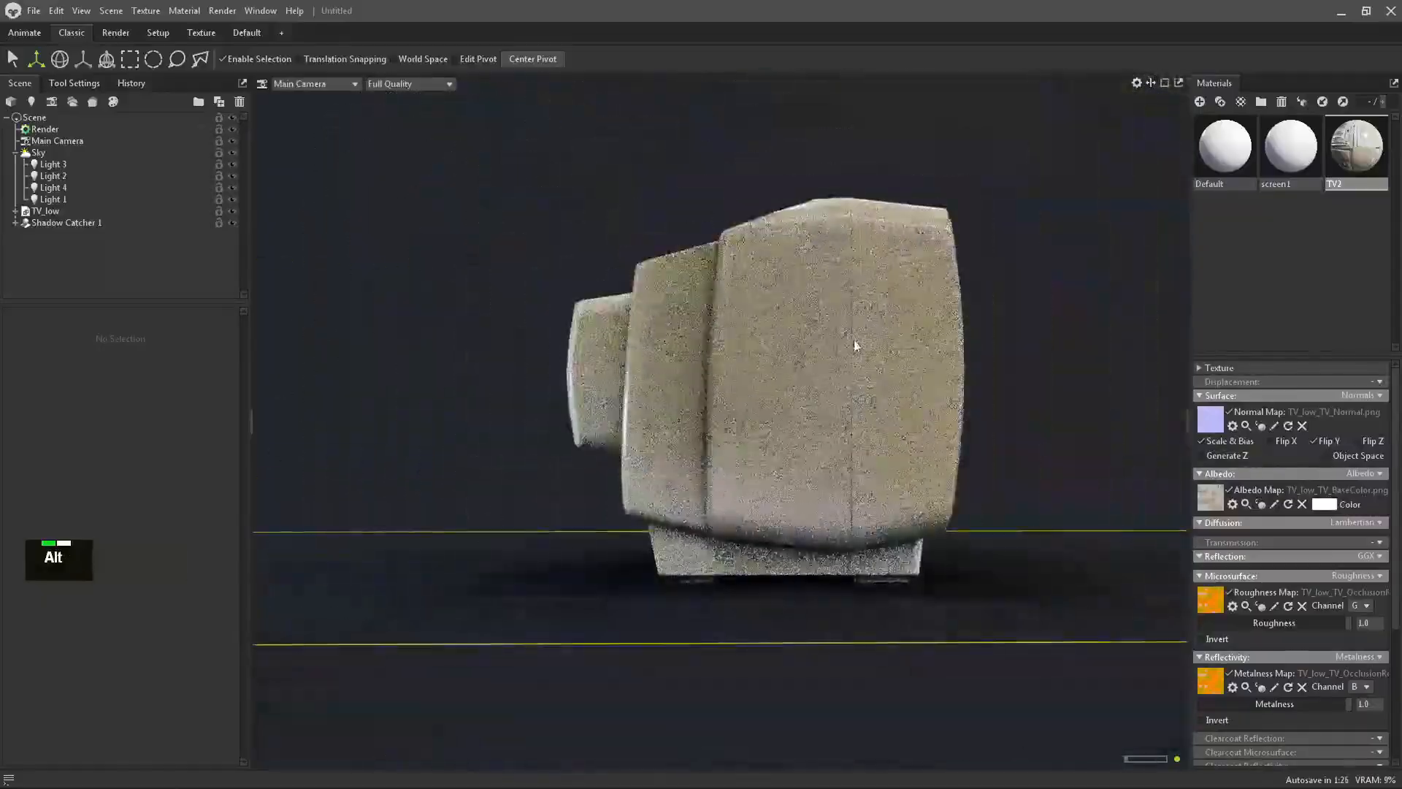
{"action": "right_click_drag", "start_coordinate": [853, 340], "coordinate": [1034, 407], "text": "shift"}
{"action": "middle_click_drag", "start_coordinate": [1034, 407], "coordinate": [947, 405], "text": "alt"}
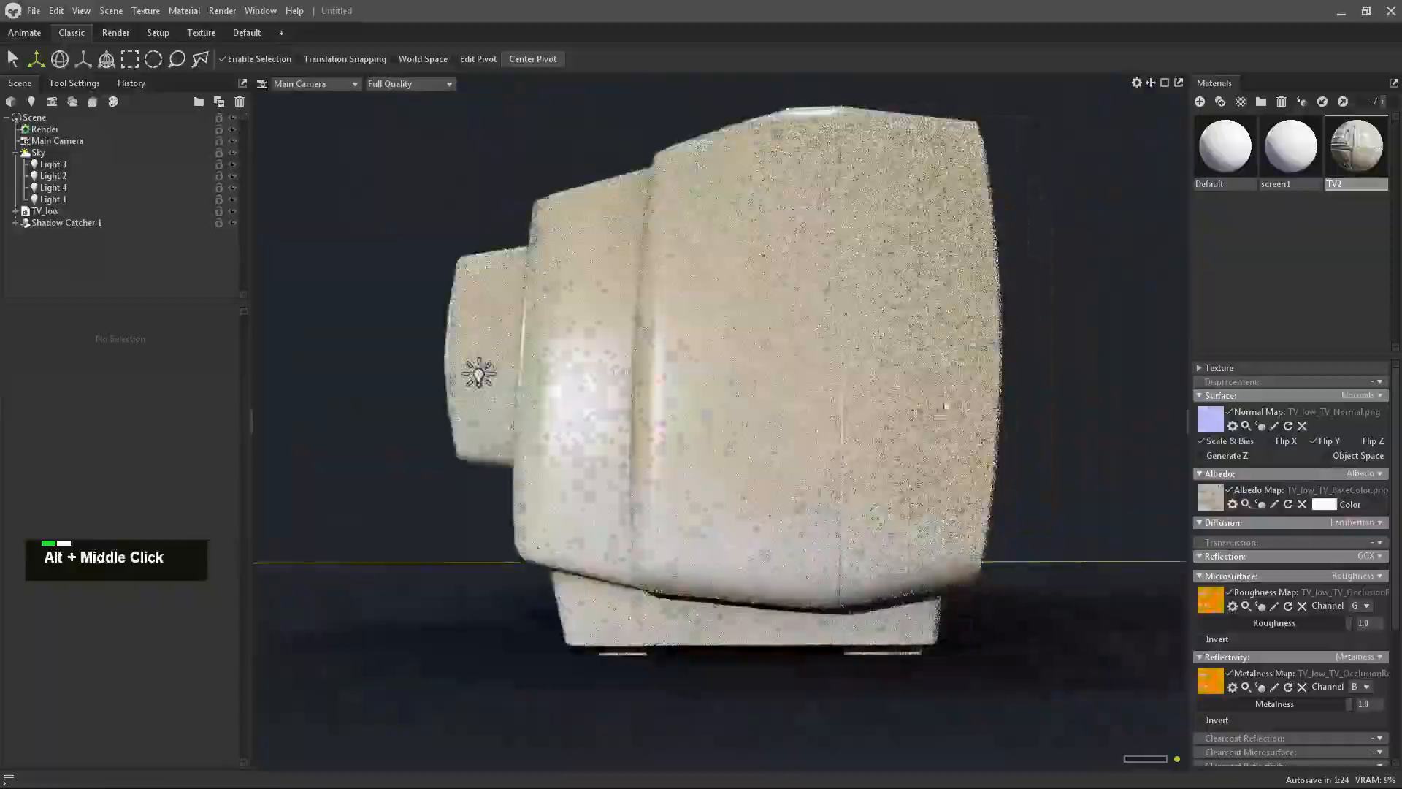
{"action": "right_click_drag", "start_coordinate": [947, 405], "coordinate": [973, 404], "text": "shift"}
{"action": "left_click_drag", "start_coordinate": [973, 404], "coordinate": [907, 451], "text": "alt"}
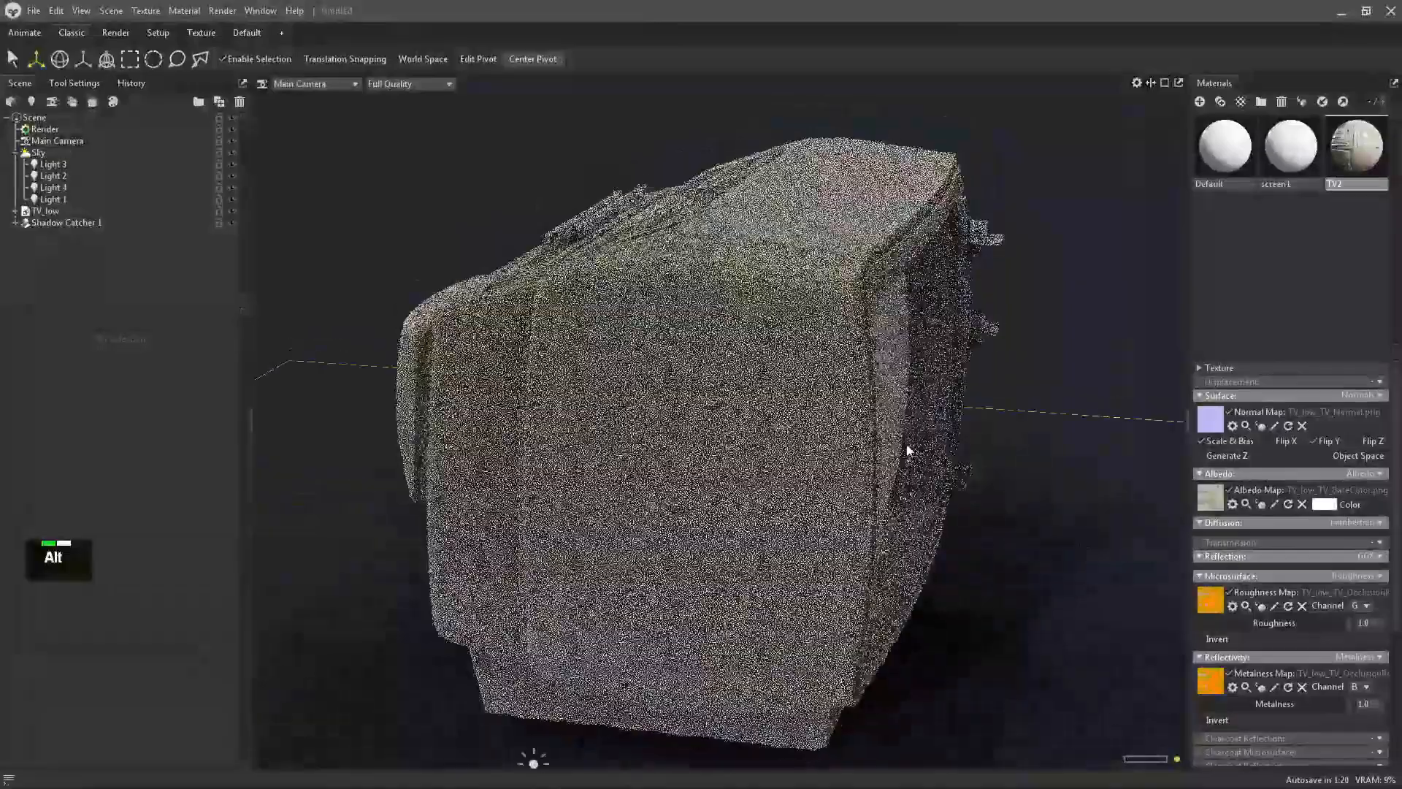
{"action": "right_click_drag", "start_coordinate": [907, 443], "coordinate": [906, 314], "text": "alt"}
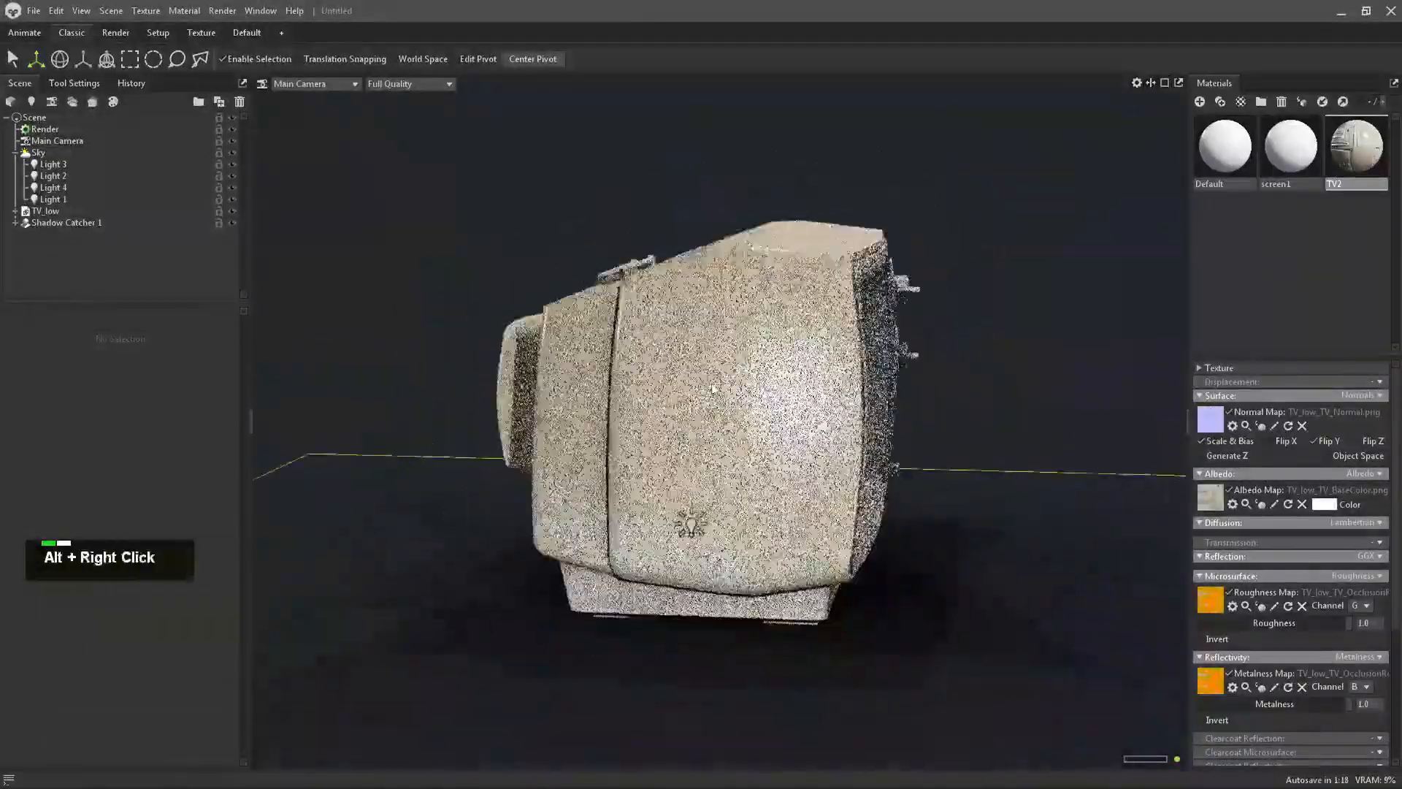
Move Light 3 farther away from the TV along its sideways axis and deselect it.
{"action": "left_click_drag", "start_coordinate": [906, 314], "coordinate": [511, 351], "text": "alt"}
{"action": "middle_click_drag", "start_coordinate": [512, 351], "coordinate": [798, 375], "text": "alt"}
{"action": "left_click", "coordinate": [537, 389]}
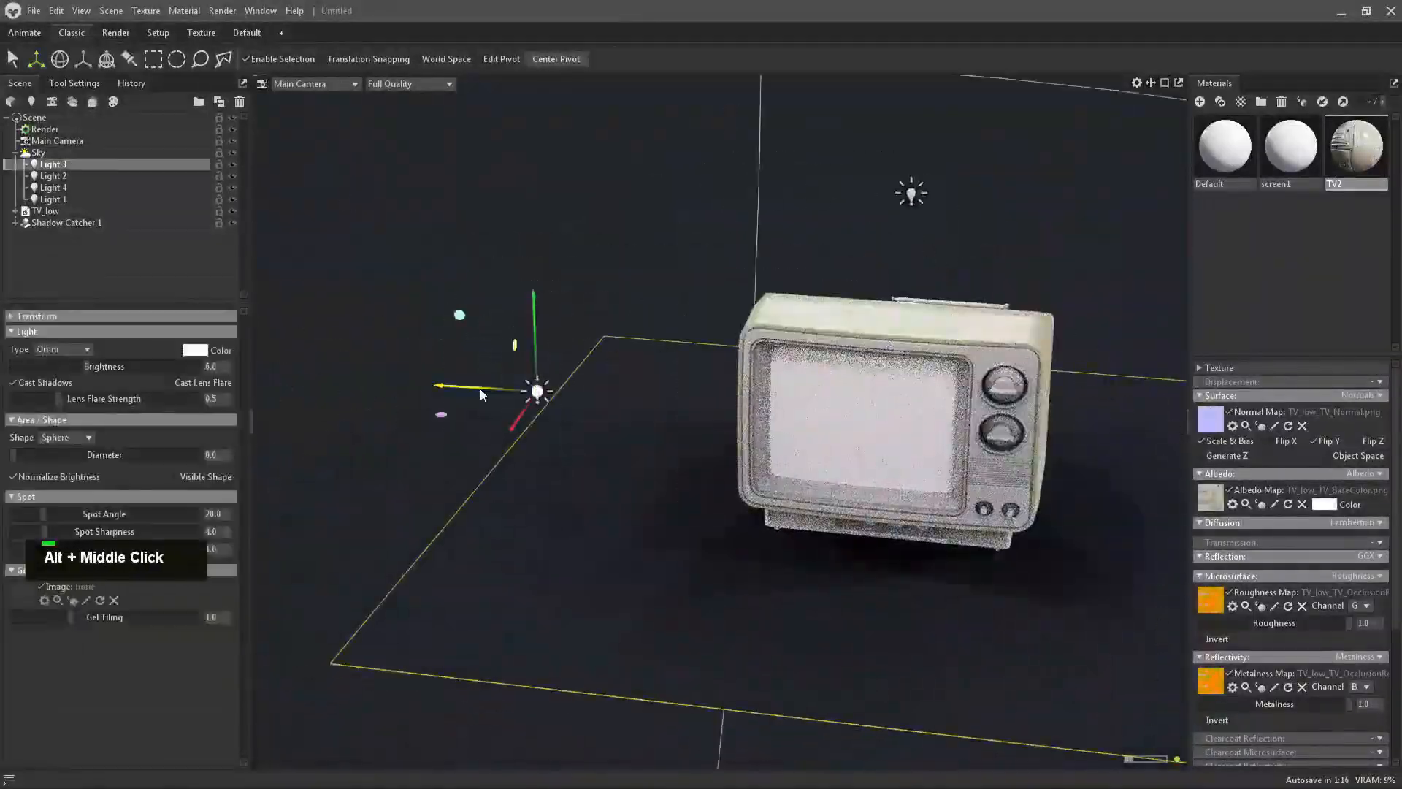
{"action": "left_click_drag", "start_coordinate": [479, 389], "coordinate": [384, 382]}
{"action": "left_click", "coordinate": [725, 271]}
Examine the highlight and roughness detail on the TV case's side up close from several angles.
{"action": "left_click_drag", "start_coordinate": [724, 271], "coordinate": [920, 300], "text": "alt"}
{"action": "right_click_drag", "start_coordinate": [920, 300], "coordinate": [903, 395], "text": "alt"}
{"action": "mouse_move", "coordinate": [903, 394]}
{"action": "left_mouse_down", "text": "alt"}
{"action": "mouse_move", "coordinate": [908, 370]}
{"action": "mouse_move", "coordinate": [886, 401]}
{"action": "left_mouse_up", "text": "alt"}
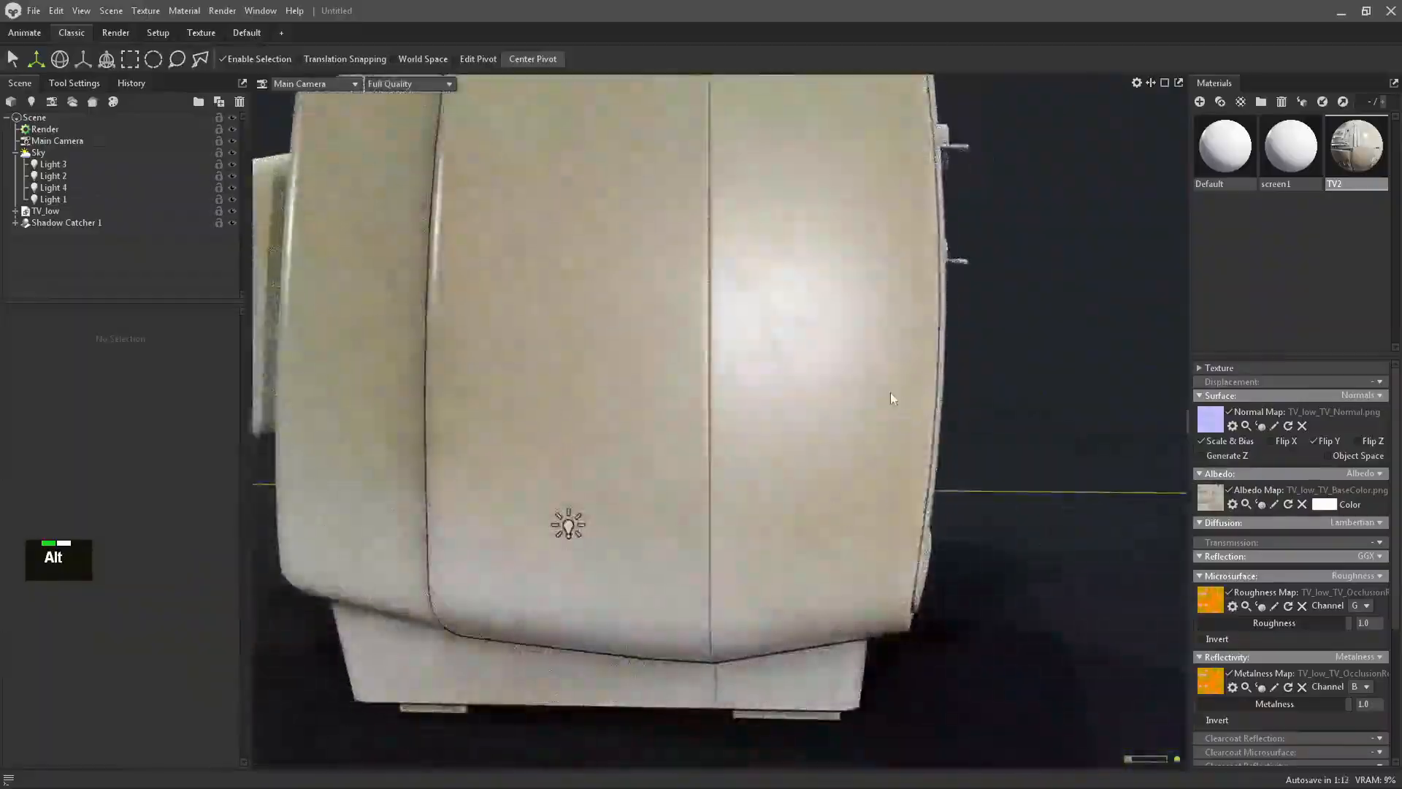
{"action": "right_click_drag", "start_coordinate": [891, 393], "coordinate": [816, 372], "text": "alt"}
{"action": "left_click_drag", "start_coordinate": [816, 372], "coordinate": [808, 409], "text": "alt"}
{"action": "middle_click_drag", "start_coordinate": [855, 366], "coordinate": [856, 402], "text": "alt"}
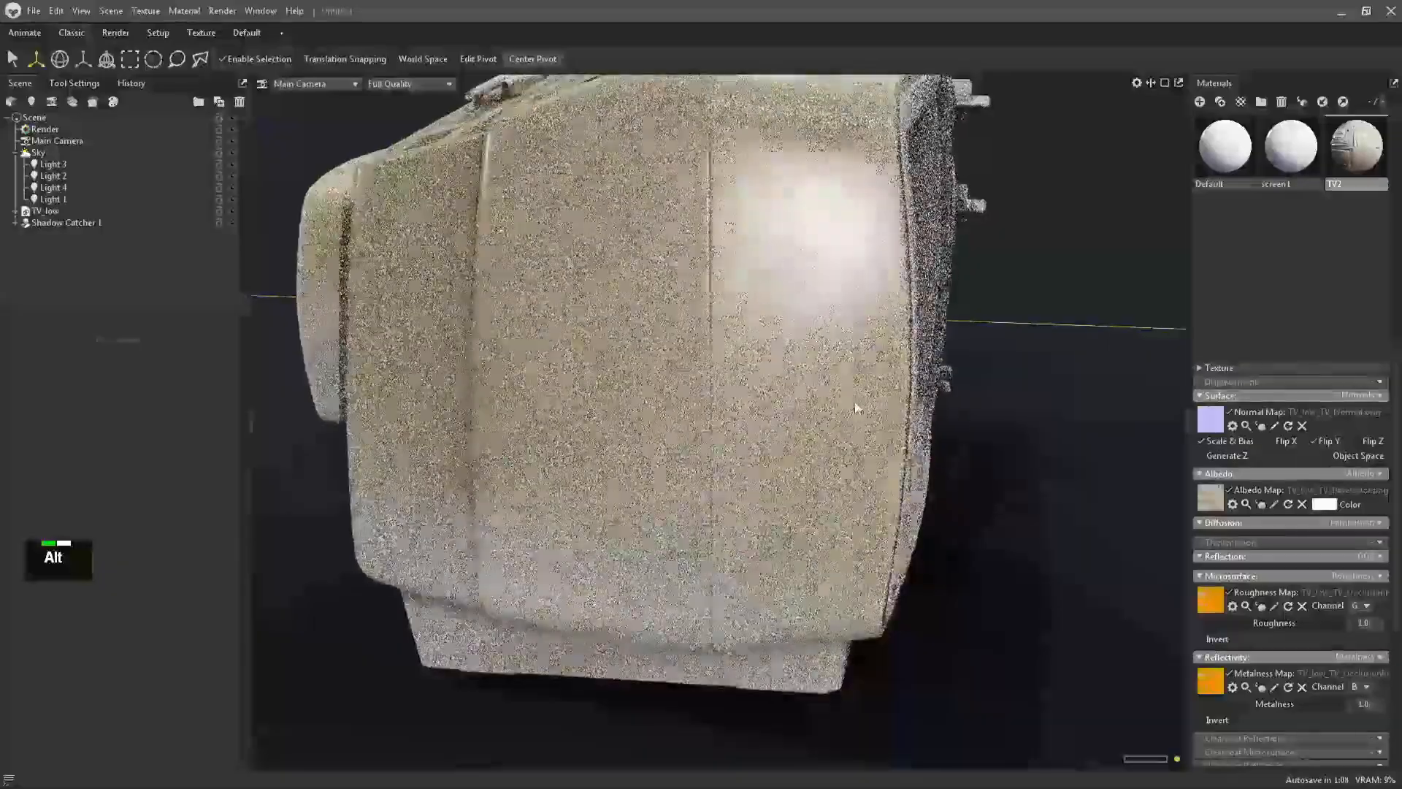
{"action": "left_click_drag", "start_coordinate": [856, 407], "coordinate": [852, 322], "text": "alt"}
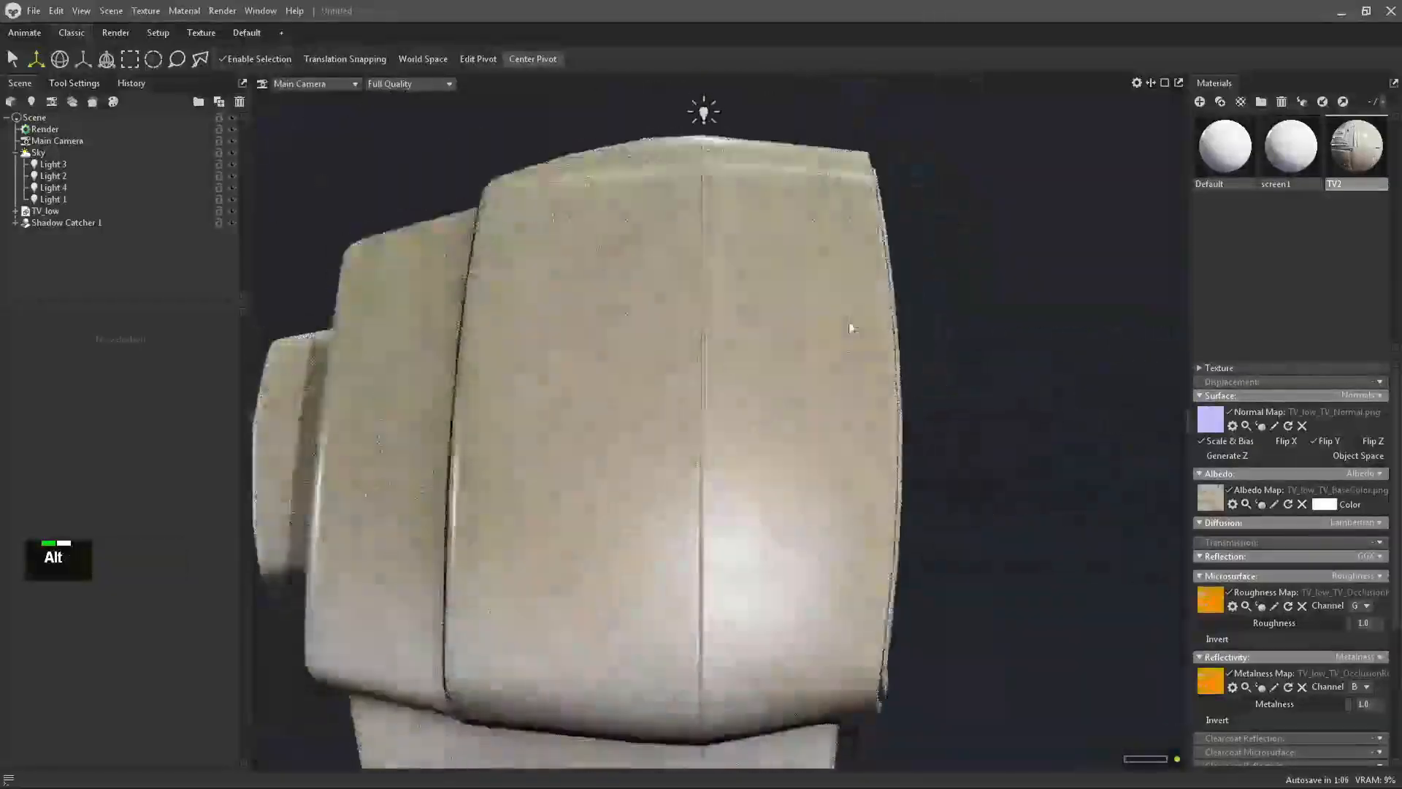
{"action": "middle_click_drag", "start_coordinate": [851, 367], "coordinate": [868, 242], "text": "alt"}
{"action": "left_click_drag", "start_coordinate": [867, 242], "coordinate": [926, 353], "text": "alt"}
{"action": "right_click_drag", "start_coordinate": [926, 354], "coordinate": [1044, 176], "text": "alt"}
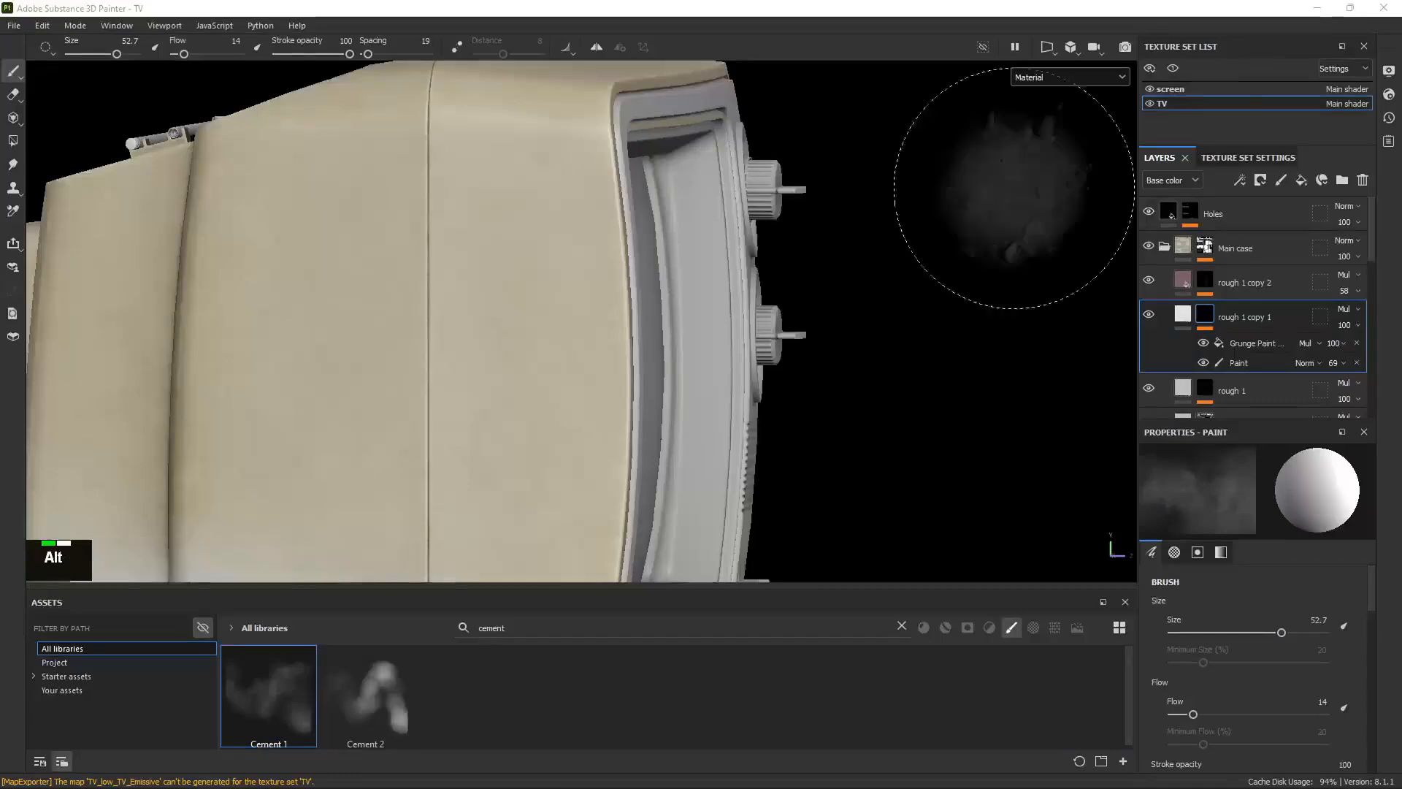
Switch to Substance 3D Painter, add Levels to the rough 1 copy 2 mask with a white input of 0.782, and undo the midtone change.
{"action": "right_click_drag", "start_coordinate": [1002, 171], "coordinate": [1037, 189], "text": "alt"}
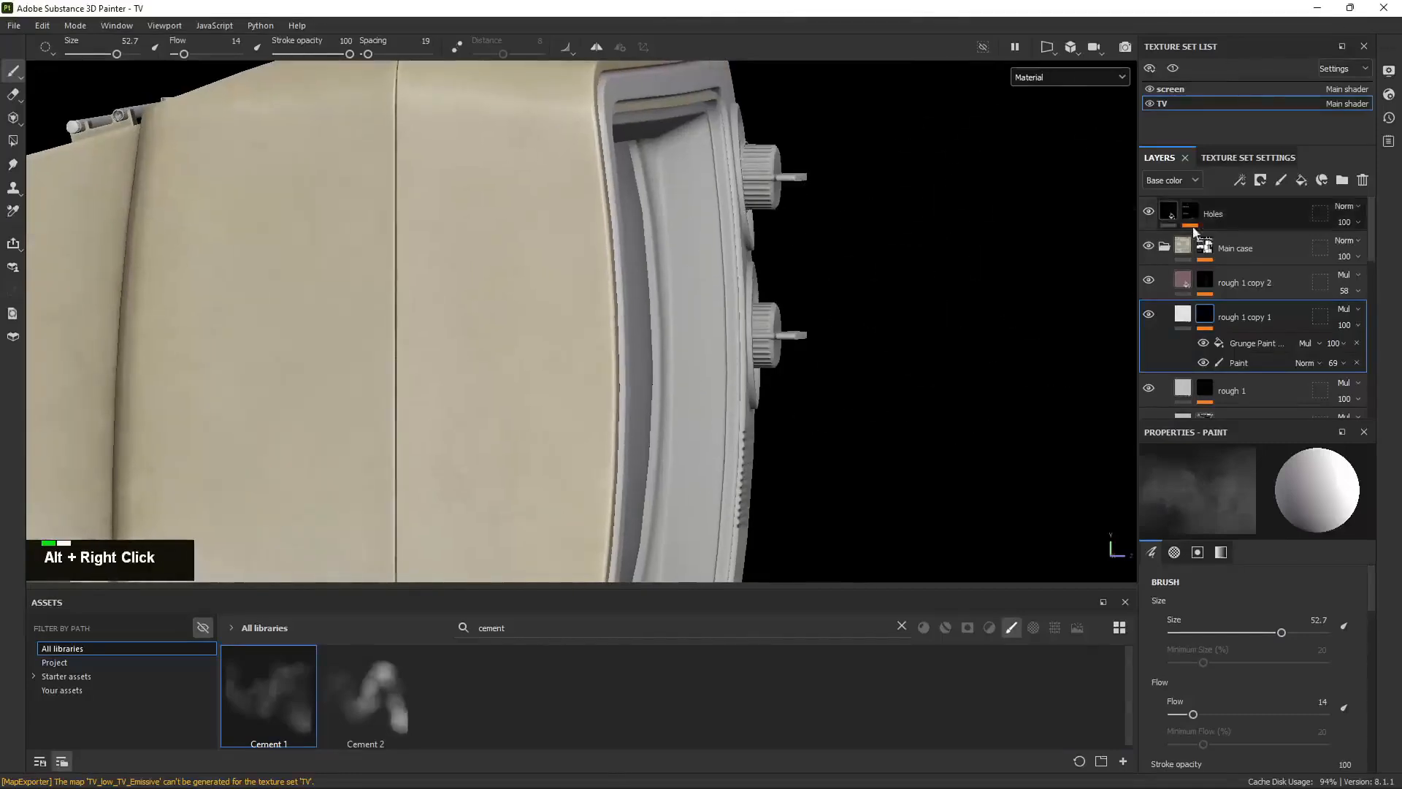
{"action": "left_click", "coordinate": [1183, 314]}
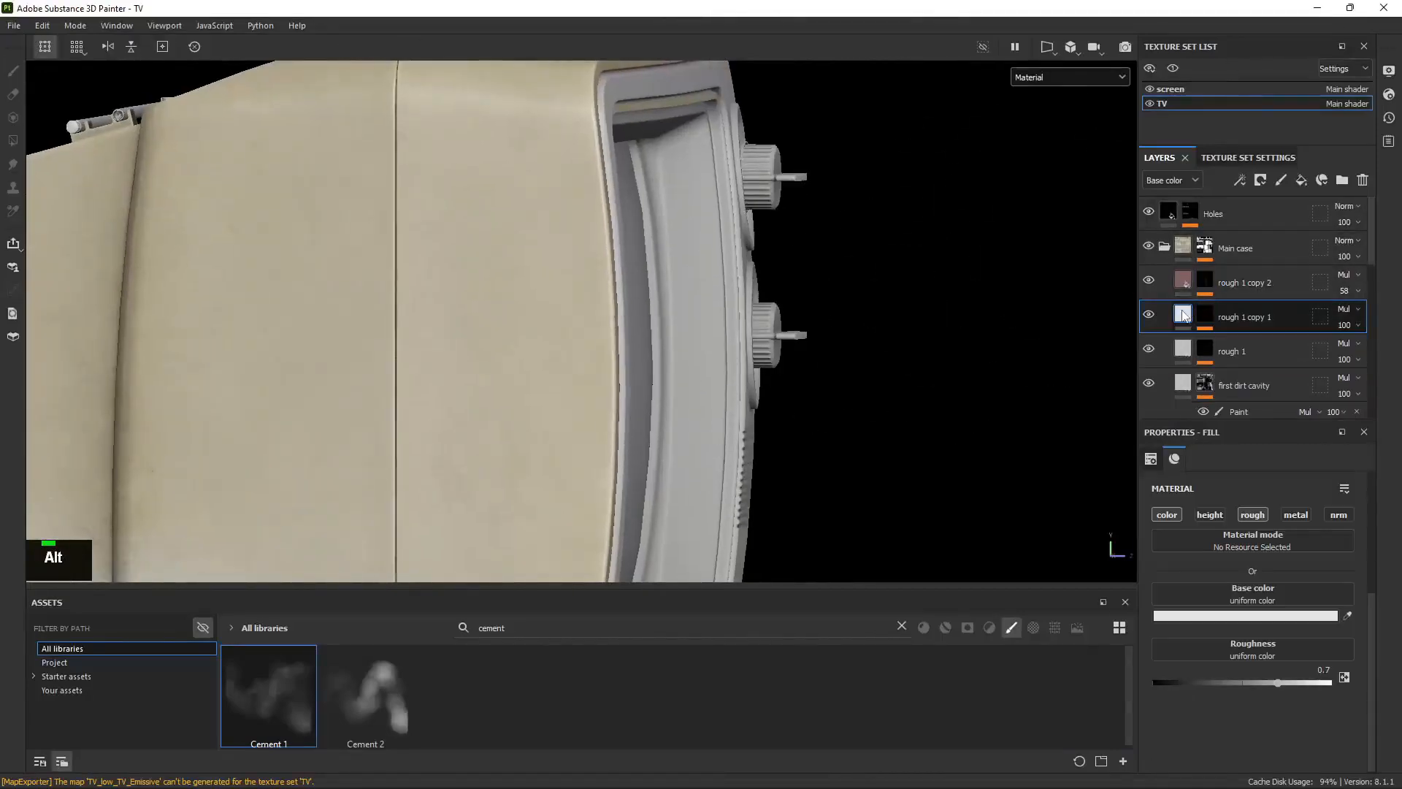
{"action": "left_click", "coordinate": [1205, 281], "text": "alt"}
{"action": "right_click", "coordinate": [1208, 277]}
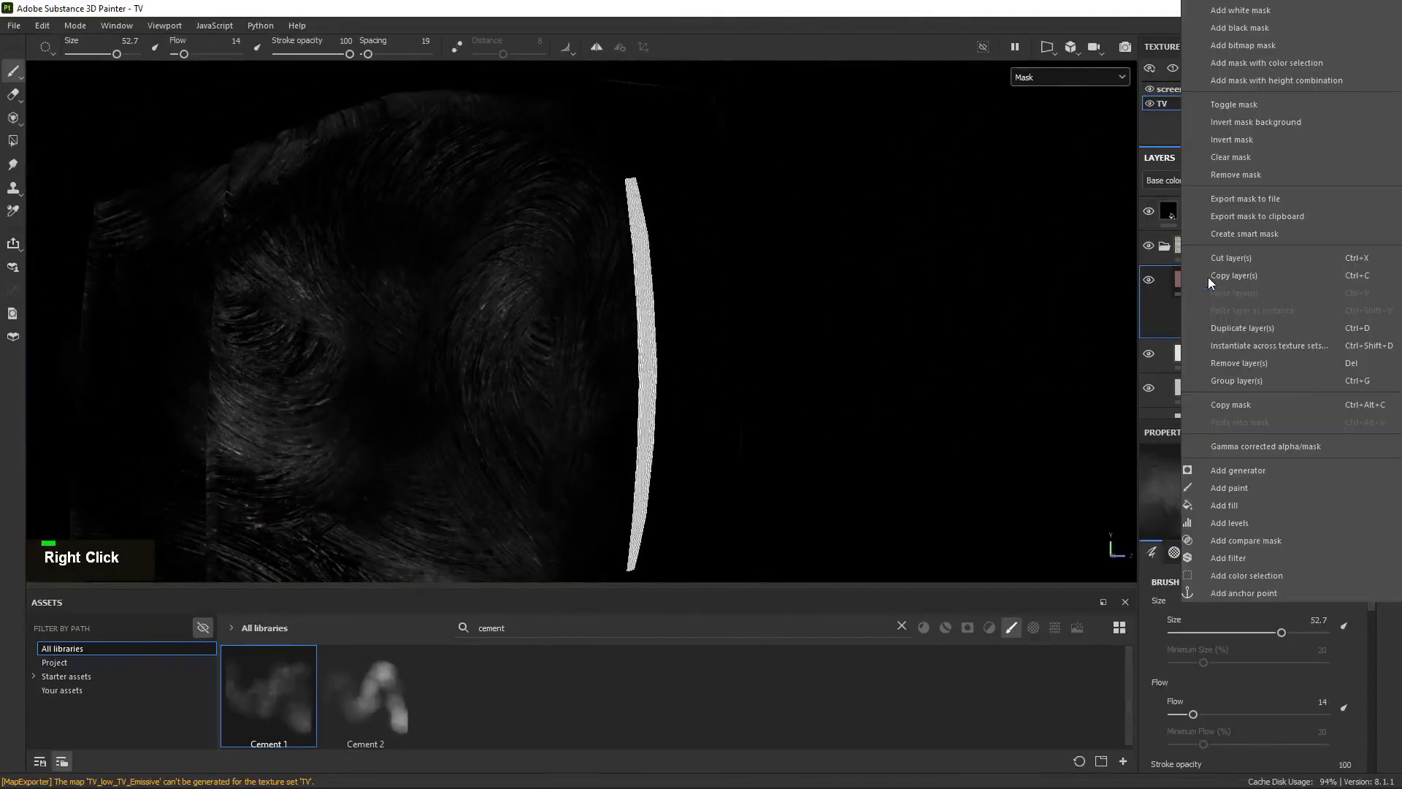
{"action": "left_click", "coordinate": [1239, 523]}
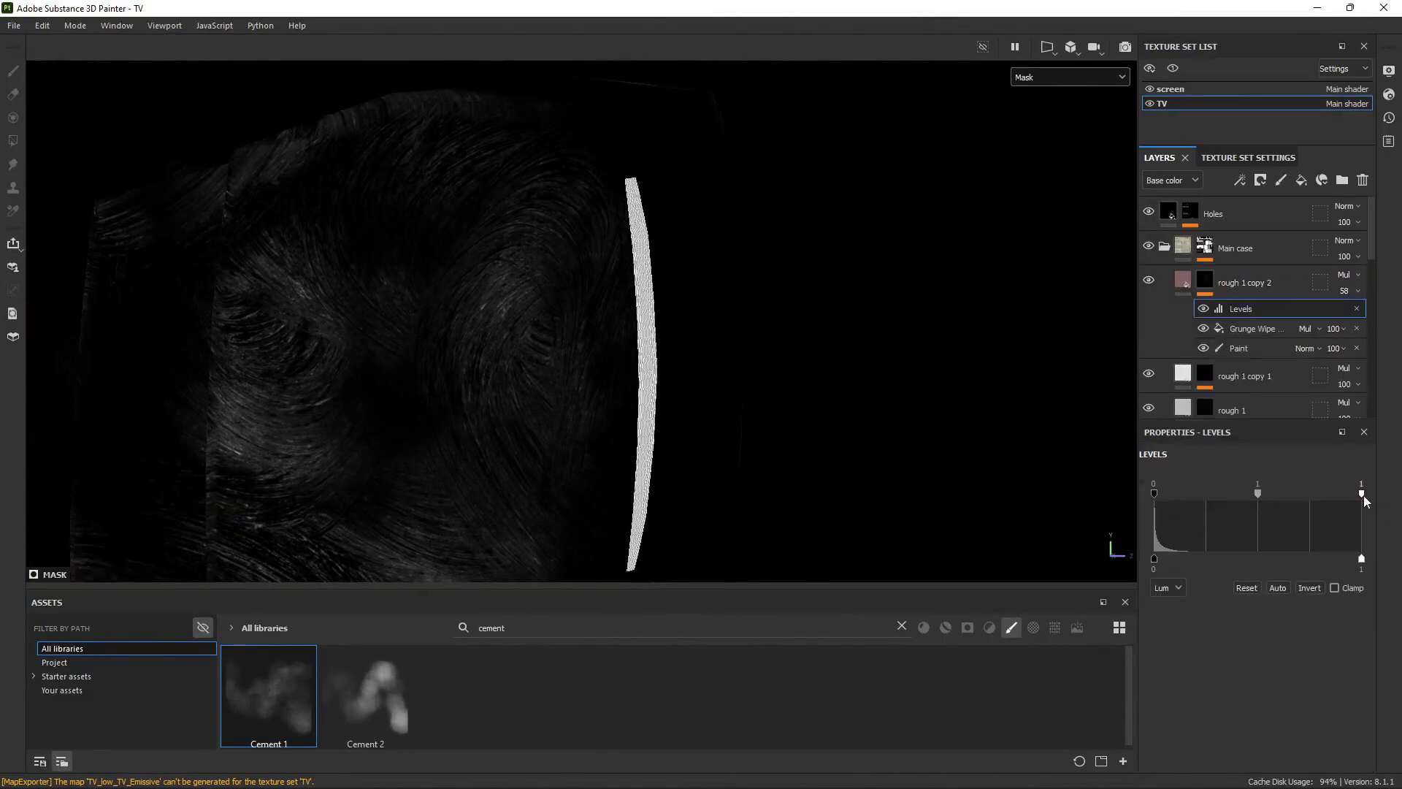
{"action": "left_click_drag", "start_coordinate": [1362, 495], "coordinate": [1331, 494]}
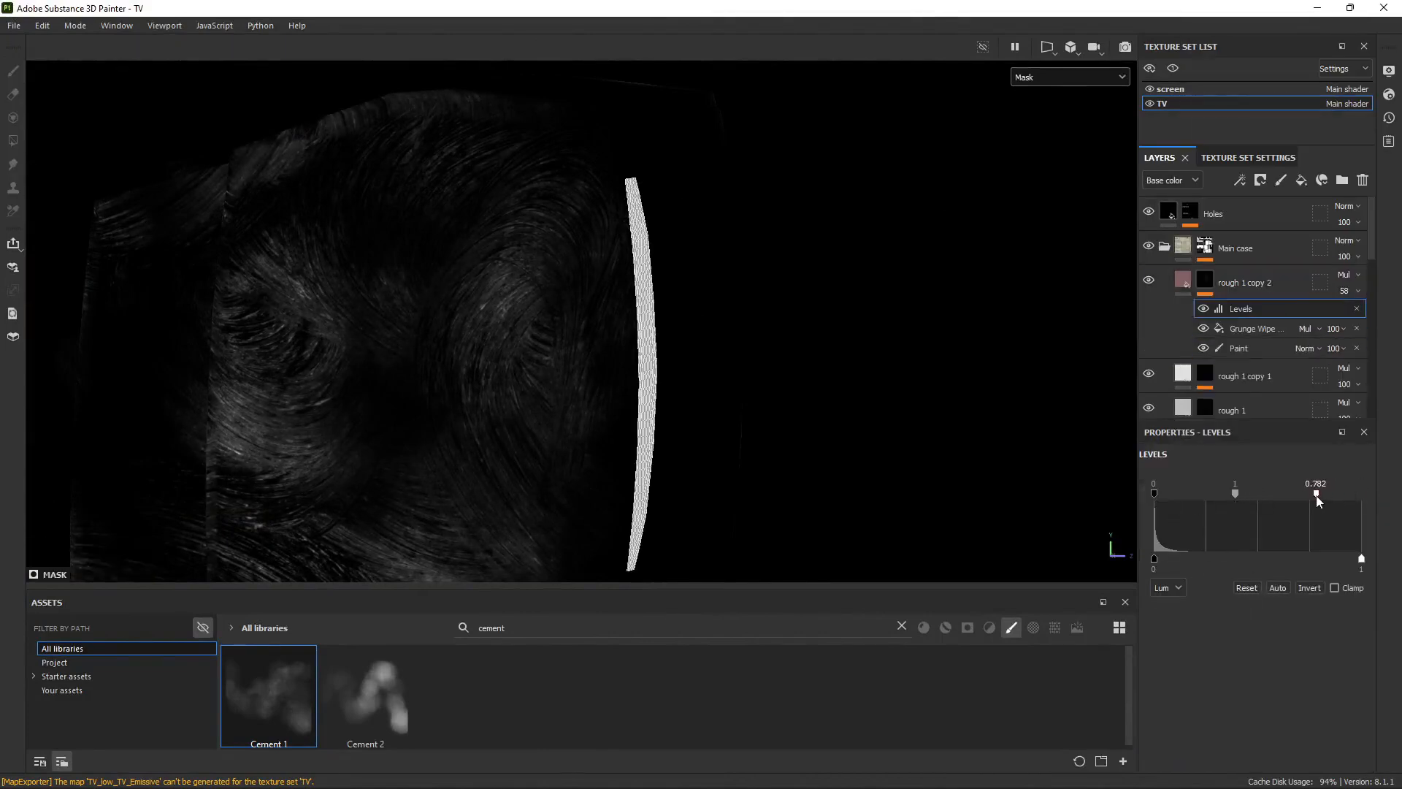
{"action": "left_click_drag", "start_coordinate": [1241, 493], "coordinate": [1234, 490]}
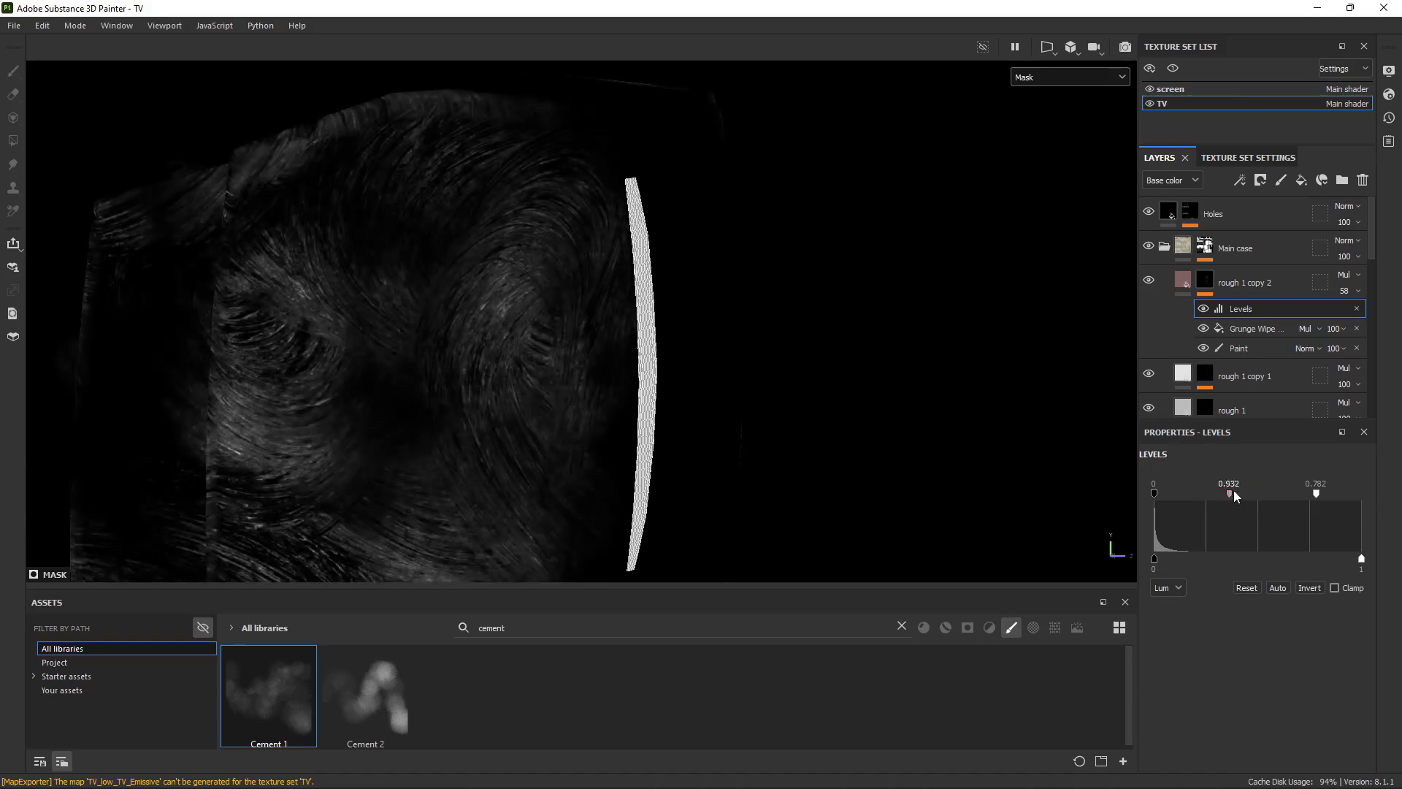
{"action": "key", "text": "ctrl+z"}
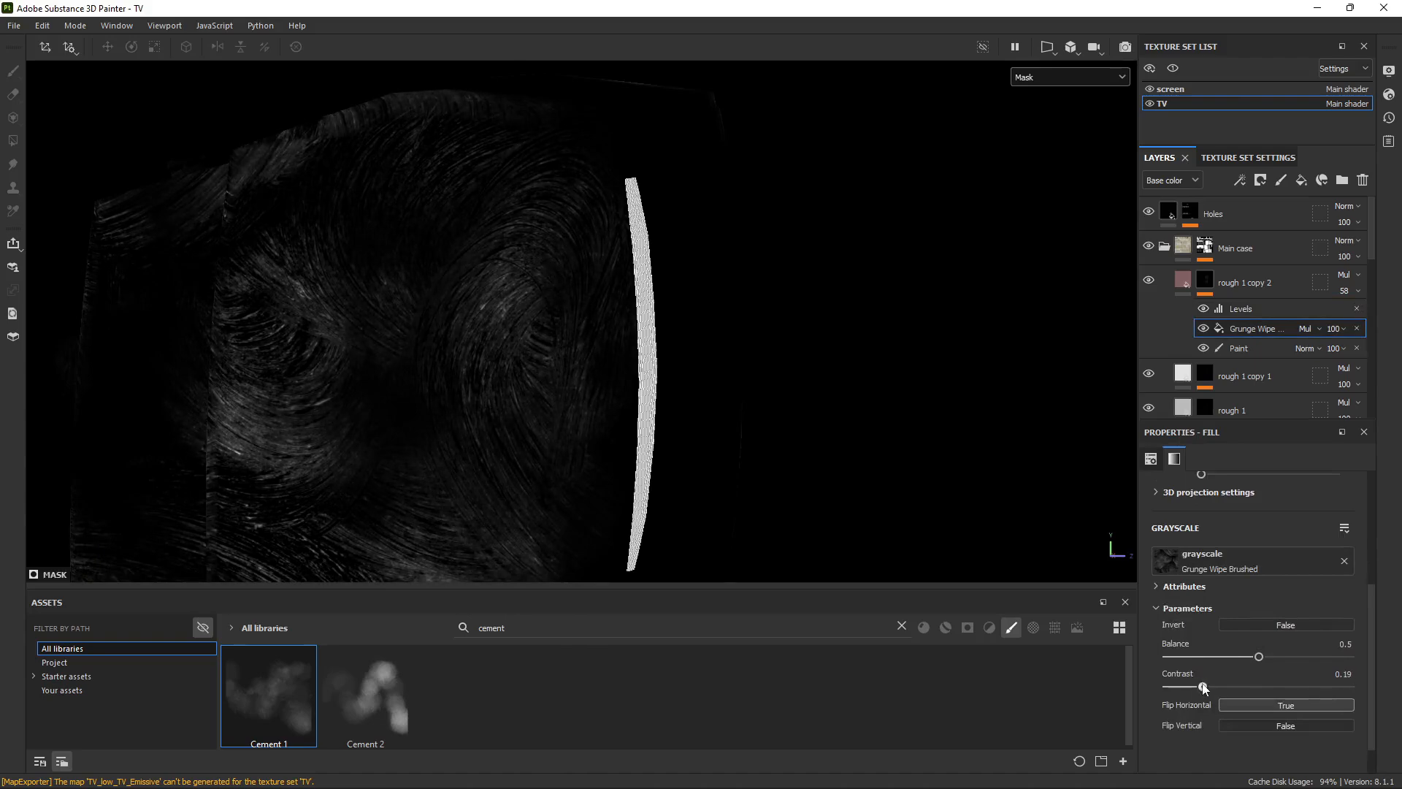
Set the Grunge Wipe Brushed contrast to 0.21 in the rough 1 copy 2 mask and check the case in material view.
{"action": "key", "text": "m"}
{"action": "left_click_drag", "start_coordinate": [742, 348], "coordinate": [774, 329], "text": "alt"}
{"action": "right_click_drag", "start_coordinate": [774, 329], "coordinate": [642, 288], "text": "alt"}
{"action": "left_click_drag", "start_coordinate": [642, 288], "coordinate": [650, 343], "text": "alt"}
{"action": "middle_click_drag", "start_coordinate": [650, 343], "coordinate": [643, 352], "text": "alt"}
{"action": "left_click_drag", "start_coordinate": [642, 353], "coordinate": [782, 501], "text": "alt"}
{"action": "right_click_drag", "start_coordinate": [782, 501], "coordinate": [808, 463], "text": "alt"}
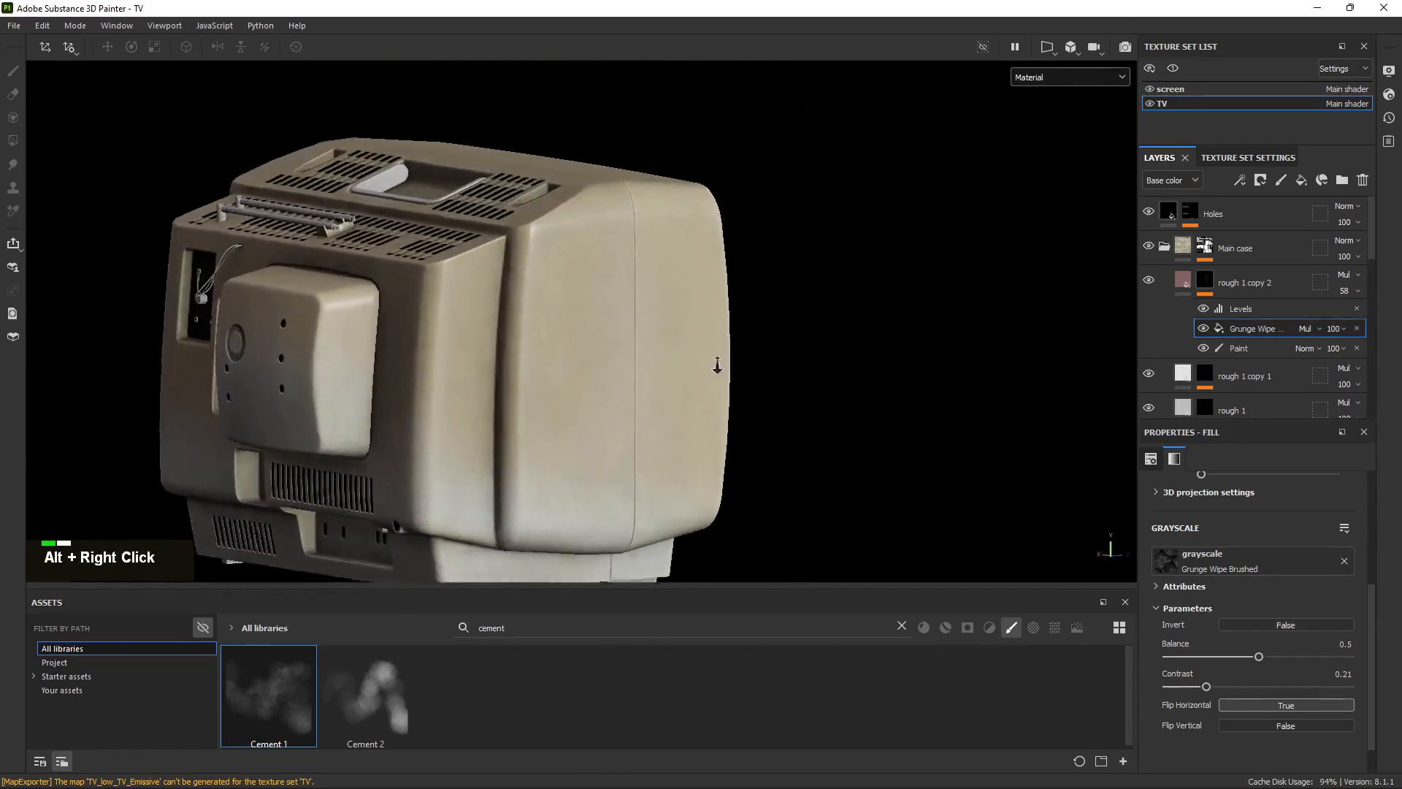
{"action": "left_click_drag", "start_coordinate": [808, 463], "coordinate": [996, 350], "text": "alt"}
Review the rough 1 copy 2 fill settings and examine the case's front and knob side under rotated lighting.
{"action": "left_click", "coordinate": [1179, 285]}
{"action": "left_click_drag", "start_coordinate": [646, 321], "coordinate": [474, 291], "text": "alt"}
{"action": "middle_click_drag", "start_coordinate": [621, 307], "coordinate": [572, 328], "text": "alt"}
{"action": "left_click_drag", "start_coordinate": [573, 329], "coordinate": [845, 210], "text": "alt"}
{"action": "right_click_drag", "start_coordinate": [845, 210], "coordinate": [852, 209], "text": "alt"}
{"action": "middle_click_drag", "start_coordinate": [852, 210], "coordinate": [714, 283], "text": "alt"}
{"action": "right_click_drag", "start_coordinate": [714, 283], "coordinate": [774, 351], "text": "shift"}
{"action": "left_click_drag", "start_coordinate": [773, 351], "coordinate": [815, 326], "text": "alt"}
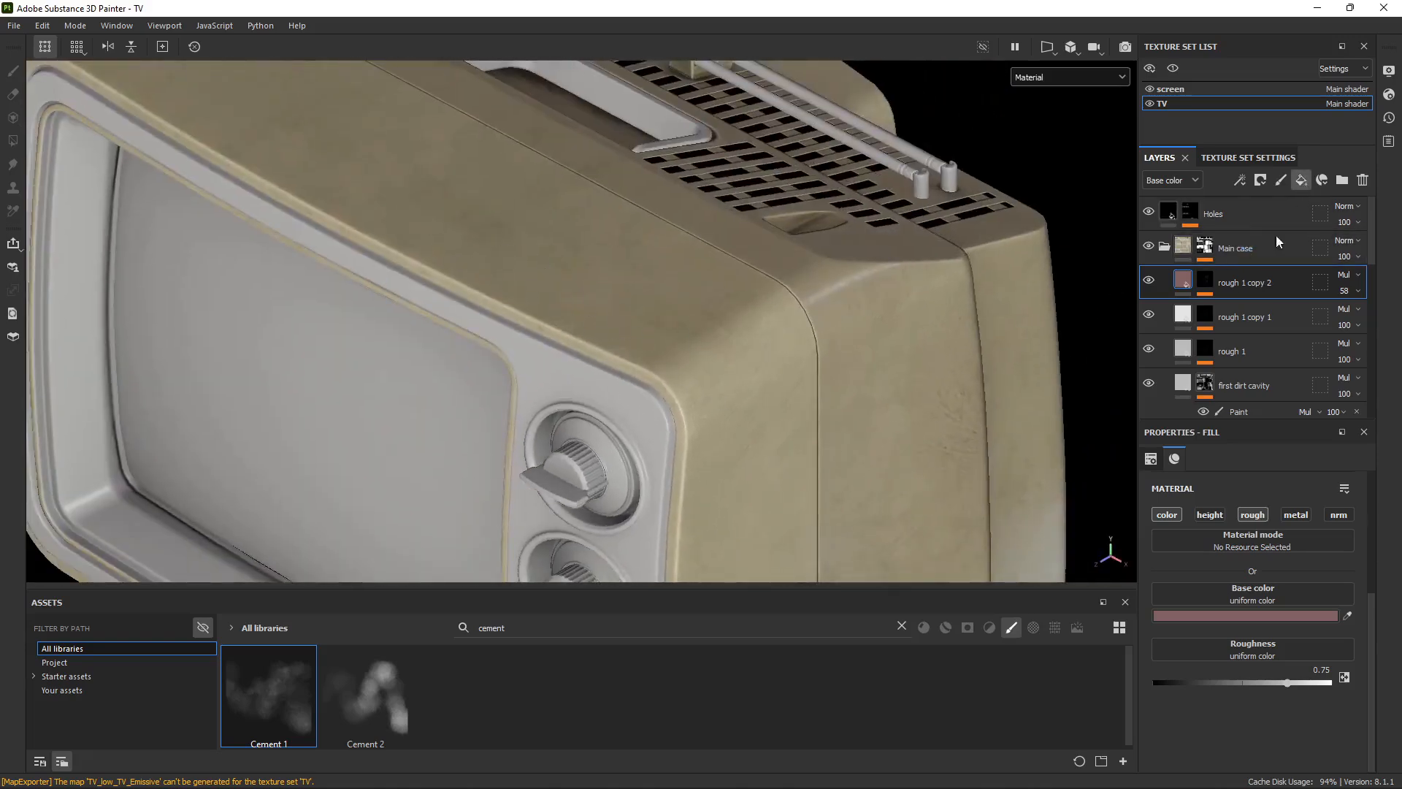
Add a fill layer named painted roughness above rough 1 copy 2 with only the color and rough channels enabled.
{"action": "double_click", "coordinate": [1222, 282]}
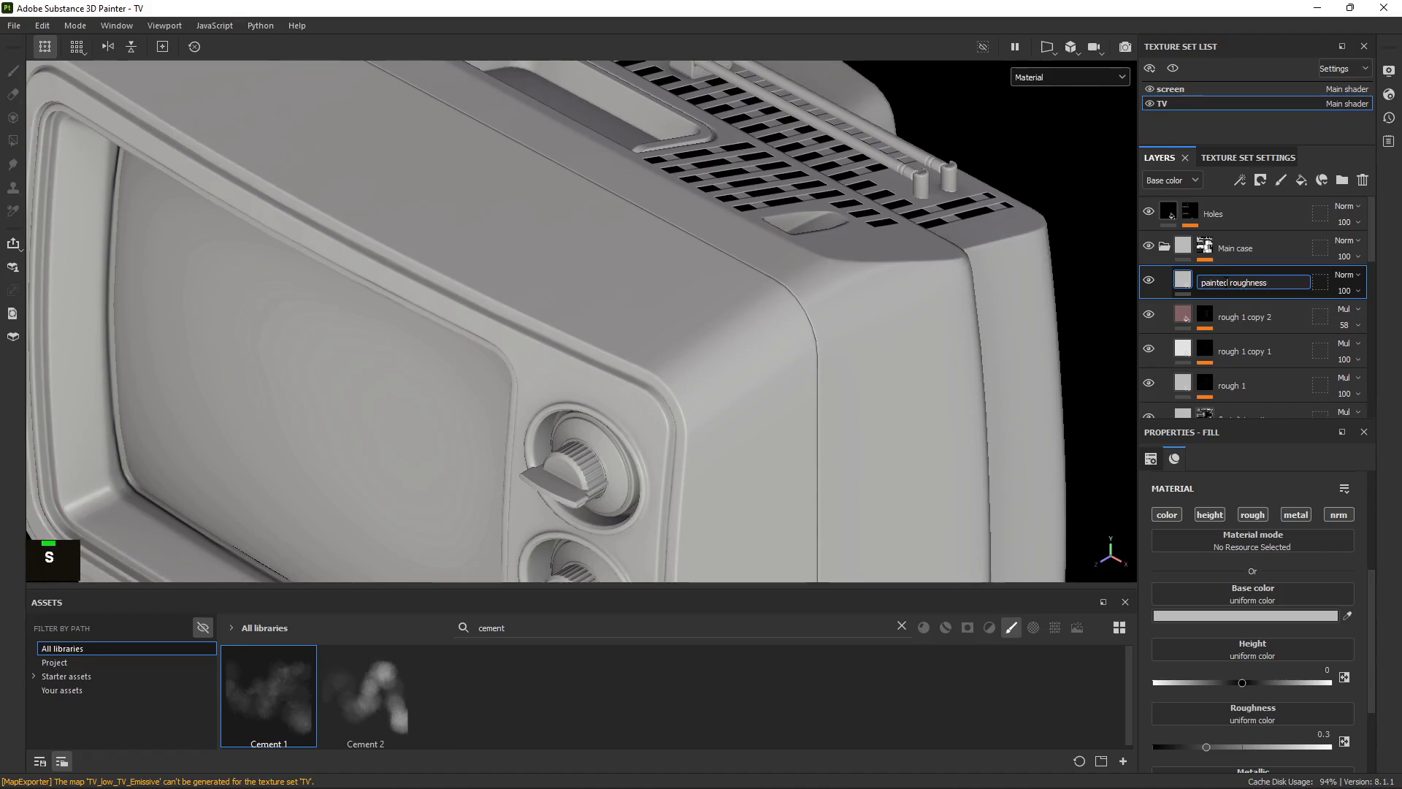
{"action": "key", "text": "alt"}
{"action": "left_click", "coordinate": [1171, 515], "text": "alt"}
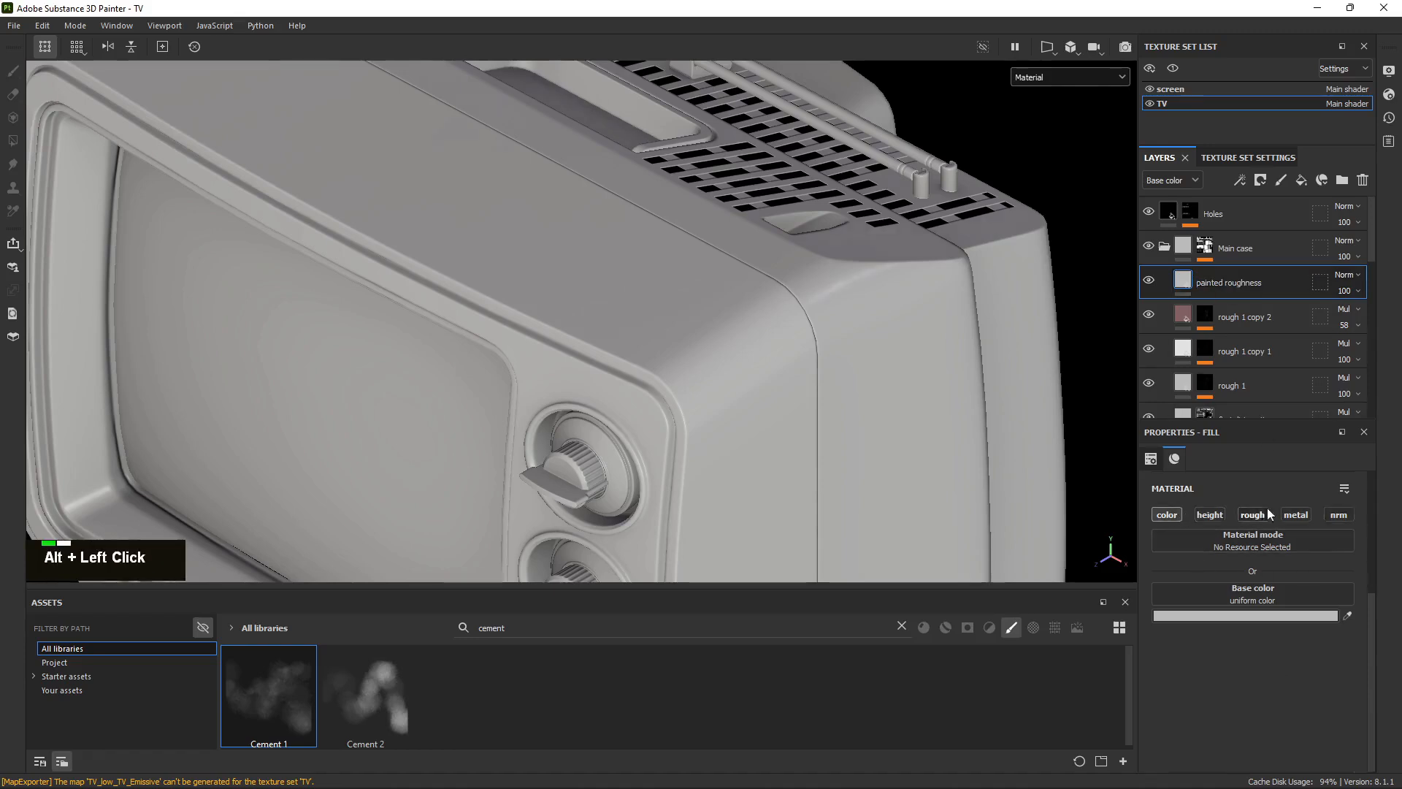
Give the painted roughness layer a black mask and add a paint effect to that mask.
{"action": "right_click", "coordinate": [1195, 281]}
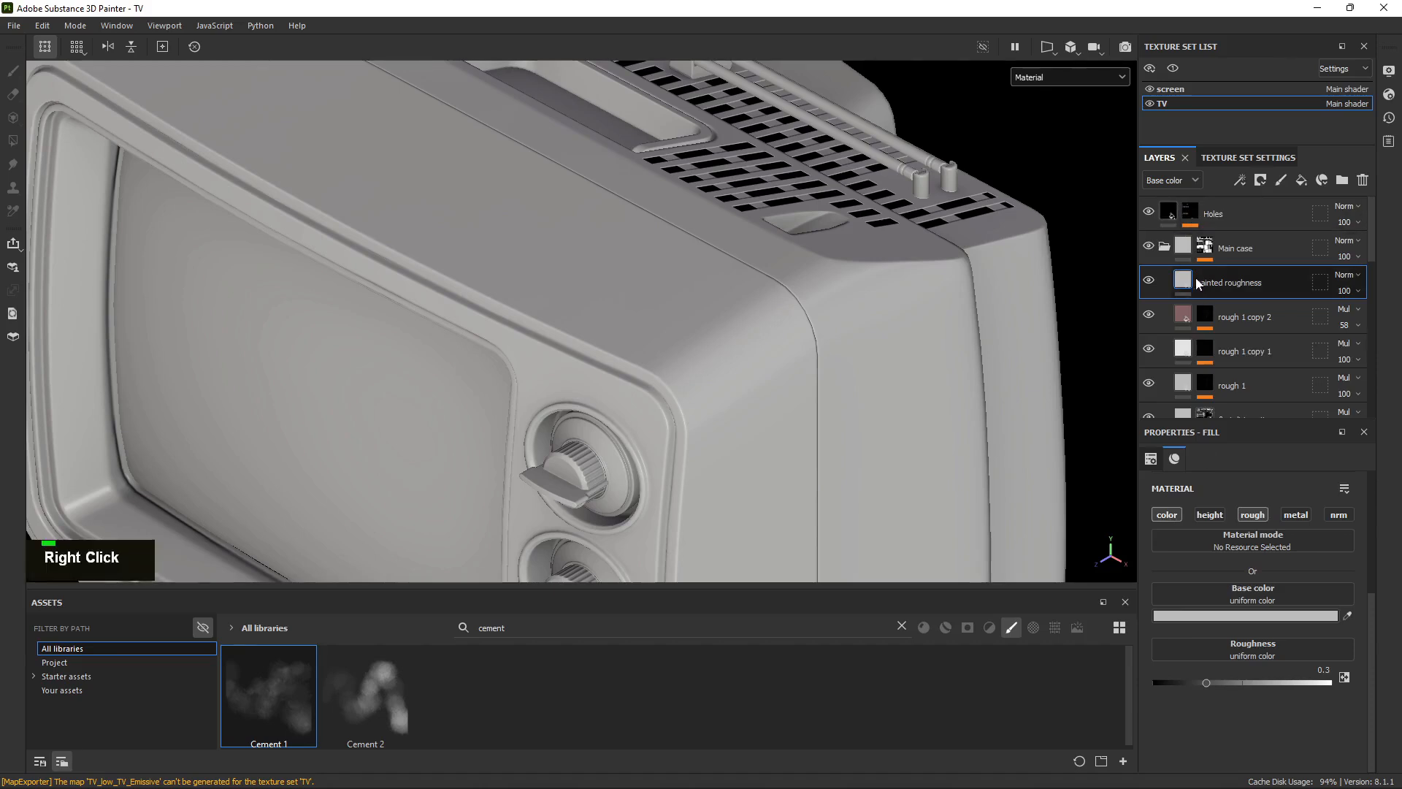
{"action": "left_click", "coordinate": [1251, 27]}
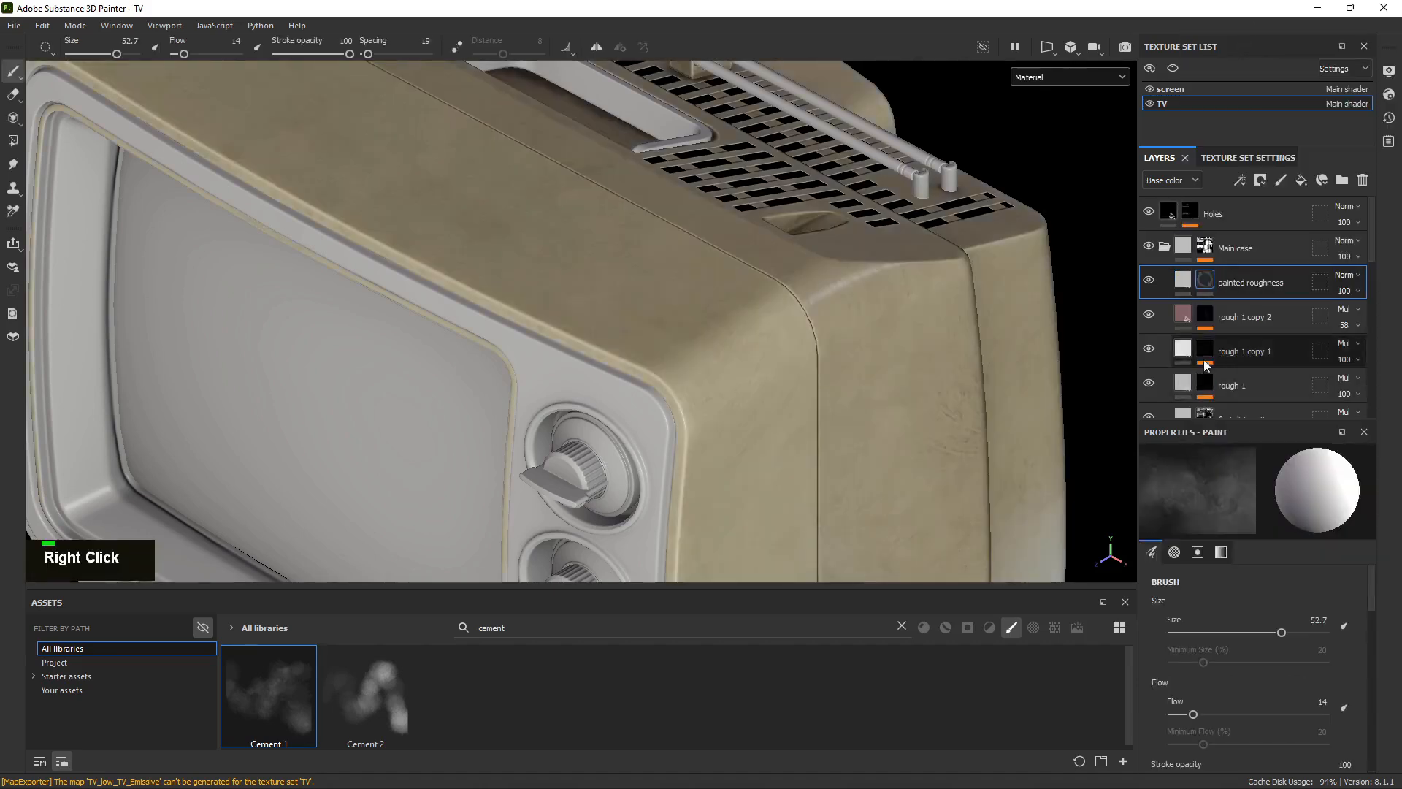
{"action": "right_click", "coordinate": [1199, 279]}
{"action": "left_click", "coordinate": [1242, 486]}
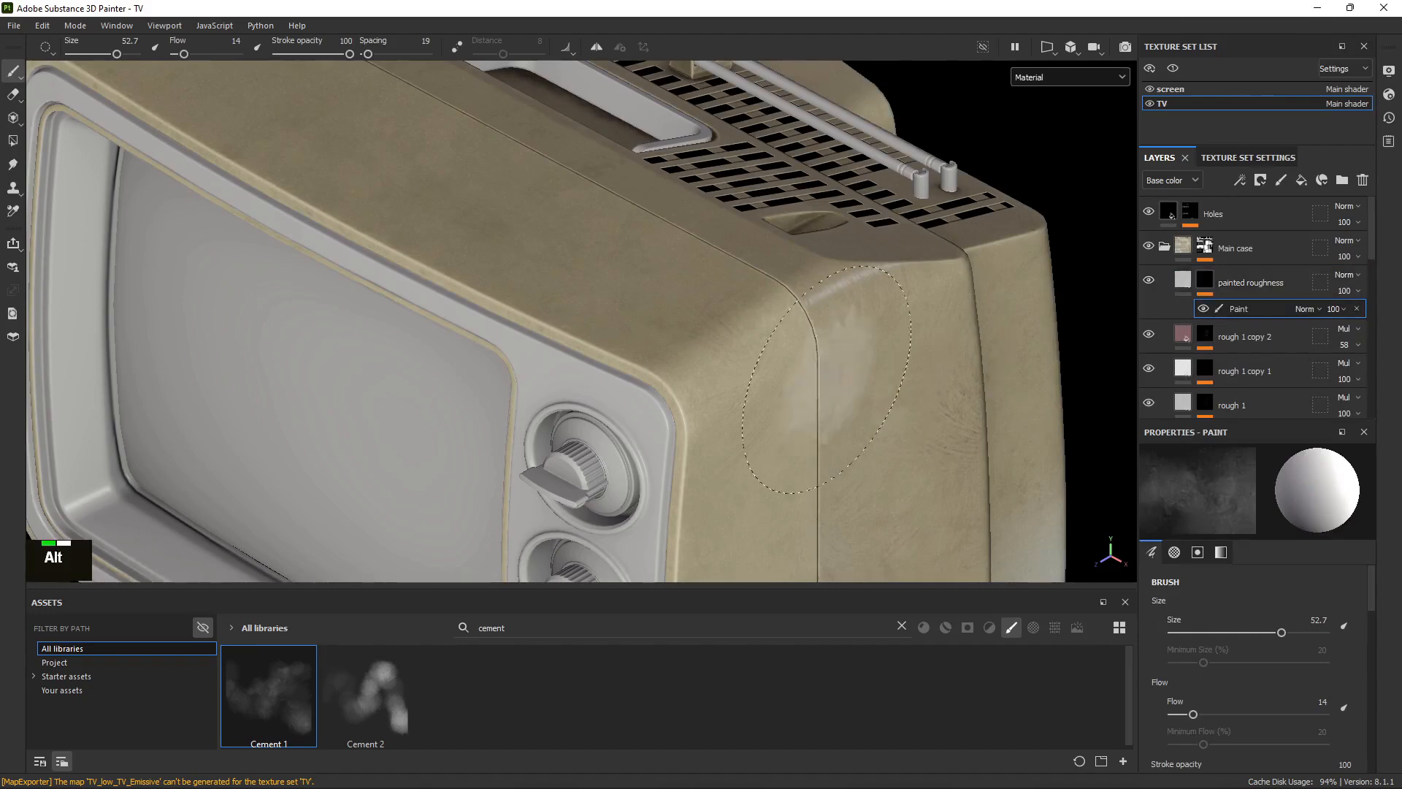
Undo the trial strokes on the knob side of the case and set the brush flow to 28.
{"action": "left_click_drag", "start_coordinate": [825, 373], "coordinate": [690, 314], "text": "alt"}
{"action": "middle_click_drag", "start_coordinate": [814, 418], "coordinate": [573, 206], "text": "alt"}
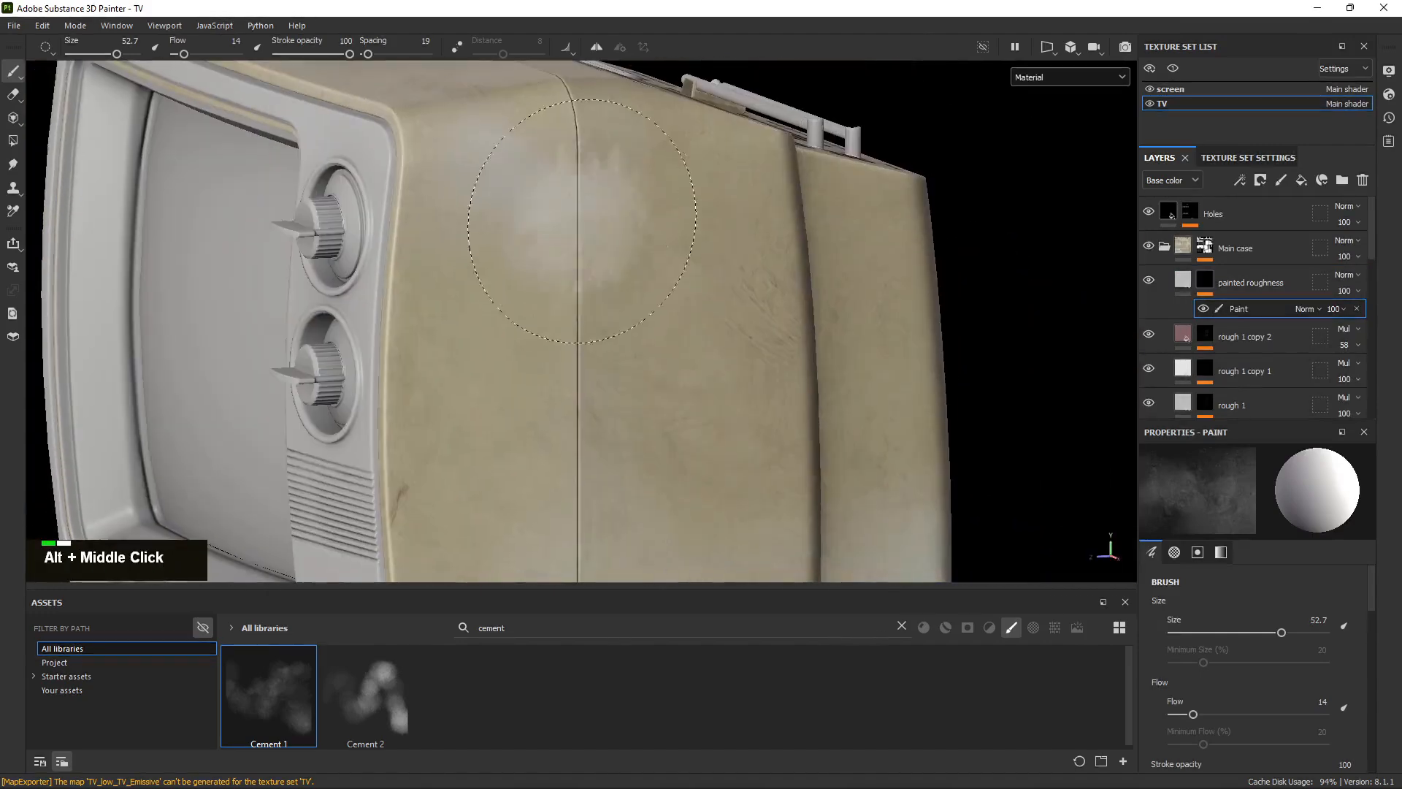
{"action": "key", "text": "ctrl+z"}
{"action": "left_click_drag", "start_coordinate": [574, 263], "coordinate": [616, 275], "text": "ctrl"}
{"action": "key", "text": "ctrl+z"}
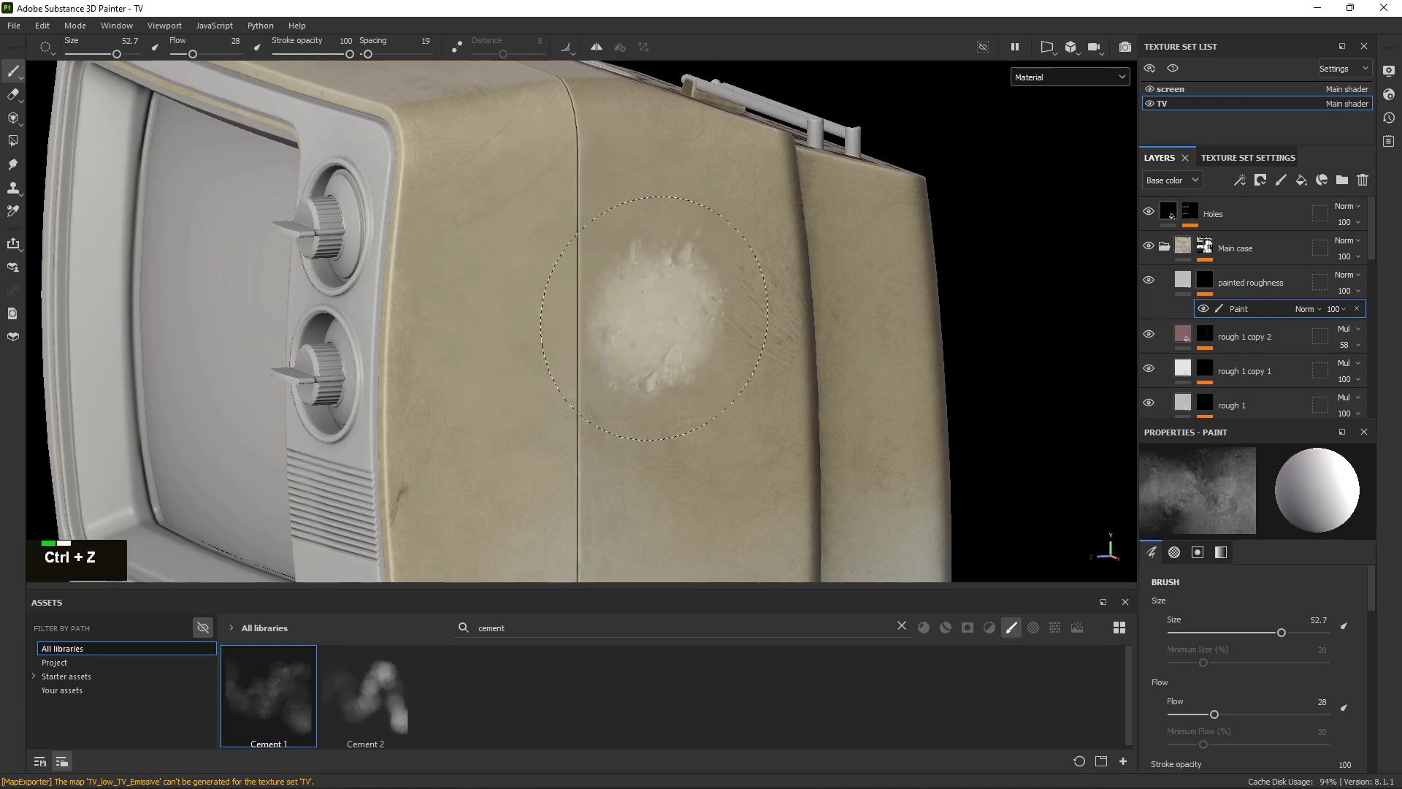
Set the brush's size jitter to 7, angle jitter to 11 and position jitter to 3.
{"action": "middle_click_drag", "start_coordinate": [616, 274], "coordinate": [588, 351], "text": "alt"}
{"action": "right_click", "coordinate": [588, 390]}
{"action": "scroll", "coordinate": [611, 387], "scroll_direction": "down", "scroll_amount": 3}
{"action": "scroll", "coordinate": [611, 387], "scroll_direction": "up", "scroll_amount": 1}
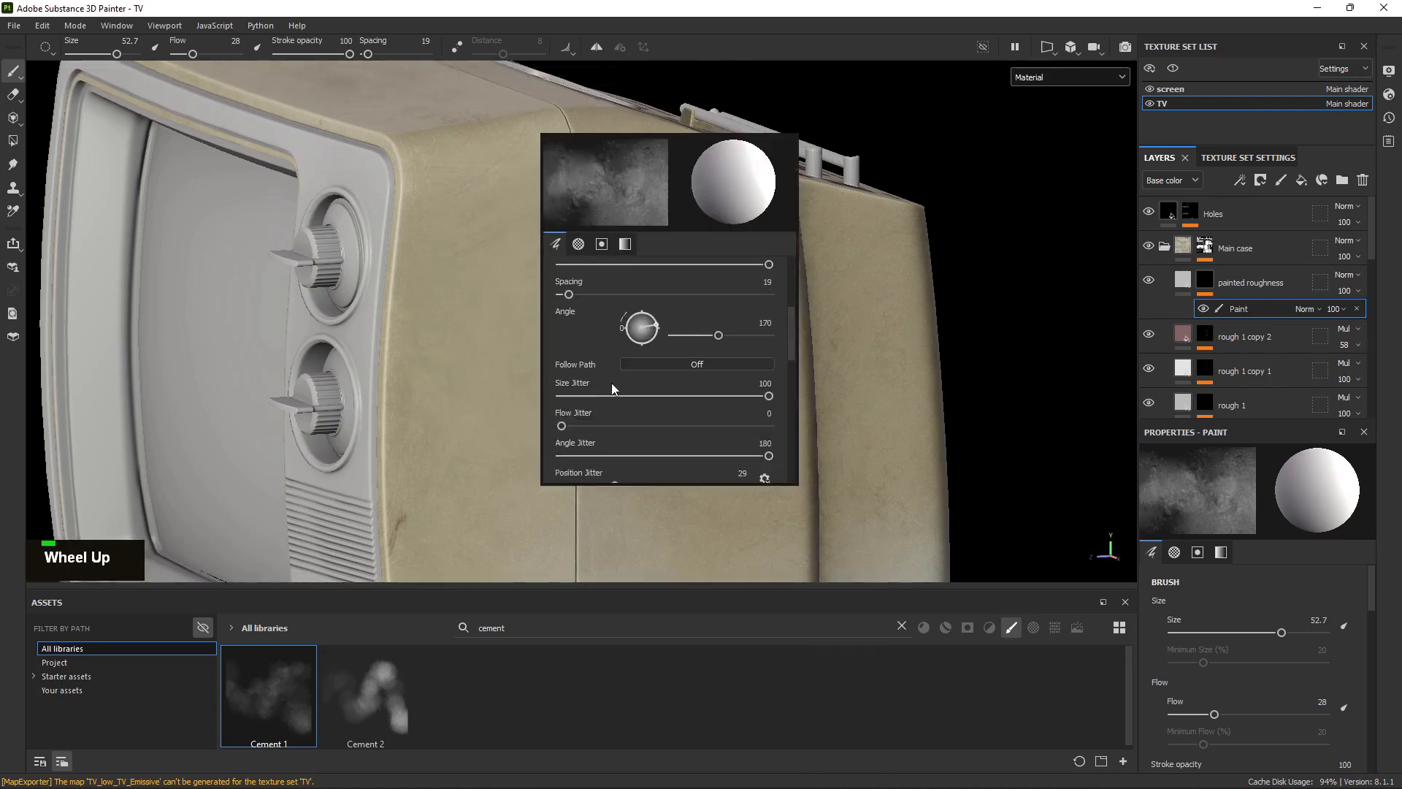
{"action": "left_click_drag", "start_coordinate": [612, 387], "coordinate": [576, 395]}
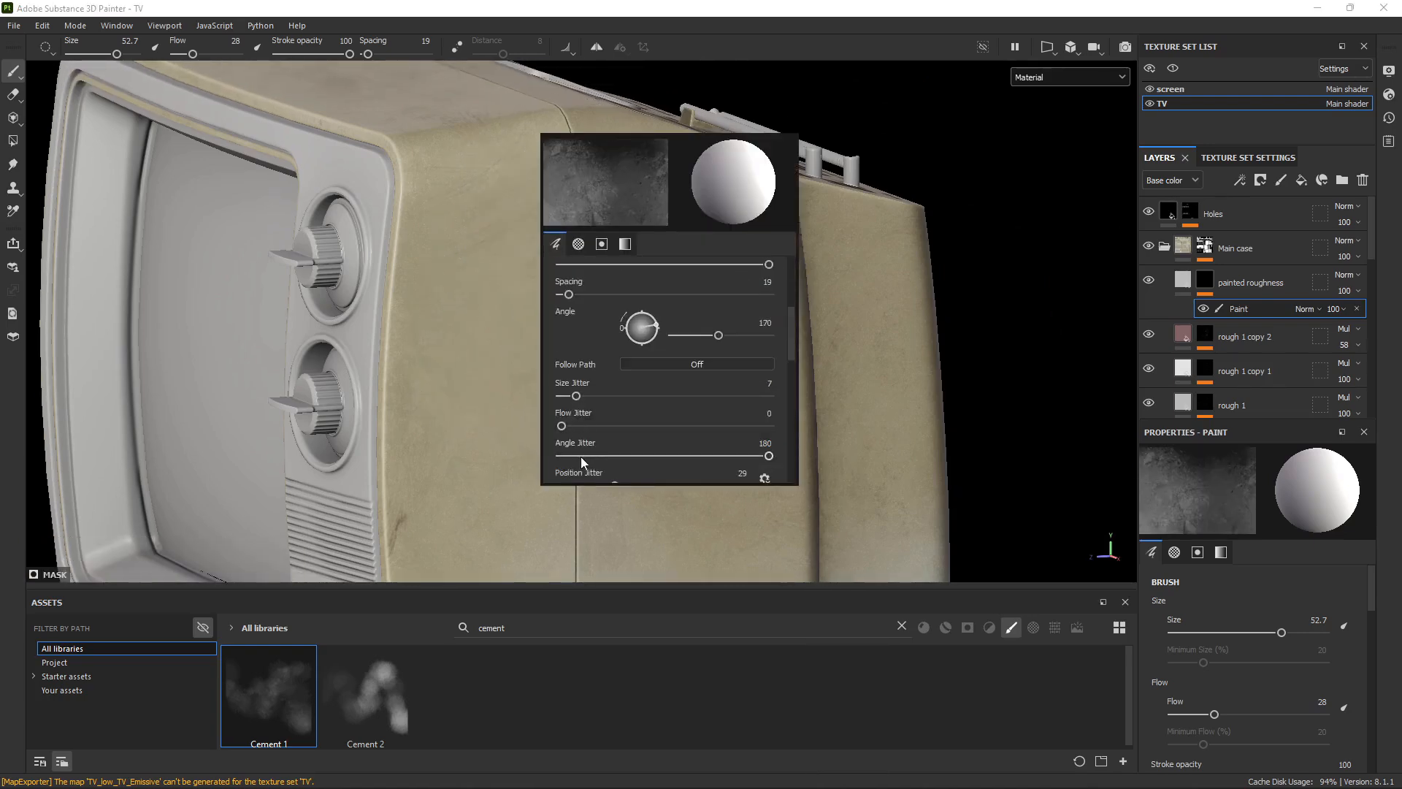
{"action": "left_click", "coordinate": [580, 457]}
{"action": "scroll", "coordinate": [577, 438], "scroll_direction": "down", "scroll_amount": 5}
{"action": "scroll", "coordinate": [581, 385], "scroll_direction": "up", "scroll_amount": 5}
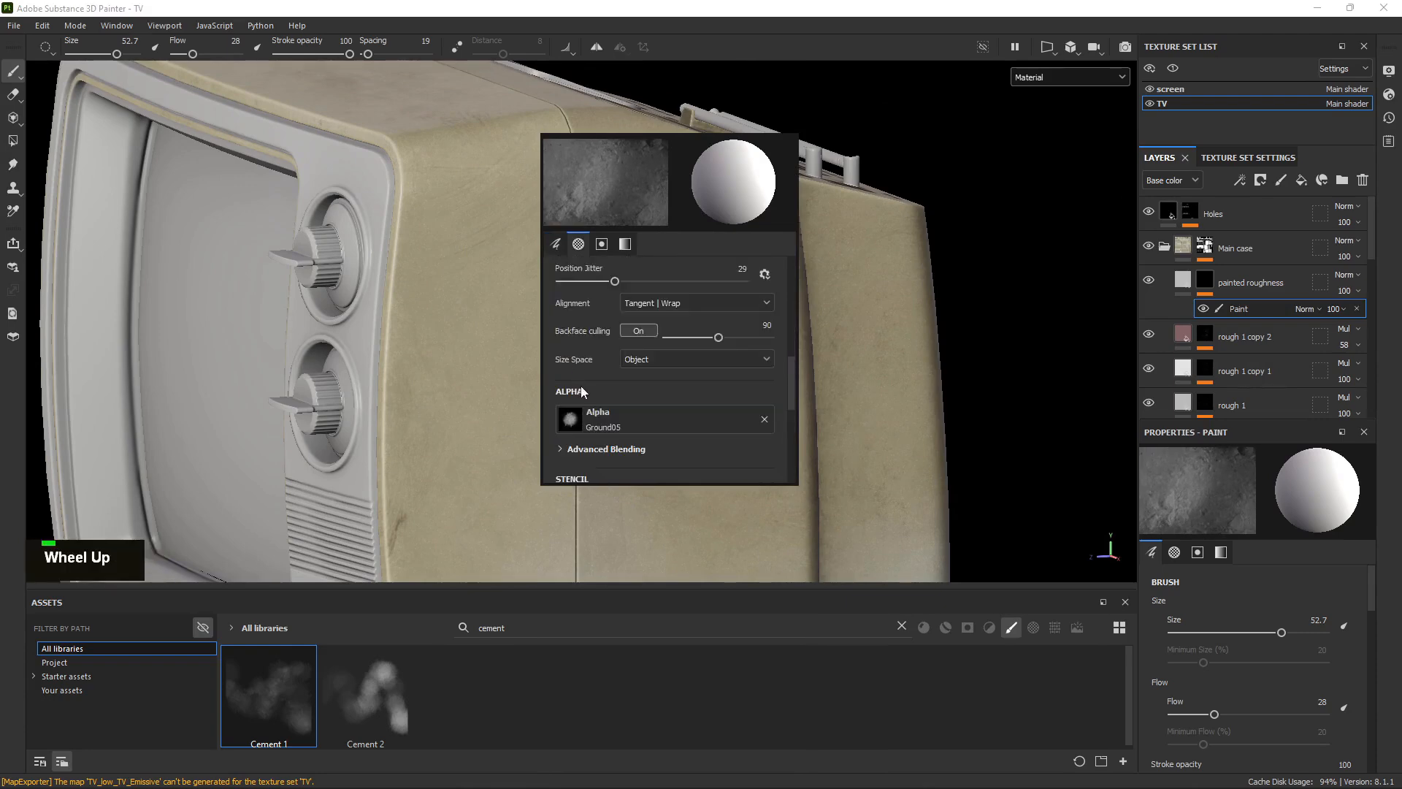
{"action": "left_click_drag", "start_coordinate": [583, 385], "coordinate": [565, 385]}
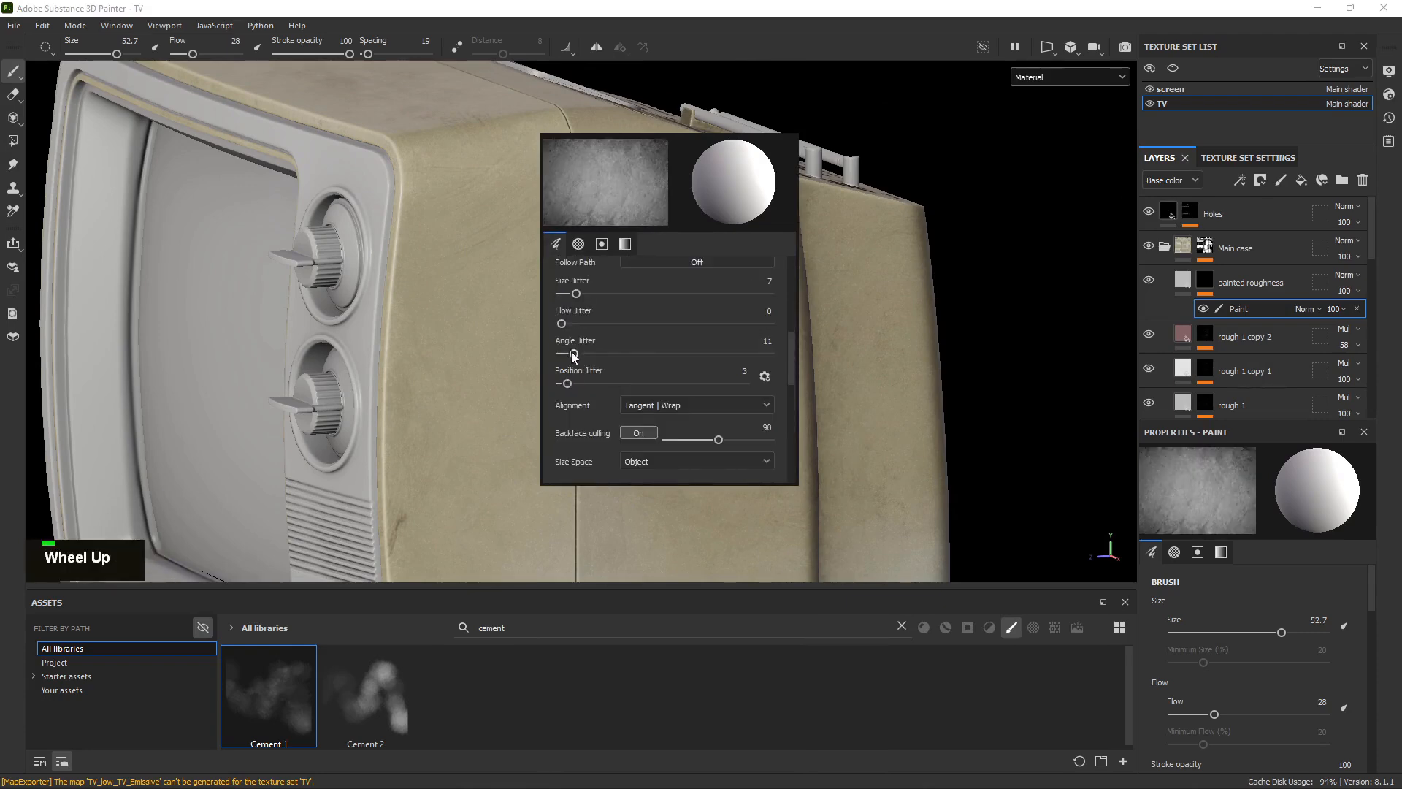
{"action": "scroll", "coordinate": [584, 357], "scroll_direction": "up", "scroll_amount": 3}
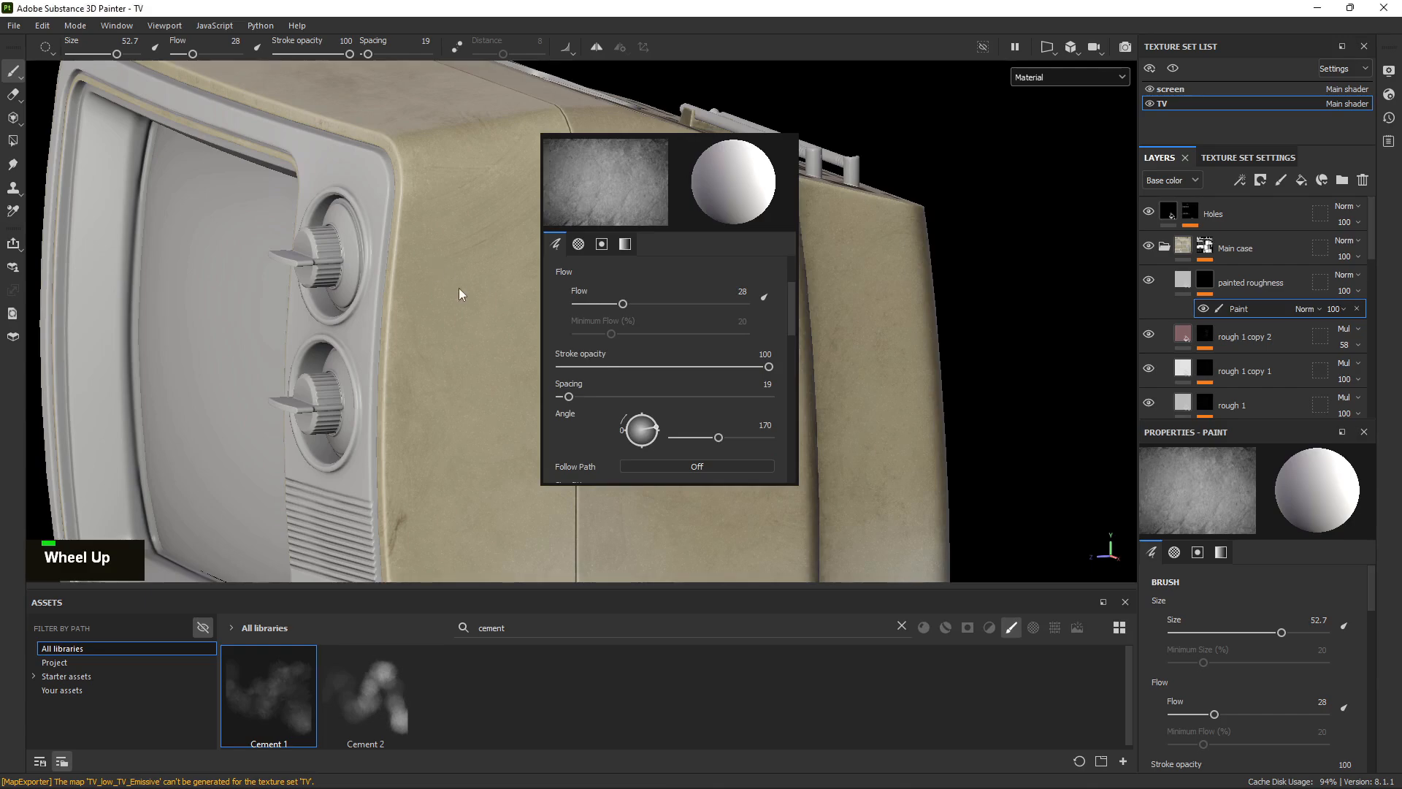
Try a stroke with the adjusted brush down the knob side of the case and undo it.
{"action": "right_click_drag", "start_coordinate": [458, 288], "coordinate": [520, 297], "text": "alt"}
{"action": "left_click_drag", "start_coordinate": [519, 297], "coordinate": [499, 288], "text": "alt"}
{"action": "left_click_drag", "start_coordinate": [603, 269], "coordinate": [569, 431]}
{"action": "key", "text": "ctrl+z"}
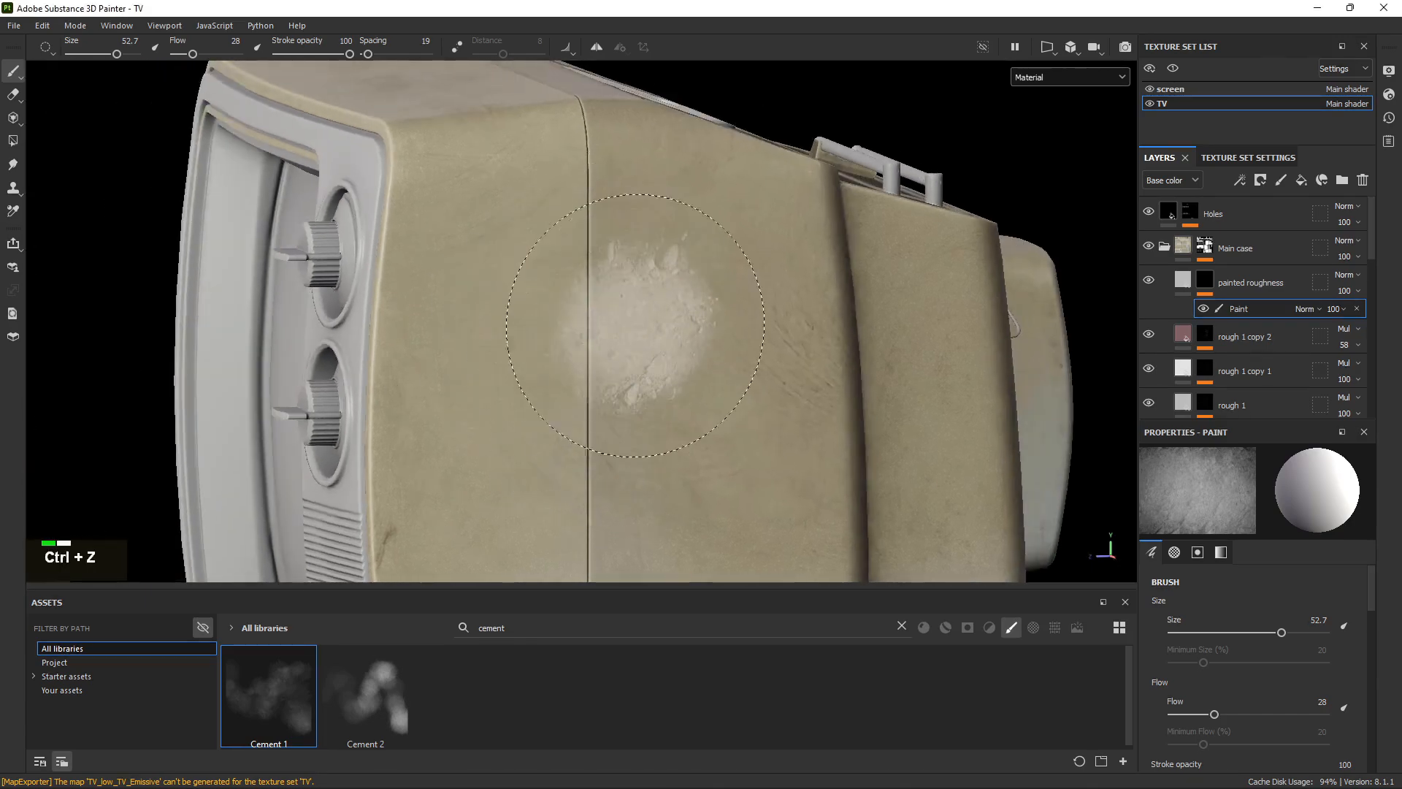
{"action": "middle_click_drag", "start_coordinate": [652, 318], "coordinate": [634, 323], "text": "alt"}
{"action": "left_click_drag", "start_coordinate": [634, 323], "coordinate": [641, 376], "text": "alt"}
{"action": "middle_click_drag", "start_coordinate": [641, 376], "coordinate": [665, 406], "text": "alt"}
{"action": "left_click_drag", "start_coordinate": [664, 407], "coordinate": [964, 504], "text": "alt"}
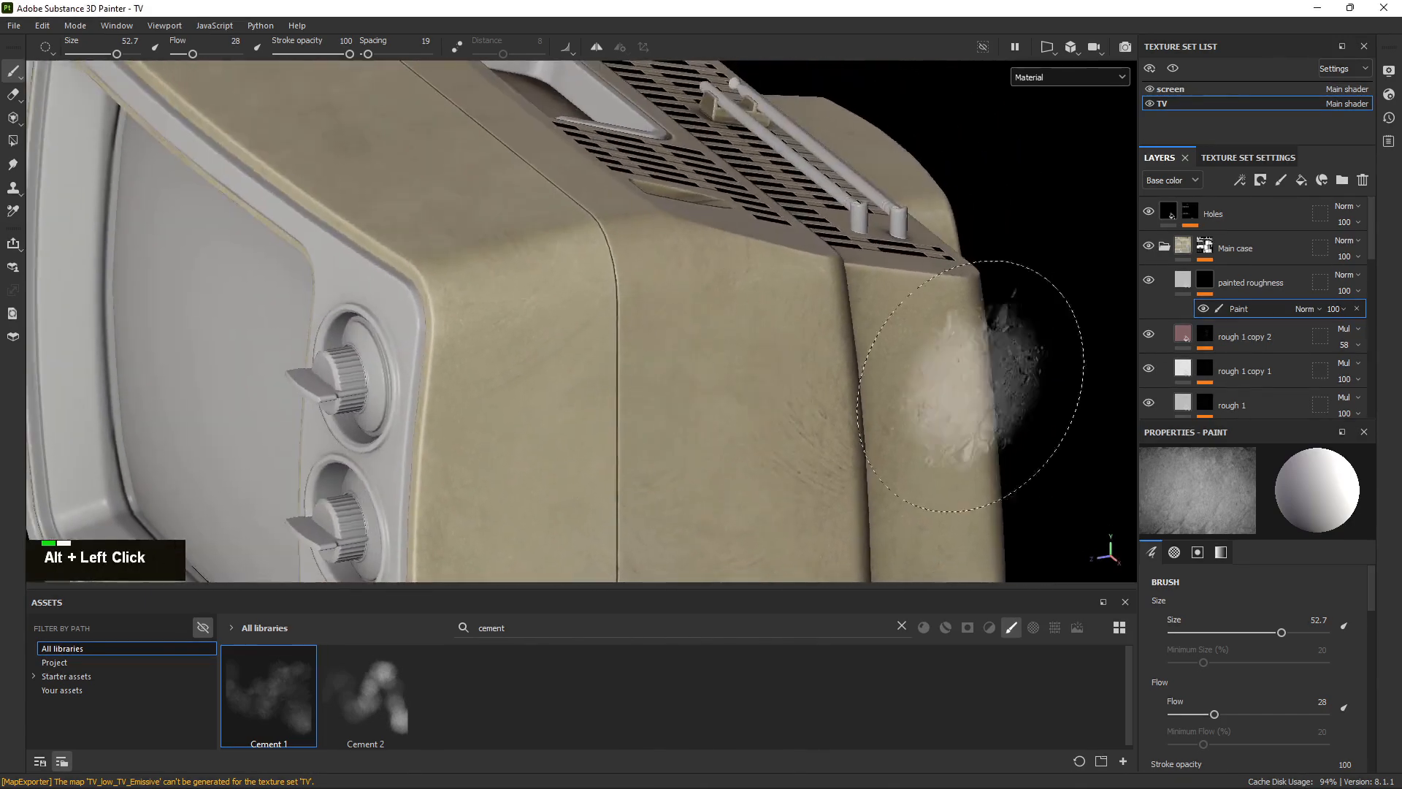
Set the painted roughness layer's base color to bright red (F80202).
{"action": "left_click", "coordinate": [1186, 283]}
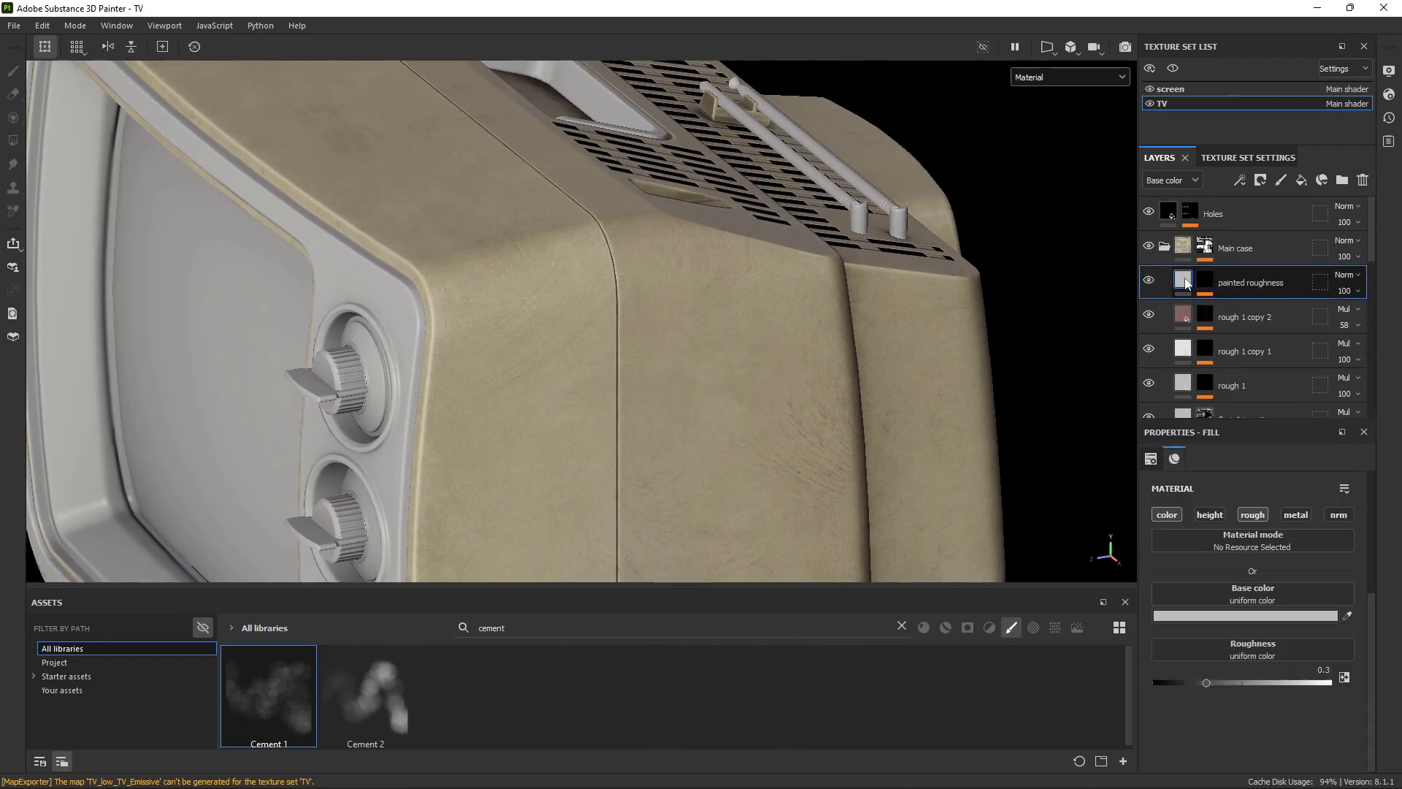
{"action": "scroll", "coordinate": [1235, 344], "scroll_direction": "down", "scroll_amount": 3}
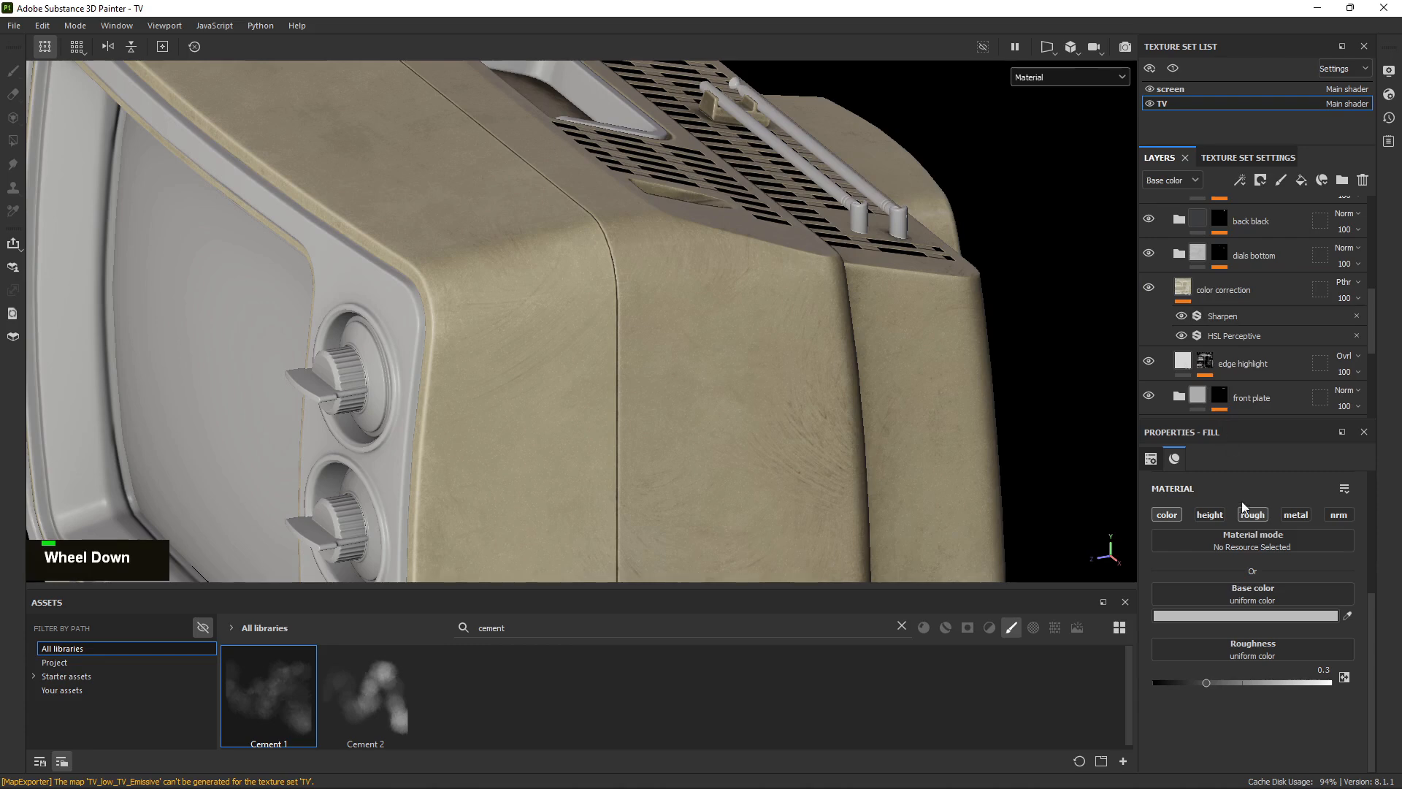
{"action": "left_click", "coordinate": [1231, 615]}
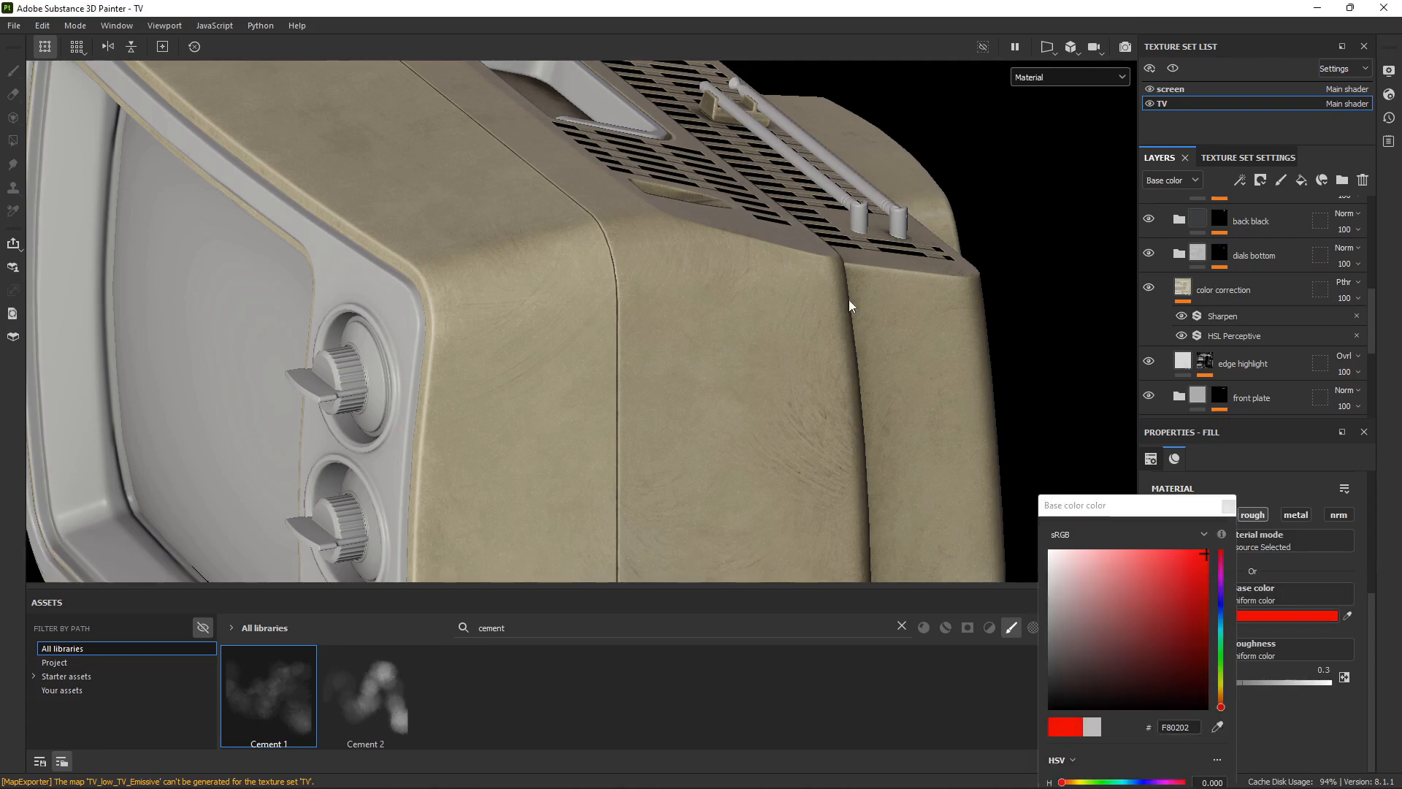
{"action": "left_click", "coordinate": [1226, 290]}
{"action": "scroll", "coordinate": [1226, 292], "scroll_direction": "up", "scroll_amount": 3}
{"action": "scroll", "coordinate": [1220, 321], "scroll_direction": "down", "scroll_amount": 1}
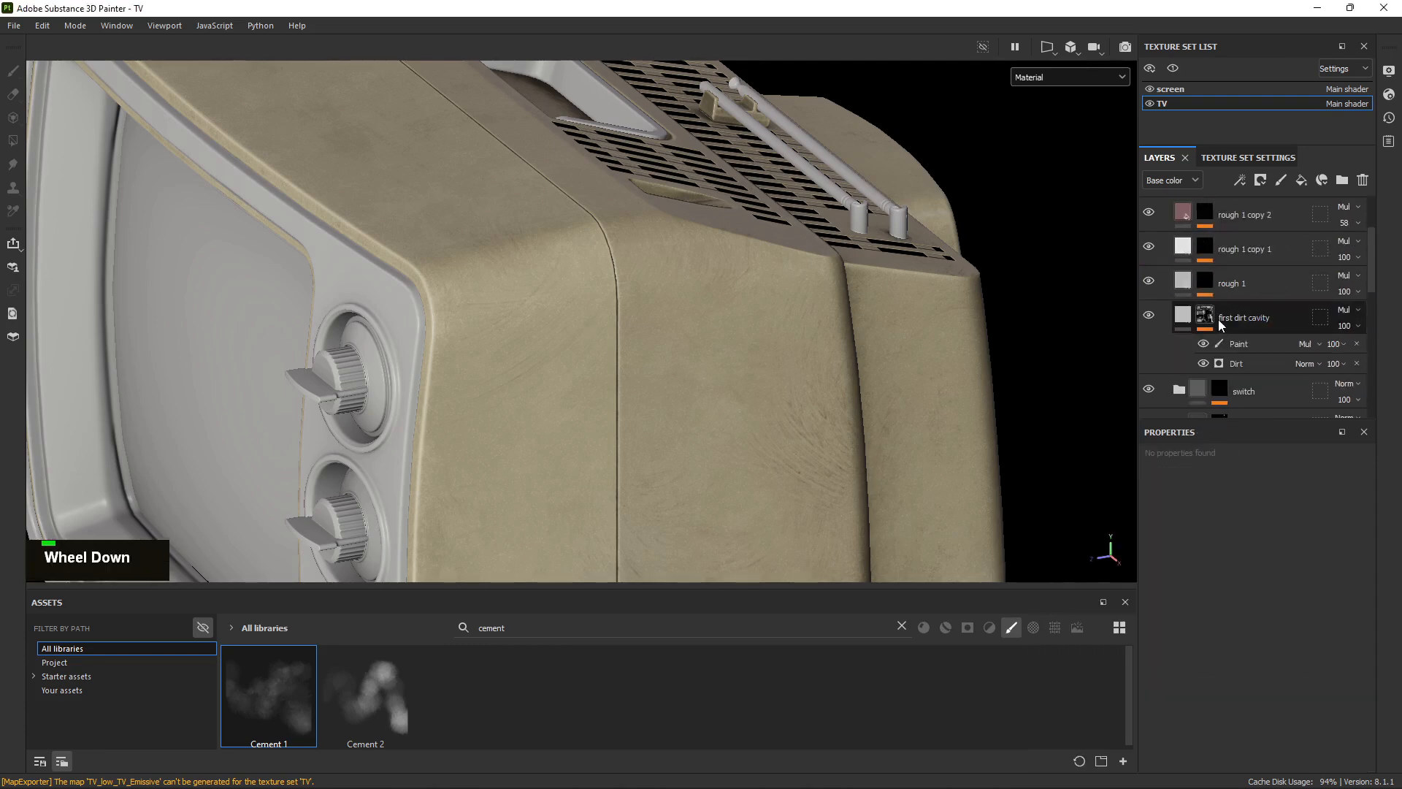
{"action": "scroll", "coordinate": [1219, 319], "scroll_direction": "up", "scroll_amount": 3}
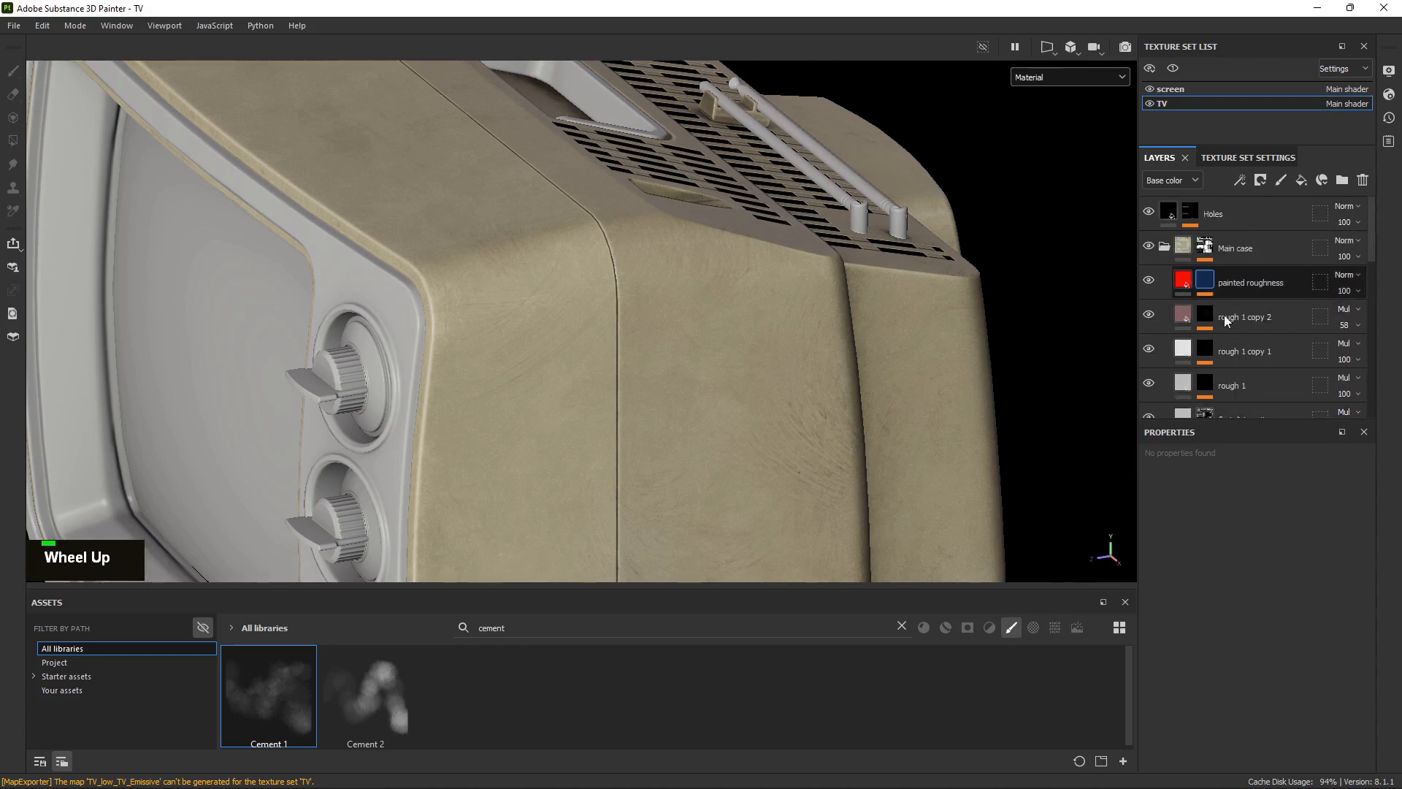
Try a red dab on the knob side of the case, undo it, and select the painted roughness layer.
{"action": "double_click", "coordinate": [605, 335]}
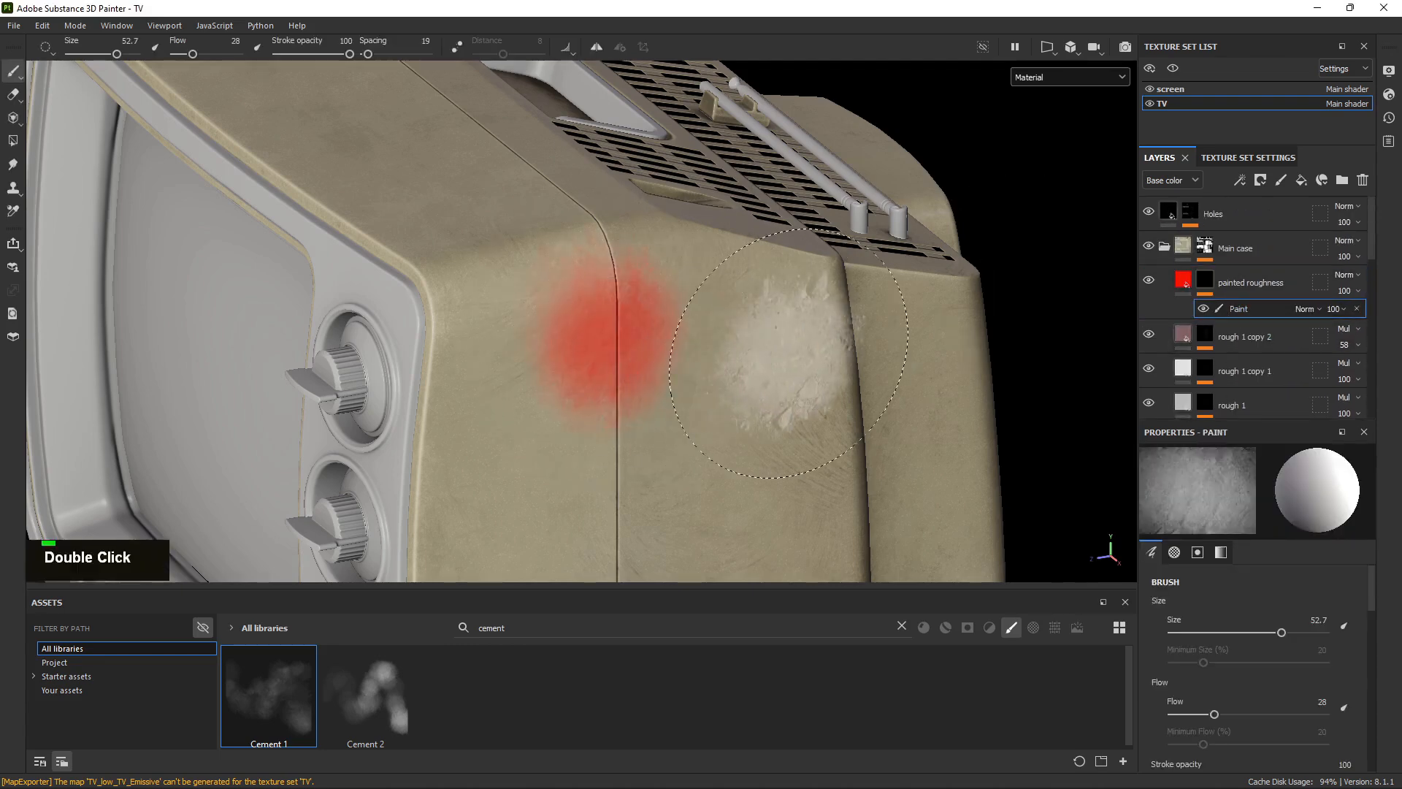
{"action": "key", "text": "ctrl+z"}
{"action": "left_click", "coordinate": [1271, 282]}
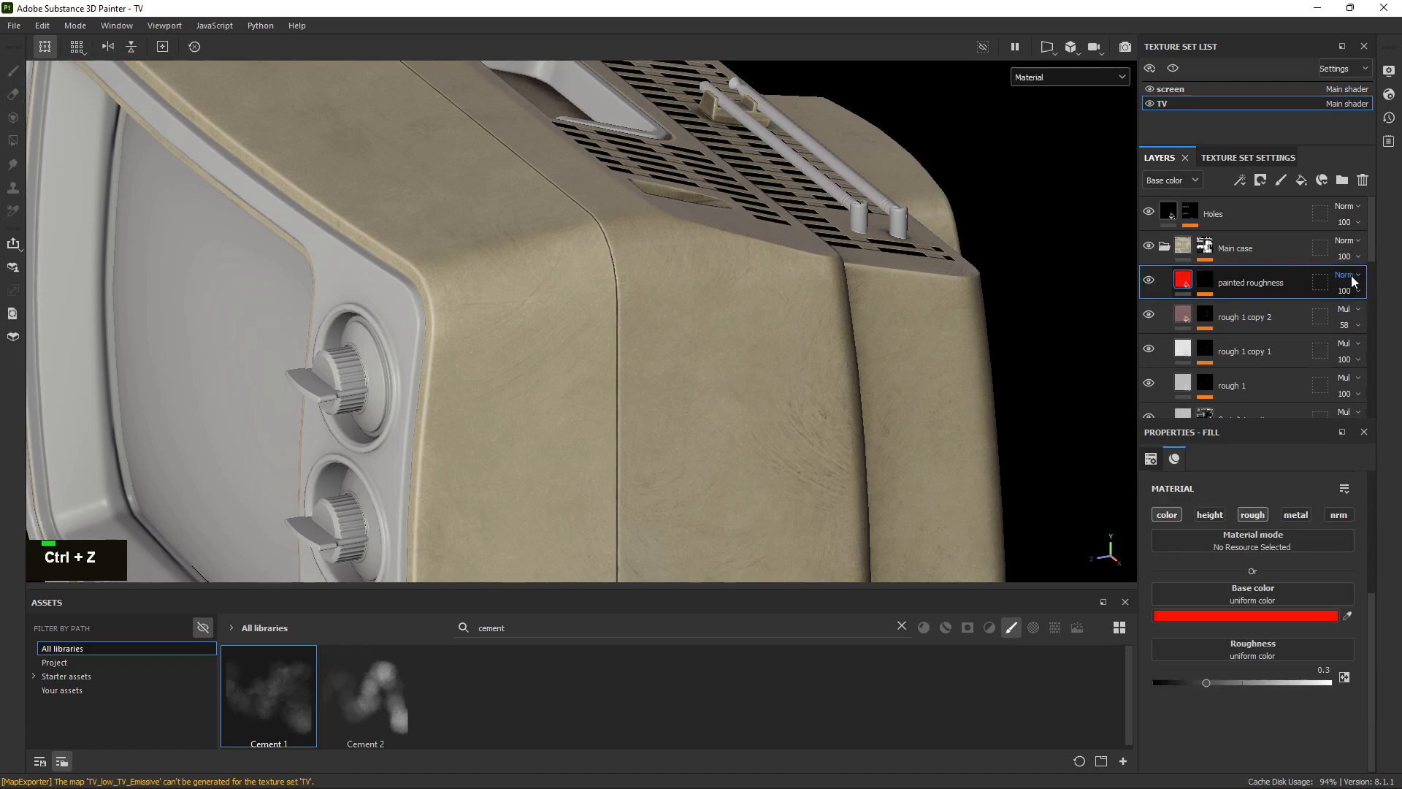
Set the painted roughness layer's base color blending to Multiply and its base color to mid grey.
{"action": "left_click", "coordinate": [1351, 275]}
{"action": "left_click", "coordinate": [1331, 362]}
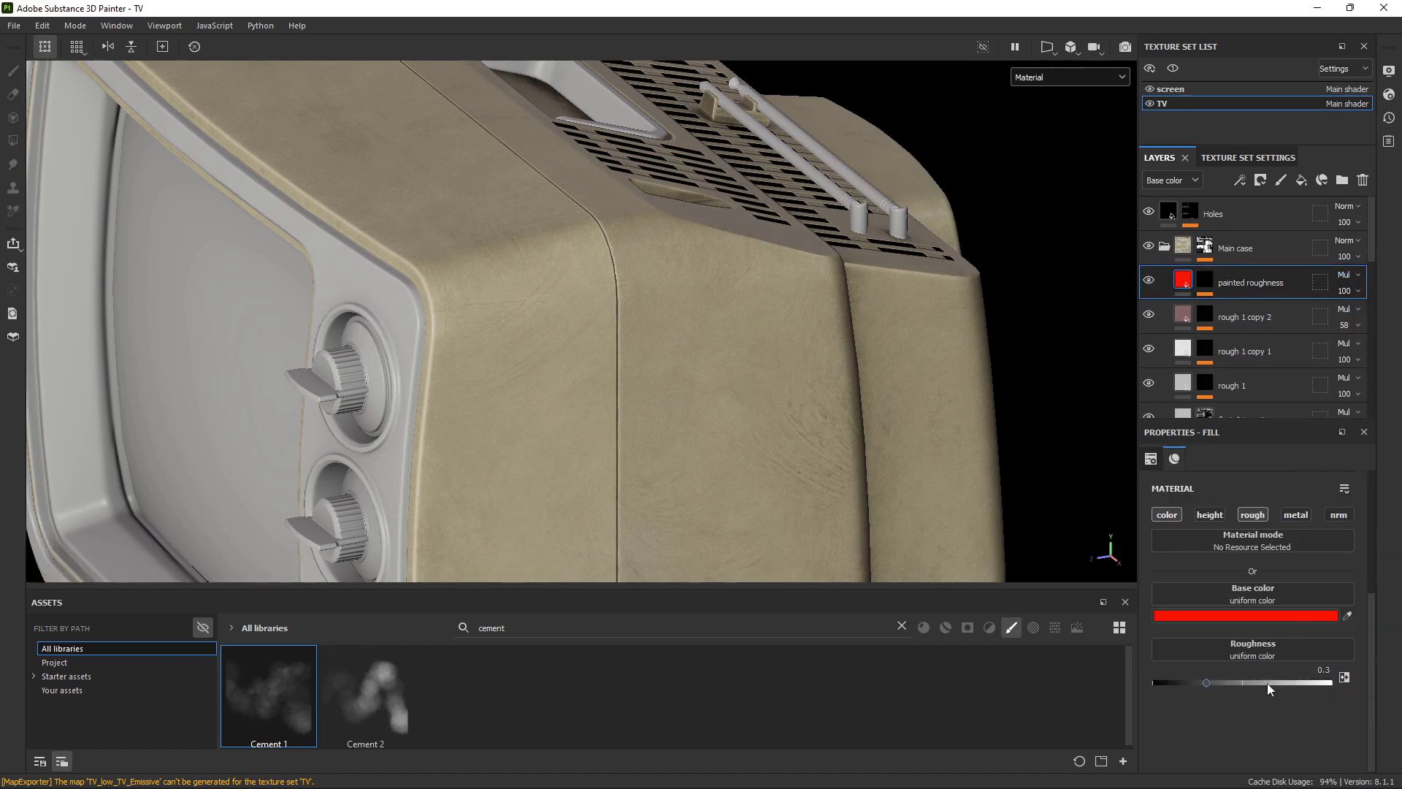
{"action": "double_click", "coordinate": [1247, 612]}
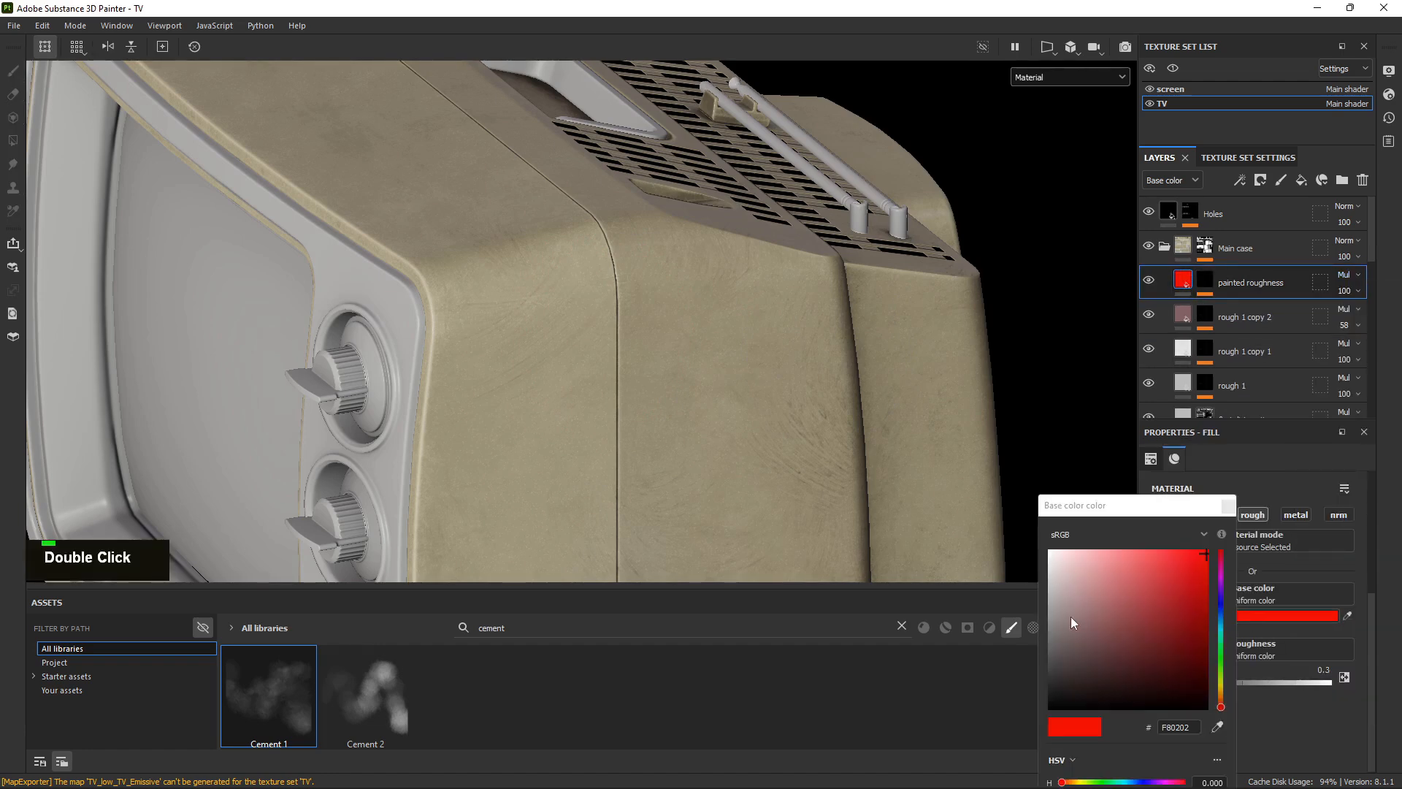
{"action": "left_click", "coordinate": [1229, 506]}
Try large grey dabs on the layer mask over the case's knob side and undo them.
{"action": "left_click", "coordinate": [1210, 283]}
{"action": "left_click", "coordinate": [1240, 309]}
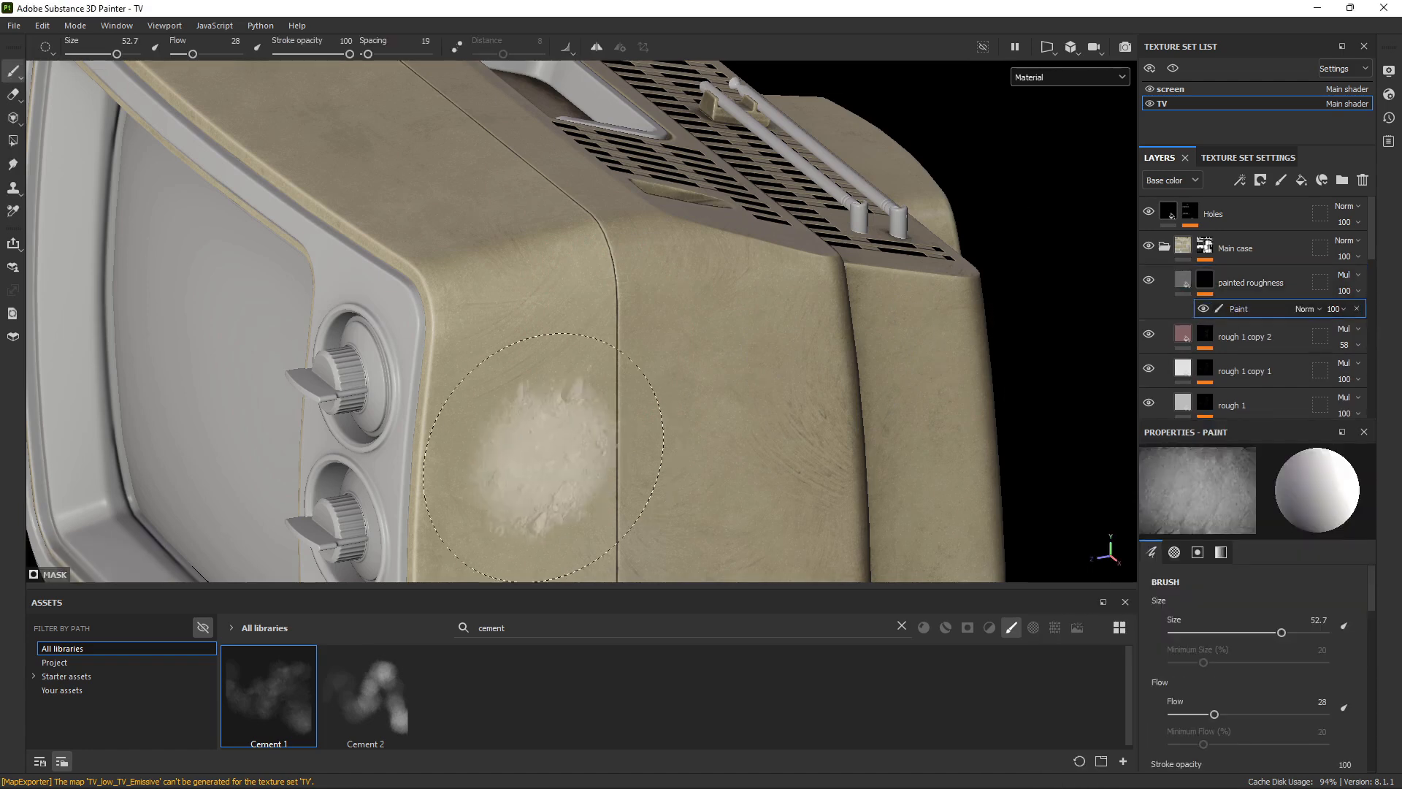
{"action": "double_click", "coordinate": [618, 388]}
{"action": "middle_click_drag", "start_coordinate": [766, 443], "coordinate": [770, 421], "text": "alt"}
{"action": "left_click_drag", "start_coordinate": [771, 421], "coordinate": [648, 335], "text": "alt"}
{"action": "key", "text": "ctrl+z"}
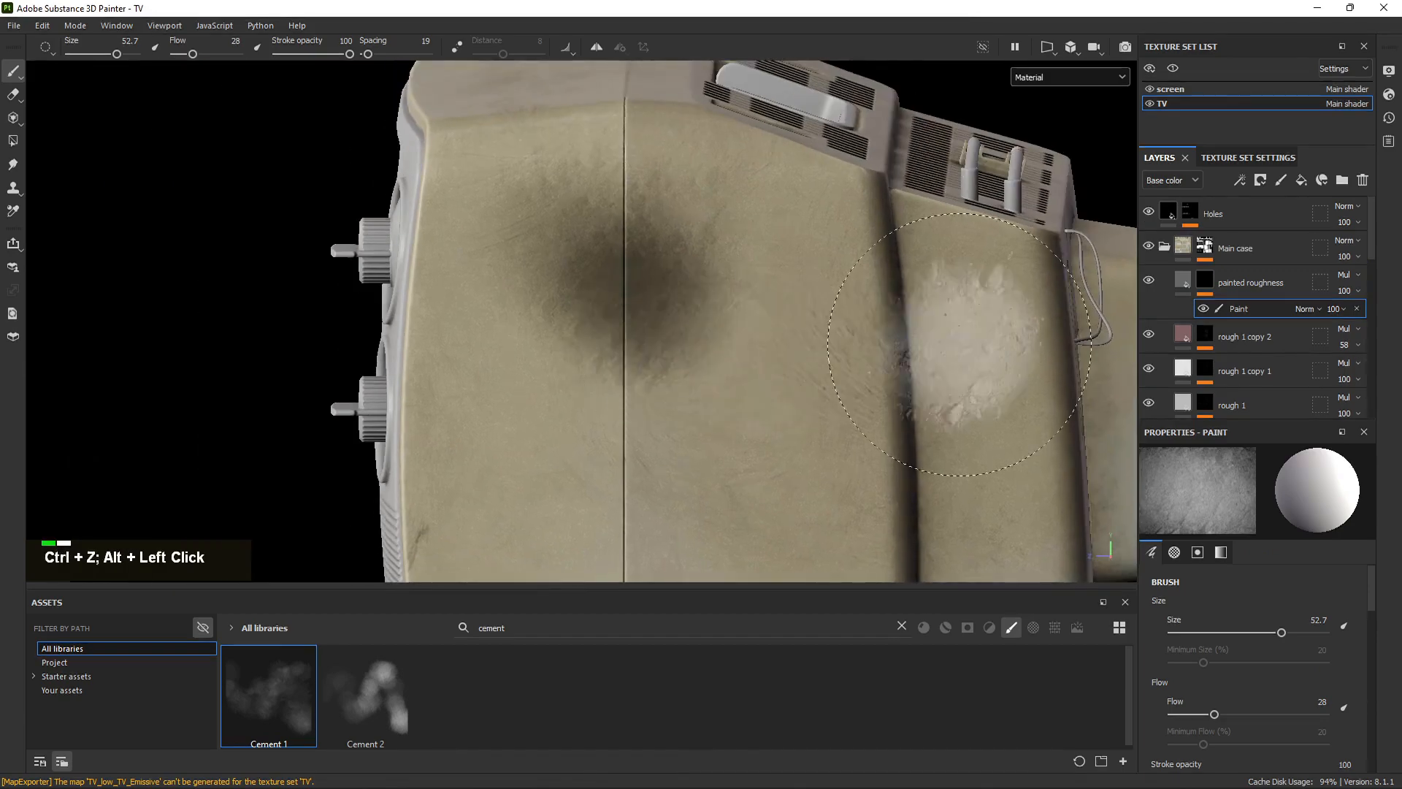
Set the painted roughness layer's roughness to 0.65.
{"action": "left_click", "coordinate": [1184, 282]}
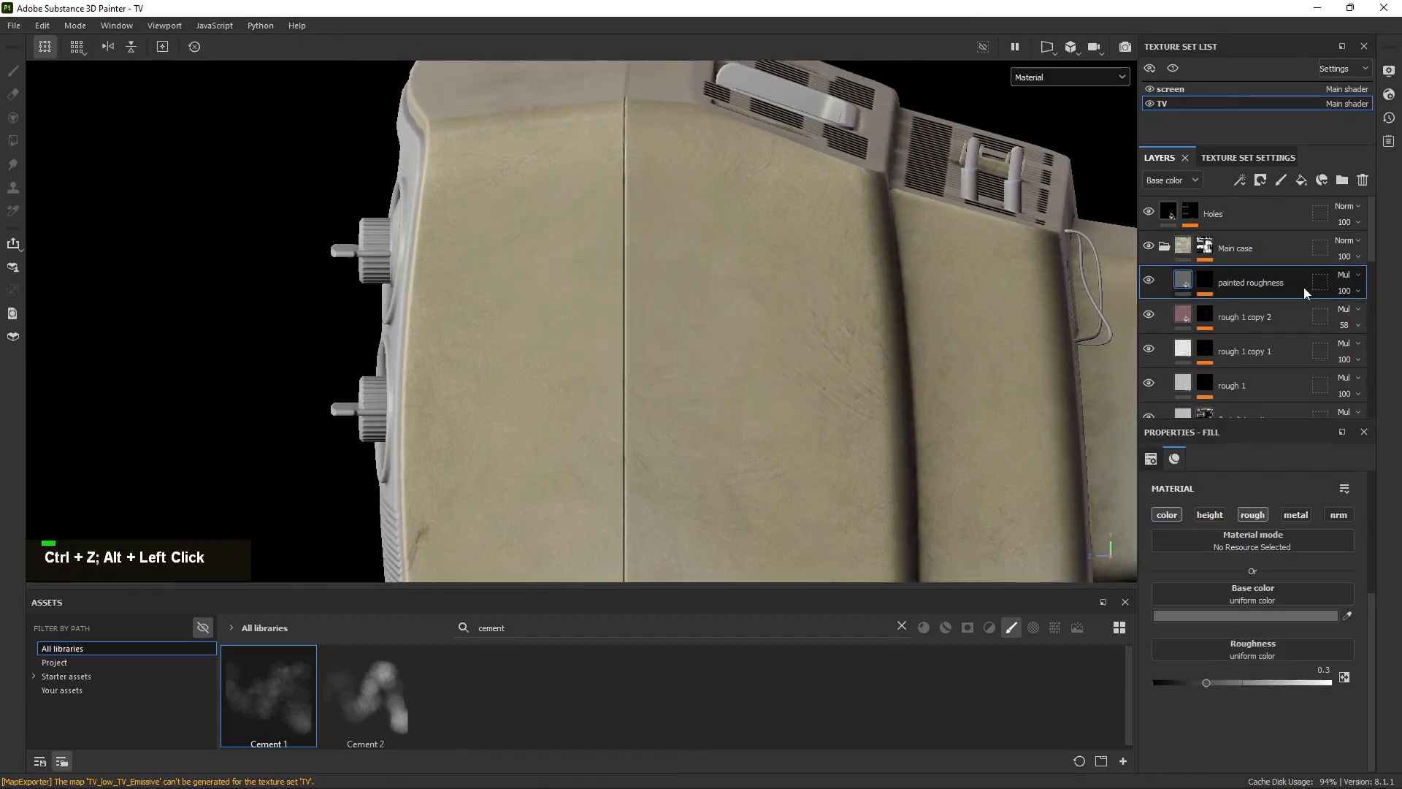
{"action": "left_click", "coordinate": [1206, 282]}
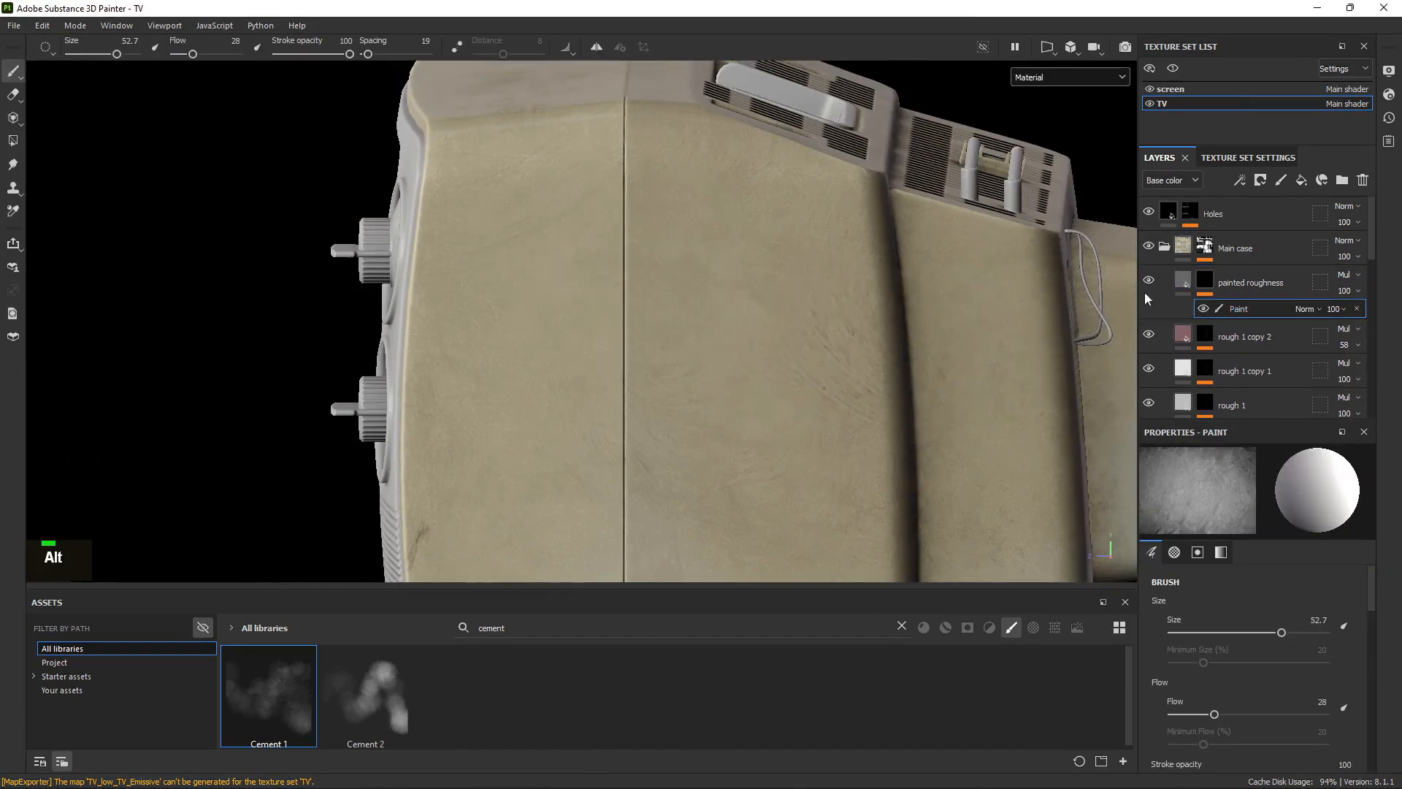
{"action": "left_click", "coordinate": [1183, 283]}
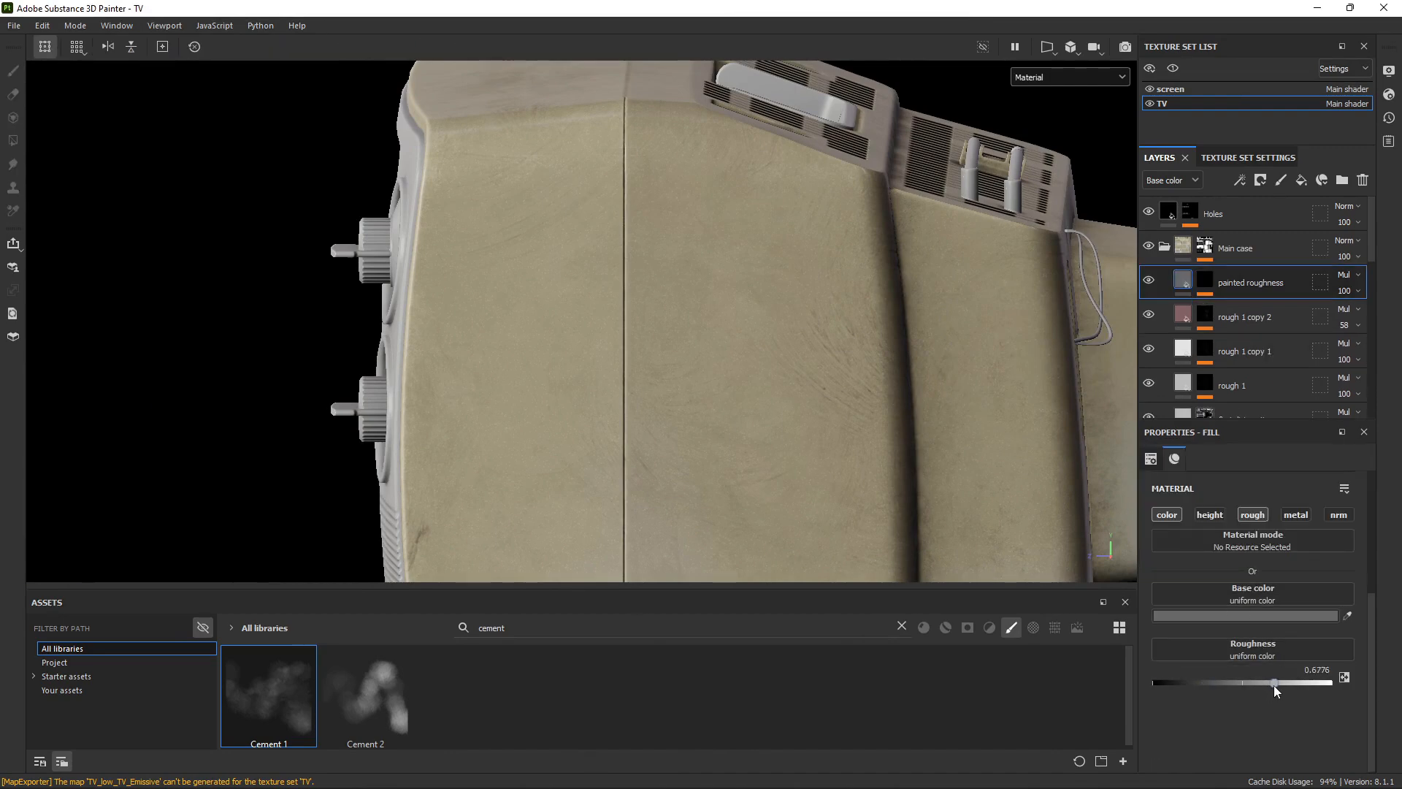
{"action": "left_click_drag", "start_coordinate": [1275, 686], "coordinate": [1273, 683]}
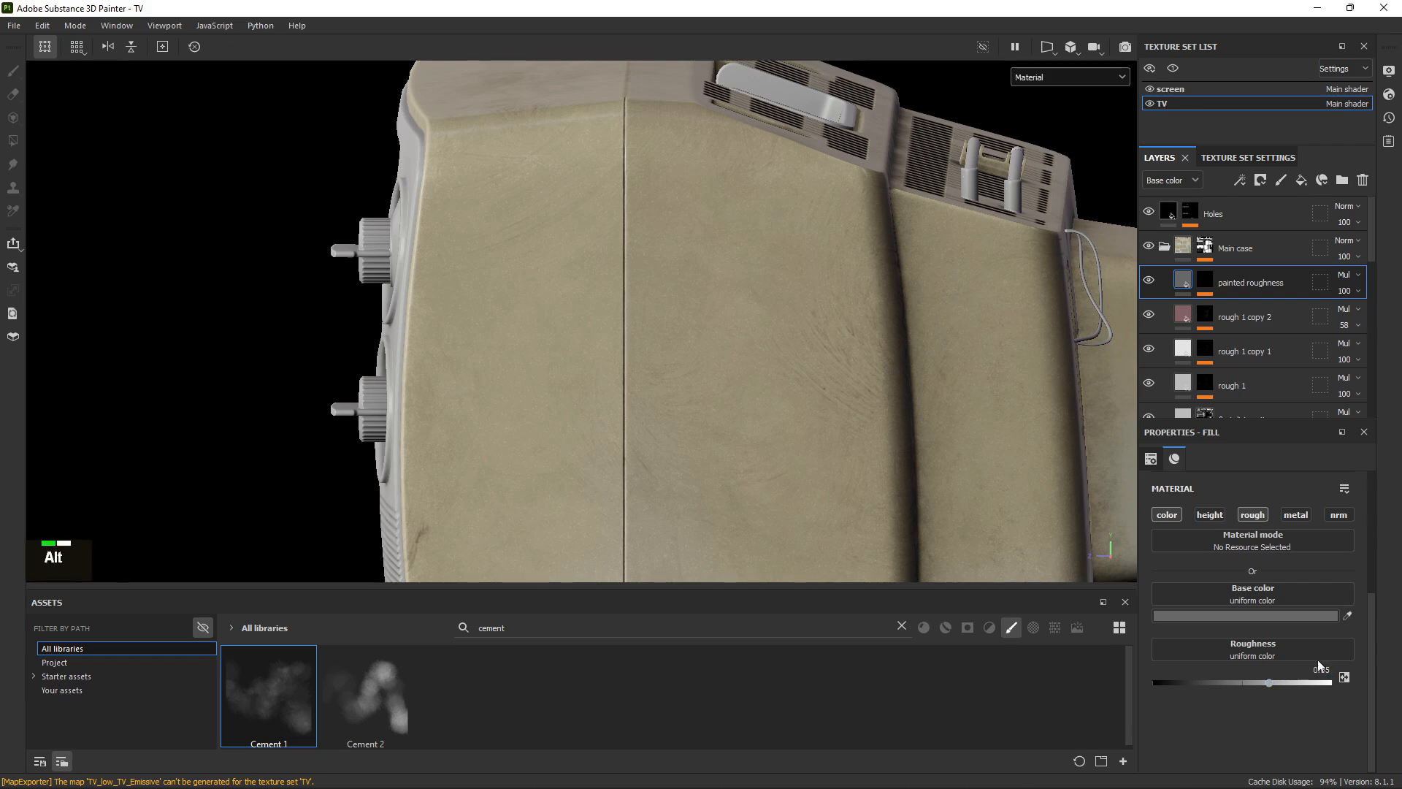
Activate painting on the layer's mask and reduce the brush to size 28.08 with flow 12.
{"action": "right_click_drag", "start_coordinate": [600, 273], "coordinate": [615, 213], "text": "alt"}
{"action": "left_click", "coordinate": [1204, 281]}
{"action": "left_click", "coordinate": [1242, 311]}
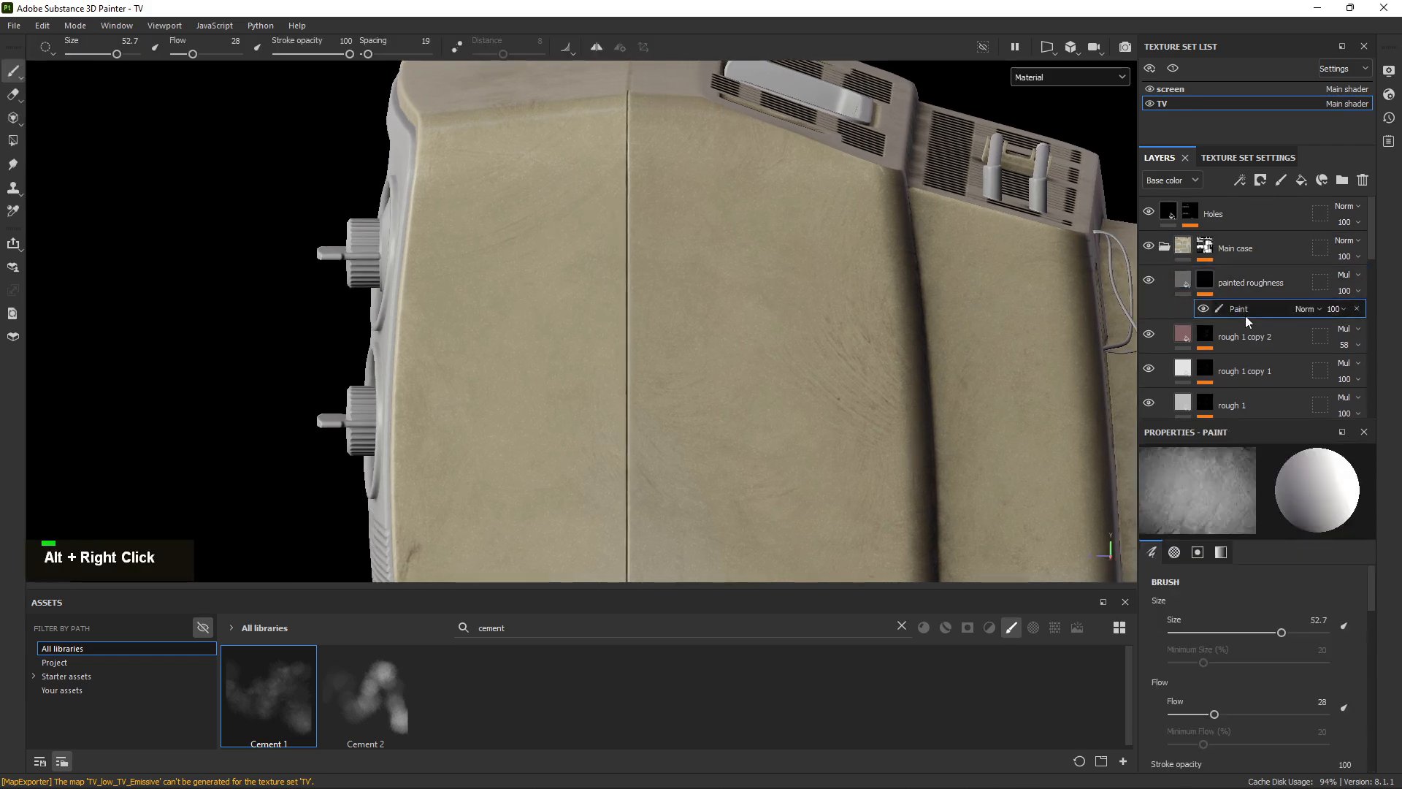
{"action": "left_click", "coordinate": [707, 223]}
{"action": "mouse_move", "coordinate": [707, 222]}
{"action": "left_mouse_down", "text": "alt"}
{"action": "mouse_move", "coordinate": [643, 306]}
{"action": "mouse_move", "coordinate": [584, 317]}
{"action": "left_mouse_up", "text": "alt"}
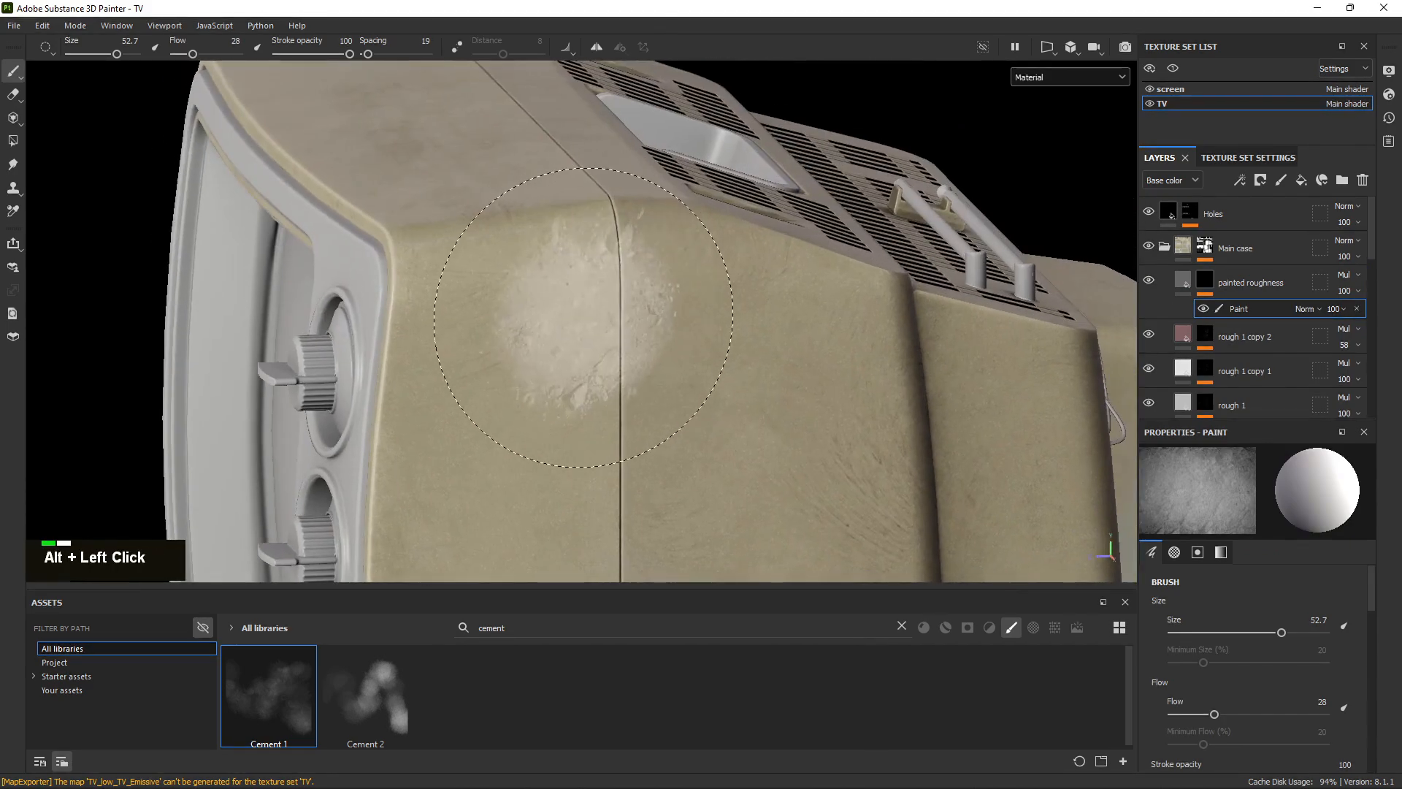
{"action": "right_click_drag", "start_coordinate": [583, 317], "coordinate": [572, 317], "text": "ctrl"}
{"action": "mouse_move", "coordinate": [572, 317]}
{"action": "left_mouse_down", "text": "ctrl"}
{"action": "mouse_move", "coordinate": [538, 317]}
{"action": "mouse_move", "coordinate": [538, 332]}
{"action": "left_mouse_up", "text": "ctrl"}
{"action": "mouse_move", "coordinate": [538, 331]}
{"action": "middle_mouse_down", "text": "alt"}
{"action": "mouse_move", "coordinate": [739, 423]}
{"action": "mouse_move", "coordinate": [704, 397]}
{"action": "middle_mouse_up", "text": "alt"}
{"action": "right_click_drag", "start_coordinate": [703, 396], "coordinate": [690, 396], "text": "ctrl"}
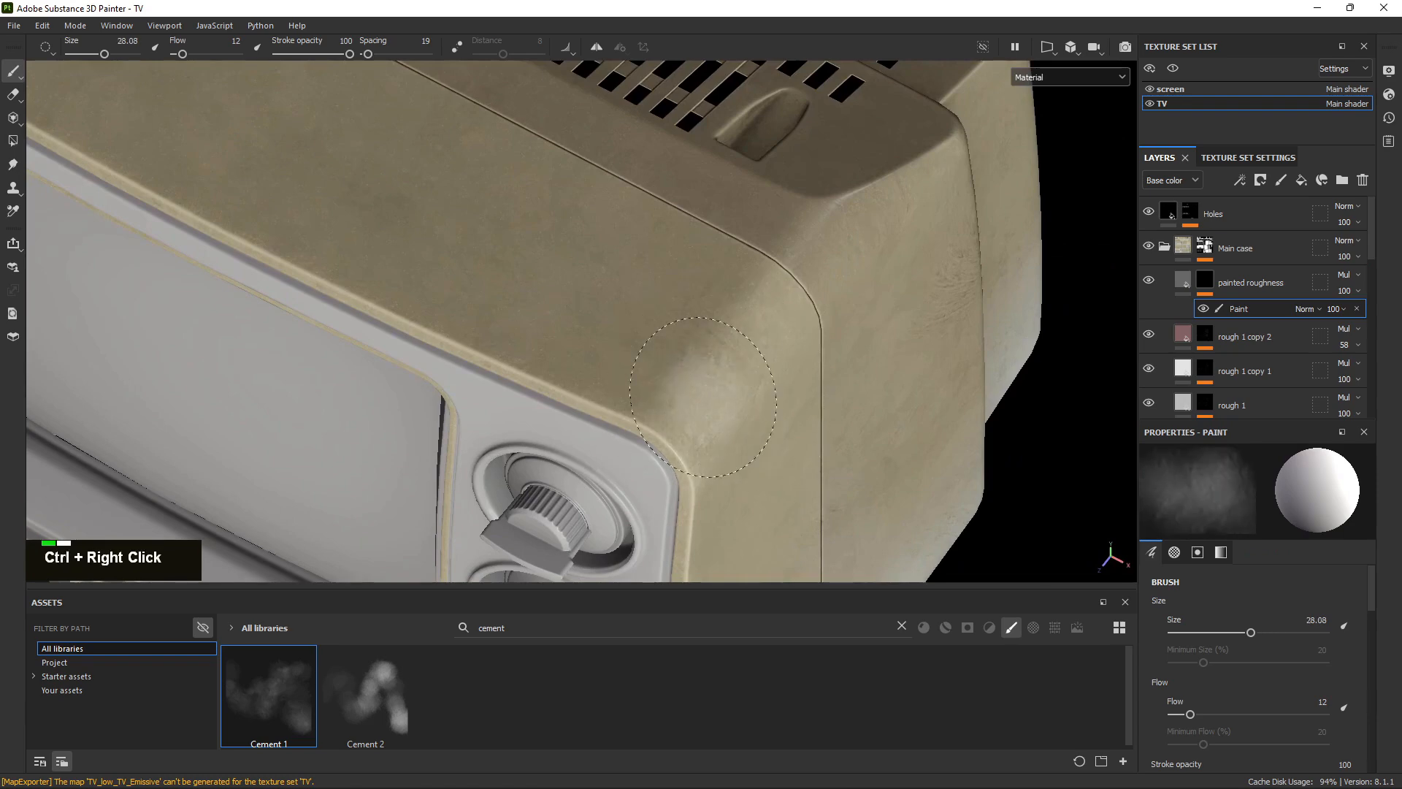
Paint roughness on the mask around the upper front corner above the knobs, and soften it with black.
{"action": "middle_click_drag", "start_coordinate": [704, 397], "coordinate": [643, 307], "text": "alt"}
{"action": "left_click_drag", "start_coordinate": [643, 307], "coordinate": [676, 336], "text": "alt"}
{"action": "mouse_move", "coordinate": [566, 328]}
{"action": "left_mouse_down", "text": "alt"}
{"action": "mouse_move", "coordinate": [462, 324]}
{"action": "mouse_move", "coordinate": [479, 328]}
{"action": "left_mouse_up", "text": "alt"}
{"action": "right_click_drag", "start_coordinate": [511, 336], "coordinate": [599, 366], "text": "alt"}
{"action": "left_click_drag", "start_coordinate": [599, 394], "coordinate": [647, 375], "text": "alt"}
{"action": "key", "text": "x"}
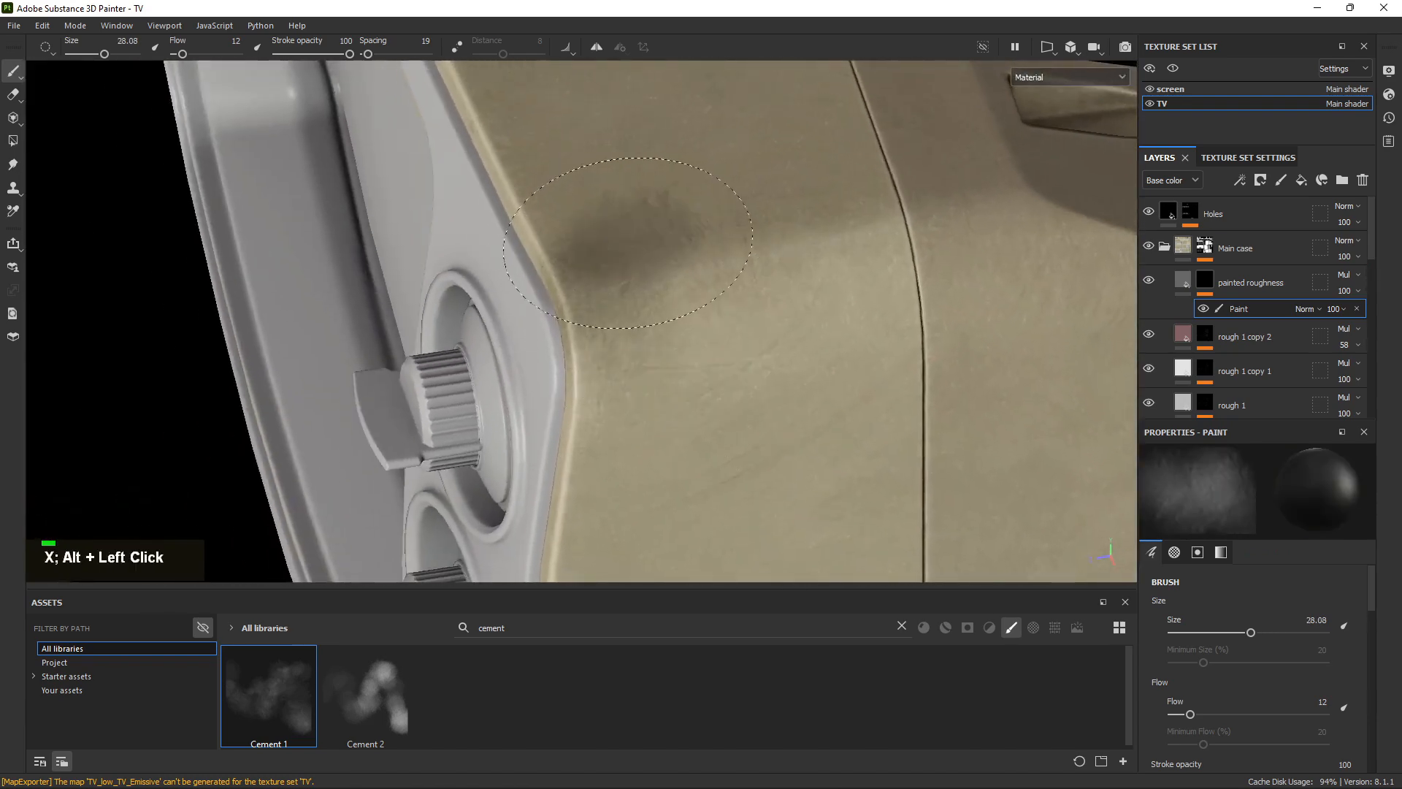
{"action": "double_click", "coordinate": [642, 271]}
{"action": "left_click_drag", "start_coordinate": [686, 285], "coordinate": [645, 222], "text": "alt"}
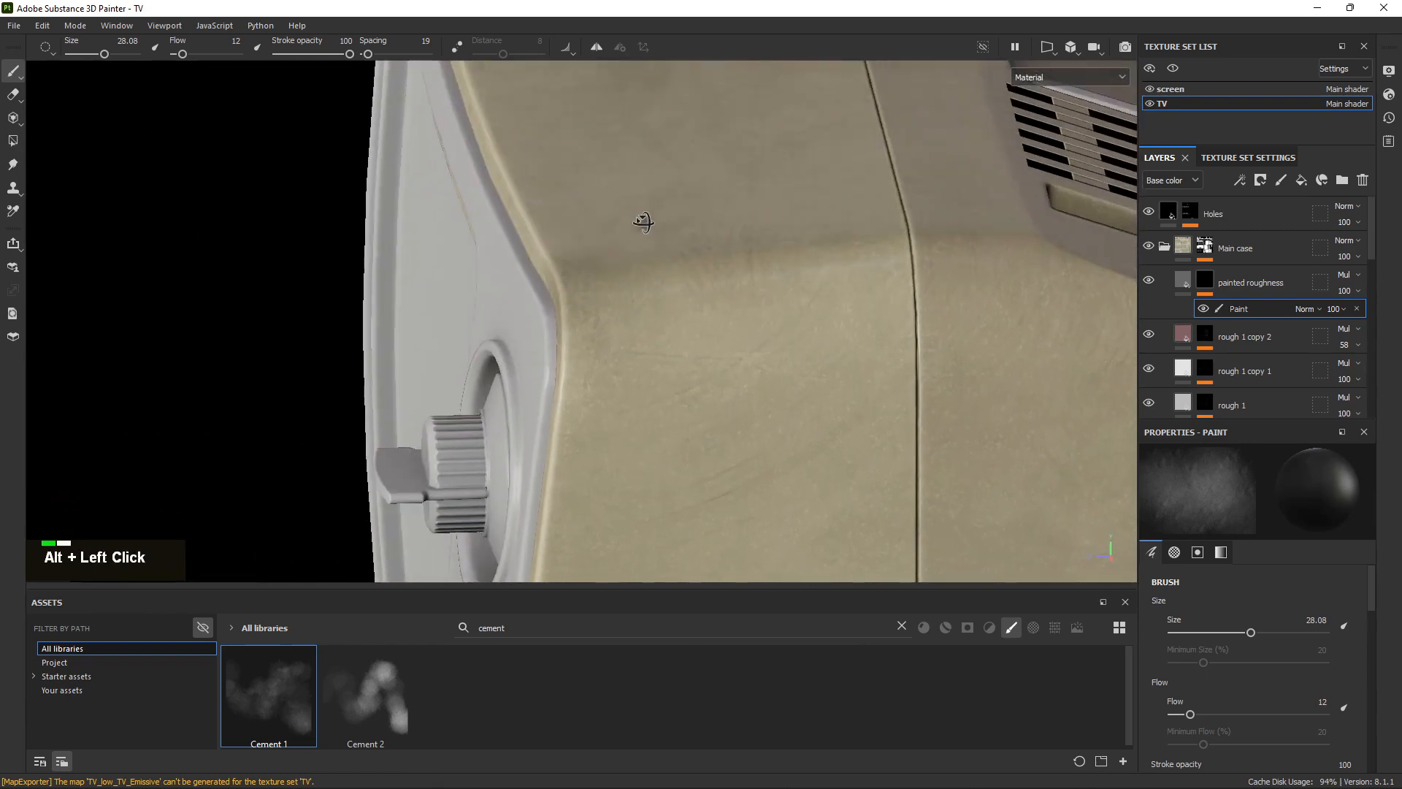
{"action": "middle_click_drag", "start_coordinate": [720, 212], "coordinate": [632, 395], "text": "alt"}
{"action": "right_click_drag", "start_coordinate": [633, 395], "coordinate": [610, 179], "text": "alt"}
{"action": "middle_click_drag", "start_coordinate": [645, 395], "coordinate": [669, 162], "text": "alt"}
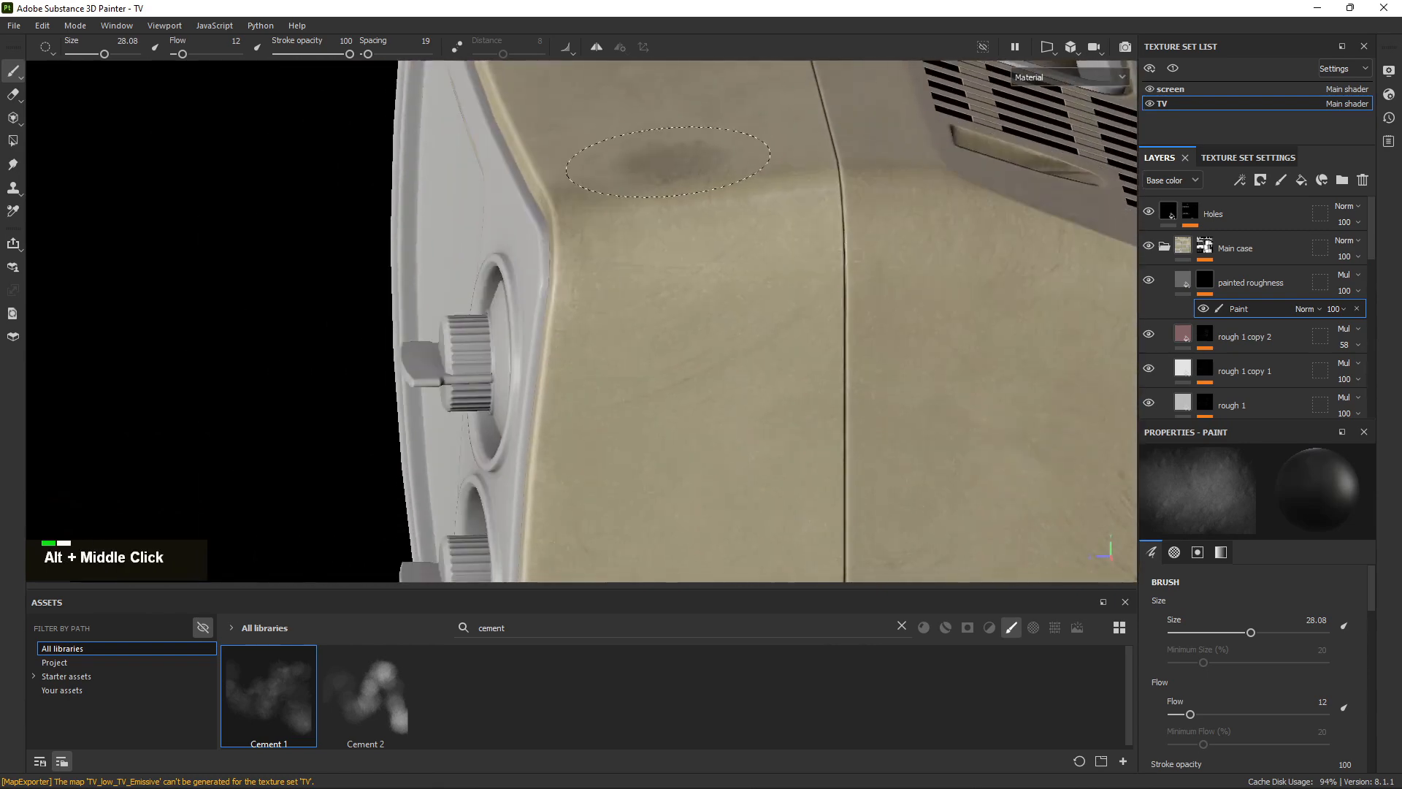
Paint faint white strokes down the case's front edge beside the knobs with flow 3, reducing the brush size to 9.35.
{"action": "key", "text": "x"}
{"action": "middle_click_drag", "start_coordinate": [567, 335], "coordinate": [577, 253], "text": "alt"}
{"action": "left_click_drag", "start_coordinate": [618, 303], "coordinate": [574, 304], "text": "ctrl"}
{"action": "right_click_drag", "start_coordinate": [619, 303], "coordinate": [624, 304], "text": "ctrl"}
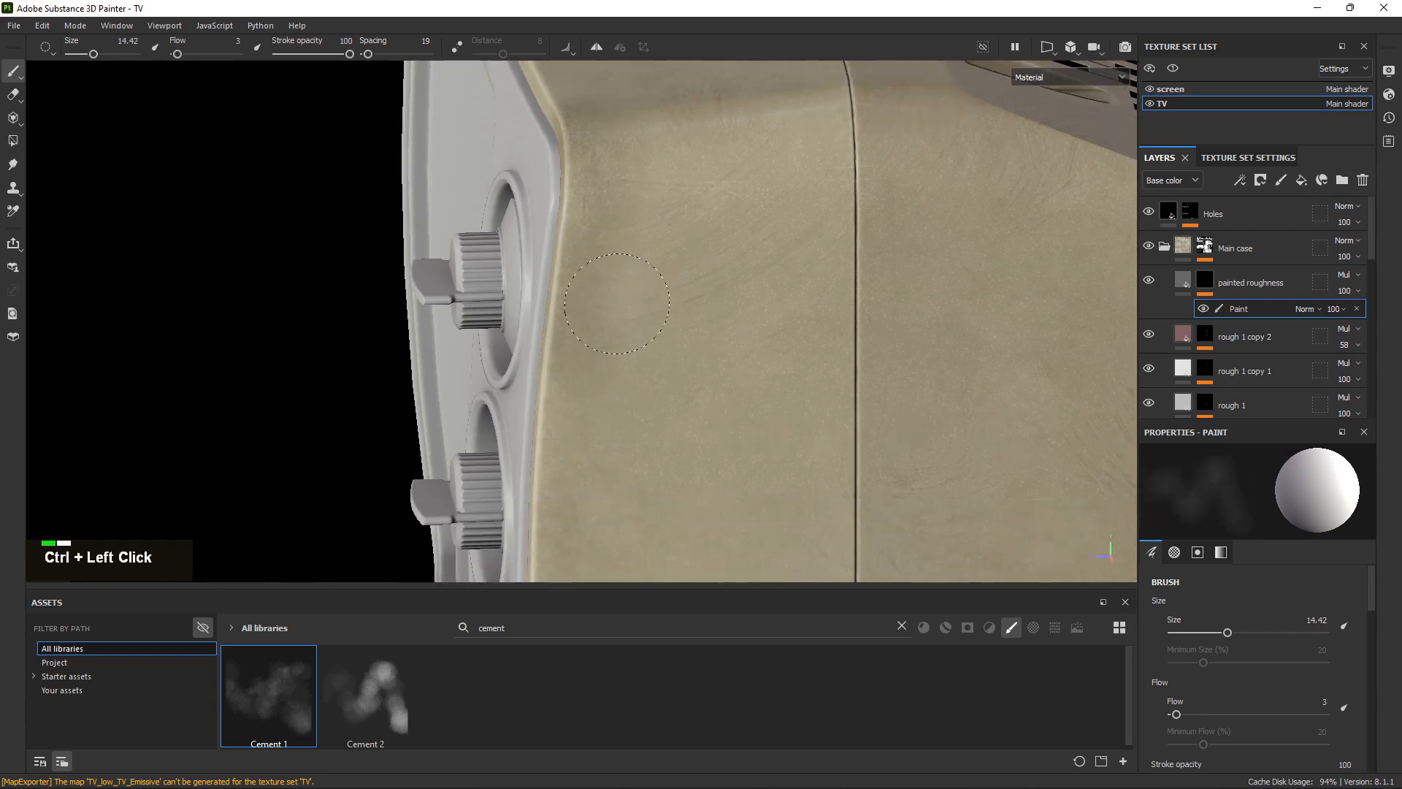
{"action": "middle_click_drag", "start_coordinate": [637, 301], "coordinate": [633, 263], "text": "alt"}
{"action": "left_click_drag", "start_coordinate": [633, 263], "coordinate": [626, 211], "text": "alt"}
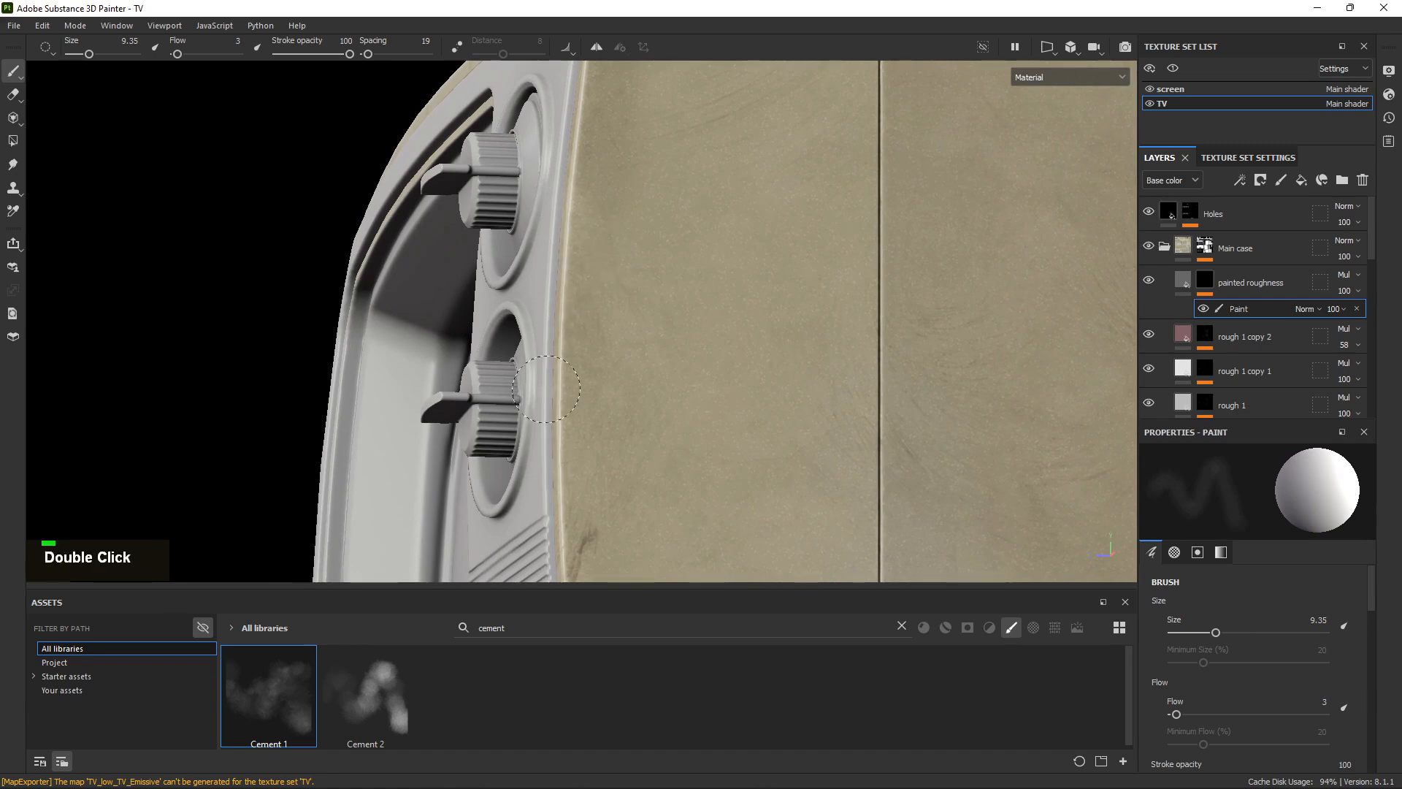
{"action": "left_click_drag", "start_coordinate": [568, 365], "coordinate": [587, 316], "text": "alt"}
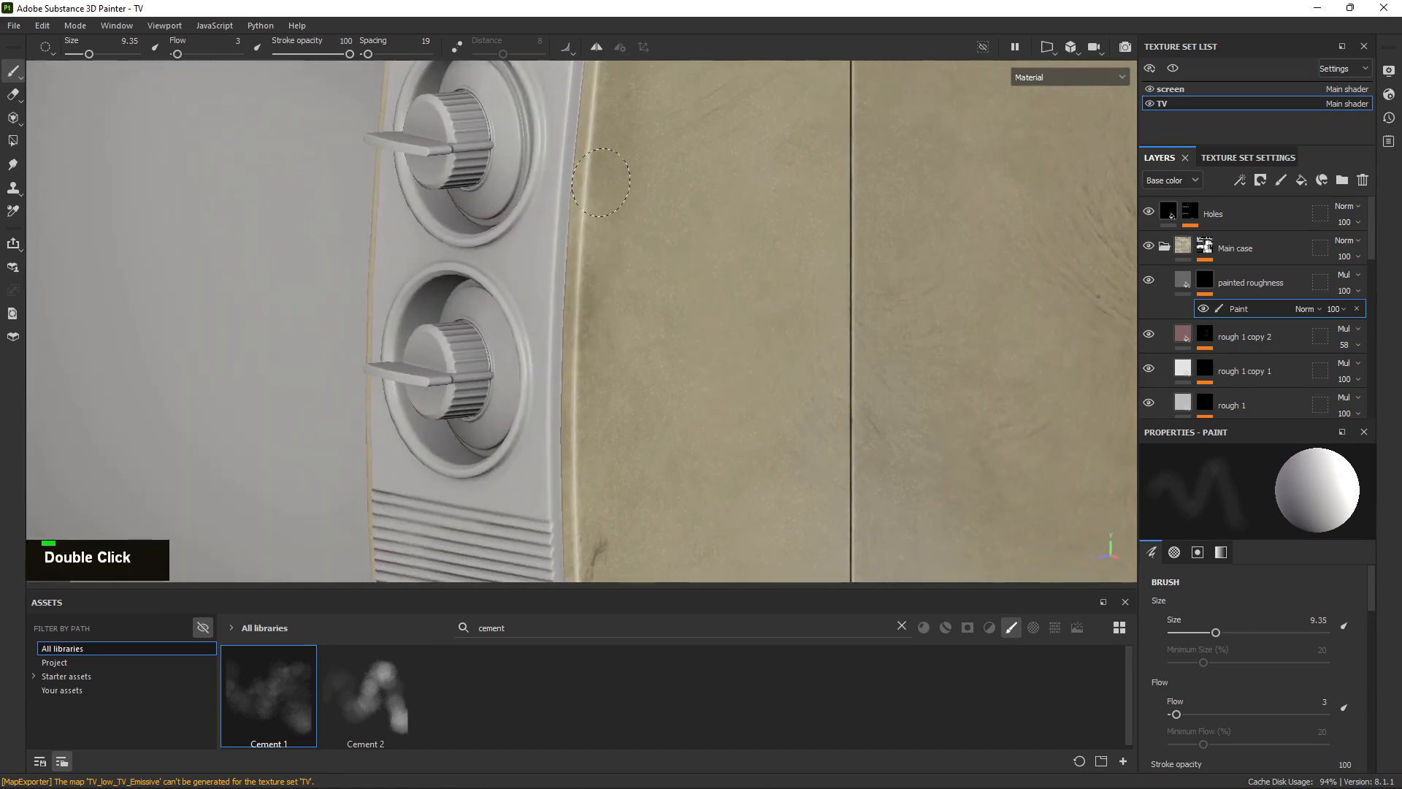
Soften the mask along the knob side's front edge and upper corner using black with brush size 16.16.
{"action": "left_click_drag", "start_coordinate": [601, 182], "coordinate": [448, 370], "text": "alt"}
{"action": "right_click_drag", "start_coordinate": [448, 369], "coordinate": [548, 350], "text": "alt"}
{"action": "left_click_drag", "start_coordinate": [548, 350], "coordinate": [651, 329], "text": "alt"}
{"action": "mouse_move", "coordinate": [651, 329]}
{"action": "right_mouse_down", "text": "alt"}
{"action": "mouse_move", "coordinate": [868, 389]}
{"action": "mouse_move", "coordinate": [715, 352]}
{"action": "right_mouse_up", "text": "alt"}
{"action": "right_click_drag", "start_coordinate": [714, 351], "coordinate": [737, 351], "text": "ctrl"}
{"action": "key", "text": "x"}
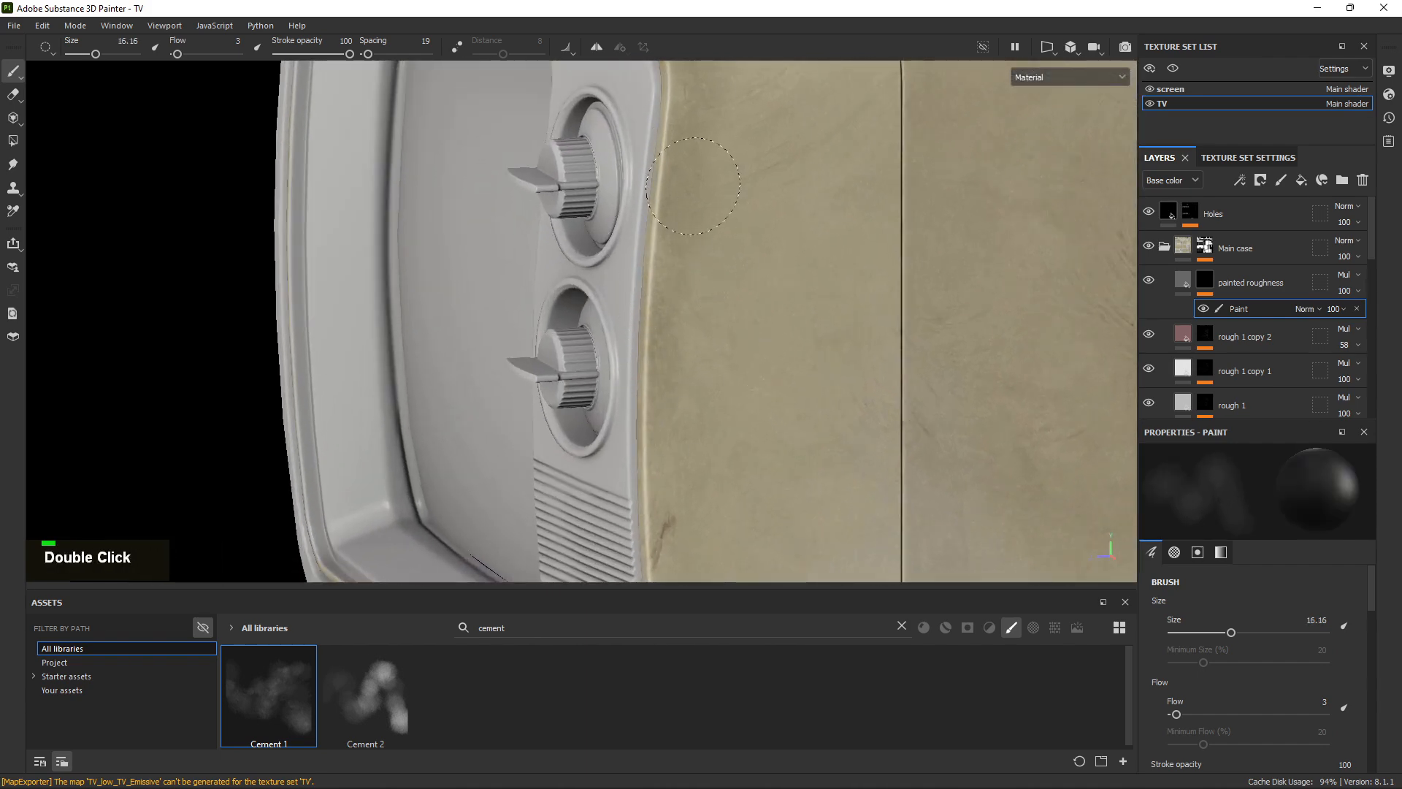
{"action": "middle_click_drag", "start_coordinate": [699, 145], "coordinate": [721, 397], "text": "alt"}
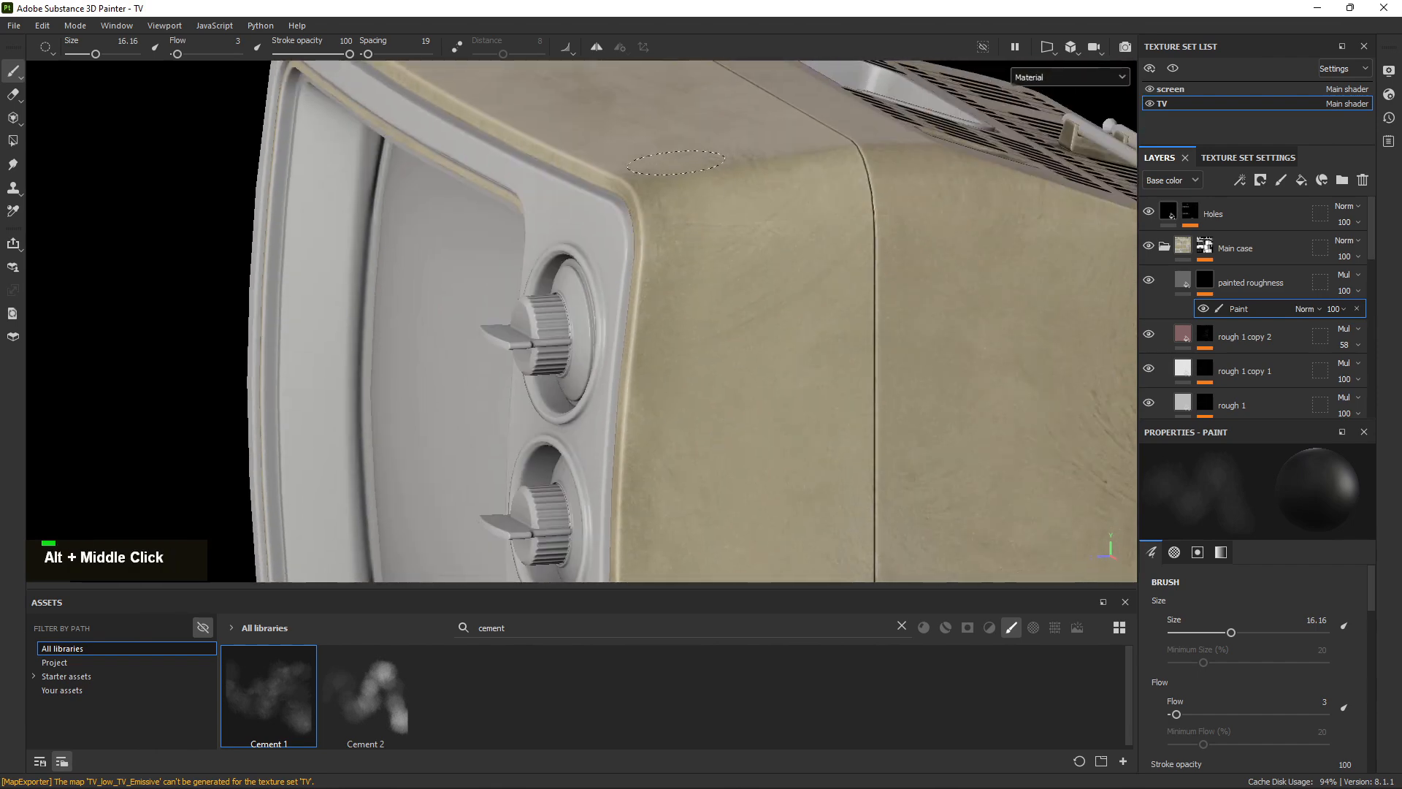
{"action": "left_click_drag", "start_coordinate": [675, 162], "coordinate": [599, 143], "text": "alt"}
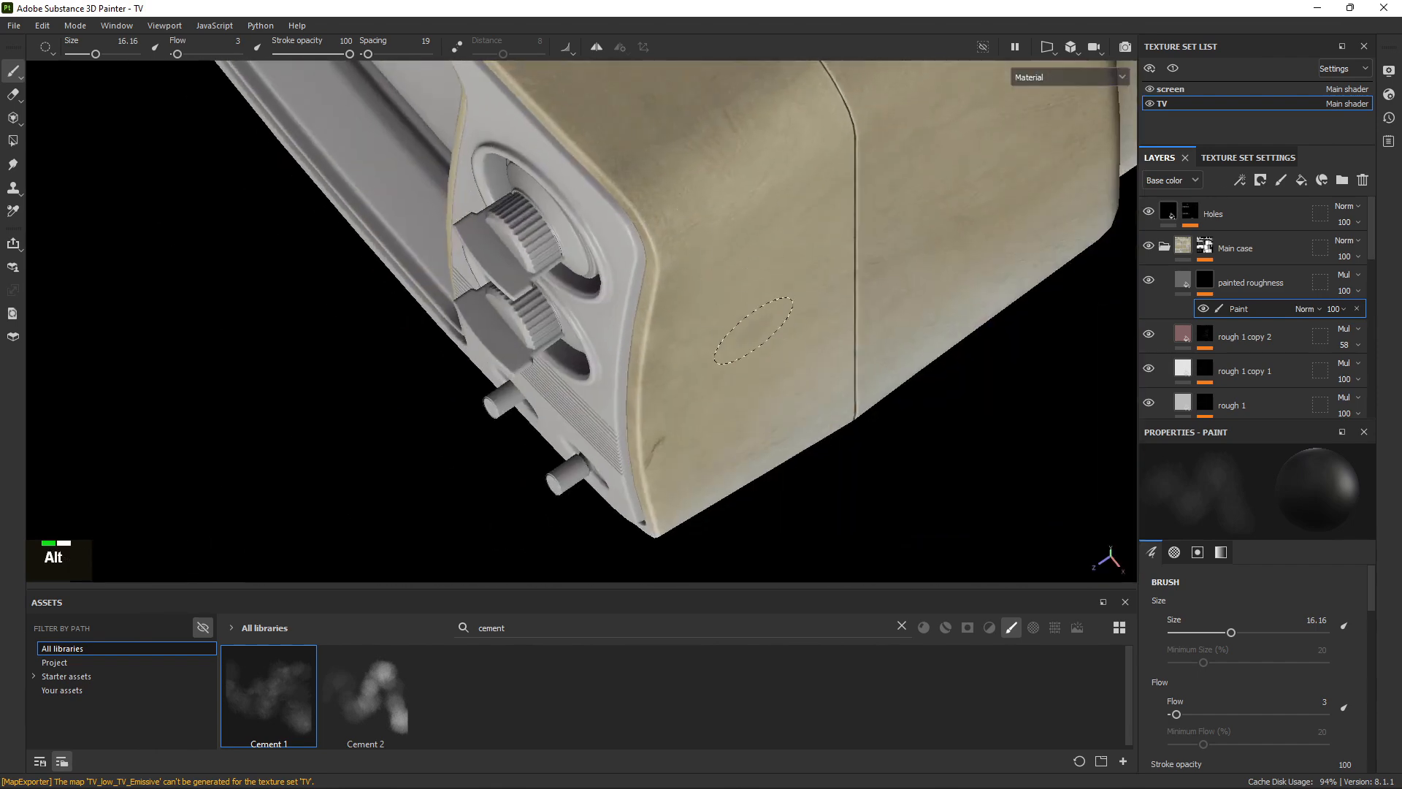
{"action": "middle_click_drag", "start_coordinate": [753, 330], "coordinate": [692, 316], "text": "alt"}
{"action": "left_click_drag", "start_coordinate": [692, 316], "coordinate": [591, 222], "text": "alt"}
Paint broad, faint mask strokes across the lower knob side of the case with brush size 56.55.
{"action": "key", "text": "x"}
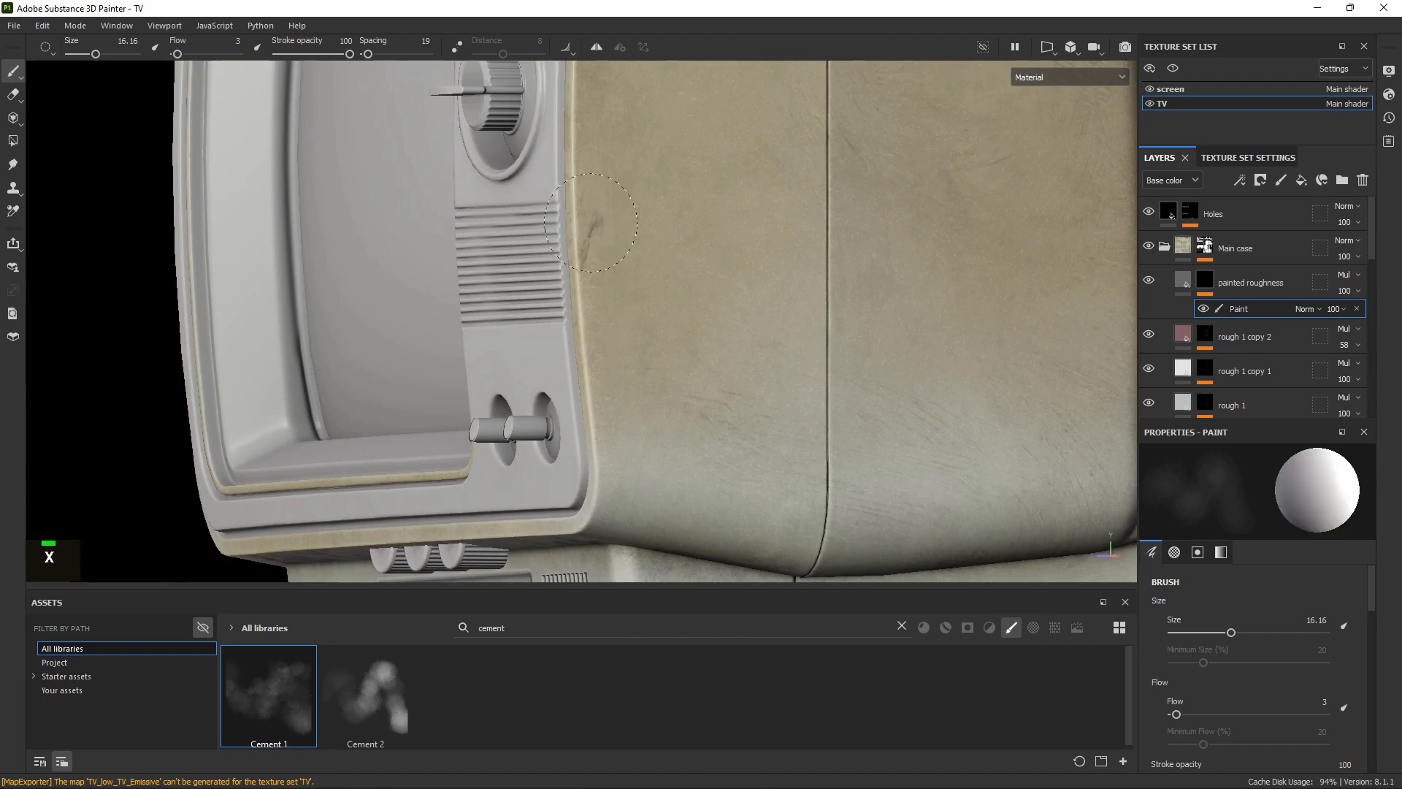
{"action": "key", "text": "x"}
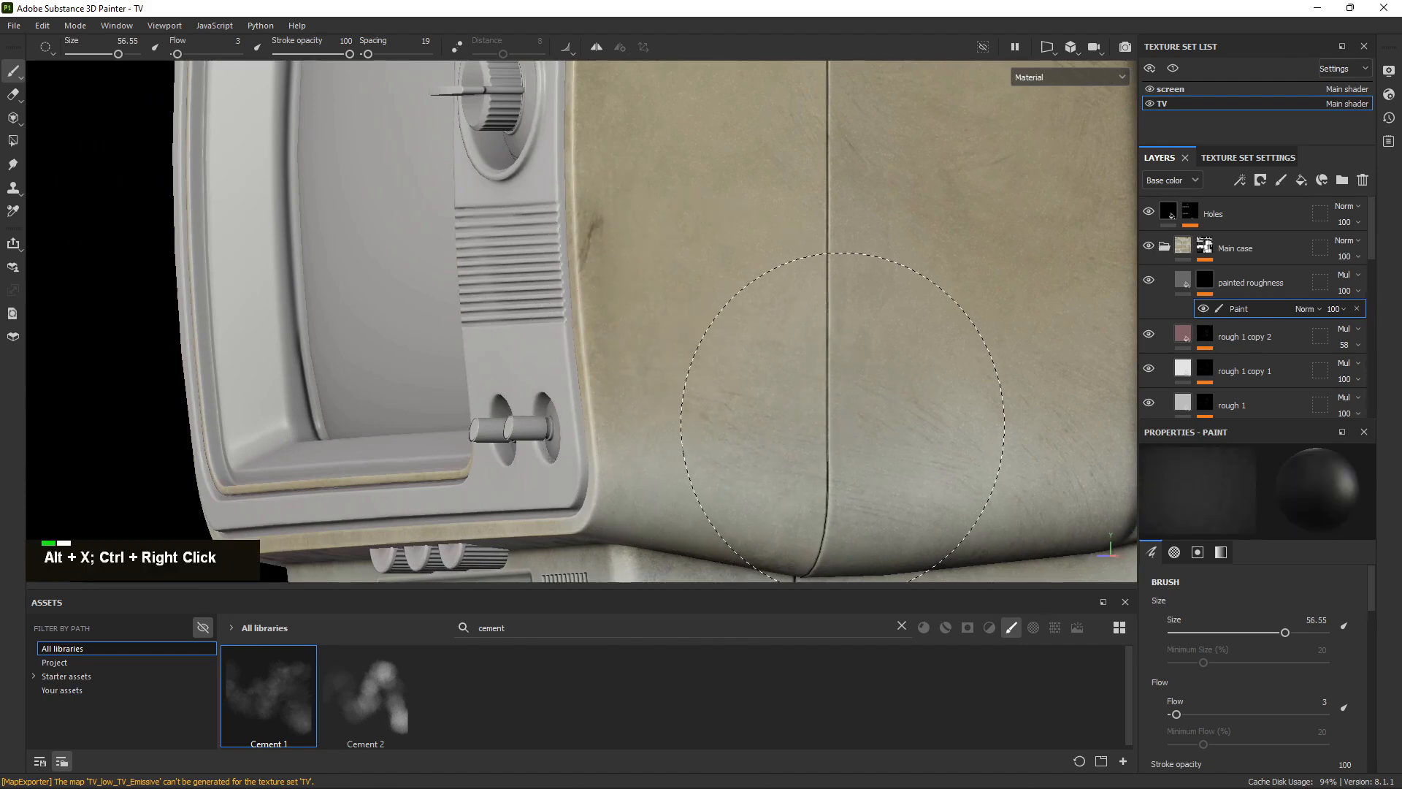
{"action": "middle_click_drag", "start_coordinate": [689, 369], "coordinate": [789, 350], "text": "alt"}
{"action": "left_click_drag", "start_coordinate": [789, 351], "coordinate": [783, 371], "text": "alt"}
{"action": "key", "text": "x"}
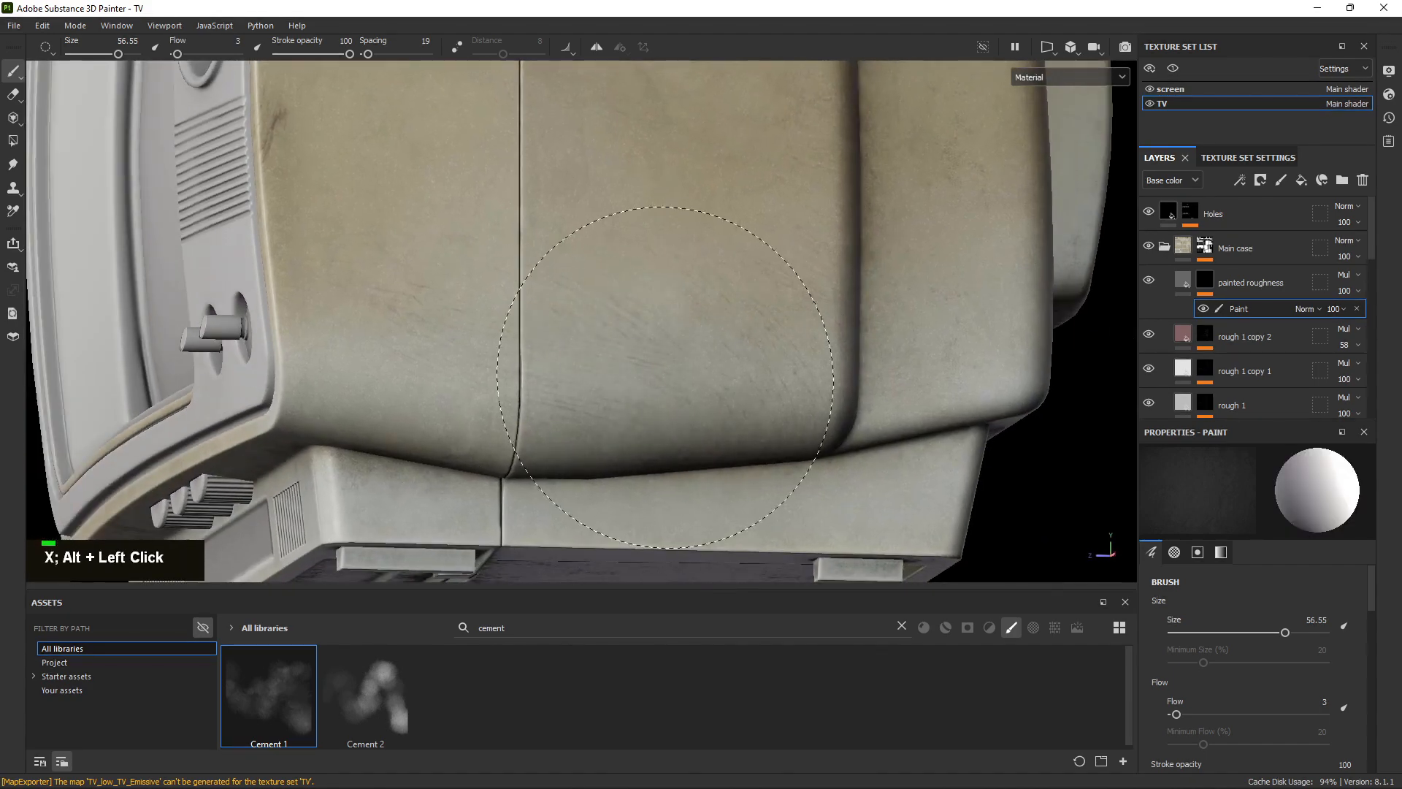
{"action": "double_click", "coordinate": [665, 378]}
{"action": "left_click_drag", "start_coordinate": [665, 378], "coordinate": [616, 403], "text": "alt"}
{"action": "right_click_drag", "start_coordinate": [848, 256], "coordinate": [594, 307], "text": "alt"}
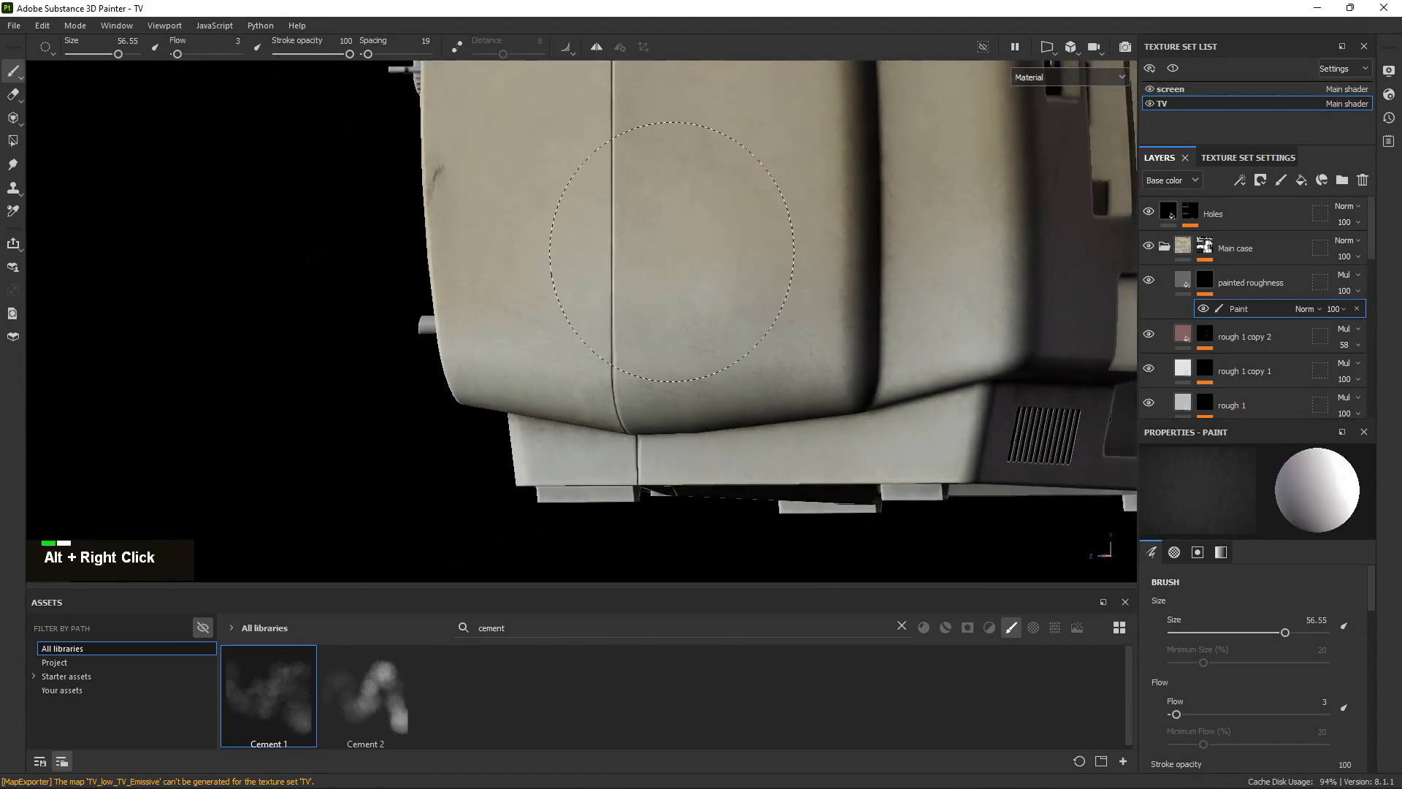
{"action": "middle_click_drag", "start_coordinate": [595, 307], "coordinate": [540, 387], "text": "alt"}
{"action": "mouse_move", "coordinate": [541, 387]}
{"action": "right_mouse_down", "text": "shift"}
{"action": "mouse_move", "coordinate": [526, 391]}
{"action": "mouse_move", "coordinate": [560, 395]}
{"action": "right_mouse_up", "text": "shift"}
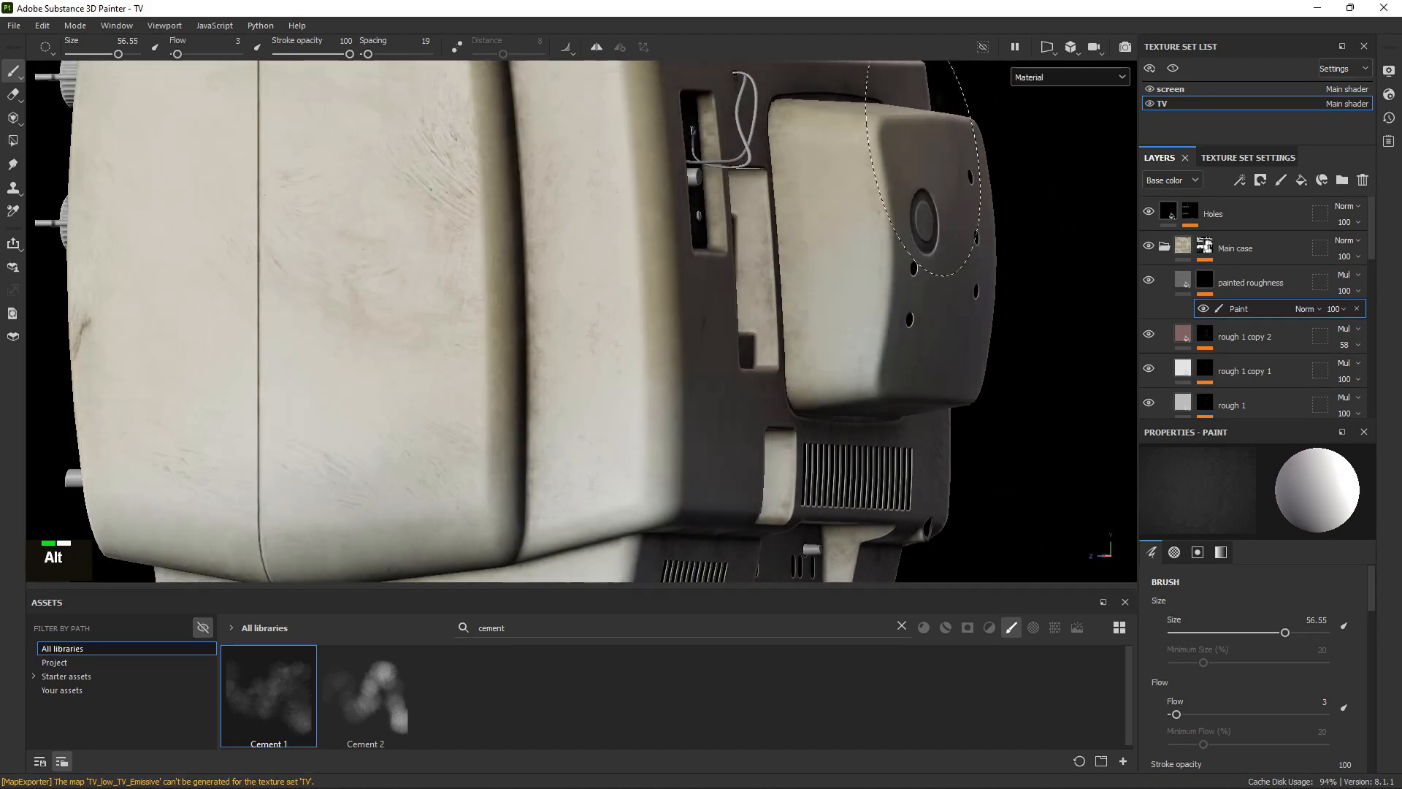
Switch the viewport to Base color and paint soft staining along the lower rear seam of the knob side.
{"action": "left_click", "coordinate": [1070, 77]}
{"action": "left_click", "coordinate": [1048, 140]}
{"action": "middle_click_drag", "start_coordinate": [1037, 146], "coordinate": [1096, 121], "text": "alt"}
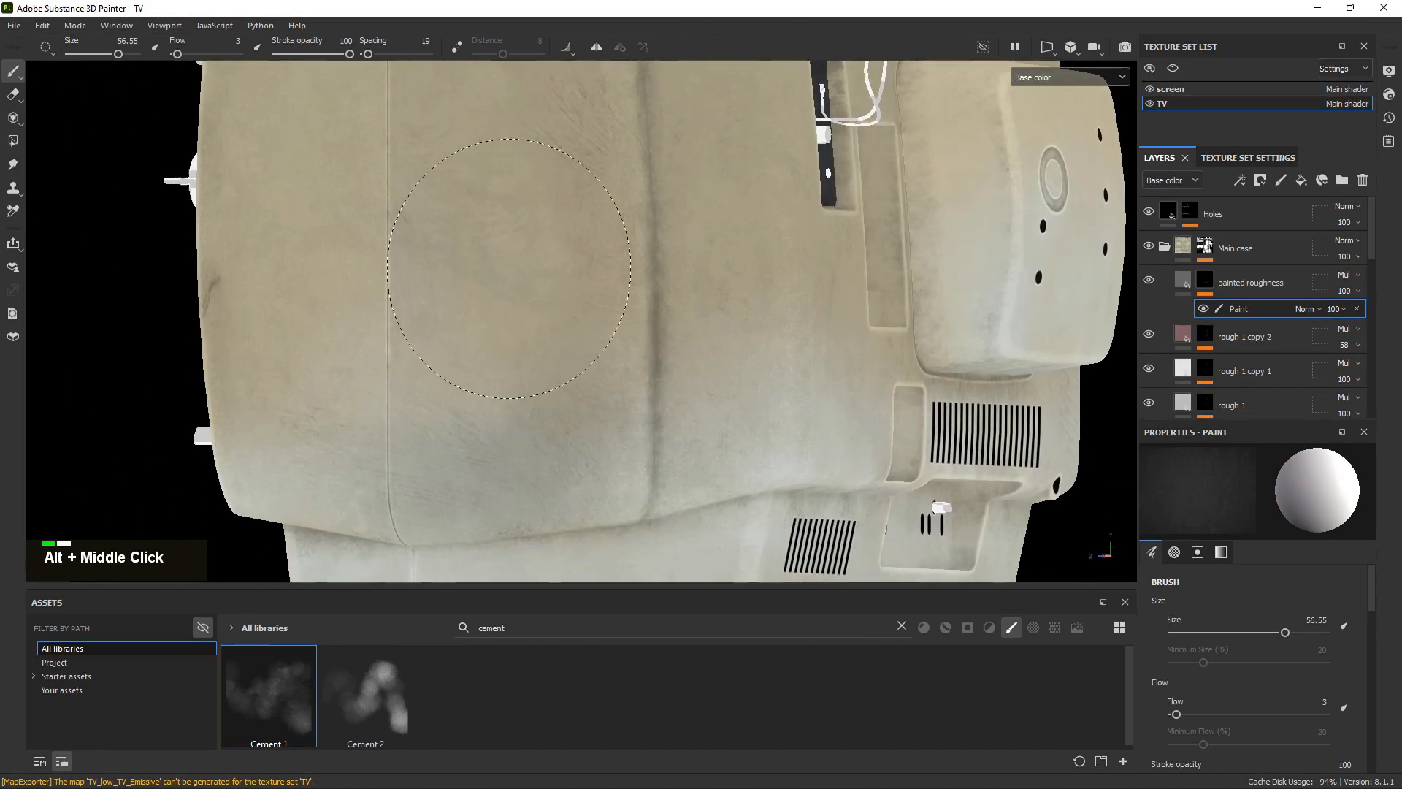
{"action": "left_click_drag", "start_coordinate": [1095, 120], "coordinate": [558, 355], "text": "alt"}
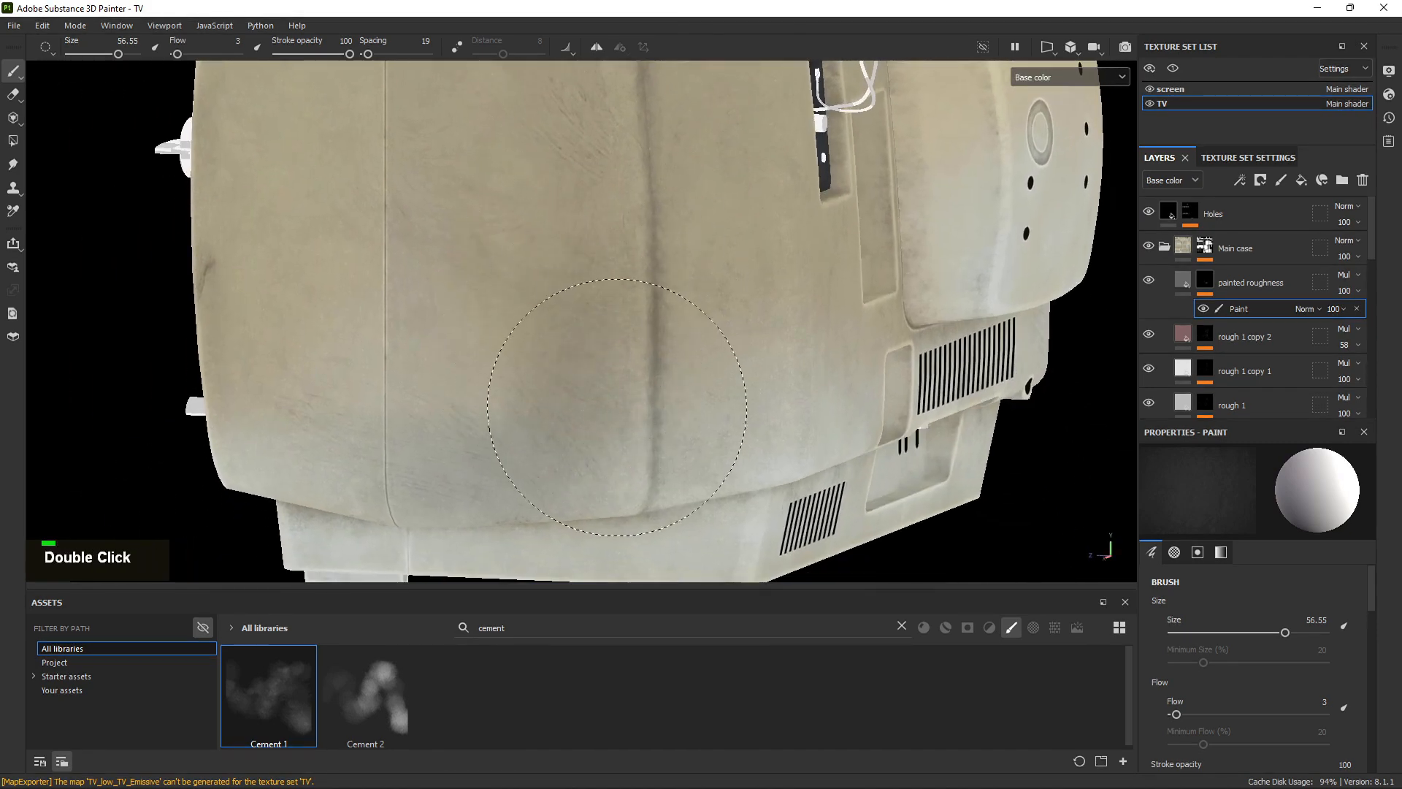
{"action": "left_click_drag", "start_coordinate": [660, 394], "coordinate": [636, 347], "text": "alt"}
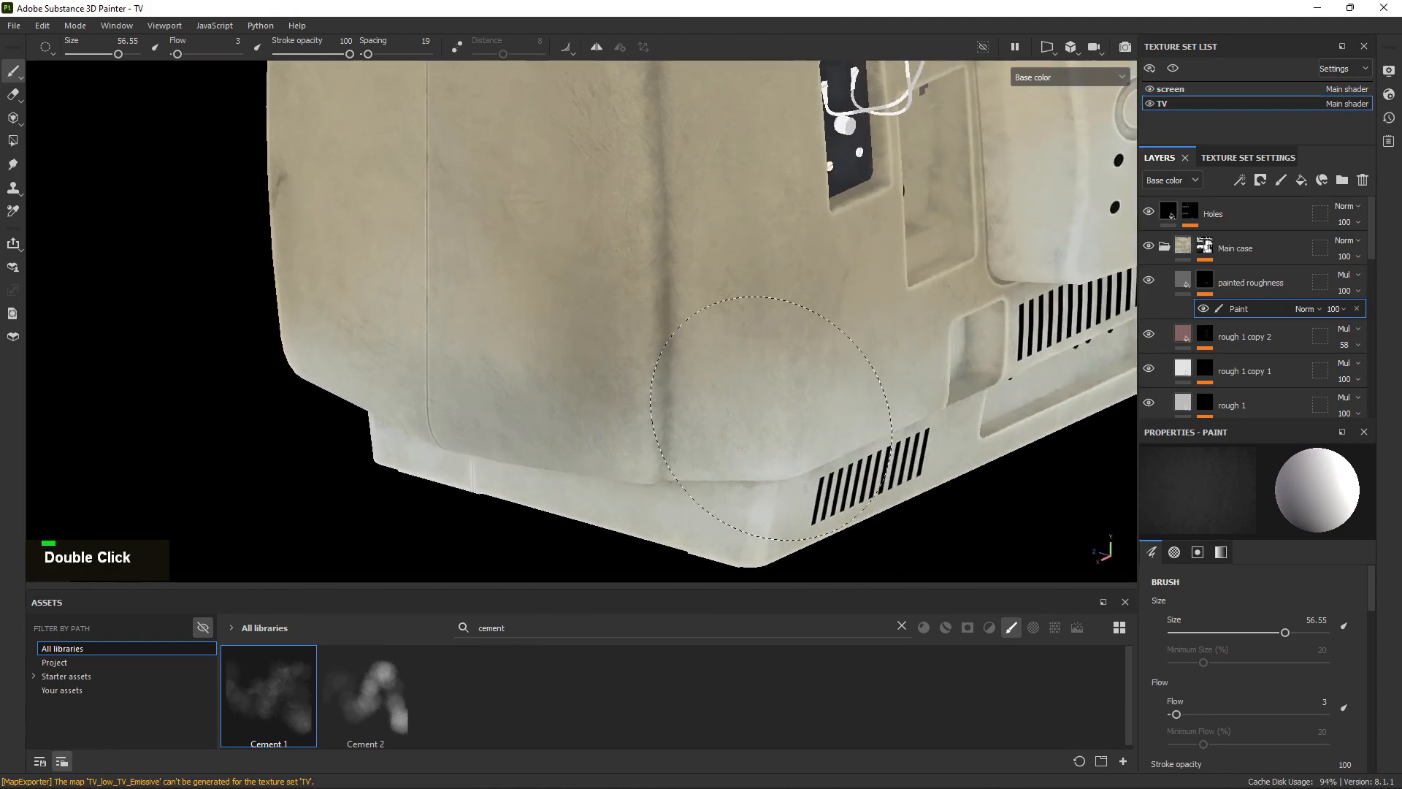
{"action": "middle_click_drag", "start_coordinate": [635, 346], "coordinate": [589, 378], "text": "alt"}
{"action": "left_click_drag", "start_coordinate": [588, 378], "coordinate": [577, 376], "text": "alt"}
Adjust the brush for the rear of the case to size 24.8 and flow 10 with white mask color.
{"action": "right_click_drag", "start_coordinate": [577, 376], "coordinate": [629, 353], "text": "ctrl"}
{"action": "key", "text": "ctrl+x"}
{"action": "middle_click_drag", "start_coordinate": [686, 389], "coordinate": [580, 314], "text": "alt"}
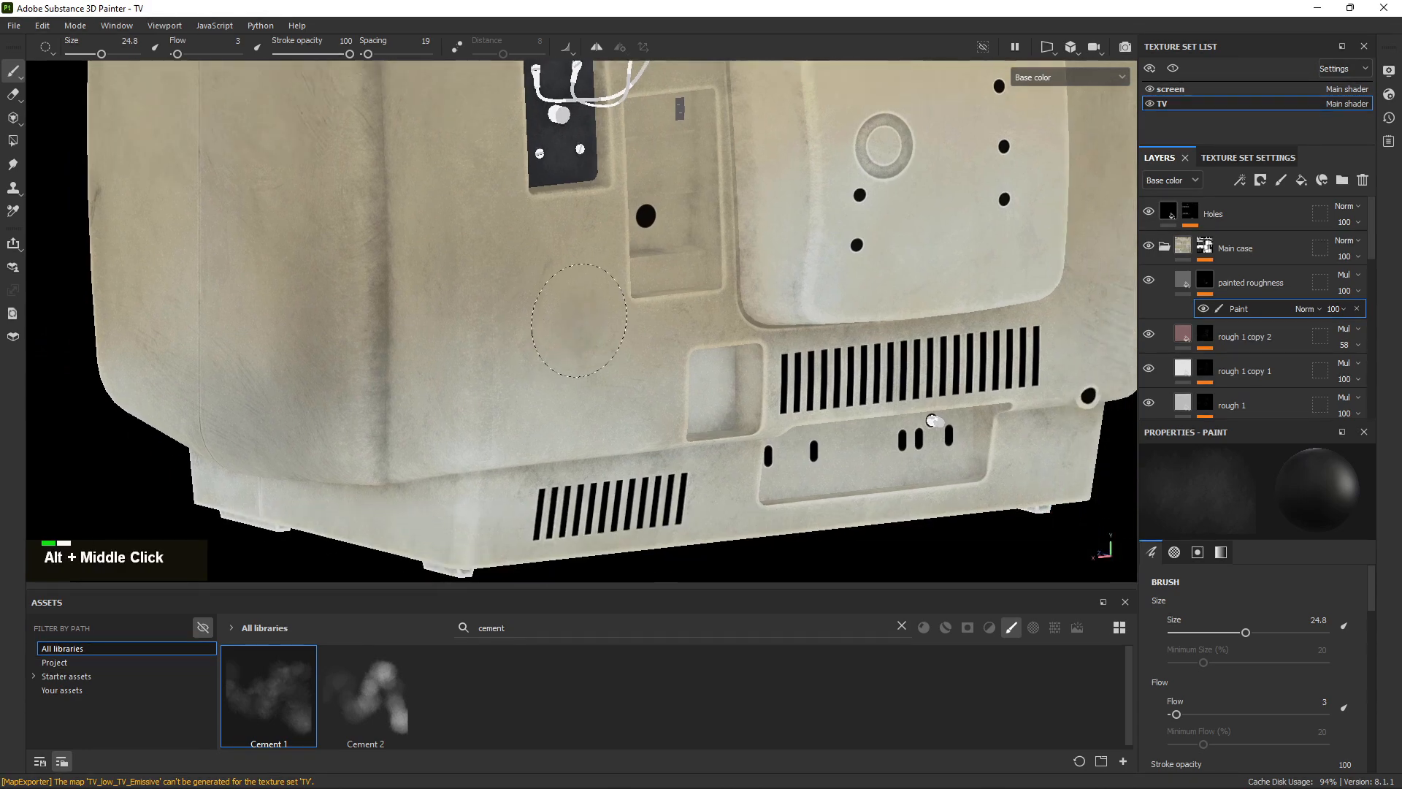
{"action": "mouse_move", "coordinate": [580, 314]}
{"action": "left_mouse_down", "text": "alt"}
{"action": "mouse_move", "coordinate": [590, 371]}
{"action": "mouse_move", "coordinate": [580, 340]}
{"action": "left_mouse_up", "text": "alt"}
{"action": "left_click_drag", "start_coordinate": [580, 340], "coordinate": [606, 340], "text": "ctrl"}
{"action": "left_click", "coordinate": [580, 313], "text": "ctrl"}
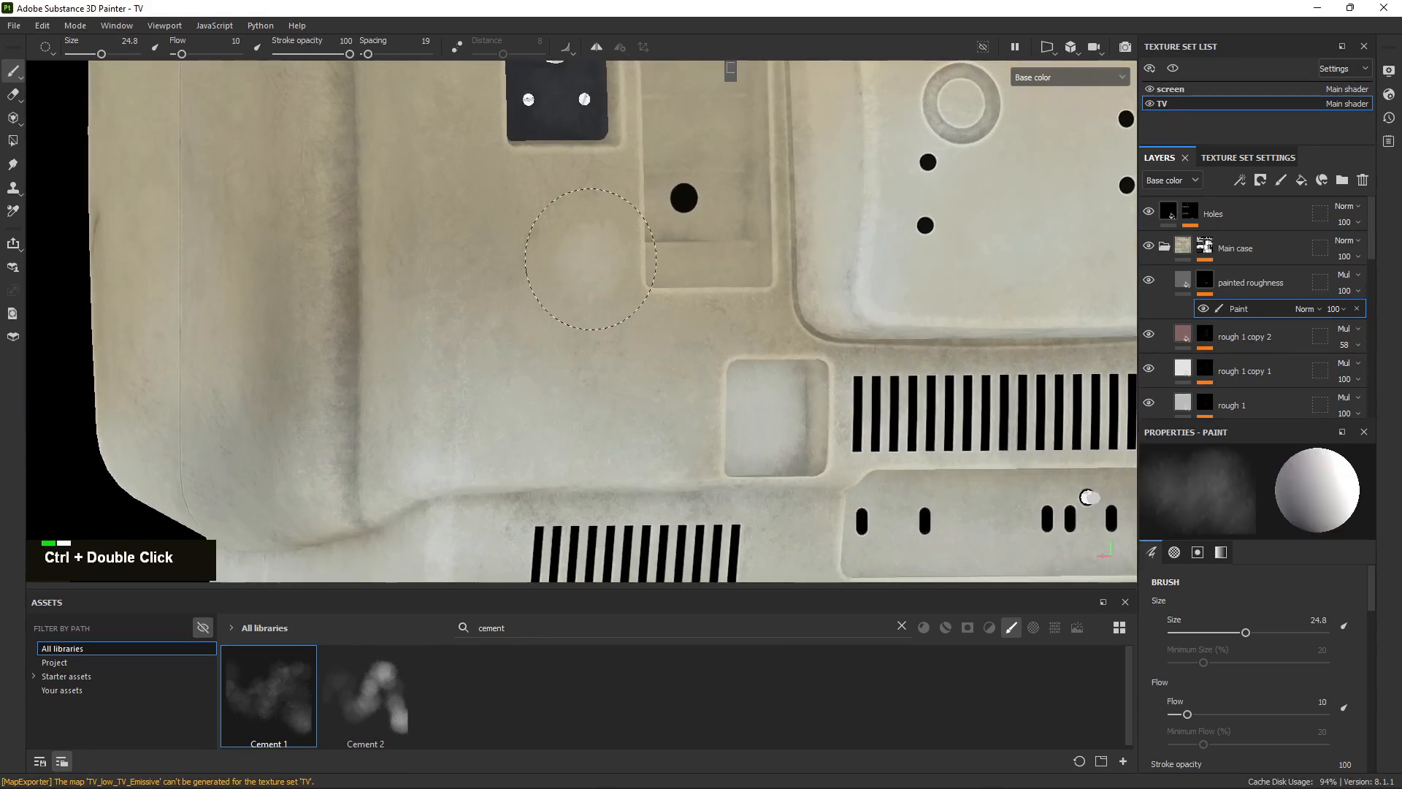
Paint a soft dark smudge on the rear of the case between the cable plate and the lower vent.
{"action": "left_click_drag", "start_coordinate": [579, 286], "coordinate": [602, 203], "text": "alt"}
{"action": "middle_click_drag", "start_coordinate": [603, 203], "coordinate": [545, 326], "text": "alt"}
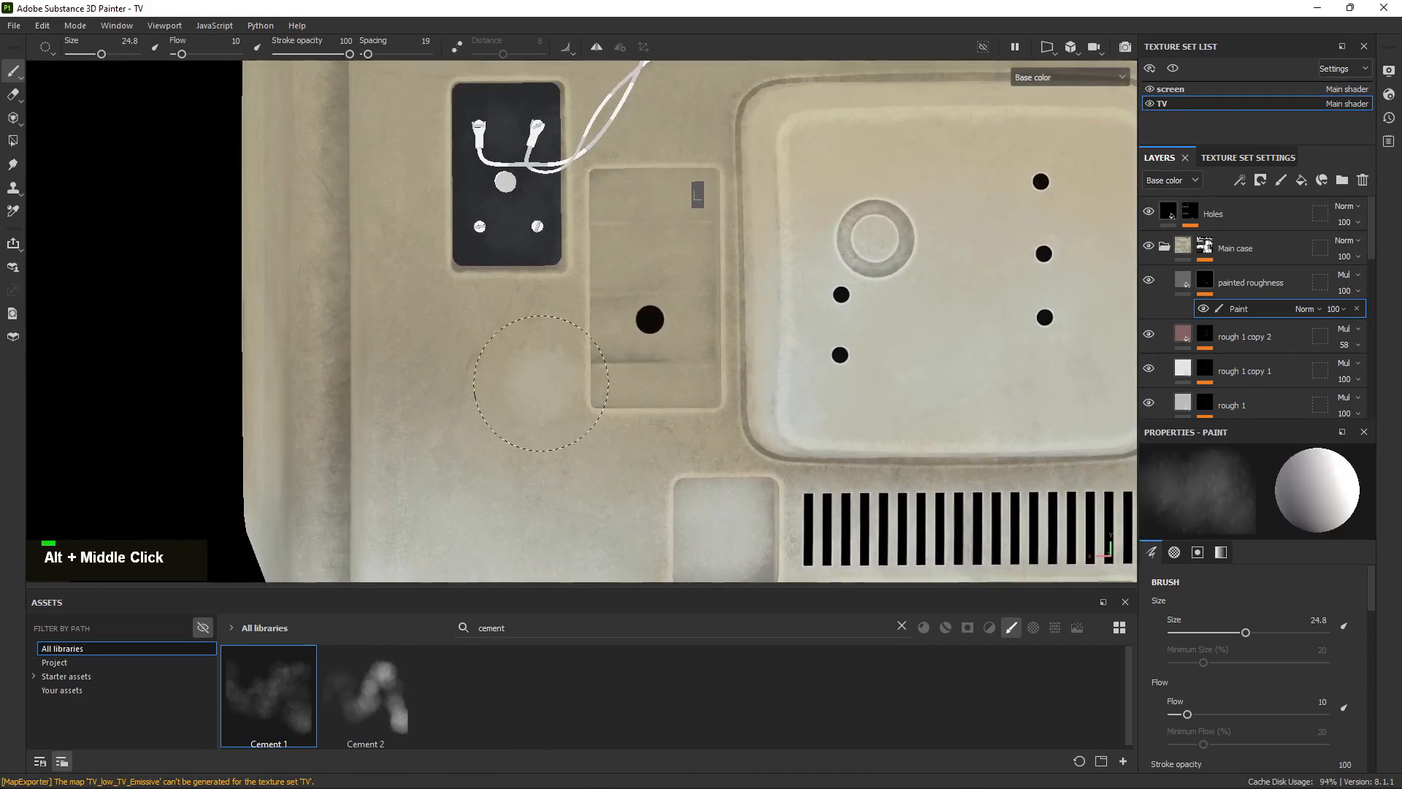
{"action": "middle_click_drag", "start_coordinate": [541, 382], "coordinate": [585, 335], "text": "alt"}
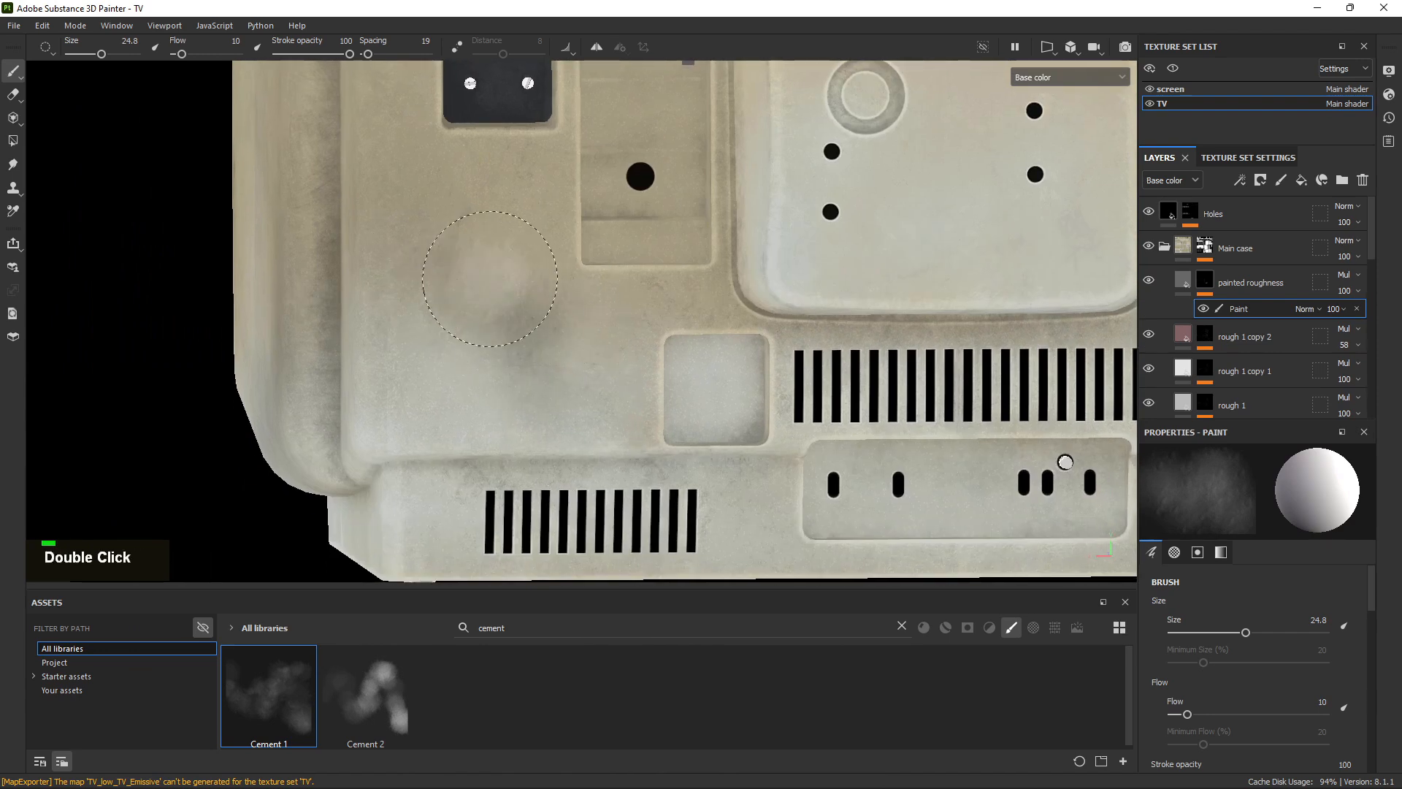
{"action": "right_click_drag", "start_coordinate": [562, 369], "coordinate": [651, 382], "text": "alt"}
{"action": "left_click_drag", "start_coordinate": [651, 382], "coordinate": [566, 379], "text": "alt"}
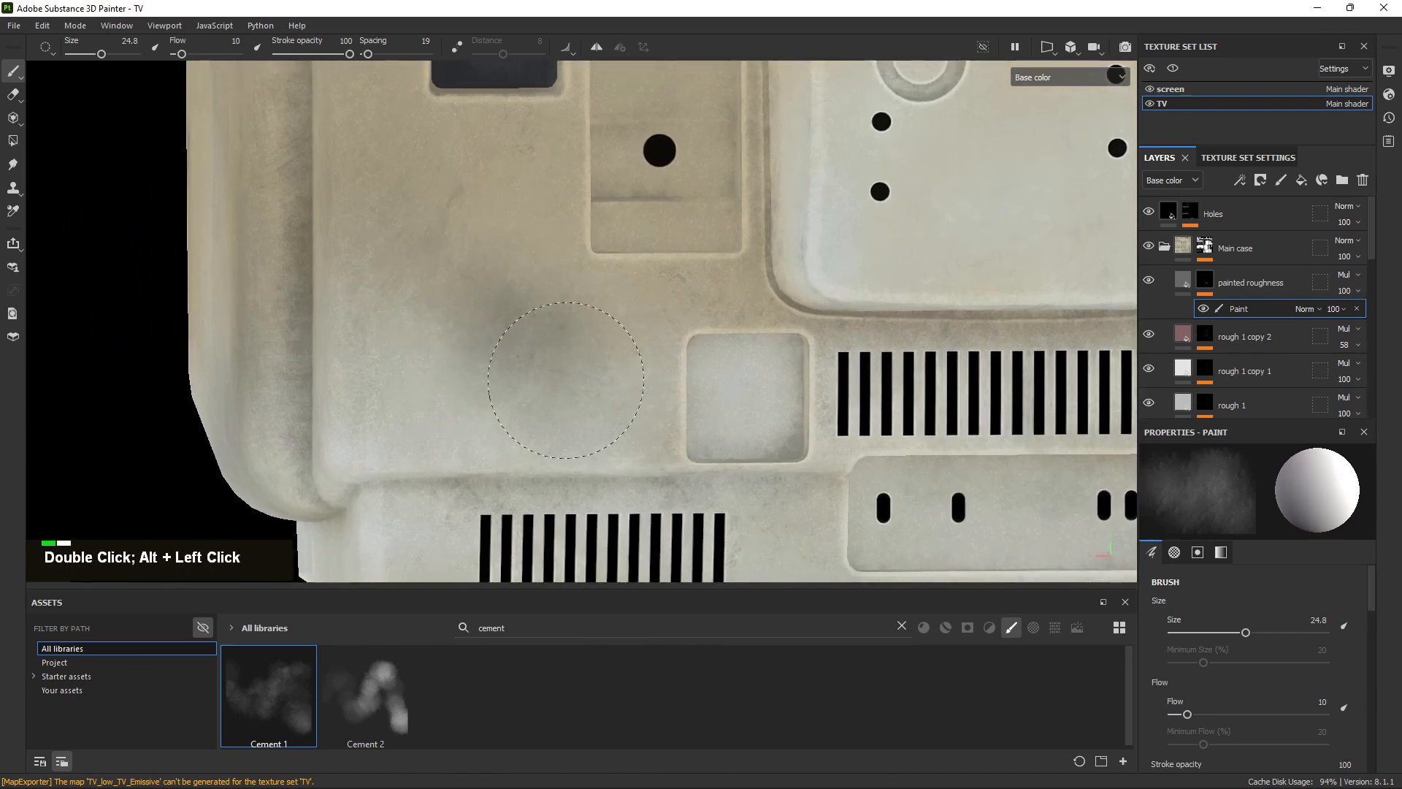
Check the rear smudge in Material view under rotated lighting, and set the brush size to 14.74 and flow to 18.
{"action": "key", "text": "m"}
{"action": "right_click_drag", "start_coordinate": [648, 445], "coordinate": [696, 407], "text": "shift"}
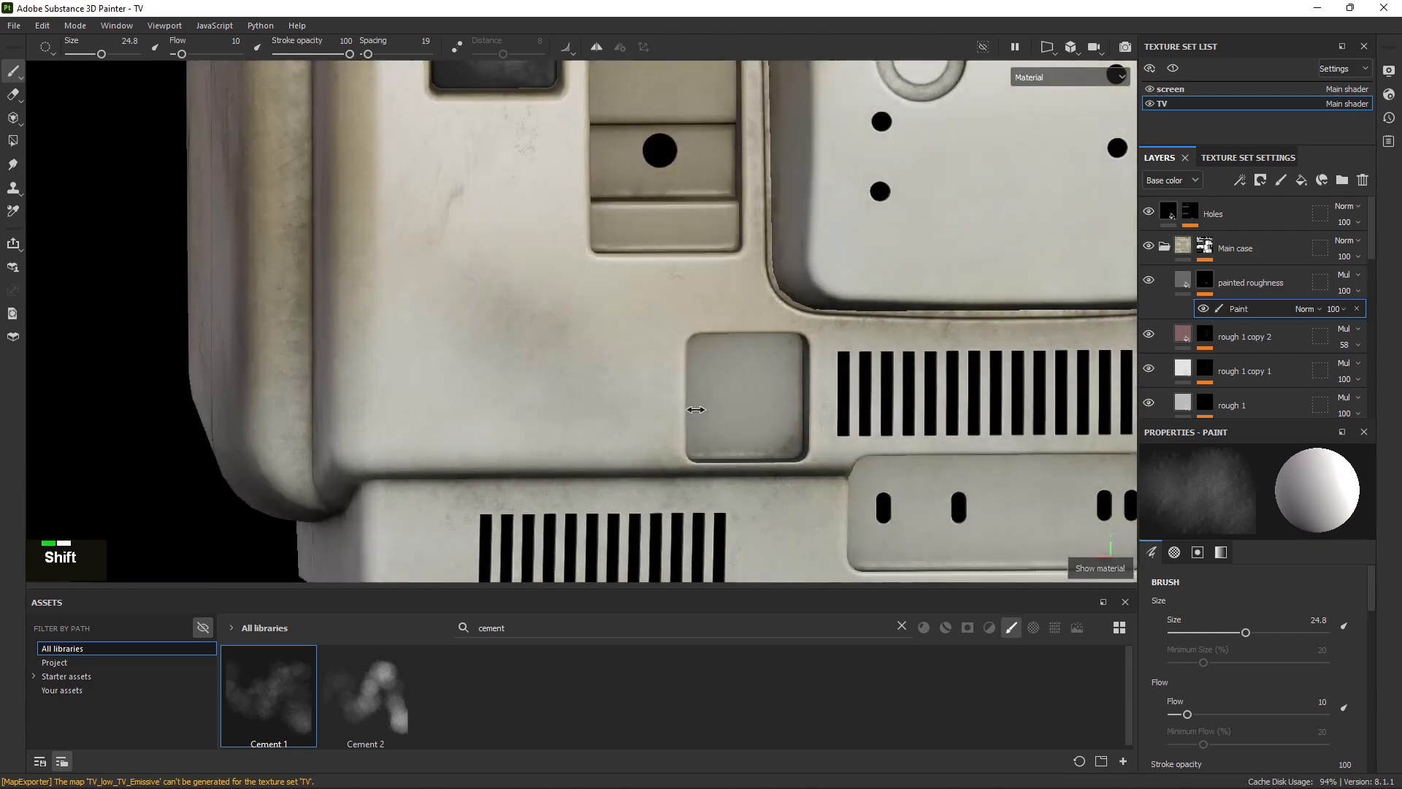
{"action": "left_click_drag", "start_coordinate": [696, 407], "coordinate": [654, 436], "text": "alt"}
{"action": "right_click_drag", "start_coordinate": [654, 437], "coordinate": [614, 410], "text": "shift"}
{"action": "mouse_move", "coordinate": [613, 410]}
{"action": "left_mouse_down", "text": "alt"}
{"action": "mouse_move", "coordinate": [558, 387]}
{"action": "mouse_move", "coordinate": [585, 371]}
{"action": "left_mouse_up", "text": "alt"}
{"action": "right_click_drag", "start_coordinate": [562, 369], "coordinate": [529, 336], "text": "ctrl"}
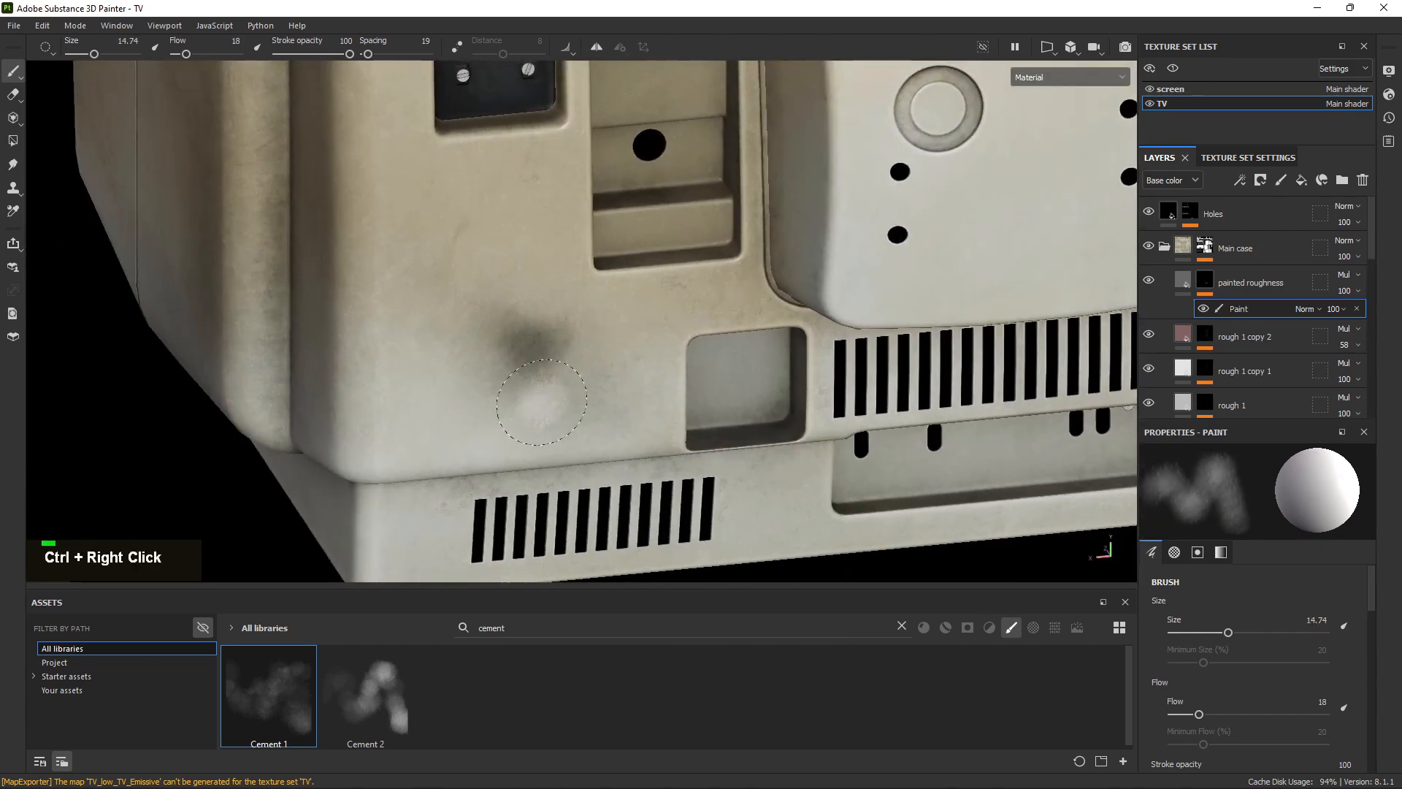
Set the brush to size 28.29 and flow 9, and soften the dark smudge on the rear of the case.
{"action": "mouse_move", "coordinate": [542, 402]}
{"action": "left_mouse_down", "text": "alt"}
{"action": "mouse_move", "coordinate": [514, 385]}
{"action": "mouse_move", "coordinate": [546, 379]}
{"action": "left_mouse_up", "text": "alt"}
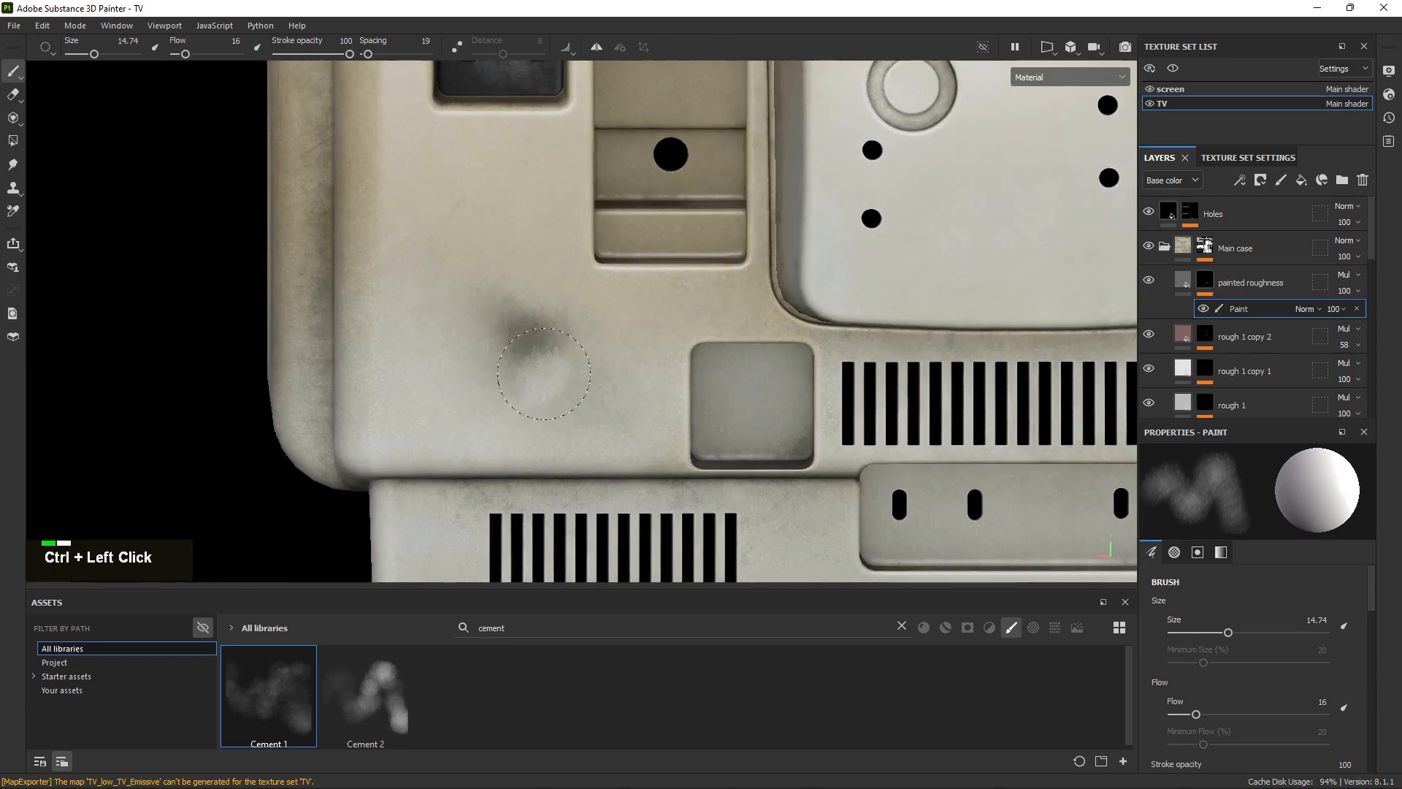
{"action": "right_click_drag", "start_coordinate": [544, 373], "coordinate": [585, 369], "text": "ctrl"}
{"action": "mouse_move", "coordinate": [543, 354]}
{"action": "left_mouse_down", "text": "ctrl"}
{"action": "mouse_move", "coordinate": [519, 354]}
{"action": "mouse_move", "coordinate": [689, 460]}
{"action": "mouse_move", "coordinate": [633, 427]}
{"action": "mouse_move", "coordinate": [643, 416]}
{"action": "mouse_move", "coordinate": [523, 437]}
{"action": "left_mouse_up", "text": "ctrl"}
{"action": "key", "text": "x"}
{"action": "key", "text": "x"}
{"action": "key", "text": "x"}
{"action": "key", "text": "x"}
{"action": "left_click_drag", "start_coordinate": [643, 446], "coordinate": [552, 497], "text": "alt"}
{"action": "key", "text": "x"}
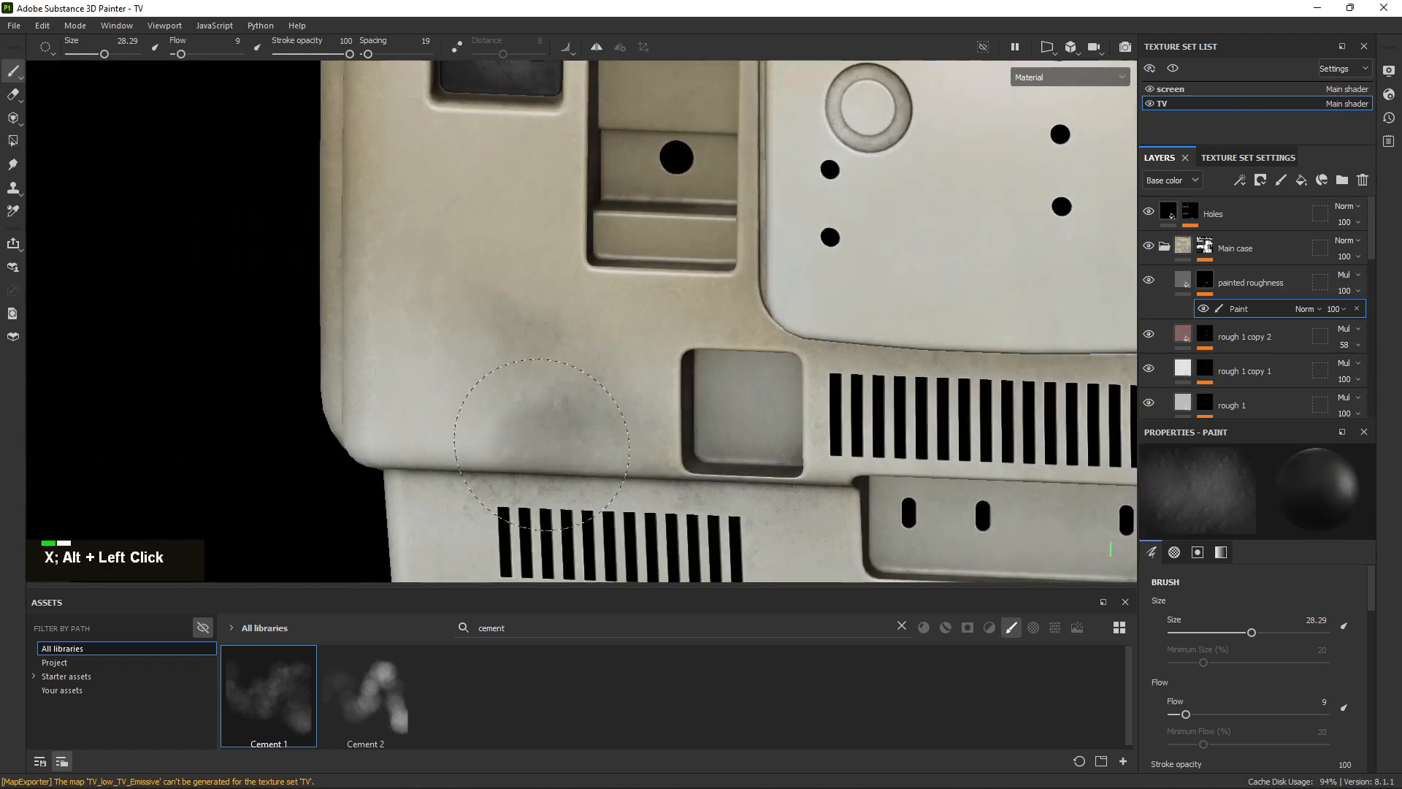
Blend the smudge beside the square recess with alternating black and white mask dabs, and check it against the whole rear.
{"action": "double_click", "coordinate": [585, 387]}
{"action": "key", "text": "x"}
{"action": "double_click", "coordinate": [606, 358]}
{"action": "key", "text": "x"}
{"action": "right_click_drag", "start_coordinate": [646, 412], "coordinate": [599, 336], "text": "alt"}
{"action": "middle_click_drag", "start_coordinate": [599, 336], "coordinate": [549, 435], "text": "alt"}
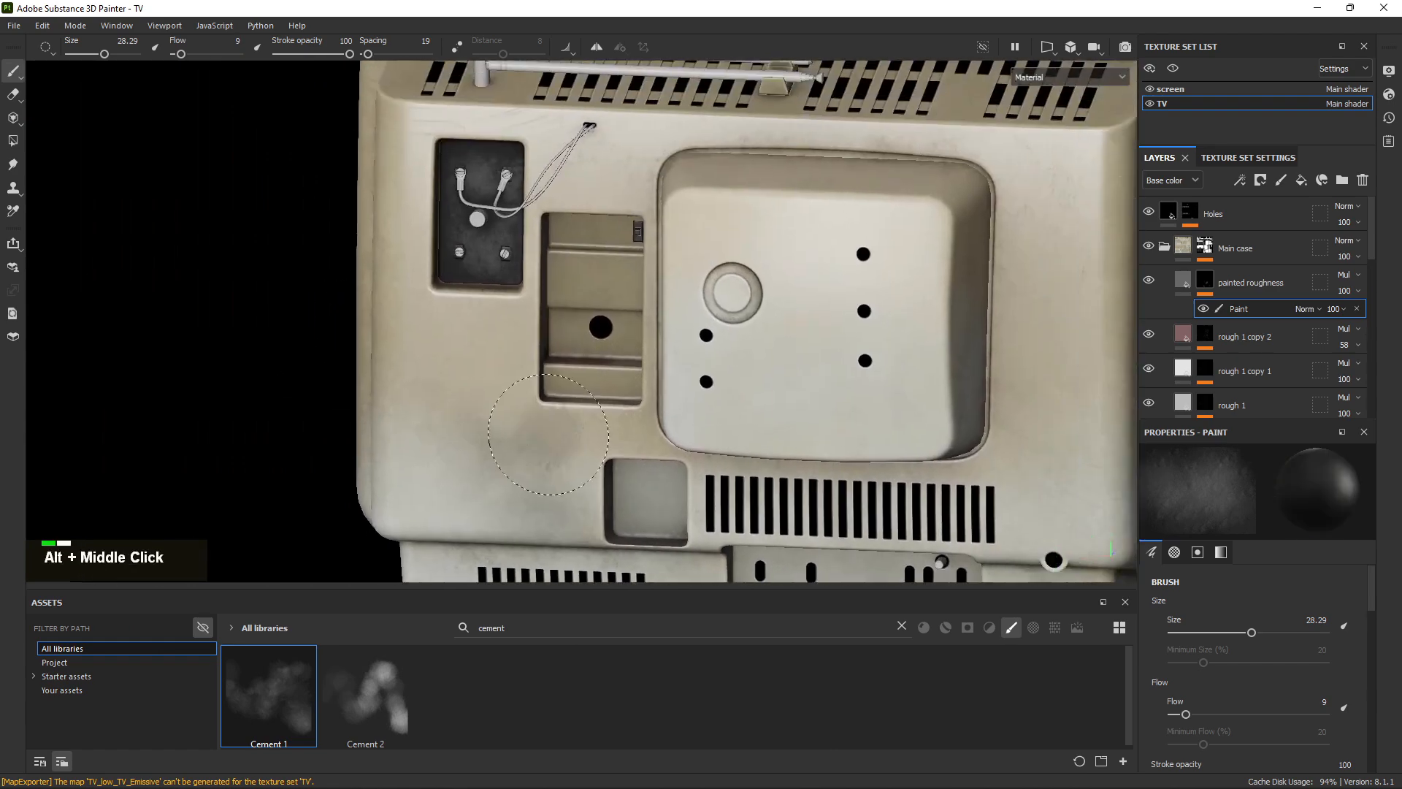
{"action": "left_click_drag", "start_coordinate": [549, 434], "coordinate": [610, 485], "text": "alt"}
{"action": "right_click_drag", "start_coordinate": [474, 351], "coordinate": [339, 256], "text": "alt"}
{"action": "left_click_drag", "start_coordinate": [665, 453], "coordinate": [554, 446], "text": "alt"}
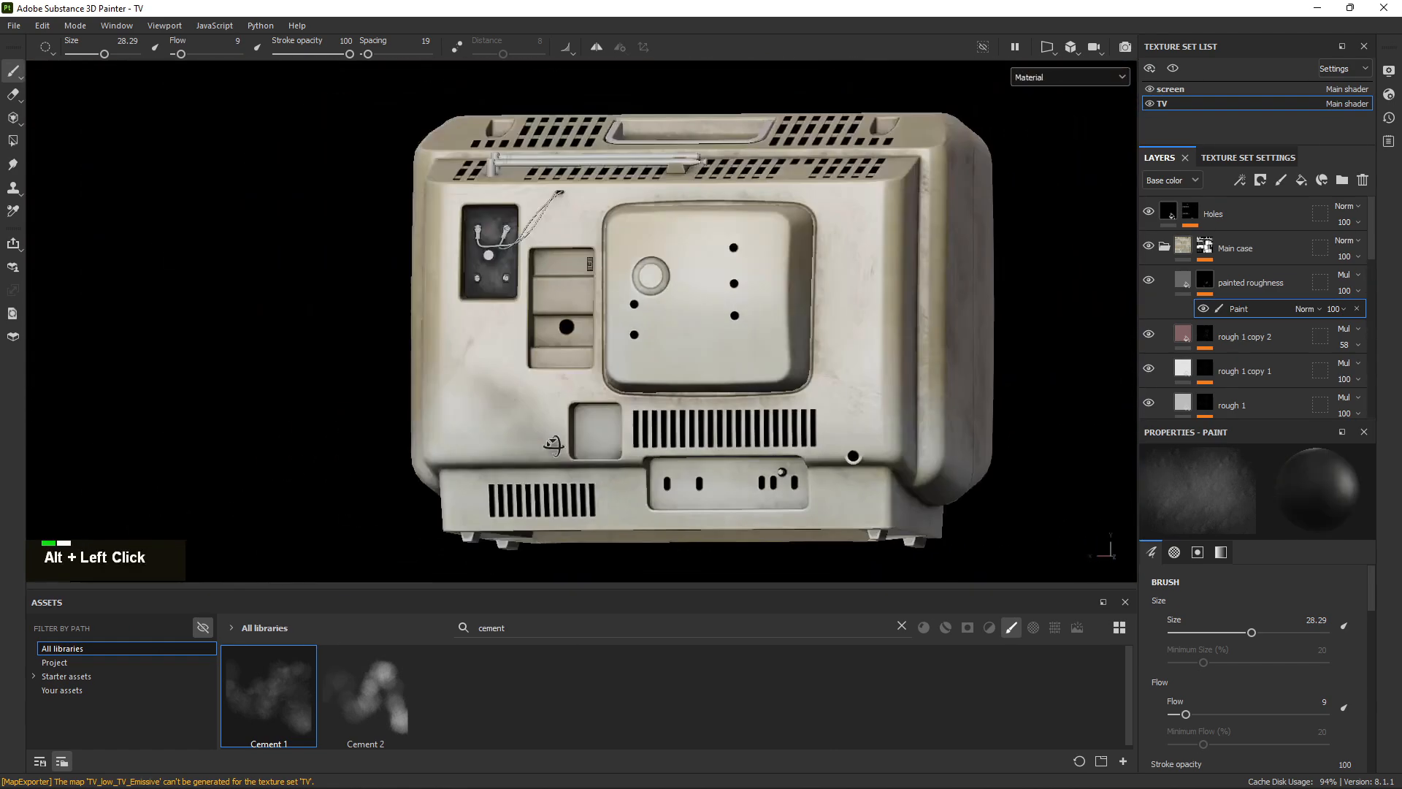
Refine the smudge into faint irregular patches between the cable plate and the lower vent, alternating the mask color.
{"action": "right_click_drag", "start_coordinate": [553, 446], "coordinate": [595, 352], "text": "alt"}
{"action": "key", "text": "x"}
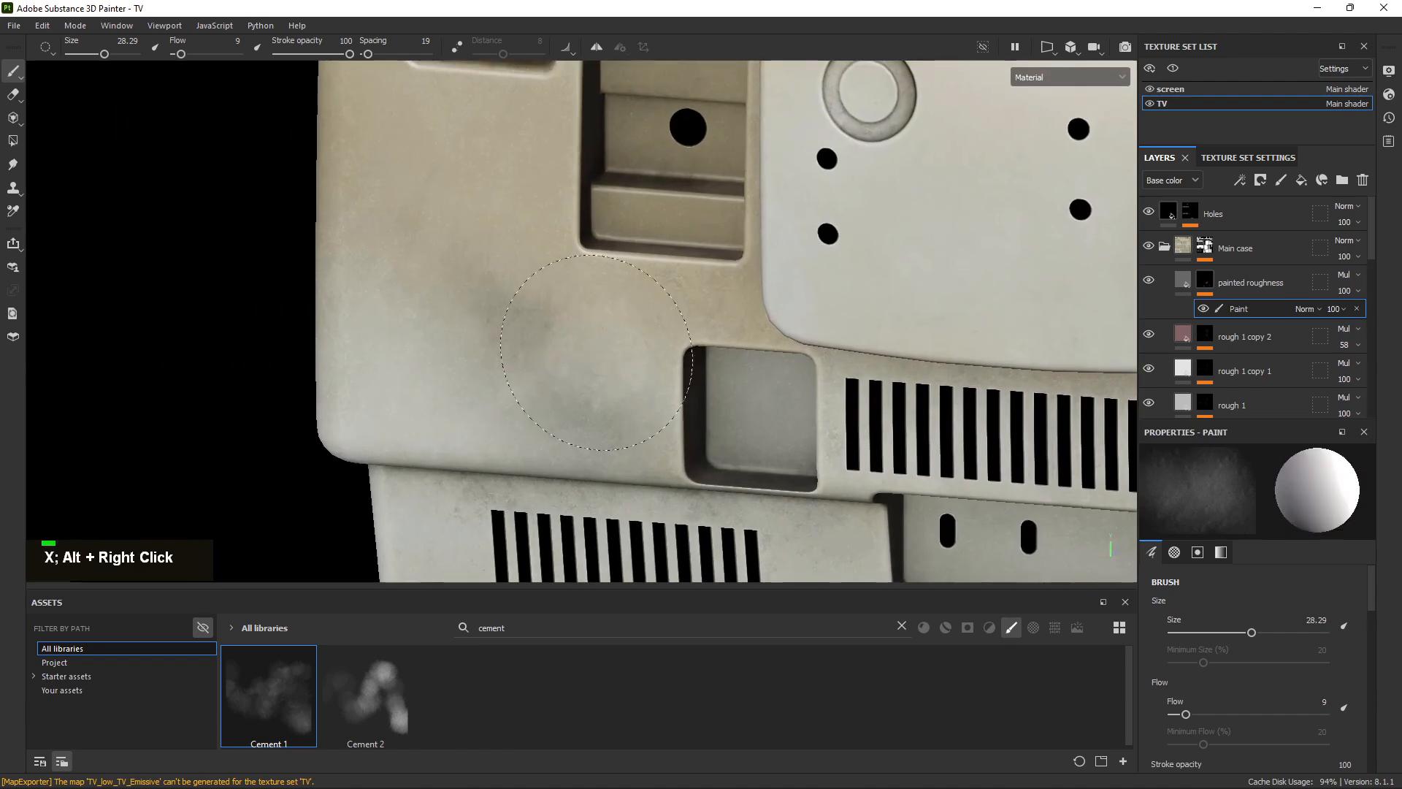
{"action": "double_click", "coordinate": [590, 359]}
{"action": "key", "text": "x"}
{"action": "double_click", "coordinate": [527, 313]}
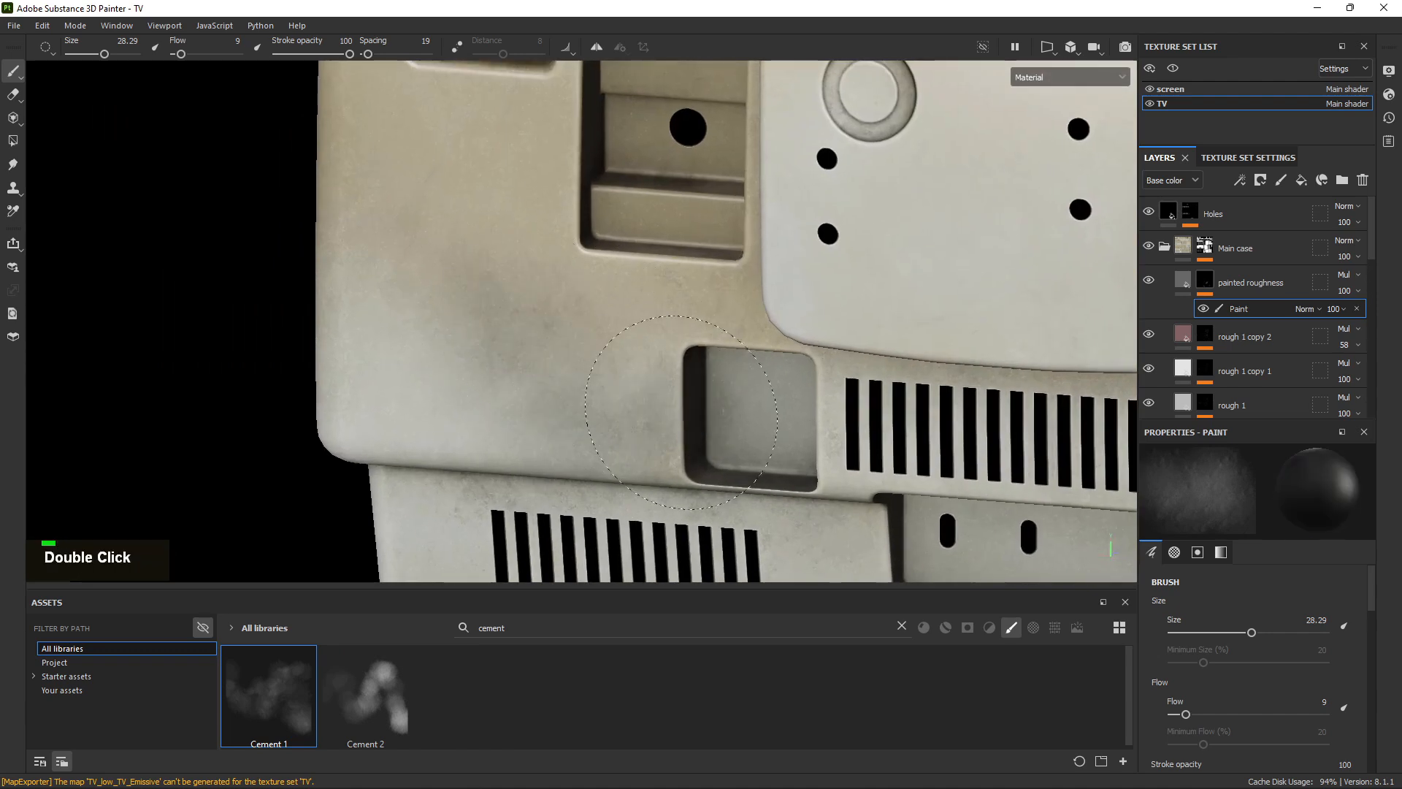
Enlarge the reference image board and inspect the close-up of the beige TV's side panel.
{"action": "right_click_drag", "start_coordinate": [924, 438], "coordinate": [883, 422], "text": "alt"}
{"action": "middle_click_drag", "start_coordinate": [883, 422], "coordinate": [643, 417], "text": "alt"}
{"action": "left_click_drag", "start_coordinate": [672, 416], "coordinate": [781, 410], "text": "alt"}
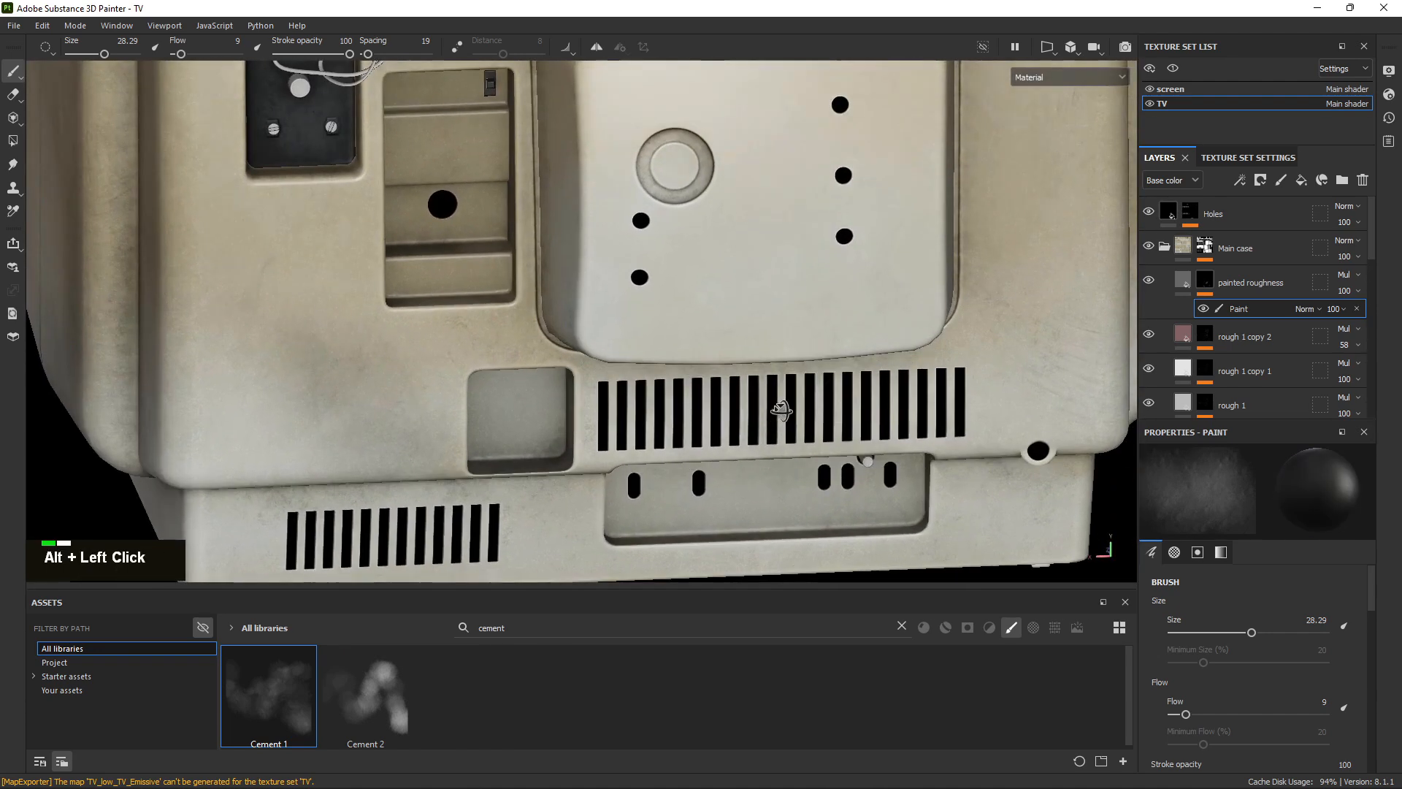
{"action": "middle_click_drag", "start_coordinate": [652, 356], "coordinate": [756, 389], "text": "alt"}
{"action": "right_click_drag", "start_coordinate": [393, 207], "coordinate": [406, 167]}
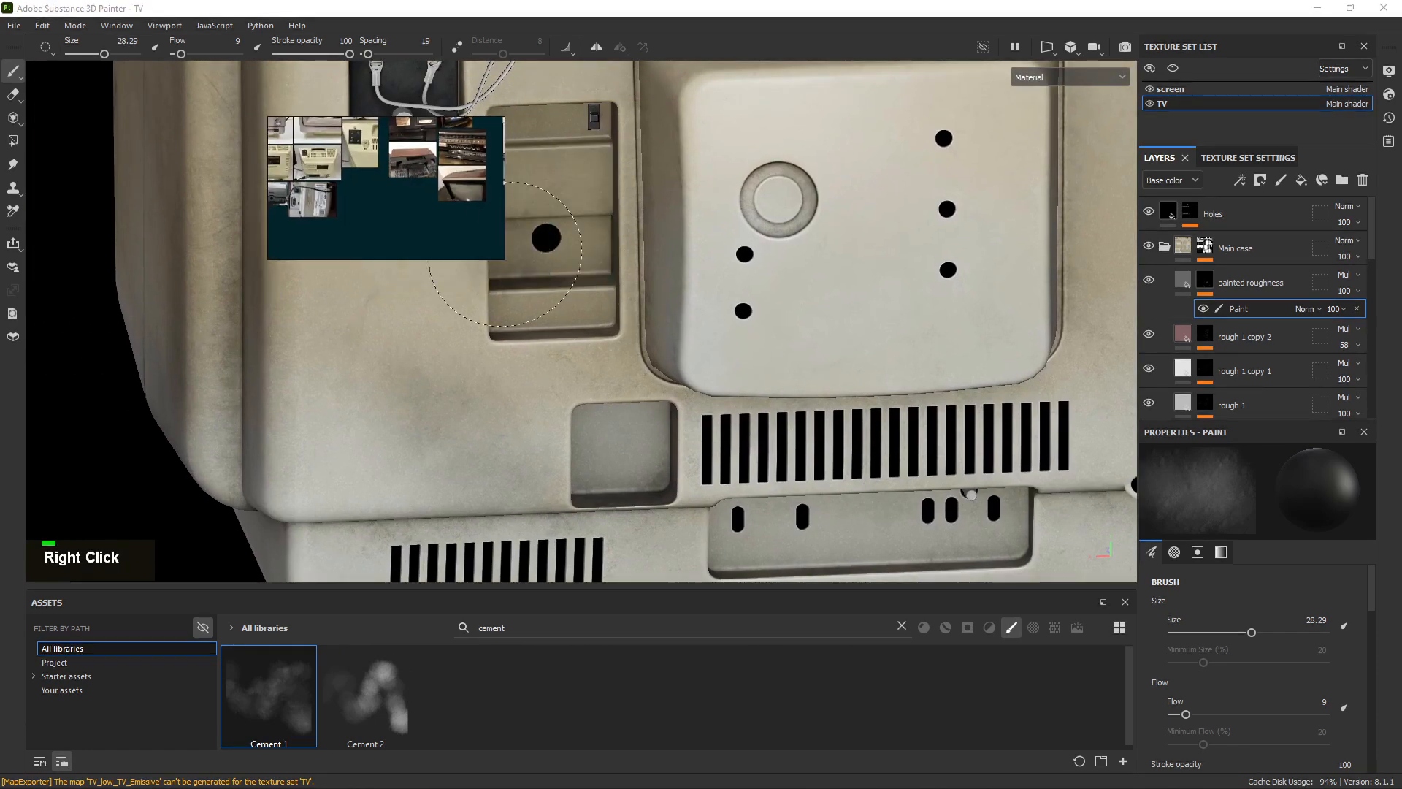
{"action": "right_click_drag", "start_coordinate": [504, 258], "coordinate": [1102, 654]}
{"action": "scroll", "coordinate": [668, 205], "scroll_direction": "down", "scroll_amount": 5}
{"action": "middle_click_drag", "start_coordinate": [667, 204], "coordinate": [680, 401]}
{"action": "scroll", "coordinate": [793, 343], "scroll_direction": "up", "scroll_amount": 6}
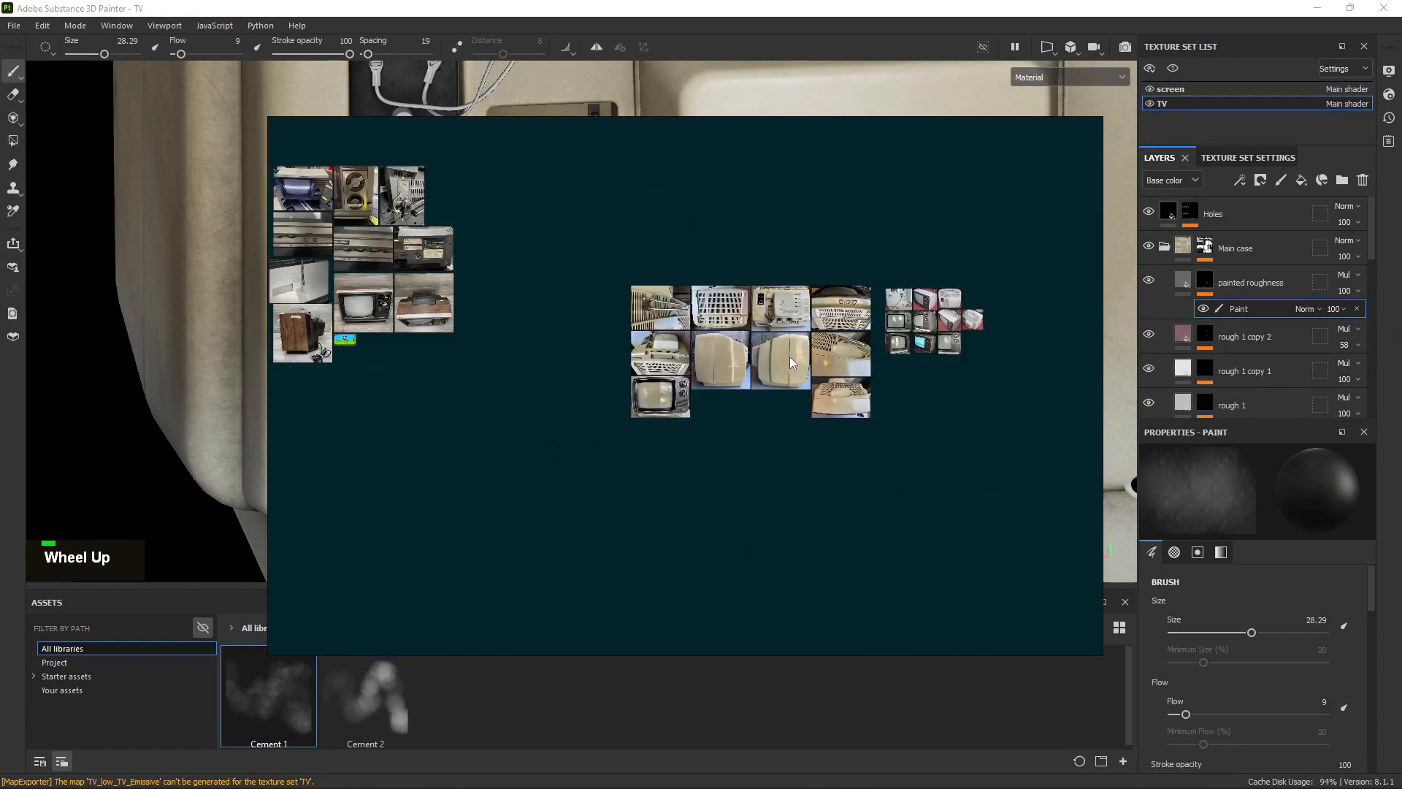
{"action": "scroll", "coordinate": [790, 360], "scroll_direction": "up", "scroll_amount": 6}
{"action": "scroll", "coordinate": [721, 362], "scroll_direction": "down", "scroll_amount": 5}
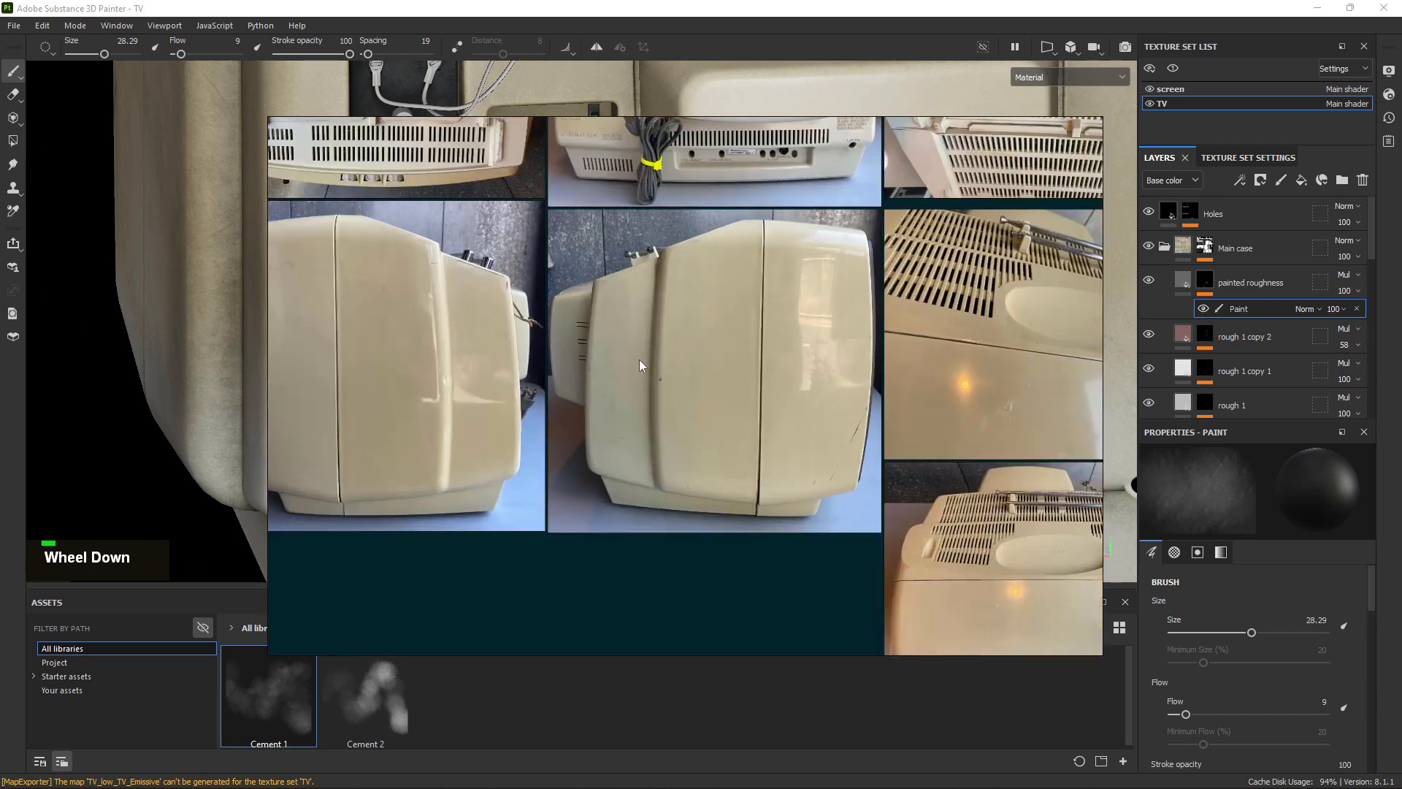
{"action": "scroll", "coordinate": [400, 301], "scroll_direction": "up", "scroll_amount": 6}
{"action": "middle_click_drag", "start_coordinate": [370, 293], "coordinate": [840, 457]}
{"action": "middle_click_drag", "start_coordinate": [546, 389], "coordinate": [701, 425]}
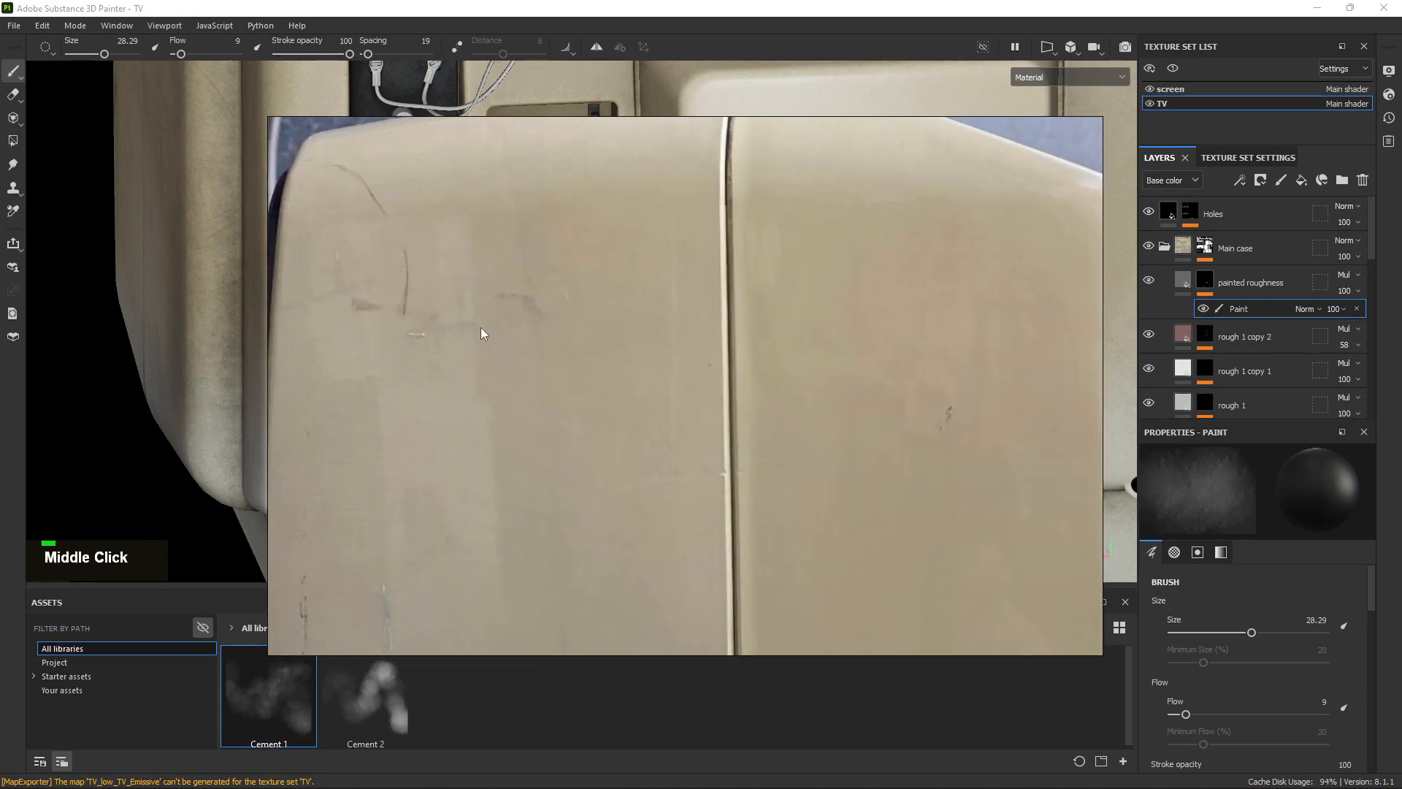
Examine the scratches, stains and subtle color variation on the beige side panel in the reference photo.
{"action": "scroll", "coordinate": [485, 326], "scroll_direction": "up", "scroll_amount": 1}
{"action": "scroll", "coordinate": [514, 386], "scroll_direction": "down", "scroll_amount": 3}
{"action": "scroll", "coordinate": [623, 312], "scroll_direction": "up", "scroll_amount": 2}
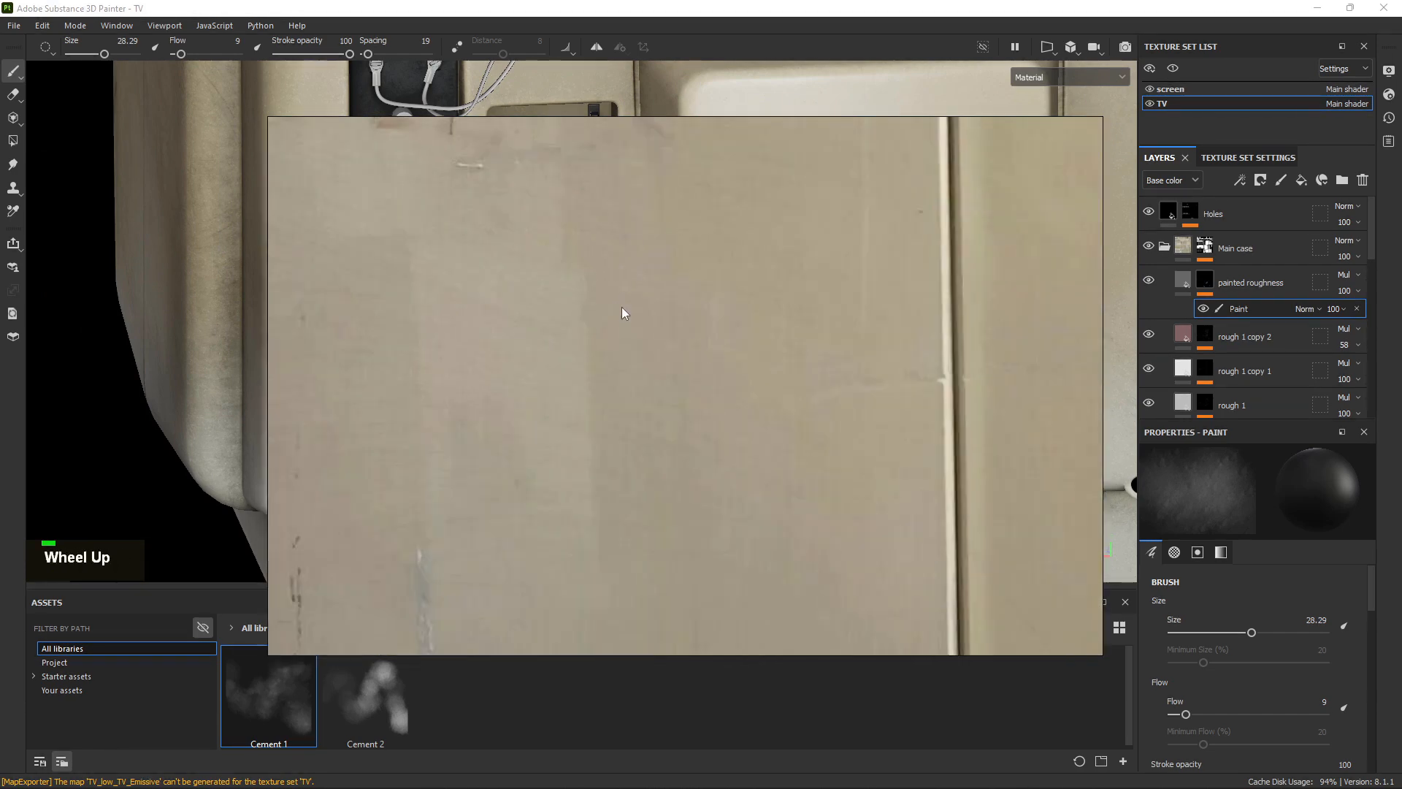
{"action": "scroll", "coordinate": [648, 338], "scroll_direction": "down", "scroll_amount": 2}
{"action": "scroll", "coordinate": [469, 261], "scroll_direction": "up", "scroll_amount": 3}
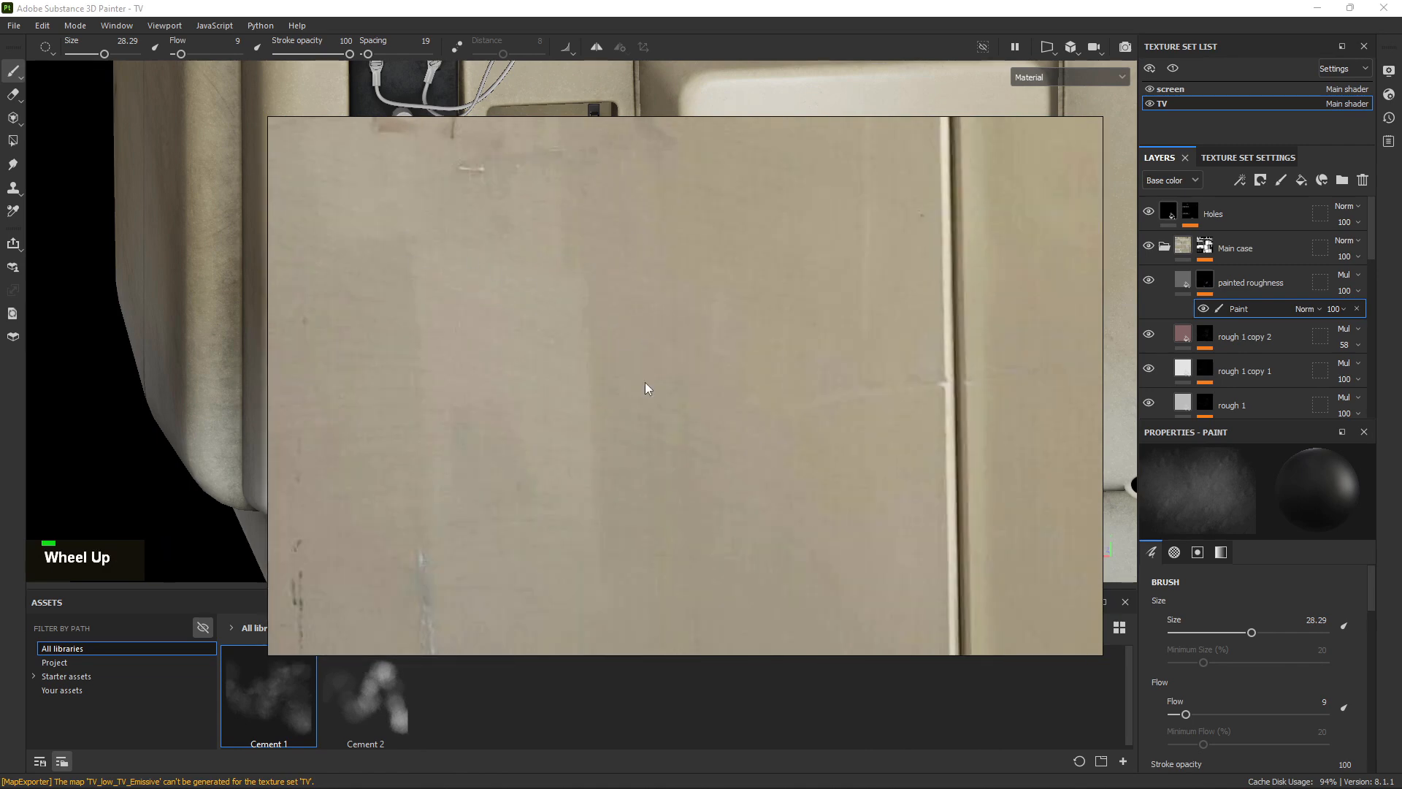
{"action": "middle_click_drag", "start_coordinate": [789, 406], "coordinate": [802, 454]}
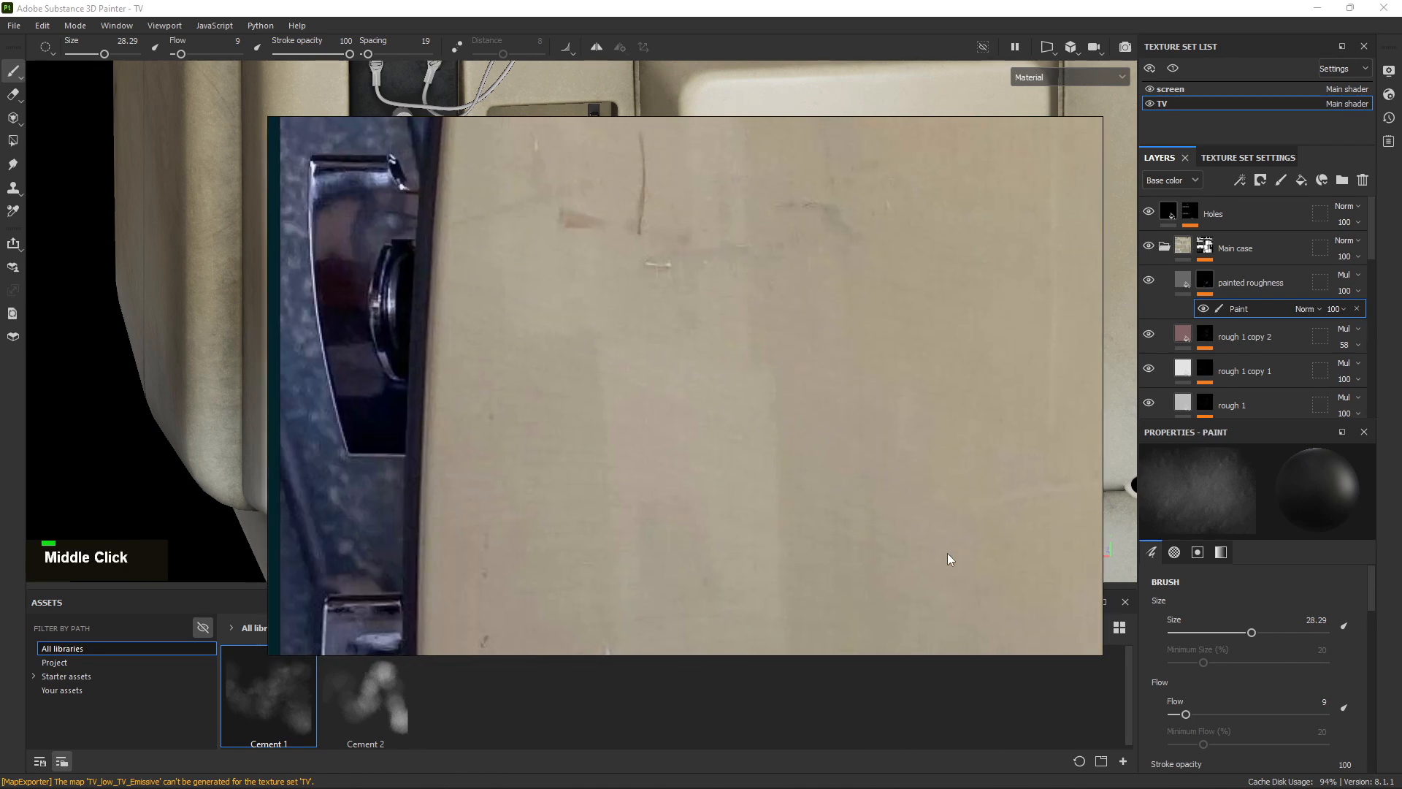
{"action": "middle_click_drag", "start_coordinate": [744, 418], "coordinate": [752, 335]}
{"action": "scroll", "coordinate": [710, 375], "scroll_direction": "up", "scroll_amount": 2}
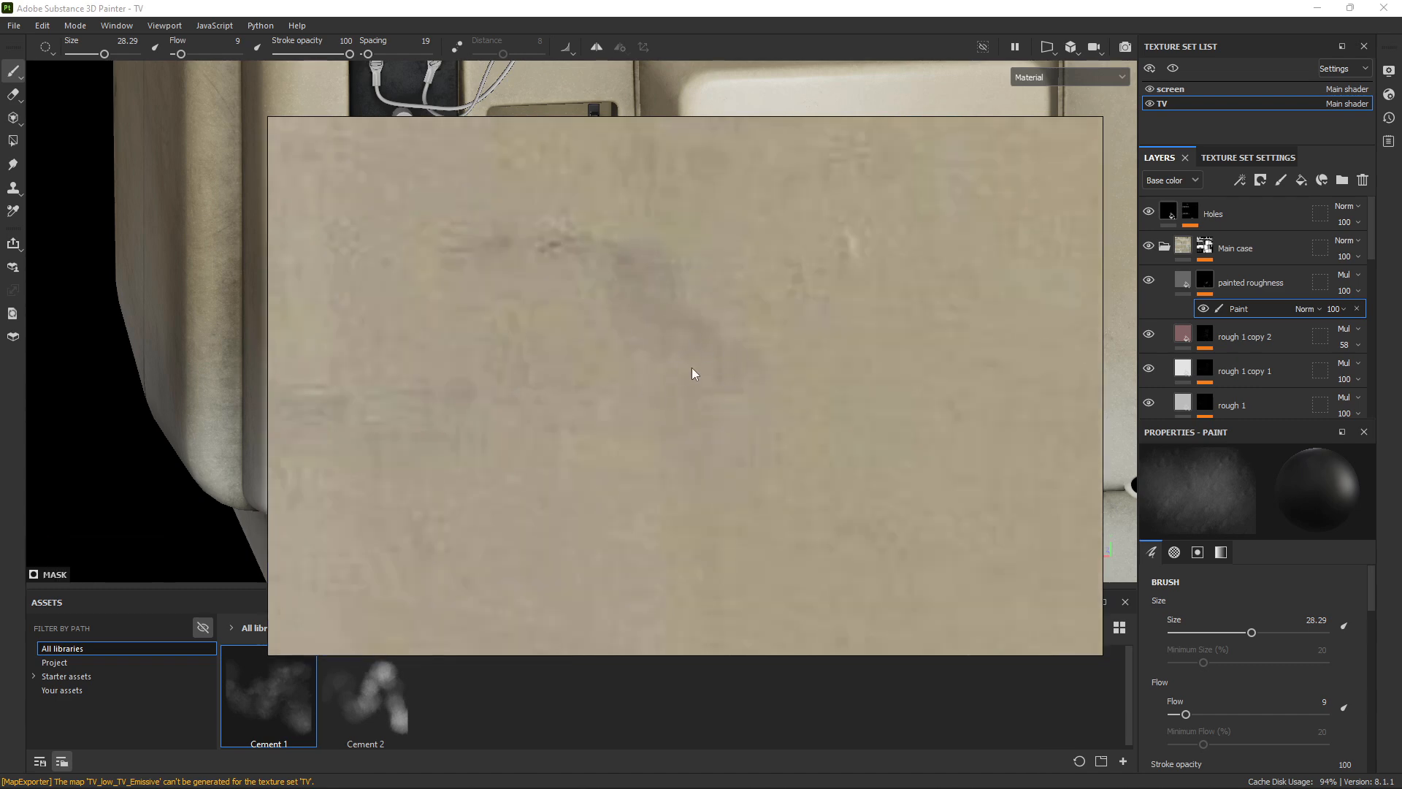
{"action": "scroll", "coordinate": [720, 344], "scroll_direction": "up", "scroll_amount": 1}
{"action": "scroll", "coordinate": [652, 335], "scroll_direction": "down", "scroll_amount": 1}
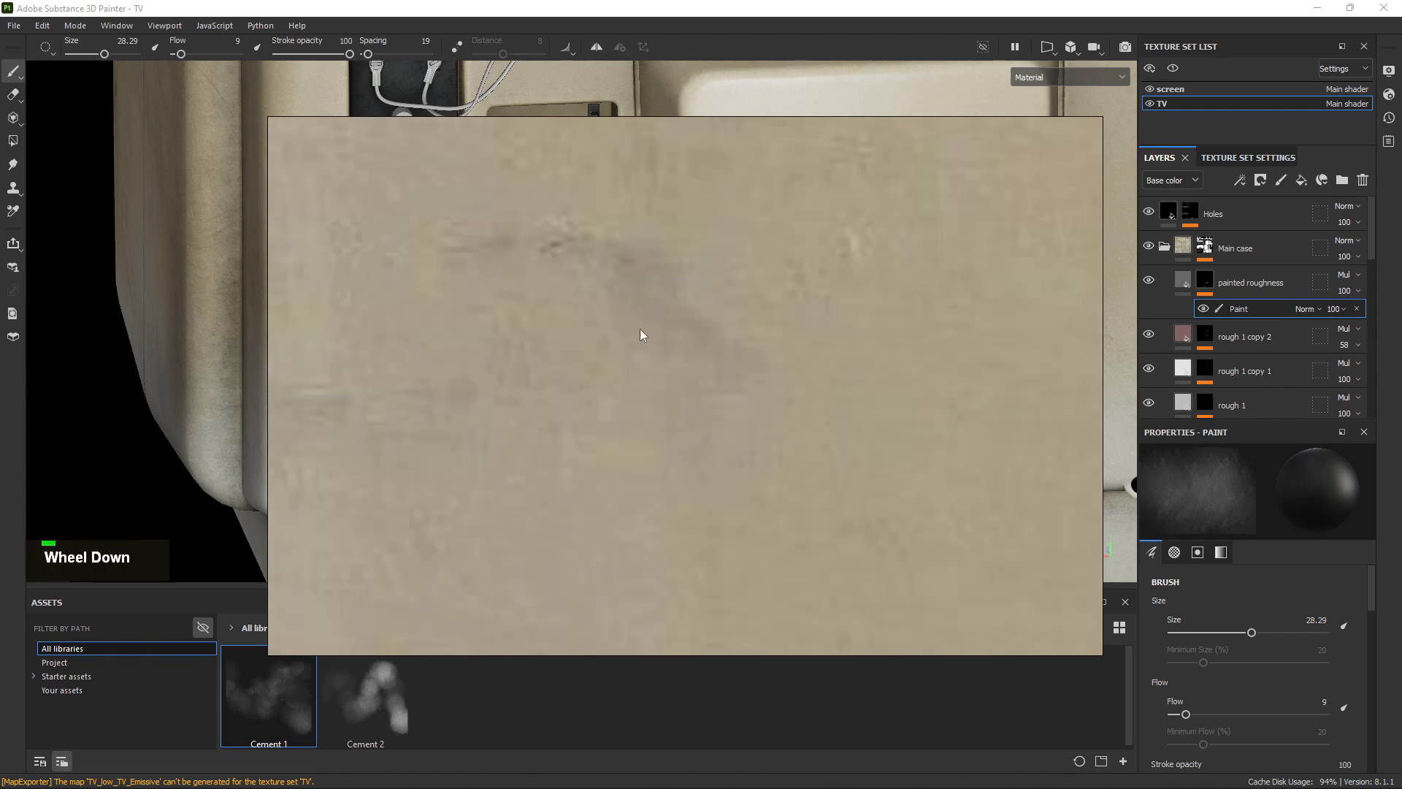
{"action": "scroll", "coordinate": [685, 327], "scroll_direction": "up", "scroll_amount": 1}
{"action": "scroll", "coordinate": [780, 371], "scroll_direction": "down", "scroll_amount": 10}
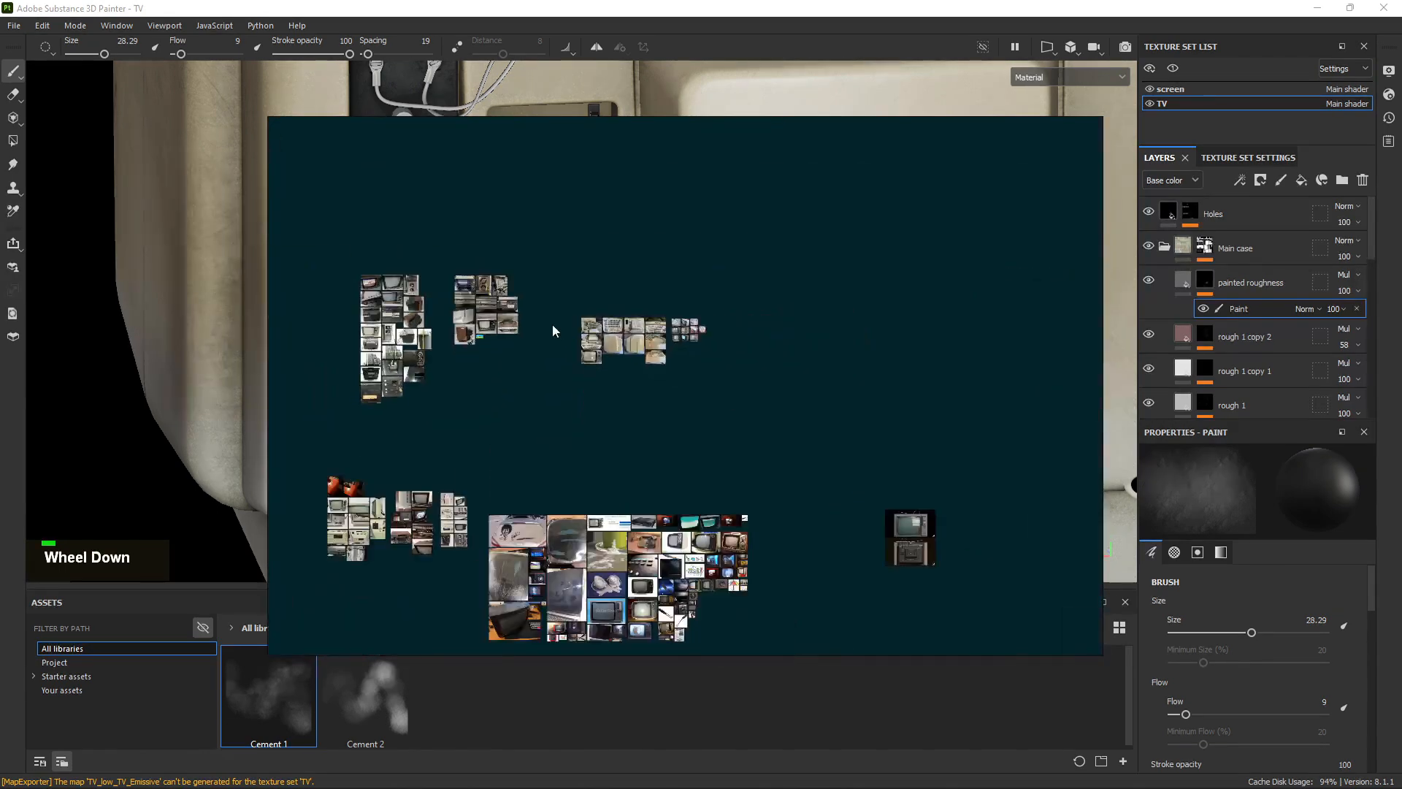
Study the uneven surface patches around the EXT ANT label in another reference photo, and move the reference board aside.
{"action": "middle_click_drag", "start_coordinate": [442, 325], "coordinate": [567, 317]}
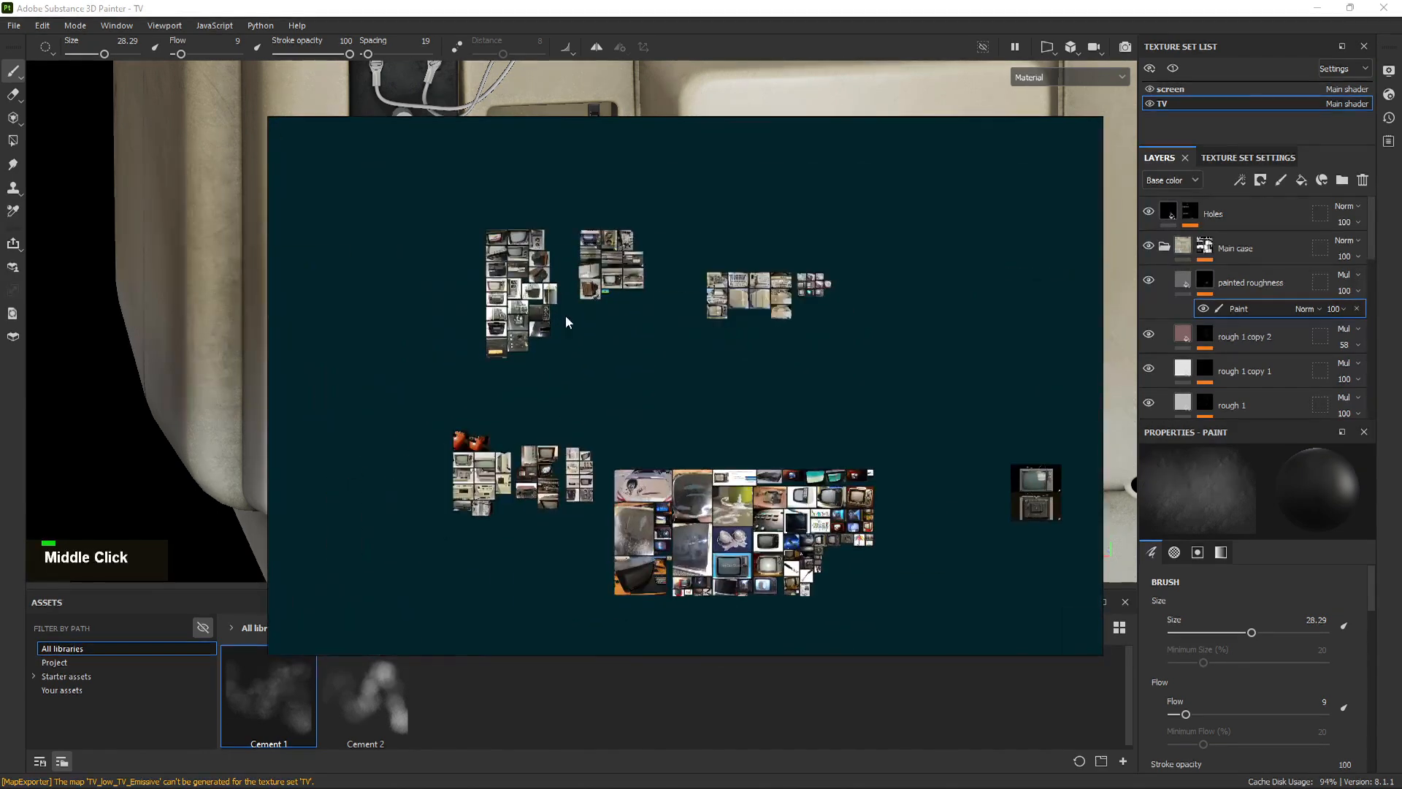
{"action": "scroll", "coordinate": [567, 317], "scroll_direction": "up", "scroll_amount": 5}
{"action": "scroll", "coordinate": [569, 346], "scroll_direction": "down", "scroll_amount": 2}
{"action": "scroll", "coordinate": [623, 366], "scroll_direction": "down", "scroll_amount": 1}
{"action": "scroll", "coordinate": [637, 299], "scroll_direction": "up", "scroll_amount": 1}
{"action": "middle_click_drag", "start_coordinate": [658, 283], "coordinate": [652, 310]}
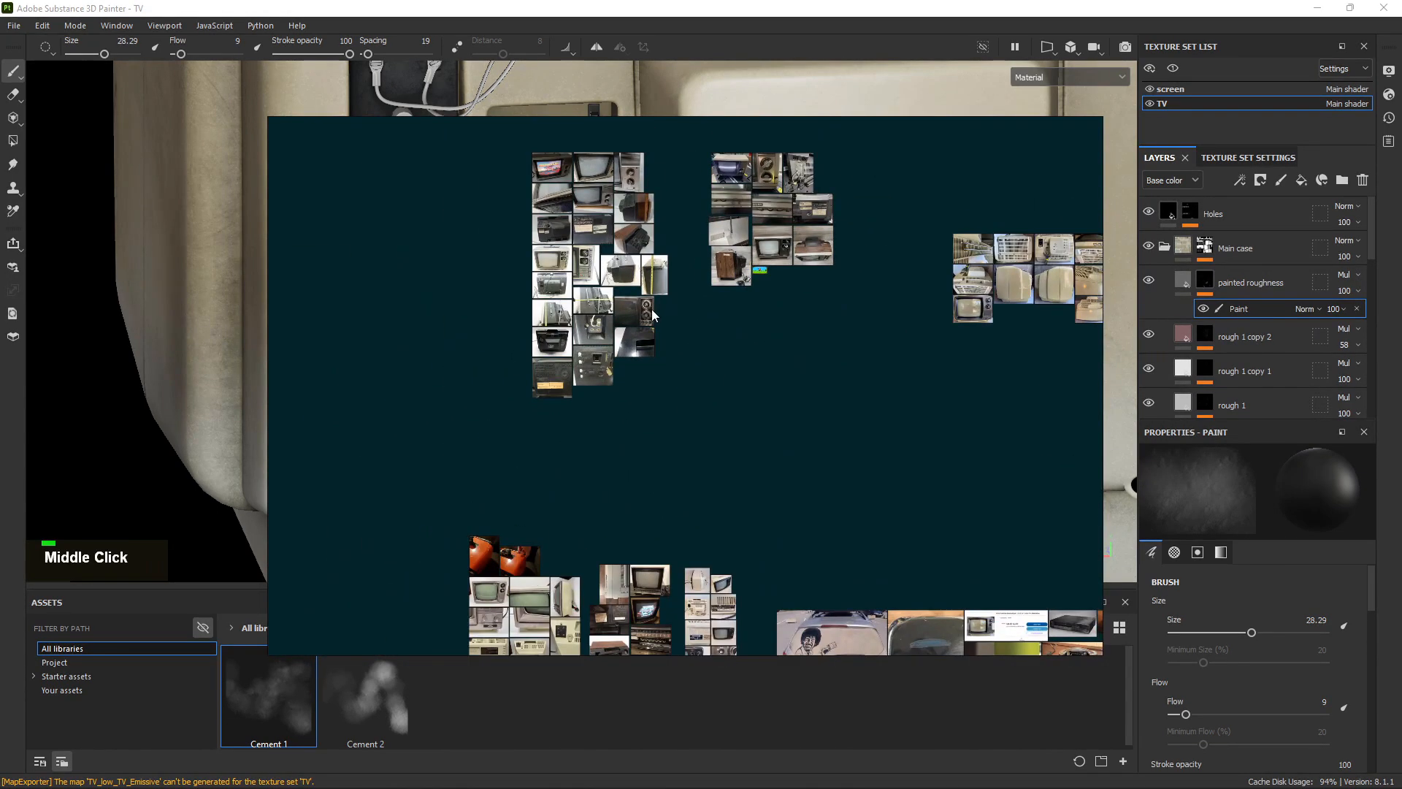
{"action": "middle_click_drag", "start_coordinate": [689, 516], "coordinate": [661, 272]}
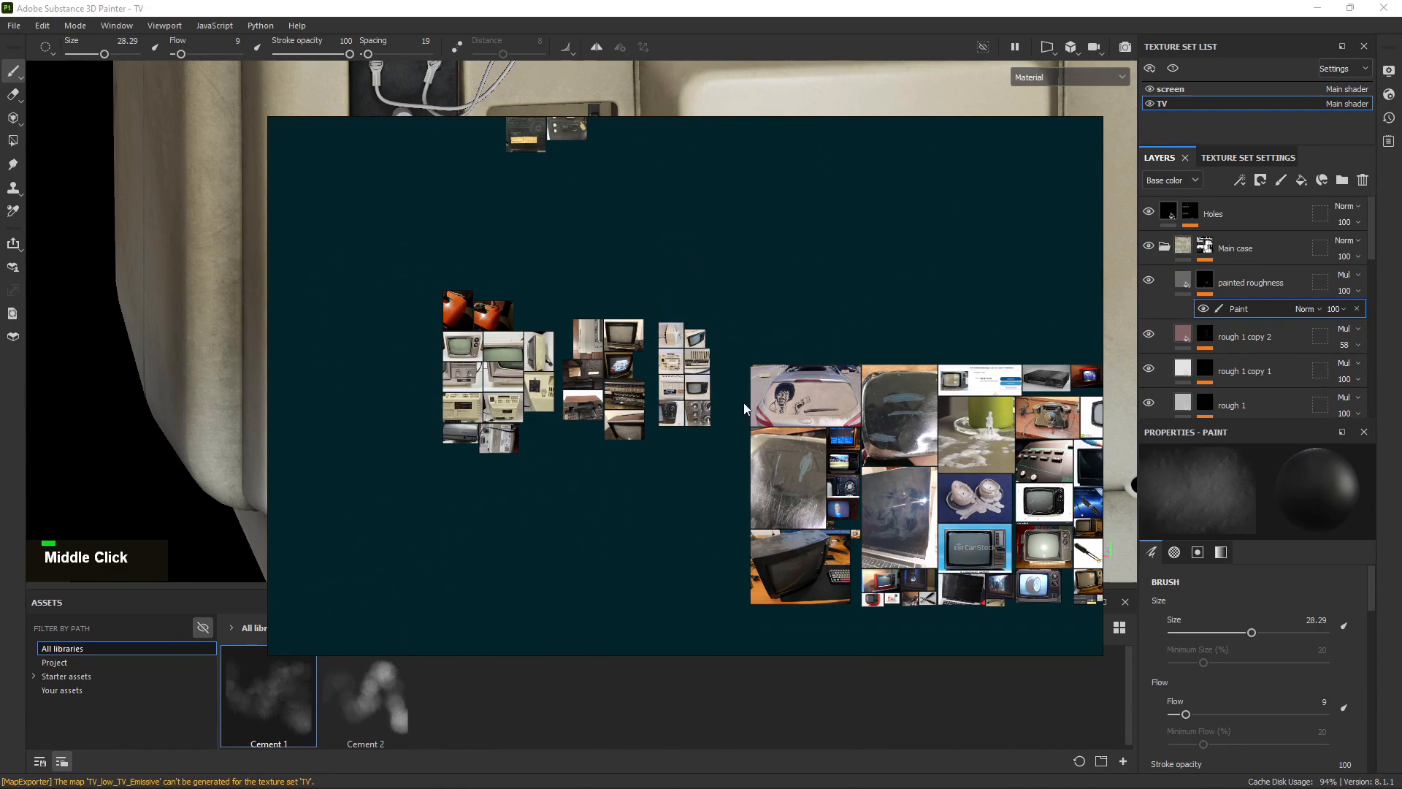
{"action": "scroll", "coordinate": [507, 400], "scroll_direction": "up", "scroll_amount": 8}
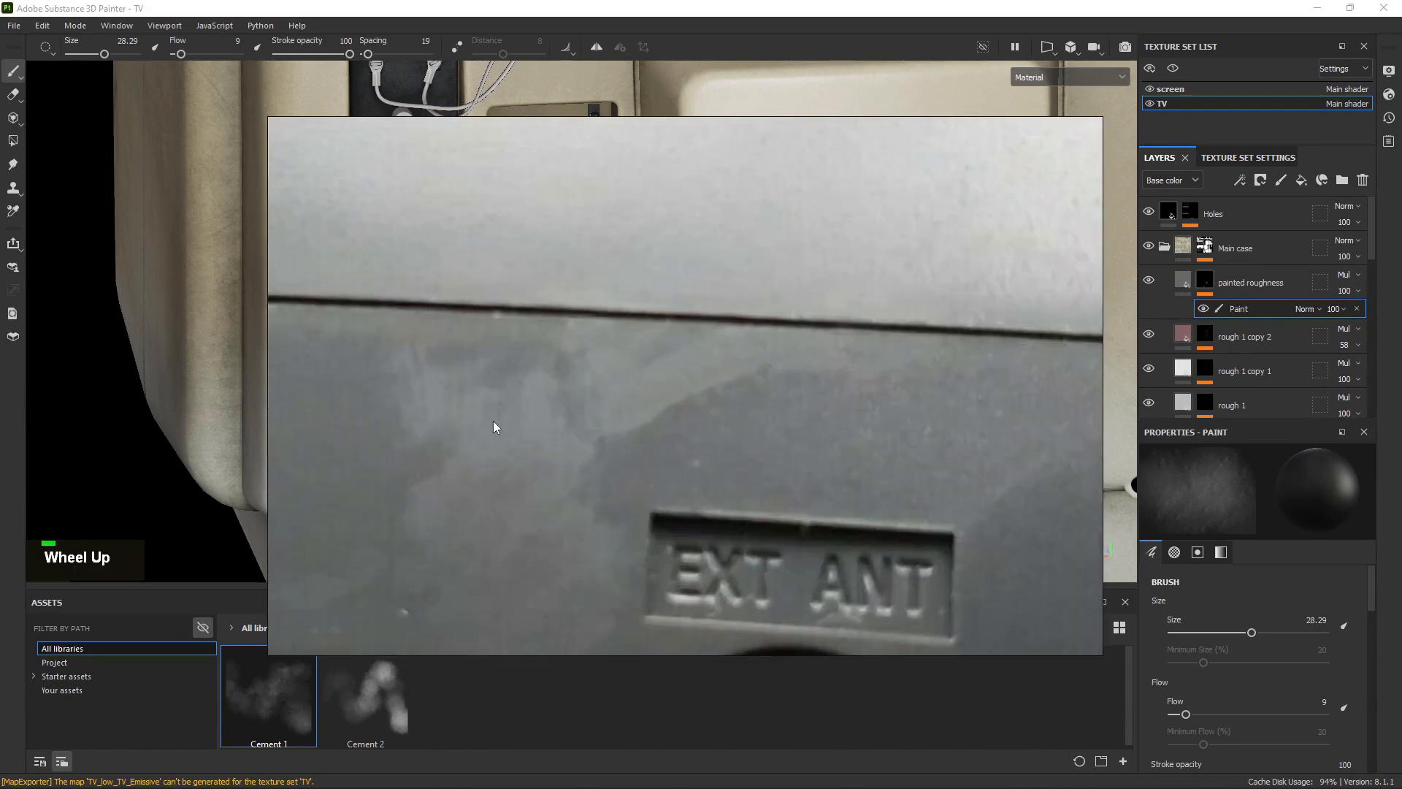
{"action": "middle_click_drag", "start_coordinate": [453, 437], "coordinate": [507, 351]}
{"action": "scroll", "coordinate": [536, 315], "scroll_direction": "down", "scroll_amount": 1}
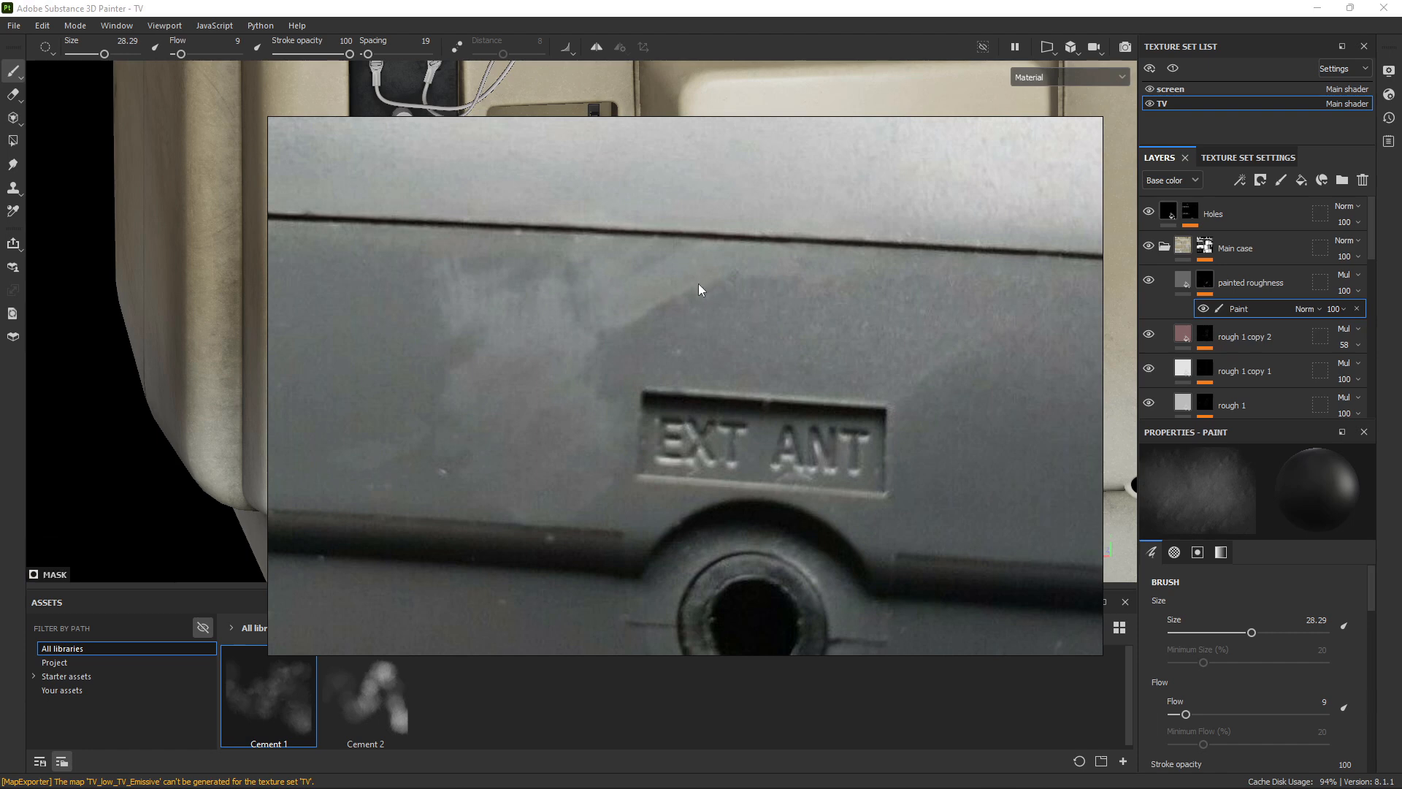
{"action": "right_click_drag", "start_coordinate": [586, 342], "coordinate": [624, 393]}
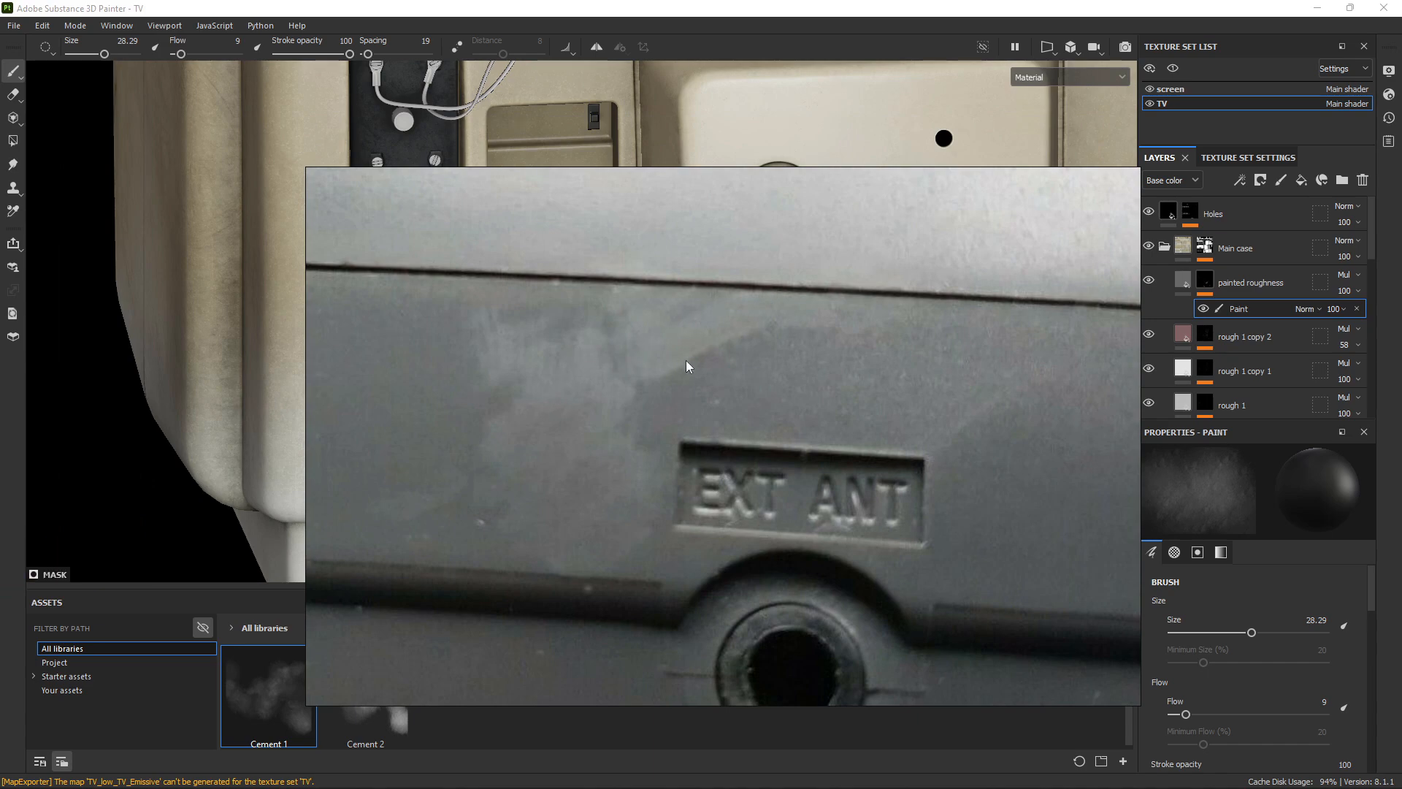
{"action": "right_click_drag", "start_coordinate": [686, 361], "coordinate": [0, 201]}
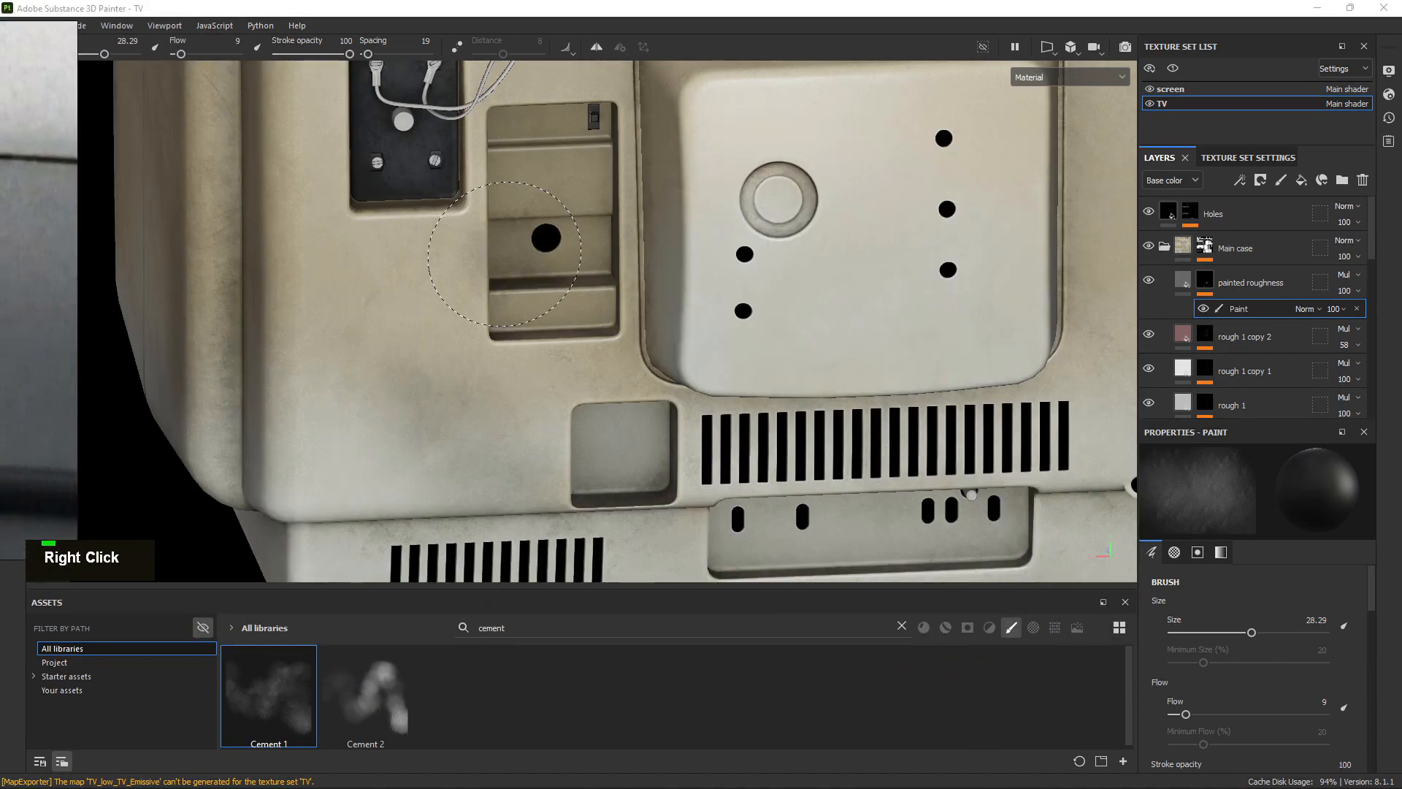
Paint a faint dark smudge near the lower corner of the protruding rear housing and soften it with black mask color.
{"action": "right_click_drag", "start_coordinate": [701, 333], "coordinate": [753, 330], "text": "alt"}
{"action": "middle_click_drag", "start_coordinate": [812, 258], "coordinate": [639, 308], "text": "alt"}
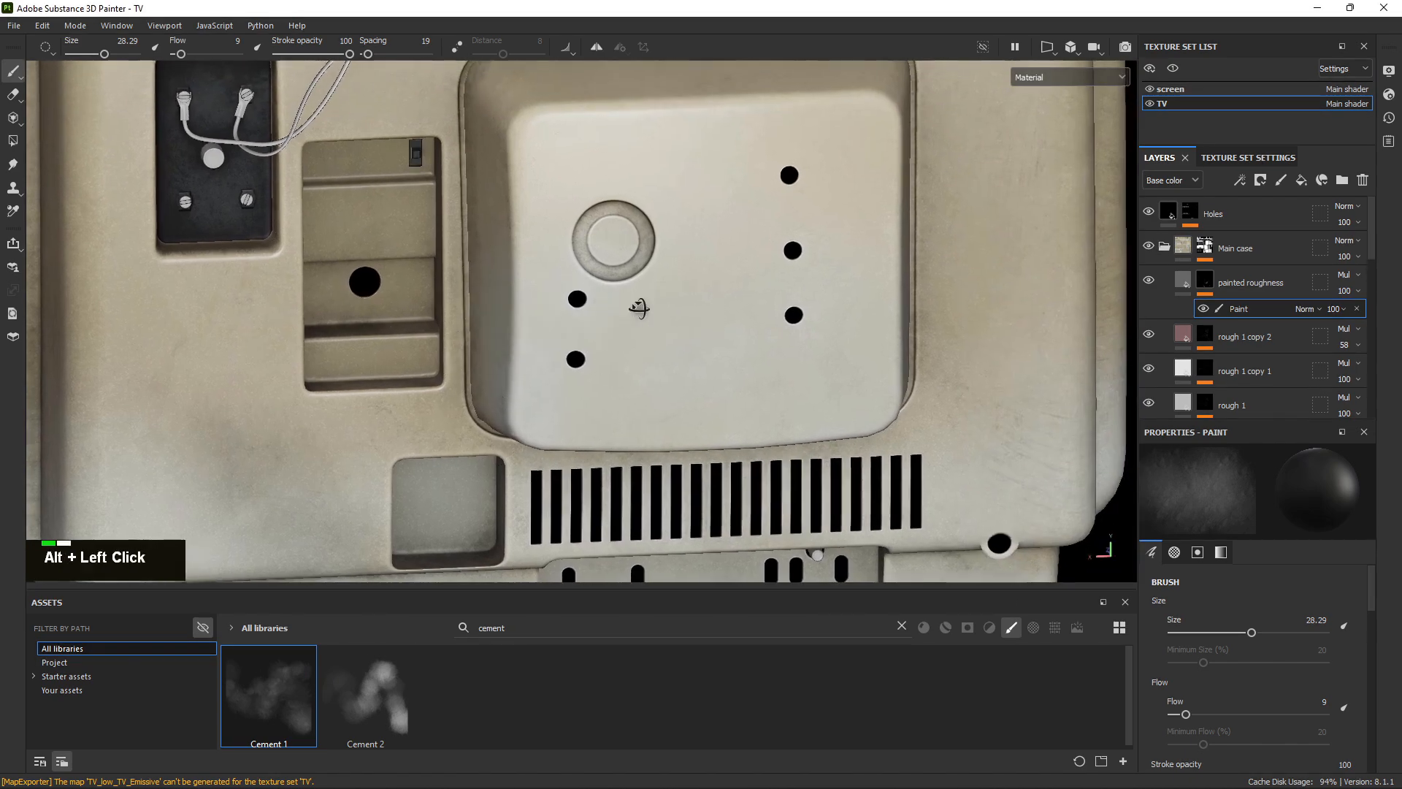
{"action": "left_click_drag", "start_coordinate": [639, 308], "coordinate": [595, 329], "text": "alt"}
{"action": "key", "text": "x"}
{"action": "left_click", "coordinate": [861, 394]}
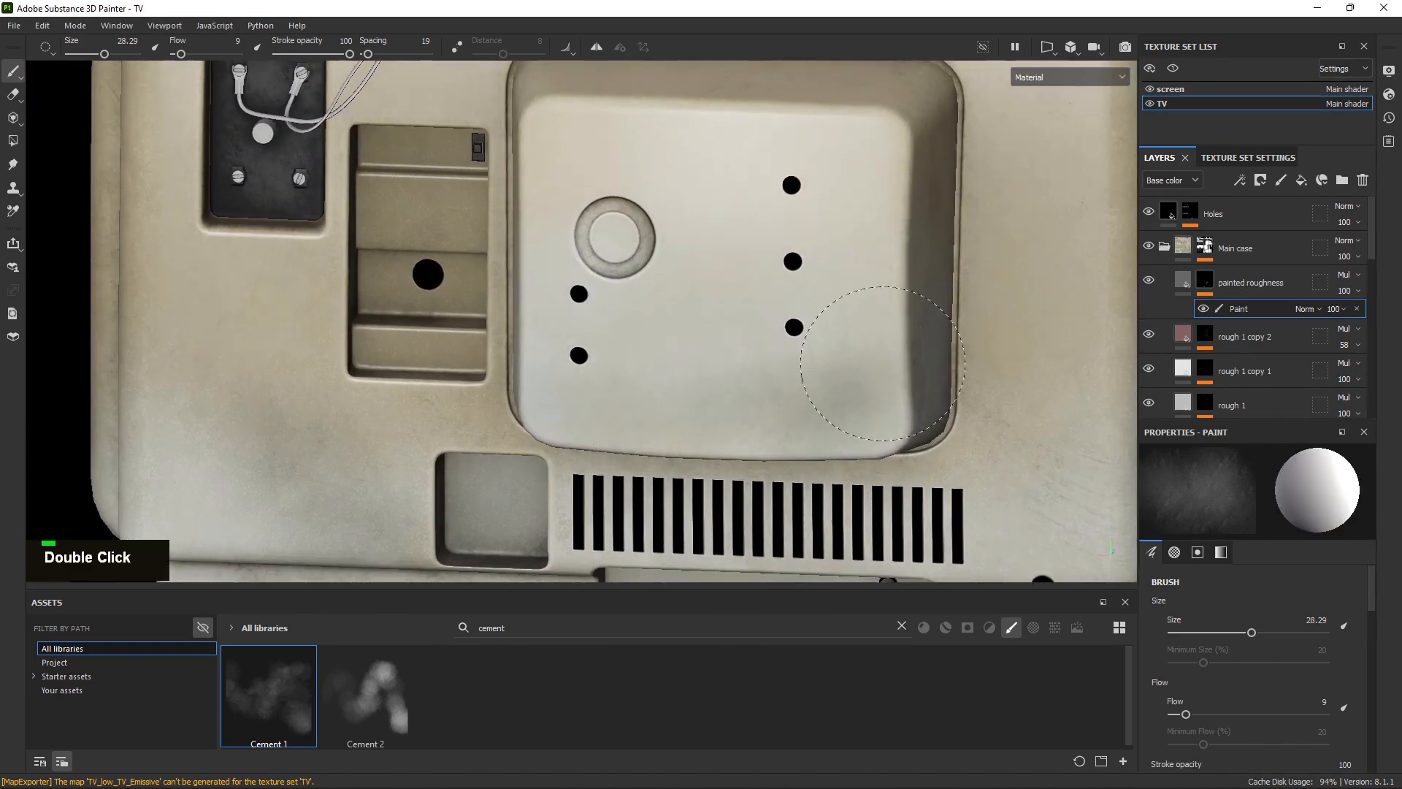
{"action": "left_click_drag", "start_coordinate": [899, 369], "coordinate": [958, 253], "text": "alt"}
{"action": "key", "text": "x"}
{"action": "double_click", "coordinate": [829, 387]}
Dab soft smudges around the upper mounting hole, the upper edge and the top face of the protruding rear housing.
{"action": "left_click_drag", "start_coordinate": [734, 464], "coordinate": [757, 415], "text": "alt"}
{"action": "double_click", "coordinate": [791, 191]}
{"action": "key", "text": "x"}
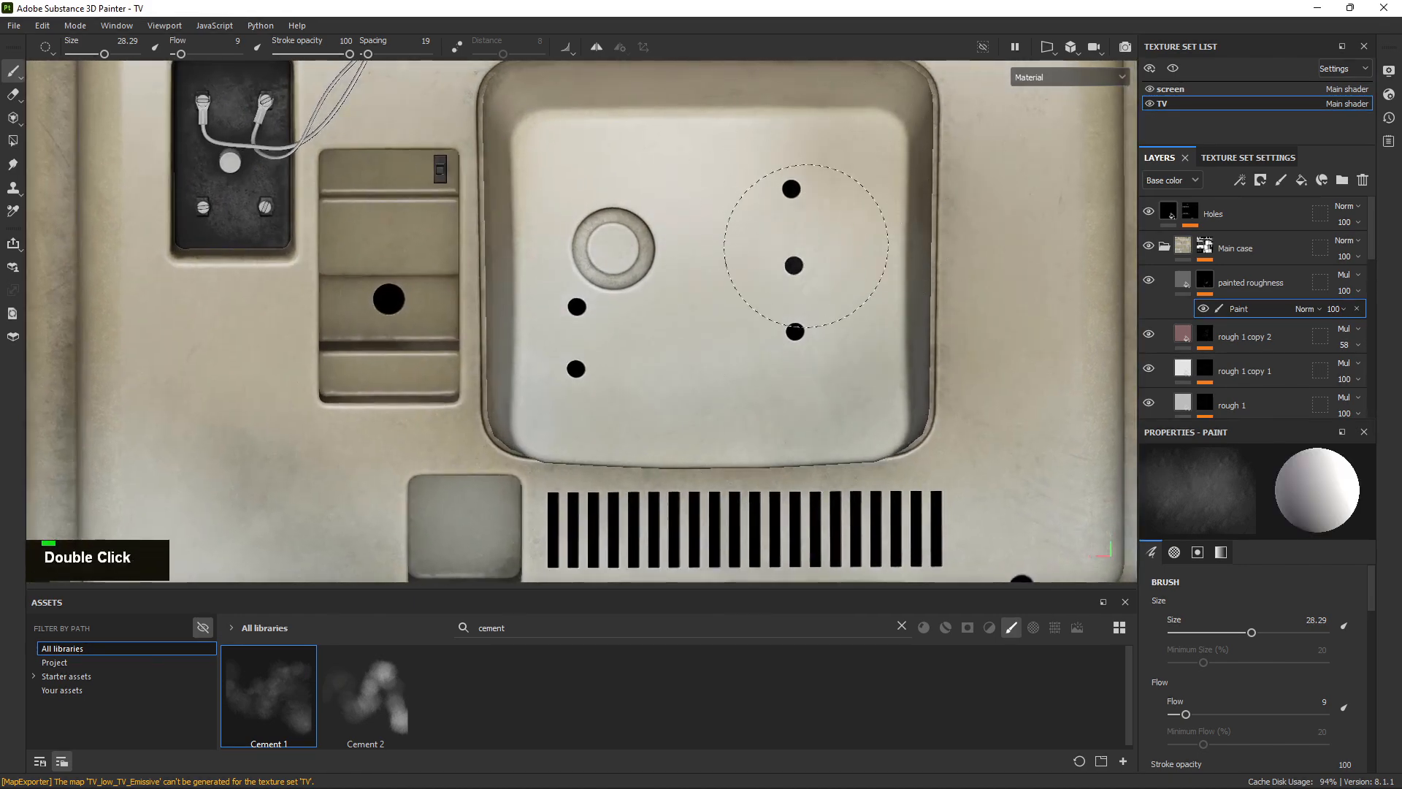
{"action": "mouse_move", "coordinate": [796, 241]}
{"action": "left_mouse_down", "text": "alt"}
{"action": "mouse_move", "coordinate": [751, 401]}
{"action": "mouse_move", "coordinate": [767, 439]}
{"action": "left_mouse_up", "text": "alt"}
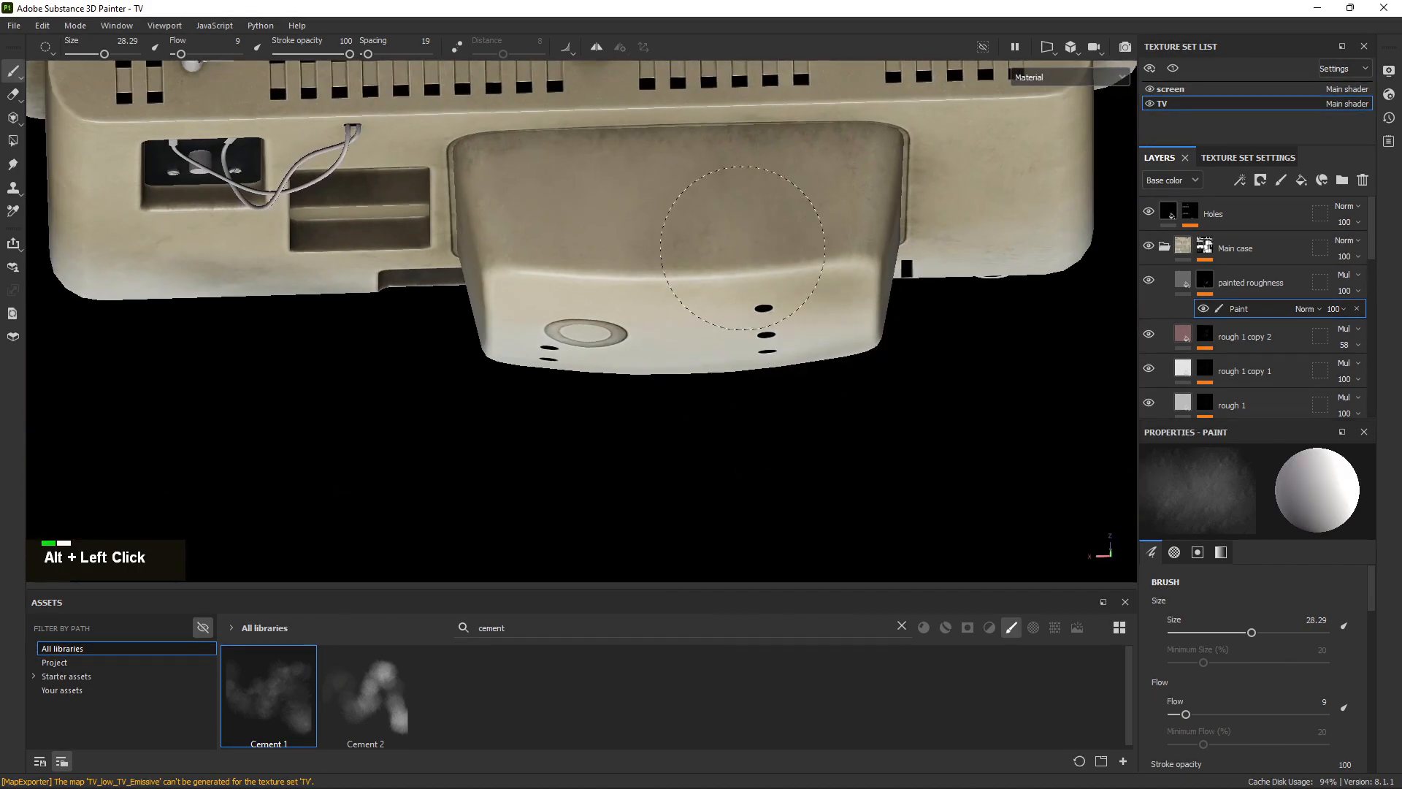
{"action": "double_click", "coordinate": [729, 270]}
{"action": "mouse_move", "coordinate": [767, 321]}
{"action": "left_mouse_down", "text": "alt"}
{"action": "mouse_move", "coordinate": [779, 243]}
{"action": "mouse_move", "coordinate": [774, 307]}
{"action": "mouse_move", "coordinate": [810, 204]}
{"action": "left_mouse_up", "text": "alt"}
{"action": "key", "text": "alt+x"}
{"action": "double_click", "coordinate": [737, 188]}
{"action": "middle_click_drag", "start_coordinate": [852, 313], "coordinate": [709, 138], "text": "alt"}
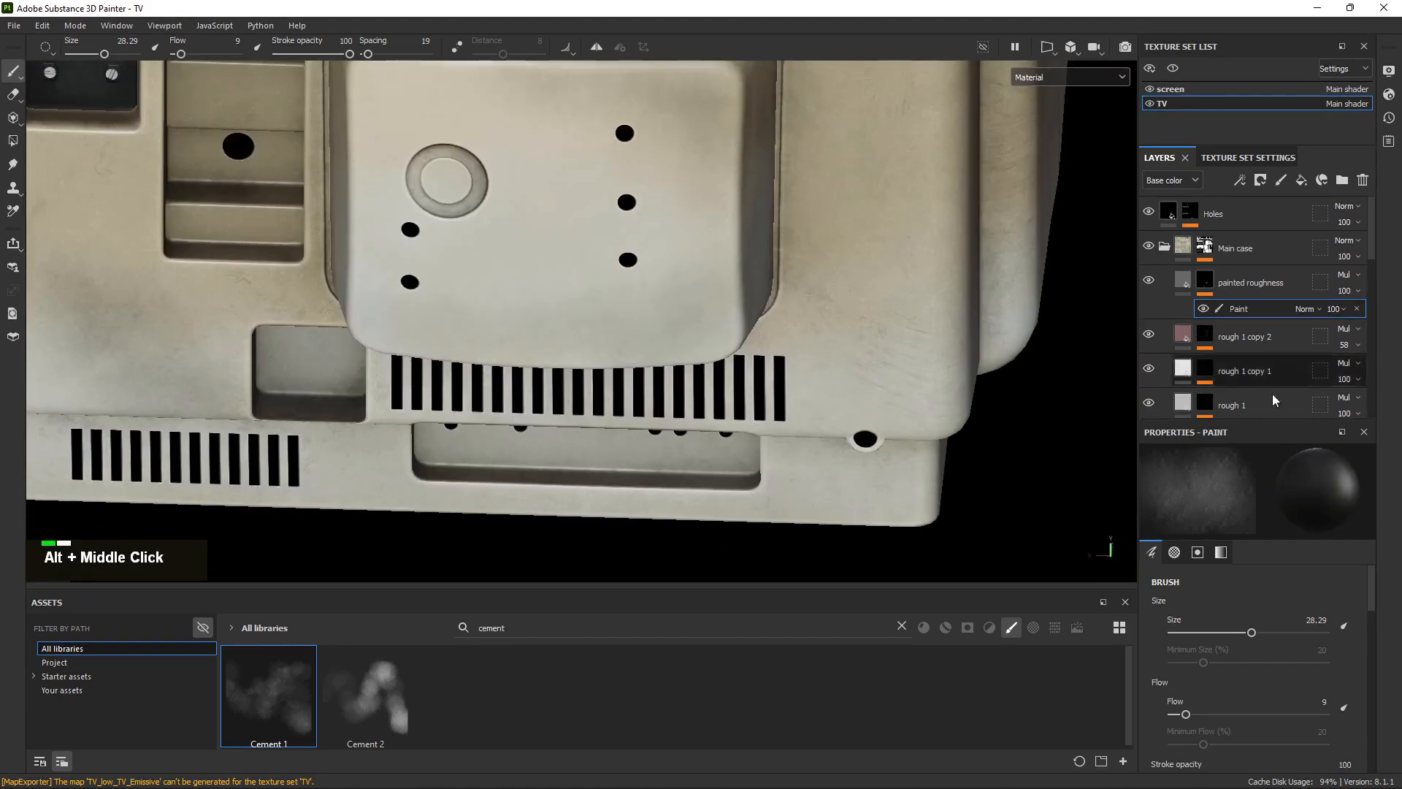
Change the brush alignment from Tangent | Wrap to Camera.
{"action": "scroll", "coordinate": [1243, 669], "scroll_direction": "down", "scroll_amount": 8}
{"action": "right_click", "coordinate": [619, 152]}
{"action": "scroll", "coordinate": [685, 261], "scroll_direction": "down", "scroll_amount": 6}
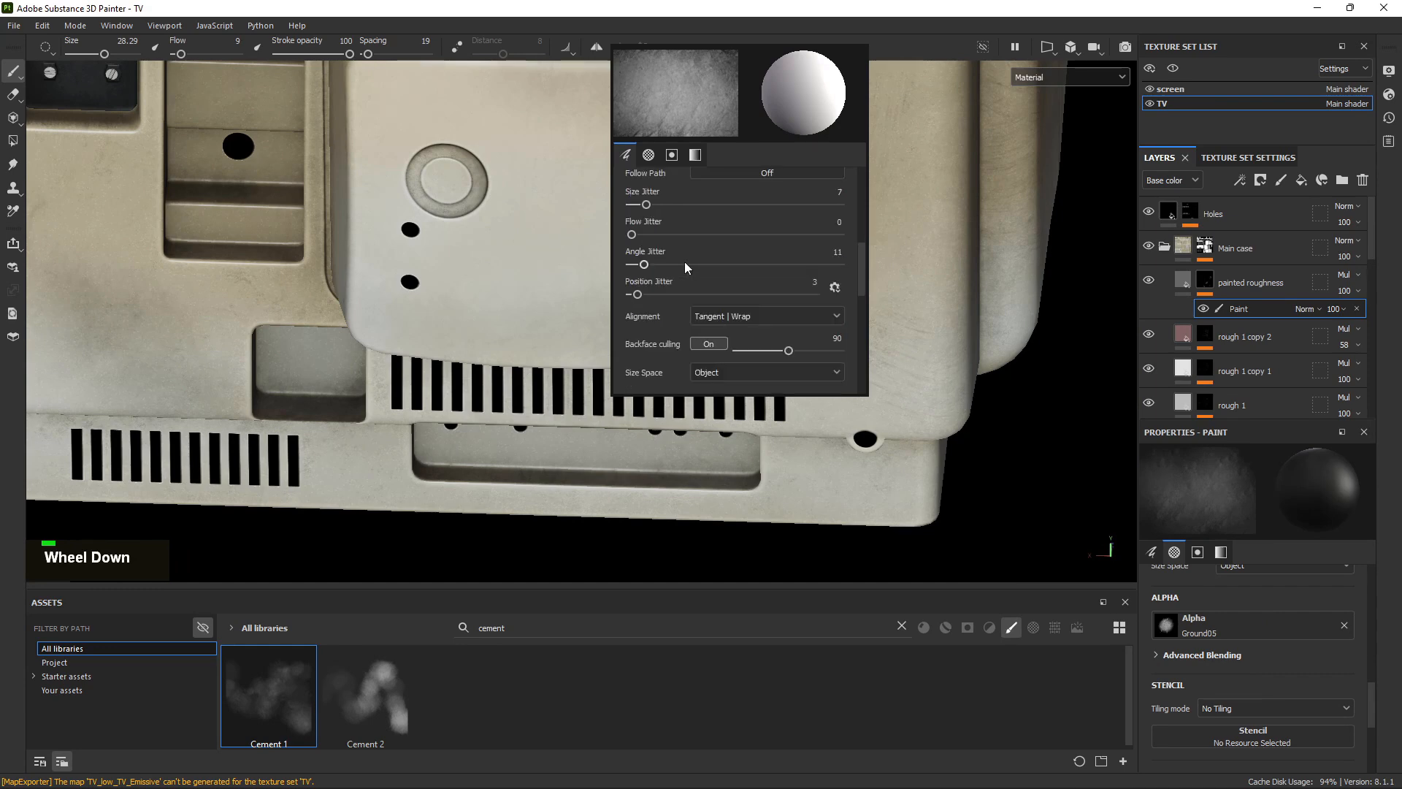
{"action": "scroll", "coordinate": [672, 274], "scroll_direction": "up", "scroll_amount": 1}
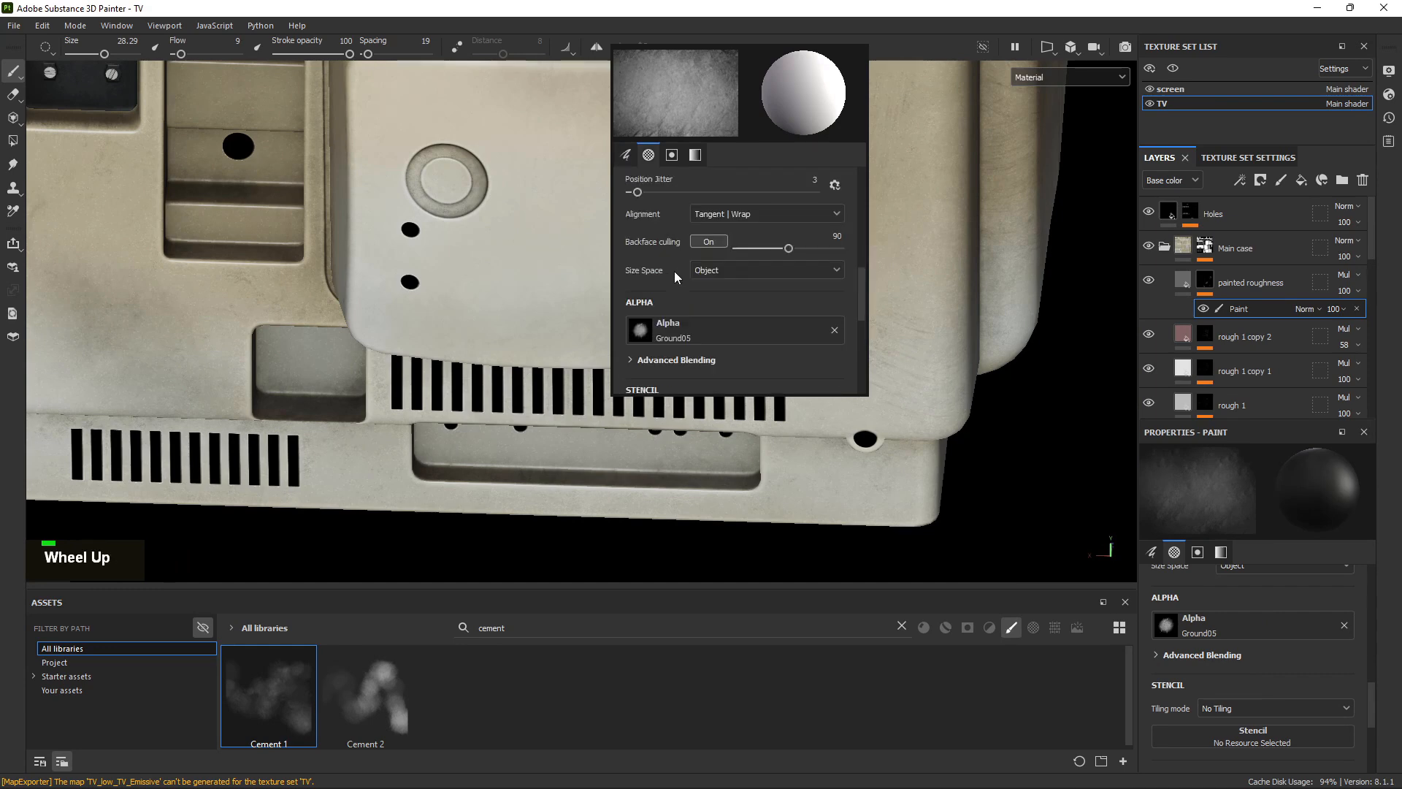
{"action": "left_click", "coordinate": [716, 214]}
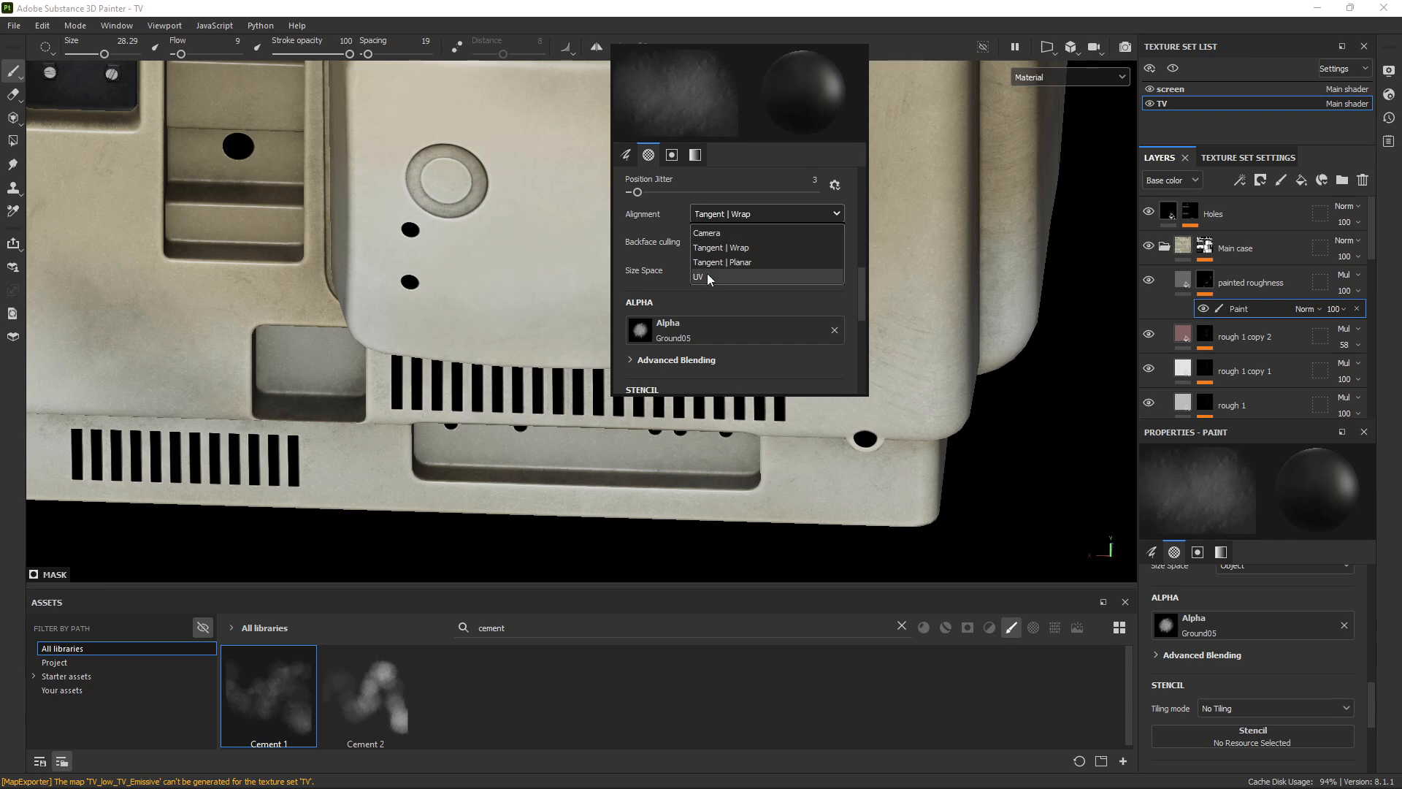
{"action": "left_click", "coordinate": [713, 235]}
Soften the smudges on the rear housing's top face, upper edge and around its upper mounting hole with the camera-aligned brush.
{"action": "mouse_move", "coordinate": [533, 226]}
{"action": "middle_mouse_down", "text": "alt"}
{"action": "mouse_move", "coordinate": [629, 188]}
{"action": "mouse_move", "coordinate": [594, 291]}
{"action": "middle_mouse_up", "text": "alt"}
{"action": "left_click_drag", "start_coordinate": [595, 291], "coordinate": [648, 276], "text": "alt"}
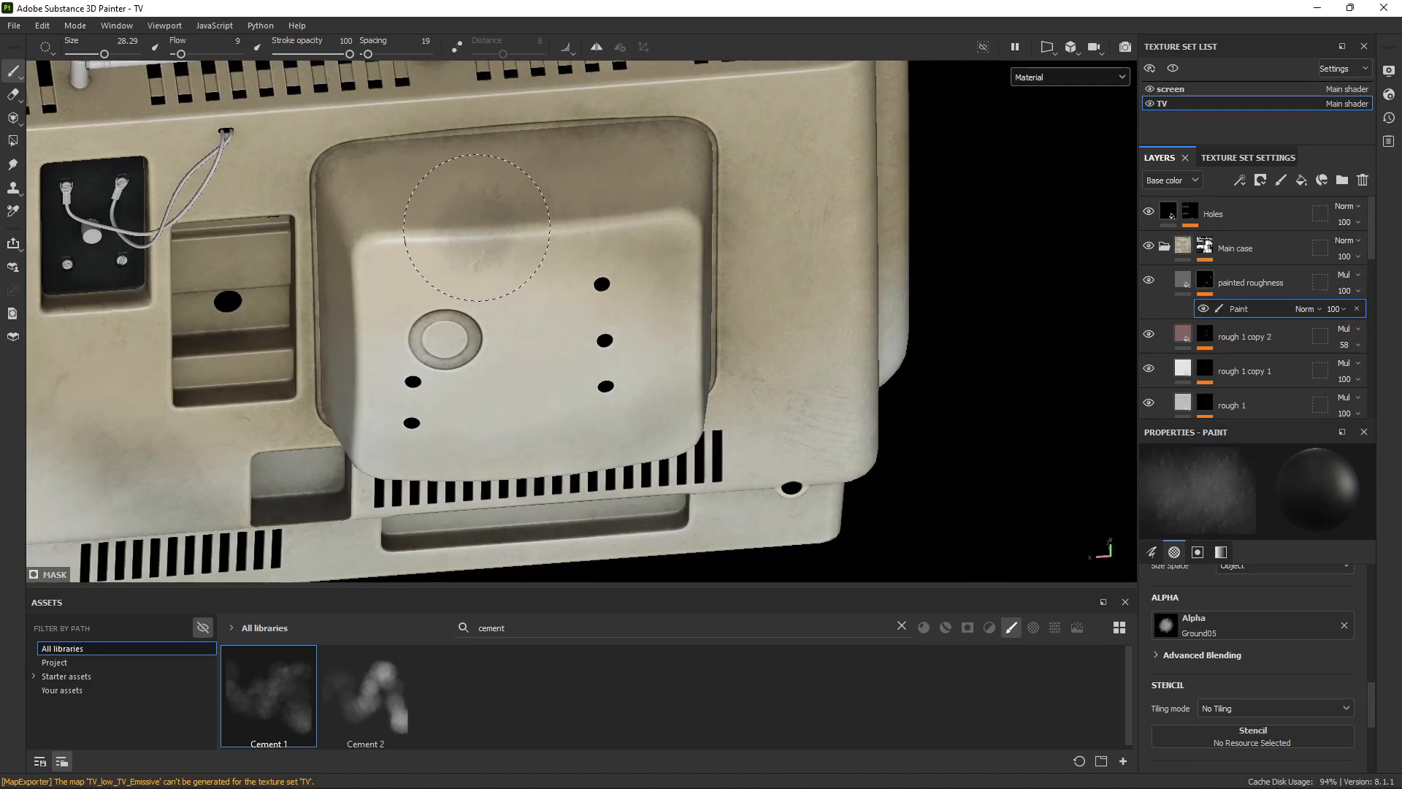
{"action": "right_click_drag", "start_coordinate": [475, 233], "coordinate": [735, 431], "text": "alt"}
{"action": "left_click_drag", "start_coordinate": [736, 431], "coordinate": [643, 263], "text": "alt"}
{"action": "key", "text": "x"}
{"action": "left_click_drag", "start_coordinate": [383, 230], "coordinate": [339, 210], "text": "alt"}
{"action": "left_click_drag", "start_coordinate": [330, 305], "coordinate": [428, 128], "text": "alt"}
{"action": "key", "text": "x"}
{"action": "double_click", "coordinate": [428, 129]}
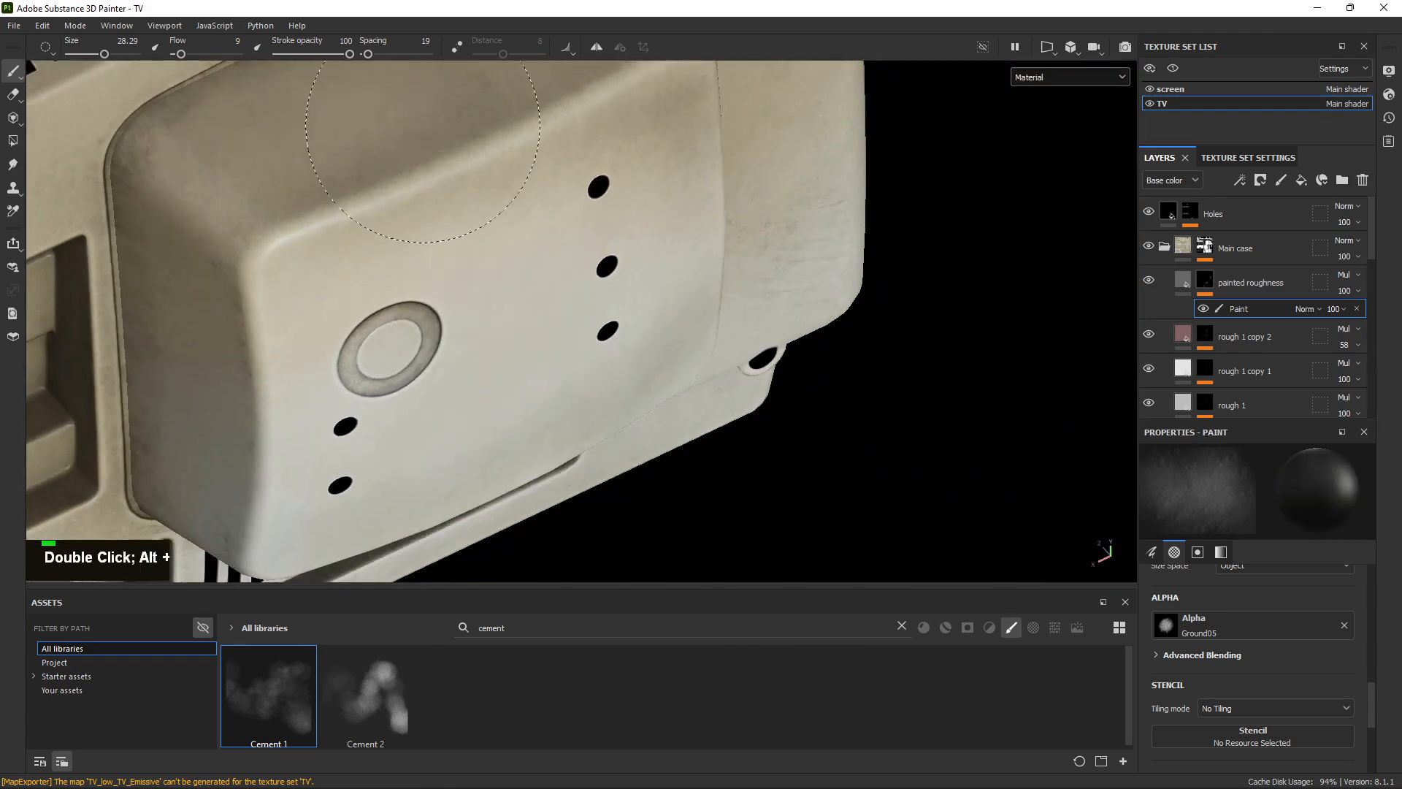
{"action": "left_click_drag", "start_coordinate": [426, 226], "coordinate": [315, 188], "text": "alt"}
{"action": "double_click", "coordinate": [651, 219]}
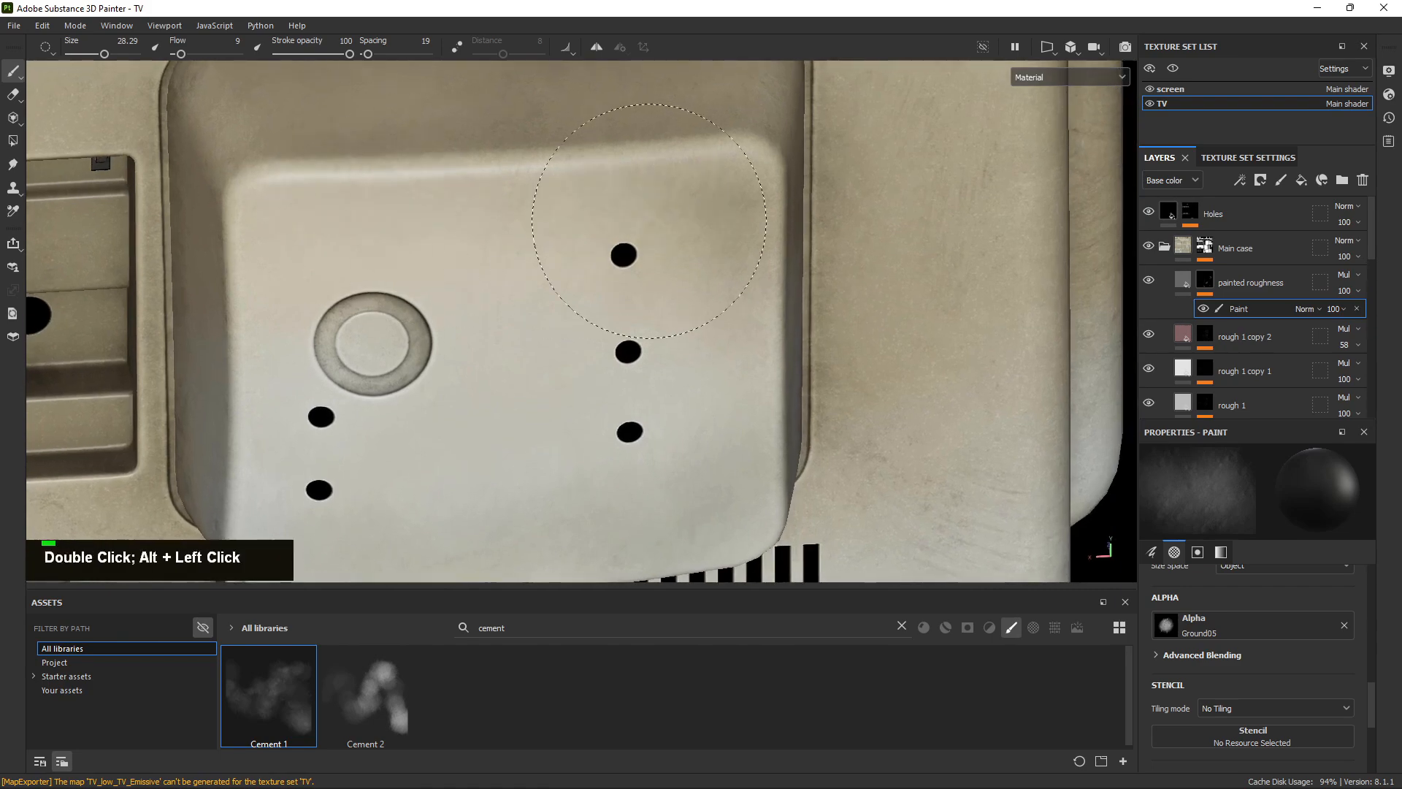
Dab soft roughness smudges on the side face of the protruding rear housing with white mask color and soften them with black.
{"action": "mouse_move", "coordinate": [733, 183]}
{"action": "left_mouse_down", "text": "alt"}
{"action": "mouse_move", "coordinate": [671, 224]}
{"action": "mouse_move", "coordinate": [644, 222]}
{"action": "left_mouse_up", "text": "alt"}
{"action": "left_click_drag", "start_coordinate": [710, 328], "coordinate": [642, 325], "text": "alt"}
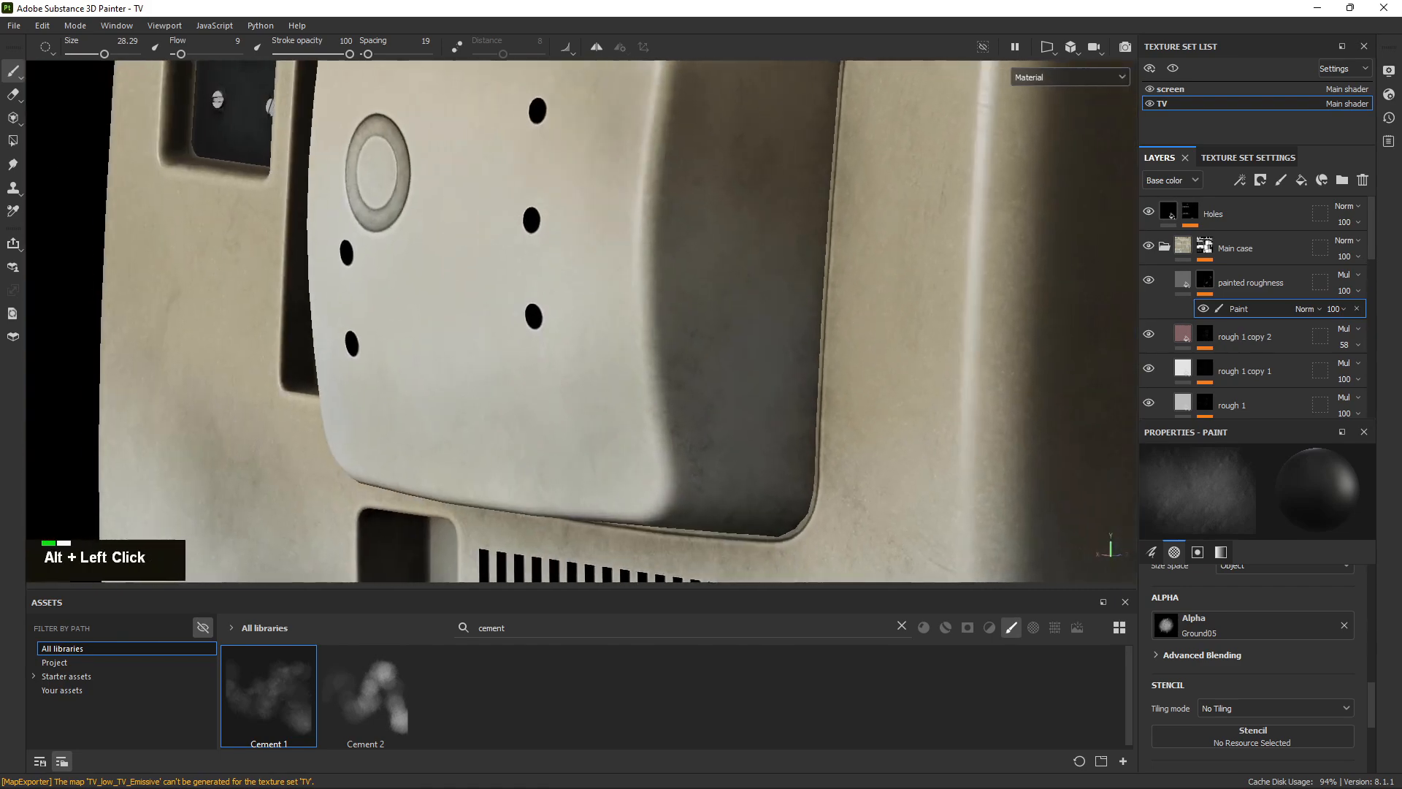
{"action": "right_click_drag", "start_coordinate": [642, 326], "coordinate": [705, 316], "text": "shift"}
{"action": "key", "text": "x"}
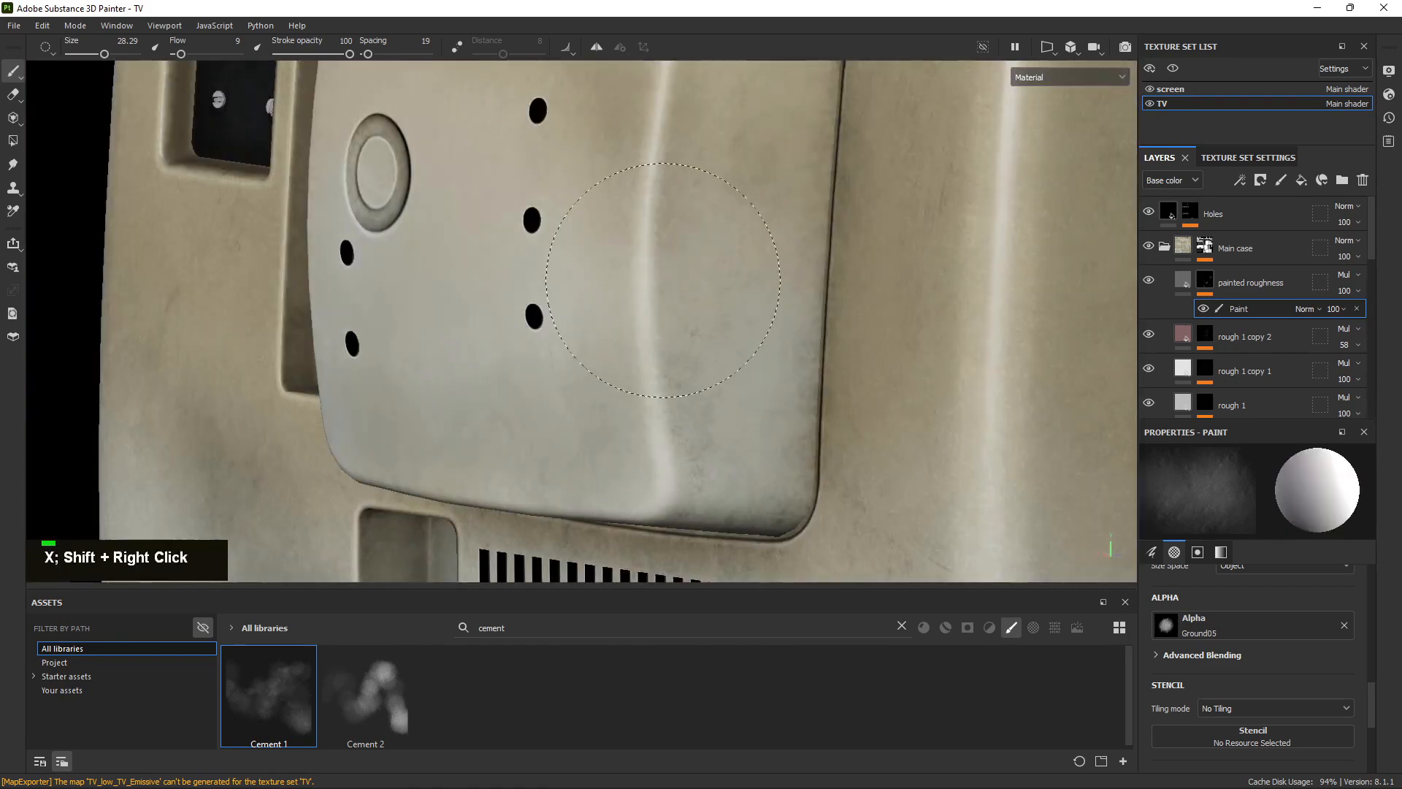
{"action": "double_click", "coordinate": [714, 311]}
{"action": "left_click_drag", "start_coordinate": [696, 393], "coordinate": [697, 234], "text": "alt"}
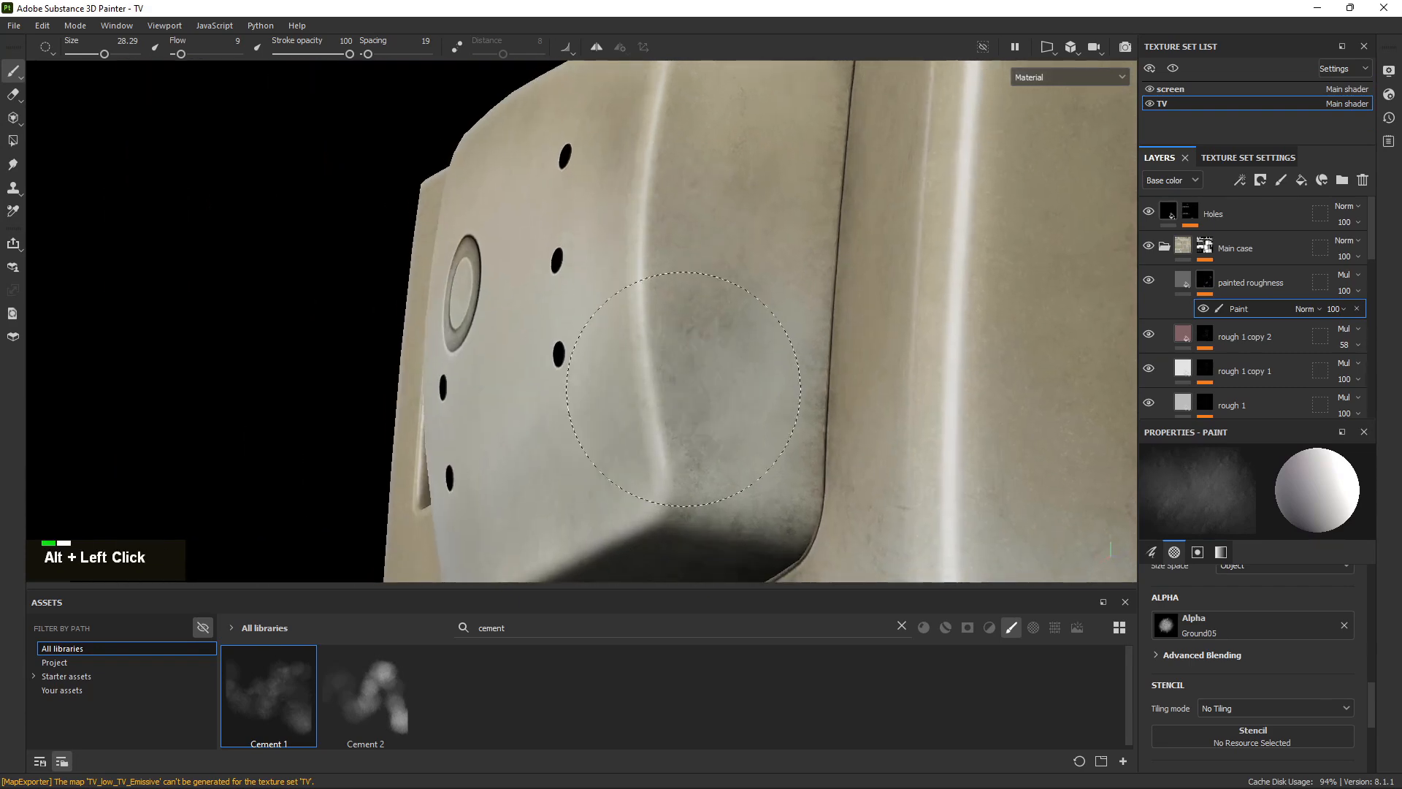
{"action": "key", "text": "x"}
{"action": "double_click", "coordinate": [698, 231]}
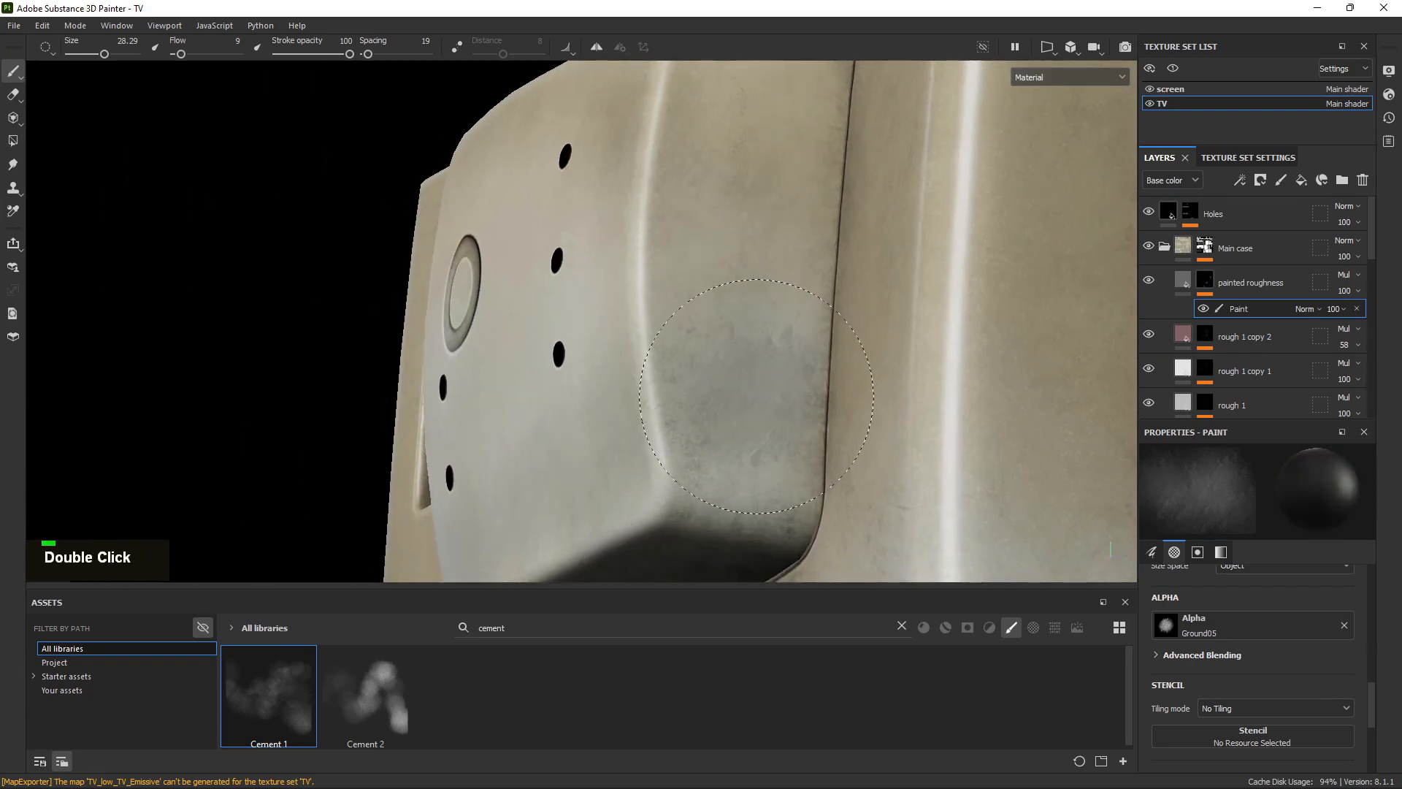
Paint roughness smudges around the lower corner of the rear housing and tone down its front face with black mask color.
{"action": "key", "text": "x"}
{"action": "left_click_drag", "start_coordinate": [650, 463], "coordinate": [759, 409], "text": "alt"}
{"action": "middle_click_drag", "start_coordinate": [760, 409], "coordinate": [689, 347], "text": "alt"}
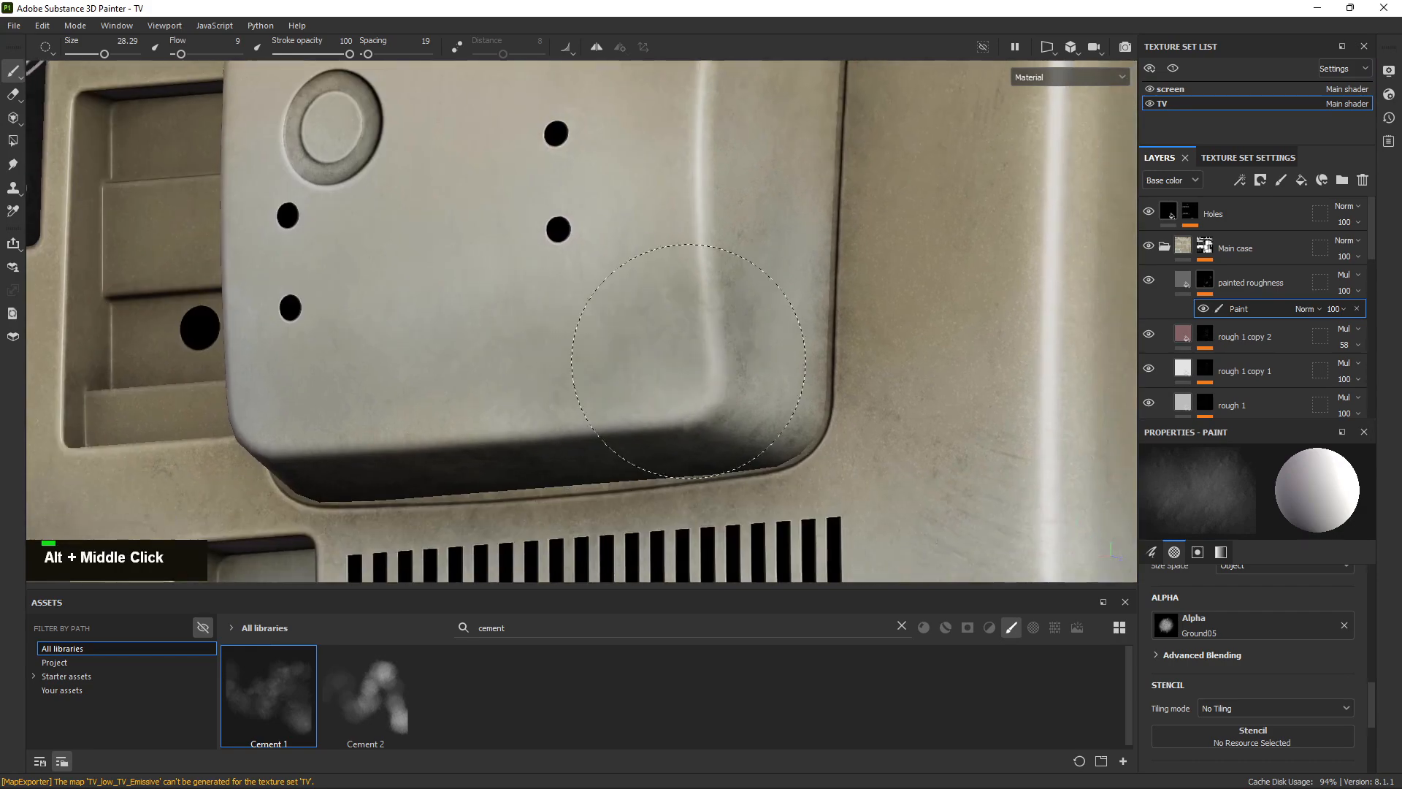
{"action": "double_click", "coordinate": [689, 361]}
{"action": "key", "text": "x"}
{"action": "left_click", "coordinate": [468, 300]}
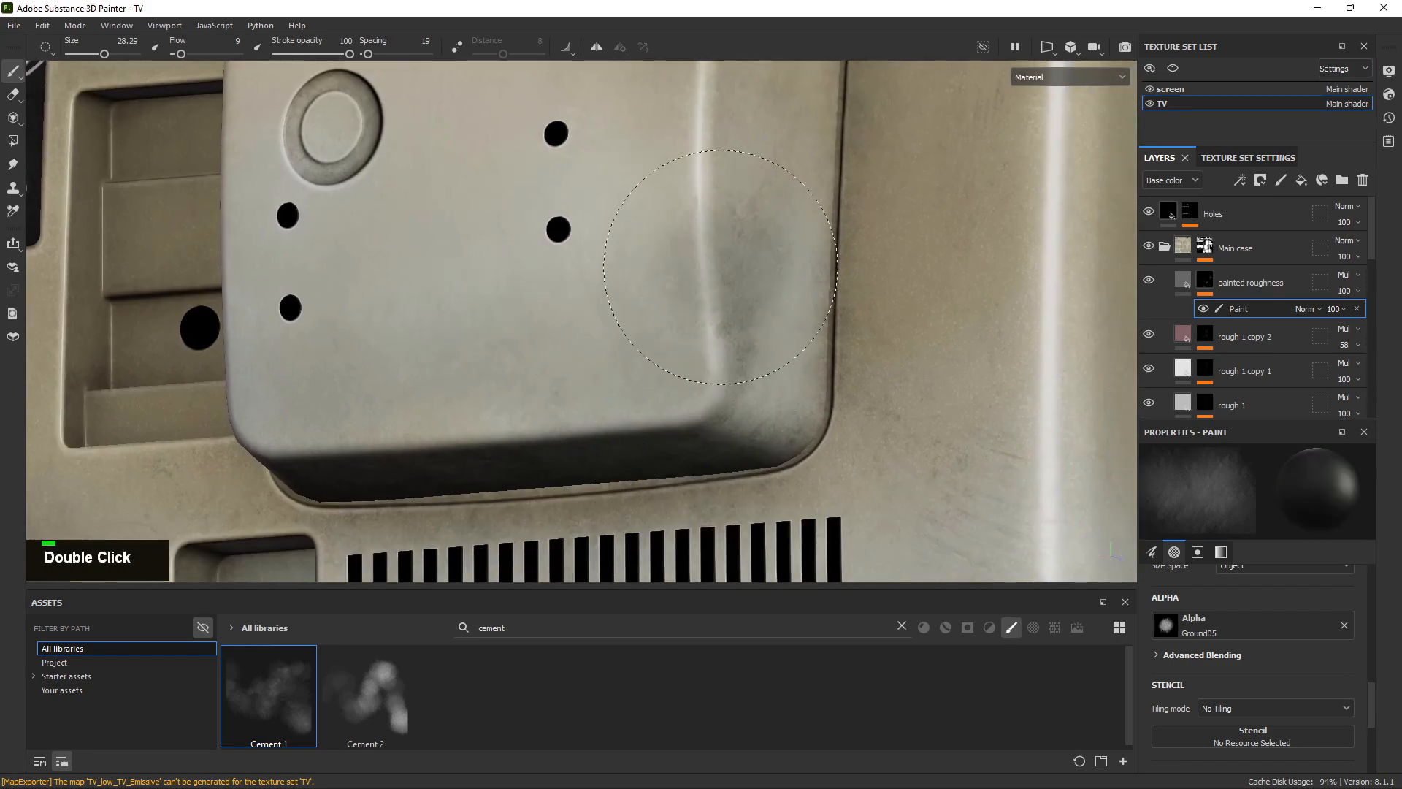
Dab subtle smudges around the small vent at the lower corner of the case's rear, alternating white and black mask color.
{"action": "right_click_drag", "start_coordinate": [877, 389], "coordinate": [723, 449], "text": "alt"}
{"action": "left_click_drag", "start_coordinate": [723, 449], "coordinate": [798, 489], "text": "alt"}
{"action": "right_click_drag", "start_coordinate": [866, 494], "coordinate": [245, 252], "text": "alt"}
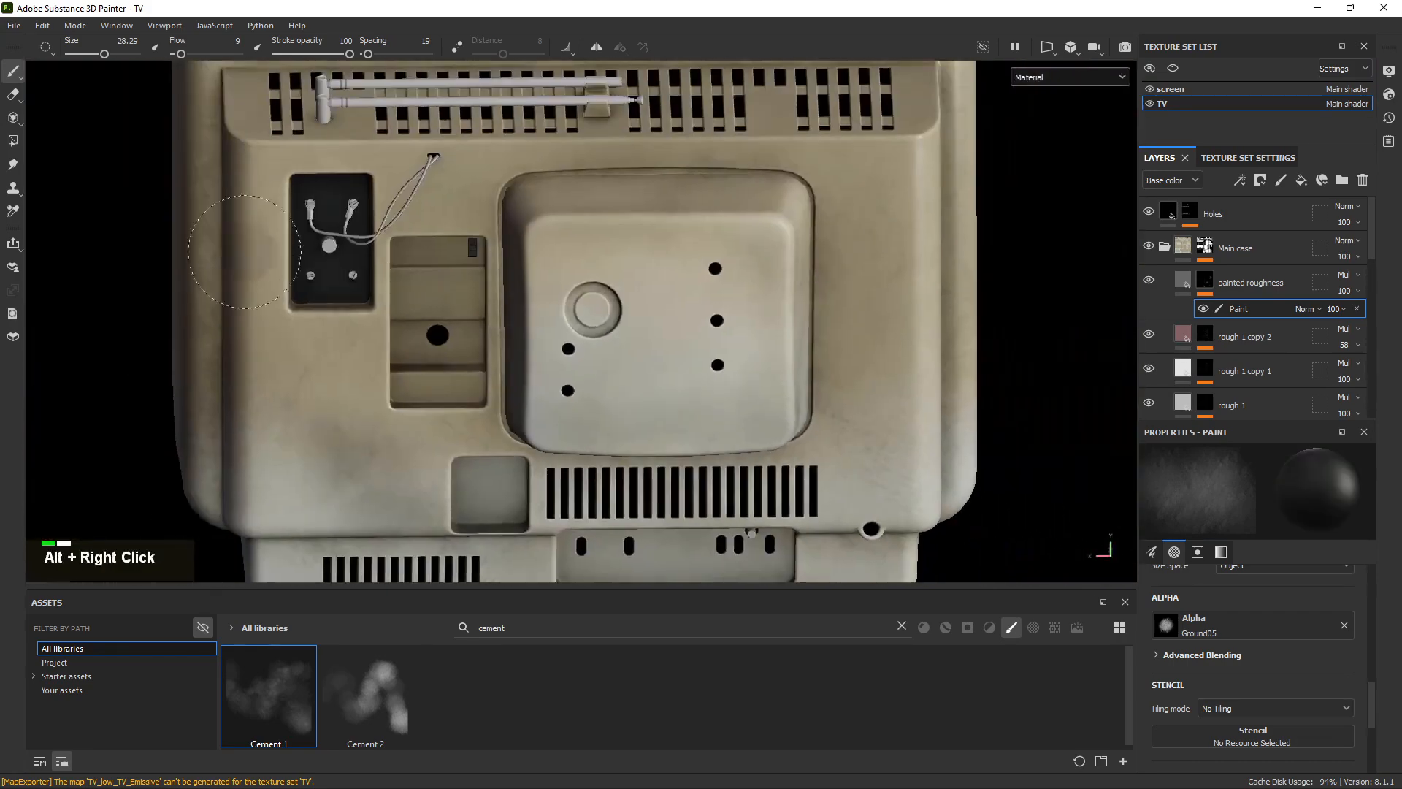
{"action": "left_click_drag", "start_coordinate": [467, 307], "coordinate": [475, 344], "text": "alt"}
{"action": "middle_click_drag", "start_coordinate": [611, 417], "coordinate": [723, 292], "text": "alt"}
{"action": "right_click_drag", "start_coordinate": [555, 398], "coordinate": [578, 477], "text": "alt"}
{"action": "middle_click_drag", "start_coordinate": [430, 477], "coordinate": [500, 339], "text": "alt"}
{"action": "key", "text": "x"}
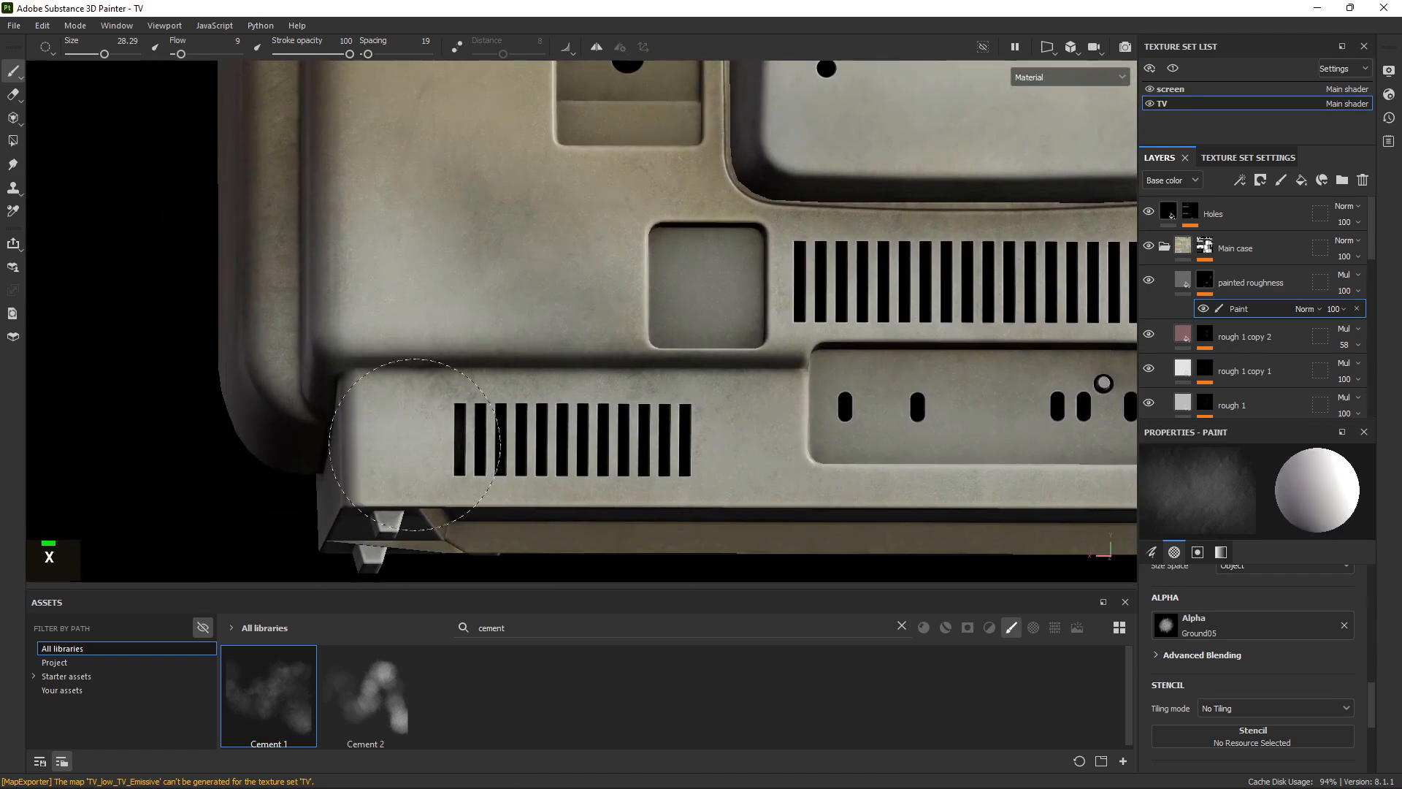
{"action": "key", "text": "x"}
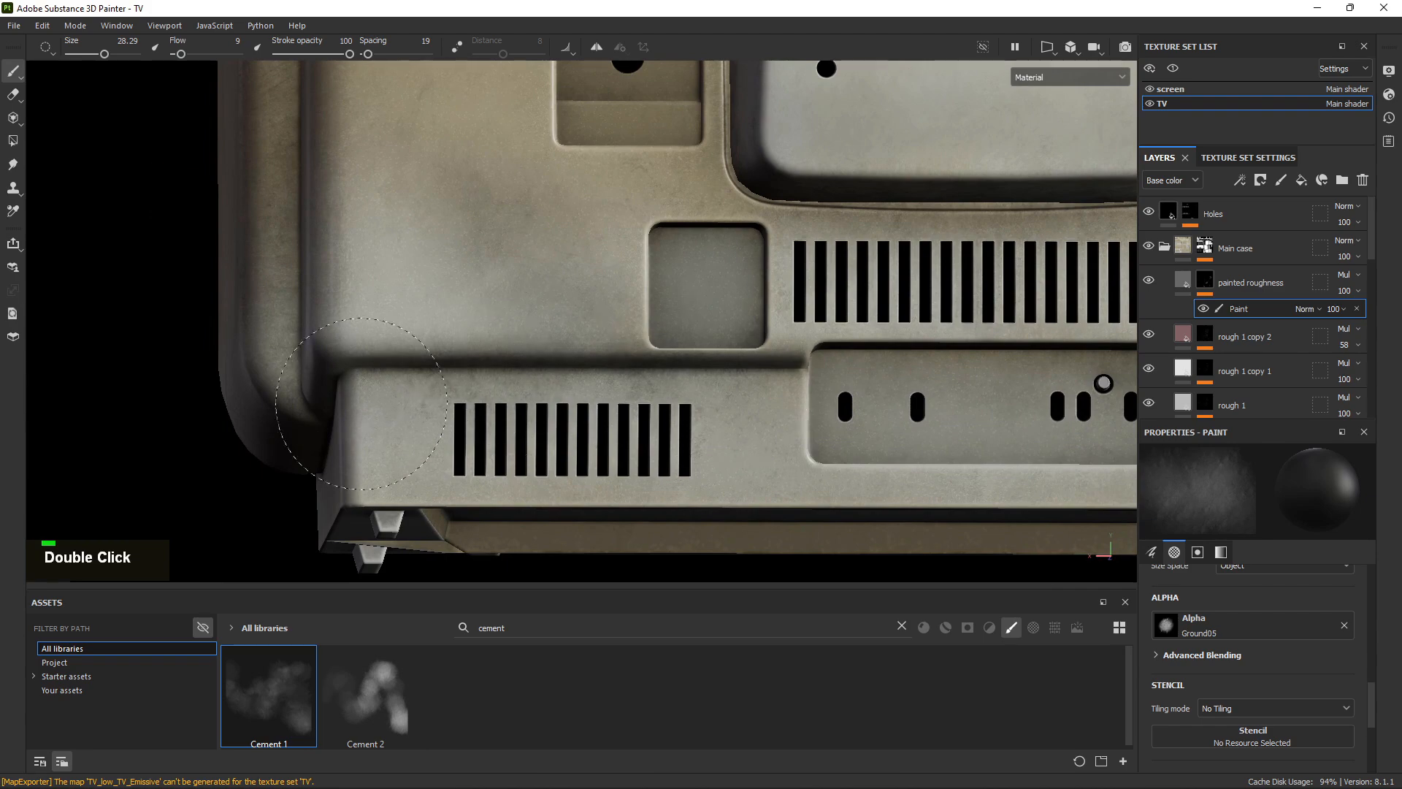
Reduce the brush size to 15.82, paint smudges inside the slotted recessed panel below the vents, and soften them with black.
{"action": "middle_click_drag", "start_coordinate": [914, 385], "coordinate": [370, 360], "text": "alt"}
{"action": "left_click_drag", "start_coordinate": [370, 361], "coordinate": [438, 373], "text": "alt"}
{"action": "right_click_drag", "start_coordinate": [438, 372], "coordinate": [468, 420], "text": "alt"}
{"action": "middle_click_drag", "start_coordinate": [424, 397], "coordinate": [625, 391], "text": "alt"}
{"action": "right_click_drag", "start_coordinate": [542, 368], "coordinate": [511, 369], "text": "ctrl"}
{"action": "key", "text": "x"}
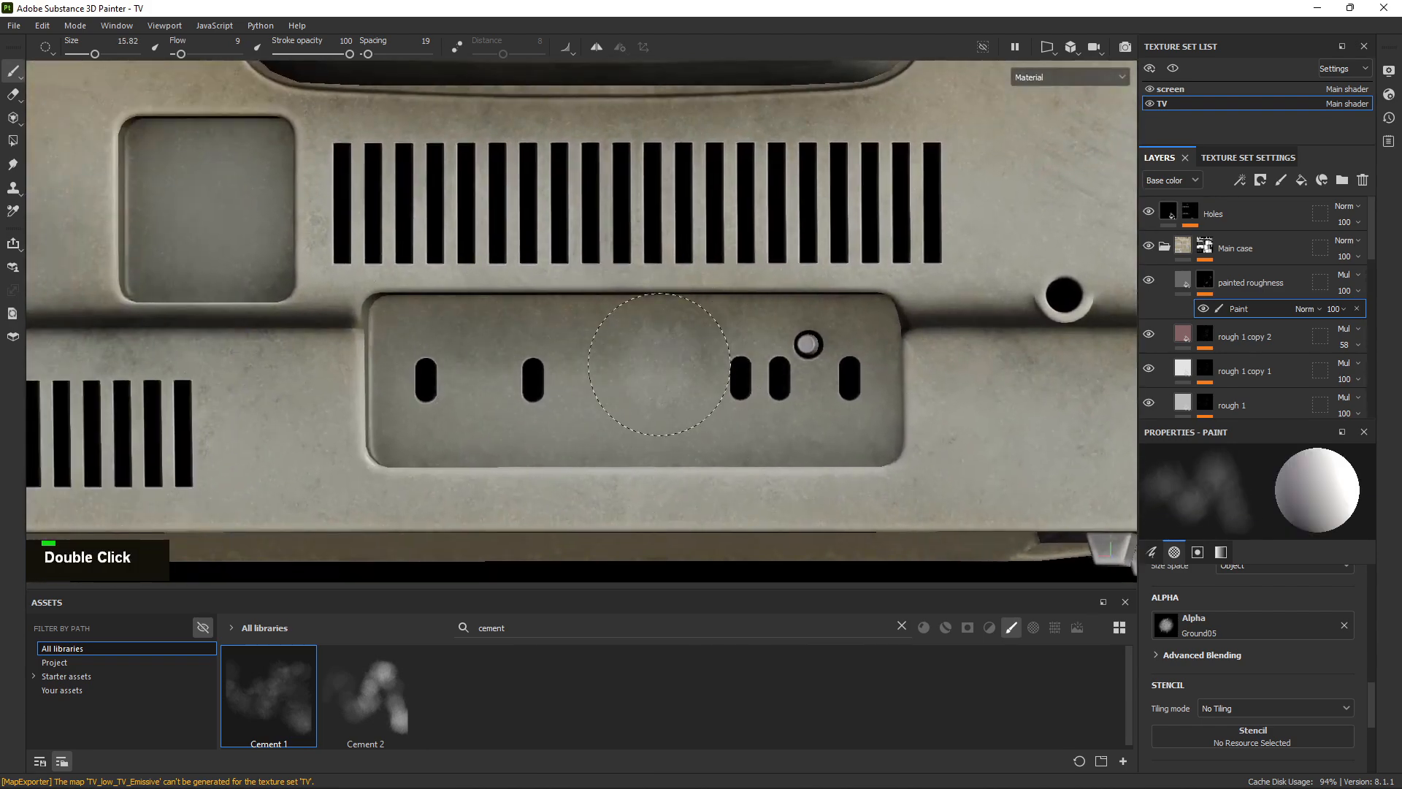
{"action": "left_click_drag", "start_coordinate": [474, 442], "coordinate": [461, 499], "text": "alt"}
{"action": "key", "text": "x"}
{"action": "double_click", "coordinate": [579, 417]}
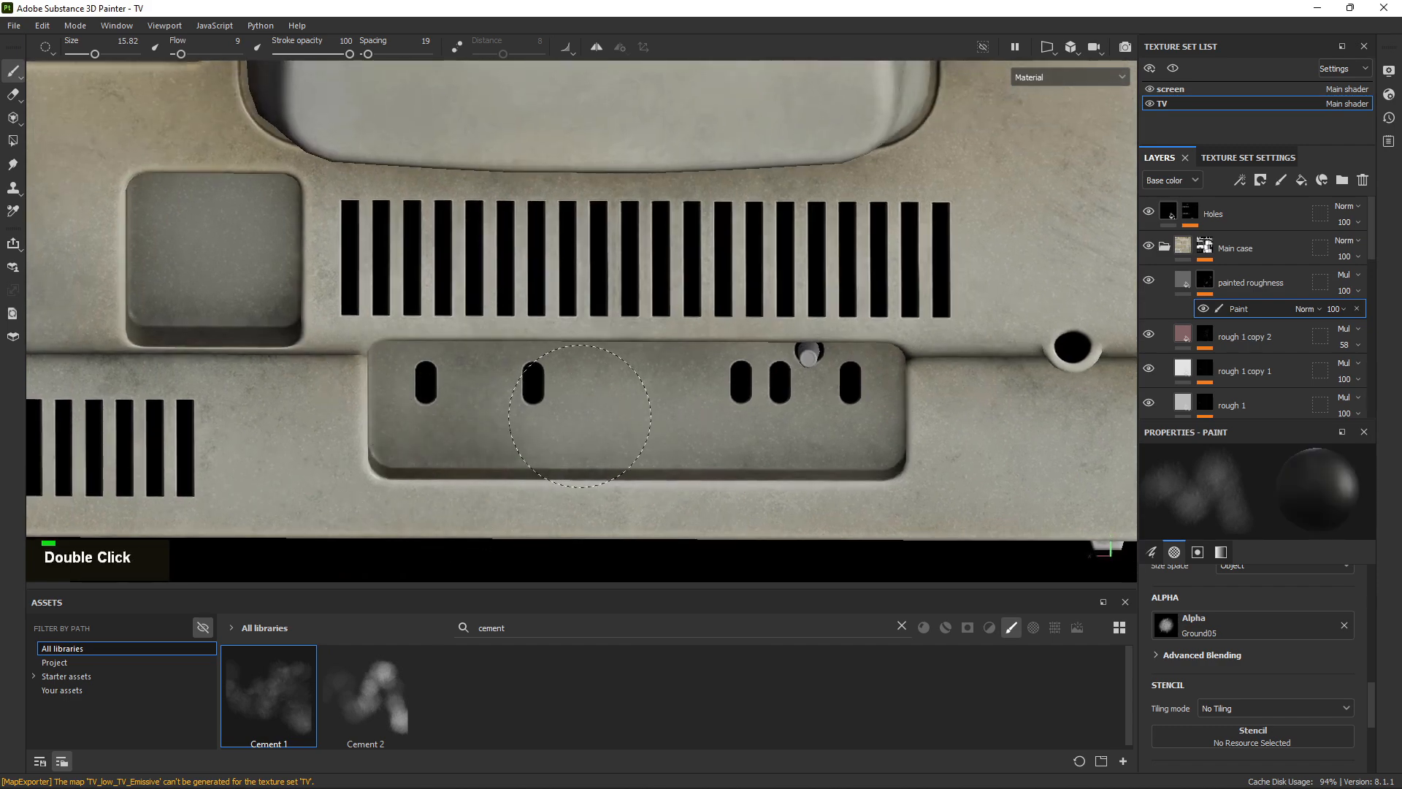
Refine the smudges across the slotted recessed panel and towards its outer end, alternating black and white mask color.
{"action": "mouse_move", "coordinate": [374, 429]}
{"action": "left_mouse_down", "text": "alt"}
{"action": "mouse_move", "coordinate": [488, 439]}
{"action": "mouse_move", "coordinate": [711, 374]}
{"action": "left_mouse_up", "text": "alt"}
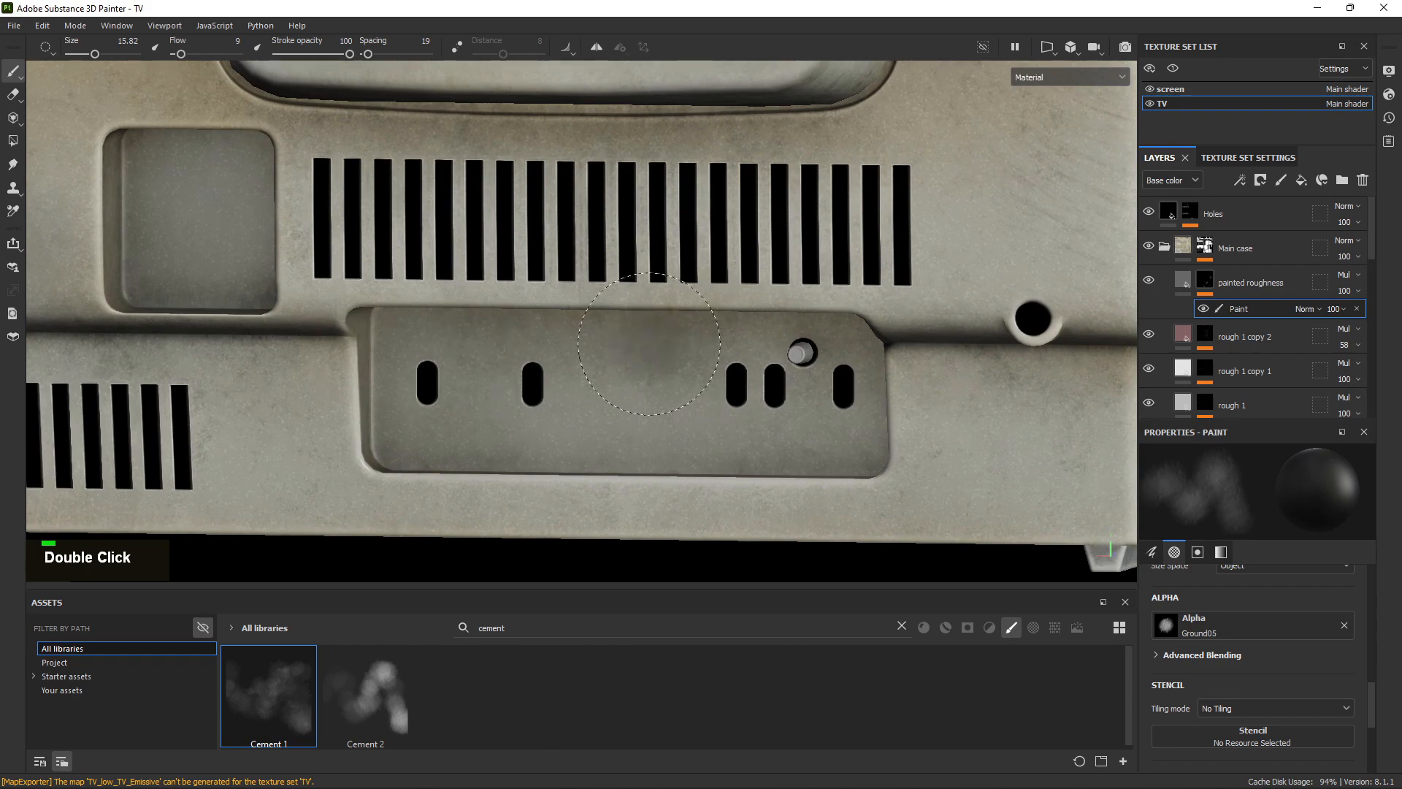
{"action": "right_click_drag", "start_coordinate": [786, 404], "coordinate": [768, 425], "text": "alt"}
{"action": "middle_click_drag", "start_coordinate": [768, 425], "coordinate": [615, 400], "text": "alt"}
{"action": "left_click_drag", "start_coordinate": [615, 400], "coordinate": [664, 401], "text": "alt"}
{"action": "key", "text": "x"}
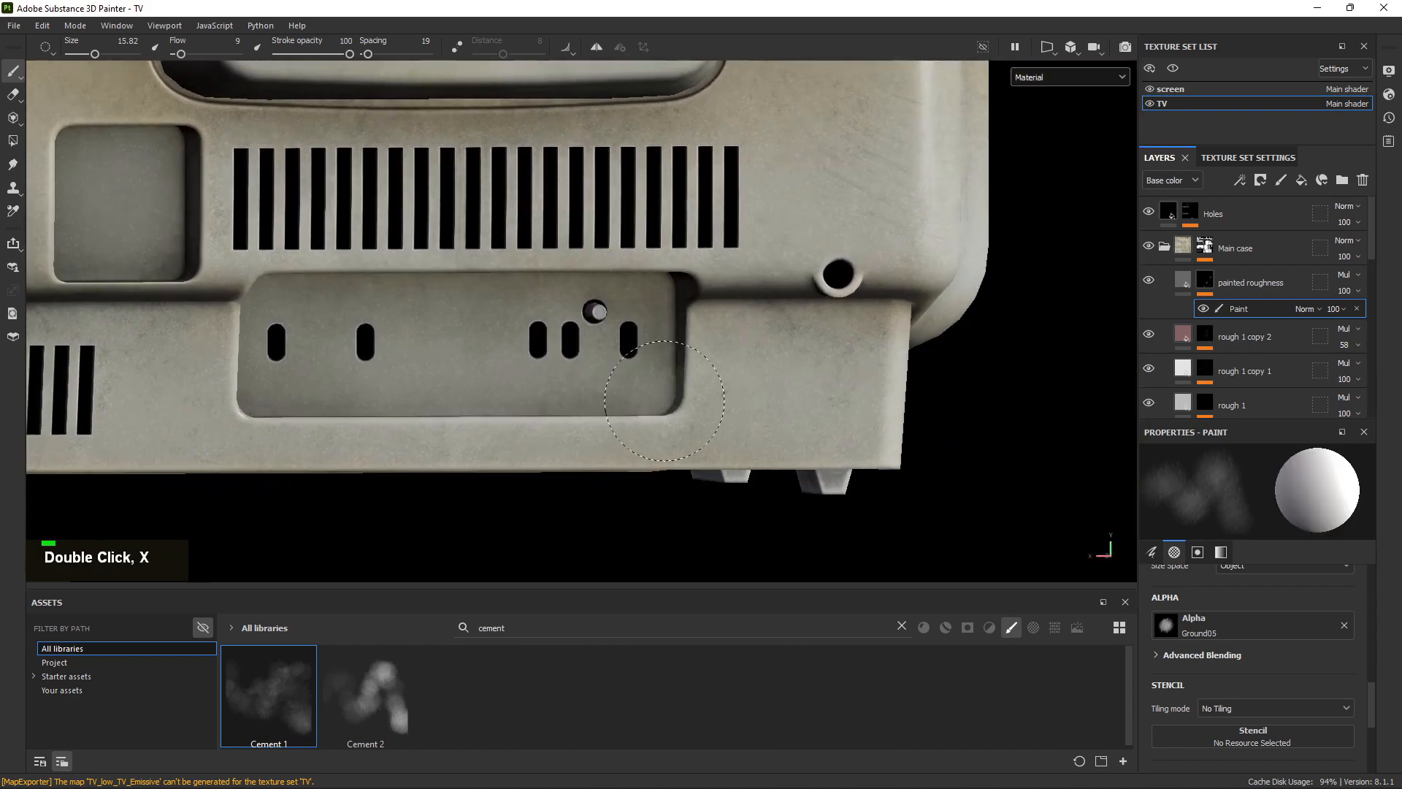
{"action": "key", "text": "x"}
Set the brush size to 27.65 and build up soft smudges on the rear surface above the round hole, alternating mask colors.
{"action": "right_click_drag", "start_coordinate": [484, 340], "coordinate": [604, 314], "text": "alt"}
{"action": "left_click_drag", "start_coordinate": [605, 314], "coordinate": [430, 416], "text": "alt"}
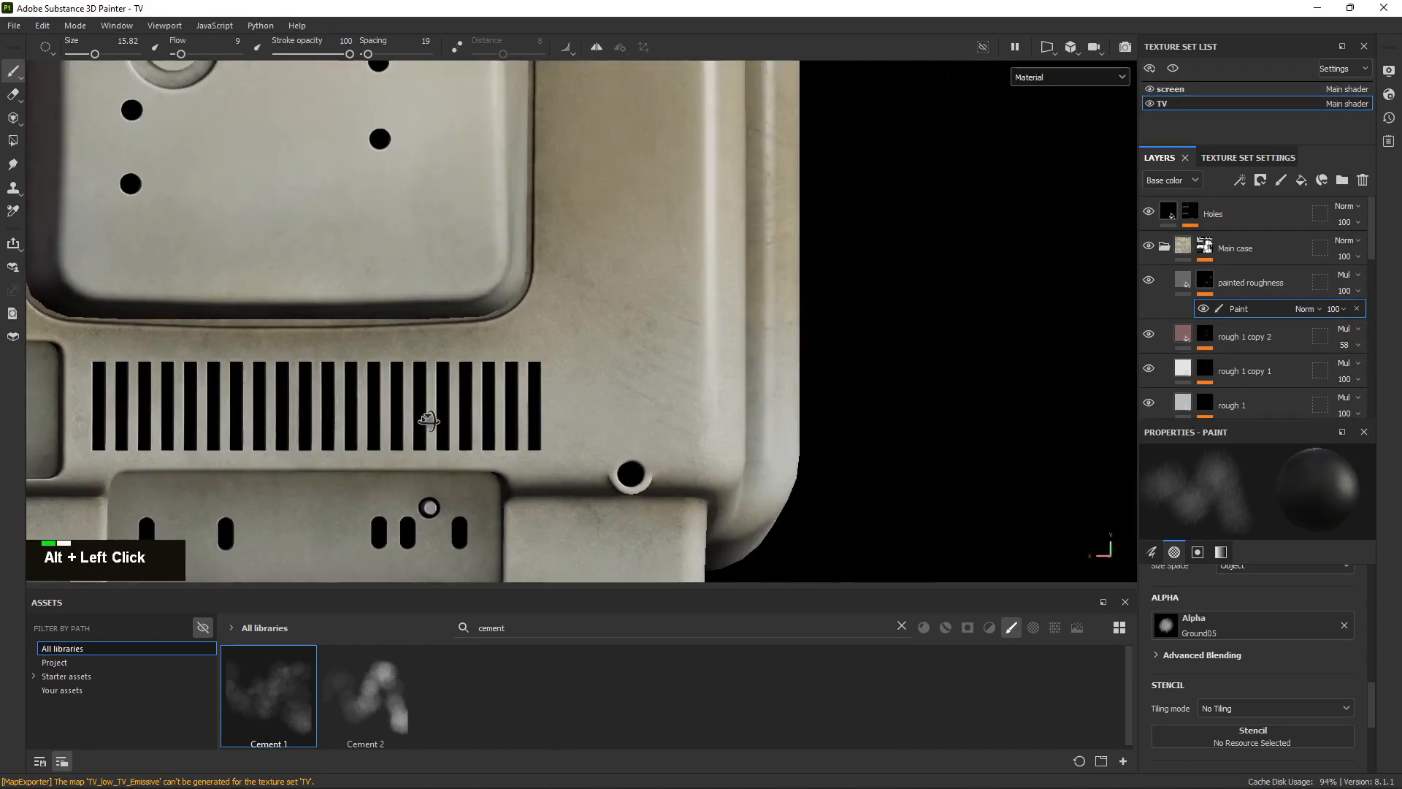
{"action": "mouse_move", "coordinate": [429, 416]}
{"action": "middle_mouse_down", "text": "alt"}
{"action": "mouse_move", "coordinate": [671, 394]}
{"action": "mouse_move", "coordinate": [515, 358]}
{"action": "middle_mouse_up", "text": "alt"}
{"action": "key", "text": "x"}
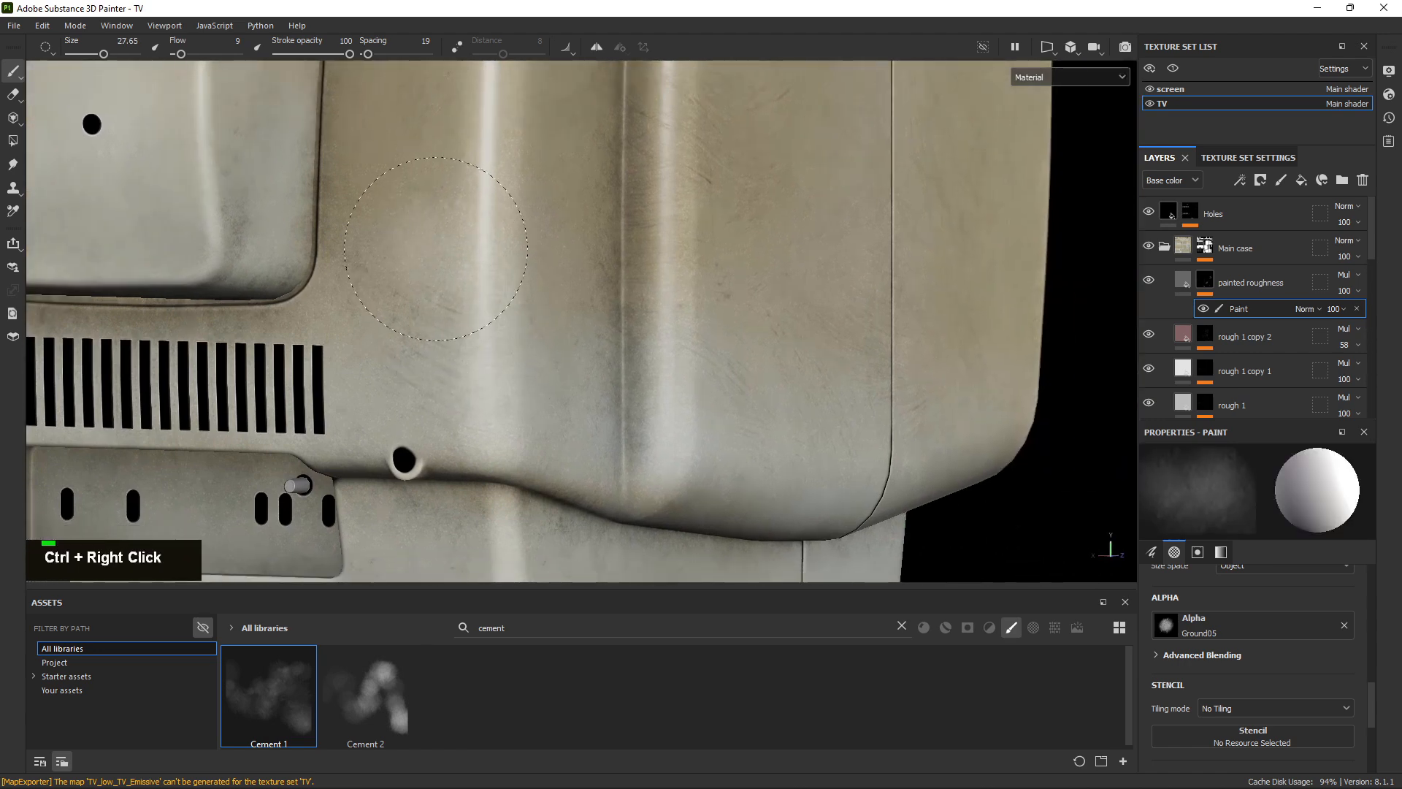
{"action": "key", "text": "x"}
{"action": "key", "text": "x"}
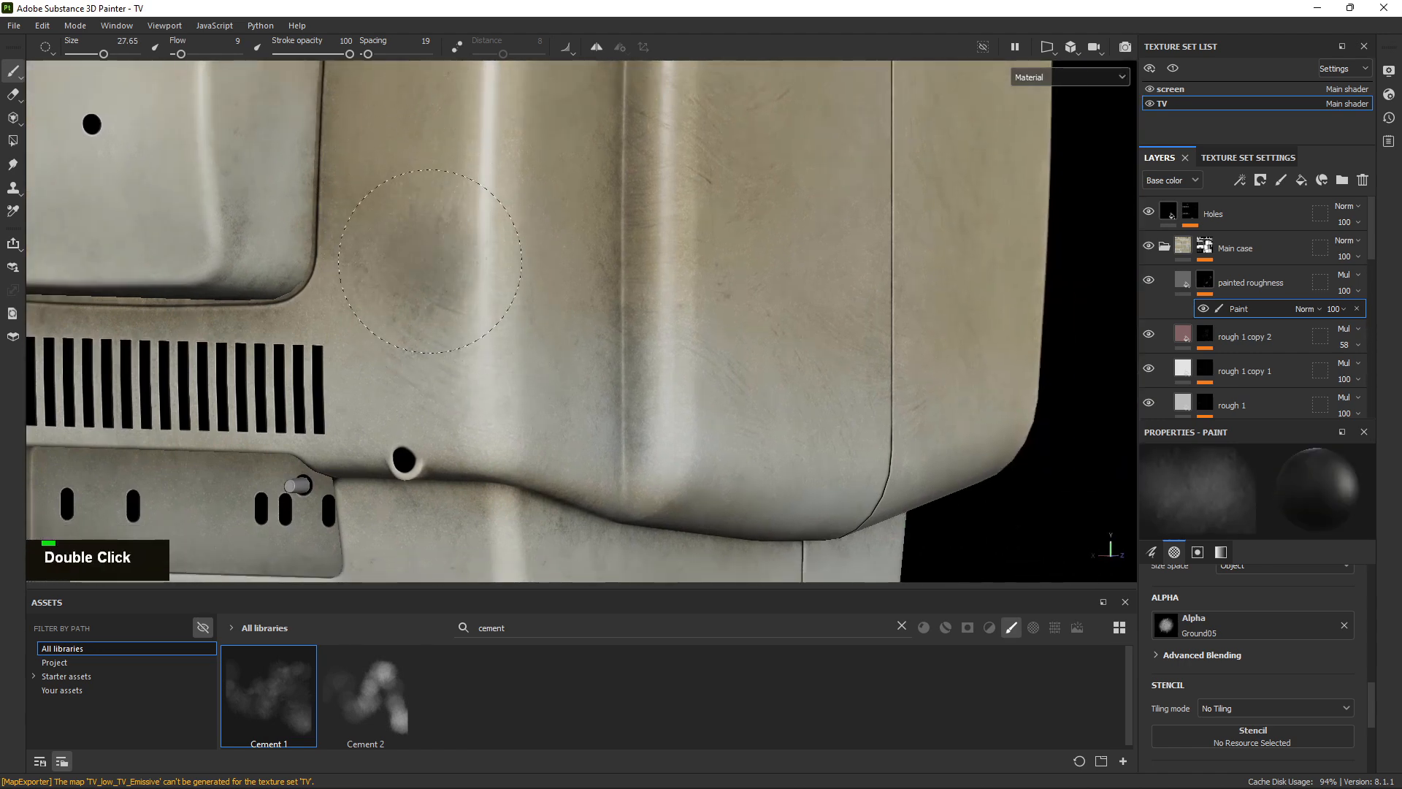
{"action": "key", "text": "x"}
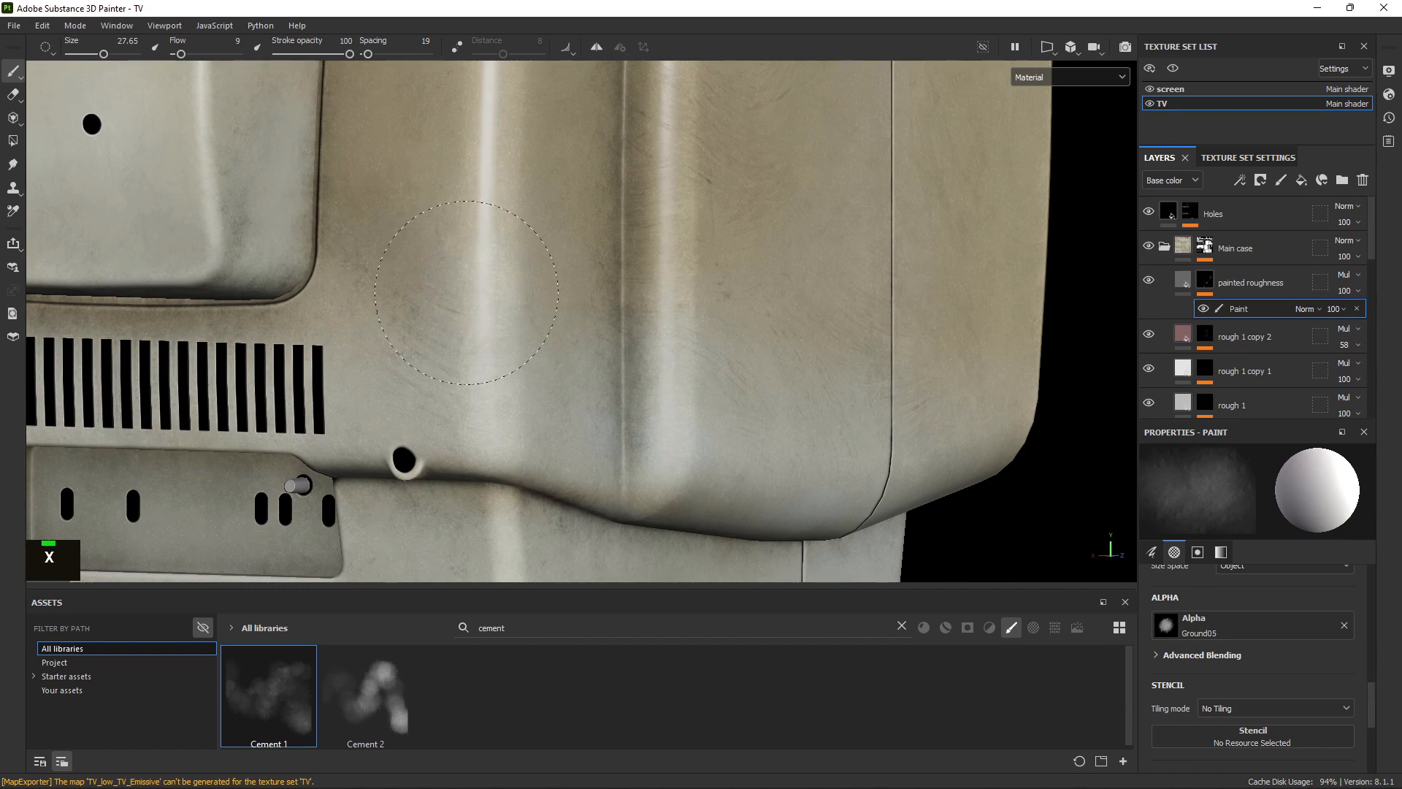
Paint soft smudges on the rounded corner of the case's top ledge beside the vent slots with white mask color.
{"action": "middle_click_drag", "start_coordinate": [486, 385], "coordinate": [666, 226], "text": "alt"}
{"action": "left_click_drag", "start_coordinate": [667, 225], "coordinate": [655, 363], "text": "alt"}
{"action": "right_click_drag", "start_coordinate": [655, 363], "coordinate": [773, 436], "text": "alt"}
{"action": "left_click_drag", "start_coordinate": [773, 435], "coordinate": [579, 246], "text": "alt"}
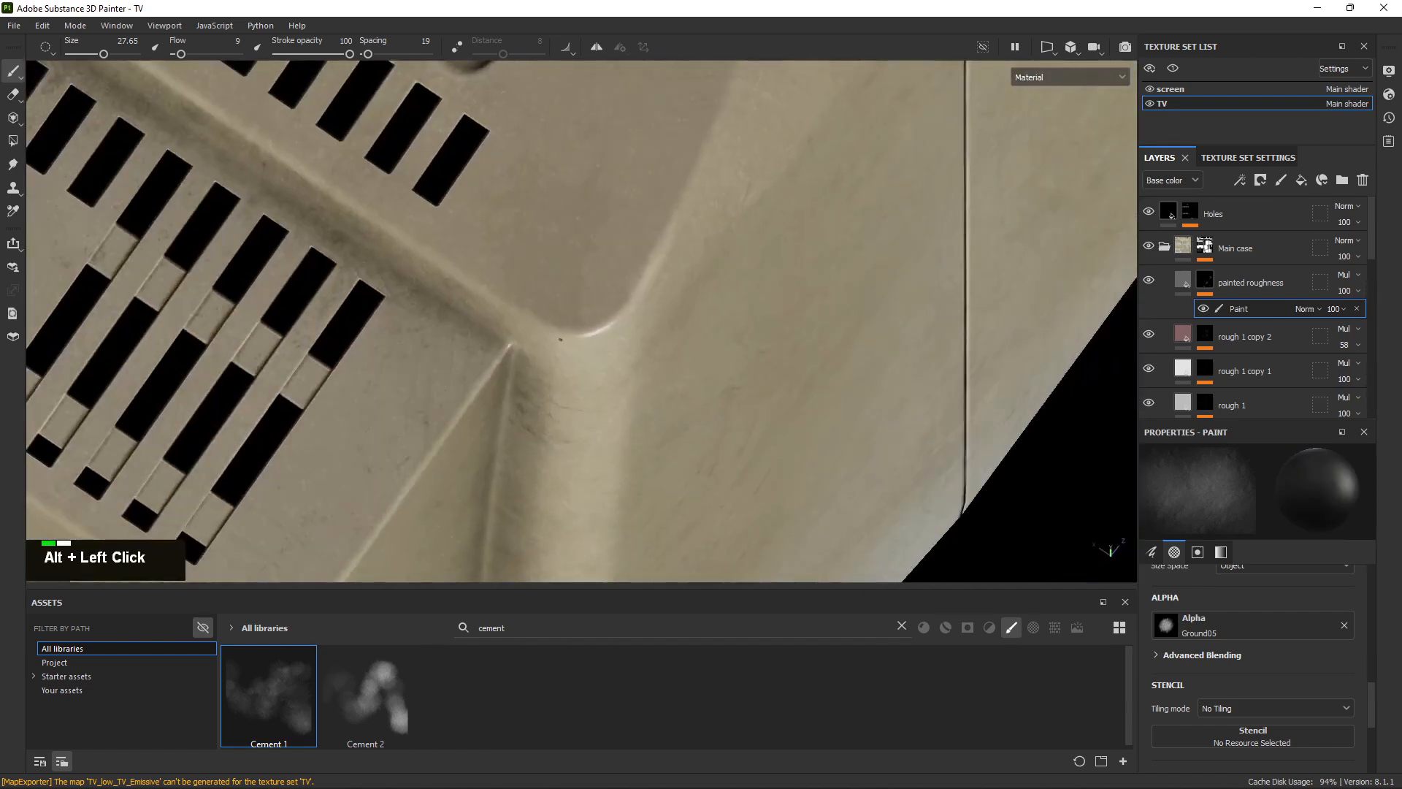
{"action": "key", "text": "x"}
{"action": "double_click", "coordinate": [616, 170]}
{"action": "left_click", "coordinate": [608, 192]}
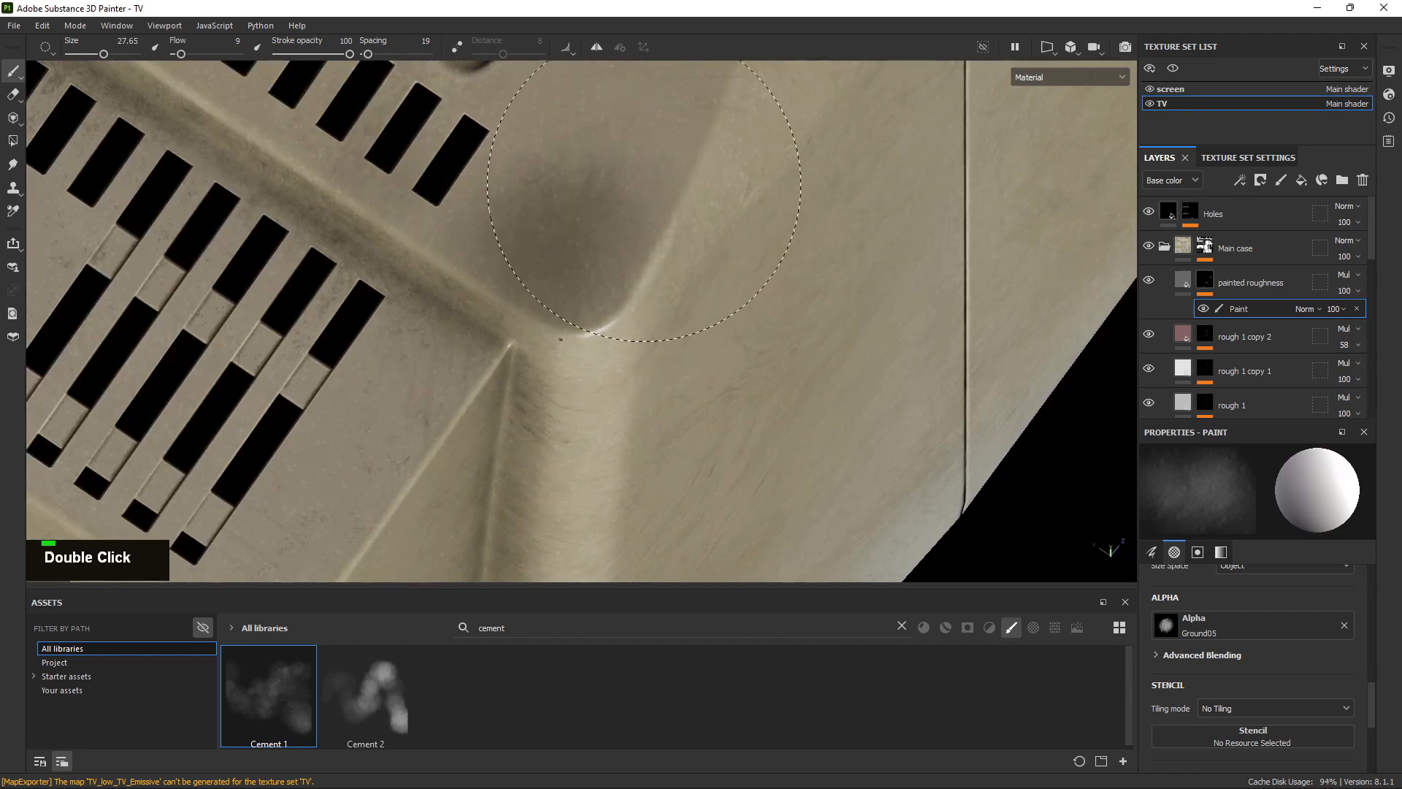
{"action": "left_click", "coordinate": [657, 176]}
Spread smudges along the top ledge's edge below the finger recess and soften them, reducing the brush size to 14.87.
{"action": "right_click_drag", "start_coordinate": [851, 260], "coordinate": [789, 252], "text": "alt"}
{"action": "left_click_drag", "start_coordinate": [789, 252], "coordinate": [658, 328], "text": "alt"}
{"action": "middle_click_drag", "start_coordinate": [657, 328], "coordinate": [528, 406], "text": "alt"}
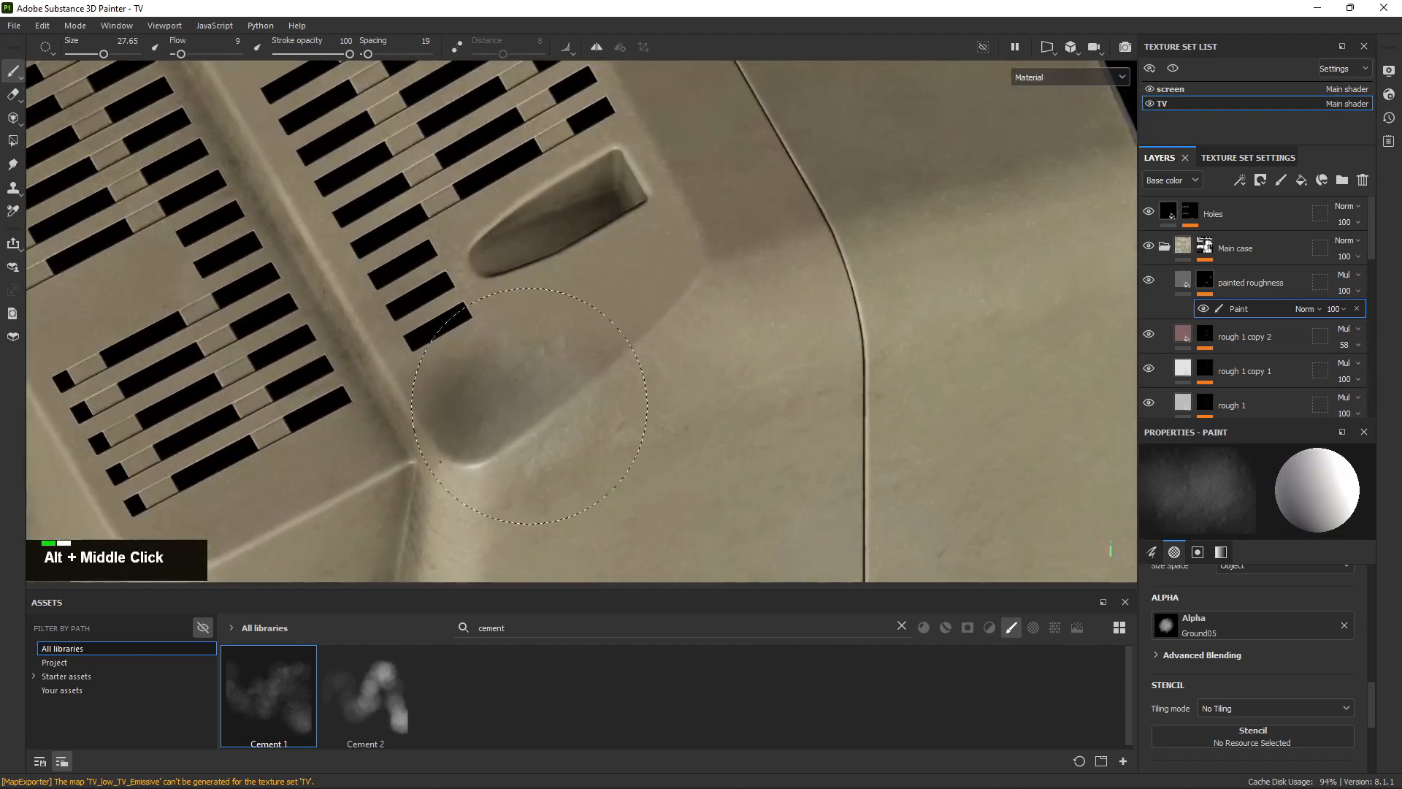
{"action": "key", "text": "x"}
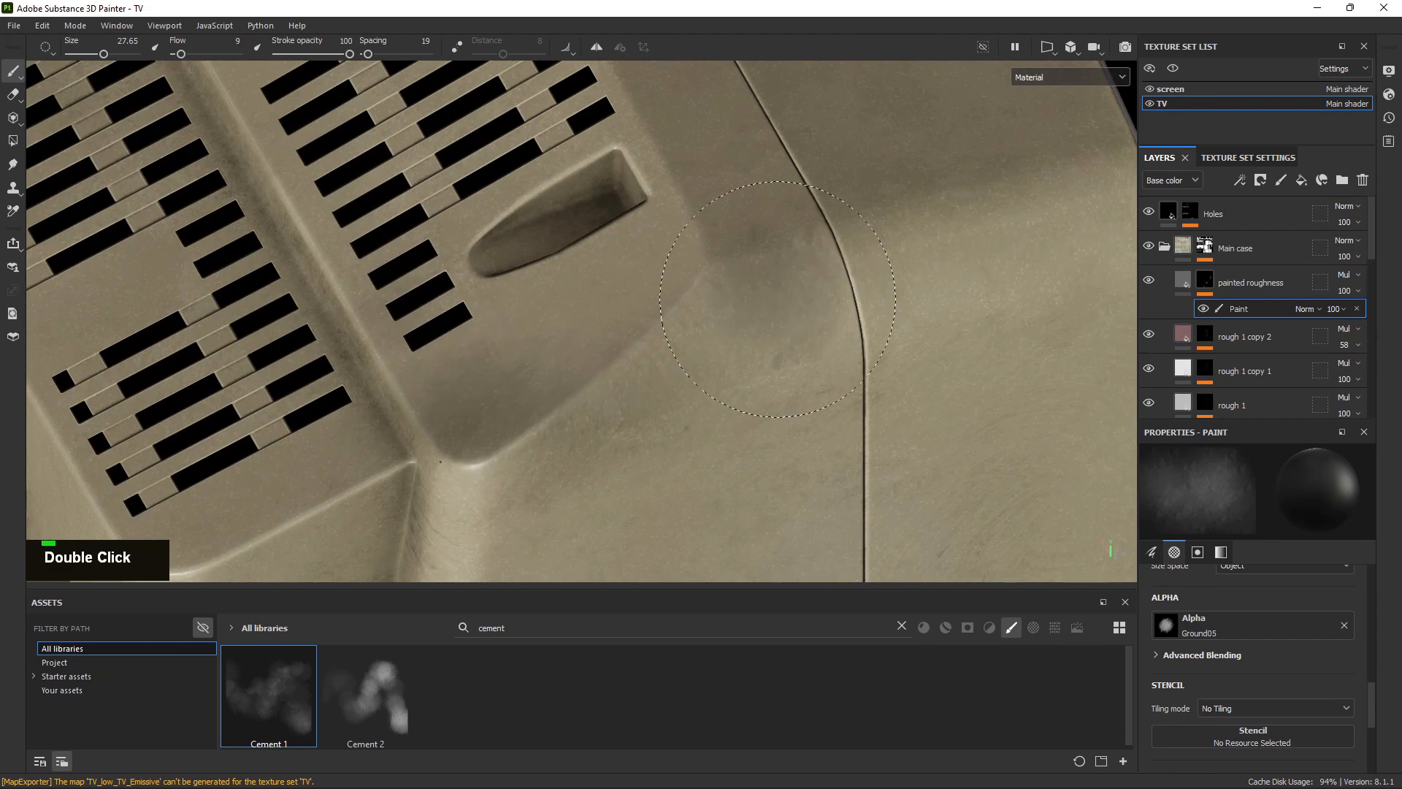
{"action": "right_click_drag", "start_coordinate": [612, 373], "coordinate": [584, 373], "text": "ctrl"}
{"action": "key", "text": "x"}
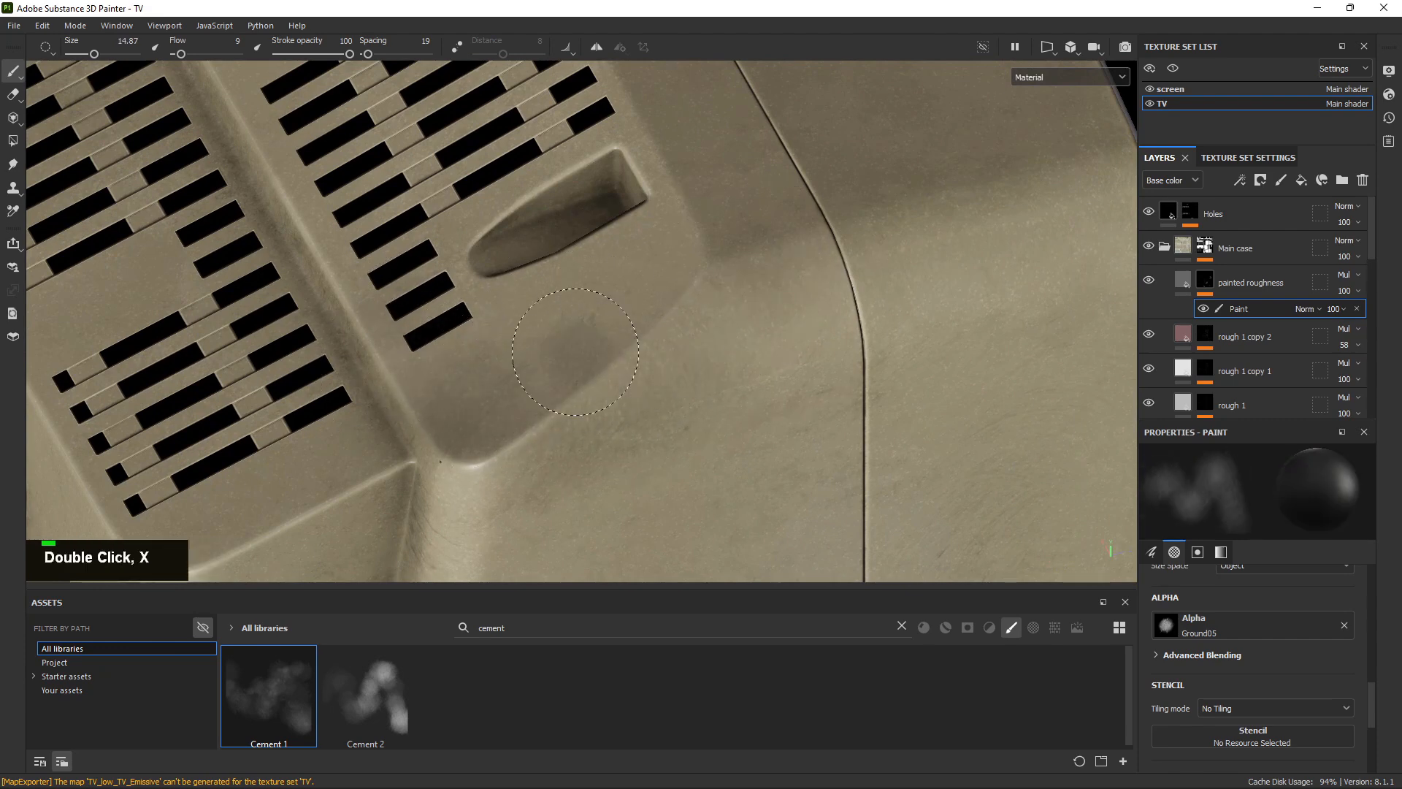
{"action": "key", "text": "x"}
{"action": "key", "text": "x"}
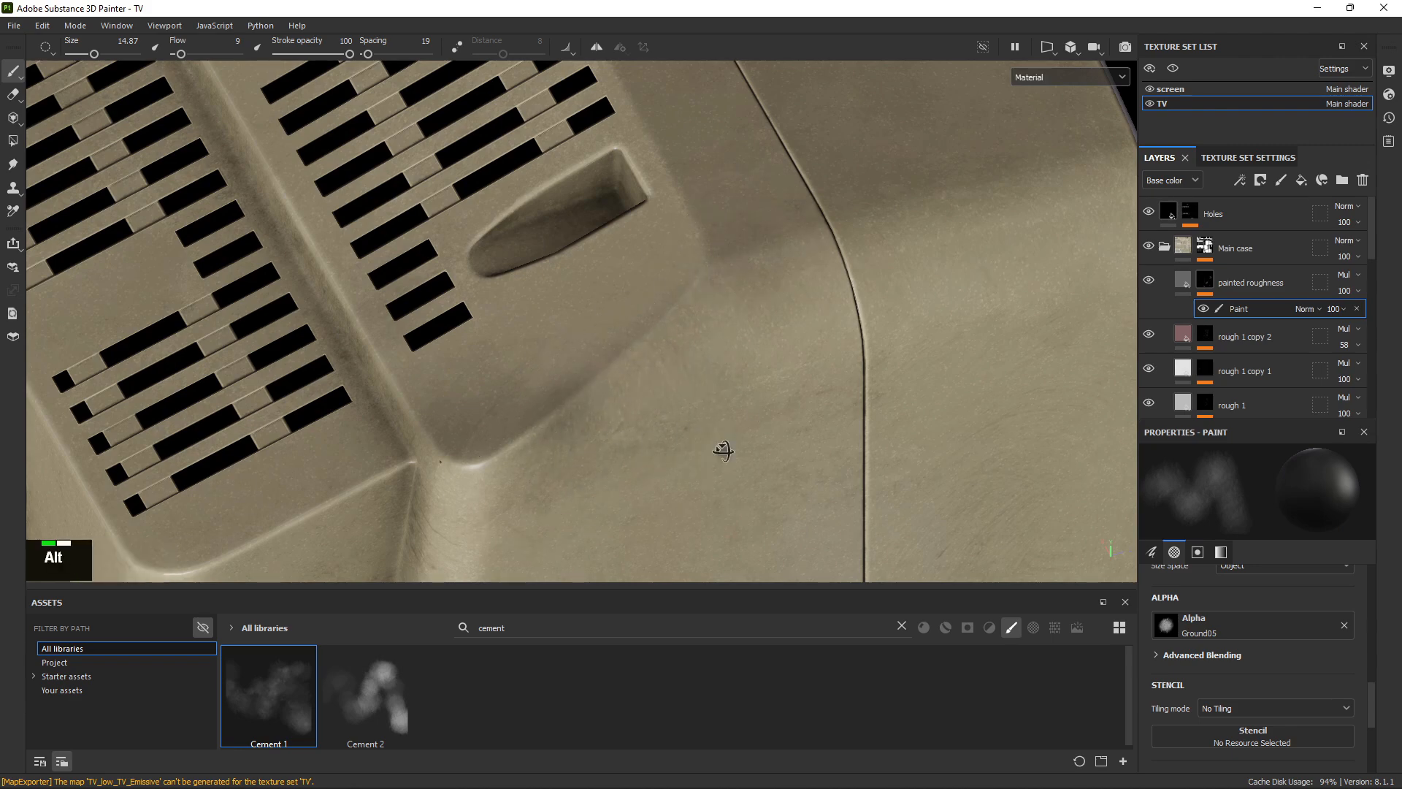
Dab light smudges across the floor of the carry-handle recess on top of the case with white mask color.
{"action": "right_click_drag", "start_coordinate": [724, 450], "coordinate": [817, 373], "text": "alt"}
{"action": "left_click_drag", "start_coordinate": [817, 372], "coordinate": [846, 323], "text": "alt"}
{"action": "middle_click_drag", "start_coordinate": [723, 409], "coordinate": [760, 366], "text": "alt"}
{"action": "right_click_drag", "start_coordinate": [760, 366], "coordinate": [858, 401], "text": "alt"}
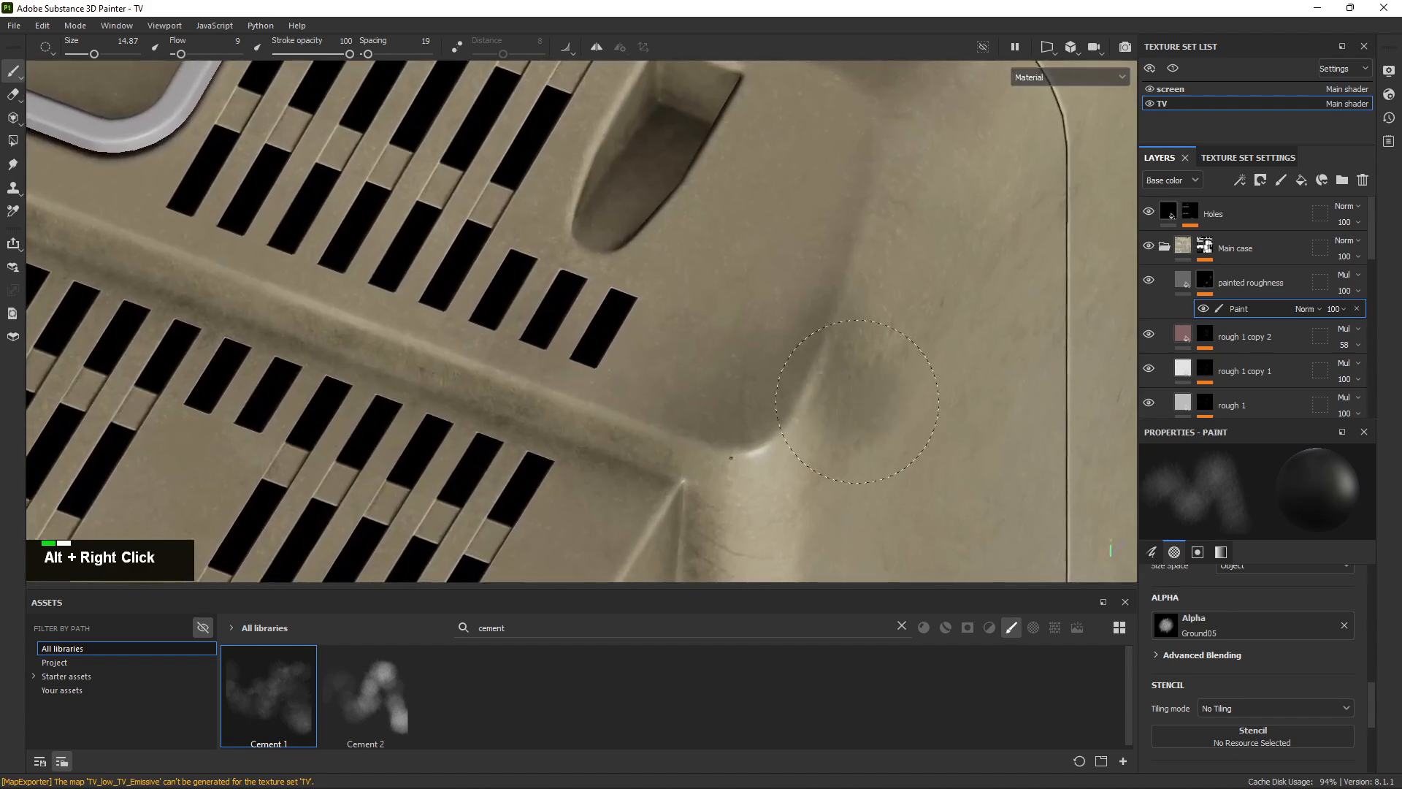
{"action": "middle_click_drag", "start_coordinate": [857, 401], "coordinate": [659, 368], "text": "alt"}
{"action": "left_click_drag", "start_coordinate": [589, 391], "coordinate": [472, 386], "text": "alt"}
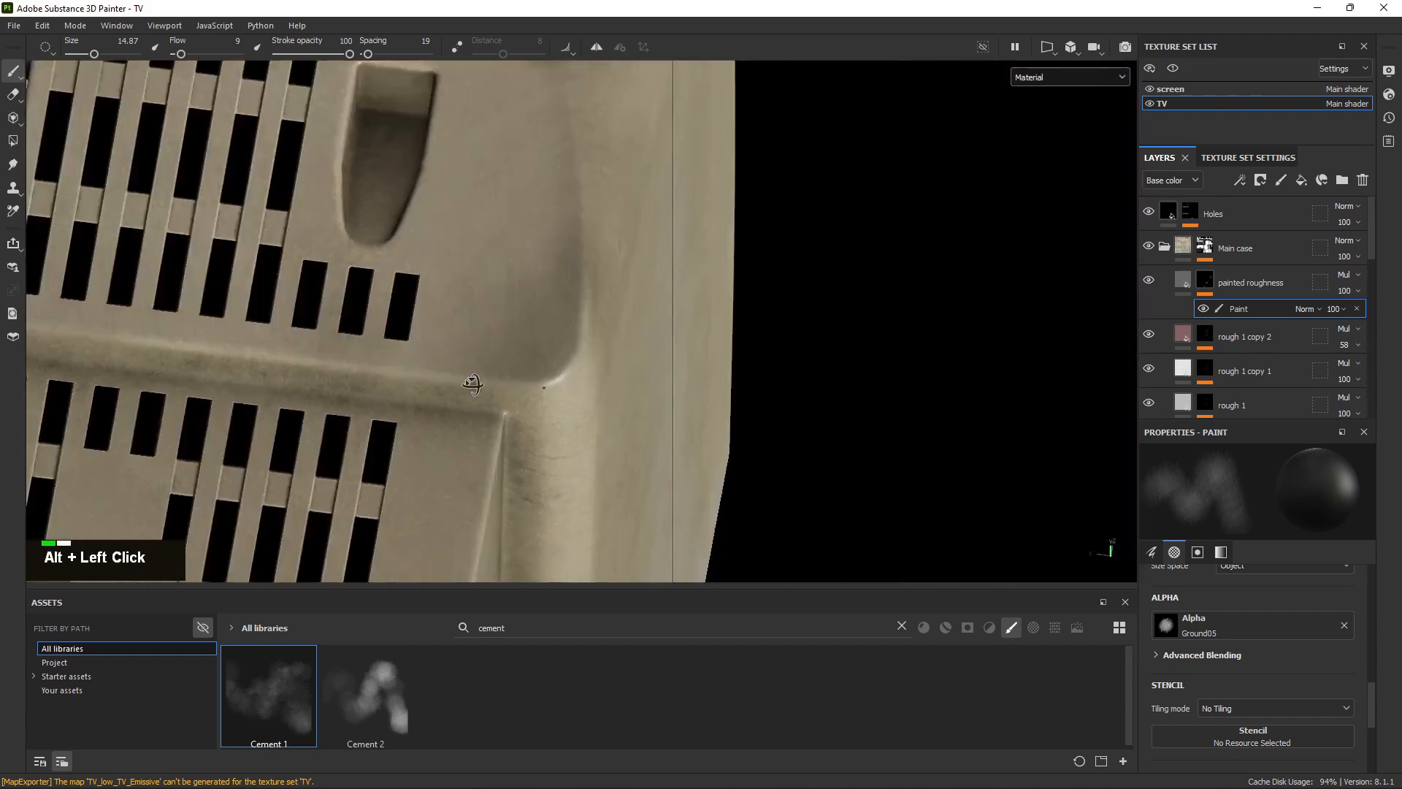
{"action": "middle_click_drag", "start_coordinate": [472, 386], "coordinate": [725, 360], "text": "alt"}
{"action": "middle_click_drag", "start_coordinate": [408, 329], "coordinate": [760, 327], "text": "alt"}
{"action": "right_click_drag", "start_coordinate": [759, 327], "coordinate": [811, 328], "text": "alt"}
{"action": "middle_click_drag", "start_coordinate": [810, 329], "coordinate": [651, 347], "text": "alt"}
{"action": "key", "text": "x"}
{"action": "double_click", "coordinate": [393, 207]}
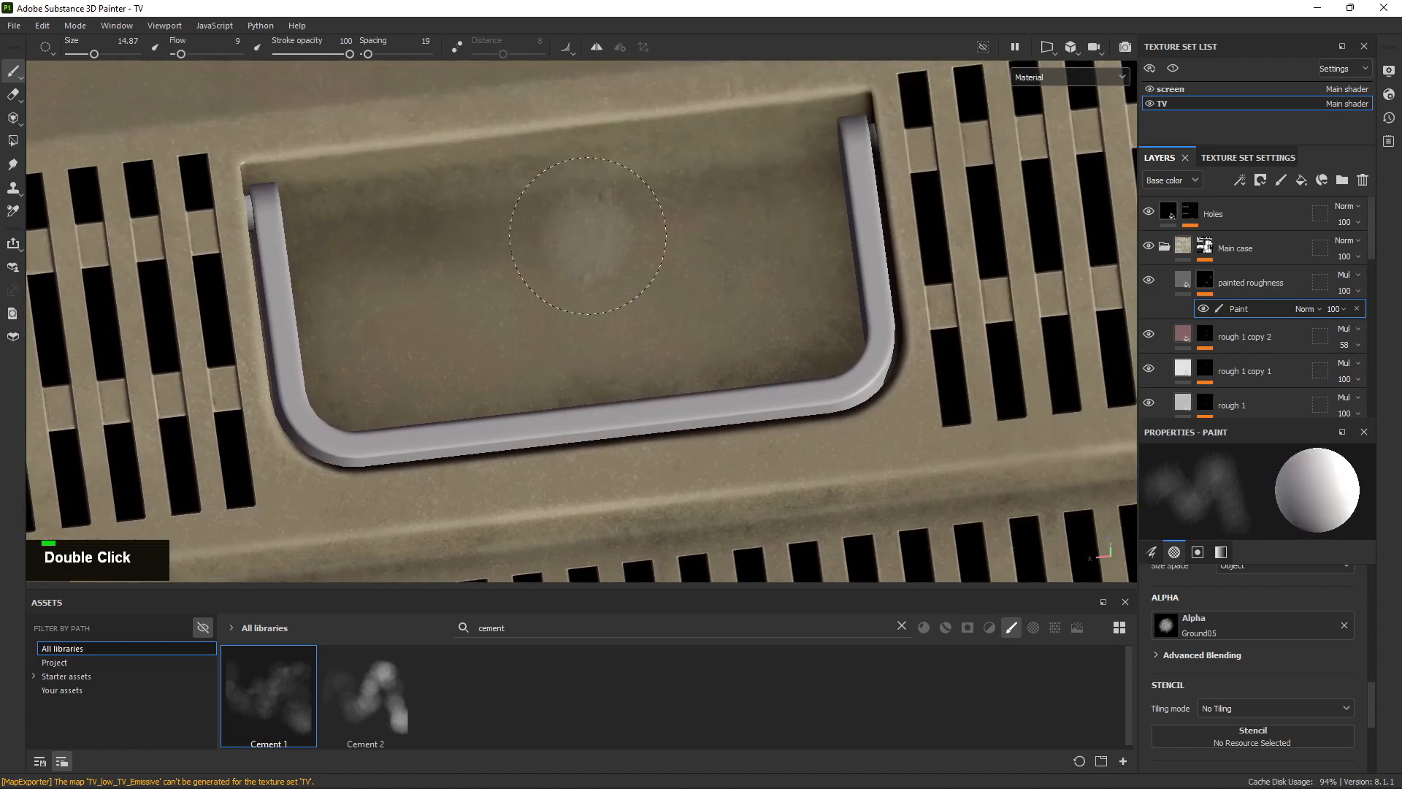
{"action": "left_click_drag", "start_coordinate": [513, 402], "coordinate": [447, 485], "text": "alt"}
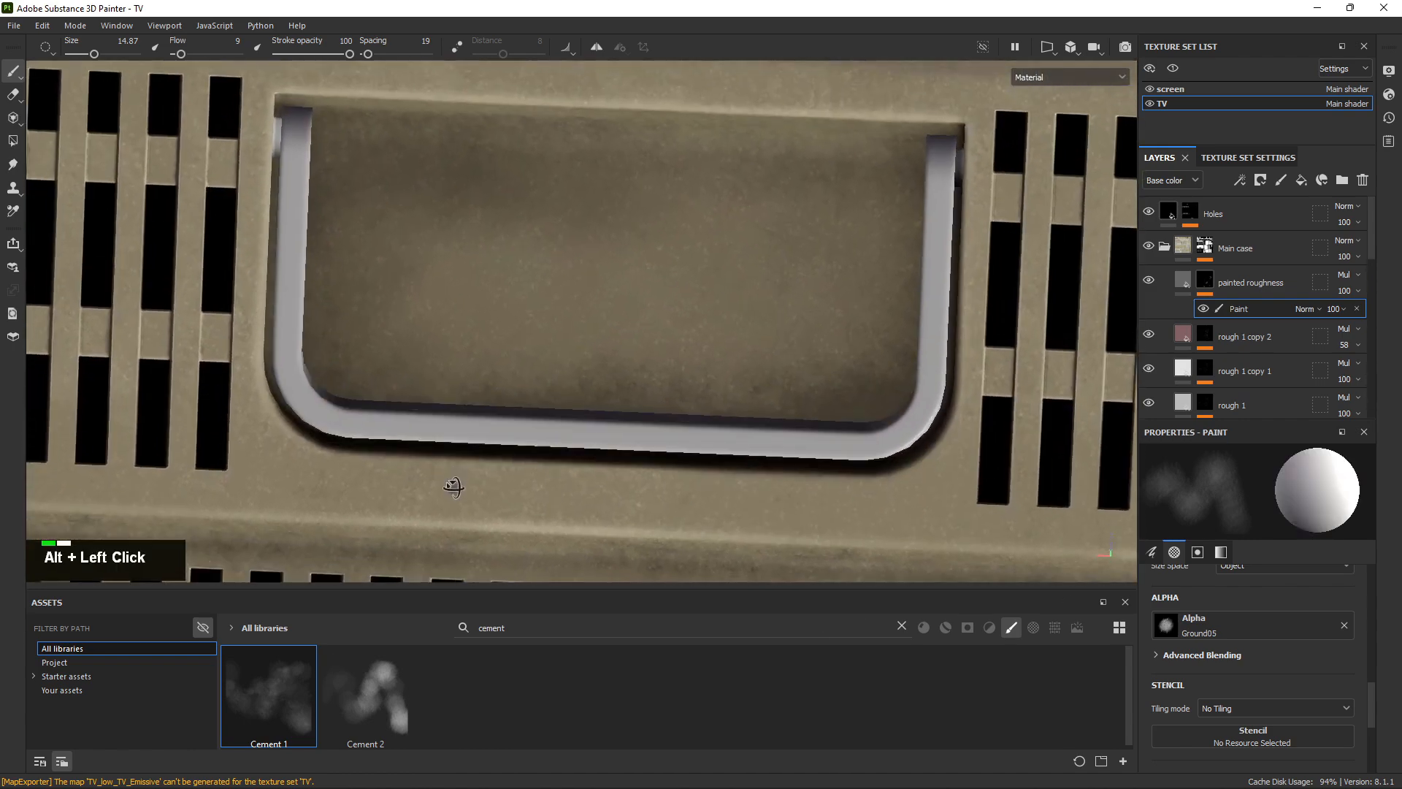
{"action": "double_click", "coordinate": [883, 299]}
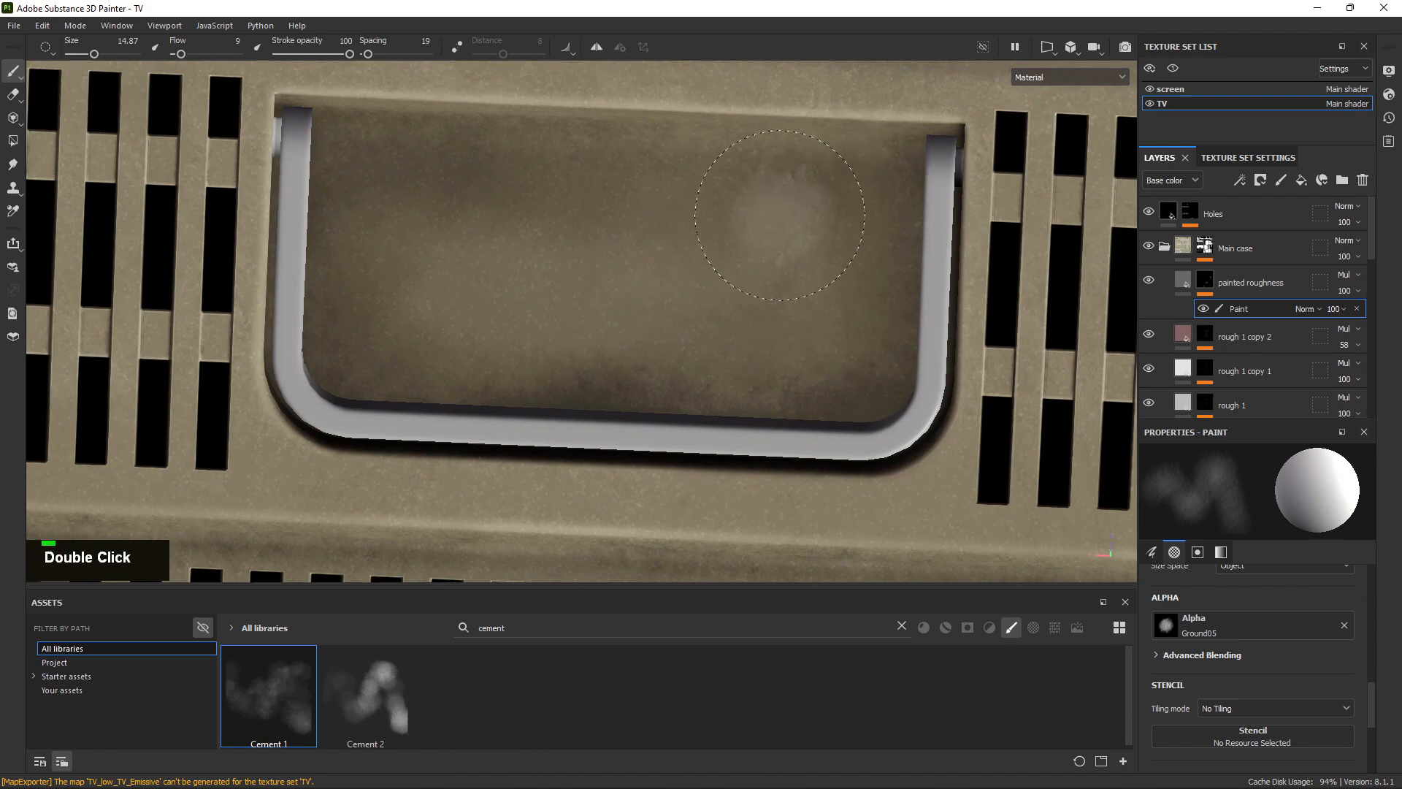
Soften the carry-handle recess smudges with black mask color, setting the brush size to 22.63 and flow to 5.
{"action": "key", "text": "x"}
{"action": "double_click", "coordinate": [637, 314]}
{"action": "right_click_drag", "start_coordinate": [534, 257], "coordinate": [577, 261], "text": "ctrl"}
{"action": "left_click_drag", "start_coordinate": [577, 260], "coordinate": [597, 265], "text": "ctrl"}
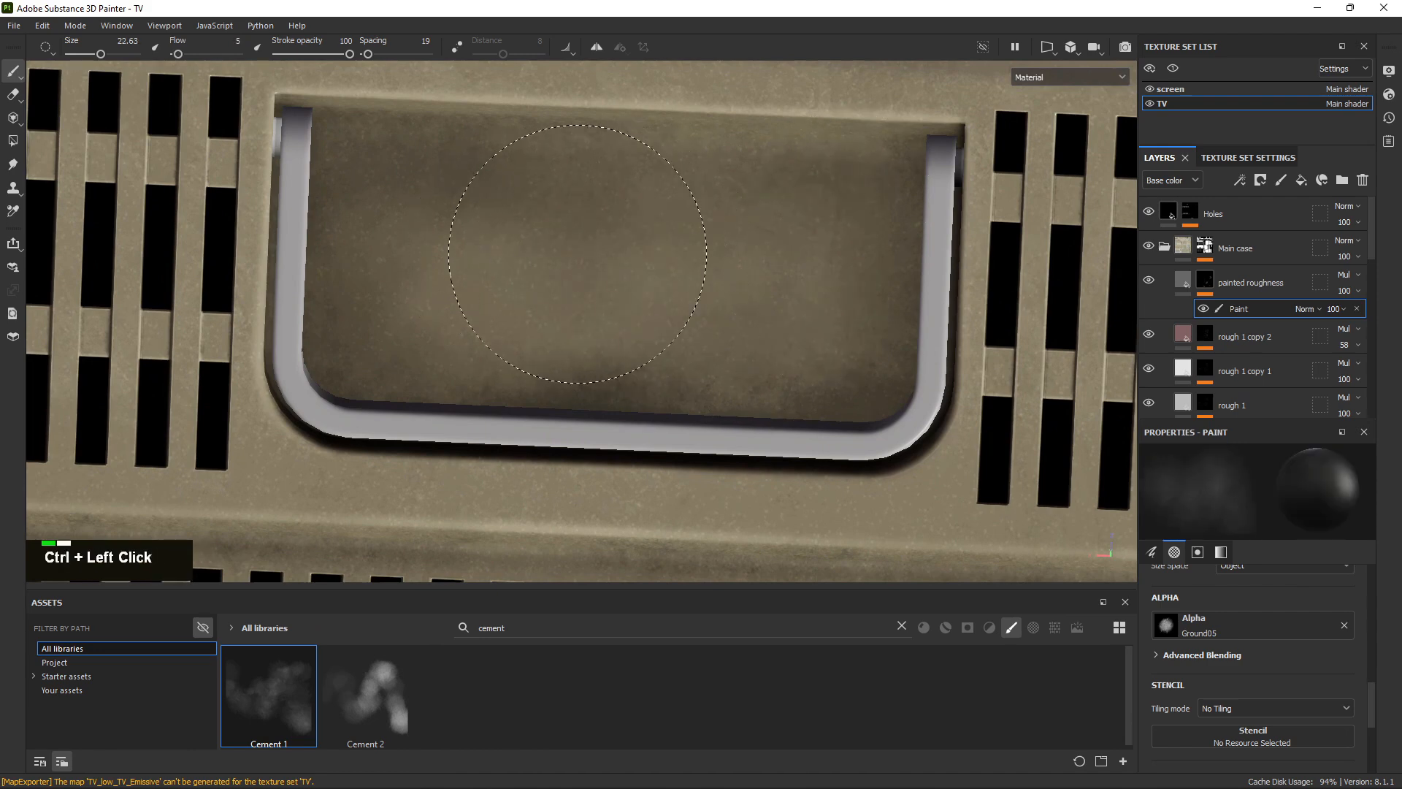
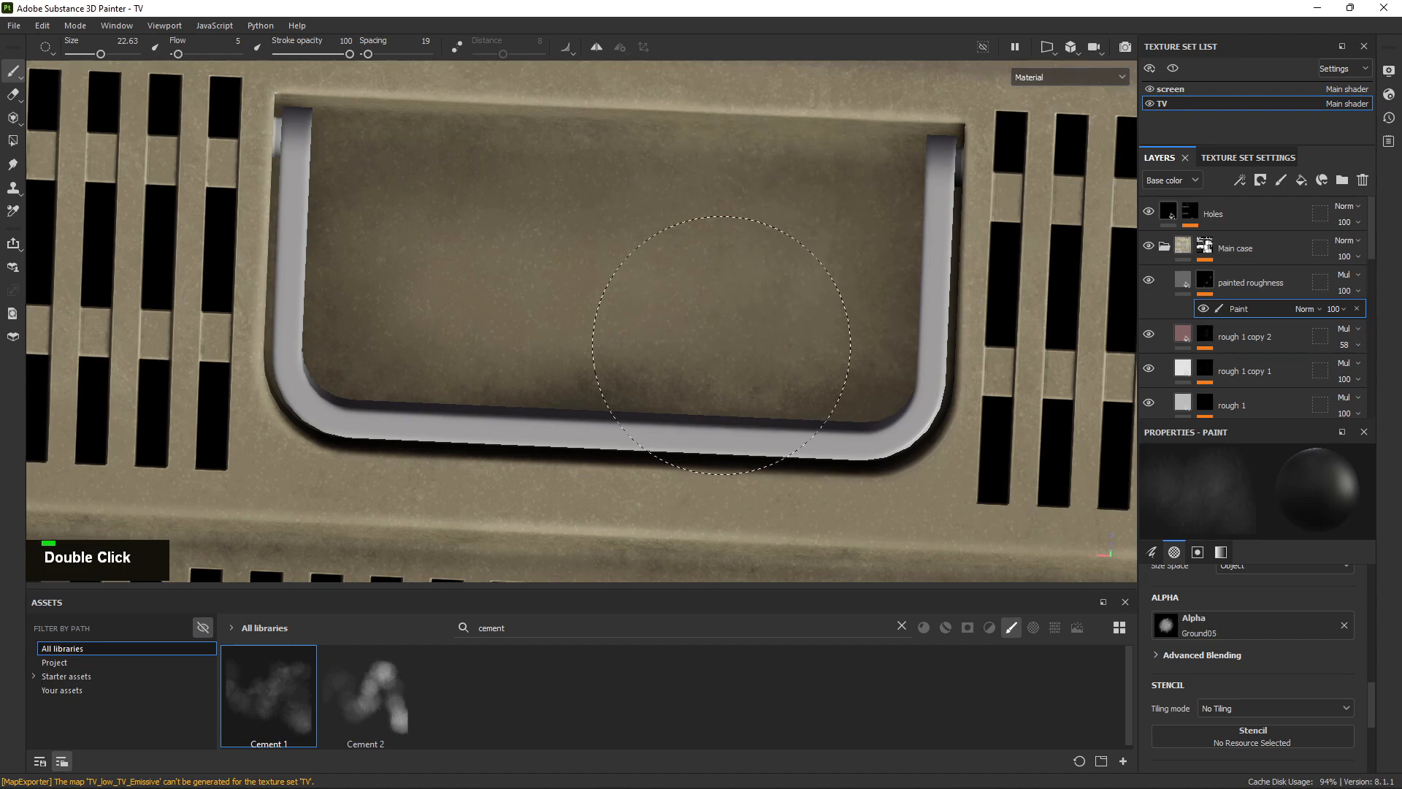
Raise the brush flow to 8 and dab white smudges on the opposite rounded corner of the top ledge.
{"action": "right_click_drag", "start_coordinate": [818, 345], "coordinate": [686, 256], "text": "alt"}
{"action": "left_click_drag", "start_coordinate": [686, 256], "coordinate": [658, 237], "text": "alt"}
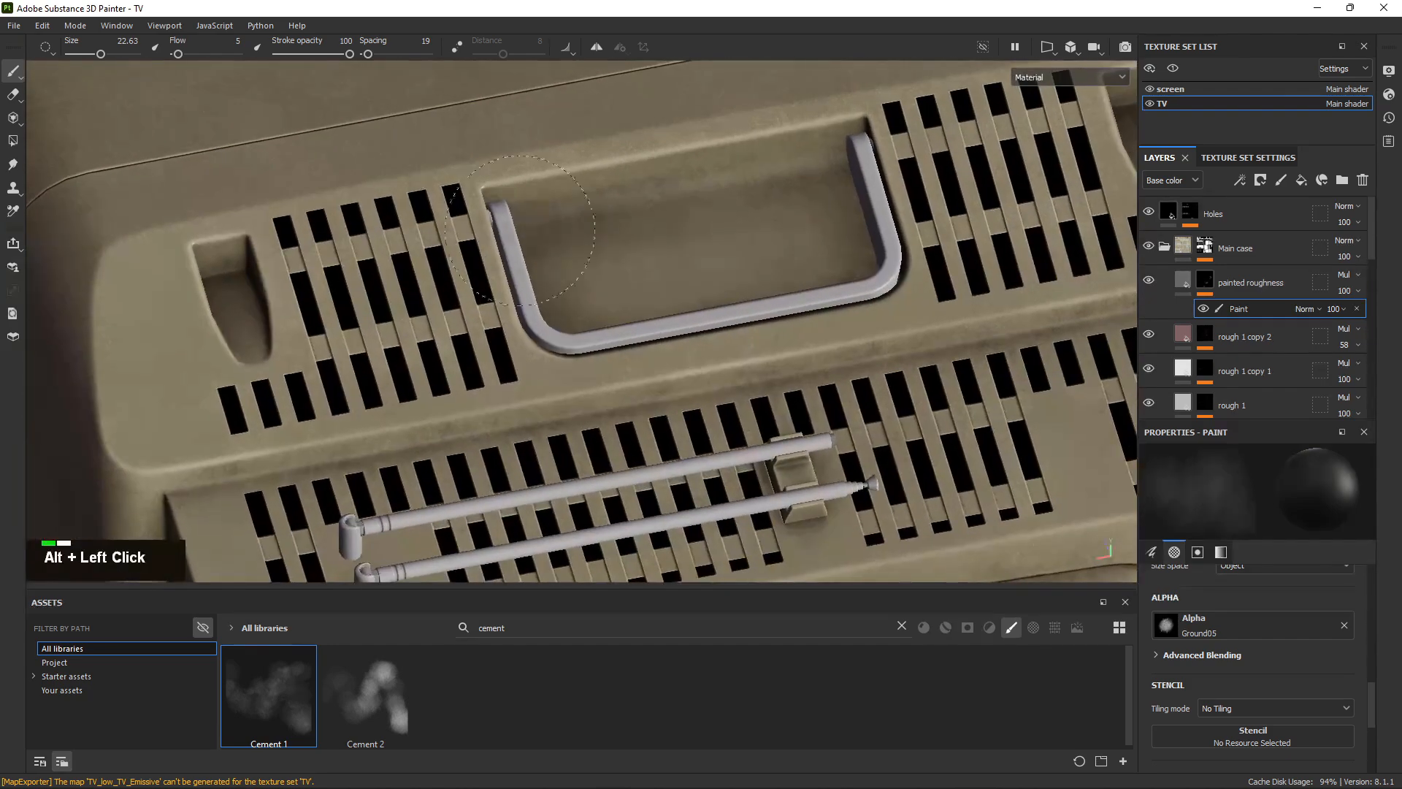
{"action": "middle_click_drag", "start_coordinate": [584, 244], "coordinate": [819, 249], "text": "alt"}
{"action": "left_click_drag", "start_coordinate": [731, 270], "coordinate": [643, 306], "text": "alt"}
{"action": "right_click_drag", "start_coordinate": [349, 395], "coordinate": [303, 391], "text": "shift"}
{"action": "right_click_drag", "start_coordinate": [303, 392], "coordinate": [589, 454], "text": "alt"}
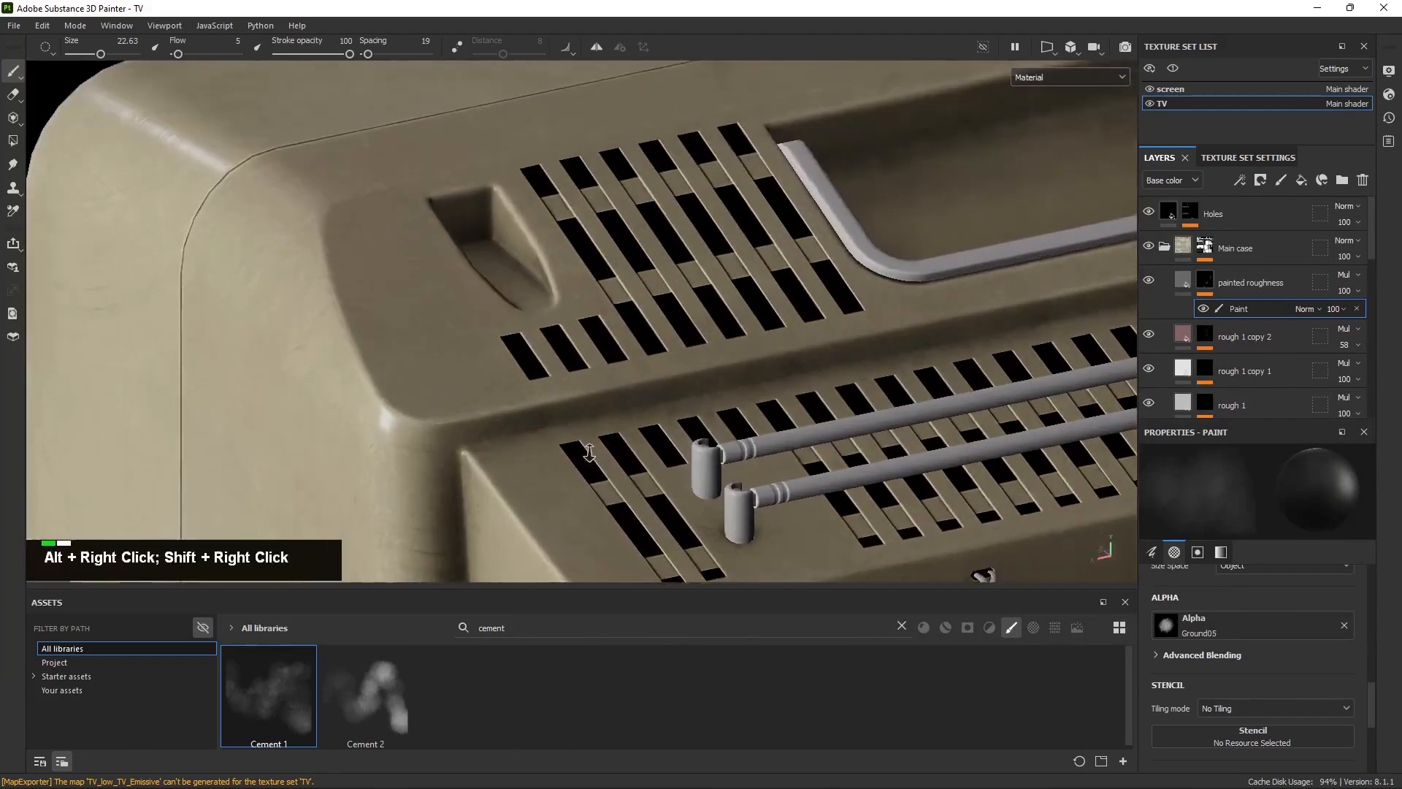
{"action": "left_click_drag", "start_coordinate": [589, 454], "coordinate": [538, 485], "text": "alt"}
{"action": "right_click_drag", "start_coordinate": [538, 485], "coordinate": [484, 416], "text": "shift"}
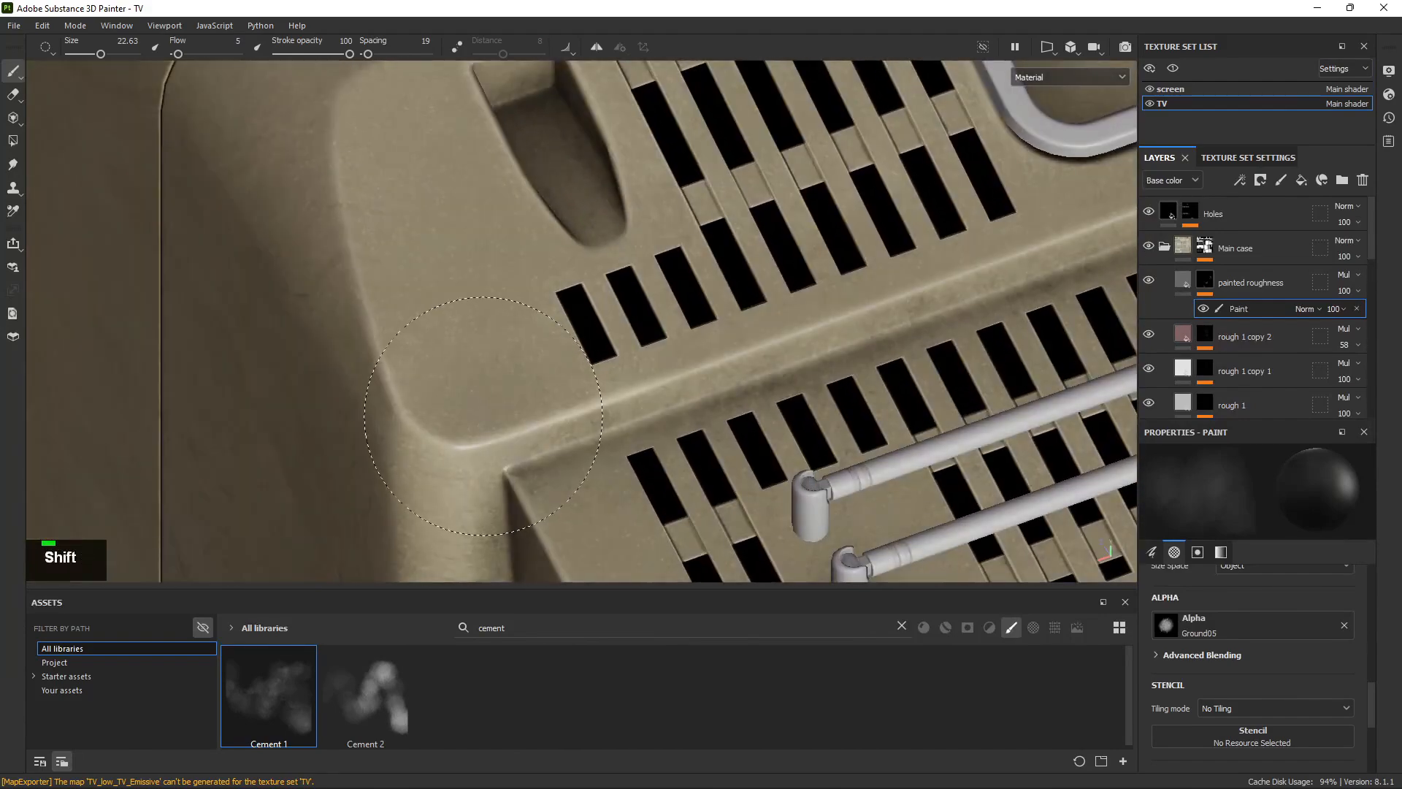
{"action": "key", "text": "x"}
{"action": "left_click", "coordinate": [482, 414], "text": "ctrl"}
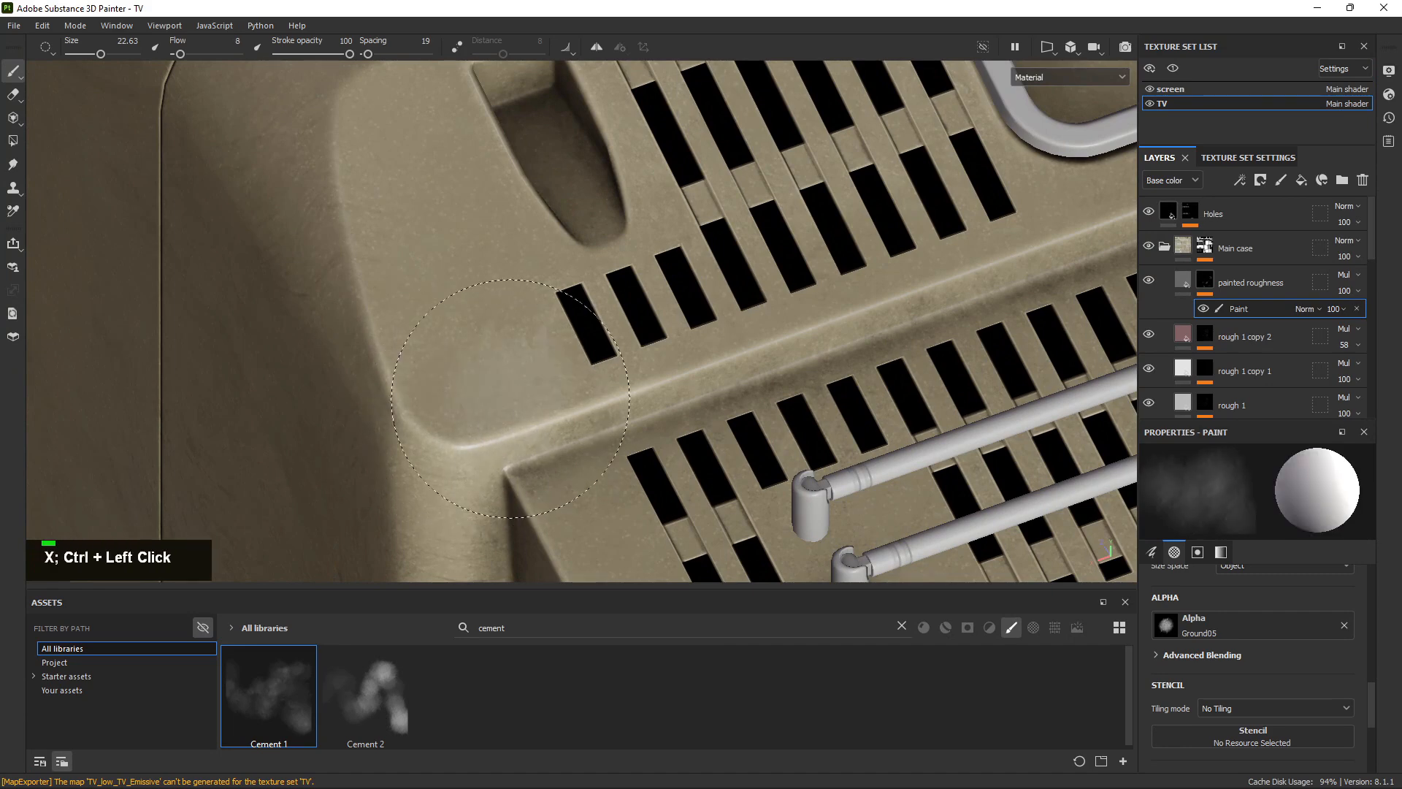
{"action": "double_click", "coordinate": [510, 399]}
Add a soft smudge along the outer edge of the top ledge, beside the case's side surface.
{"action": "left_click_drag", "start_coordinate": [423, 511], "coordinate": [511, 568], "text": "alt"}
{"action": "double_click", "coordinate": [319, 206]}
{"action": "right_click_drag", "start_coordinate": [501, 467], "coordinate": [300, 287], "text": "alt"}
{"action": "left_click_drag", "start_coordinate": [299, 286], "coordinate": [382, 244], "text": "alt"}
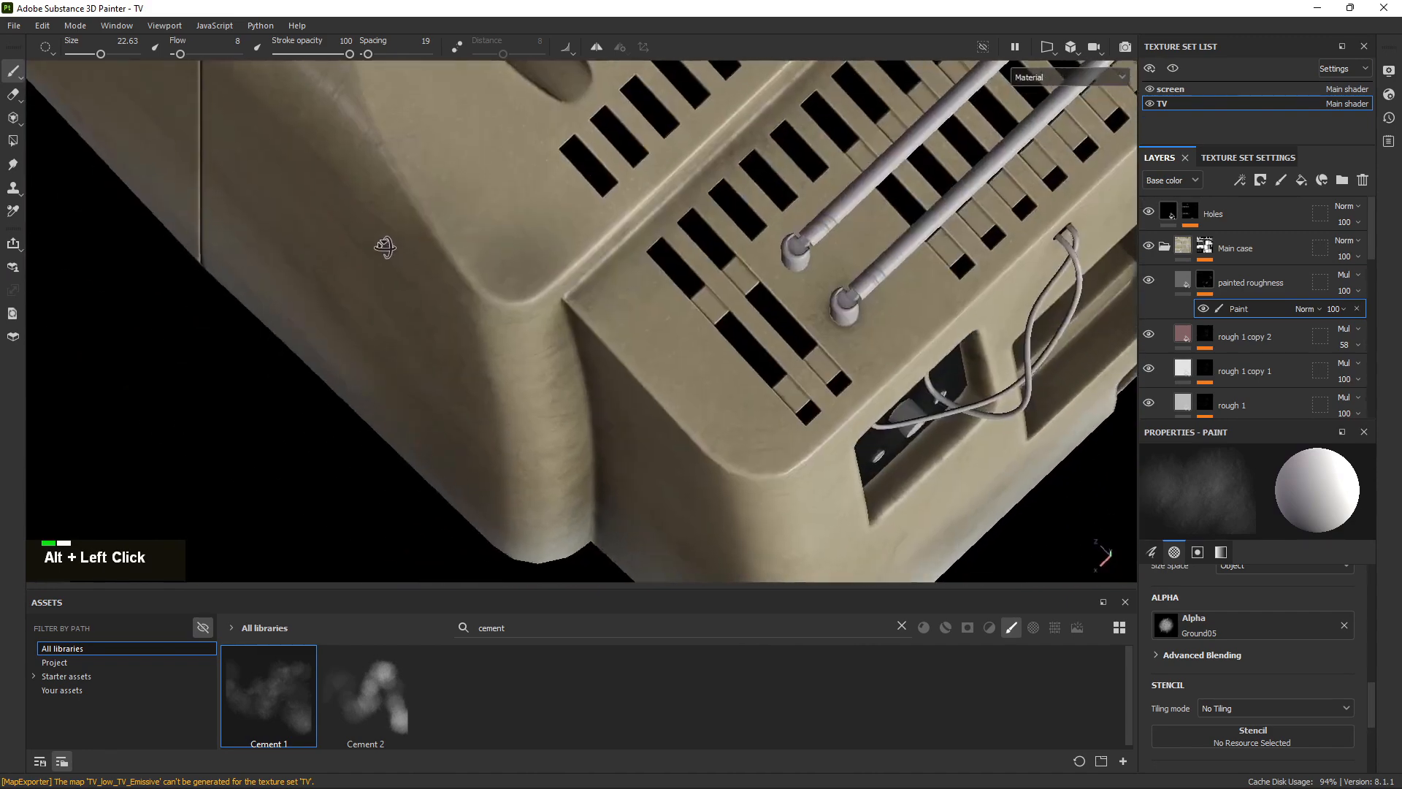
Dab white smudges on the upper front part of the case's side, in front of the vertical seam.
{"action": "scroll", "coordinate": [470, 401], "scroll_direction": "down", "scroll_amount": 3, "text": "alt"}
{"action": "left_click_drag", "start_coordinate": [469, 401], "coordinate": [445, 270], "text": "alt"}
{"action": "key", "text": "x"}
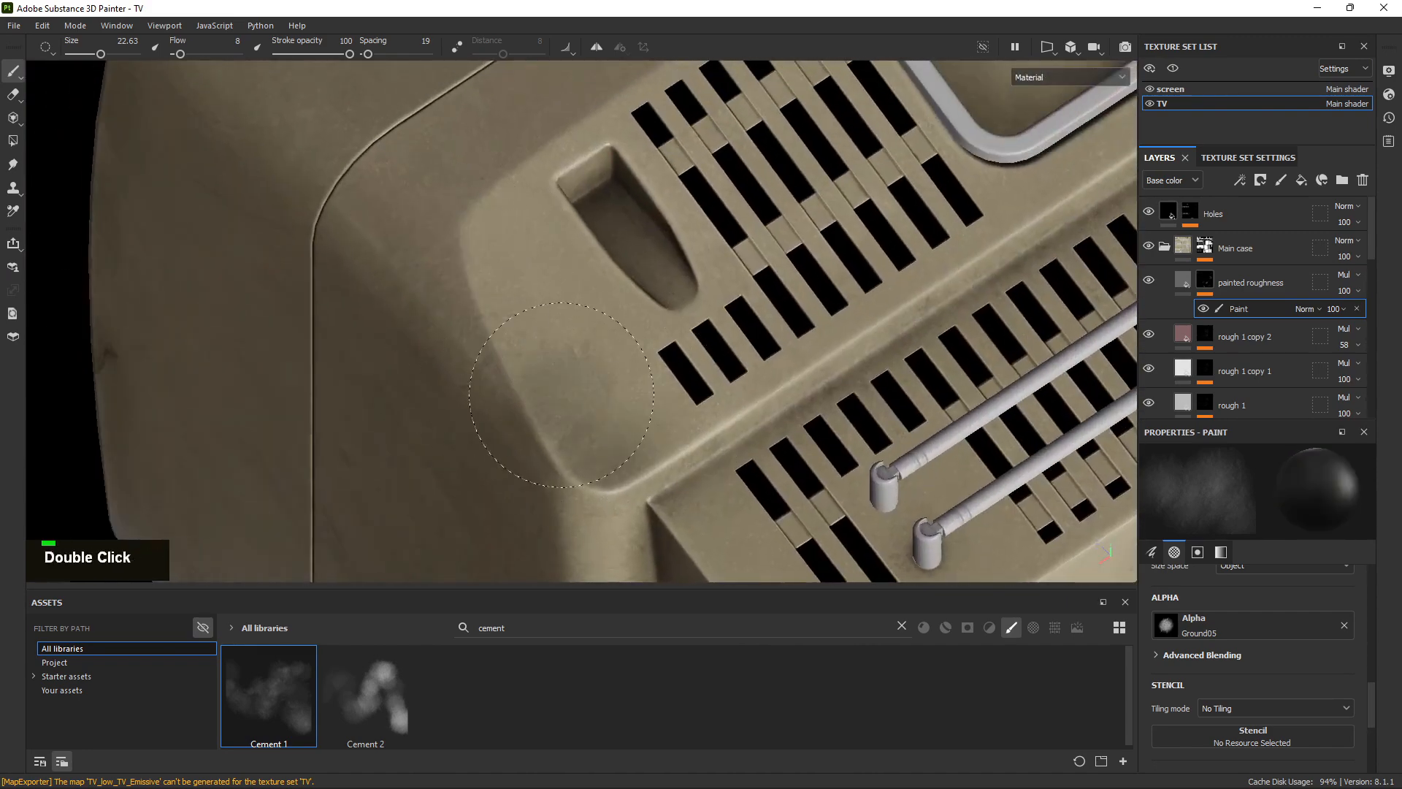
{"action": "scroll", "coordinate": [676, 438], "scroll_direction": "down", "scroll_amount": 3}
{"action": "left_click_drag", "start_coordinate": [366, 350], "coordinate": [501, 347], "text": "alt"}
{"action": "right_click_drag", "start_coordinate": [501, 348], "coordinate": [447, 327], "text": "shift"}
{"action": "middle_click_drag", "start_coordinate": [447, 327], "coordinate": [464, 396], "text": "alt"}
{"action": "left_click_drag", "start_coordinate": [464, 396], "coordinate": [399, 265], "text": "alt"}
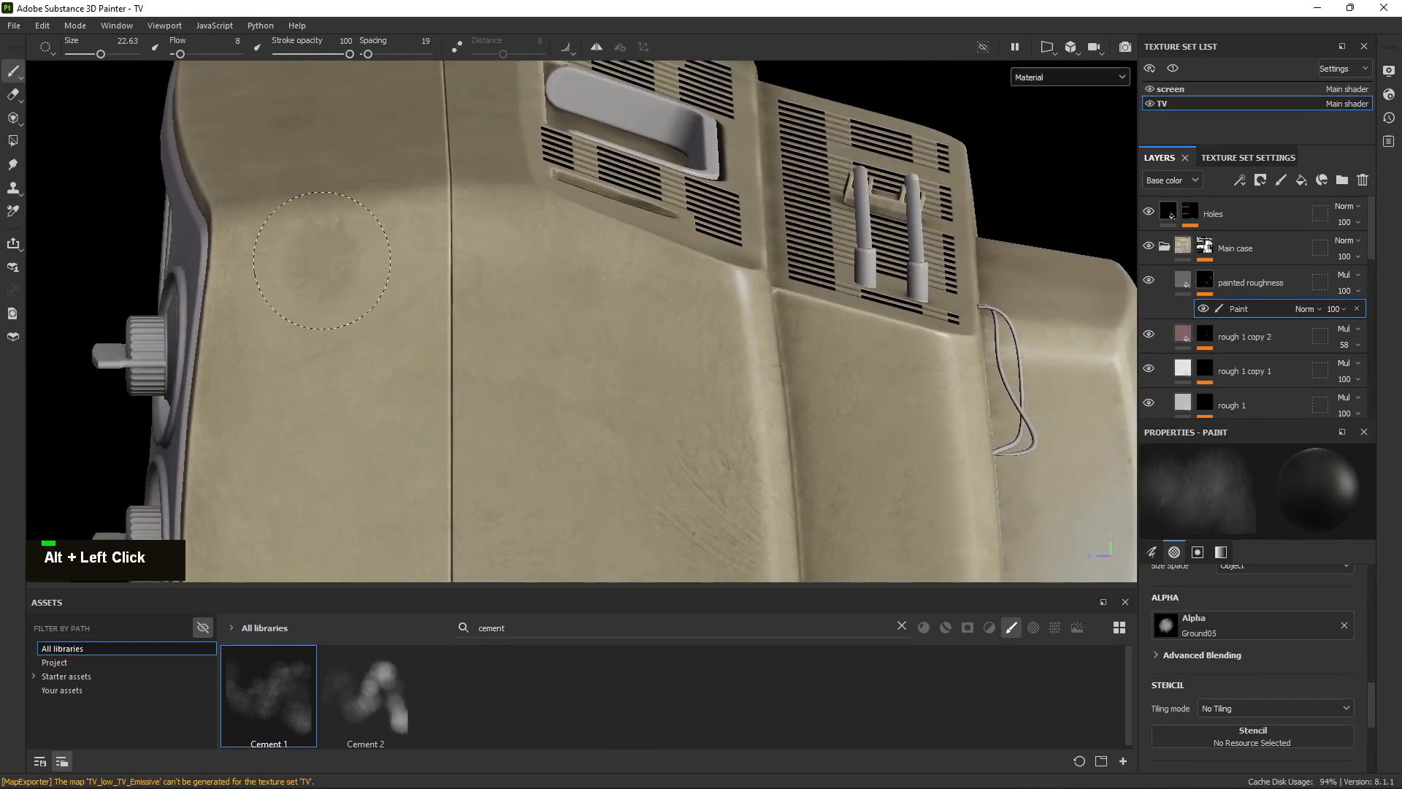
{"action": "key", "text": "x"}
{"action": "double_click", "coordinate": [338, 341]}
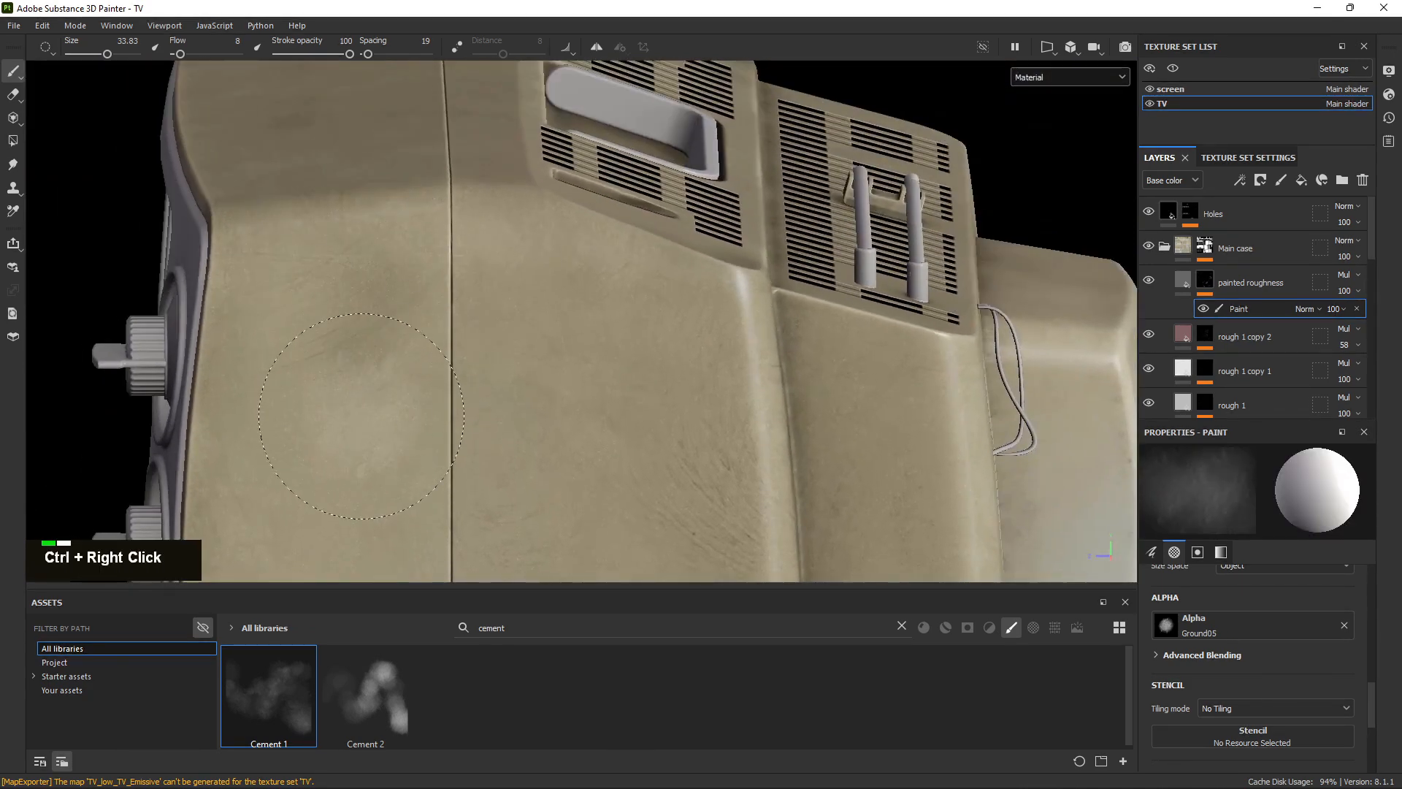
Set the brush size to 37.41 and soften the smudges on the side's upper front part with black mask color.
{"action": "right_click_drag", "start_coordinate": [362, 416], "coordinate": [373, 416], "text": "ctrl"}
{"action": "key", "text": "x"}
{"action": "double_click", "coordinate": [405, 293]}
{"action": "middle_click_drag", "start_coordinate": [429, 411], "coordinate": [443, 291], "text": "alt"}
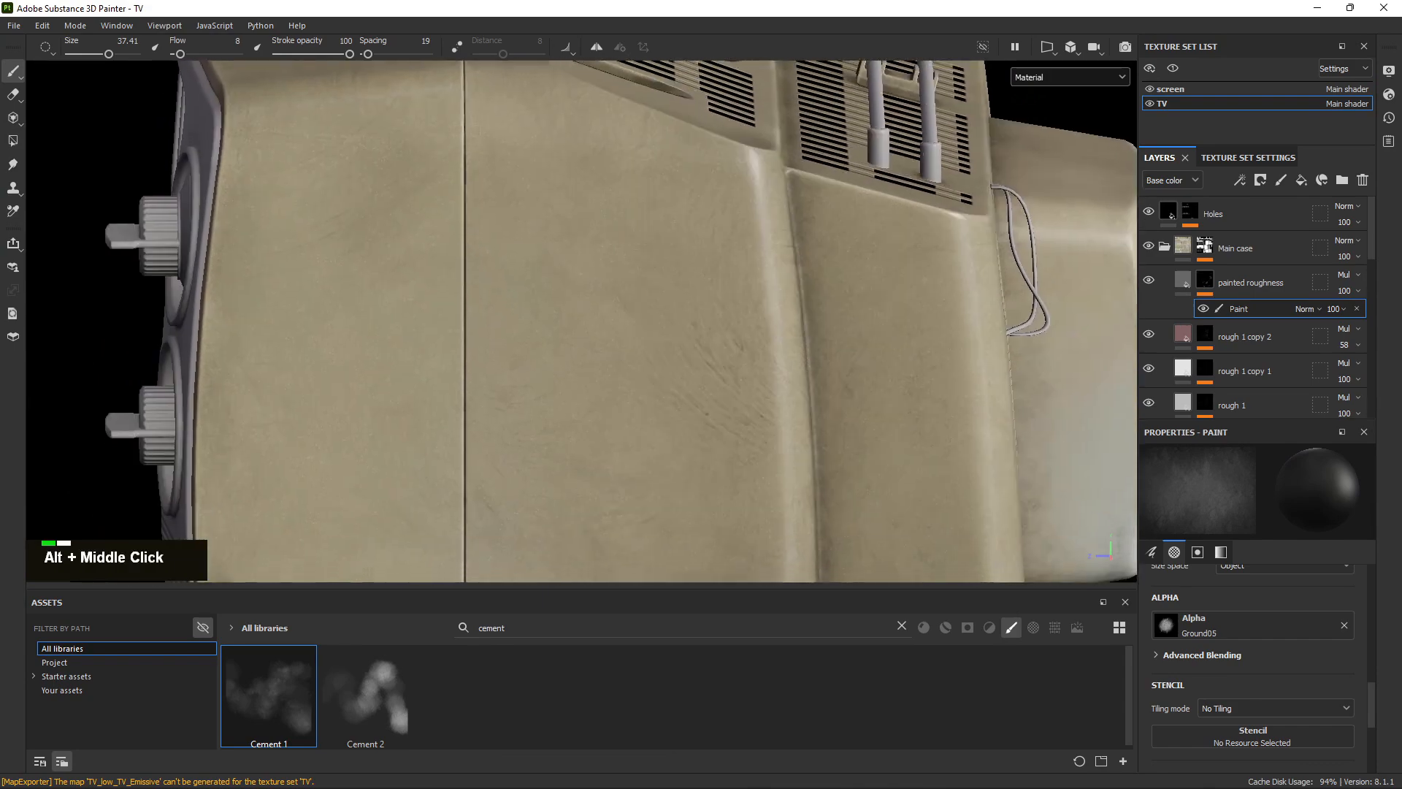
Dab white smudges on the lower front area of the case's side, just above the base.
{"action": "mouse_move", "coordinate": [460, 380]}
{"action": "left_mouse_down", "text": "alt"}
{"action": "mouse_move", "coordinate": [485, 417]}
{"action": "mouse_move", "coordinate": [452, 336]}
{"action": "left_mouse_up", "text": "alt"}
{"action": "right_click_drag", "start_coordinate": [452, 336], "coordinate": [384, 269], "text": "alt"}
{"action": "middle_click_drag", "start_coordinate": [453, 547], "coordinate": [340, 285], "text": "alt"}
{"action": "left_click_drag", "start_coordinate": [340, 329], "coordinate": [359, 362], "text": "alt"}
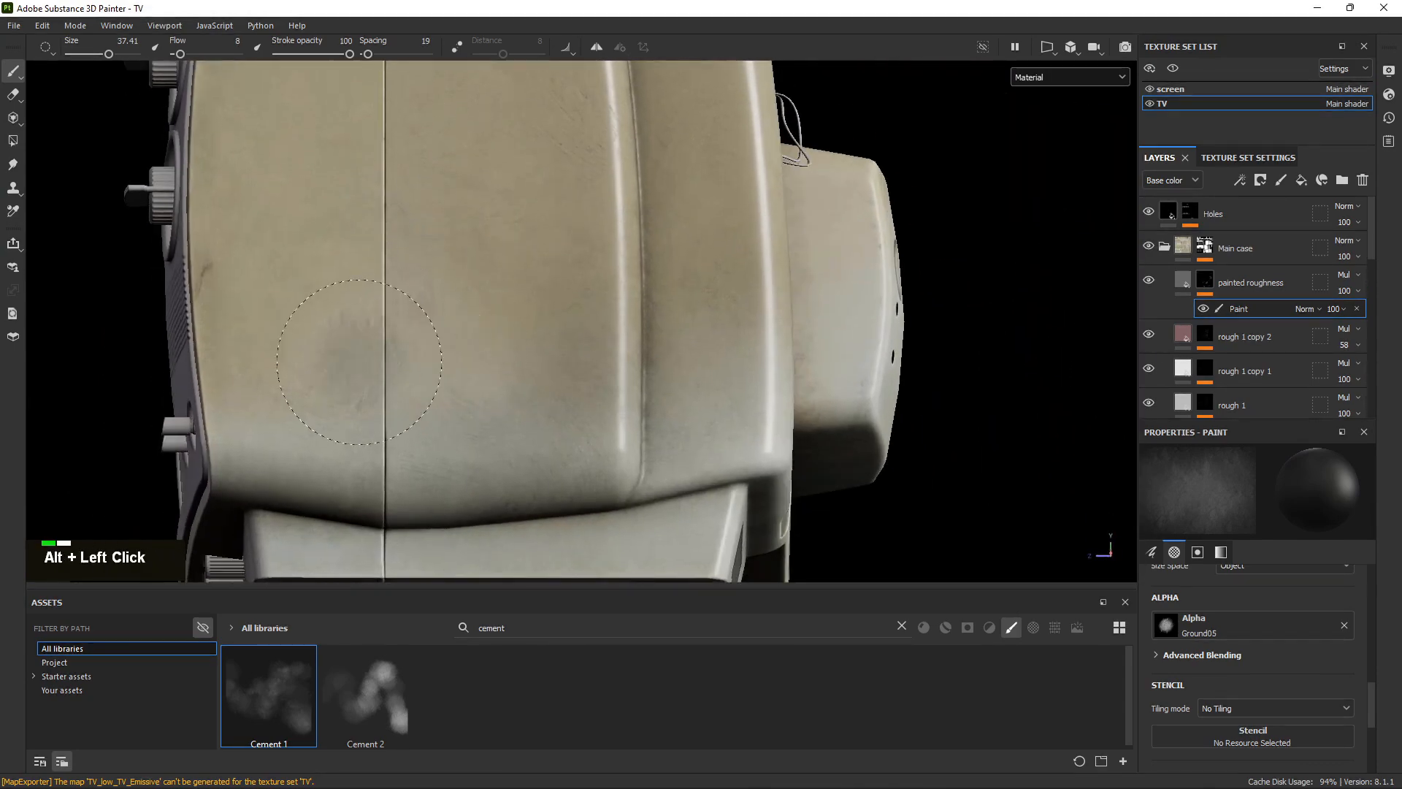
{"action": "key", "text": "x"}
{"action": "double_click", "coordinate": [295, 468]}
Dab black mask color over the front part of the side, above its lower smudges, to break them up.
{"action": "right_click_drag", "start_coordinate": [340, 473], "coordinate": [365, 431], "text": "alt"}
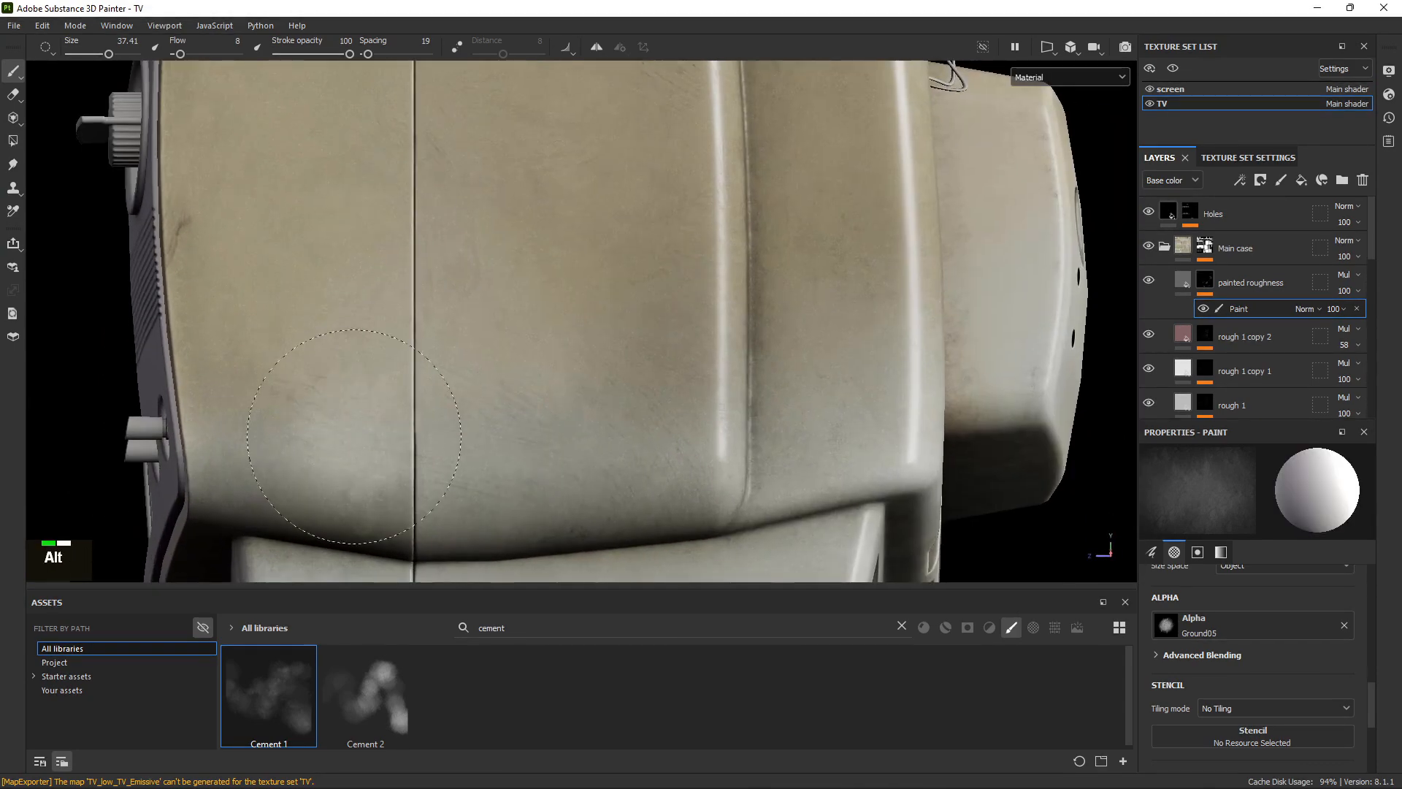
{"action": "middle_click_drag", "start_coordinate": [365, 431], "coordinate": [498, 369], "text": "alt"}
{"action": "key", "text": "x"}
{"action": "left_click", "coordinate": [356, 219]}
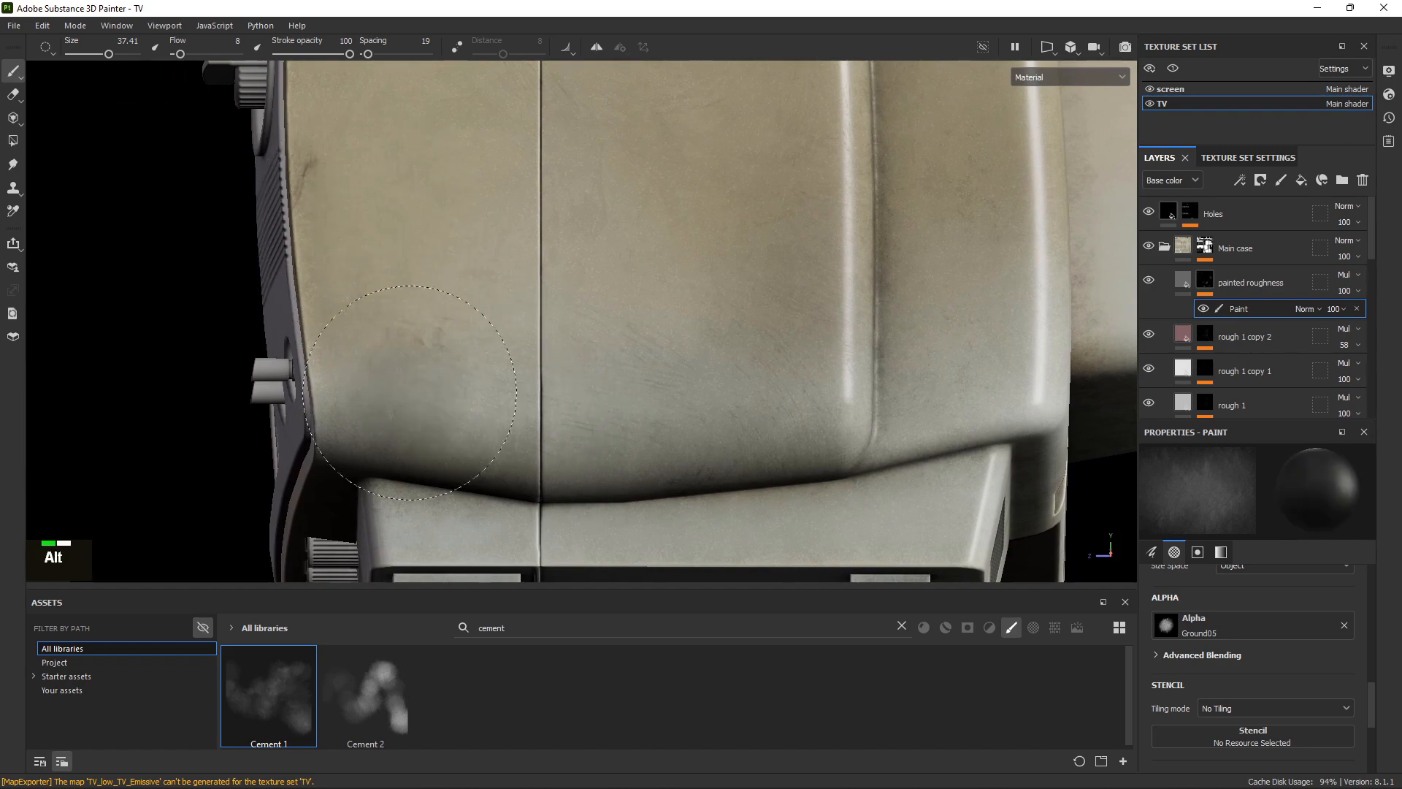
Set the brush size to 14.11 and flow to 9 and dab small smudges on the front base strip beside its grille.
{"action": "left_click_drag", "start_coordinate": [410, 393], "coordinate": [504, 389], "text": "alt"}
{"action": "right_click_drag", "start_coordinate": [504, 389], "coordinate": [342, 380], "text": "alt"}
{"action": "middle_click_drag", "start_coordinate": [341, 380], "coordinate": [614, 369], "text": "alt"}
{"action": "mouse_move", "coordinate": [614, 368]}
{"action": "right_mouse_down", "text": "shift"}
{"action": "mouse_move", "coordinate": [584, 377]}
{"action": "mouse_move", "coordinate": [759, 424]}
{"action": "right_mouse_up", "text": "shift"}
{"action": "left_click_drag", "start_coordinate": [759, 424], "coordinate": [814, 454], "text": "alt"}
{"action": "key", "text": "x"}
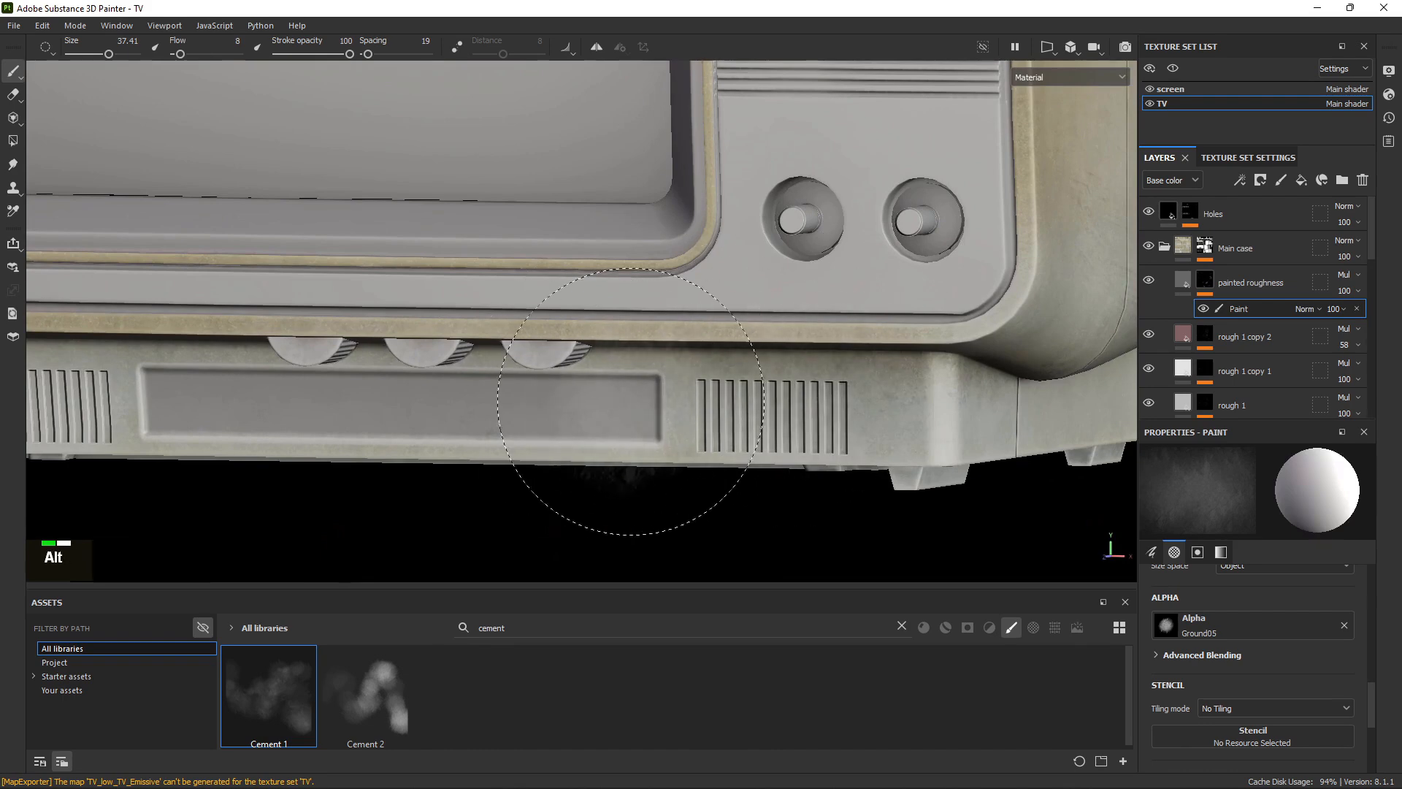
{"action": "left_click_drag", "start_coordinate": [631, 402], "coordinate": [831, 426], "text": "alt"}
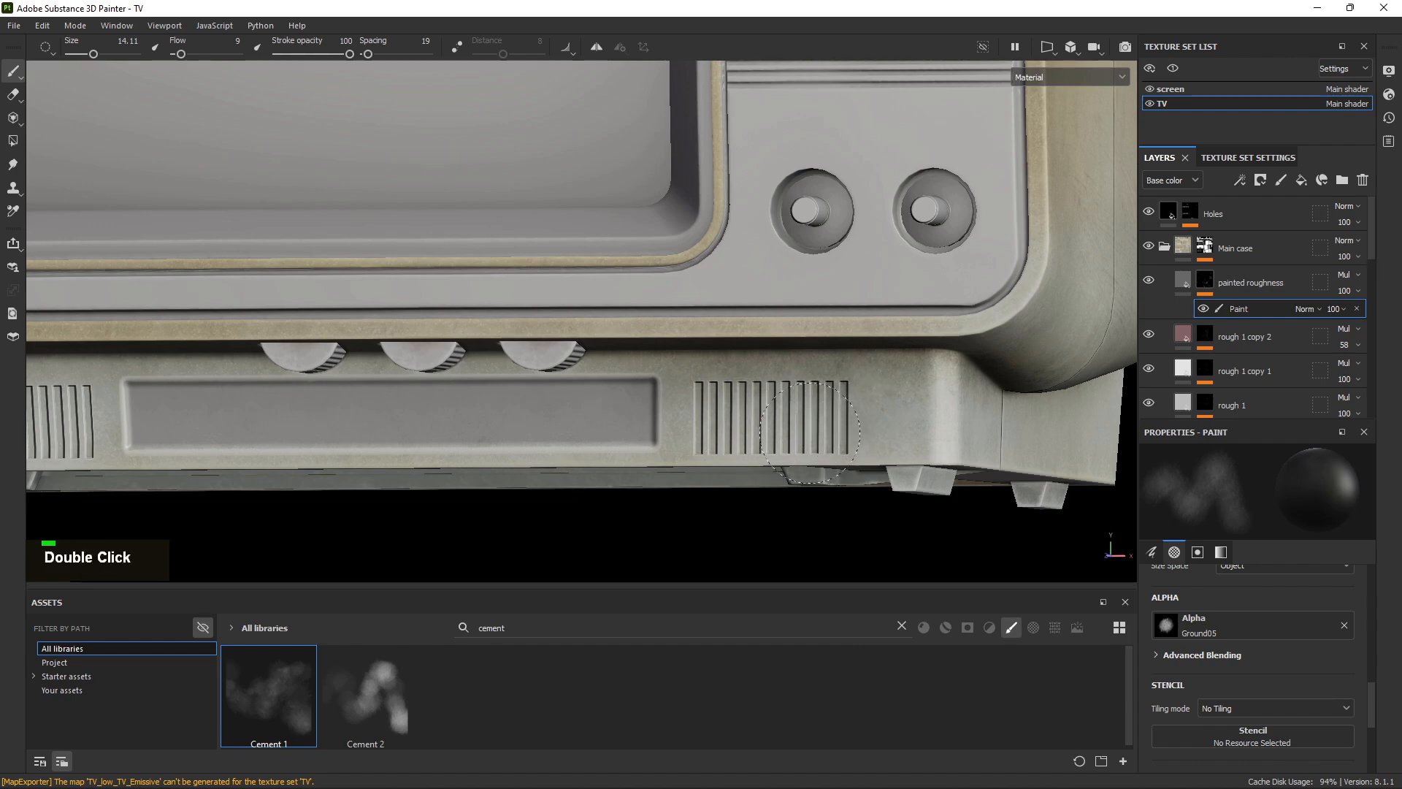
Set the brush size to 34.05 and dab white smudges along the lower part of the case's opposite side.
{"action": "left_click_drag", "start_coordinate": [810, 432], "coordinate": [731, 439], "text": "alt"}
{"action": "right_click_drag", "start_coordinate": [730, 439], "coordinate": [886, 511], "text": "alt"}
{"action": "middle_click_drag", "start_coordinate": [885, 511], "coordinate": [407, 278], "text": "alt"}
{"action": "left_click_drag", "start_coordinate": [407, 278], "coordinate": [445, 291], "text": "alt"}
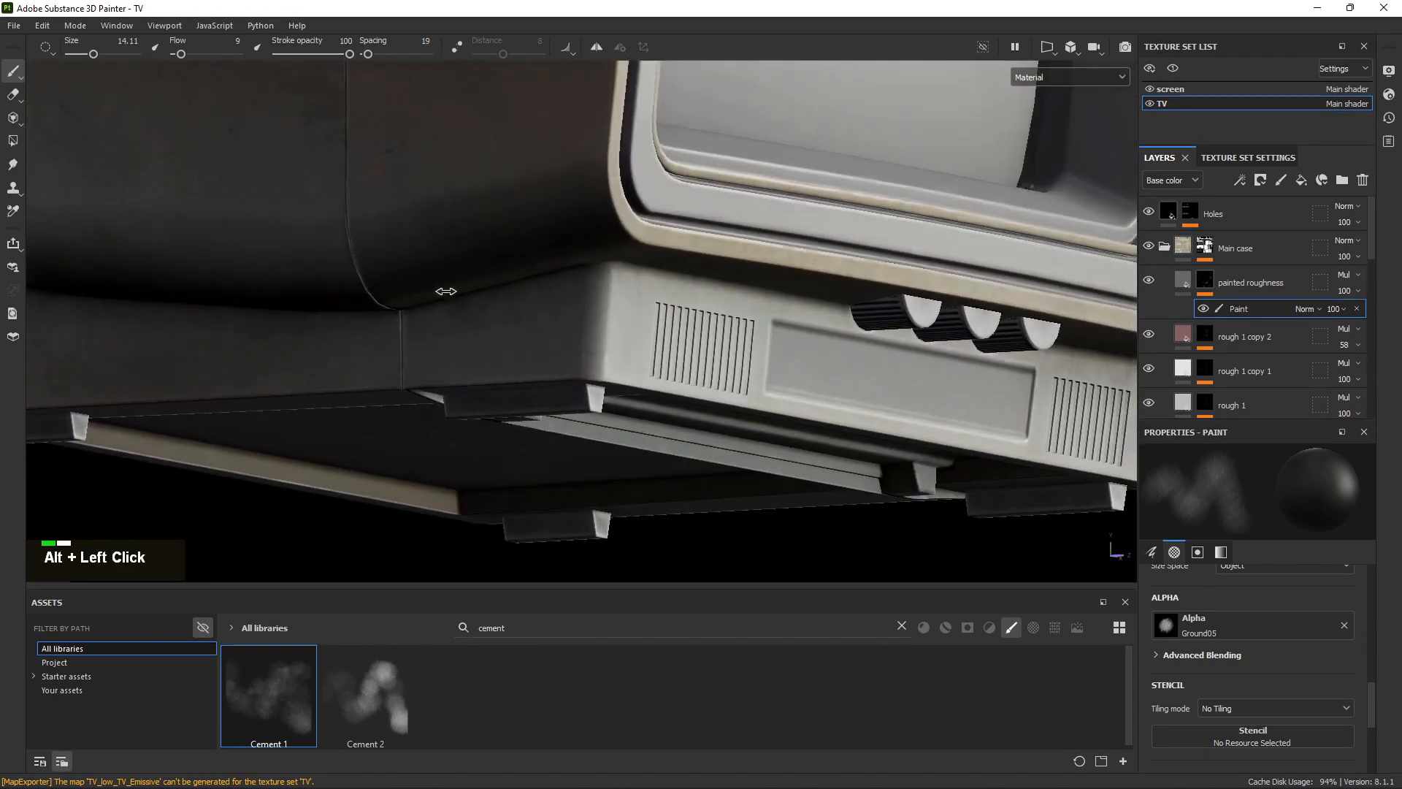
{"action": "mouse_move", "coordinate": [446, 291]}
{"action": "right_mouse_down", "text": "shift"}
{"action": "mouse_move", "coordinate": [400, 294]}
{"action": "mouse_move", "coordinate": [460, 296]}
{"action": "right_mouse_up", "text": "shift"}
{"action": "middle_click_drag", "start_coordinate": [351, 281], "coordinate": [525, 395], "text": "alt"}
{"action": "left_click_drag", "start_coordinate": [526, 395], "coordinate": [583, 413], "text": "alt"}
{"action": "right_click_drag", "start_coordinate": [582, 414], "coordinate": [650, 414], "text": "ctrl"}
{"action": "key", "text": "x"}
{"action": "left_click", "coordinate": [427, 420]}
{"action": "left_click", "coordinate": [262, 330]}
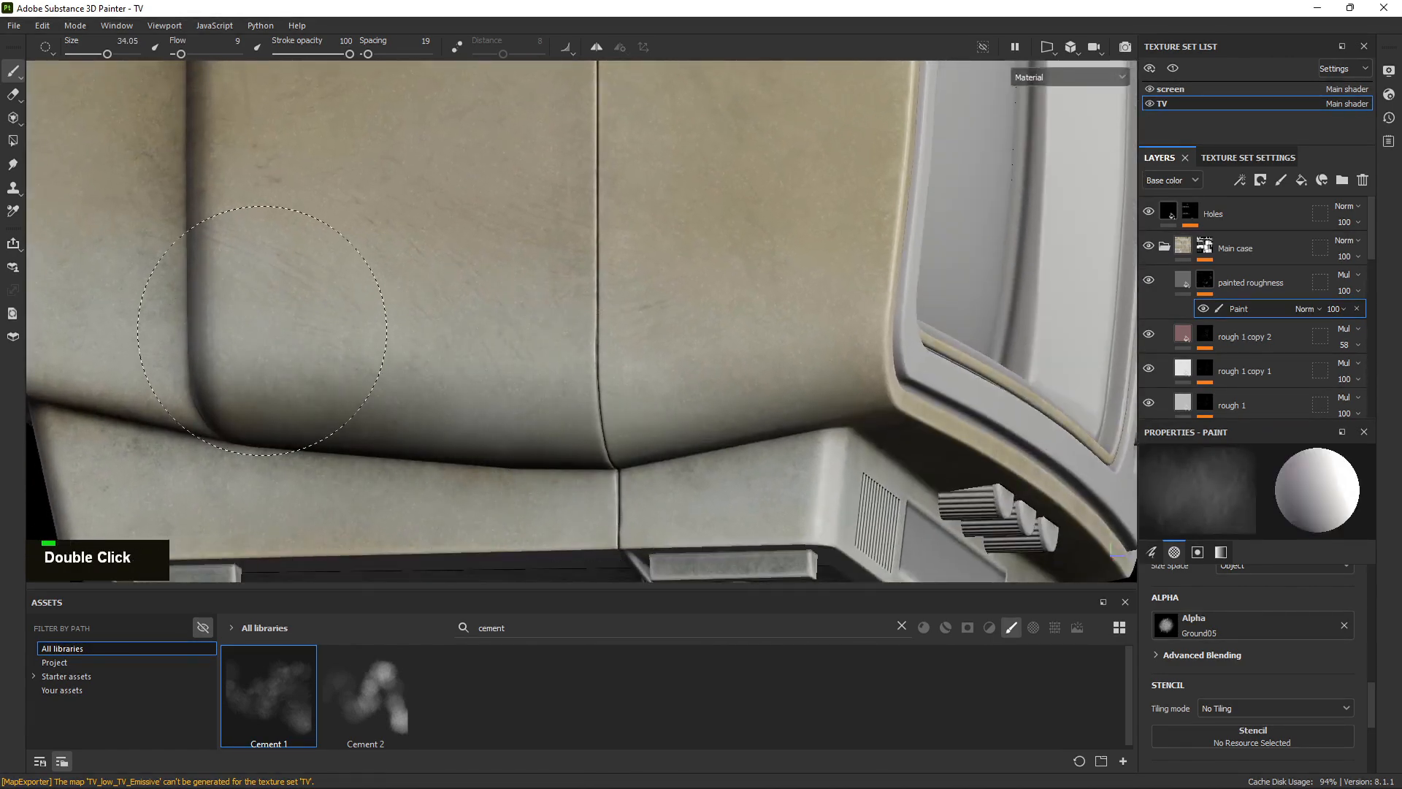
Dab black smudges around the rear upper corner of the case's side, beside the antenna vent slots.
{"action": "left_click_drag", "start_coordinate": [261, 330], "coordinate": [205, 263], "text": "alt"}
{"action": "right_click_drag", "start_coordinate": [204, 263], "coordinate": [156, 147], "text": "alt"}
{"action": "left_click_drag", "start_coordinate": [157, 146], "coordinate": [304, 436], "text": "alt"}
{"action": "right_click_drag", "start_coordinate": [304, 435], "coordinate": [538, 398], "text": "alt"}
{"action": "left_click_drag", "start_coordinate": [538, 397], "coordinate": [424, 349], "text": "alt"}
{"action": "middle_click_drag", "start_coordinate": [438, 348], "coordinate": [473, 346], "text": "alt"}
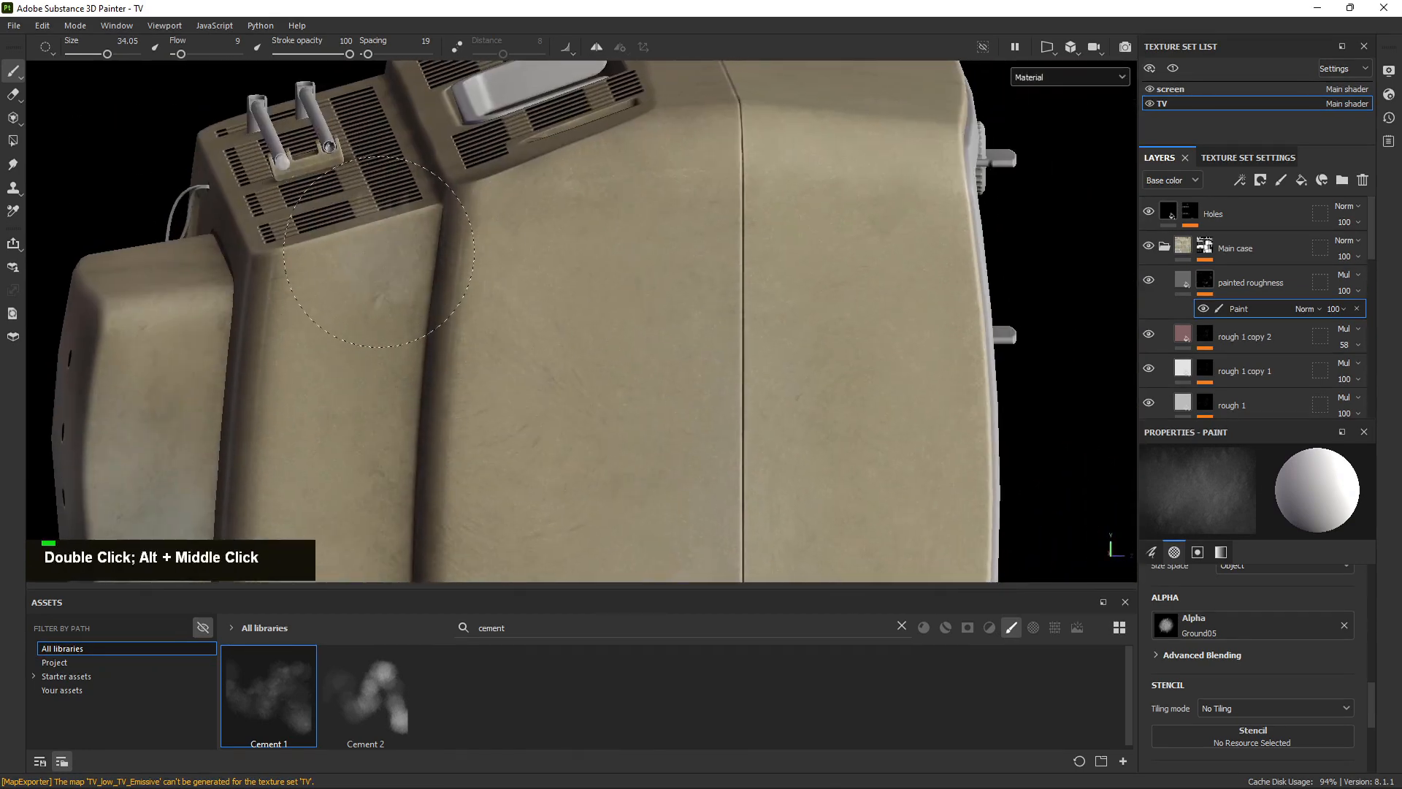
{"action": "right_click_drag", "start_coordinate": [333, 300], "coordinate": [685, 383], "text": "alt"}
{"action": "double_click", "coordinate": [367, 207]}
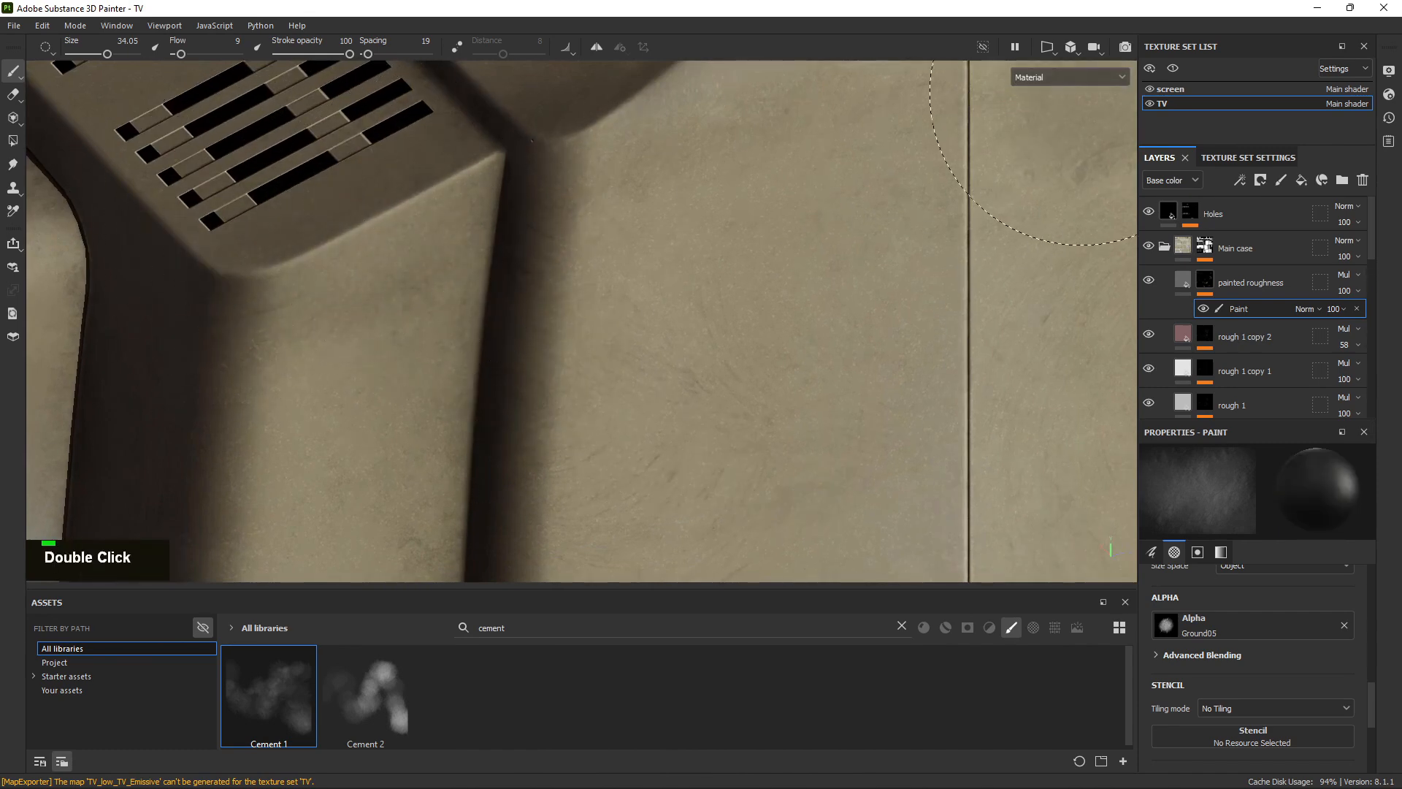
Show only the Roughness channel and paint variation below the rear vent slots, alternating white and black mask colors.
{"action": "left_click", "coordinate": [1050, 78]}
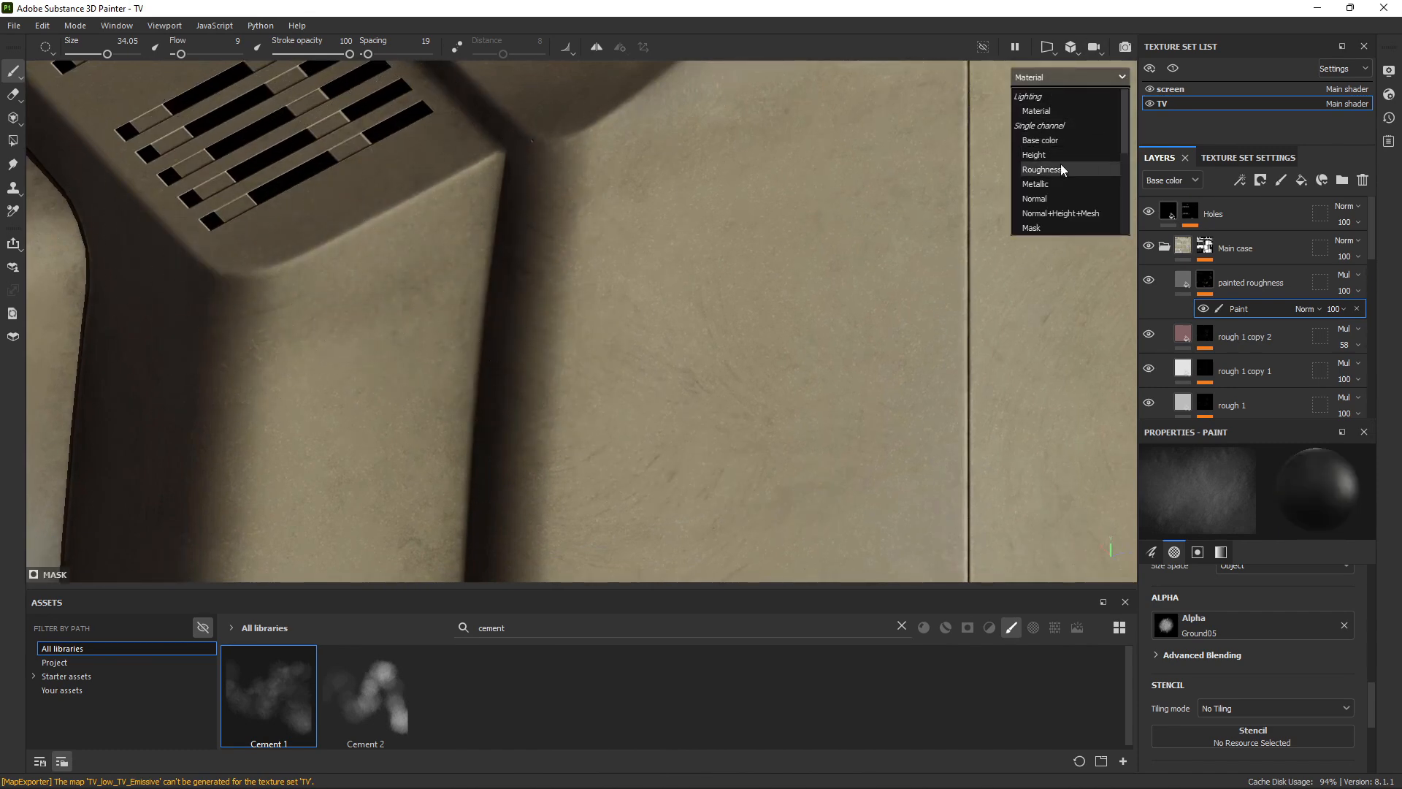
{"action": "left_click", "coordinate": [1059, 169]}
{"action": "left_click_drag", "start_coordinate": [626, 360], "coordinate": [436, 290], "text": "alt"}
{"action": "key", "text": "x"}
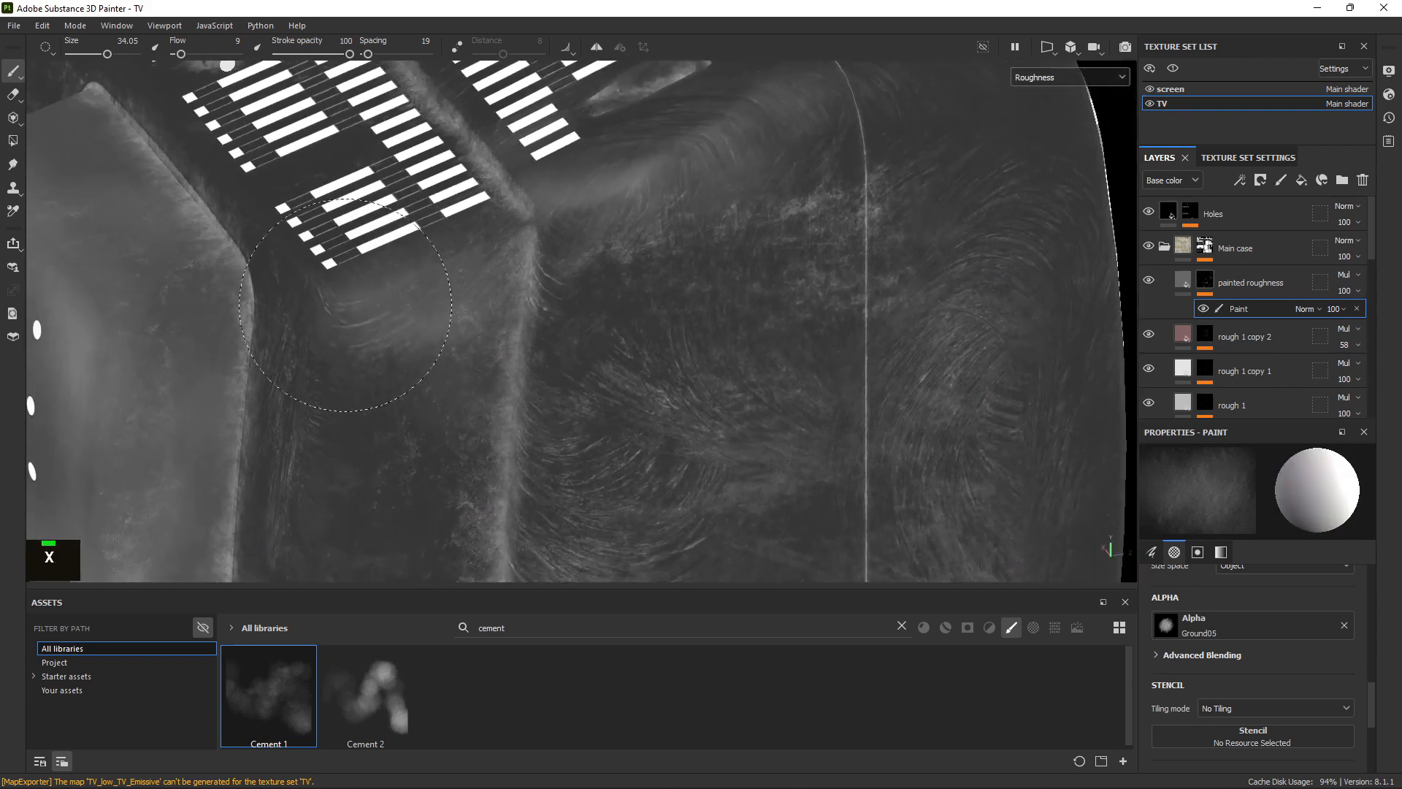
{"action": "left_click_drag", "start_coordinate": [324, 285], "coordinate": [438, 274], "text": "alt"}
{"action": "key", "text": "x"}
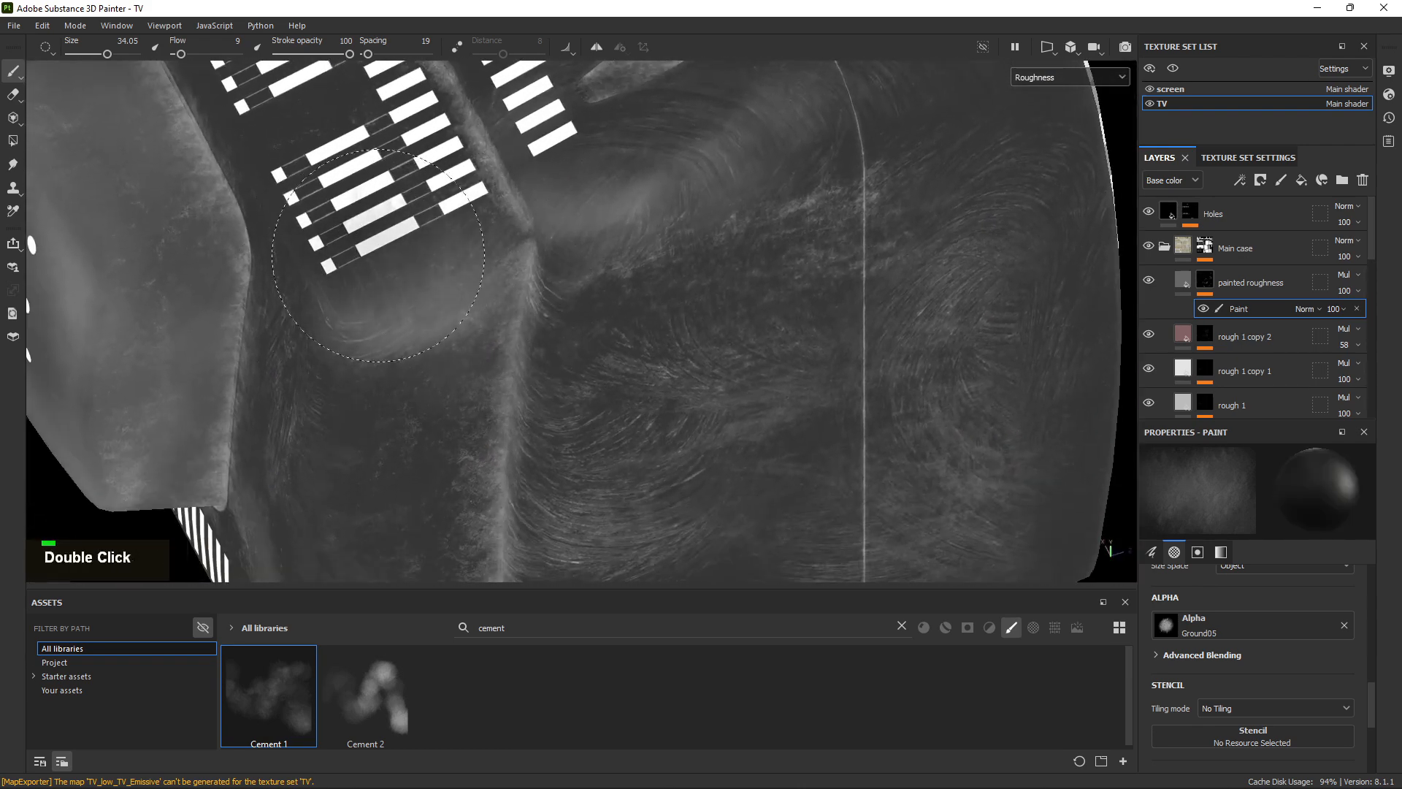
{"action": "key", "text": "x"}
Paint uneven roughness patches across the top panel between the handle recess and the front frame.
{"action": "middle_click_drag", "start_coordinate": [1044, 323], "coordinate": [695, 403], "text": "alt"}
{"action": "left_click_drag", "start_coordinate": [695, 404], "coordinate": [131, 271], "text": "alt"}
{"action": "middle_click_drag", "start_coordinate": [840, 357], "coordinate": [624, 420], "text": "alt"}
{"action": "left_click_drag", "start_coordinate": [624, 420], "coordinate": [511, 351], "text": "alt"}
{"action": "middle_click_drag", "start_coordinate": [511, 350], "coordinate": [462, 268], "text": "alt"}
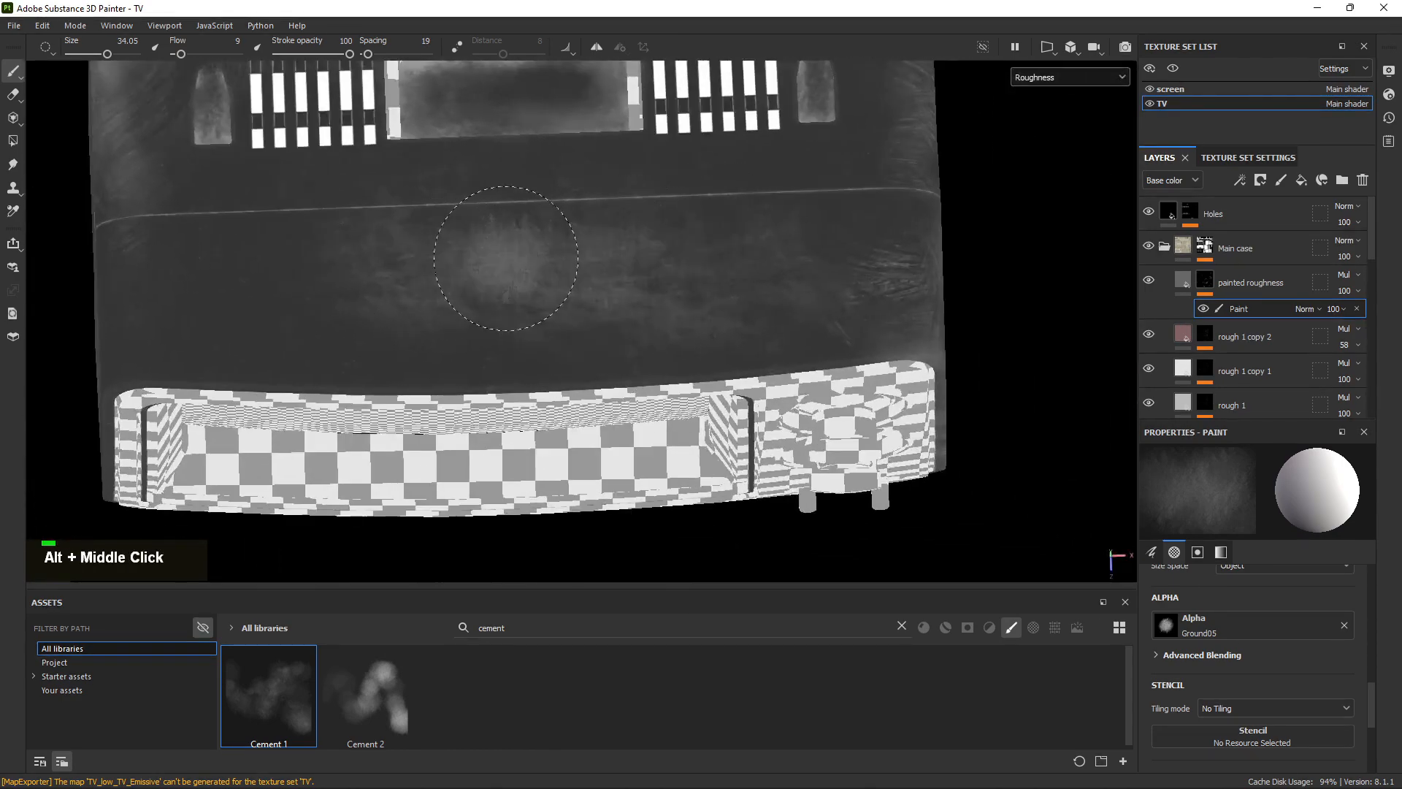
{"action": "key", "text": "x"}
{"action": "key", "text": "x"}
{"action": "double_click", "coordinate": [688, 250]}
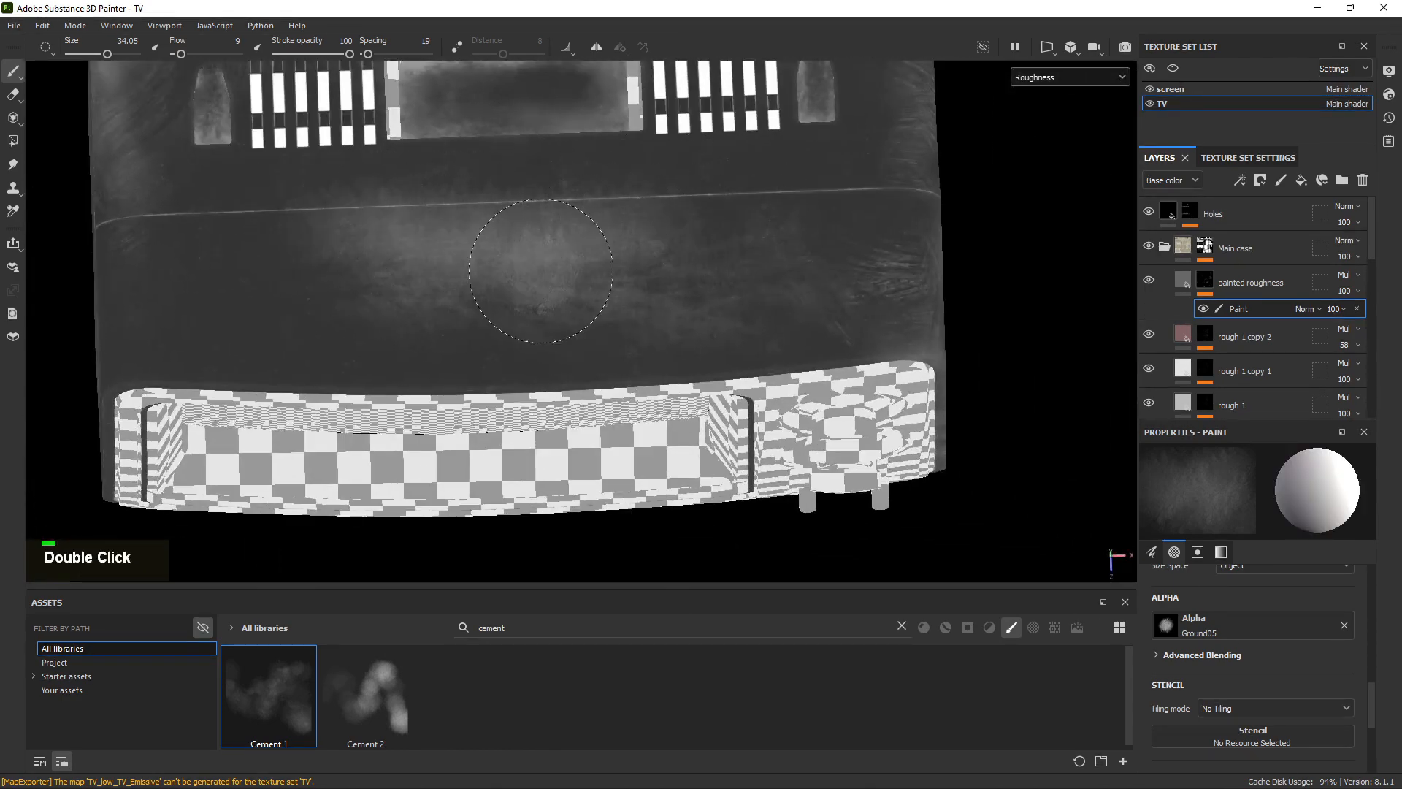
{"action": "key", "text": "x"}
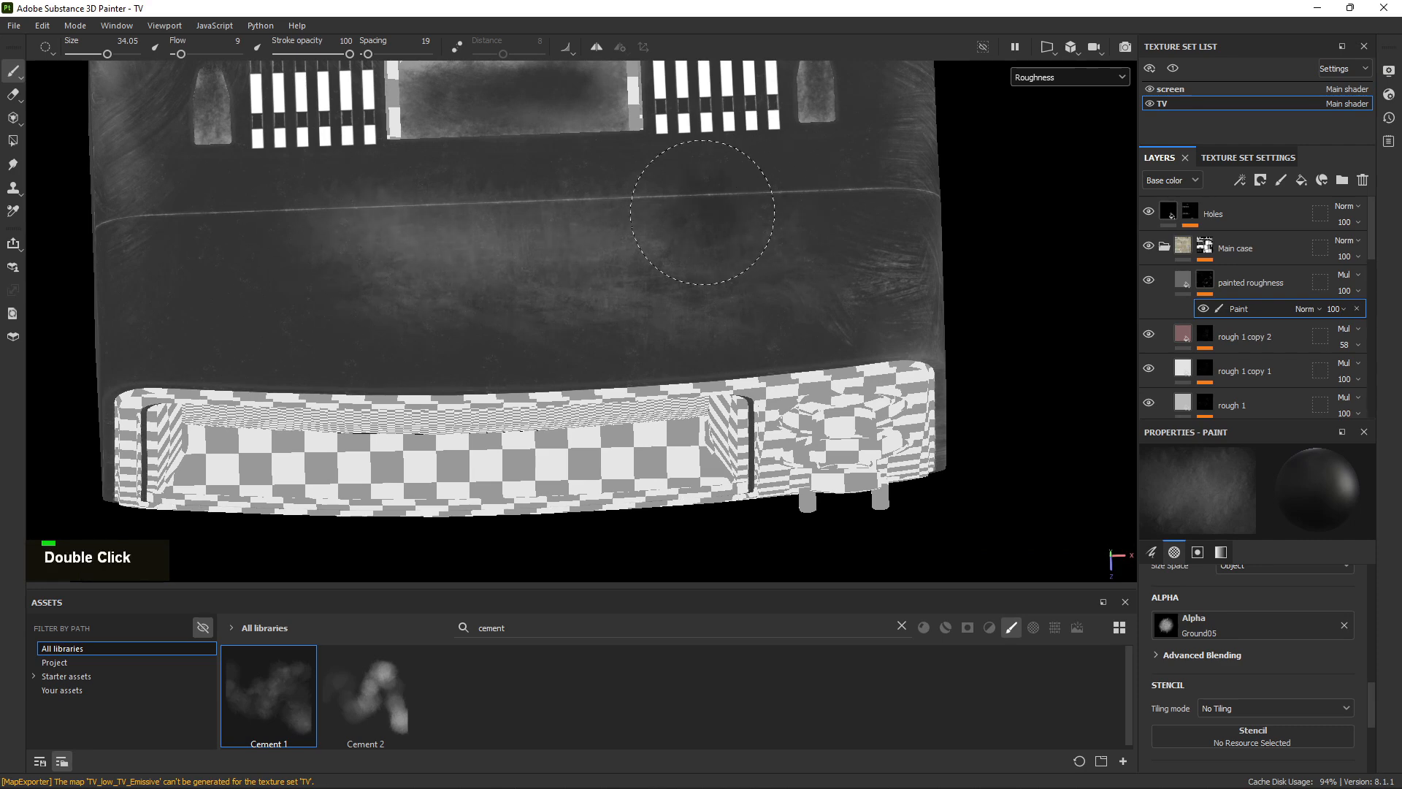
Return to the full material view and dab black smudges near the seam on the top panel.
{"action": "key", "text": "m"}
{"action": "right_click_drag", "start_coordinate": [702, 211], "coordinate": [1110, 438], "text": "alt"}
{"action": "middle_click_drag", "start_coordinate": [1110, 438], "coordinate": [826, 194], "text": "alt"}
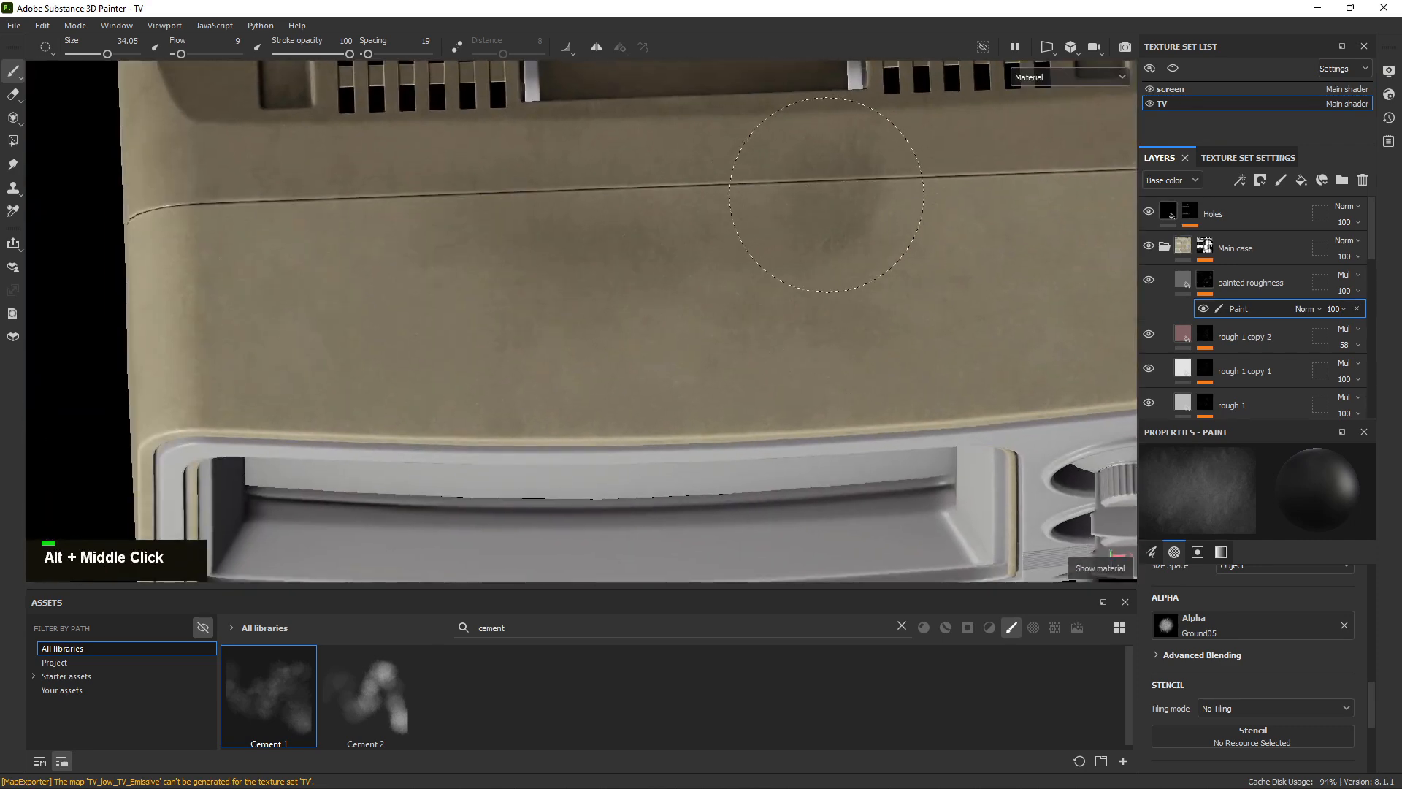
{"action": "left_click_drag", "start_coordinate": [788, 303], "coordinate": [635, 269], "text": "alt"}
{"action": "double_click", "coordinate": [870, 312]}
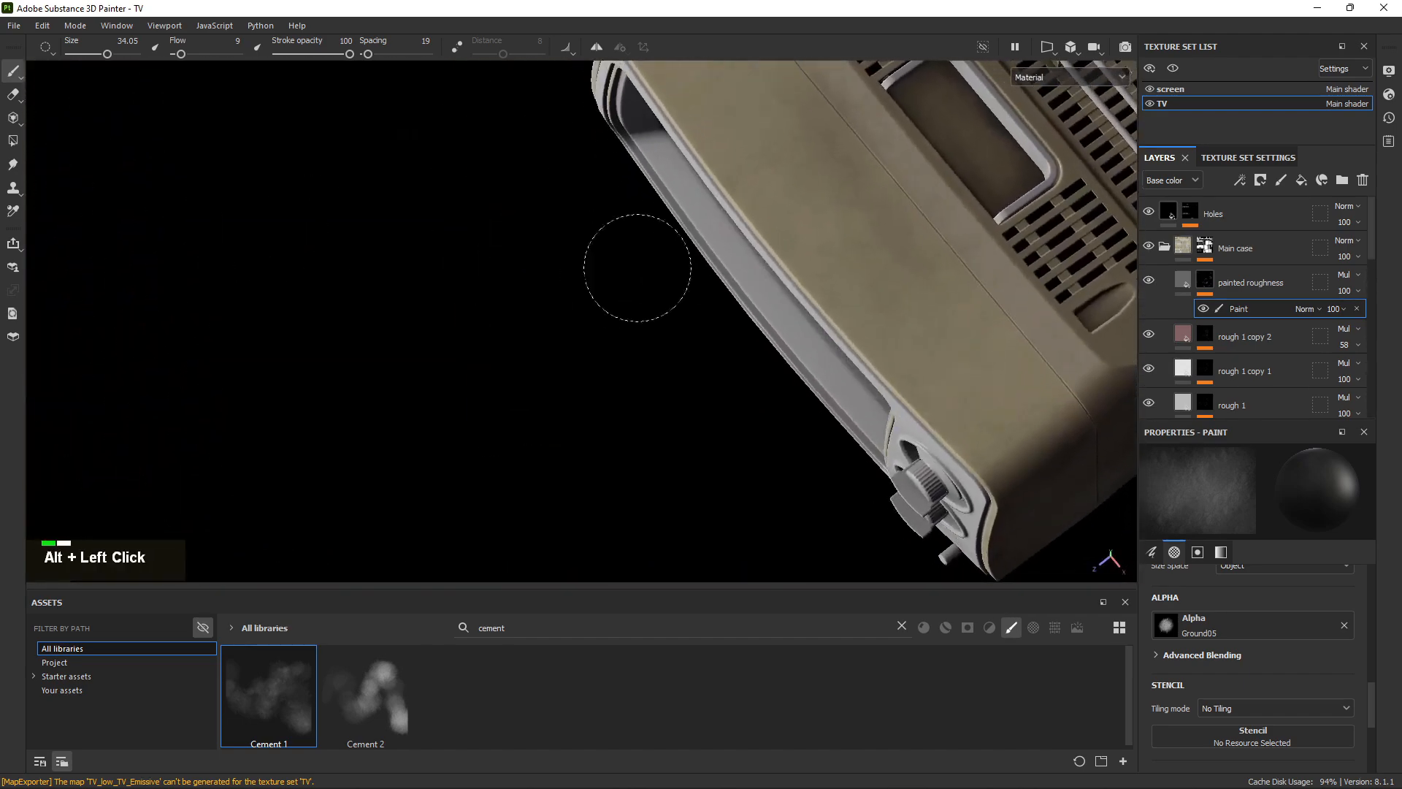
Blend smudges across the middle of the top panel in front of the handle, finishing with black mask color.
{"action": "middle_click_drag", "start_coordinate": [862, 292], "coordinate": [690, 321], "text": "alt"}
{"action": "right_click_drag", "start_coordinate": [690, 321], "coordinate": [719, 363], "text": "alt"}
{"action": "left_click_drag", "start_coordinate": [720, 363], "coordinate": [866, 360], "text": "alt"}
{"action": "middle_click_drag", "start_coordinate": [681, 278], "coordinate": [670, 360], "text": "alt"}
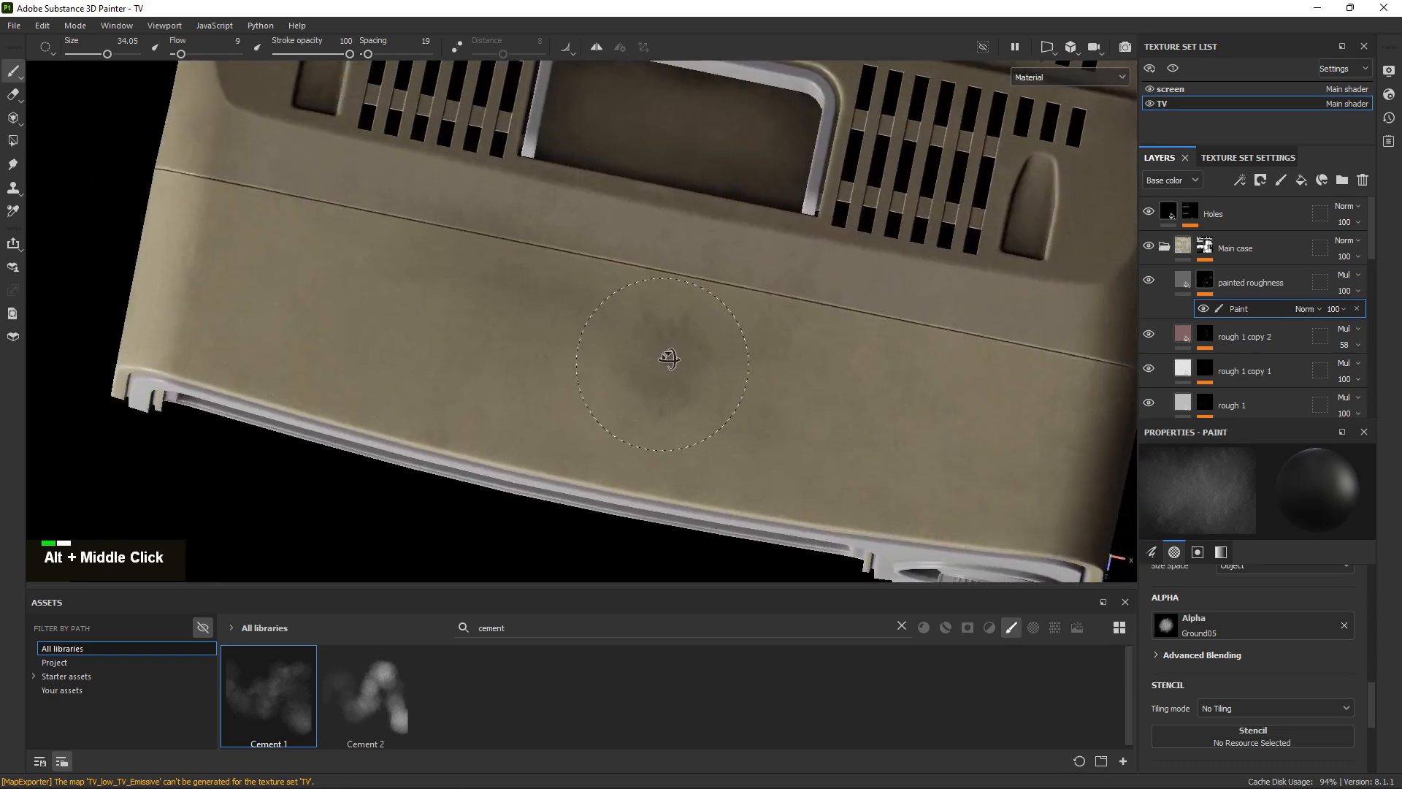
{"action": "left_click_drag", "start_coordinate": [670, 361], "coordinate": [716, 350], "text": "alt"}
{"action": "key", "text": "x"}
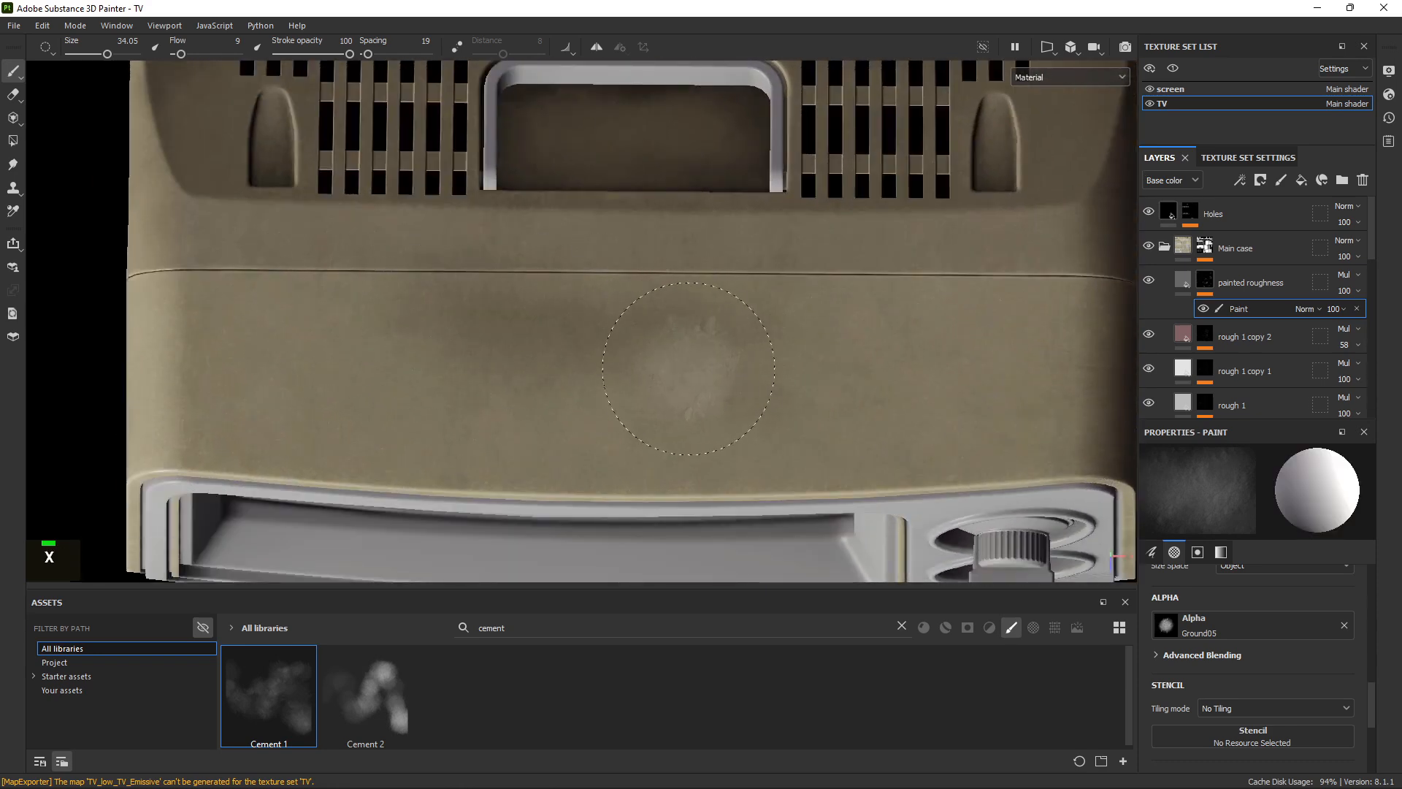
{"action": "key", "text": "x"}
{"action": "double_click", "coordinate": [657, 339]}
{"action": "key", "text": "x"}
{"action": "key", "text": "x"}
{"action": "double_click", "coordinate": [594, 402]}
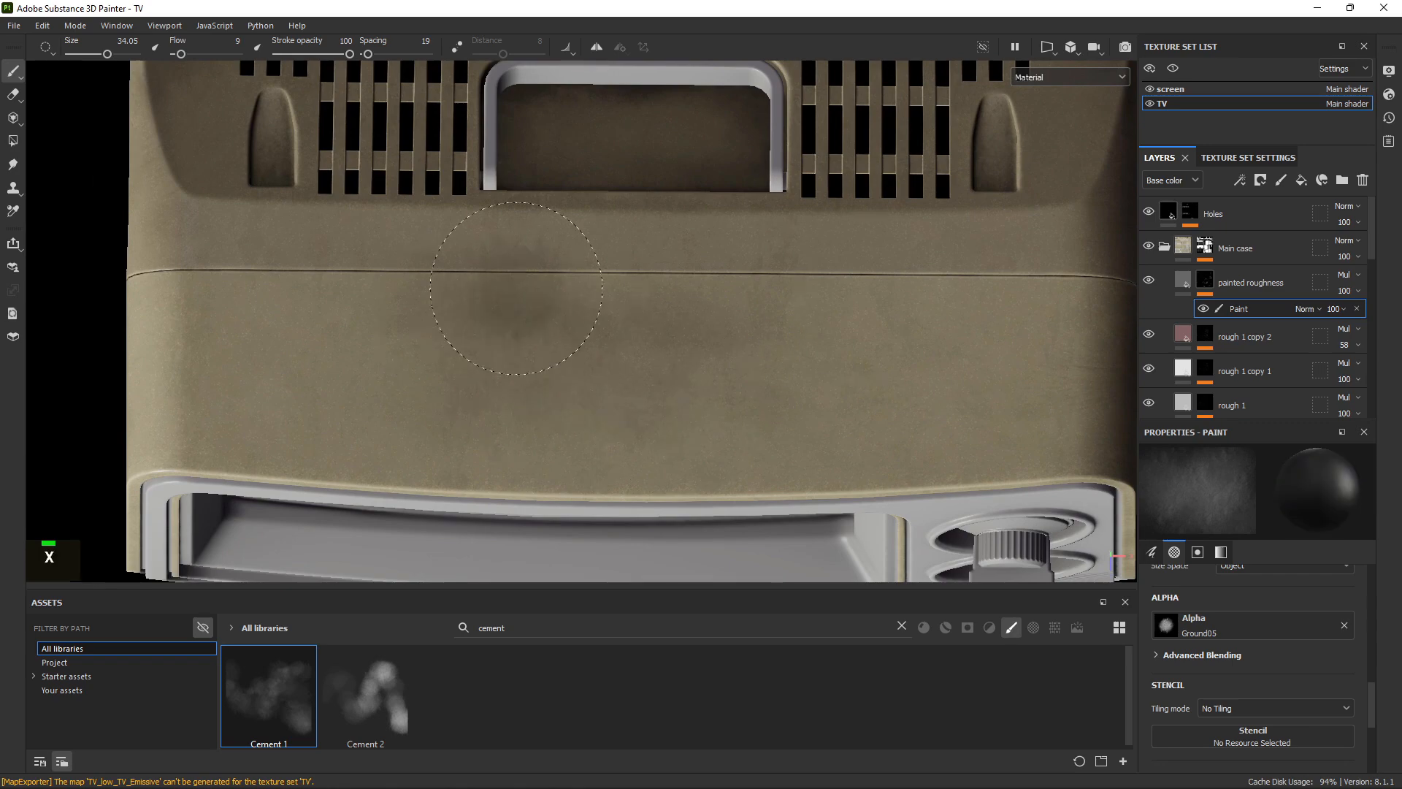
Dab black smudges along the top panel's front edge, just above the screen frame.
{"action": "mouse_move", "coordinate": [829, 409]}
{"action": "left_mouse_down", "text": "alt"}
{"action": "mouse_move", "coordinate": [760, 410]}
{"action": "mouse_move", "coordinate": [767, 424]}
{"action": "mouse_move", "coordinate": [604, 460]}
{"action": "mouse_move", "coordinate": [733, 503]}
{"action": "mouse_move", "coordinate": [752, 475]}
{"action": "left_mouse_up", "text": "alt"}
{"action": "double_click", "coordinate": [774, 442]}
{"action": "key", "text": "x"}
{"action": "key", "text": "x"}
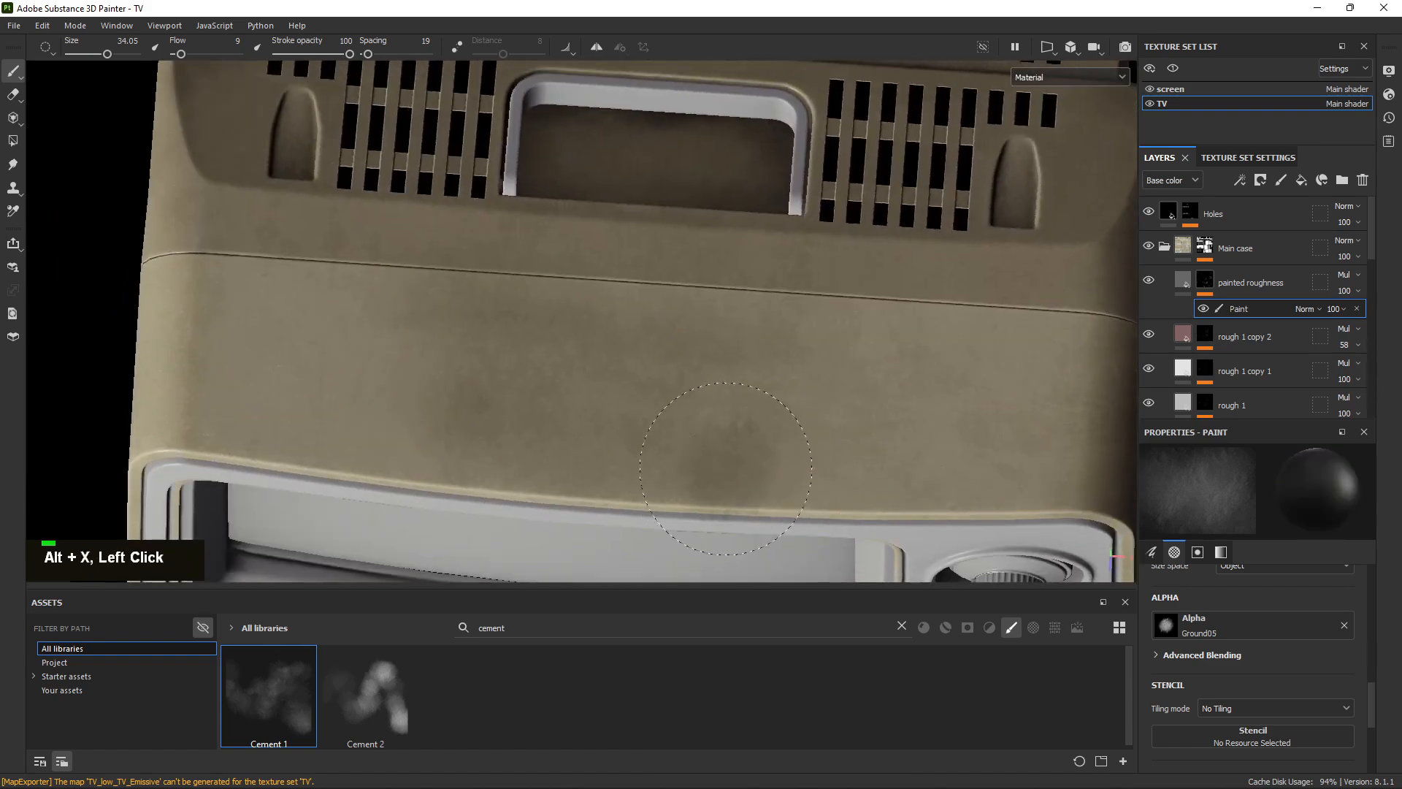
{"action": "double_click", "coordinate": [459, 456]}
{"action": "left_click_drag", "start_coordinate": [731, 416], "coordinate": [382, 503], "text": "alt"}
{"action": "middle_click_drag", "start_coordinate": [721, 408], "coordinate": [805, 309], "text": "alt"}
{"action": "double_click", "coordinate": [615, 388]}
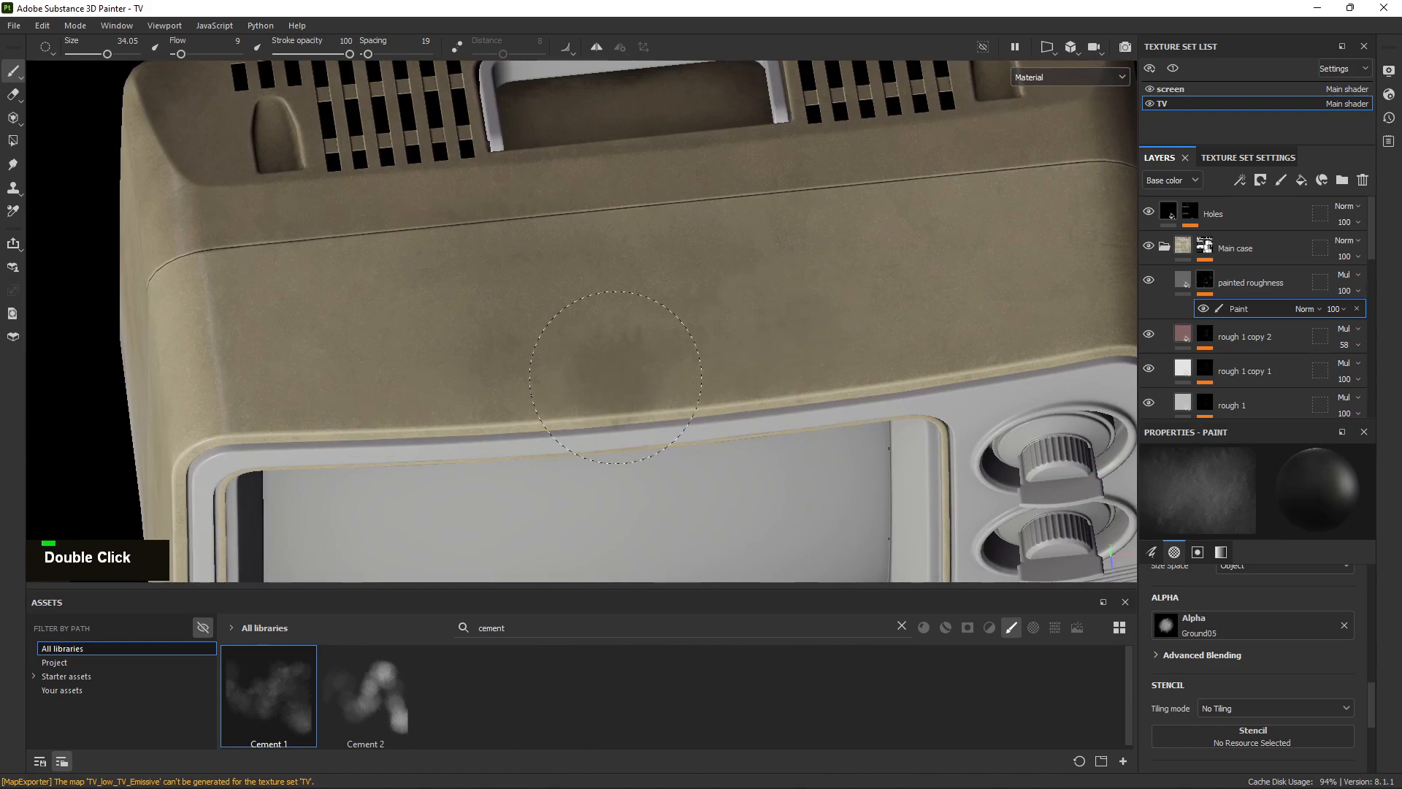
Examine the case's front edges, sides and upper rear corners under rotated lighting for remaining uneven areas.
{"action": "right_click_drag", "start_coordinate": [759, 358], "coordinate": [694, 336], "text": "alt"}
{"action": "left_click_drag", "start_coordinate": [723, 307], "coordinate": [760, 227], "text": "alt"}
{"action": "middle_click_drag", "start_coordinate": [633, 437], "coordinate": [704, 265], "text": "alt"}
{"action": "left_click_drag", "start_coordinate": [504, 306], "coordinate": [645, 241], "text": "alt"}
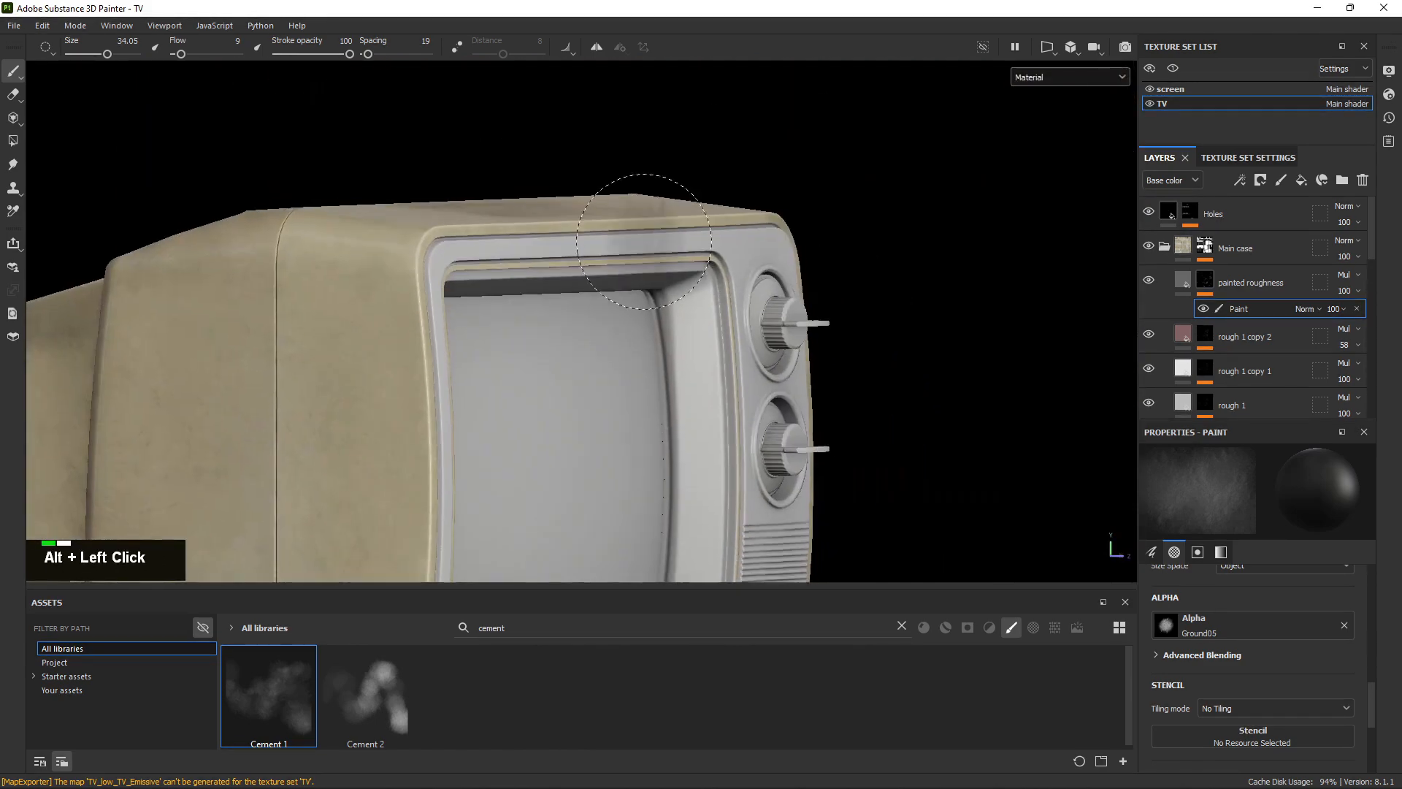
{"action": "middle_click_drag", "start_coordinate": [486, 404], "coordinate": [667, 254], "text": "alt"}
{"action": "right_click_drag", "start_coordinate": [667, 254], "coordinate": [541, 316], "text": "shift"}
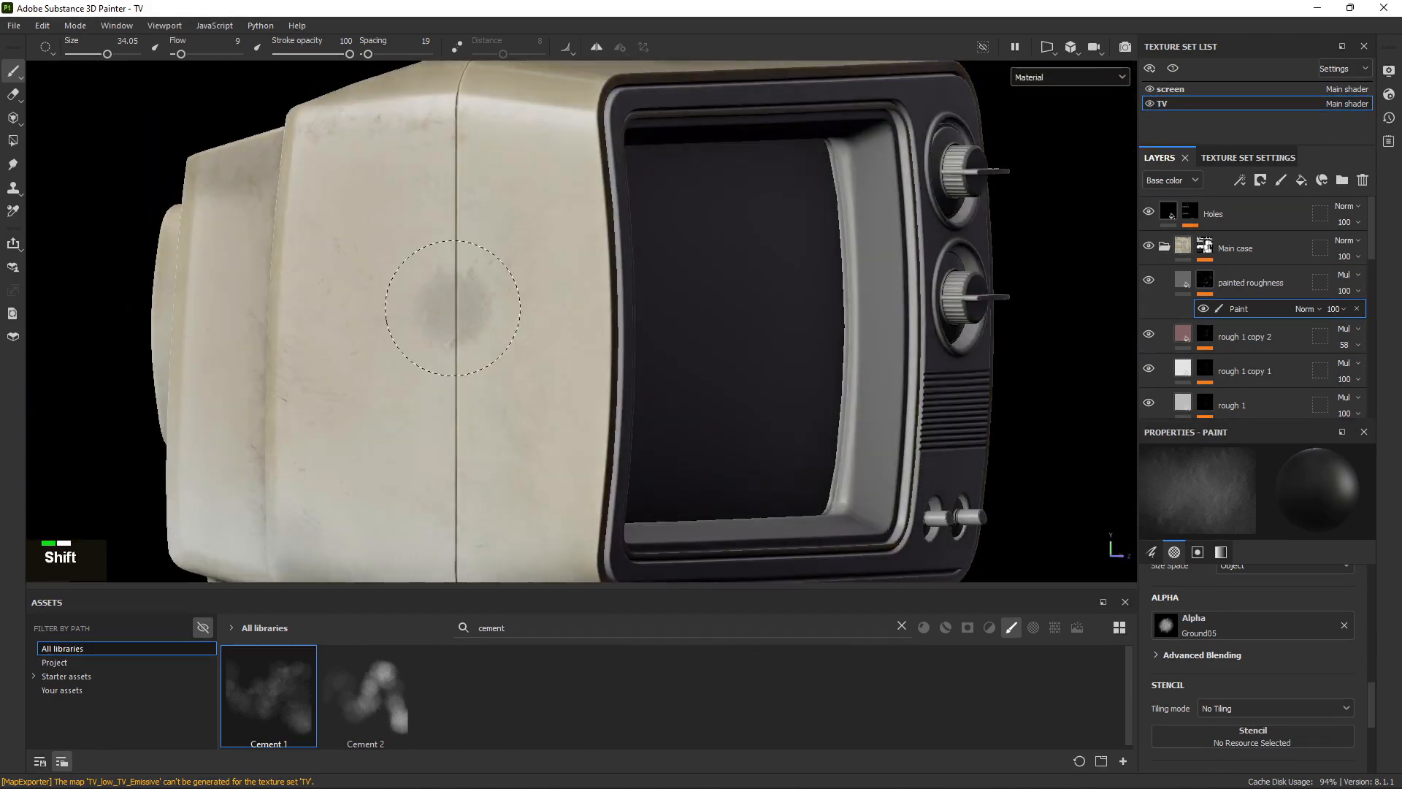
{"action": "left_click_drag", "start_coordinate": [452, 307], "coordinate": [288, 250], "text": "alt"}
{"action": "right_click_drag", "start_coordinate": [288, 250], "coordinate": [908, 332], "text": "alt"}
{"action": "middle_click_drag", "start_coordinate": [908, 331], "coordinate": [562, 364], "text": "alt"}
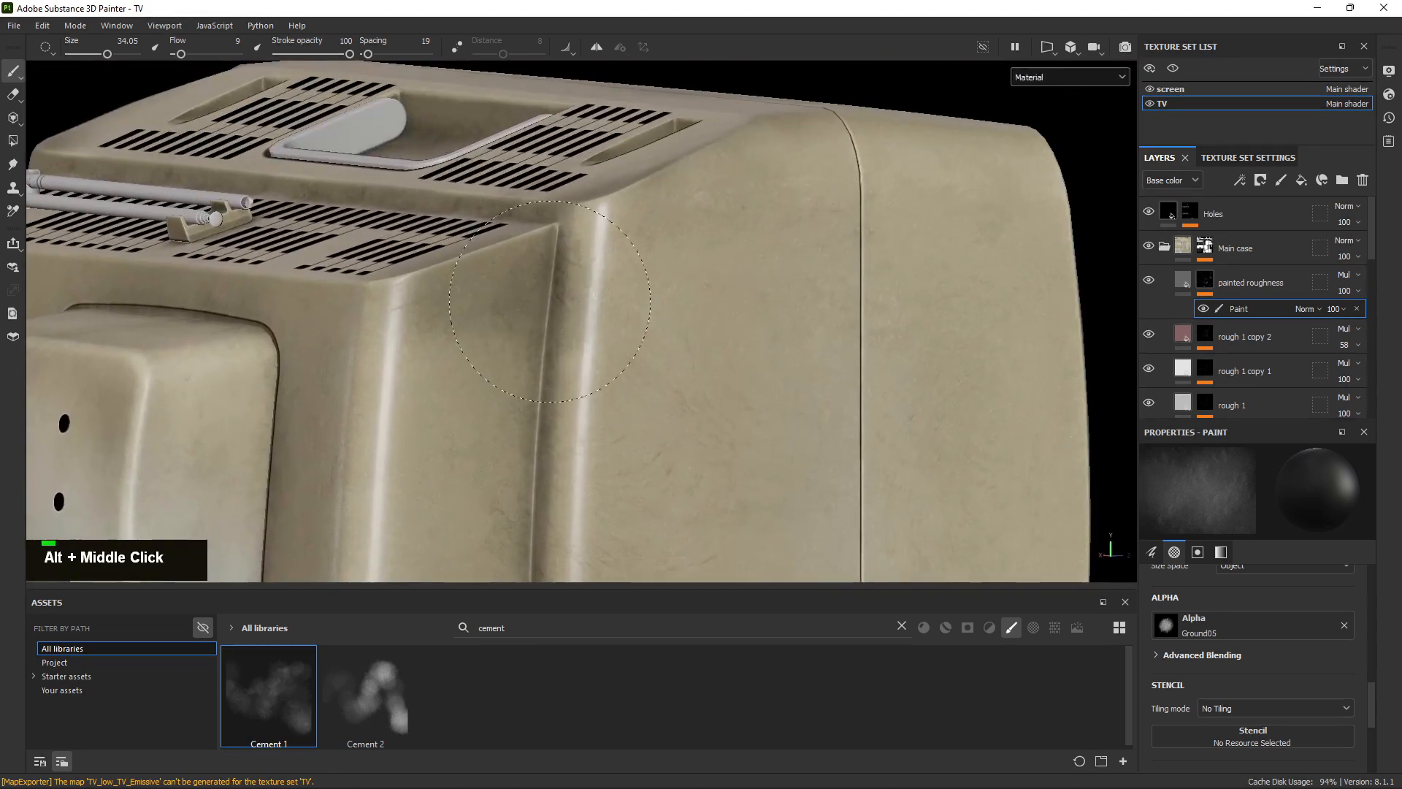
{"action": "left_click_drag", "start_coordinate": [447, 390], "coordinate": [415, 395], "text": "alt"}
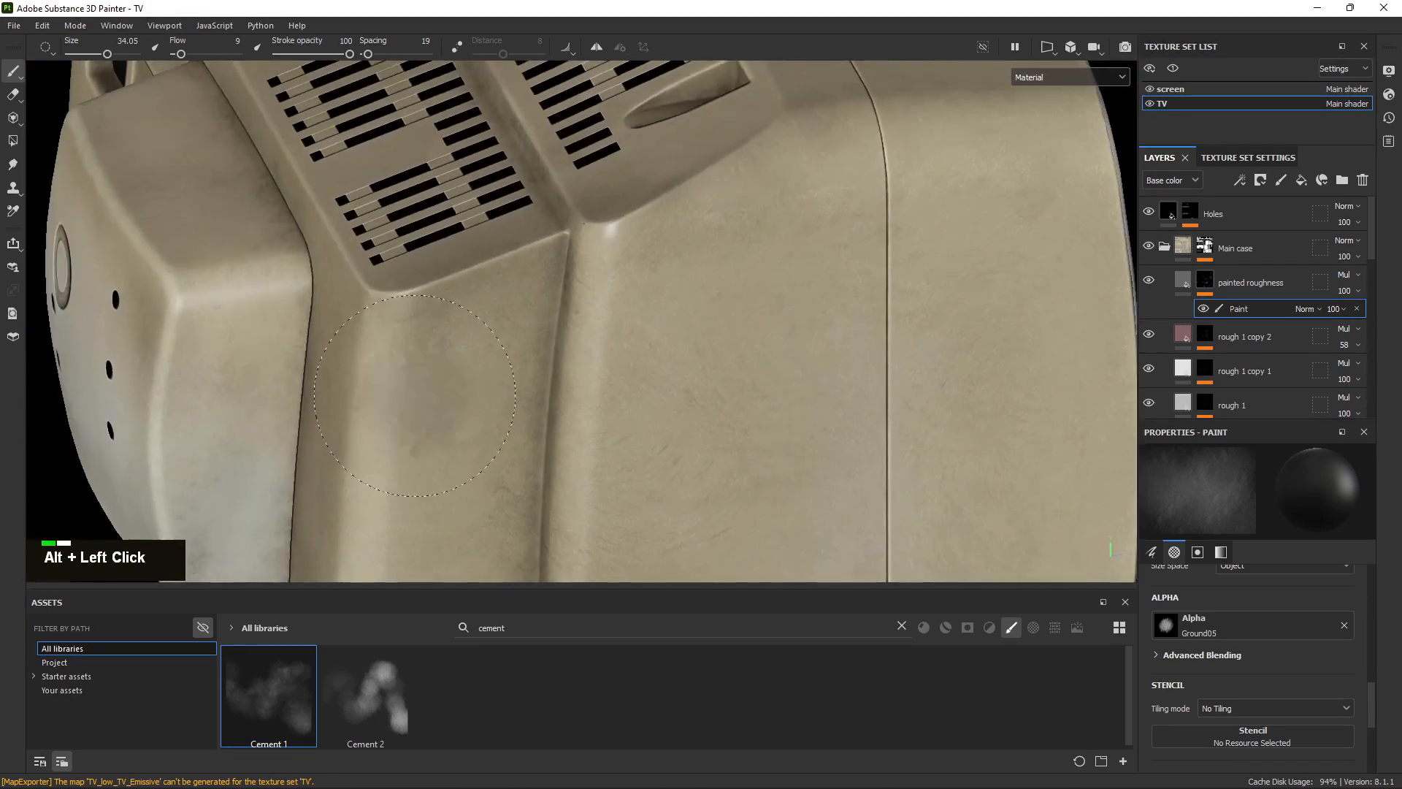
{"action": "left_click_drag", "start_coordinate": [382, 345], "coordinate": [575, 199], "text": "alt"}
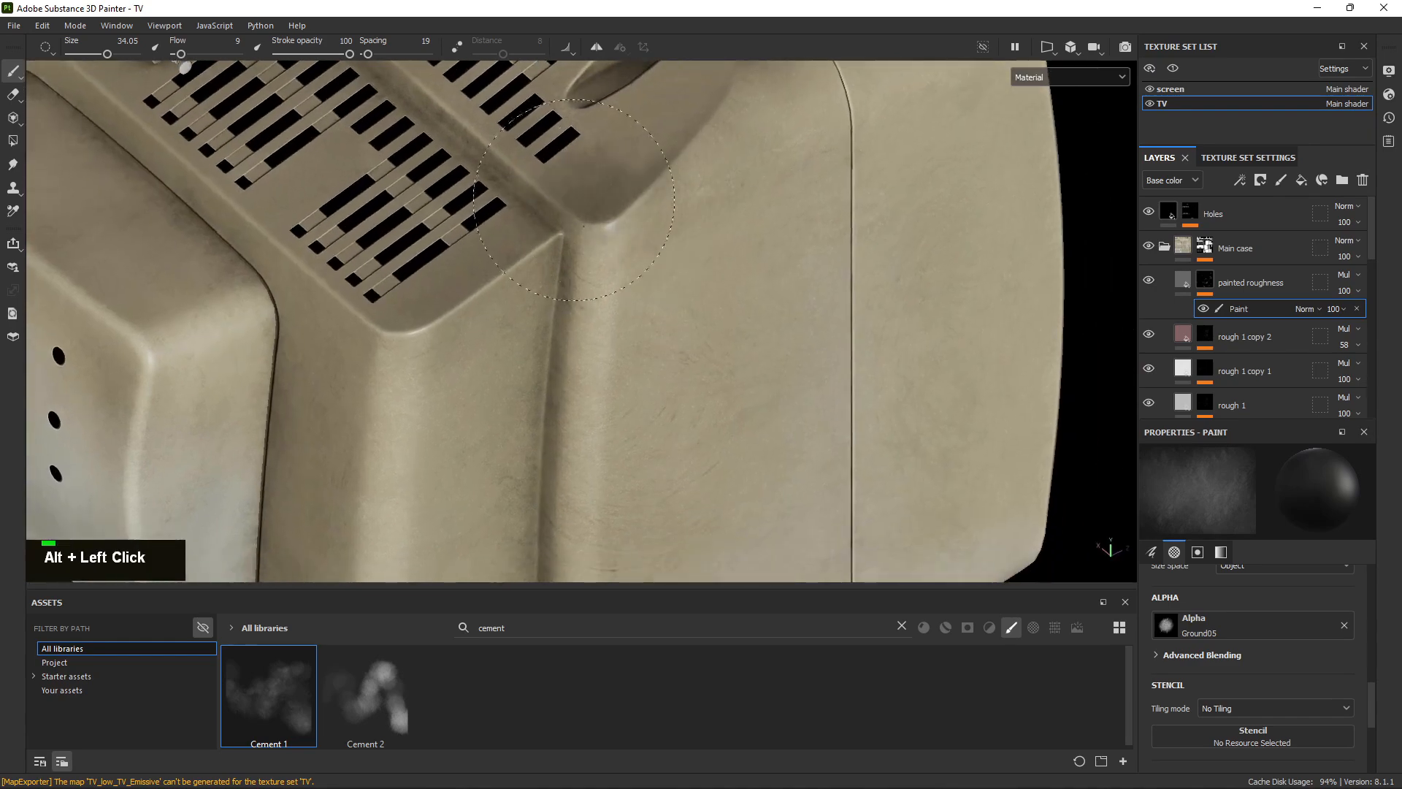
{"action": "right_click_drag", "start_coordinate": [648, 178], "coordinate": [665, 212], "text": "alt"}
{"action": "middle_click_drag", "start_coordinate": [665, 212], "coordinate": [679, 226], "text": "alt"}
Examine the rear panel, its recesses and the lower vent slots under different lighting.
{"action": "left_click_drag", "start_coordinate": [679, 227], "coordinate": [686, 234], "text": "alt"}
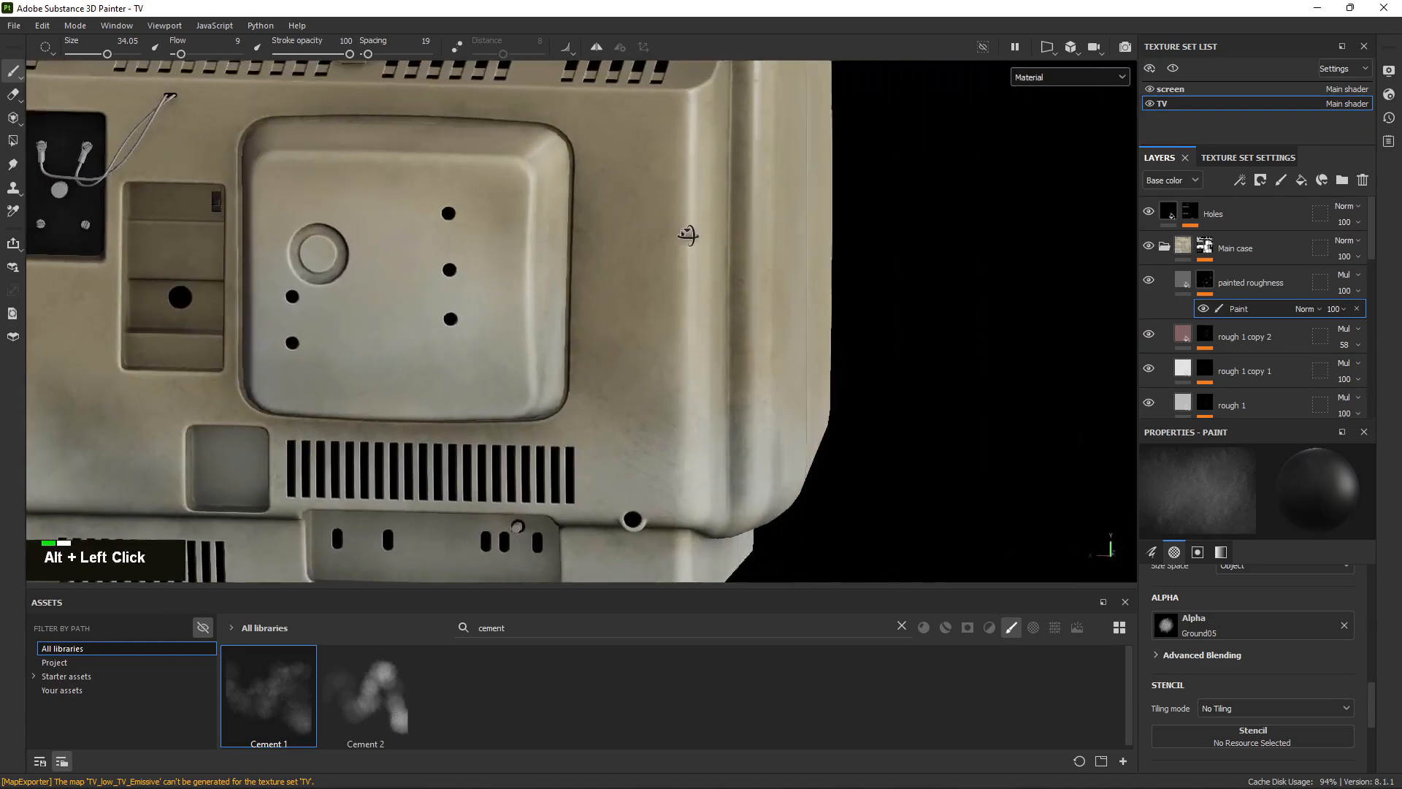
{"action": "middle_click_drag", "start_coordinate": [686, 235], "coordinate": [525, 315], "text": "alt"}
{"action": "right_click_drag", "start_coordinate": [525, 314], "coordinate": [482, 329], "text": "alt"}
{"action": "middle_click_drag", "start_coordinate": [482, 329], "coordinate": [445, 343], "text": "alt"}
{"action": "left_click_drag", "start_coordinate": [446, 343], "coordinate": [429, 356], "text": "alt"}
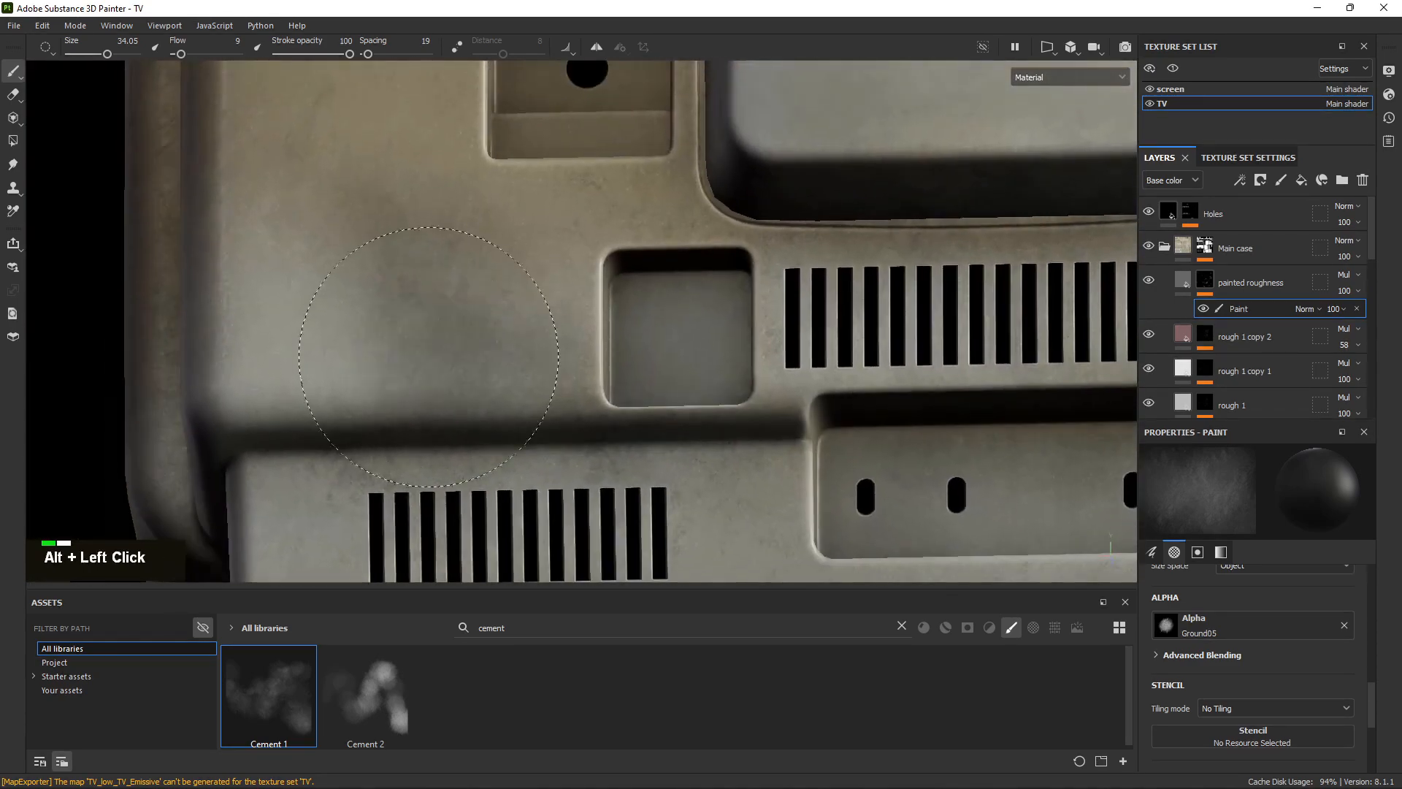
{"action": "middle_click_drag", "start_coordinate": [485, 410], "coordinate": [329, 371], "text": "alt"}
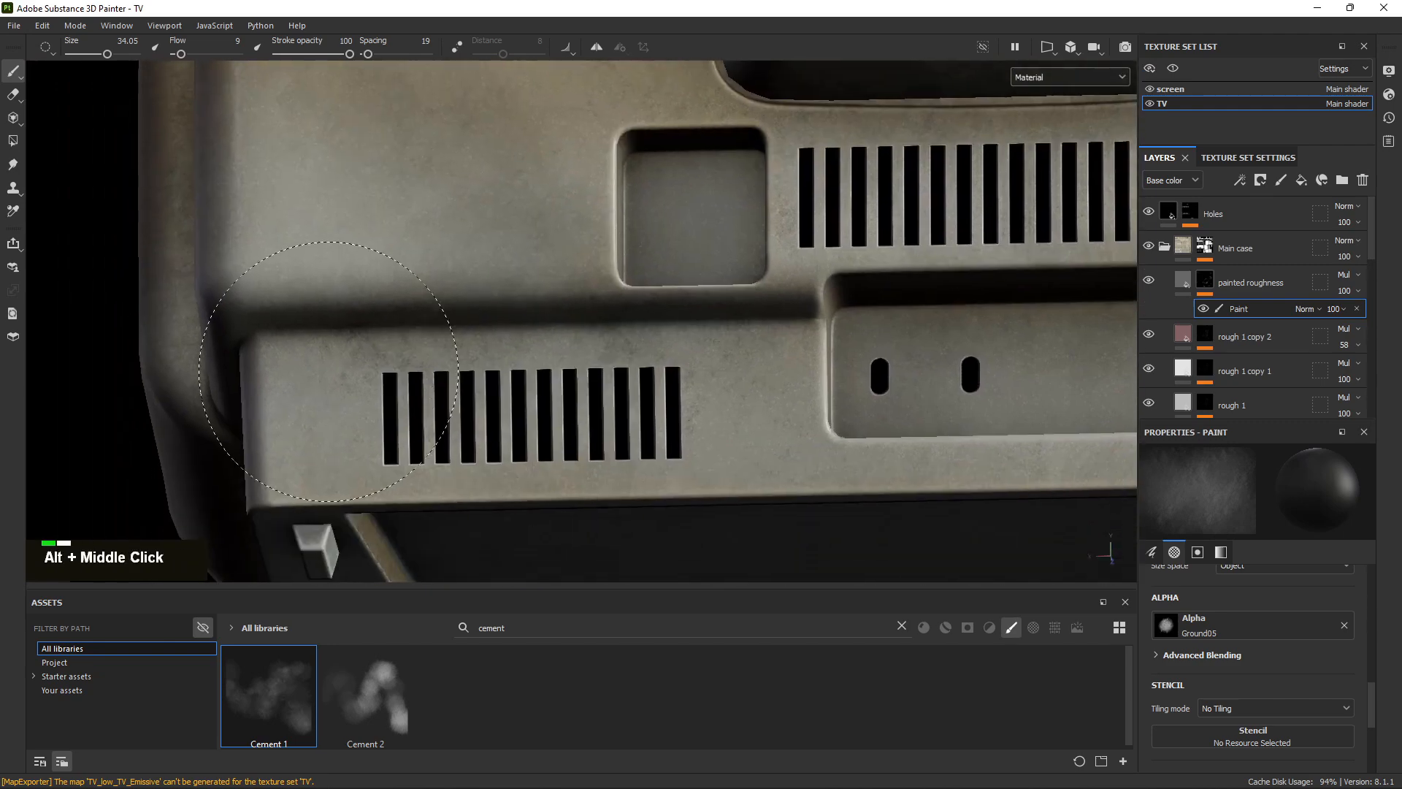
{"action": "right_click_drag", "start_coordinate": [392, 407], "coordinate": [409, 395], "text": "alt"}
{"action": "middle_click_drag", "start_coordinate": [409, 395], "coordinate": [485, 422], "text": "alt"}
{"action": "right_click_drag", "start_coordinate": [485, 422], "coordinate": [555, 332], "text": "shift"}
Touch up smudges along the lower side panel around the vertical seam, switching the mask color and finishing with black.
{"action": "left_click_drag", "start_coordinate": [555, 332], "coordinate": [729, 344], "text": "alt"}
{"action": "middle_click_drag", "start_coordinate": [730, 344], "coordinate": [582, 335], "text": "alt"}
{"action": "mouse_move", "coordinate": [583, 335]}
{"action": "left_mouse_down", "text": "alt"}
{"action": "mouse_move", "coordinate": [432, 435]}
{"action": "mouse_move", "coordinate": [378, 331]}
{"action": "mouse_move", "coordinate": [311, 300]}
{"action": "left_mouse_up", "text": "alt"}
{"action": "key", "text": "x"}
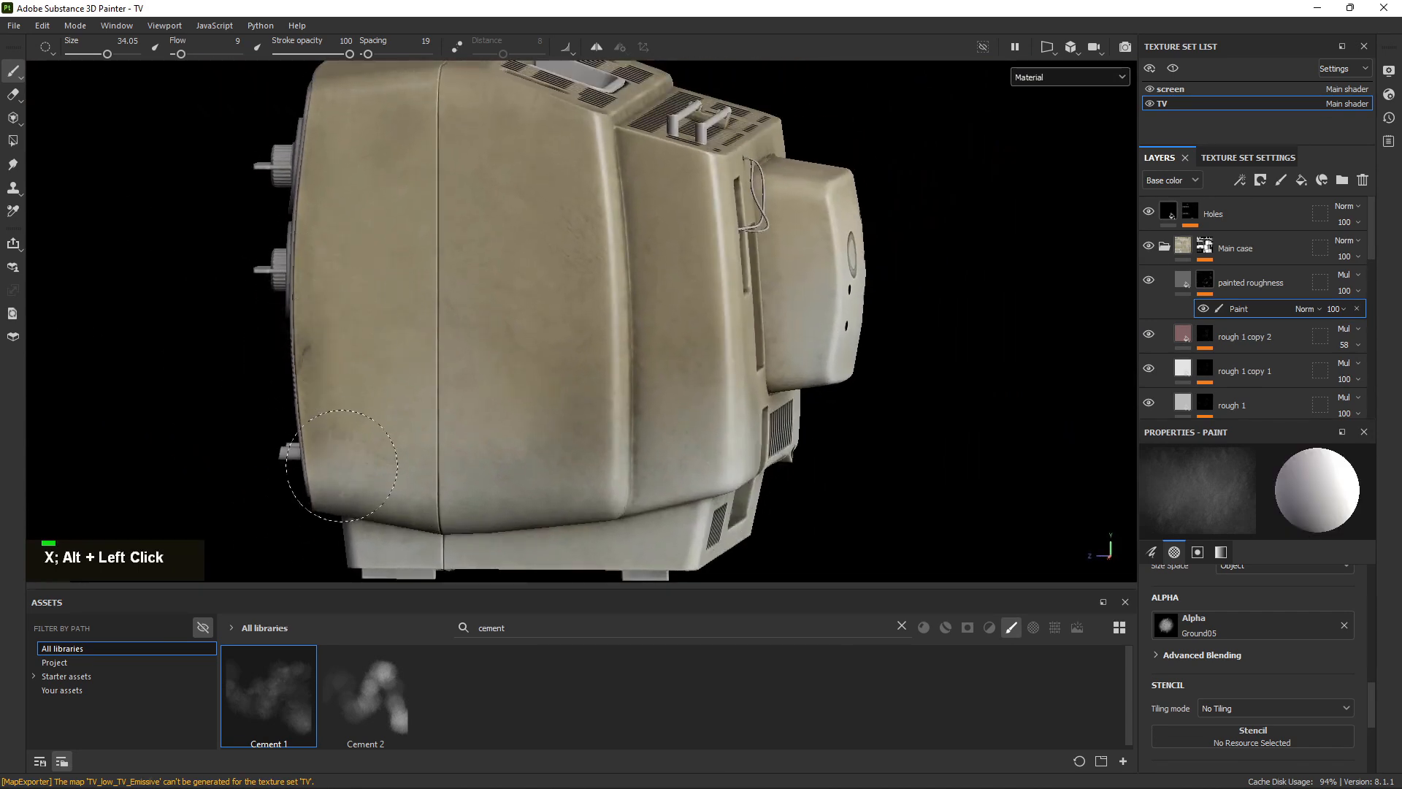
{"action": "left_click_drag", "start_coordinate": [342, 465], "coordinate": [279, 258], "text": "alt"}
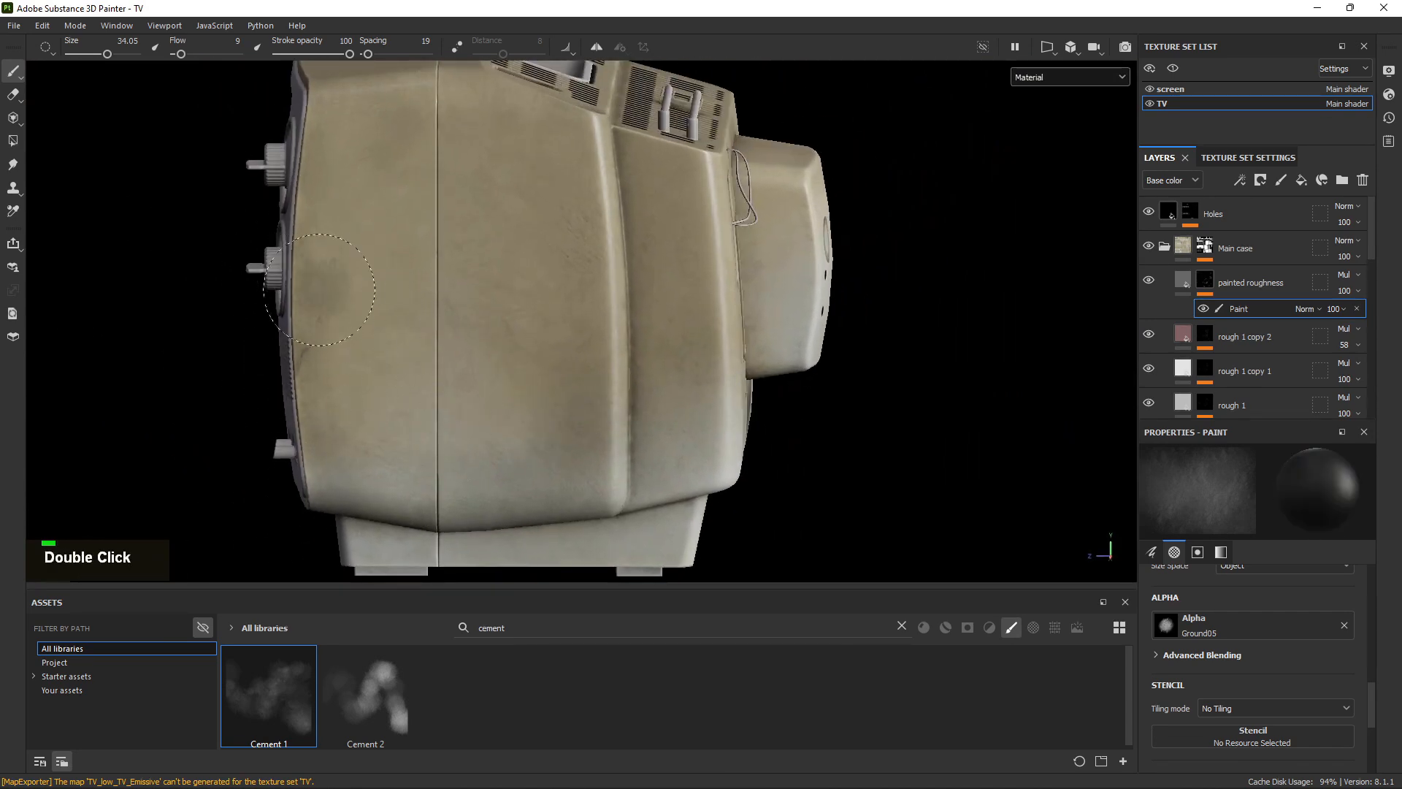
{"action": "middle_click_drag", "start_coordinate": [319, 290], "coordinate": [464, 325], "text": "alt"}
{"action": "right_click_drag", "start_coordinate": [411, 358], "coordinate": [594, 460], "text": "alt"}
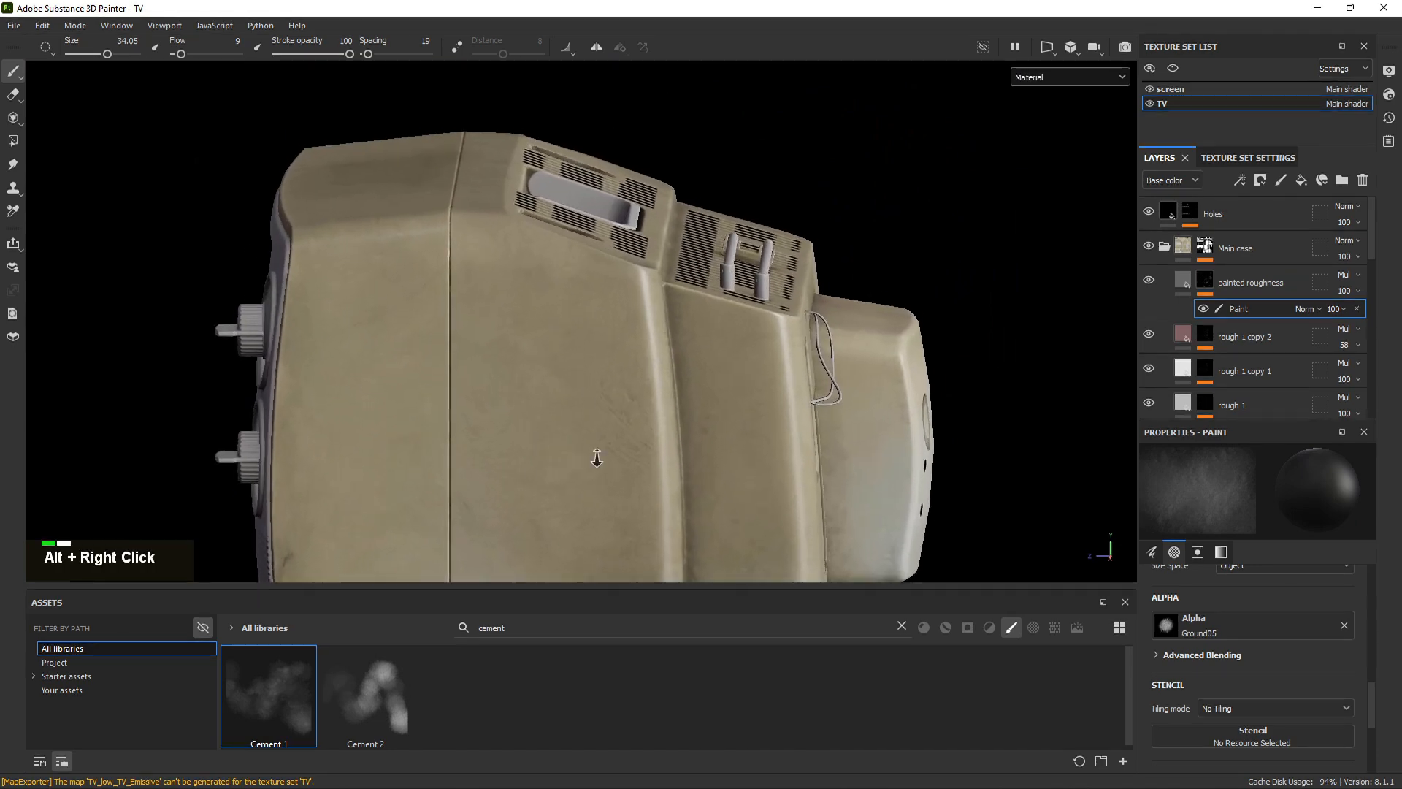
{"action": "middle_click_drag", "start_coordinate": [594, 460], "coordinate": [461, 193], "text": "alt"}
{"action": "middle_click_drag", "start_coordinate": [347, 377], "coordinate": [388, 290], "text": "alt"}
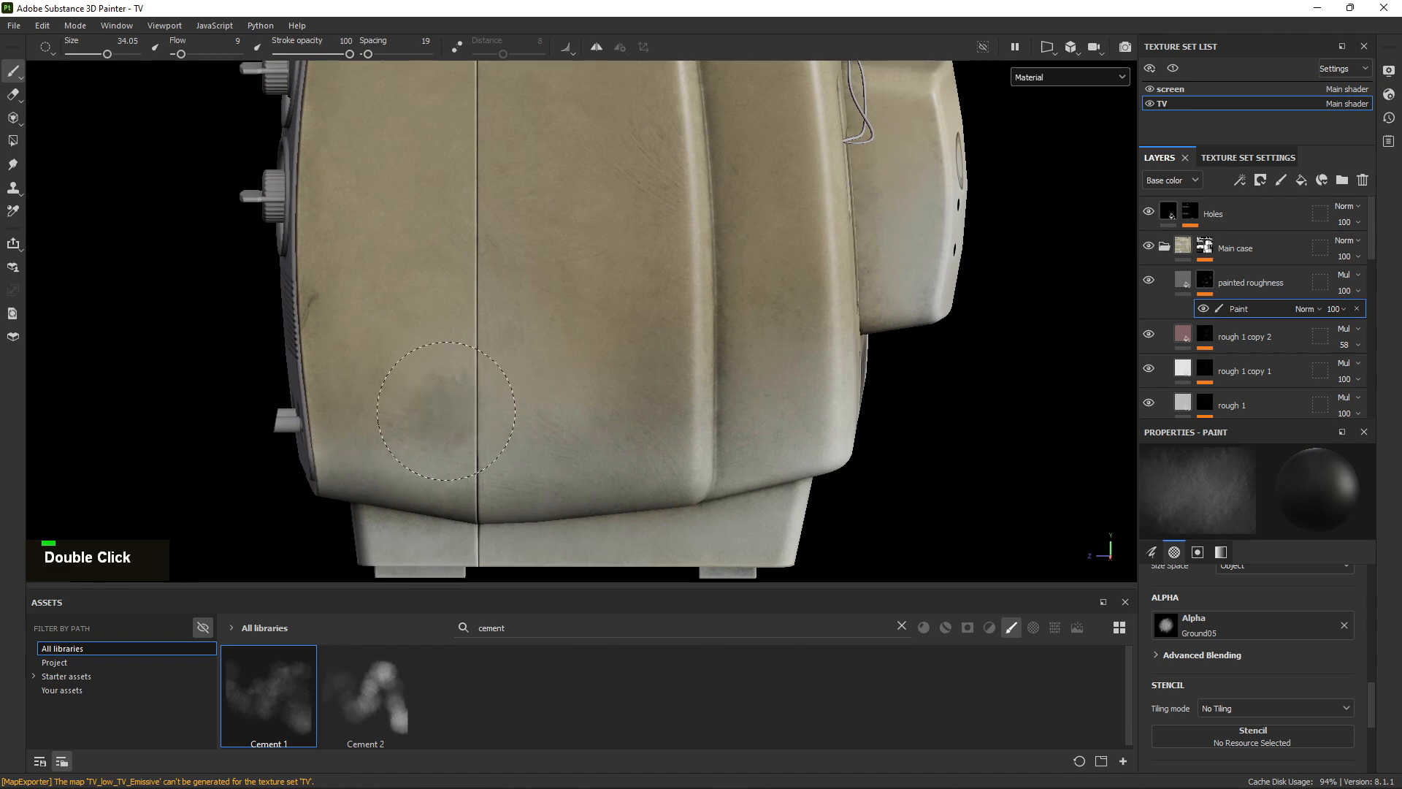
{"action": "right_click_drag", "start_coordinate": [445, 411], "coordinate": [452, 344], "text": "alt"}
{"action": "left_click_drag", "start_coordinate": [453, 343], "coordinate": [635, 241], "text": "alt"}
{"action": "middle_click_drag", "start_coordinate": [635, 241], "coordinate": [634, 341], "text": "alt"}
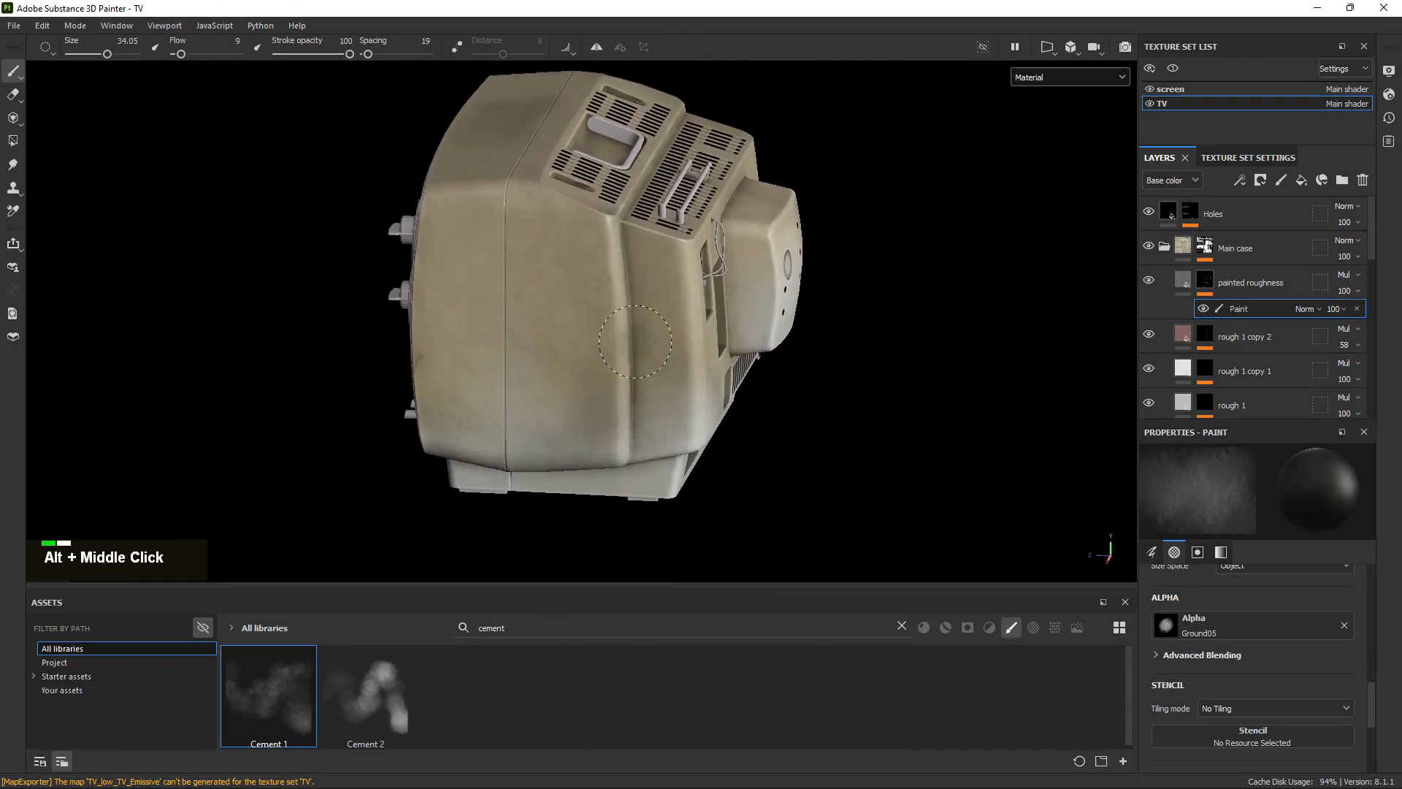
Dab black mask color over the smudges on the lower rear part of the case's side.
{"action": "left_click_drag", "start_coordinate": [634, 342], "coordinate": [584, 314], "text": "alt"}
{"action": "right_click_drag", "start_coordinate": [585, 314], "coordinate": [556, 292], "text": "alt"}
{"action": "middle_click_drag", "start_coordinate": [555, 292], "coordinate": [504, 263], "text": "alt"}
{"action": "right_click_drag", "start_coordinate": [504, 263], "coordinate": [482, 252], "text": "alt"}
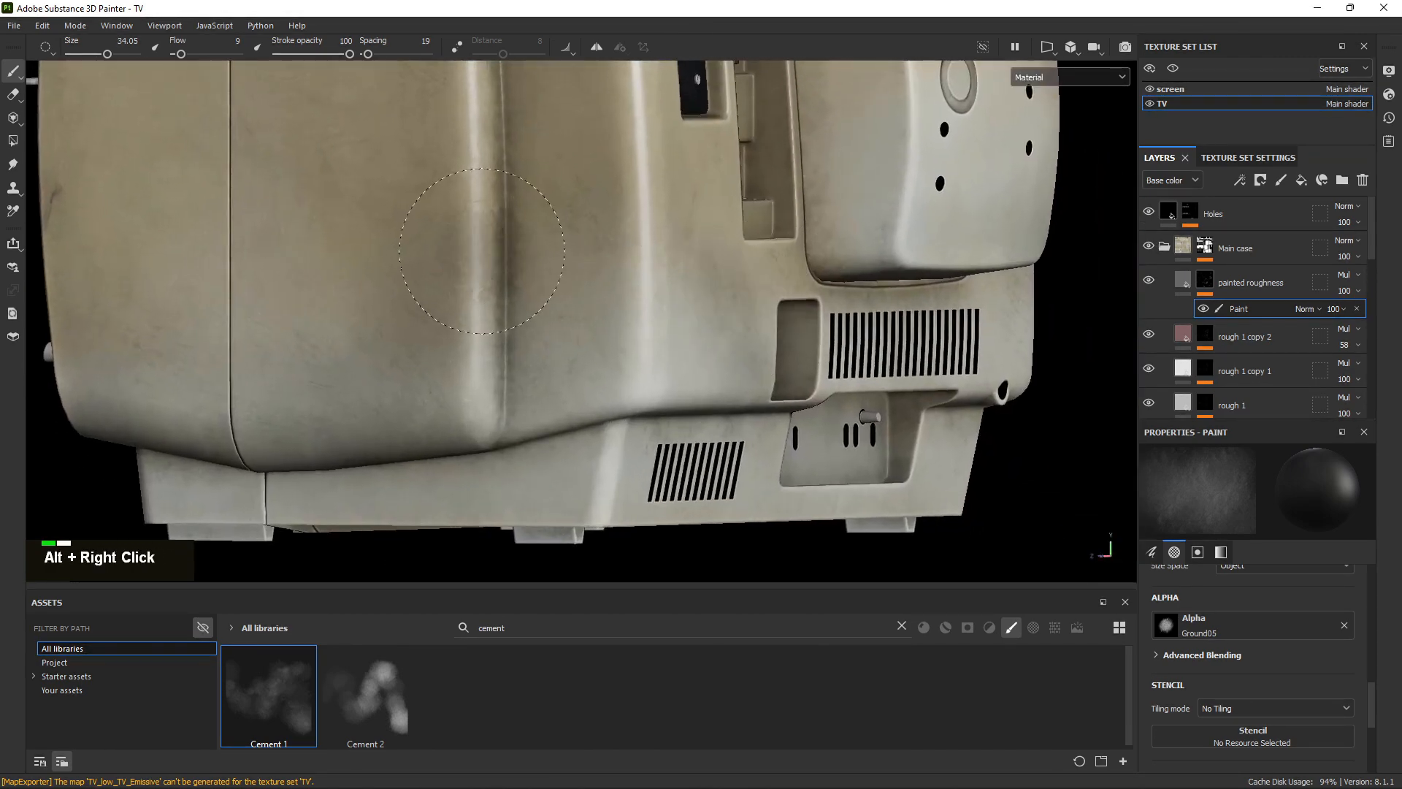
{"action": "double_click", "coordinate": [455, 241]}
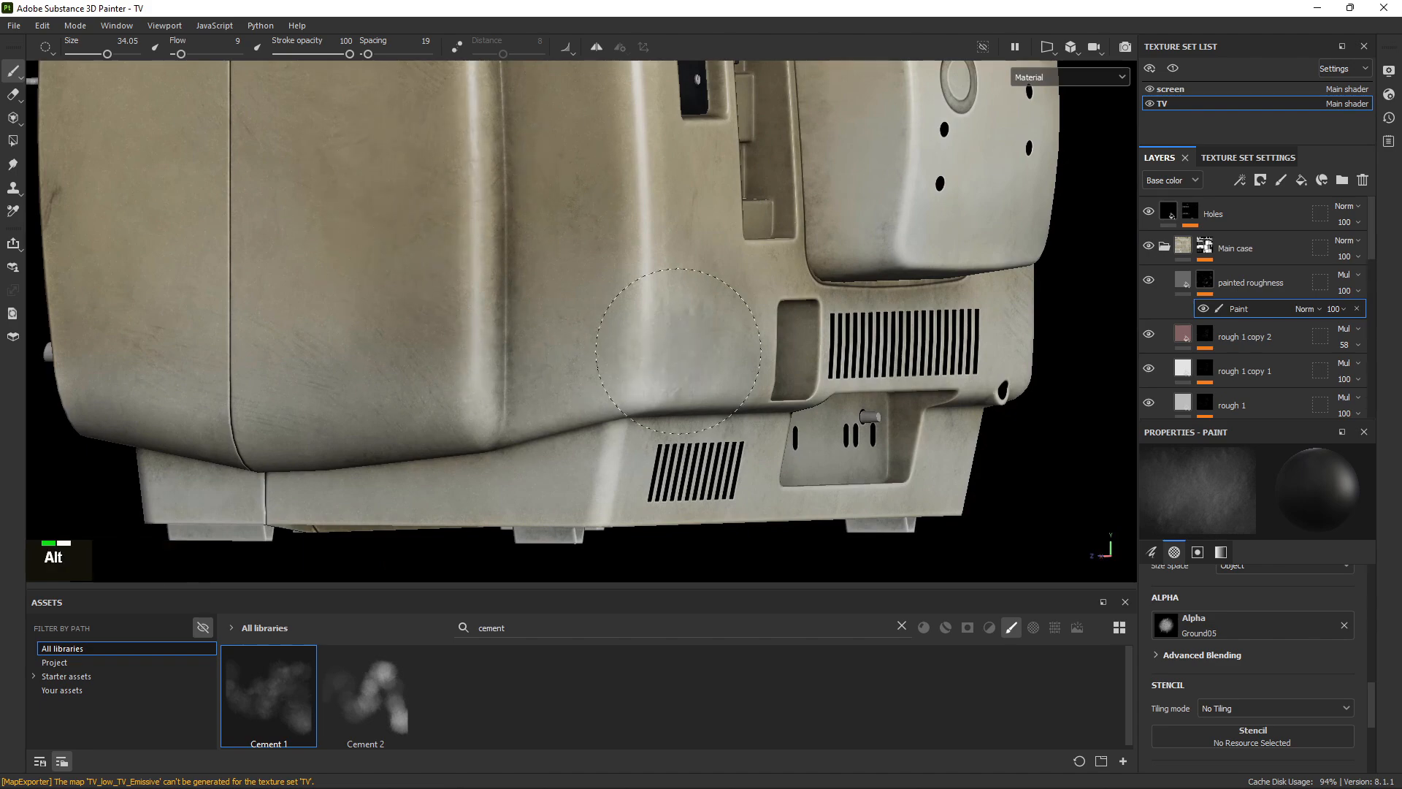
Examine the case's side, rear corner, base and top front area for remaining uneven smudges.
{"action": "left_click_drag", "start_coordinate": [468, 285], "coordinate": [480, 295], "text": "alt"}
{"action": "right_click_drag", "start_coordinate": [548, 176], "coordinate": [563, 212], "text": "alt"}
{"action": "left_click_drag", "start_coordinate": [562, 212], "coordinate": [607, 241], "text": "alt"}
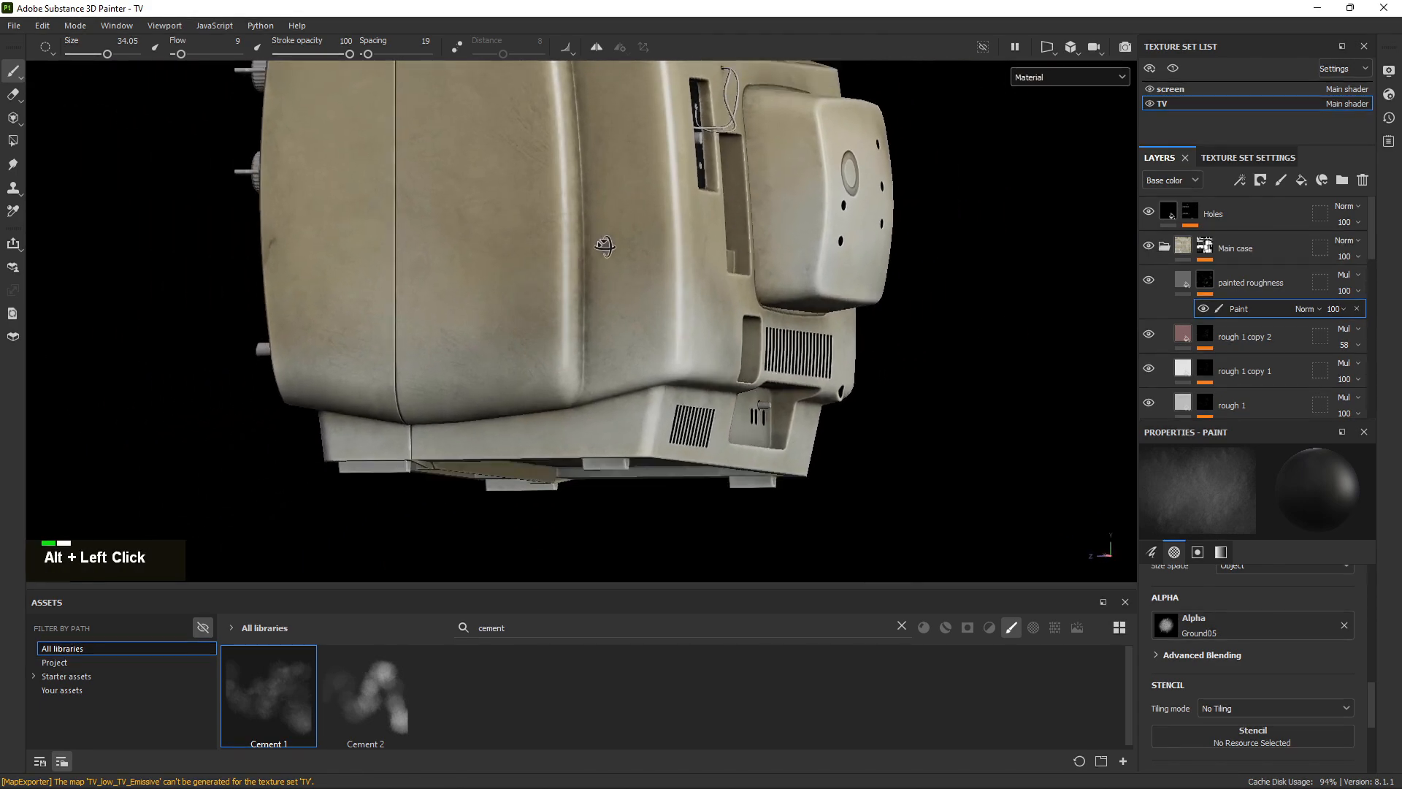
{"action": "right_click_drag", "start_coordinate": [606, 241], "coordinate": [635, 263], "text": "alt"}
{"action": "left_click_drag", "start_coordinate": [636, 263], "coordinate": [666, 283], "text": "alt"}
{"action": "middle_click_drag", "start_coordinate": [666, 282], "coordinate": [533, 256], "text": "alt"}
{"action": "right_click_drag", "start_coordinate": [532, 257], "coordinate": [482, 322], "text": "alt"}
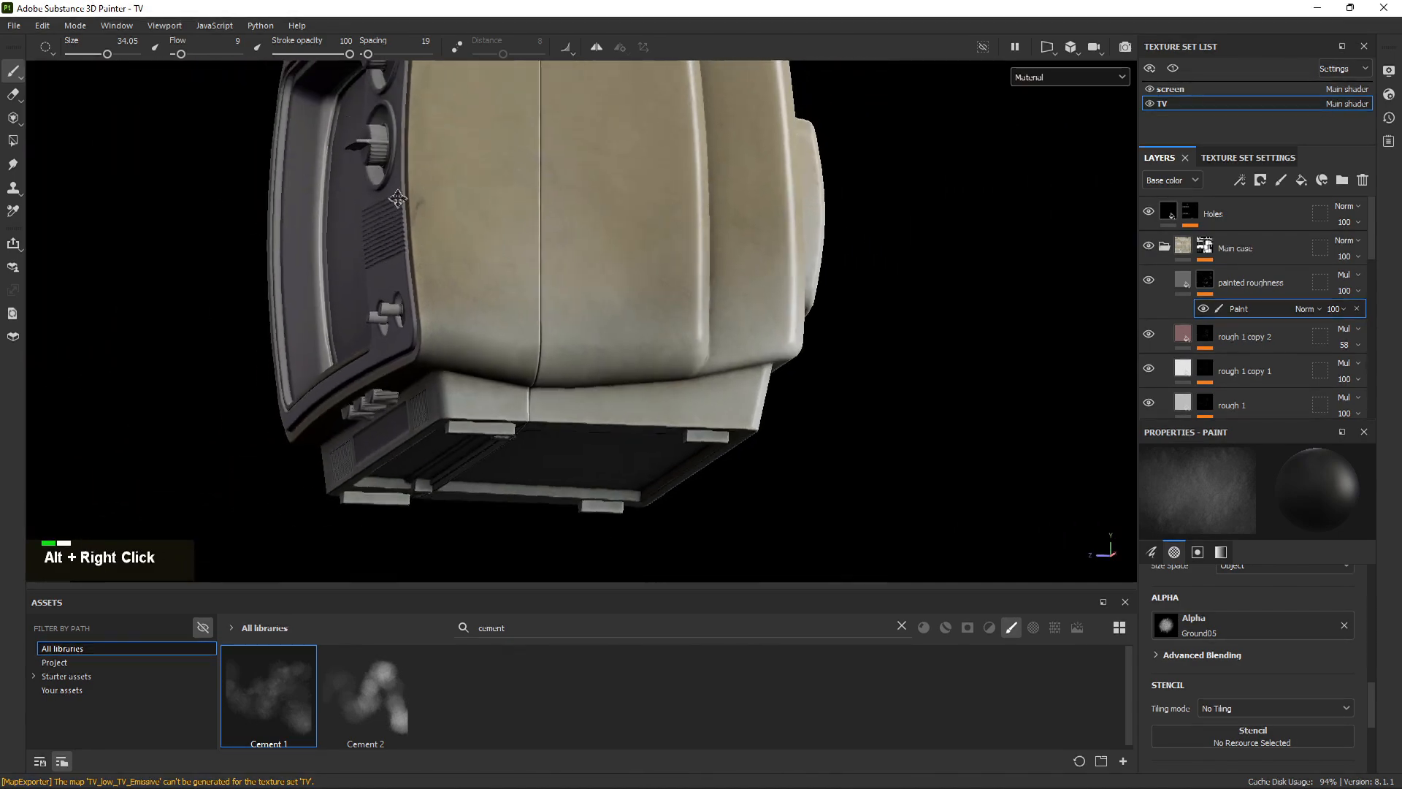
{"action": "left_click_drag", "start_coordinate": [482, 321], "coordinate": [437, 390], "text": "alt"}
{"action": "middle_click_drag", "start_coordinate": [514, 354], "coordinate": [500, 359], "text": "alt"}
{"action": "left_click_drag", "start_coordinate": [500, 359], "coordinate": [584, 439], "text": "alt"}
{"action": "left_click_drag", "start_coordinate": [365, 366], "coordinate": [409, 336], "text": "alt"}
{"action": "right_click_drag", "start_coordinate": [409, 336], "coordinate": [434, 353], "text": "alt"}
{"action": "left_click_drag", "start_coordinate": [434, 353], "coordinate": [511, 292], "text": "alt"}
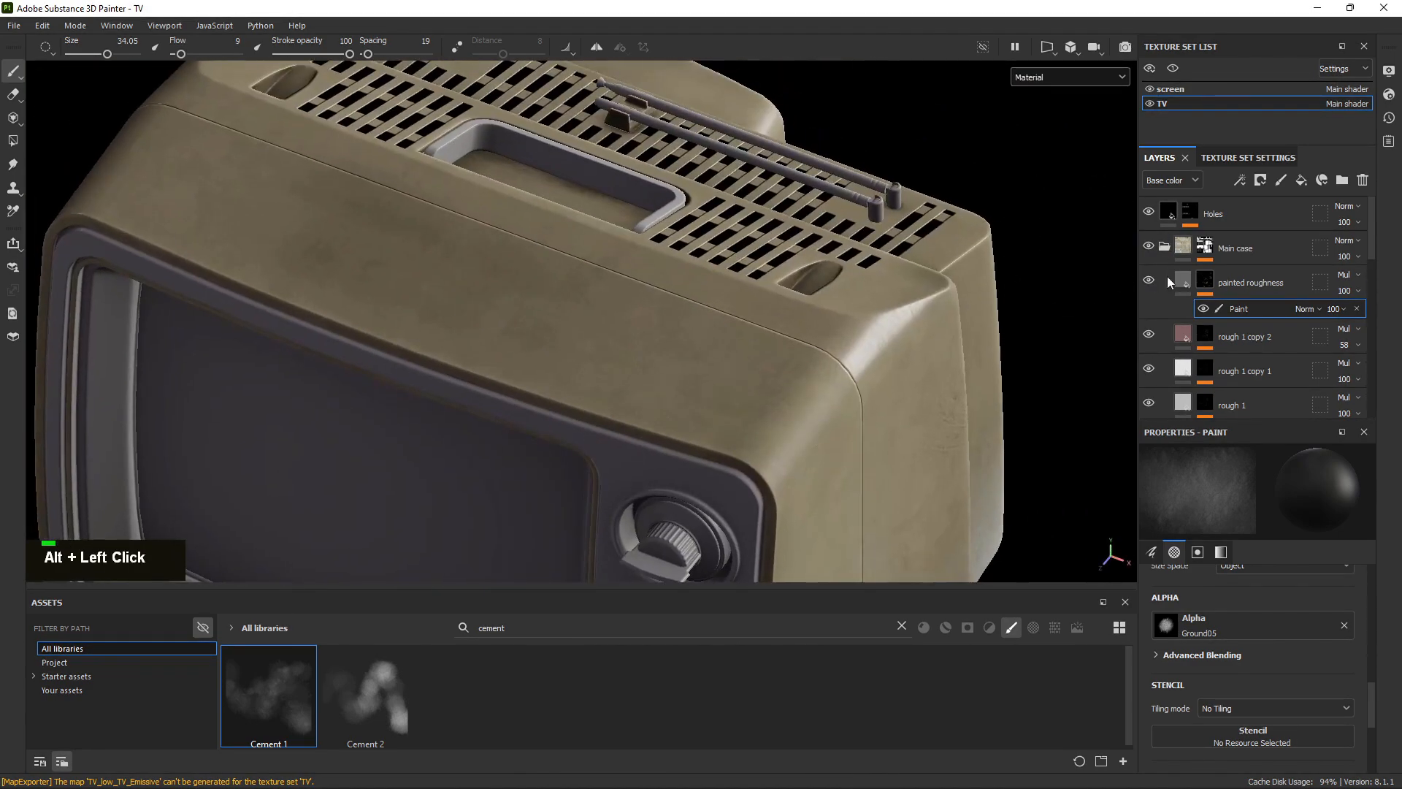
Select the painted roughness layer's fill and export the TV textures with the existing export settings.
{"action": "left_click", "coordinate": [1181, 286]}
{"action": "middle_click_drag", "start_coordinate": [817, 303], "coordinate": [626, 299], "text": "alt"}
{"action": "left_click", "coordinate": [13, 24]}
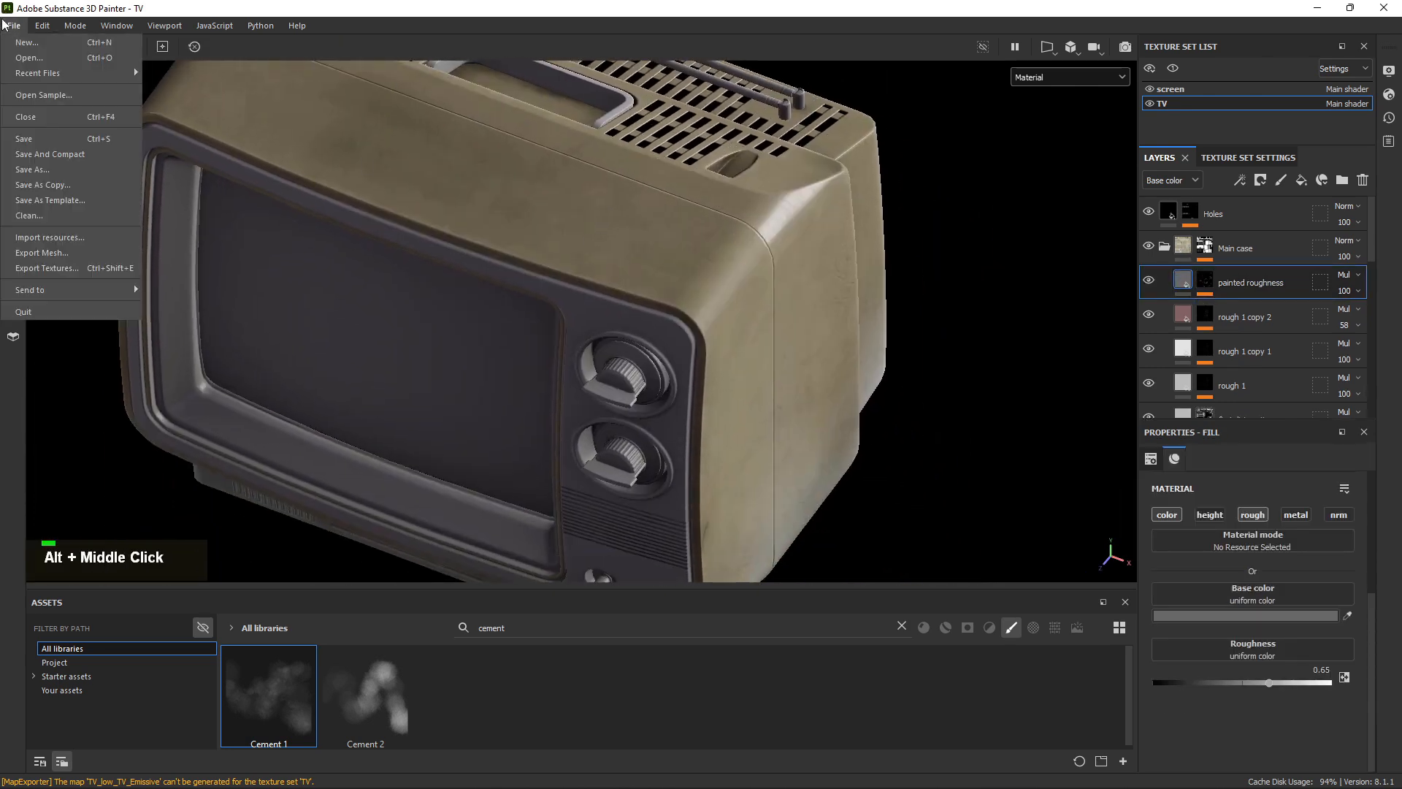
{"action": "left_click", "coordinate": [103, 271]}
{"action": "left_click", "coordinate": [1049, 657]}
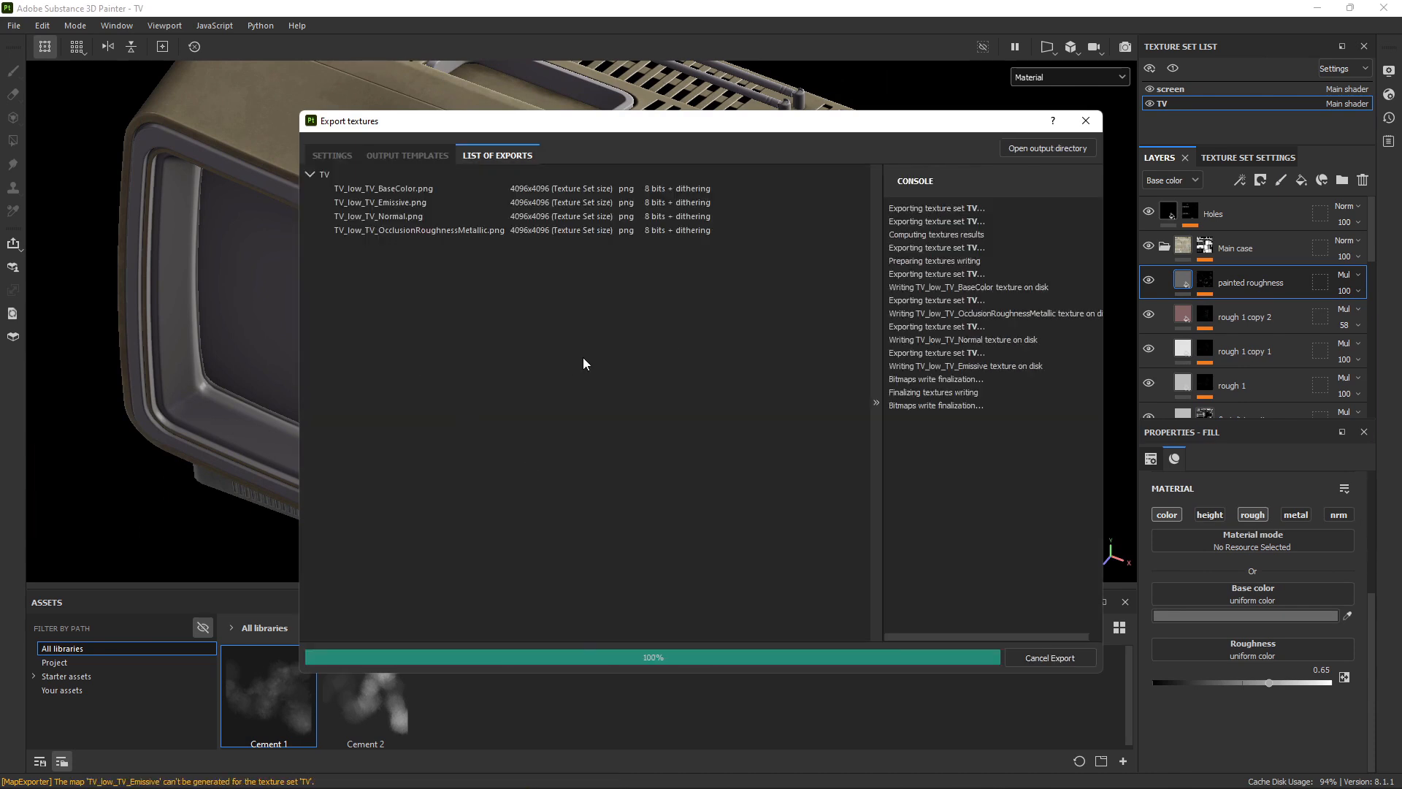
Switch to Marmoset Toolbag and examine the re-exported textures on the TV's sides and top panel under the scene lights.
{"action": "mouse_move", "coordinate": [666, 785]}
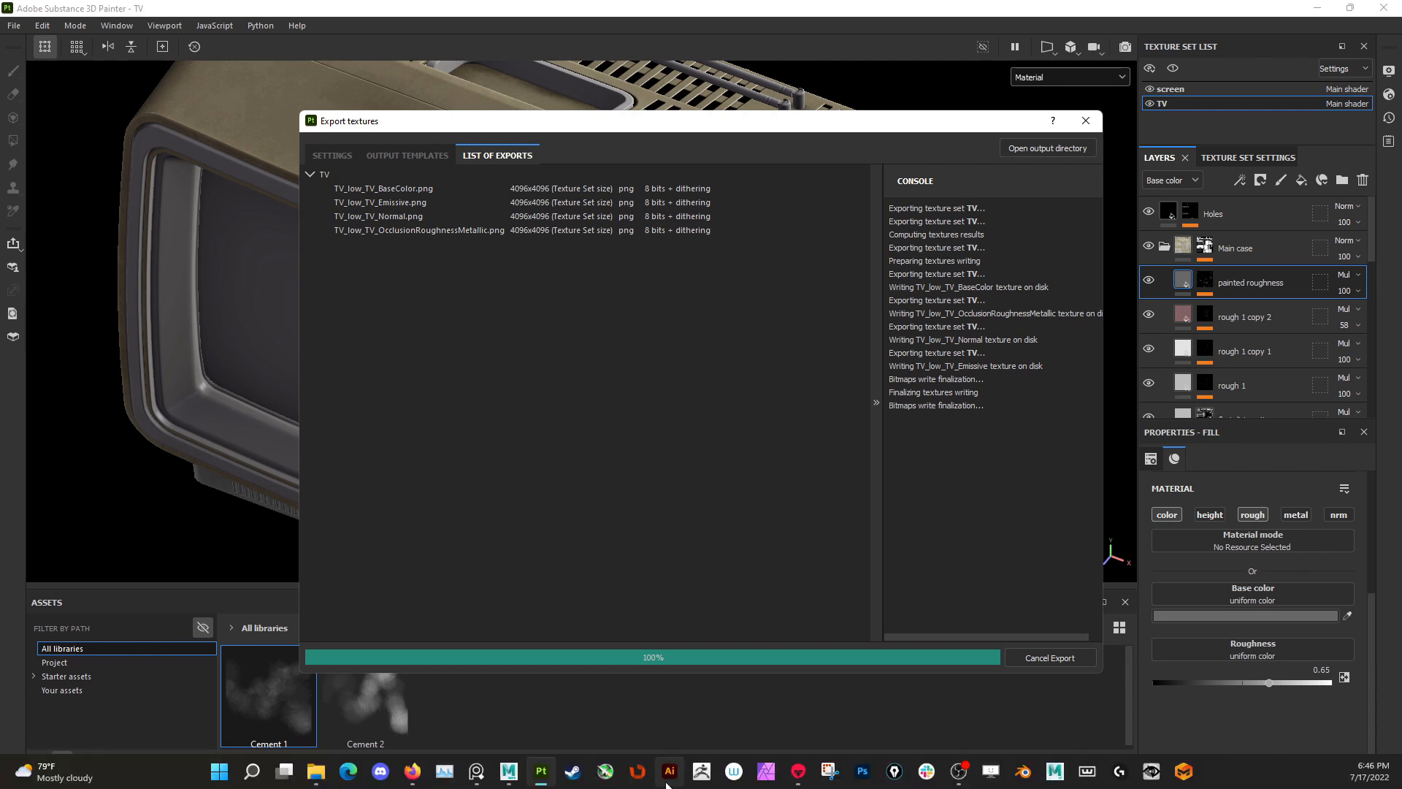
{"action": "left_click", "coordinate": [796, 768]}
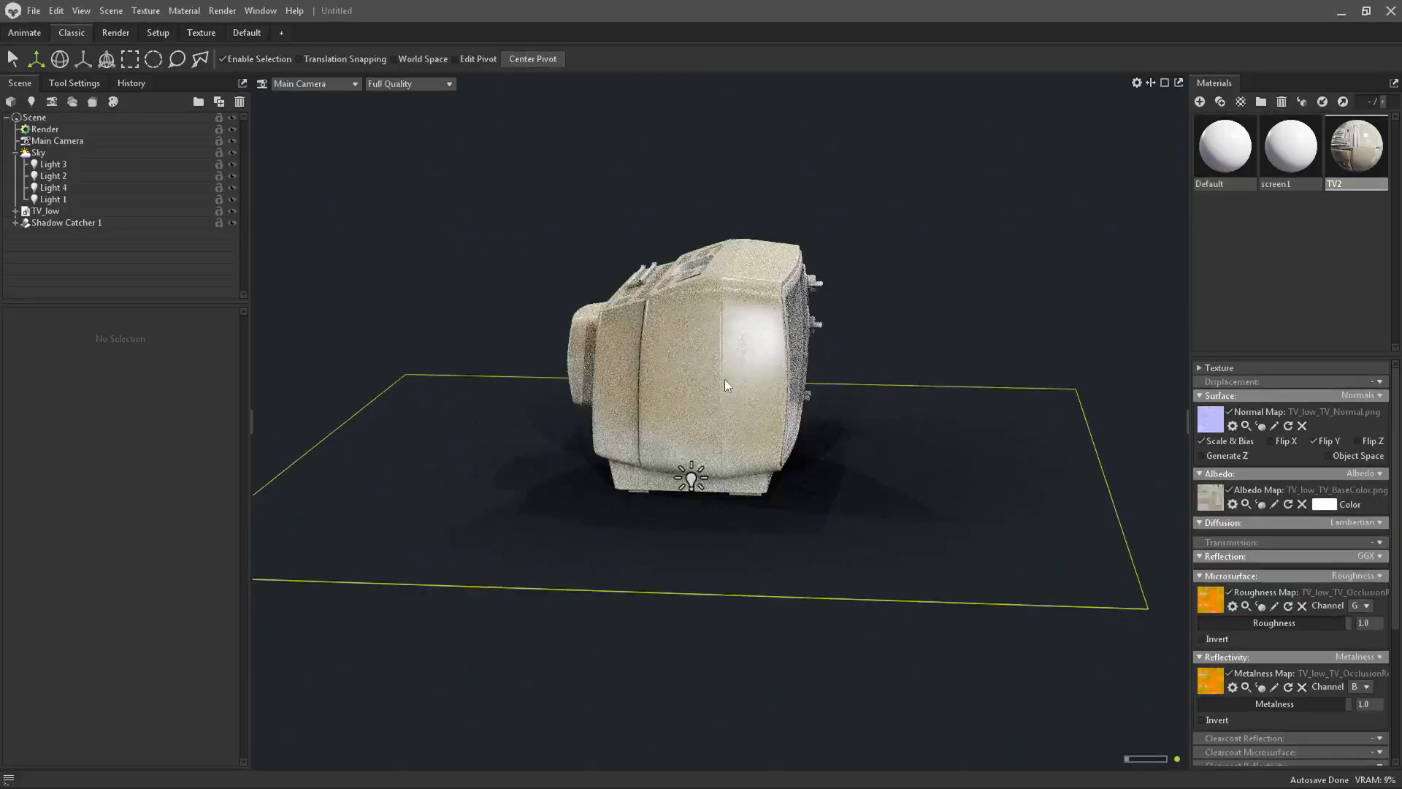
{"action": "scroll", "coordinate": [699, 408], "scroll_direction": "down", "scroll_amount": 2}
{"action": "scroll", "coordinate": [723, 431], "scroll_direction": "up", "scroll_amount": 4}
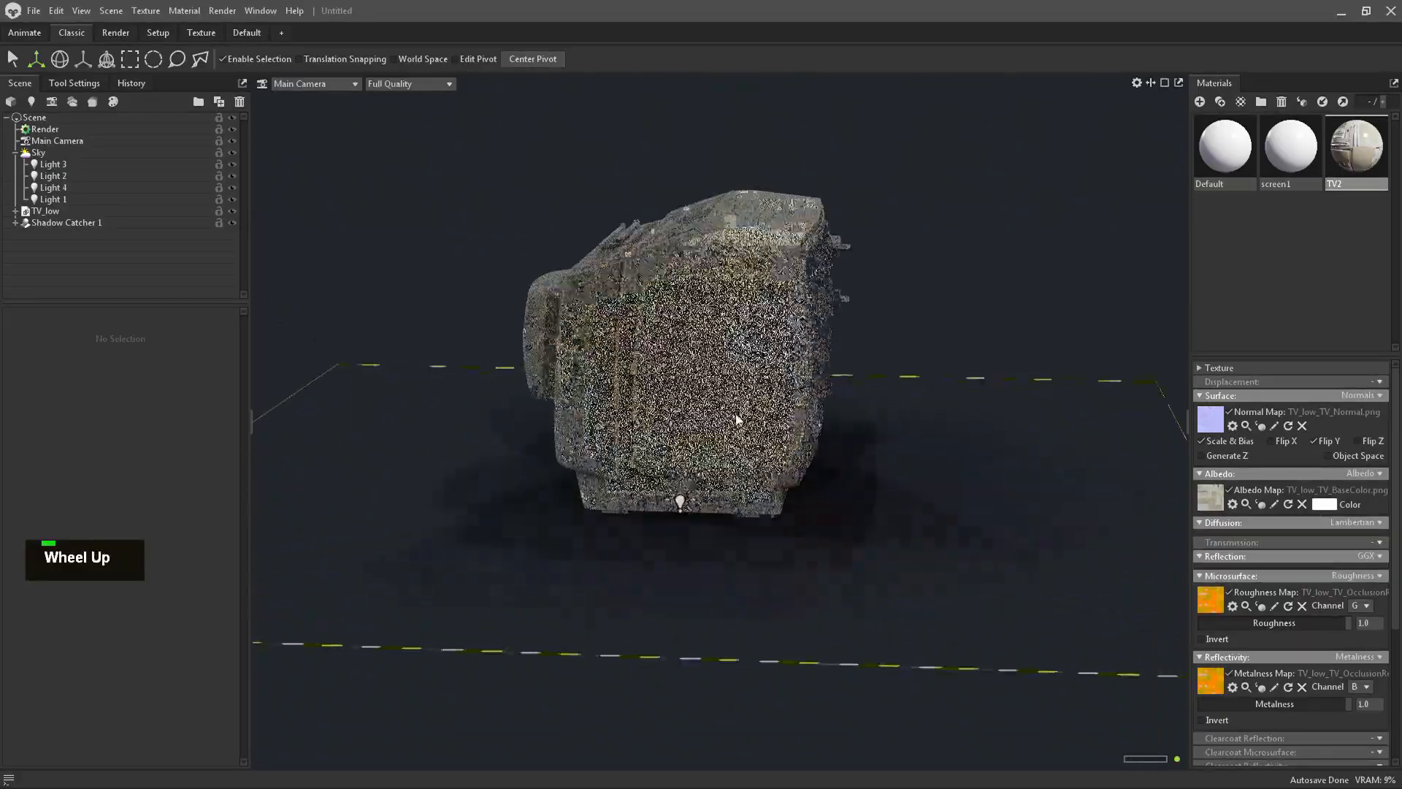
{"action": "right_click_drag", "start_coordinate": [736, 416], "coordinate": [895, 478], "text": "alt"}
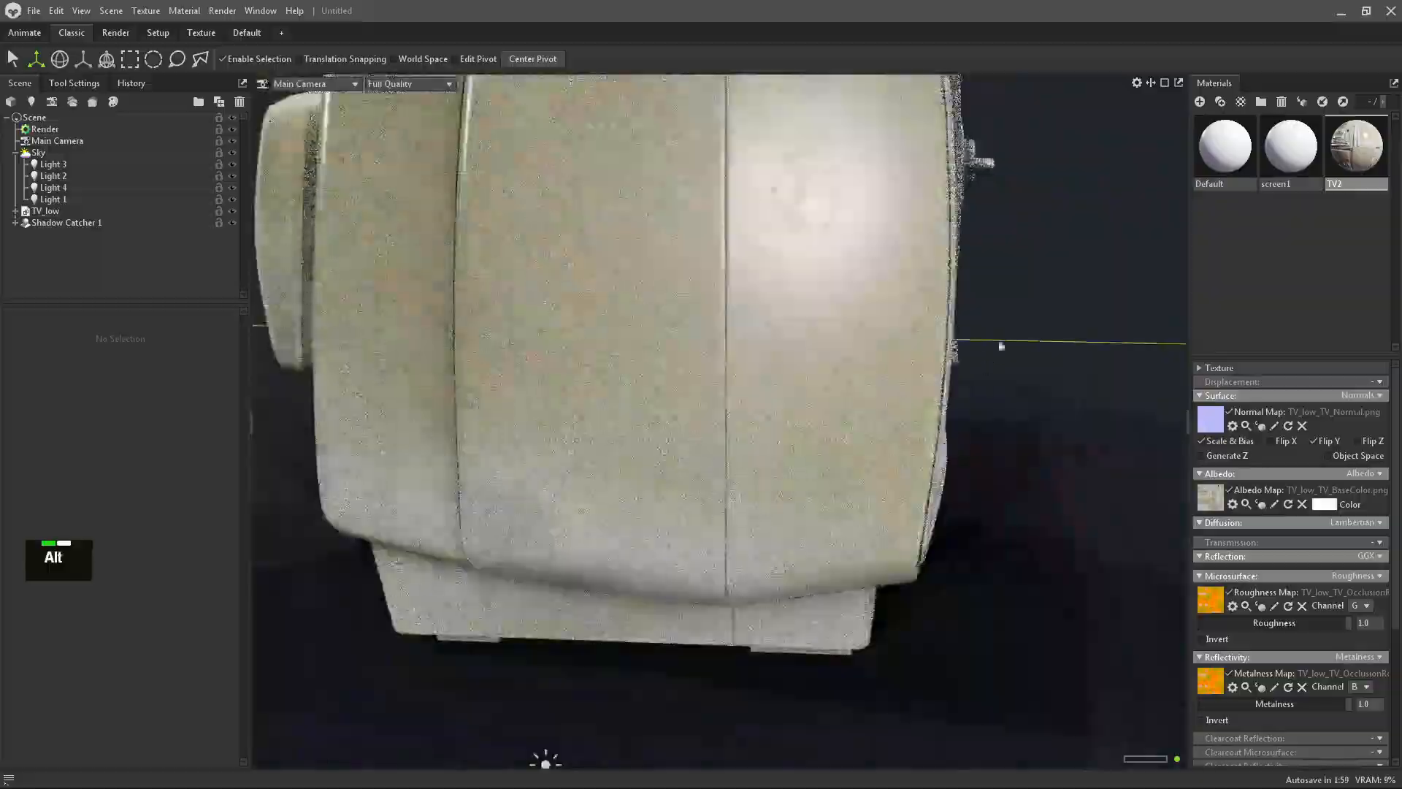
{"action": "left_click_drag", "start_coordinate": [1001, 344], "coordinate": [956, 325], "text": "alt"}
{"action": "right_click_drag", "start_coordinate": [1096, 315], "coordinate": [985, 313], "text": "alt"}
{"action": "left_click_drag", "start_coordinate": [984, 313], "coordinate": [768, 405], "text": "alt"}
{"action": "middle_click_drag", "start_coordinate": [769, 405], "coordinate": [1169, 299], "text": "alt"}
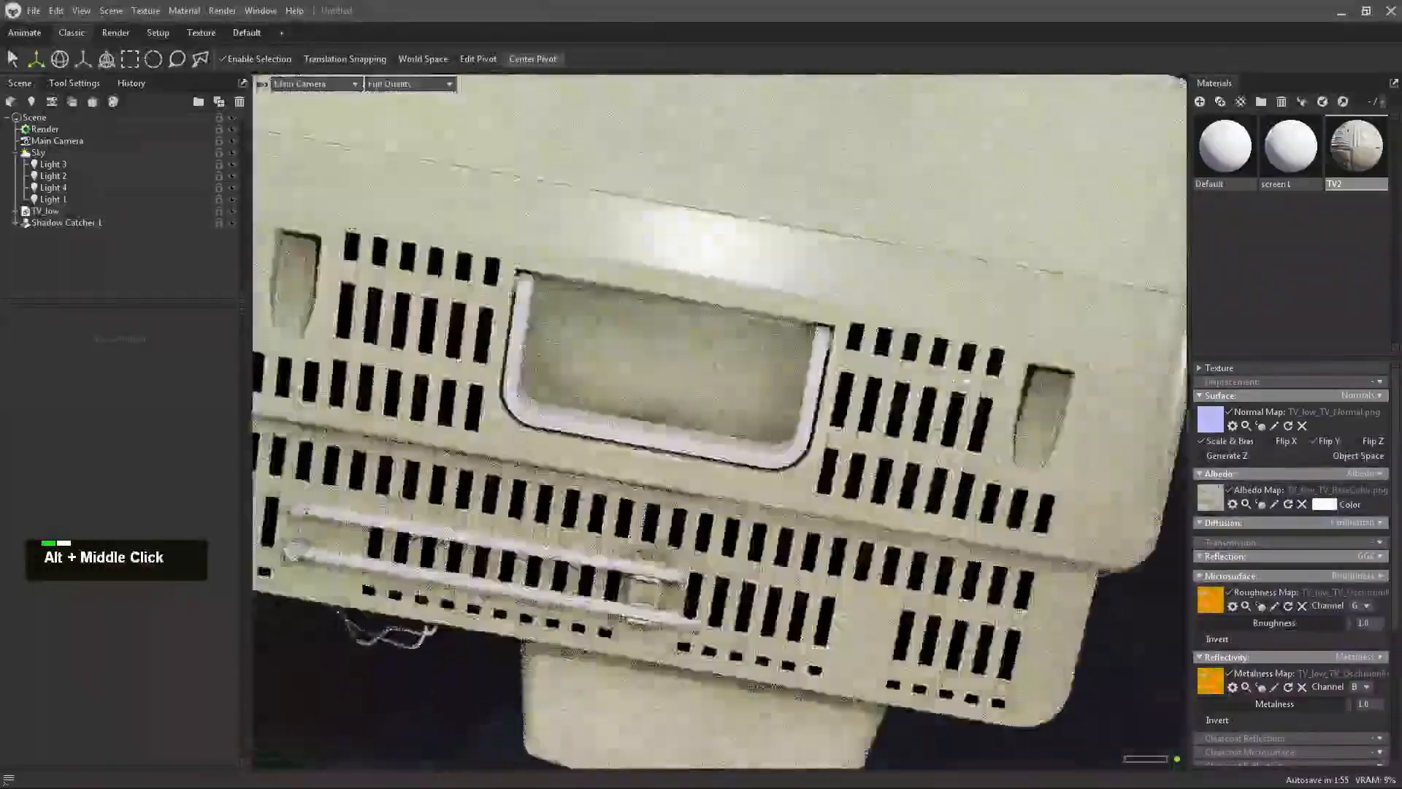
{"action": "middle_click_drag", "start_coordinate": [497, 362], "coordinate": [818, 332], "text": "alt"}
{"action": "left_click_drag", "start_coordinate": [818, 332], "coordinate": [780, 329], "text": "alt"}
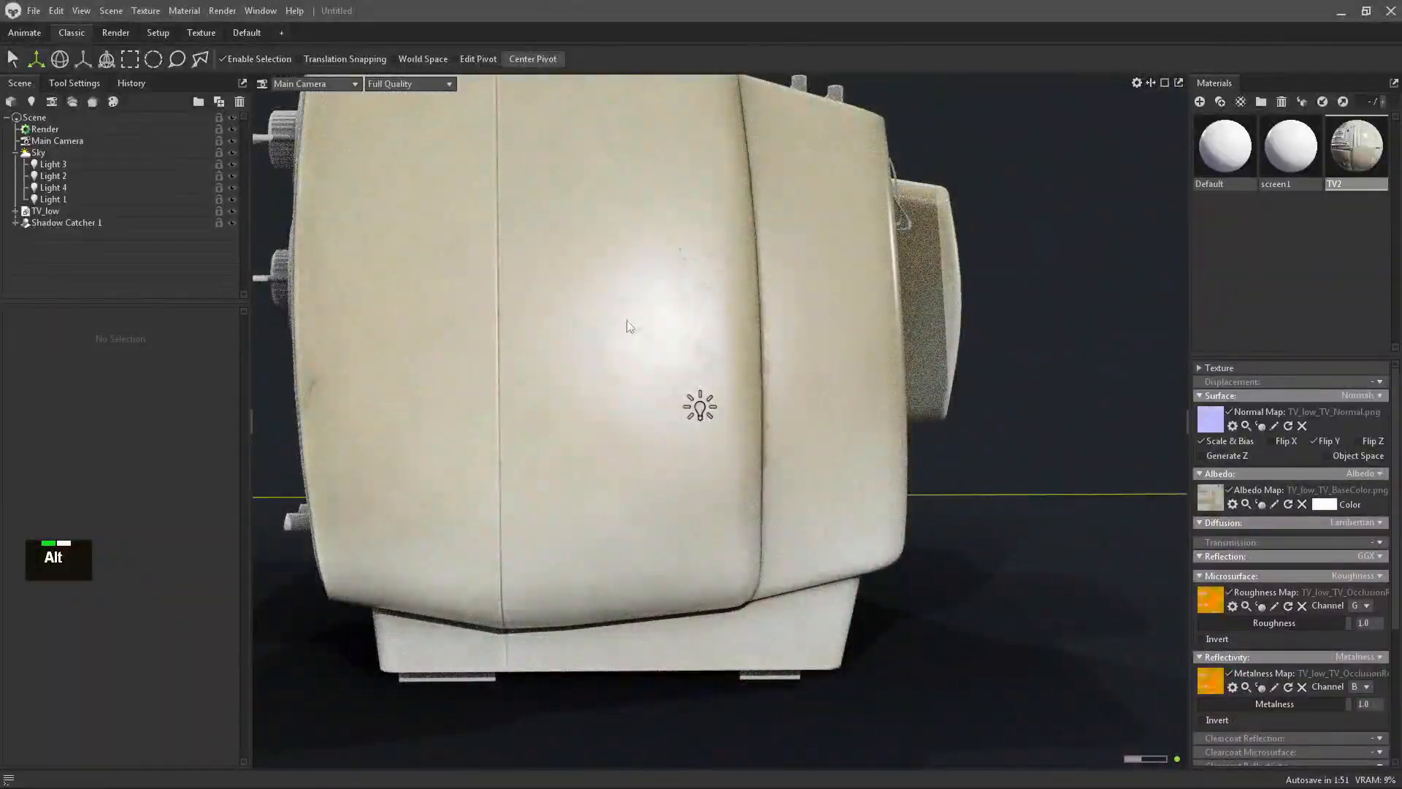
{"action": "middle_click_drag", "start_coordinate": [626, 322], "coordinate": [840, 325], "text": "alt"}
{"action": "mouse_move", "coordinate": [840, 325]}
{"action": "right_mouse_down", "text": "alt"}
{"action": "mouse_move", "coordinate": [606, 363]}
{"action": "mouse_move", "coordinate": [1148, 407]}
{"action": "mouse_move", "coordinate": [923, 407]}
{"action": "right_mouse_up", "text": "alt"}
Return to Substance 3D Painter and close the texture export dialog.
{"action": "left_click", "coordinate": [542, 771]}
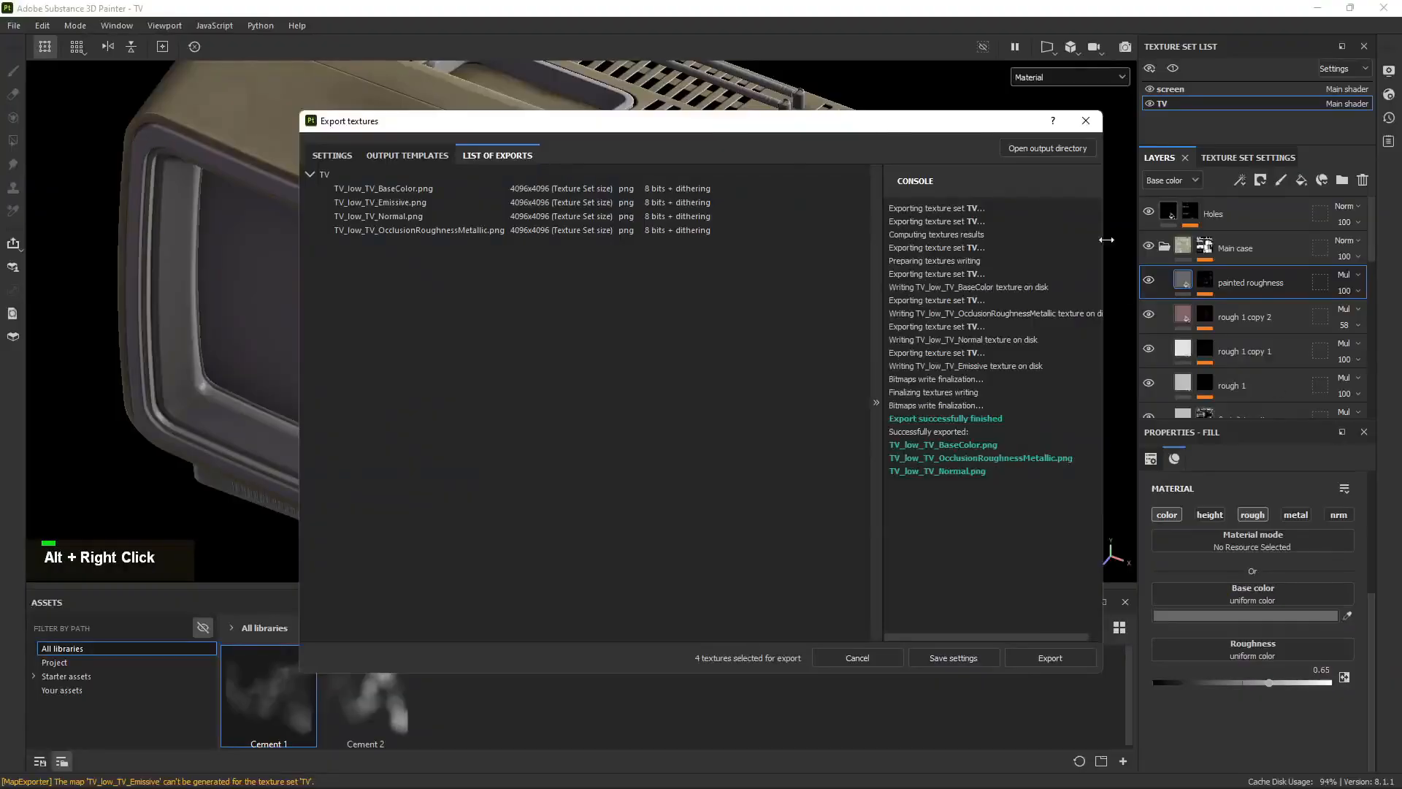
{"action": "left_click", "coordinate": [1086, 121]}
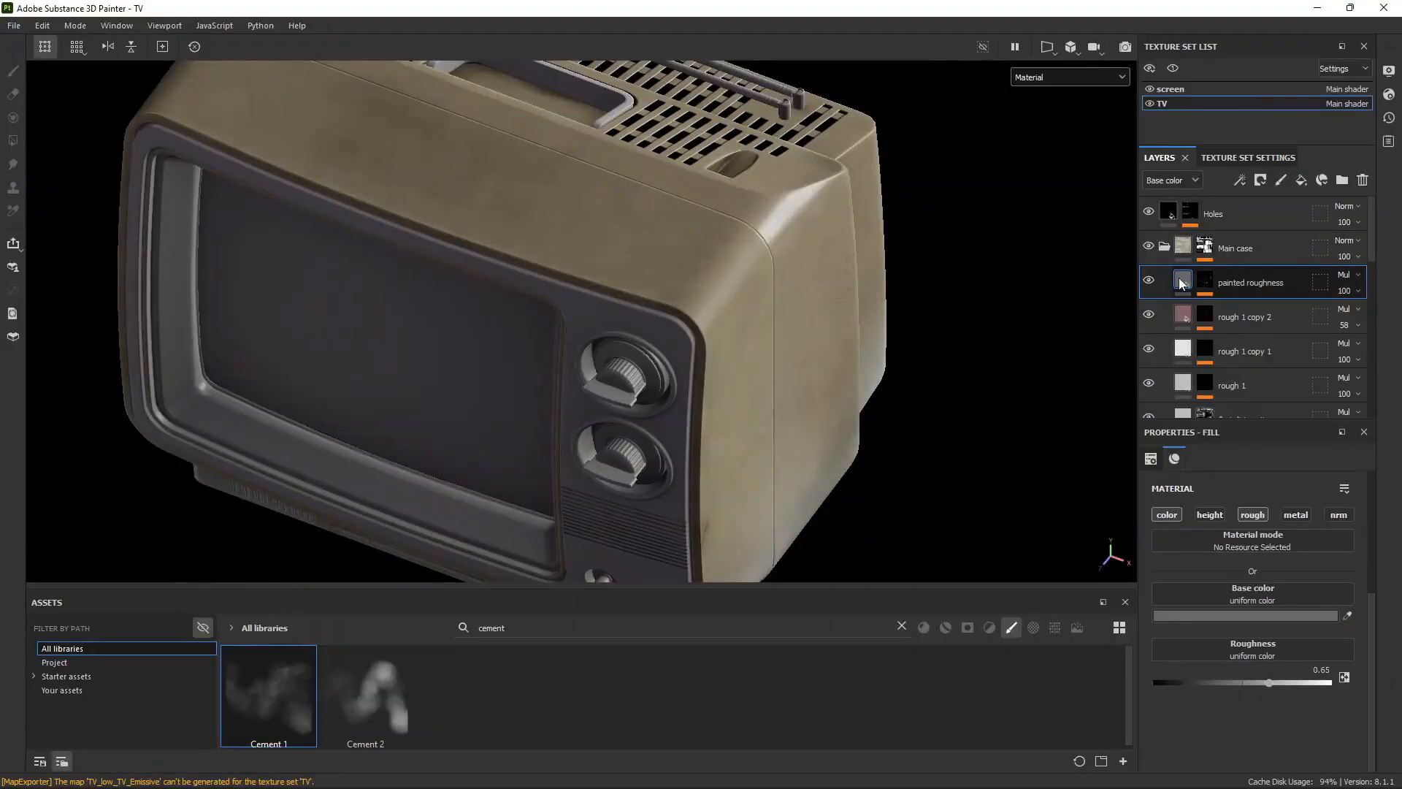
Set the painted roughness fill's roughness to 0.7 and inspect the case's side and rear in the Base color view.
{"action": "left_click", "coordinate": [1282, 617]}
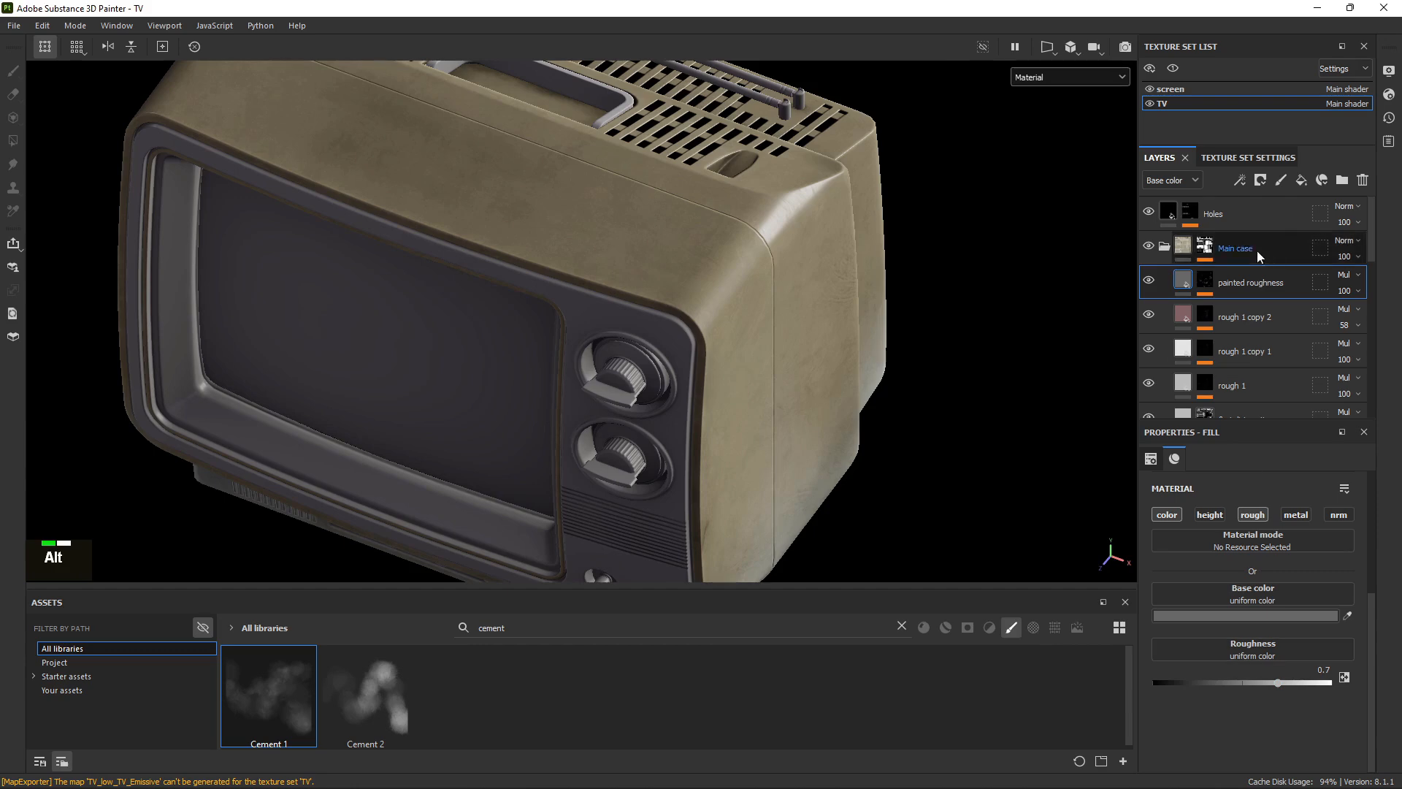
{"action": "left_click_drag", "start_coordinate": [715, 335], "coordinate": [845, 268], "text": "alt"}
{"action": "left_click", "coordinate": [1031, 78]}
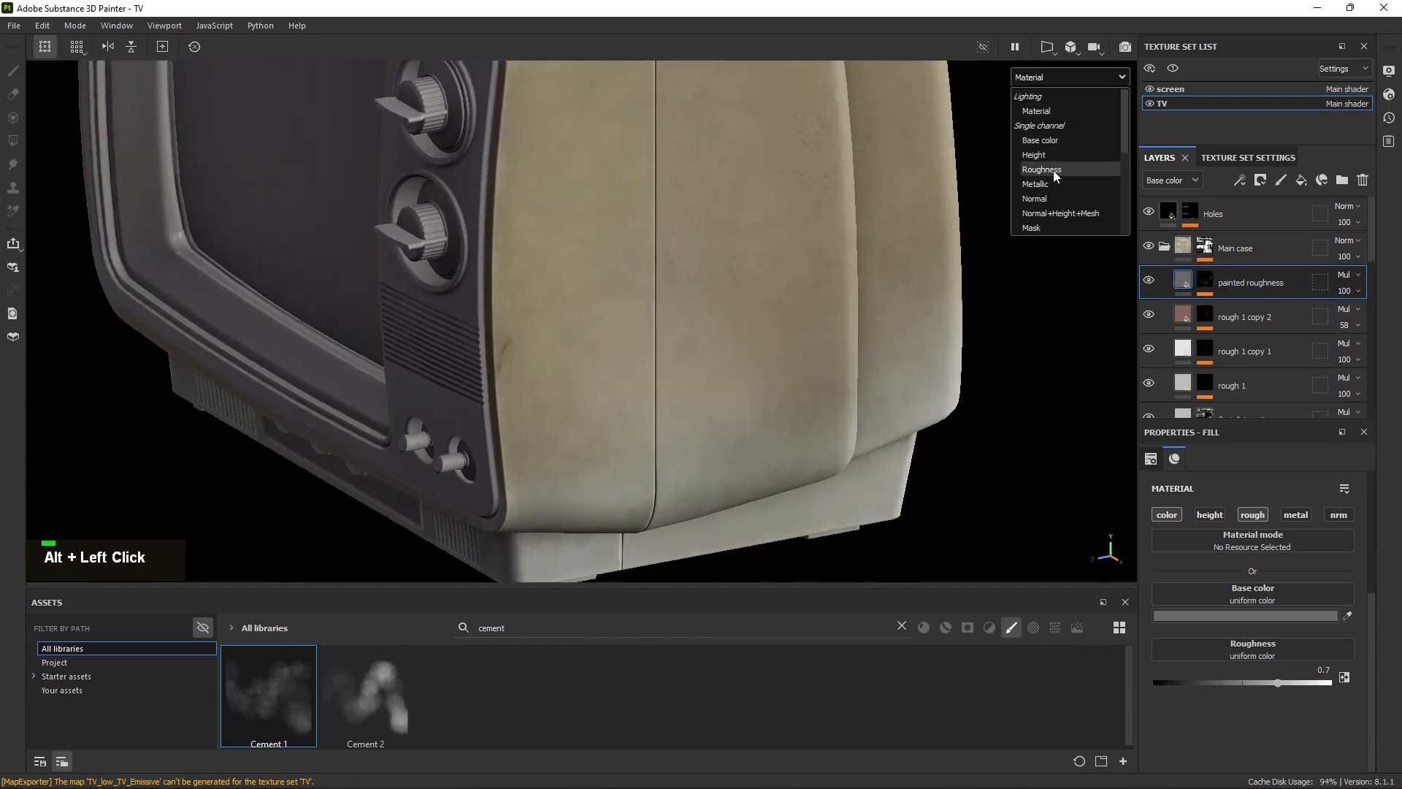
{"action": "left_click", "coordinate": [1051, 141]}
{"action": "middle_click_drag", "start_coordinate": [745, 277], "coordinate": [697, 417], "text": "alt"}
{"action": "left_click_drag", "start_coordinate": [697, 417], "coordinate": [620, 310], "text": "alt"}
{"action": "middle_click_drag", "start_coordinate": [621, 311], "coordinate": [654, 347], "text": "alt"}
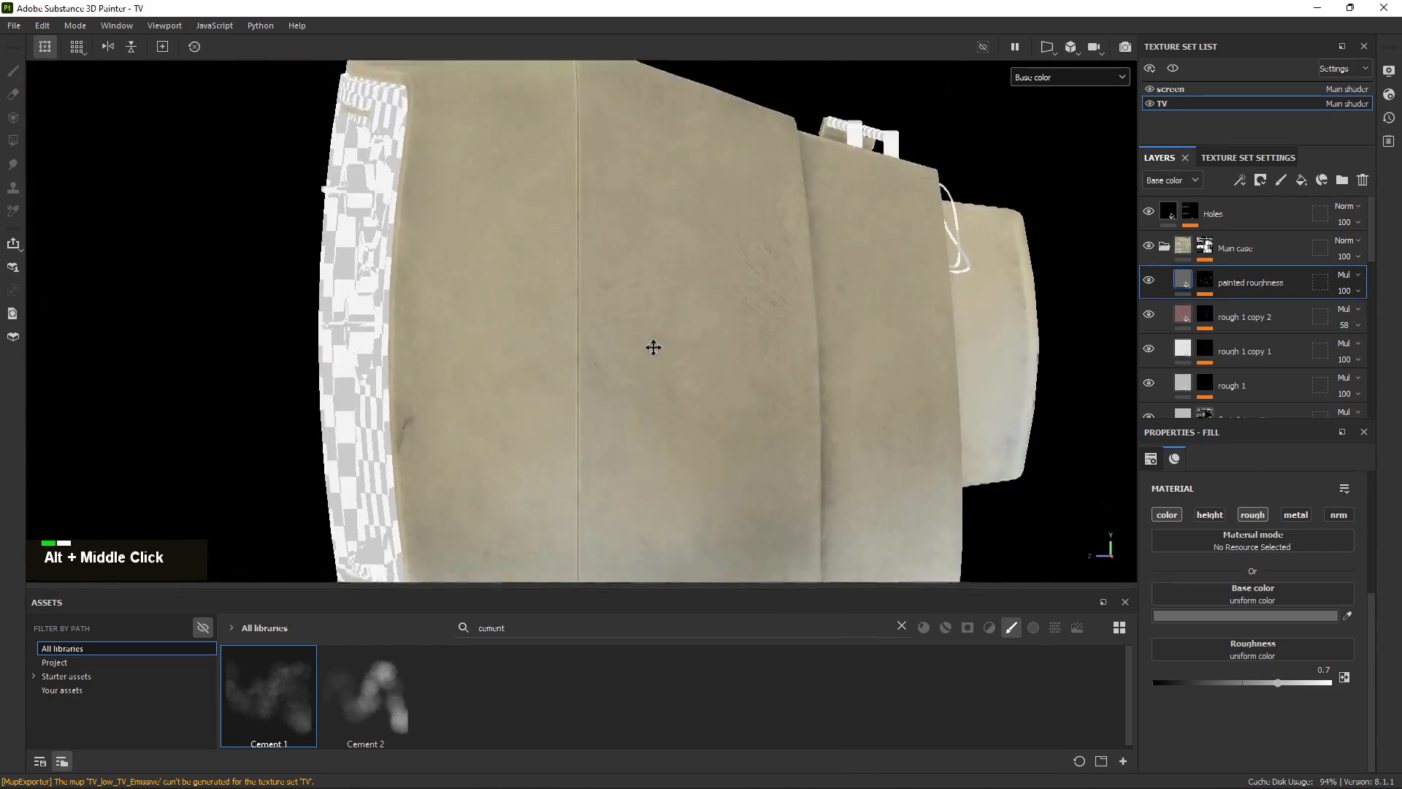
{"action": "left_click_drag", "start_coordinate": [653, 348], "coordinate": [438, 282], "text": "alt"}
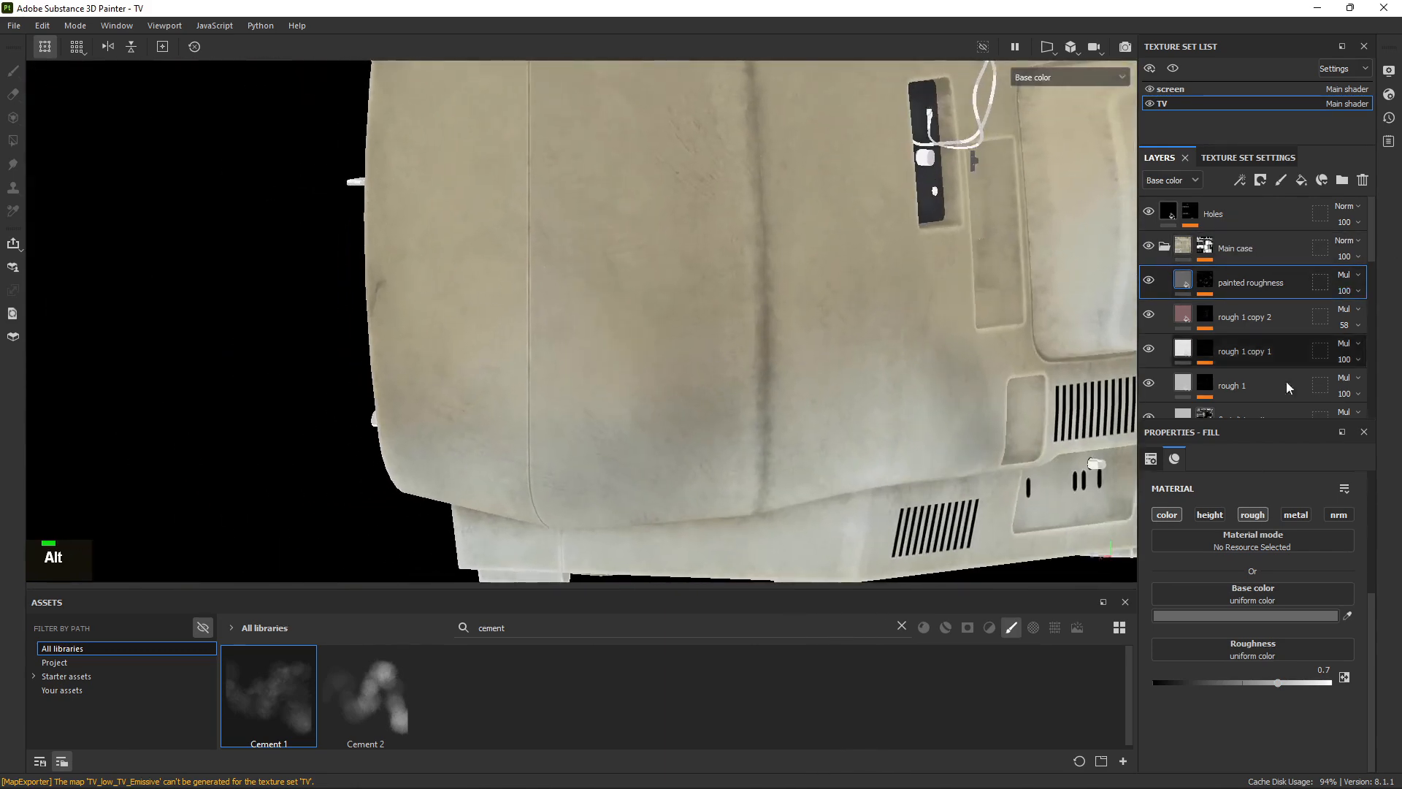
Try a darker grey and a reddish brown (8D6262) as the painted roughness fill's base color.
{"action": "left_click", "coordinate": [1248, 613]}
{"action": "mouse_move", "coordinate": [1050, 634]}
{"action": "left_mouse_down"}
{"action": "mouse_move", "coordinate": [1068, 596]}
{"action": "mouse_move", "coordinate": [1114, 569]}
{"action": "mouse_move", "coordinate": [1073, 642]}
{"action": "left_mouse_up"}
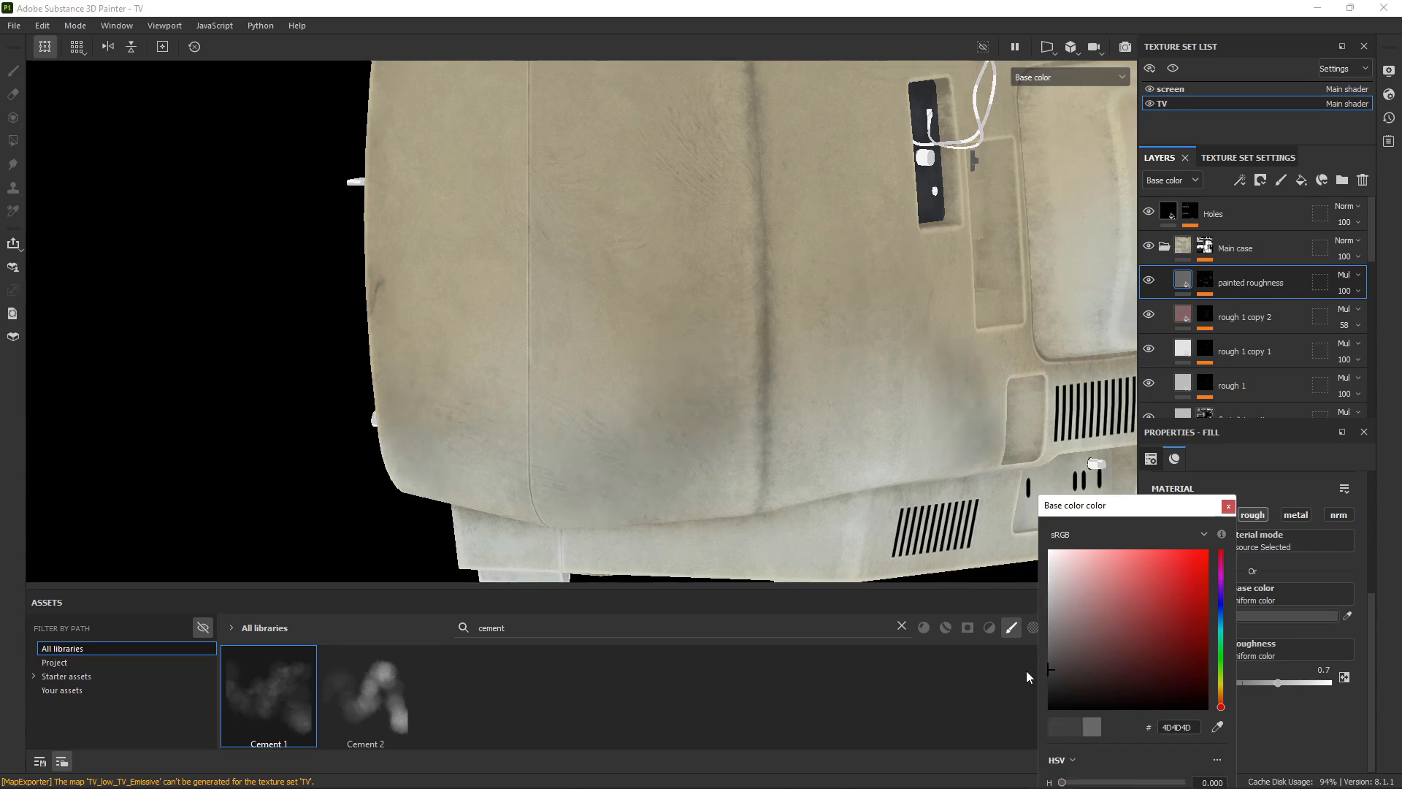
{"action": "key", "text": "ctrl+z"}
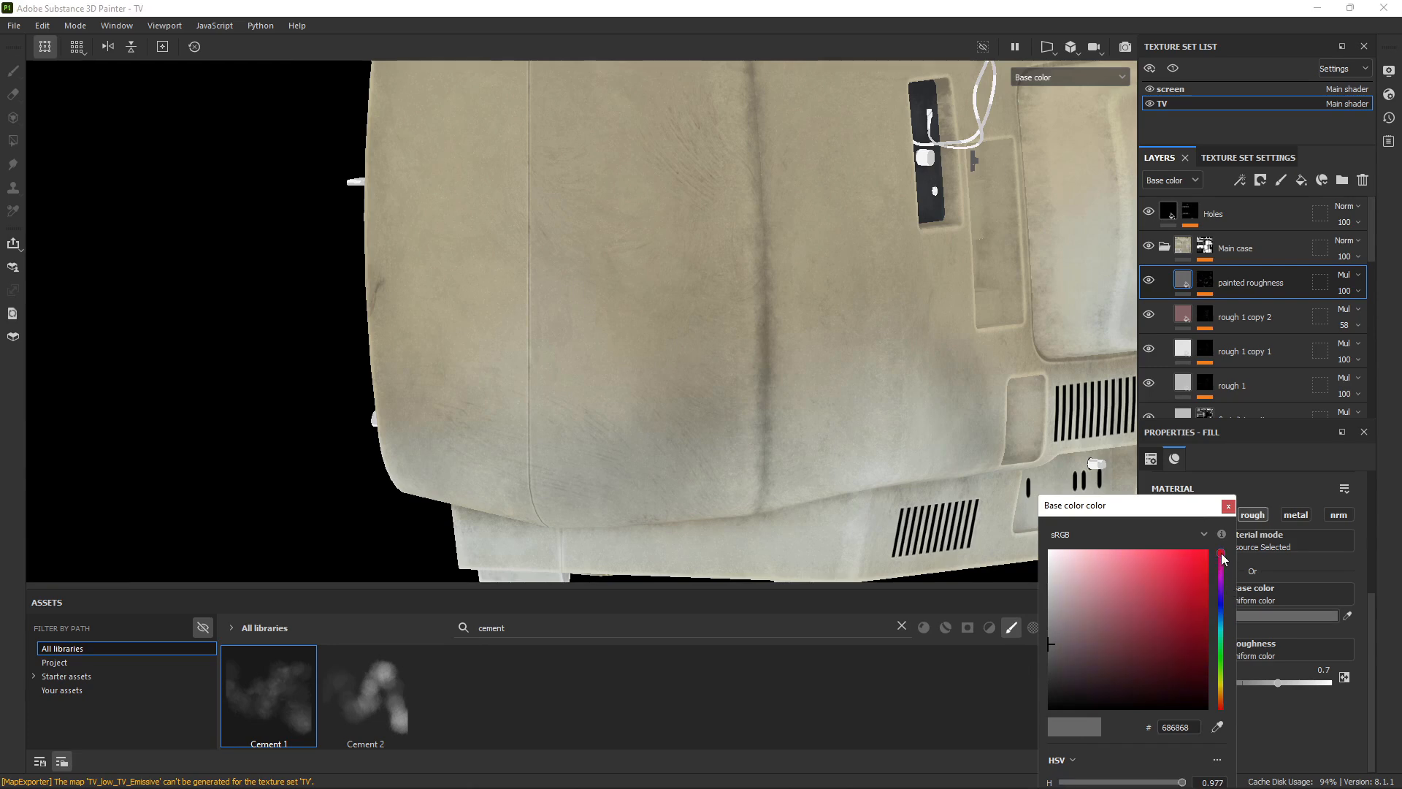
{"action": "mouse_move", "coordinate": [1100, 631]}
{"action": "left_mouse_down"}
{"action": "mouse_move", "coordinate": [1091, 650]}
{"action": "mouse_move", "coordinate": [1096, 621]}
{"action": "left_mouse_up"}
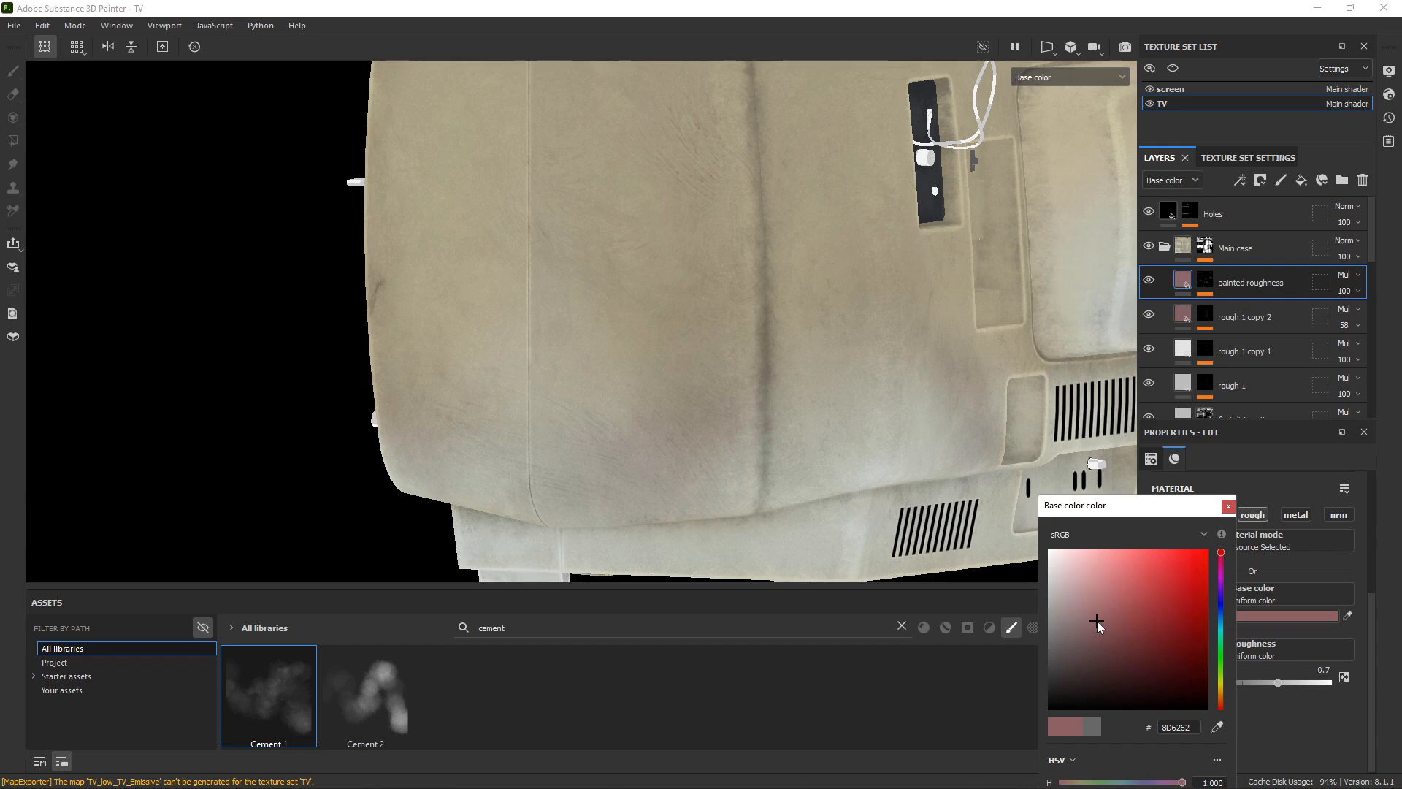
{"action": "left_click", "coordinate": [1228, 506]}
Undo the base color and roughness changes on the painted roughness fill and recheck the case's side.
{"action": "left_click", "coordinate": [1205, 283], "text": "alt"}
{"action": "right_click", "coordinate": [1203, 283]}
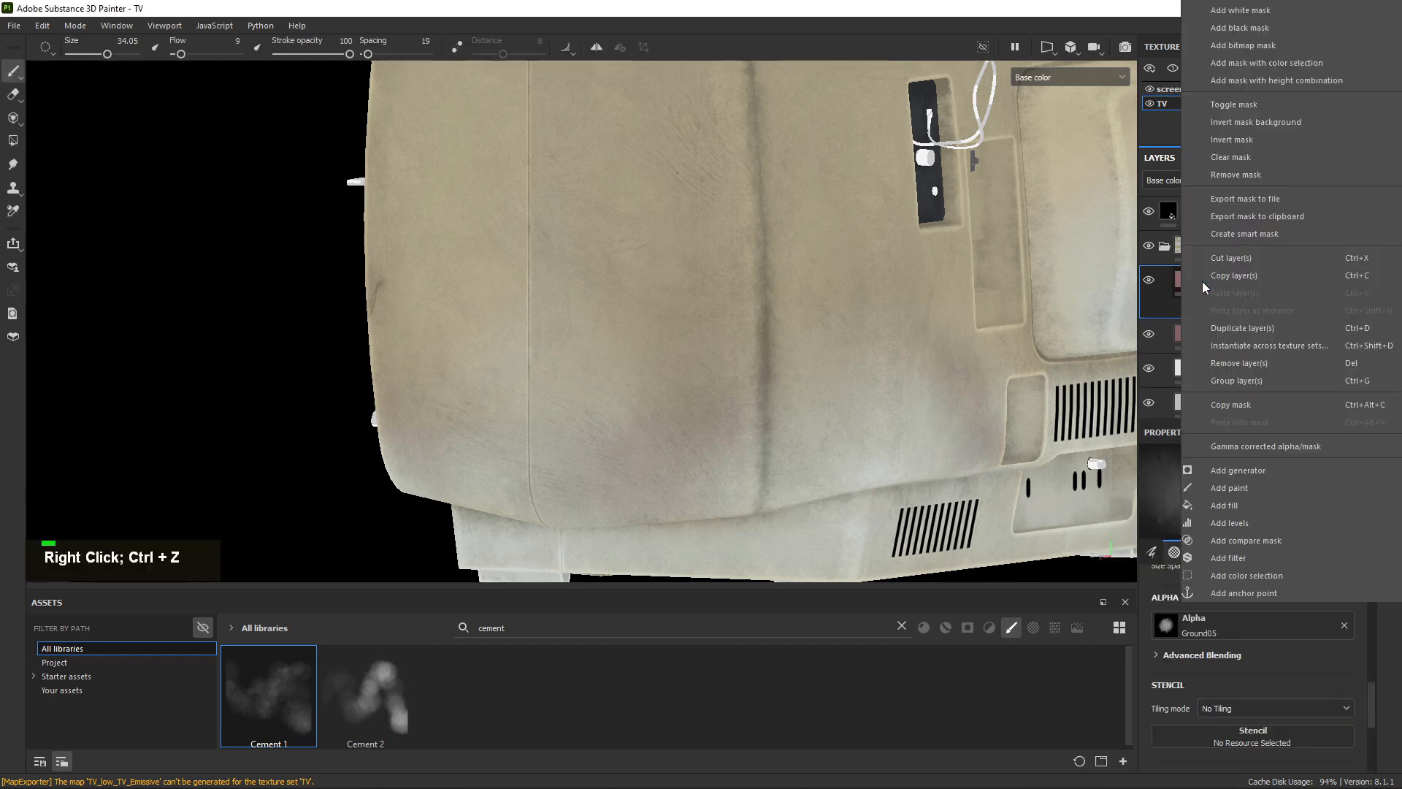
{"action": "right_click_drag", "start_coordinate": [859, 372], "coordinate": [803, 332], "text": "alt"}
{"action": "left_click_drag", "start_coordinate": [1003, 309], "coordinate": [902, 331], "text": "alt"}
{"action": "left_click", "coordinate": [1185, 285]}
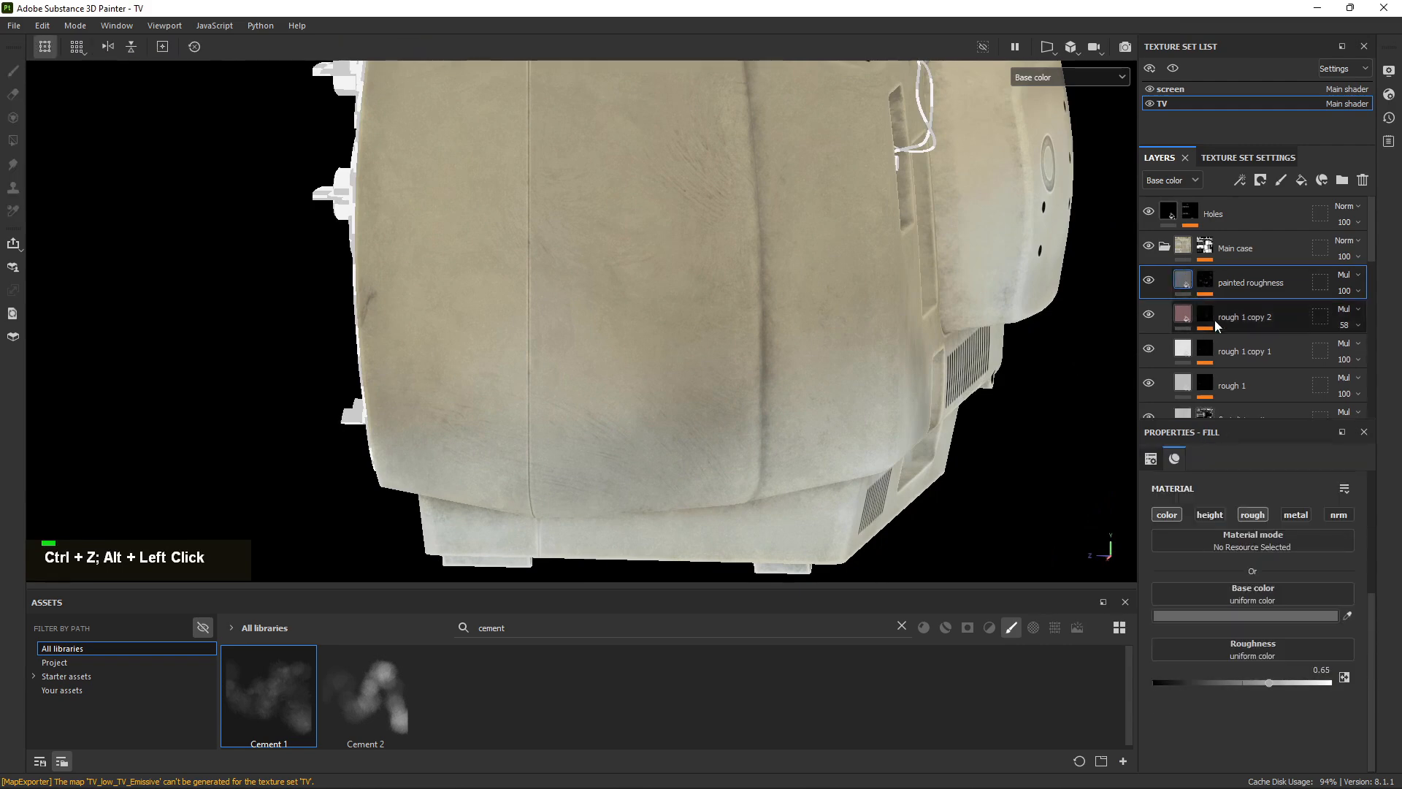
Add a Levels adjustment above the paint effect in the painted roughness layer's mask.
{"action": "left_click", "coordinate": [1204, 282]}
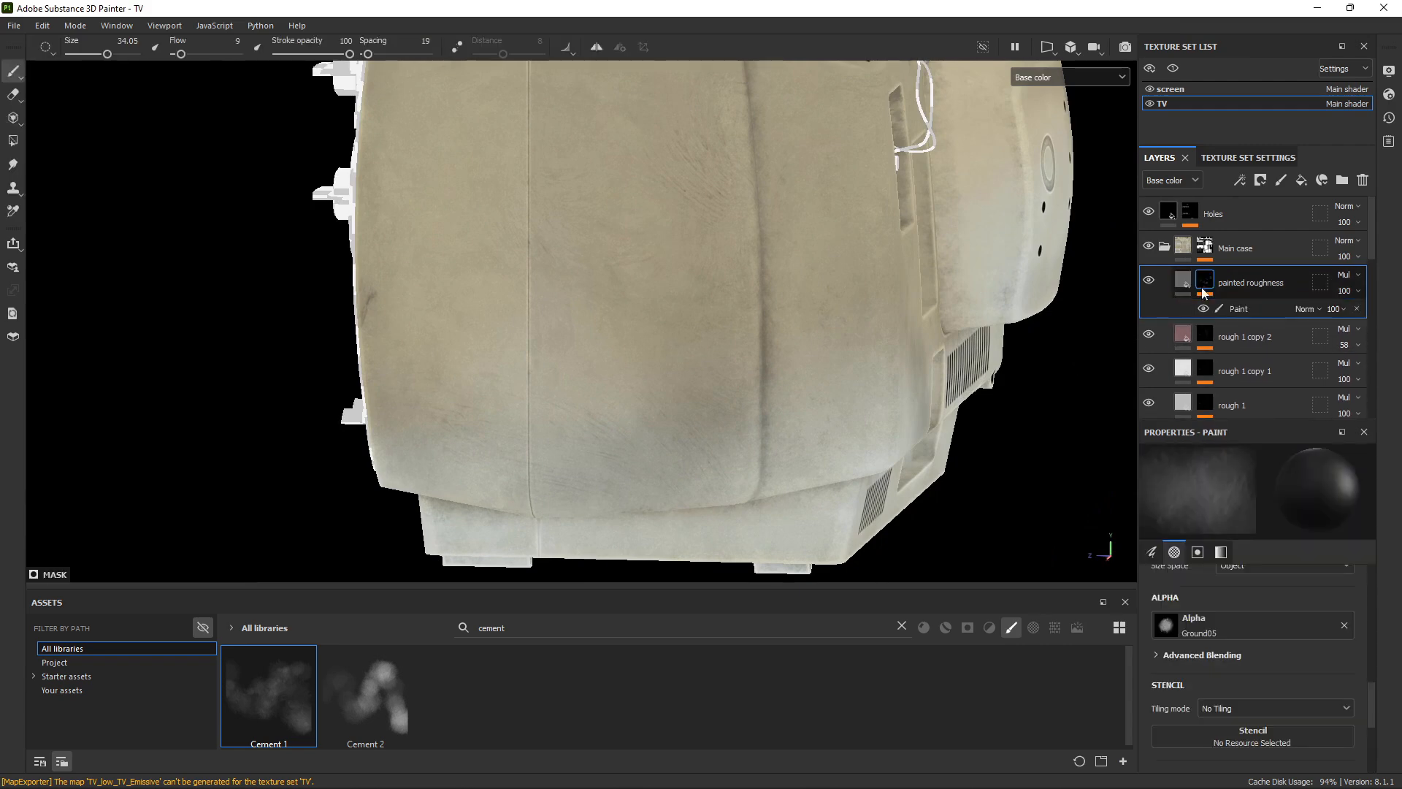
{"action": "key", "text": "ctrl+y"}
{"action": "right_click", "coordinate": [1245, 312]}
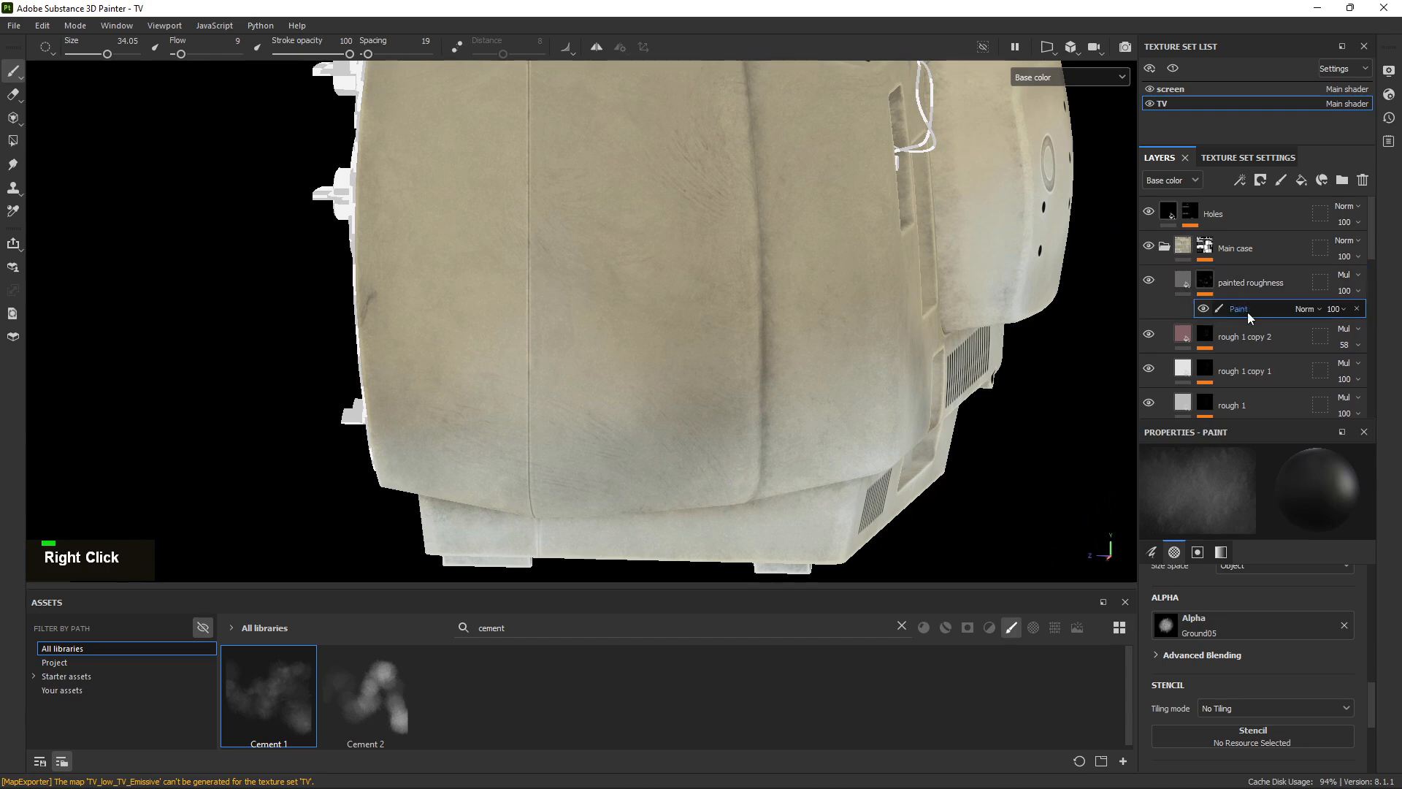
{"action": "left_click", "coordinate": [1246, 541]}
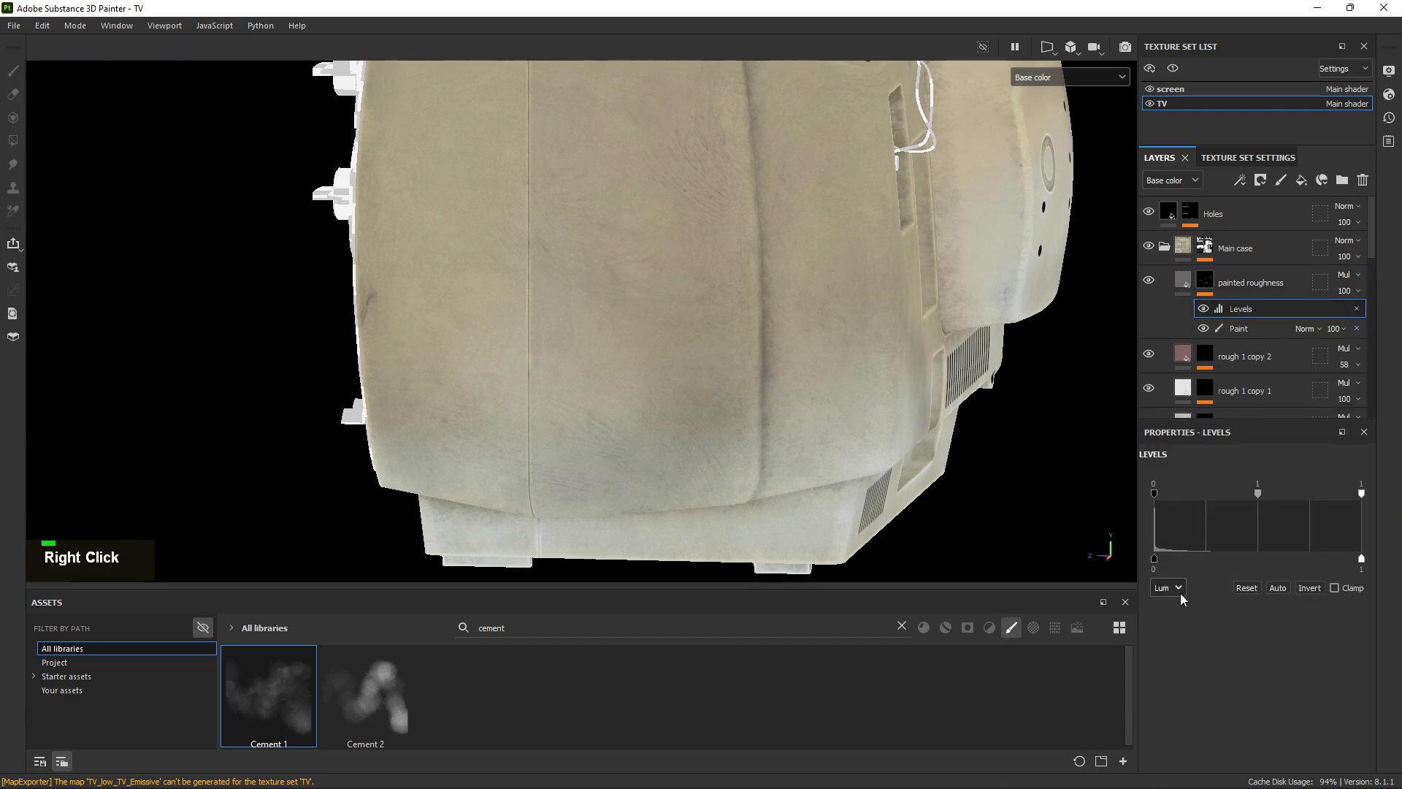
In the Roughness channel view, set the painted roughness mask's Levels to a white point of 0.761 and midtone of 1.278.
{"action": "left_click", "coordinate": [1079, 77]}
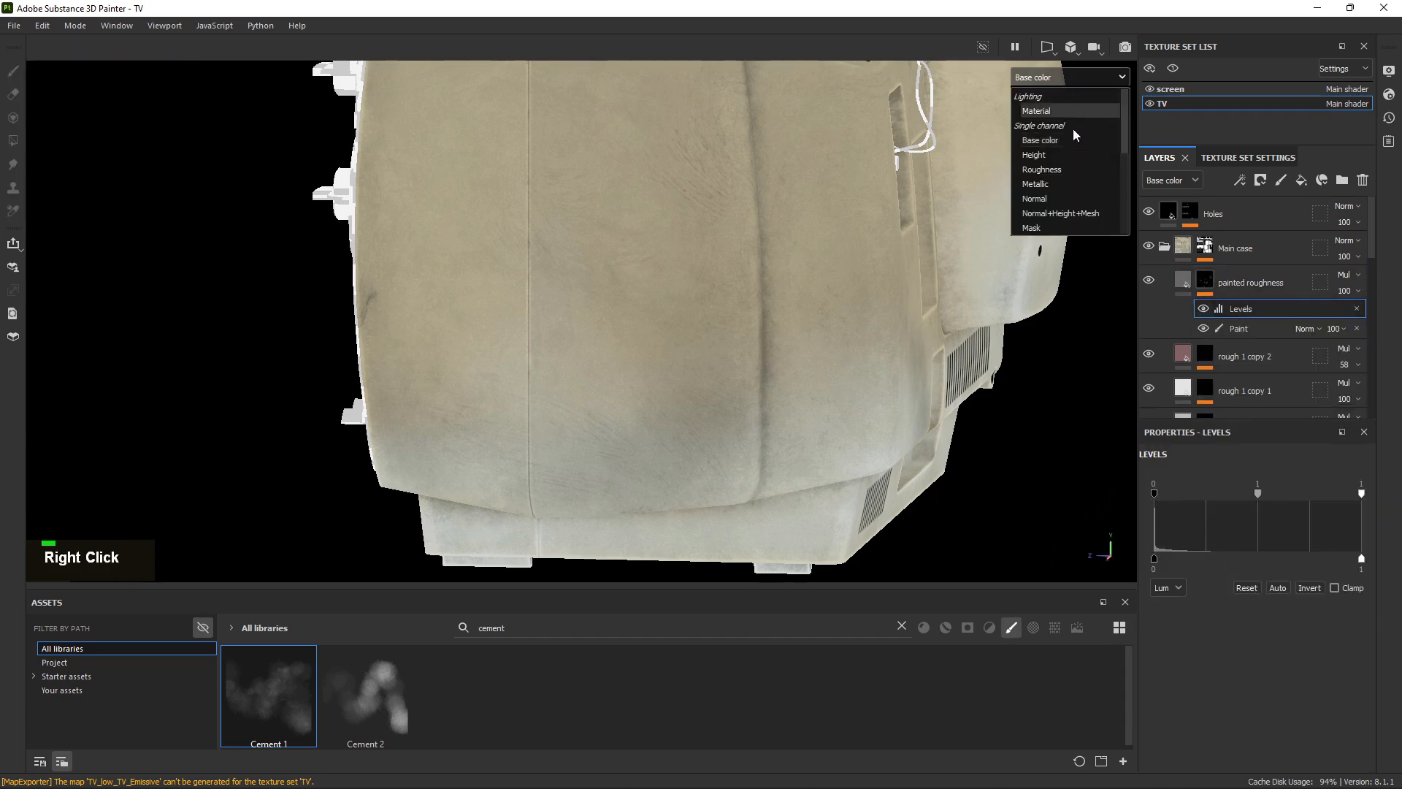
{"action": "left_click", "coordinate": [1053, 170]}
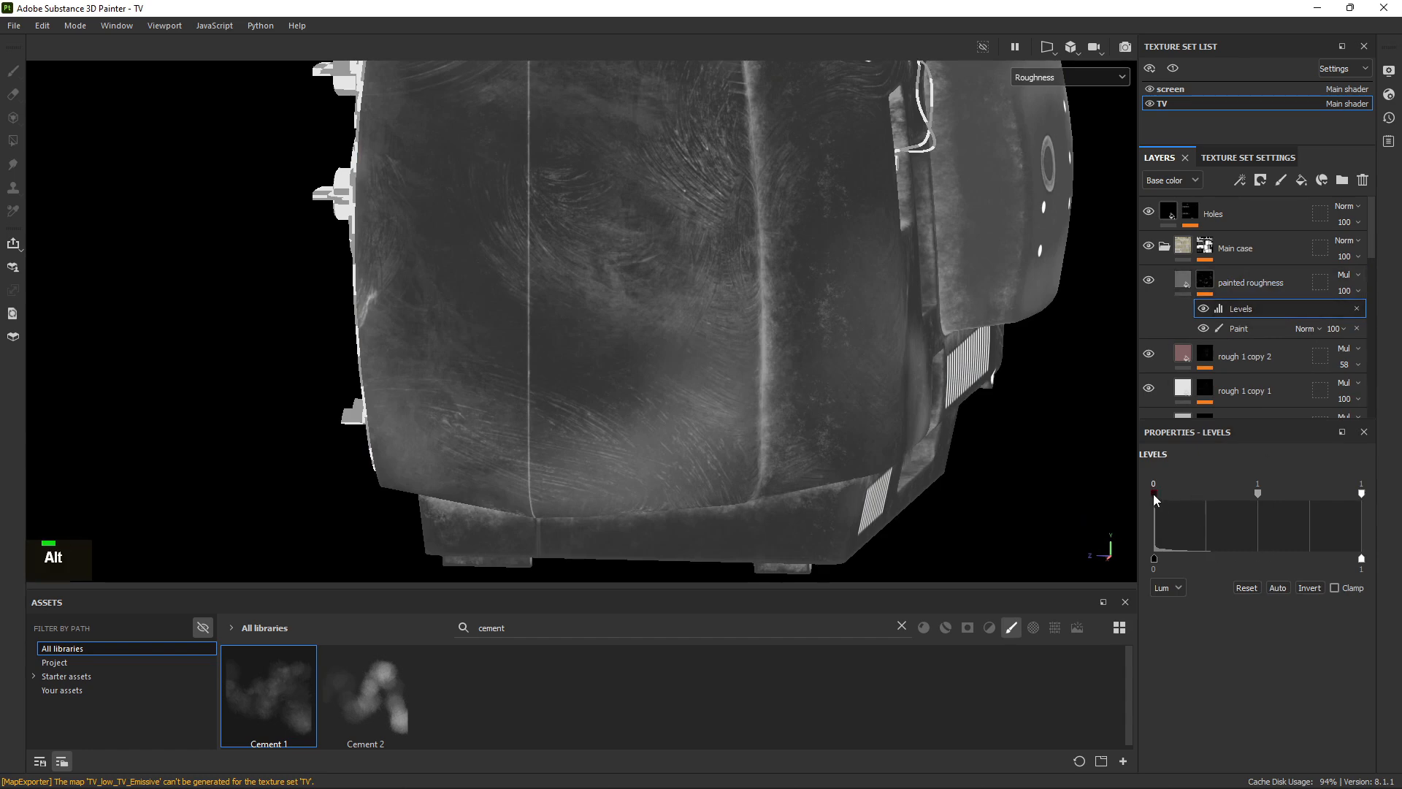
{"action": "mouse_move", "coordinate": [1154, 491]}
{"action": "left_mouse_down"}
{"action": "mouse_move", "coordinate": [1198, 494]}
{"action": "mouse_move", "coordinate": [1154, 491]}
{"action": "left_mouse_up"}
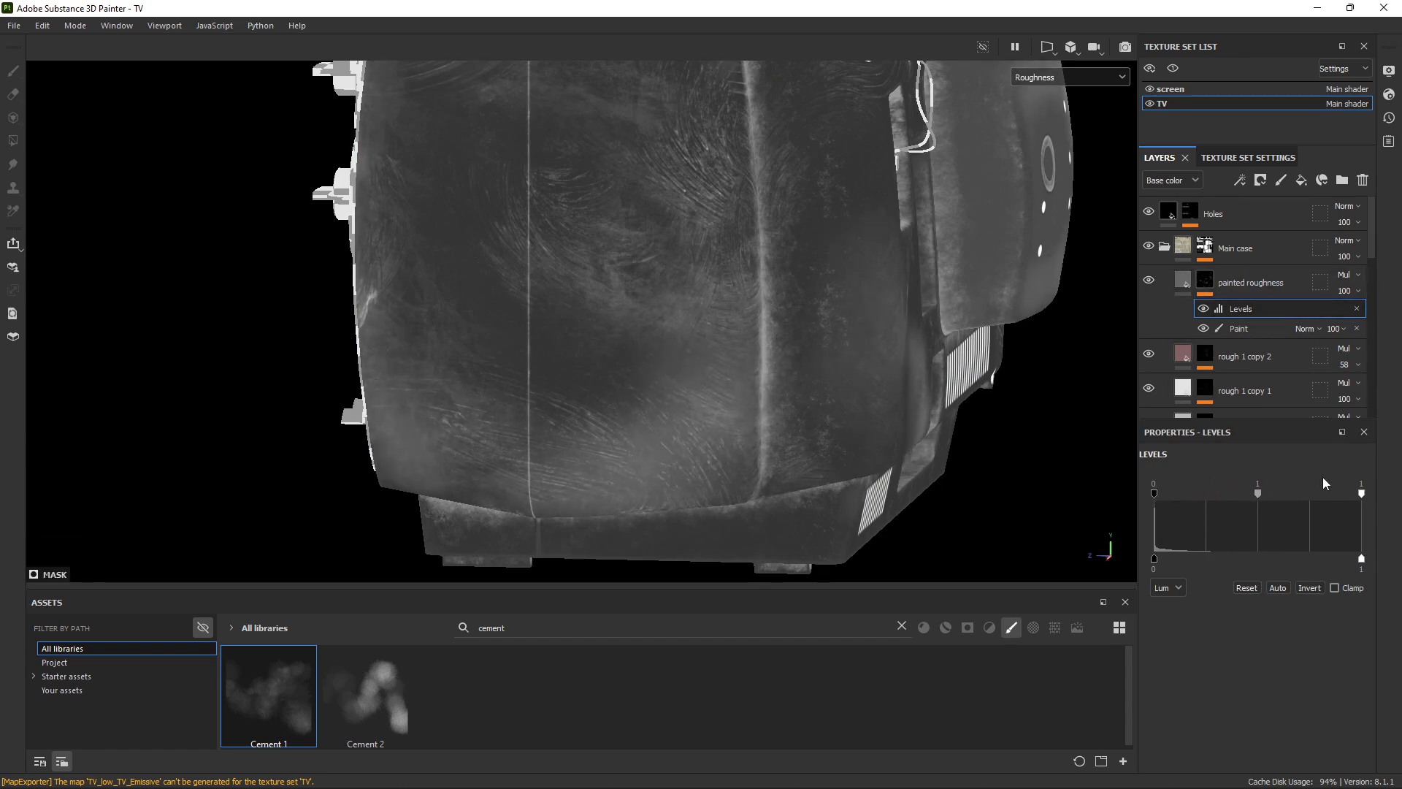
{"action": "mouse_move", "coordinate": [1362, 493]}
{"action": "left_mouse_down"}
{"action": "mouse_move", "coordinate": [1313, 495]}
{"action": "mouse_move", "coordinate": [1340, 496]}
{"action": "left_mouse_up"}
{"action": "mouse_move", "coordinate": [1245, 494]}
{"action": "left_mouse_down"}
{"action": "mouse_move", "coordinate": [1336, 494]}
{"action": "mouse_move", "coordinate": [1234, 493]}
{"action": "left_mouse_up"}
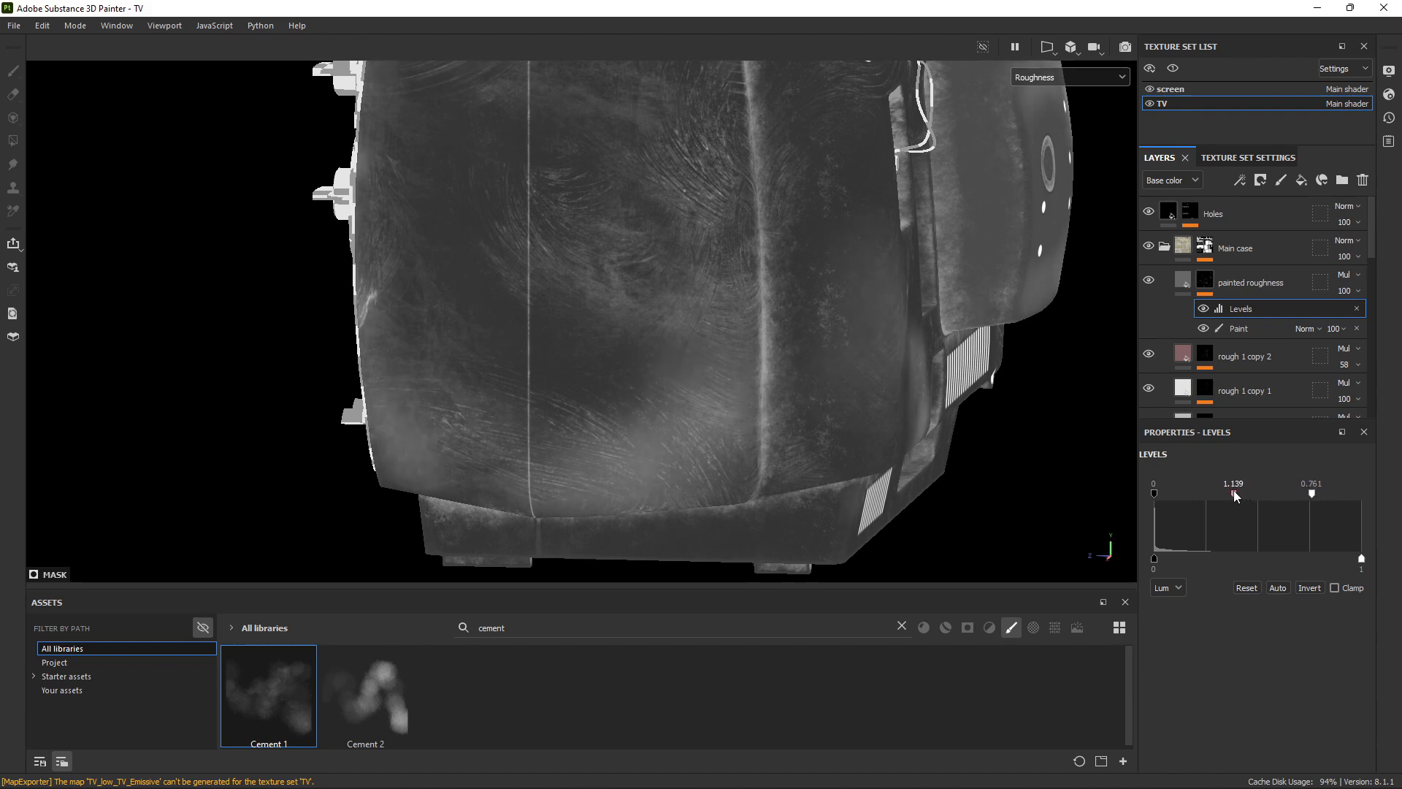
{"action": "left_click_drag", "start_coordinate": [830, 470], "coordinate": [829, 350], "text": "alt"}
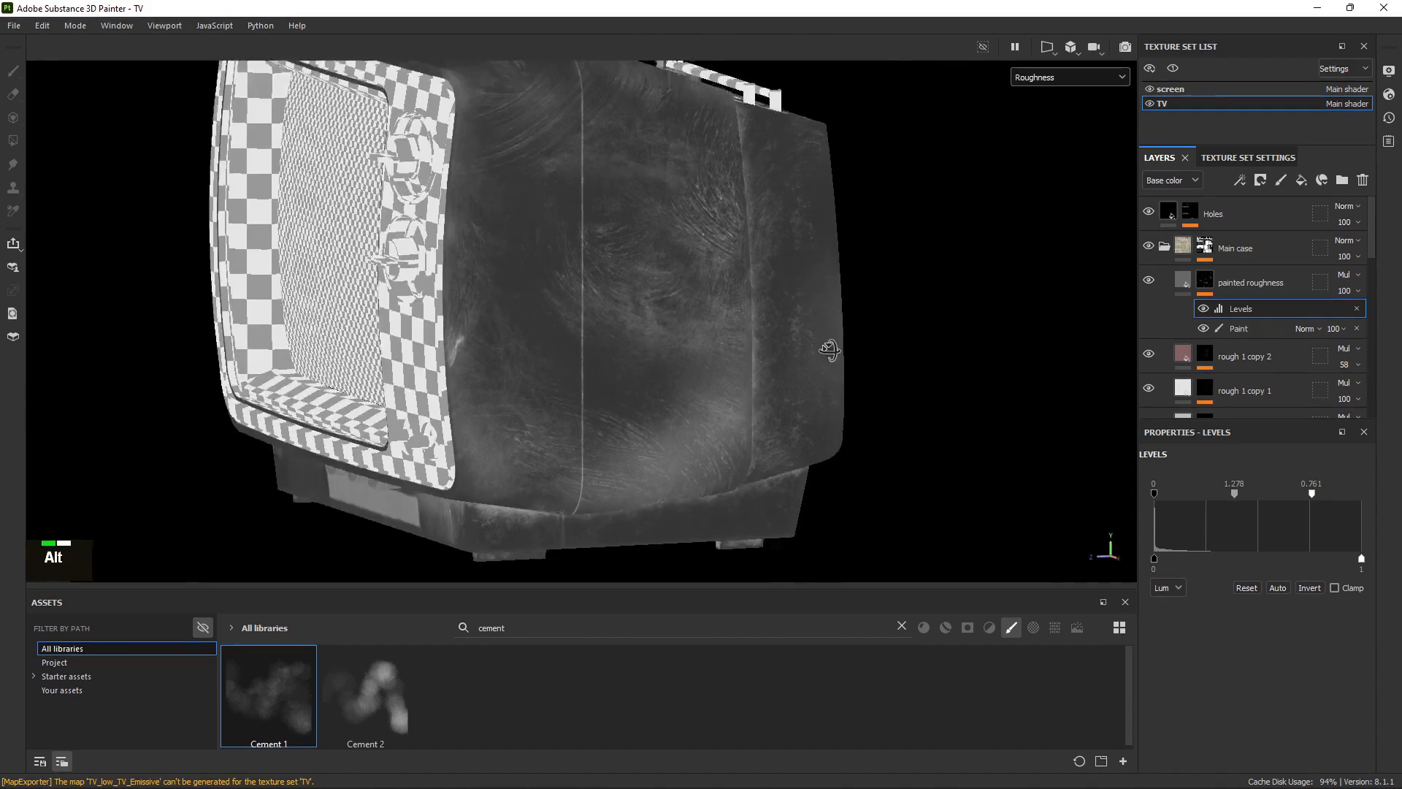
{"action": "middle_click_drag", "start_coordinate": [687, 168], "coordinate": [716, 303], "text": "alt"}
{"action": "left_click_drag", "start_coordinate": [717, 304], "coordinate": [735, 394], "text": "alt"}
{"action": "right_click_drag", "start_coordinate": [735, 394], "coordinate": [811, 369], "text": "alt"}
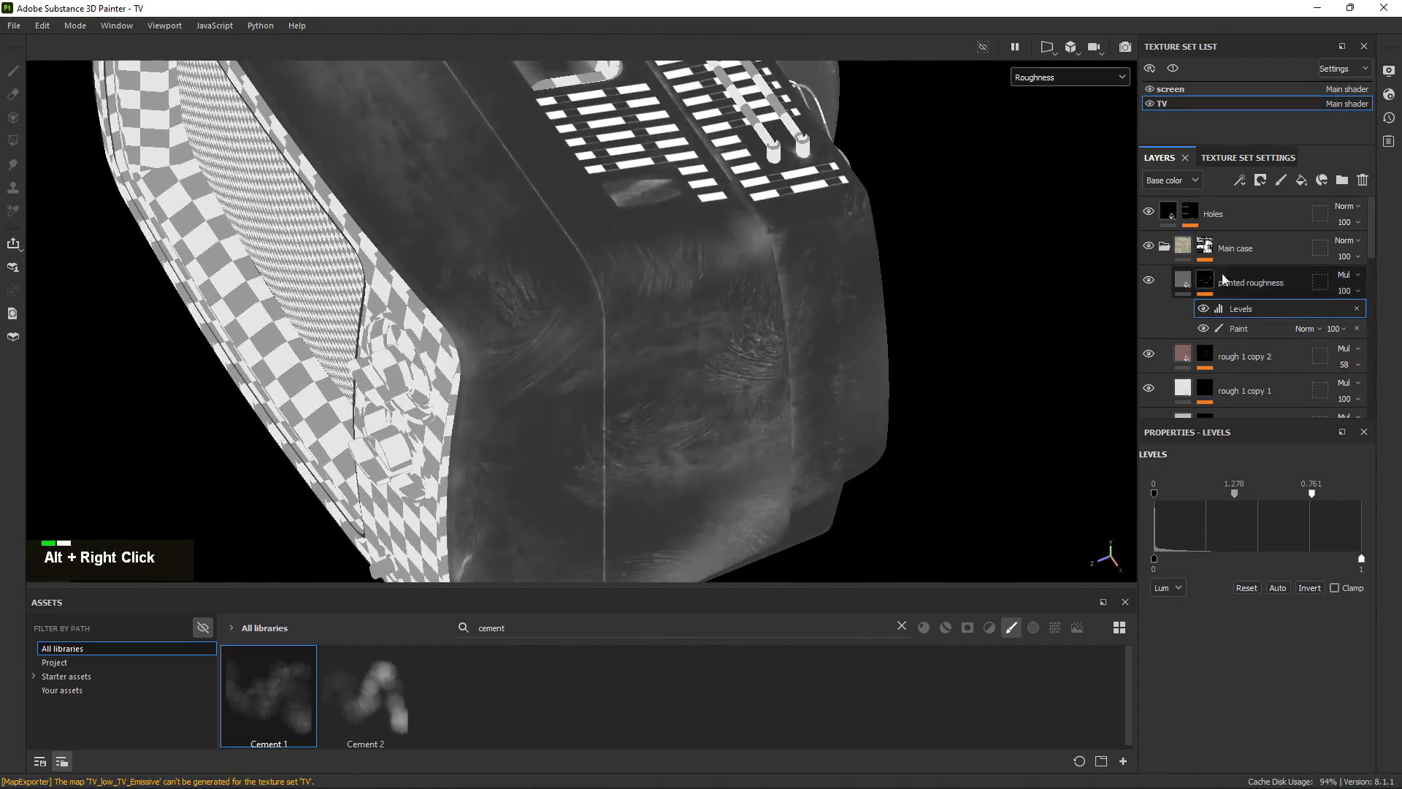
Select the painted roughness fill and examine the case's side and top in Material view under different lighting angles.
{"action": "left_click", "coordinate": [1183, 280]}
{"action": "key", "text": "m"}
{"action": "mouse_move", "coordinate": [742, 360]}
{"action": "left_mouse_down", "text": "alt"}
{"action": "mouse_move", "coordinate": [695, 363]}
{"action": "mouse_move", "coordinate": [678, 253]}
{"action": "mouse_move", "coordinate": [558, 275]}
{"action": "left_mouse_up", "text": "alt"}
{"action": "right_click_drag", "start_coordinate": [558, 276], "coordinate": [729, 241], "text": "alt"}
{"action": "left_click_drag", "start_coordinate": [729, 241], "coordinate": [891, 394], "text": "alt"}
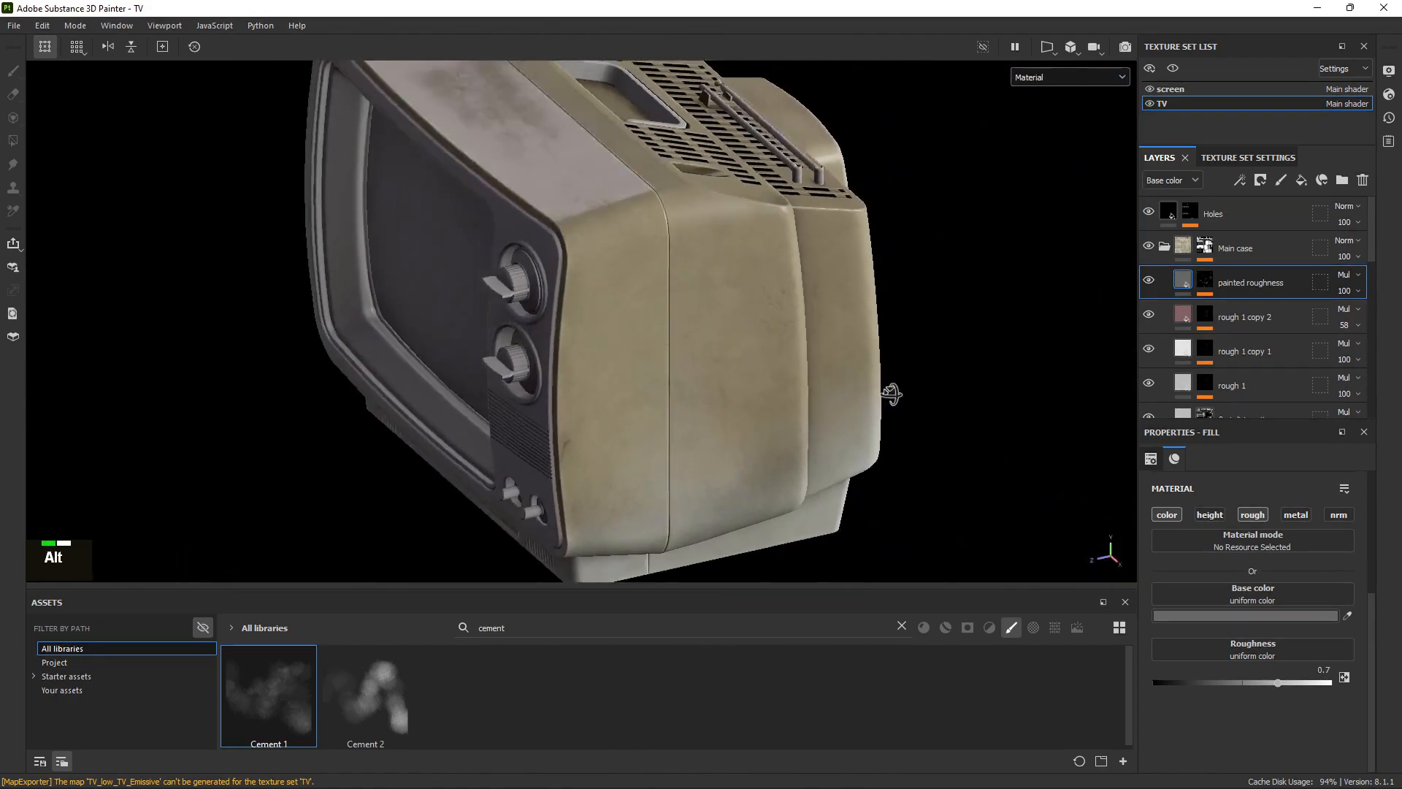
{"action": "right_click_drag", "start_coordinate": [892, 395], "coordinate": [957, 475], "text": "alt"}
{"action": "middle_click_drag", "start_coordinate": [958, 476], "coordinate": [667, 379], "text": "alt"}
{"action": "right_click_drag", "start_coordinate": [667, 379], "coordinate": [714, 285], "text": "alt"}
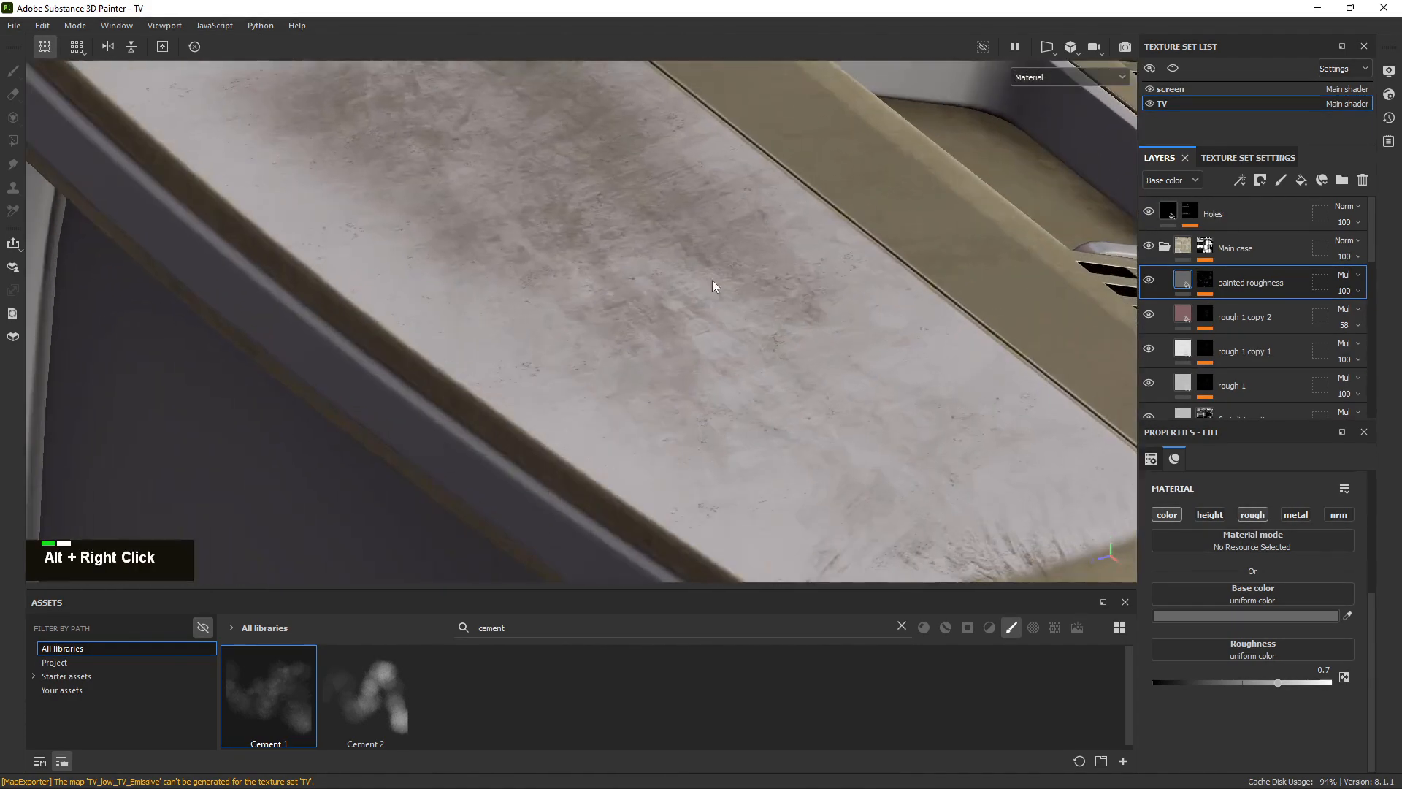
{"action": "left_click_drag", "start_coordinate": [714, 286], "coordinate": [642, 401], "text": "alt"}
{"action": "right_click_drag", "start_coordinate": [642, 401], "coordinate": [958, 510], "text": "alt"}
{"action": "left_click_drag", "start_coordinate": [957, 510], "coordinate": [689, 363], "text": "alt"}
{"action": "right_click_drag", "start_coordinate": [689, 363], "coordinate": [426, 241], "text": "alt"}
{"action": "left_click_drag", "start_coordinate": [426, 241], "coordinate": [691, 292], "text": "alt"}
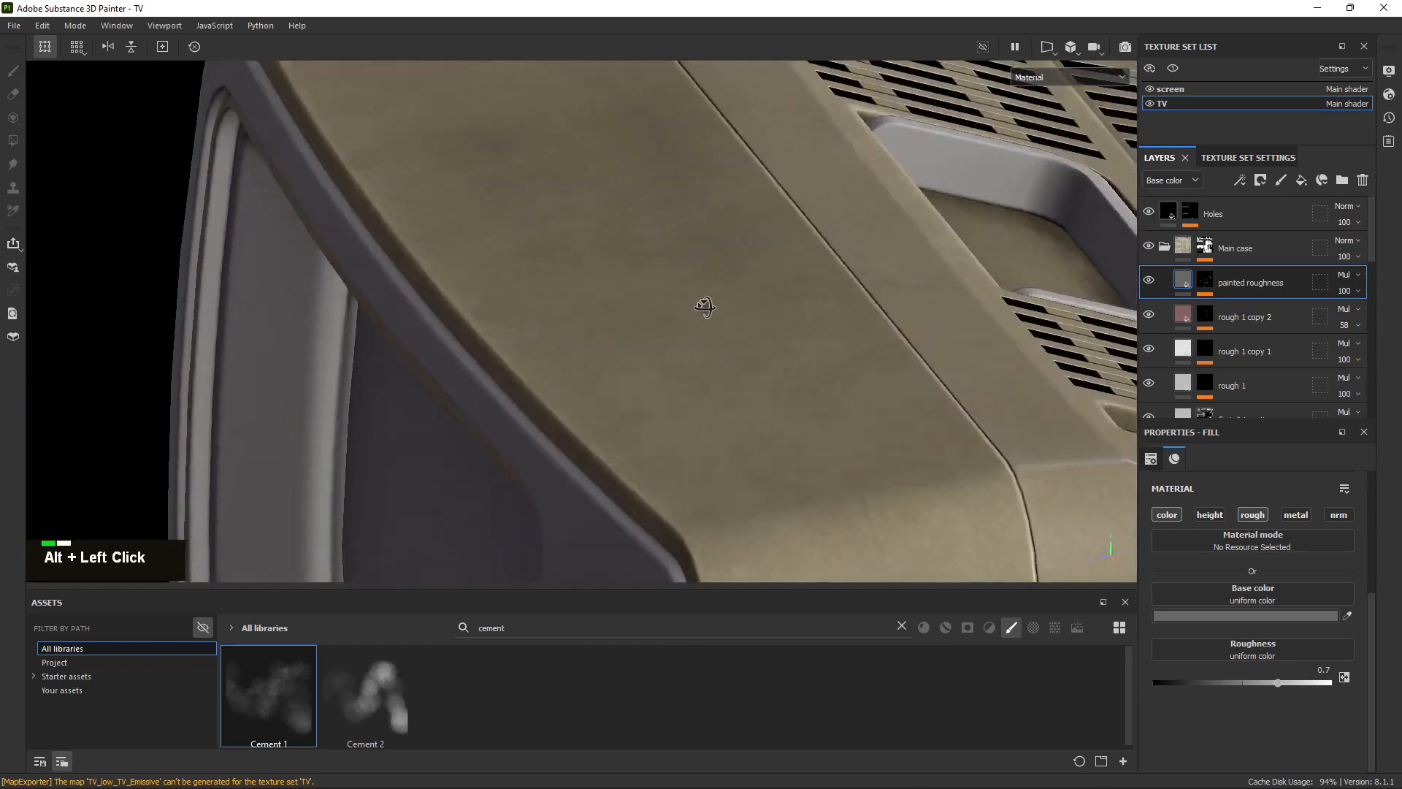
{"action": "mouse_move", "coordinate": [691, 291]}
{"action": "right_mouse_down", "text": "shift"}
{"action": "mouse_move", "coordinate": [655, 285]}
{"action": "mouse_move", "coordinate": [680, 306]}
{"action": "right_mouse_up", "text": "shift"}
{"action": "right_click_drag", "start_coordinate": [681, 307], "coordinate": [808, 388], "text": "alt"}
{"action": "left_click_drag", "start_coordinate": [808, 388], "coordinate": [630, 249], "text": "alt"}
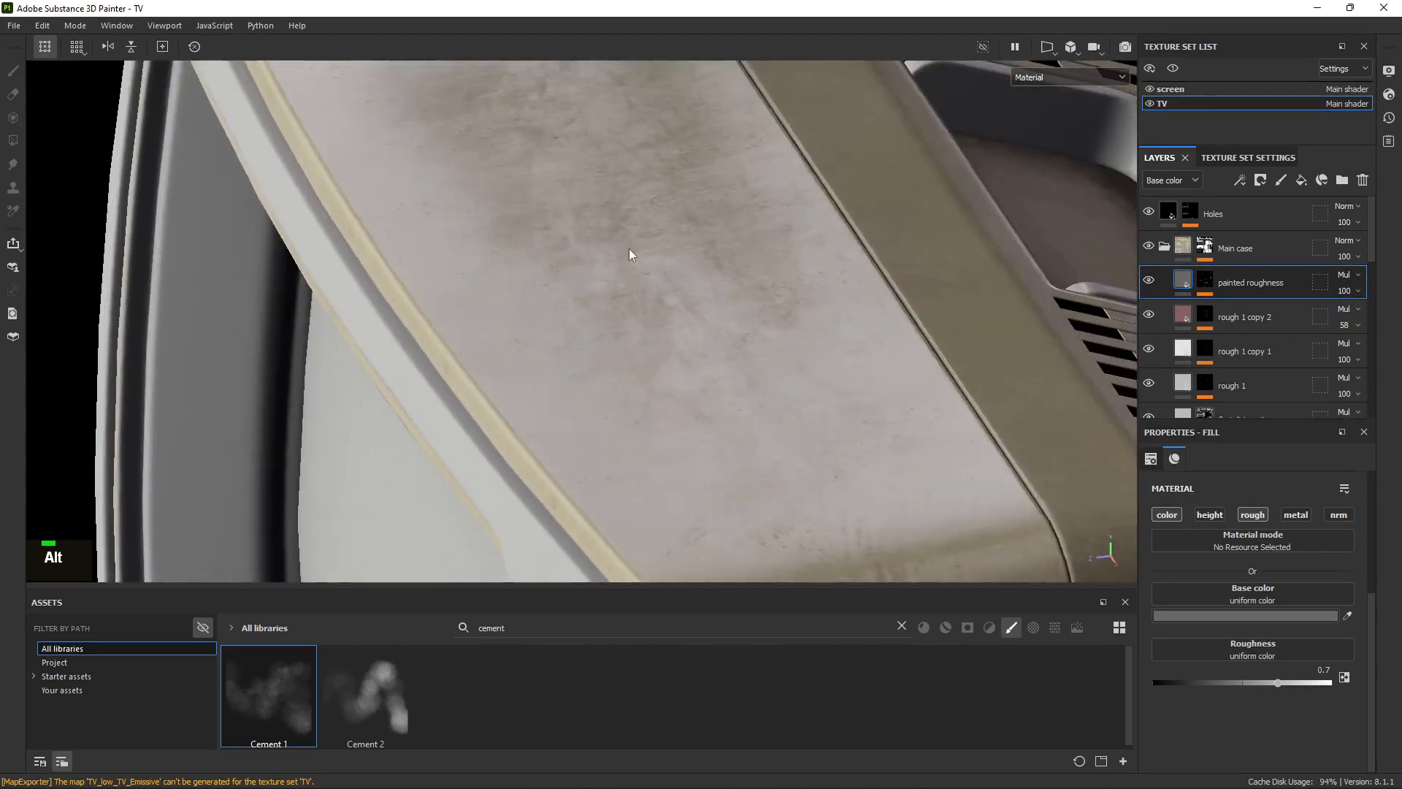
Export the TV texture set's maps as 4096x4096 PNG files and close the export dialog.
{"action": "left_click", "coordinate": [13, 26]}
{"action": "left_click", "coordinate": [114, 267]}
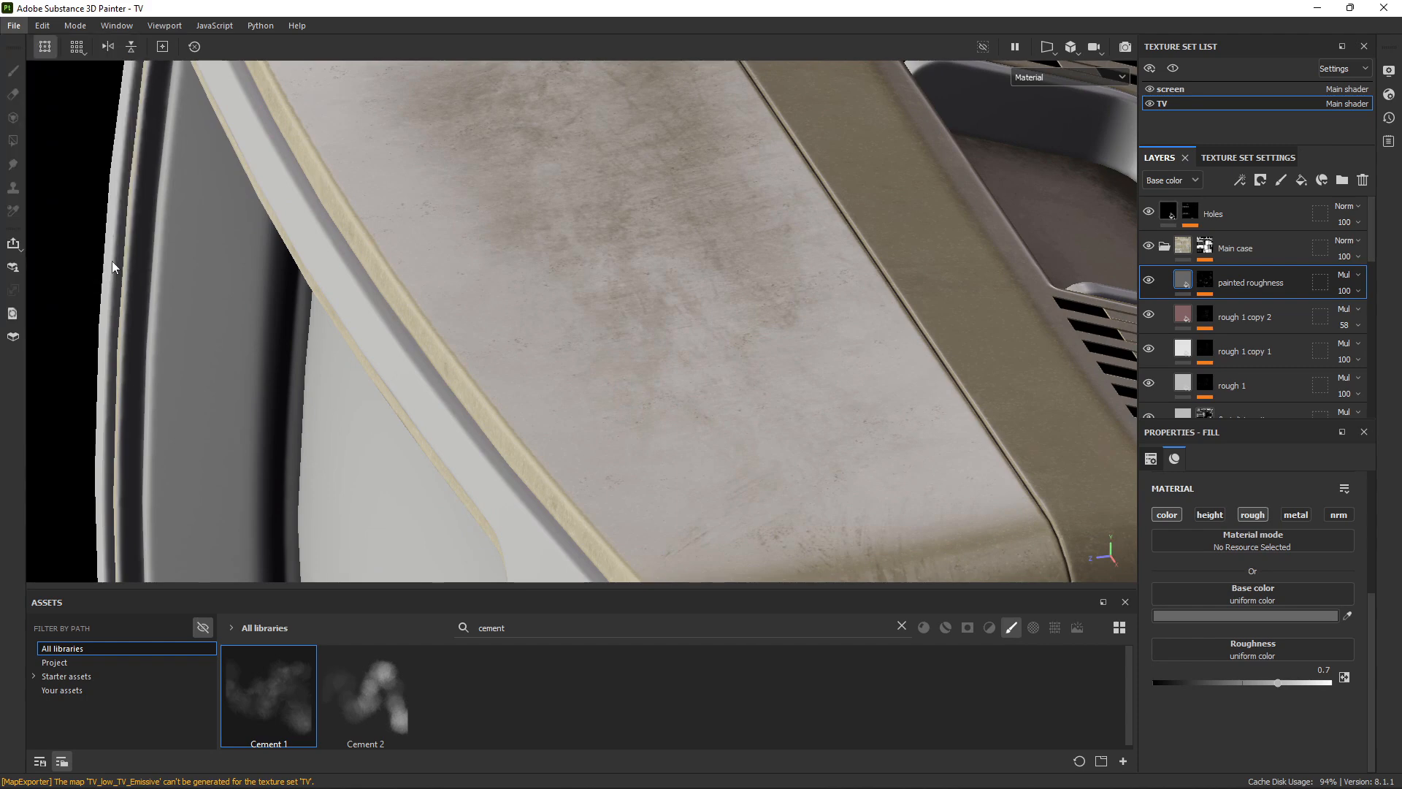
{"action": "left_click", "coordinate": [1032, 656]}
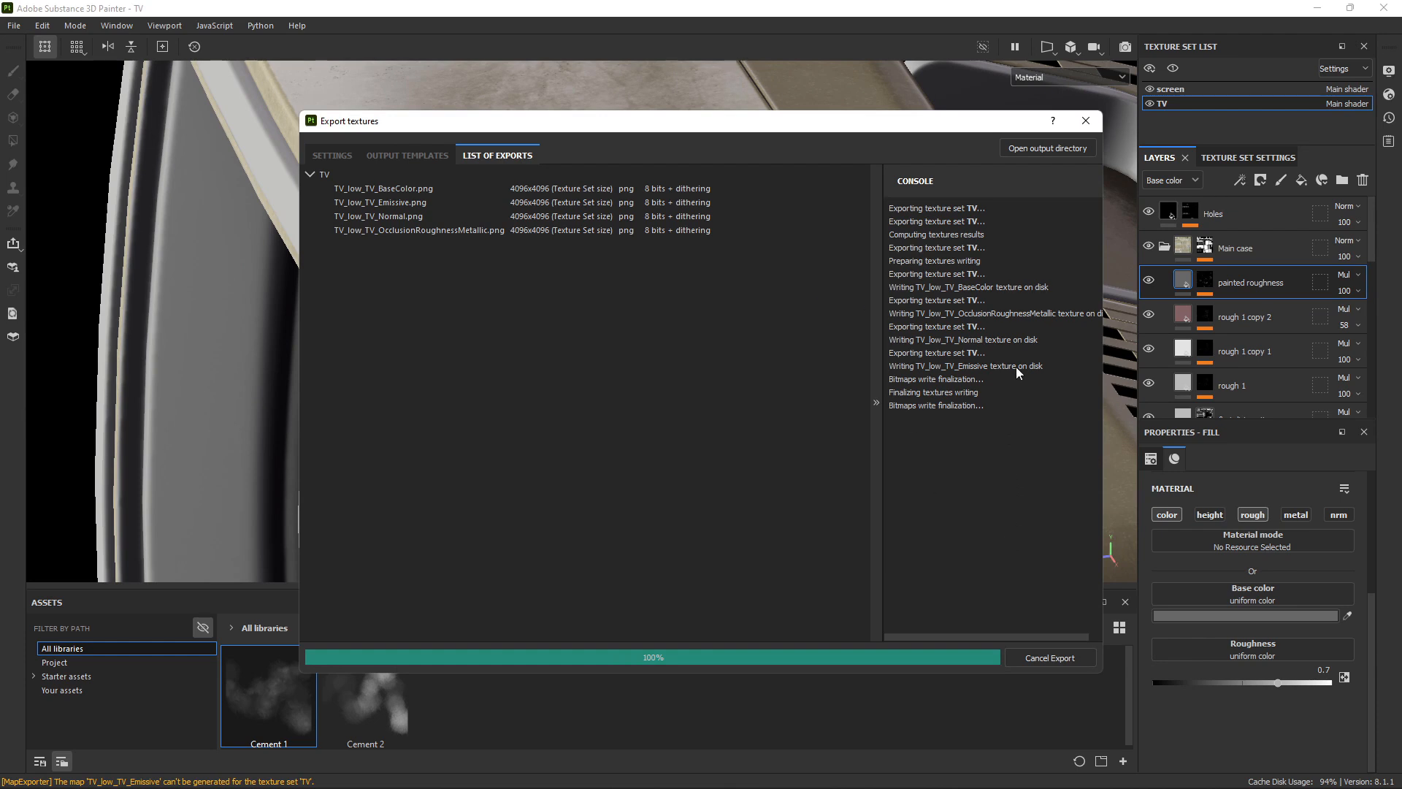
{"action": "left_click", "coordinate": [1085, 121]}
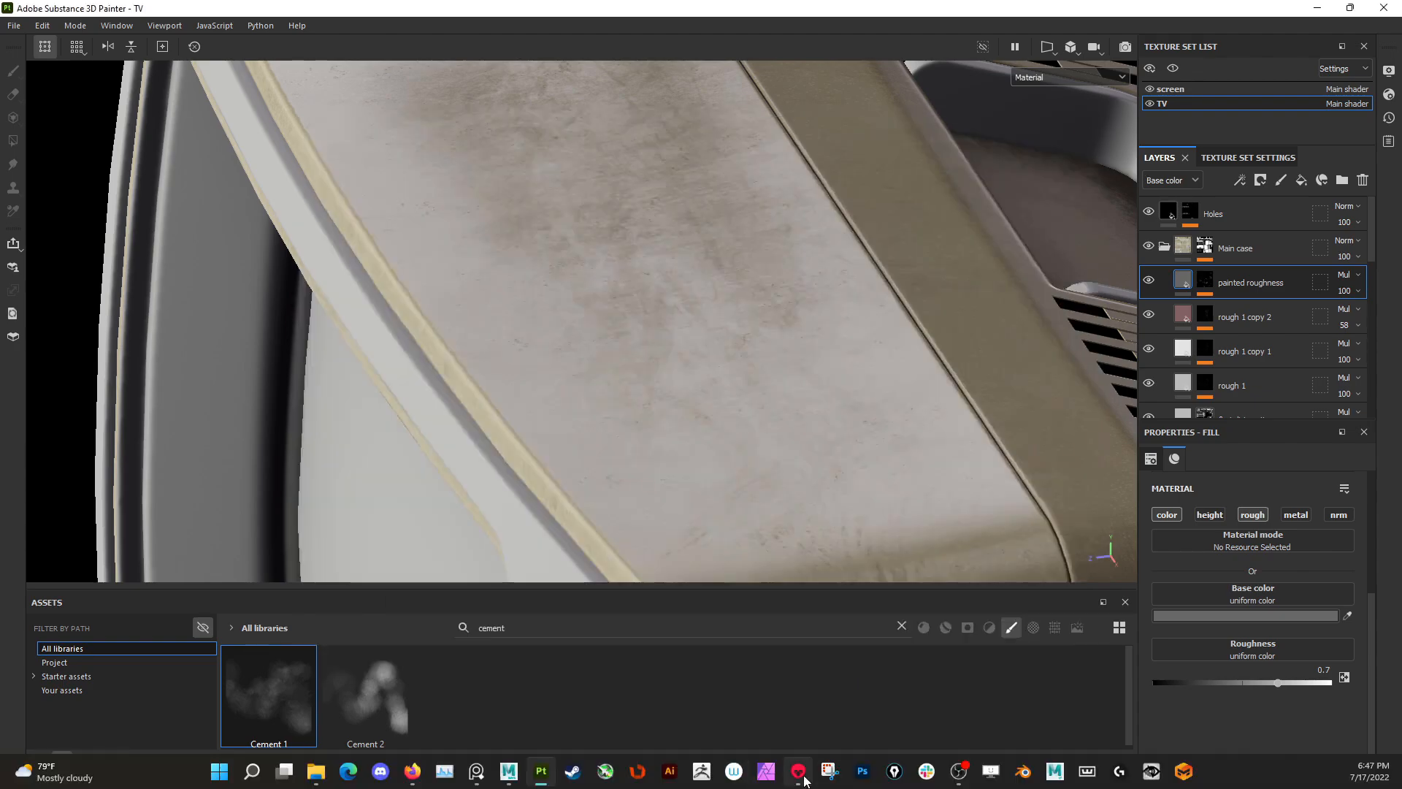
Switch to Marmoset Toolbag and examine the updated roughness and dirt on the case's side from several angles and distances.
{"action": "left_click", "coordinate": [802, 777]}
{"action": "right_click_drag", "start_coordinate": [746, 422], "coordinate": [1006, 577], "text": "alt"}
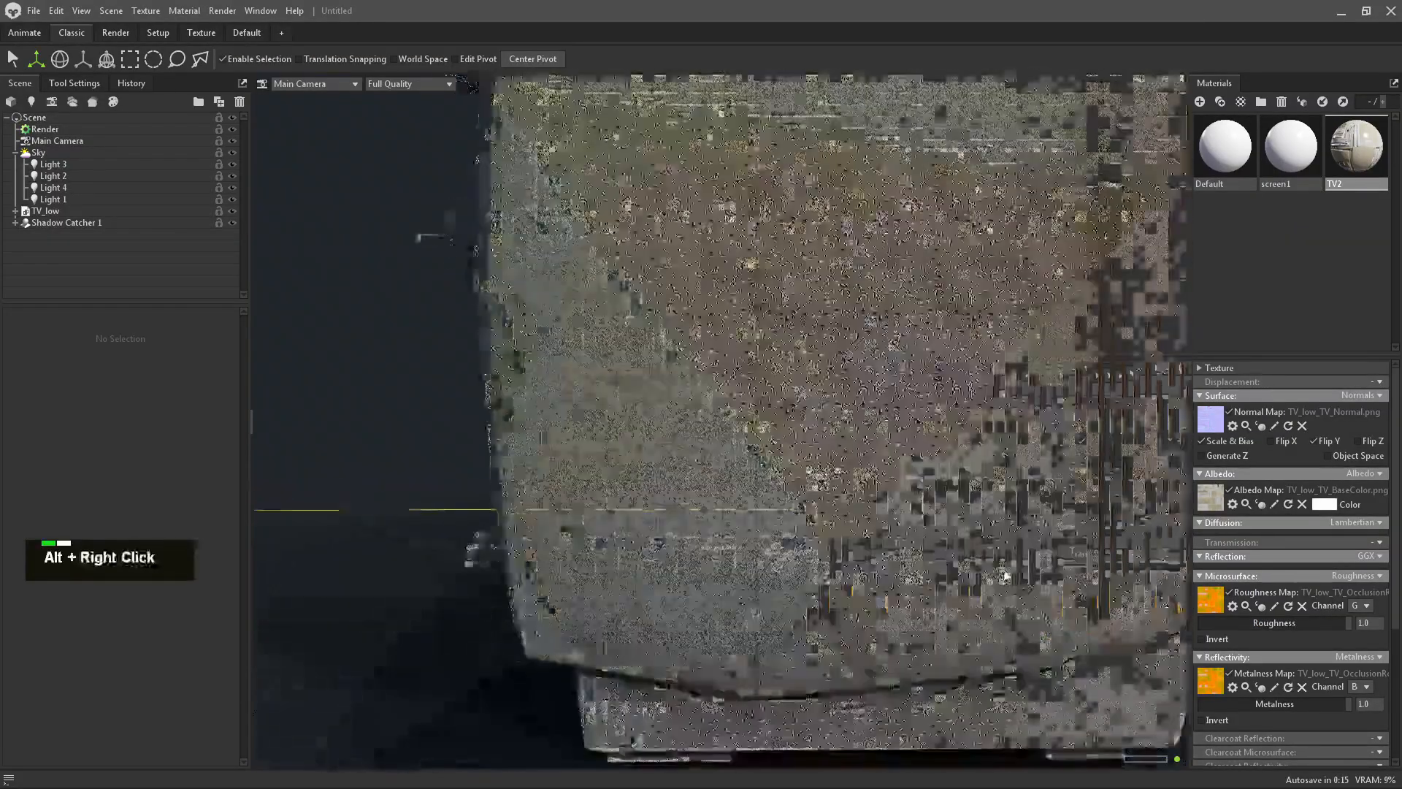
{"action": "middle_click_drag", "start_coordinate": [1005, 572], "coordinate": [898, 469], "text": "alt"}
{"action": "left_click_drag", "start_coordinate": [899, 469], "coordinate": [803, 504], "text": "alt"}
{"action": "right_click_drag", "start_coordinate": [803, 504], "coordinate": [438, 284], "text": "alt"}
{"action": "left_click_drag", "start_coordinate": [679, 409], "coordinate": [299, 493], "text": "alt"}
{"action": "left_click", "coordinate": [543, 456]}
{"action": "right_click_drag", "start_coordinate": [316, 483], "coordinate": [1115, 625], "text": "alt"}
{"action": "left_click_drag", "start_coordinate": [825, 511], "coordinate": [981, 493], "text": "alt"}
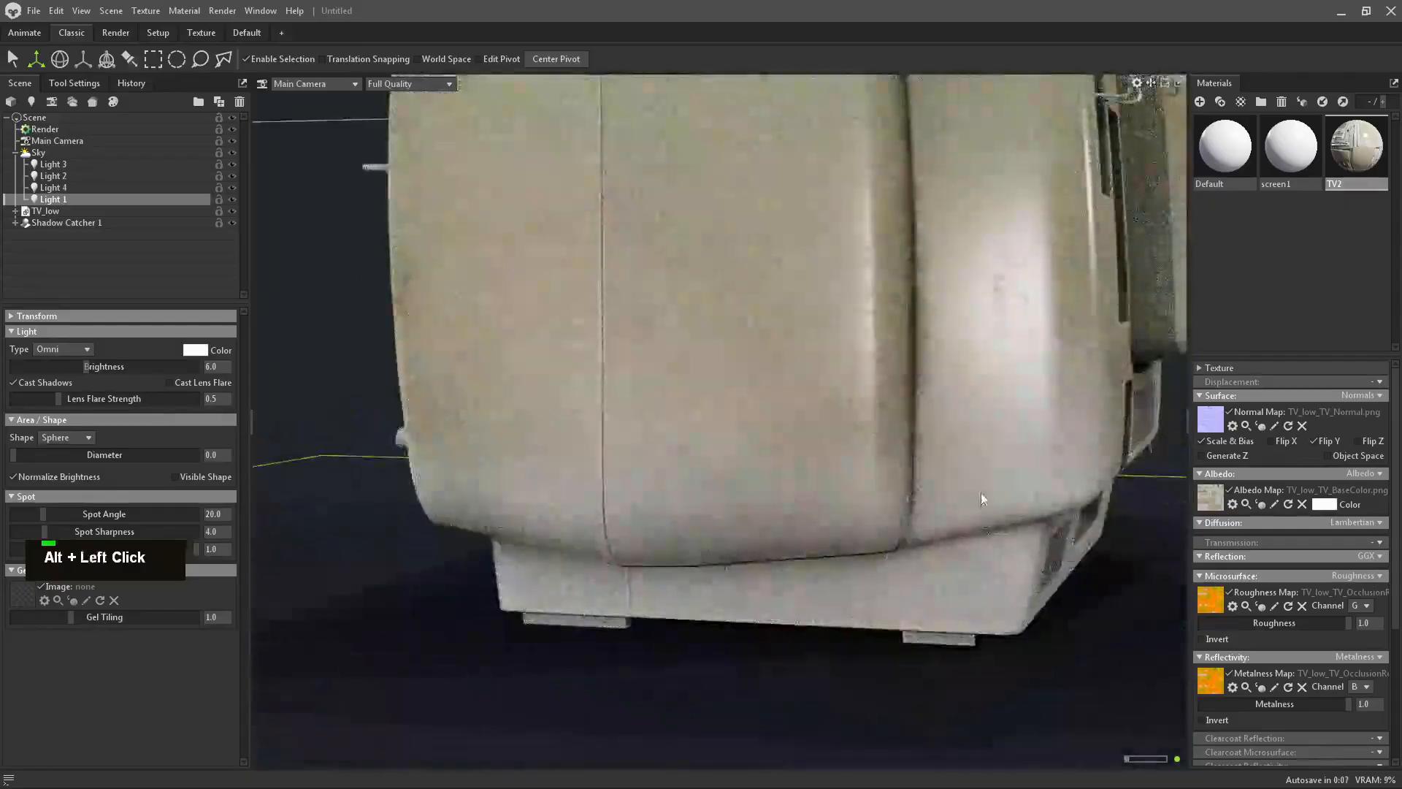
{"action": "middle_click_drag", "start_coordinate": [981, 494], "coordinate": [871, 480], "text": "alt"}
{"action": "left_click_drag", "start_coordinate": [870, 480], "coordinate": [1019, 442], "text": "alt"}
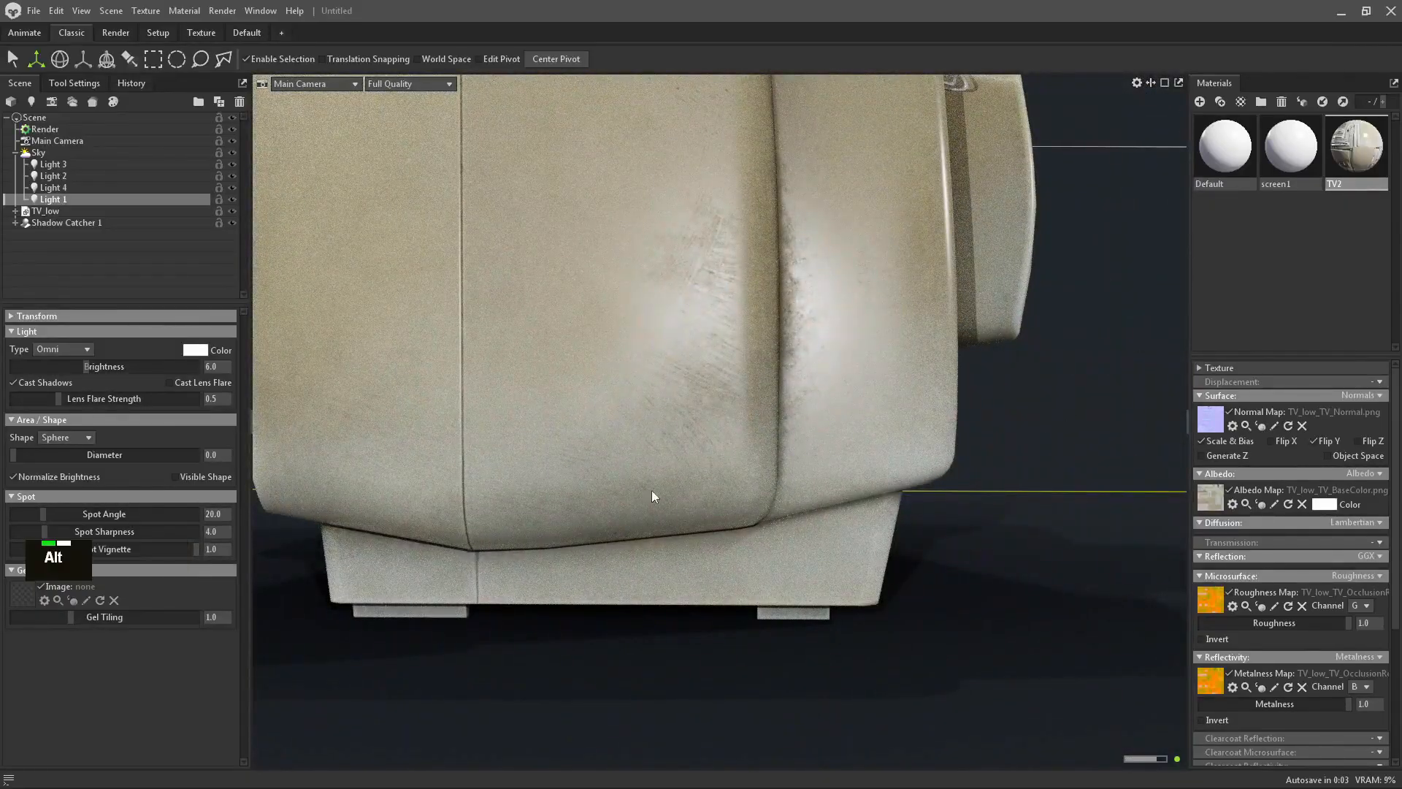
{"action": "right_click_drag", "start_coordinate": [652, 492], "coordinate": [548, 326], "text": "alt"}
{"action": "left_click_drag", "start_coordinate": [548, 326], "coordinate": [512, 292], "text": "alt"}
{"action": "middle_click_drag", "start_coordinate": [511, 292], "coordinate": [439, 277], "text": "alt"}
{"action": "right_click_drag", "start_coordinate": [438, 278], "coordinate": [301, 230], "text": "alt"}
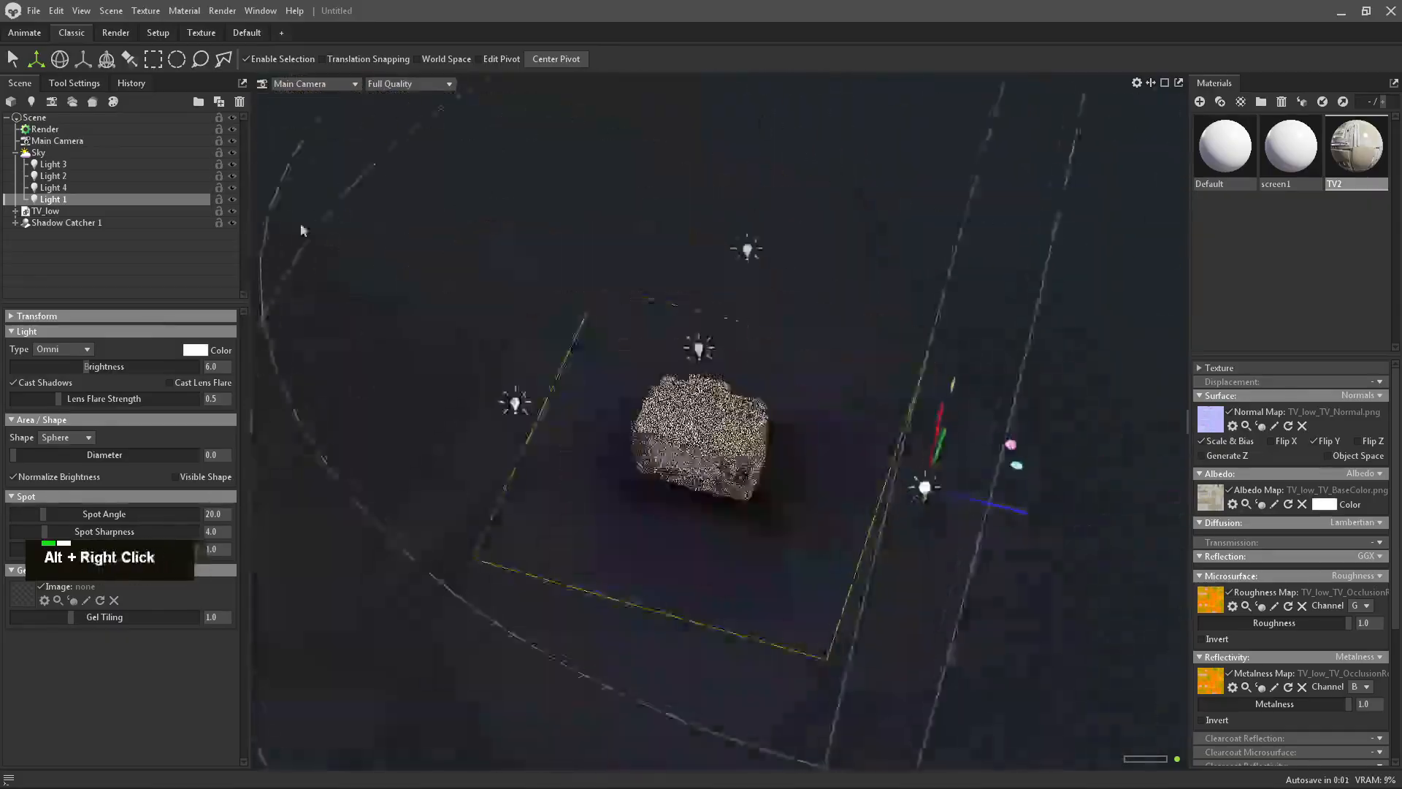
Select Light 4 in the Toolbag scene and reposition it above the TV.
{"action": "left_click_drag", "start_coordinate": [301, 225], "coordinate": [712, 328], "text": "alt"}
{"action": "right_click_drag", "start_coordinate": [712, 328], "coordinate": [702, 292], "text": "alt"}
{"action": "left_click_drag", "start_coordinate": [701, 292], "coordinate": [665, 235], "text": "alt"}
{"action": "left_click", "coordinate": [710, 158]}
{"action": "left_click_drag", "start_coordinate": [709, 117], "coordinate": [711, 9]}
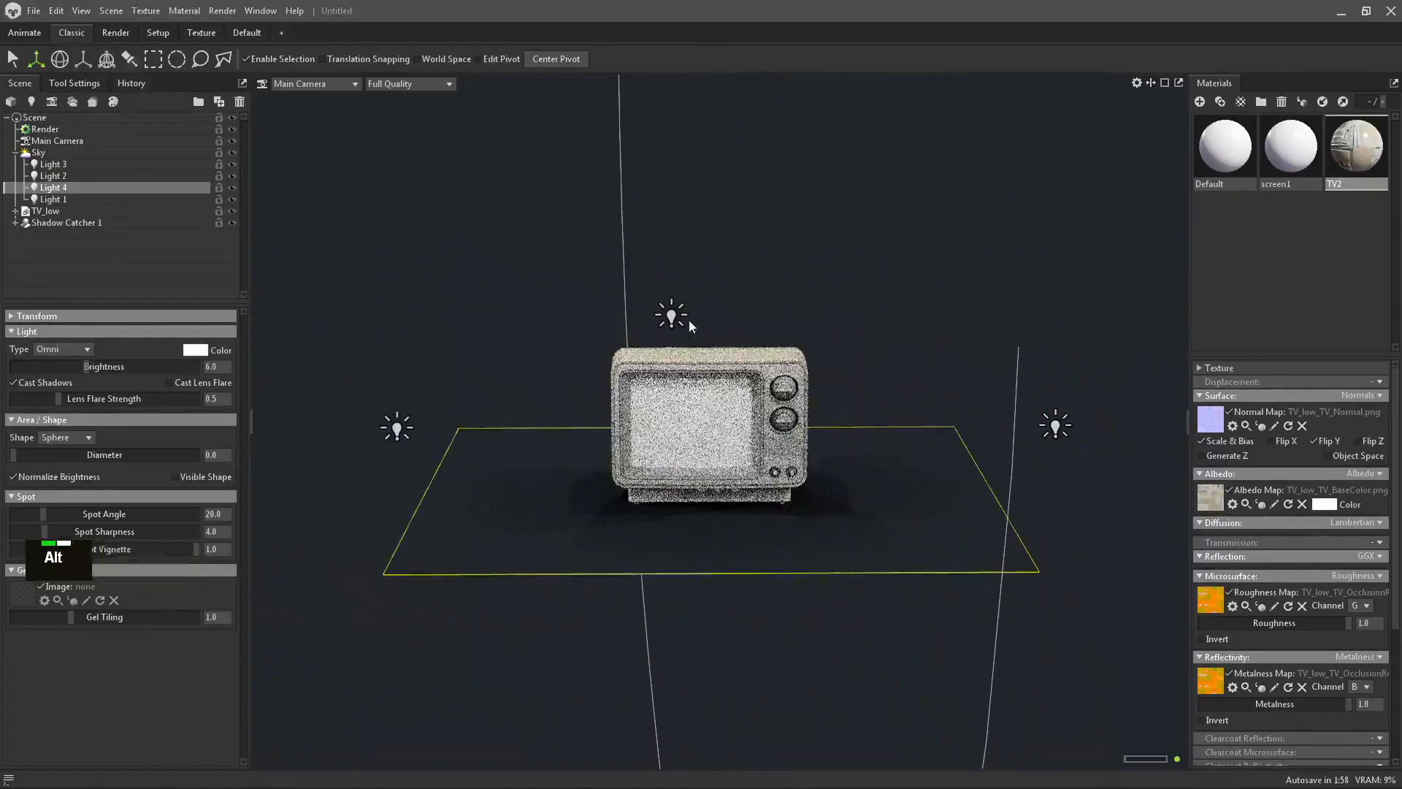
Inspect the case's top surface up close under Light 4 and review the TV2 material's map slots.
{"action": "right_click_drag", "start_coordinate": [689, 325], "coordinate": [760, 406], "text": "alt"}
{"action": "left_click_drag", "start_coordinate": [760, 406], "coordinate": [760, 472], "text": "alt"}
{"action": "right_click_drag", "start_coordinate": [761, 473], "coordinate": [1023, 566], "text": "alt"}
{"action": "left_click_drag", "start_coordinate": [789, 538], "coordinate": [798, 585], "text": "alt"}
{"action": "middle_click_drag", "start_coordinate": [797, 562], "coordinate": [844, 178], "text": "alt"}
{"action": "left_click_drag", "start_coordinate": [805, 492], "coordinate": [823, 535], "text": "alt"}
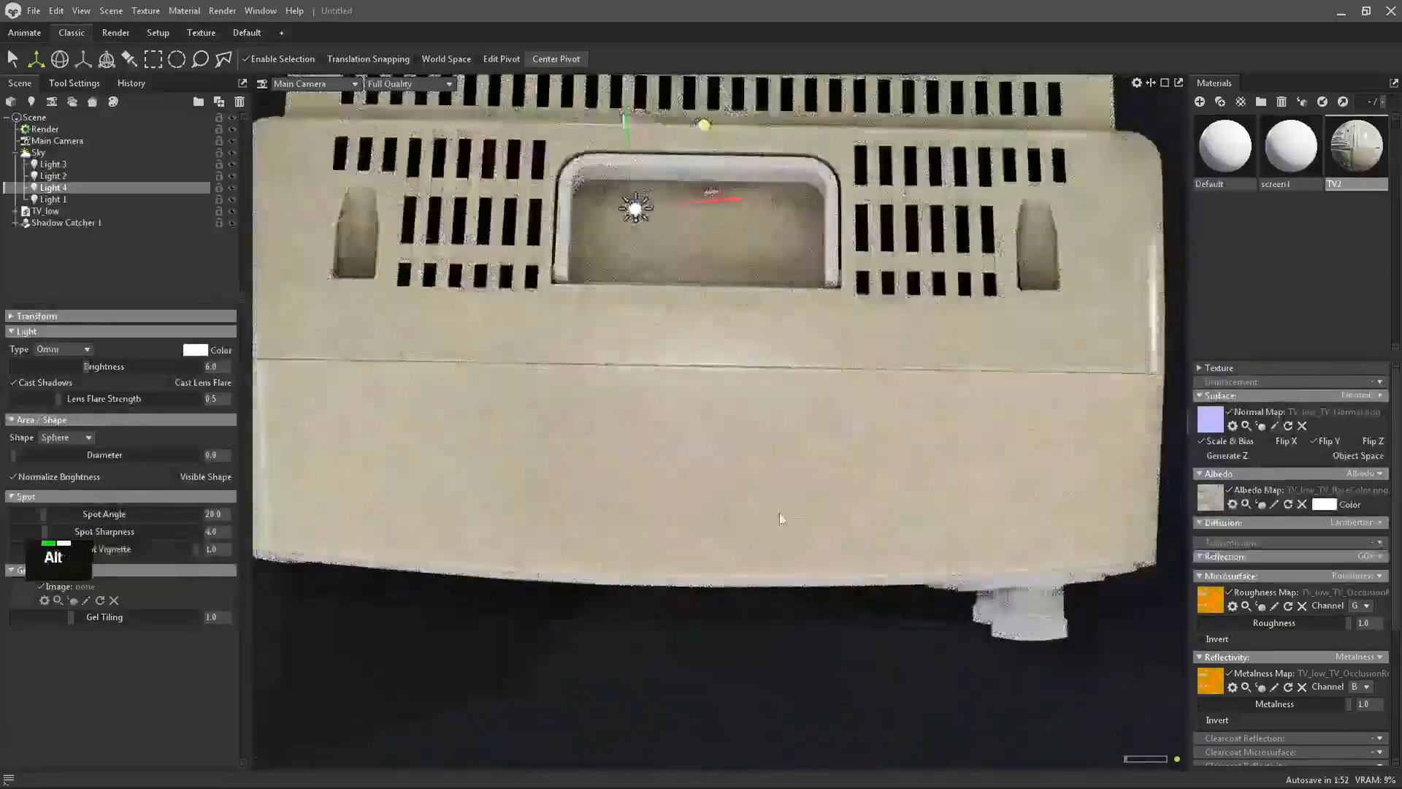
{"action": "middle_click_drag", "start_coordinate": [778, 513], "coordinate": [780, 509], "text": "alt"}
{"action": "right_click_drag", "start_coordinate": [780, 510], "coordinate": [1264, 520], "text": "alt"}
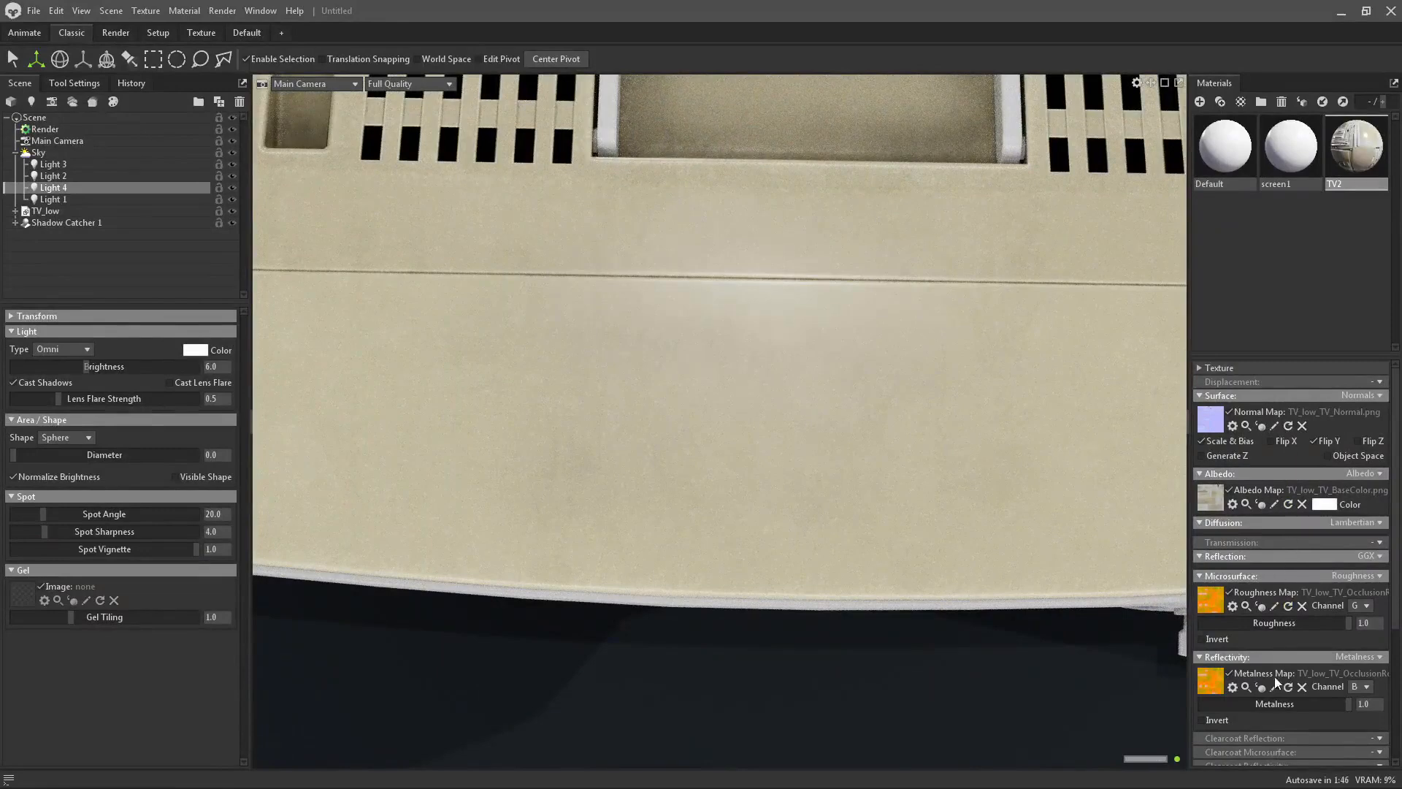
{"action": "scroll", "coordinate": [1288, 687], "scroll_direction": "down", "scroll_amount": 5}
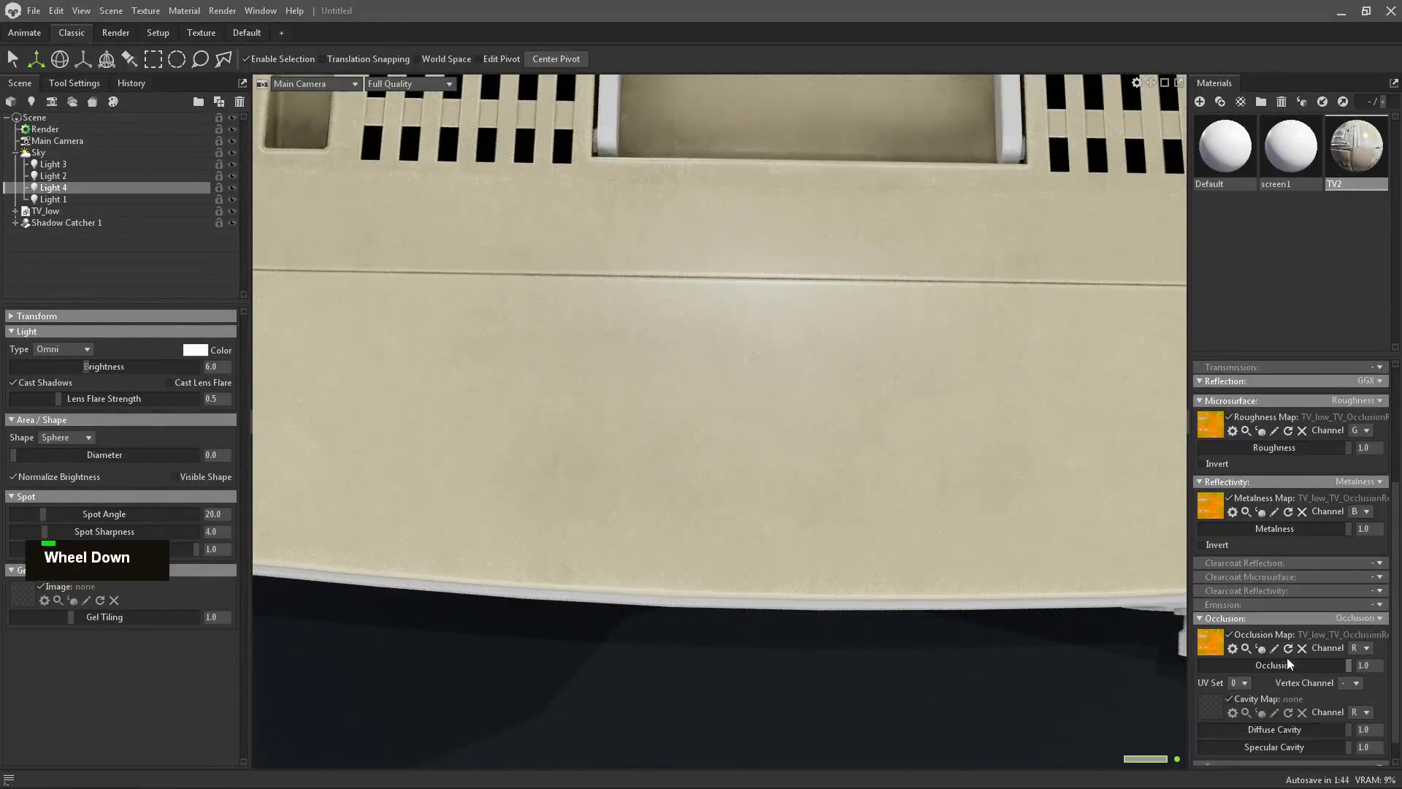
Examine the whole TV and its upper front edge while rotating the scene's lighting.
{"action": "right_click_drag", "start_coordinate": [849, 462], "coordinate": [463, 144], "text": "alt"}
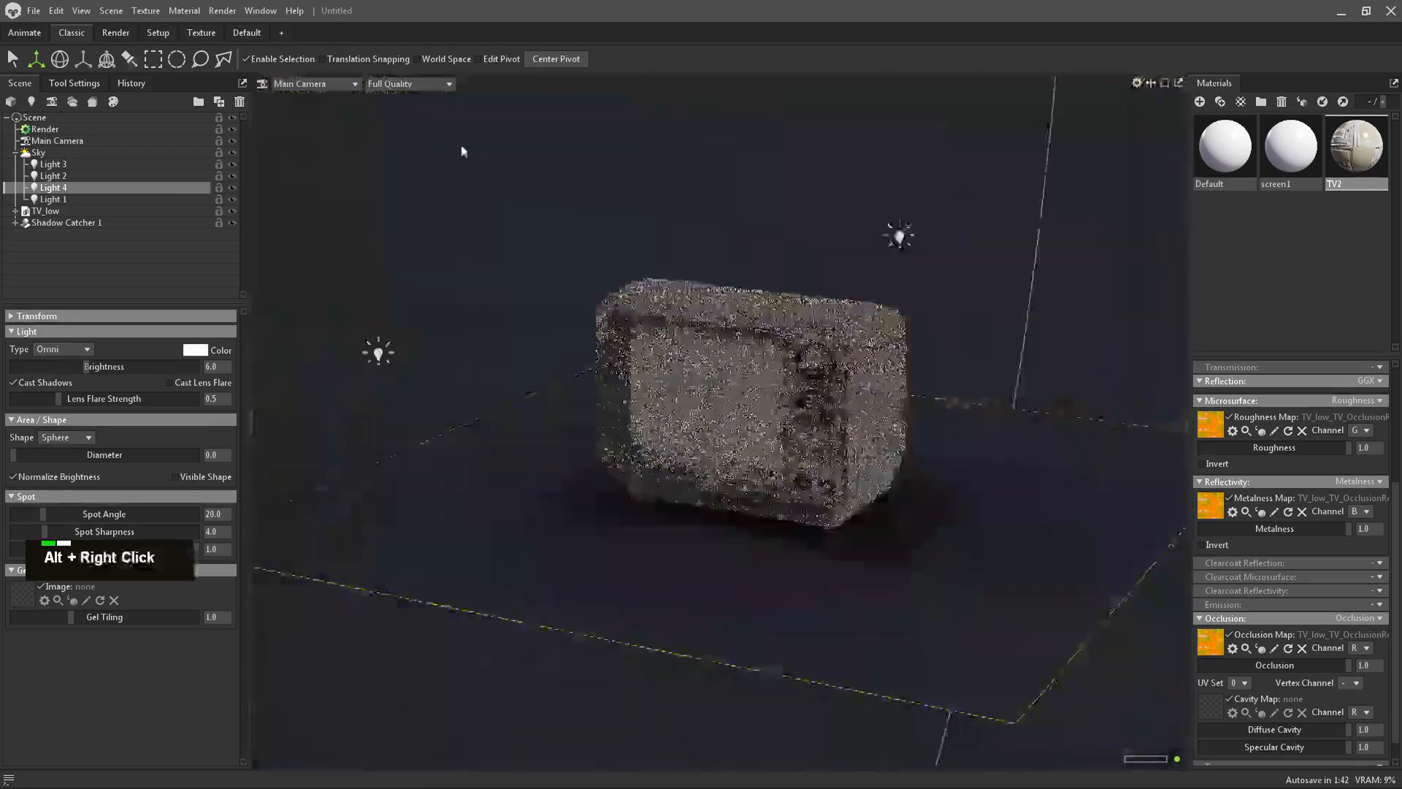
{"action": "middle_click_drag", "start_coordinate": [463, 144], "coordinate": [660, 430], "text": "alt"}
{"action": "right_click_drag", "start_coordinate": [660, 429], "coordinate": [971, 678], "text": "alt"}
{"action": "middle_click_drag", "start_coordinate": [971, 678], "coordinate": [840, 376], "text": "alt"}
{"action": "mouse_move", "coordinate": [840, 375]}
{"action": "left_mouse_down", "text": "alt"}
{"action": "mouse_move", "coordinate": [777, 470]}
{"action": "mouse_move", "coordinate": [808, 537]}
{"action": "mouse_move", "coordinate": [642, 485]}
{"action": "mouse_move", "coordinate": [659, 478]}
{"action": "mouse_move", "coordinate": [626, 438]}
{"action": "mouse_move", "coordinate": [740, 446]}
{"action": "left_mouse_up", "text": "alt"}
{"action": "right_click_drag", "start_coordinate": [739, 442], "coordinate": [409, 219], "text": "shift"}
{"action": "left_click_drag", "start_coordinate": [720, 409], "coordinate": [712, 334], "text": "alt"}
{"action": "right_click_drag", "start_coordinate": [714, 340], "coordinate": [773, 470], "text": "alt"}
{"action": "left_click_drag", "start_coordinate": [773, 471], "coordinate": [1234, 66], "text": "alt"}
Return to Substance Painter and show the case's top in the Base color channel view.
{"action": "left_click", "coordinate": [1341, 13]}
{"action": "mouse_move", "coordinate": [752, 664]}
{"action": "right_mouse_down", "text": "alt"}
{"action": "mouse_move", "coordinate": [248, 178]}
{"action": "mouse_move", "coordinate": [956, 95]}
{"action": "right_mouse_up", "text": "alt"}
{"action": "left_click", "coordinate": [1043, 78]}
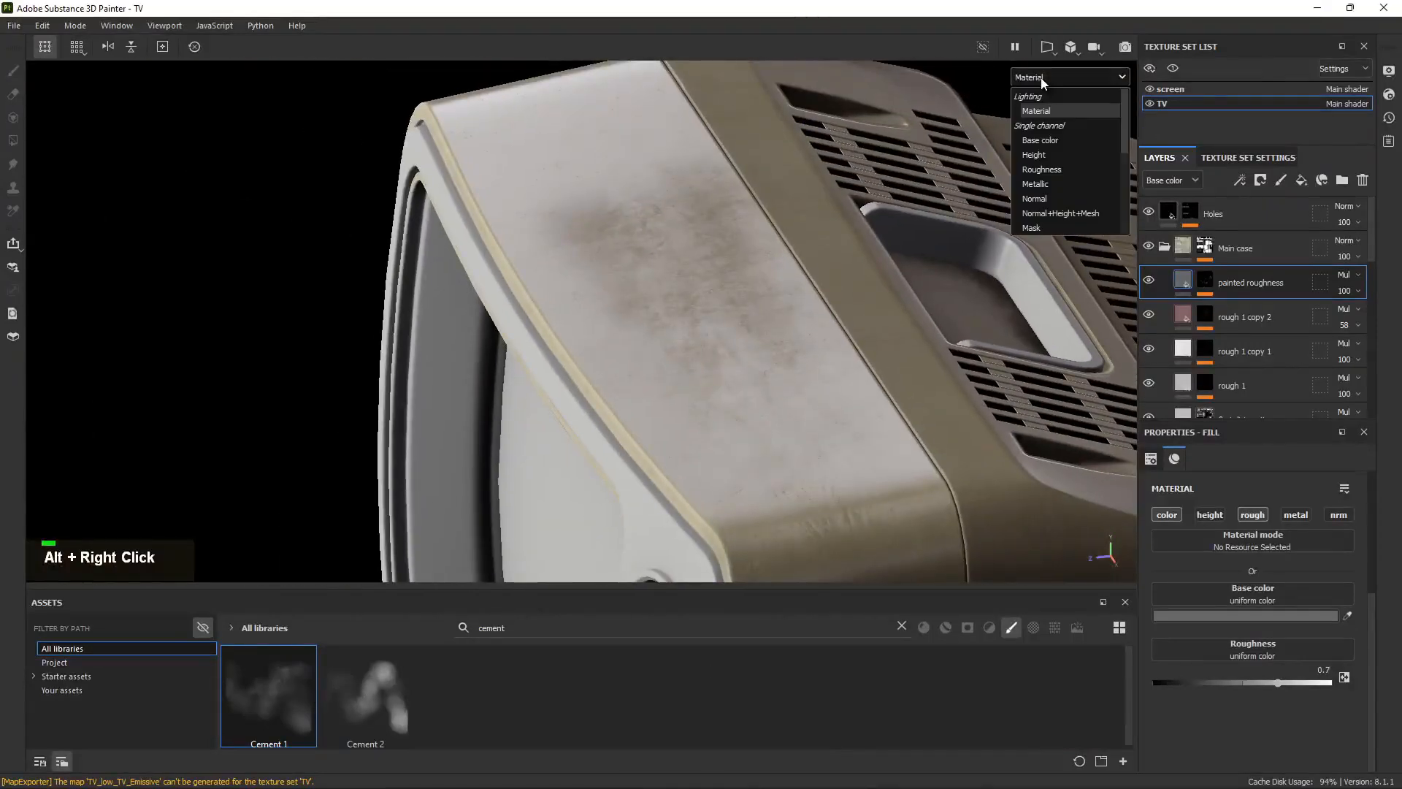
{"action": "left_click", "coordinate": [1040, 140]}
{"action": "mouse_move", "coordinate": [877, 256]}
{"action": "left_mouse_down", "text": "alt"}
{"action": "mouse_move", "coordinate": [658, 379]}
{"action": "mouse_move", "coordinate": [870, 391]}
{"action": "mouse_move", "coordinate": [941, 444]}
{"action": "mouse_move", "coordinate": [957, 431]}
{"action": "left_mouse_up", "text": "alt"}
Set the painted roughness mask's Levels to a white point of 0.704 and midtone of 0.972, checking the case's top.
{"action": "left_click", "coordinate": [1205, 279]}
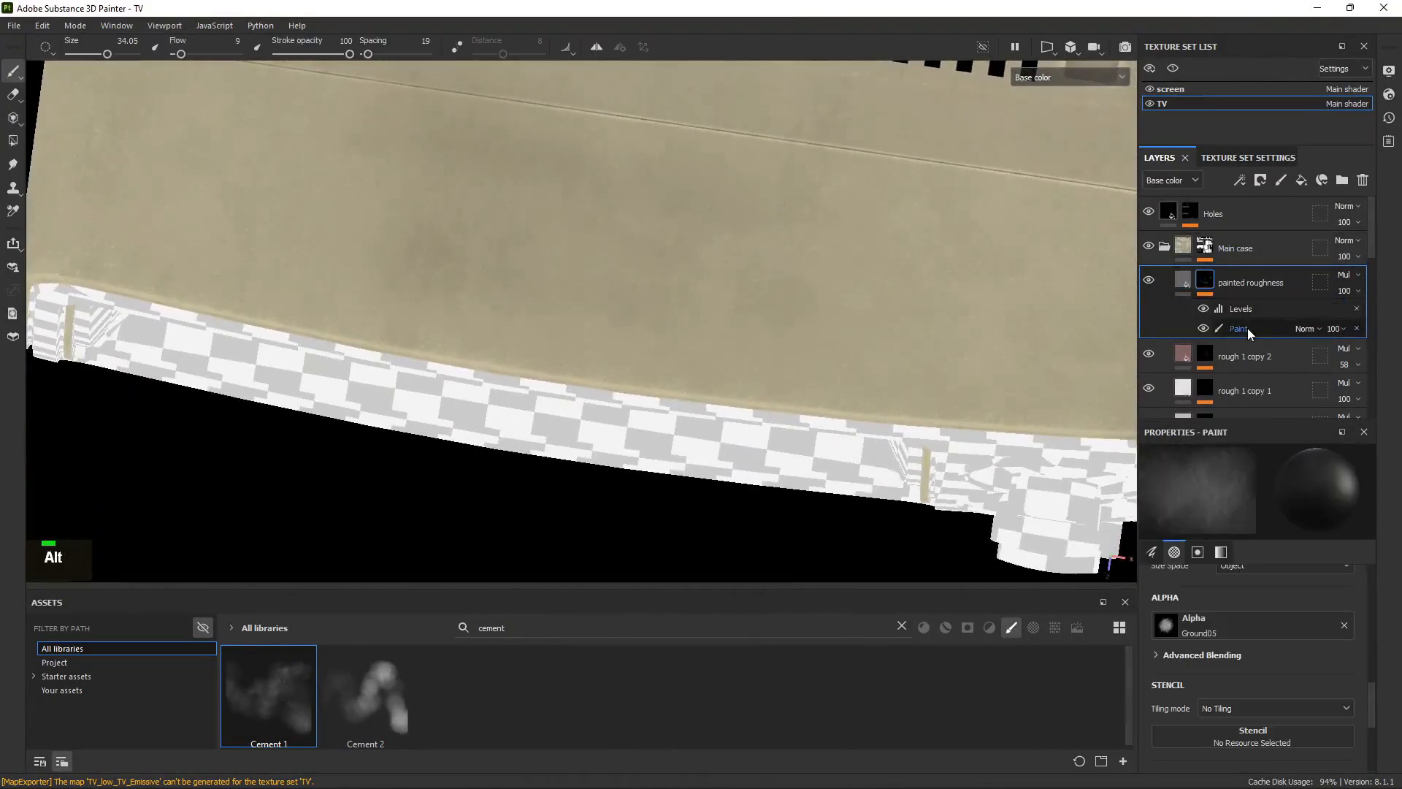
{"action": "left_click", "coordinate": [1245, 328]}
{"action": "left_click", "coordinate": [1267, 308]}
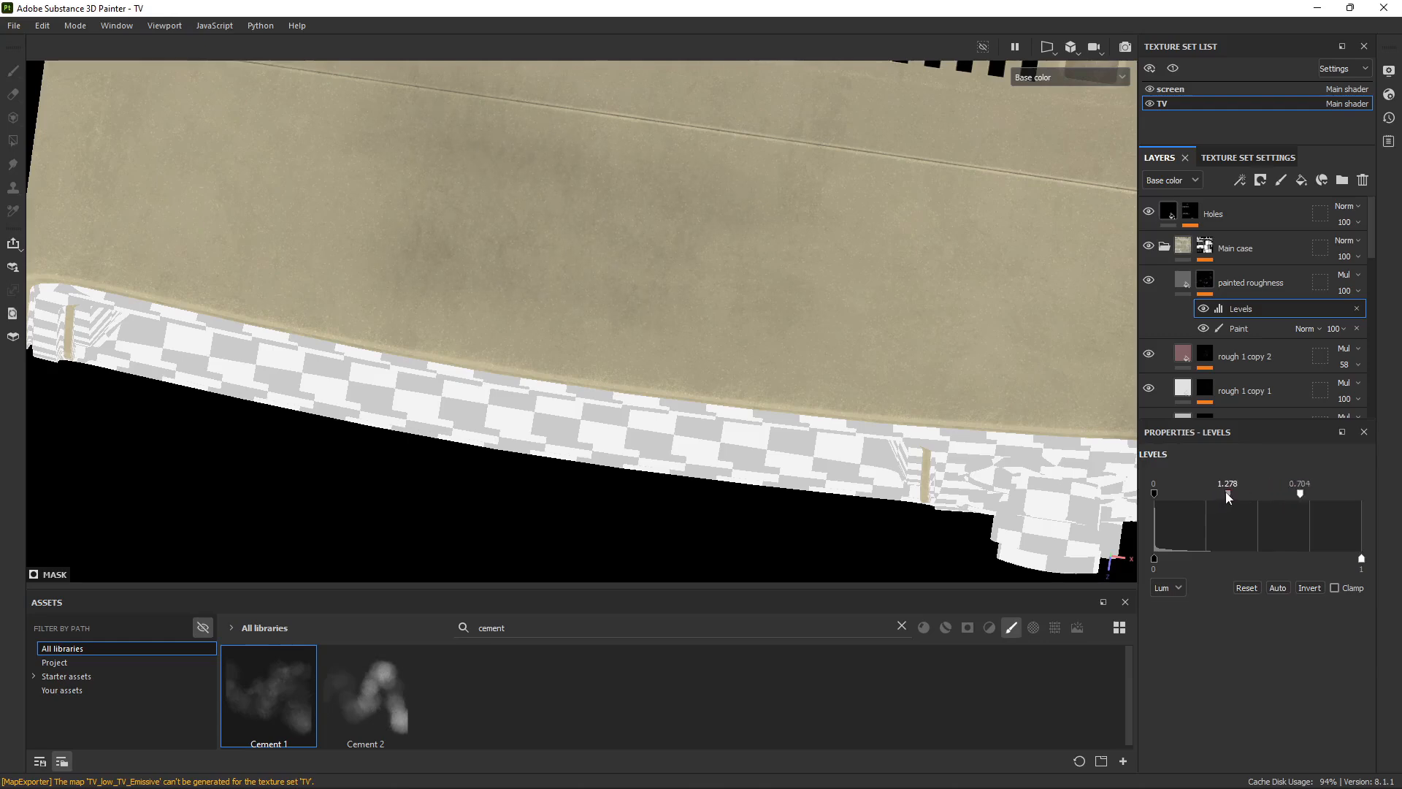
{"action": "left_click_drag", "start_coordinate": [1226, 492], "coordinate": [1213, 491]}
{"action": "right_click_drag", "start_coordinate": [658, 307], "coordinate": [388, 232], "text": "alt"}
{"action": "left_click_drag", "start_coordinate": [388, 232], "coordinate": [527, 260], "text": "alt"}
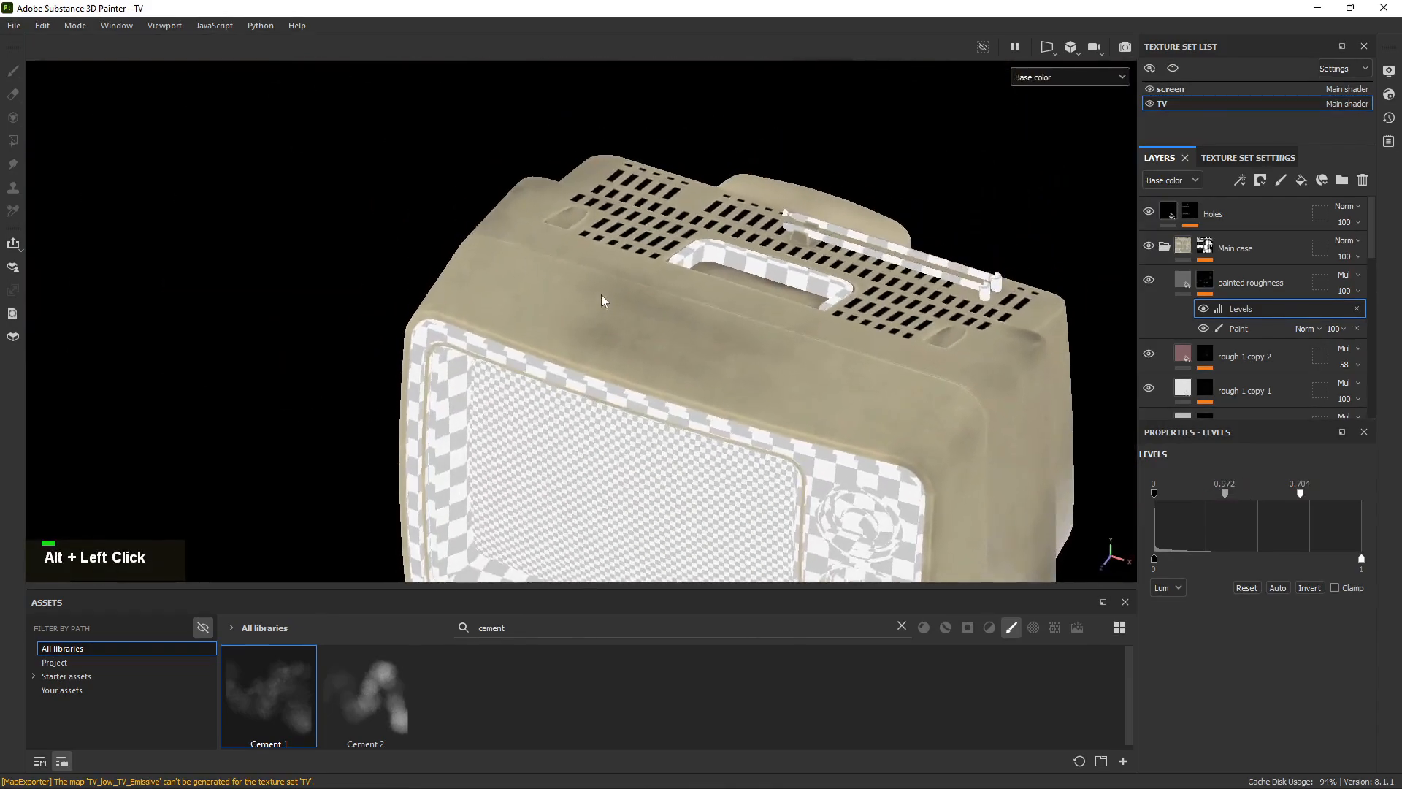
Check the TV in Material view and re-export the TV texture set's maps.
{"action": "key", "text": "m"}
{"action": "left_click_drag", "start_coordinate": [852, 410], "coordinate": [701, 329], "text": "alt"}
{"action": "middle_click_drag", "start_coordinate": [701, 329], "coordinate": [723, 326], "text": "alt"}
{"action": "left_click", "coordinate": [14, 25]}
{"action": "left_click", "coordinate": [111, 268]}
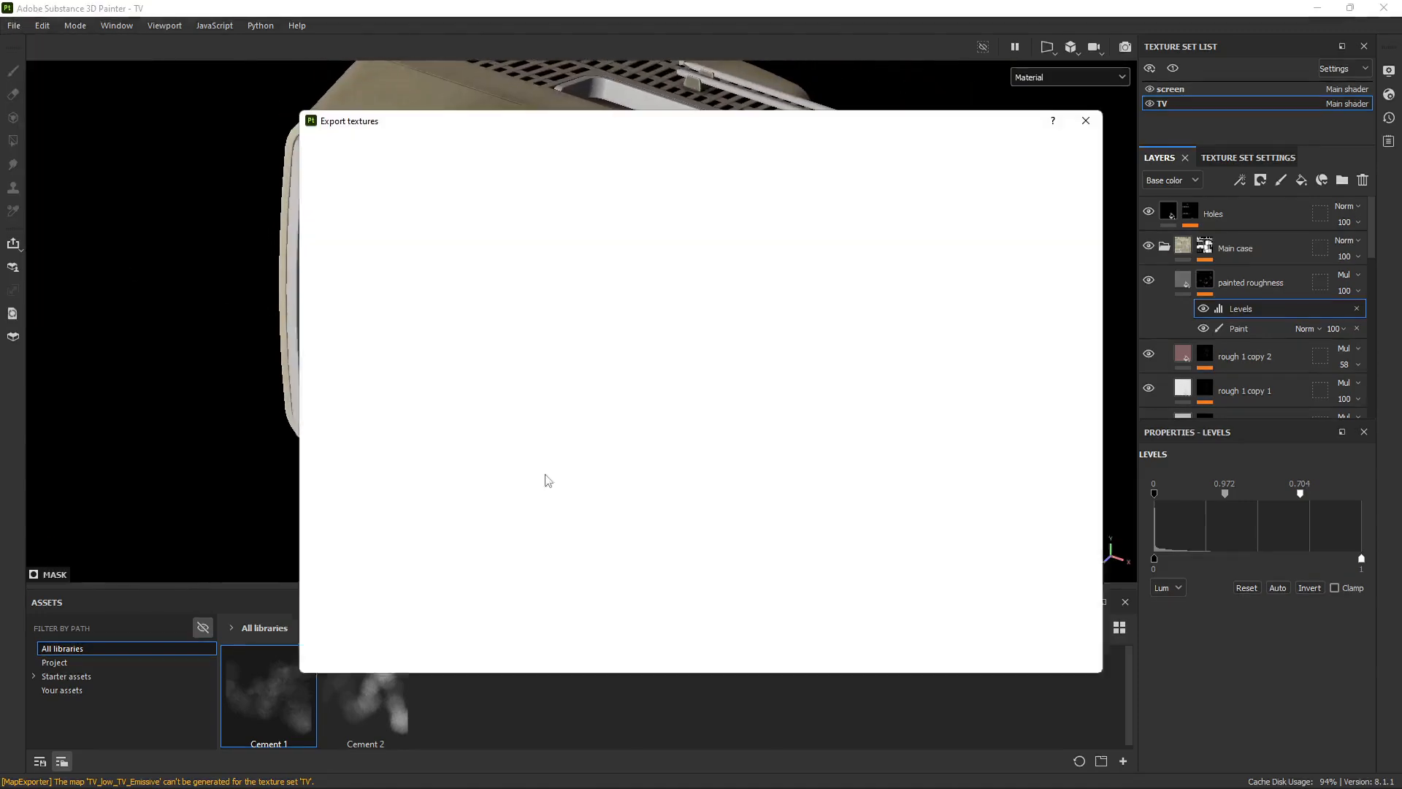
{"action": "left_click", "coordinate": [1082, 656]}
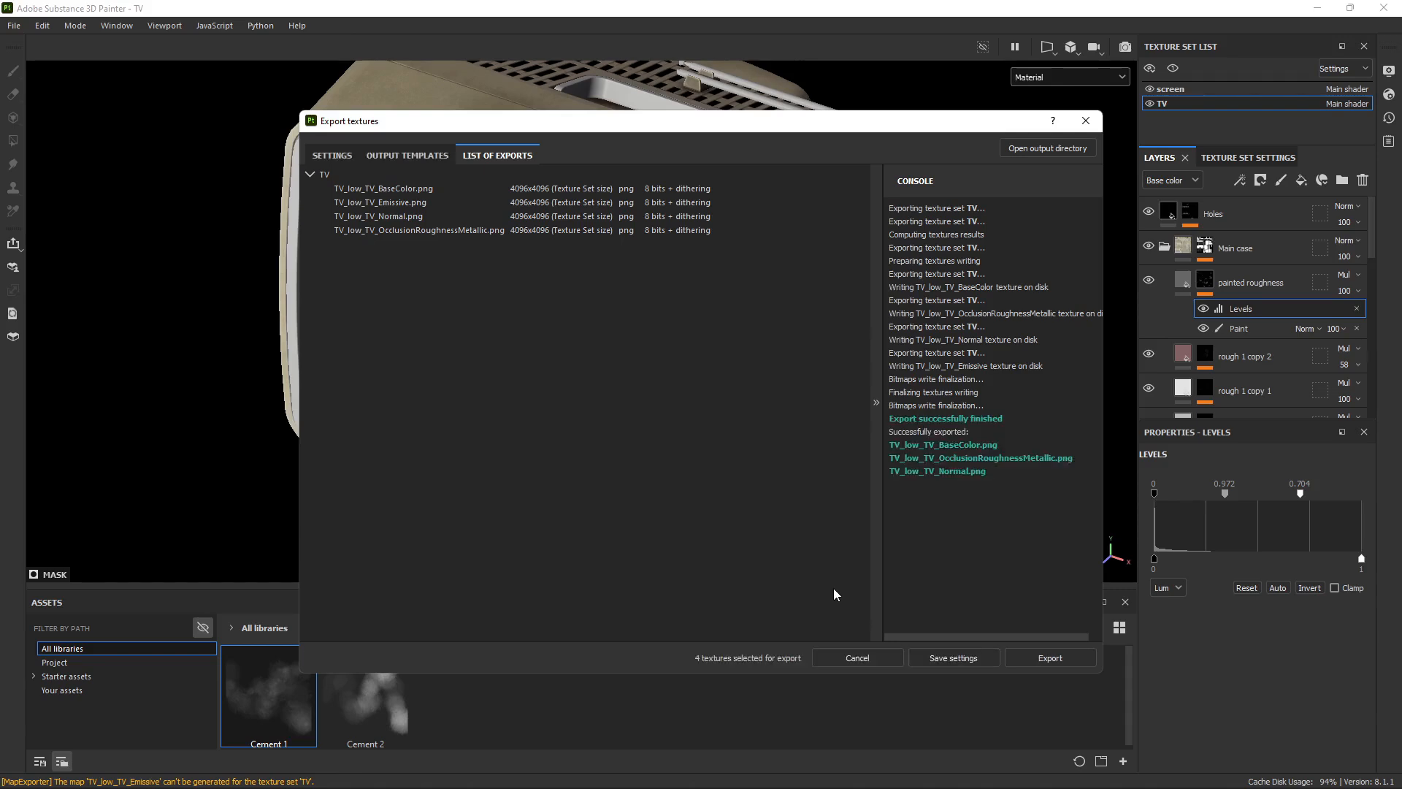
{"action": "left_click", "coordinate": [1086, 121]}
Switch to Marmoset Toolbag and examine the re-exported textures on the case's top and side under changing light.
{"action": "mouse_move", "coordinate": [700, 783]}
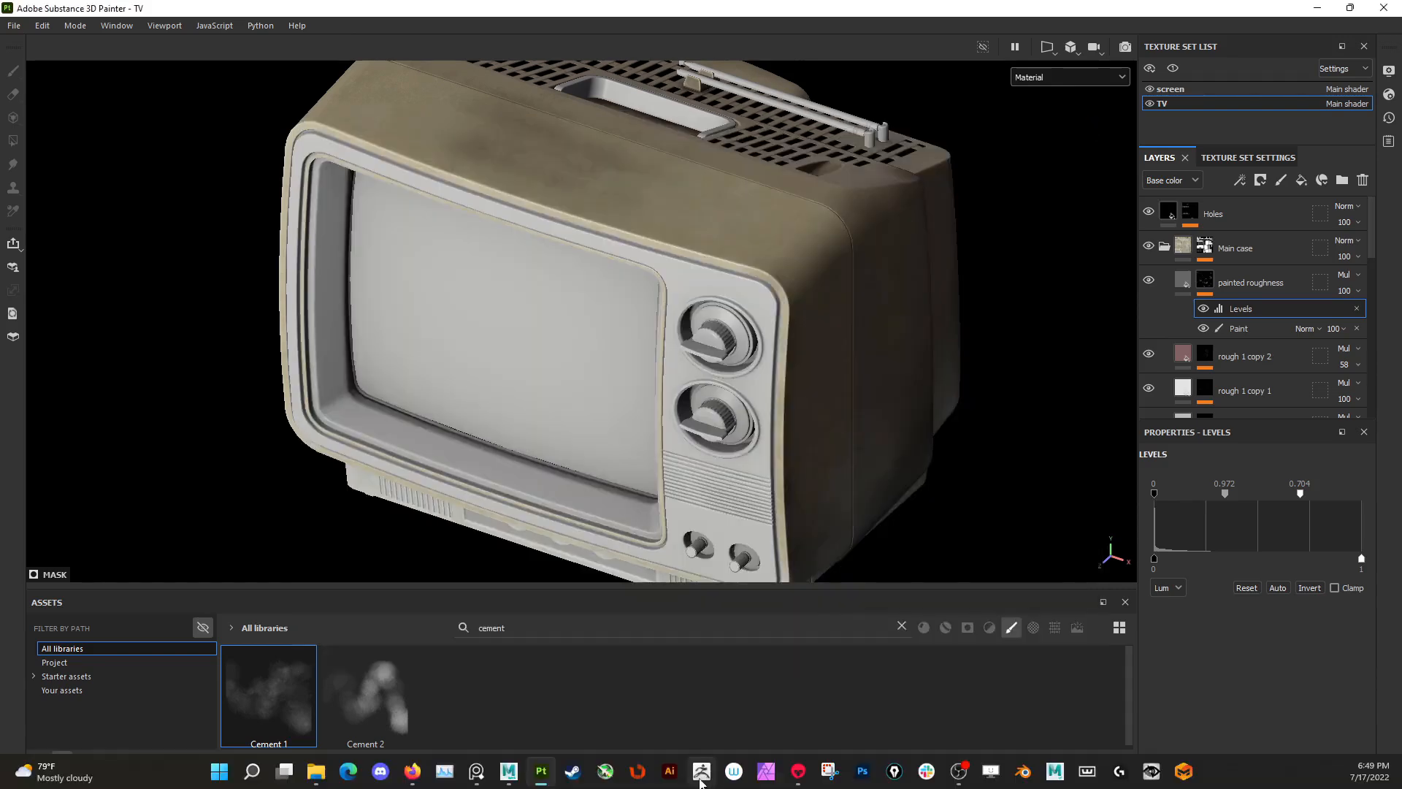
{"action": "left_click", "coordinate": [796, 770]}
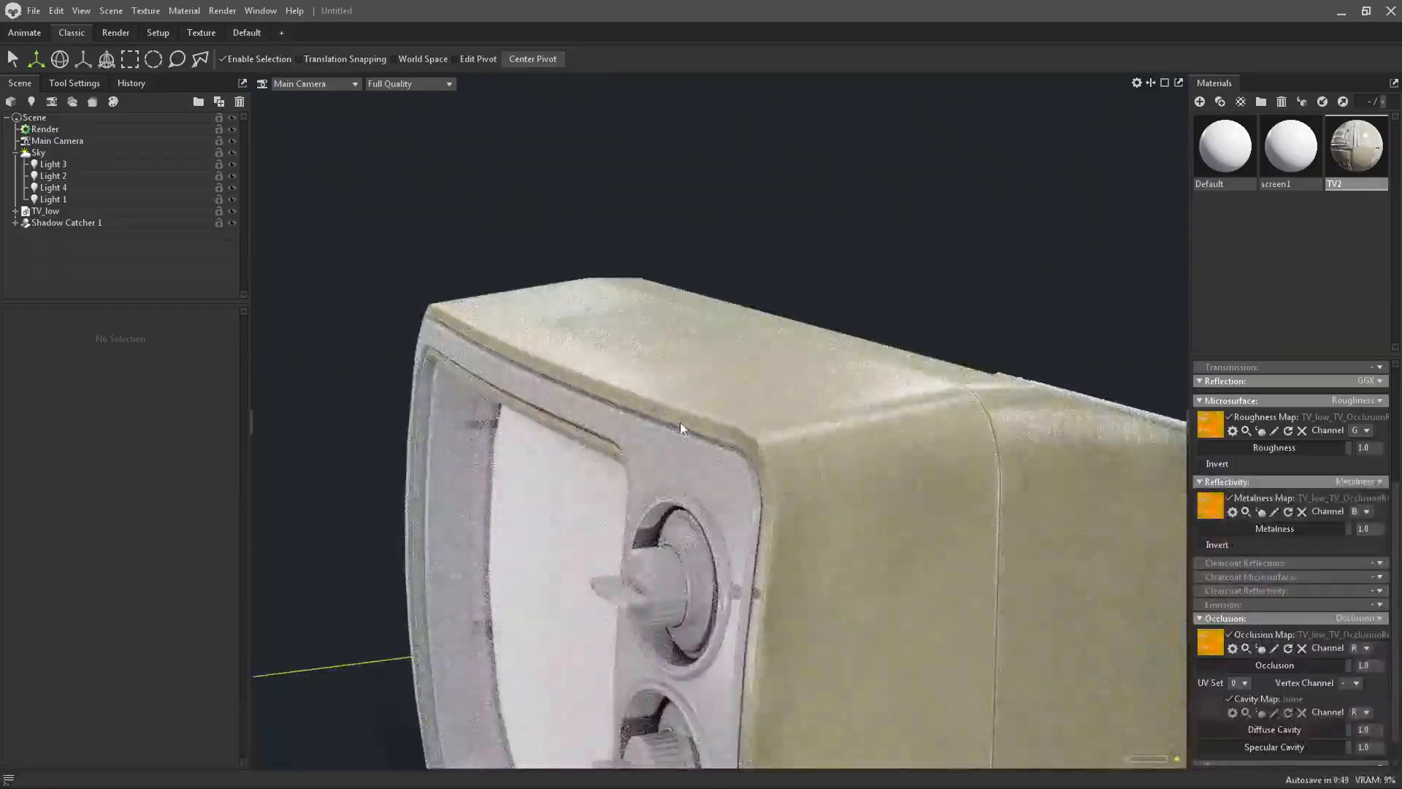
{"action": "left_click_drag", "start_coordinate": [681, 422], "coordinate": [694, 512], "text": "alt"}
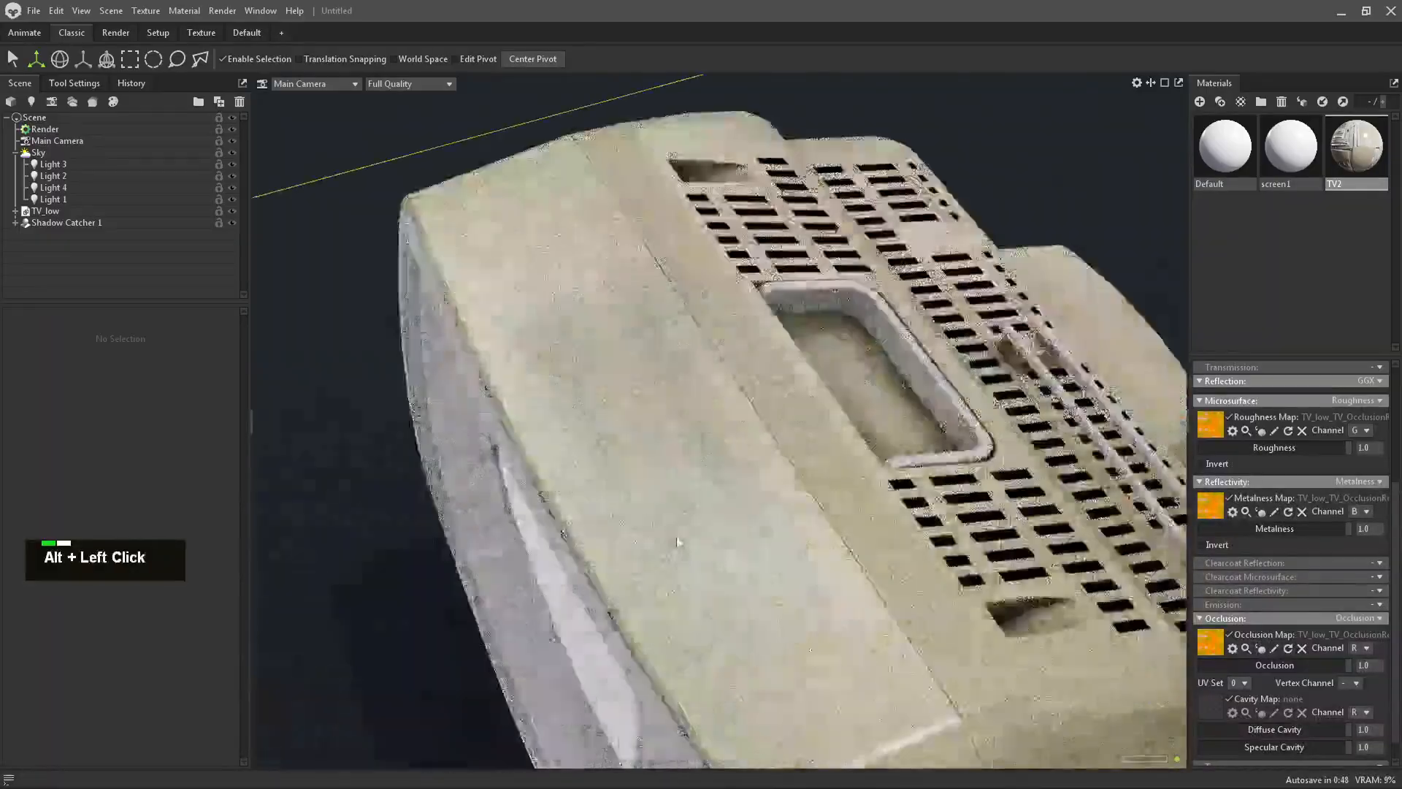
{"action": "mouse_move", "coordinate": [694, 511]}
{"action": "right_mouse_down", "text": "alt"}
{"action": "mouse_move", "coordinate": [882, 622]}
{"action": "mouse_move", "coordinate": [686, 511]}
{"action": "right_mouse_up", "text": "alt"}
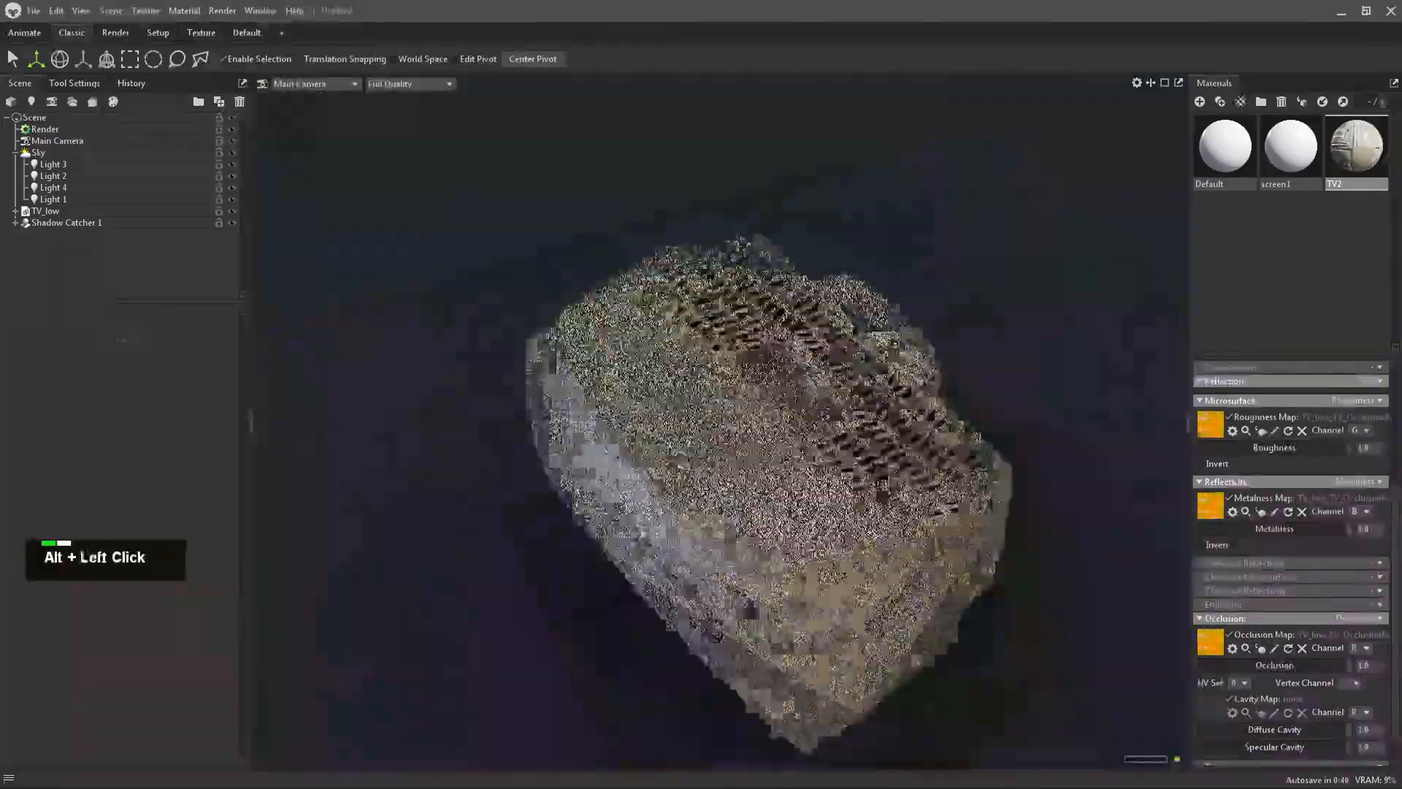
{"action": "left_click_drag", "start_coordinate": [686, 511], "coordinate": [876, 504], "text": "alt"}
{"action": "right_click_drag", "start_coordinate": [877, 504], "coordinate": [1016, 564], "text": "alt"}
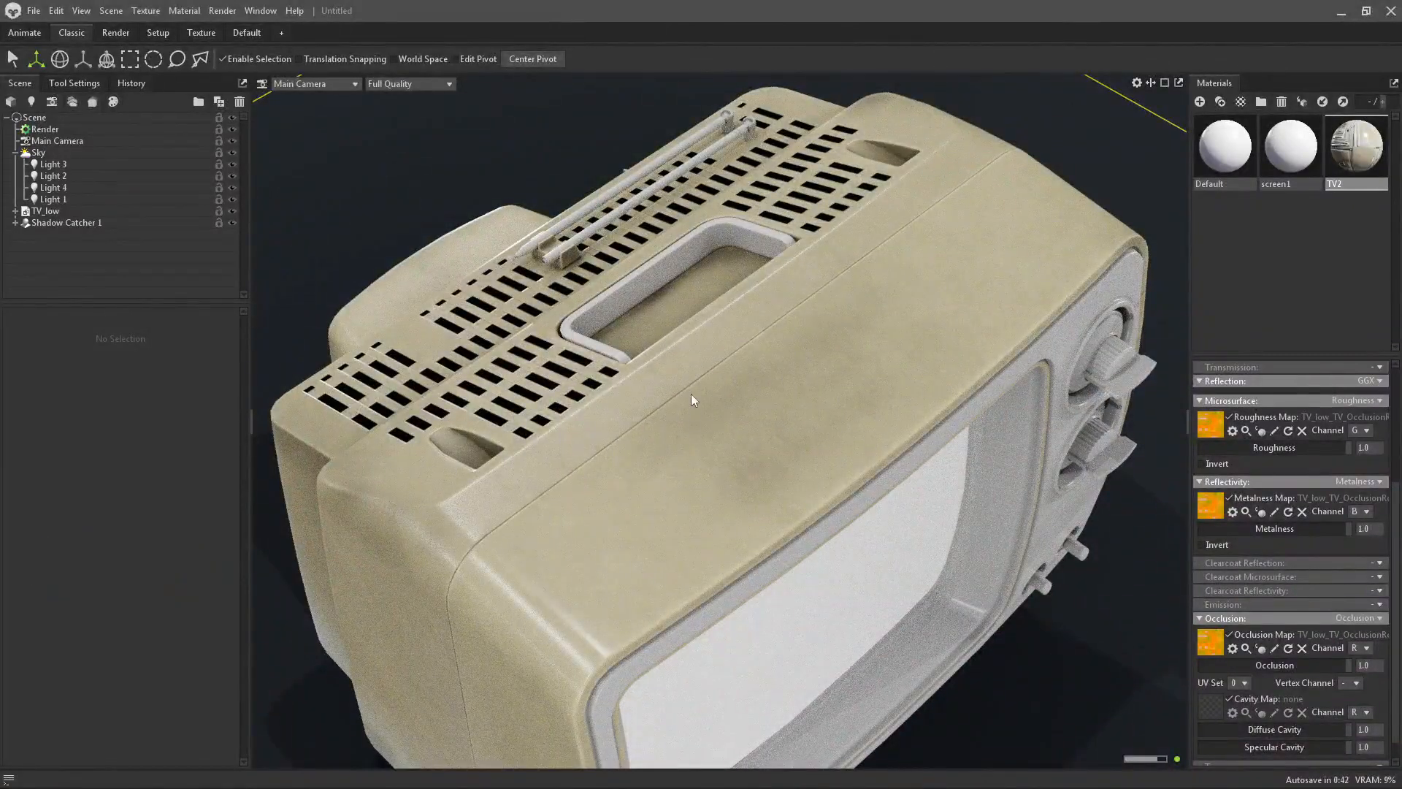
{"action": "left_click_drag", "start_coordinate": [638, 494], "coordinate": [723, 447], "text": "alt"}
{"action": "middle_click_drag", "start_coordinate": [723, 447], "coordinate": [884, 448], "text": "alt"}
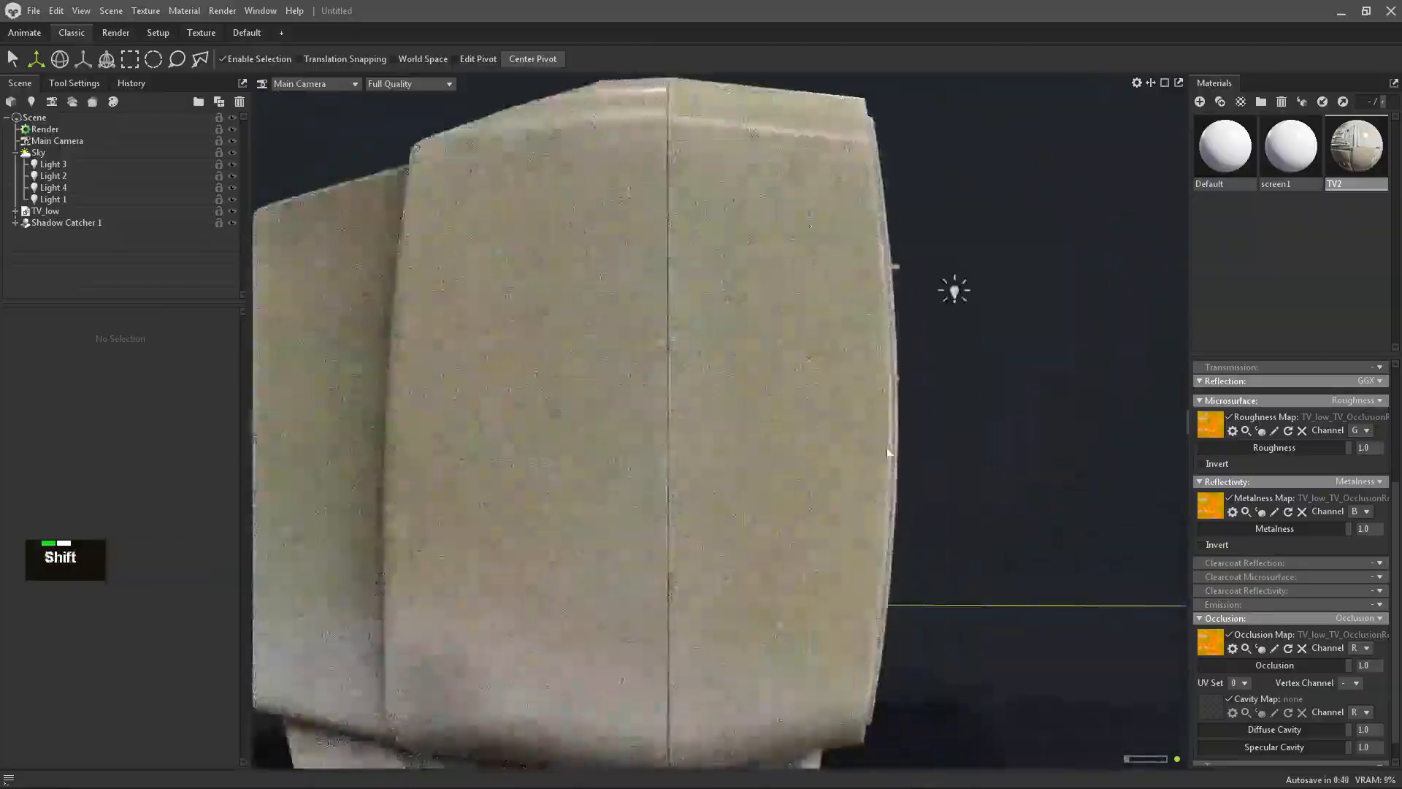
{"action": "right_click_drag", "start_coordinate": [887, 449], "coordinate": [824, 441], "text": "shift"}
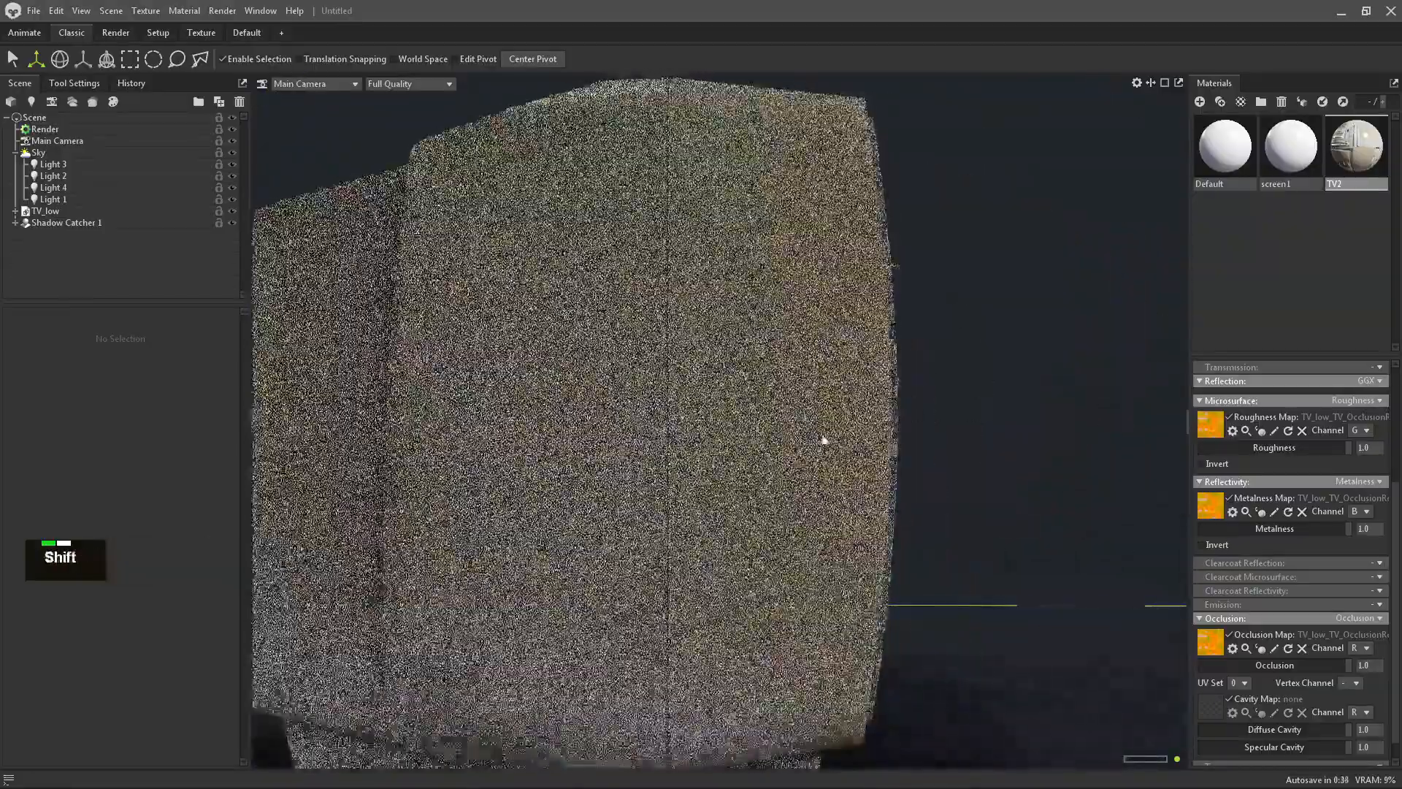
Examine the case's side and front edge in Marmoset Toolbag while changing the light direction.
{"action": "left_click_drag", "start_coordinate": [930, 489], "coordinate": [864, 501], "text": "alt"}
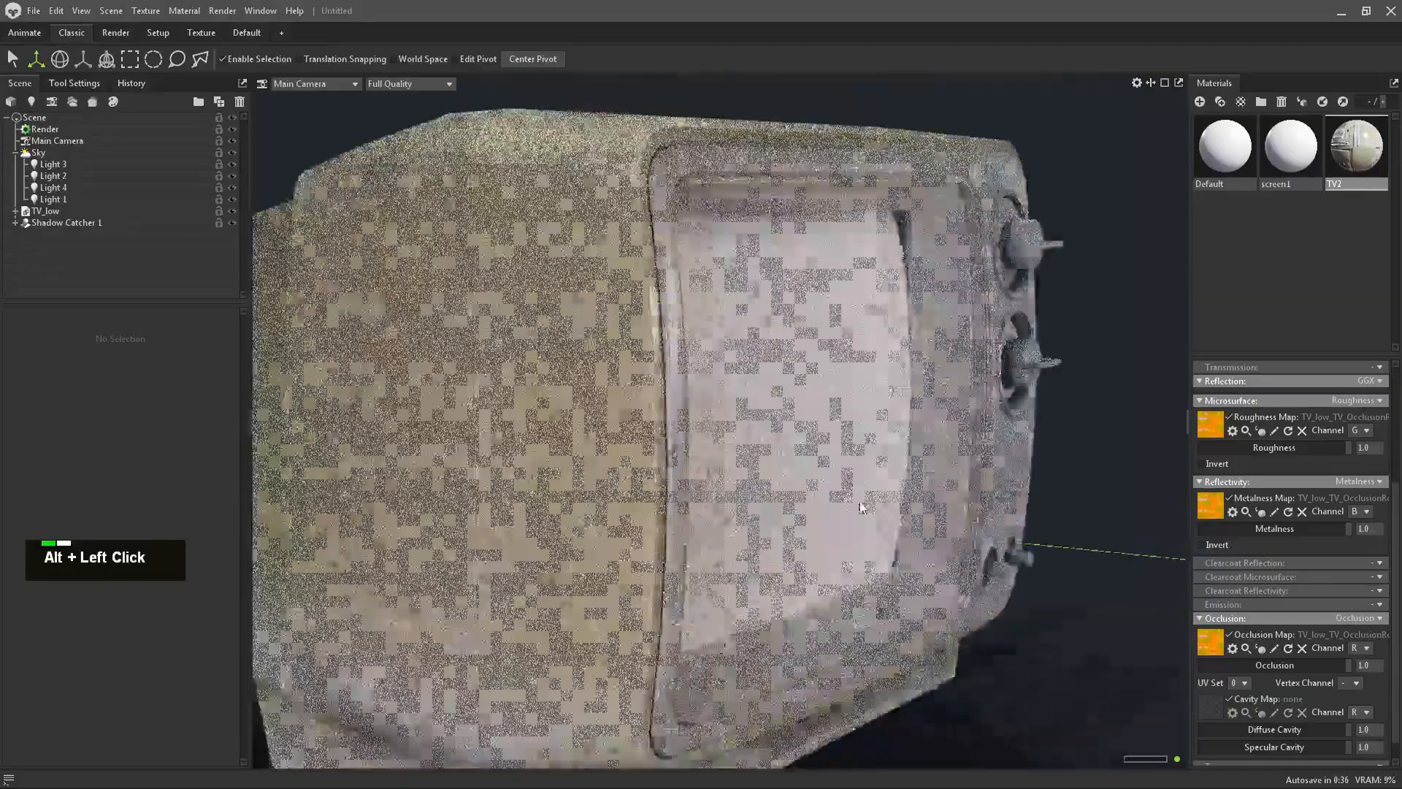
{"action": "right_click_drag", "start_coordinate": [864, 501], "coordinate": [840, 468], "text": "alt"}
{"action": "middle_click_drag", "start_coordinate": [770, 441], "coordinate": [815, 406], "text": "alt"}
{"action": "right_click_drag", "start_coordinate": [815, 407], "coordinate": [756, 407], "text": "shift"}
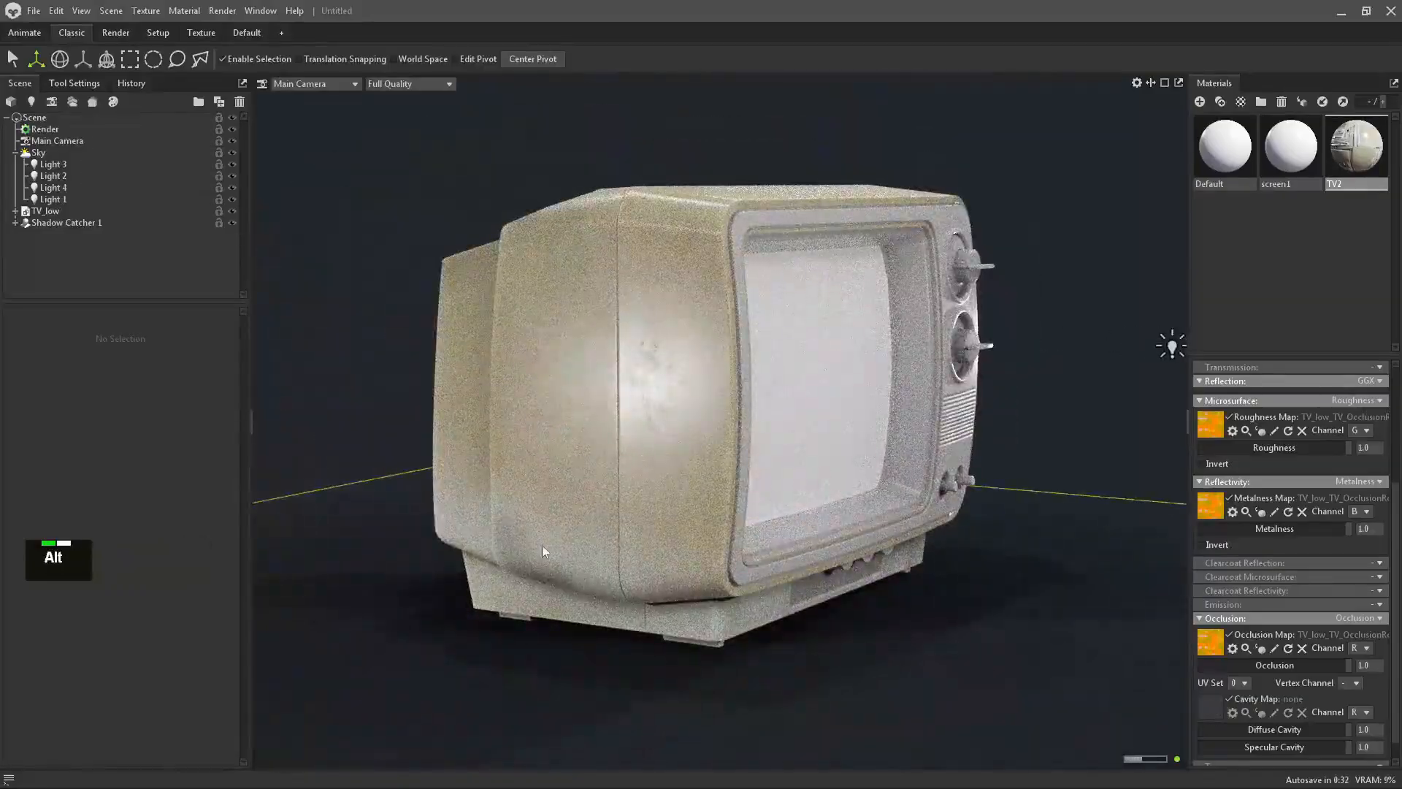
Examine the dirt and roughness on the case's back, including the raised rear cover's corner, under changing light.
{"action": "left_click_drag", "start_coordinate": [542, 551], "coordinate": [664, 511], "text": "alt"}
{"action": "right_click_drag", "start_coordinate": [665, 511], "coordinate": [704, 642], "text": "alt"}
{"action": "left_click_drag", "start_coordinate": [704, 642], "coordinate": [642, 592], "text": "alt"}
{"action": "left_click_drag", "start_coordinate": [662, 514], "coordinate": [661, 607], "text": "alt"}
{"action": "right_click_drag", "start_coordinate": [662, 607], "coordinate": [686, 629], "text": "alt"}
{"action": "middle_click_drag", "start_coordinate": [686, 629], "coordinate": [755, 463], "text": "alt"}
{"action": "right_click_drag", "start_coordinate": [754, 463], "coordinate": [808, 504], "text": "alt"}
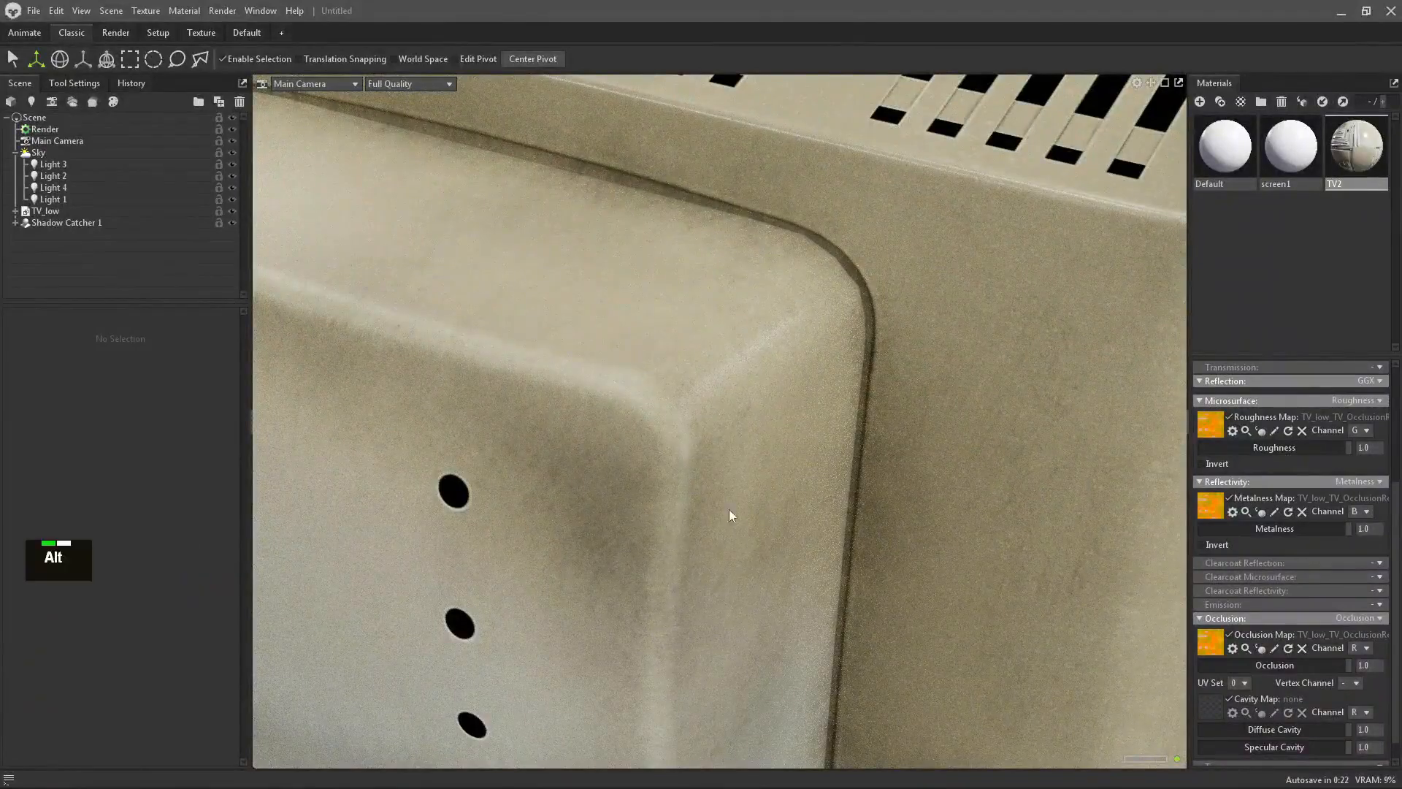
{"action": "right_click_drag", "start_coordinate": [730, 515], "coordinate": [1042, 545], "text": "alt"}
{"action": "middle_click_drag", "start_coordinate": [1042, 545], "coordinate": [892, 552], "text": "alt"}
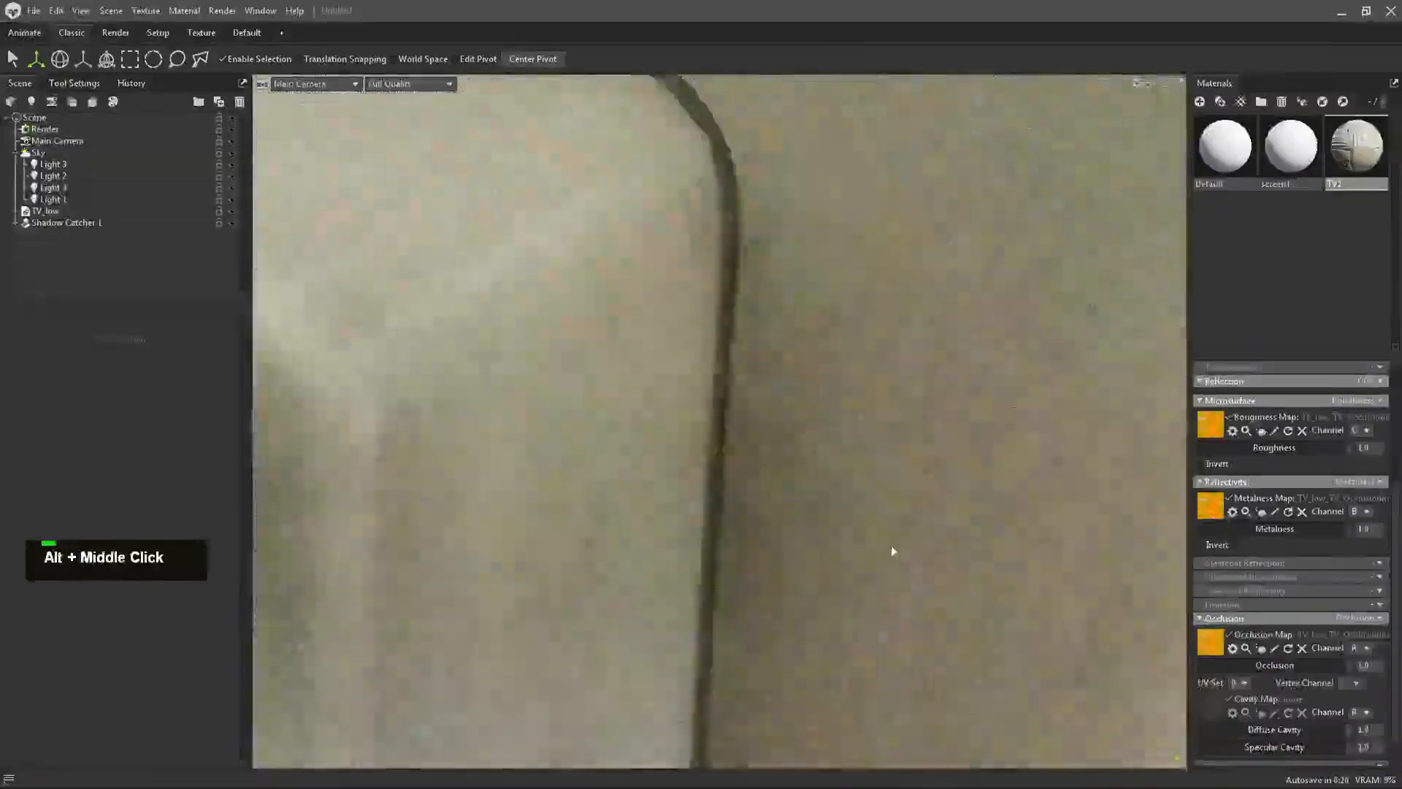
{"action": "left_click_drag", "start_coordinate": [923, 582], "coordinate": [601, 350], "text": "alt"}
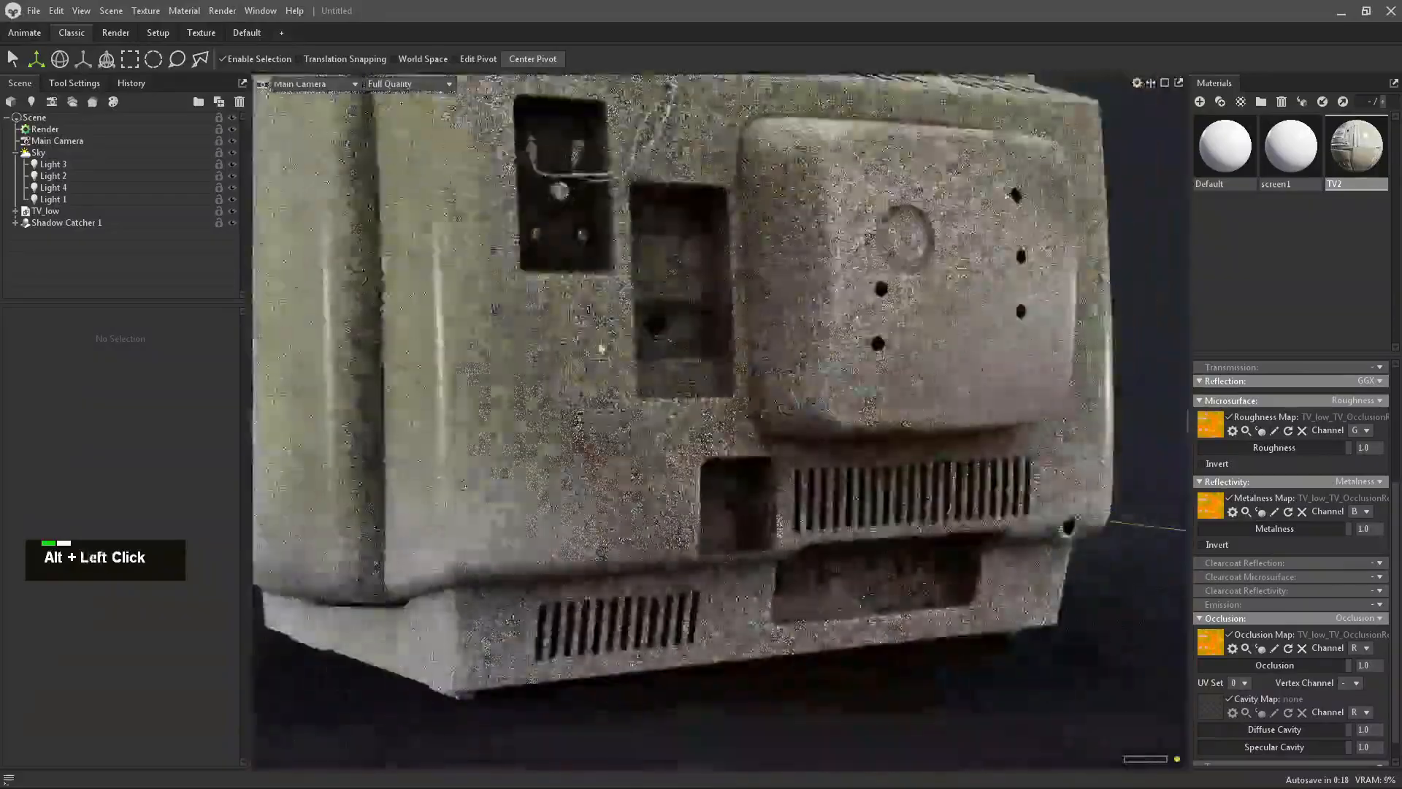
{"action": "right_click_drag", "start_coordinate": [538, 501], "coordinate": [536, 497], "text": "shift"}
{"action": "left_click_drag", "start_coordinate": [535, 496], "coordinate": [534, 494], "text": "alt"}
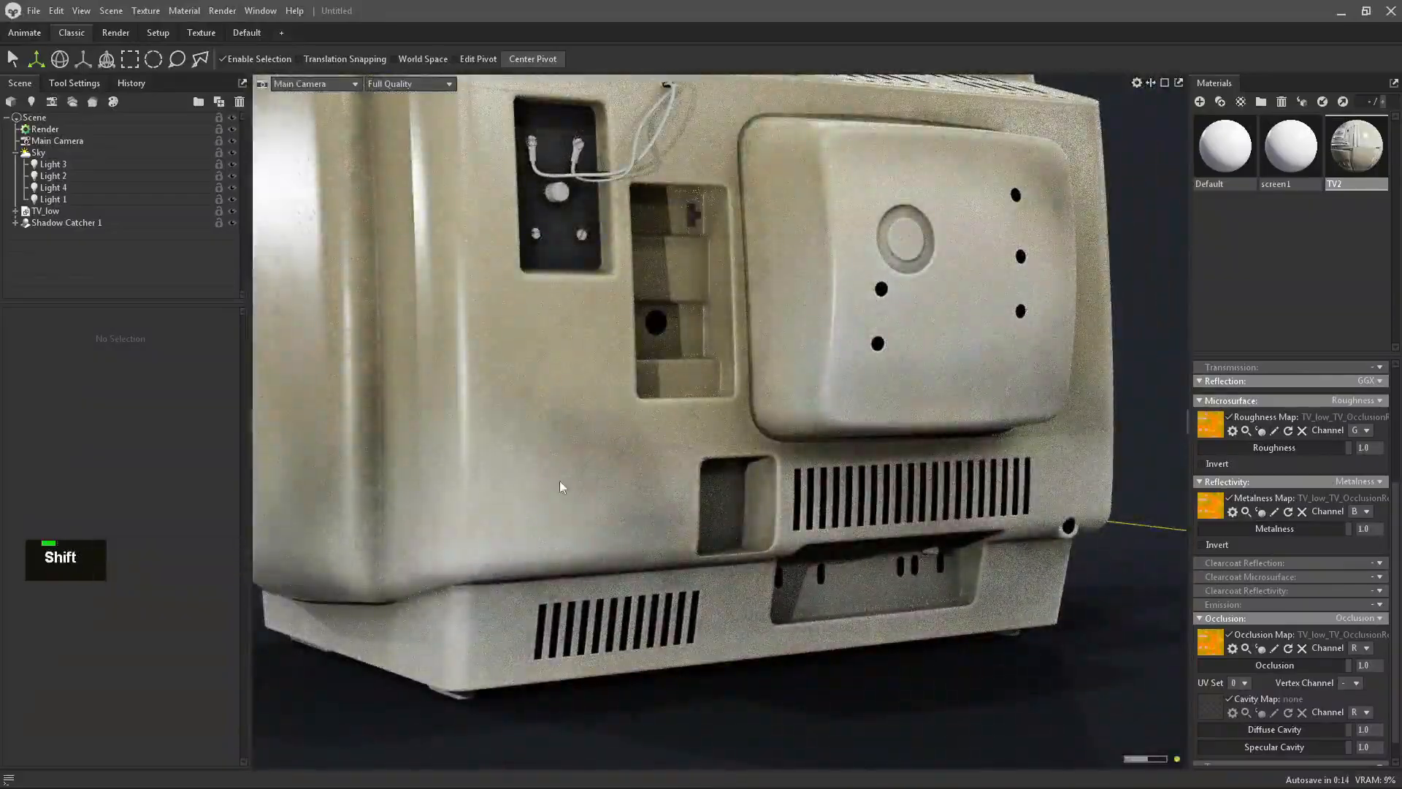
{"action": "left_click_drag", "start_coordinate": [710, 539], "coordinate": [604, 532], "text": "alt"}
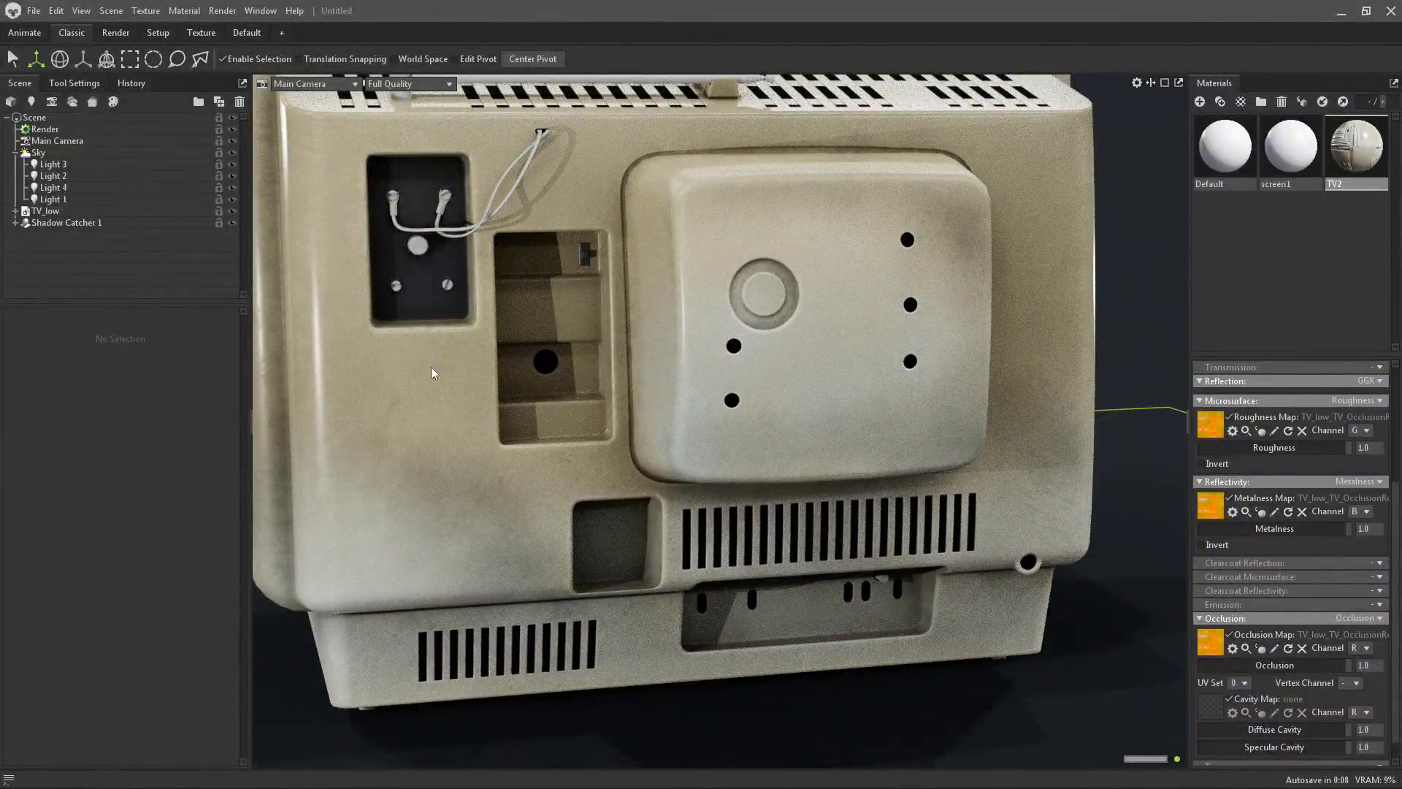
Return to Substance Painter, select the painted roughness mask's Levels effect and show the case's back under adjusted lighting.
{"action": "left_click", "coordinate": [1347, 11]}
{"action": "right_click", "coordinate": [1247, 322]}
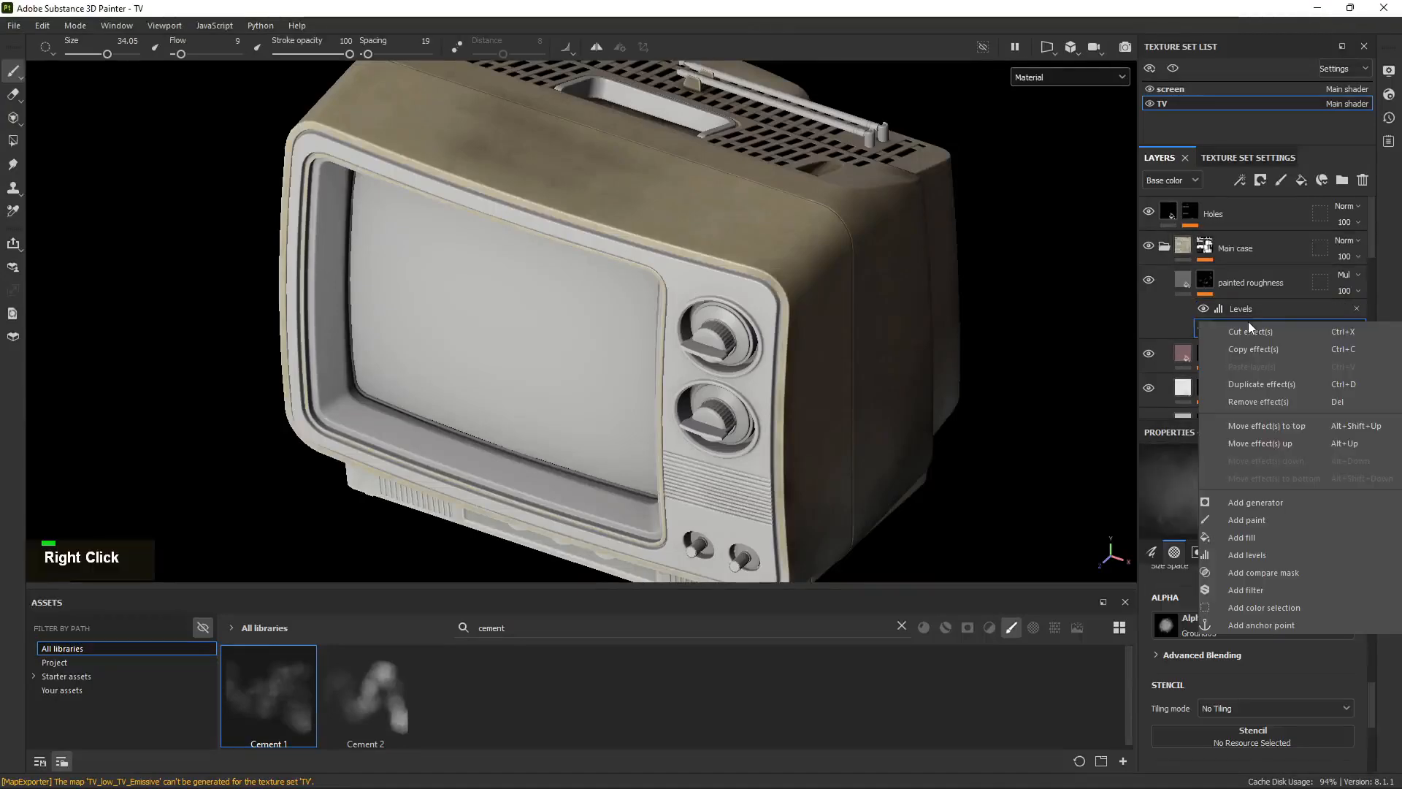
{"action": "left_click", "coordinate": [1255, 308]}
{"action": "left_click_drag", "start_coordinate": [858, 396], "coordinate": [496, 355], "text": "alt"}
{"action": "middle_click_drag", "start_coordinate": [496, 356], "coordinate": [466, 338], "text": "alt"}
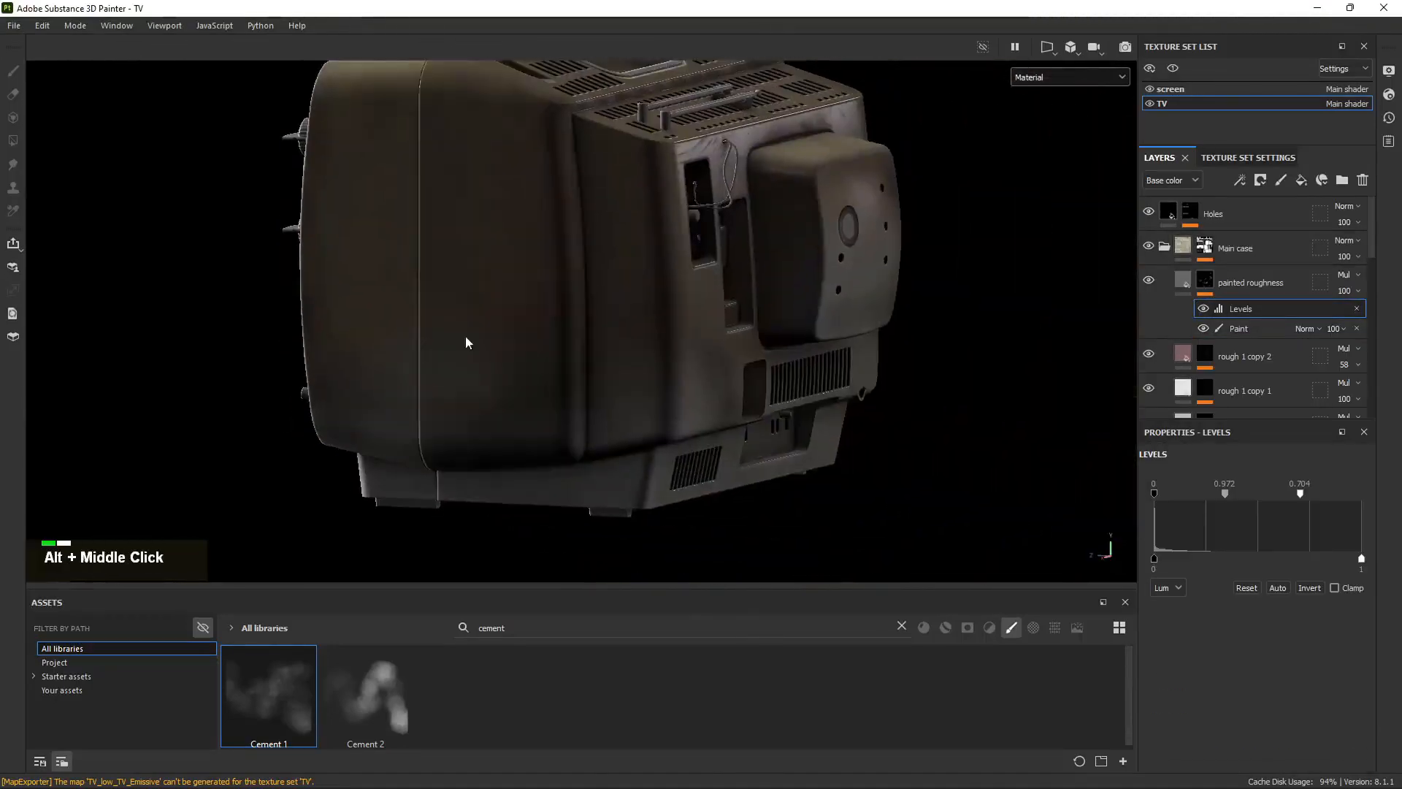
{"action": "right_click_drag", "start_coordinate": [467, 339], "coordinate": [861, 439], "text": "alt"}
{"action": "left_click_drag", "start_coordinate": [861, 438], "coordinate": [782, 382], "text": "alt"}
{"action": "right_click_drag", "start_coordinate": [782, 382], "coordinate": [848, 398], "text": "shift"}
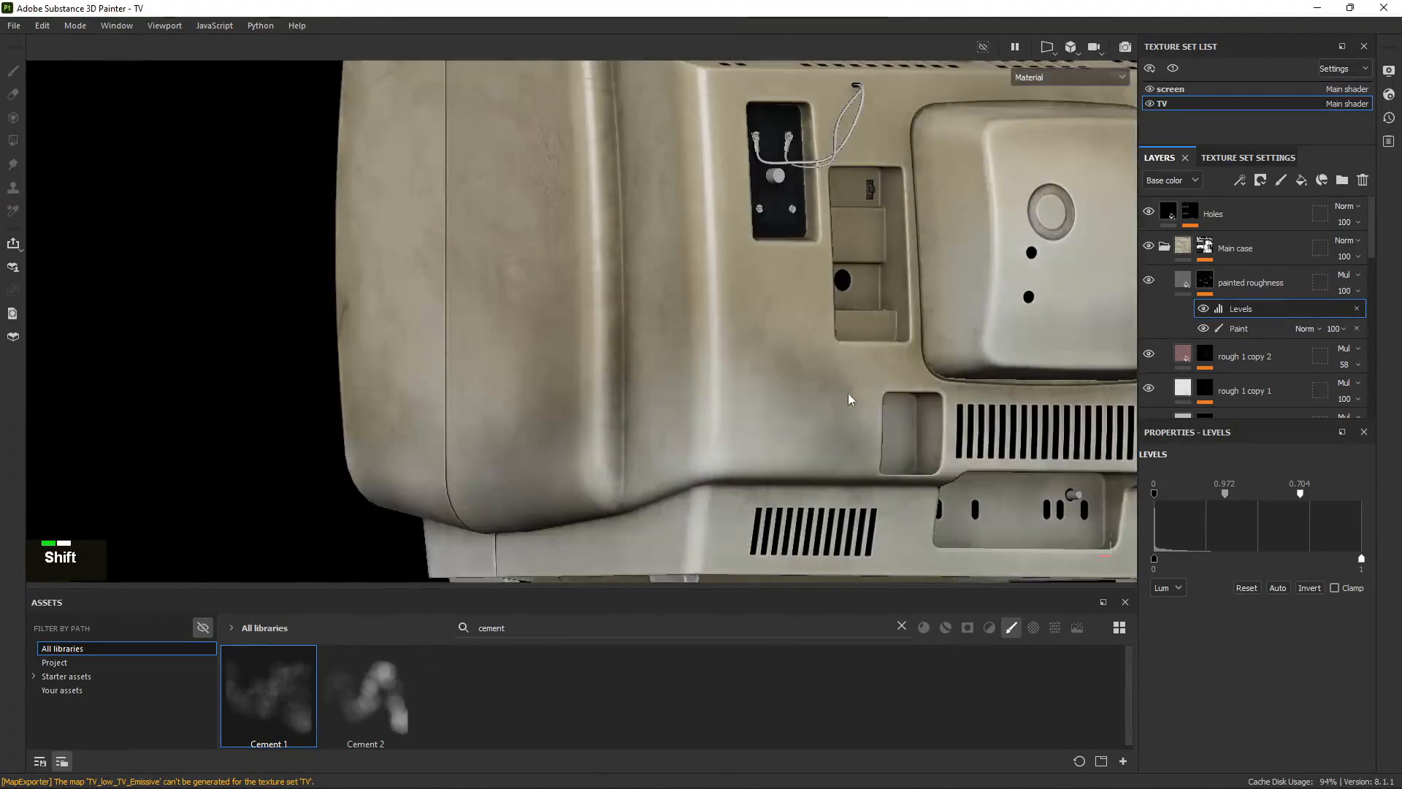
{"action": "middle_click_drag", "start_coordinate": [848, 397], "coordinate": [723, 367], "text": "alt"}
{"action": "right_click_drag", "start_coordinate": [723, 367], "coordinate": [694, 367], "text": "shift"}
Add a paint effect above Levels in the painted roughness mask and set its blending mode to Multiply.
{"action": "right_click", "coordinate": [1255, 307]}
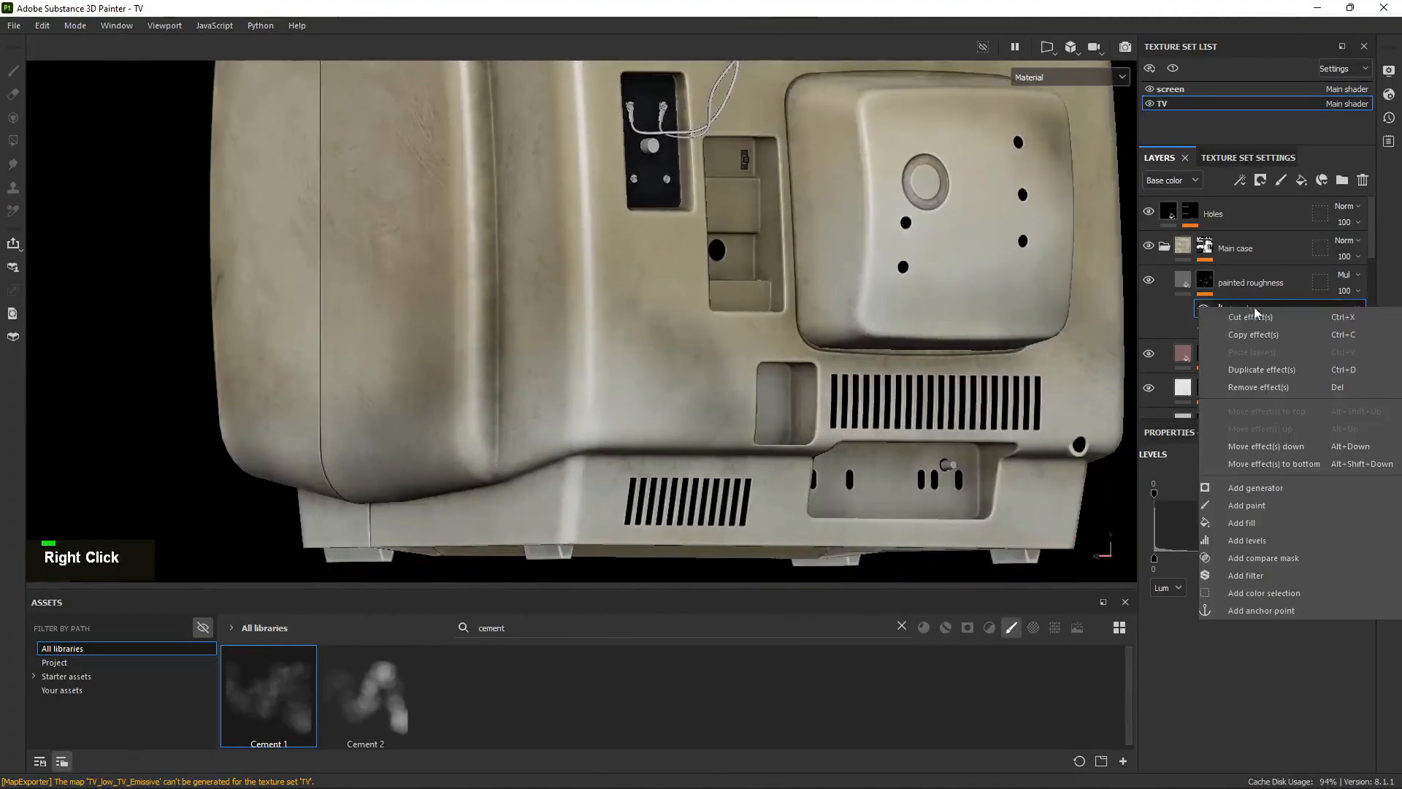
{"action": "left_click", "coordinate": [1251, 505]}
{"action": "left_click", "coordinate": [1306, 309]}
{"action": "left_click", "coordinate": [1311, 380]}
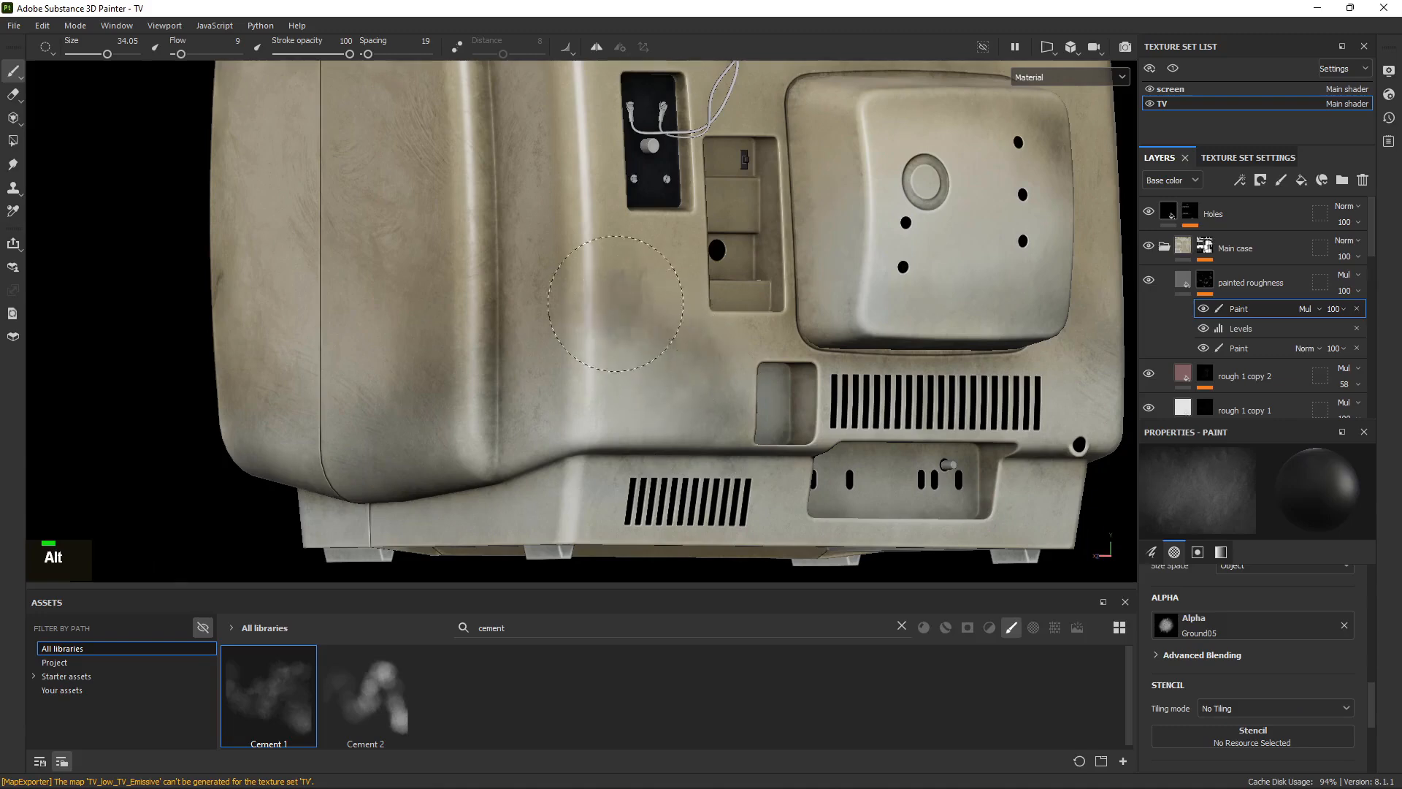
Paint over the dark patch on the case's back, beside the recesses and above the lower vent, to soften it.
{"action": "left_click", "coordinate": [618, 305]}
{"action": "left_click", "coordinate": [674, 335]}
{"action": "mouse_move", "coordinate": [661, 314]}
{"action": "left_mouse_down", "text": "alt"}
{"action": "mouse_move", "coordinate": [687, 369]}
{"action": "mouse_move", "coordinate": [639, 298]}
{"action": "mouse_move", "coordinate": [628, 329]}
{"action": "left_mouse_up", "text": "alt"}
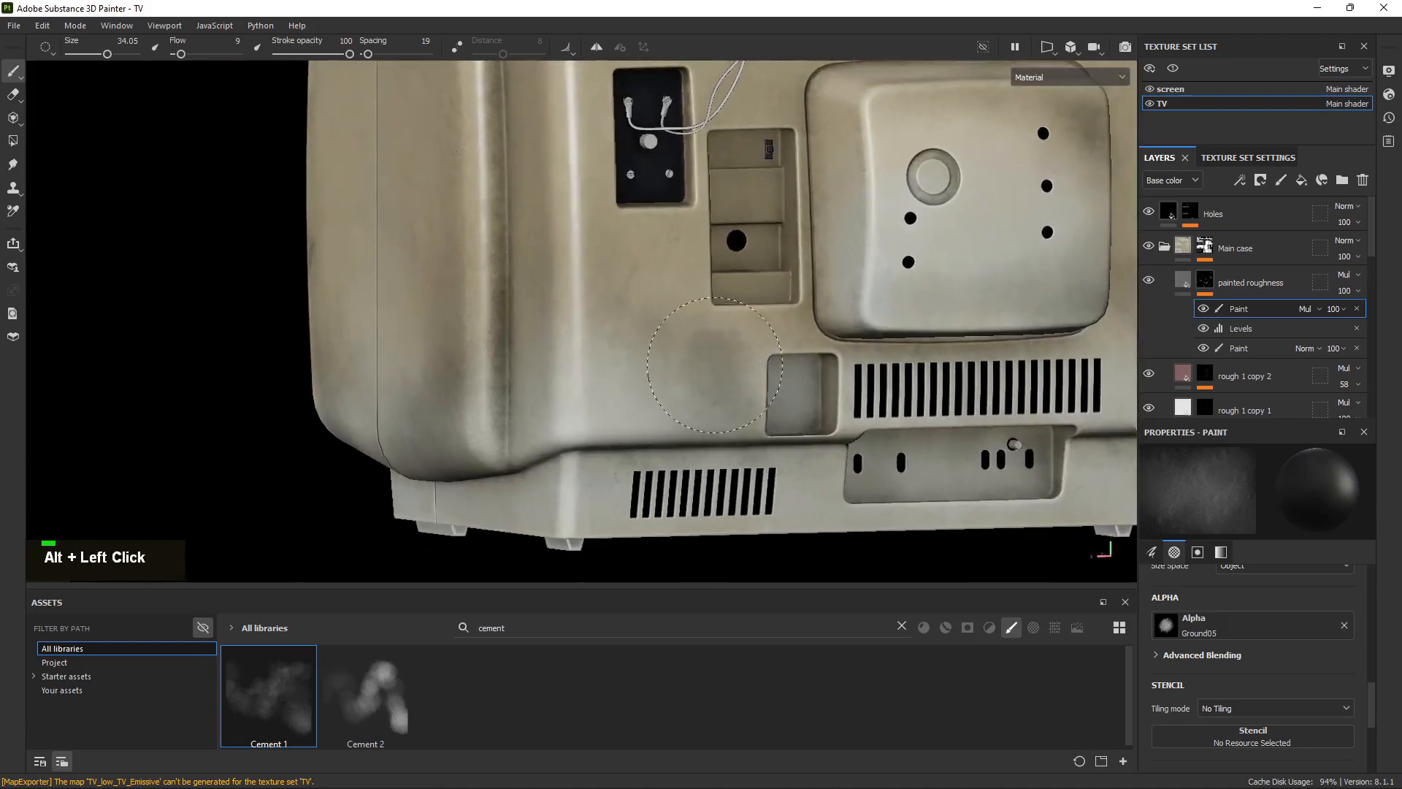
{"action": "left_click_drag", "start_coordinate": [681, 437], "coordinate": [723, 431], "text": "alt"}
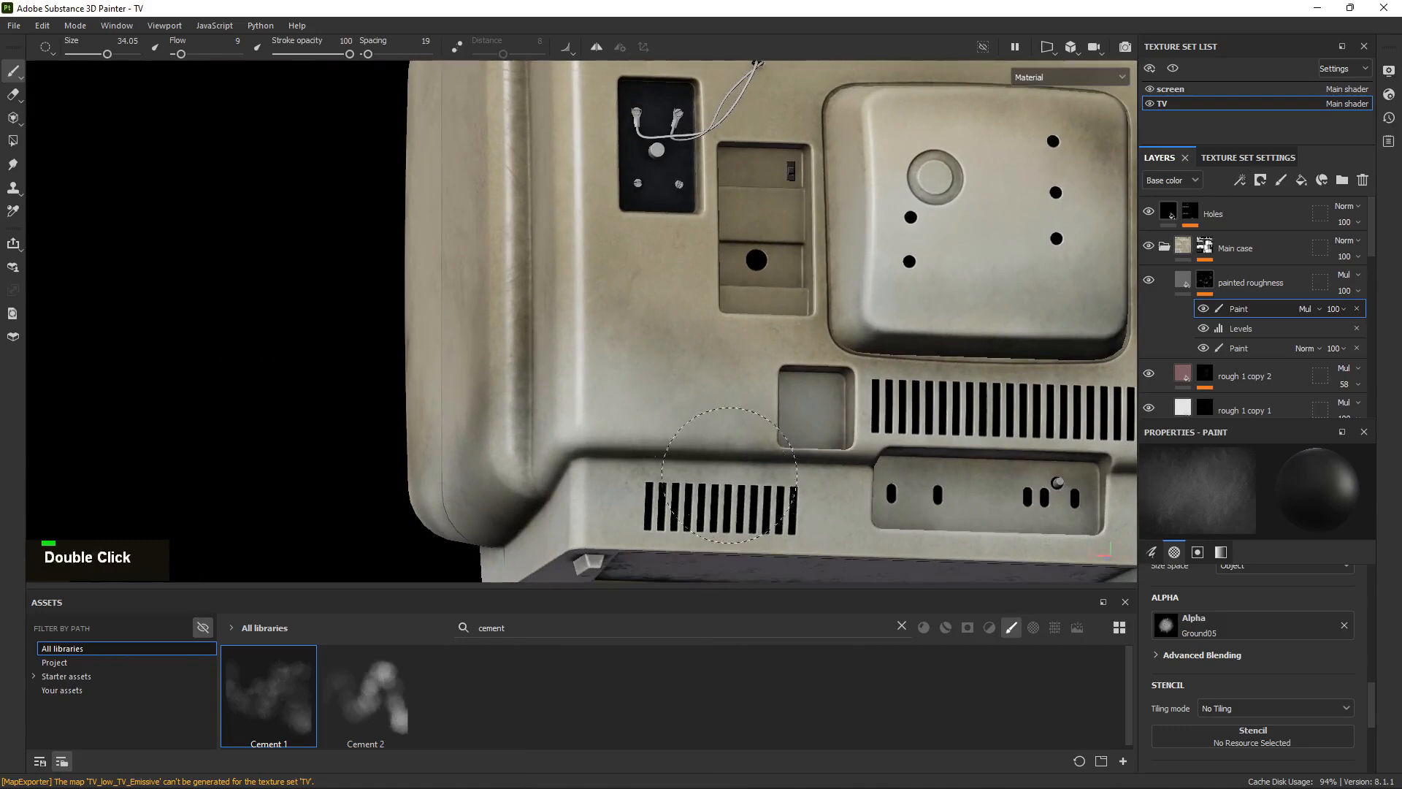
{"action": "left_click", "coordinate": [755, 431]}
{"action": "left_click", "coordinate": [747, 425]}
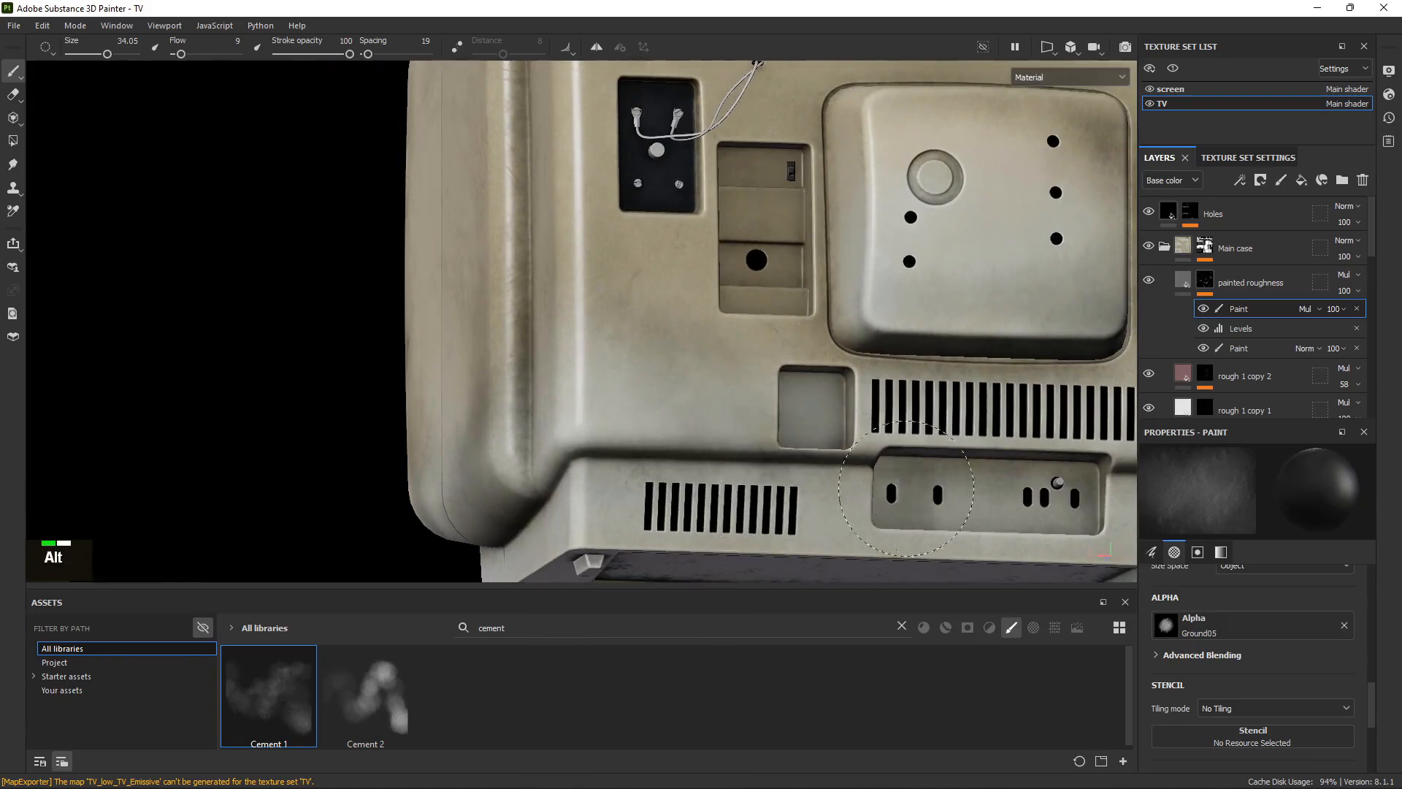
Select the fill of the painted roughness layer inside the Main case folder.
{"action": "left_click_drag", "start_coordinate": [907, 489], "coordinate": [799, 523], "text": "alt"}
{"action": "middle_click_drag", "start_coordinate": [835, 368], "coordinate": [675, 456], "text": "alt"}
{"action": "left_click_drag", "start_coordinate": [675, 455], "coordinate": [796, 526], "text": "alt"}
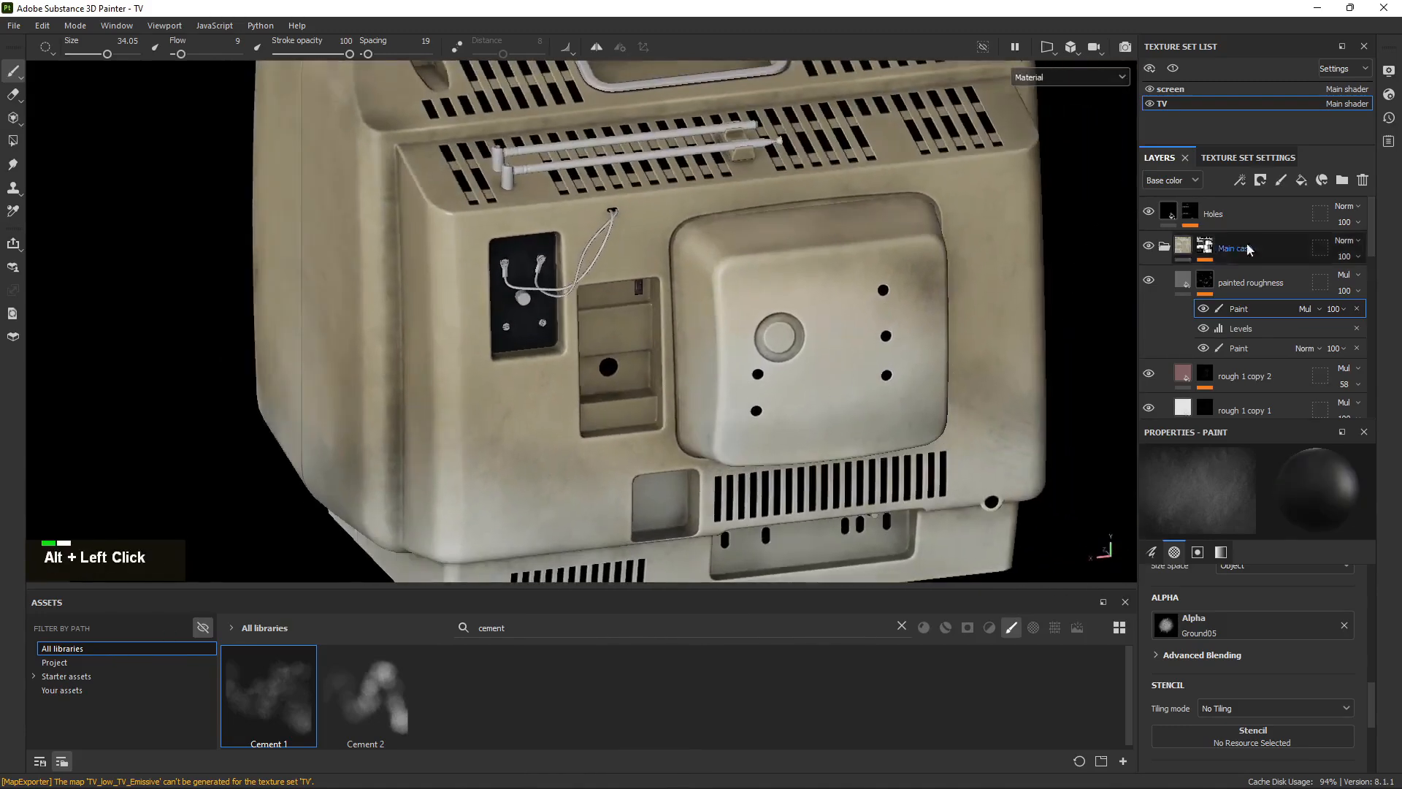
{"action": "left_click", "coordinate": [1183, 282]}
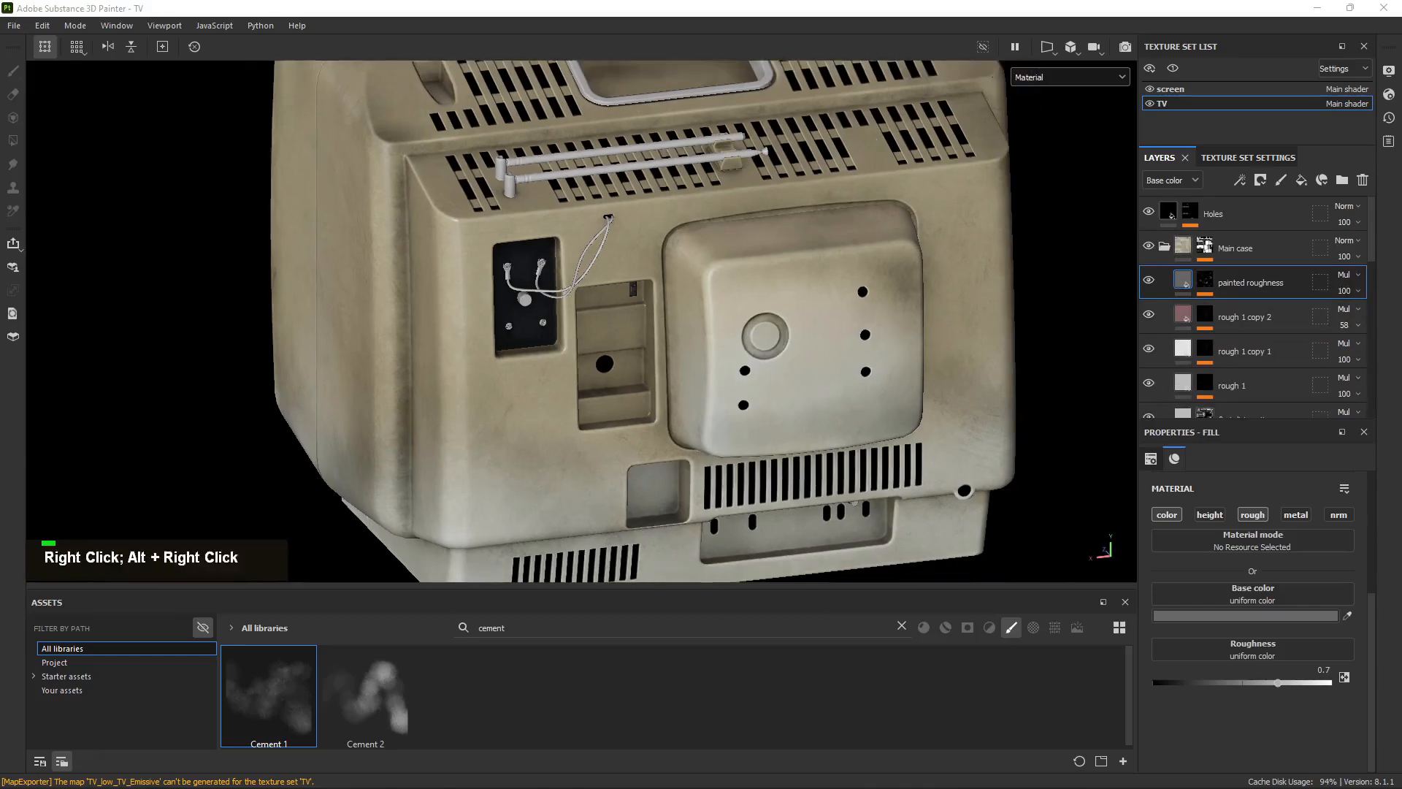
Switch to the reference board and look through the old television photos for side views of the beige casing.
{"action": "right_click_drag", "start_coordinate": [143, 329], "coordinate": [672, 266]}
{"action": "scroll", "coordinate": [672, 266], "scroll_direction": "down", "scroll_amount": 2}
{"action": "scroll", "coordinate": [658, 274], "scroll_direction": "down", "scroll_amount": 4}
{"action": "scroll", "coordinate": [703, 270], "scroll_direction": "up", "scroll_amount": 5}
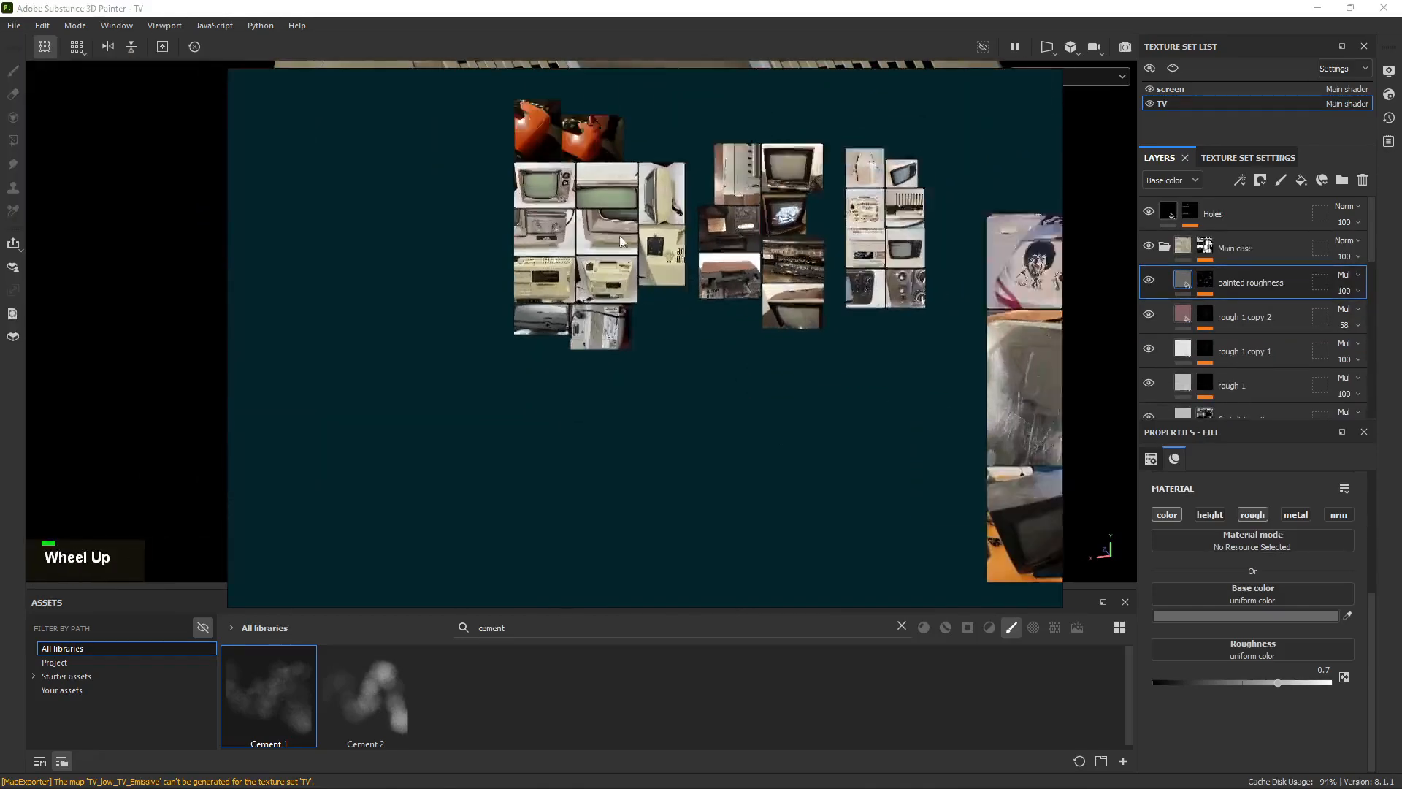
{"action": "scroll", "coordinate": [728, 274], "scroll_direction": "down", "scroll_amount": 1}
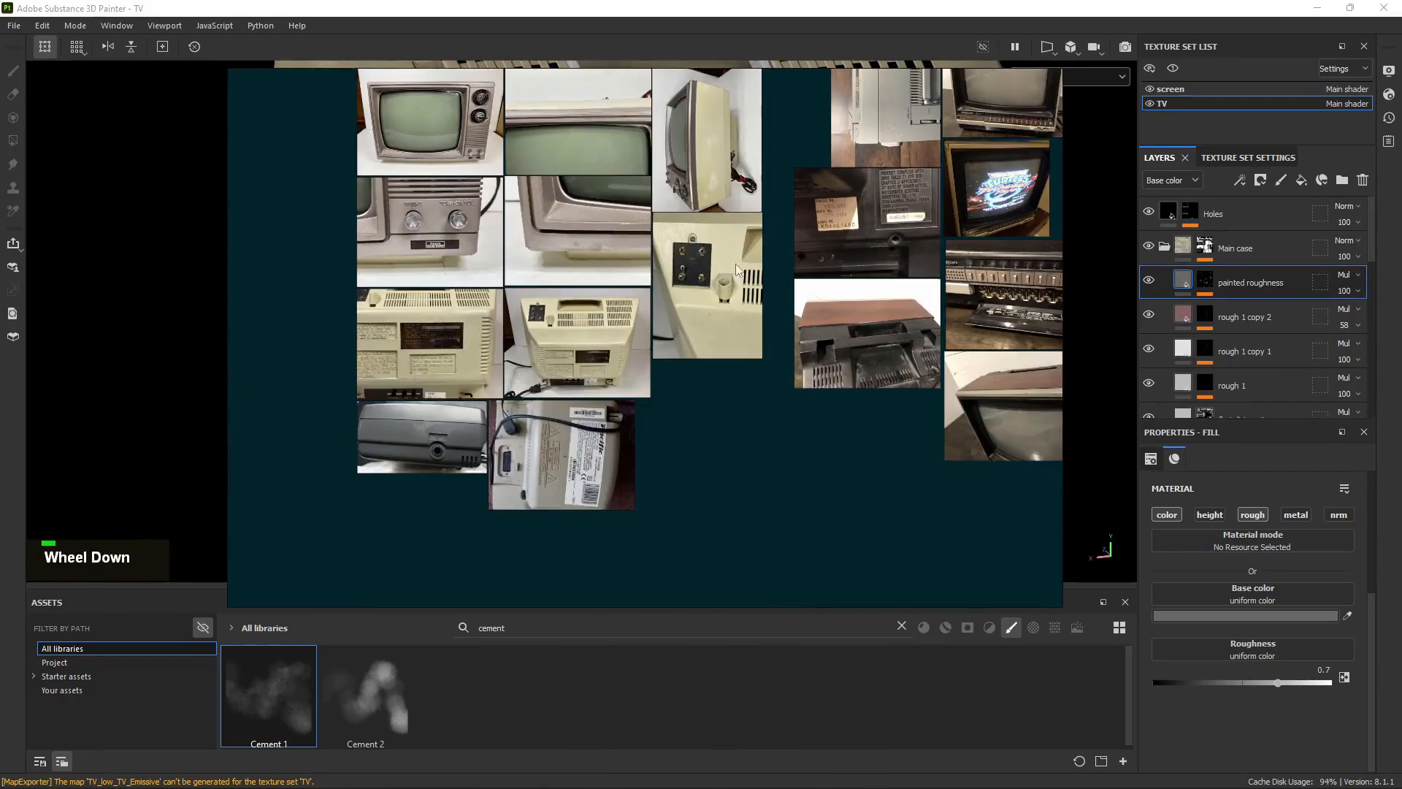
{"action": "middle_click_drag", "start_coordinate": [781, 251], "coordinate": [637, 201]}
{"action": "scroll", "coordinate": [676, 279], "scroll_direction": "down", "scroll_amount": 4}
{"action": "scroll", "coordinate": [637, 201], "scroll_direction": "down", "scroll_amount": 2}
{"action": "scroll", "coordinate": [731, 239], "scroll_direction": "up", "scroll_amount": 4}
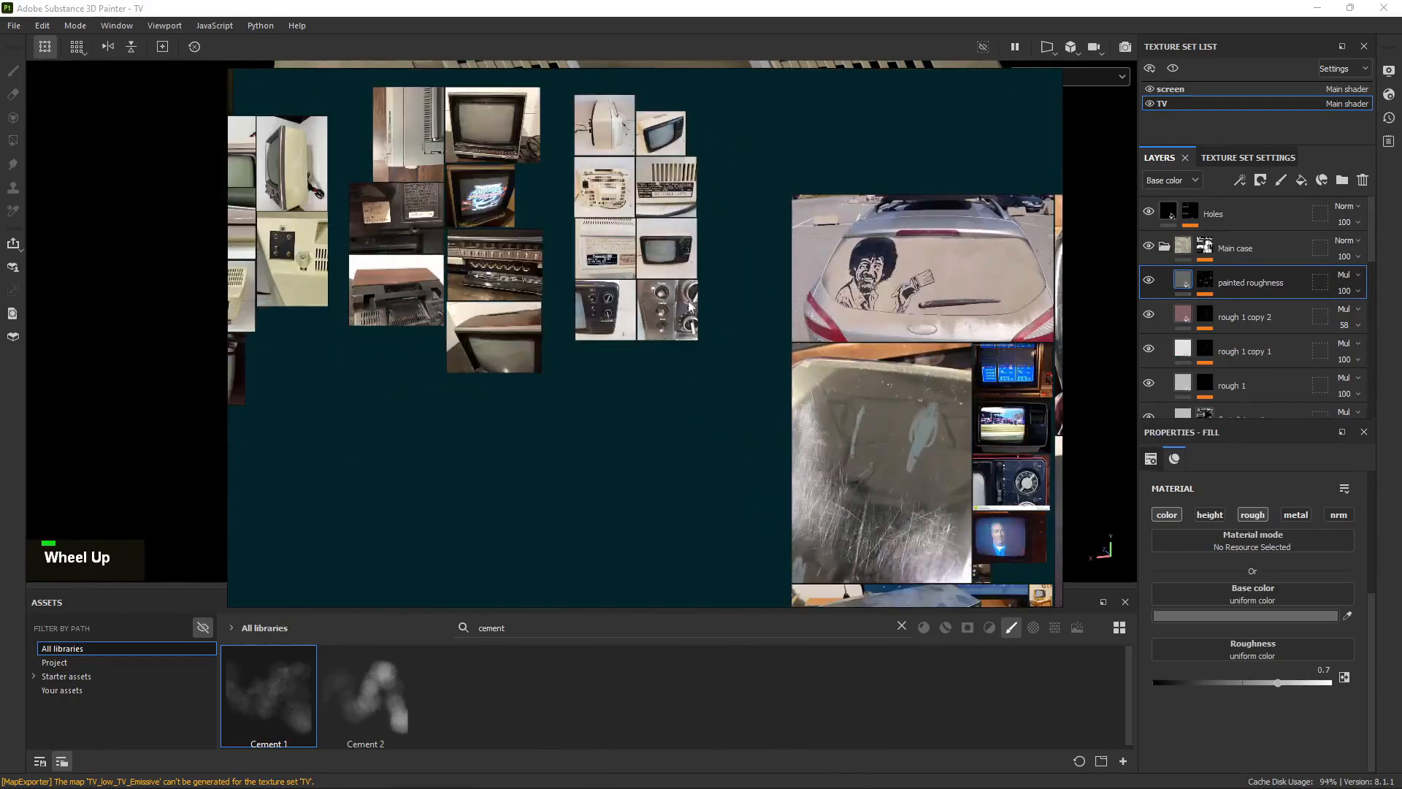
{"action": "middle_click_drag", "start_coordinate": [535, 280], "coordinate": [497, 252]}
{"action": "scroll", "coordinate": [570, 278], "scroll_direction": "down", "scroll_amount": 4}
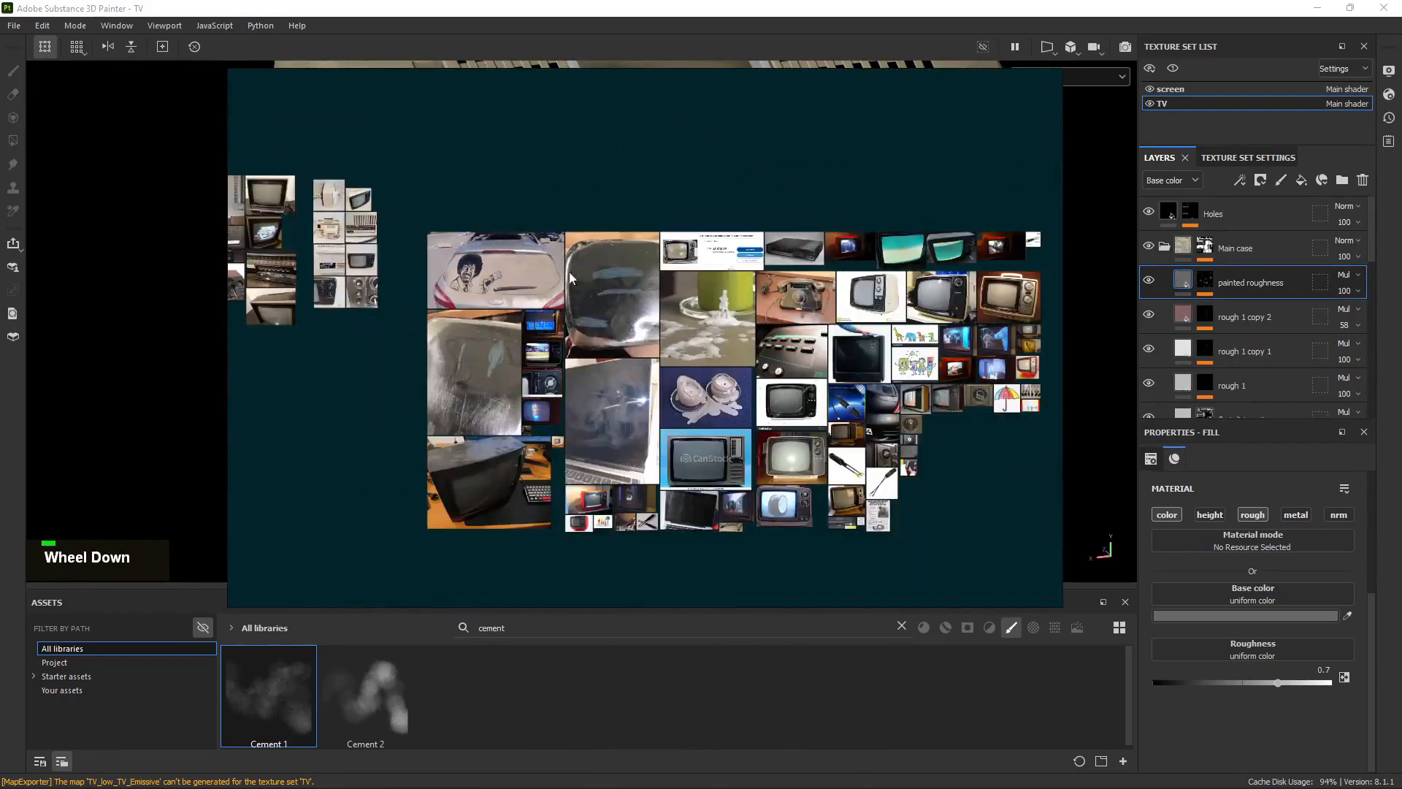
{"action": "scroll", "coordinate": [707, 228], "scroll_direction": "down", "scroll_amount": 4}
{"action": "scroll", "coordinate": [726, 160], "scroll_direction": "up", "scroll_amount": 1}
{"action": "middle_click_drag", "start_coordinate": [726, 159], "coordinate": [700, 358]}
{"action": "scroll", "coordinate": [692, 288], "scroll_direction": "up", "scroll_amount": 10}
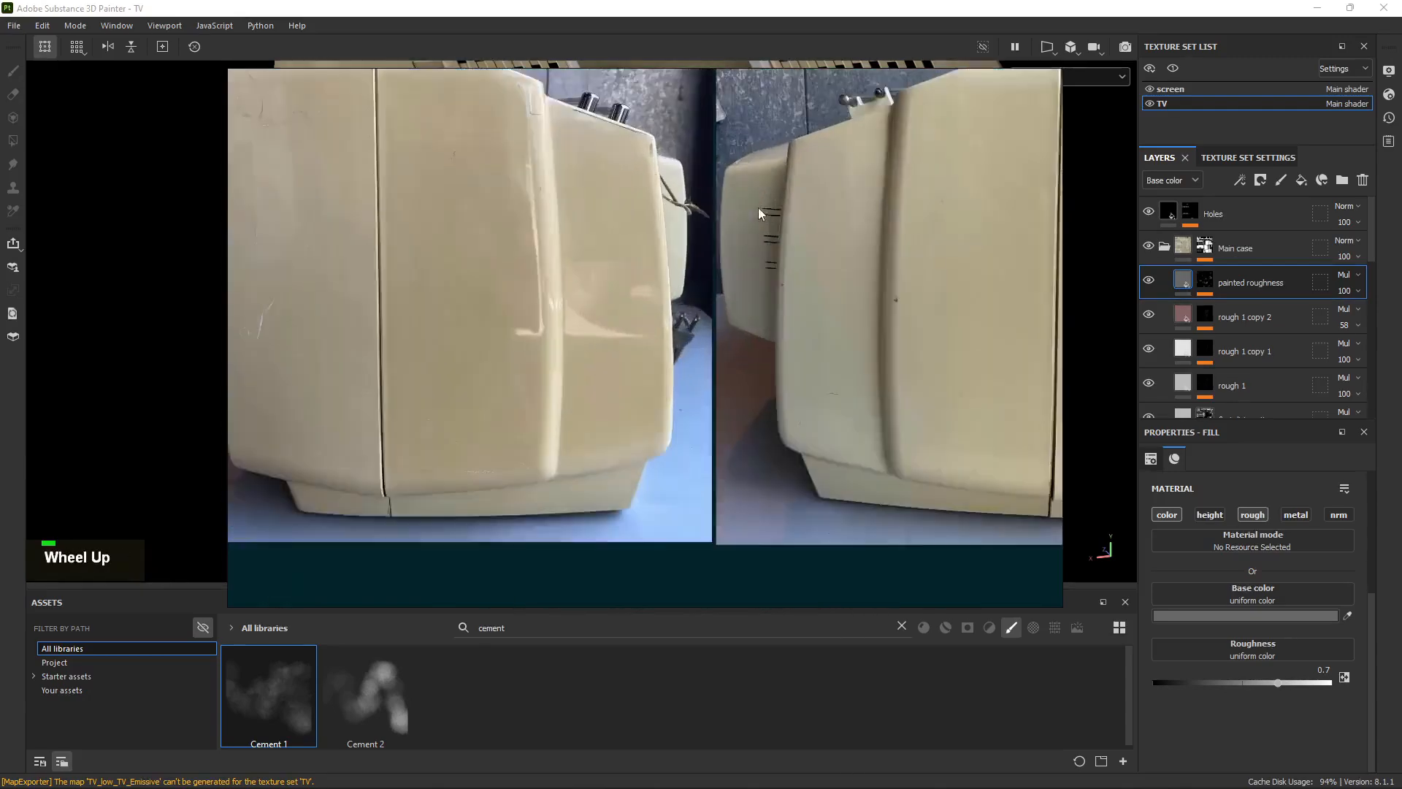
{"action": "middle_click_drag", "start_coordinate": [901, 168], "coordinate": [528, 174]}
{"action": "scroll", "coordinate": [804, 204], "scroll_direction": "down", "scroll_amount": 4}
{"action": "middle_click_drag", "start_coordinate": [795, 319], "coordinate": [643, 247]}
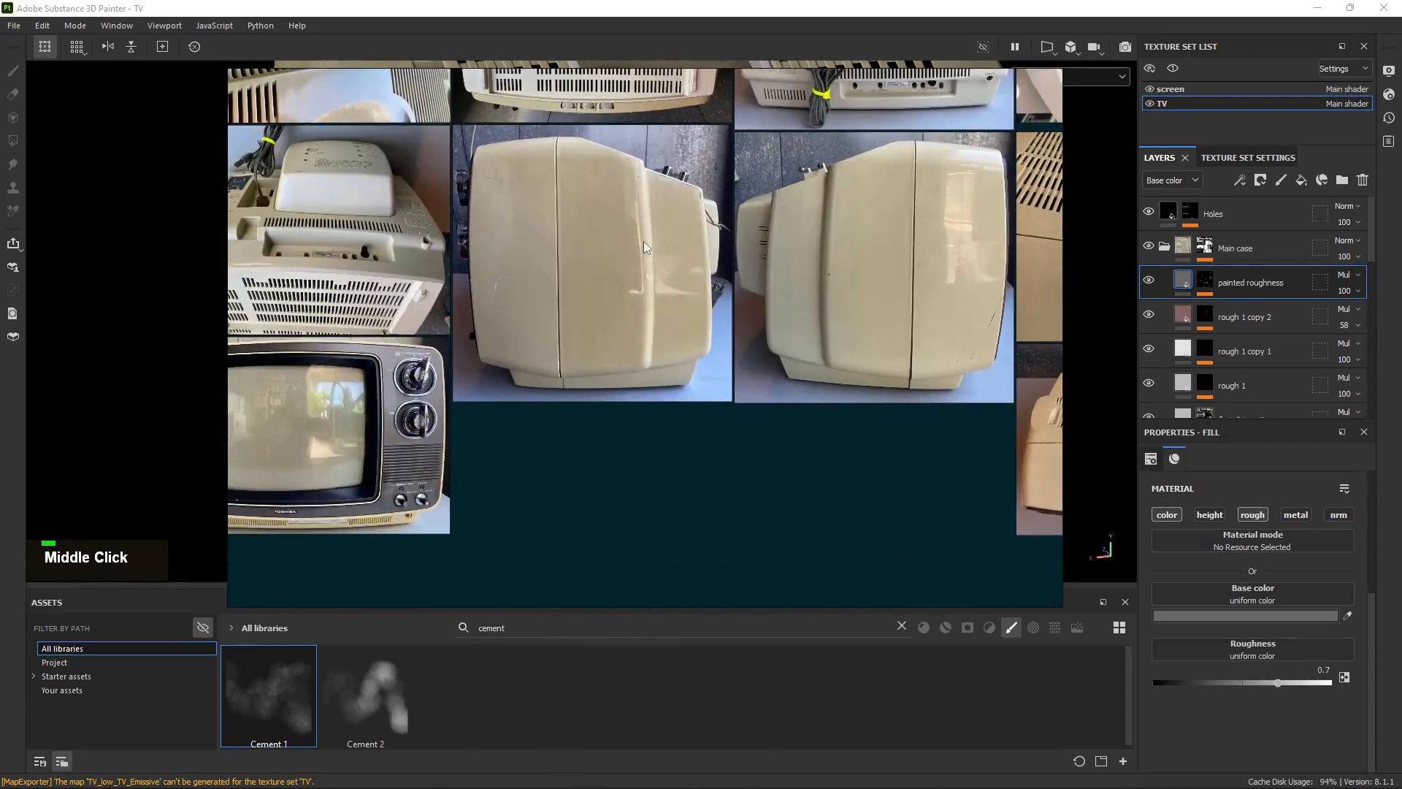
{"action": "scroll", "coordinate": [393, 186], "scroll_direction": "down", "scroll_amount": 2}
{"action": "scroll", "coordinate": [731, 388], "scroll_direction": "up", "scroll_amount": 8}
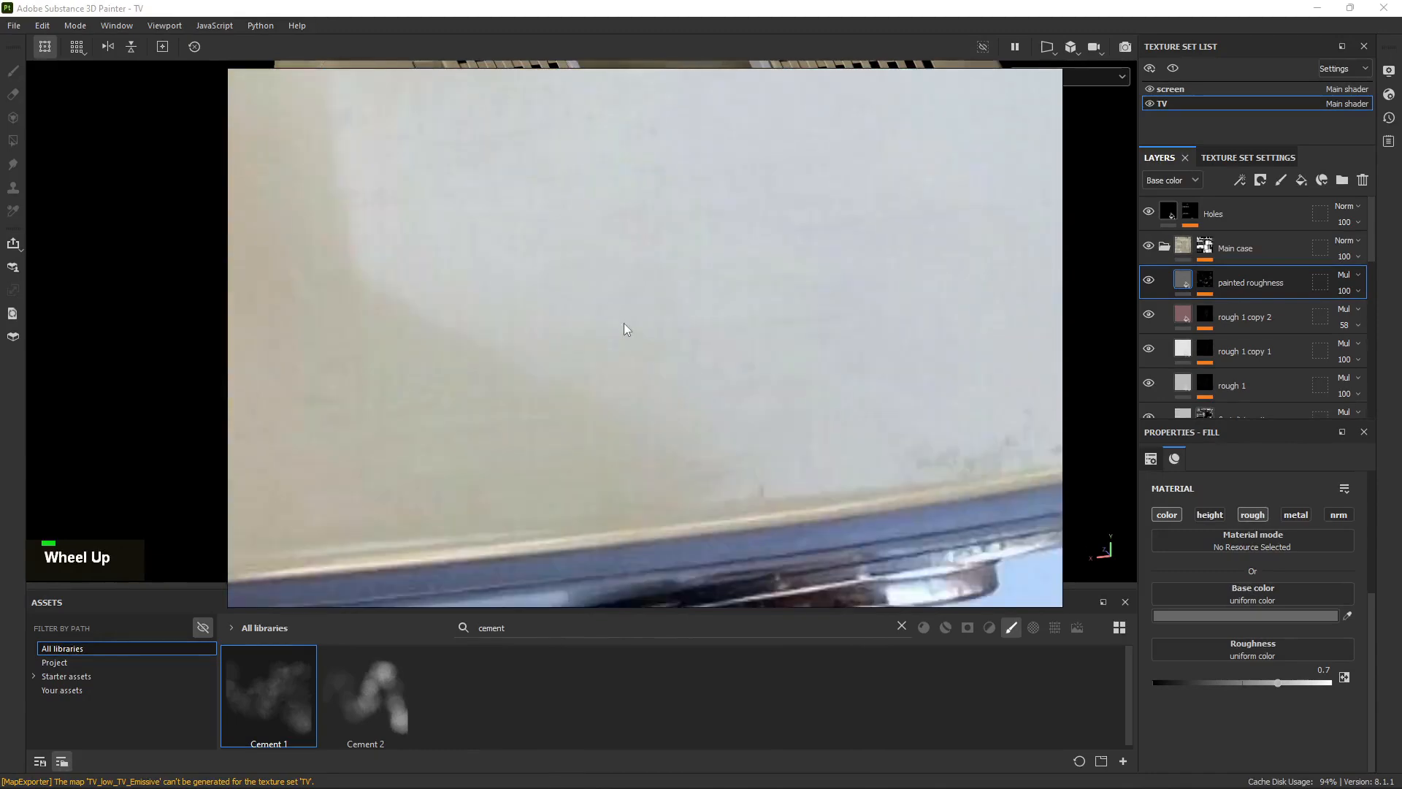
Enlarge the reference window and examine the fine surface texture and reflections on the casing's side in the photo.
{"action": "middle_click_drag", "start_coordinate": [624, 323], "coordinate": [625, 310]}
{"action": "scroll", "coordinate": [690, 350], "scroll_direction": "up", "scroll_amount": 3}
{"action": "scroll", "coordinate": [714, 388], "scroll_direction": "down", "scroll_amount": 2}
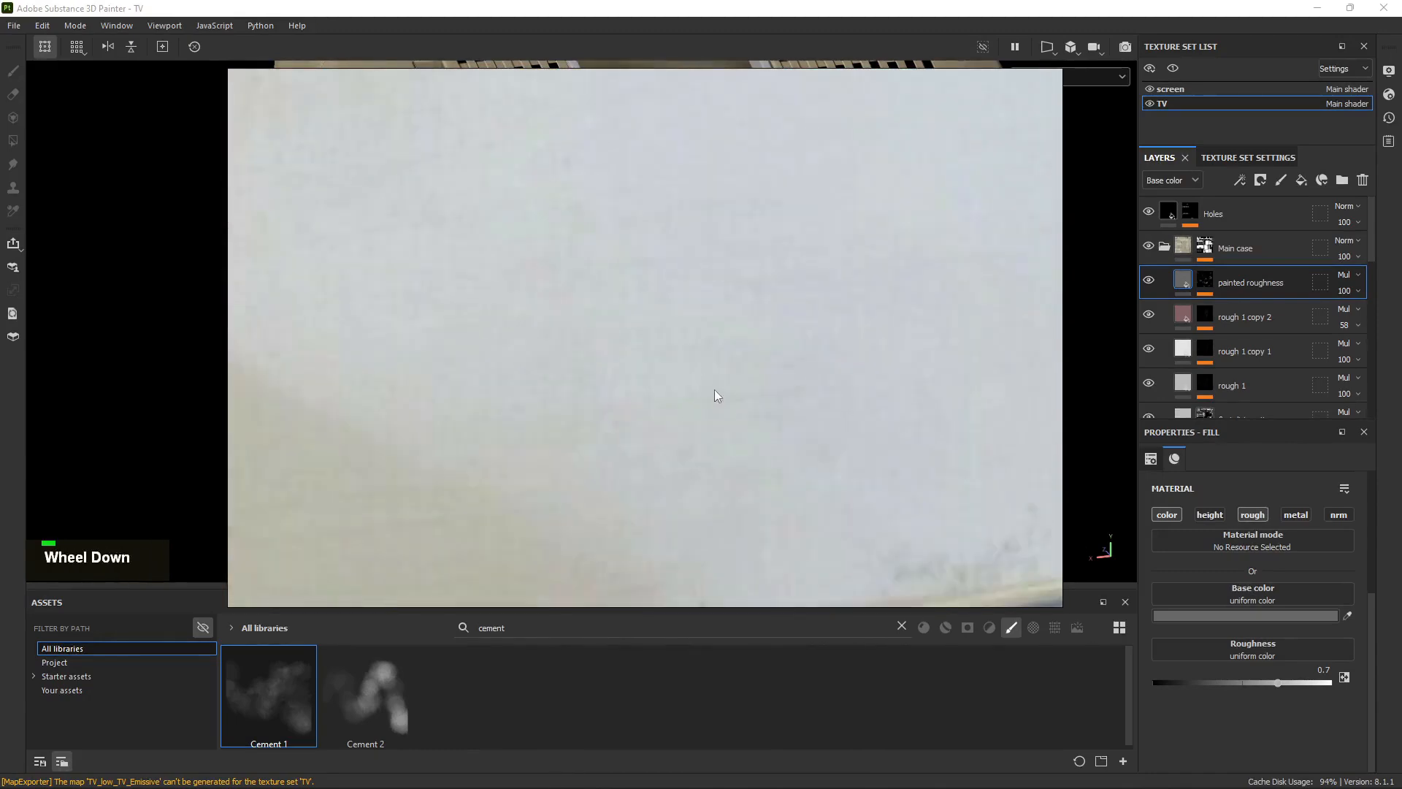
{"action": "right_click_drag", "start_coordinate": [851, 462], "coordinate": [656, 390]}
{"action": "left_click_drag", "start_coordinate": [861, 528], "coordinate": [1166, 669]}
{"action": "middle_click_drag", "start_coordinate": [690, 226], "coordinate": [884, 381]}
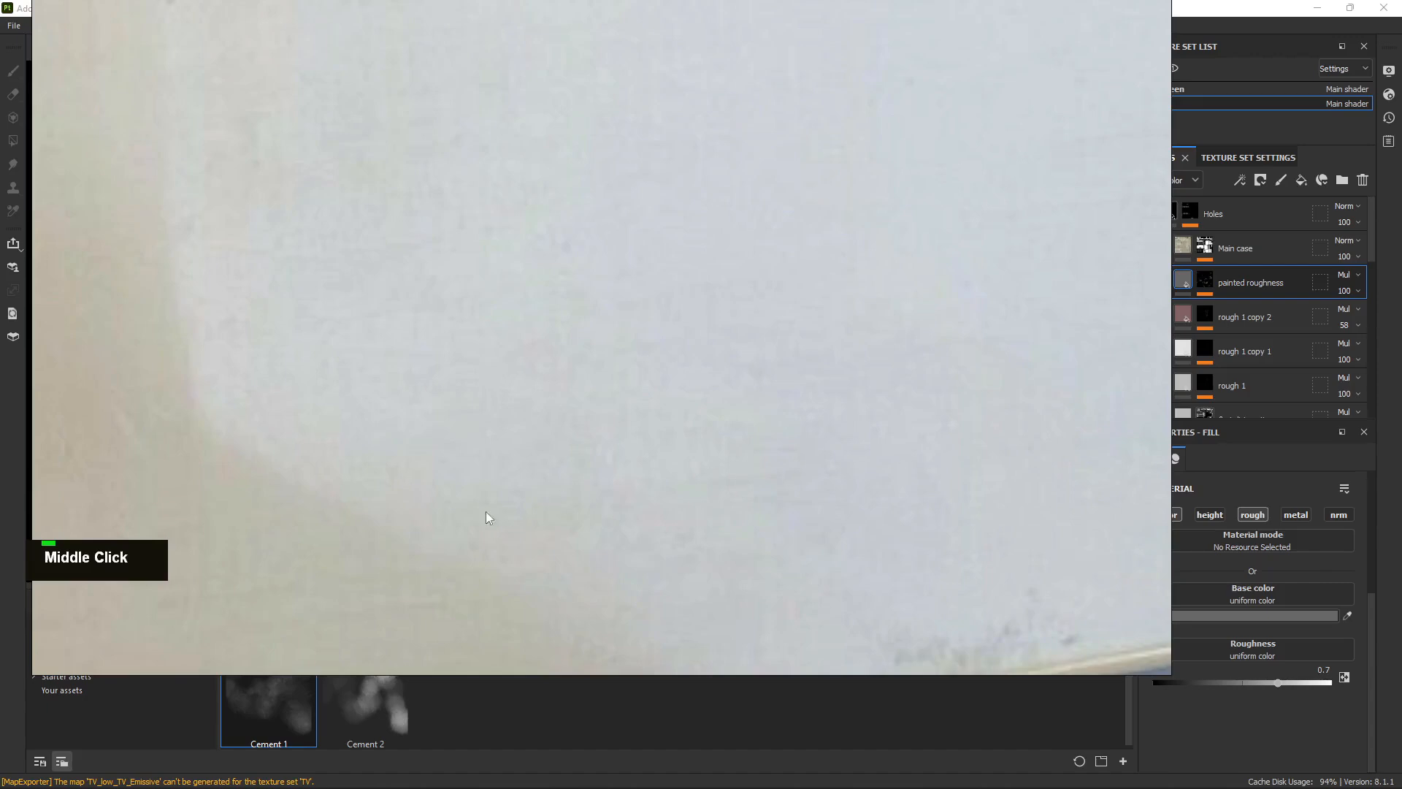
{"action": "middle_click_drag", "start_coordinate": [648, 555], "coordinate": [795, 334]}
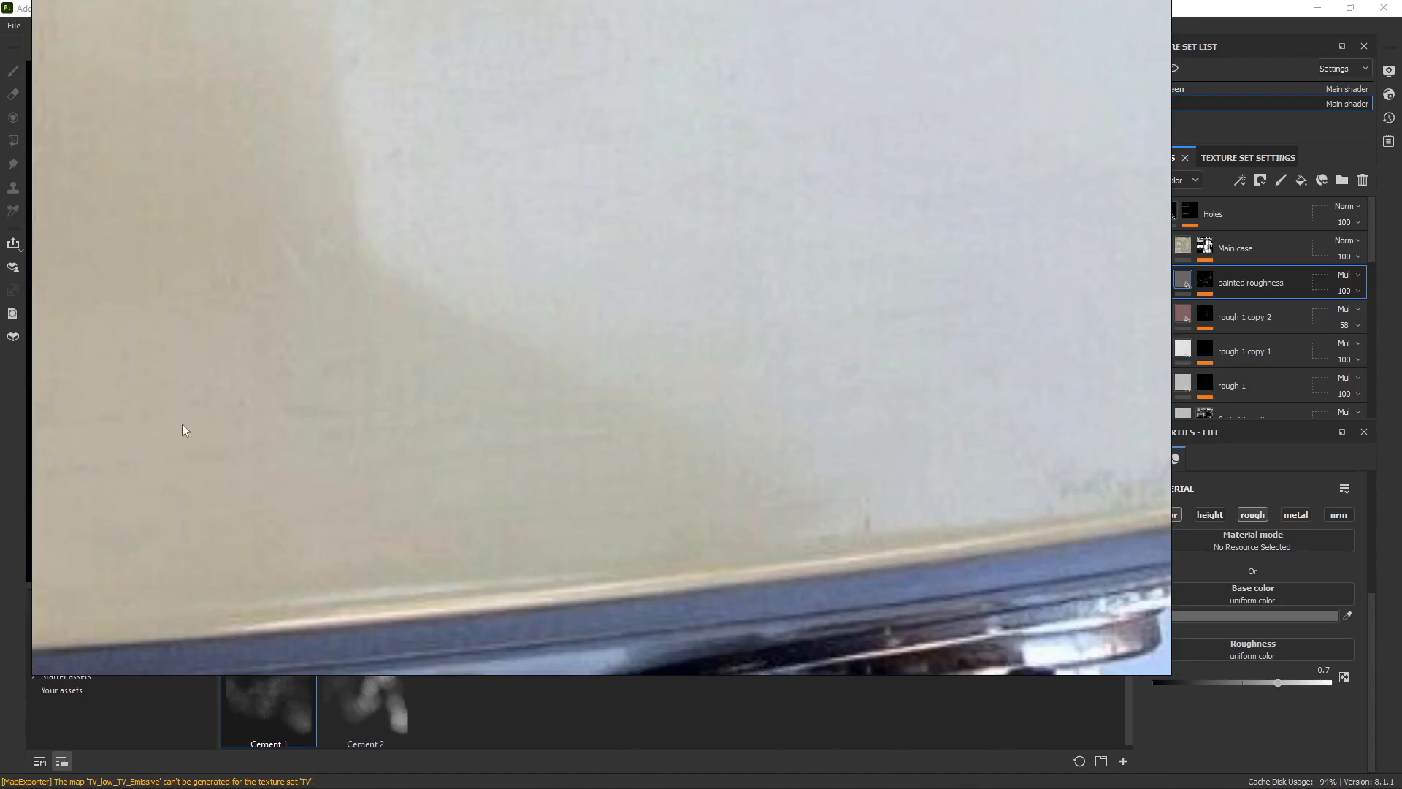
{"action": "middle_click_drag", "start_coordinate": [360, 493], "coordinate": [738, 438]}
{"action": "scroll", "coordinate": [821, 409], "scroll_direction": "up", "scroll_amount": 2}
{"action": "middle_click_drag", "start_coordinate": [820, 410], "coordinate": [704, 459]}
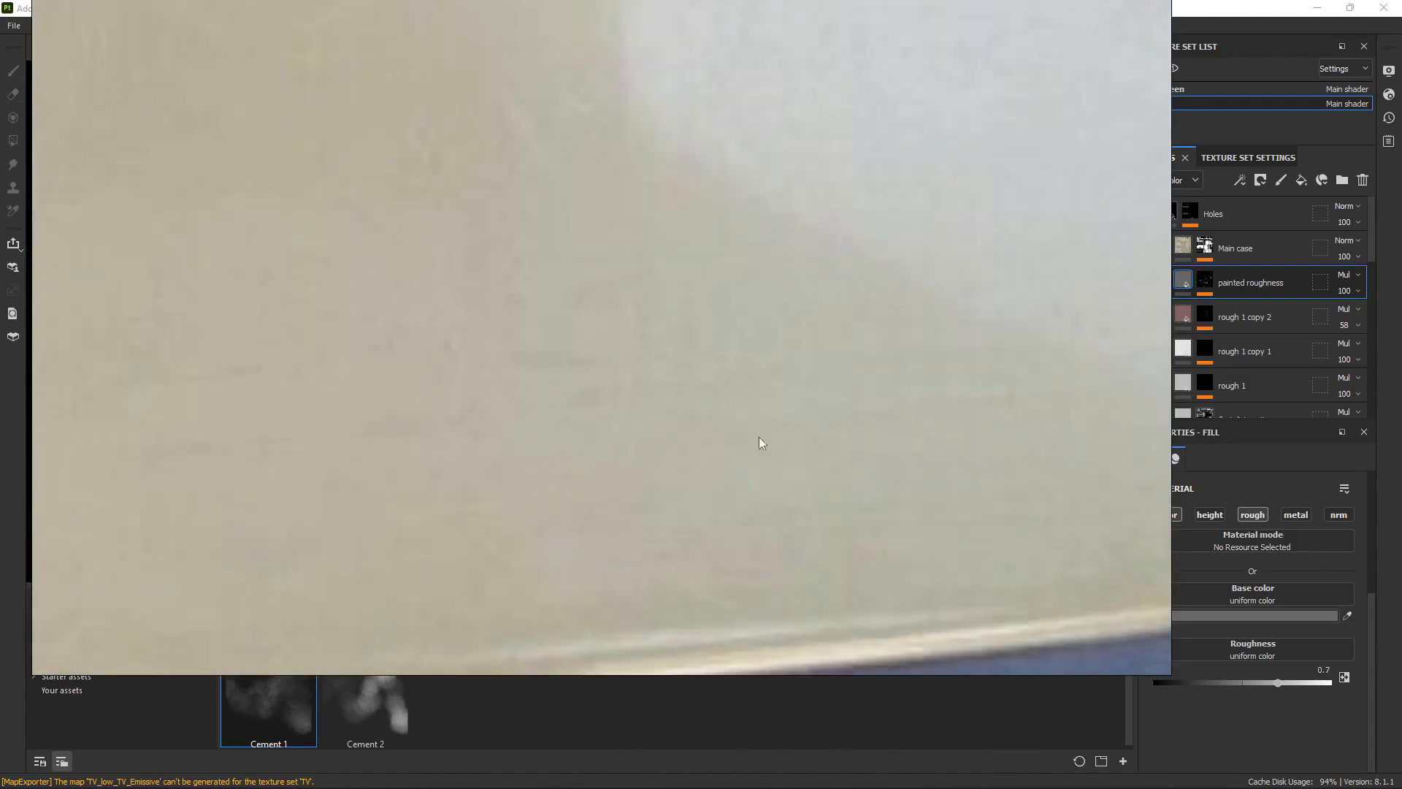
{"action": "scroll", "coordinate": [691, 355], "scroll_direction": "down", "scroll_amount": 2}
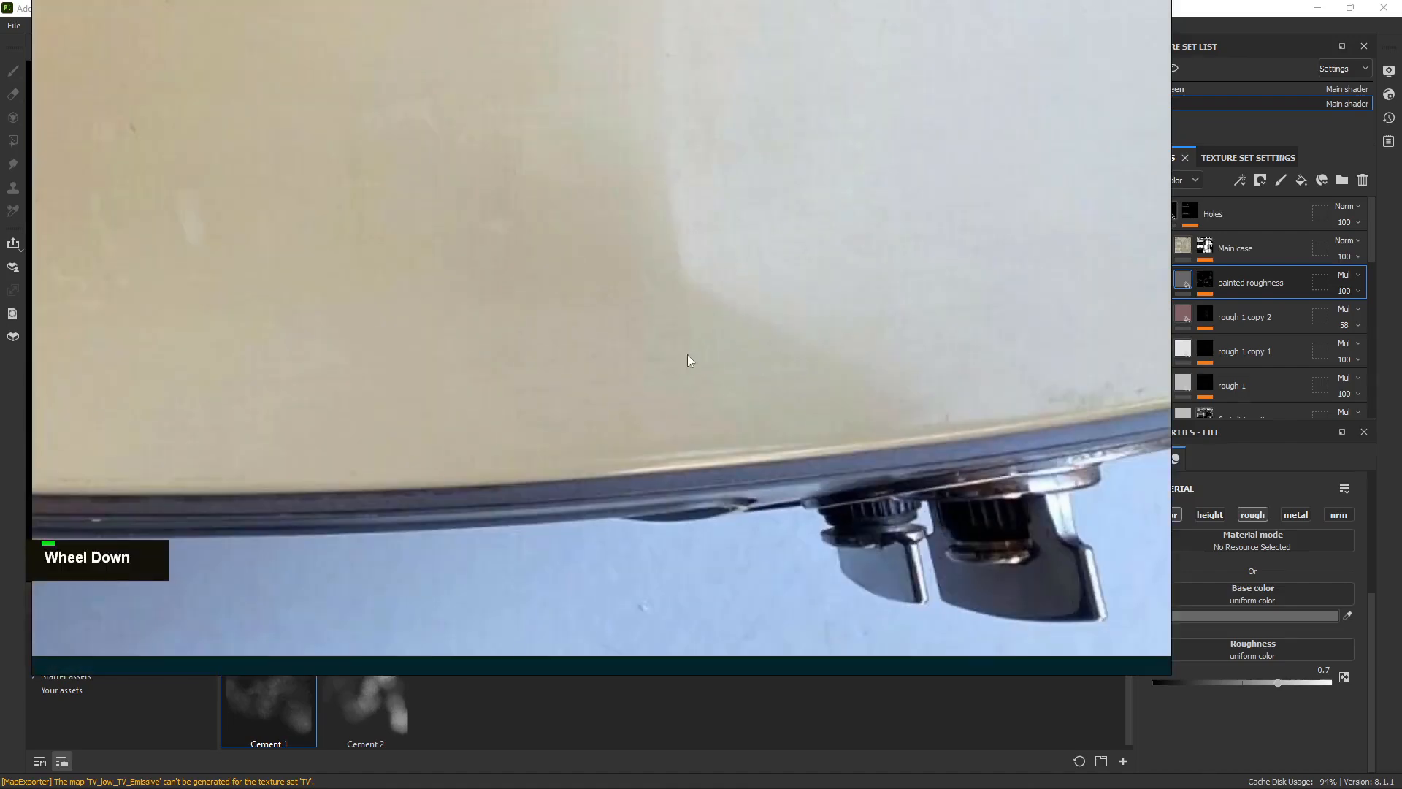
Shrink the reference window and move it off the model's viewport.
{"action": "right_click_drag", "start_coordinate": [784, 332], "coordinate": [837, 358]}
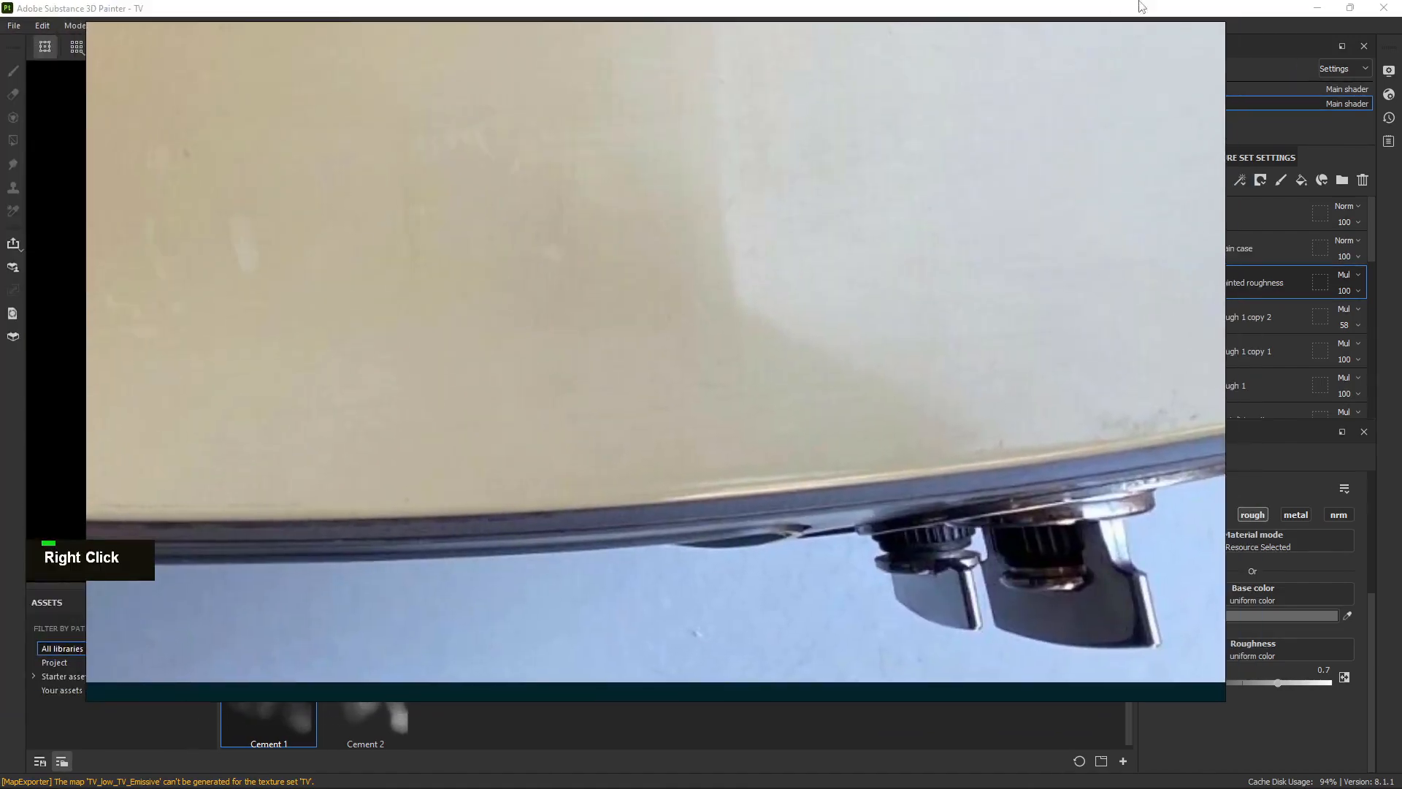
{"action": "right_click_drag", "start_coordinate": [1226, 19], "coordinate": [595, 266]}
{"action": "scroll", "coordinate": [491, 358], "scroll_direction": "down", "scroll_amount": 3}
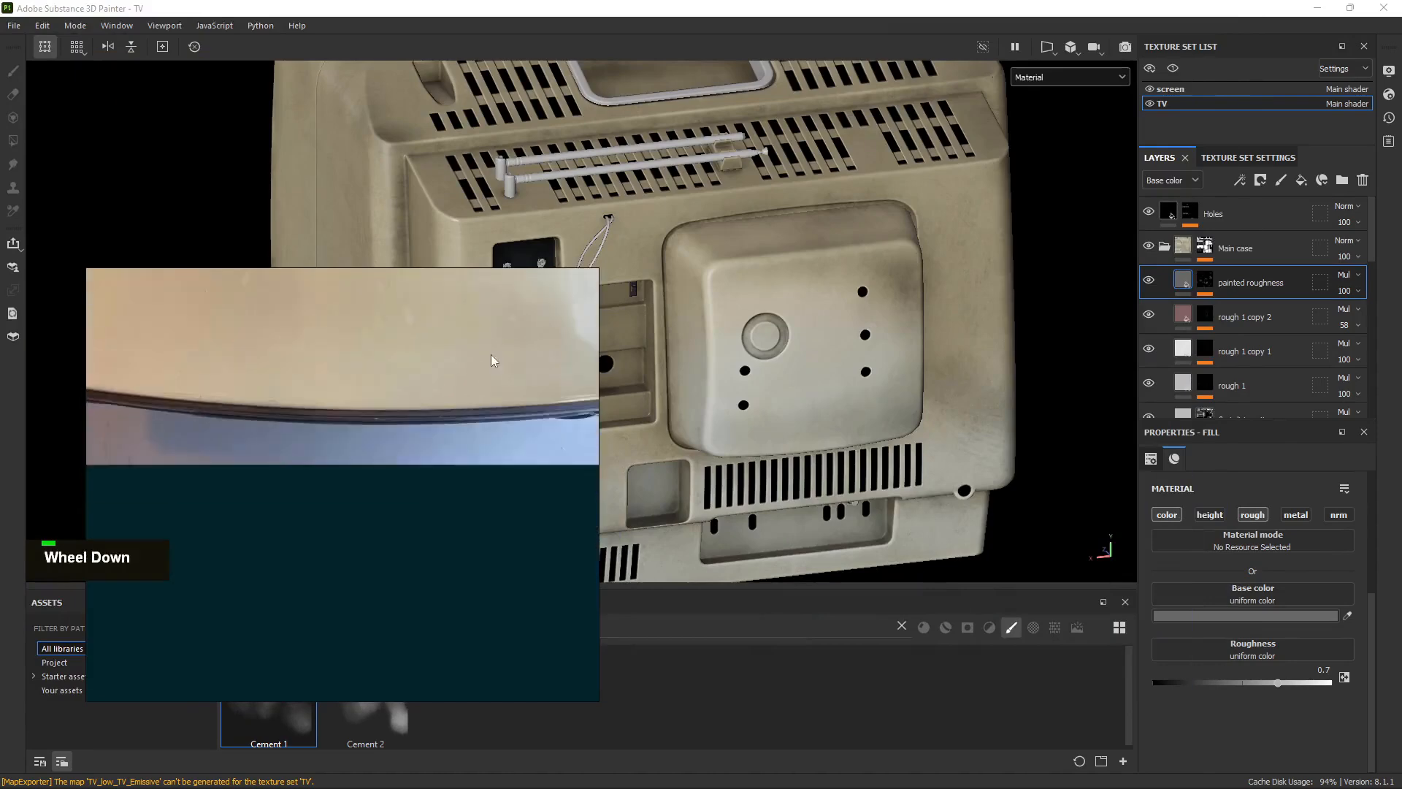
{"action": "scroll", "coordinate": [458, 376], "scroll_direction": "down", "scroll_amount": 1}
{"action": "middle_click_drag", "start_coordinate": [459, 376], "coordinate": [366, 451]}
{"action": "right_click_drag", "start_coordinate": [366, 451], "coordinate": [0, 398]}
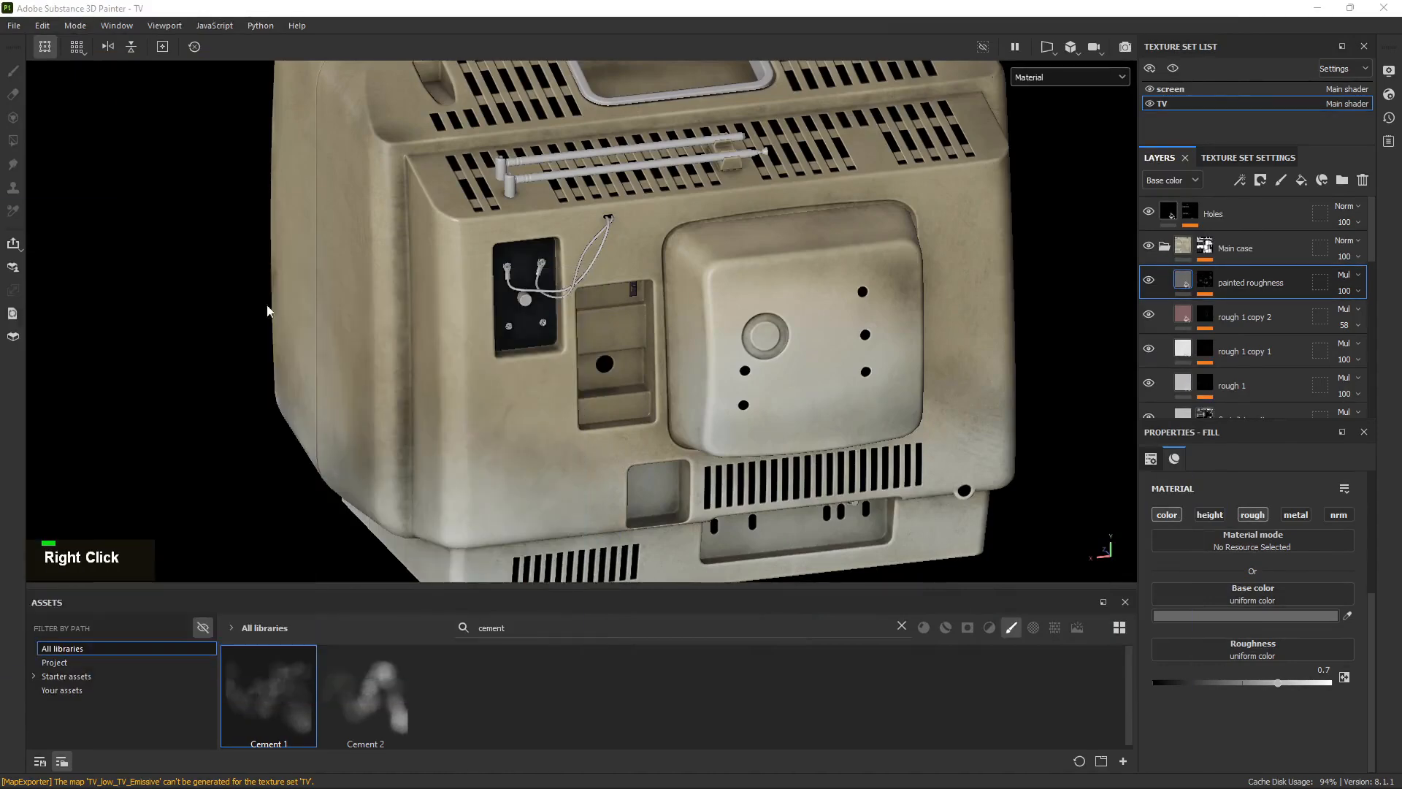
Duplicate the painted roughness layer and reset the copy's mask to an empty black mask.
{"action": "key", "text": "ctrl+d"}
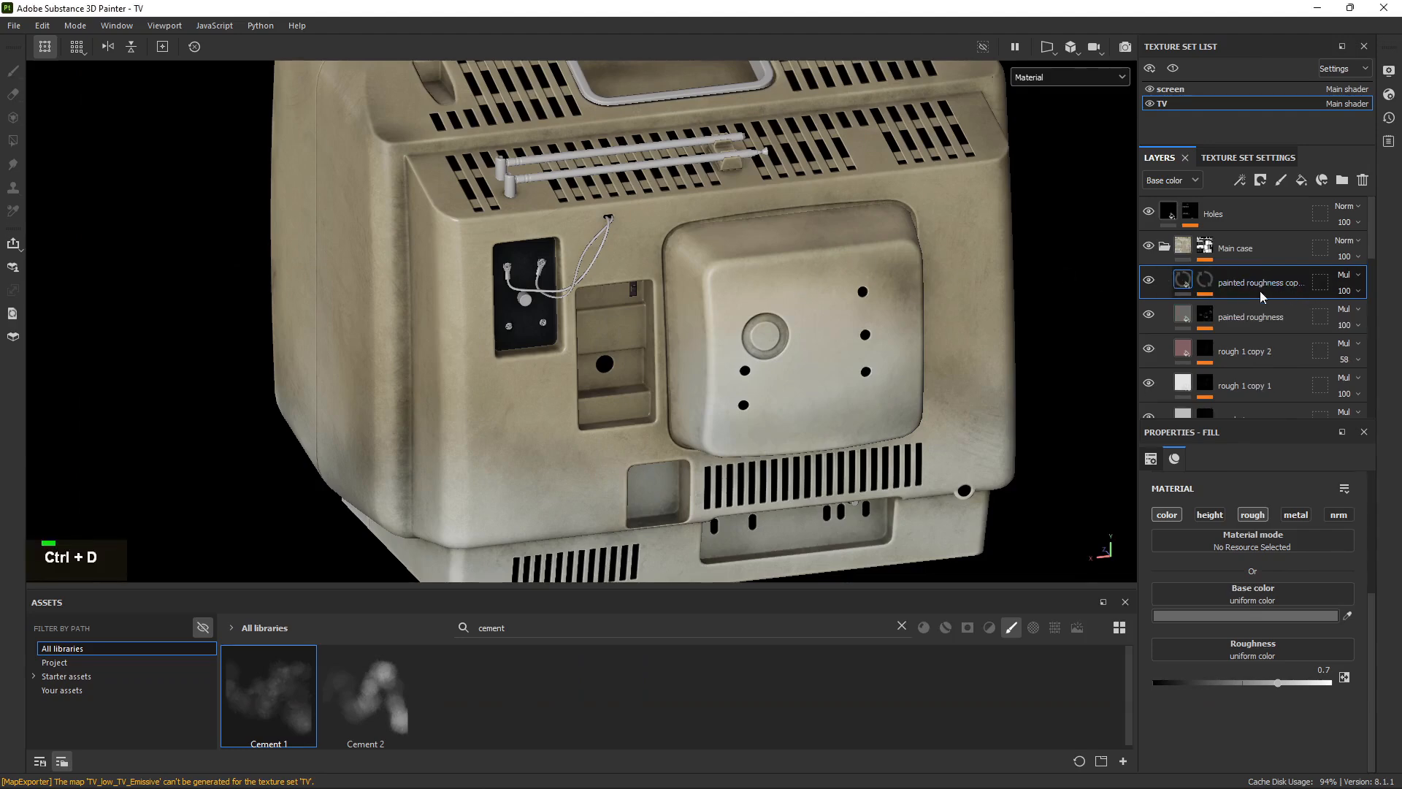
{"action": "right_click_drag", "start_coordinate": [876, 292], "coordinate": [840, 256], "text": "alt"}
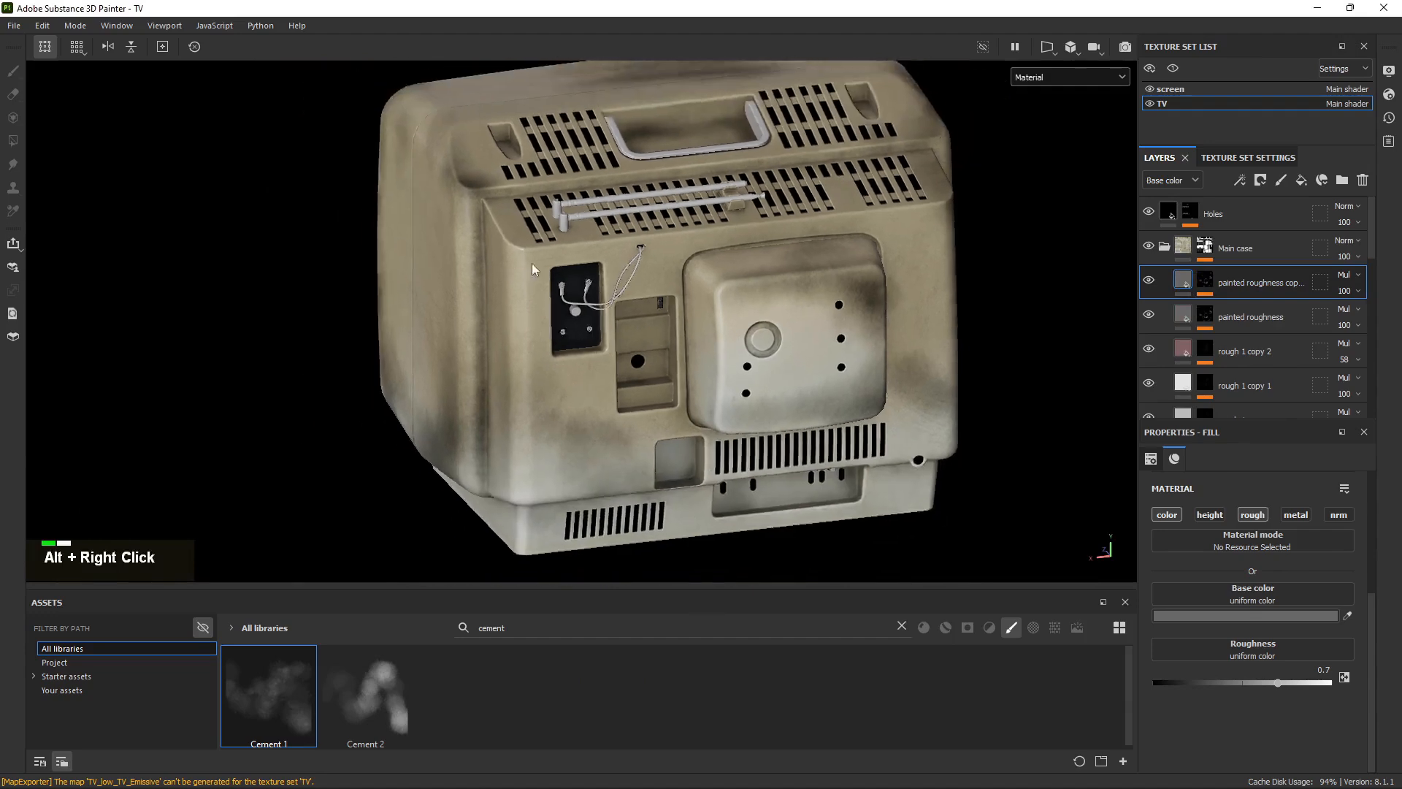
{"action": "left_click_drag", "start_coordinate": [840, 255], "coordinate": [730, 263], "text": "alt"}
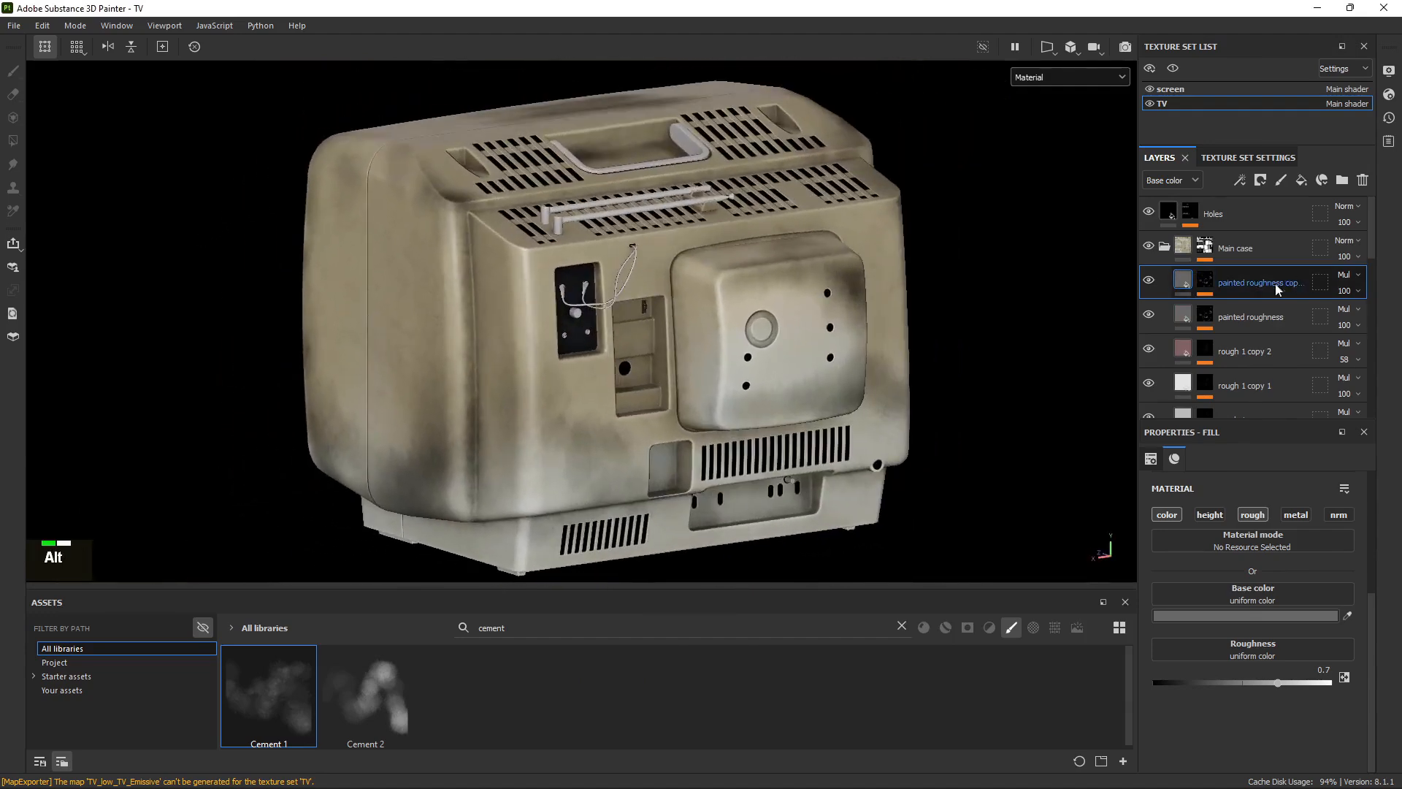
{"action": "right_click", "coordinate": [1208, 280]}
{"action": "left_click", "coordinate": [1178, 286]}
{"action": "left_click", "coordinate": [1206, 281]}
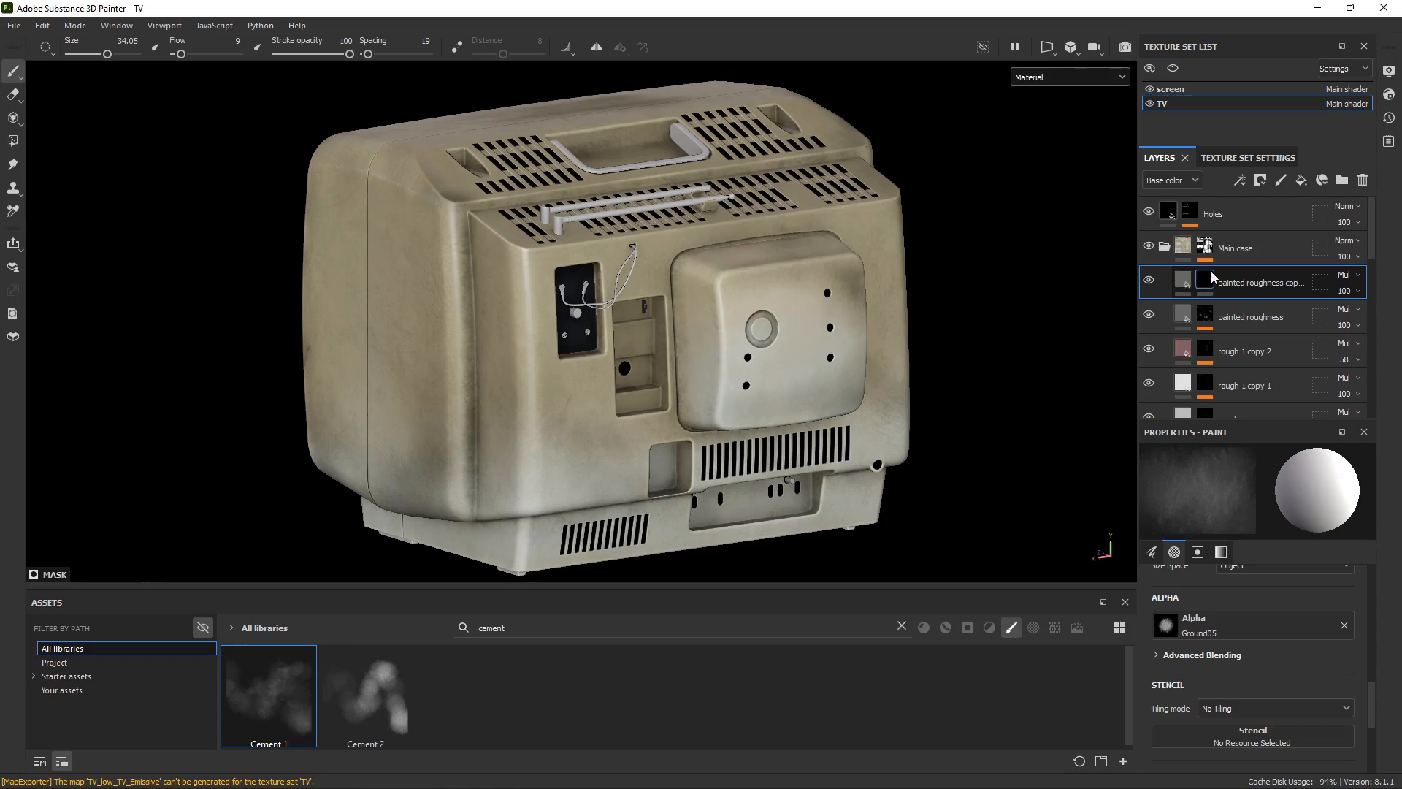
Add a fill effect to the copied layer's mask and search the texture assets for "direction".
{"action": "right_click", "coordinate": [1209, 279]}
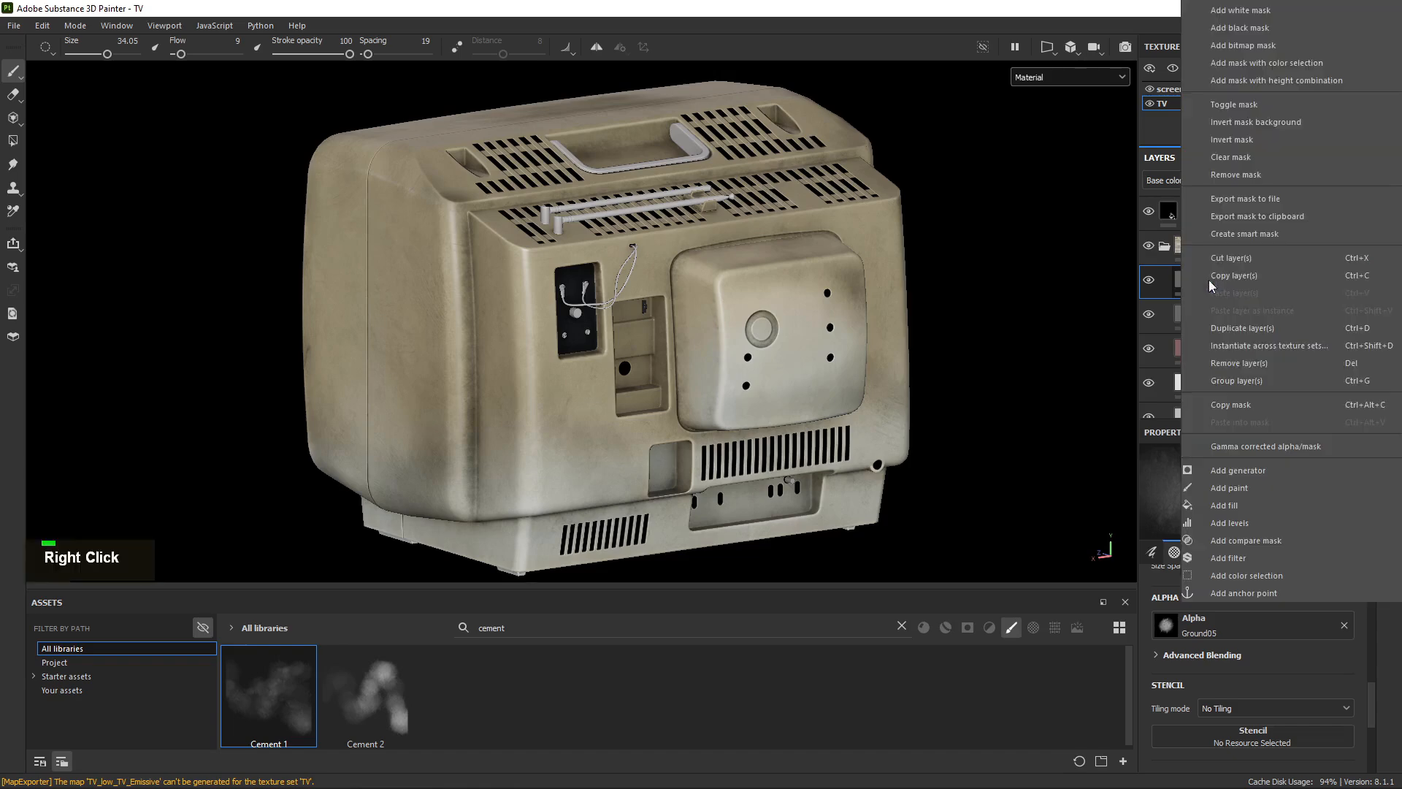
{"action": "left_click", "coordinate": [1242, 504]}
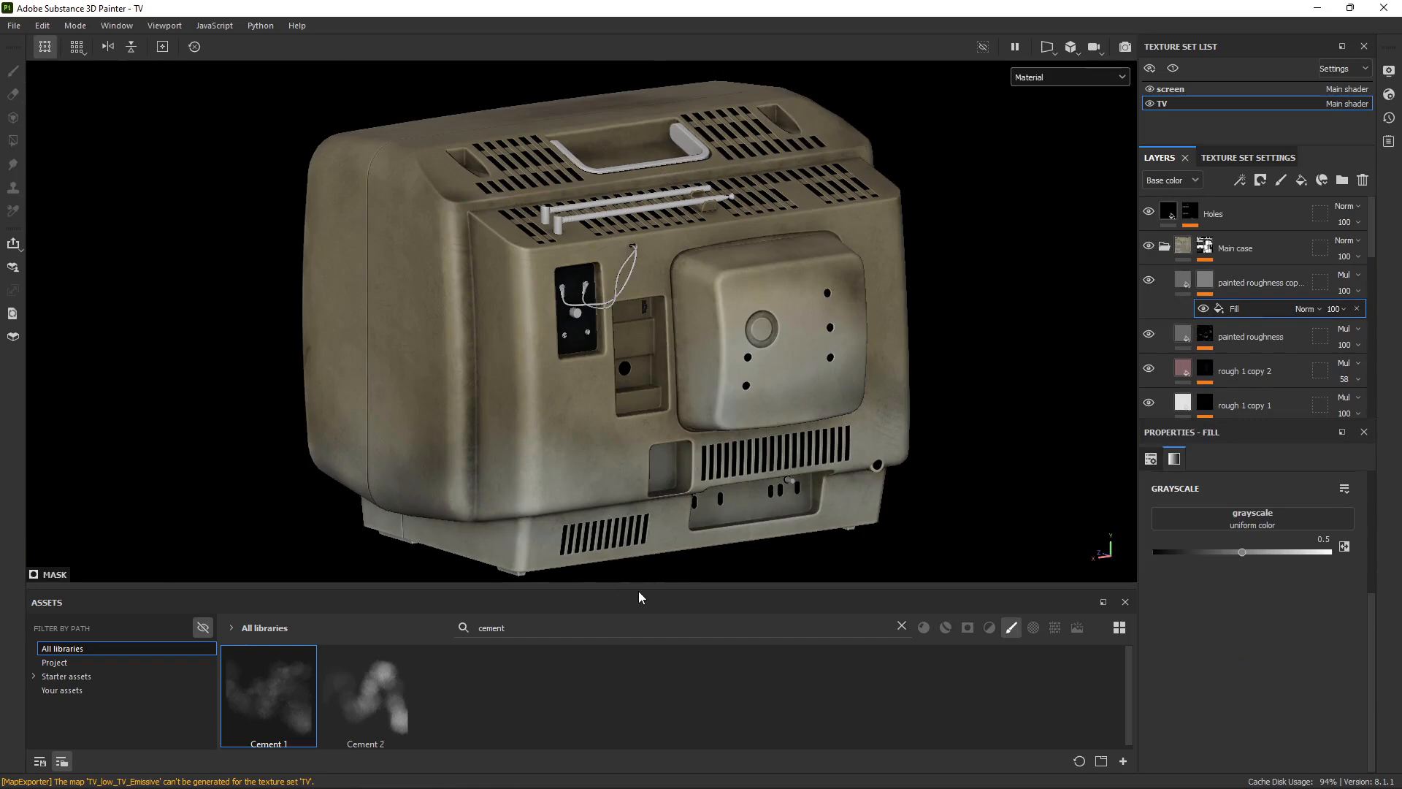
{"action": "left_click_drag", "start_coordinate": [638, 590], "coordinate": [730, 407]}
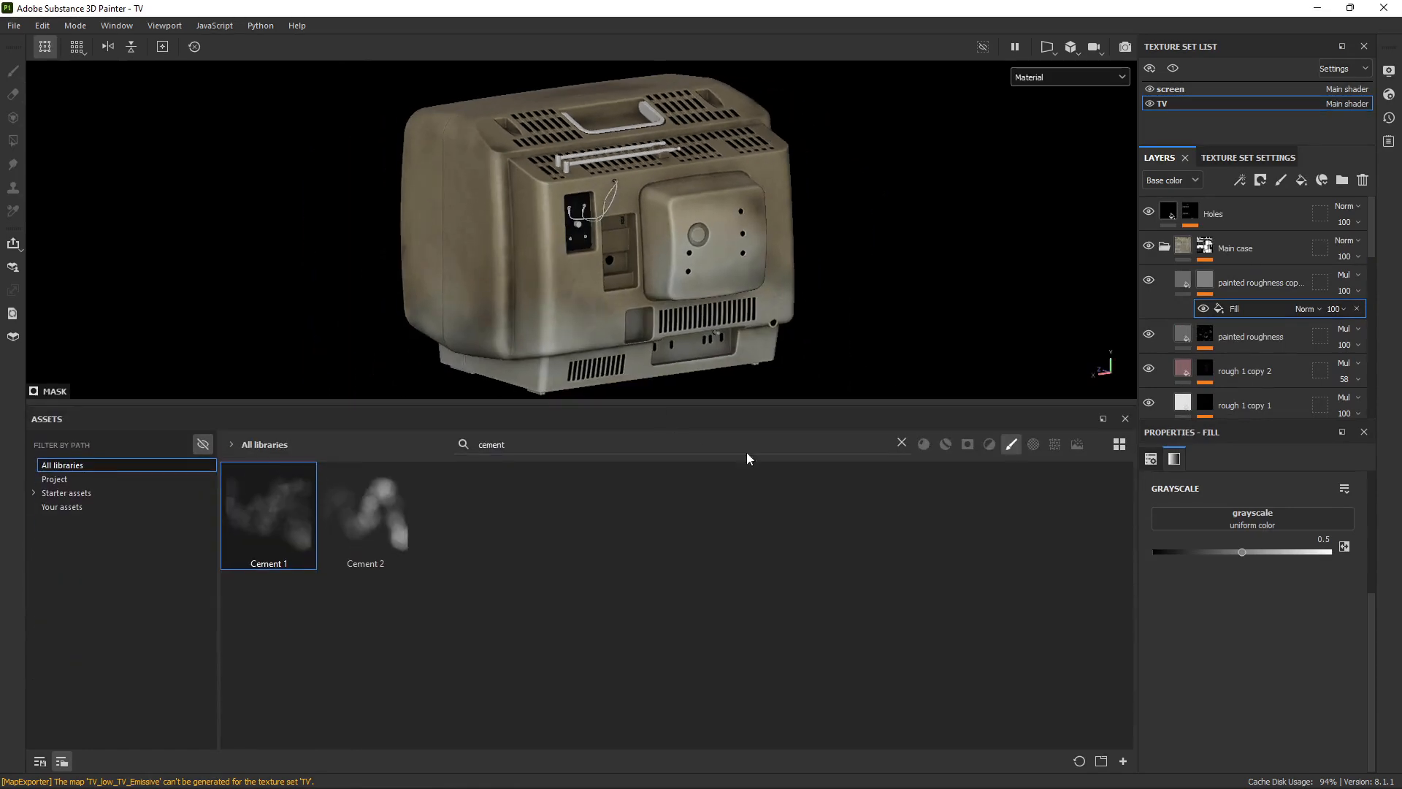
{"action": "double_click", "coordinate": [901, 443]}
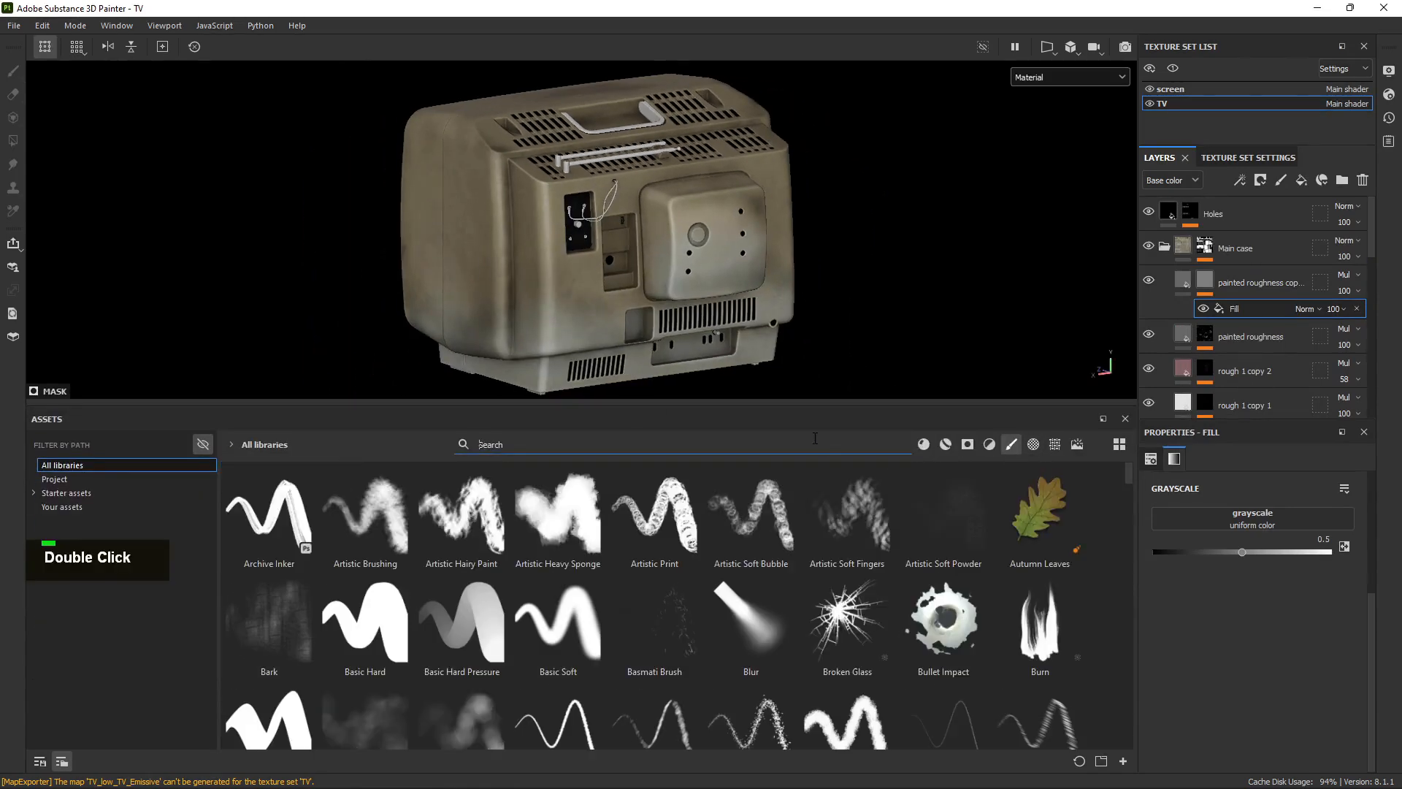
{"action": "type", "text": "directio"}
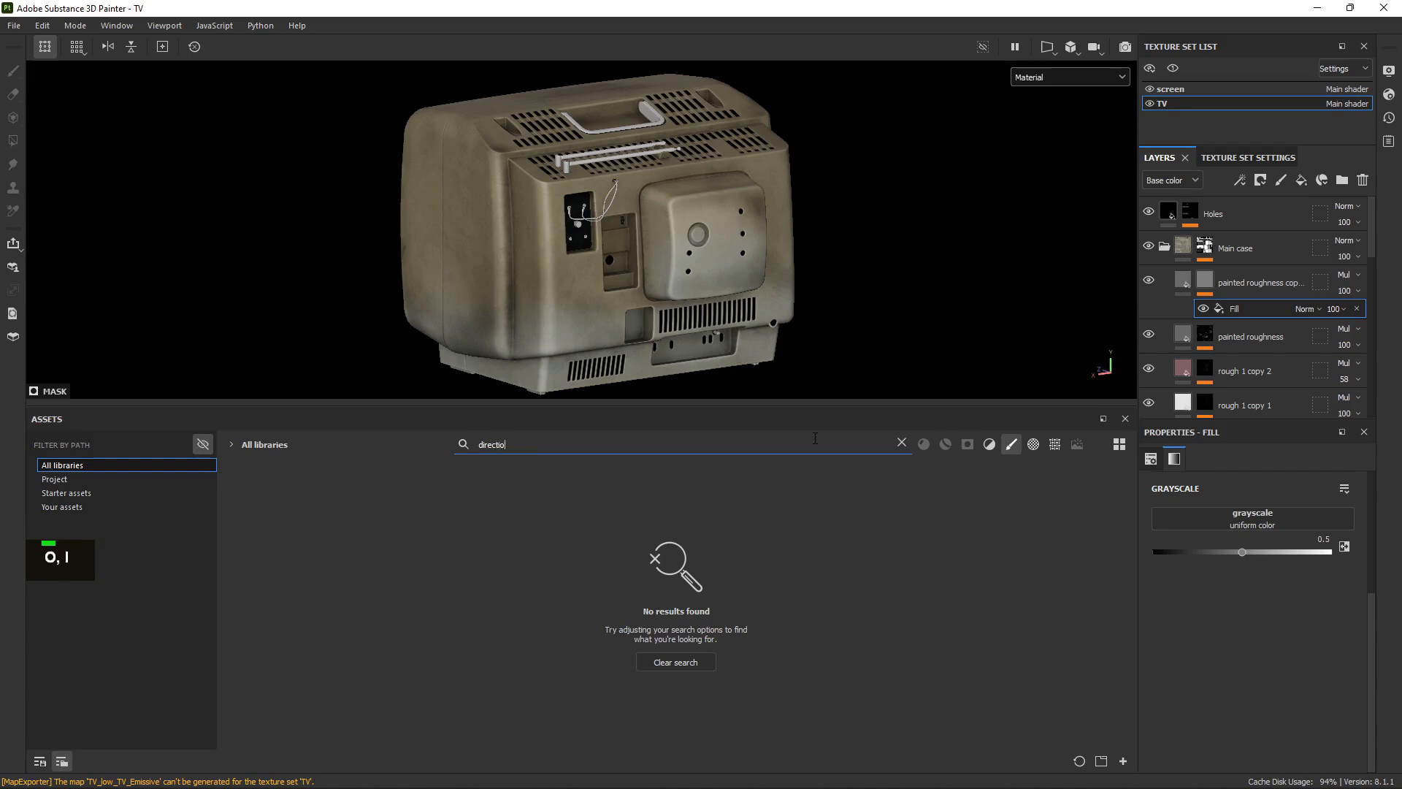
{"action": "type", "text": "n"}
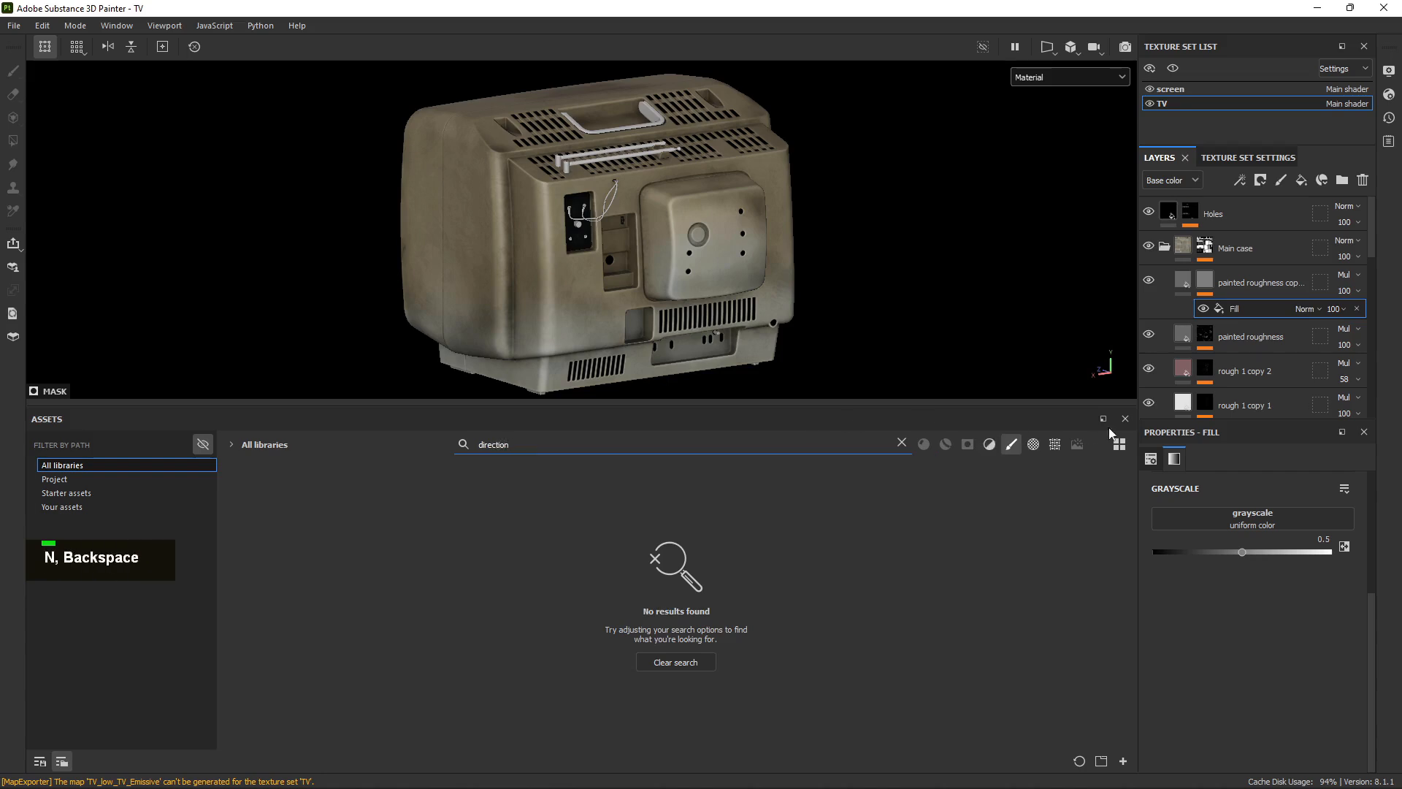
{"action": "left_click", "coordinate": [1054, 444]}
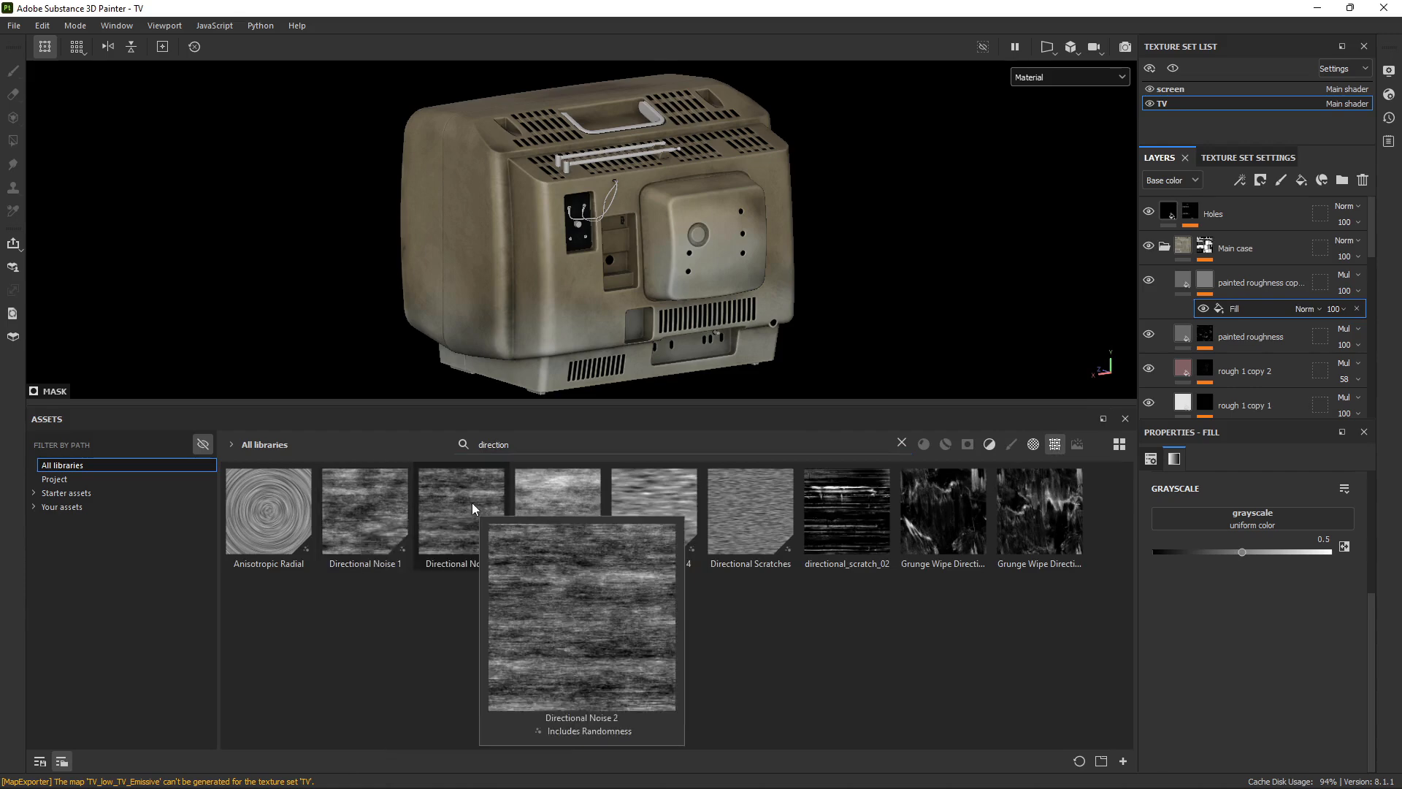
Apply the Directional Noise 2 texture to the grayscale of the mask's fill and inspect it on the TV case.
{"action": "mouse_move", "coordinate": [390, 515]}
{"action": "left_click_drag", "start_coordinate": [462, 505], "coordinate": [1244, 518]}
{"action": "left_click_drag", "start_coordinate": [622, 404], "coordinate": [623, 586]}
{"action": "right_click_drag", "start_coordinate": [661, 423], "coordinate": [661, 414], "text": "alt"}
{"action": "left_click_drag", "start_coordinate": [661, 414], "coordinate": [678, 374], "text": "alt"}
{"action": "right_click_drag", "start_coordinate": [678, 374], "coordinate": [883, 406], "text": "alt"}
{"action": "middle_click_drag", "start_coordinate": [793, 352], "coordinate": [774, 379], "text": "alt"}
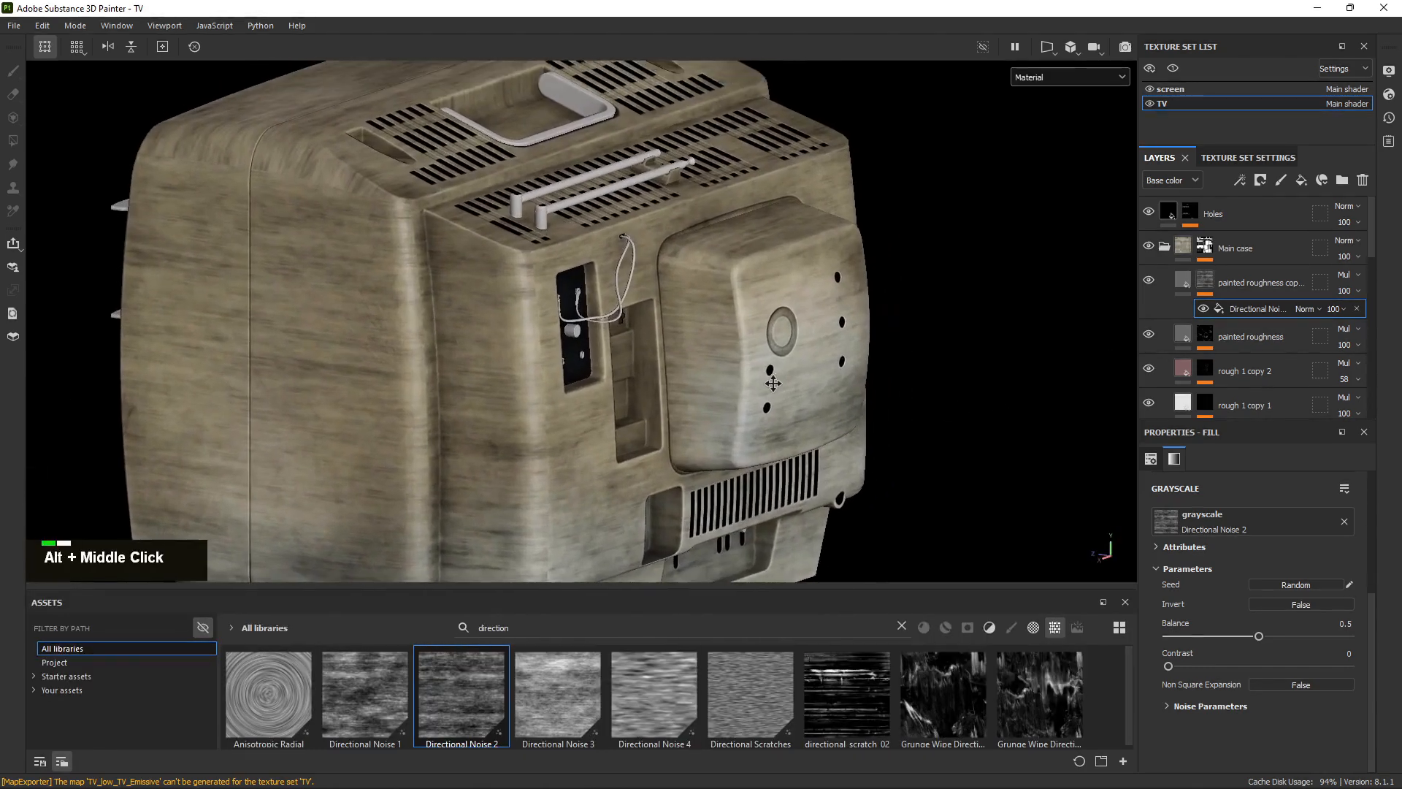
{"action": "right_click_drag", "start_coordinate": [786, 376], "coordinate": [818, 379], "text": "alt"}
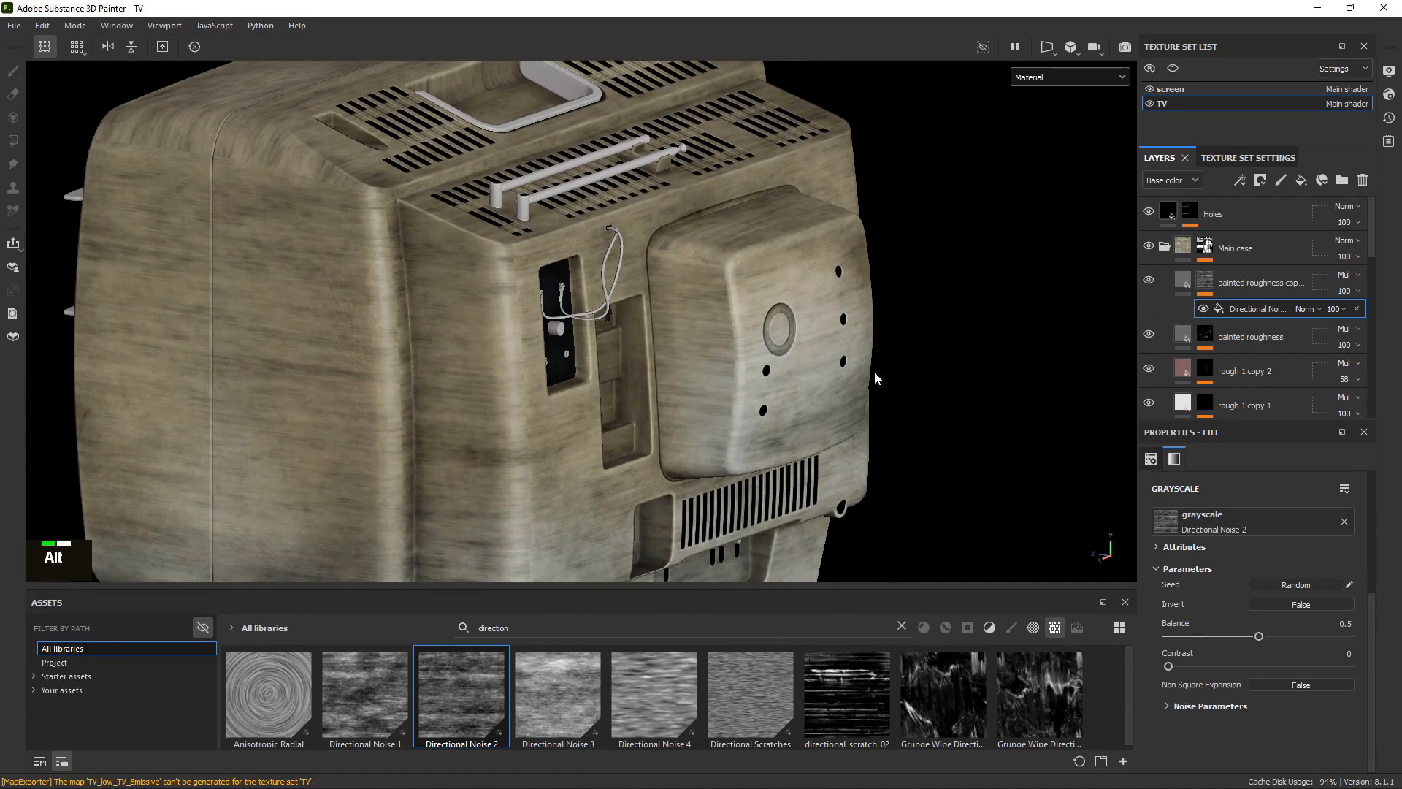
Set the copied layer's roughness to 0.55 and disable its color channel.
{"action": "left_click", "coordinate": [1183, 280]}
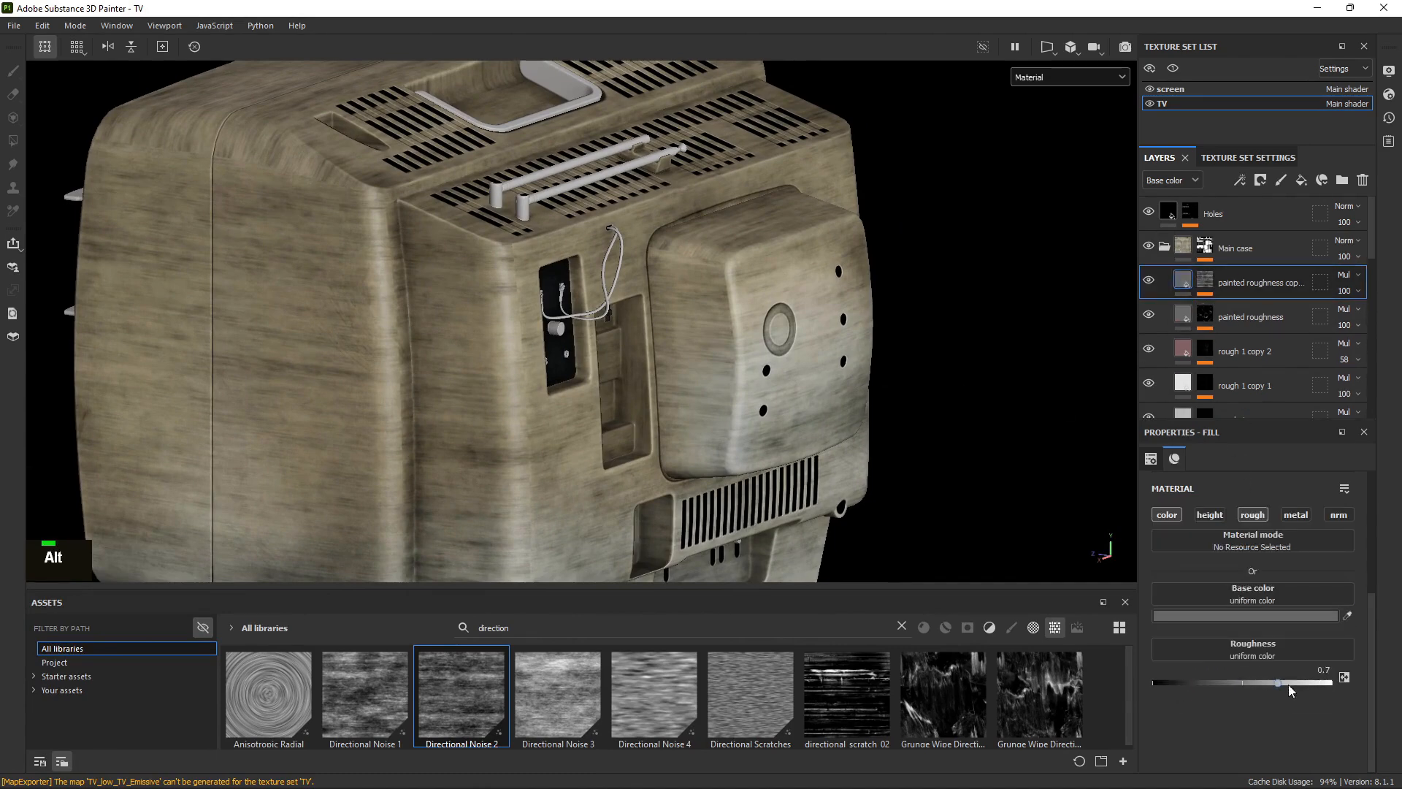
{"action": "left_click_drag", "start_coordinate": [1290, 690], "coordinate": [1270, 683], "text": "shift"}
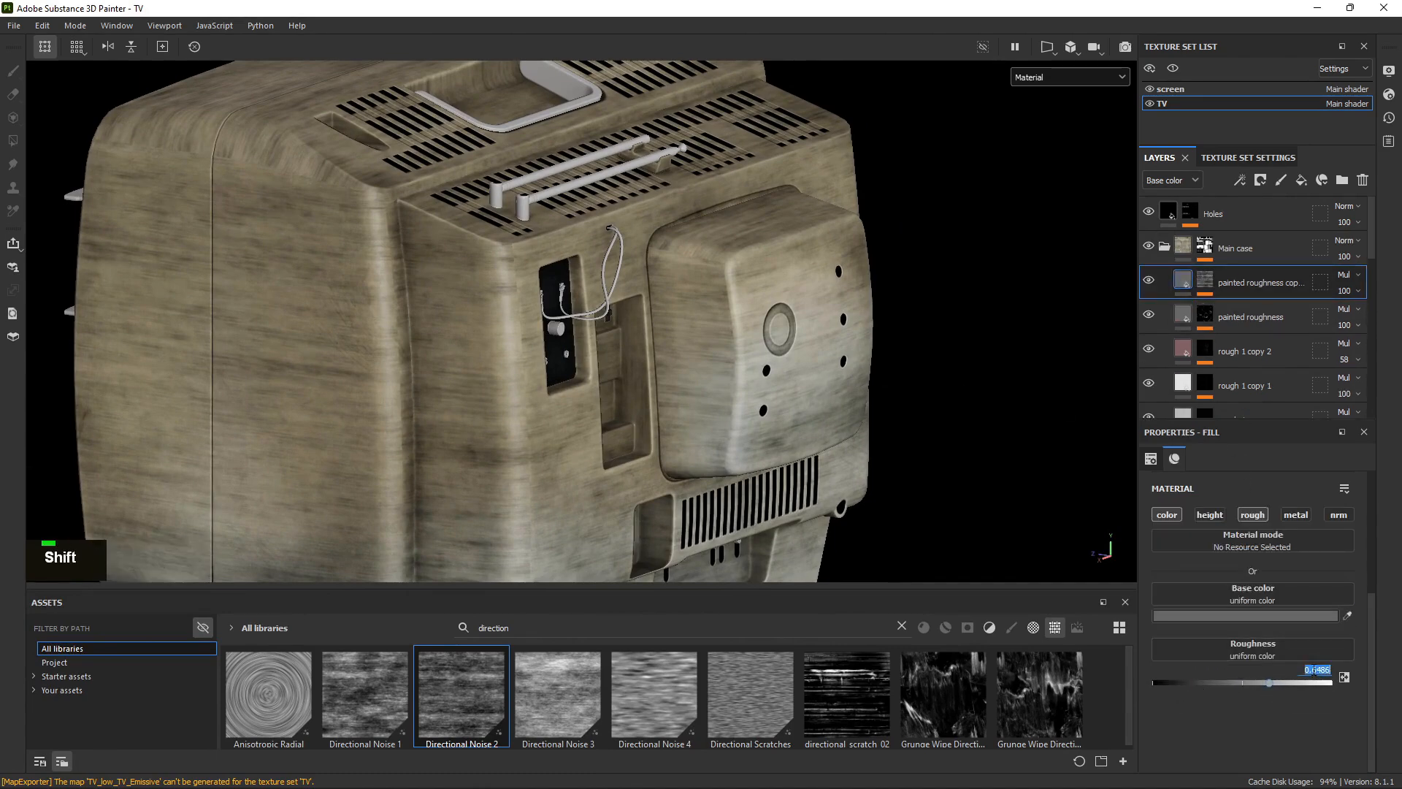
{"action": "type", "text": "."}
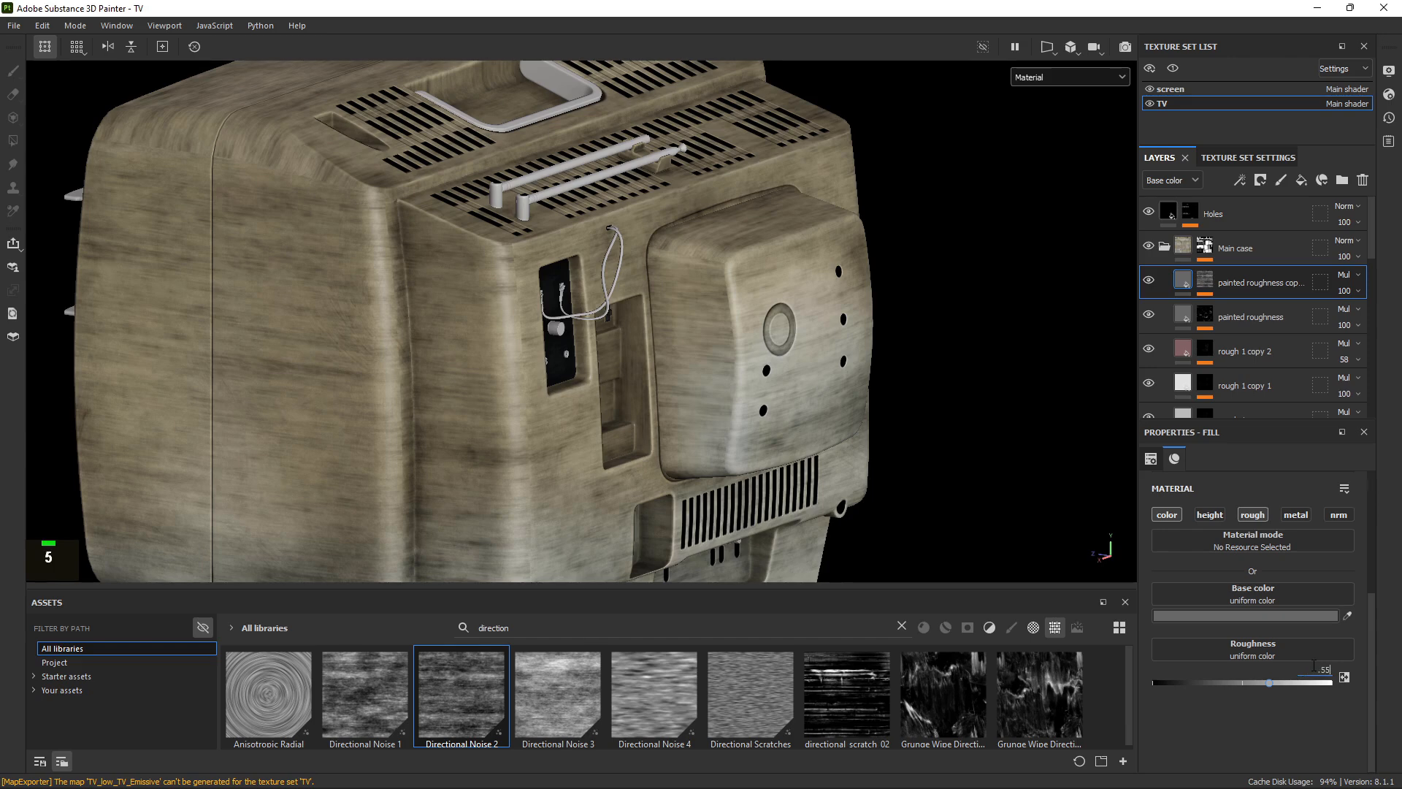
{"action": "type", "text": "55"}
{"action": "key", "text": "Return"}
{"action": "key", "text": "alt"}
{"action": "scroll", "coordinate": [1239, 544], "scroll_direction": "up", "scroll_amount": 3}
{"action": "scroll", "coordinate": [1239, 545], "scroll_direction": "down", "scroll_amount": 3}
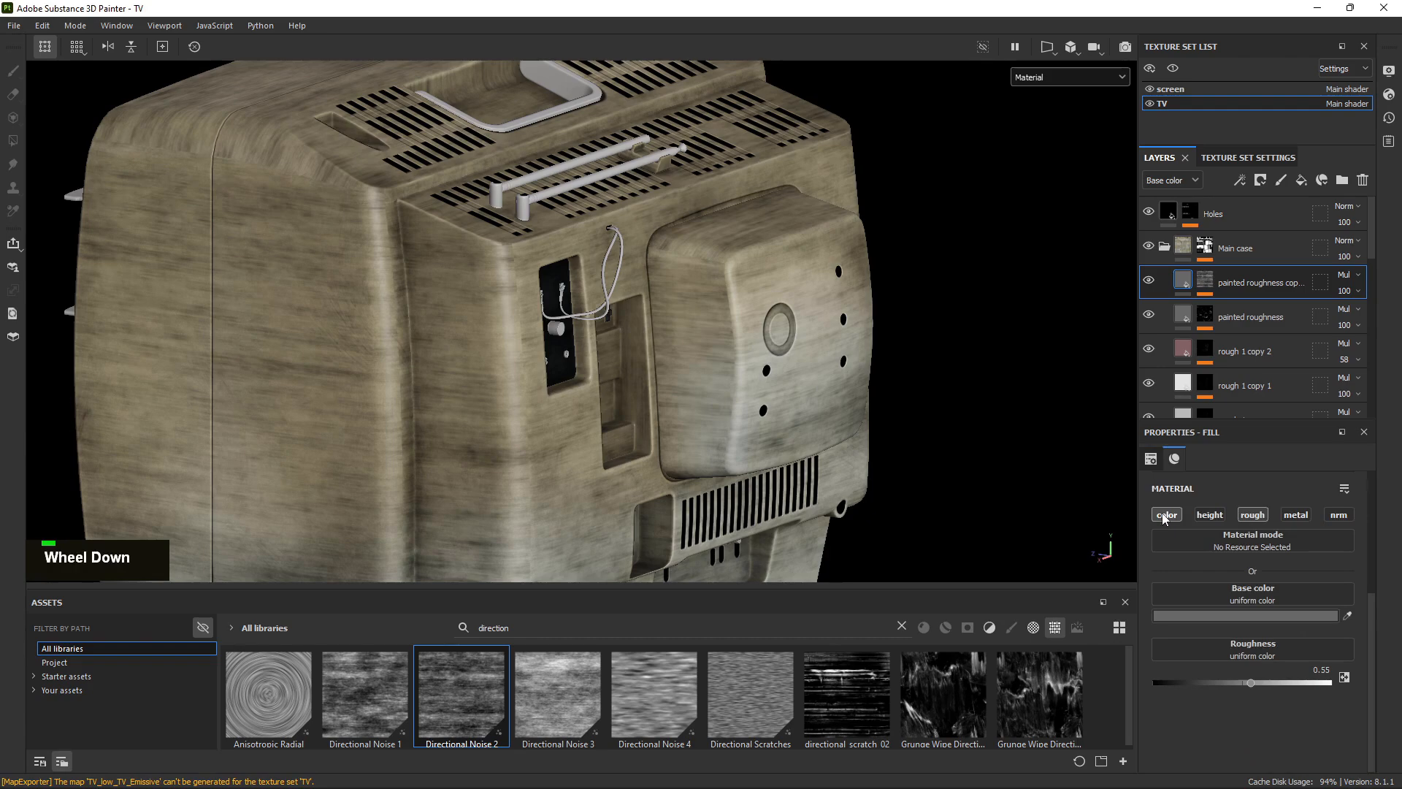
{"action": "left_click", "coordinate": [1162, 518]}
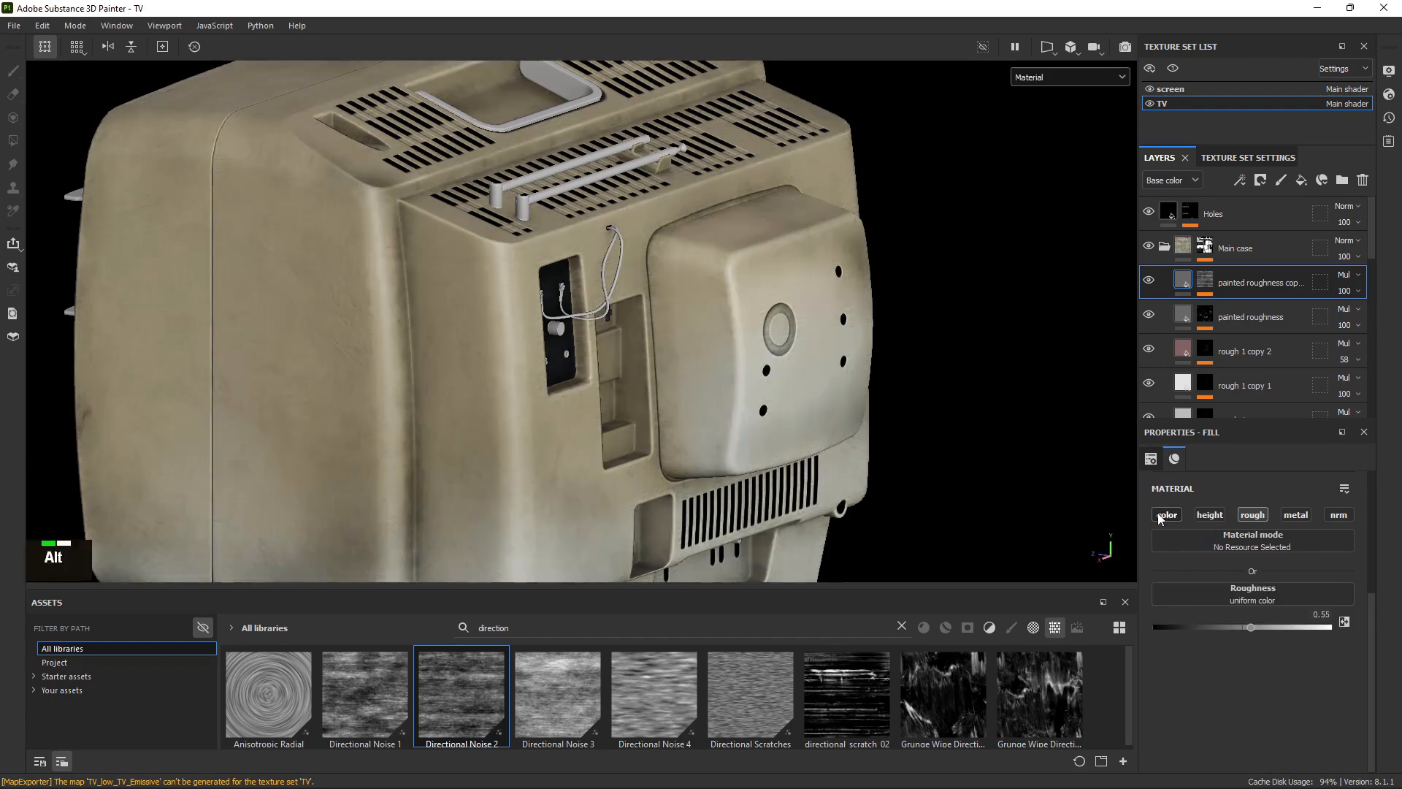
Display the copied roughness layer's mask and set its Directional Noise 2 fill to tri-planar projection.
{"action": "mouse_move", "coordinate": [766, 362]}
{"action": "left_mouse_down", "text": "alt"}
{"action": "mouse_move", "coordinate": [855, 338]}
{"action": "mouse_move", "coordinate": [981, 354]}
{"action": "left_mouse_up", "text": "alt"}
{"action": "right_click_drag", "start_coordinate": [980, 353], "coordinate": [775, 356], "text": "shift"}
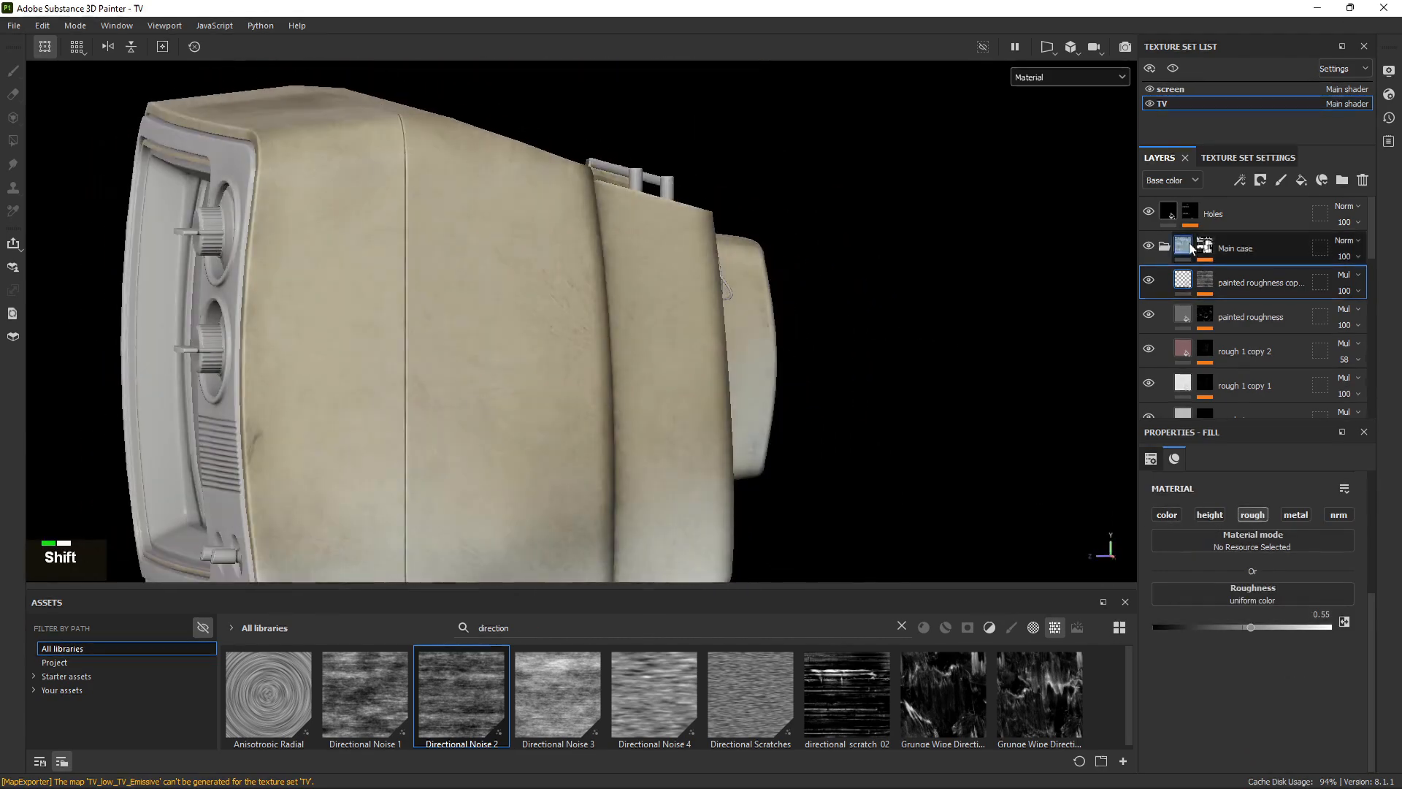
{"action": "left_click", "coordinate": [1183, 282]}
{"action": "left_click", "coordinate": [1205, 281]}
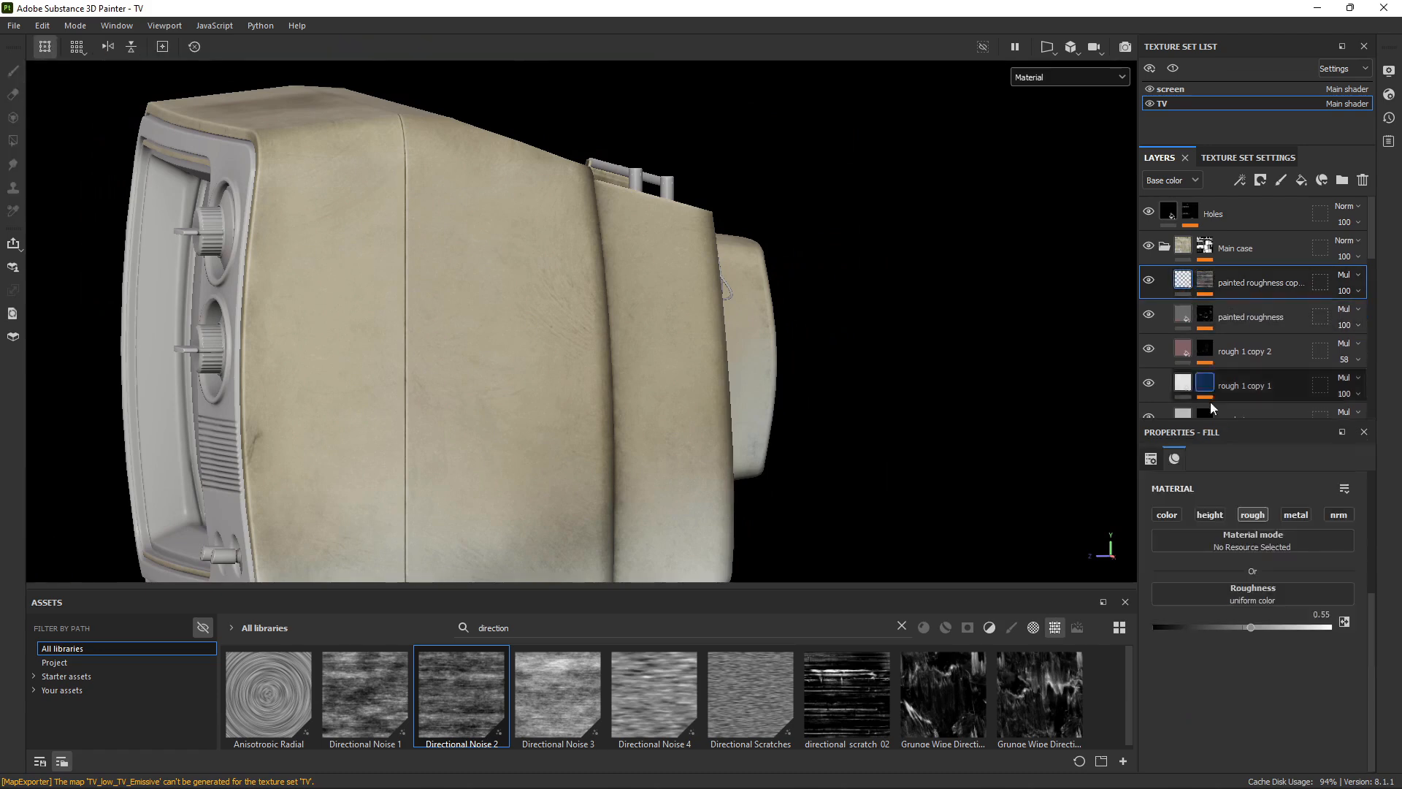
{"action": "left_click", "coordinate": [1206, 287], "text": "alt"}
{"action": "left_click", "coordinate": [1243, 308]}
{"action": "scroll", "coordinate": [1238, 580], "scroll_direction": "up", "scroll_amount": 2}
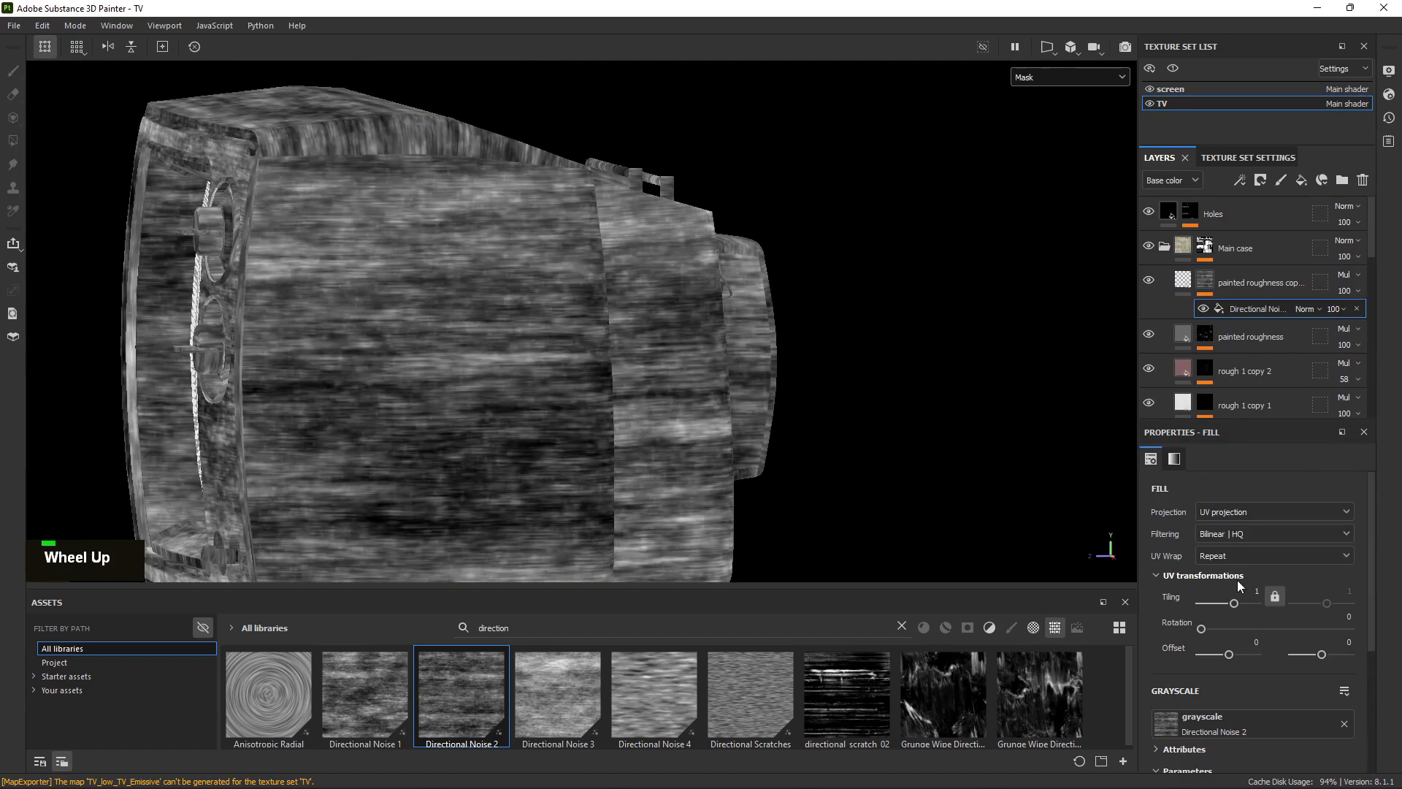
{"action": "left_click", "coordinate": [1246, 513]}
{"action": "left_click", "coordinate": [1237, 558]}
{"action": "key", "text": "alt"}
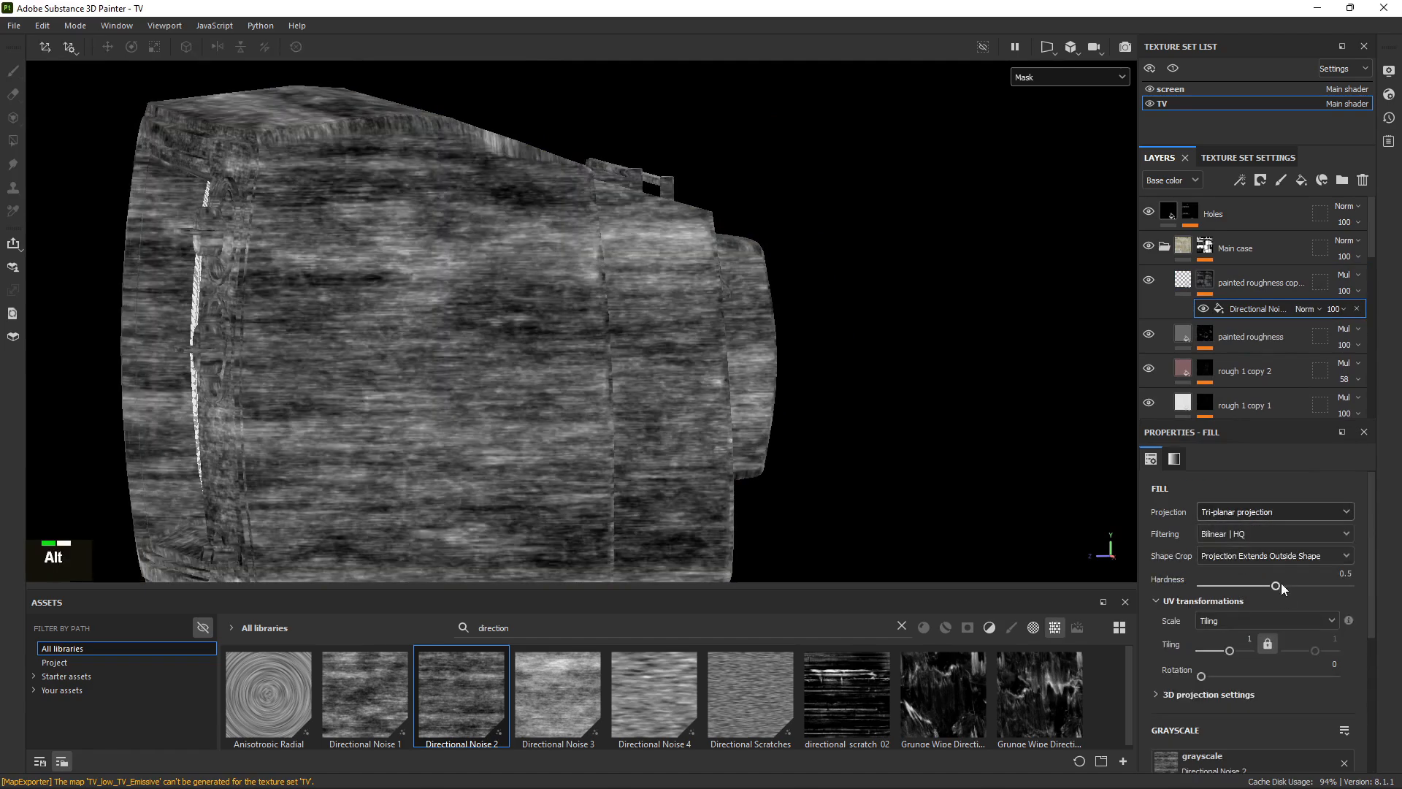
{"action": "right_click_drag", "start_coordinate": [504, 321], "coordinate": [501, 290], "text": "alt"}
{"action": "left_click_drag", "start_coordinate": [501, 291], "coordinate": [661, 391], "text": "alt"}
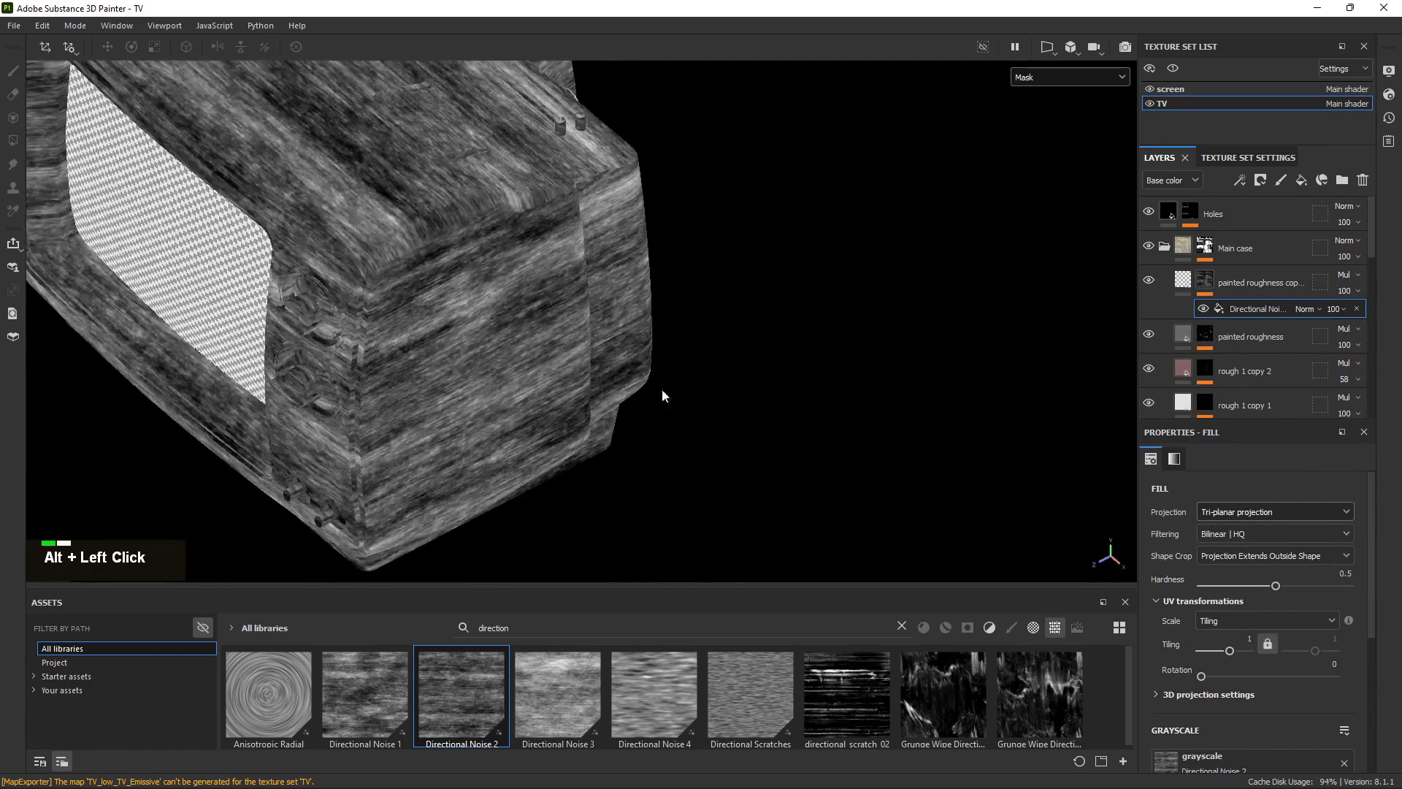
Raise the Directional Noise 2 fill's contrast to 0.51 and check the mask on the case's upper surface.
{"action": "scroll", "coordinate": [1198, 648], "scroll_direction": "down", "scroll_amount": 3}
{"action": "left_click_drag", "start_coordinate": [1218, 668], "coordinate": [1260, 666]}
{"action": "left_click_drag", "start_coordinate": [694, 409], "coordinate": [808, 476], "text": "alt"}
{"action": "middle_click_drag", "start_coordinate": [808, 475], "coordinate": [840, 482], "text": "alt"}
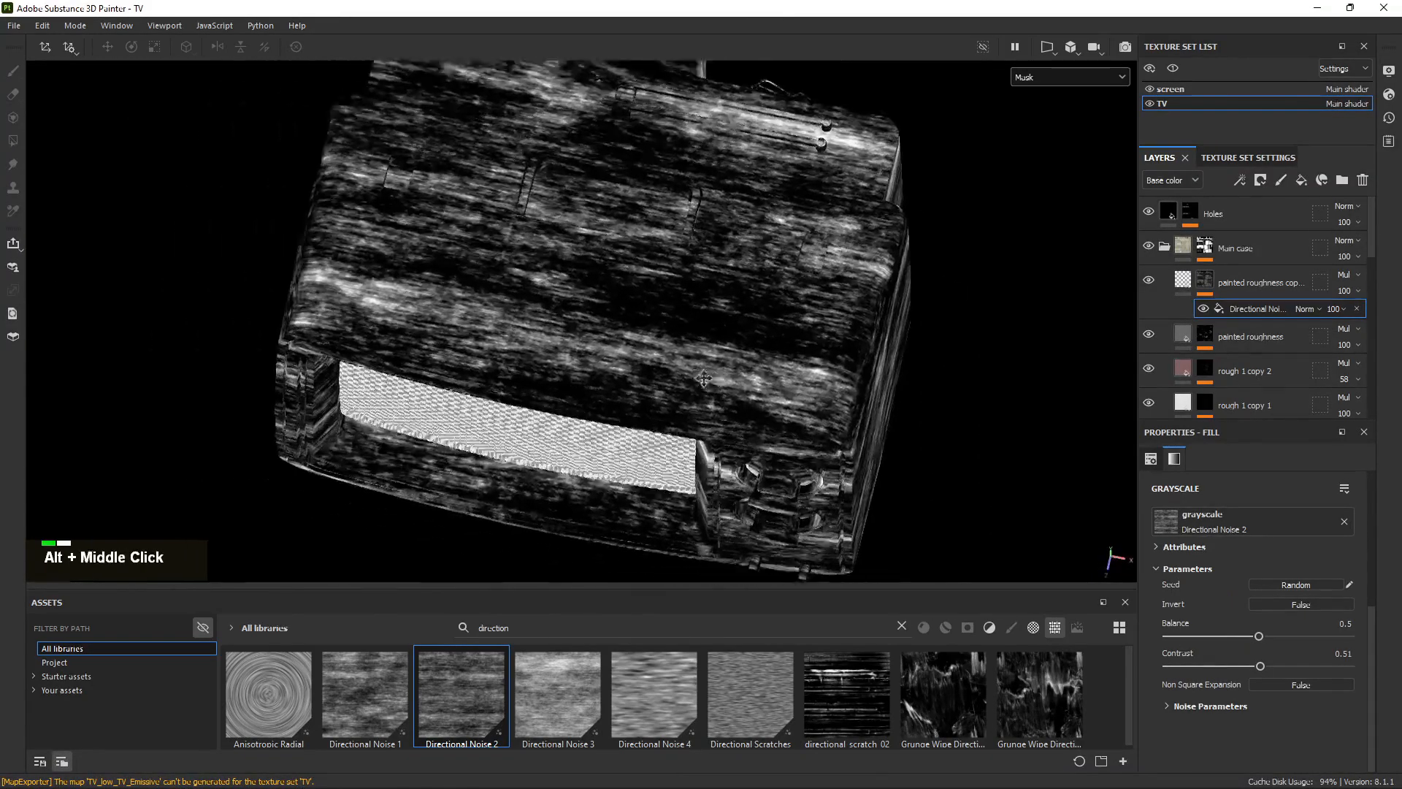
{"action": "right_click_drag", "start_coordinate": [840, 482], "coordinate": [985, 519], "text": "alt"}
Tune the Directional Noise 2 fill to a disorder of 0.09, an angle random of 0.09 and a contrast of 0.37.
{"action": "left_click", "coordinate": [1210, 706]}
{"action": "scroll", "coordinate": [1203, 685], "scroll_direction": "down", "scroll_amount": 2}
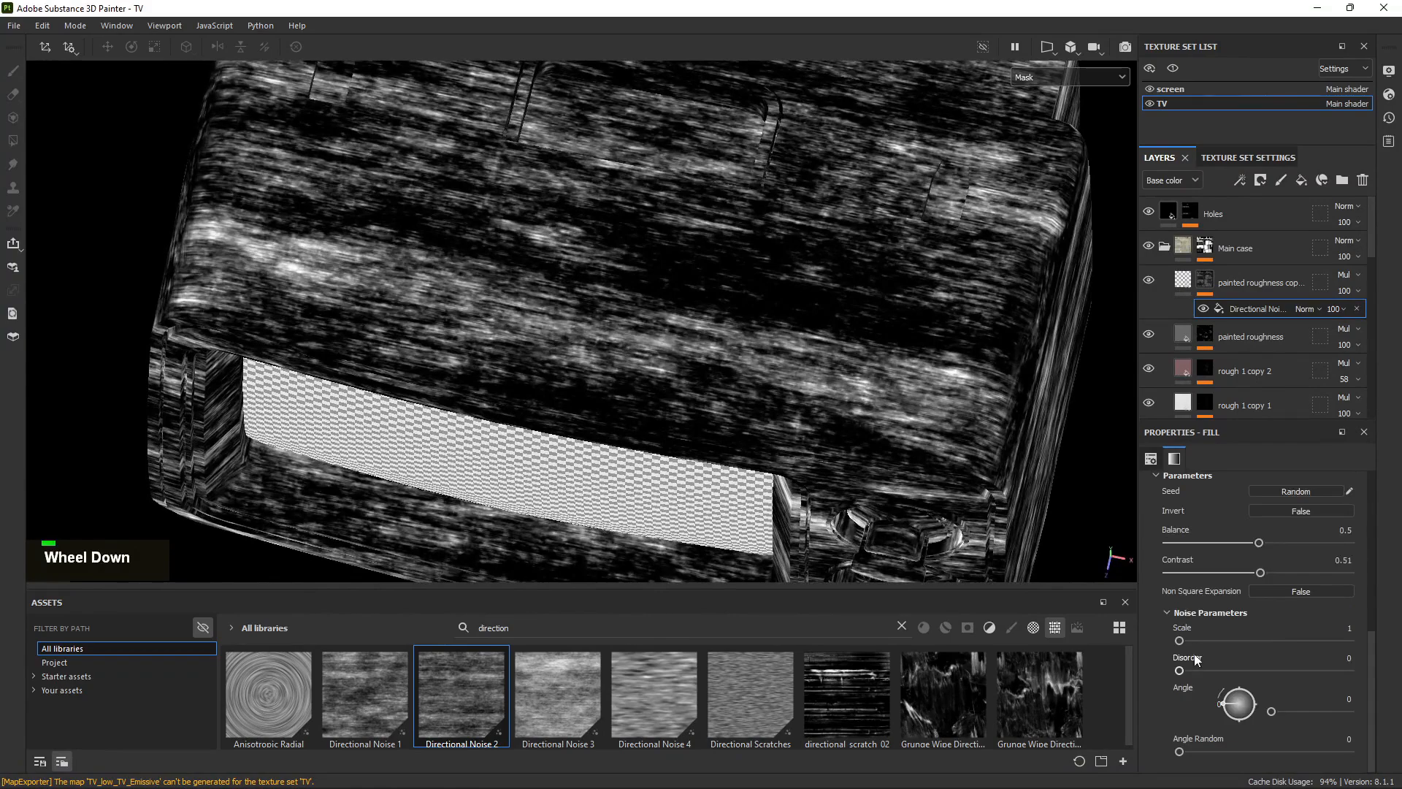
{"action": "left_click_drag", "start_coordinate": [1185, 669], "coordinate": [1204, 671]}
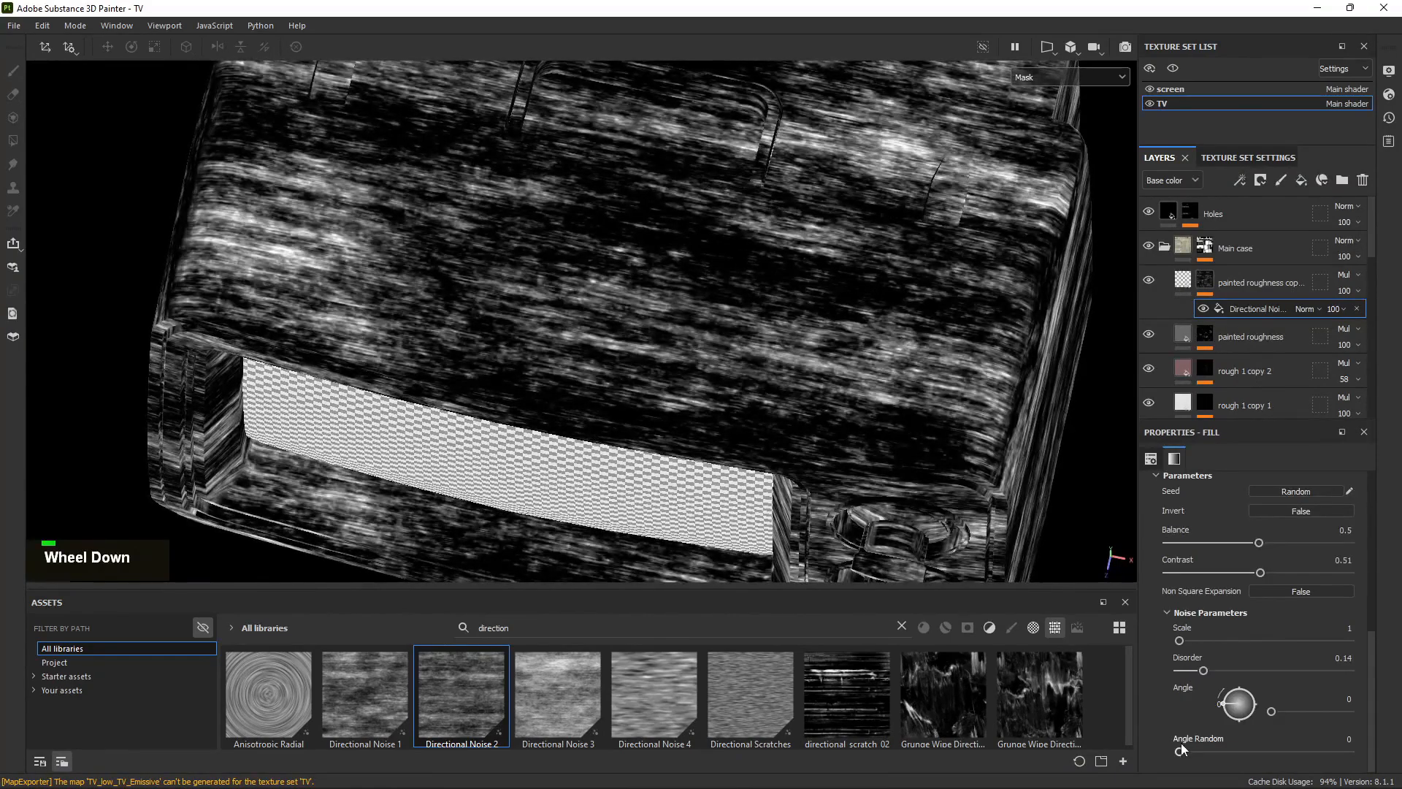
{"action": "left_click_drag", "start_coordinate": [1182, 747], "coordinate": [1196, 750]}
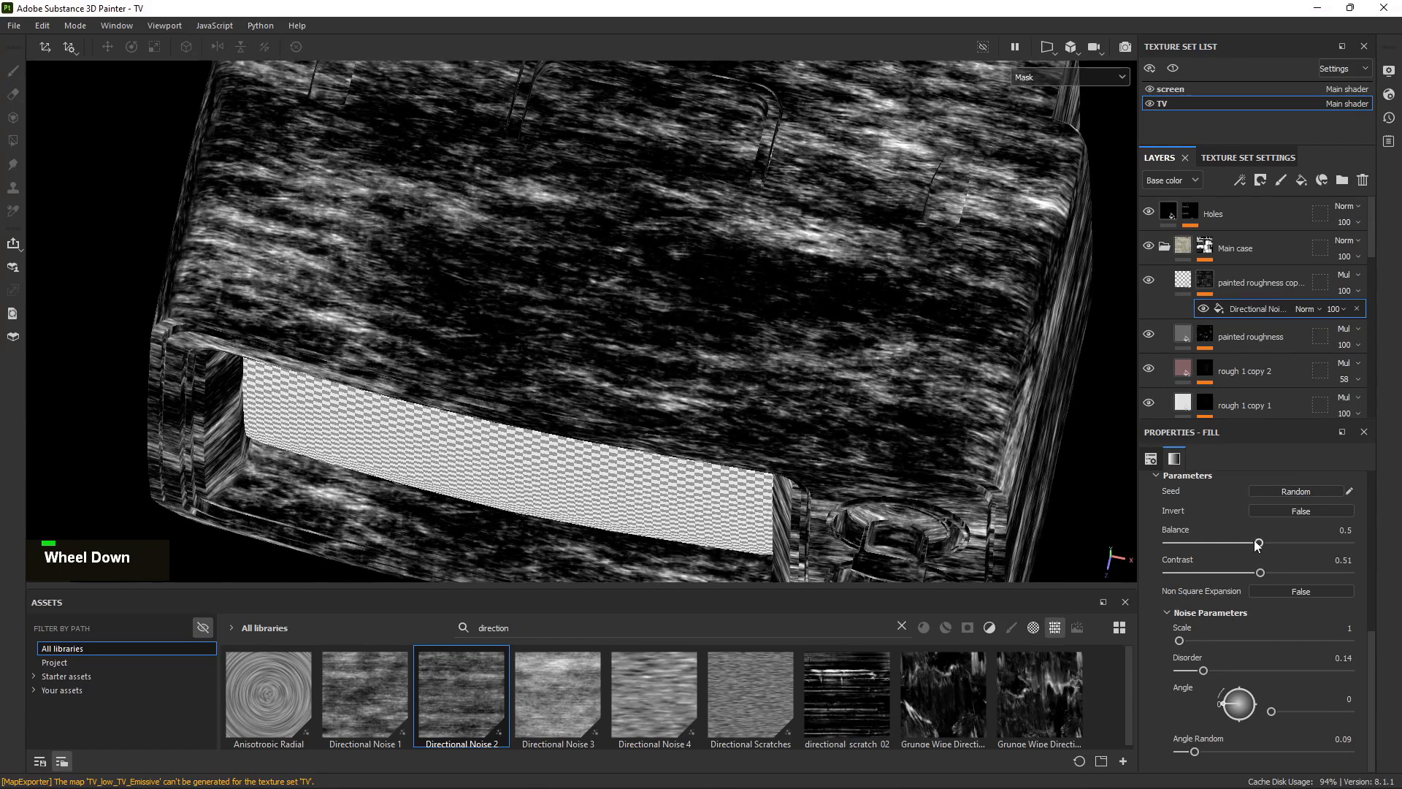
{"action": "left_click_drag", "start_coordinate": [1256, 545], "coordinate": [1219, 575]}
{"action": "key", "text": "ctrl+z"}
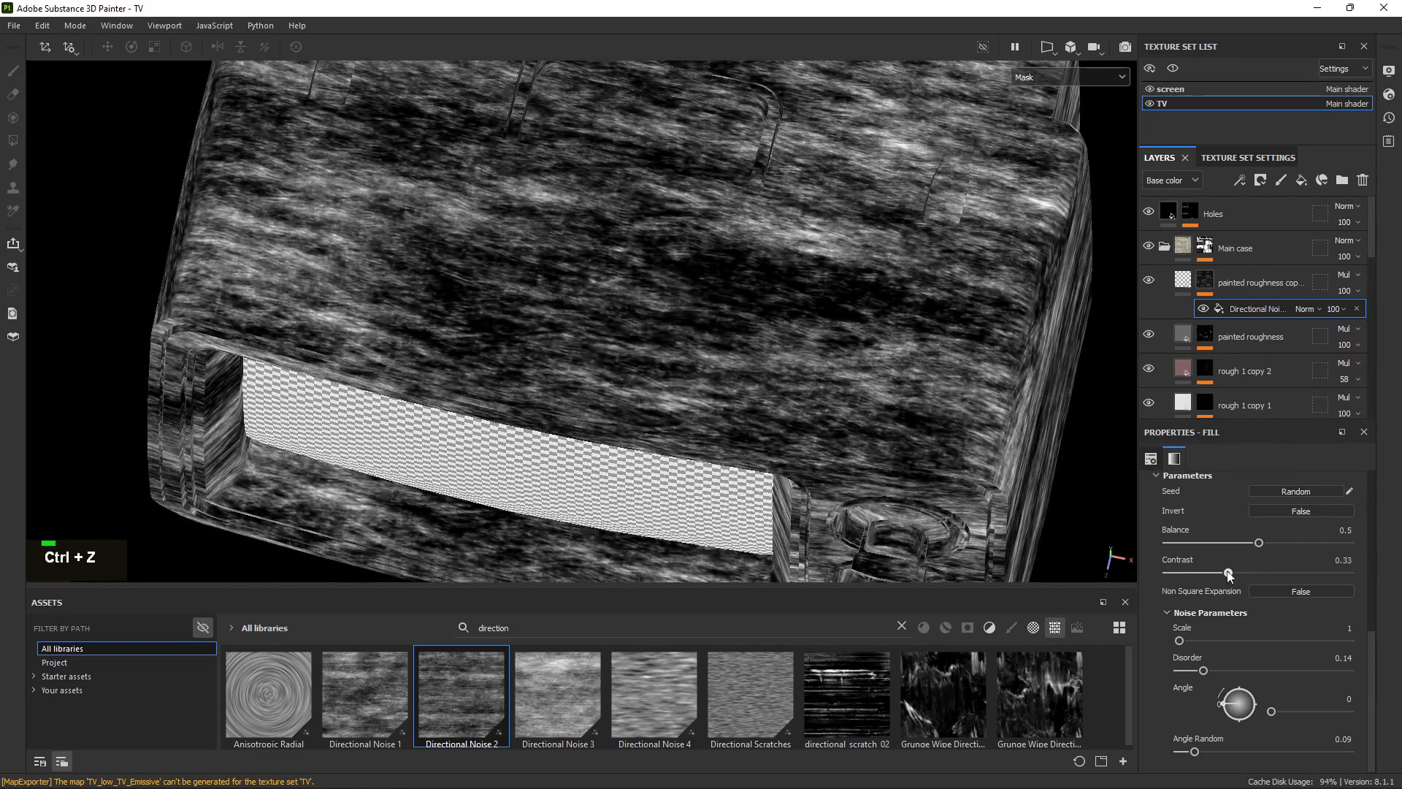
{"action": "left_click_drag", "start_coordinate": [1202, 671], "coordinate": [1195, 671]}
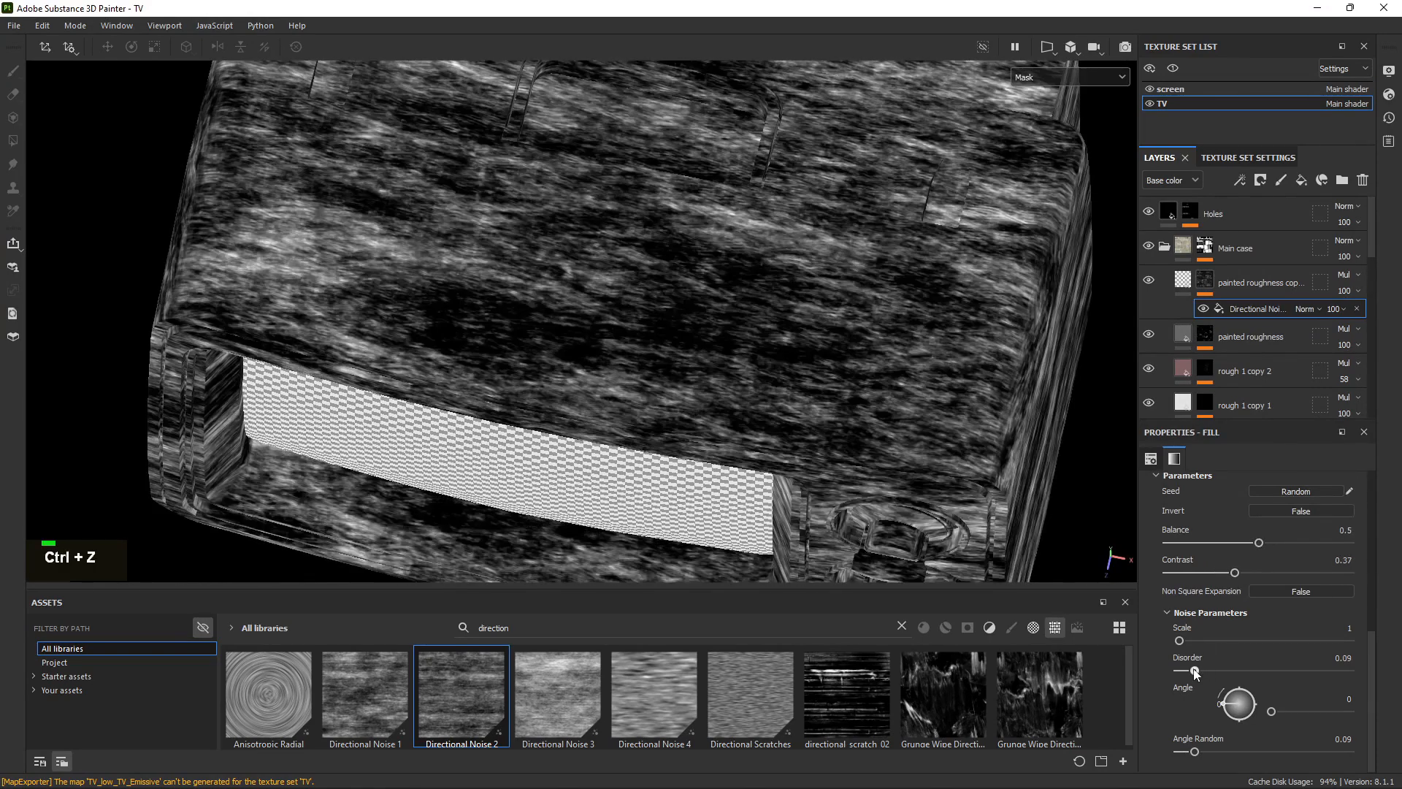
Inspect the noise mask around the TV, including how it reads in the roughness channel on the case's side.
{"action": "left_click_drag", "start_coordinate": [742, 451], "coordinate": [840, 322], "text": "alt"}
{"action": "middle_click_drag", "start_coordinate": [607, 329], "coordinate": [679, 248], "text": "alt"}
{"action": "left_click_drag", "start_coordinate": [680, 248], "coordinate": [781, 248], "text": "alt"}
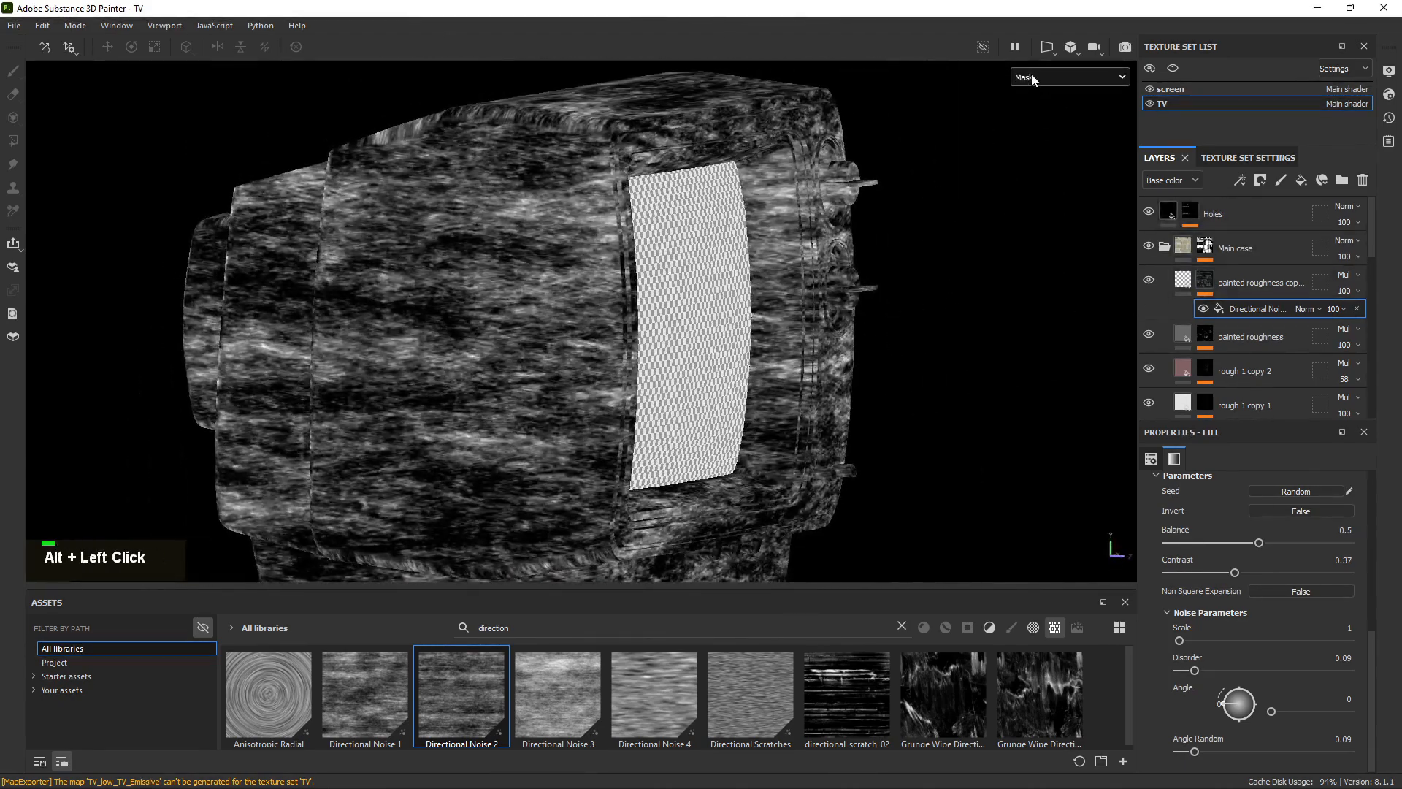
{"action": "left_click", "coordinate": [1034, 78]}
{"action": "left_click", "coordinate": [1056, 169]}
{"action": "right_click_drag", "start_coordinate": [781, 282], "coordinate": [839, 278], "text": "alt"}
{"action": "left_click_drag", "start_coordinate": [731, 270], "coordinate": [813, 267], "text": "alt"}
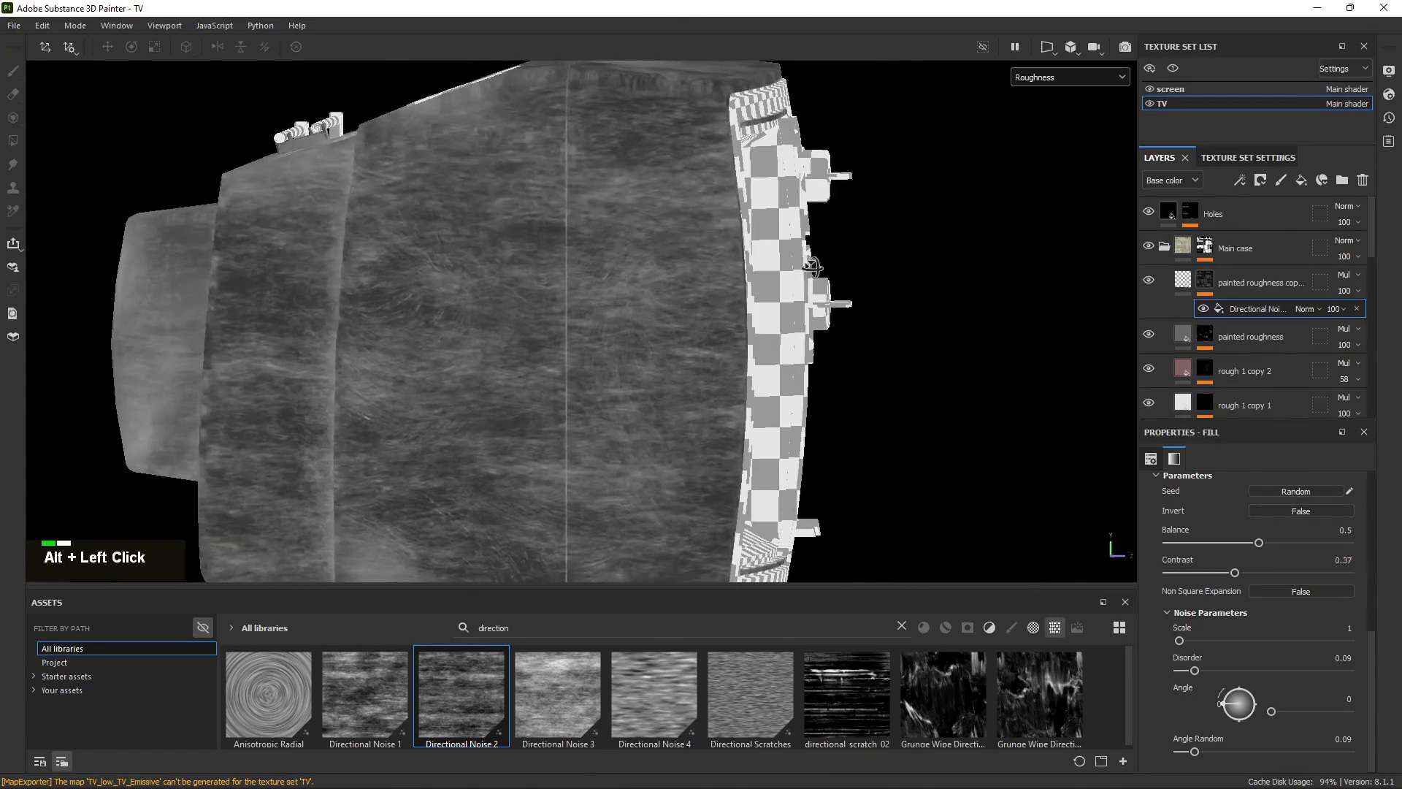
Lower the copied roughness layer's opacity to 61, keeping its mask fill at 100.
{"action": "left_click", "coordinate": [1344, 291]}
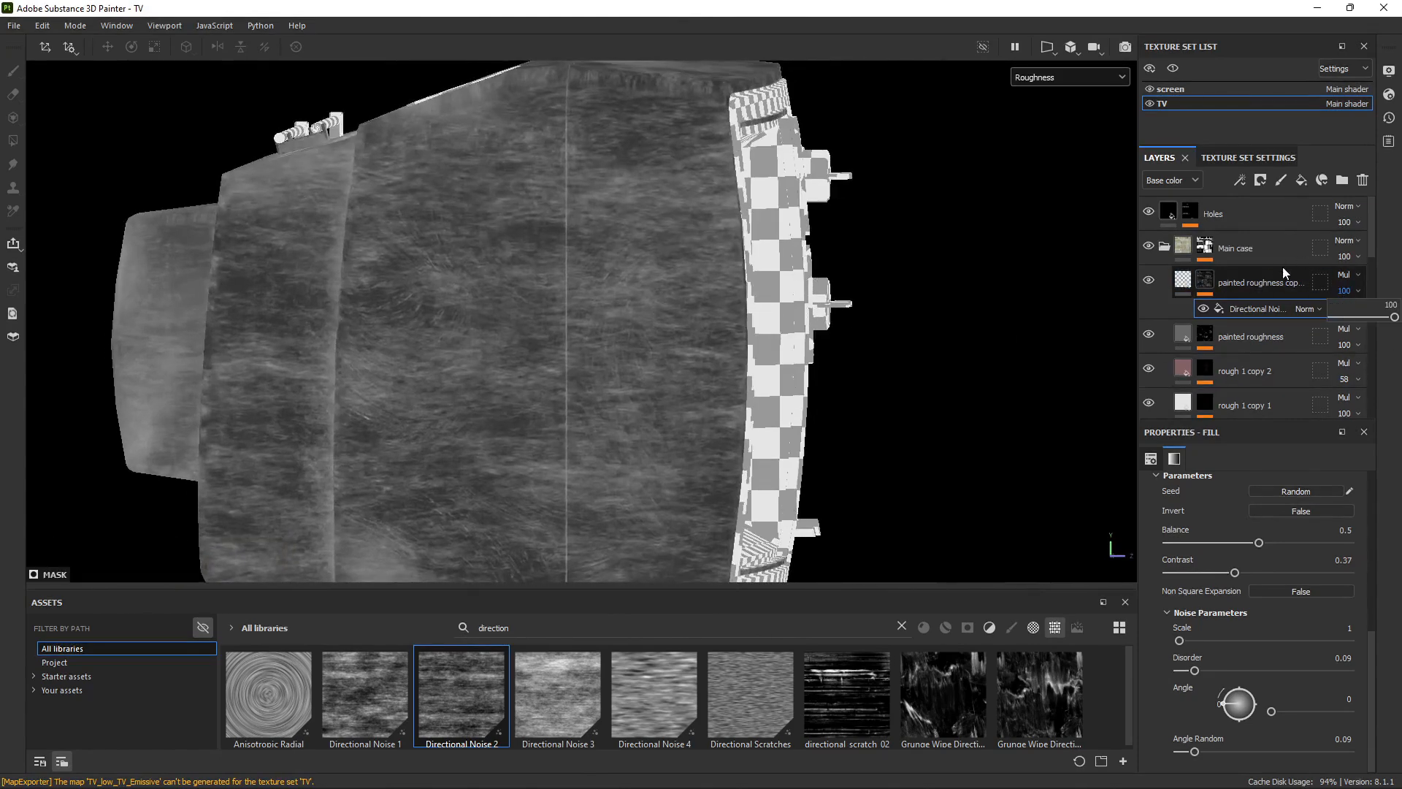
{"action": "left_click", "coordinate": [1361, 317]}
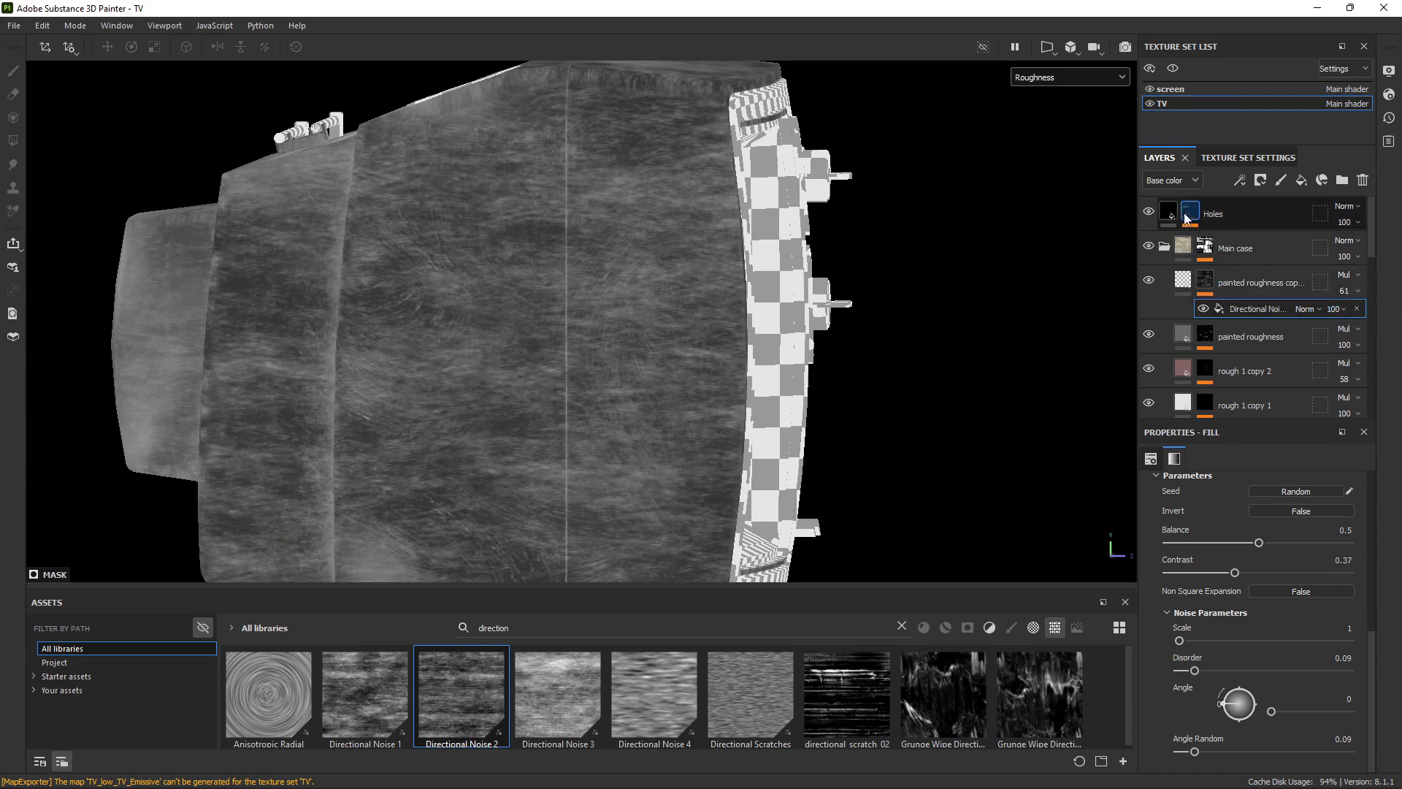
{"action": "double_click", "coordinate": [1339, 310]}
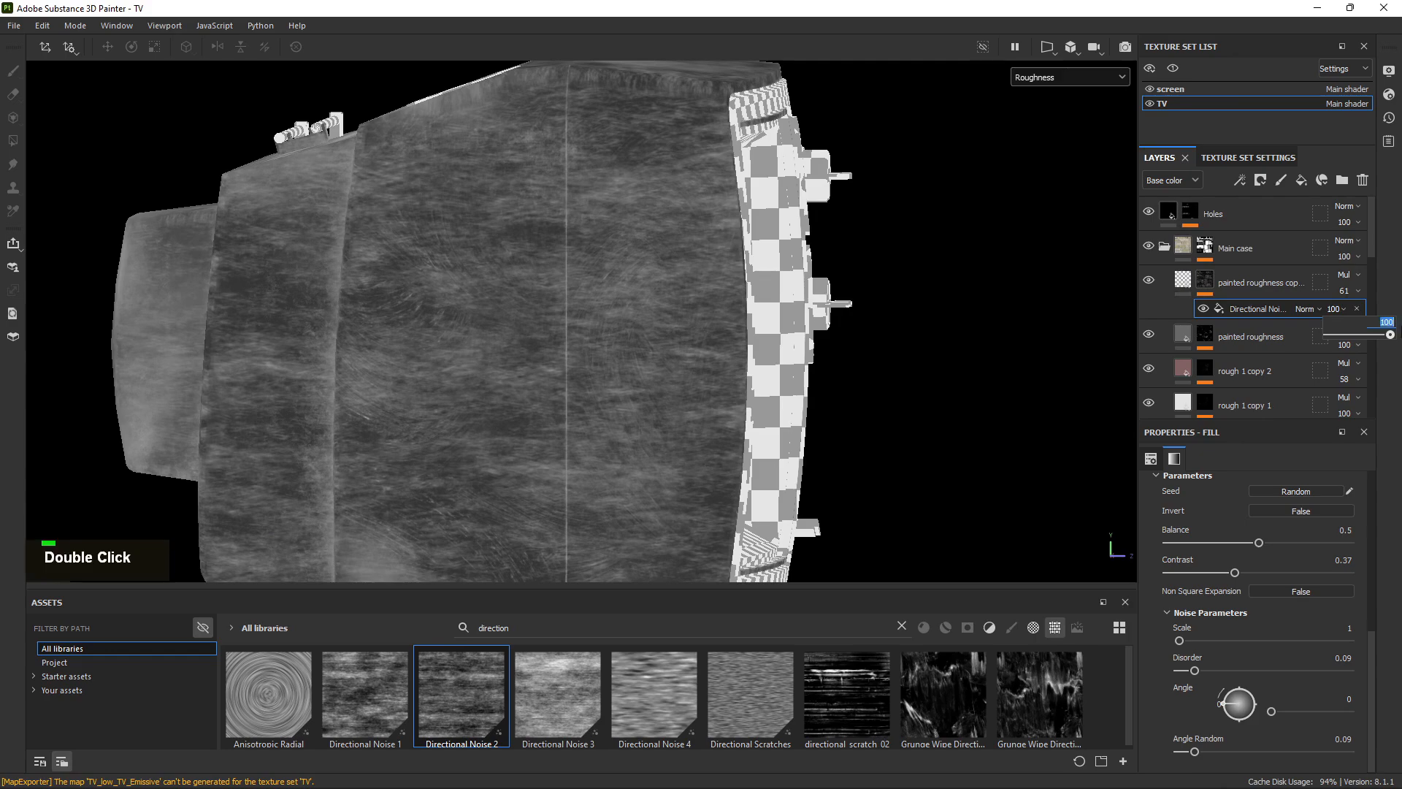
{"action": "left_click_drag", "start_coordinate": [1305, 322], "coordinate": [1377, 334]}
Try tilings of 0.7 and 0.8 on the mask's noise fill, and settle on 0.5.
{"action": "left_click", "coordinate": [1207, 278], "text": "alt"}
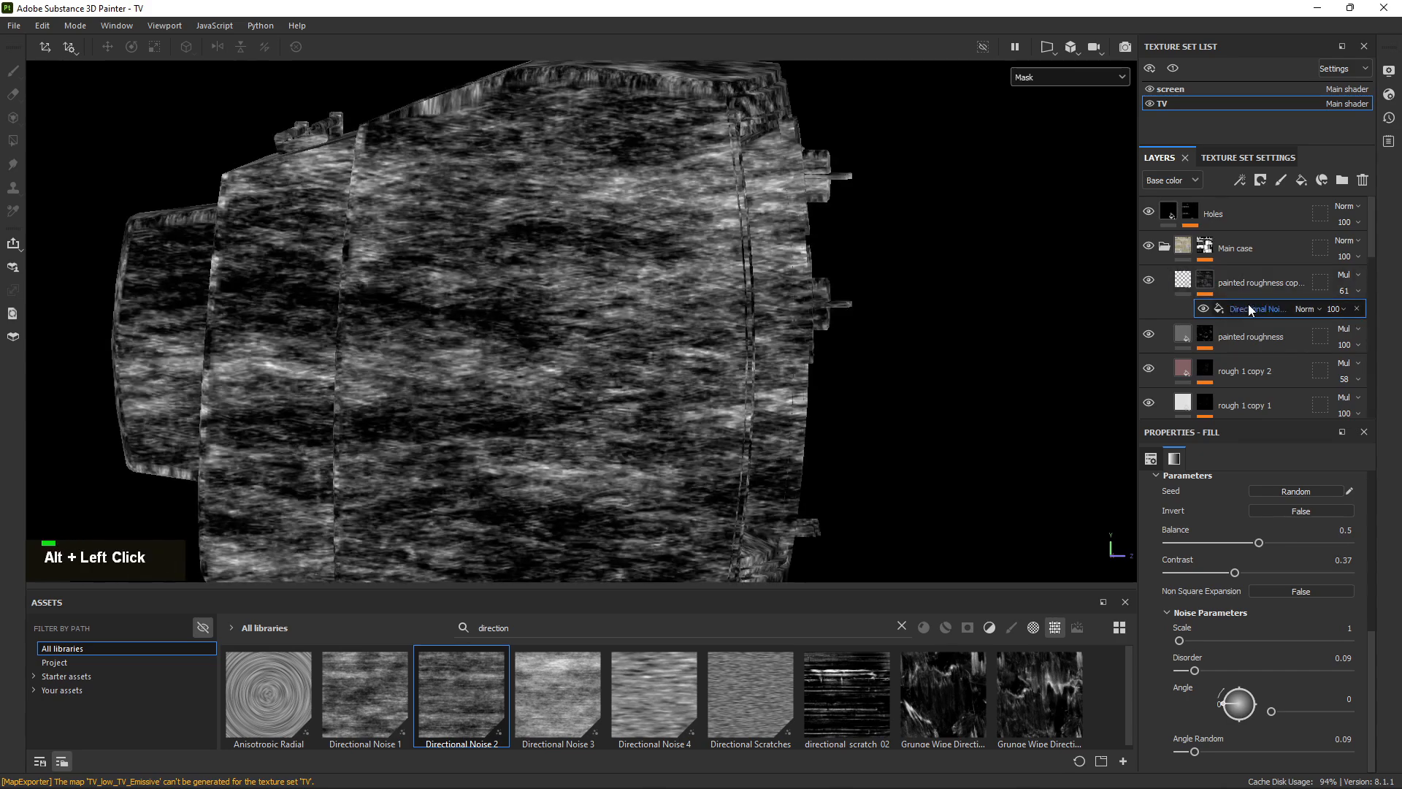
{"action": "scroll", "coordinate": [1226, 628], "scroll_direction": "up", "scroll_amount": 6}
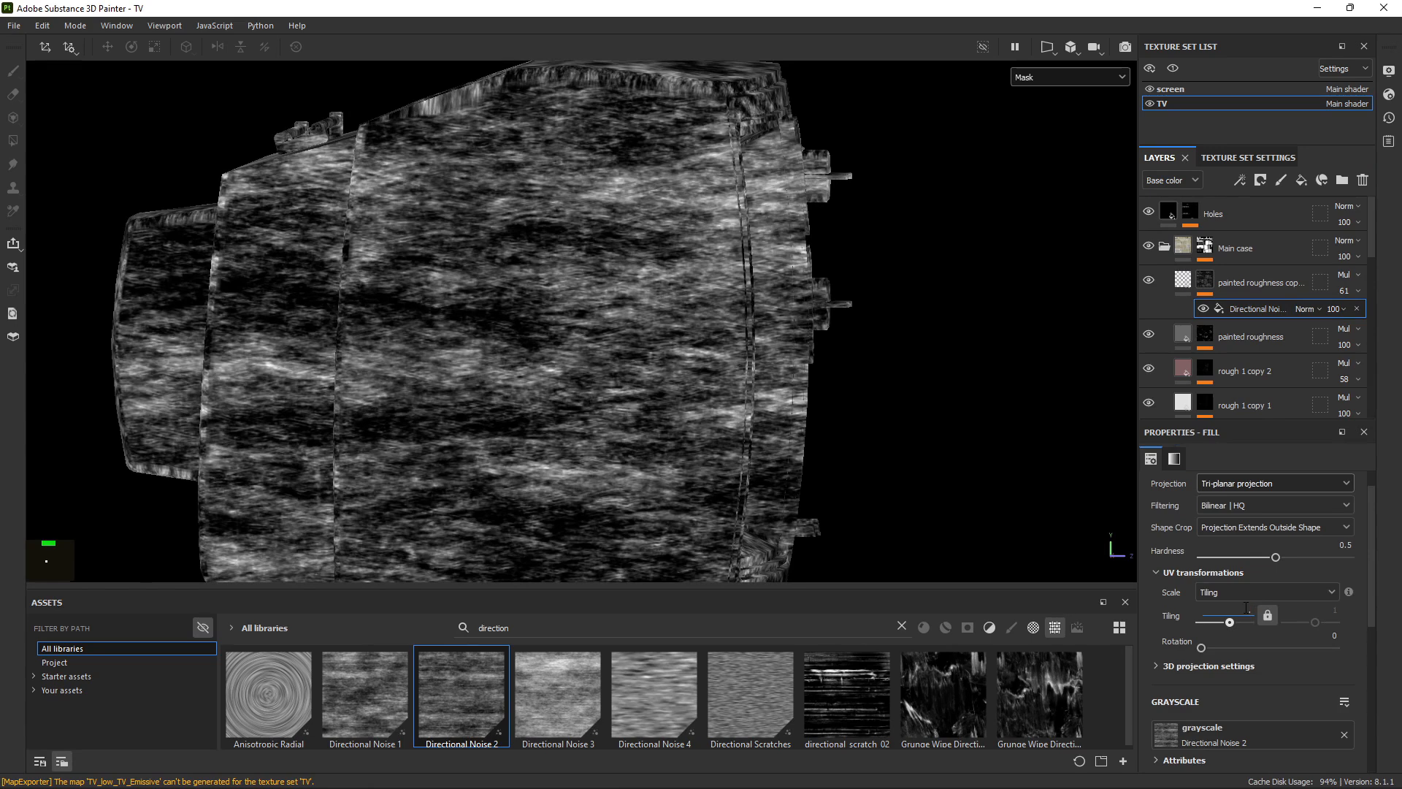
{"action": "key", "text": "Return"}
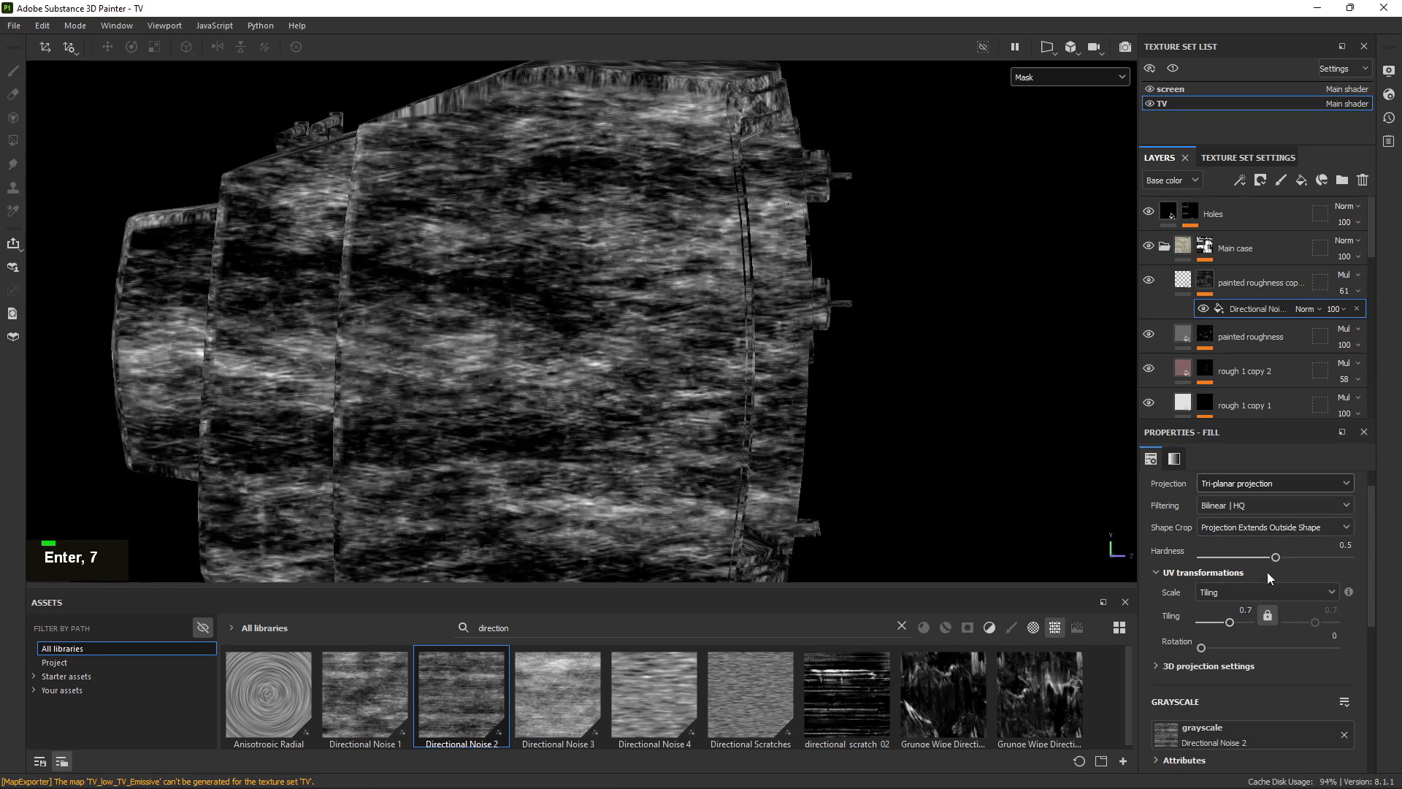
{"action": "type", "text": "."}
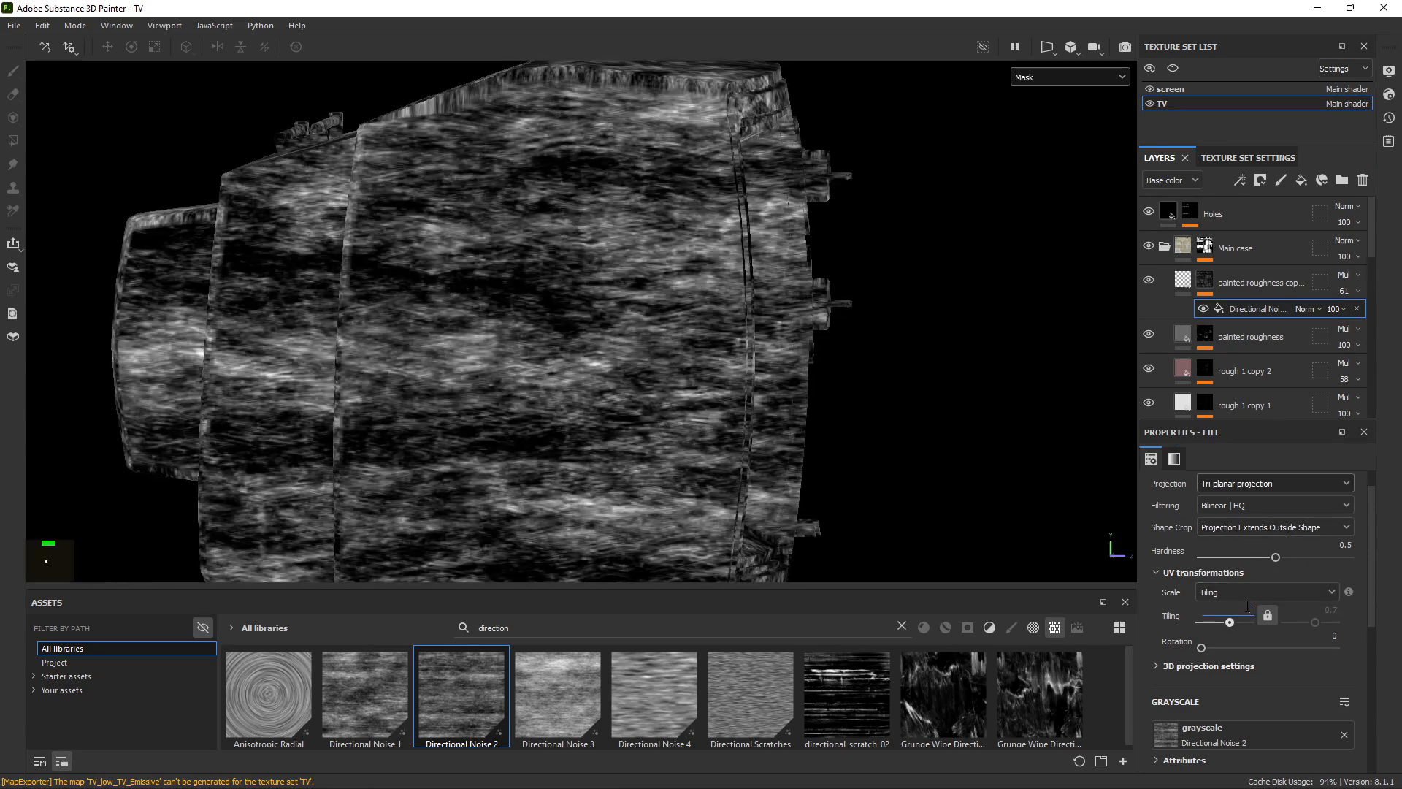
{"action": "type", "text": "8"}
{"action": "key", "text": "Return"}
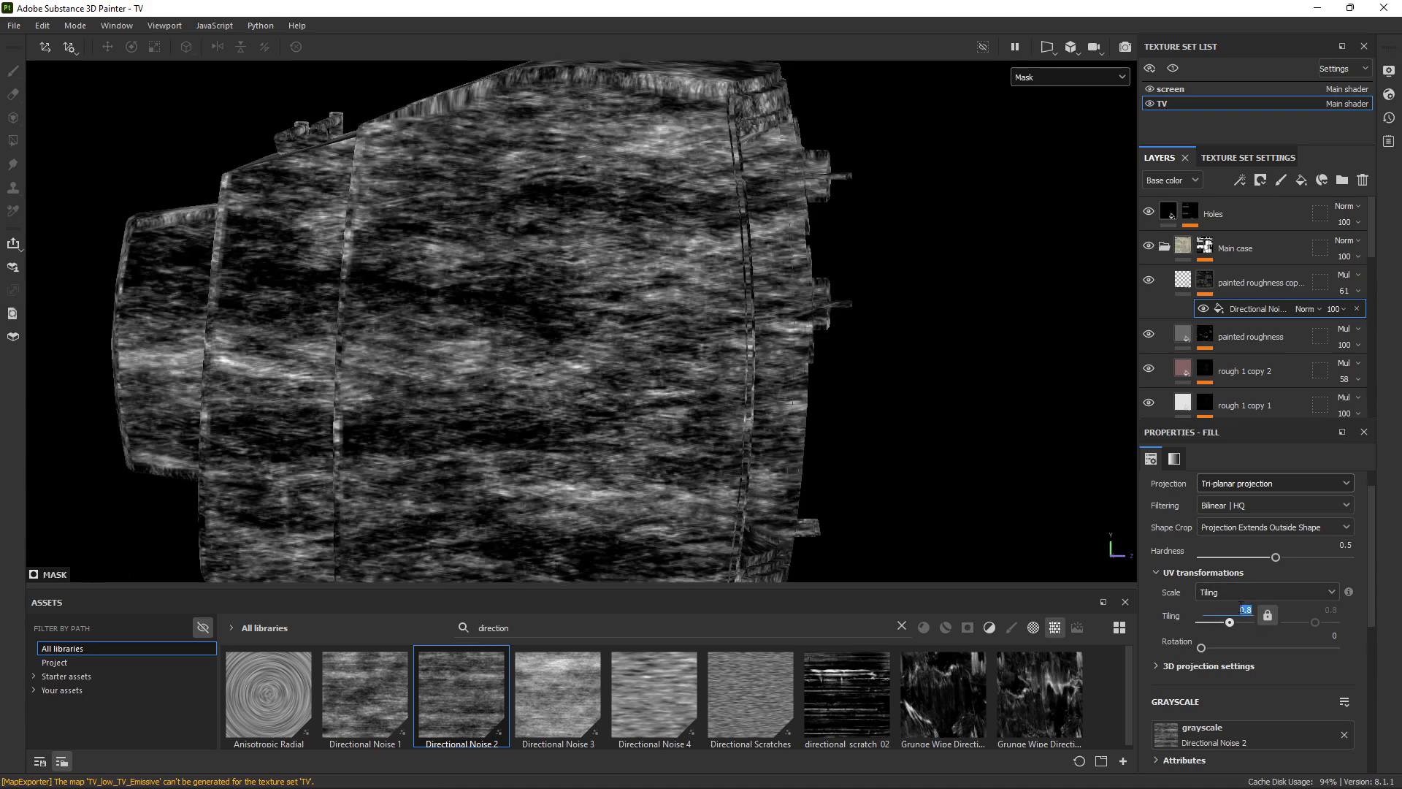
{"action": "type", "text": ".5"}
{"action": "key", "text": "Return"}
{"action": "left_click_drag", "start_coordinate": [584, 300], "coordinate": [773, 297], "text": "alt"}
Set the noise fill's angle random to 0, balance to 0.43 and contrast to 0.27.
{"action": "scroll", "coordinate": [1233, 665], "scroll_direction": "down", "scroll_amount": 5}
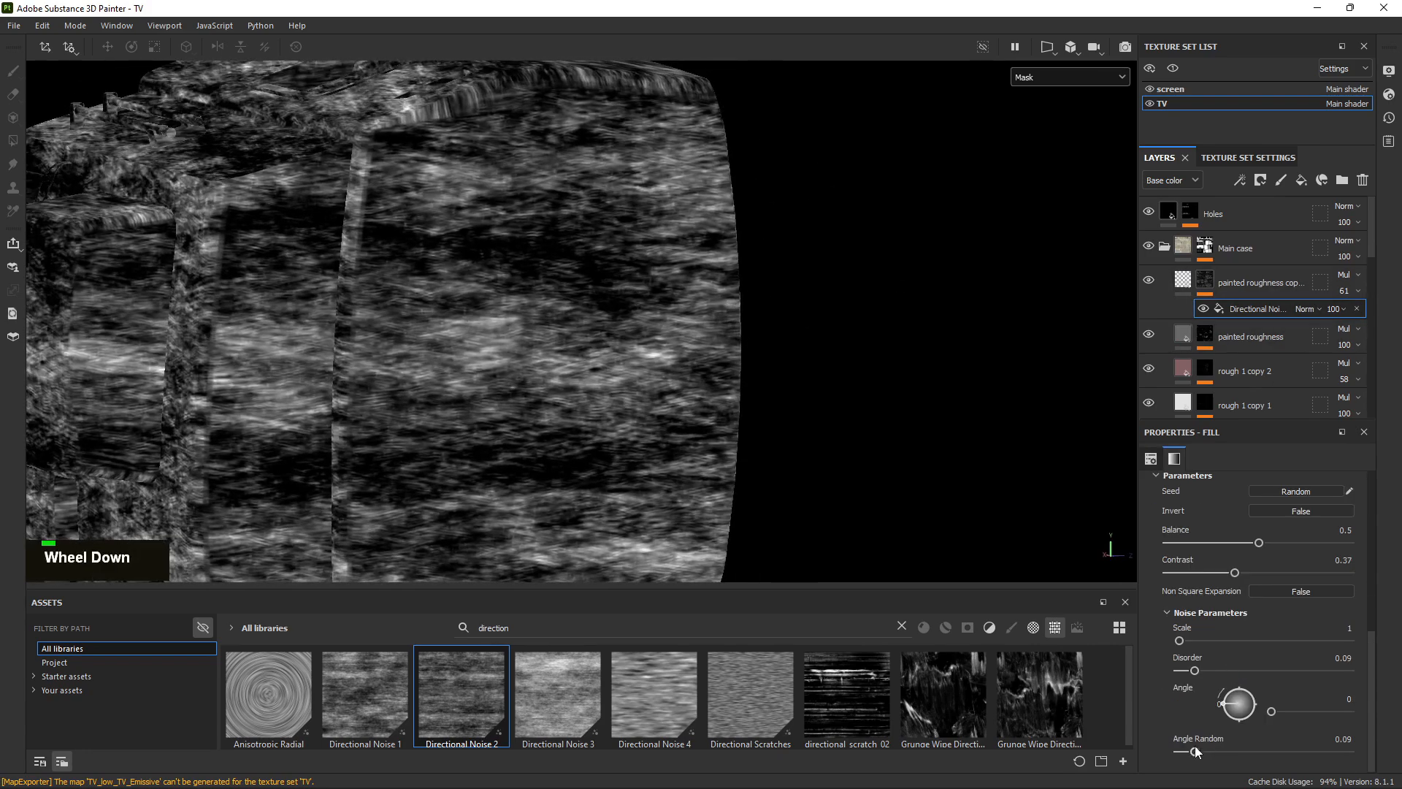
{"action": "left_click_drag", "start_coordinate": [1195, 750], "coordinate": [1178, 751]}
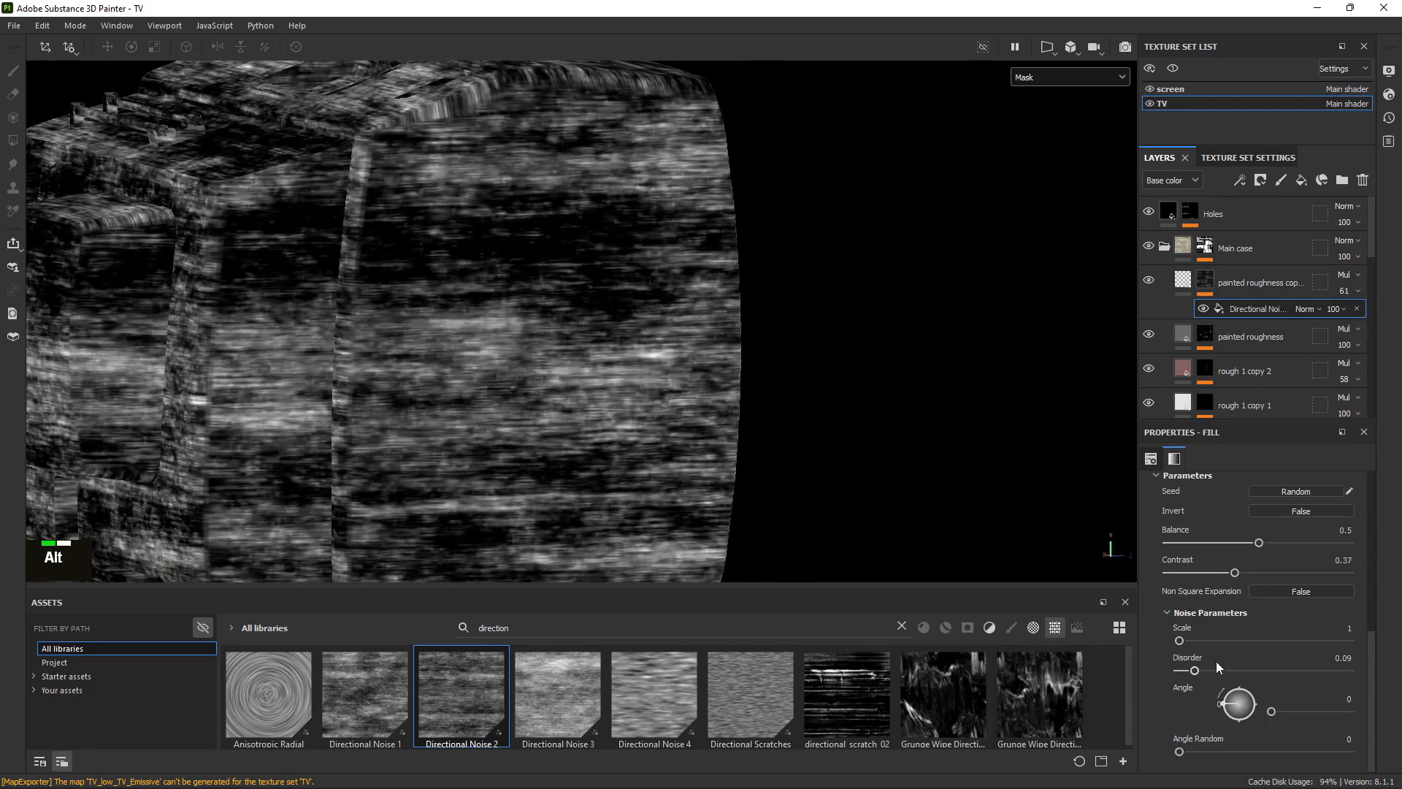
{"action": "left_click_drag", "start_coordinate": [1232, 543], "coordinate": [1217, 573]}
{"action": "left_click", "coordinate": [1223, 572]}
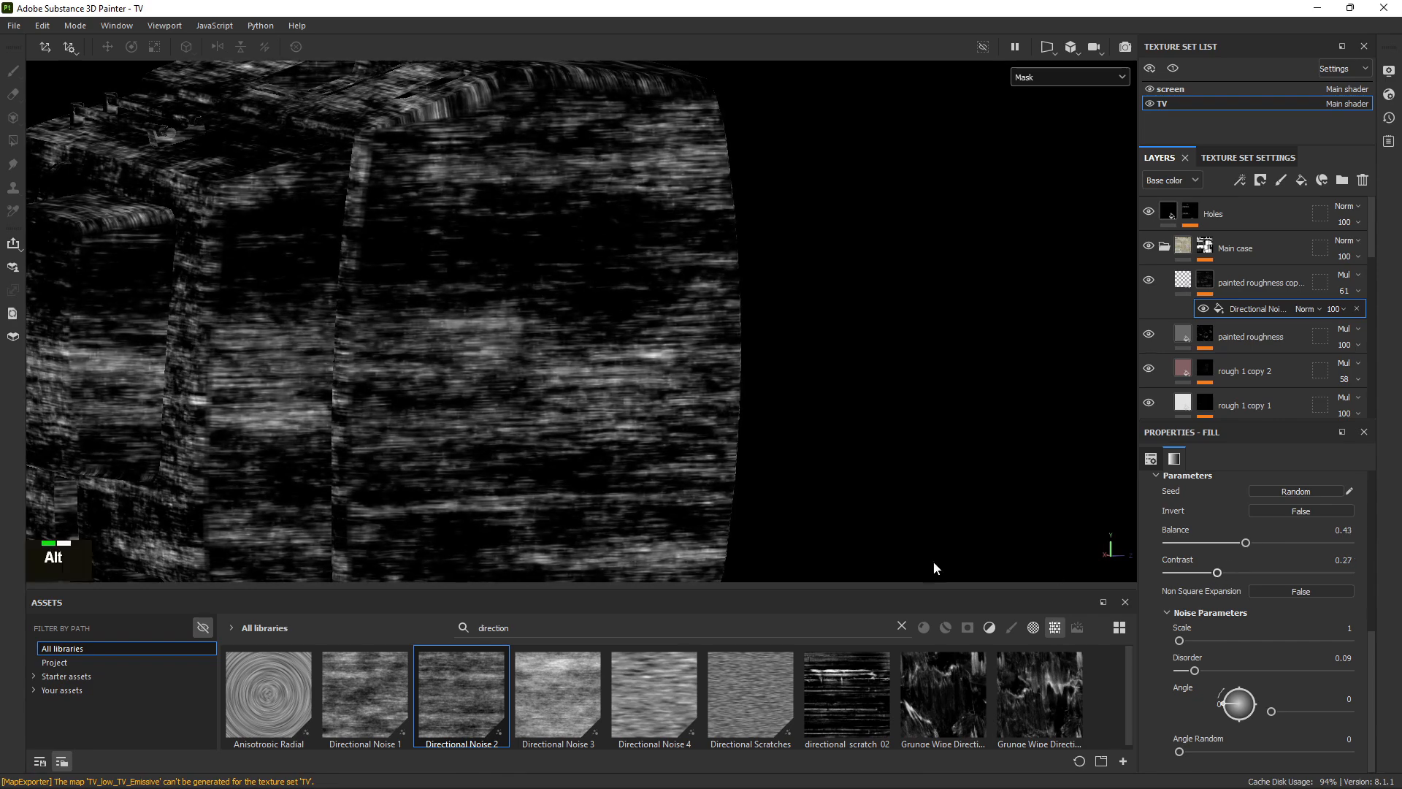
Examine the adjusted noise around the case in the mask view and in the roughness channel.
{"action": "left_click_drag", "start_coordinate": [932, 567], "coordinate": [658, 511], "text": "alt"}
{"action": "middle_click_drag", "start_coordinate": [657, 512], "coordinate": [705, 393], "text": "alt"}
{"action": "left_click_drag", "start_coordinate": [704, 393], "coordinate": [883, 337], "text": "alt"}
{"action": "middle_click_drag", "start_coordinate": [881, 337], "coordinate": [737, 345], "text": "alt"}
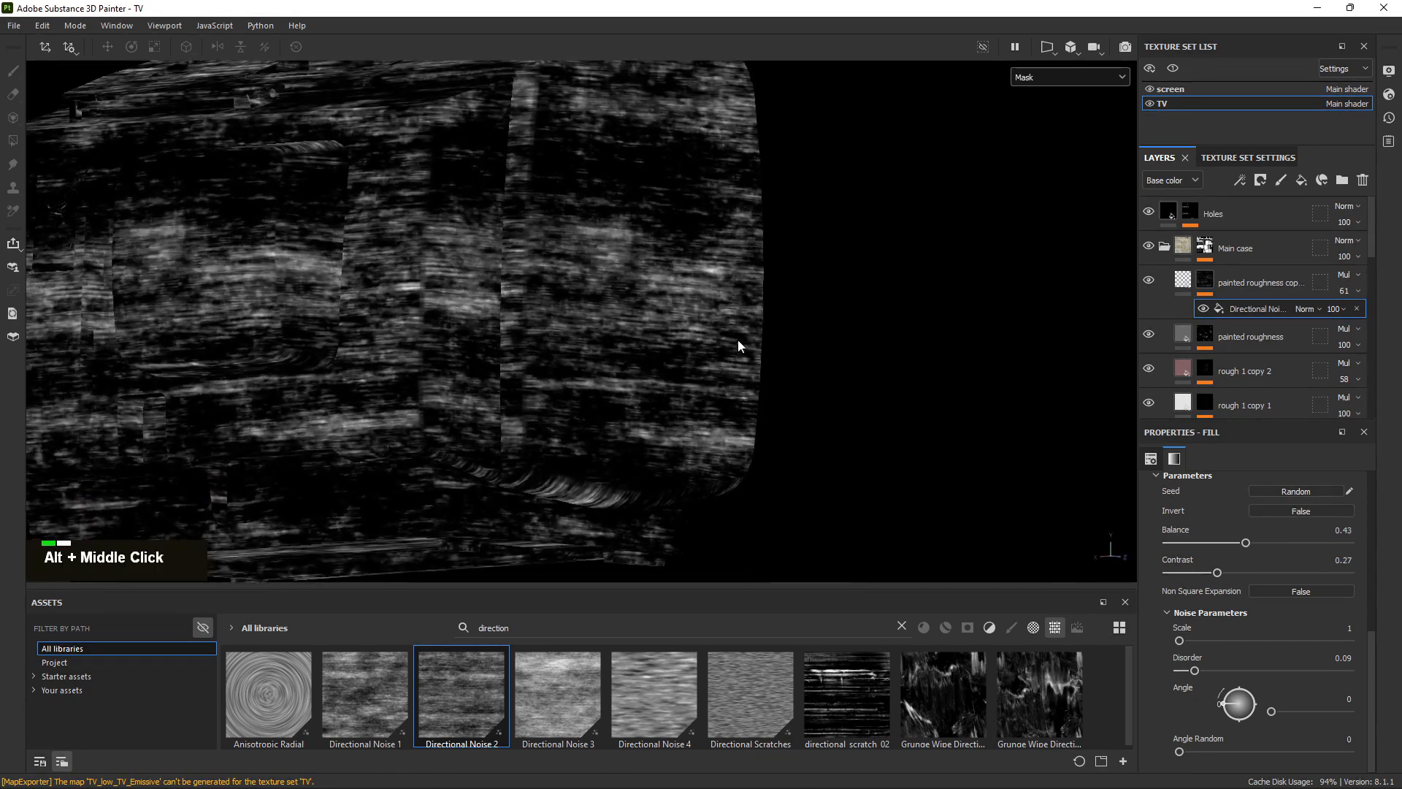
{"action": "left_click", "coordinate": [1037, 79]}
{"action": "left_click", "coordinate": [1059, 170]}
{"action": "right_click_drag", "start_coordinate": [683, 292], "coordinate": [711, 285], "text": "alt"}
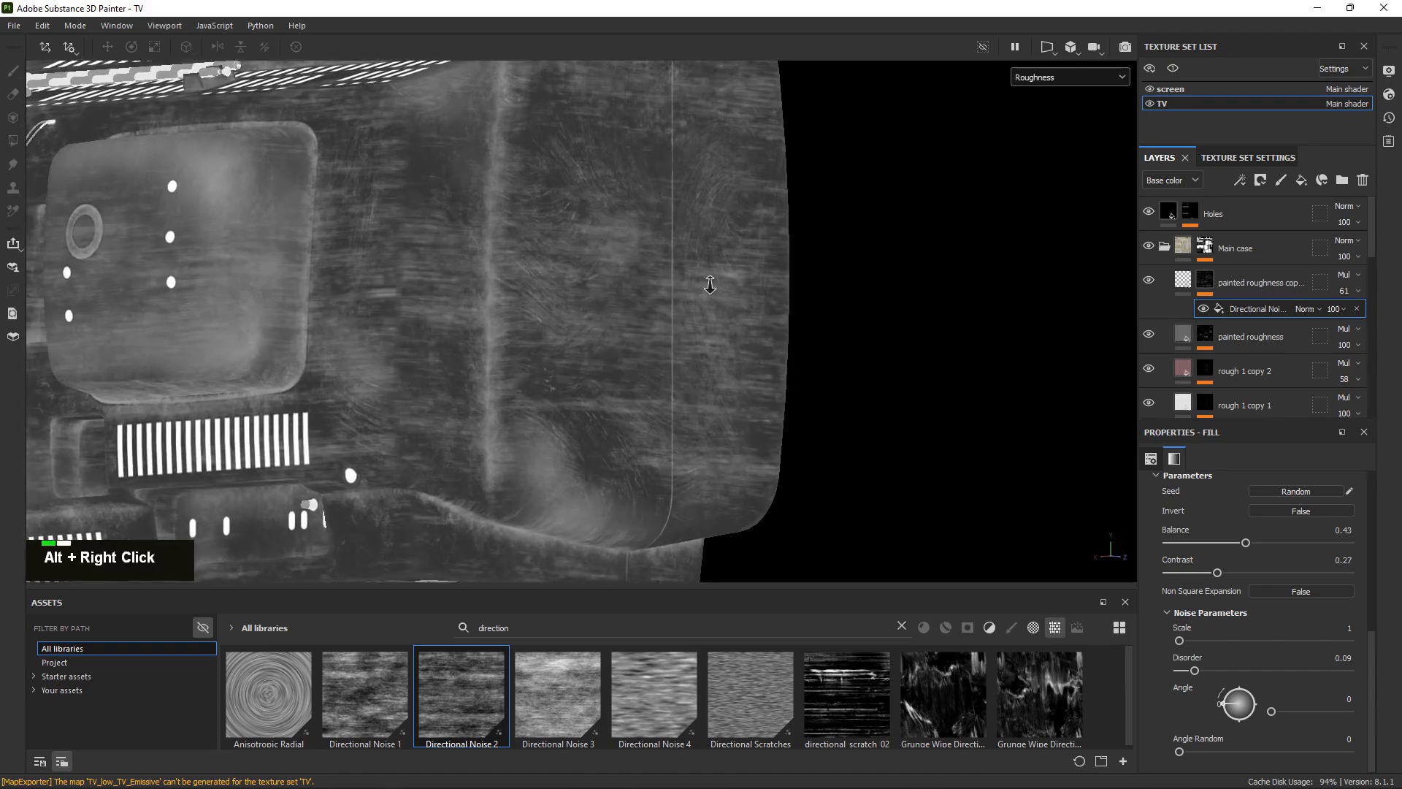
{"action": "left_click_drag", "start_coordinate": [710, 285], "coordinate": [460, 329], "text": "alt"}
{"action": "left_click_drag", "start_coordinate": [658, 266], "coordinate": [510, 401], "text": "alt"}
{"action": "middle_click_drag", "start_coordinate": [680, 248], "coordinate": [628, 350], "text": "alt"}
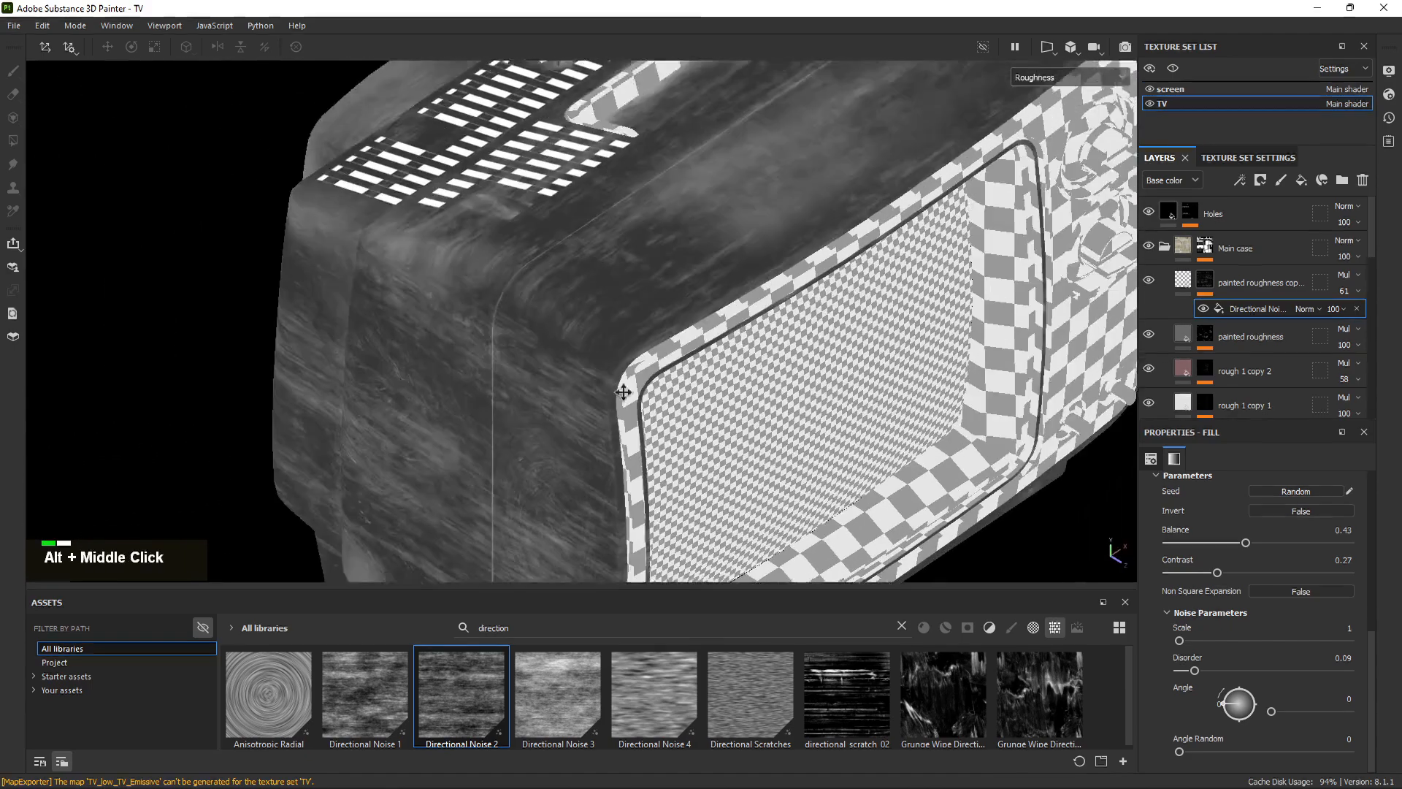
{"action": "left_click_drag", "start_coordinate": [628, 321], "coordinate": [530, 416], "text": "alt"}
{"action": "middle_click_drag", "start_coordinate": [766, 328], "coordinate": [550, 397], "text": "alt"}
{"action": "right_click_drag", "start_coordinate": [672, 351], "coordinate": [802, 357], "text": "alt"}
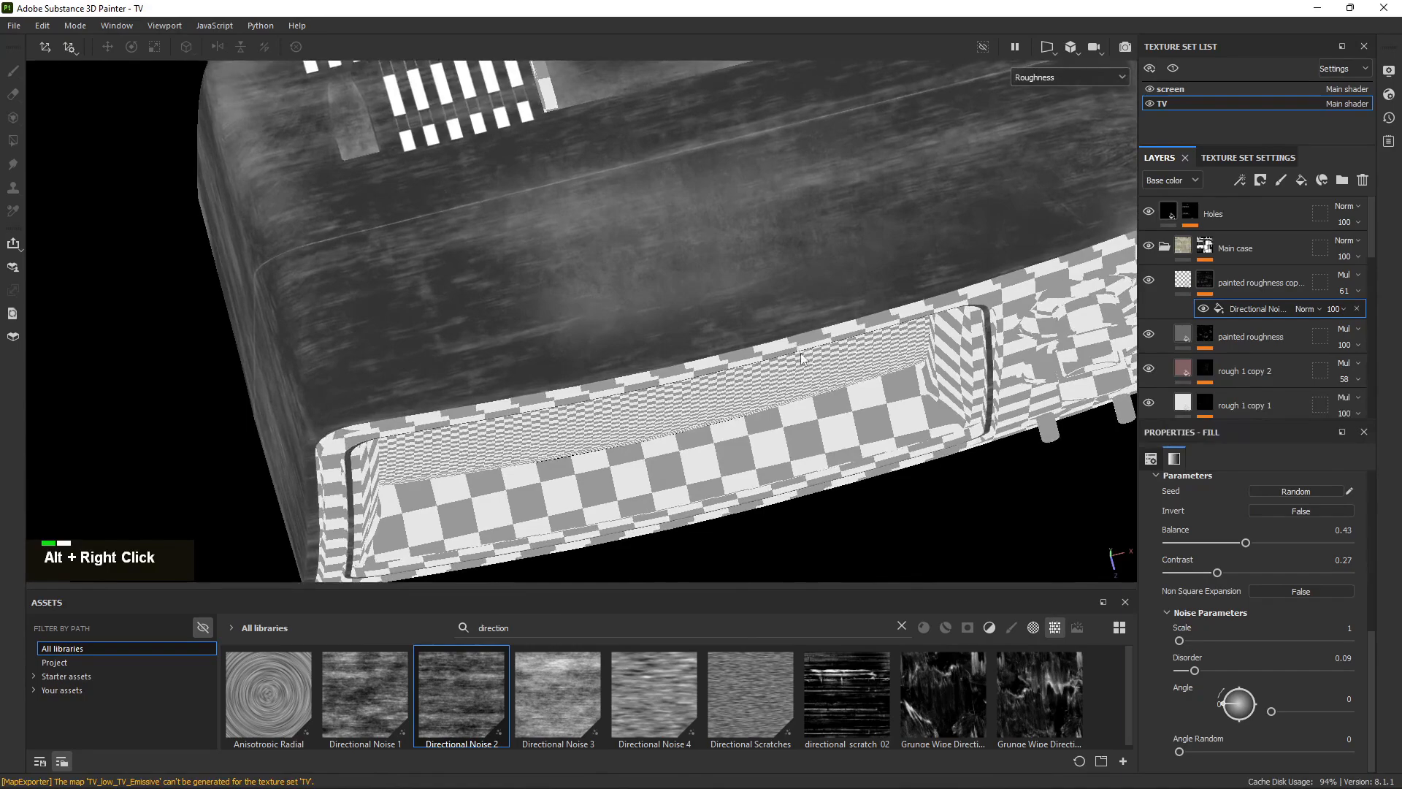
{"action": "middle_click_drag", "start_coordinate": [822, 340], "coordinate": [624, 415], "text": "alt"}
{"action": "left_click_drag", "start_coordinate": [623, 415], "coordinate": [543, 192], "text": "alt"}
Switch to the full material view and examine the case's side under rotated lighting for the directional roughness streaks.
{"action": "key", "text": "m"}
{"action": "middle_click_drag", "start_coordinate": [862, 496], "coordinate": [746, 314], "text": "alt"}
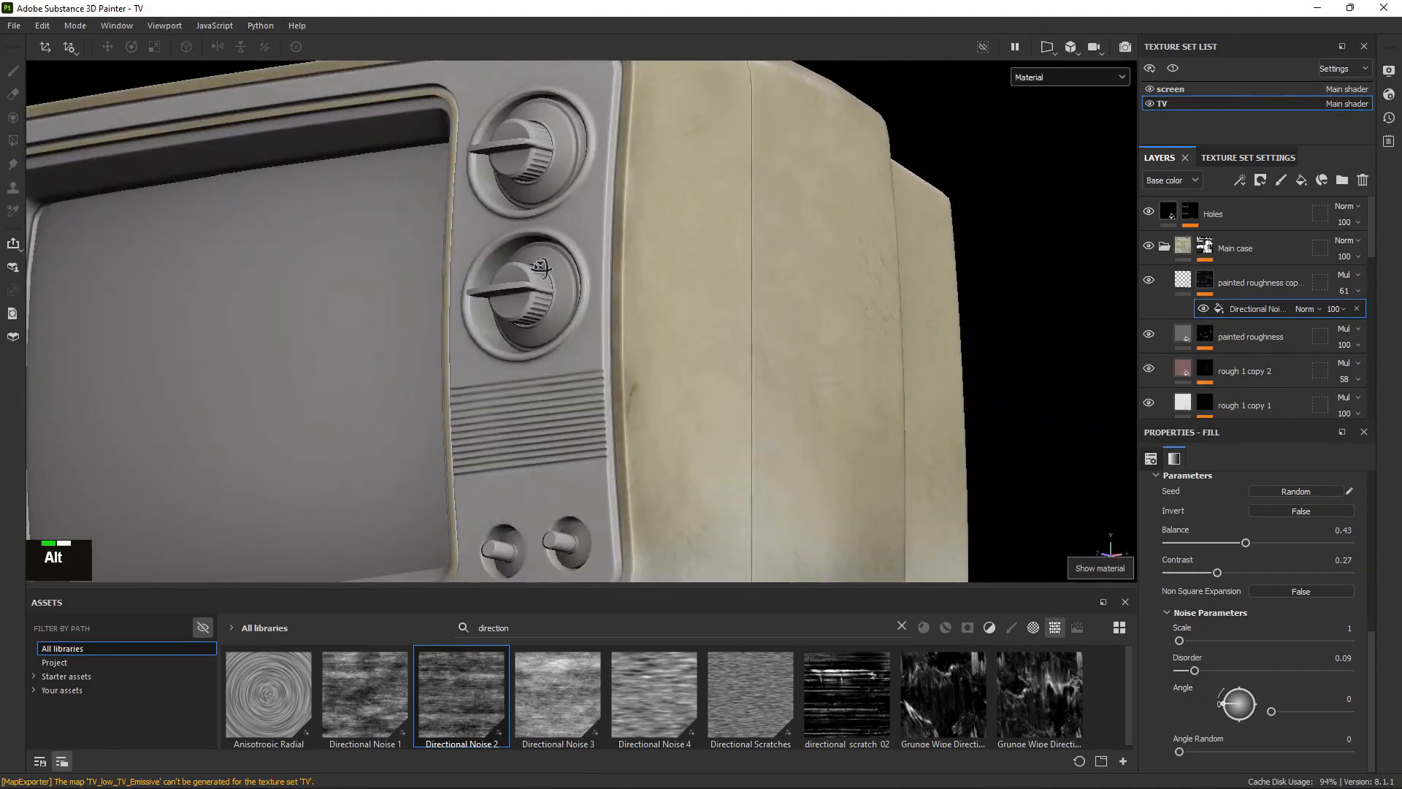
{"action": "left_click_drag", "start_coordinate": [542, 269], "coordinate": [409, 292], "text": "alt"}
{"action": "middle_click_drag", "start_coordinate": [830, 332], "coordinate": [808, 331], "text": "alt"}
{"action": "left_click_drag", "start_coordinate": [807, 332], "coordinate": [616, 363], "text": "alt"}
{"action": "right_click_drag", "start_coordinate": [616, 363], "coordinate": [672, 338], "text": "shift"}
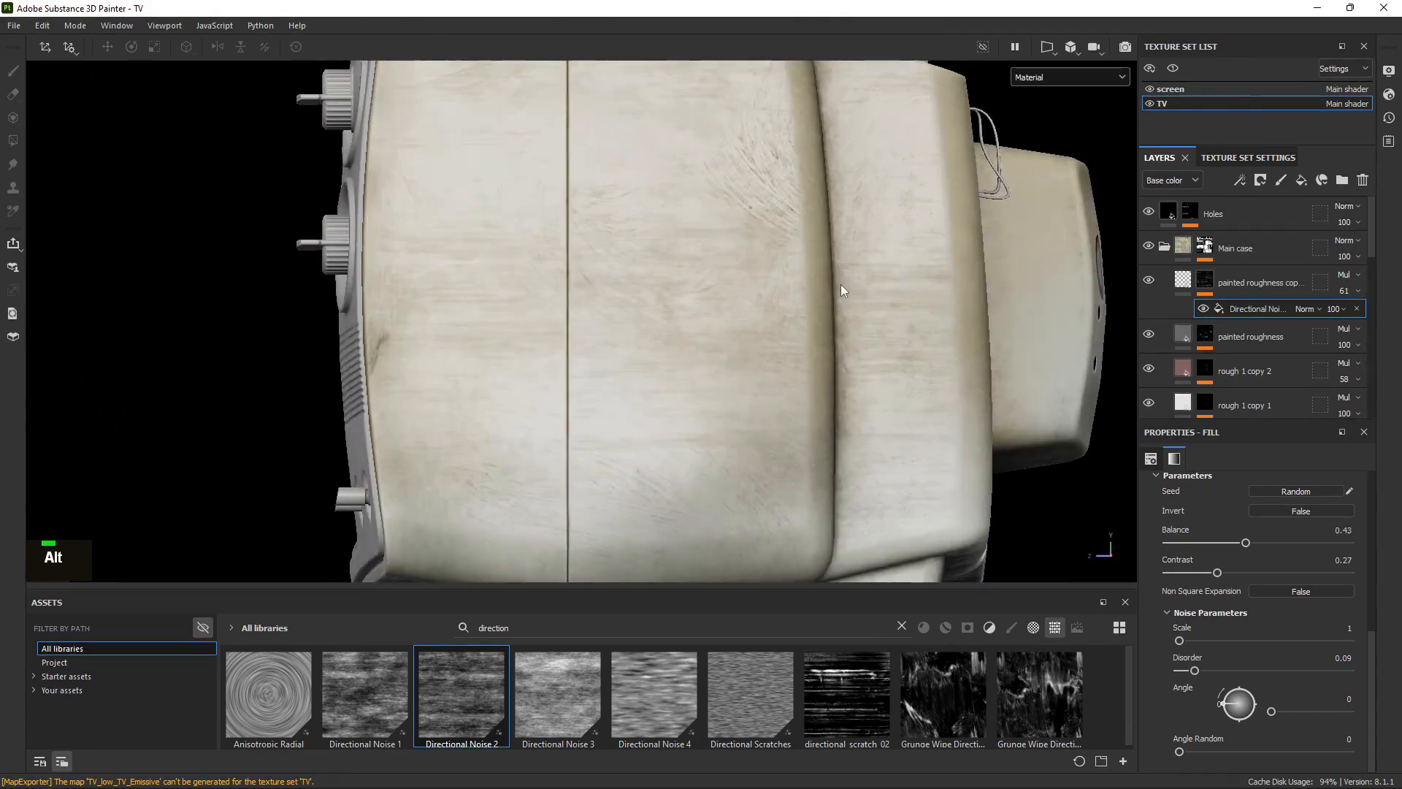
{"action": "right_click_drag", "start_coordinate": [904, 314], "coordinate": [892, 309], "text": "alt"}
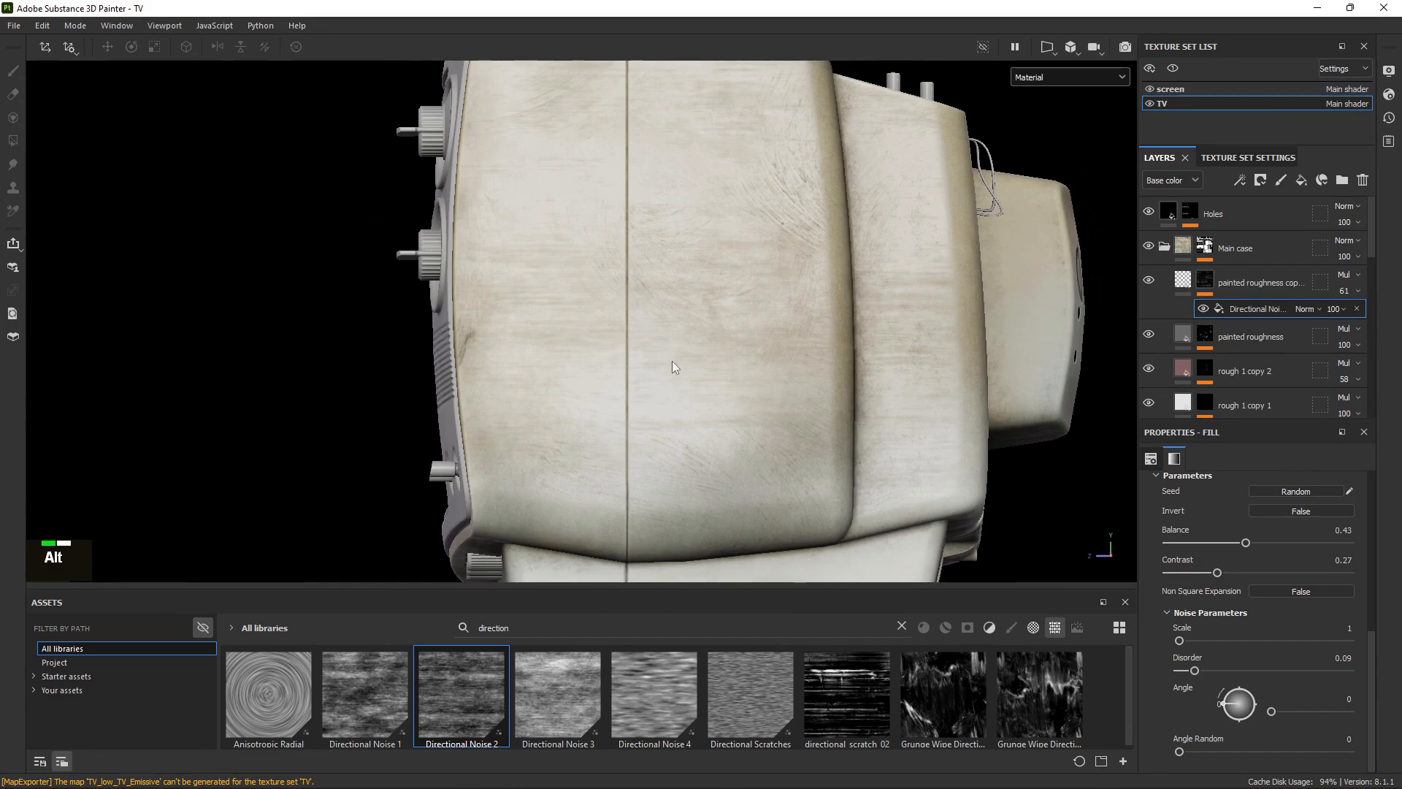
{"action": "left_click_drag", "start_coordinate": [667, 366], "coordinate": [720, 448], "text": "alt"}
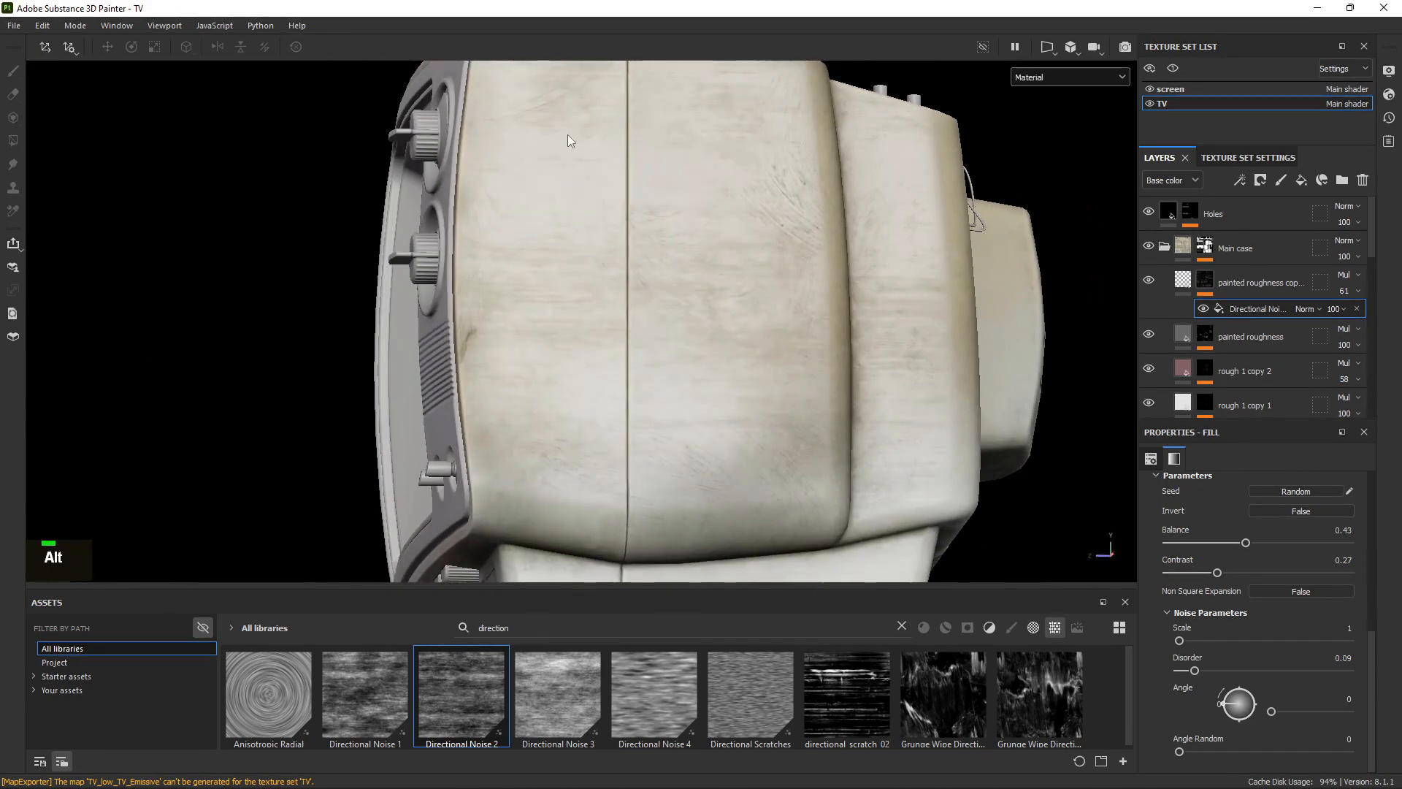
{"action": "scroll", "coordinate": [610, 173], "scroll_direction": "down", "scroll_amount": 5}
{"action": "middle_click_drag", "start_coordinate": [633, 207], "coordinate": [574, 358], "text": "alt"}
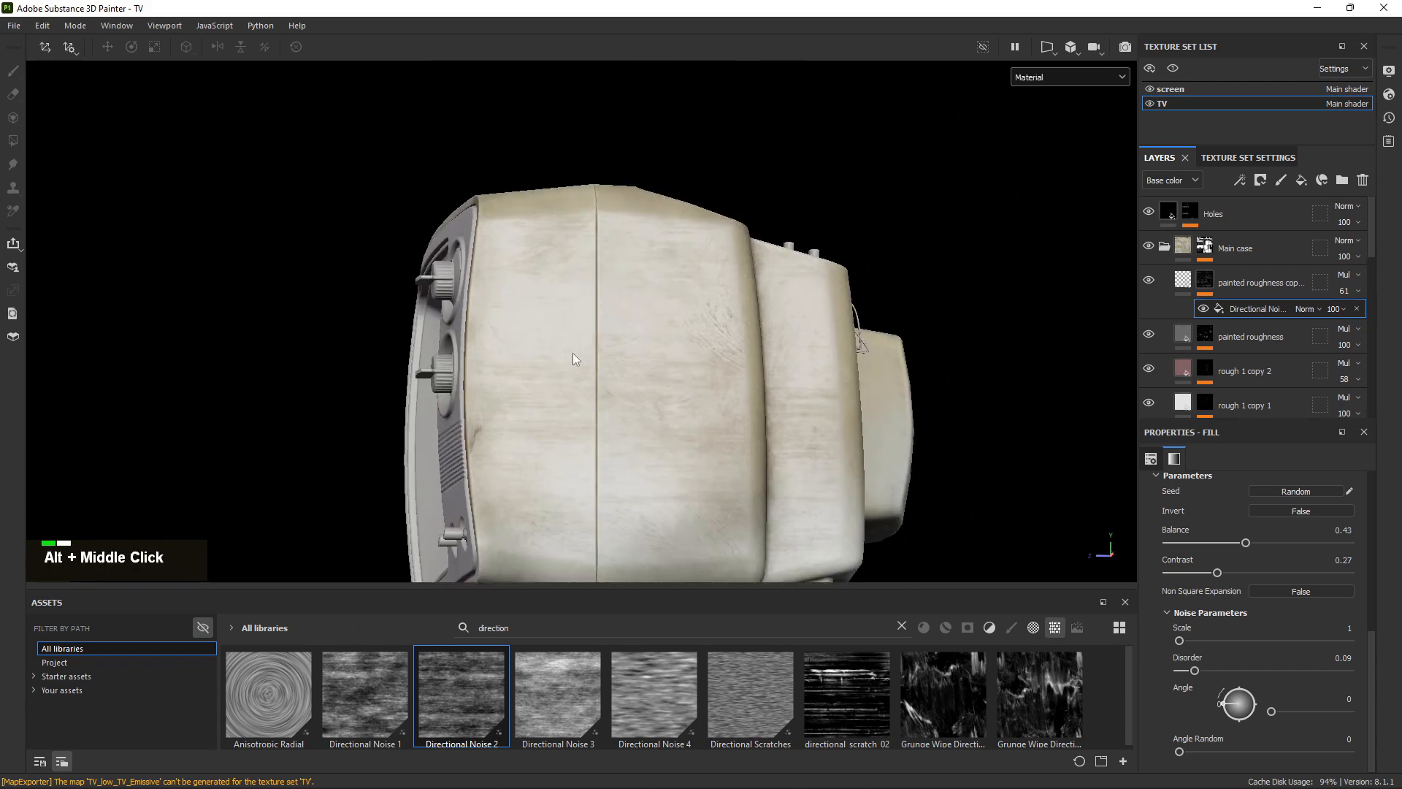
Isolate the copied roughness layer's mask on the case and review the directional noise fill's settings.
{"action": "left_click", "coordinate": [1211, 285], "text": "alt"}
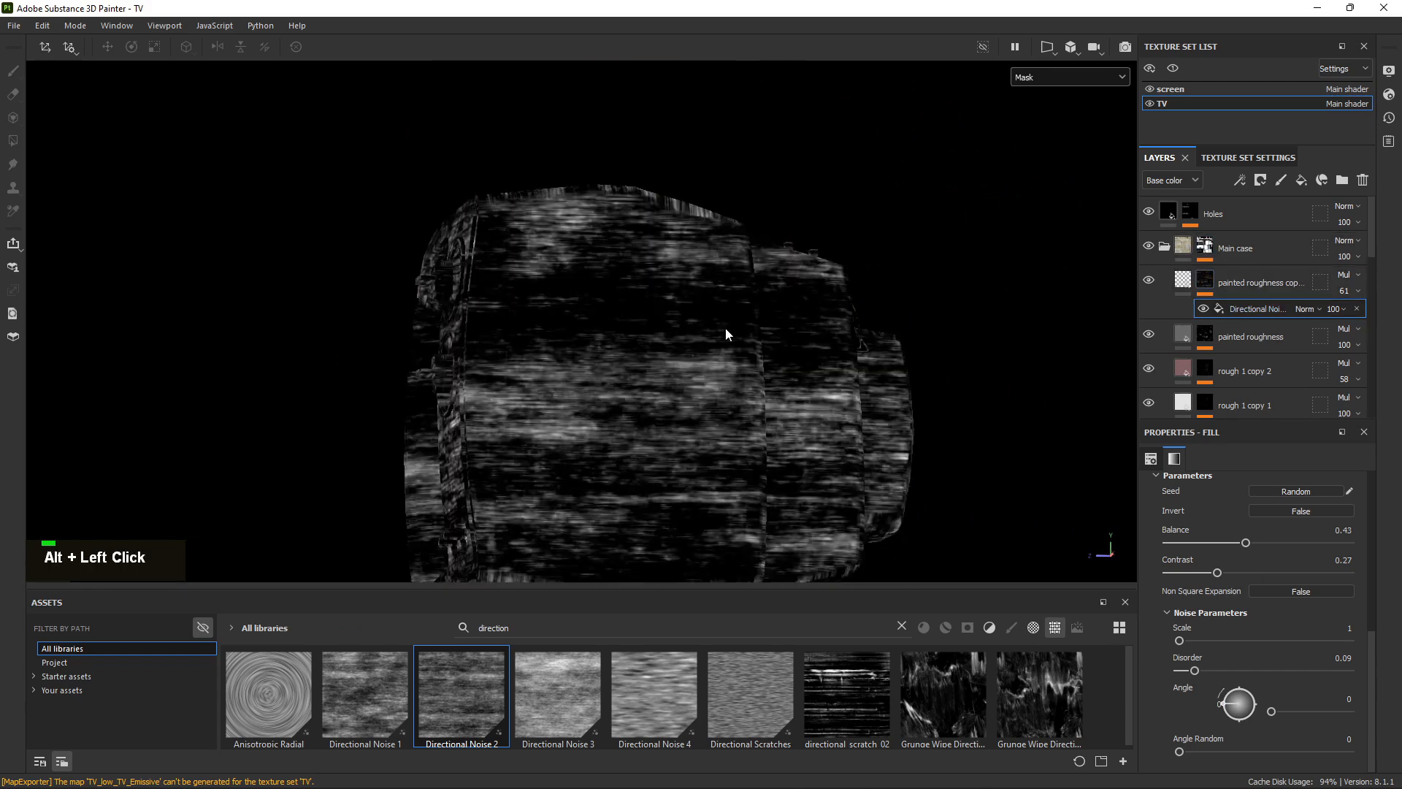
{"action": "middle_click", "coordinate": [632, 212], "text": "alt"}
{"action": "right_click_drag", "start_coordinate": [633, 212], "coordinate": [537, 232], "text": "alt"}
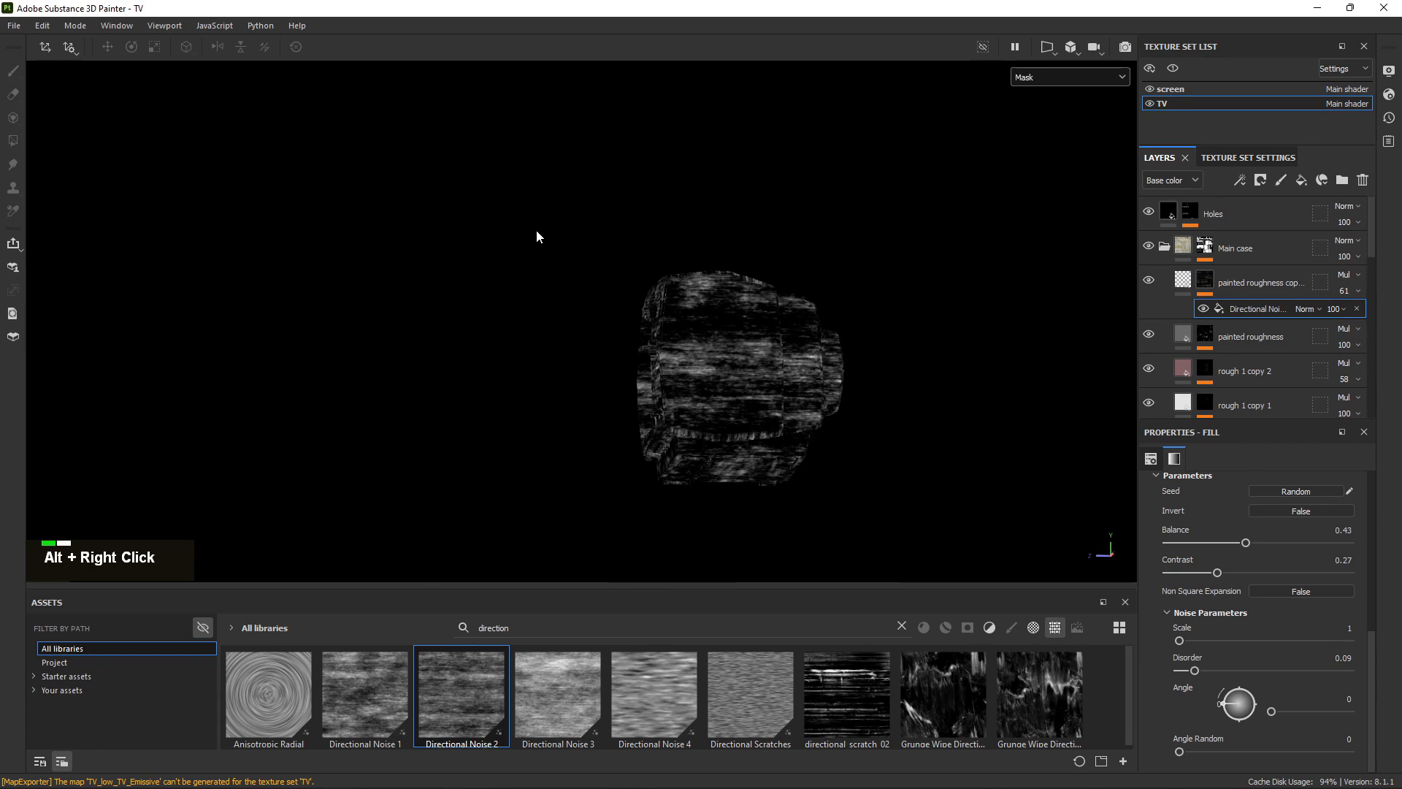
{"action": "scroll", "coordinate": [1264, 526], "scroll_direction": "down", "scroll_amount": 1}
{"action": "scroll", "coordinate": [1285, 660], "scroll_direction": "up", "scroll_amount": 3}
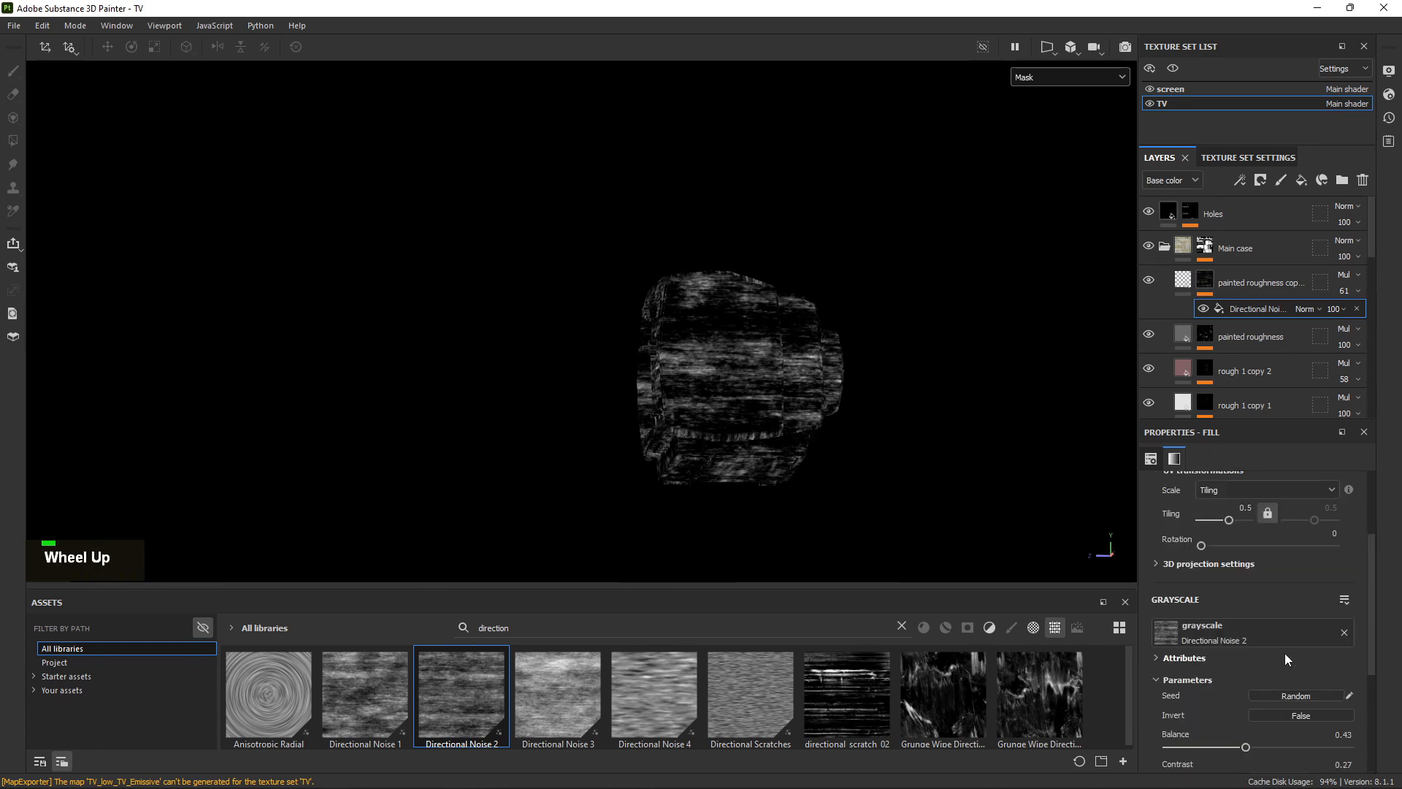
{"action": "scroll", "coordinate": [1281, 615], "scroll_direction": "up", "scroll_amount": 3}
{"action": "scroll", "coordinate": [1281, 615], "scroll_direction": "down", "scroll_amount": 6}
Rotate the noise fill's tri-planar projection a quarter turn so the streaks run vertically down the case's side.
{"action": "right_click_drag", "start_coordinate": [876, 343], "coordinate": [629, 260], "text": "alt"}
{"action": "key", "text": "q"}
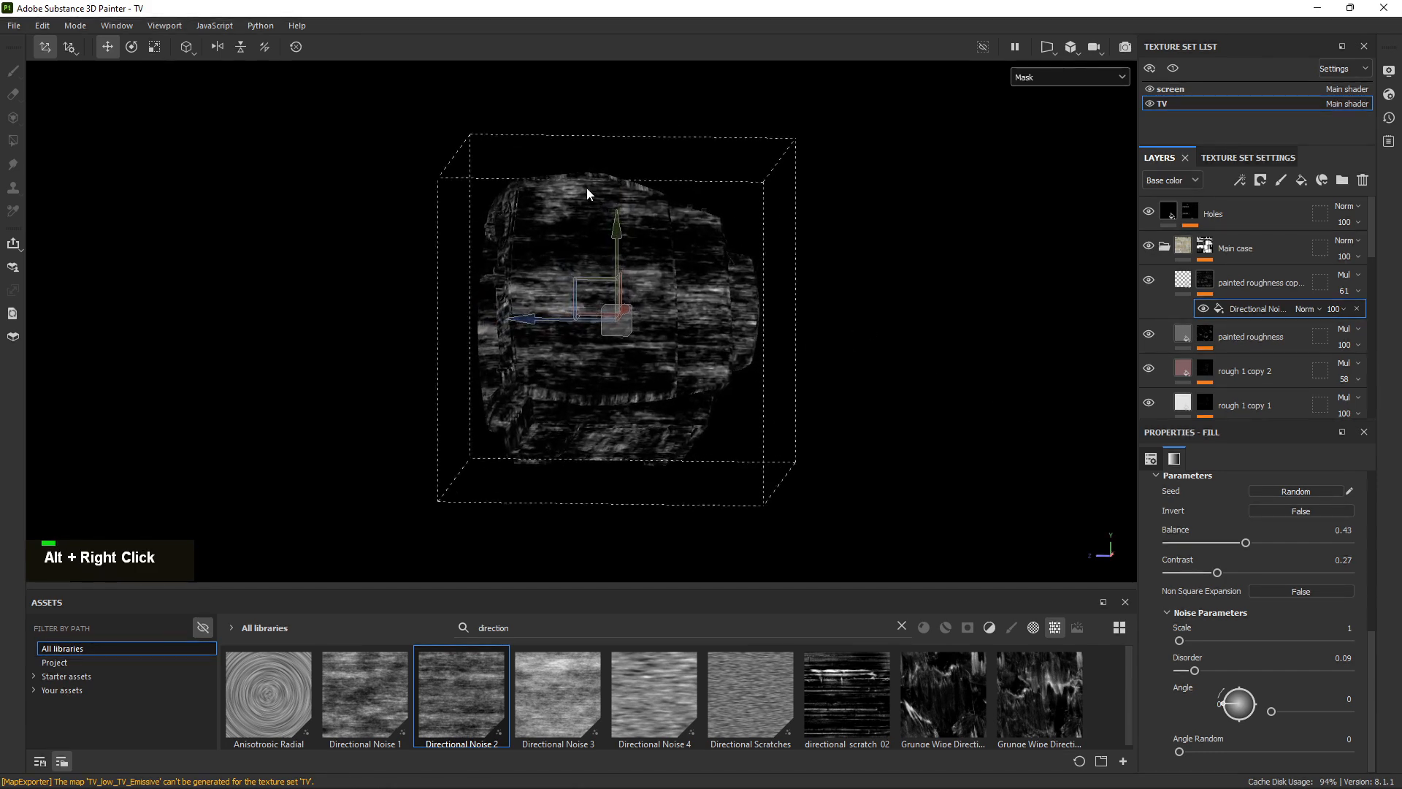
{"action": "right_click_drag", "start_coordinate": [588, 194], "coordinate": [1017, 348], "text": "alt"}
{"action": "key", "text": "e"}
{"action": "left_click_drag", "start_coordinate": [848, 265], "coordinate": [703, 279], "text": "alt"}
{"action": "key", "text": "ctrl+z"}
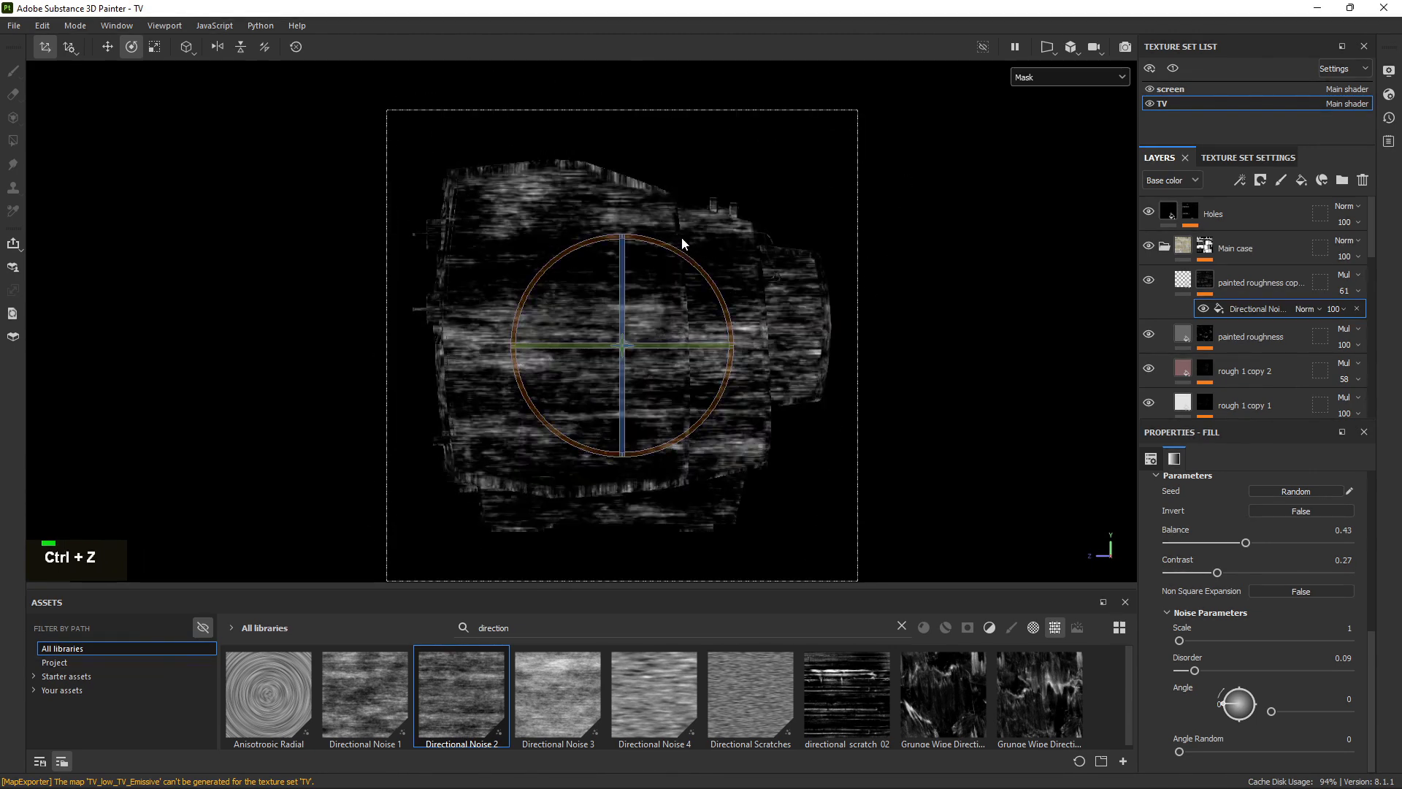
{"action": "left_click_drag", "start_coordinate": [653, 236], "coordinate": [718, 322], "text": "ctrl"}
{"action": "key", "text": "ctrl+z"}
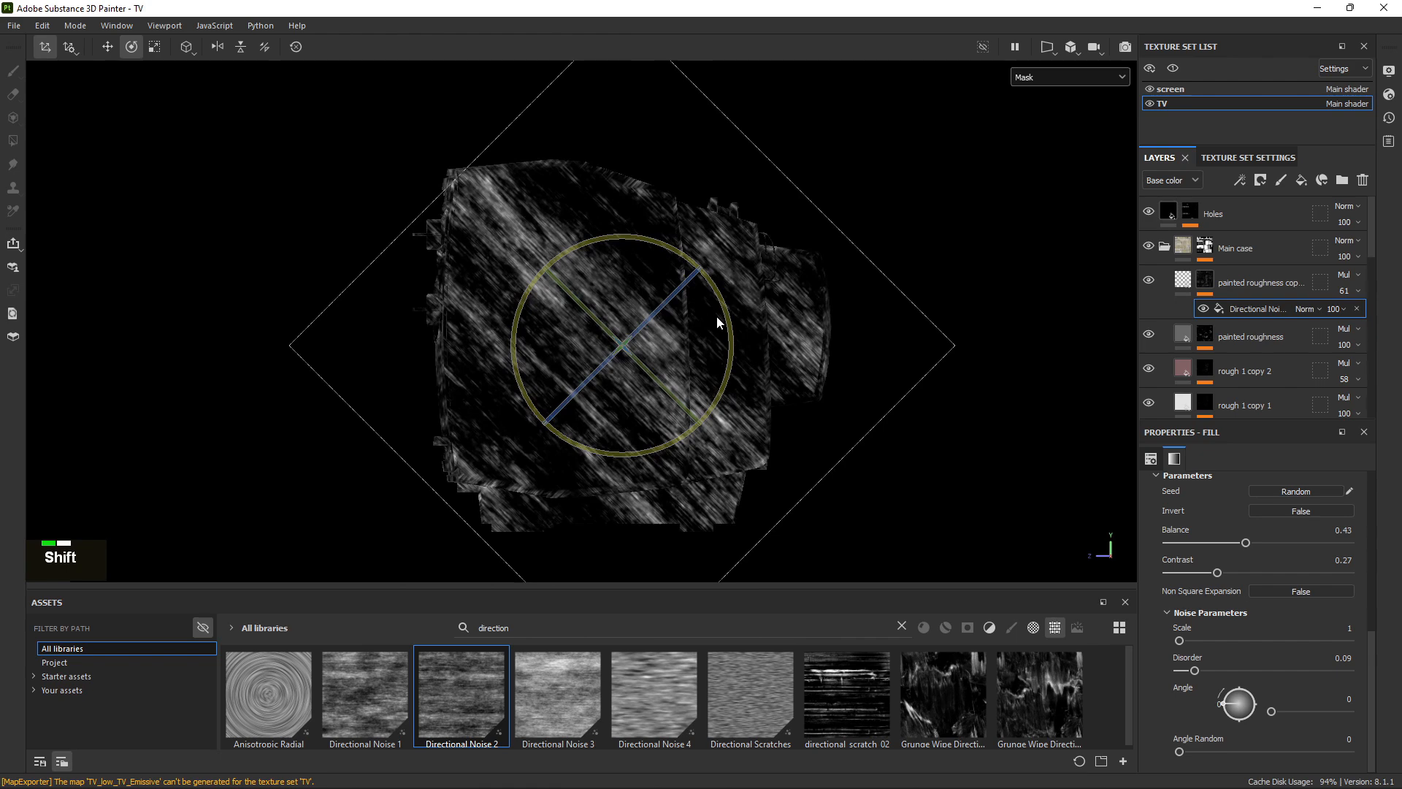
{"action": "left_click_drag", "start_coordinate": [728, 405], "coordinate": [715, 444], "text": "shift"}
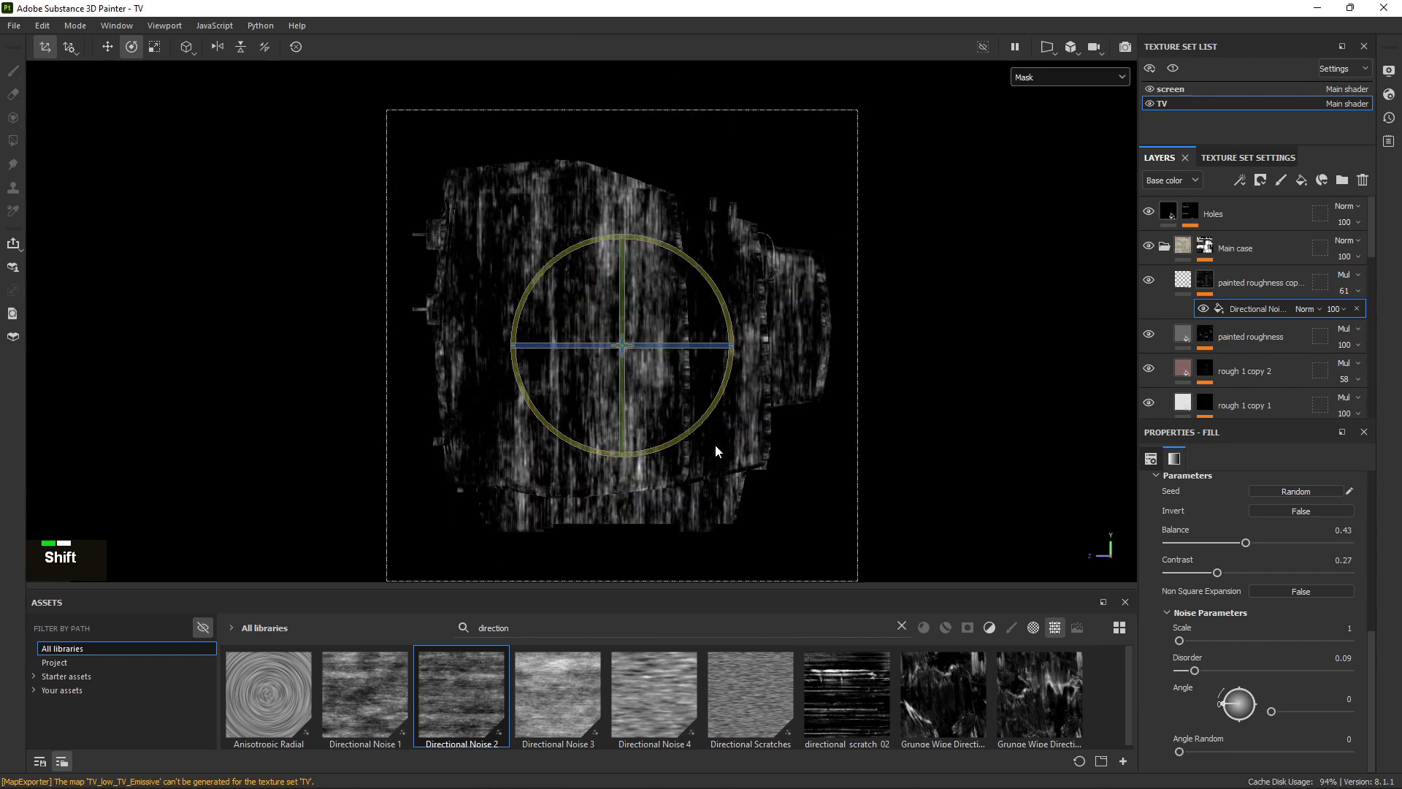
Examine the vertical noise streaks in the mask view across the case's side, top and front corner.
{"action": "right_click_drag", "start_coordinate": [716, 256], "coordinate": [853, 354], "text": "alt"}
{"action": "left_click_drag", "start_coordinate": [852, 354], "coordinate": [791, 350], "text": "alt"}
{"action": "middle_click_drag", "start_coordinate": [673, 375], "coordinate": [700, 268], "text": "alt"}
{"action": "key", "text": "w"}
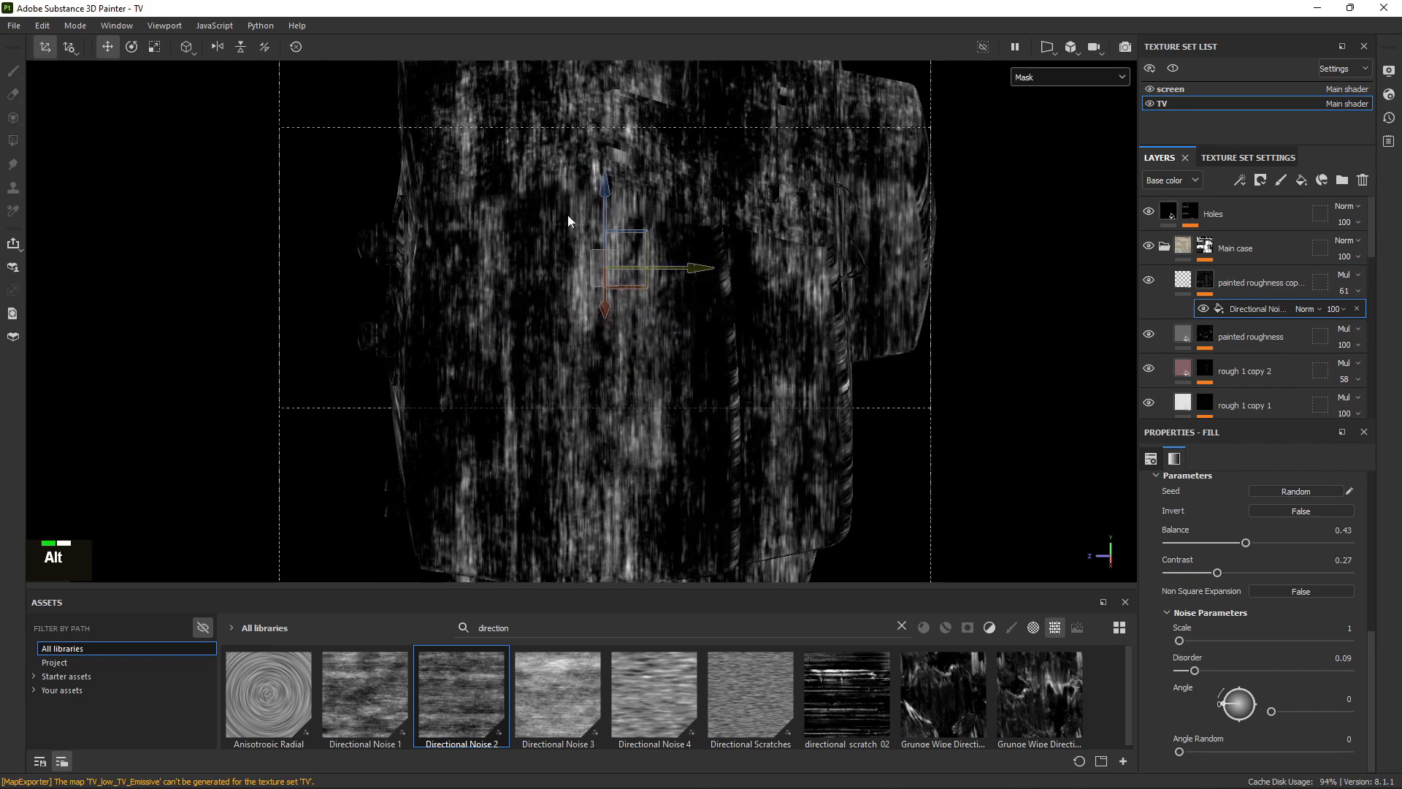
{"action": "left_click_drag", "start_coordinate": [567, 214], "coordinate": [803, 285], "text": "alt"}
{"action": "right_click_drag", "start_coordinate": [803, 285], "coordinate": [928, 393], "text": "alt"}
{"action": "middle_click_drag", "start_coordinate": [927, 393], "coordinate": [594, 297], "text": "alt"}
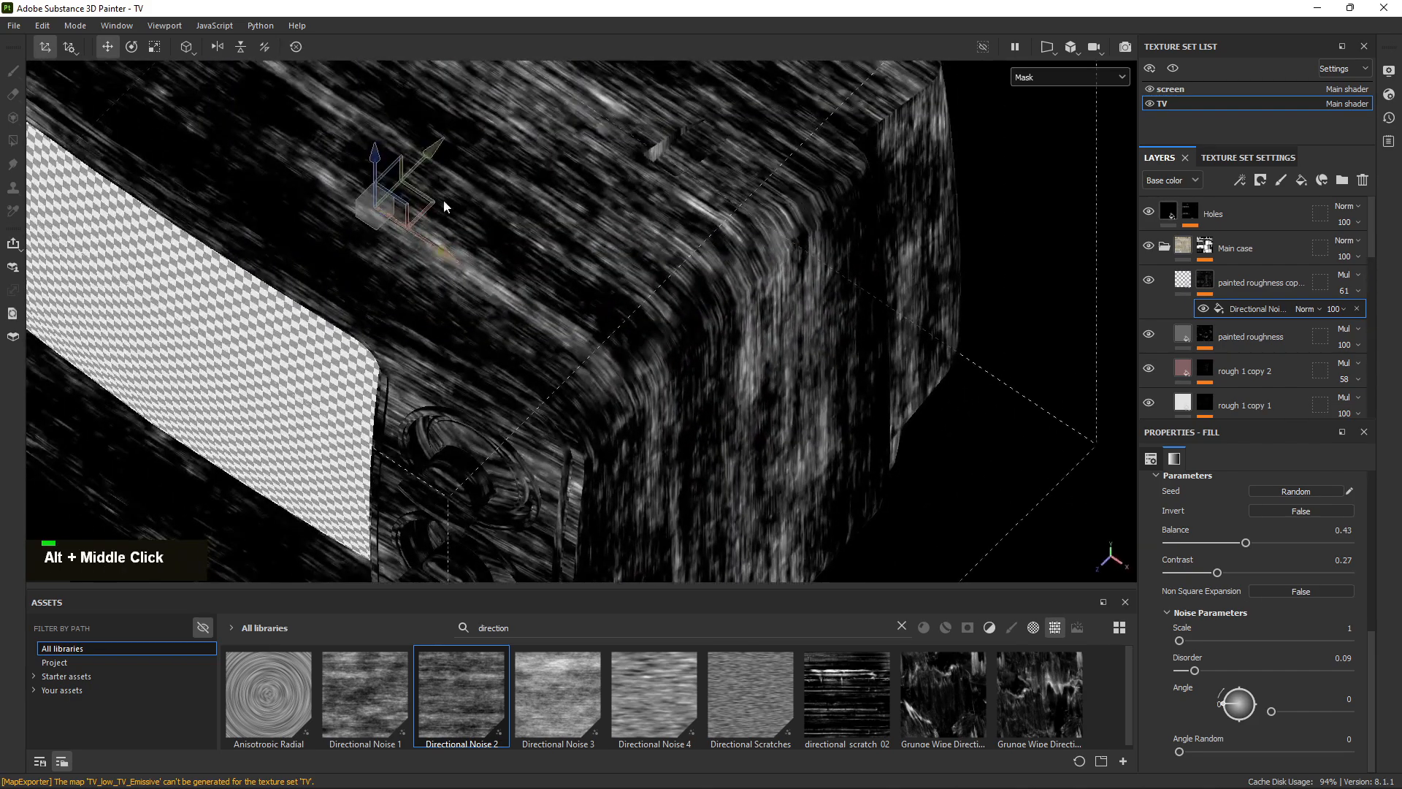
{"action": "left_click_drag", "start_coordinate": [798, 334], "coordinate": [825, 341], "text": "alt"}
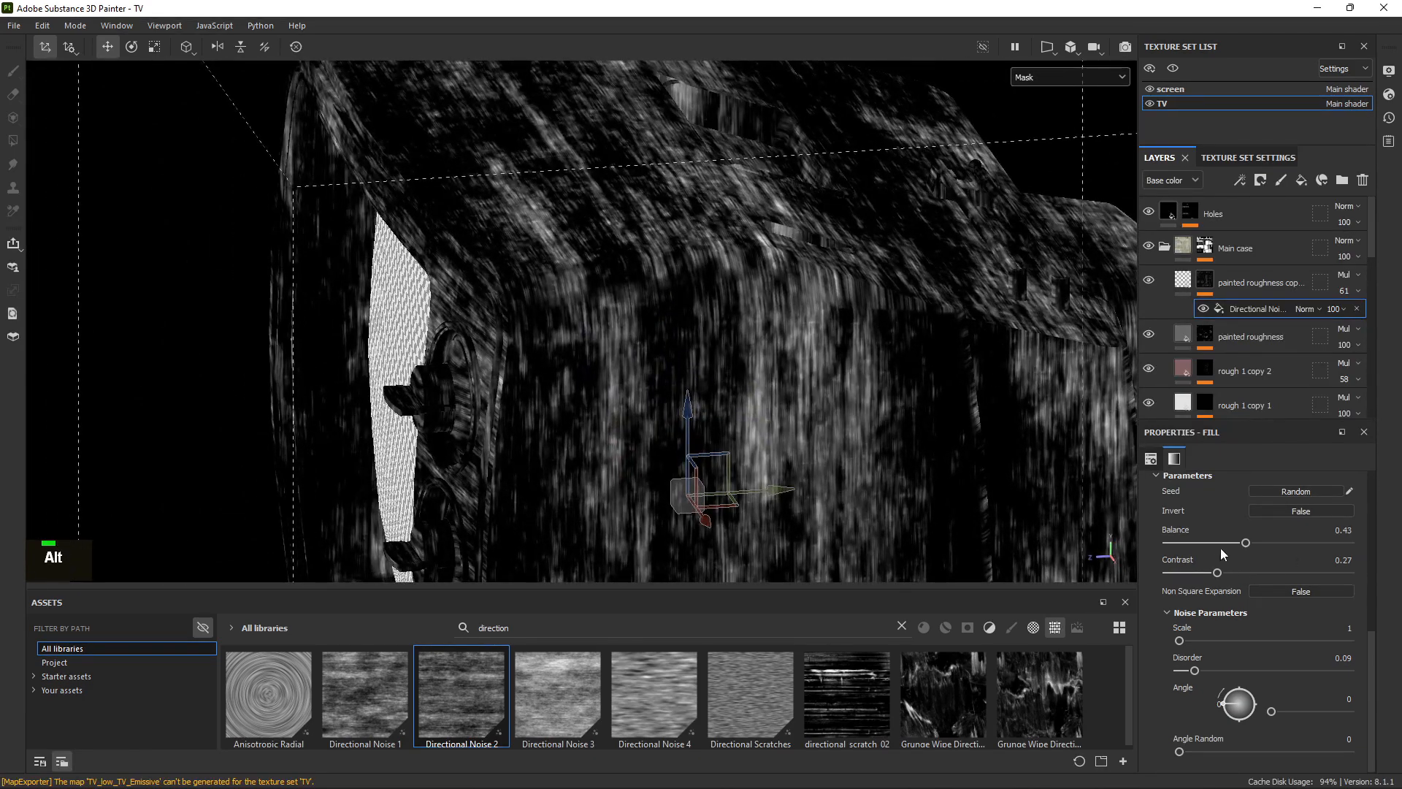
Set the noise fill's tri-planar hardness to 0 and inspect the case's side in the full material view.
{"action": "scroll", "coordinate": [1246, 542], "scroll_direction": "up", "scroll_amount": 5}
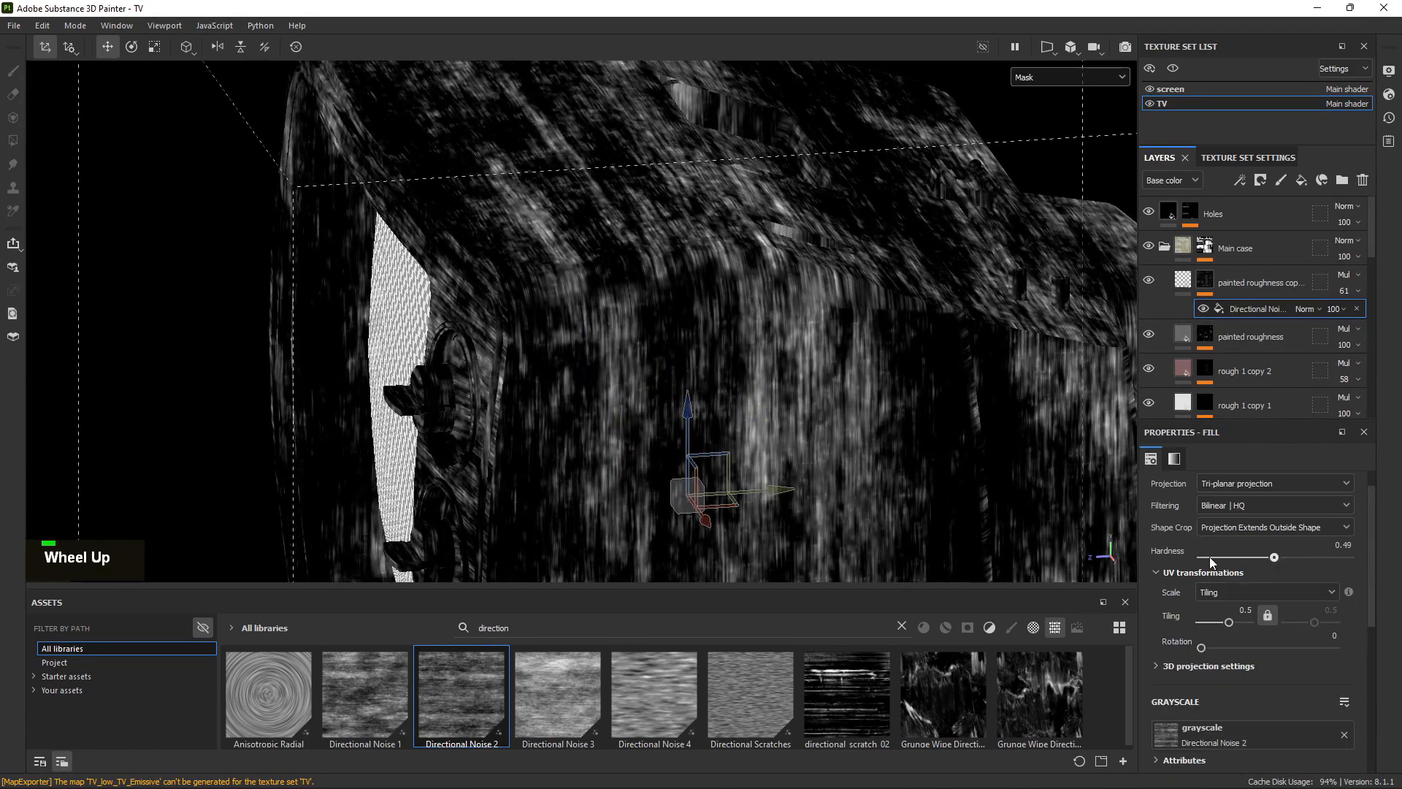
{"action": "key", "text": "m"}
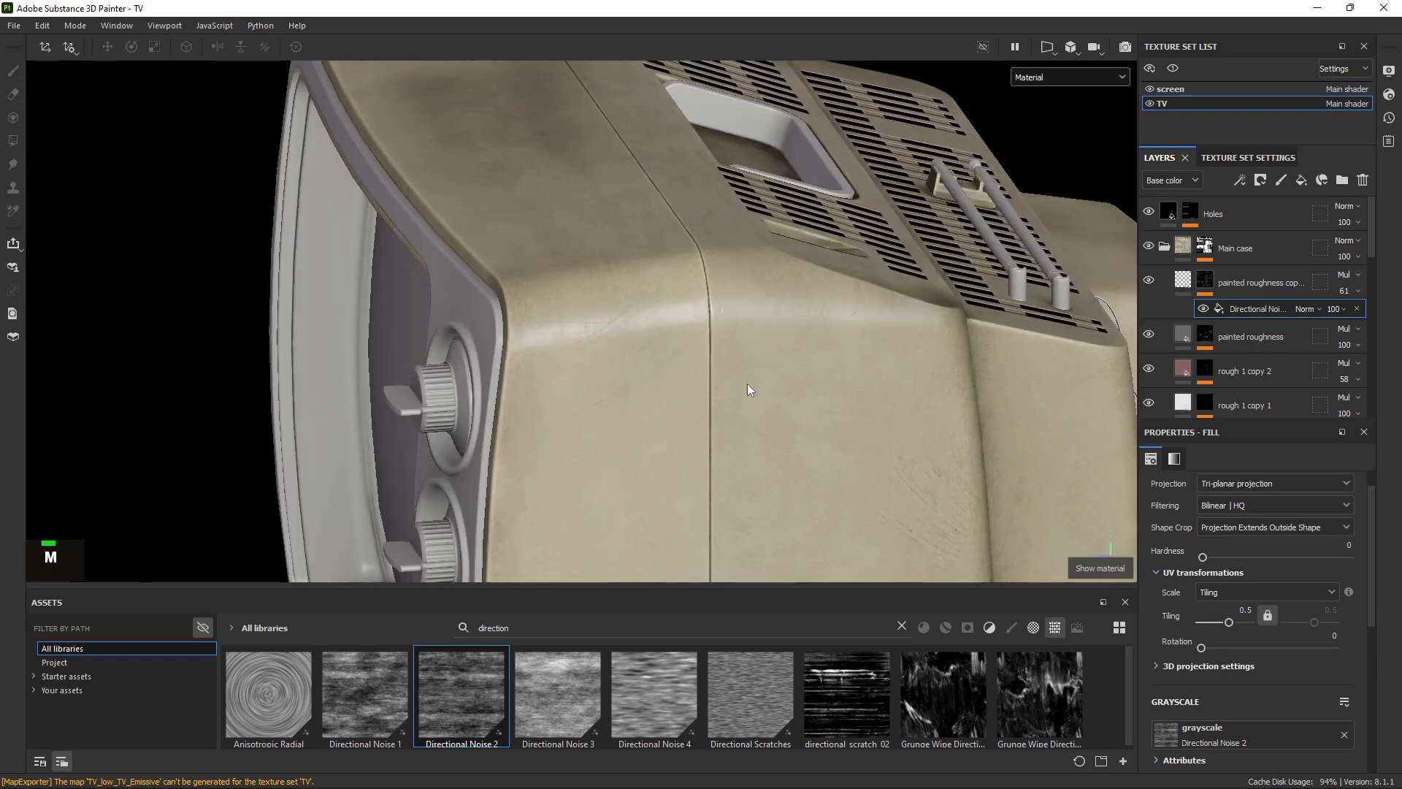
{"action": "left_click_drag", "start_coordinate": [747, 384], "coordinate": [614, 287], "text": "alt"}
{"action": "right_click_drag", "start_coordinate": [614, 288], "coordinate": [720, 282], "text": "alt"}
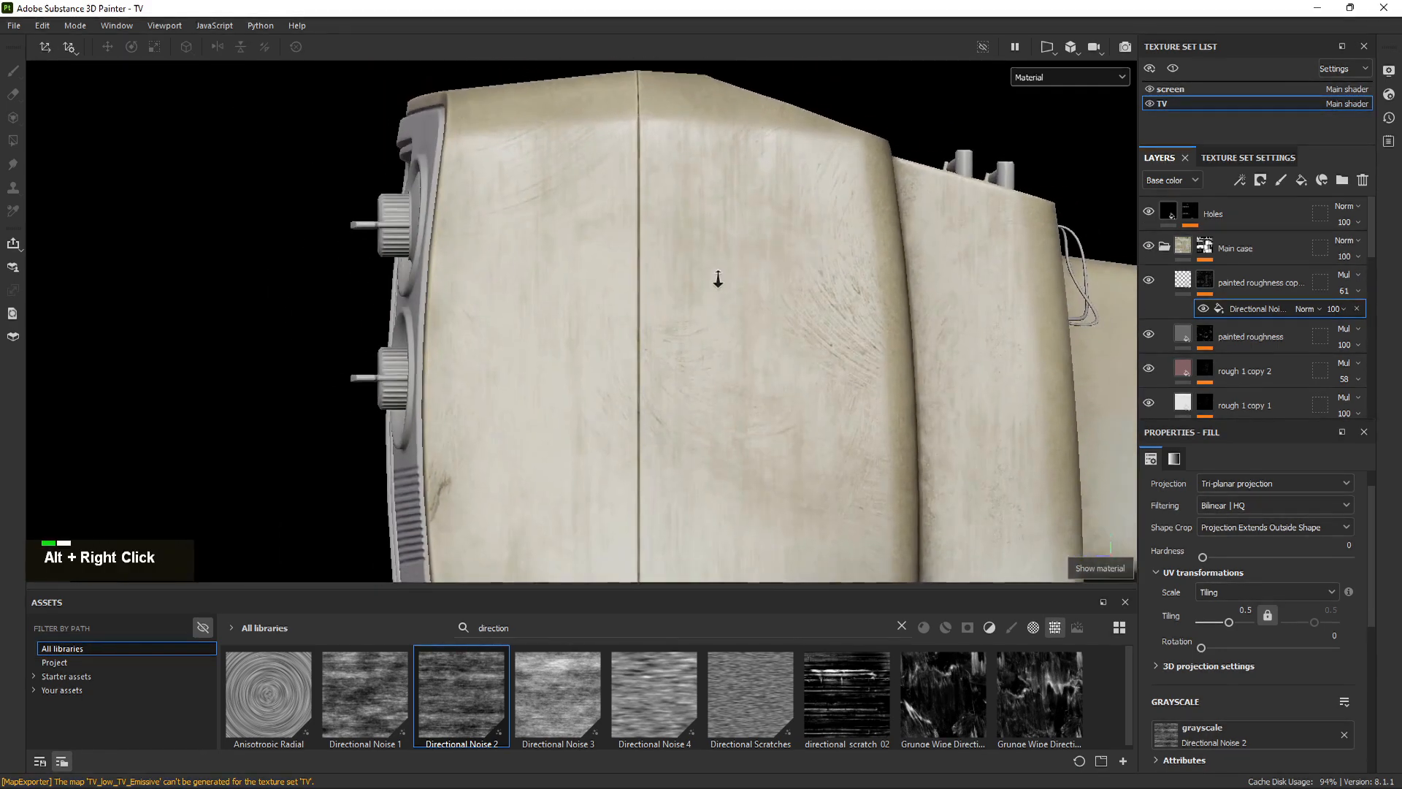
{"action": "middle_click_drag", "start_coordinate": [720, 282], "coordinate": [654, 235], "text": "alt"}
{"action": "left_click_drag", "start_coordinate": [655, 234], "coordinate": [689, 232], "text": "alt"}
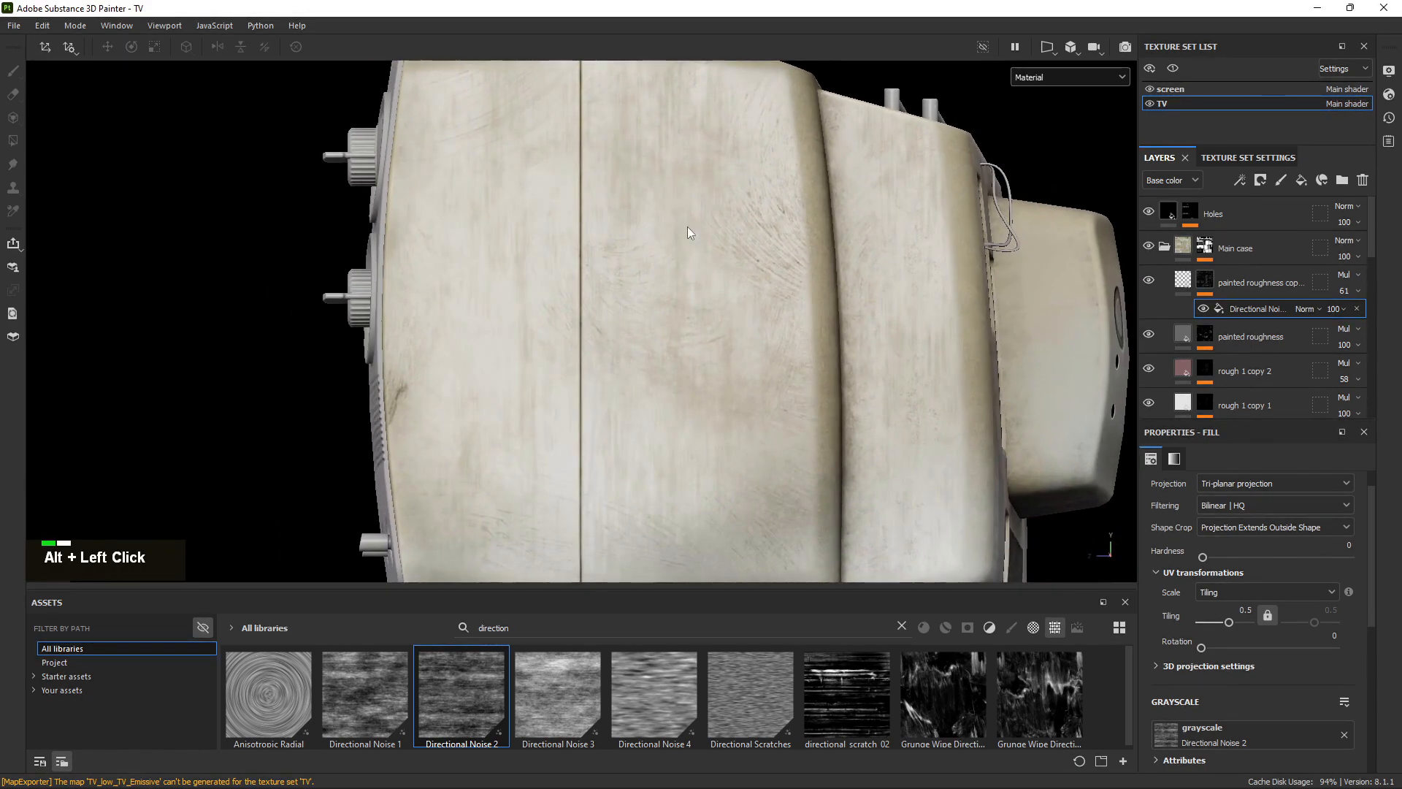
Switch the layer stack to the Roughness channel and set the copied painted roughness layer's opacity to 60.
{"action": "left_click", "coordinate": [1185, 281]}
{"action": "left_click", "coordinate": [1171, 179]}
{"action": "left_click", "coordinate": [1169, 228]}
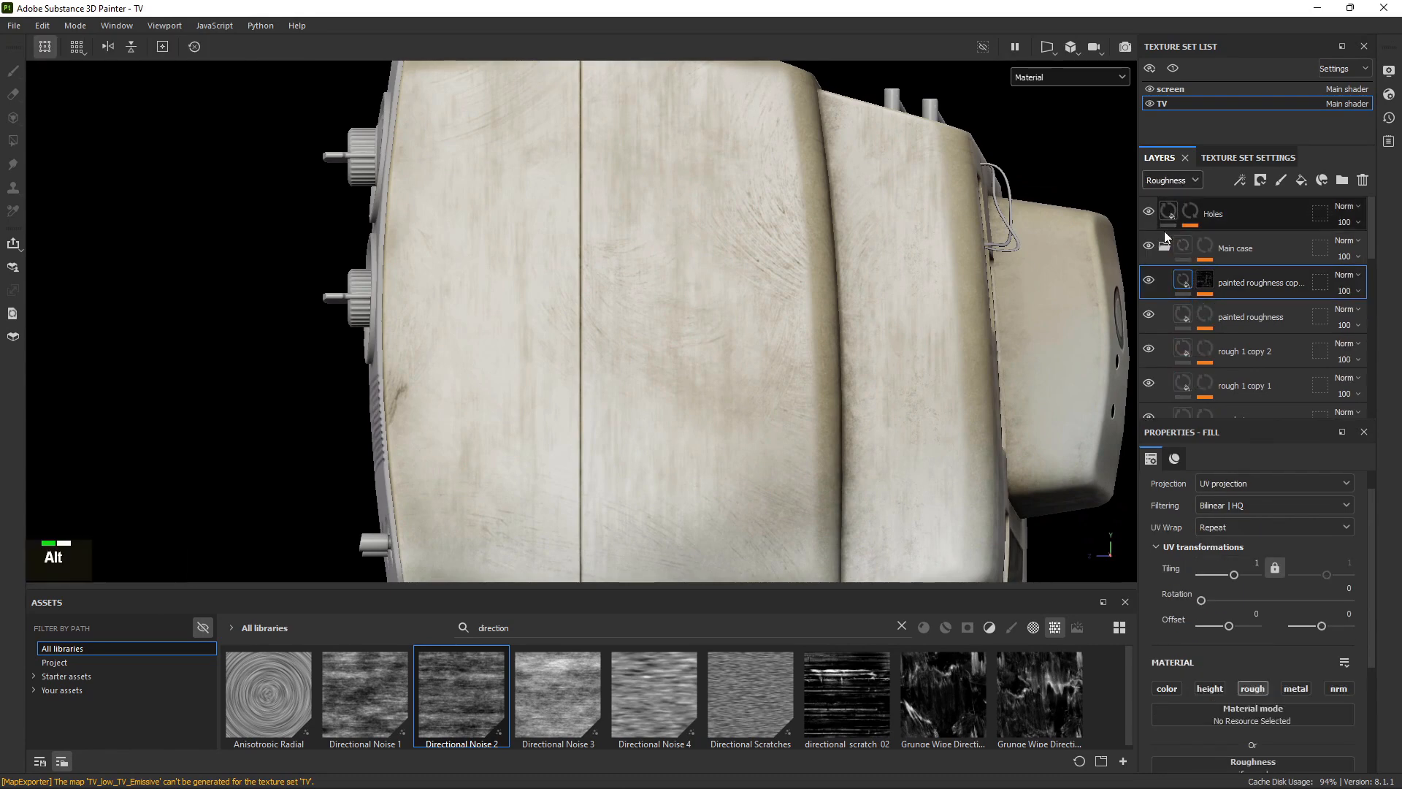
{"action": "right_click_drag", "start_coordinate": [862, 292], "coordinate": [967, 294], "text": "alt"}
{"action": "left_click", "coordinate": [1347, 291]}
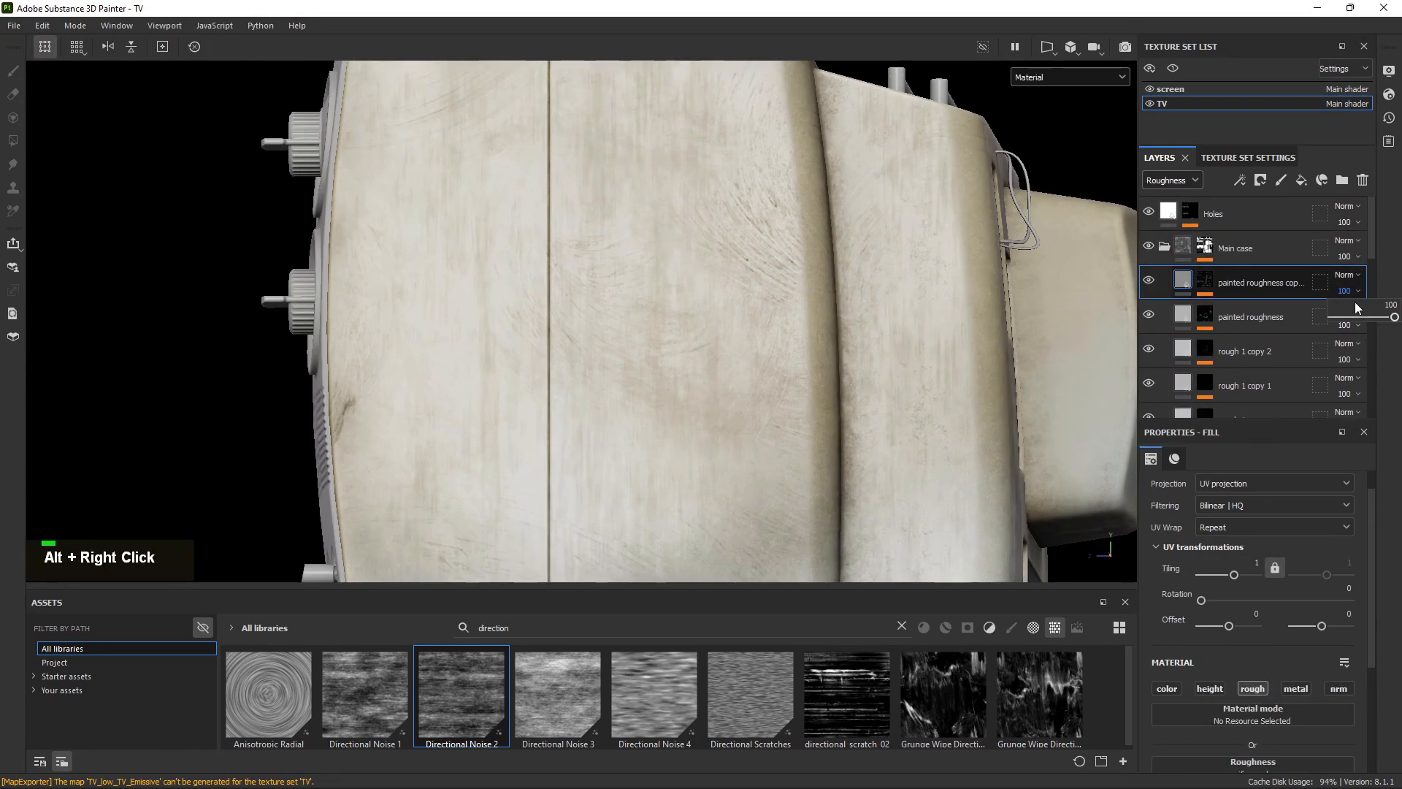
{"action": "left_click", "coordinate": [1371, 322]}
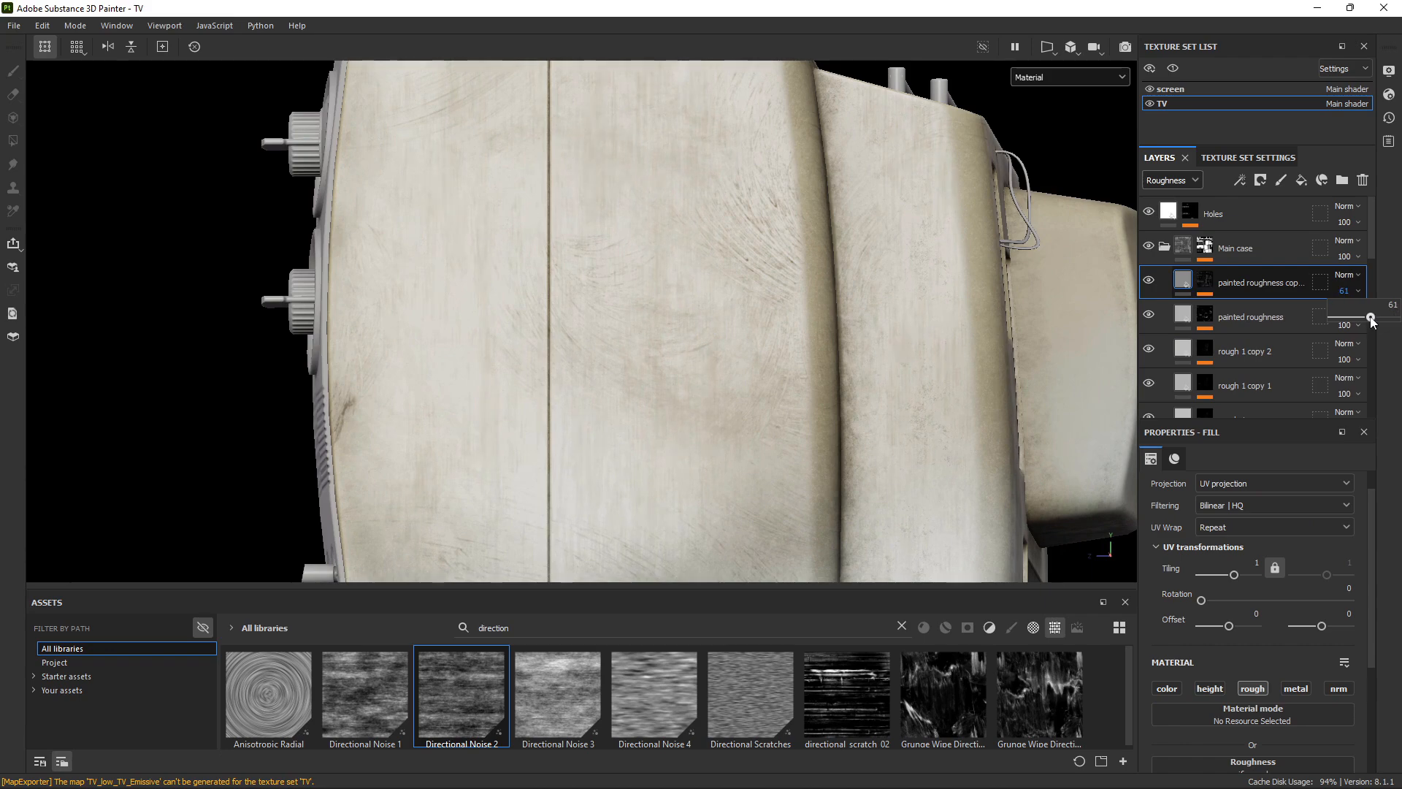
Compare the case's side with the copied roughness layer hidden and shown.
{"action": "right_click_drag", "start_coordinate": [803, 293], "coordinate": [766, 282], "text": "alt"}
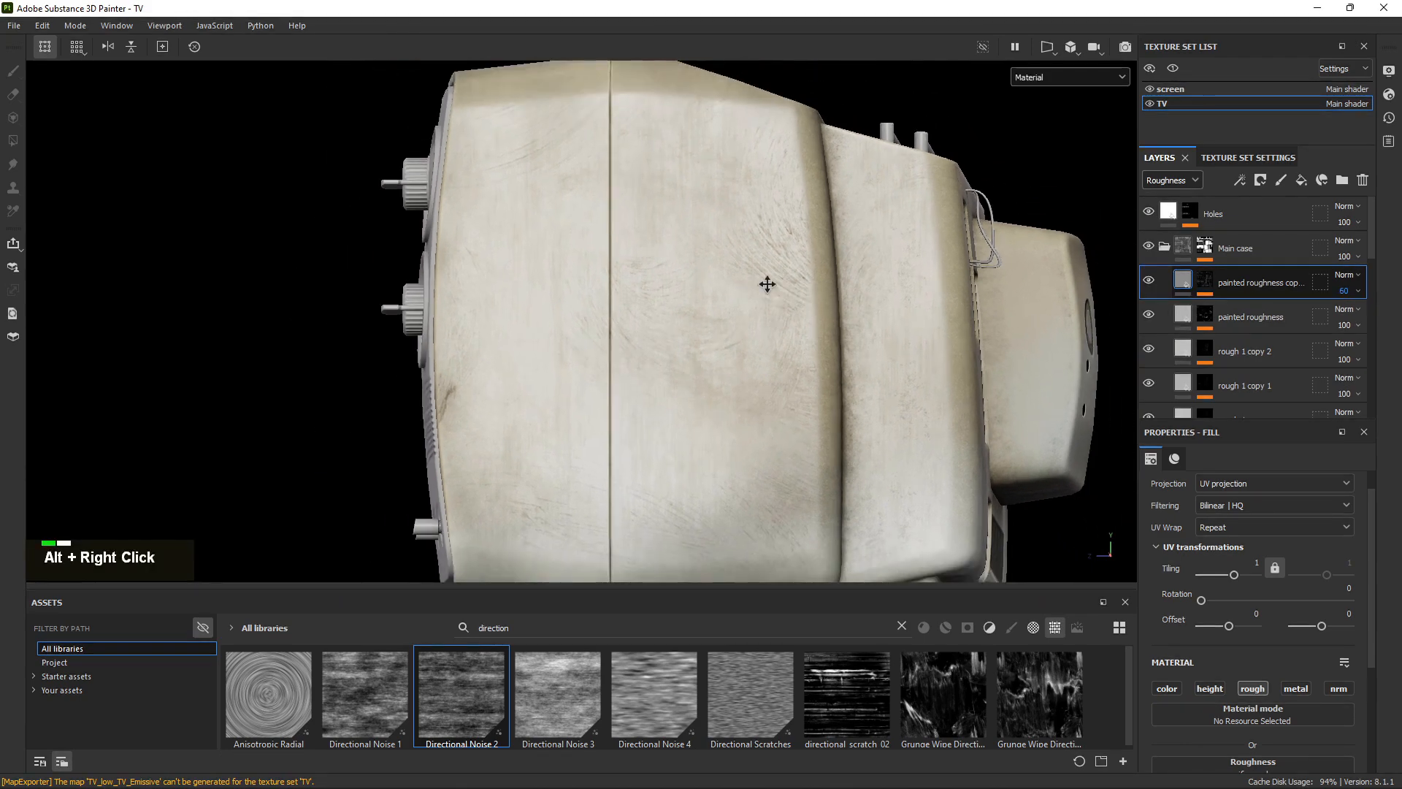
{"action": "left_click_drag", "start_coordinate": [767, 282], "coordinate": [1102, 229], "text": "alt"}
{"action": "middle_click_drag", "start_coordinate": [1102, 229], "coordinate": [712, 322], "text": "alt"}
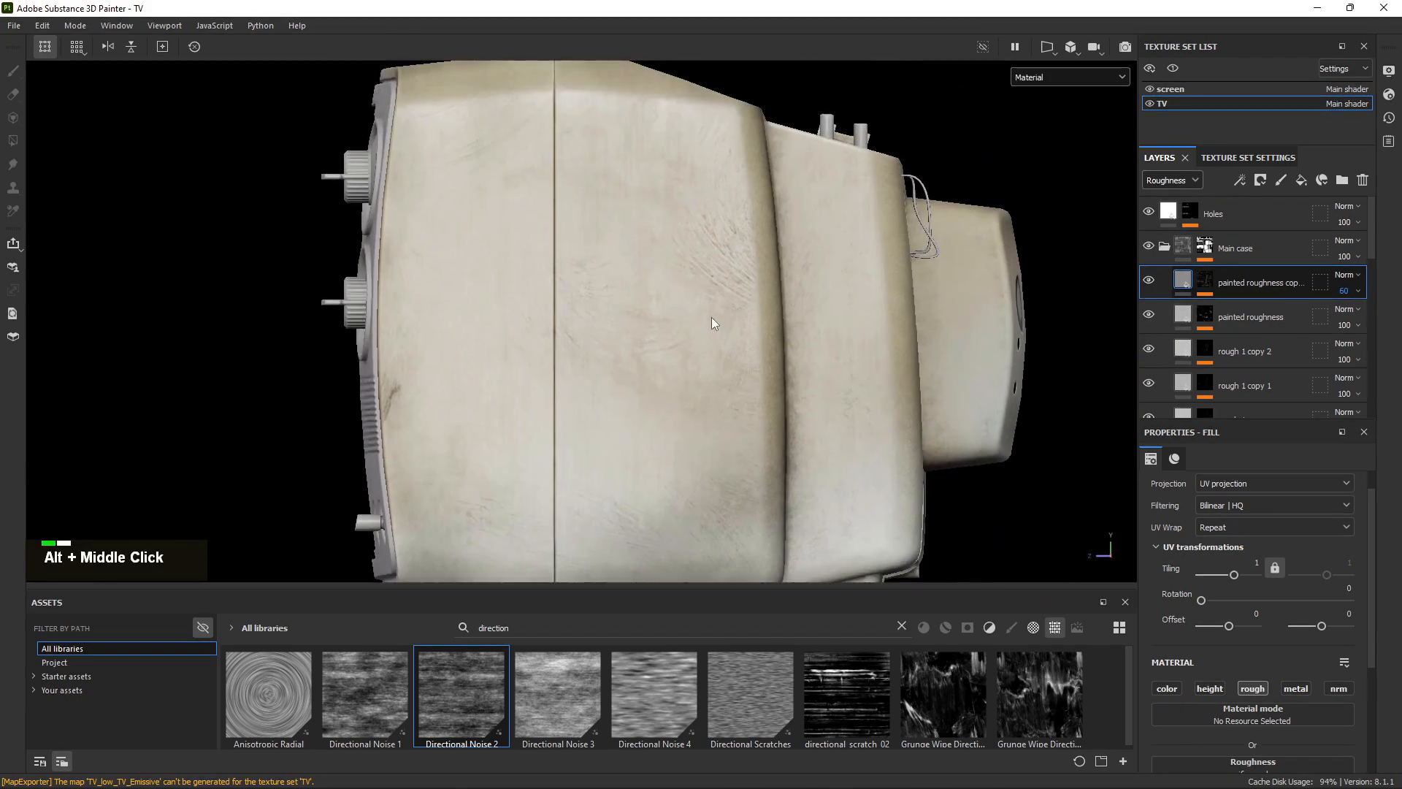
{"action": "left_click_drag", "start_coordinate": [714, 322], "coordinate": [676, 263], "text": "alt"}
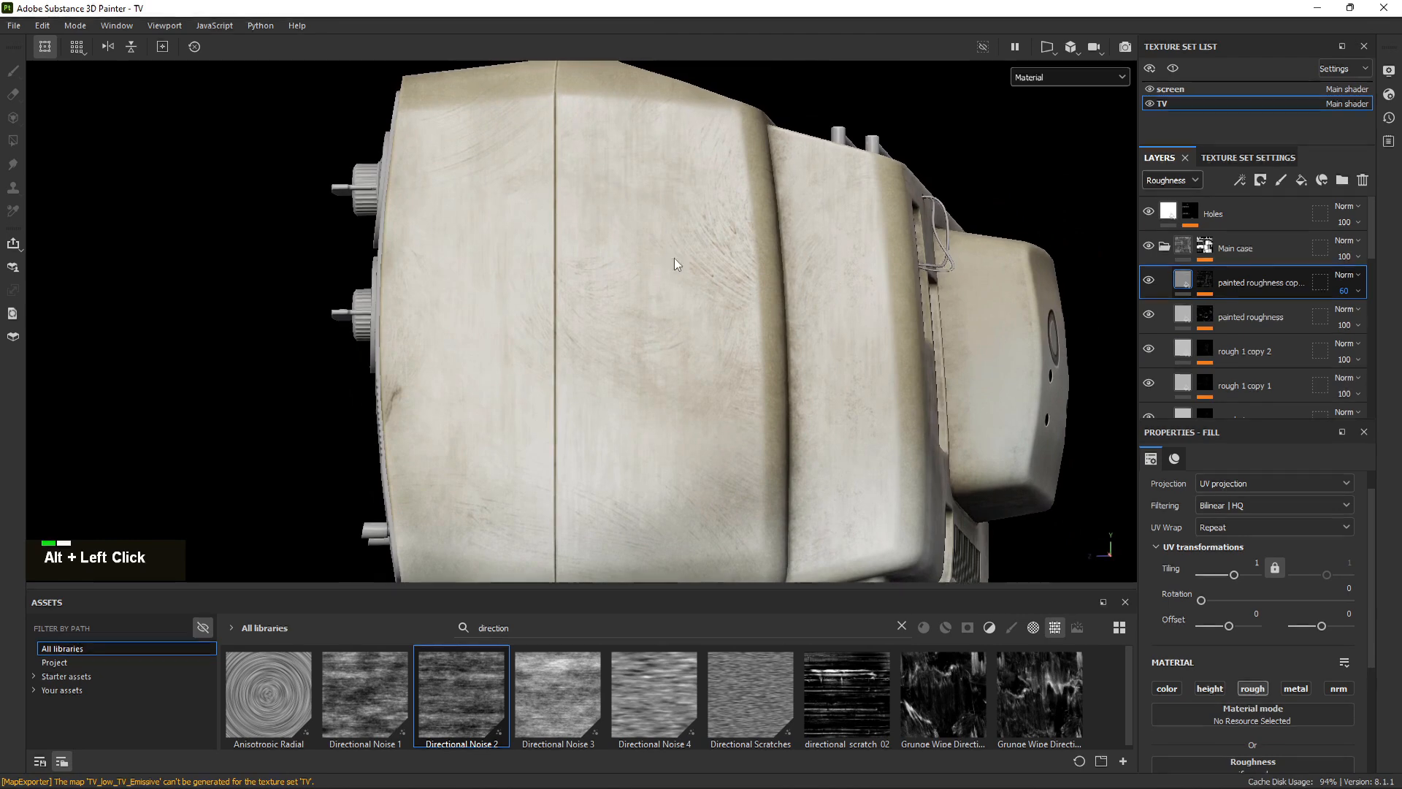
{"action": "double_click", "coordinate": [1150, 280]}
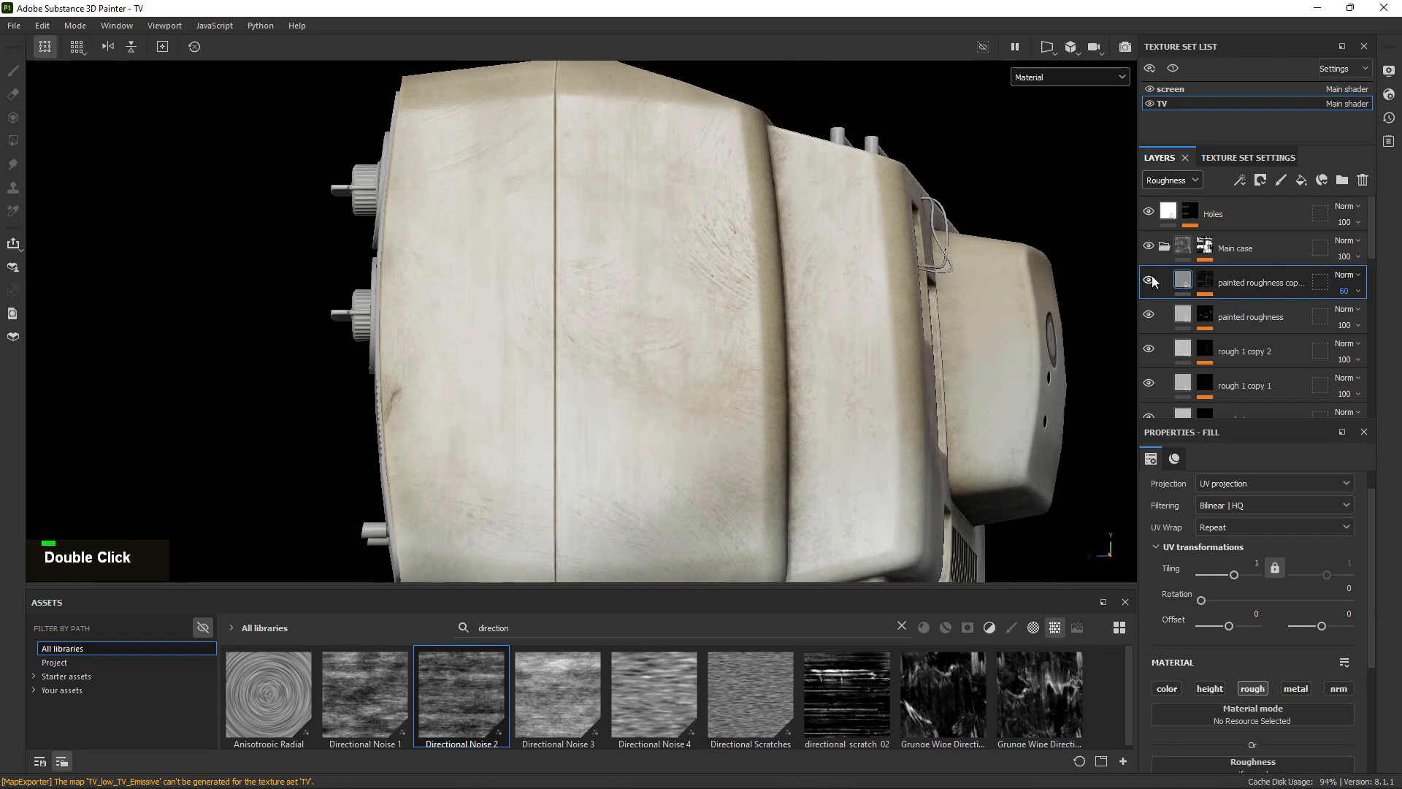
Undo the copied layer's opacity change, try 40 as the opacity of its mask's directional noise fill, and settle on 50.
{"action": "left_click", "coordinate": [1206, 280], "text": "alt"}
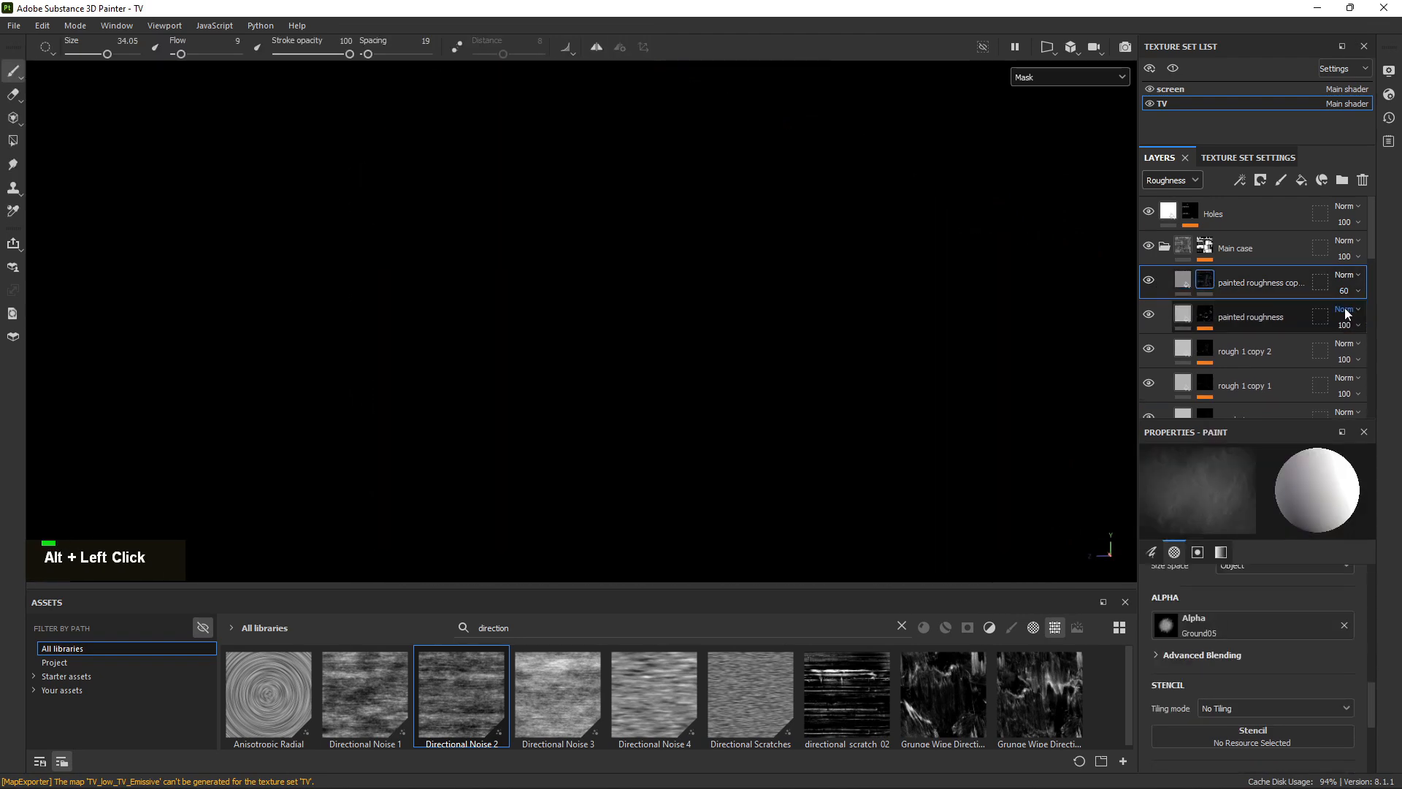
{"action": "key", "text": "ctrl+z"}
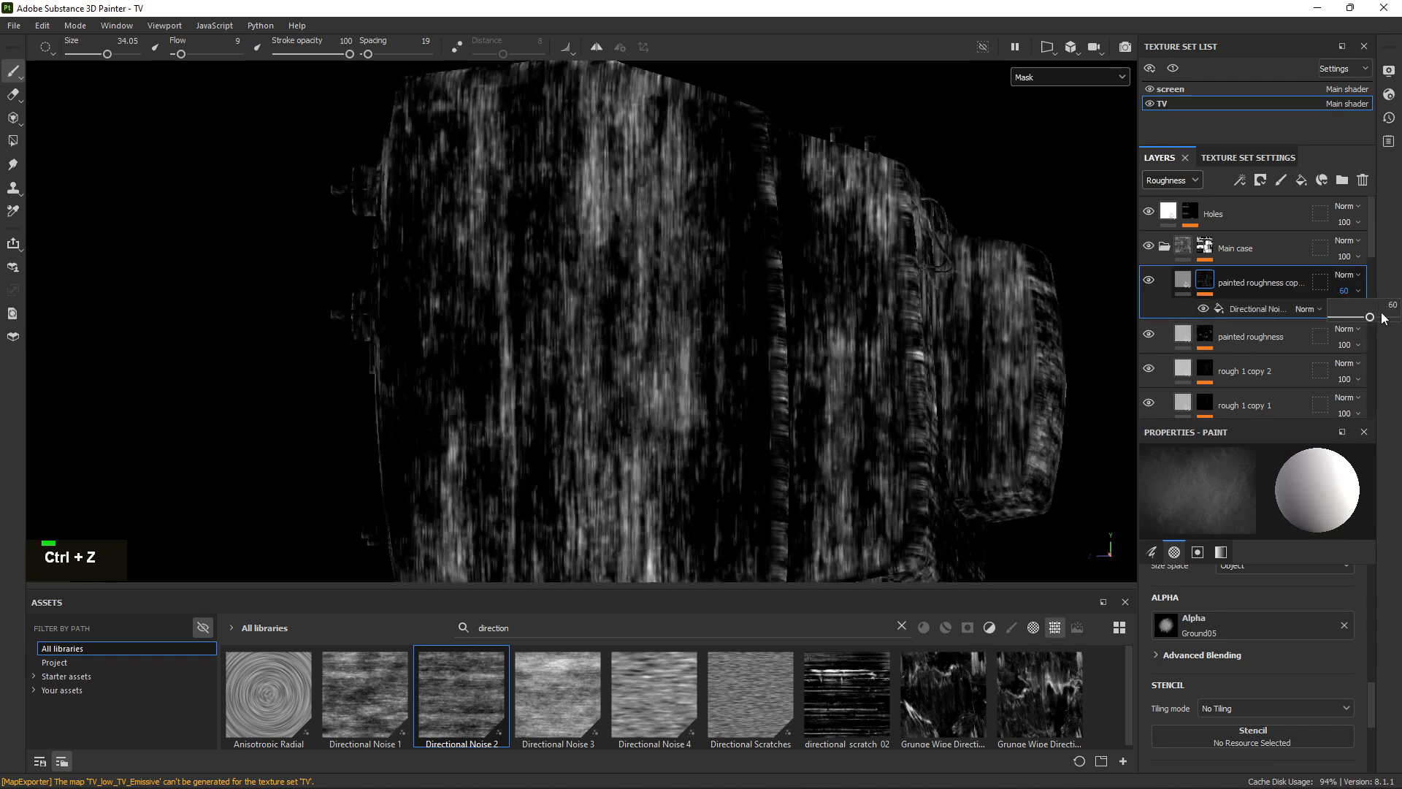
{"action": "key", "text": "ctrl+z"}
{"action": "left_click_drag", "start_coordinate": [1353, 332], "coordinate": [1349, 334]}
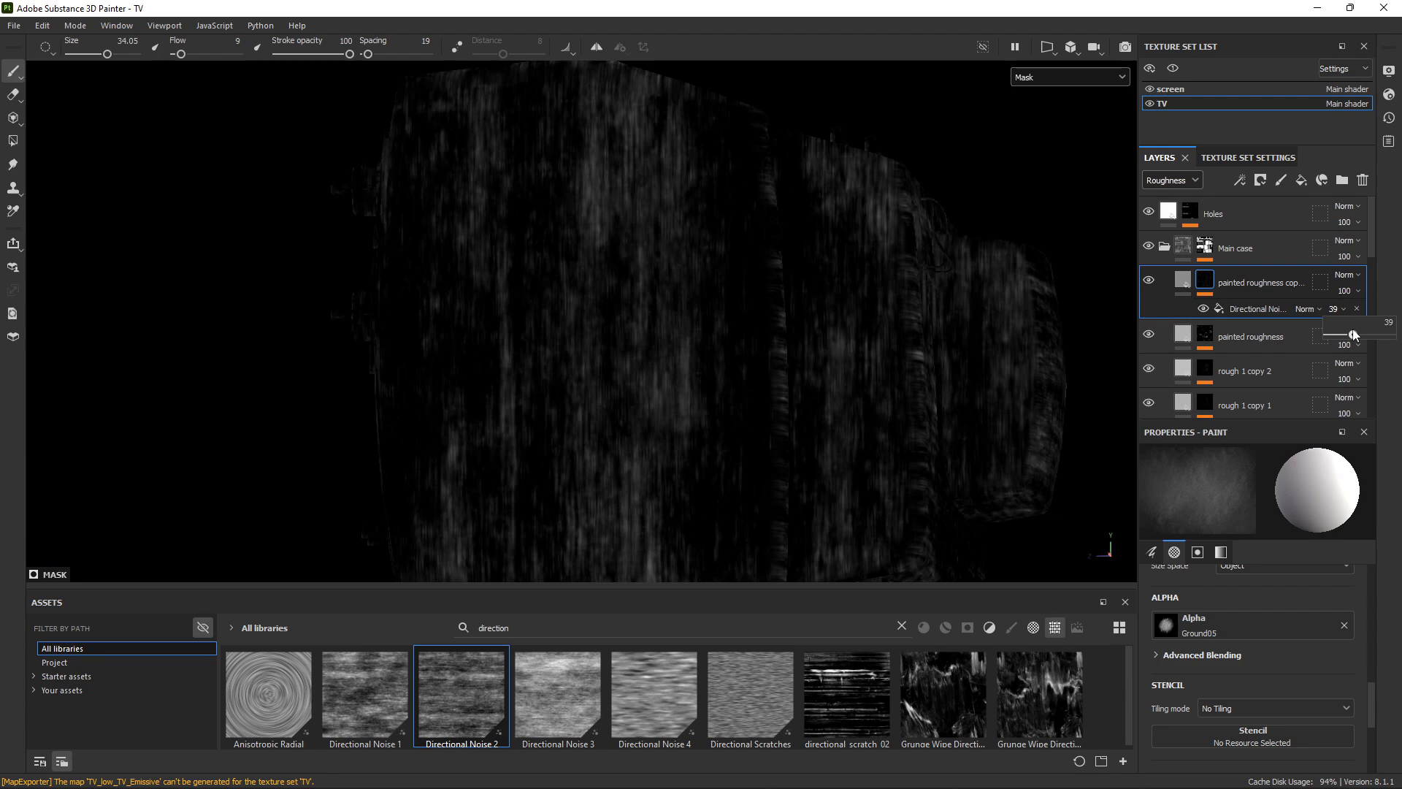
{"action": "key", "text": "m"}
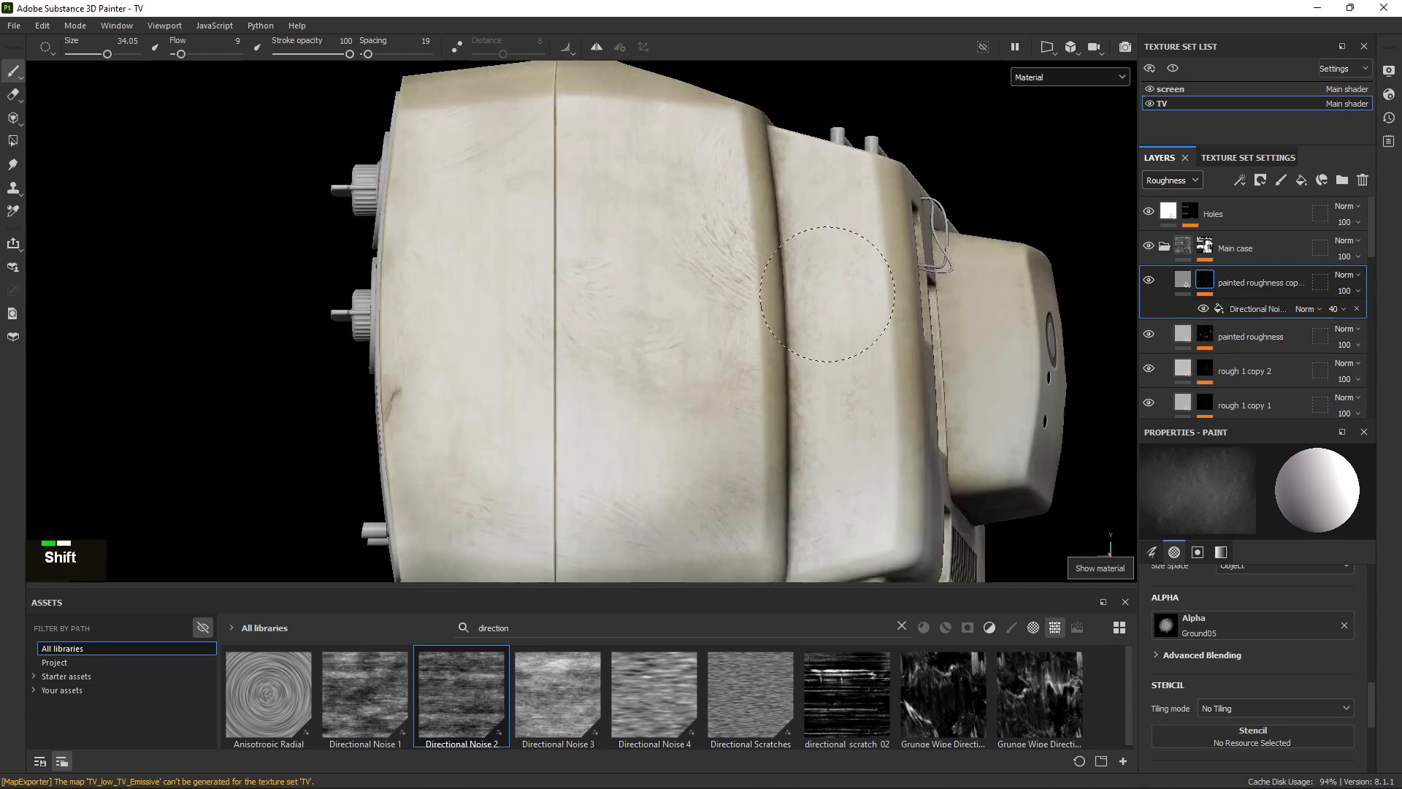
{"action": "right_click_drag", "start_coordinate": [829, 292], "coordinate": [825, 291], "text": "shift"}
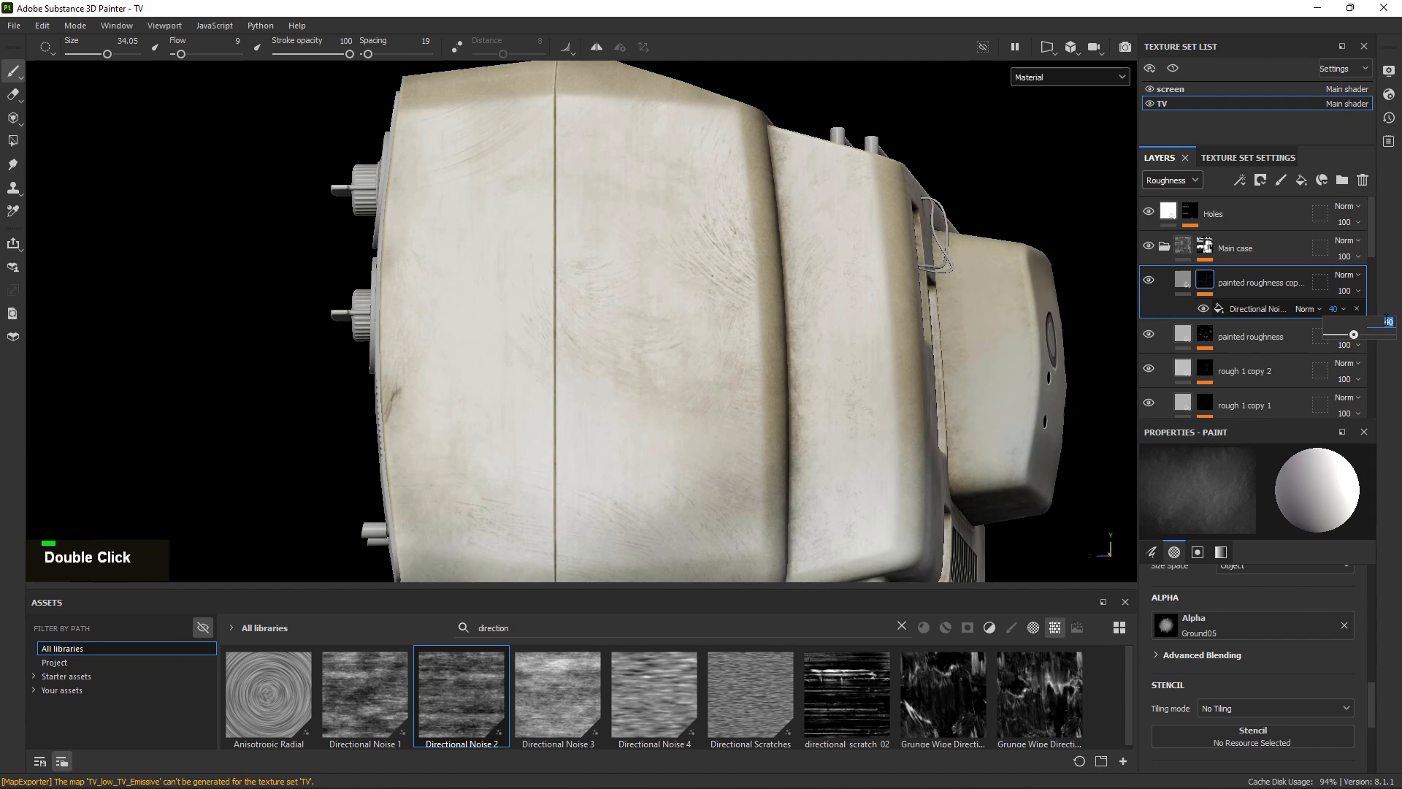
{"action": "key", "text": "Return"}
Examine the softened roughness streaks around the case's side, lower edge and front in the material view.
{"action": "left_click_drag", "start_coordinate": [540, 212], "coordinate": [470, 250], "text": "alt"}
{"action": "middle_click_drag", "start_coordinate": [469, 251], "coordinate": [641, 219], "text": "alt"}
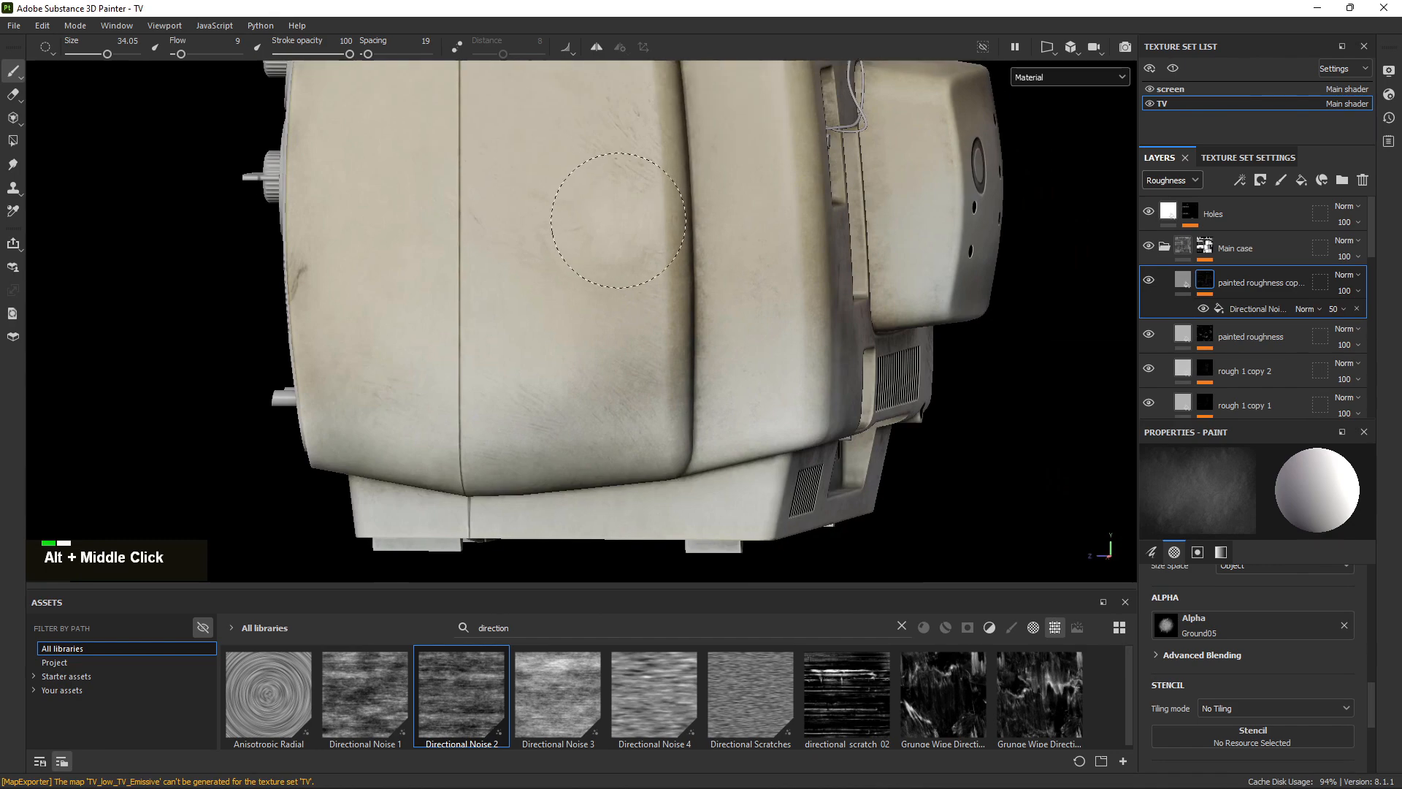
{"action": "right_click_drag", "start_coordinate": [641, 219], "coordinate": [710, 314], "text": "alt"}
{"action": "left_click_drag", "start_coordinate": [710, 314], "coordinate": [914, 319], "text": "alt"}
{"action": "right_click_drag", "start_coordinate": [913, 320], "coordinate": [643, 285], "text": "alt"}
{"action": "left_click_drag", "start_coordinate": [642, 285], "coordinate": [562, 299], "text": "alt"}
{"action": "right_click_drag", "start_coordinate": [563, 299], "coordinate": [719, 343], "text": "alt"}
Paint black on the Multiply paint effect in the painted roughness layer's mask over the case's lower side.
{"action": "left_click", "coordinate": [1251, 337]}
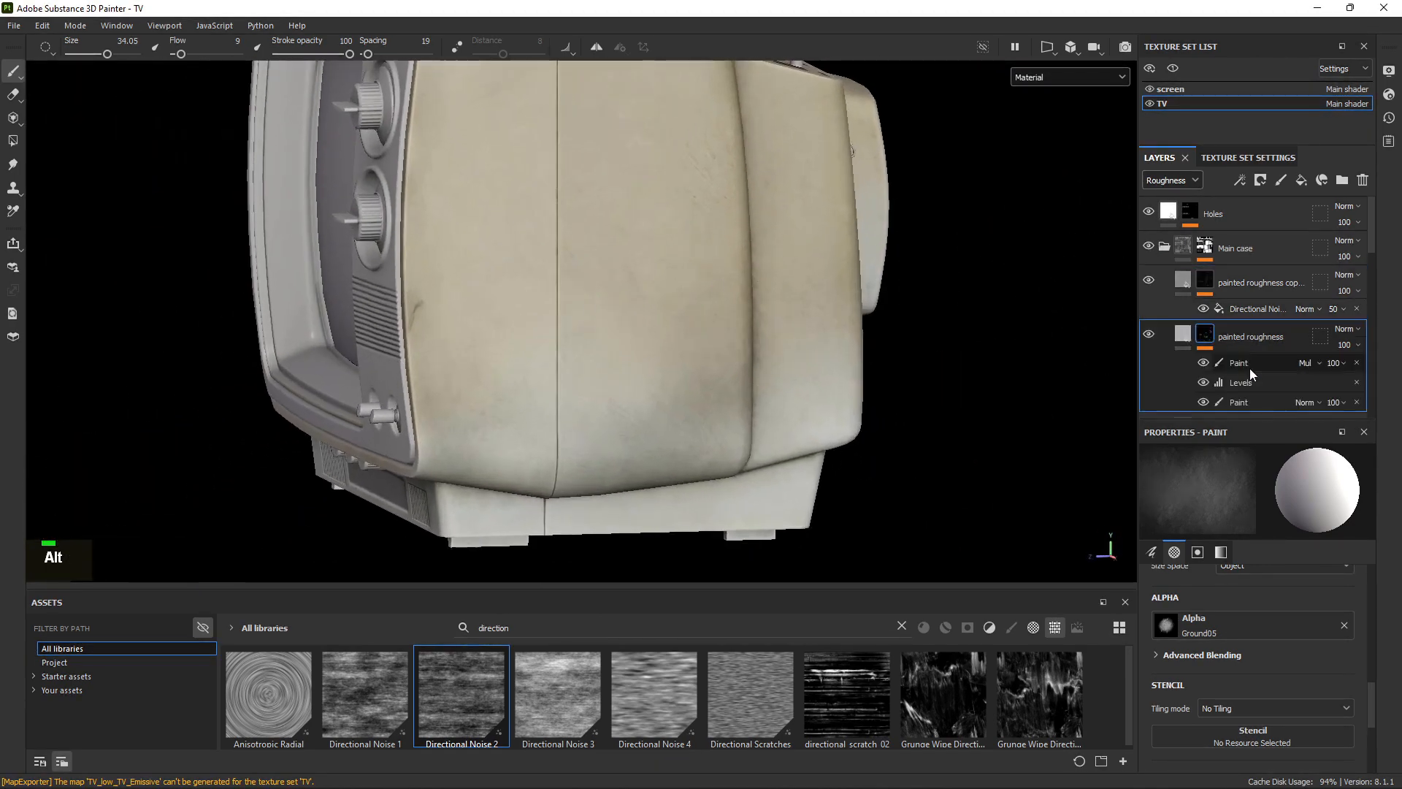
{"action": "left_click", "coordinate": [1252, 366]}
{"action": "right_click_drag", "start_coordinate": [722, 400], "coordinate": [749, 426], "text": "alt"}
{"action": "middle_click_drag", "start_coordinate": [750, 426], "coordinate": [730, 380], "text": "alt"}
{"action": "key", "text": "x"}
{"action": "mouse_move", "coordinate": [655, 388]}
{"action": "left_mouse_down"}
{"action": "mouse_move", "coordinate": [609, 412]}
{"action": "mouse_move", "coordinate": [588, 335]}
{"action": "mouse_move", "coordinate": [743, 305]}
{"action": "left_mouse_up"}
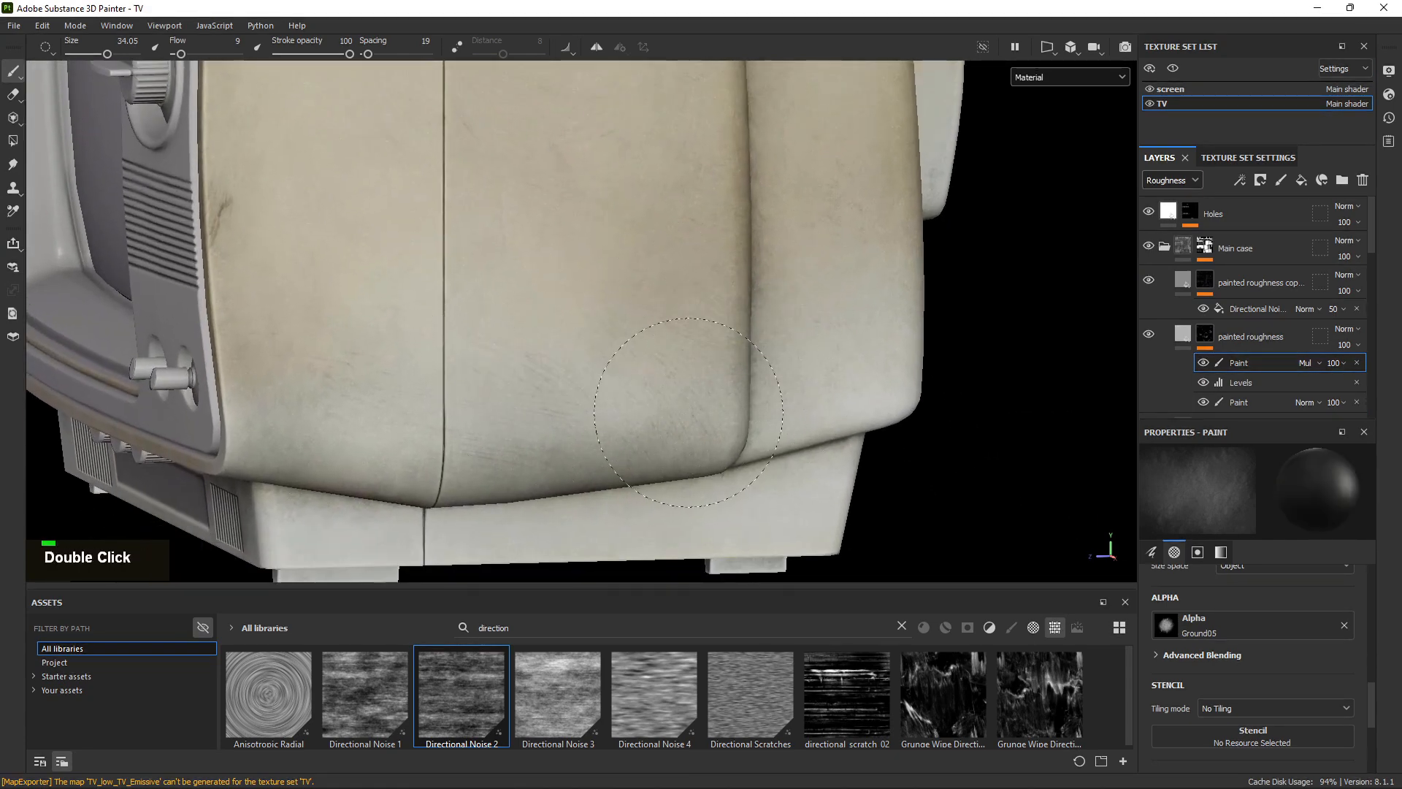
{"action": "left_click_drag", "start_coordinate": [689, 413], "coordinate": [513, 416], "text": "alt"}
{"action": "mouse_move", "coordinate": [716, 380]}
{"action": "left_mouse_down"}
{"action": "mouse_move", "coordinate": [551, 419]}
{"action": "mouse_move", "coordinate": [838, 425]}
{"action": "left_mouse_up"}
{"action": "mouse_move", "coordinate": [838, 425]}
{"action": "left_mouse_down", "text": "alt"}
{"action": "mouse_move", "coordinate": [572, 346]}
{"action": "mouse_move", "coordinate": [855, 316]}
{"action": "mouse_move", "coordinate": [739, 314]}
{"action": "left_mouse_up", "text": "alt"}
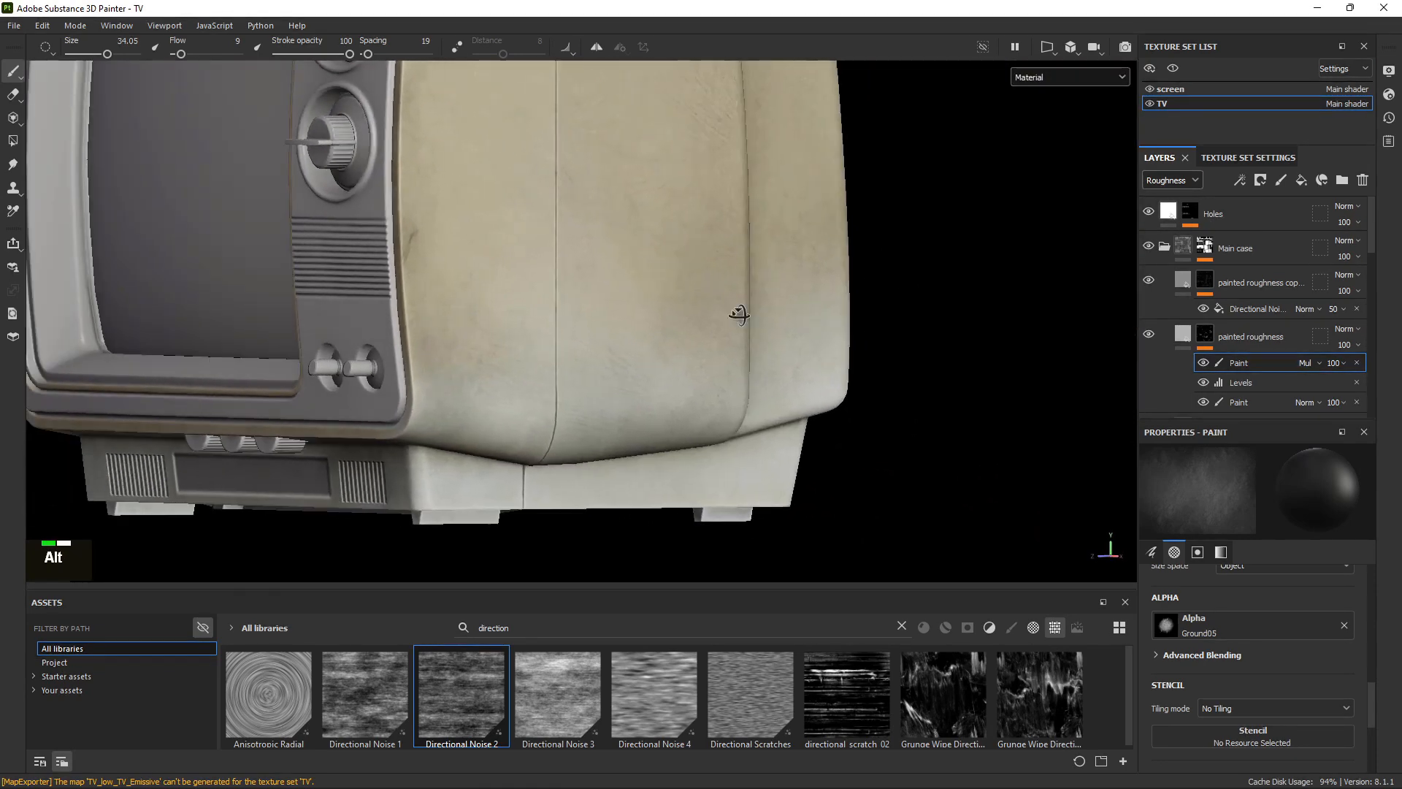
Export the TV texture set as 4096 PNG maps with the Unreal Engine 4 (Packed) template, and close the export dialog.
{"action": "left_click", "coordinate": [1183, 334]}
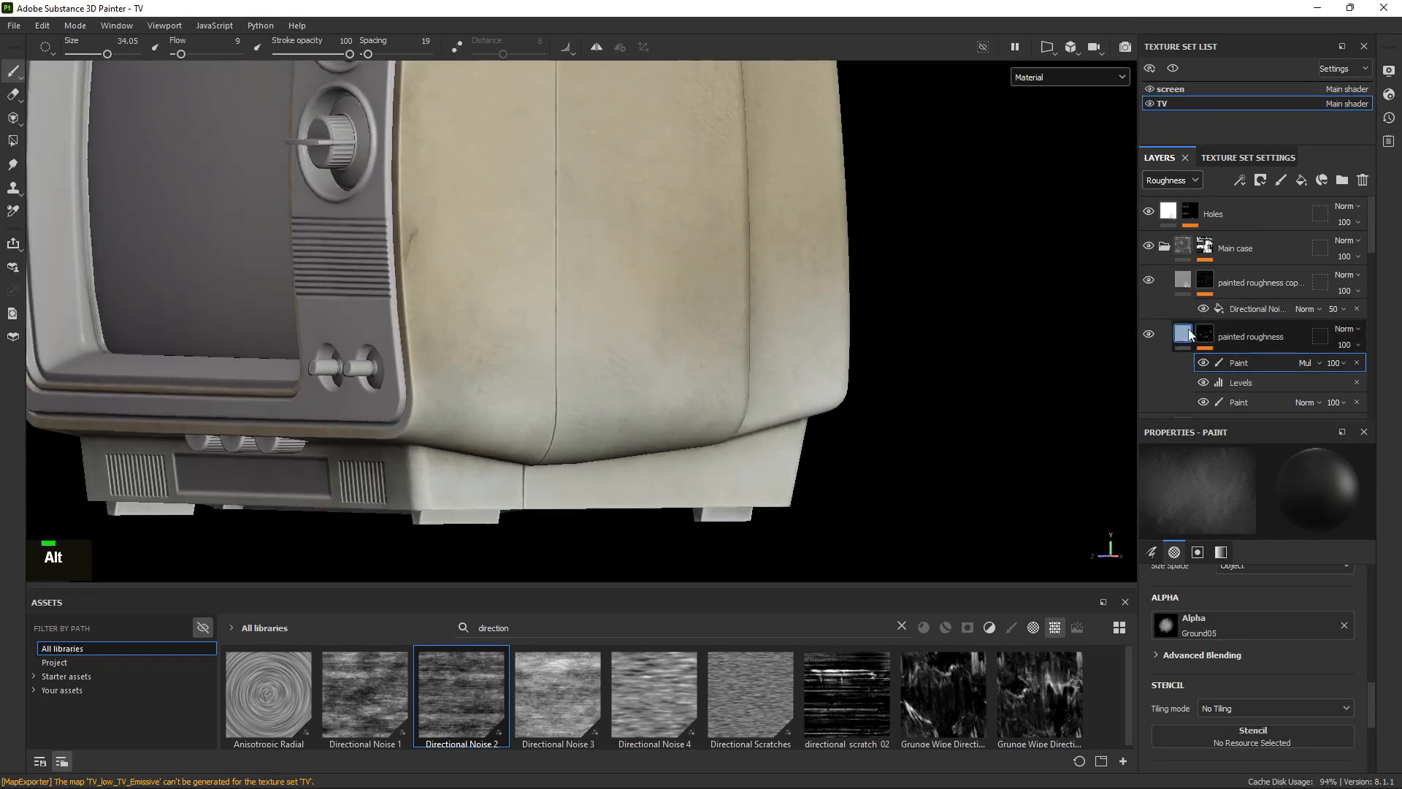
{"action": "left_click", "coordinate": [1184, 280]}
{"action": "left_click", "coordinate": [14, 25]}
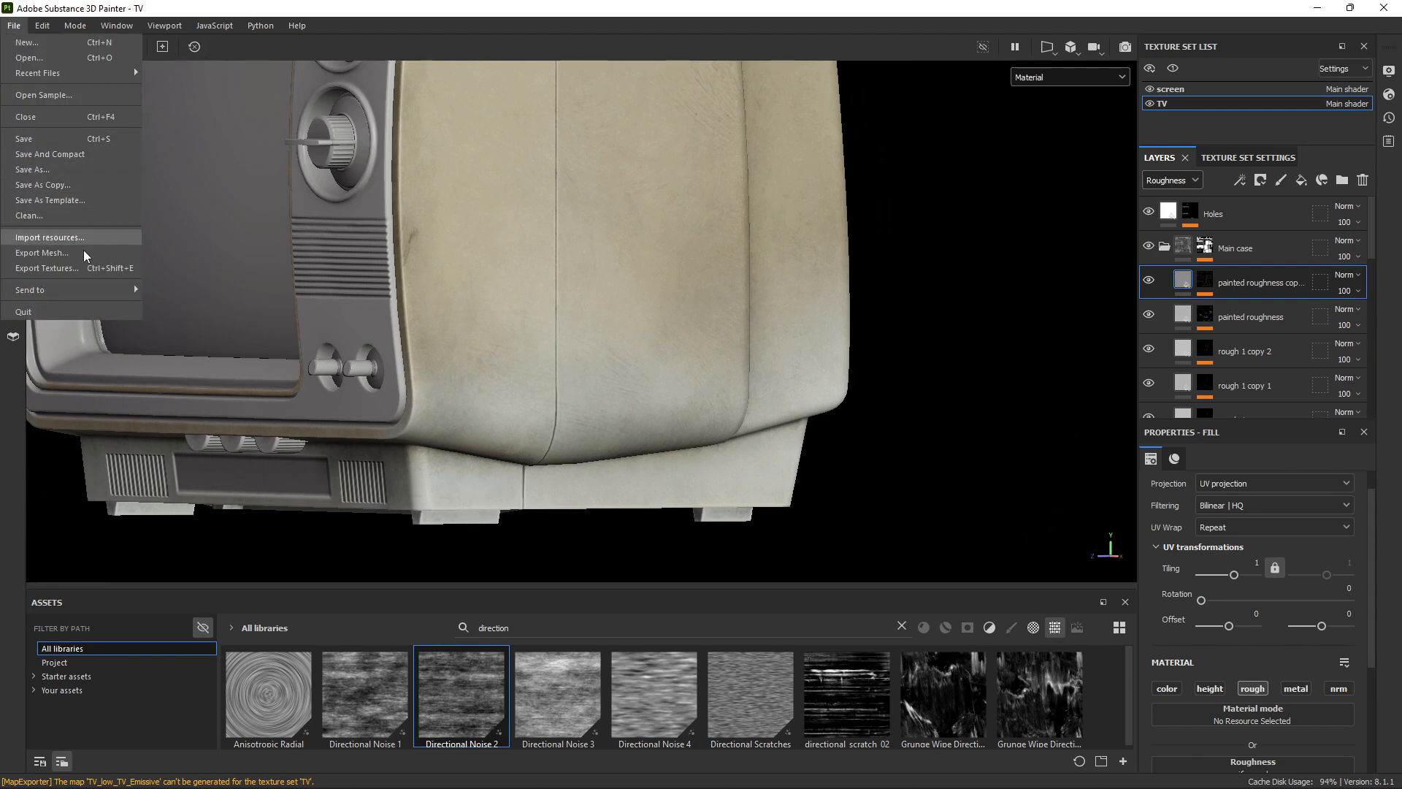
{"action": "left_click", "coordinate": [45, 268]}
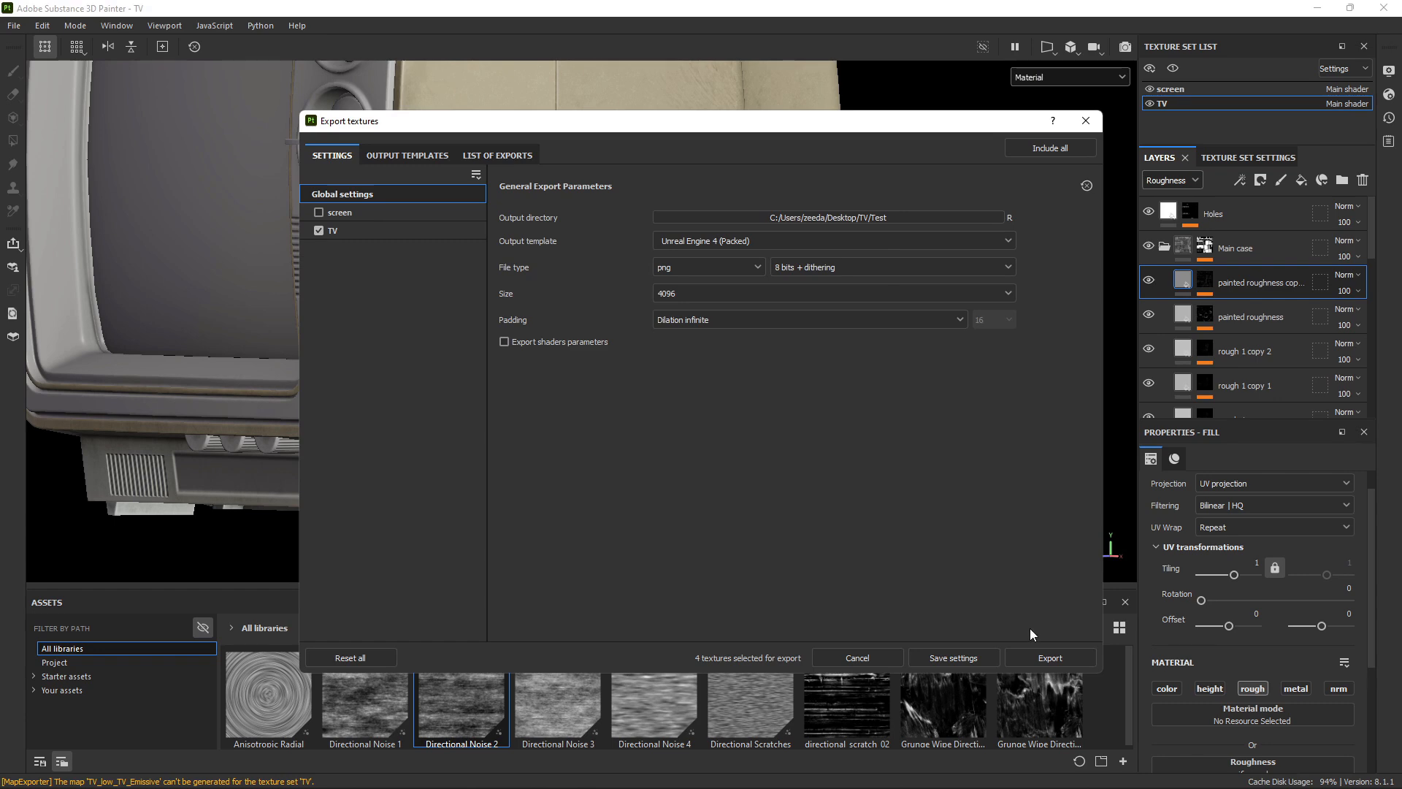
{"action": "left_click", "coordinate": [1046, 658]}
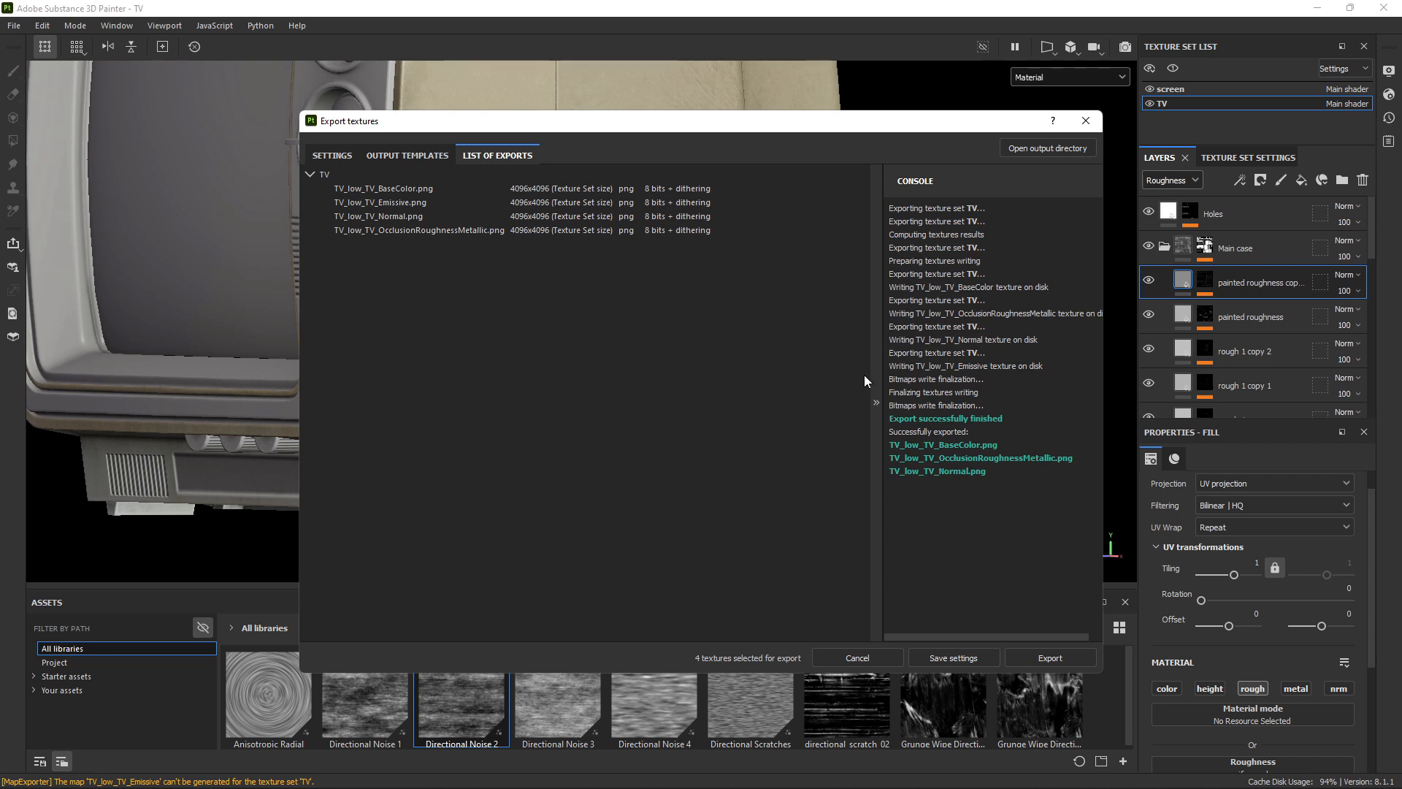
{"action": "left_click", "coordinate": [1086, 121]}
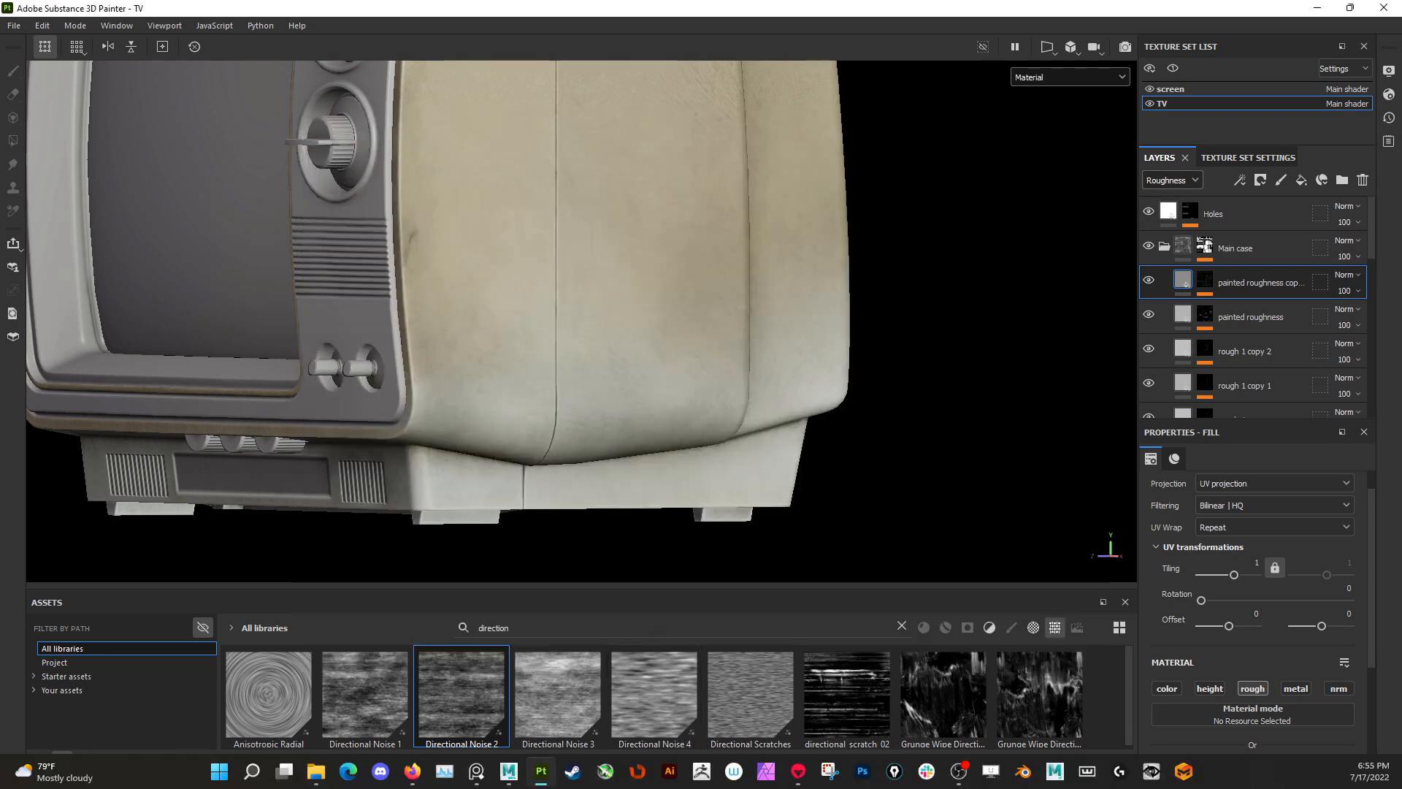
Switch to Marmoset Toolbag and examine the TV with the re-exported textures, from its back round to its front and side.
{"action": "left_click", "coordinate": [798, 771]}
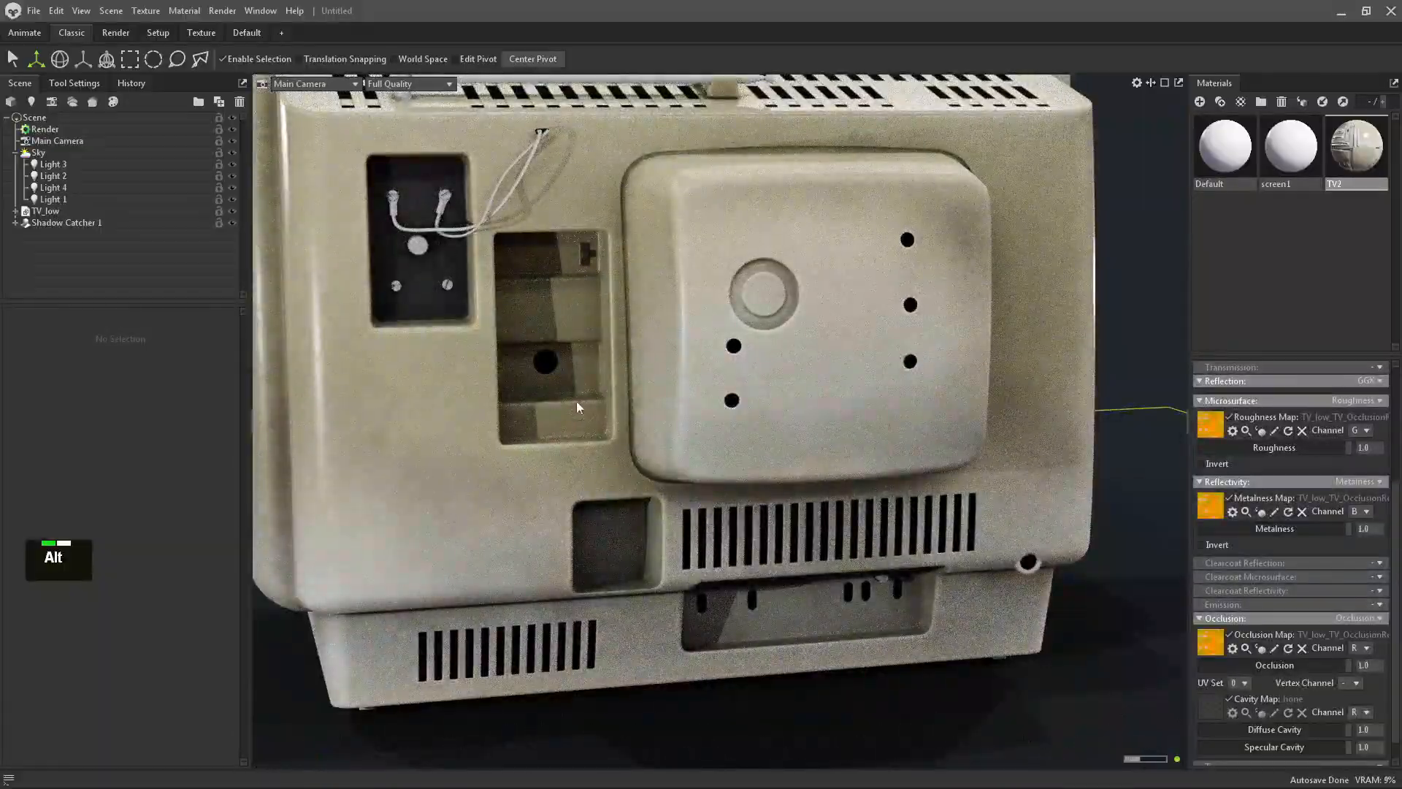
{"action": "scroll", "coordinate": [576, 401], "scroll_direction": "down", "scroll_amount": 5}
{"action": "left_click_drag", "start_coordinate": [589, 338], "coordinate": [867, 445], "text": "alt"}
{"action": "right_click_drag", "start_coordinate": [867, 445], "coordinate": [830, 519], "text": "alt"}
{"action": "mouse_move", "coordinate": [830, 520]}
{"action": "left_mouse_down", "text": "alt"}
{"action": "mouse_move", "coordinate": [761, 486]}
{"action": "mouse_move", "coordinate": [769, 477]}
{"action": "mouse_move", "coordinate": [795, 525]}
{"action": "mouse_move", "coordinate": [825, 527]}
{"action": "left_mouse_up", "text": "alt"}
{"action": "middle_click_drag", "start_coordinate": [826, 527], "coordinate": [734, 523], "text": "alt"}
{"action": "left_click_drag", "start_coordinate": [734, 523], "coordinate": [776, 518], "text": "alt"}
{"action": "mouse_move", "coordinate": [821, 512]}
{"action": "right_mouse_down", "text": "shift"}
{"action": "mouse_move", "coordinate": [786, 514]}
{"action": "mouse_move", "coordinate": [925, 526]}
{"action": "mouse_move", "coordinate": [818, 519]}
{"action": "right_mouse_up", "text": "shift"}
{"action": "left_click_drag", "start_coordinate": [818, 518], "coordinate": [737, 511], "text": "alt"}
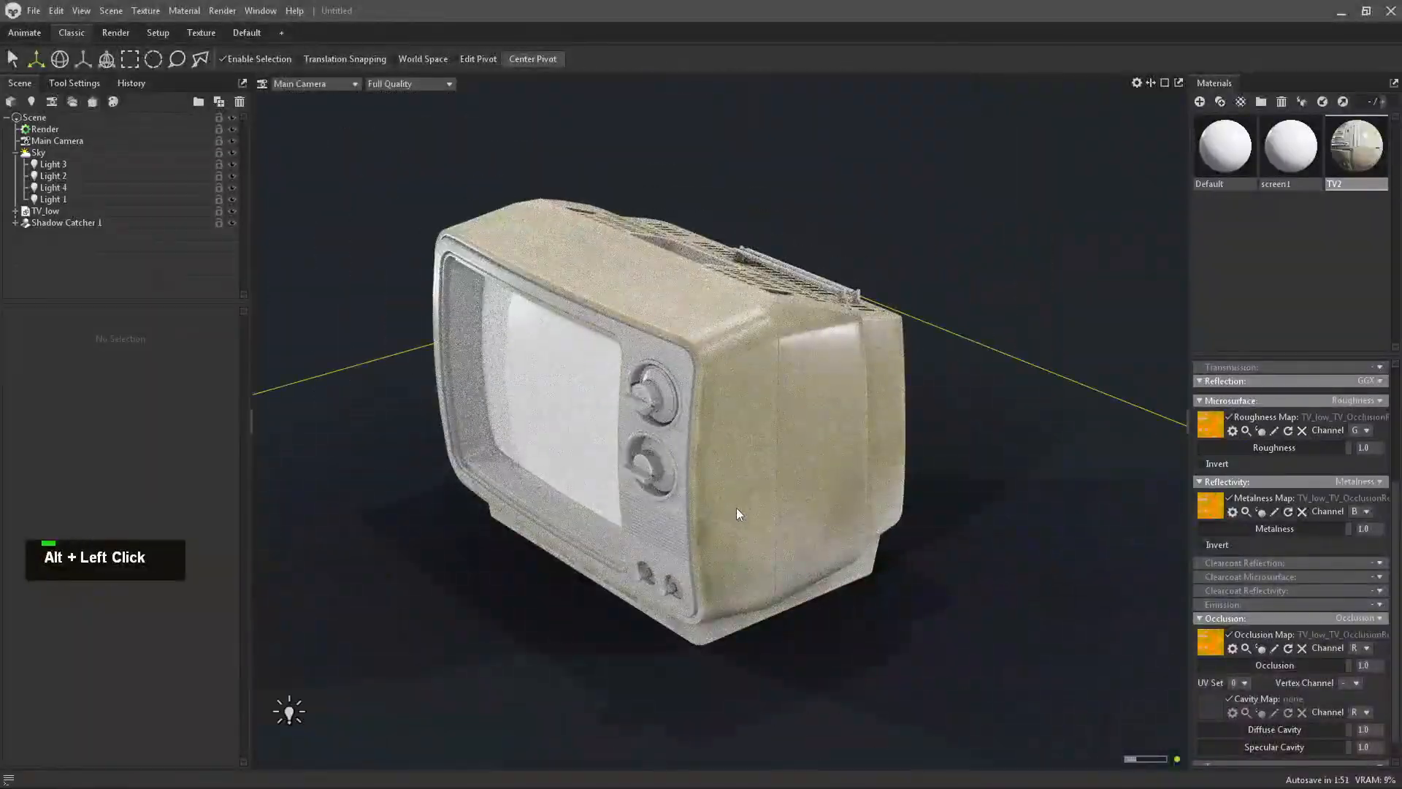
{"action": "right_click_drag", "start_coordinate": [634, 455], "coordinate": [730, 515], "text": "alt"}
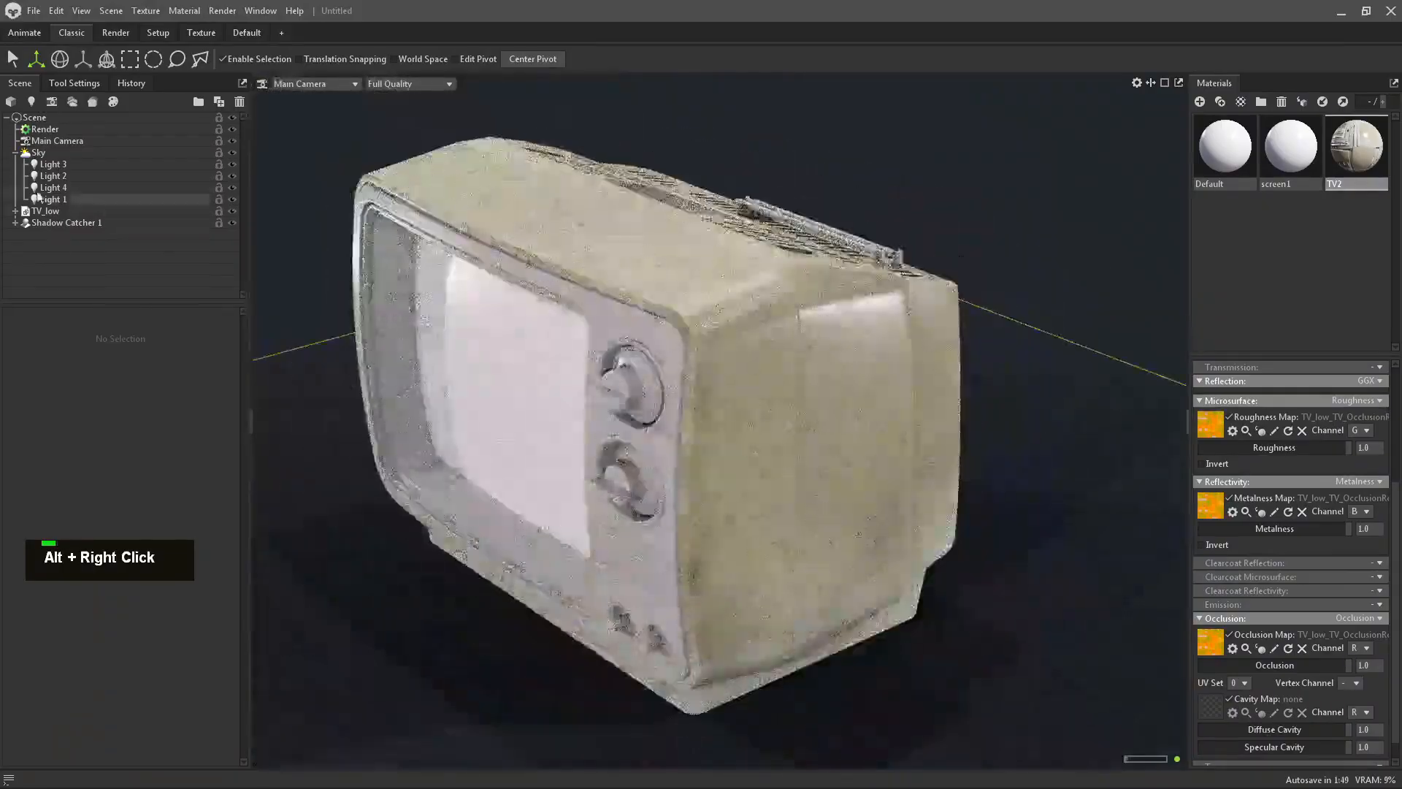
Rotate the sky lighting around the TV and set the Sky backdrop colour to the grey 9e9e9e.
{"action": "left_click", "coordinate": [15, 152]}
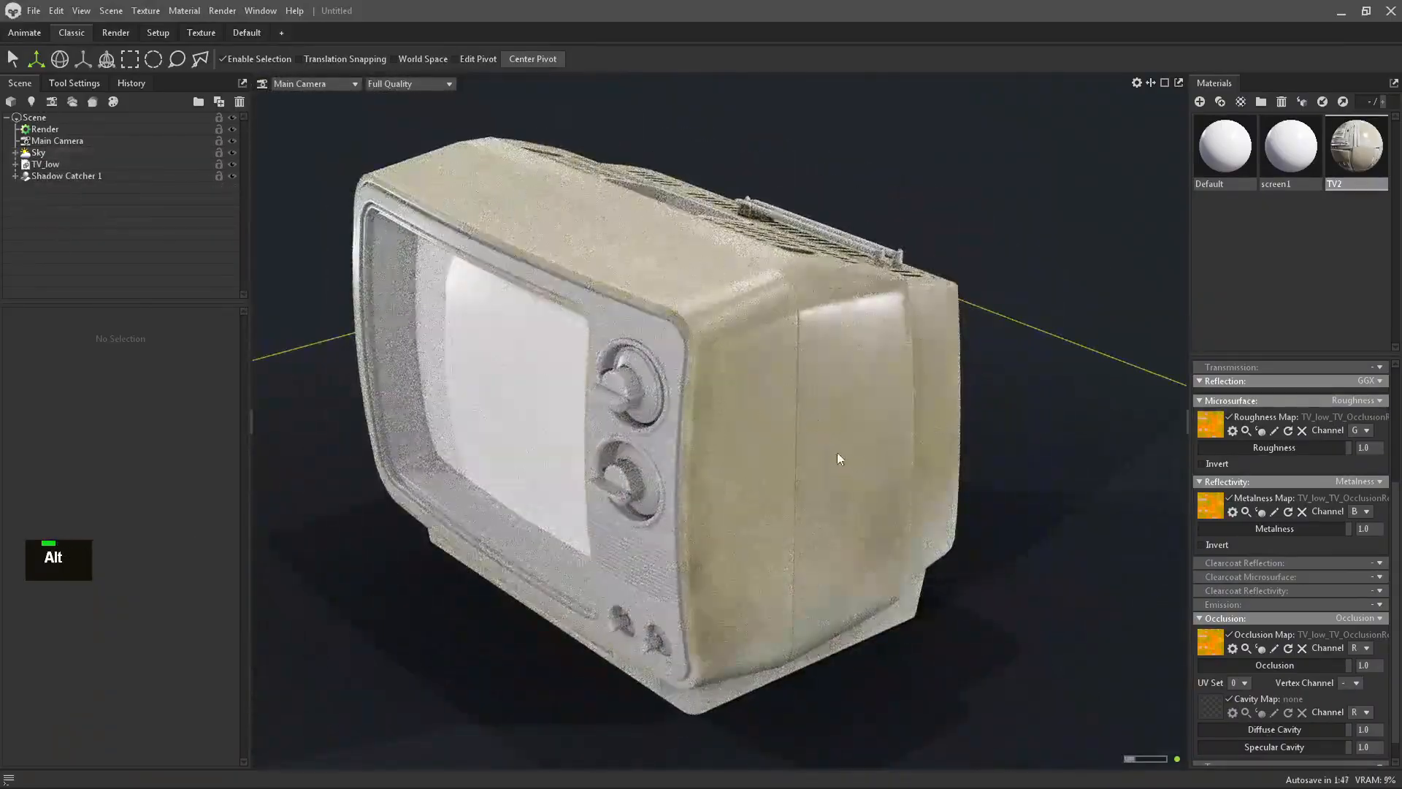
{"action": "right_click_drag", "start_coordinate": [838, 458], "coordinate": [929, 486], "text": "shift"}
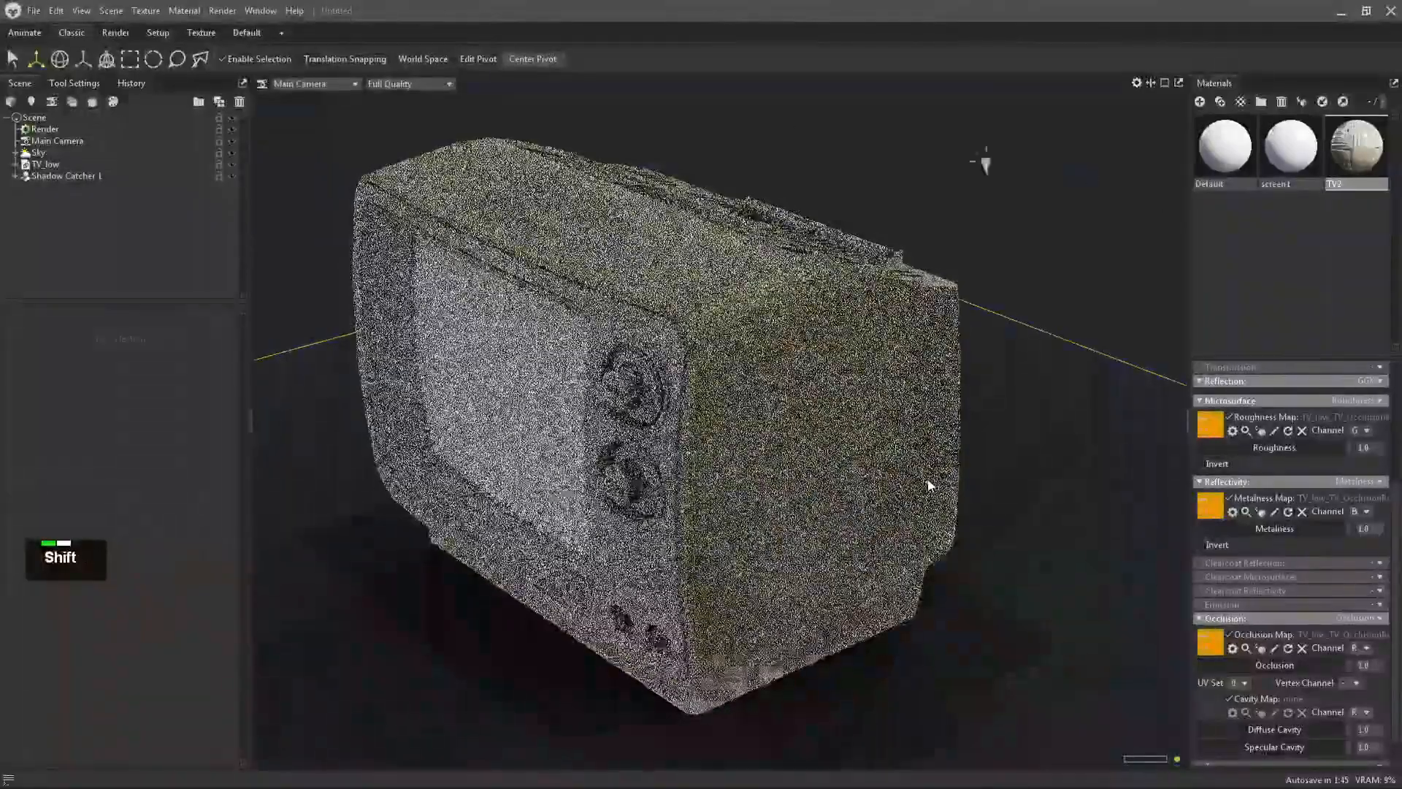
{"action": "left_click", "coordinate": [99, 153]}
{"action": "left_click", "coordinate": [195, 595]}
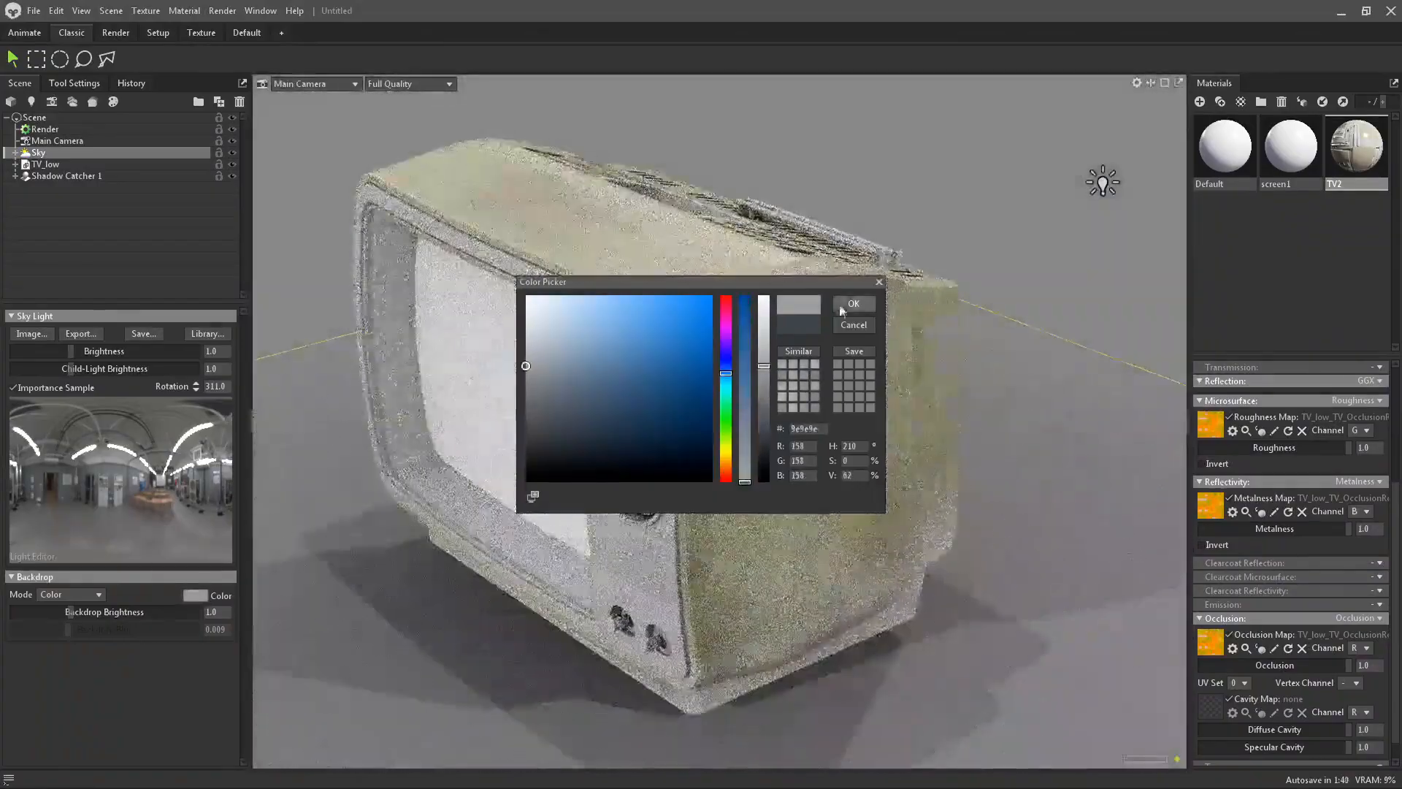
{"action": "left_click", "coordinate": [853, 303]}
Lower the opacity of Shadow Catcher 1 beneath the TV to 0.295.
{"action": "left_click", "coordinate": [1094, 322], "text": "alt"}
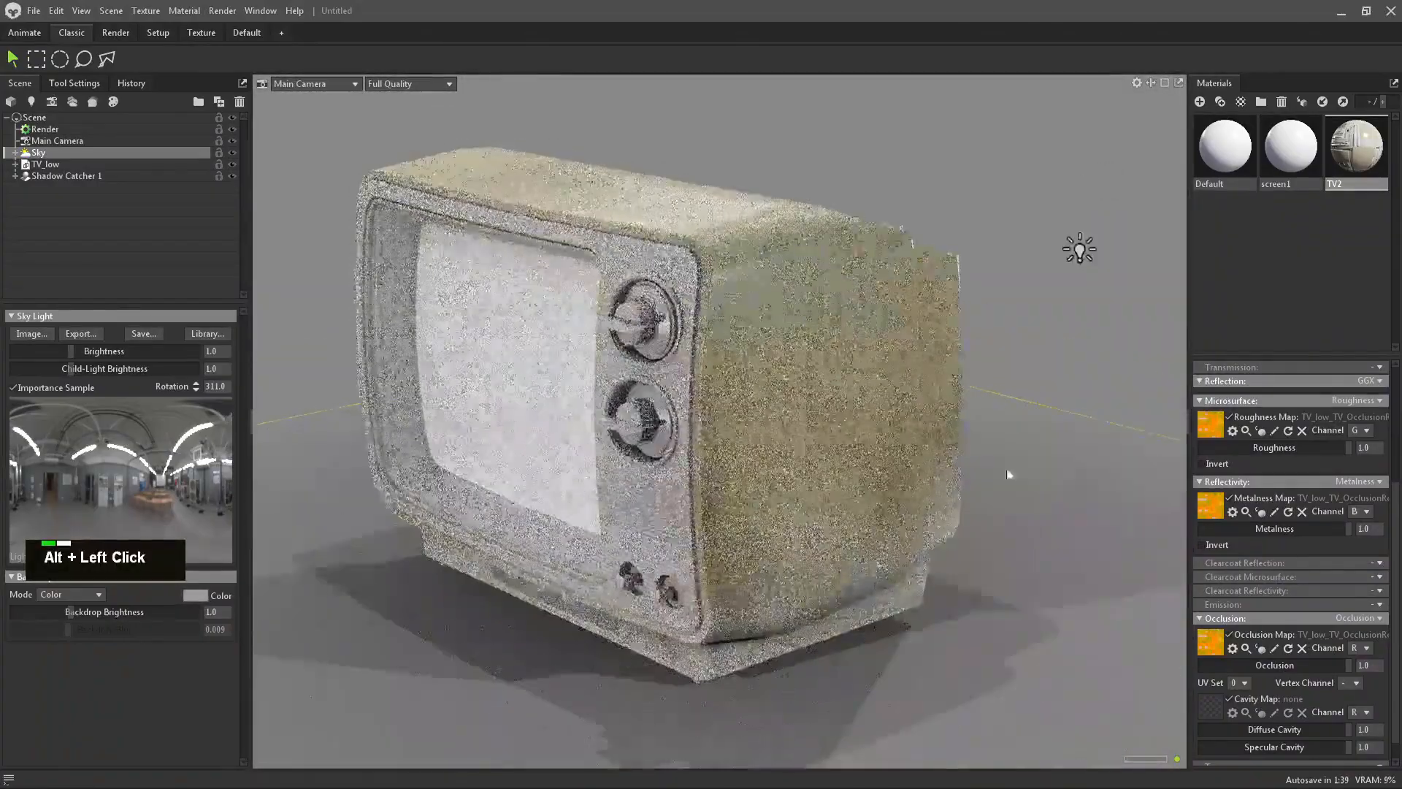
{"action": "left_click", "coordinate": [1036, 492]}
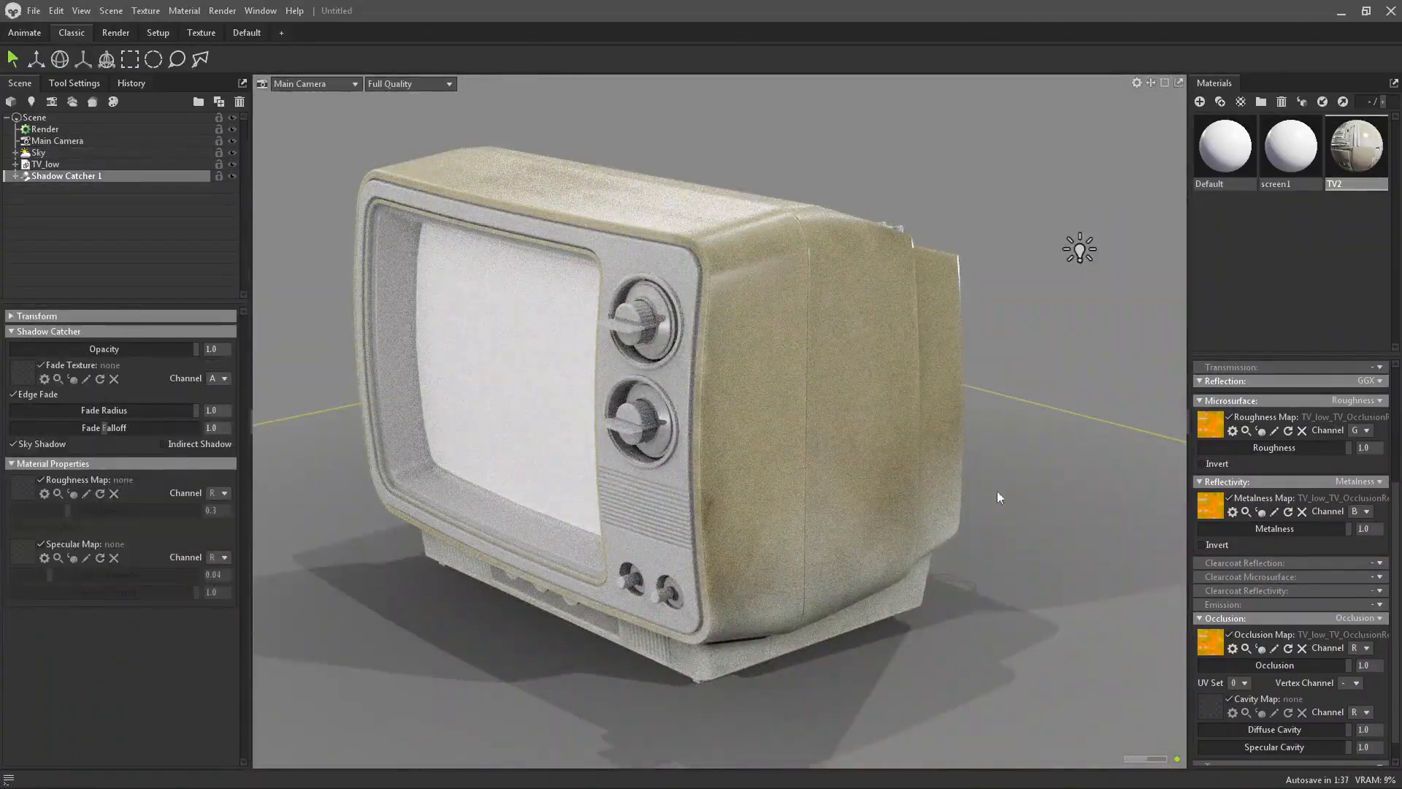
{"action": "right_click_drag", "start_coordinate": [738, 718], "coordinate": [779, 515], "text": "alt"}
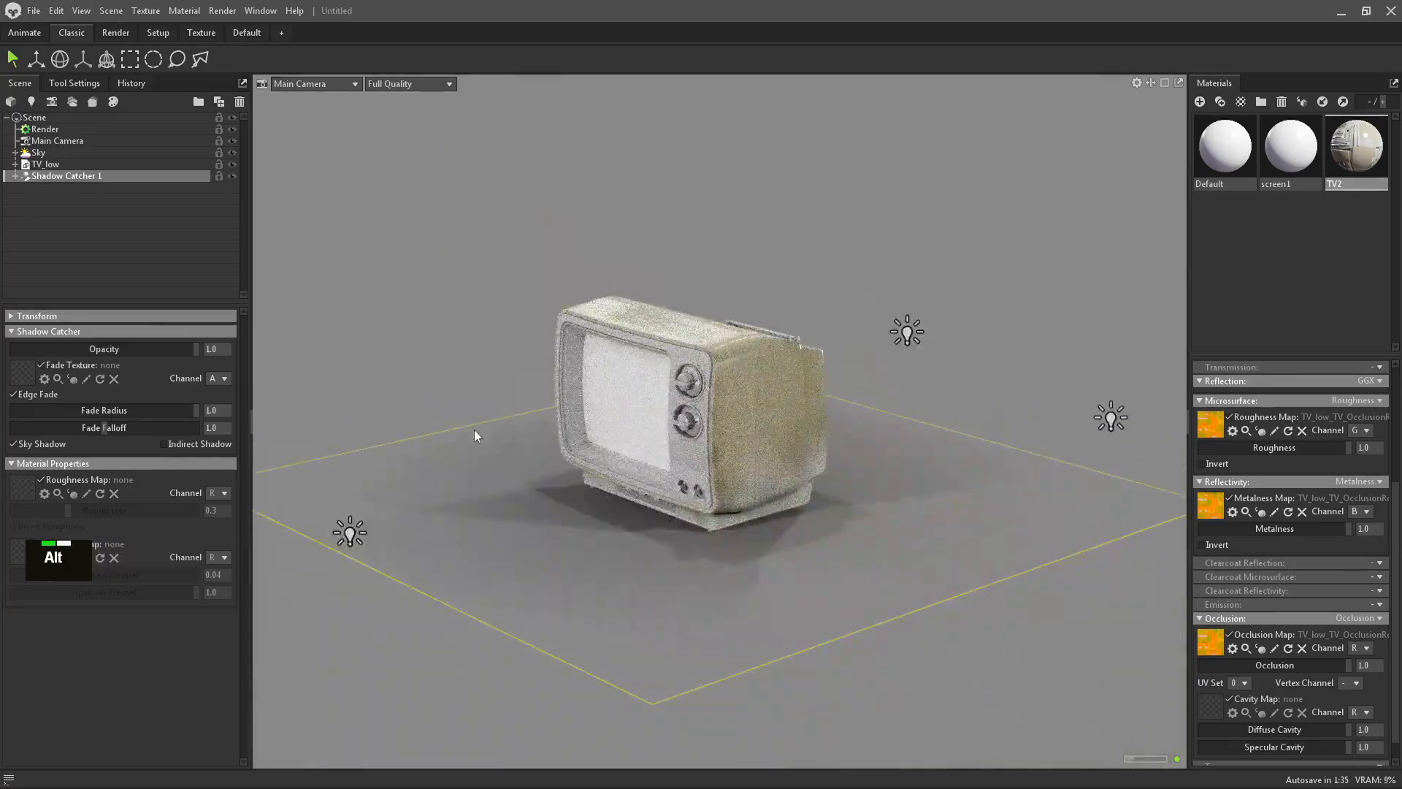
{"action": "left_click_drag", "start_coordinate": [155, 349], "coordinate": [68, 337]}
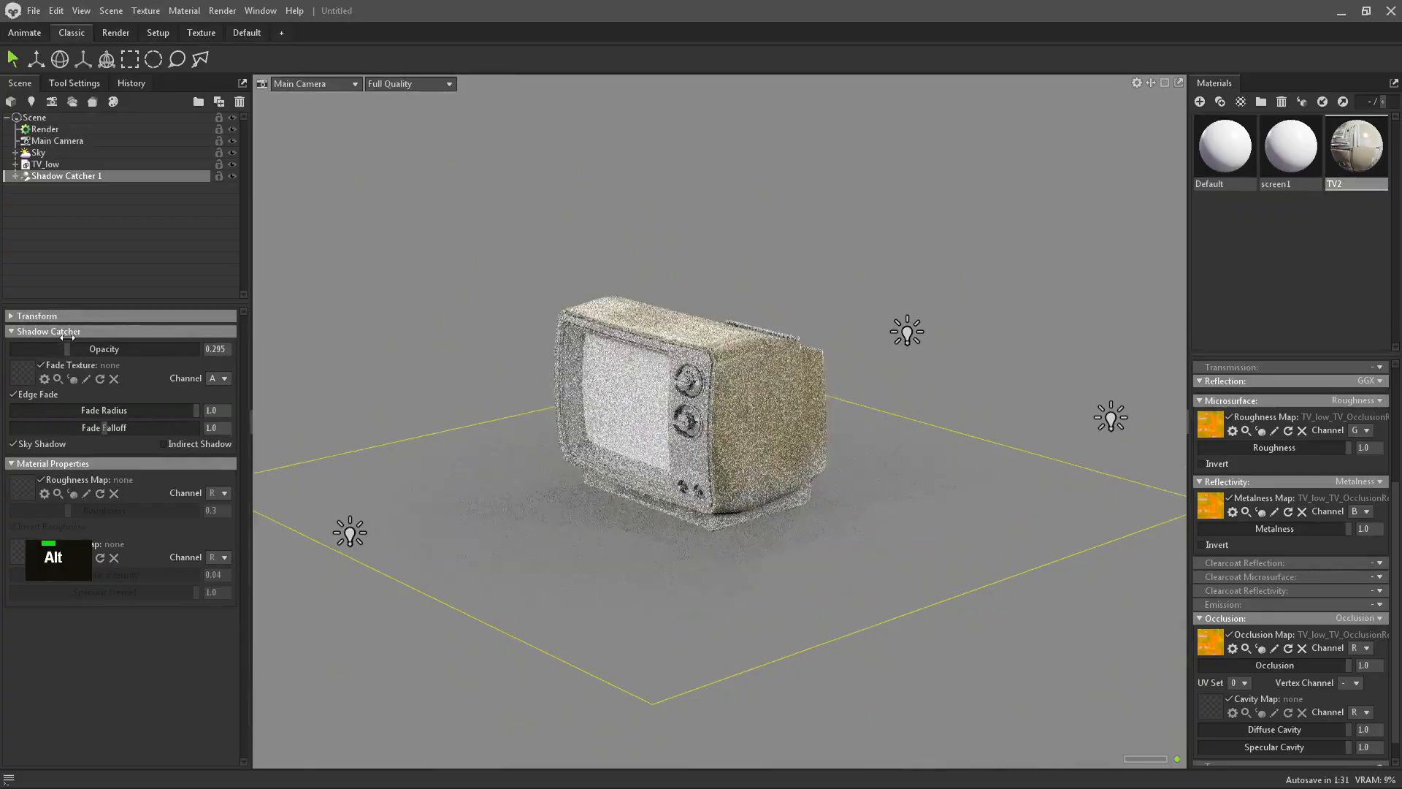
{"action": "left_click", "coordinate": [639, 188]}
Examine the reflections and roughness variation on the case's side under rotated lighting against the grey backdrop.
{"action": "right_click_drag", "start_coordinate": [1021, 340], "coordinate": [1207, 447], "text": "alt"}
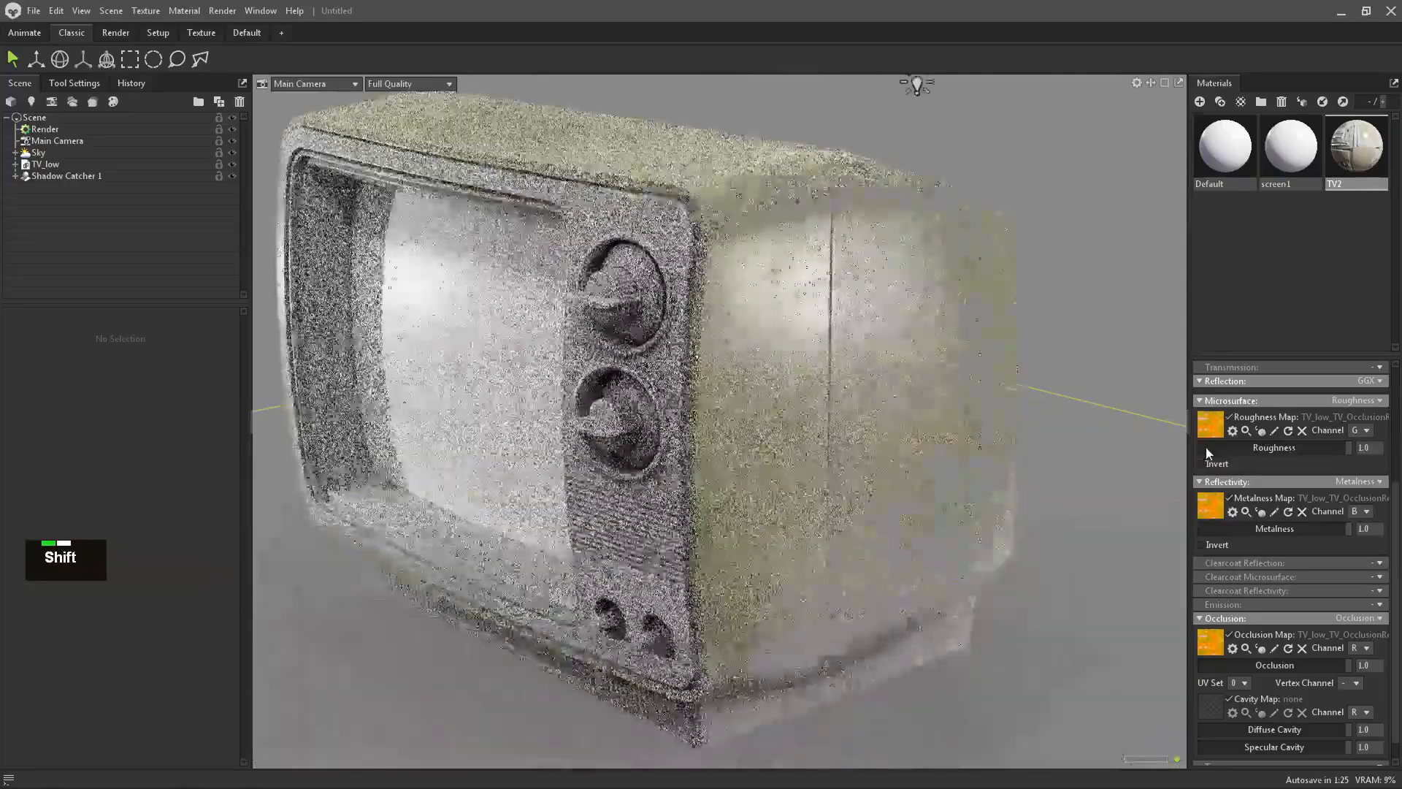
{"action": "left_click_drag", "start_coordinate": [1124, 458], "coordinate": [1076, 354], "text": "alt"}
{"action": "right_click_drag", "start_coordinate": [1076, 354], "coordinate": [1023, 401], "text": "alt"}
{"action": "middle_click_drag", "start_coordinate": [1023, 401], "coordinate": [1023, 400], "text": "alt"}
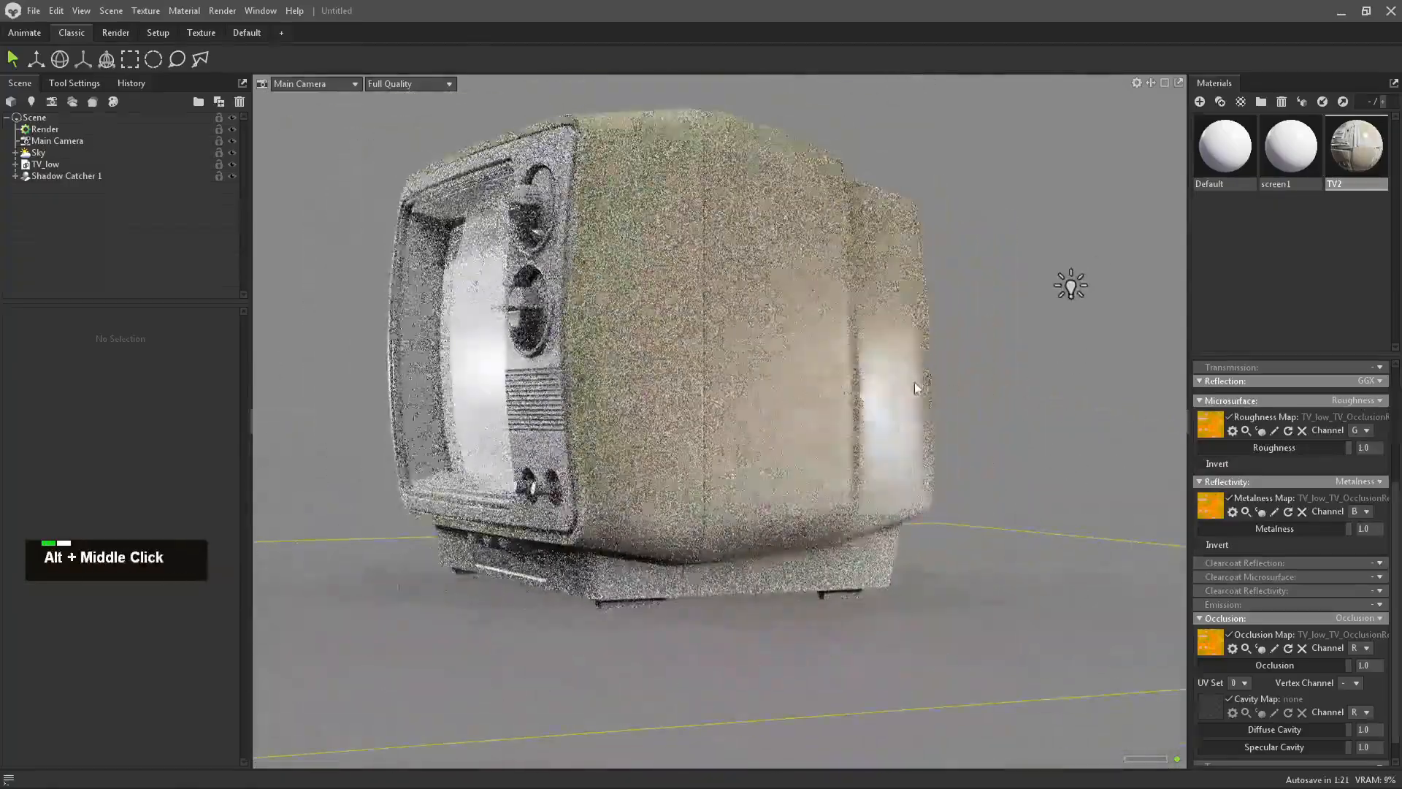
{"action": "left_click_drag", "start_coordinate": [1023, 400], "coordinate": [940, 405], "text": "alt"}
{"action": "right_click_drag", "start_coordinate": [940, 411], "coordinate": [1080, 195], "text": "alt"}
{"action": "left_click_drag", "start_coordinate": [1080, 194], "coordinate": [1032, 219], "text": "alt"}
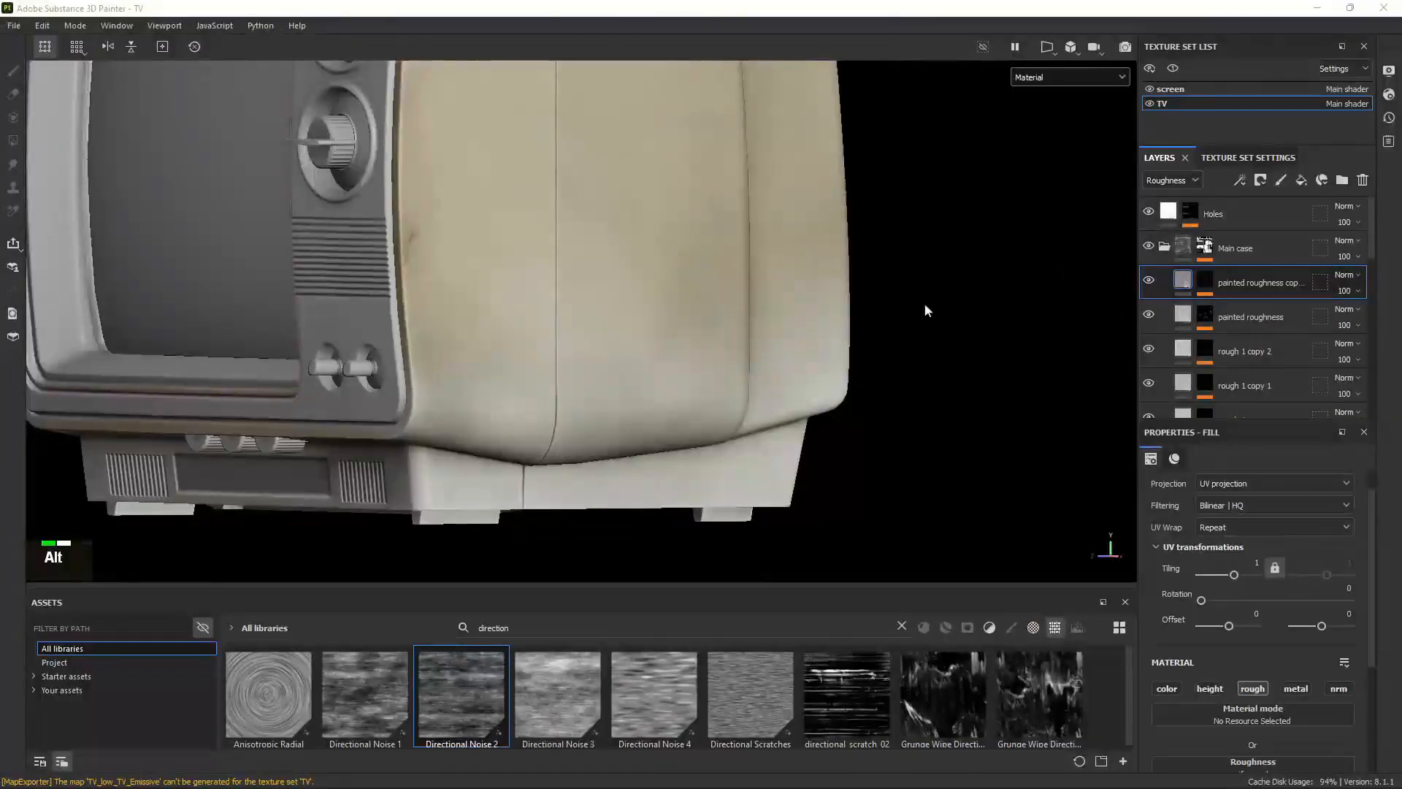
Switch back to Substance 3D Painter and move the painted roughness layer above its copy in the Main case folder.
{"action": "middle_click_drag", "start_coordinate": [926, 310], "coordinate": [913, 362], "text": "alt"}
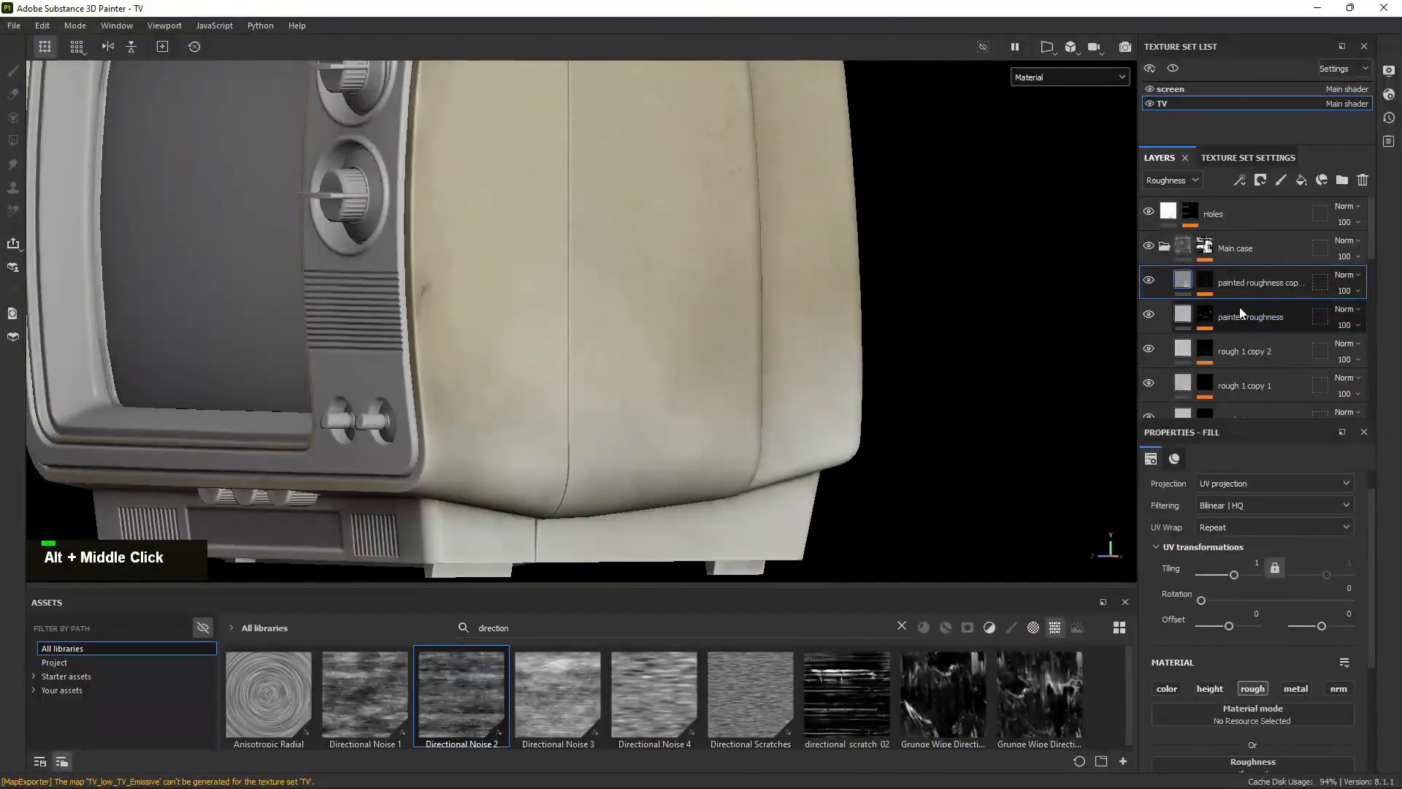
{"action": "mouse_move", "coordinate": [1240, 312]}
{"action": "left_mouse_down"}
{"action": "mouse_move", "coordinate": [1257, 313]}
{"action": "mouse_move", "coordinate": [1253, 275]}
{"action": "left_mouse_up"}
{"action": "middle_click_drag", "start_coordinate": [1033, 339], "coordinate": [740, 343], "text": "alt"}
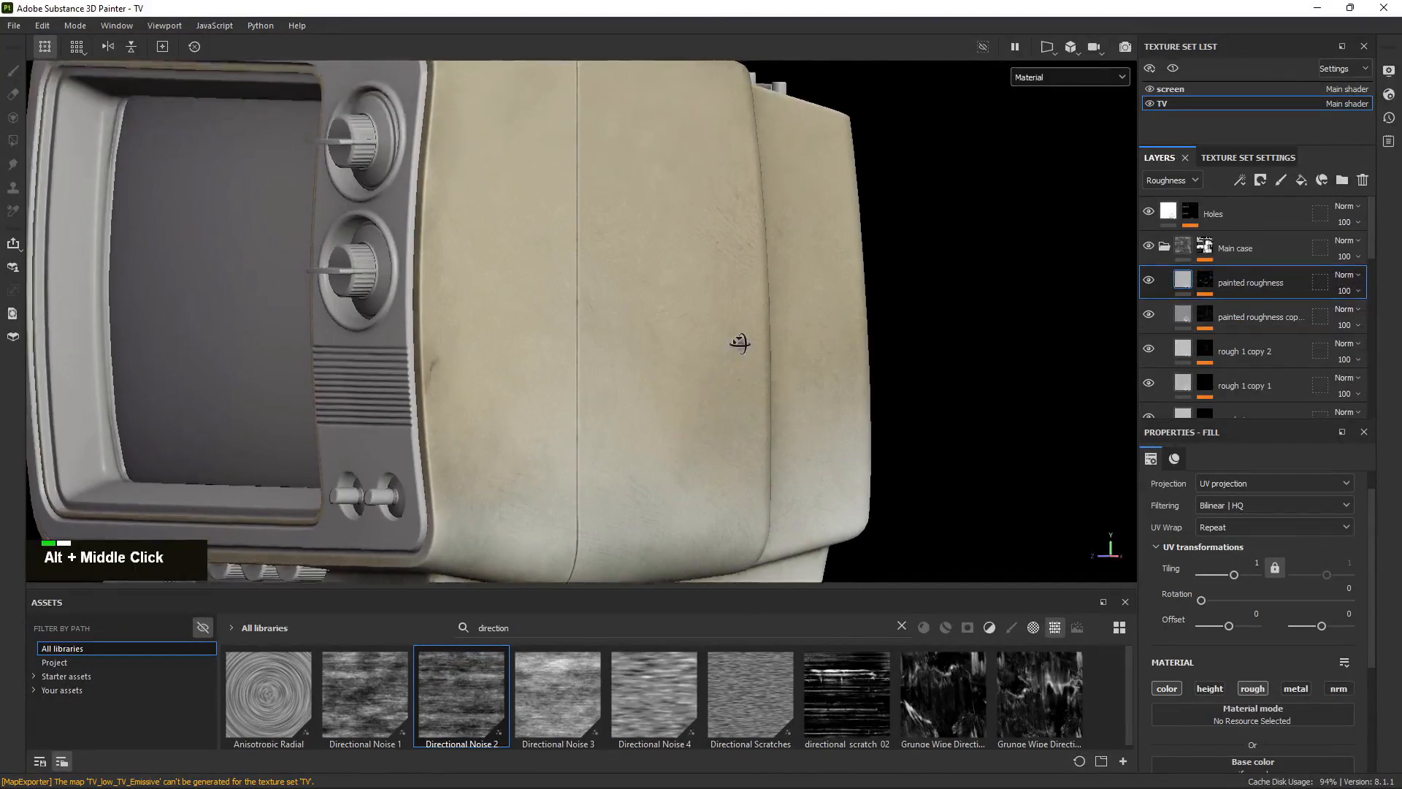
{"action": "left_click_drag", "start_coordinate": [740, 343], "coordinate": [573, 316], "text": "alt"}
Hide the painted roughness layer and show it again to compare its effect on the case's side.
{"action": "left_click", "coordinate": [1149, 280]}
{"action": "mouse_move", "coordinate": [1031, 301]}
{"action": "right_mouse_down", "text": "shift"}
{"action": "mouse_move", "coordinate": [771, 292]}
{"action": "mouse_move", "coordinate": [787, 289]}
{"action": "right_mouse_up", "text": "shift"}
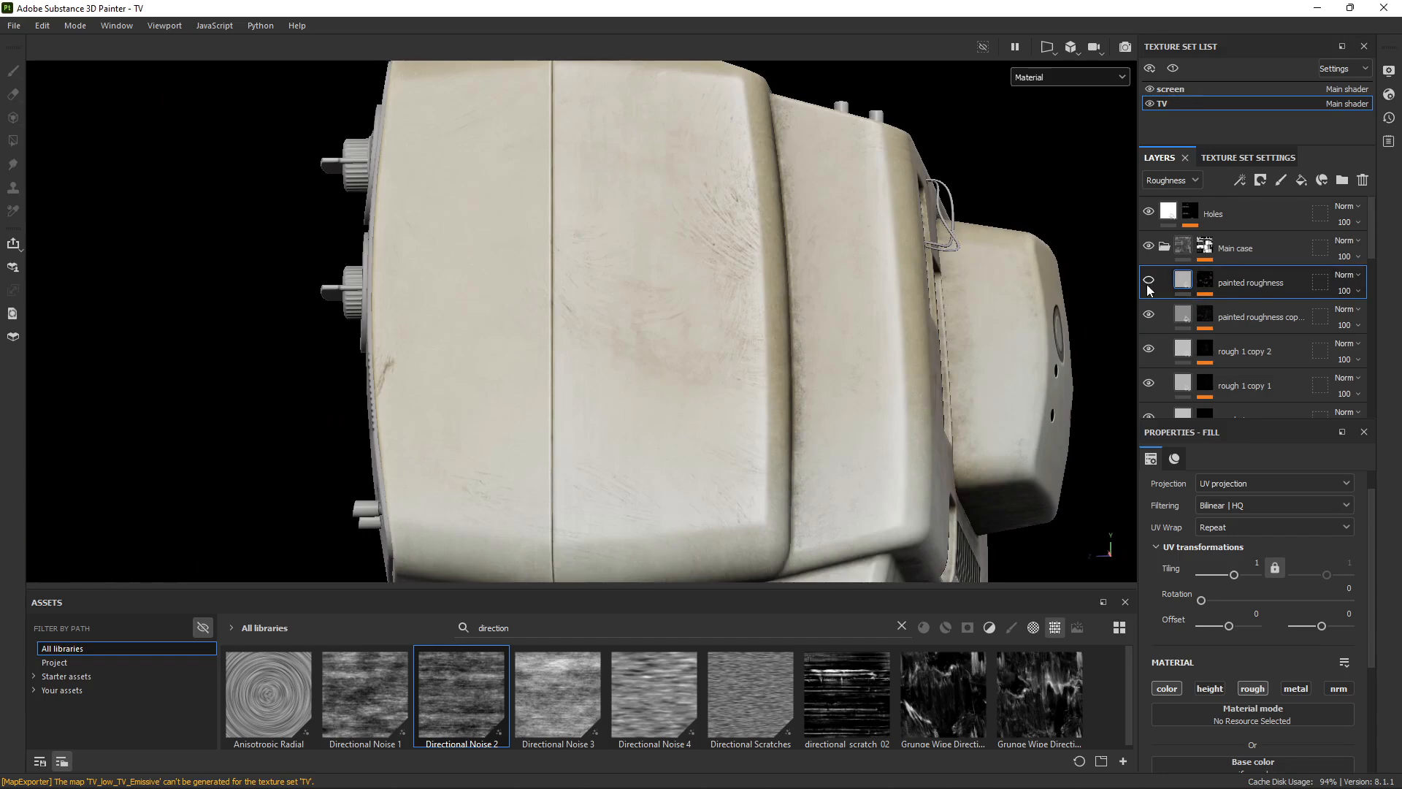
{"action": "left_click", "coordinate": [1257, 317]}
{"action": "right_click_drag", "start_coordinate": [818, 256], "coordinate": [881, 291], "text": "alt"}
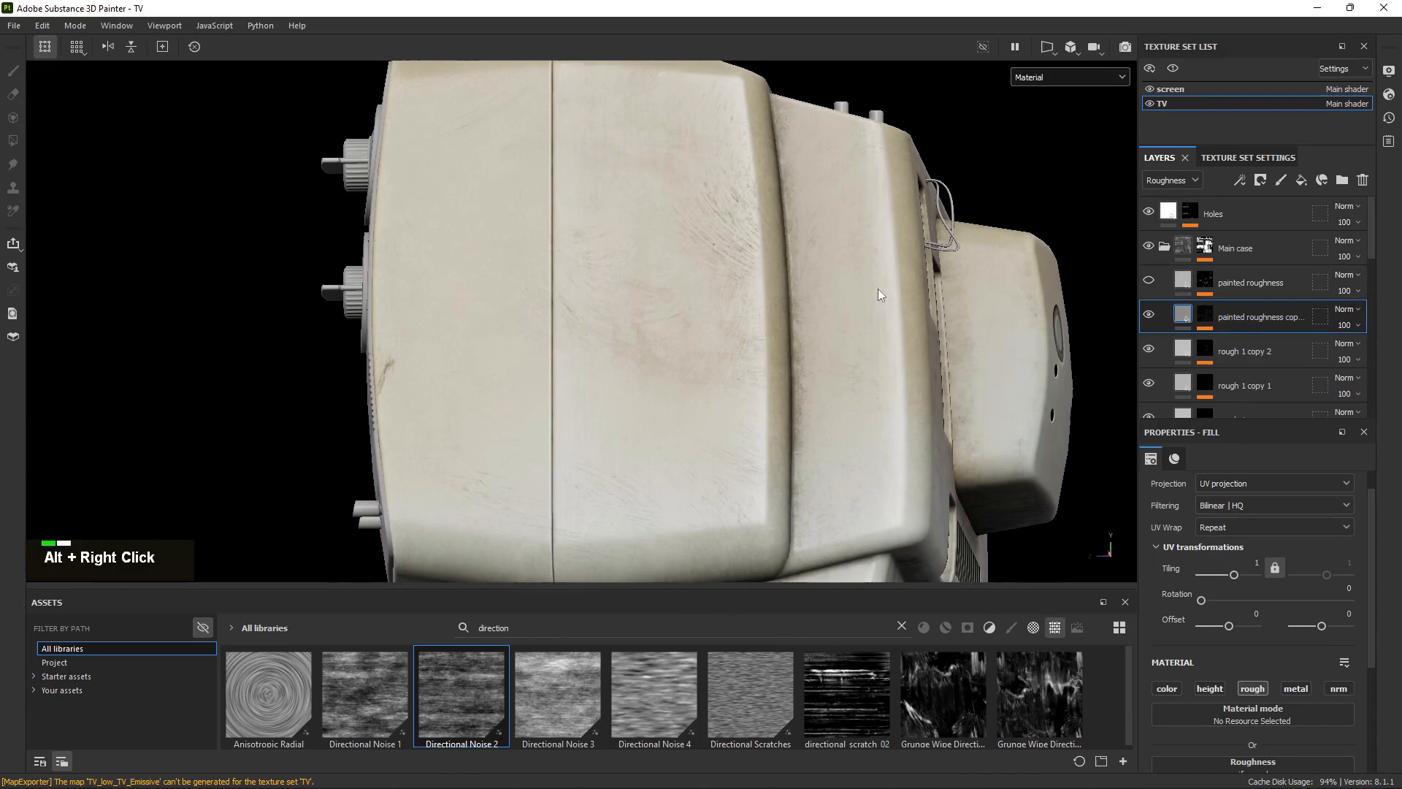
{"action": "right_click_drag", "start_coordinate": [814, 253], "coordinate": [888, 281], "text": "alt"}
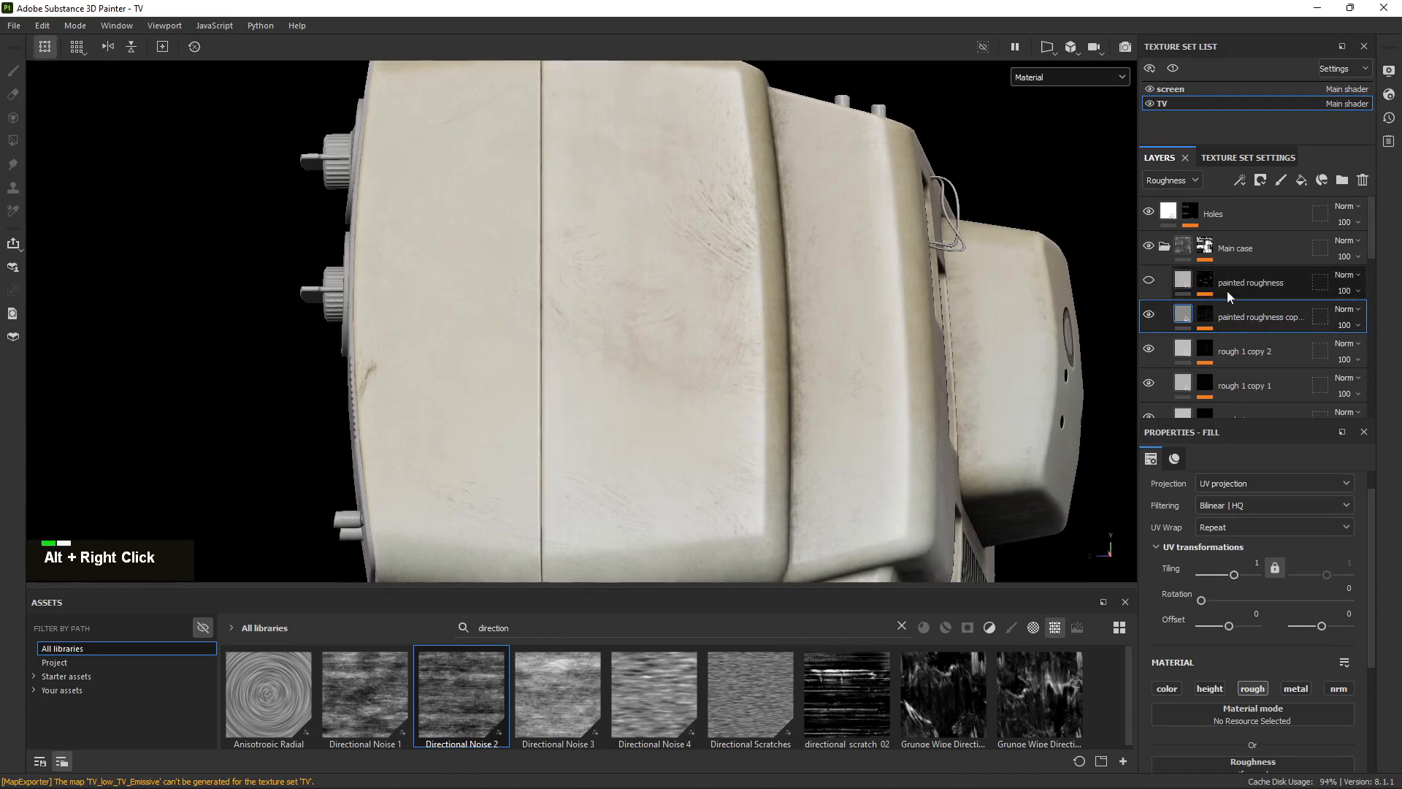
{"action": "left_click", "coordinate": [1149, 282]}
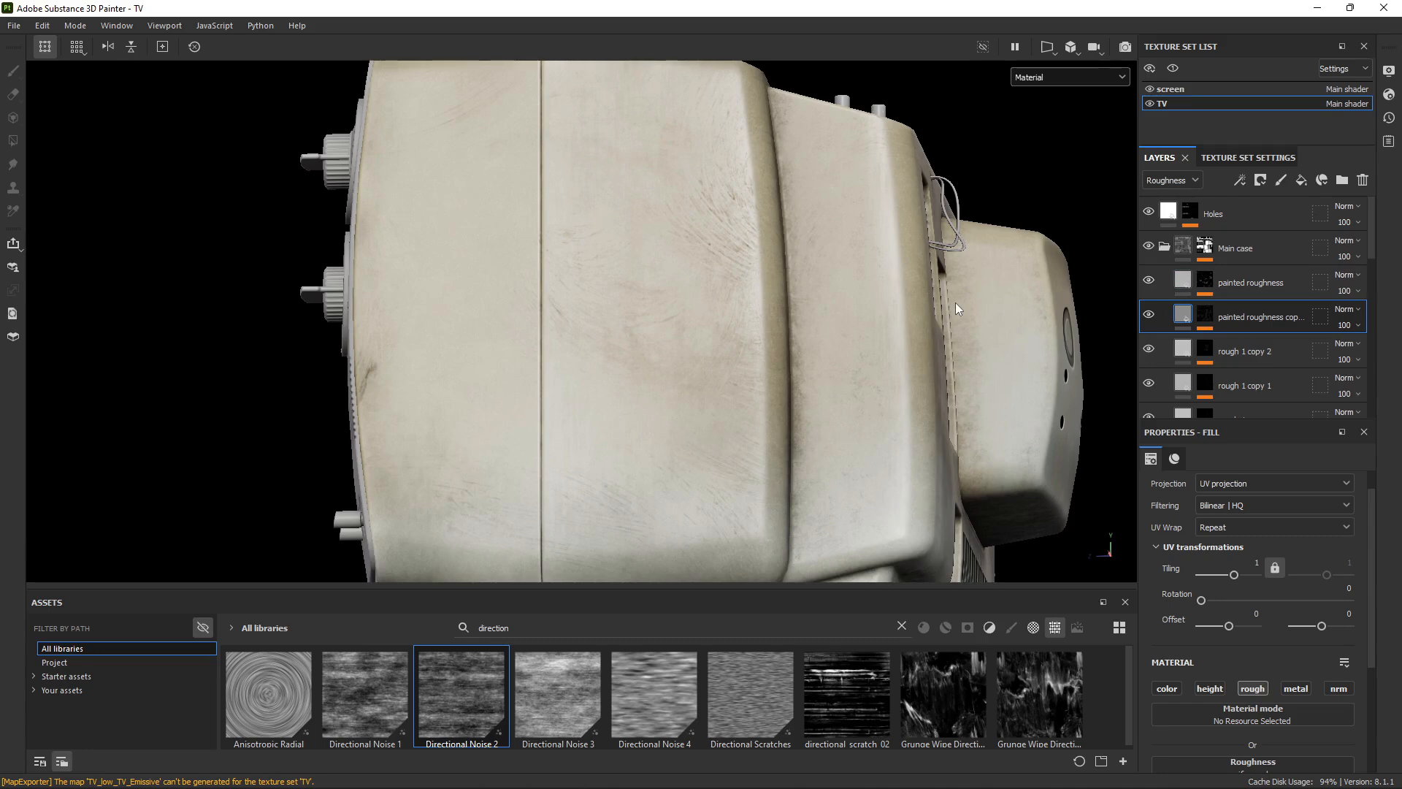
Examine the painted roughness layer's mask on its own around the TV case.
{"action": "scroll", "coordinate": [1154, 321], "scroll_direction": "down", "scroll_amount": 2}
{"action": "left_click", "coordinate": [1174, 458]}
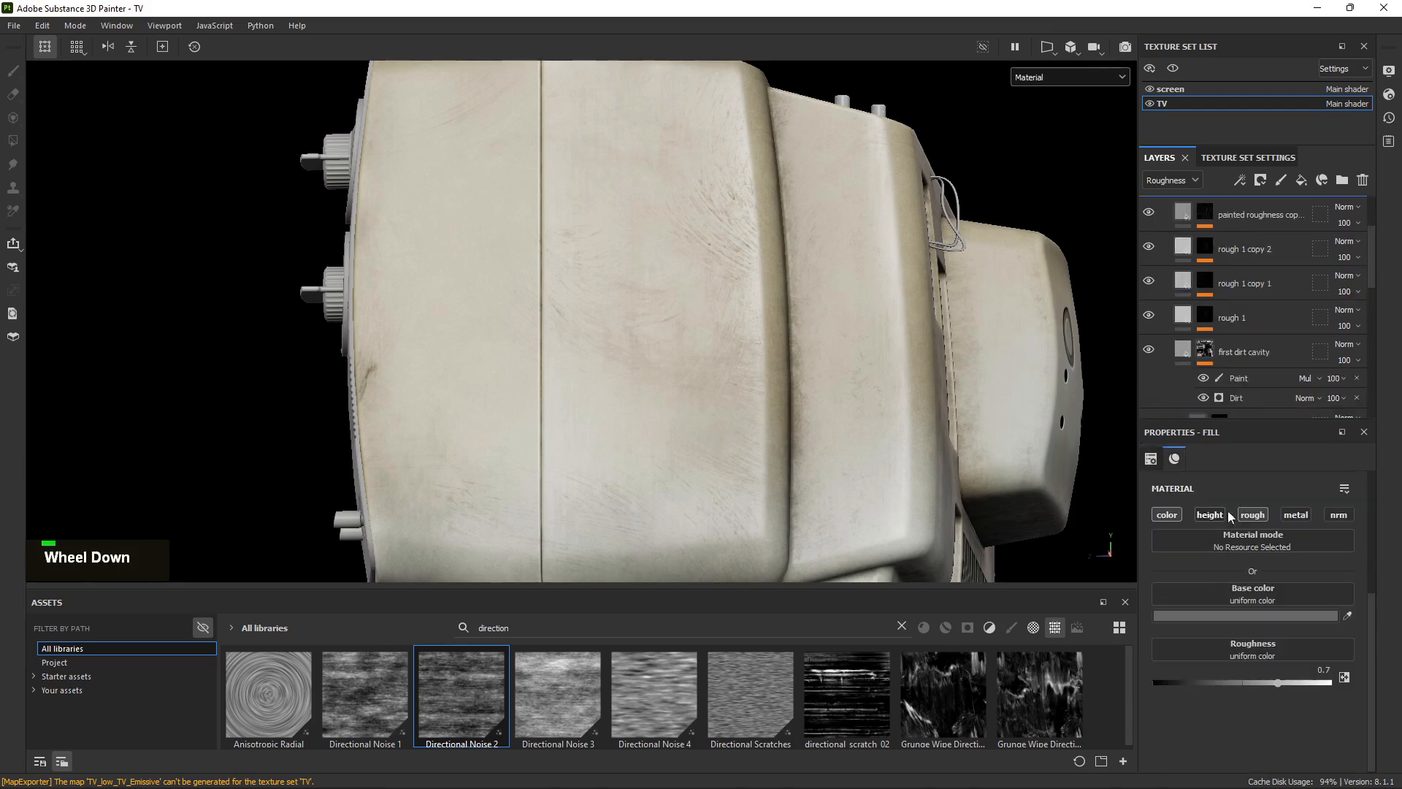
{"action": "scroll", "coordinate": [1227, 307], "scroll_direction": "up", "scroll_amount": 2}
{"action": "left_click", "coordinate": [1234, 294]}
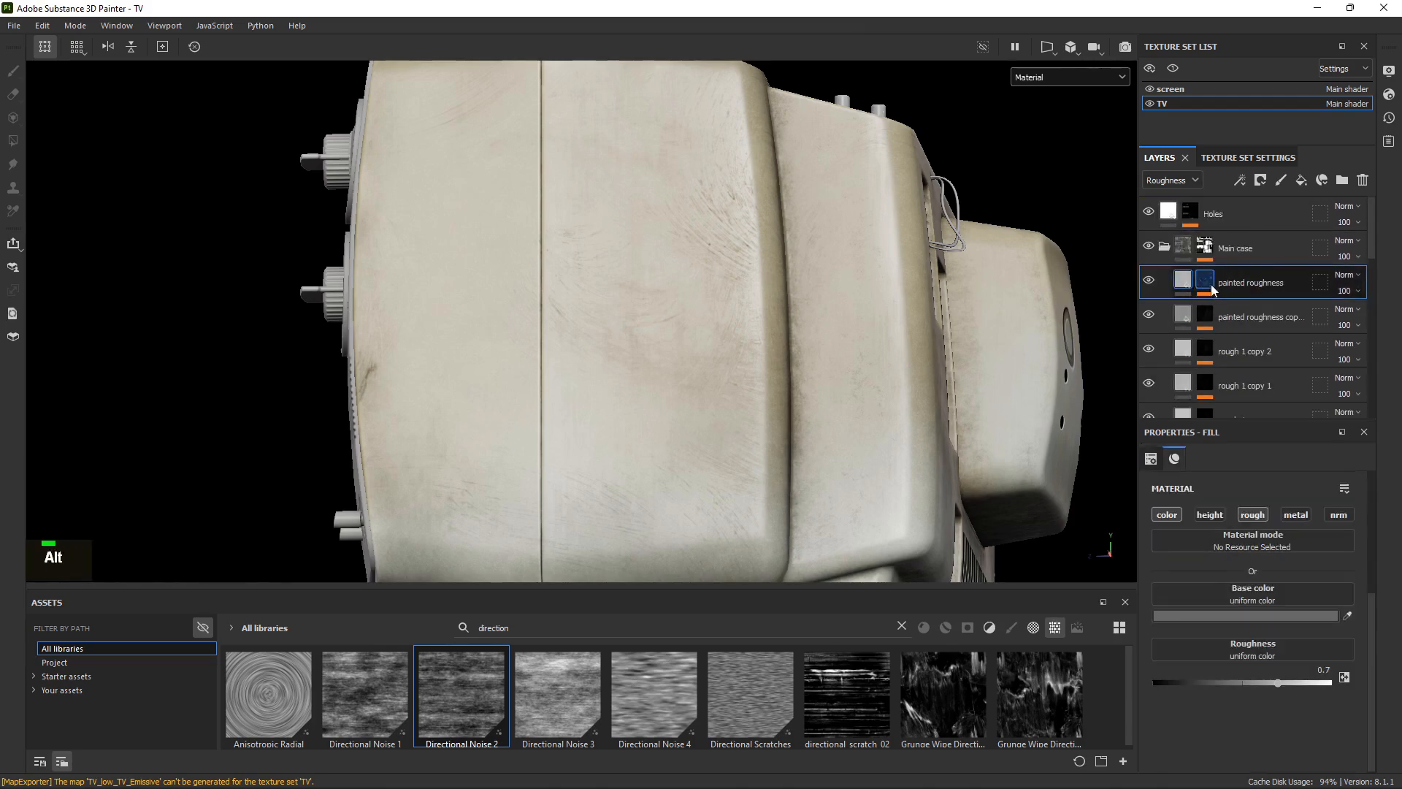
{"action": "right_click_drag", "start_coordinate": [566, 218], "coordinate": [869, 420], "text": "alt"}
{"action": "left_click_drag", "start_coordinate": [766, 275], "coordinate": [803, 267], "text": "alt"}
{"action": "left_click", "coordinate": [1205, 280], "text": "alt"}
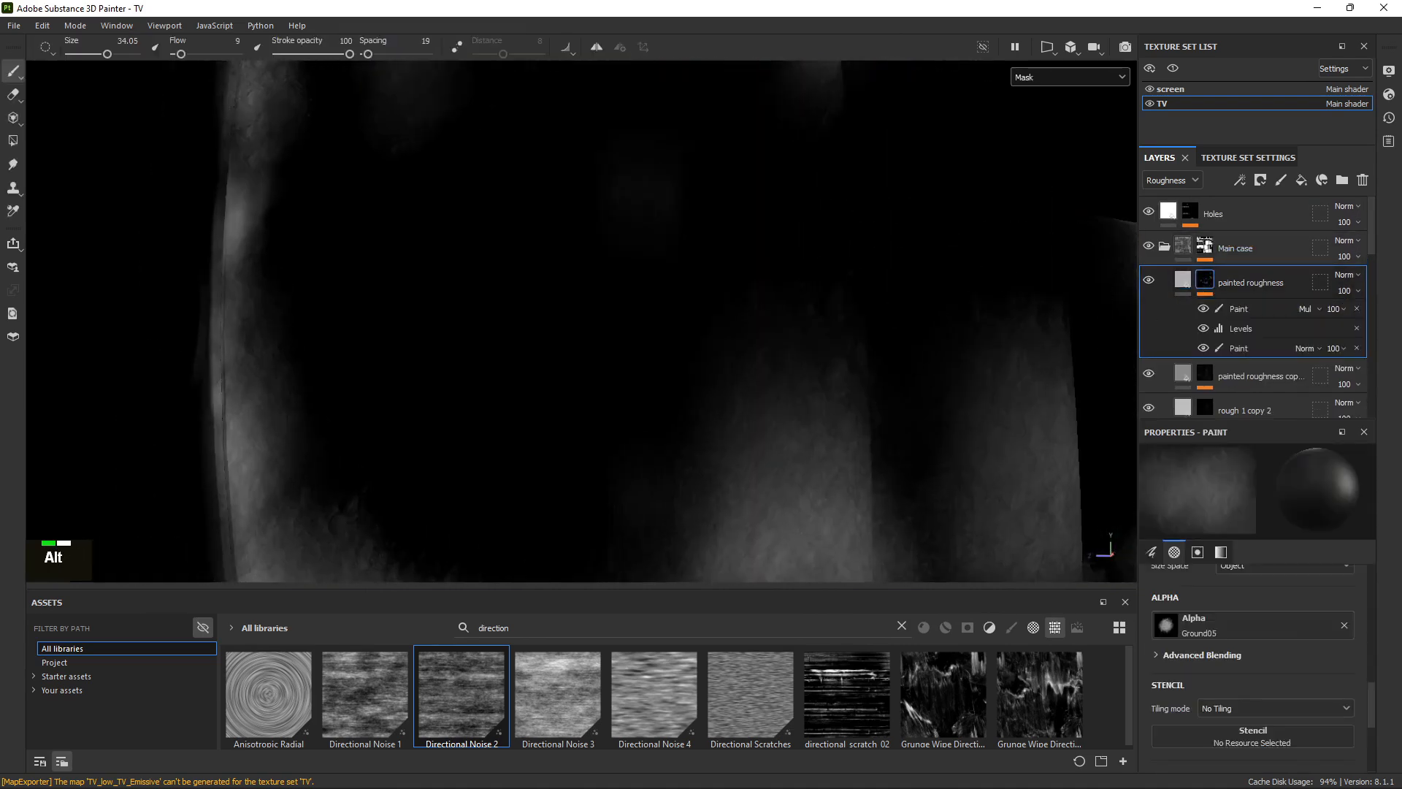
{"action": "left_click_drag", "start_coordinate": [891, 316], "coordinate": [676, 358], "text": "alt"}
{"action": "right_click_drag", "start_coordinate": [676, 357], "coordinate": [448, 241], "text": "alt"}
{"action": "middle_click_drag", "start_coordinate": [448, 241], "coordinate": [642, 388], "text": "alt"}
{"action": "mouse_move", "coordinate": [642, 388]}
{"action": "left_mouse_down", "text": "alt"}
{"action": "mouse_move", "coordinate": [466, 436]}
{"action": "mouse_move", "coordinate": [454, 401]}
{"action": "mouse_move", "coordinate": [716, 363]}
{"action": "mouse_move", "coordinate": [501, 407]}
{"action": "mouse_move", "coordinate": [958, 364]}
{"action": "mouse_move", "coordinate": [704, 209]}
{"action": "mouse_move", "coordinate": [585, 226]}
{"action": "mouse_move", "coordinate": [1071, 163]}
{"action": "left_mouse_up", "text": "alt"}
Inspect the Roughness channel on the case, and return to the material view around the rear panel.
{"action": "left_click", "coordinate": [1086, 76]}
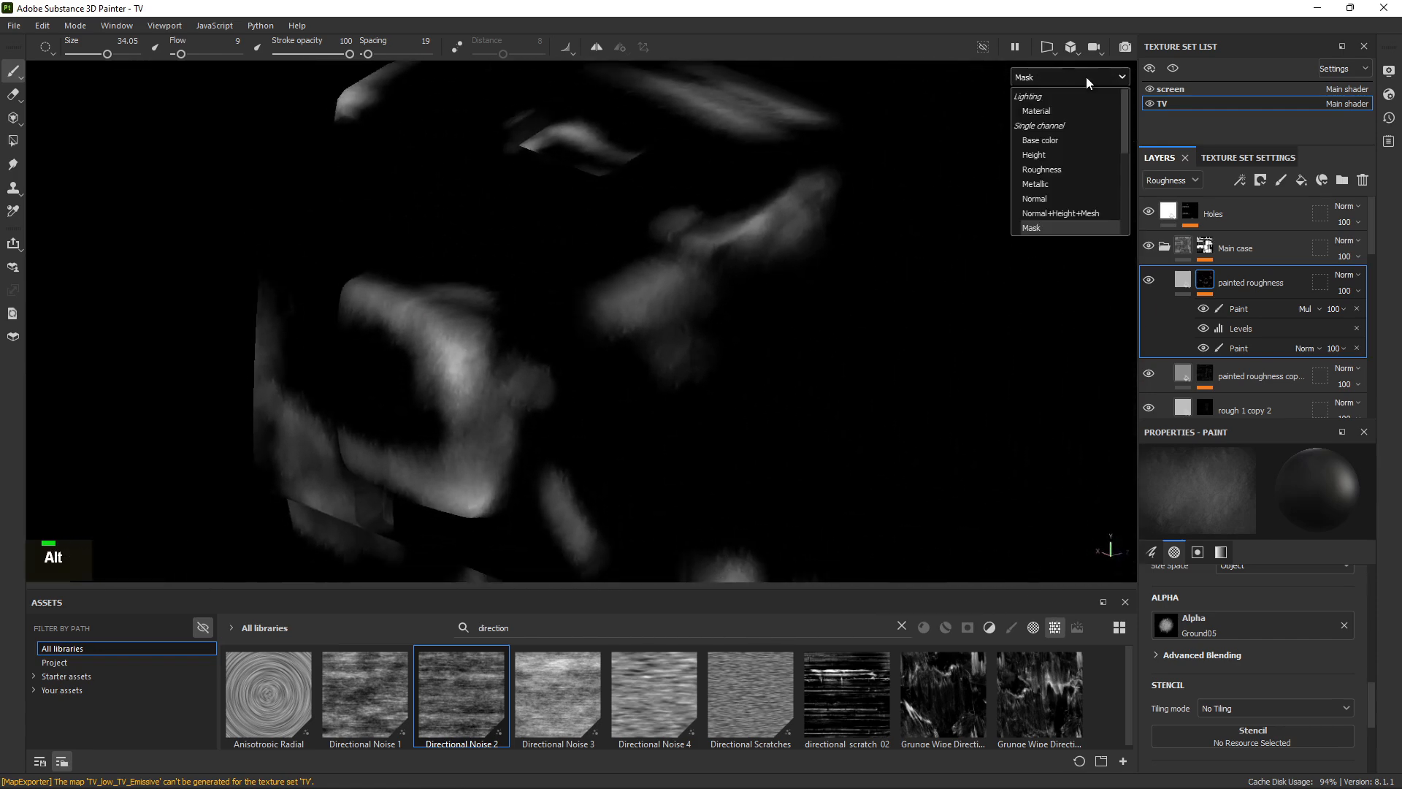
{"action": "left_click", "coordinate": [1057, 171]}
{"action": "left_click_drag", "start_coordinate": [957, 183], "coordinate": [986, 234], "text": "alt"}
{"action": "key", "text": "m"}
{"action": "right_click_drag", "start_coordinate": [807, 313], "coordinate": [750, 332], "text": "shift"}
{"action": "right_click_drag", "start_coordinate": [661, 328], "coordinate": [918, 358], "text": "alt"}
{"action": "middle_click_drag", "start_coordinate": [918, 358], "coordinate": [915, 286], "text": "alt"}
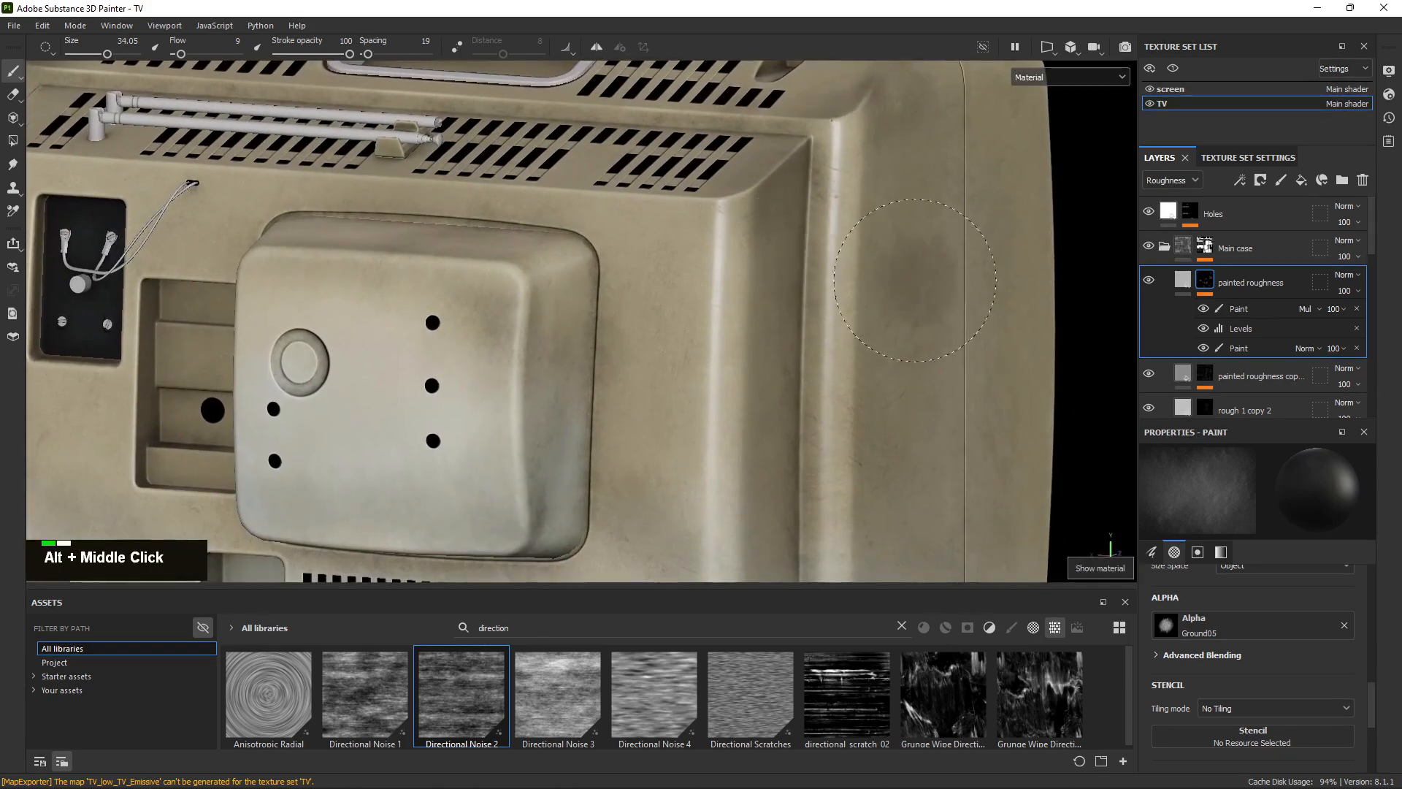
Try 0 as the painted roughness layer's opacity, restore it to 100, and set its mask's Normal paint effect opacity to 75.
{"action": "left_click", "coordinate": [1345, 291]}
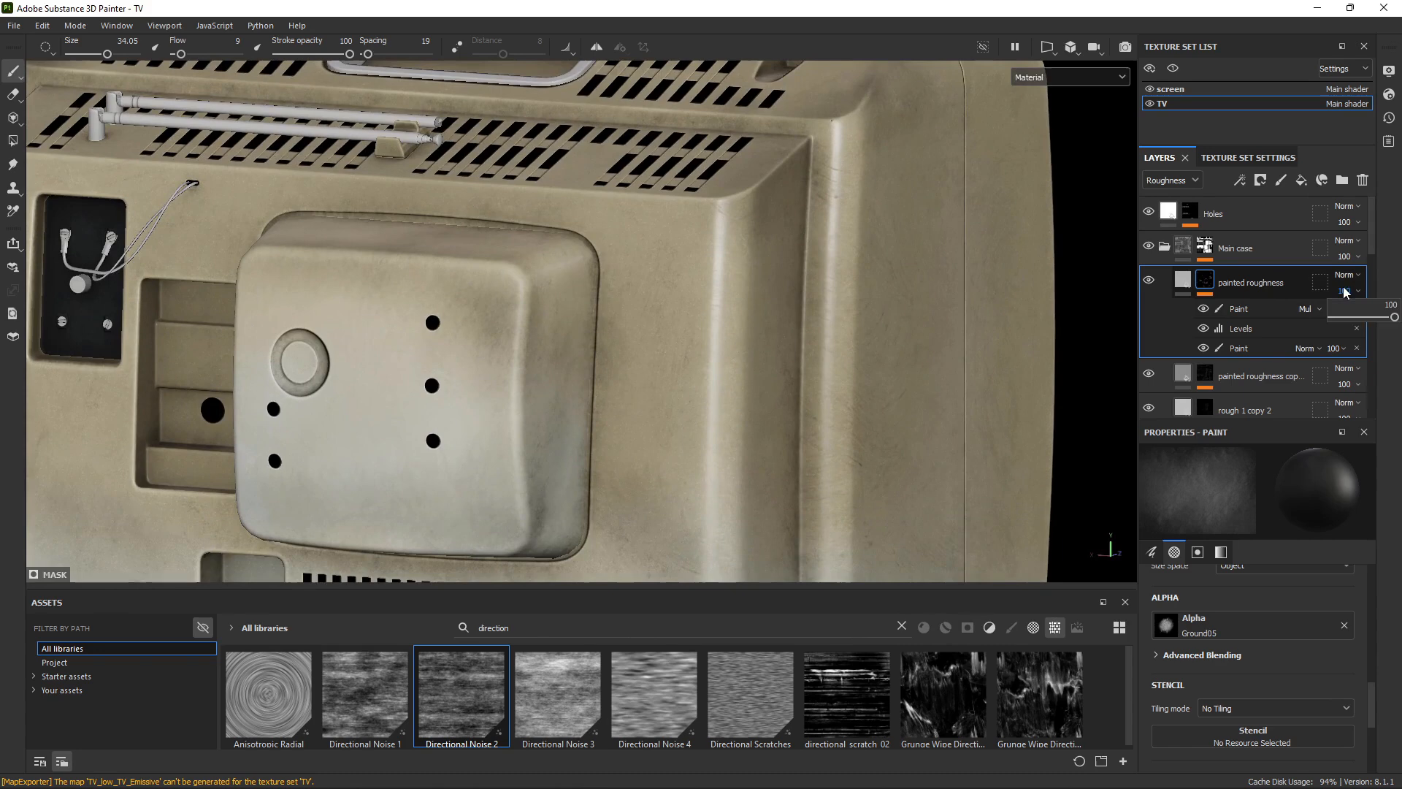
{"action": "left_click_drag", "start_coordinate": [1356, 315], "coordinate": [1352, 315]}
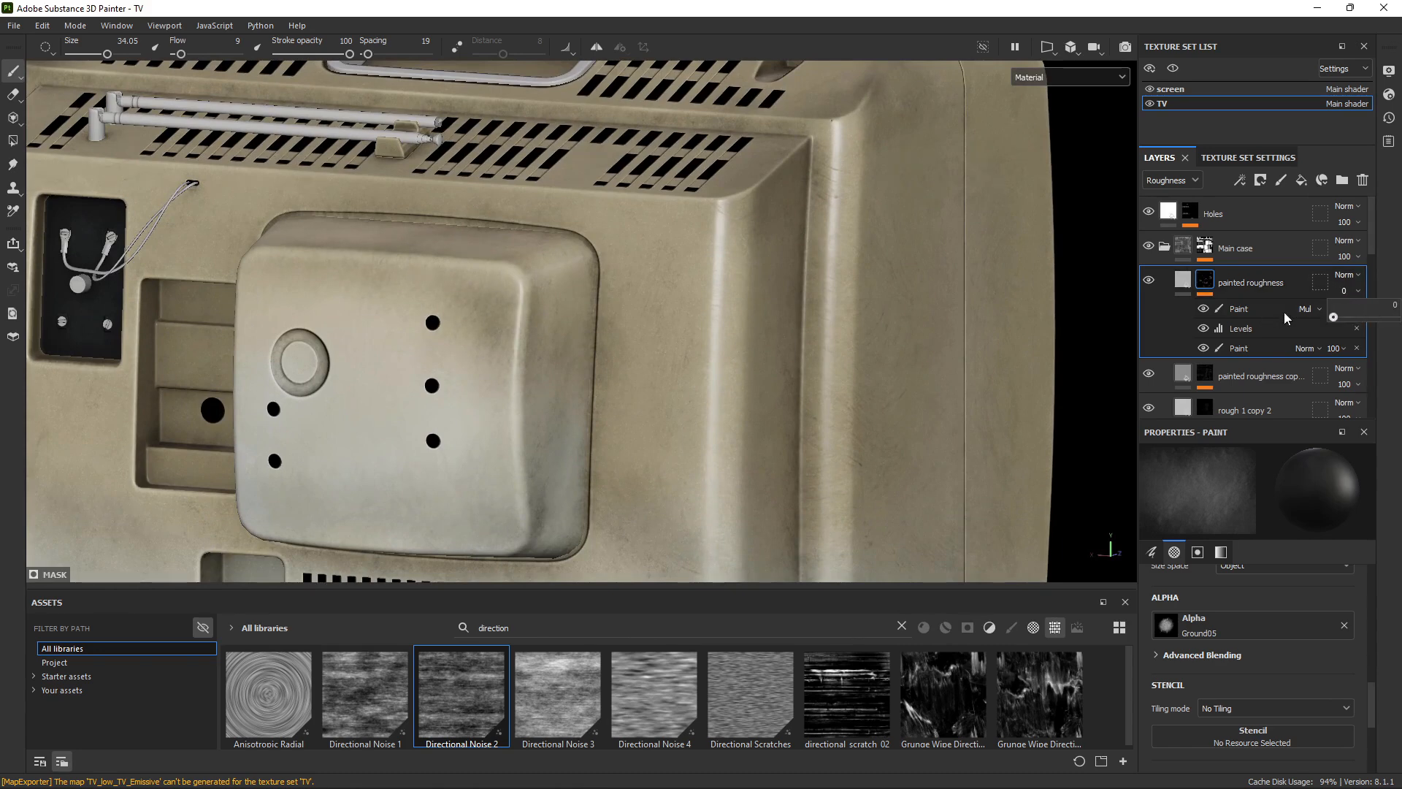
{"action": "double_click", "coordinate": [1148, 287]}
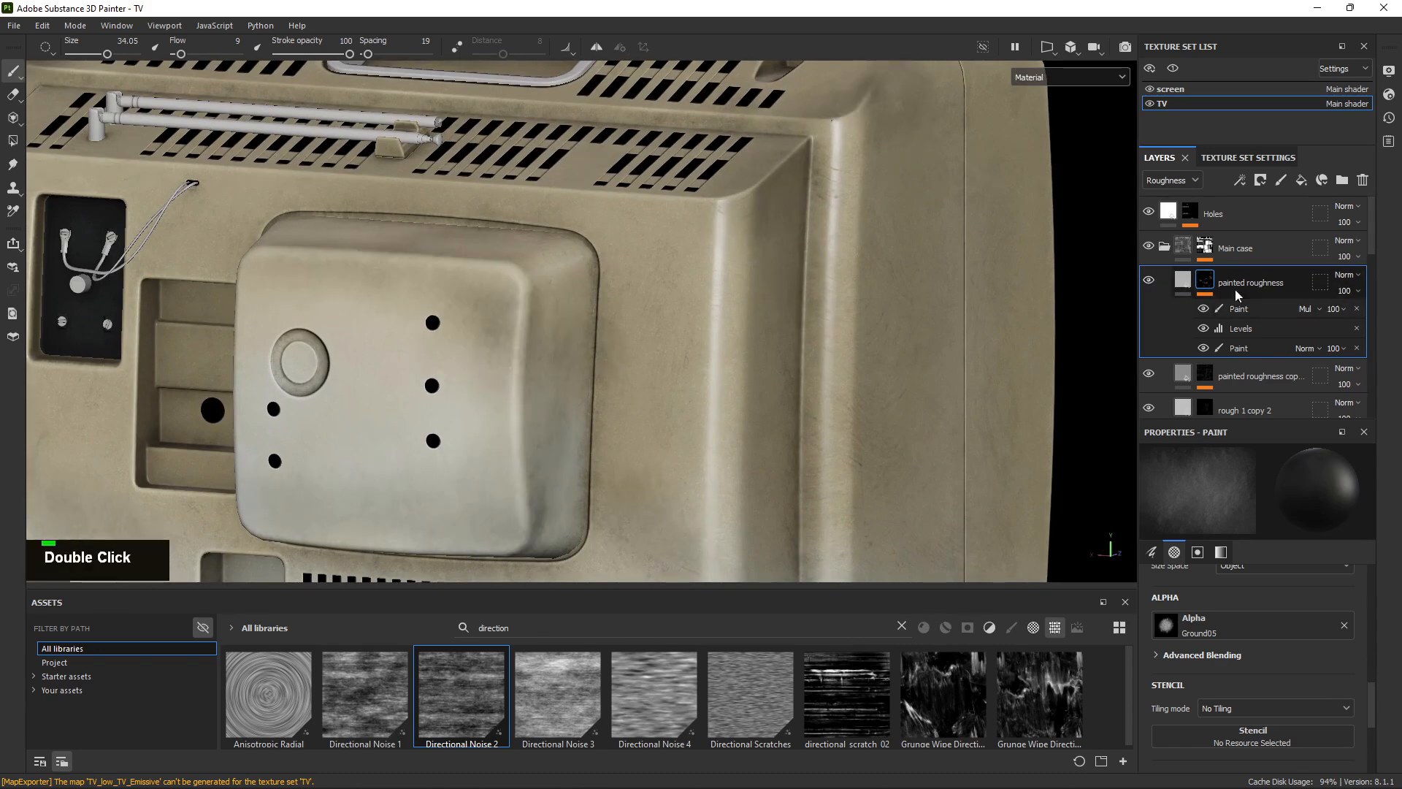
{"action": "left_click", "coordinate": [1335, 351]}
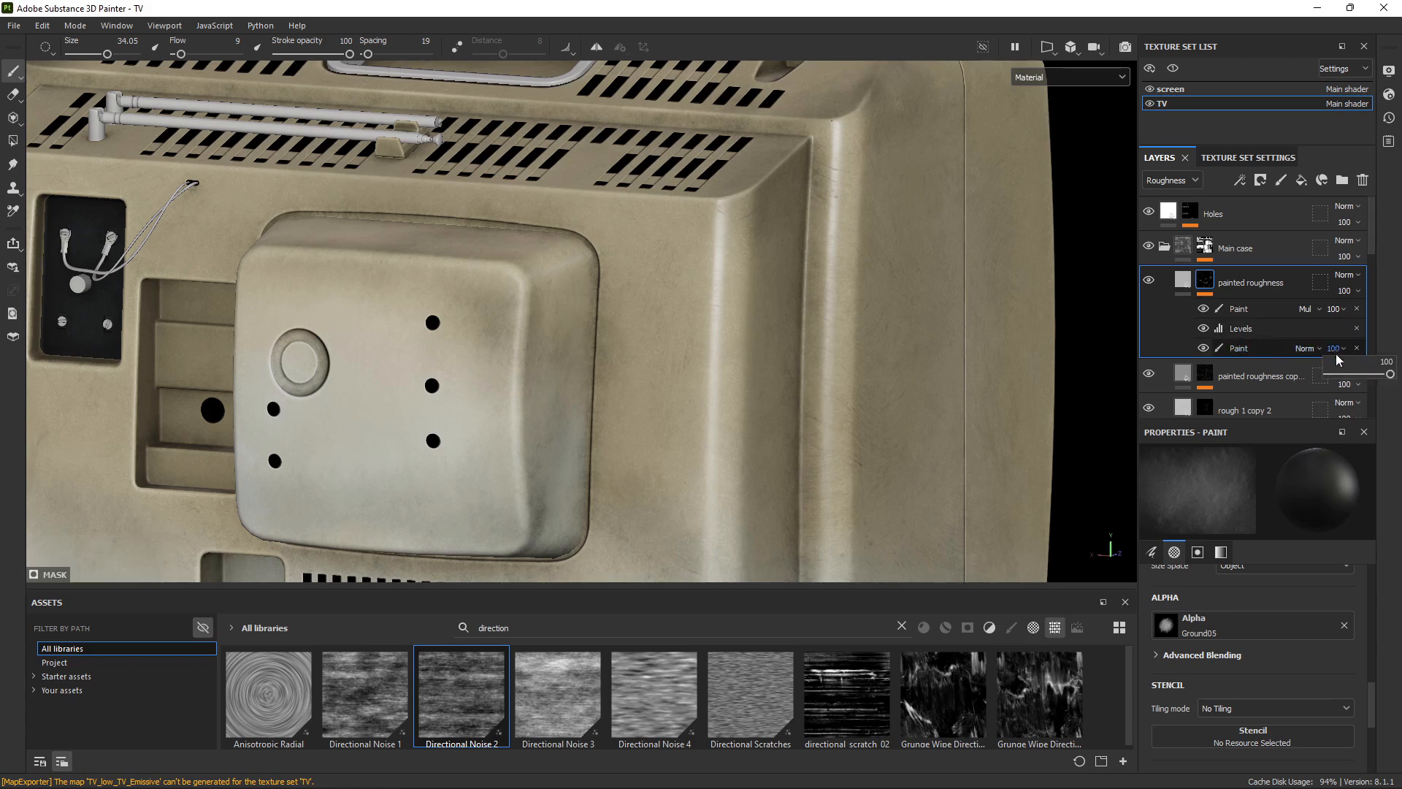
{"action": "left_click_drag", "start_coordinate": [1349, 371], "coordinate": [1382, 370]}
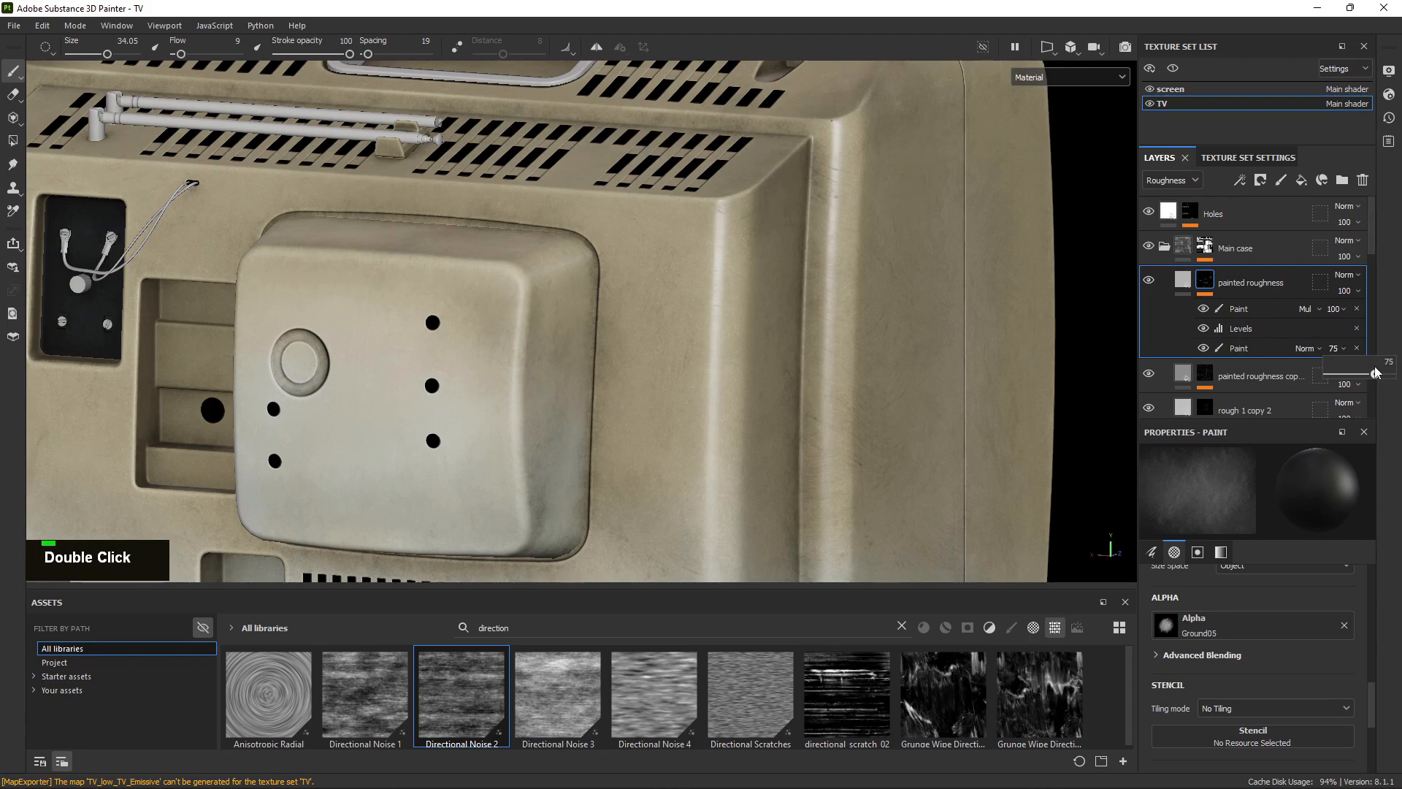
Examine the softened painted roughness around the case's back, side and front with the layer's fill selected.
{"action": "right_click_drag", "start_coordinate": [701, 332], "coordinate": [557, 288], "text": "alt"}
{"action": "left_click_drag", "start_coordinate": [557, 288], "coordinate": [619, 321], "text": "alt"}
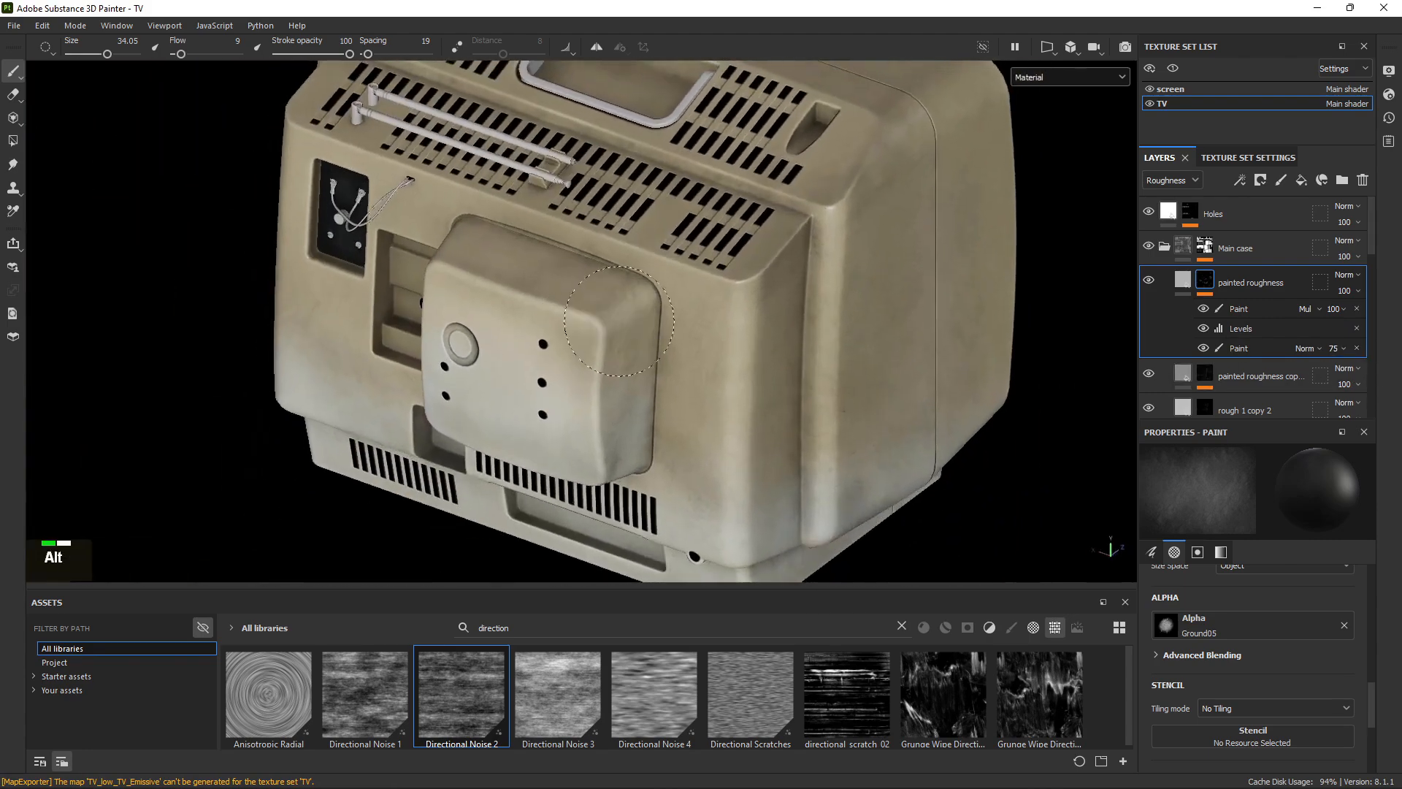
{"action": "right_click_drag", "start_coordinate": [619, 322], "coordinate": [643, 343], "text": "alt"}
{"action": "left_click", "coordinate": [1181, 284]}
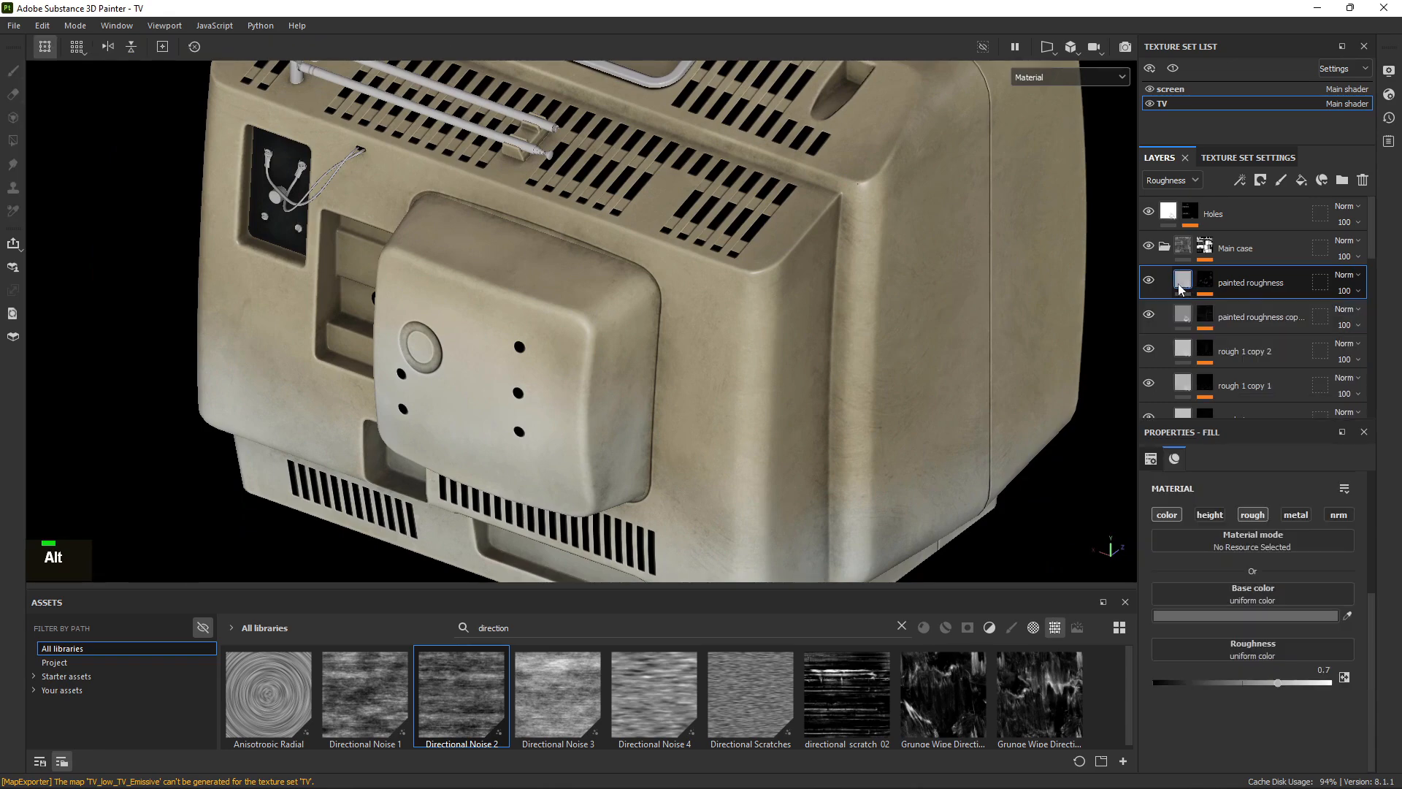
{"action": "middle_click_drag", "start_coordinate": [759, 263], "coordinate": [695, 304], "text": "alt"}
{"action": "left_click_drag", "start_coordinate": [694, 304], "coordinate": [723, 285], "text": "alt"}
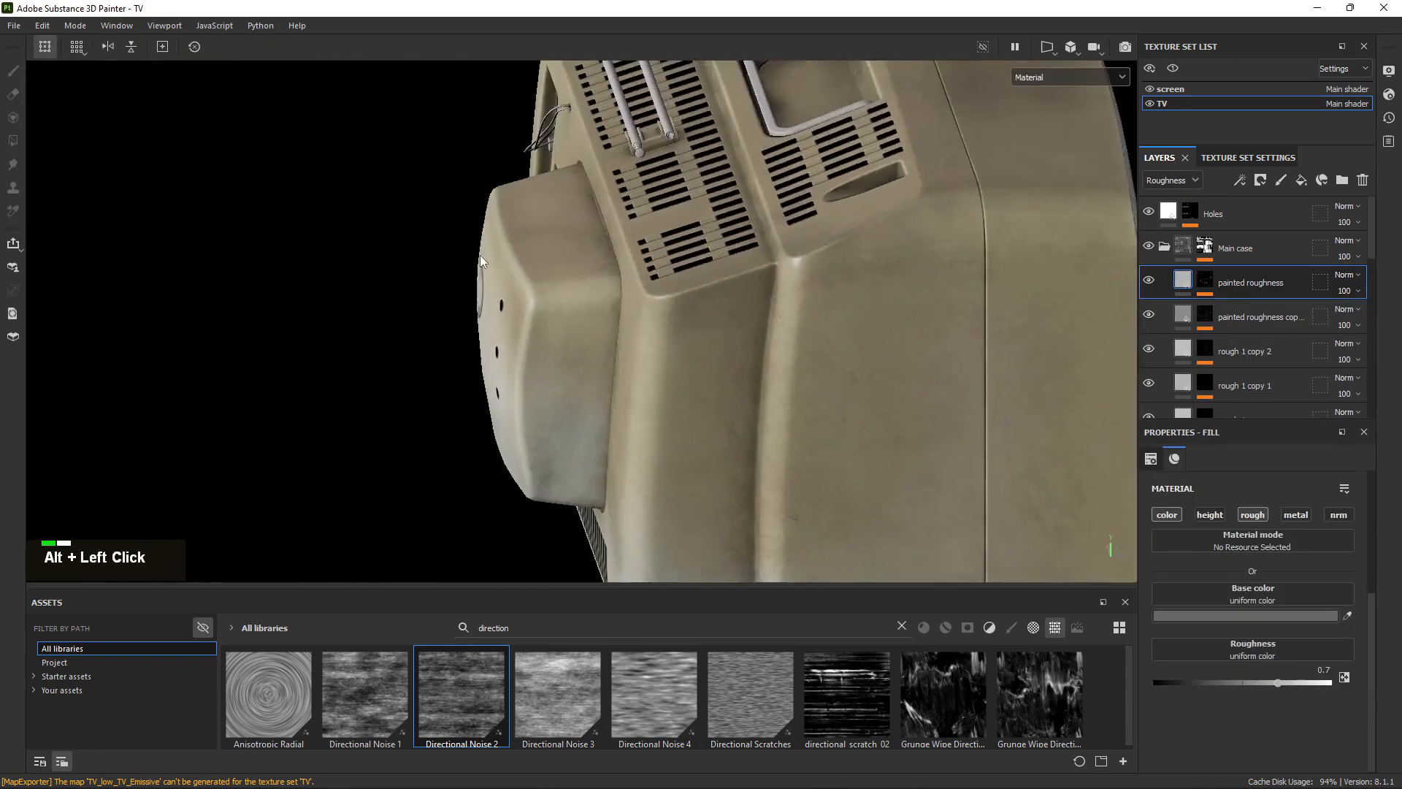
{"action": "middle_click_drag", "start_coordinate": [723, 285], "coordinate": [748, 263], "text": "alt"}
{"action": "left_click_drag", "start_coordinate": [747, 263], "coordinate": [851, 282], "text": "alt"}
{"action": "middle_click_drag", "start_coordinate": [851, 281], "coordinate": [652, 258], "text": "alt"}
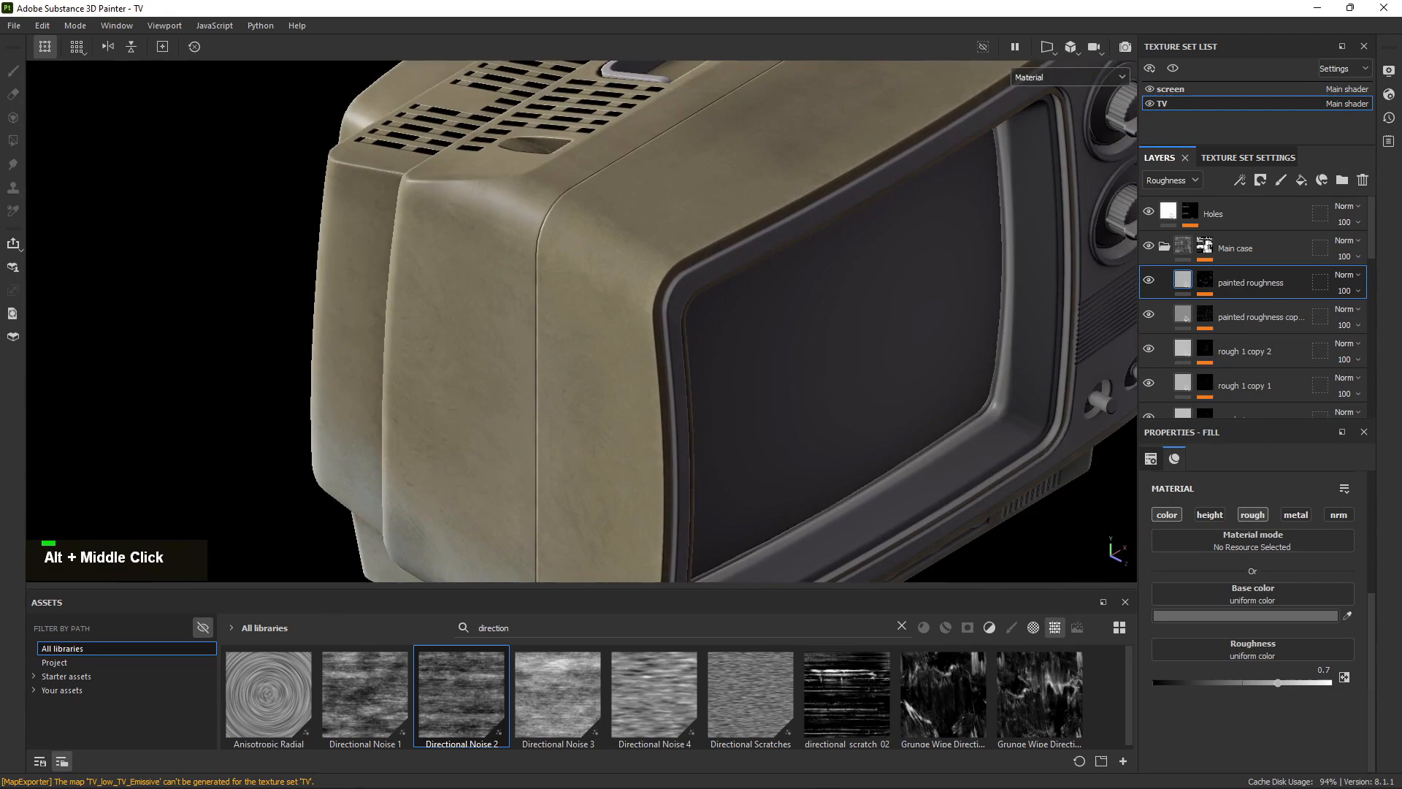
Open the reference board and examine the side-view photo of the TV case up close, around its edges and small surface marks.
{"action": "right_click_drag", "start_coordinate": [0, 227], "coordinate": [641, 228]}
{"action": "left_click_drag", "start_coordinate": [789, 456], "coordinate": [1168, 605]}
{"action": "scroll", "coordinate": [755, 348], "scroll_direction": "down", "scroll_amount": 6}
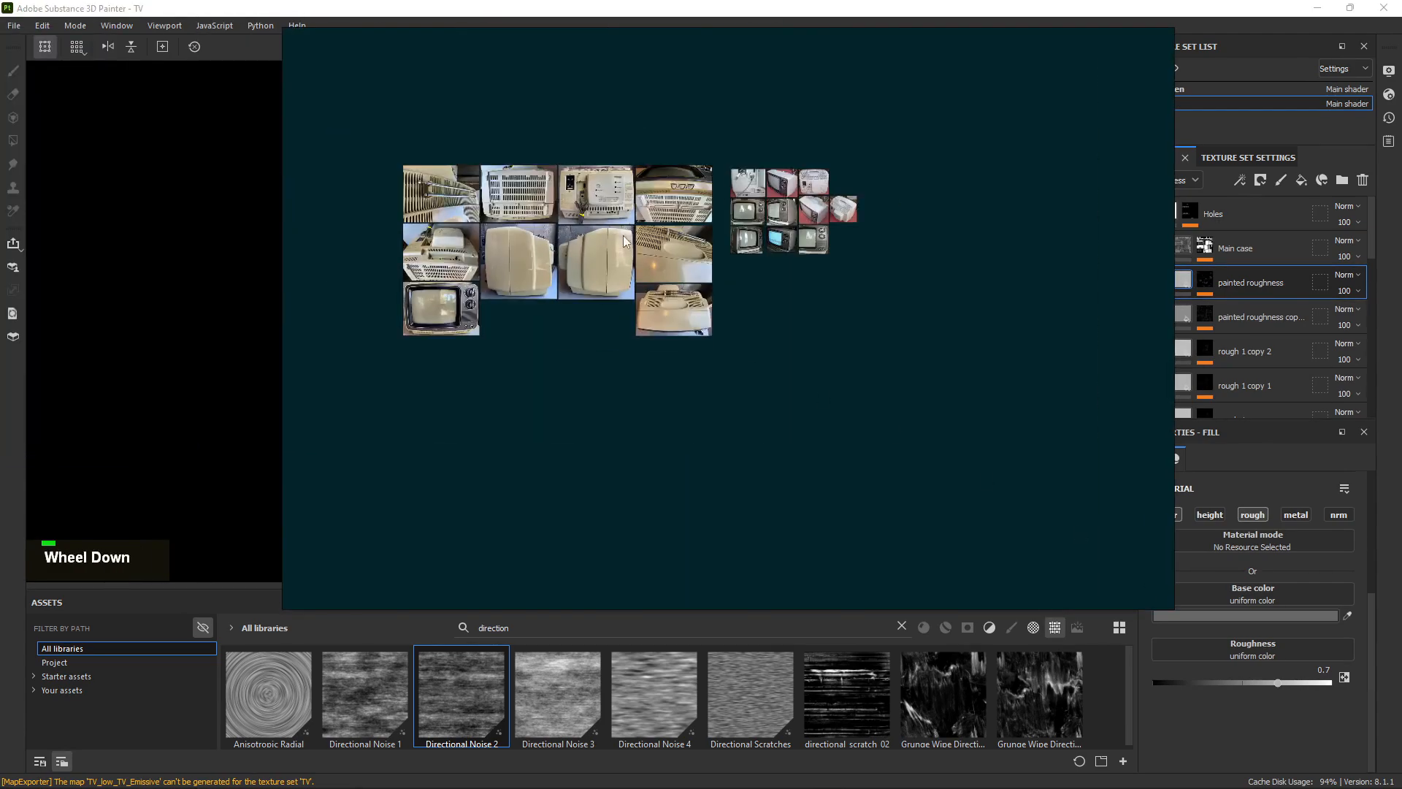
{"action": "middle_click_drag", "start_coordinate": [714, 223], "coordinate": [821, 304]}
{"action": "scroll", "coordinate": [824, 304], "scroll_direction": "up", "scroll_amount": 7}
{"action": "middle_click_drag", "start_coordinate": [924, 258], "coordinate": [704, 298]}
{"action": "scroll", "coordinate": [752, 263], "scroll_direction": "down", "scroll_amount": 6}
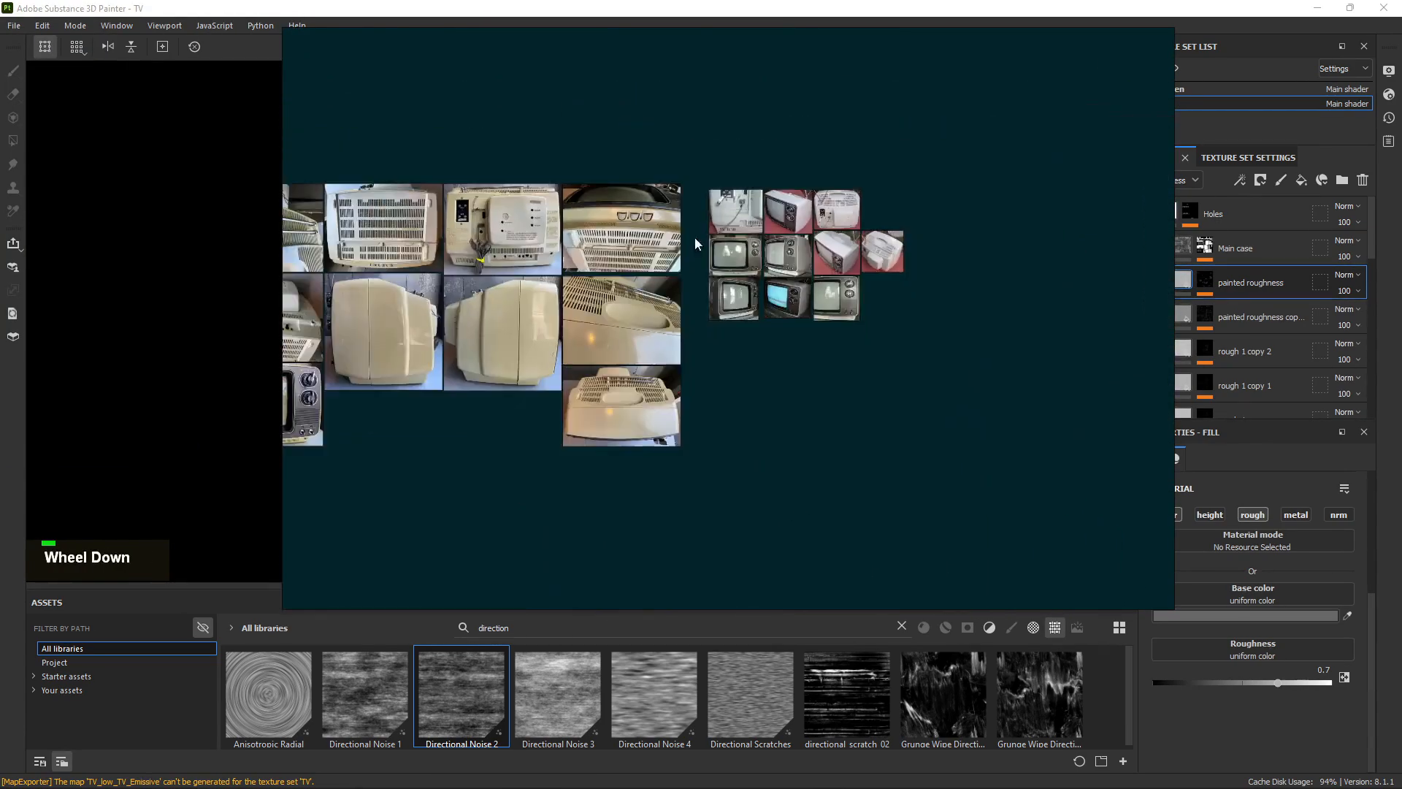
{"action": "middle_click_drag", "start_coordinate": [343, 295], "coordinate": [577, 231]}
{"action": "scroll", "coordinate": [577, 237], "scroll_direction": "up", "scroll_amount": 8}
{"action": "scroll", "coordinate": [685, 278], "scroll_direction": "up", "scroll_amount": 5}
{"action": "middle_click_drag", "start_coordinate": [642, 180], "coordinate": [548, 241]}
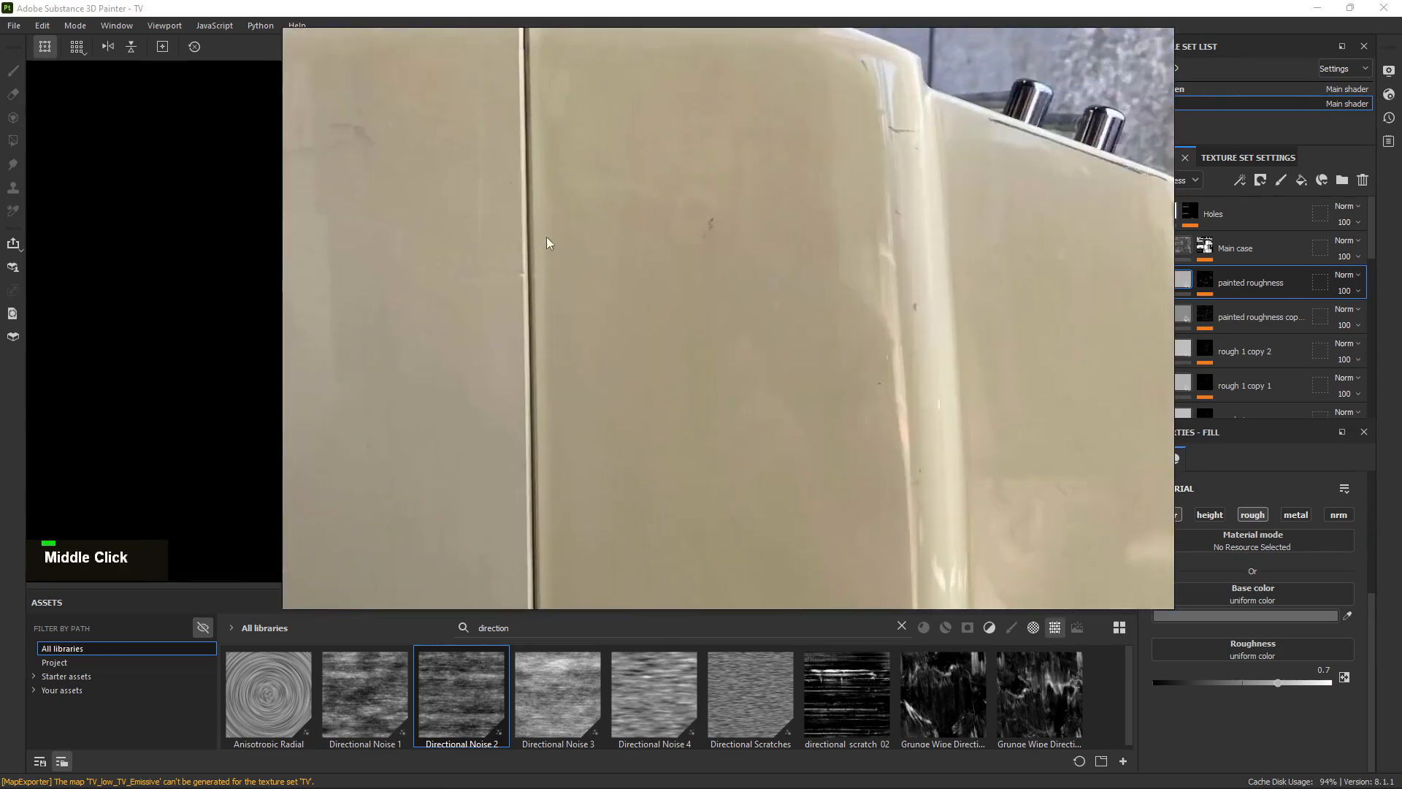
{"action": "scroll", "coordinate": [605, 216], "scroll_direction": "up", "scroll_amount": 6}
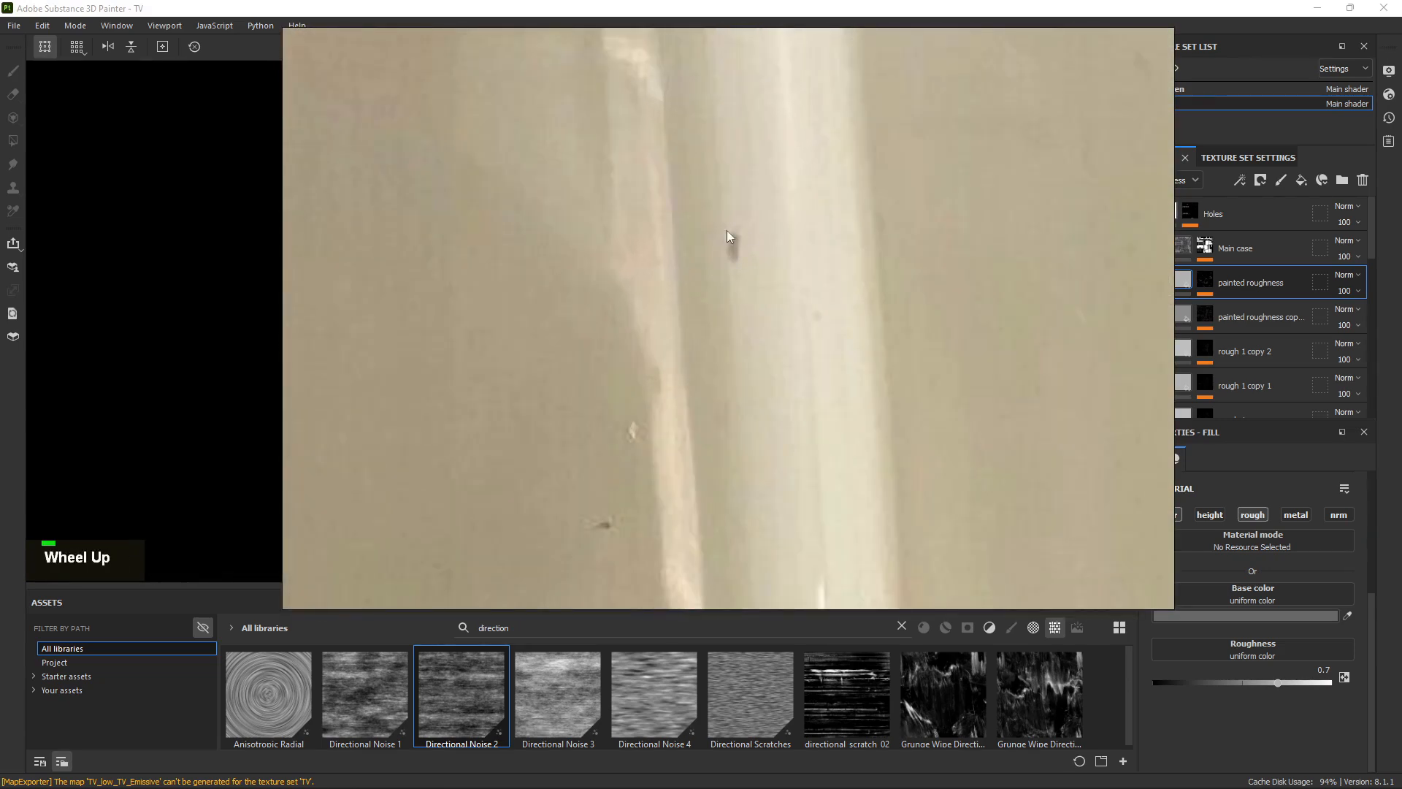
{"action": "middle_click_drag", "start_coordinate": [735, 274], "coordinate": [688, 209]}
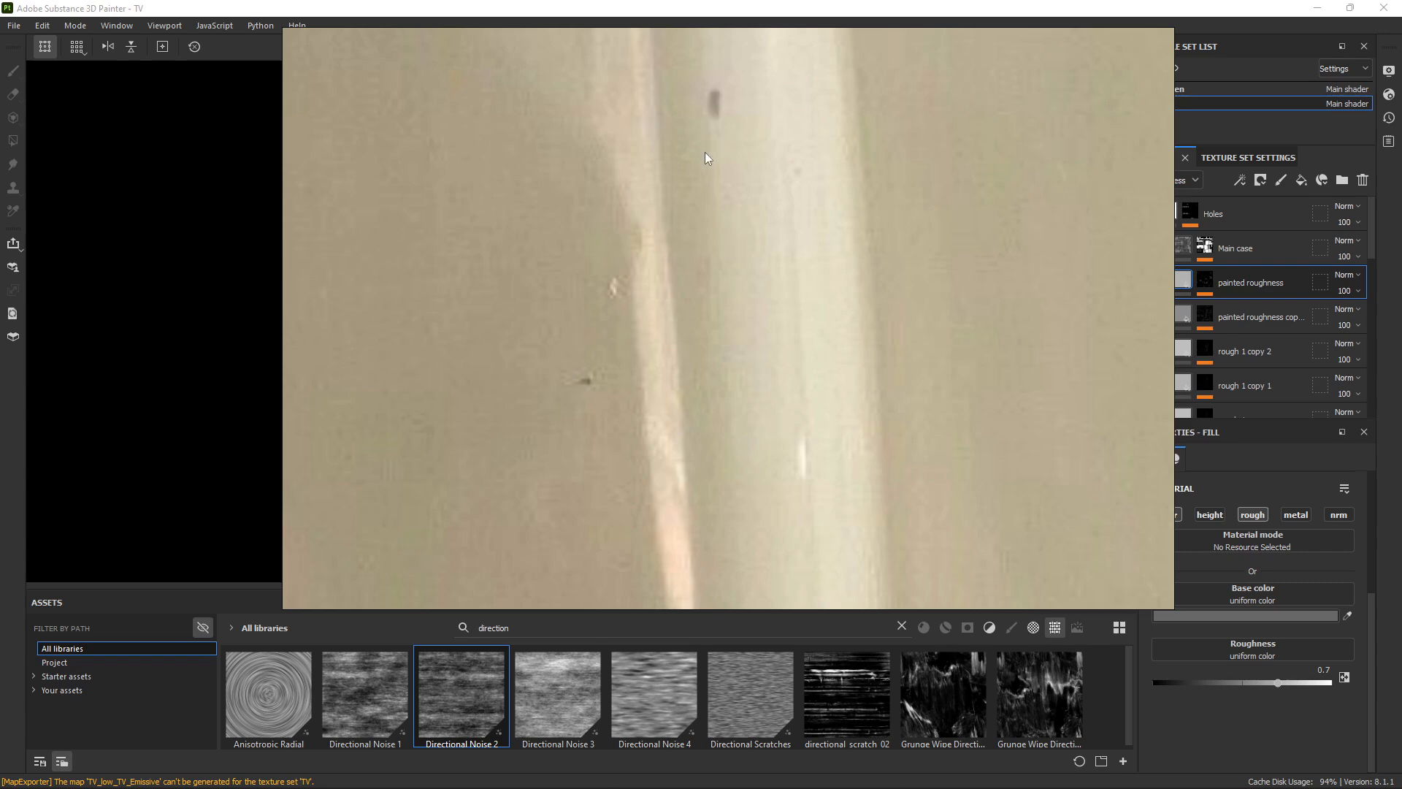
Examine the small dark marks and scuffs on the rear part of the case in the reference photos, and return to the model.
{"action": "scroll", "coordinate": [704, 152], "scroll_direction": "down", "scroll_amount": 5}
{"action": "middle_click_drag", "start_coordinate": [729, 234], "coordinate": [600, 257]}
{"action": "scroll", "coordinate": [747, 216], "scroll_direction": "up", "scroll_amount": 10}
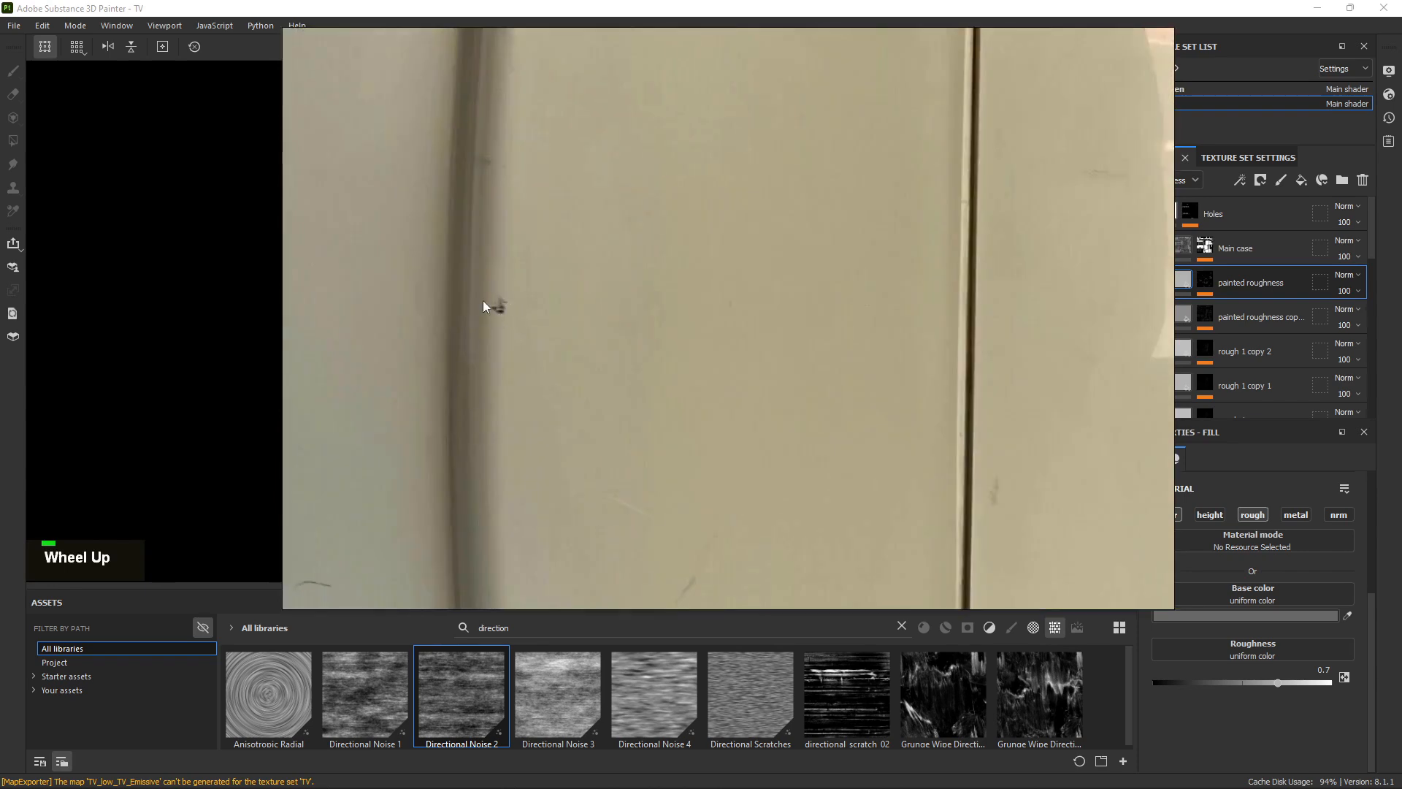
{"action": "middle_click_drag", "start_coordinate": [484, 306], "coordinate": [775, 216]}
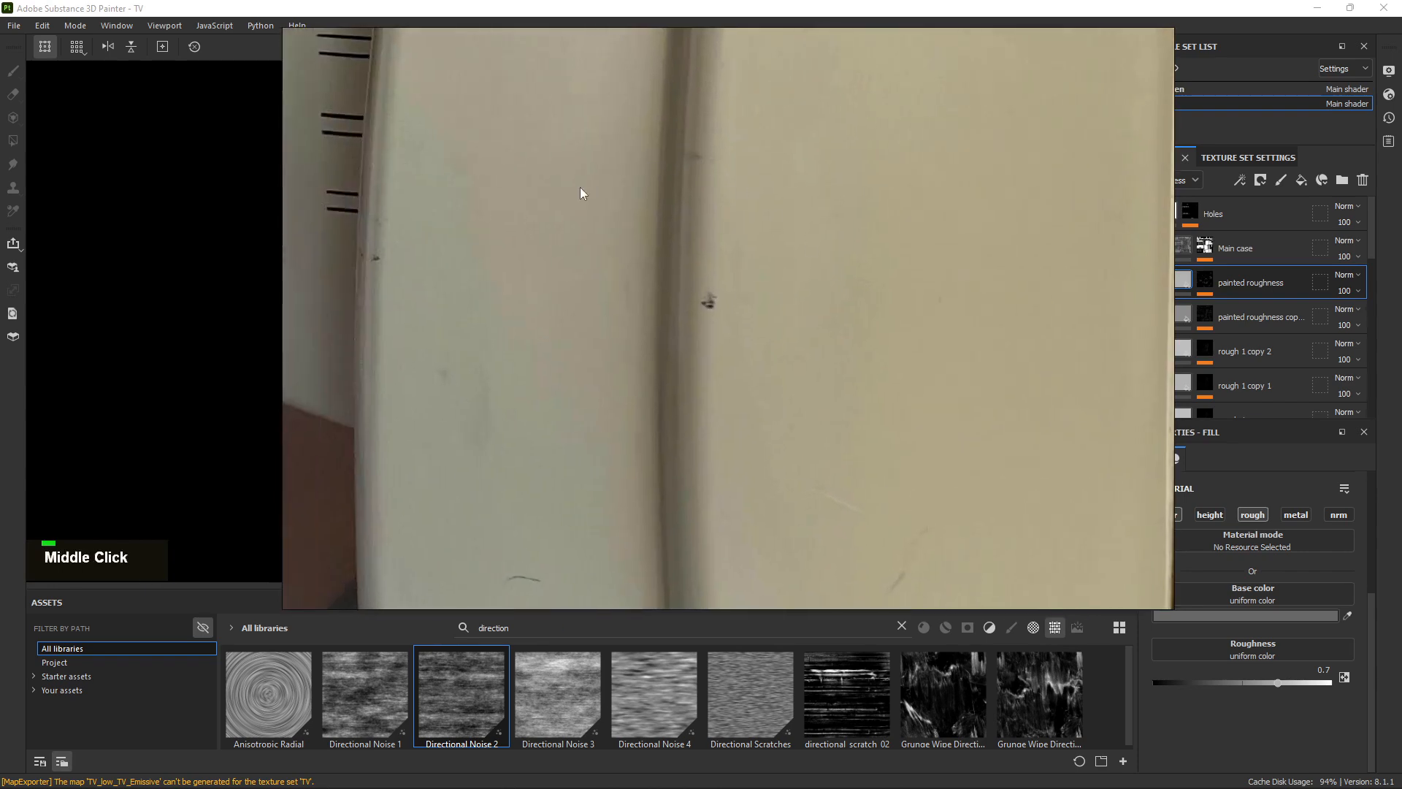
{"action": "middle_click_drag", "start_coordinate": [546, 247], "coordinate": [549, 195]}
{"action": "scroll", "coordinate": [669, 336], "scroll_direction": "down", "scroll_amount": 4}
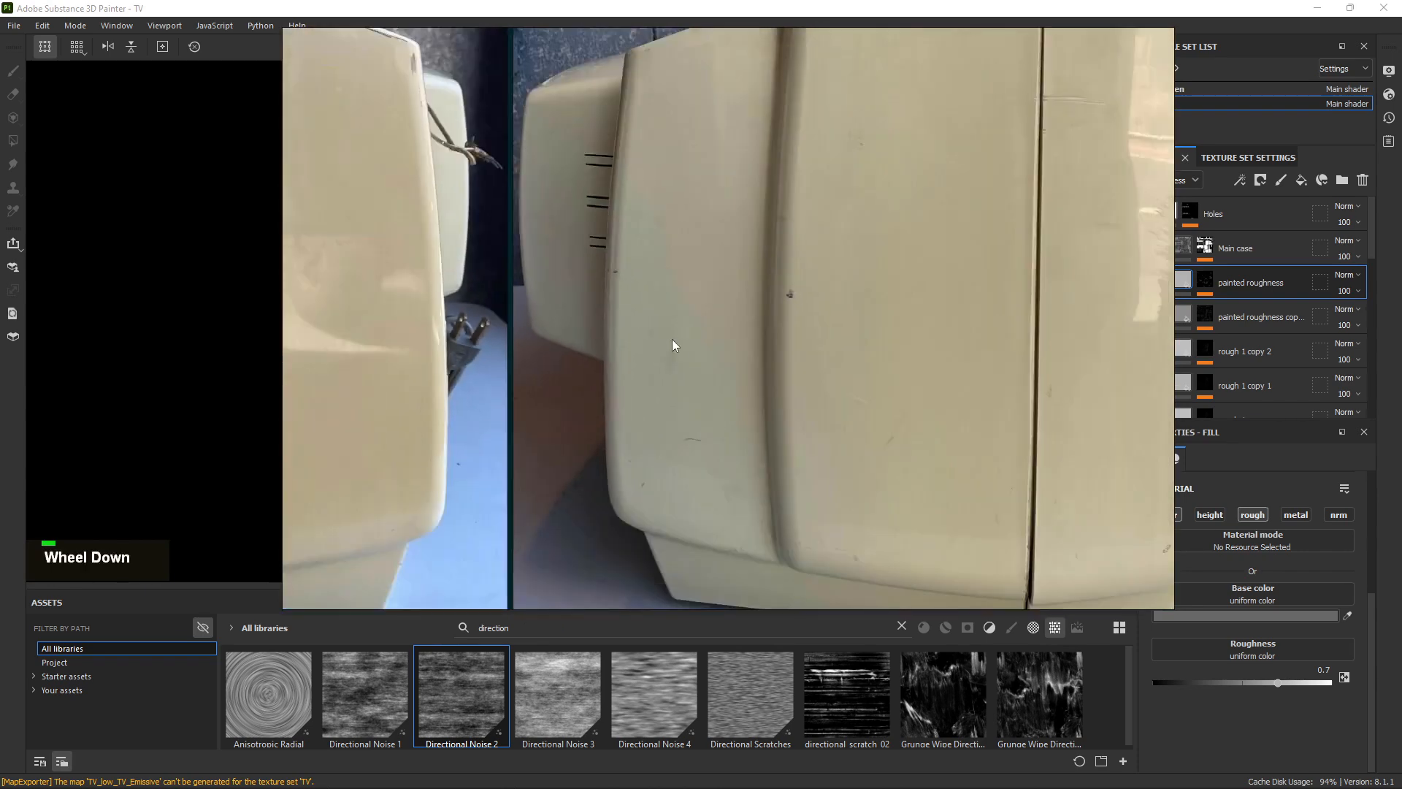
{"action": "middle_click_drag", "start_coordinate": [672, 339], "coordinate": [488, 202]}
{"action": "right_click_drag", "start_coordinate": [638, 249], "coordinate": [1401, 244]}
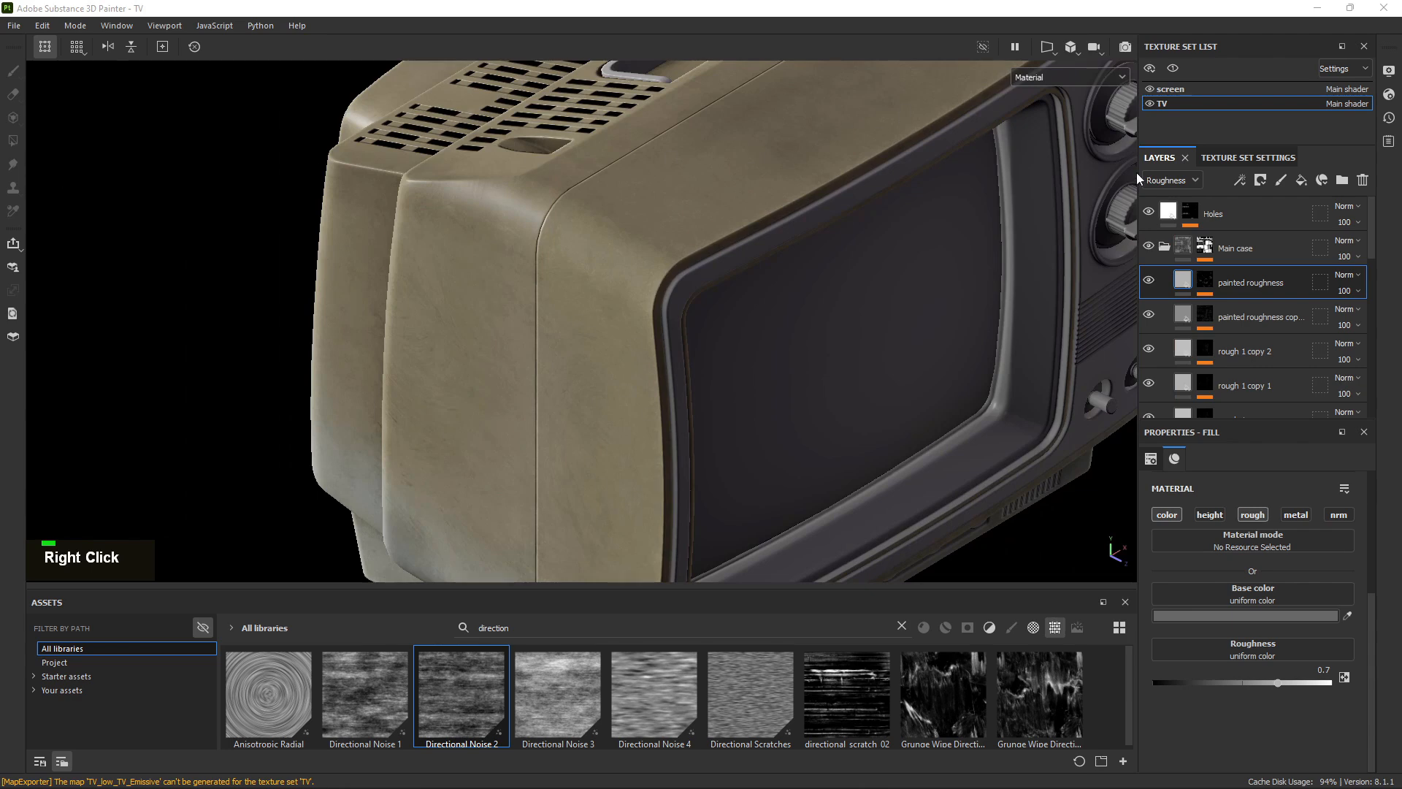
Add a fill layer named "Black spots" above painted roughness in the Main case folder, keeping only its color and roughness channels enabled.
{"action": "left_click", "coordinate": [1262, 180]}
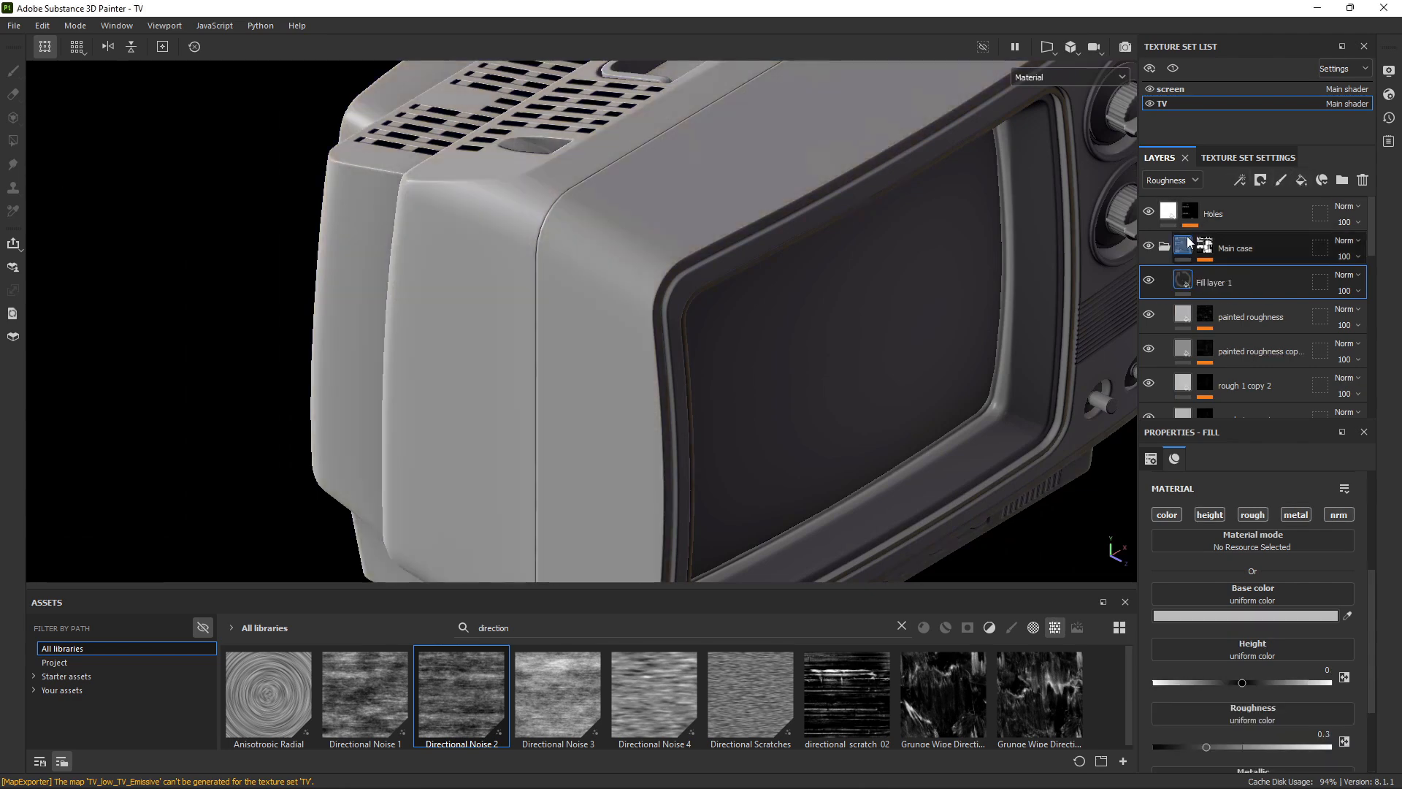
{"action": "double_click", "coordinate": [1235, 283]}
{"action": "key", "text": "Caps_Lock"}
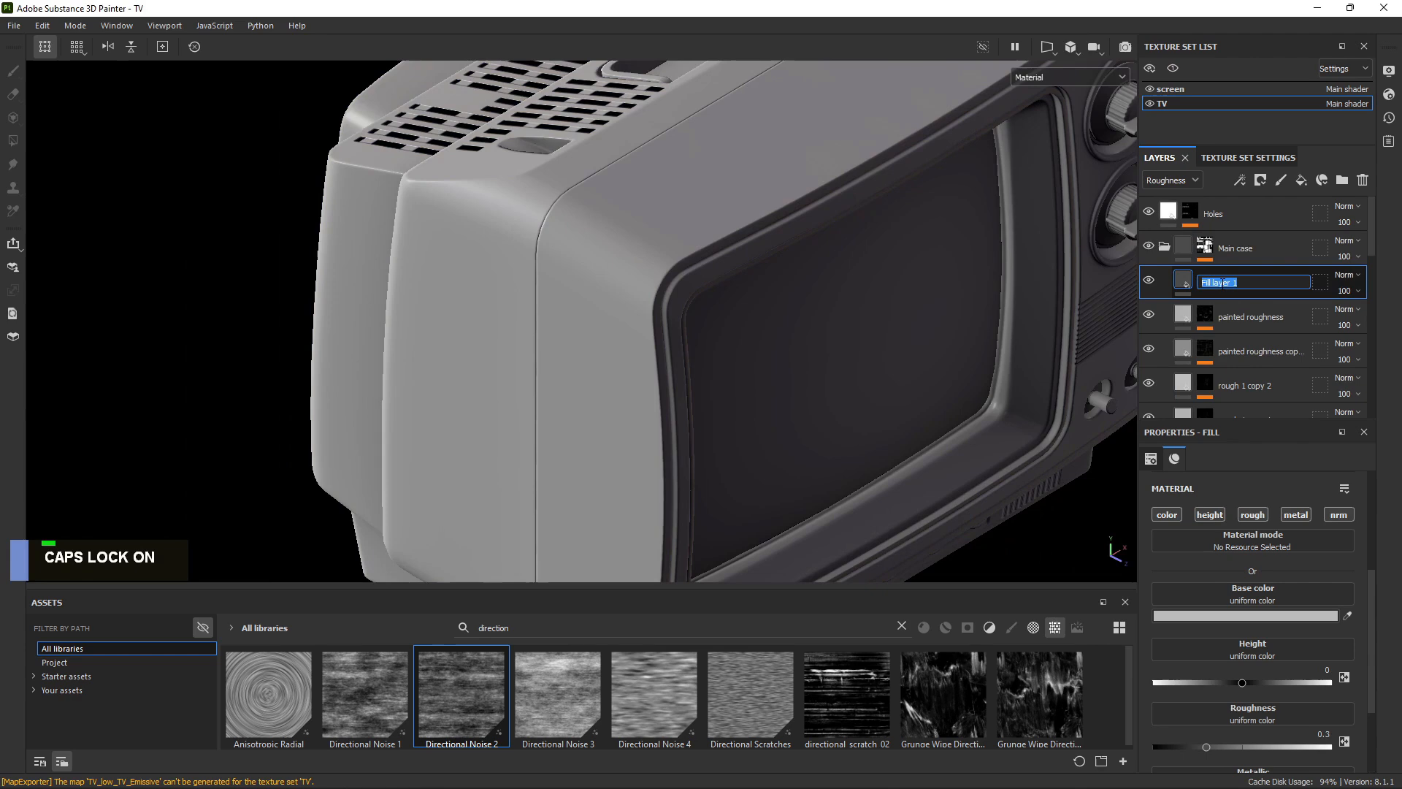
{"action": "type", "text": "BL"}
{"action": "key", "text": "Caps_Lock"}
{"action": "type", "text": "ack spots"}
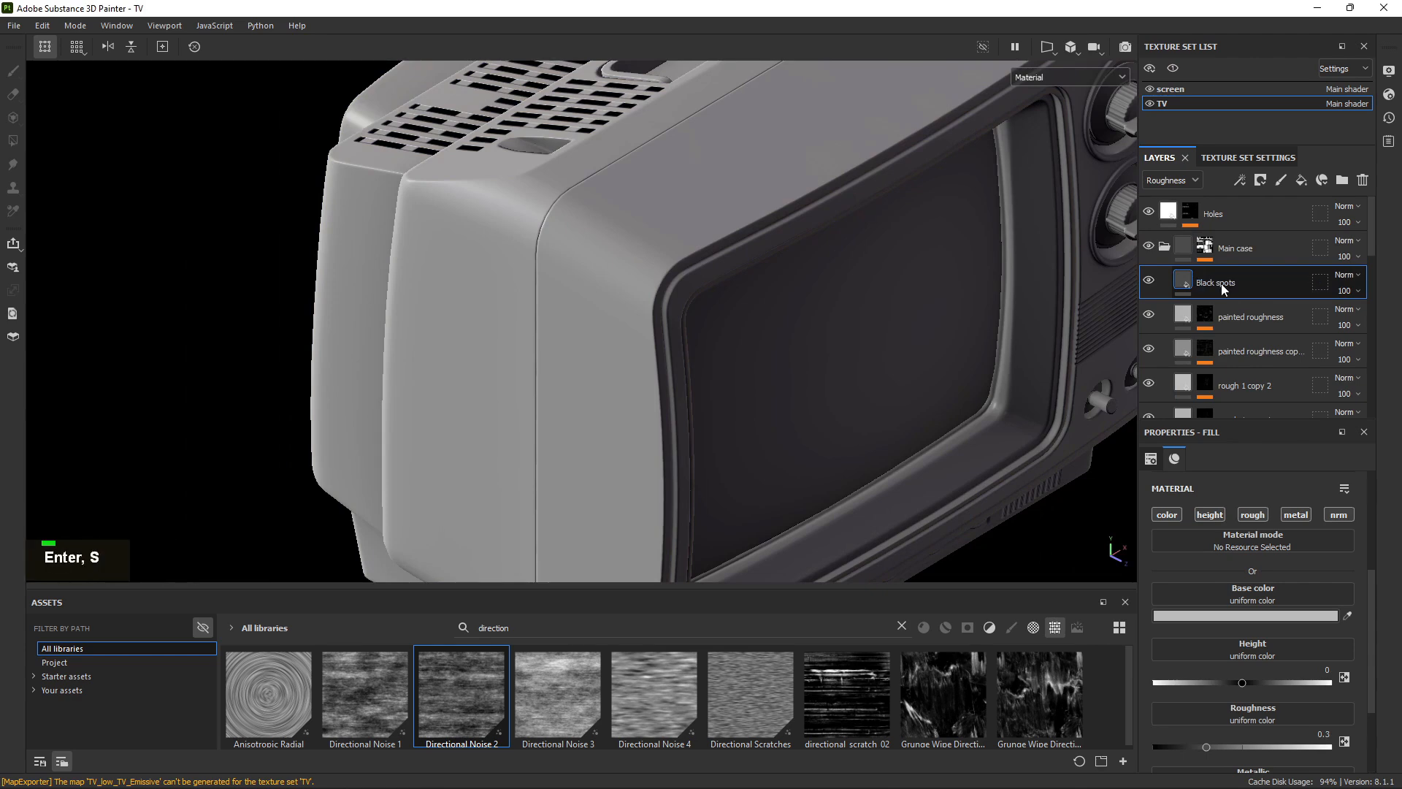
{"action": "left_click", "coordinate": [1167, 515], "text": "alt"}
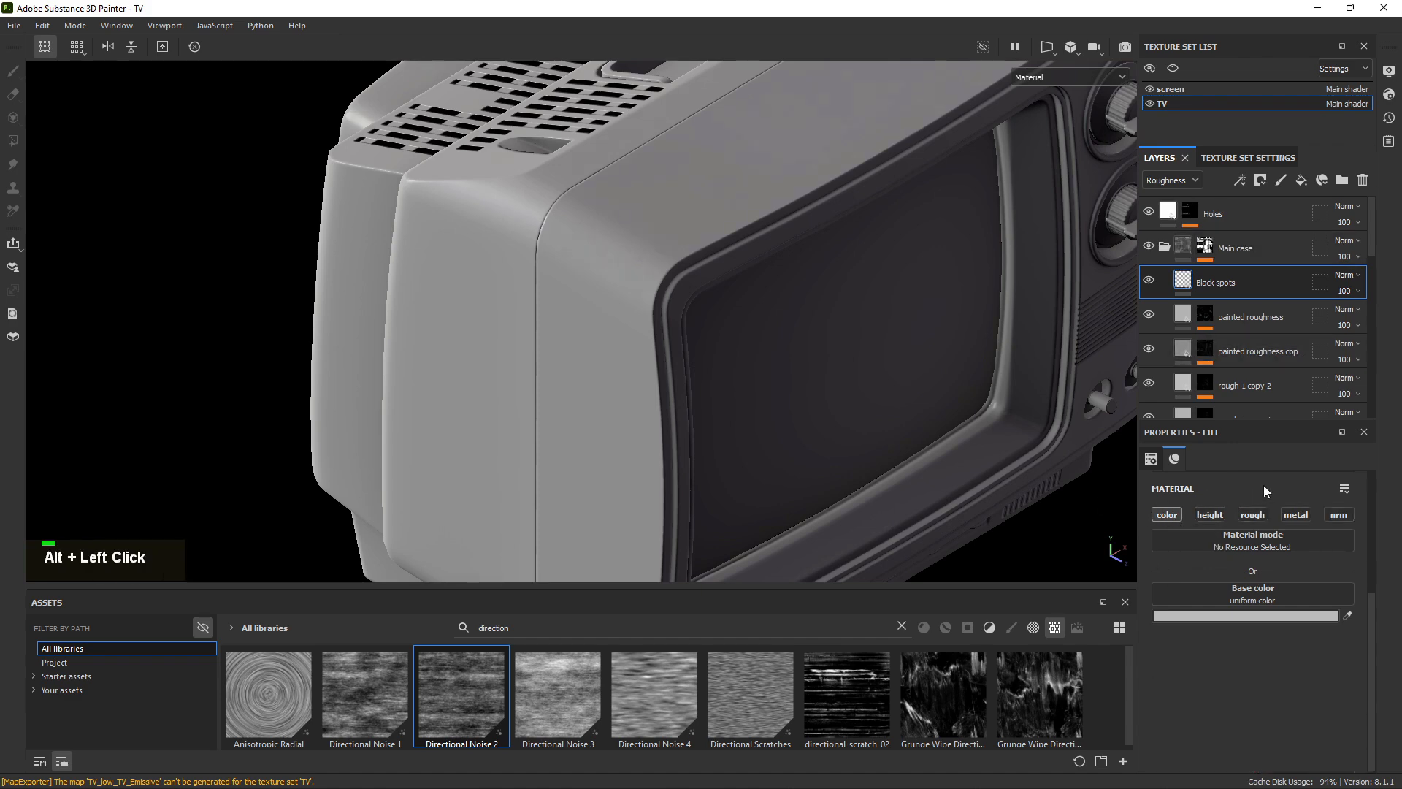
{"action": "left_click", "coordinate": [1245, 515]}
Add a black mask with a fill effect to the Black spots layer.
{"action": "right_click_drag", "start_coordinate": [494, 328], "coordinate": [664, 404], "text": "alt"}
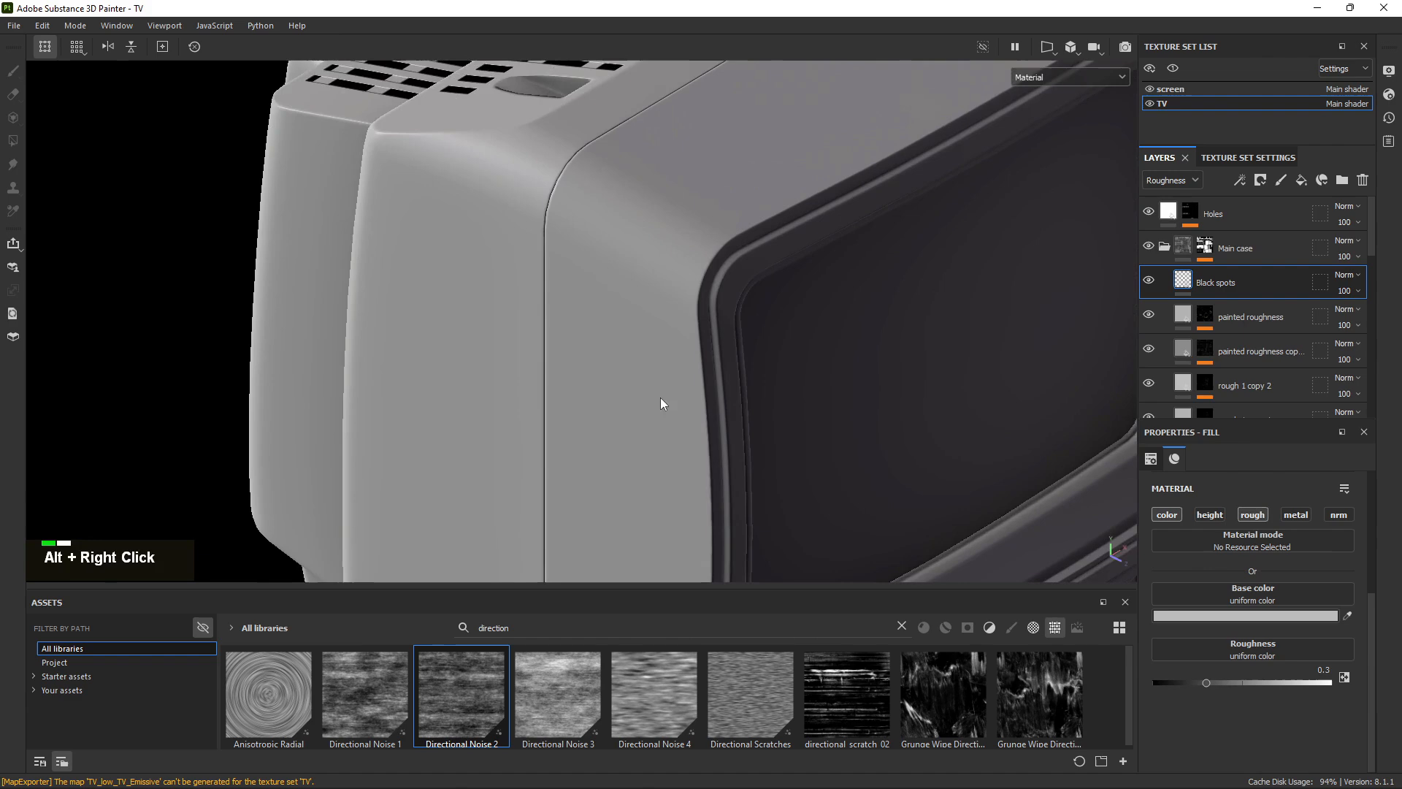
{"action": "left_click_drag", "start_coordinate": [664, 404], "coordinate": [745, 346], "text": "alt"}
{"action": "mouse_move", "coordinate": [646, 342]}
{"action": "right_mouse_down", "text": "shift"}
{"action": "mouse_move", "coordinate": [627, 342]}
{"action": "mouse_move", "coordinate": [657, 344]}
{"action": "right_mouse_up", "text": "shift"}
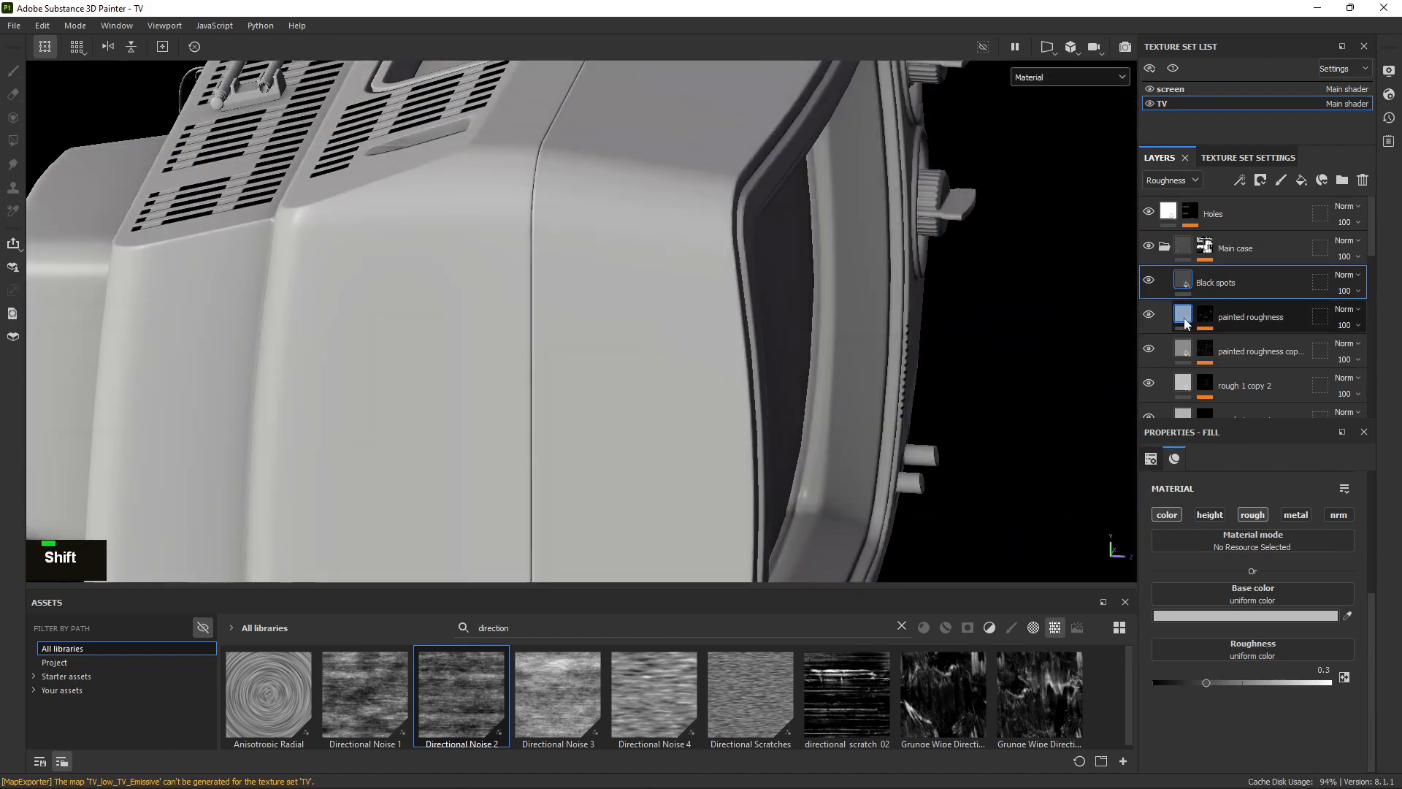
{"action": "right_click", "coordinate": [1221, 264]}
{"action": "left_click", "coordinate": [1244, 29]}
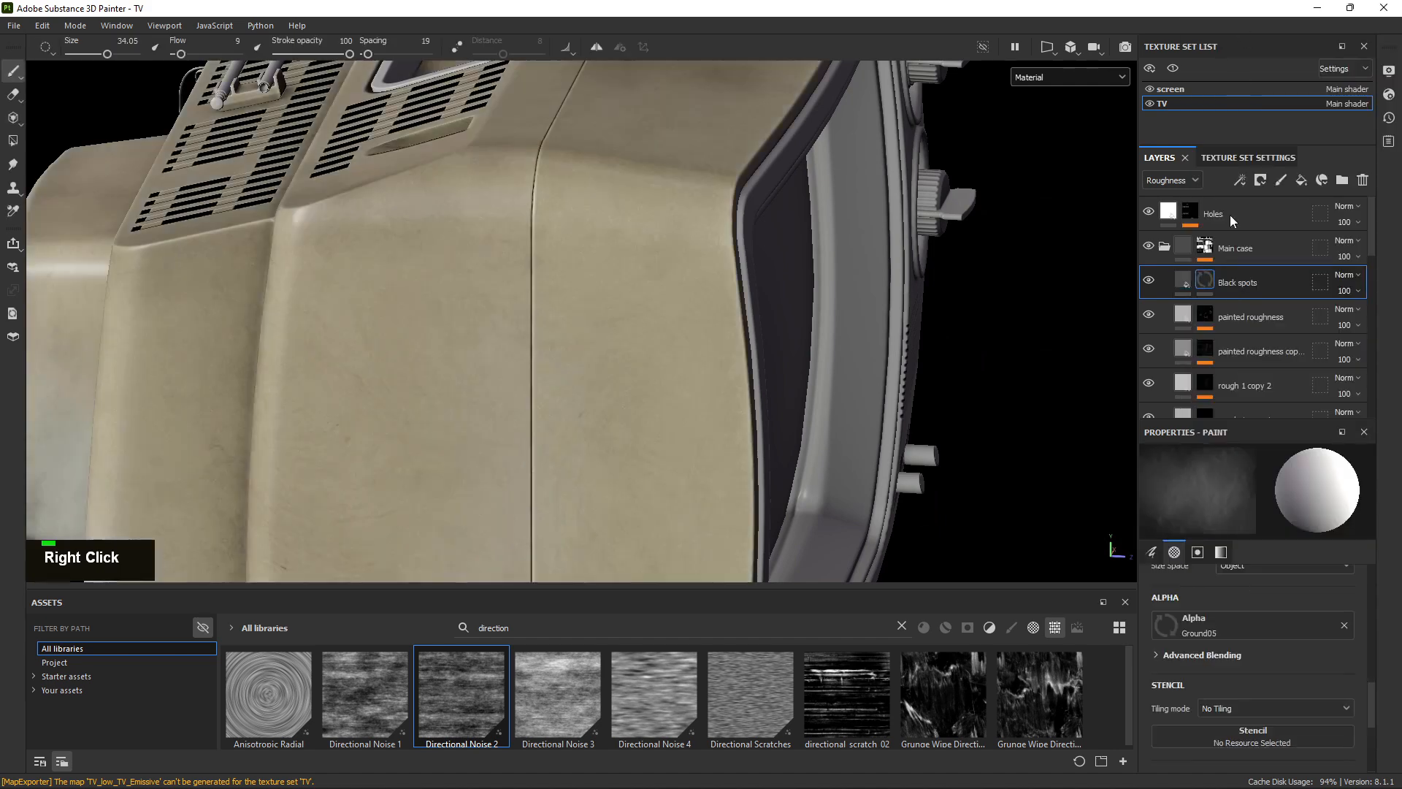
{"action": "right_click", "coordinate": [1208, 278]}
{"action": "left_click", "coordinate": [1246, 505]}
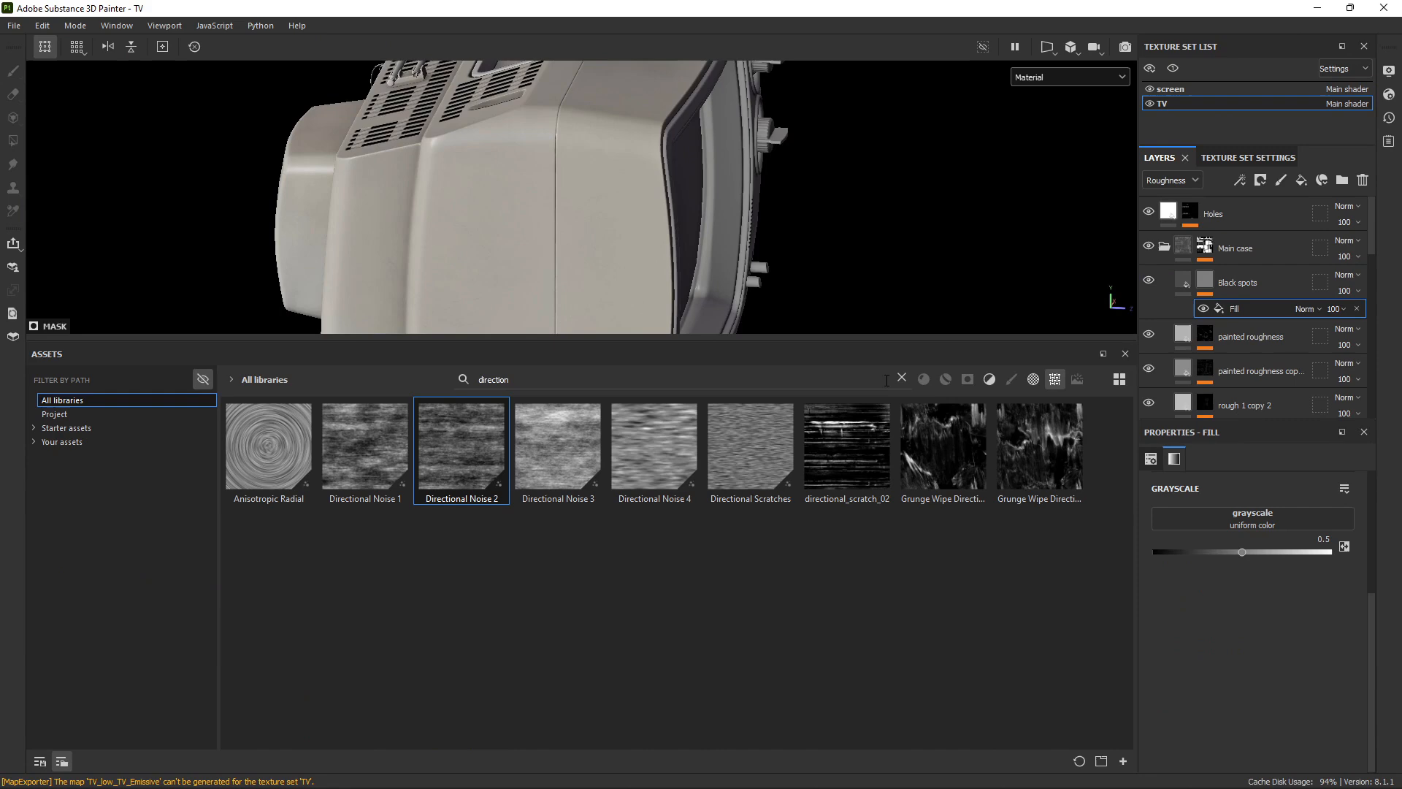
Search the assets for "spots" and assign Grunge Pebbles Spots as the grayscale of the mask's fill.
{"action": "double_click", "coordinate": [902, 377]}
{"action": "type", "text": "spo"}
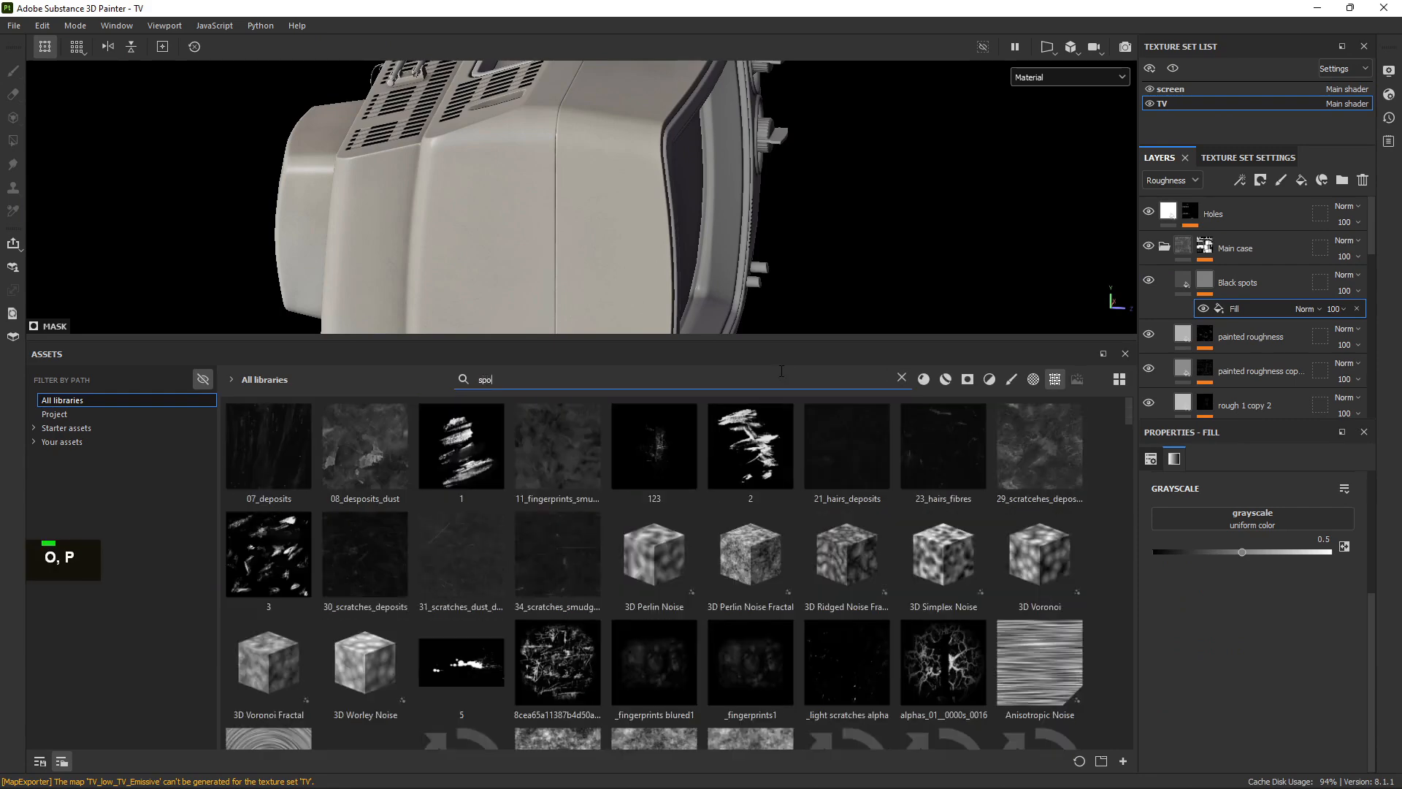
{"action": "type", "text": "ts"}
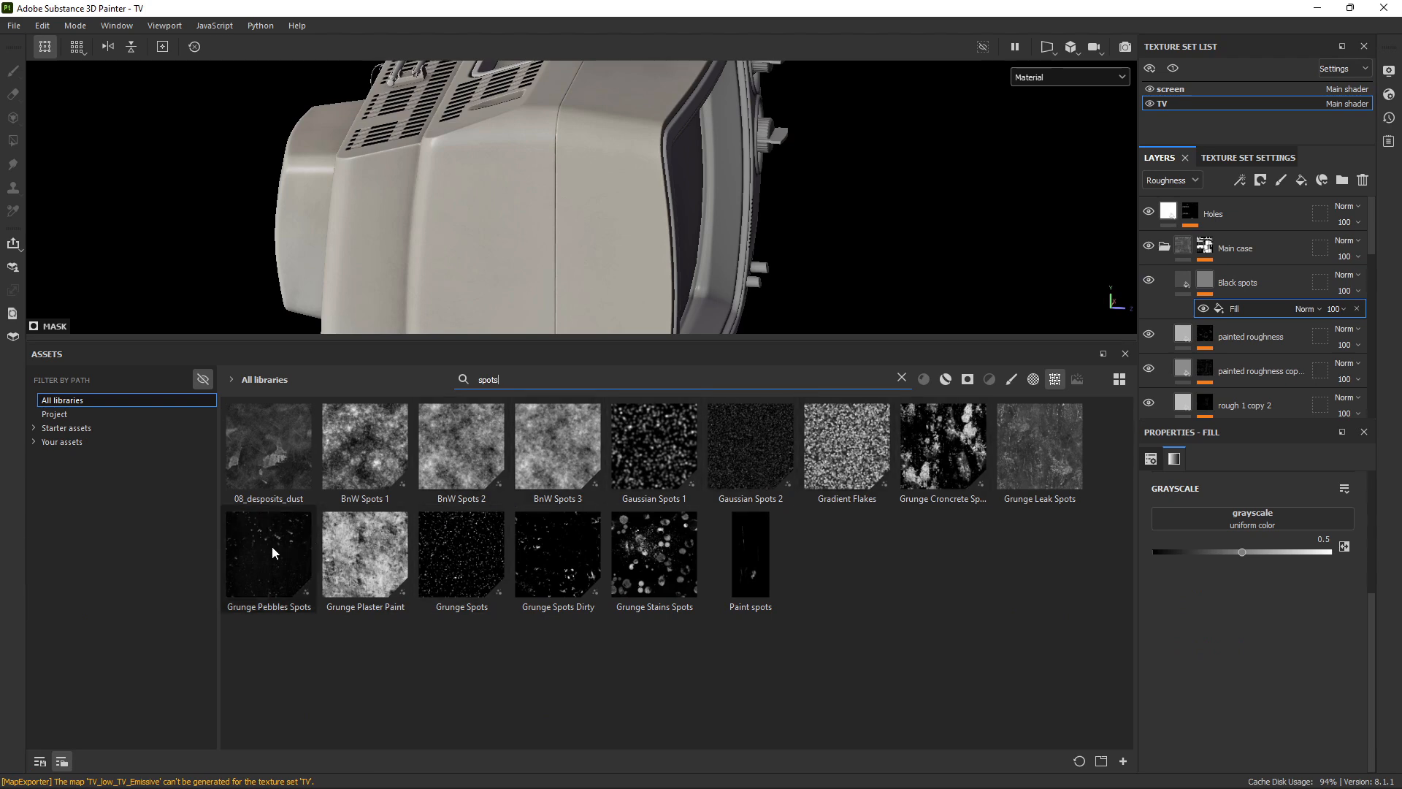
{"action": "mouse_move", "coordinate": [272, 546]}
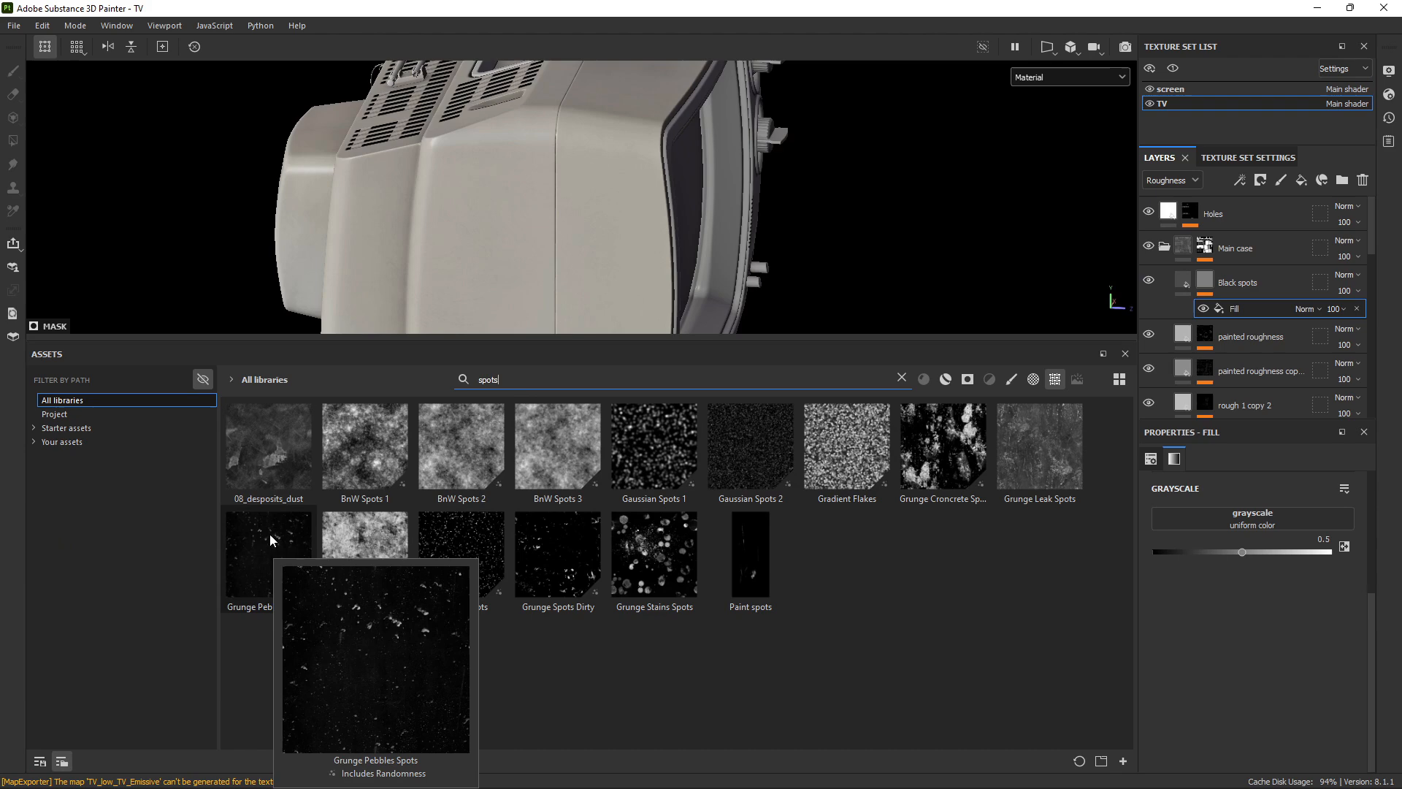
{"action": "left_click_drag", "start_coordinate": [261, 536], "coordinate": [1252, 516]}
{"action": "left_click_drag", "start_coordinate": [758, 337], "coordinate": [752, 714]}
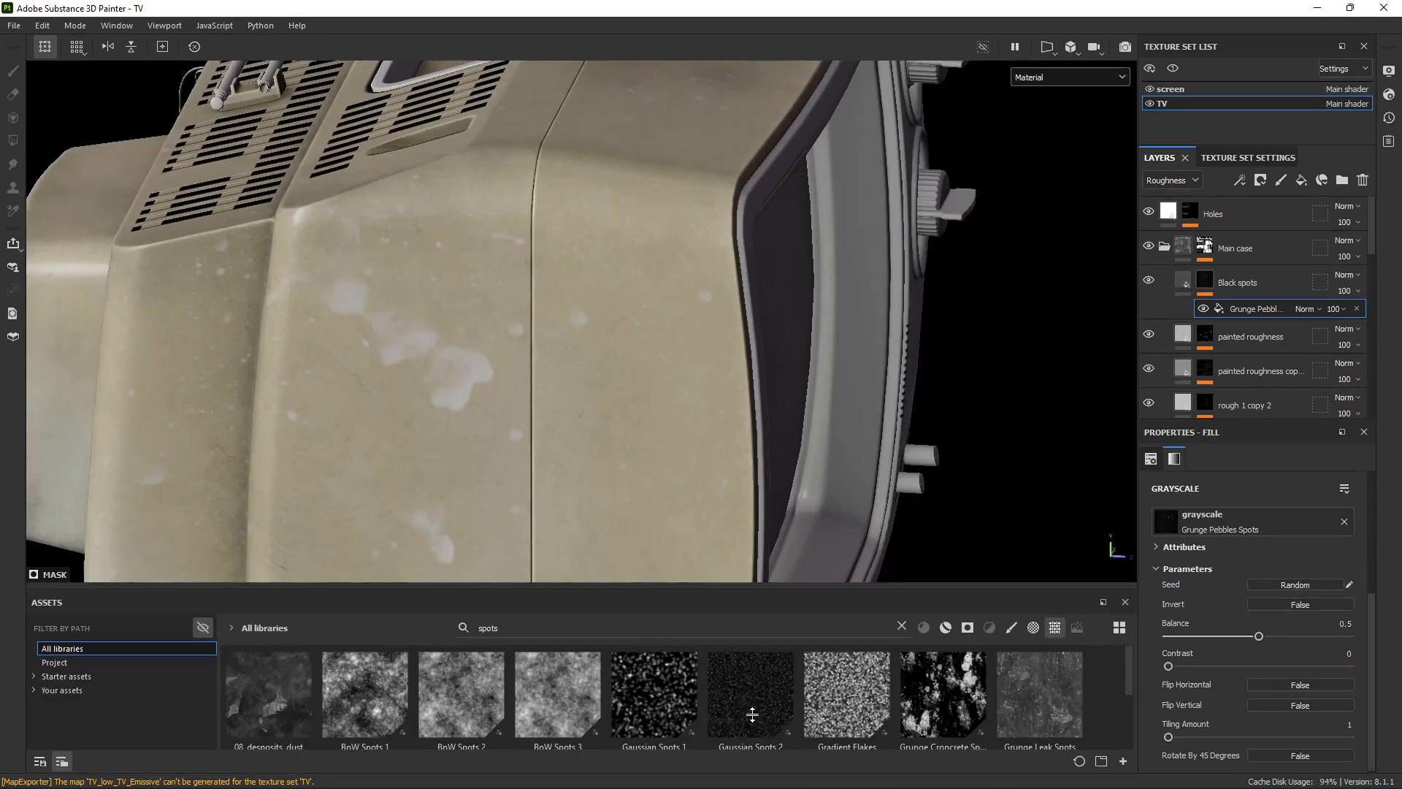
Examine the distribution and size of the grunge spots on the case's side, back and opposite side.
{"action": "left_click_drag", "start_coordinate": [577, 413], "coordinate": [708, 442], "text": "alt"}
{"action": "middle_click_drag", "start_coordinate": [708, 441], "coordinate": [698, 269], "text": "alt"}
{"action": "left_click_drag", "start_coordinate": [698, 270], "coordinate": [805, 285], "text": "alt"}
{"action": "right_click_drag", "start_coordinate": [805, 285], "coordinate": [730, 292], "text": "alt"}
{"action": "left_click_drag", "start_coordinate": [730, 292], "coordinate": [659, 301], "text": "alt"}
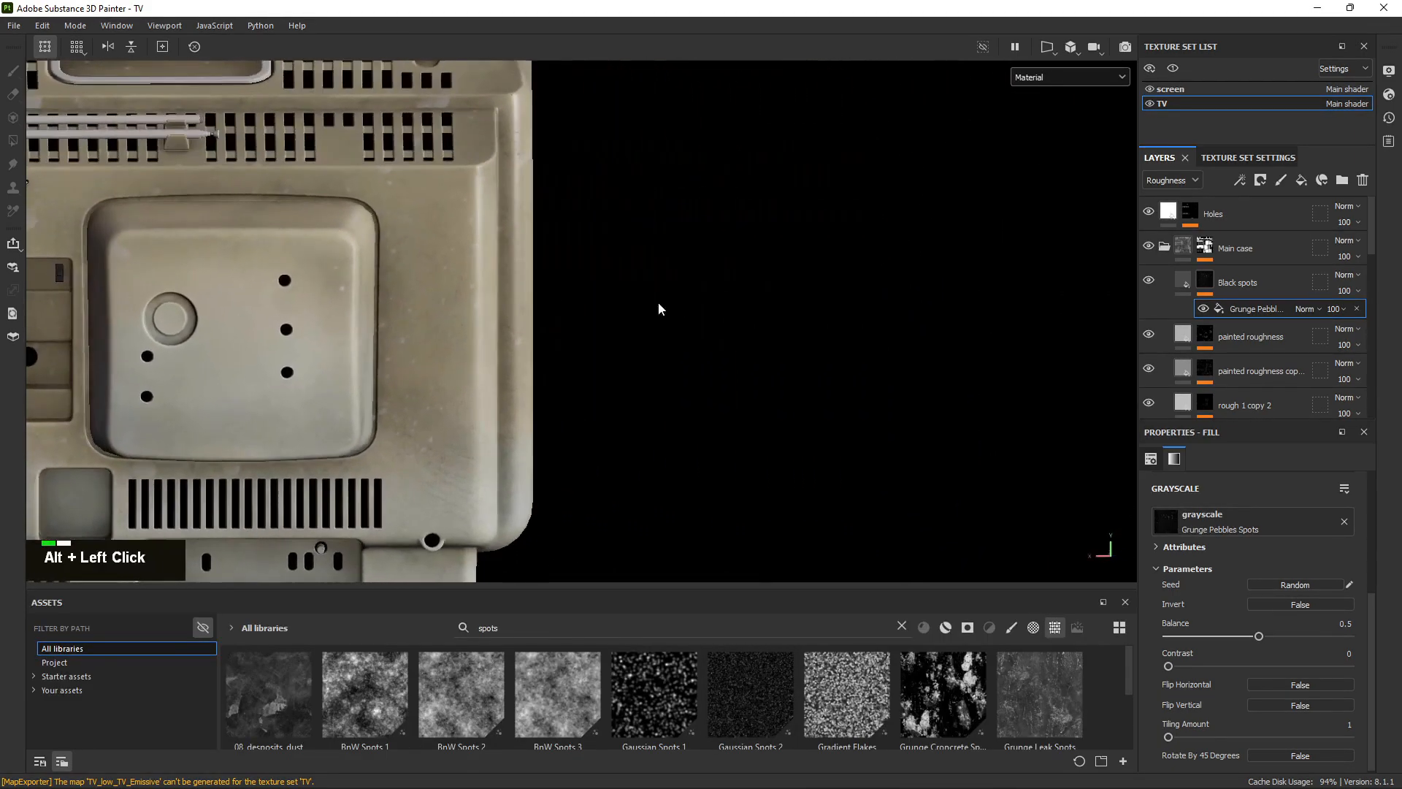
{"action": "middle_click_drag", "start_coordinate": [659, 301], "coordinate": [564, 295], "text": "alt"}
{"action": "left_click_drag", "start_coordinate": [563, 296], "coordinate": [617, 309], "text": "alt"}
{"action": "middle_click_drag", "start_coordinate": [617, 309], "coordinate": [665, 291], "text": "alt"}
{"action": "right_click_drag", "start_coordinate": [664, 292], "coordinate": [572, 285], "text": "shift"}
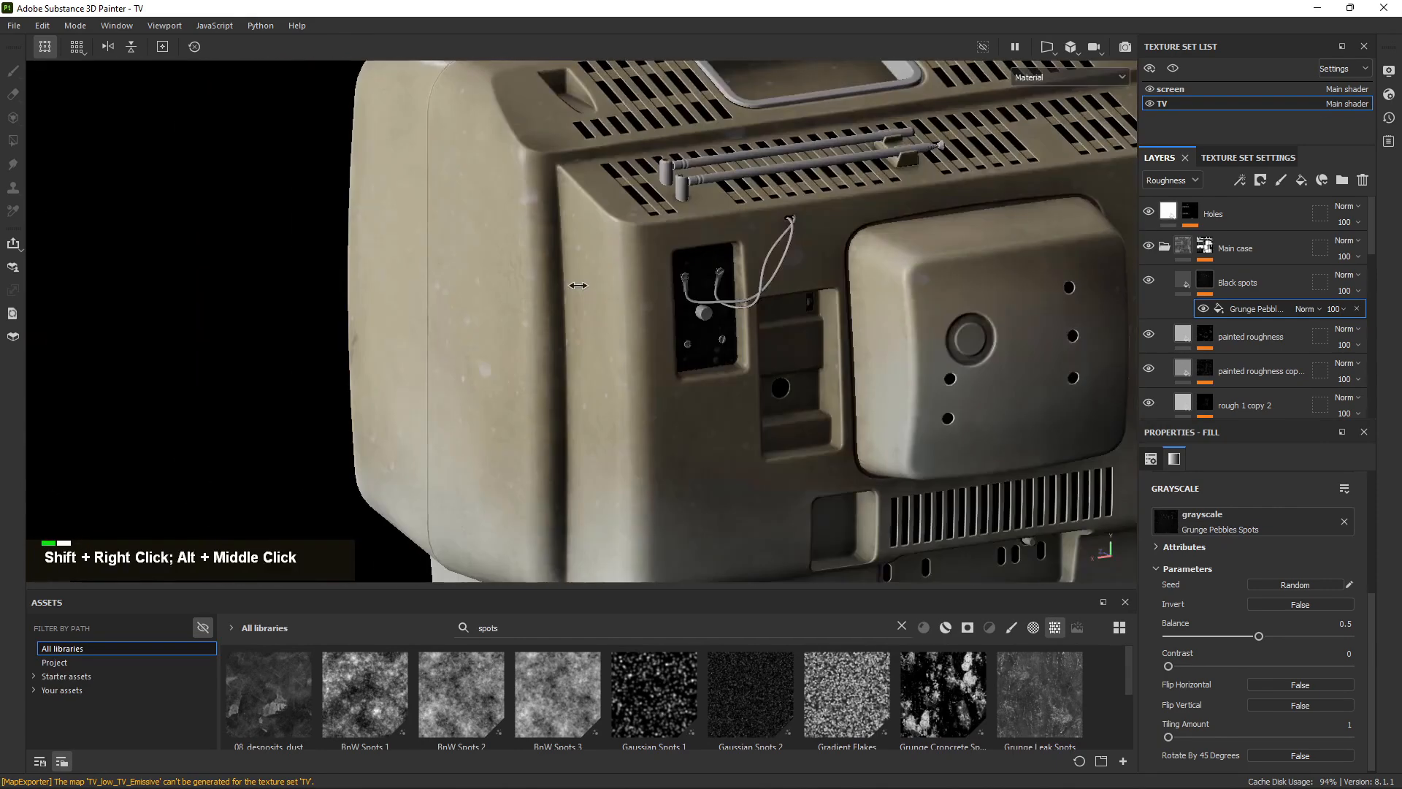
{"action": "left_click_drag", "start_coordinate": [572, 285], "coordinate": [887, 311], "text": "alt"}
{"action": "middle_click_drag", "start_coordinate": [887, 312], "coordinate": [750, 266], "text": "alt"}
{"action": "right_click_drag", "start_coordinate": [750, 267], "coordinate": [642, 290], "text": "shift"}
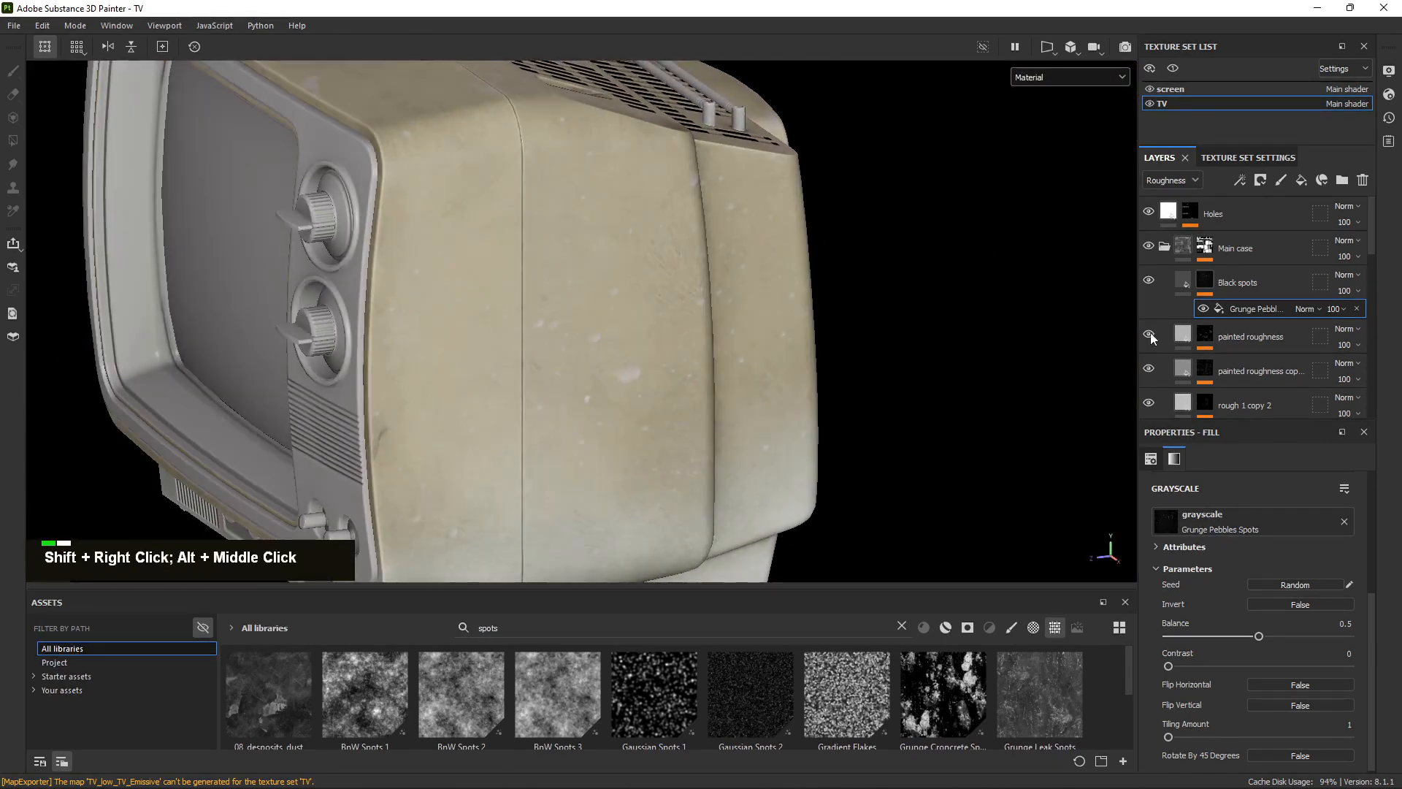
Set the Grunge Pebbles Spots fill to Tri-planar projection with a tiling of 2.
{"action": "scroll", "coordinate": [1247, 630], "scroll_direction": "up", "scroll_amount": 5}
{"action": "left_click", "coordinate": [1250, 523]}
{"action": "left_click", "coordinate": [1248, 560]}
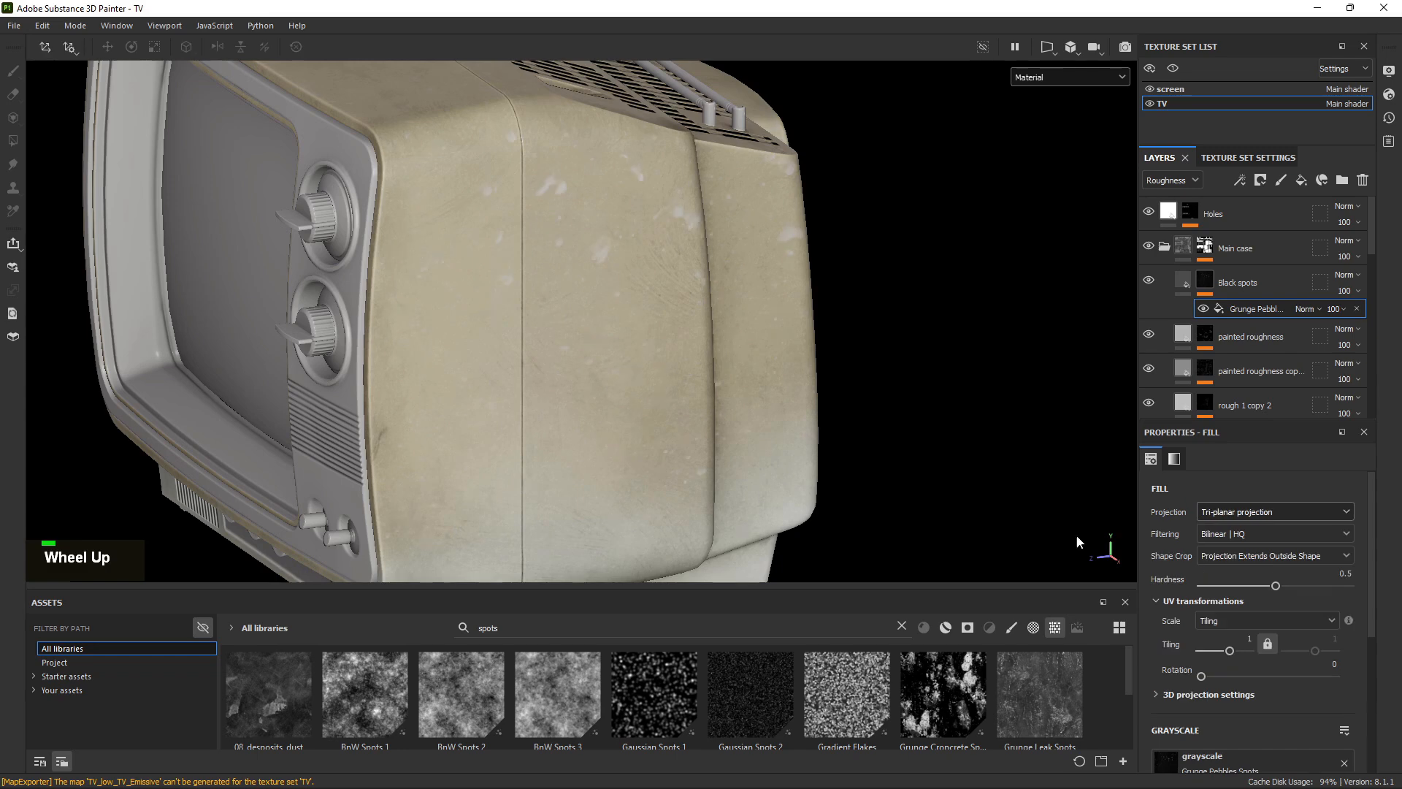
{"action": "right_click_drag", "start_coordinate": [832, 424], "coordinate": [818, 395], "text": "alt"}
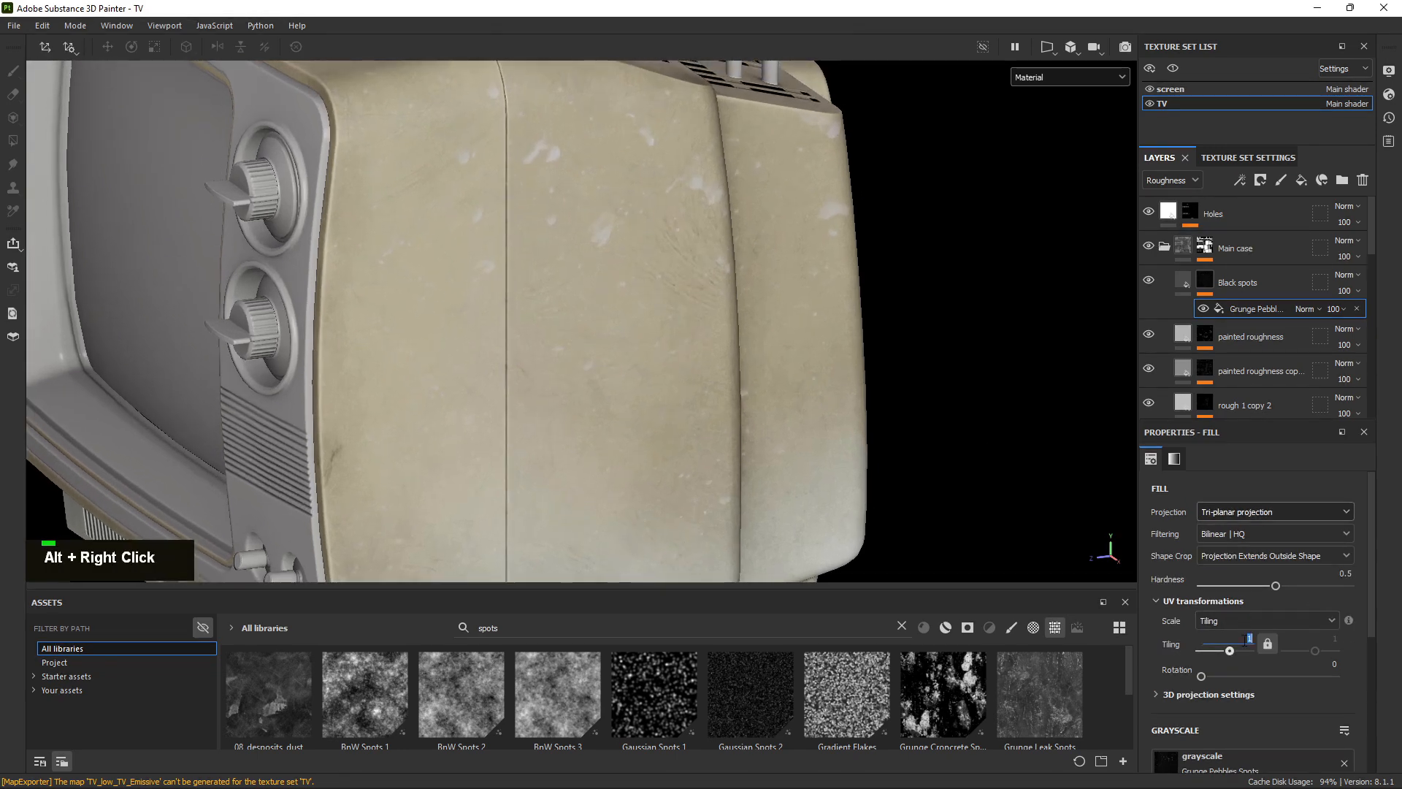
{"action": "type", "text": "3"}
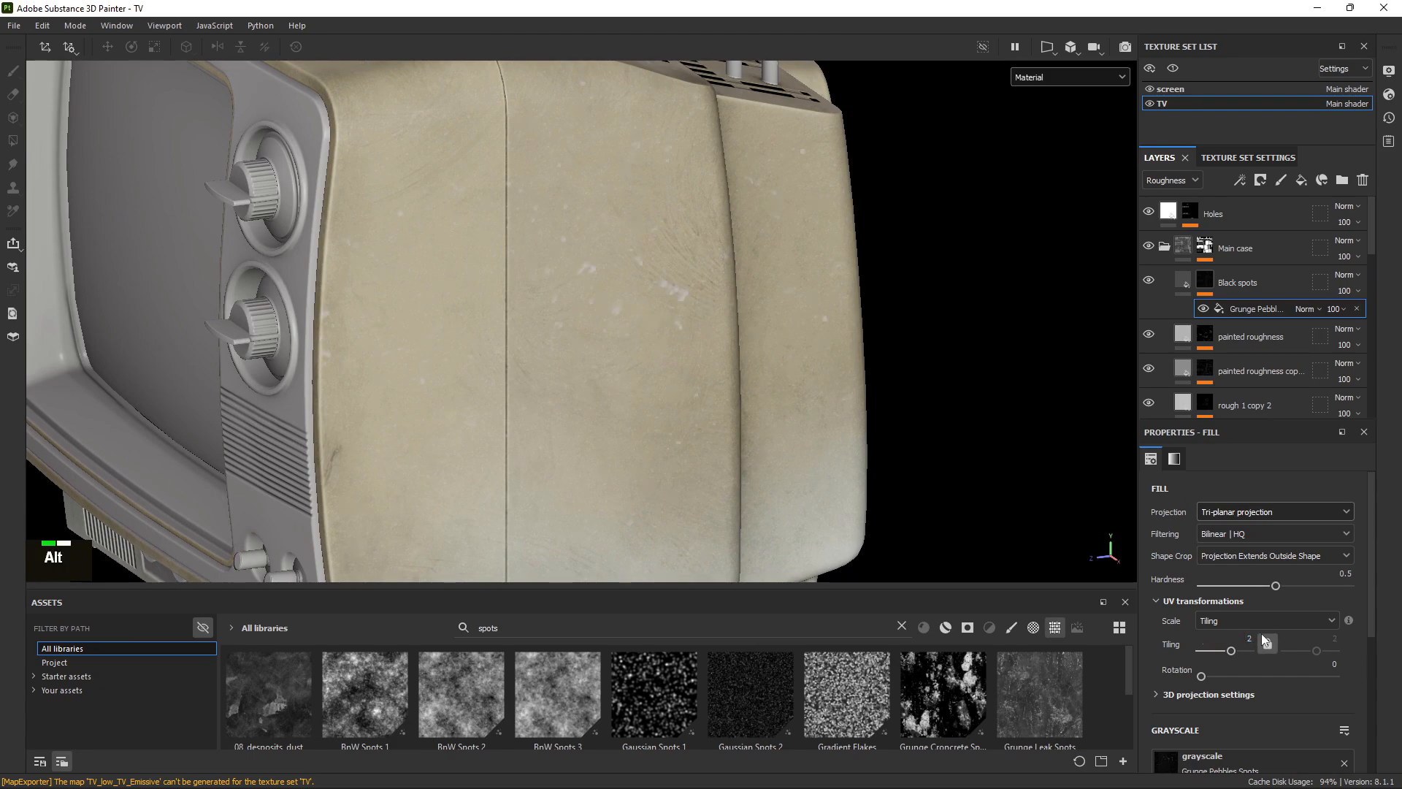
{"action": "left_click_drag", "start_coordinate": [555, 307], "coordinate": [570, 409], "text": "alt"}
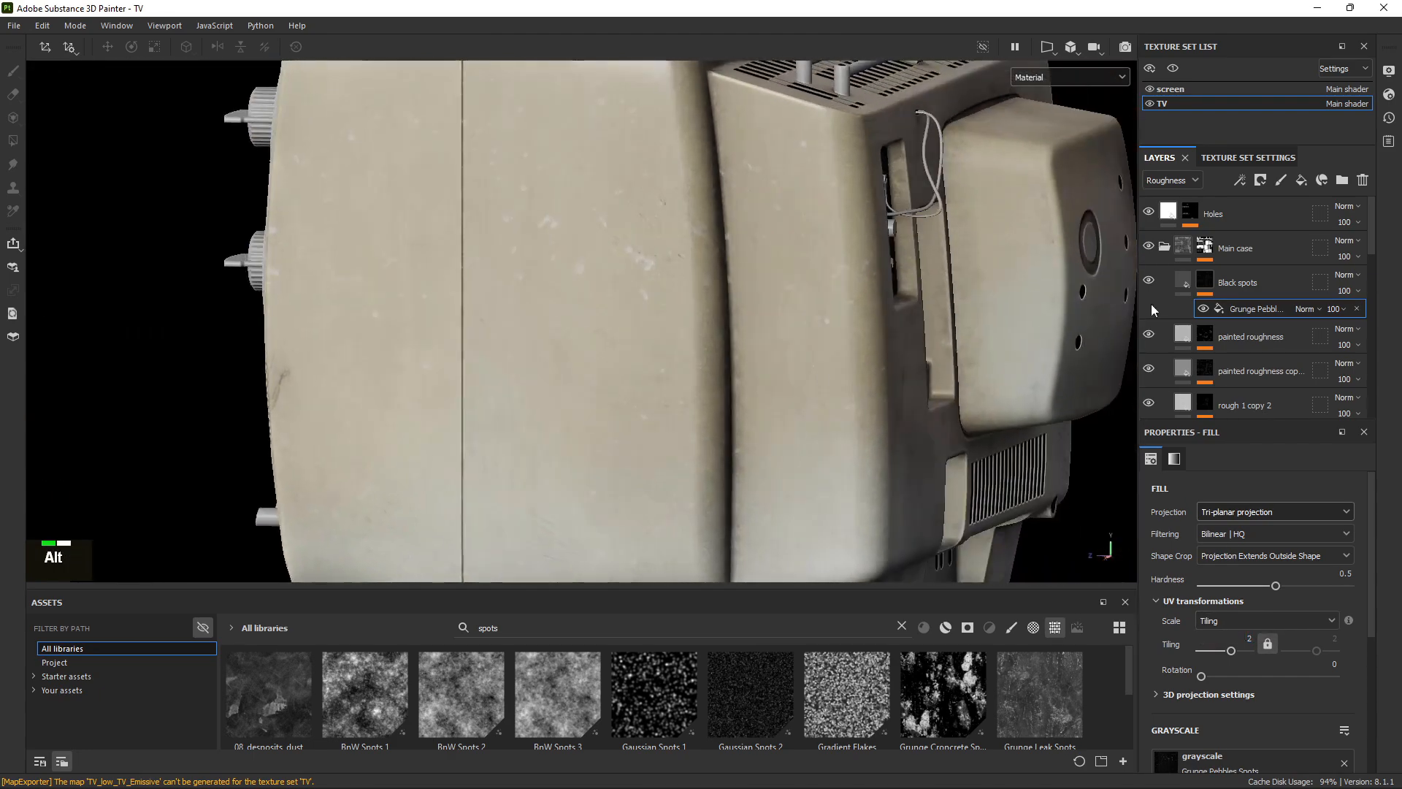
Examine the Black spots mask on its own around the TV case, and return to the material view.
{"action": "left_click", "coordinate": [1204, 281], "text": "alt"}
{"action": "left_click_drag", "start_coordinate": [613, 365], "coordinate": [741, 391], "text": "alt"}
{"action": "mouse_move", "coordinate": [741, 391]}
{"action": "middle_mouse_down", "text": "alt"}
{"action": "mouse_move", "coordinate": [757, 432]}
{"action": "mouse_move", "coordinate": [752, 398]}
{"action": "middle_mouse_up", "text": "alt"}
{"action": "left_click_drag", "start_coordinate": [752, 398], "coordinate": [758, 461], "text": "alt"}
{"action": "middle_click_drag", "start_coordinate": [759, 460], "coordinate": [686, 438], "text": "alt"}
{"action": "left_click_drag", "start_coordinate": [686, 438], "coordinate": [642, 344], "text": "alt"}
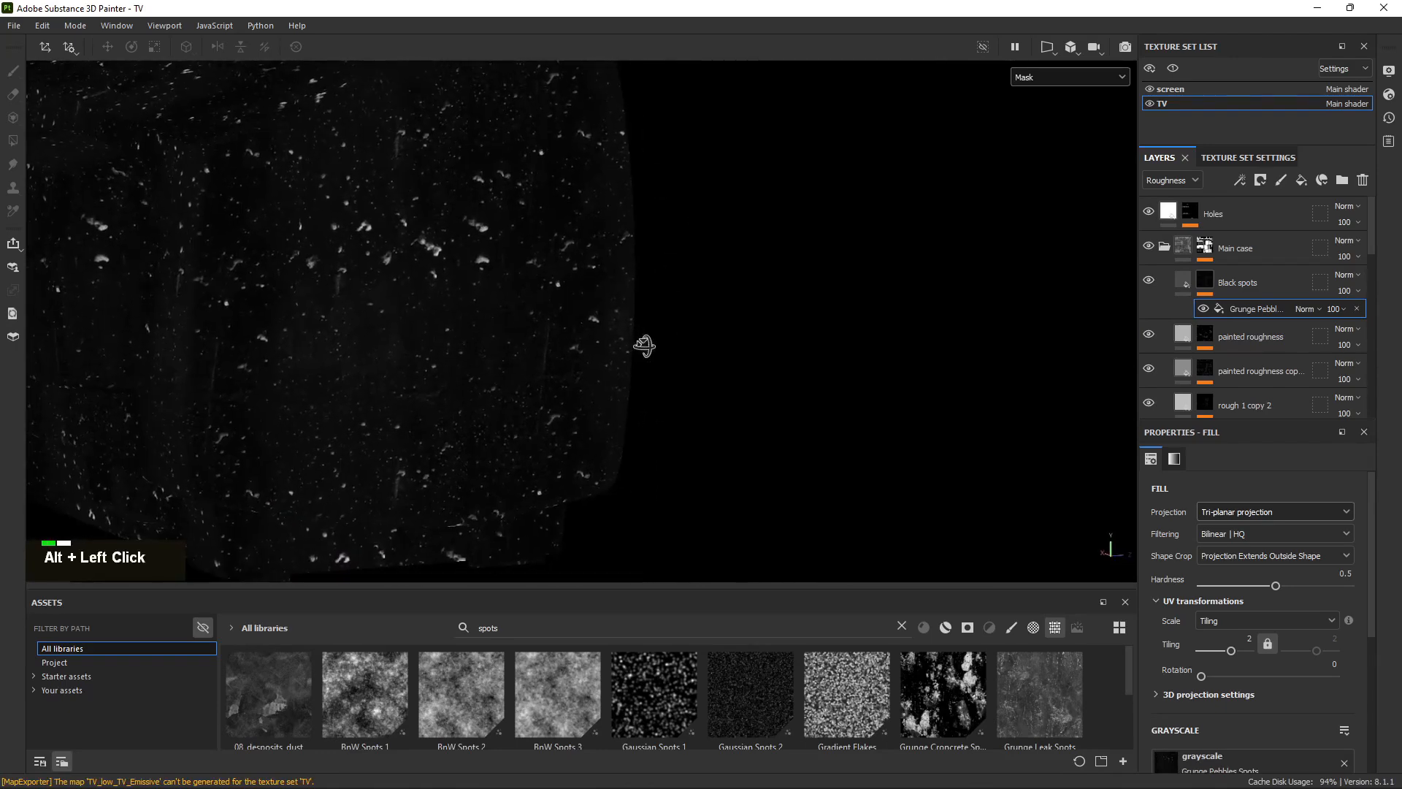
{"action": "right_click_drag", "start_coordinate": [642, 344], "coordinate": [583, 278], "text": "shift"}
{"action": "key", "text": "m"}
{"action": "middle_click_drag", "start_coordinate": [583, 278], "coordinate": [790, 410], "text": "alt"}
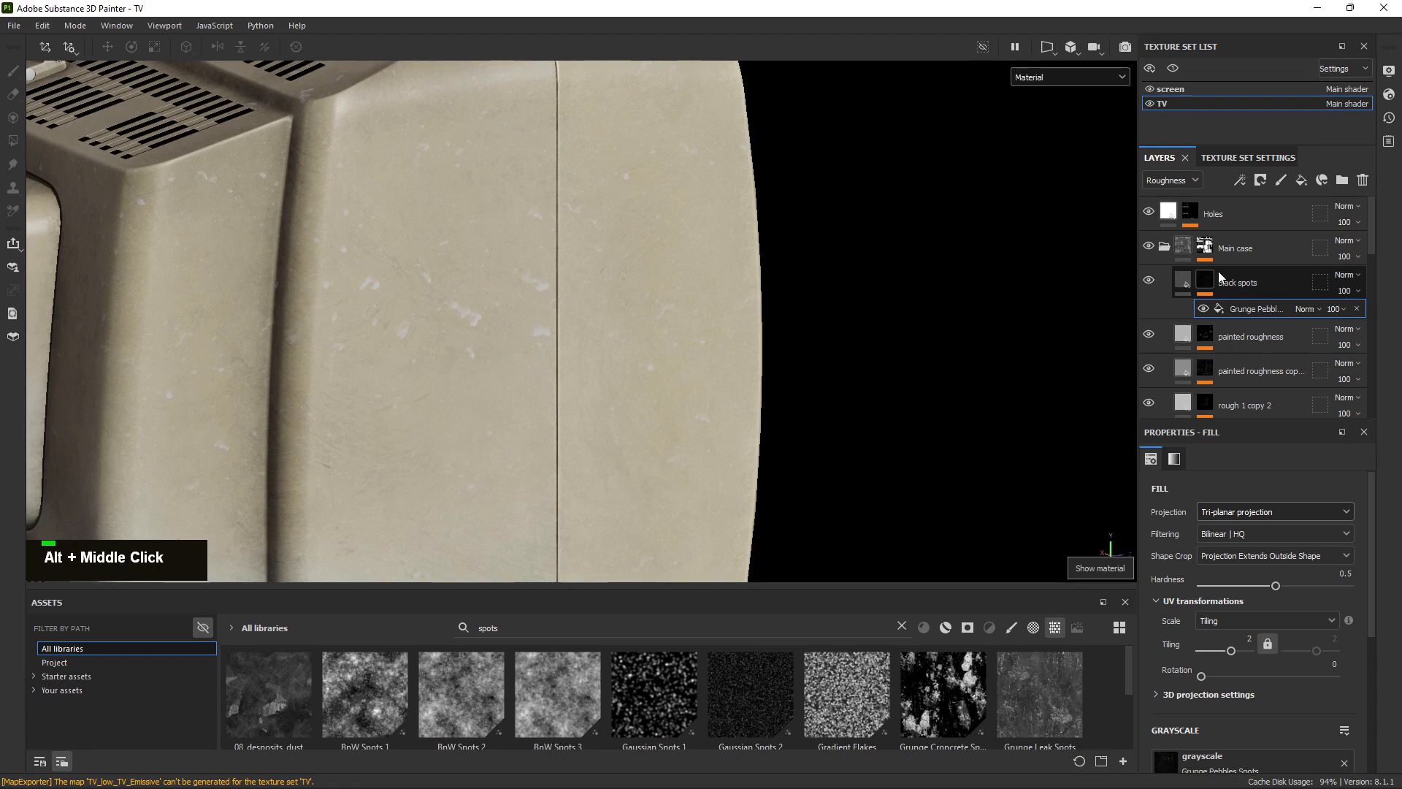
Set the Black spots layer's blending mode to Multiply for the Roughness channel.
{"action": "left_click", "coordinate": [1195, 285]}
{"action": "left_click", "coordinate": [1347, 273]}
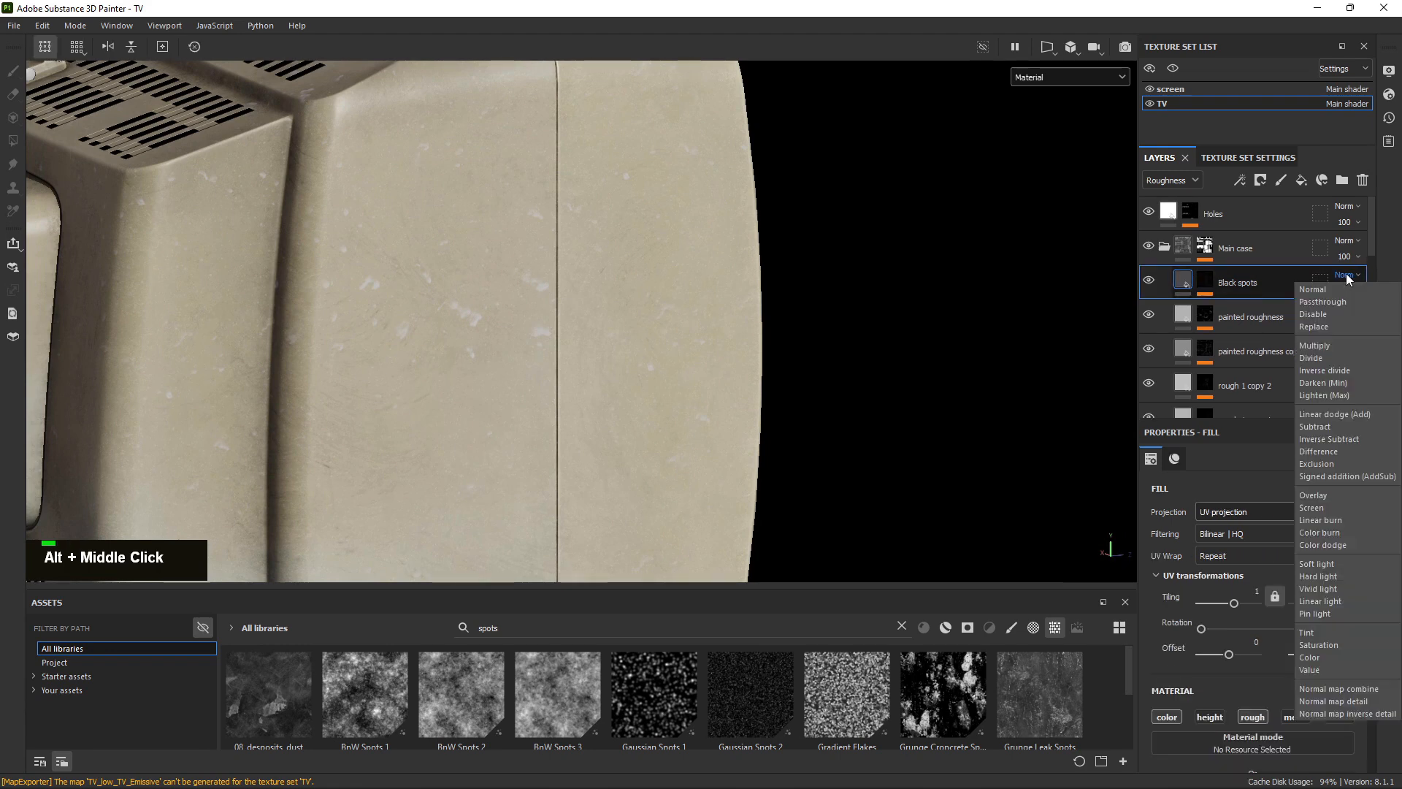
{"action": "left_click", "coordinate": [1314, 346]}
Set the Black spots layer's base color to dark grey 262626 and check the spots on the case's side.
{"action": "right_click_drag", "start_coordinate": [1120, 346], "coordinate": [665, 354], "text": "alt"}
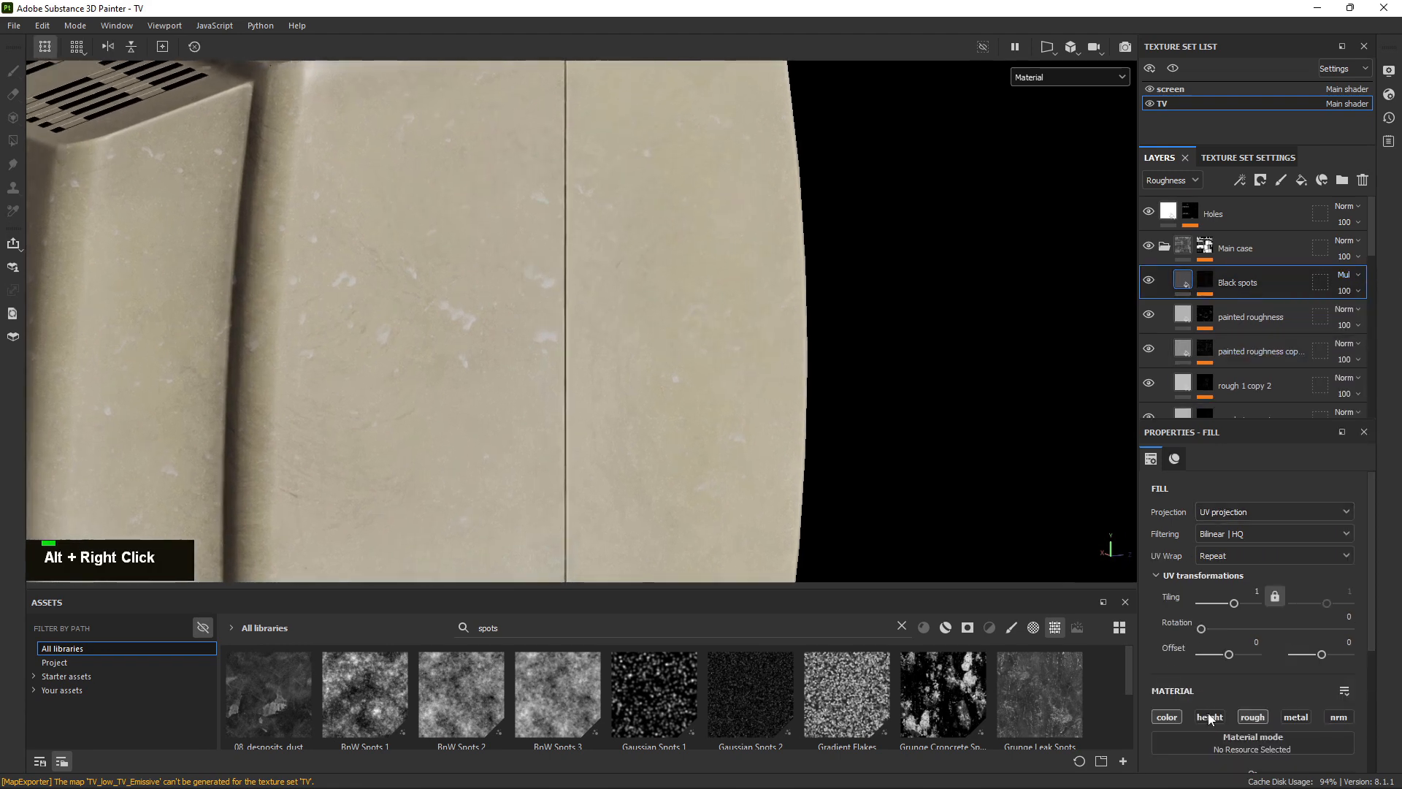
{"action": "scroll", "coordinate": [1230, 666], "scroll_direction": "down", "scroll_amount": 3}
{"action": "left_click", "coordinate": [1231, 618]}
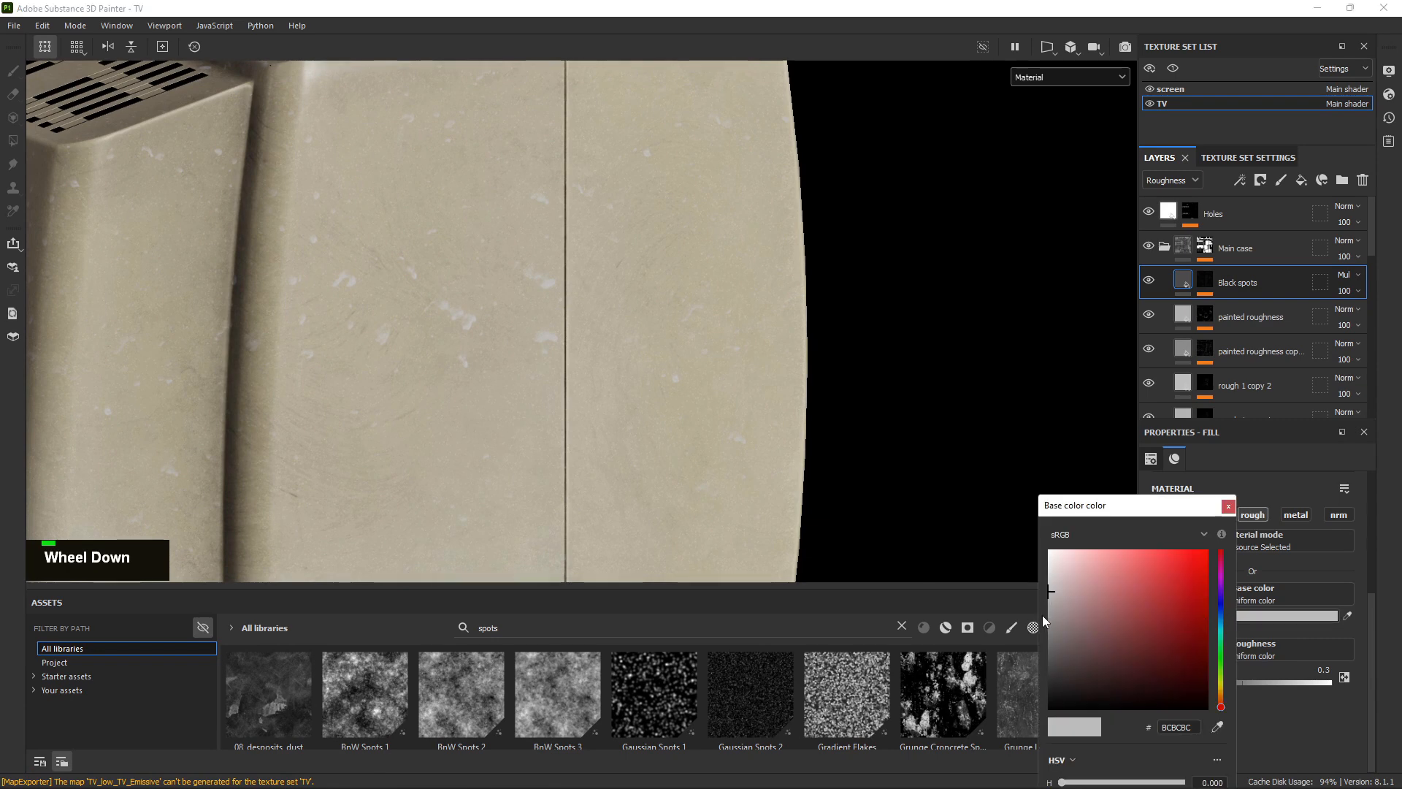
{"action": "left_click_drag", "start_coordinate": [1047, 626], "coordinate": [1032, 685]}
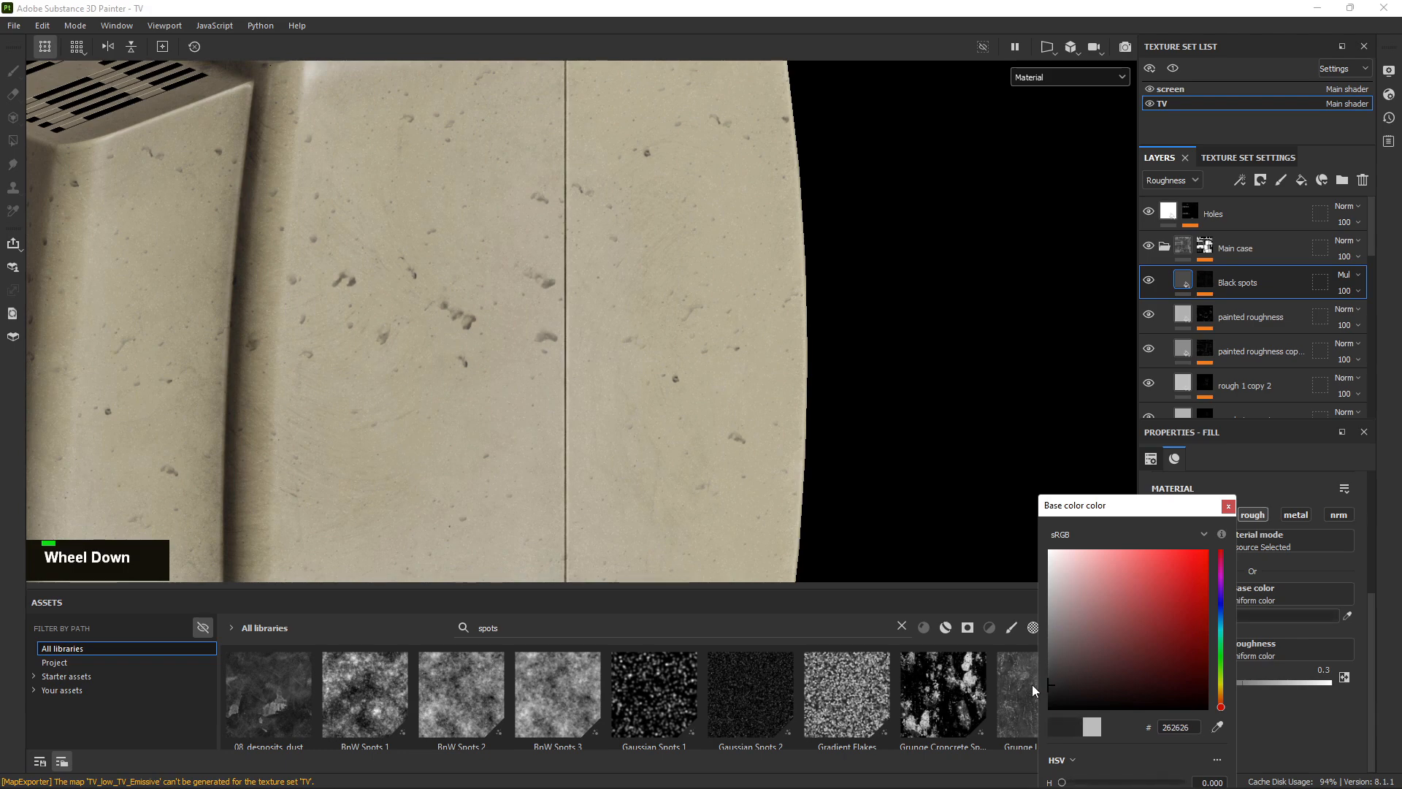
{"action": "left_click_drag", "start_coordinate": [643, 285], "coordinate": [965, 534], "text": "alt"}
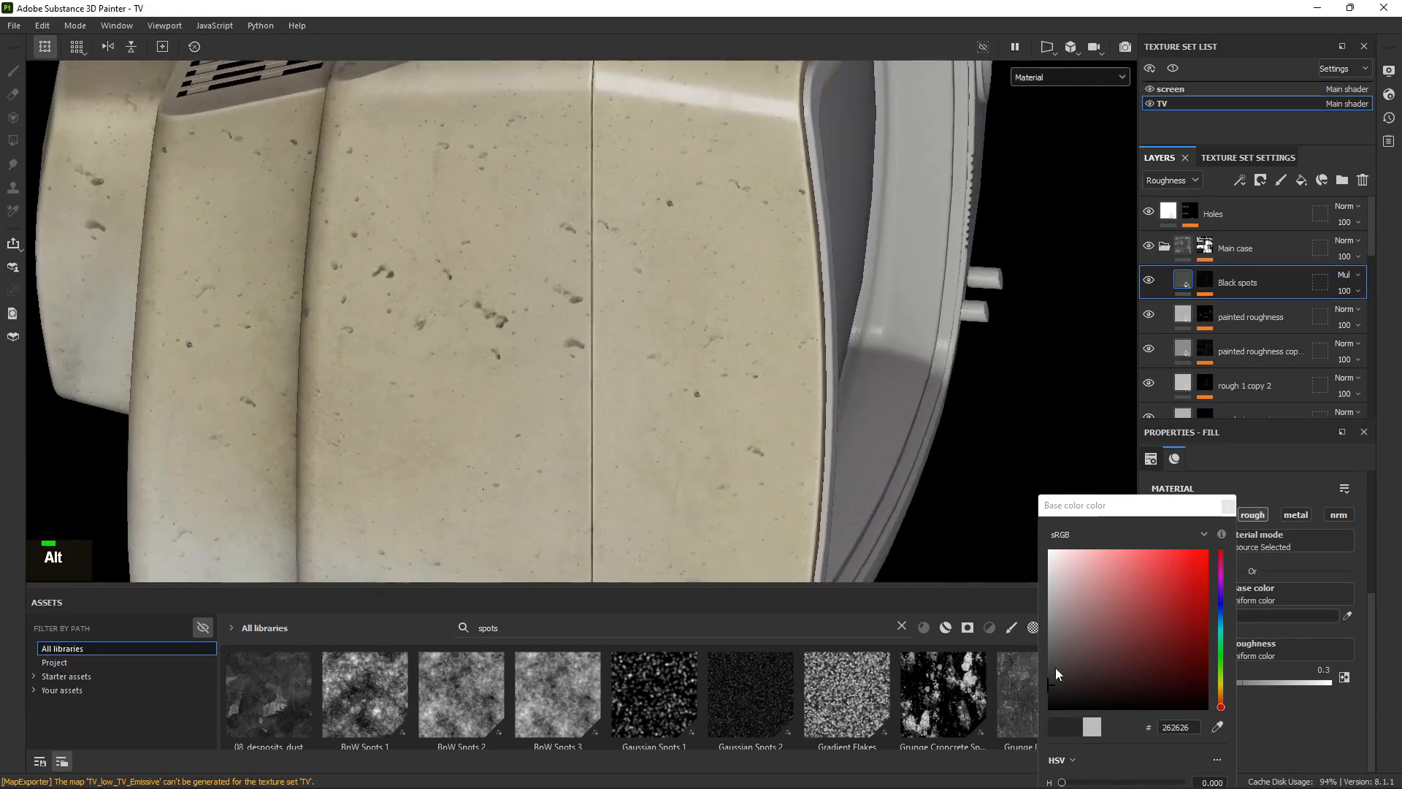
Darken the Black spots layer's base color to 212121 and set its Grunge Pebbles Spots fill tiling to 2.3.
{"action": "left_click_drag", "start_coordinate": [1033, 679], "coordinate": [1028, 690]}
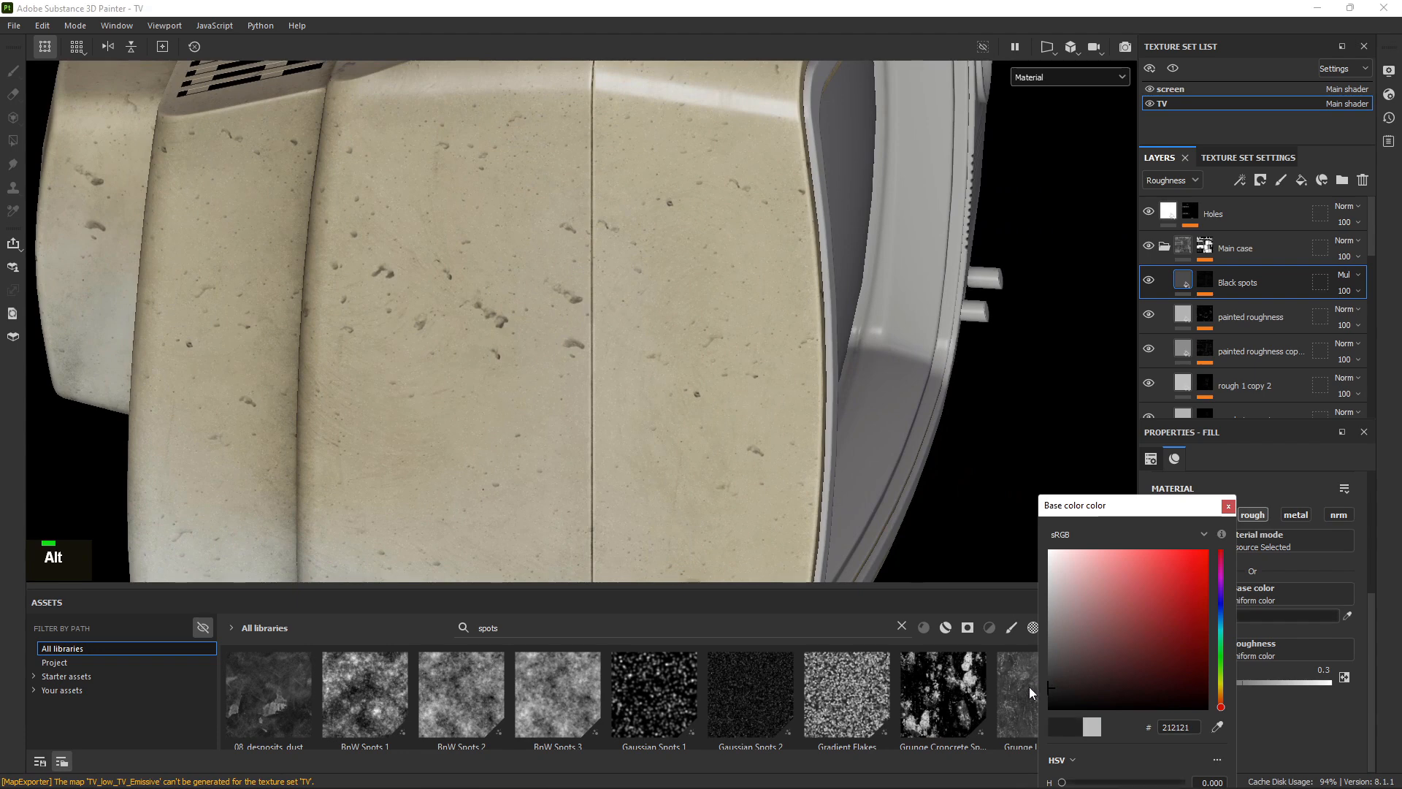
{"action": "left_click", "coordinate": [1229, 506]}
{"action": "left_click", "coordinate": [1206, 284]}
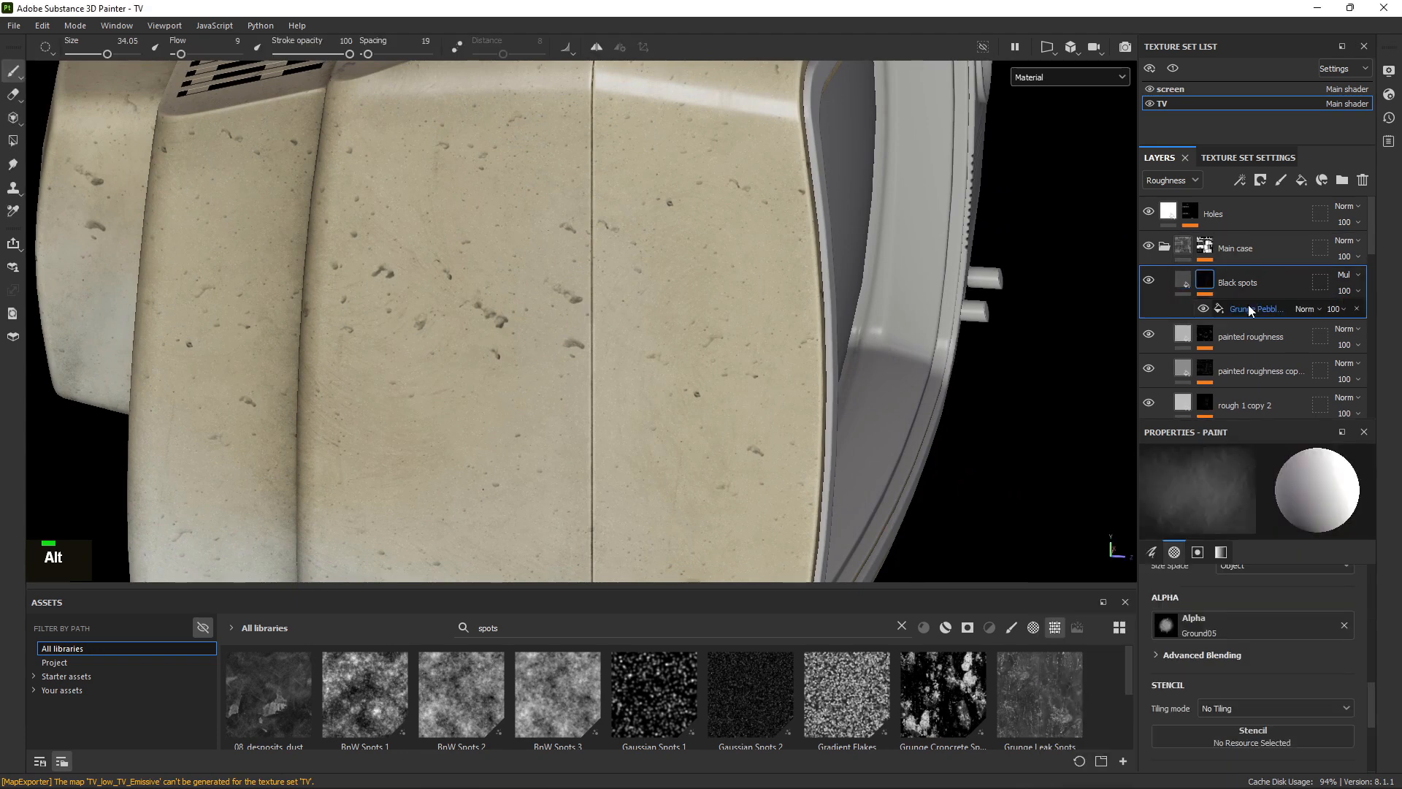
{"action": "left_click", "coordinate": [1248, 306]}
{"action": "scroll", "coordinate": [1198, 618], "scroll_direction": "up", "scroll_amount": 3}
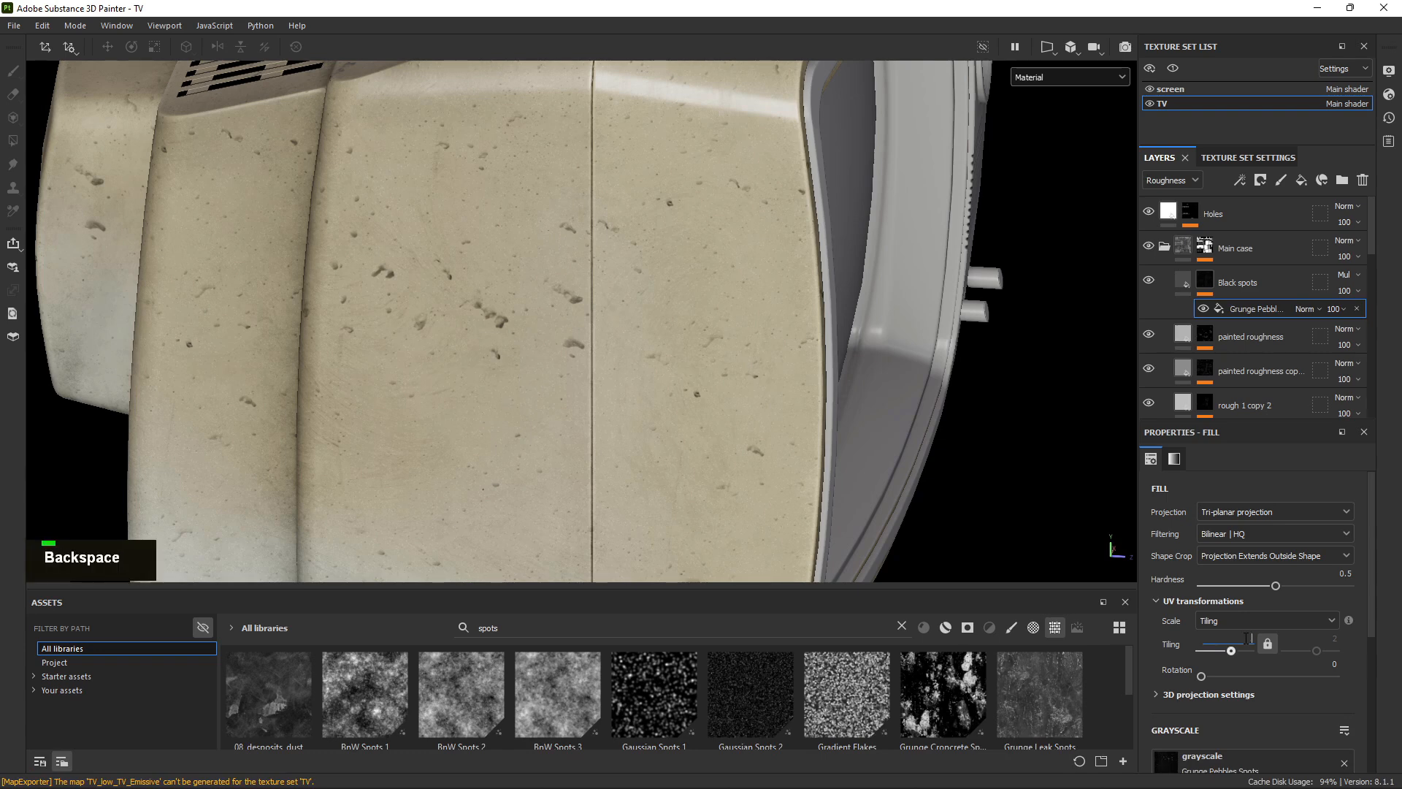
{"action": "type", "text": "3"}
{"action": "key", "text": "Return"}
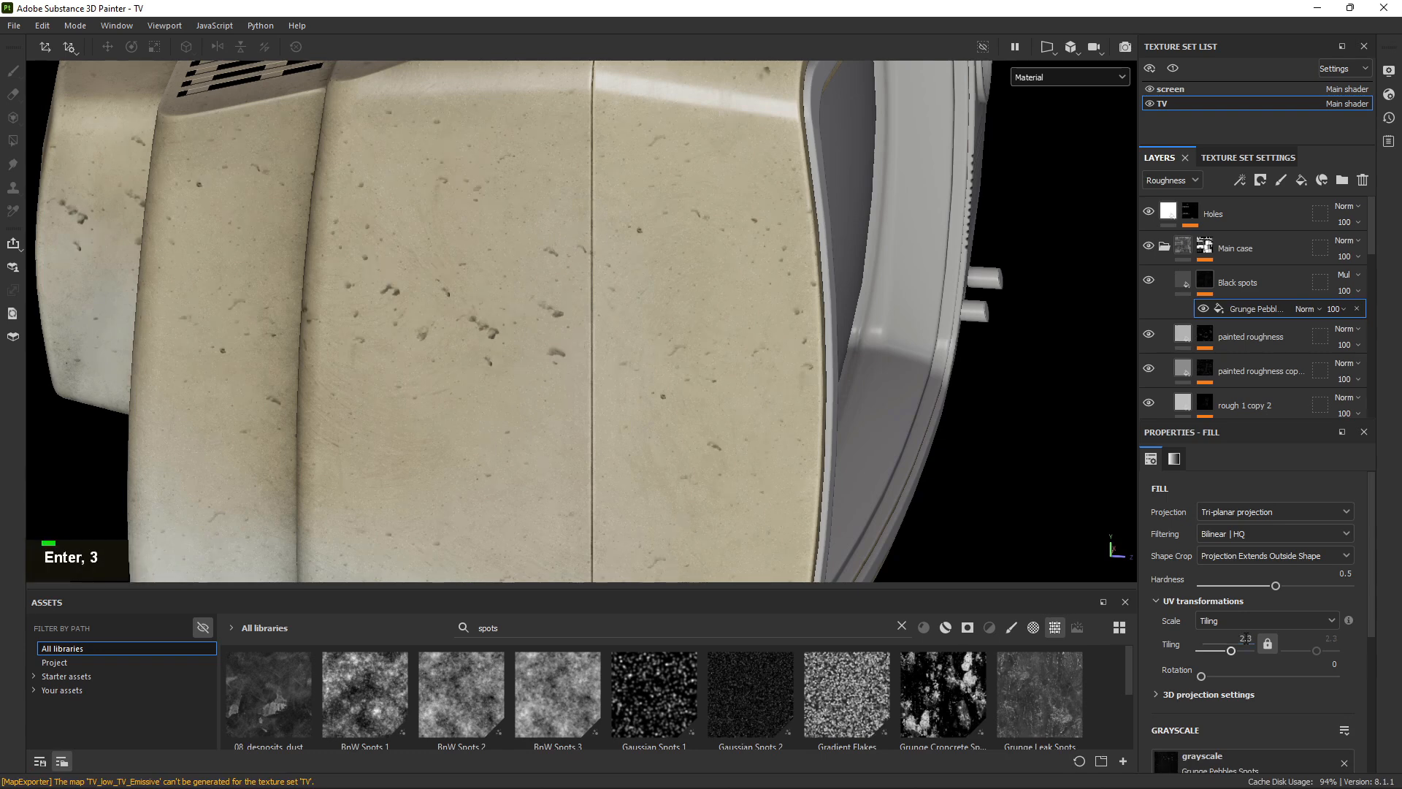
{"action": "left_click_drag", "start_coordinate": [626, 365], "coordinate": [760, 369], "text": "alt"}
Add a Paint effect beneath the Grunge Pebbles Spots fill in the Black spots mask and set the fill to Multiply.
{"action": "right_click", "coordinate": [1254, 307]}
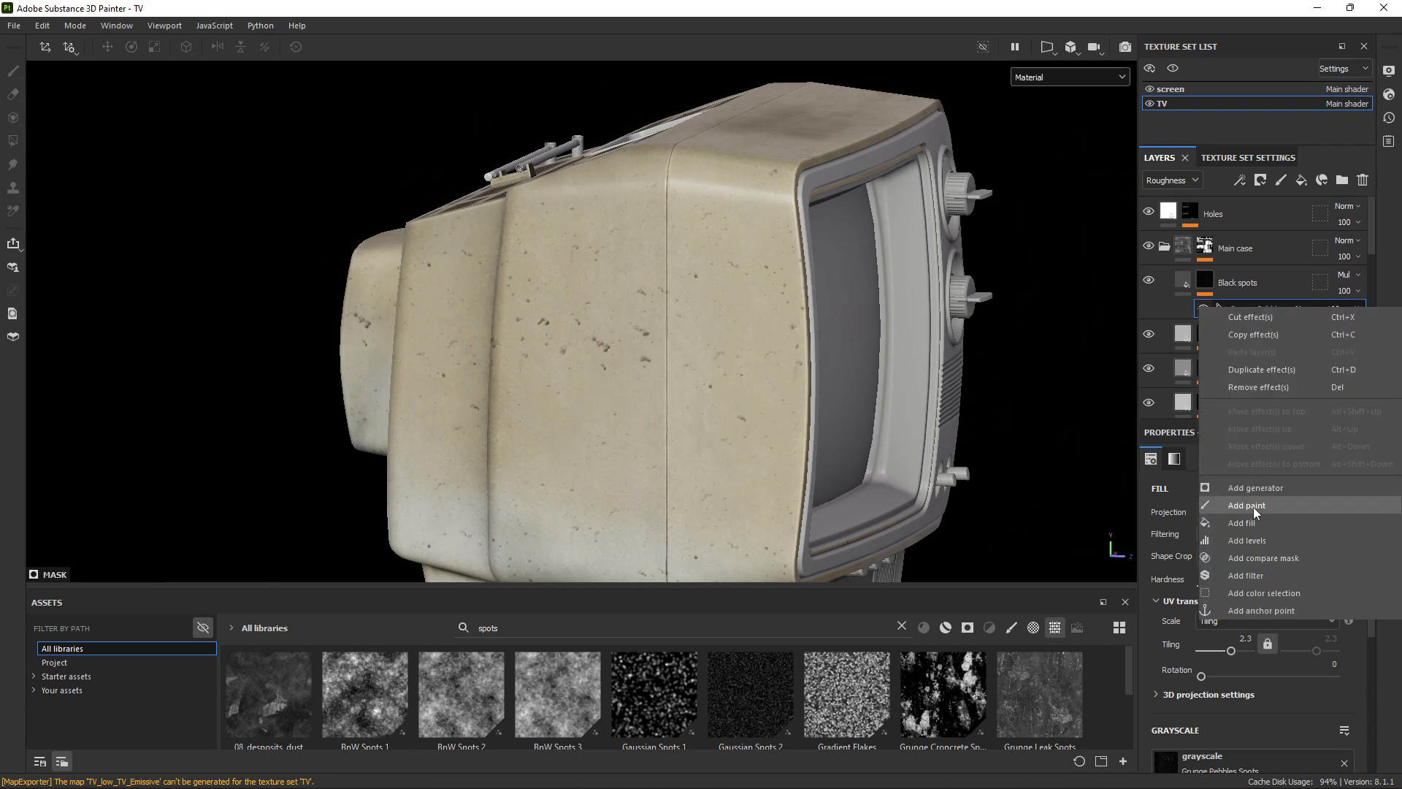
{"action": "left_click", "coordinate": [1253, 507]}
{"action": "left_click_drag", "start_coordinate": [1247, 328], "coordinate": [1247, 305]}
{"action": "left_click", "coordinate": [1310, 309]}
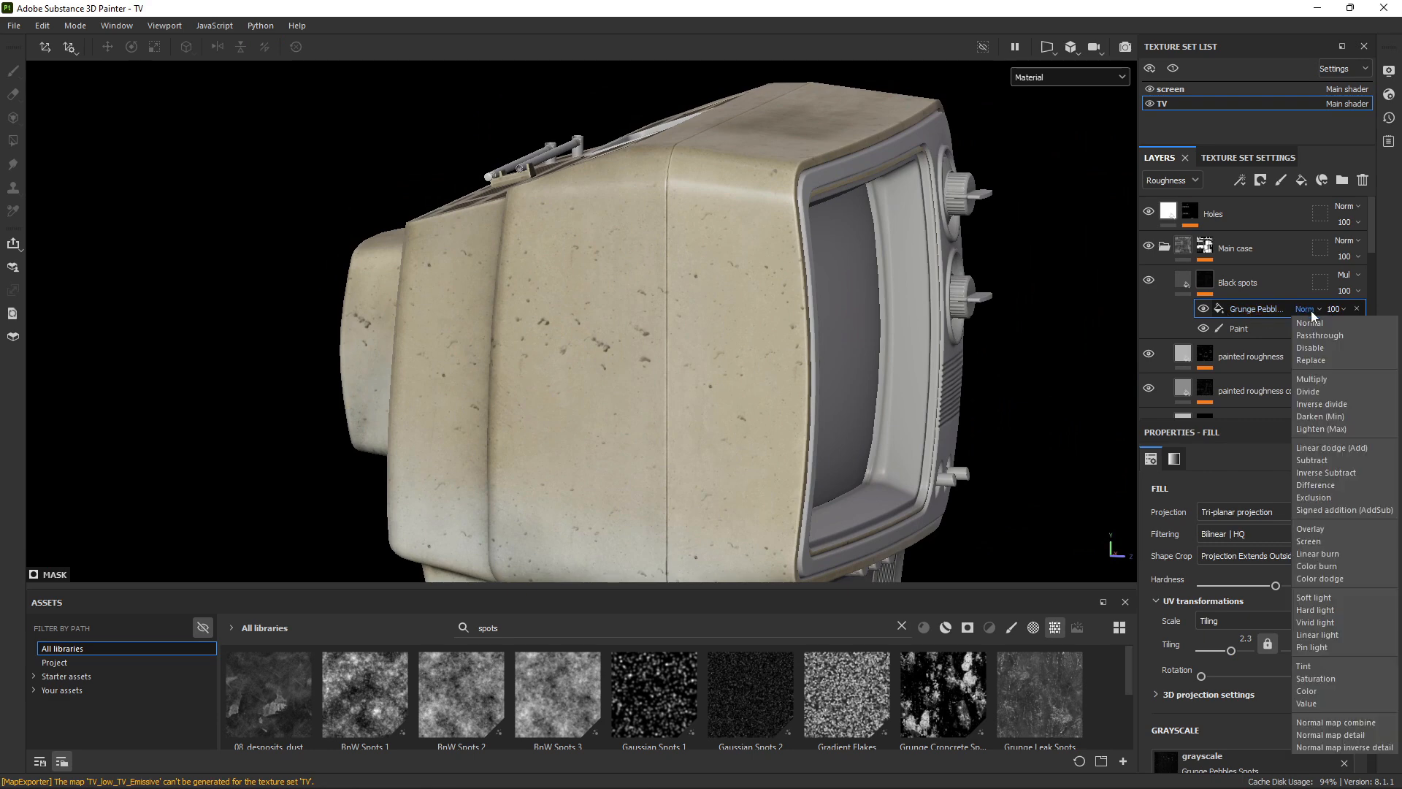
{"action": "left_click", "coordinate": [1313, 379]}
Raise the brush flow to 19 and paint spots into the Black spots mask on the middle of the case's side.
{"action": "left_click", "coordinate": [1238, 329]}
{"action": "right_click_drag", "start_coordinate": [972, 335], "coordinate": [830, 438], "text": "alt"}
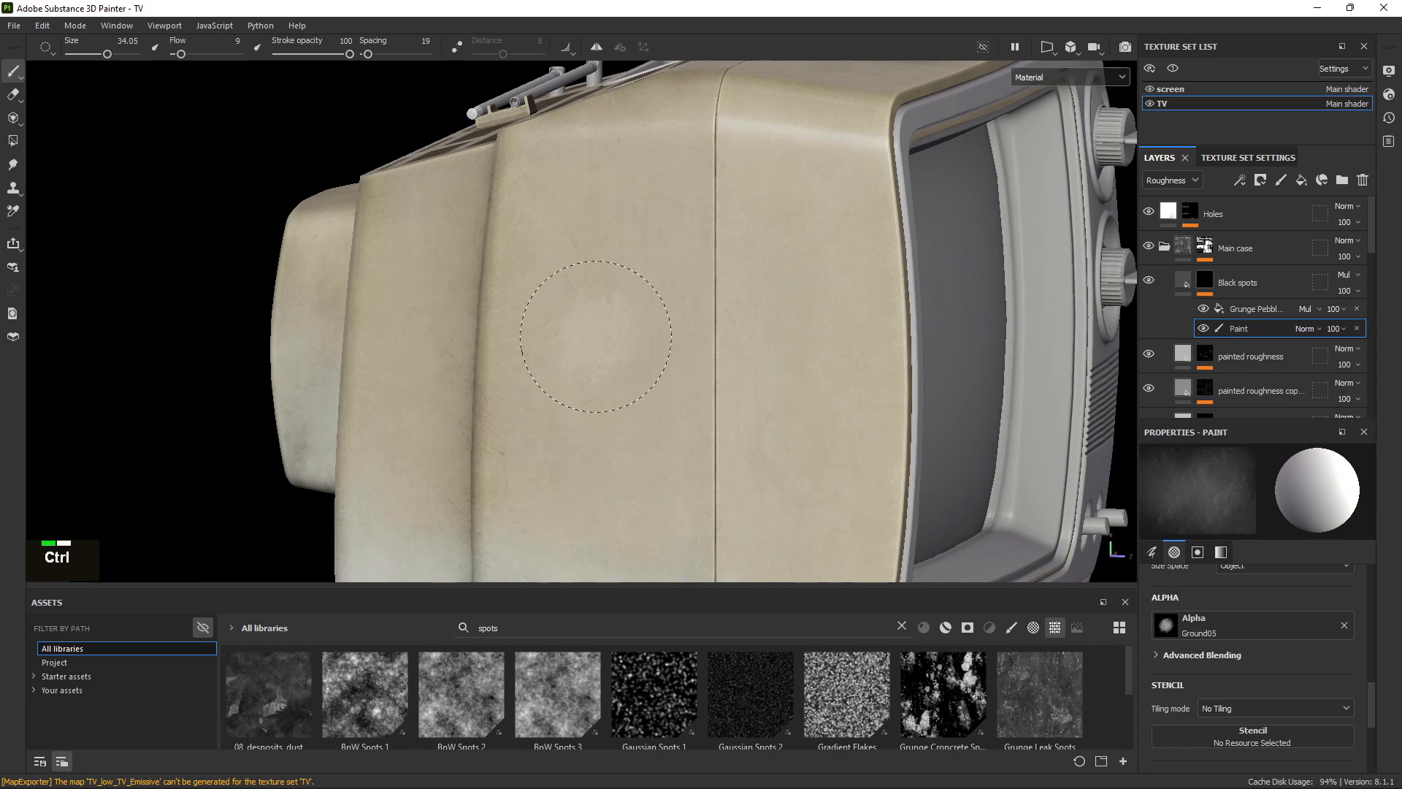
{"action": "left_click_drag", "start_coordinate": [595, 336], "coordinate": [731, 321], "text": "ctrl"}
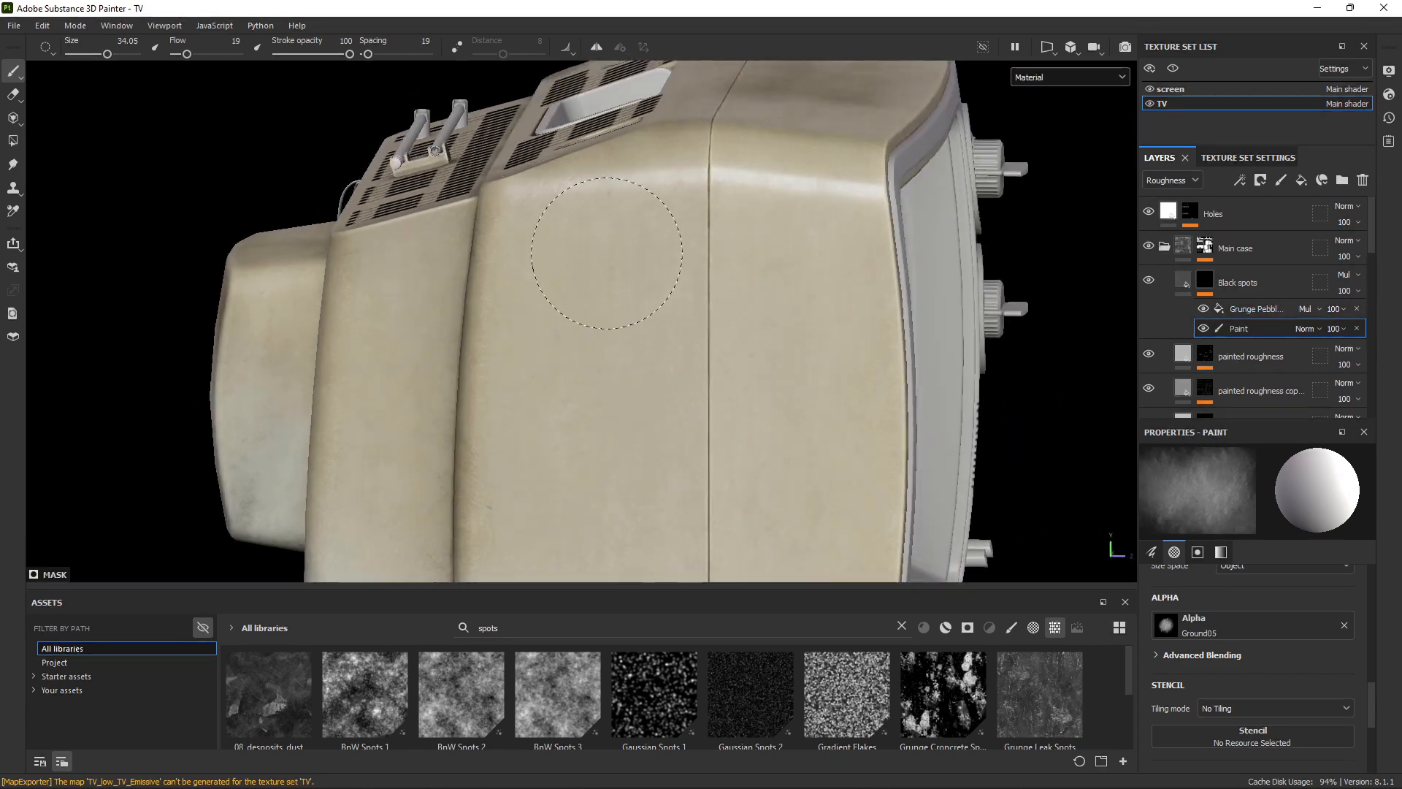
{"action": "double_click", "coordinate": [602, 361]}
{"action": "left_click_drag", "start_coordinate": [618, 325], "coordinate": [612, 401]}
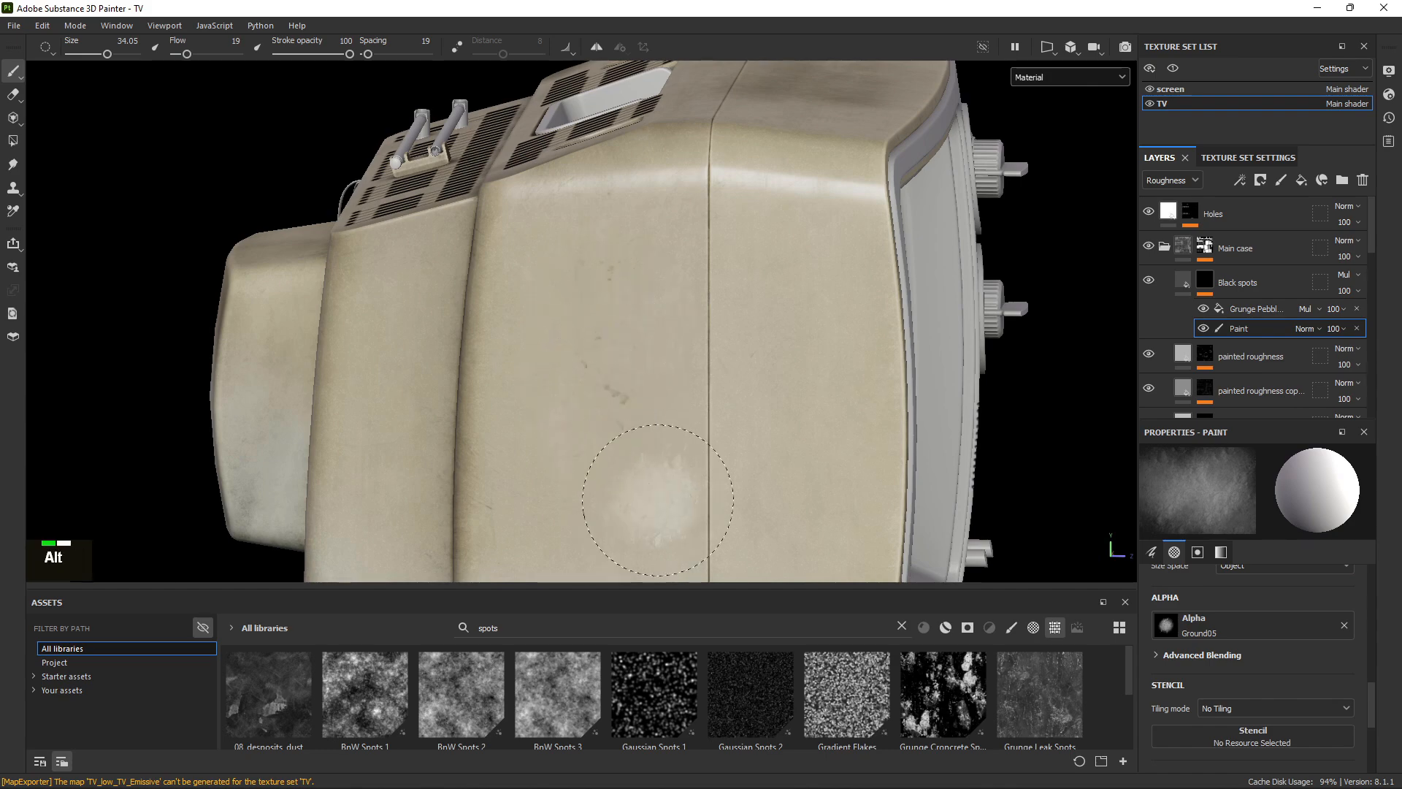
{"action": "middle_click_drag", "start_coordinate": [658, 485], "coordinate": [678, 353], "text": "alt"}
{"action": "left_click", "coordinate": [607, 321]}
{"action": "left_click", "coordinate": [729, 401]}
Paint more spots into the mask on the lower part of the same side panel, towards the rear seam.
{"action": "mouse_move", "coordinate": [587, 389]}
{"action": "left_mouse_down", "text": "alt"}
{"action": "mouse_move", "coordinate": [757, 357]}
{"action": "mouse_move", "coordinate": [735, 401]}
{"action": "left_mouse_up", "text": "alt"}
{"action": "left_click_drag", "start_coordinate": [686, 387], "coordinate": [700, 377], "text": "alt"}
{"action": "key", "text": "x"}
{"action": "key", "text": "x"}
{"action": "double_click", "coordinate": [528, 454]}
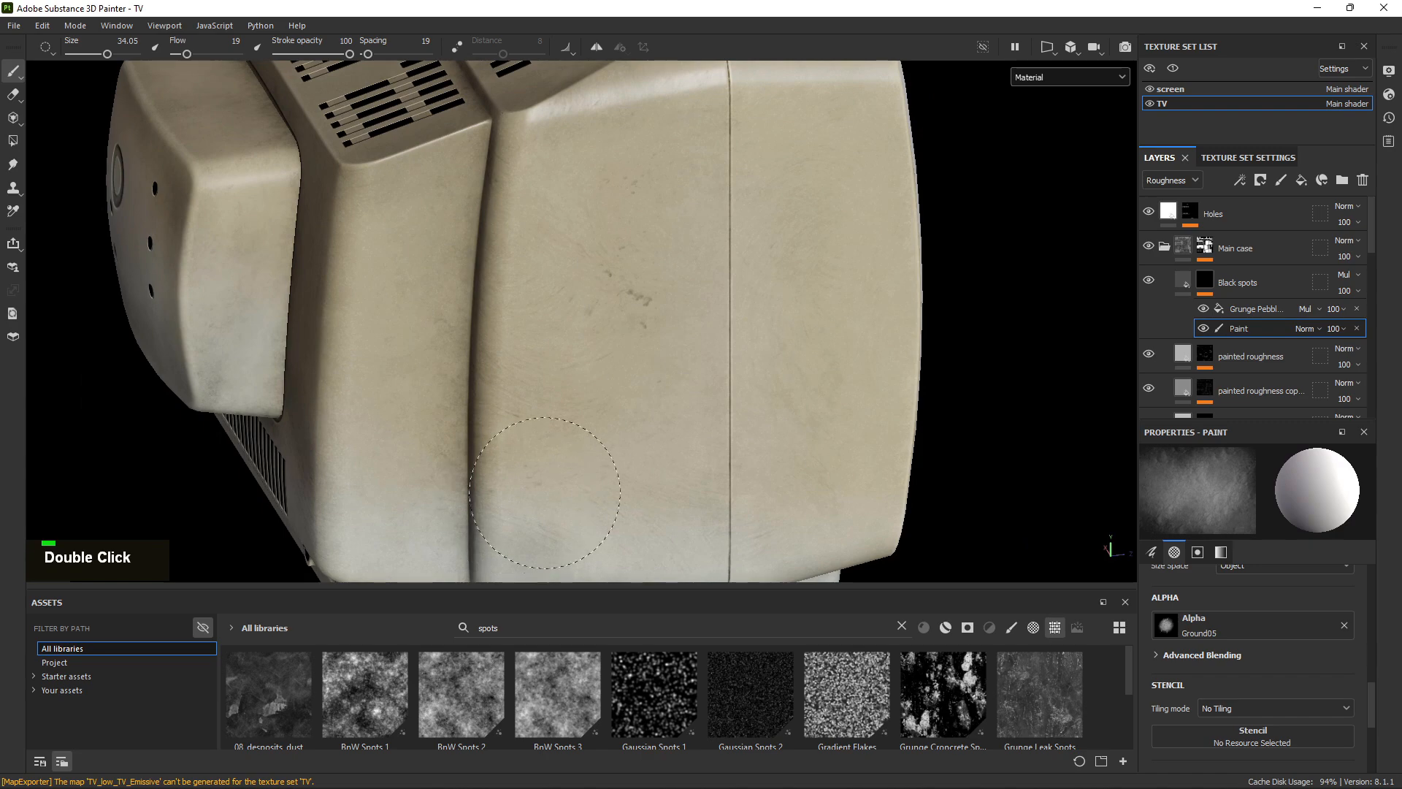
Paint spots into the mask on the case's top surface, along the front section ahead of the vents.
{"action": "mouse_move", "coordinate": [577, 498]}
{"action": "left_mouse_down", "text": "alt"}
{"action": "mouse_move", "coordinate": [594, 288]}
{"action": "mouse_move", "coordinate": [463, 376]}
{"action": "mouse_move", "coordinate": [509, 301]}
{"action": "left_mouse_up", "text": "alt"}
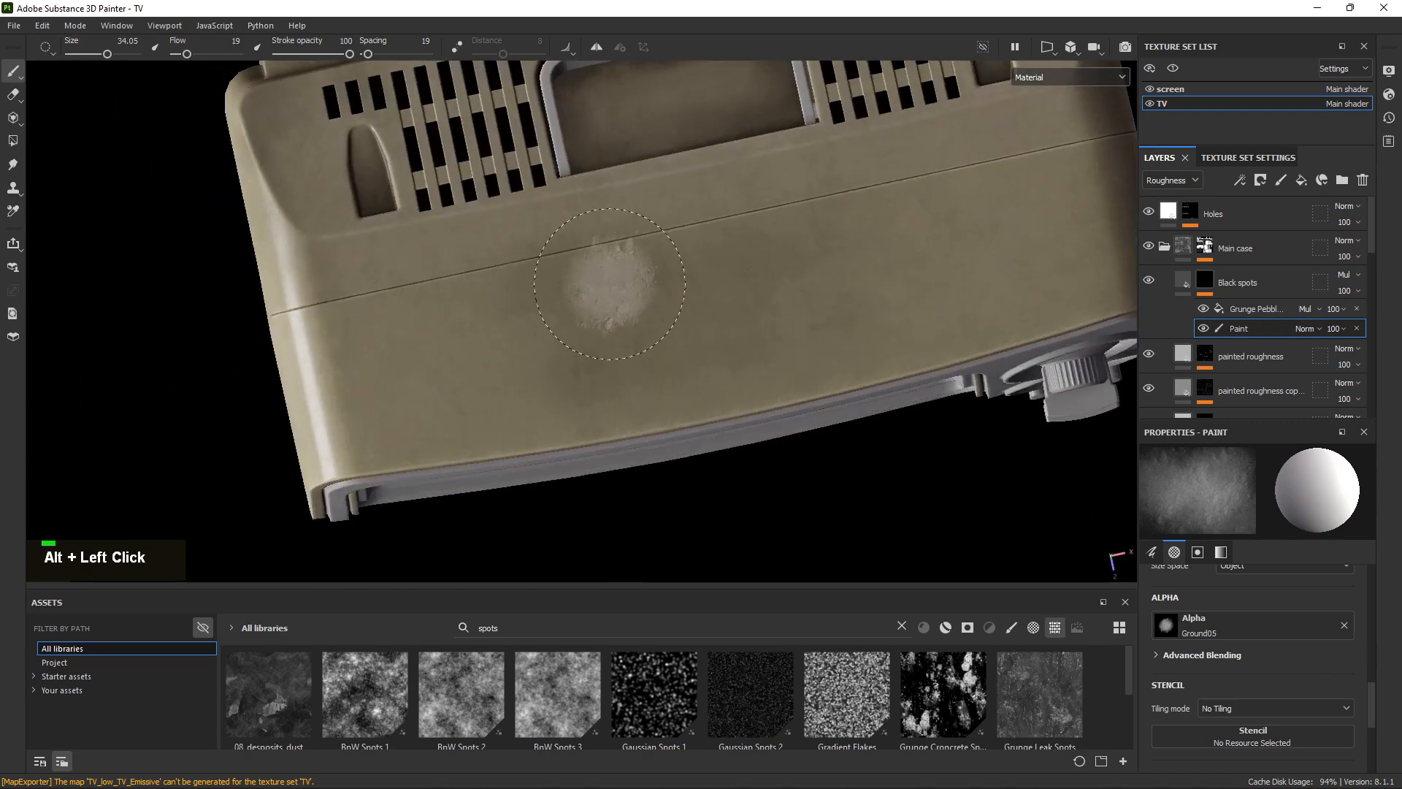
{"action": "double_click", "coordinate": [509, 301]}
{"action": "right_click_drag", "start_coordinate": [462, 404], "coordinate": [1081, 427], "text": "alt"}
{"action": "left_click_drag", "start_coordinate": [1081, 427], "coordinate": [717, 350], "text": "alt"}
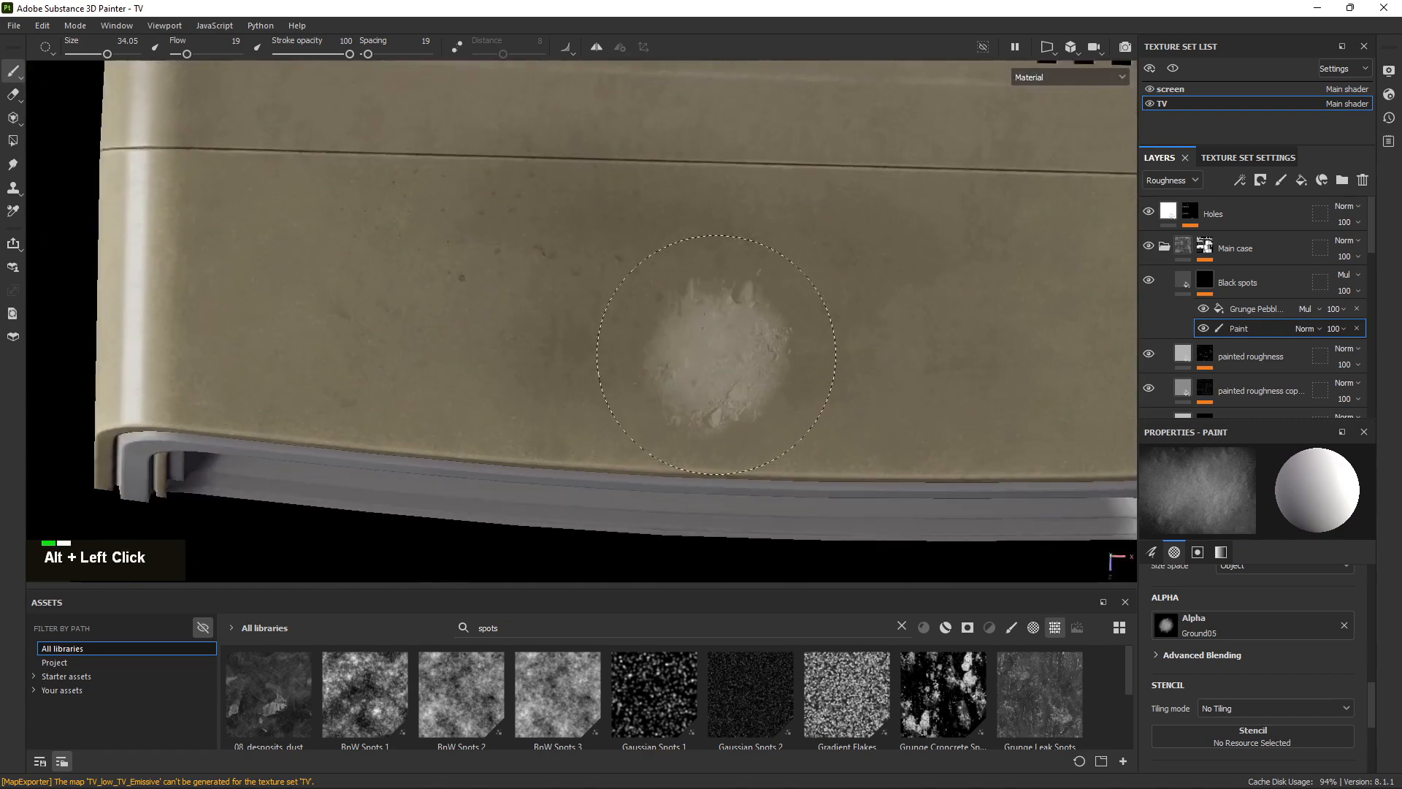
{"action": "double_click", "coordinate": [936, 391]}
{"action": "middle_click_drag", "start_coordinate": [935, 391], "coordinate": [614, 278], "text": "alt"}
Touch up the spots on the top near the knob end, switching the brush between revealing and hiding them.
{"action": "key", "text": "x"}
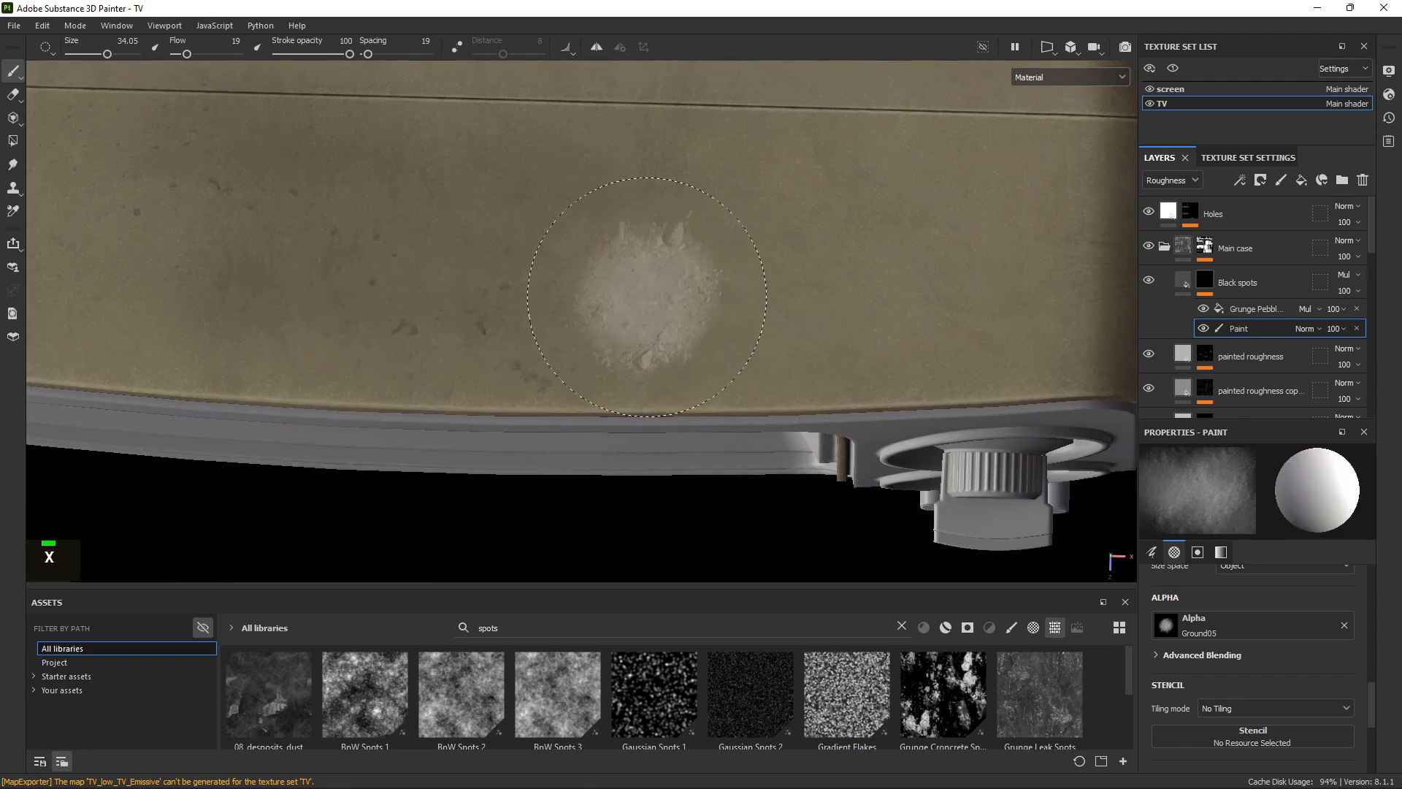
{"action": "double_click", "coordinate": [766, 320]}
{"action": "middle_click_drag", "start_coordinate": [1004, 313], "coordinate": [869, 318], "text": "alt"}
{"action": "key", "text": "x"}
{"action": "double_click", "coordinate": [628, 319]}
{"action": "mouse_move", "coordinate": [520, 329]}
{"action": "left_mouse_down", "text": "alt"}
{"action": "mouse_move", "coordinate": [833, 276]}
{"action": "mouse_move", "coordinate": [905, 216]}
{"action": "left_mouse_up", "text": "alt"}
{"action": "middle_click_drag", "start_coordinate": [905, 215], "coordinate": [717, 285], "text": "alt"}
{"action": "key", "text": "x"}
{"action": "double_click", "coordinate": [900, 388]}
Adjust the brush and paint spots around the vertical seam near the upper corner on the knob side of the case.
{"action": "mouse_move", "coordinate": [901, 405]}
{"action": "left_mouse_down", "text": "alt"}
{"action": "mouse_move", "coordinate": [738, 307]}
{"action": "mouse_move", "coordinate": [796, 361]}
{"action": "left_mouse_up", "text": "alt"}
{"action": "right_click_drag", "start_coordinate": [796, 361], "coordinate": [857, 360], "text": "shift"}
{"action": "middle_click_drag", "start_coordinate": [857, 361], "coordinate": [719, 175], "text": "alt"}
{"action": "left_click_drag", "start_coordinate": [720, 175], "coordinate": [676, 303], "text": "alt"}
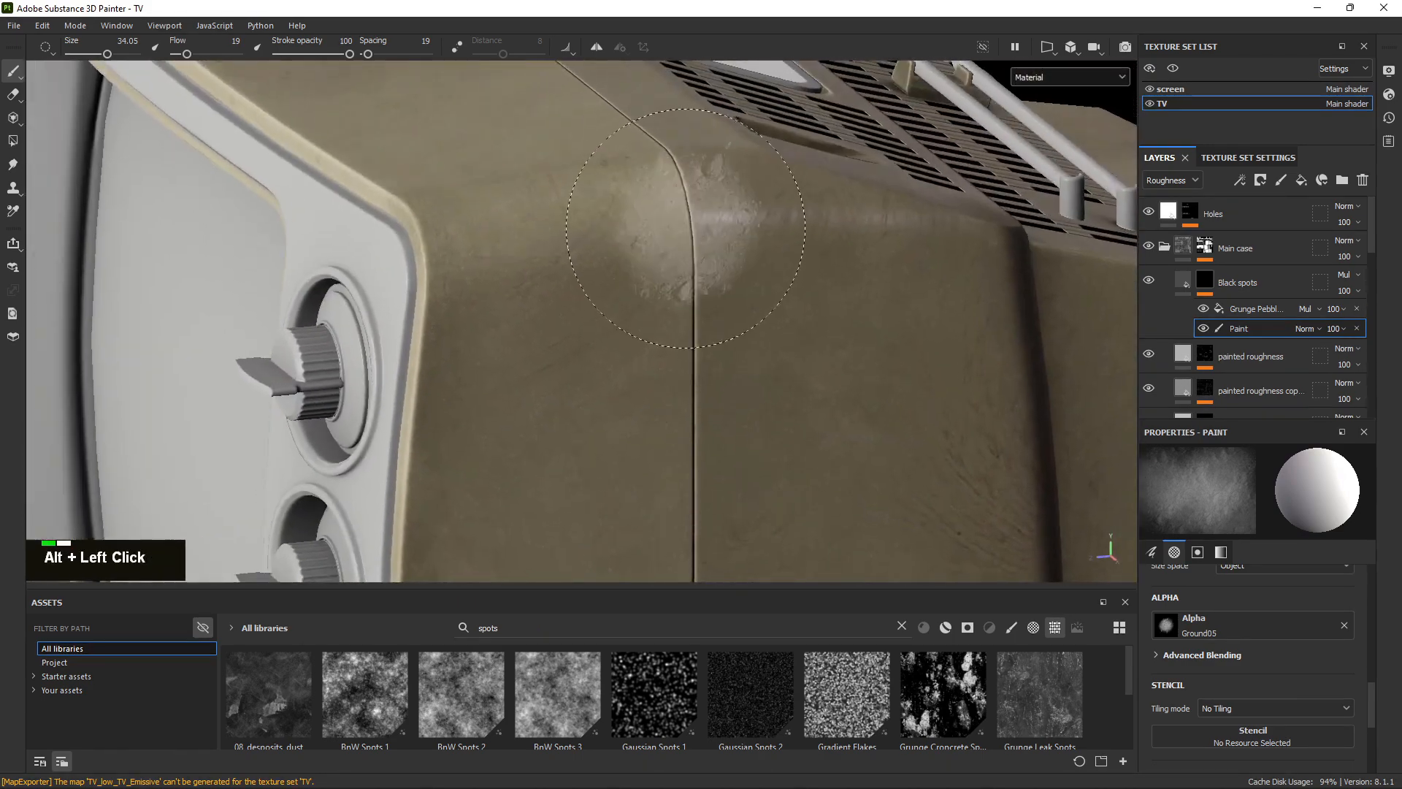
{"action": "mouse_move", "coordinate": [675, 293]}
{"action": "right_mouse_down", "text": "shift"}
{"action": "mouse_move", "coordinate": [711, 297]}
{"action": "mouse_move", "coordinate": [686, 315]}
{"action": "right_mouse_up", "text": "shift"}
{"action": "double_click", "coordinate": [682, 330]}
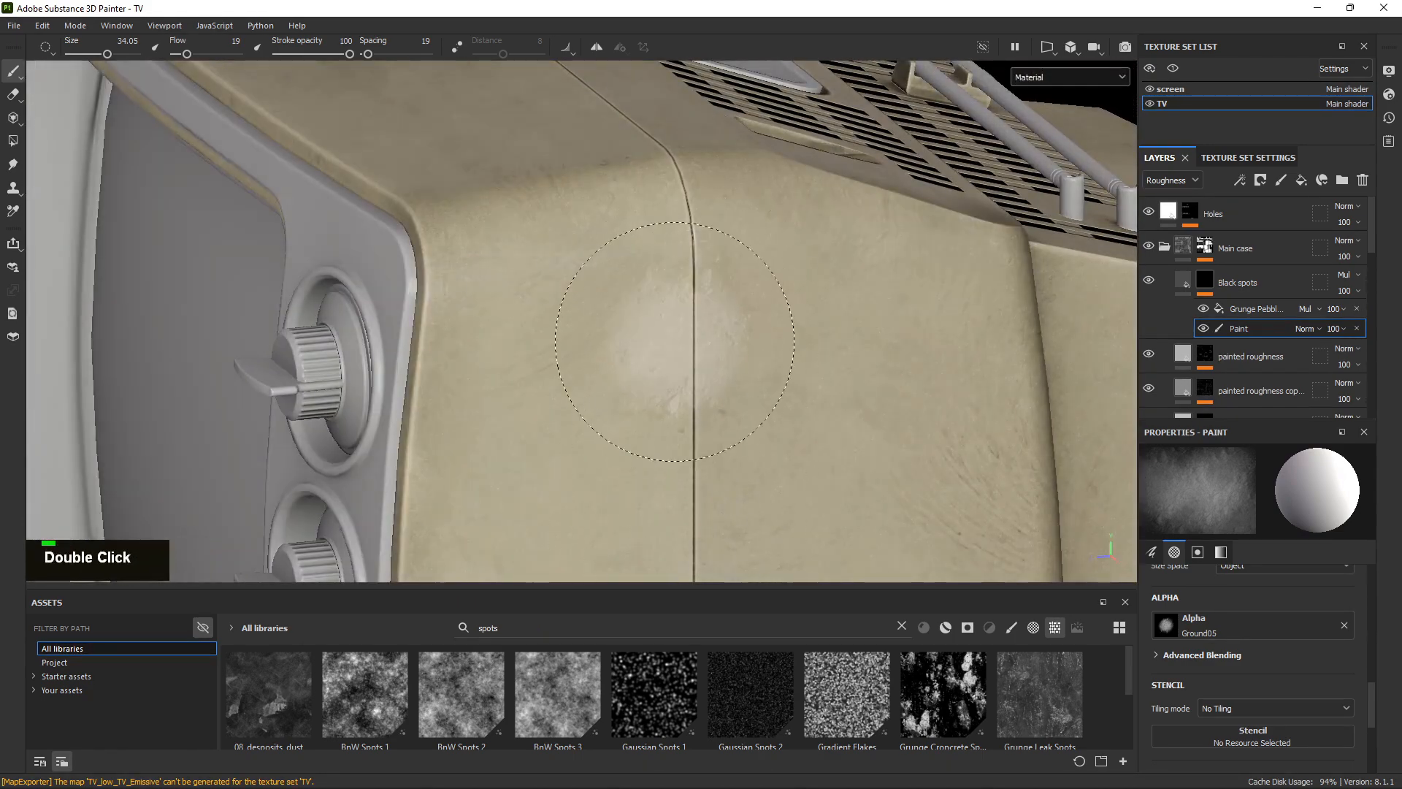
Continue painting spots down the knob-side panel along the seam to the lower front corner.
{"action": "left_click_drag", "start_coordinate": [712, 387], "coordinate": [624, 369], "text": "alt"}
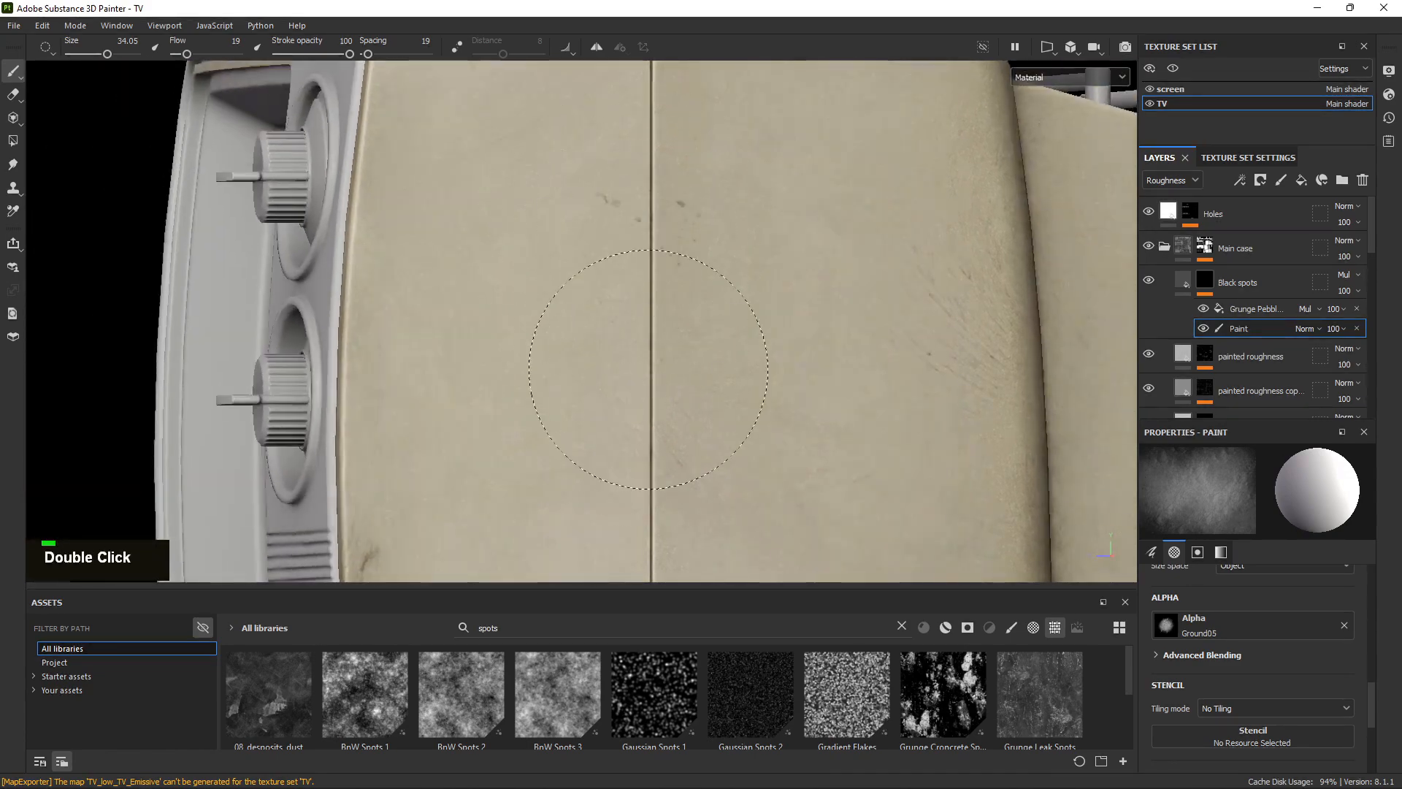
{"action": "middle_click_drag", "start_coordinate": [648, 368], "coordinate": [782, 272], "text": "alt"}
{"action": "left_click_drag", "start_coordinate": [783, 272], "coordinate": [672, 311], "text": "alt"}
{"action": "double_click", "coordinate": [672, 310]}
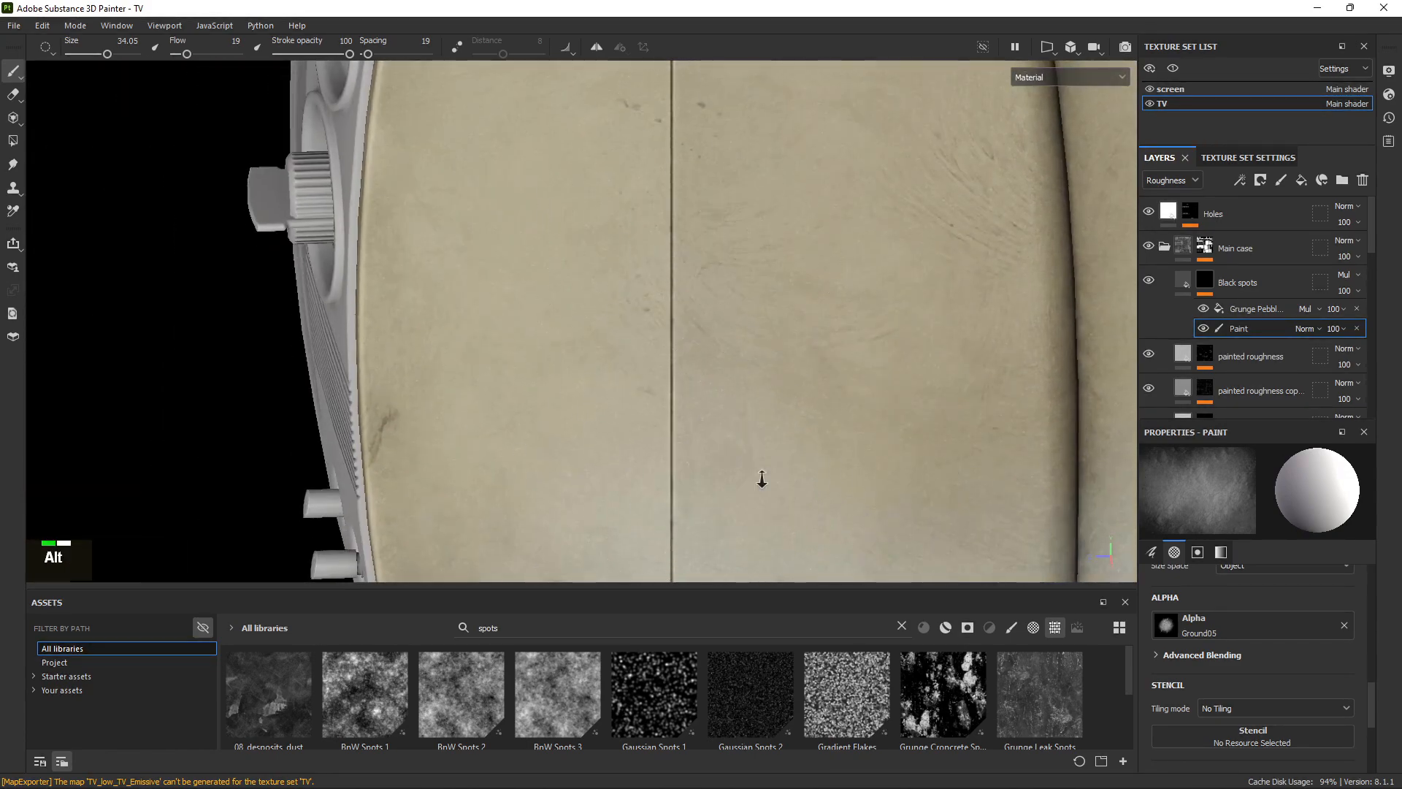
{"action": "middle_click_drag", "start_coordinate": [762, 479], "coordinate": [595, 208], "text": "alt"}
{"action": "left_click_drag", "start_coordinate": [594, 208], "coordinate": [561, 418], "text": "alt"}
{"action": "double_click", "coordinate": [561, 418]}
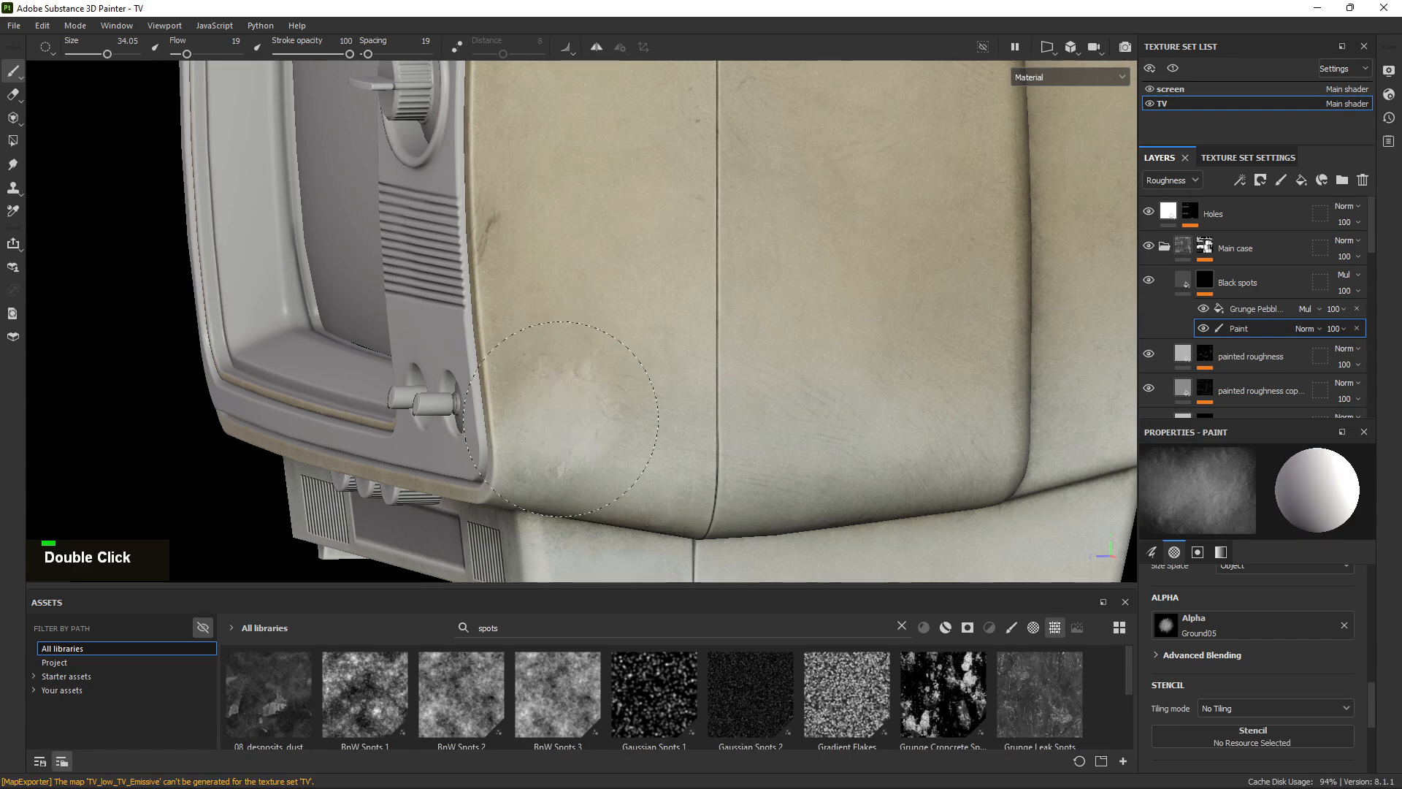
Touch up the spots along the lower edge of the knob-side panel, hiding some with a black brush.
{"action": "mouse_move", "coordinate": [635, 467]}
{"action": "left_mouse_down", "text": "alt"}
{"action": "mouse_move", "coordinate": [805, 433]}
{"action": "mouse_move", "coordinate": [751, 485]}
{"action": "mouse_move", "coordinate": [626, 438]}
{"action": "left_mouse_up", "text": "alt"}
{"action": "double_click", "coordinate": [626, 470]}
{"action": "key", "text": "x"}
{"action": "double_click", "coordinate": [659, 497]}
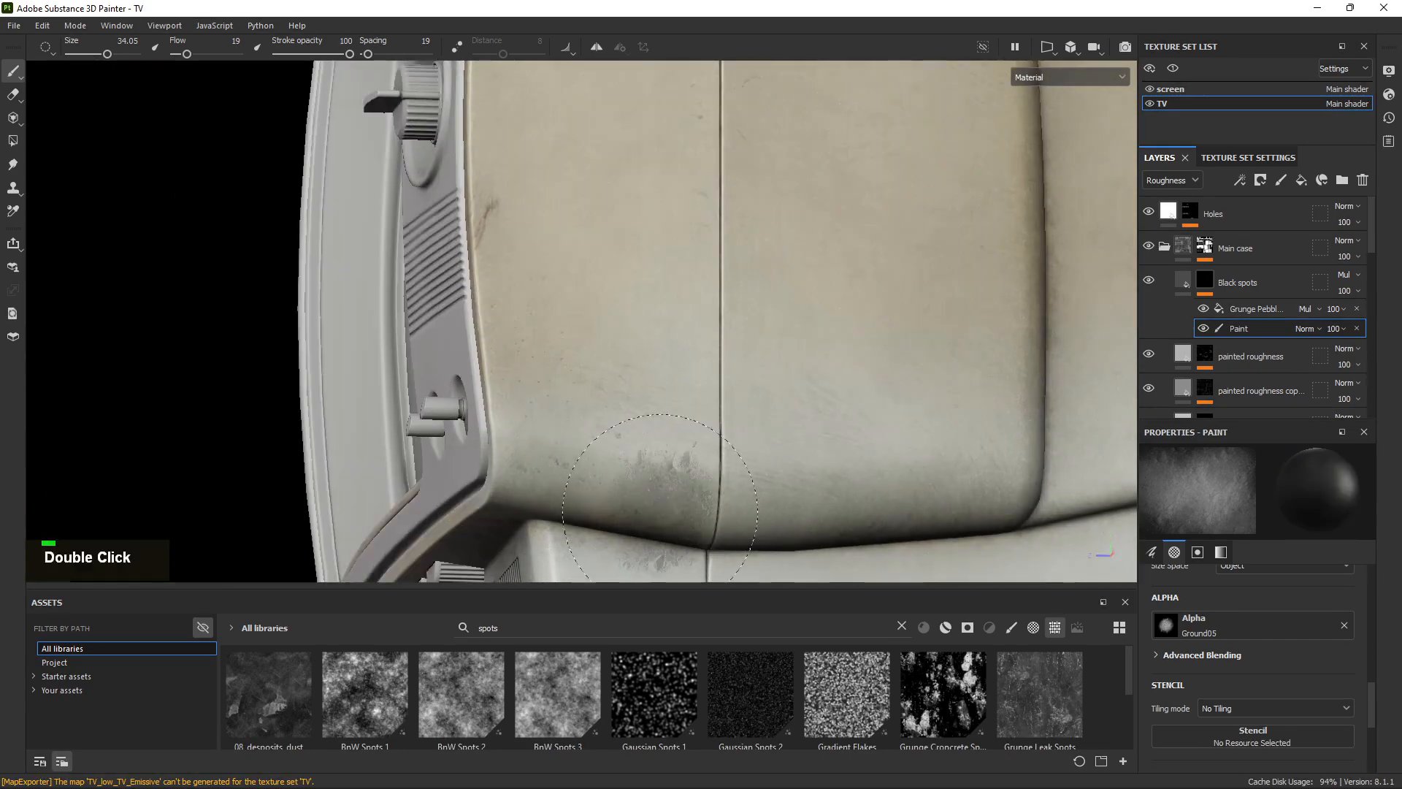
Paint additional spots on the knob-side panel and view them closely near the rear seam.
{"action": "mouse_move", "coordinate": [952, 228]}
{"action": "middle_mouse_down", "text": "alt"}
{"action": "mouse_move", "coordinate": [794, 336]}
{"action": "mouse_move", "coordinate": [876, 364]}
{"action": "middle_mouse_up", "text": "alt"}
{"action": "double_click", "coordinate": [837, 437]}
{"action": "mouse_move", "coordinate": [877, 364]}
{"action": "left_mouse_down", "text": "alt"}
{"action": "mouse_move", "coordinate": [639, 464]}
{"action": "mouse_move", "coordinate": [731, 358]}
{"action": "mouse_move", "coordinate": [760, 382]}
{"action": "left_mouse_up", "text": "alt"}
{"action": "right_click_drag", "start_coordinate": [761, 382], "coordinate": [950, 376], "text": "alt"}
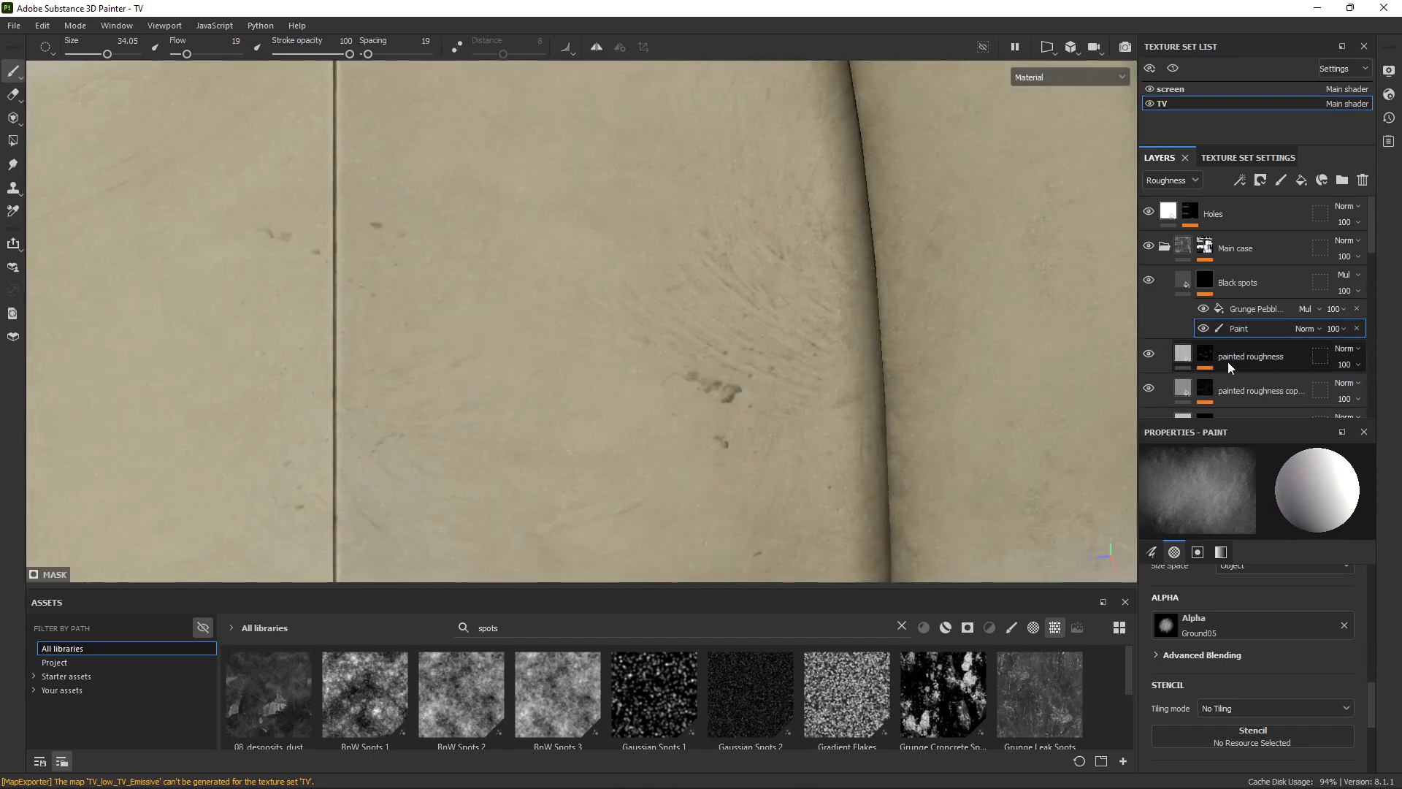
Toggle the rough 1 copy 2 layer's visibility to examine its effect on the fine scratches around the spots.
{"action": "scroll", "coordinate": [1225, 323], "scroll_direction": "down", "scroll_amount": 3}
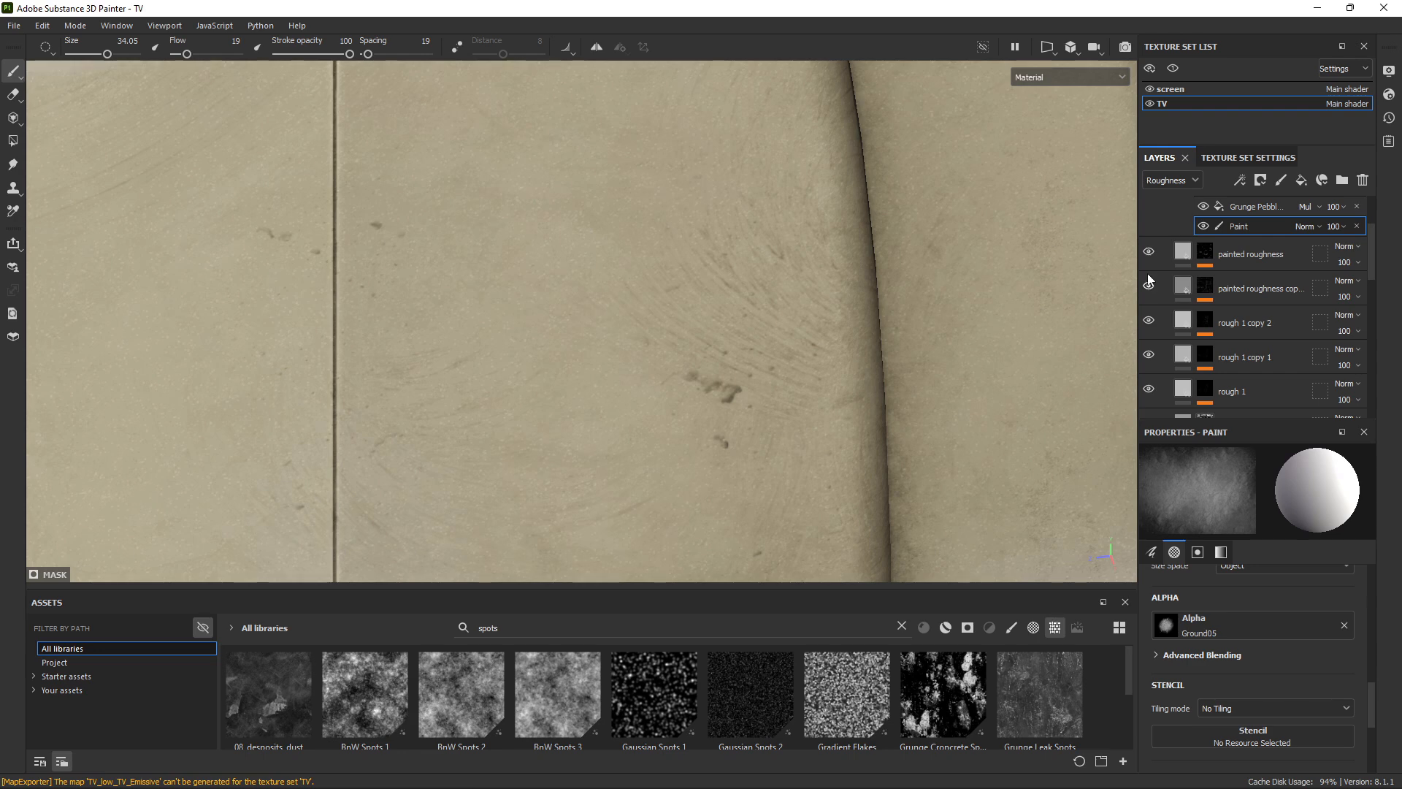
{"action": "double_click", "coordinate": [1149, 321]}
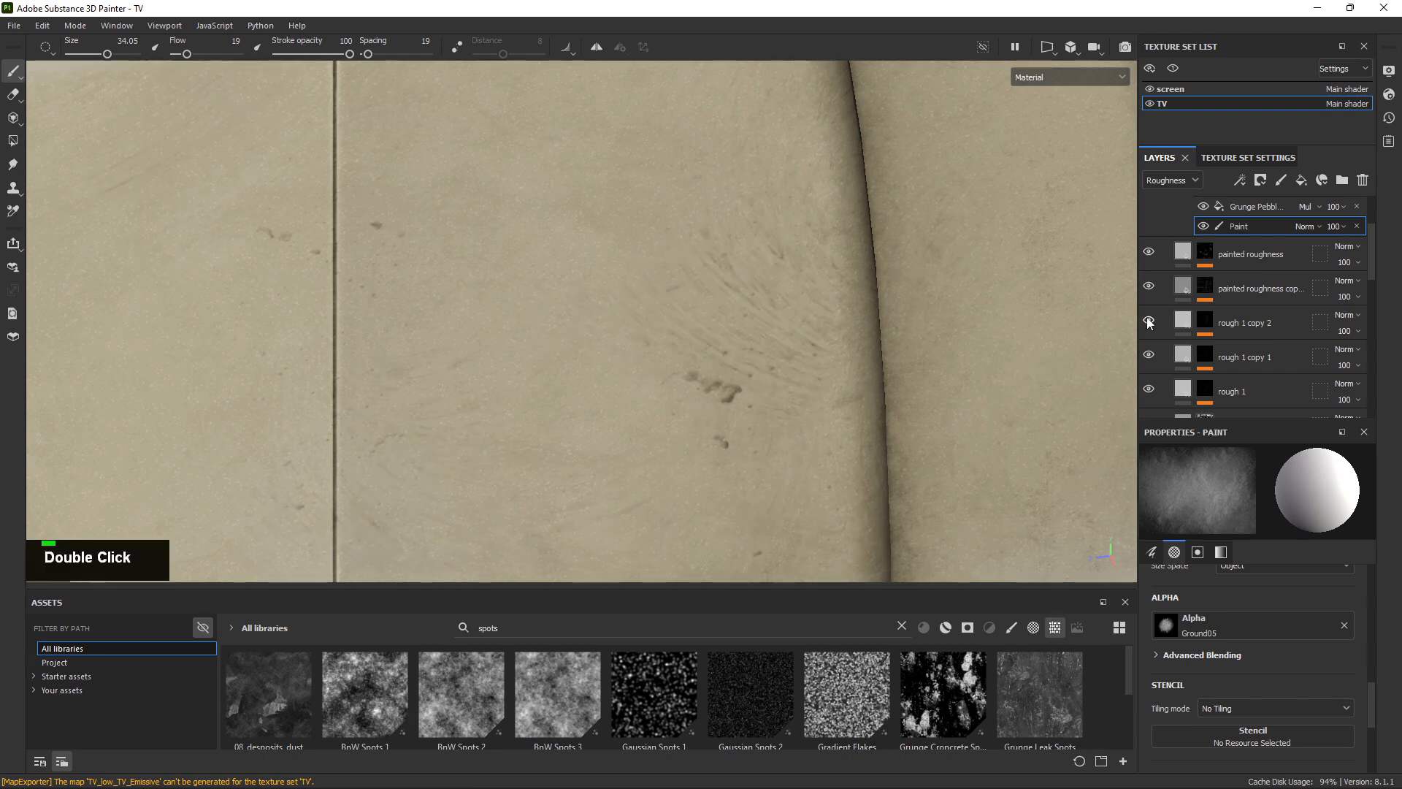
{"action": "left_click", "coordinate": [1182, 321]}
{"action": "left_click", "coordinate": [1194, 180]}
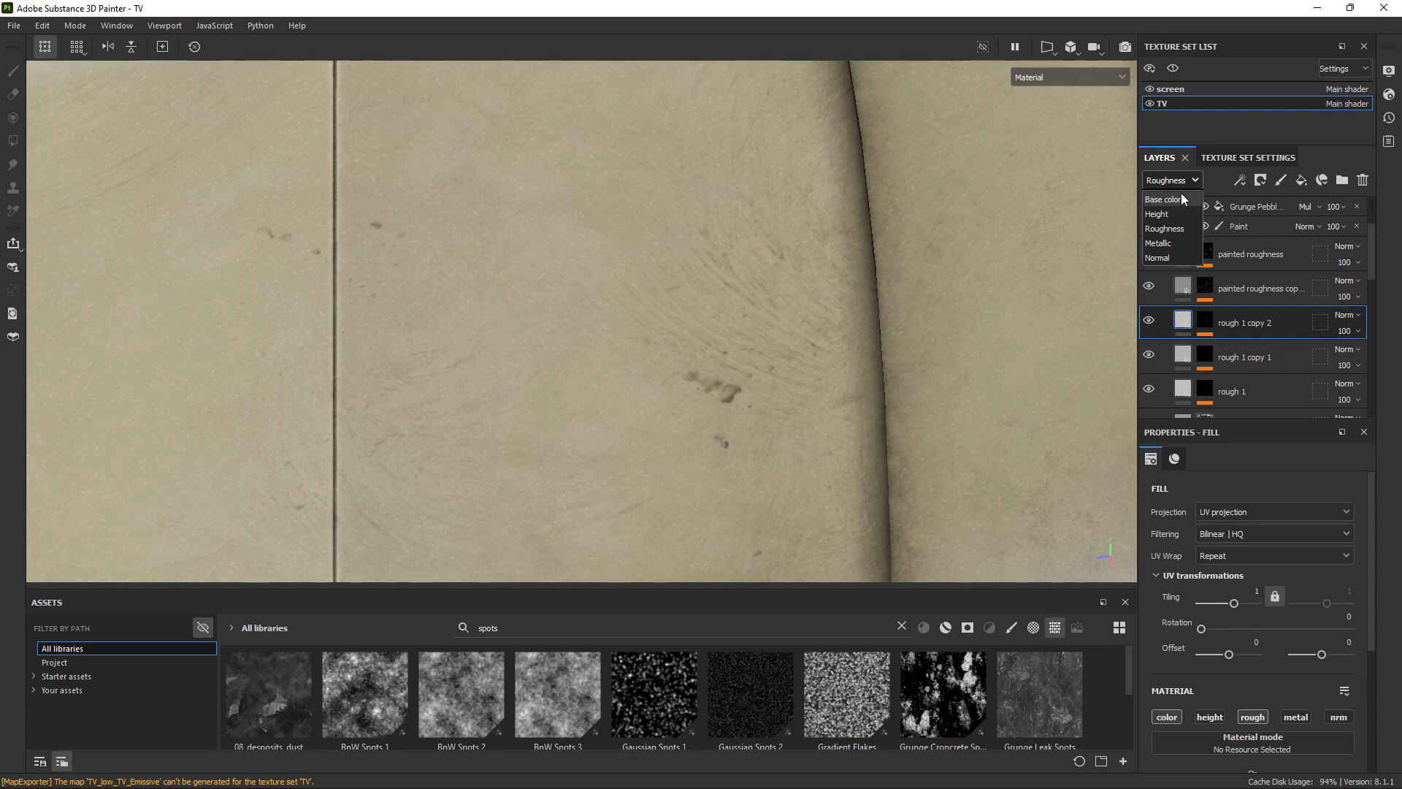
{"action": "scroll", "coordinate": [1282, 354], "scroll_direction": "up", "scroll_amount": 1}
{"action": "left_click", "coordinate": [1036, 343]}
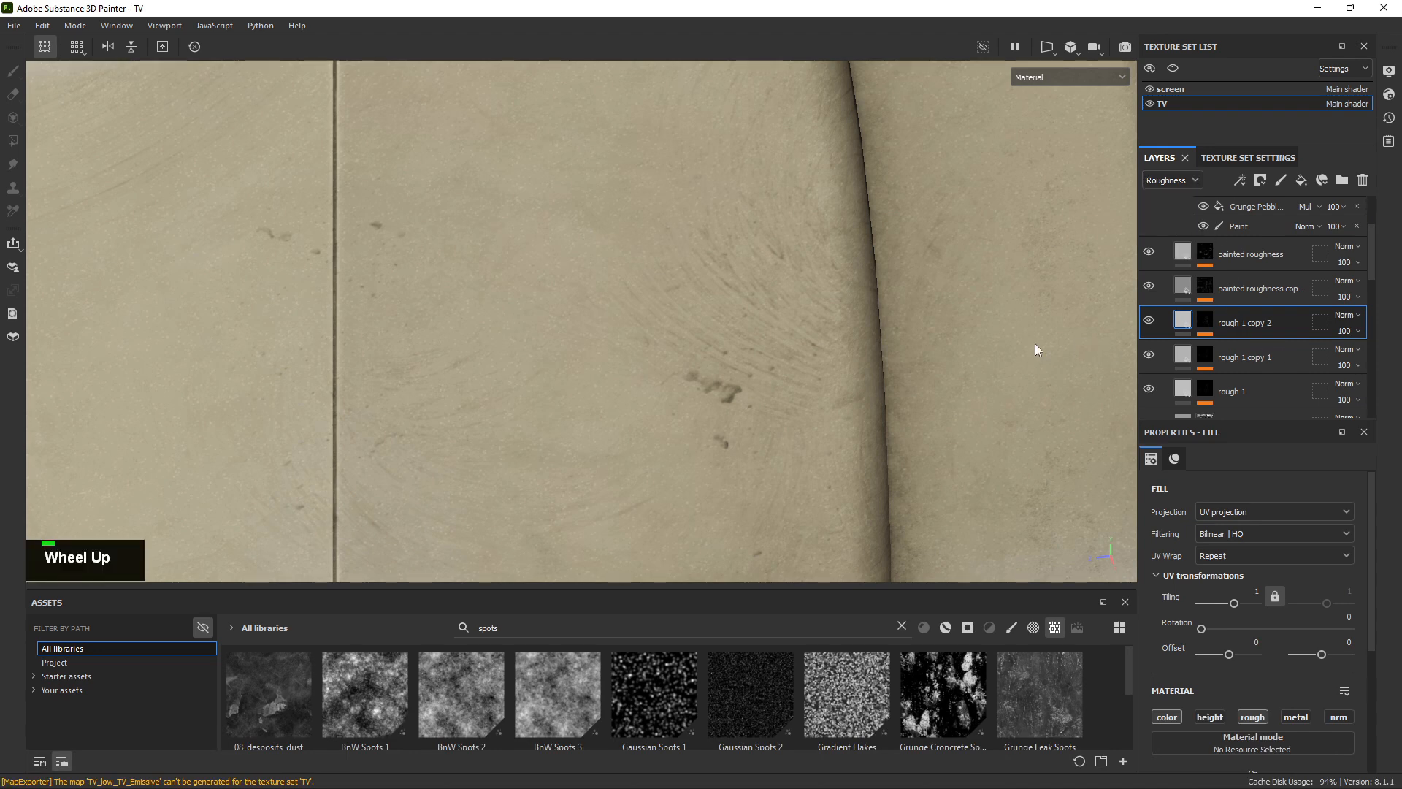
Set the Black spots layer's blending mode to Normal for Roughness and Multiply for Base color.
{"action": "scroll", "coordinate": [1265, 295], "scroll_direction": "up", "scroll_amount": 3}
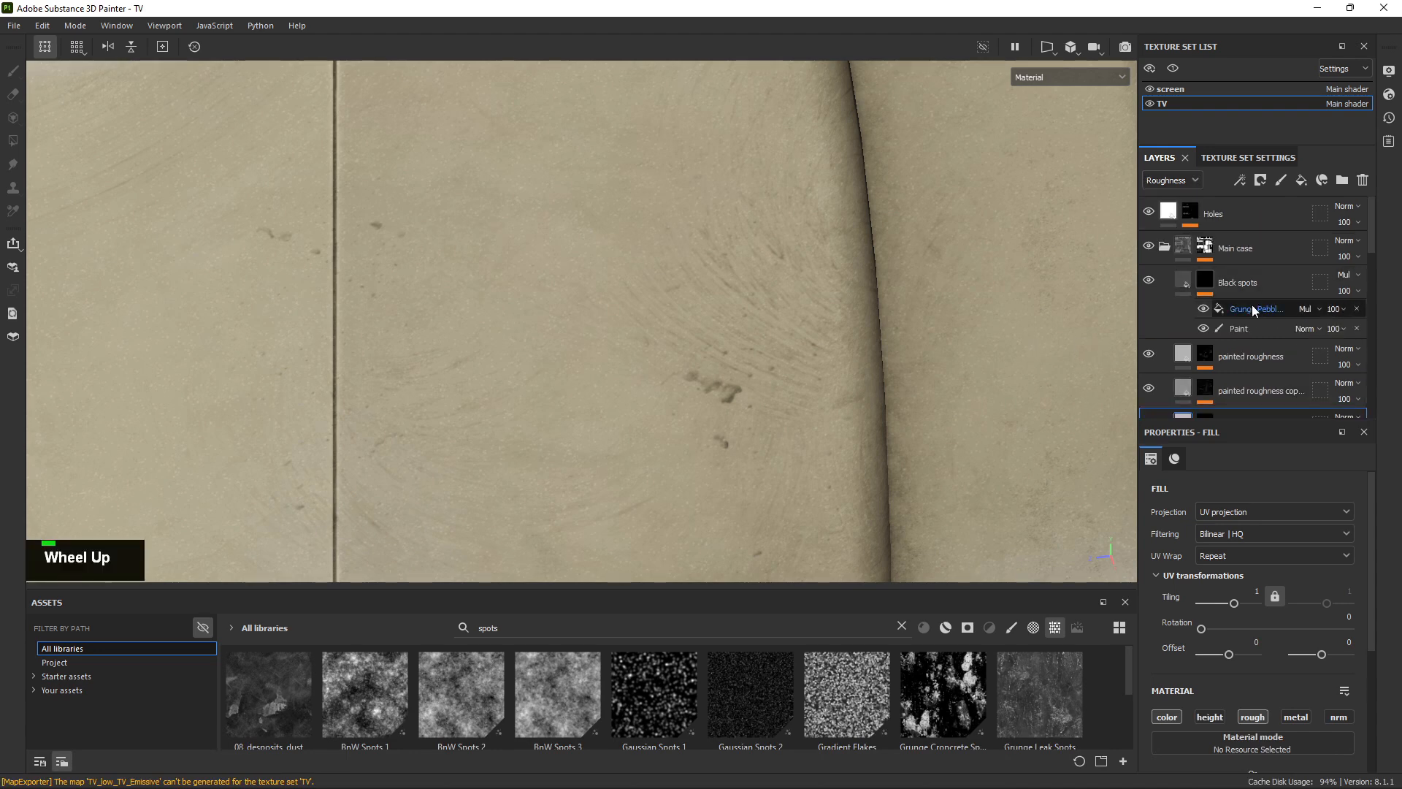
{"action": "left_click", "coordinate": [1348, 275]}
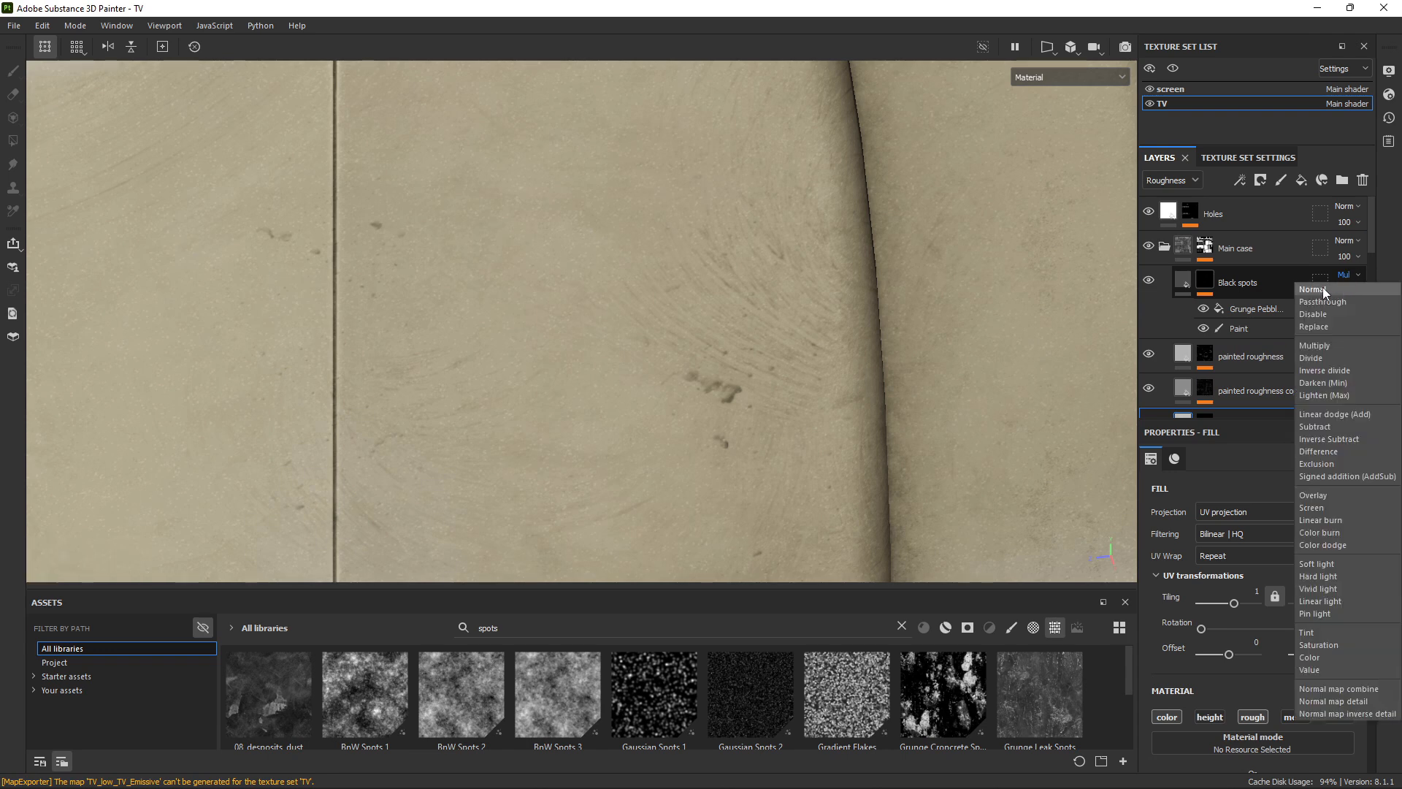
{"action": "left_click", "coordinate": [1322, 289]}
{"action": "left_click", "coordinate": [1178, 279]}
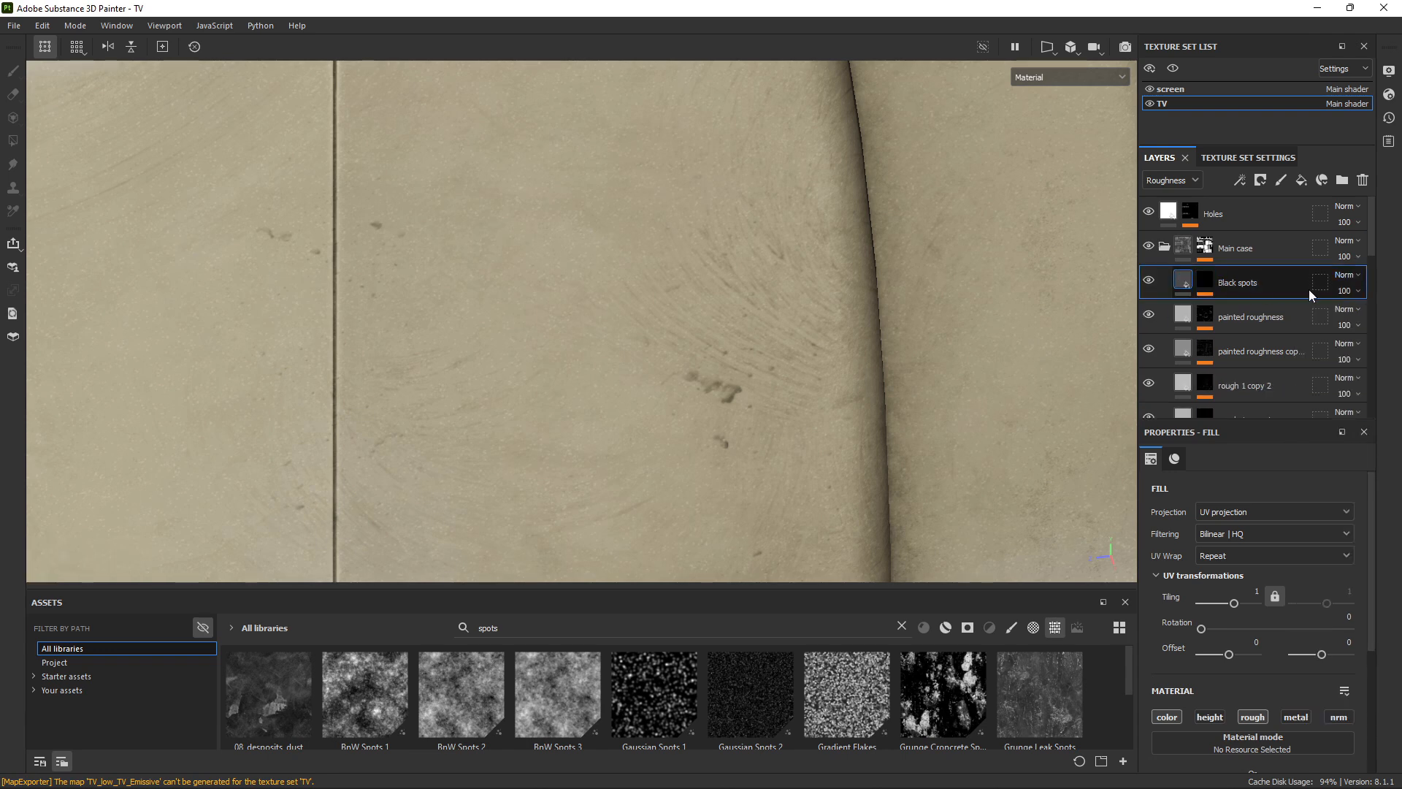
{"action": "left_click", "coordinate": [1347, 275]}
{"action": "left_click", "coordinate": [1178, 180]}
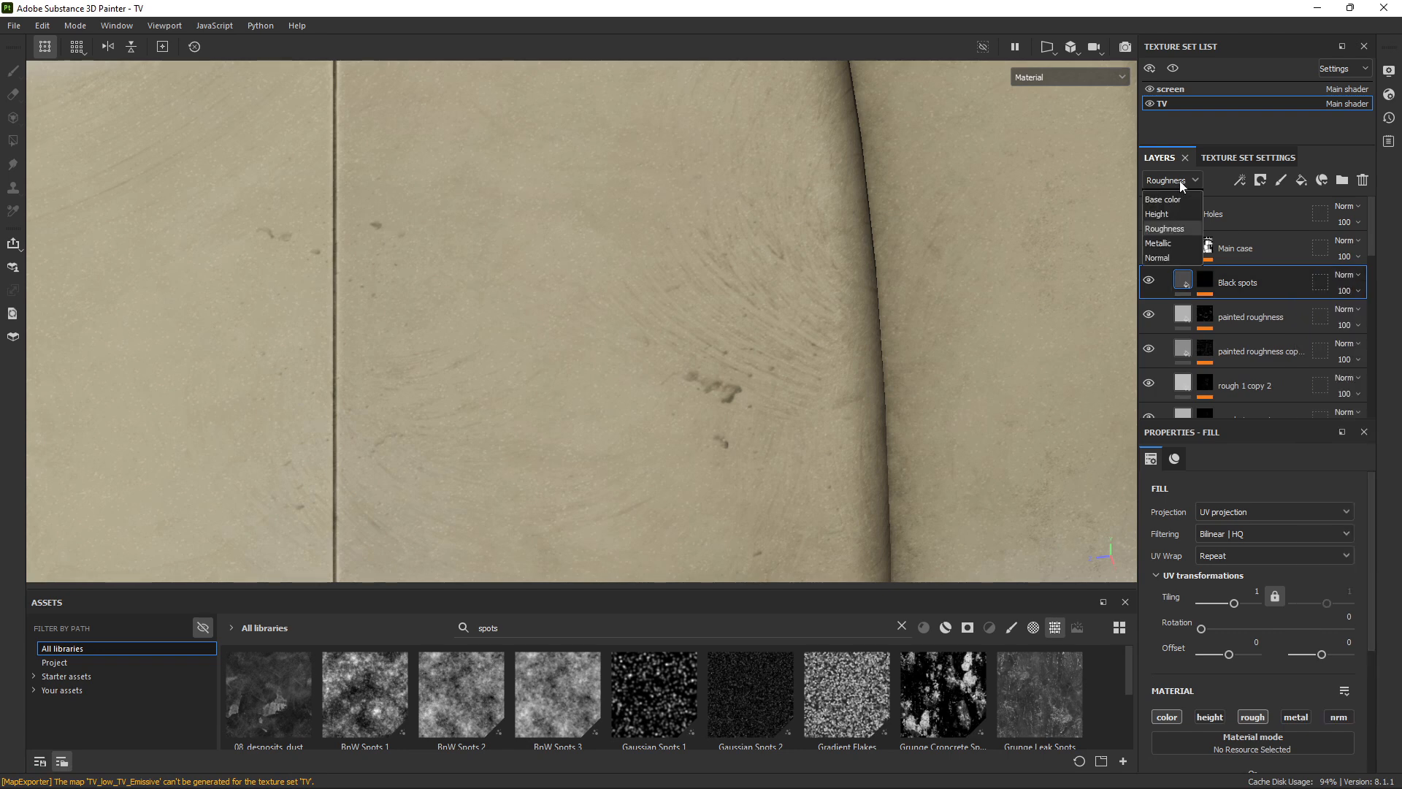
{"action": "left_click", "coordinate": [1168, 197]}
{"action": "left_click", "coordinate": [1345, 277]}
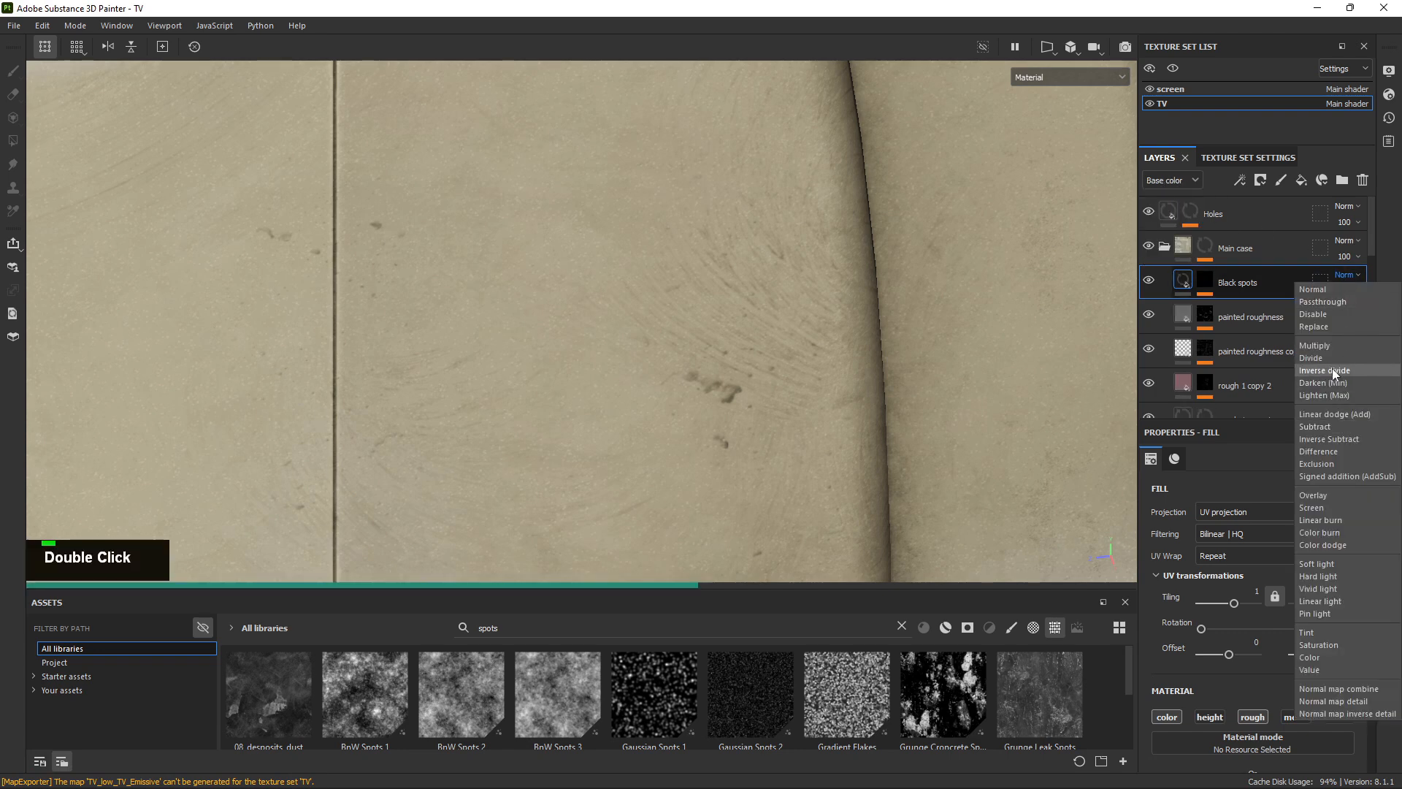
{"action": "left_click", "coordinate": [1324, 346]}
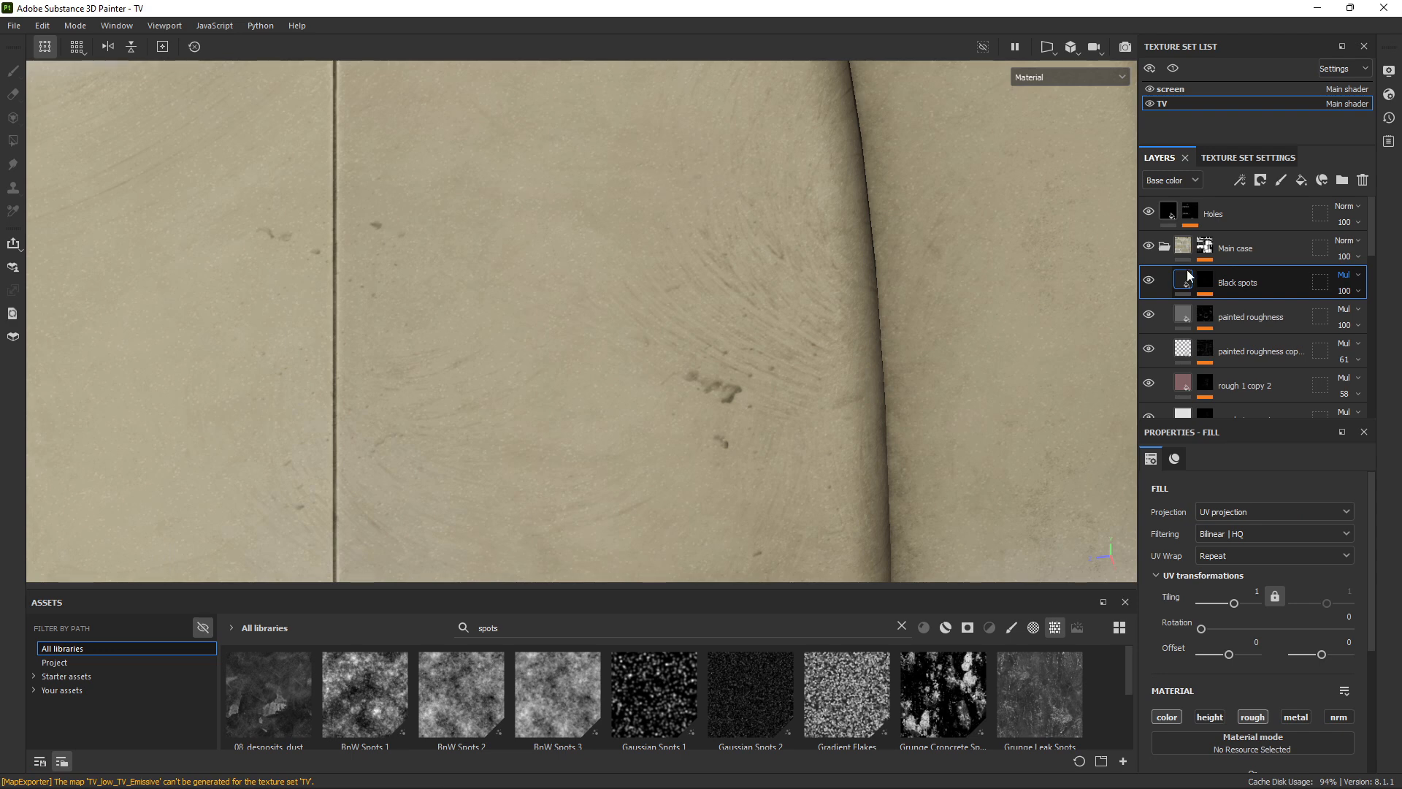
Compare the roughness layers by toggling their visibility, and lower rough 1 copy 2's Base color opacity to 40.
{"action": "double_click", "coordinate": [1151, 351]}
{"action": "left_click", "coordinate": [1147, 381]}
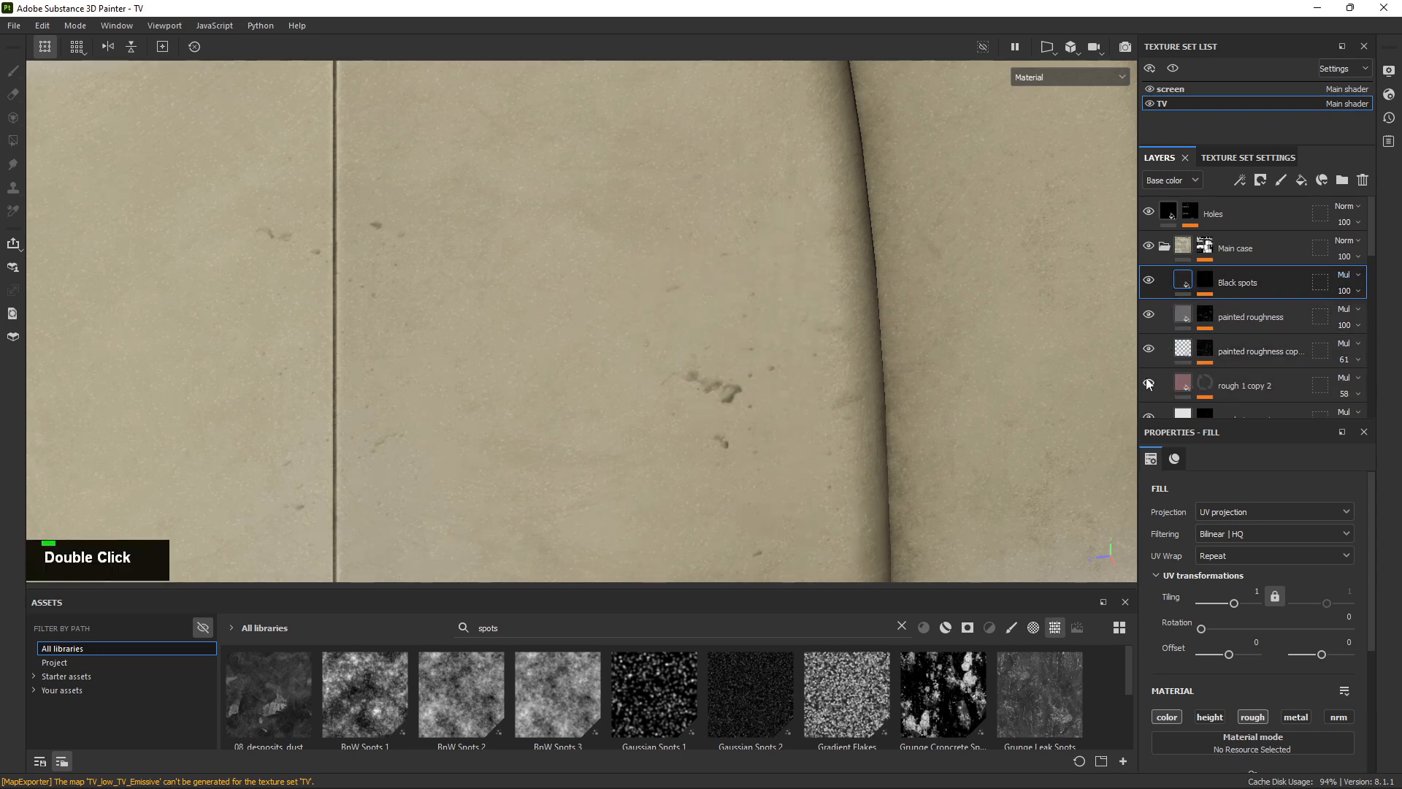
{"action": "left_click", "coordinate": [1147, 382]}
{"action": "left_click", "coordinate": [1182, 383]}
{"action": "left_click", "coordinate": [1346, 394]}
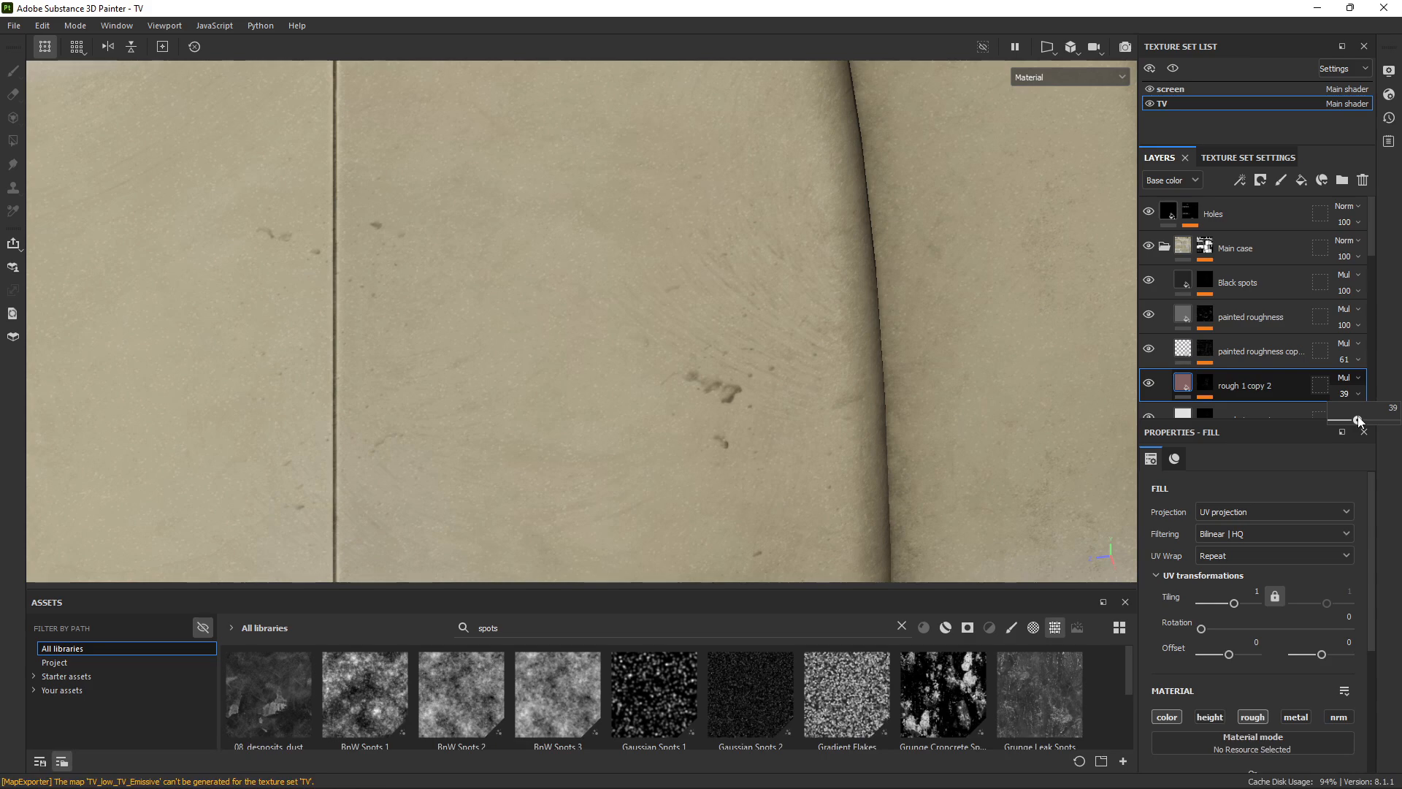
{"action": "left_click_drag", "start_coordinate": [1359, 421], "coordinate": [1360, 421]}
Select the Black spots mask's Paint effect and erase part of the spot cluster near the knob-side panel's rear seam.
{"action": "left_click_drag", "start_coordinate": [731, 219], "coordinate": [566, 173], "text": "alt"}
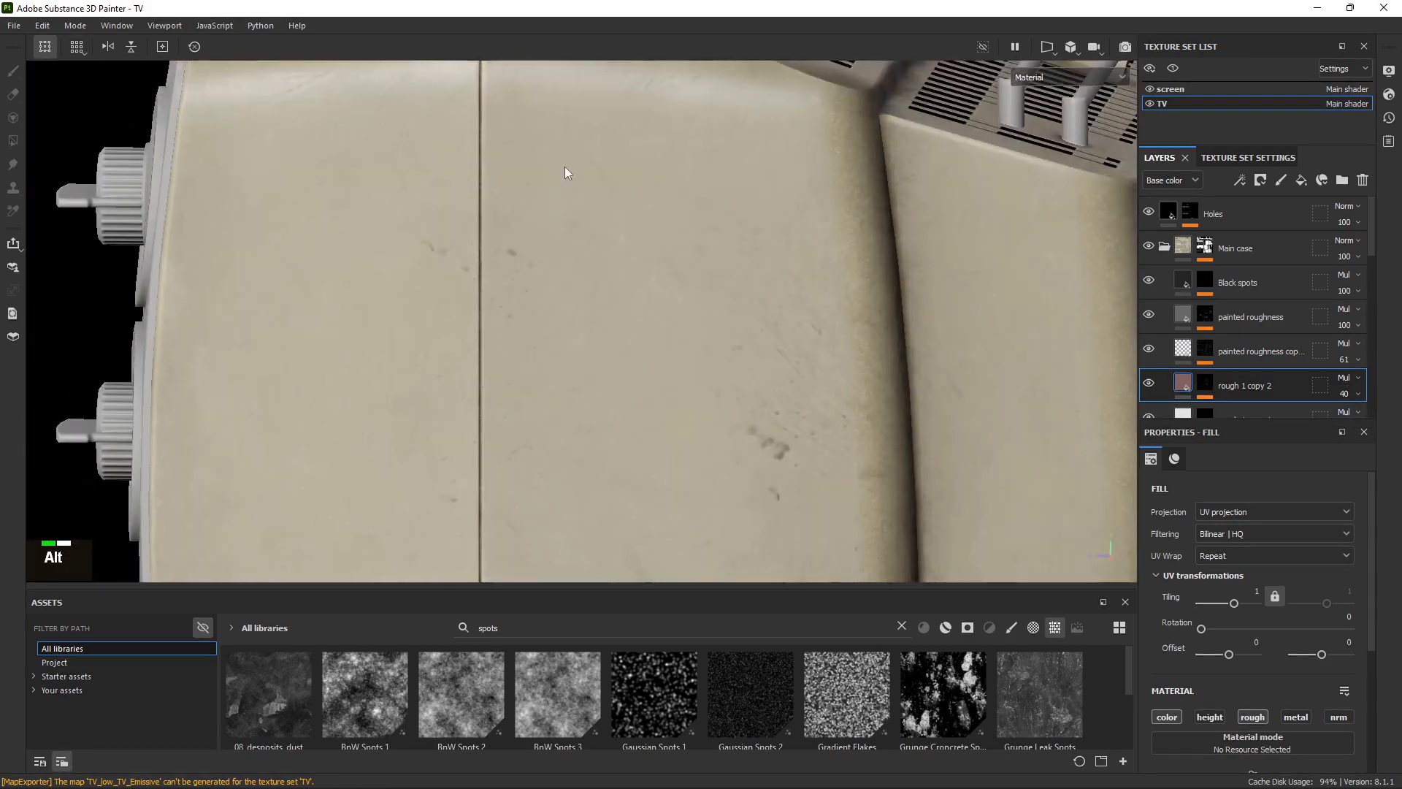
{"action": "left_click", "coordinate": [1209, 284]}
{"action": "left_click", "coordinate": [1259, 323]}
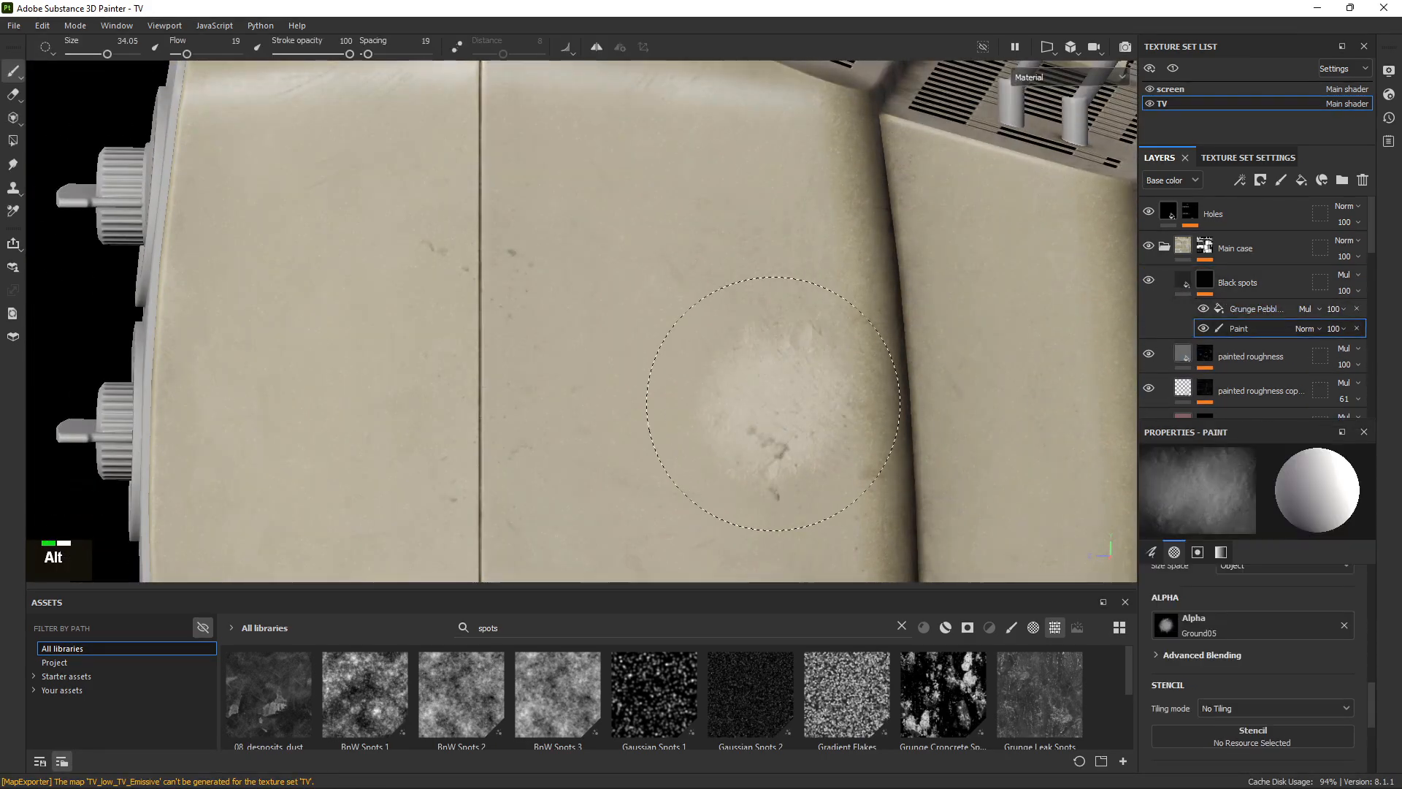
{"action": "mouse_move", "coordinate": [773, 403]}
{"action": "left_mouse_down", "text": "alt"}
{"action": "mouse_move", "coordinate": [657, 257]}
{"action": "mouse_move", "coordinate": [710, 344]}
{"action": "mouse_move", "coordinate": [676, 300]}
{"action": "left_mouse_up", "text": "alt"}
{"action": "double_click", "coordinate": [759, 319]}
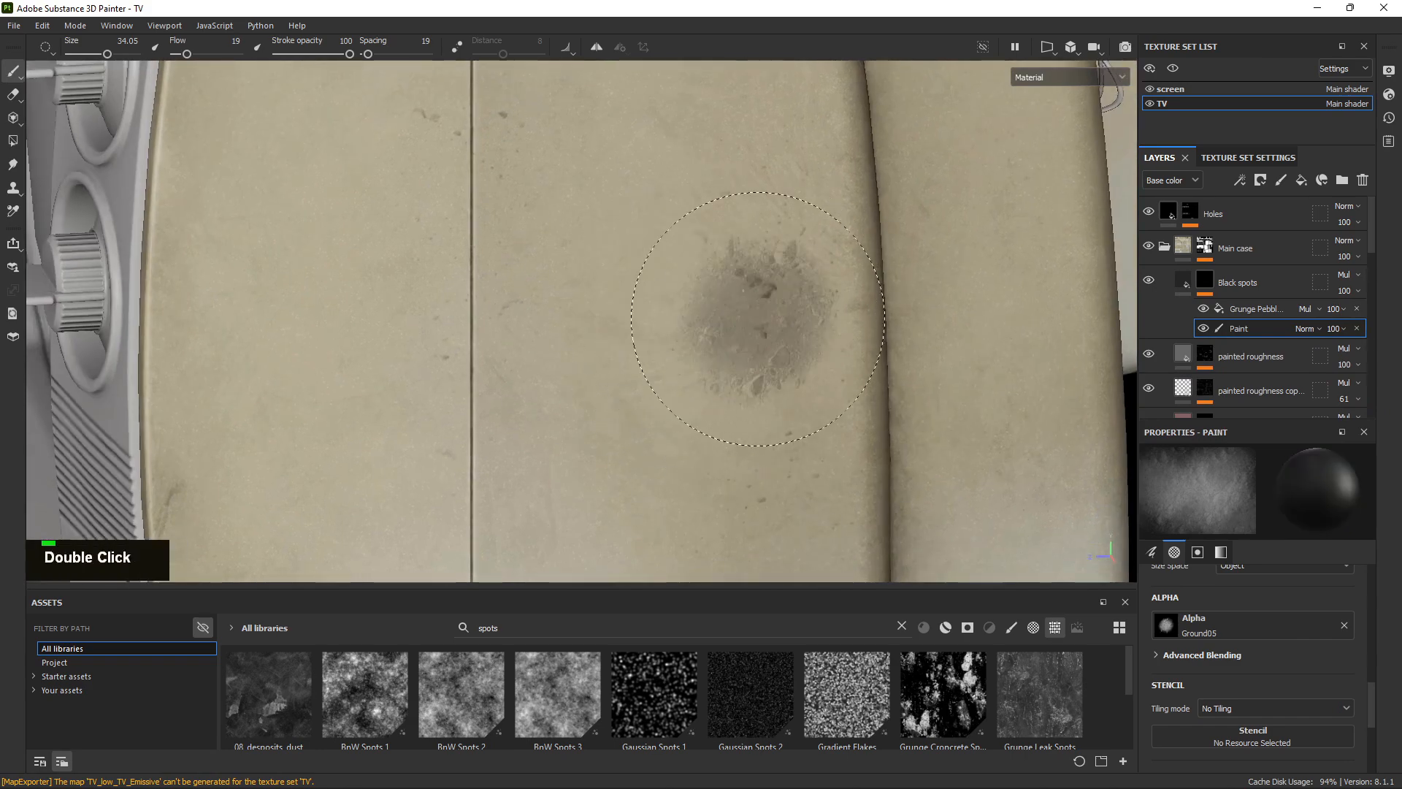
{"action": "key", "text": "x"}
Paint small dark spots on the lower part of the knob-side panel, in front of the vertical seam.
{"action": "middle_click_drag", "start_coordinate": [761, 454], "coordinate": [788, 206], "text": "alt"}
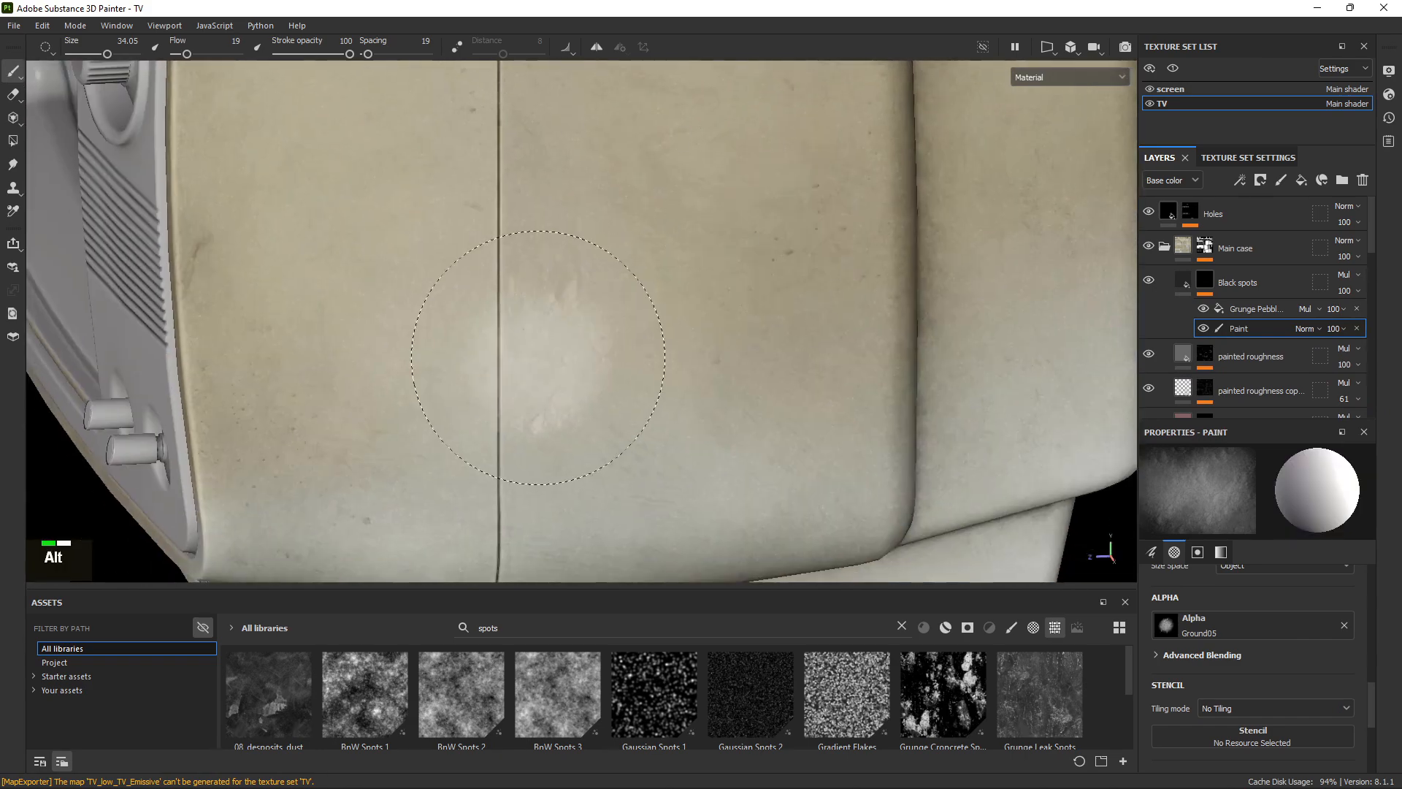
{"action": "double_click", "coordinate": [393, 301]}
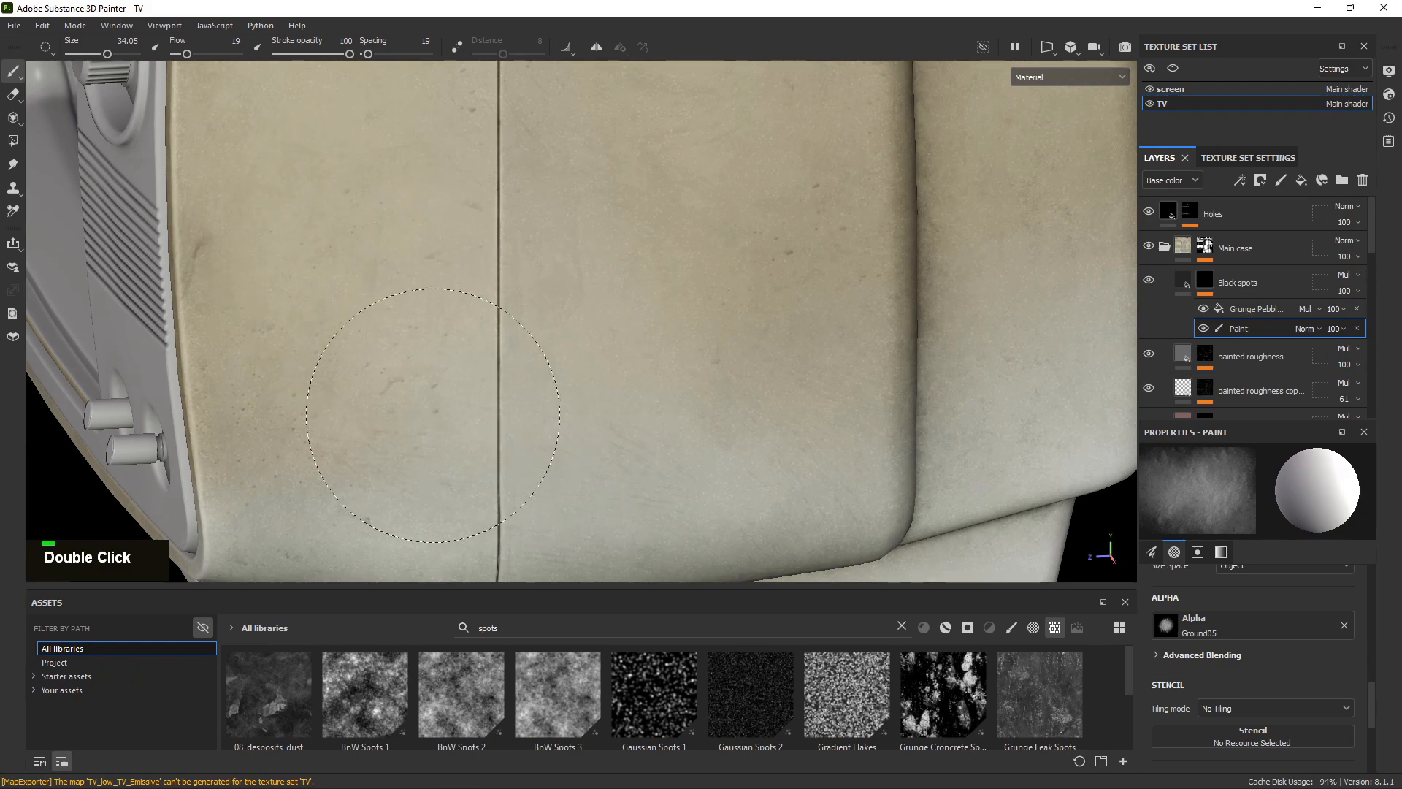
{"action": "right_click_drag", "start_coordinate": [406, 319], "coordinate": [409, 314], "text": "alt"}
{"action": "left_click_drag", "start_coordinate": [409, 314], "coordinate": [539, 439], "text": "alt"}
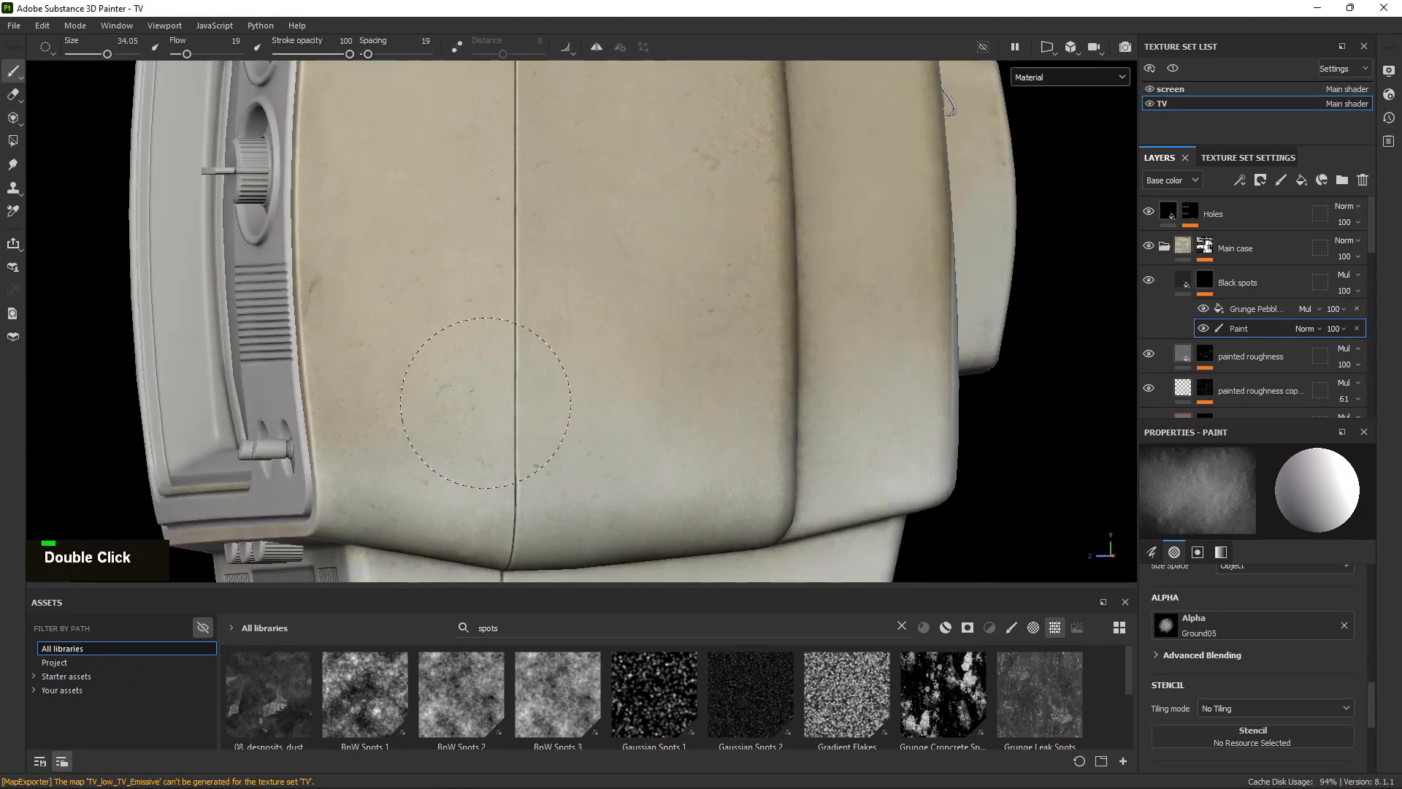
{"action": "key", "text": "x"}
{"action": "mouse_move", "coordinate": [617, 327]}
{"action": "middle_mouse_down", "text": "alt"}
{"action": "mouse_move", "coordinate": [626, 360]}
{"action": "mouse_move", "coordinate": [663, 384]}
{"action": "middle_mouse_up", "text": "alt"}
{"action": "left_click_drag", "start_coordinate": [488, 281], "coordinate": [484, 340], "text": "alt"}
{"action": "key", "text": "x"}
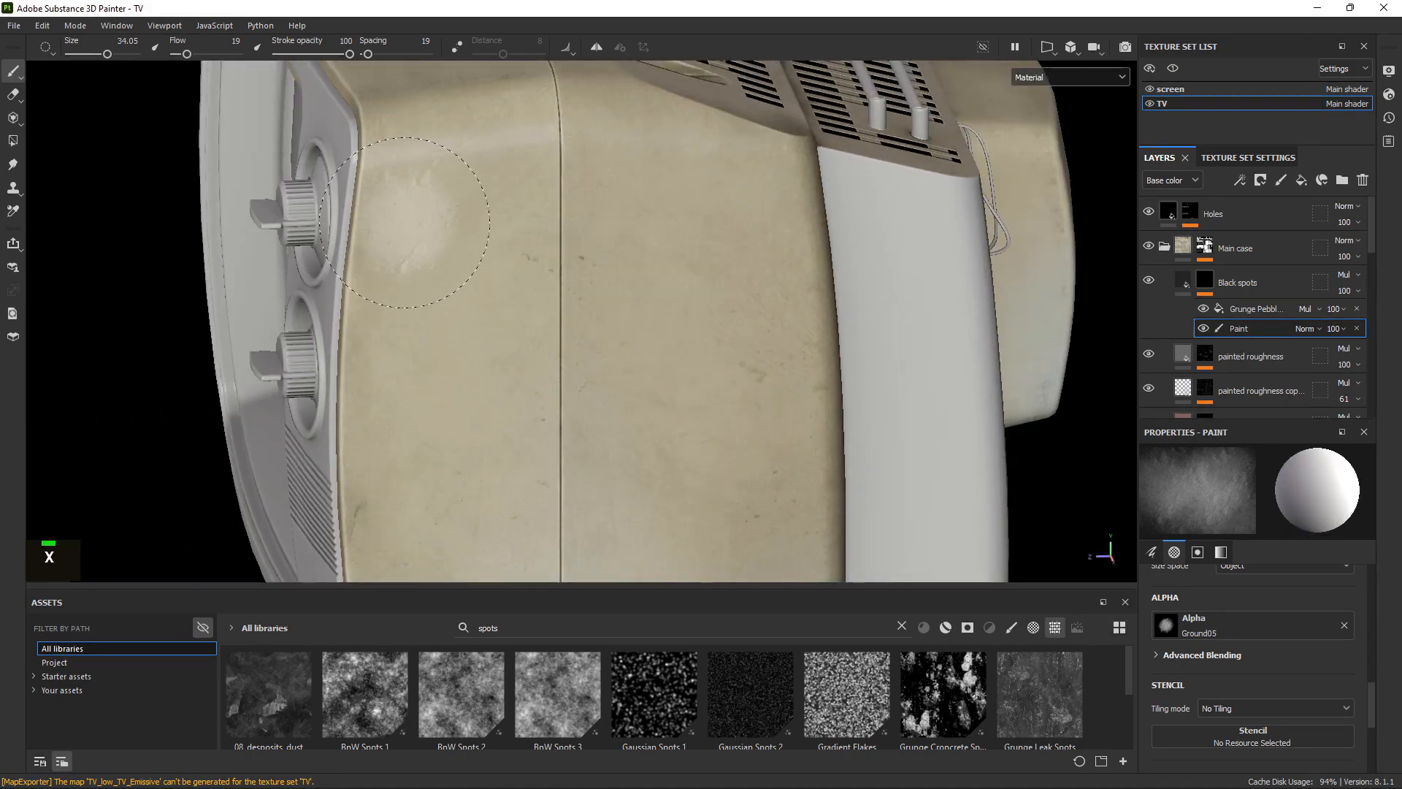
Paint dark spots on the case's rounded upper front corner beside the top knob.
{"action": "middle_click_drag", "start_coordinate": [657, 470], "coordinate": [643, 409], "text": "alt"}
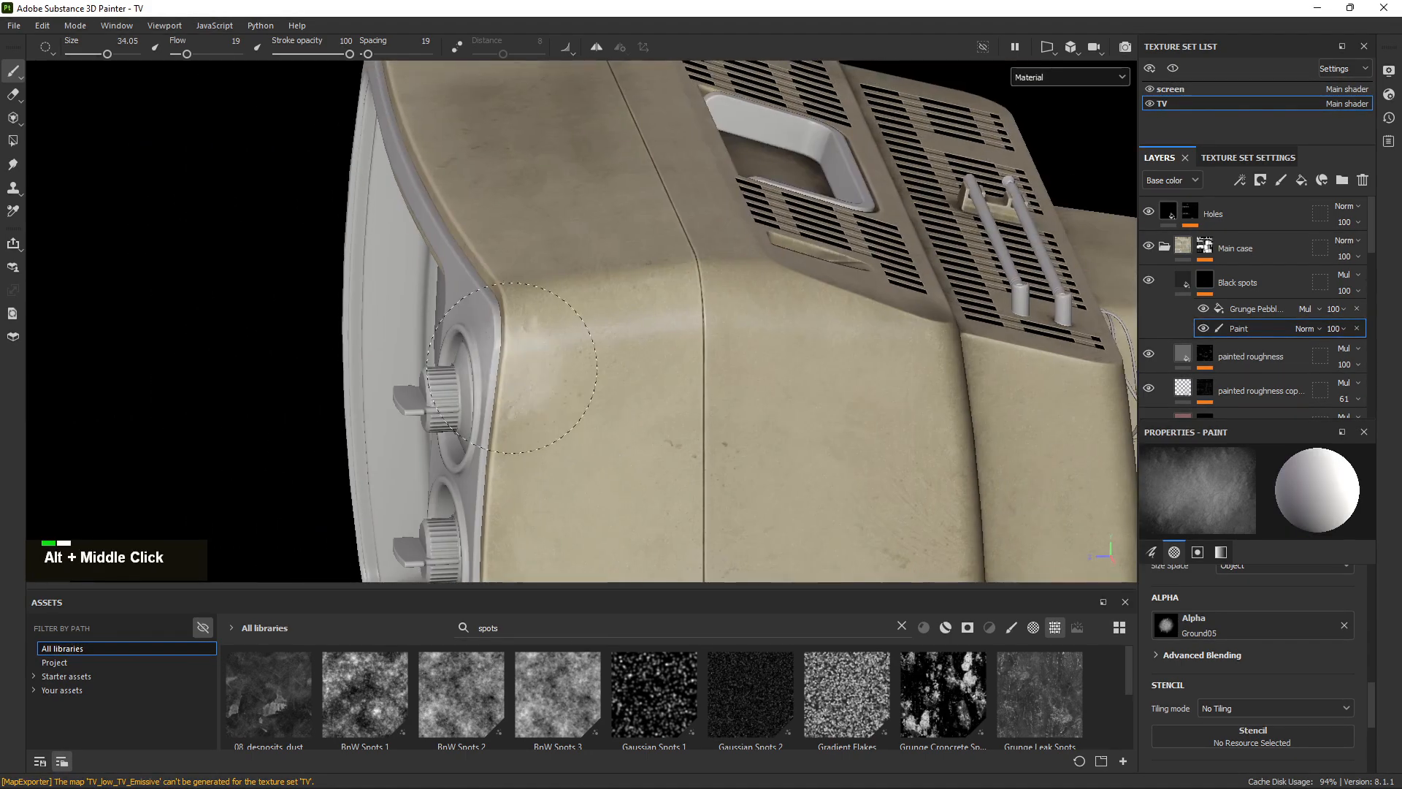
{"action": "right_click_drag", "start_coordinate": [643, 409], "coordinate": [672, 360], "text": "alt"}
{"action": "left_click_drag", "start_coordinate": [735, 460], "coordinate": [579, 263], "text": "alt"}
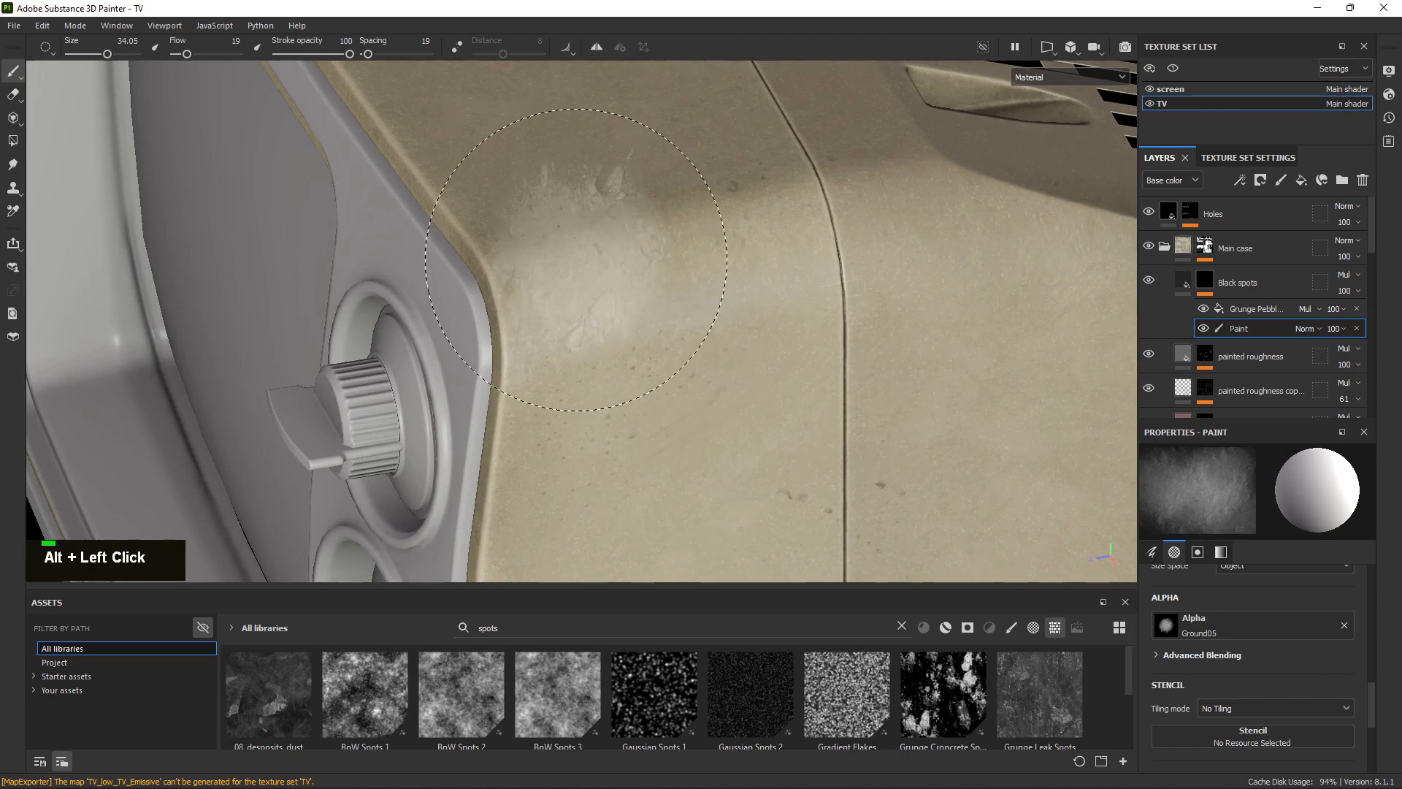
{"action": "double_click", "coordinate": [599, 292]}
{"action": "right_click_drag", "start_coordinate": [751, 419], "coordinate": [863, 428], "text": "alt"}
{"action": "middle_click_drag", "start_coordinate": [862, 428], "coordinate": [632, 165], "text": "alt"}
Switch the mask brush to black and erase some spots on the knob-side panel behind the vertical seam.
{"action": "key", "text": "x"}
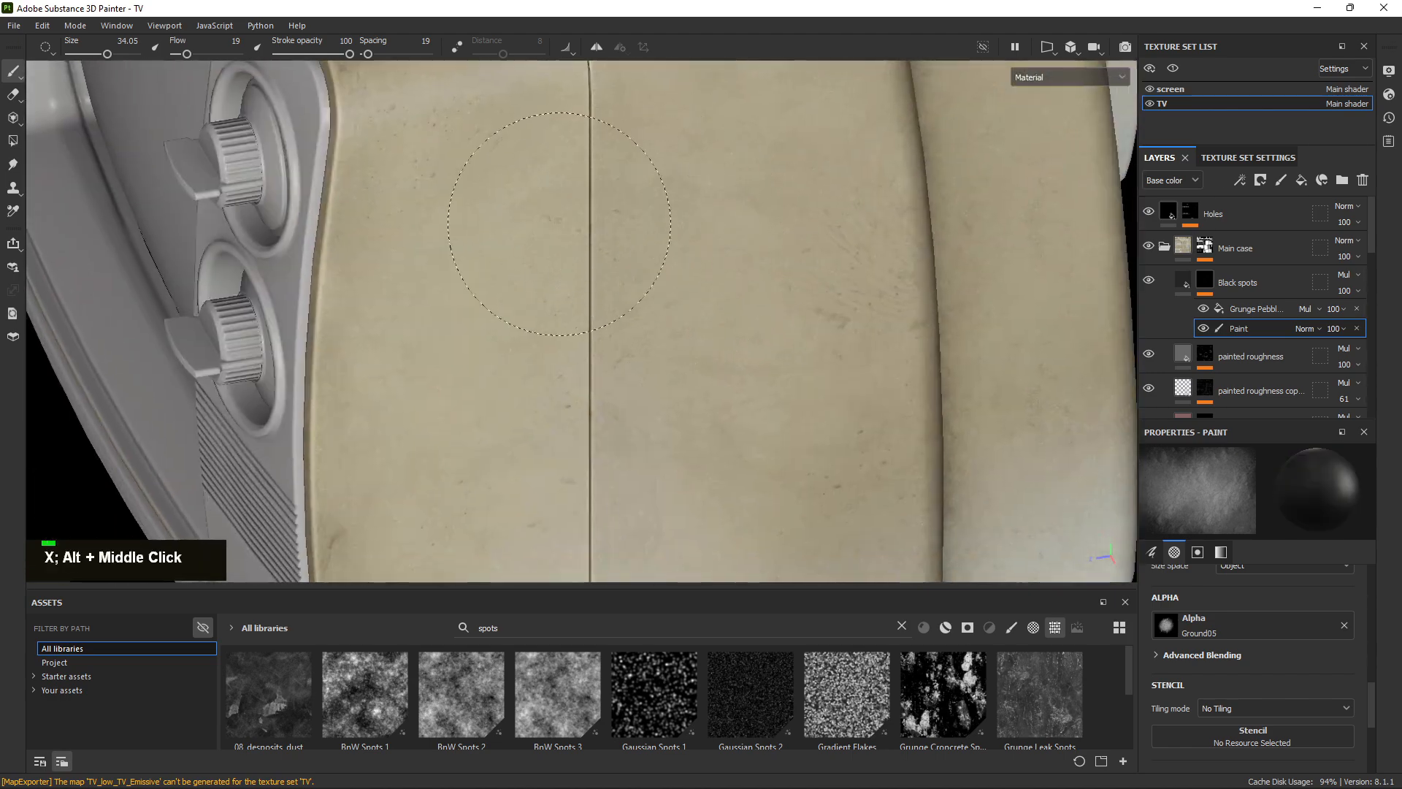
{"action": "mouse_move", "coordinate": [779, 350]}
{"action": "middle_mouse_down", "text": "alt"}
{"action": "mouse_move", "coordinate": [639, 275]}
{"action": "mouse_move", "coordinate": [603, 276]}
{"action": "middle_mouse_up", "text": "alt"}
{"action": "double_click", "coordinate": [713, 265]}
Paint dark spots with the white mask brush on the case top's front corner opposite the knobs.
{"action": "right_click_drag", "start_coordinate": [714, 265], "coordinate": [548, 307], "text": "alt"}
{"action": "left_click_drag", "start_coordinate": [548, 307], "coordinate": [767, 438], "text": "alt"}
{"action": "middle_click_drag", "start_coordinate": [767, 438], "coordinate": [723, 350], "text": "alt"}
{"action": "left_click_drag", "start_coordinate": [723, 351], "coordinate": [737, 488], "text": "alt"}
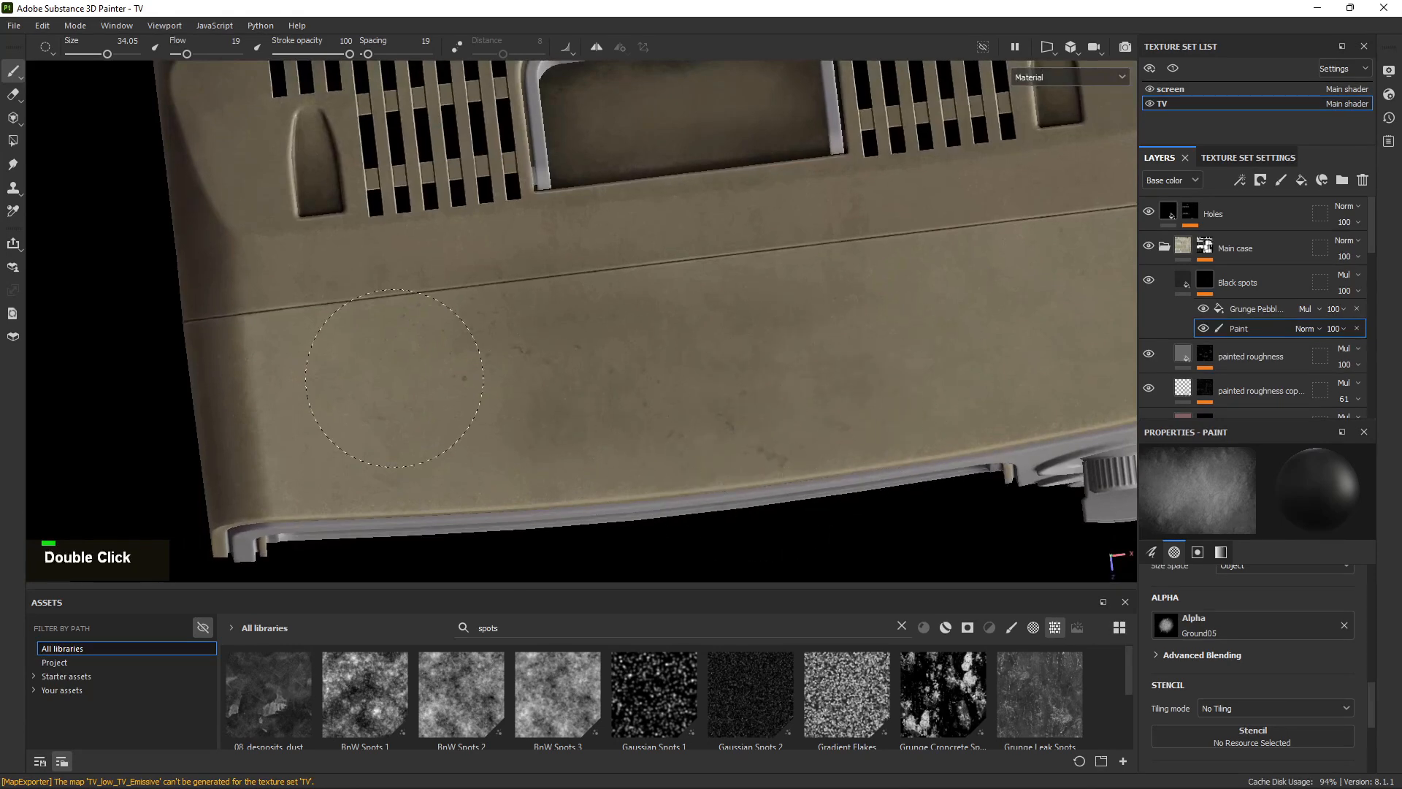
{"action": "left_click_drag", "start_coordinate": [331, 377], "coordinate": [457, 328], "text": "alt"}
{"action": "key", "text": "x"}
{"action": "double_click", "coordinate": [229, 376]}
{"action": "middle_click_drag", "start_coordinate": [285, 387], "coordinate": [460, 312], "text": "alt"}
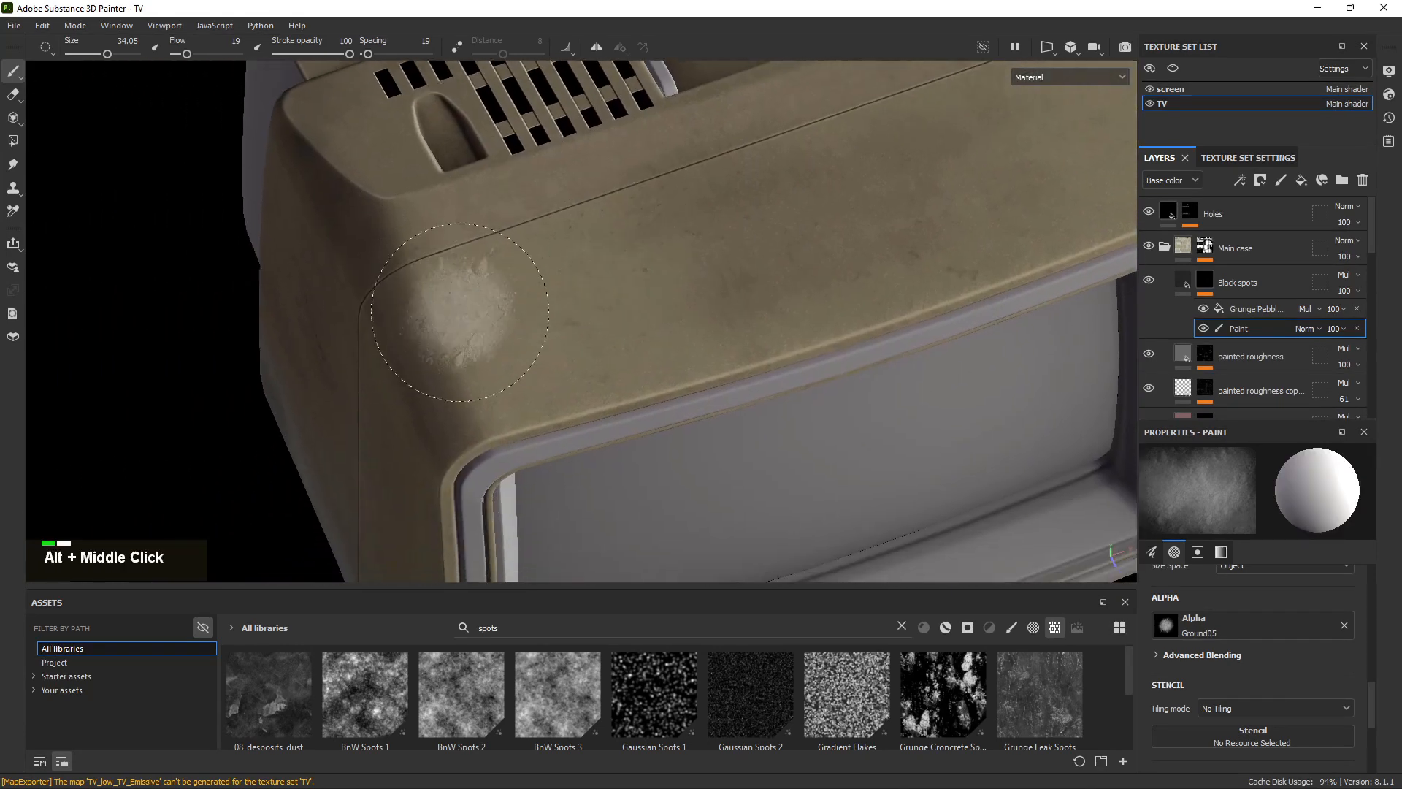
{"action": "left_click_drag", "start_coordinate": [460, 312], "coordinate": [661, 318], "text": "alt"}
Paint dark spots on the upper part of the case side opposite the knobs.
{"action": "key", "text": "x"}
{"action": "left_click_drag", "start_coordinate": [435, 285], "coordinate": [589, 288], "text": "alt"}
{"action": "right_click_drag", "start_coordinate": [589, 288], "coordinate": [566, 263], "text": "shift"}
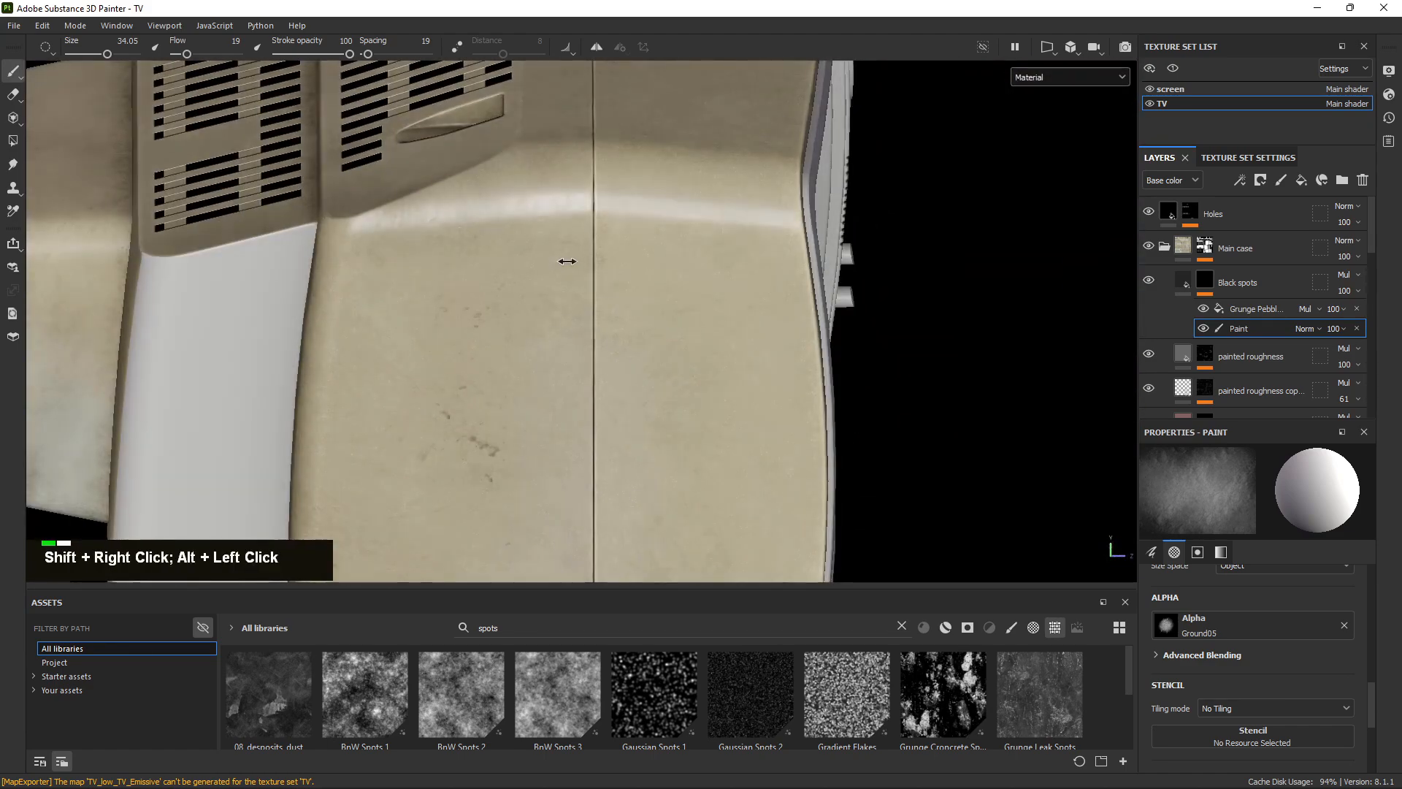
{"action": "key", "text": "x"}
{"action": "key", "text": "x"}
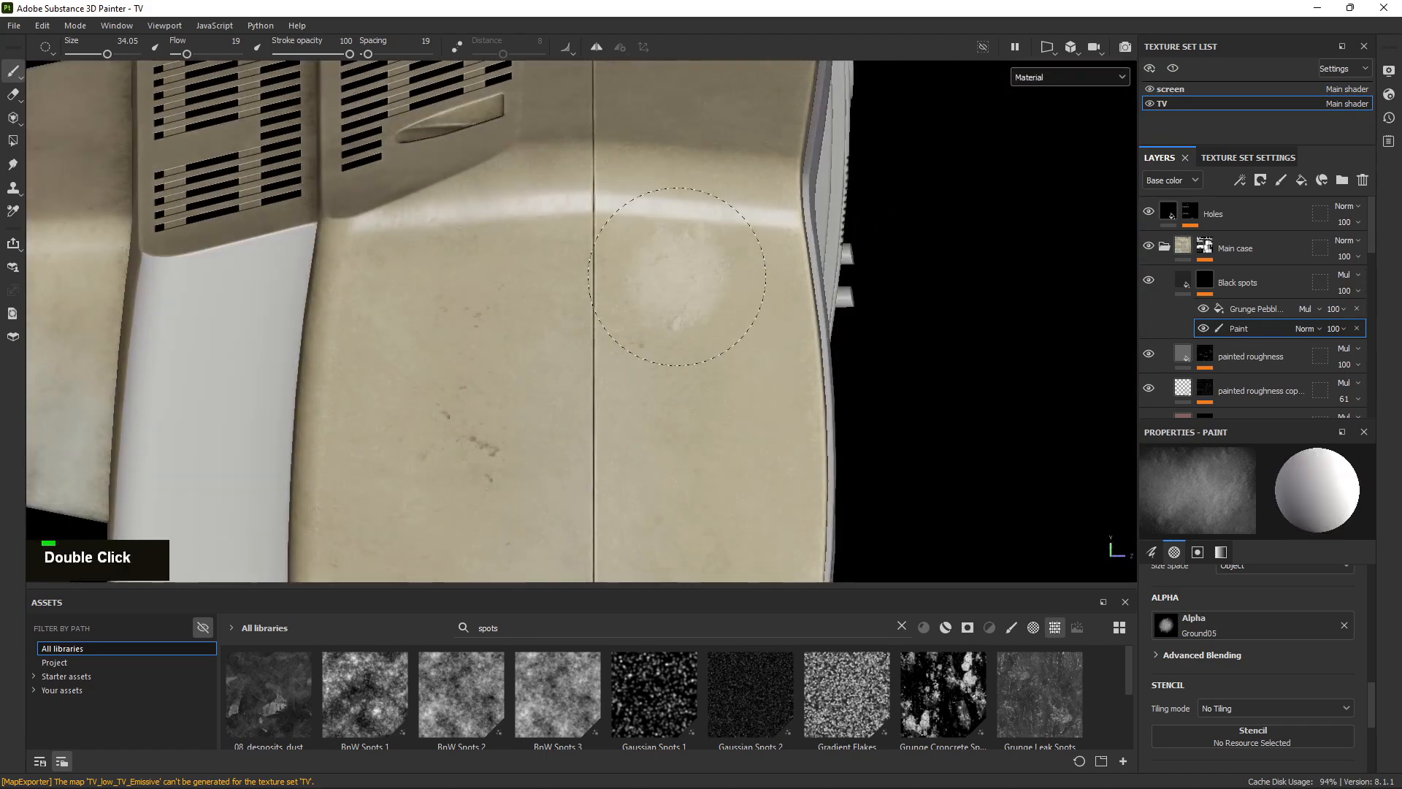
Erase excess spots on both sides of the vertical seam on the case side opposite the knobs.
{"action": "key", "text": "x"}
{"action": "left_click", "coordinate": [672, 323]}
{"action": "key", "text": "x"}
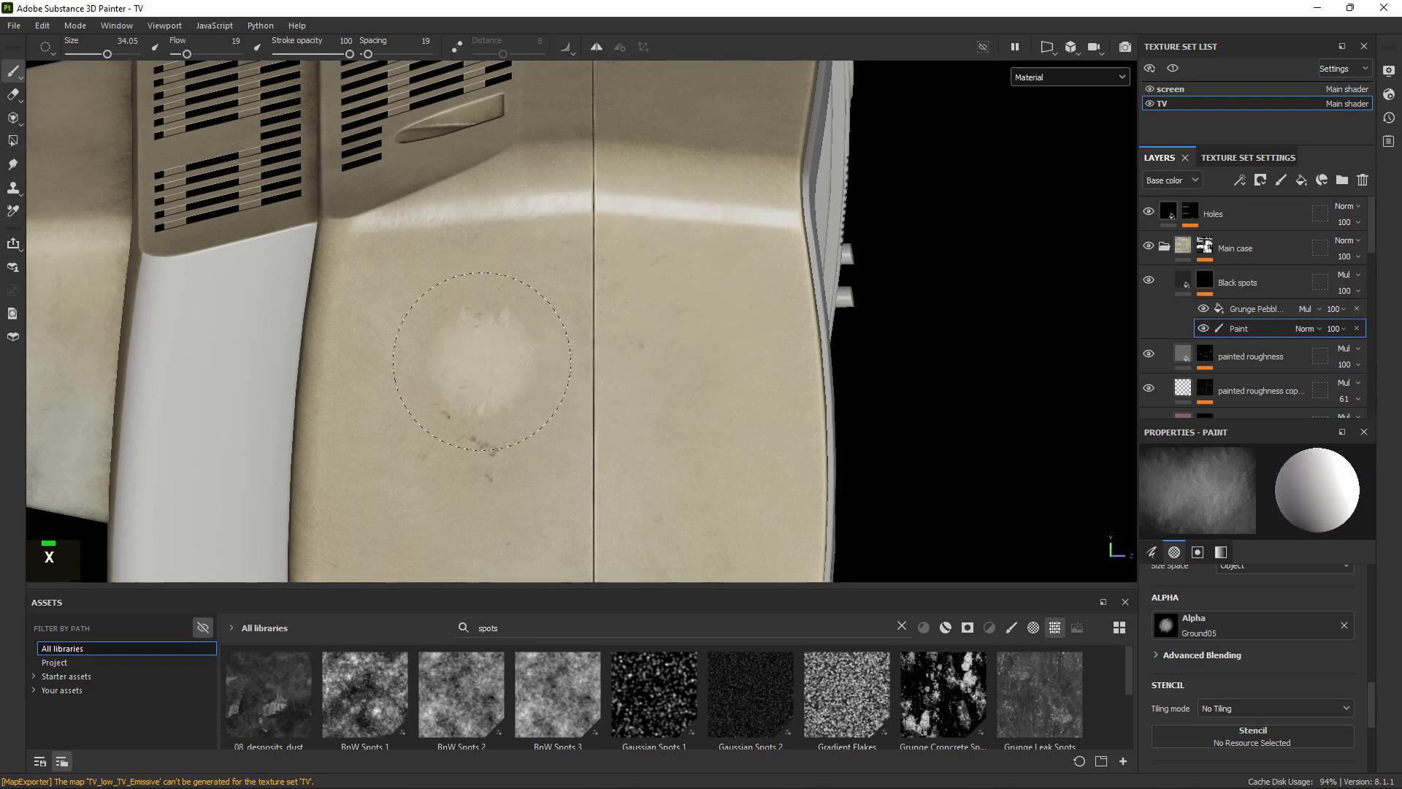
{"action": "key", "text": "x"}
{"action": "double_click", "coordinate": [463, 414]}
{"action": "right_click_drag", "start_coordinate": [603, 418], "coordinate": [575, 406], "text": "alt"}
{"action": "middle_click_drag", "start_coordinate": [575, 406], "coordinate": [594, 501], "text": "alt"}
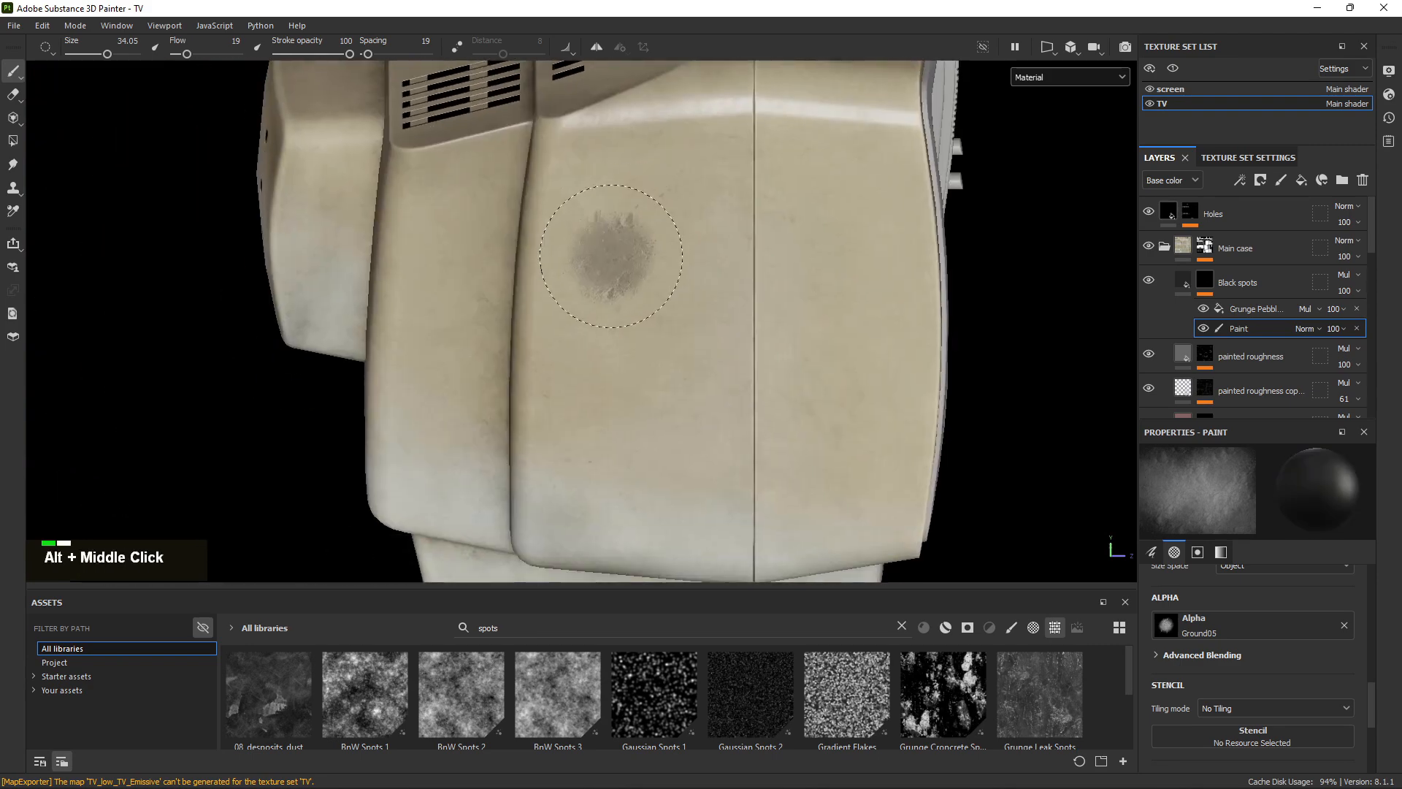
Paint dark spots across the lower half of the side opposite the knobs and erase the excess ones.
{"action": "left_click_drag", "start_coordinate": [594, 501], "coordinate": [723, 322], "text": "alt"}
{"action": "right_click_drag", "start_coordinate": [723, 322], "coordinate": [870, 366], "text": "alt"}
{"action": "mouse_move", "coordinate": [870, 366]}
{"action": "left_mouse_down", "text": "alt"}
{"action": "mouse_move", "coordinate": [670, 397]}
{"action": "mouse_move", "coordinate": [643, 344]}
{"action": "left_mouse_up", "text": "alt"}
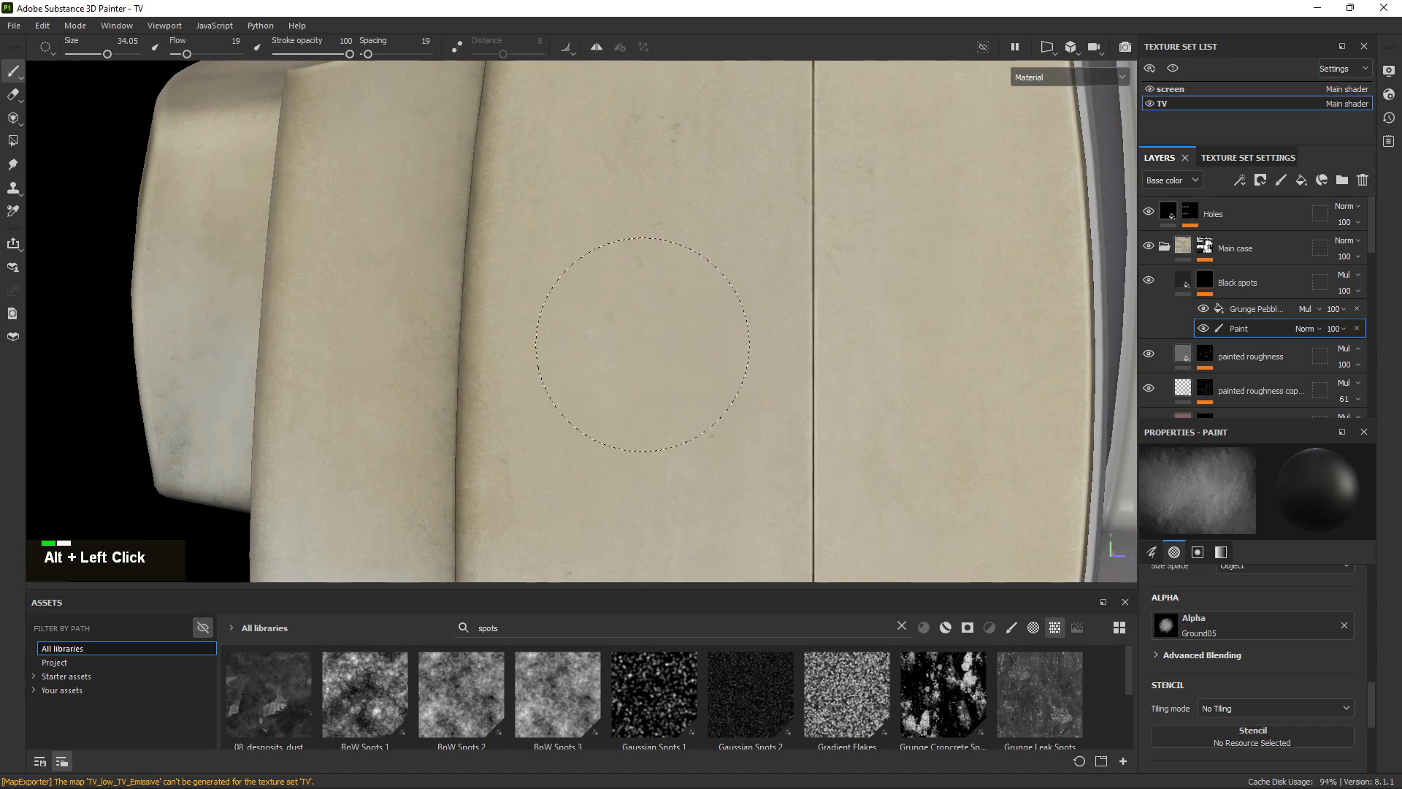
{"action": "key", "text": "x"}
{"action": "left_click", "coordinate": [609, 438]}
{"action": "left_click_drag", "start_coordinate": [679, 439], "coordinate": [601, 284], "text": "alt"}
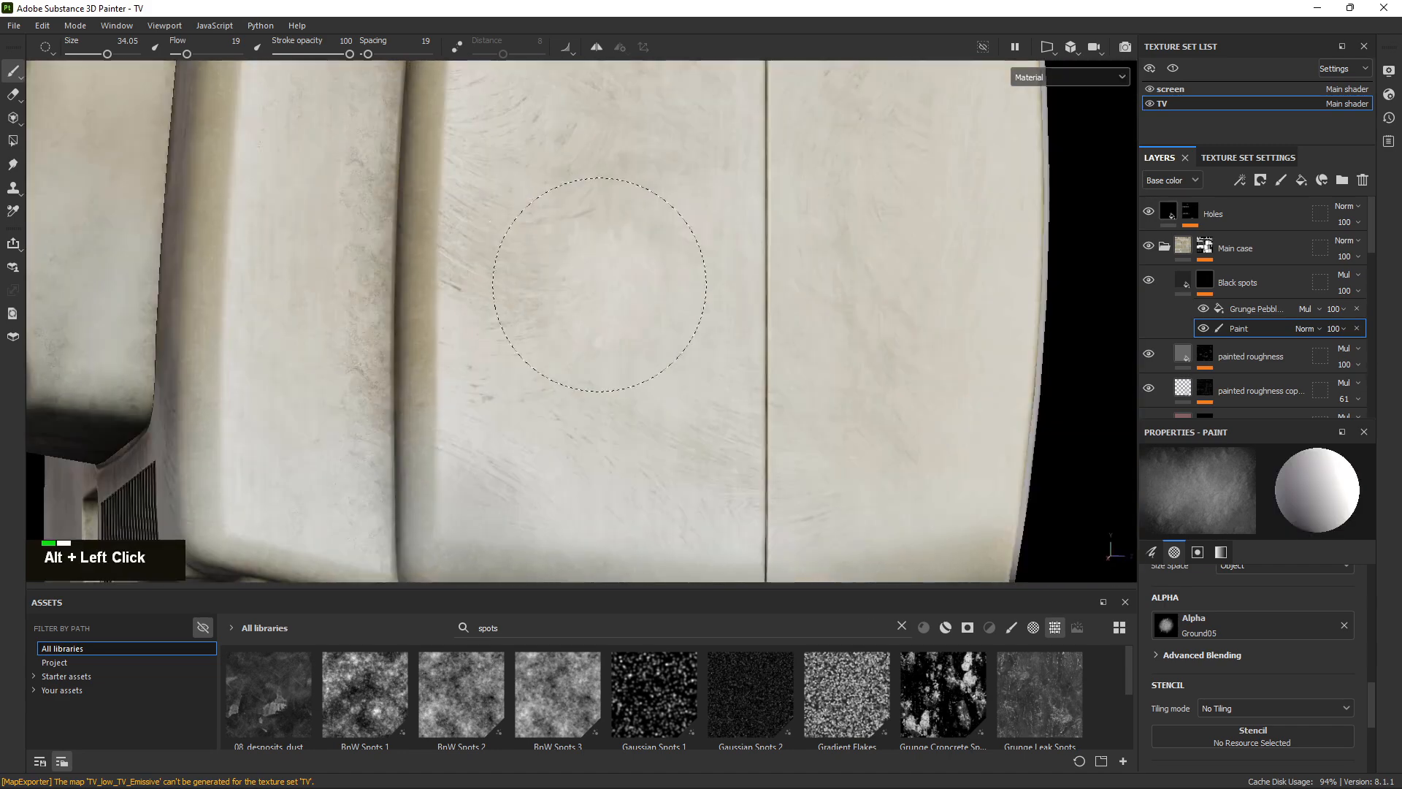
{"action": "left_click", "coordinate": [582, 453]}
{"action": "mouse_move", "coordinate": [582, 452]}
{"action": "left_mouse_down", "text": "alt"}
{"action": "mouse_move", "coordinate": [606, 501]}
{"action": "mouse_move", "coordinate": [556, 375]}
{"action": "mouse_move", "coordinate": [697, 387]}
{"action": "left_mouse_up", "text": "alt"}
{"action": "double_click", "coordinate": [606, 501]}
{"action": "left_click", "coordinate": [588, 405]}
{"action": "mouse_move", "coordinate": [588, 405]}
{"action": "left_mouse_down", "text": "alt"}
{"action": "mouse_move", "coordinate": [561, 345]}
{"action": "mouse_move", "coordinate": [595, 432]}
{"action": "mouse_move", "coordinate": [674, 480]}
{"action": "mouse_move", "coordinate": [725, 467]}
{"action": "left_mouse_up", "text": "alt"}
{"action": "key", "text": "x"}
{"action": "double_click", "coordinate": [542, 340]}
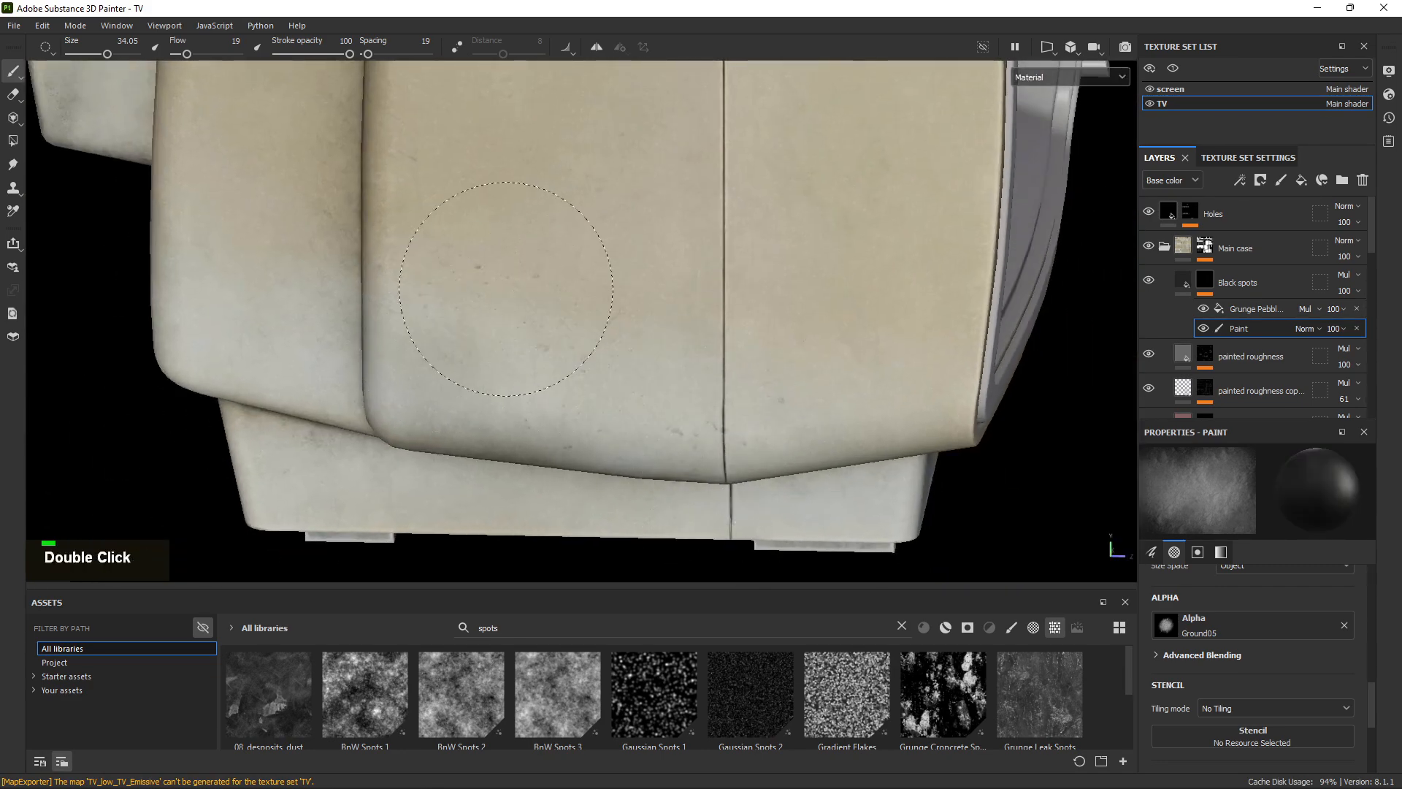
Paint dark spots along the side of the rear case section, raising the brush flow to 23.
{"action": "right_click_drag", "start_coordinate": [793, 391], "coordinate": [589, 233], "text": "alt"}
{"action": "left_click_drag", "start_coordinate": [649, 247], "coordinate": [563, 338], "text": "alt"}
{"action": "key", "text": "x"}
{"action": "double_click", "coordinate": [405, 241]}
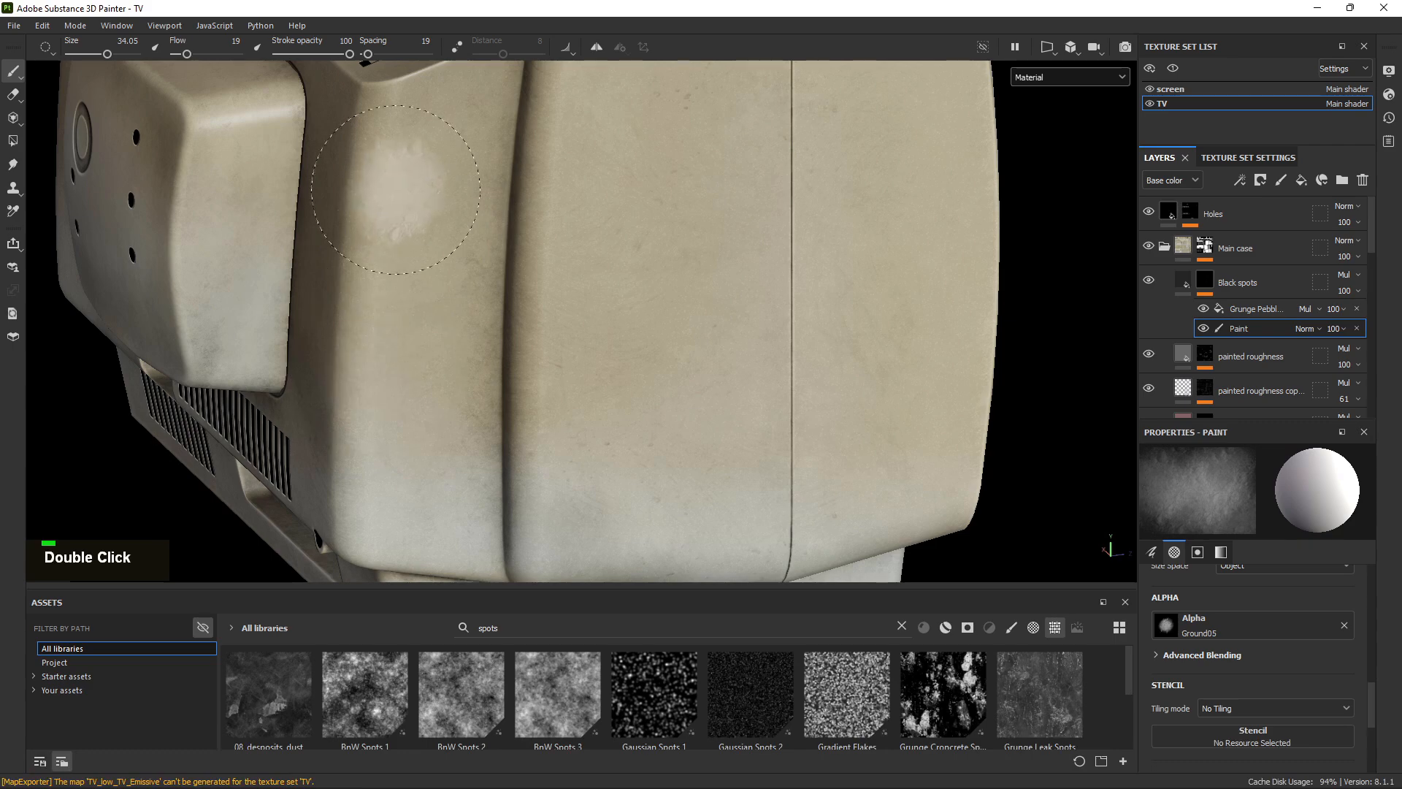
{"action": "middle_click_drag", "start_coordinate": [309, 339], "coordinate": [475, 467], "text": "alt"}
{"action": "double_click", "coordinate": [559, 300]}
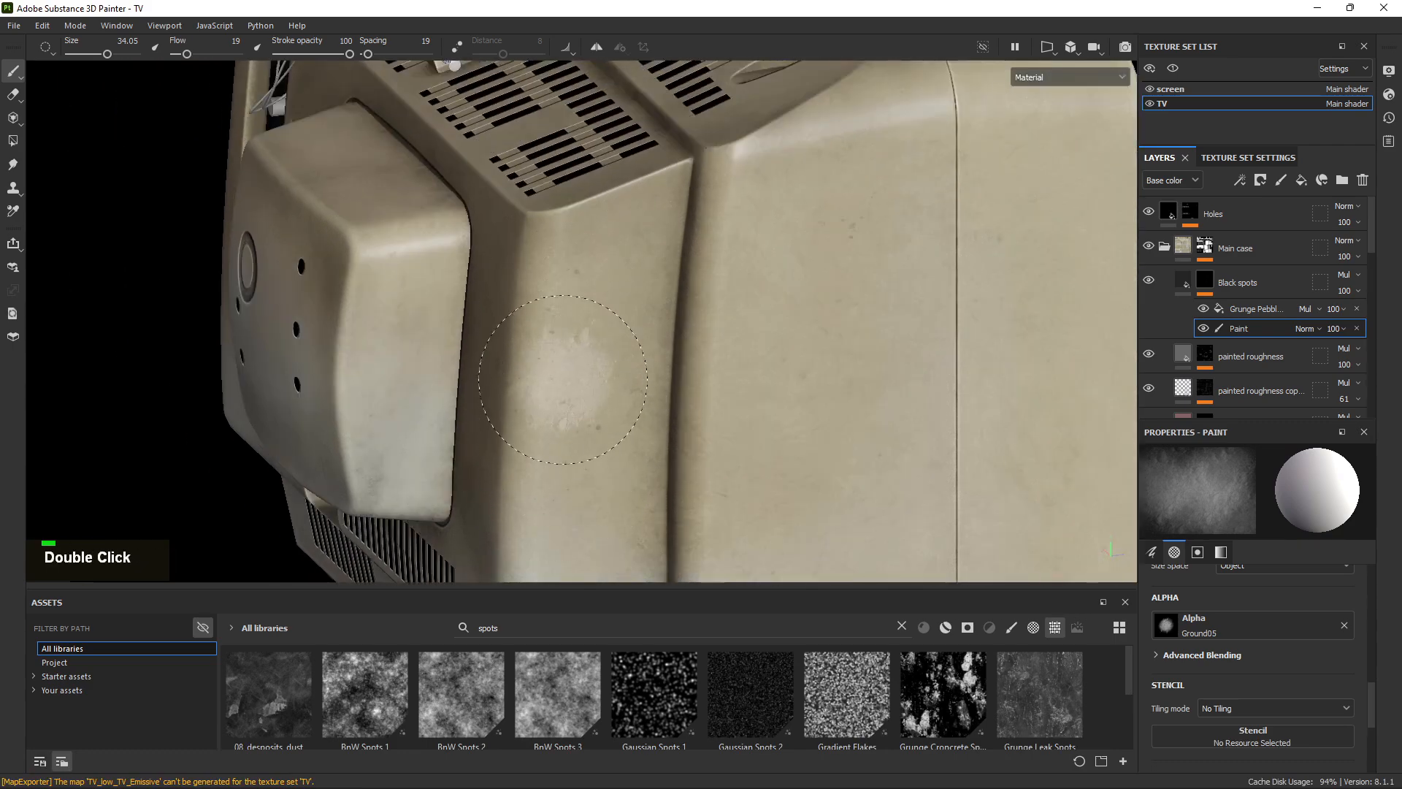
{"action": "mouse_move", "coordinate": [571, 362]}
{"action": "left_mouse_down", "text": "ctrl"}
{"action": "mouse_move", "coordinate": [575, 327]}
{"action": "mouse_move", "coordinate": [642, 351]}
{"action": "left_mouse_up", "text": "ctrl"}
{"action": "double_click", "coordinate": [611, 493]}
Switch to the reference board and examine the marks on the side and top panels in the Toshiba TV photos.
{"action": "key", "text": "x"}
{"action": "middle_click_drag", "start_coordinate": [285, 371], "coordinate": [656, 372], "text": "alt"}
{"action": "left_click_drag", "start_coordinate": [656, 372], "coordinate": [791, 322], "text": "alt"}
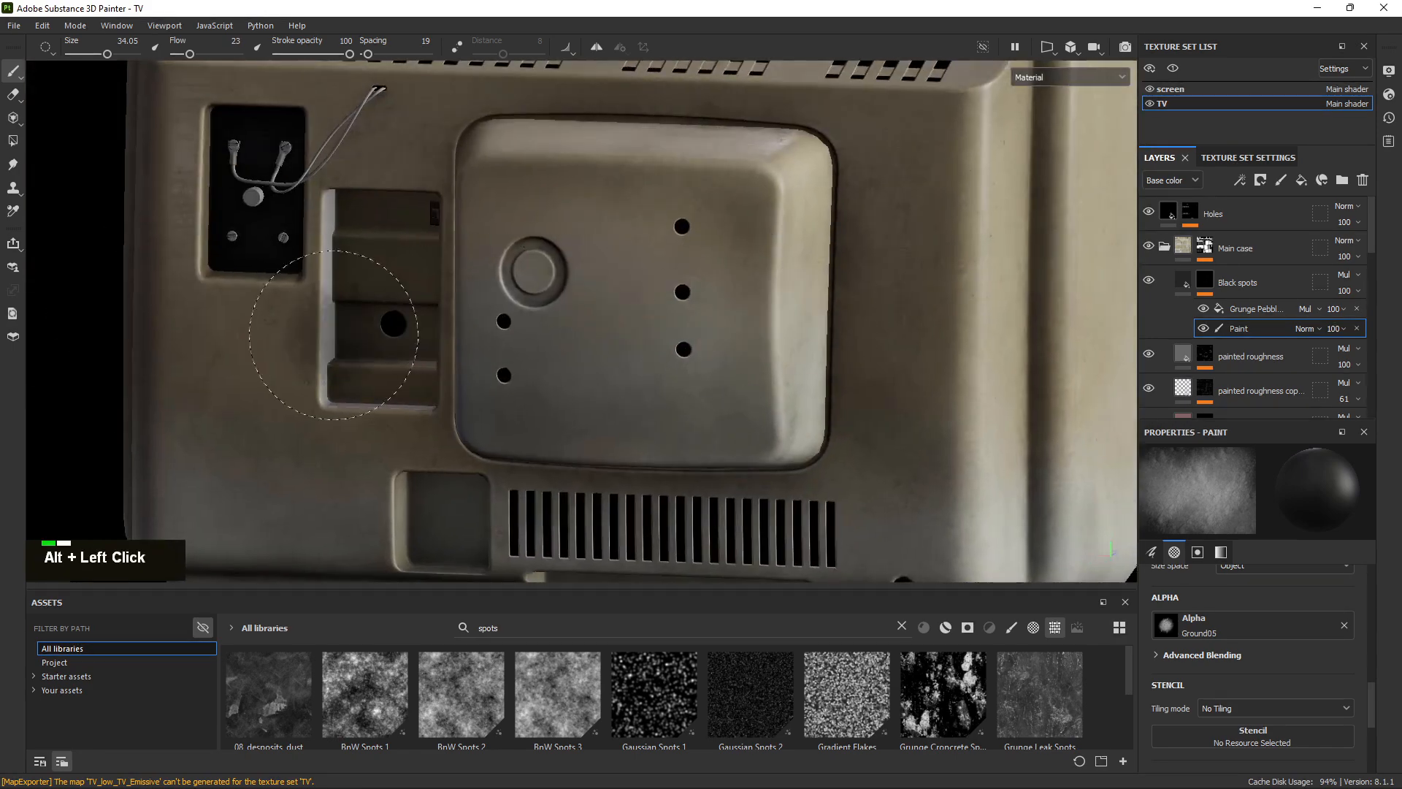
{"action": "right_click_drag", "start_coordinate": [555, 334], "coordinate": [752, 404]}
{"action": "scroll", "coordinate": [679, 363], "scroll_direction": "up", "scroll_amount": 2}
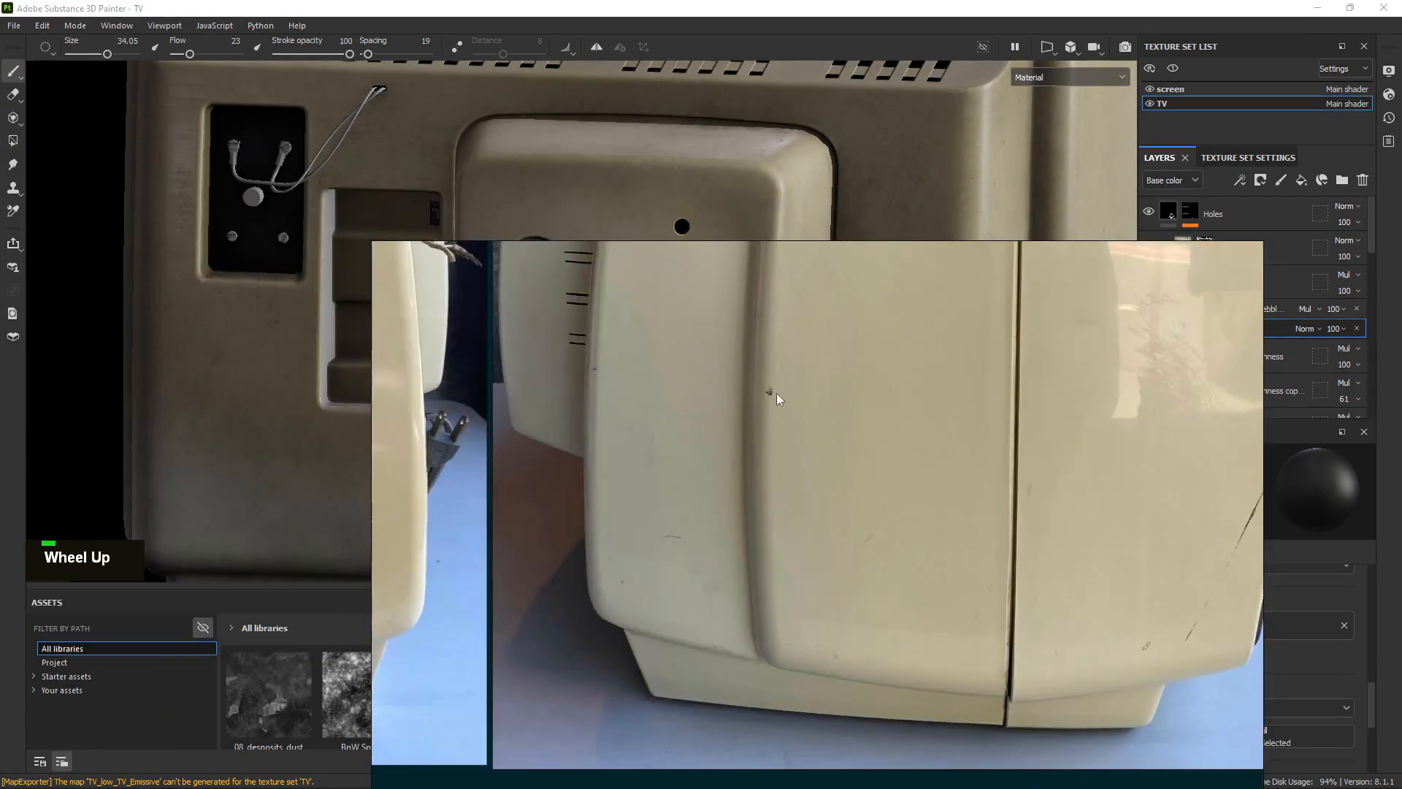
{"action": "scroll", "coordinate": [599, 437], "scroll_direction": "down", "scroll_amount": 4}
{"action": "middle_click_drag", "start_coordinate": [1006, 509], "coordinate": [674, 390]}
{"action": "scroll", "coordinate": [694, 445], "scroll_direction": "down", "scroll_amount": 1}
{"action": "scroll", "coordinate": [565, 500], "scroll_direction": "up", "scroll_amount": 1}
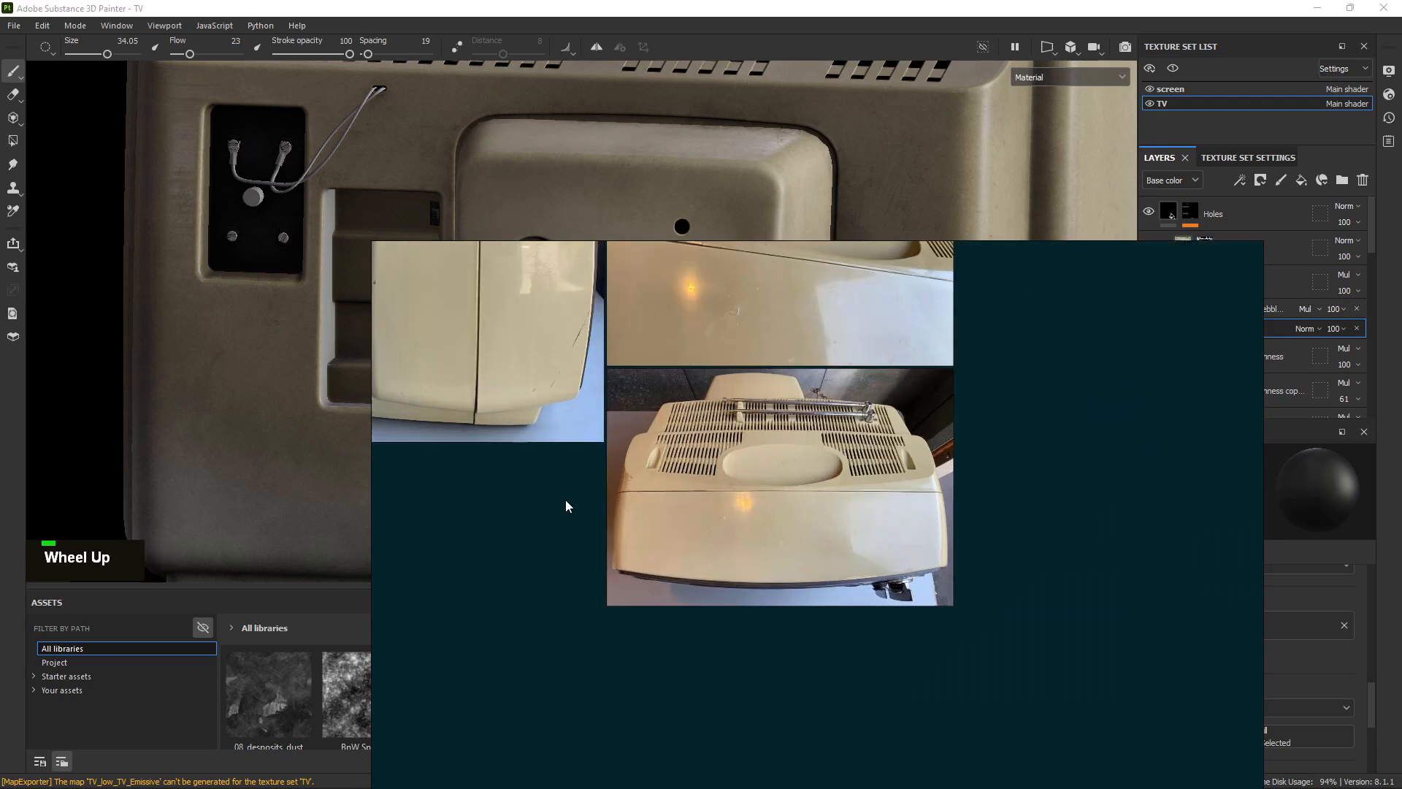
{"action": "middle_click_drag", "start_coordinate": [565, 500], "coordinate": [983, 557]}
{"action": "scroll", "coordinate": [764, 490], "scroll_direction": "up", "scroll_amount": 5}
{"action": "middle_click_drag", "start_coordinate": [507, 372], "coordinate": [887, 641]}
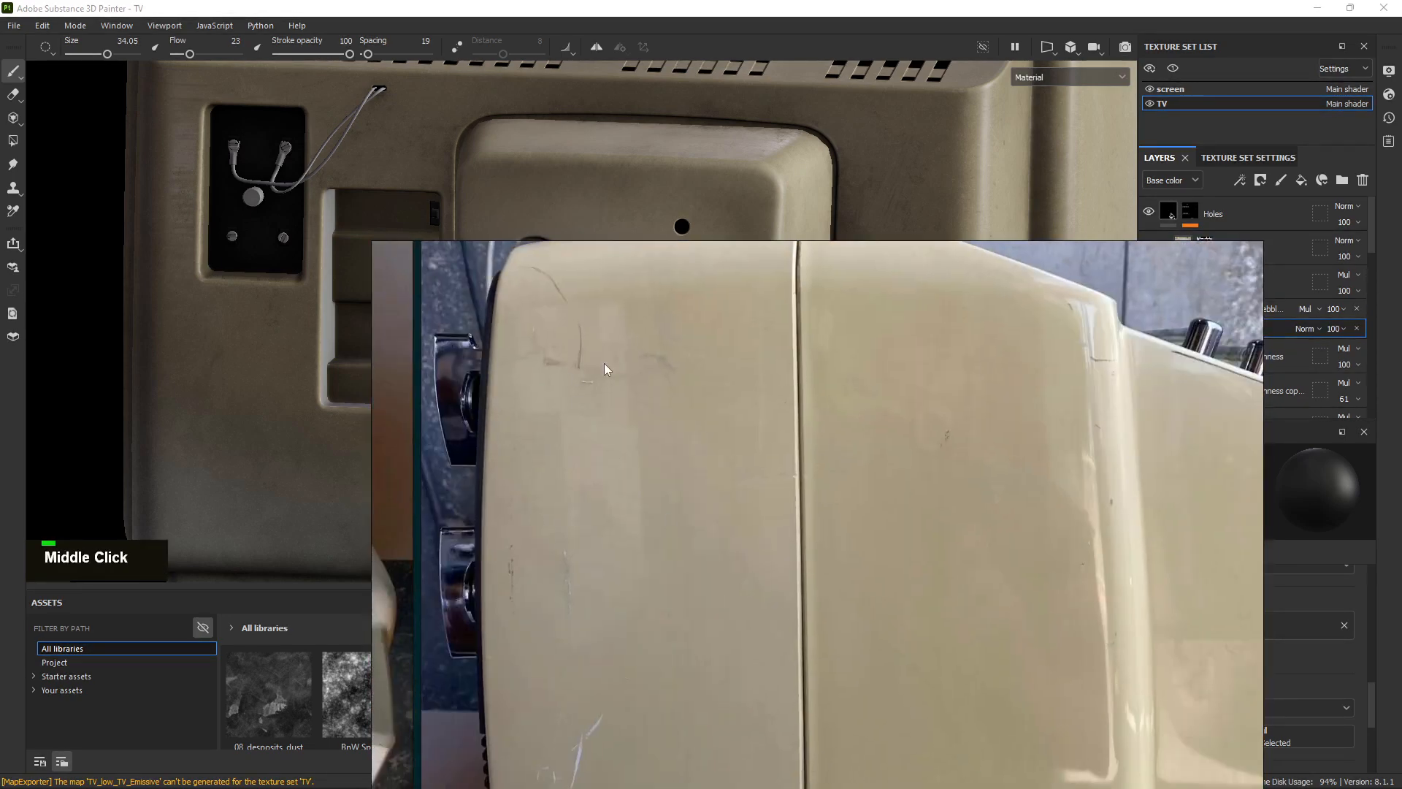
{"action": "scroll", "coordinate": [1046, 511], "scroll_direction": "down", "scroll_amount": 3}
{"action": "middle_click_drag", "start_coordinate": [713, 563], "coordinate": [828, 463]}
{"action": "middle_click_drag", "start_coordinate": [609, 571], "coordinate": [888, 361]}
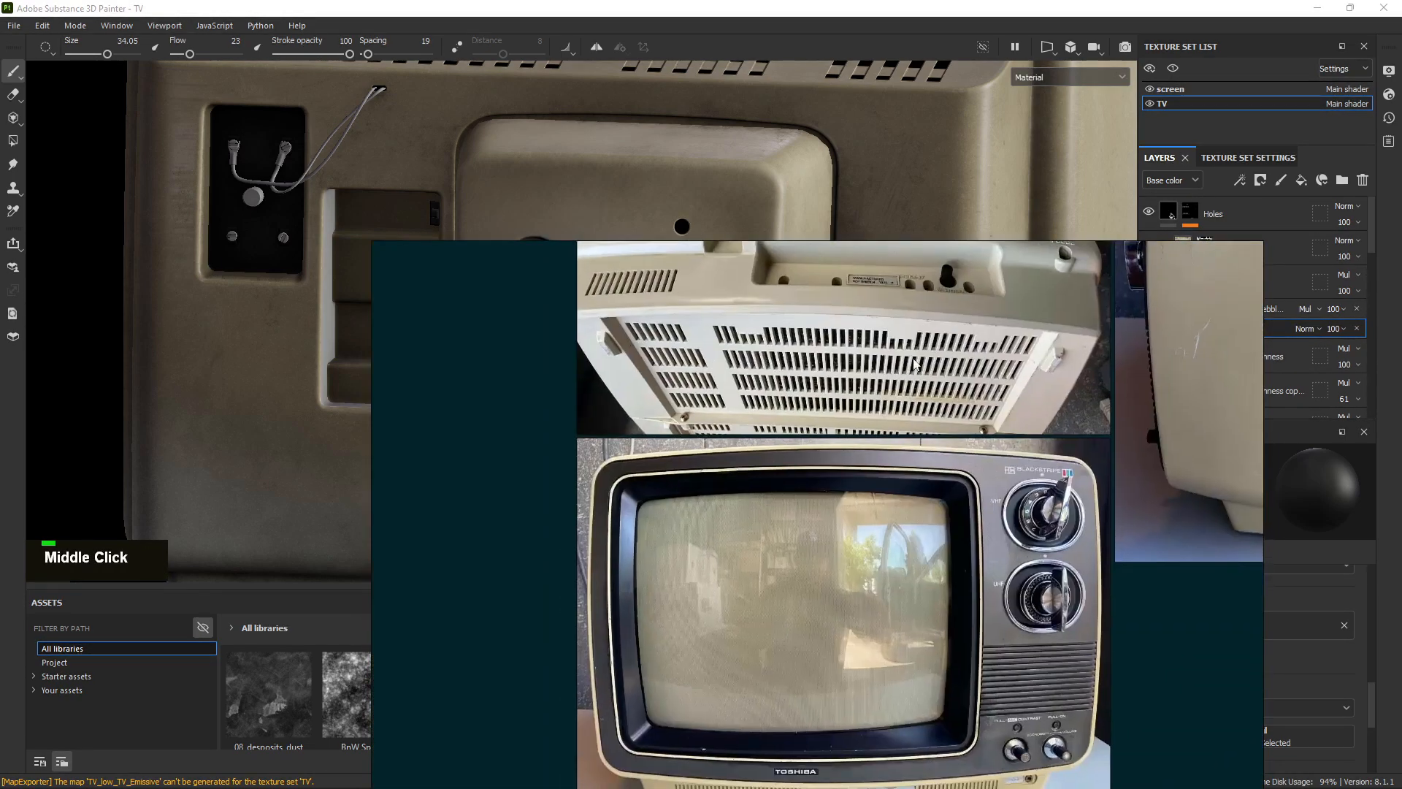
Examine the dirt and speck patterns on the rear panels in the other vintage TV reference photos.
{"action": "scroll", "coordinate": [789, 412], "scroll_direction": "down", "scroll_amount": 7}
{"action": "scroll", "coordinate": [628, 460], "scroll_direction": "down", "scroll_amount": 4}
{"action": "middle_click_drag", "start_coordinate": [627, 446], "coordinate": [869, 400]}
{"action": "middle_click_drag", "start_coordinate": [564, 757], "coordinate": [636, 538]}
{"action": "scroll", "coordinate": [635, 539], "scroll_direction": "up", "scroll_amount": 12}
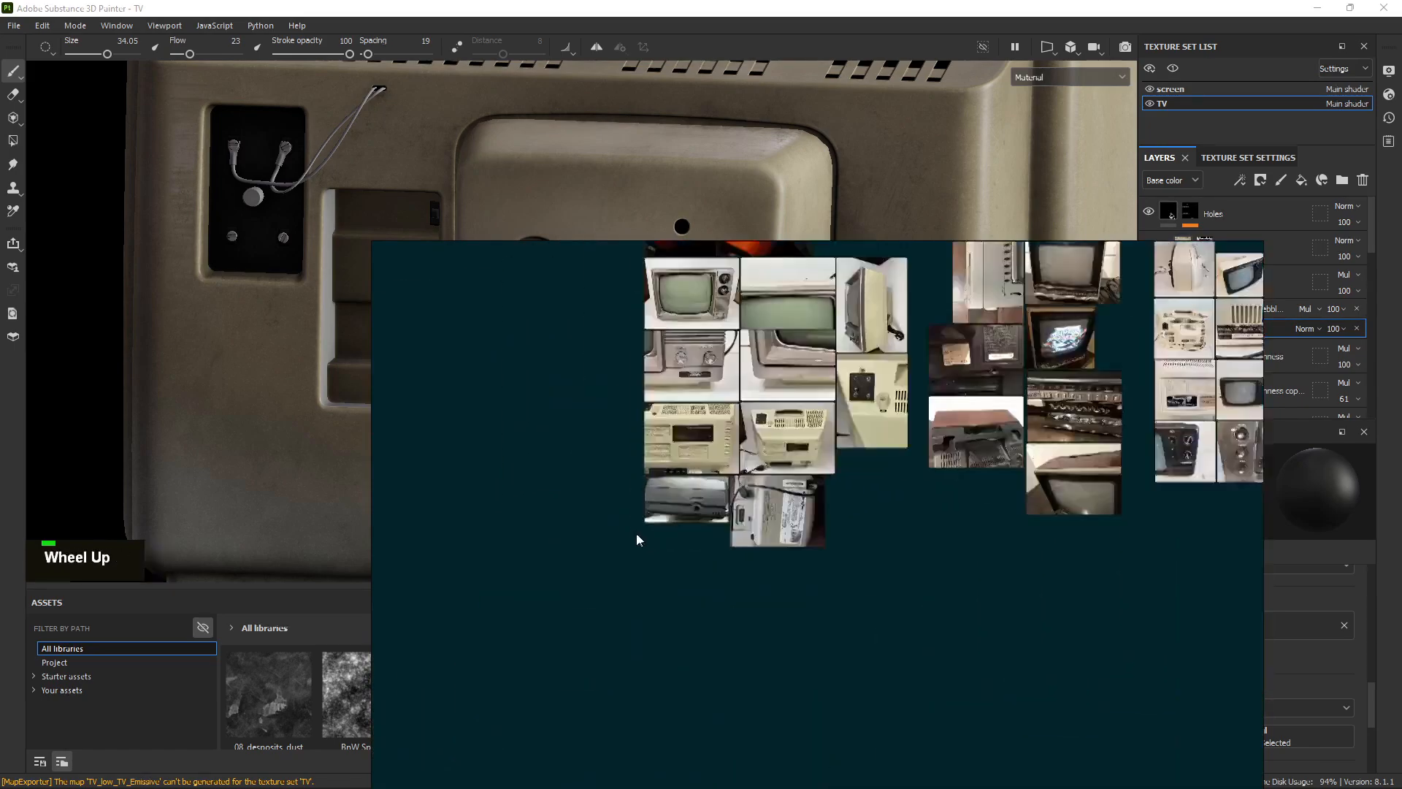
{"action": "middle_click_drag", "start_coordinate": [565, 338], "coordinate": [729, 464]}
{"action": "scroll", "coordinate": [729, 464], "scroll_direction": "up", "scroll_amount": 7}
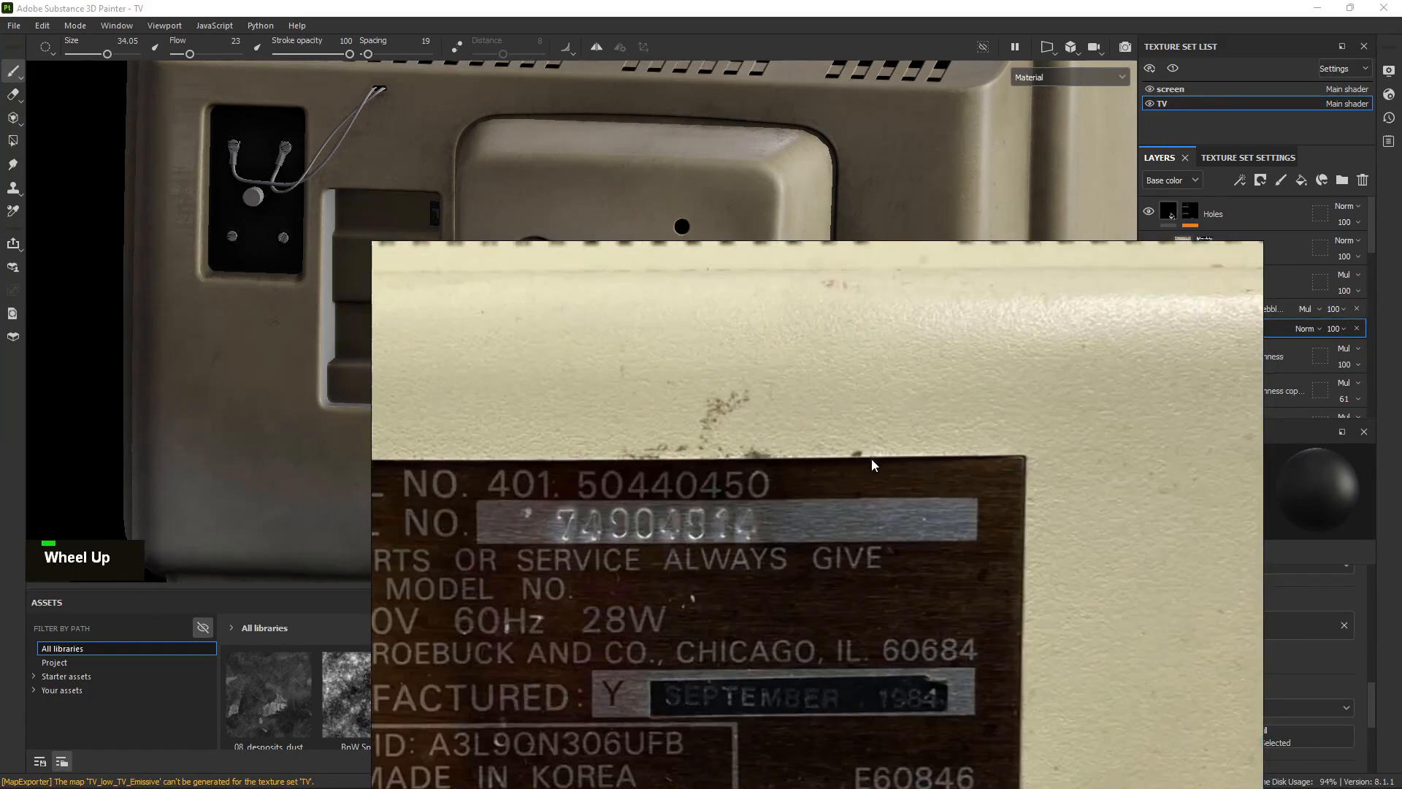
{"action": "scroll", "coordinate": [858, 456], "scroll_direction": "down", "scroll_amount": 5}
{"action": "middle_click_drag", "start_coordinate": [993, 439], "coordinate": [659, 428]}
{"action": "scroll", "coordinate": [660, 427], "scroll_direction": "down", "scroll_amount": 3}
{"action": "middle_click_drag", "start_coordinate": [1150, 508], "coordinate": [799, 463]}
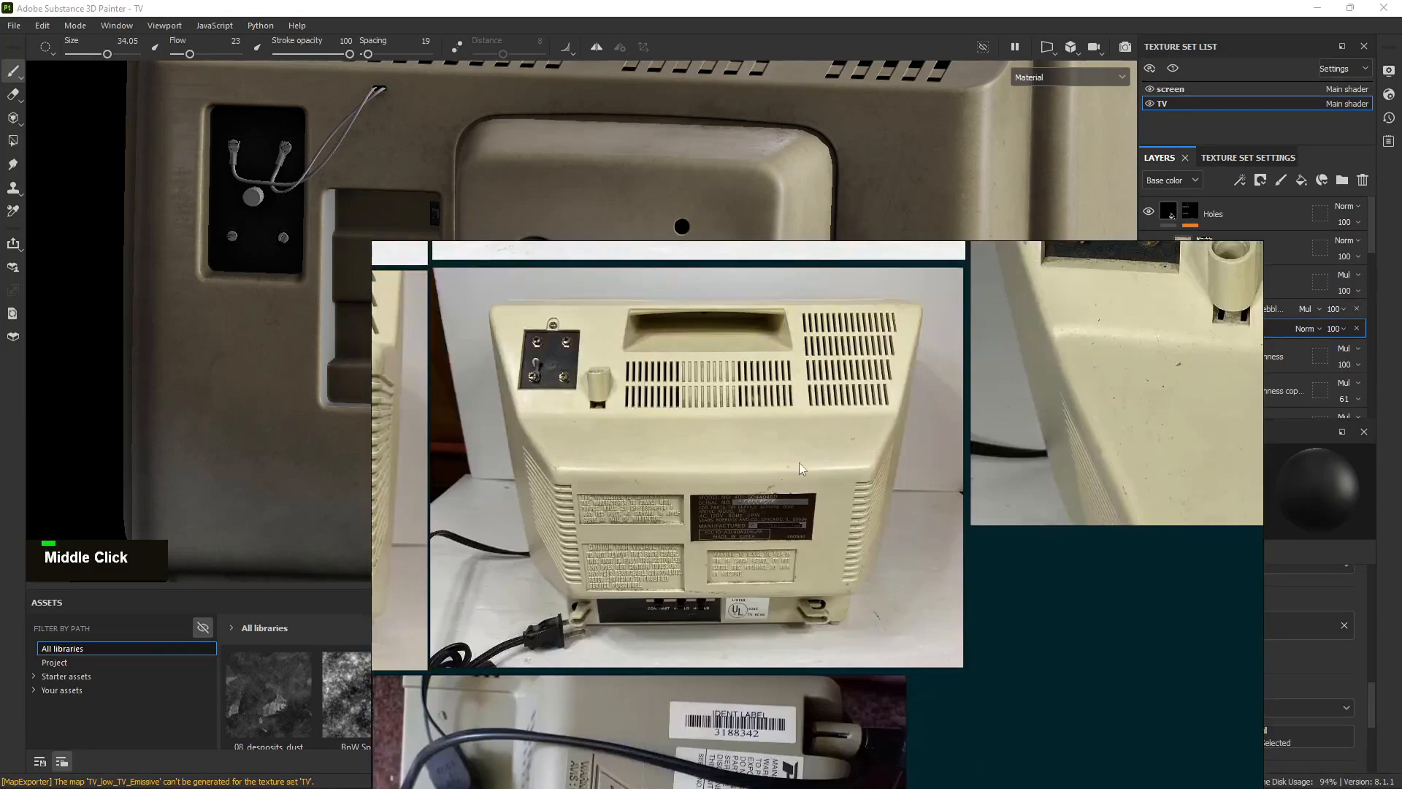
{"action": "scroll", "coordinate": [811, 462], "scroll_direction": "up", "scroll_amount": 5}
{"action": "scroll", "coordinate": [937, 386], "scroll_direction": "up", "scroll_amount": 3}
{"action": "scroll", "coordinate": [878, 406], "scroll_direction": "down", "scroll_amount": 6}
{"action": "middle_click_drag", "start_coordinate": [1206, 373], "coordinate": [782, 421]}
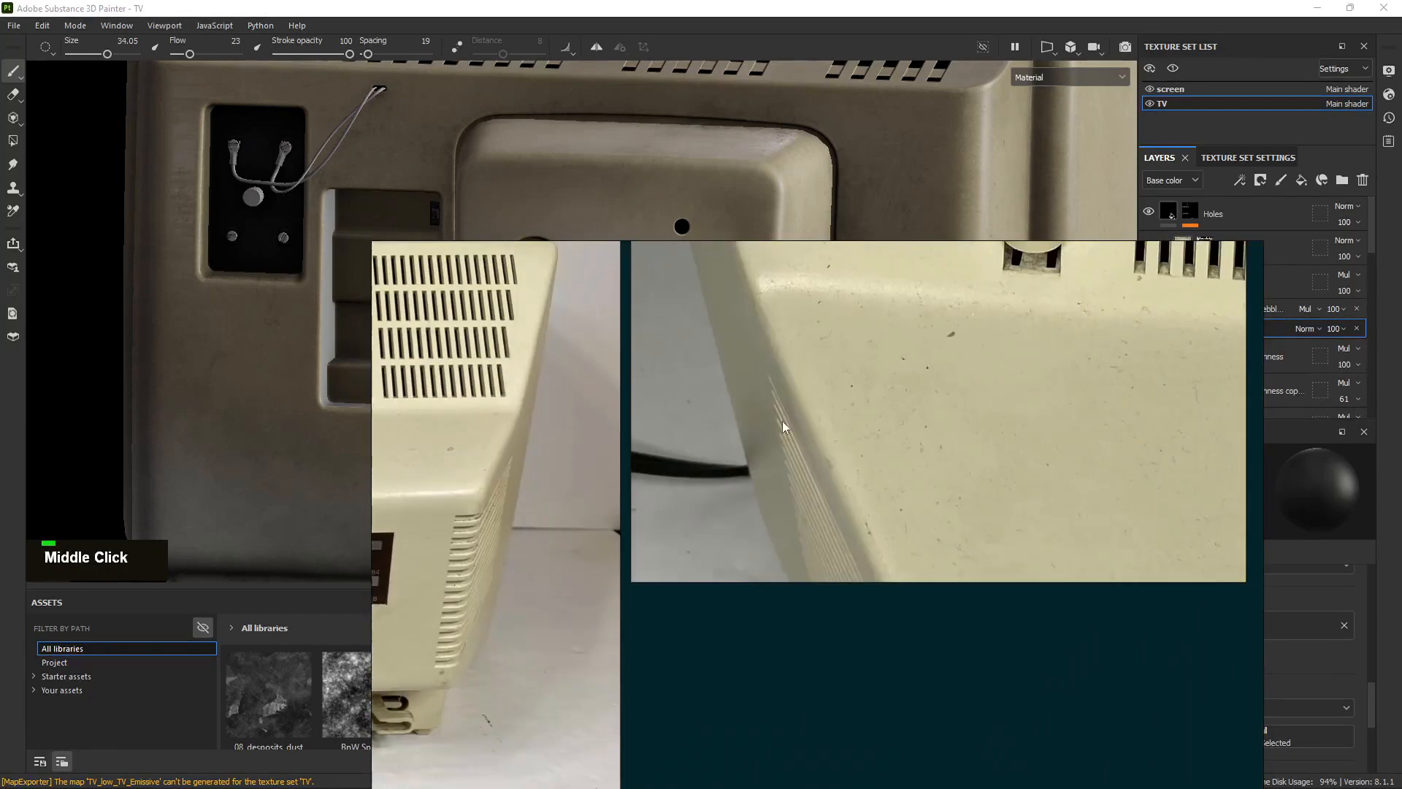
{"action": "scroll", "coordinate": [891, 412], "scroll_direction": "down", "scroll_amount": 4}
{"action": "middle_click_drag", "start_coordinate": [918, 382], "coordinate": [883, 396]}
{"action": "scroll", "coordinate": [721, 413], "scroll_direction": "up", "scroll_amount": 4}
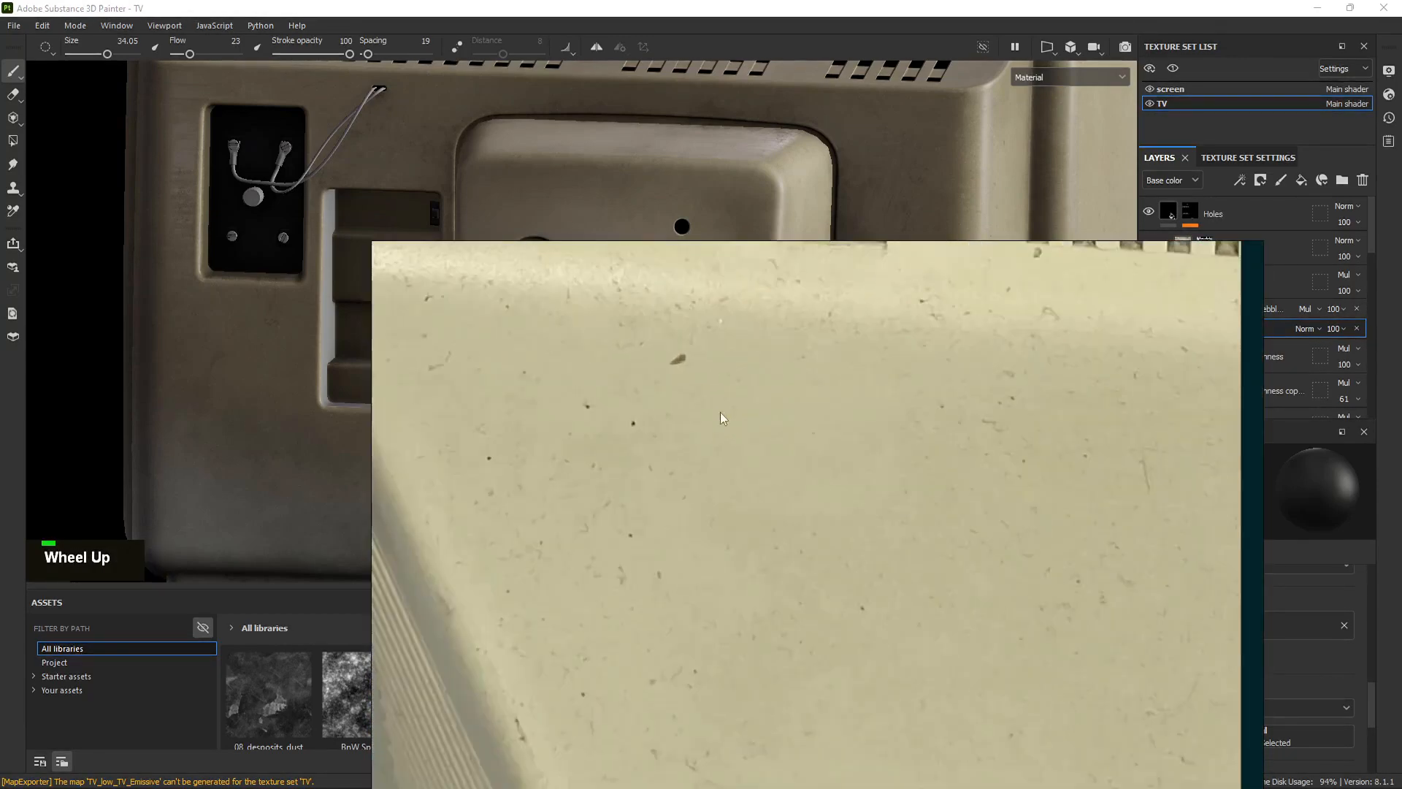
Return to the 3D model and paint dark spots on the upper face of the protruding rear housing.
{"action": "right_click", "coordinate": [834, 509]}
{"action": "middle_click_drag", "start_coordinate": [308, 359], "coordinate": [438, 485], "text": "alt"}
{"action": "left_click_drag", "start_coordinate": [438, 485], "coordinate": [548, 469], "text": "alt"}
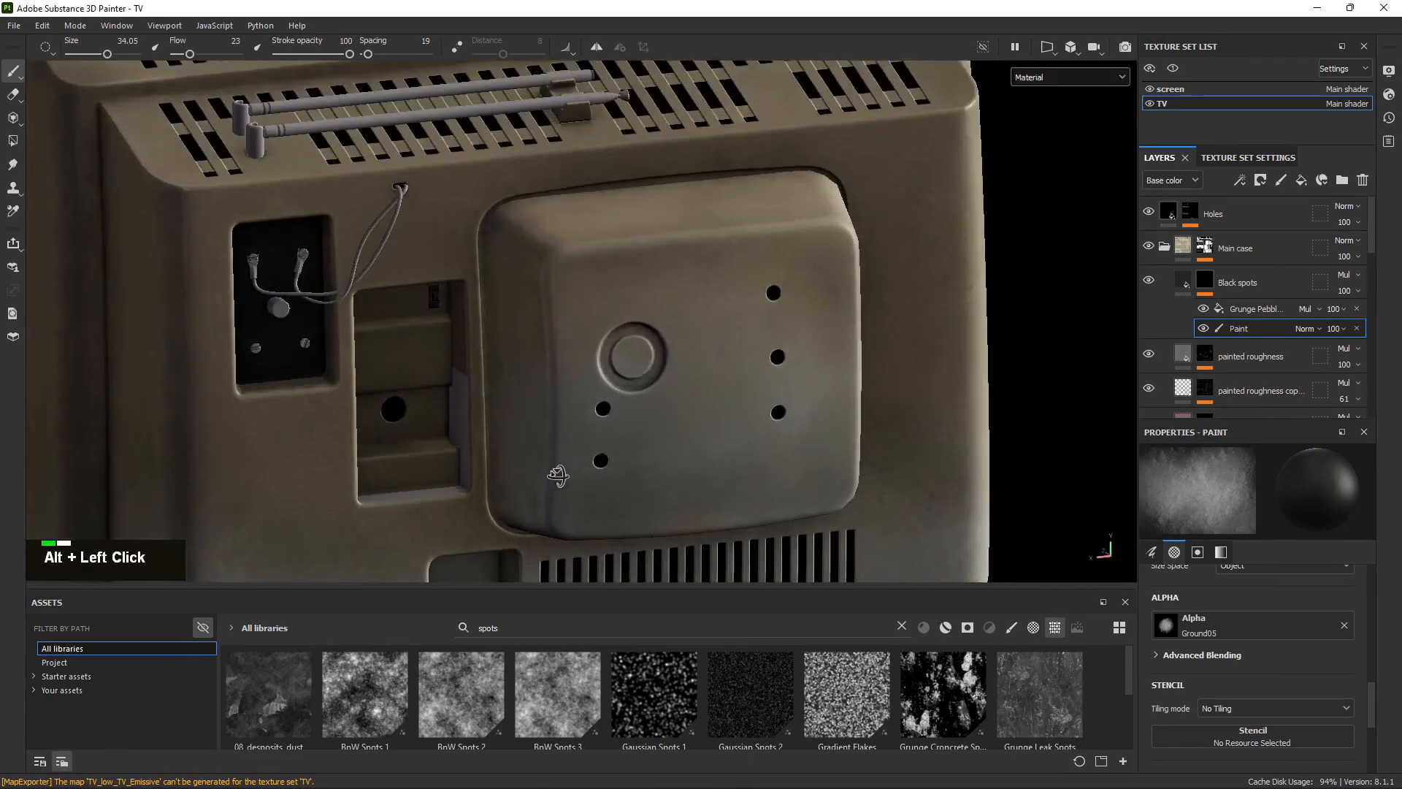
{"action": "middle_click_drag", "start_coordinate": [548, 470], "coordinate": [631, 398], "text": "alt"}
{"action": "right_click_drag", "start_coordinate": [657, 406], "coordinate": [714, 425], "text": "shift"}
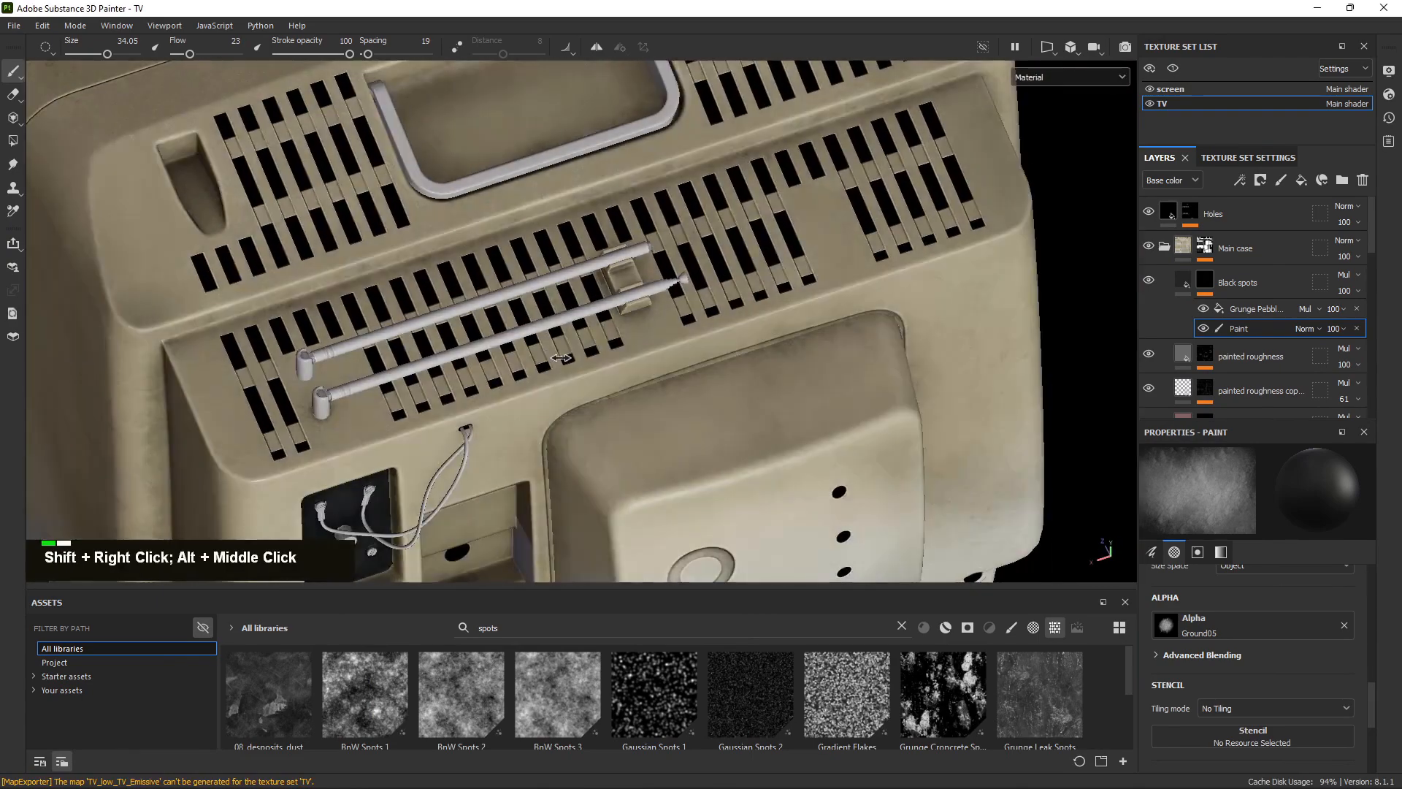
{"action": "key", "text": "x"}
{"action": "double_click", "coordinate": [778, 387]}
{"action": "left_click_drag", "start_coordinate": [779, 387], "coordinate": [657, 394], "text": "alt"}
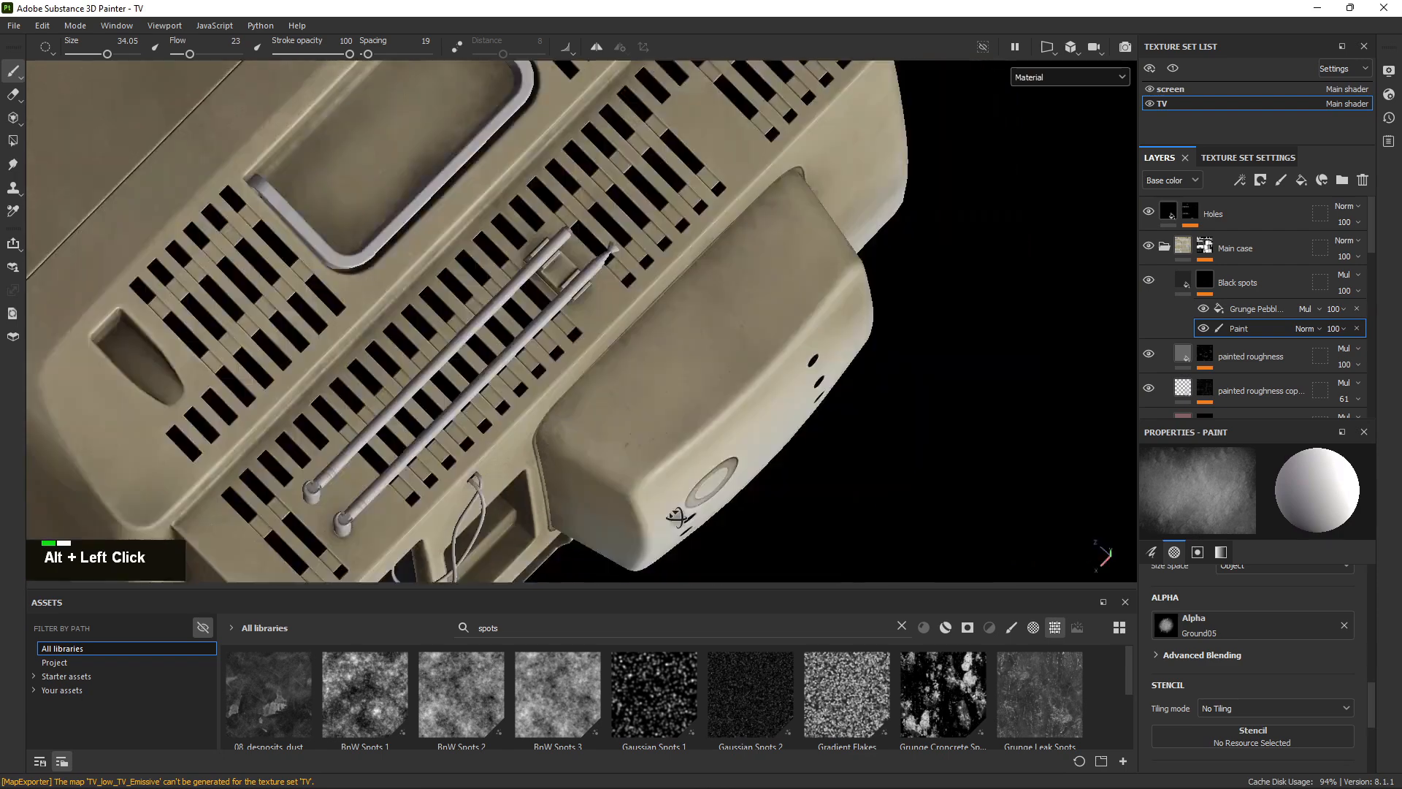
{"action": "middle_click_drag", "start_coordinate": [657, 394], "coordinate": [511, 387], "text": "alt"}
{"action": "left_click_drag", "start_coordinate": [511, 387], "coordinate": [387, 378], "text": "alt"}
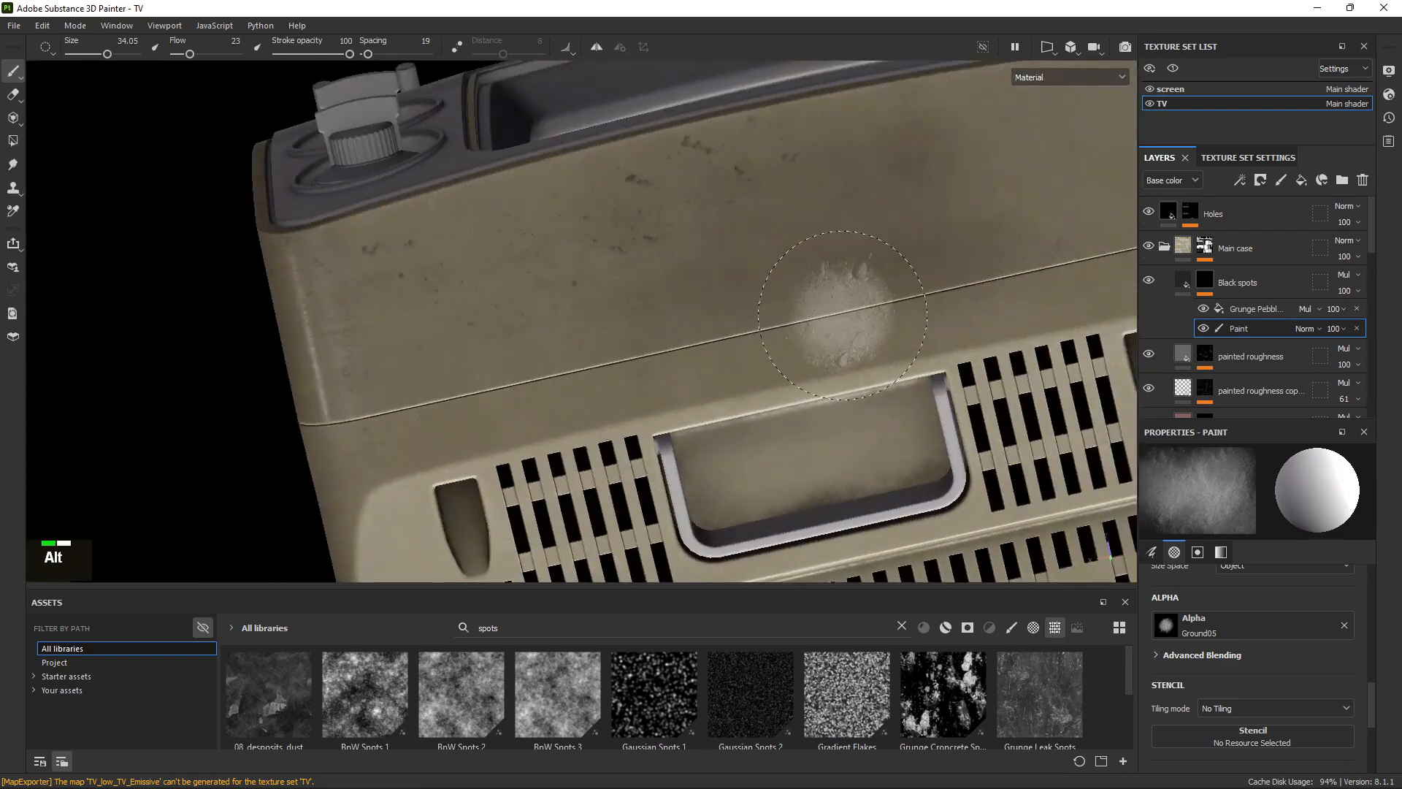
Thin out the painted dark spots on the case's upper face, painting black into the Black spots mask.
{"action": "middle_click_drag", "start_coordinate": [845, 313], "coordinate": [620, 348], "text": "alt"}
{"action": "key", "text": "x"}
{"action": "key", "text": "x"}
{"action": "key", "text": "x"}
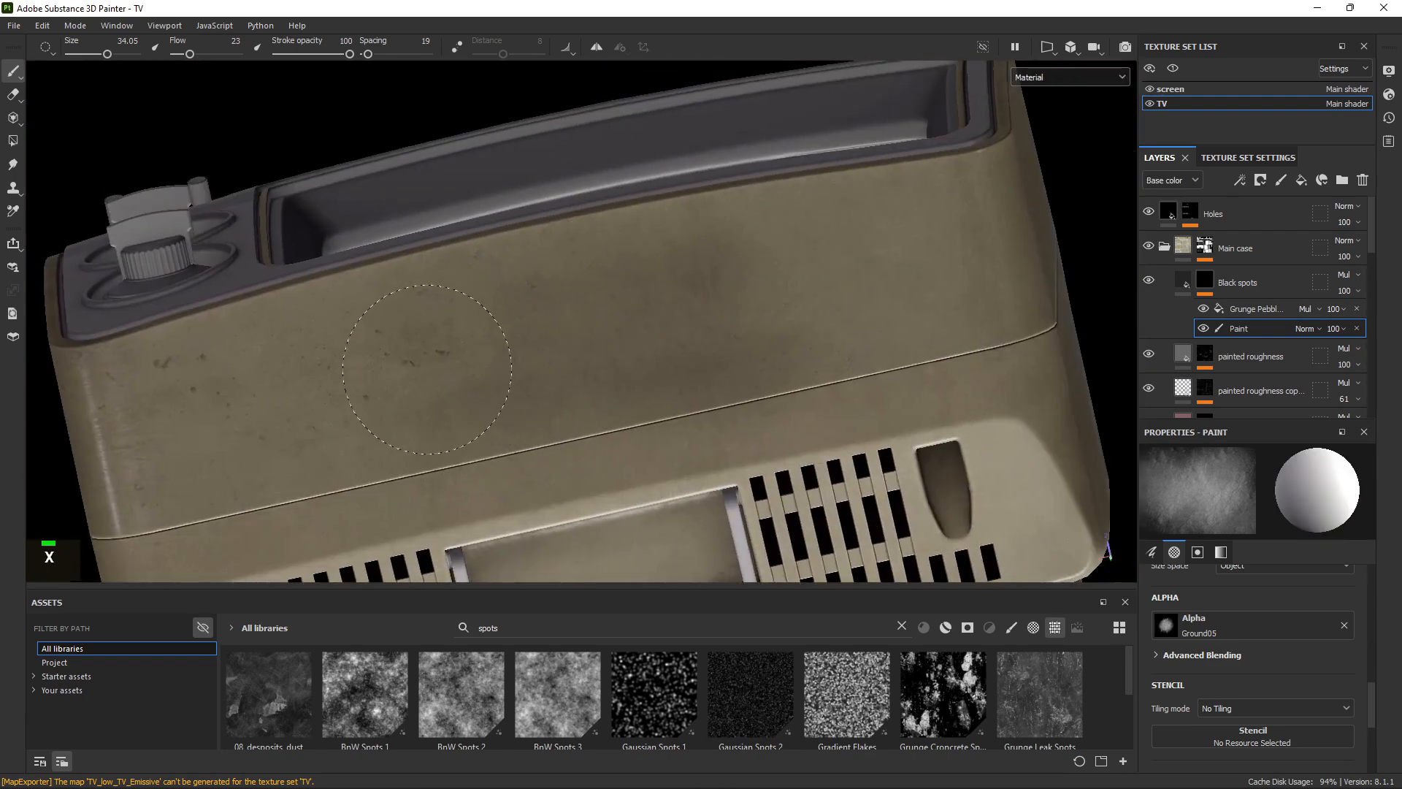
{"action": "double_click", "coordinate": [486, 321]}
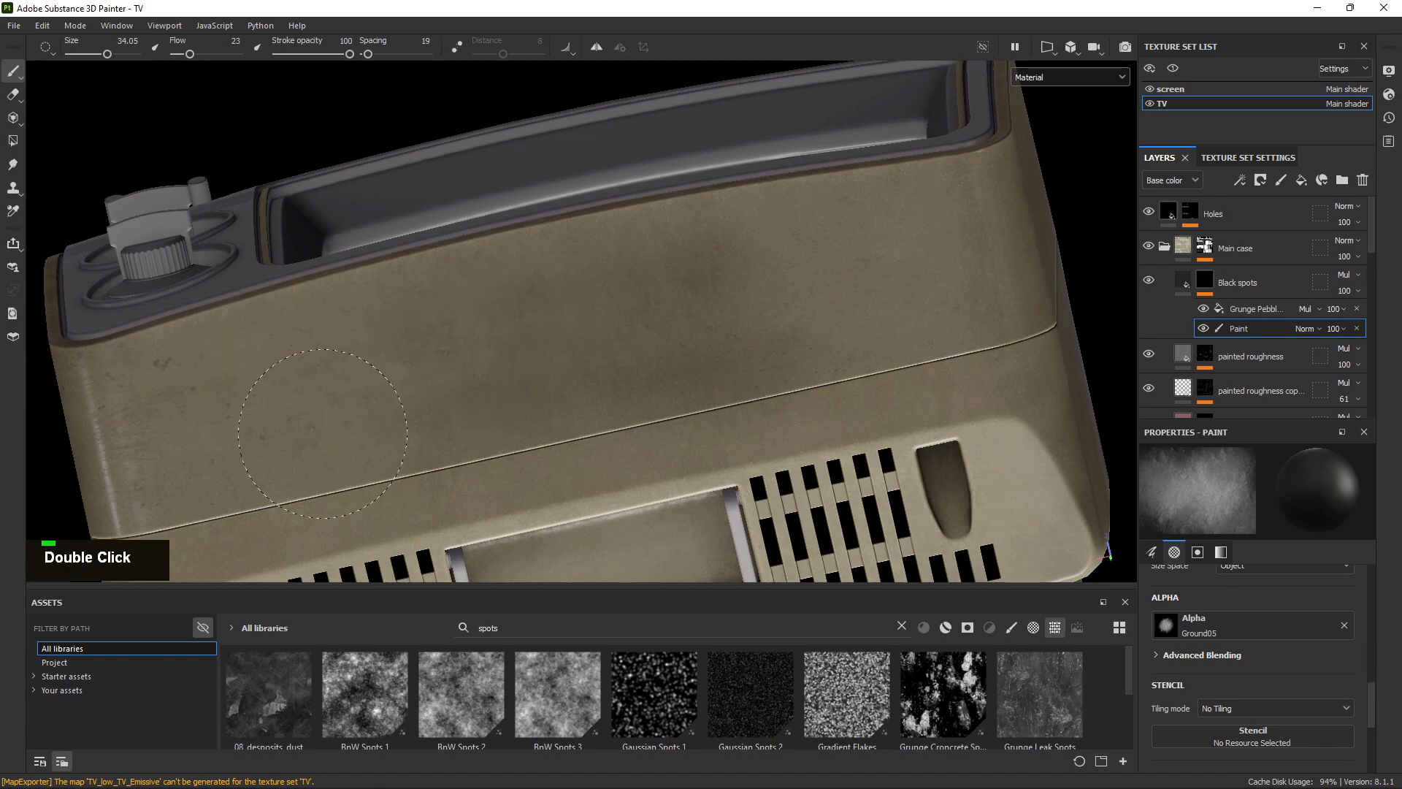
{"action": "left_click_drag", "start_coordinate": [321, 384], "coordinate": [503, 296], "text": "alt"}
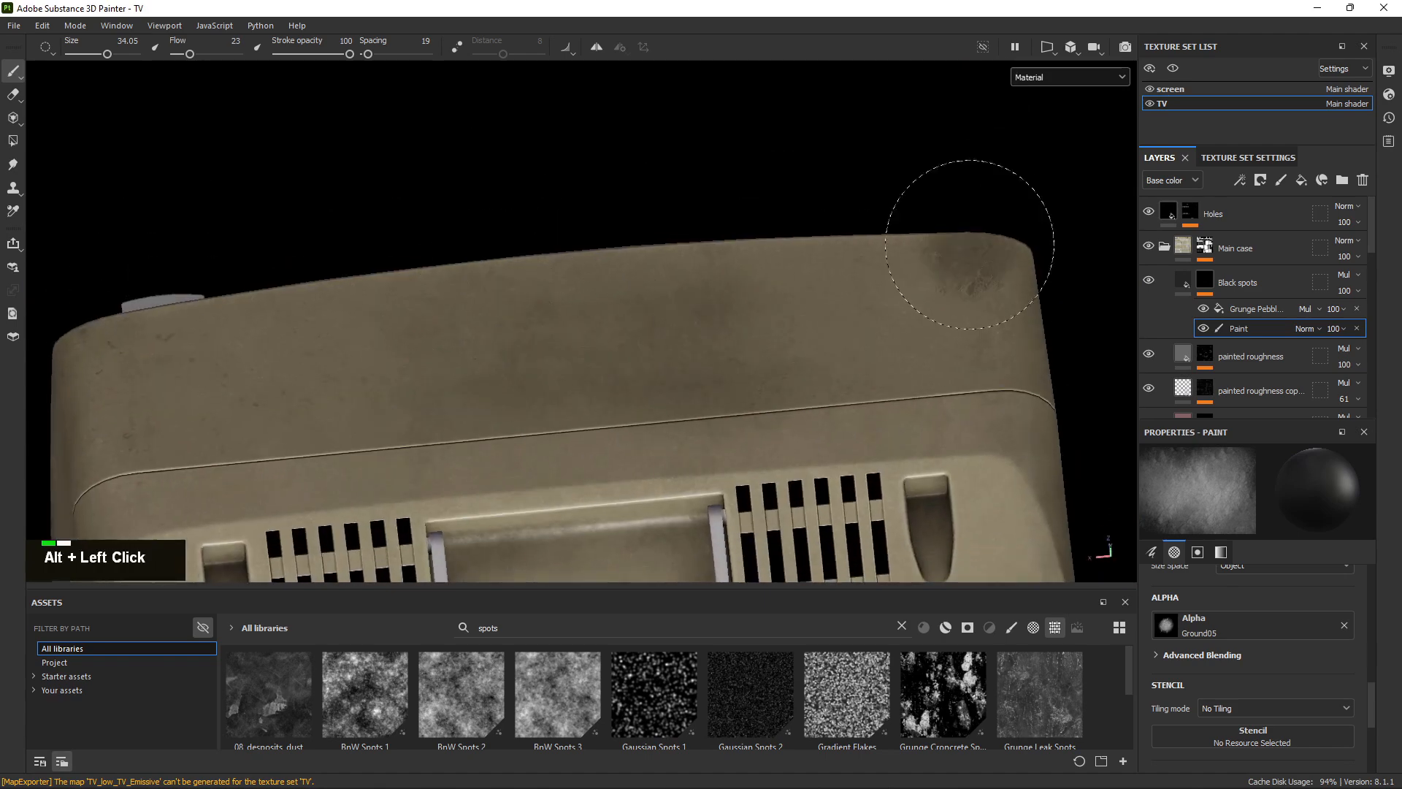
Duplicate the Black spots layer and remove the existing grunge fill and paint effects from the copy's mask.
{"action": "left_click", "coordinate": [1250, 309]}
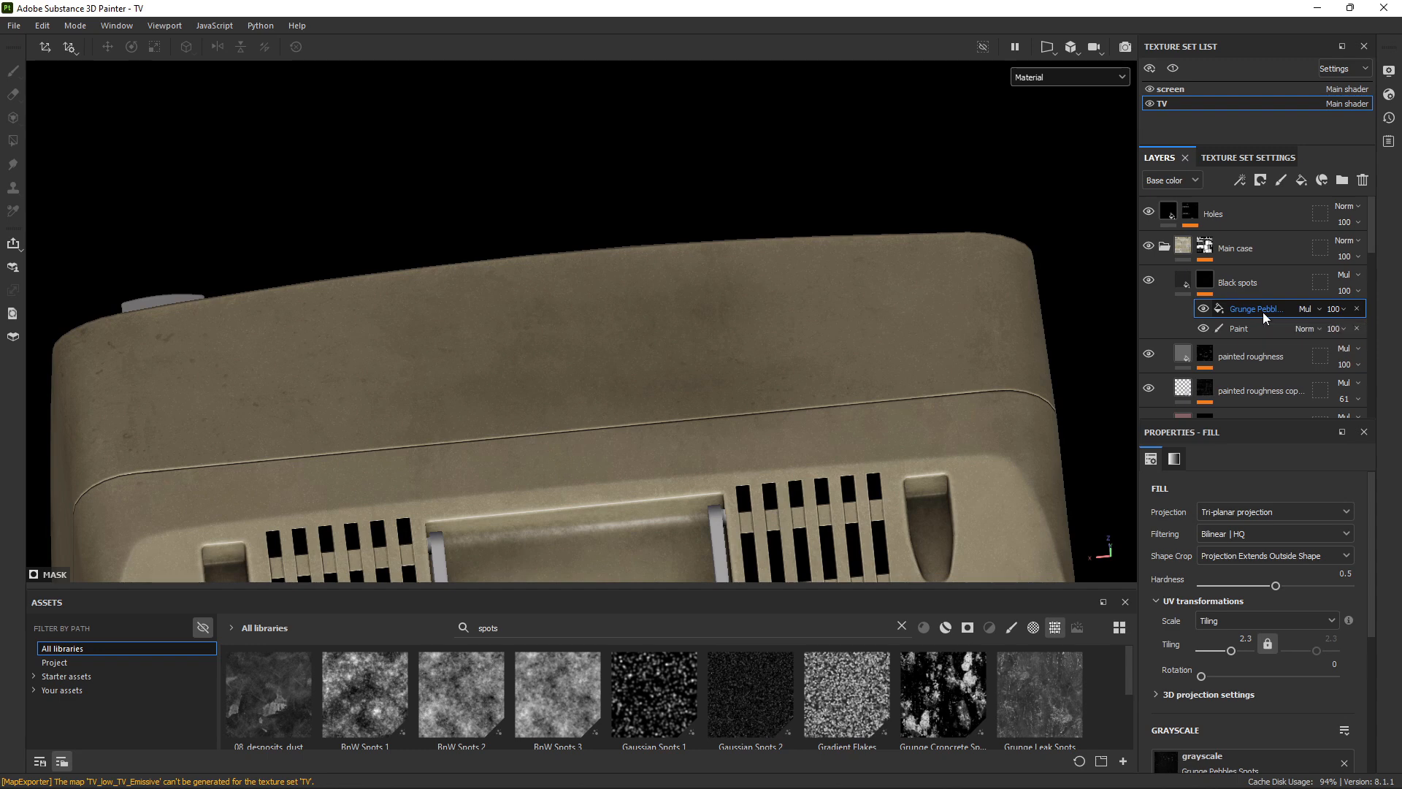
{"action": "left_click", "coordinate": [1245, 283]}
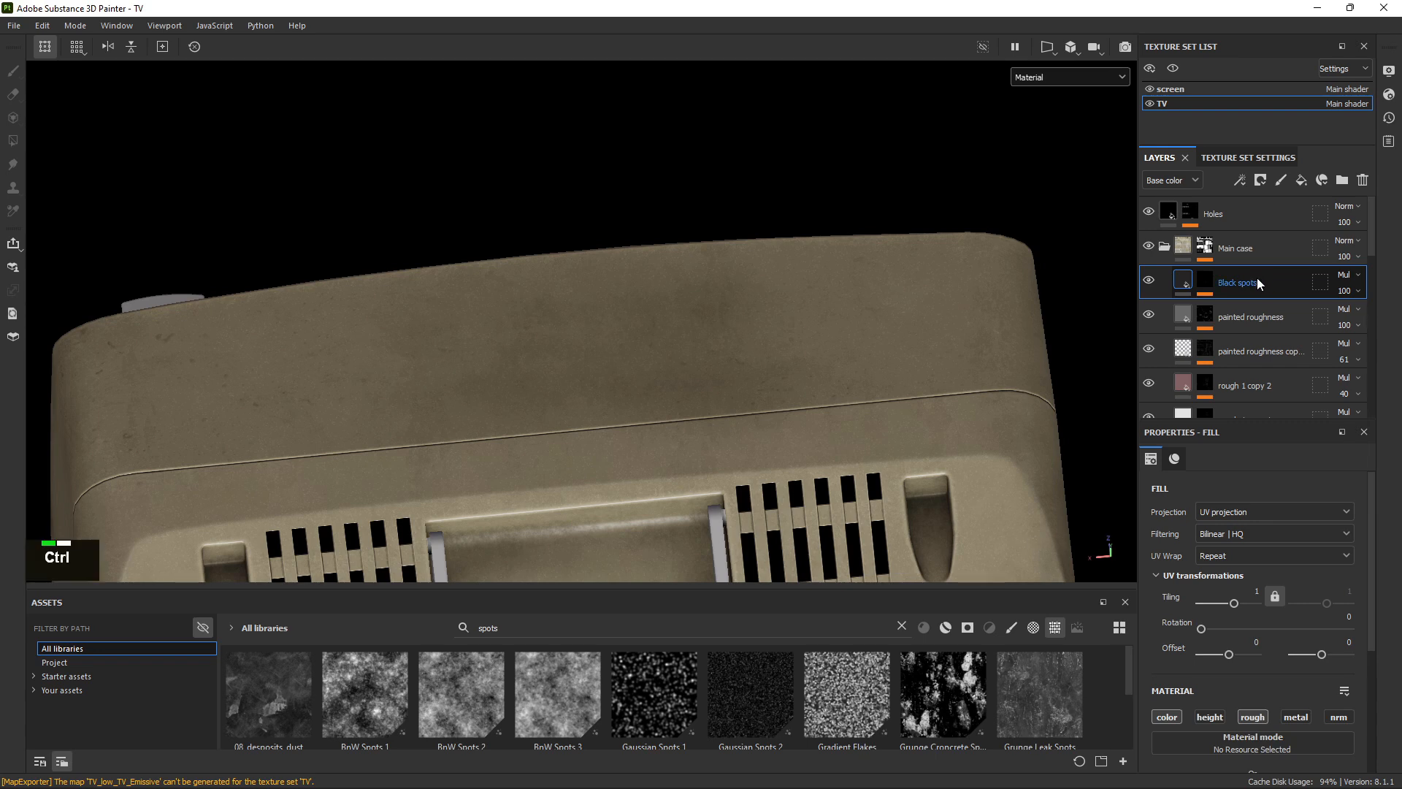
{"action": "key", "text": "ctrl+d"}
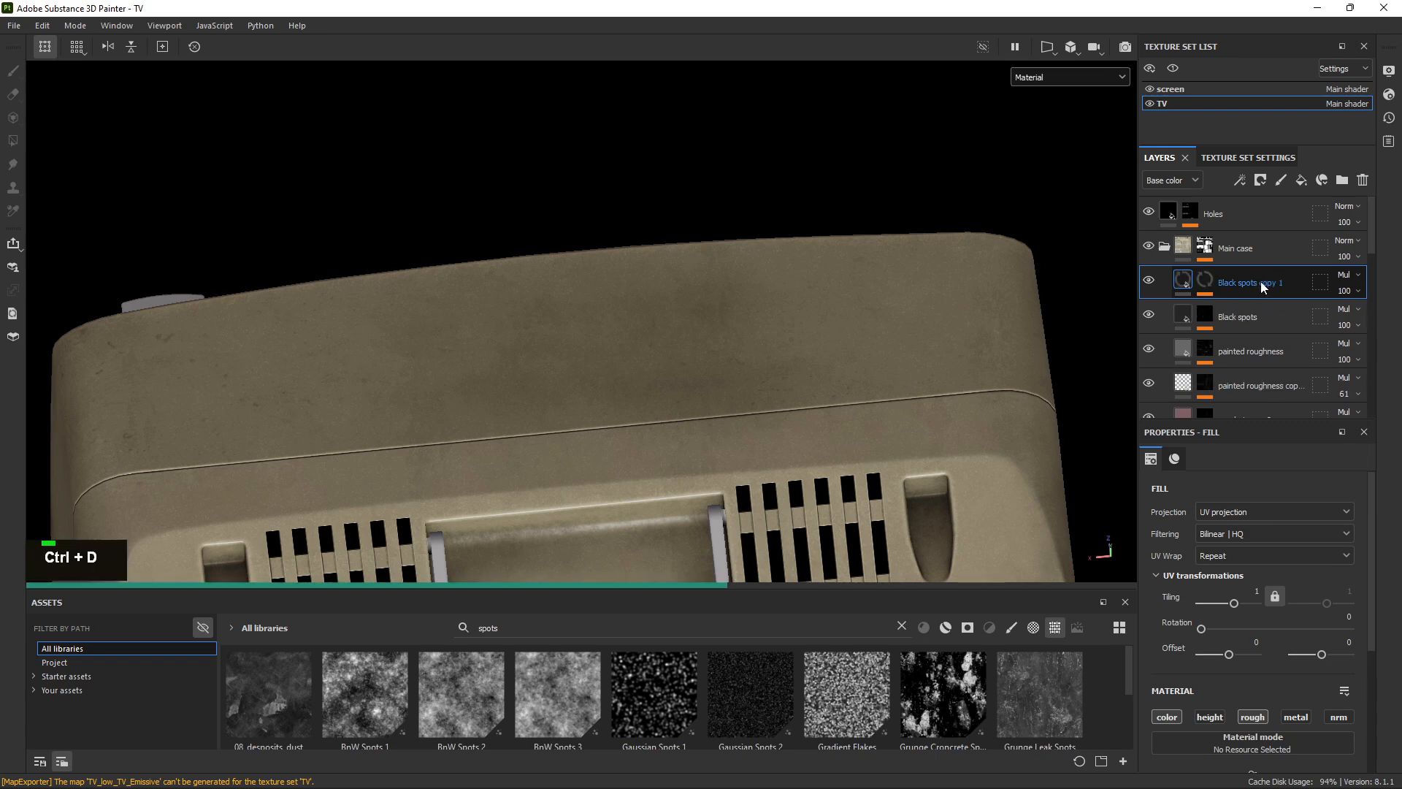
{"action": "double_click", "coordinate": [1256, 283]}
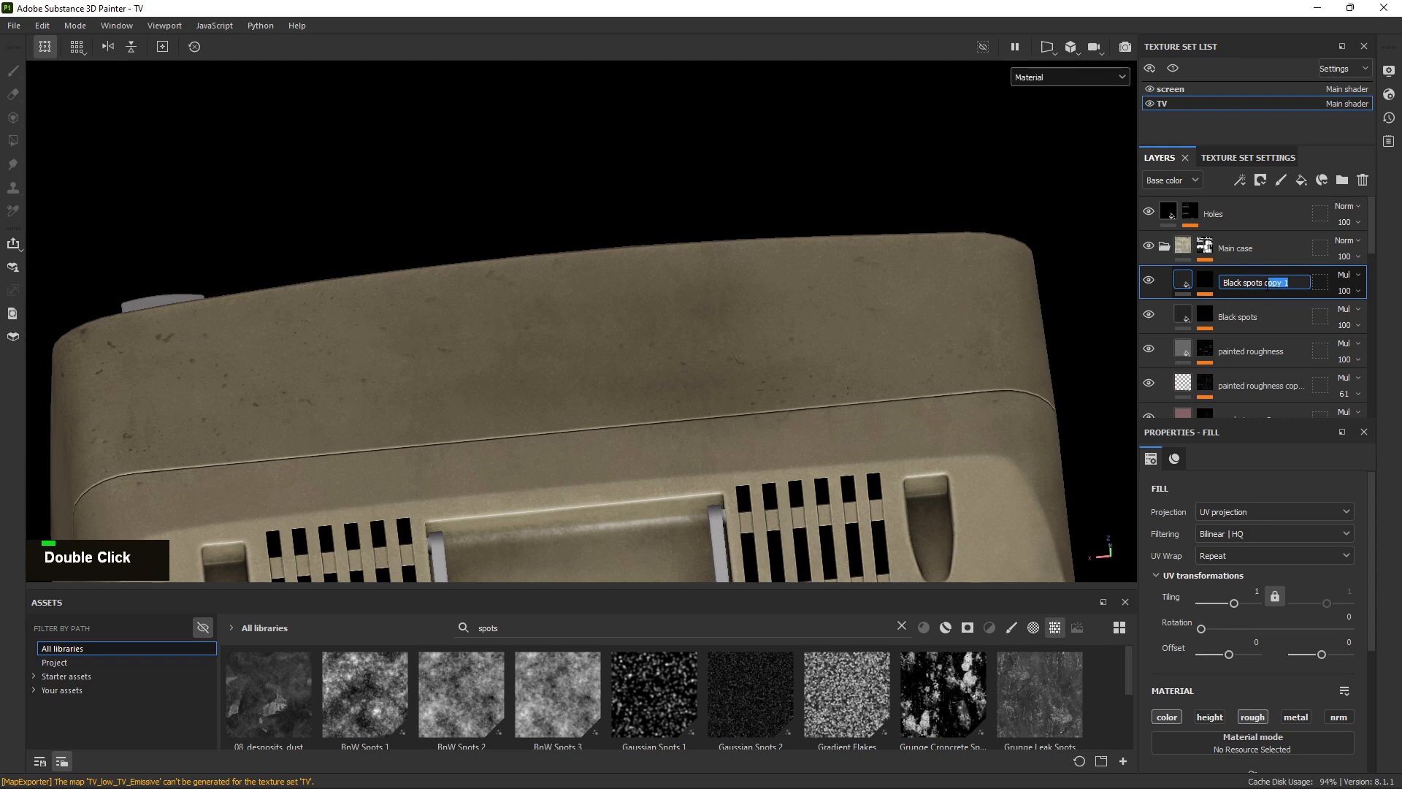
{"action": "left_click", "coordinate": [1211, 286]}
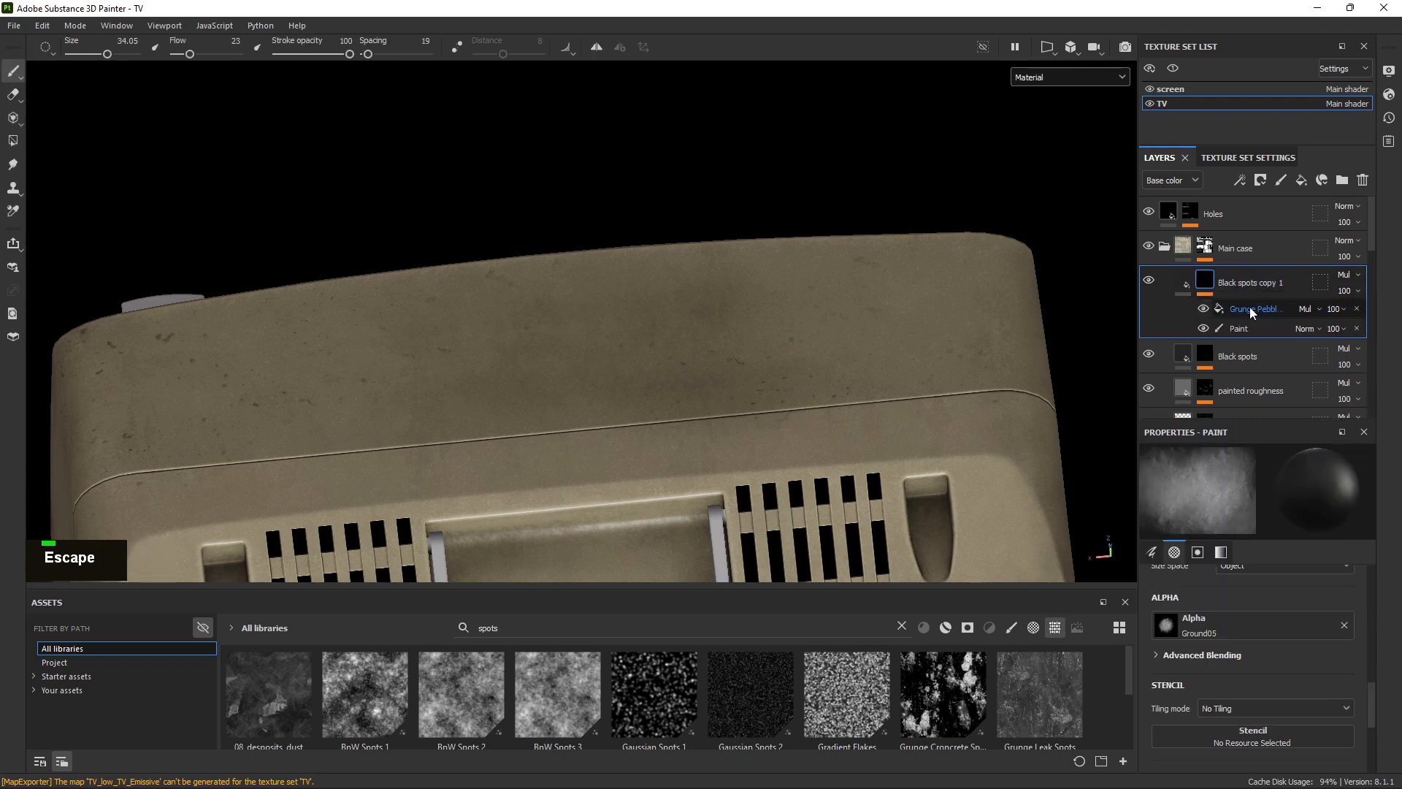
{"action": "left_click", "coordinate": [1356, 309]}
{"action": "left_click", "coordinate": [1357, 309]}
Add a new paint effect to the duplicate layer's mask, with a fill effect above it.
{"action": "right_click", "coordinate": [1200, 275]}
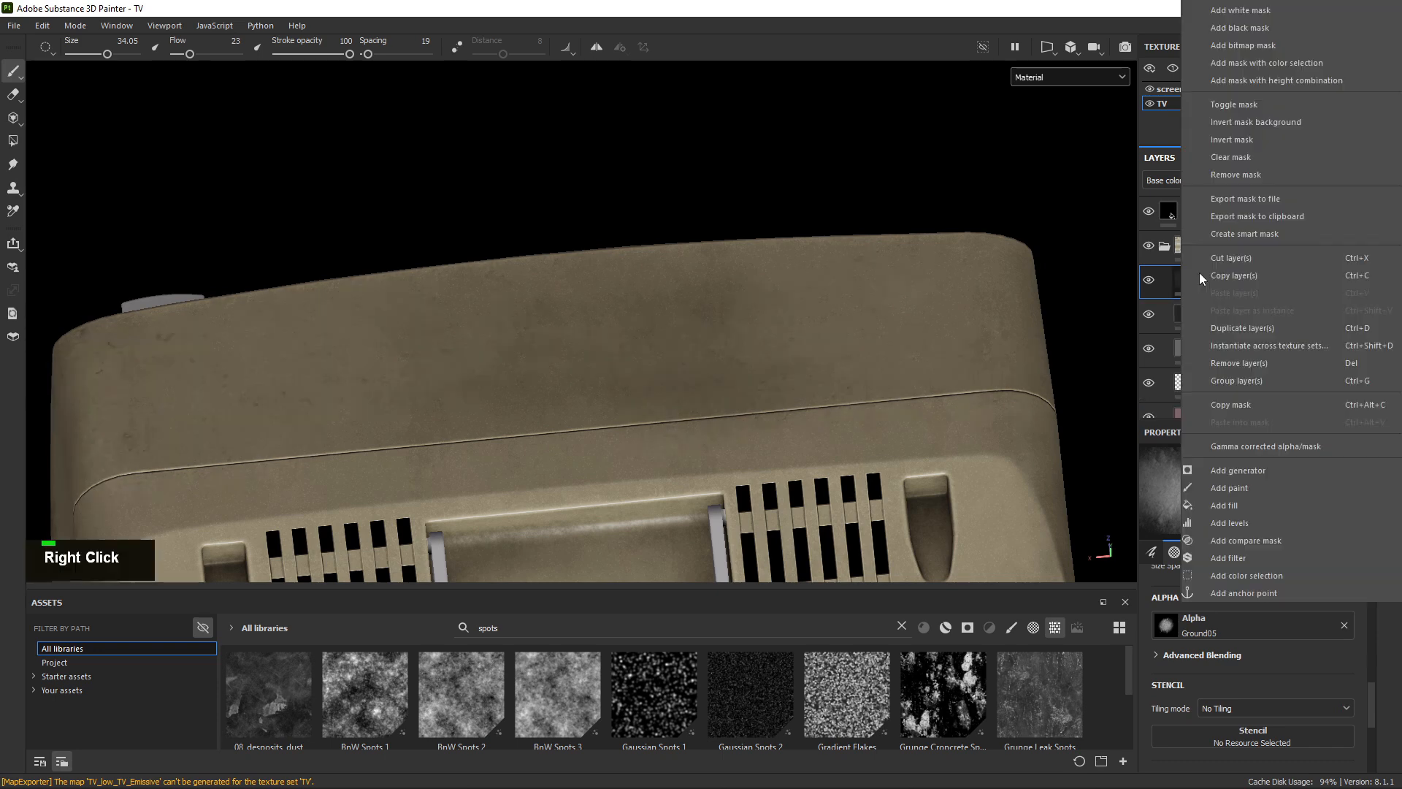
{"action": "left_click", "coordinate": [1239, 491]}
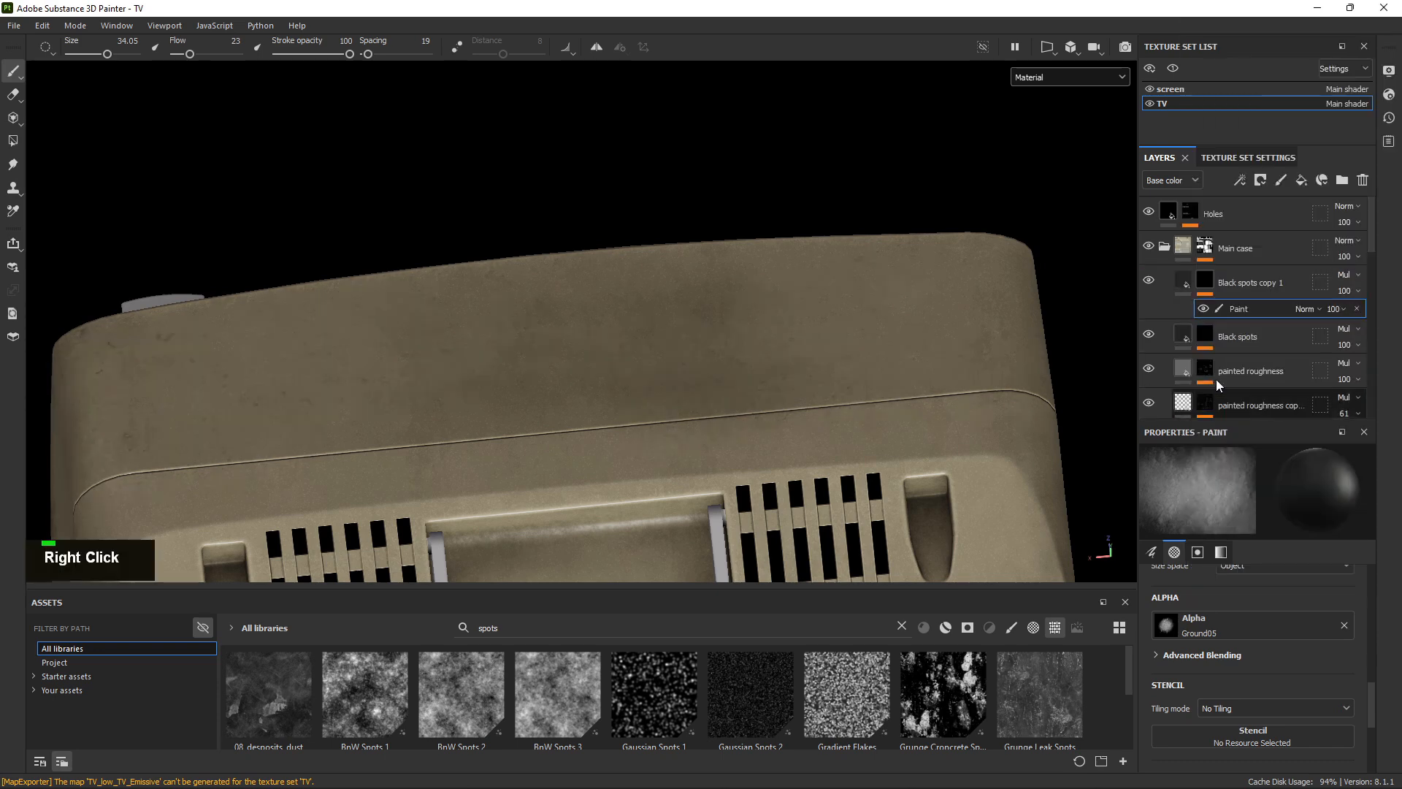
{"action": "right_click", "coordinate": [1202, 287]}
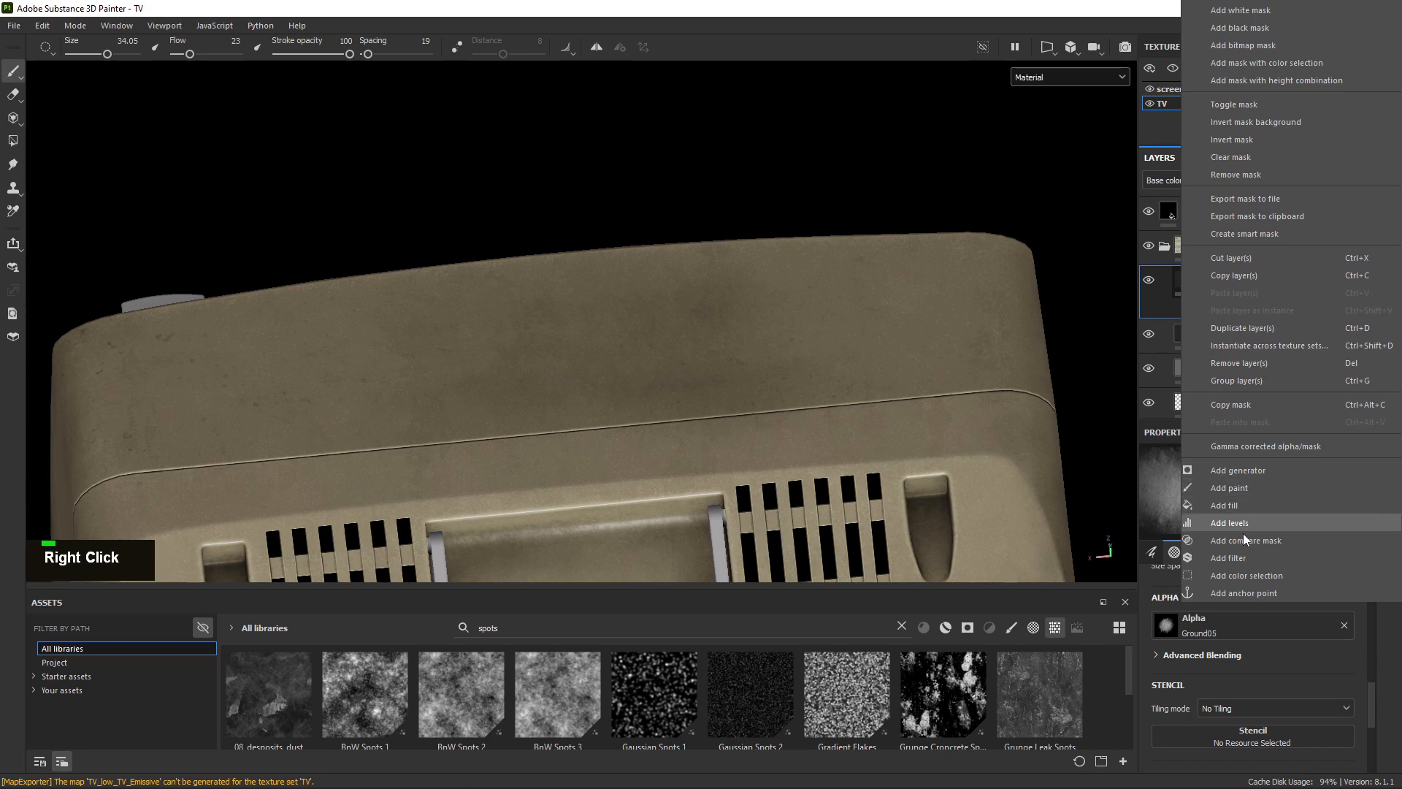
{"action": "left_click", "coordinate": [1240, 502]}
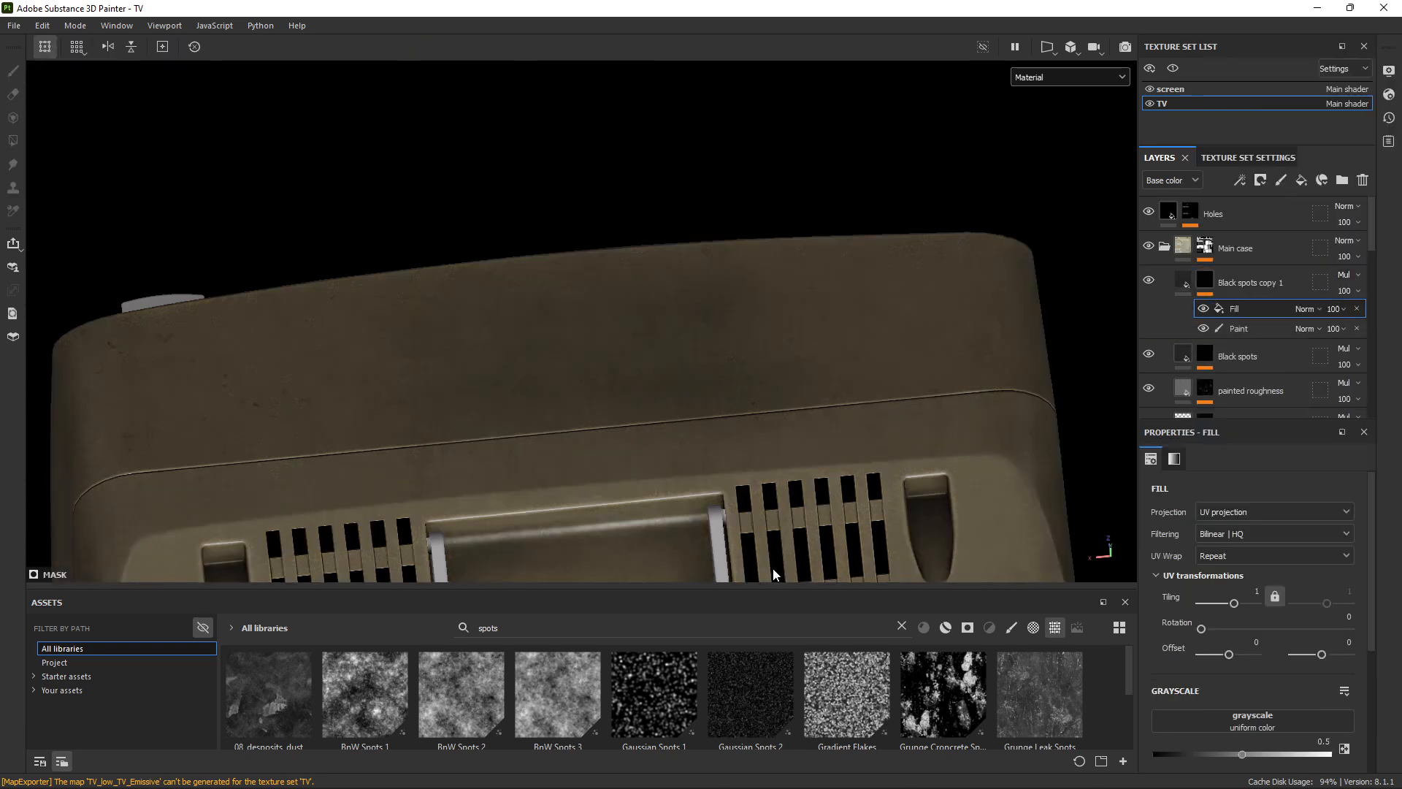
Search the assets for "shaving" and assign Grunge Shavings to the mask fill's grayscale input.
{"action": "left_click_drag", "start_coordinate": [646, 590], "coordinate": [646, 443]}
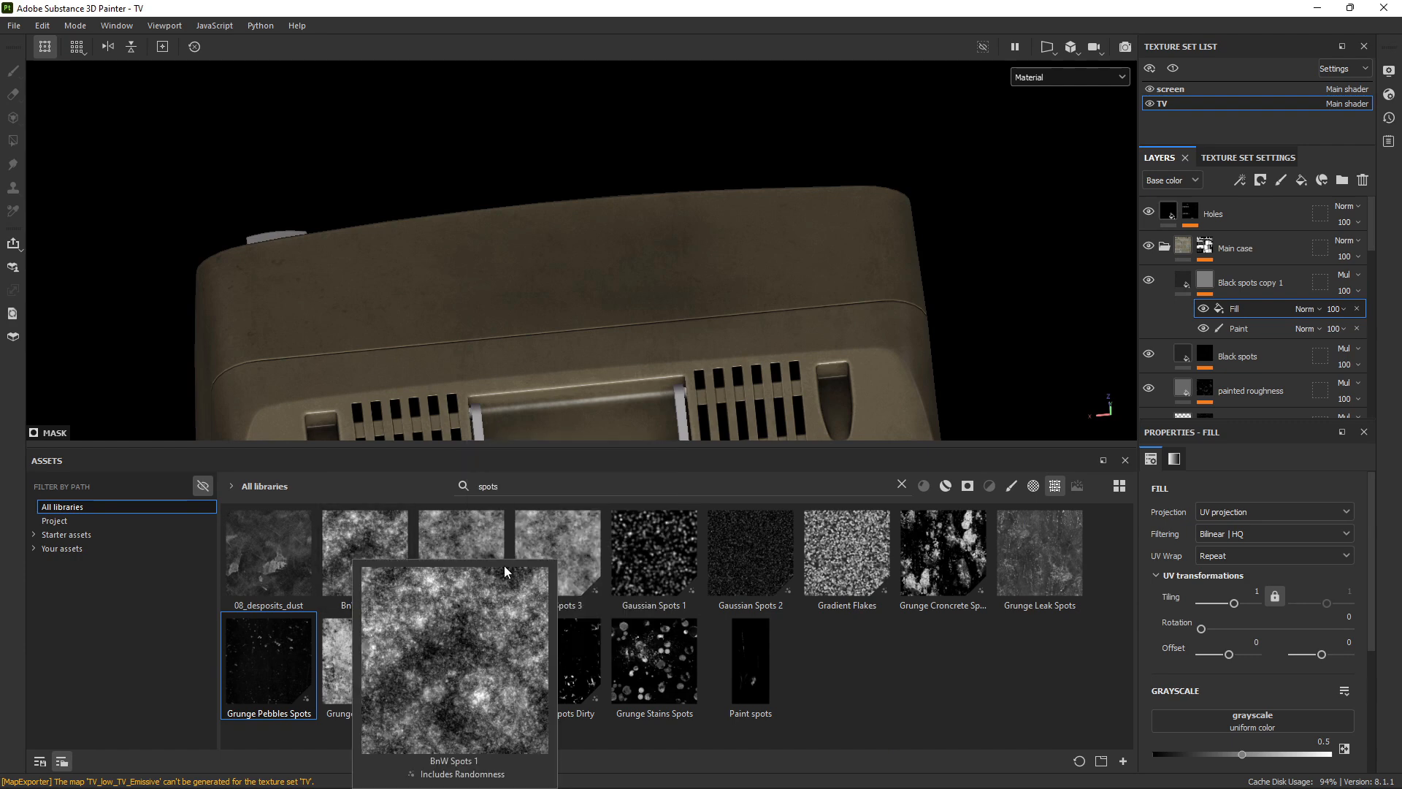
{"action": "mouse_move", "coordinate": [694, 582]}
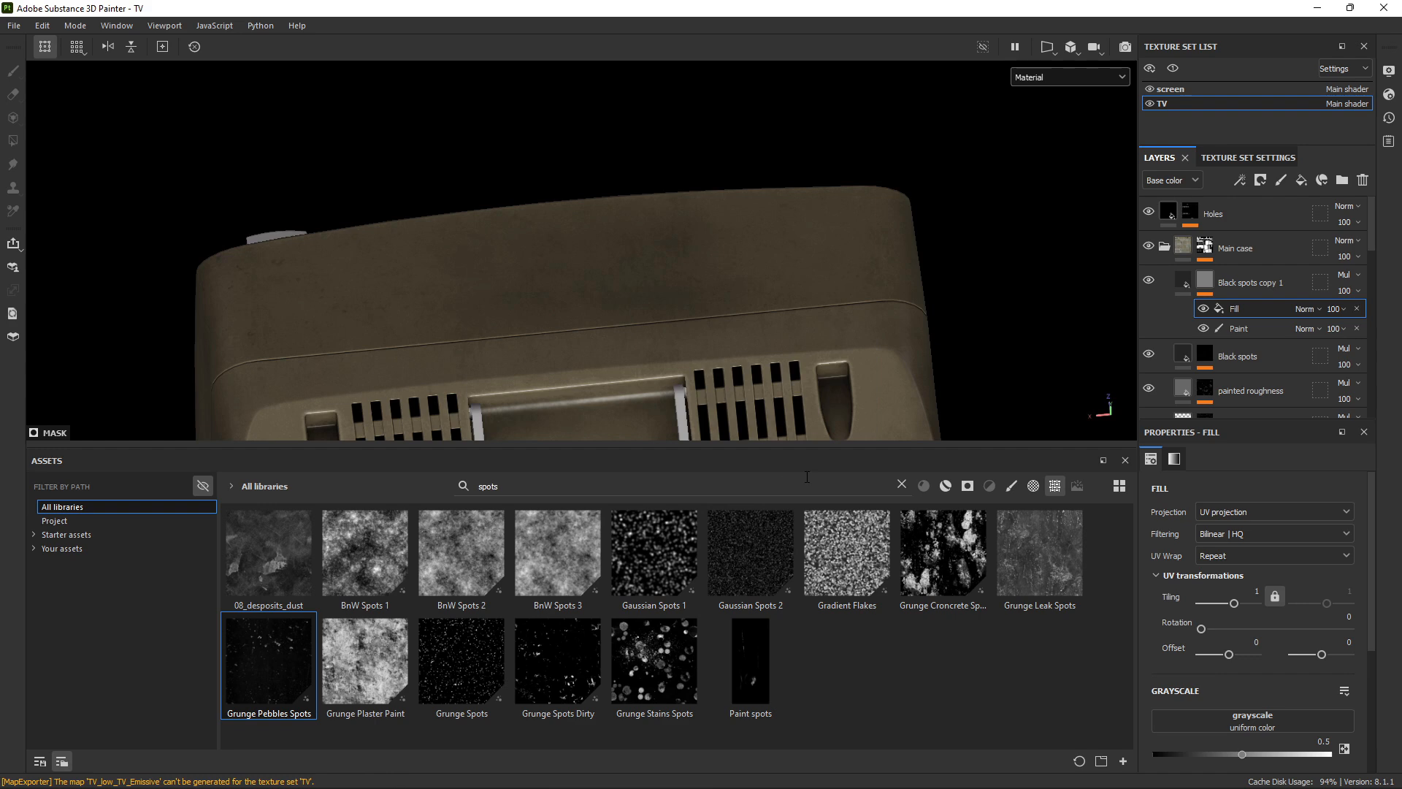
{"action": "left_click", "coordinate": [901, 484]}
{"action": "type", "text": "shav"}
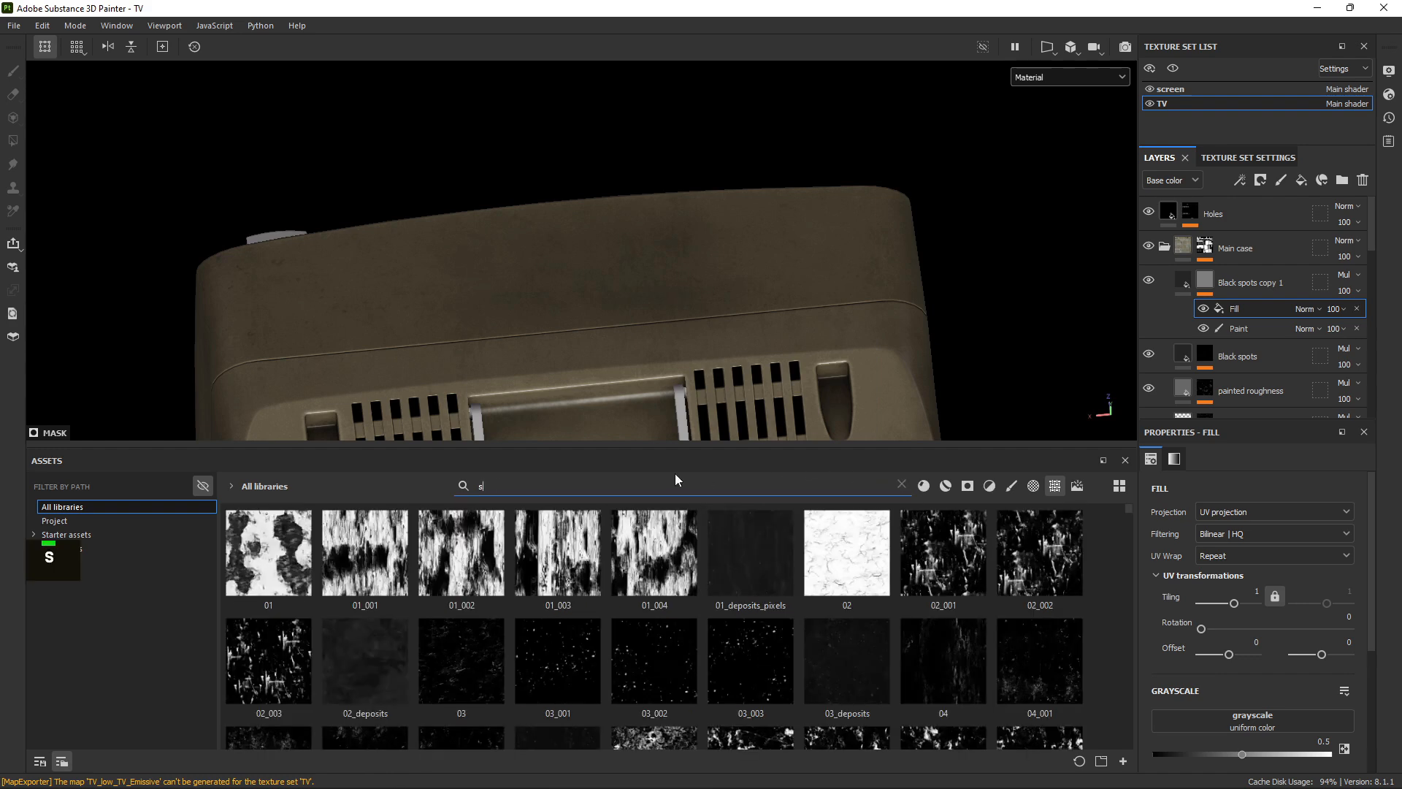
{"action": "type", "text": "ing"}
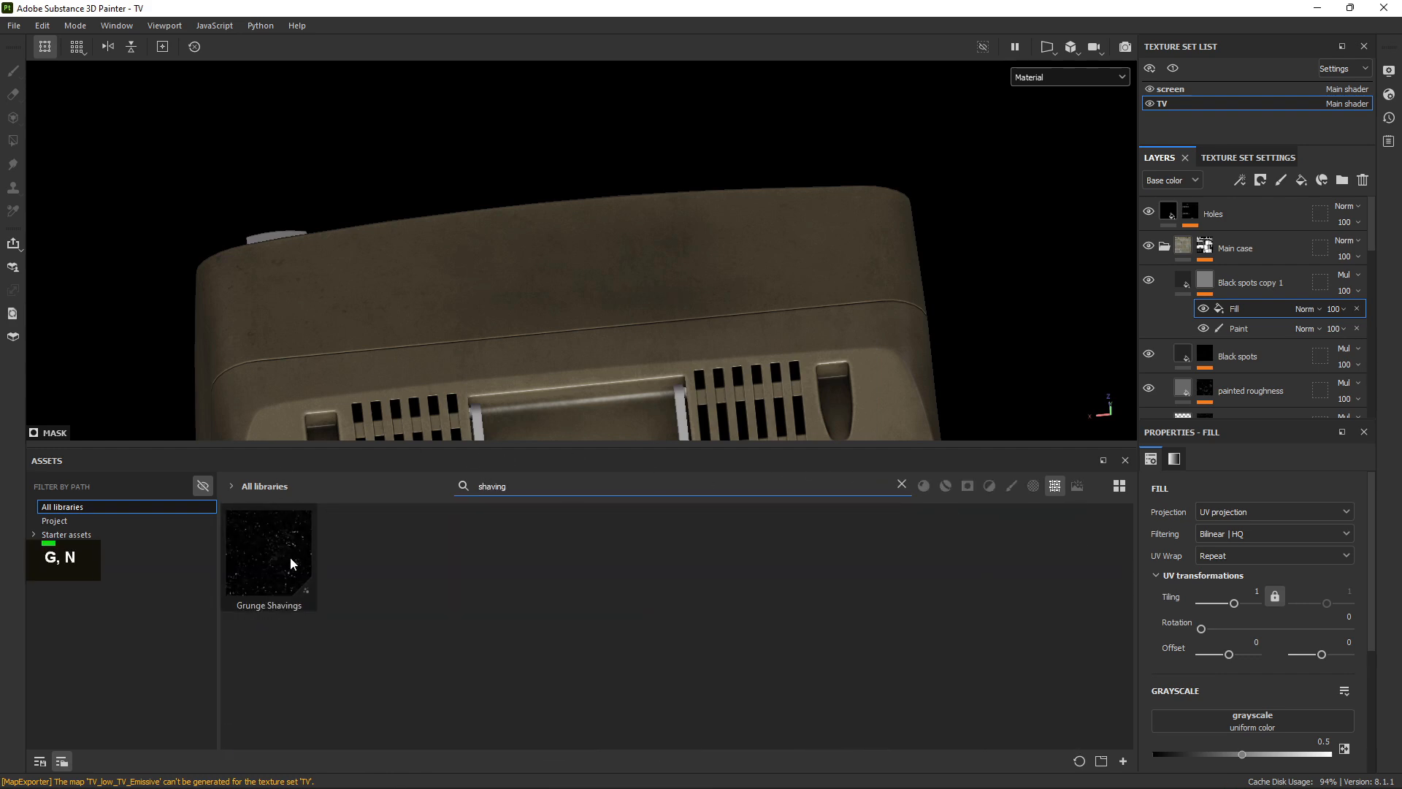
{"action": "left_click_drag", "start_coordinate": [292, 554], "coordinate": [1305, 328]}
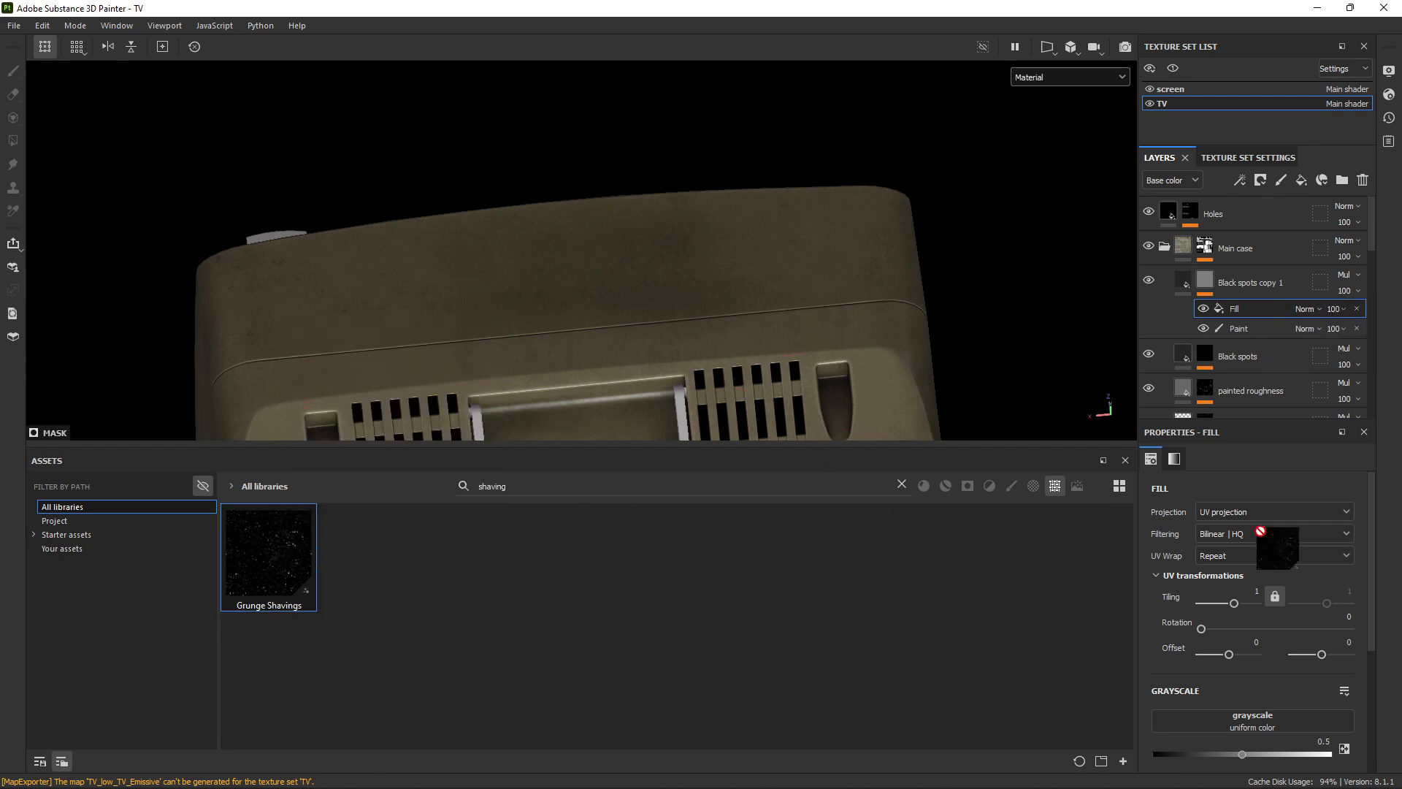
{"action": "left_click_drag", "start_coordinate": [1235, 719], "coordinate": [1236, 722]}
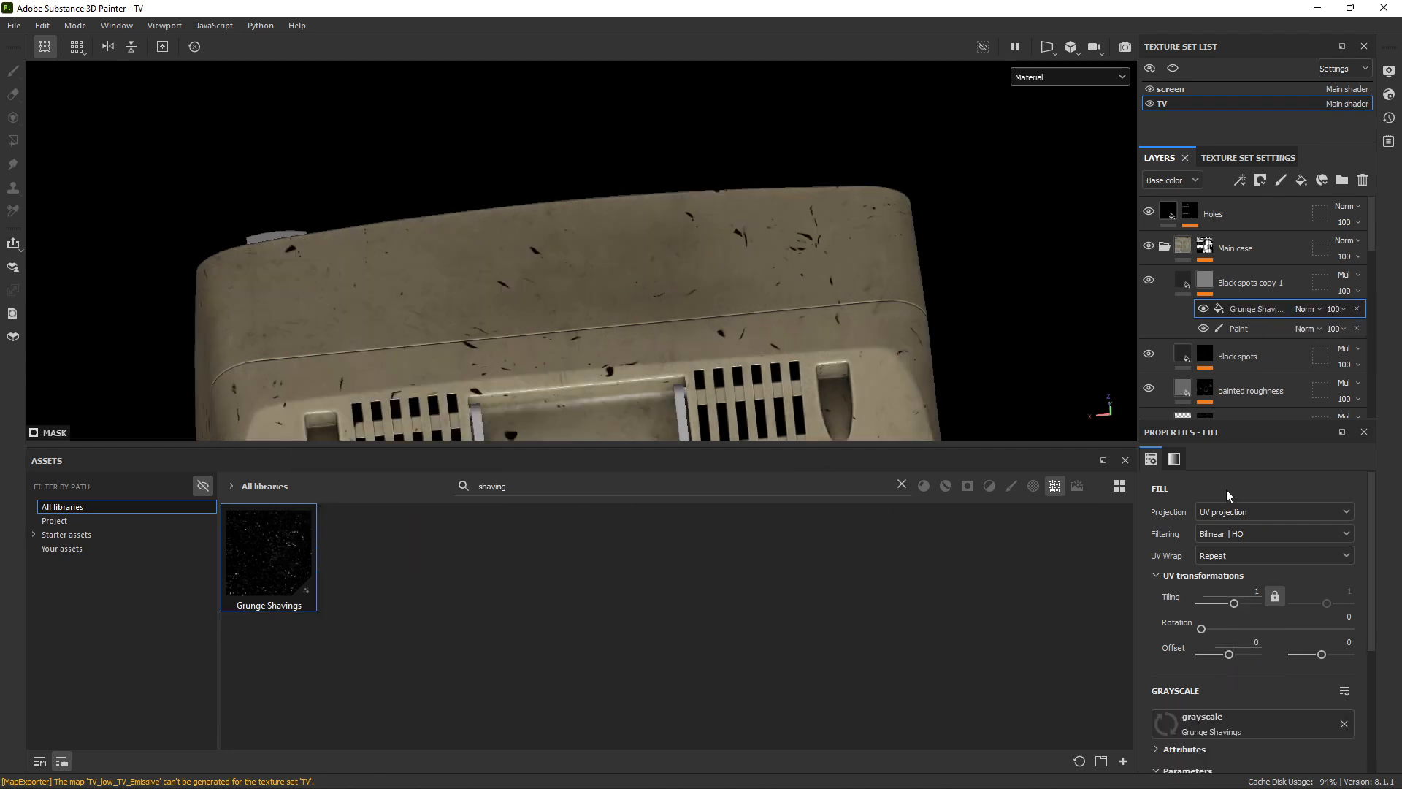
Set the Grunge Shavings fill to tri-planar projection with a tiling of 1.5.
{"action": "left_click", "coordinate": [1235, 514]}
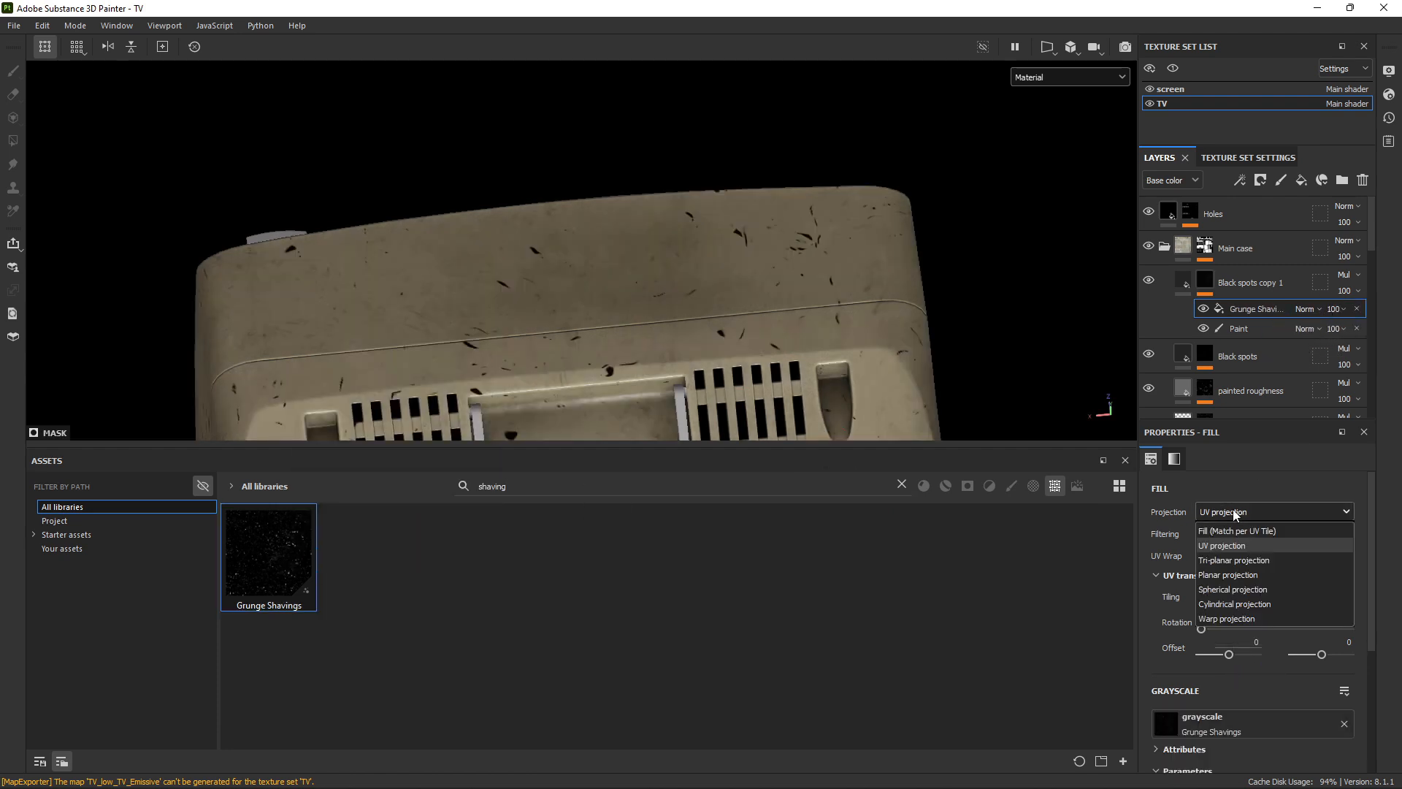
{"action": "left_click", "coordinate": [1238, 560]}
{"action": "scroll", "coordinate": [1220, 651], "scroll_direction": "down", "scroll_amount": 3}
{"action": "scroll", "coordinate": [1220, 652], "scroll_direction": "down", "scroll_amount": 1}
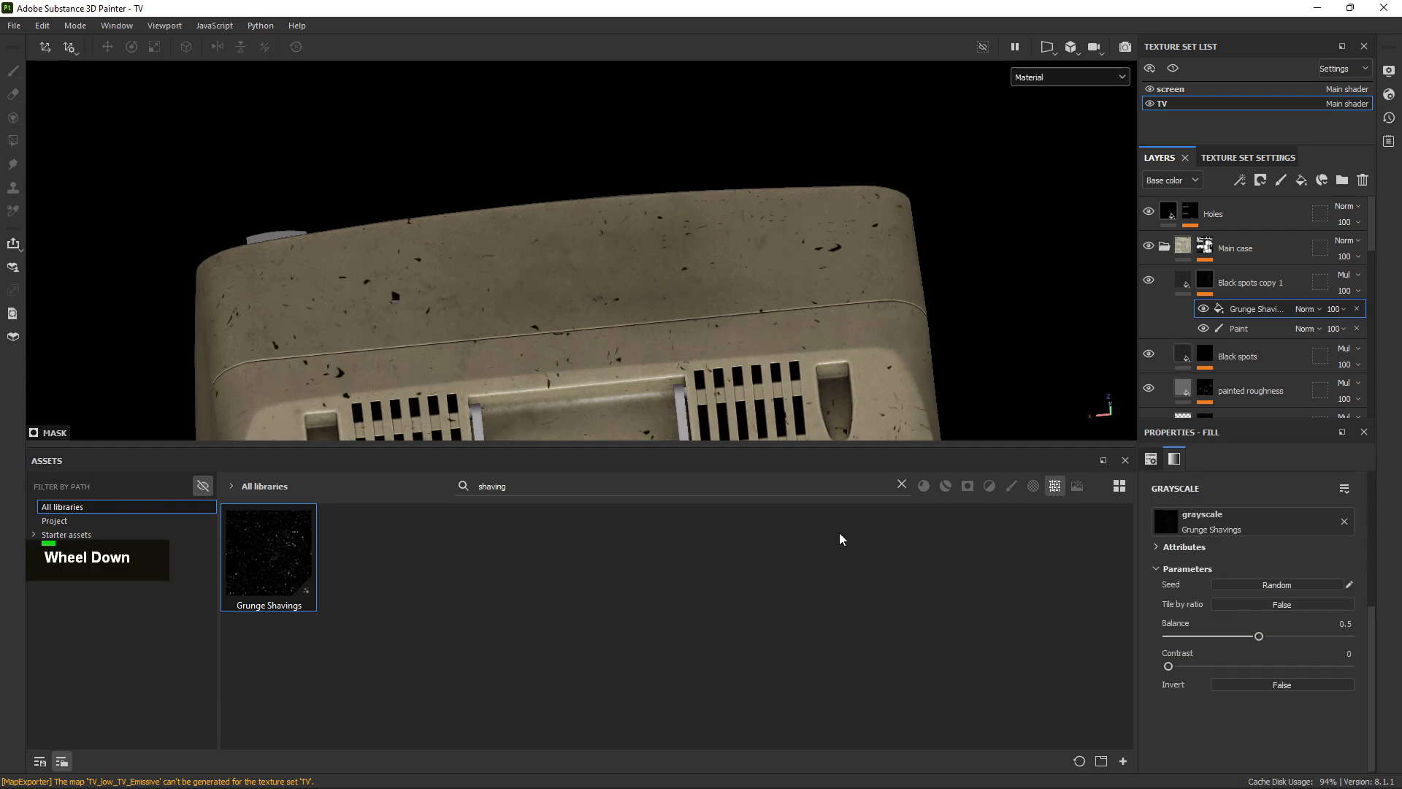
{"action": "right_click_drag", "start_coordinate": [839, 538], "coordinate": [1050, 534], "text": "alt"}
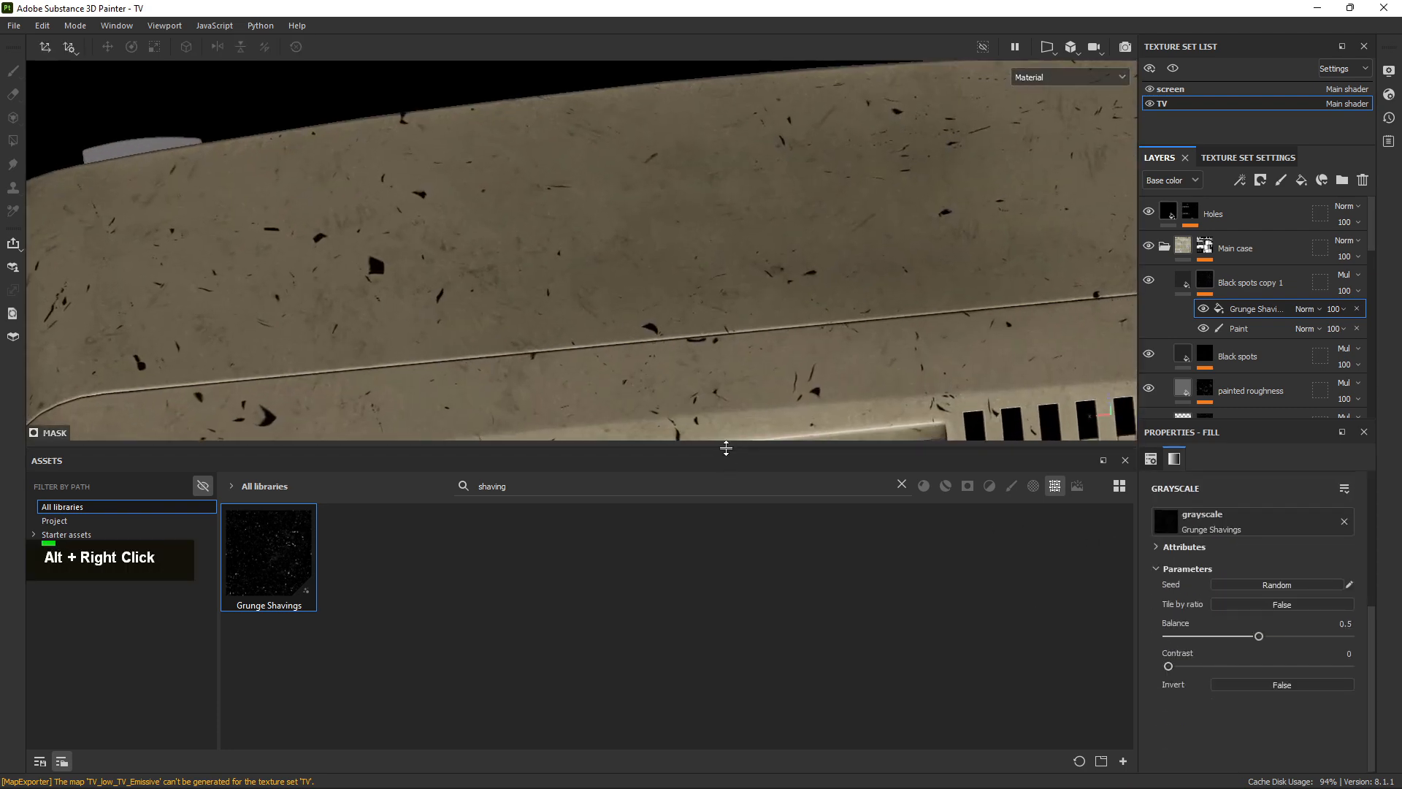
{"action": "left_click_drag", "start_coordinate": [726, 448], "coordinate": [804, 730]}
{"action": "left_click_drag", "start_coordinate": [720, 398], "coordinate": [633, 410], "text": "alt"}
{"action": "middle_click_drag", "start_coordinate": [654, 411], "coordinate": [737, 274], "text": "alt"}
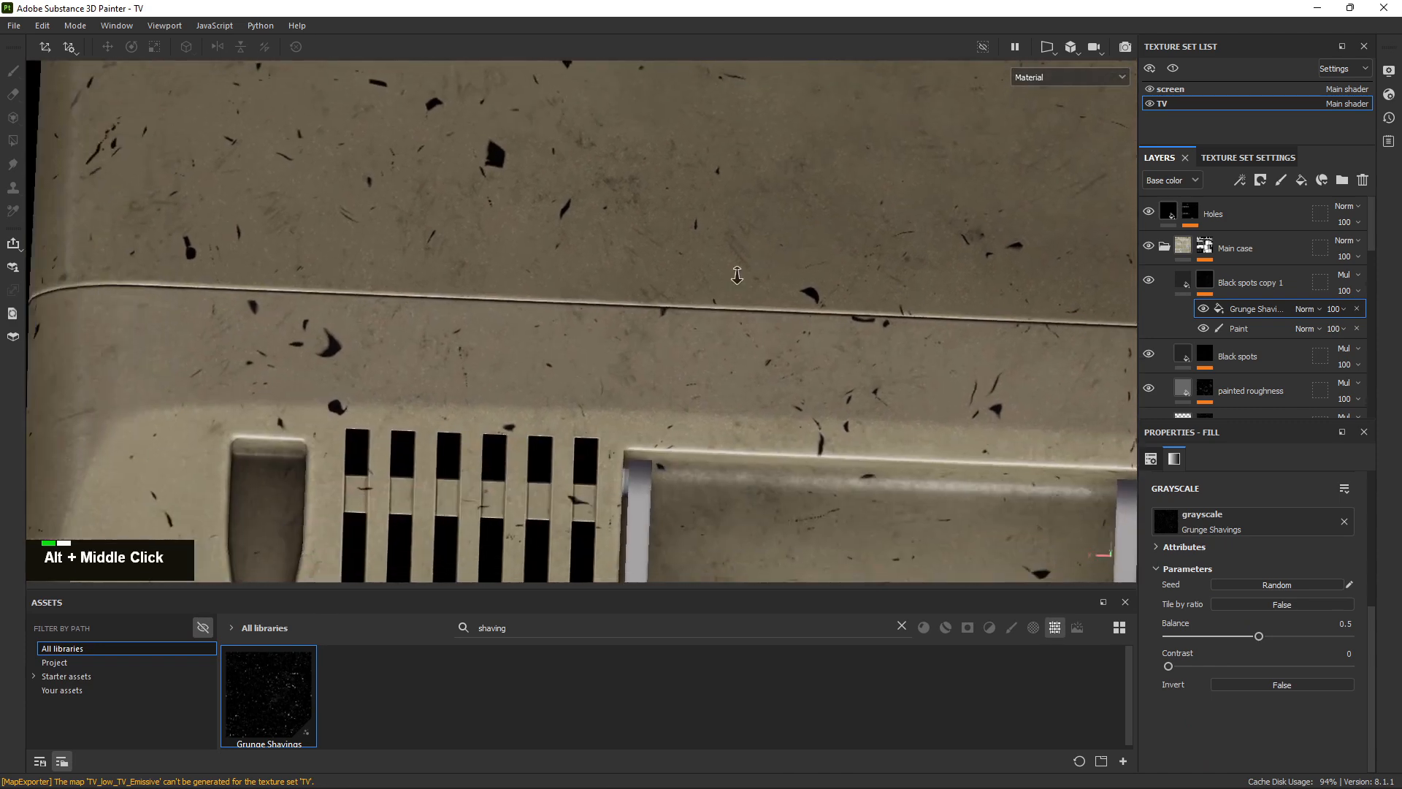
{"action": "right_click_drag", "start_coordinate": [737, 274], "coordinate": [701, 292], "text": "alt"}
{"action": "scroll", "coordinate": [1270, 588], "scroll_direction": "up", "scroll_amount": 3}
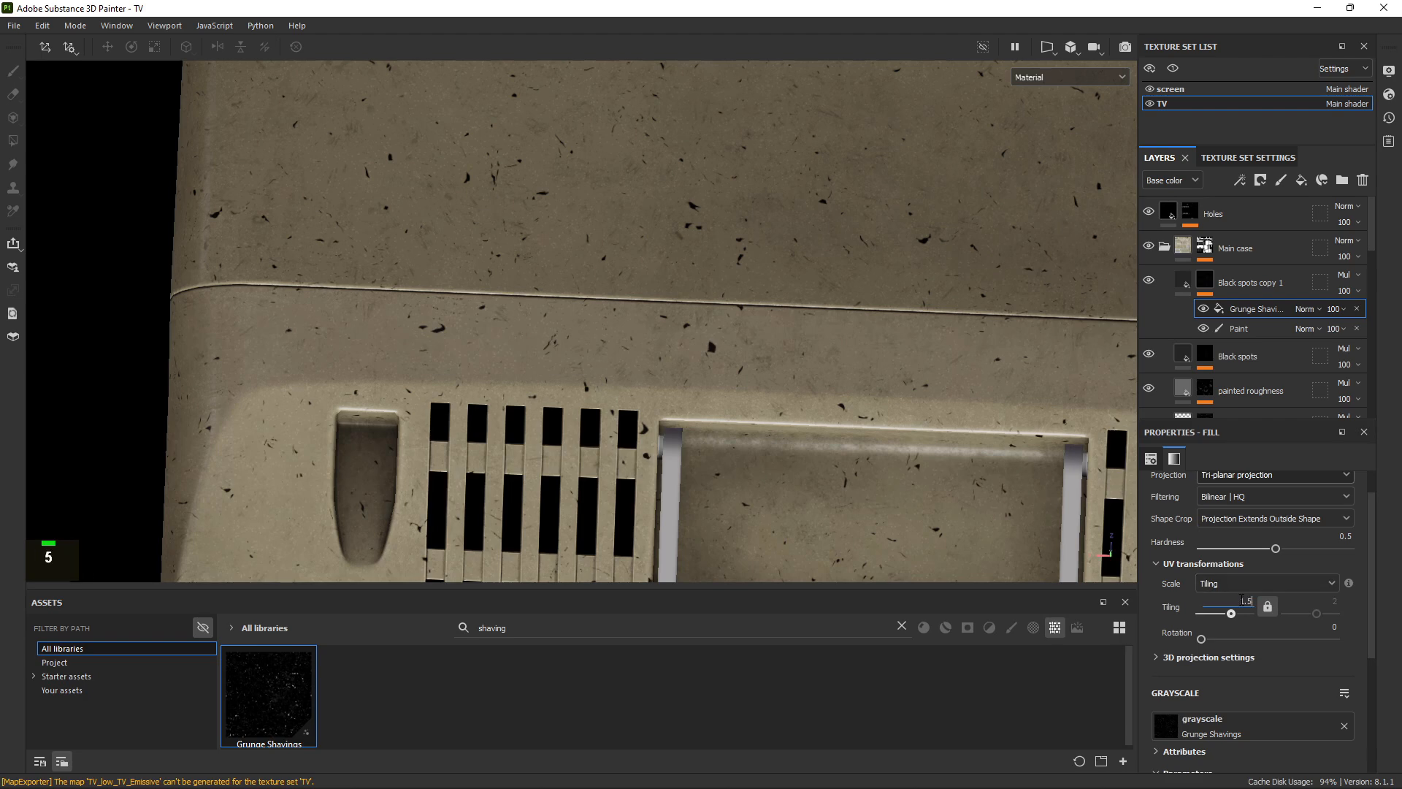
{"action": "key", "text": "Return"}
{"action": "right_click_drag", "start_coordinate": [642, 343], "coordinate": [599, 361], "text": "alt"}
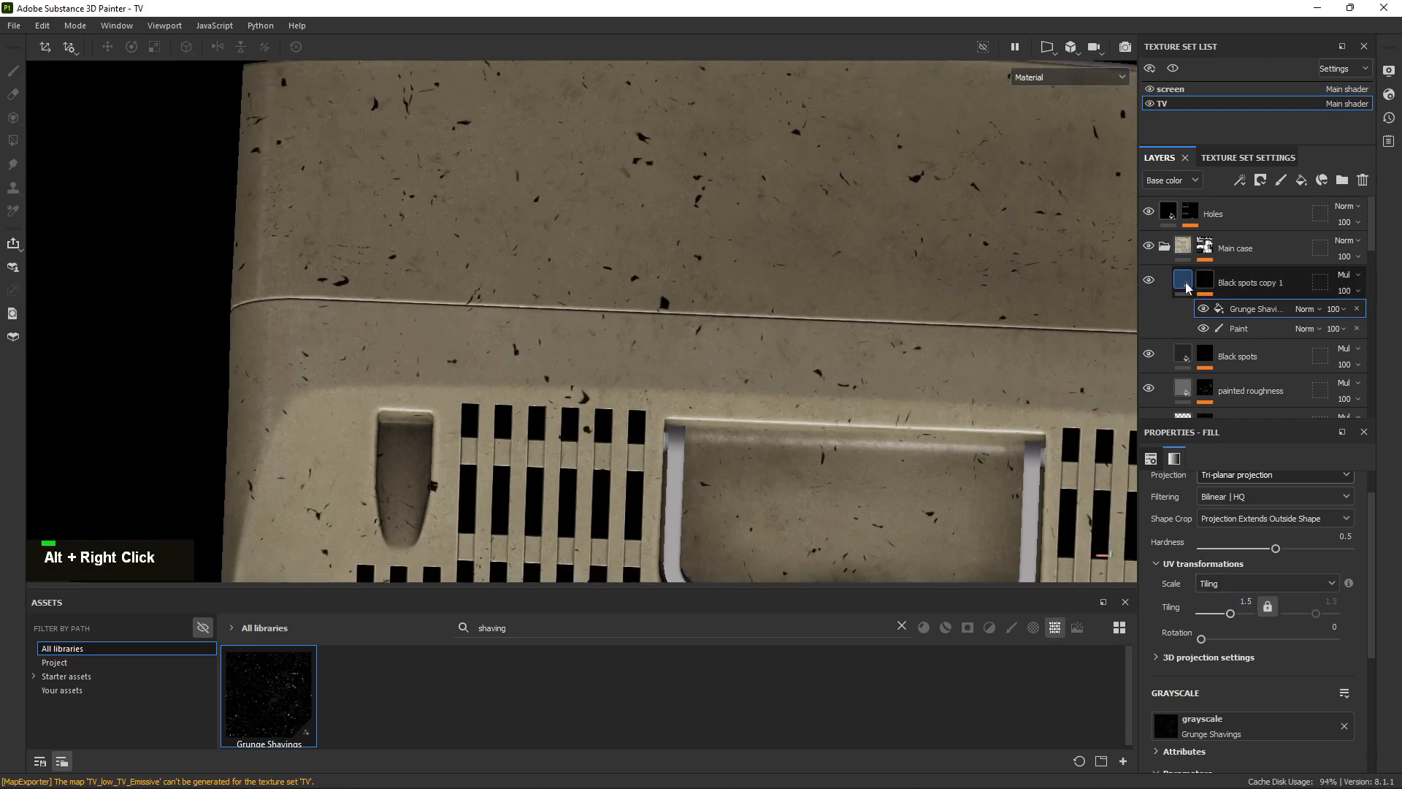
Set the Grunge Shavings fill's blending mode to Multiply within the duplicate layer's mask.
{"action": "left_click", "coordinate": [1187, 285]}
{"action": "left_click", "coordinate": [1310, 309]}
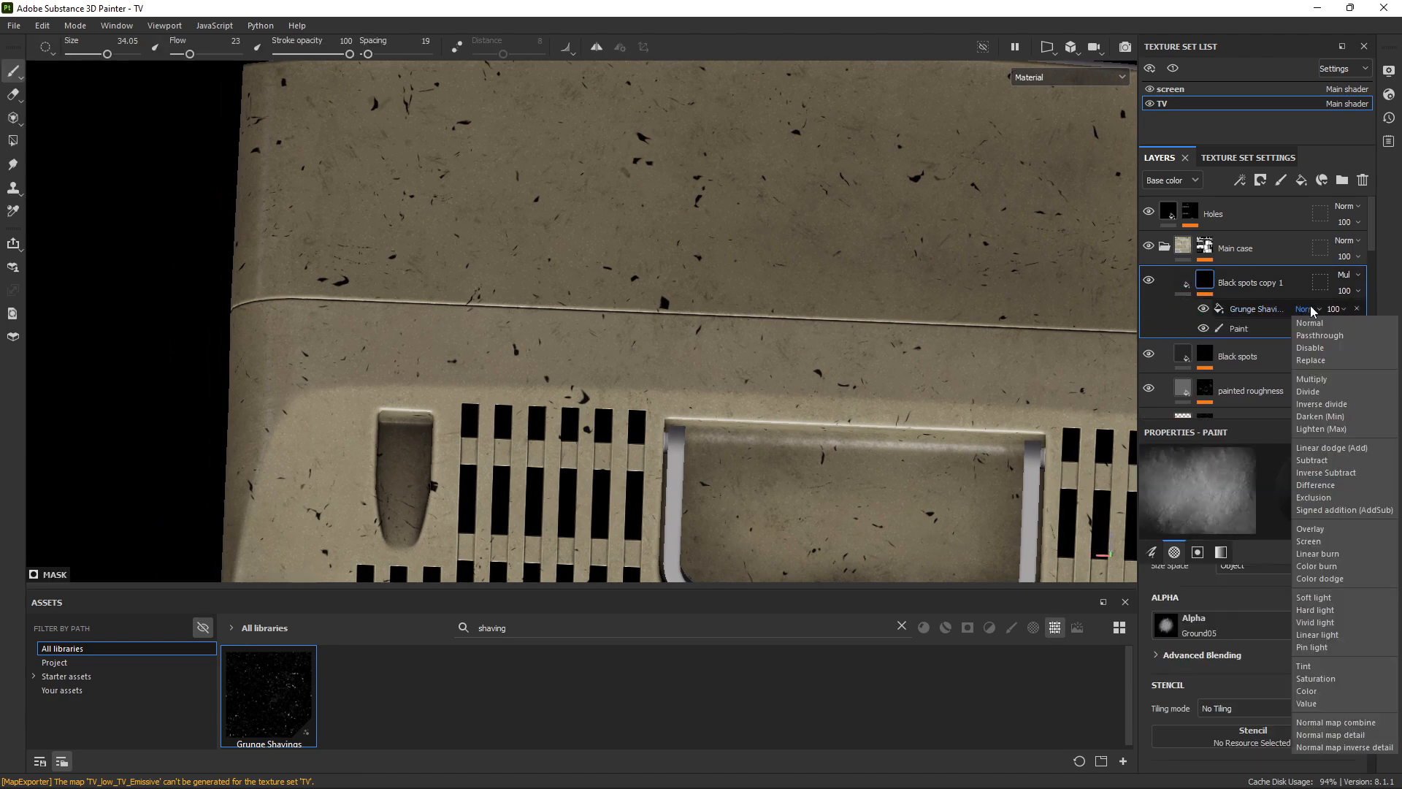
{"action": "left_click", "coordinate": [1325, 378]}
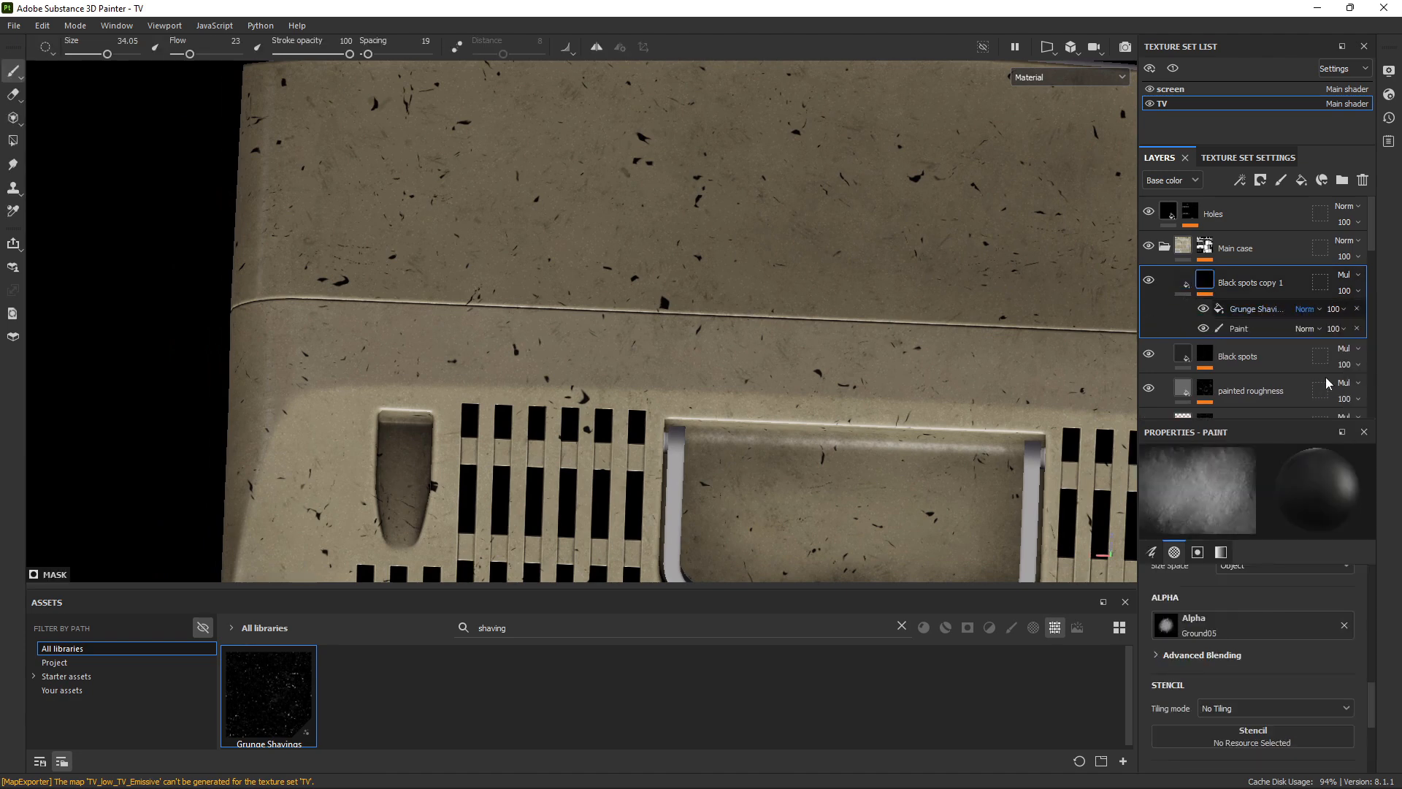
Paint dark shaving marks on the case's upper face beside the seam, using the mask's paint effect.
{"action": "left_click", "coordinate": [1240, 328]}
{"action": "key", "text": "x"}
{"action": "double_click", "coordinate": [620, 281]}
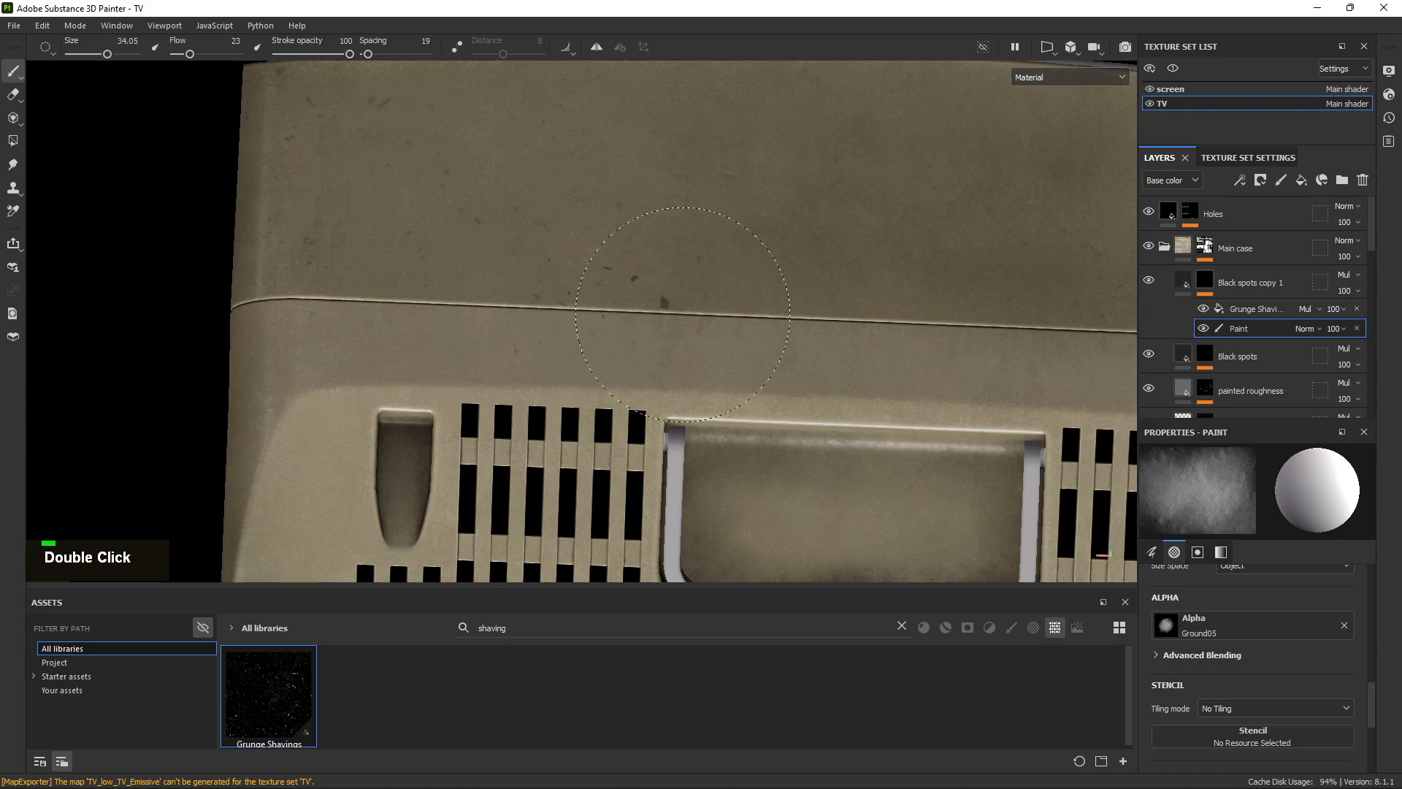
{"action": "mouse_move", "coordinate": [595, 307]}
{"action": "left_mouse_down", "text": "alt"}
{"action": "mouse_move", "coordinate": [552, 278]}
{"action": "mouse_move", "coordinate": [504, 282]}
{"action": "left_mouse_up", "text": "alt"}
{"action": "left_click_drag", "start_coordinate": [611, 251], "coordinate": [269, 260], "text": "alt"}
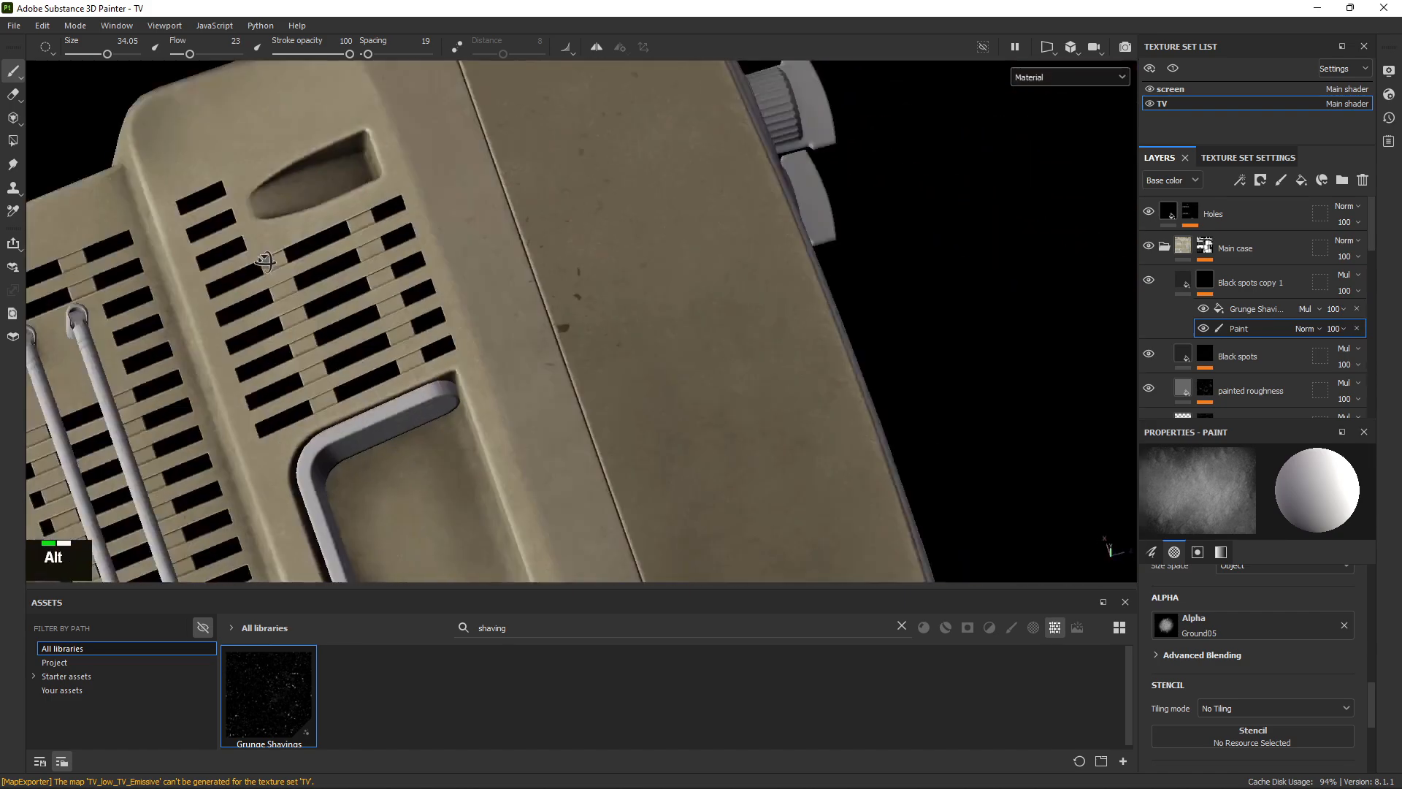
Paint more shaving marks at the corner of the upper face, between the seam and the rear vent section.
{"action": "mouse_move", "coordinate": [643, 285]}
{"action": "left_mouse_down", "text": "alt"}
{"action": "mouse_move", "coordinate": [419, 303]}
{"action": "mouse_move", "coordinate": [436, 292]}
{"action": "left_mouse_up", "text": "alt"}
{"action": "middle_click_drag", "start_coordinate": [437, 292], "coordinate": [866, 341], "text": "alt"}
{"action": "key", "text": "x"}
{"action": "double_click", "coordinate": [266, 231]}
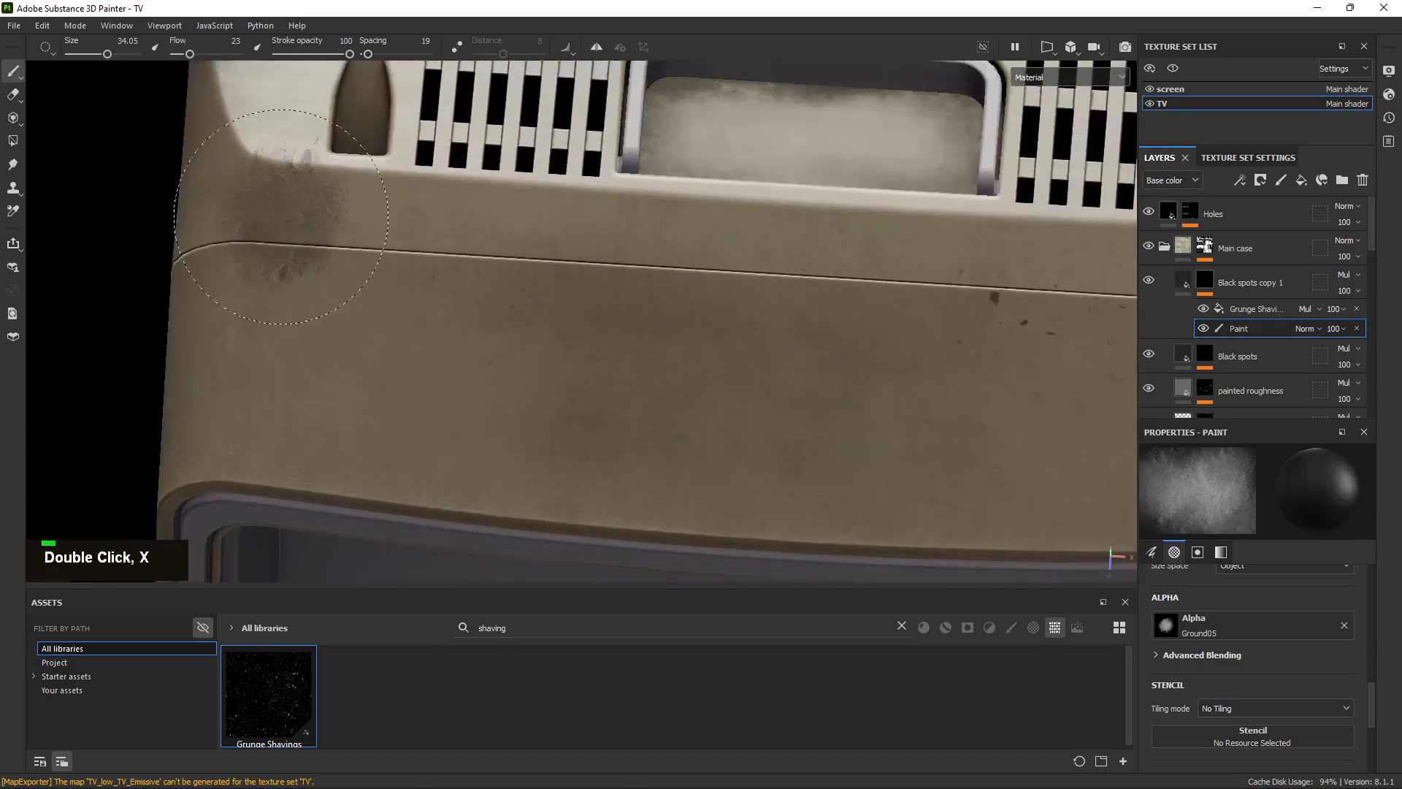
{"action": "key", "text": "x"}
{"action": "left_click_drag", "start_coordinate": [325, 201], "coordinate": [515, 255], "text": "alt"}
{"action": "middle_click_drag", "start_coordinate": [515, 256], "coordinate": [692, 341], "text": "alt"}
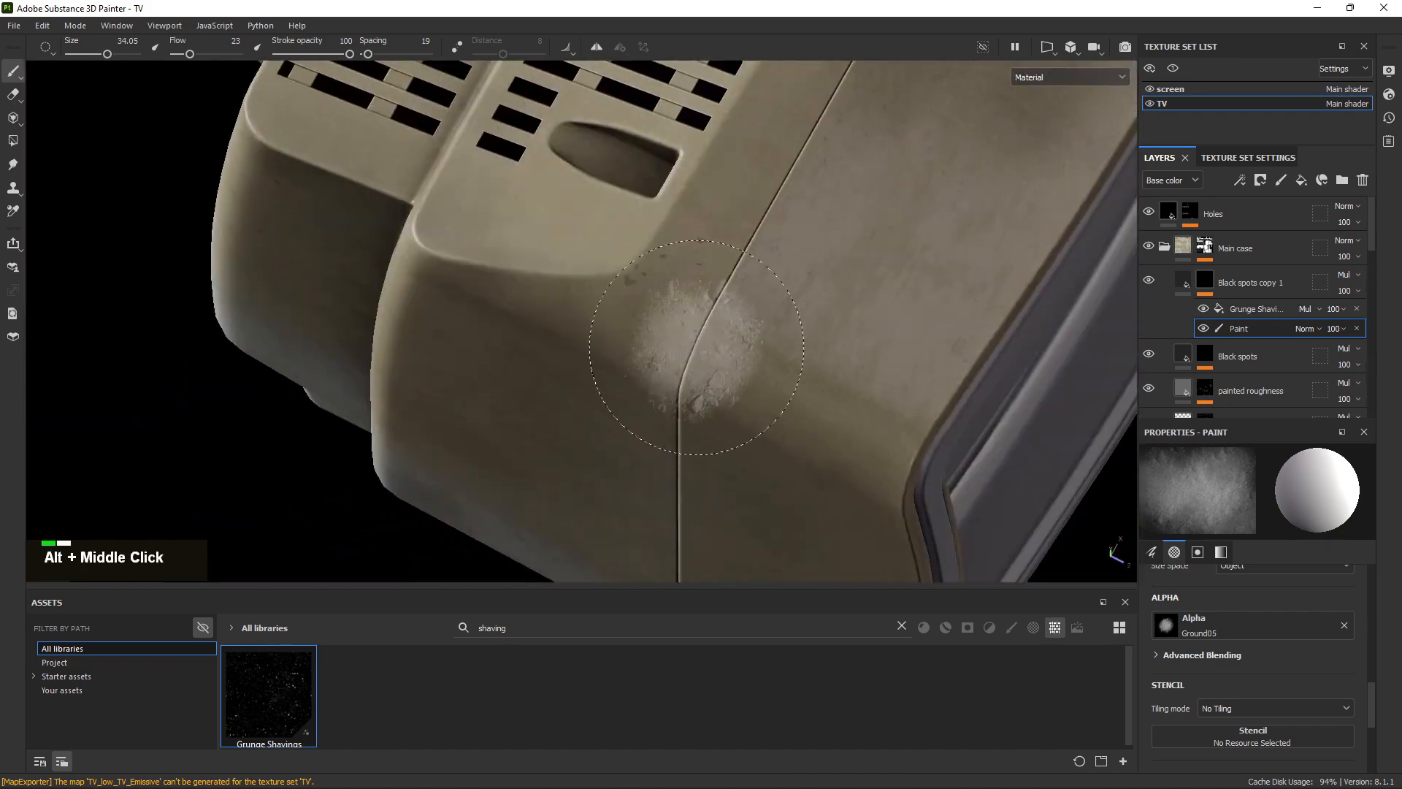
Add shaving marks to the bevelled corner below the vent recess, then switch the brush to black and soften them.
{"action": "left_click_drag", "start_coordinate": [614, 309], "coordinate": [767, 254], "text": "alt"}
{"action": "right_click_drag", "start_coordinate": [767, 254], "coordinate": [940, 407], "text": "alt"}
{"action": "double_click", "coordinate": [407, 392]}
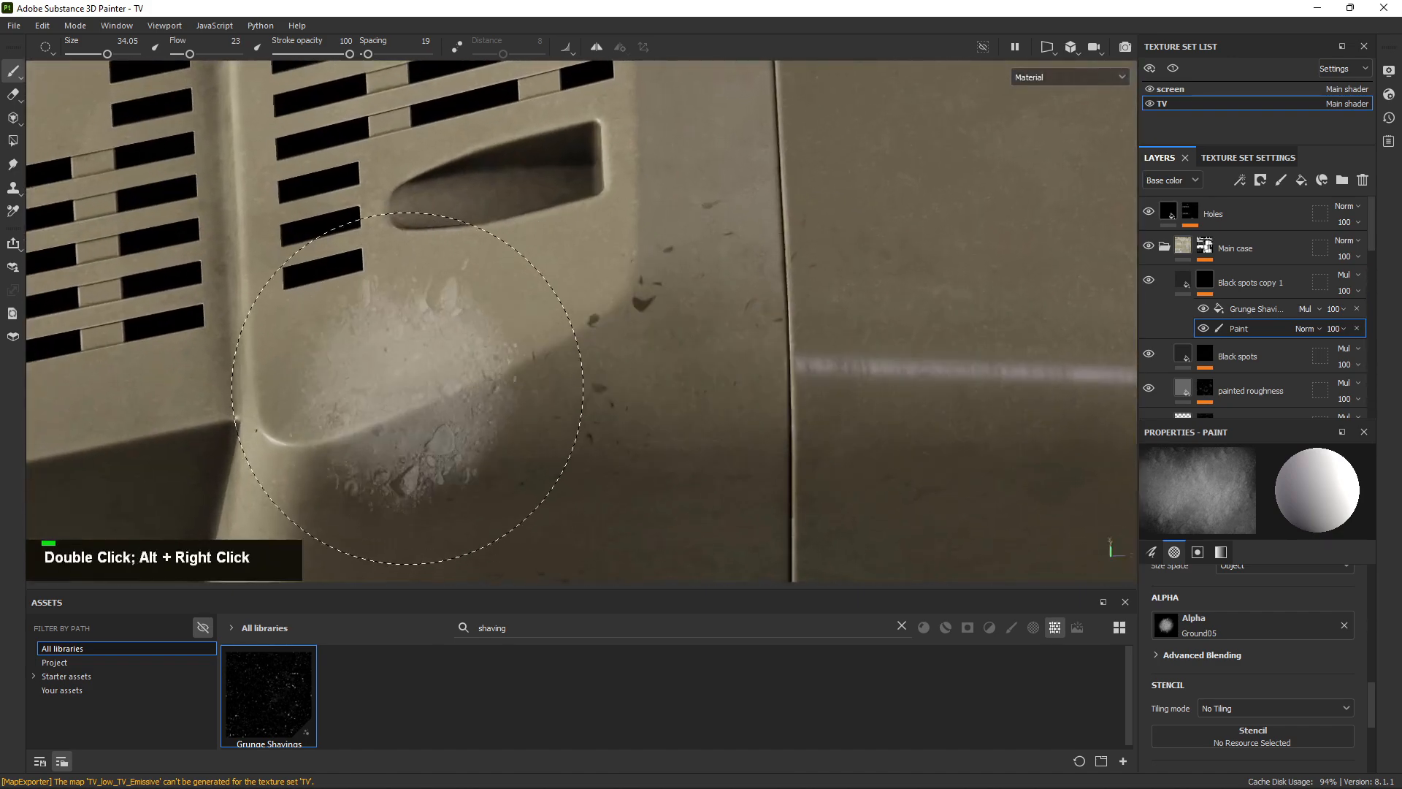
{"action": "key", "text": "x"}
{"action": "left_click_drag", "start_coordinate": [438, 392], "coordinate": [470, 423], "text": "alt"}
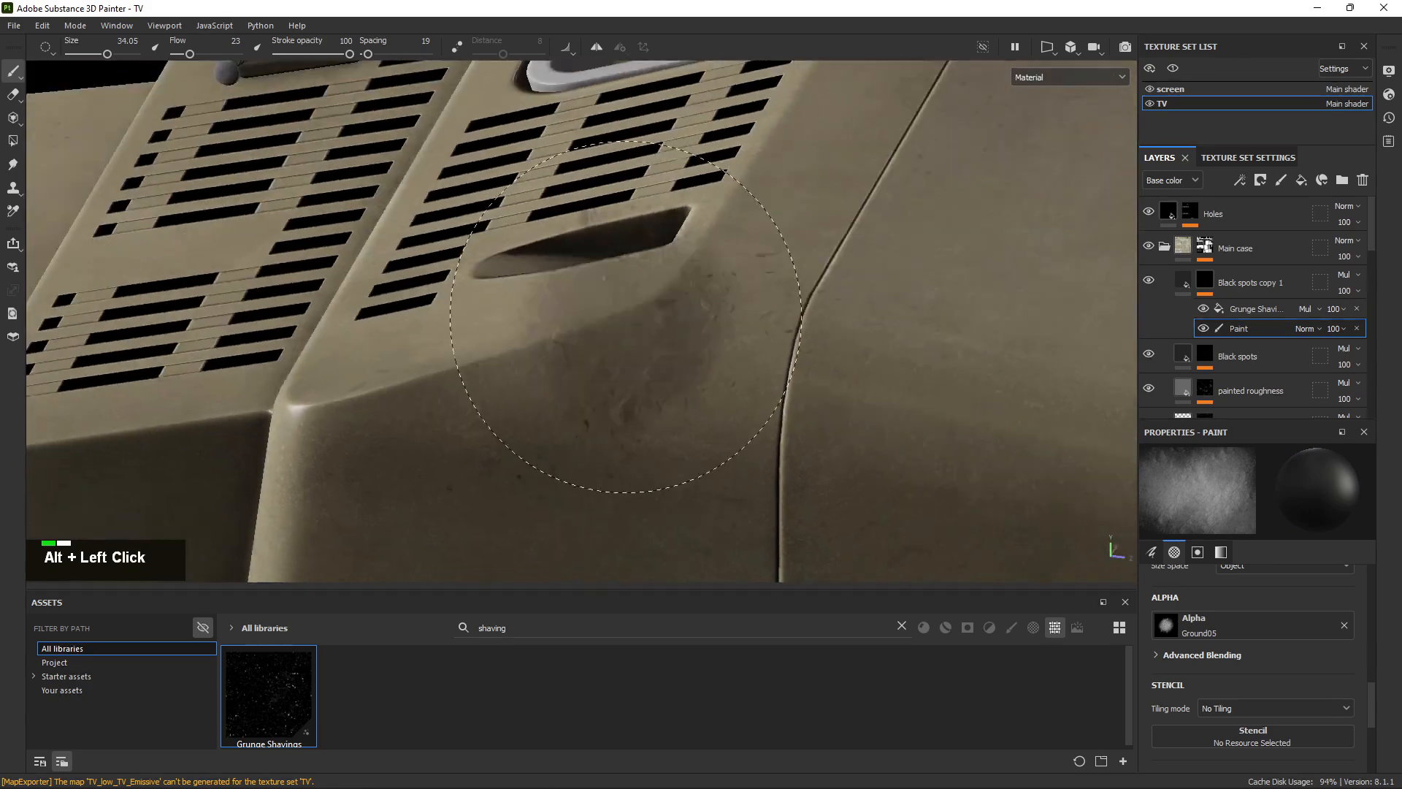
{"action": "middle_click_drag", "start_coordinate": [470, 424], "coordinate": [721, 391], "text": "alt"}
{"action": "right_click_drag", "start_coordinate": [721, 392], "coordinate": [657, 273], "text": "shift"}
{"action": "mouse_move", "coordinate": [657, 272]}
{"action": "left_mouse_down", "text": "alt"}
{"action": "mouse_move", "coordinate": [714, 314]}
{"action": "mouse_move", "coordinate": [760, 228]}
{"action": "mouse_move", "coordinate": [758, 274]}
{"action": "left_mouse_up", "text": "alt"}
Paint shaving marks on the side panel near the front bezel, then switch the brush to black and soften them.
{"action": "key", "text": "x"}
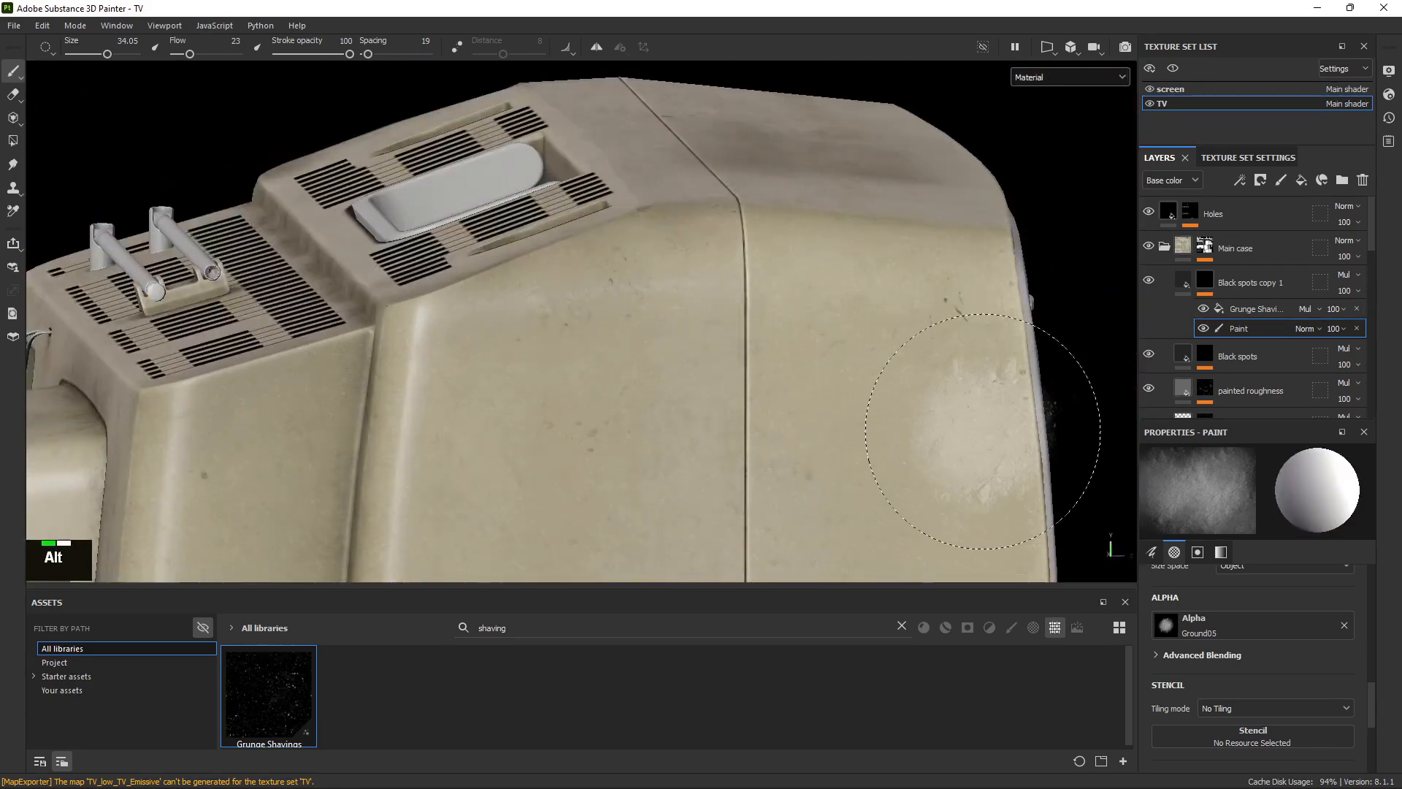
{"action": "middle_click_drag", "start_coordinate": [1021, 373], "coordinate": [705, 170], "text": "alt"}
{"action": "double_click", "coordinate": [690, 208]}
{"action": "left_click_drag", "start_coordinate": [670, 442], "coordinate": [661, 154], "text": "alt"}
{"action": "key", "text": "x"}
{"action": "left_click", "coordinate": [662, 153]}
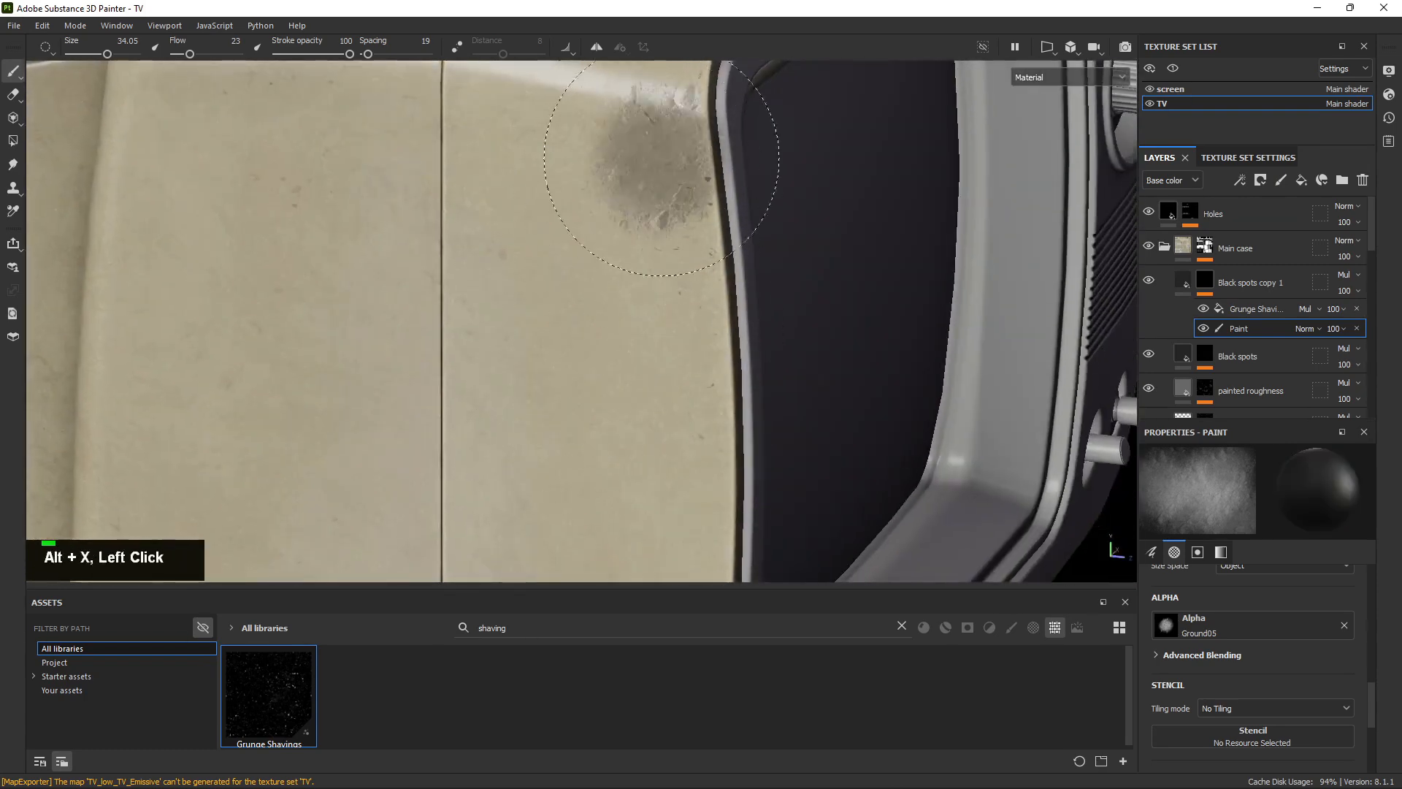
Add shaving marks along the seam on the lower side of the case with the white brush.
{"action": "middle_click_drag", "start_coordinate": [652, 186], "coordinate": [738, 244], "text": "alt"}
{"action": "left_click_drag", "start_coordinate": [738, 244], "coordinate": [642, 501], "text": "alt"}
{"action": "middle_click_drag", "start_coordinate": [642, 501], "coordinate": [673, 250], "text": "alt"}
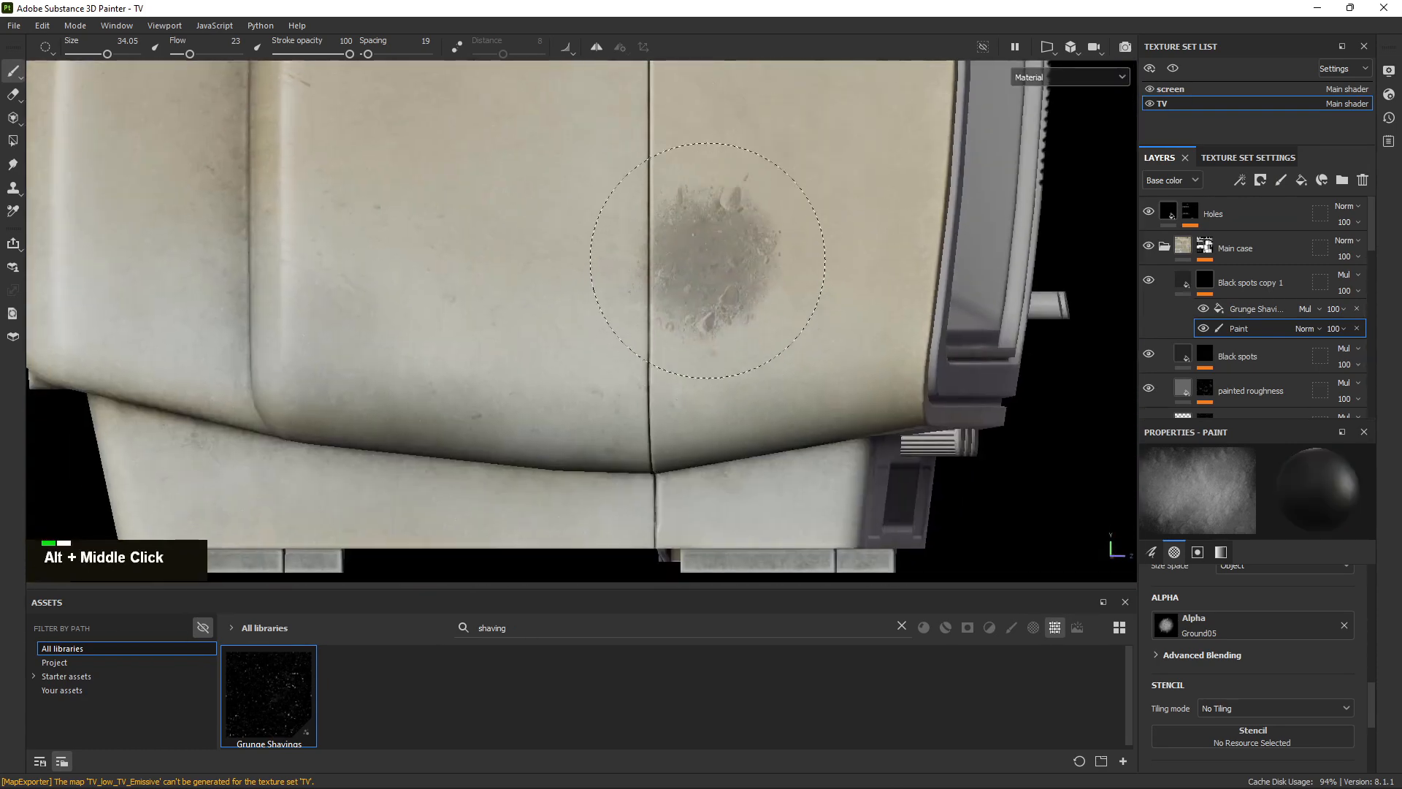
{"action": "key", "text": "x"}
{"action": "middle_click_drag", "start_coordinate": [632, 76], "coordinate": [711, 391], "text": "alt"}
{"action": "left_click_drag", "start_coordinate": [712, 391], "coordinate": [625, 179], "text": "alt"}
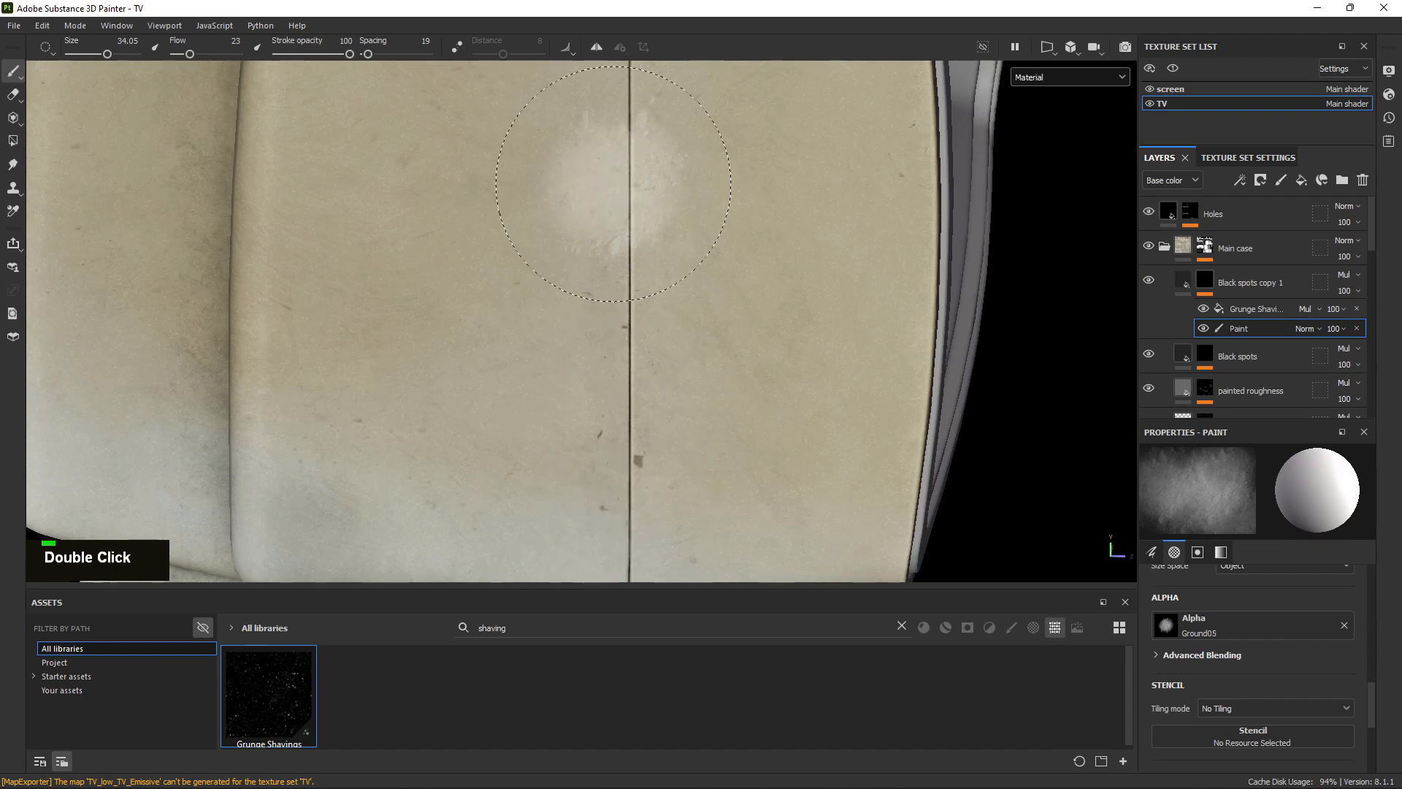
{"action": "right_click_drag", "start_coordinate": [739, 431], "coordinate": [610, 274], "text": "alt"}
{"action": "key", "text": "x"}
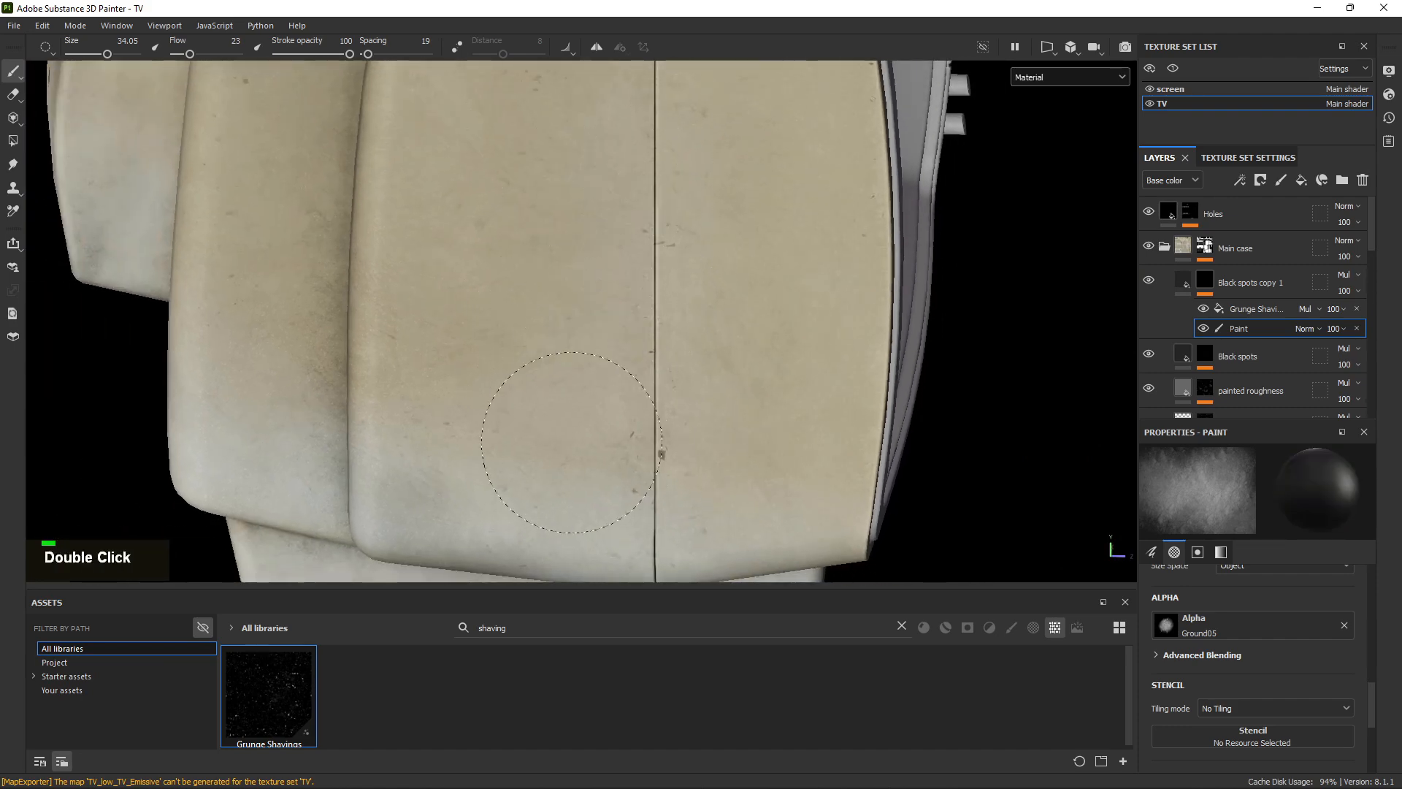
Add shaving marks around the side panel's seam and fade the excess with the black brush.
{"action": "right_click_drag", "start_coordinate": [686, 404], "coordinate": [541, 341], "text": "alt"}
{"action": "mouse_move", "coordinate": [541, 341]}
{"action": "left_mouse_down", "text": "alt"}
{"action": "mouse_move", "coordinate": [629, 307]}
{"action": "mouse_move", "coordinate": [701, 241]}
{"action": "mouse_move", "coordinate": [703, 203]}
{"action": "left_mouse_up", "text": "alt"}
{"action": "key", "text": "x"}
{"action": "left_click", "coordinate": [706, 231]}
{"action": "key", "text": "x"}
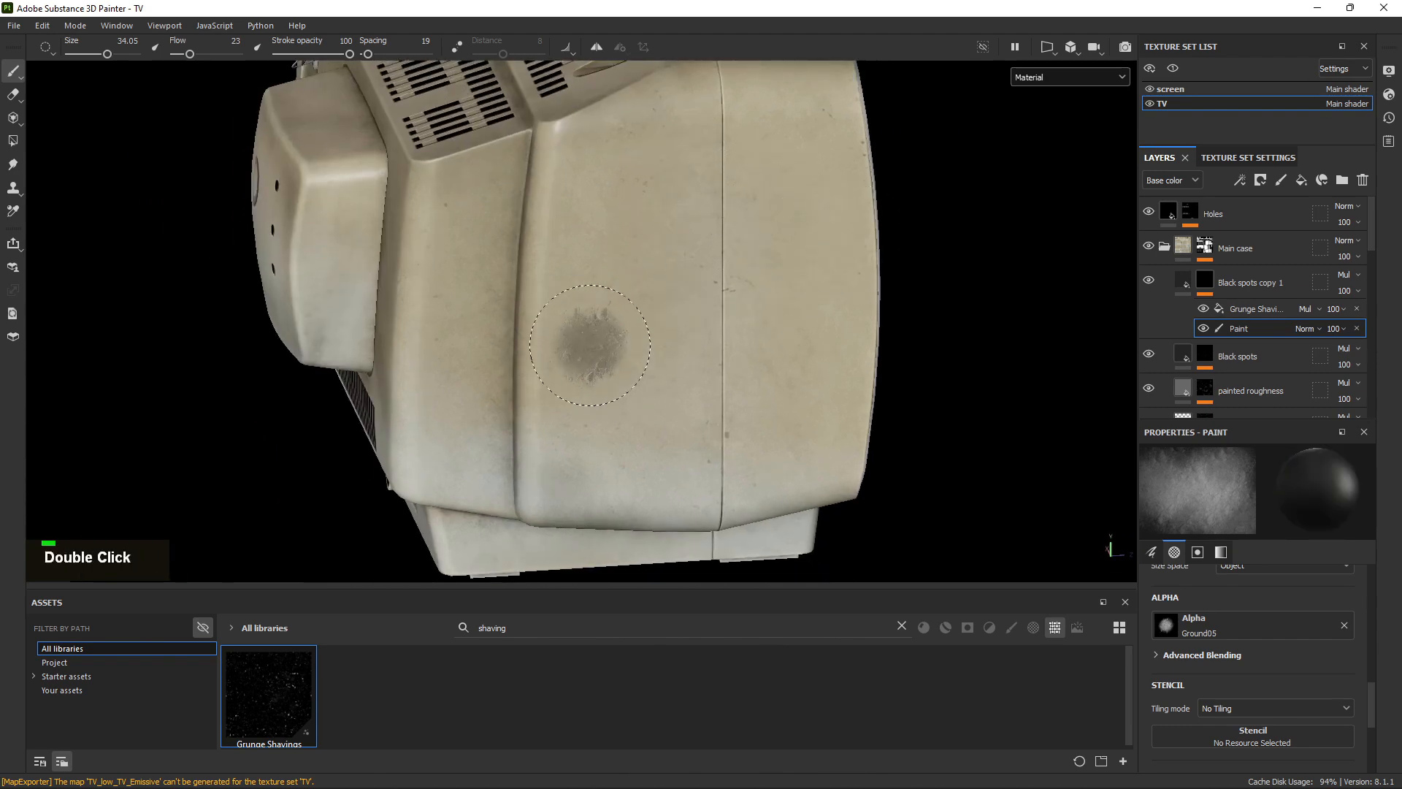
Paint shaving marks on the side of the stepped rear section, just below the upper vents.
{"action": "key", "text": "x"}
{"action": "right_click_drag", "start_coordinate": [524, 216], "coordinate": [883, 485], "text": "alt"}
{"action": "left_click_drag", "start_coordinate": [883, 485], "coordinate": [872, 526], "text": "alt"}
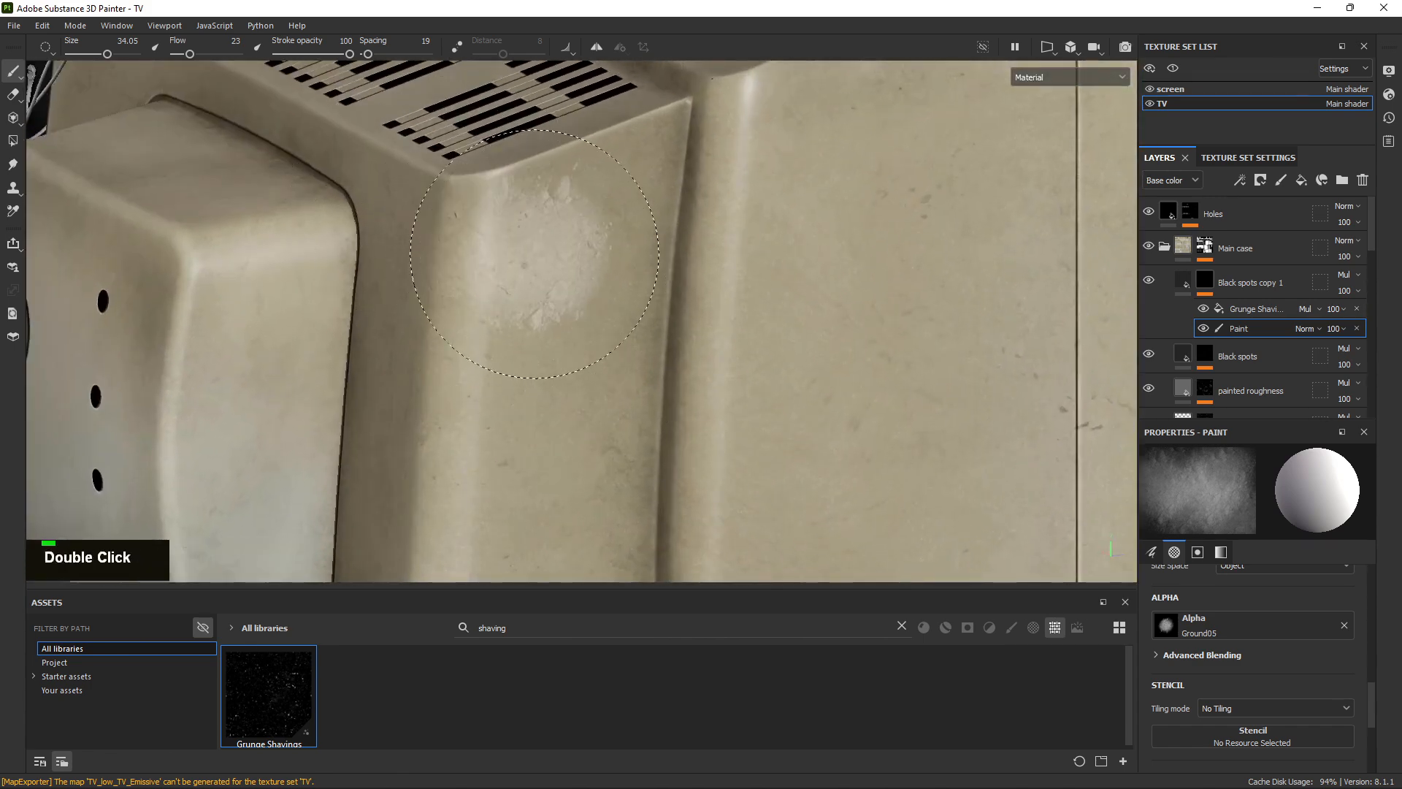
{"action": "mouse_move", "coordinate": [523, 316]}
{"action": "left_mouse_down", "text": "alt"}
{"action": "mouse_move", "coordinate": [510, 303]}
{"action": "mouse_move", "coordinate": [567, 272]}
{"action": "left_mouse_up", "text": "alt"}
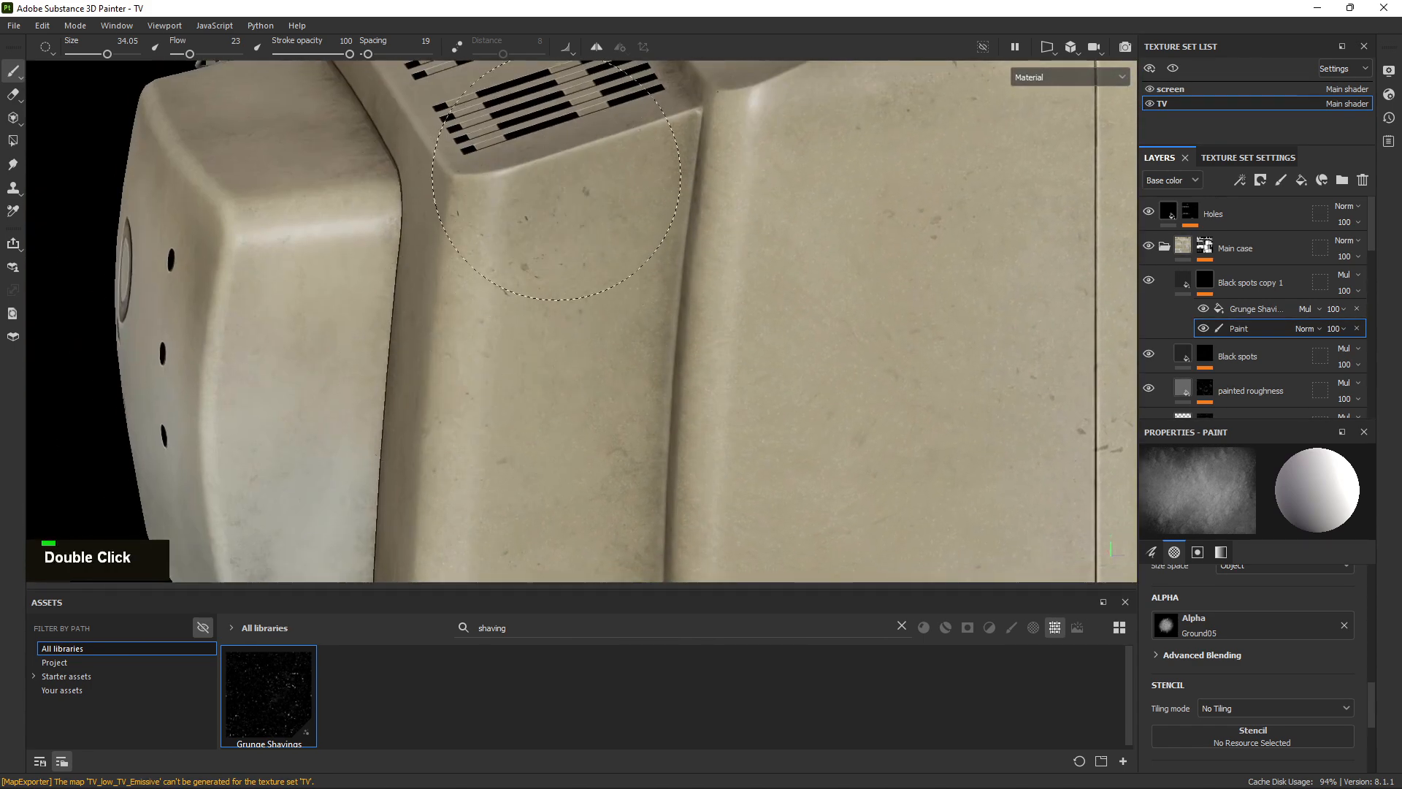
{"action": "mouse_move", "coordinate": [498, 358]}
{"action": "left_mouse_down", "text": "alt"}
{"action": "mouse_move", "coordinate": [582, 457]}
{"action": "mouse_move", "coordinate": [694, 429]}
{"action": "mouse_move", "coordinate": [793, 369]}
{"action": "left_mouse_up", "text": "alt"}
{"action": "mouse_move", "coordinate": [717, 260]}
{"action": "left_mouse_down", "text": "alt"}
{"action": "mouse_move", "coordinate": [563, 470]}
{"action": "mouse_move", "coordinate": [689, 396]}
{"action": "left_mouse_up", "text": "alt"}
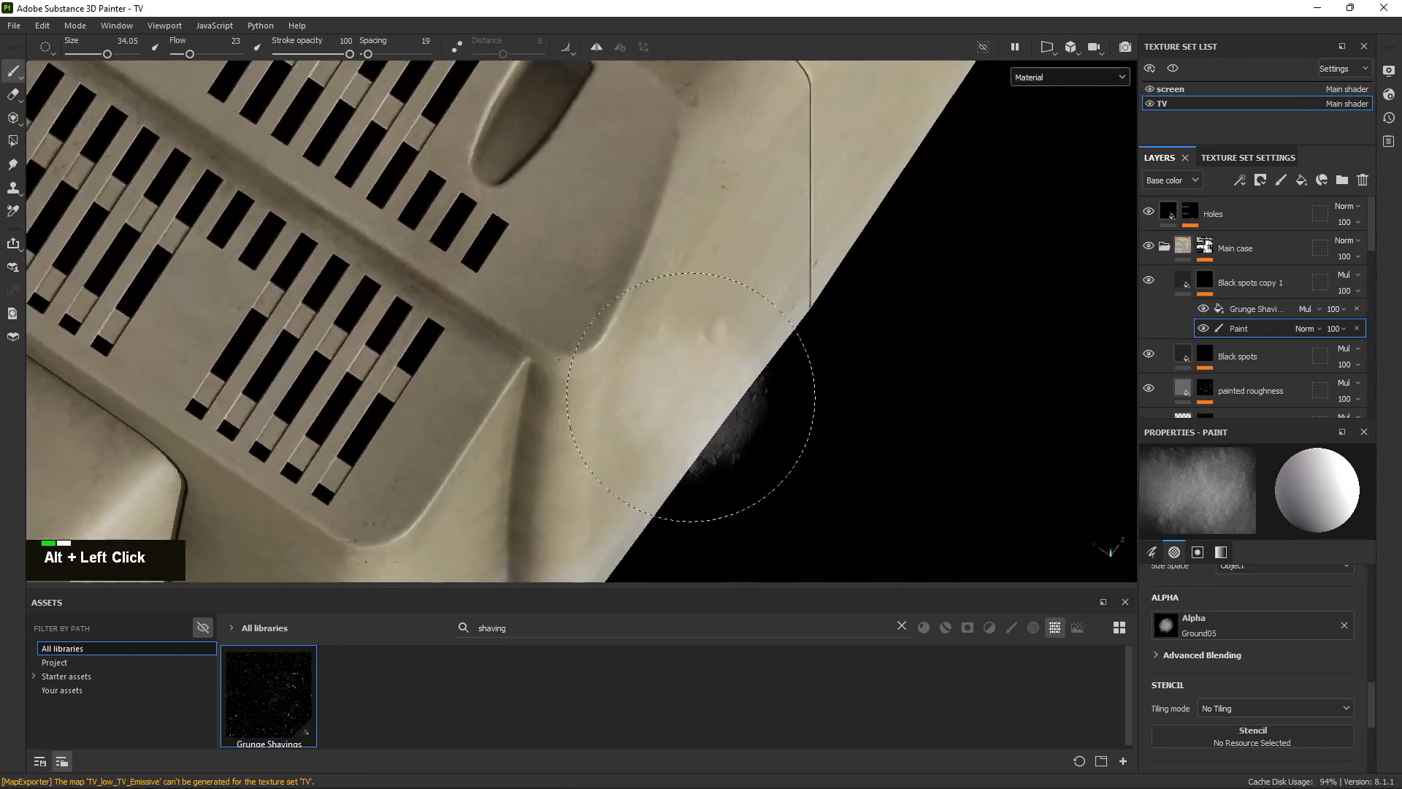
Paint shaving marks on the vent panel's corner beside the handle-side recess, then soften them with black.
{"action": "double_click", "coordinate": [467, 299]}
{"action": "key", "text": "x"}
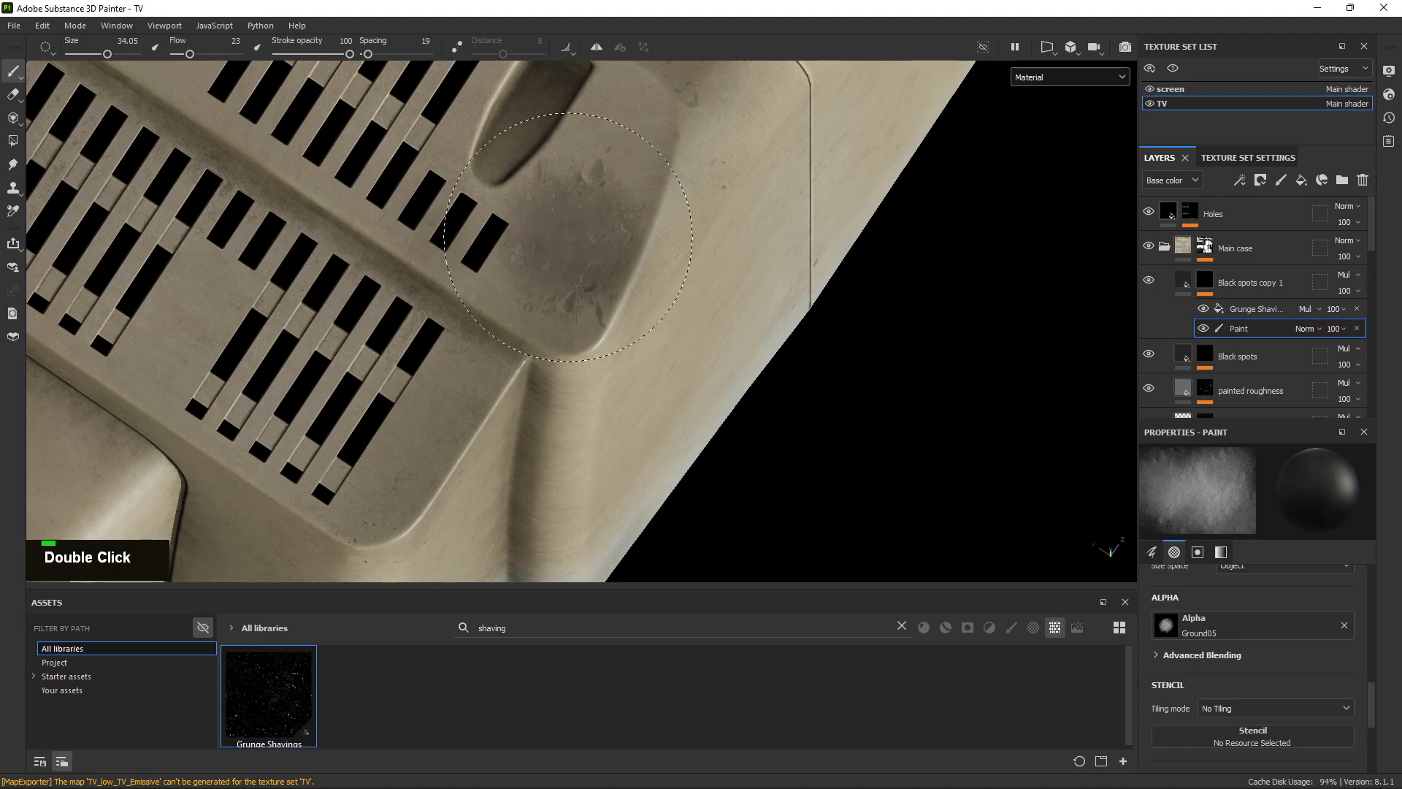
{"action": "left_click_drag", "start_coordinate": [447, 200], "coordinate": [608, 275], "text": "alt"}
{"action": "left_click_drag", "start_coordinate": [670, 384], "coordinate": [468, 350], "text": "alt"}
{"action": "middle_click_drag", "start_coordinate": [150, 255], "coordinate": [632, 303], "text": "alt"}
{"action": "middle_click_drag", "start_coordinate": [420, 336], "coordinate": [618, 257], "text": "alt"}
{"action": "right_click_drag", "start_coordinate": [618, 258], "coordinate": [376, 314], "text": "alt"}
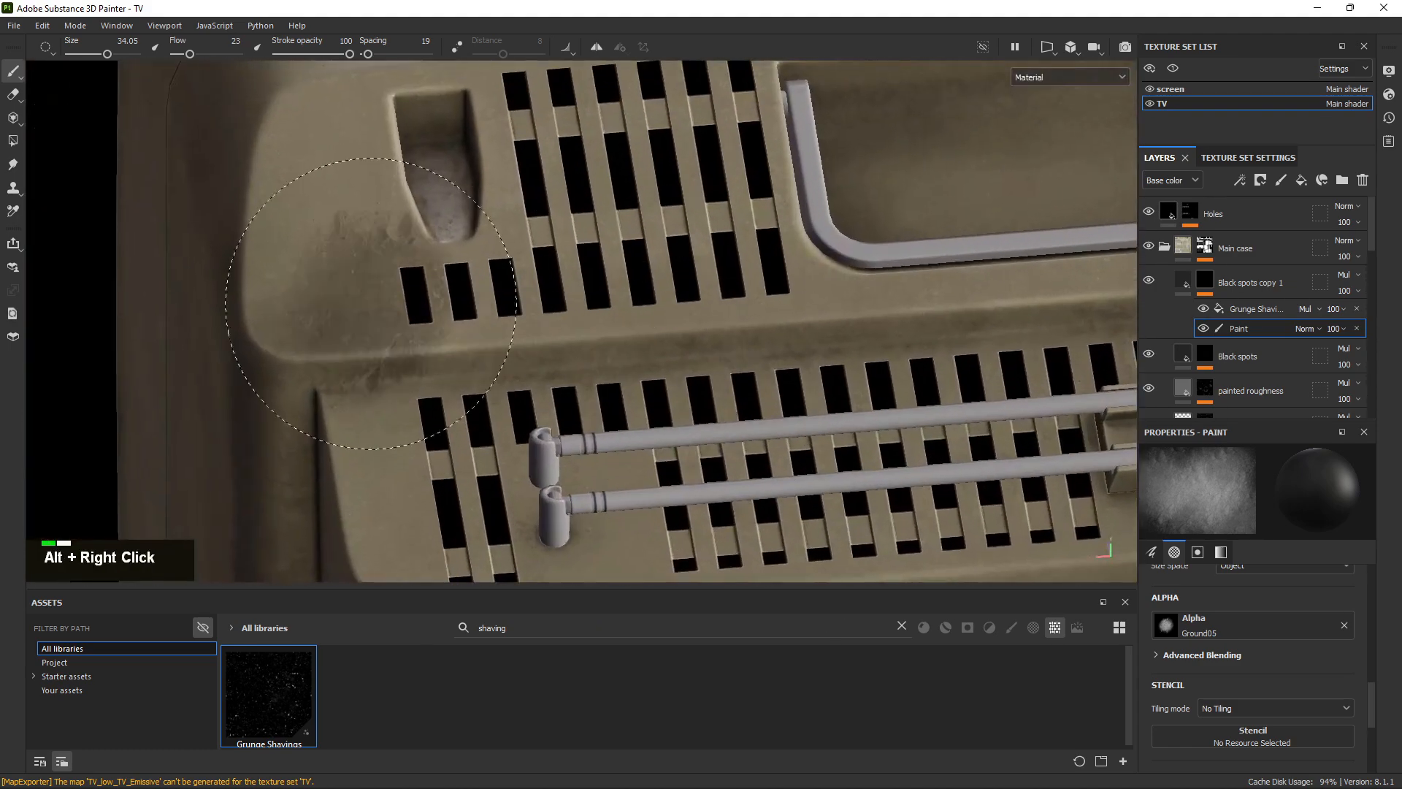
Paint shaving marks around the opposite vent recess and rounded corner, then fade the excess with black.
{"action": "middle_click_drag", "start_coordinate": [288, 115], "coordinate": [399, 265], "text": "alt"}
{"action": "key", "text": "x"}
{"action": "left_click_drag", "start_coordinate": [432, 397], "coordinate": [553, 382], "text": "alt"}
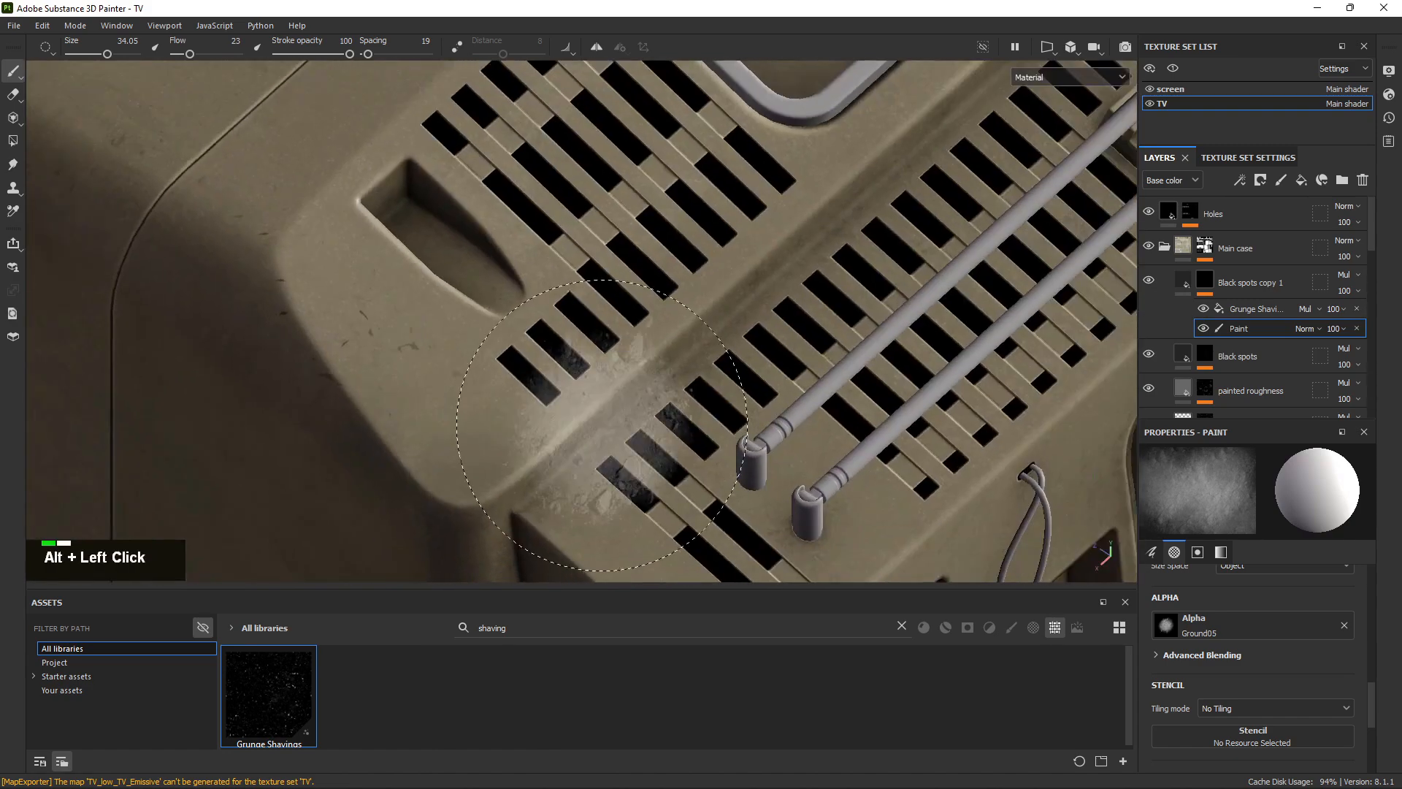
{"action": "right_click_drag", "start_coordinate": [553, 382], "coordinate": [357, 382], "text": "shift"}
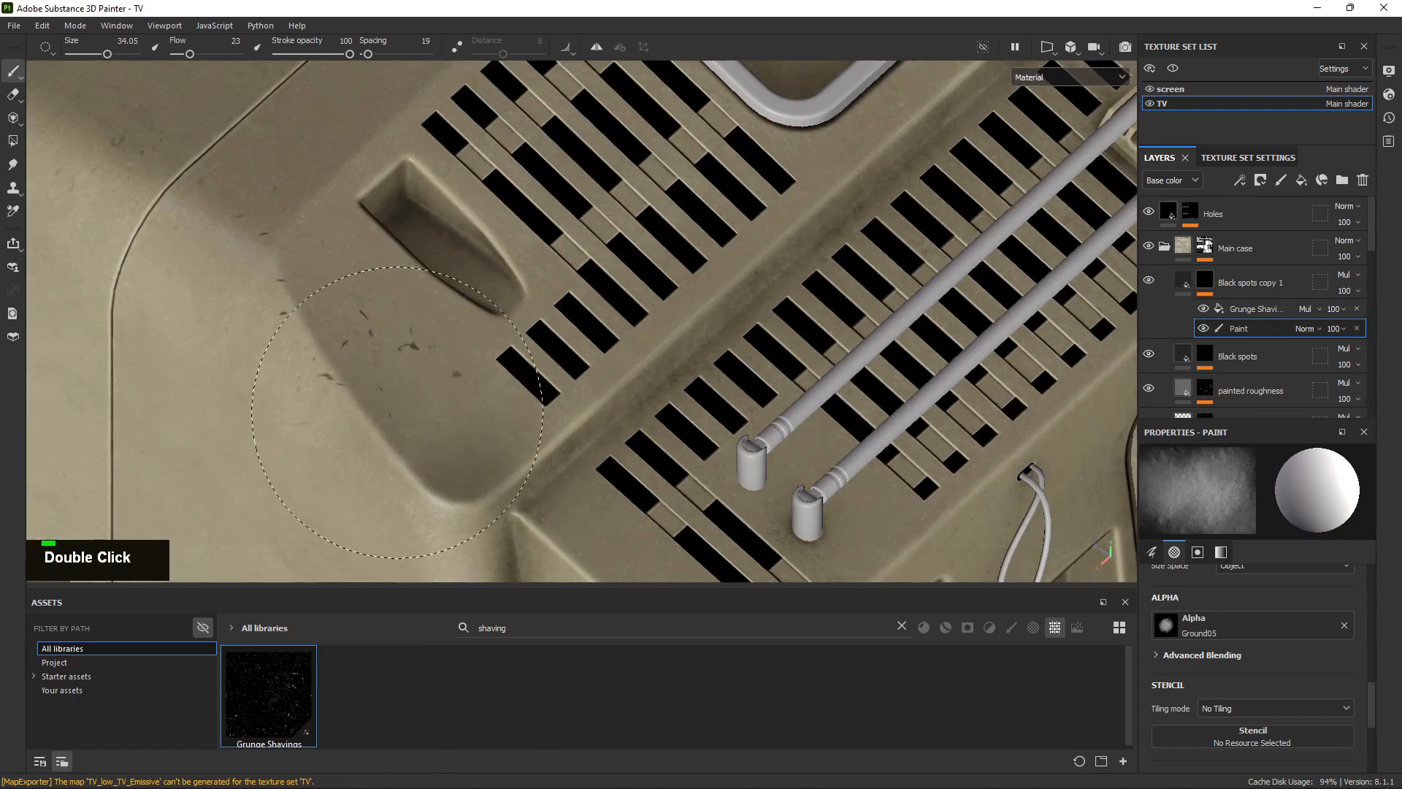
{"action": "key", "text": "x"}
{"action": "left_click", "coordinate": [270, 258]}
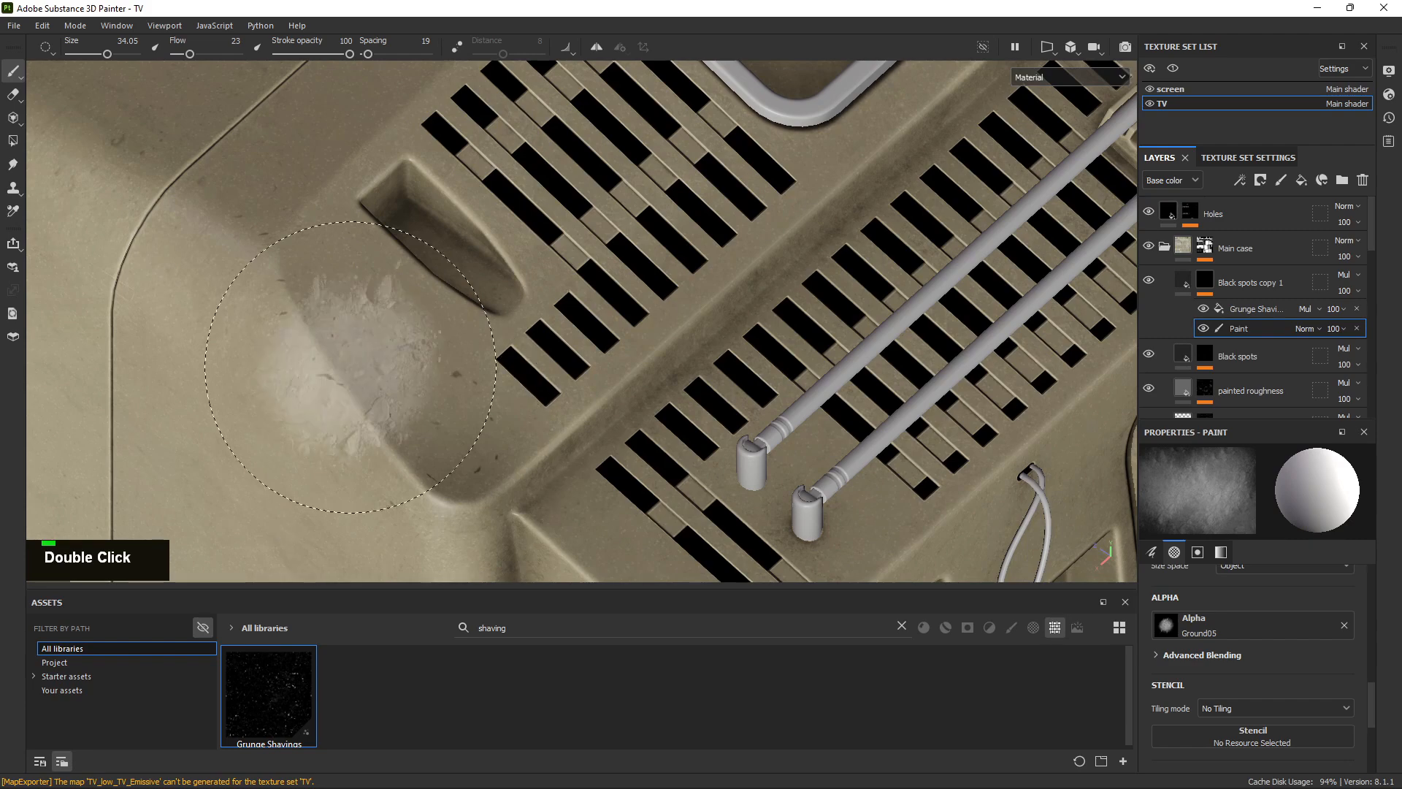
{"action": "key", "text": "x"}
Paint shaving marks on the knob side of the case, beside the seam below the vent recess.
{"action": "mouse_move", "coordinate": [402, 344]}
{"action": "left_mouse_down", "text": "alt"}
{"action": "mouse_move", "coordinate": [421, 364]}
{"action": "mouse_move", "coordinate": [570, 329]}
{"action": "left_mouse_up", "text": "alt"}
{"action": "middle_click_drag", "start_coordinate": [569, 329], "coordinate": [763, 336], "text": "alt"}
{"action": "key", "text": "x"}
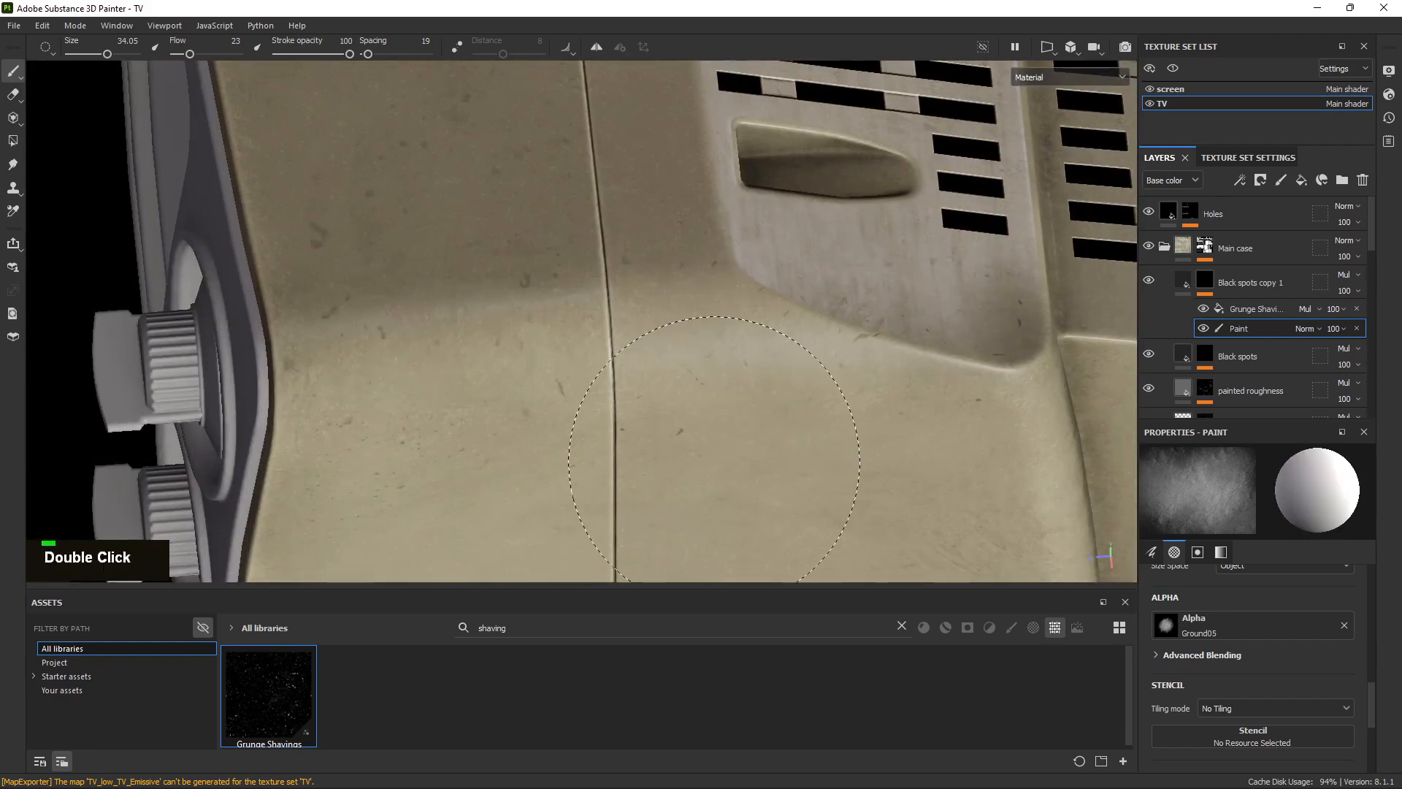
{"action": "mouse_move", "coordinate": [715, 462]}
{"action": "left_mouse_down", "text": "alt"}
{"action": "mouse_move", "coordinate": [695, 412]}
{"action": "mouse_move", "coordinate": [745, 411]}
{"action": "left_mouse_up", "text": "alt"}
{"action": "key", "text": "x"}
{"action": "double_click", "coordinate": [746, 383]}
Extend the shaving marks across the middle of the knob-side panel and soften them with the black brush.
{"action": "right_click_drag", "start_coordinate": [751, 383], "coordinate": [438, 250], "text": "alt"}
{"action": "middle_click_drag", "start_coordinate": [597, 488], "coordinate": [488, 313], "text": "alt"}
{"action": "left_click_drag", "start_coordinate": [488, 314], "coordinate": [369, 306], "text": "alt"}
{"action": "middle_click_drag", "start_coordinate": [552, 310], "coordinate": [422, 110], "text": "alt"}
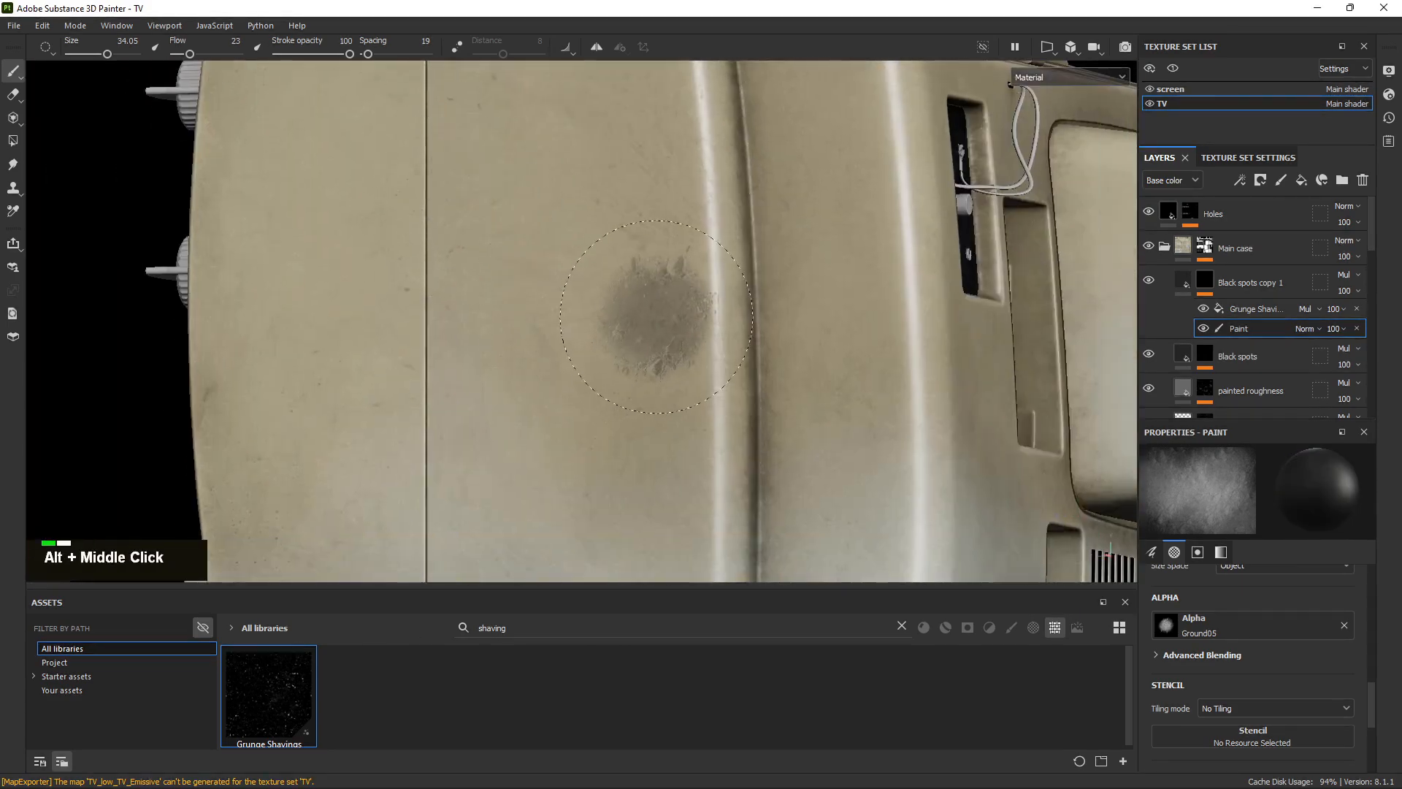
{"action": "left_click_drag", "start_coordinate": [656, 317], "coordinate": [574, 276], "text": "alt"}
{"action": "middle_click_drag", "start_coordinate": [573, 275], "coordinate": [592, 431], "text": "alt"}
{"action": "key", "text": "x"}
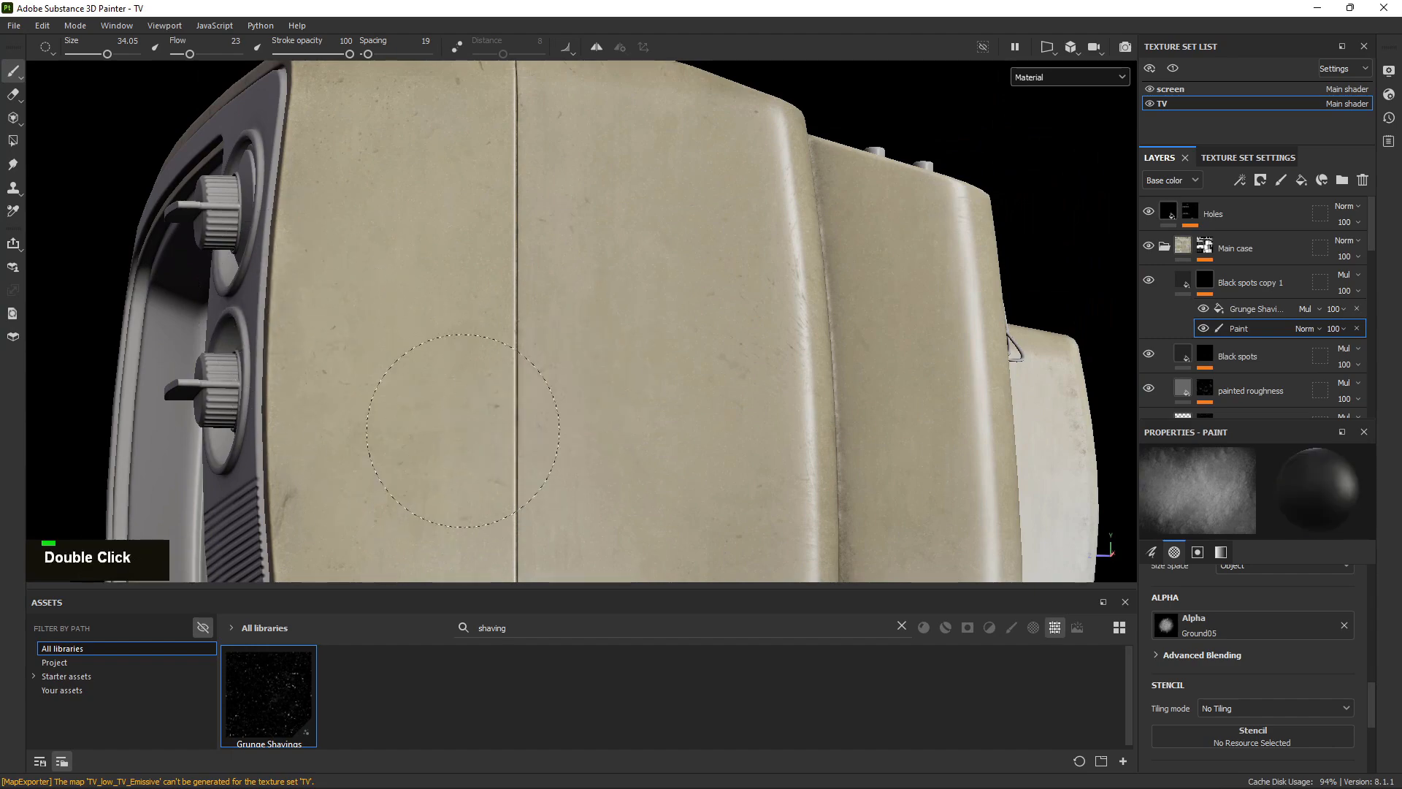
Add shaving marks to the rear half of the knob side, around the step and towards the lower edge.
{"action": "mouse_move", "coordinate": [511, 467]}
{"action": "left_mouse_down", "text": "alt"}
{"action": "mouse_move", "coordinate": [463, 438]}
{"action": "mouse_move", "coordinate": [598, 345]}
{"action": "mouse_move", "coordinate": [643, 336]}
{"action": "left_mouse_up", "text": "alt"}
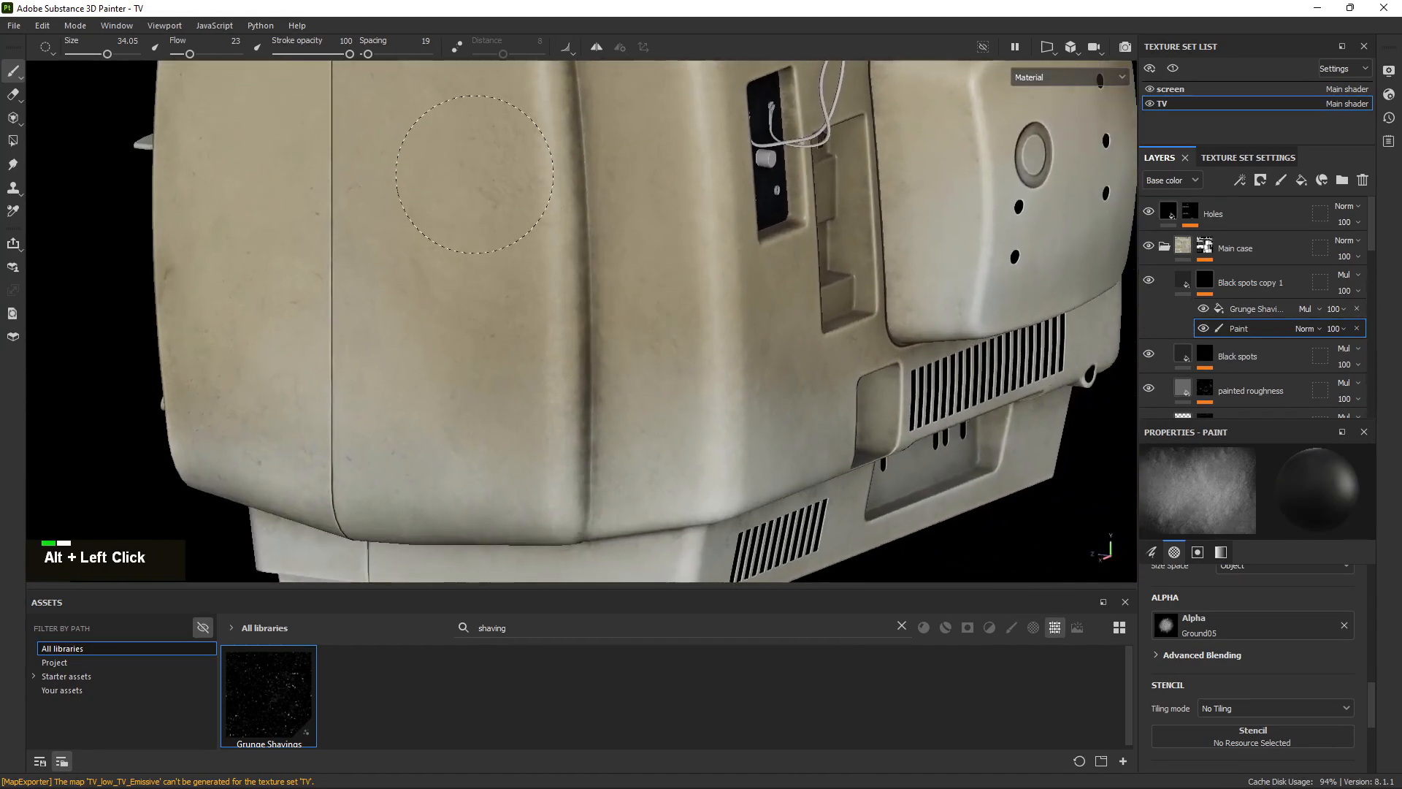
{"action": "key", "text": "x"}
{"action": "double_click", "coordinate": [666, 171]}
{"action": "middle_click_drag", "start_coordinate": [749, 359], "coordinate": [716, 398], "text": "alt"}
{"action": "left_click_drag", "start_coordinate": [717, 398], "coordinate": [557, 415], "text": "alt"}
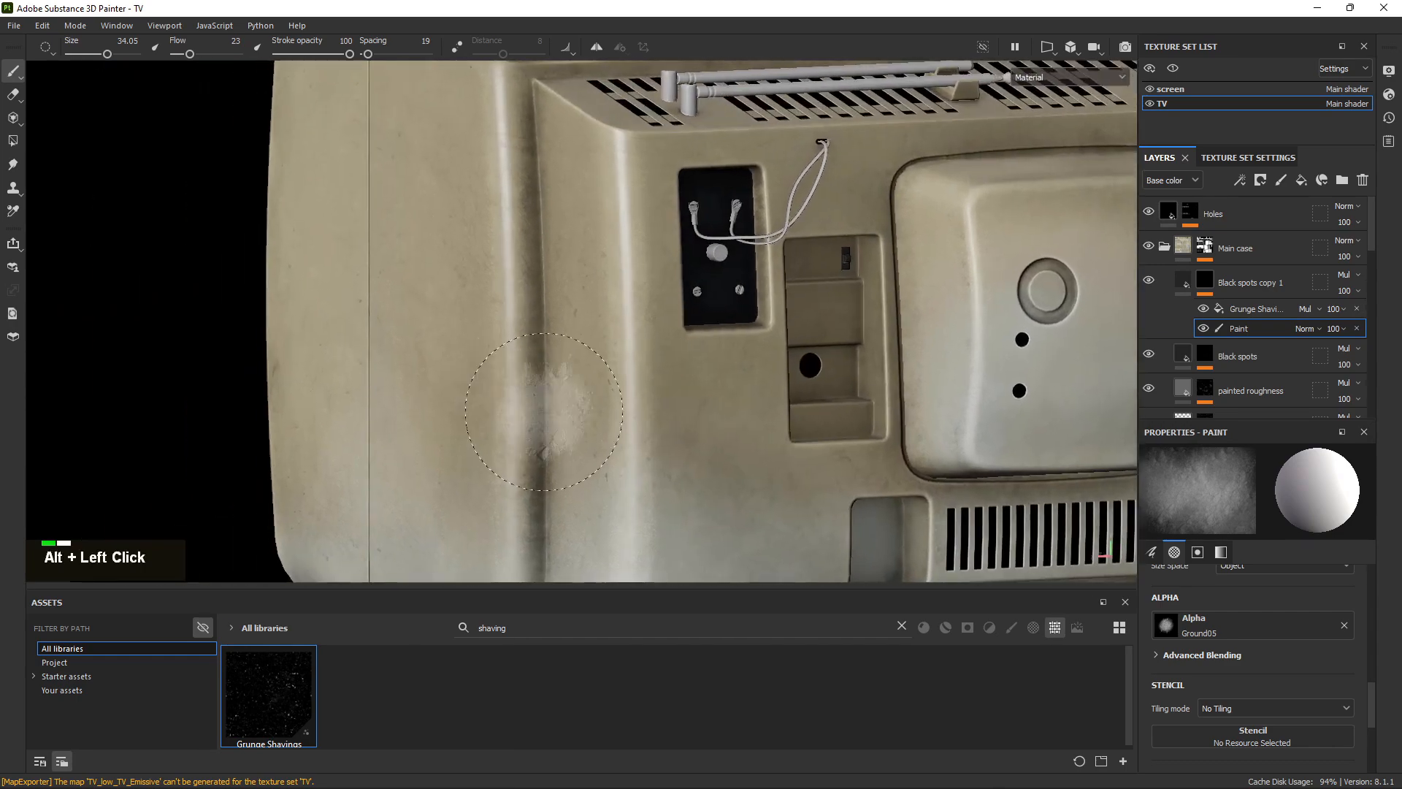
{"action": "middle_click_drag", "start_coordinate": [726, 508], "coordinate": [613, 272], "text": "alt"}
{"action": "double_click", "coordinate": [555, 280]}
{"action": "left_click_drag", "start_coordinate": [554, 280], "coordinate": [643, 332], "text": "alt"}
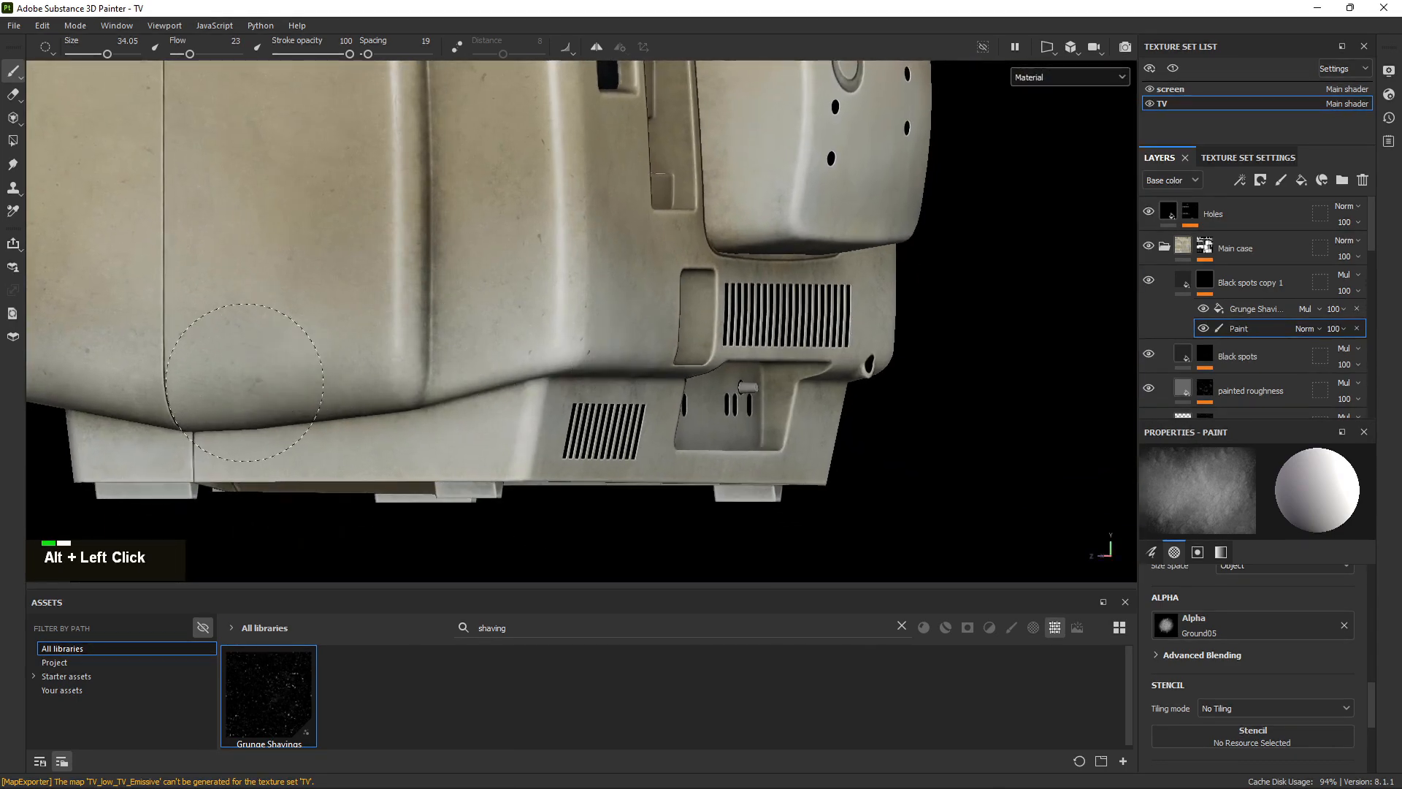
{"action": "left_click_drag", "start_coordinate": [191, 398], "coordinate": [533, 382], "text": "alt"}
{"action": "right_click_drag", "start_coordinate": [533, 382], "coordinate": [520, 382], "text": "alt"}
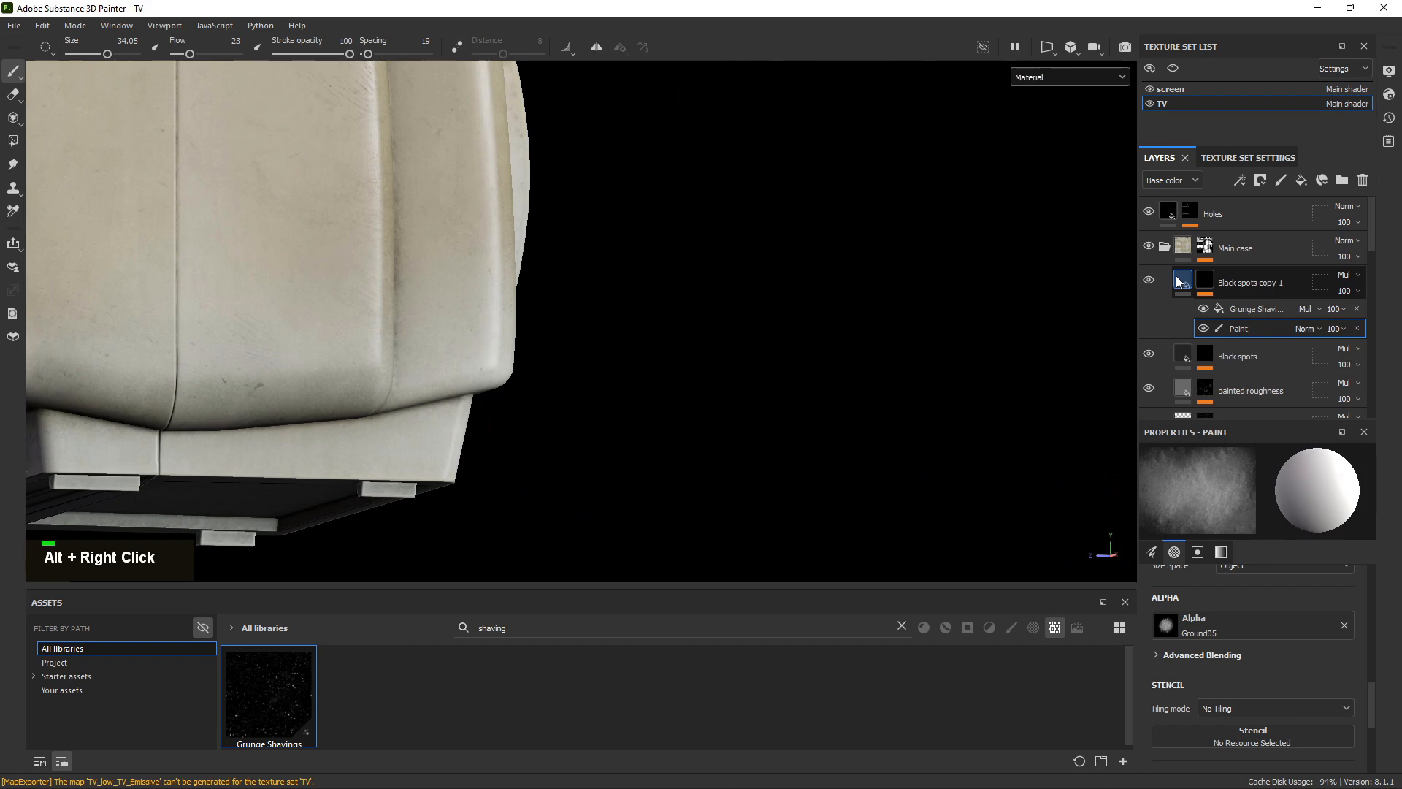
Select the Black spots copy 1 layer's fill and display only the Roughness channel on the case's side.
{"action": "left_click", "coordinate": [1178, 282]}
{"action": "scroll", "coordinate": [1276, 663], "scroll_direction": "down", "scroll_amount": 2}
{"action": "left_click_drag", "start_coordinate": [306, 241], "coordinate": [351, 277], "text": "alt"}
{"action": "middle_click_drag", "start_coordinate": [351, 277], "coordinate": [532, 410], "text": "alt"}
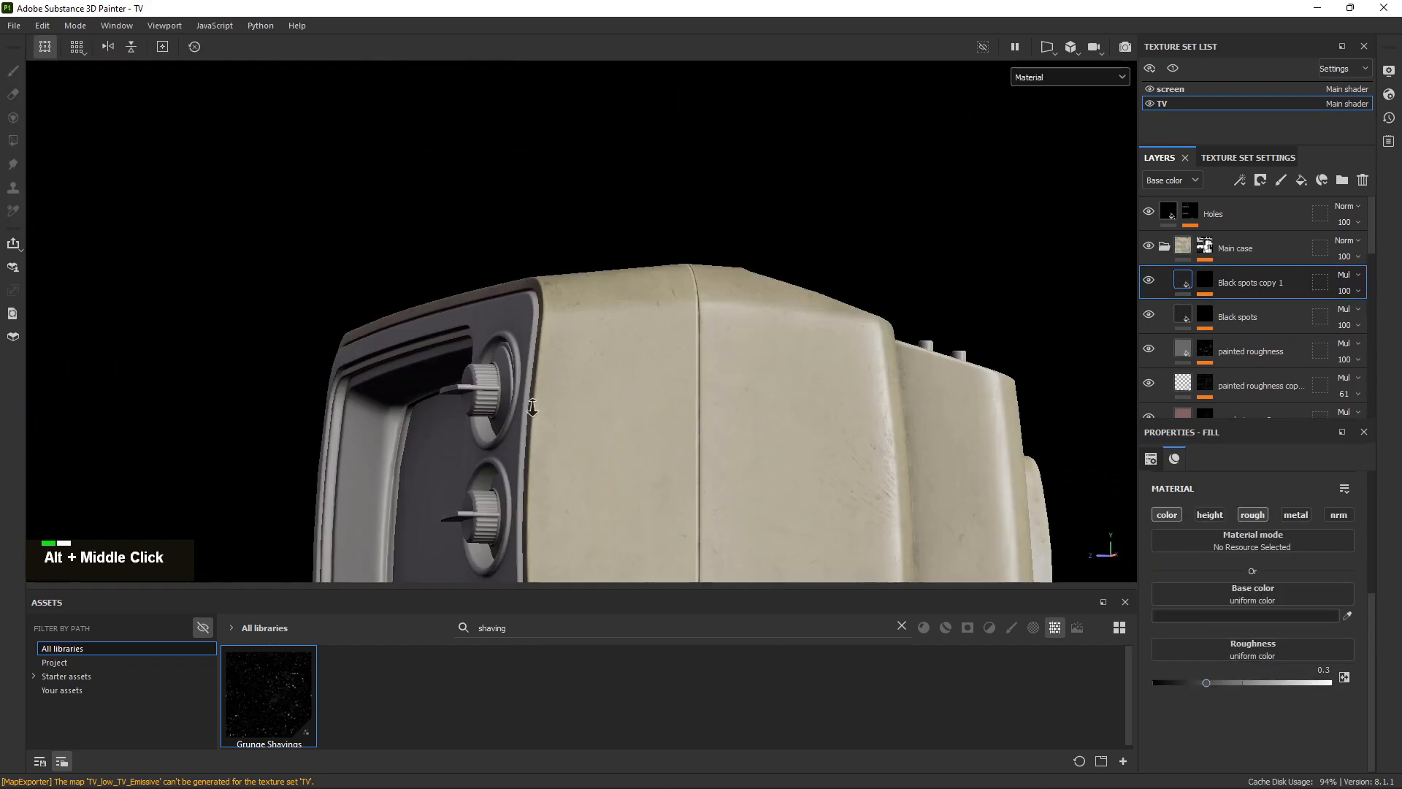
{"action": "right_click_drag", "start_coordinate": [532, 411], "coordinate": [818, 392], "text": "alt"}
{"action": "middle_click_drag", "start_coordinate": [817, 392], "coordinate": [658, 297], "text": "alt"}
{"action": "left_click", "coordinate": [1049, 81]}
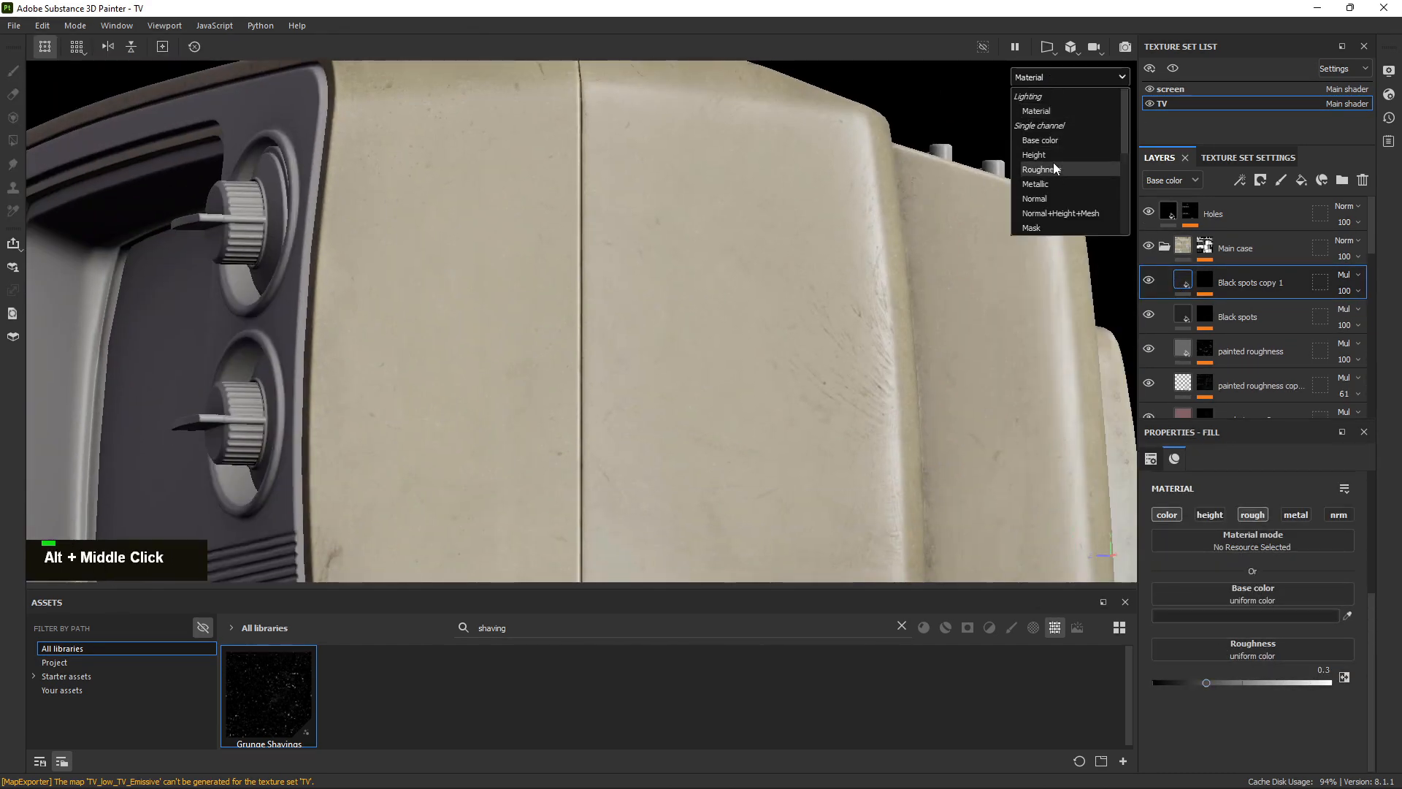
{"action": "left_click", "coordinate": [1054, 167]}
{"action": "right_click_drag", "start_coordinate": [606, 338], "coordinate": [642, 338], "text": "alt"}
{"action": "left_click_drag", "start_coordinate": [642, 338], "coordinate": [604, 427], "text": "alt"}
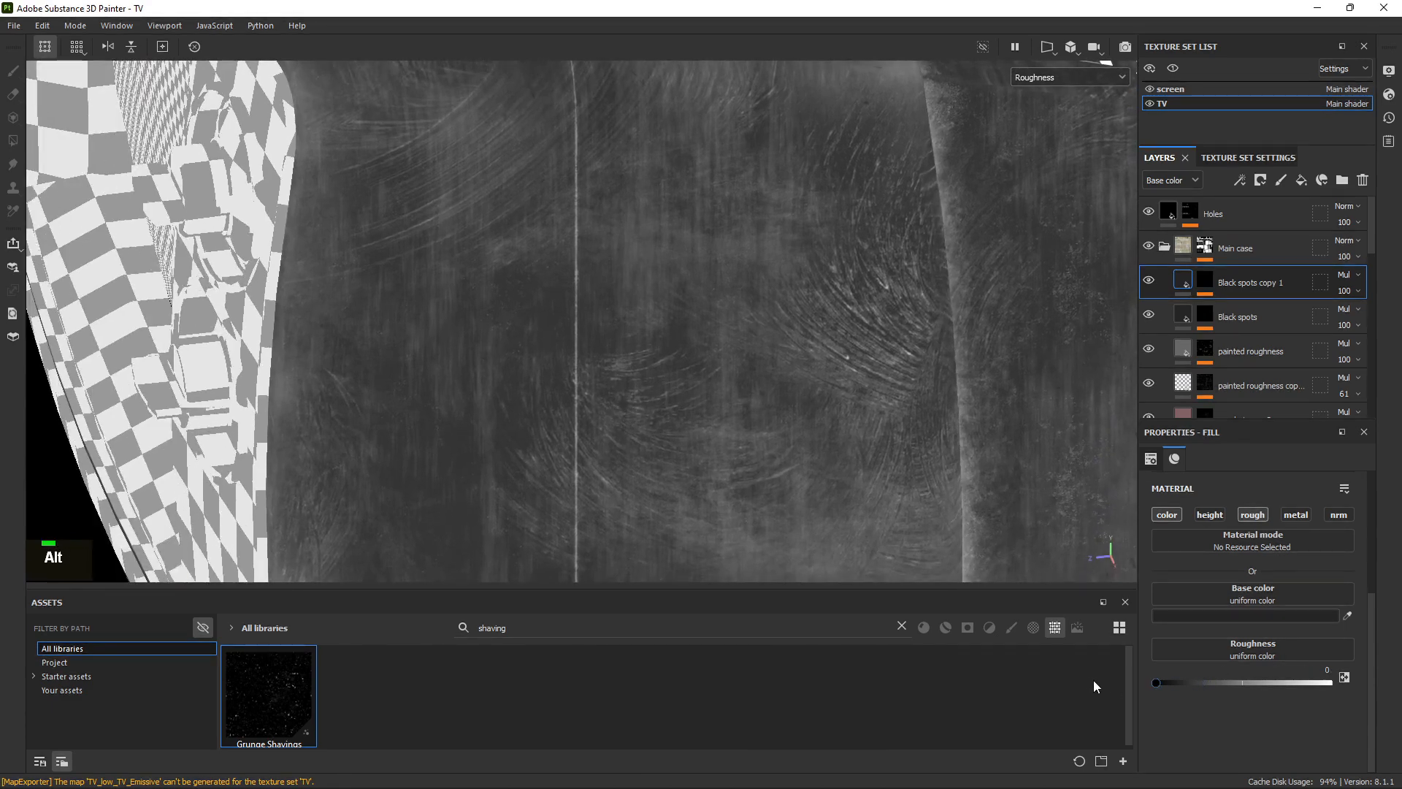
Set the Black spots copy 1 fill's roughness to 0.75.
{"action": "left_click", "coordinate": [1189, 683]}
{"action": "left_click", "coordinate": [1301, 682]}
{"action": "scroll", "coordinate": [426, 285], "scroll_direction": "down", "scroll_amount": 2}
{"action": "middle_click_drag", "start_coordinate": [425, 285], "coordinate": [491, 447], "text": "alt"}
{"action": "left_click_drag", "start_coordinate": [492, 447], "coordinate": [382, 445], "text": "alt"}
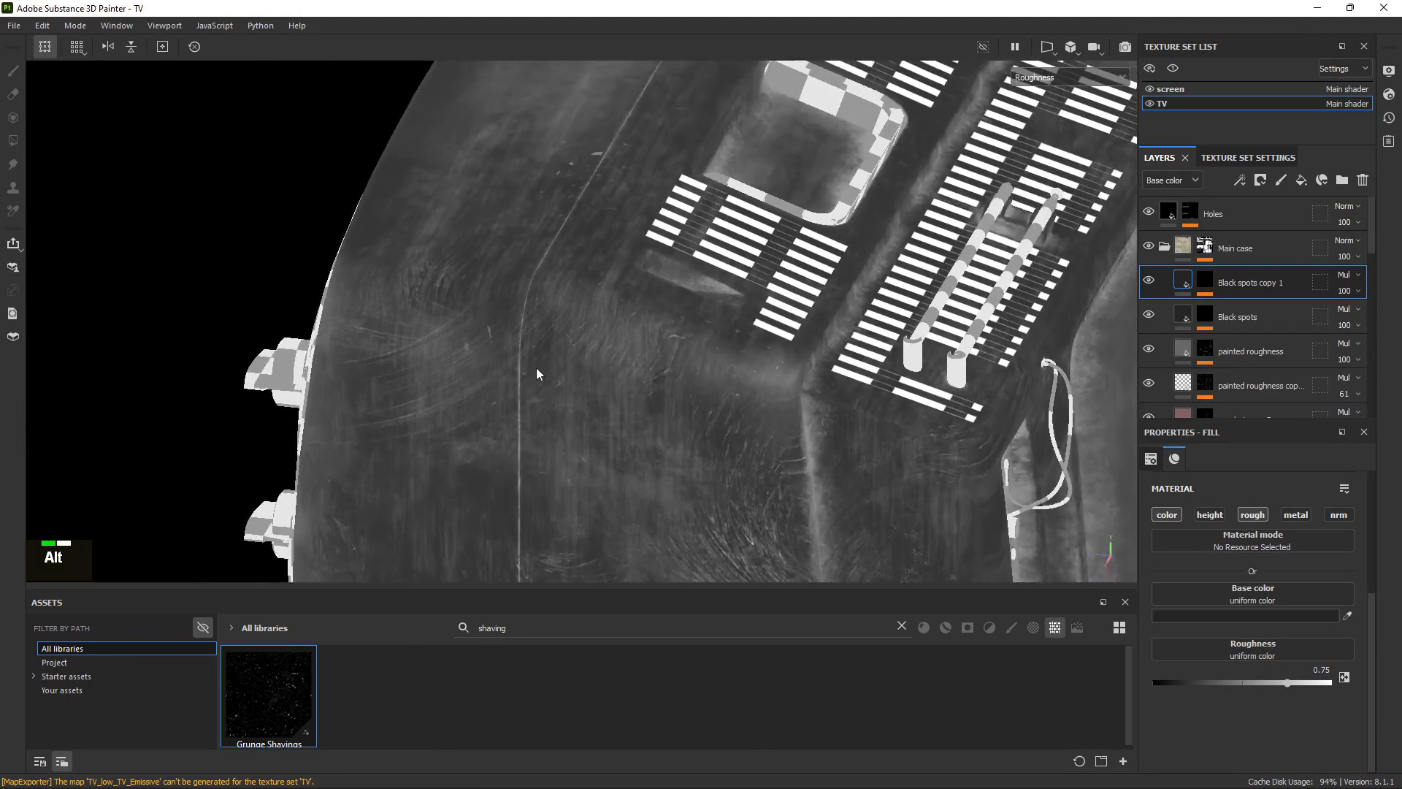
Paint shaving marks in the Black spots copy 1 mask on the upper face's front corner, then switch to black.
{"action": "left_click_drag", "start_coordinate": [537, 374], "coordinate": [847, 551], "text": "alt"}
{"action": "middle_click_drag", "start_coordinate": [848, 551], "coordinate": [620, 354], "text": "alt"}
{"action": "left_click_drag", "start_coordinate": [620, 353], "coordinate": [832, 392], "text": "alt"}
{"action": "middle_click_drag", "start_coordinate": [833, 392], "coordinate": [825, 333], "text": "alt"}
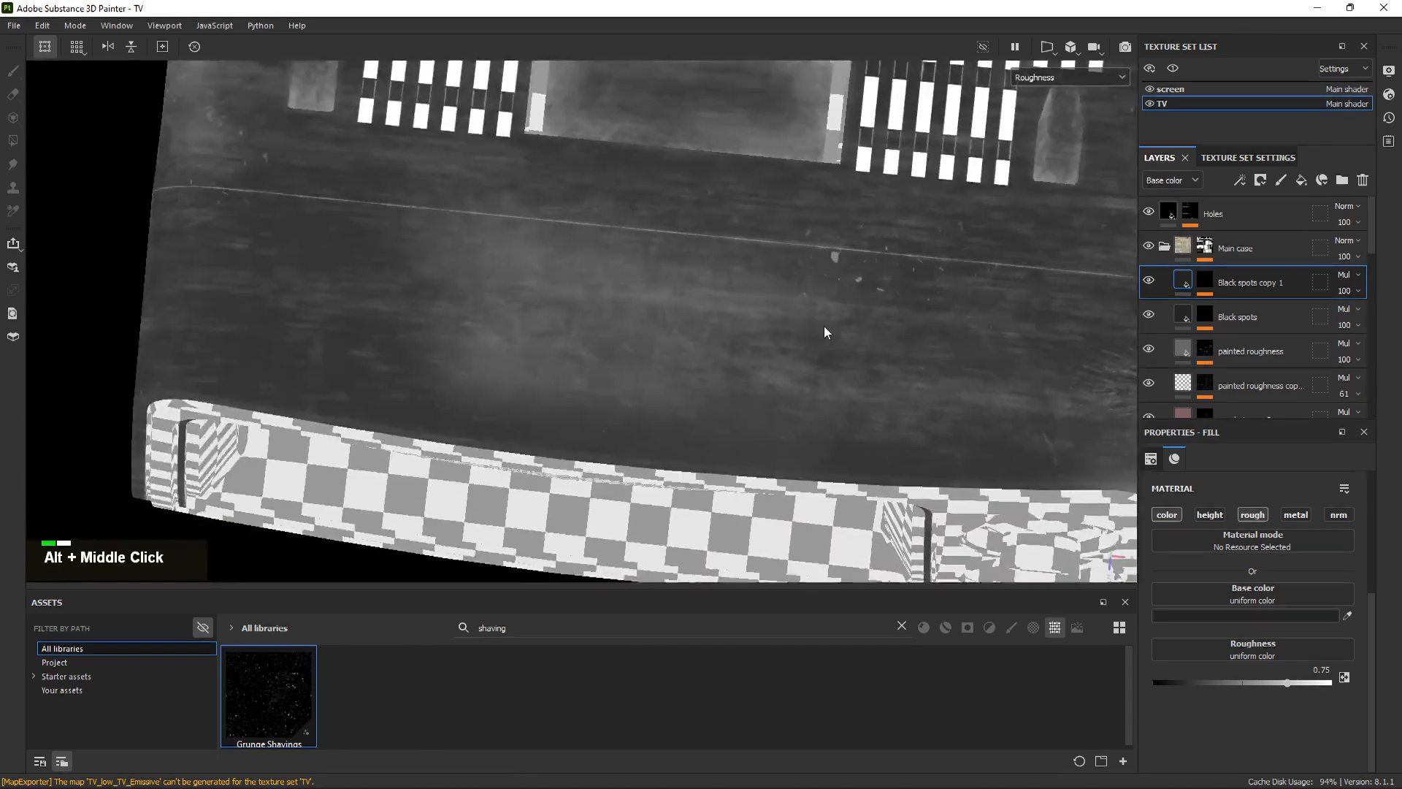
{"action": "left_click", "coordinate": [1204, 284]}
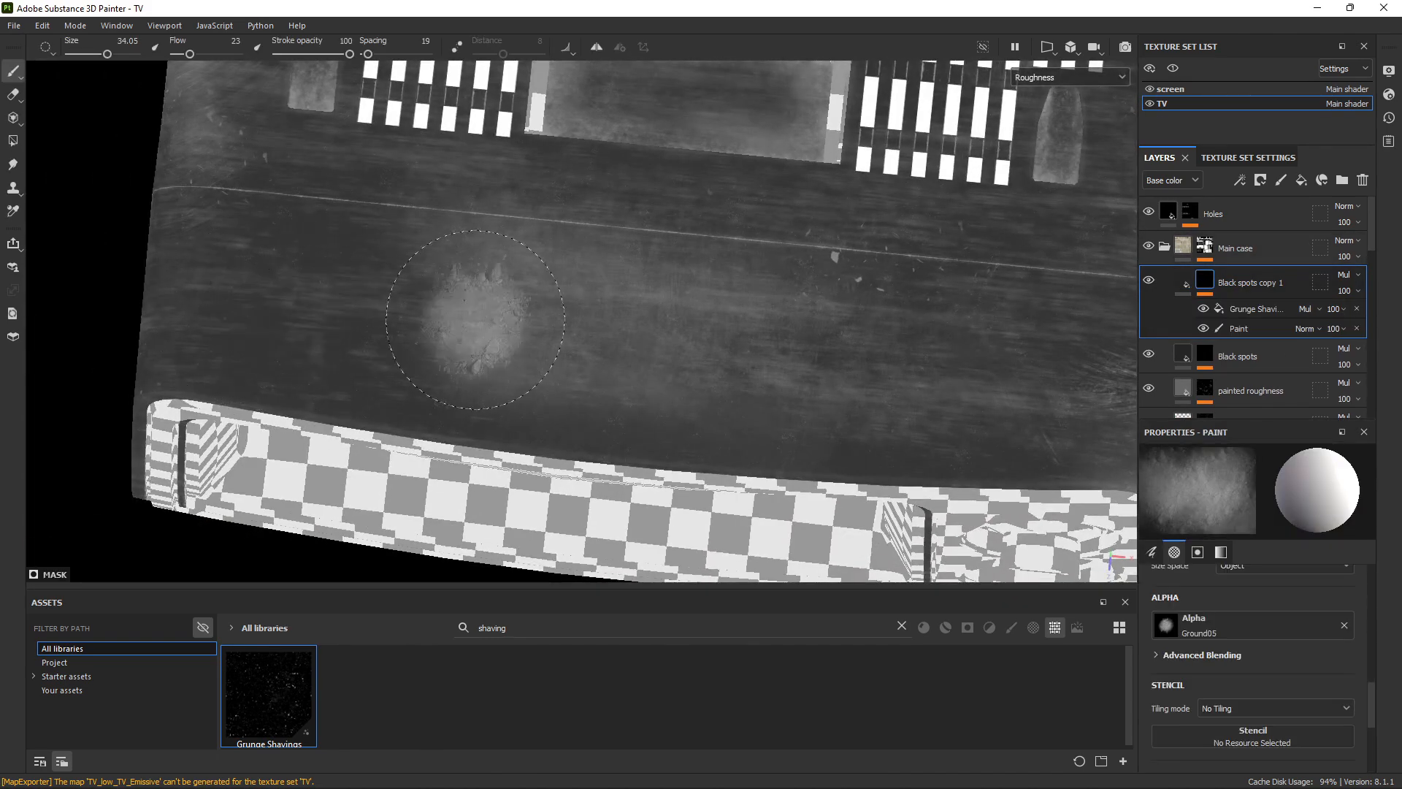
{"action": "double_click", "coordinate": [259, 332]}
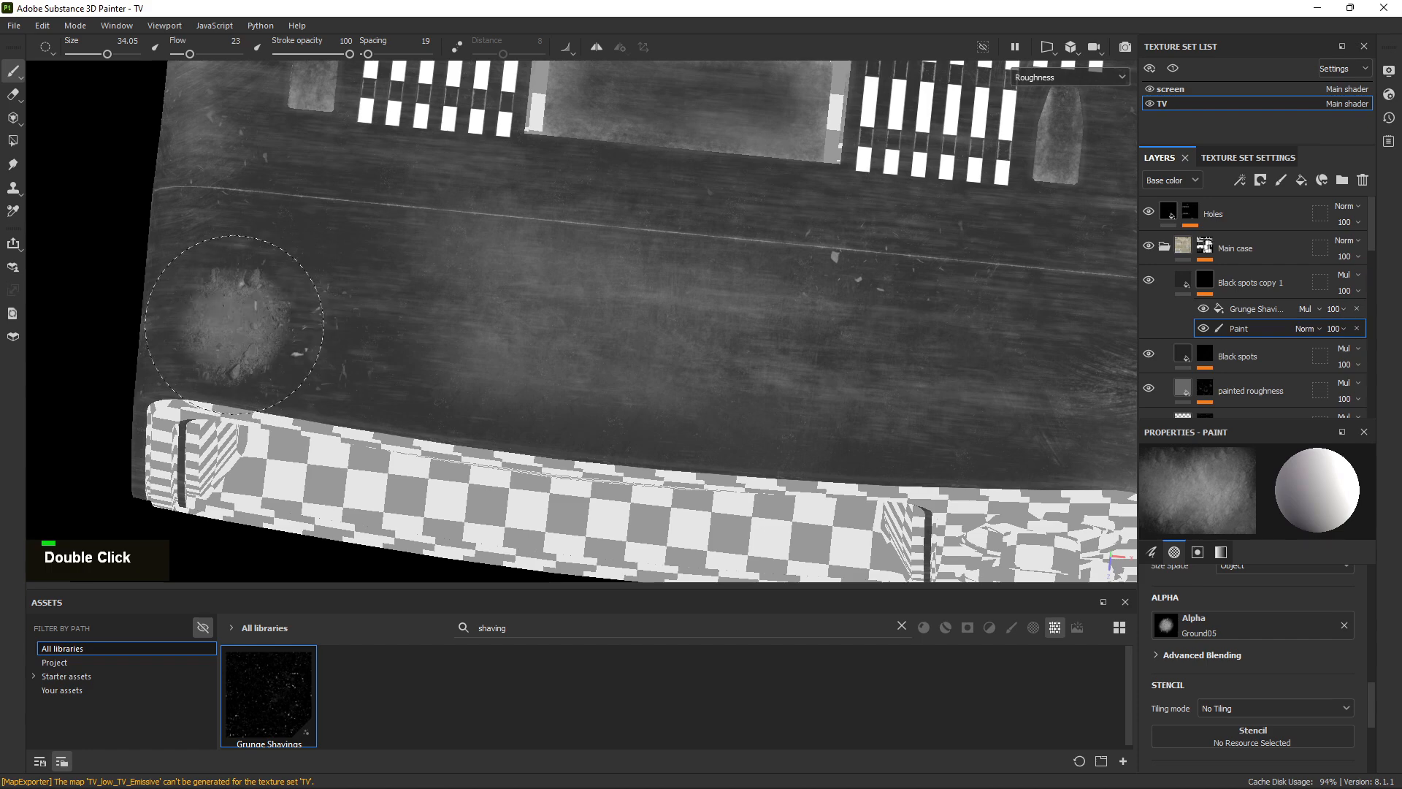
{"action": "middle_click_drag", "start_coordinate": [407, 365], "coordinate": [620, 366], "text": "alt"}
{"action": "key", "text": "x"}
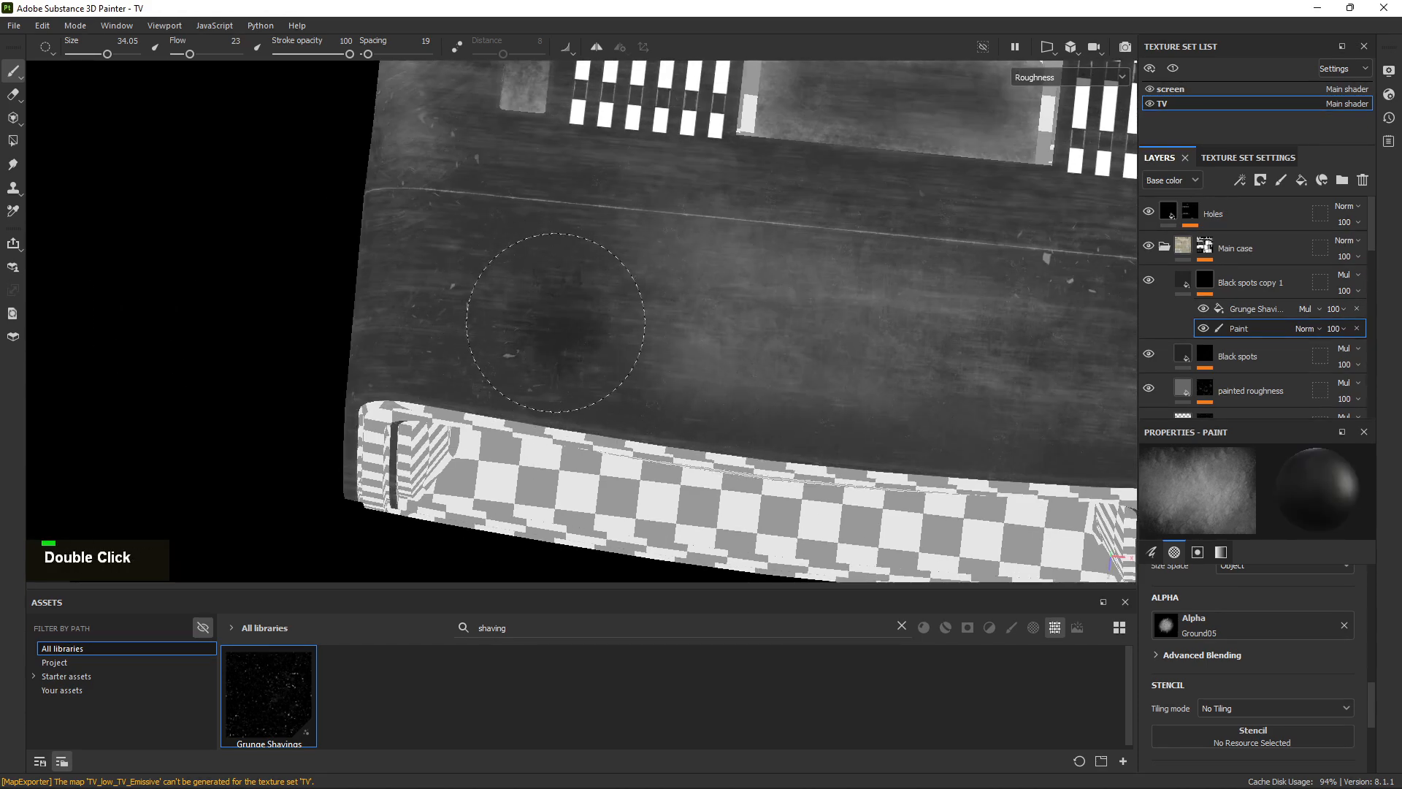
Touch up the marks along the upper face's front edge, then return to the Material view and rotate the lighting.
{"action": "mouse_move", "coordinate": [624, 341]}
{"action": "left_mouse_down", "text": "alt"}
{"action": "mouse_move", "coordinate": [654, 383]}
{"action": "mouse_move", "coordinate": [617, 413]}
{"action": "left_mouse_up", "text": "alt"}
{"action": "double_click", "coordinate": [458, 459]}
{"action": "key", "text": "x"}
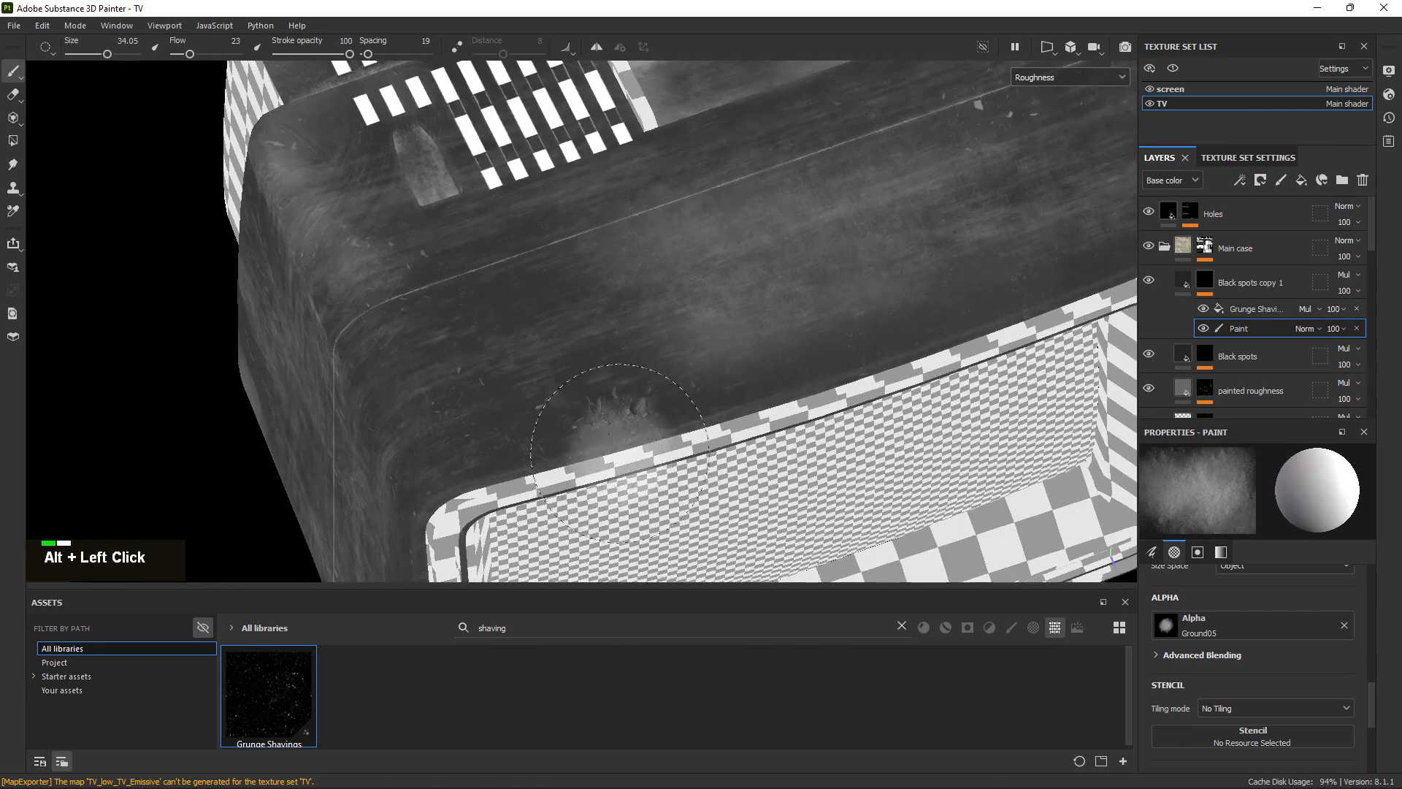
{"action": "key", "text": "m"}
{"action": "right_click_drag", "start_coordinate": [726, 441], "coordinate": [526, 285], "text": "shift"}
Export the TV texture set's maps with the current export settings and close the export dialog.
{"action": "left_click", "coordinate": [13, 25]}
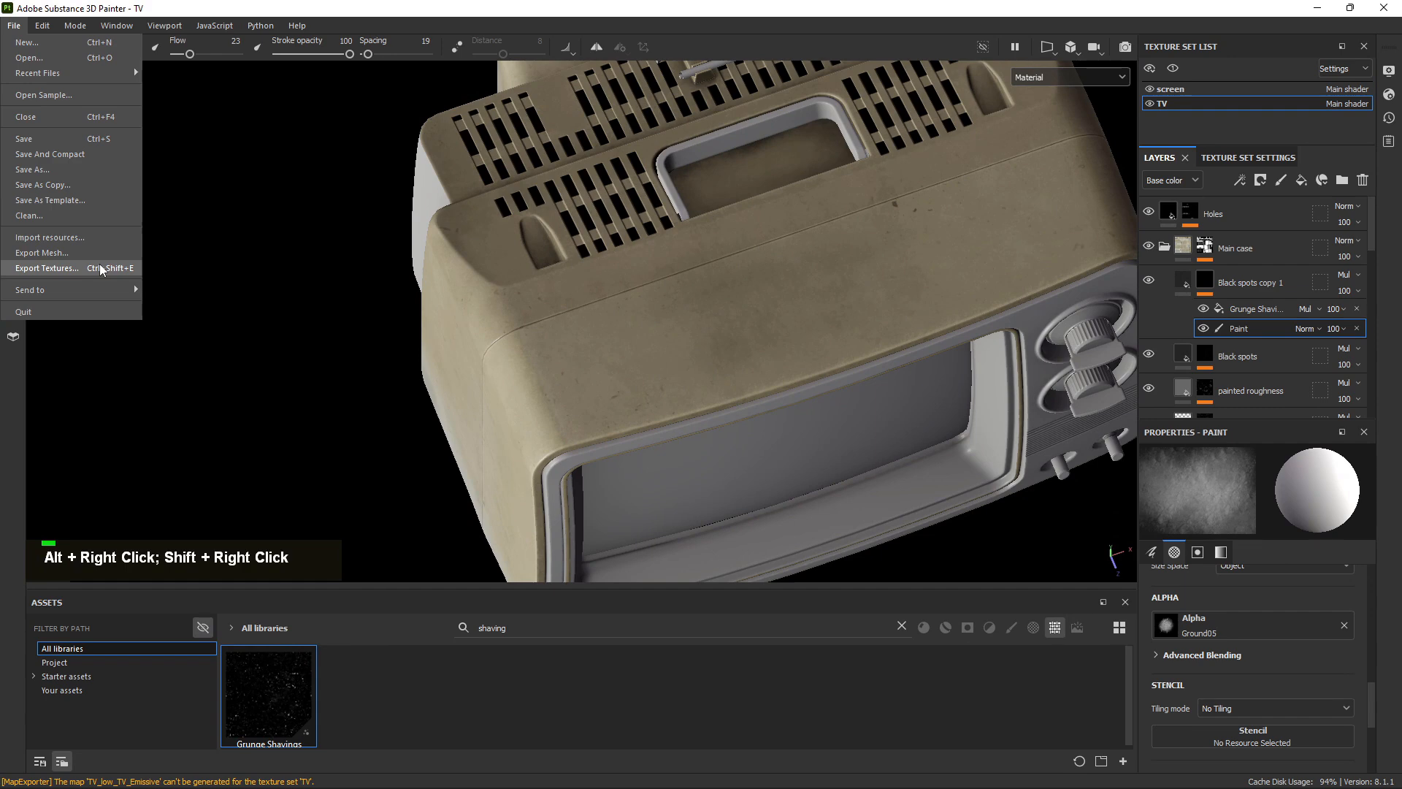
{"action": "left_click", "coordinate": [109, 263]}
{"action": "left_click", "coordinate": [1049, 654]}
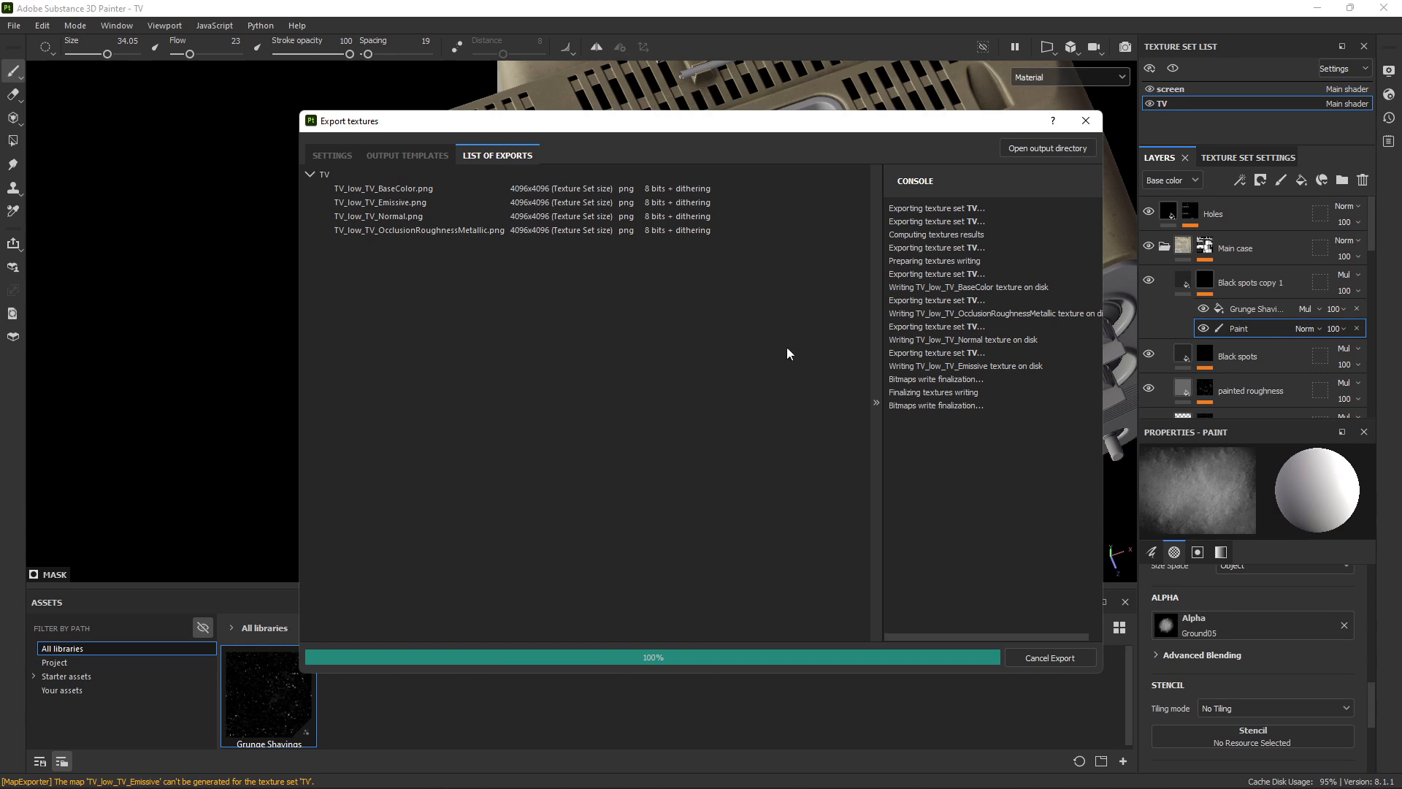
{"action": "mouse_move", "coordinate": [826, 787]}
{"action": "mouse_move", "coordinate": [794, 772]}
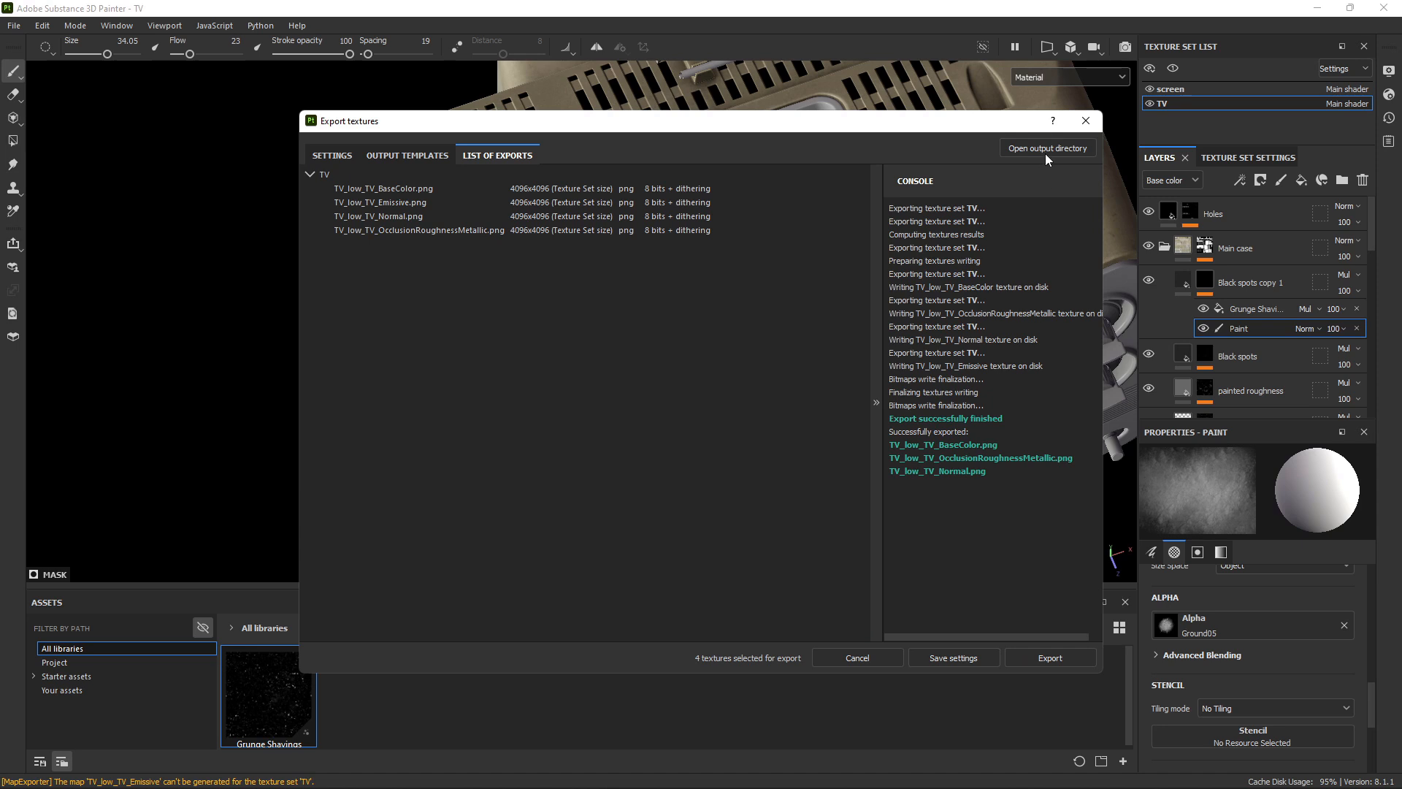
{"action": "left_click", "coordinate": [1092, 123]}
Switch to Marmoset Toolbag and examine the case's dark marks and reflections up close.
{"action": "left_click", "coordinate": [798, 771]}
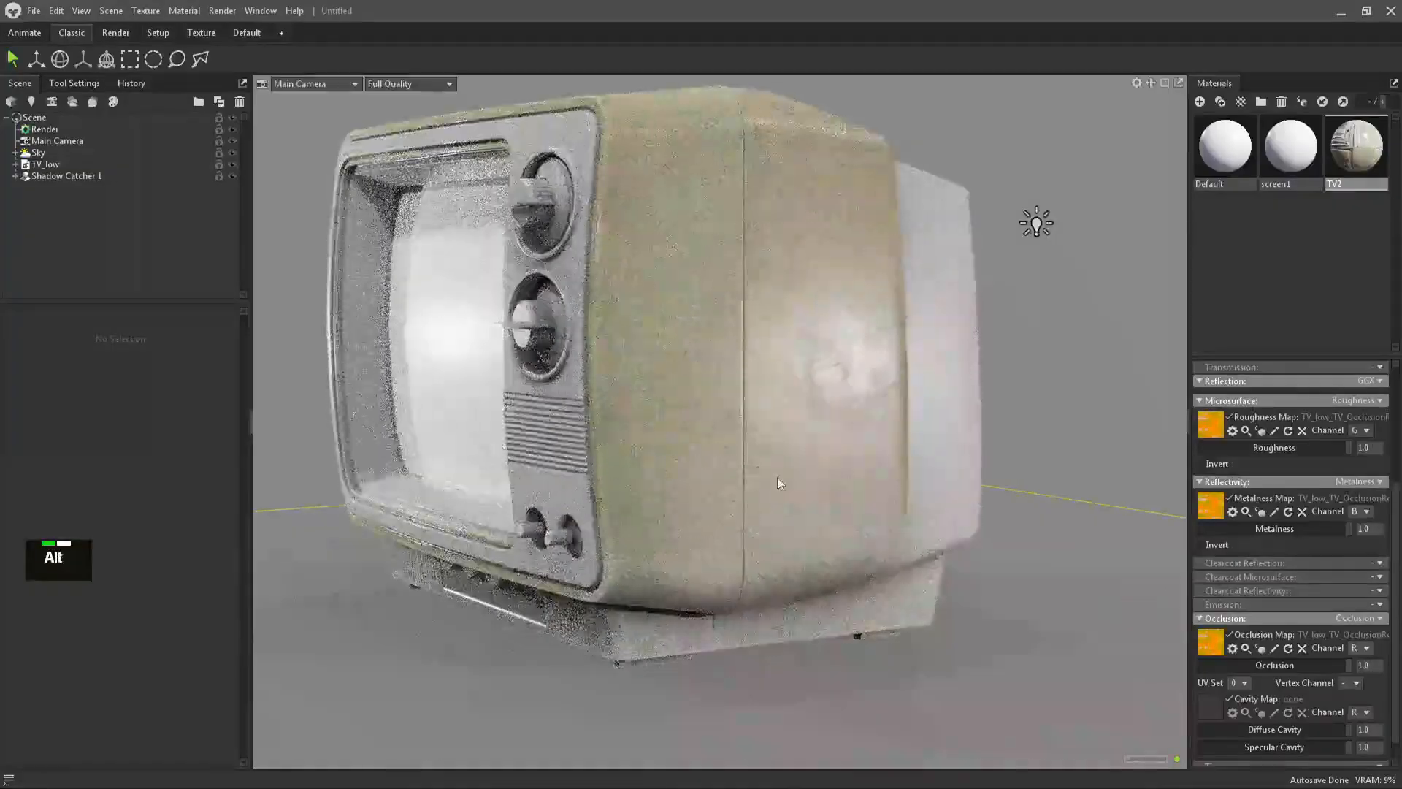
{"action": "left_click_drag", "start_coordinate": [777, 476], "coordinate": [740, 588], "text": "alt"}
{"action": "right_click_drag", "start_coordinate": [688, 573], "coordinate": [867, 663], "text": "alt"}
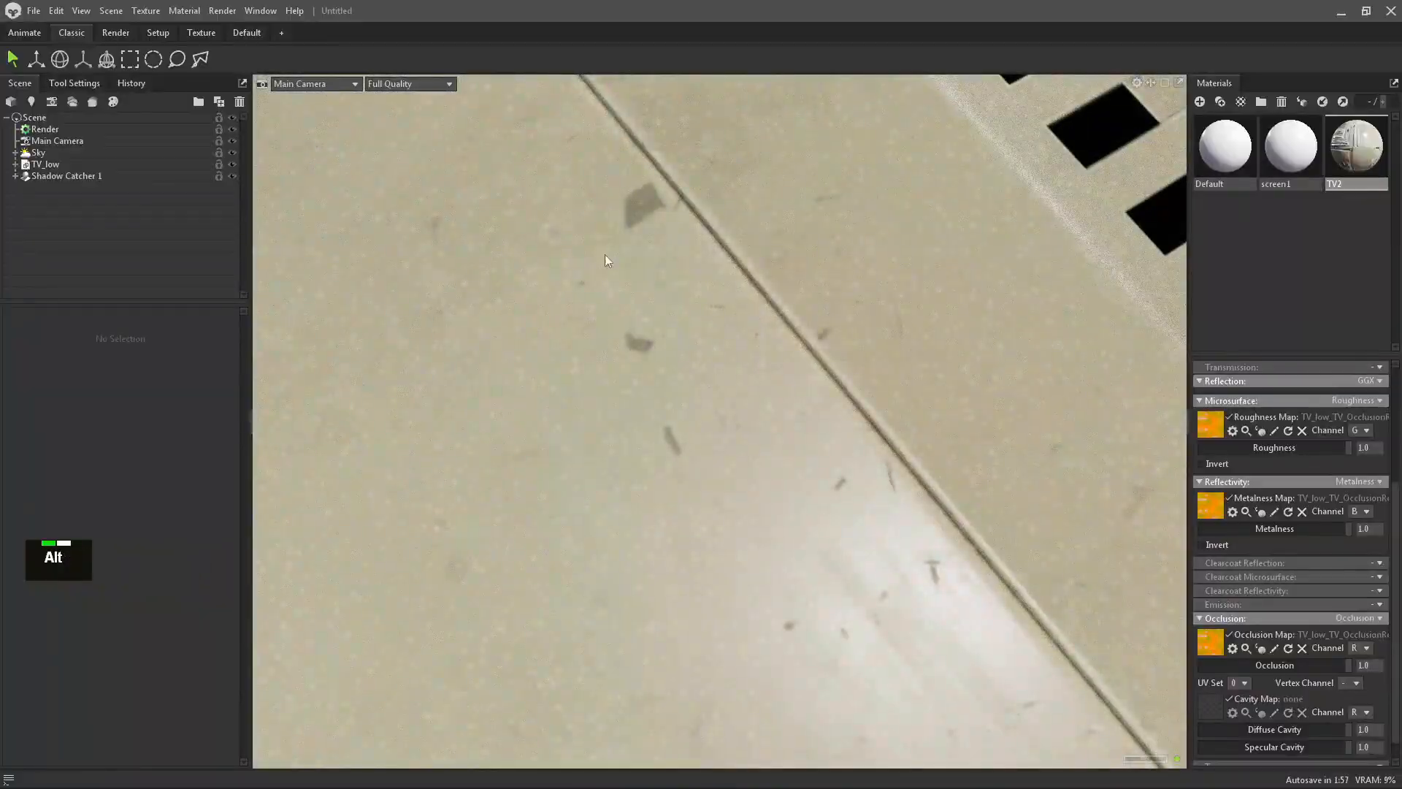
Examine the whole TV from the front, side and above while rotating the sky lighting.
{"action": "right_click_drag", "start_coordinate": [605, 254], "coordinate": [467, 190], "text": "alt"}
{"action": "left_click_drag", "start_coordinate": [555, 409], "coordinate": [757, 311], "text": "alt"}
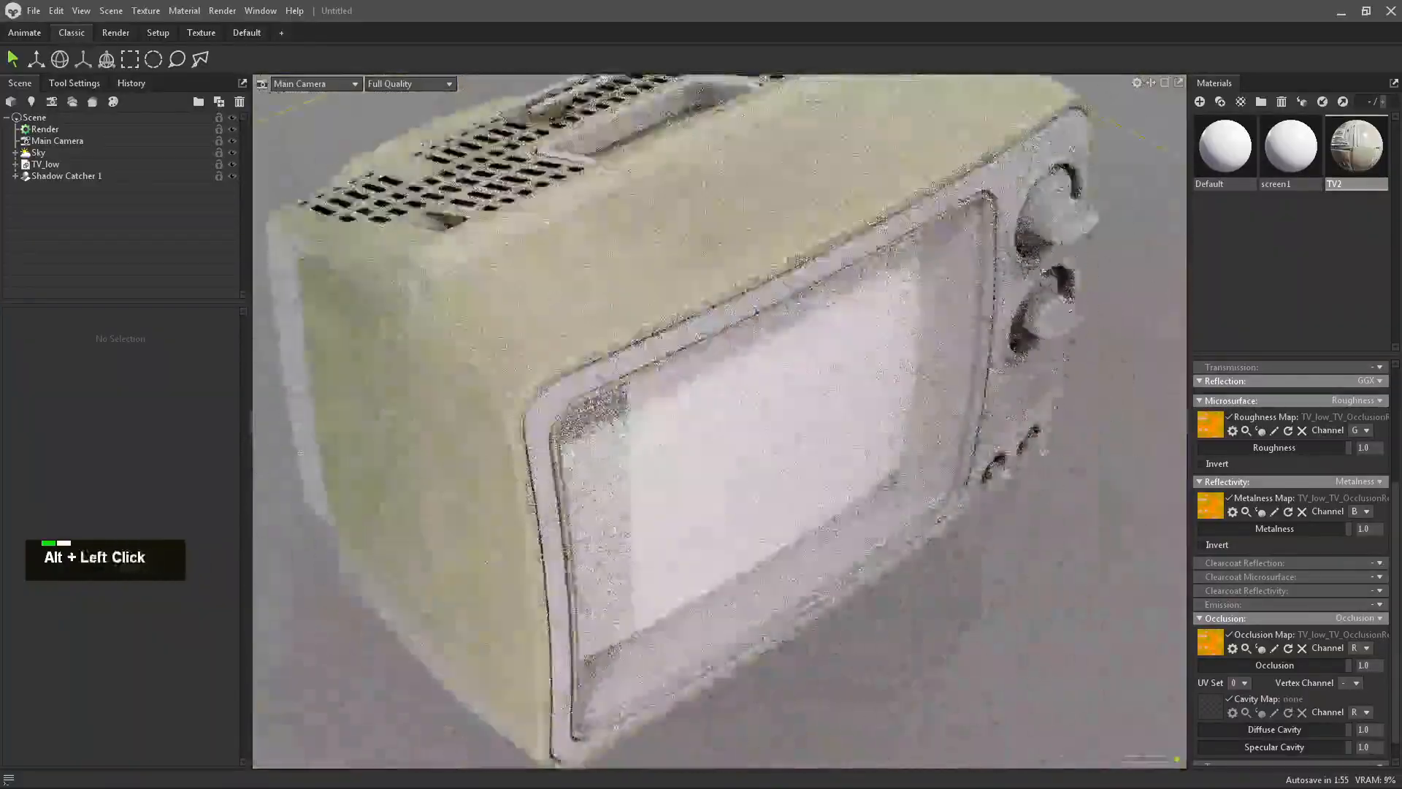
{"action": "left_click_drag", "start_coordinate": [659, 404], "coordinate": [620, 416], "text": "alt"}
{"action": "right_click_drag", "start_coordinate": [620, 417], "coordinate": [311, 271], "text": "shift"}
{"action": "middle_click_drag", "start_coordinate": [311, 270], "coordinate": [322, 292], "text": "alt"}
{"action": "left_click_drag", "start_coordinate": [321, 292], "coordinate": [343, 452], "text": "alt"}
{"action": "right_click_drag", "start_coordinate": [343, 453], "coordinate": [468, 468], "text": "alt"}
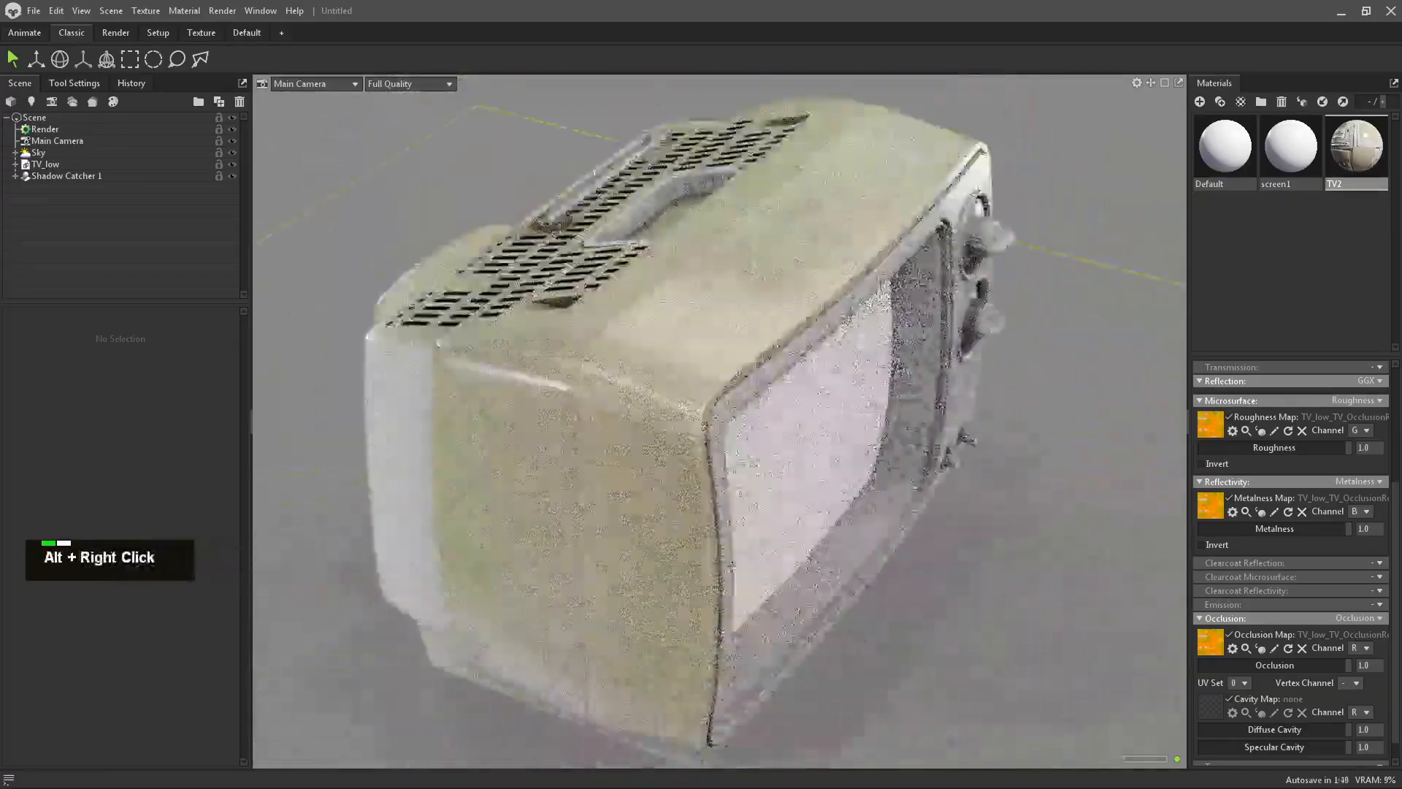
Set the Sky's backdrop color to black.
{"action": "double_click", "coordinate": [55, 150]}
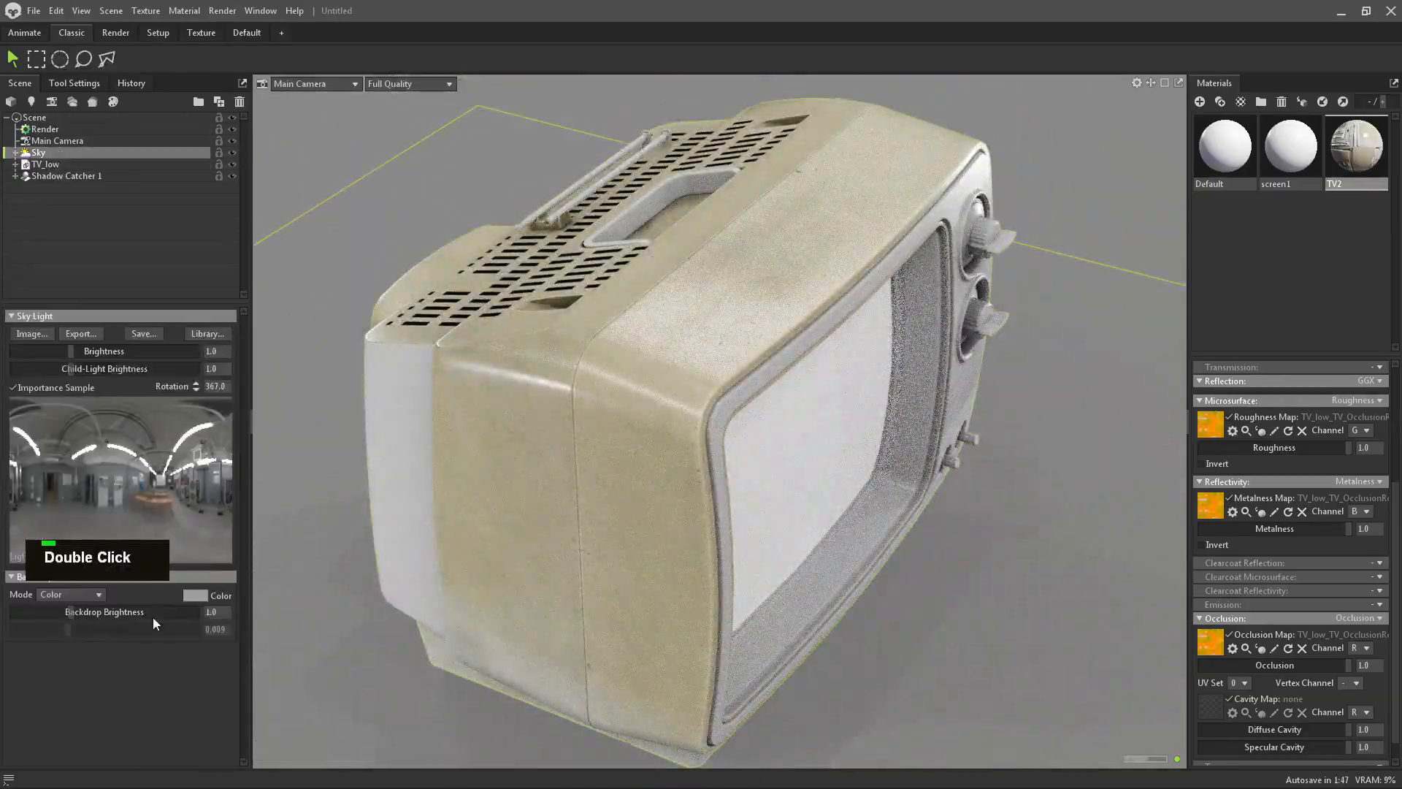
{"action": "double_click", "coordinate": [198, 596]}
{"action": "left_click_drag", "start_coordinate": [580, 401], "coordinate": [470, 563]}
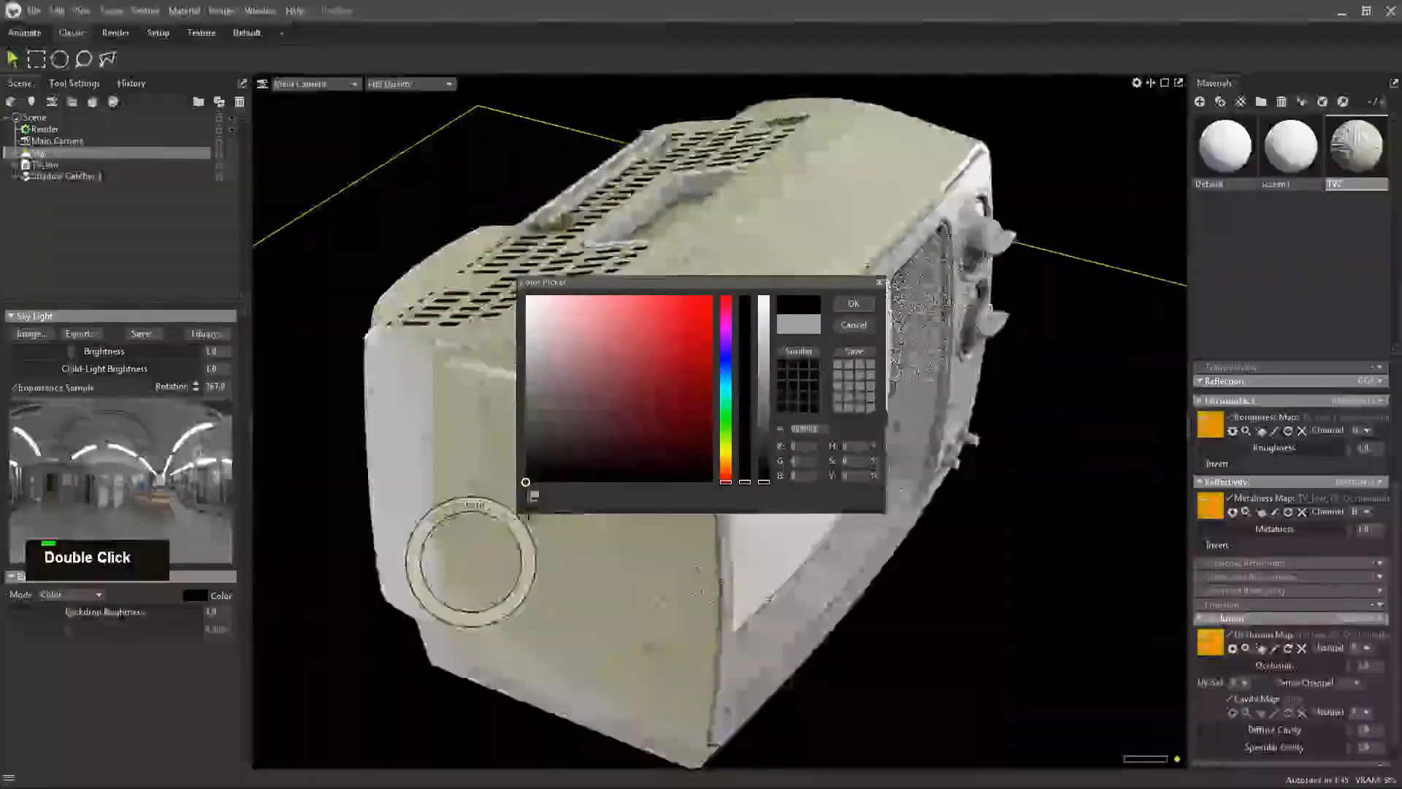
{"action": "left_click", "coordinate": [840, 303]}
Check the case's rear against the black backdrop, then switch to Substance 3D Painter and inspect the case's side surface.
{"action": "left_click_drag", "start_coordinate": [840, 303], "coordinate": [460, 420], "text": "alt"}
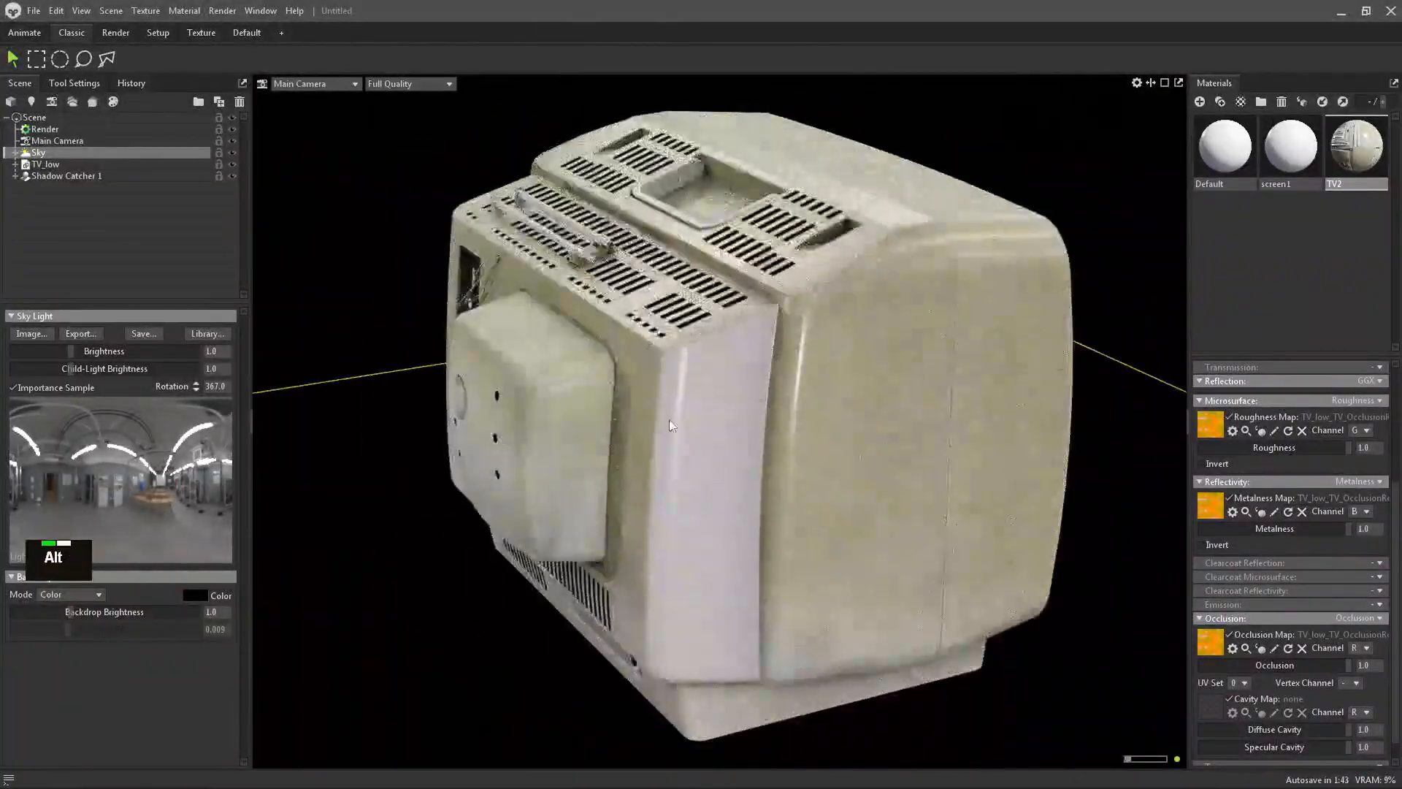
{"action": "right_click_drag", "start_coordinate": [669, 419], "coordinate": [735, 404], "text": "alt"}
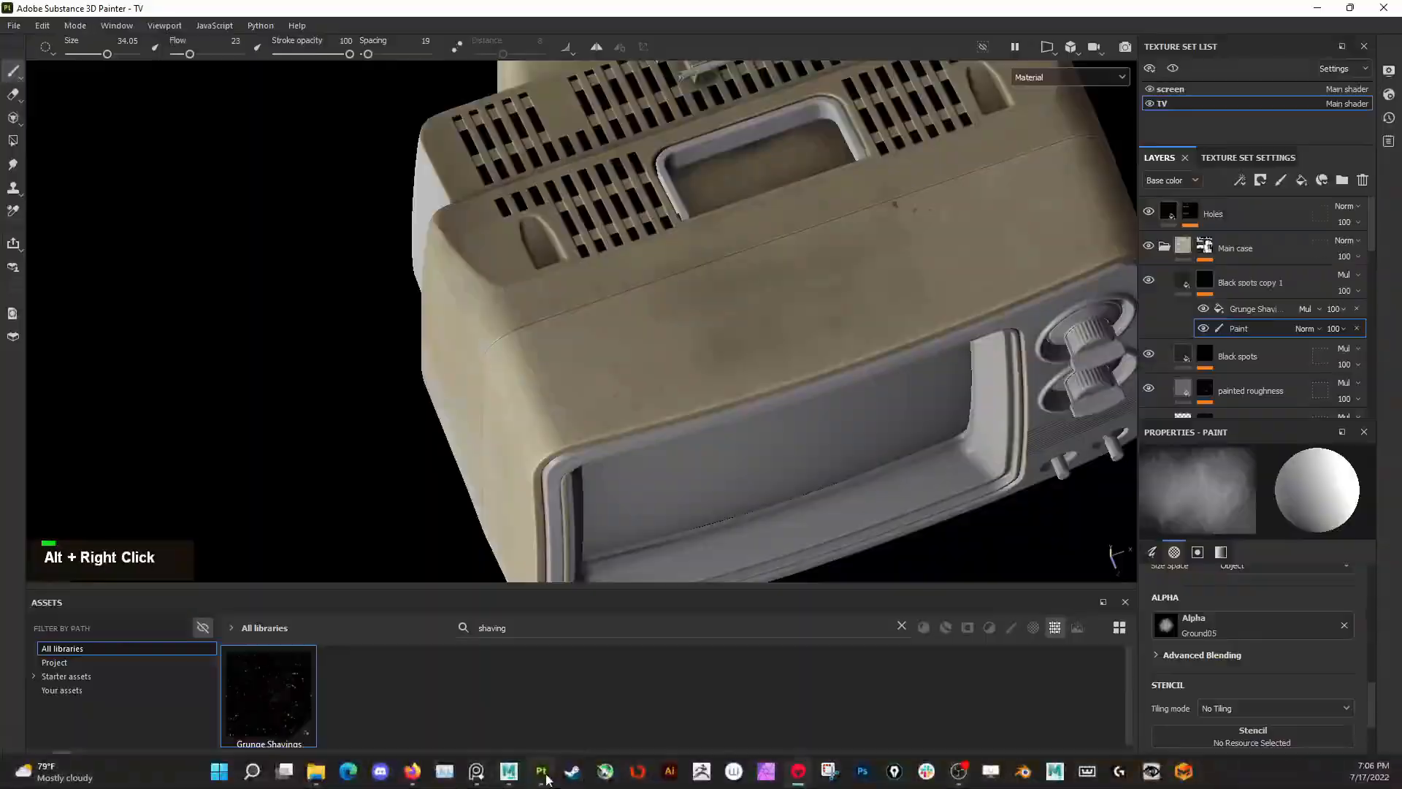
{"action": "right_click_drag", "start_coordinate": [731, 438], "coordinate": [742, 422], "text": "alt"}
{"action": "left_click_drag", "start_coordinate": [742, 422], "coordinate": [701, 351], "text": "alt"}
{"action": "middle_click_drag", "start_coordinate": [701, 351], "coordinate": [679, 313], "text": "alt"}
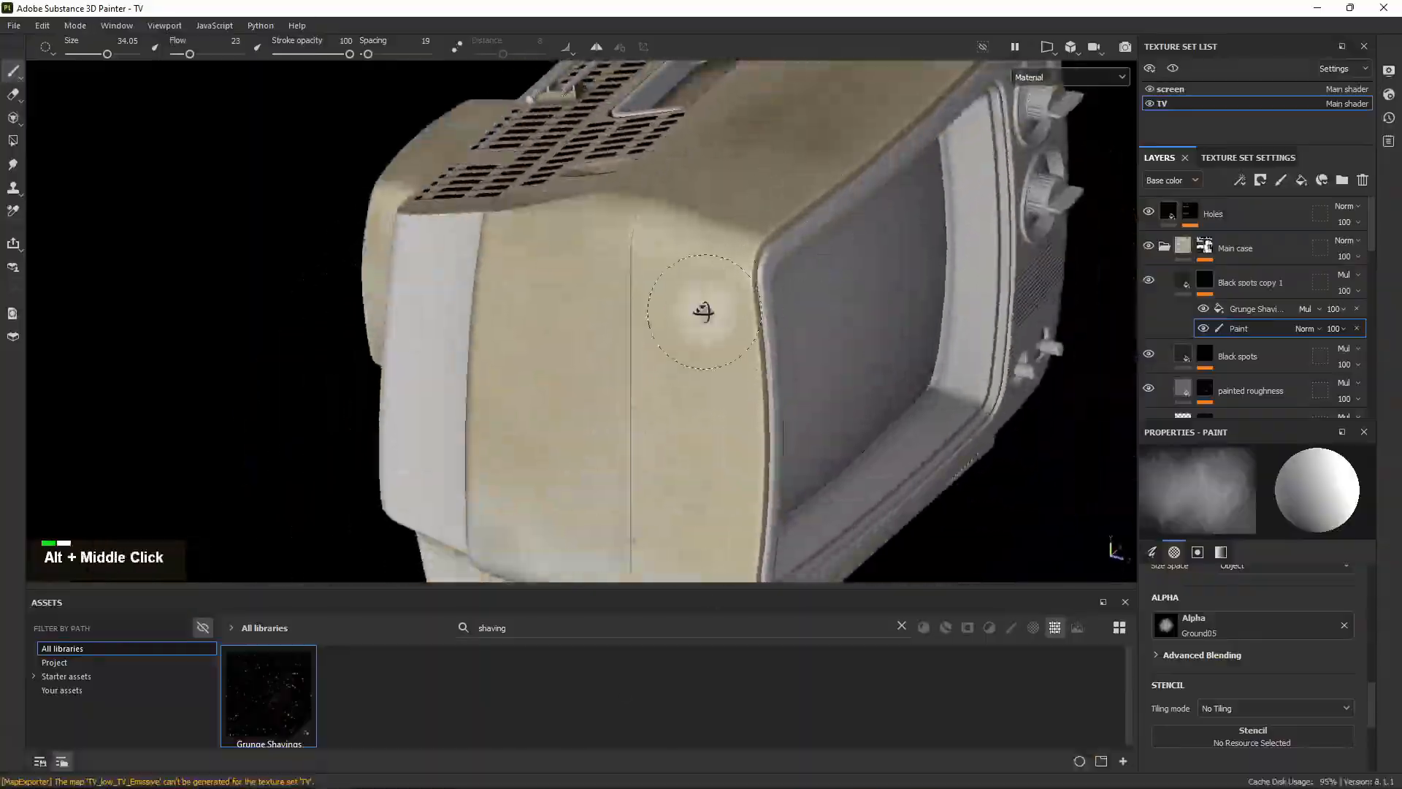
{"action": "left_click_drag", "start_coordinate": [680, 313], "coordinate": [661, 332], "text": "alt"}
{"action": "middle_click_drag", "start_coordinate": [660, 332], "coordinate": [1118, 277], "text": "alt"}
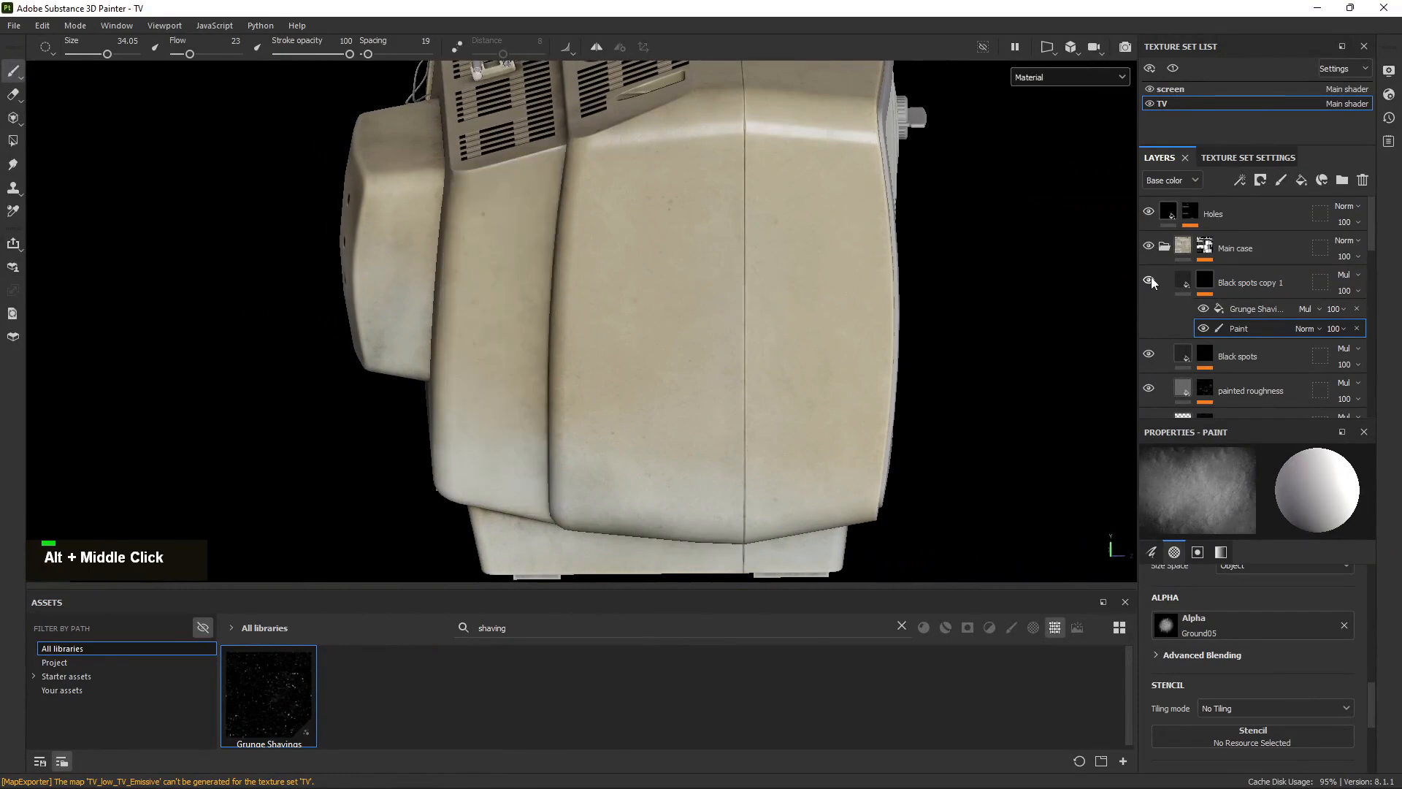
{"action": "right_click_drag", "start_coordinate": [1004, 360], "coordinate": [768, 304], "text": "alt"}
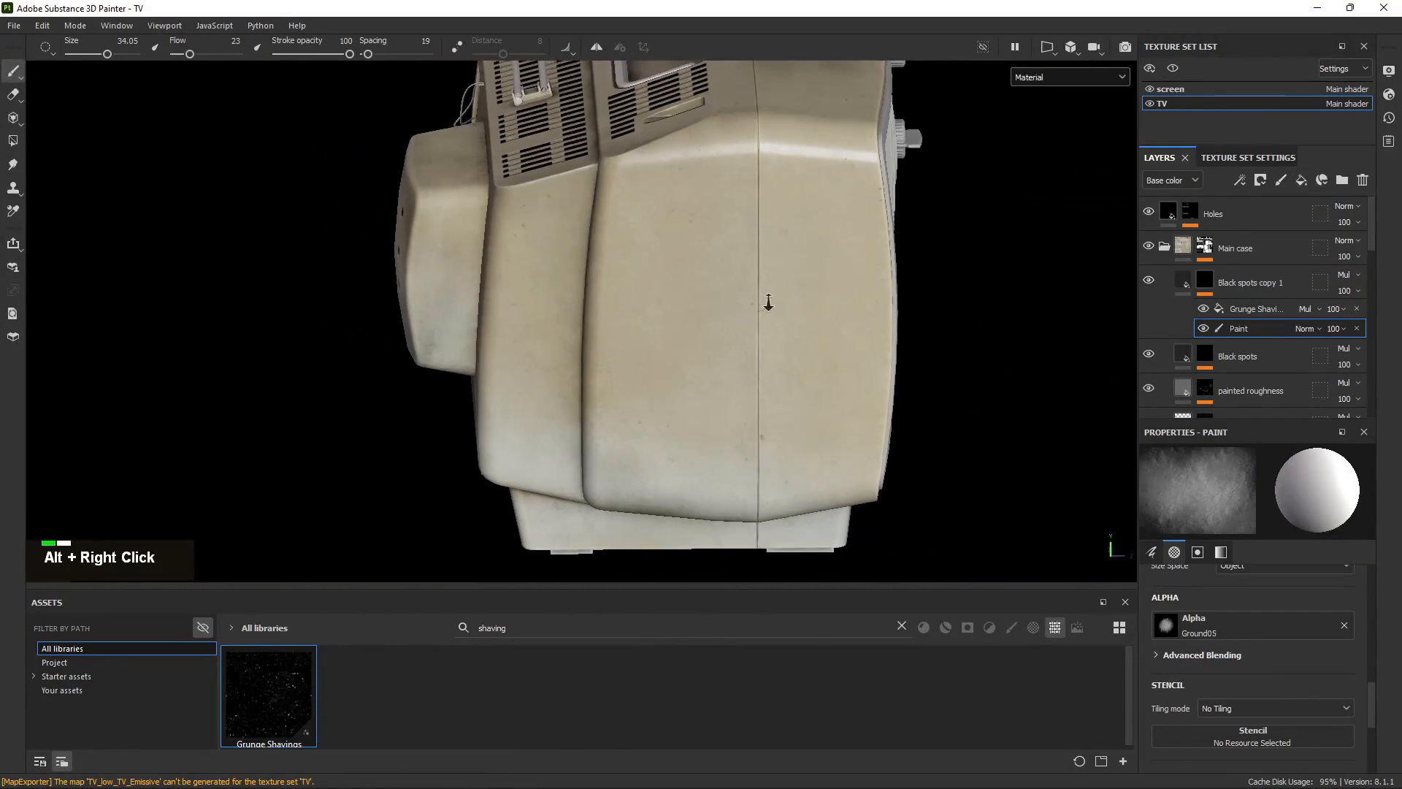
Export the TV texture set's maps again with the current settings and close the export dialog.
{"action": "left_click", "coordinate": [14, 24]}
{"action": "left_click", "coordinate": [46, 268]}
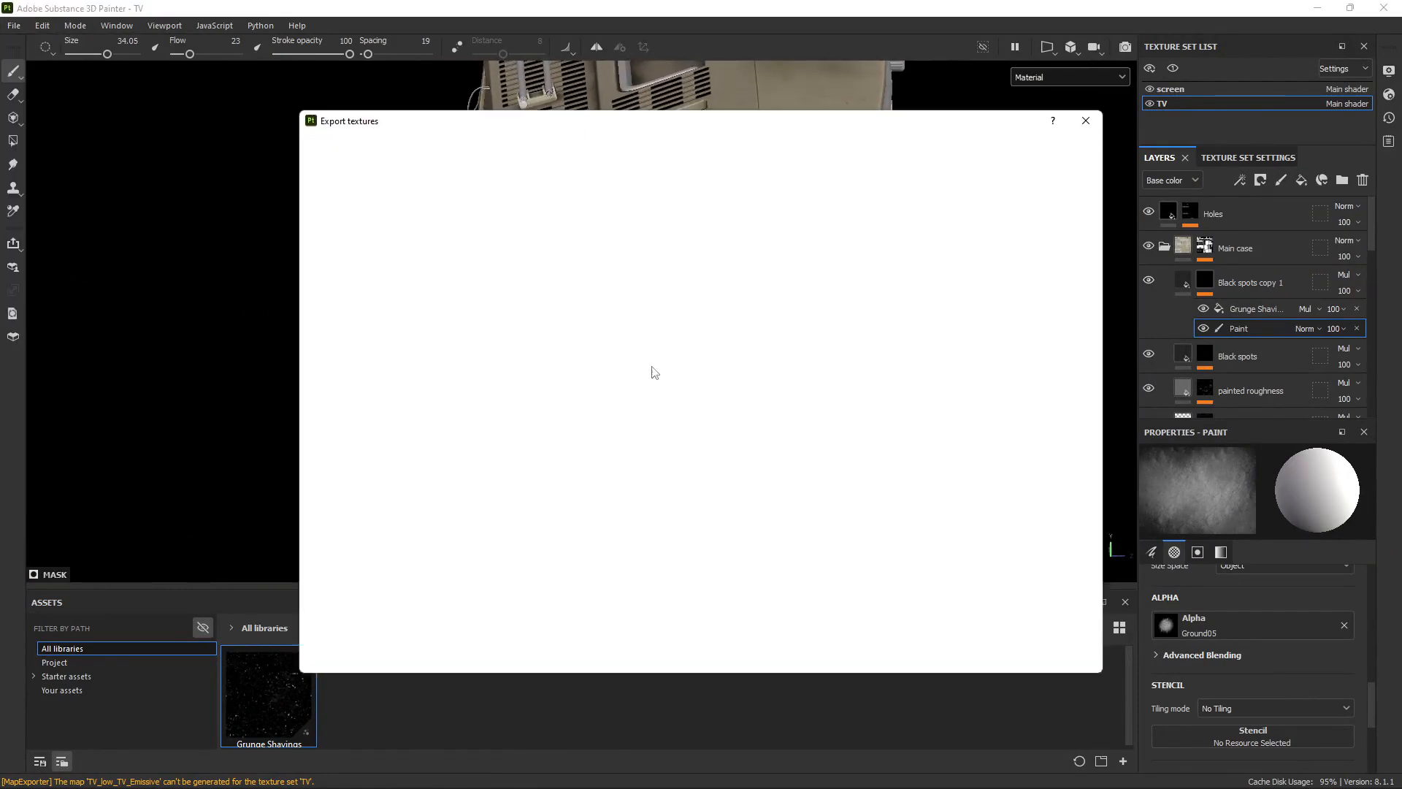
{"action": "left_click", "coordinate": [1070, 657]}
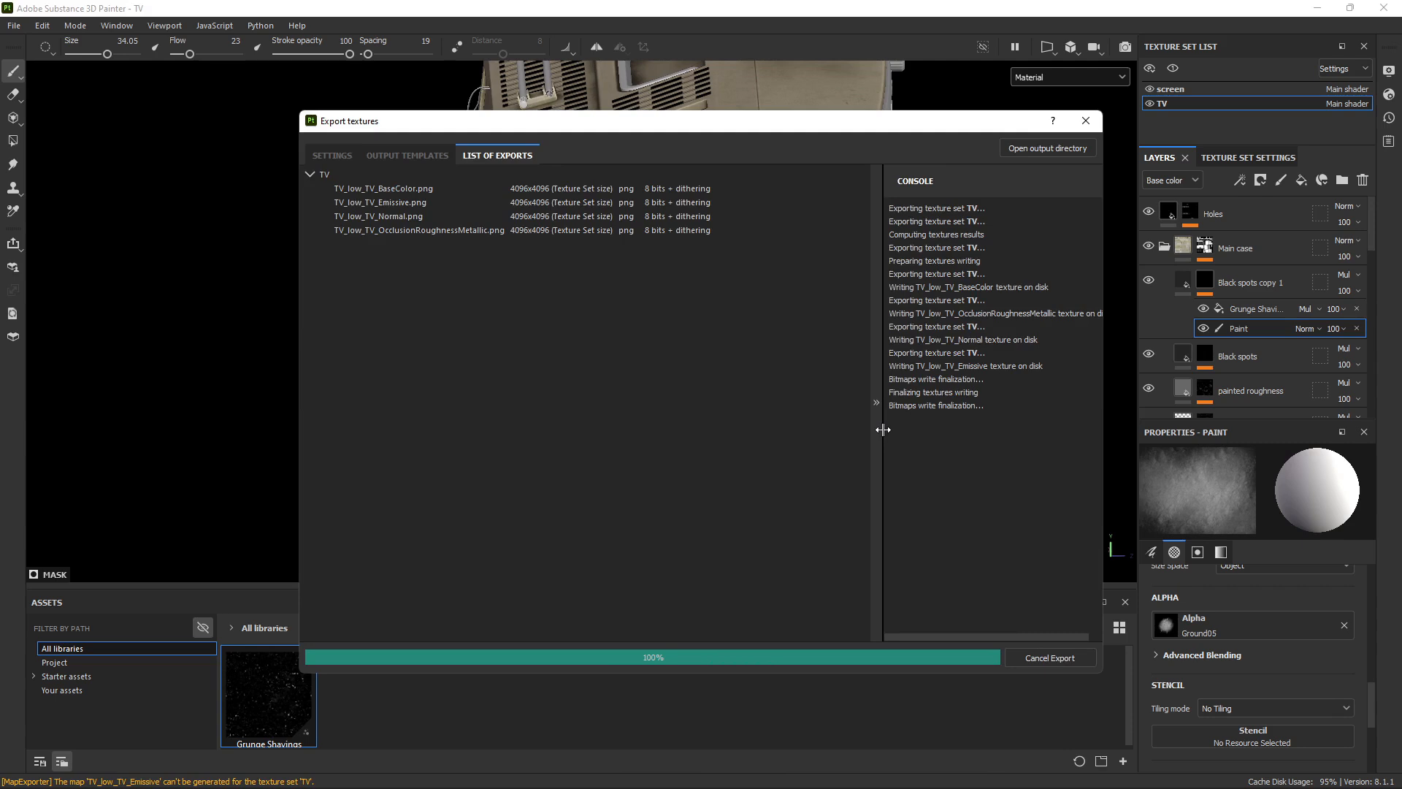
{"action": "left_click", "coordinate": [1086, 122]}
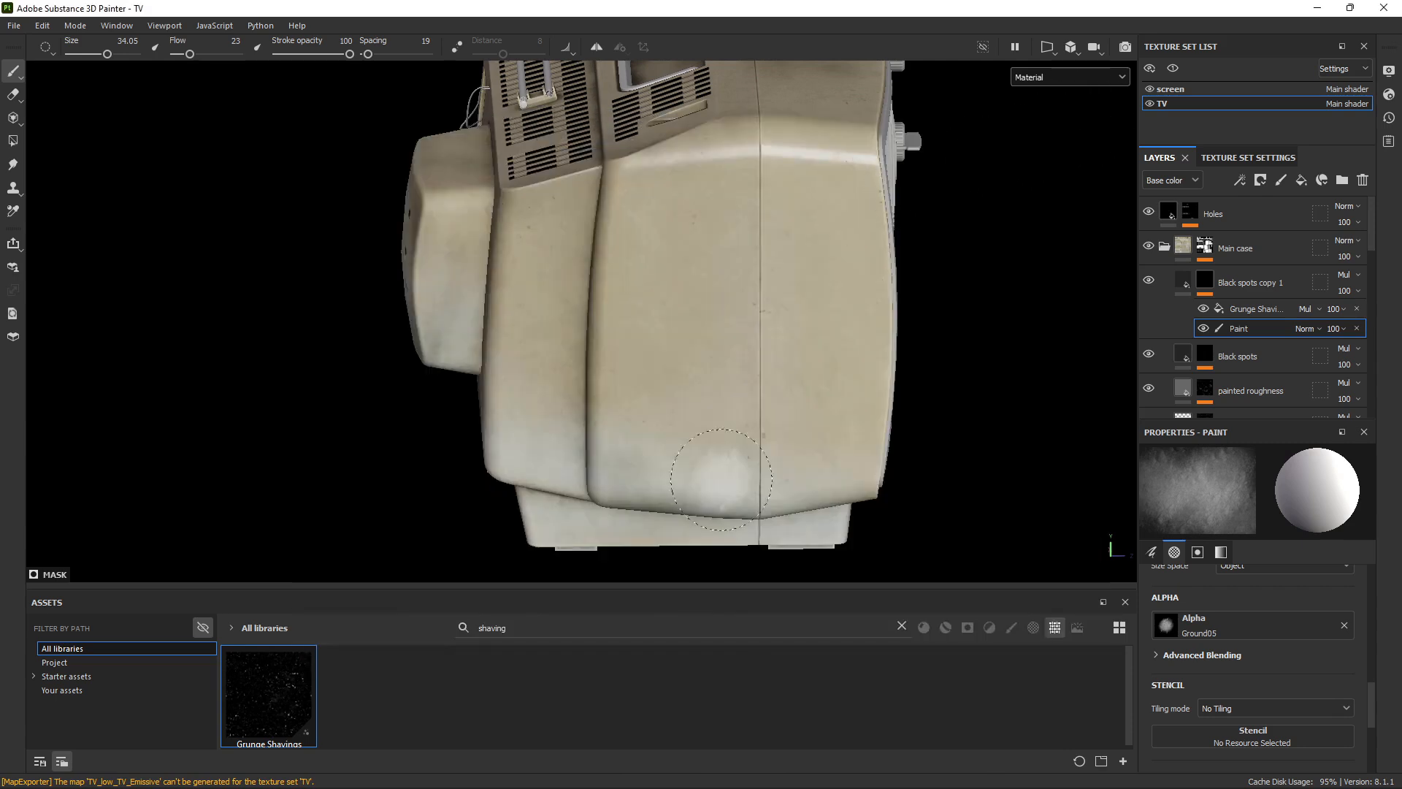
Switch to Marmoset Toolbag and examine the re-exported textures on the TV's rear and side under rotated sky lighting.
{"action": "mouse_move", "coordinate": [721, 786]}
{"action": "left_click", "coordinate": [798, 773]}
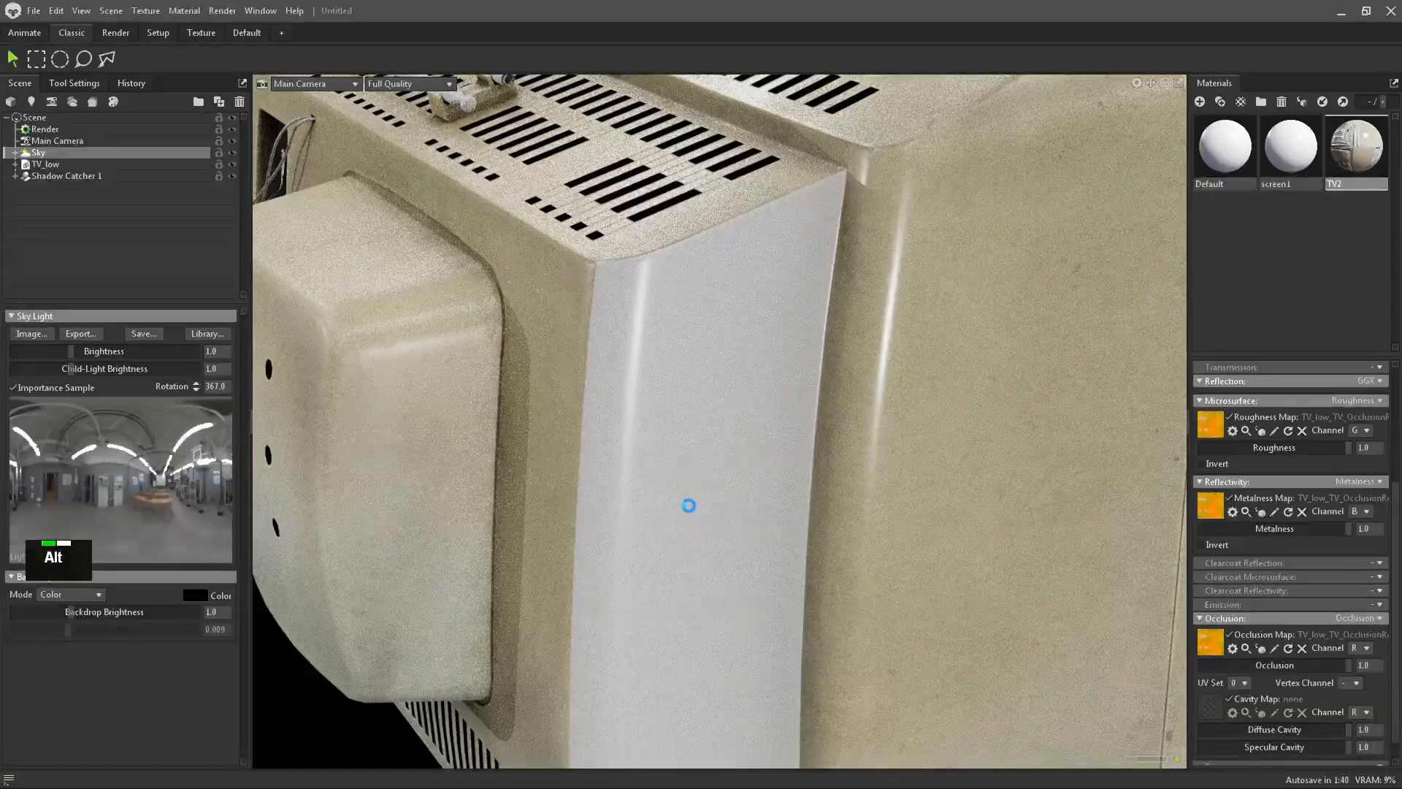
{"action": "mouse_move", "coordinate": [690, 501]}
{"action": "left_mouse_down", "text": "alt"}
{"action": "mouse_move", "coordinate": [742, 388]}
{"action": "mouse_move", "coordinate": [708, 353]}
{"action": "mouse_move", "coordinate": [914, 432]}
{"action": "mouse_move", "coordinate": [954, 529]}
{"action": "left_mouse_up", "text": "alt"}
{"action": "middle_click_drag", "start_coordinate": [943, 292], "coordinate": [910, 366], "text": "alt"}
{"action": "left_click_drag", "start_coordinate": [911, 366], "coordinate": [745, 439], "text": "alt"}
{"action": "right_click_drag", "start_coordinate": [745, 439], "coordinate": [857, 449], "text": "shift"}
{"action": "left_click_drag", "start_coordinate": [858, 449], "coordinate": [819, 478], "text": "alt"}
{"action": "right_click_drag", "start_coordinate": [819, 478], "coordinate": [883, 513], "text": "alt"}
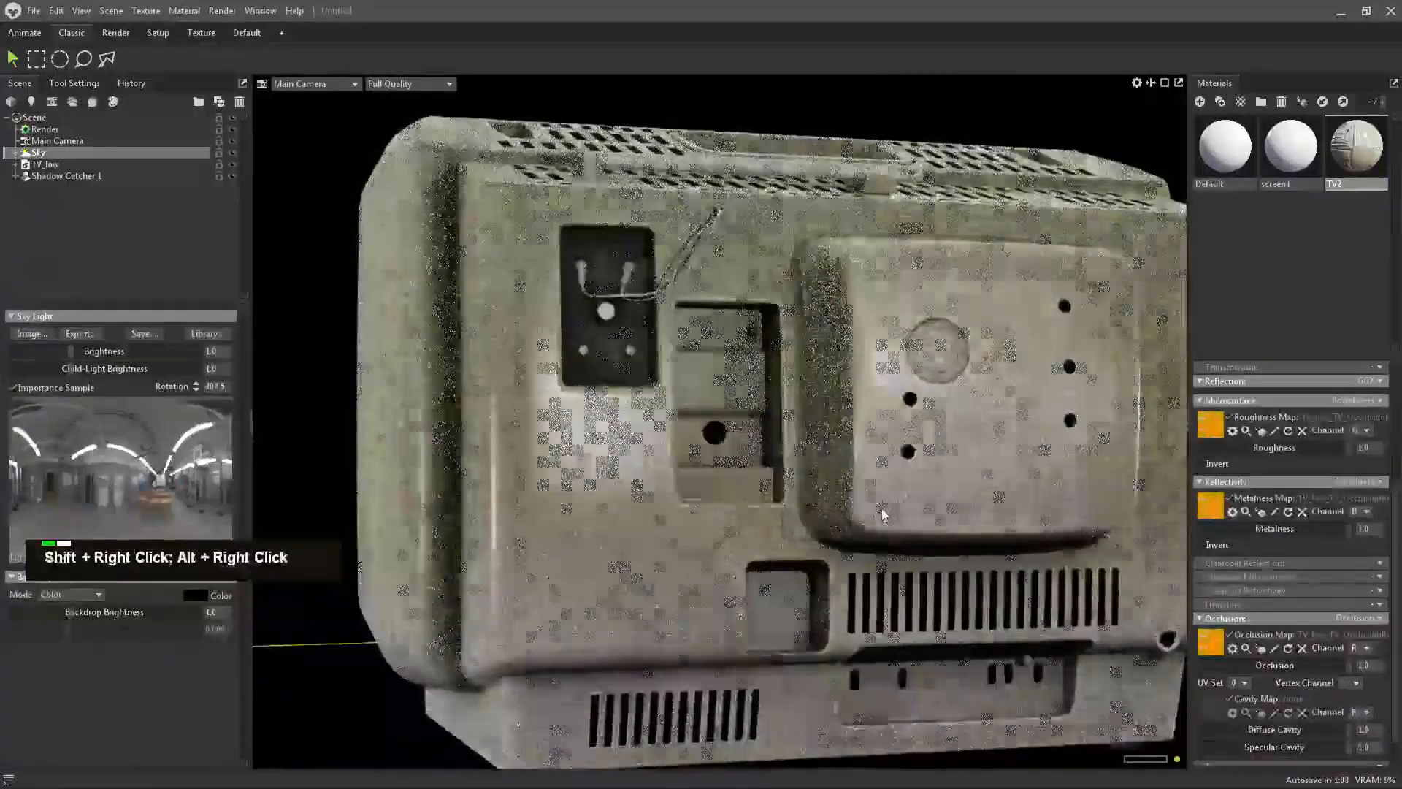
Select the Main Camera and examine the case's wear and reflections on its side, upper face, front and back.
{"action": "left_click", "coordinate": [106, 142]}
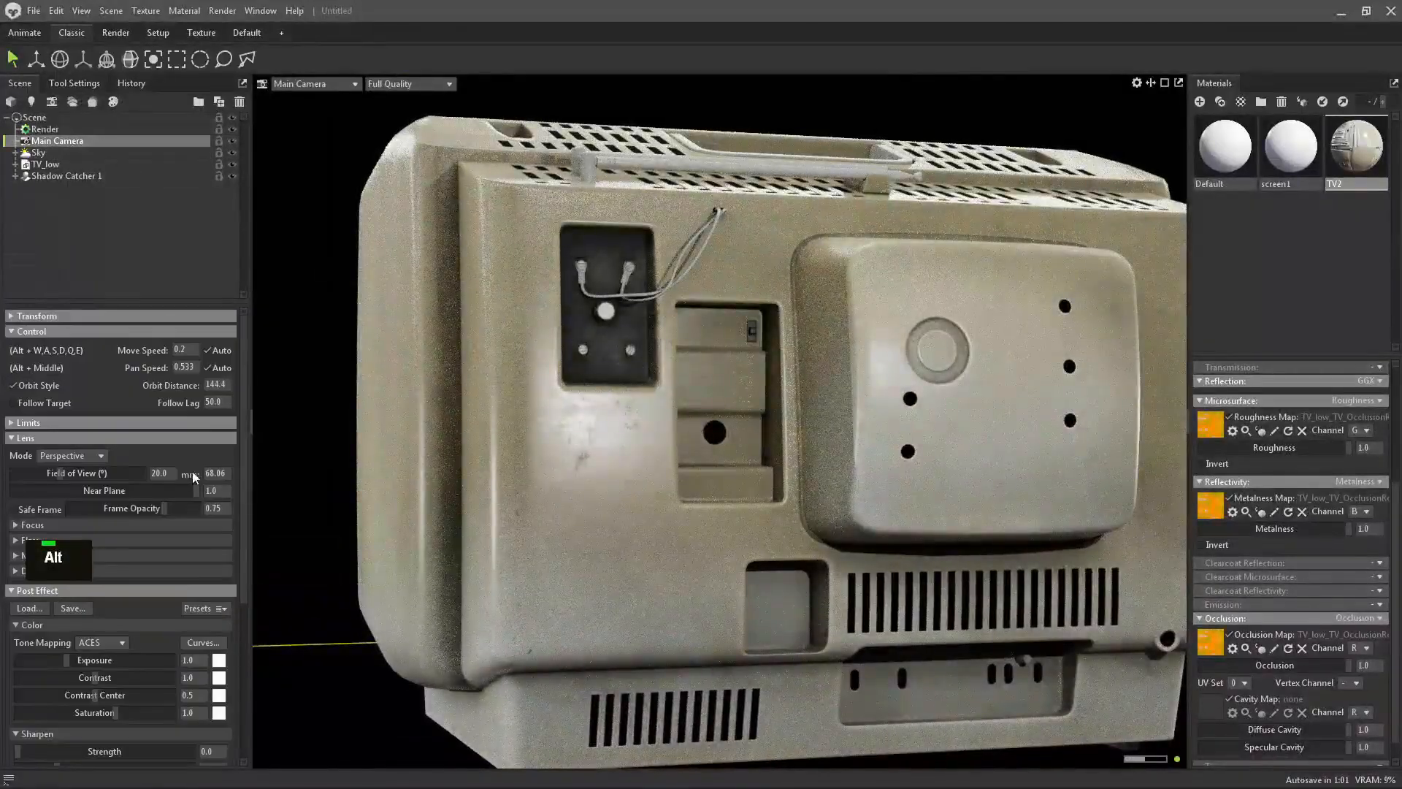
{"action": "right_click_drag", "start_coordinate": [730, 405], "coordinate": [680, 385], "text": "alt"}
{"action": "left_click_drag", "start_coordinate": [680, 385], "coordinate": [639, 391], "text": "alt"}
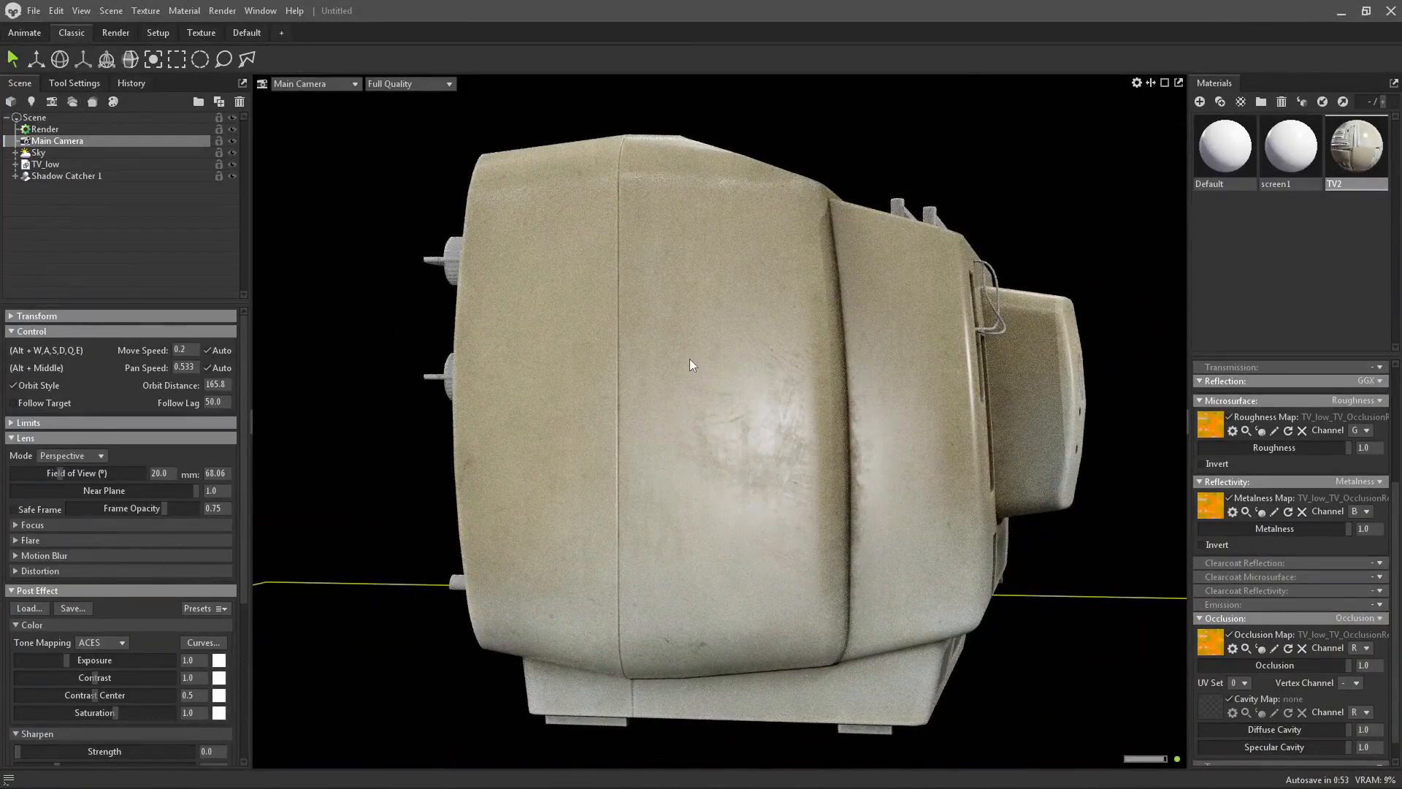
{"action": "mouse_move", "coordinate": [599, 344]}
{"action": "left_mouse_down", "text": "alt"}
{"action": "mouse_move", "coordinate": [608, 467]}
{"action": "mouse_move", "coordinate": [612, 343]}
{"action": "left_mouse_up", "text": "alt"}
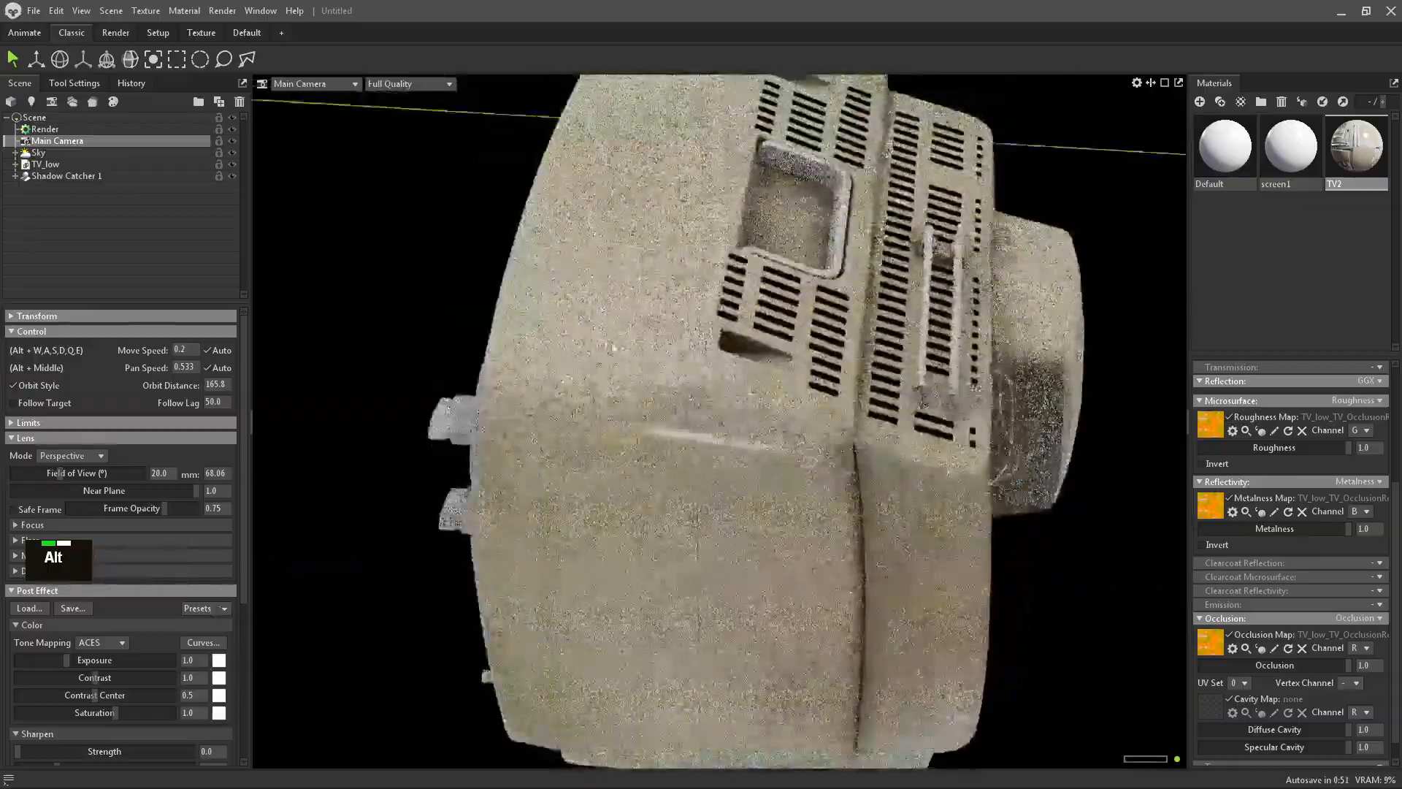
{"action": "left_click_drag", "start_coordinate": [808, 330], "coordinate": [811, 289], "text": "alt"}
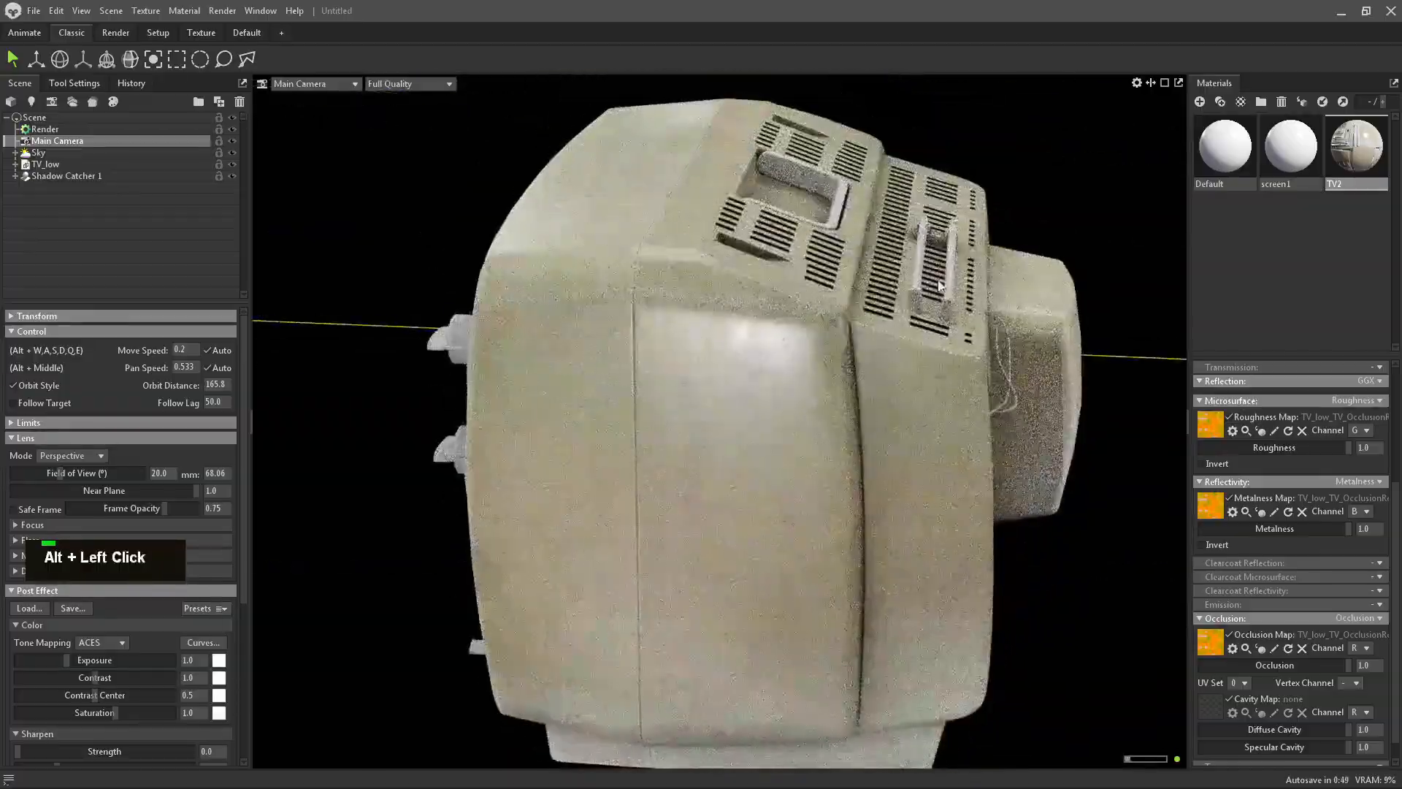
{"action": "left_click_drag", "start_coordinate": [940, 286], "coordinate": [679, 264], "text": "alt"}
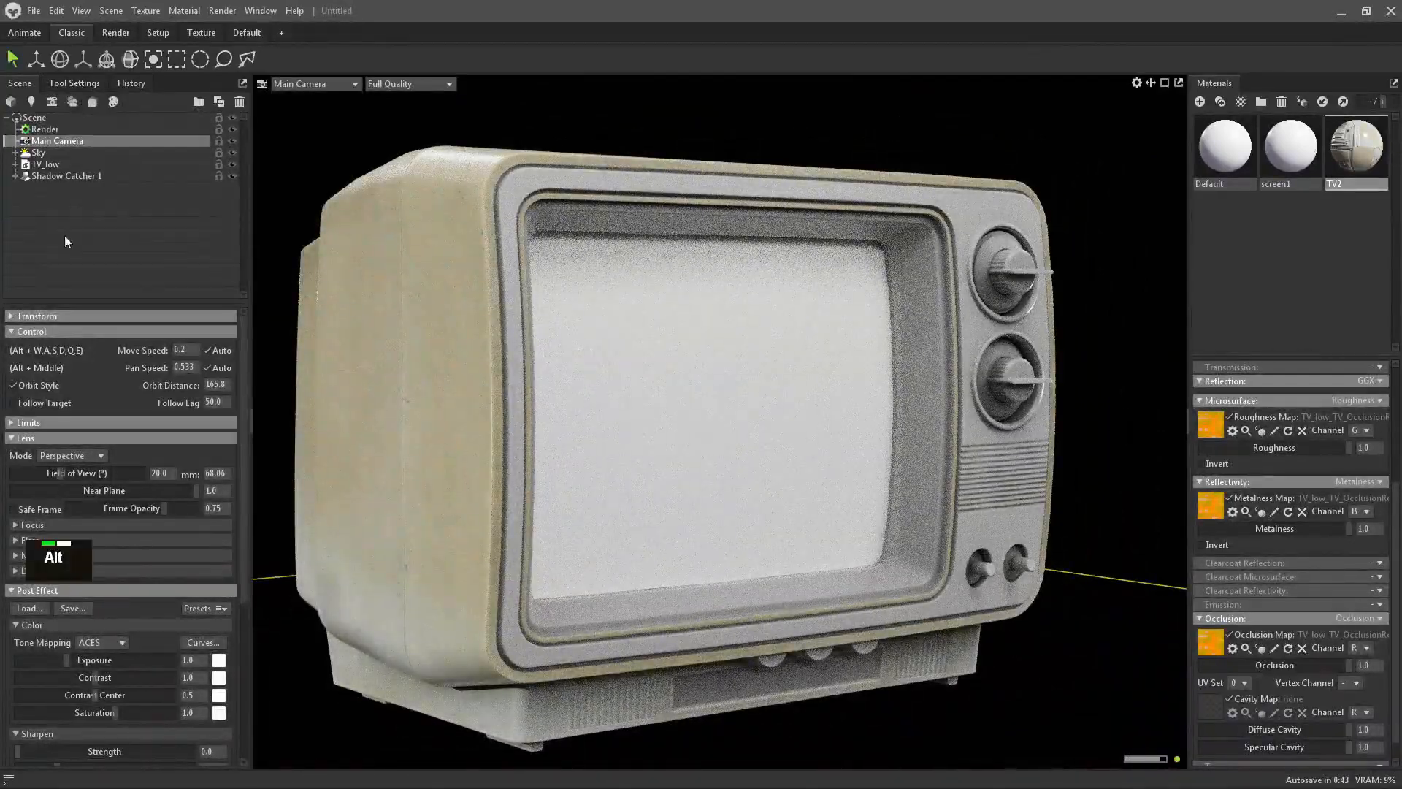
{"action": "right_click_drag", "start_coordinate": [715, 273], "coordinate": [687, 271], "text": "alt"}
{"action": "left_click_drag", "start_coordinate": [686, 270], "coordinate": [906, 292], "text": "alt"}
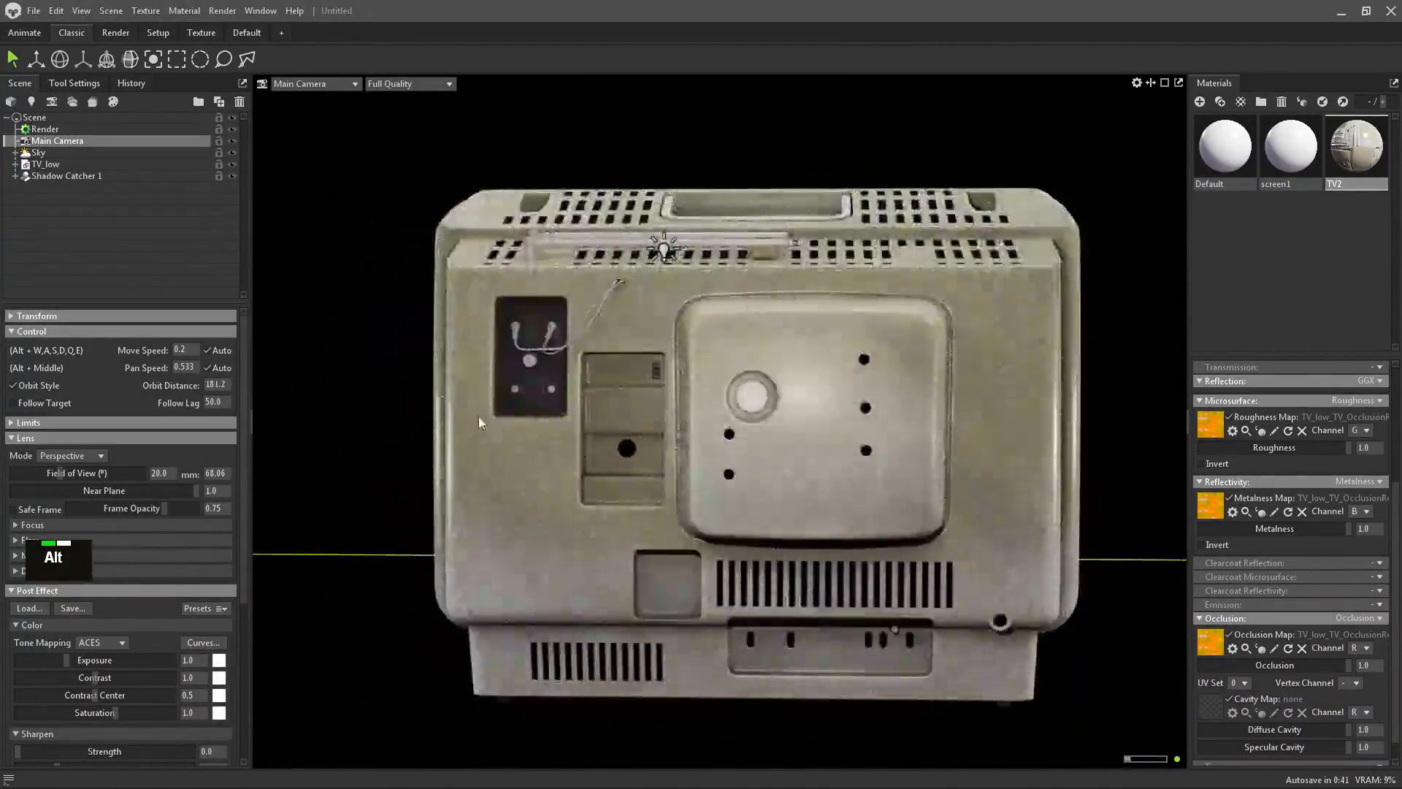
{"action": "left_click_drag", "start_coordinate": [634, 363], "coordinate": [767, 374], "text": "alt"}
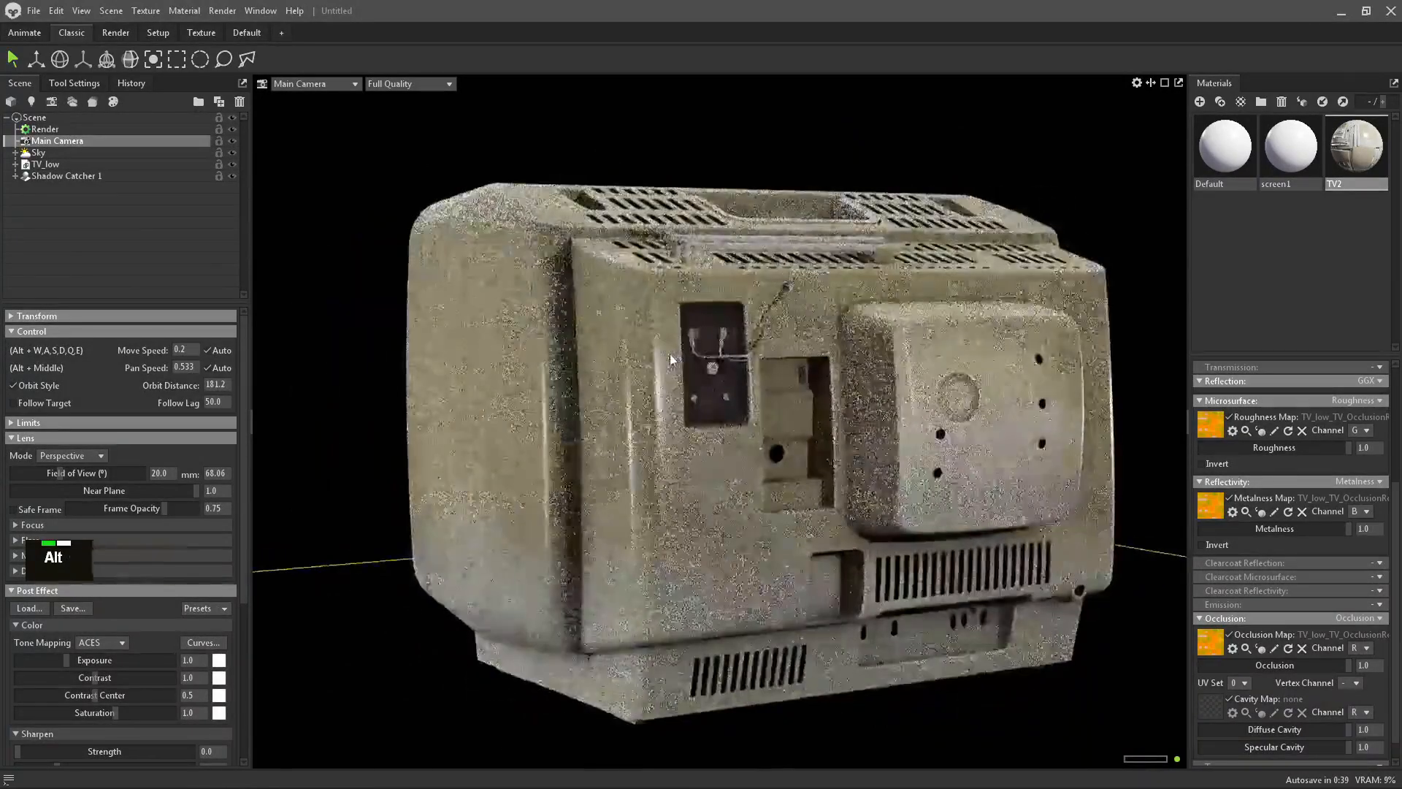